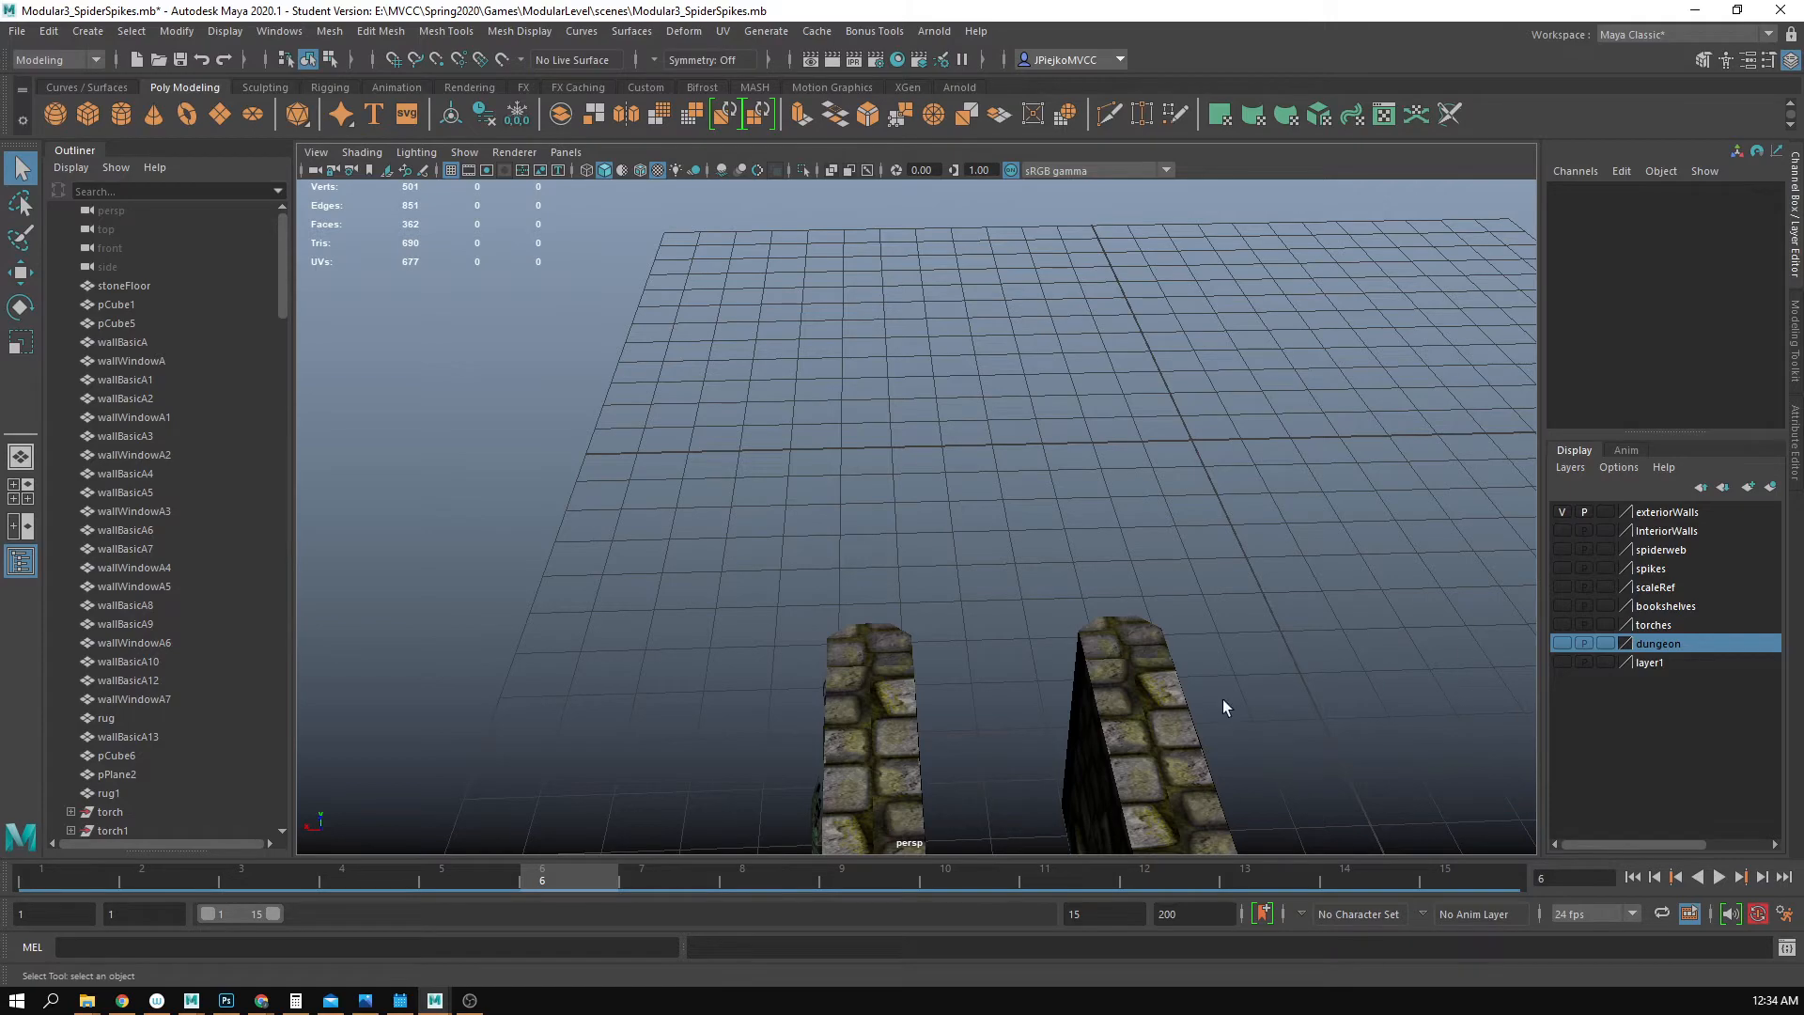
# - Create a polygon cube and raise it onto the room's floor near the wall, with the dungeon layer shown
pyautogui.keyDown('alt'); pyautogui.moveTo(1209, 663); pyautogui.dragTo(950, 648); pyautogui.keyUp('alt')
pyautogui.keyDown('alt'); pyautogui.moveTo(950, 649); pyautogui.dragTo(705, 595, button='right'); pyautogui.keyUp('alt')
pyautogui.keyDown('alt'); pyautogui.moveTo(705, 596); pyautogui.dragTo(866, 613, button='middle'); pyautogui.keyUp('alt')
pyautogui.click(90, 115)
pyautogui.press('w')
pyautogui.keyDown('alt'); pyautogui.moveTo(709, 606); pyautogui.dragTo(868, 614, button='right'); pyautogui.keyUp('alt')
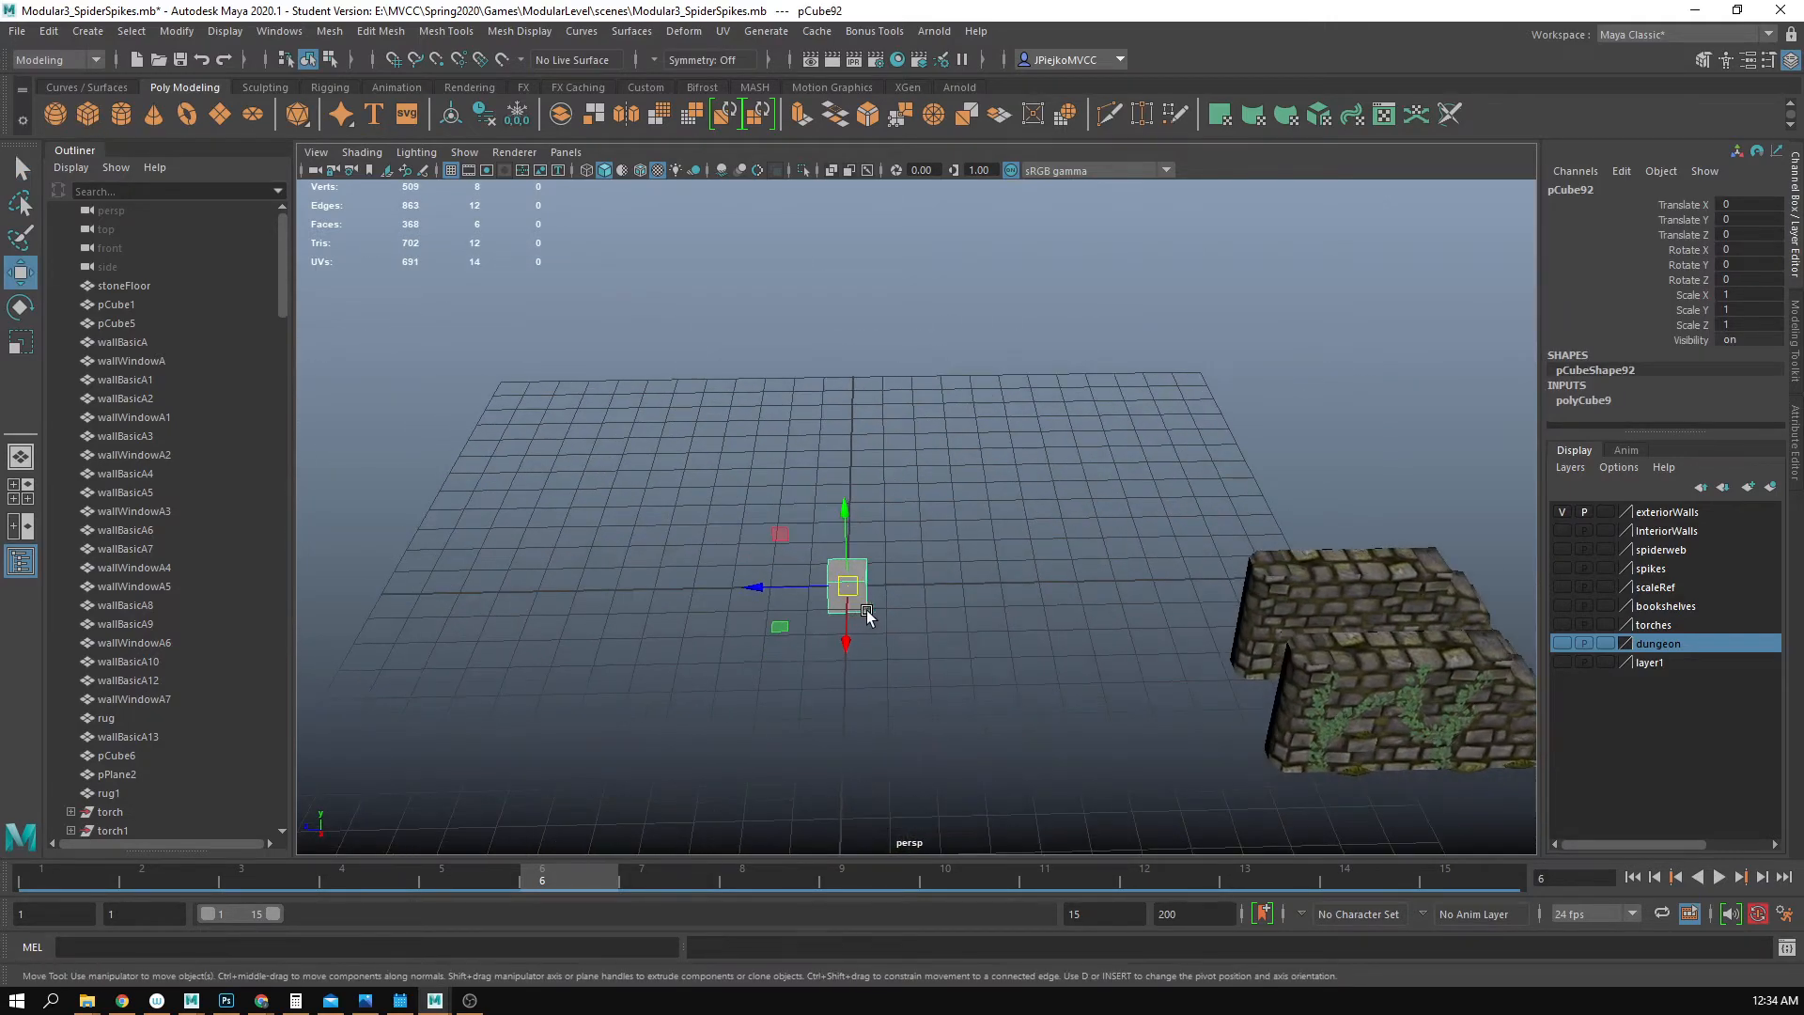
pyautogui.keyDown('alt'); pyautogui.moveTo(869, 615); pyautogui.dragTo(1498, 579); pyautogui.keyUp('alt')
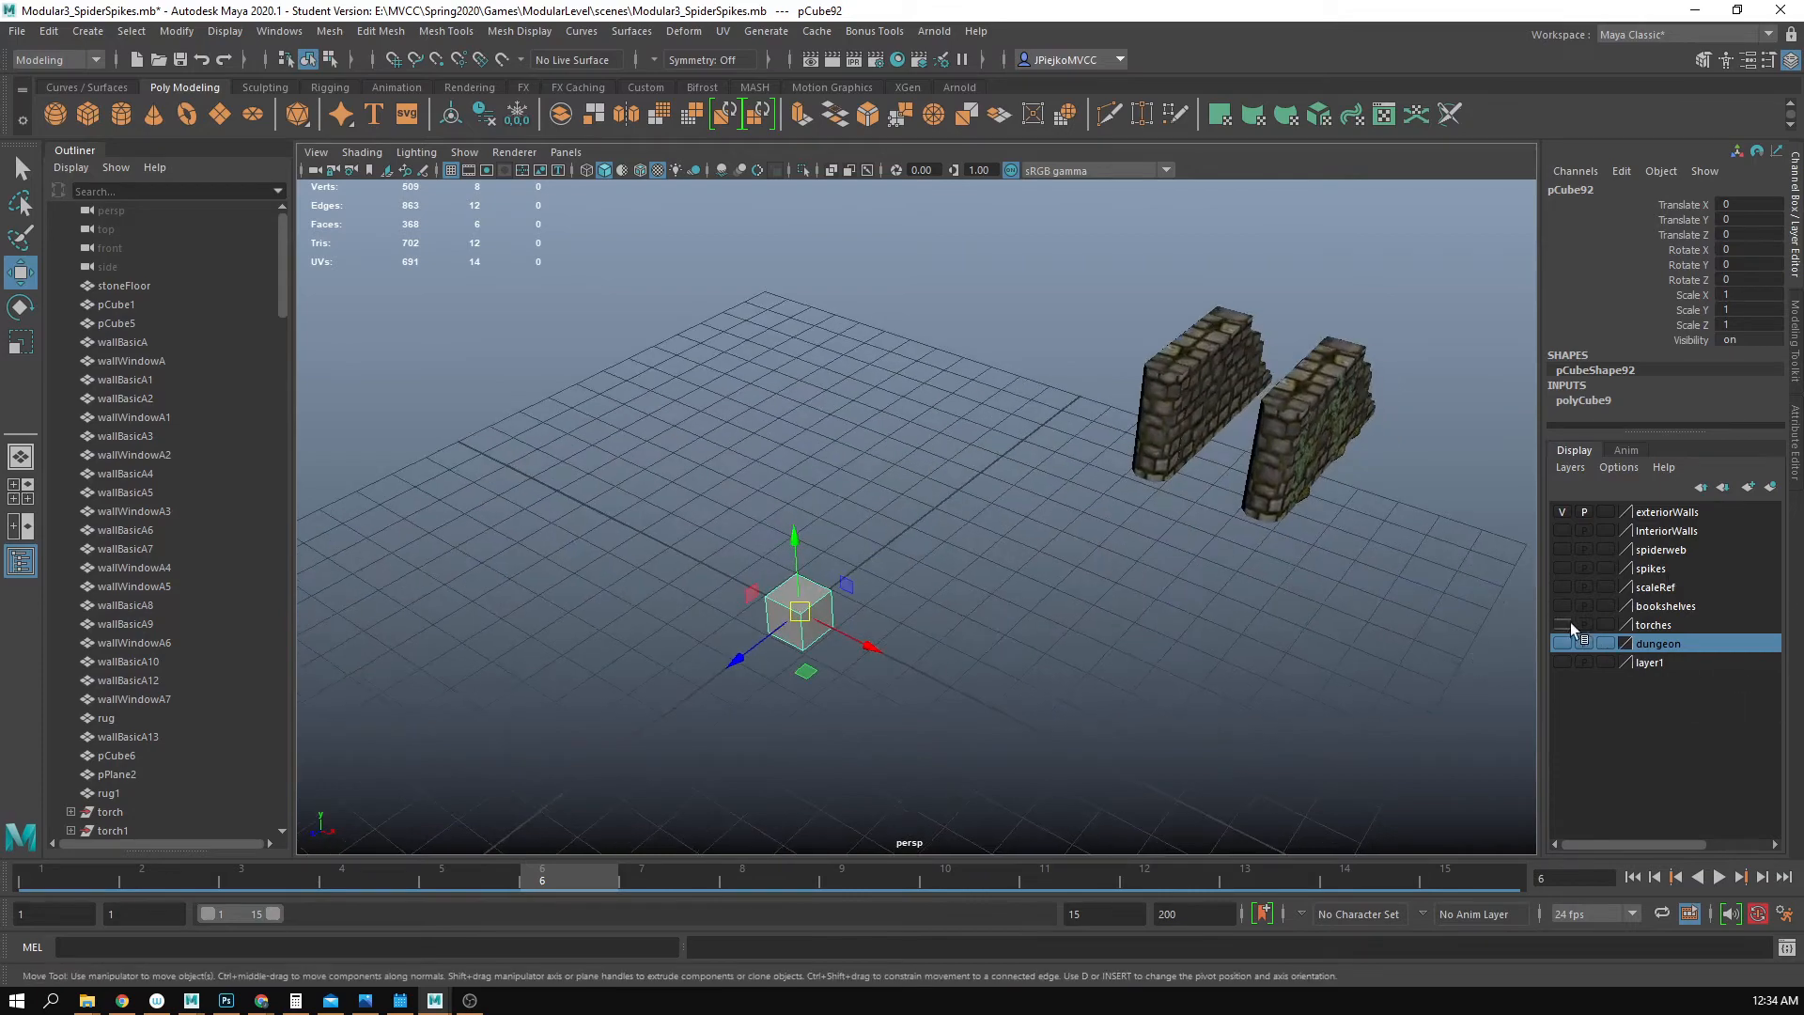
pyautogui.moveTo(832, 613); pyautogui.dragTo(846, 586, button='middle')
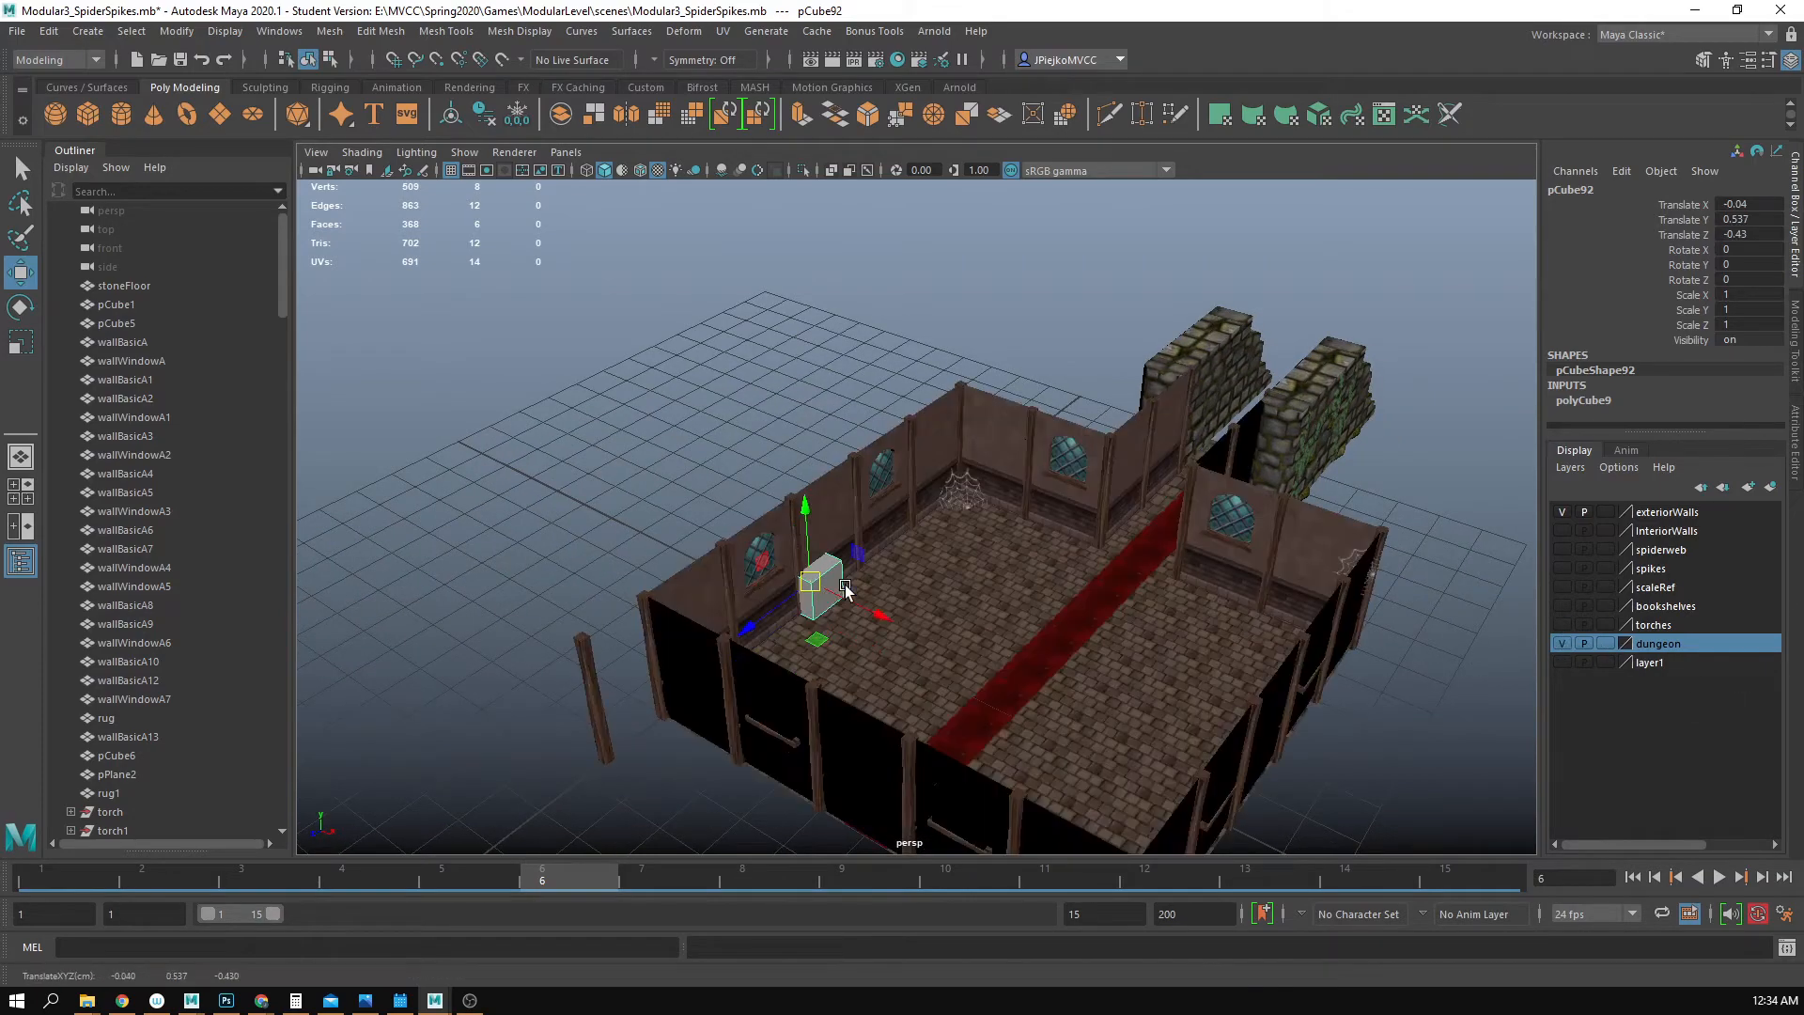
# - Set the cube's scale to 2 in X, Y and Z
pyautogui.keyDown('alt'); pyautogui.moveTo(883, 609); pyautogui.dragTo(907, 453); pyautogui.keyUp('alt')
pyautogui.click(907, 453)
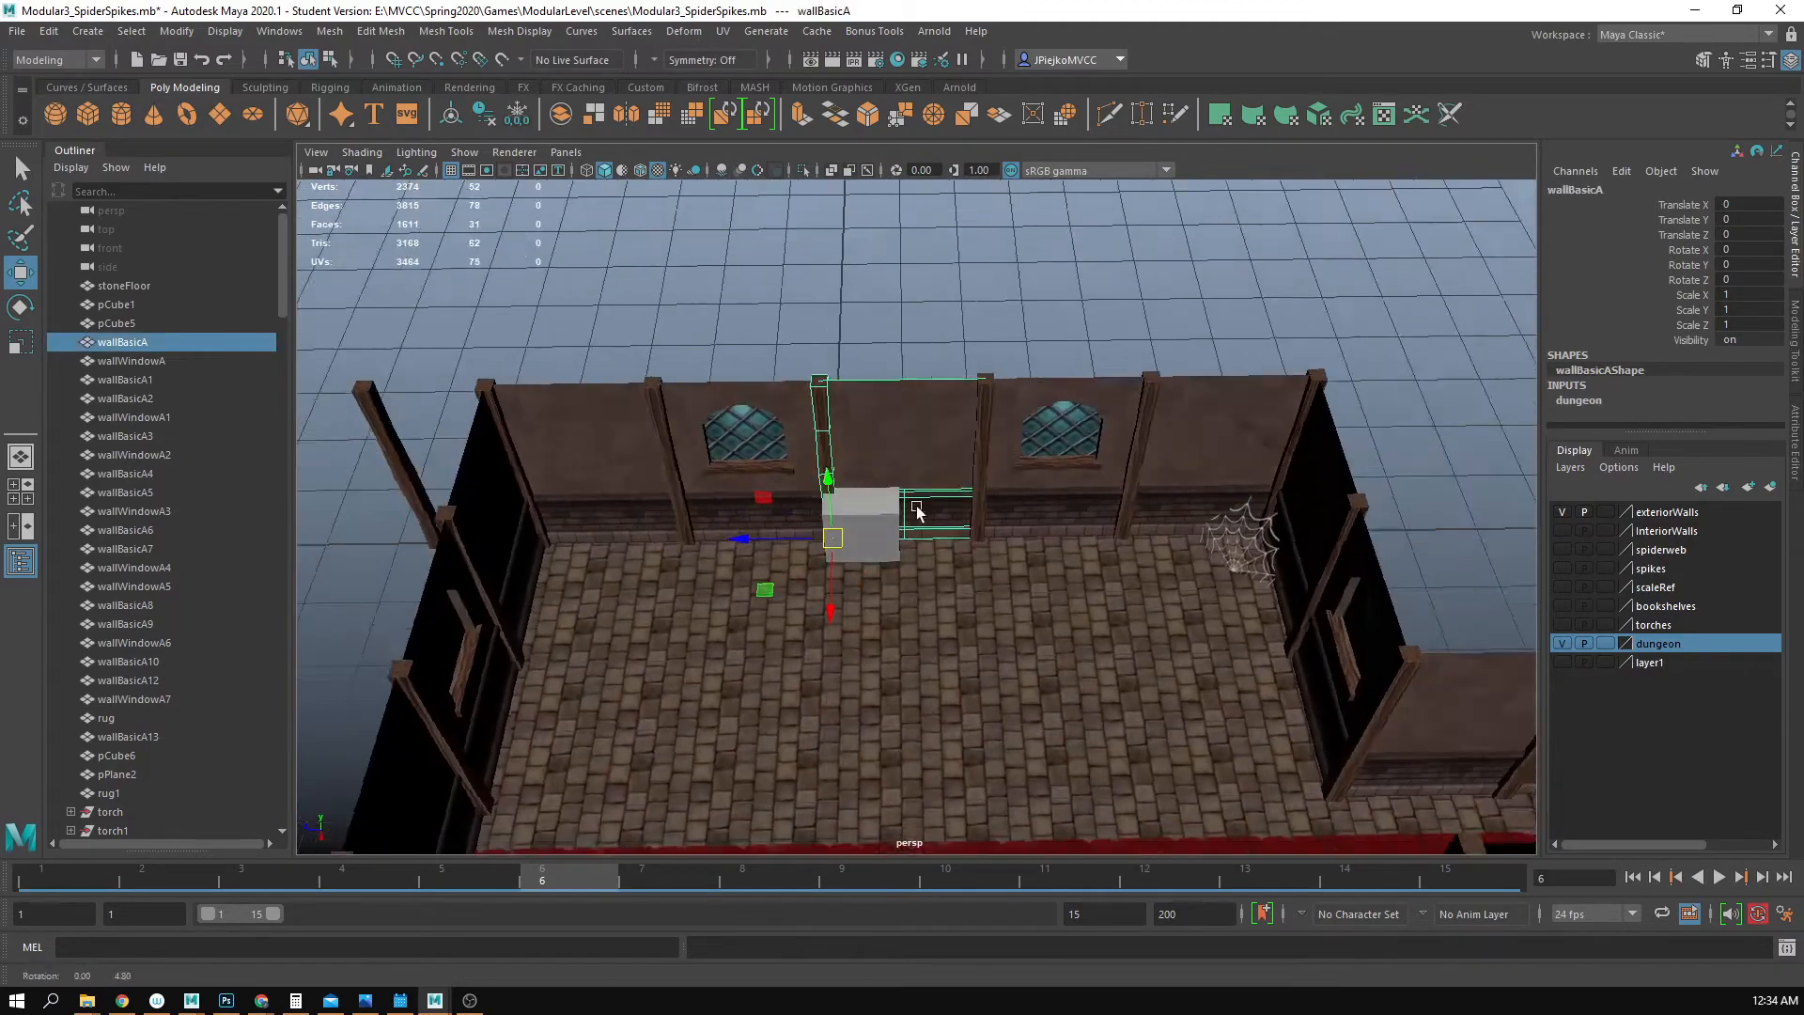
pyautogui.scroll(6, 1124, 541)
pyautogui.keyDown('alt'); pyautogui.moveTo(1174, 488); pyautogui.dragTo(903, 566); pyautogui.keyUp('alt')
pyautogui.click(843, 576)
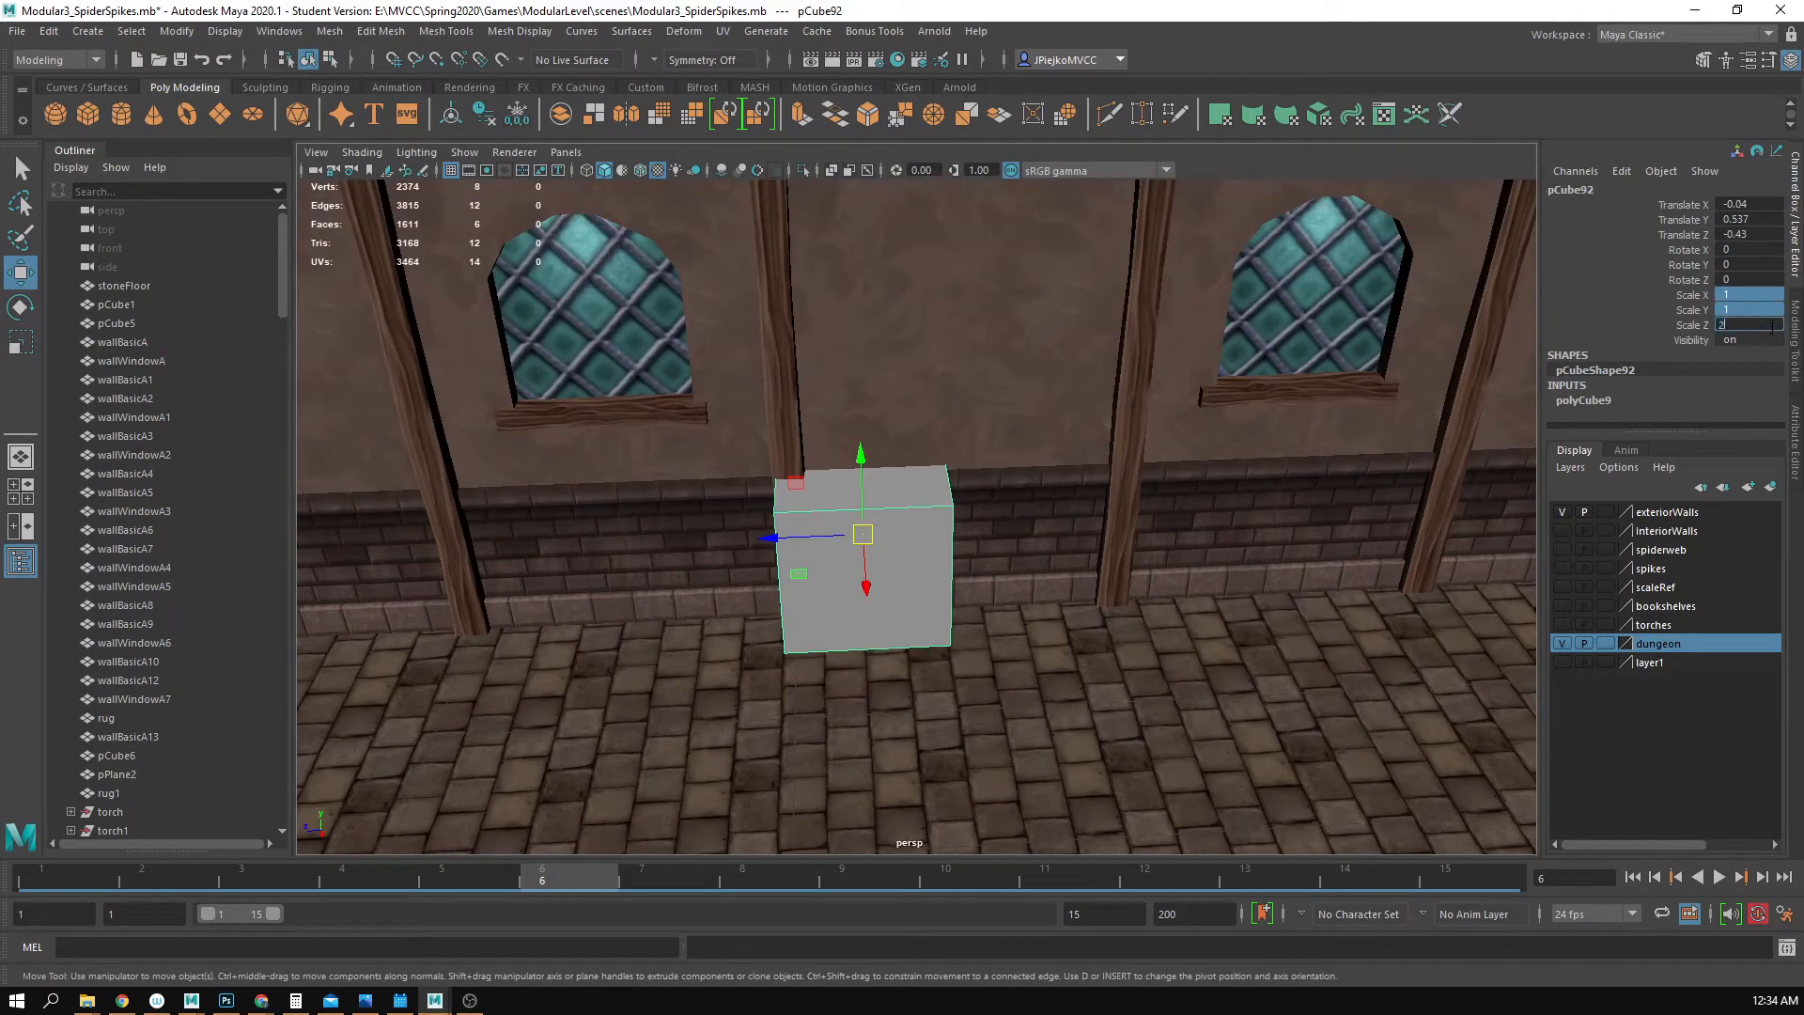
pyautogui.press('Return')
# - Move the cube's pivot to one of its bottom corners
pyautogui.keyDown('alt'); pyautogui.moveTo(1222, 400); pyautogui.dragTo(786, 435, button='right'); pyautogui.keyUp('alt')
pyautogui.keyDown('alt'); pyautogui.moveTo(786, 435); pyautogui.dragTo(779, 500); pyautogui.keyUp('alt')
pyautogui.keyDown('alt'); pyautogui.moveTo(1067, 591); pyautogui.dragTo(554, 479, button='right'); pyautogui.keyUp('alt')
pyautogui.keyDown('alt'); pyautogui.moveTo(554, 479); pyautogui.dragTo(594, 549); pyautogui.keyUp('alt')
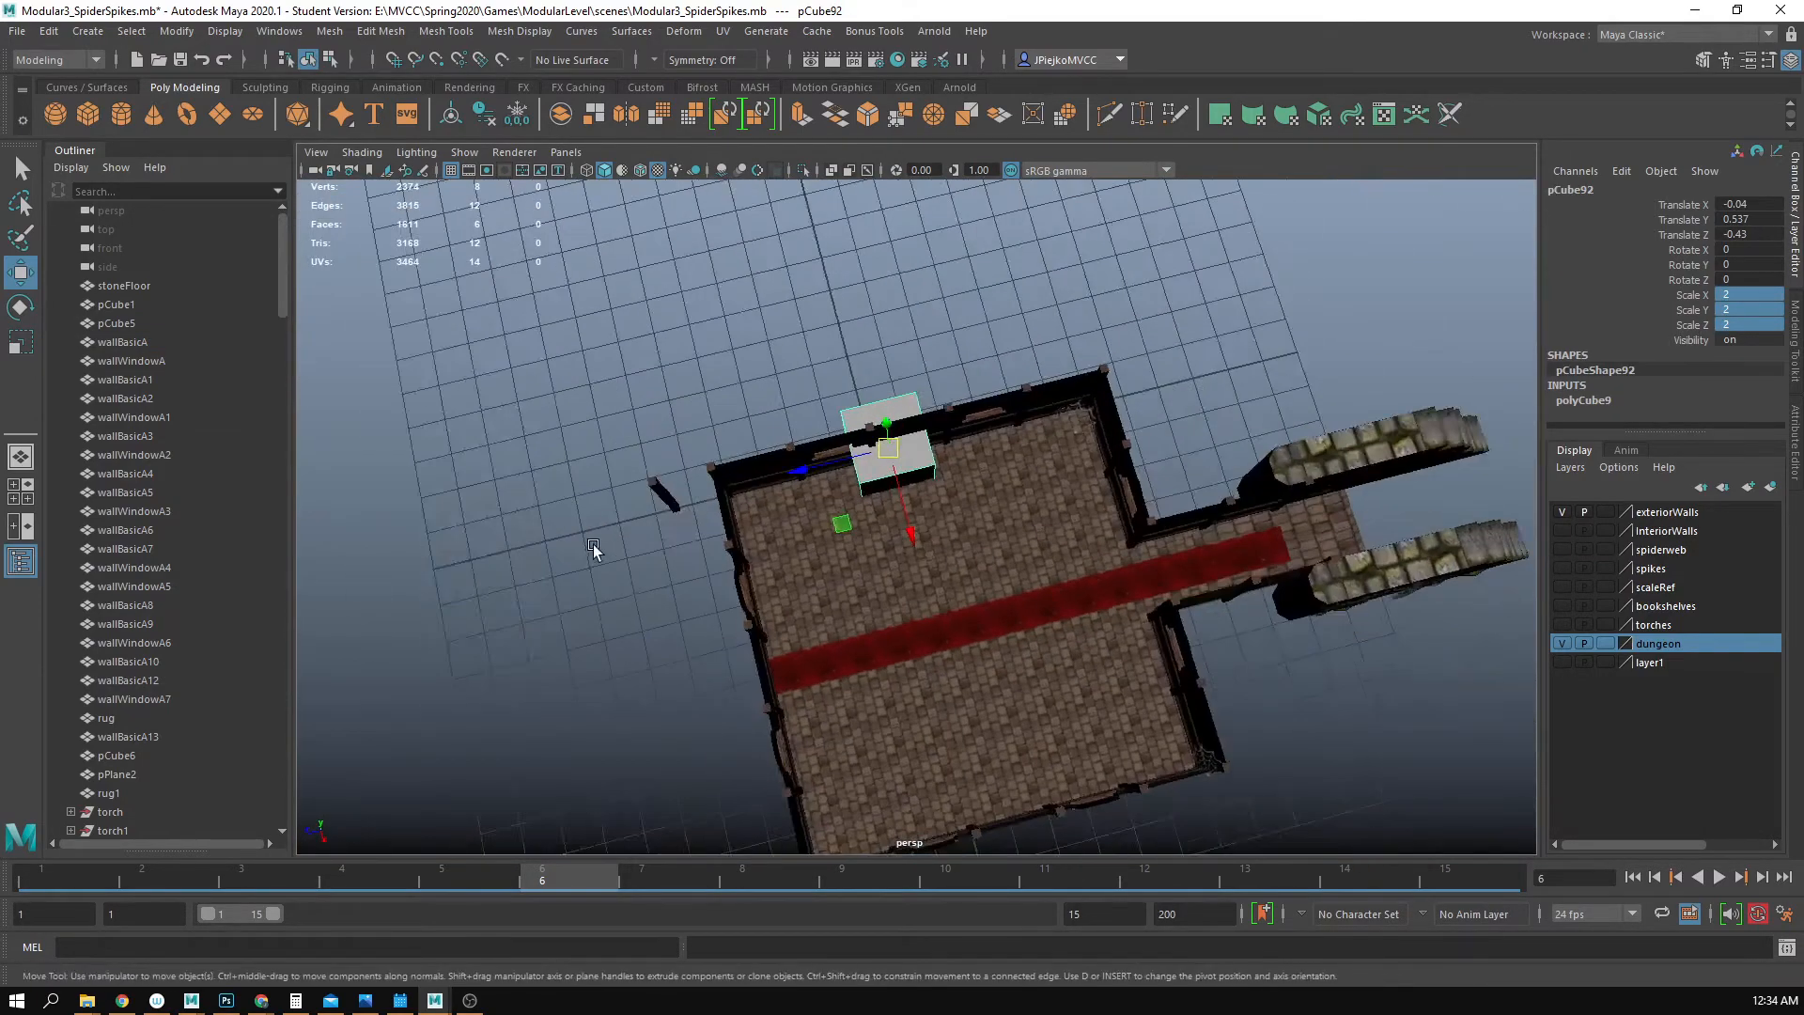
pyautogui.keyDown('alt'); pyautogui.moveTo(594, 549); pyautogui.dragTo(978, 545, button='right'); pyautogui.keyUp('alt')
pyautogui.keyDown('alt'); pyautogui.moveTo(977, 545); pyautogui.dragTo(1212, 385); pyautogui.keyUp('alt')
pyautogui.keyDown('alt'); pyautogui.moveTo(898, 451); pyautogui.dragTo(1027, 516); pyautogui.keyUp('alt')
pyautogui.press('d')
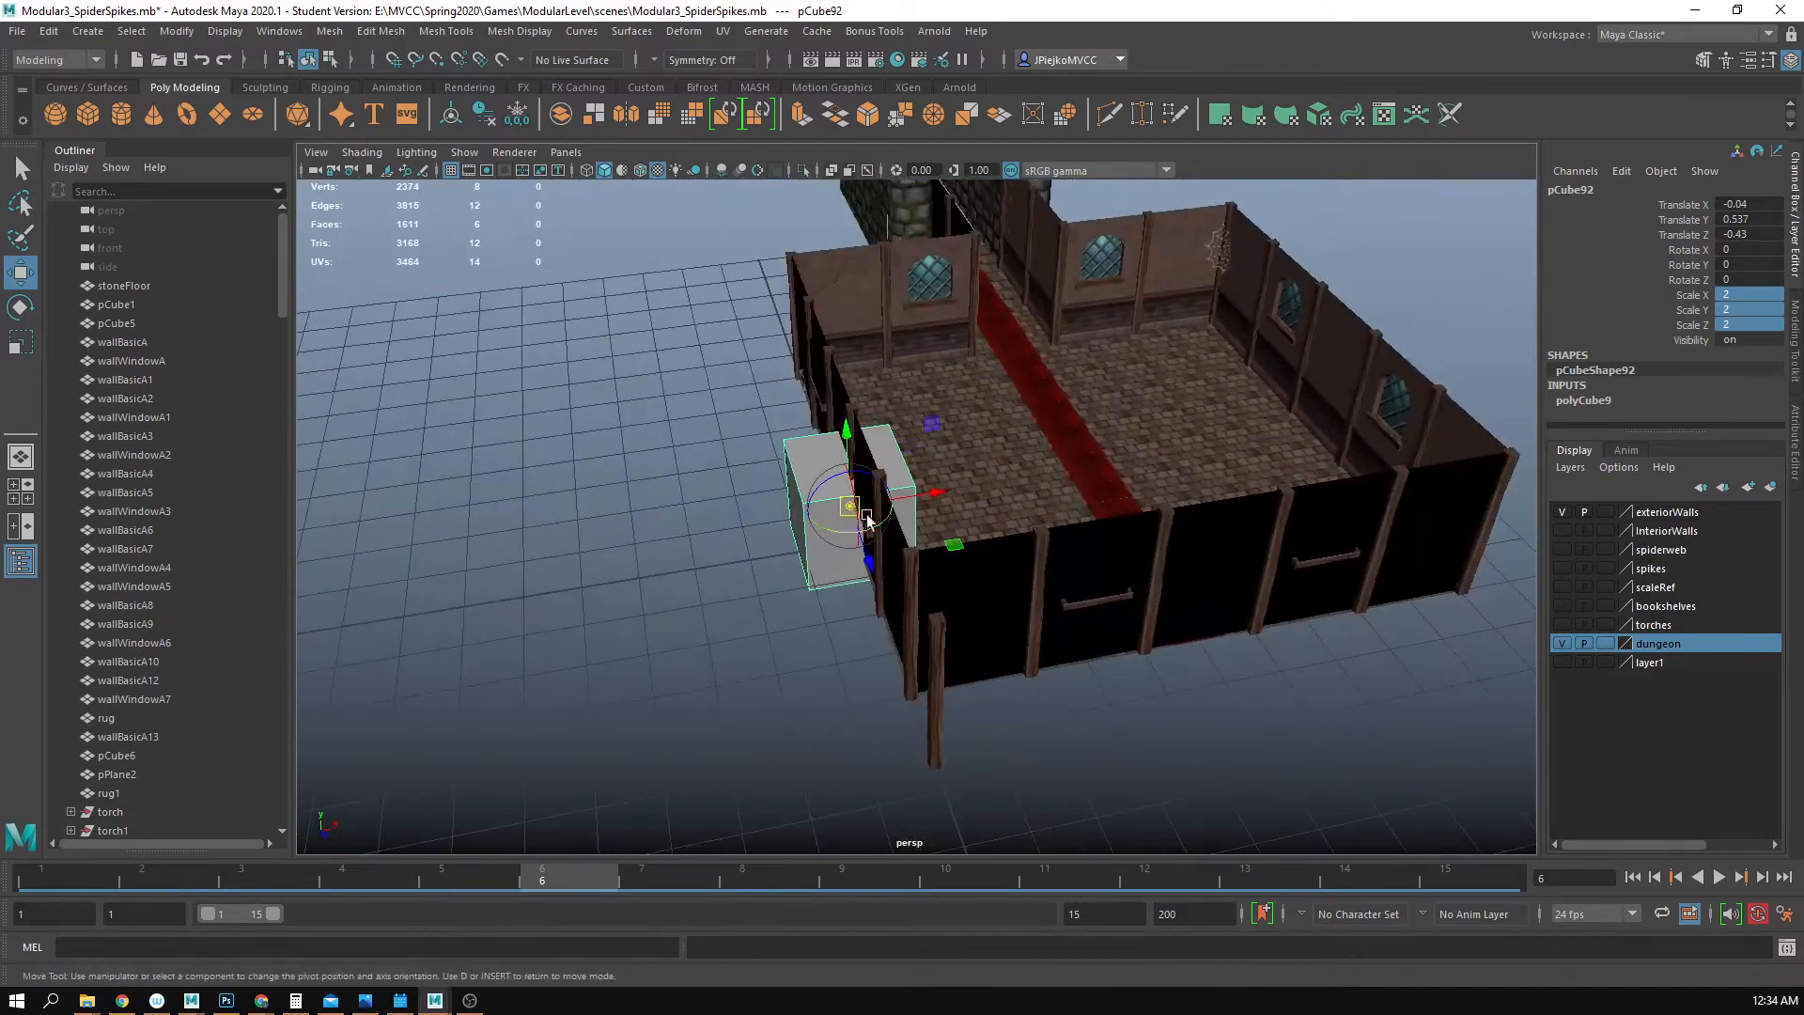
pyautogui.moveTo(852, 510); pyautogui.dragTo(806, 596)
# - Try to snap the cube by its bottom corner into the corner of the room's walls
pyautogui.keyDown('alt'); pyautogui.moveTo(930, 658); pyautogui.dragTo(832, 625); pyautogui.keyUp('alt')
pyautogui.press('v')
pyautogui.moveTo(875, 533); pyautogui.dragTo(727, 691)
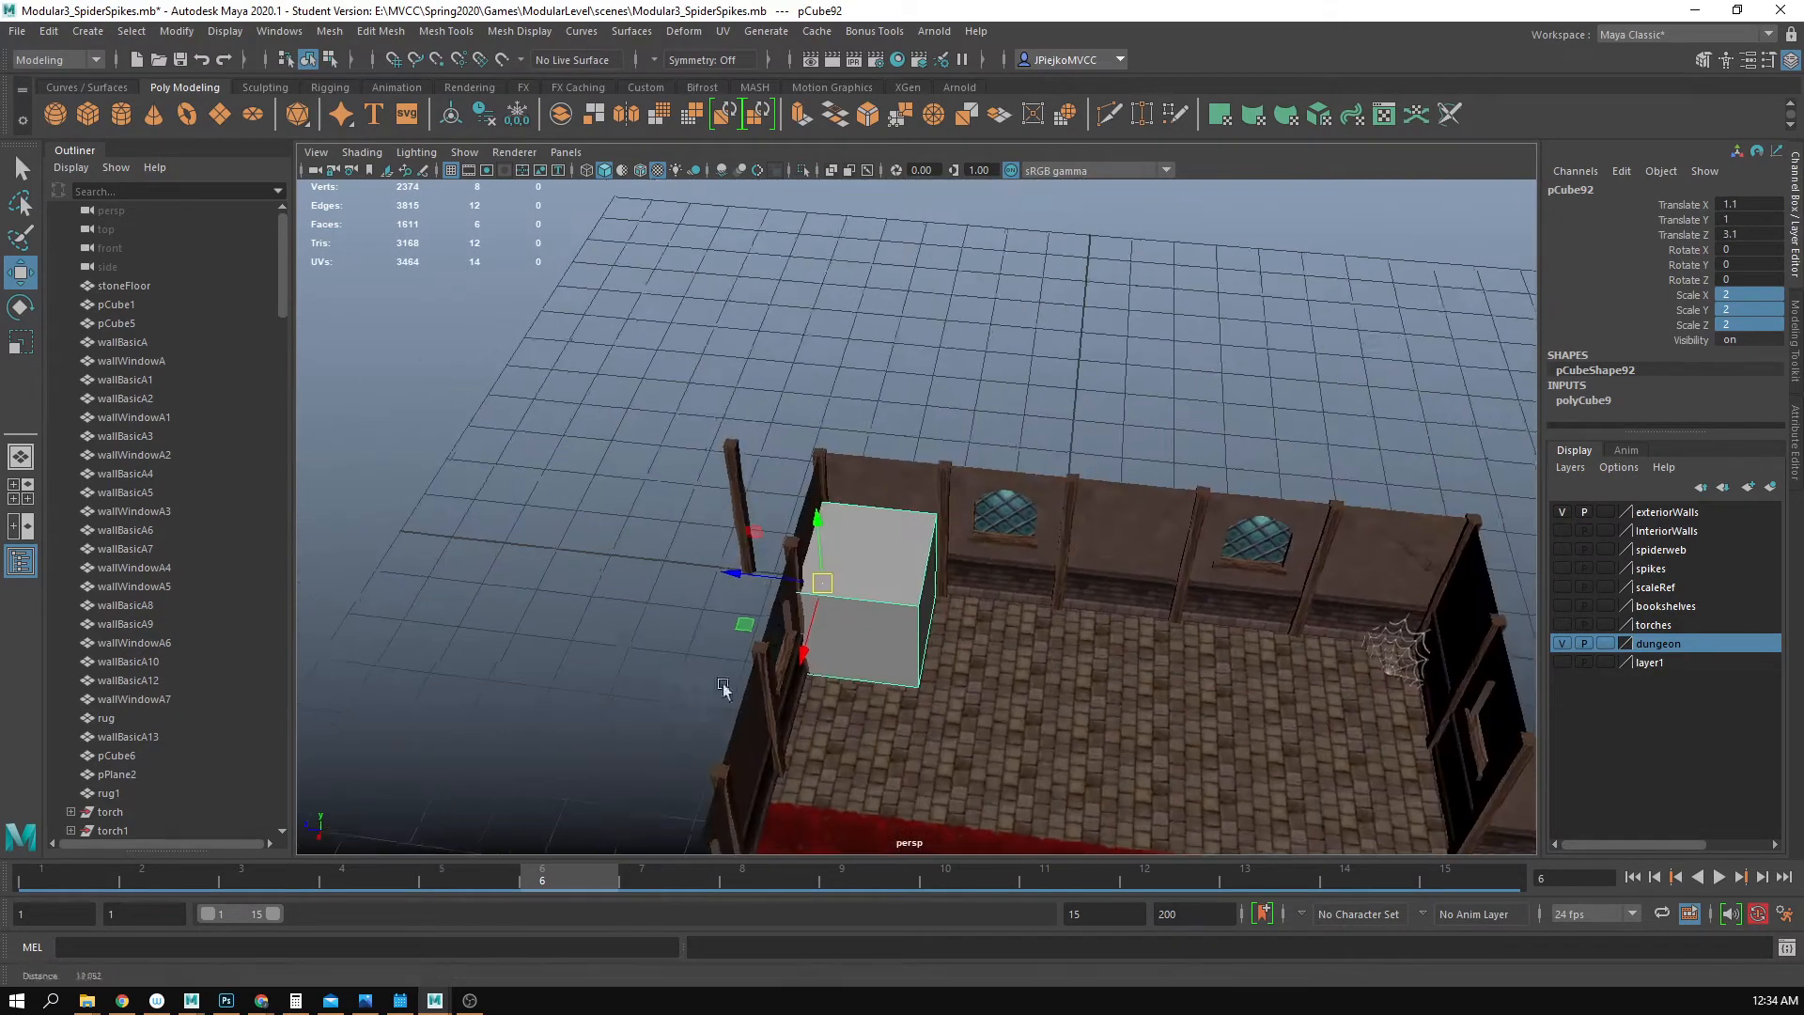
pyautogui.keyDown('alt'); pyautogui.moveTo(727, 690); pyautogui.dragTo(1098, 678, button='right'); pyautogui.keyUp('alt')
pyautogui.keyDown('alt'); pyautogui.moveTo(1098, 678); pyautogui.dragTo(968, 477); pyautogui.keyUp('alt')
pyautogui.moveTo(640, 582); pyautogui.dragTo(639, 592)
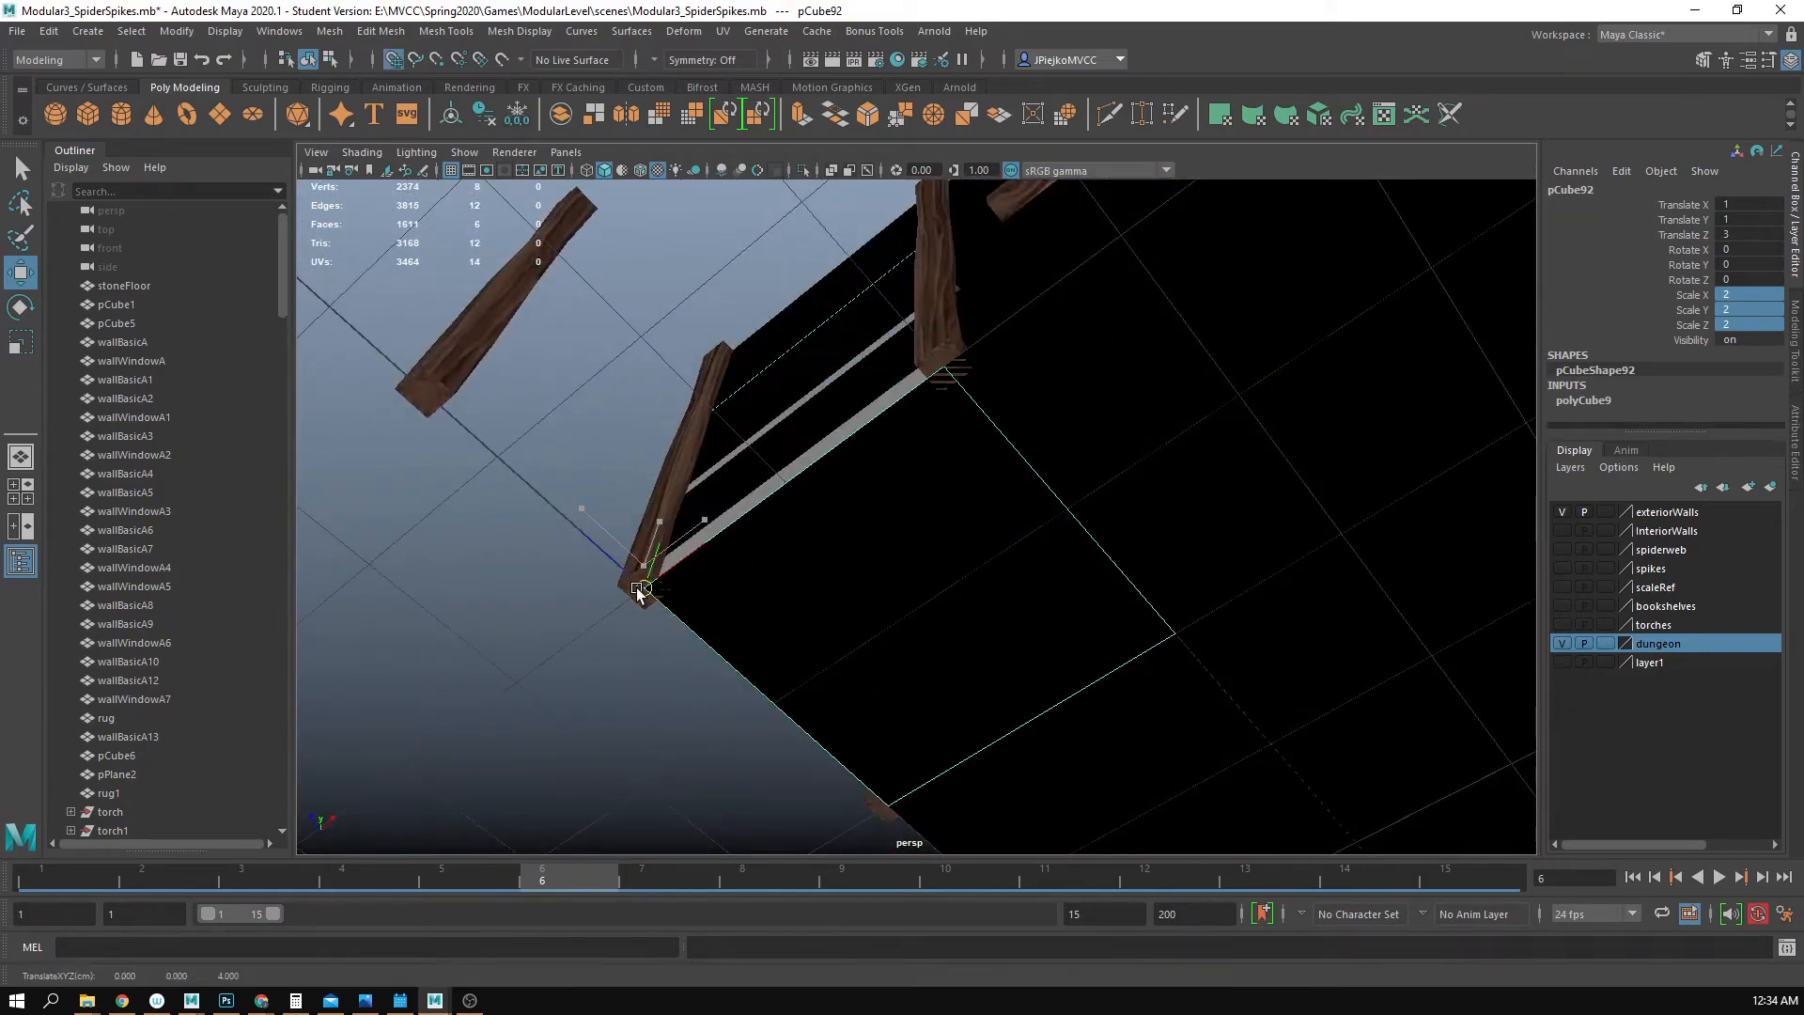
pyautogui.keyDown('alt'); pyautogui.moveTo(816, 590); pyautogui.dragTo(742, 596); pyautogui.keyUp('alt')
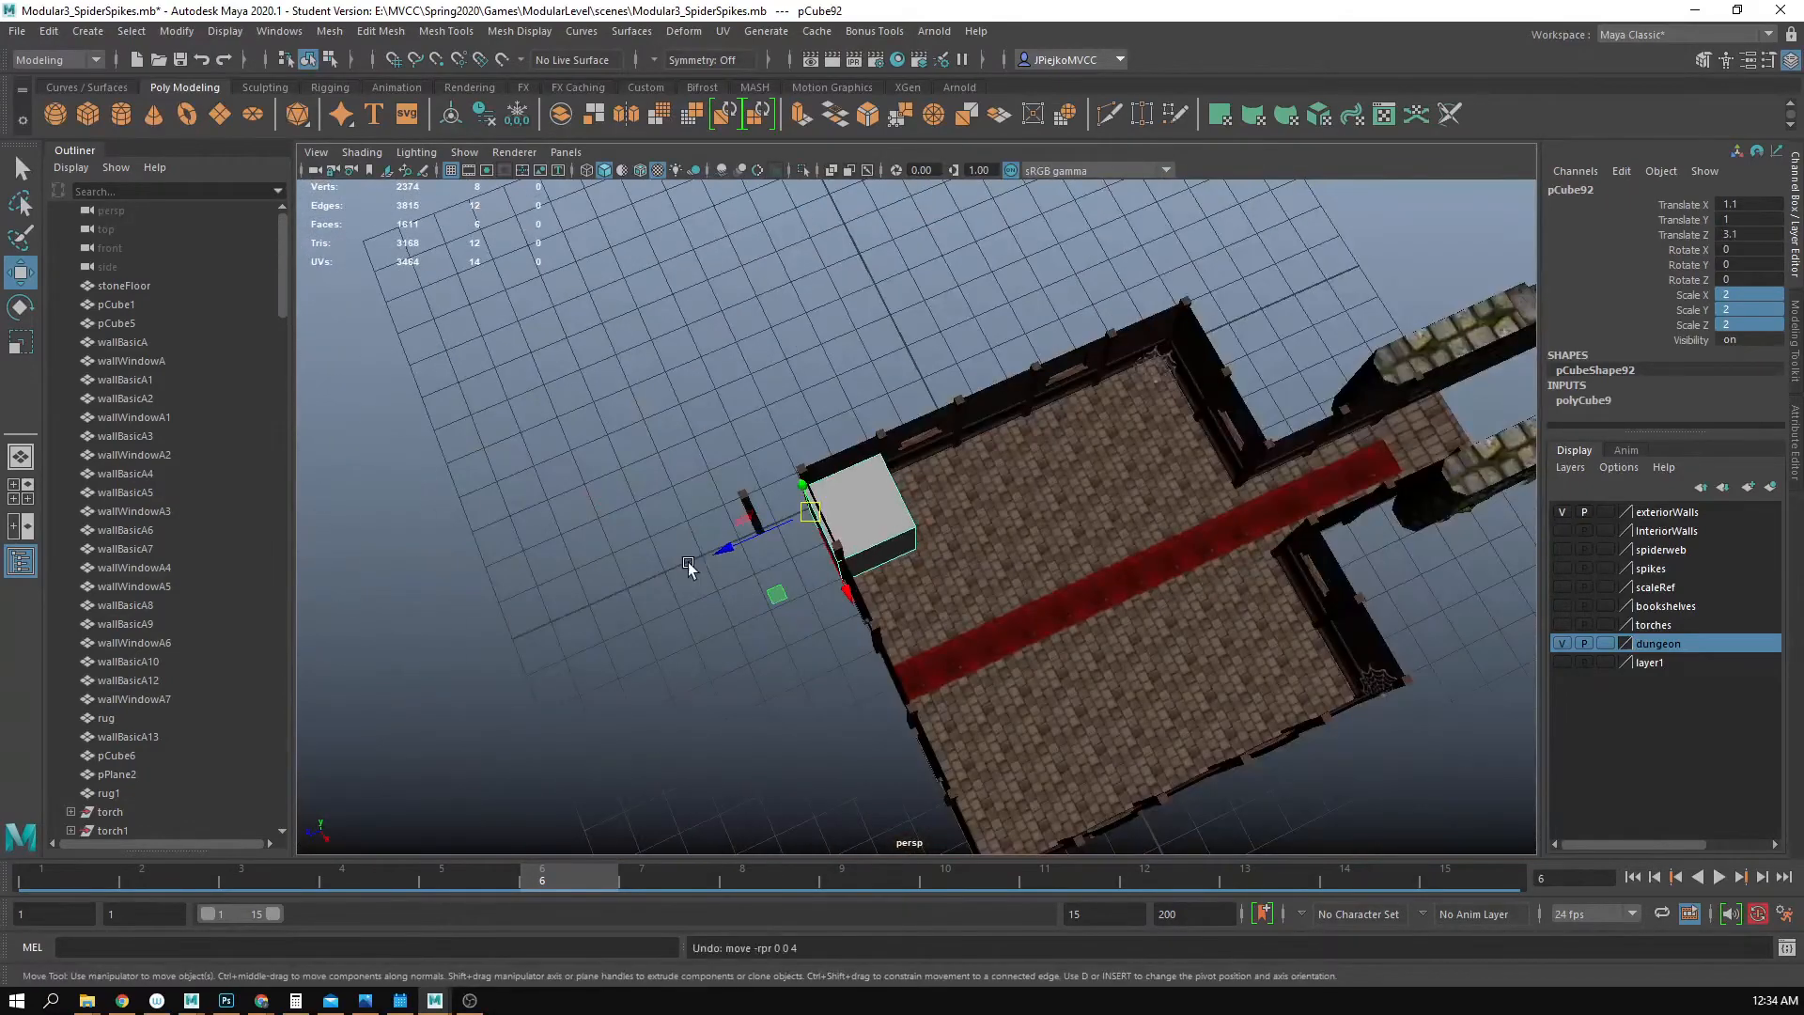
pyautogui.hotkey('ctrl', 'z')
# - Hide the dungeon layer so the cube can be worked on separately
pyautogui.click(1570, 643)
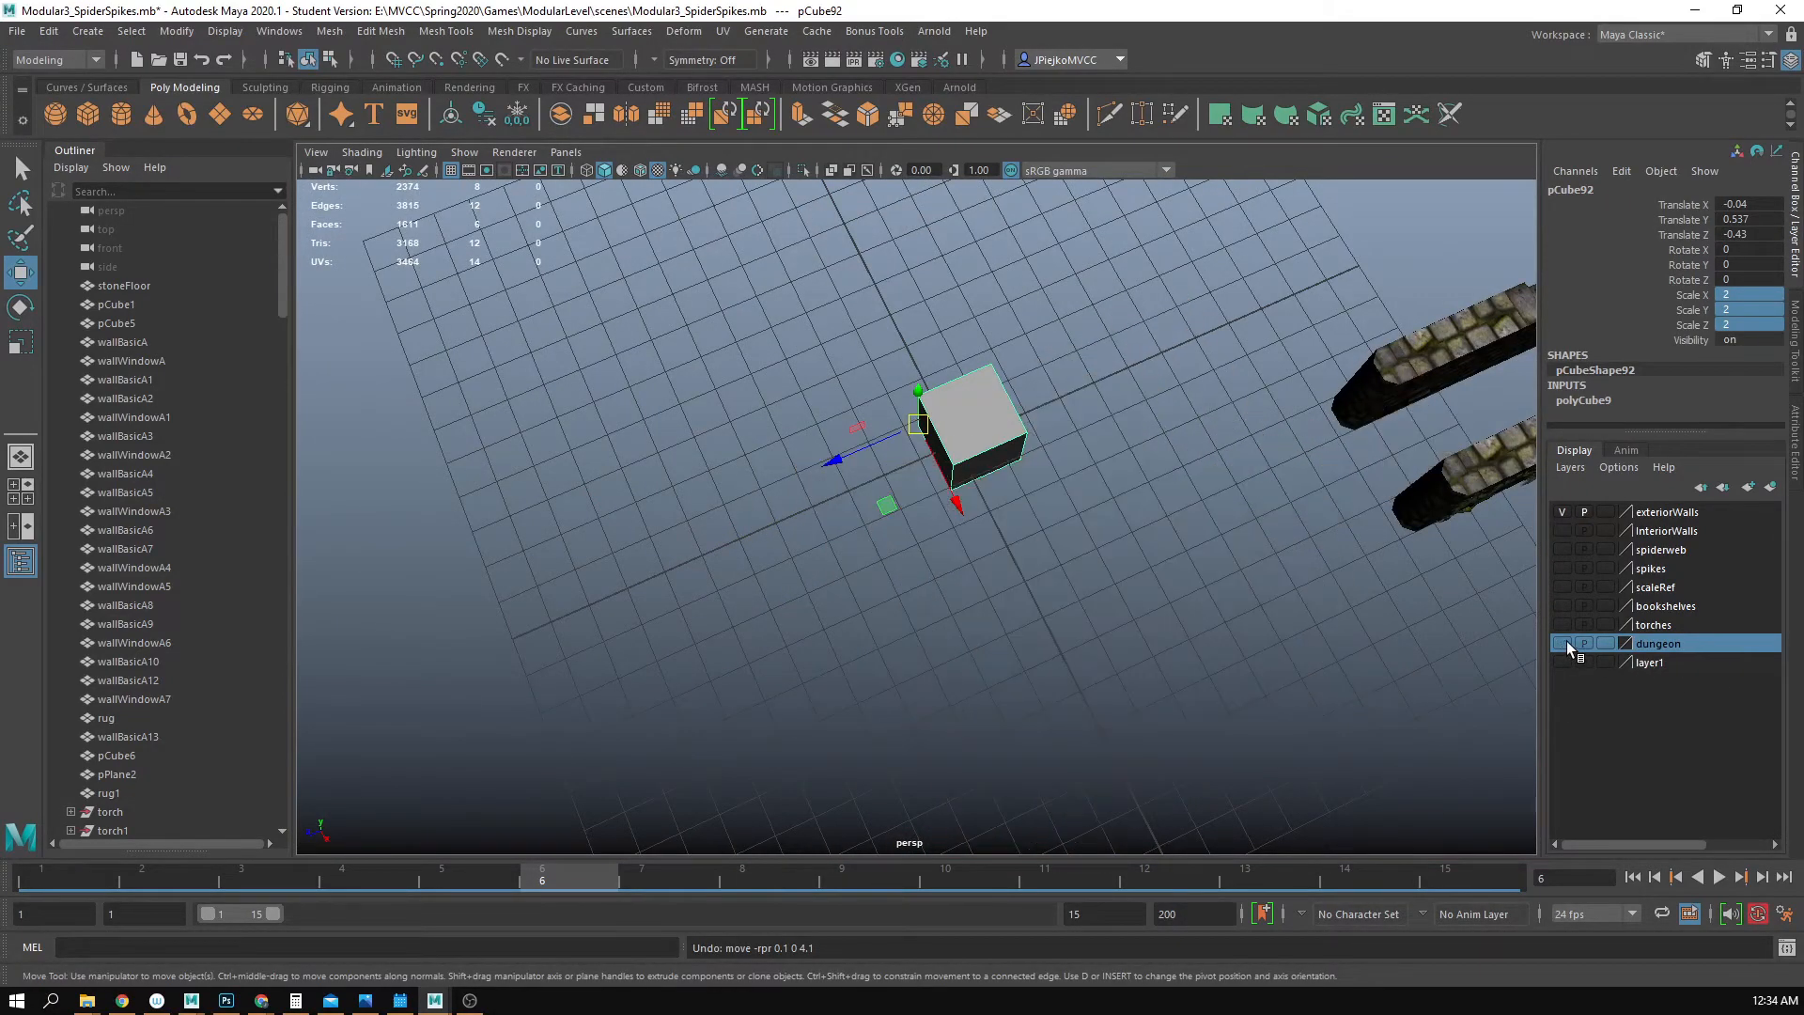
pyautogui.keyDown('alt'); pyautogui.moveTo(1315, 583); pyautogui.dragTo(1131, 588); pyautogui.keyUp('alt')
pyautogui.keyDown('alt'); pyautogui.moveTo(1130, 587); pyautogui.dragTo(1349, 640, button='right'); pyautogui.keyUp('alt')
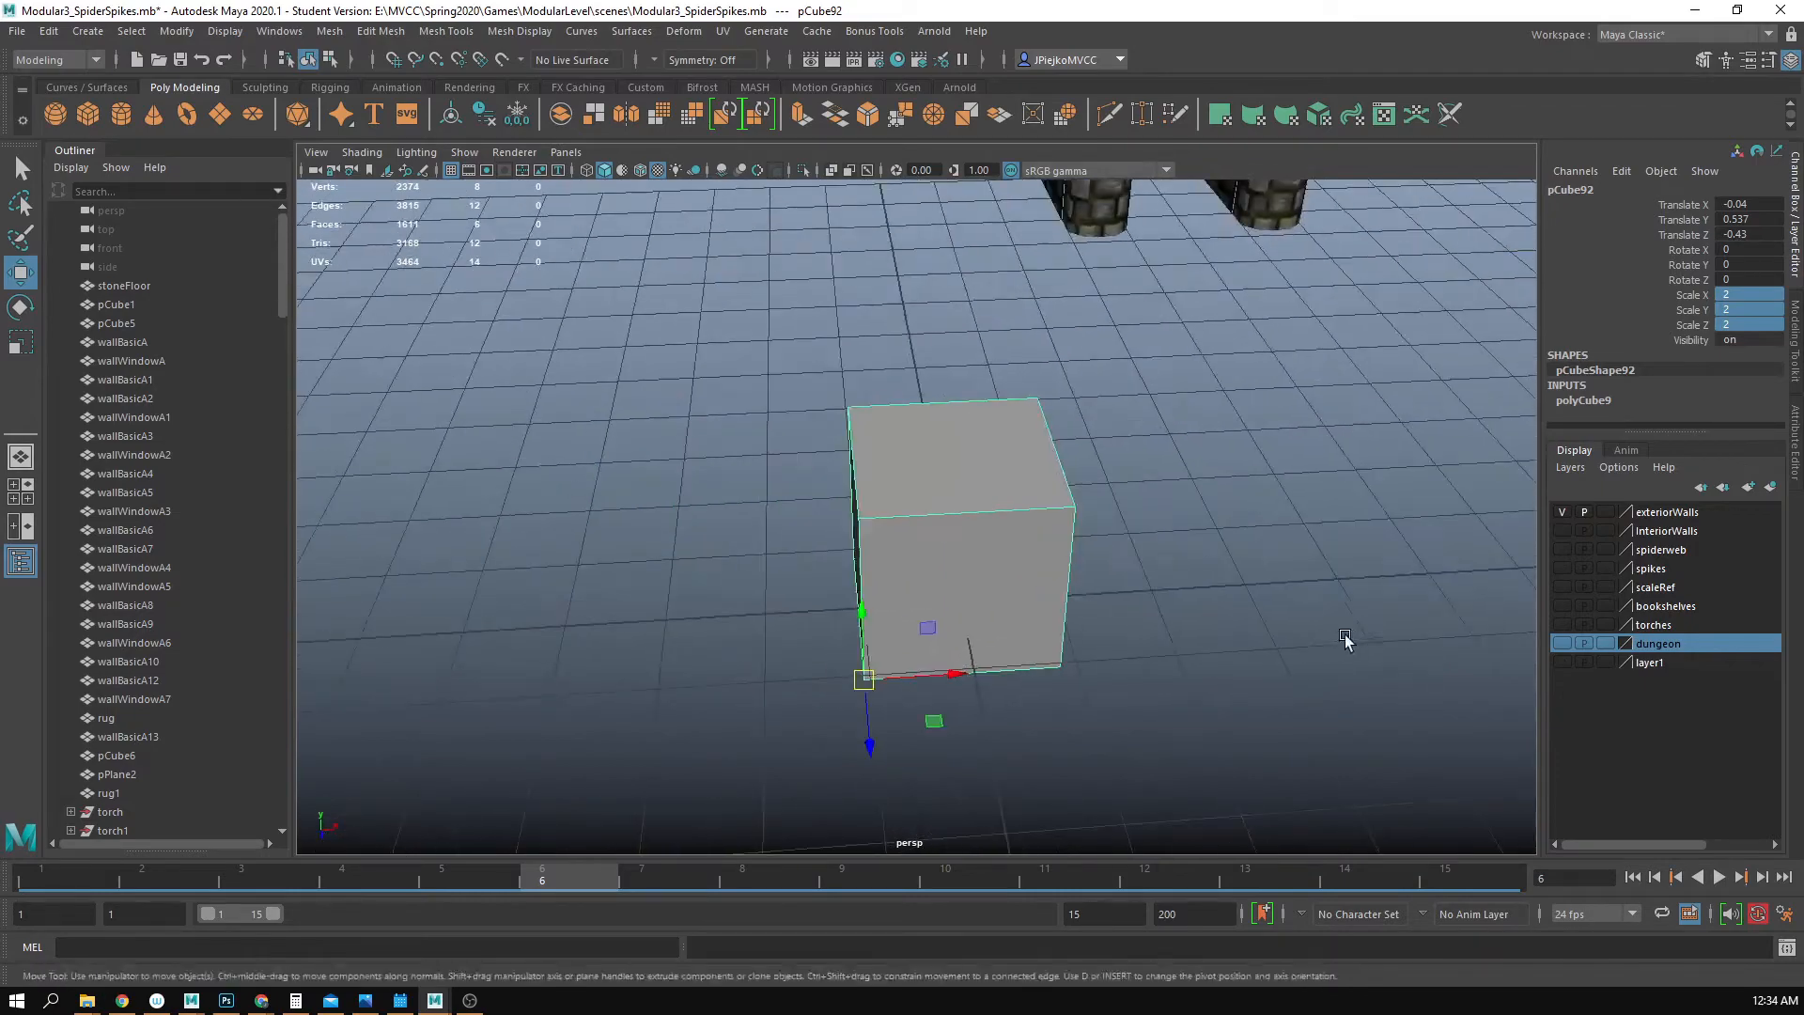
pyautogui.keyDown('alt'); pyautogui.moveTo(1349, 640); pyautogui.dragTo(1246, 526); pyautogui.keyUp('alt')
pyautogui.keyDown('alt'); pyautogui.moveTo(1246, 526); pyautogui.dragTo(1209, 623, button='right'); pyautogui.keyUp('alt')
pyautogui.keyDown('alt'); pyautogui.moveTo(1209, 624); pyautogui.dragTo(1203, 597); pyautogui.keyUp('alt')
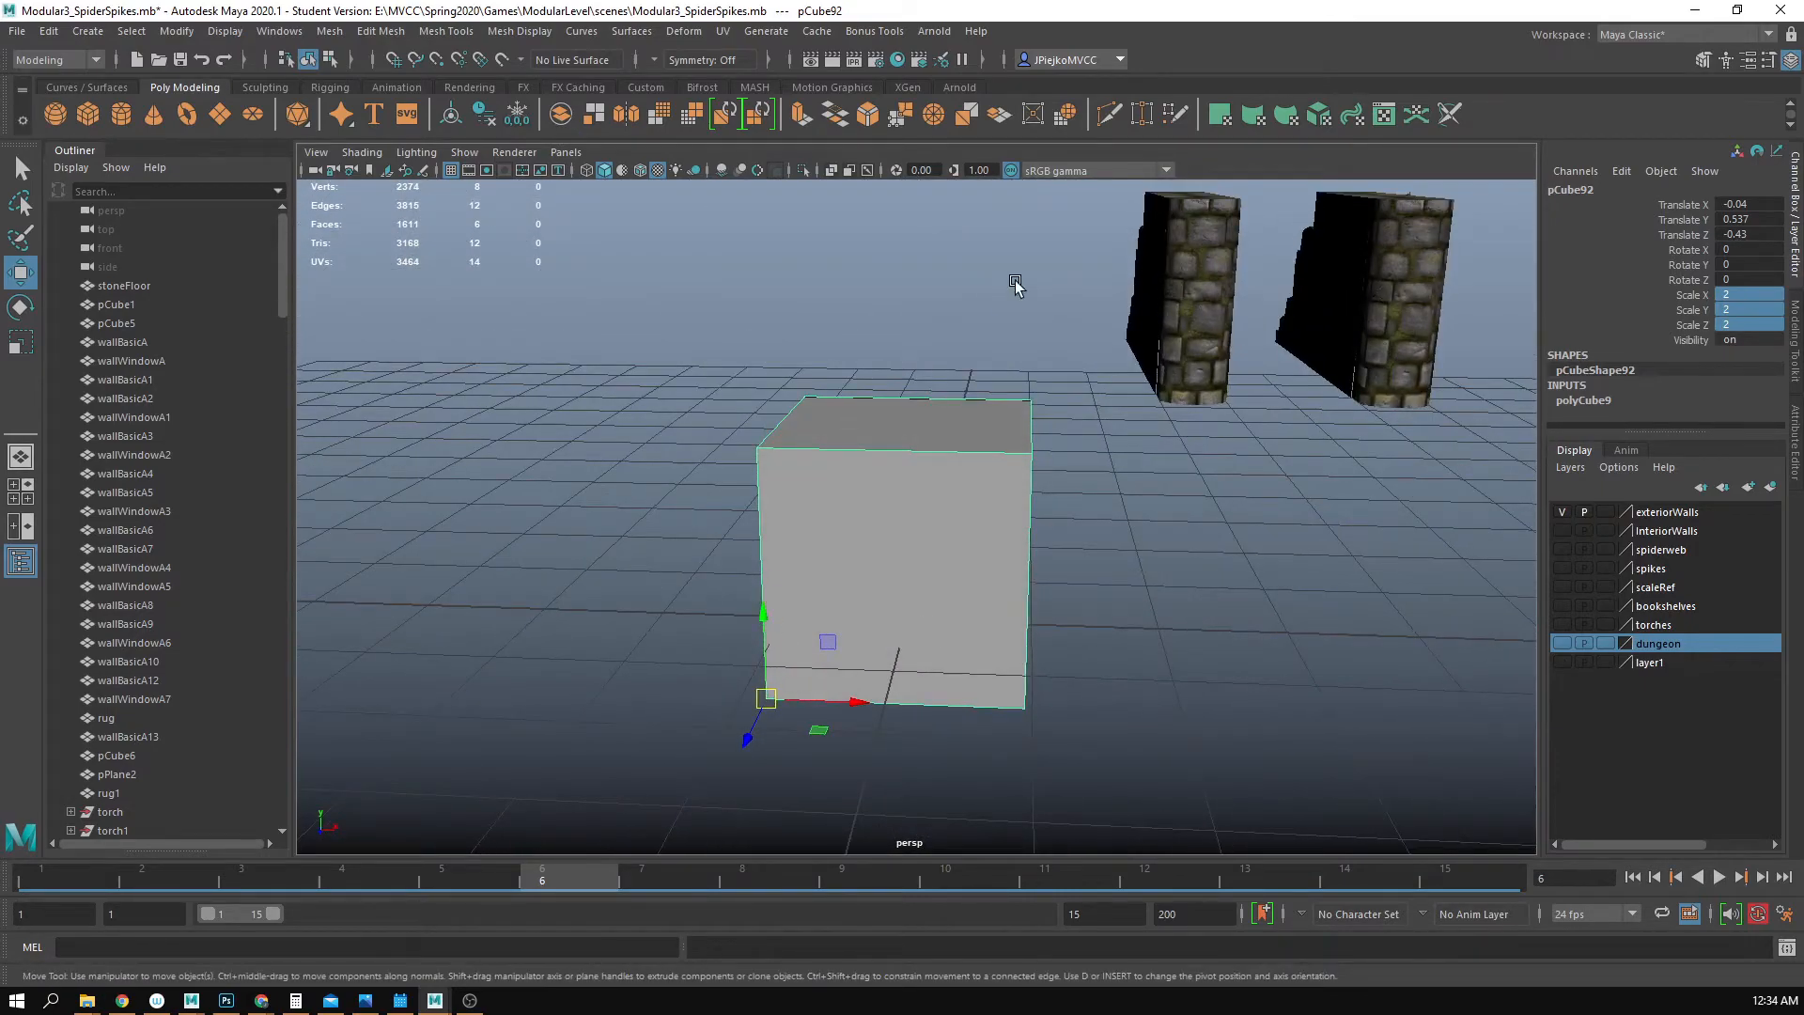
# - Try deleting three adjoining side faces of the cube, including its front and right faces
pyautogui.keyDown('alt'); pyautogui.moveTo(1015, 284); pyautogui.dragTo(822, 554); pyautogui.keyUp('alt')
pyautogui.keyDown('alt'); pyautogui.moveTo(965, 437); pyautogui.dragTo(931, 488); pyautogui.keyUp('alt')
pyautogui.keyDown('alt'); pyautogui.moveTo(939, 413); pyautogui.dragTo(897, 355); pyautogui.keyUp('alt')
pyautogui.moveTo(942, 404); pyautogui.dragTo(956, 439, button='right')
pyautogui.moveTo(962, 439); pyautogui.dragTo(1113, 459)
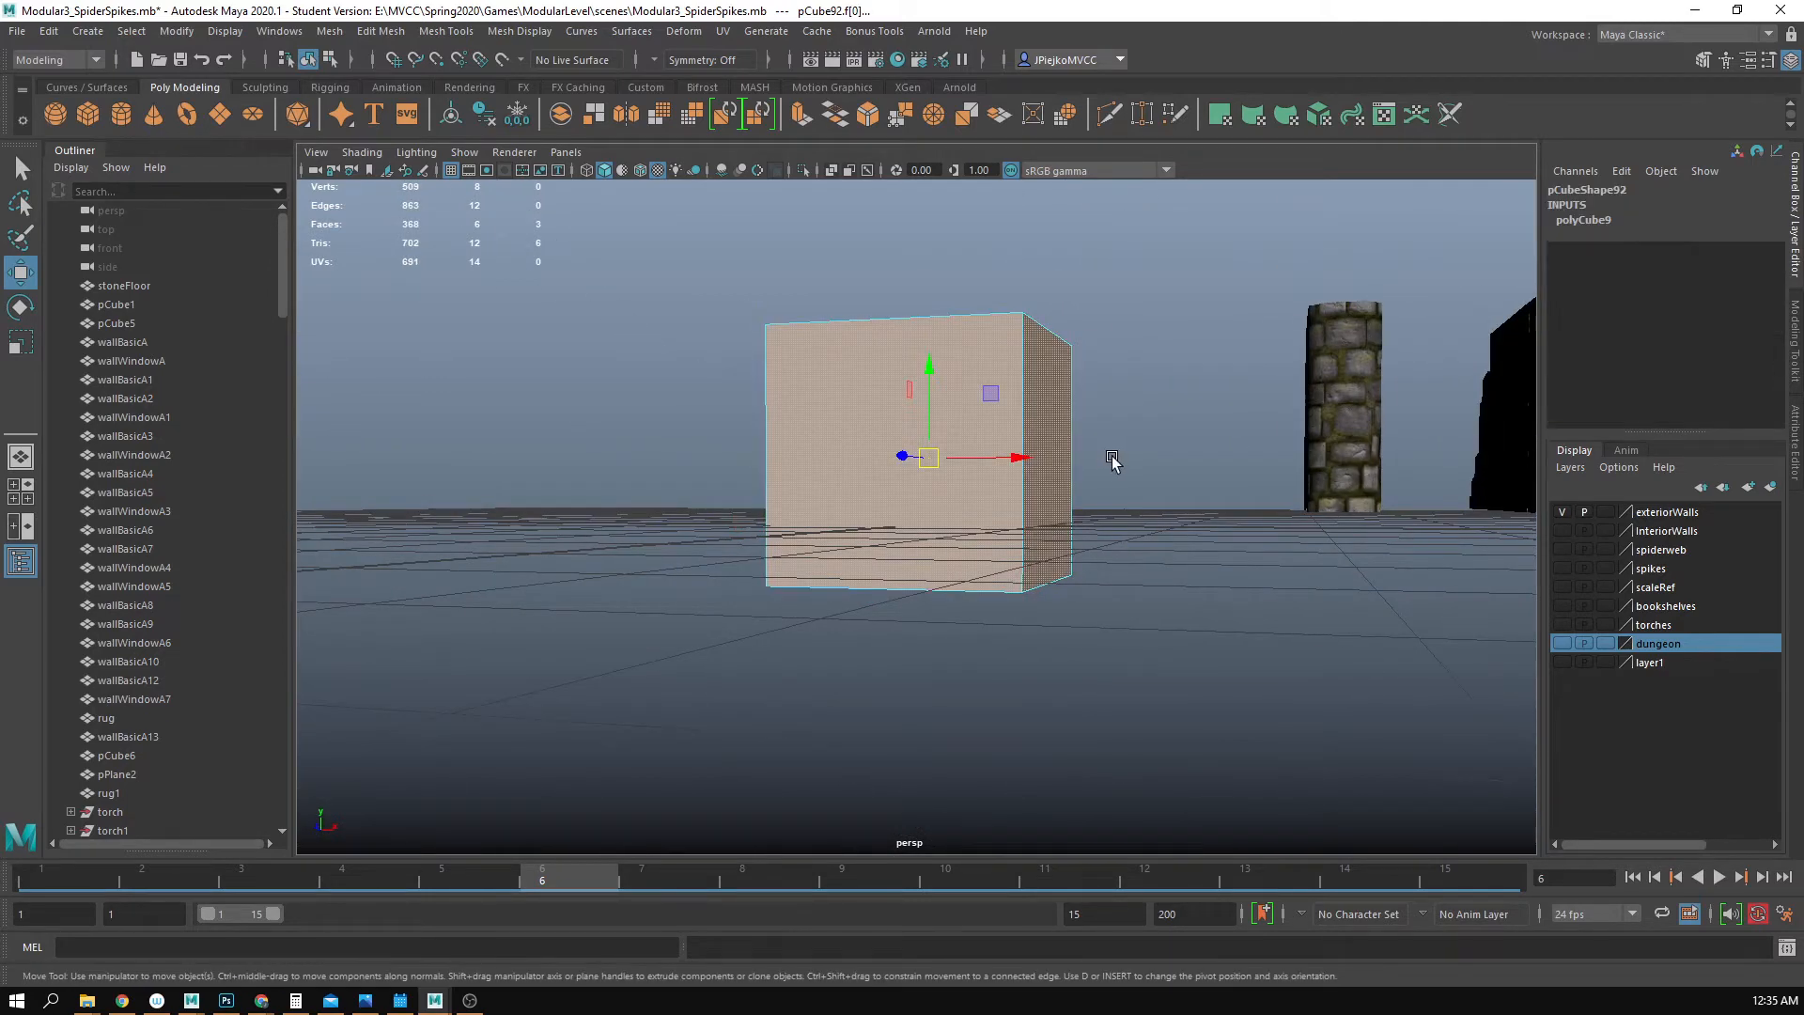
pyautogui.press('Delete')
pyautogui.moveTo(913, 405)
pyautogui.keyDown('alt'); pyautogui.mouseDown()
pyautogui.moveTo(919, 463)
pyautogui.moveTo(927, 347)
pyautogui.moveTo(950, 442)
pyautogui.moveTo(937, 398)
pyautogui.moveTo(1080, 432)
pyautogui.moveTo(894, 432)
pyautogui.moveTo(919, 432)
pyautogui.mouseUp(); pyautogui.keyUp('alt')
pyautogui.hotkey('ctrl', 'z')
pyautogui.keyDown('alt'); pyautogui.moveTo(808, 519); pyautogui.dragTo(893, 463); pyautogui.keyUp('alt')
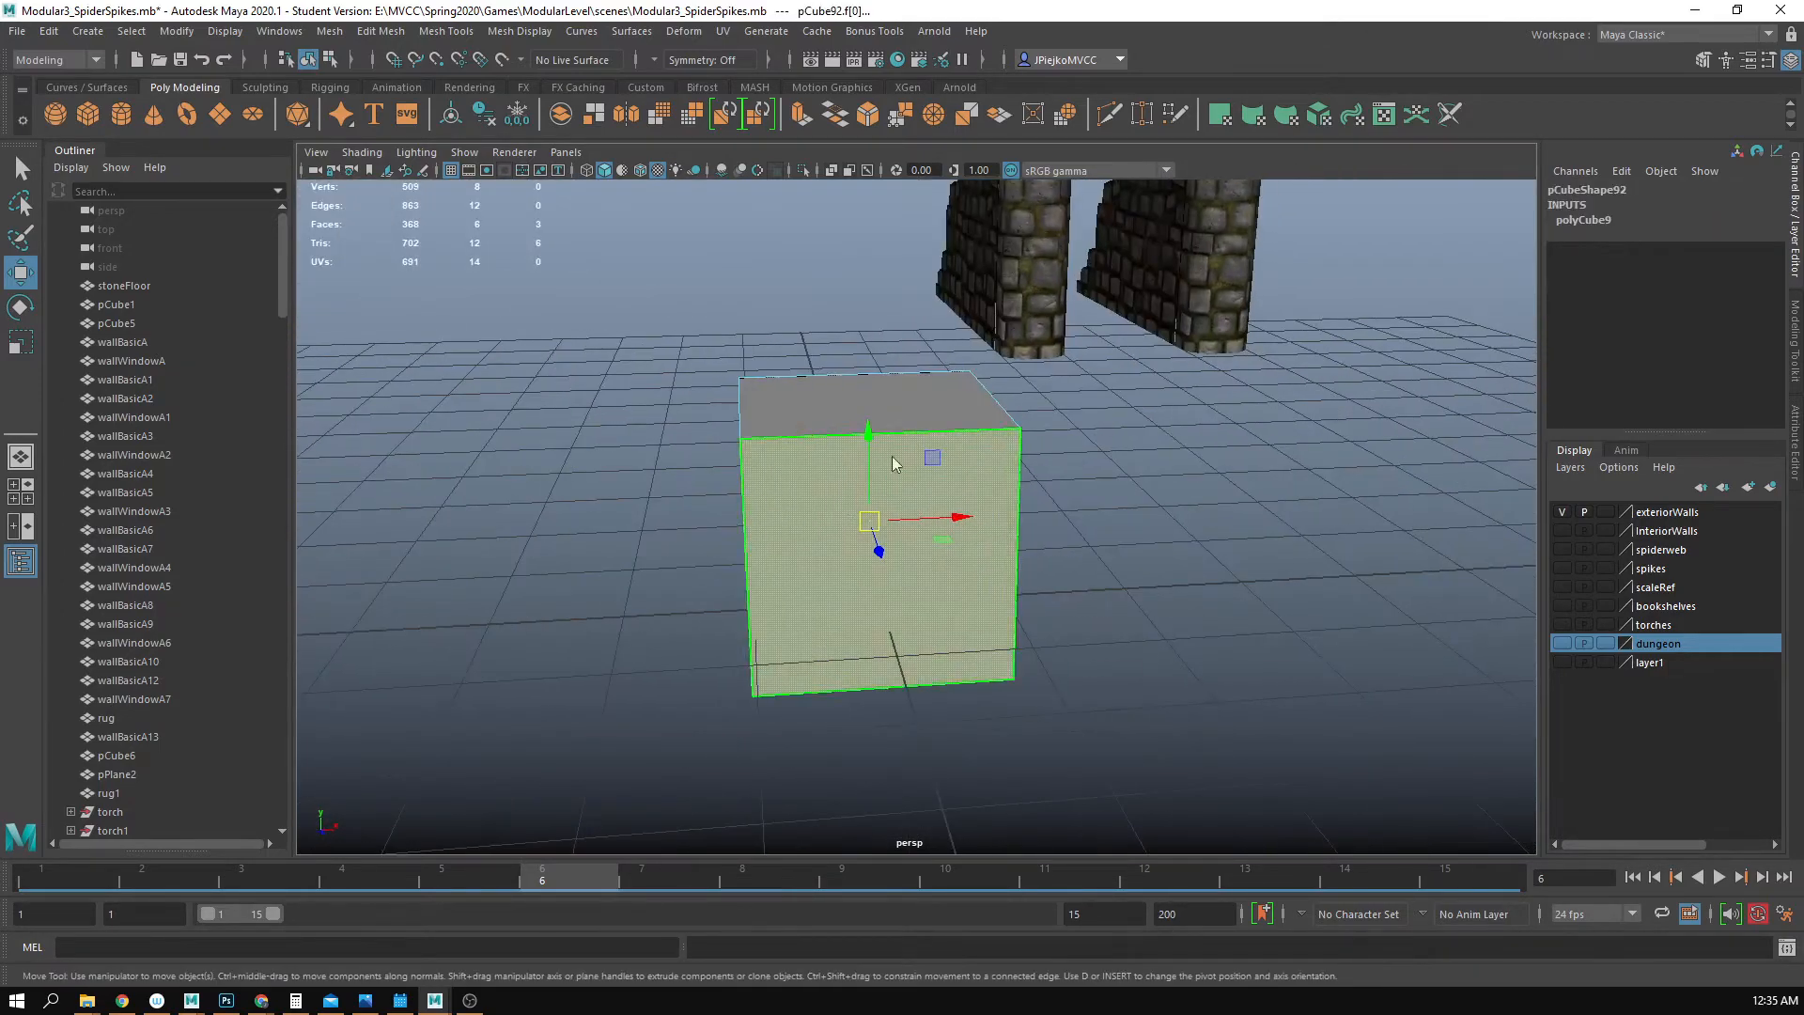
# - Return to object selection and set the cube's construction height to 2
pyautogui.moveTo(903, 480); pyautogui.dragTo(996, 480, button='right')
pyautogui.click(1588, 401)
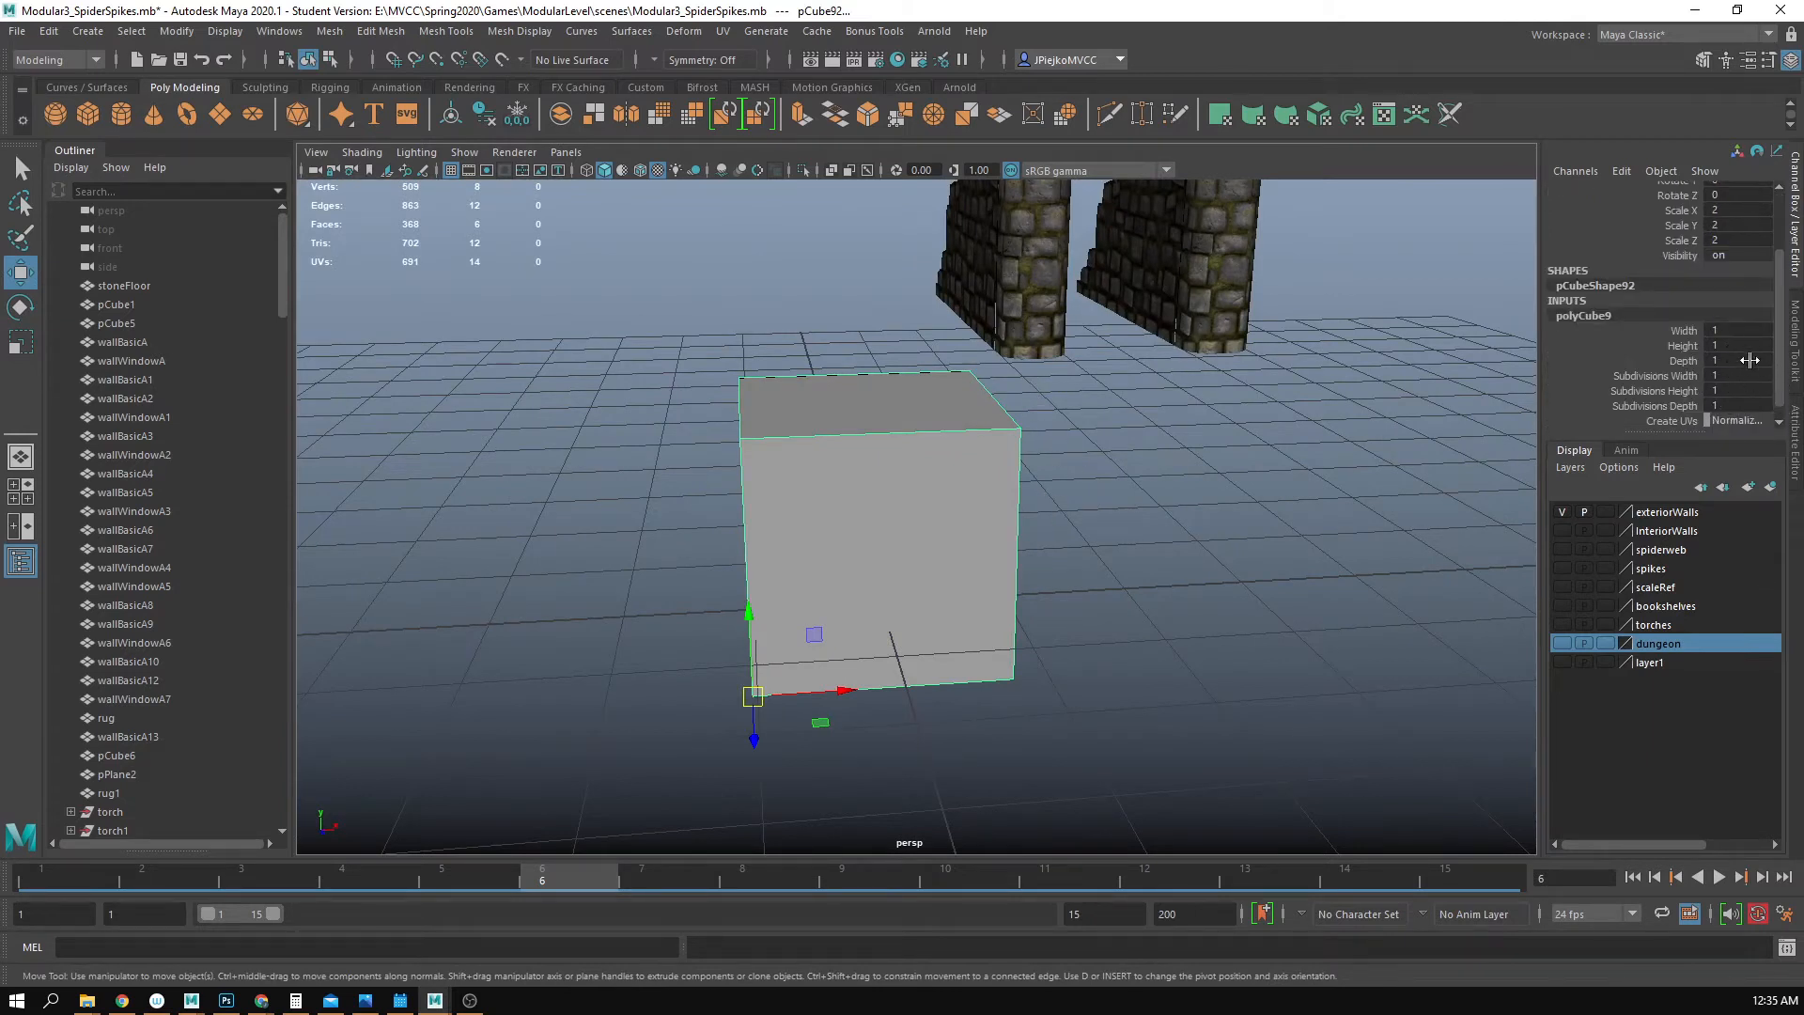
pyautogui.write('2')
pyautogui.press('Return')
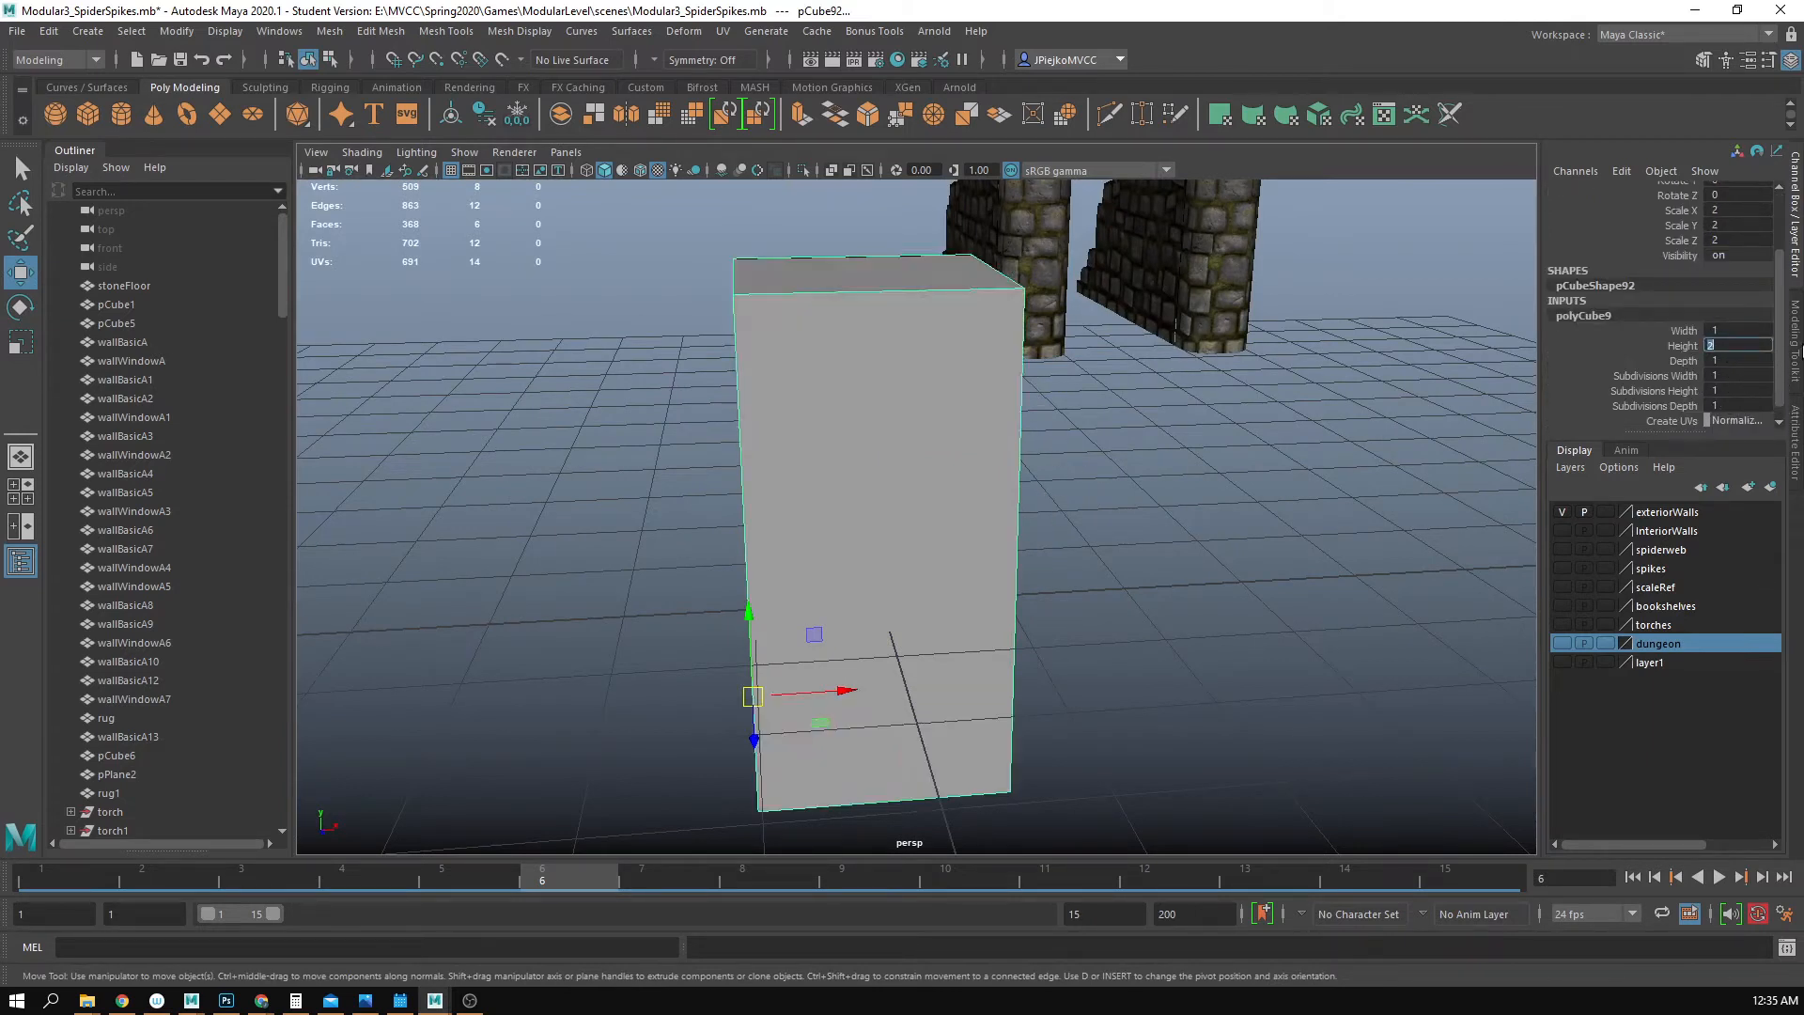
# - Move the pivot to the tall block's bottom corner and grid-snap the block by that corner to the grid's origin
pyautogui.keyDown('alt'); pyautogui.moveTo(1050, 539); pyautogui.dragTo(946, 644); pyautogui.keyUp('alt')
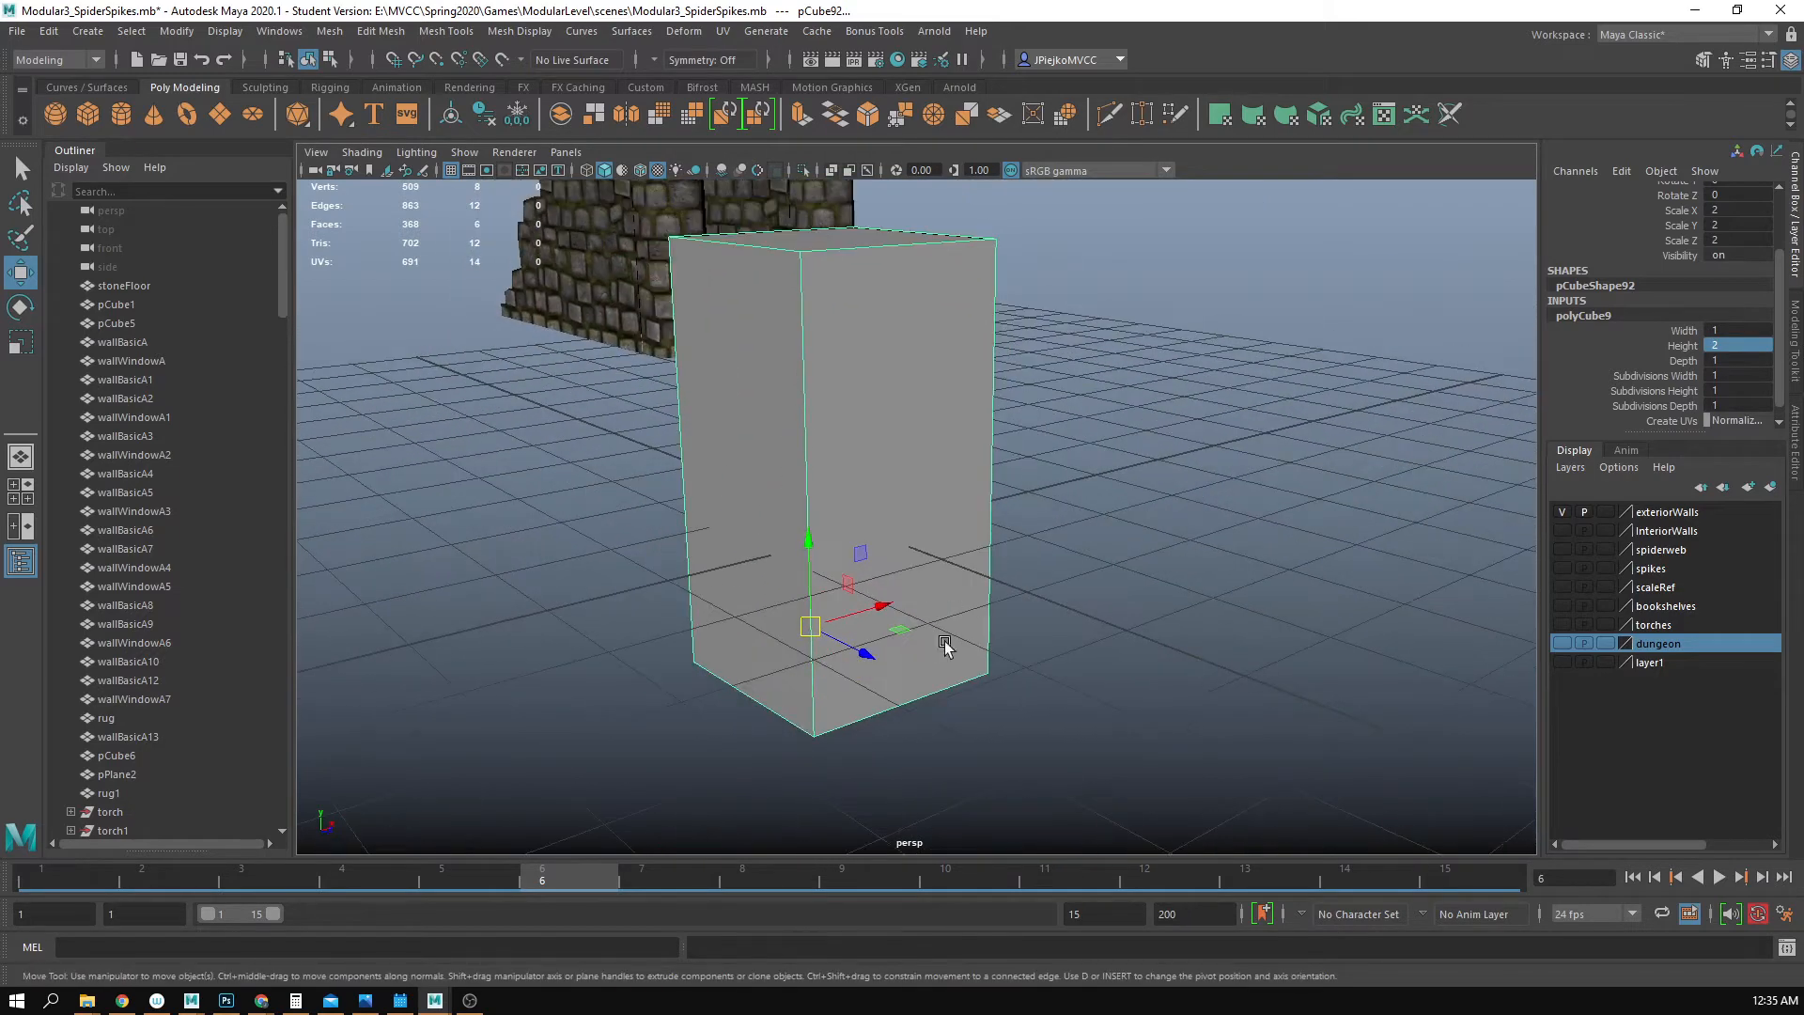
pyautogui.press('e')
pyautogui.press('d')
pyautogui.moveTo(817, 639); pyautogui.dragTo(864, 608)
pyautogui.press('w')
pyautogui.press('x')
pyautogui.moveTo(793, 484); pyautogui.dragTo(936, 464)
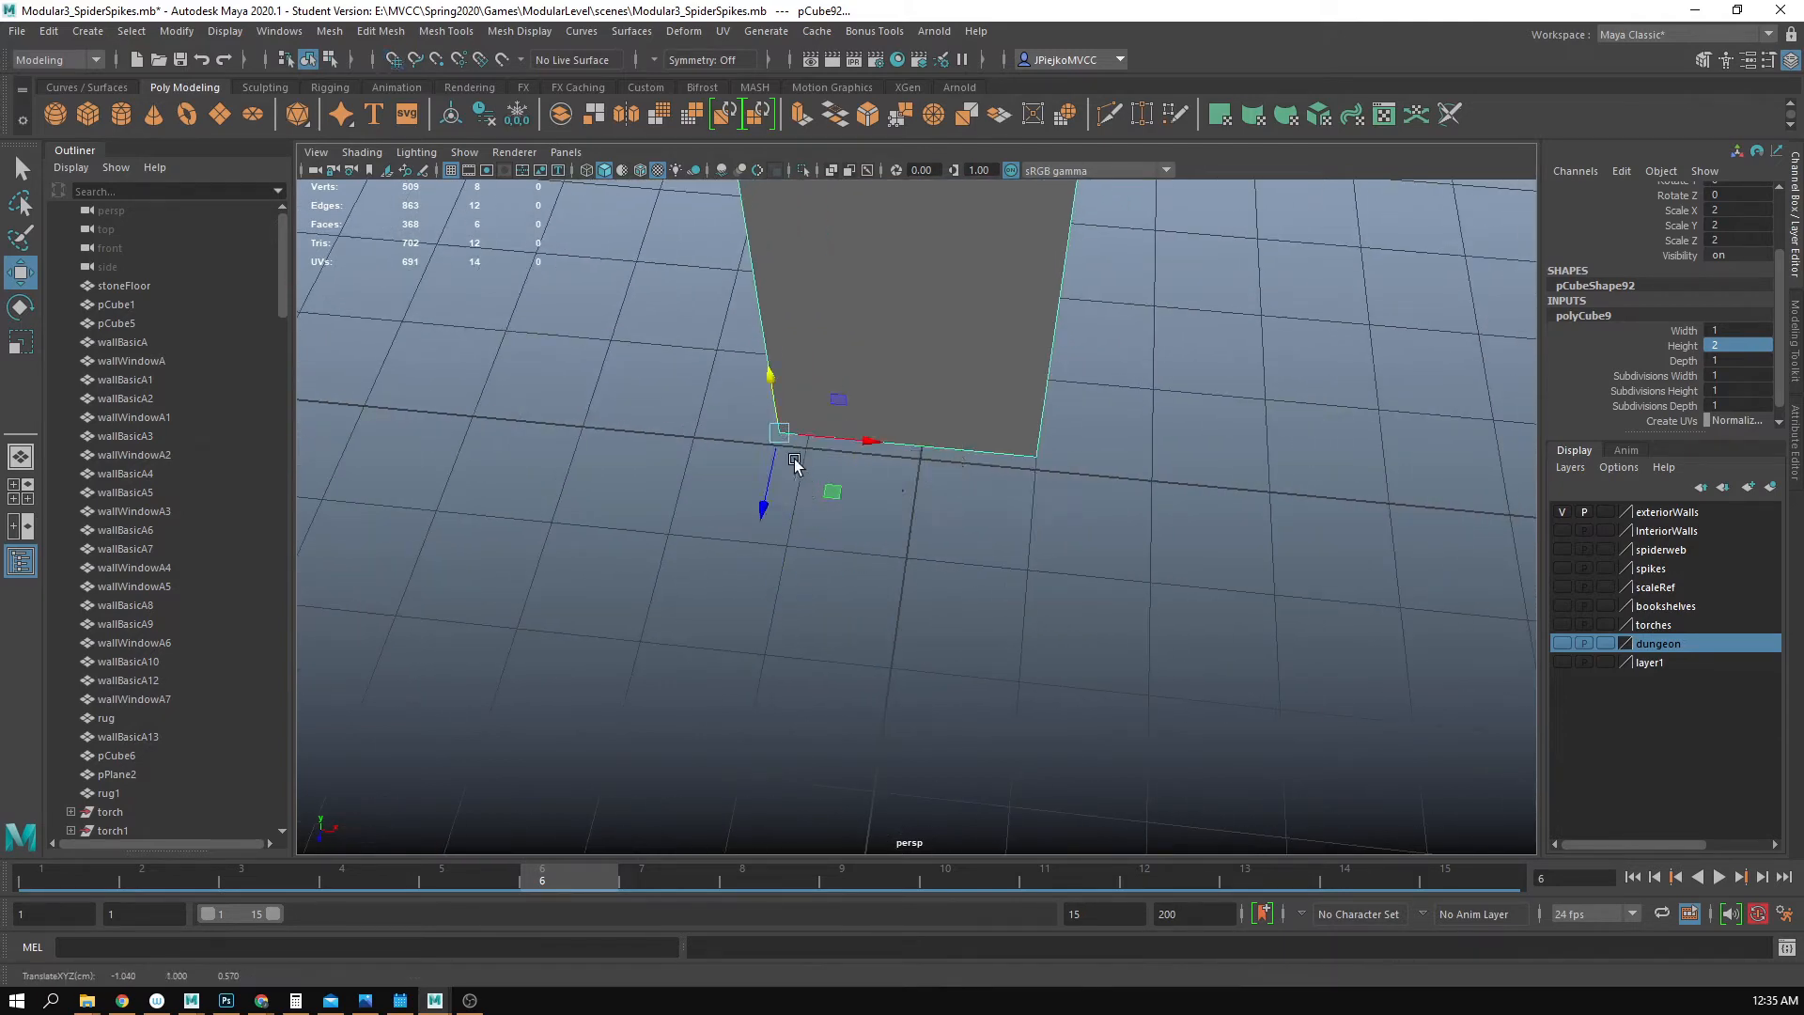
pyautogui.moveTo(794, 463); pyautogui.dragTo(924, 463)
# - Delete the block's front, back and right faces, leaving one side wall, the floor and the top
pyautogui.keyDown('alt'); pyautogui.moveTo(1043, 570); pyautogui.dragTo(933, 602); pyautogui.keyUp('alt')
pyautogui.press('F11')
pyautogui.moveTo(951, 468); pyautogui.dragTo(1048, 547)
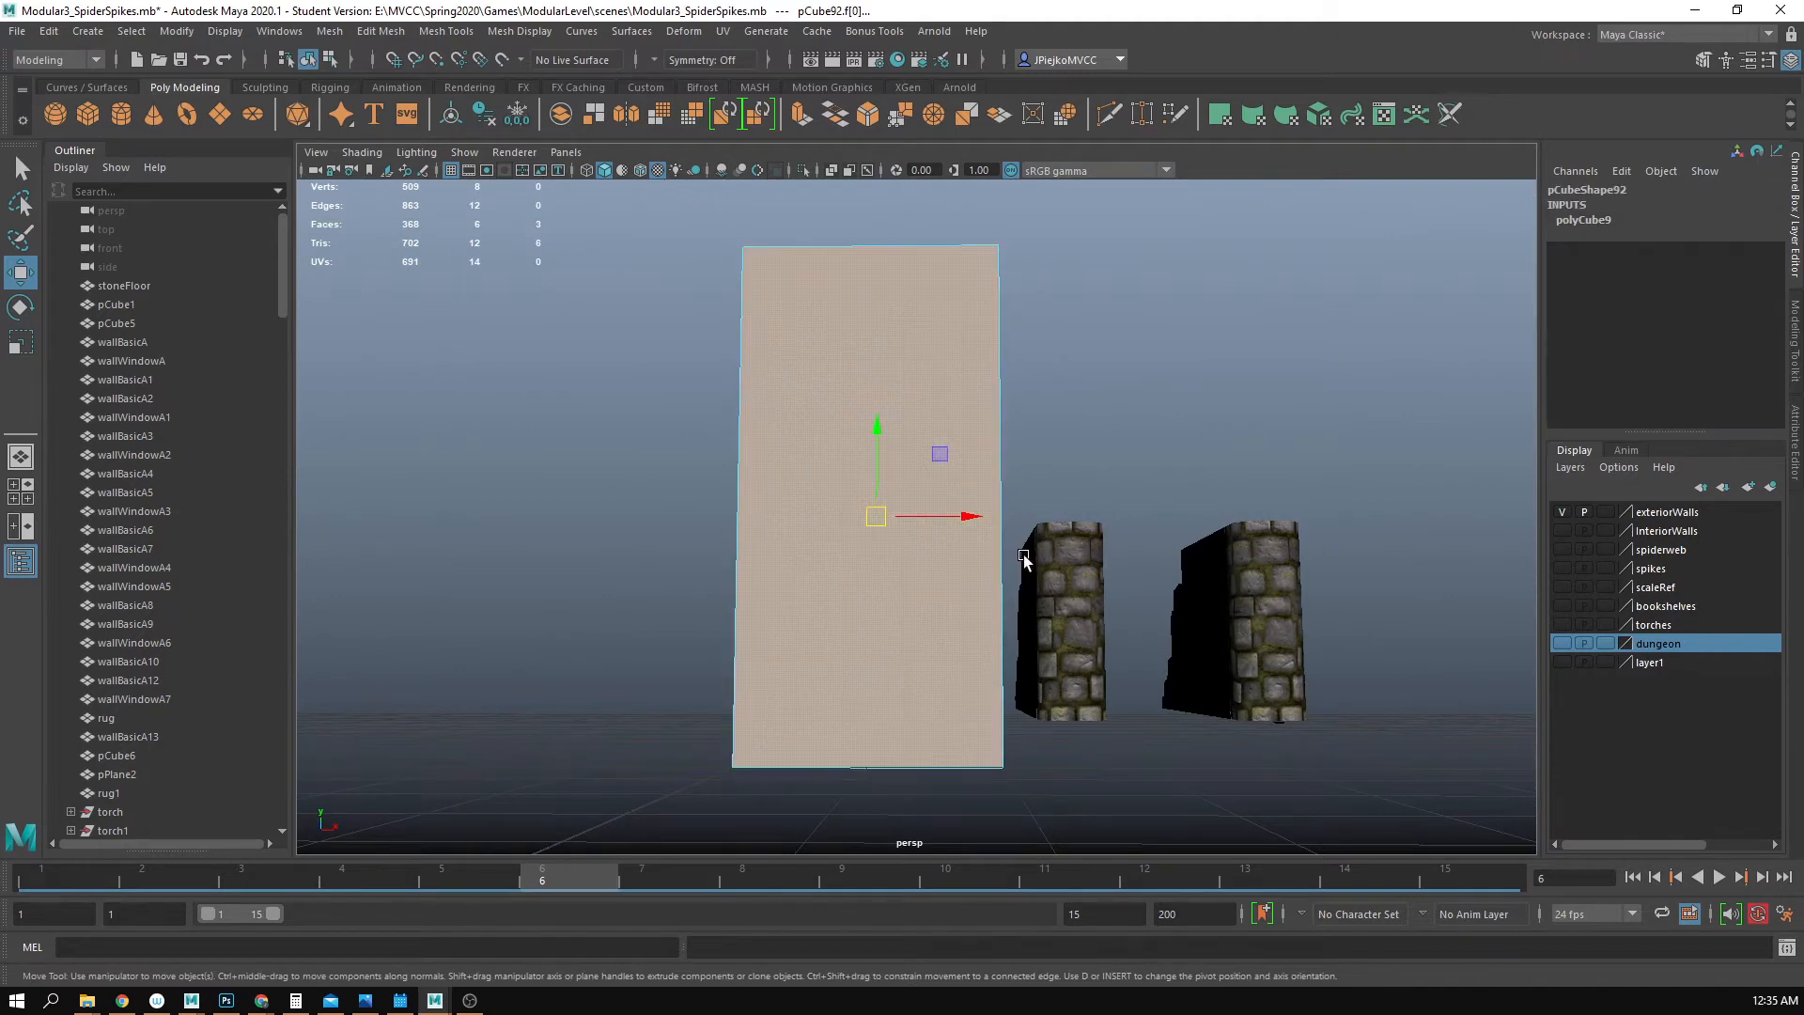
pyautogui.press('Delete')
pyautogui.keyDown('alt'); pyautogui.moveTo(802, 522); pyautogui.dragTo(803, 604); pyautogui.keyUp('alt')
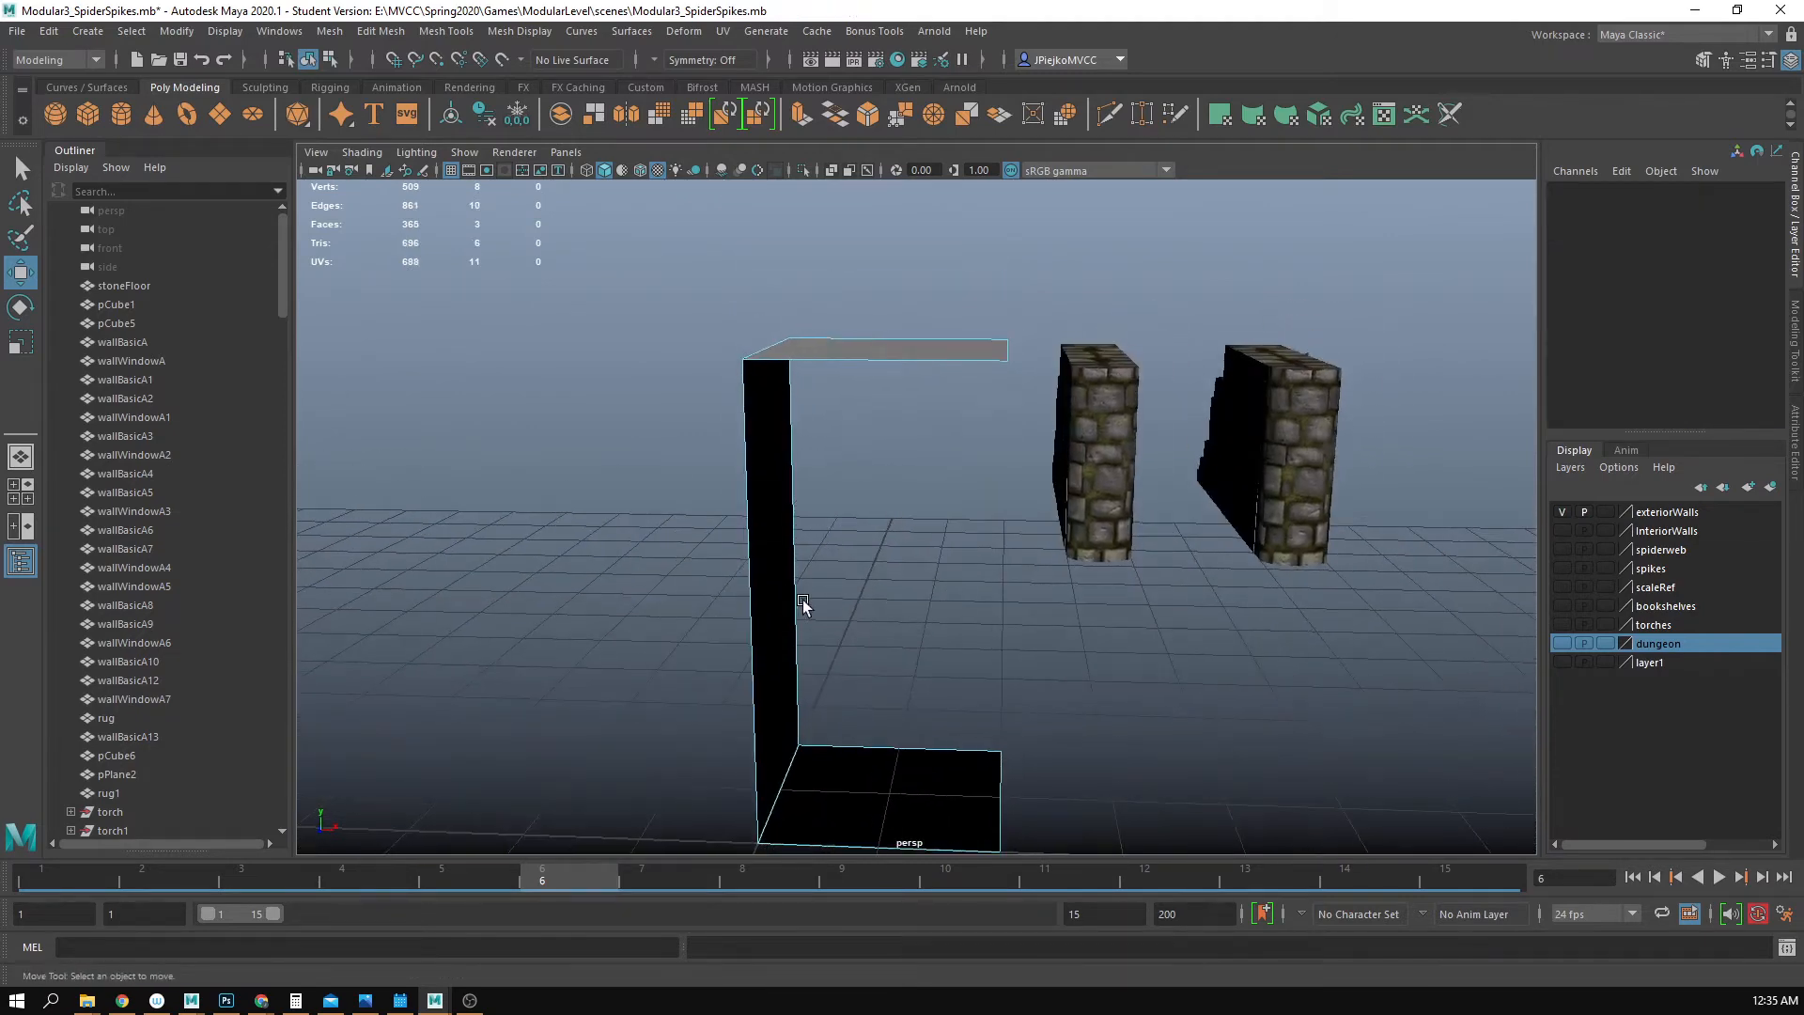
# - Raise the top face's open-side edge so the ceiling slopes upward away from the wall
pyautogui.moveTo(967, 270); pyautogui.dragTo(1053, 429)
pyautogui.moveTo(1008, 282); pyautogui.dragTo(1140, 564)
pyautogui.press('F8')
pyautogui.keyDown('alt'); pyautogui.moveTo(971, 592); pyautogui.dragTo(1048, 626); pyautogui.keyUp('alt')
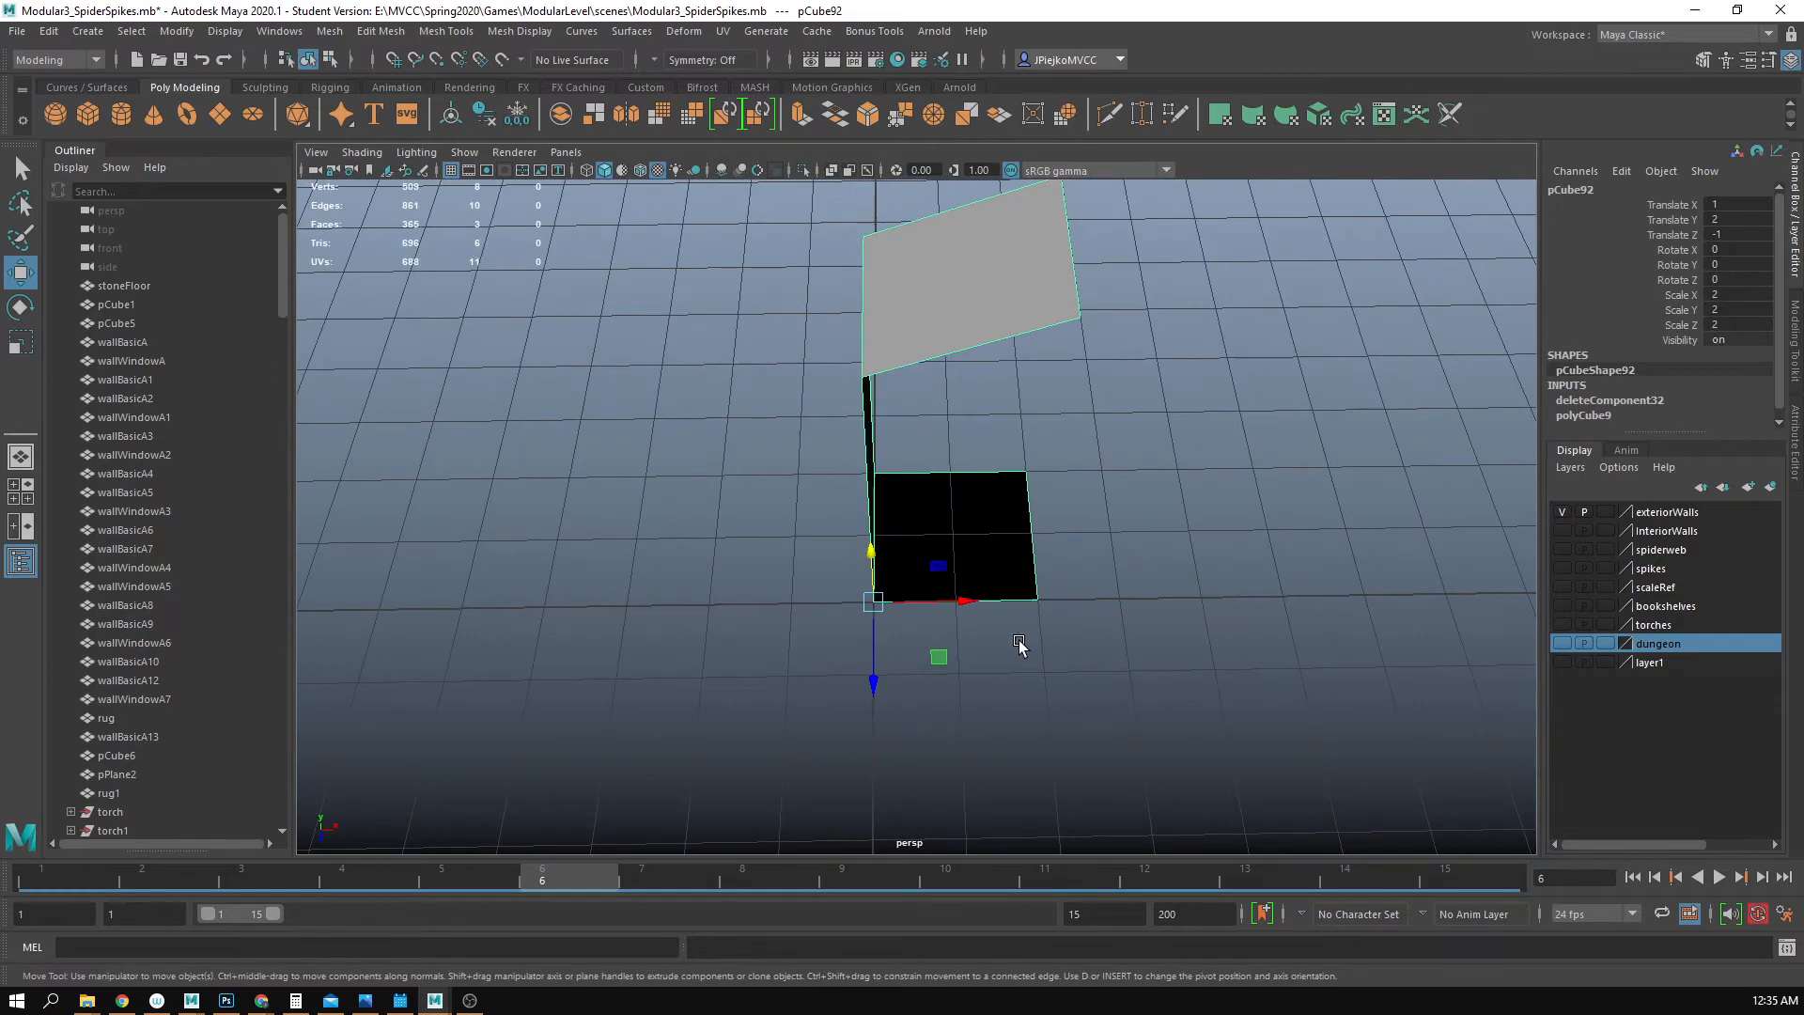
# - Snap the section's pivot to the front floor corner on its open side
pyautogui.press('d')
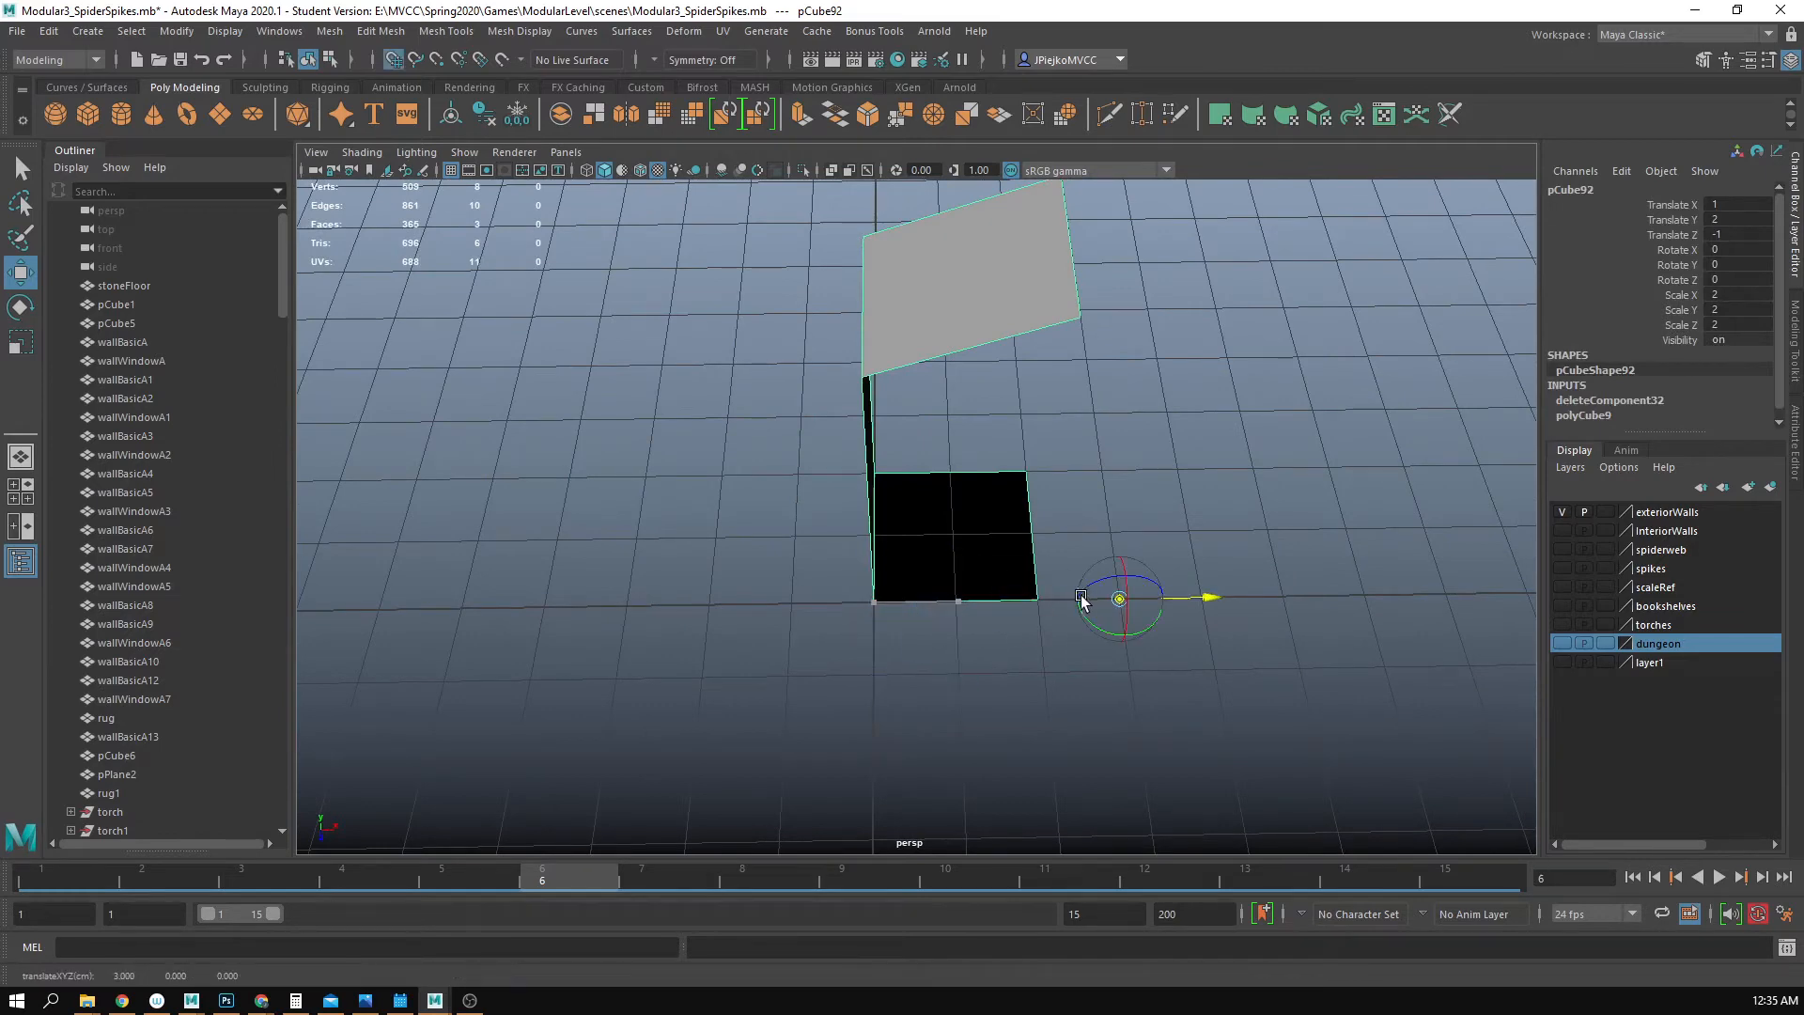
pyautogui.click(1158, 711)
pyautogui.click(933, 512)
pyautogui.keyDown('alt'); pyautogui.moveTo(935, 511); pyautogui.dragTo(456, 570); pyautogui.keyUp('alt')
# - Duplicate the section and set the copy's Y rotation to 180
pyautogui.hotkey('ctrl', 'd')
pyautogui.press('e')
pyautogui.moveTo(963, 668); pyautogui.dragTo(873, 691)
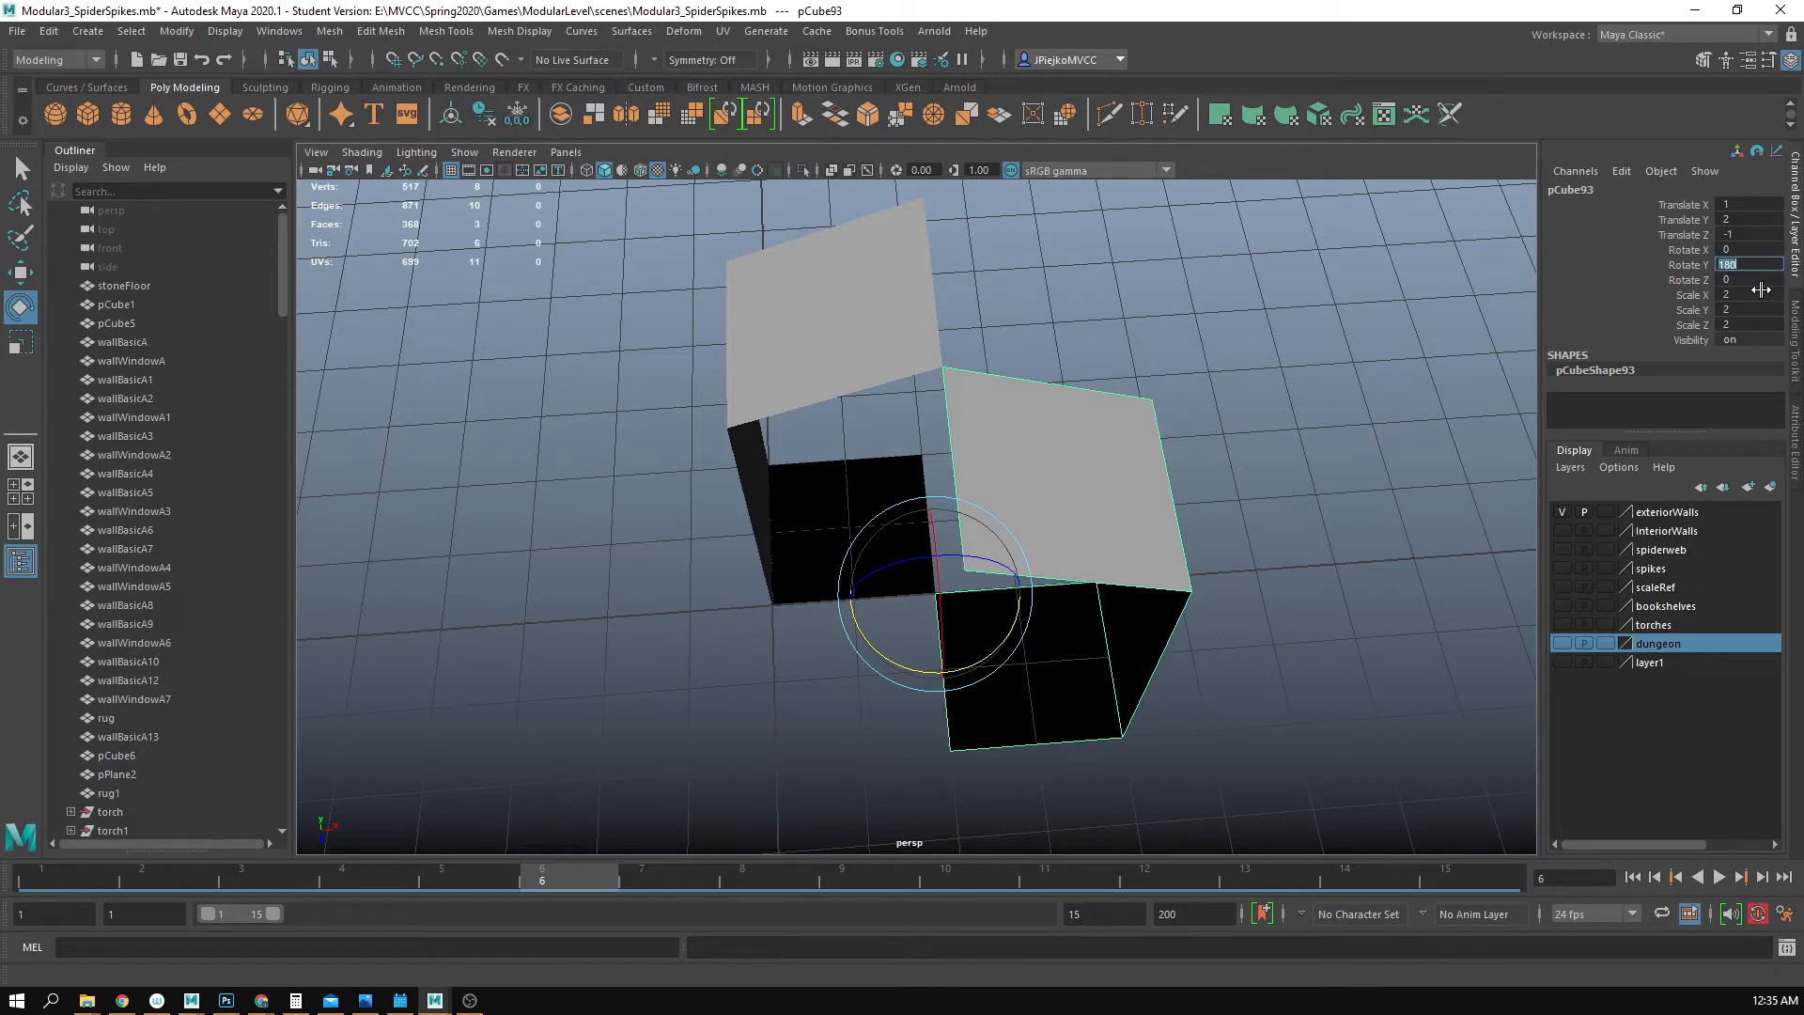
# - Grid-snap the rotated copy against the original so both halves form a gabled hallway segment
pyautogui.keyDown('alt'); pyautogui.moveTo(791, 606); pyautogui.dragTo(848, 522); pyautogui.keyUp('alt')
pyautogui.press('w')
pyautogui.press('x')
pyautogui.click(1271, 640)
pyautogui.keyDown('alt'); pyautogui.moveTo(1271, 640); pyautogui.dragTo(902, 555); pyautogui.keyUp('alt')
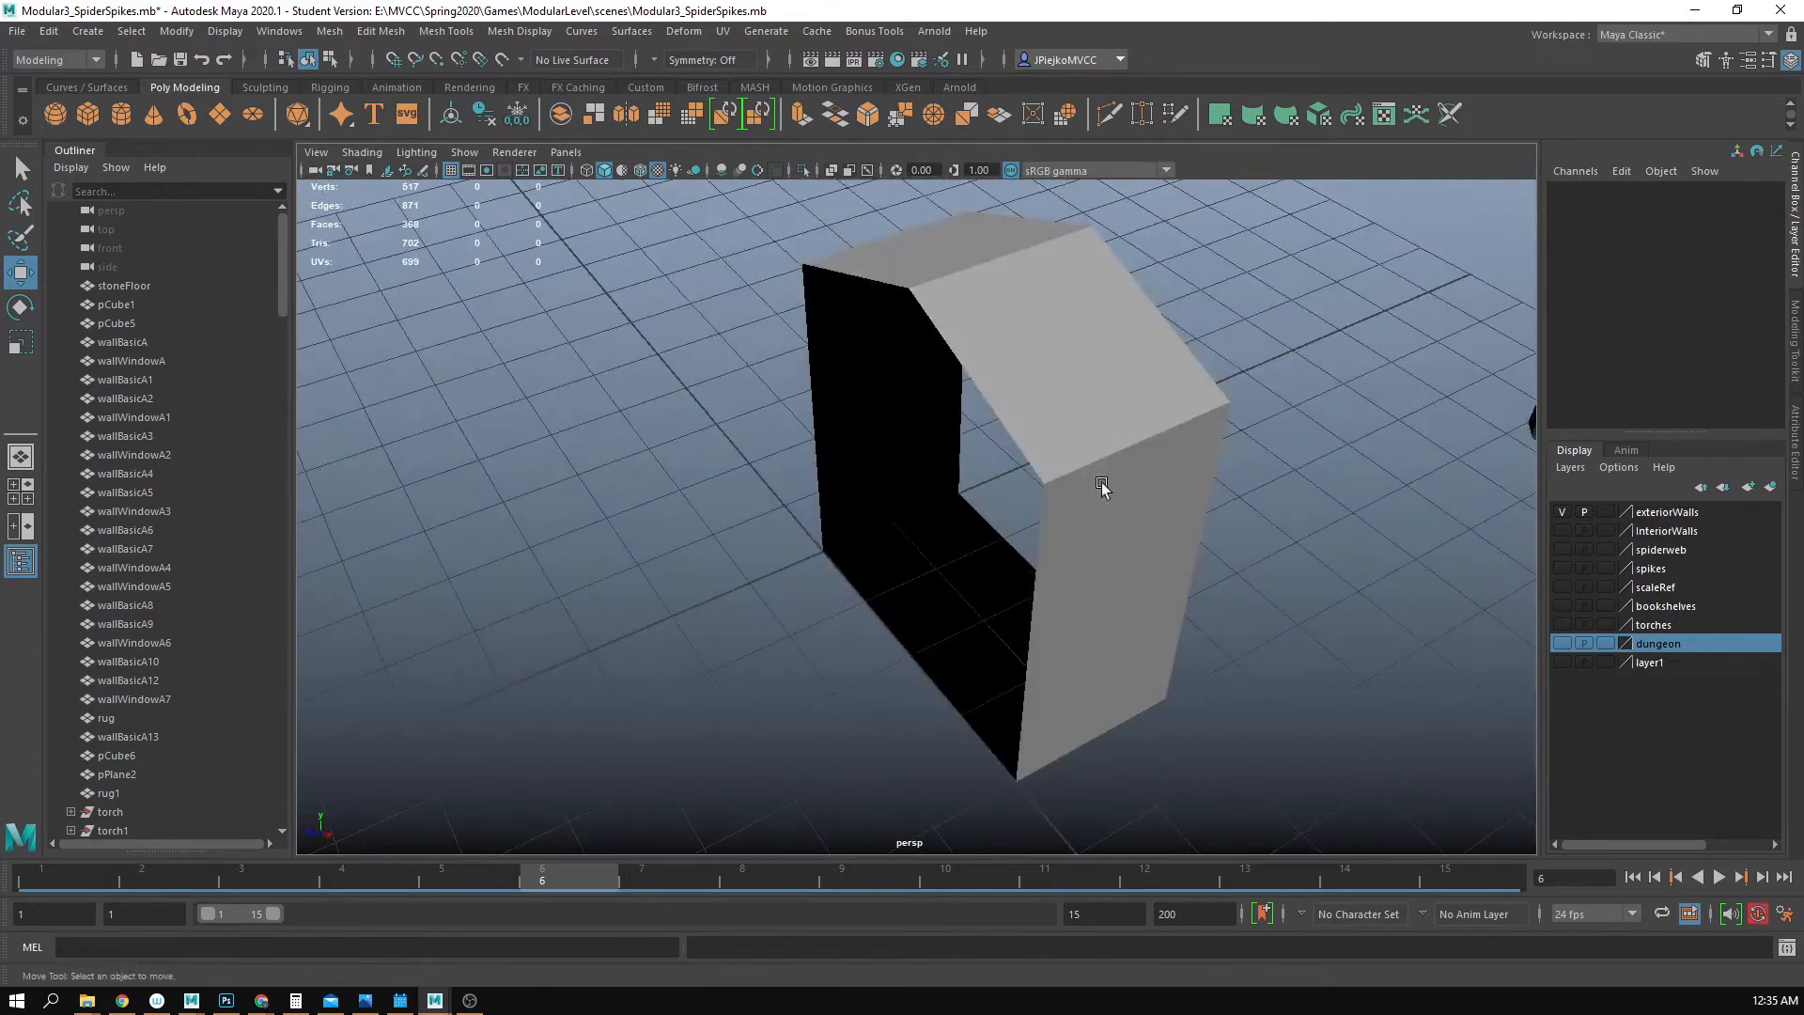
pyautogui.keyDown('alt'); pyautogui.moveTo(1290, 415); pyautogui.dragTo(928, 459); pyautogui.keyUp('alt')
pyautogui.keyDown('alt'); pyautogui.moveTo(724, 532); pyautogui.dragTo(872, 563); pyautogui.keyUp('alt')
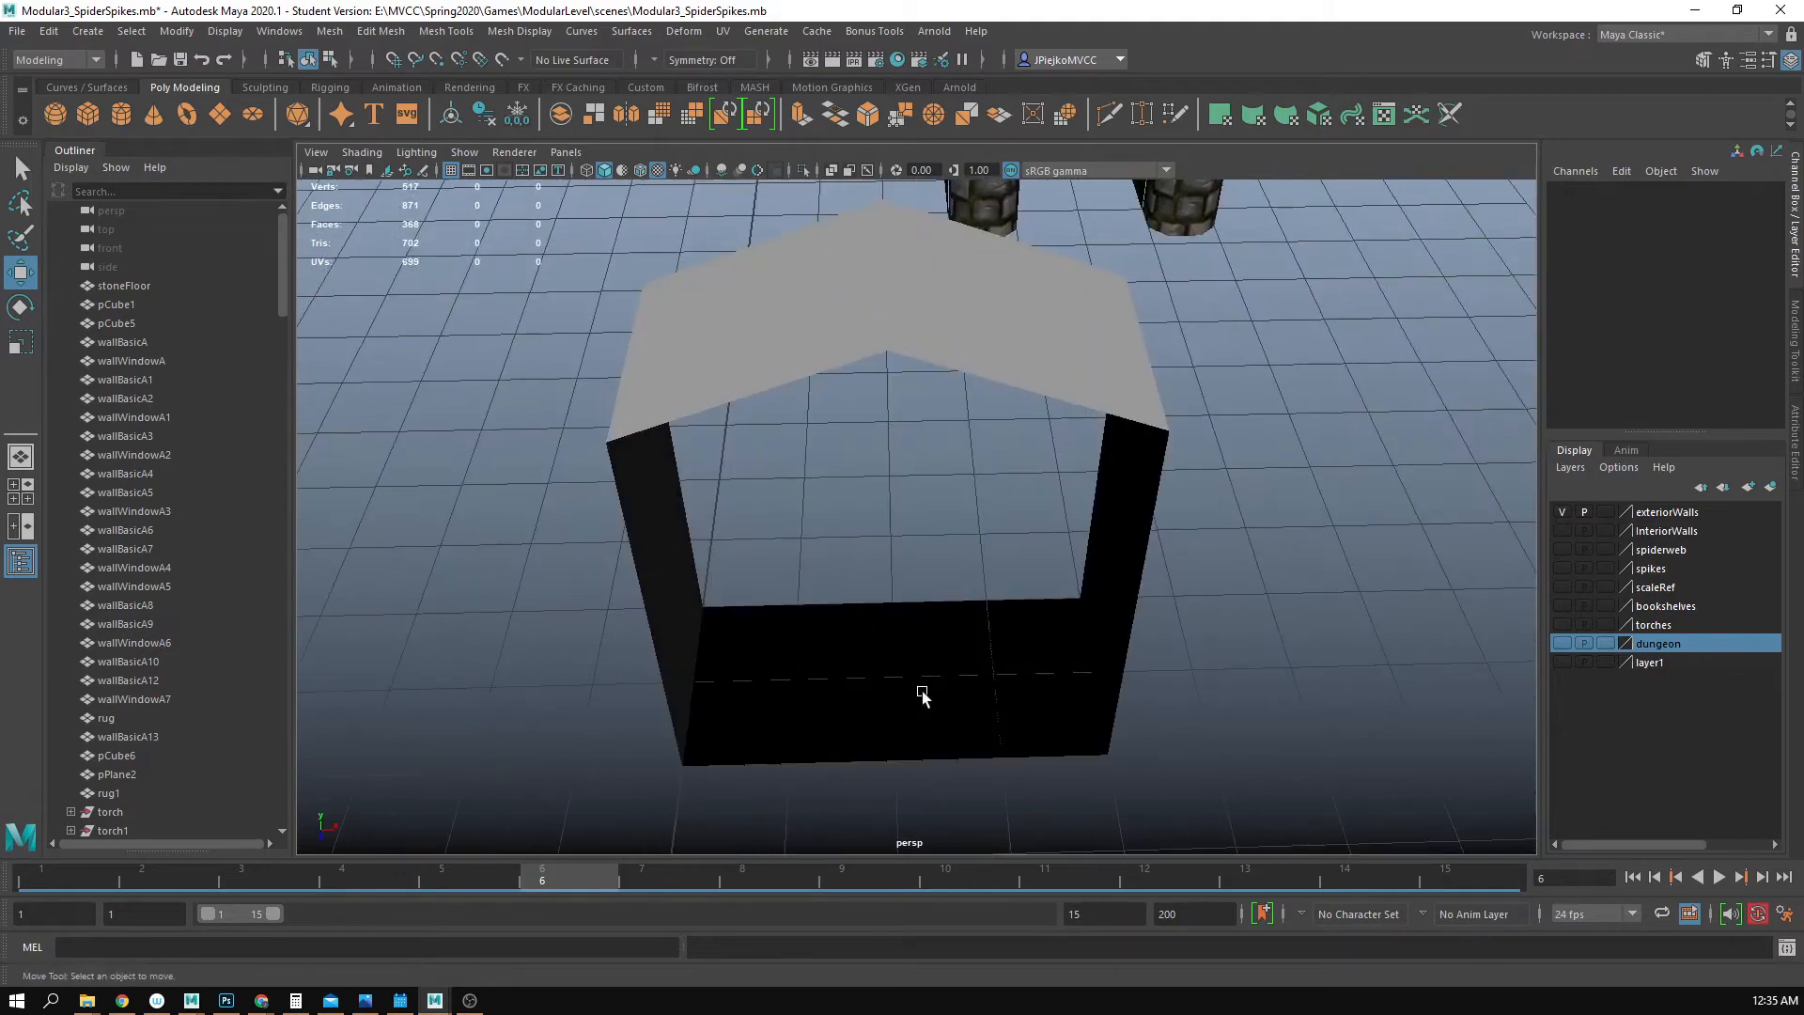
# - Delete the rotated copy and select the original half section
pyautogui.click(924, 697)
pyautogui.press('Delete')
pyautogui.click(826, 692)
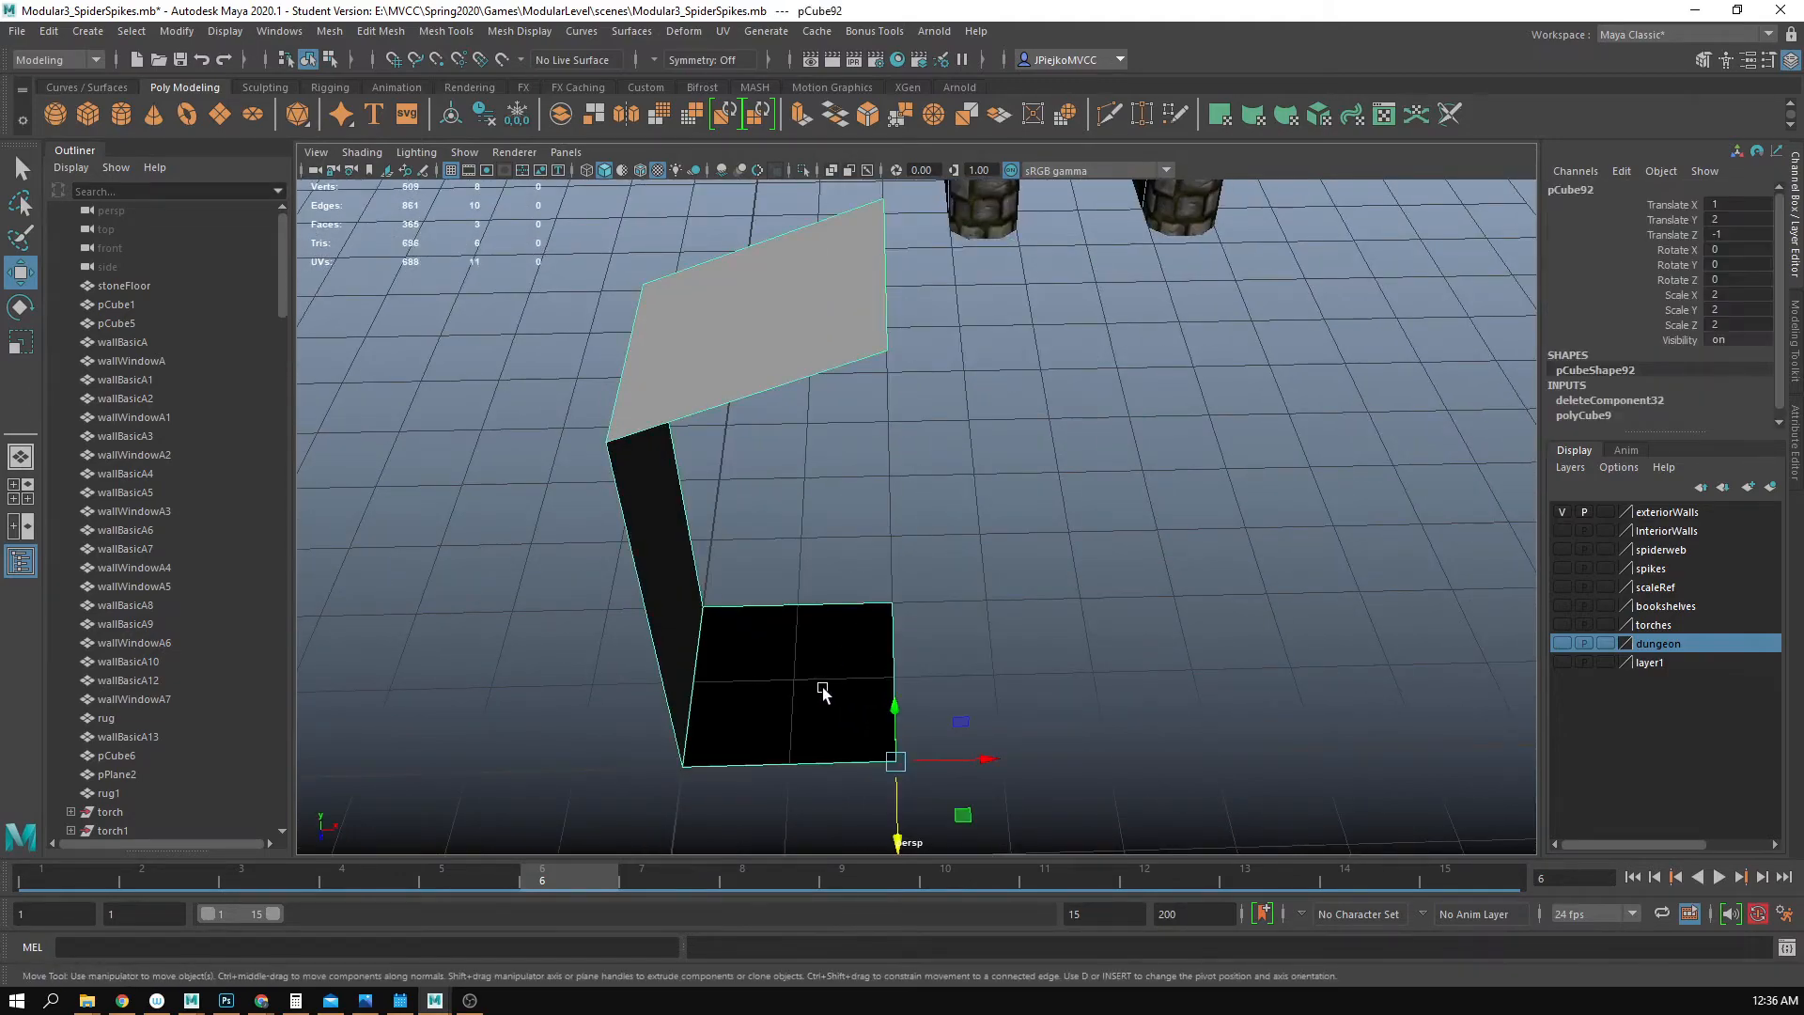
pyautogui.keyDown('alt'); pyautogui.moveTo(826, 693); pyautogui.dragTo(985, 670); pyautogui.keyUp('alt')
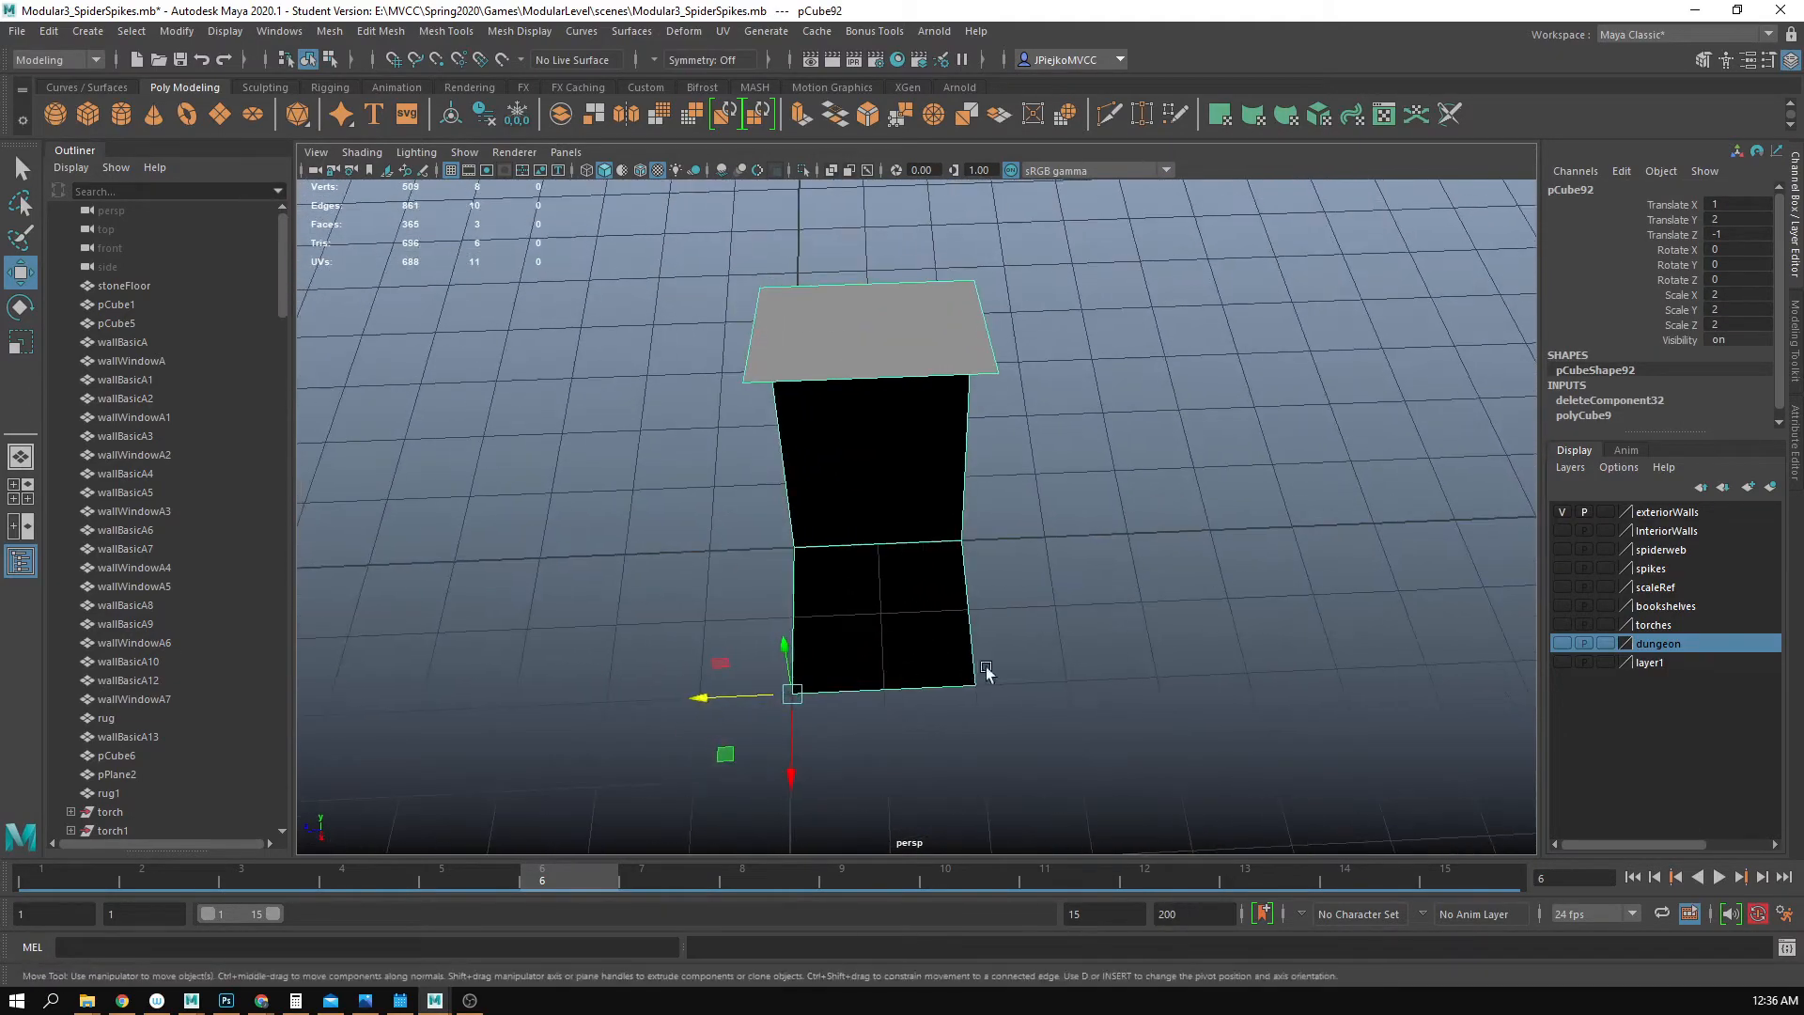
pyautogui.keyDown('alt'); pyautogui.moveTo(1136, 620); pyautogui.dragTo(746, 382); pyautogui.keyUp('alt')
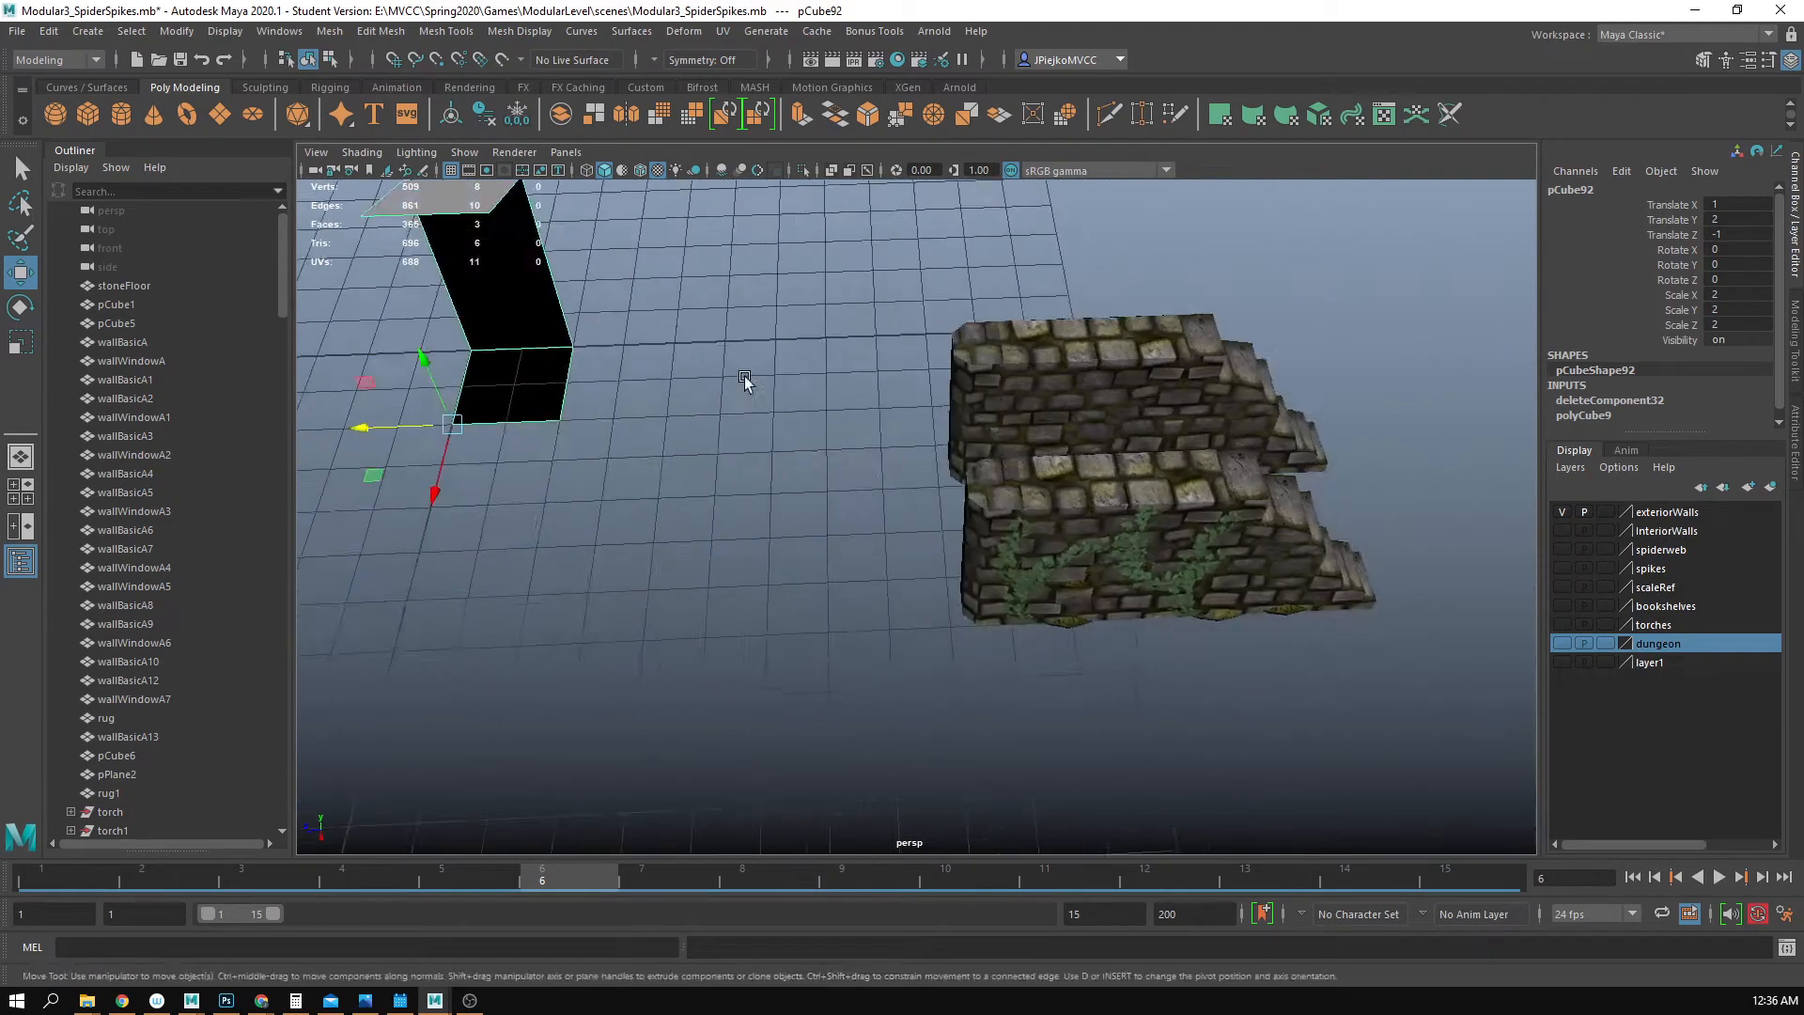
pyautogui.keyDown('alt'); pyautogui.moveTo(745, 383); pyautogui.dragTo(1214, 633, button='right'); pyautogui.keyUp('alt')
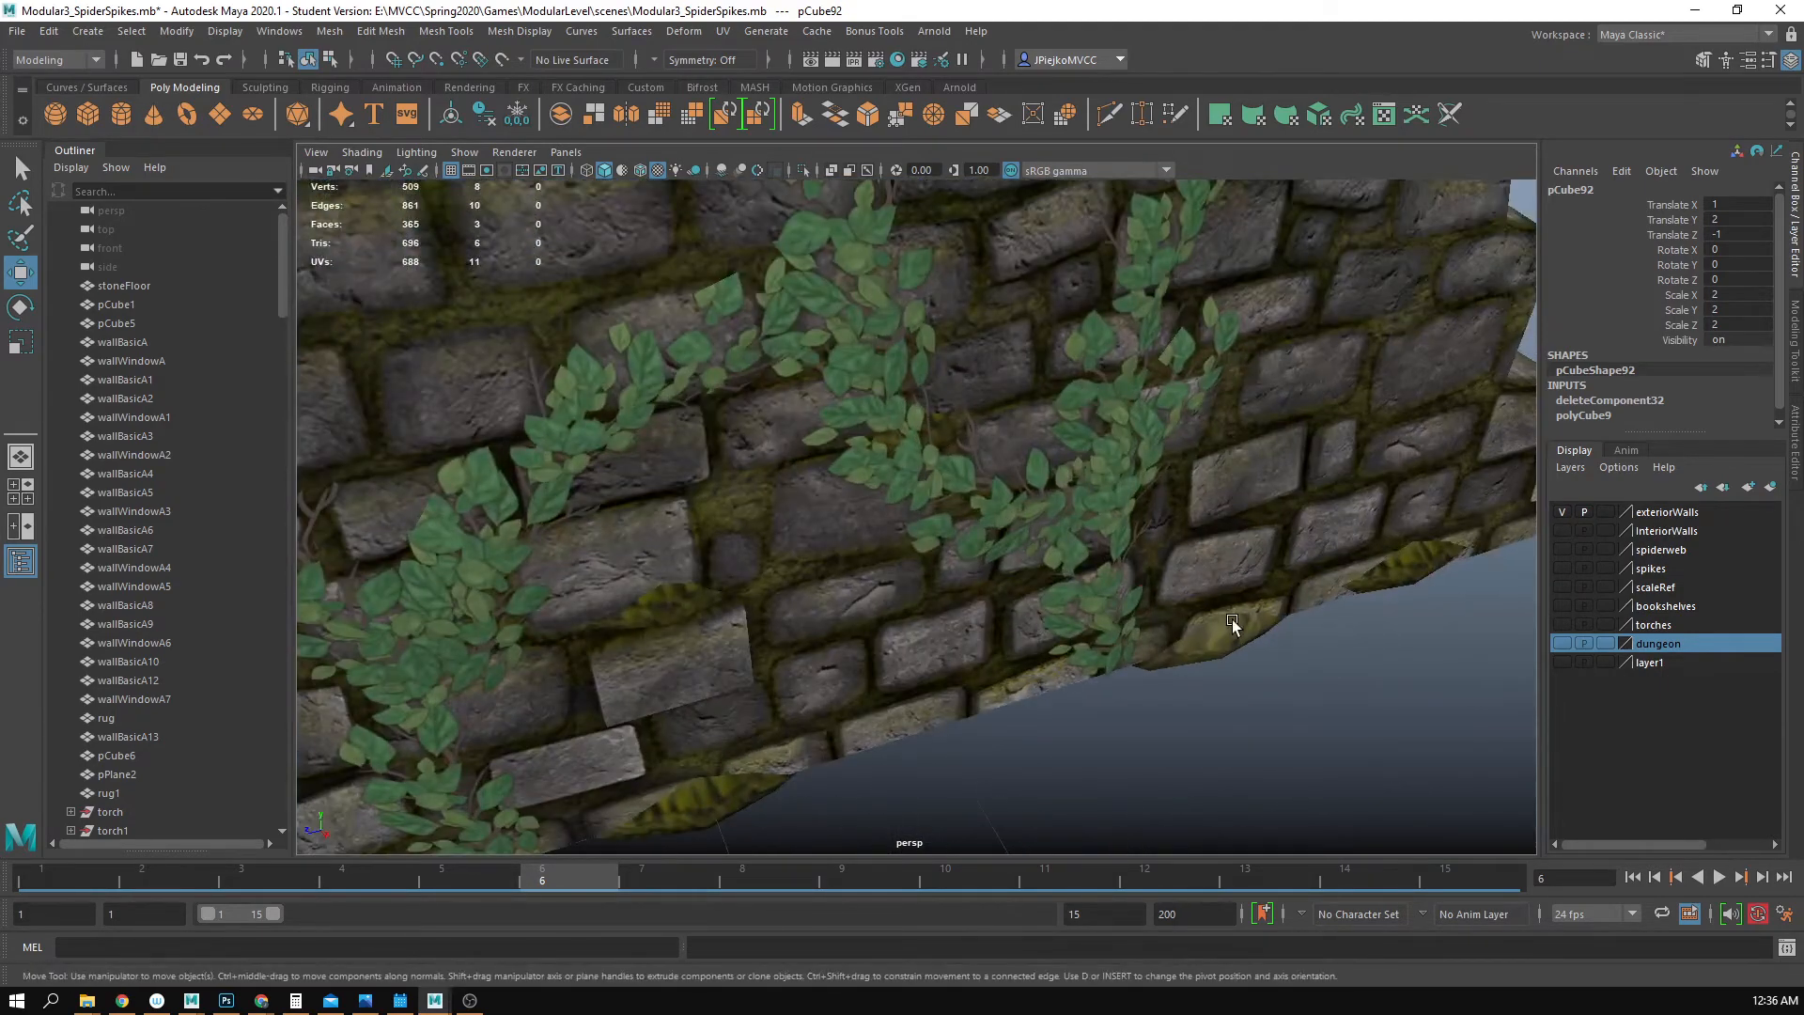
pyautogui.click(1232, 622)
pyautogui.press('f')
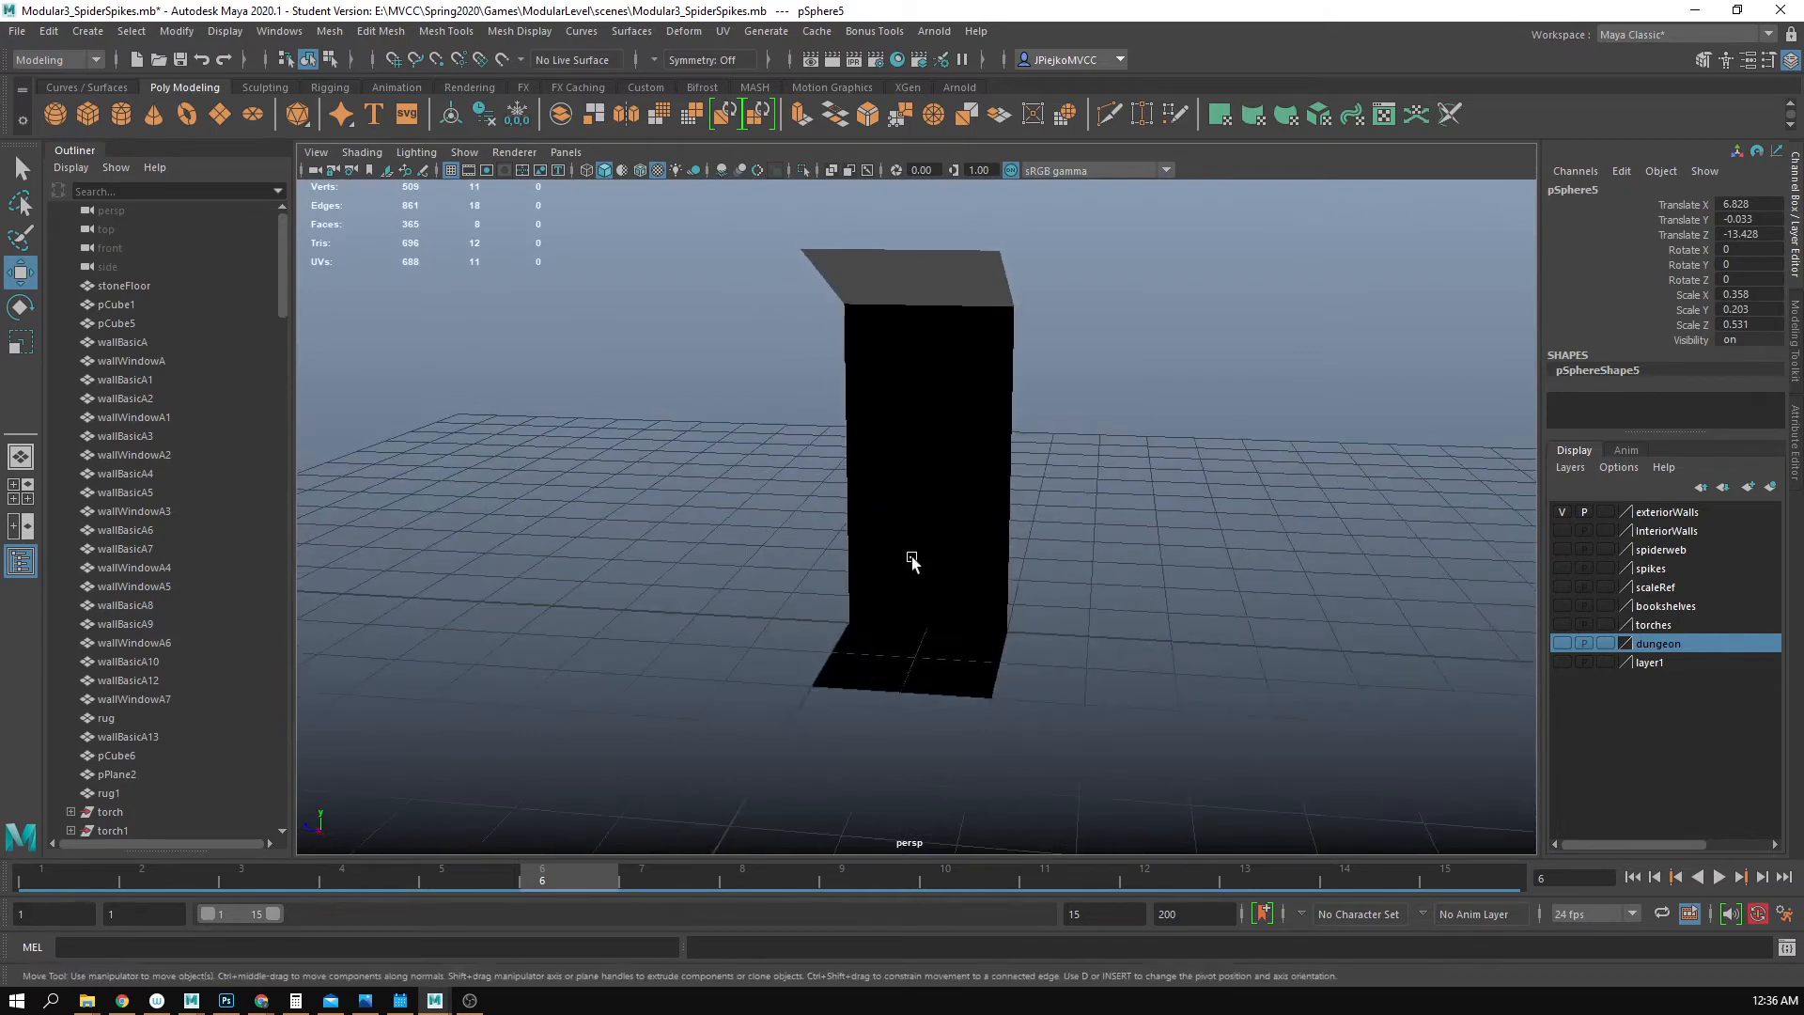
# - Apply Set to Face to the half section's normals and reverse them so the faces point inward
pyautogui.click(912, 561)
pyautogui.press('f')
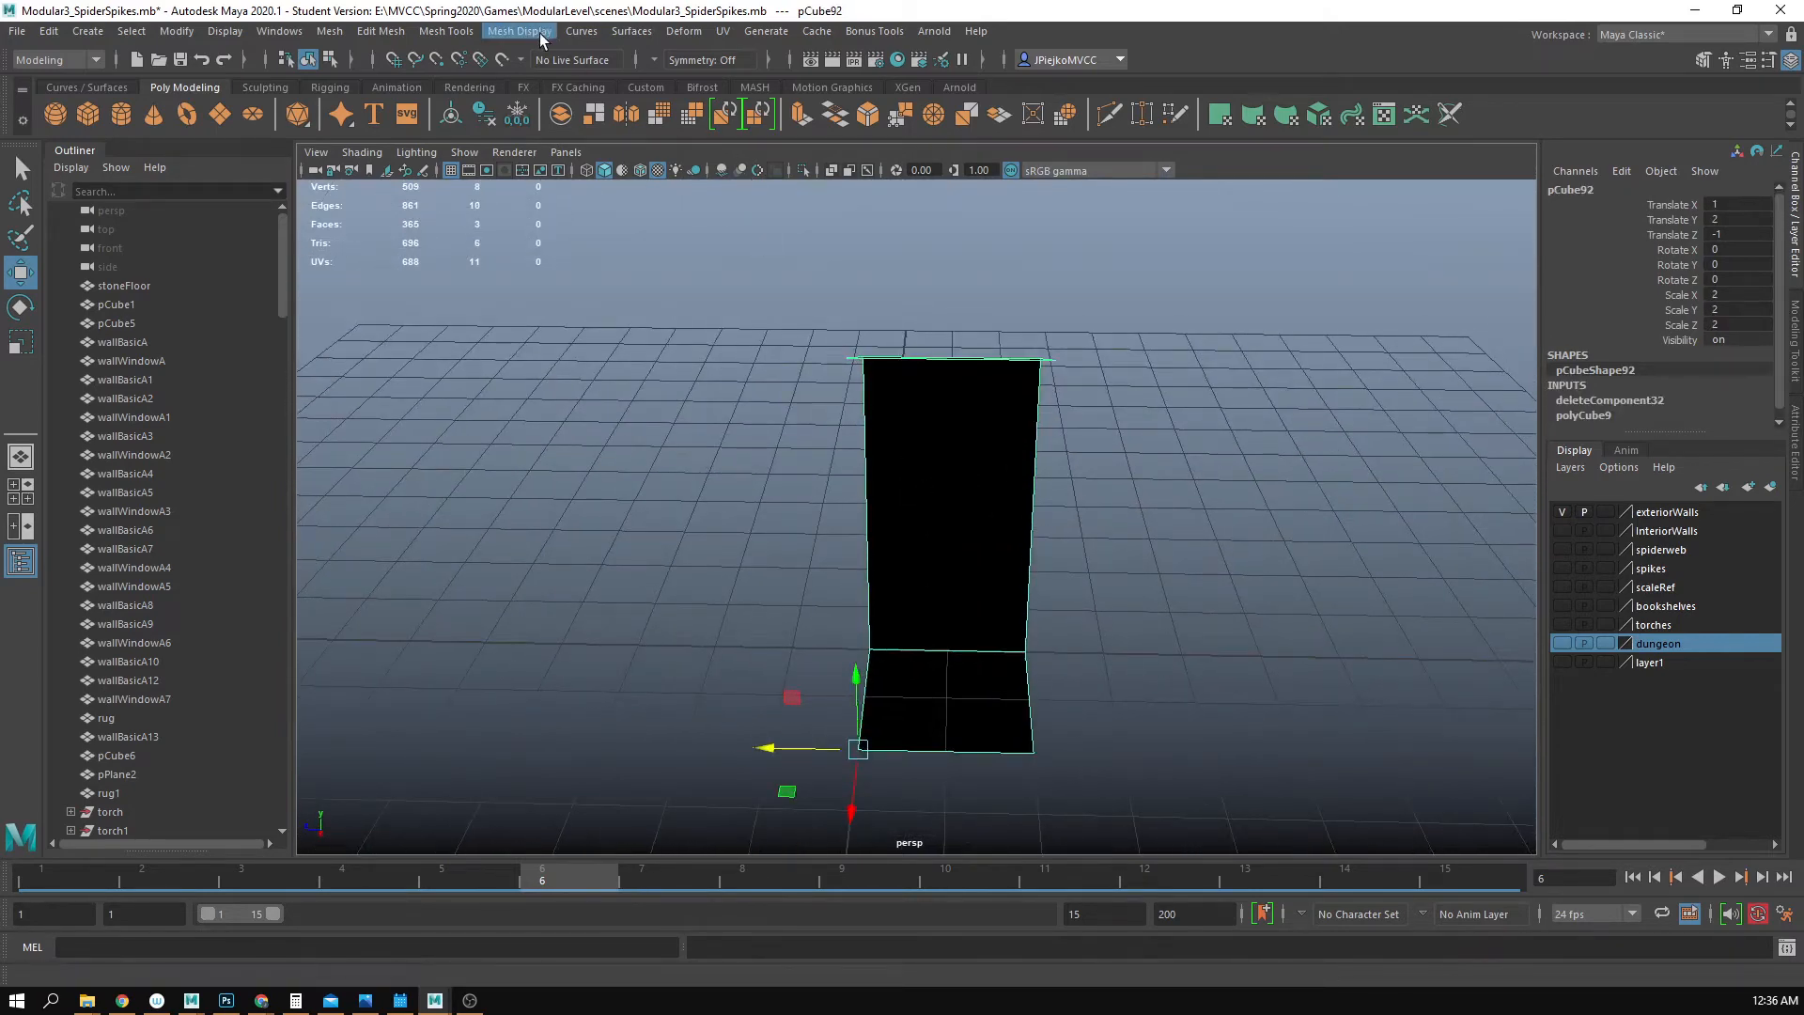
pyautogui.click(541, 35)
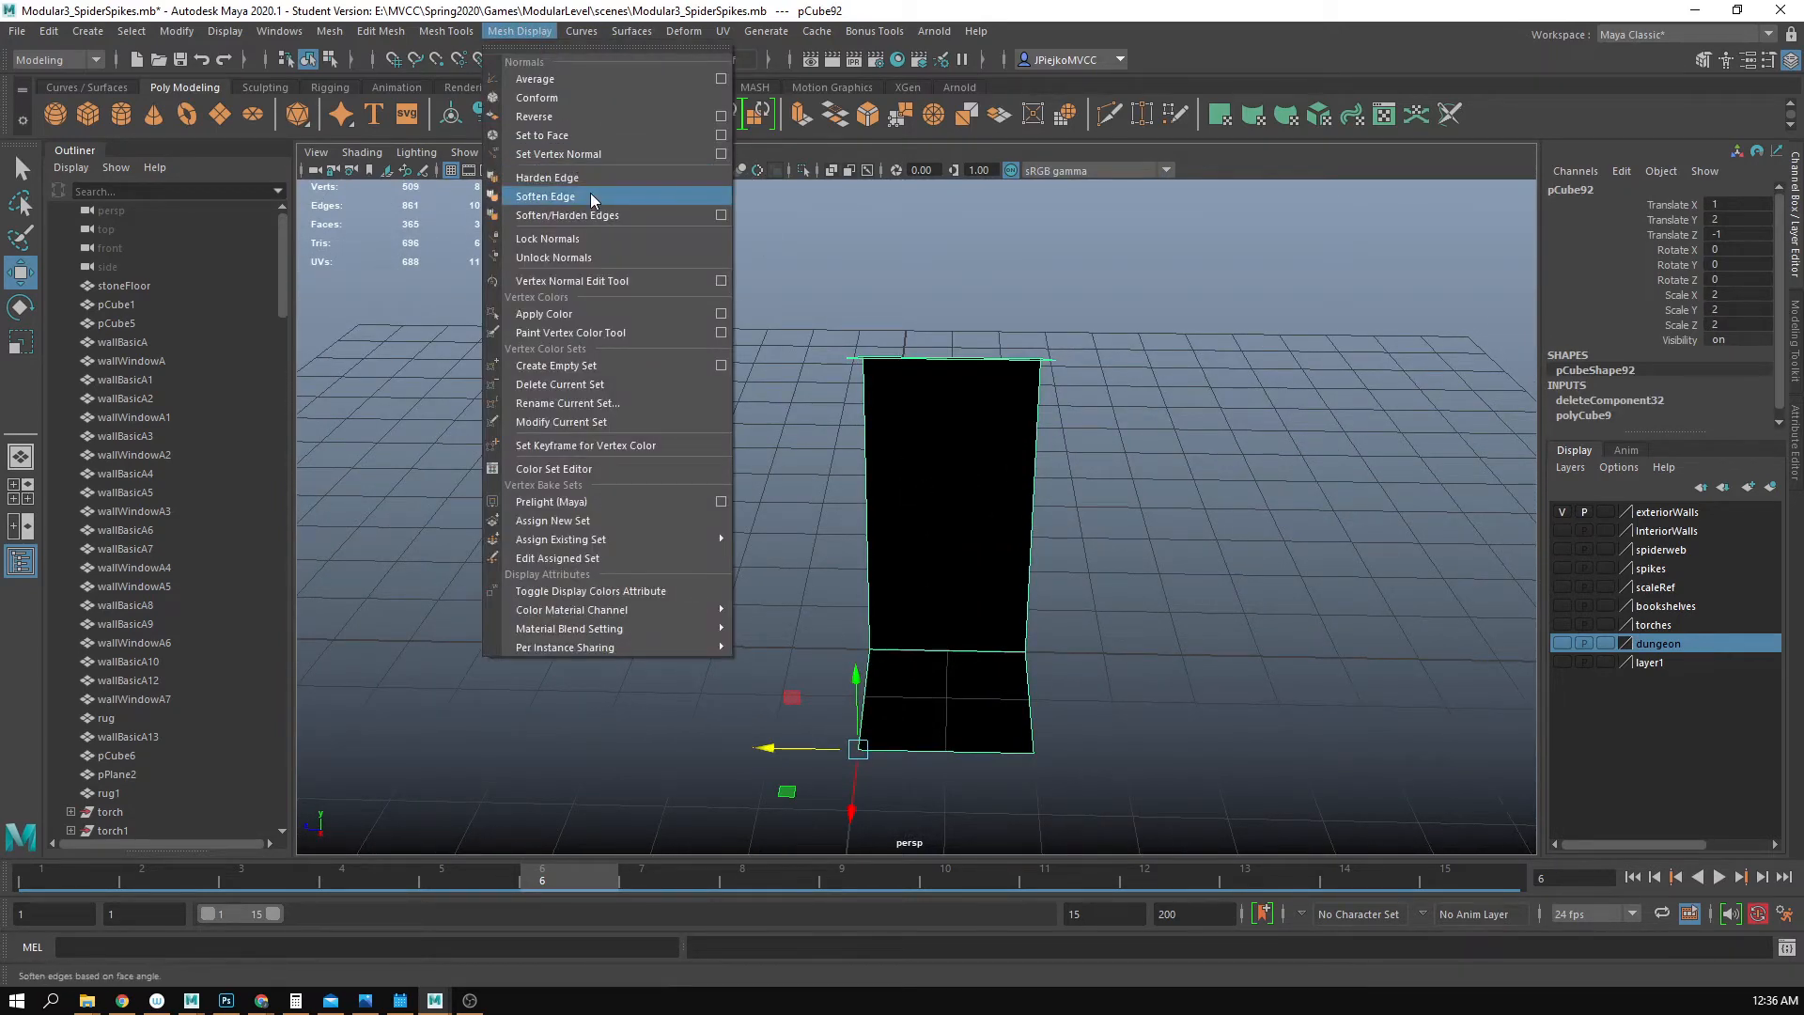
pyautogui.click(578, 128)
pyautogui.click(577, 125)
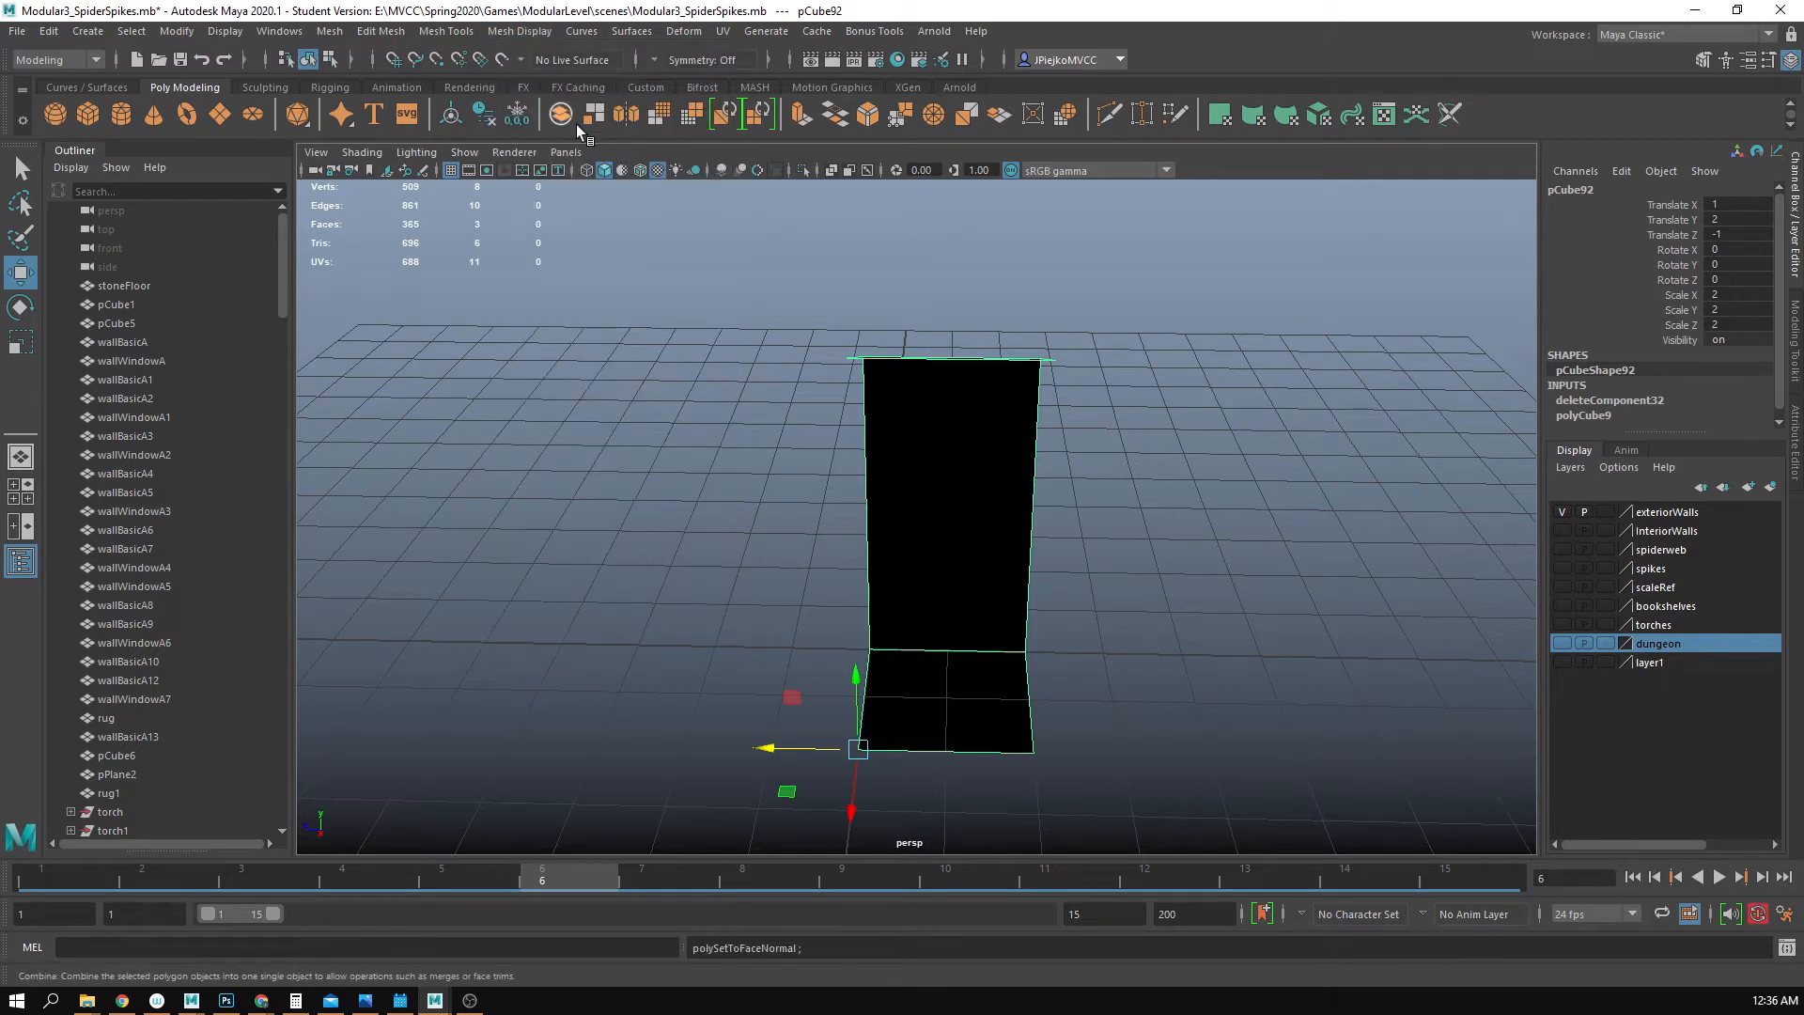
pyautogui.click(516, 34)
pyautogui.click(563, 154)
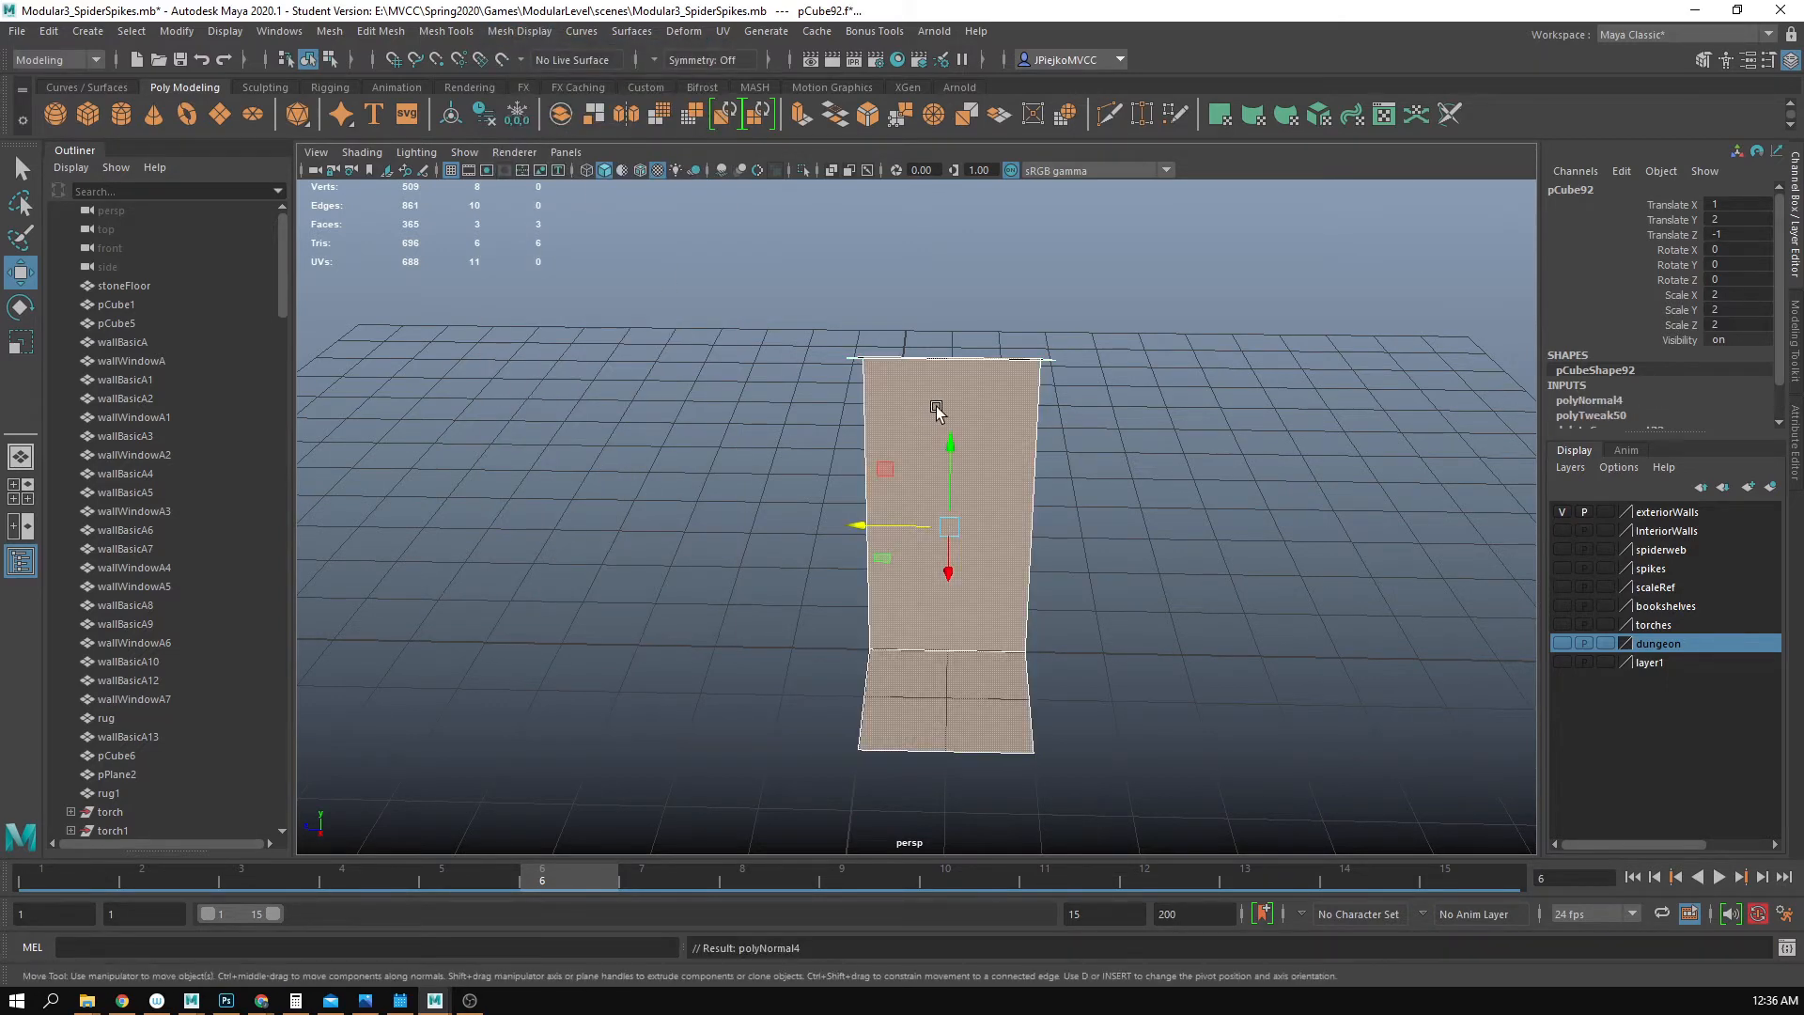
# - Widen the half section to four grid squares by moving the vertices of one open end outward with grid snapping
pyautogui.click(1108, 563)
pyautogui.keyDown('alt'); pyautogui.moveTo(1108, 564); pyautogui.dragTo(1019, 553); pyautogui.keyUp('alt')
pyautogui.click(842, 563)
pyautogui.keyDown('alt'); pyautogui.moveTo(842, 564); pyautogui.dragTo(950, 550); pyautogui.keyUp('alt')
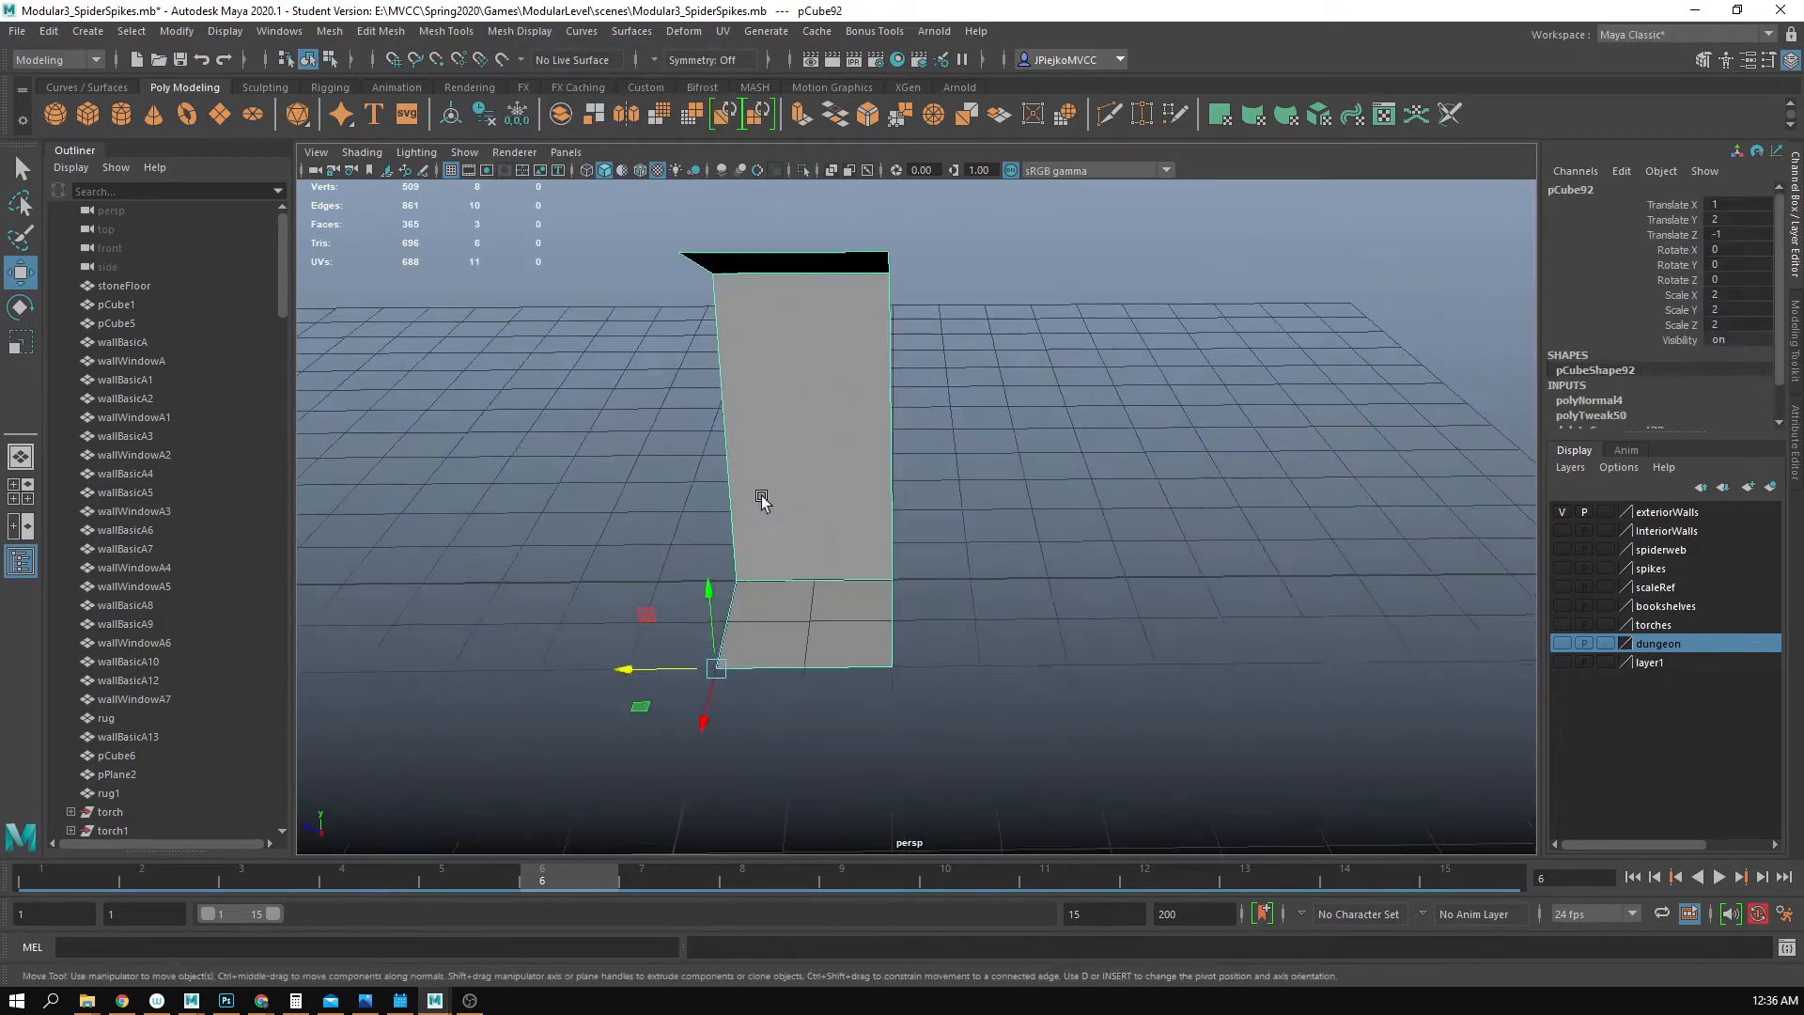
pyautogui.moveTo(763, 499); pyautogui.dragTo(728, 522, button='right')
pyautogui.keyDown('alt'); pyautogui.moveTo(1078, 531); pyautogui.dragTo(857, 459, button='right'); pyautogui.keyUp('alt')
pyautogui.moveTo(847, 285); pyautogui.dragTo(1020, 657)
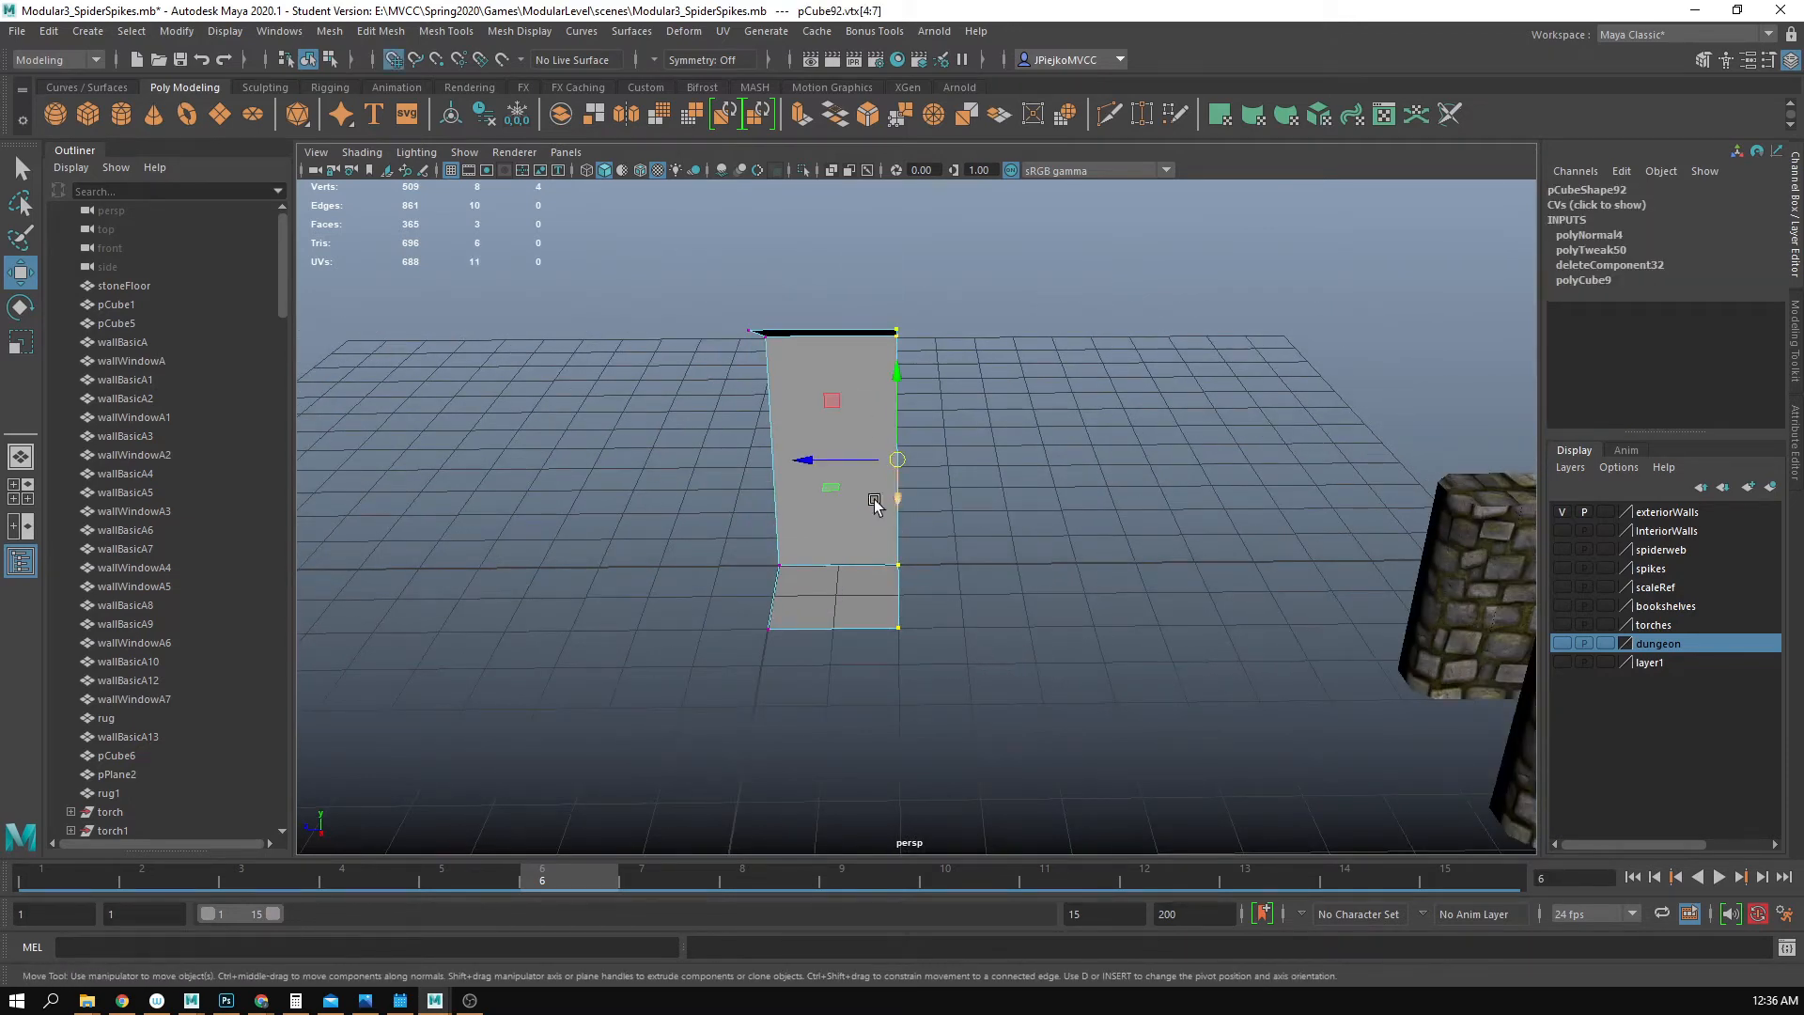
pyautogui.moveTo(973, 461); pyautogui.dragTo(984, 465)
pyautogui.hotkey('ctrl', 'z')
pyautogui.moveTo(846, 459); pyautogui.dragTo(1028, 473)
pyautogui.moveTo(951, 663)
pyautogui.keyDown('alt'); pyautogui.mouseDown()
pyautogui.moveTo(1034, 672)
pyautogui.moveTo(1067, 743)
pyautogui.moveTo(964, 725)
pyautogui.moveTo(946, 671)
pyautogui.mouseUp(); pyautogui.keyUp('alt')
pyautogui.click(1045, 719)
pyautogui.keyDown('alt'); pyautogui.moveTo(1132, 435); pyautogui.dragTo(936, 620); pyautogui.keyUp('alt')
pyautogui.keyDown('alt'); pyautogui.moveTo(1090, 663); pyautogui.dragTo(887, 687); pyautogui.keyUp('alt')
# - Return the half section to object mode and open its UVs in the UV Editor
pyautogui.click(1015, 581)
pyautogui.rightClick(204, 538)
pyautogui.moveTo(947, 512); pyautogui.dragTo(1188, 321, button='right')
pyautogui.click(722, 31)
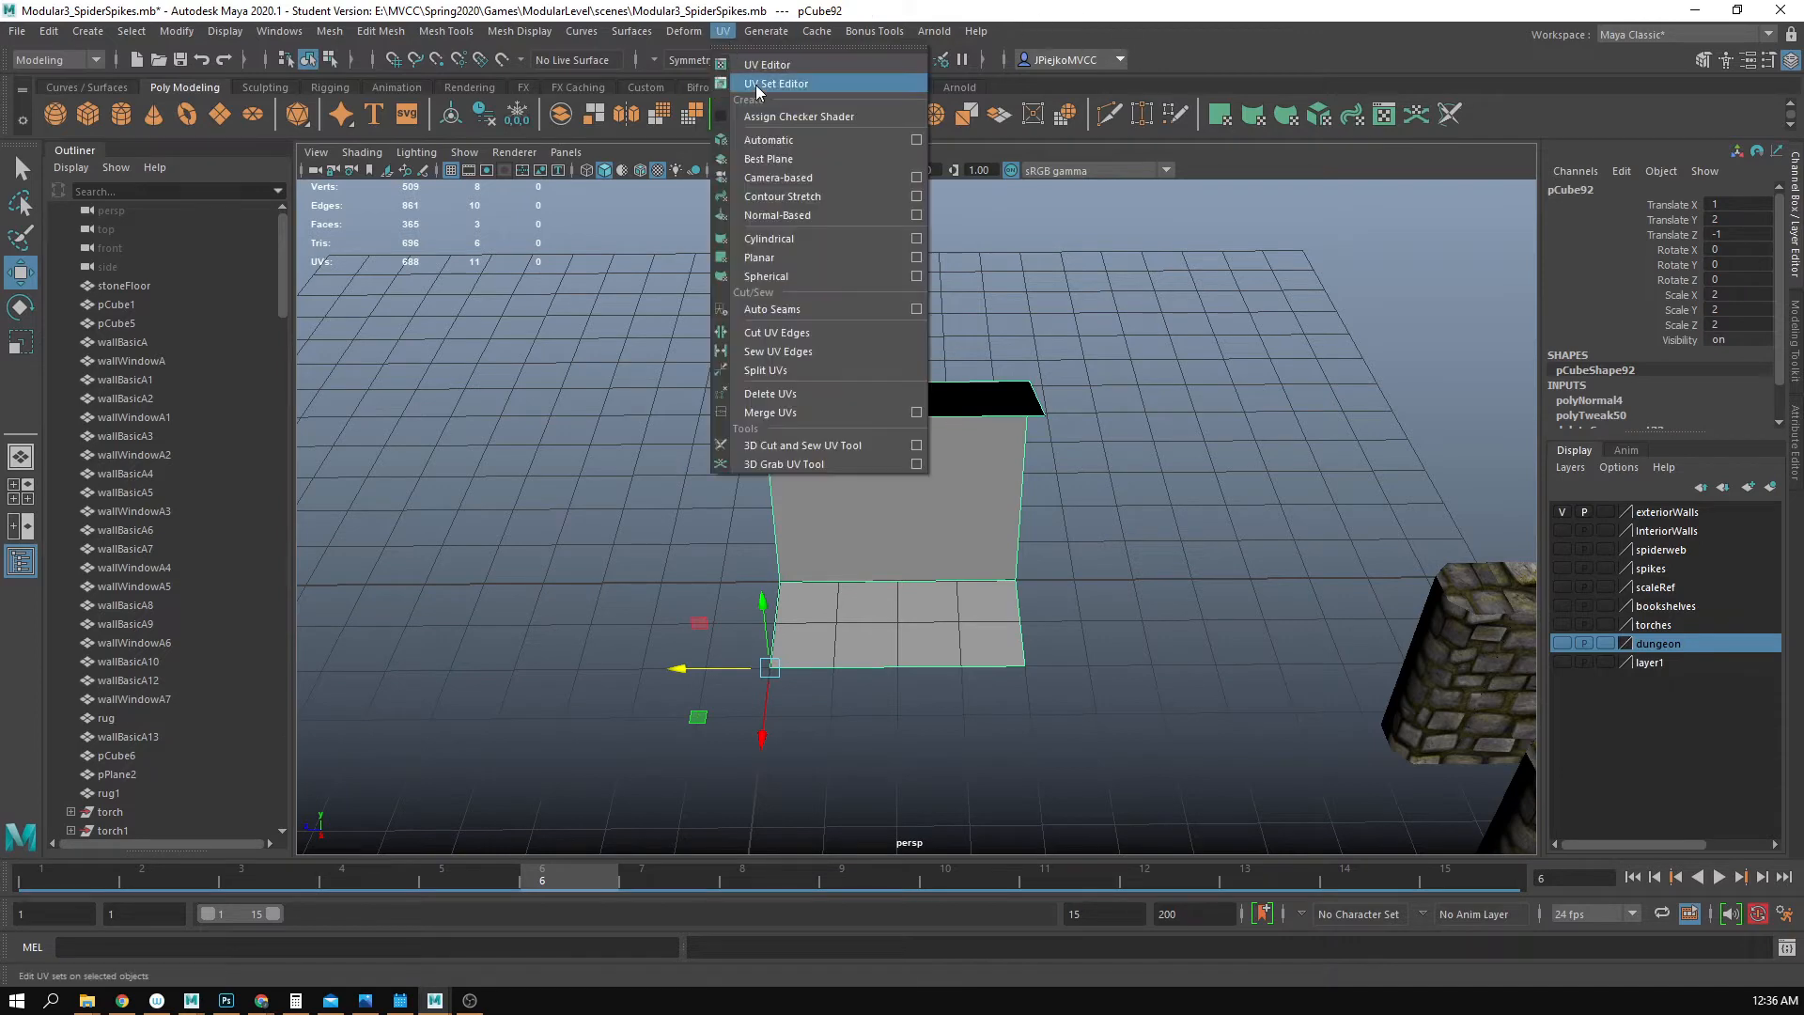
pyautogui.click(752, 66)
pyautogui.moveTo(265, 256); pyautogui.dragTo(226, 170)
pyautogui.keyDown('alt'); pyautogui.moveTo(844, 592); pyautogui.dragTo(827, 429); pyautogui.keyUp('alt')
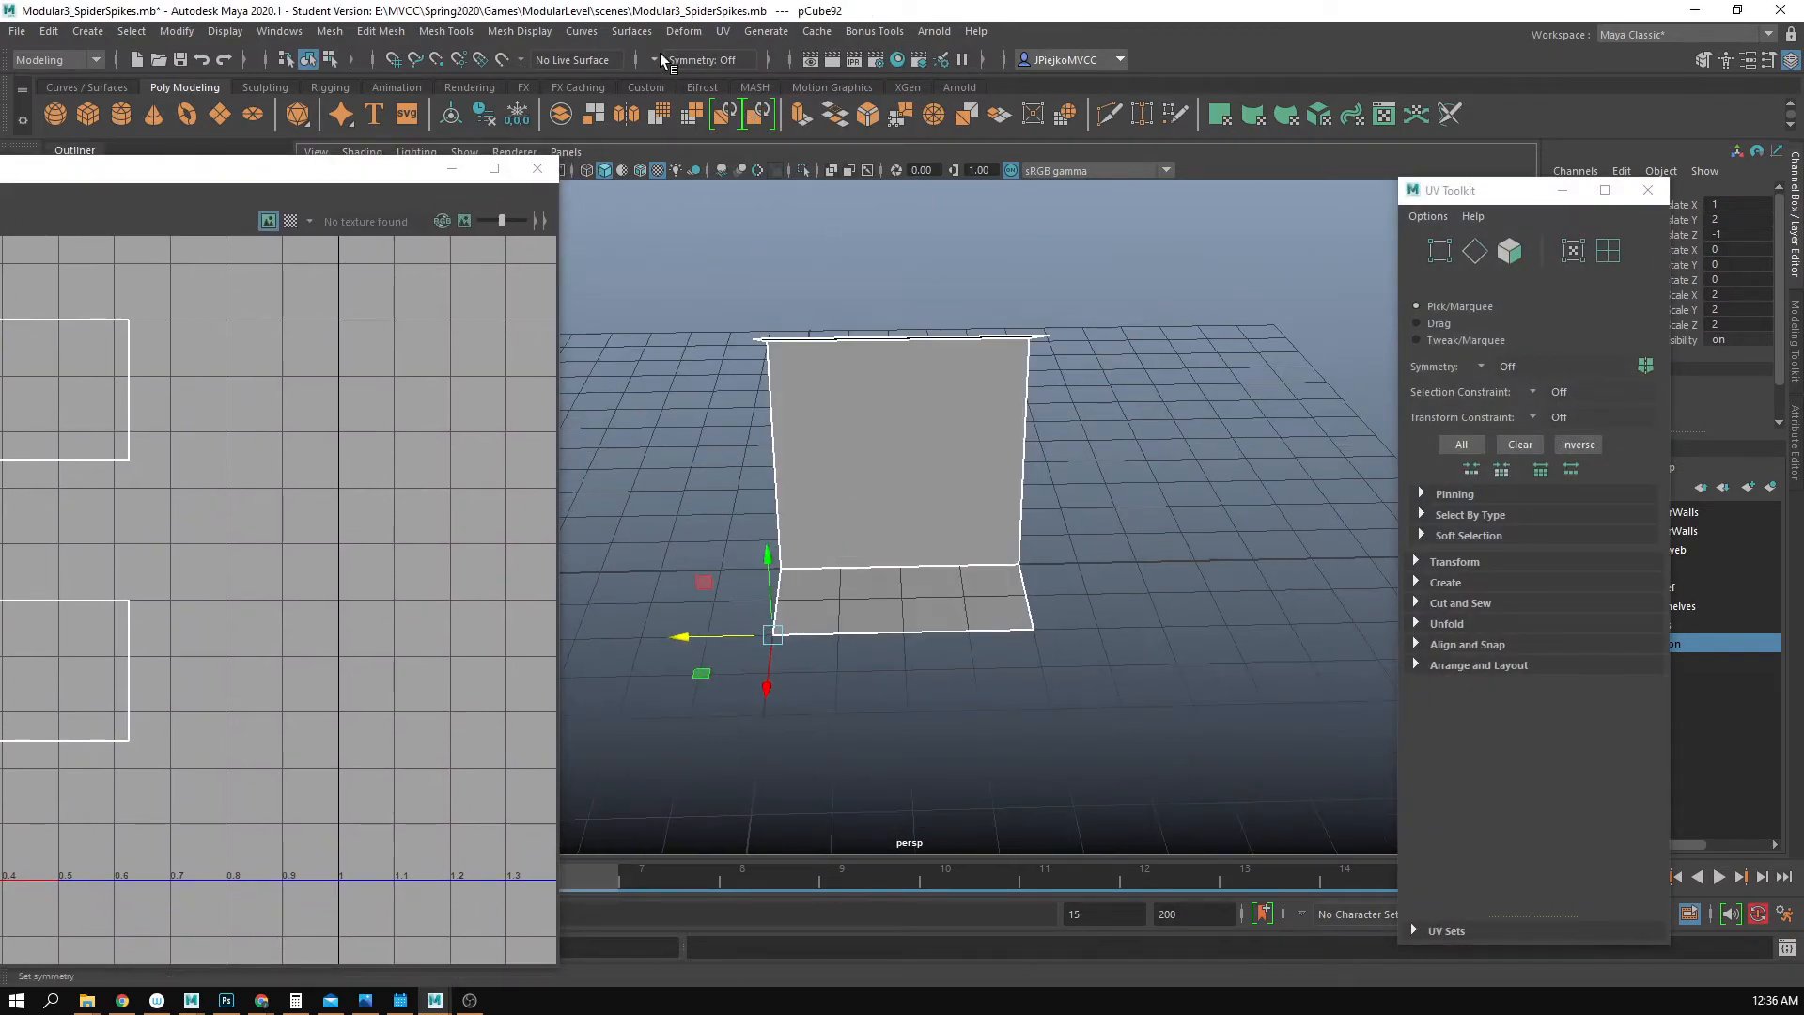
# - Try a cylindrical UV projection on the half section with a rotated projection manipulator, and undo both
pyautogui.click(684, 31)
pyautogui.moveTo(575, 31)
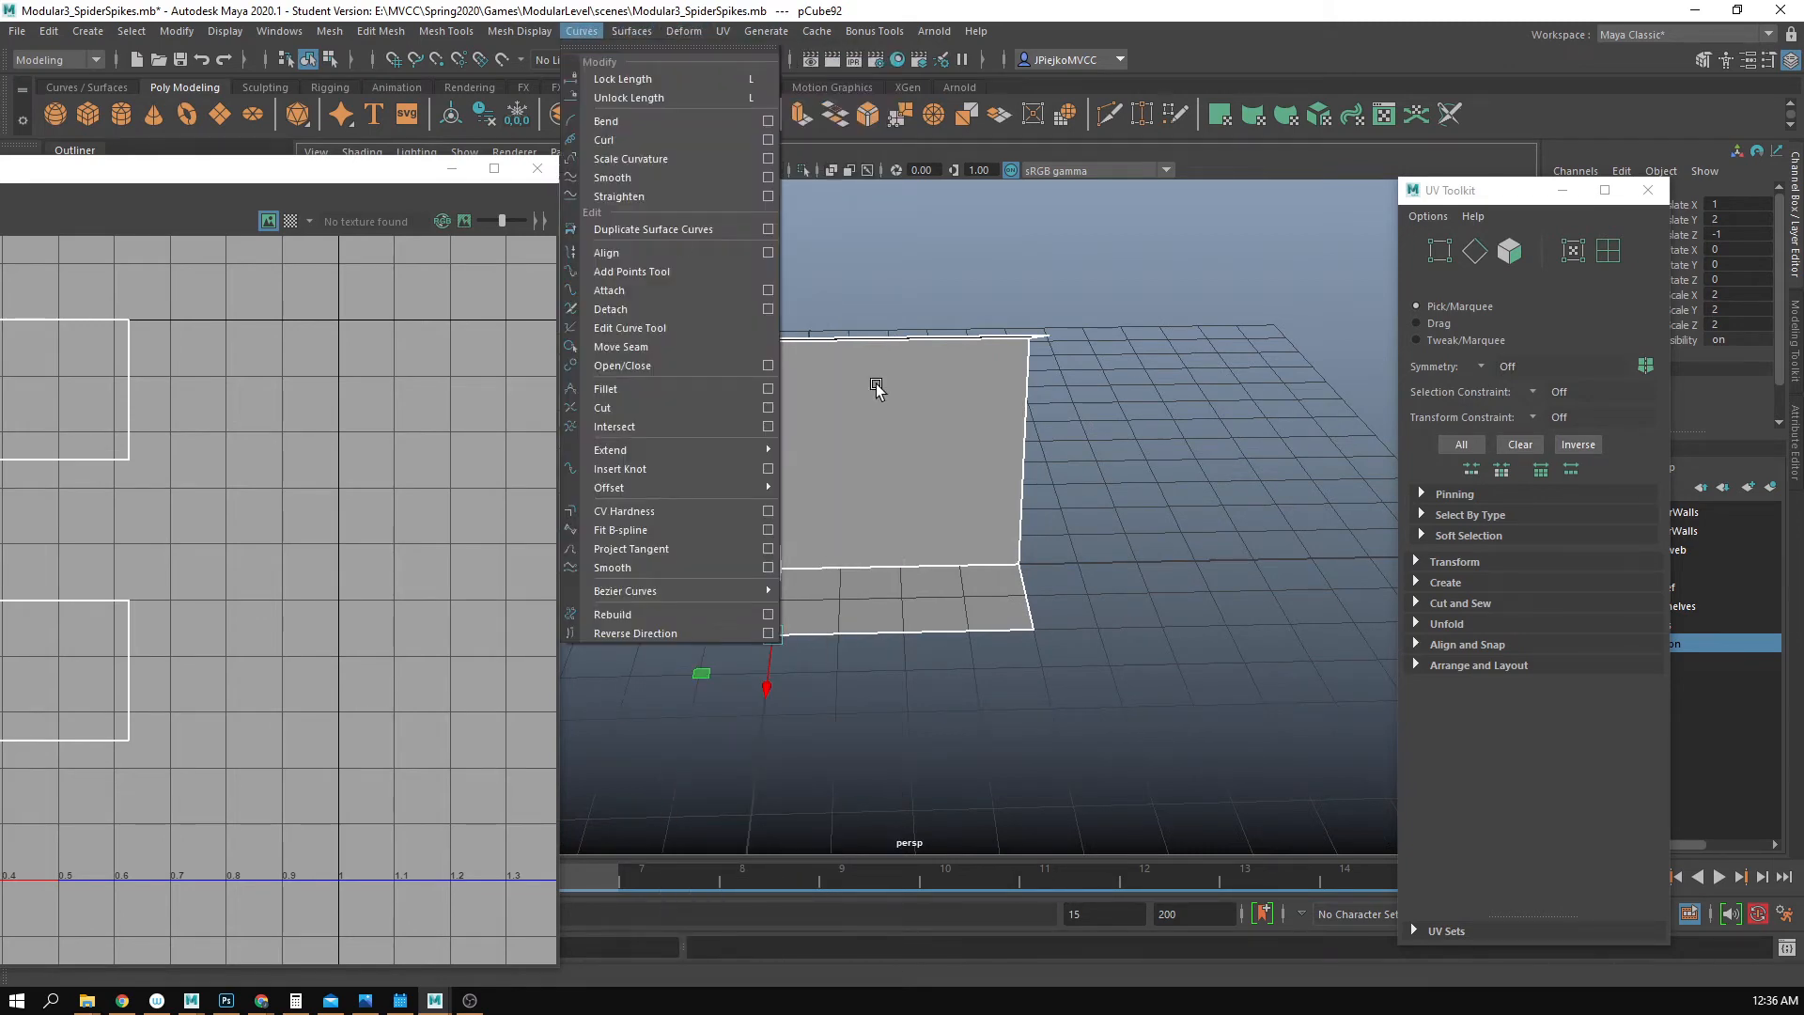
pyautogui.keyDown('alt'); pyautogui.moveTo(876, 388); pyautogui.dragTo(934, 386); pyautogui.keyUp('alt')
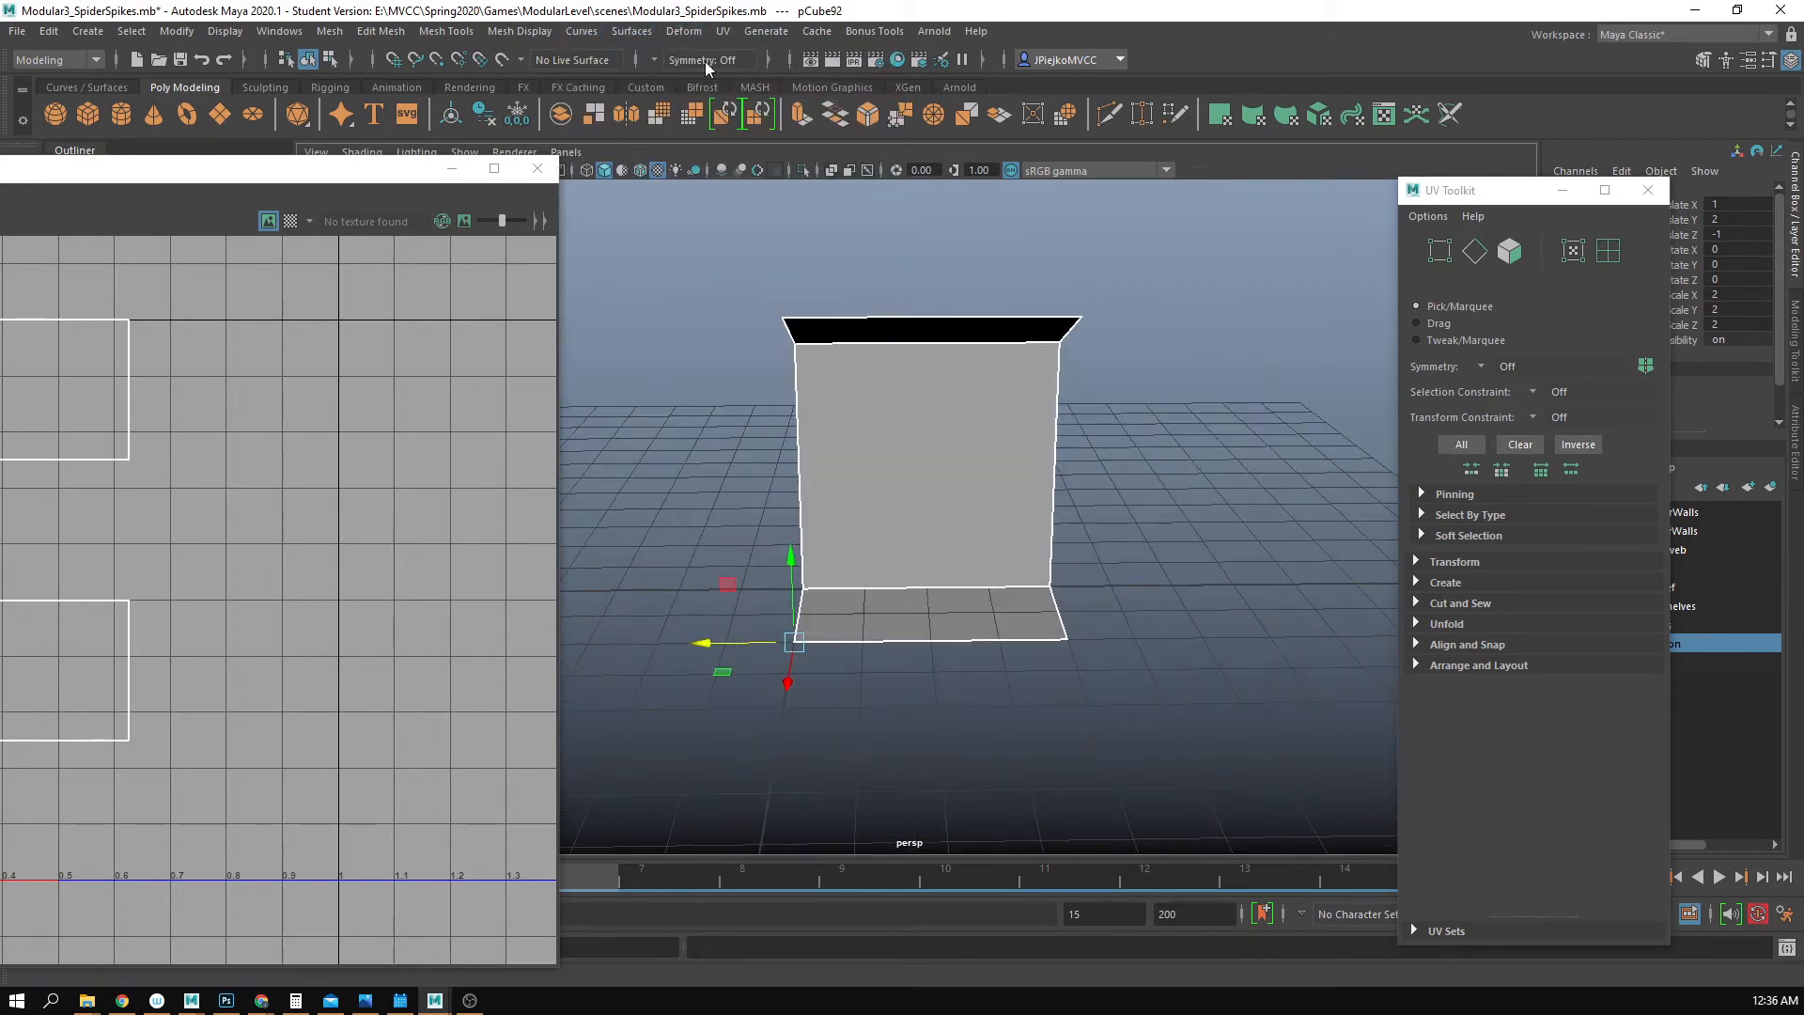
pyautogui.click(688, 30)
pyautogui.click(732, 32)
pyautogui.click(720, 32)
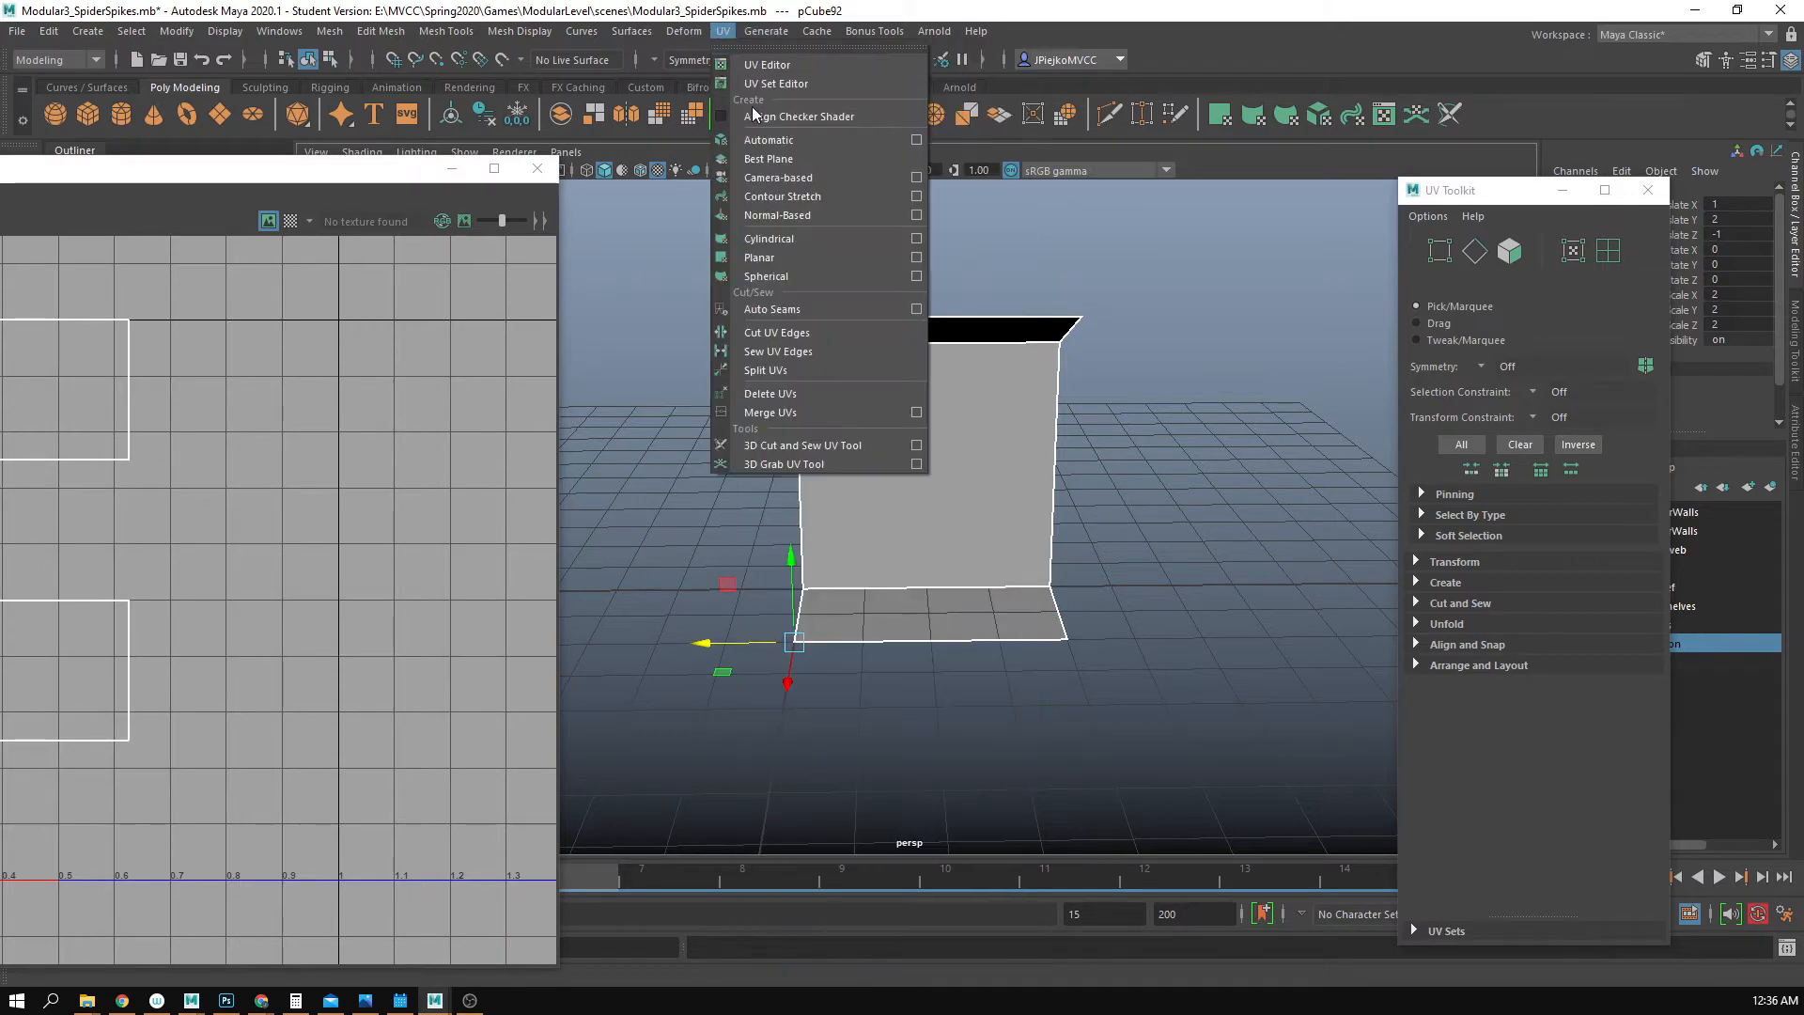
pyautogui.click(814, 239)
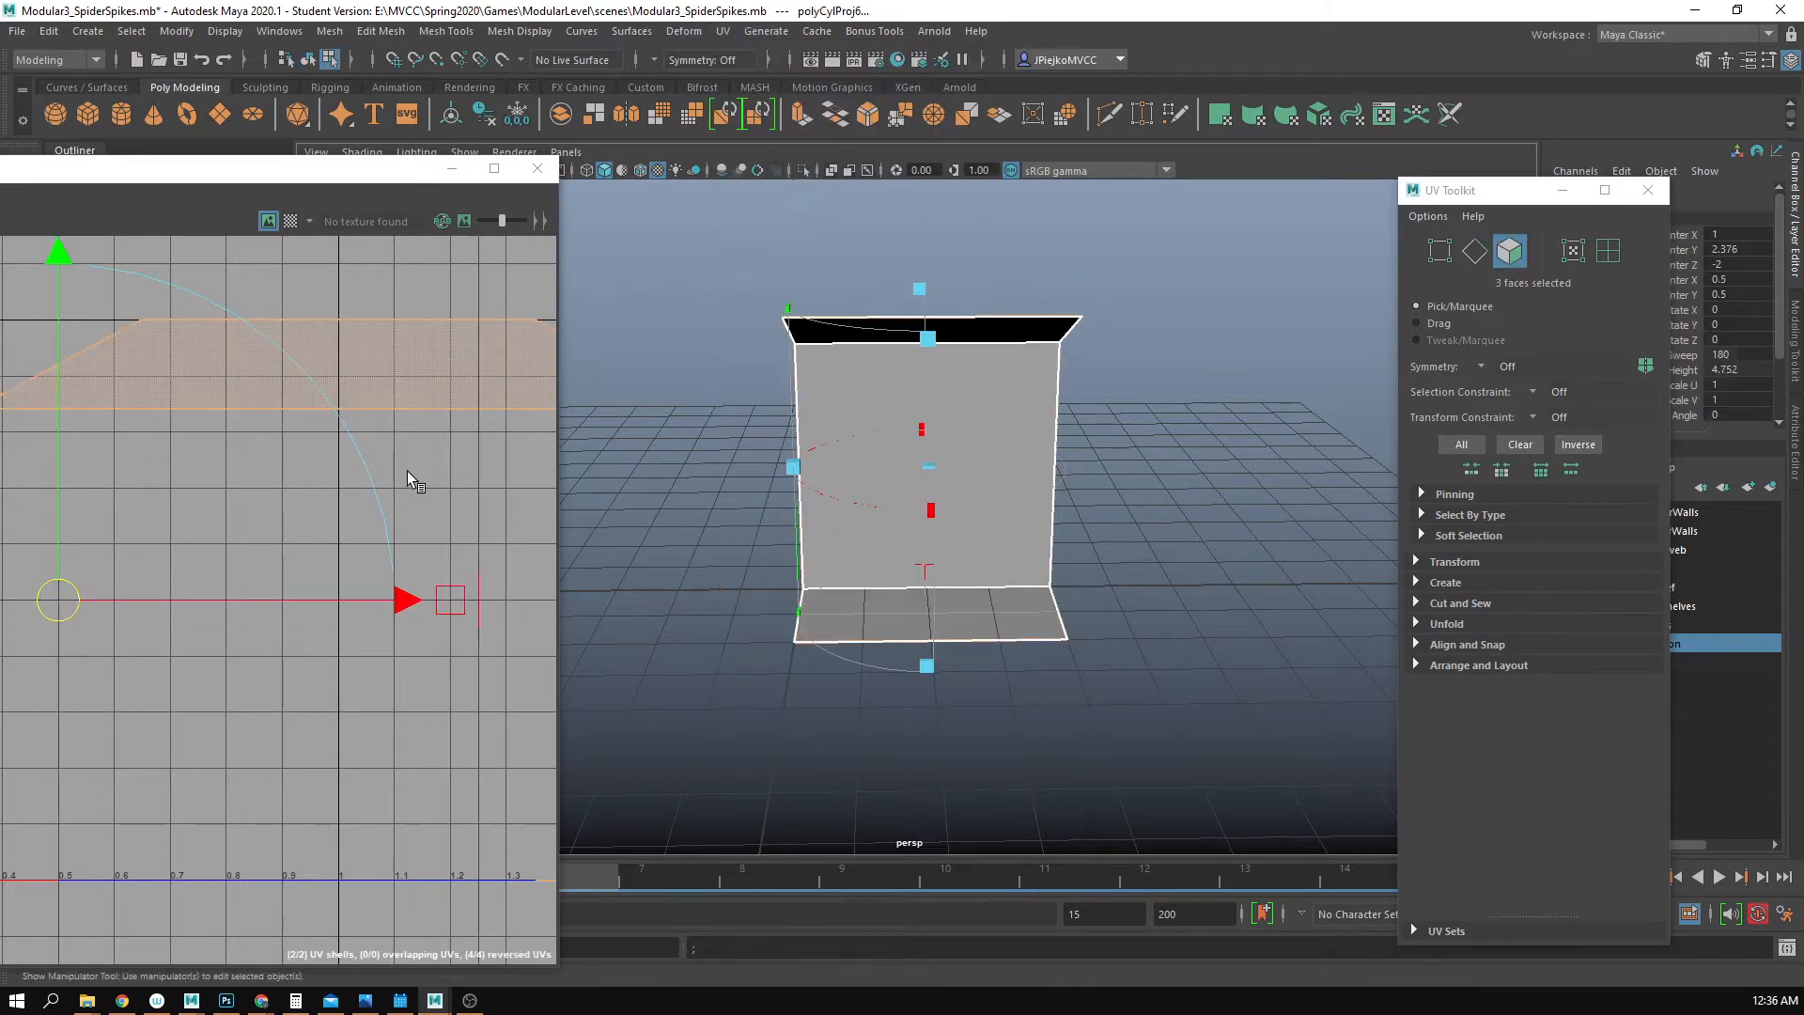
pyautogui.keyDown('alt'); pyautogui.moveTo(897, 640); pyautogui.dragTo(970, 592); pyautogui.keyUp('alt')
pyautogui.press('w')
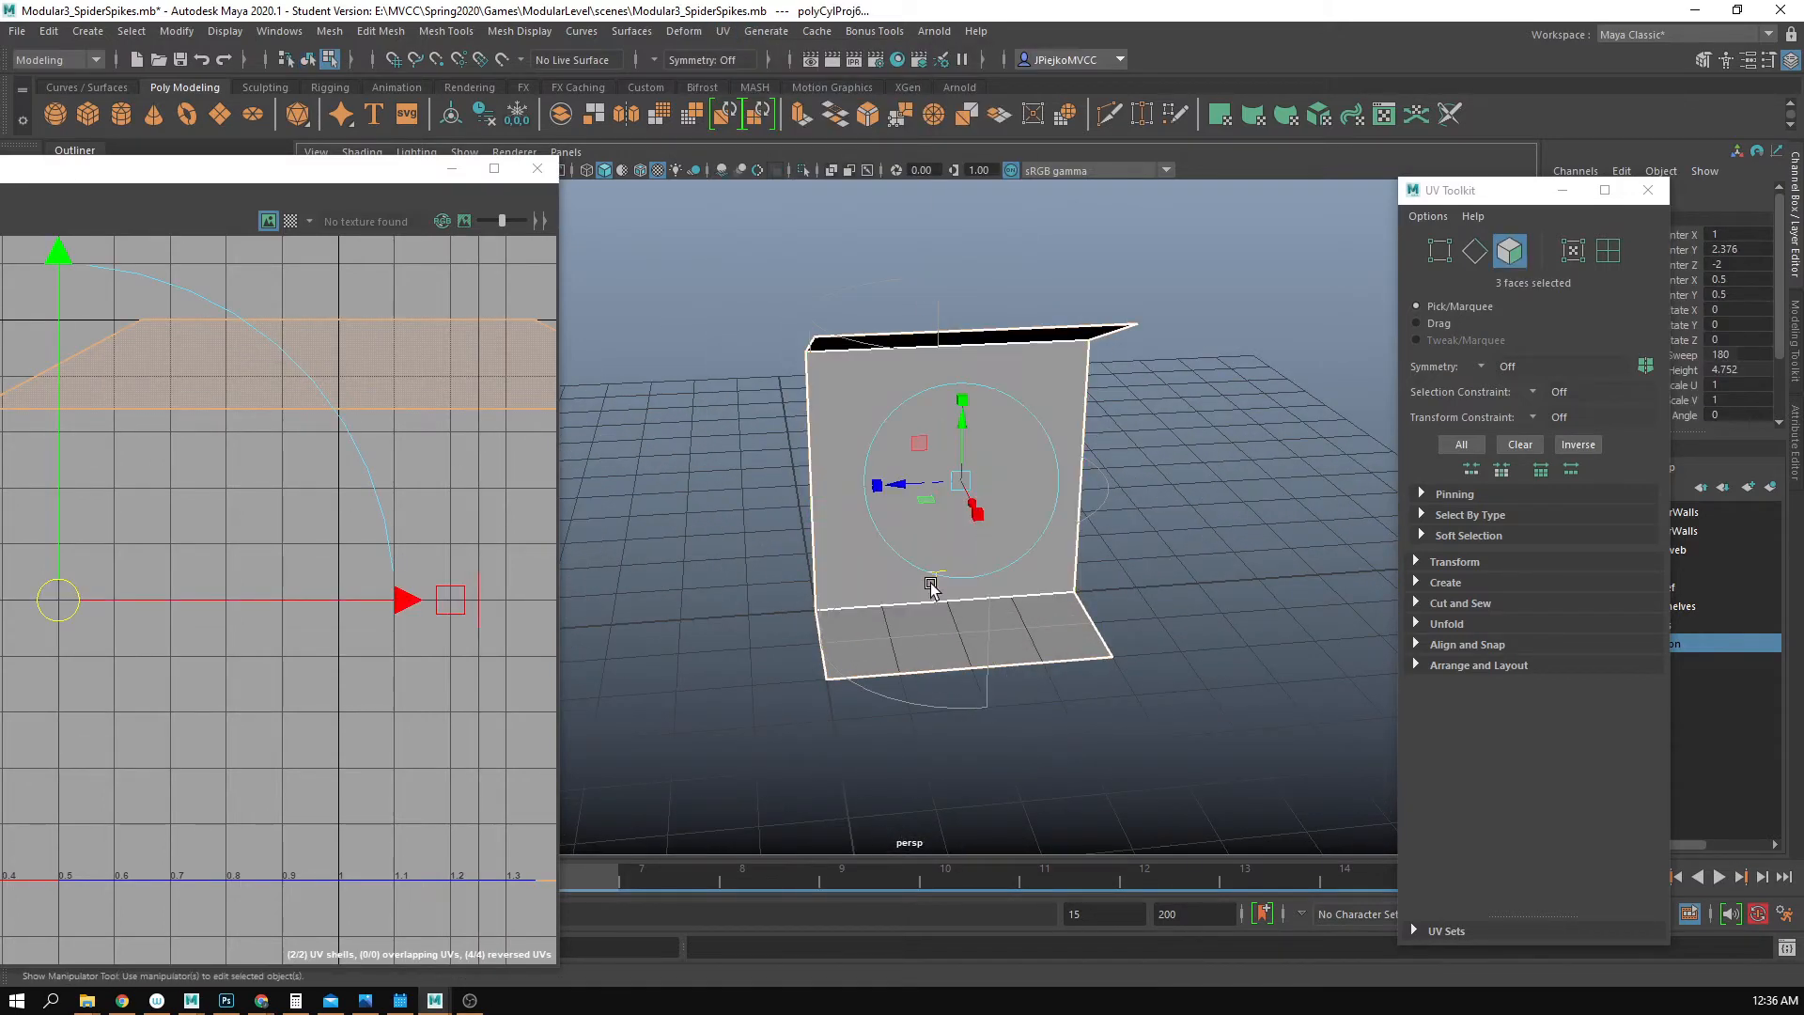
pyautogui.press('e')
pyautogui.moveTo(918, 403); pyautogui.dragTo(858, 455)
pyautogui.hotkey('ctrl', 'z')
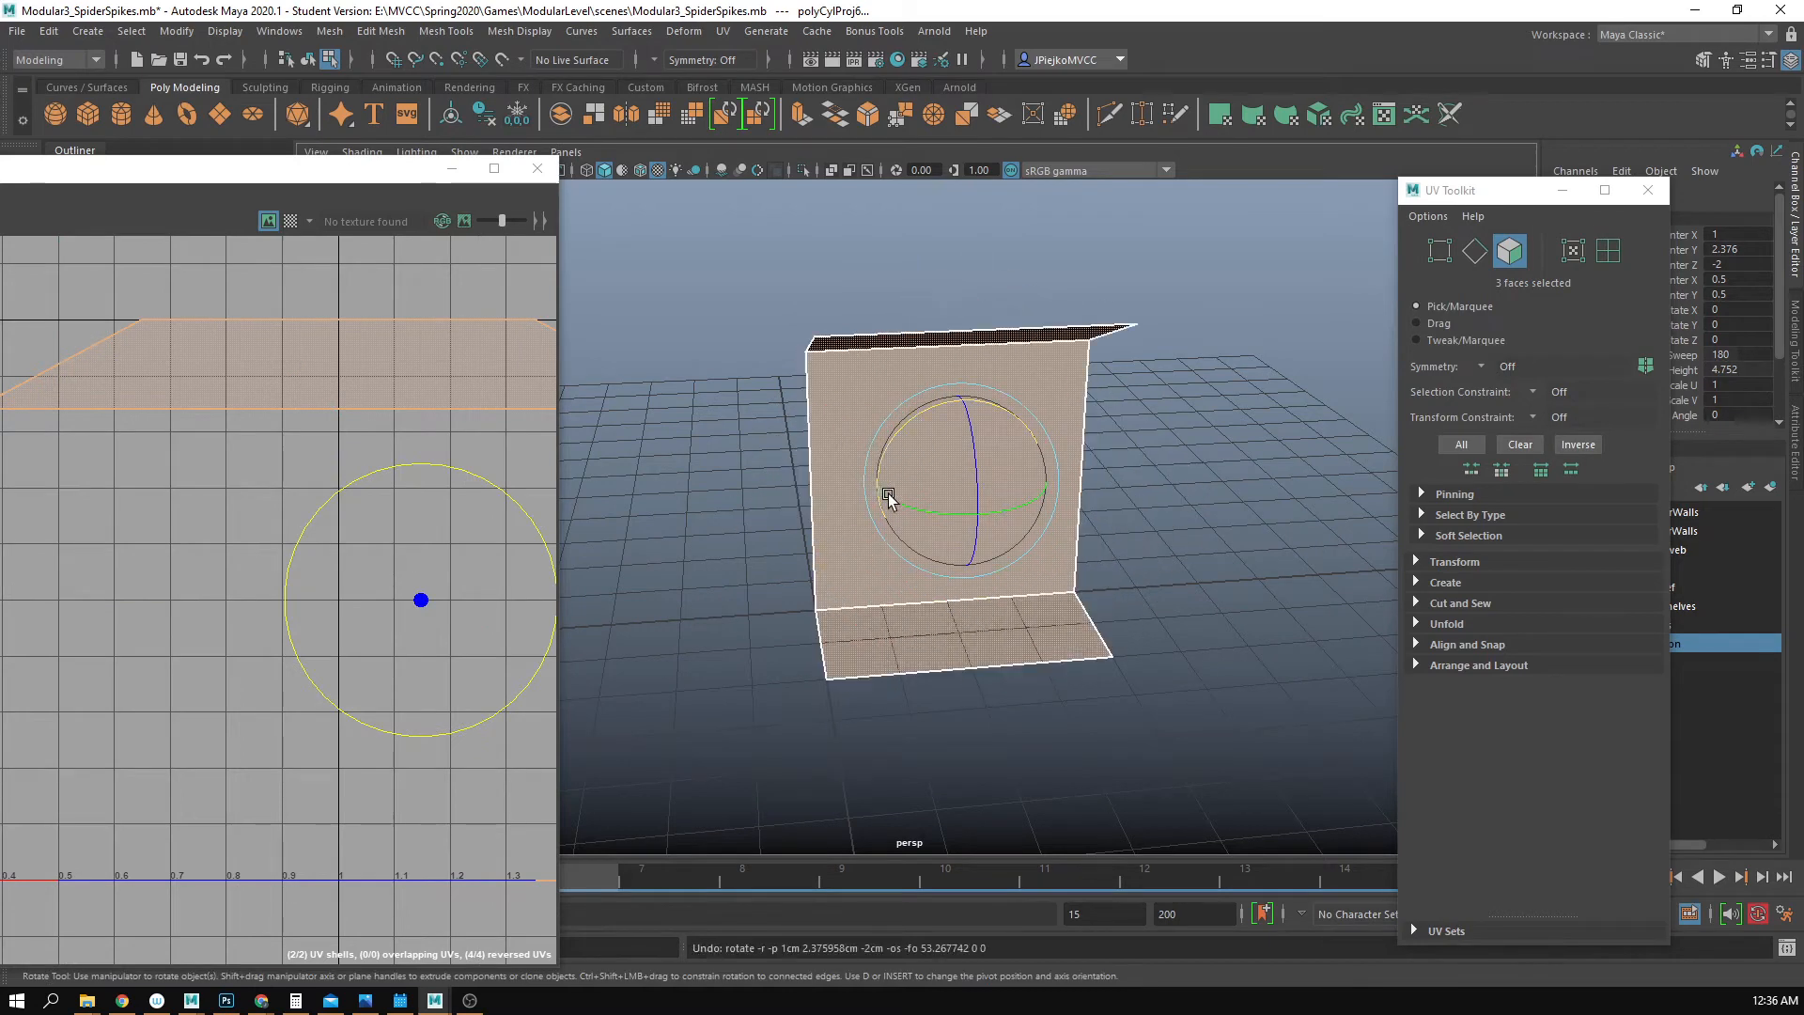
pyautogui.hotkey('ctrl', 'z')
pyautogui.hotkey('shift', 'z')
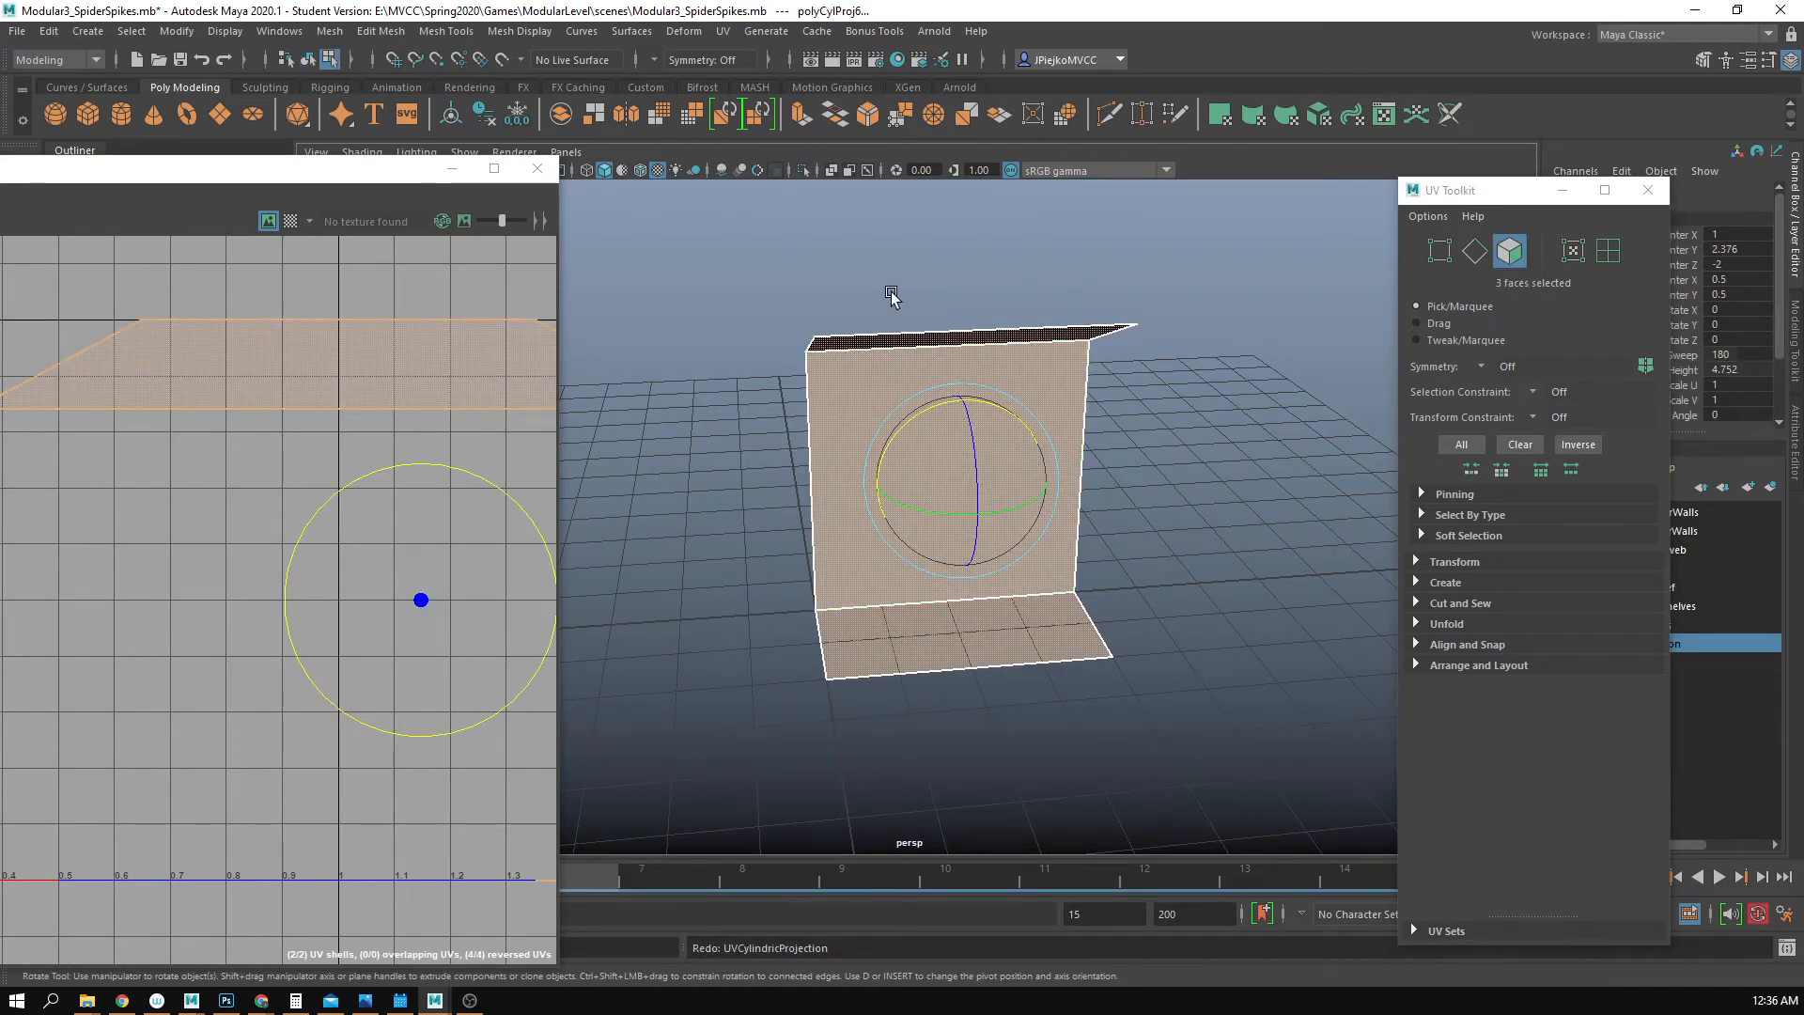
pyautogui.hotkey('shift', 'z')
pyautogui.hotkey('ctrl', 'z')
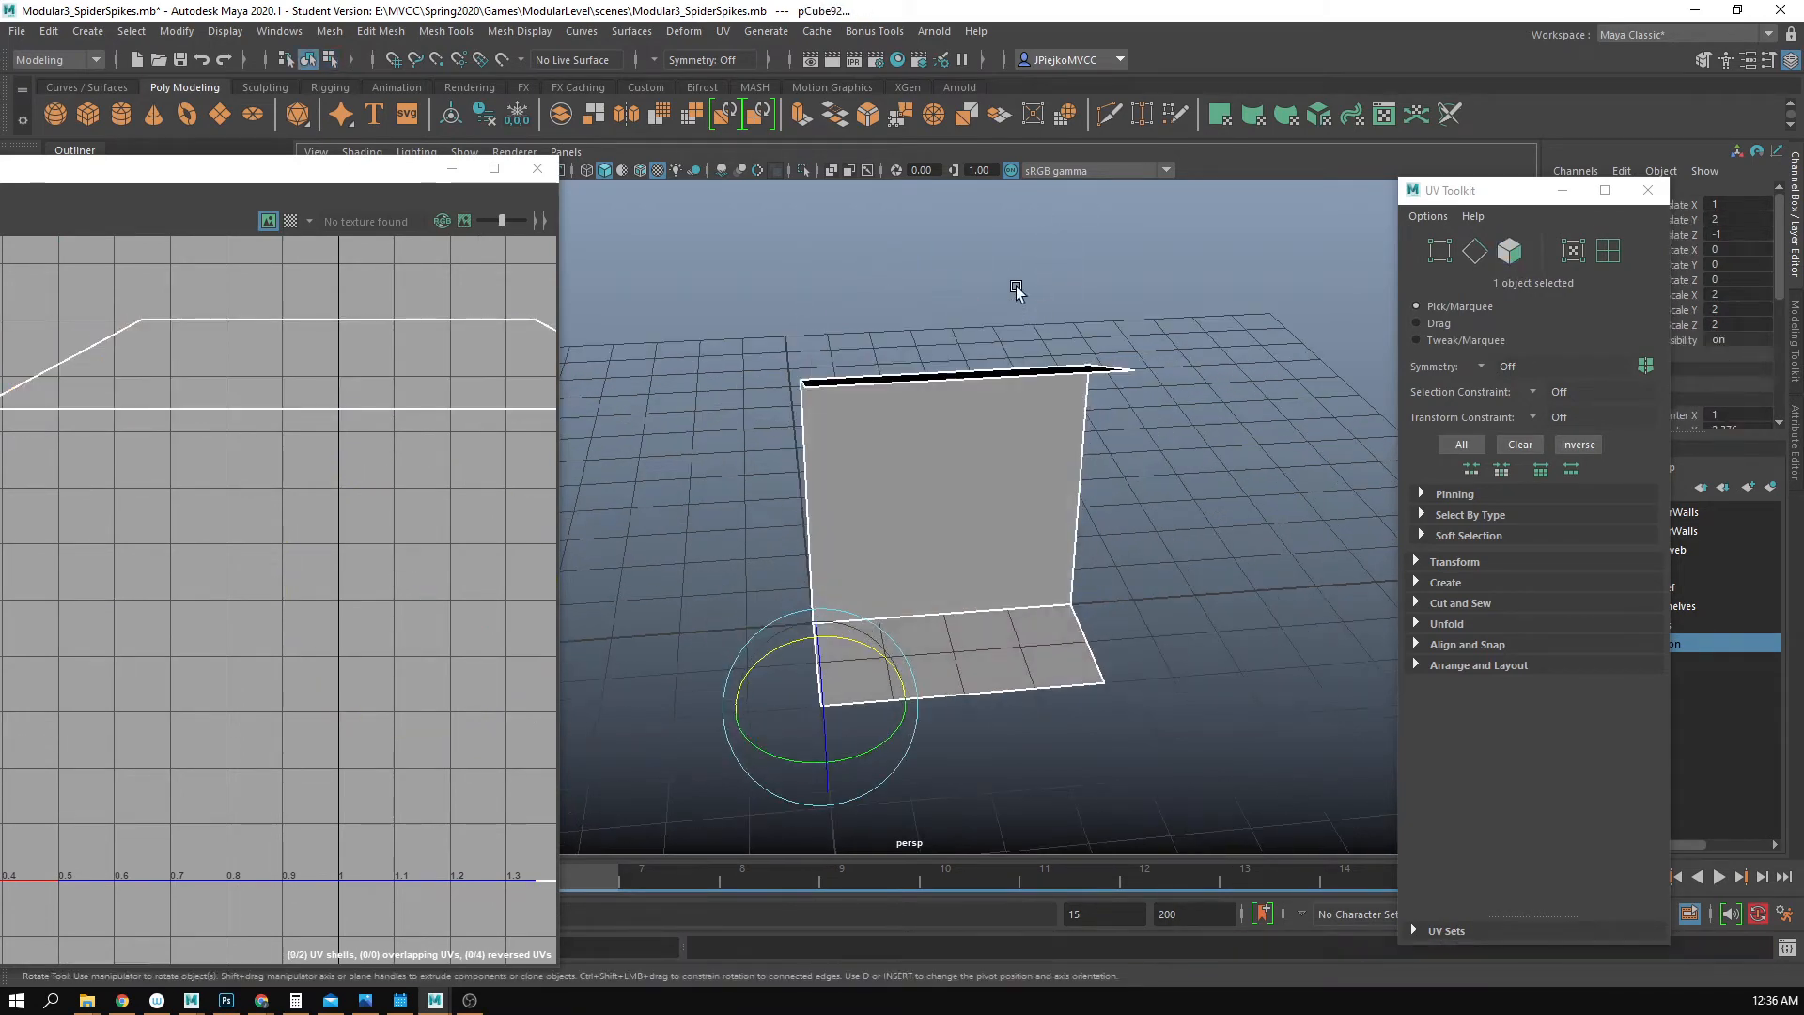
# - Apply a cylindrical UV projection to the half section and rotate it about 90 degrees in X
pyautogui.click(631, 31)
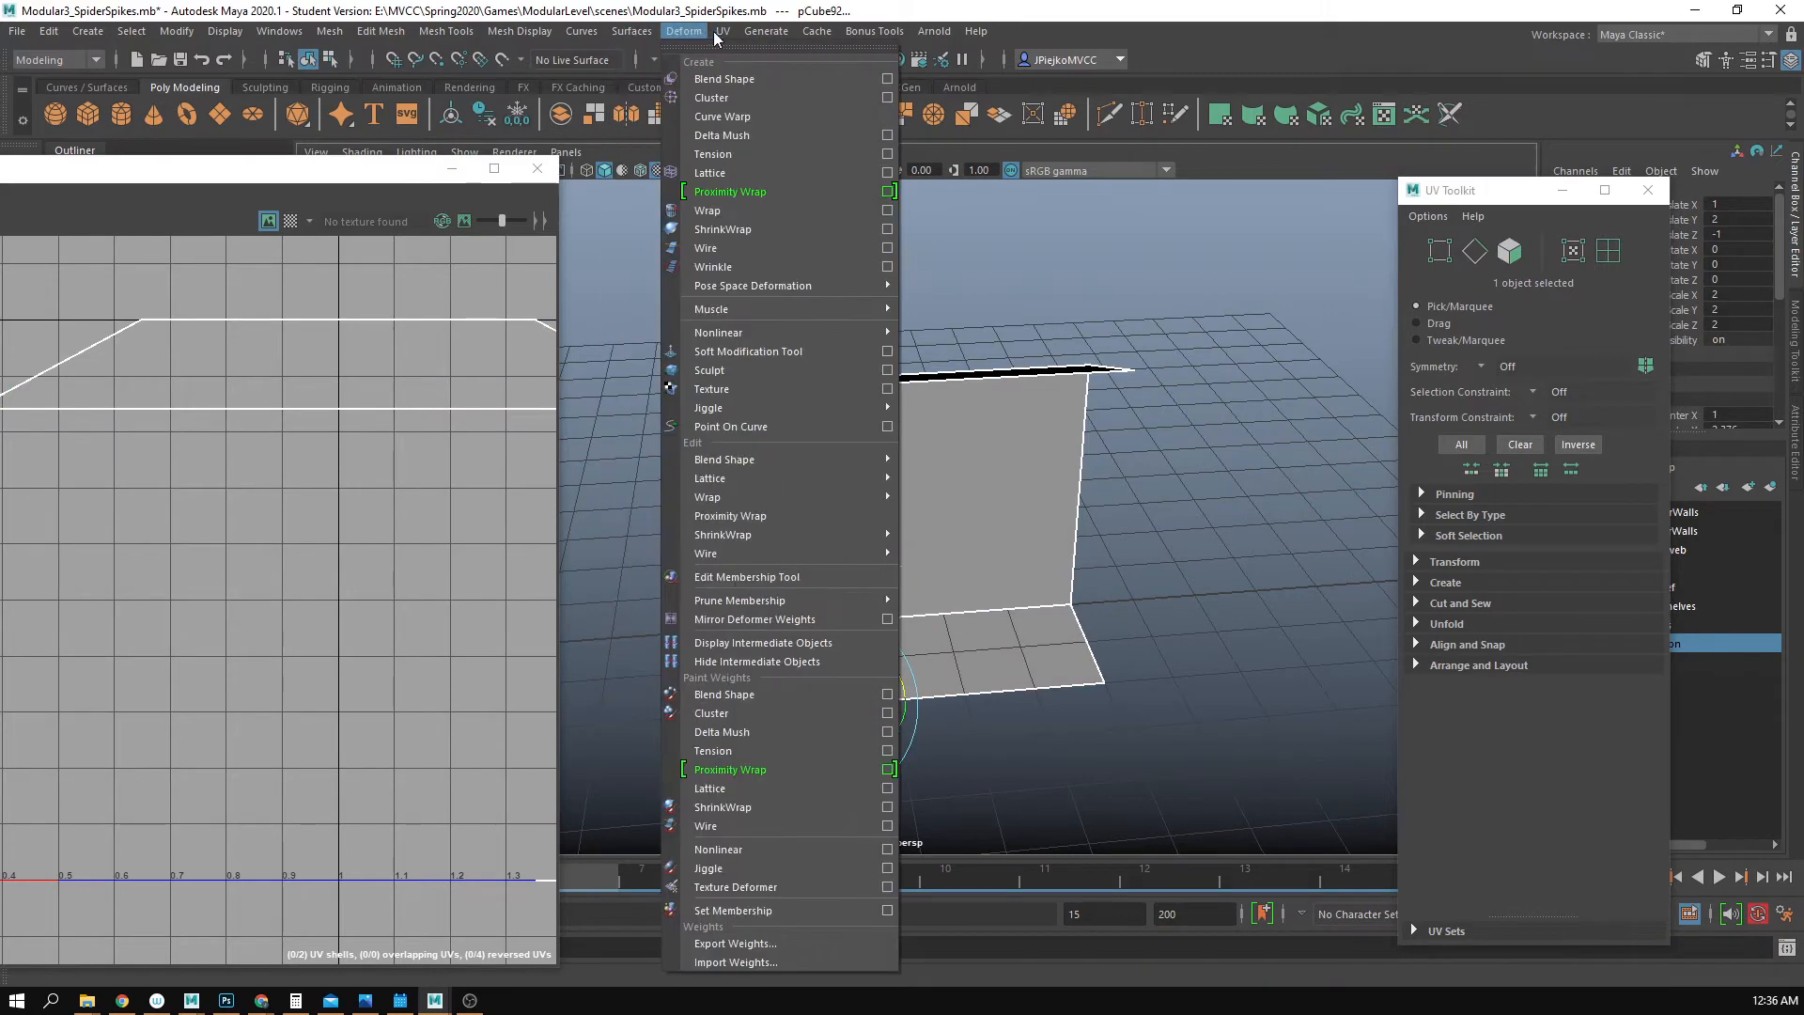
pyautogui.click(825, 246)
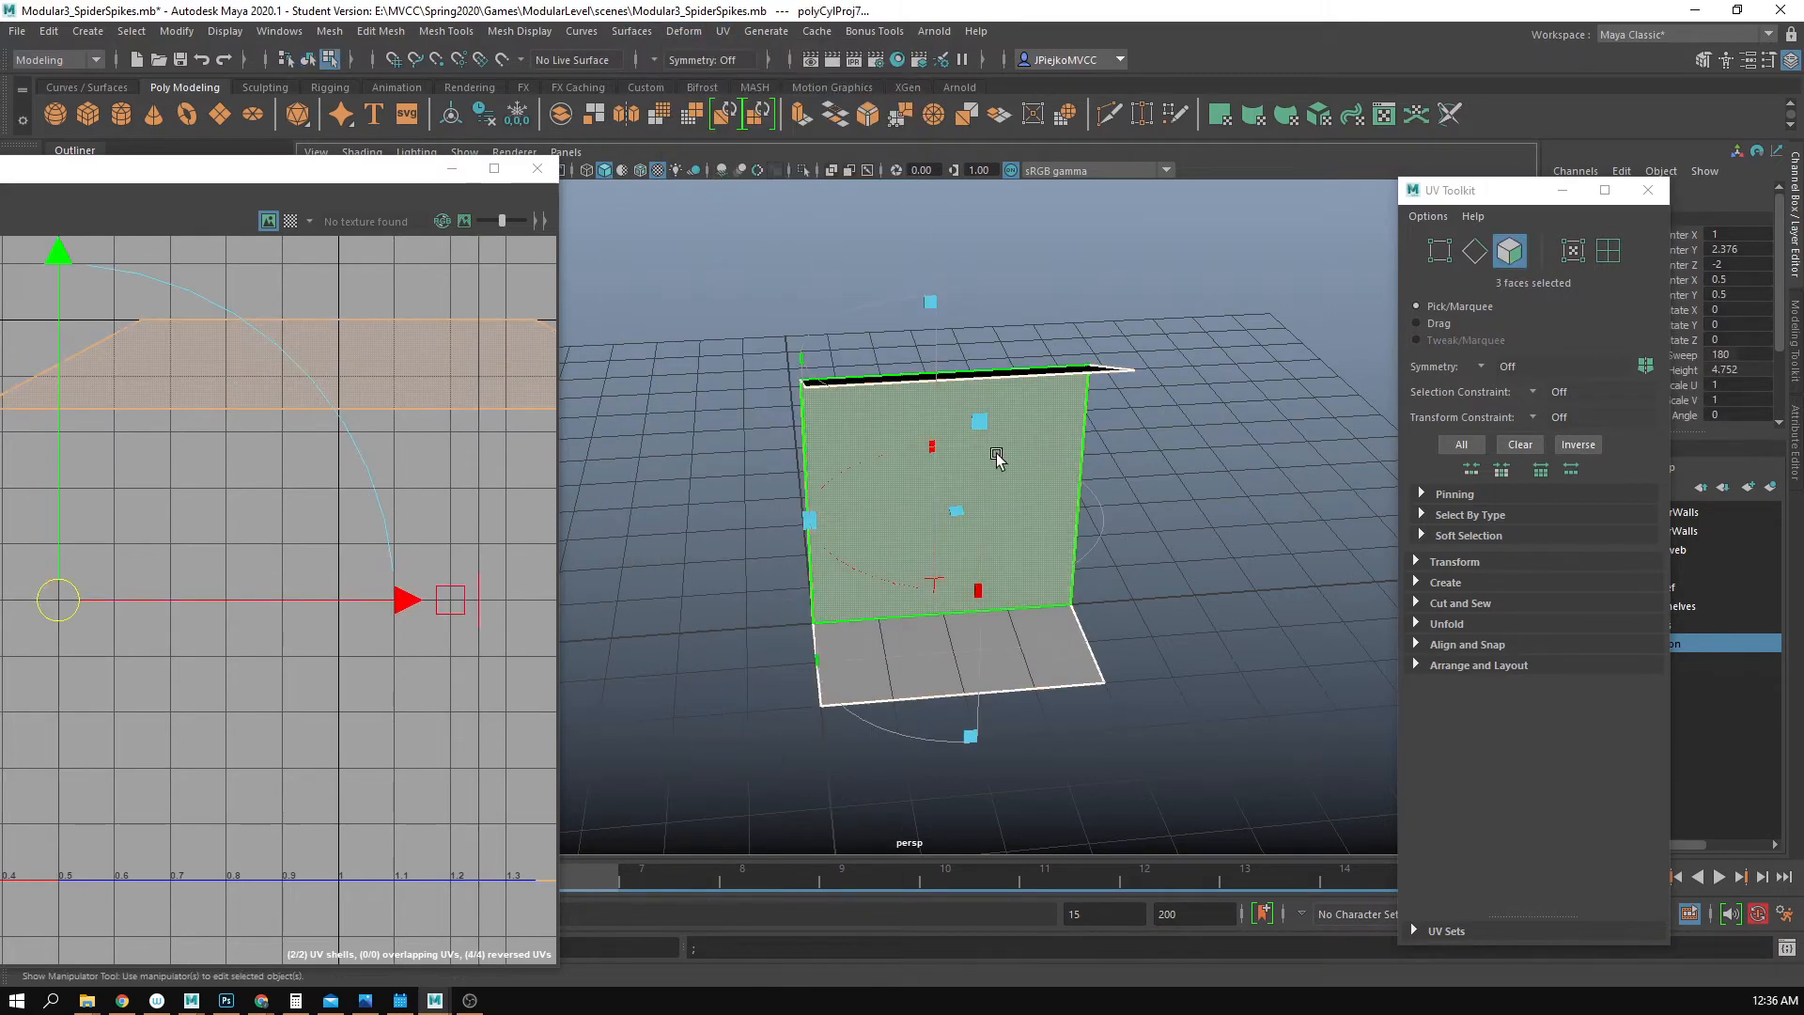
pyautogui.keyDown('alt'); pyautogui.moveTo(999, 459); pyautogui.dragTo(1111, 431); pyautogui.keyUp('alt')
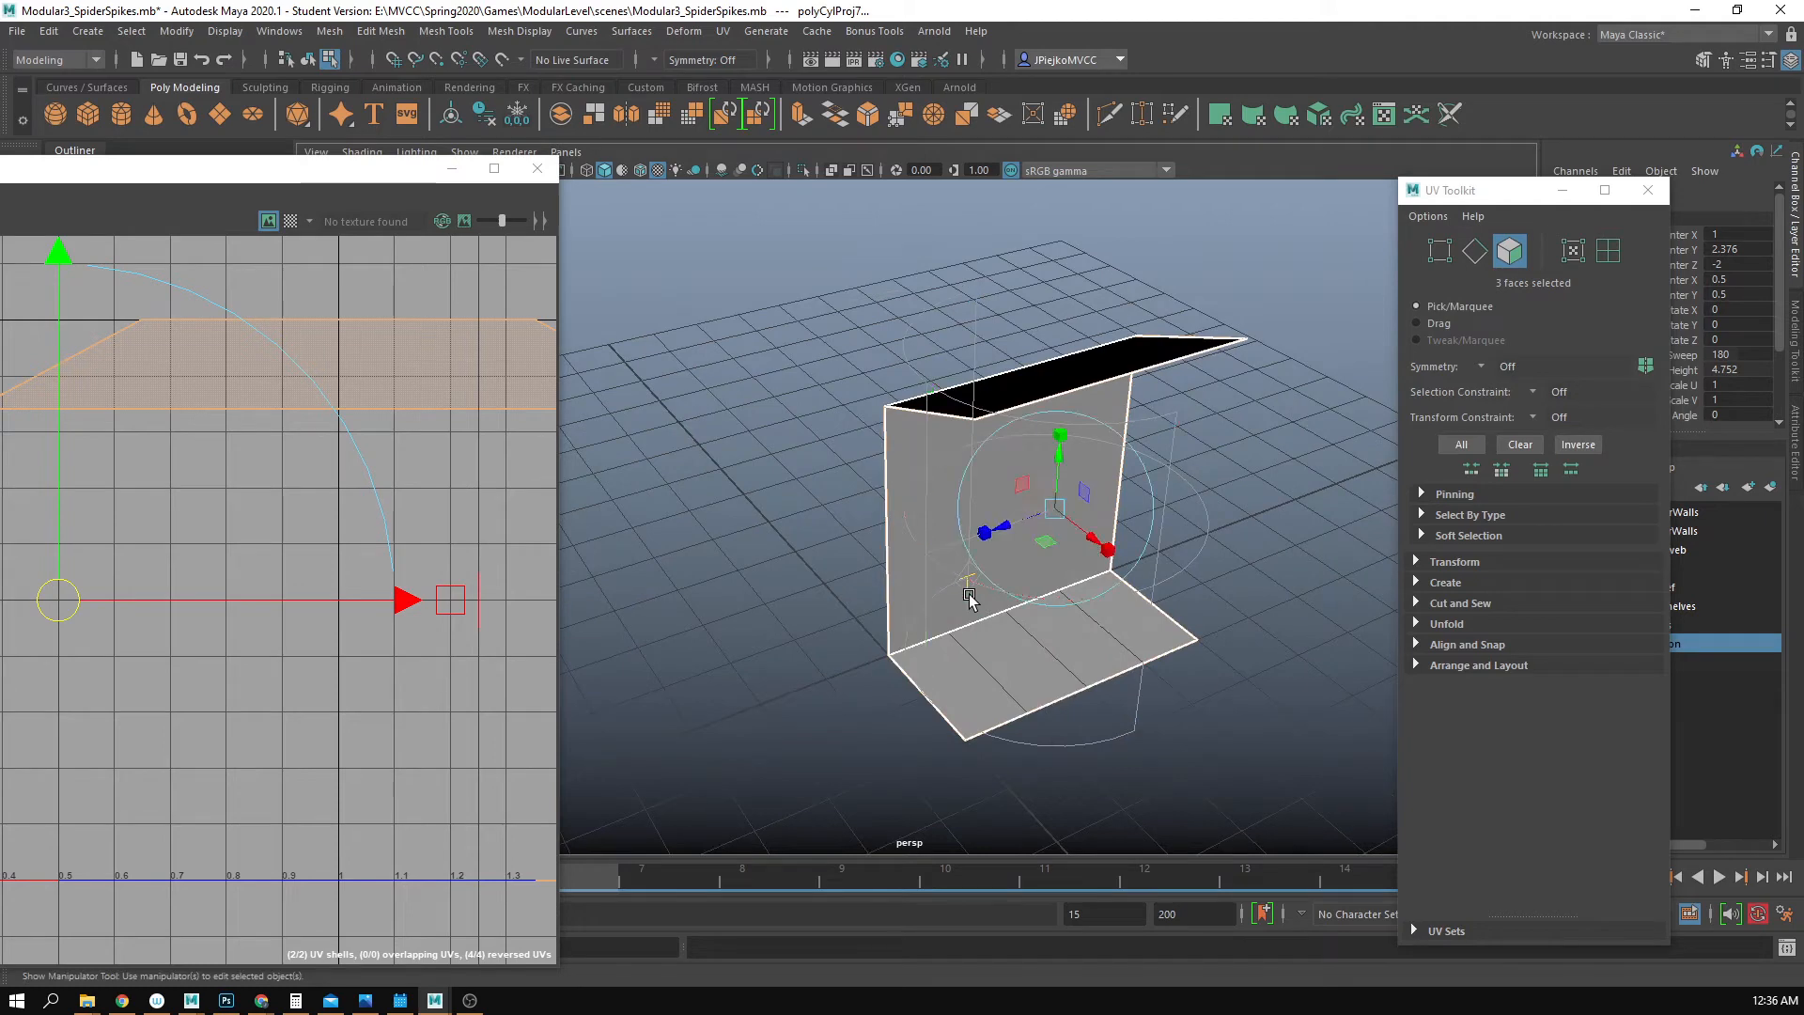
pyautogui.keyDown('alt'); pyautogui.moveTo(1022, 496); pyautogui.dragTo(970, 520); pyautogui.keyUp('alt')
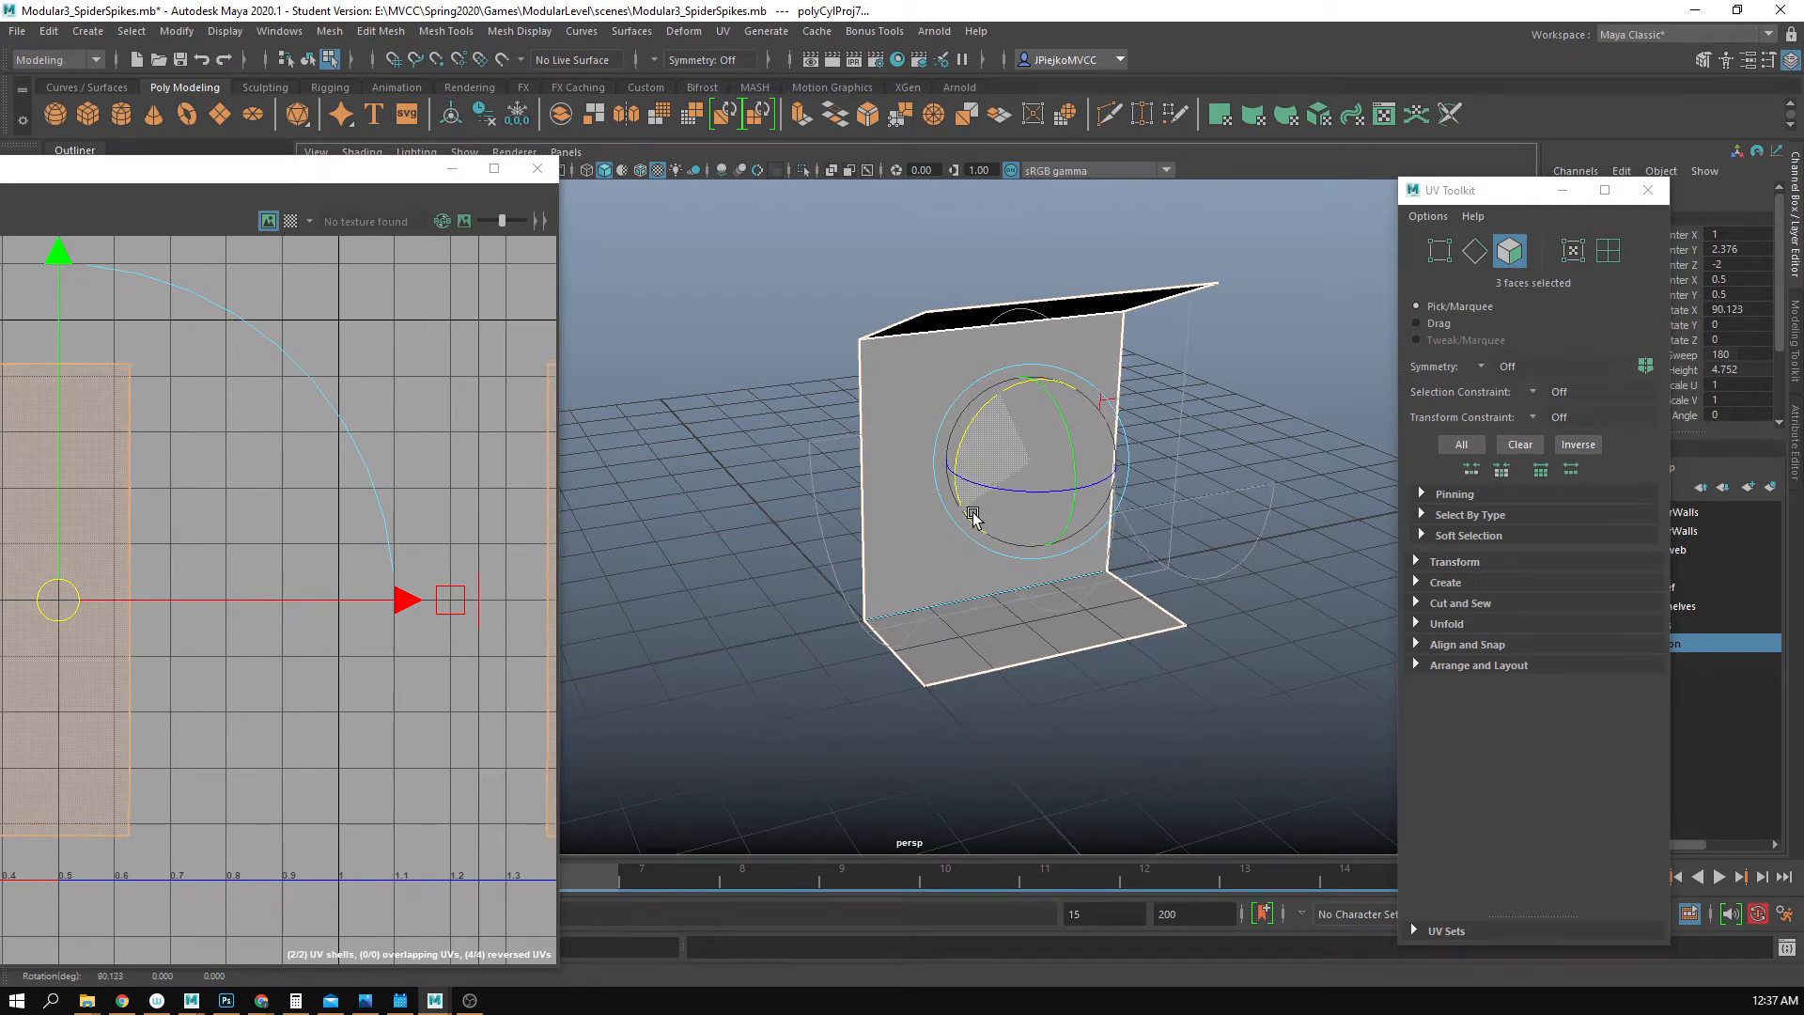
pyautogui.keyDown('alt'); pyautogui.moveTo(1026, 503); pyautogui.dragTo(1239, 478); pyautogui.keyUp('alt')
pyautogui.keyDown('alt'); pyautogui.moveTo(1167, 489); pyautogui.dragTo(1106, 505, button='middle'); pyautogui.keyUp('alt')
# - Rotate the cylindrical projection to about -78 degrees in Z so the wall sits centrally between ceiling and floor in the UV layout
pyautogui.keyDown('alt'); pyautogui.moveTo(165, 628); pyautogui.dragTo(36, 633, button='right'); pyautogui.keyUp('alt')
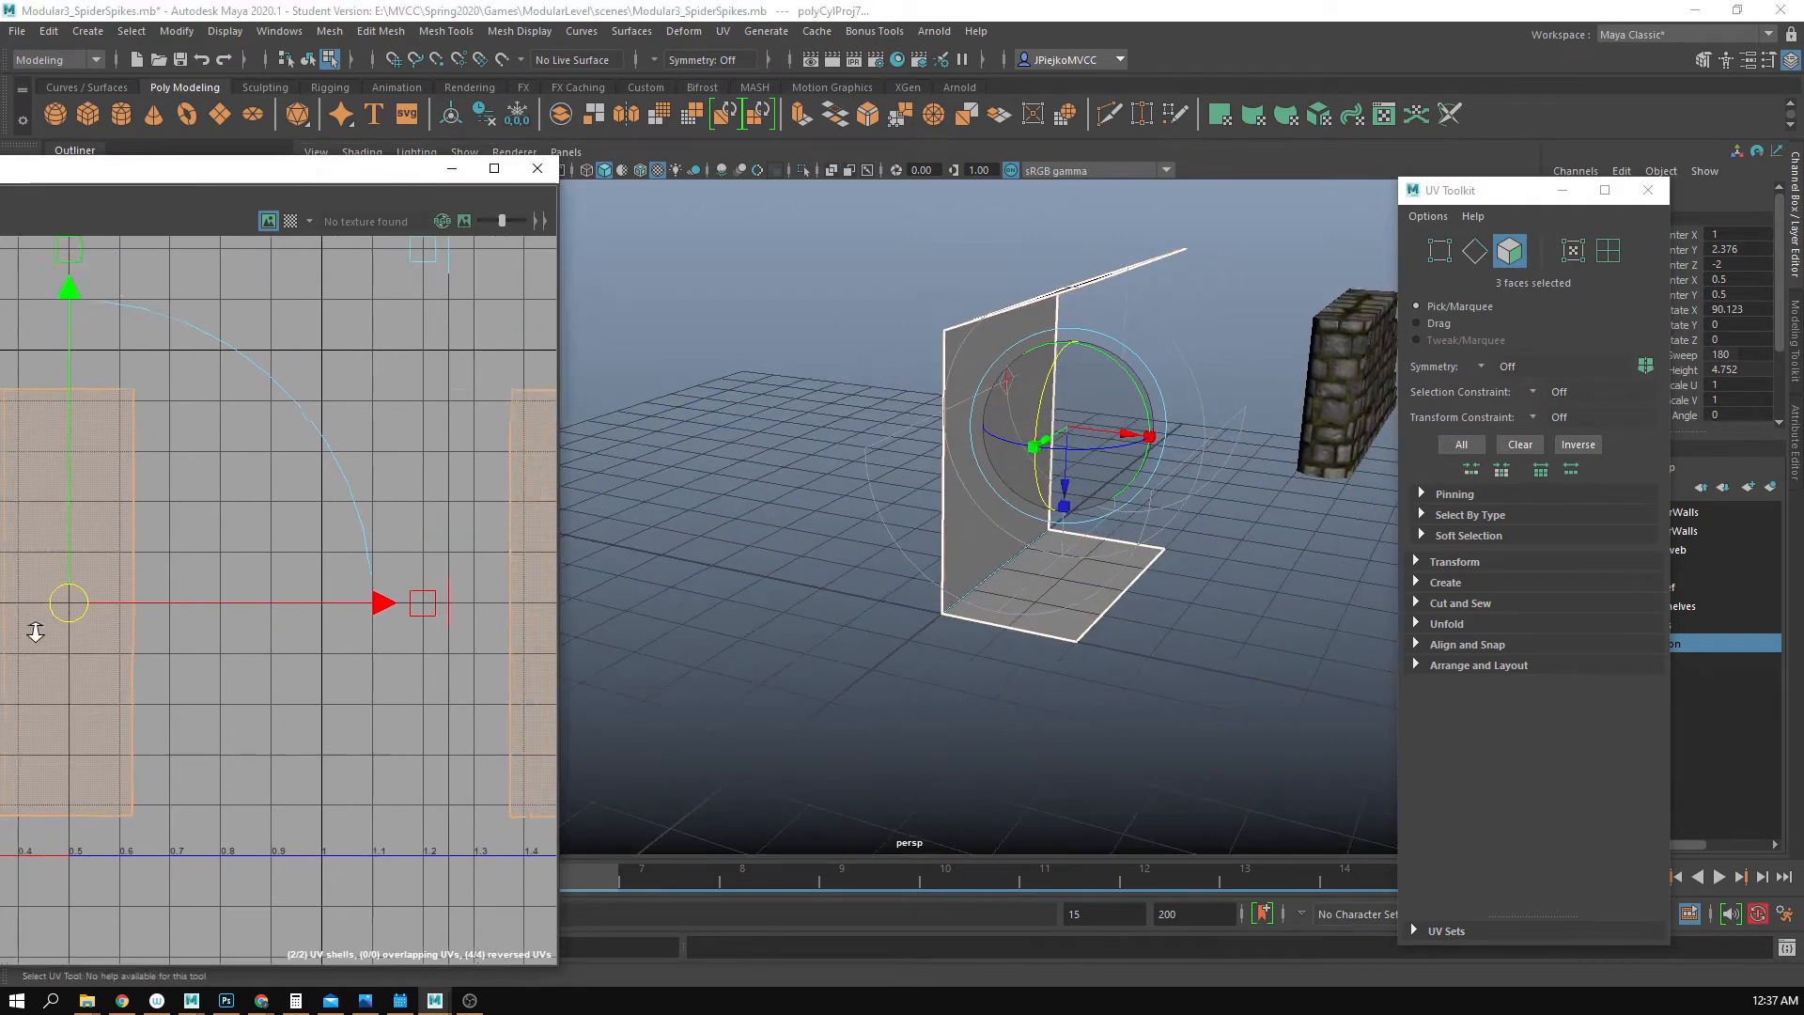
pyautogui.keyDown('alt'); pyautogui.moveTo(36, 633); pyautogui.dragTo(374, 568, button='middle'); pyautogui.keyUp('alt')
pyautogui.moveTo(286, 179); pyautogui.dragTo(597, 148)
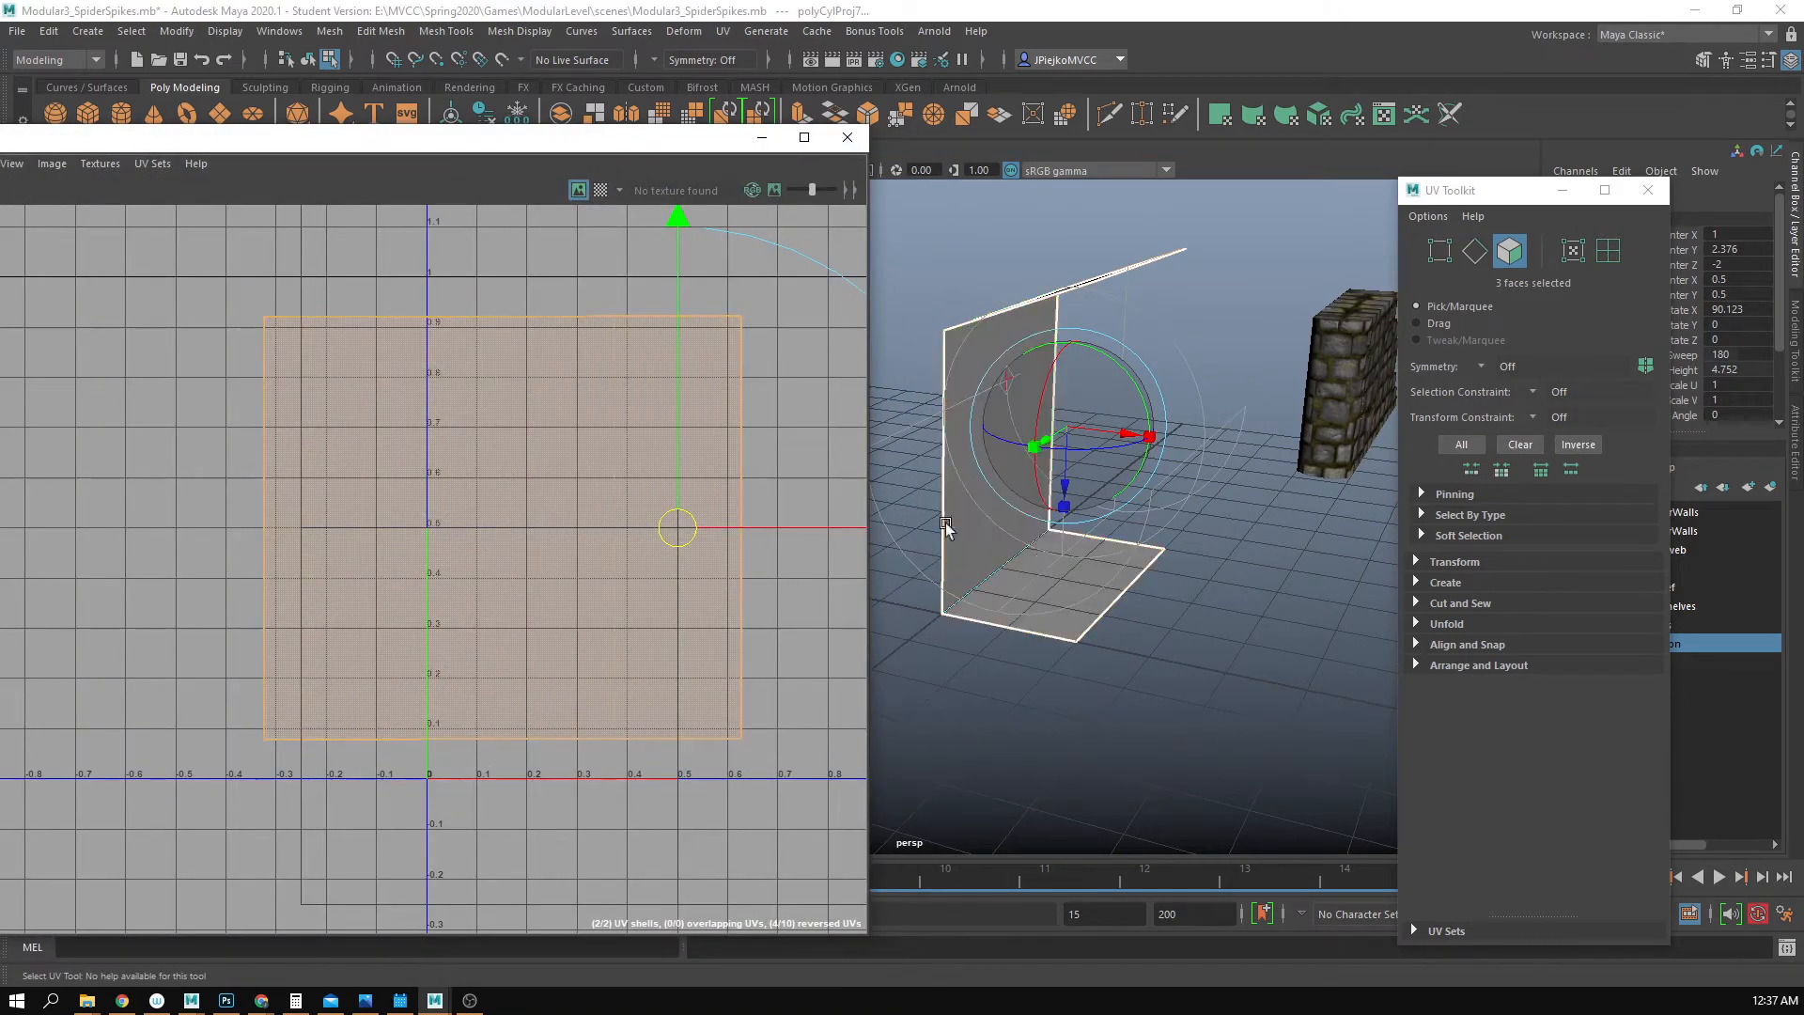
pyautogui.keyDown('alt'); pyautogui.moveTo(946, 528); pyautogui.dragTo(1055, 471); pyautogui.keyUp('alt')
pyautogui.moveTo(1133, 376); pyautogui.dragTo(1125, 482)
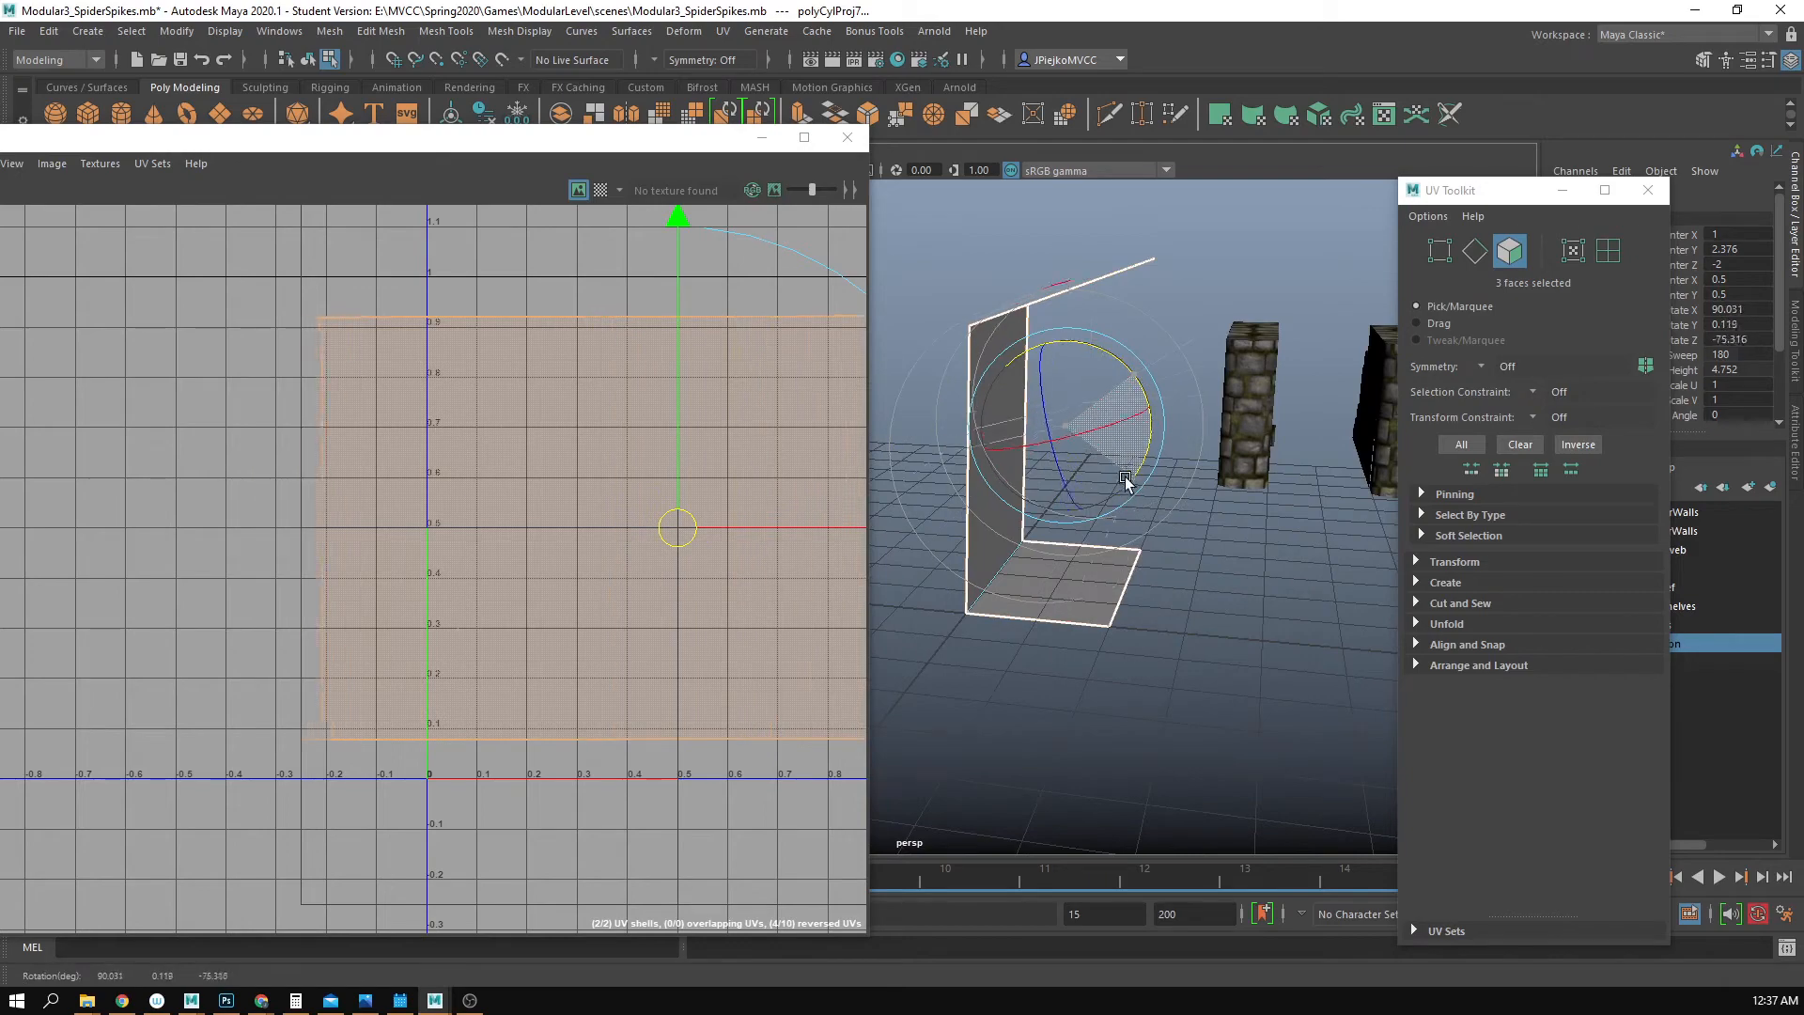
pyautogui.keyDown('alt'); pyautogui.moveTo(545, 511); pyautogui.dragTo(70, 526, button='right'); pyautogui.keyUp('alt')
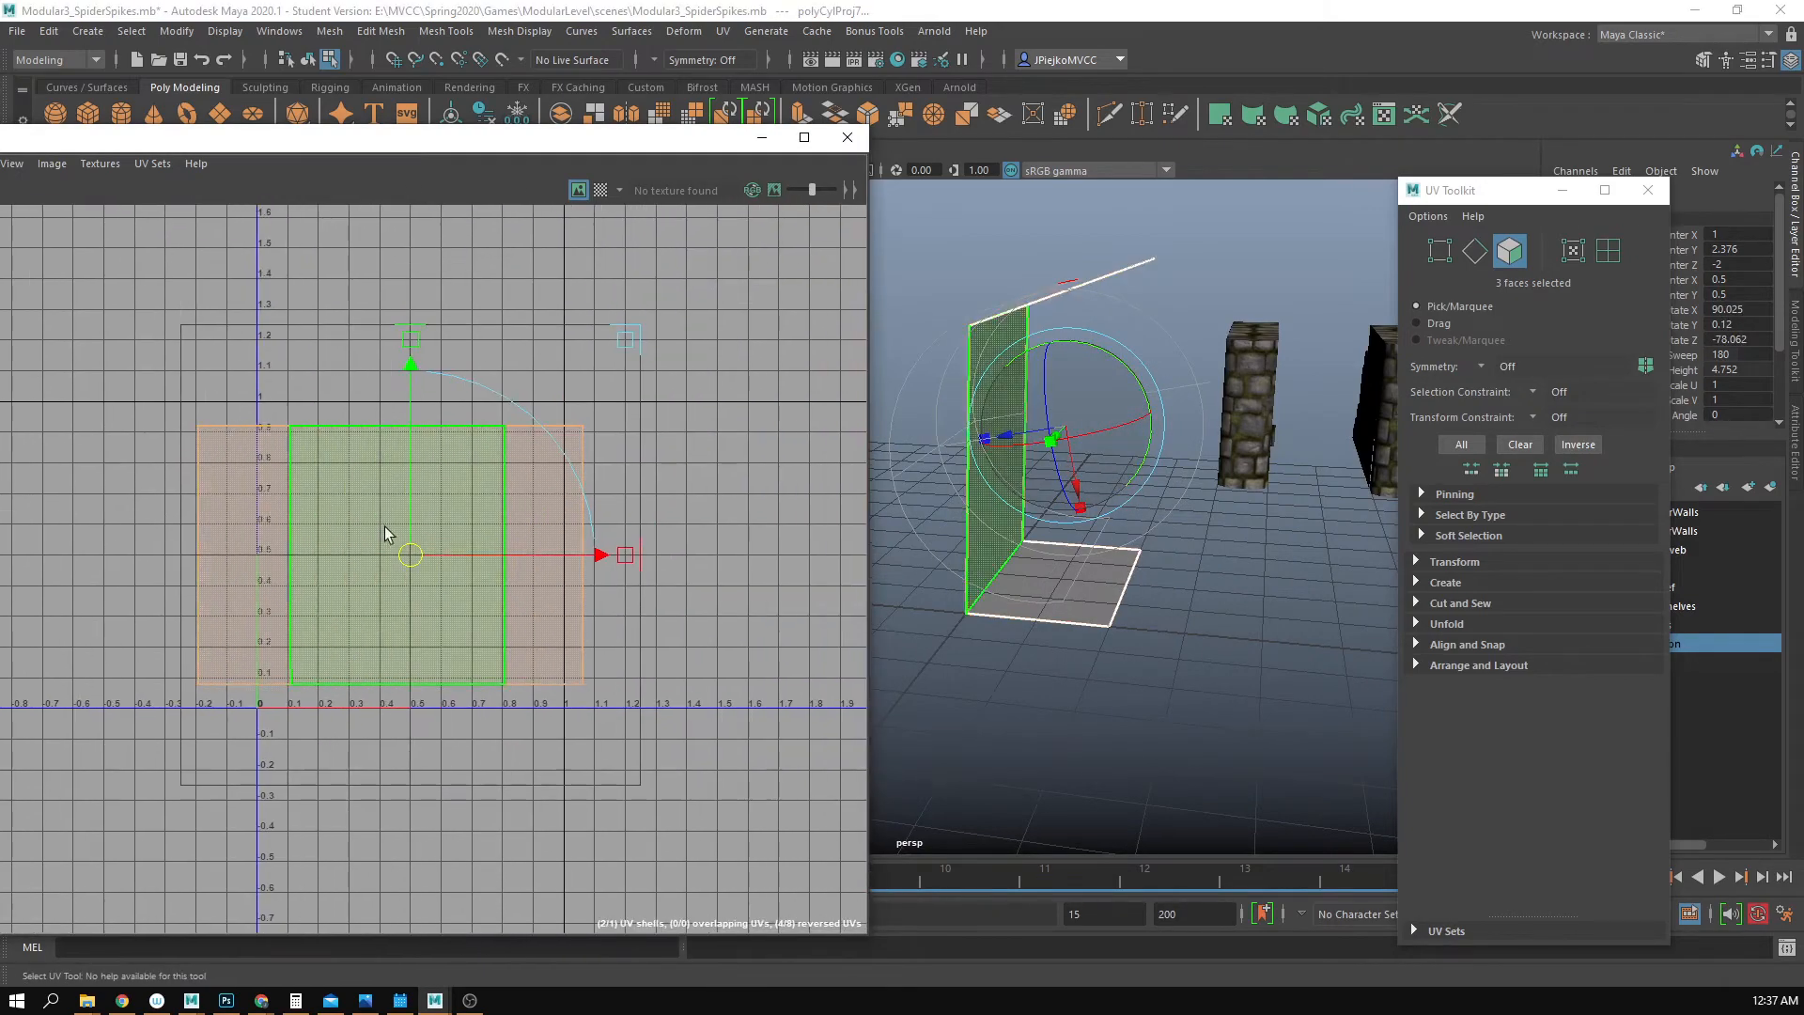
pyautogui.keyDown('alt'); pyautogui.moveTo(978, 472); pyautogui.dragTo(954, 470); pyautogui.keyUp('alt')
pyautogui.press('w')
pyautogui.moveTo(1052, 434); pyautogui.dragTo(1154, 372, button='right')
pyautogui.keyDown('alt'); pyautogui.moveTo(1154, 412); pyautogui.dragTo(1072, 418); pyautogui.keyUp('alt')
# - Identify the ceiling and floor faces in the UV layout and rotate the whole UV shell 90 degrees clockwise
pyautogui.moveTo(395, 575); pyautogui.dragTo(389, 655, button='right')
pyautogui.click(241, 547)
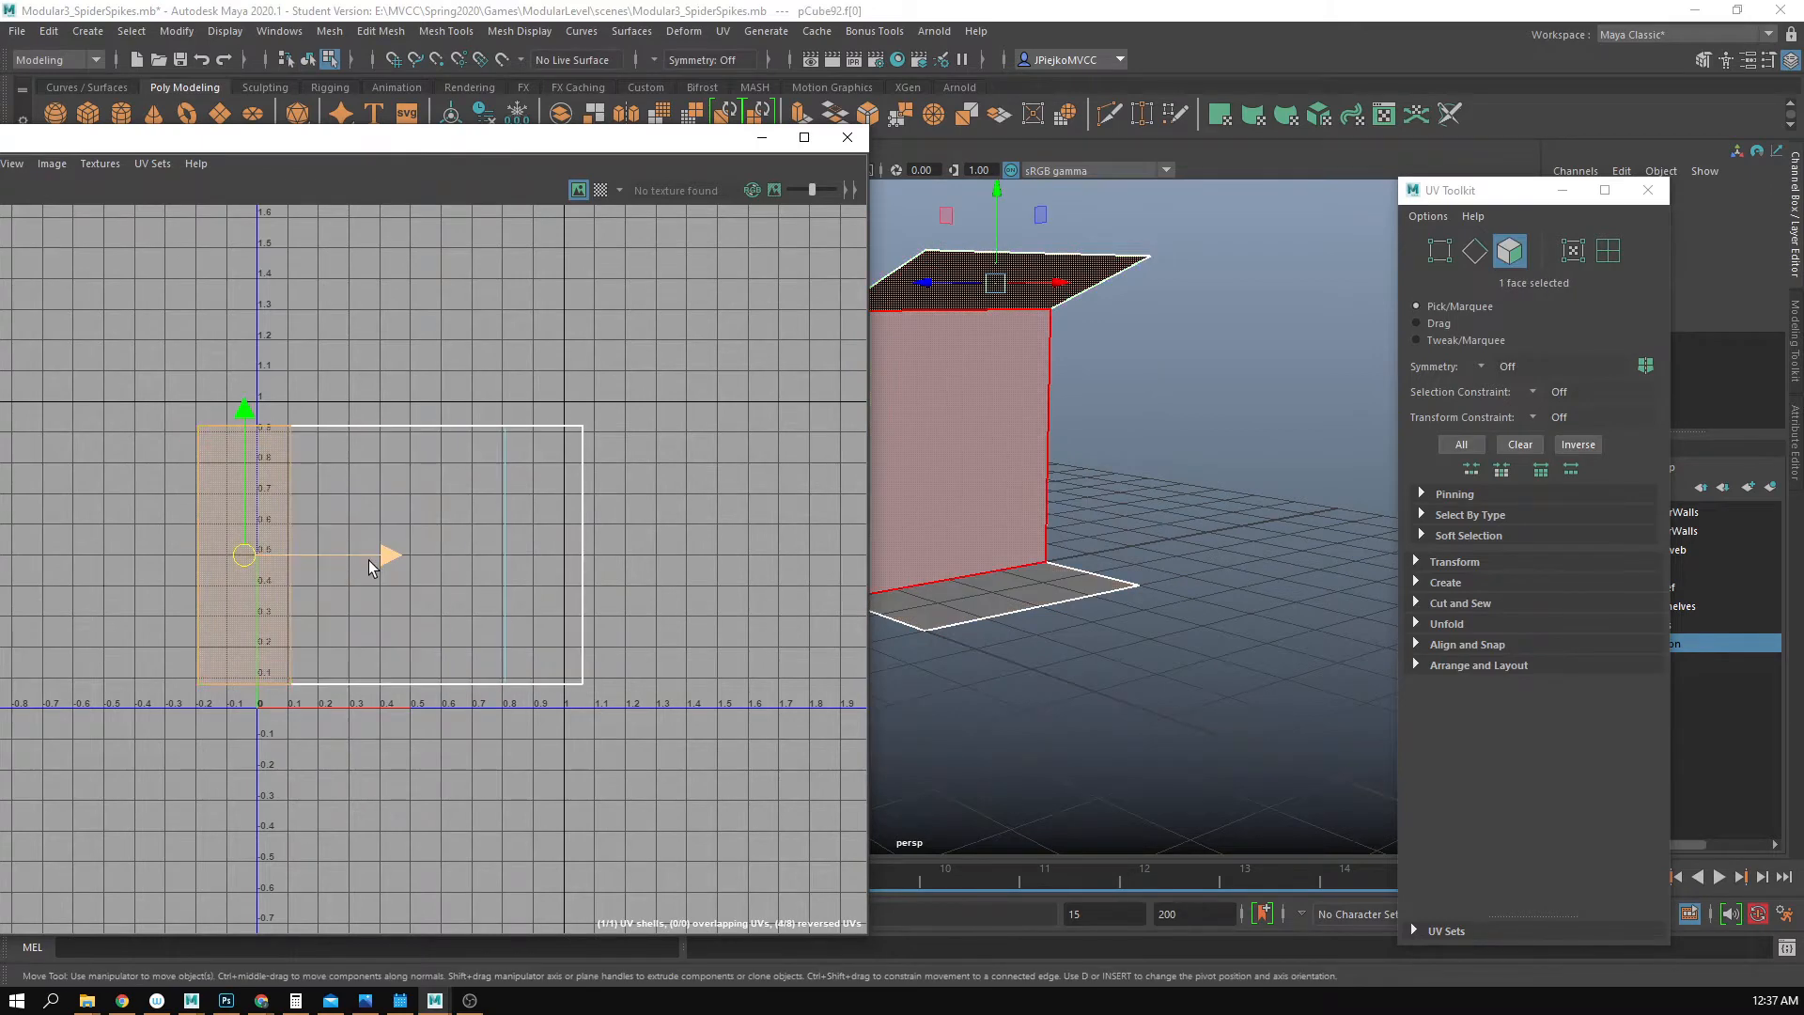
pyautogui.click(545, 615)
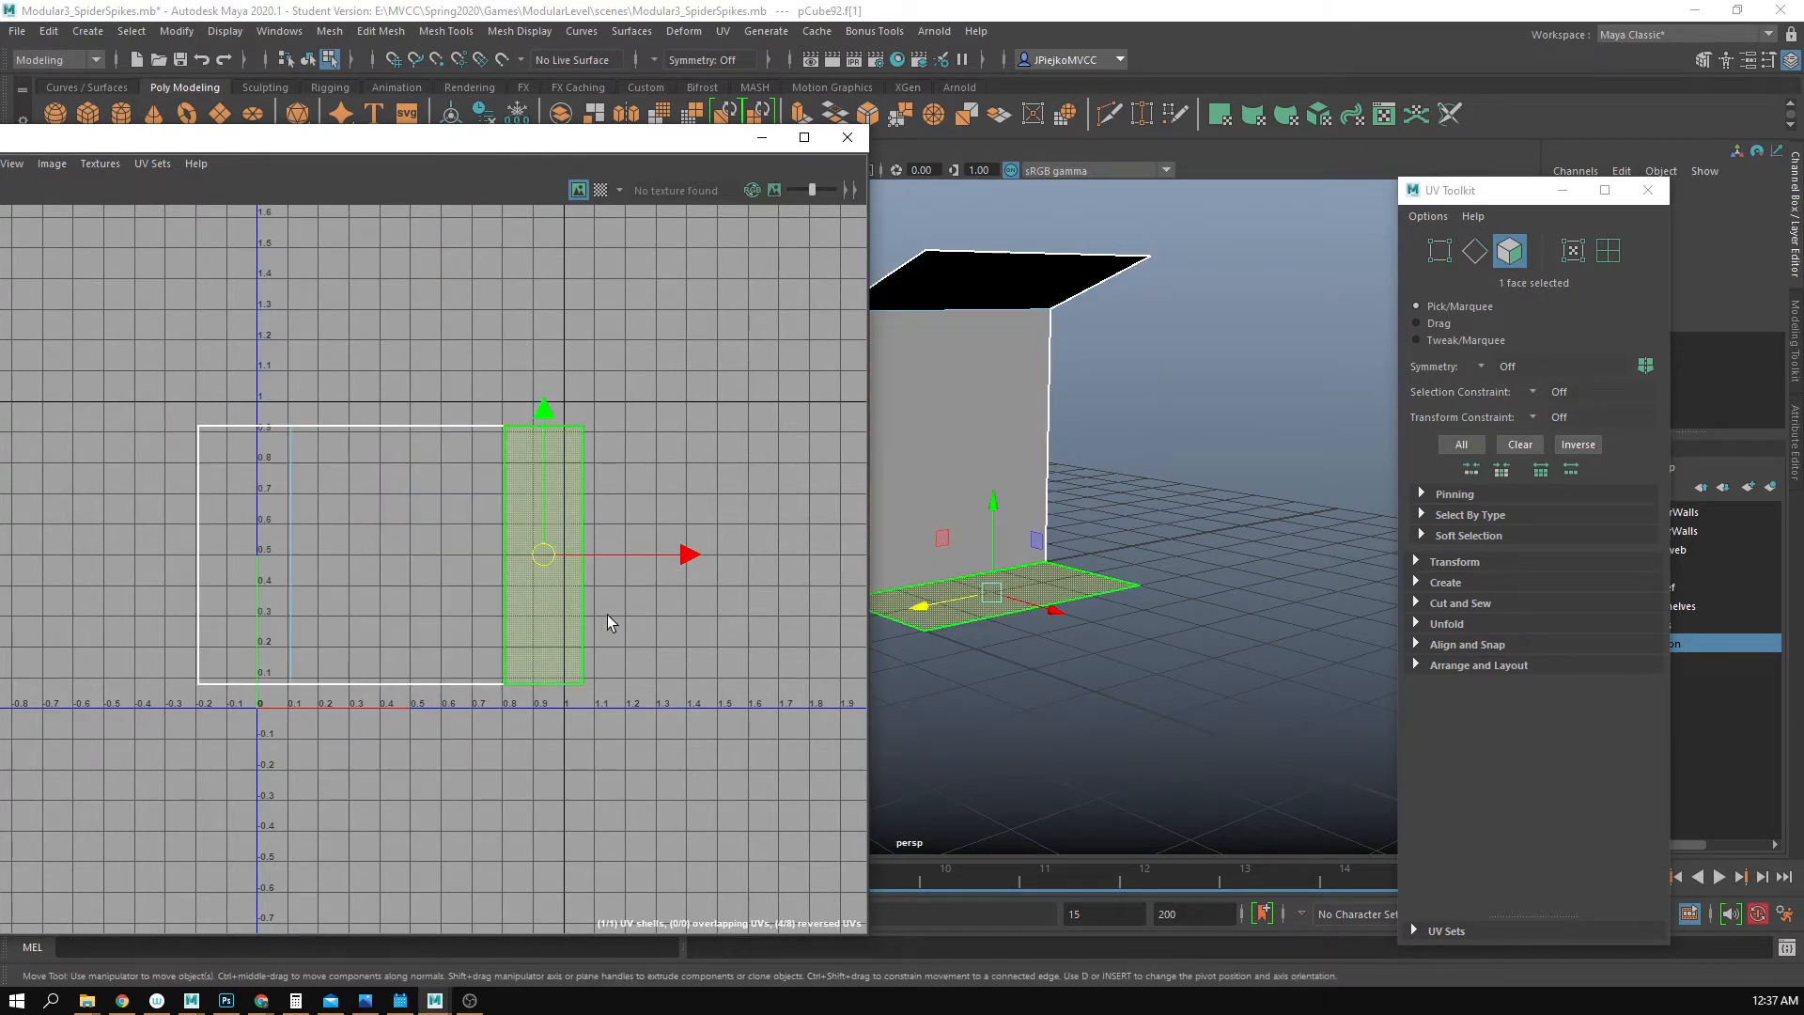
pyautogui.press('f')
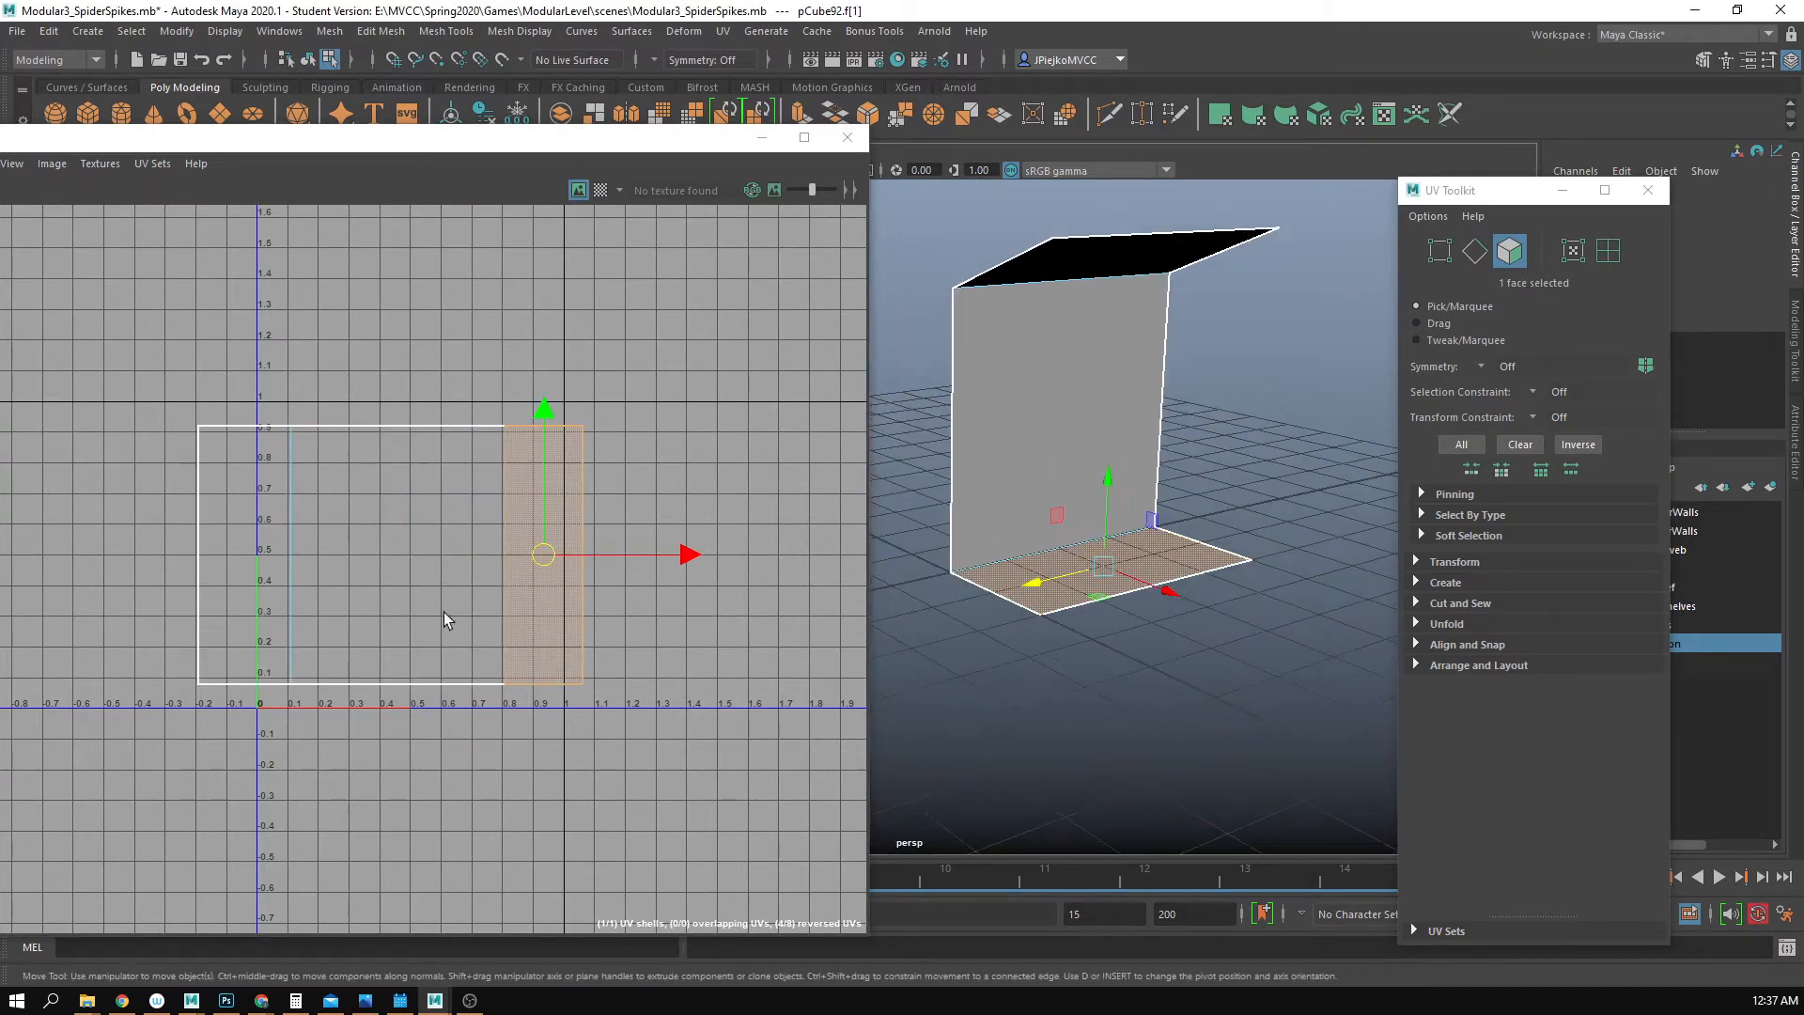
pyautogui.moveTo(511, 564); pyautogui.dragTo(595, 564, button='right')
pyautogui.moveTo(5, 249); pyautogui.dragTo(814, 807)
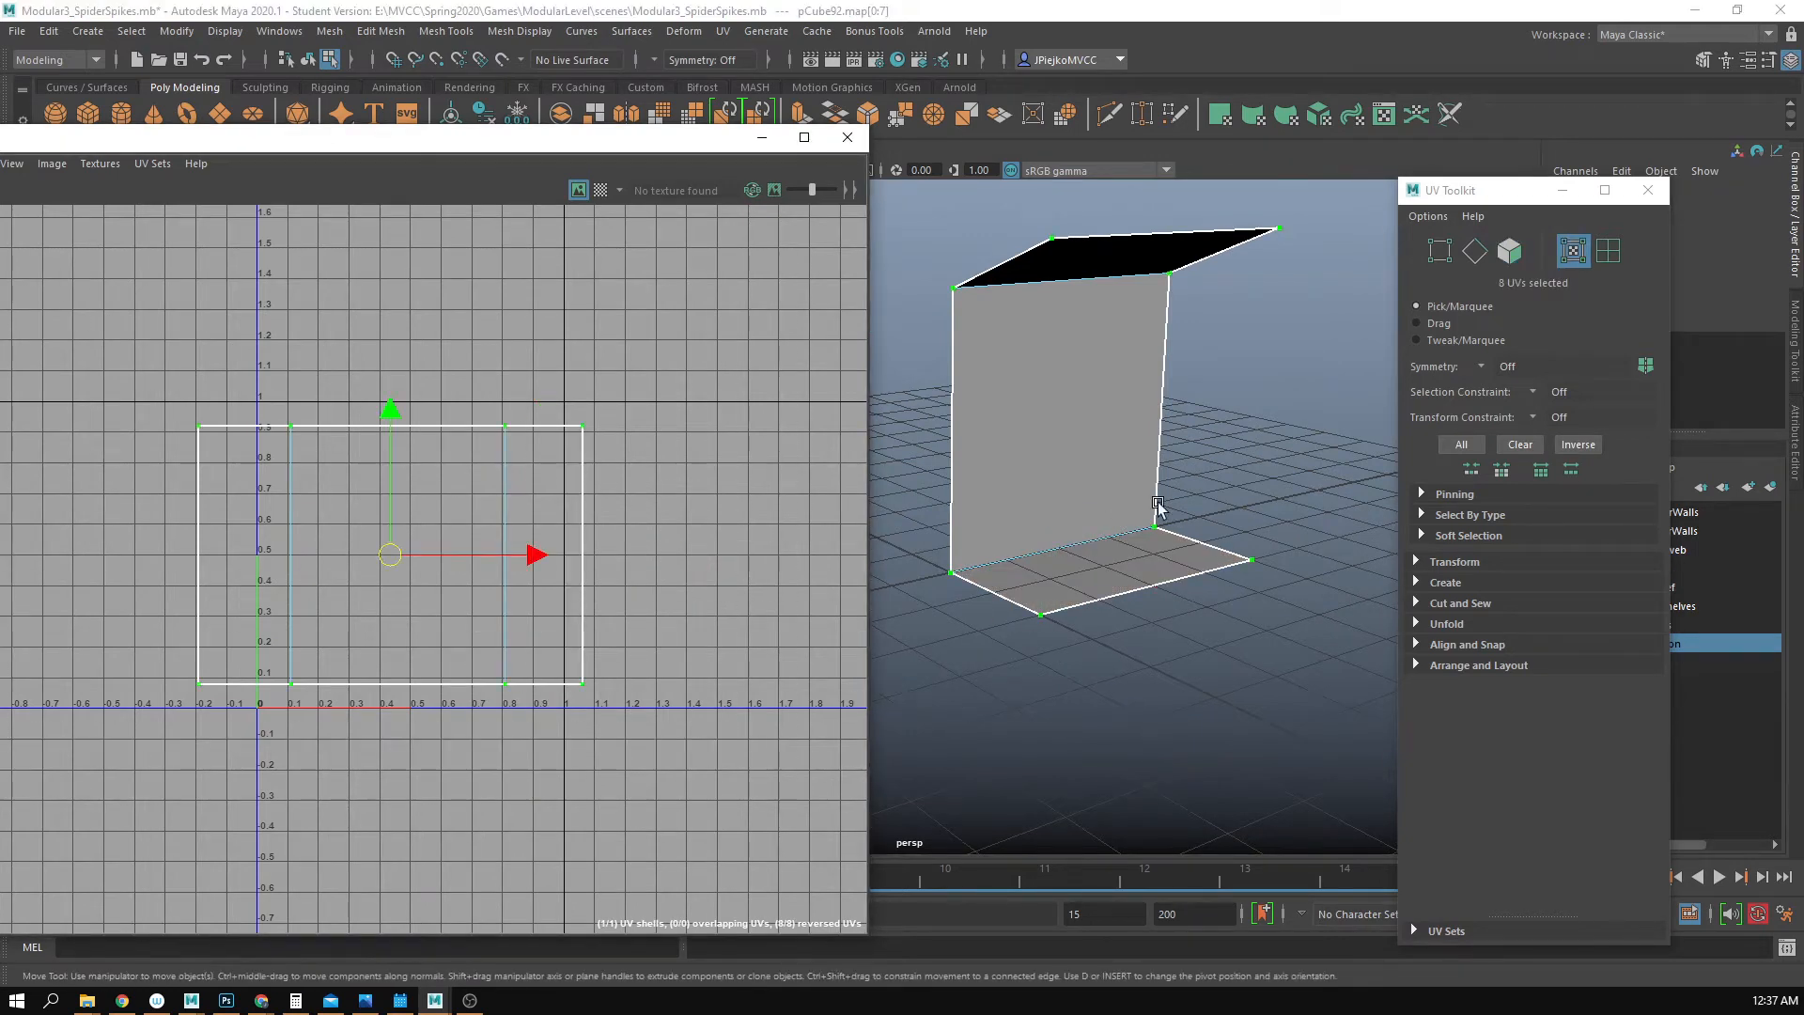
pyautogui.click(1507, 557)
pyautogui.scroll(-3, 1621, 803)
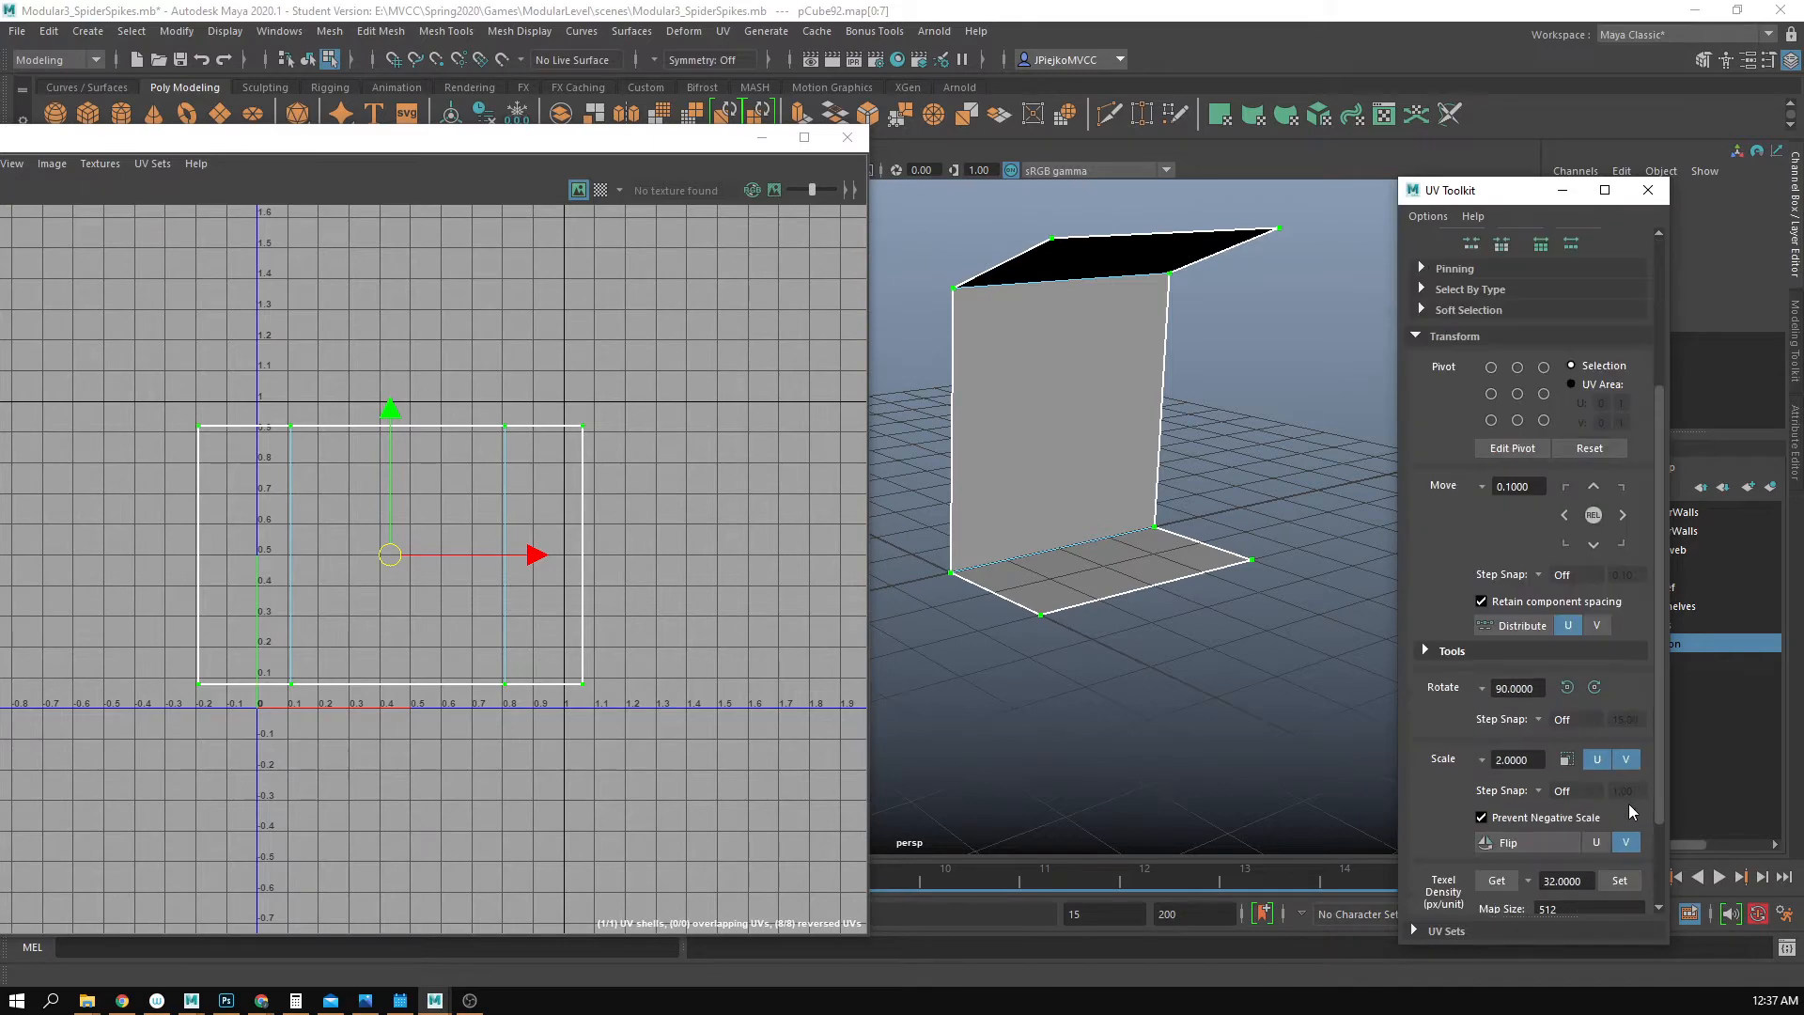
pyautogui.click(1595, 688)
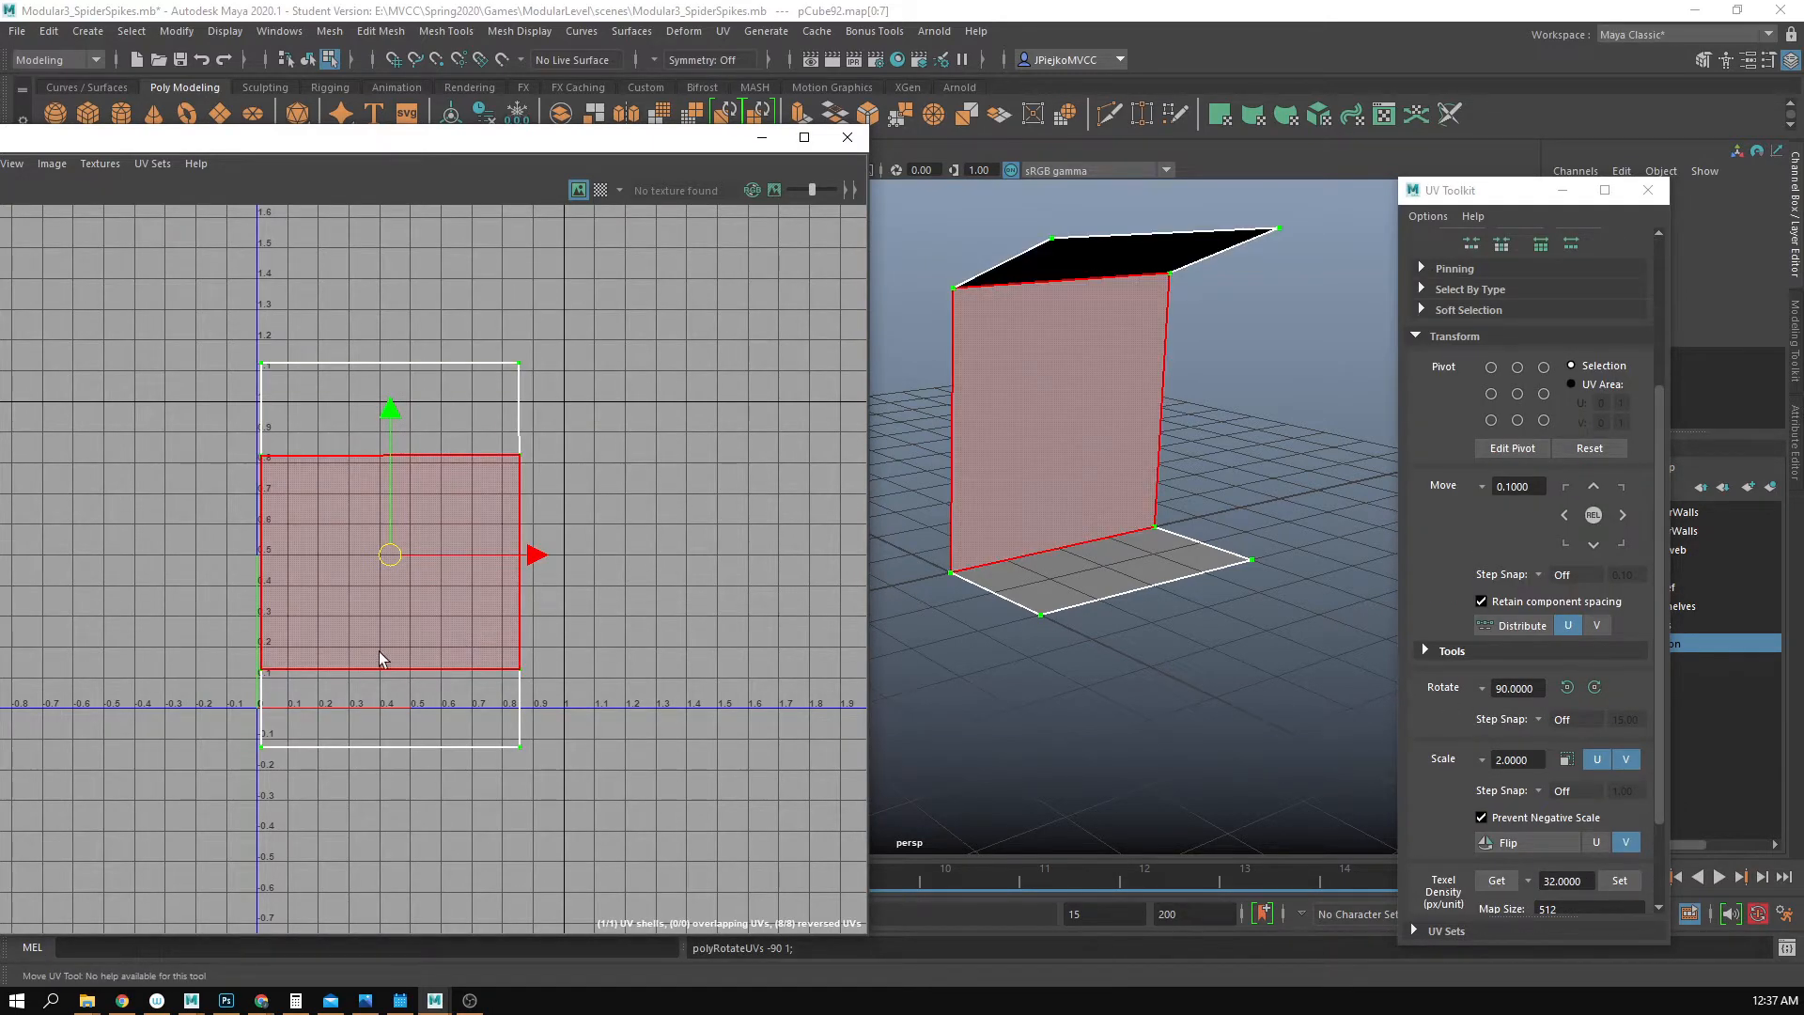
# - Straighten both long side edges of the UV shell by scaling each side's UVs flat in U
pyautogui.moveTo(568, 412); pyautogui.dragTo(604, 419, button='right')
pyautogui.moveTo(460, 314); pyautogui.dragTo(690, 816)
pyautogui.press('r')
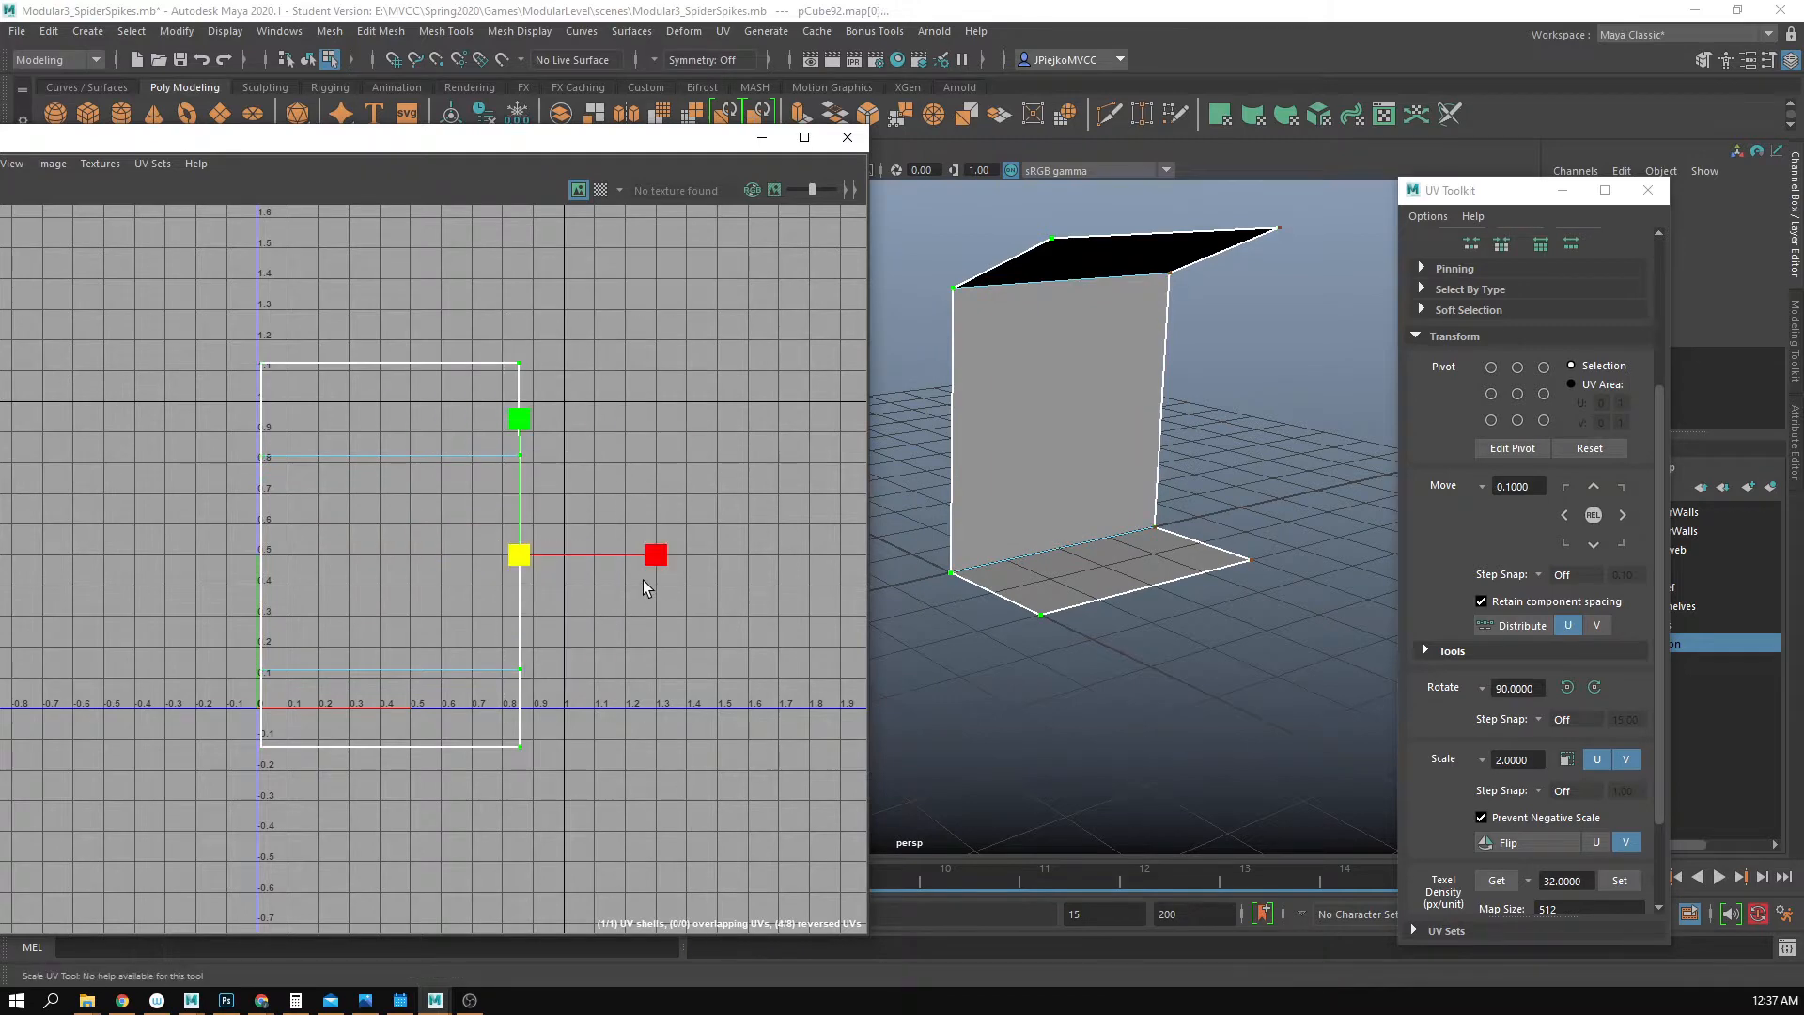
pyautogui.moveTo(655, 556); pyautogui.dragTo(54, 547)
pyautogui.moveTo(387, 644); pyautogui.dragTo(465, 883)
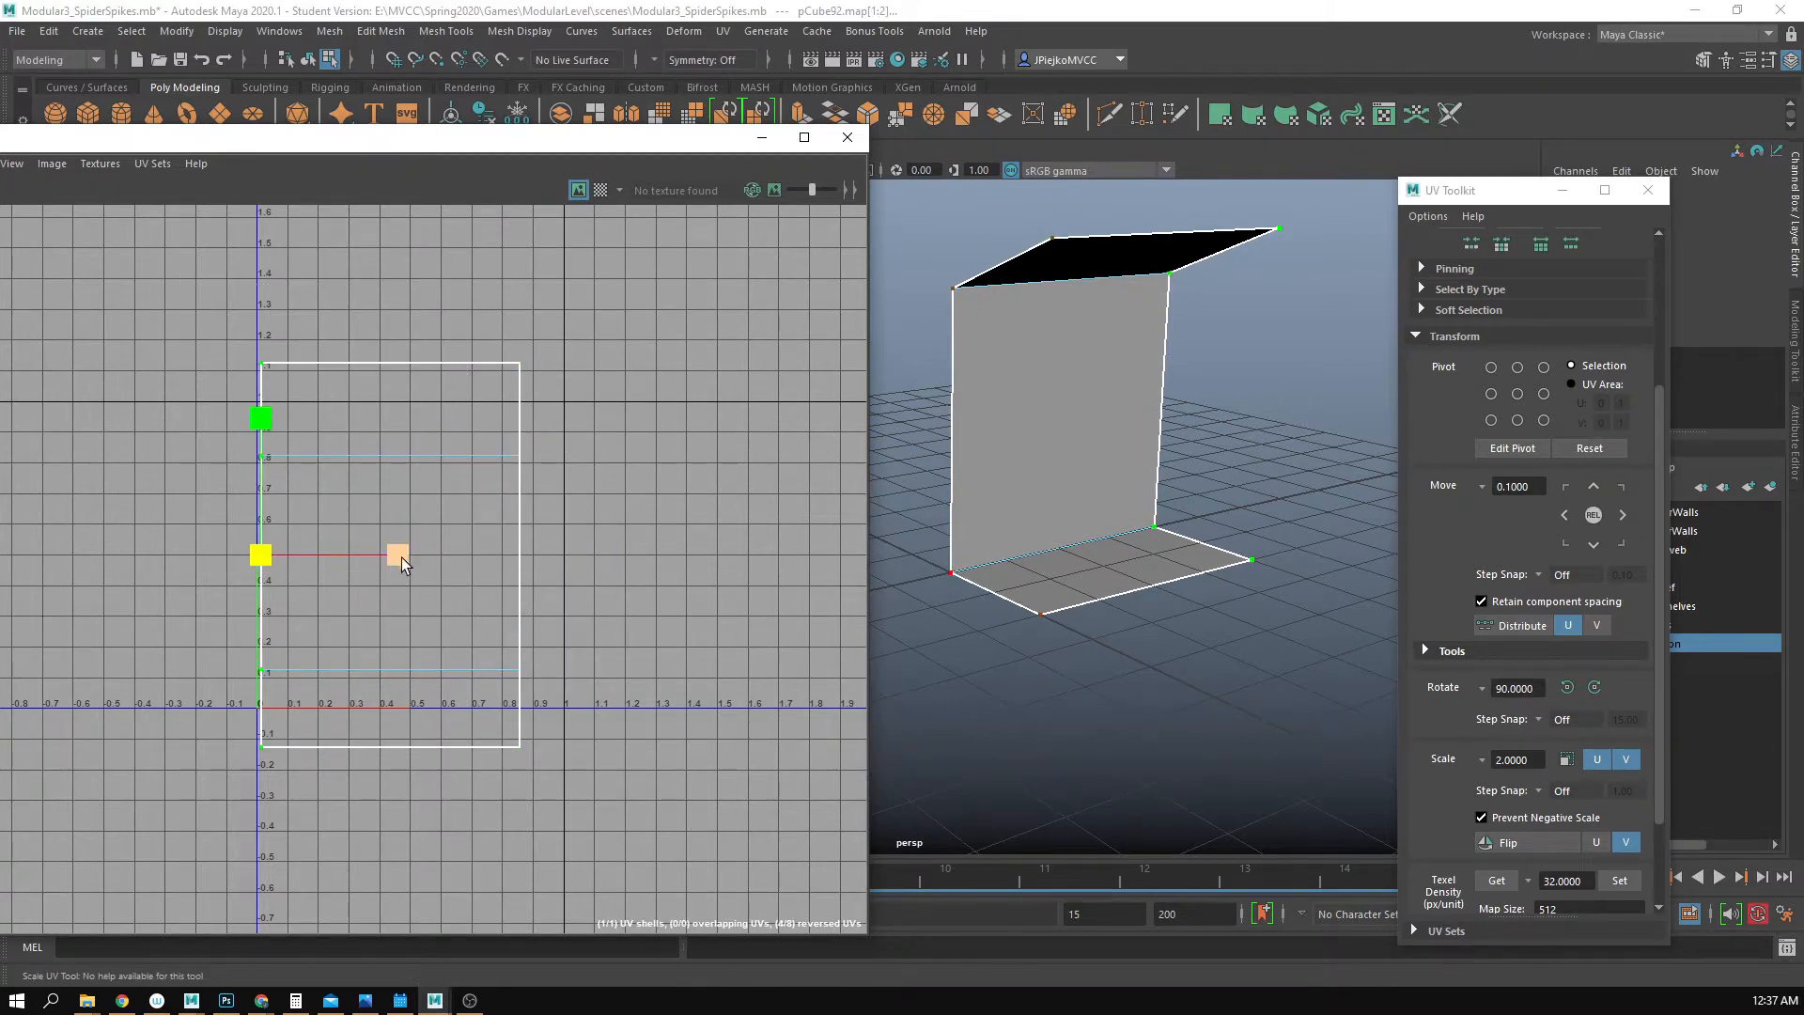
pyautogui.moveTo(403, 556); pyautogui.dragTo(122, 517)
pyautogui.moveTo(440, 543); pyautogui.dragTo(598, 285, button='right')
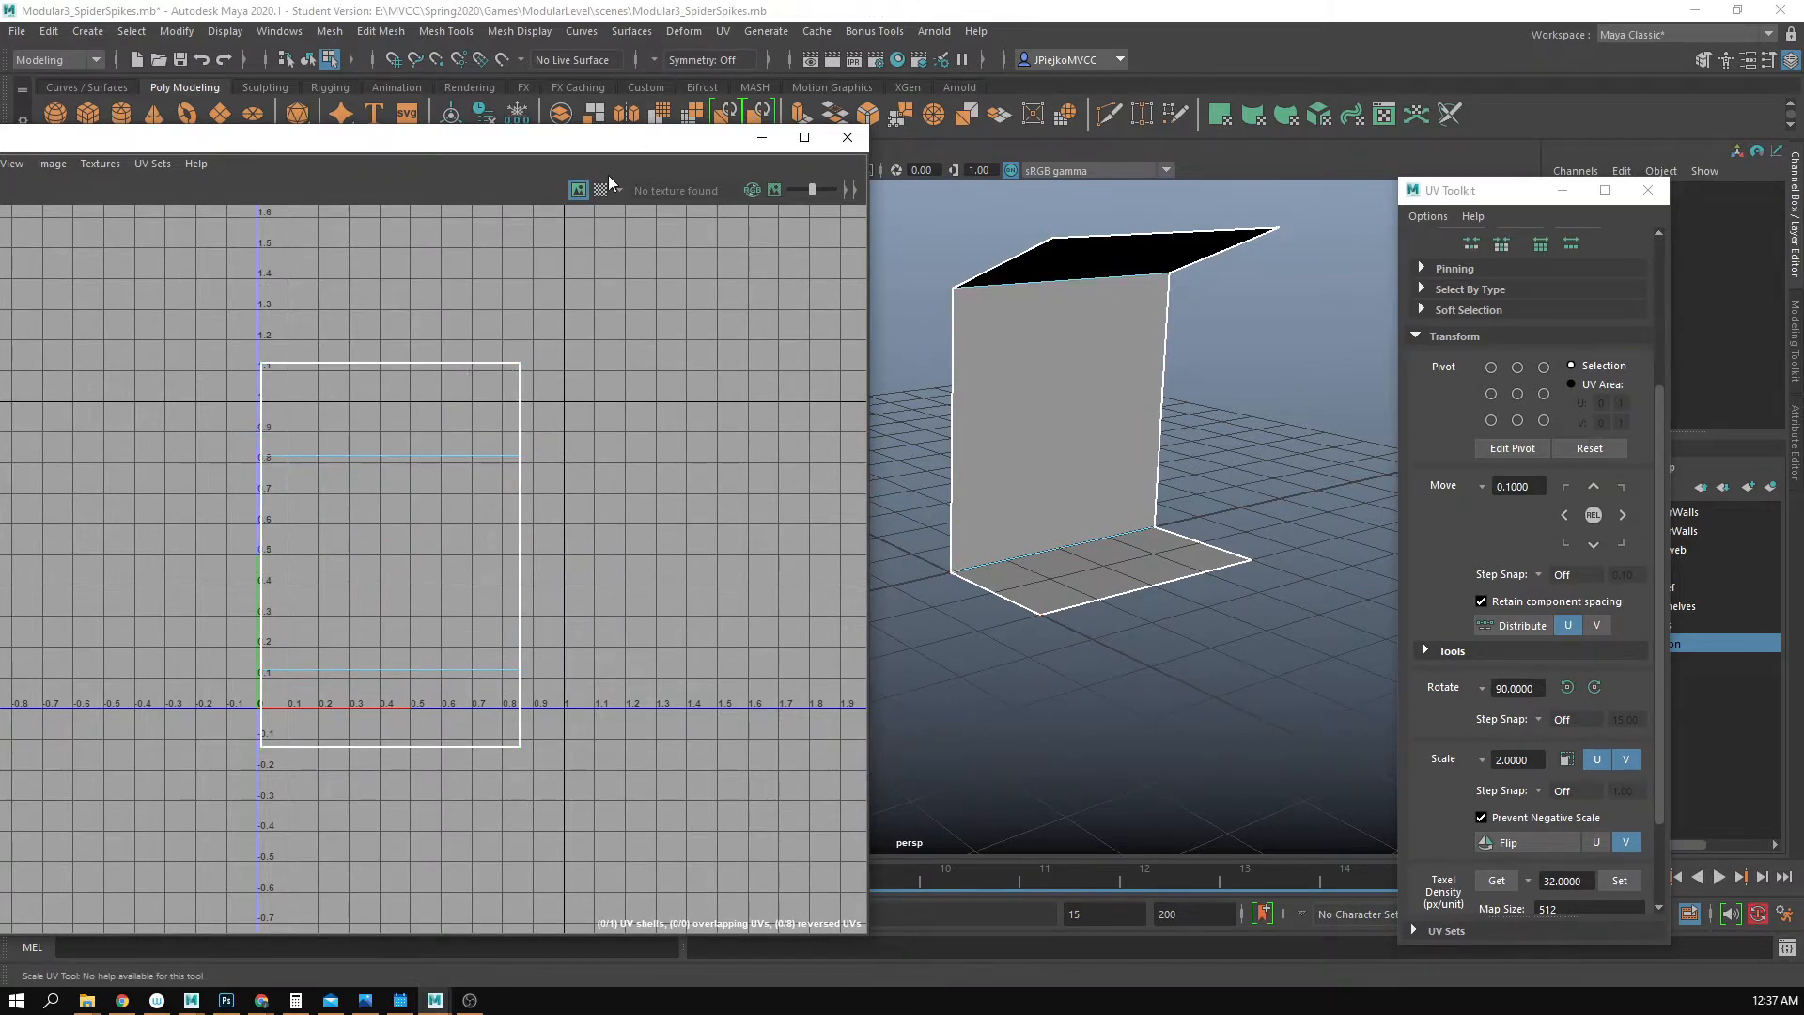
# - Display the checker map on the half section and examine the floor for texture stretching
pyautogui.click(601, 190)
pyautogui.keyDown('alt'); pyautogui.moveTo(1081, 395); pyautogui.dragTo(1013, 453); pyautogui.keyUp('alt')
pyautogui.keyDown('alt'); pyautogui.moveTo(1062, 442); pyautogui.dragTo(1287, 526, button='right'); pyautogui.keyUp('alt')
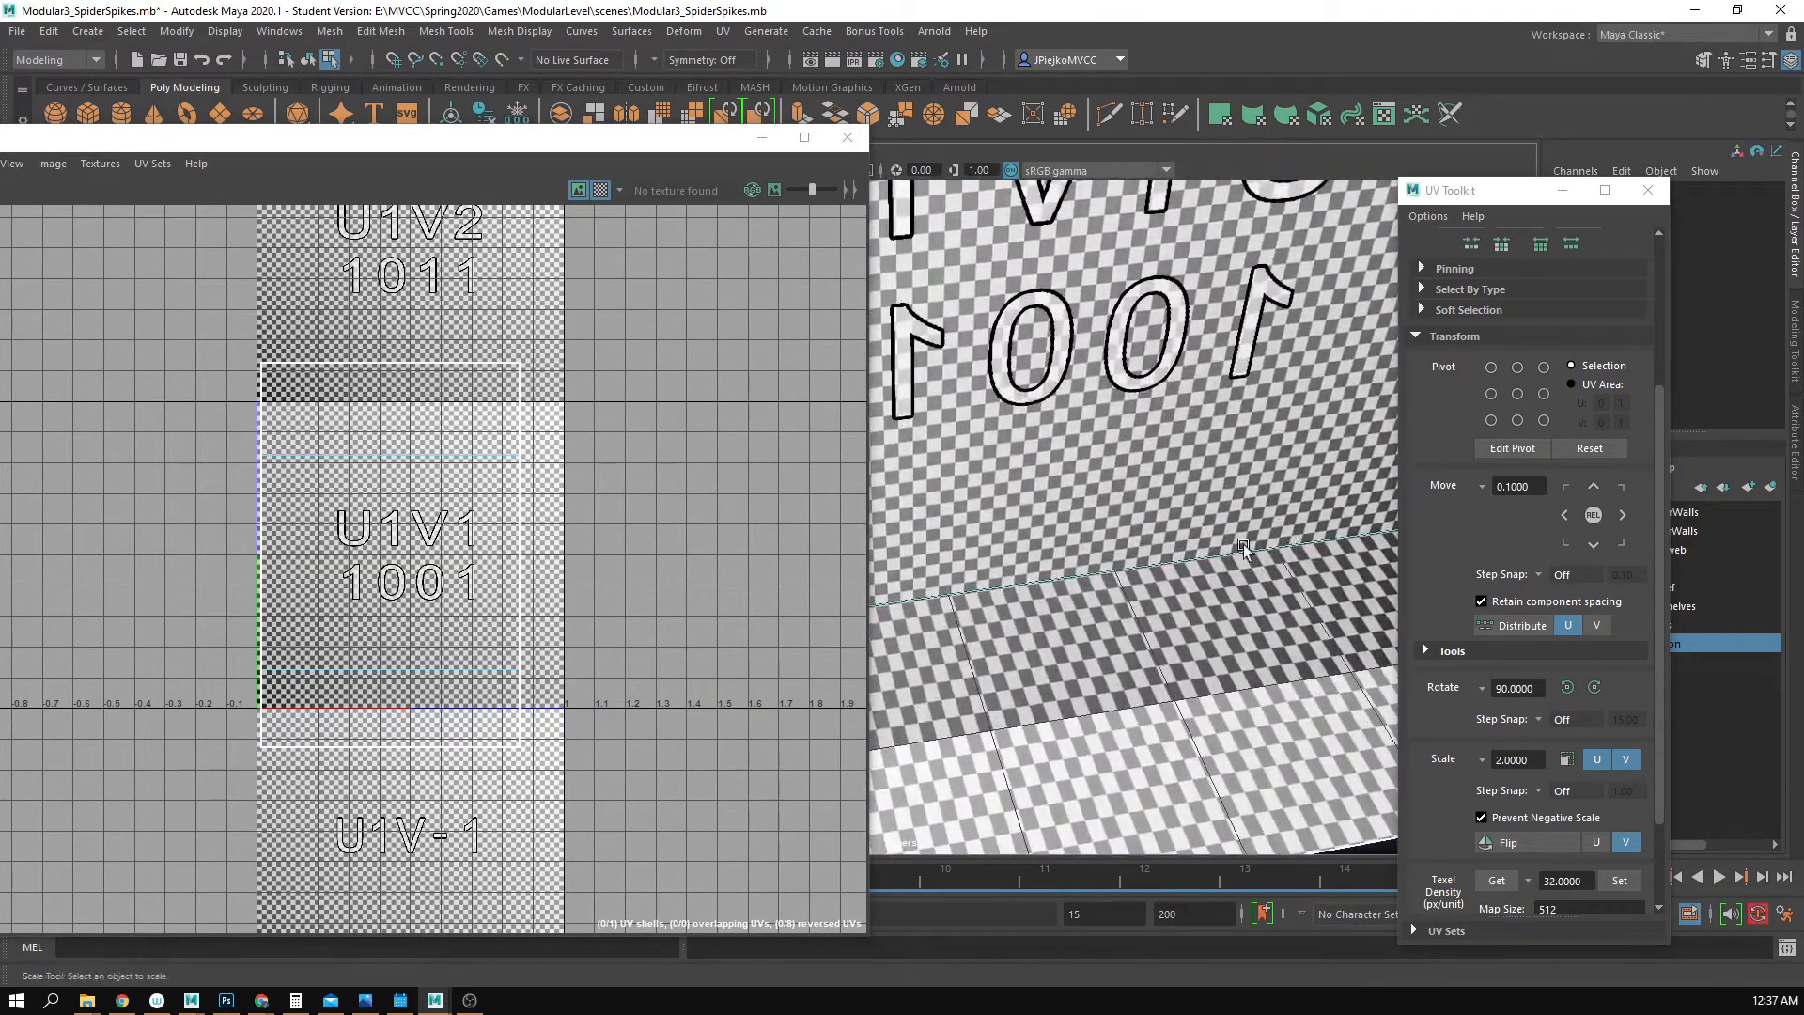
pyautogui.keyDown('alt'); pyautogui.moveTo(1243, 544); pyautogui.dragTo(1221, 432); pyautogui.keyUp('alt')
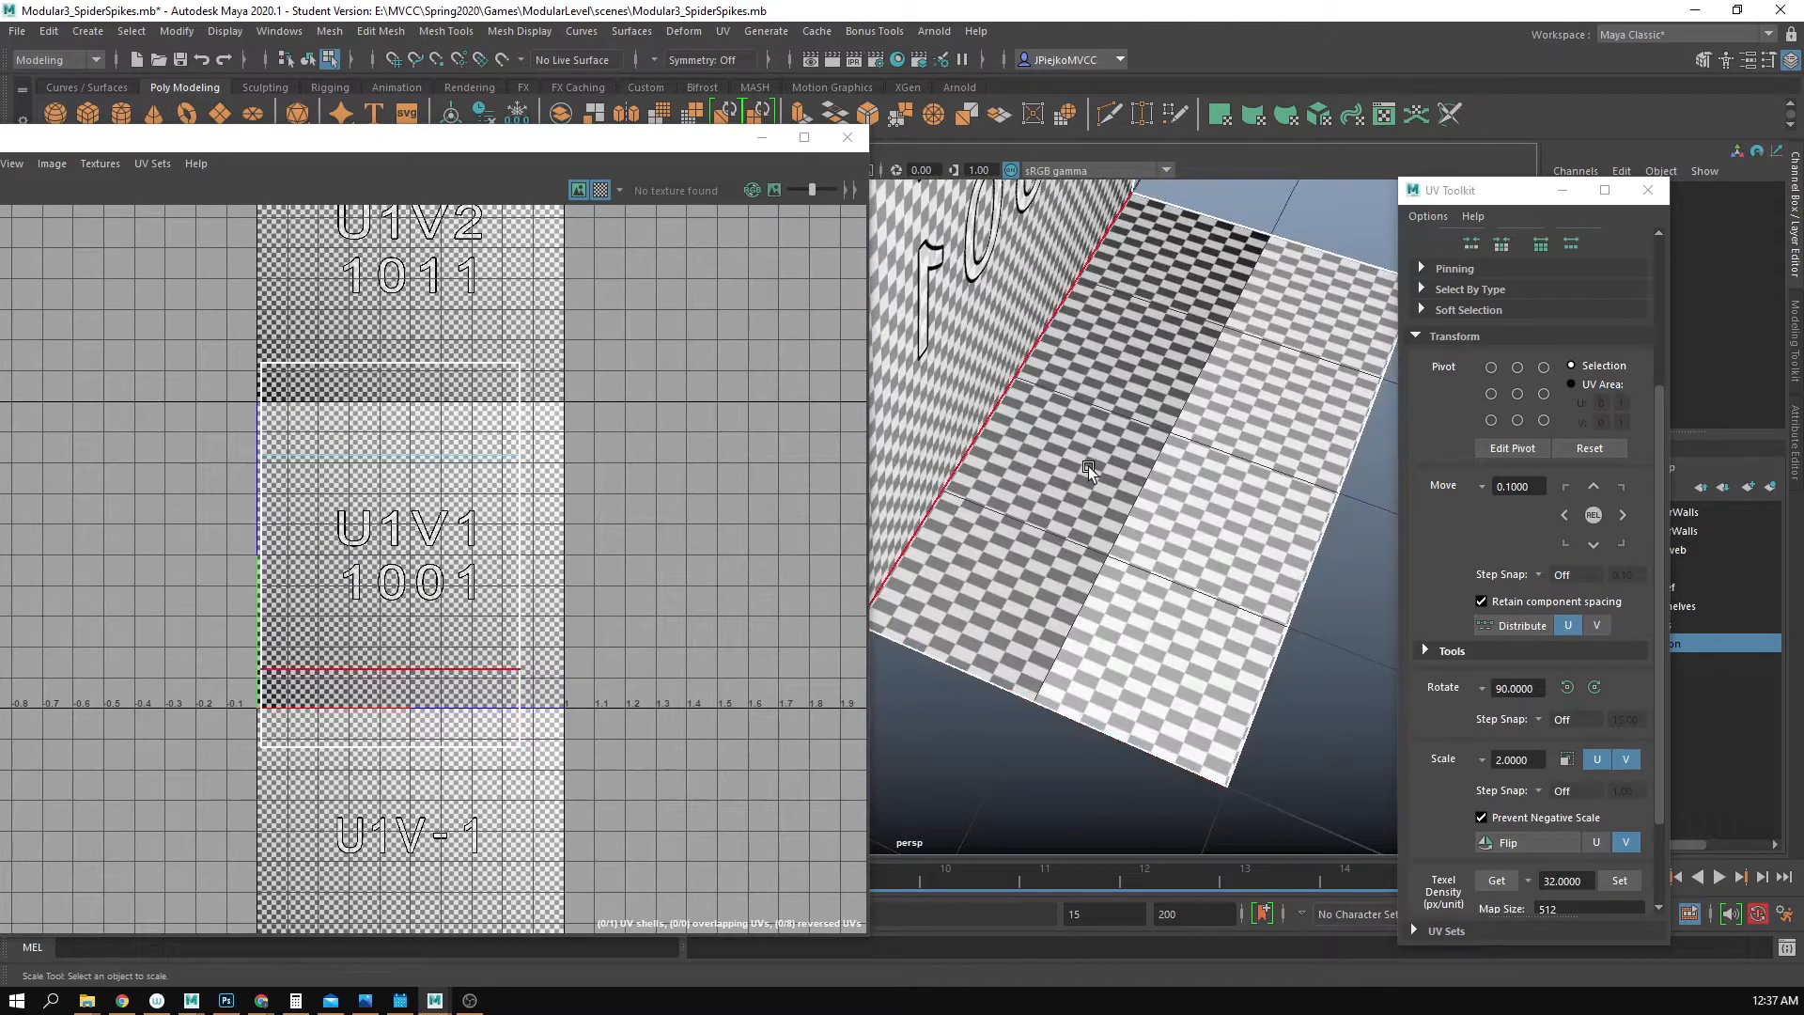
# - Move the floor's outer-edge UVs down in V until the floor checkers look square
pyautogui.keyDown('alt'); pyautogui.moveTo(402, 691); pyautogui.dragTo(397, 643, button='middle'); pyautogui.keyUp('alt')
pyautogui.moveTo(408, 696); pyautogui.dragTo(529, 696, button='right')
pyautogui.moveTo(204, 665); pyautogui.dragTo(812, 774)
pyautogui.press('w')
pyautogui.keyDown('alt'); pyautogui.moveTo(399, 696); pyautogui.dragTo(935, 823, button='right'); pyautogui.keyUp('alt')
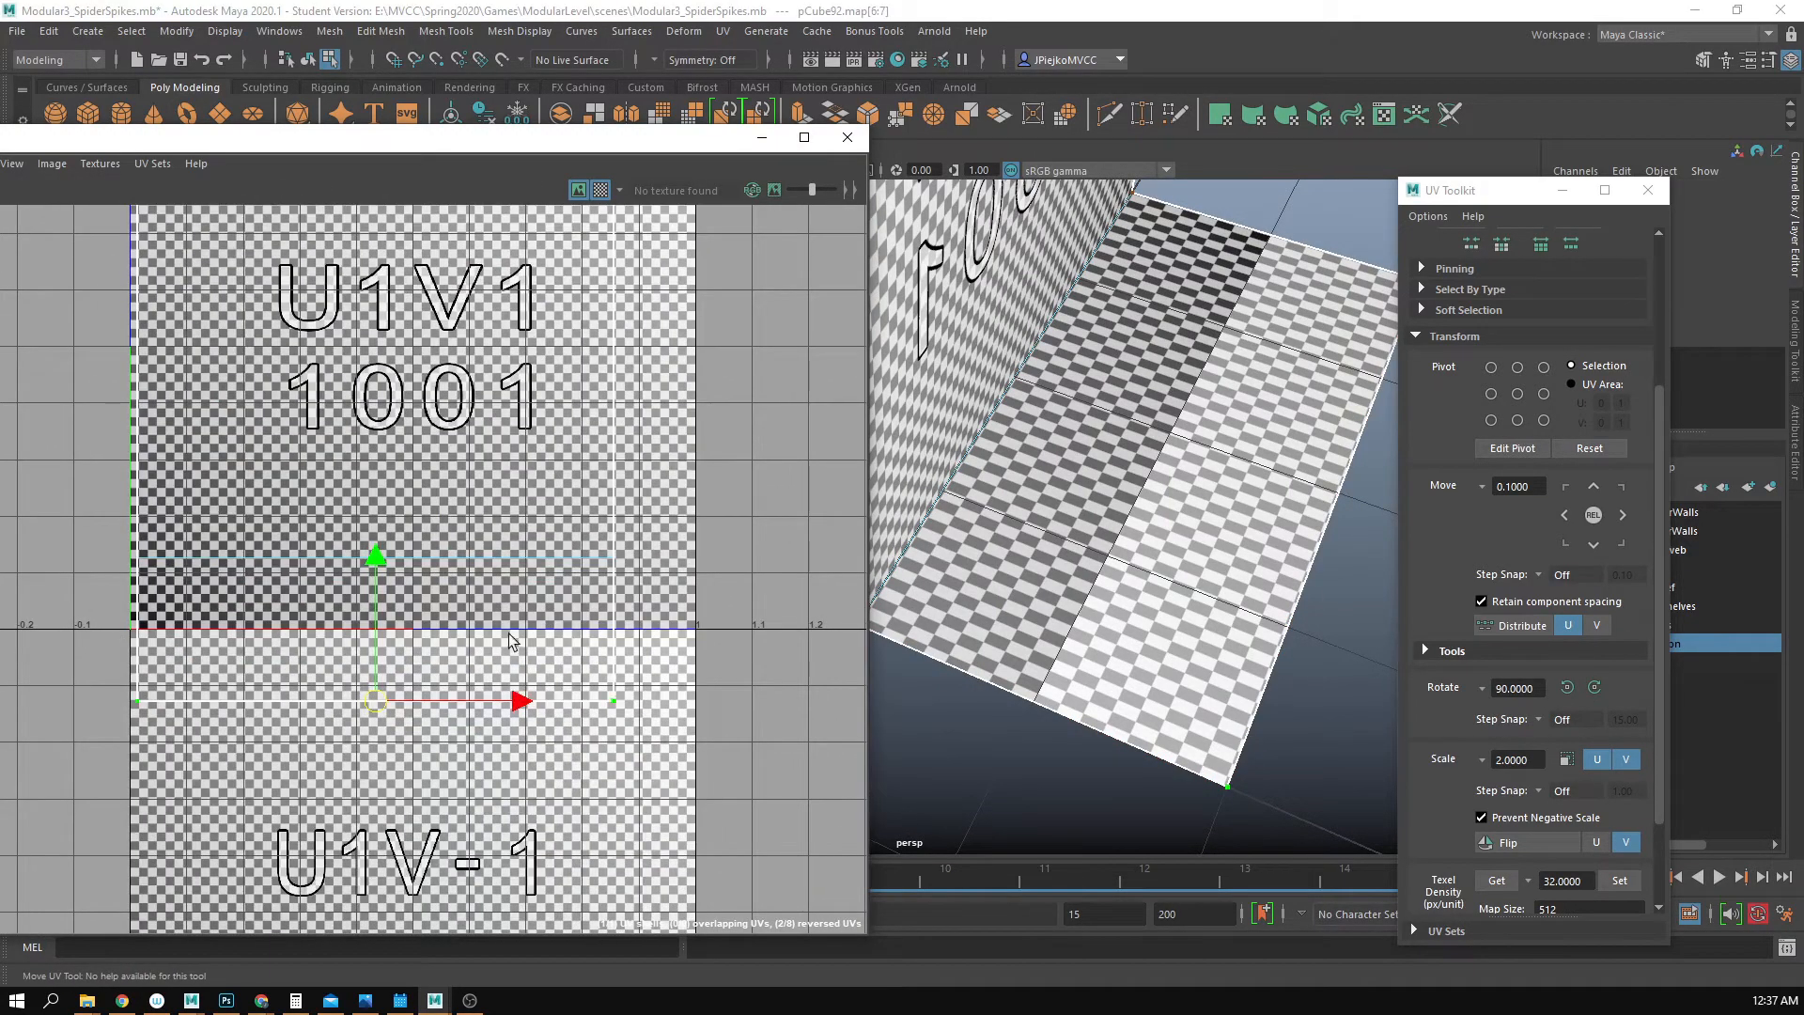
pyautogui.moveTo(376, 564); pyautogui.dragTo(379, 642)
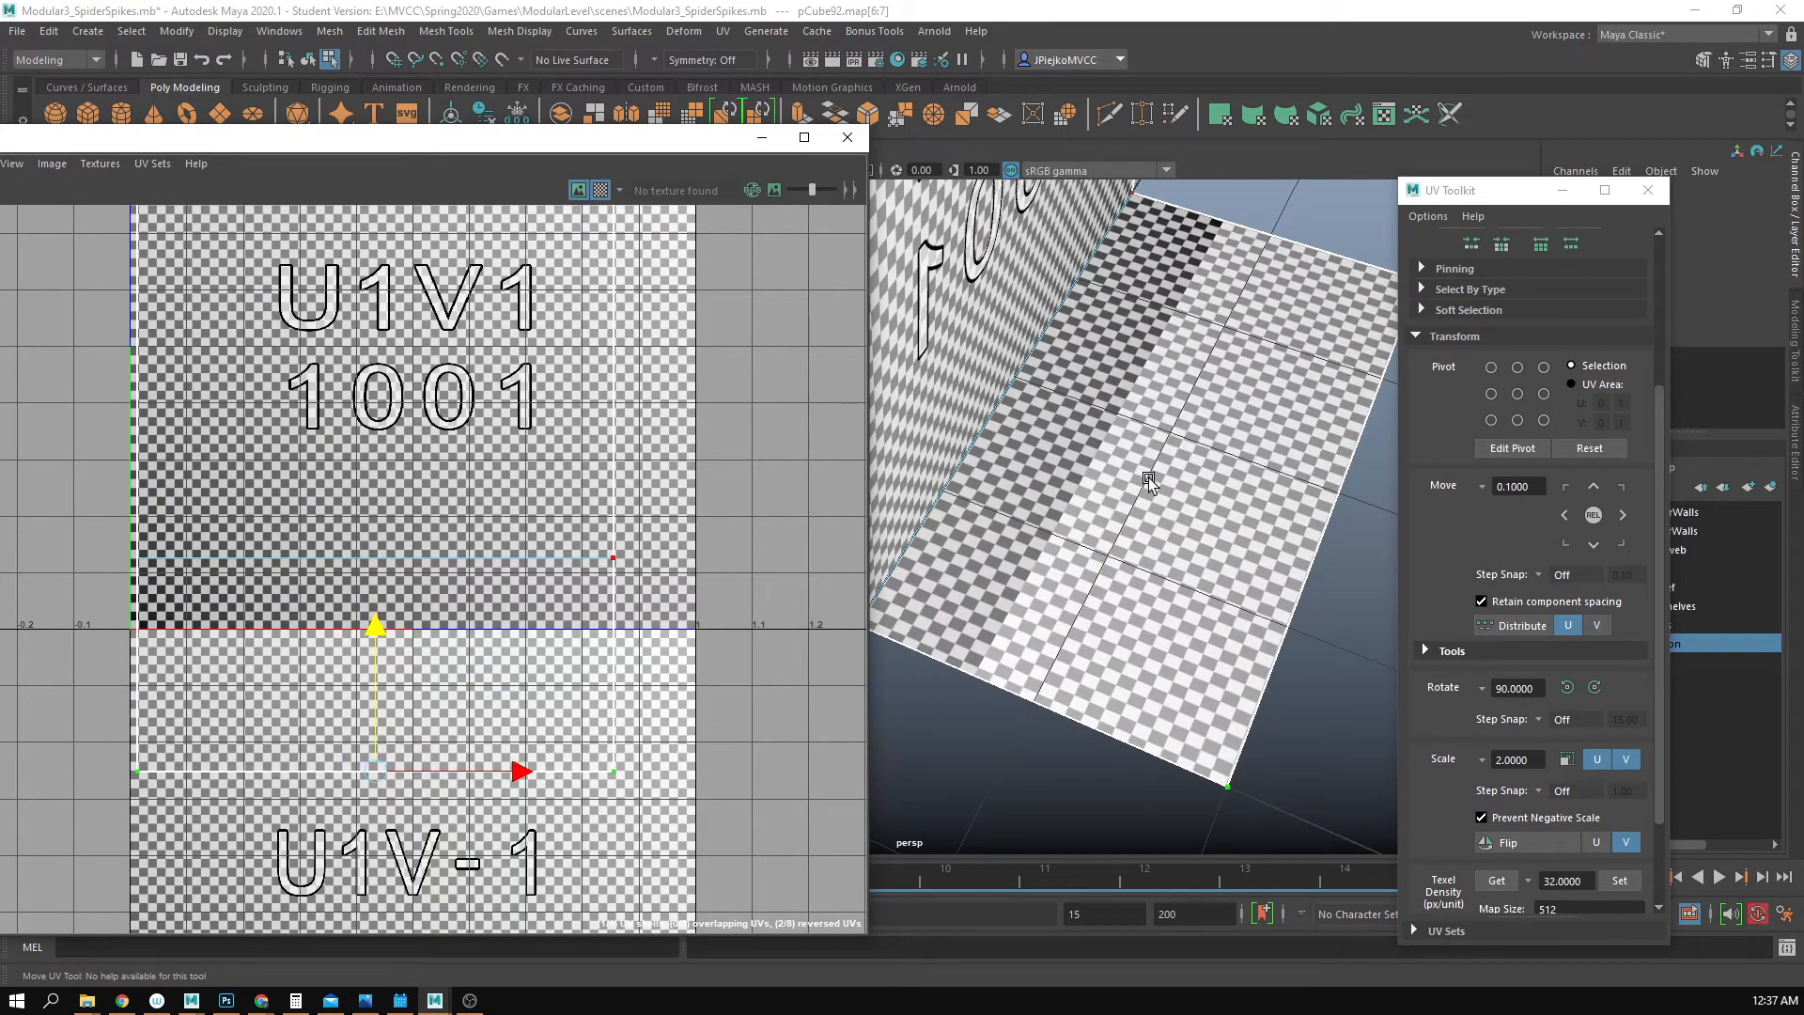
# - Move the ceiling's outer-edge UVs up in V until the ceiling checkers look square
pyautogui.keyDown('alt'); pyautogui.moveTo(1149, 477); pyautogui.dragTo(1245, 566); pyautogui.keyUp('alt')
pyautogui.keyDown('alt'); pyautogui.moveTo(715, 555); pyautogui.dragTo(526, 488, button='right'); pyautogui.keyUp('alt')
pyautogui.keyDown('alt'); pyautogui.moveTo(525, 488); pyautogui.dragTo(488, 635, button='middle'); pyautogui.keyUp('alt')
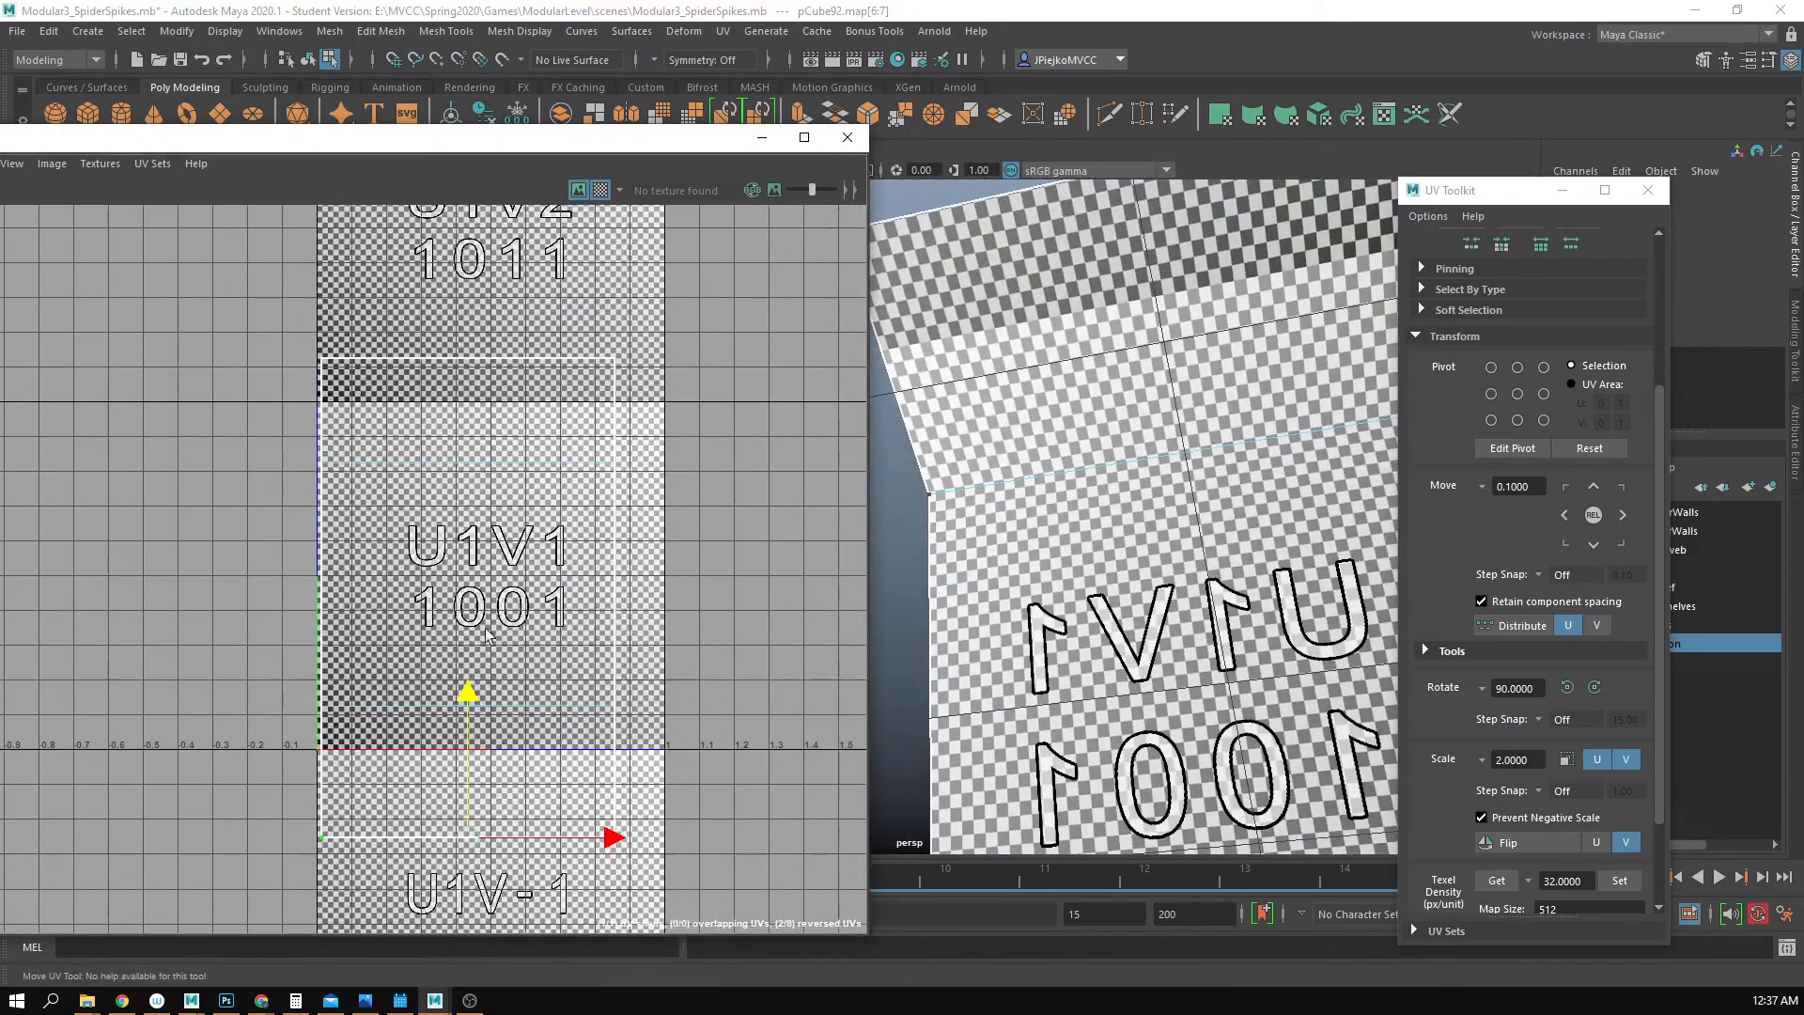
pyautogui.moveTo(240, 279); pyautogui.dragTo(689, 420)
pyautogui.keyDown('alt'); pyautogui.moveTo(607, 402); pyautogui.dragTo(584, 562, button='middle'); pyautogui.keyUp('alt')
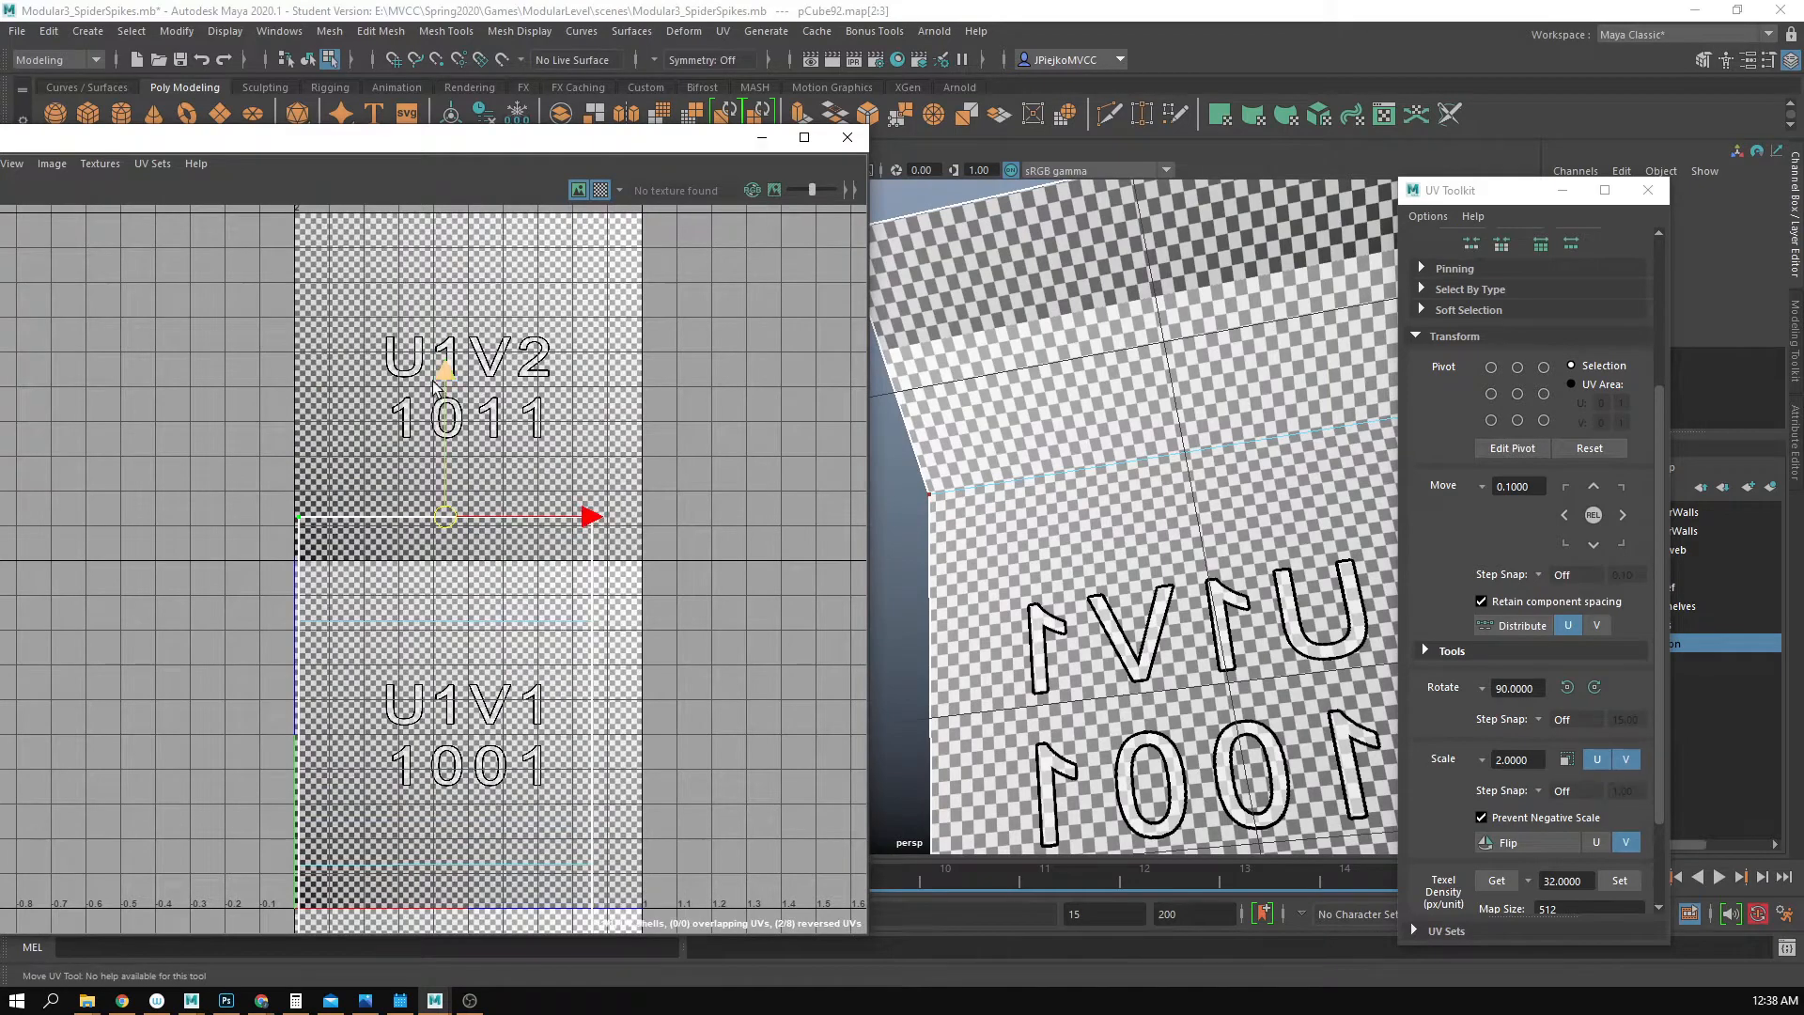
pyautogui.moveTo(438, 380); pyautogui.dragTo(445, 366)
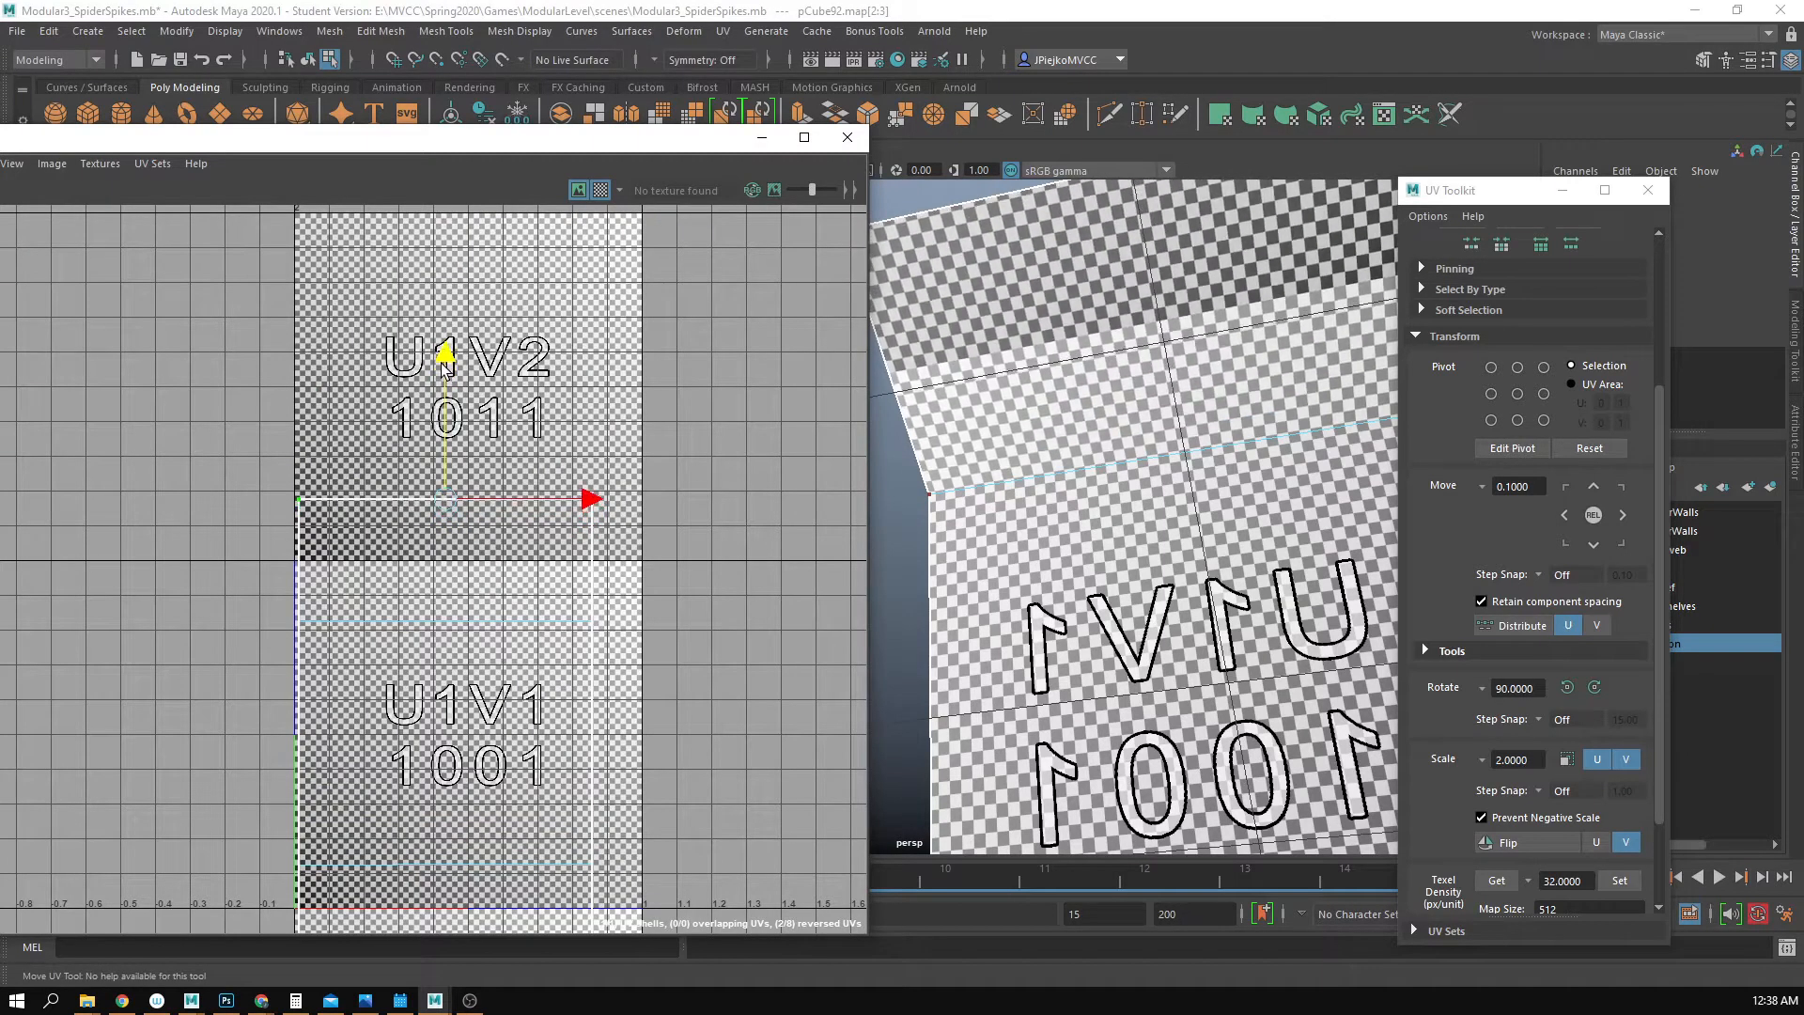
pyautogui.keyDown('alt'); pyautogui.moveTo(1306, 358); pyautogui.dragTo(1113, 404, button='right'); pyautogui.keyUp('alt')
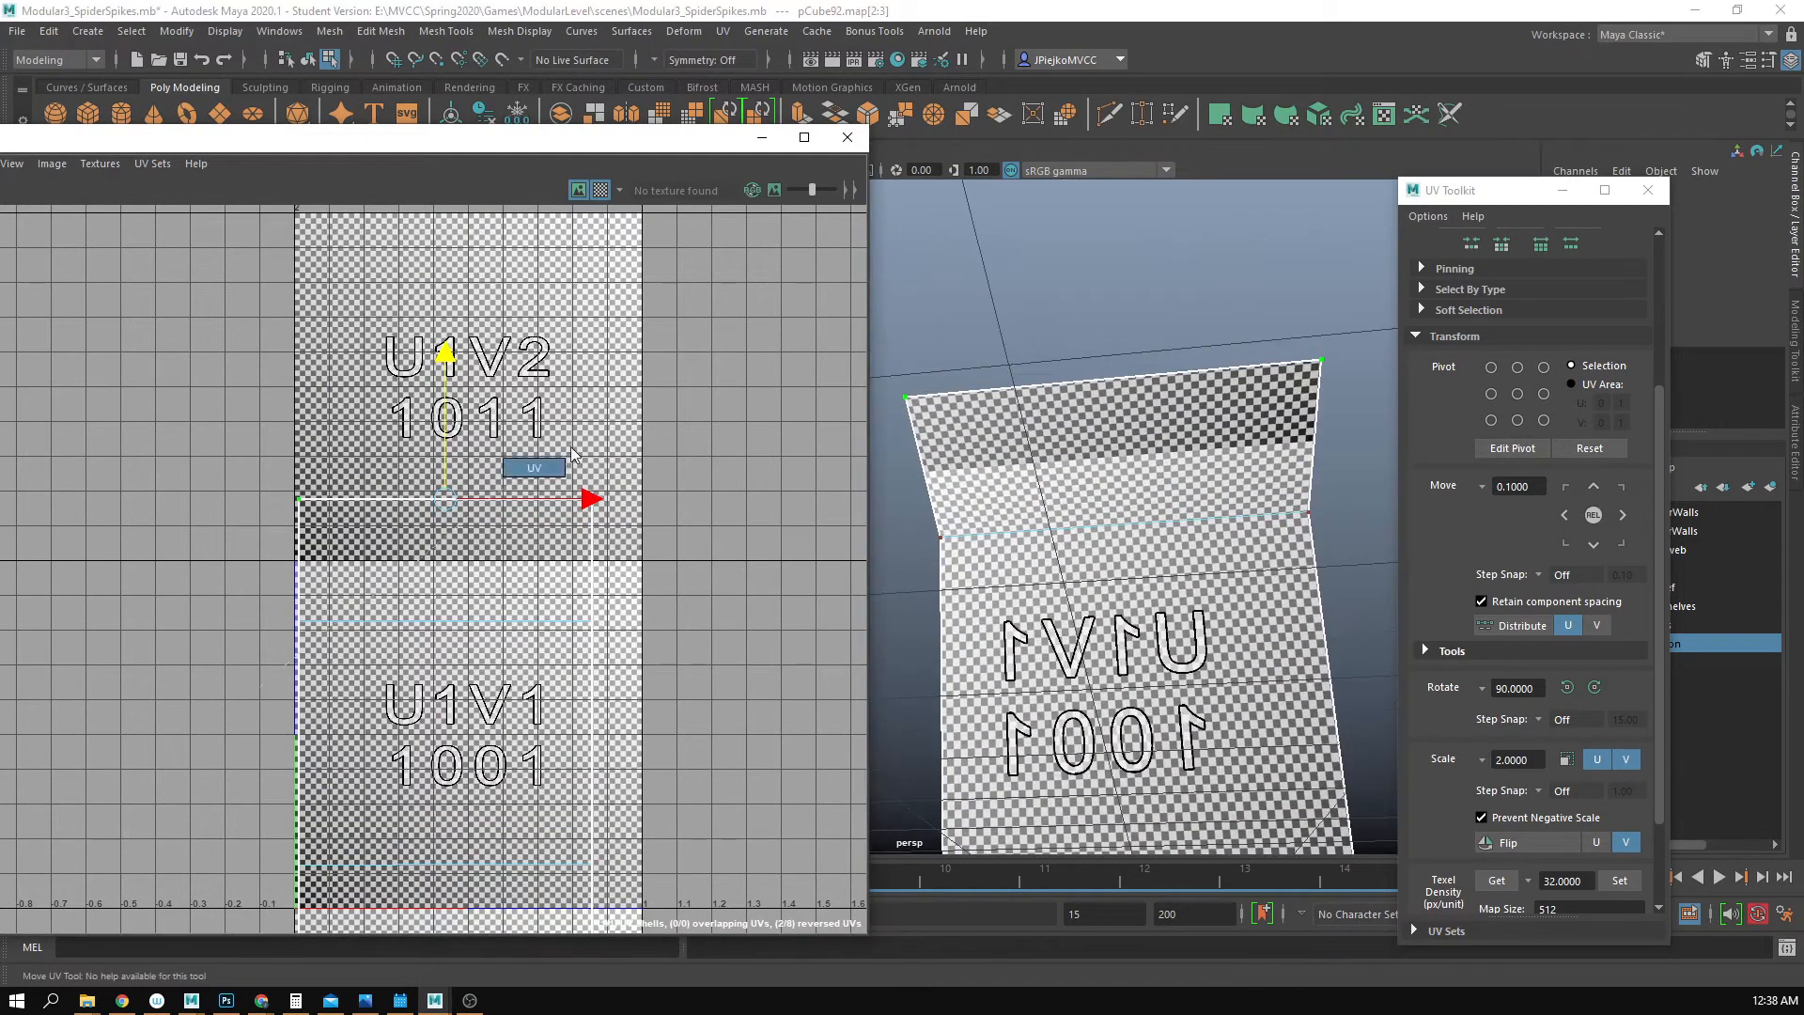
# - Hide the checker map, scale the whole UV shell down to fit the 0–1 tile's height, and align it to U 0
pyautogui.click(605, 191)
pyautogui.keyDown('alt'); pyautogui.moveTo(605, 586); pyautogui.dragTo(423, 643, button='right'); pyautogui.keyUp('alt')
pyautogui.keyDown('alt'); pyautogui.moveTo(423, 643); pyautogui.dragTo(462, 513, button='middle'); pyautogui.keyUp('alt')
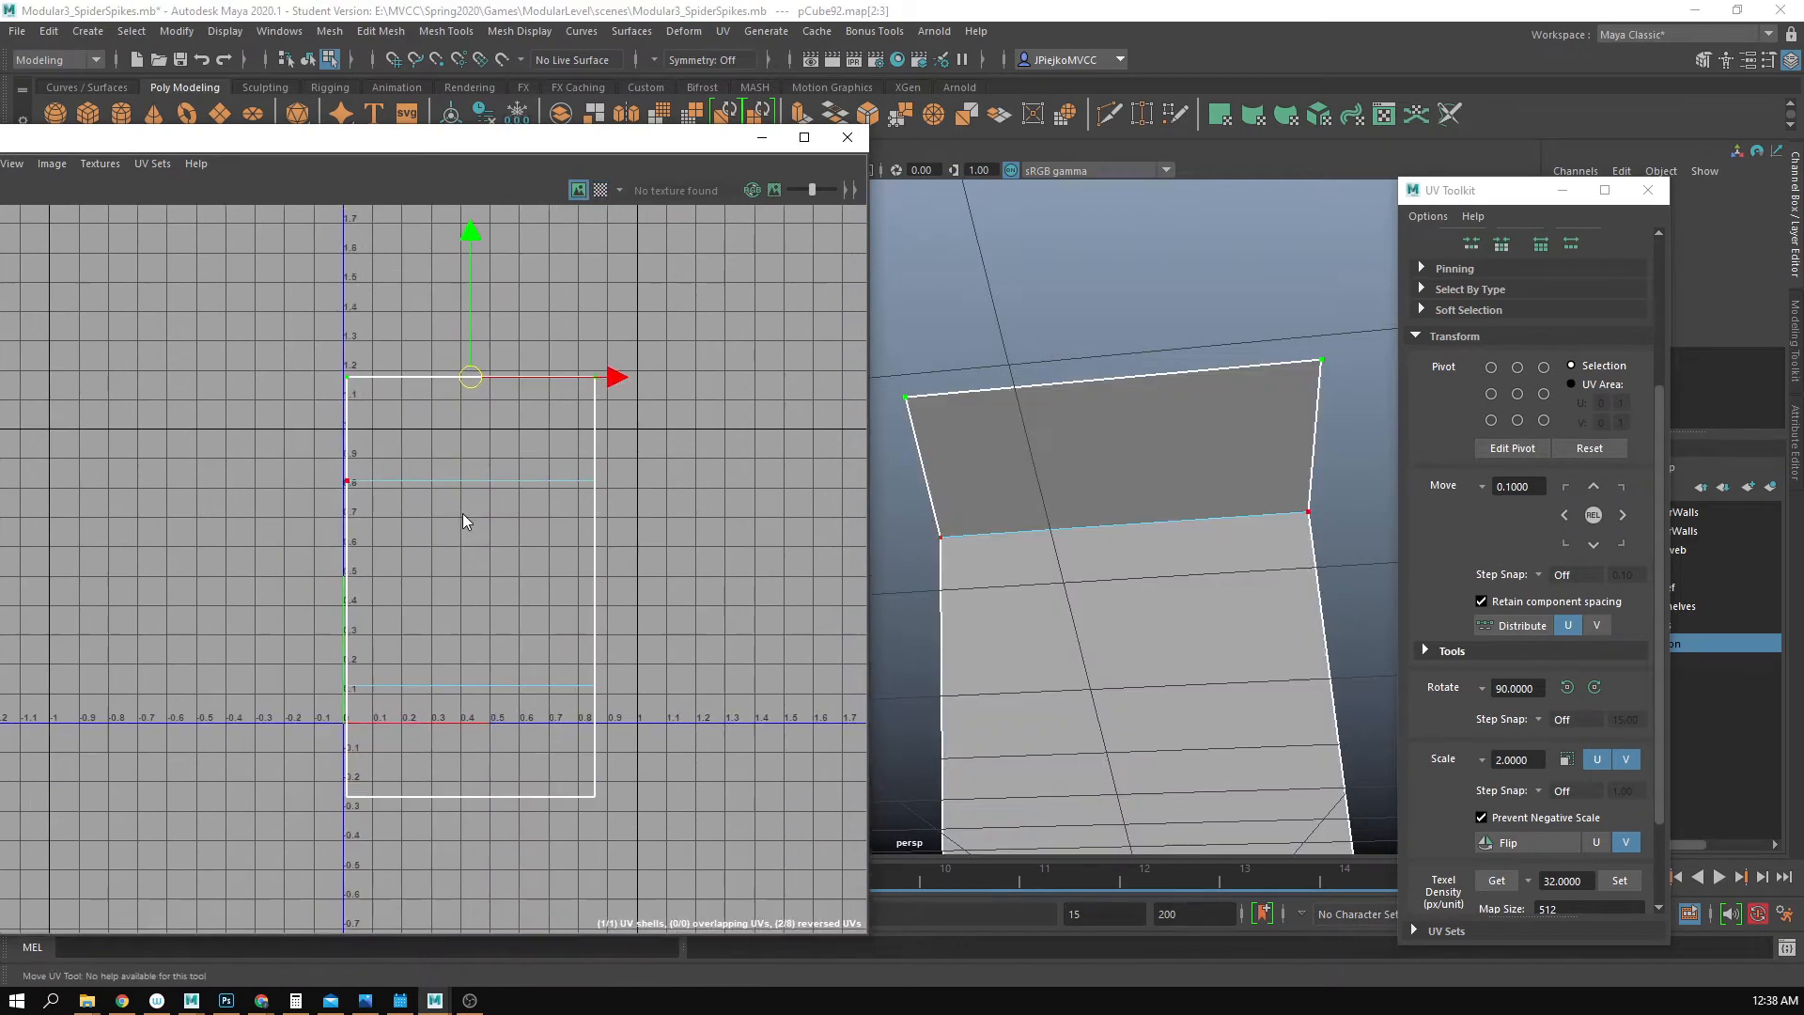
pyautogui.moveTo(462, 513); pyautogui.dragTo(385, 488, button='right')
pyautogui.click(445, 529)
pyautogui.press('r')
pyautogui.moveTo(470, 592); pyautogui.dragTo(432, 579)
pyautogui.press('w')
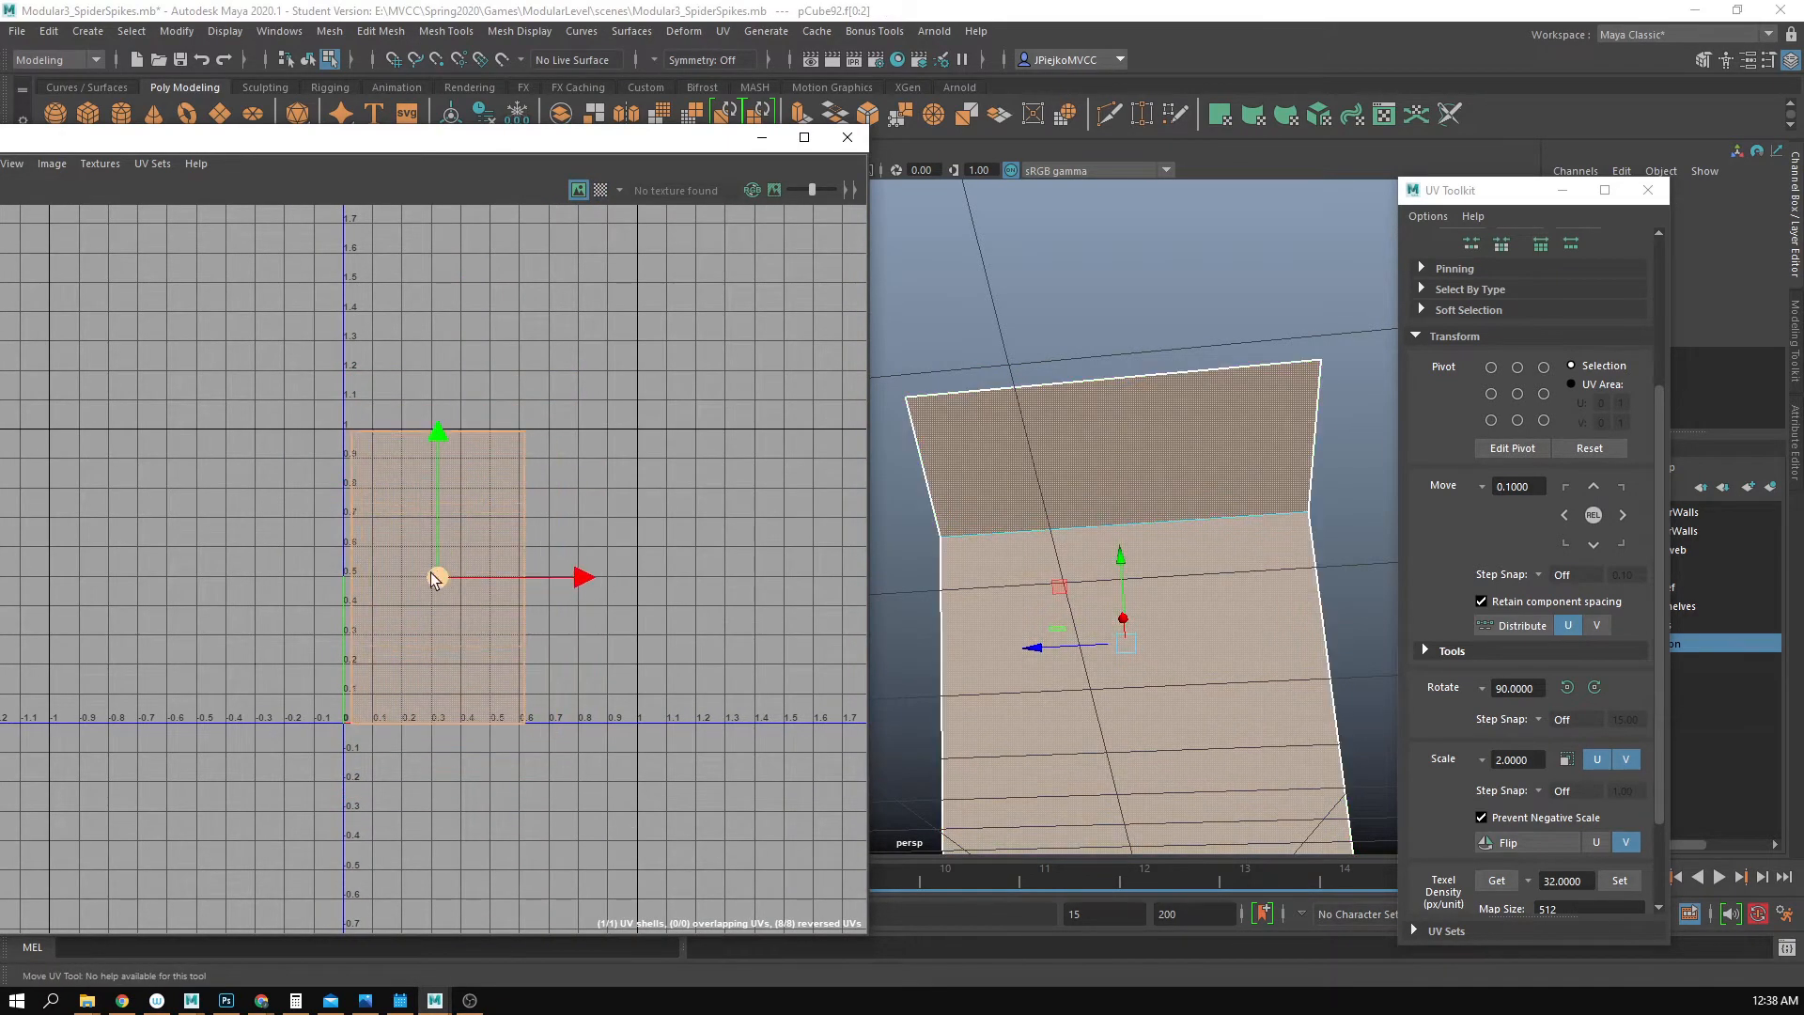
pyautogui.keyDown('alt'); pyautogui.moveTo(432, 579); pyautogui.dragTo(575, 561, button='right'); pyautogui.keyUp('alt')
pyautogui.moveTo(590, 563); pyautogui.dragTo(582, 564)
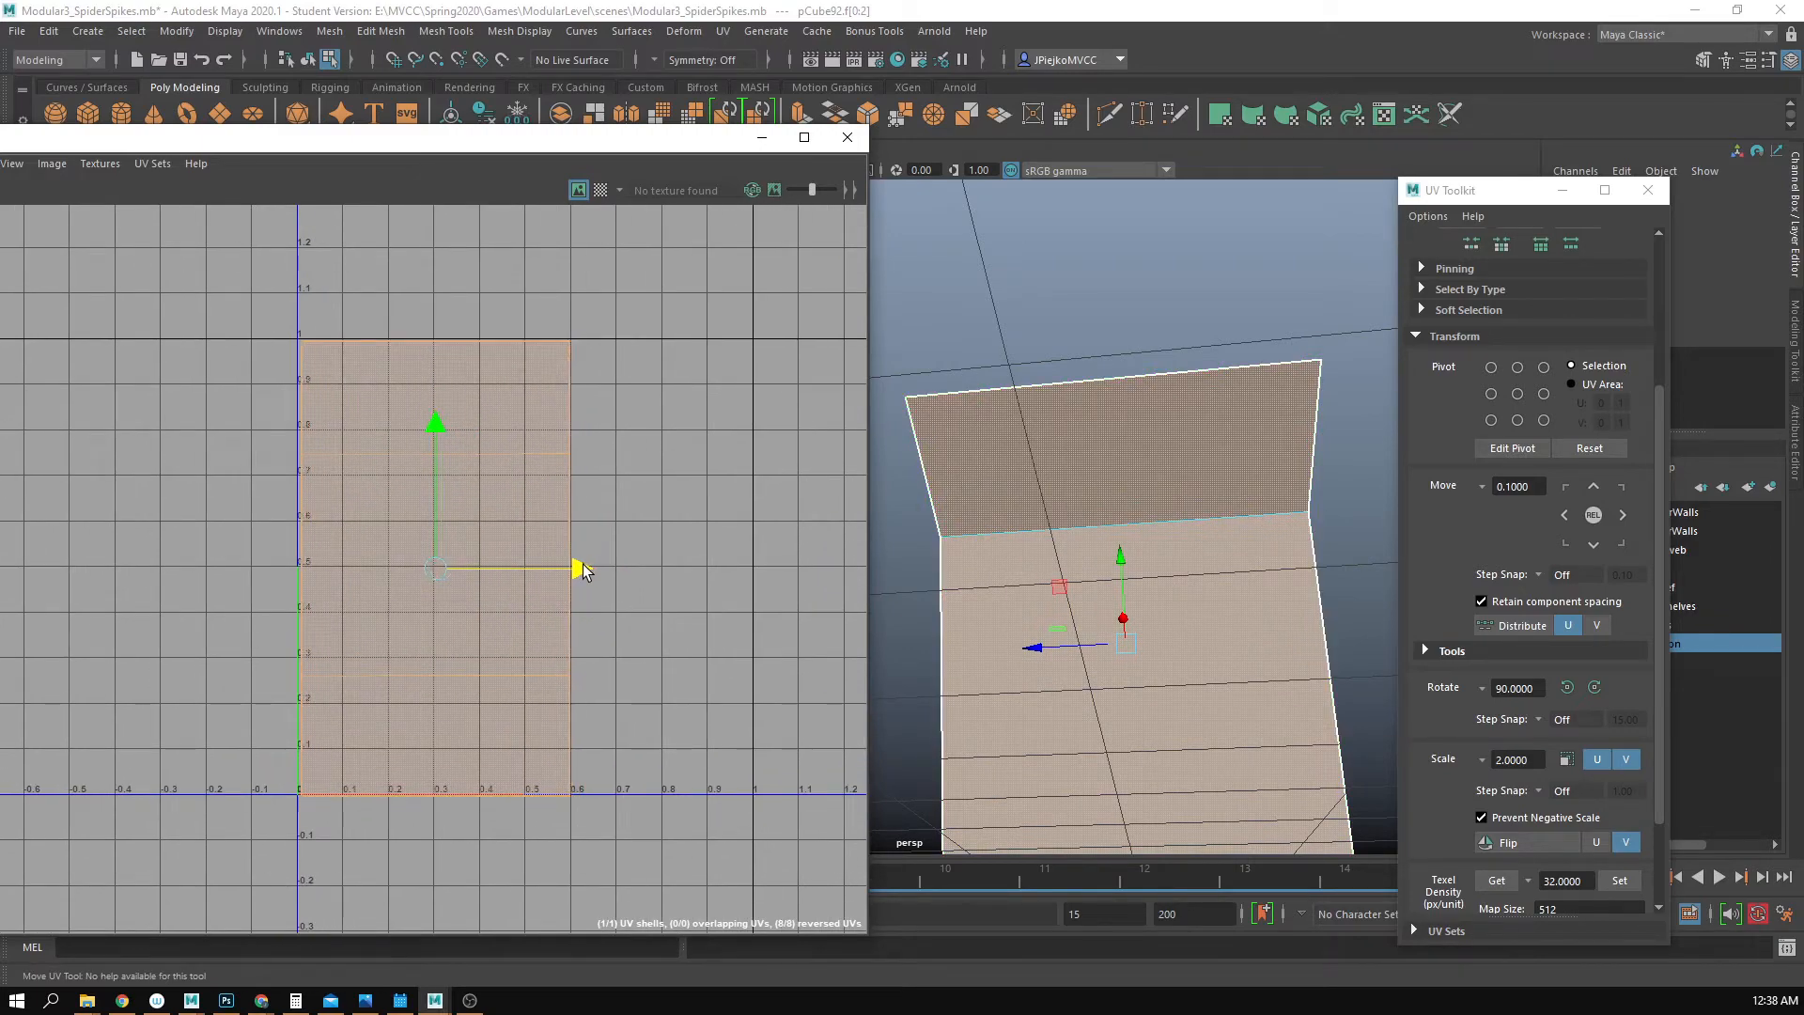
pyautogui.press('r')
pyautogui.press('w')
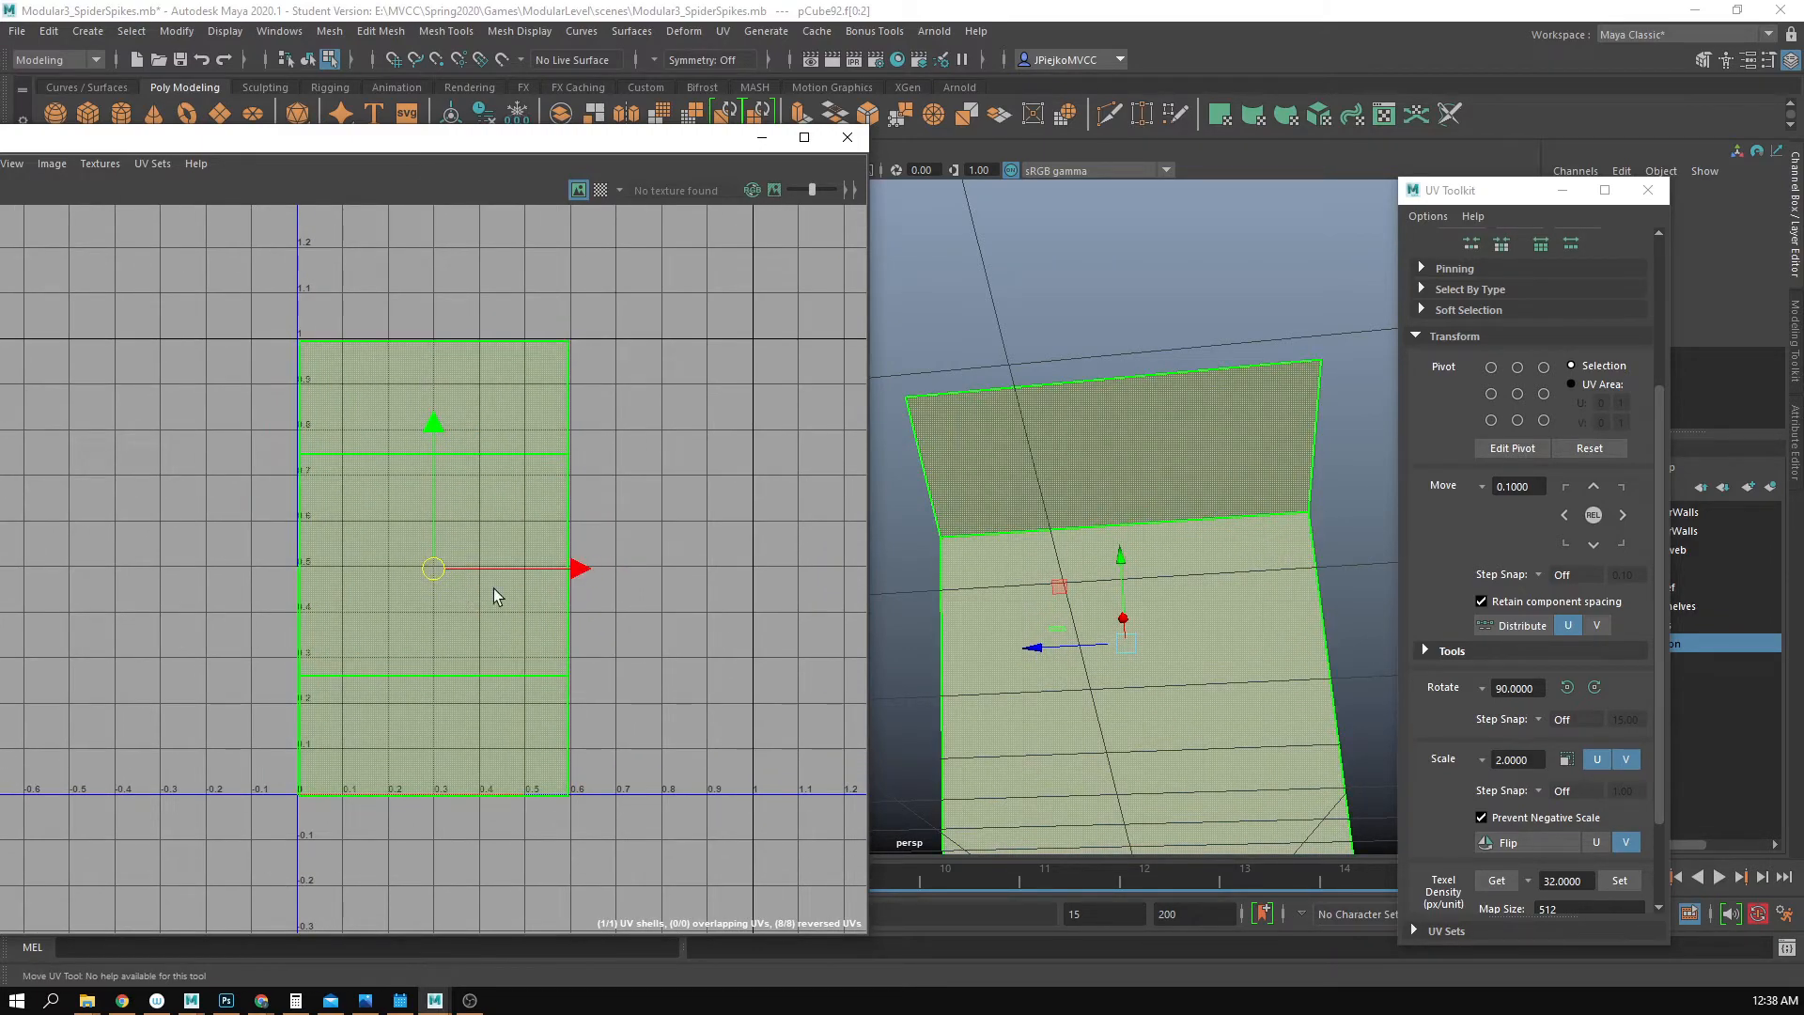
# - Examine the narrow UV shell's unused tile space and compare its proportions with the half section in the perspective view
pyautogui.keyDown('alt'); pyautogui.moveTo(642, 630); pyautogui.dragTo(605, 589, button='middle'); pyautogui.keyUp('alt')
pyautogui.click(605, 588)
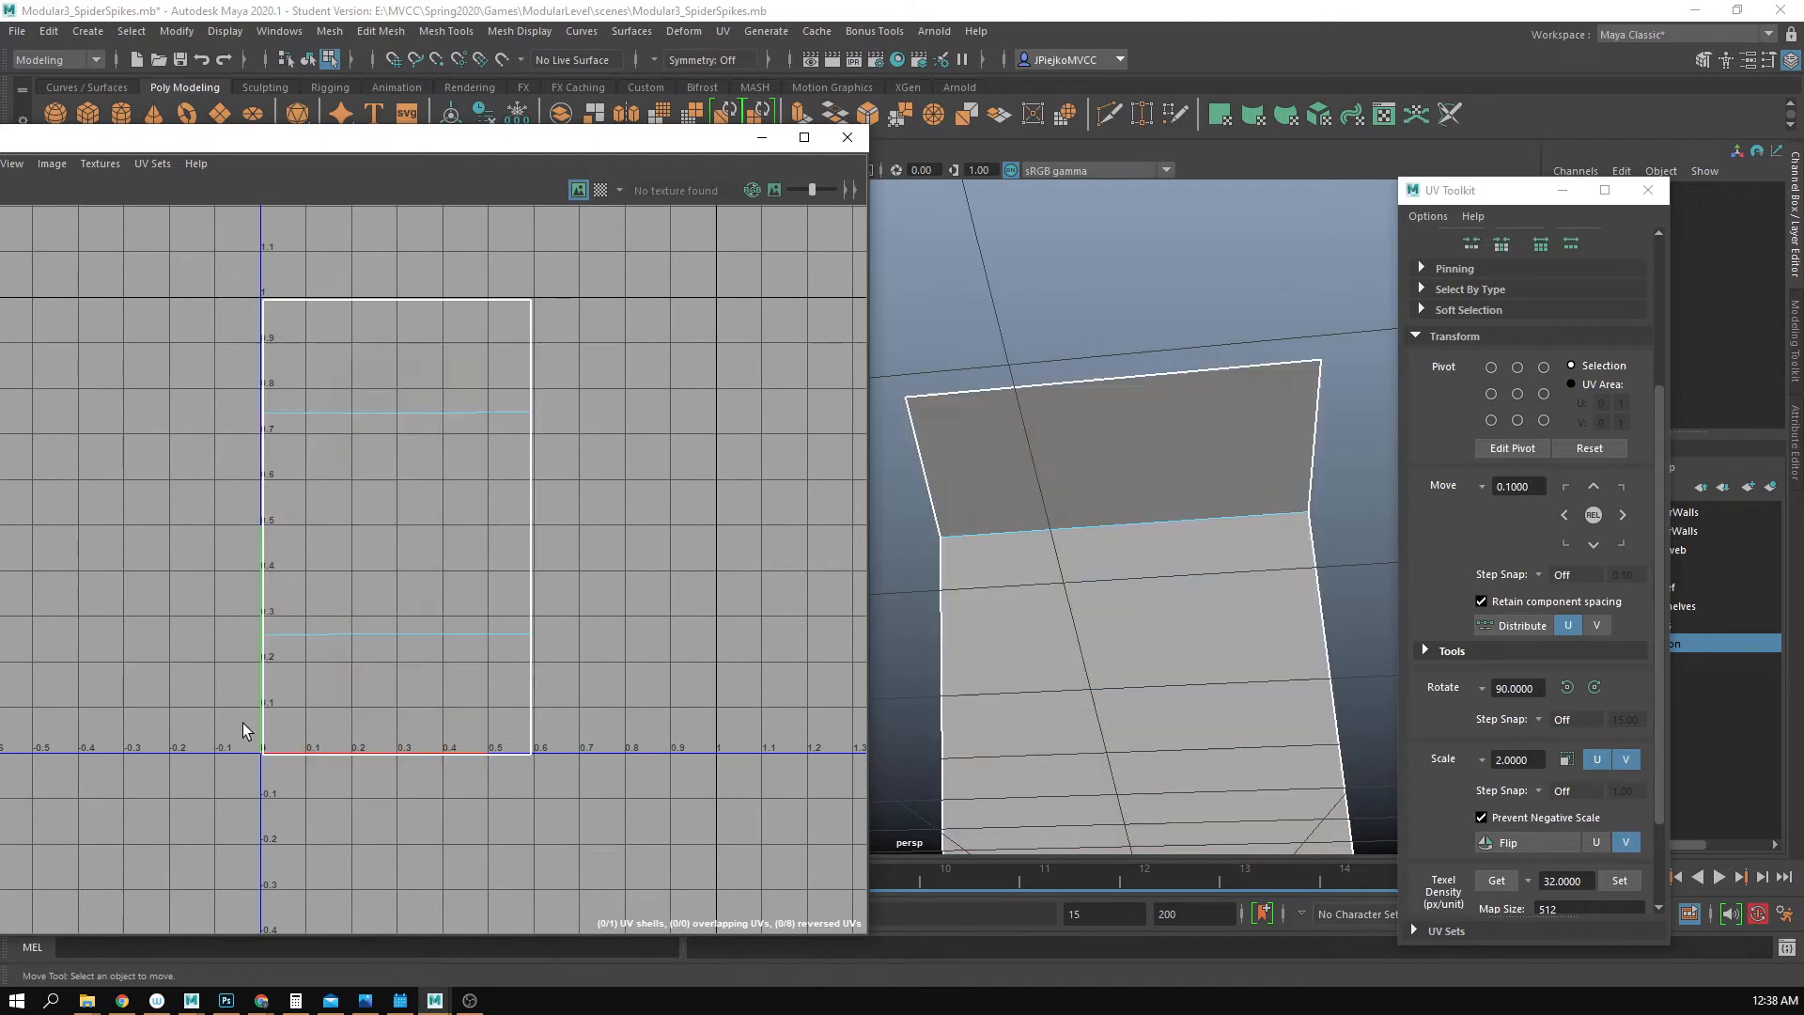
pyautogui.click(438, 619)
pyautogui.click(549, 545)
pyautogui.click(421, 488)
pyautogui.keyDown('alt'); pyautogui.moveTo(1191, 516); pyautogui.dragTo(1236, 598); pyautogui.keyUp('alt')
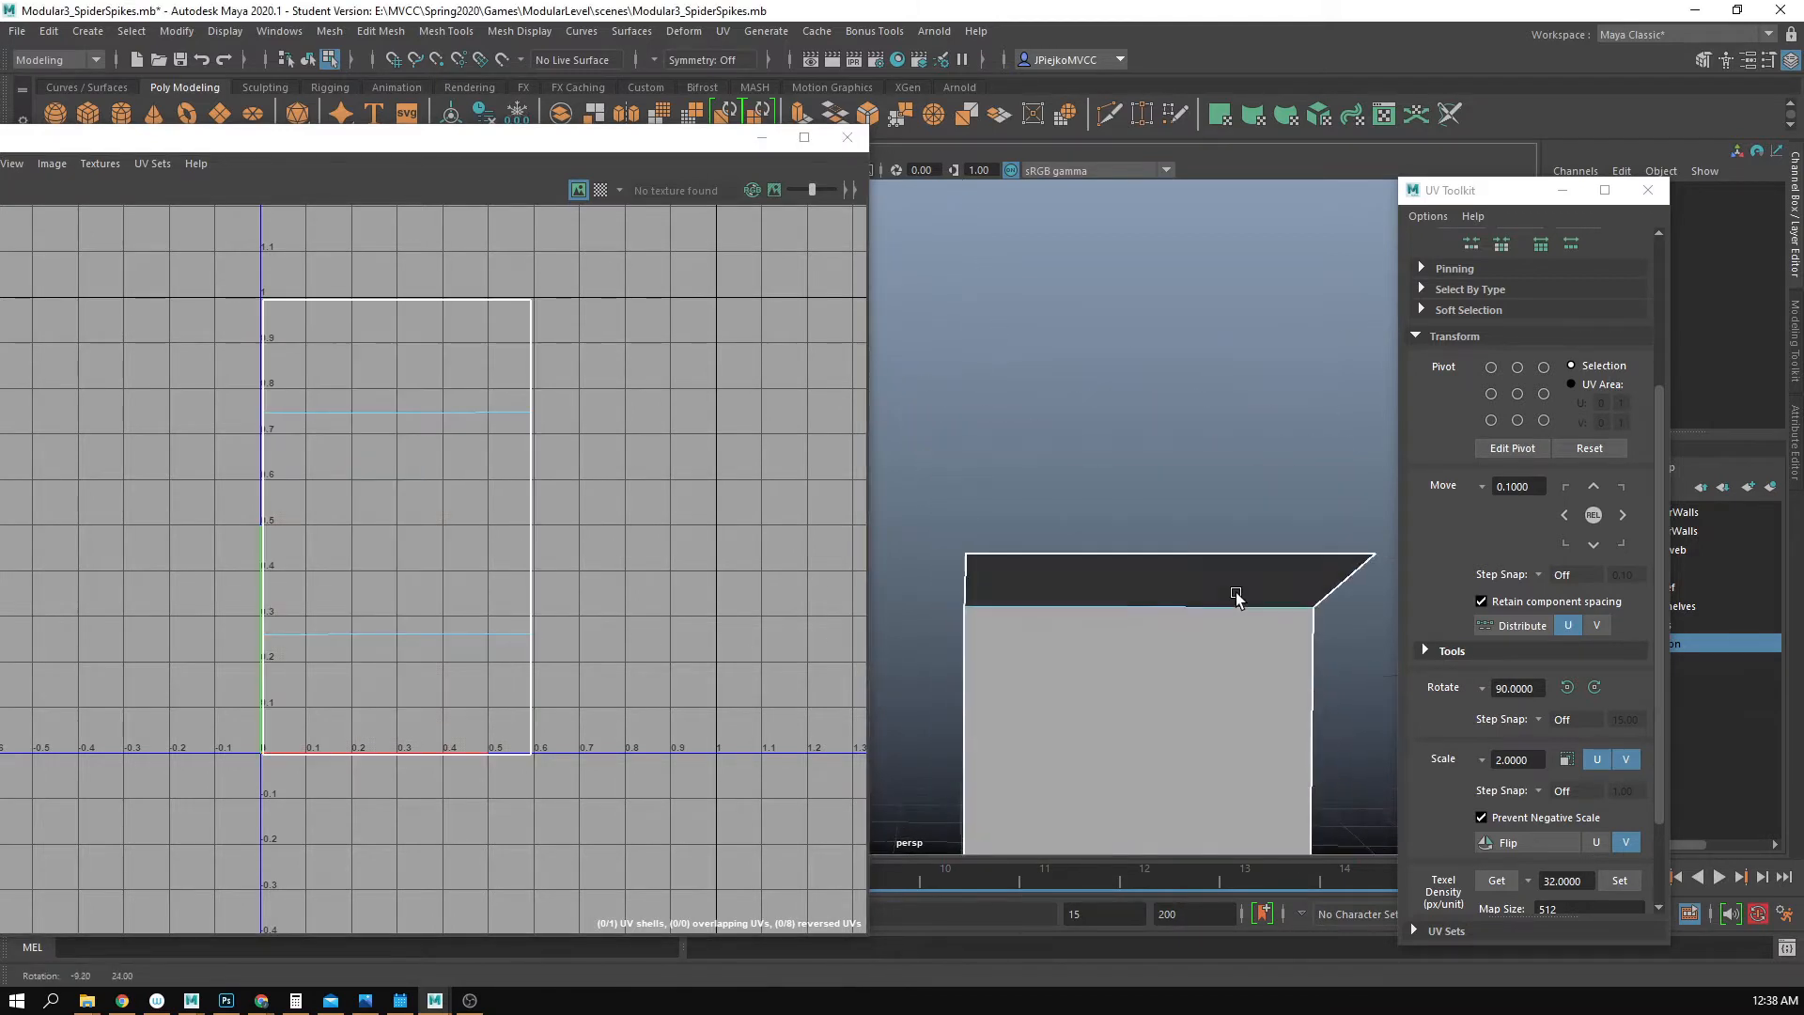
pyautogui.scroll(-5, 1235, 593)
pyautogui.moveTo(378, 460); pyautogui.dragTo(441, 459, button='right')
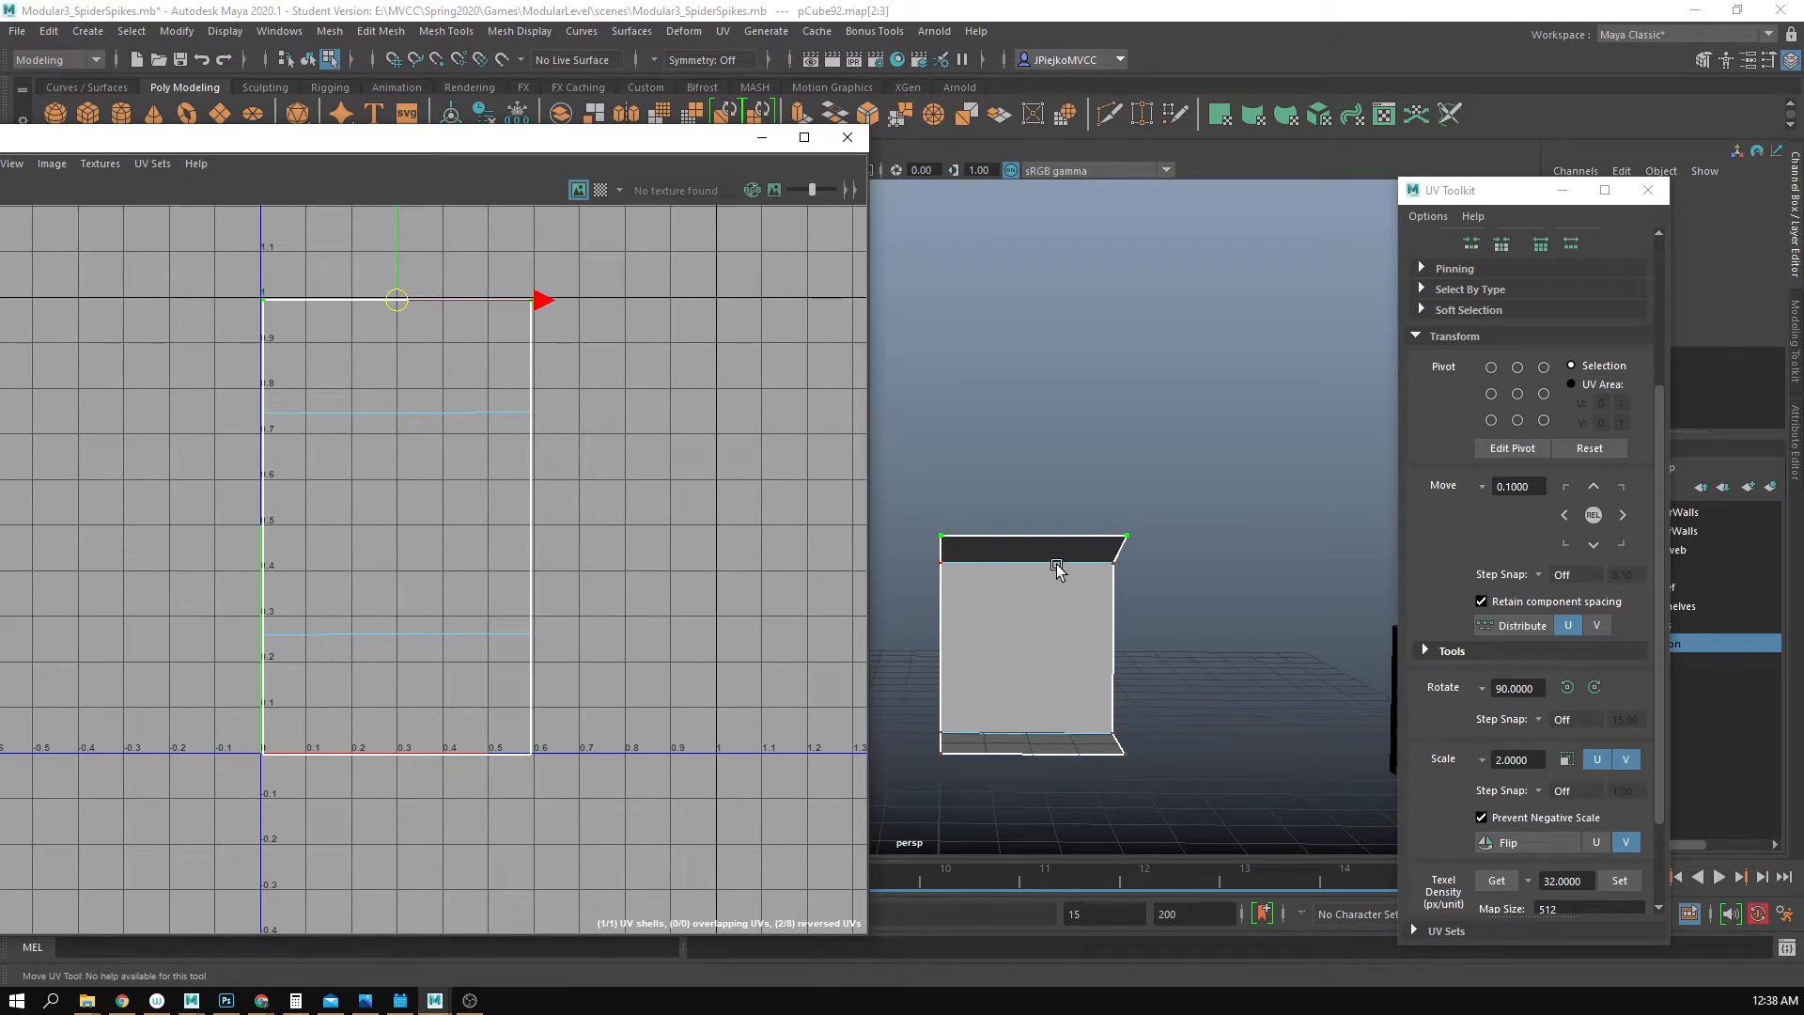
pyautogui.keyDown('alt'); pyautogui.moveTo(1058, 568); pyautogui.dragTo(1026, 610); pyautogui.keyUp('alt')
pyautogui.click(330, 448)
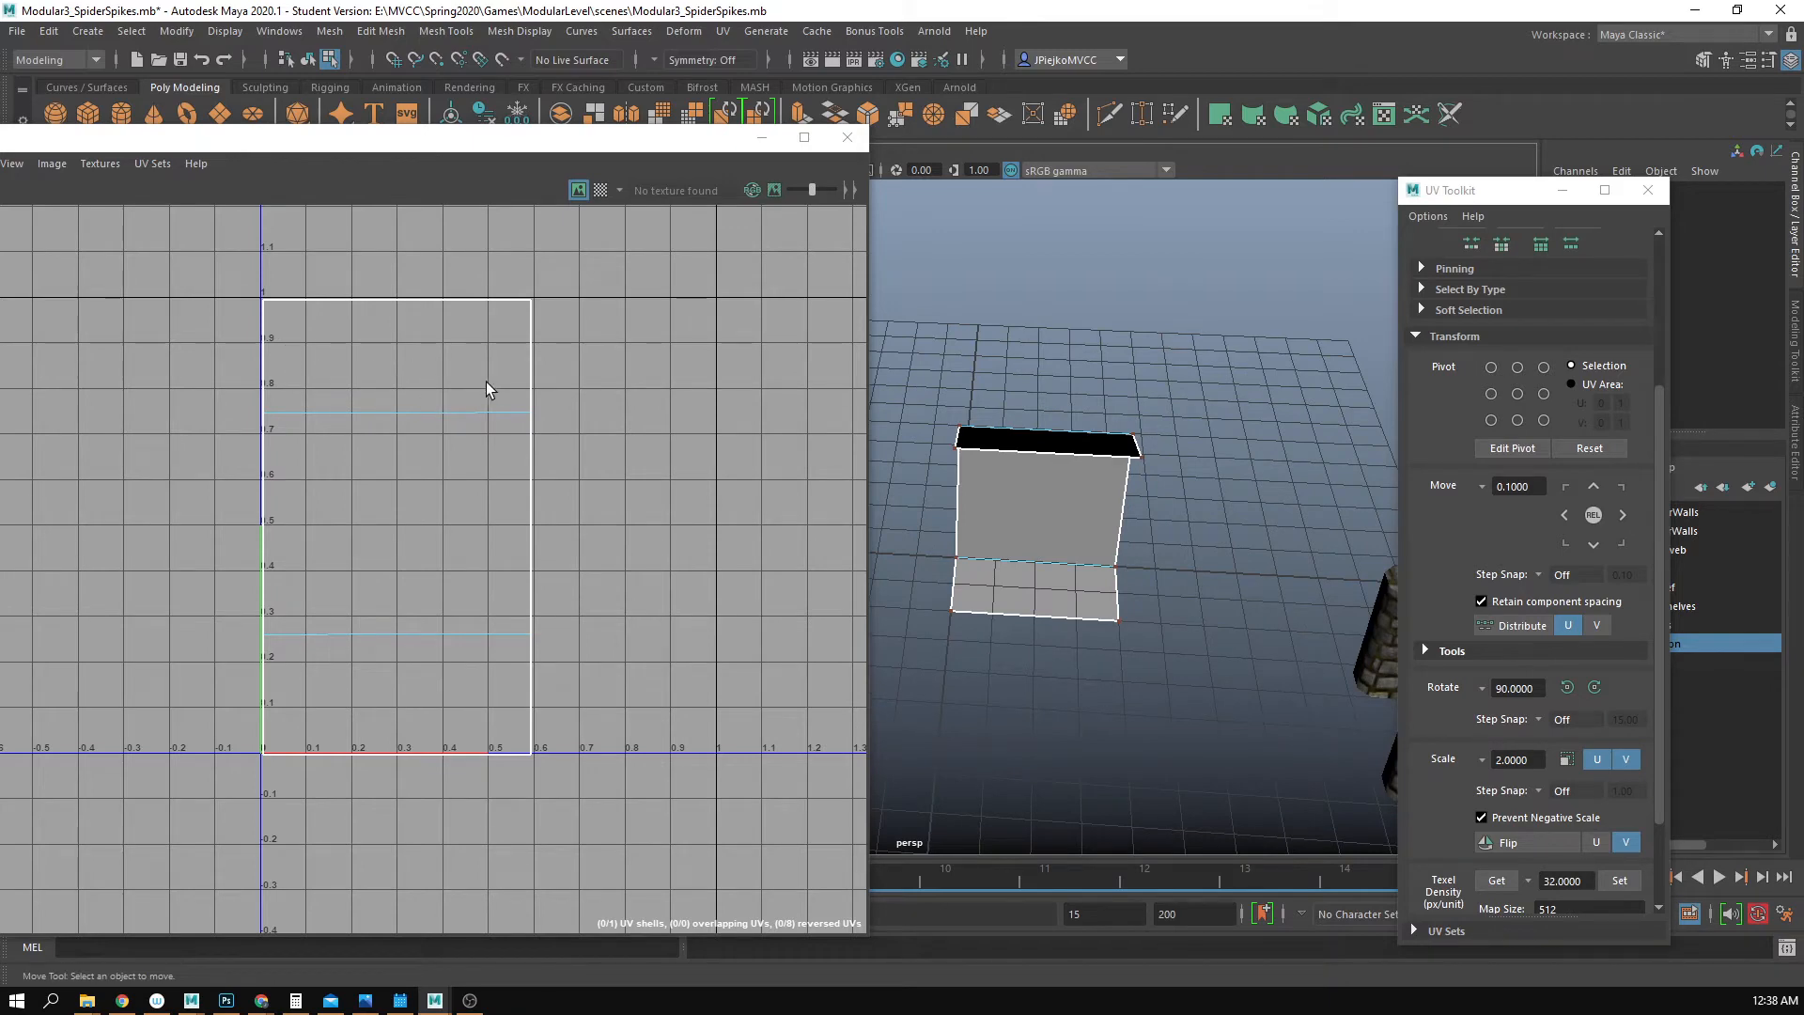
pyautogui.keyDown('alt'); pyautogui.moveTo(1156, 437); pyautogui.dragTo(1180, 498); pyautogui.keyUp('alt')
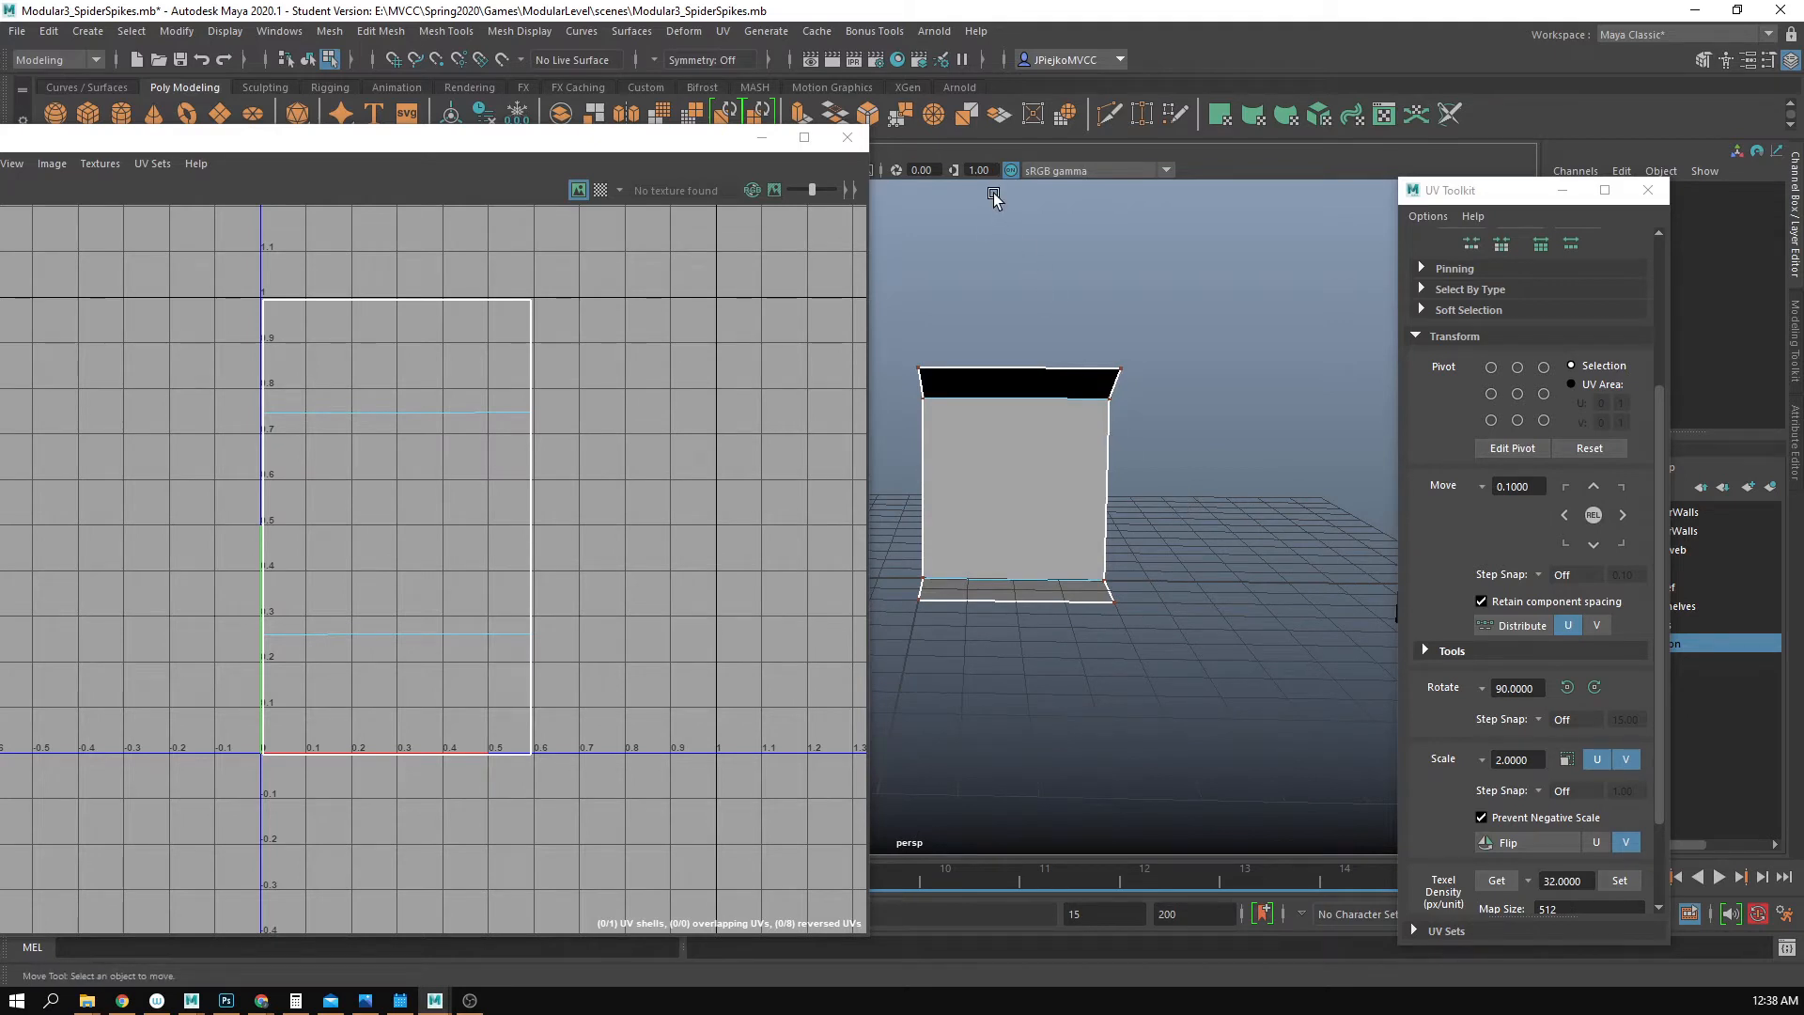
# - Select the vertices at one end of the half section and move them outward, snapped to the grid, to span six grid squares
pyautogui.rightClick(1035, 376)
pyautogui.moveTo(1035, 375); pyautogui.dragTo(949, 375, button='right')
pyautogui.moveTo(998, 333); pyautogui.dragTo(1297, 675)
pyautogui.keyDown('alt'); pyautogui.moveTo(1181, 584); pyautogui.dragTo(881, 606); pyautogui.keyUp('alt')
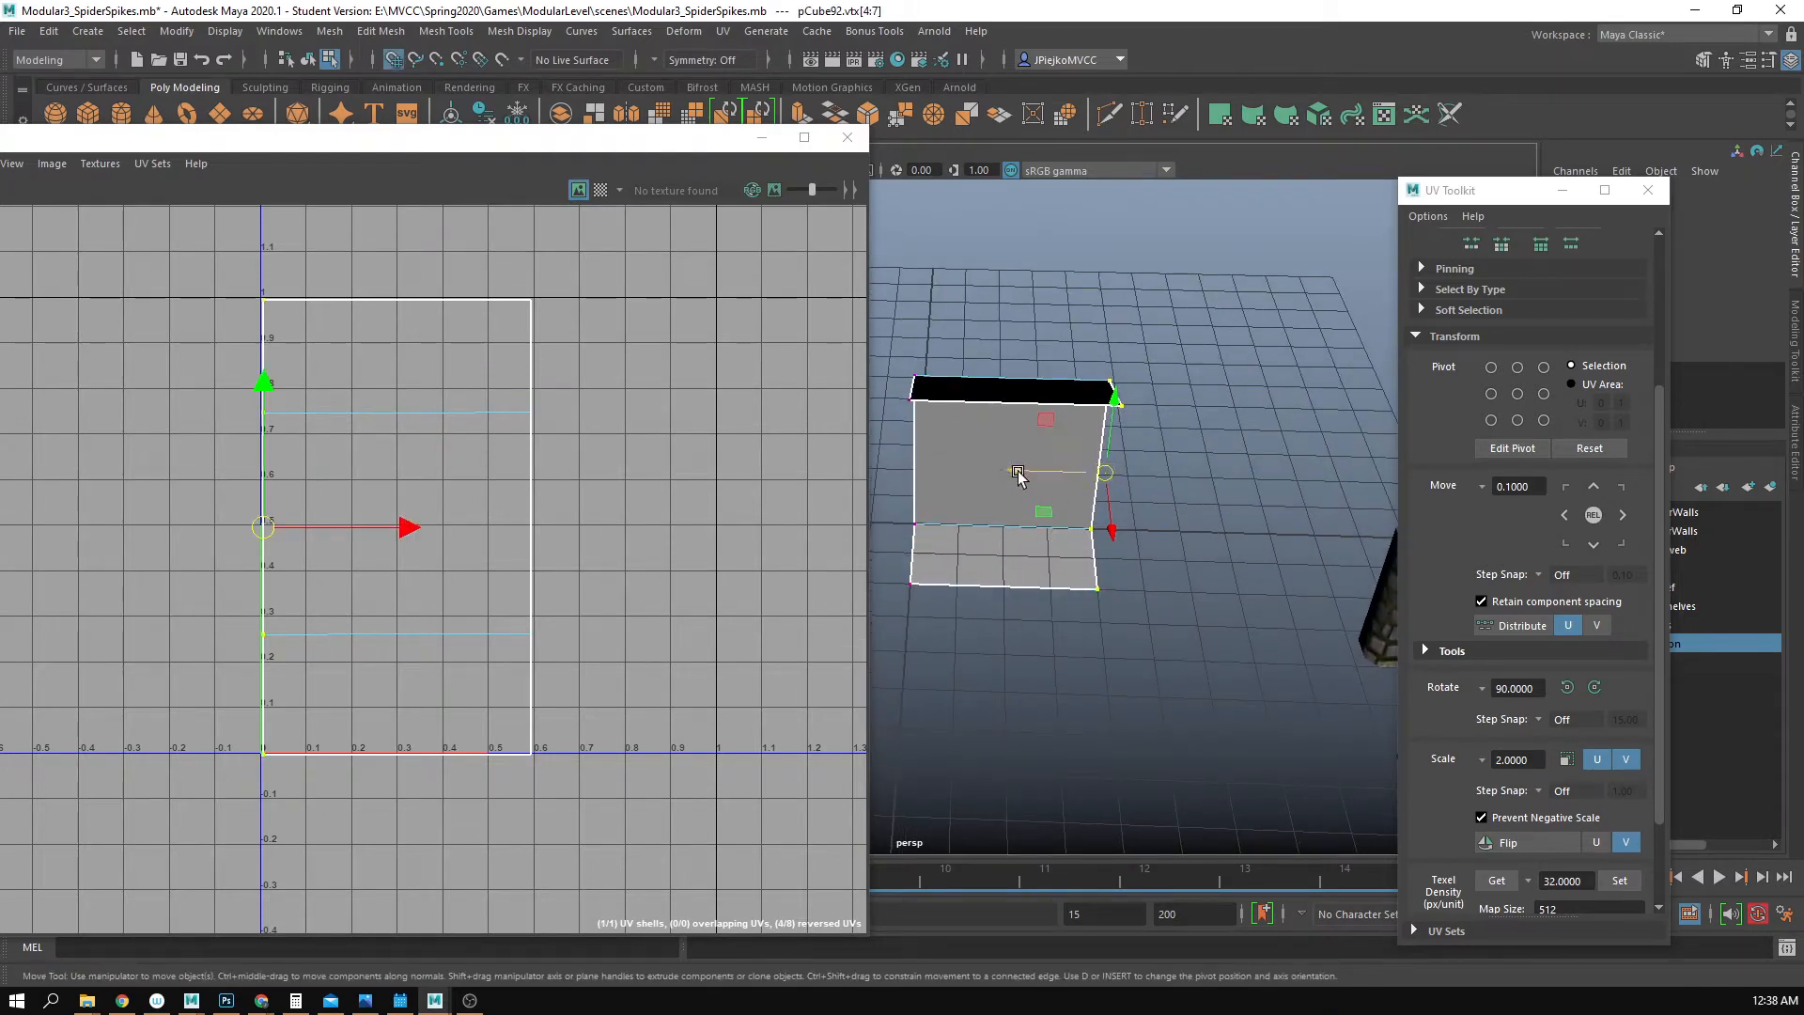
pyautogui.moveTo(1019, 472); pyautogui.dragTo(1241, 490)
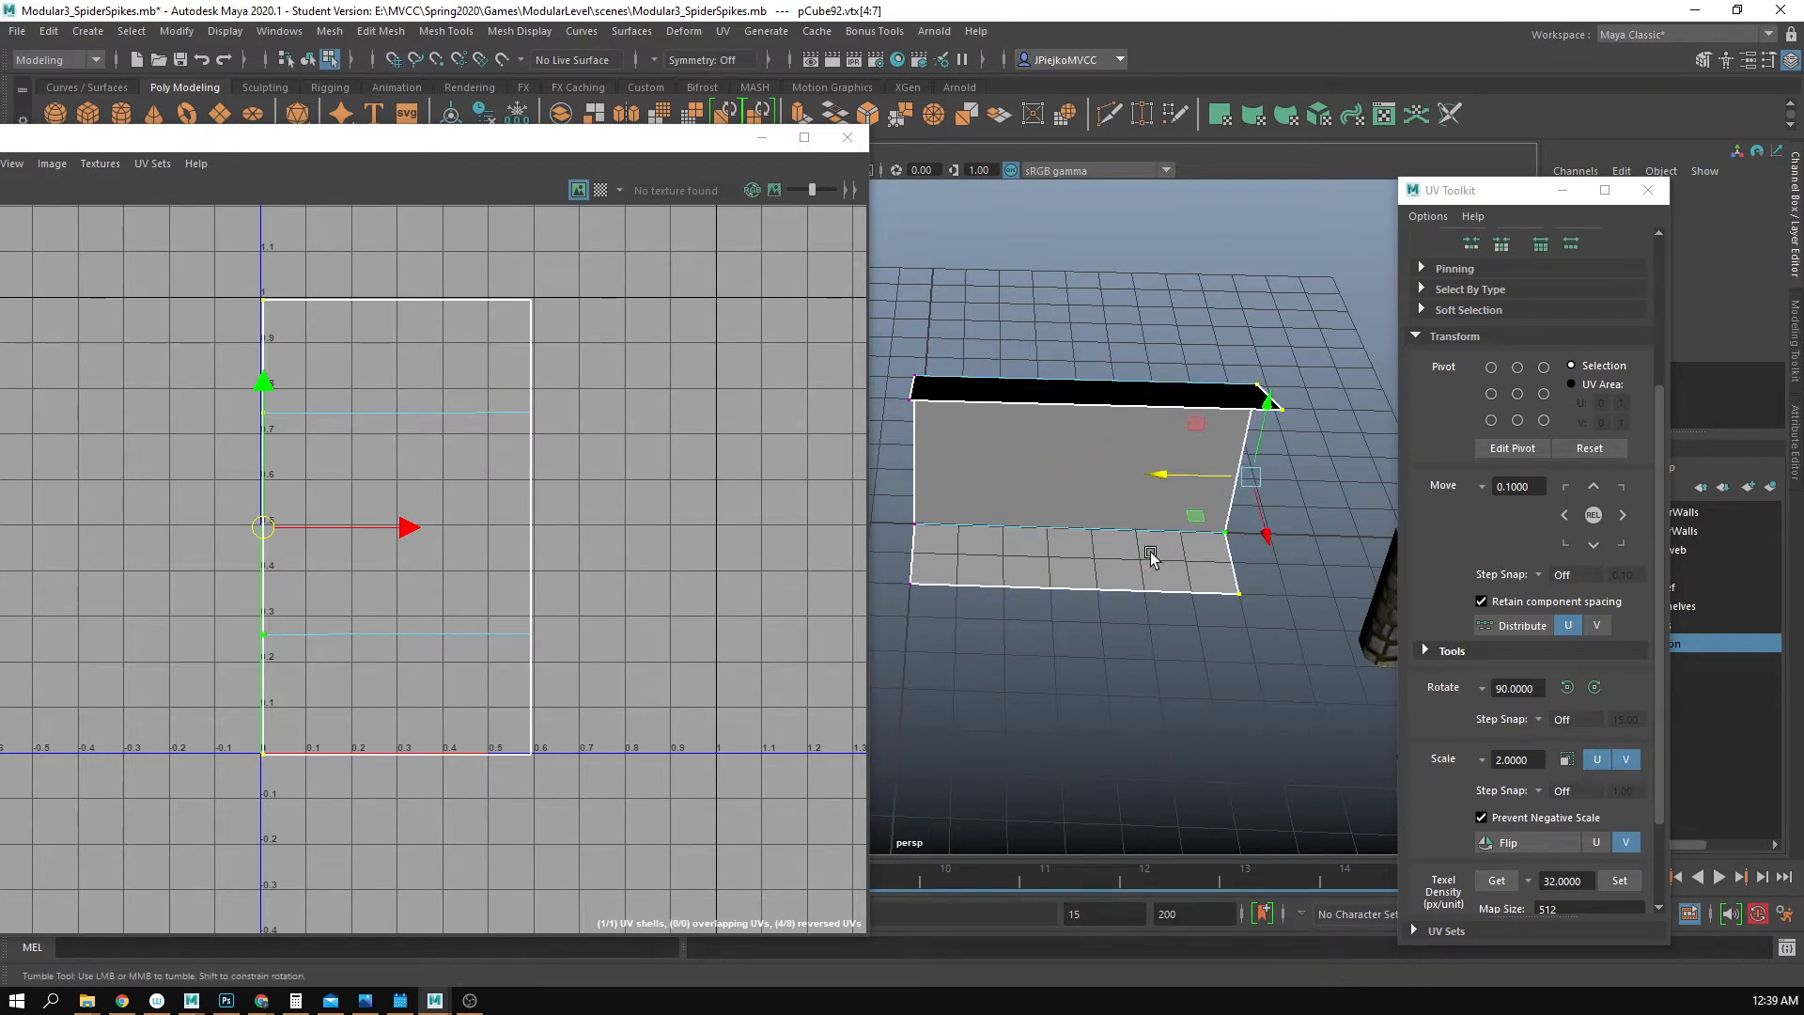
pyautogui.keyDown('alt'); pyautogui.moveTo(1152, 556); pyautogui.dragTo(1148, 577); pyautogui.keyUp('alt')
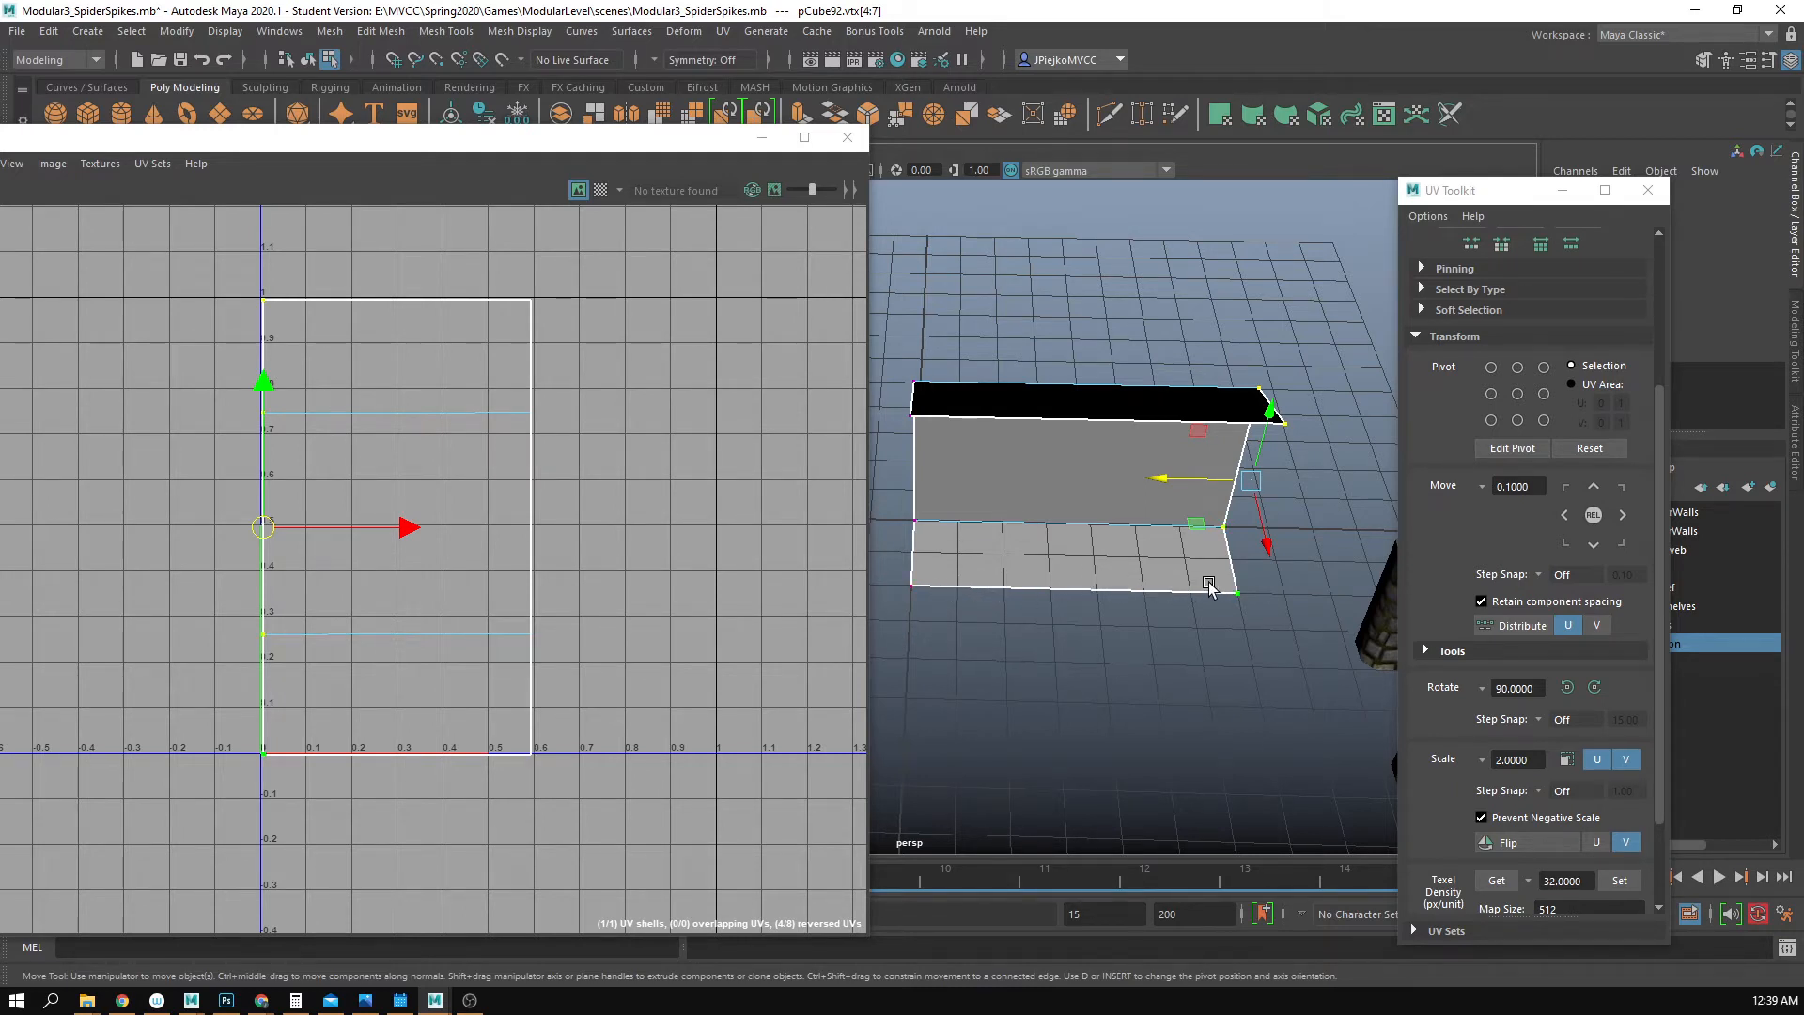
pyautogui.press('x')
pyautogui.keyDown('alt'); pyautogui.moveTo(1209, 580); pyautogui.dragTo(1197, 496); pyautogui.keyUp('alt')
pyautogui.click(1165, 485)
pyautogui.hotkey('ctrl', 'z')
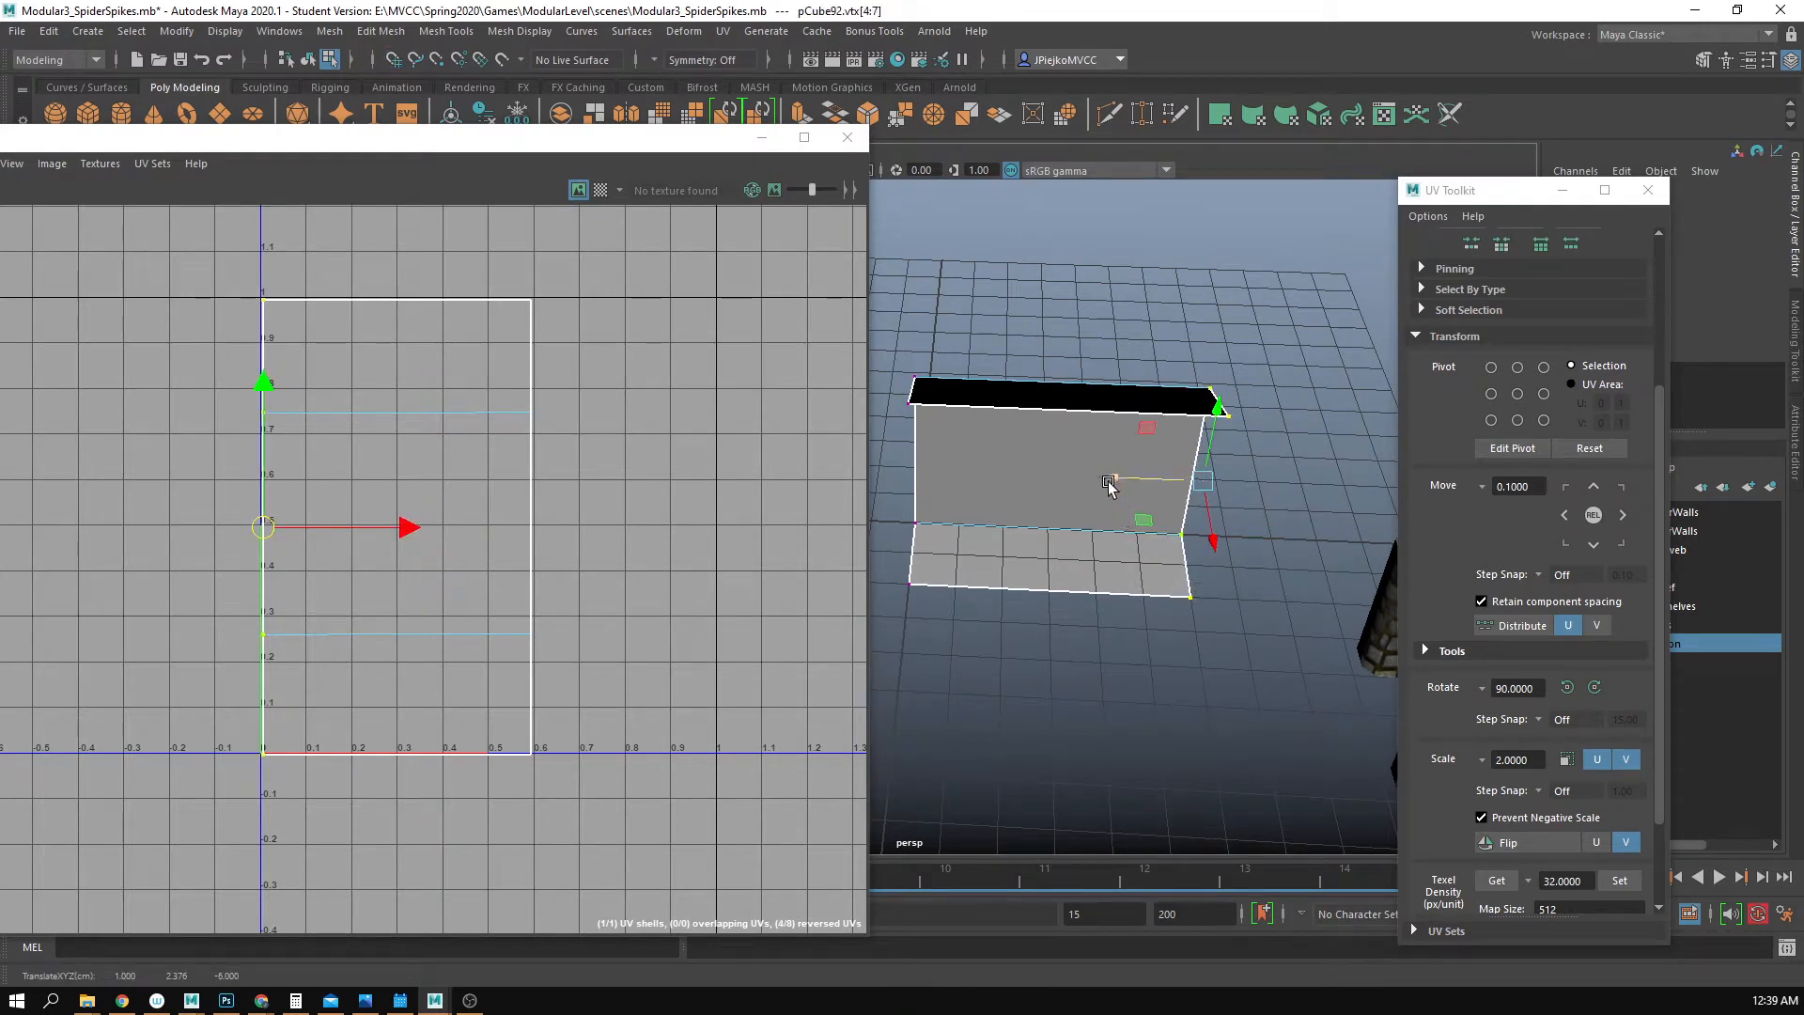
# - Show the checker map and move the shell's free side-edge UVs out to U 1, filling the tile's width
pyautogui.moveTo(302, 453); pyautogui.dragTo(417, 444, button='right')
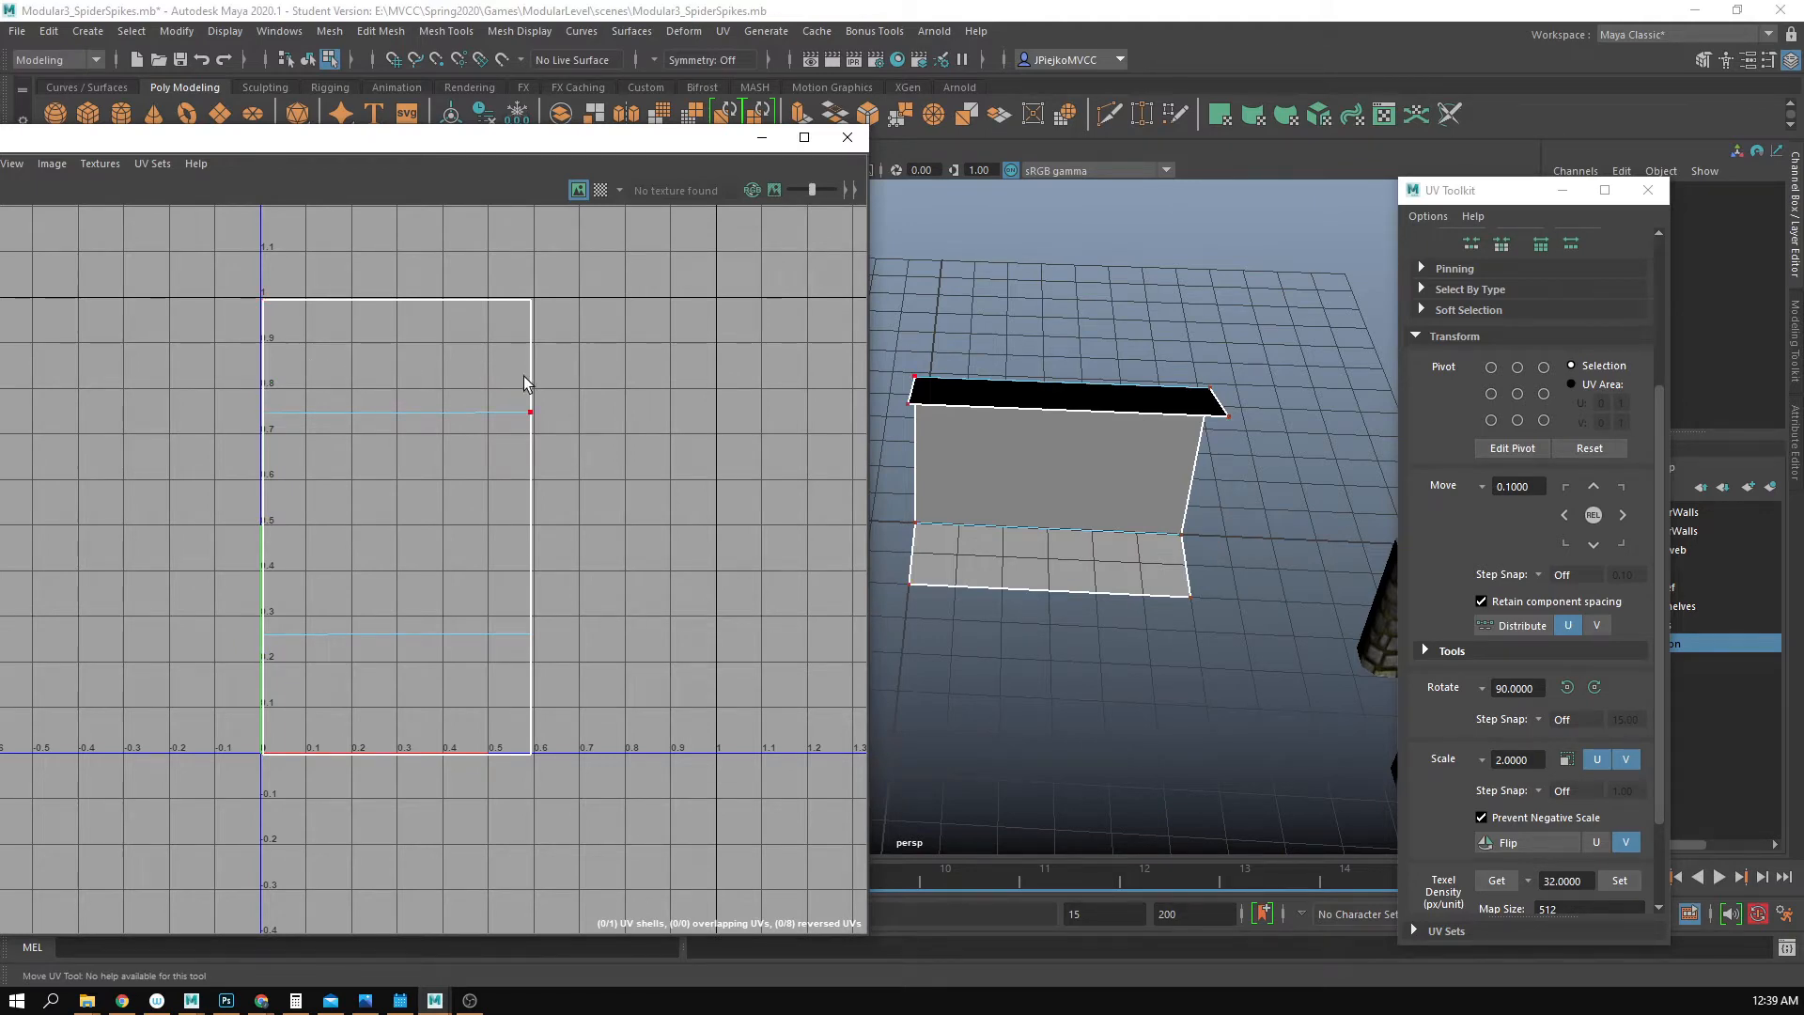
pyautogui.keyDown('alt'); pyautogui.moveTo(925, 559); pyautogui.dragTo(1109, 423); pyautogui.keyUp('alt')
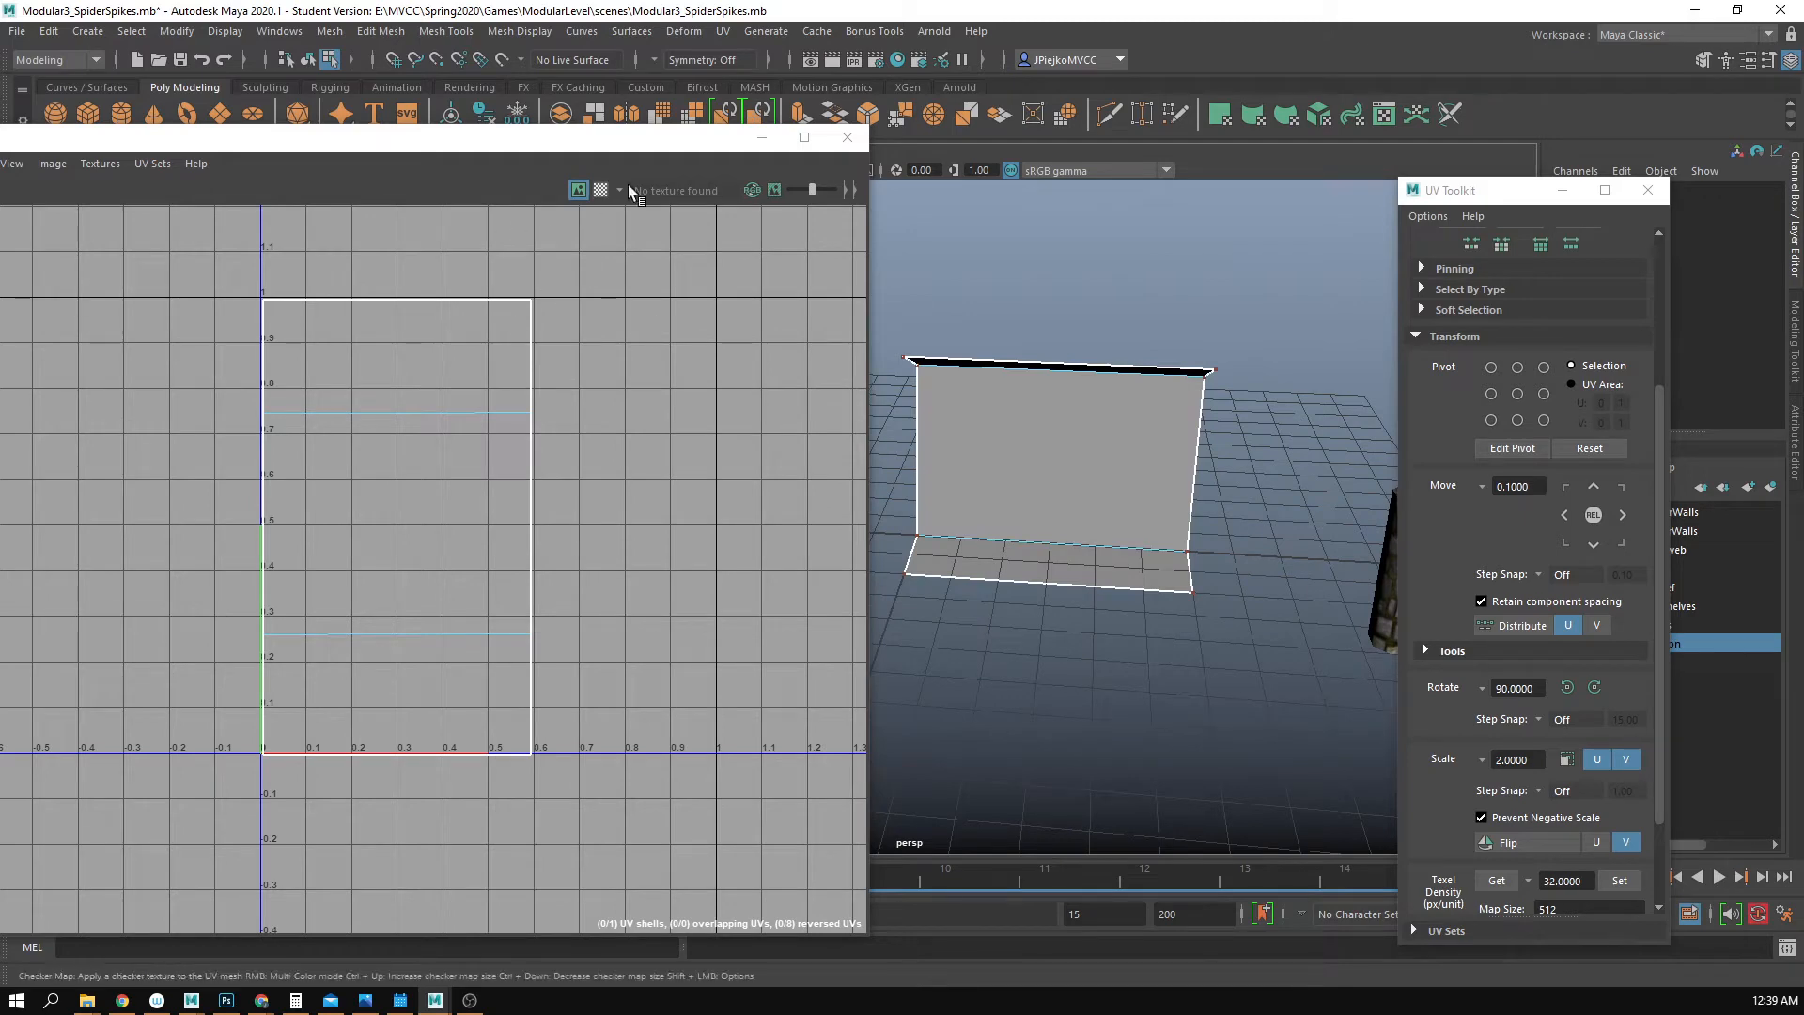
pyautogui.click(600, 191)
pyautogui.scroll(3, 1332, 546)
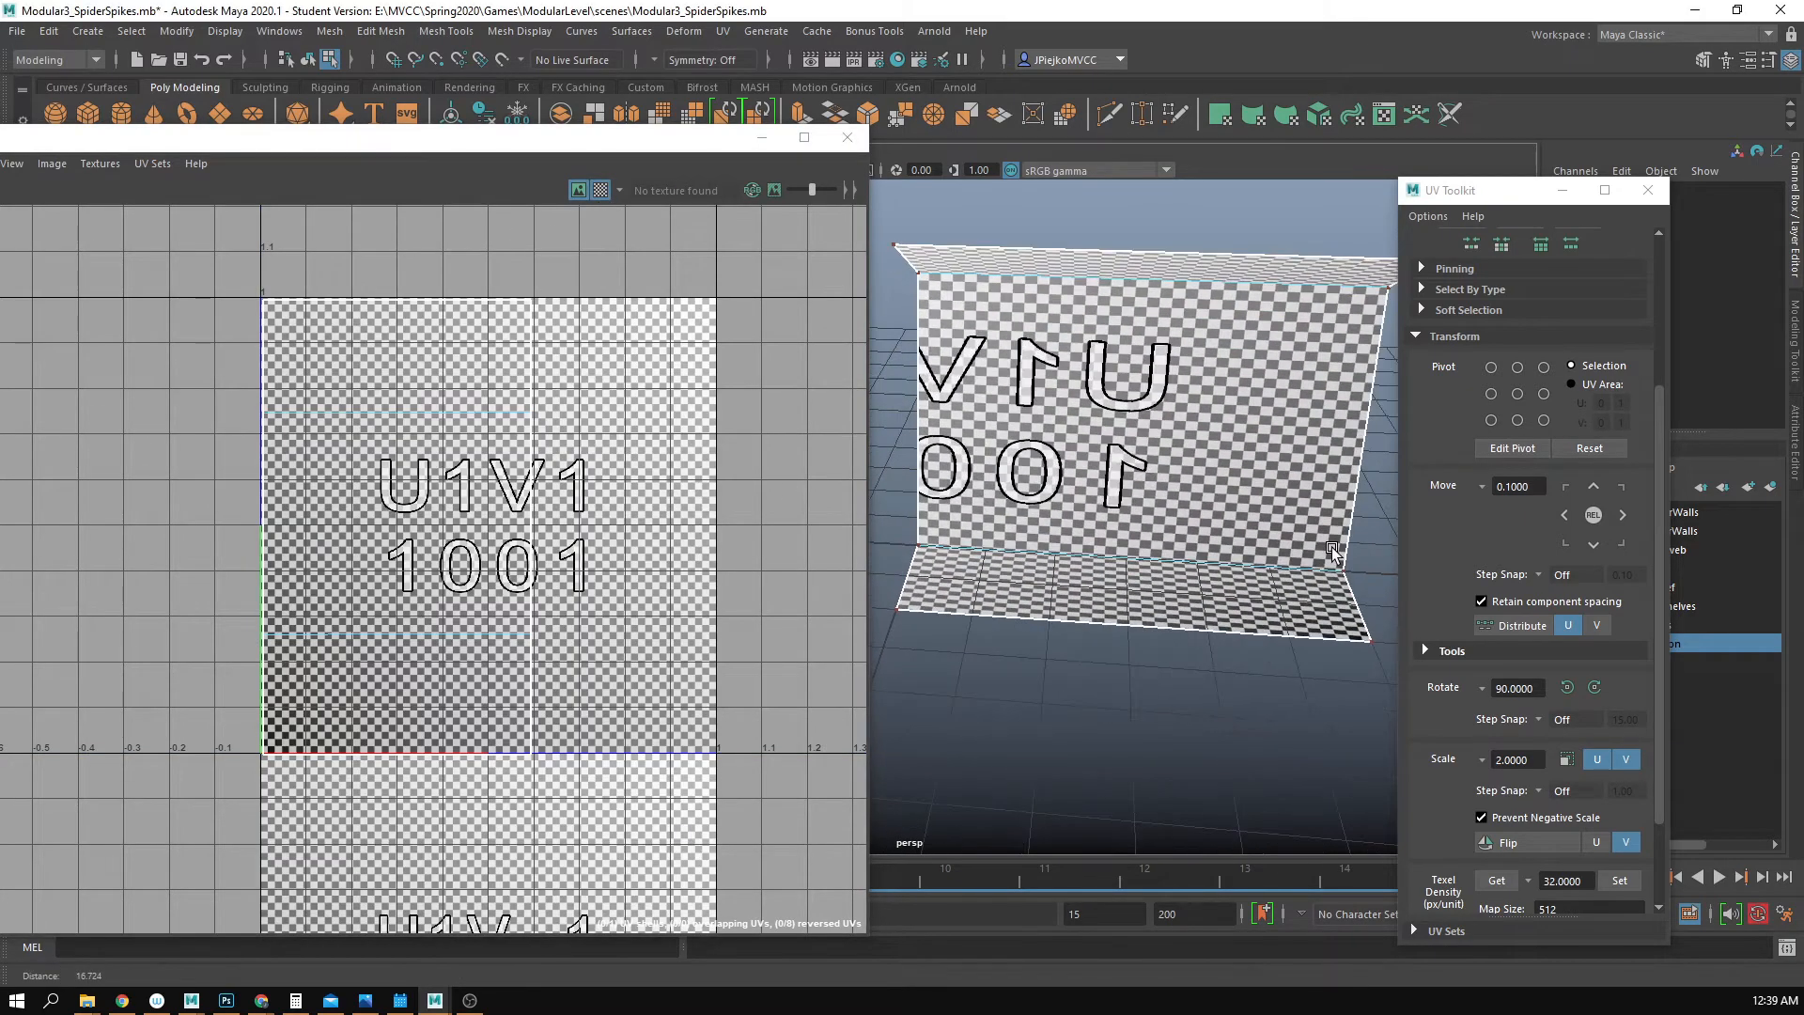
pyautogui.keyDown('alt'); pyautogui.moveTo(1332, 547); pyautogui.dragTo(1034, 498); pyautogui.keyUp('alt')
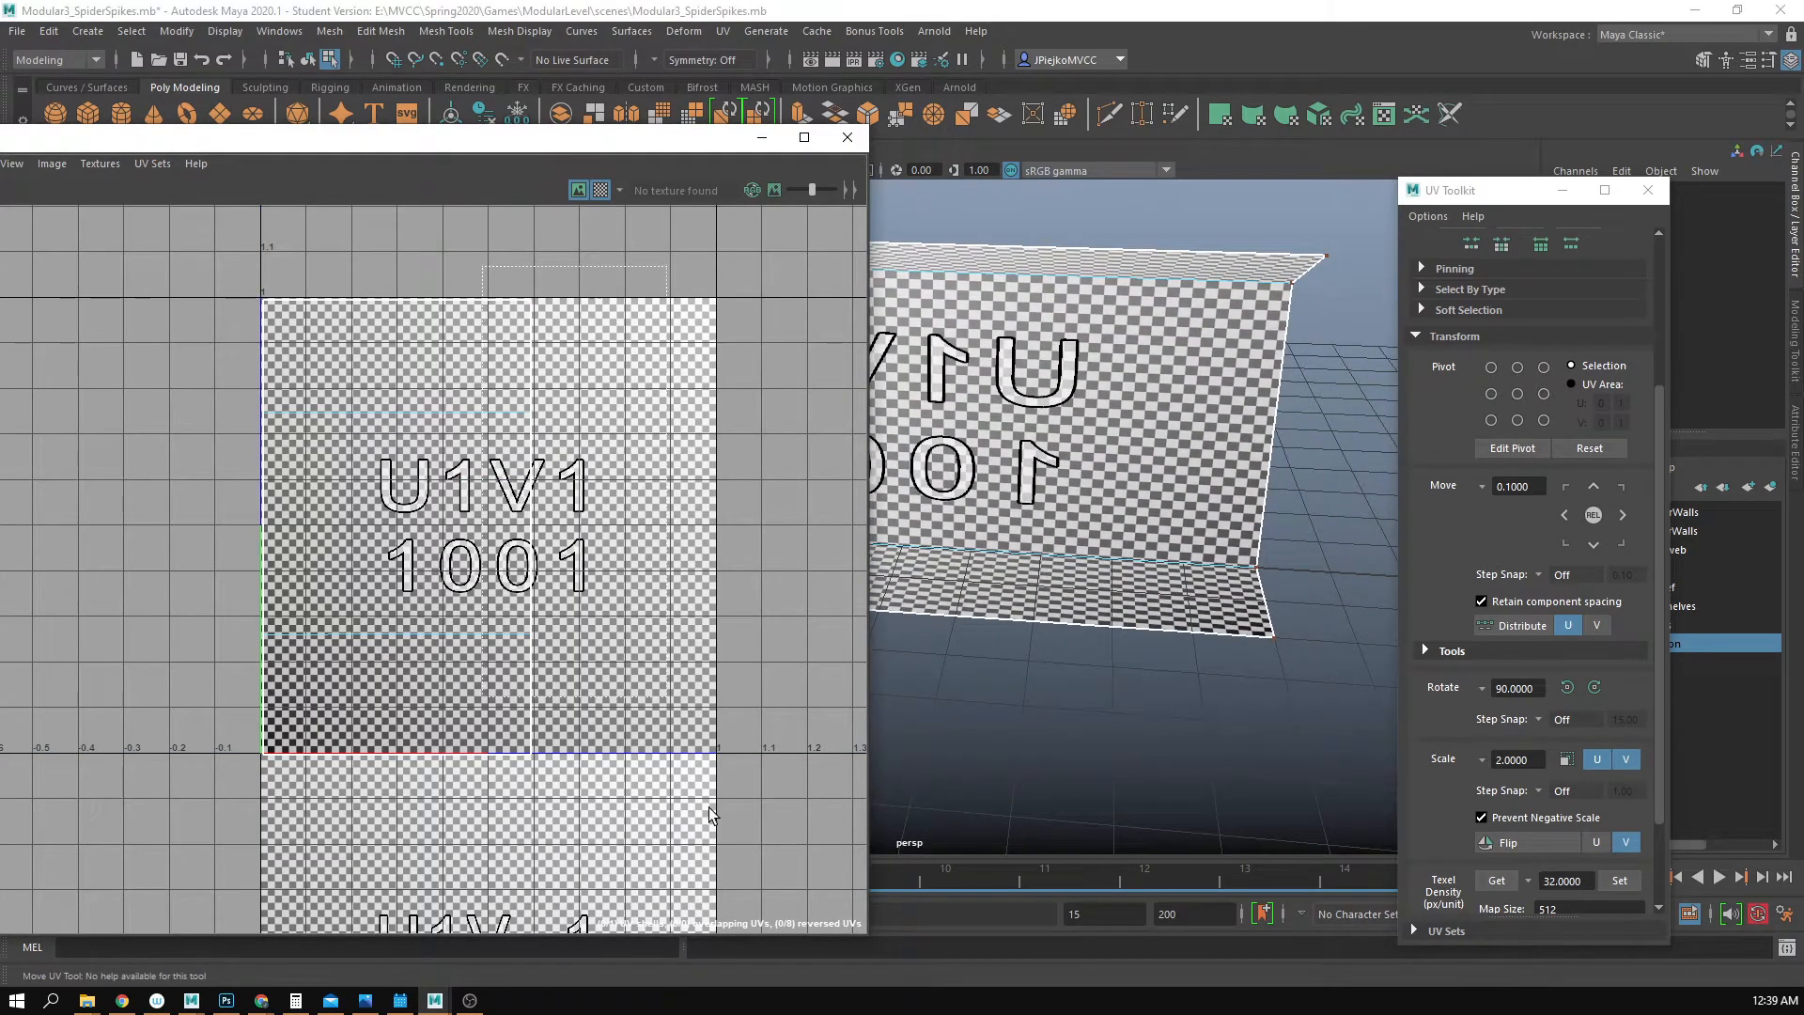
pyautogui.moveTo(711, 815); pyautogui.dragTo(668, 704)
pyautogui.moveTo(665, 556); pyautogui.dragTo(850, 537)
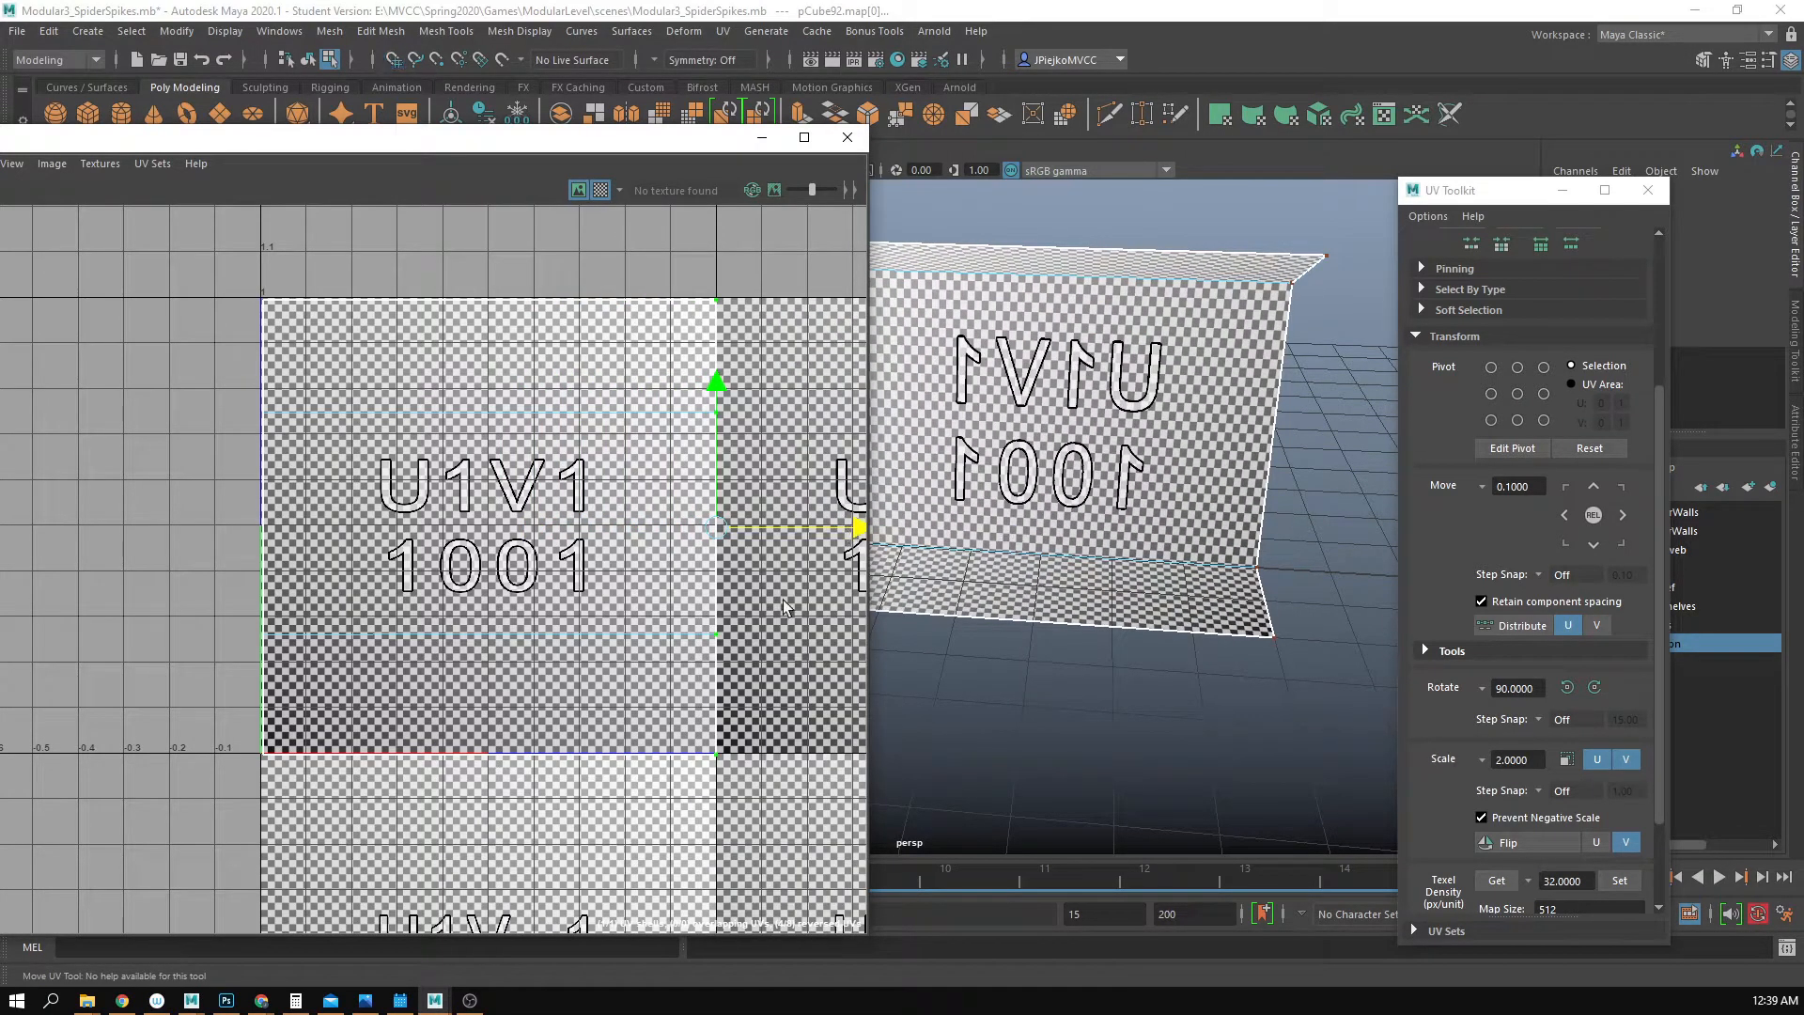
# - Examine the lengthened half section from several angles with and without the checker map, leaving the map hidden
pyautogui.keyDown('alt'); pyautogui.moveTo(1139, 512); pyautogui.dragTo(1401, 532, button='right'); pyautogui.keyUp('alt')
pyautogui.keyDown('alt'); pyautogui.moveTo(1402, 532); pyautogui.dragTo(1009, 583); pyautogui.keyUp('alt')
pyautogui.click(1245, 476)
pyautogui.keyDown('alt'); pyautogui.moveTo(1244, 476); pyautogui.dragTo(993, 550); pyautogui.keyUp('alt')
pyautogui.click(978, 451)
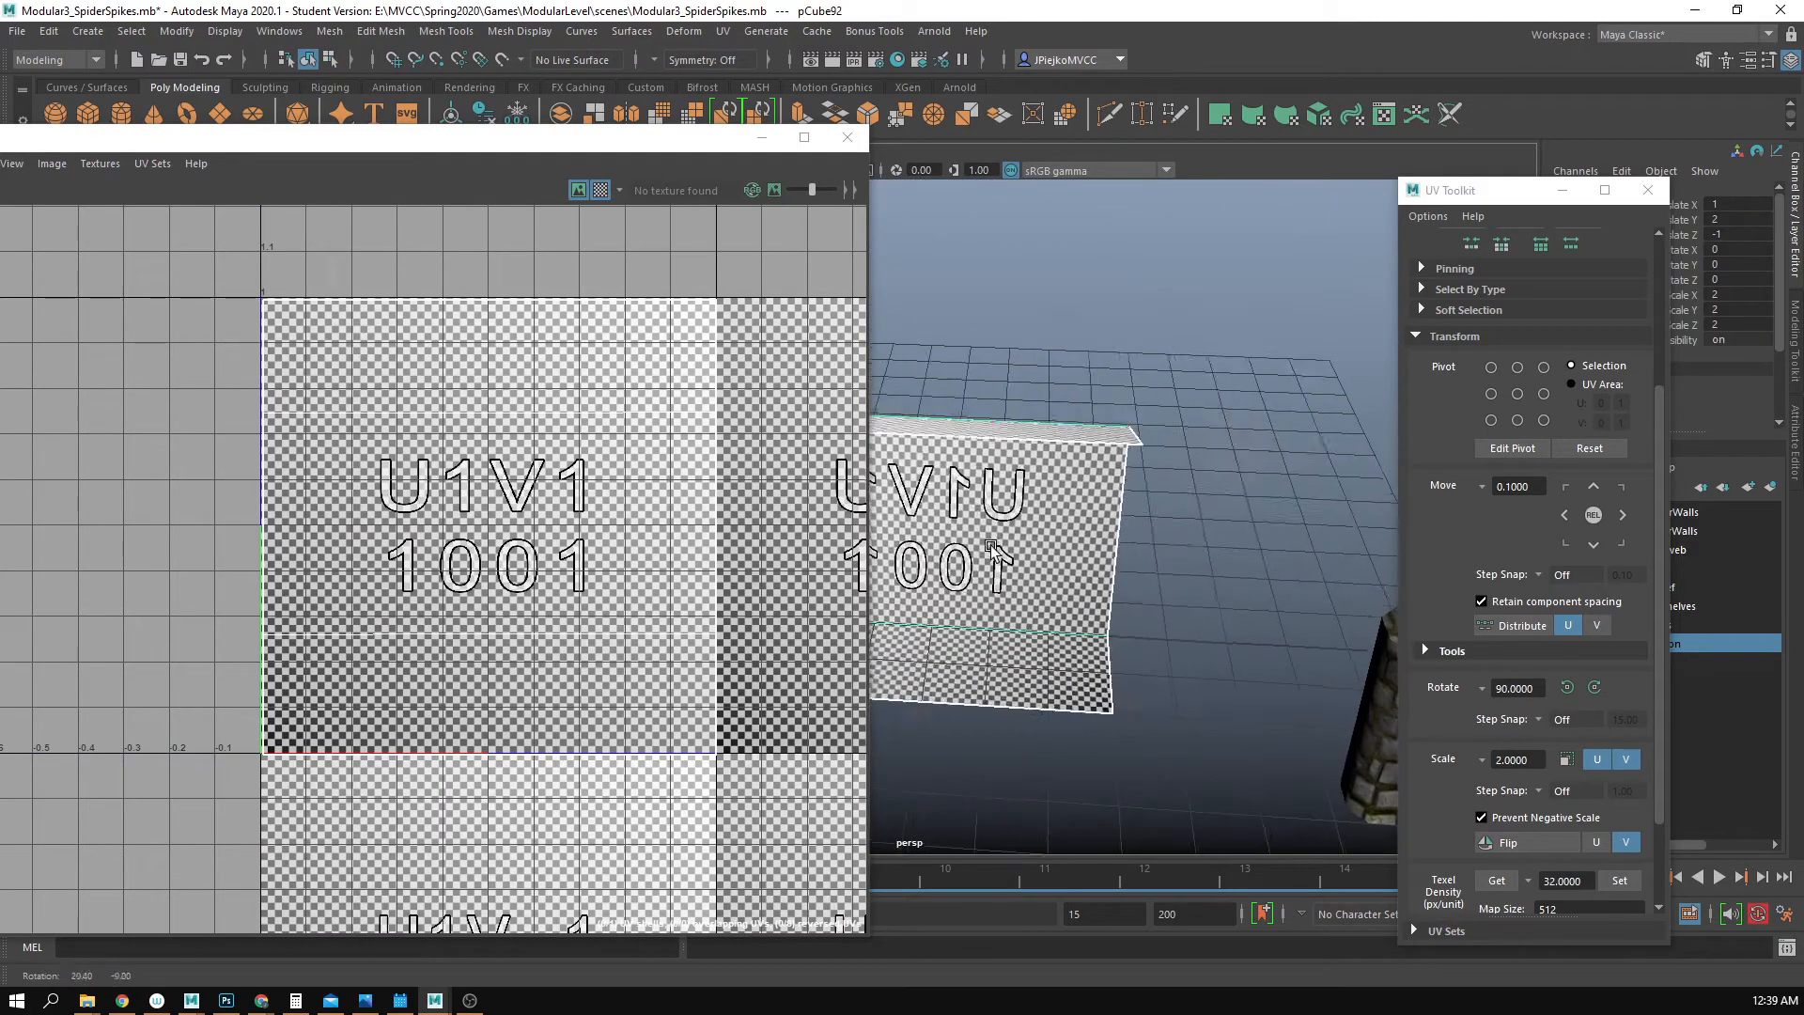
pyautogui.click(597, 190)
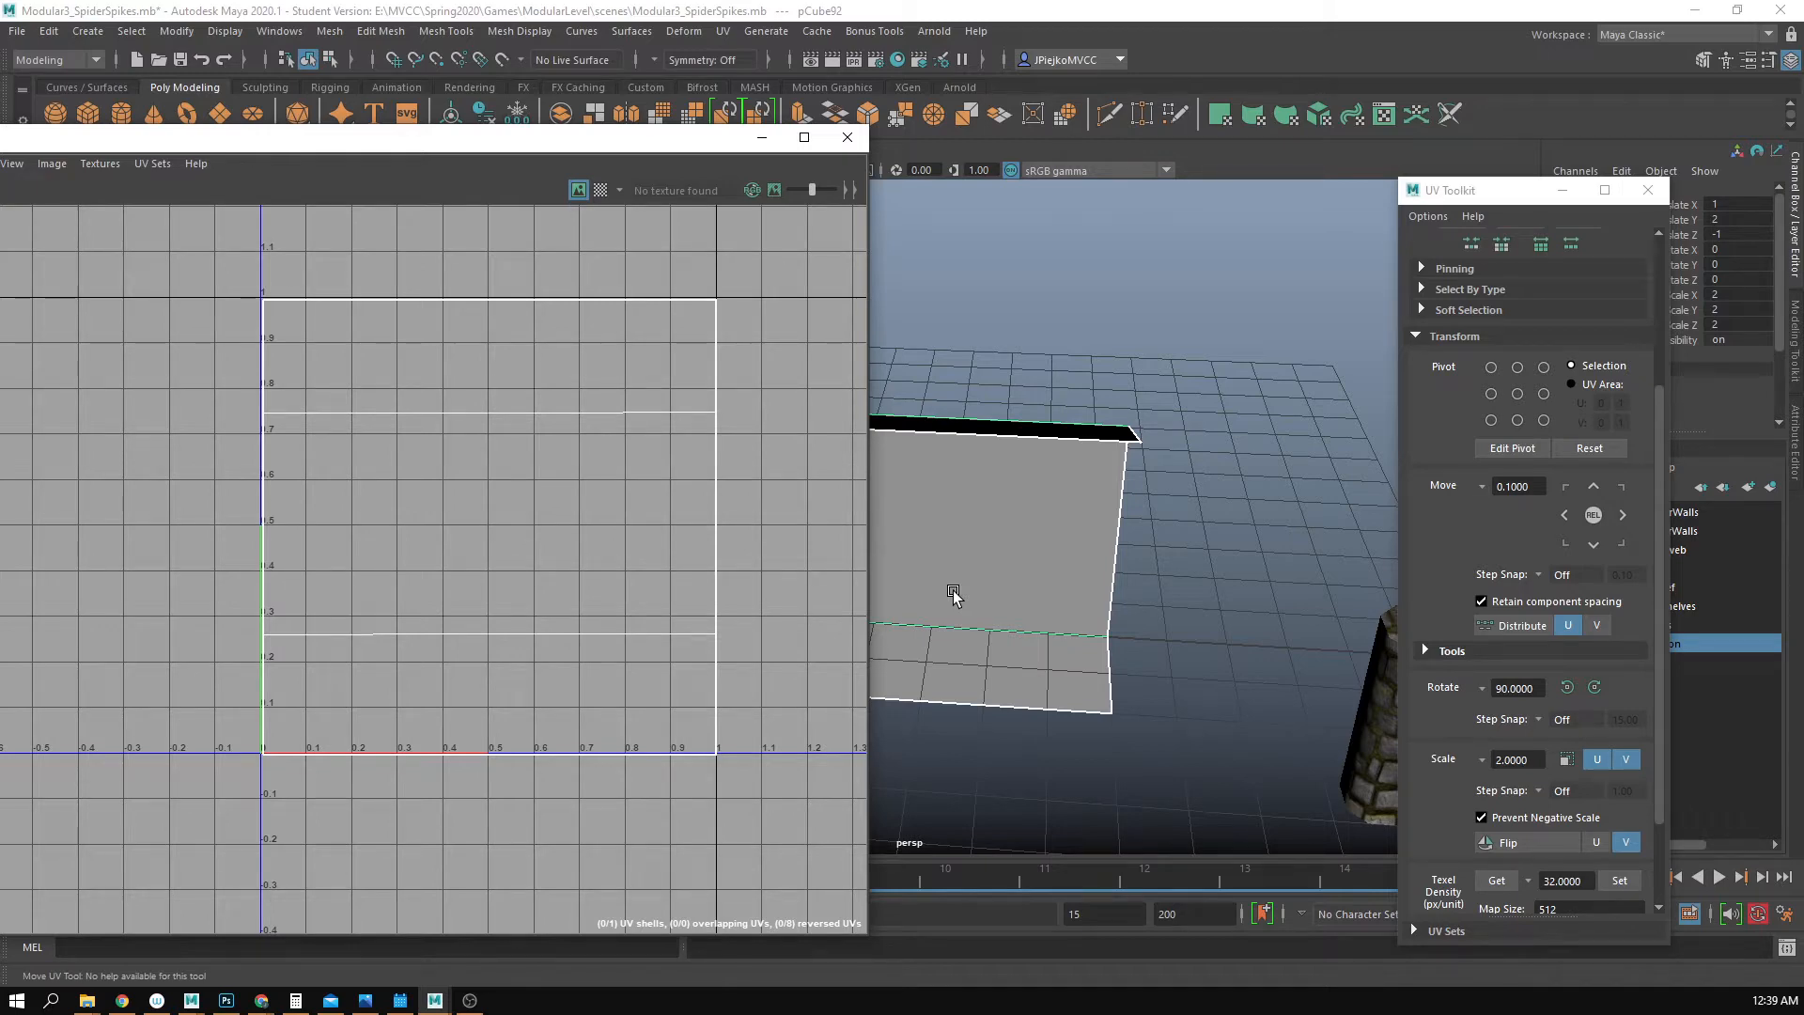
pyautogui.keyDown('alt'); pyautogui.moveTo(953, 590); pyautogui.dragTo(1300, 509); pyautogui.keyUp('alt')
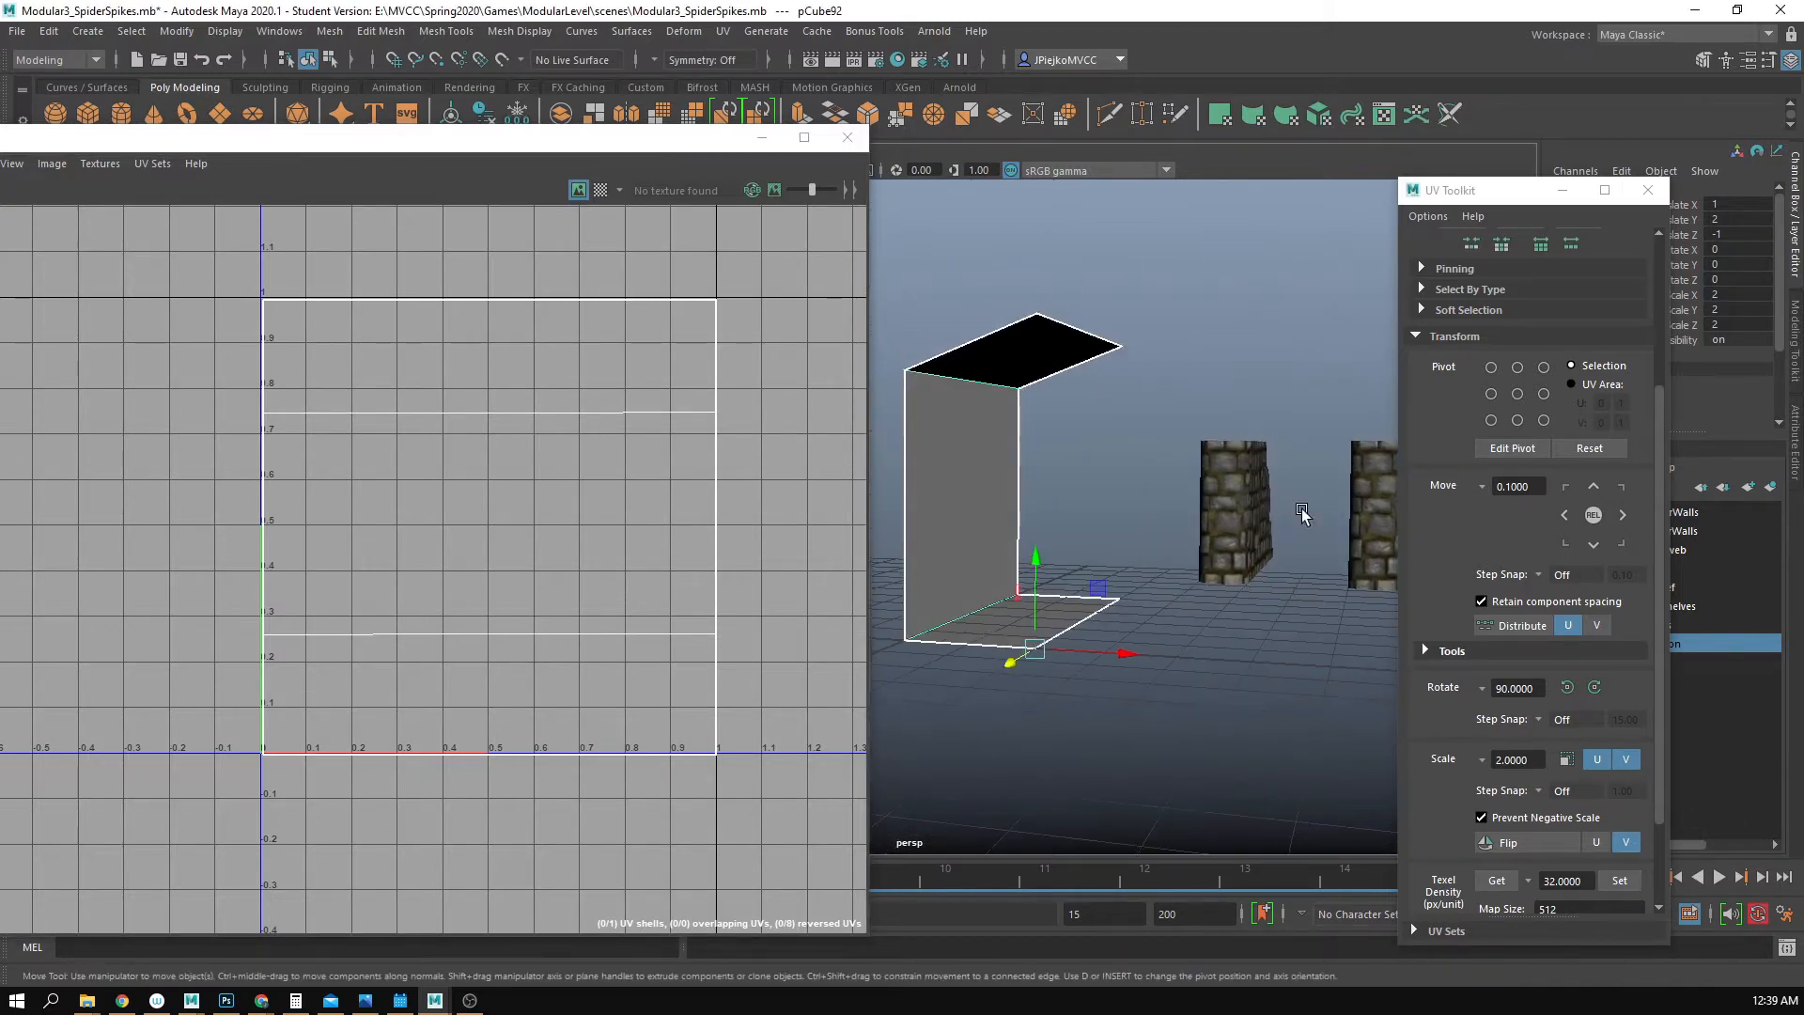
pyautogui.keyDown('alt'); pyautogui.moveTo(1053, 437); pyautogui.dragTo(940, 422); pyautogui.keyUp('alt')
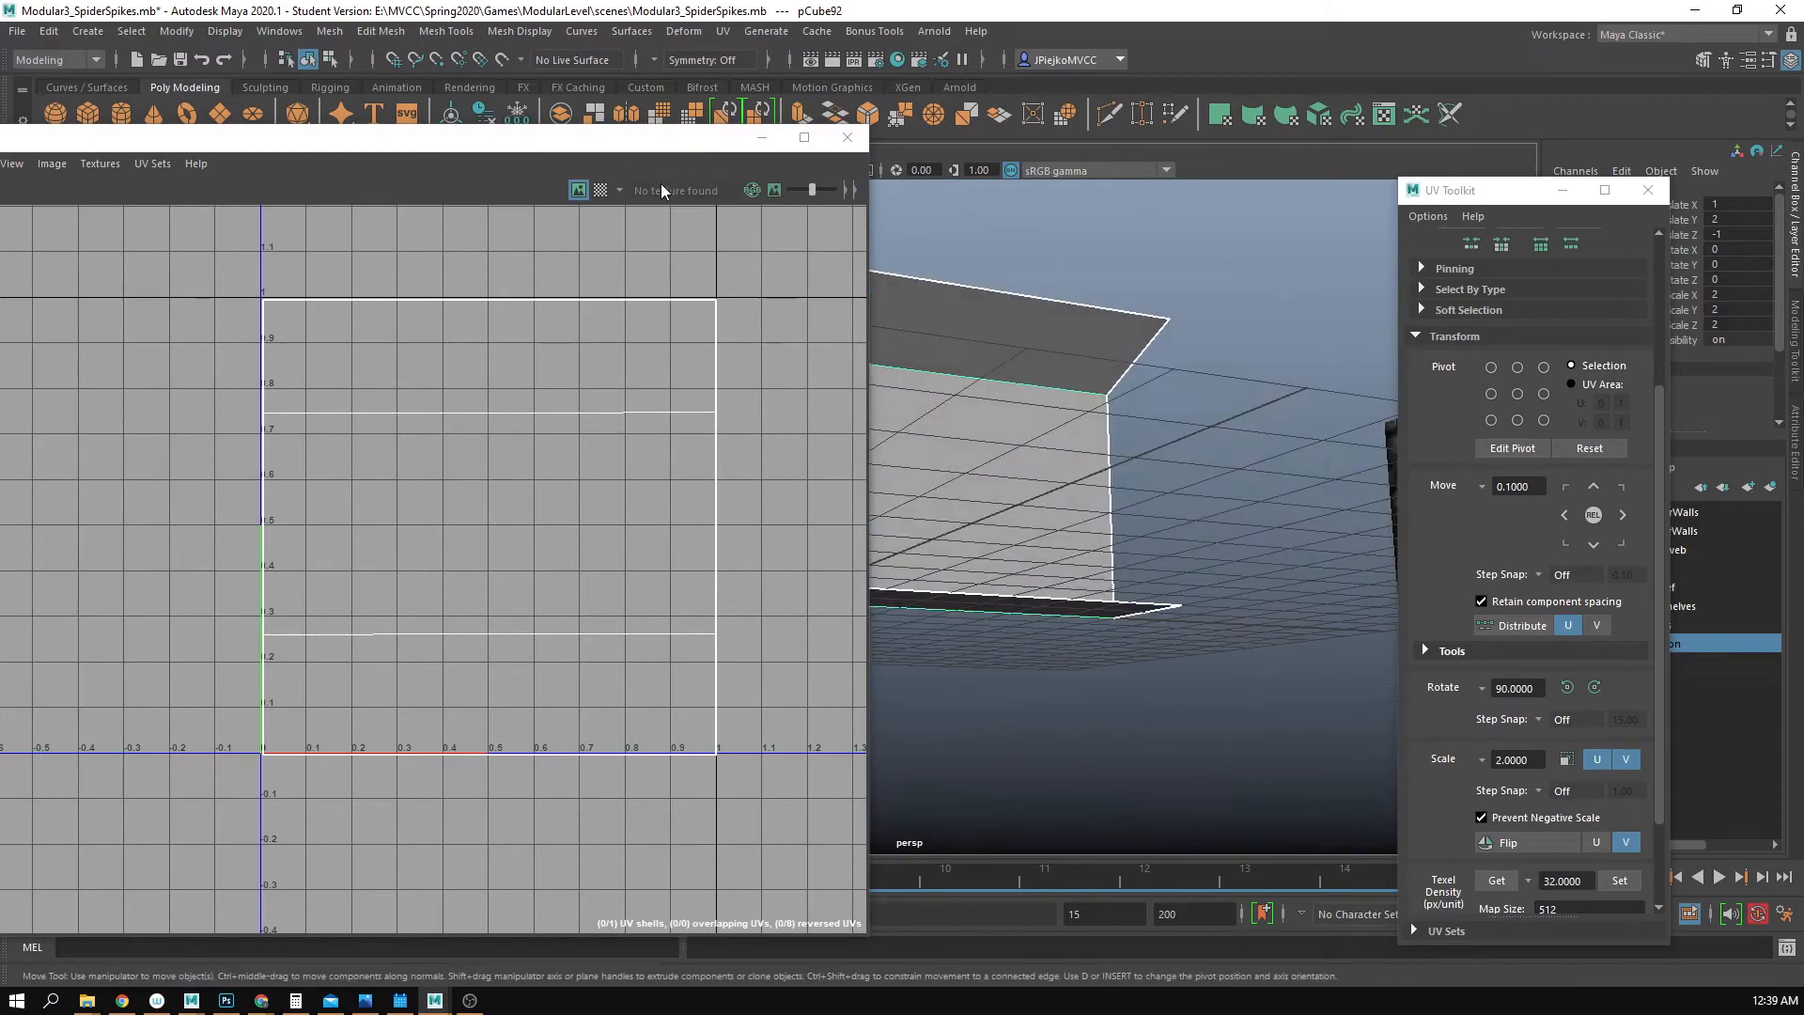
pyautogui.click(600, 190)
pyautogui.keyDown('alt'); pyautogui.moveTo(1065, 585); pyautogui.dragTo(1125, 564); pyautogui.keyUp('alt')
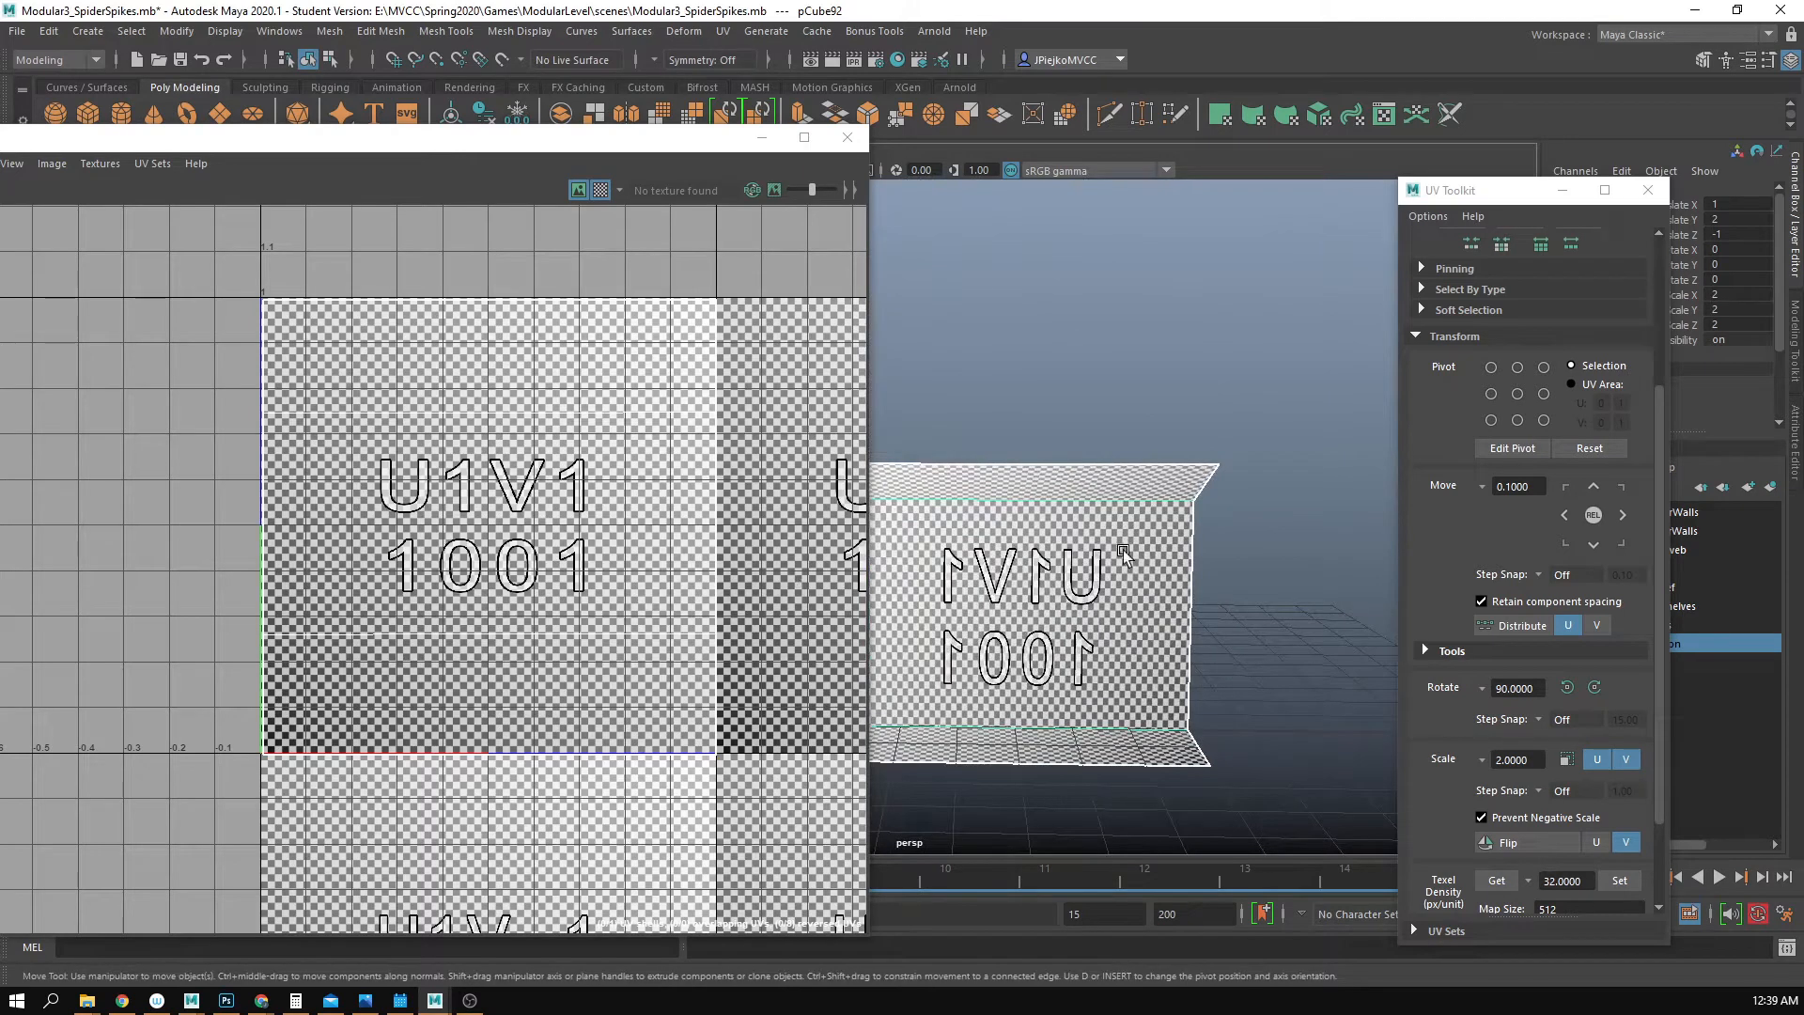
pyautogui.keyDown('alt'); pyautogui.moveTo(1038, 480); pyautogui.dragTo(1058, 462, button='middle'); pyautogui.keyUp('alt')
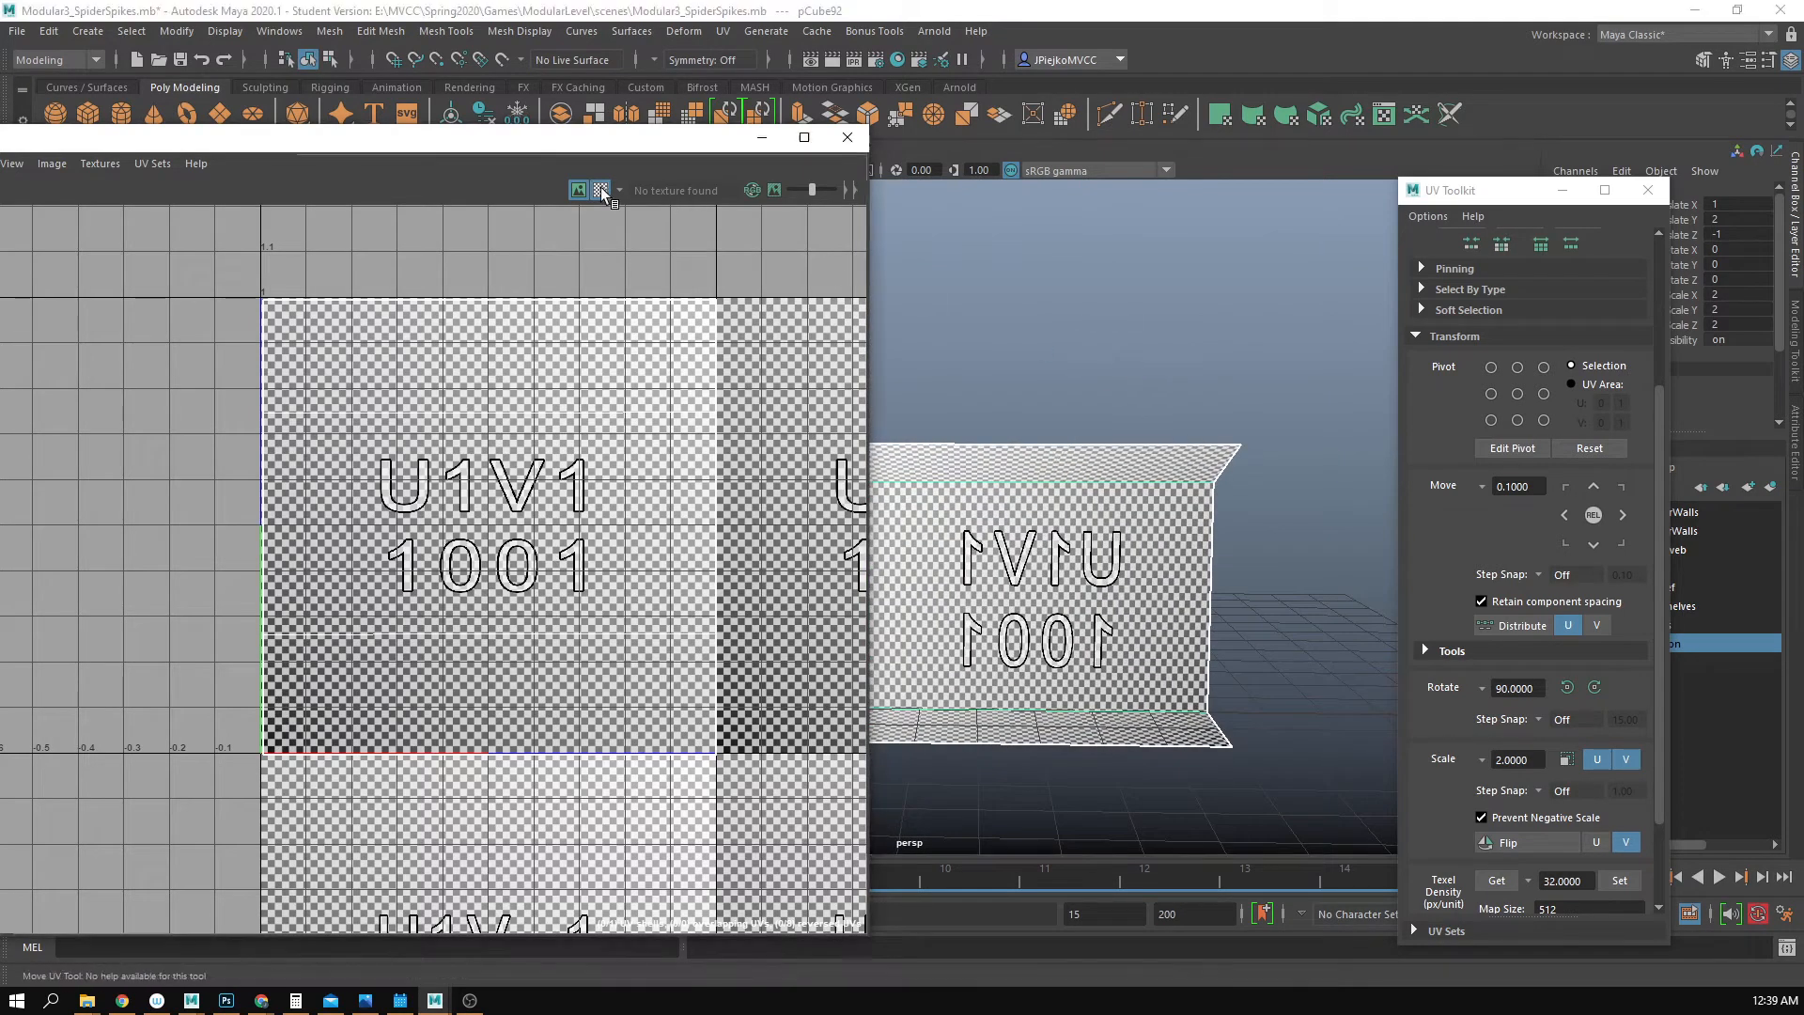
pyautogui.click(600, 189)
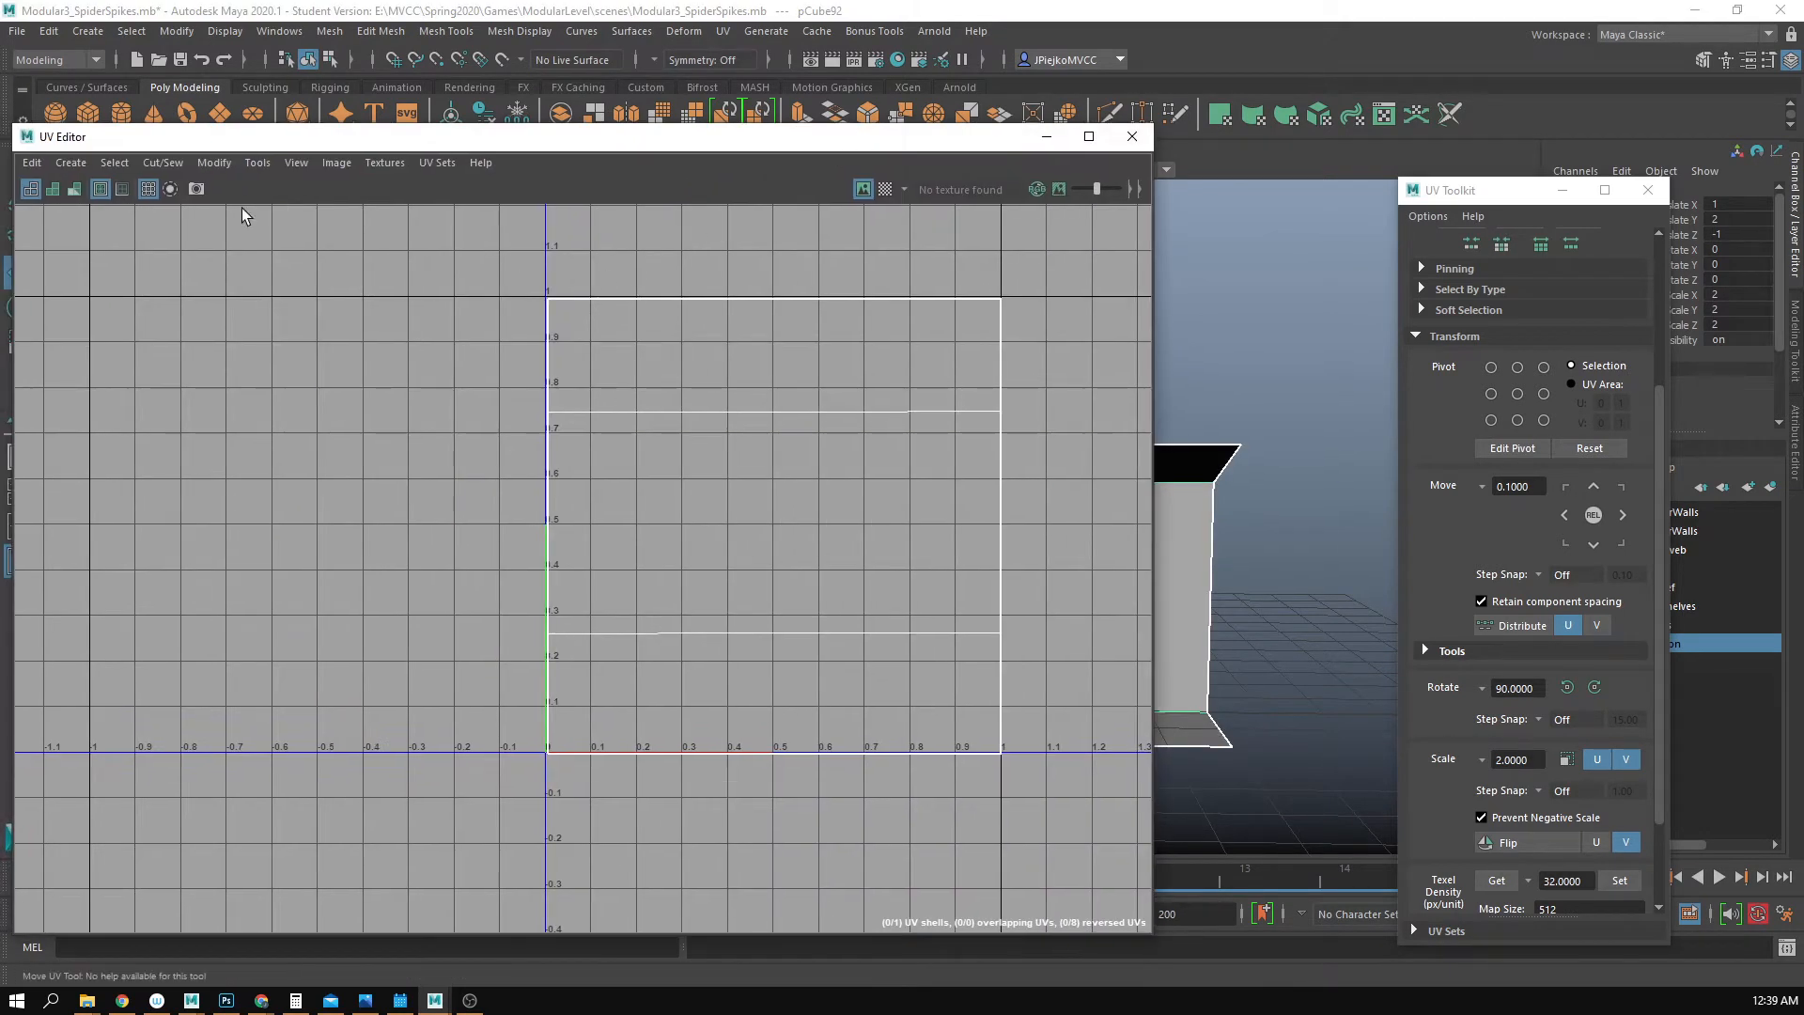
# - Start a UV snapshot of the half section and choose PNG as the image format
pyautogui.click(192, 189)
pyautogui.click(328, 413)
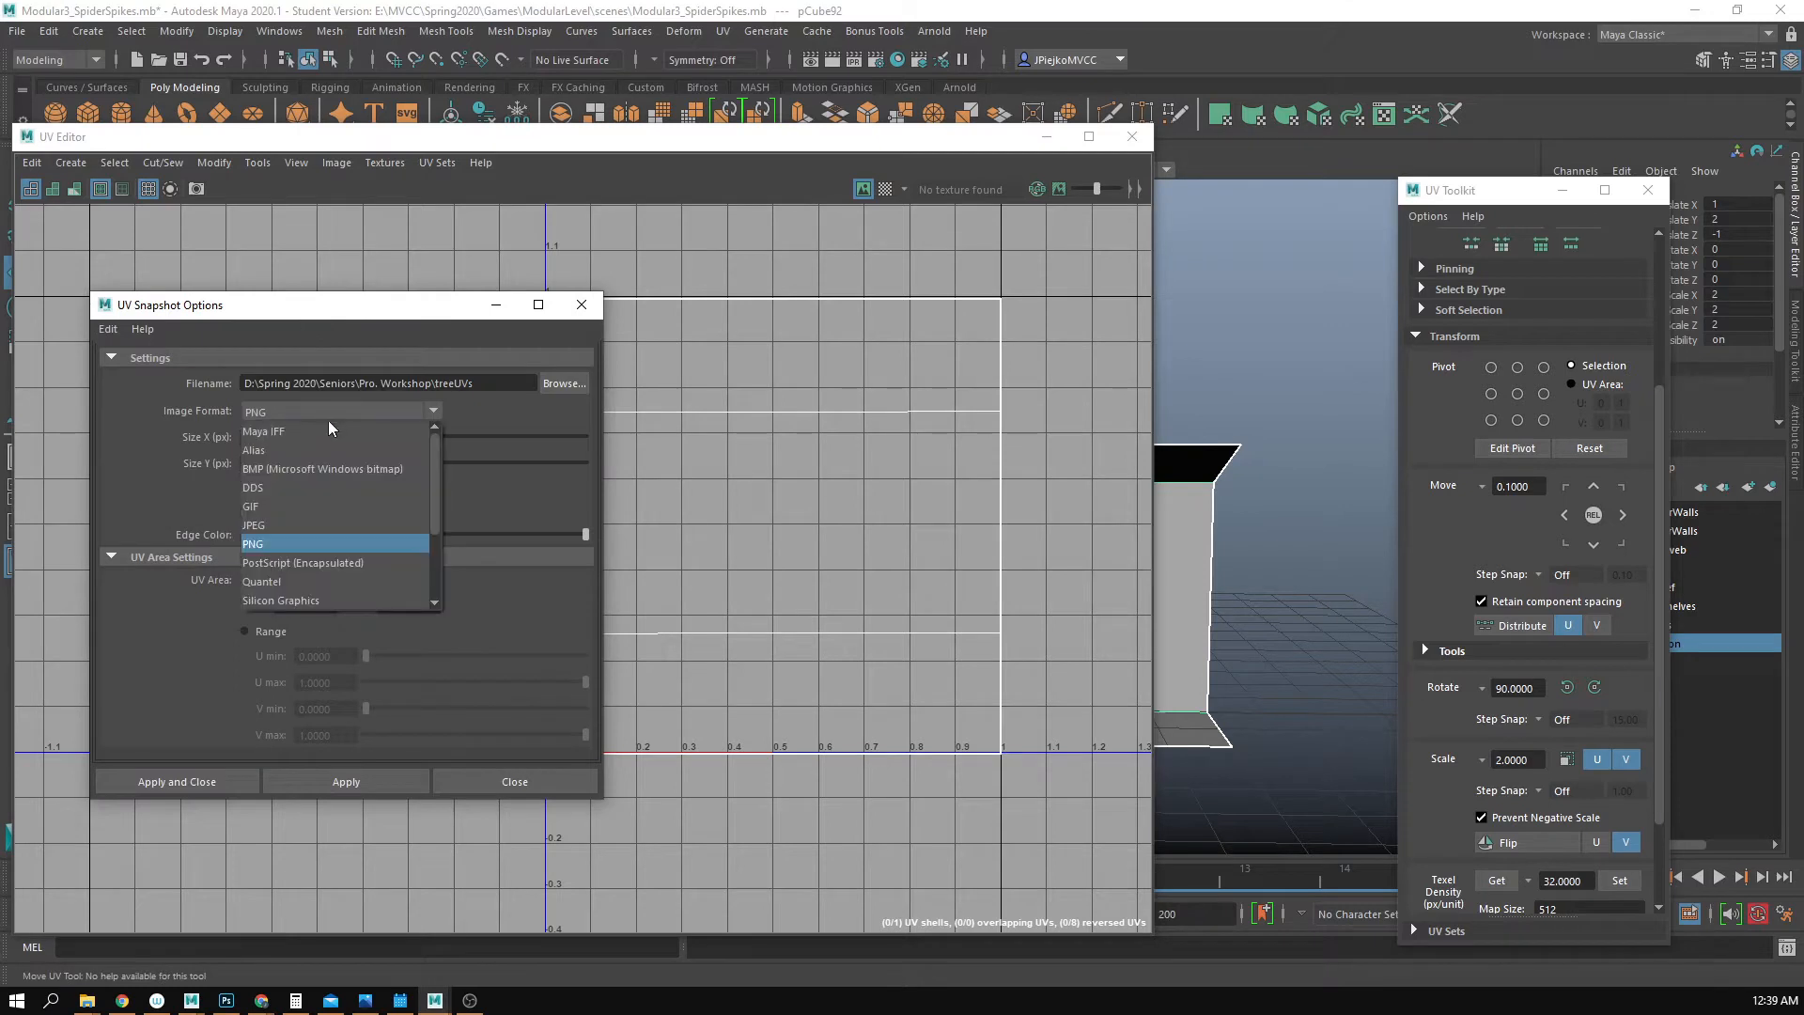
pyautogui.click(327, 545)
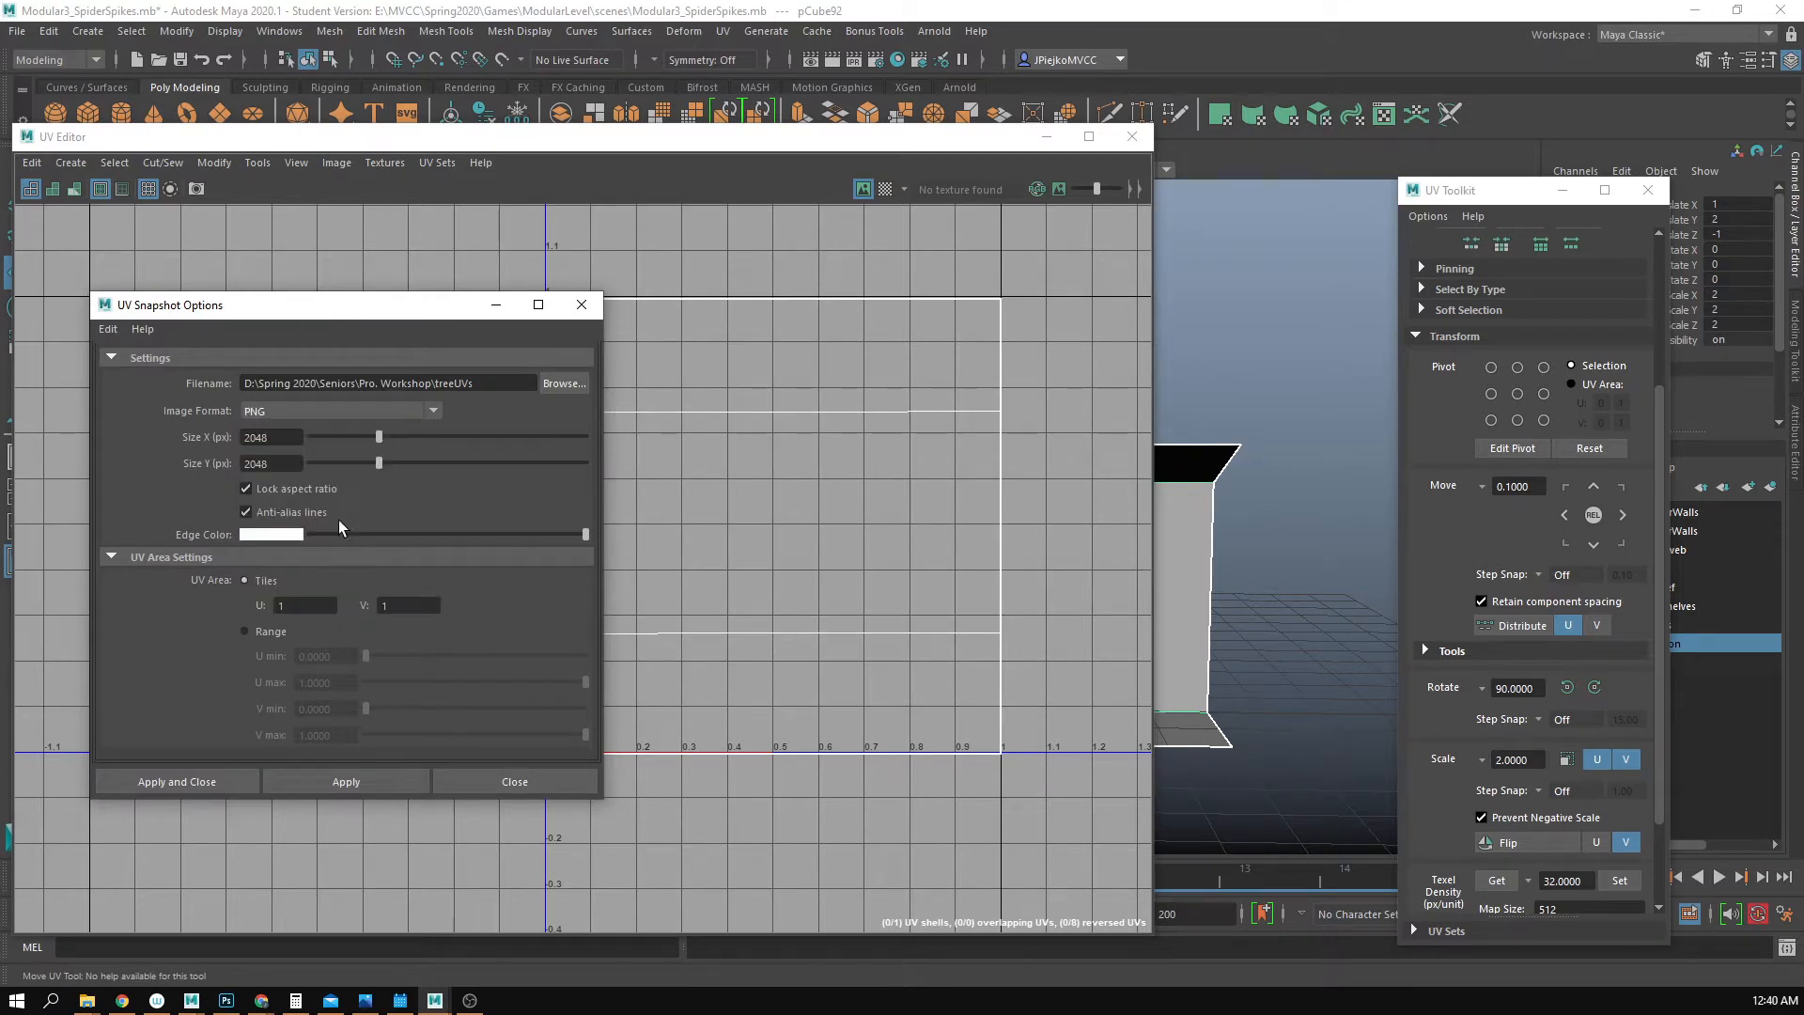
# - Set the snapshot's output file to CaveUVs in the E:\MVCC\Spring2020\Games\ModularLevel\images folder
pyautogui.click(552, 383)
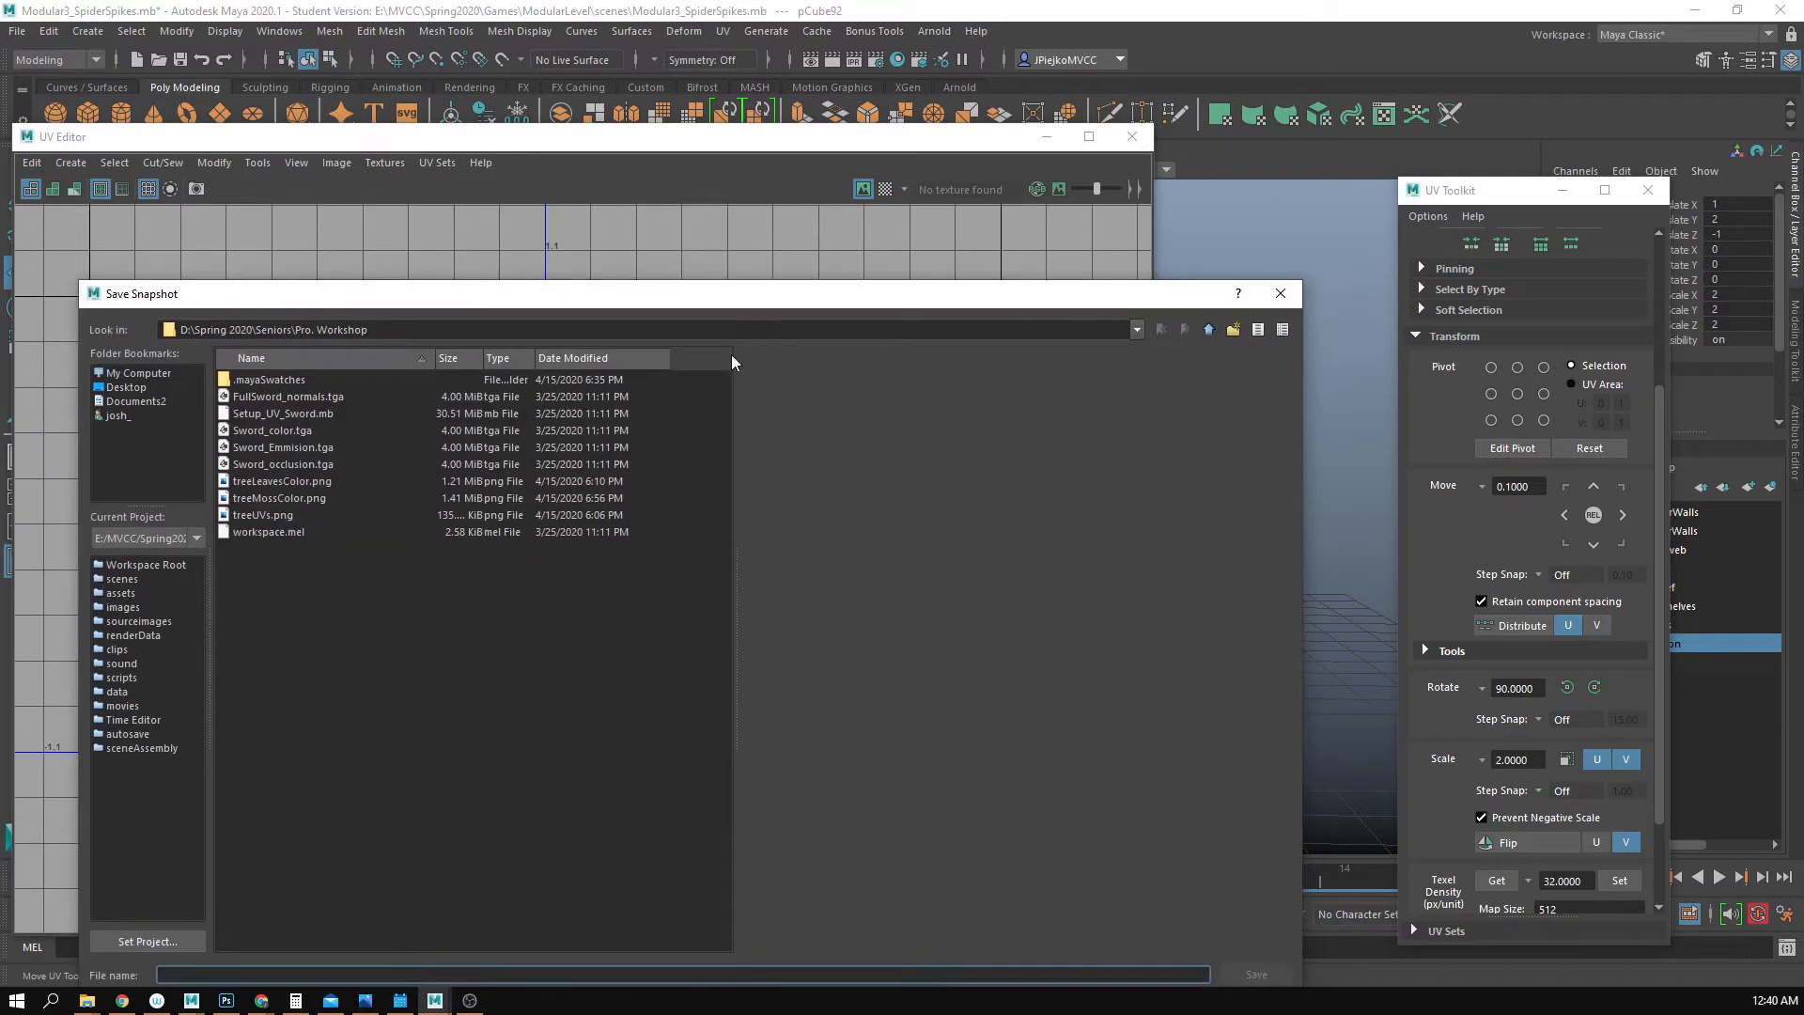
pyautogui.click(1208, 331)
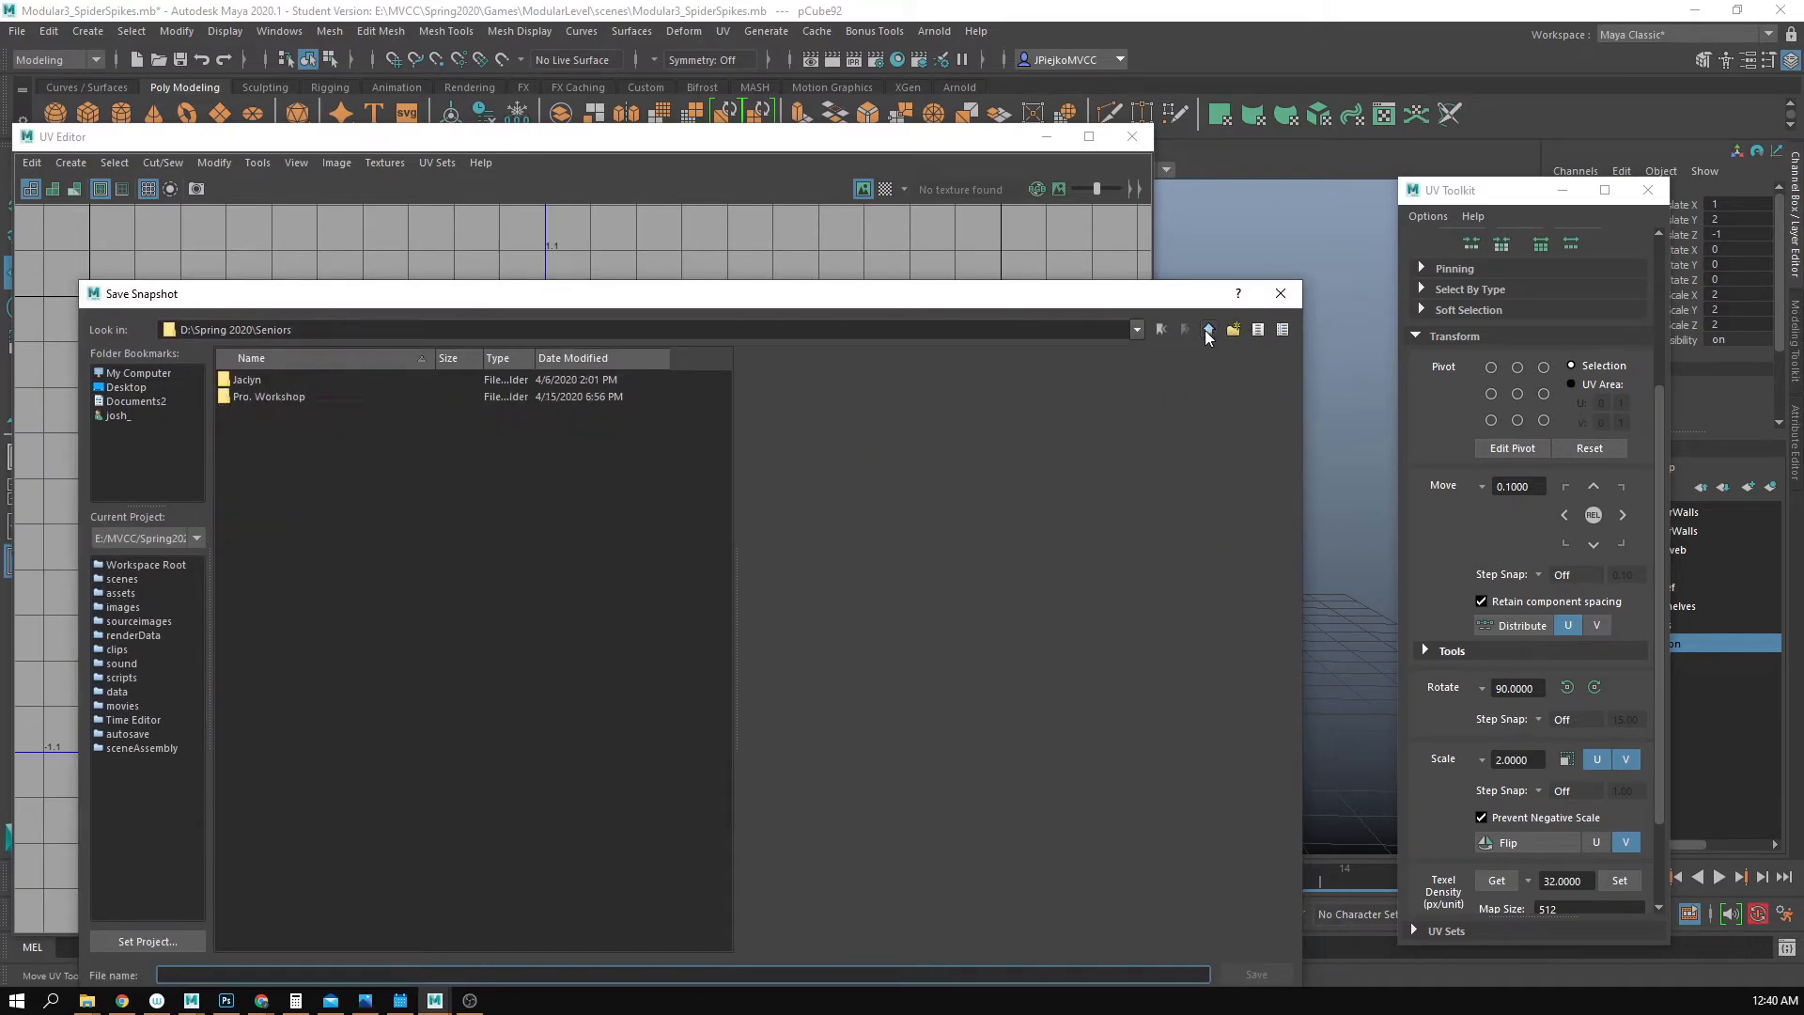
pyautogui.click(1208, 330)
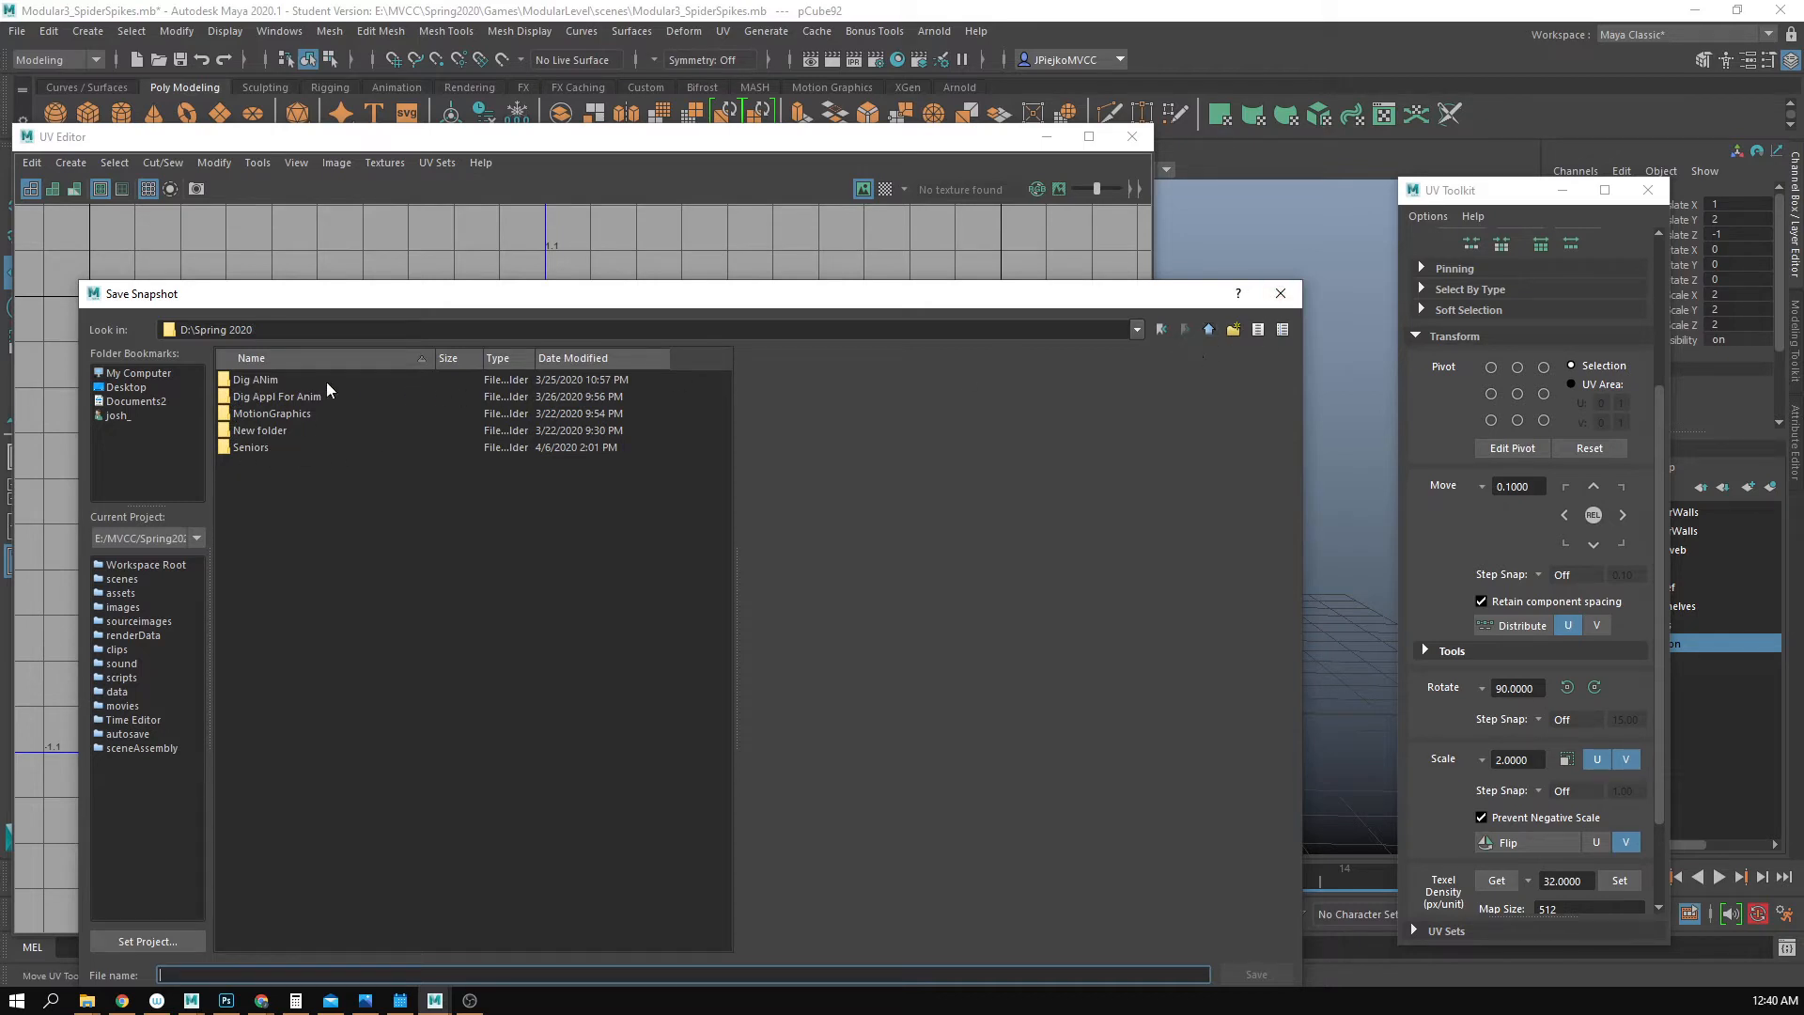
pyautogui.click(138, 372)
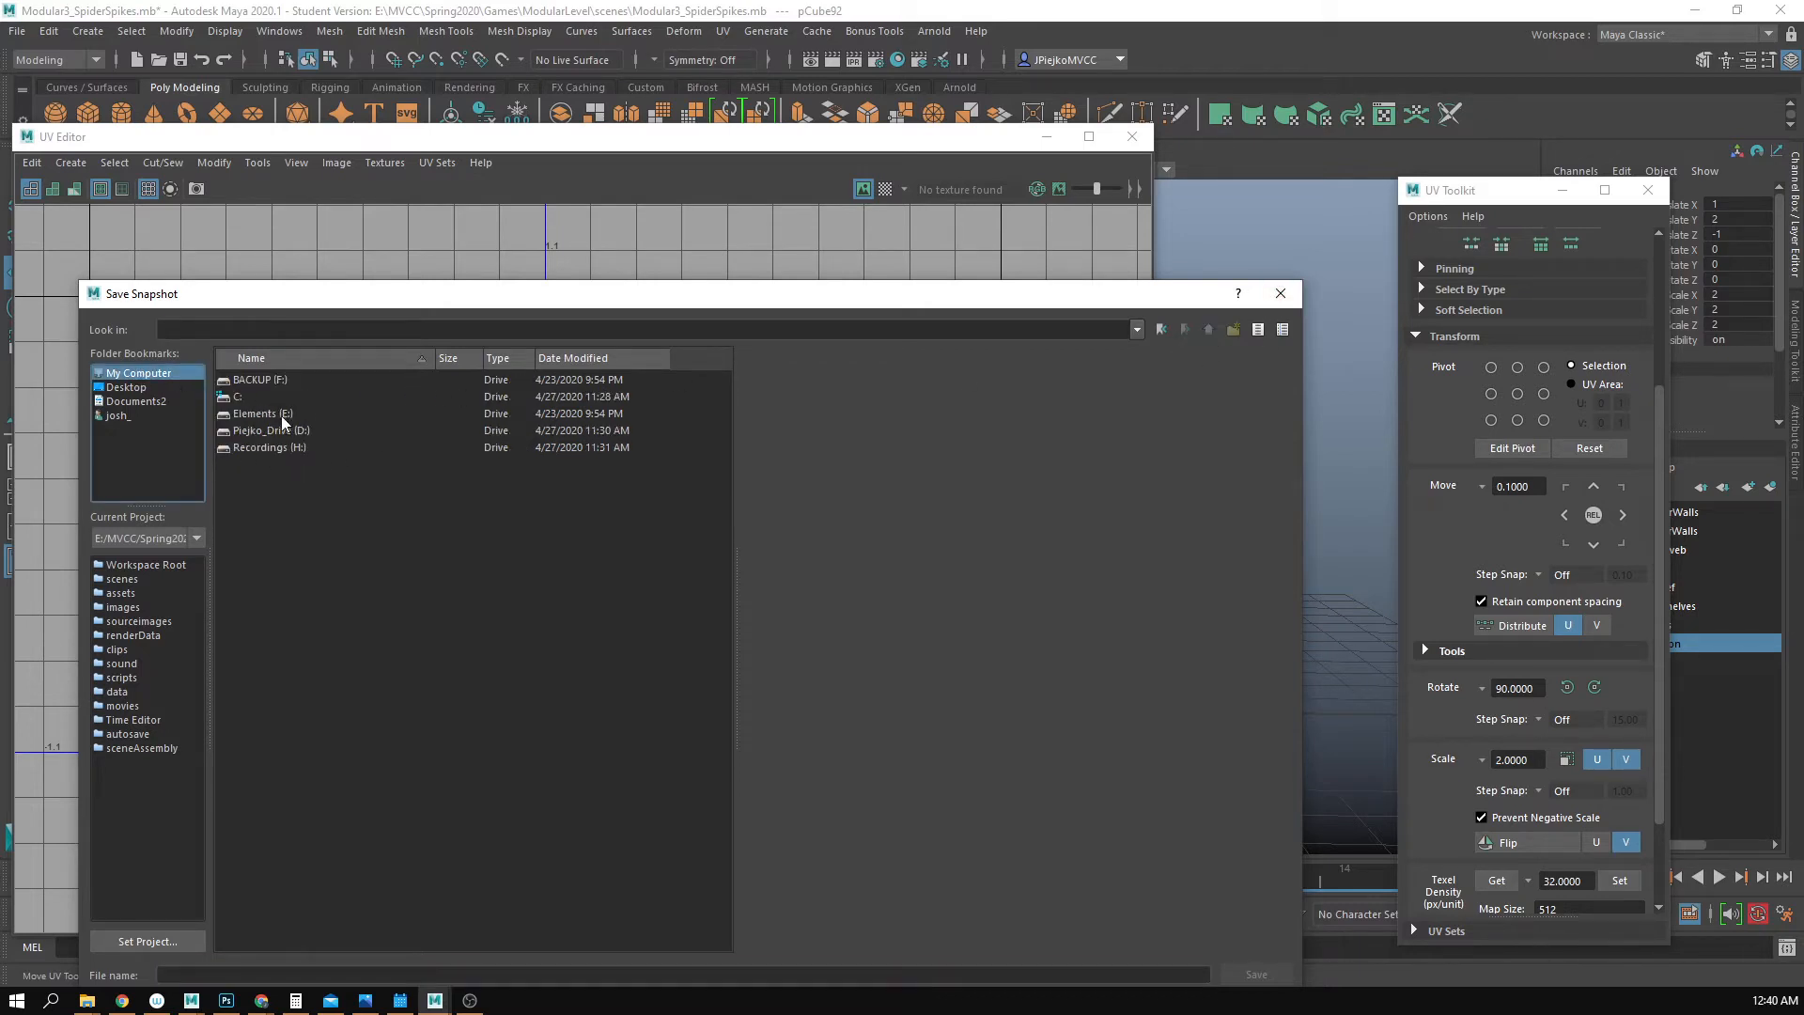
pyautogui.doubleClick(281, 415)
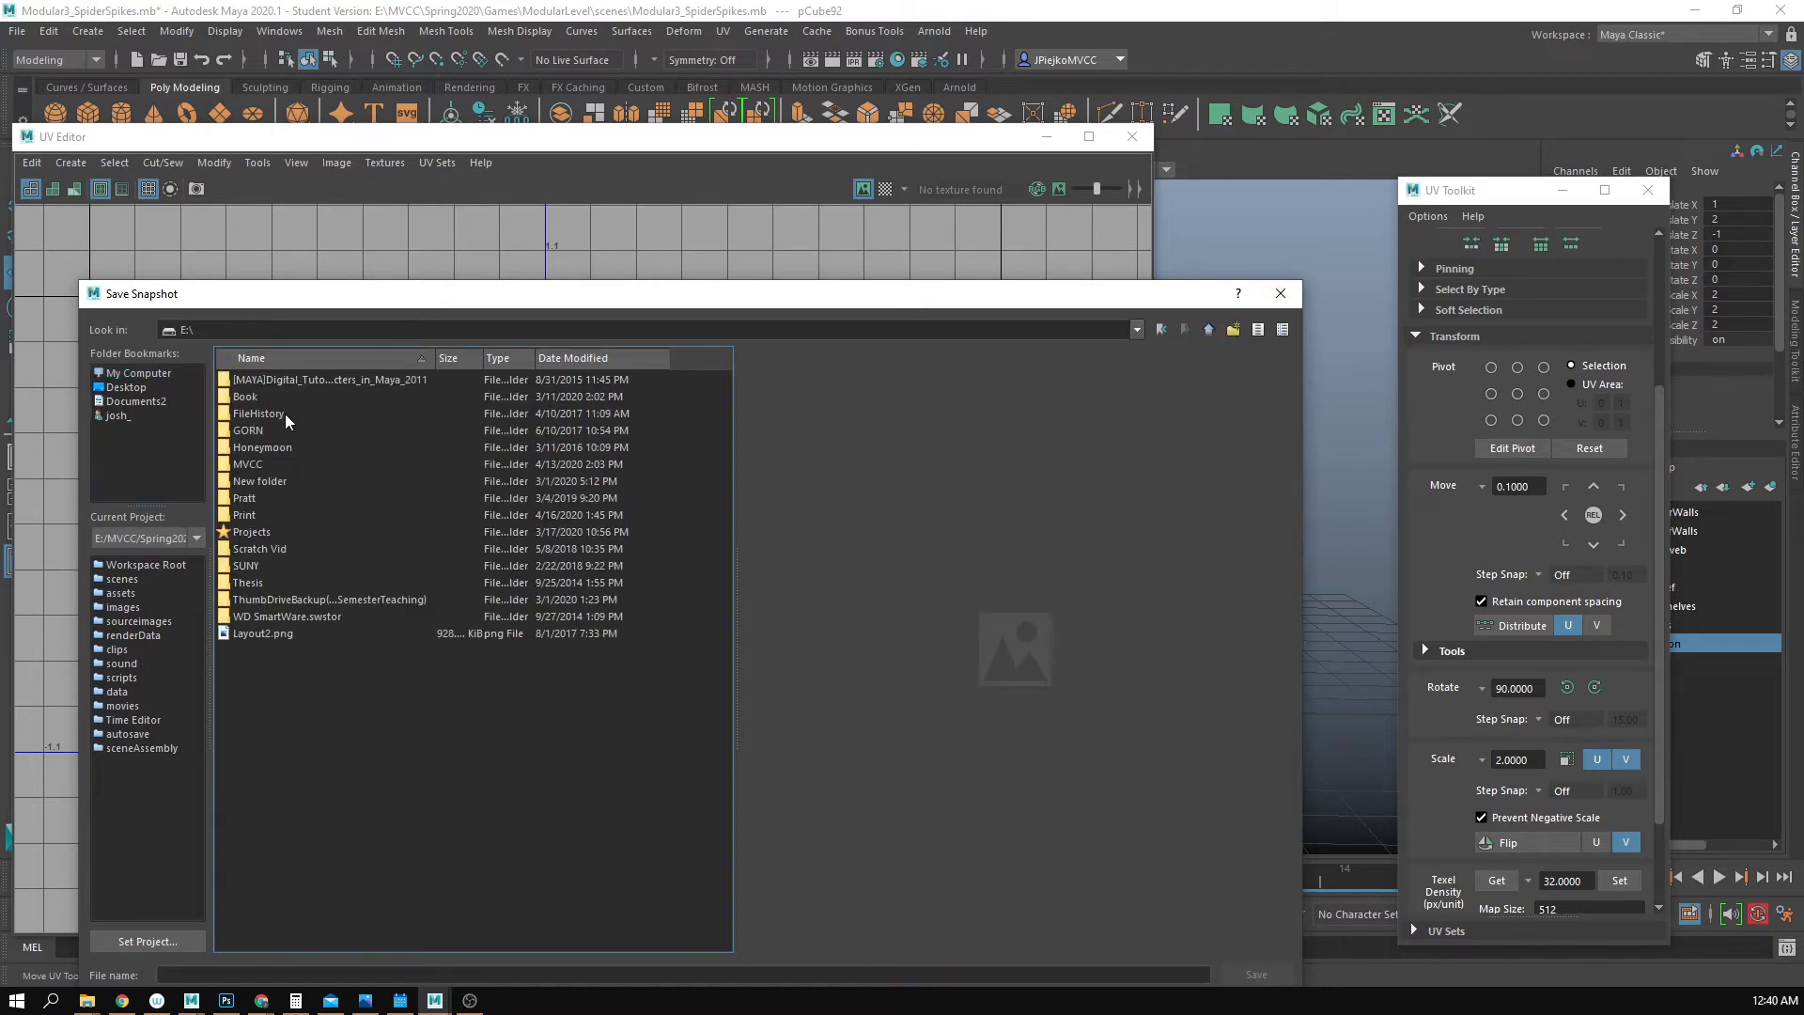
pyautogui.doubleClick(254, 468)
pyautogui.doubleClick(281, 499)
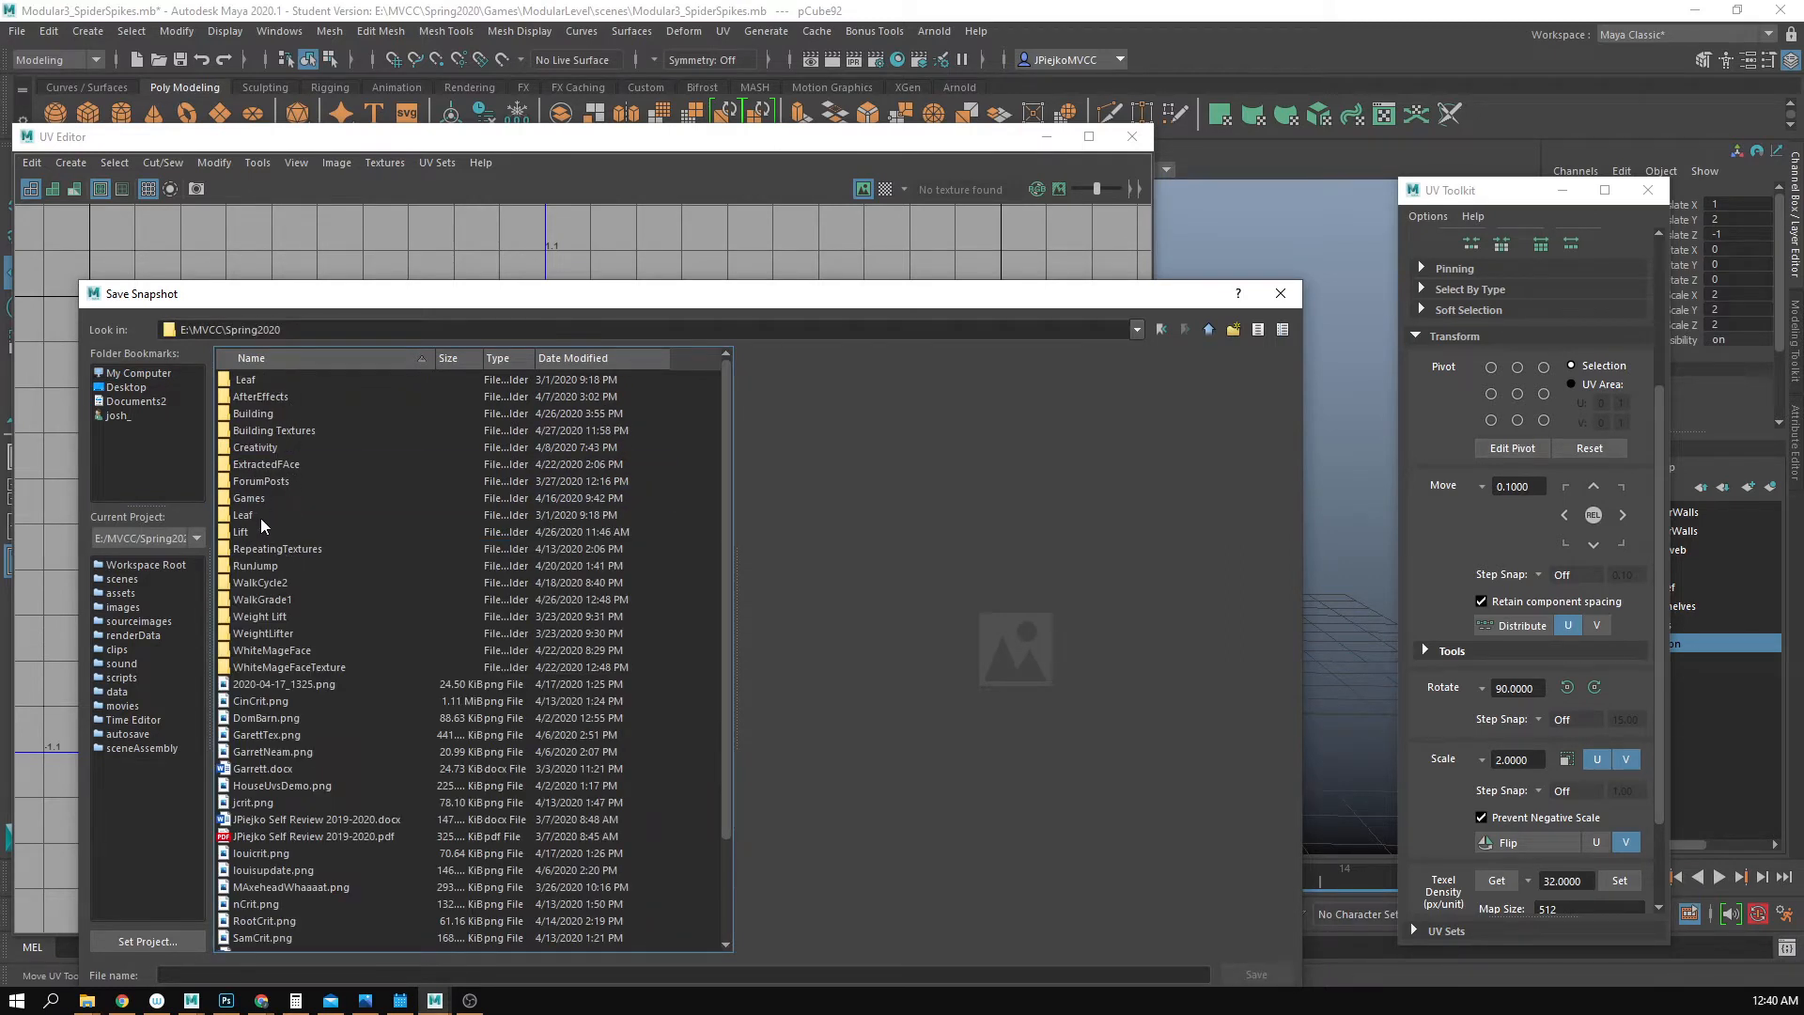
pyautogui.click(257, 499)
pyautogui.press('Return')
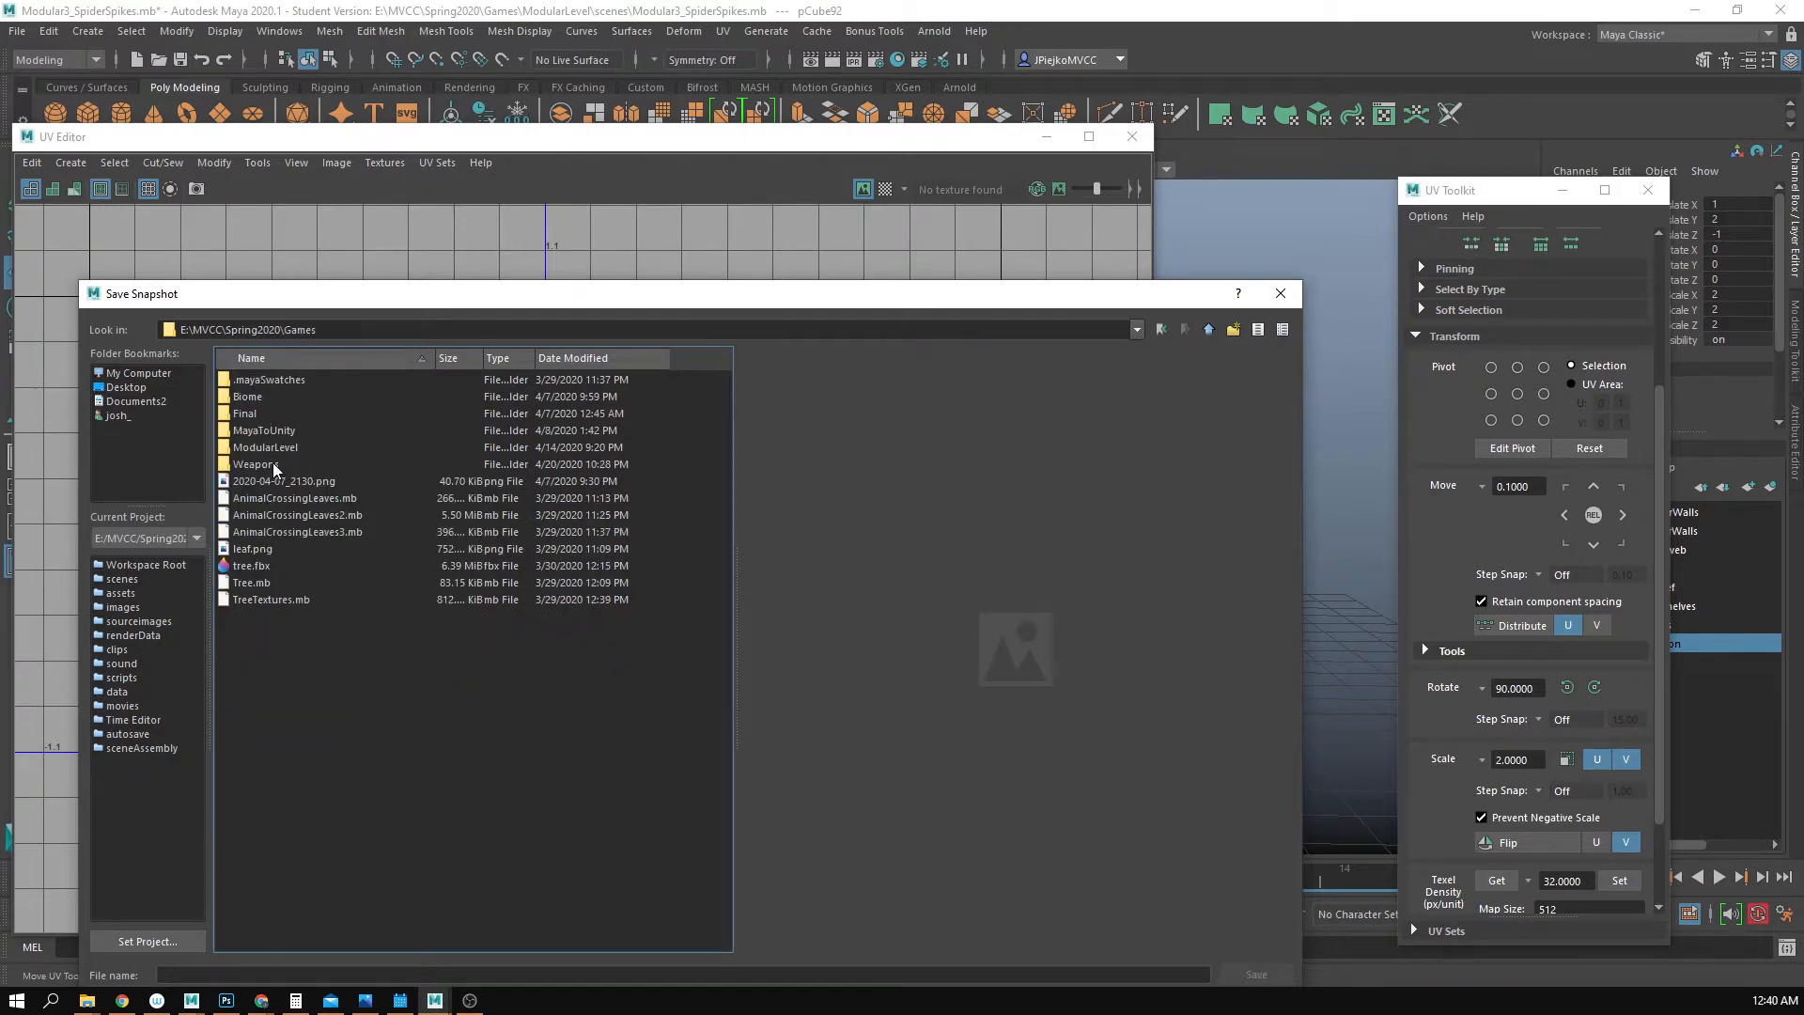
pyautogui.doubleClick(275, 447)
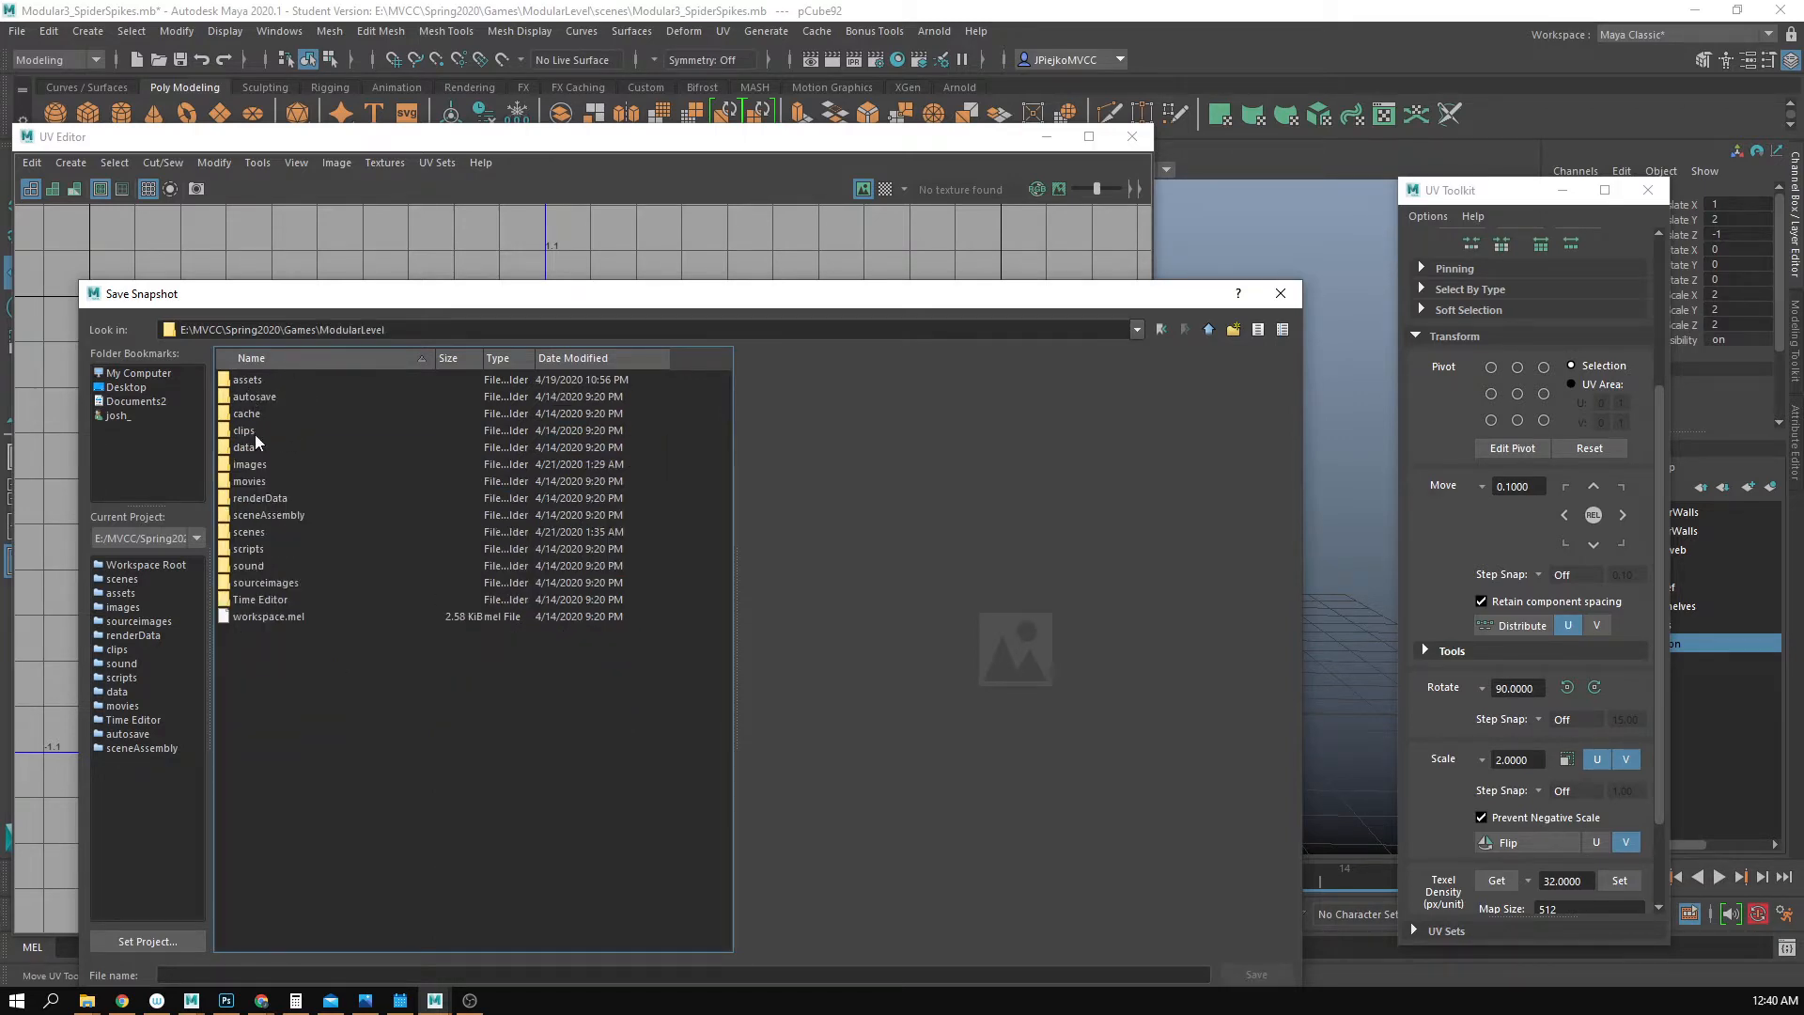
pyautogui.doubleClick(250, 465)
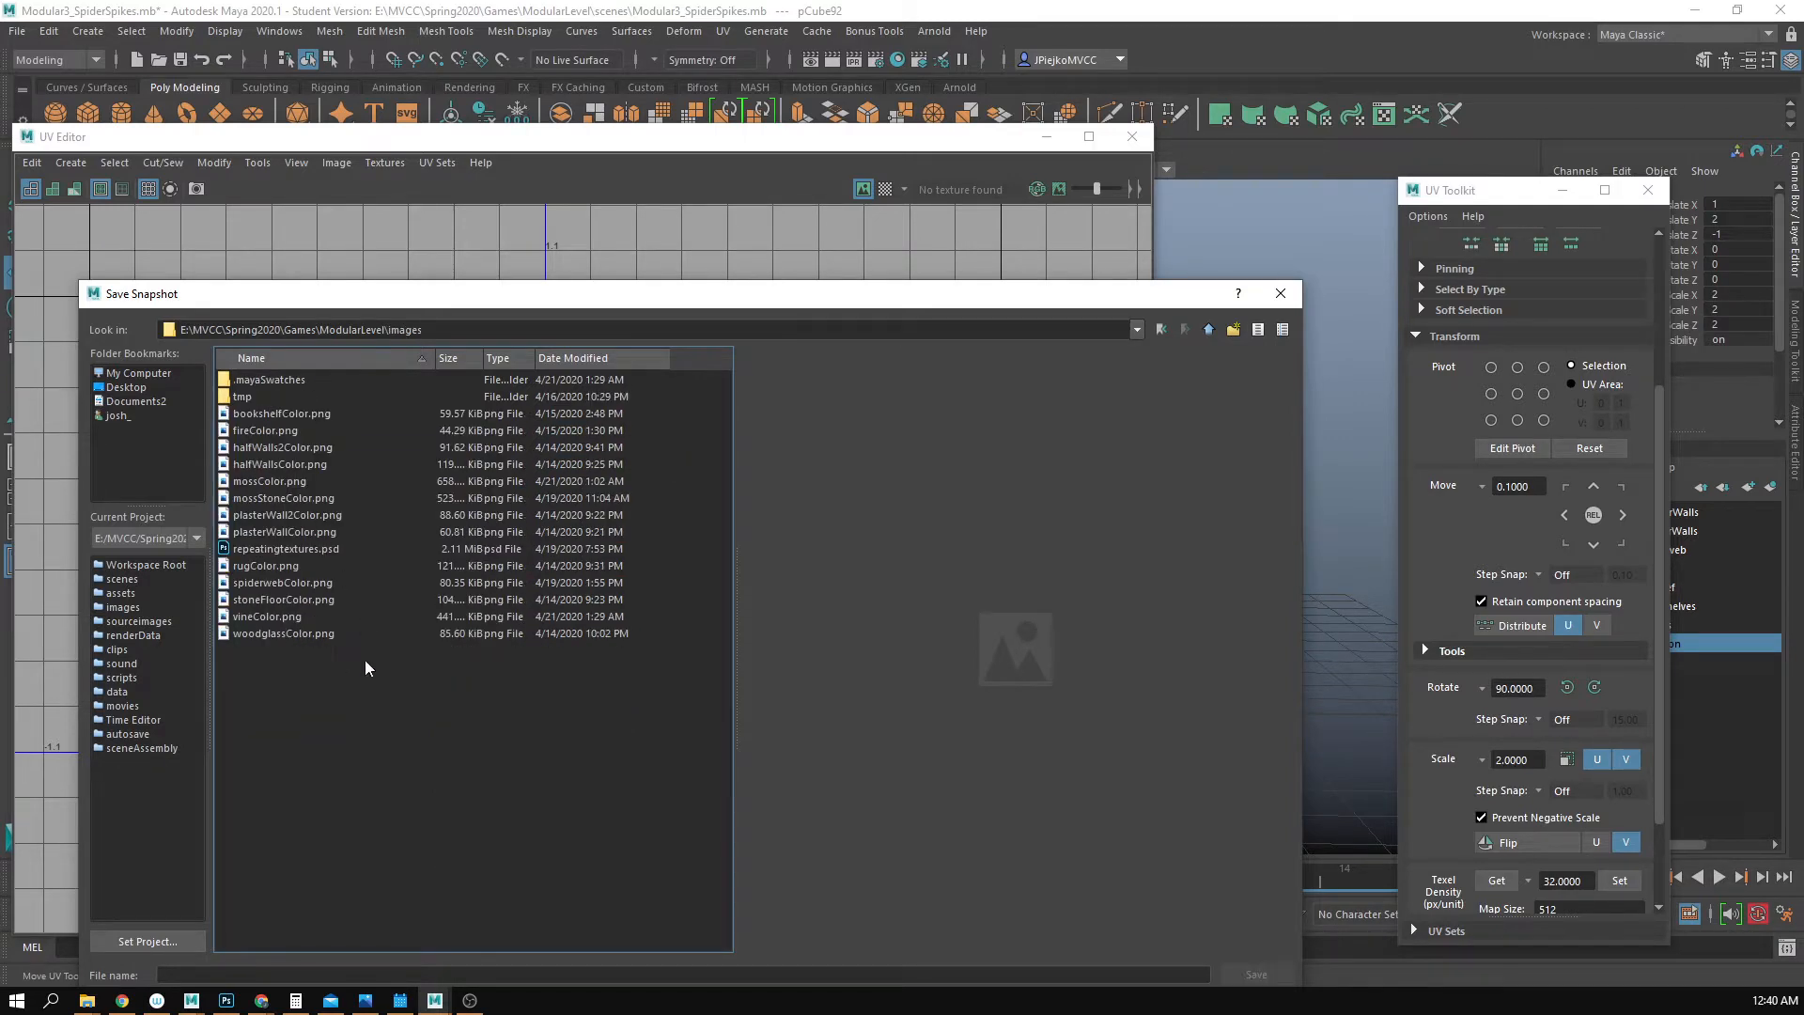
pyautogui.click(367, 970)
pyautogui.write('CaveUVs')
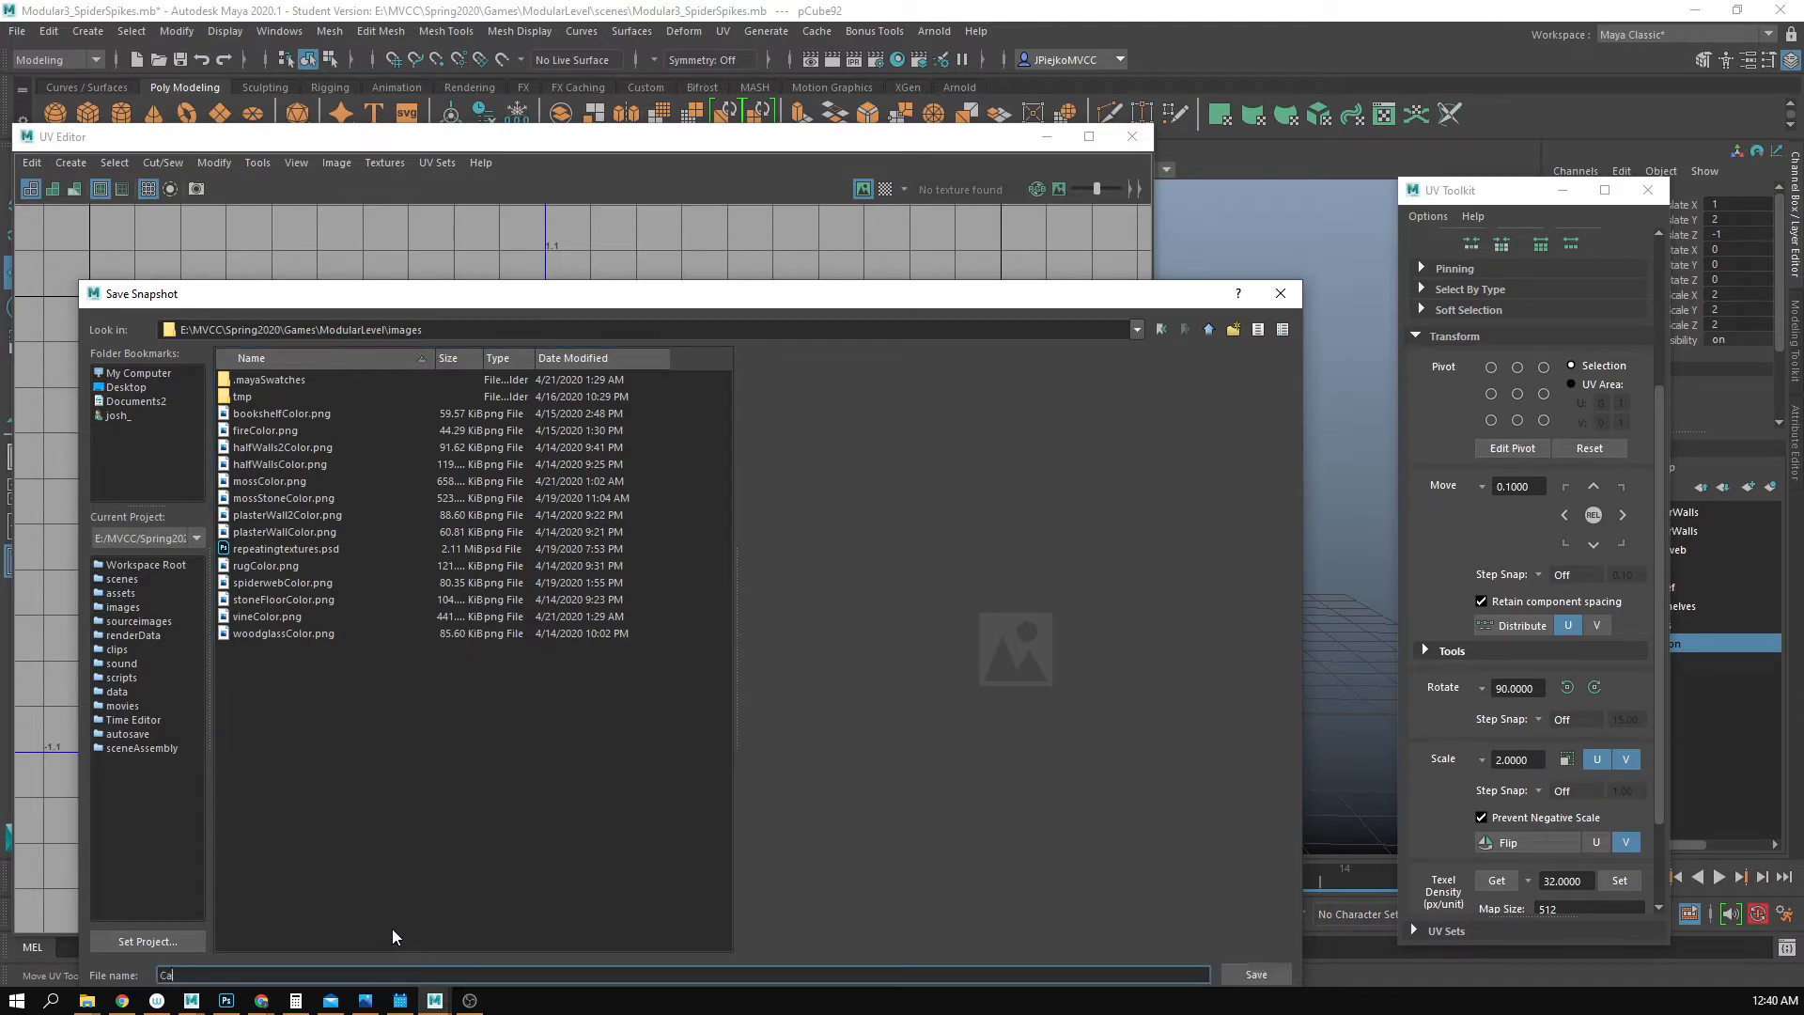
pyautogui.press('Return')
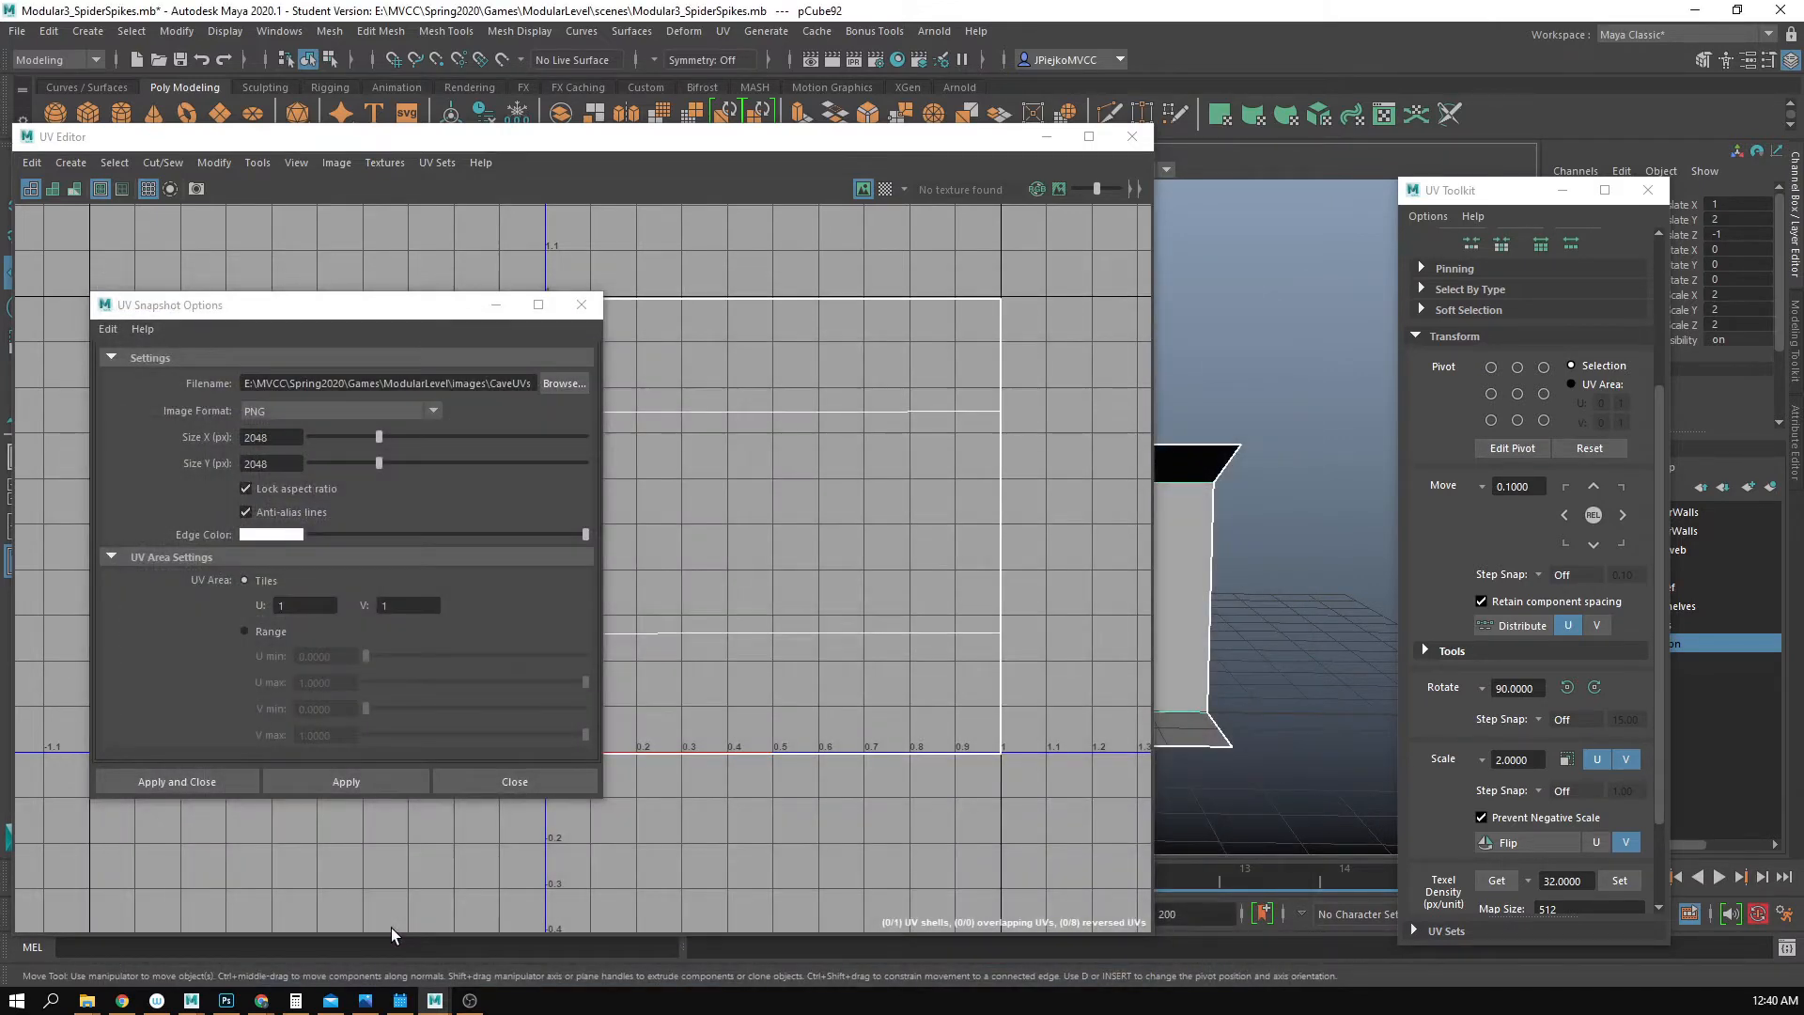
# - Set the UV snapshot size to 1024 by 1024 px and export it, closing the snapshot options
pyautogui.doubleClick(292, 438)
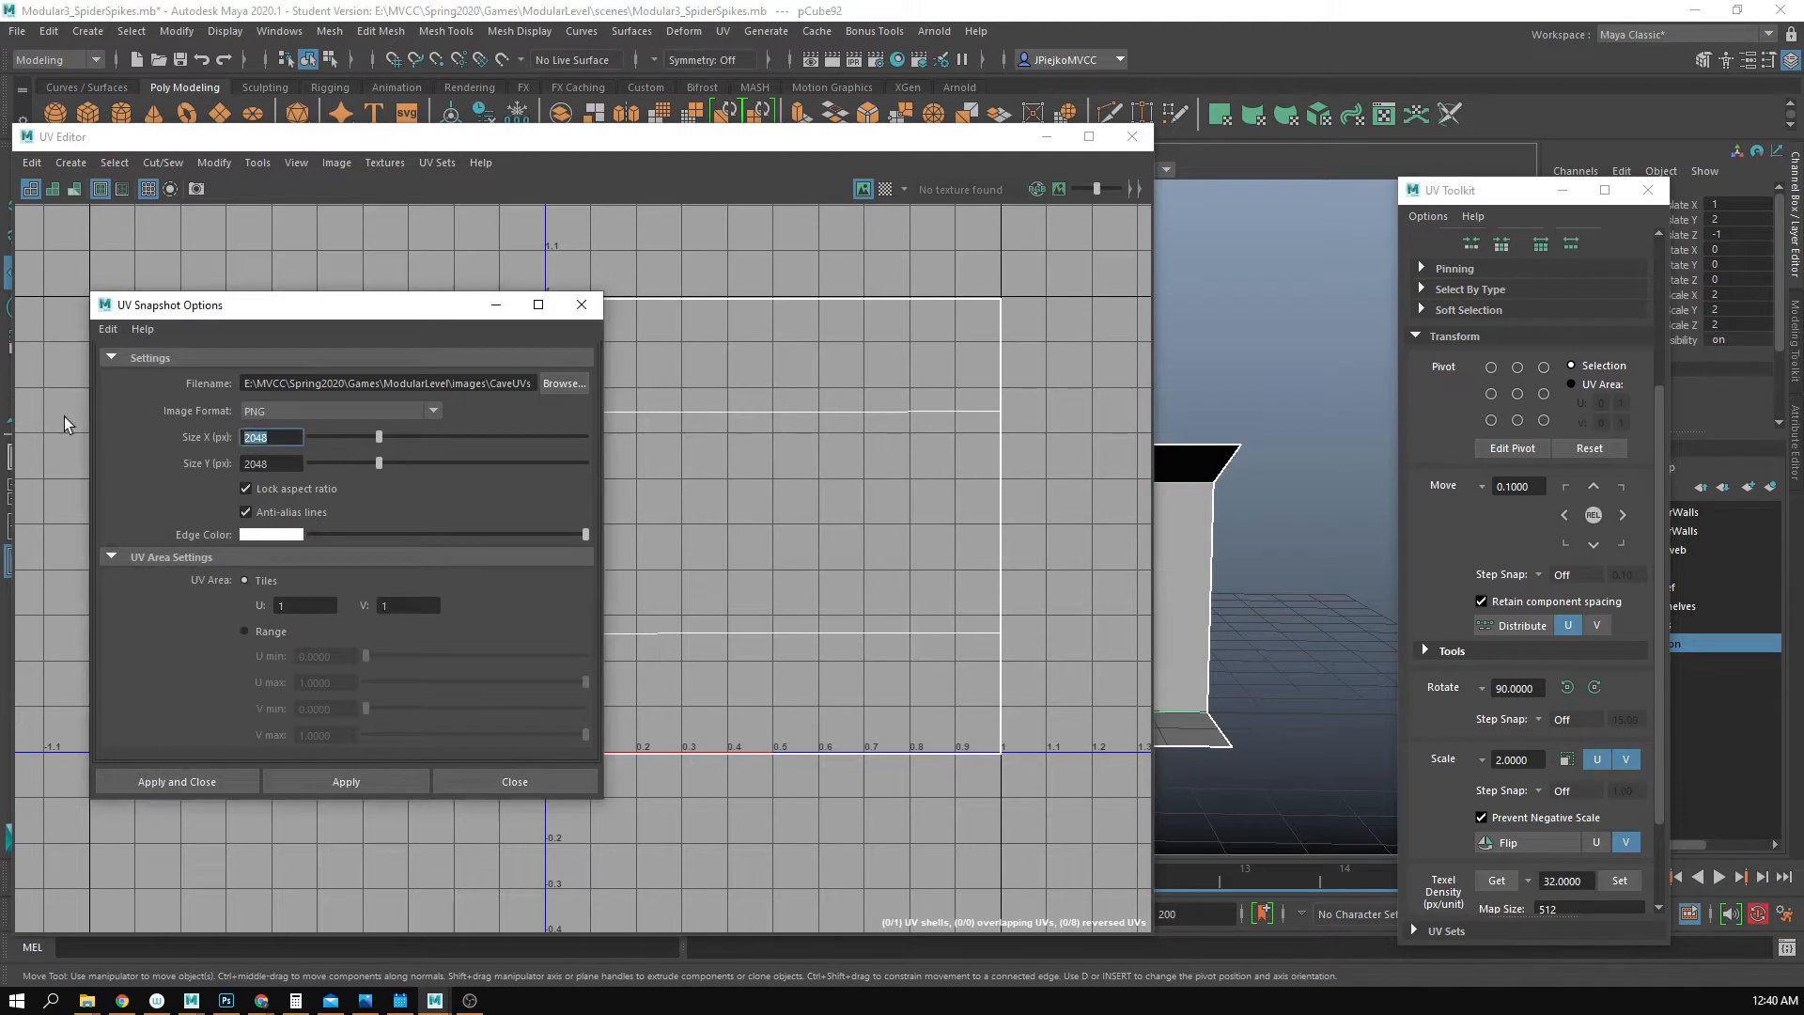
pyautogui.write('1024')
pyautogui.press('Tab')
pyautogui.write('1024')
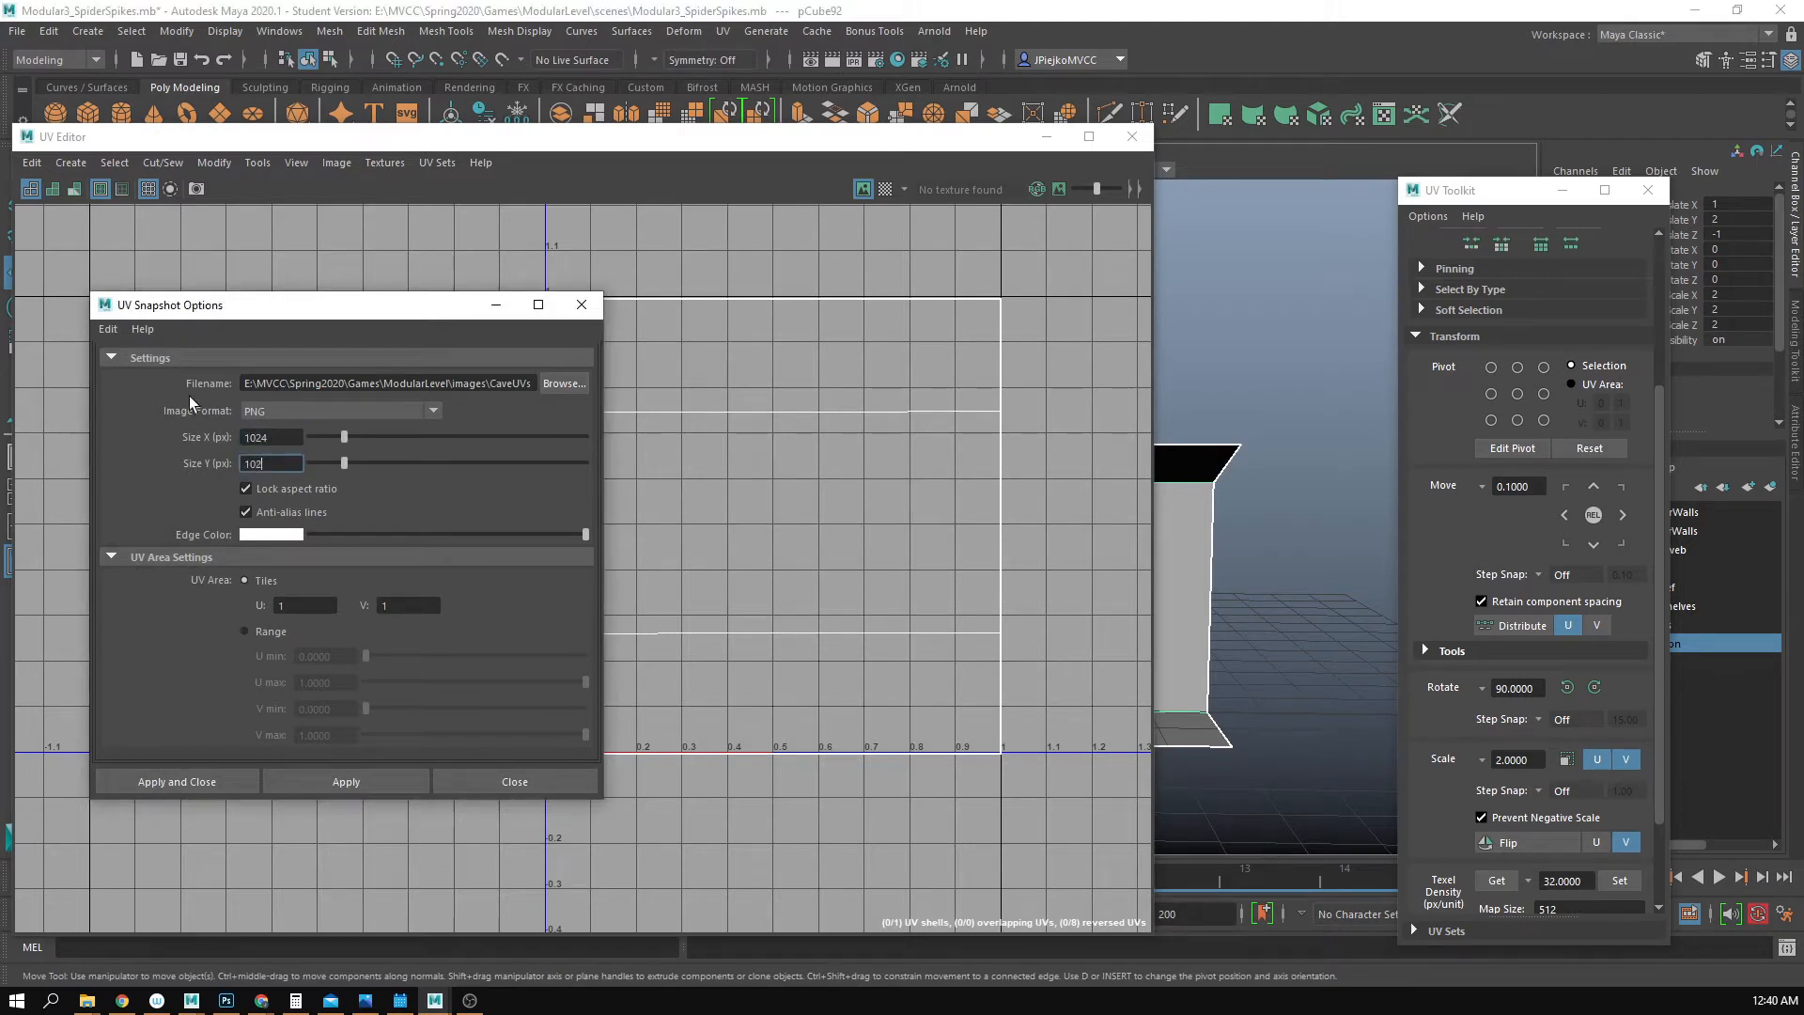
pyautogui.click(357, 782)
pyautogui.click(549, 787)
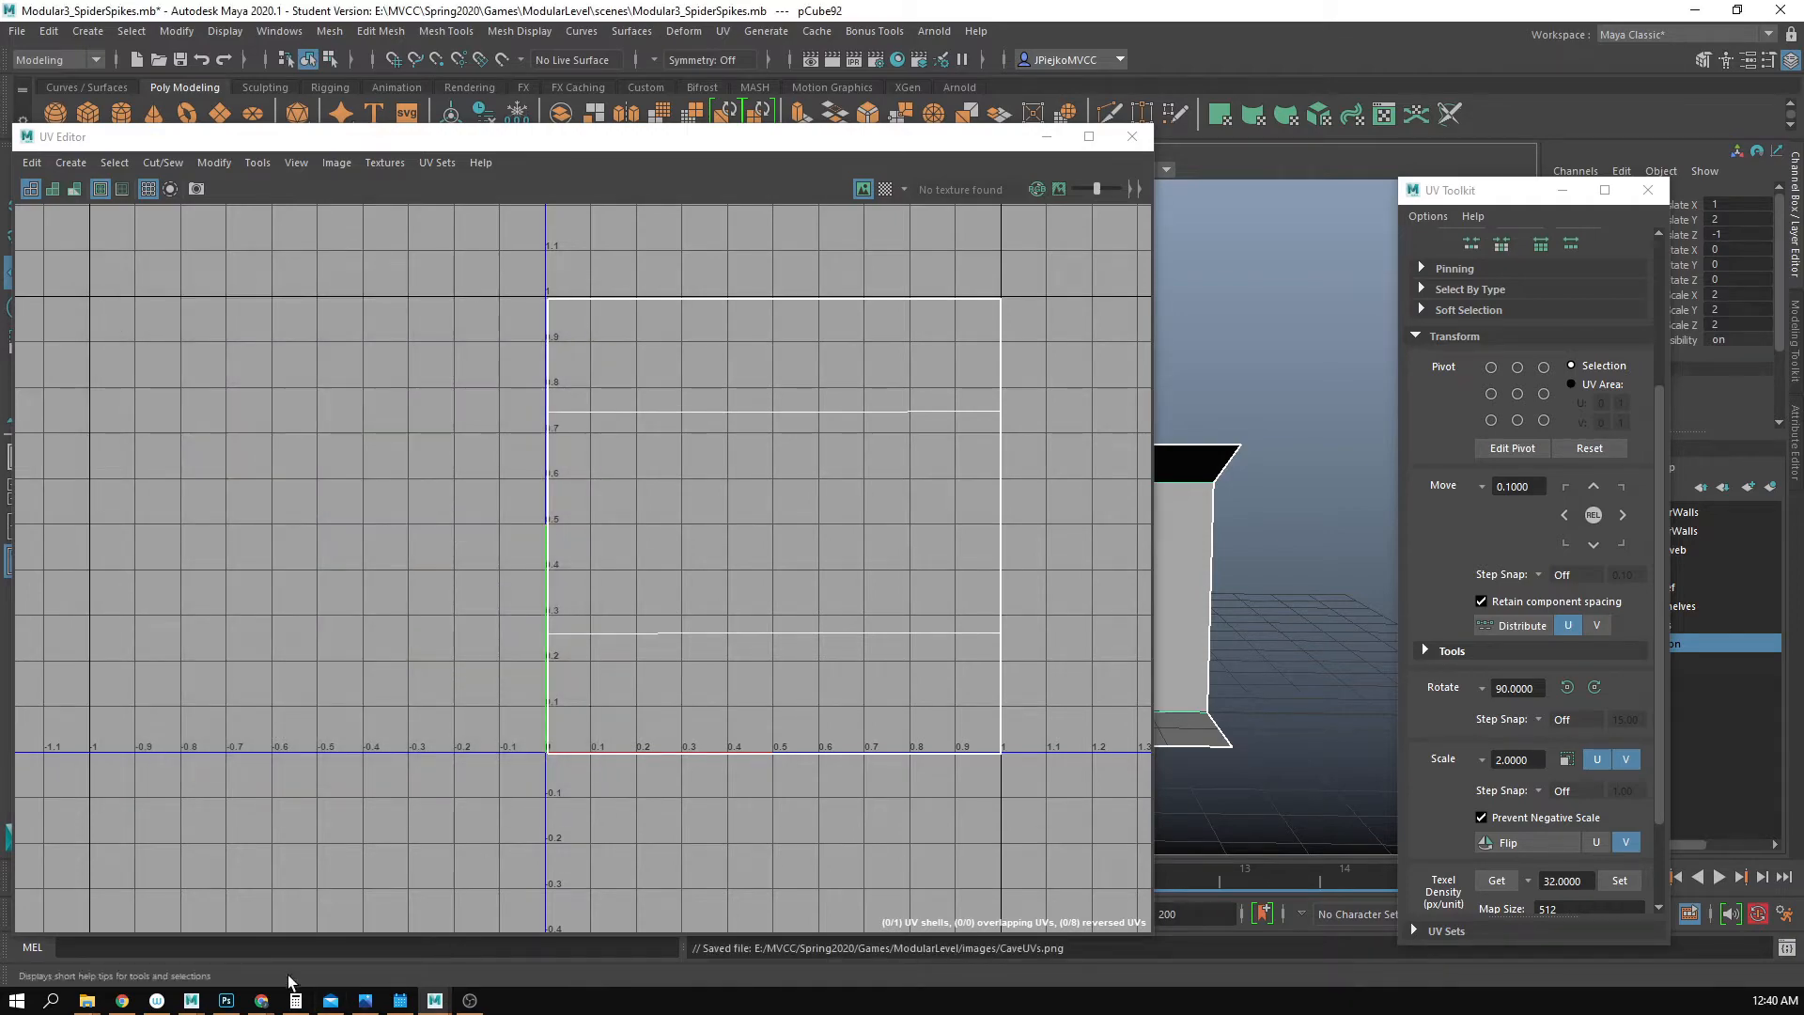
# - Switch to Photoshop and compare the soil and rock texture layers in Untitled-1, leaving the soil layer visible
pyautogui.click(227, 999)
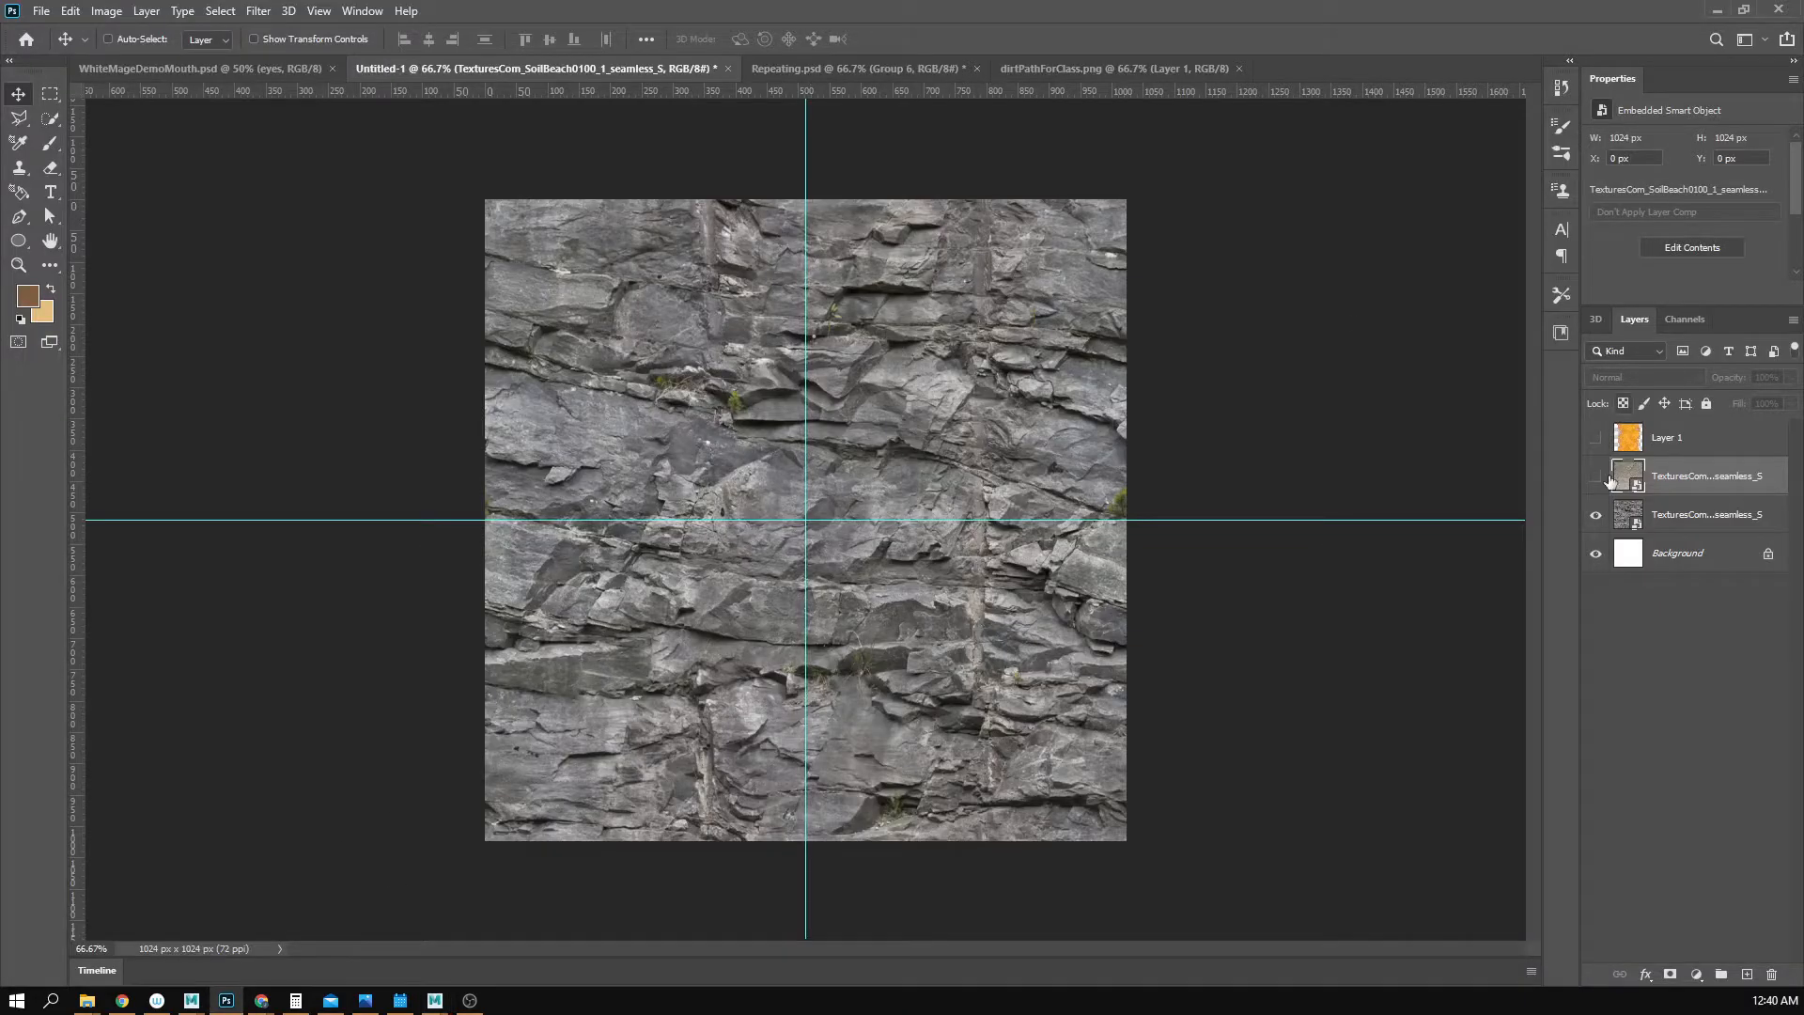
pyautogui.click(1595, 480)
pyautogui.click(1595, 480)
pyautogui.click(1596, 481)
pyautogui.click(1596, 480)
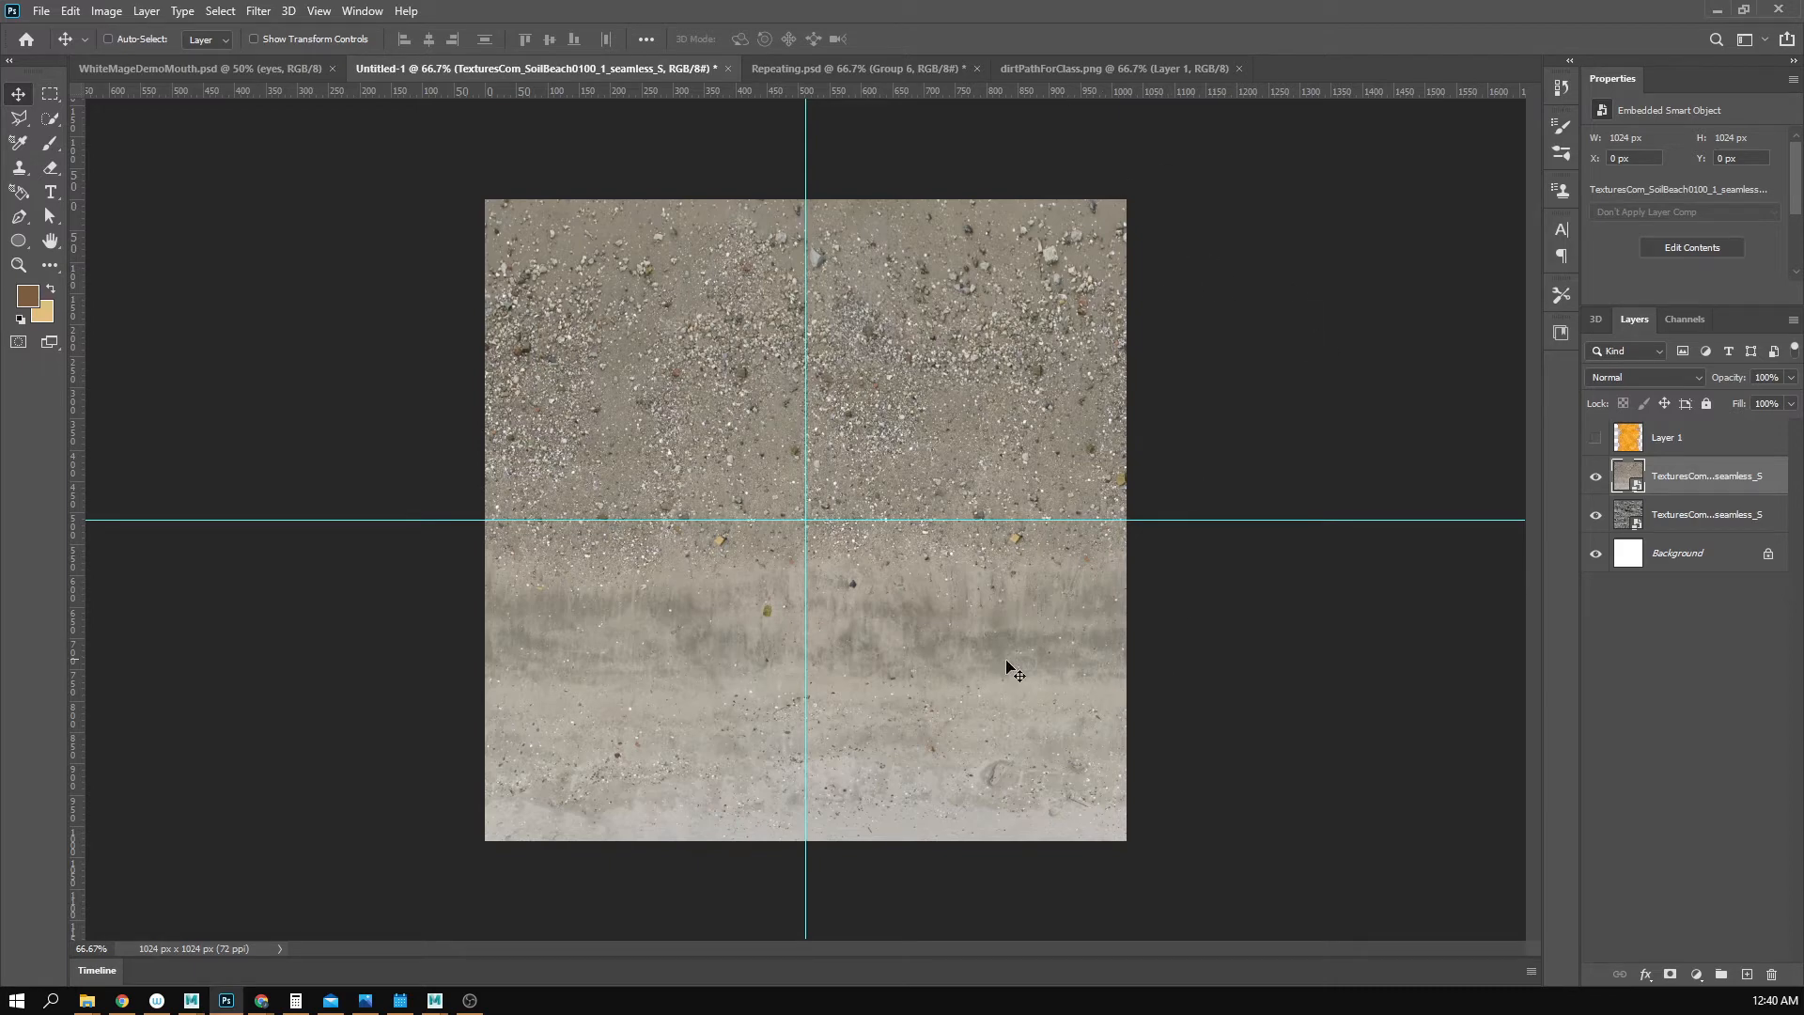
# - Open the CaveUVs image from the Games\ModularLevel\images folder
pyautogui.click(41, 11)
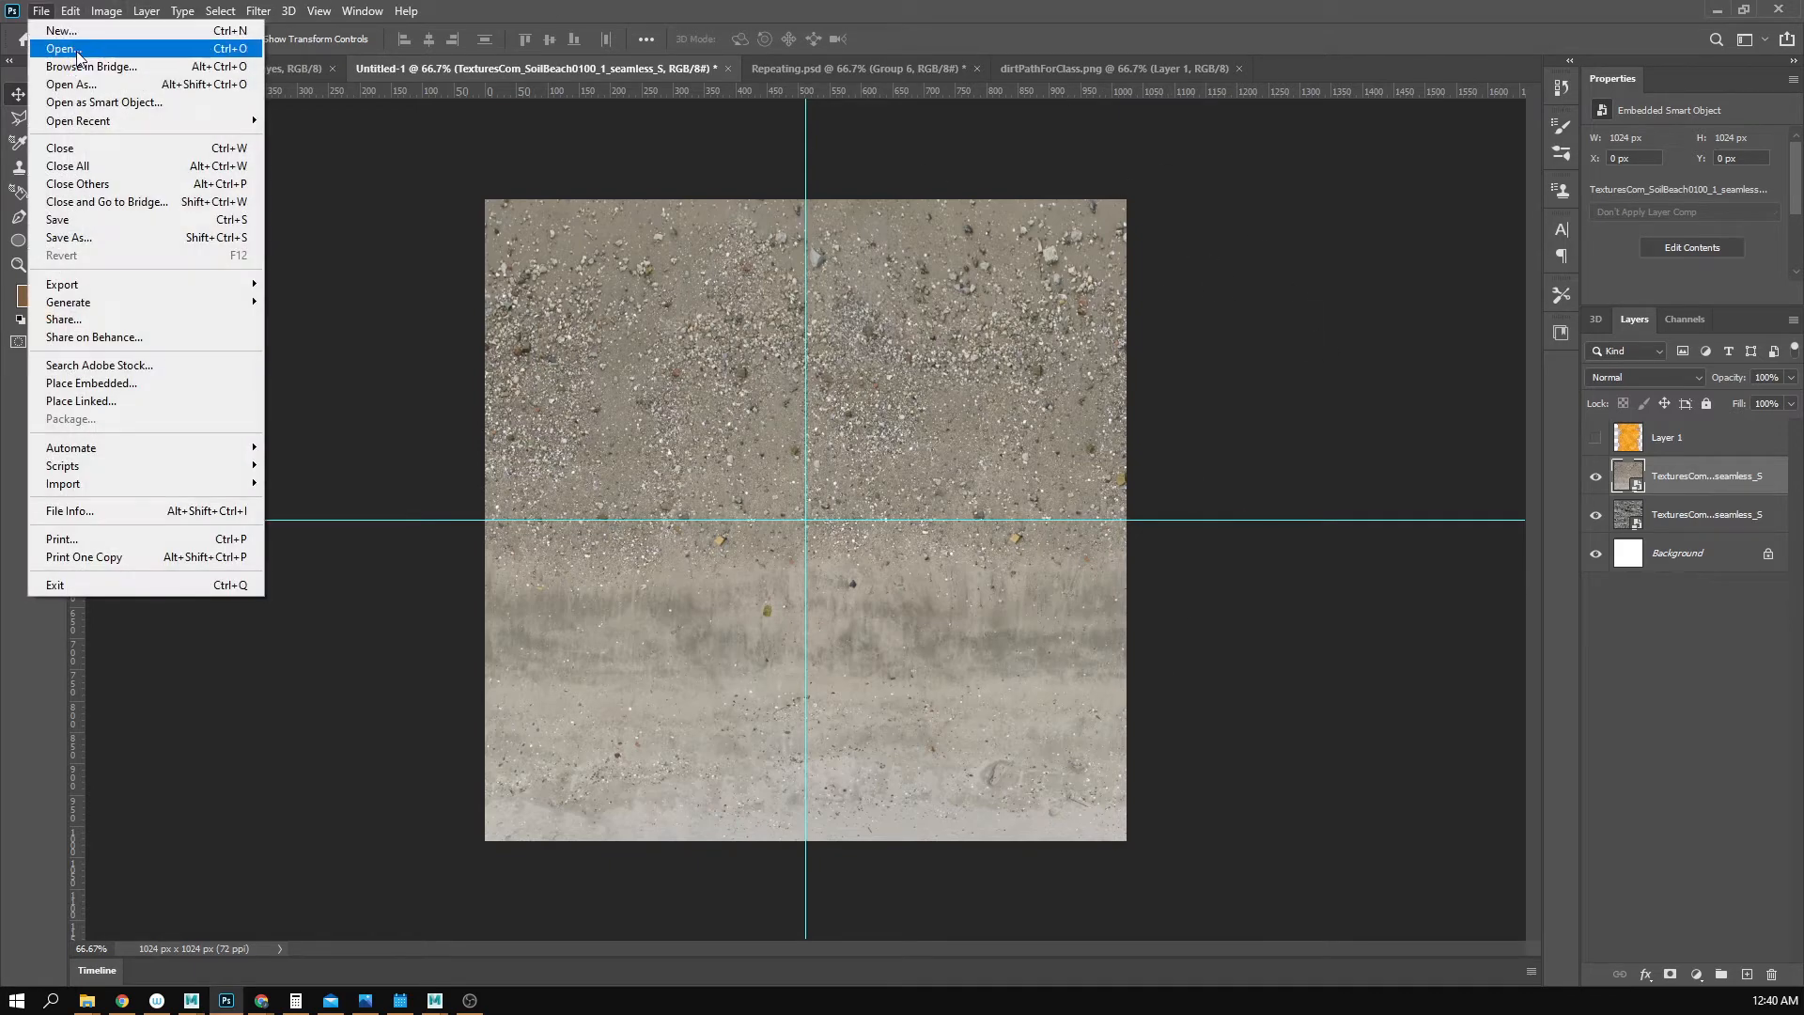
pyautogui.click(64, 48)
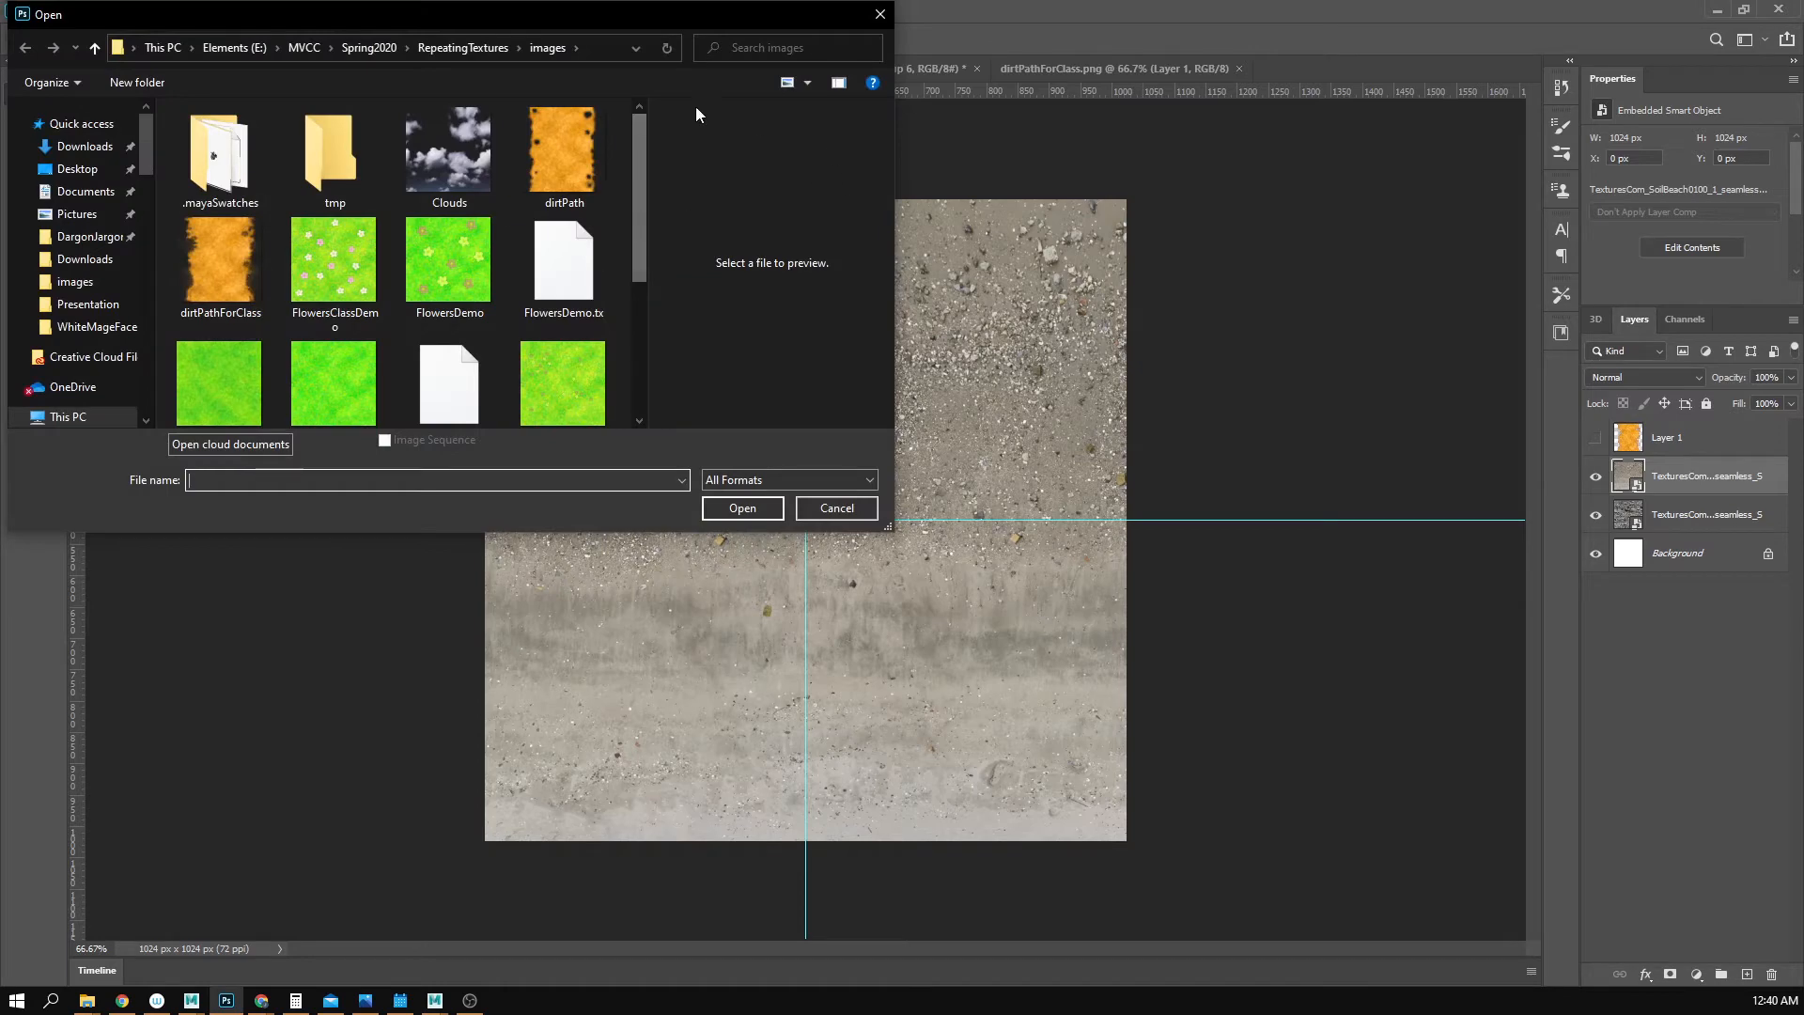
pyautogui.click(369, 48)
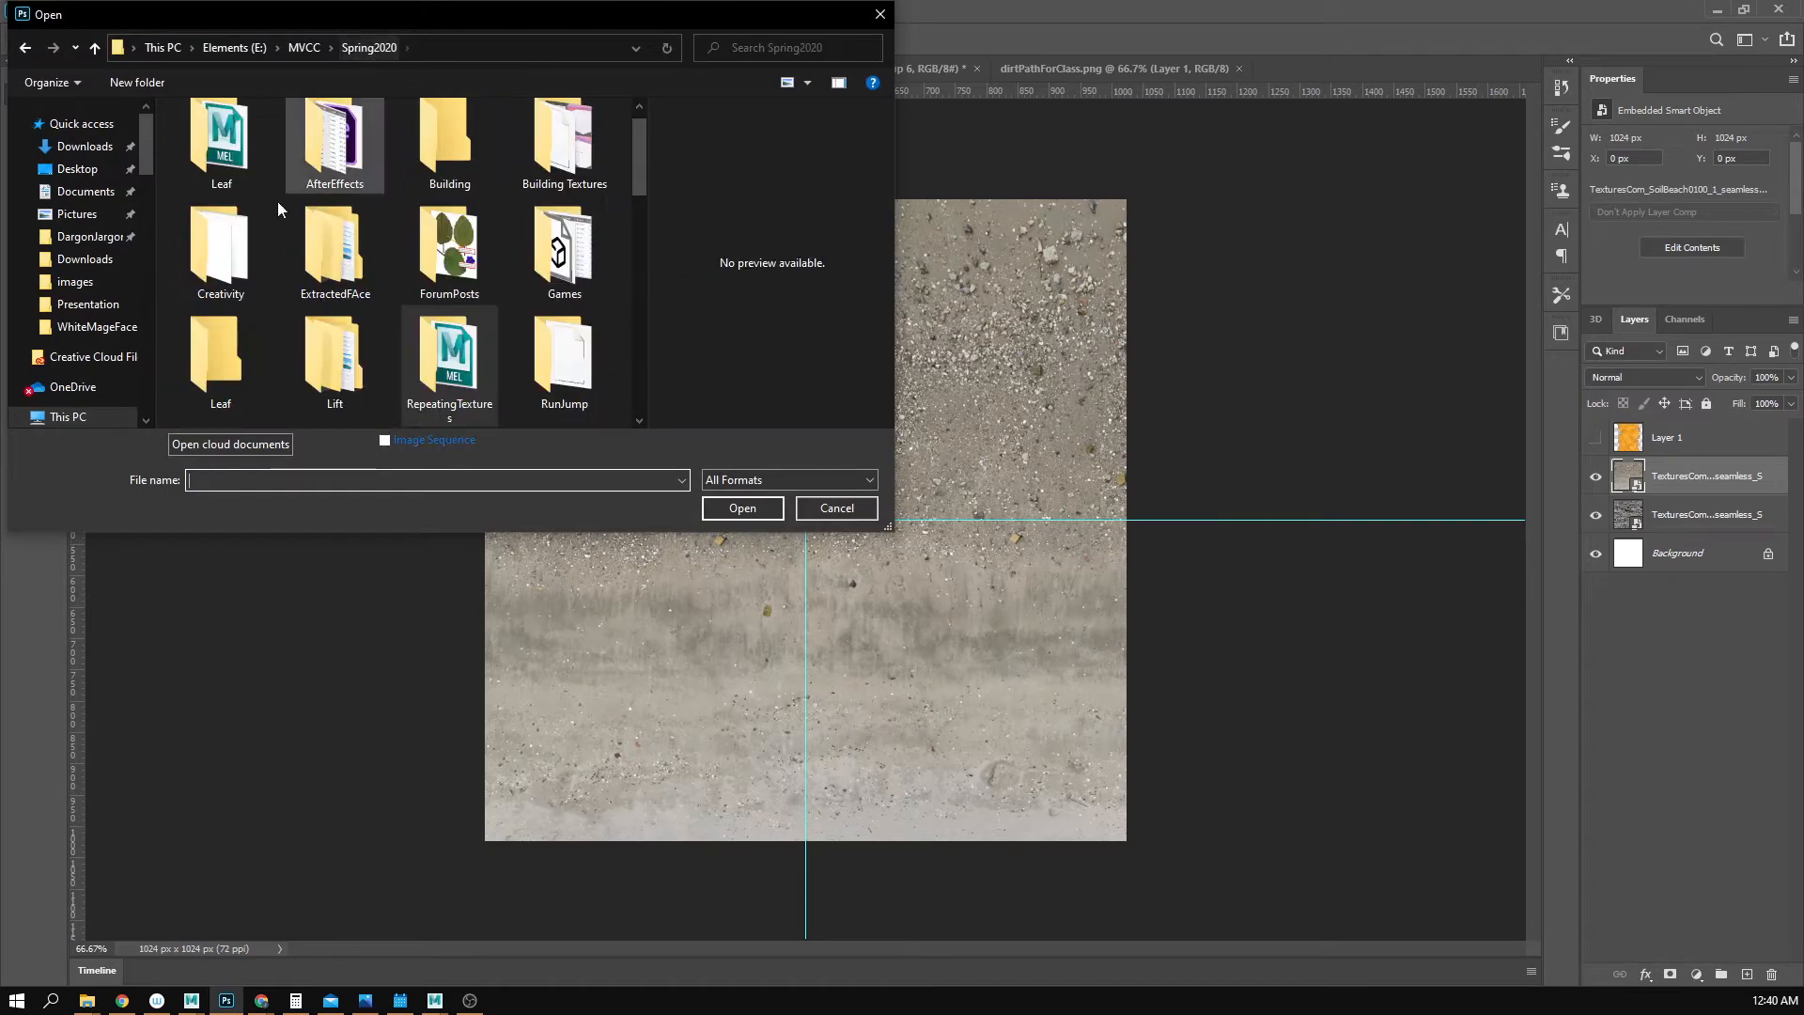
pyautogui.scroll(-3, 468, 297)
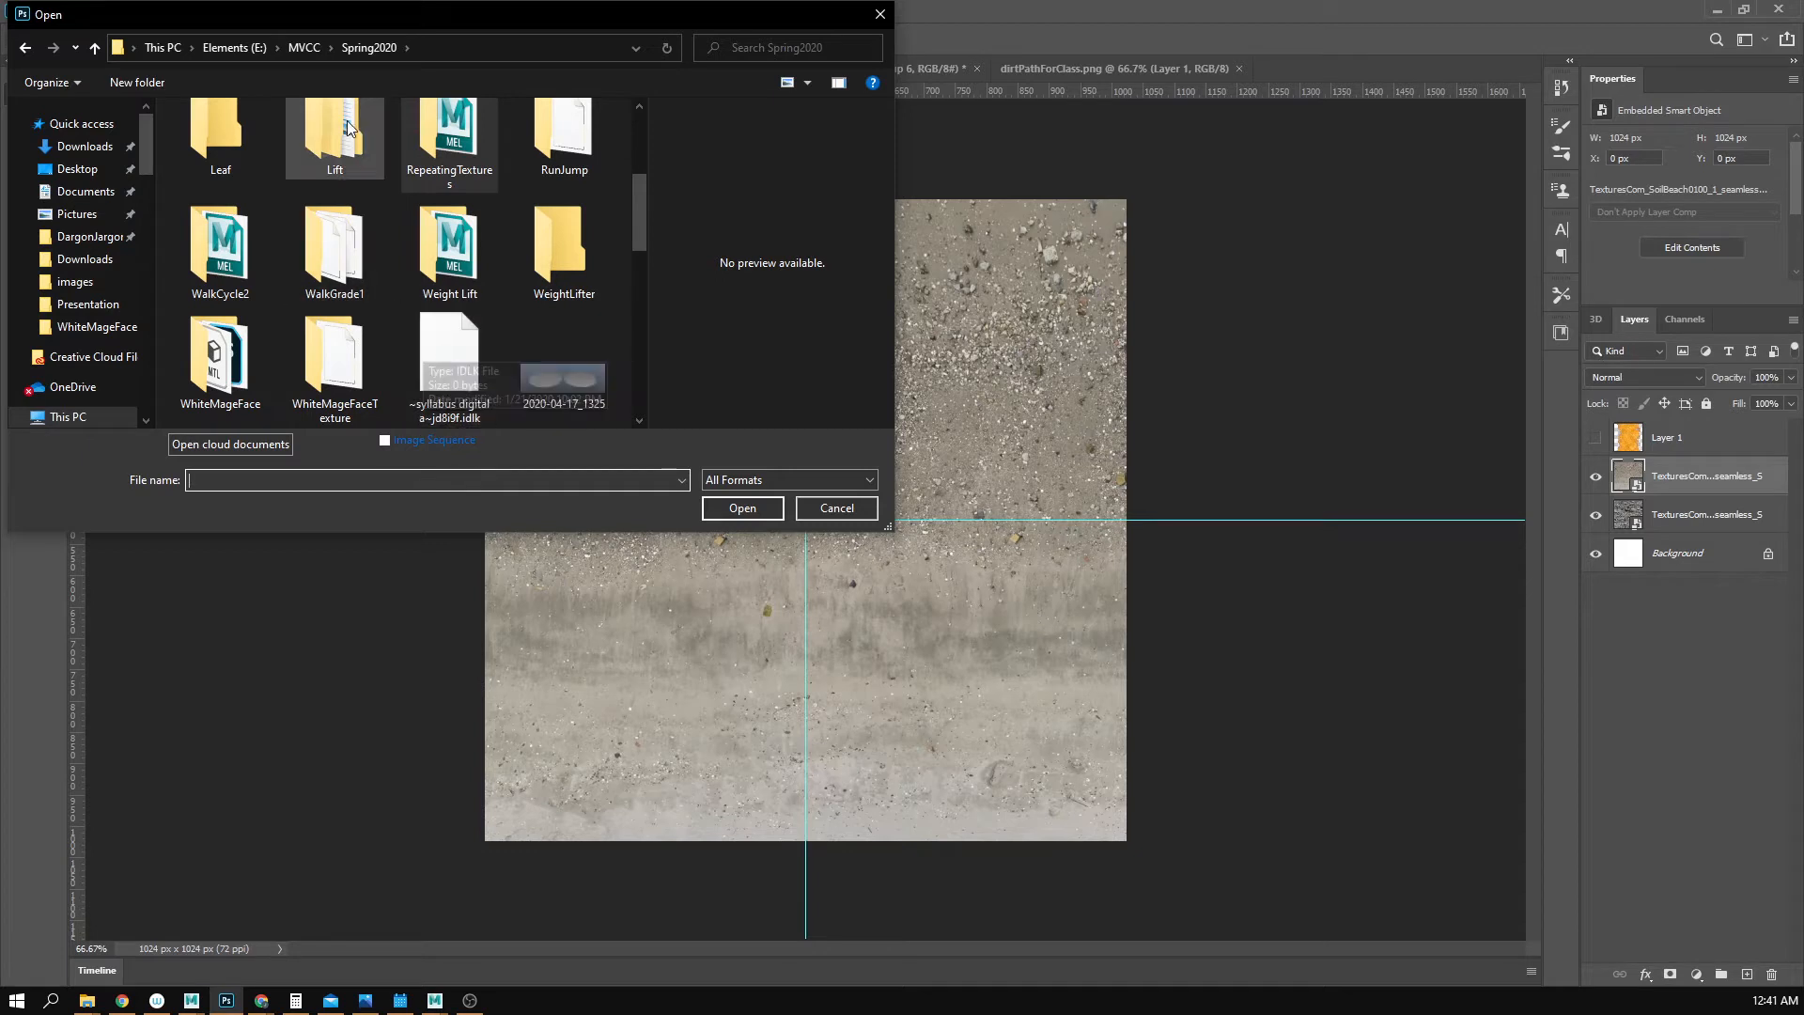
pyautogui.scroll(2, 381, 262)
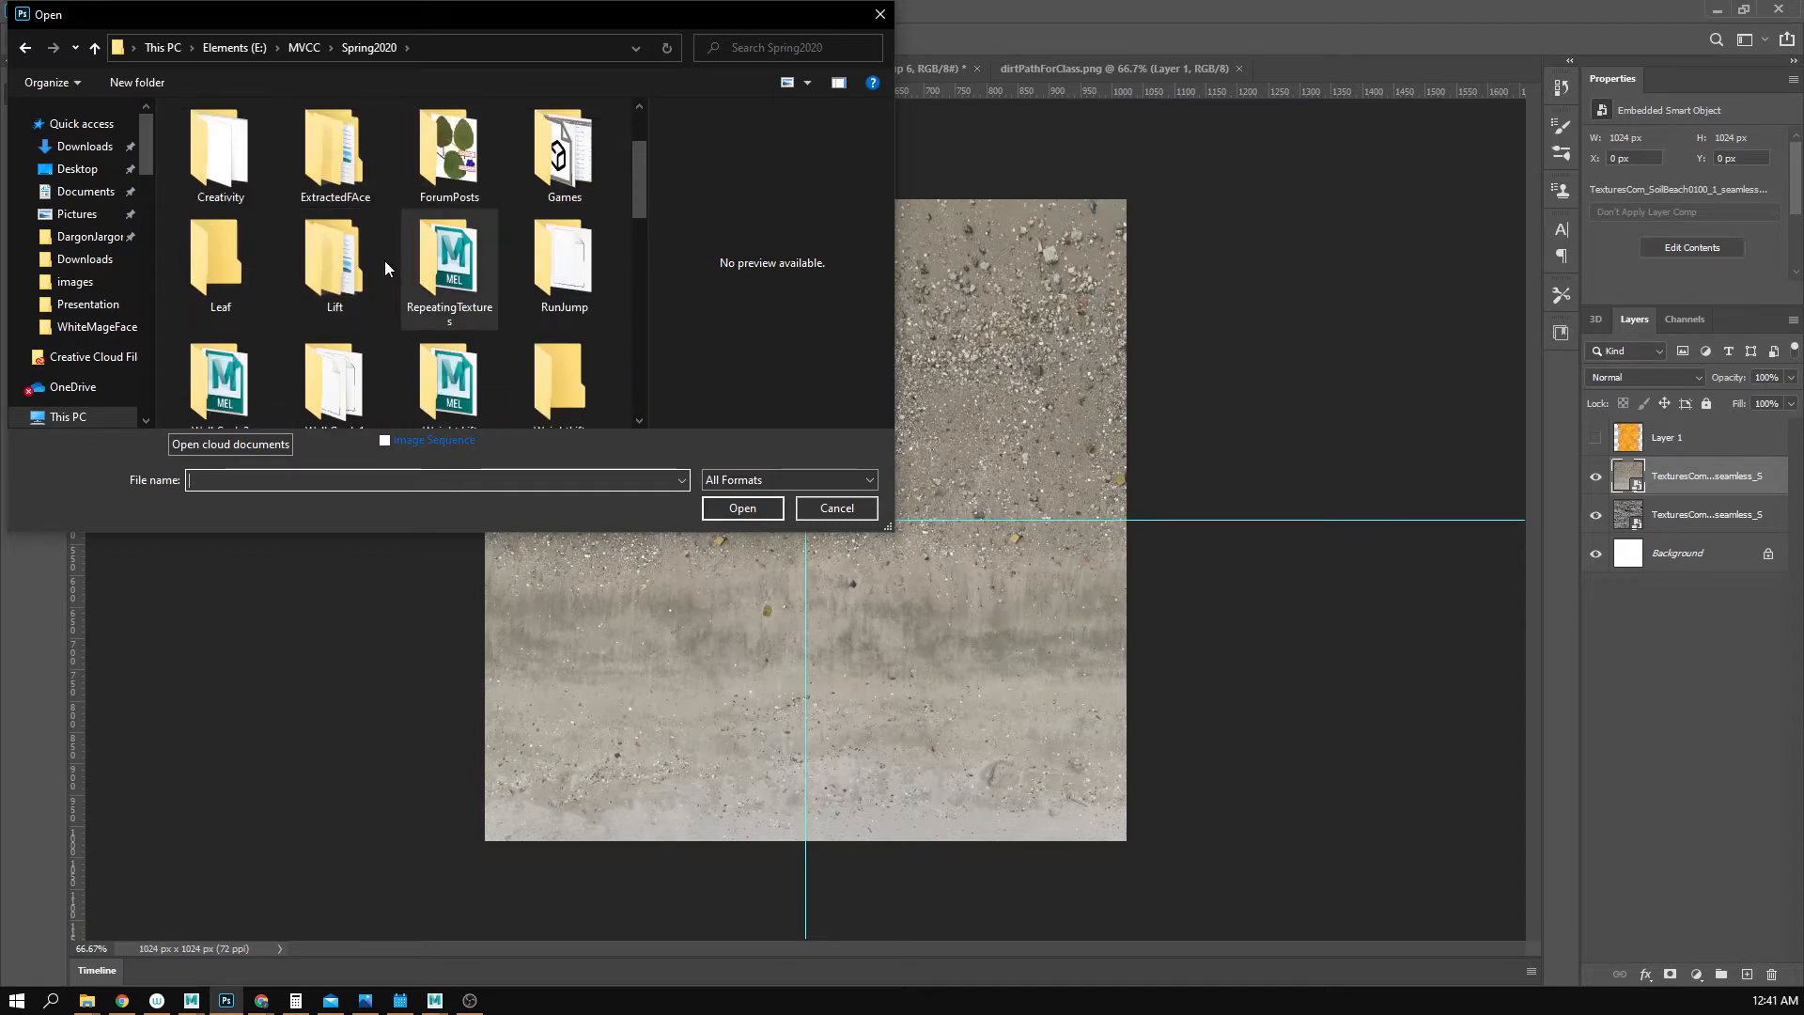
pyautogui.doubleClick(563, 155)
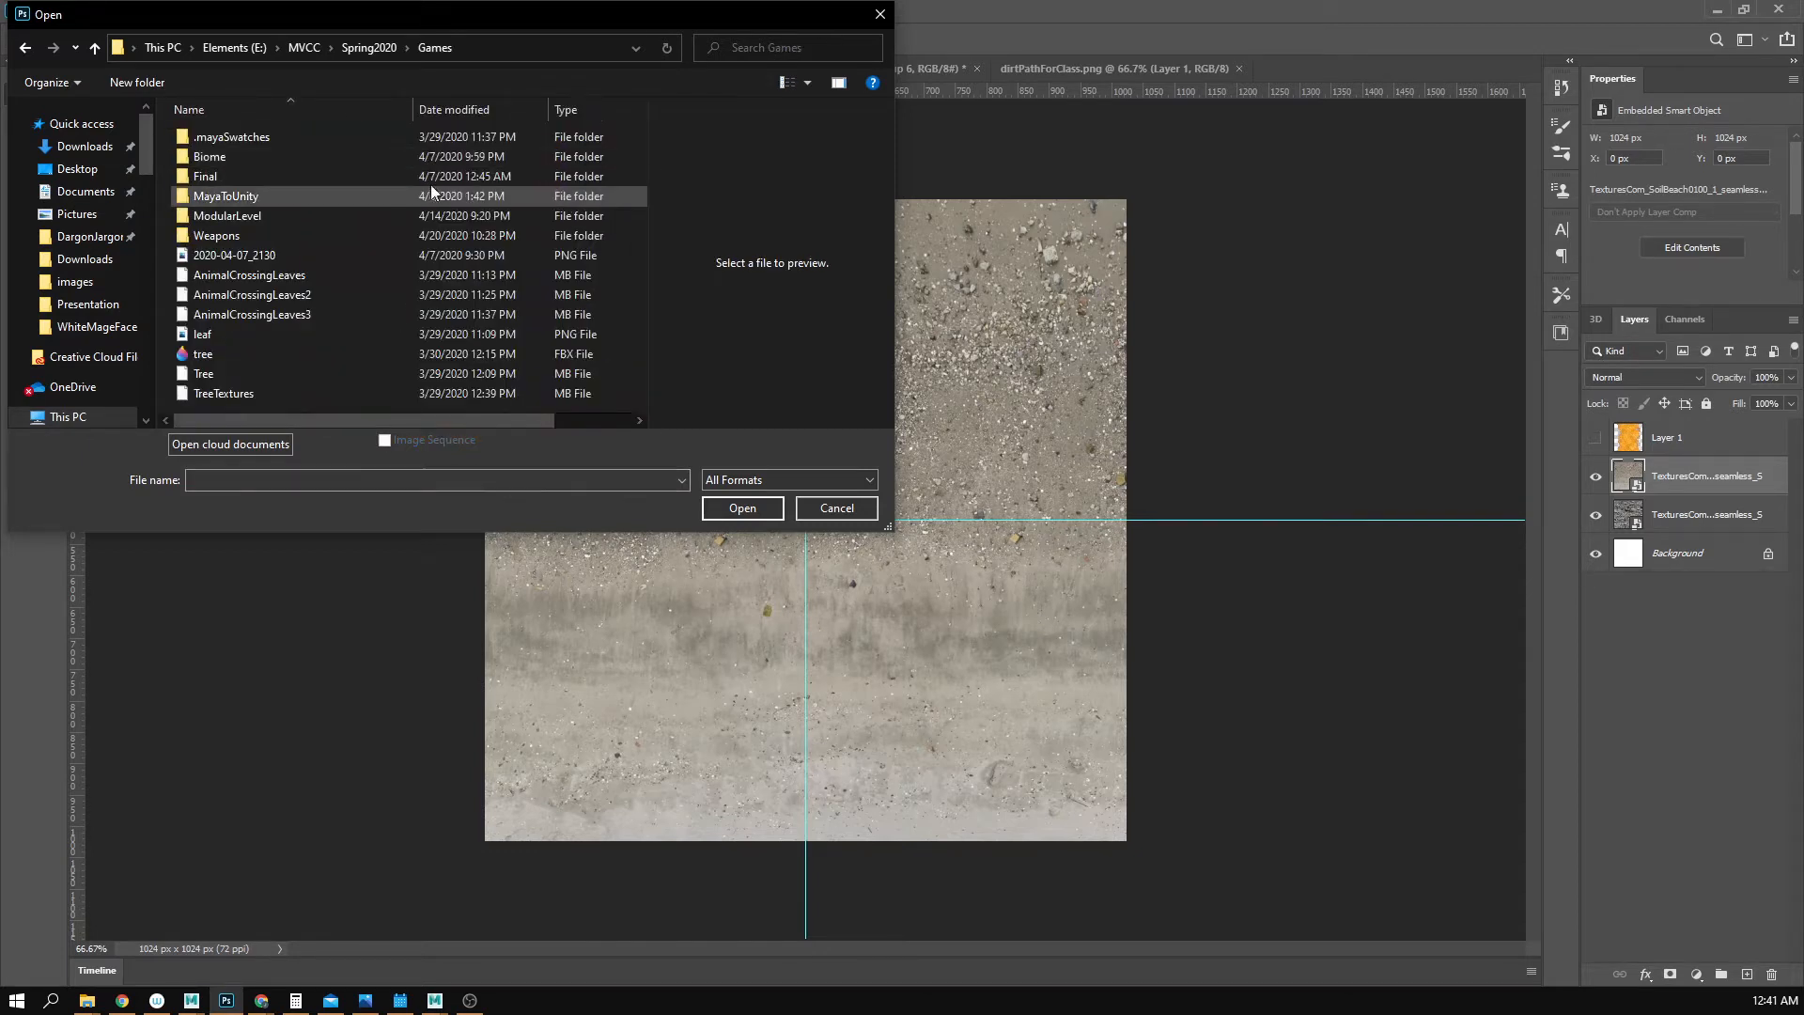
pyautogui.doubleClick(303, 215)
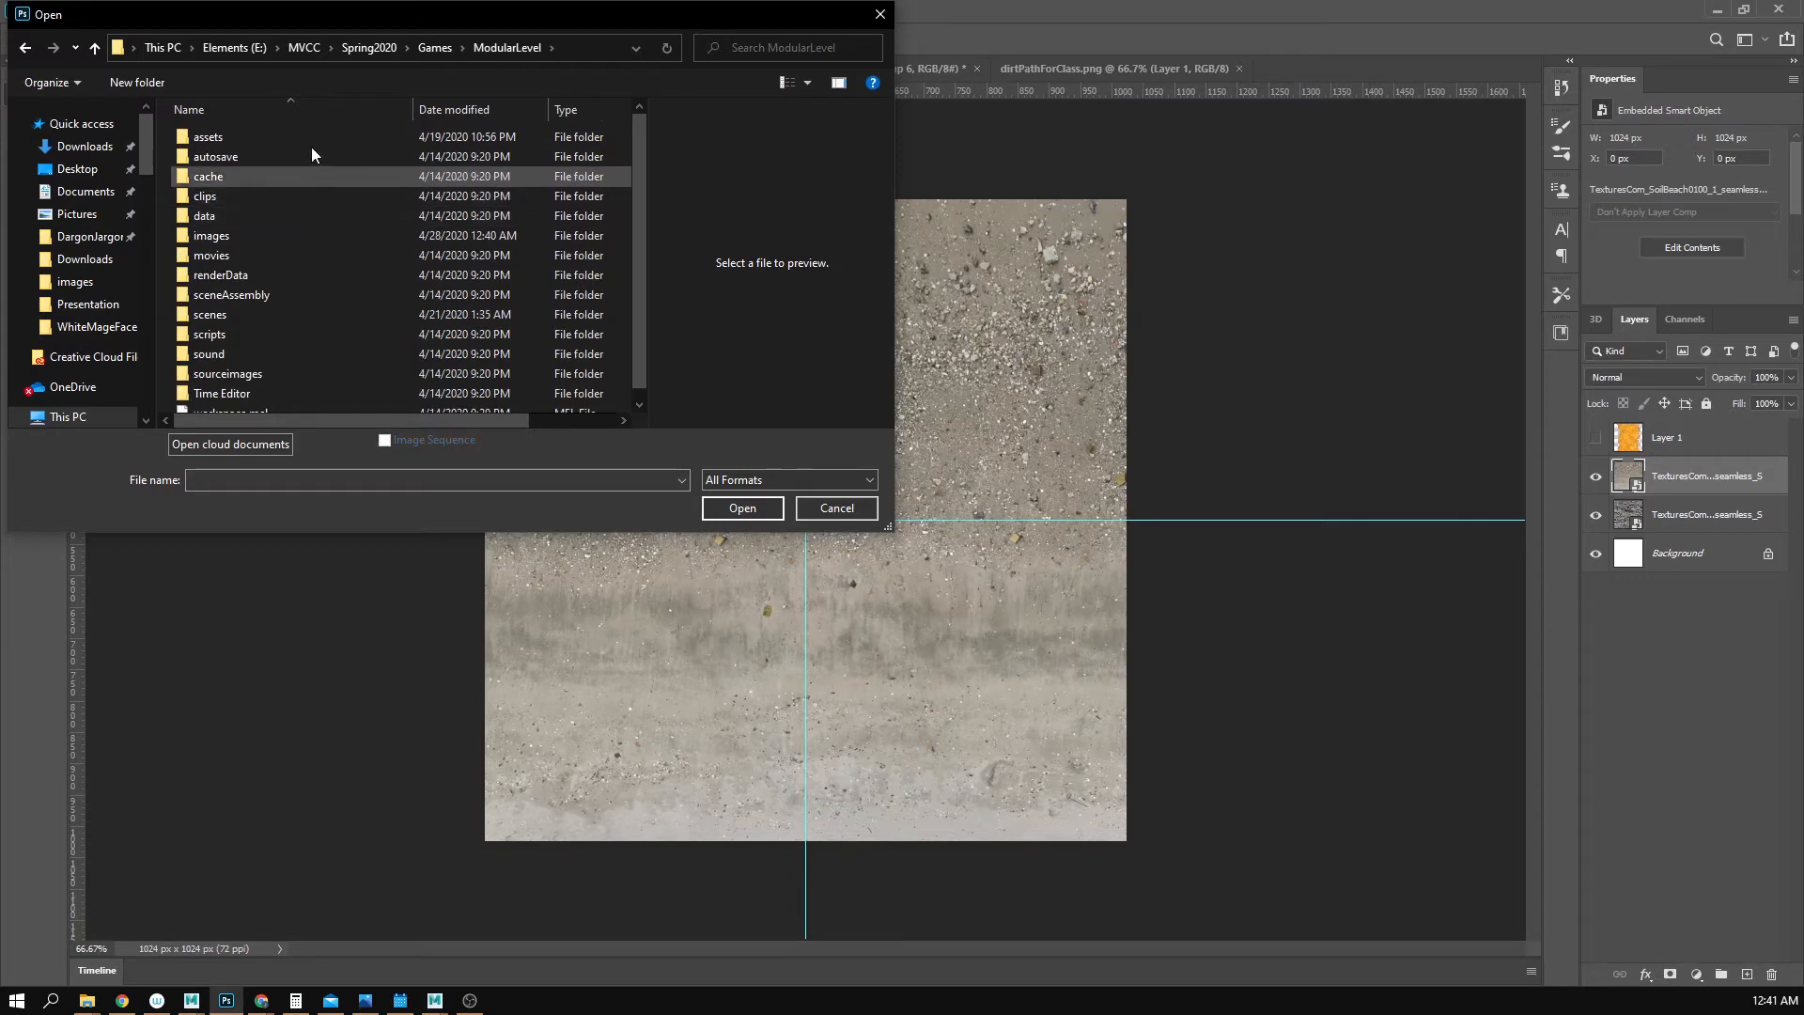
pyautogui.doubleClick(238, 240)
pyautogui.scroll(-2, 522, 284)
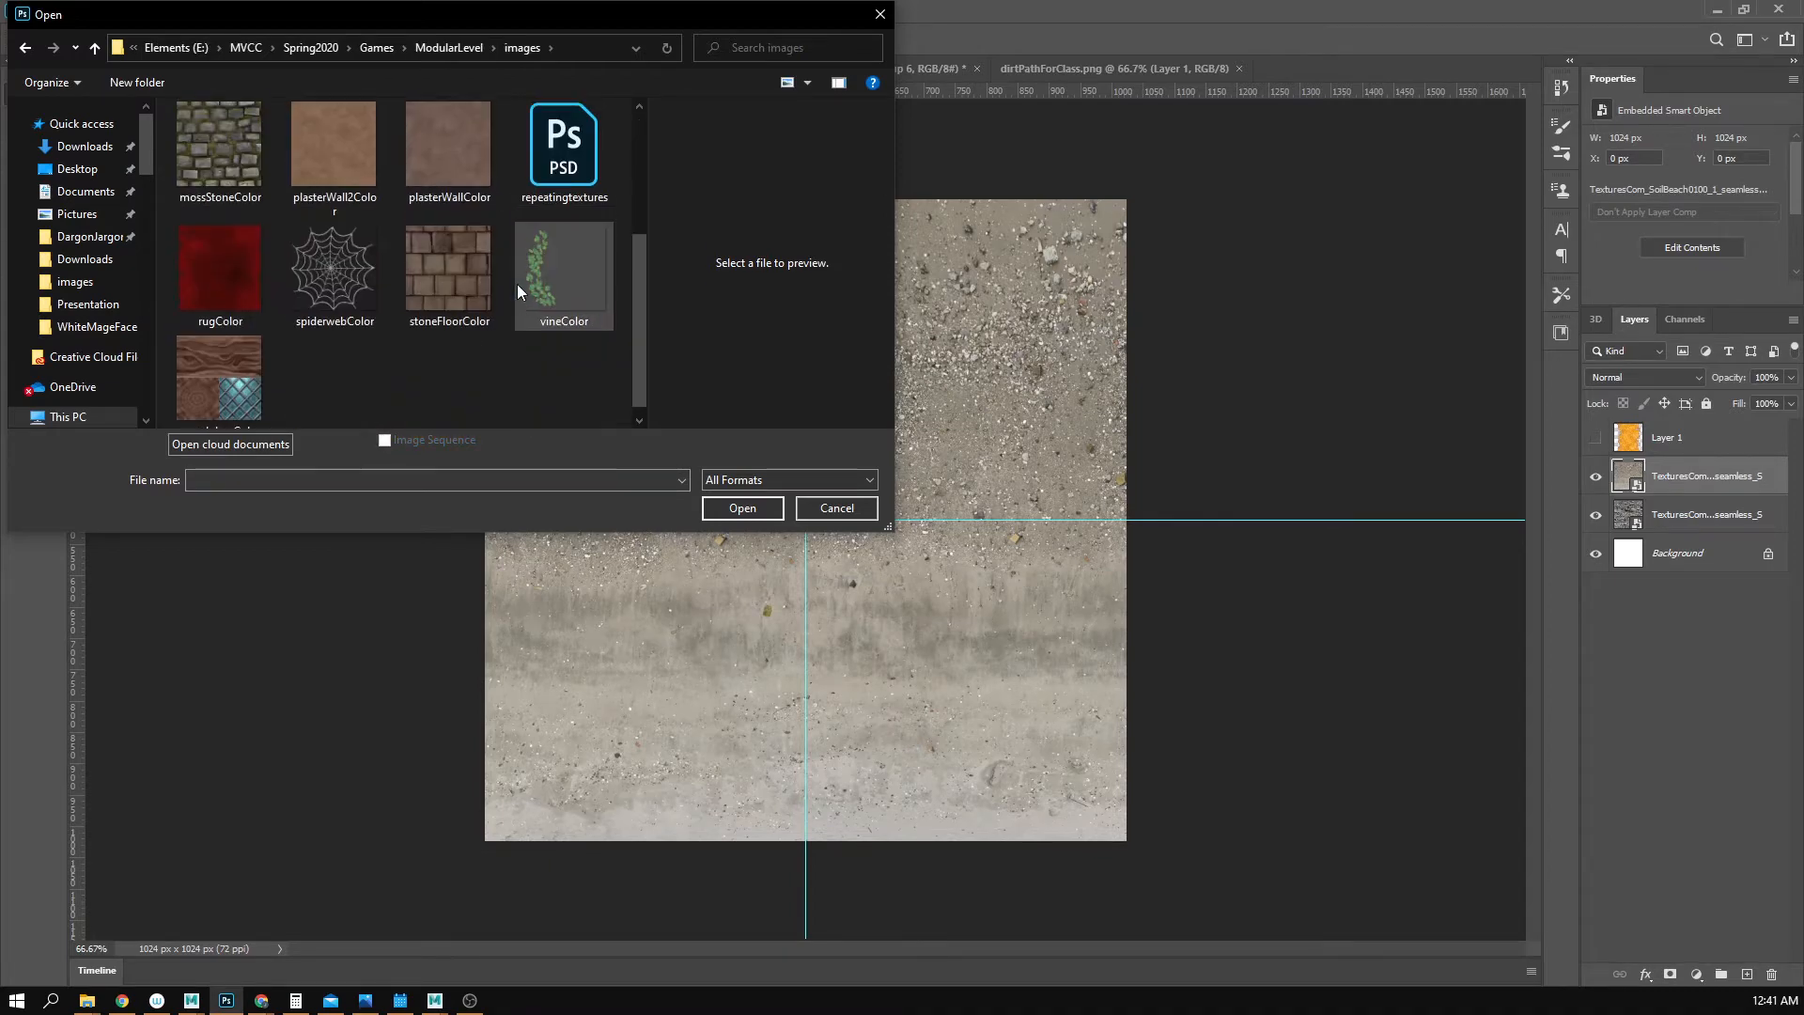
pyautogui.scroll(2, 517, 284)
pyautogui.click(547, 173)
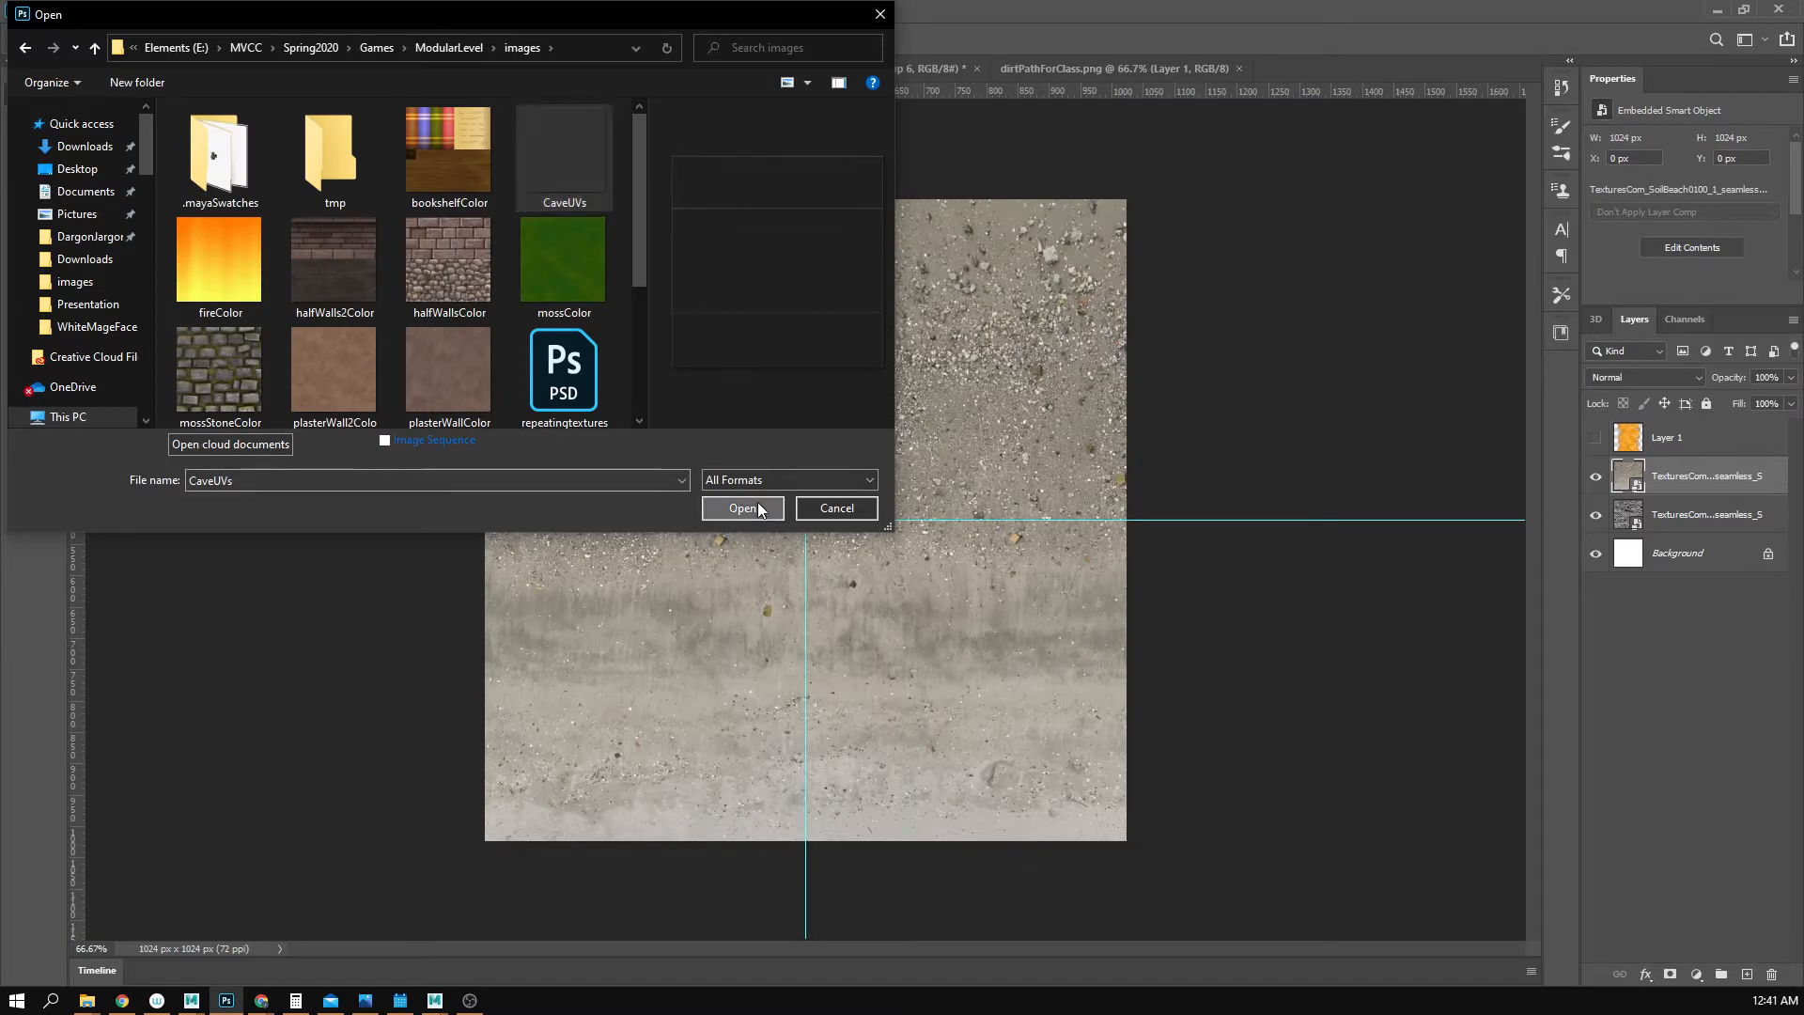
pyautogui.click(757, 508)
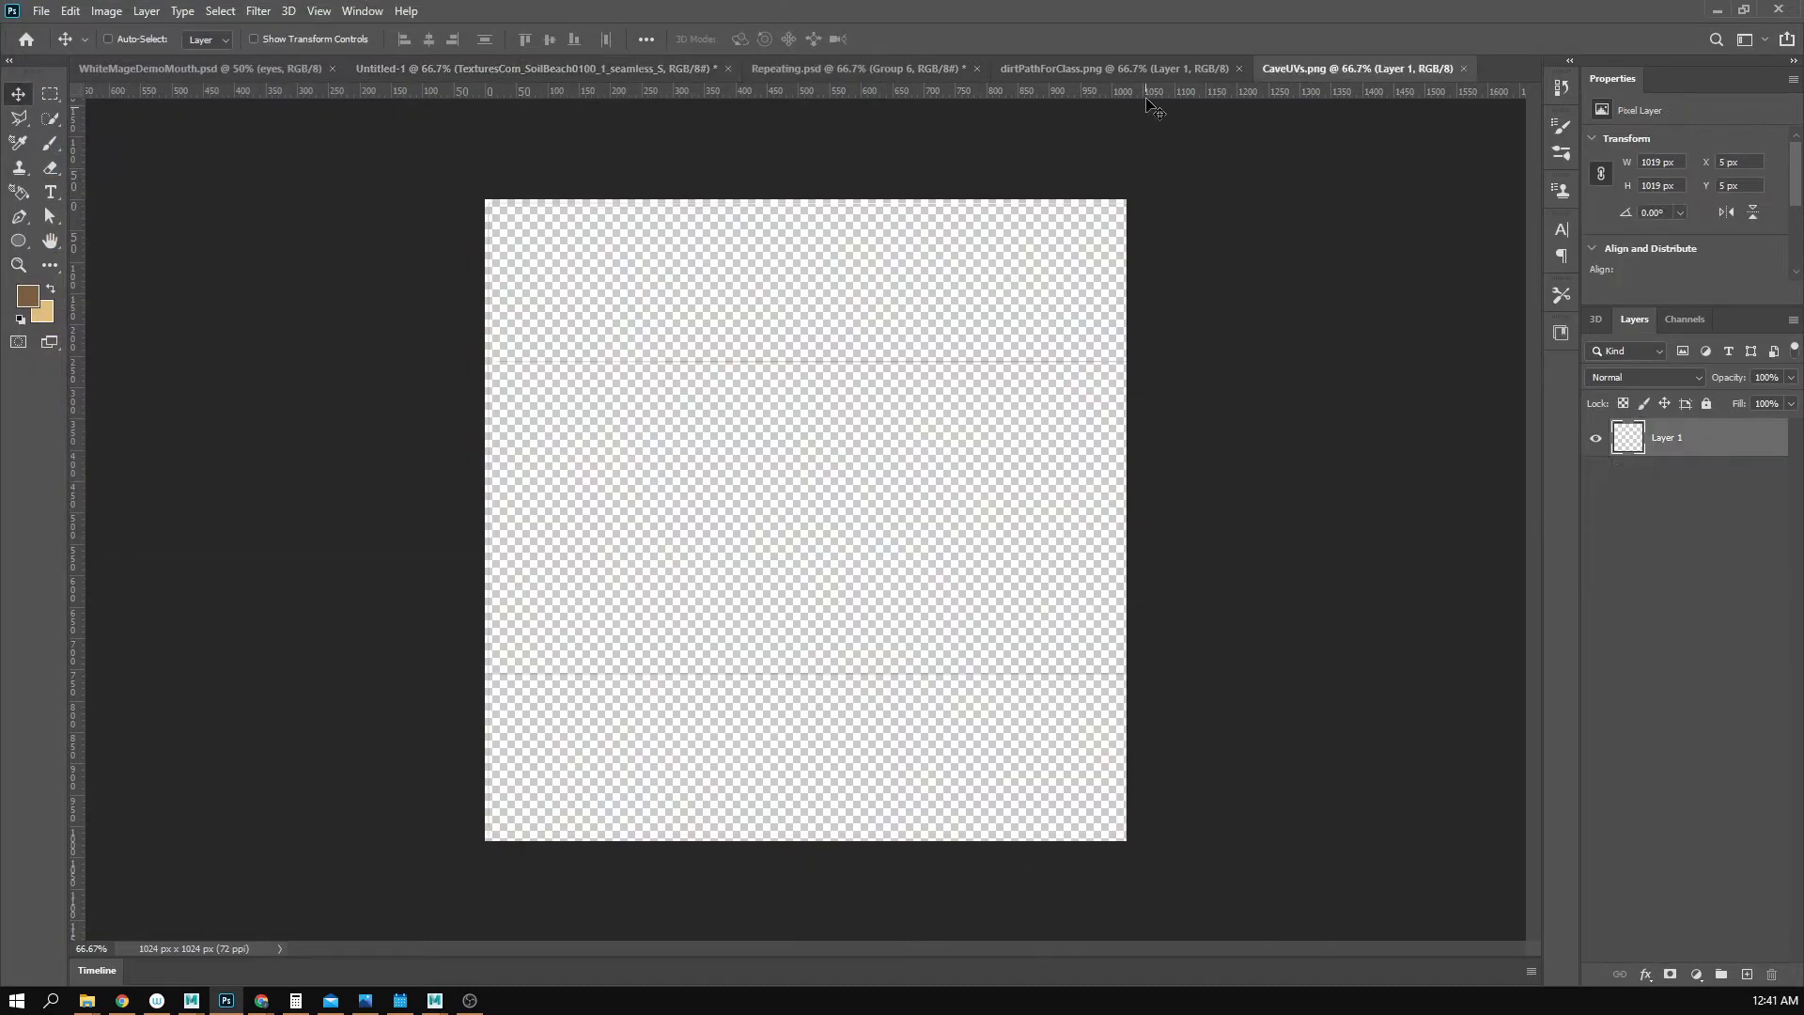
# - Select and copy the entire UV layout in the CaveUVs.png document
pyautogui.click(1140, 58)
pyautogui.click(1368, 68)
pyautogui.hotkey('ctrl', 'a')
pyautogui.hotkey('ctrl', 'c')
pyautogui.click(1184, 75)
pyautogui.hotkey('ctrl', 'v')
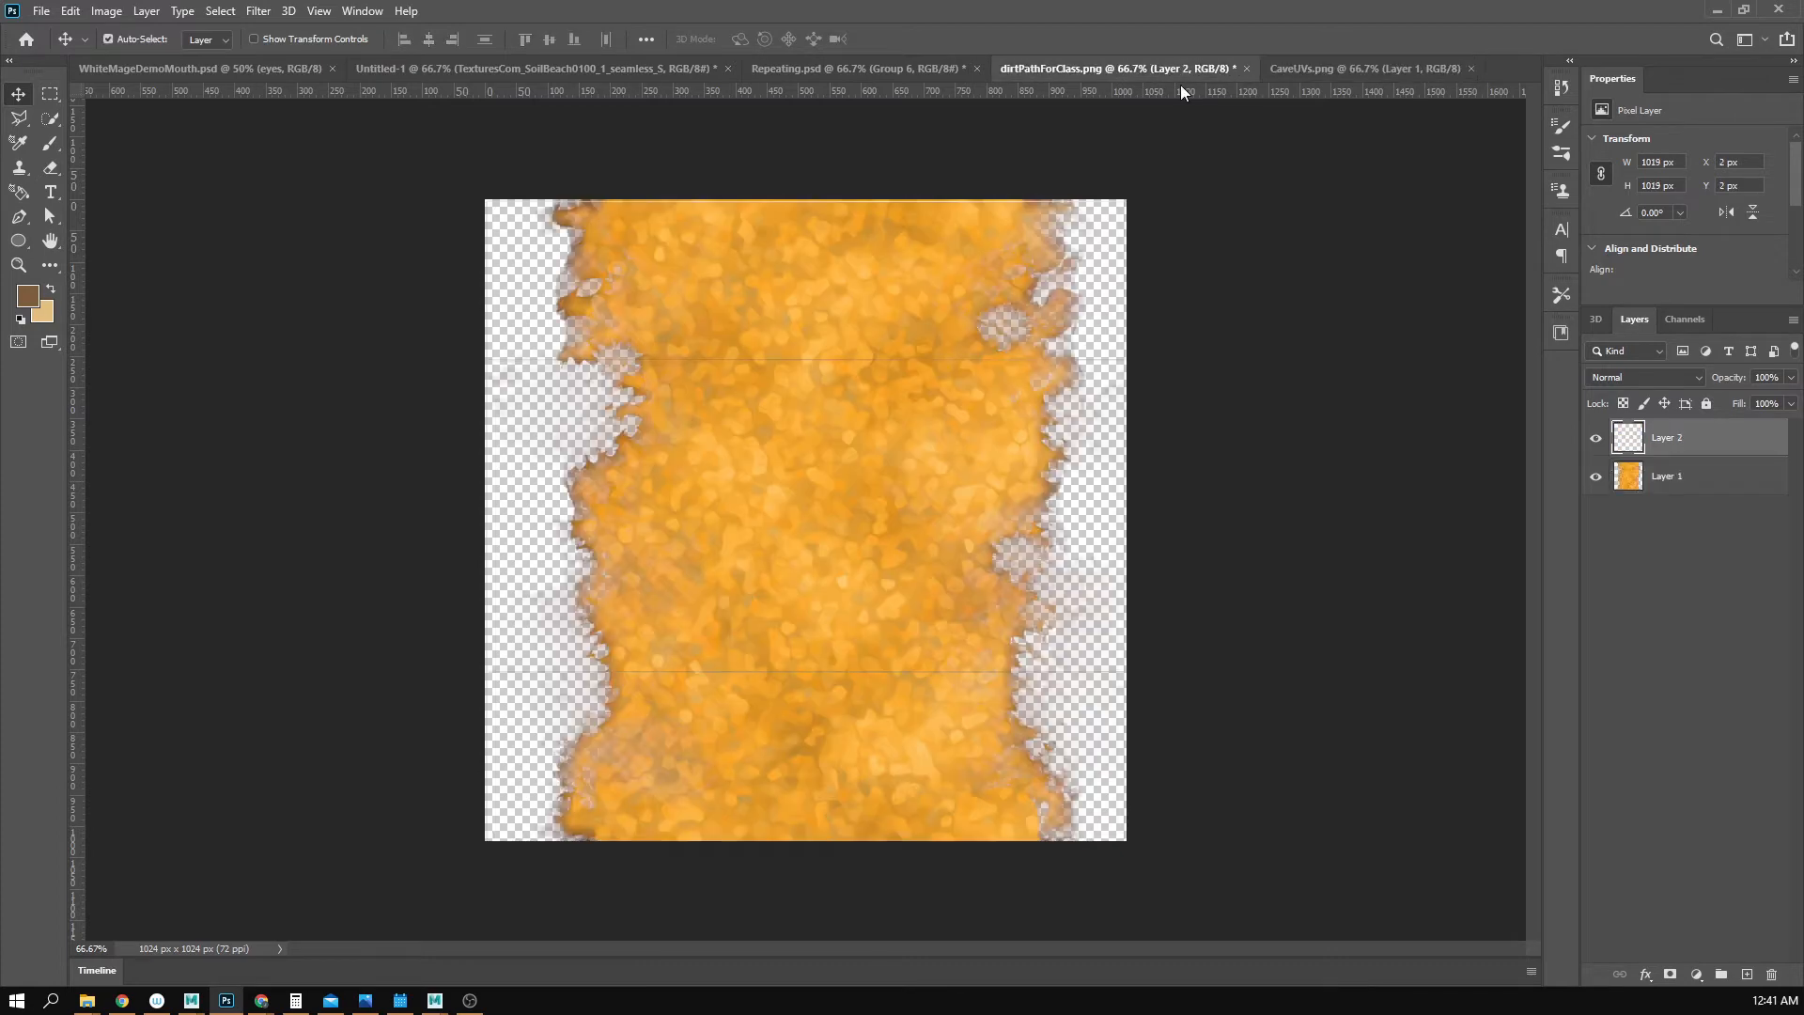
pyautogui.hotkey('ctrl', 'z')
# - Paste the copied UV layout as a new layer above the soil texture in the Untitled-1 document
pyautogui.click(917, 70)
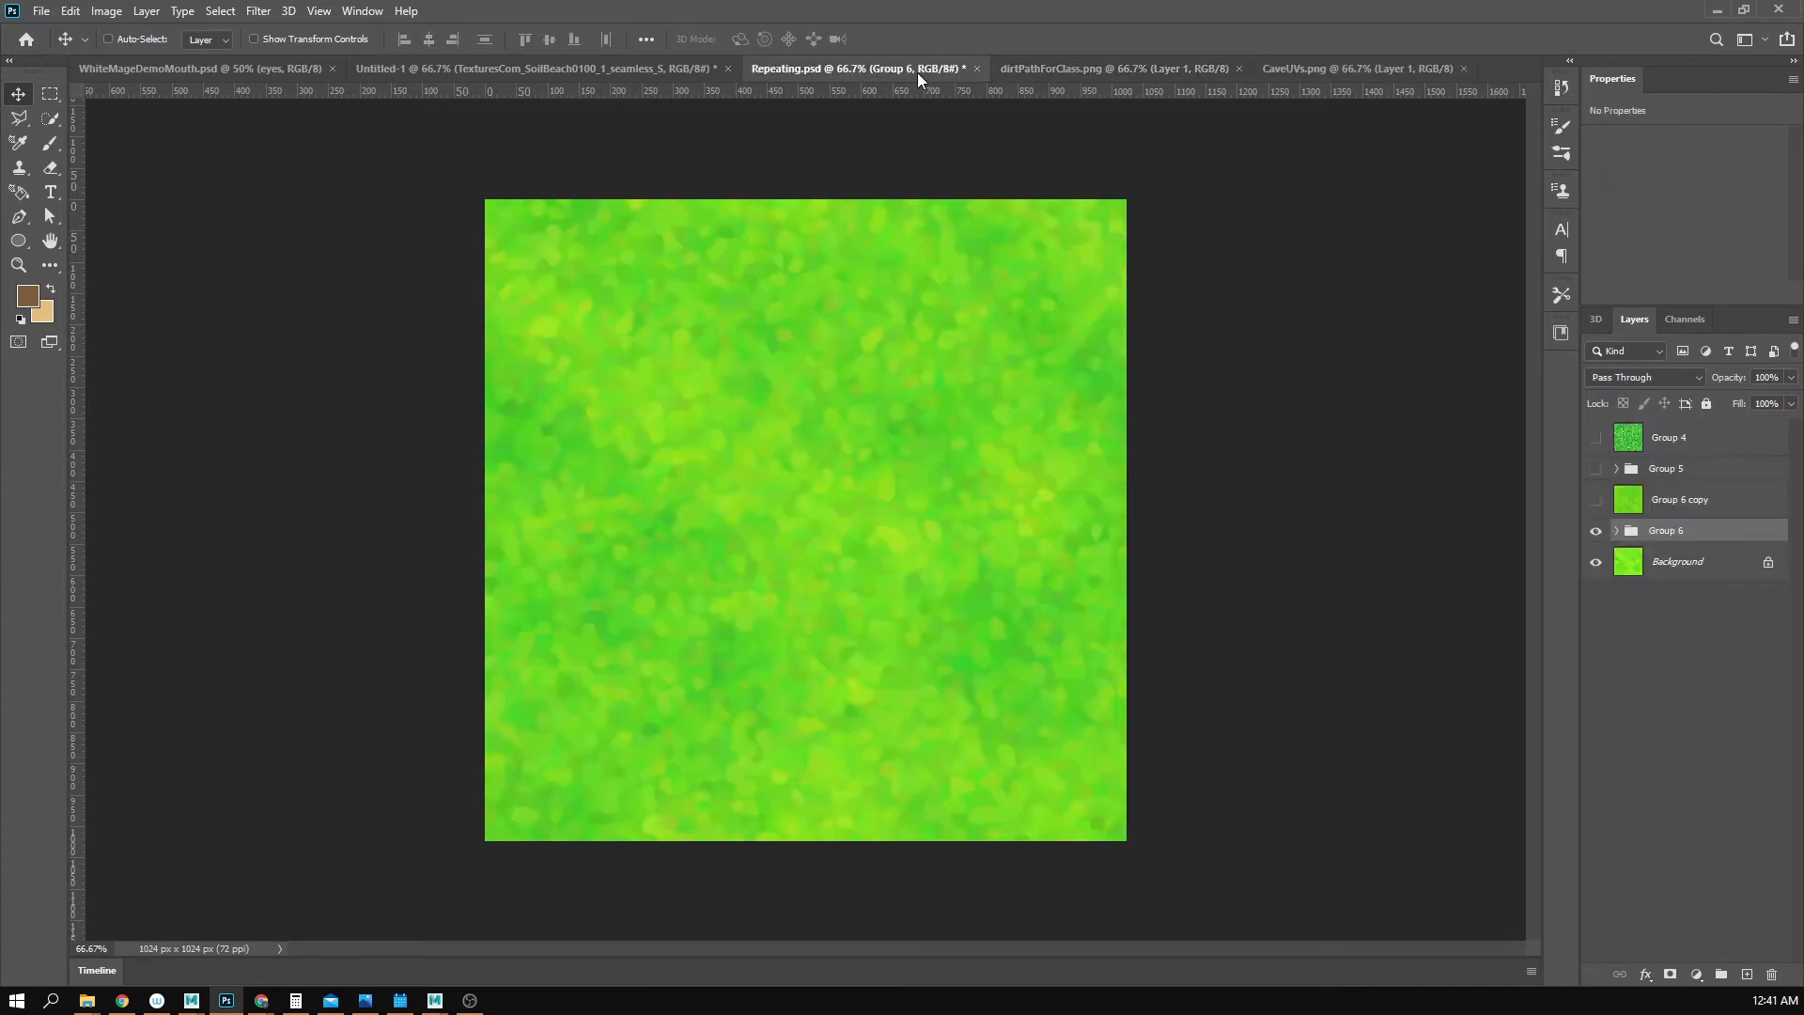
pyautogui.click(588, 70)
pyautogui.hotkey('ctrl', 'v')
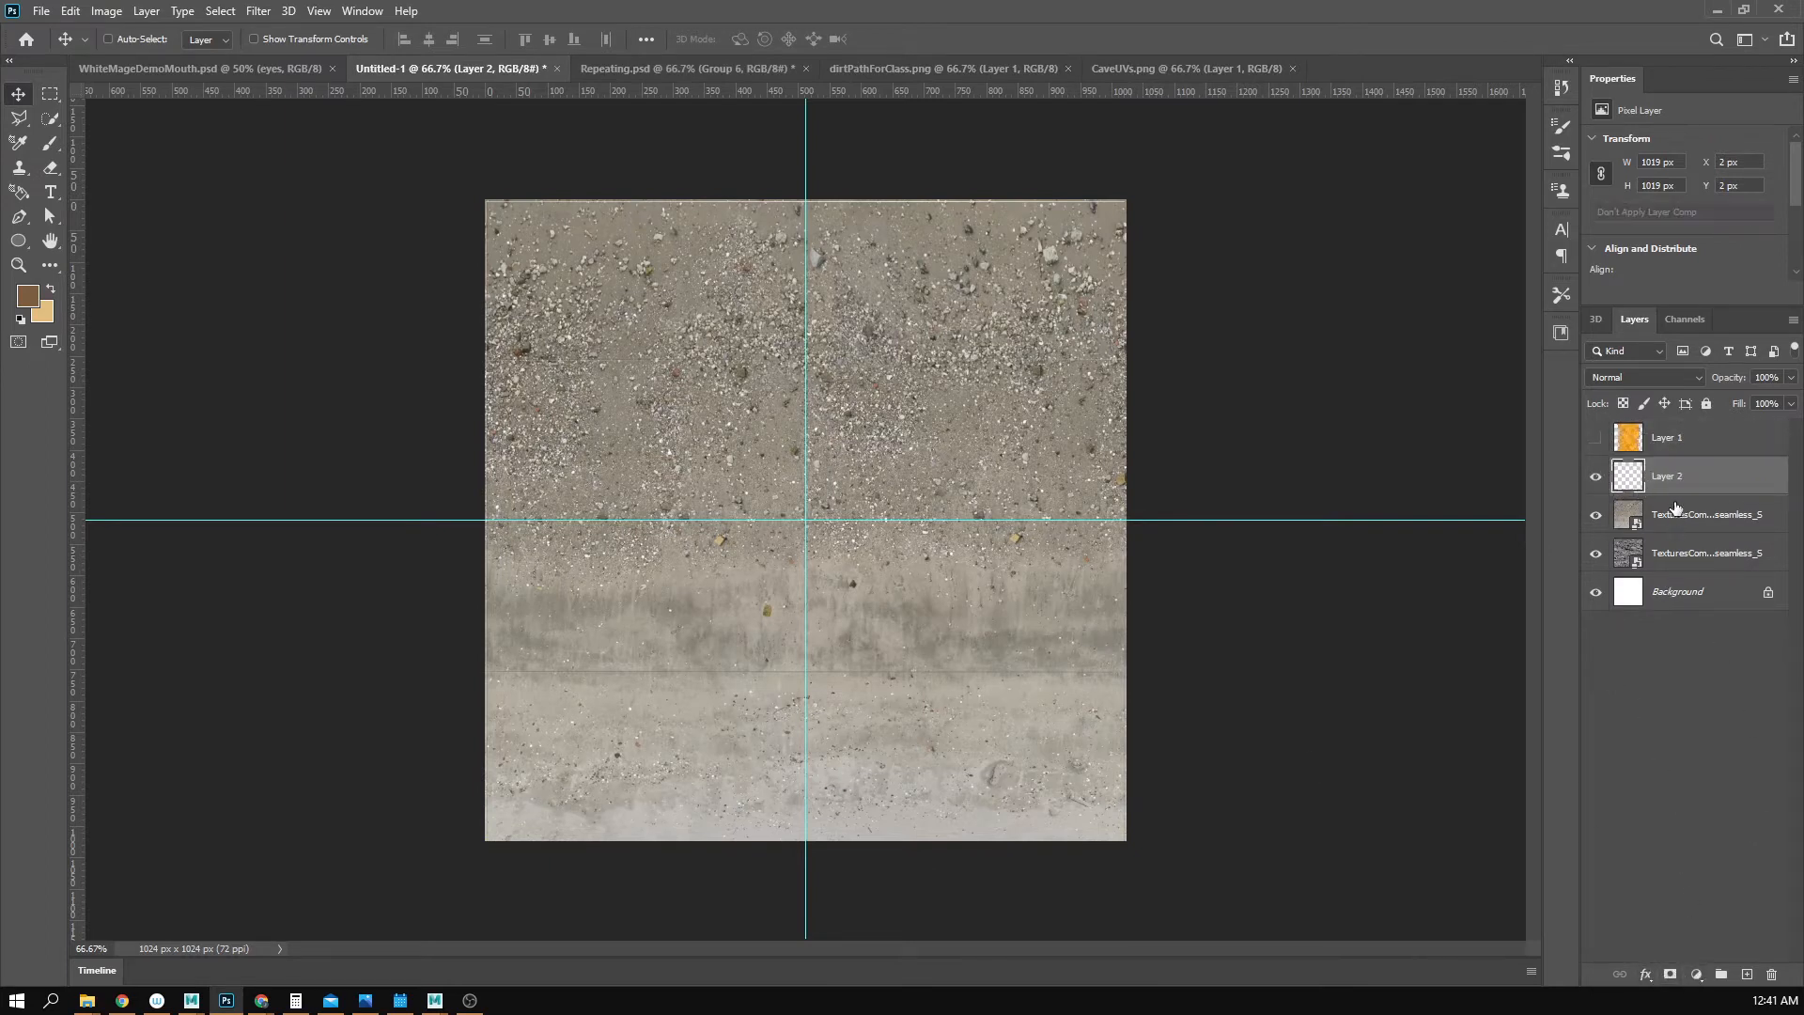
# - Add a 1 px centered black stroke effect at 100% opacity to the pasted UV layer
pyautogui.click(1645, 974)
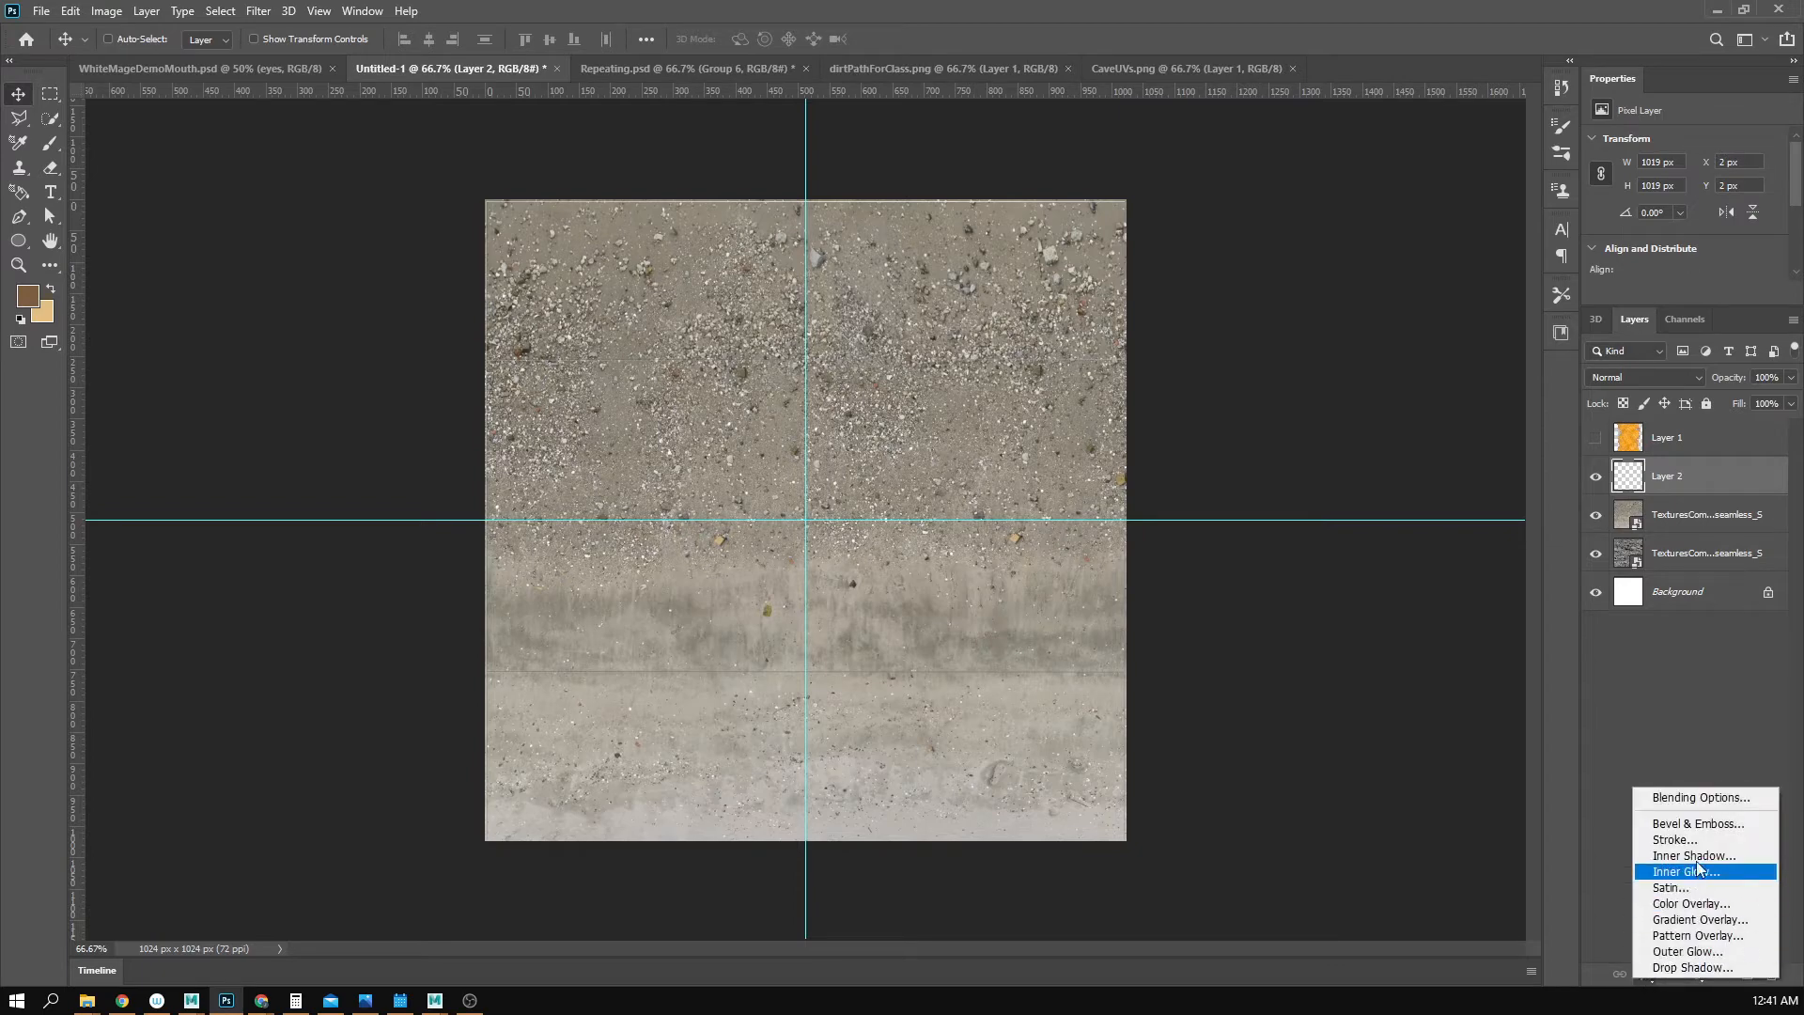
pyautogui.click(1696, 839)
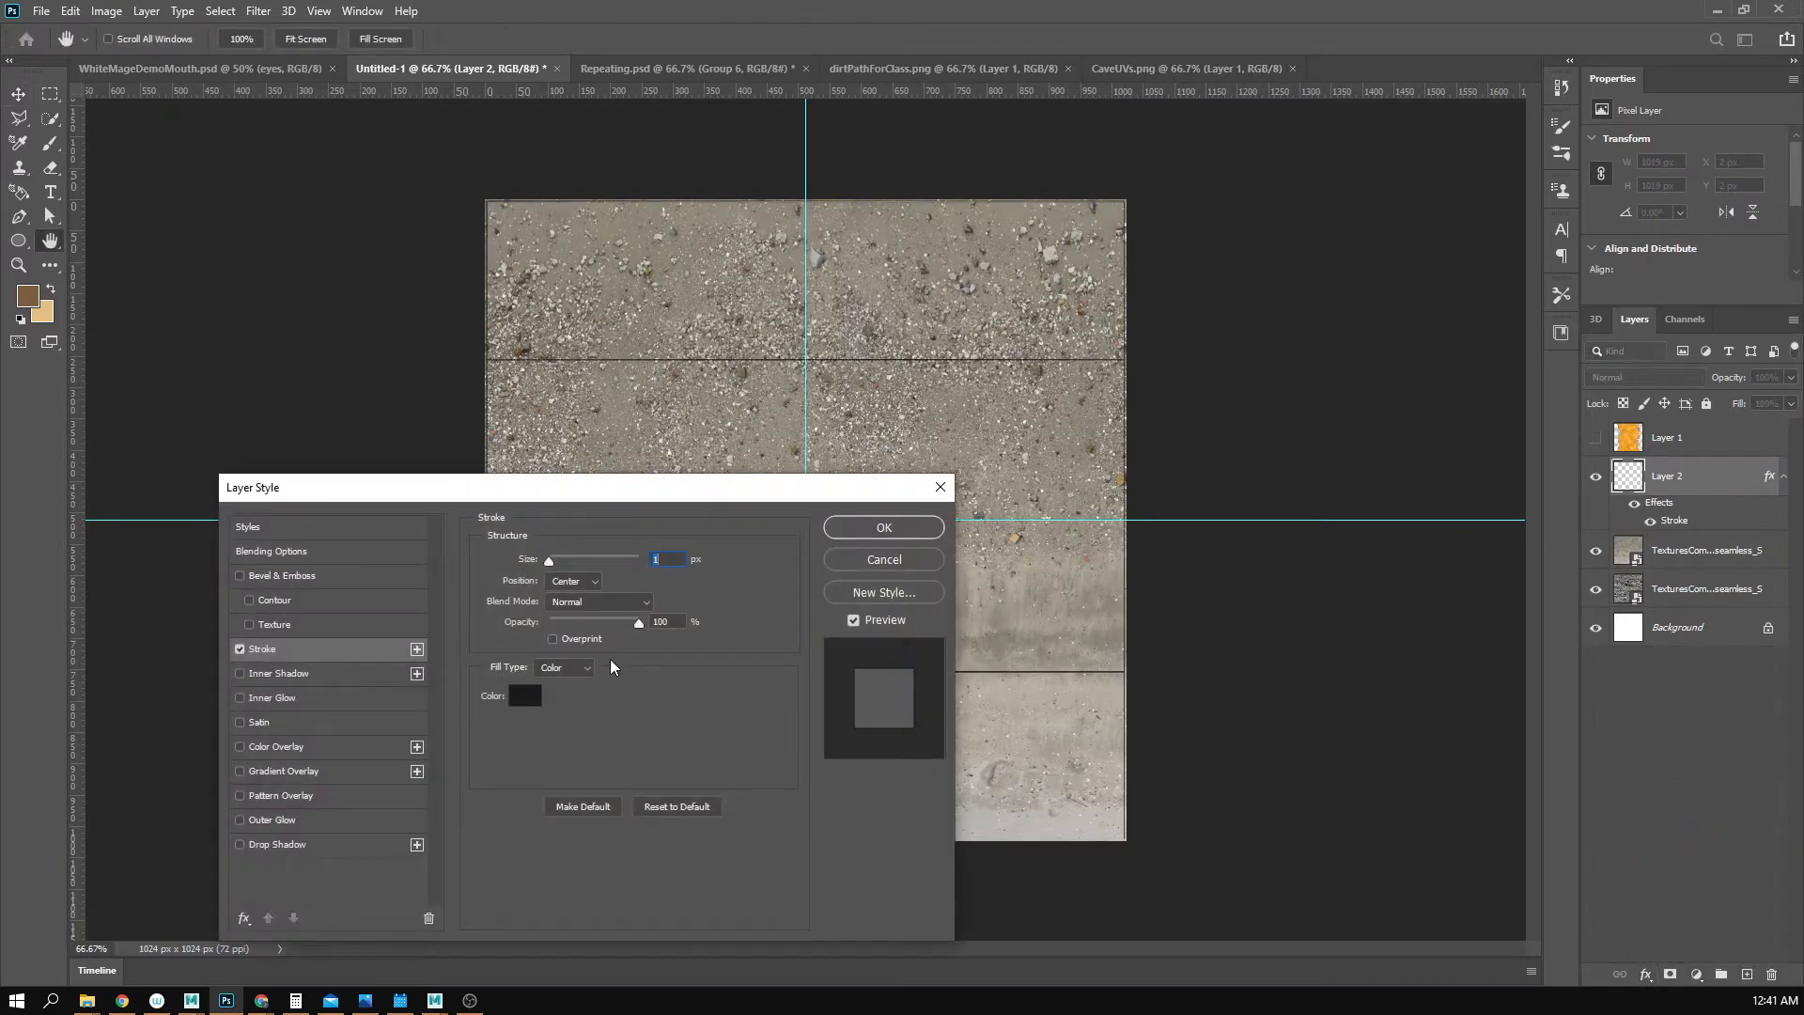
pyautogui.click(883, 529)
pyautogui.press('z')
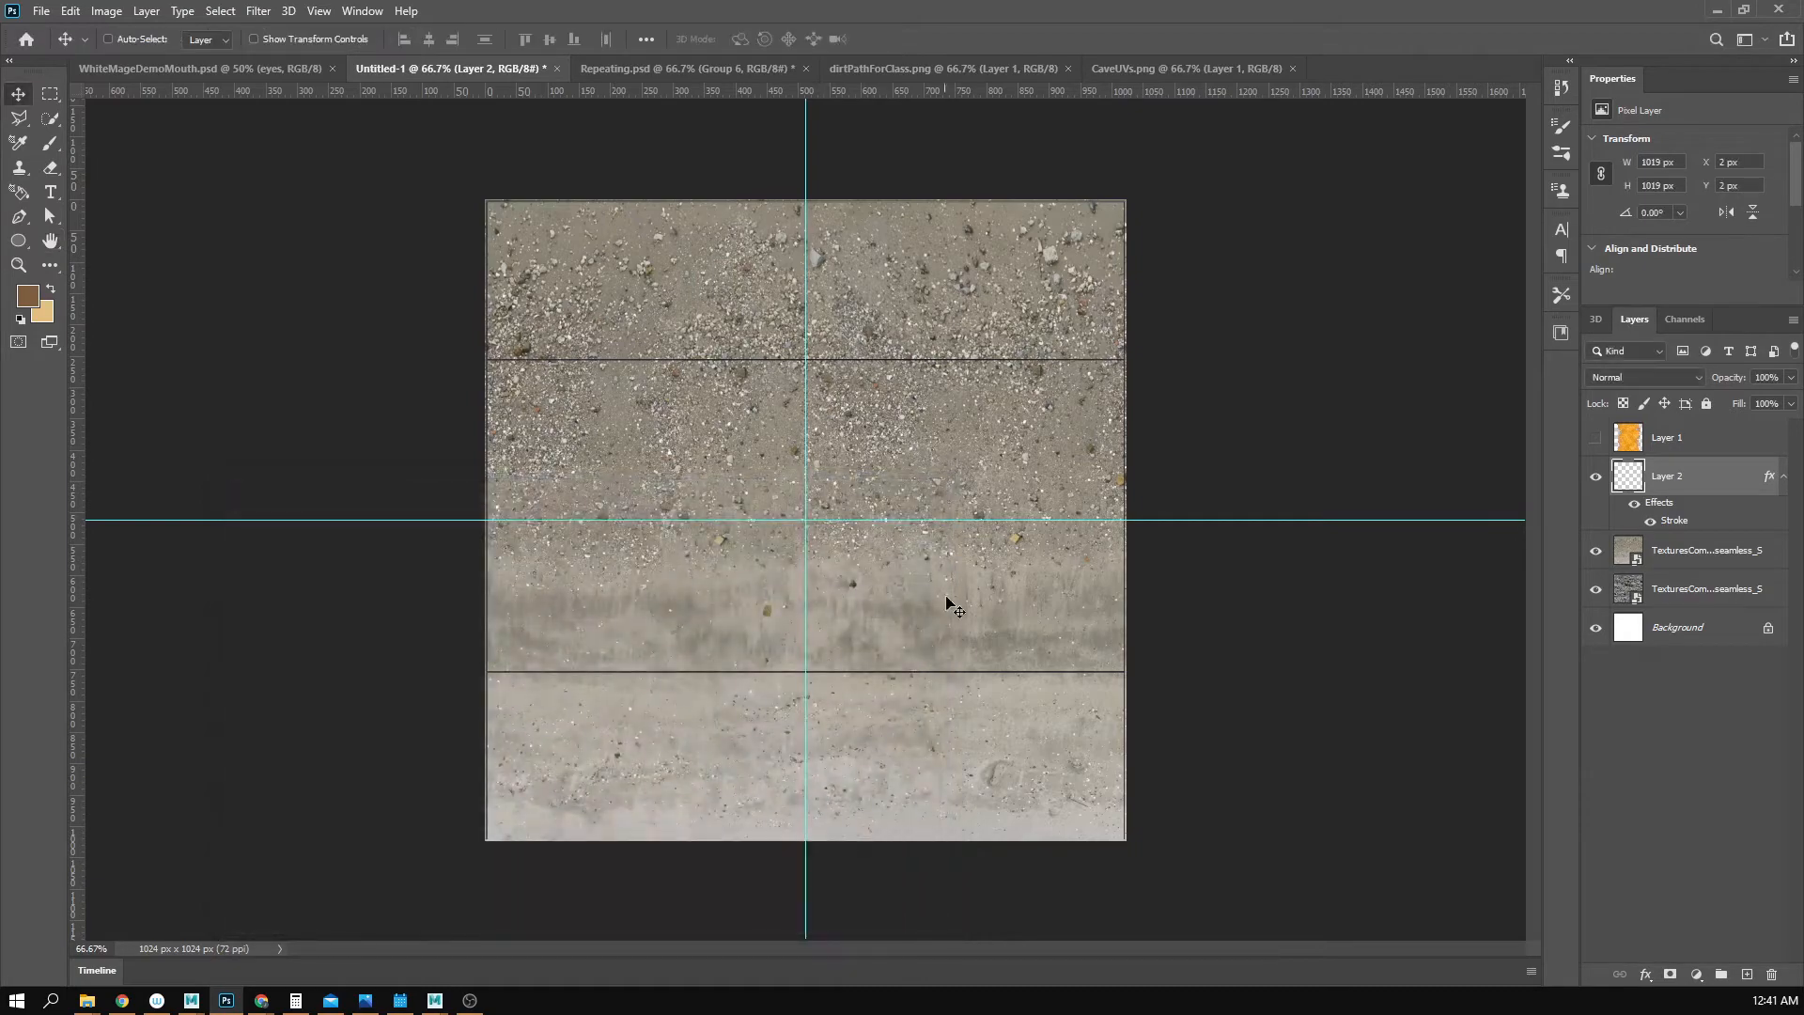
pyautogui.hotkey('ctrl', '+')
pyautogui.click(981, 480)
pyautogui.keyDown('alt'); pyautogui.click(981, 480); pyautogui.keyUp('alt')
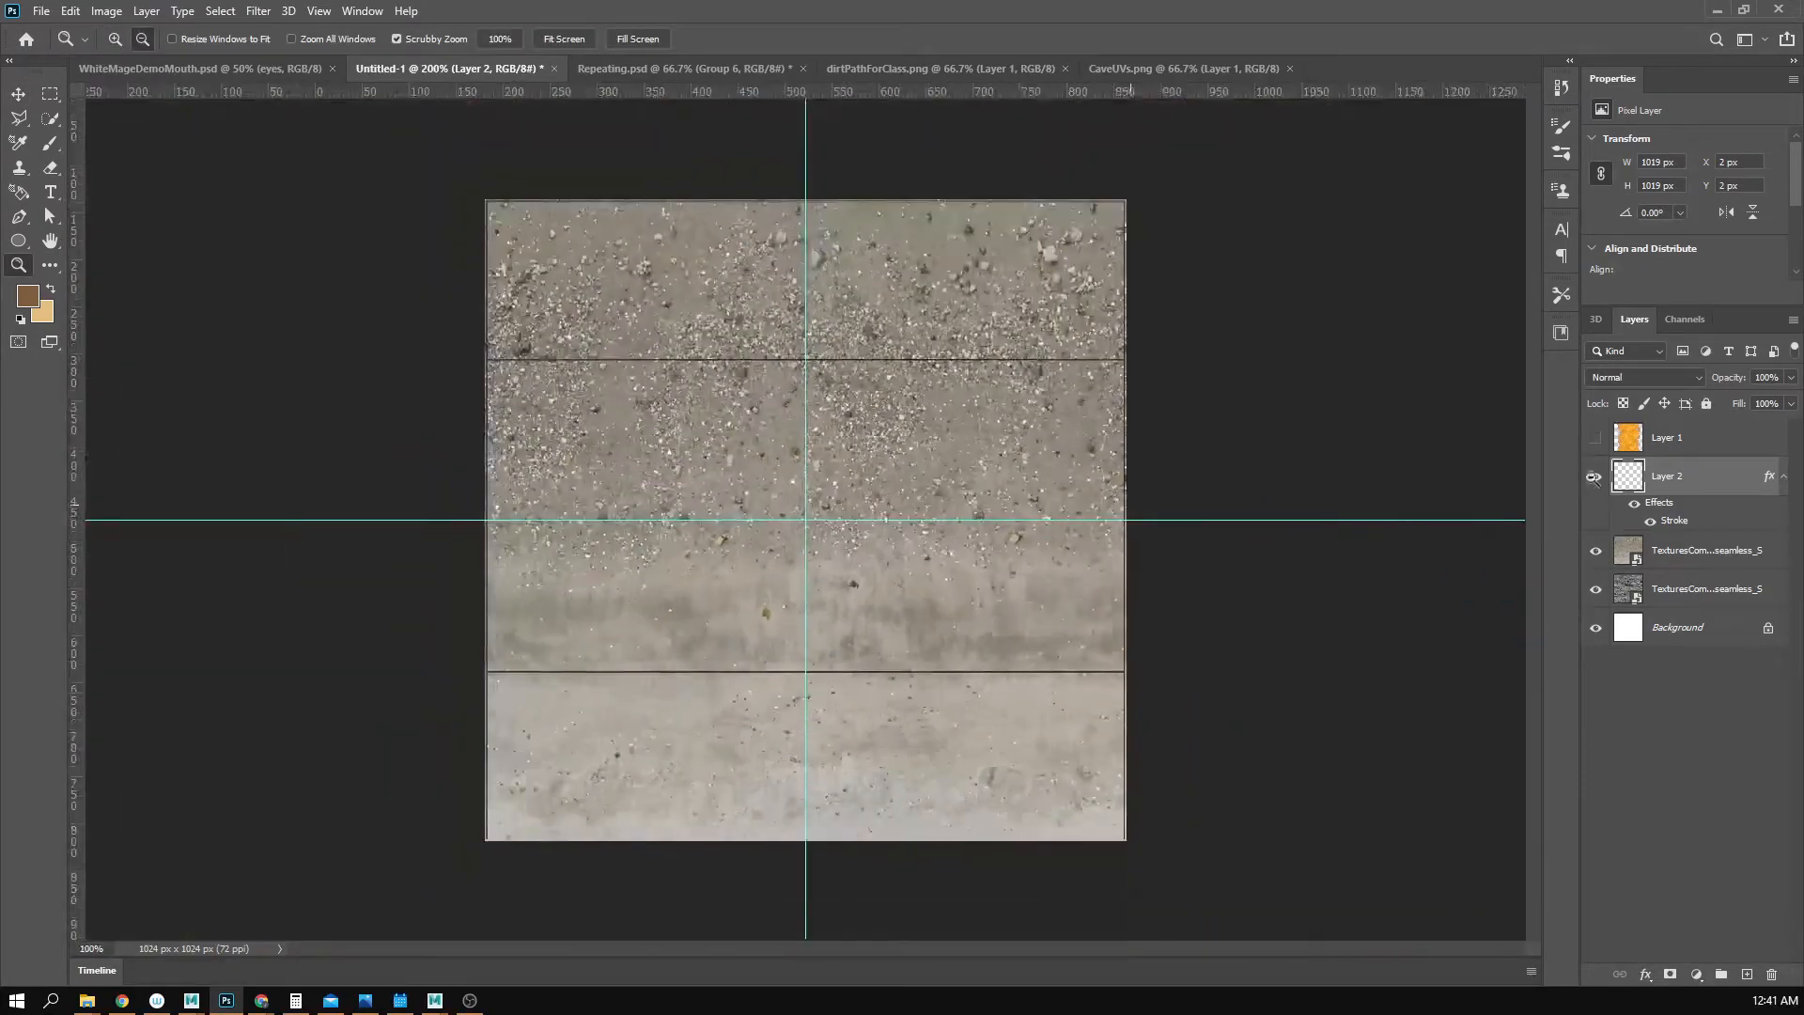
# - Hide the soil texture, rock texture and Background layers, leaving only the UV lines layer visible
pyautogui.click(1596, 477)
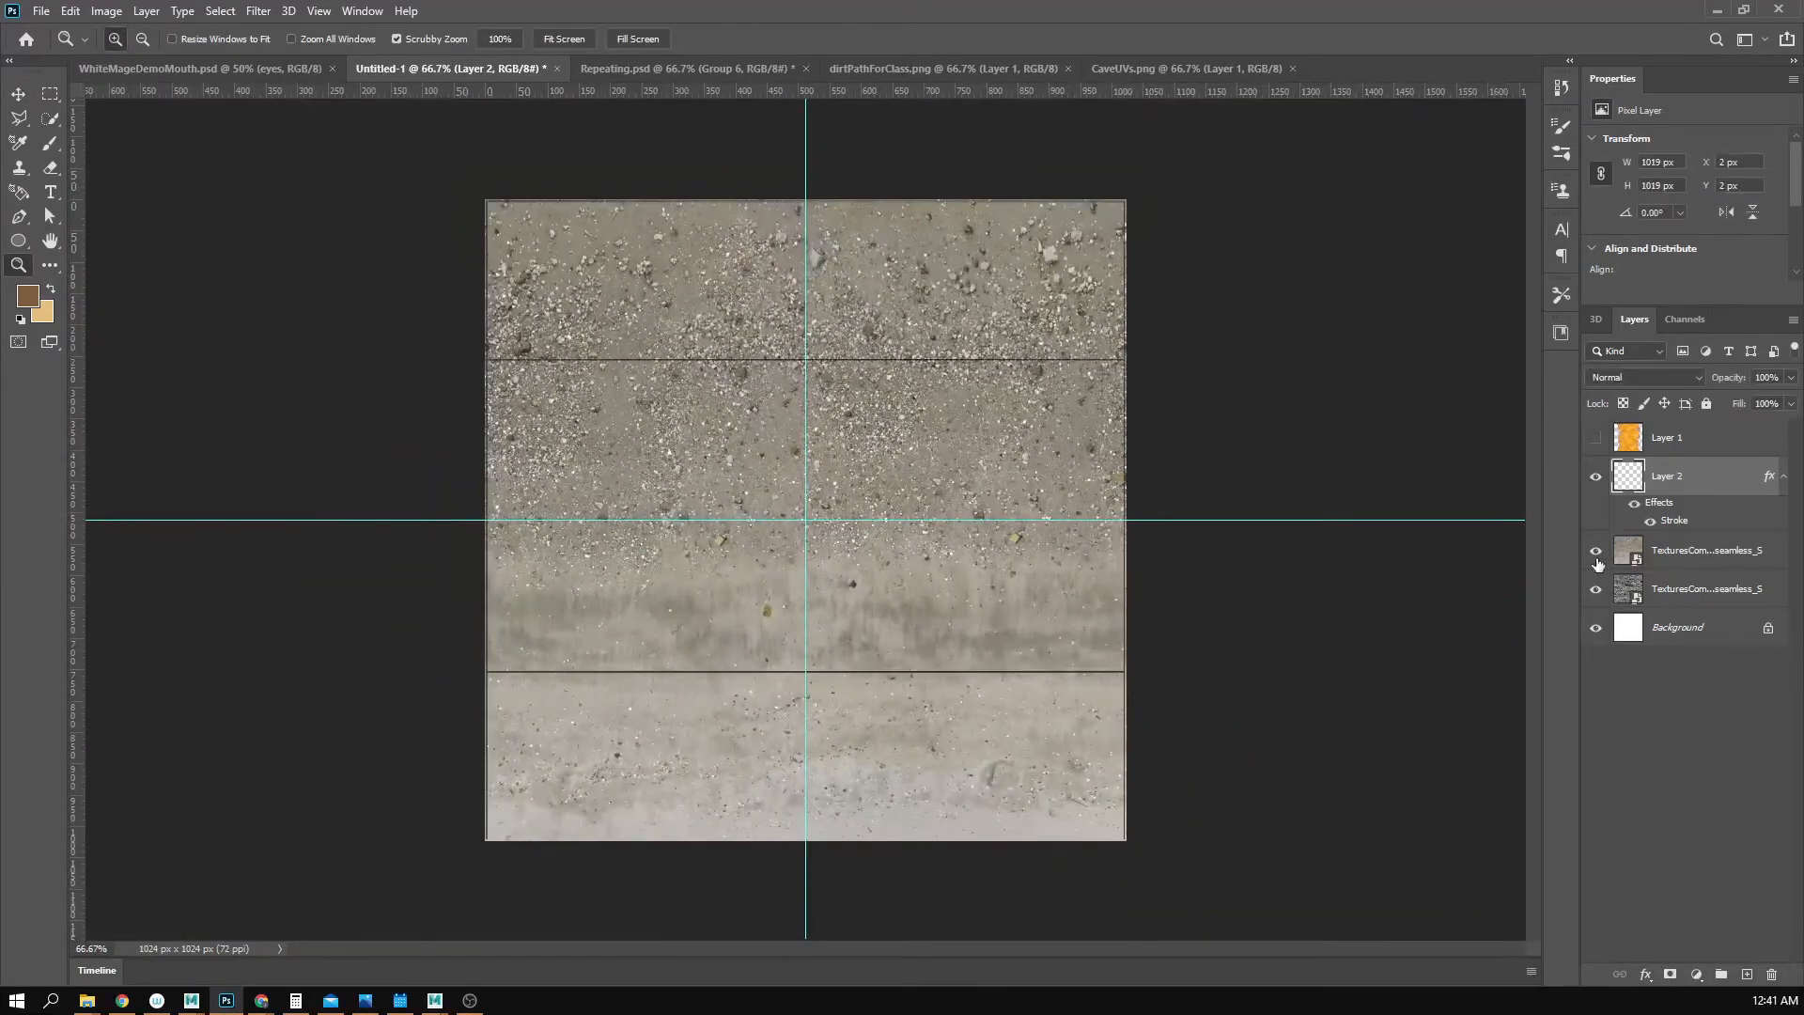
pyautogui.click(1596, 551)
pyautogui.click(1596, 589)
pyautogui.click(1596, 628)
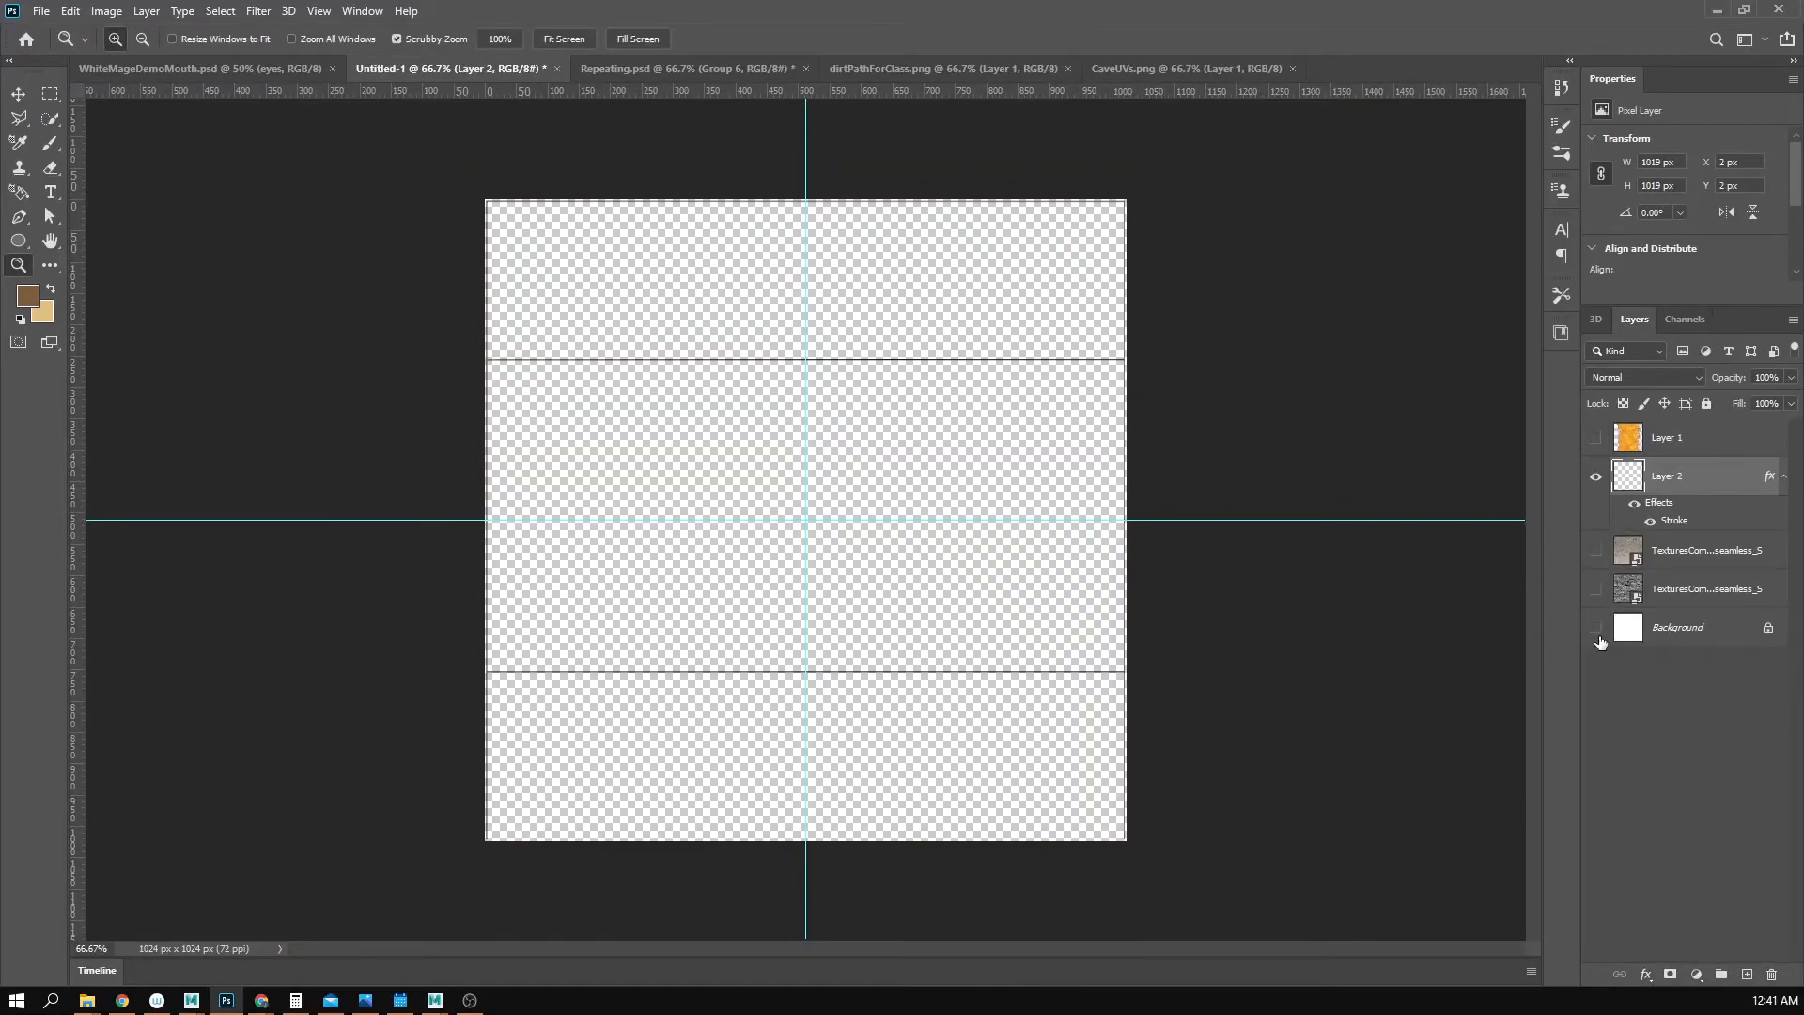
# - Show the Background and rock texture layers again, leave the soil texture hidden, and select the rock texture layer
pyautogui.click(1597, 628)
pyautogui.click(1596, 589)
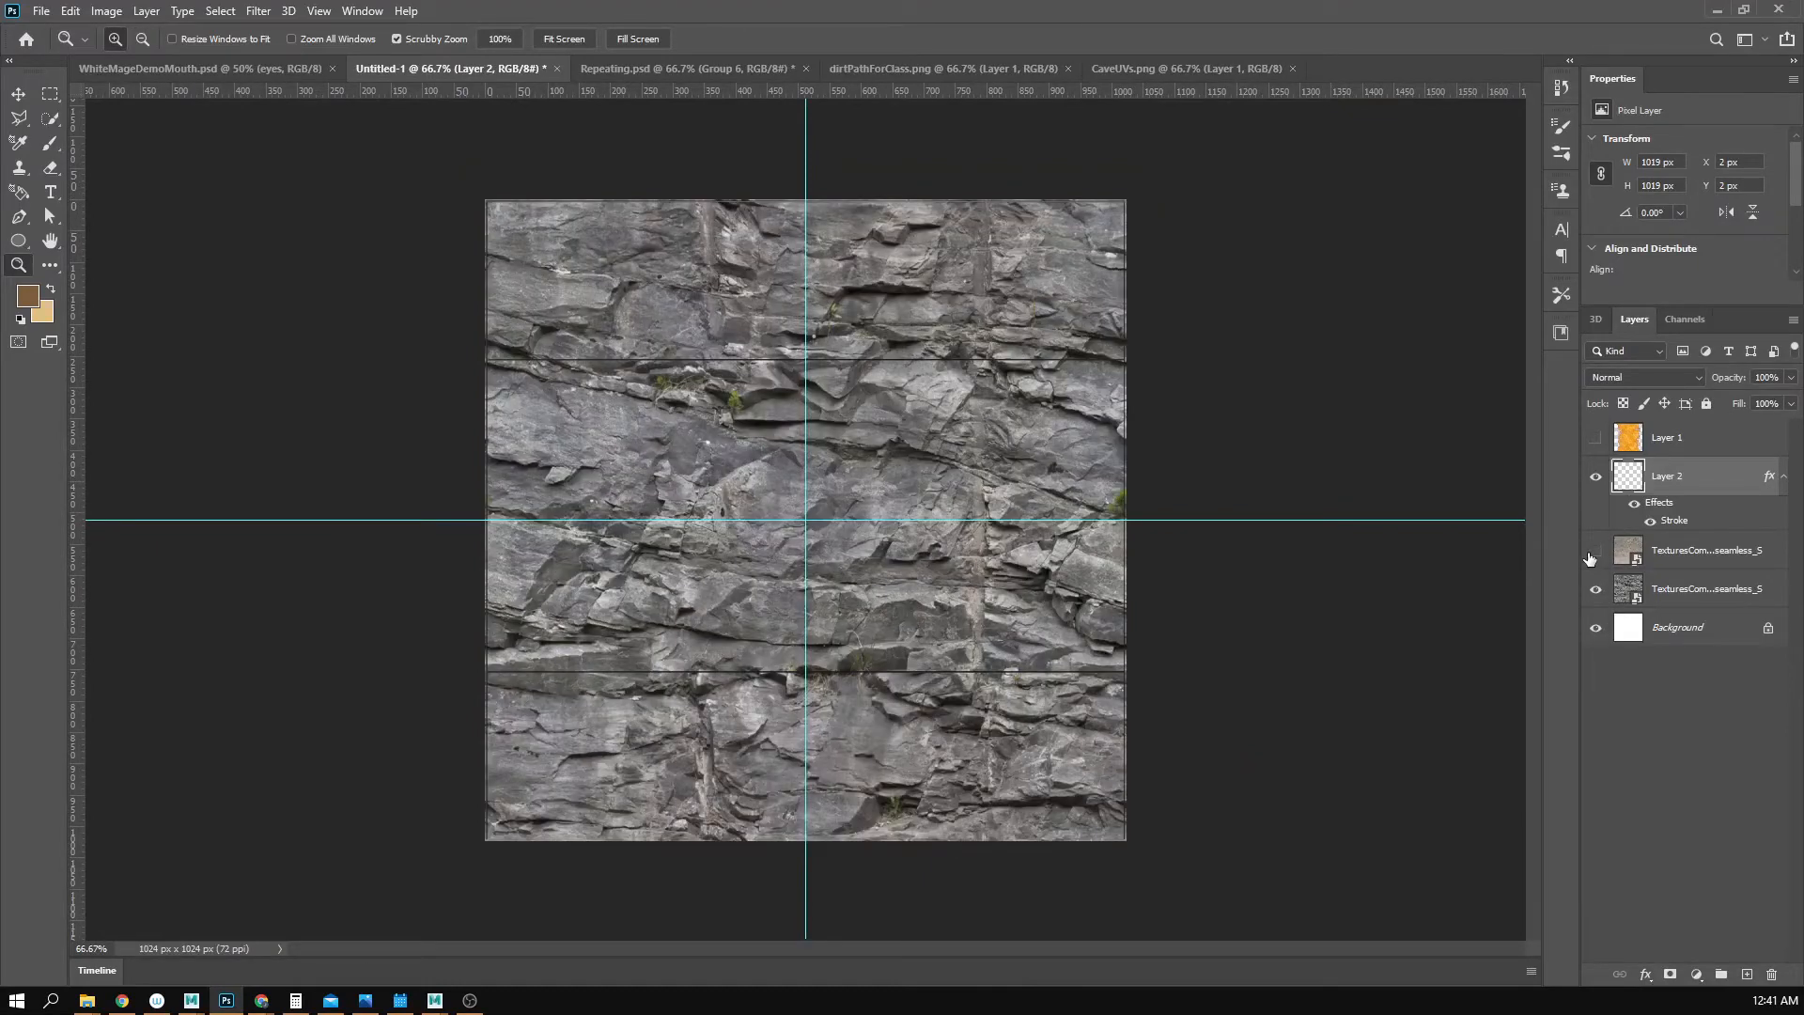
pyautogui.click(1596, 551)
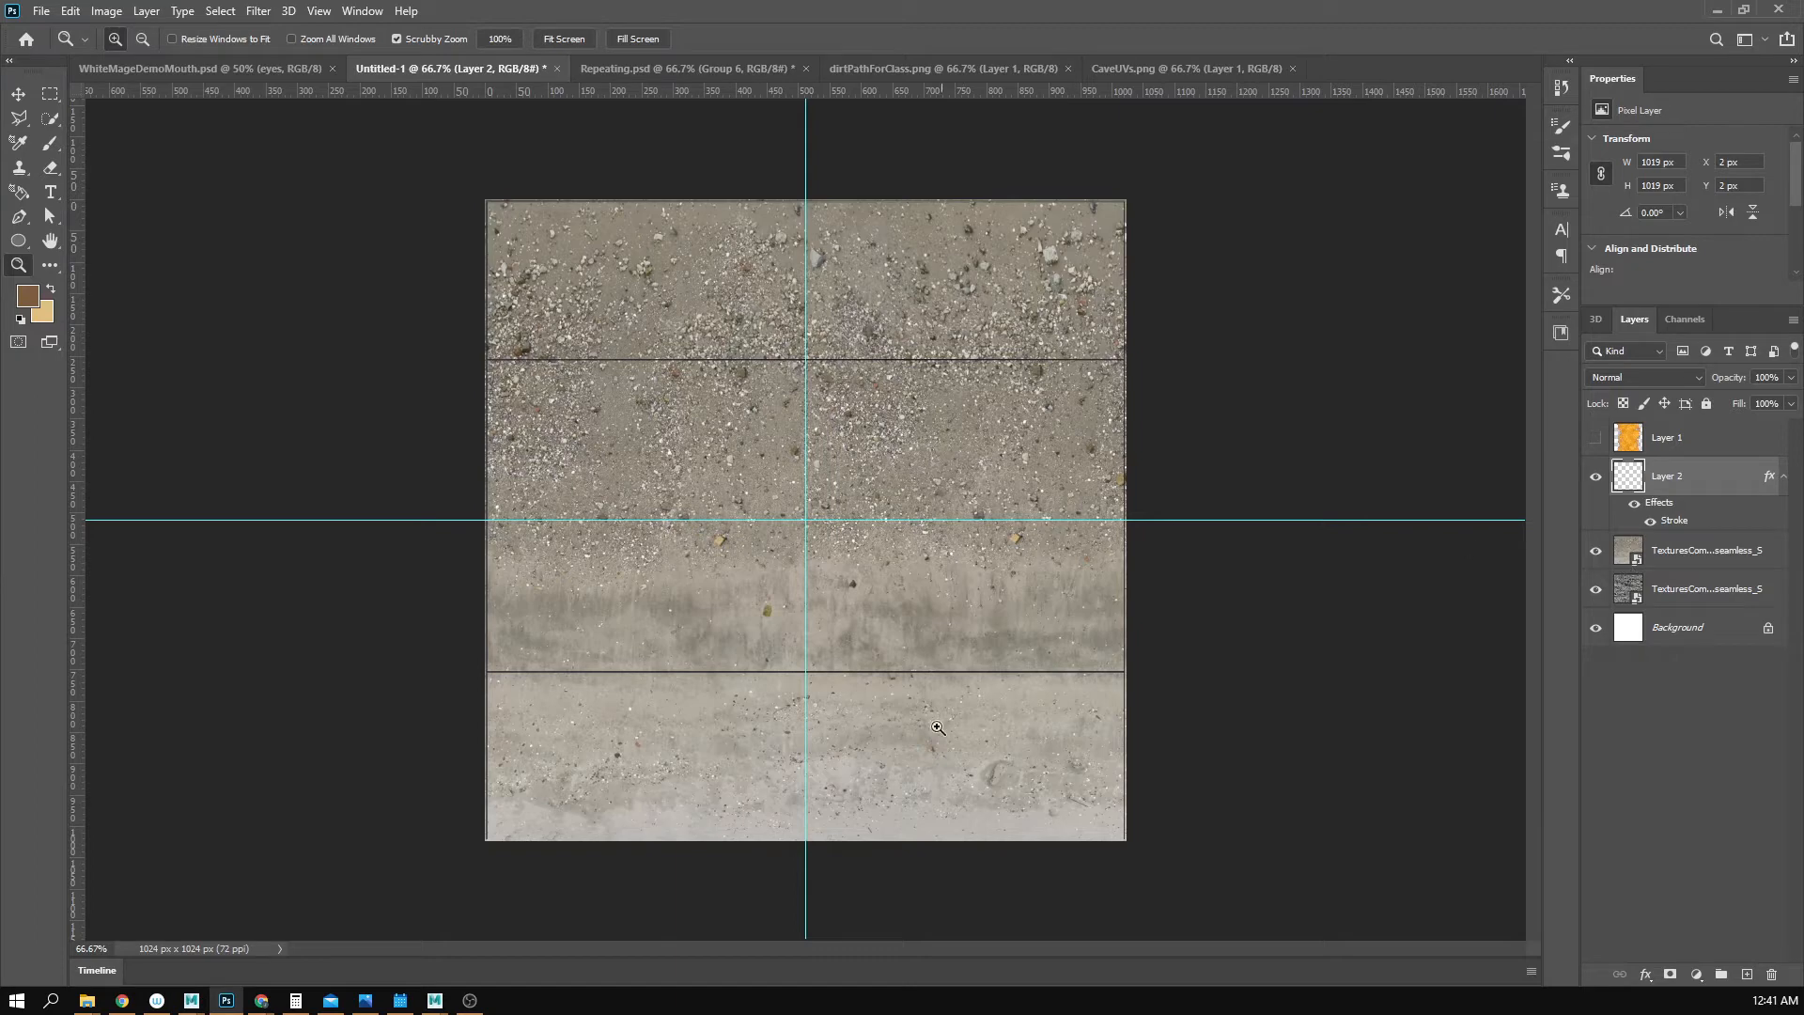
pyautogui.click(1598, 555)
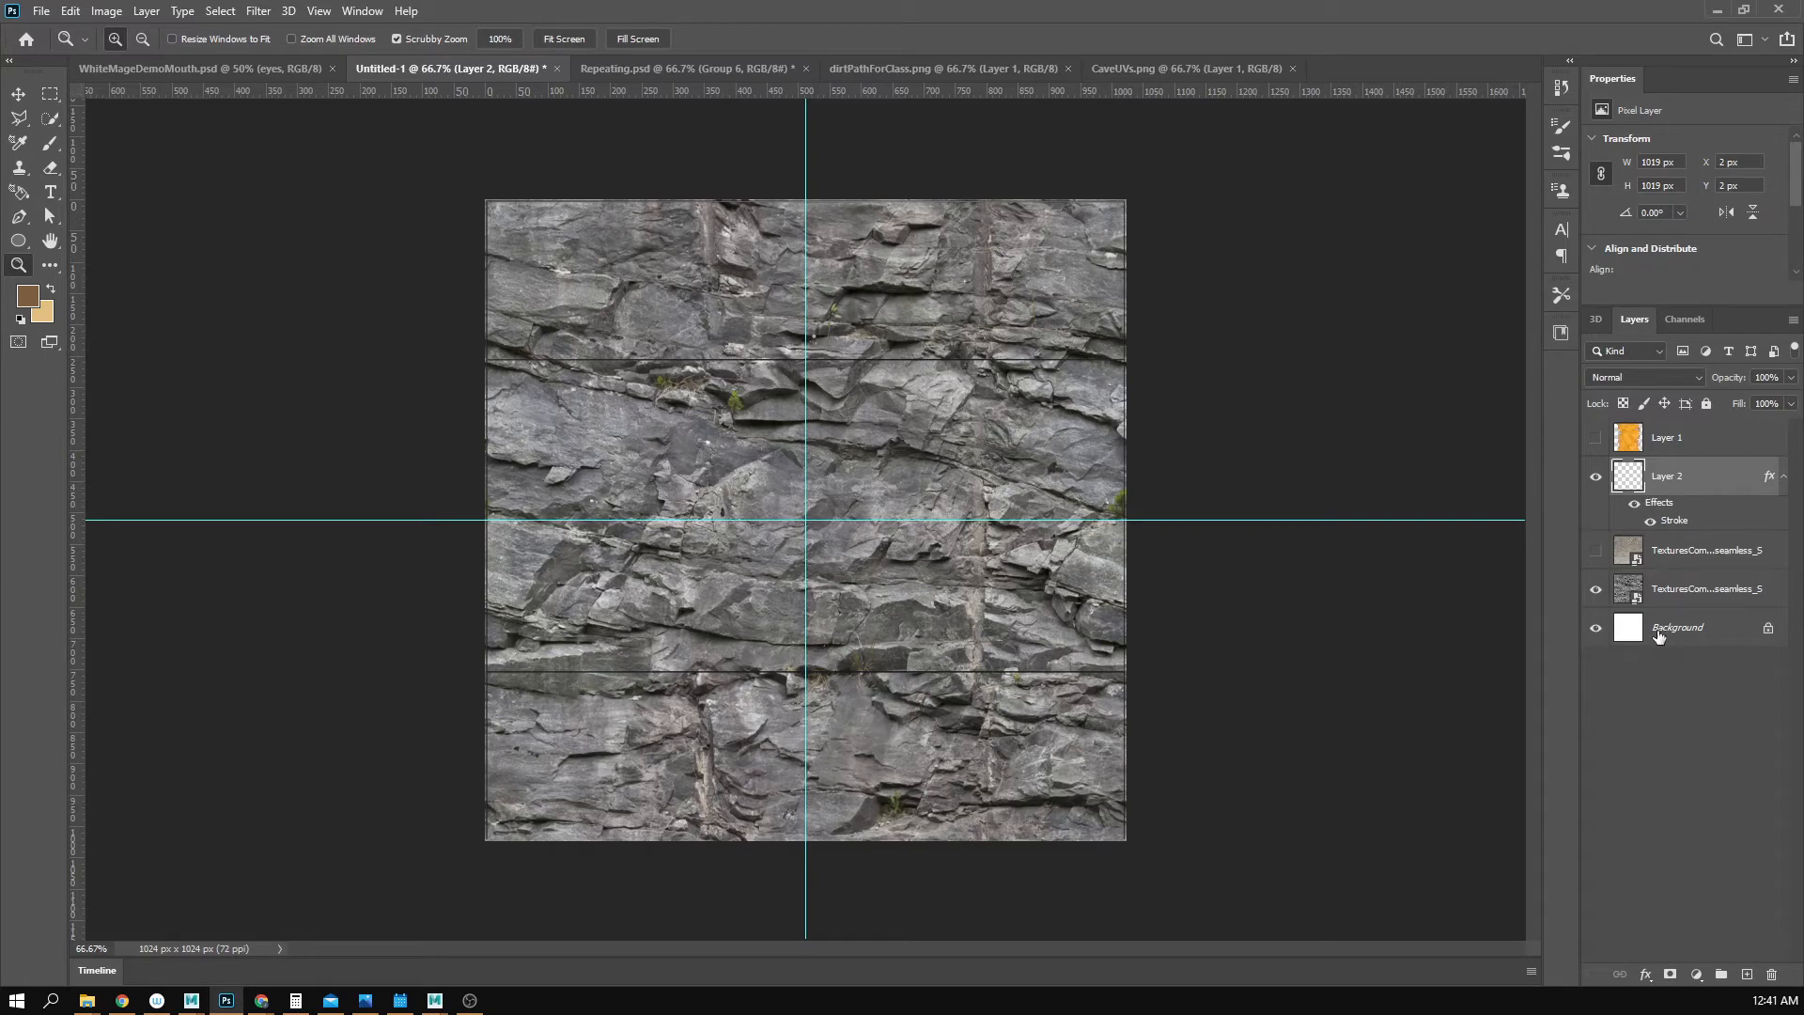
pyautogui.click(1595, 550)
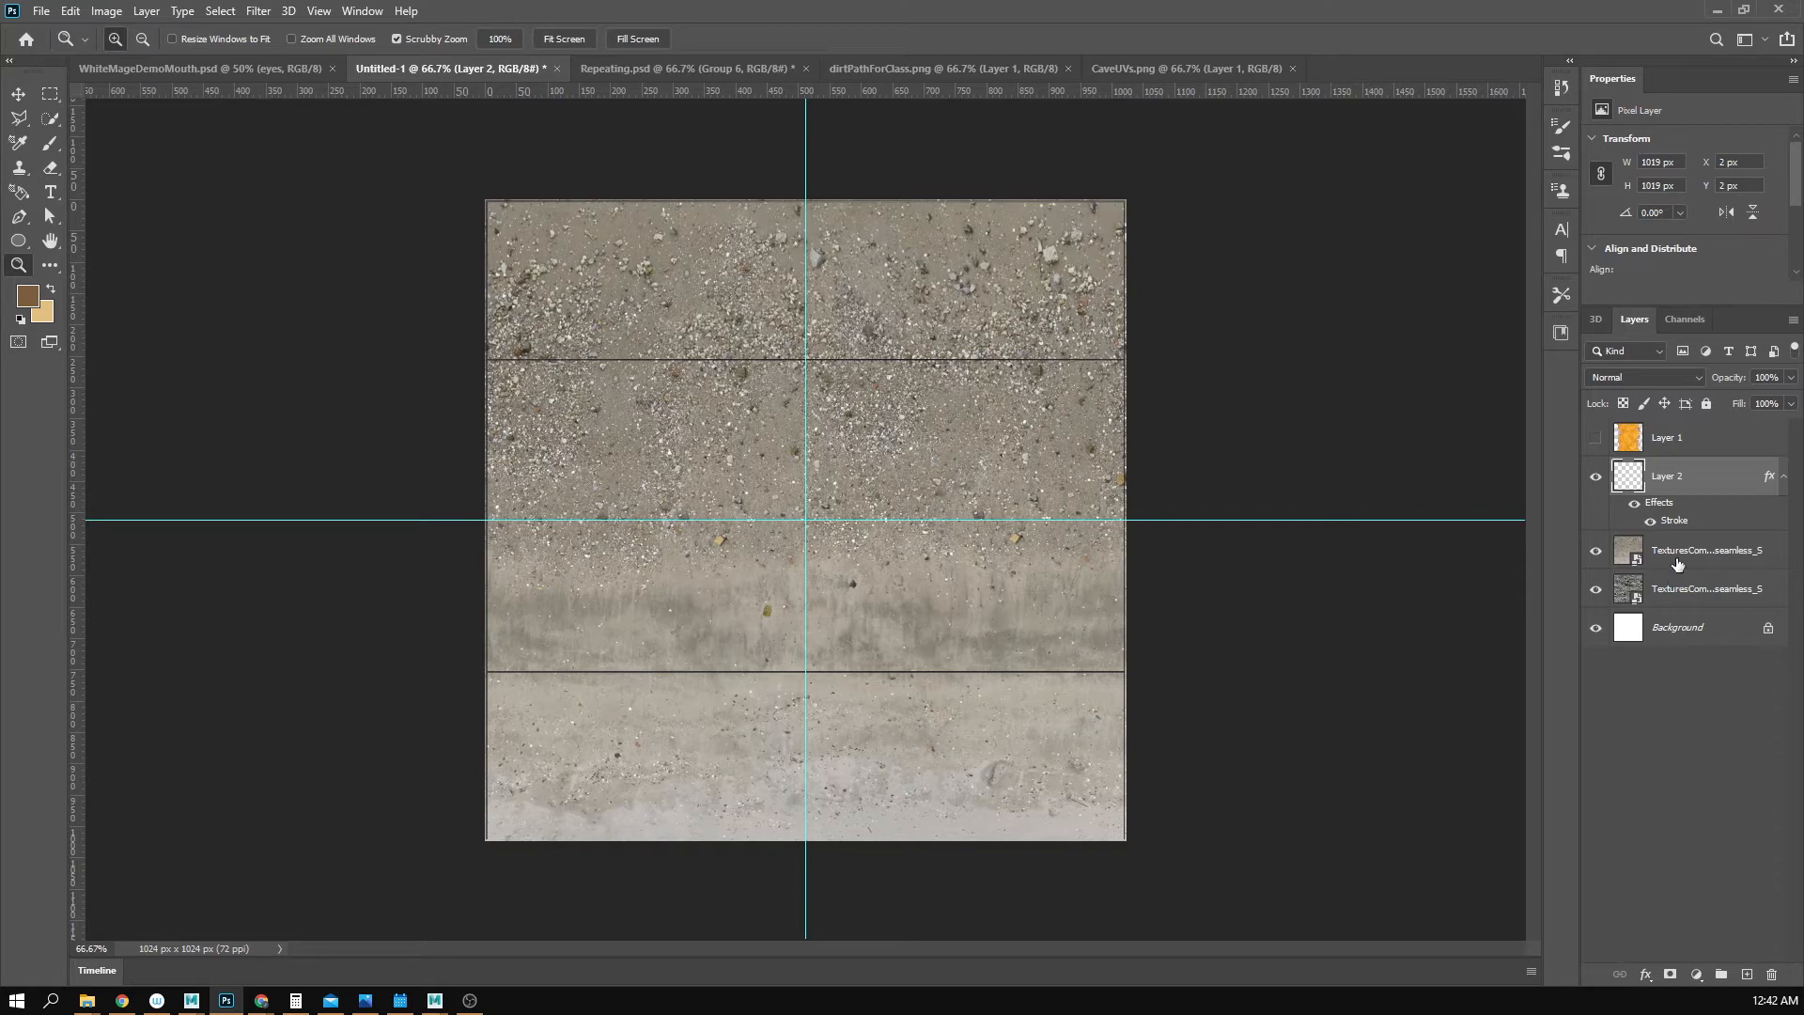
pyautogui.click(1699, 592)
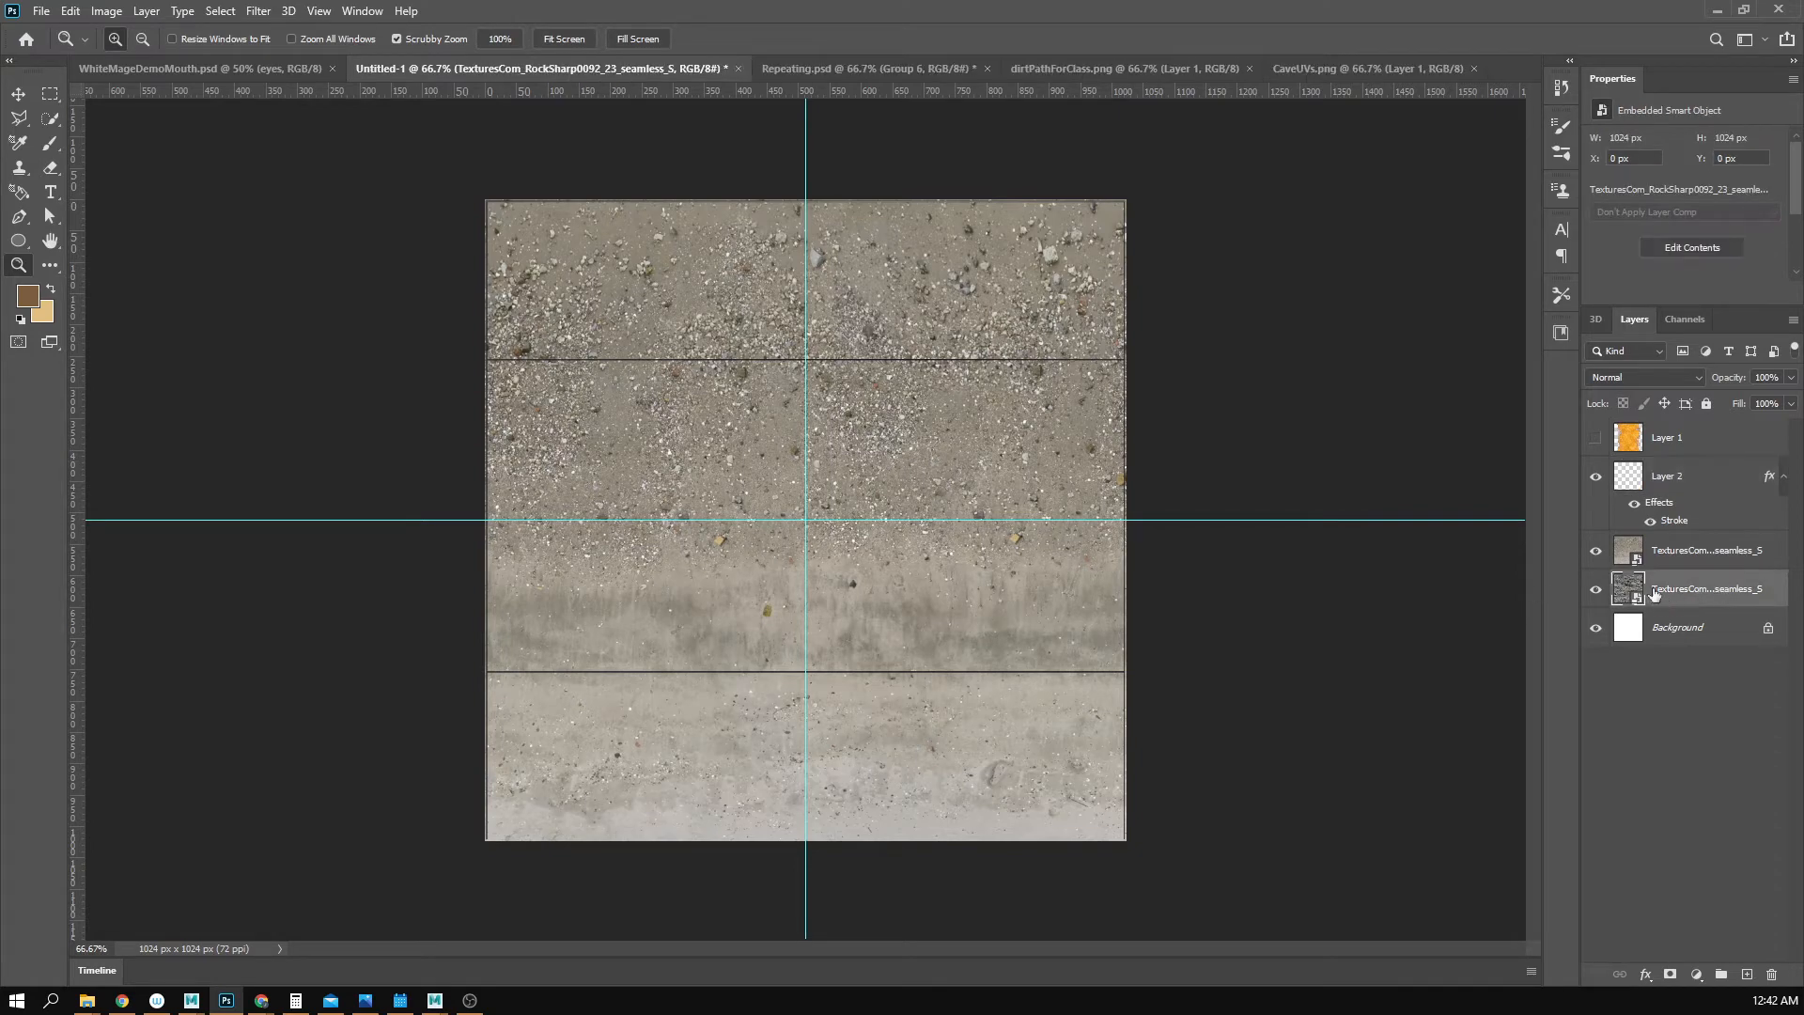
pyautogui.click(1596, 550)
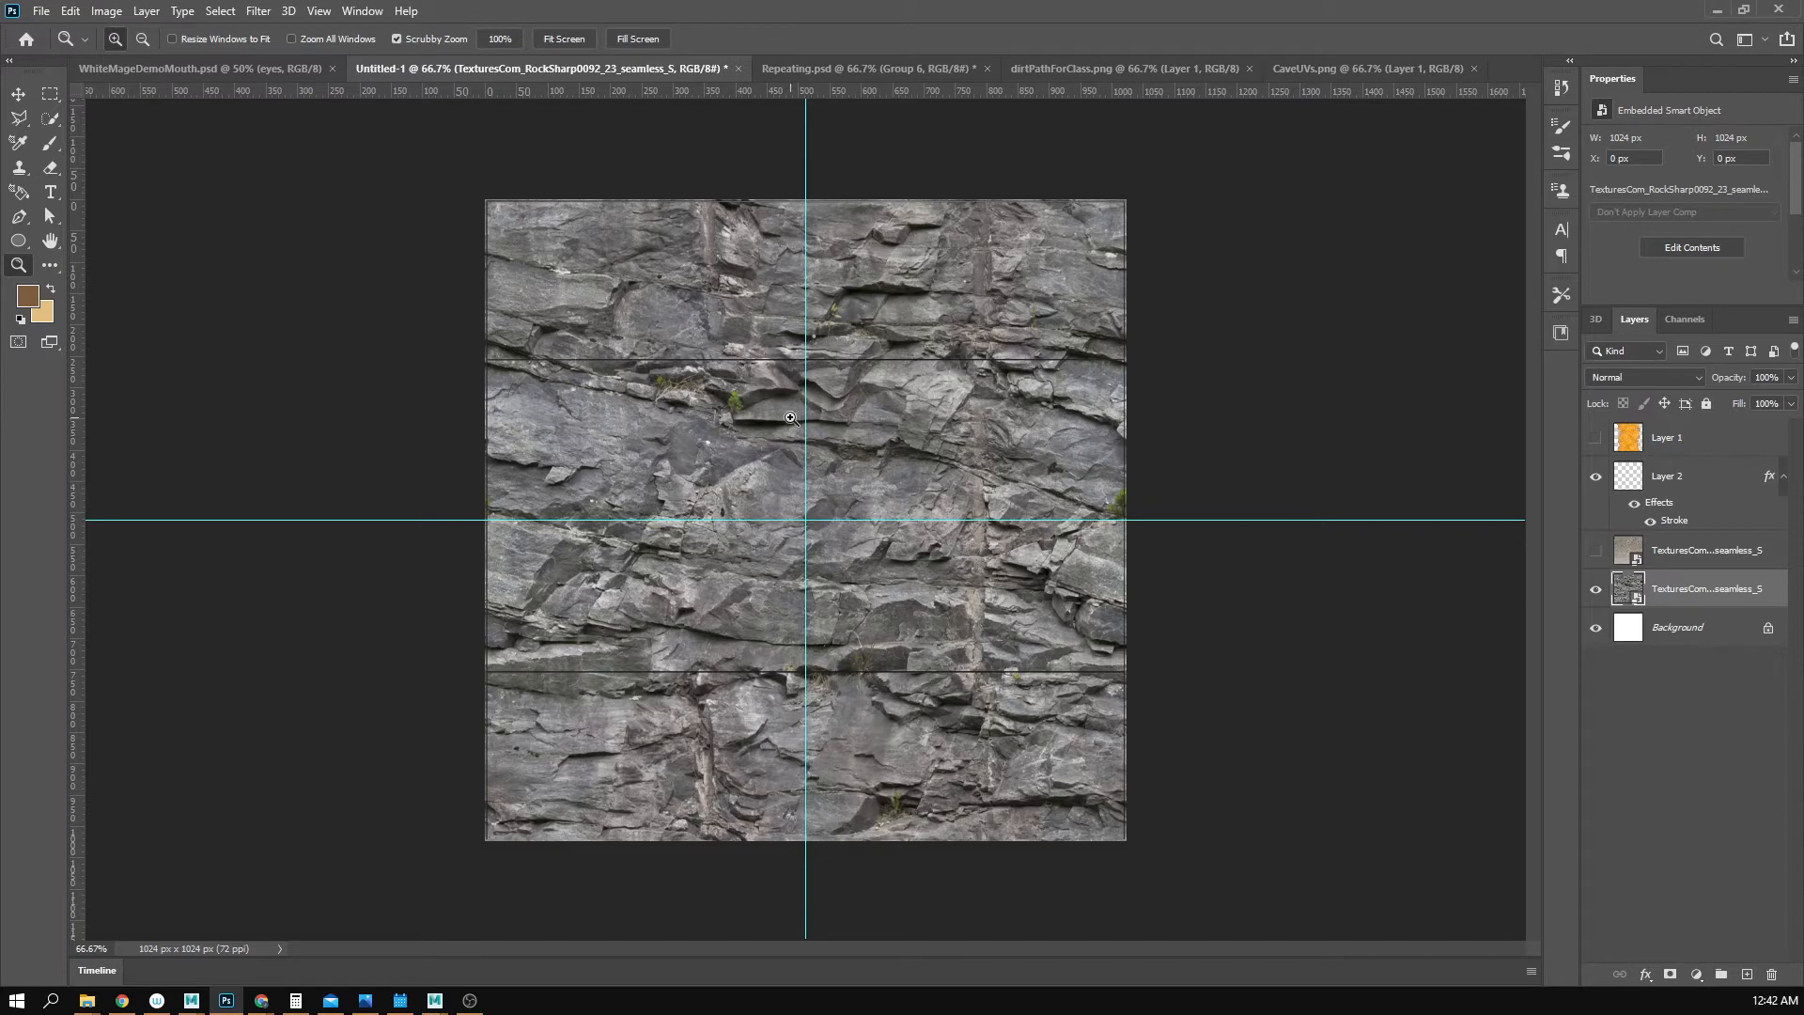
# - Apply an Offset filter to the rock texture with 512 px horizontal, 512 px vertical and wrap-around for undefined areas
pyautogui.click(257, 11)
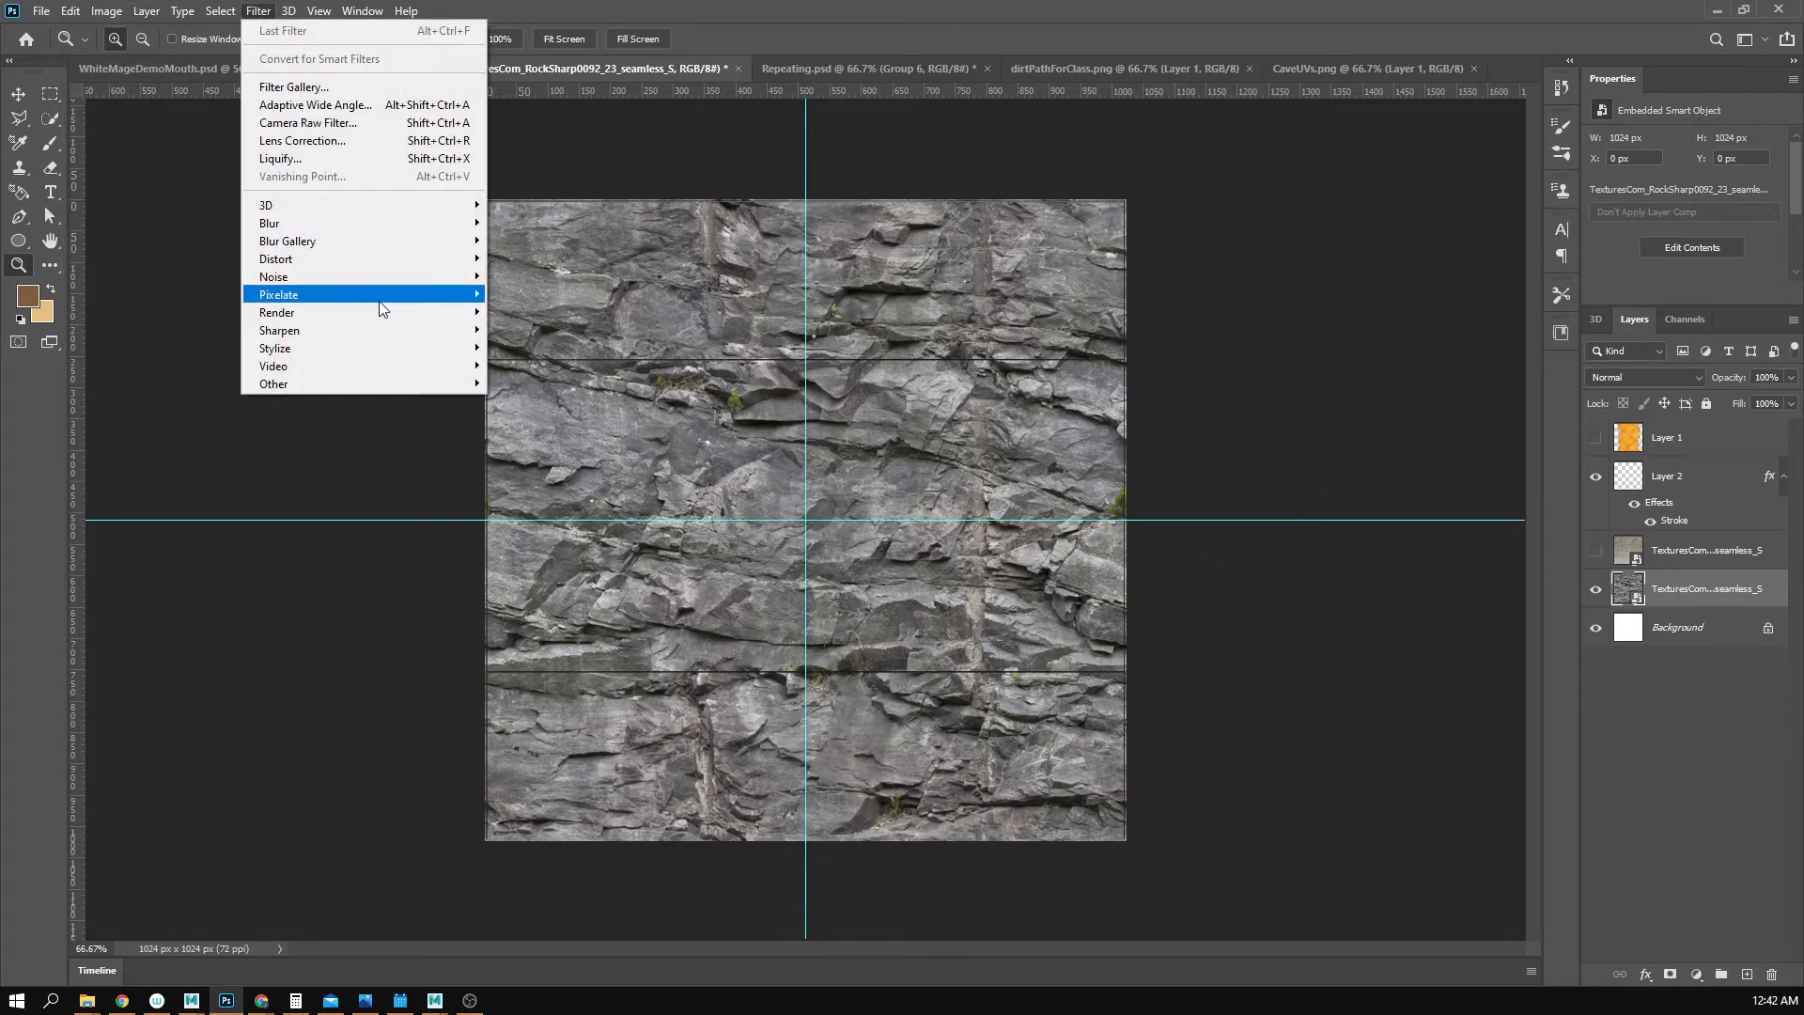
pyautogui.moveTo(375, 384)
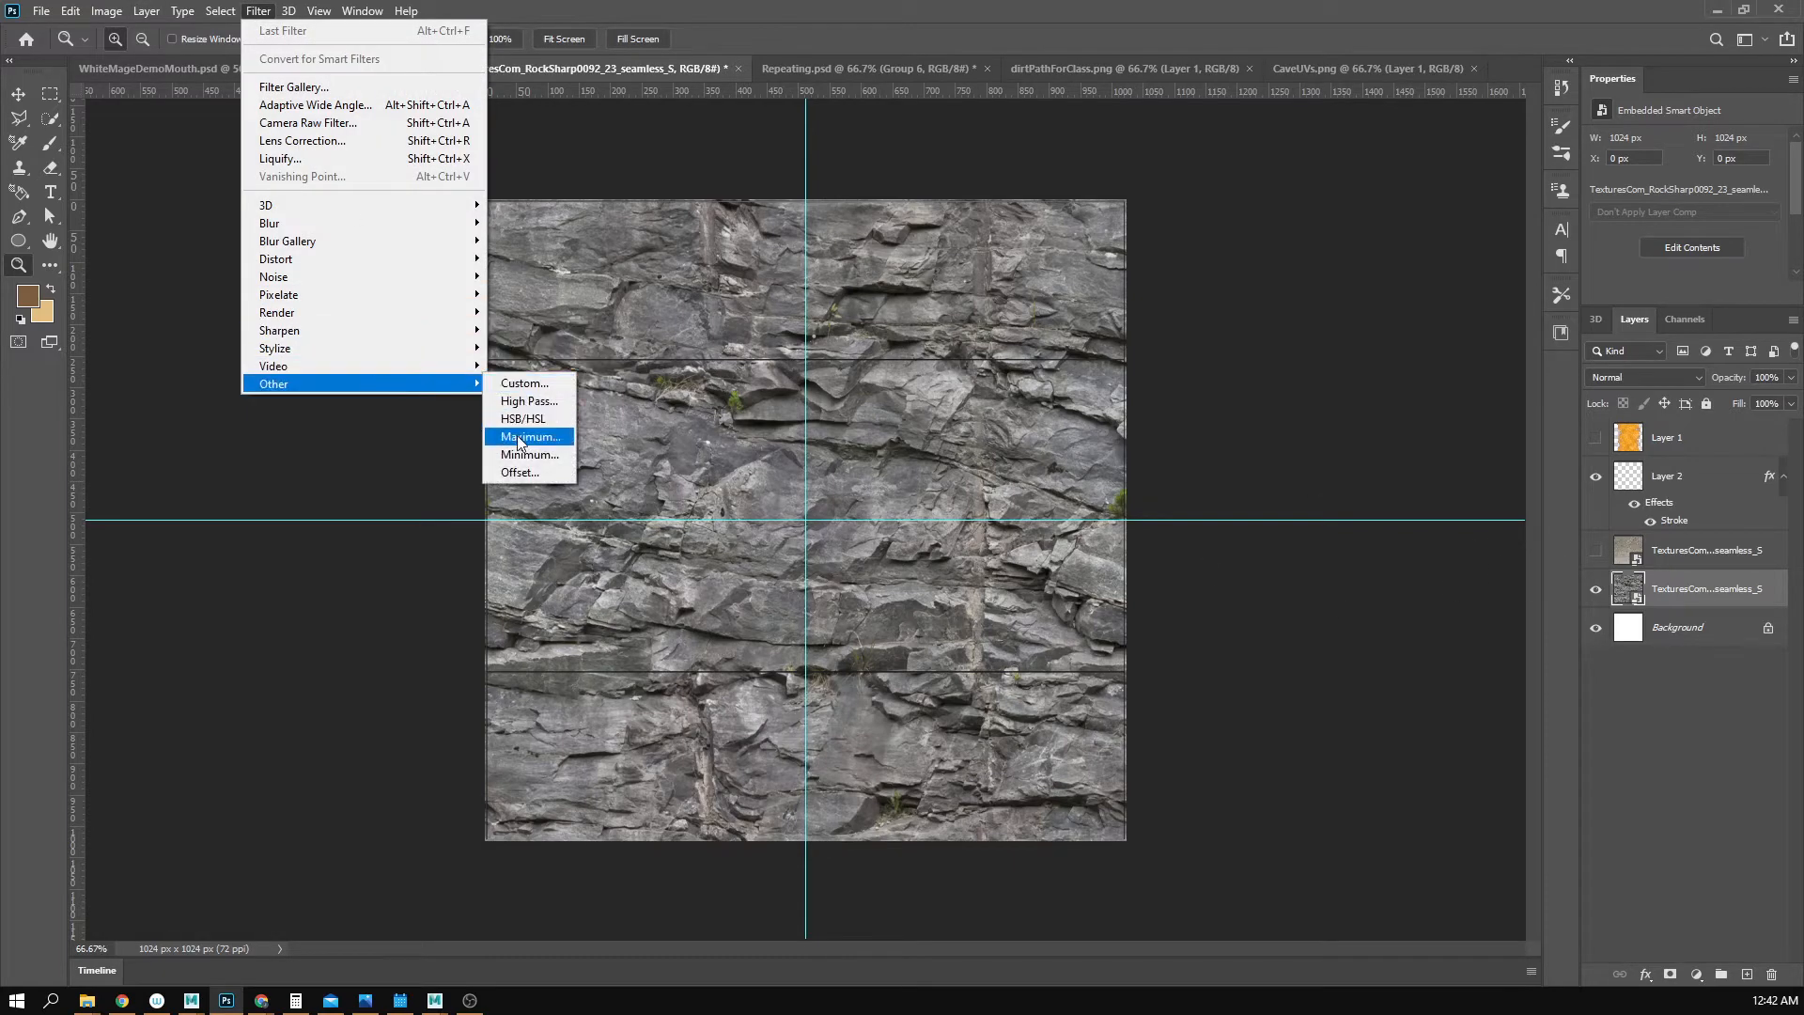
pyautogui.click(523, 474)
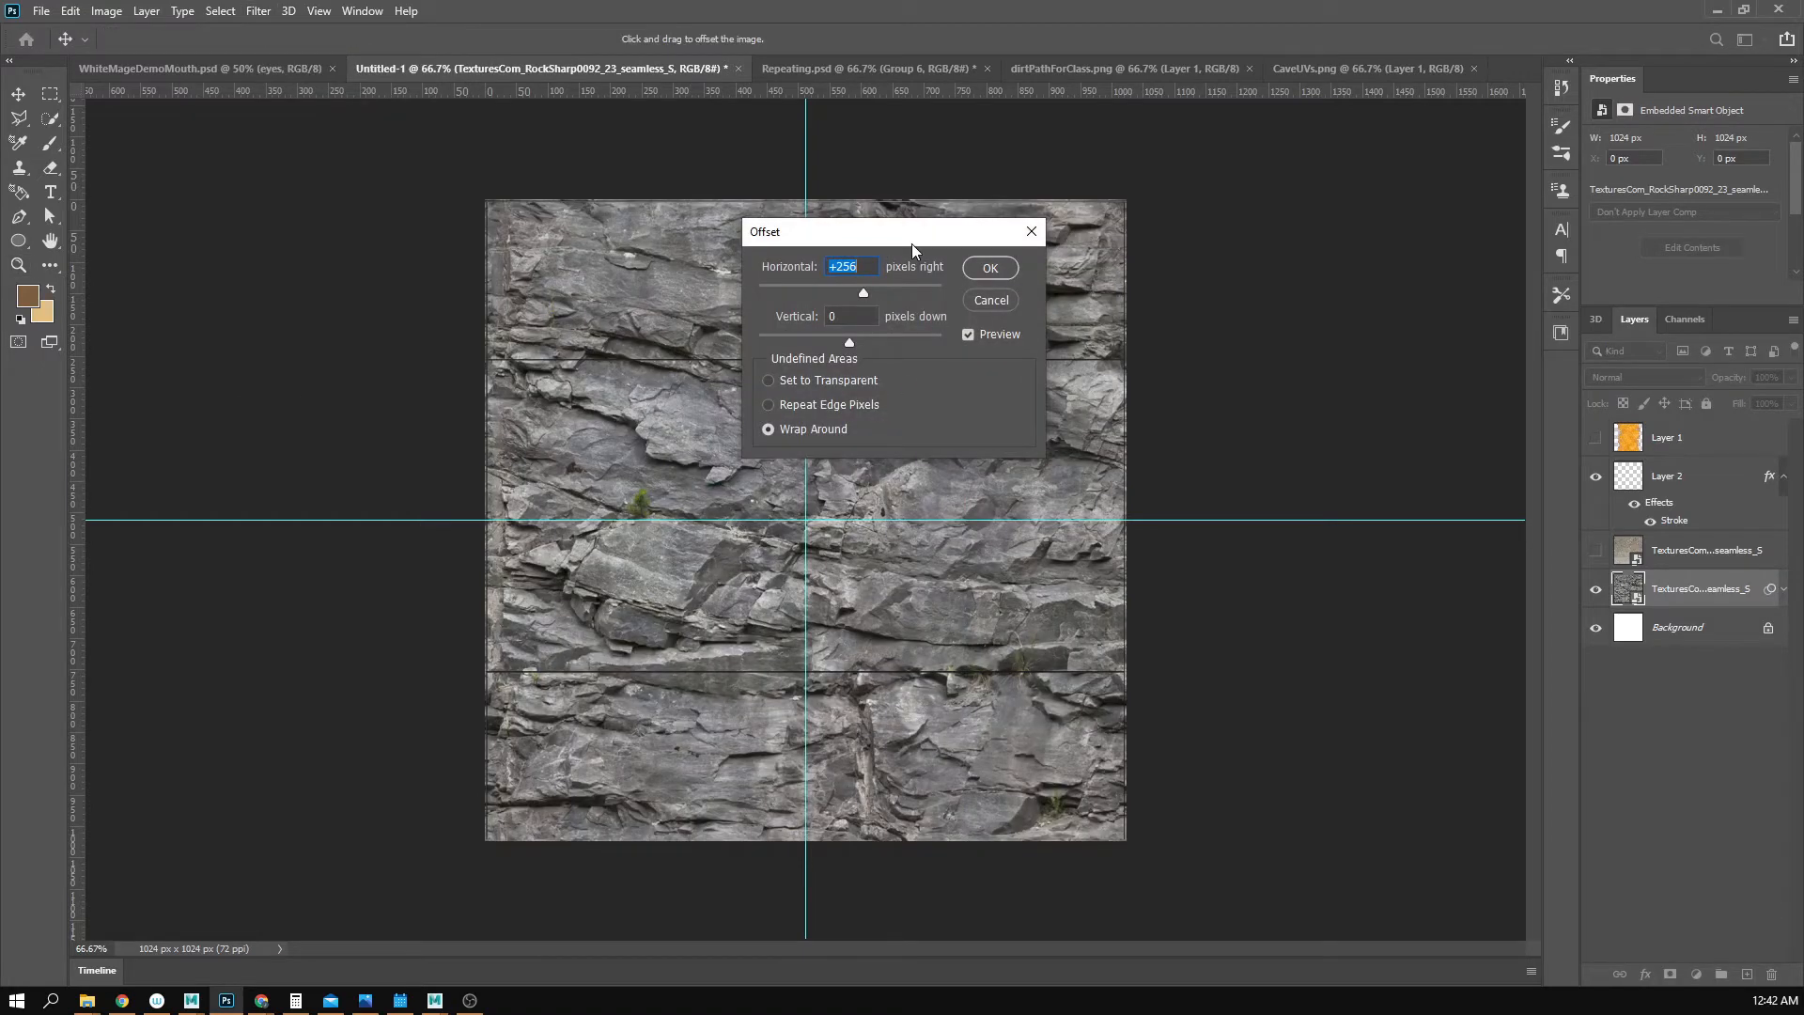
pyautogui.write('512')
pyautogui.press('Tab')
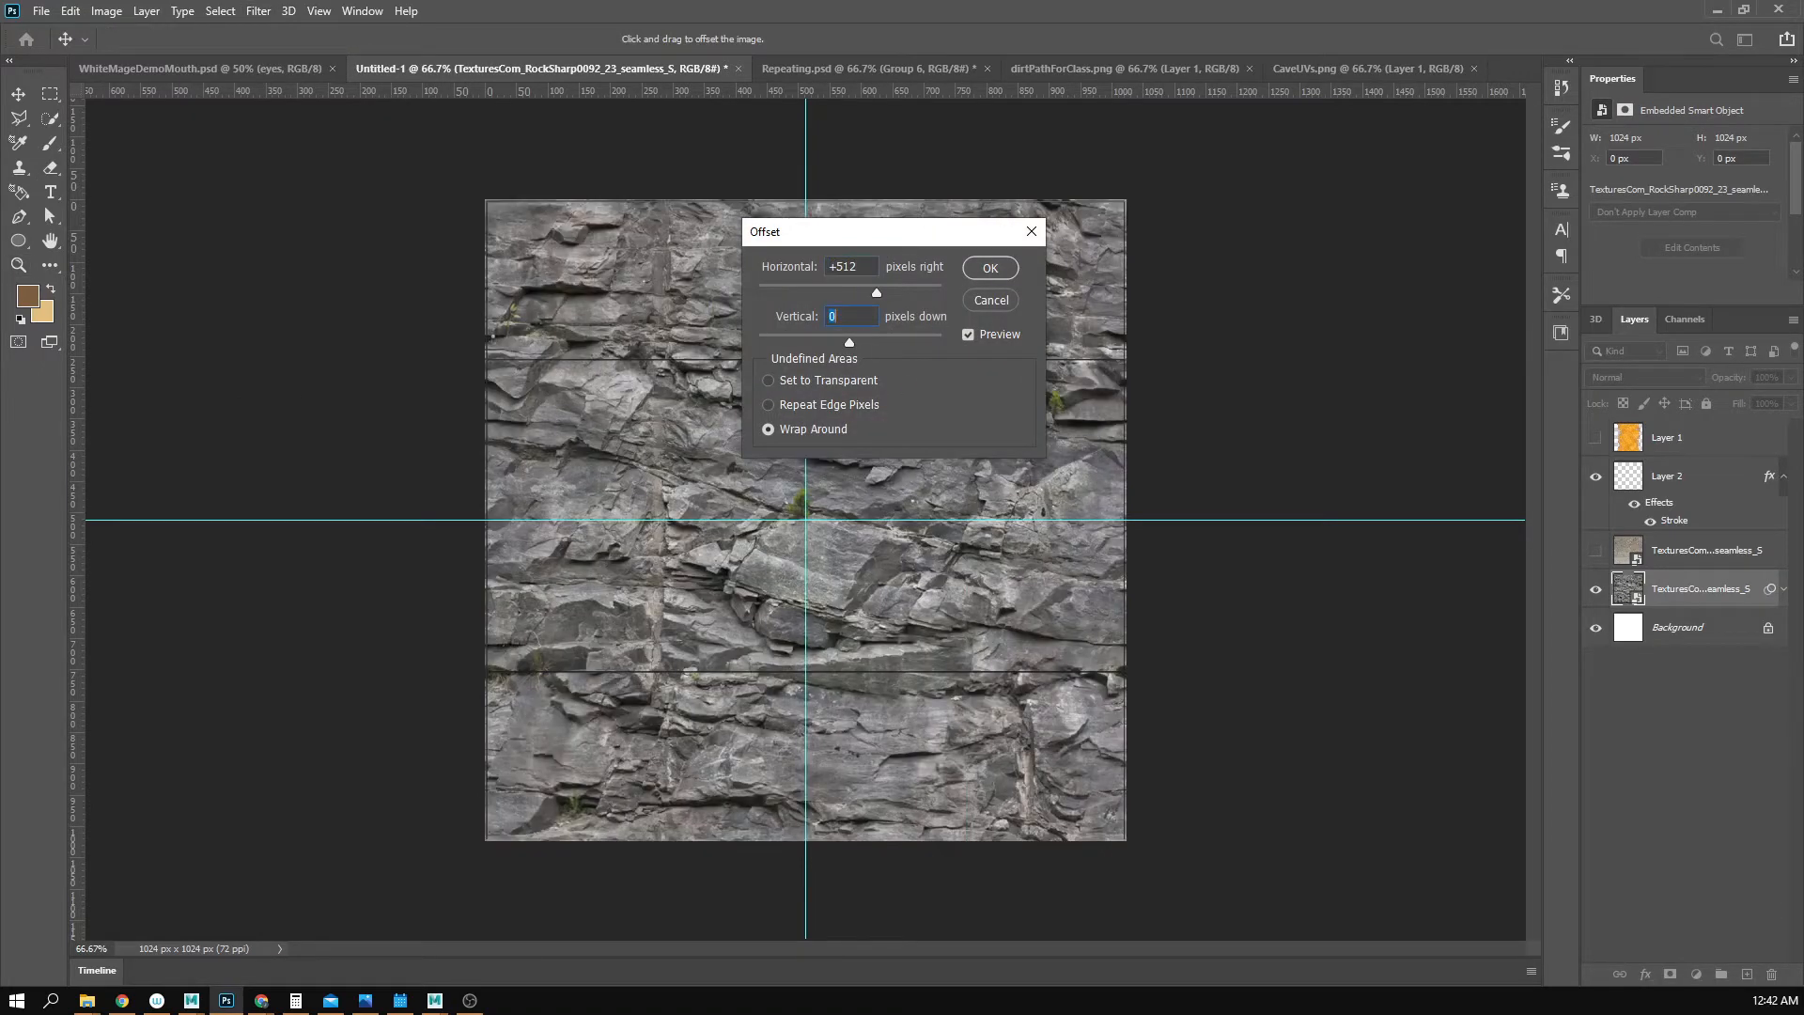
pyautogui.write('512')
pyautogui.press('Return')
# - Remove the vertical center guide and inspect the rock texture's middle for a visible seam
pyautogui.press('z')
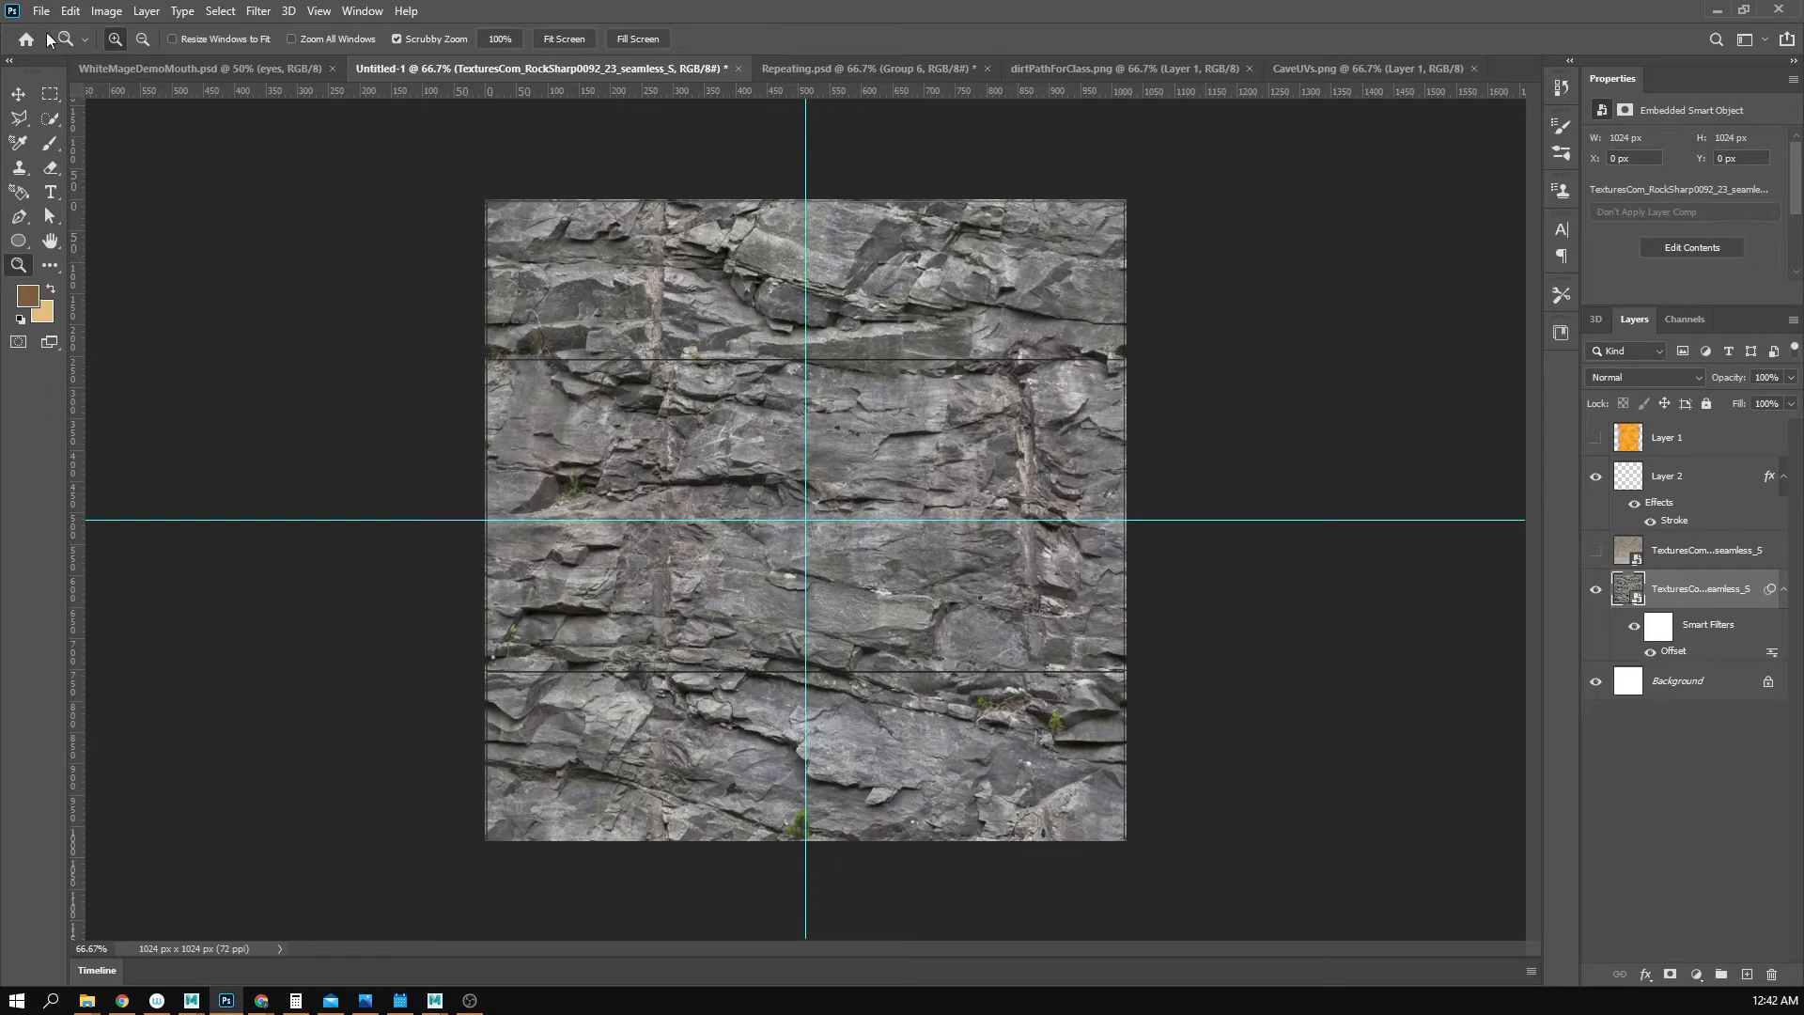
pyautogui.click(21, 95)
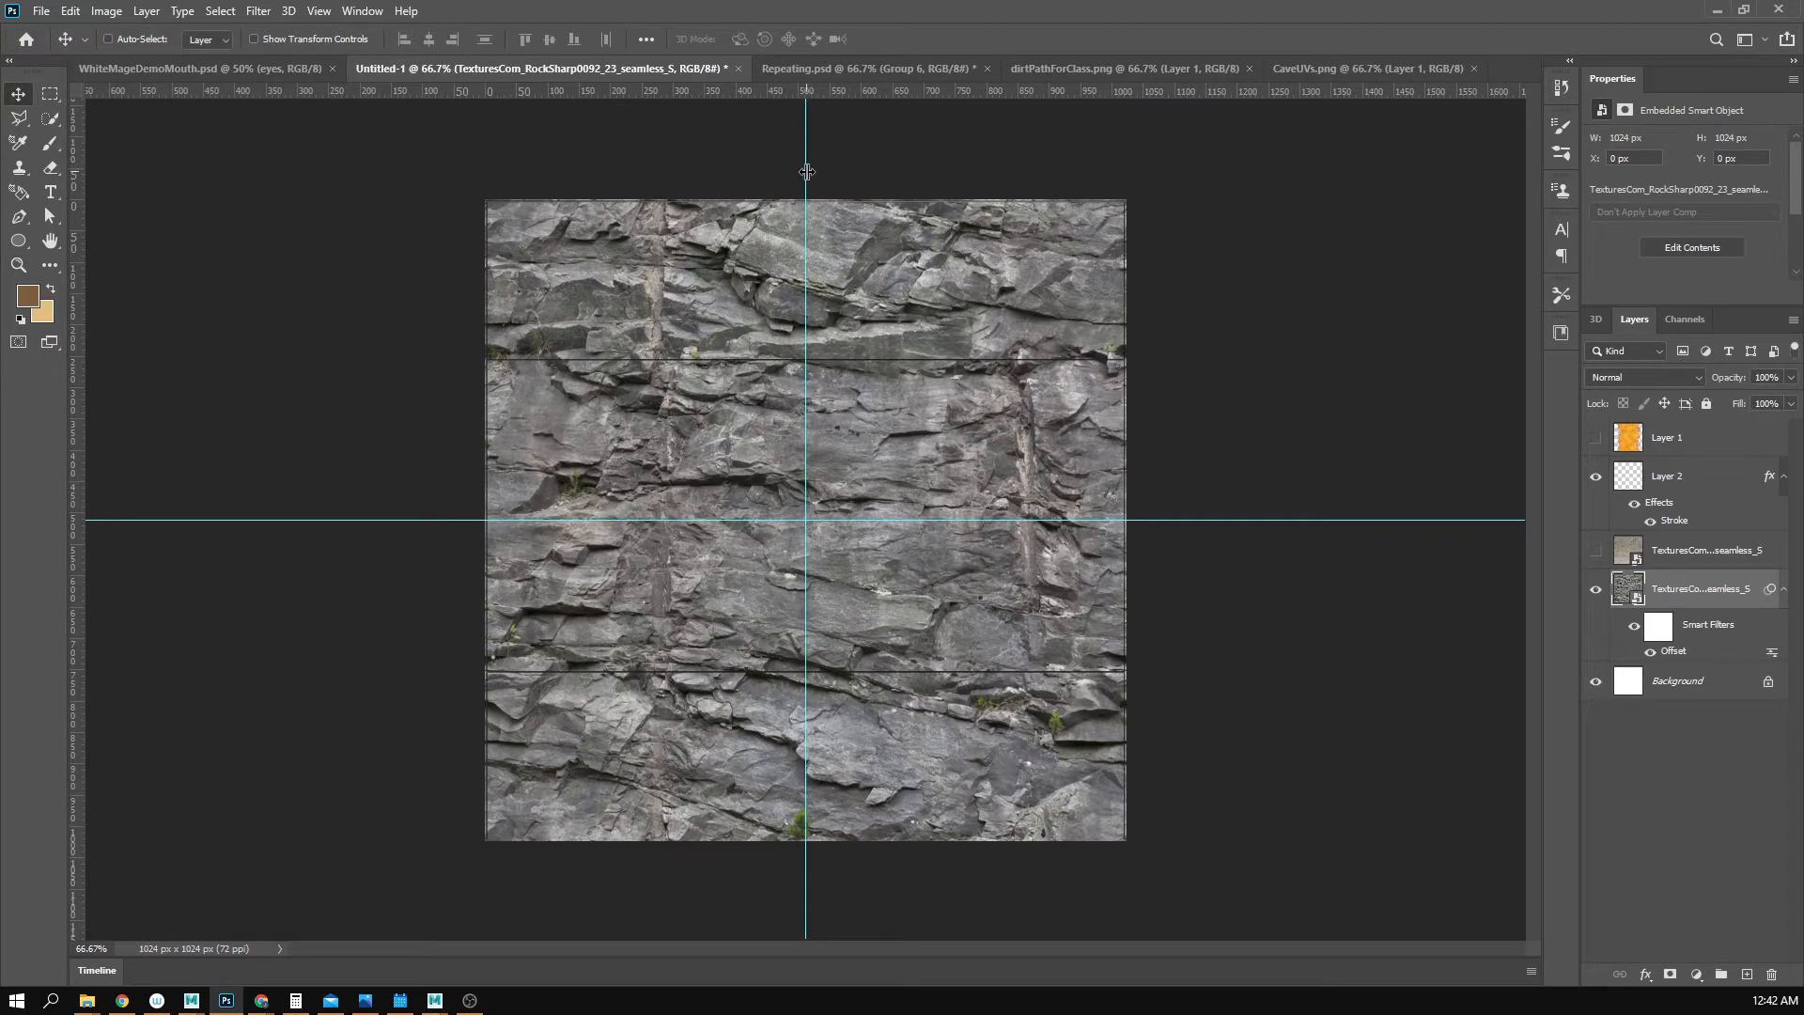
pyautogui.moveTo(805, 170); pyautogui.dragTo(79, 183)
pyautogui.press('z')
pyautogui.click(829, 449)
pyautogui.click(829, 449)
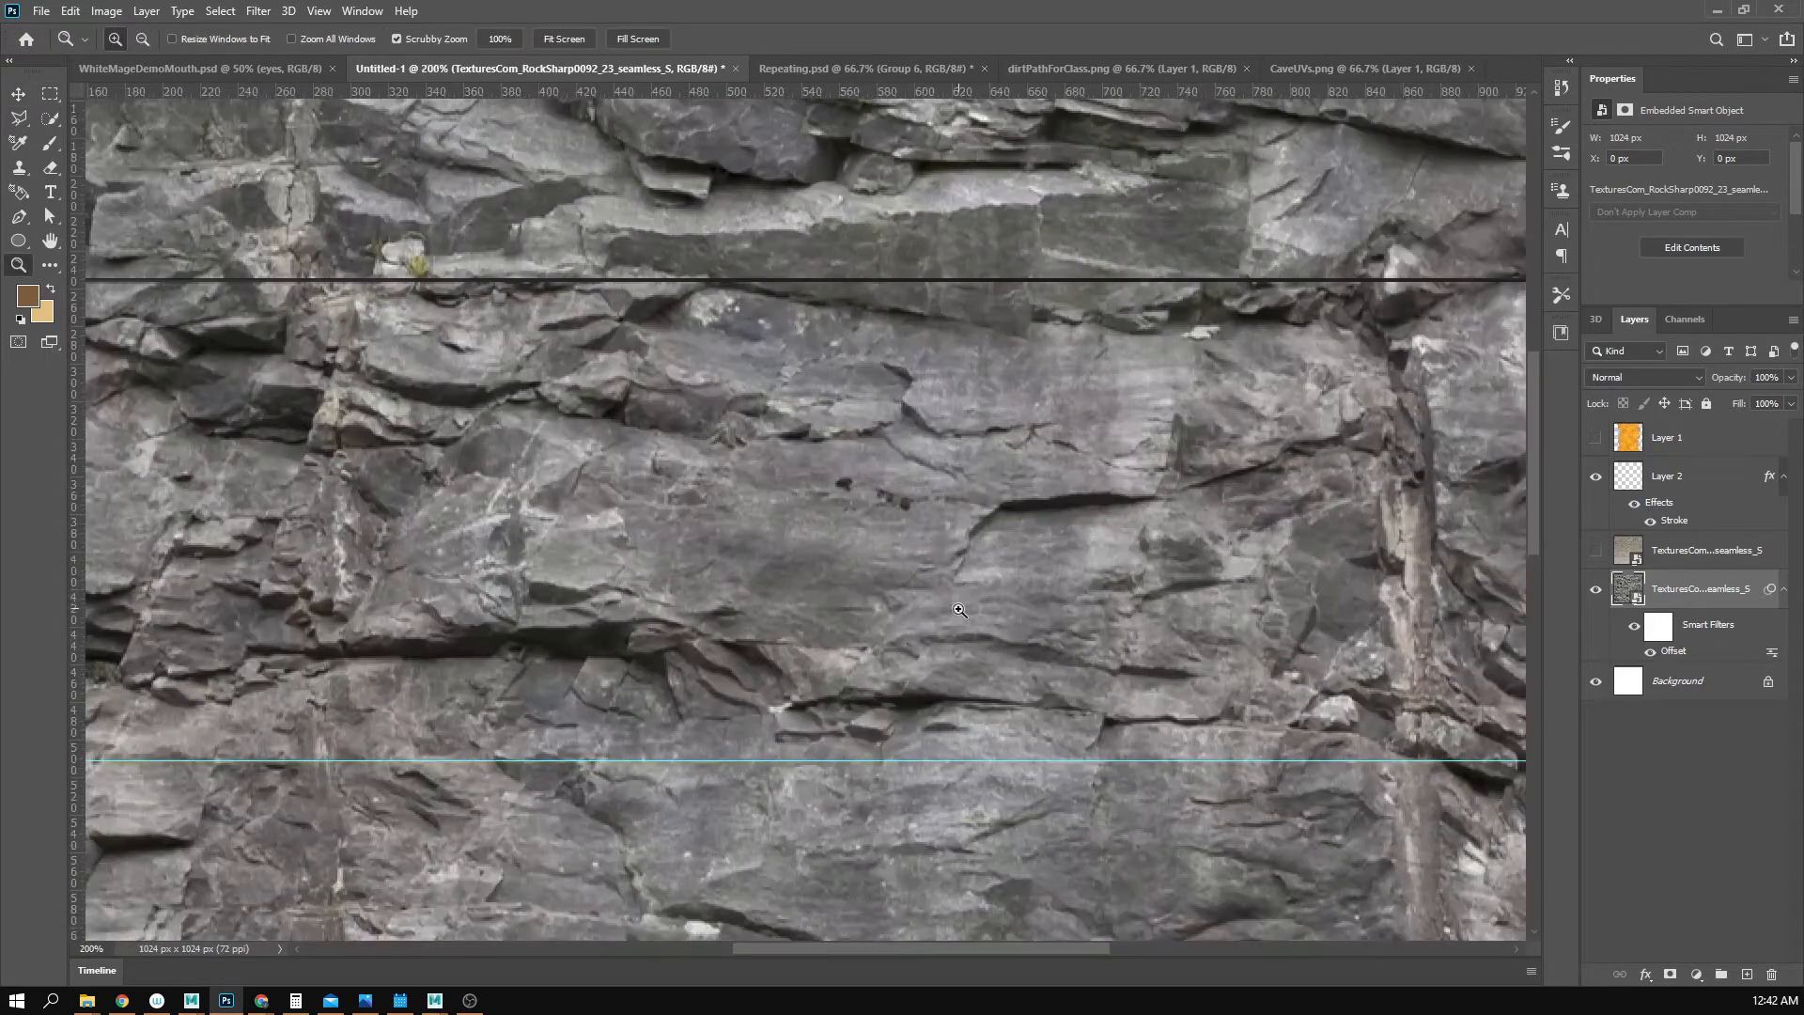
pyautogui.keyDown('alt'); pyautogui.click(957, 608); pyautogui.keyUp('alt')
pyautogui.keyDown('alt'); pyautogui.click(944, 608); pyautogui.keyUp('alt')
pyautogui.keyDown('alt'); pyautogui.click(944, 608); pyautogui.keyUp('alt')
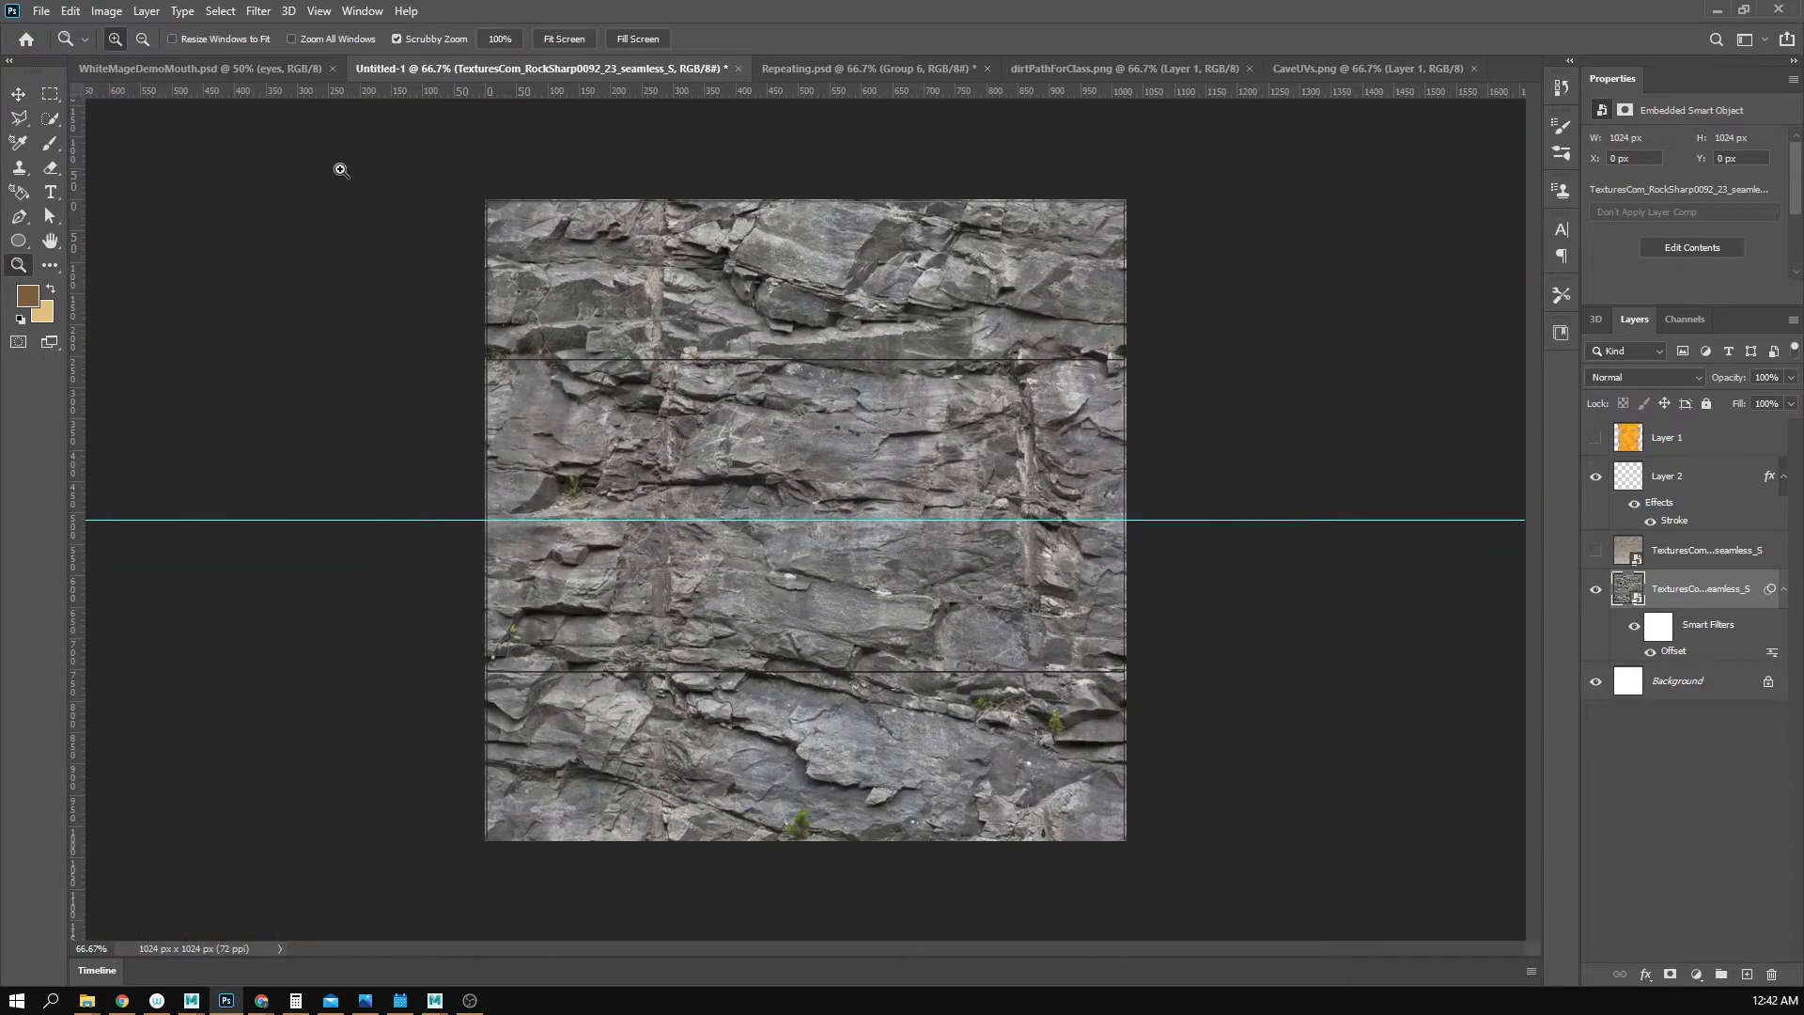
# - Remove the horizontal center guide and inspect the rock texture for seams and obvious repeating features
pyautogui.press('v')
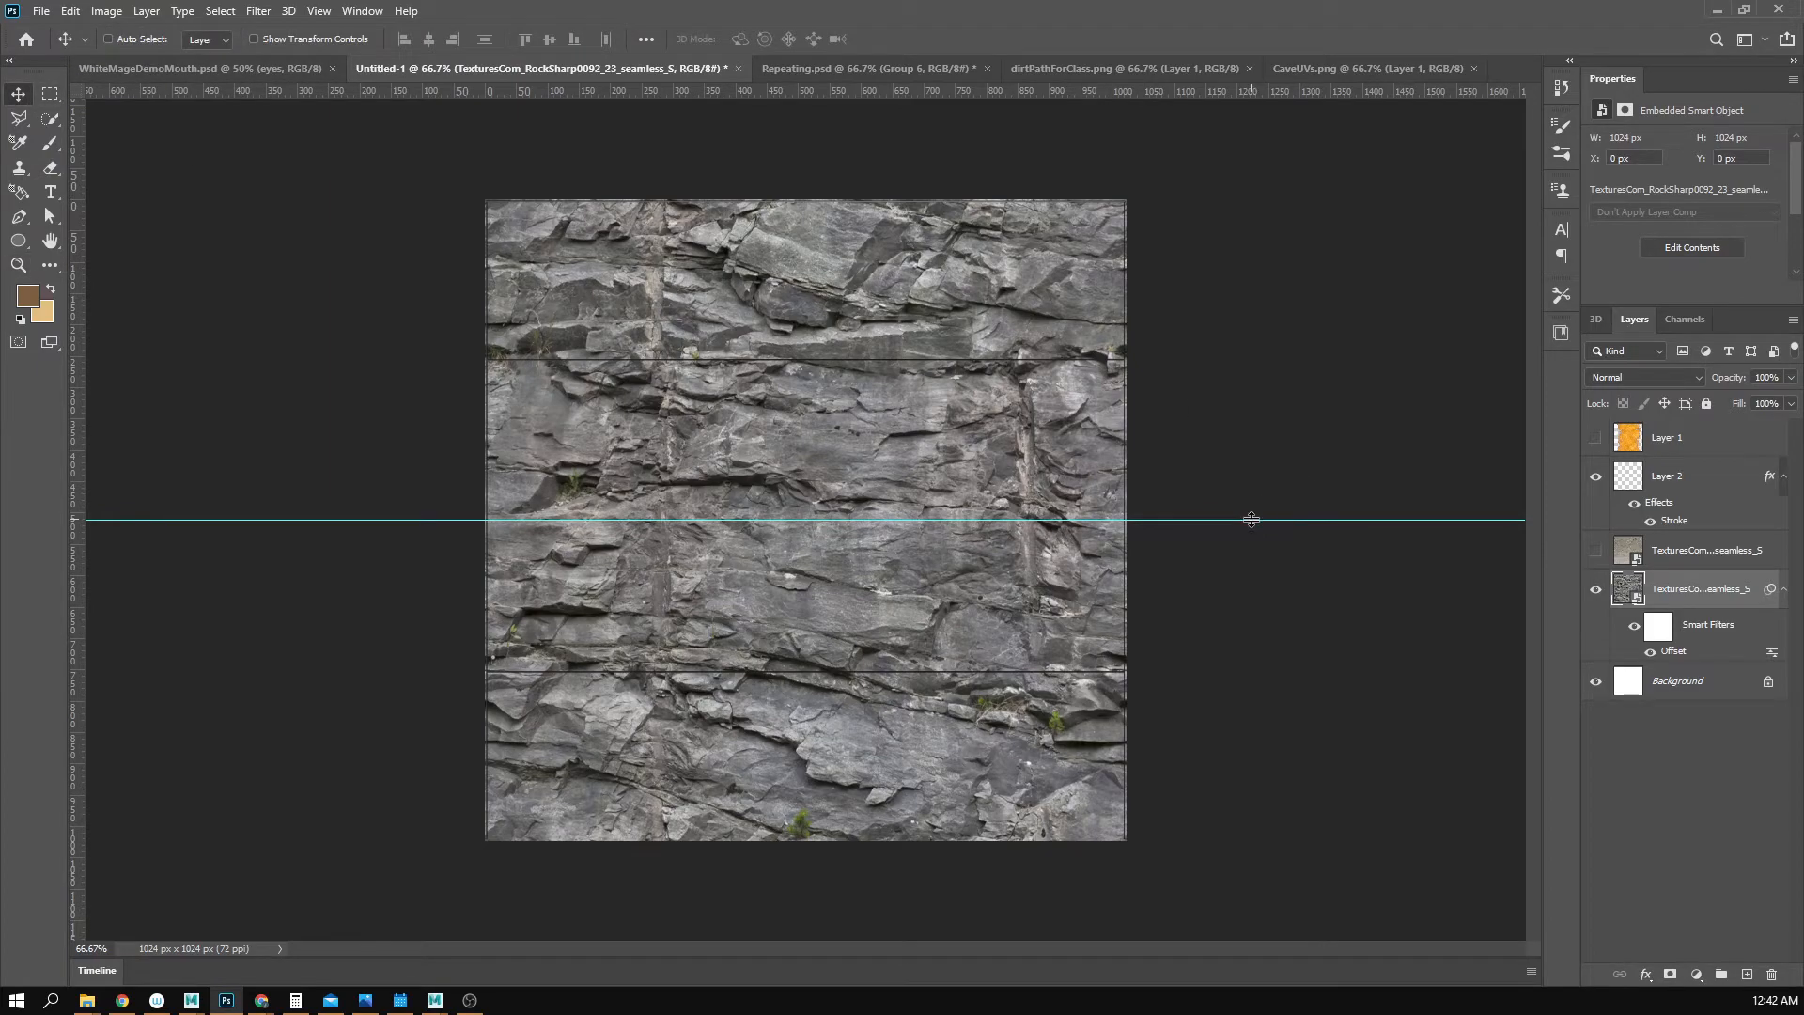
pyautogui.moveTo(1253, 519); pyautogui.dragTo(1280, 949)
pyautogui.press('z')
pyautogui.click(859, 541)
pyautogui.click(859, 540)
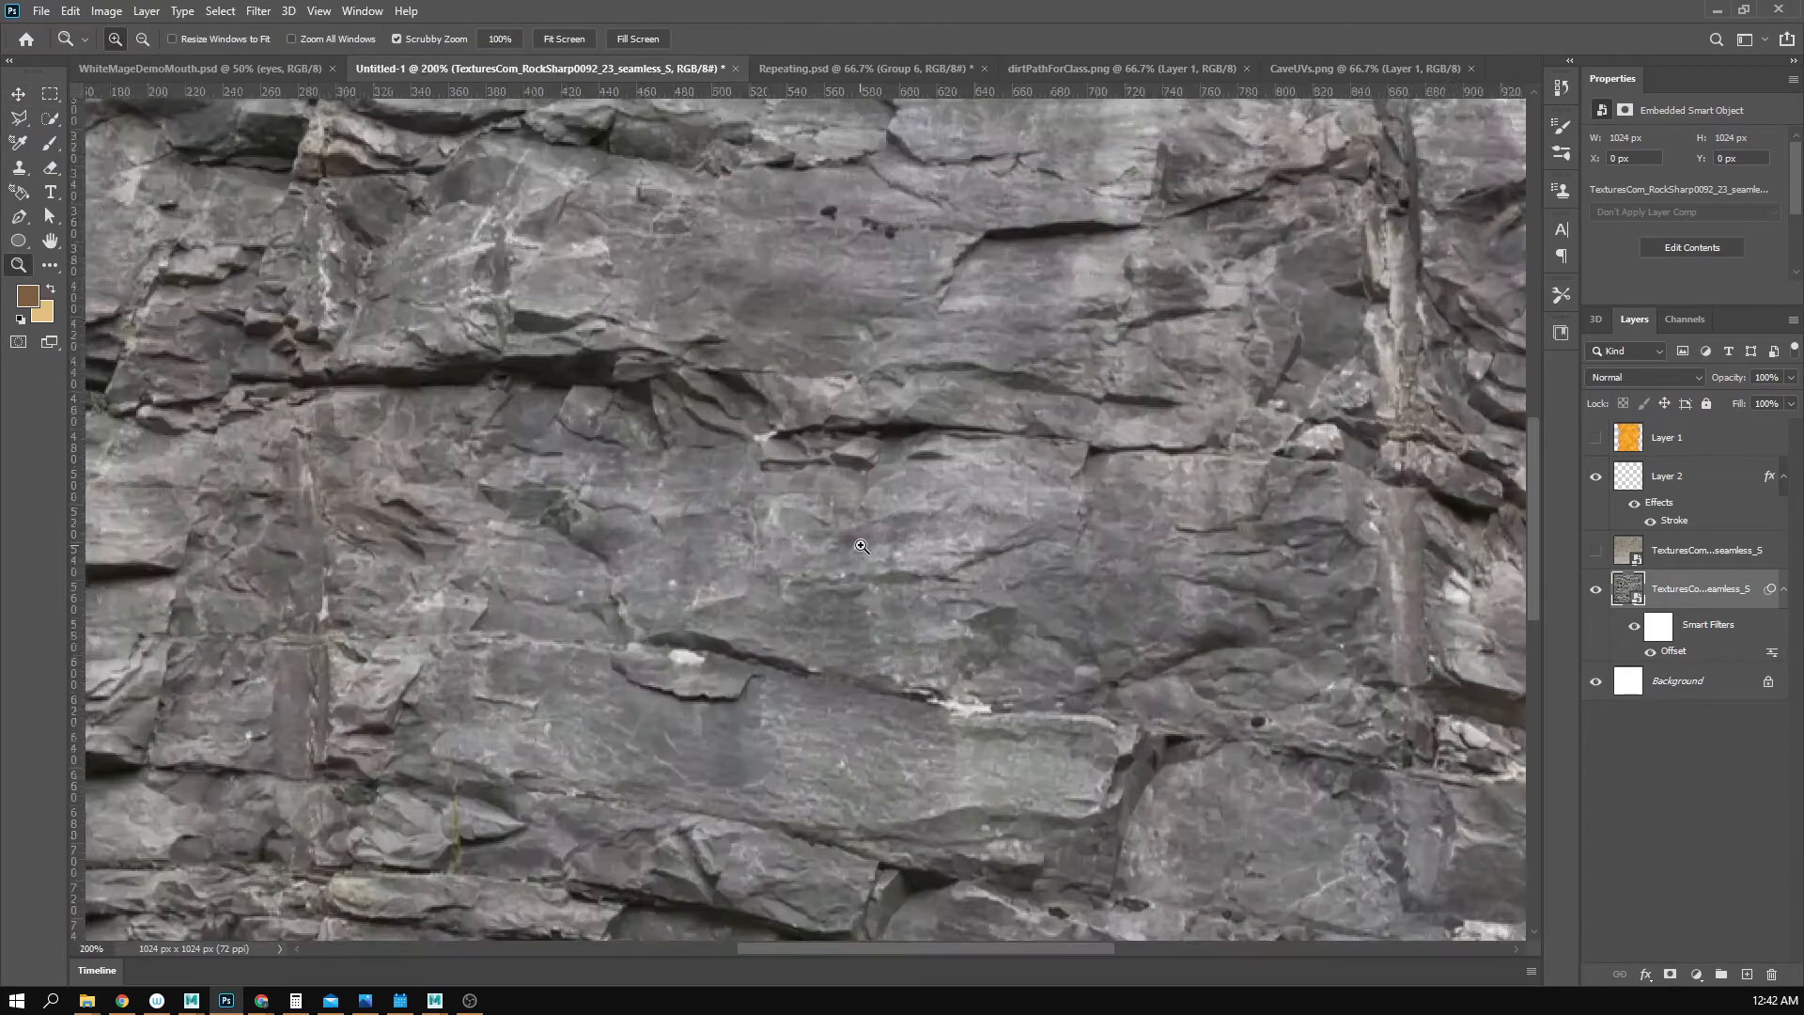
pyautogui.keyDown('alt'); pyautogui.click(863, 546); pyautogui.keyUp('alt')
pyautogui.keyDown('alt'); pyautogui.click(863, 546); pyautogui.keyUp('alt')
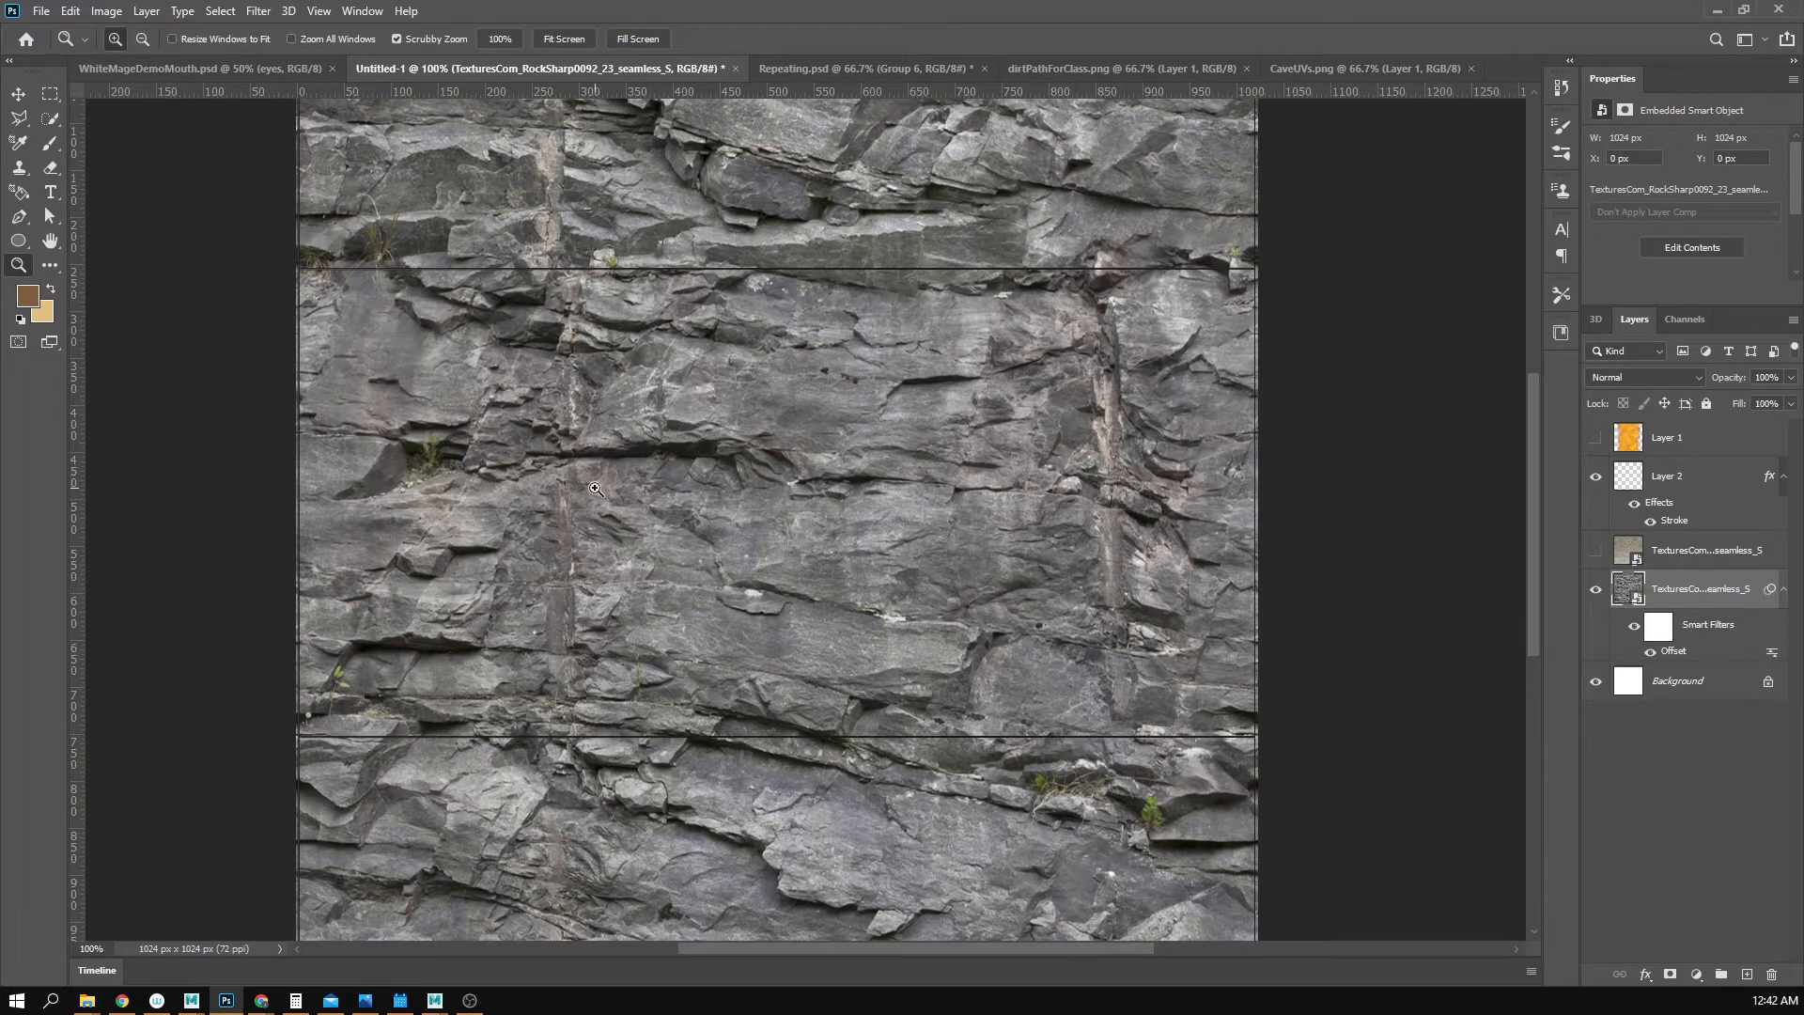
pyautogui.moveTo(754, 414); pyautogui.dragTo(719, 531)
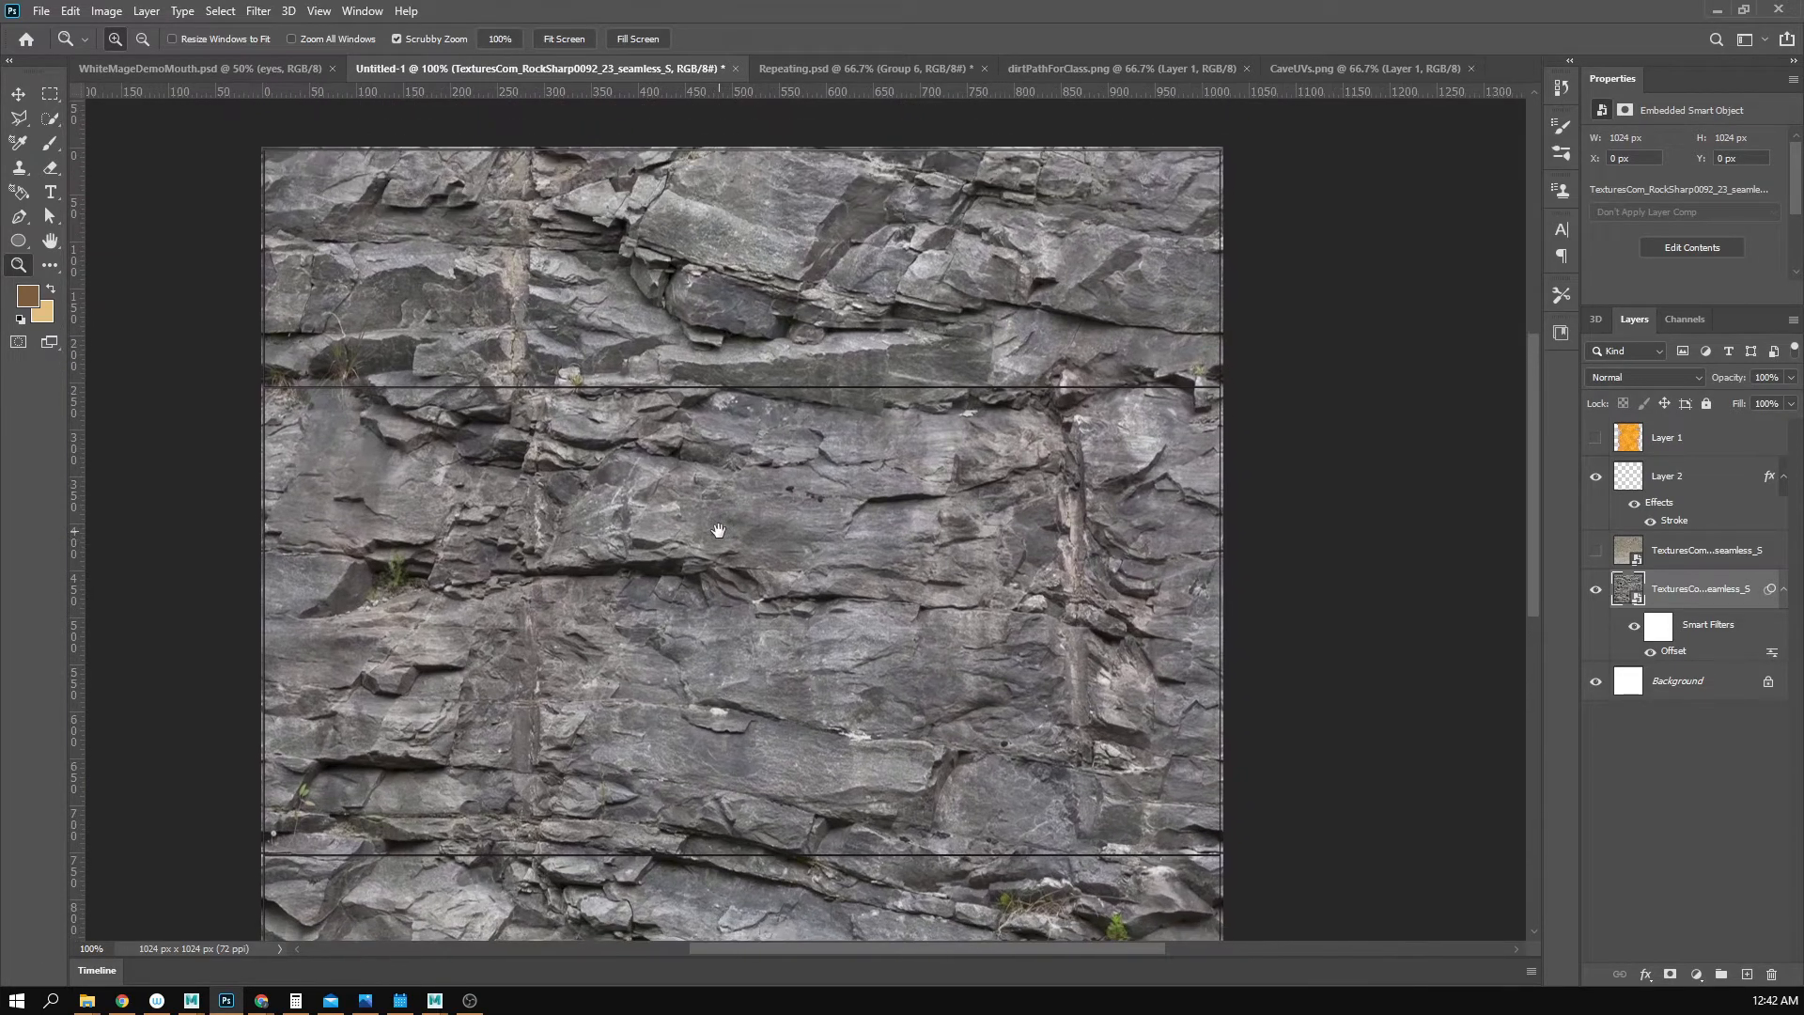
pyautogui.moveTo(877, 555); pyautogui.dragTo(851, 510)
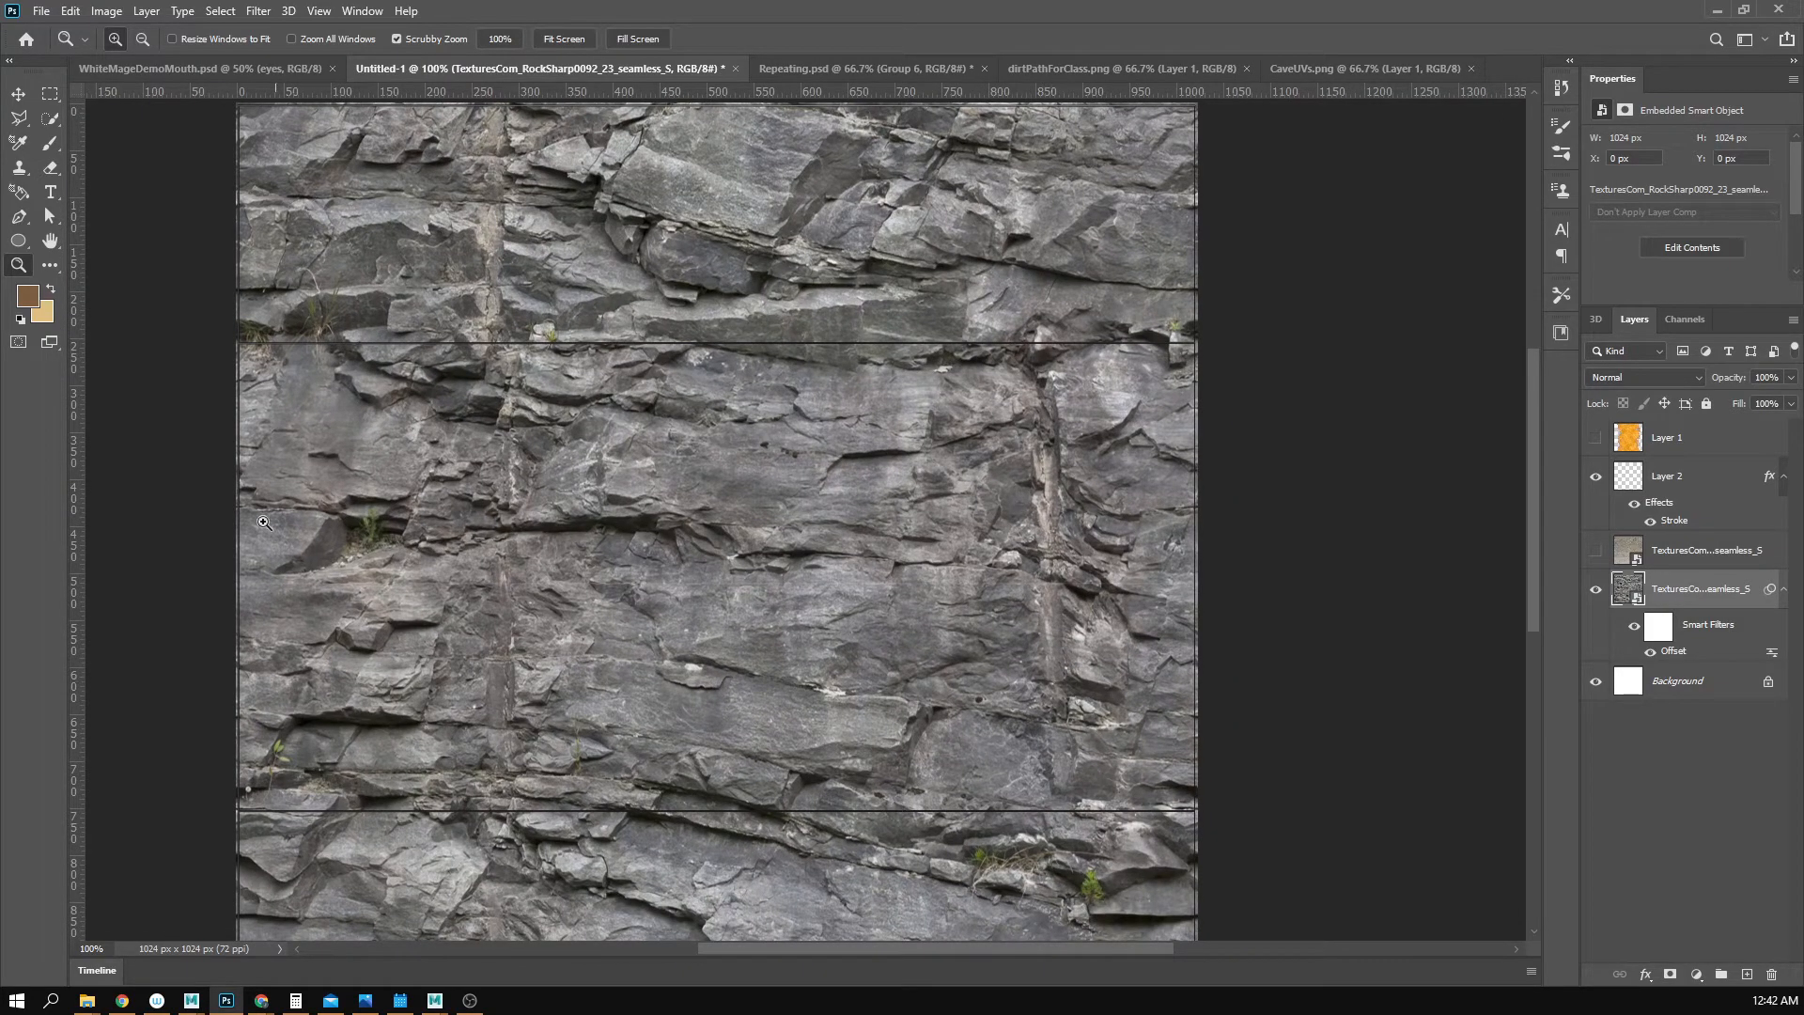
# - Look through the retouching, brush and selection tool groups for the Spot Healing Brush
pyautogui.click(55, 273)
pyautogui.click(52, 325)
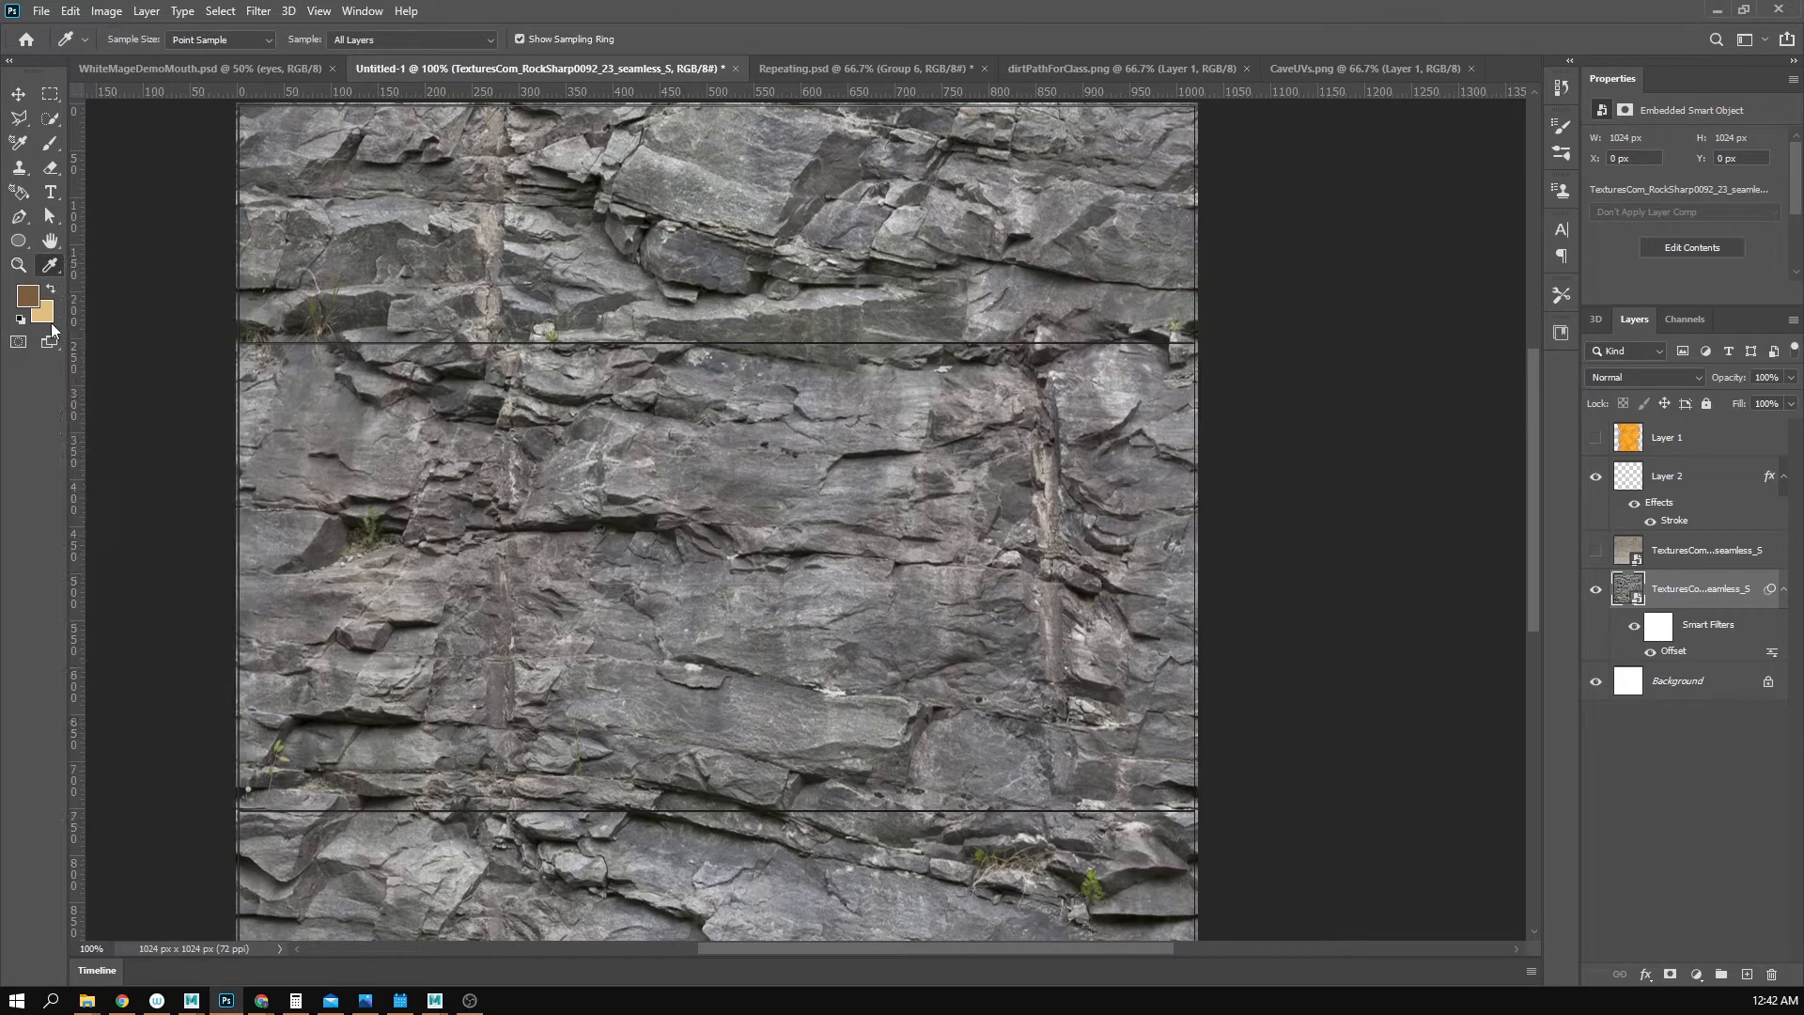
pyautogui.click(9, 60)
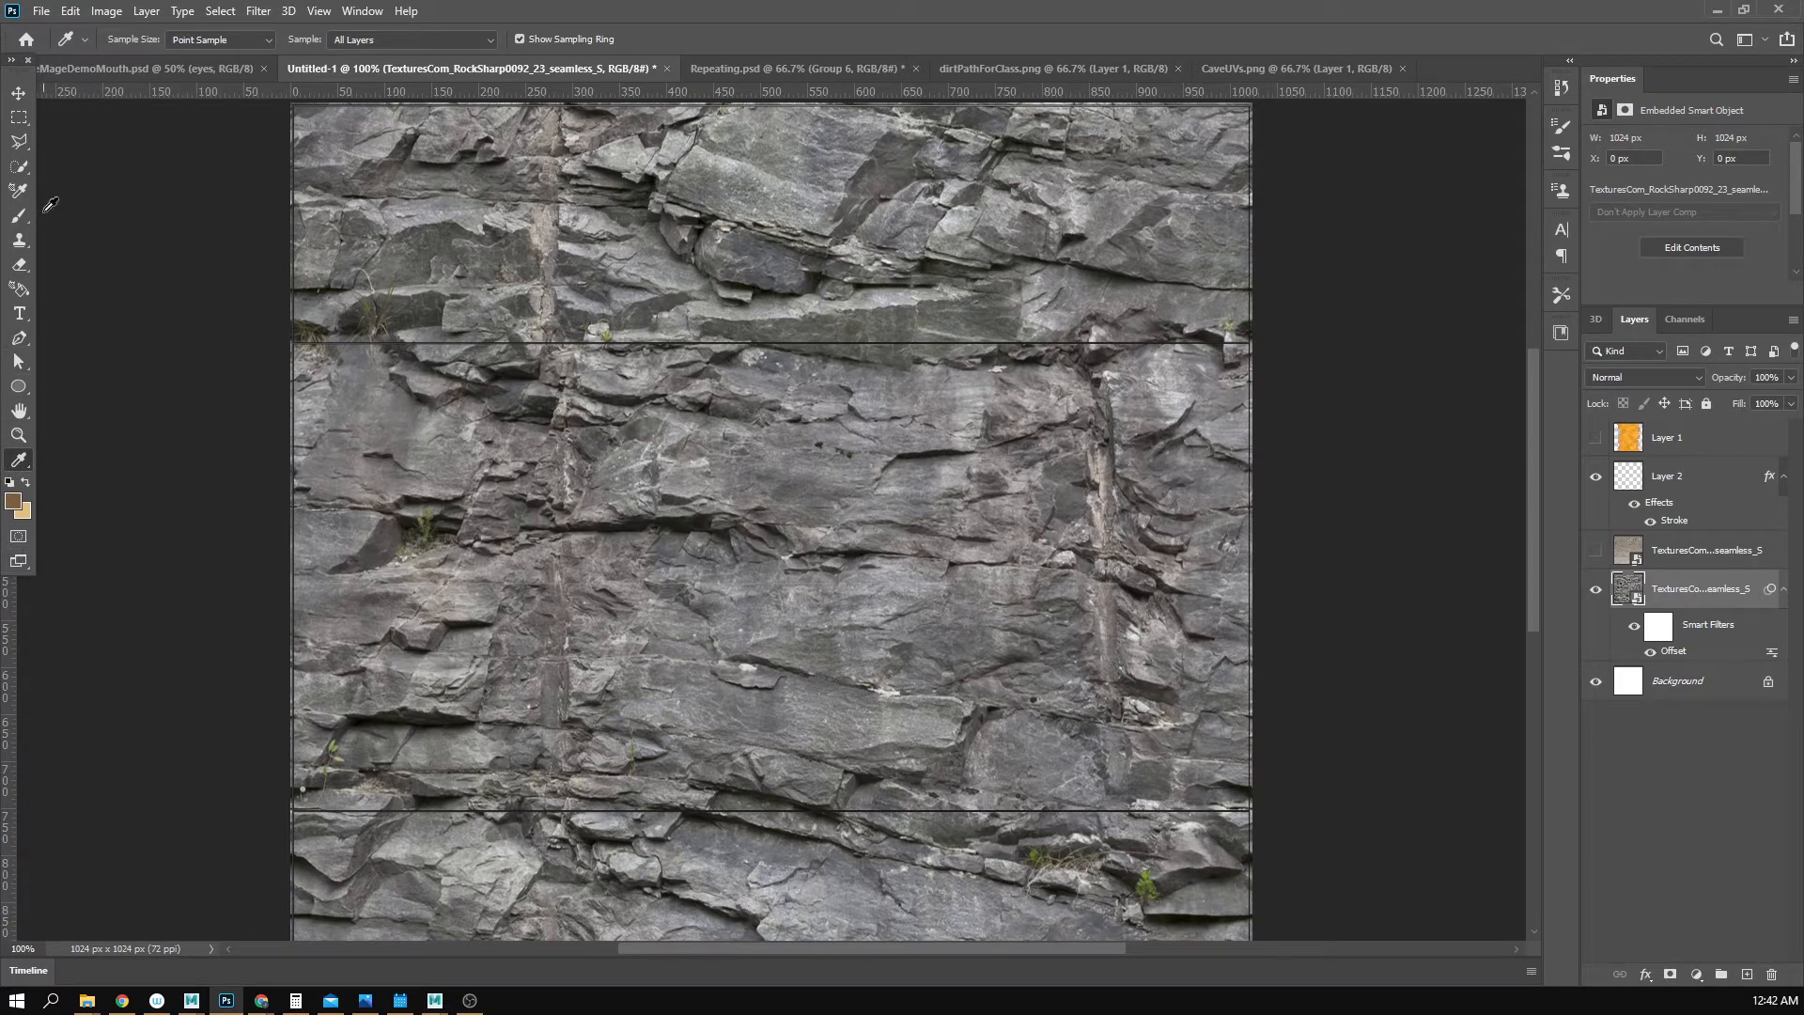
pyautogui.click(20, 242)
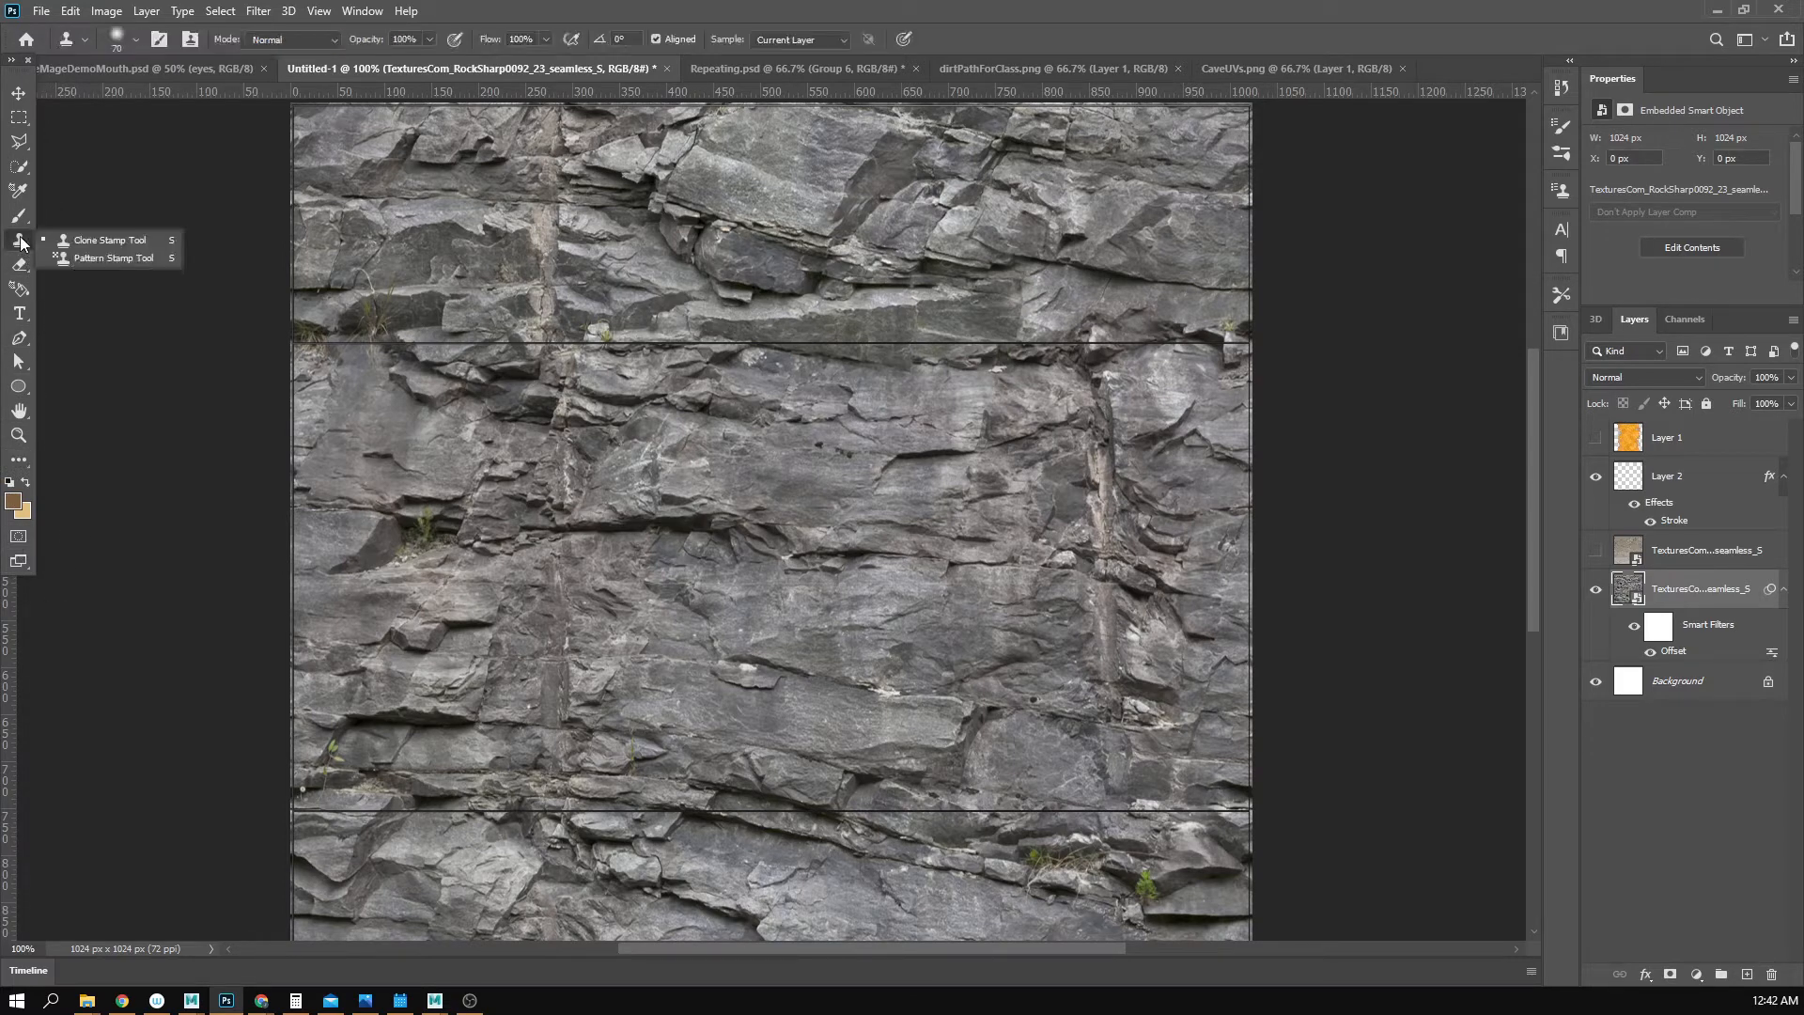
pyautogui.click(26, 224)
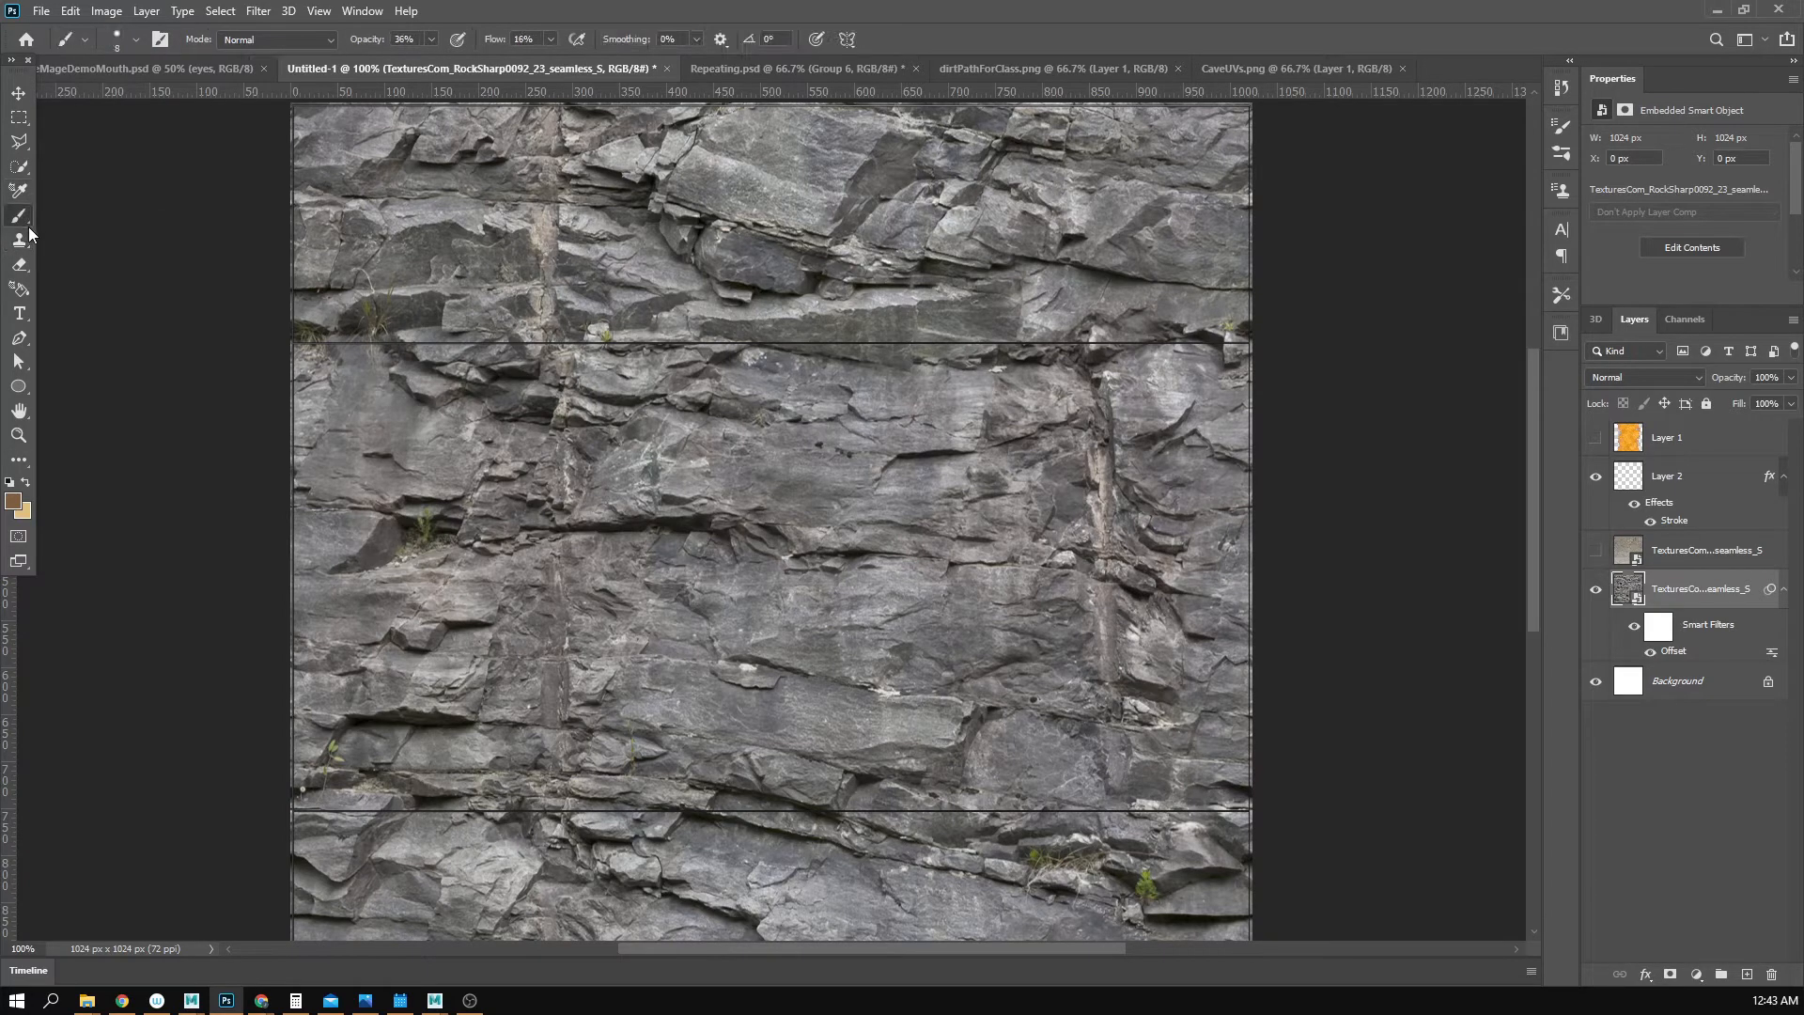
pyautogui.click(27, 225)
pyautogui.click(25, 196)
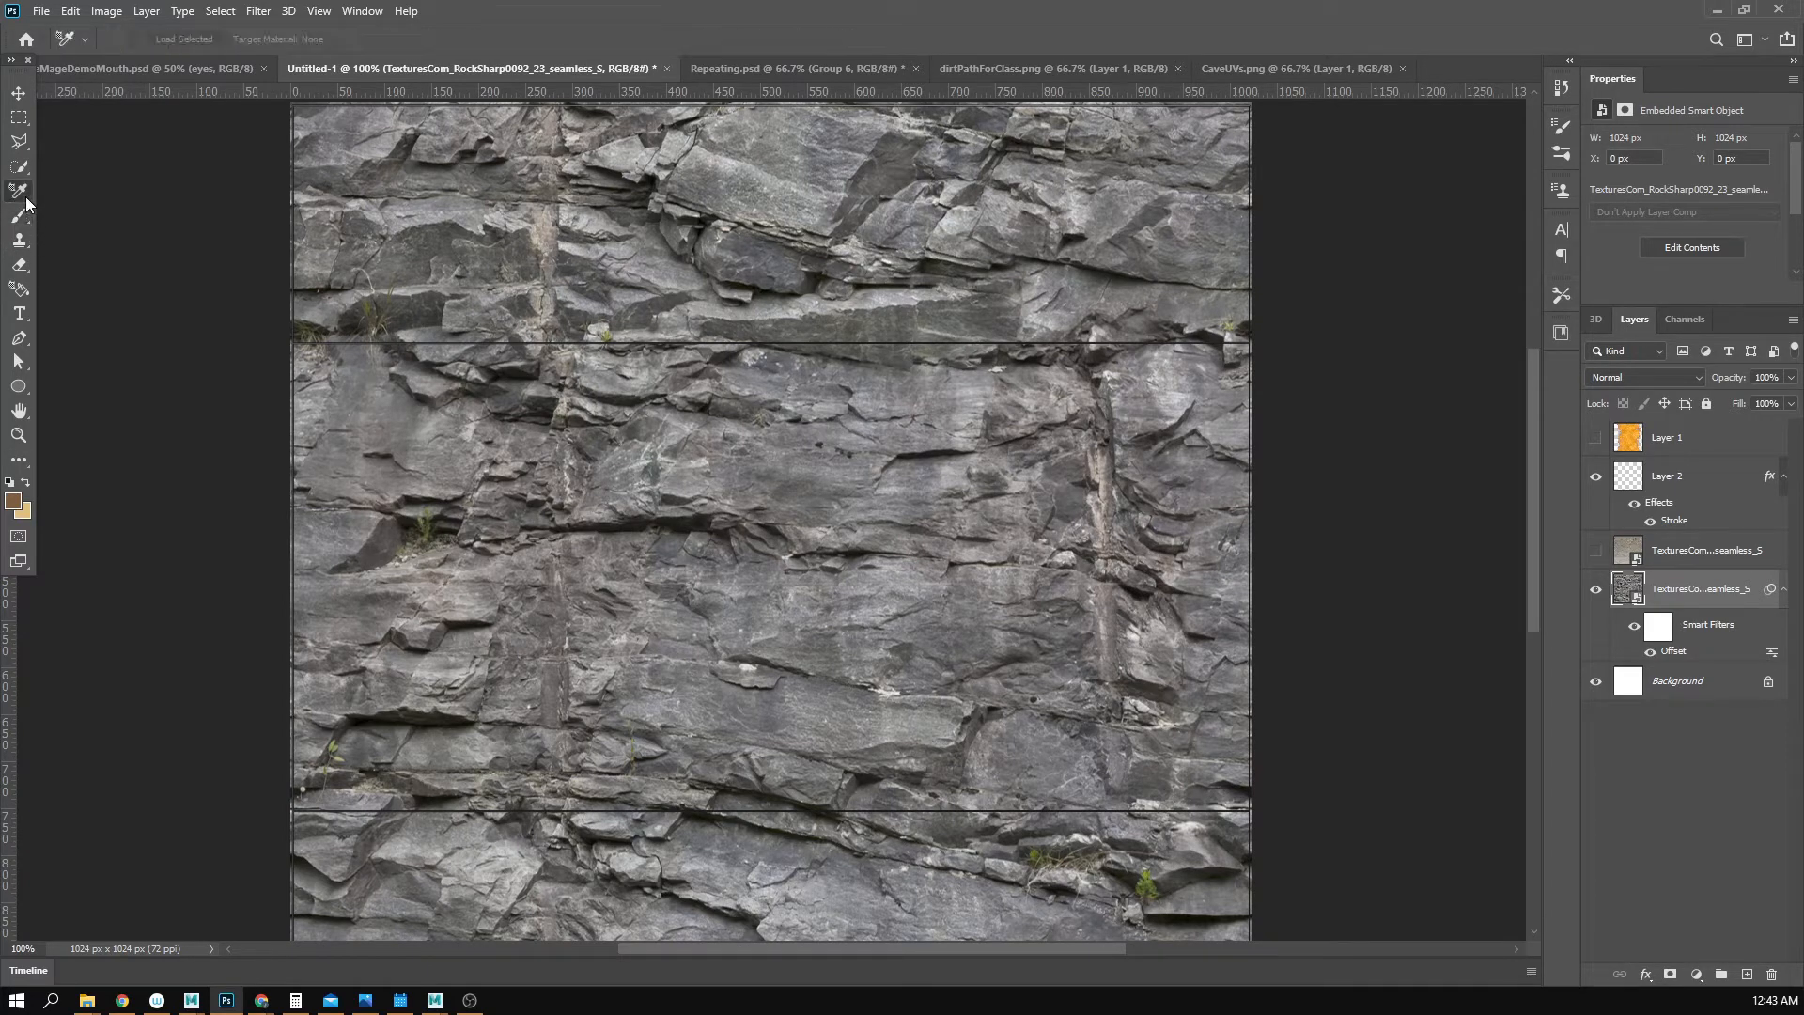
pyautogui.click(22, 292)
pyautogui.click(17, 170)
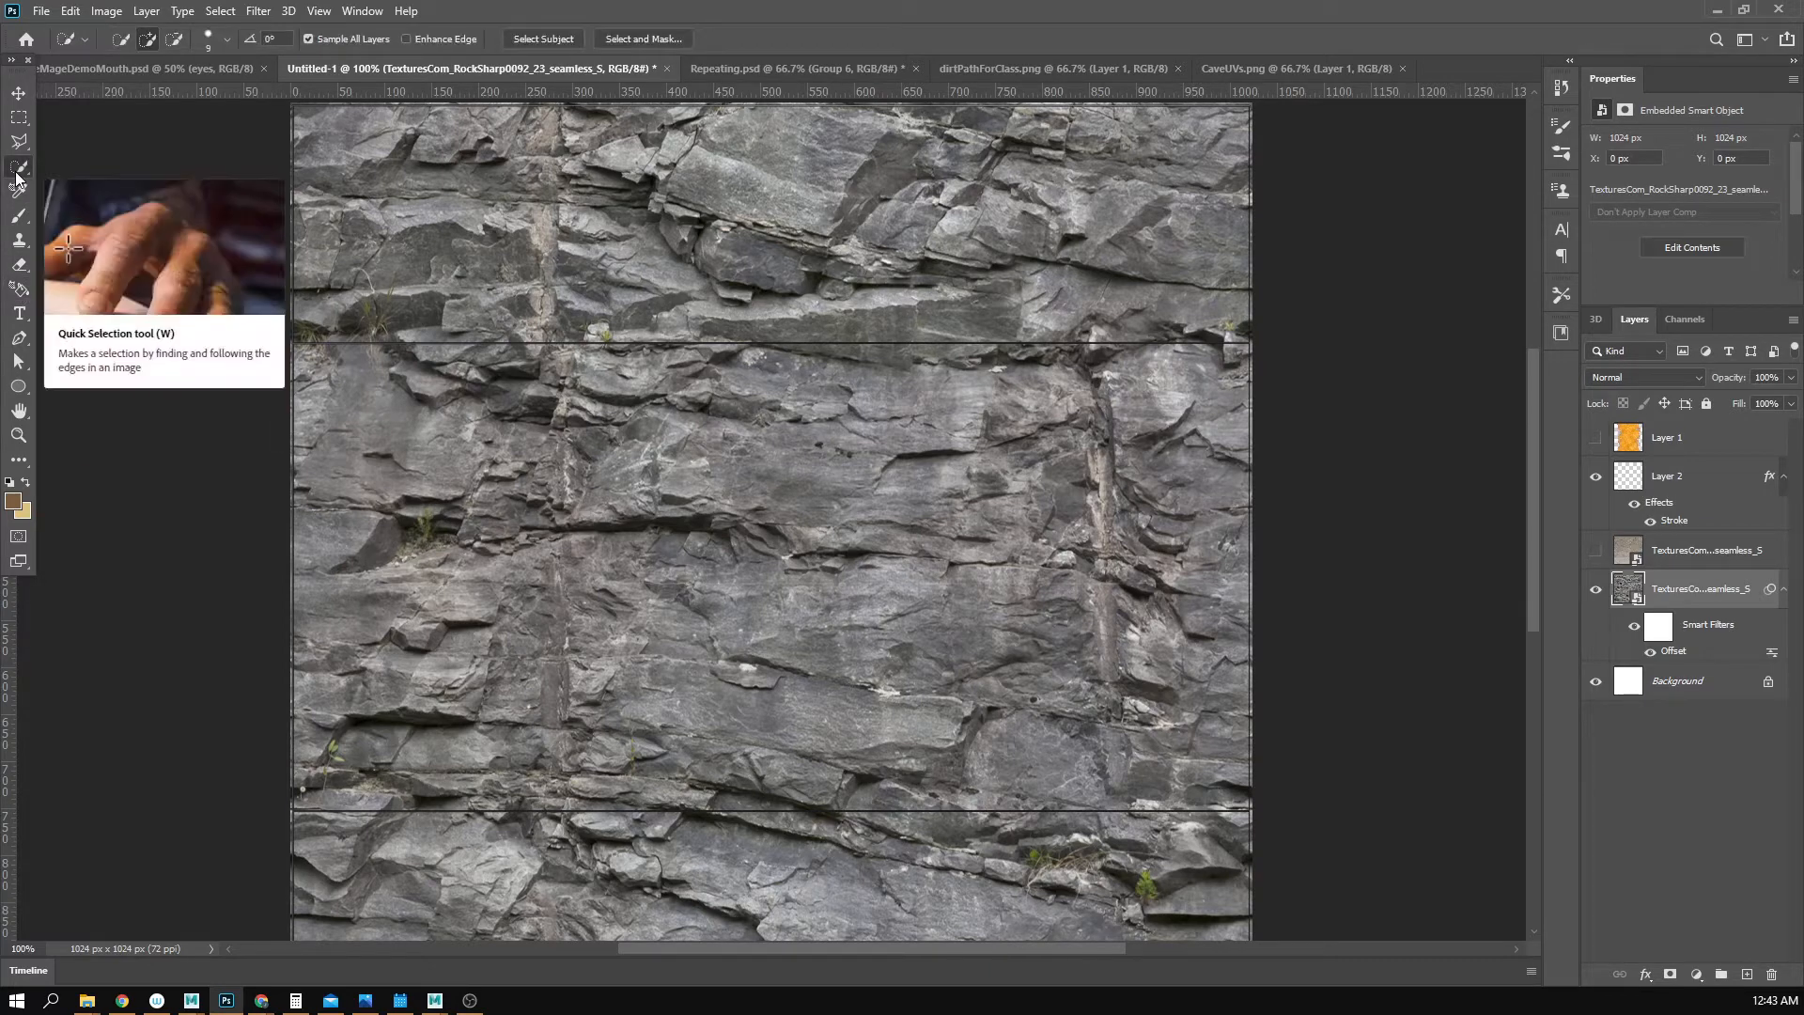
pyautogui.rightClick(17, 173)
pyautogui.click(17, 174)
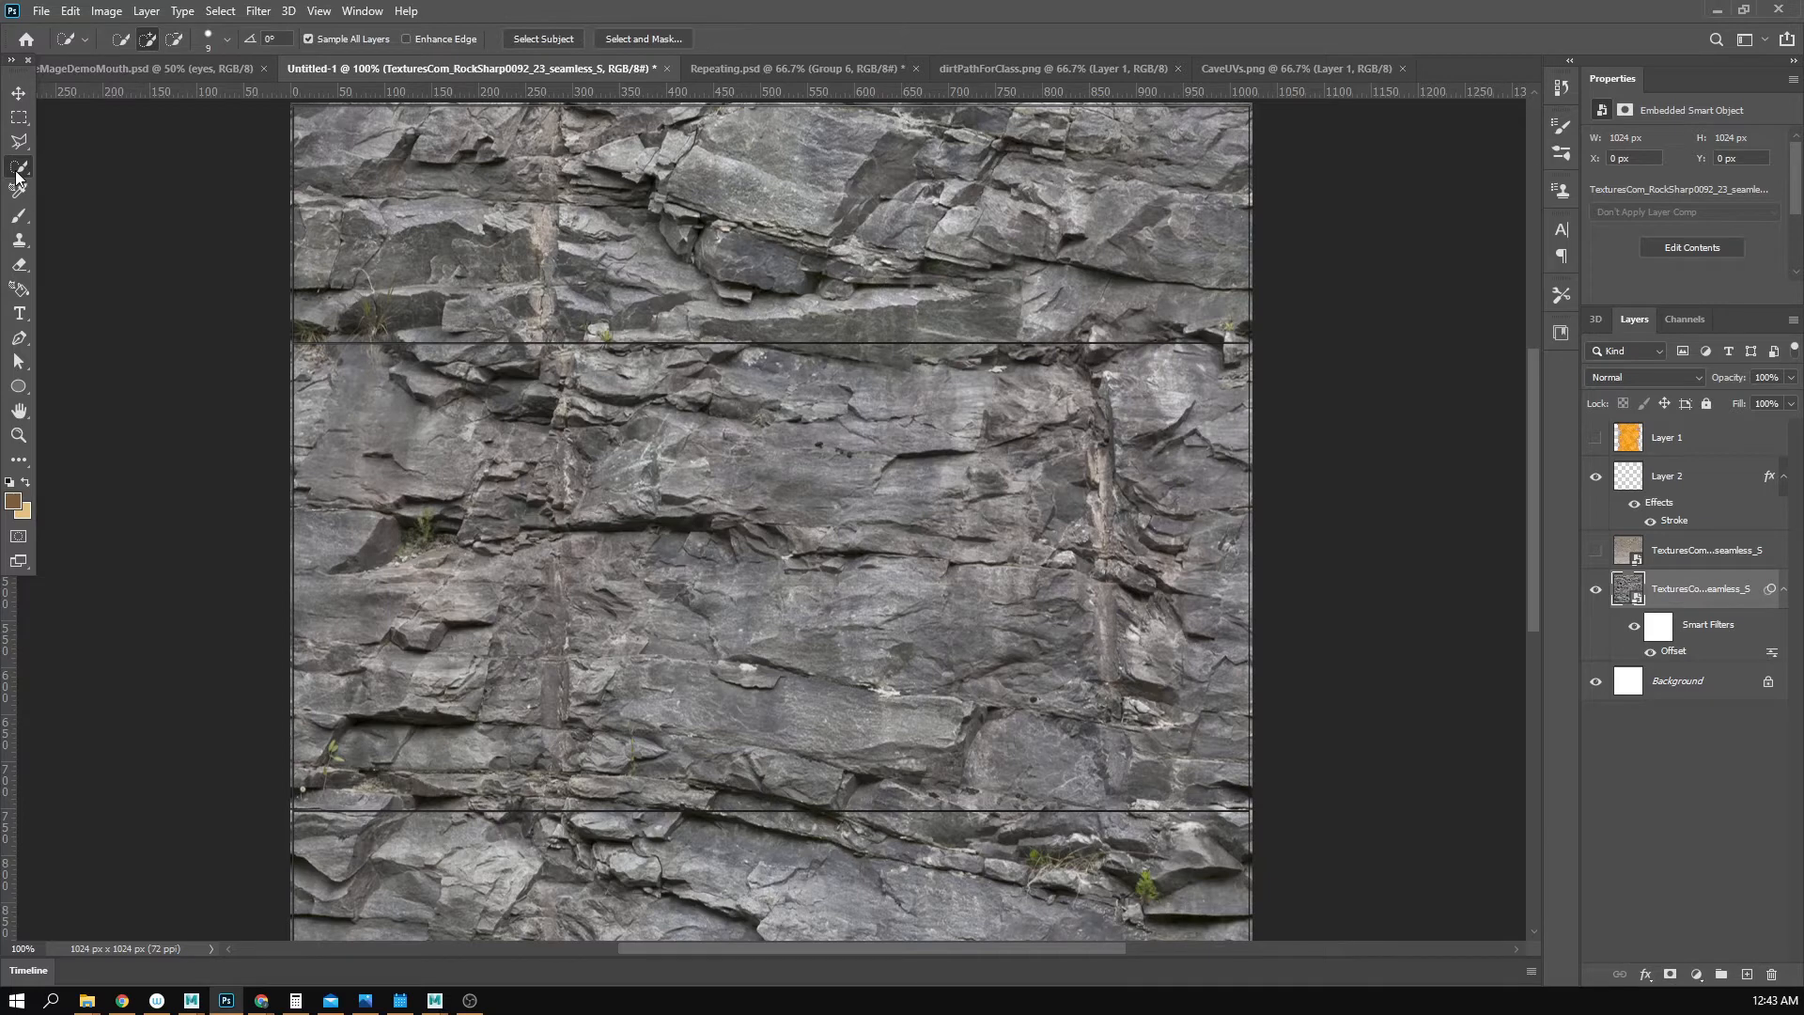
pyautogui.click(25, 222)
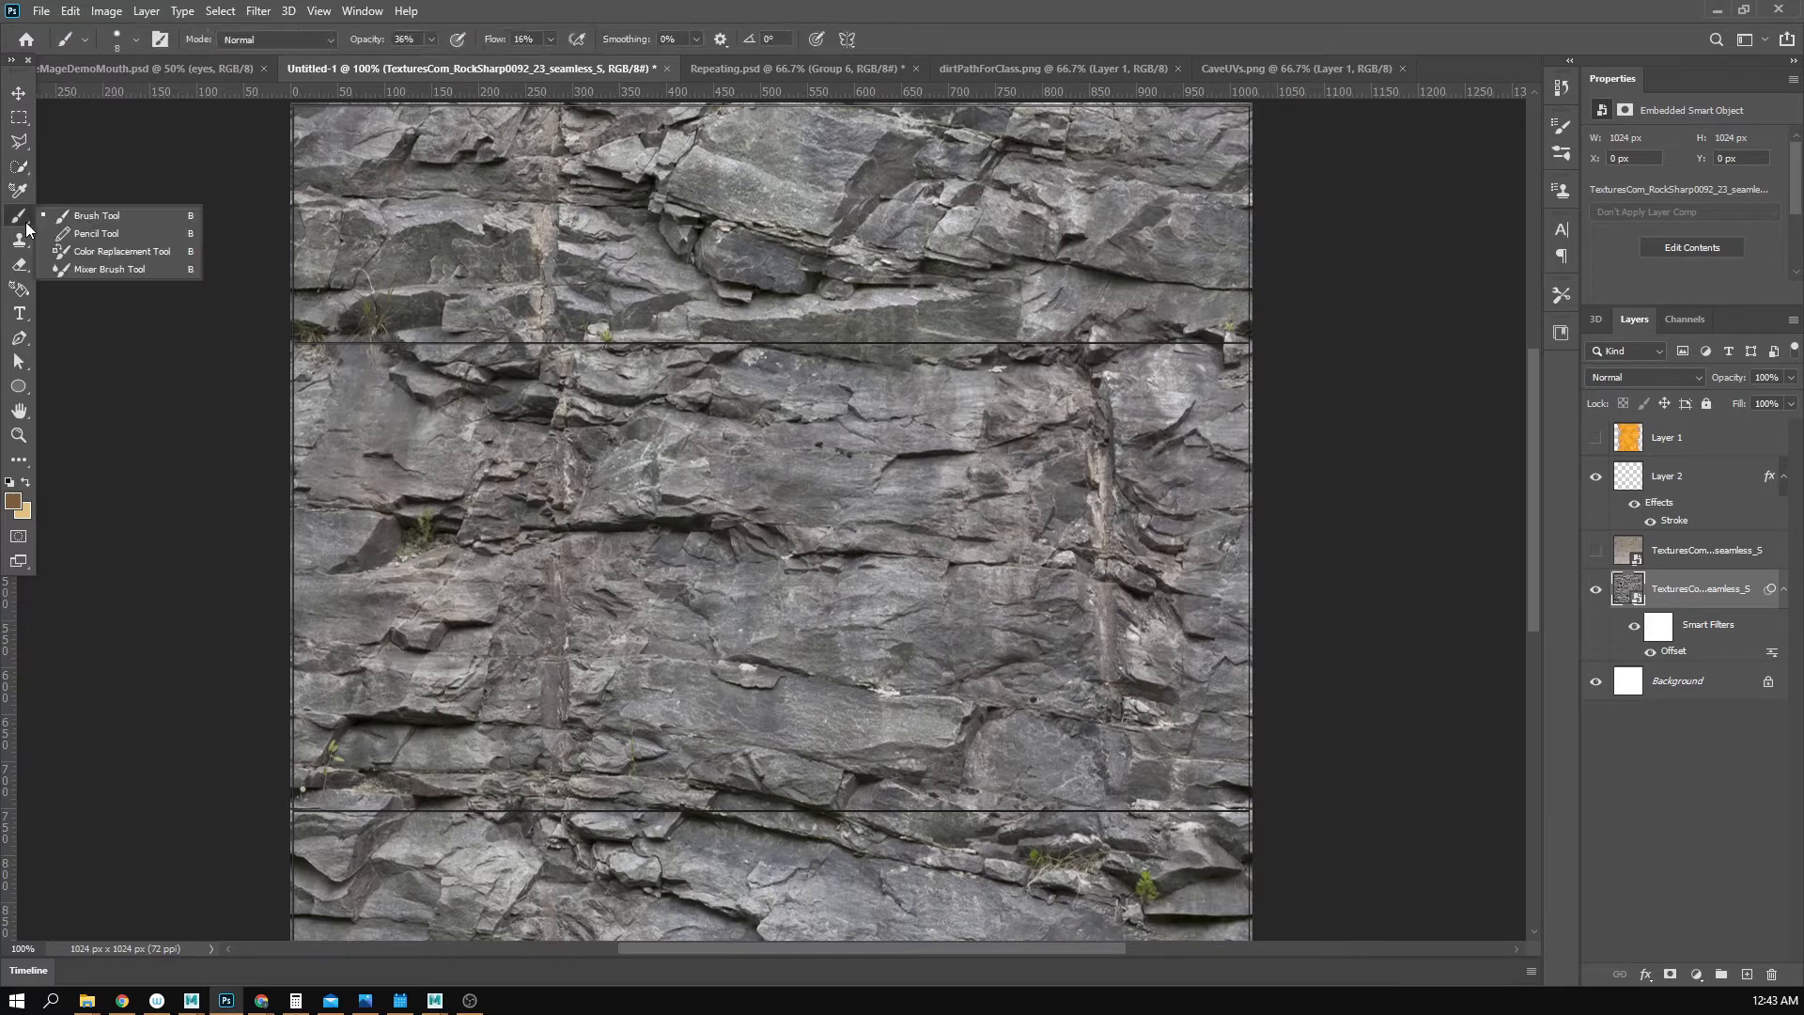
pyautogui.click(26, 249)
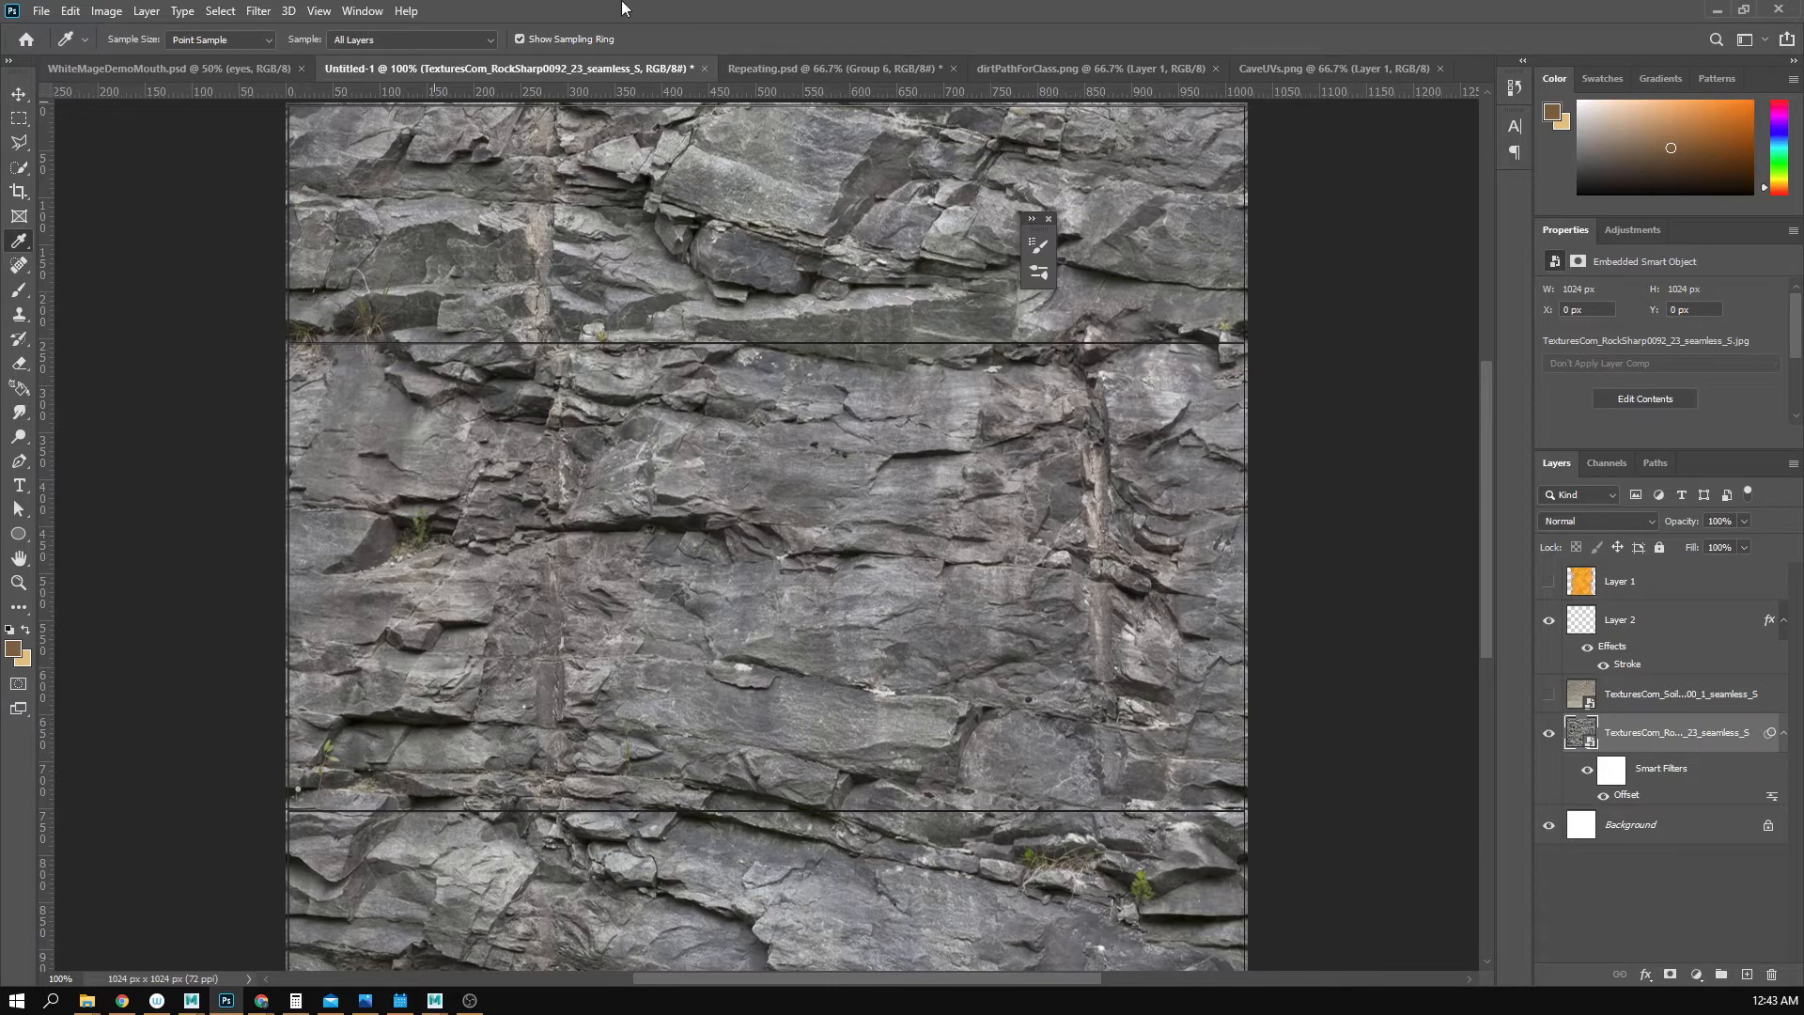
# - Set the workspace to Essentials (Default)
pyautogui.click(363, 12)
pyautogui.moveTo(393, 52)
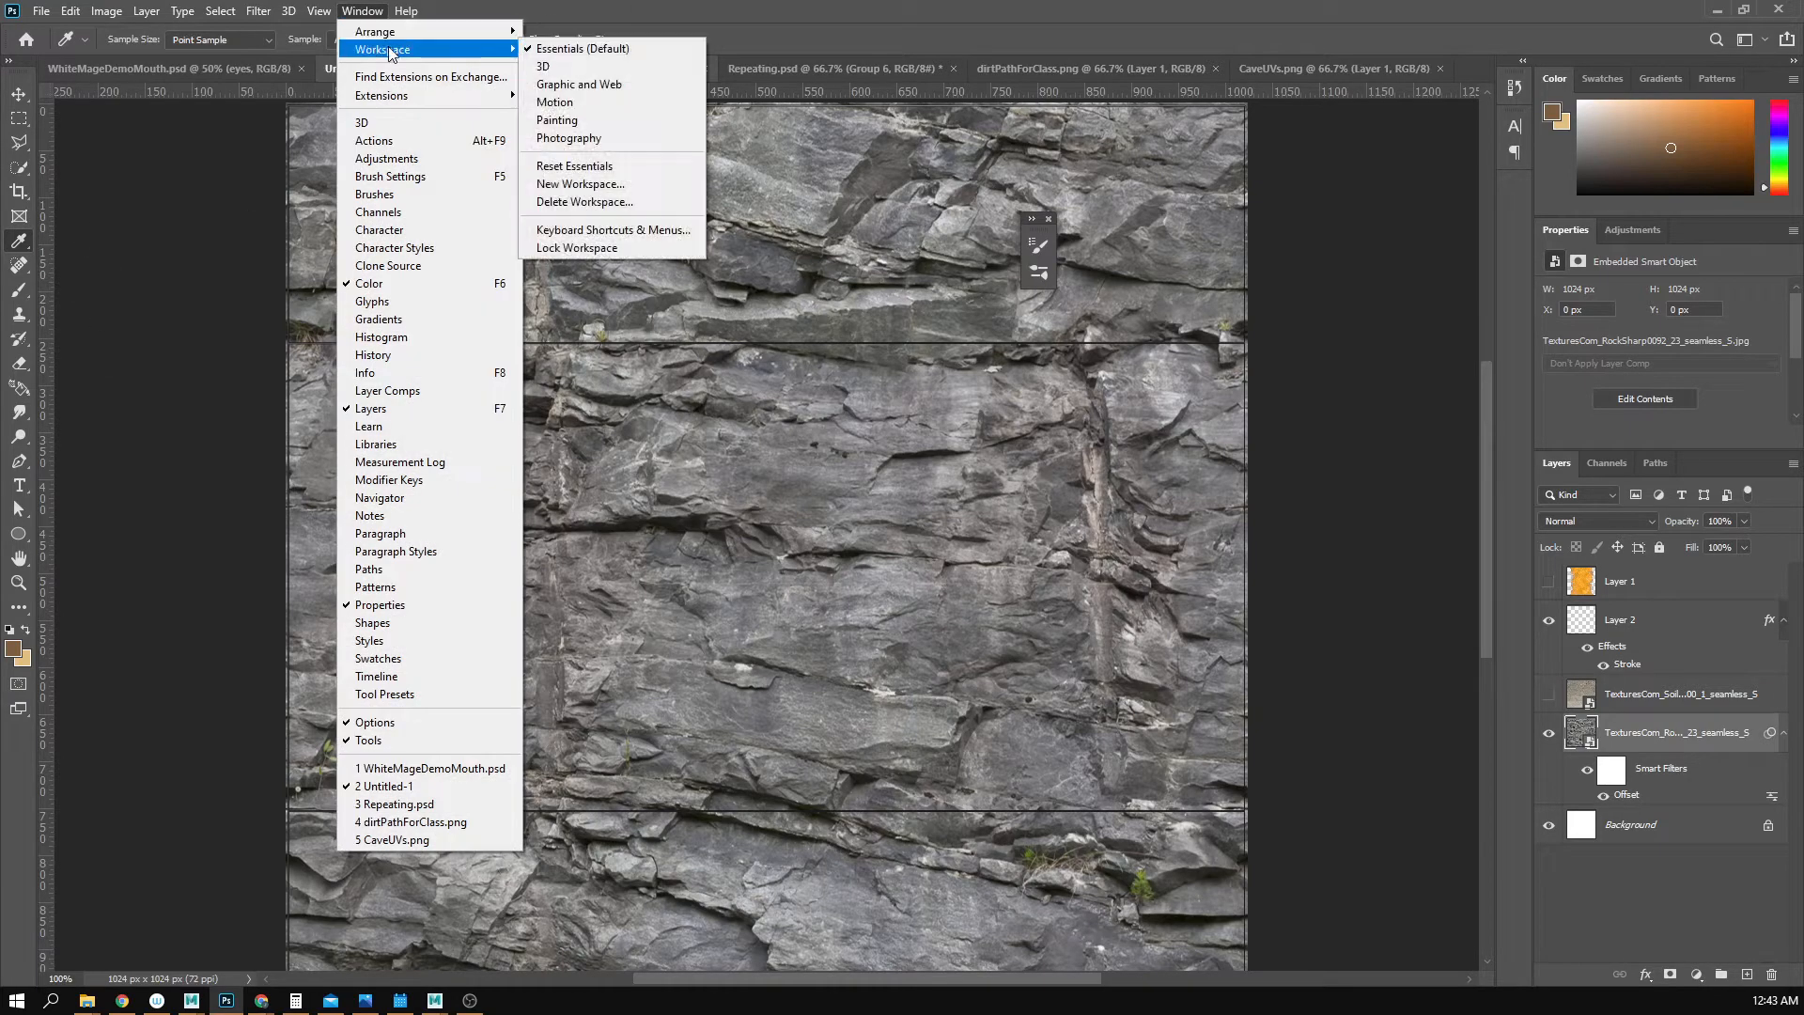
pyautogui.click(604, 50)
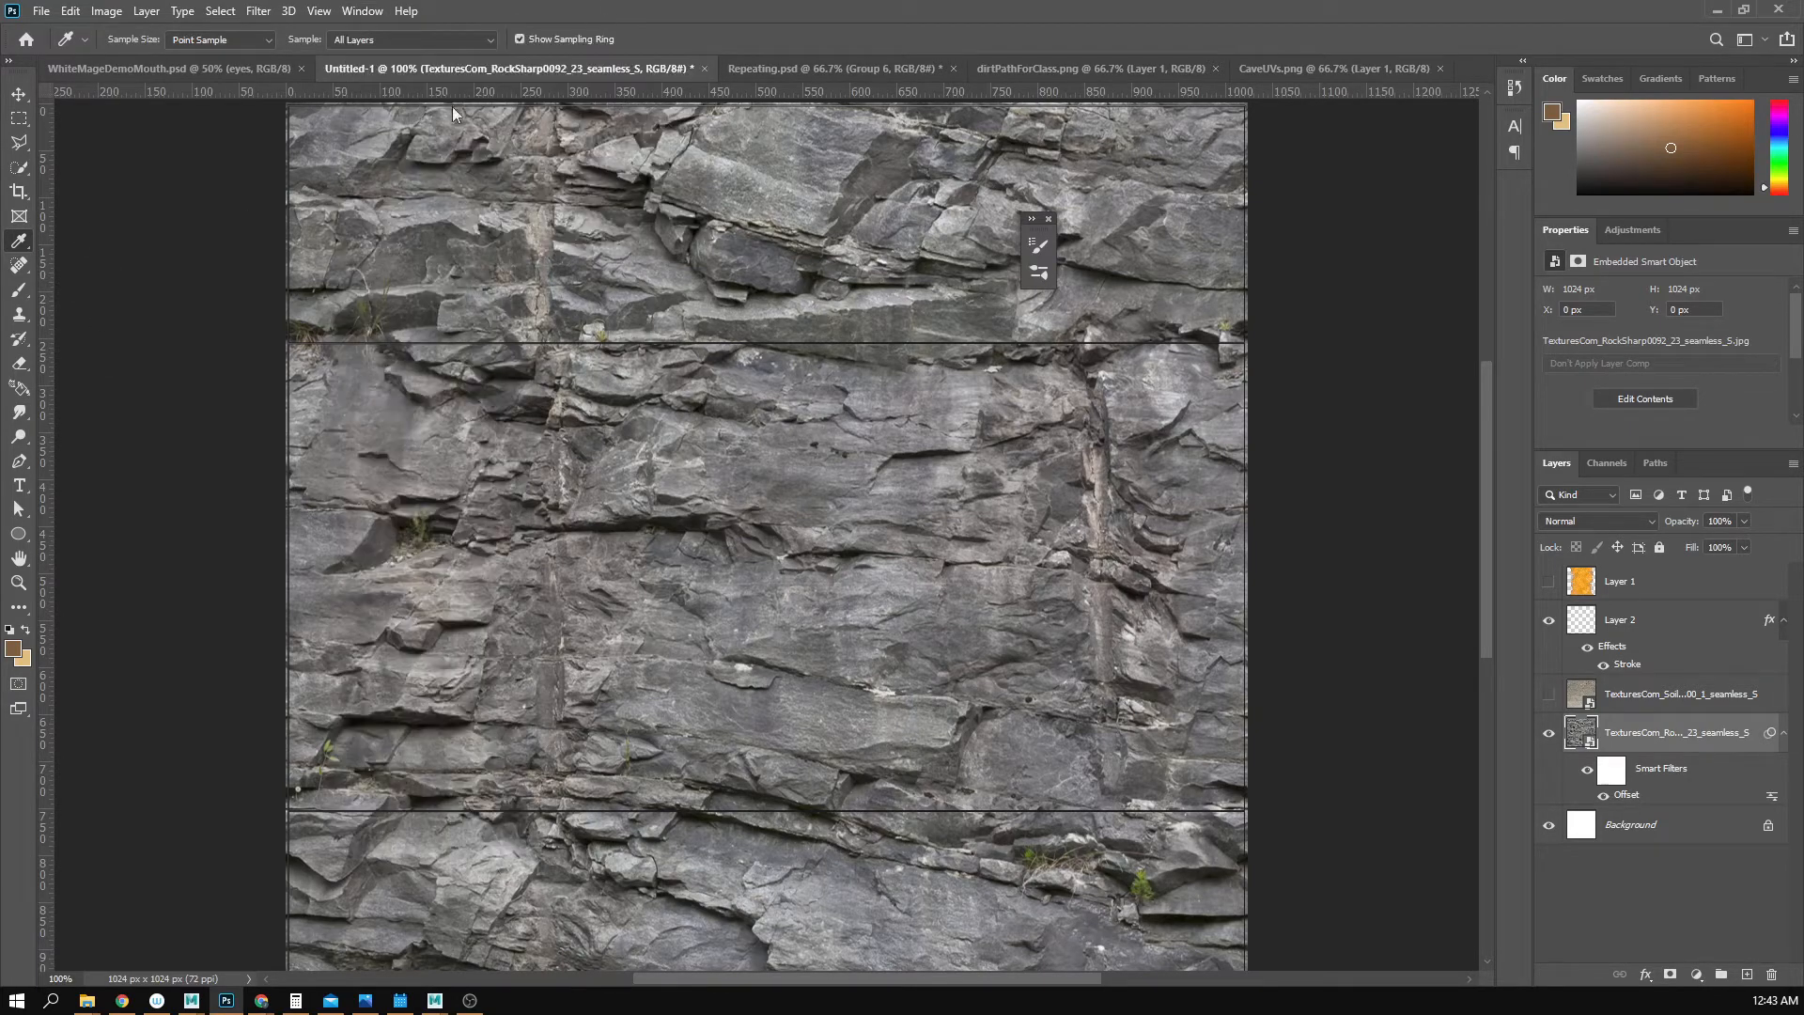
# - Activate the Spot Healing Brush and rasterize the rock texture layer
pyautogui.click(19, 267)
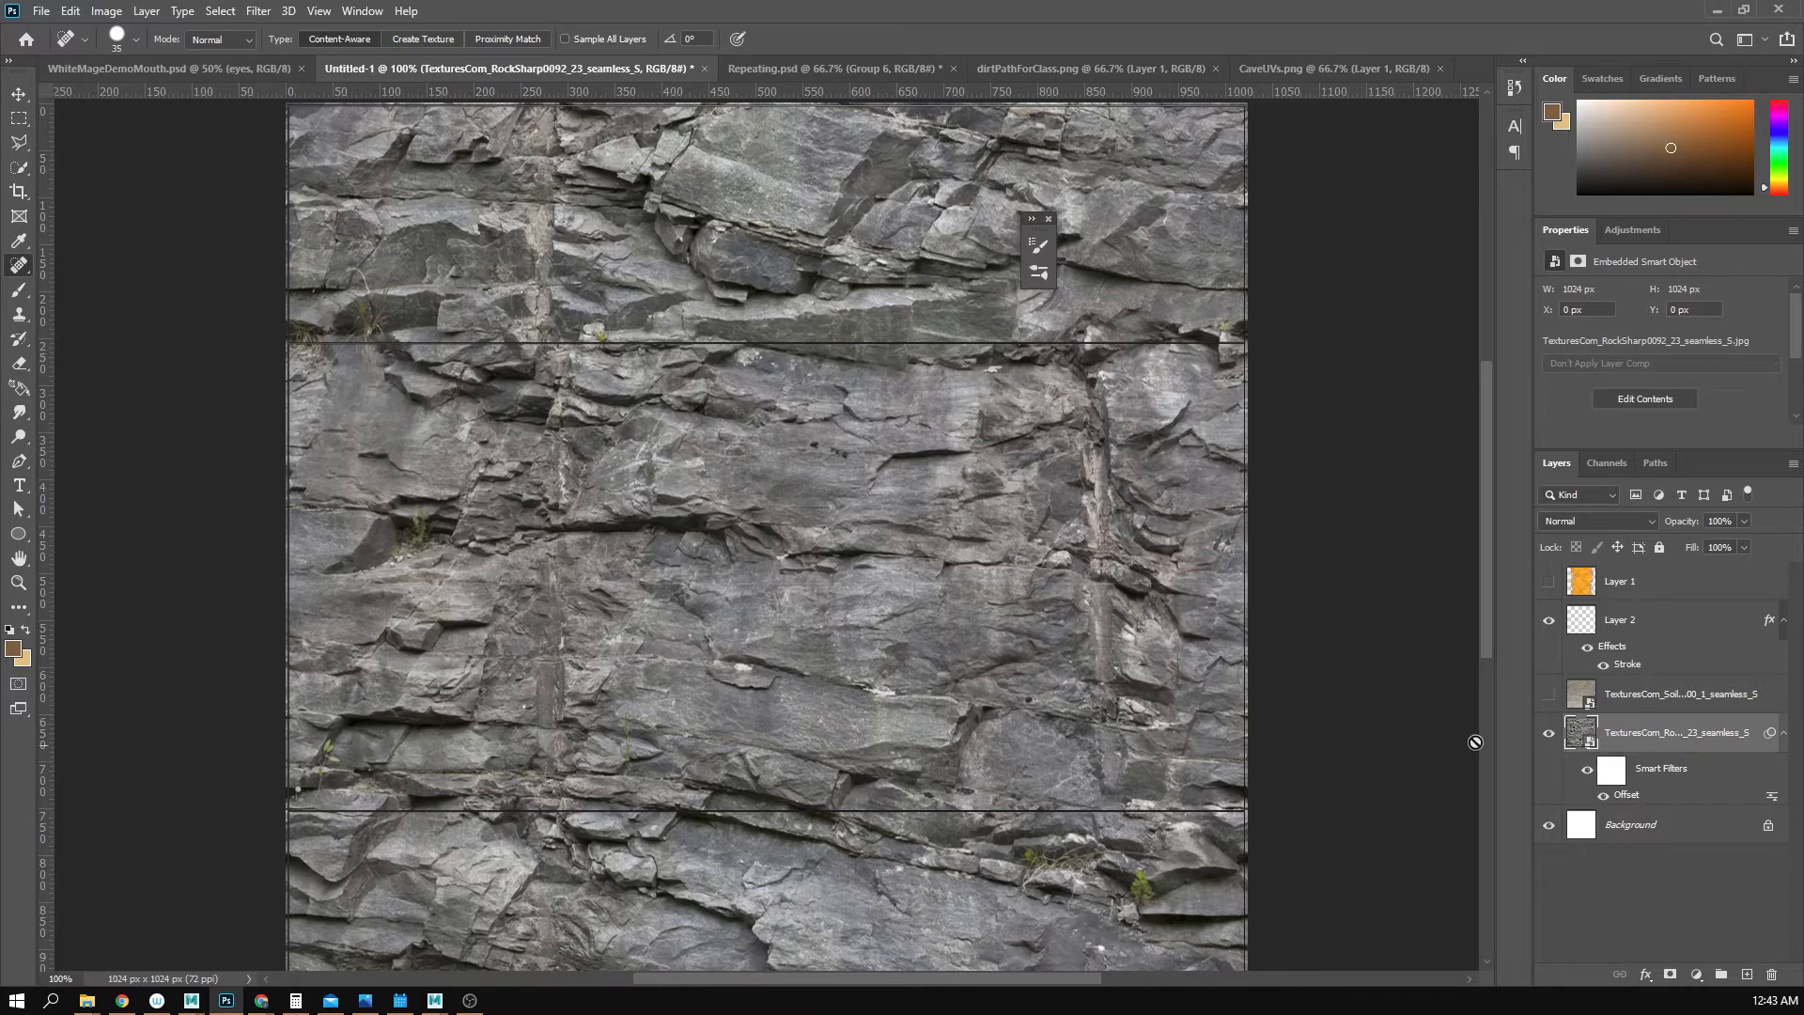
pyautogui.rightClick(1669, 738)
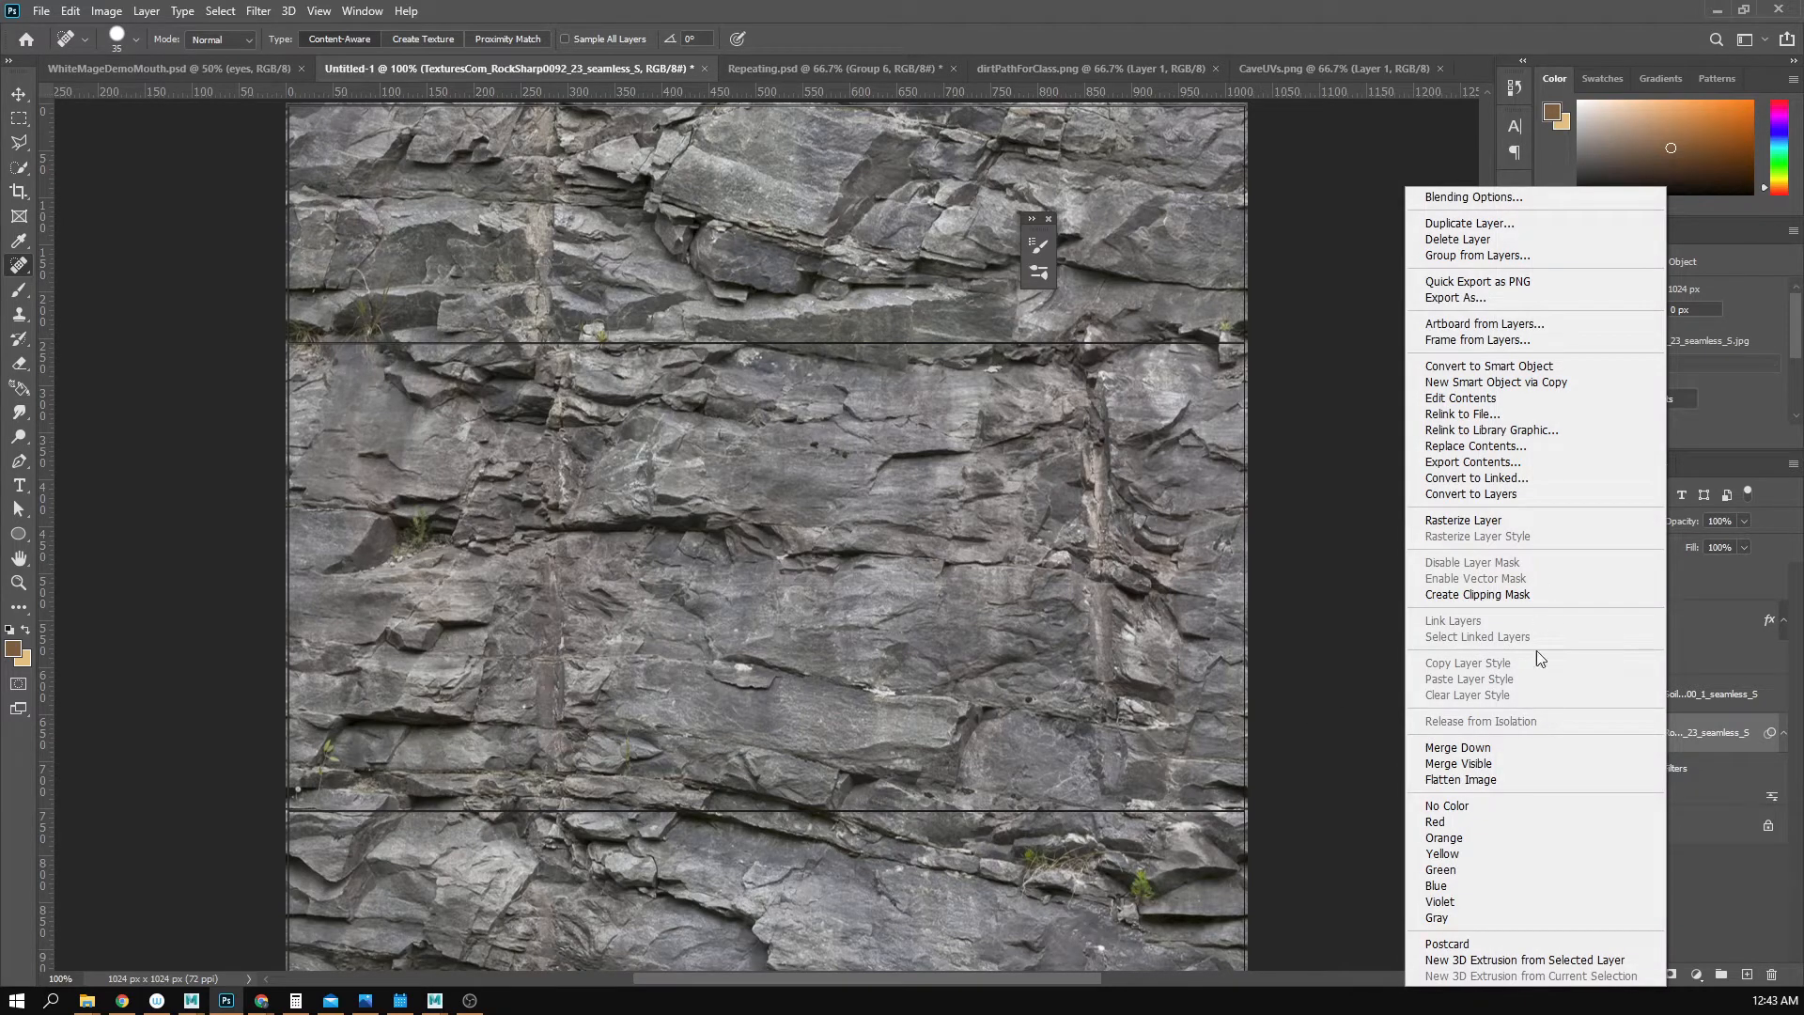
pyautogui.click(1511, 521)
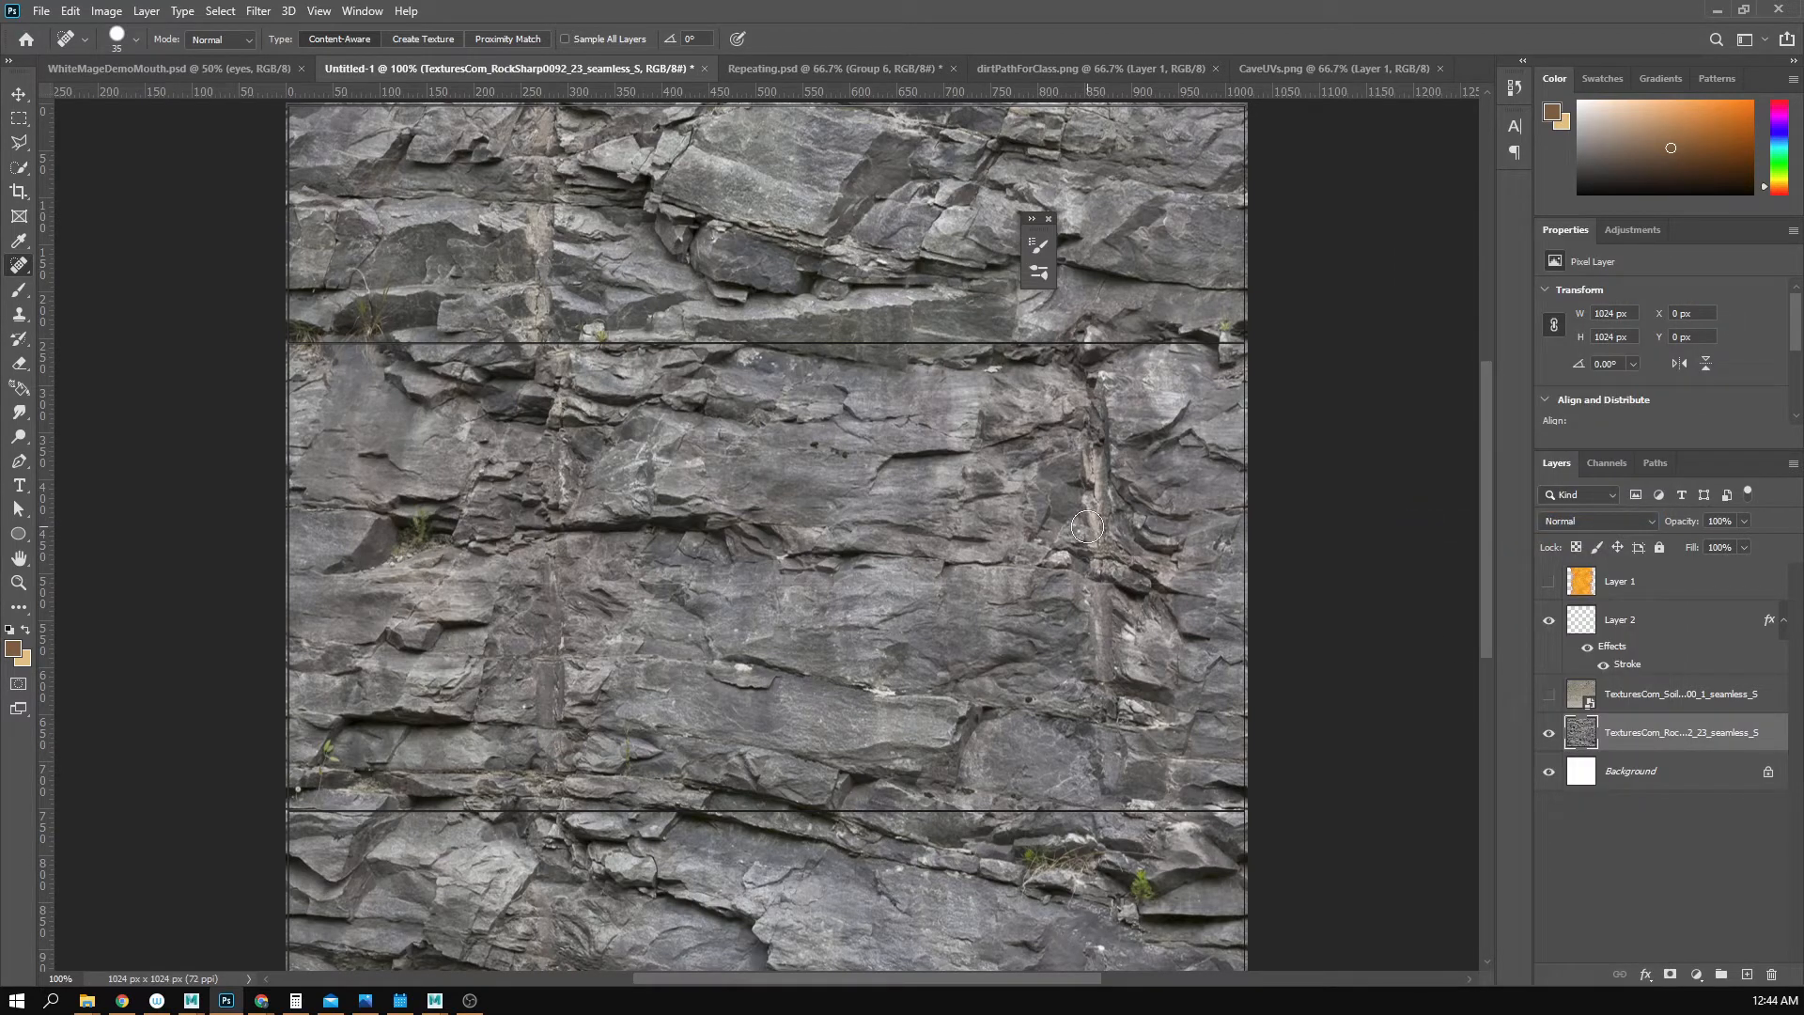
# - Enlarge the Spot Healing Brush to 100 and heal the pale vertical streak and nearby marks in the rock's right half
pyautogui.press(']')
pyautogui.press(']')
pyautogui.press(']')
pyautogui.press(']')
pyautogui.press(']')
pyautogui.press(']')
pyautogui.press(']')
pyautogui.click(1101, 465)
pyautogui.click(1105, 404)
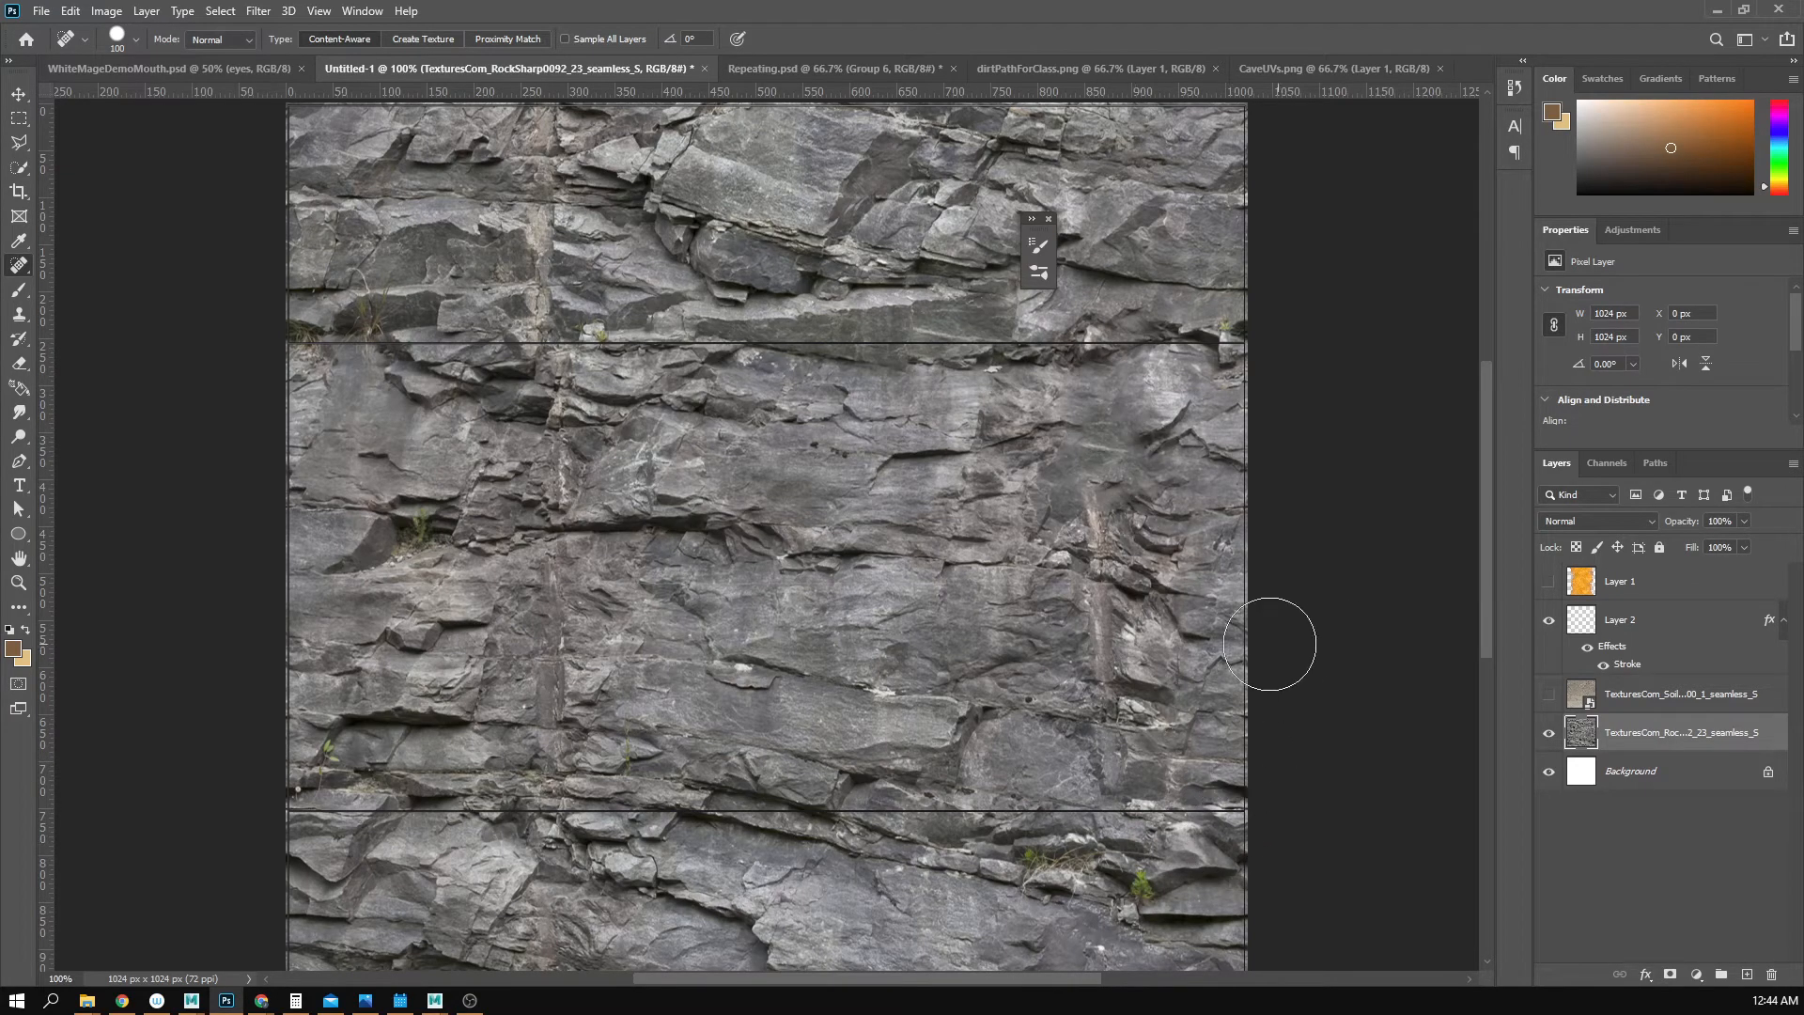
pyautogui.click(1115, 542)
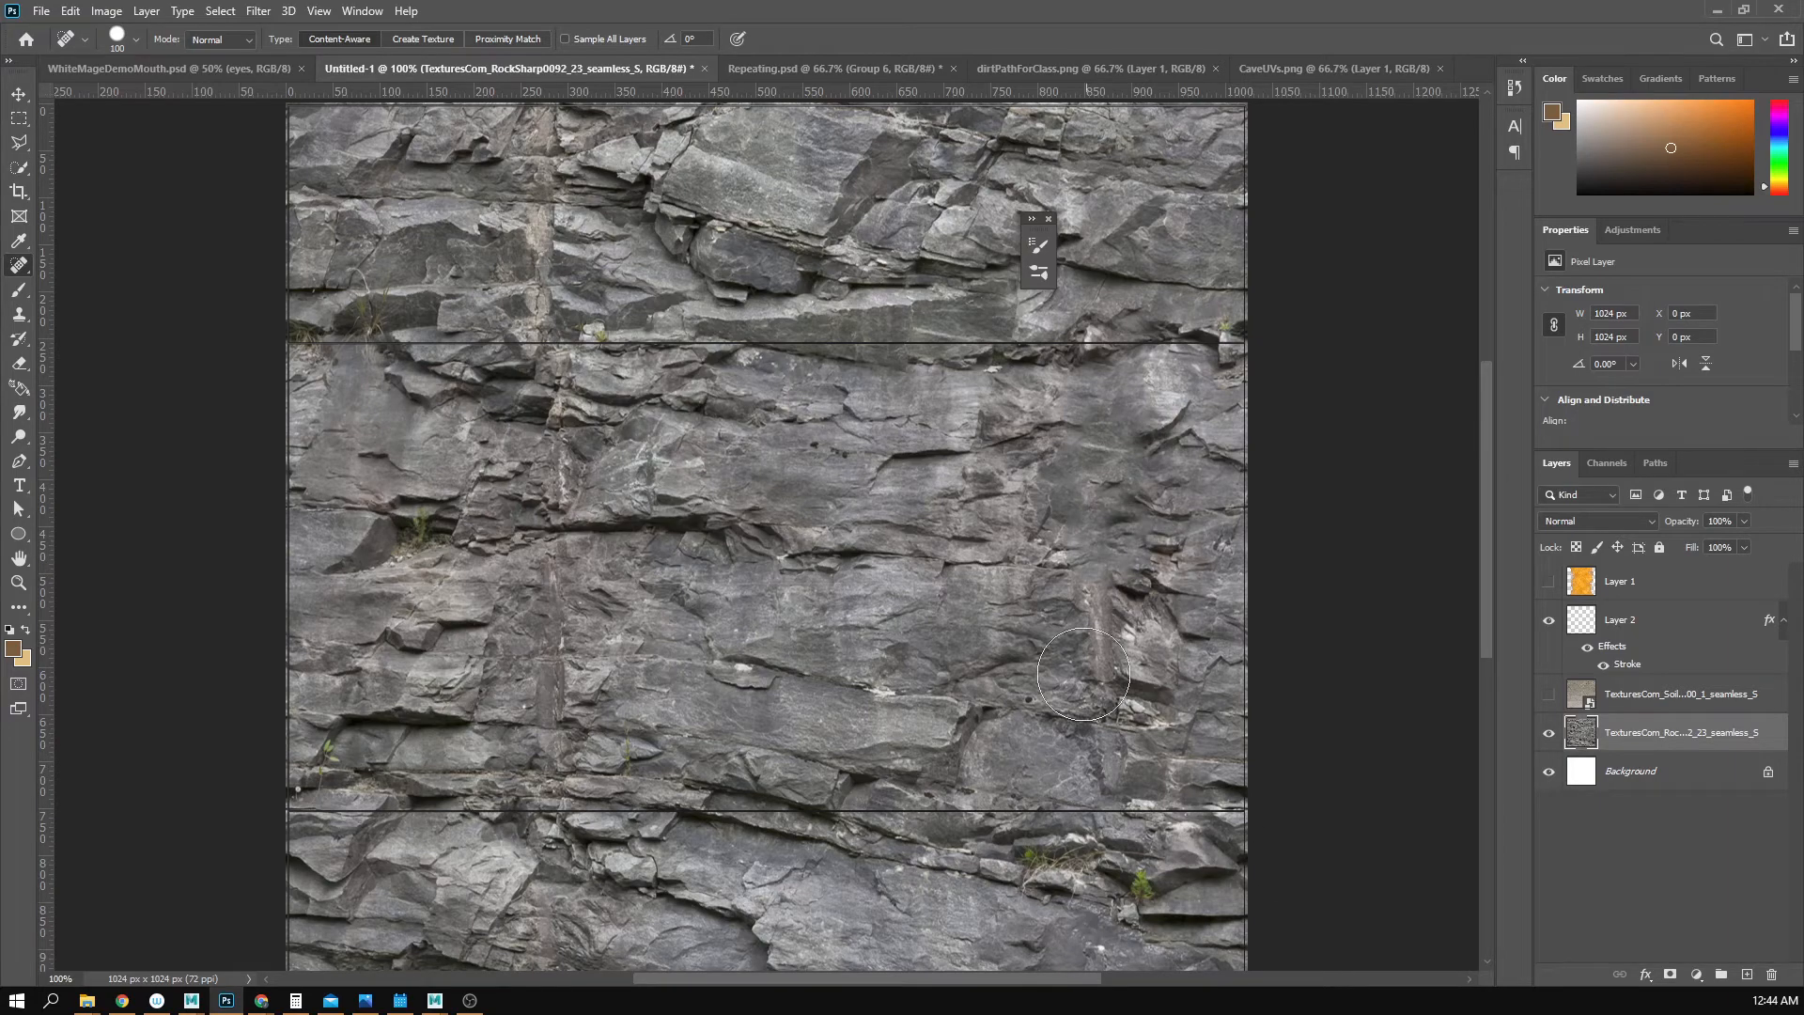
pyautogui.moveTo(1085, 701); pyautogui.dragTo(1128, 710)
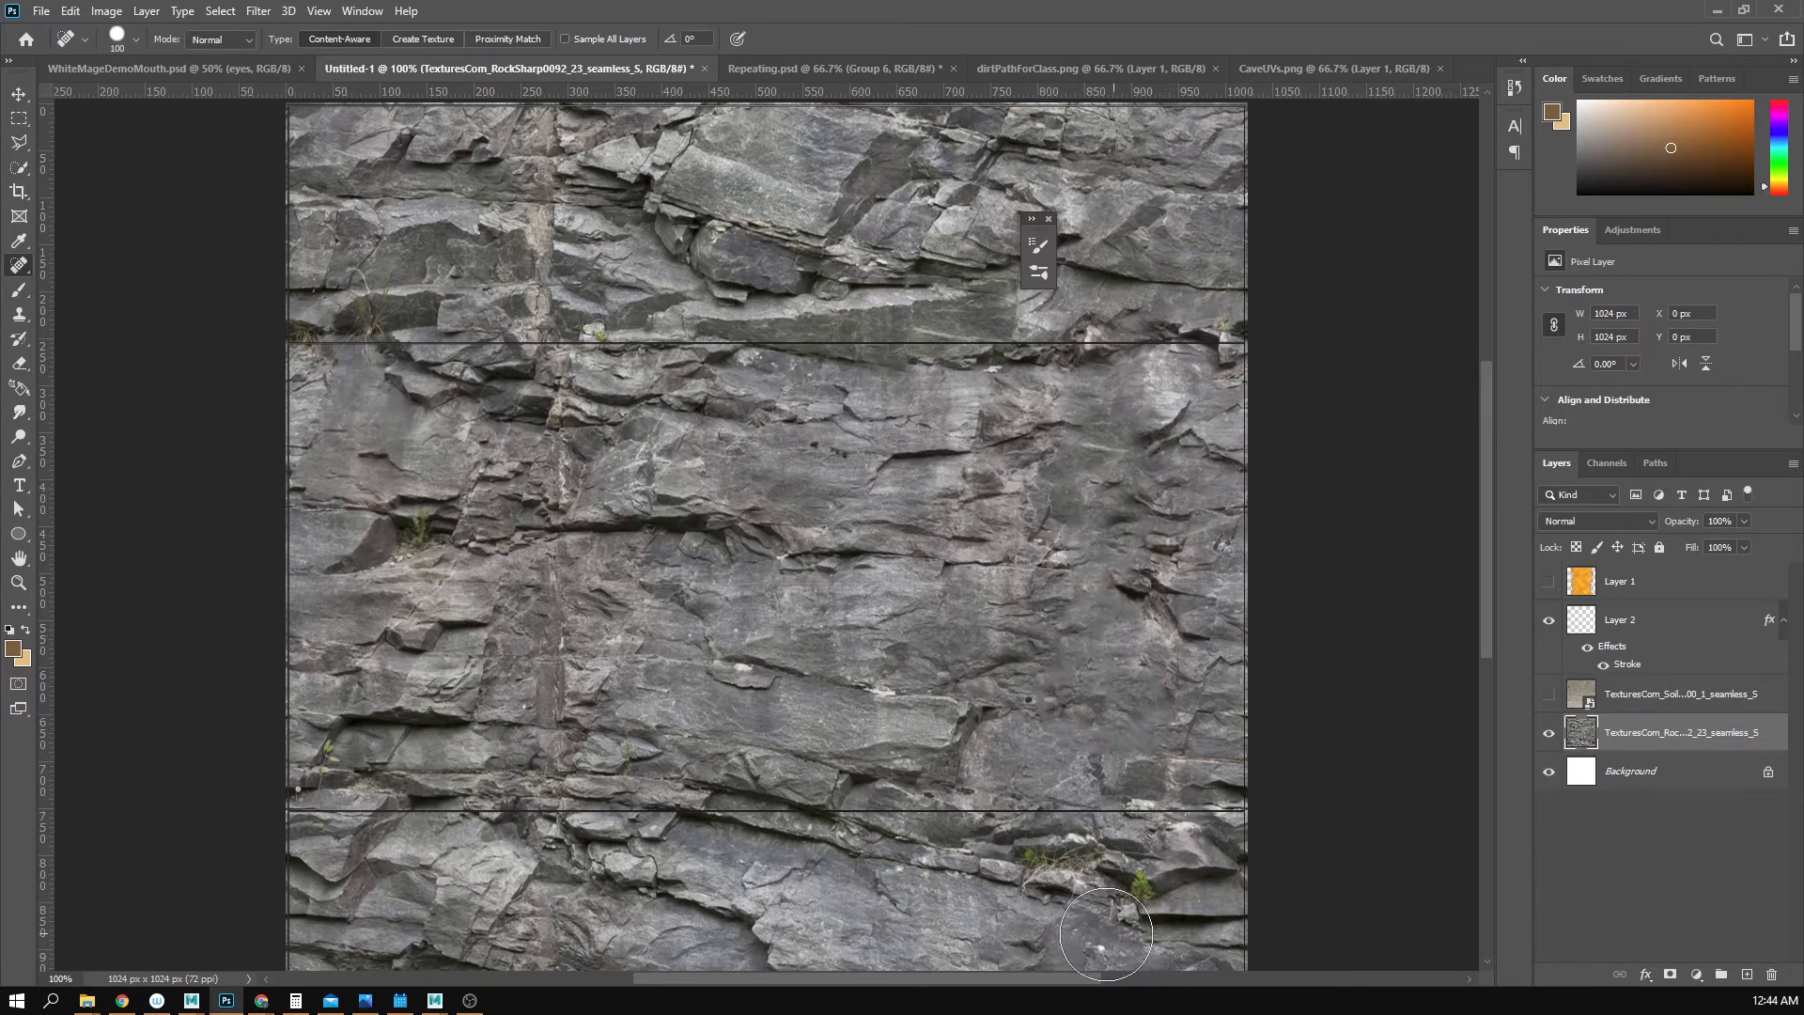
pyautogui.click(996, 486)
pyautogui.click(1041, 572)
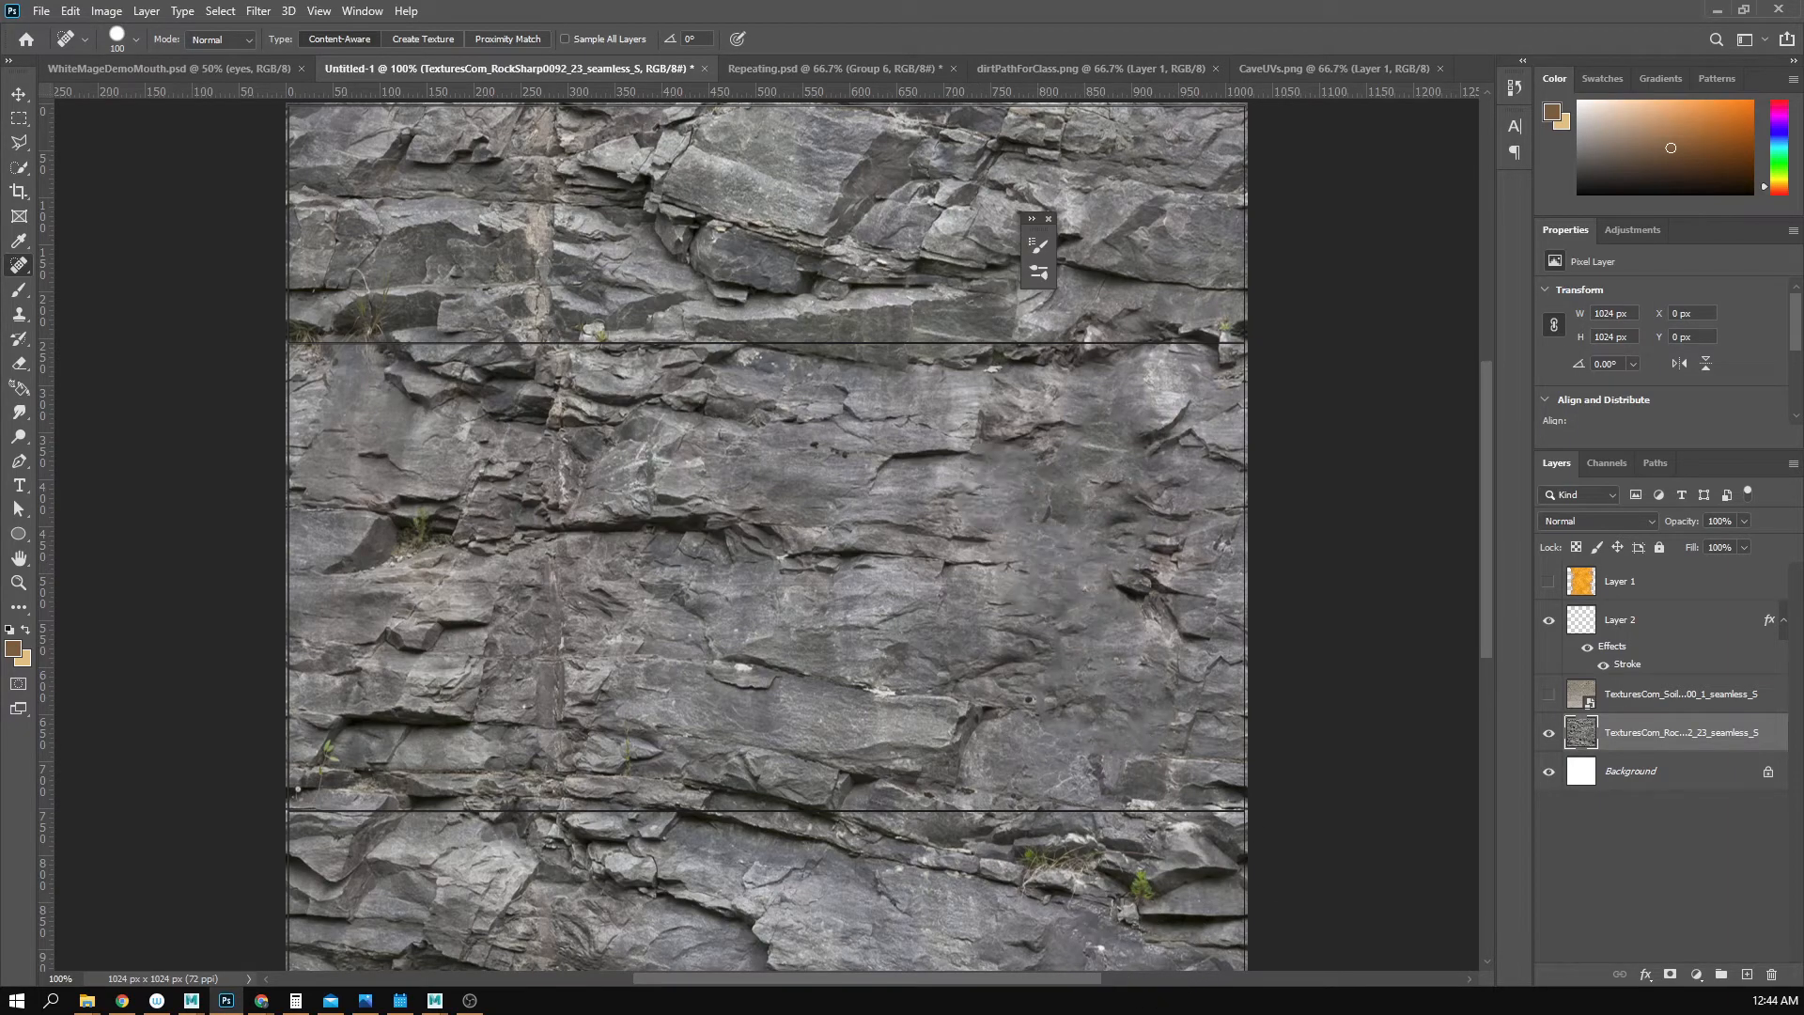
# - Heal the pale vertical streak in the rock's left half, from the middle band up to the top edge
pyautogui.click(556, 406)
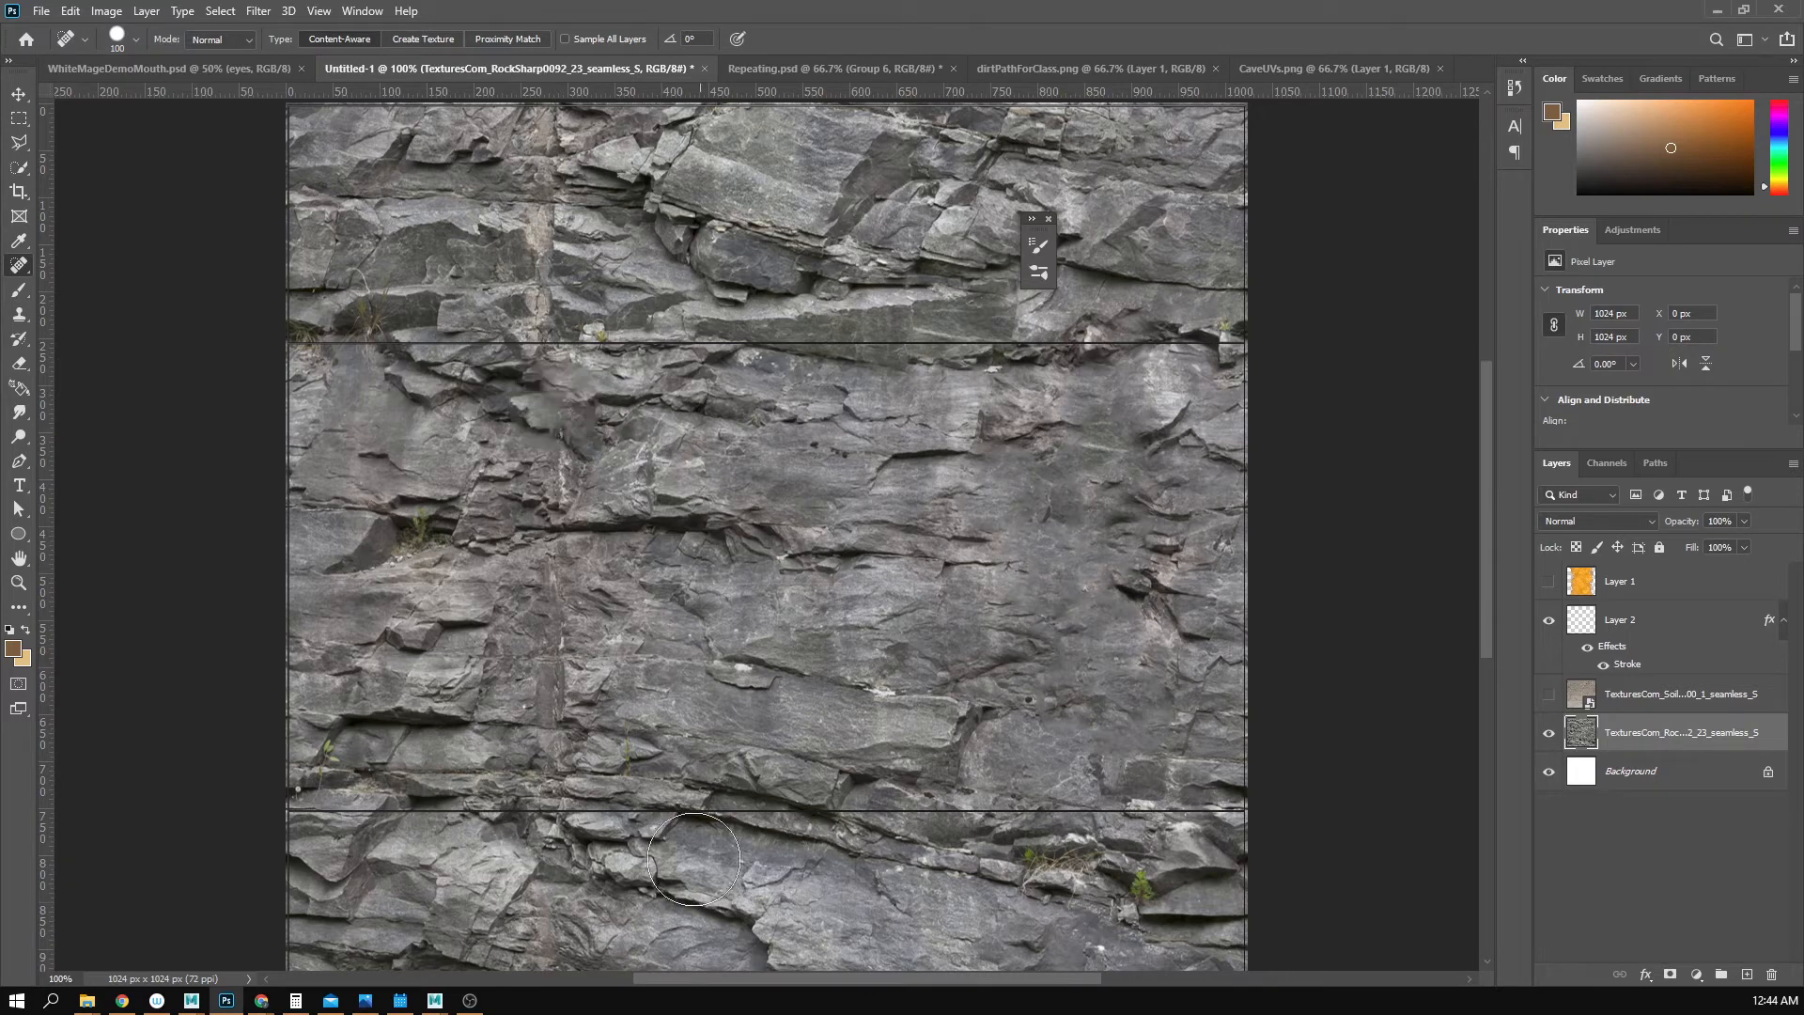
pyautogui.click(555, 616)
pyautogui.moveTo(525, 628); pyautogui.dragTo(559, 700)
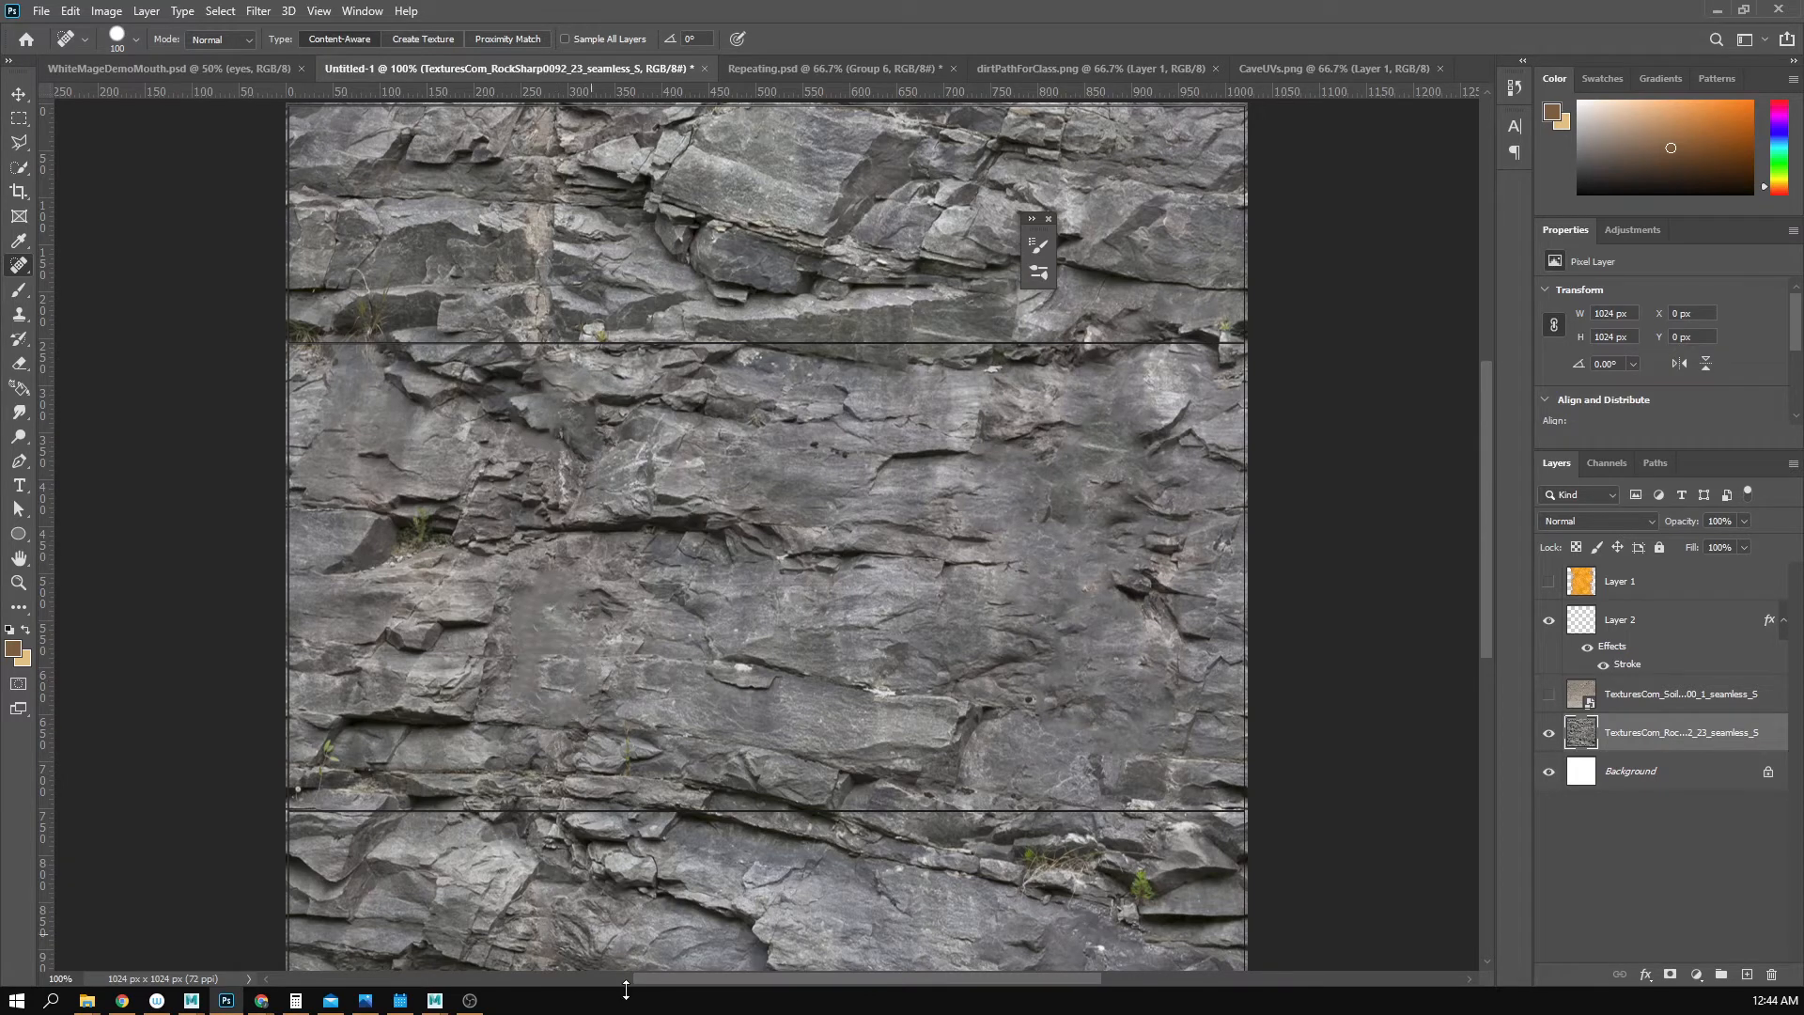
pyautogui.moveTo(533, 296); pyautogui.dragTo(532, 118)
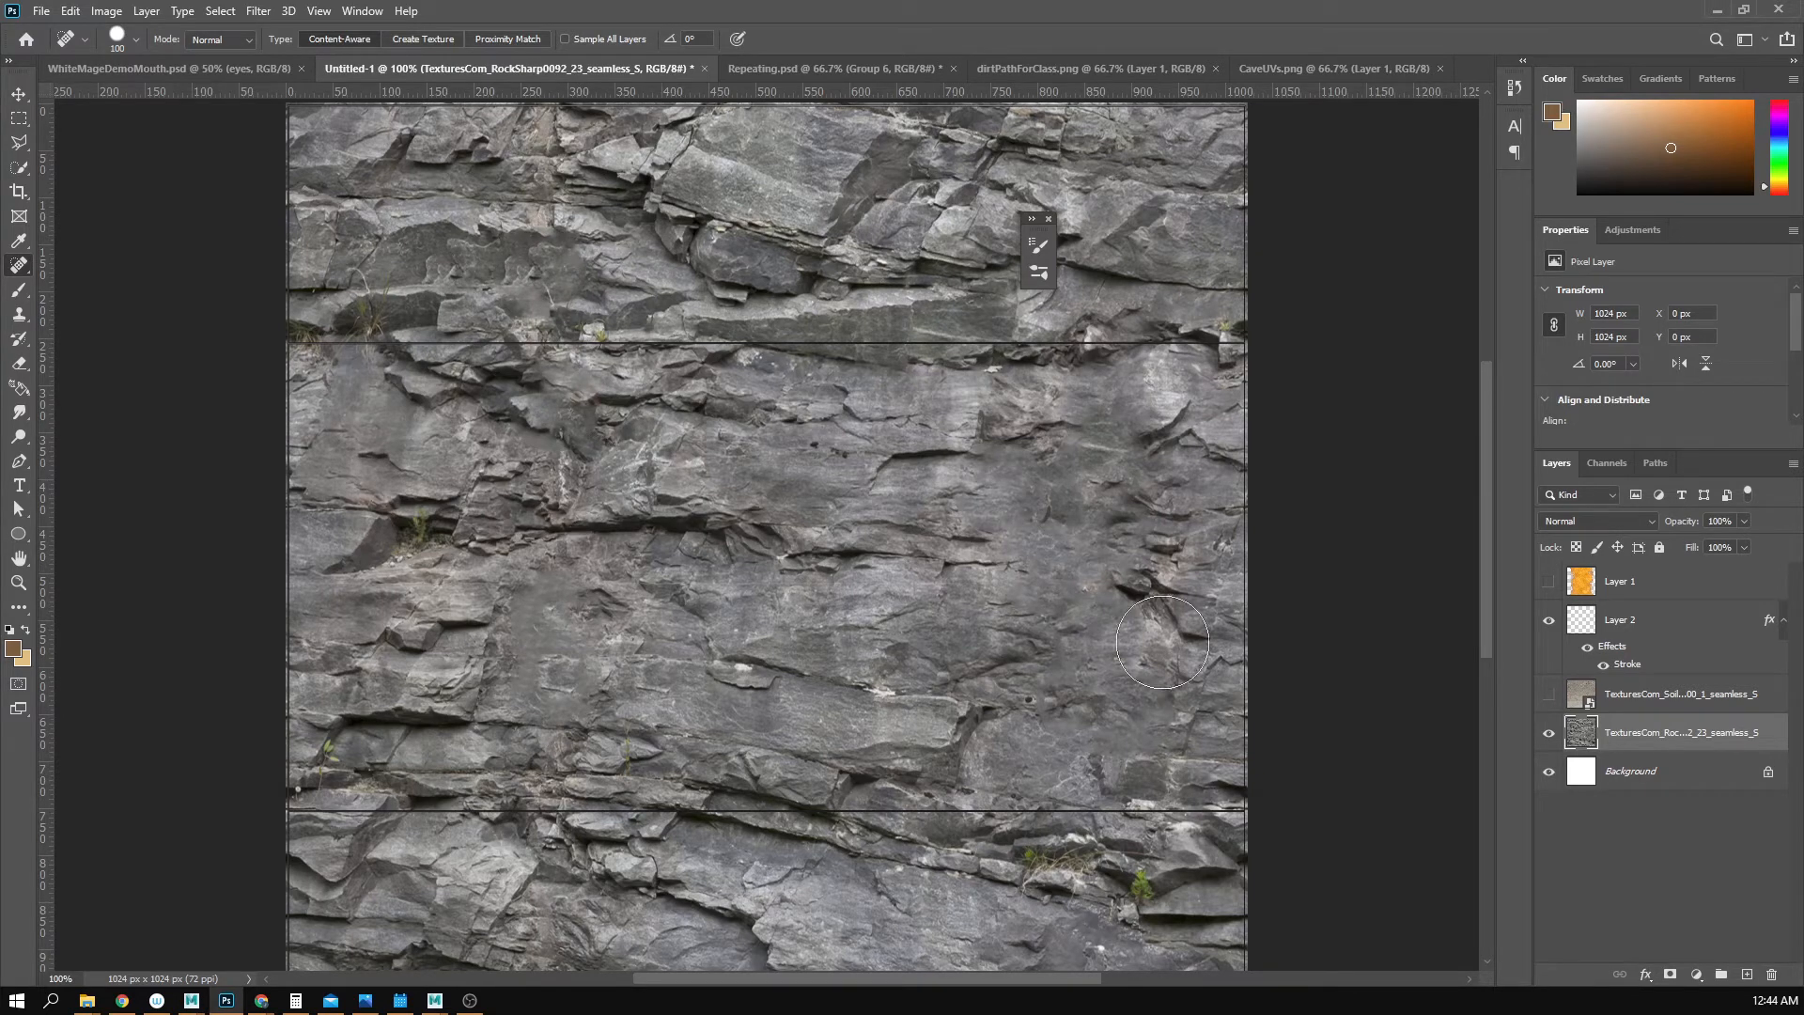
pyautogui.press('z')
pyautogui.keyDown('alt'); pyautogui.click(815, 746); pyautogui.keyUp('alt')
pyautogui.keyDown('alt'); pyautogui.click(815, 745); pyautogui.keyUp('alt')
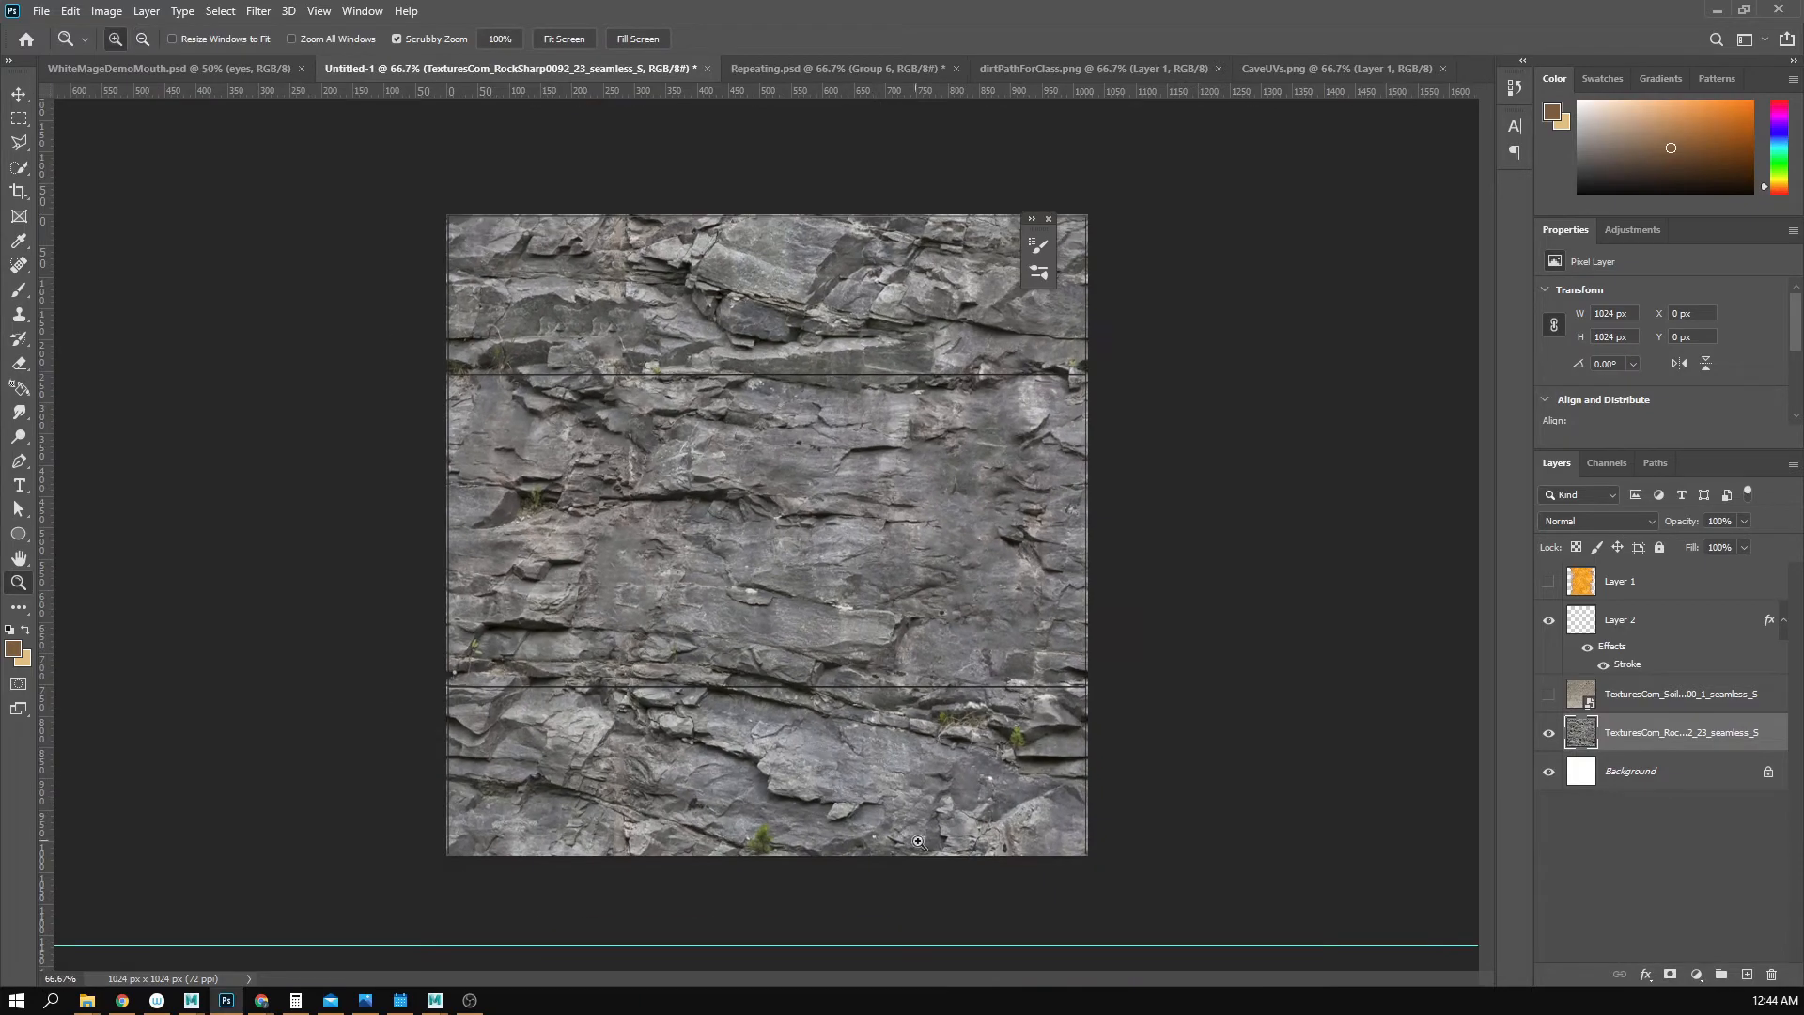
# - Use the Clone Stamp at size 150 to copy rock detail from the lower left over the blurred healed area on the right
pyautogui.click(907, 627)
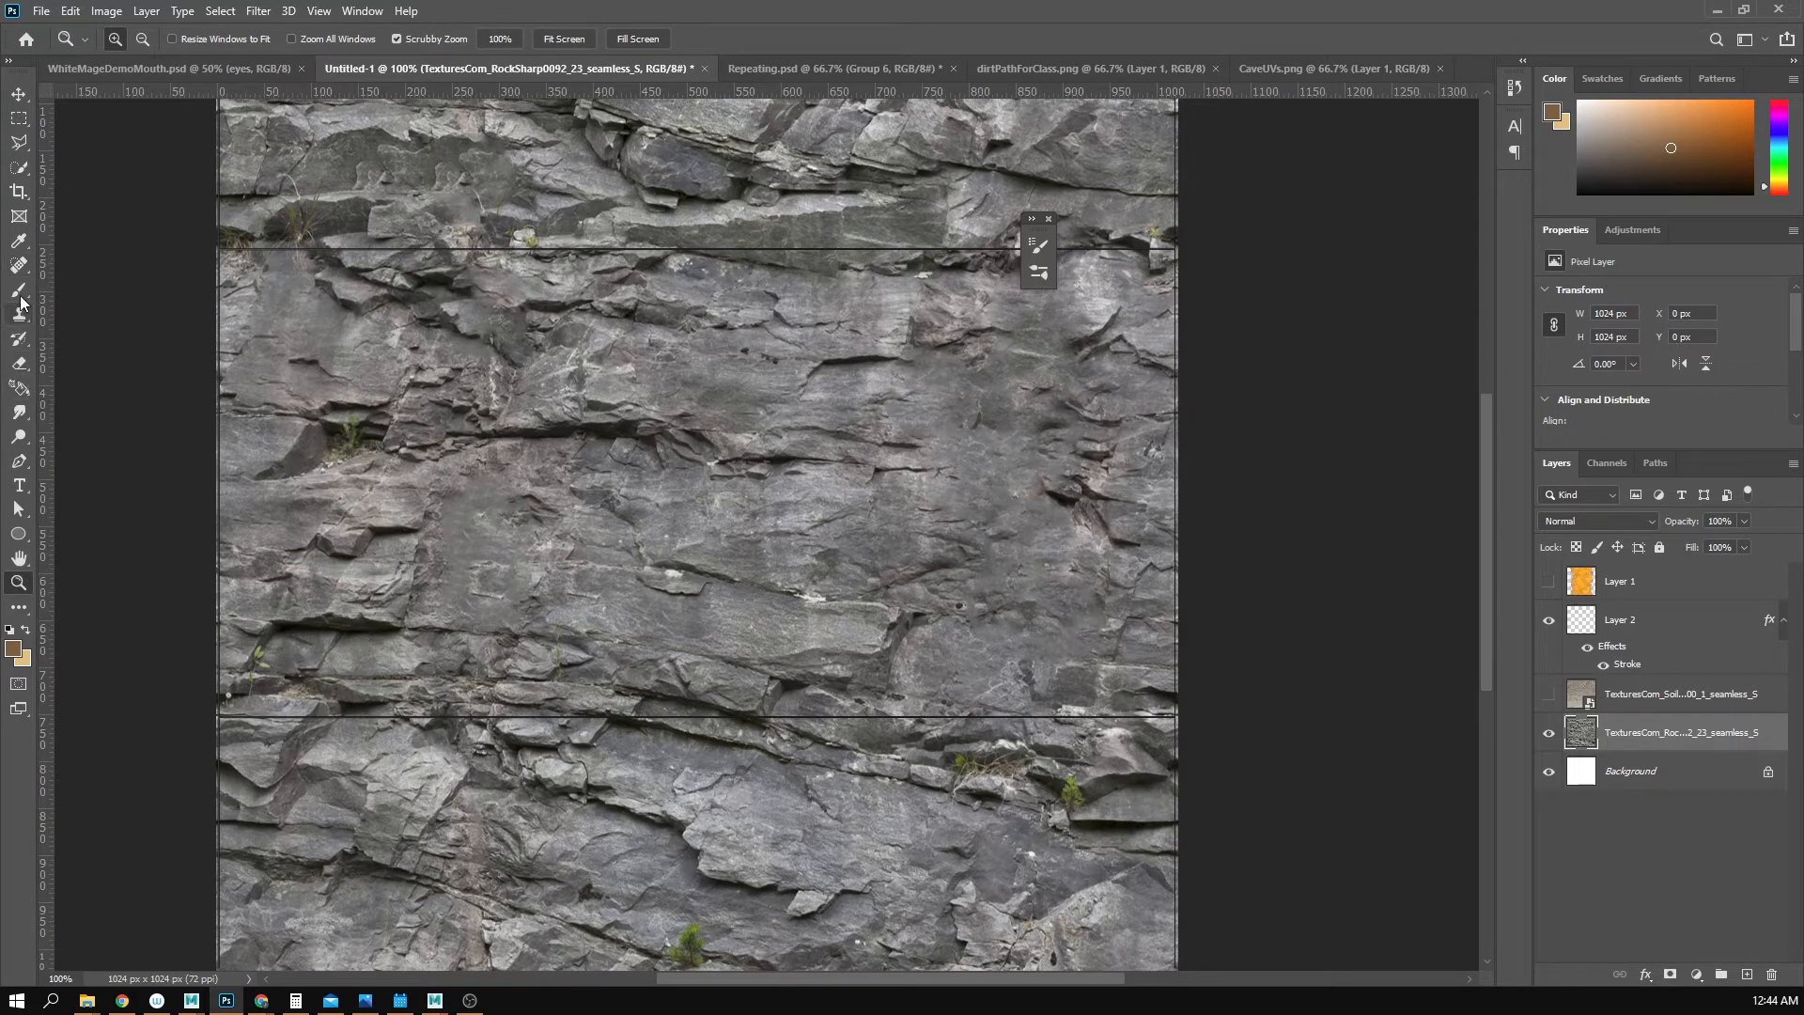
pyautogui.press('j')
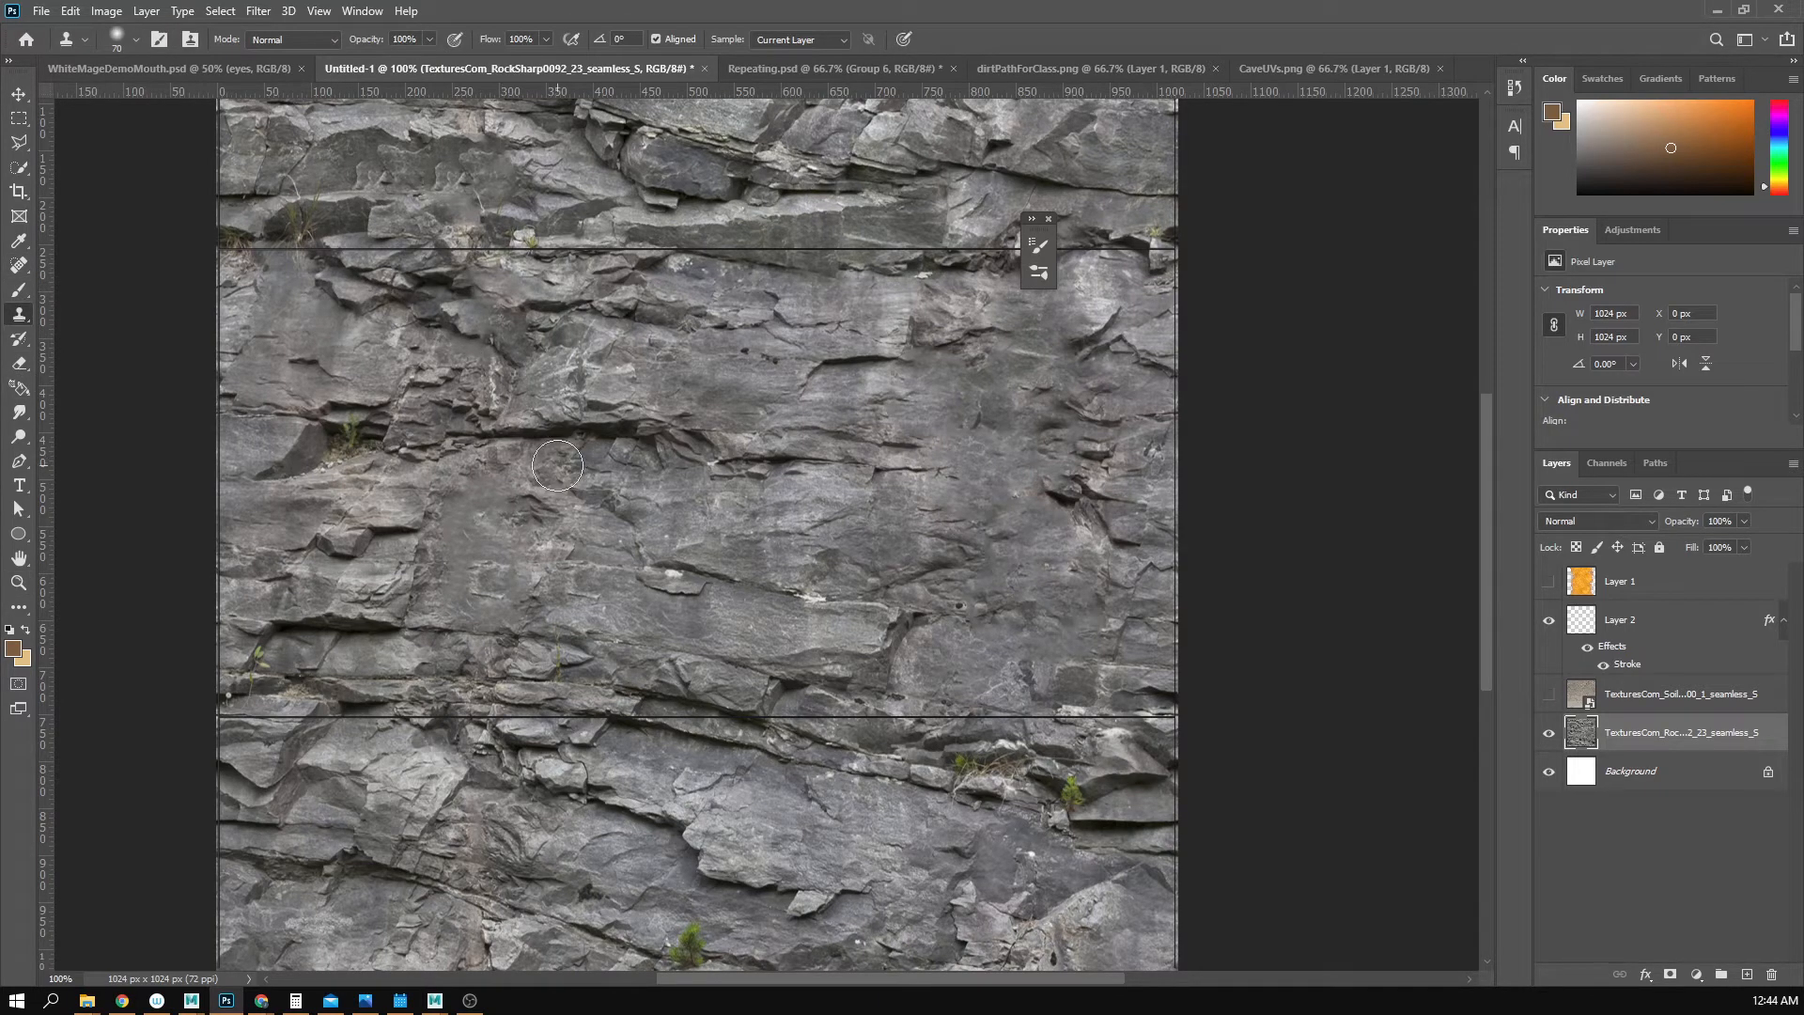
pyautogui.press(']')
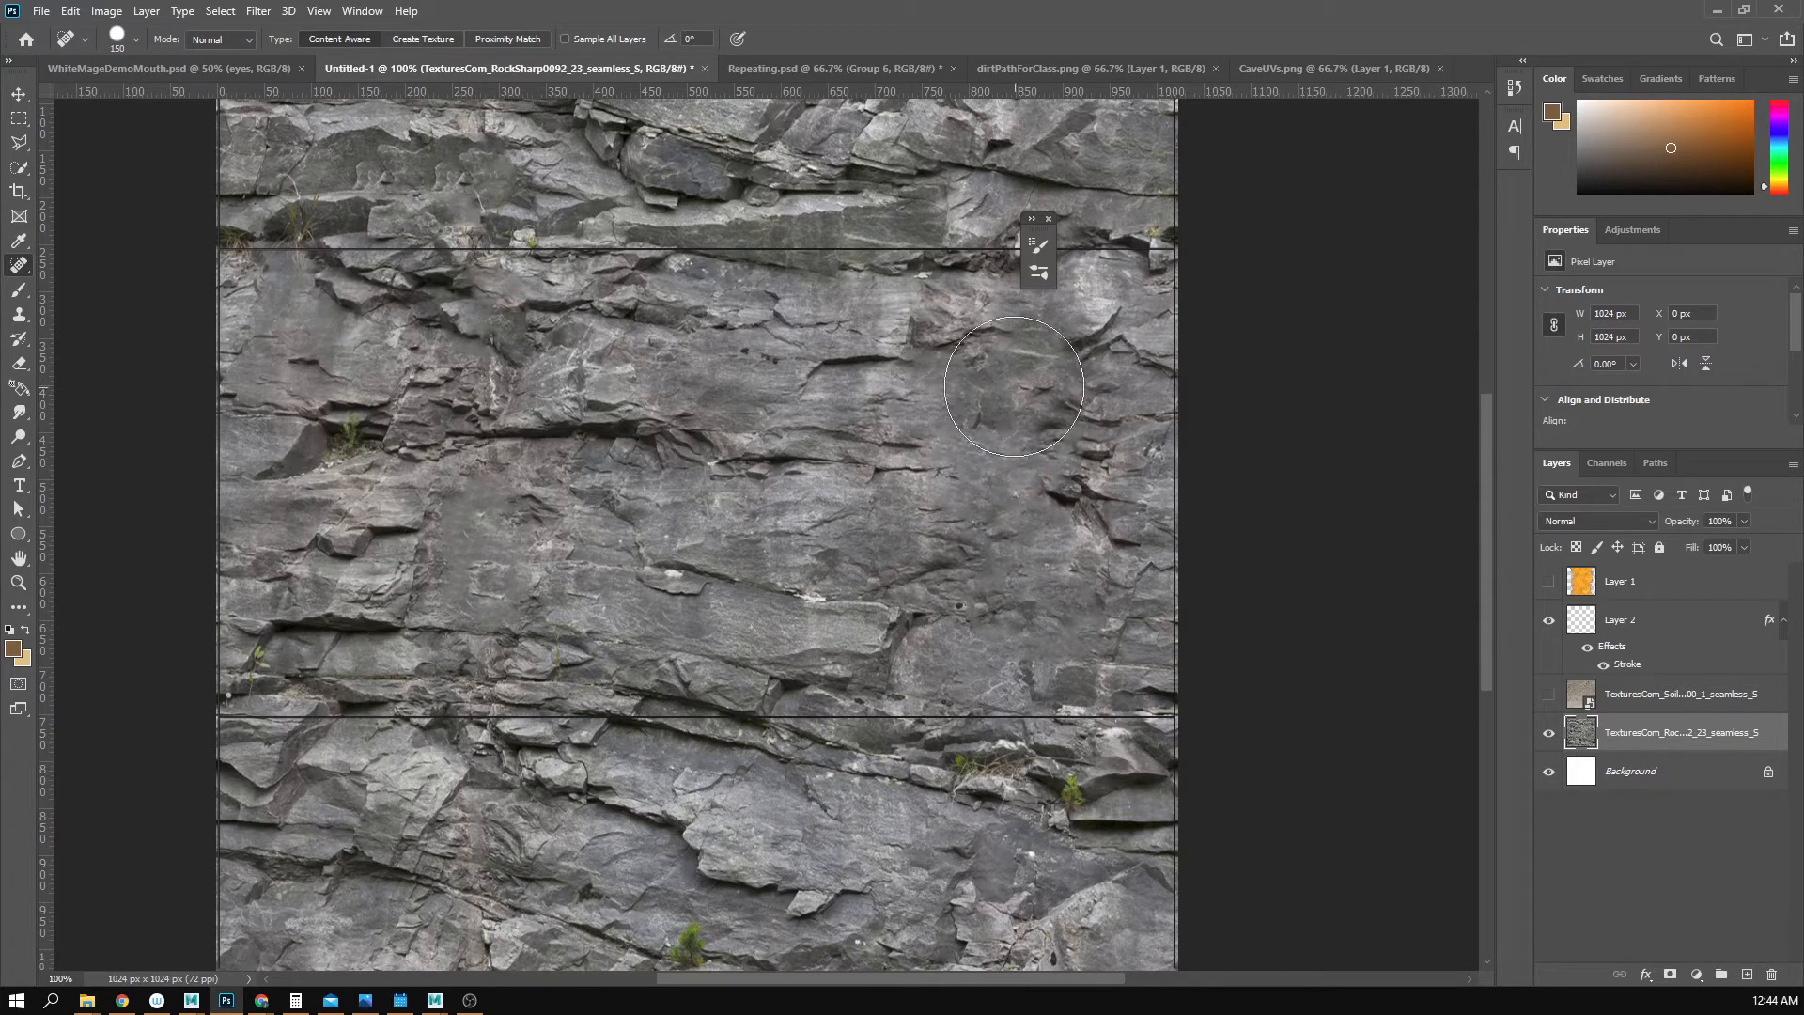
pyautogui.press('s')
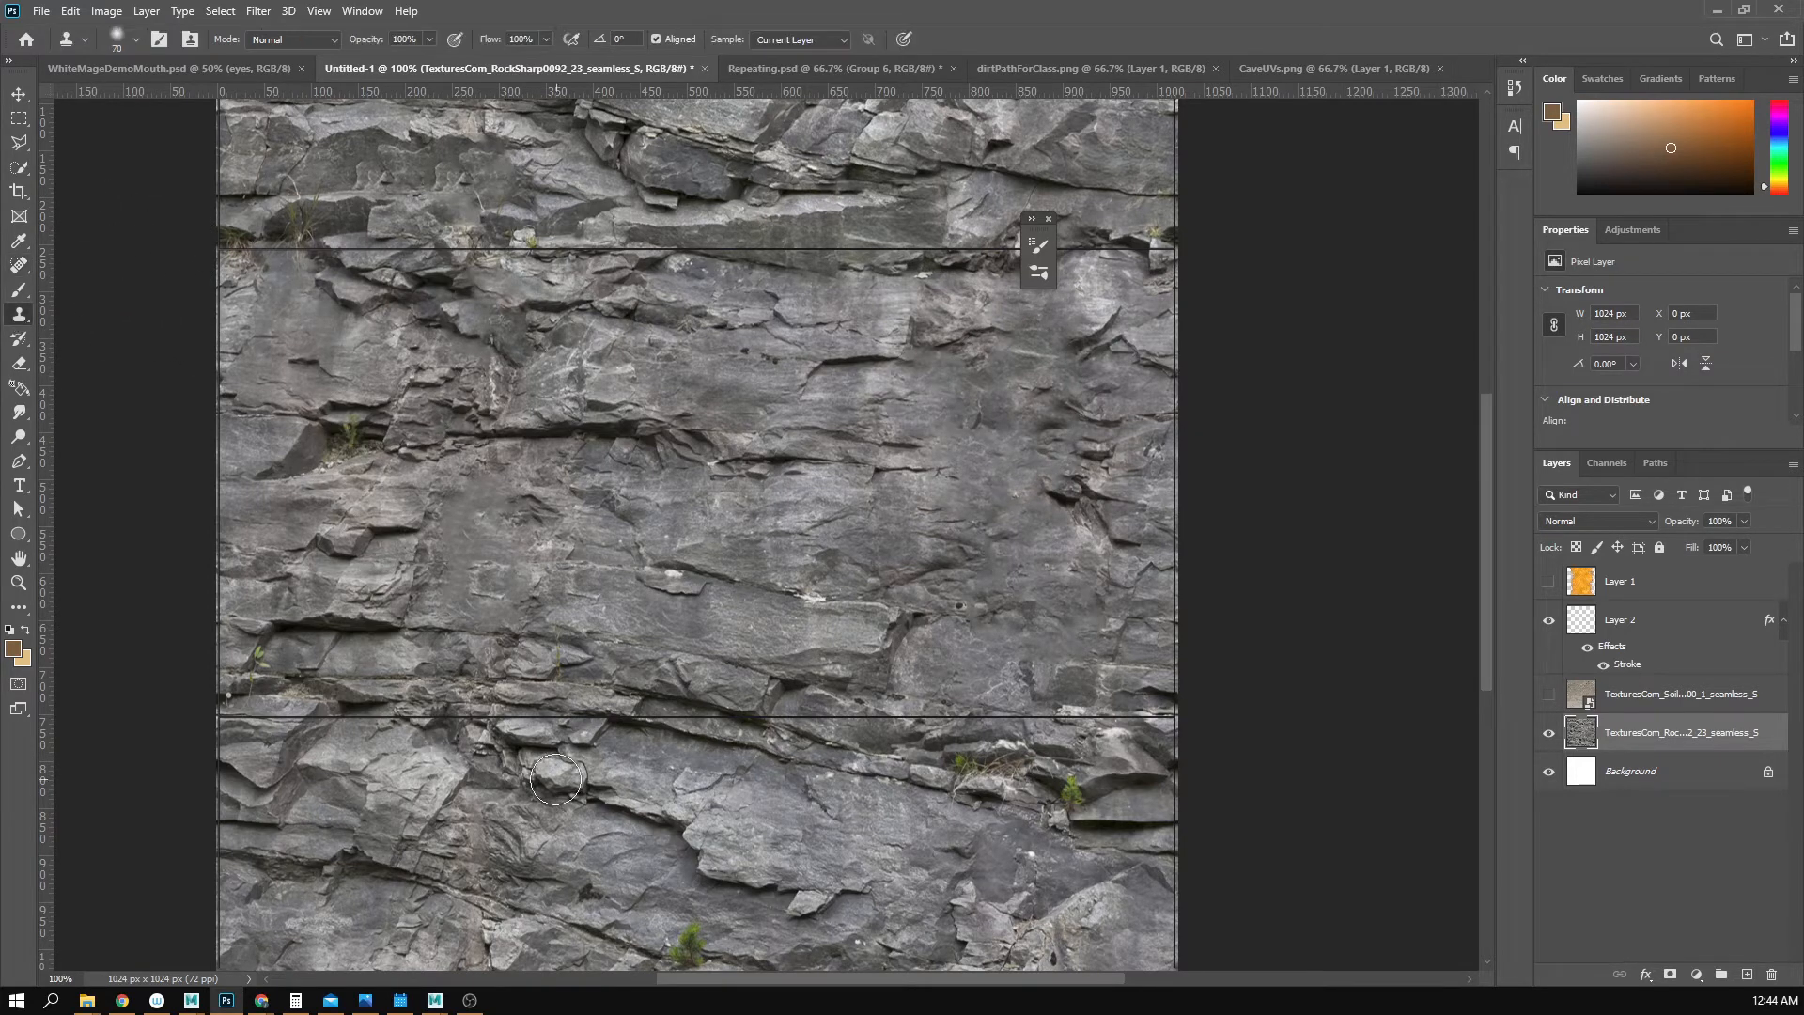
pyautogui.press(']')
pyautogui.press(']')
pyautogui.press(']')
pyautogui.press(']')
pyautogui.press(']')
pyautogui.keyDown('alt'); pyautogui.click(465, 739); pyautogui.keyUp('alt')
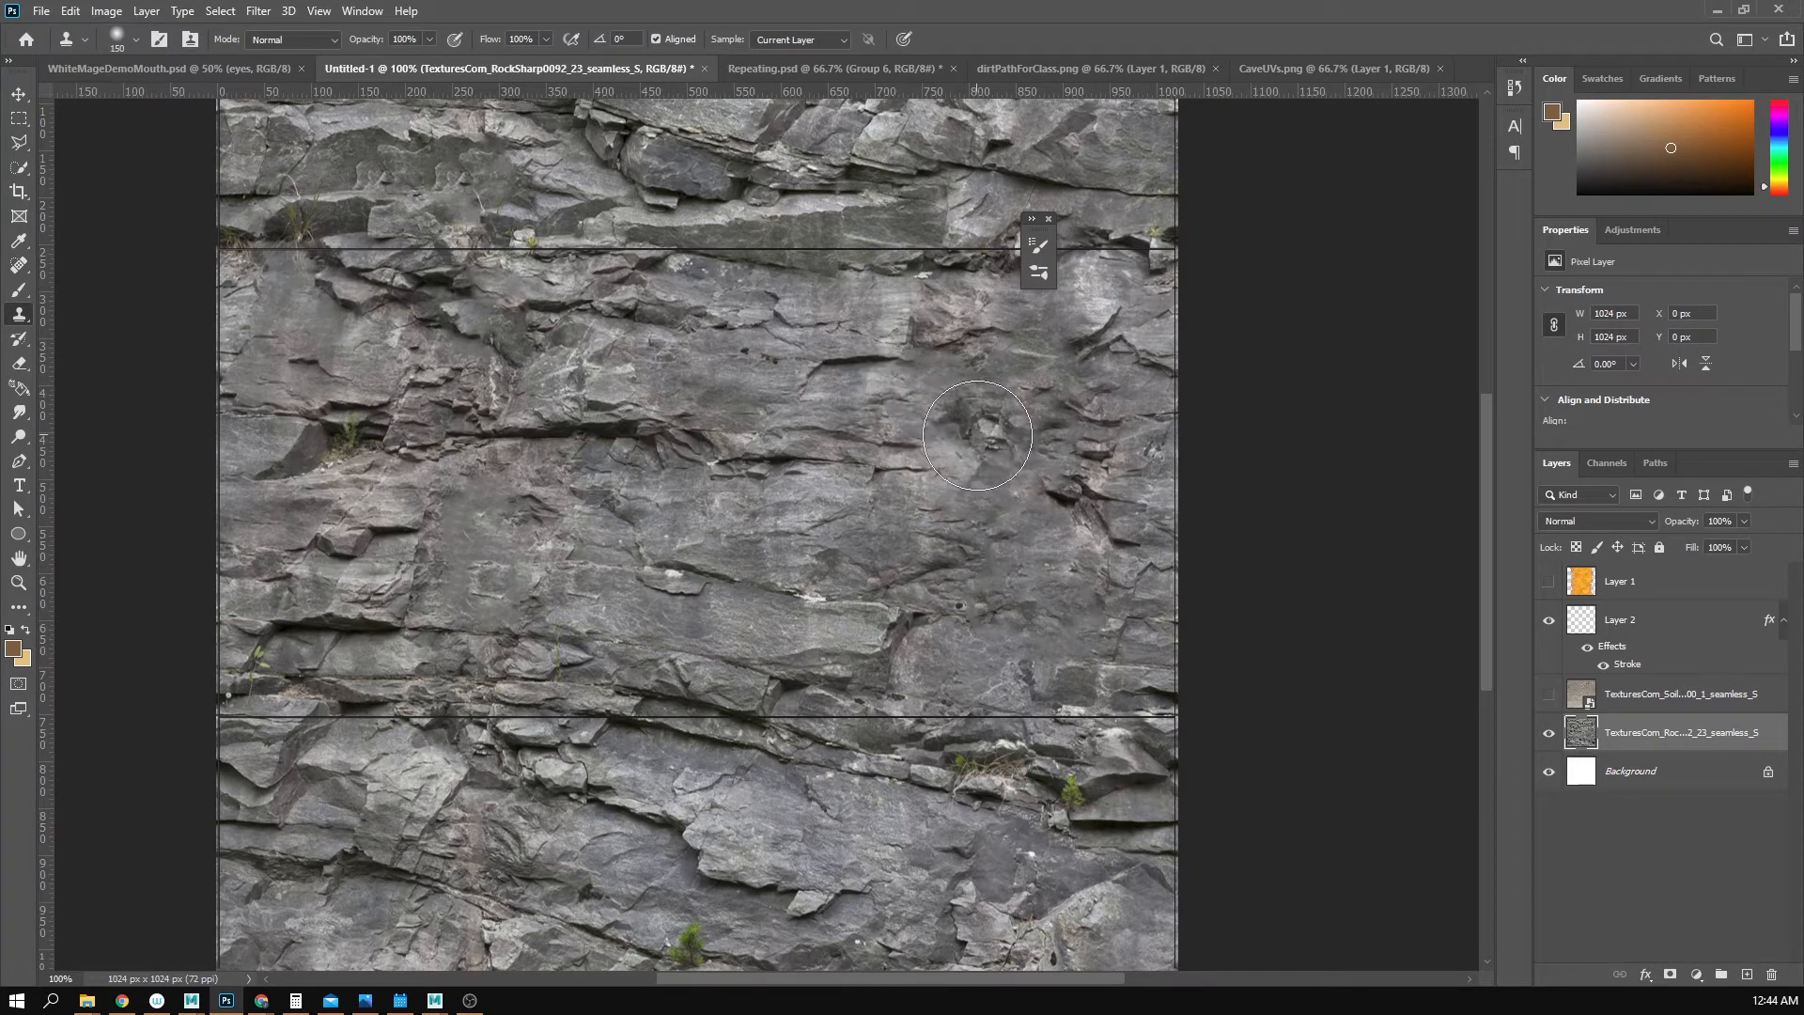
pyautogui.click(981, 436)
pyautogui.moveTo(930, 488)
pyautogui.mouseDown()
pyautogui.moveTo(921, 504)
pyautogui.moveTo(989, 435)
pyautogui.moveTo(919, 434)
pyautogui.moveTo(1012, 480)
pyautogui.moveTo(977, 451)
pyautogui.moveTo(1033, 441)
pyautogui.moveTo(997, 470)
pyautogui.moveTo(1070, 477)
pyautogui.mouseUp()
pyautogui.click(1070, 476)
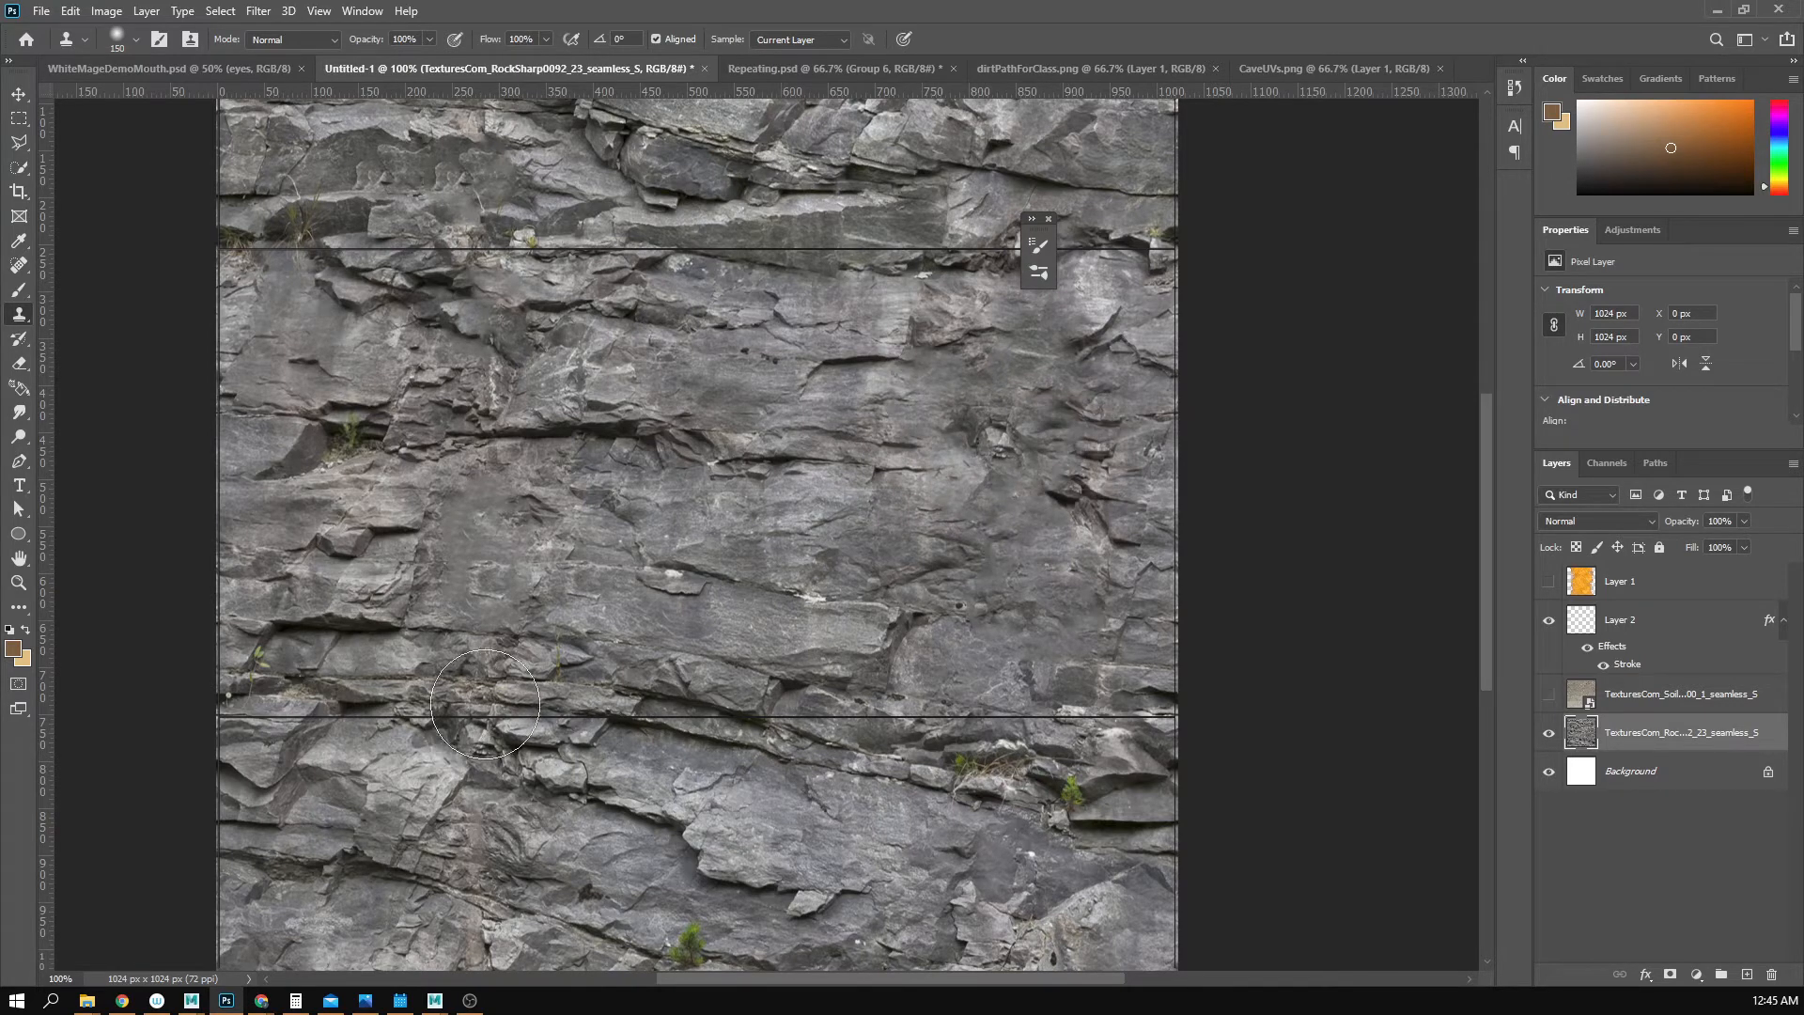
# - Sample fresh rock areas on the left and clone them over the remaining smooth patches of the right-hand healed area
pyautogui.keyDown('alt'); pyautogui.click(381, 540); pyautogui.keyUp('alt')
pyautogui.moveTo(1042, 445); pyautogui.dragTo(1045, 452)
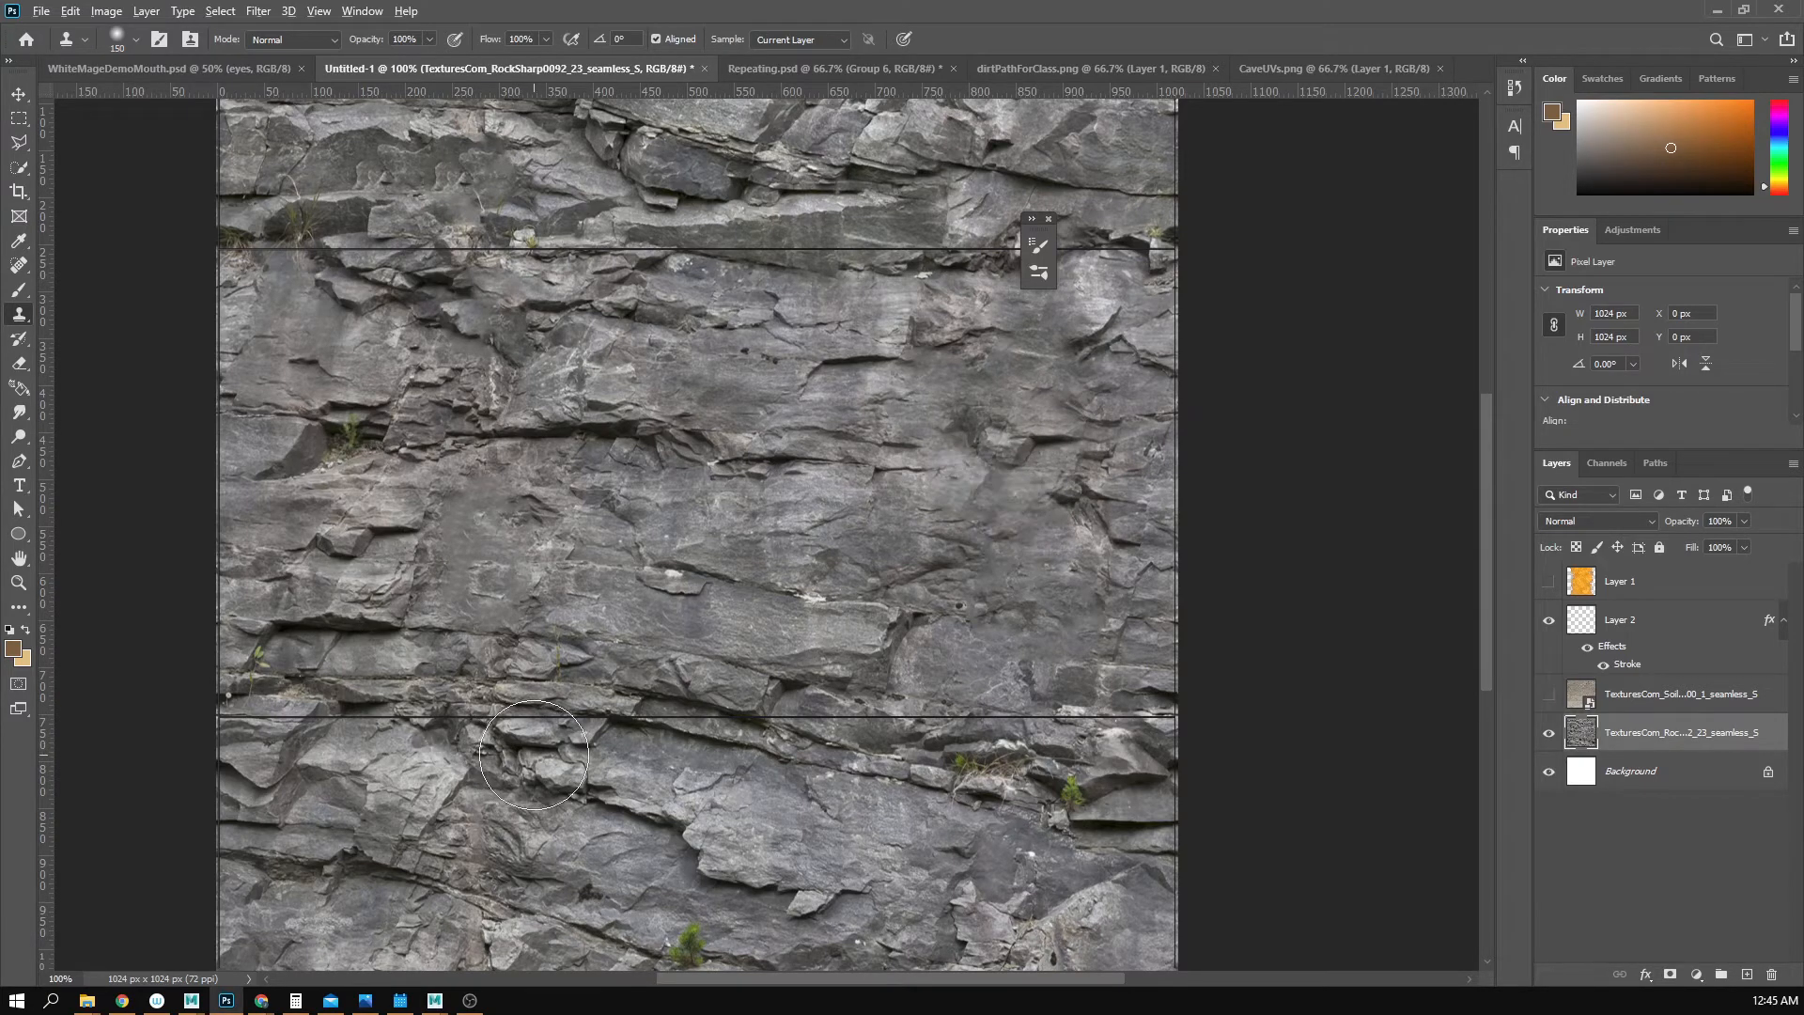
pyautogui.moveTo(1045, 449); pyautogui.dragTo(975, 440)
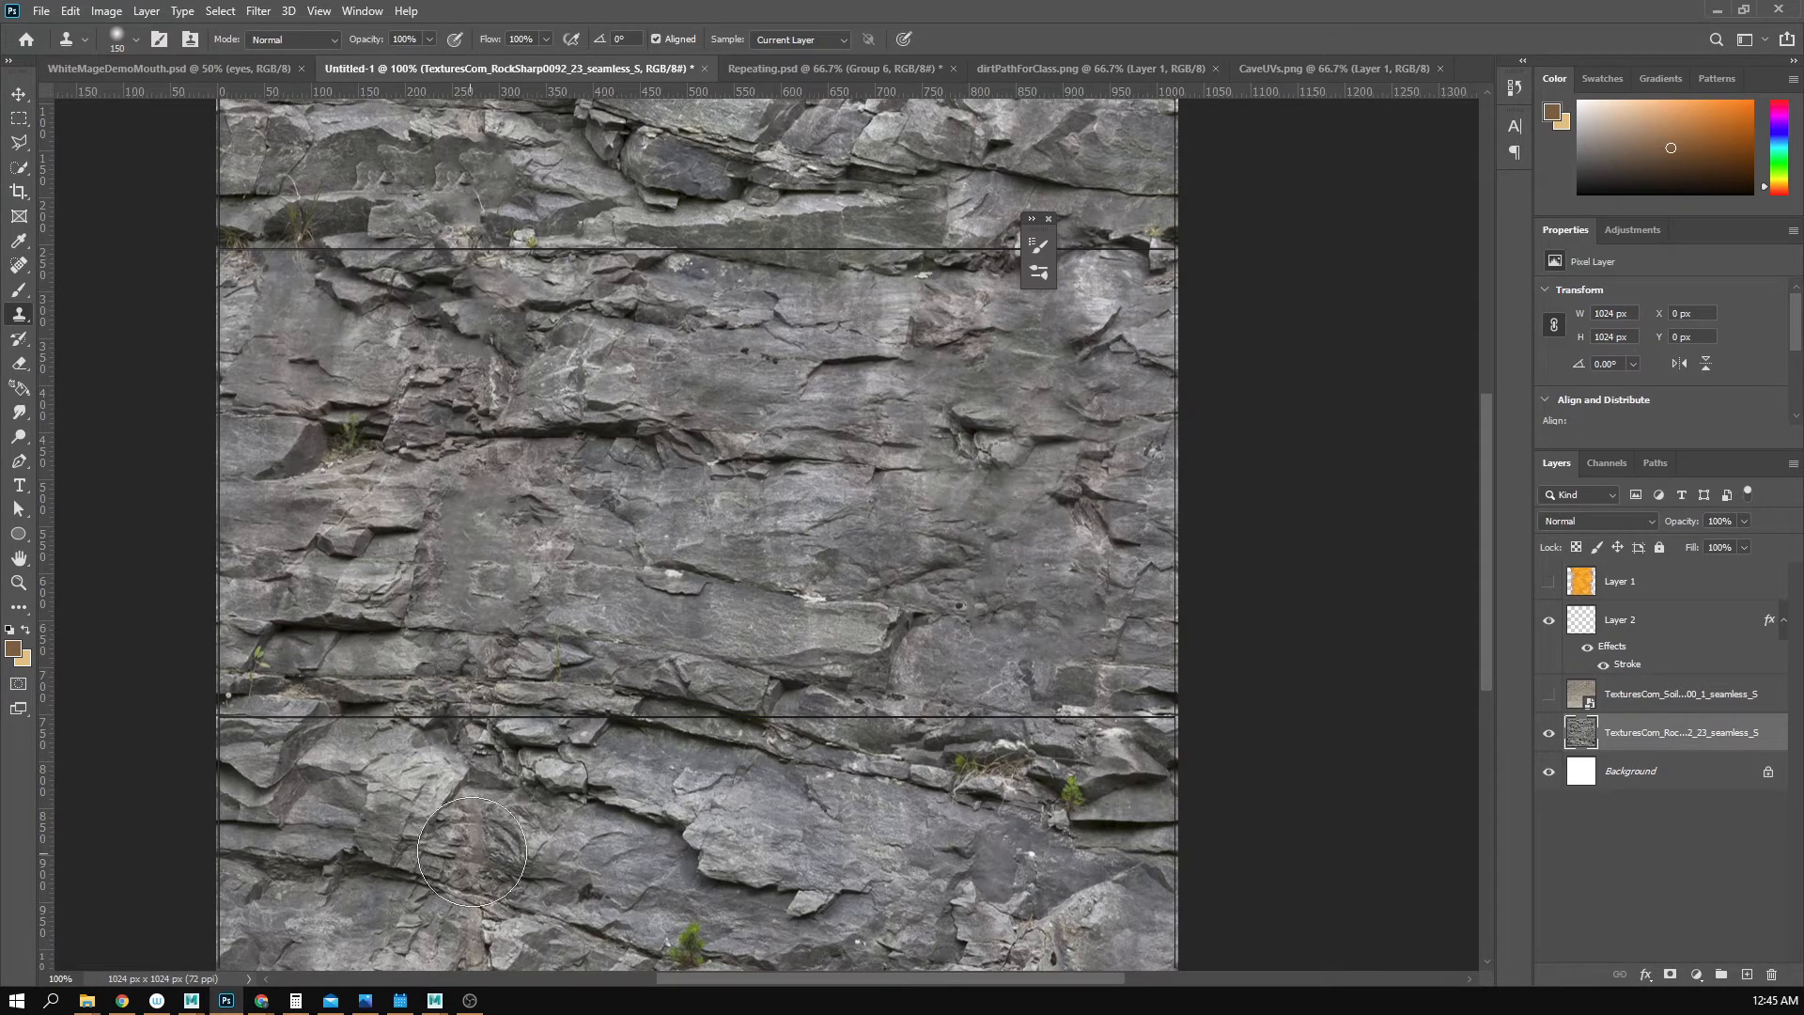
pyautogui.keyDown('alt'); pyautogui.click(471, 852); pyautogui.keyUp('alt')
pyautogui.moveTo(1073, 507); pyautogui.dragTo(1071, 493)
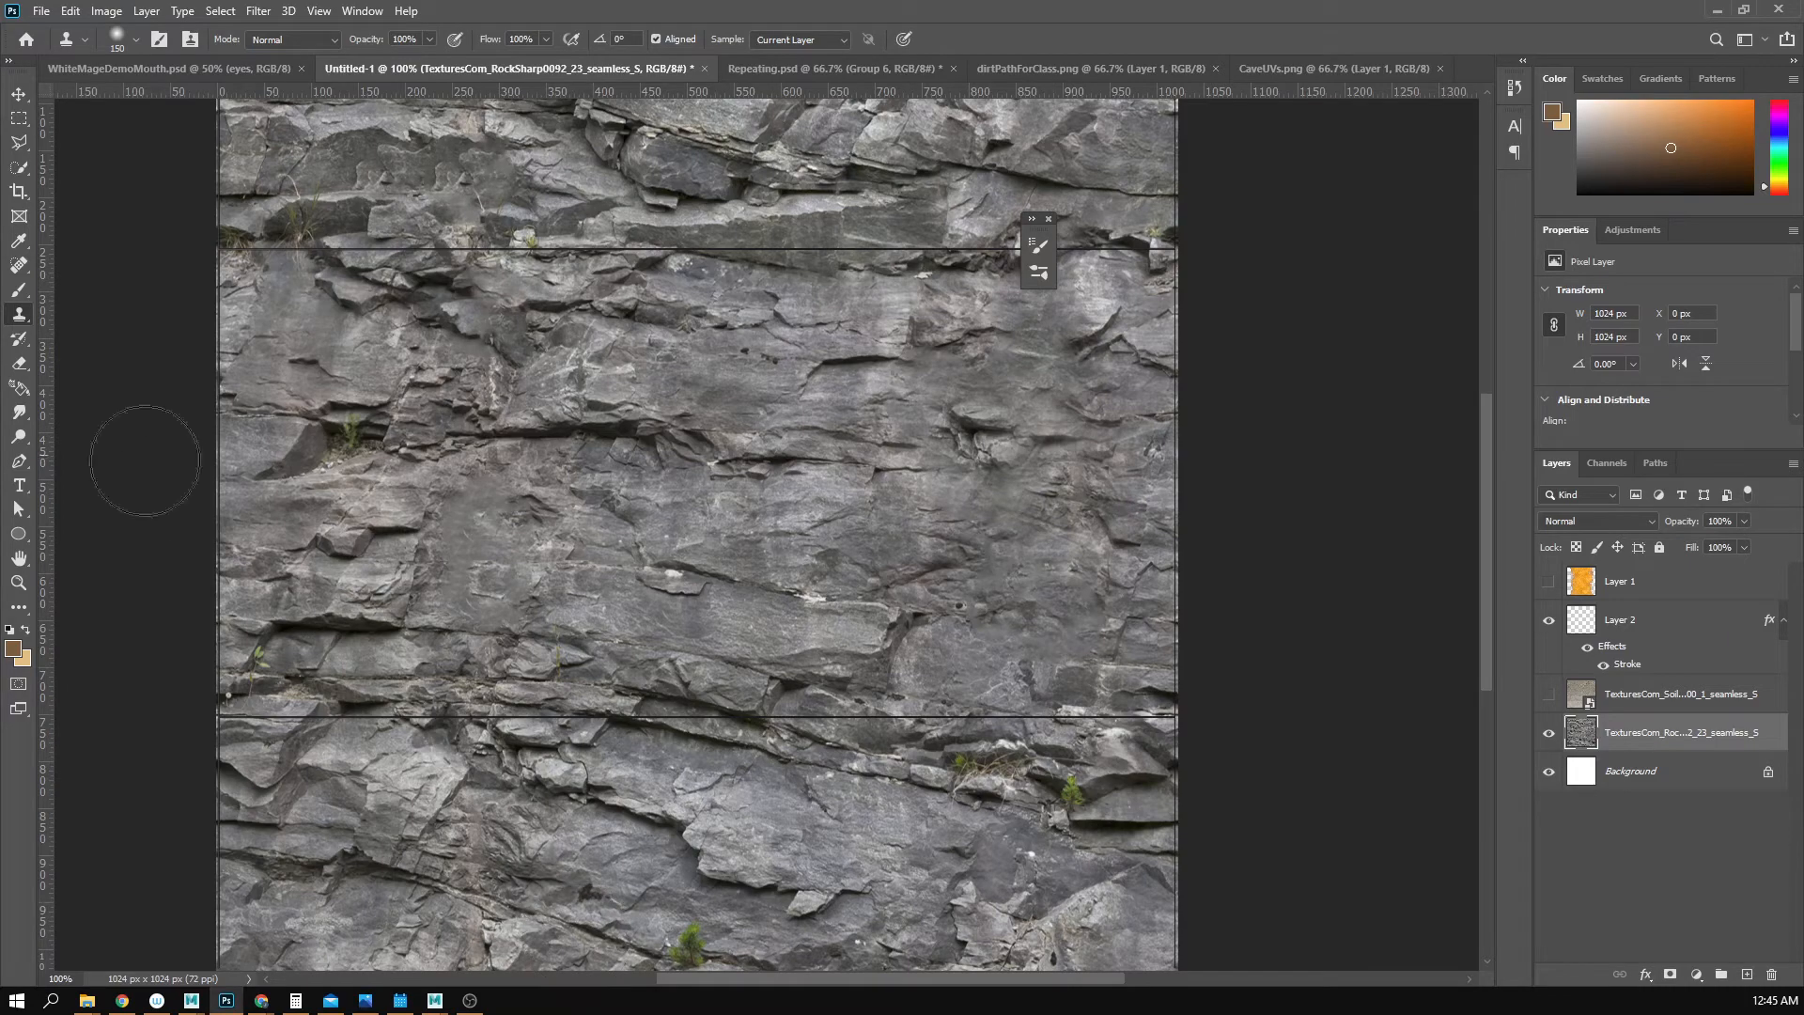
# - Clone more rock detail into the right and central areas, undo the last stroke and check the whole texture
pyautogui.moveTo(977, 442)
pyautogui.mouseDown()
pyautogui.moveTo(1033, 484)
pyautogui.moveTo(1022, 470)
pyautogui.moveTo(996, 489)
pyautogui.mouseUp()
pyautogui.click(855, 566)
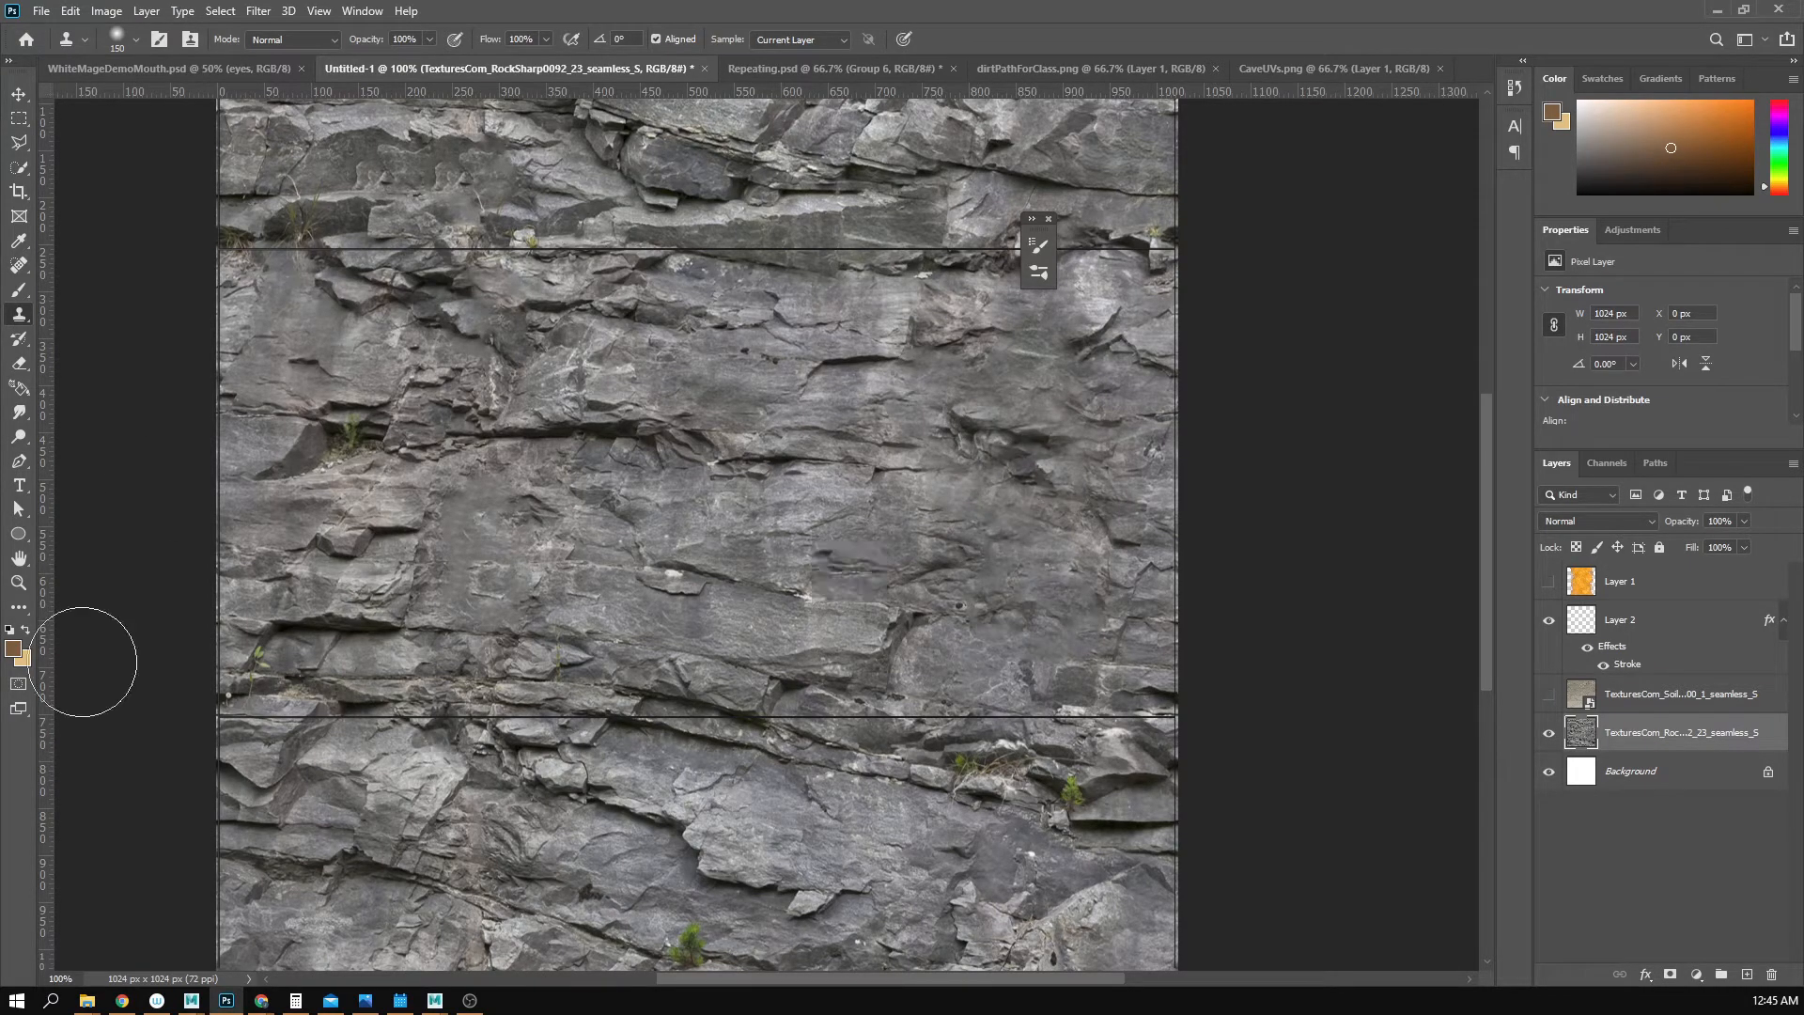
pyautogui.hotkey('ctrl', 'z')
pyautogui.keyDown('alt'); pyautogui.click(569, 866); pyautogui.keyUp('alt')
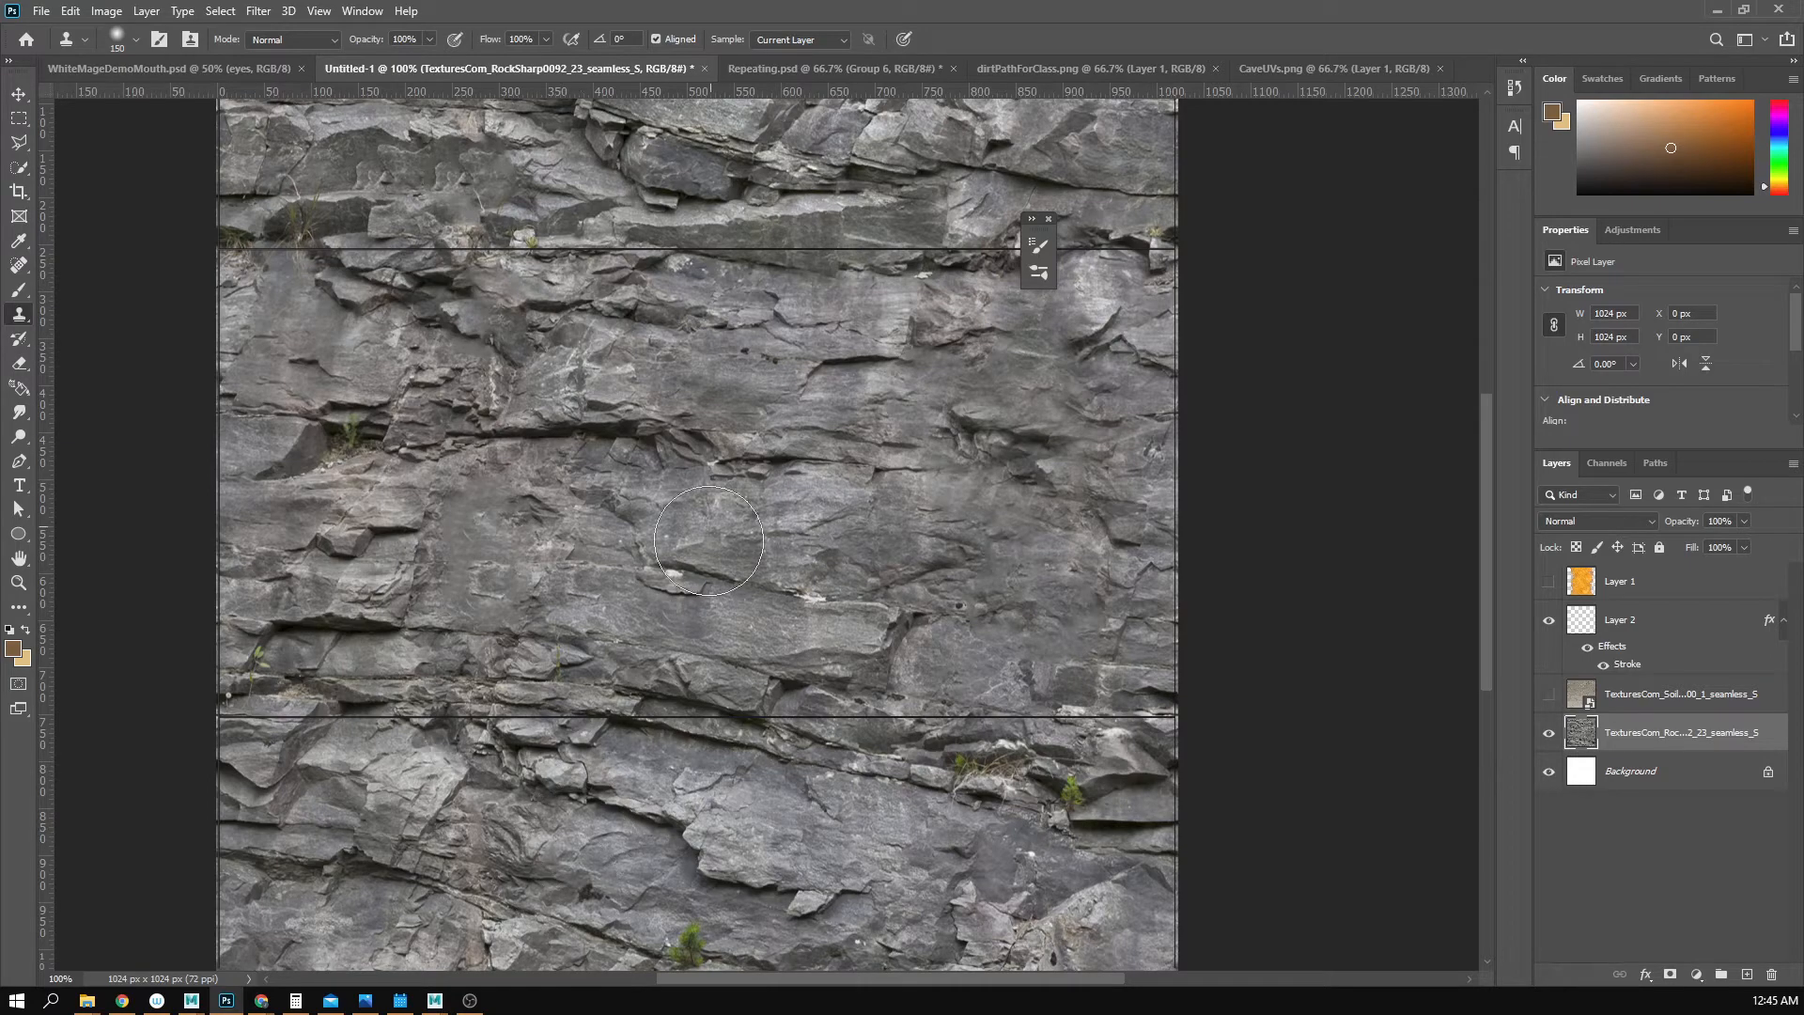
pyautogui.press('z')
pyautogui.moveTo(709, 540); pyautogui.dragTo(646, 550)
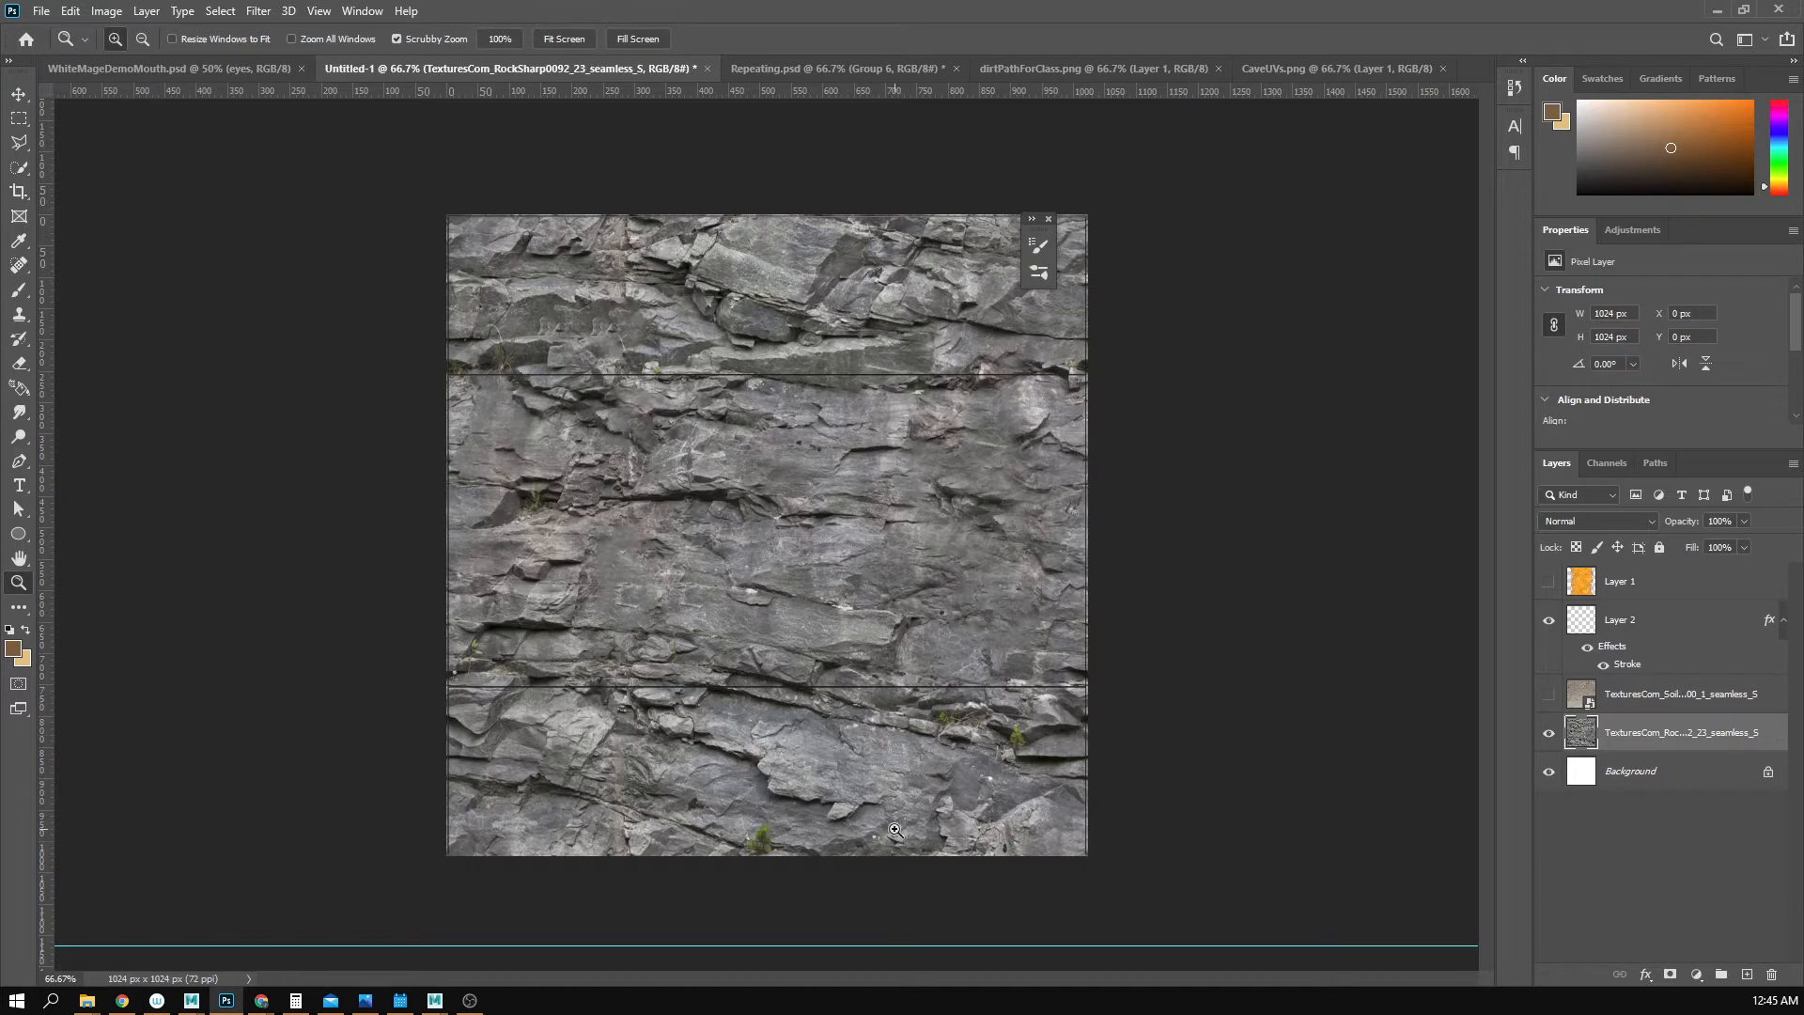
# - Show the soil texture layer and rasterize it
pyautogui.click(1549, 693)
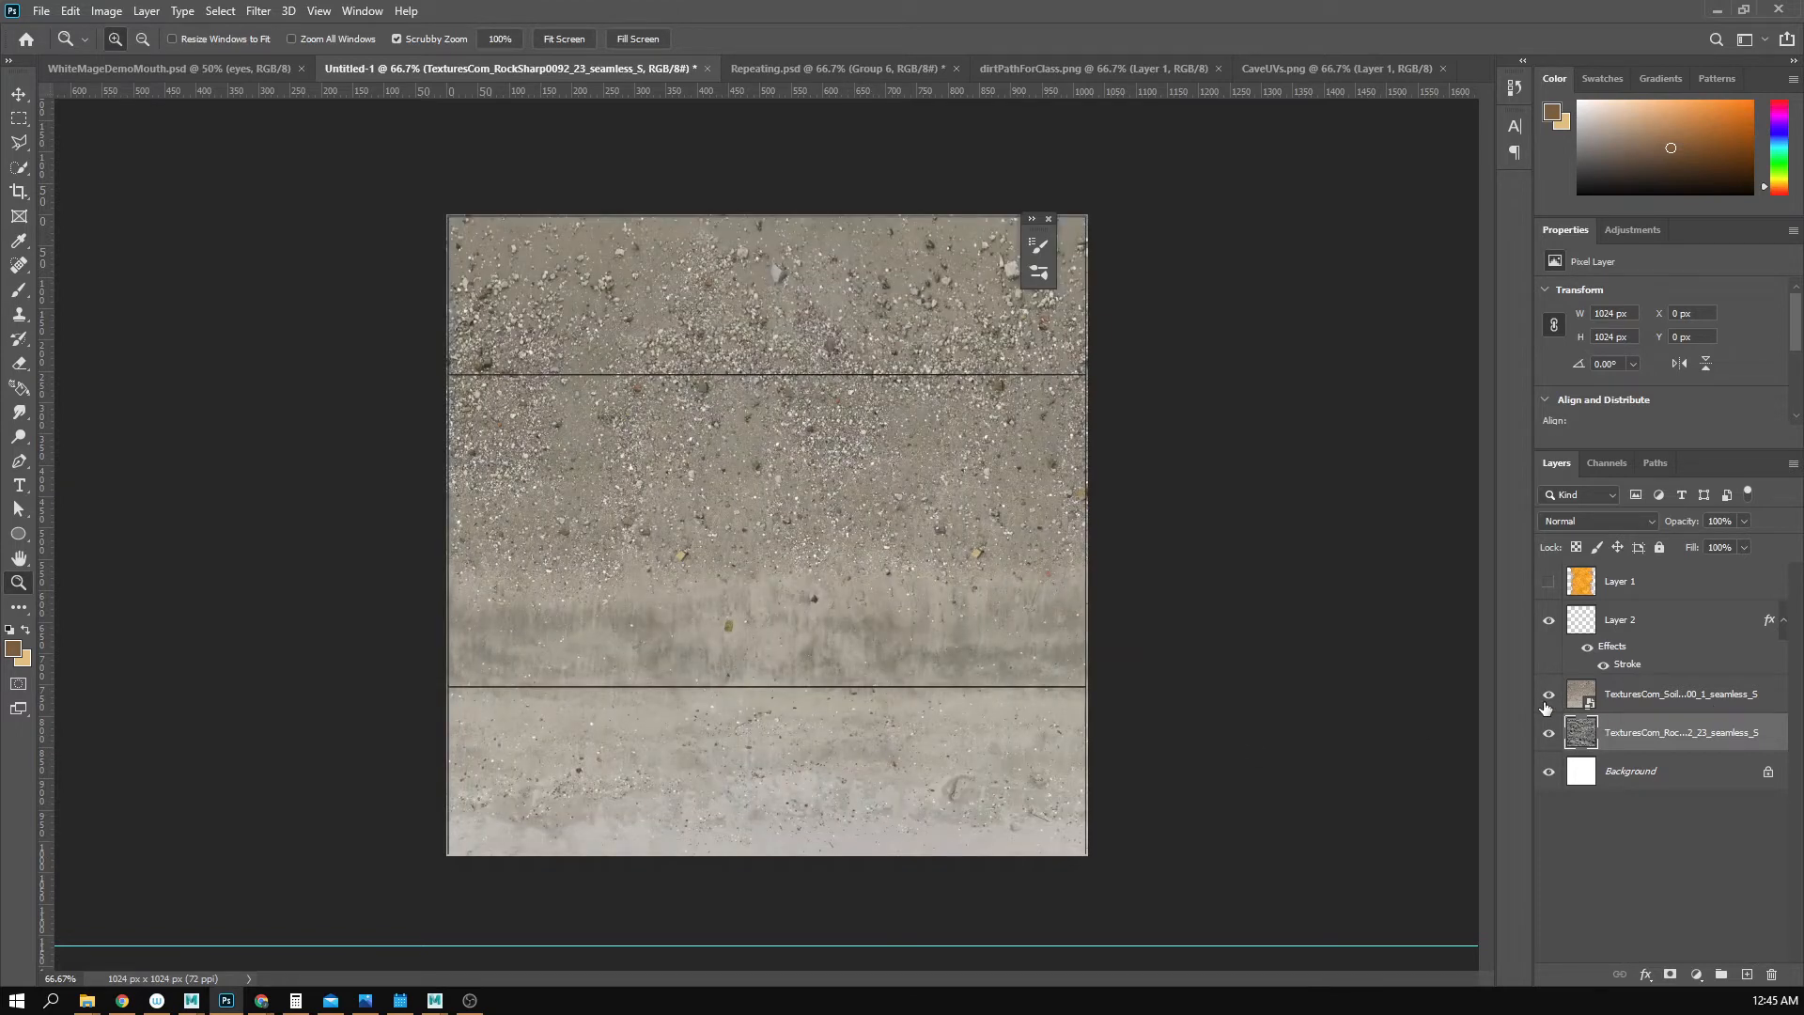
pyautogui.click(1575, 695)
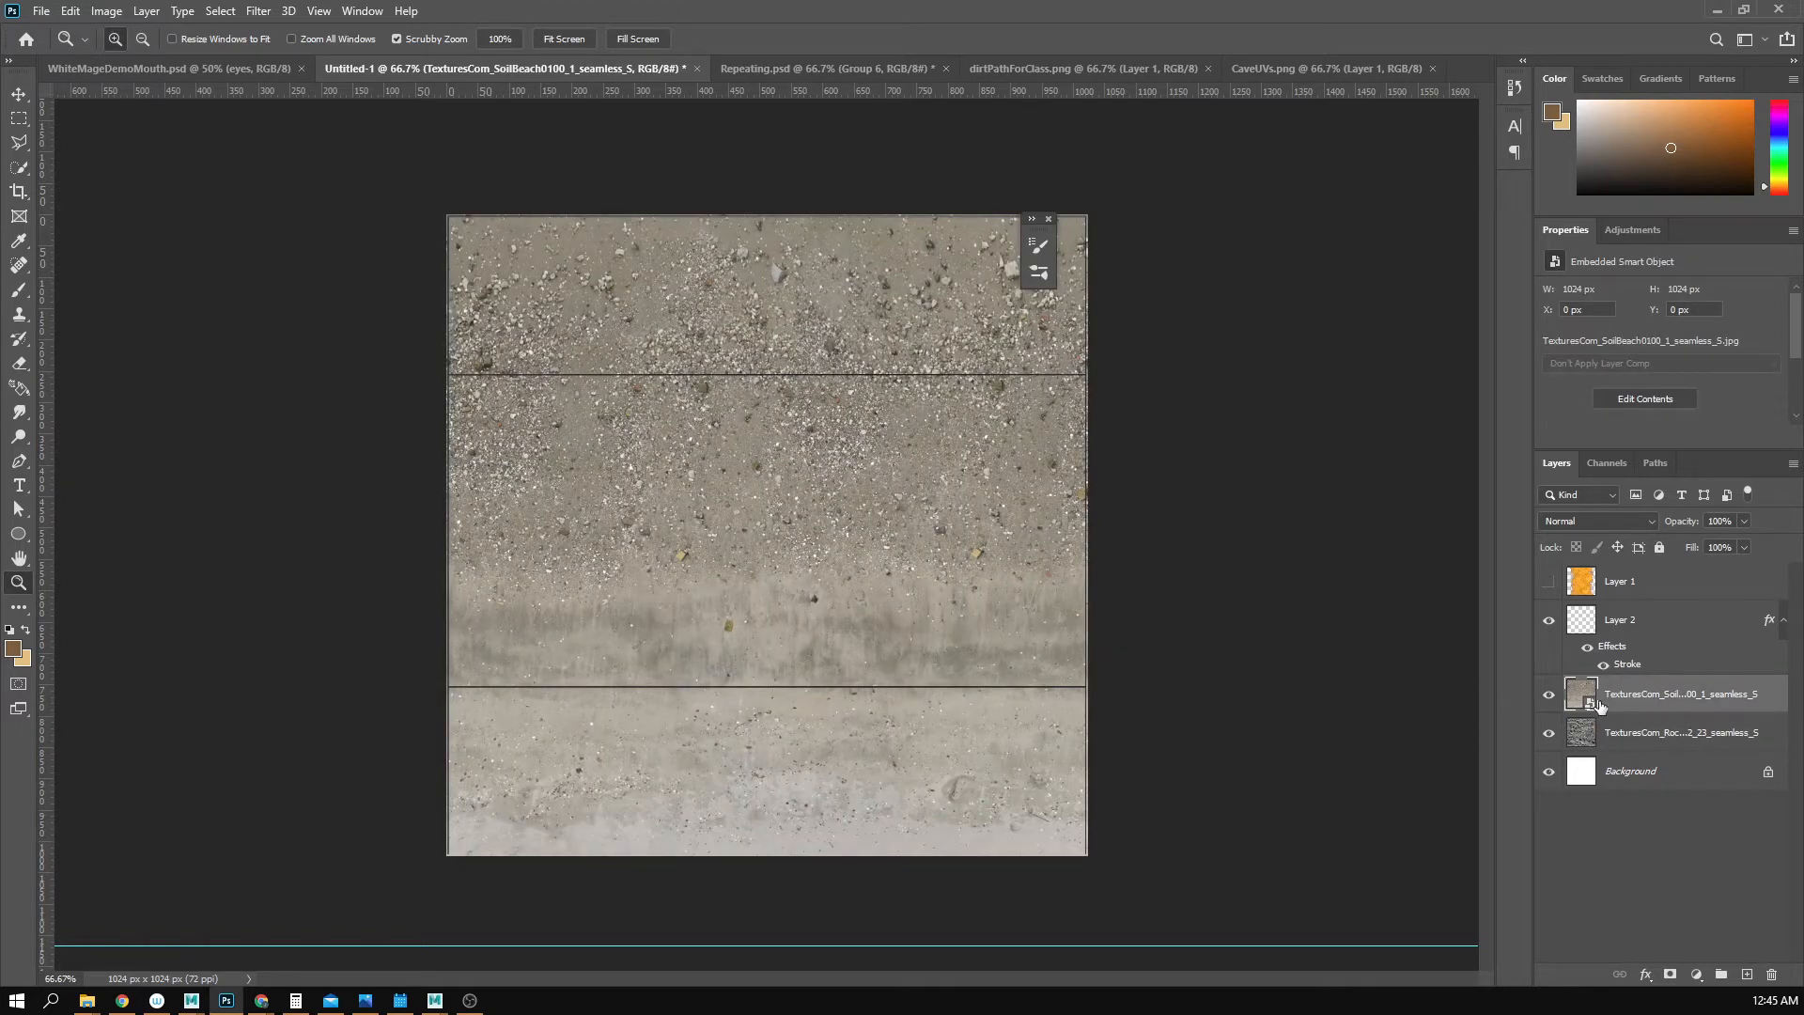
pyautogui.rightClick(1680, 700)
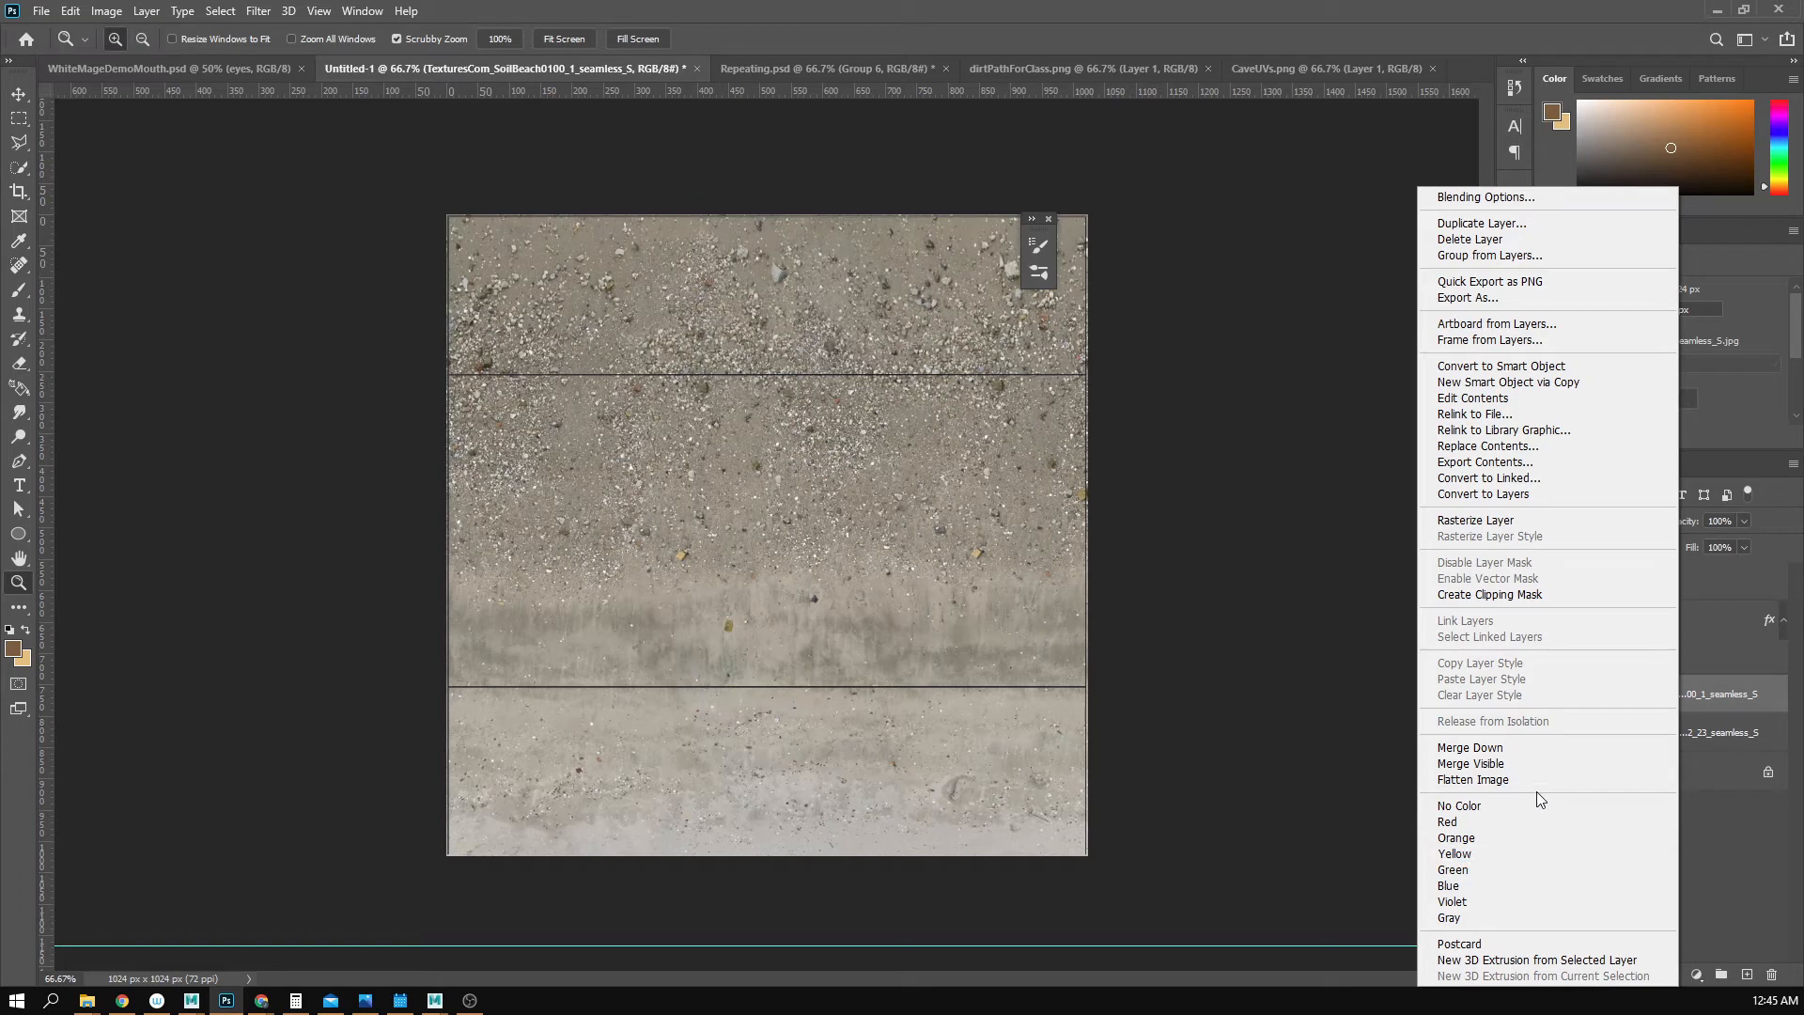
pyautogui.click(1522, 520)
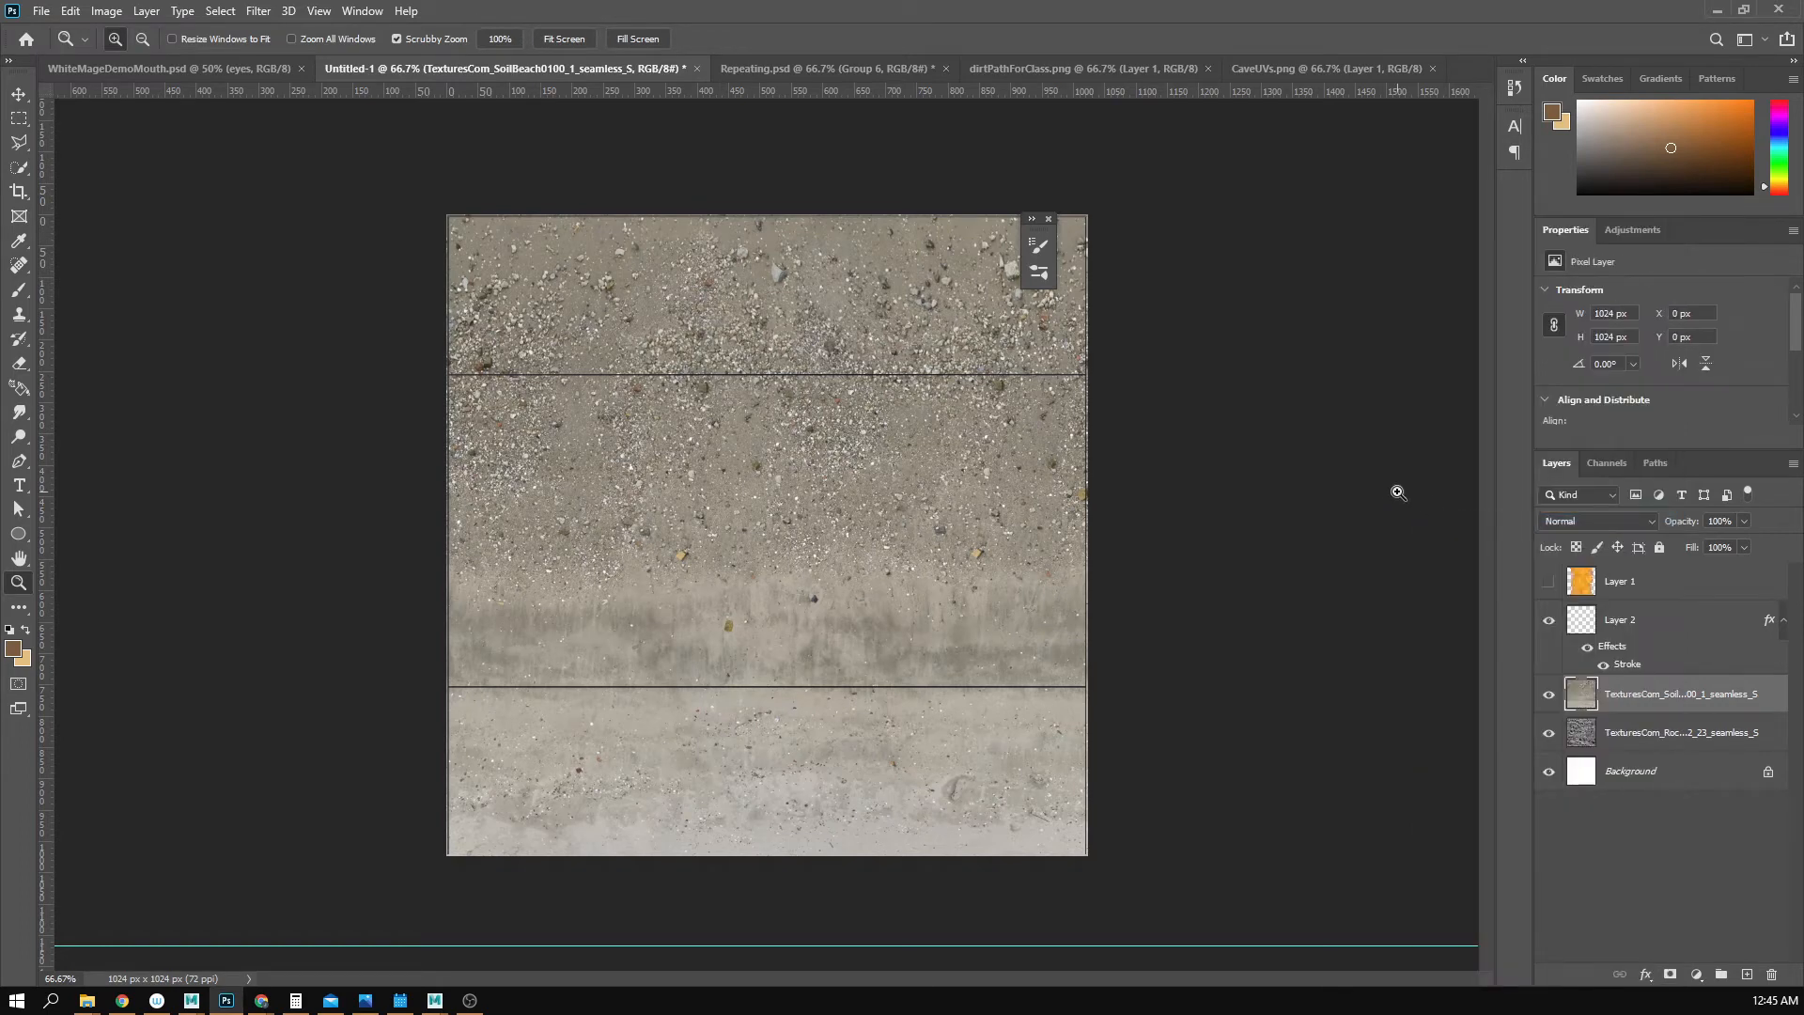
pyautogui.hotkey('ctrl', 't')
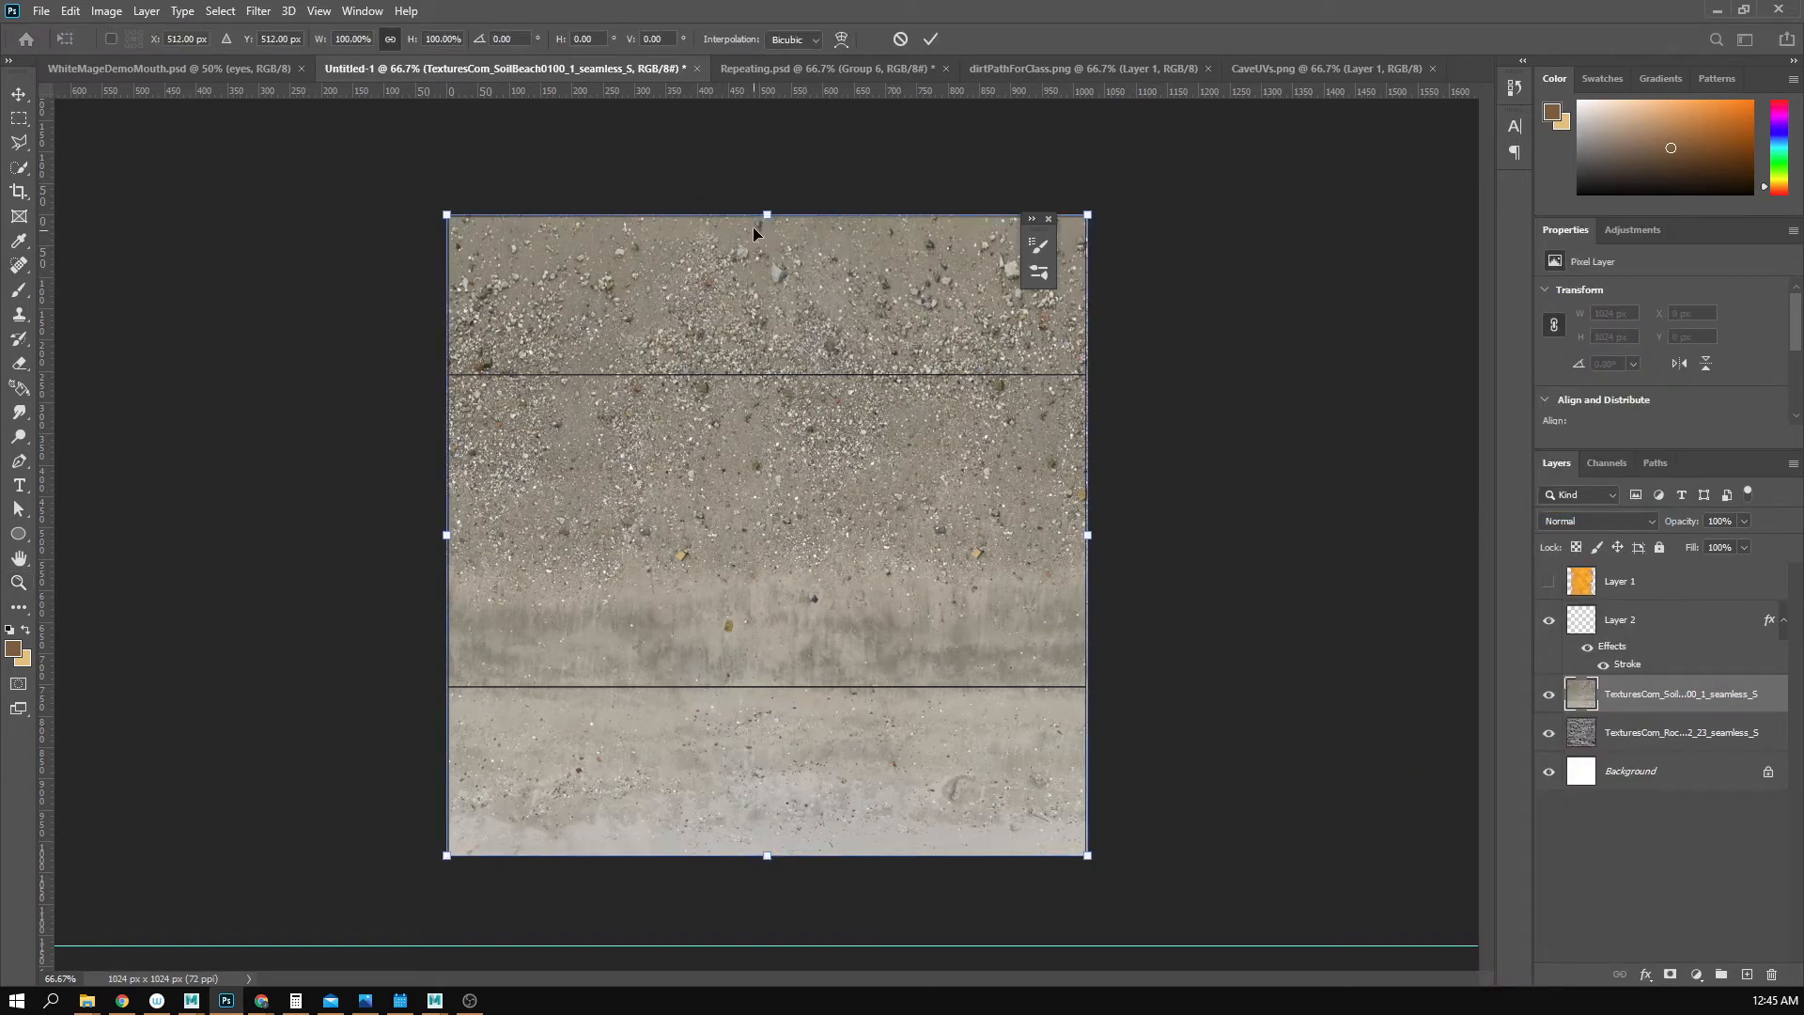
pyautogui.keyDown('alt'); pyautogui.moveTo(766, 214); pyautogui.dragTo(768, 387); pyautogui.keyUp('alt')
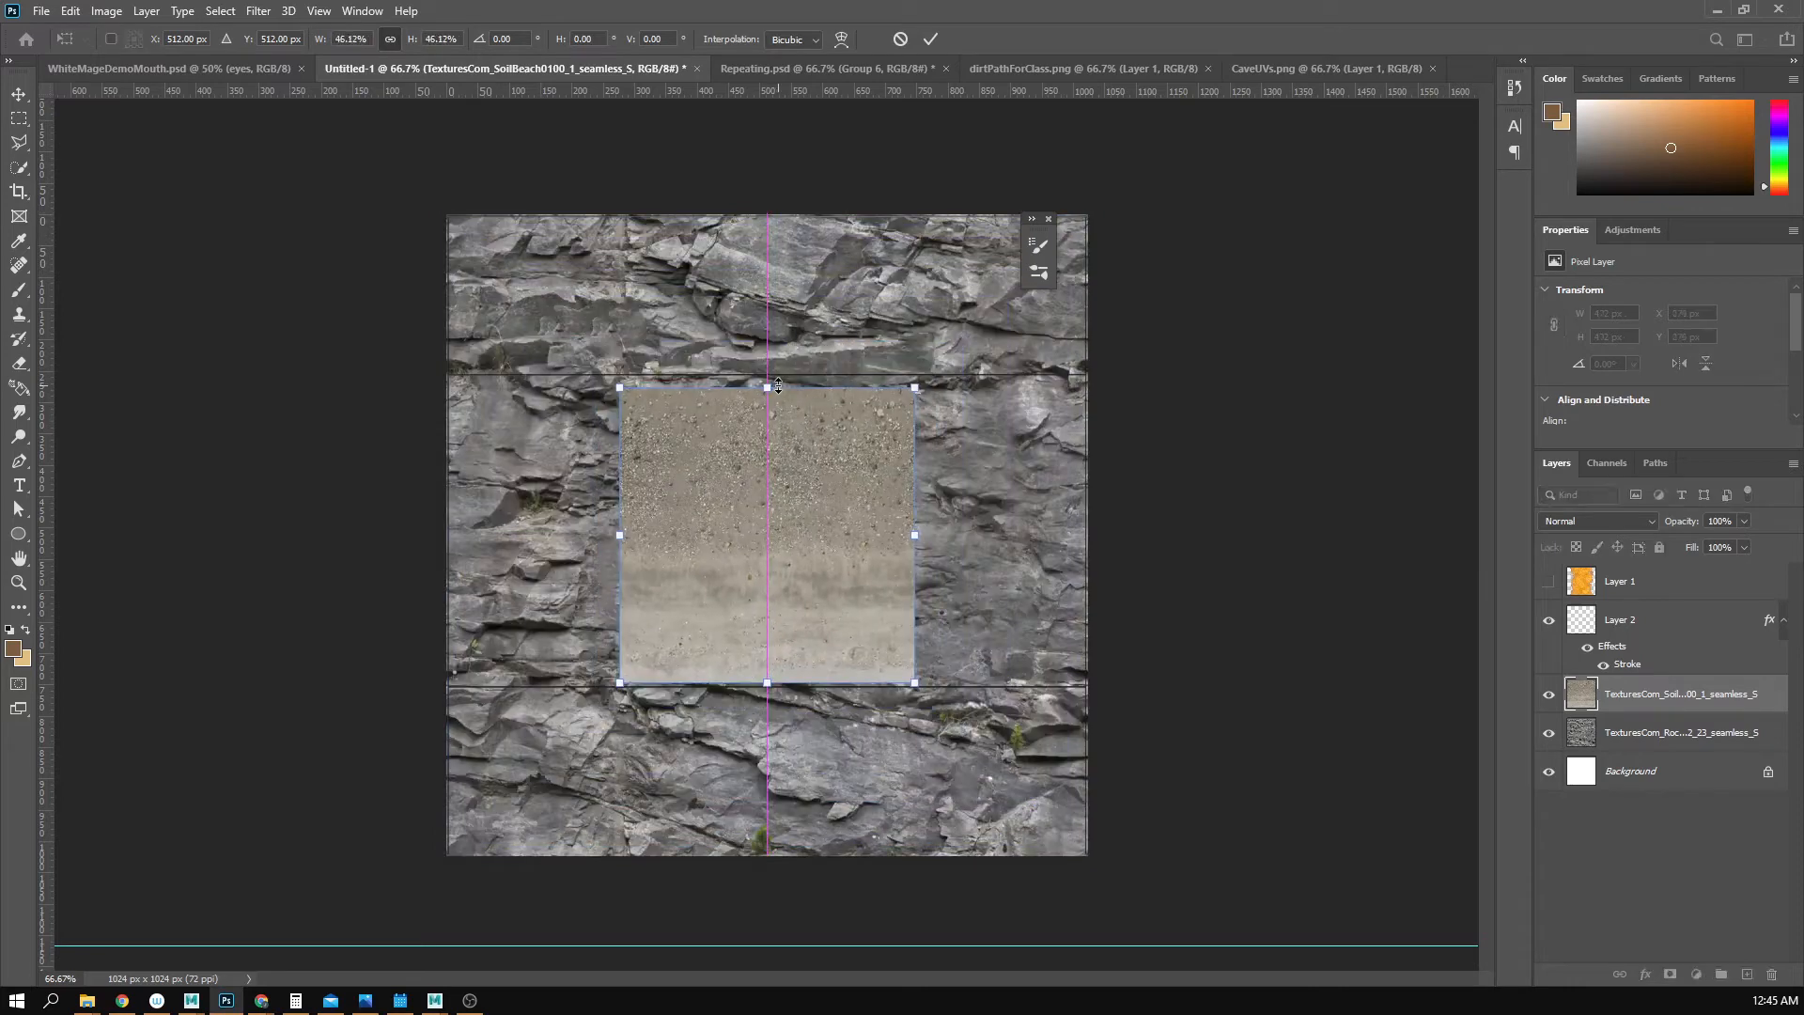
pyautogui.press('Escape')
pyautogui.press('s')
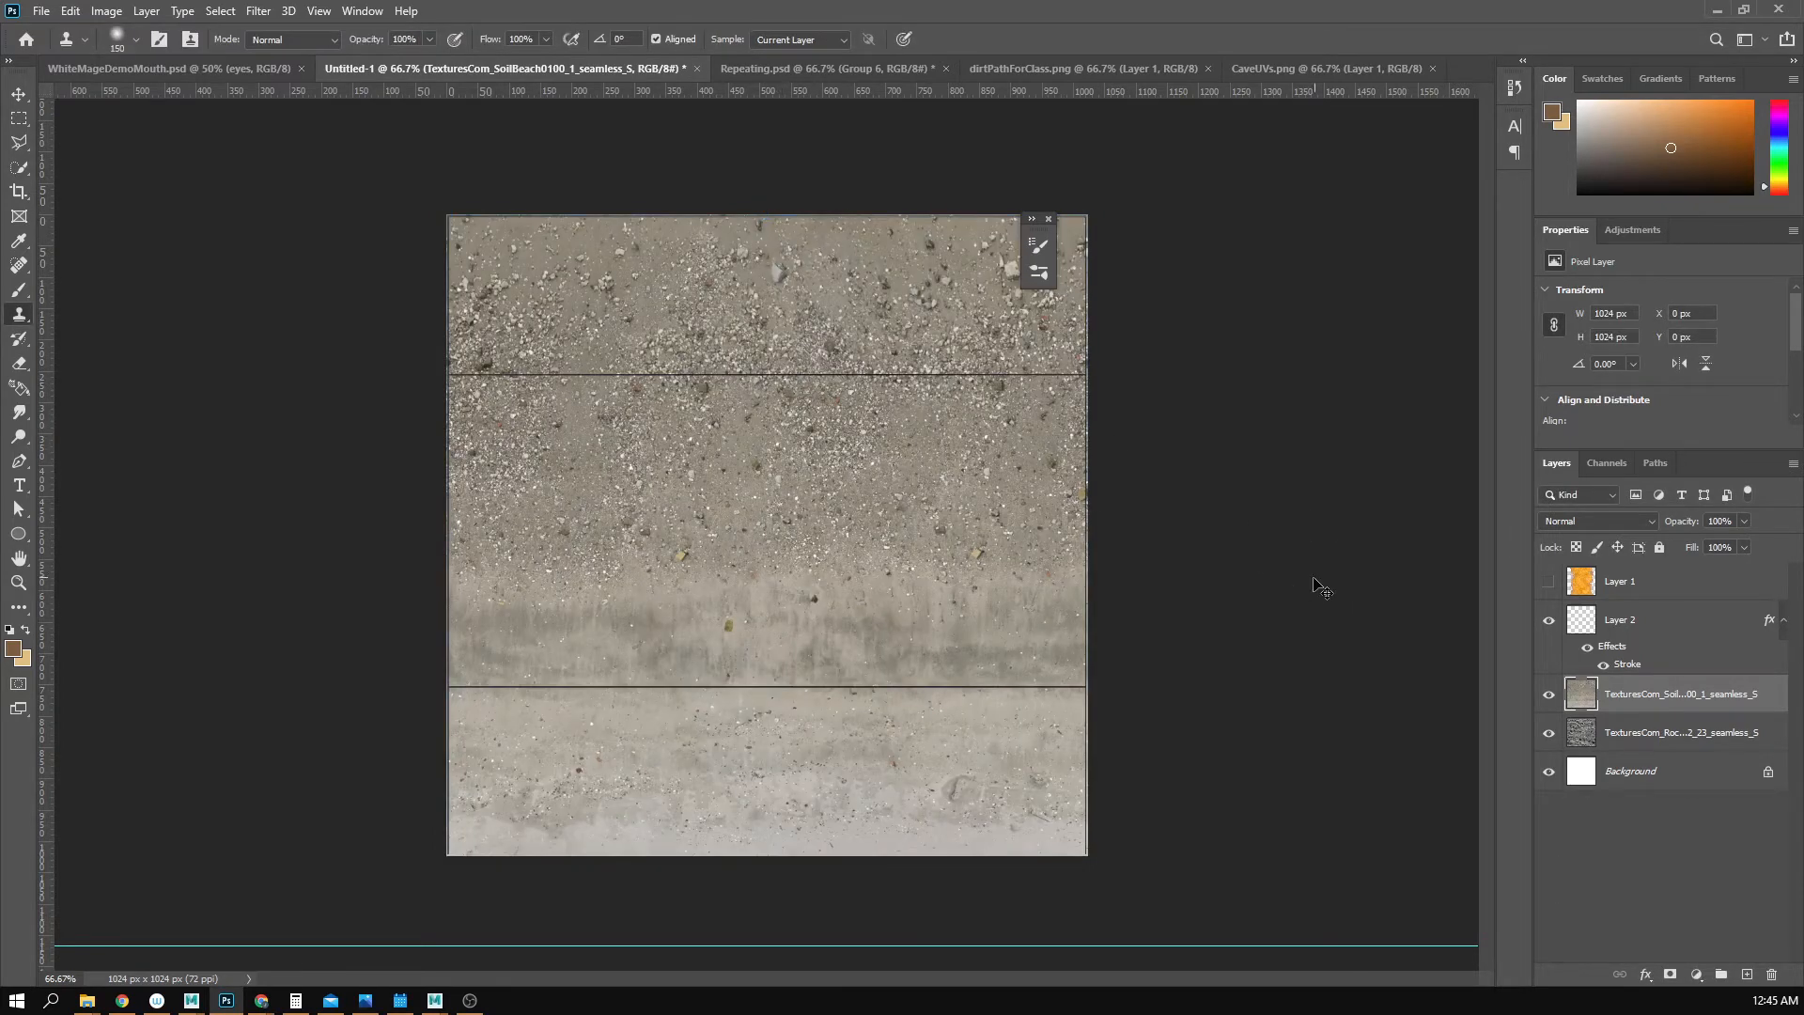
# - Try squashing the soil layer to 273 px high so it fills only the strip below the lower line, and undo it
pyautogui.hotkey('ctrl', 't')
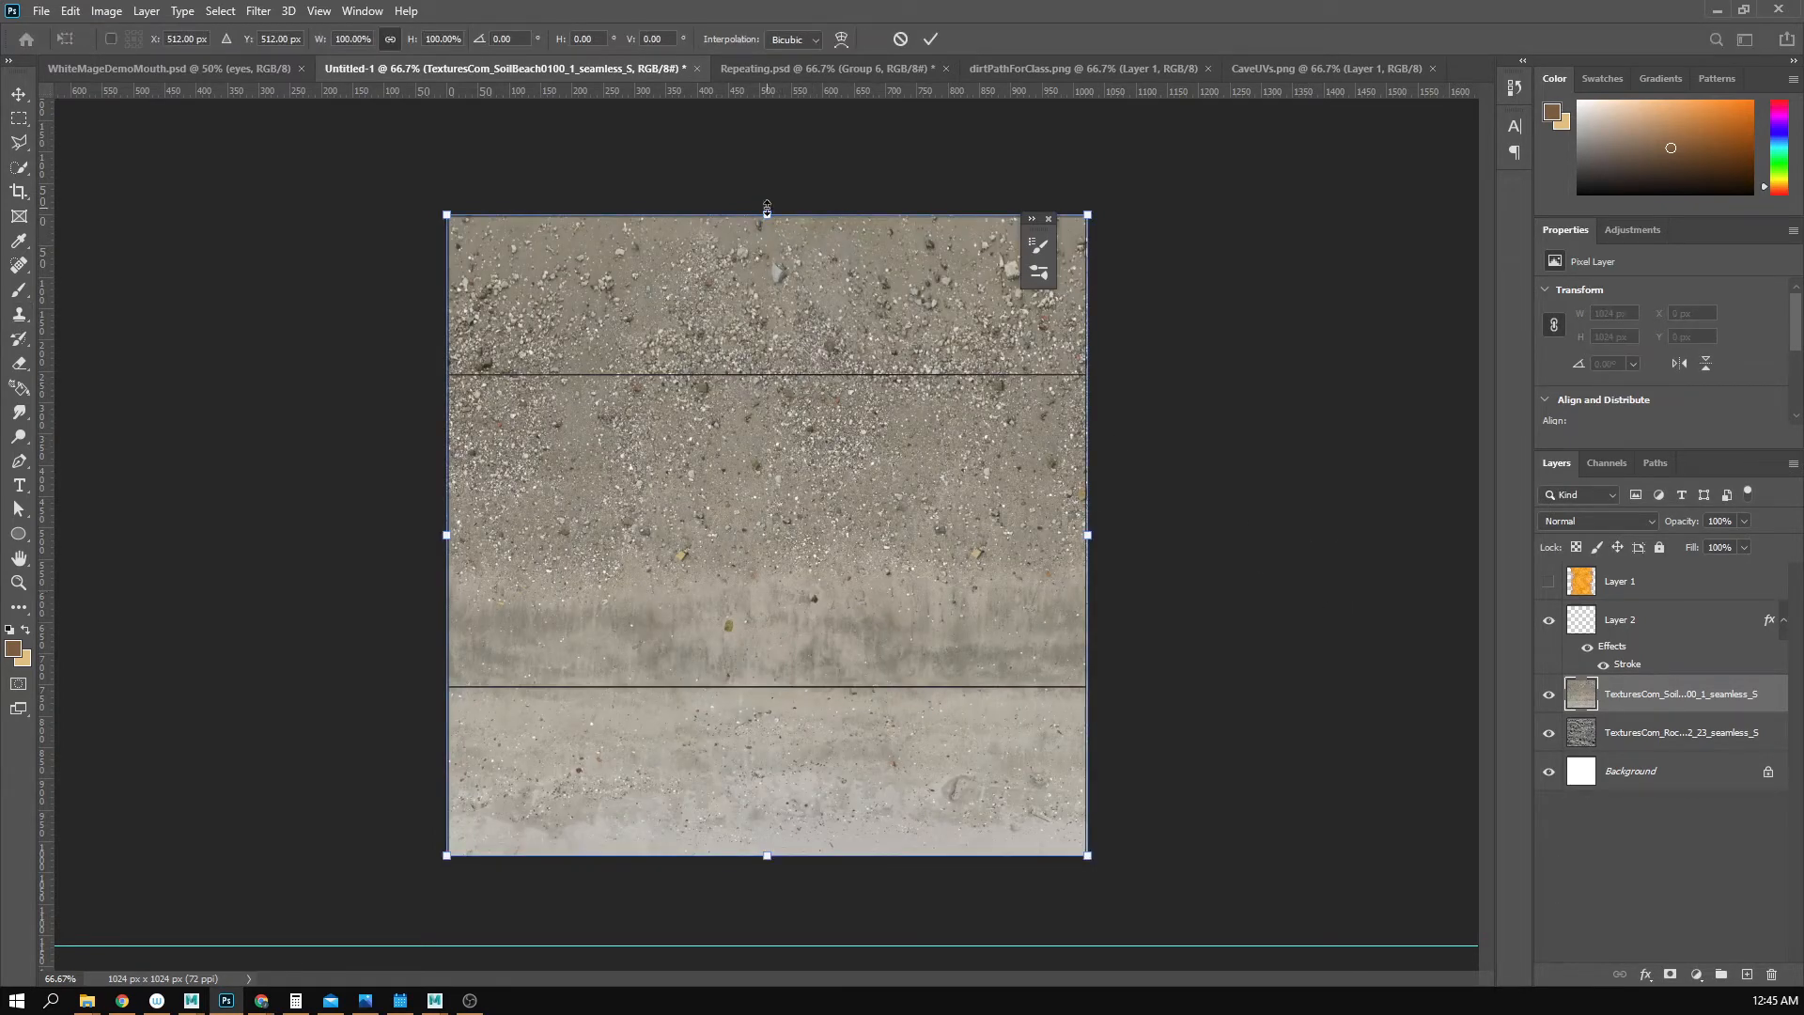
pyautogui.moveTo(766, 209); pyautogui.dragTo(839, 677)
pyautogui.press('Return')
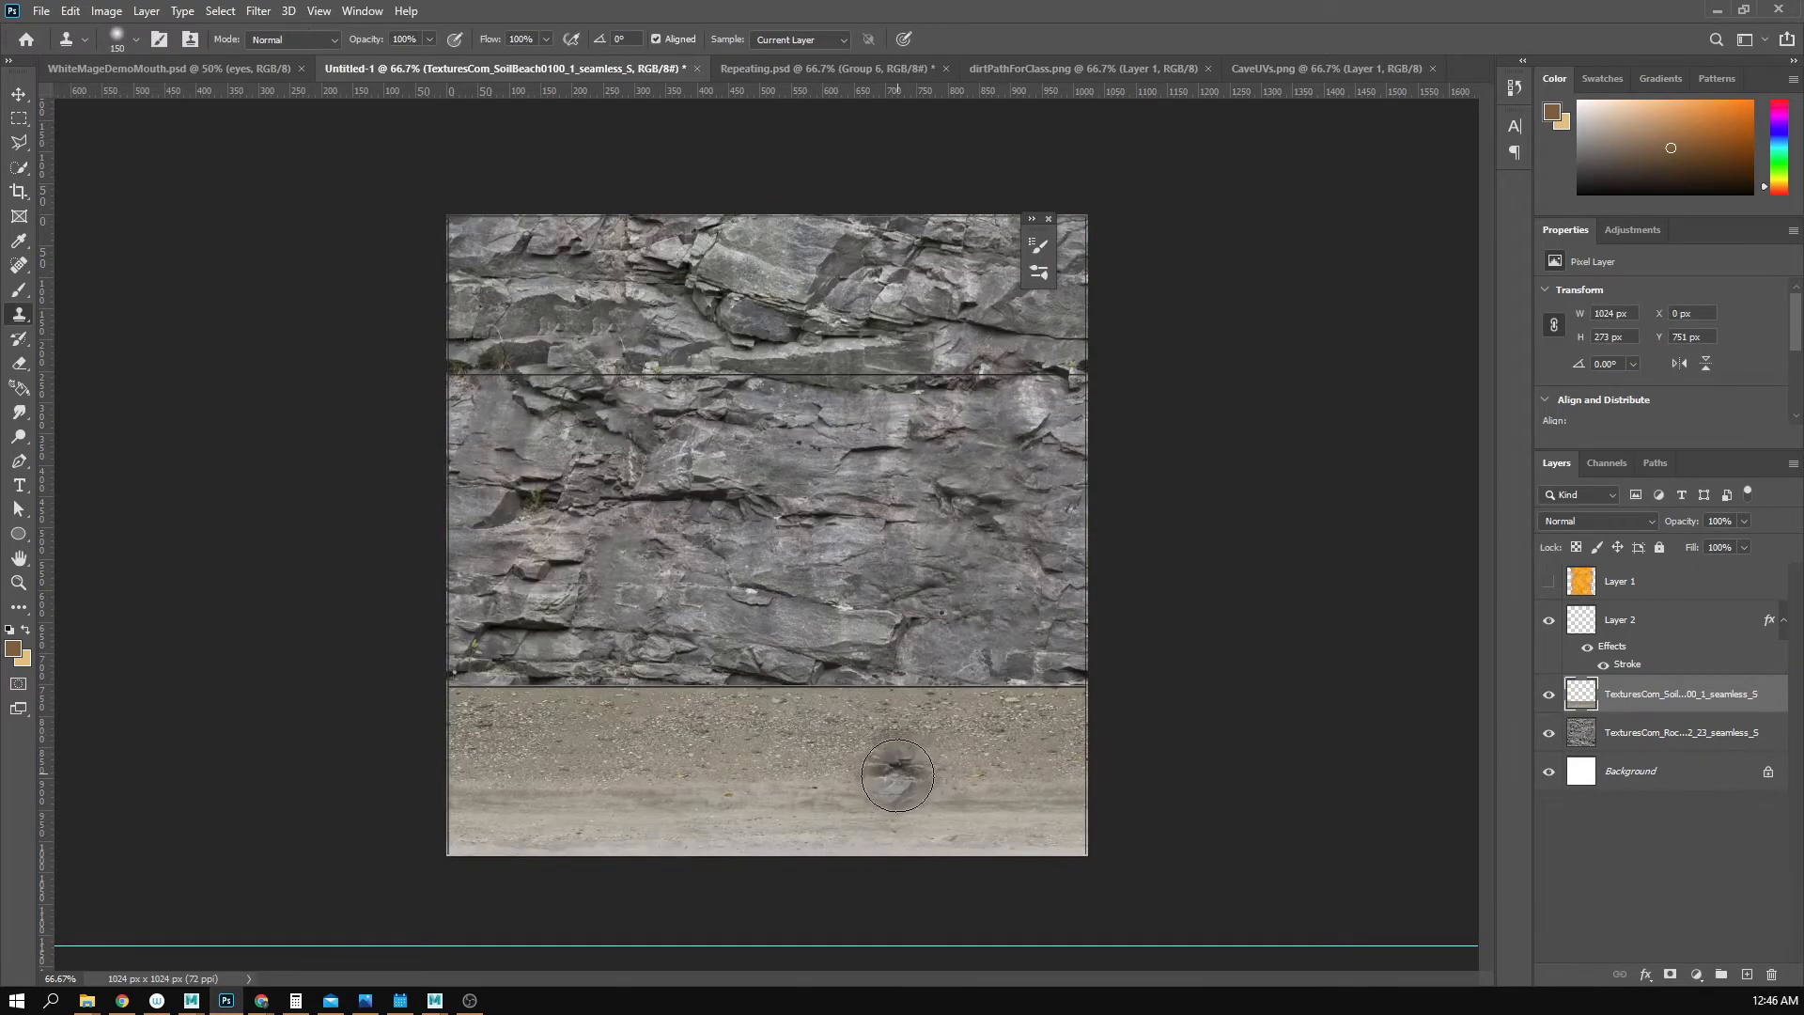
pyautogui.press('z')
pyautogui.moveTo(821, 765)
pyautogui.mouseDown()
pyautogui.moveTo(926, 752)
pyautogui.moveTo(1058, 641)
pyautogui.mouseUp()
pyautogui.moveTo(483, 901)
pyautogui.mouseDown()
pyautogui.moveTo(636, 603)
pyautogui.moveTo(465, 615)
pyautogui.mouseUp()
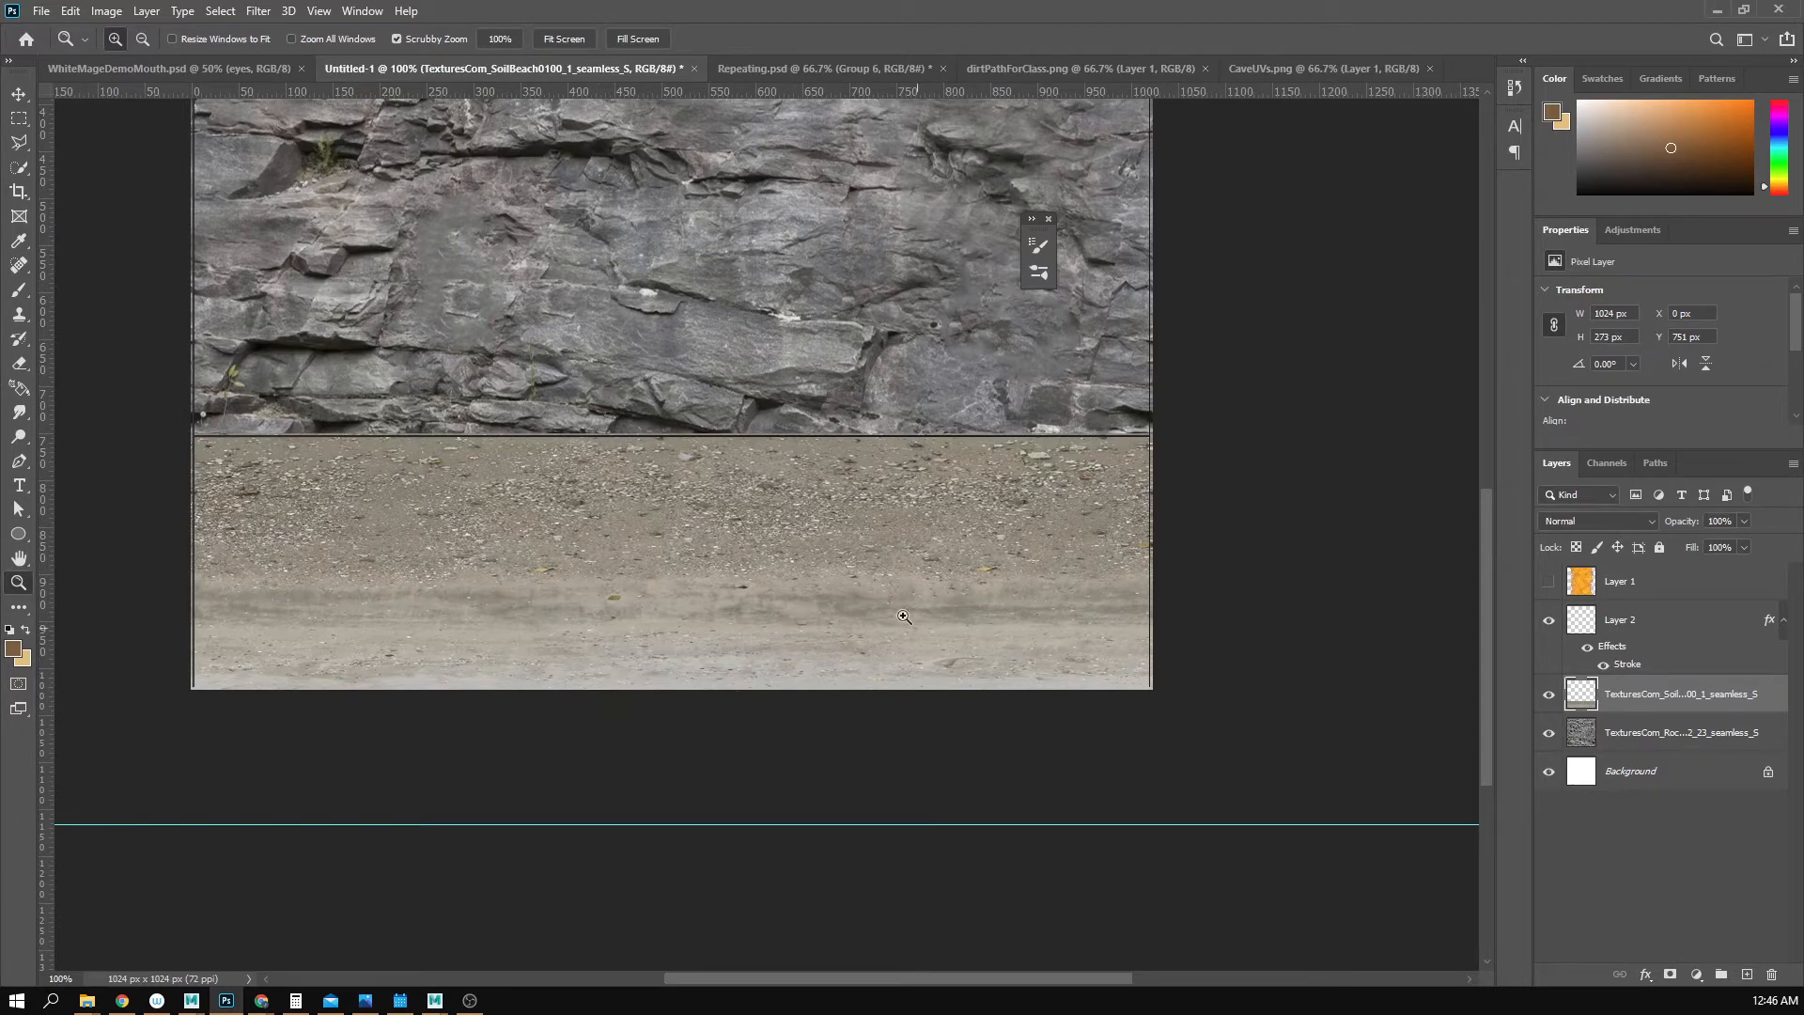
pyautogui.hotkey('ctrl', 'z')
# - Copy the pebbly upper 598 px of the soil texture to a new layer and move it down to about Y 456 px
pyautogui.moveTo(713, 462); pyautogui.dragTo(760, 488)
pyautogui.moveTo(777, 387); pyautogui.dragTo(785, 536)
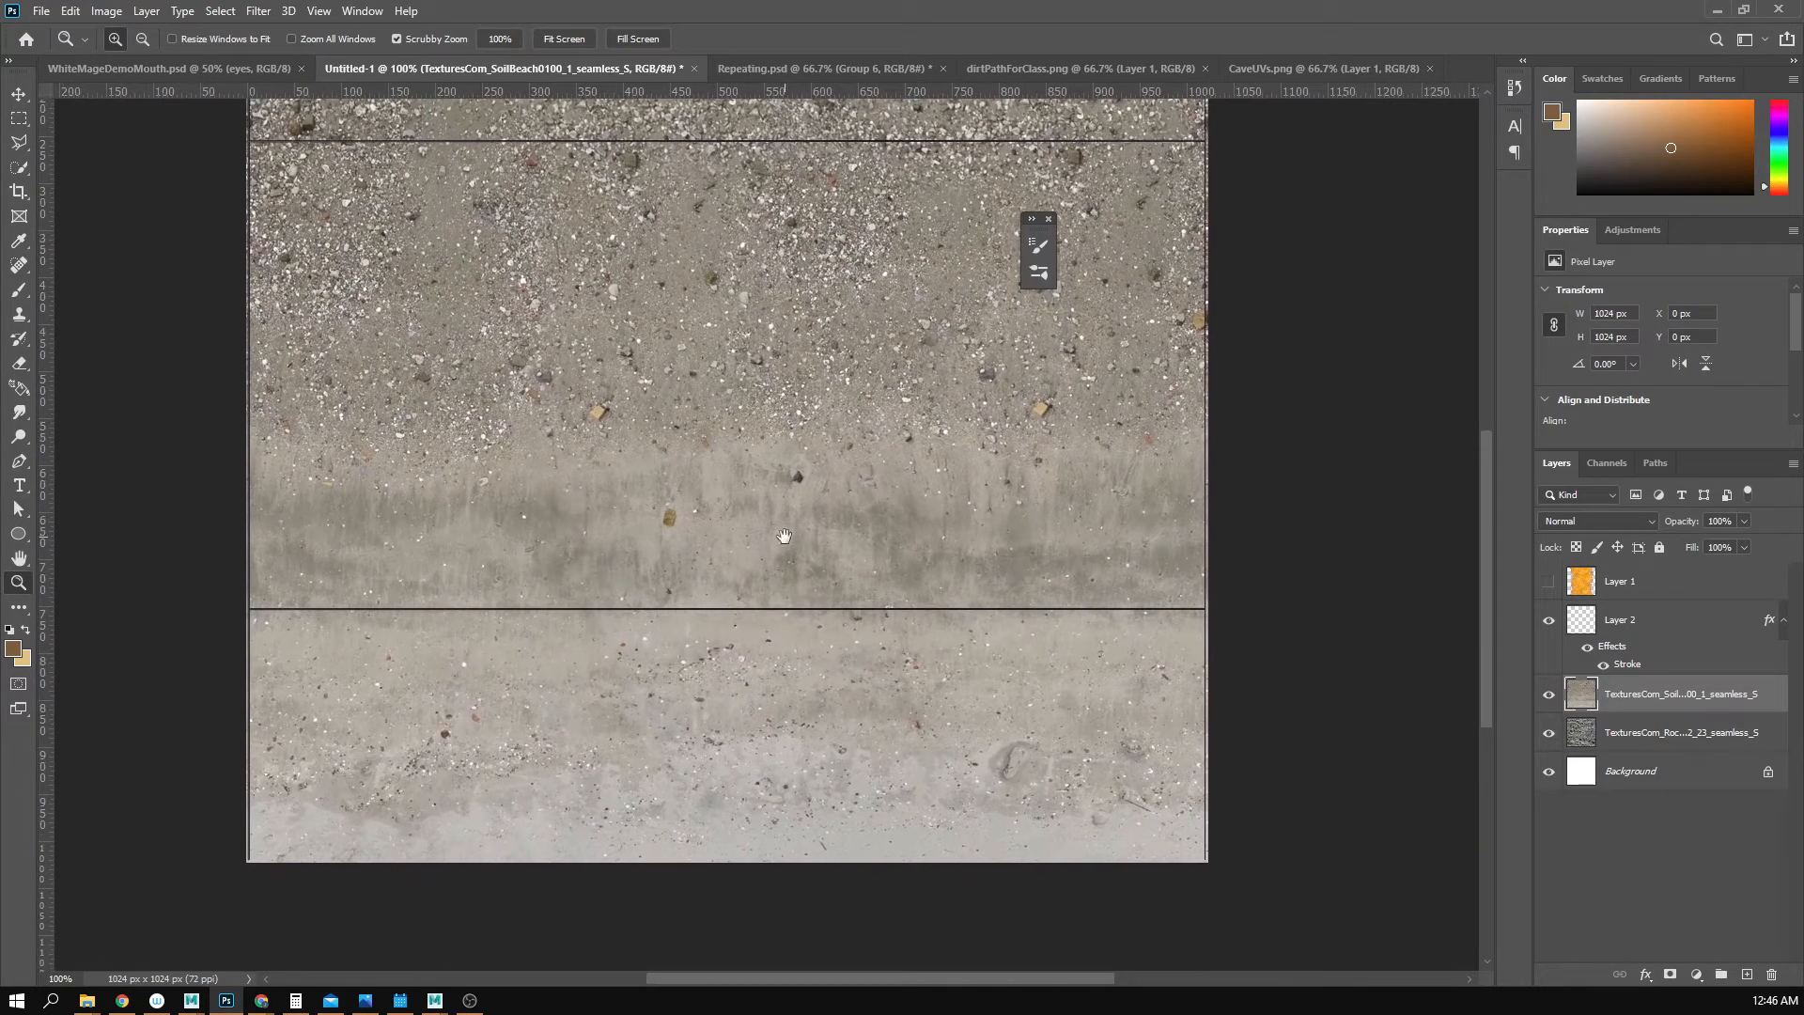
pyautogui.hotkey('ctrl', '-')
pyautogui.hotkey('ctrl', '-')
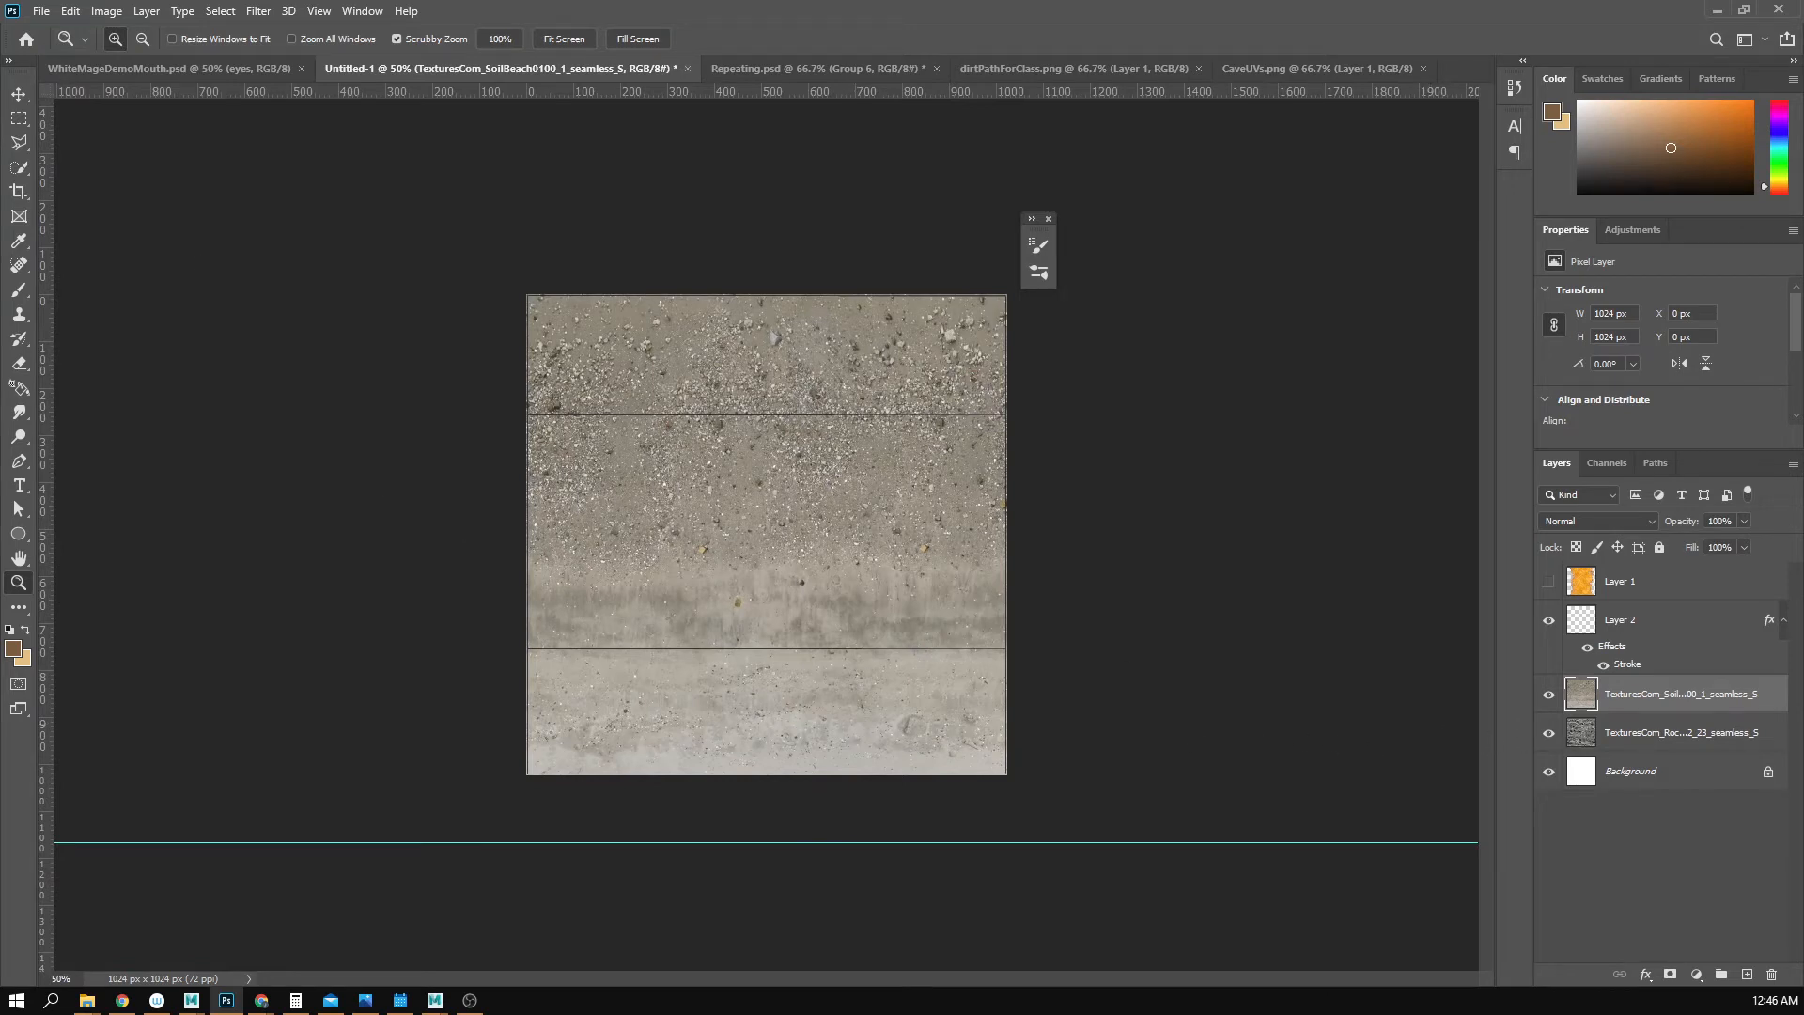
pyautogui.press('m')
pyautogui.moveTo(508, 286); pyautogui.dragTo(1124, 575)
pyautogui.hotkey('ctrl', 'j')
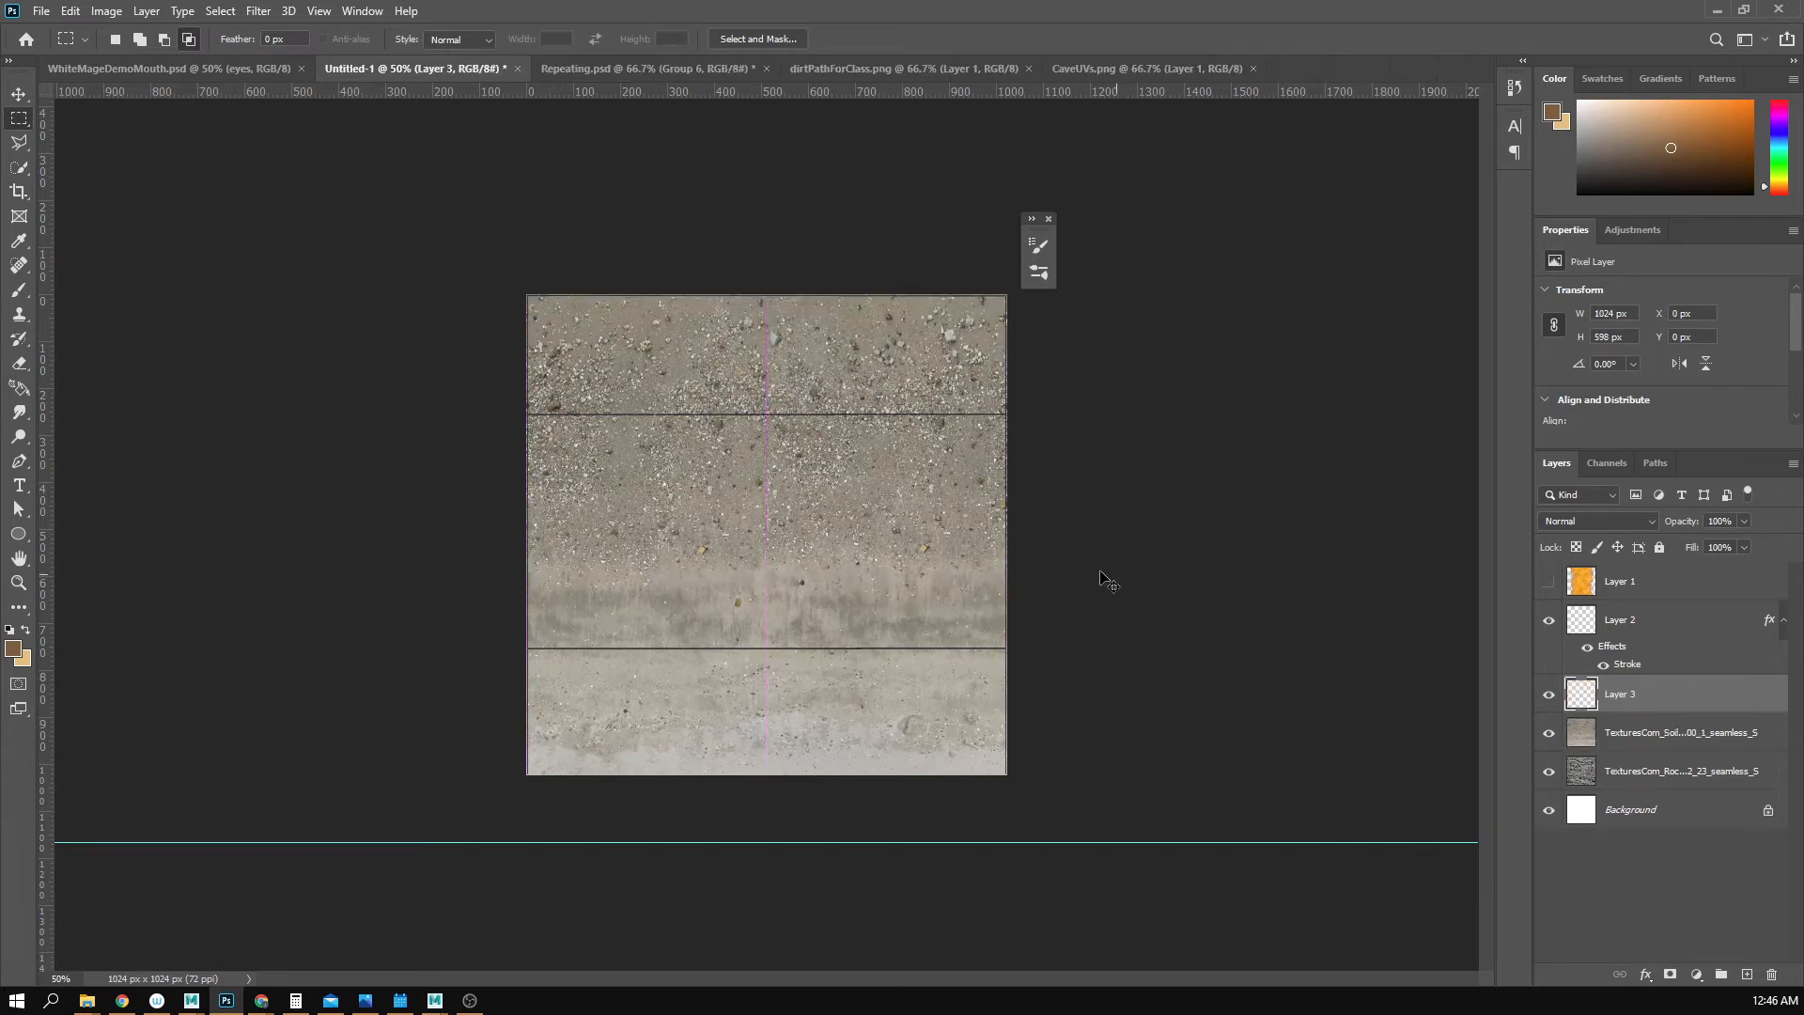
pyautogui.press('v')
pyautogui.moveTo(819, 463); pyautogui.dragTo(818, 681)
# - Try blend modes including Color Burn, Darker Color, Lighten, Color Dodge and Soft Light on the copied pebble layer
pyautogui.click(1598, 521)
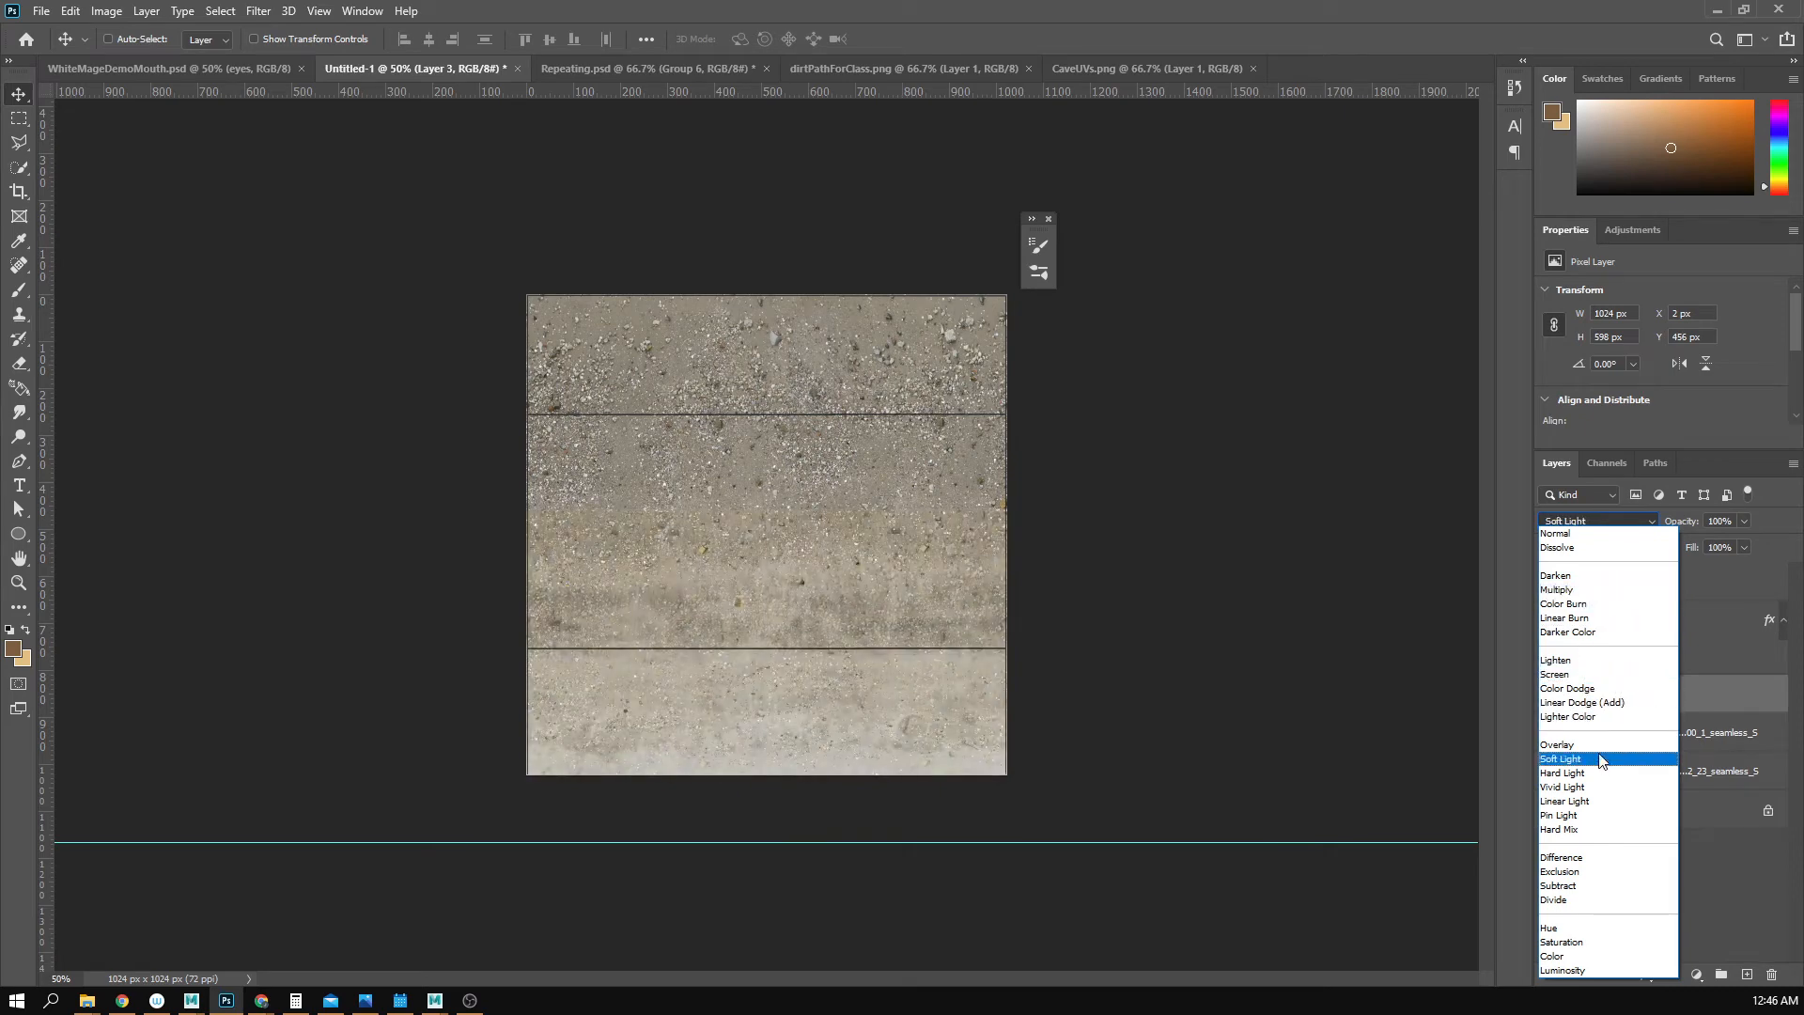
pyautogui.click(1594, 585)
pyautogui.press('Down')
pyautogui.press('Down')
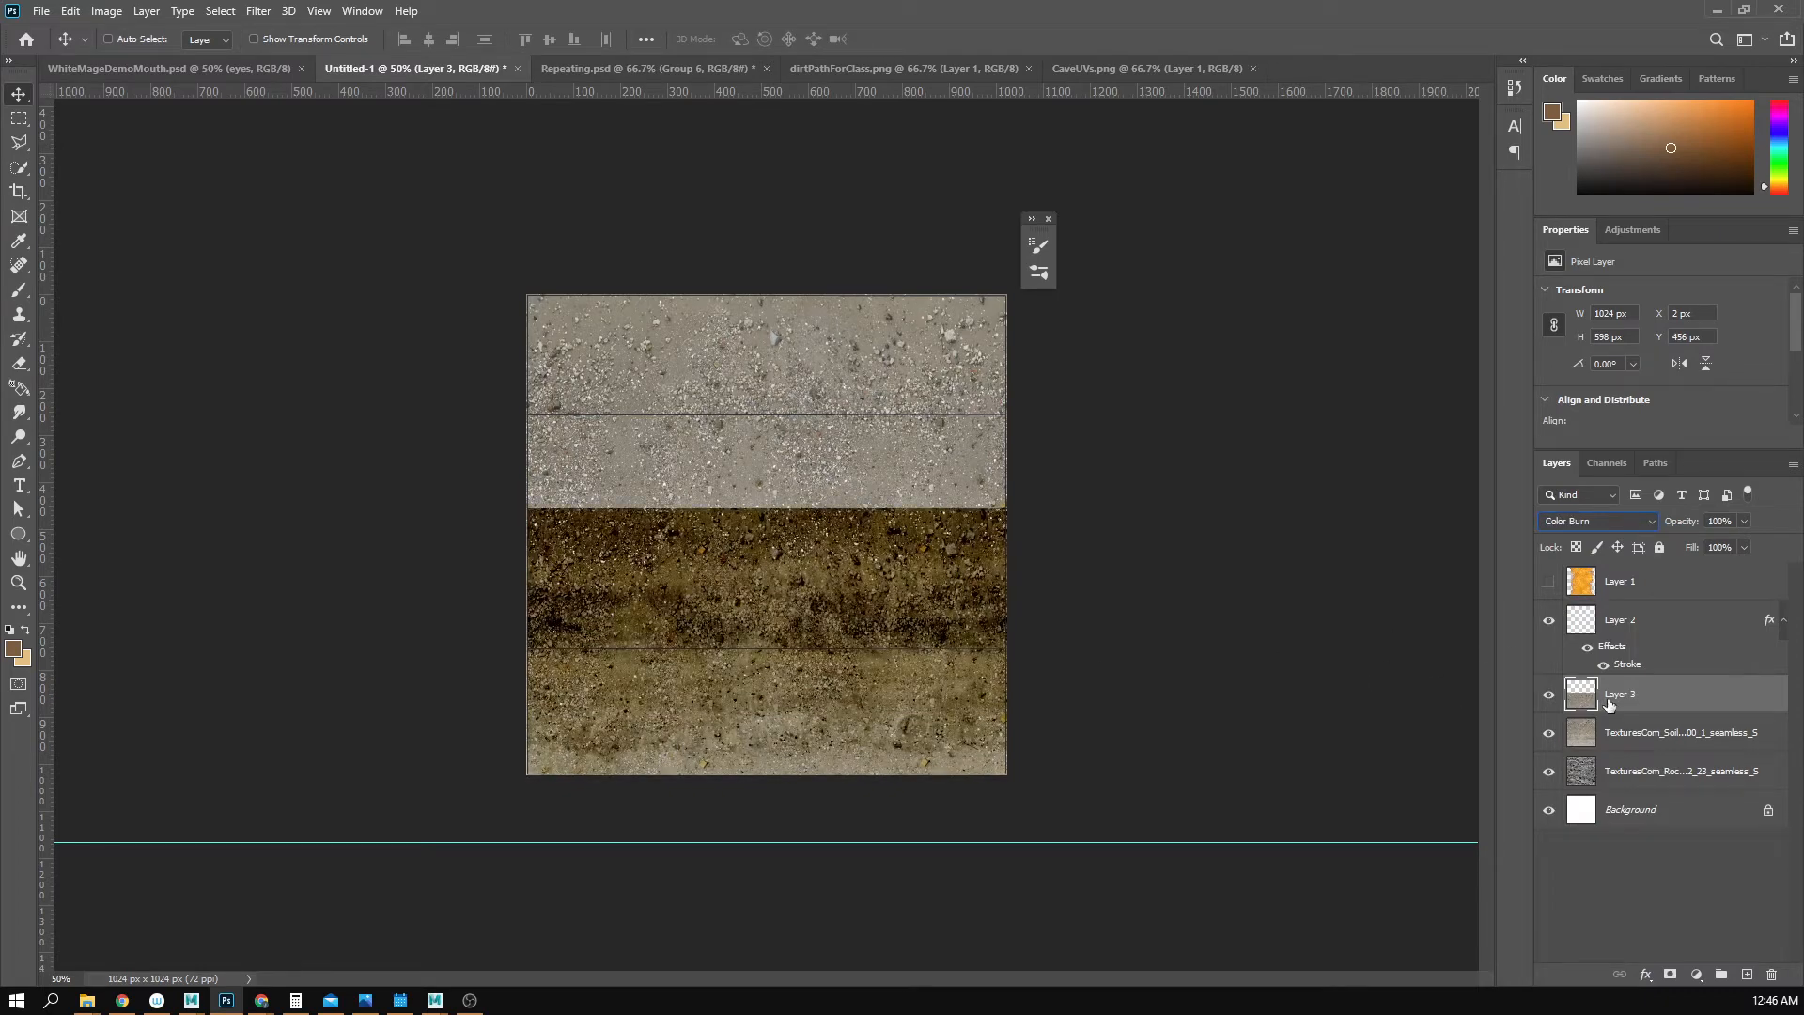
pyautogui.press('Down')
pyautogui.press('Down')
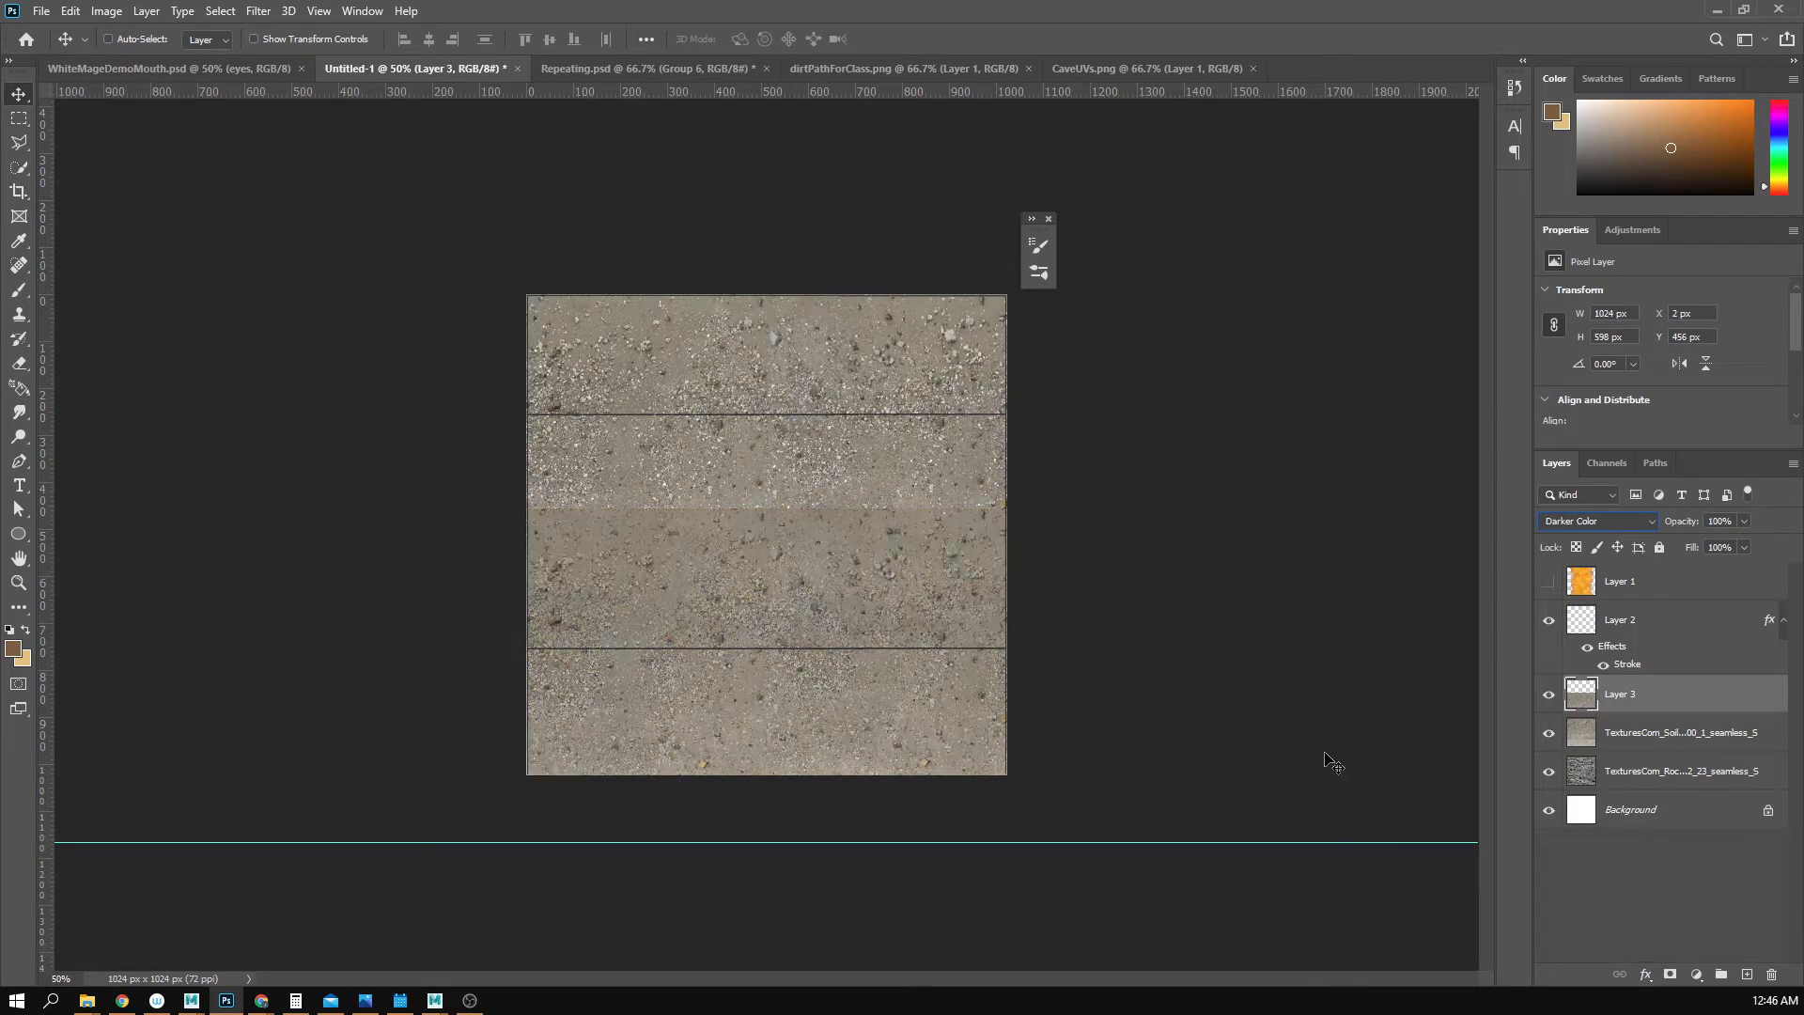
pyautogui.press('Down')
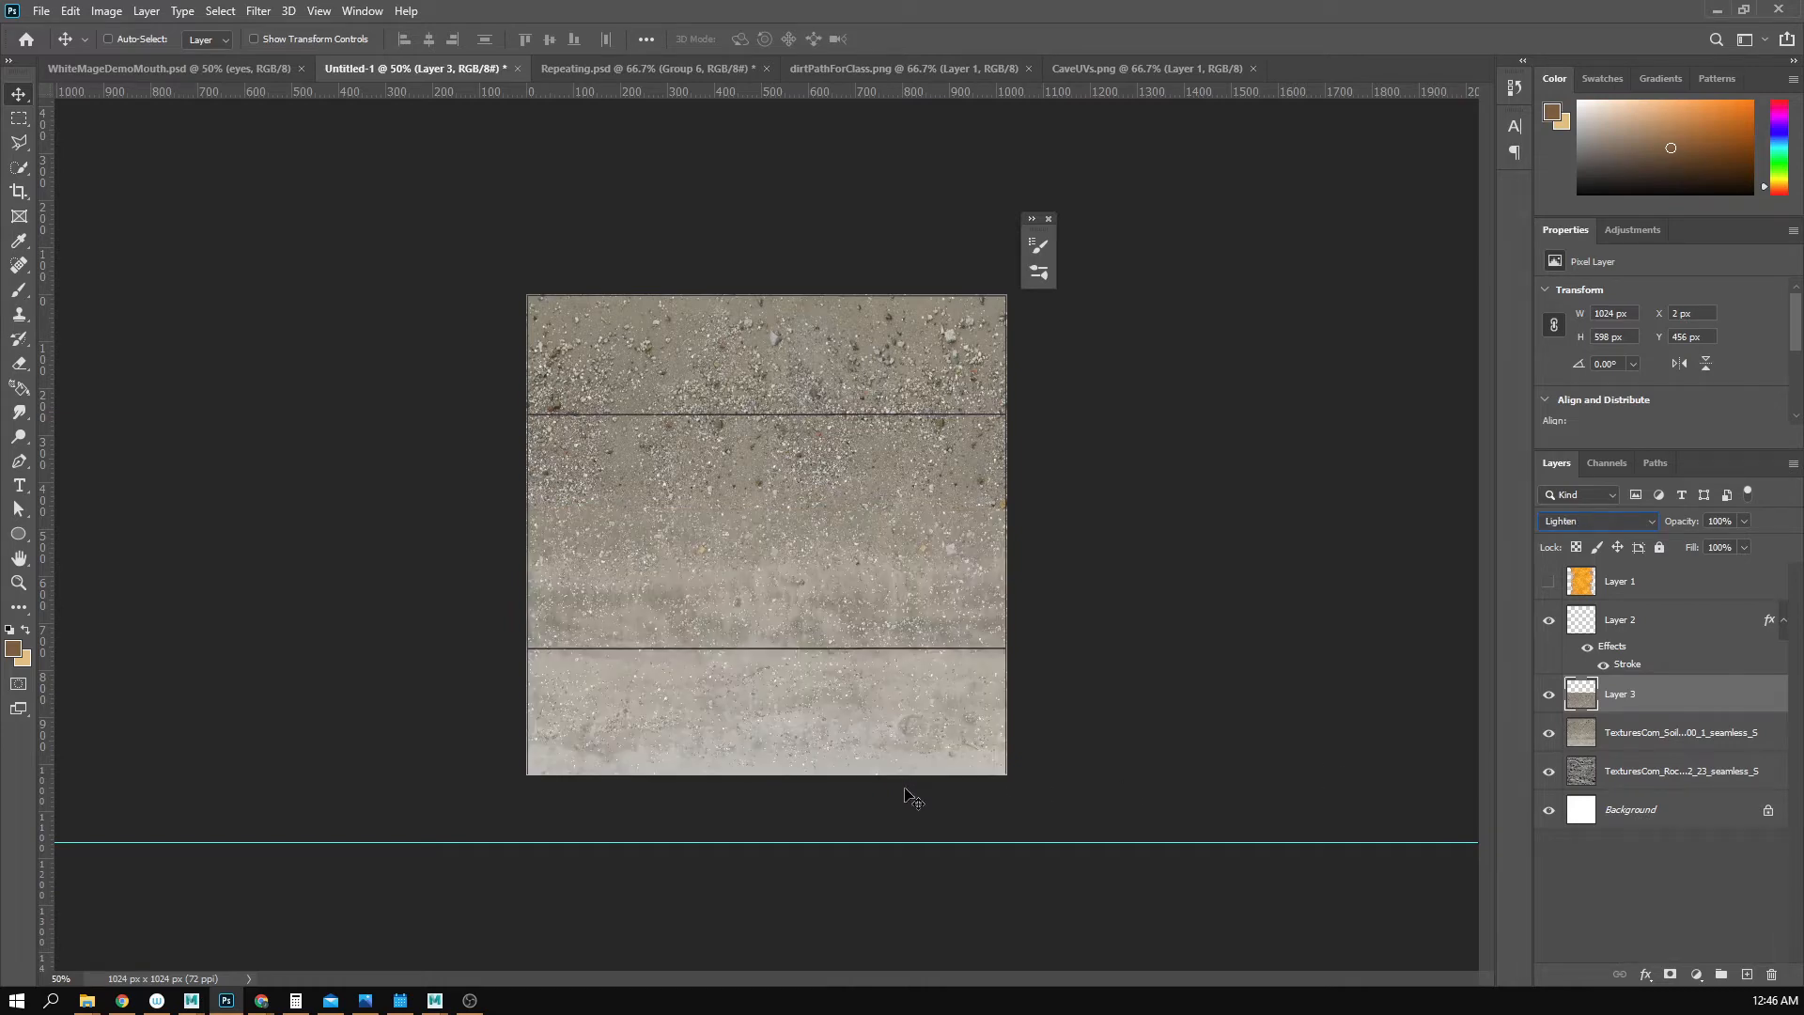
pyautogui.press('Down')
pyautogui.press('Down')
pyautogui.press('Down')
pyautogui.press('Down')
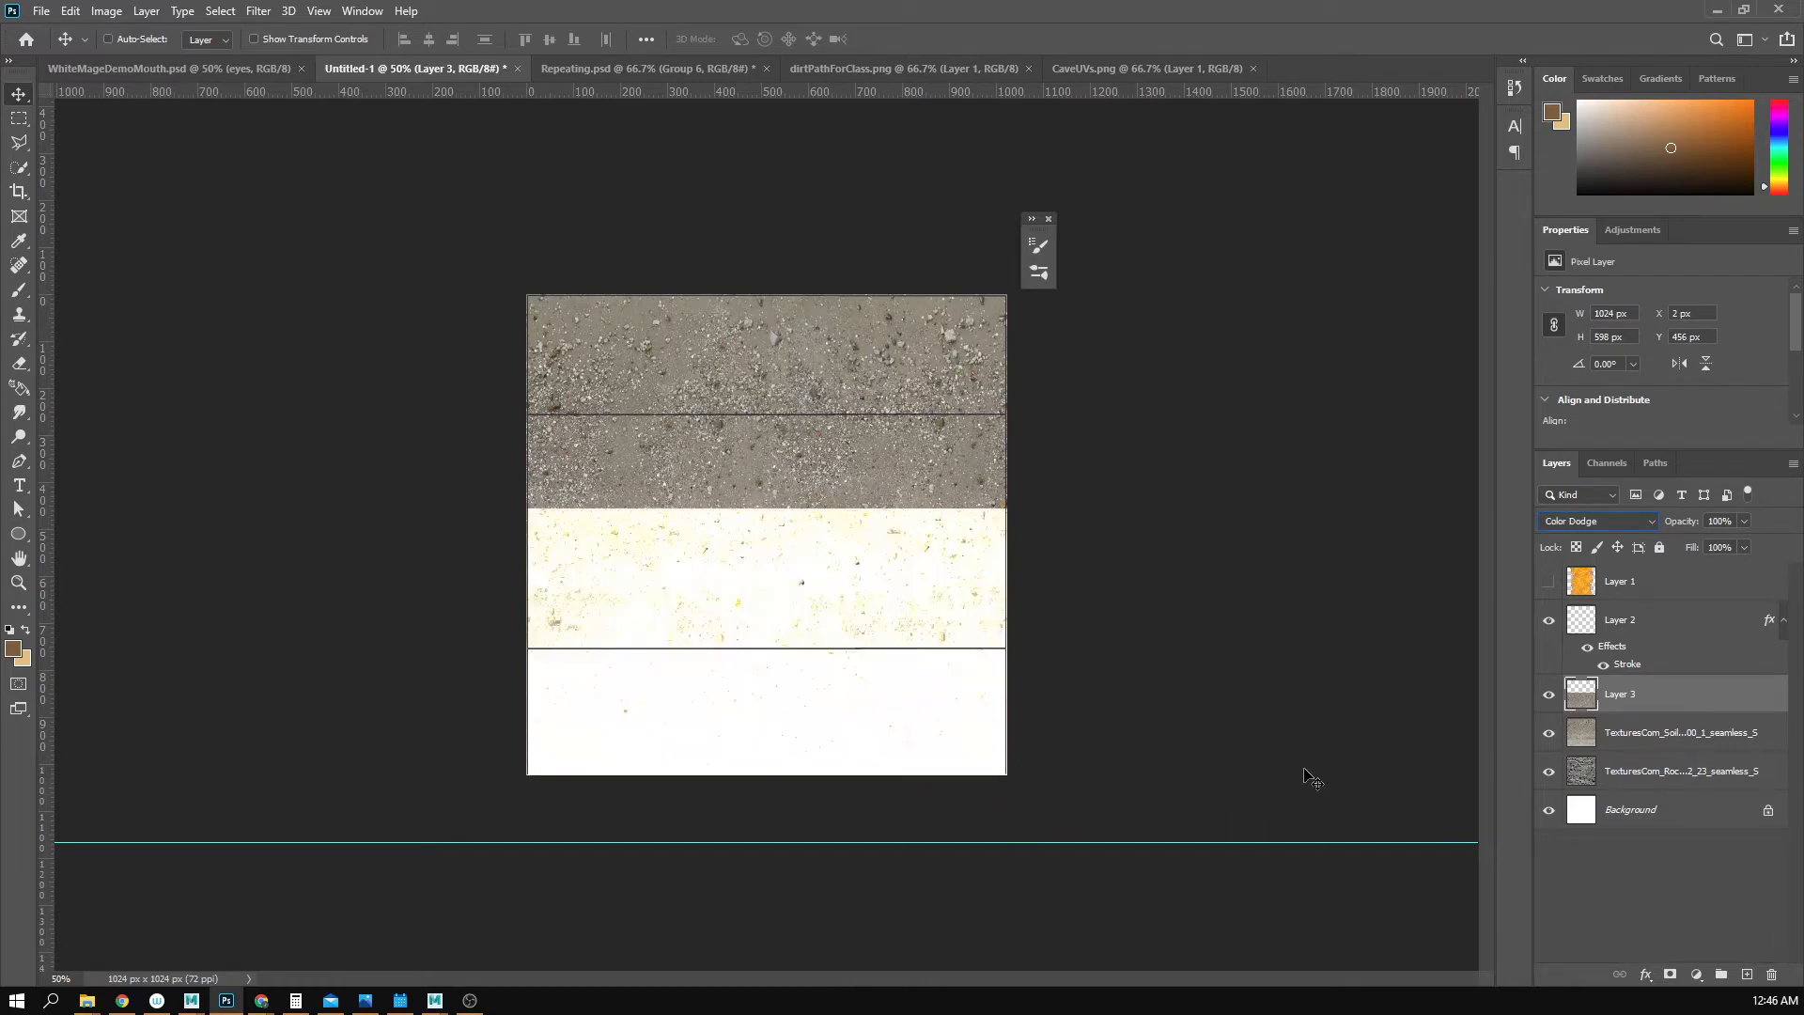
pyautogui.press('Down')
pyautogui.press('Down')
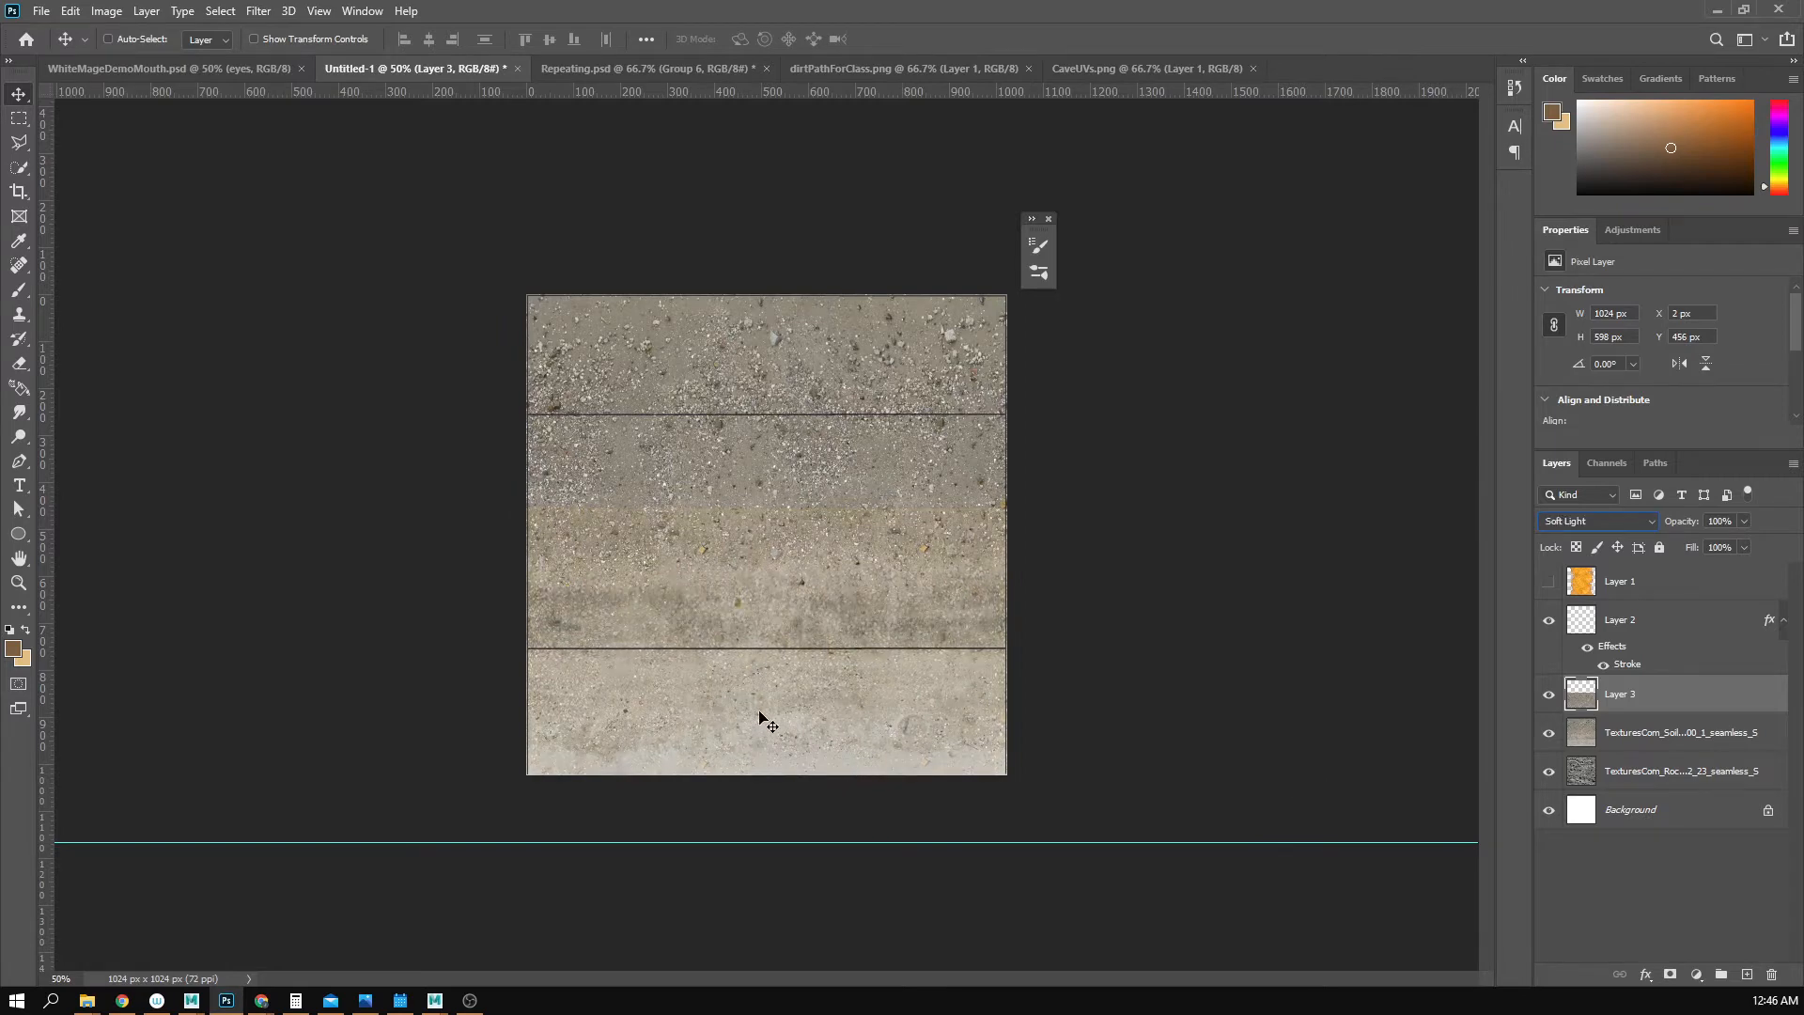
pyautogui.press('z')
pyautogui.click(782, 729)
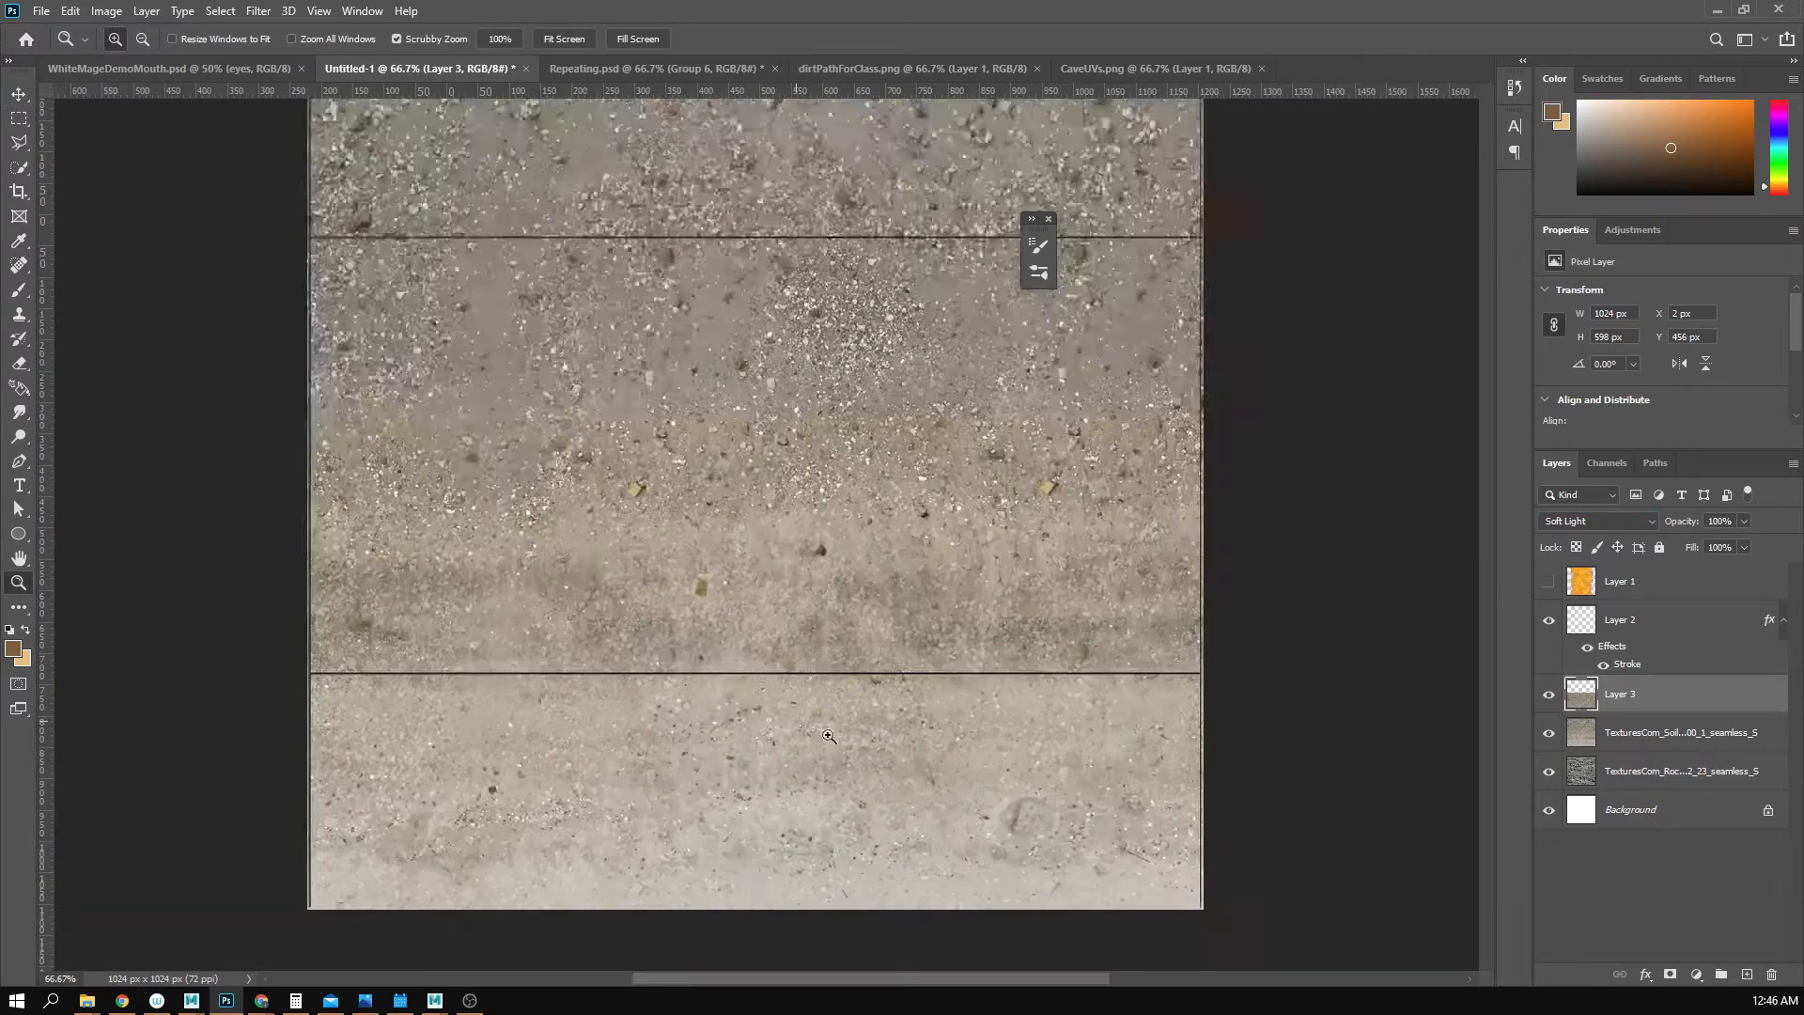
# - Set the copied pebble layer's blend mode to Soft Light and compare the texture with the layer hidden and shown
pyautogui.click(1598, 521)
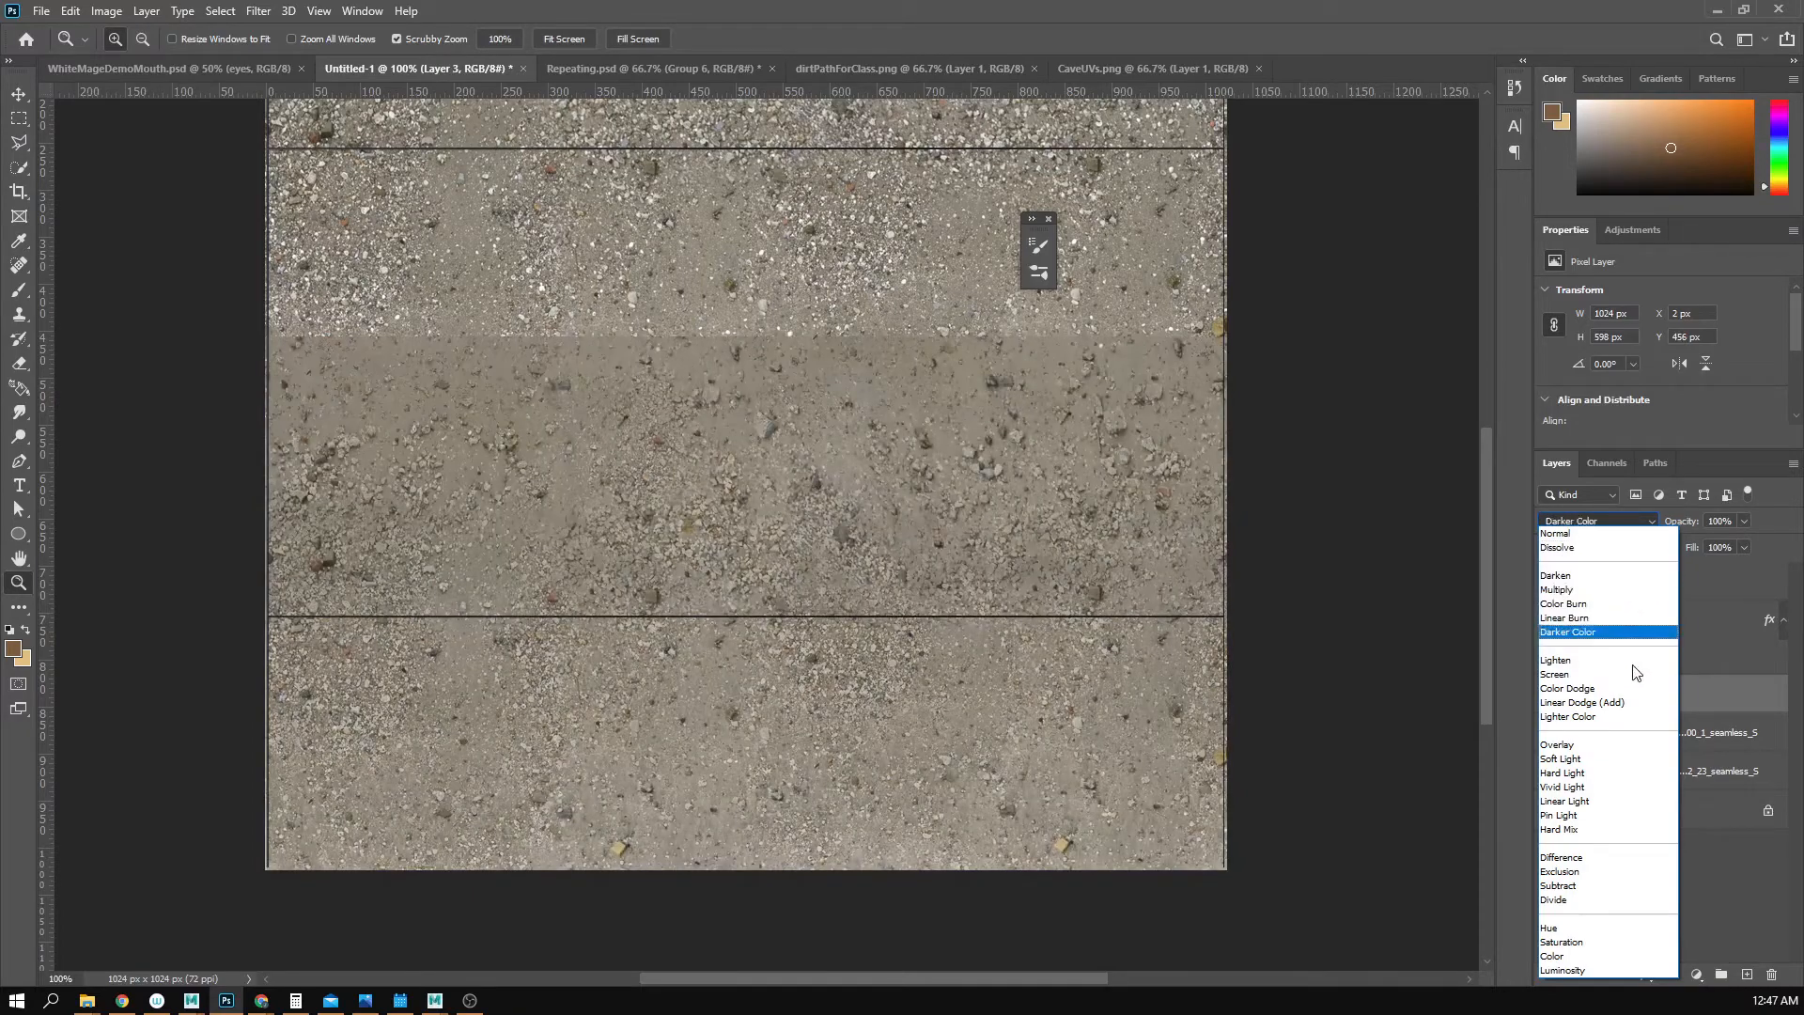
pyautogui.click(1636, 760)
pyautogui.click(1549, 702)
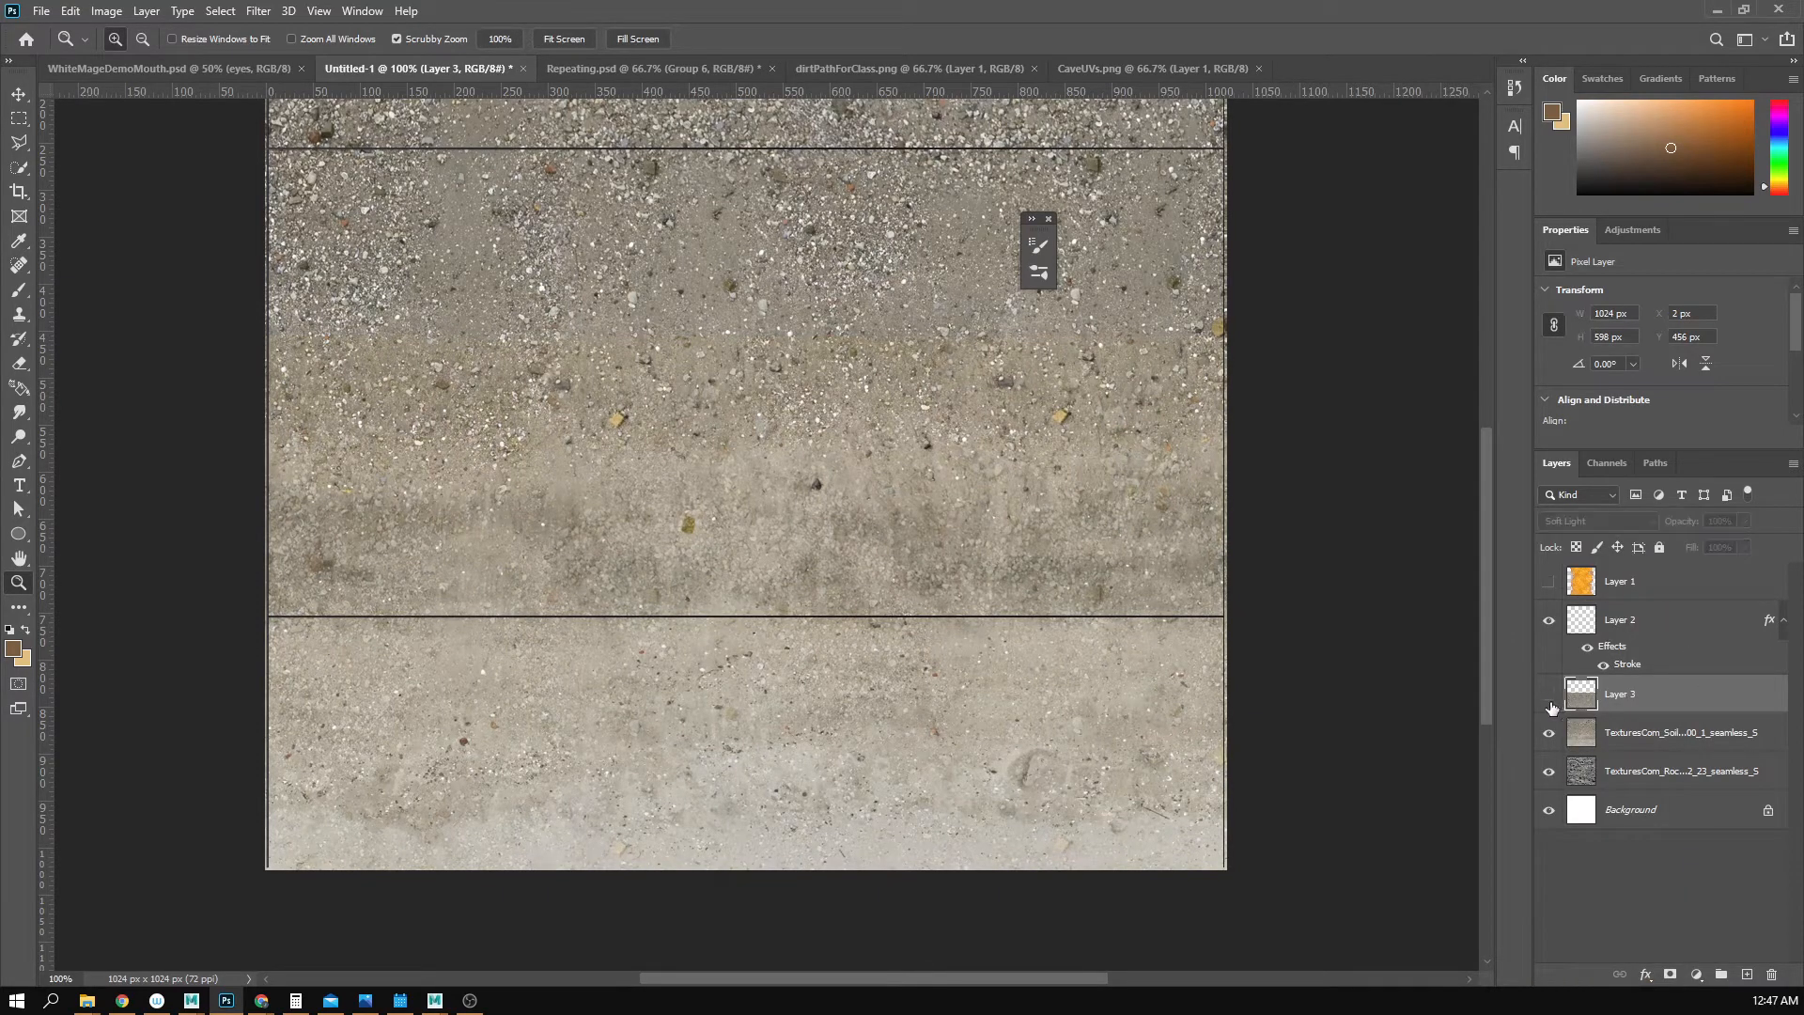
pyautogui.click(1549, 702)
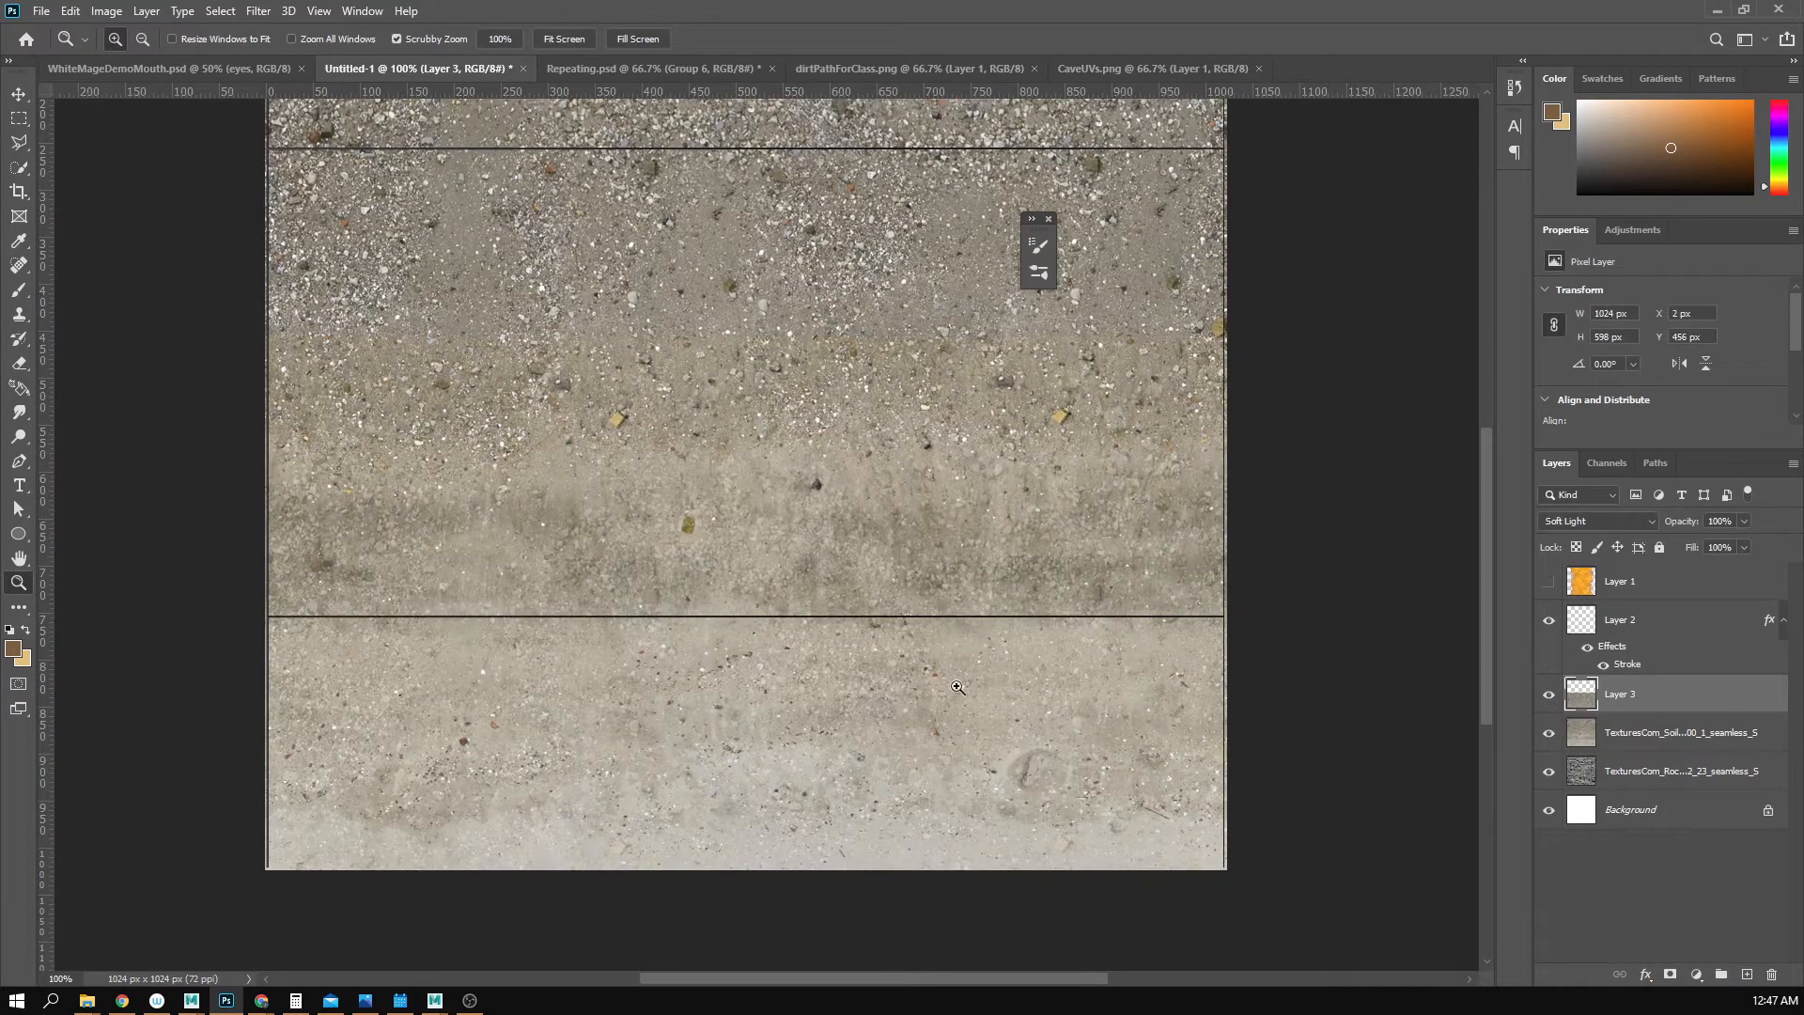
pyautogui.keyDown('alt'); pyautogui.click(691, 844); pyautogui.keyUp('alt')
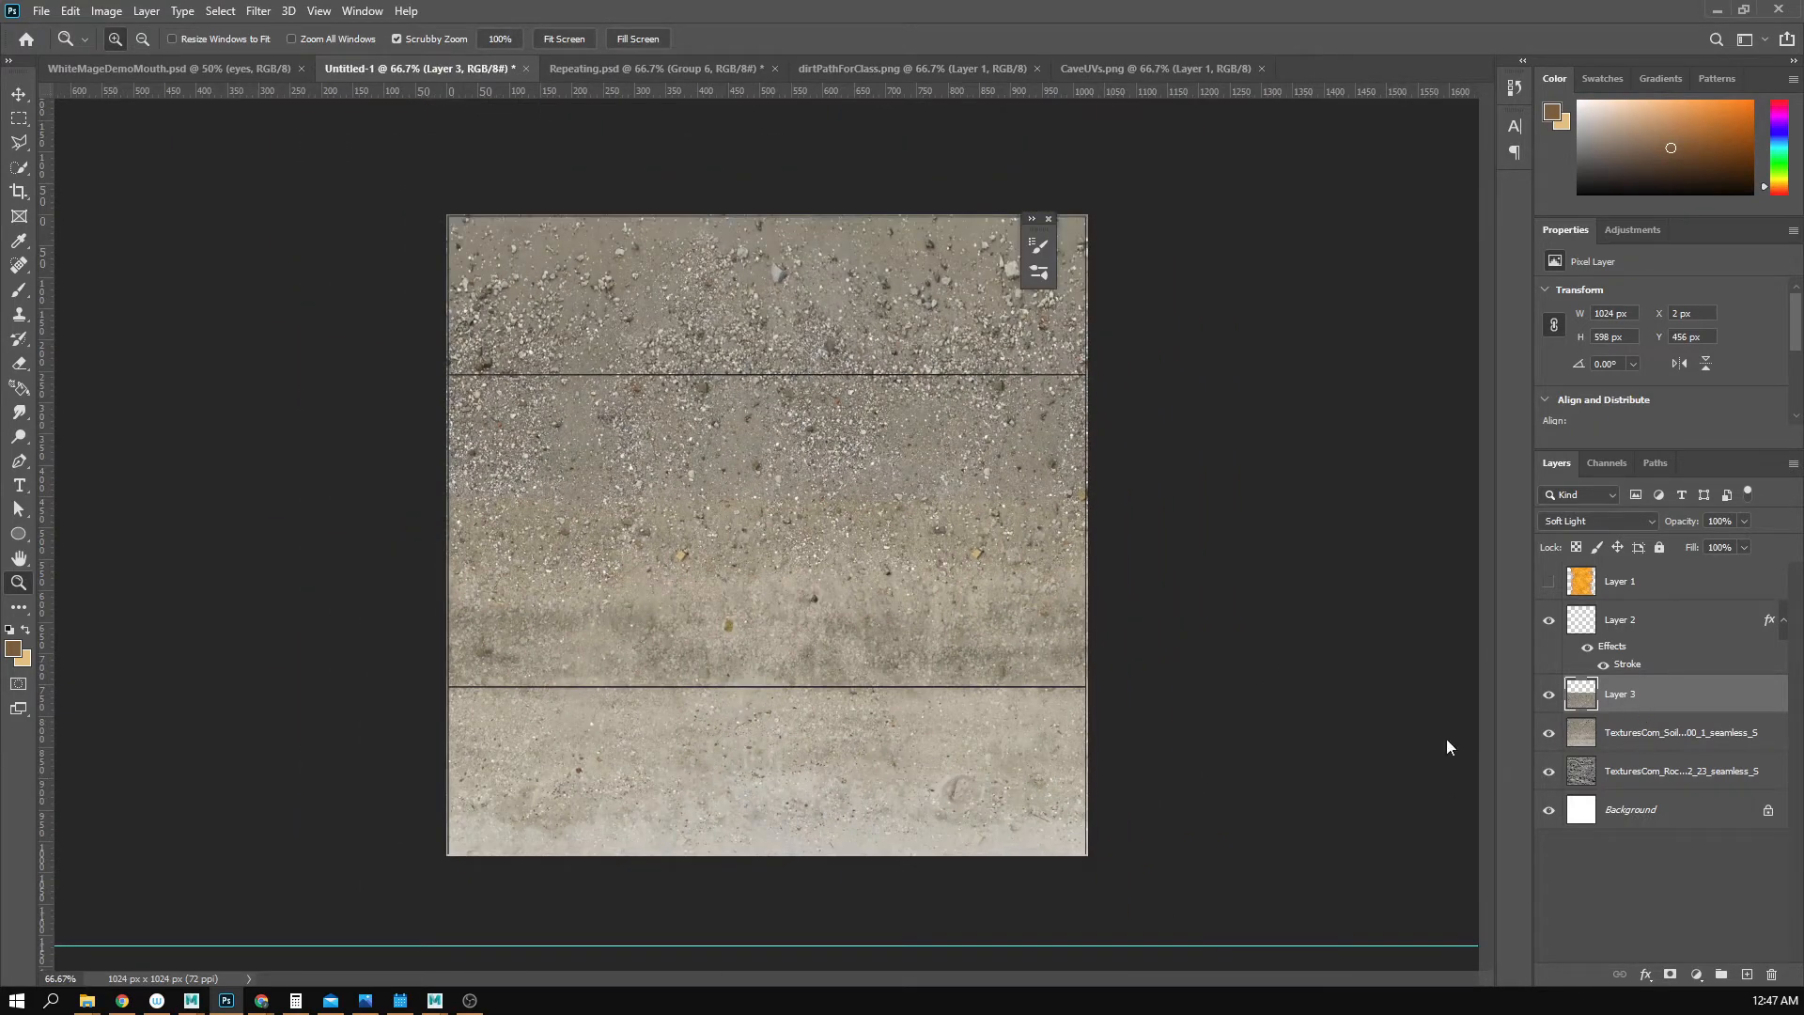
# - Move the Soft Light pebble layer down to about Y 654 px and merge it into the soil layer
pyautogui.press('v')
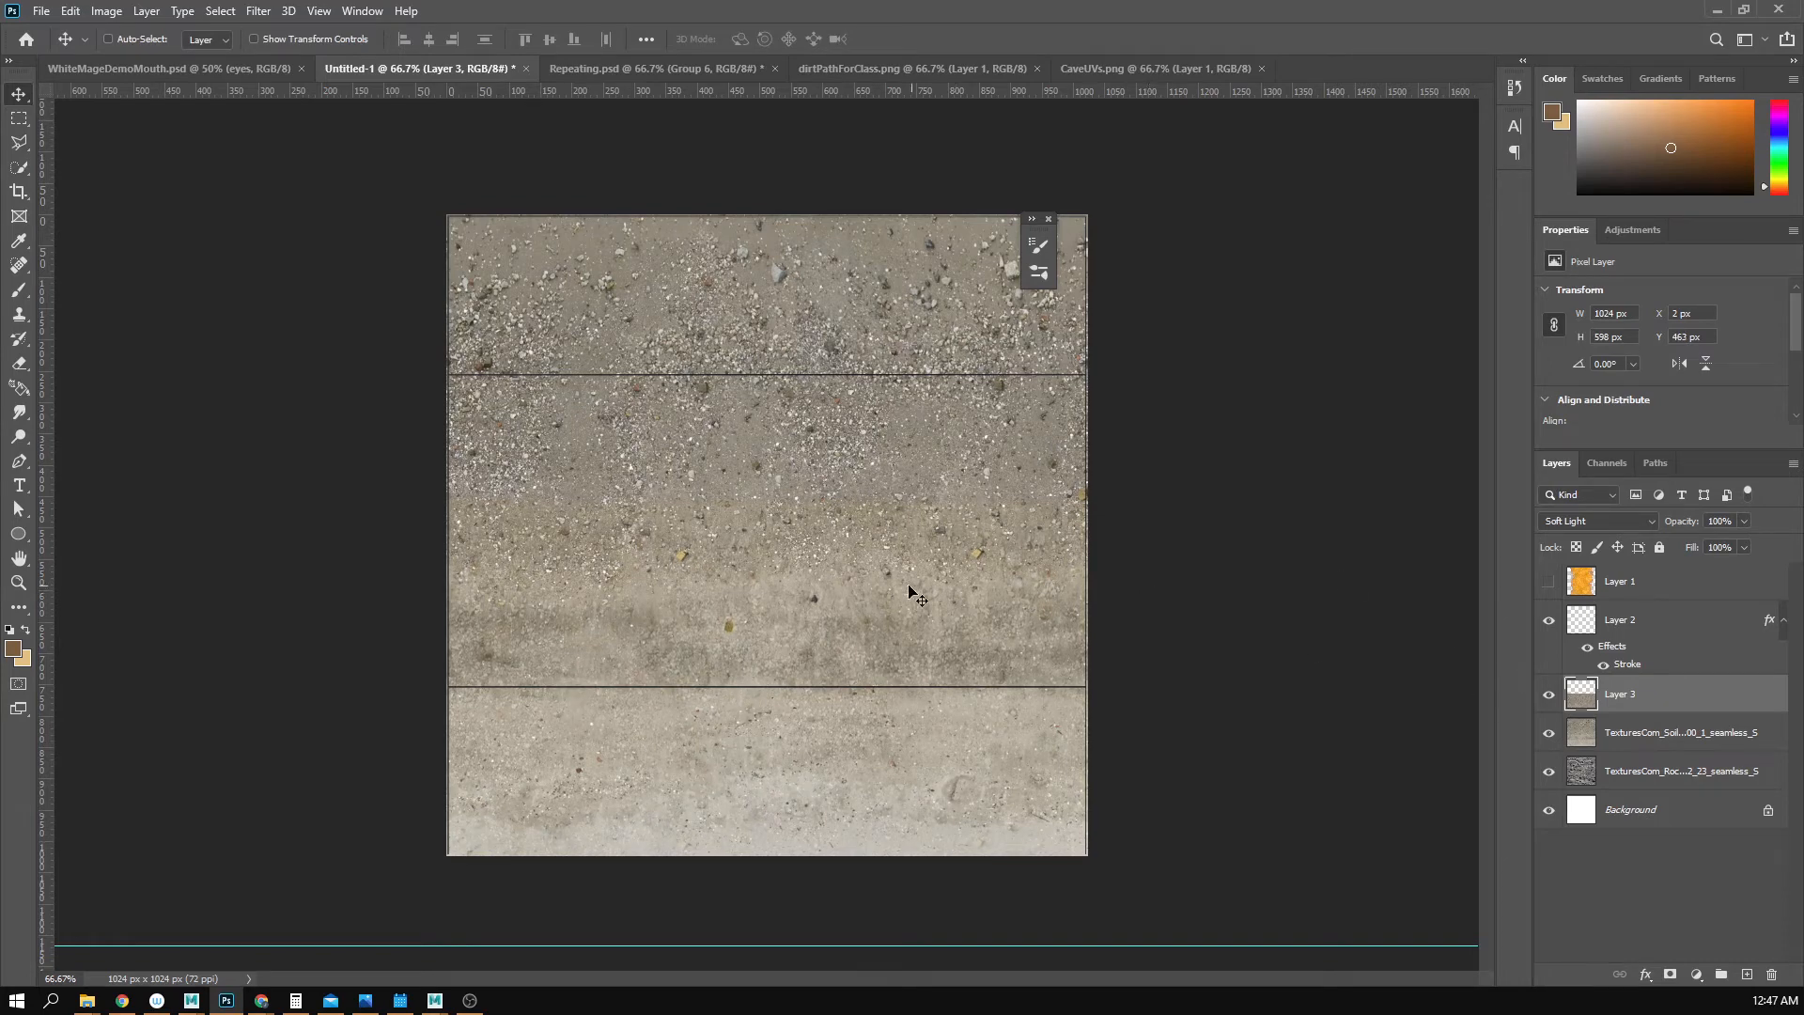
pyautogui.moveTo(919, 598); pyautogui.dragTo(840, 701)
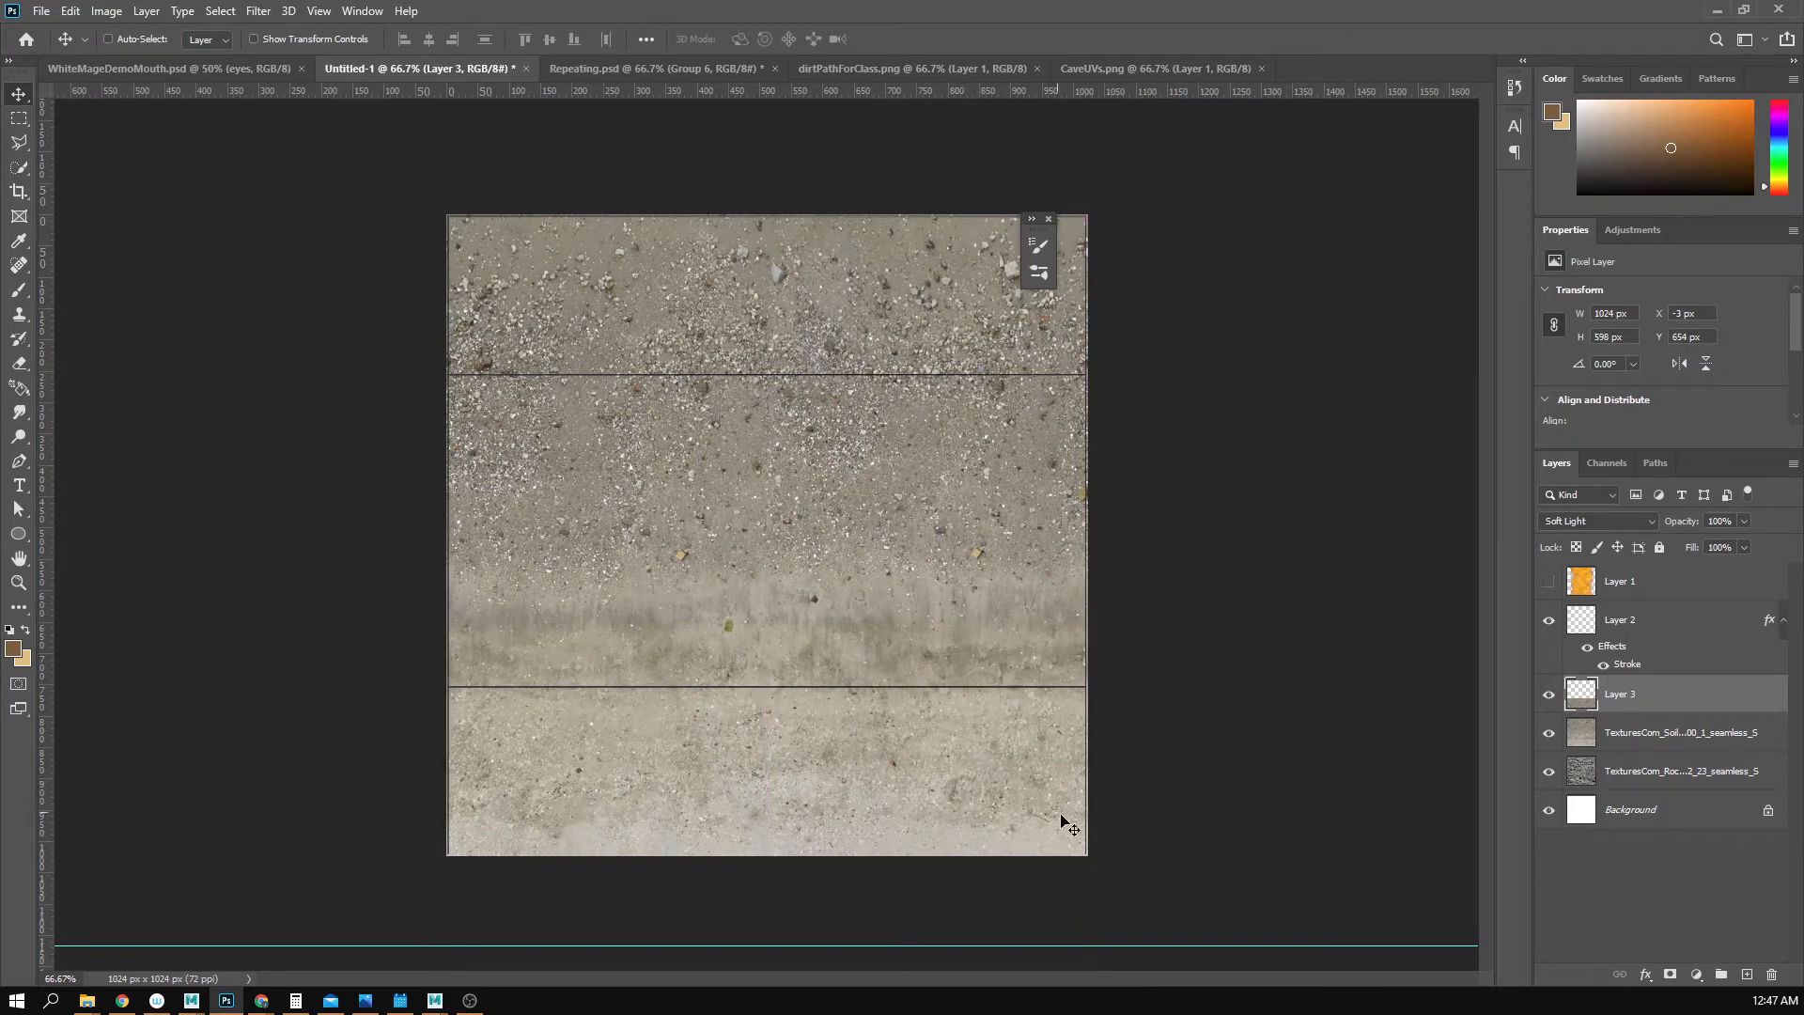
pyautogui.rightClick(1624, 718)
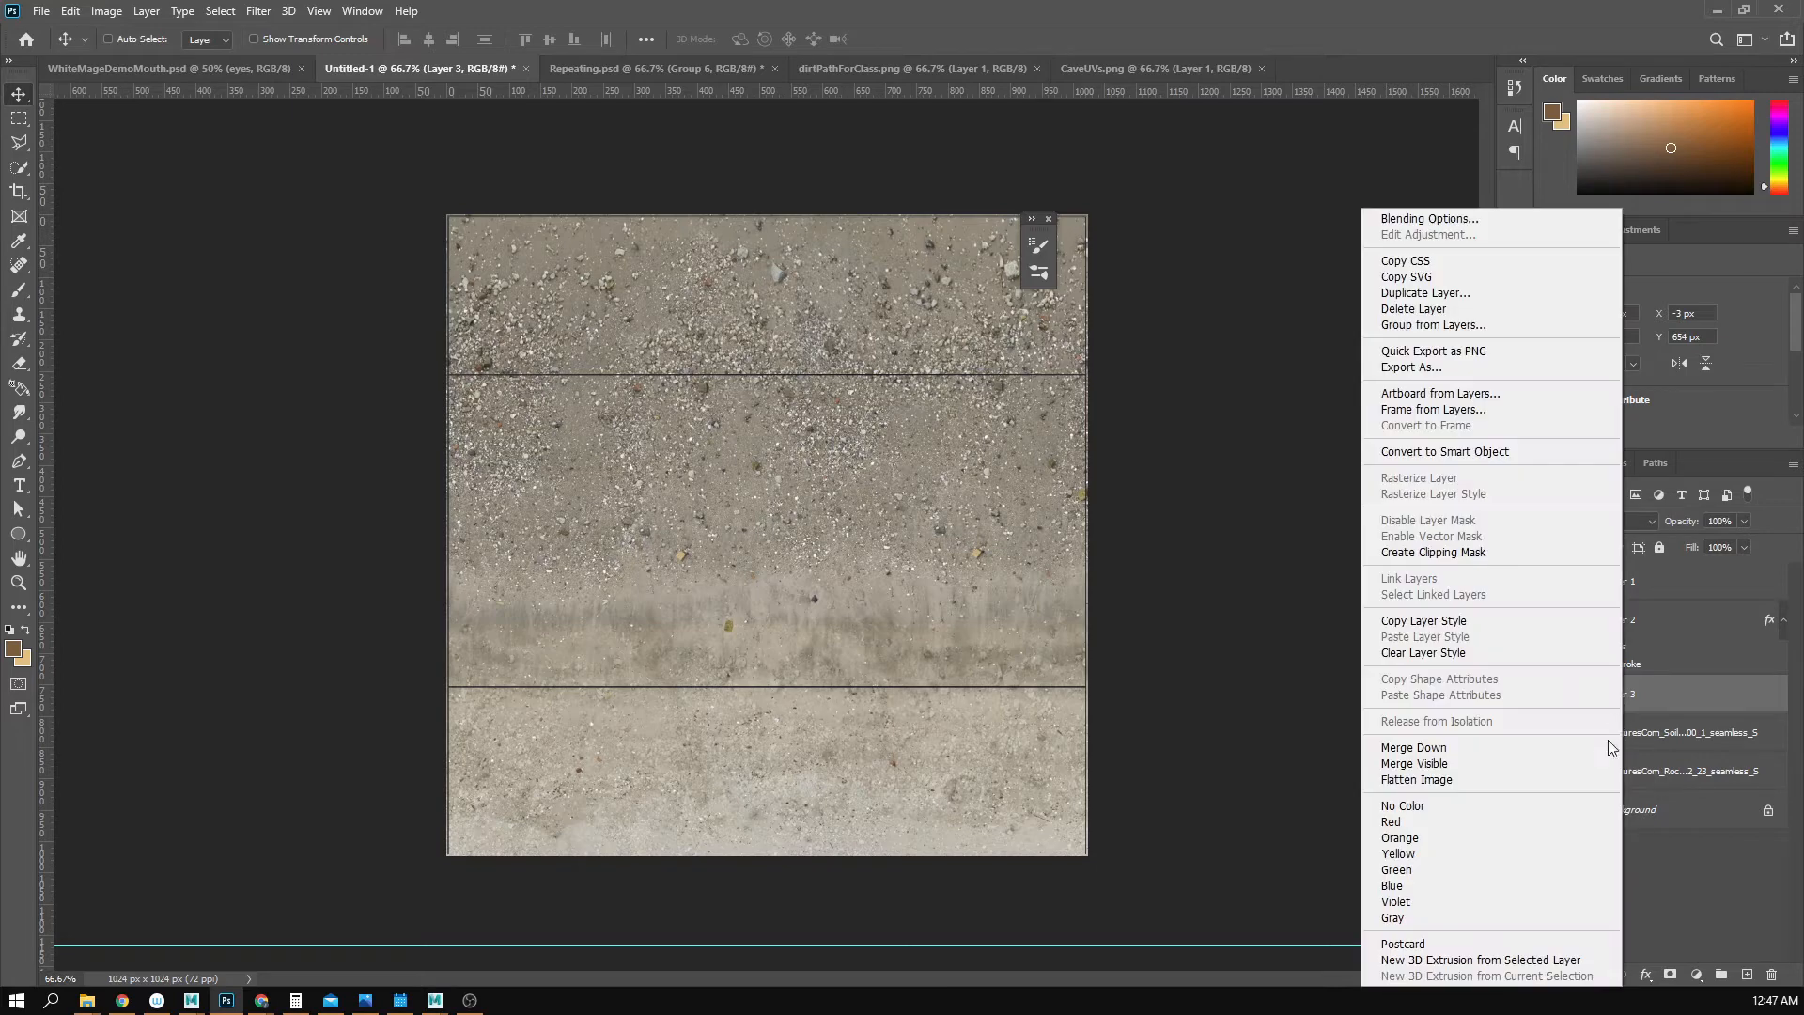
pyautogui.click(1505, 747)
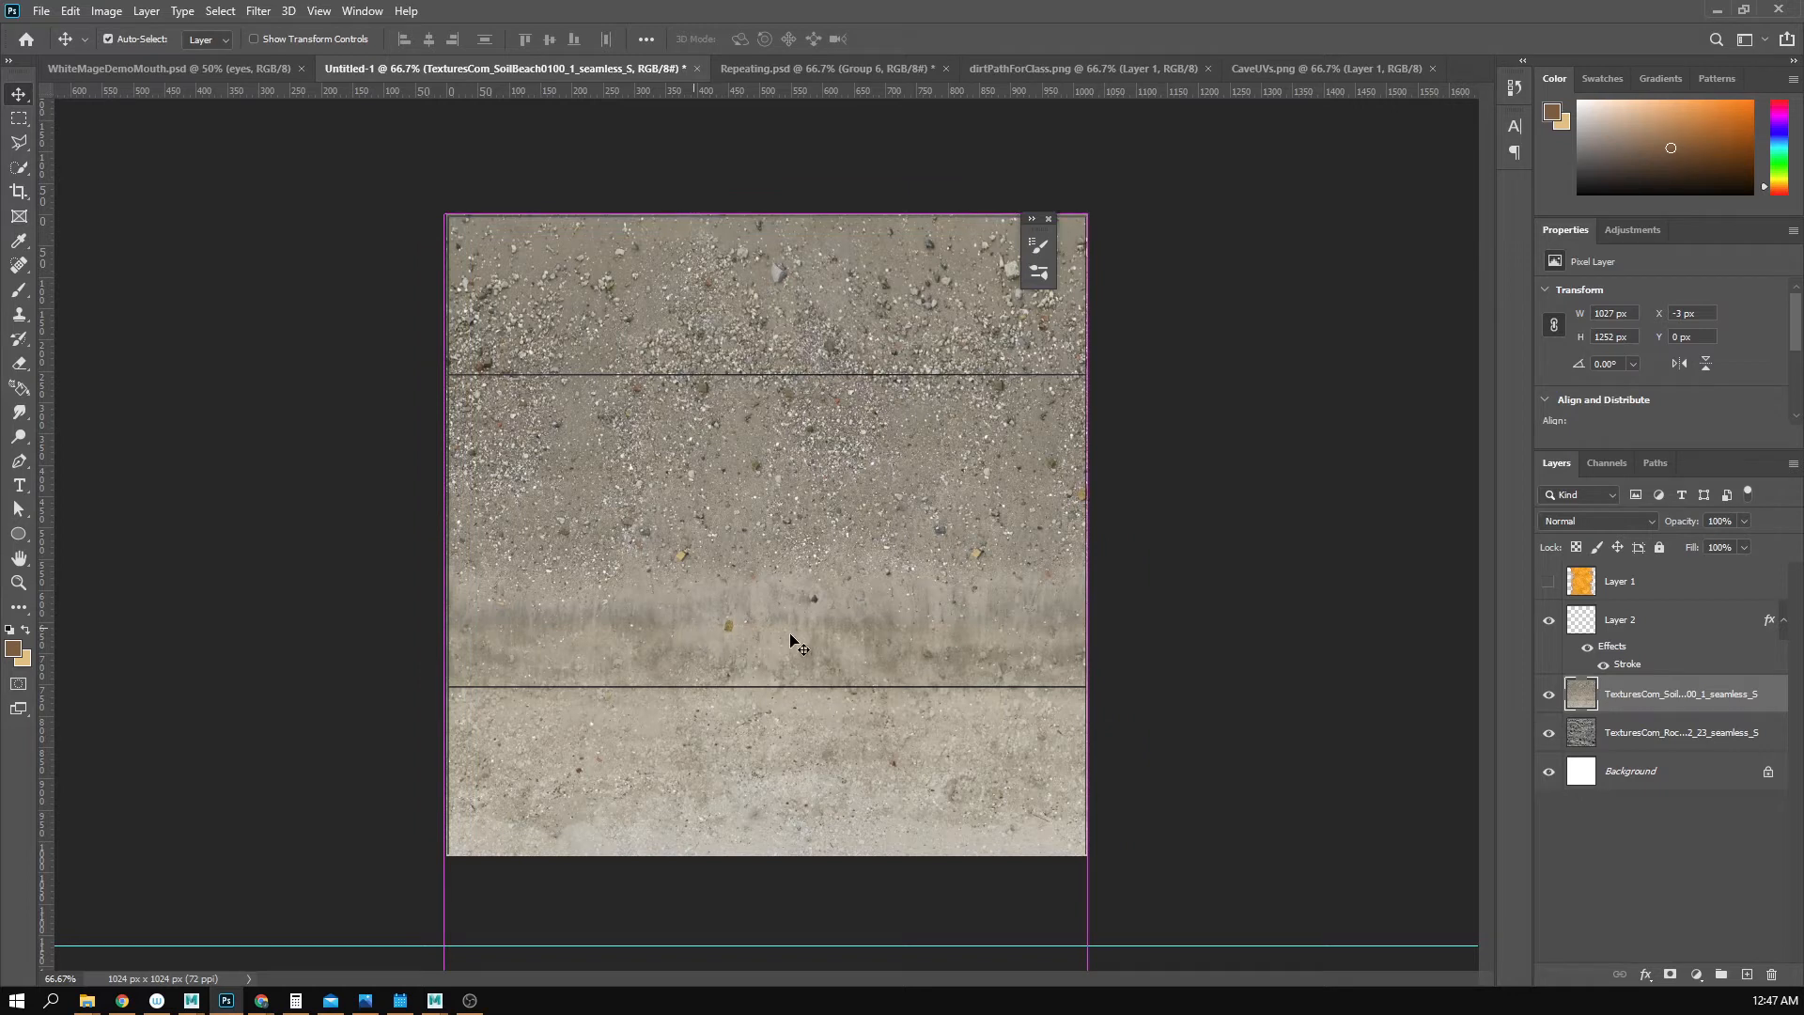
# - Select the lower 546 px of the soil layer and squash it to about 411 px high, keeping its bottom edge in place
pyautogui.press('m')
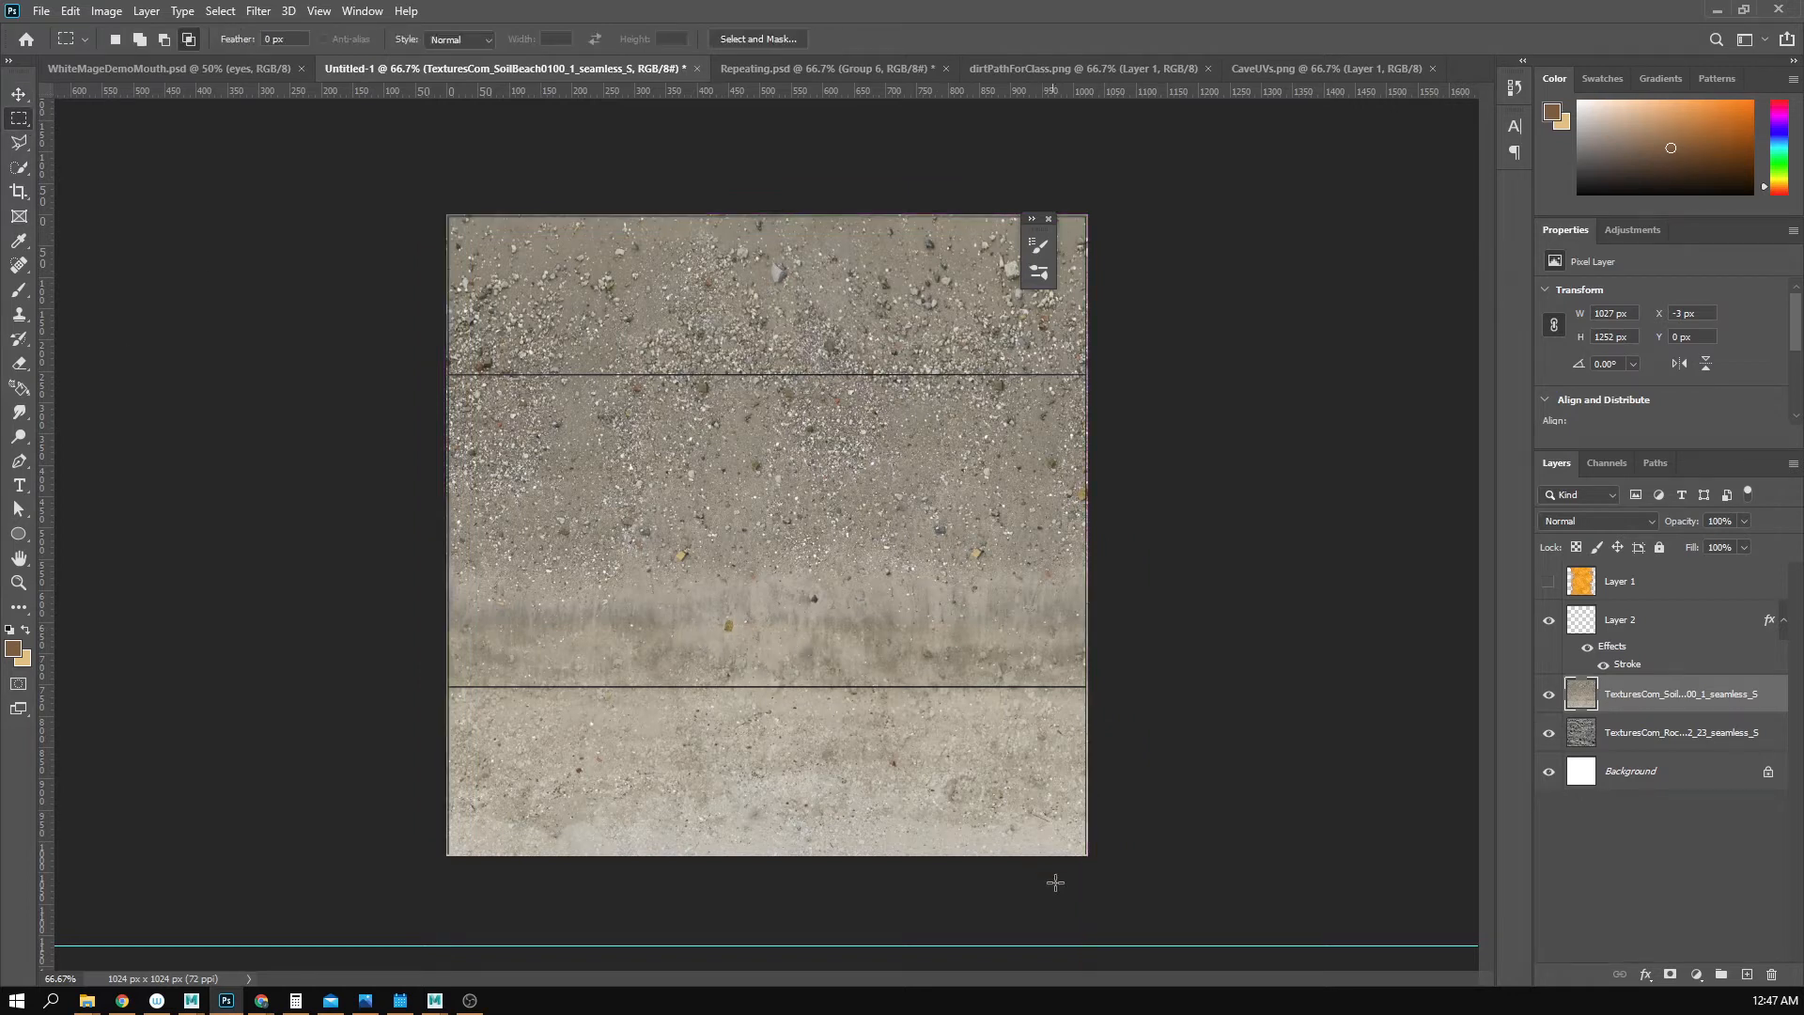
pyautogui.moveTo(1090, 876); pyautogui.dragTo(346, 513)
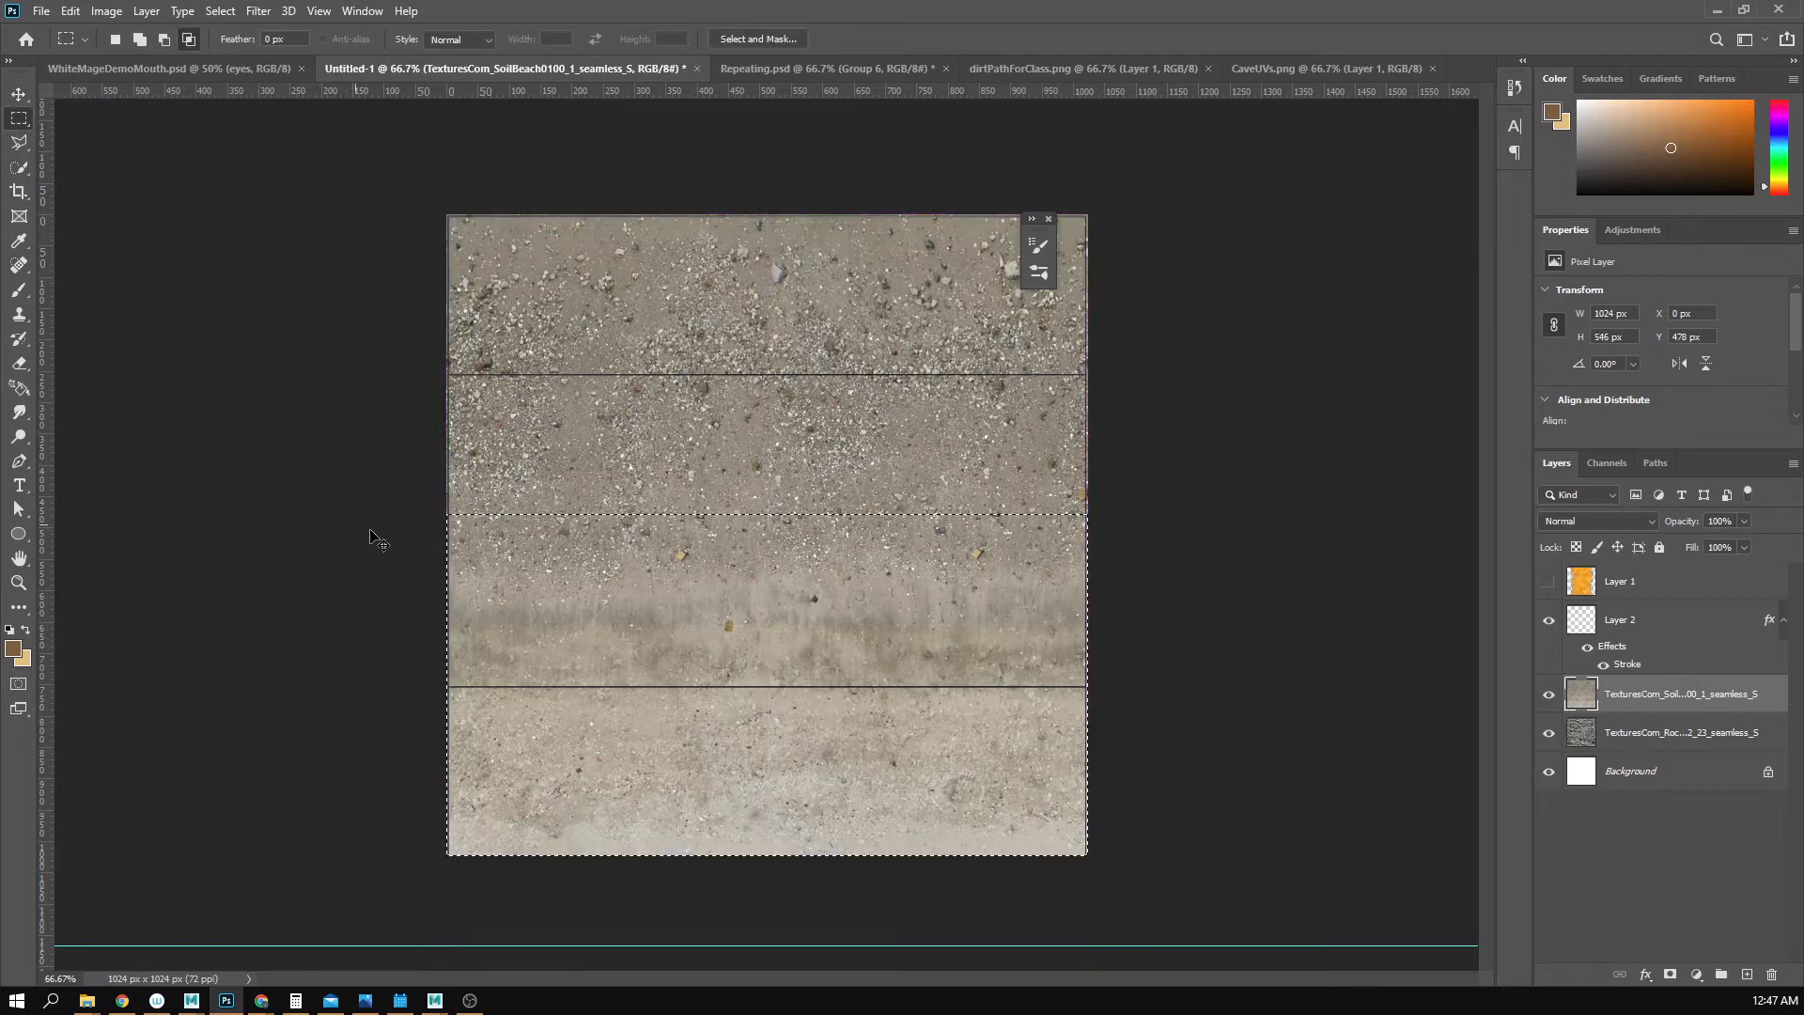
pyautogui.hotkey('ctrl', 't')
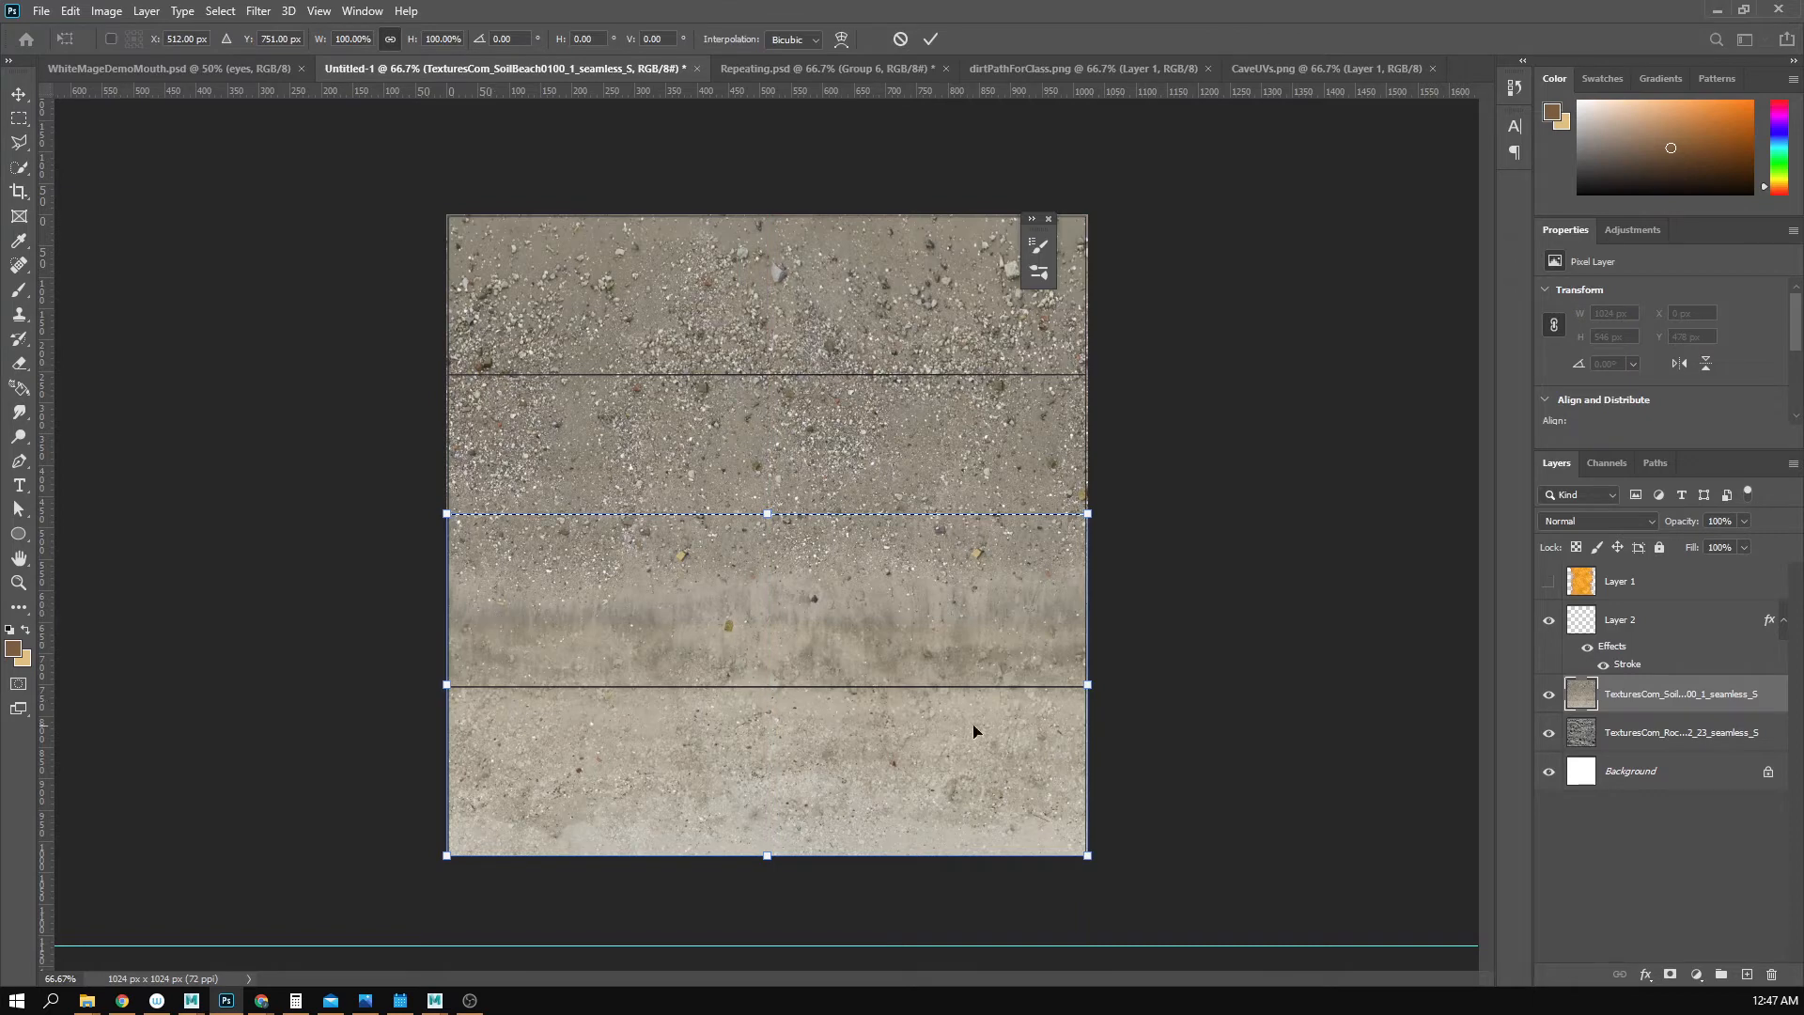
pyautogui.moveTo(768, 513); pyautogui.dragTo(753, 602)
pyautogui.hotkey('ctrl', 'z')
pyautogui.press('Return')
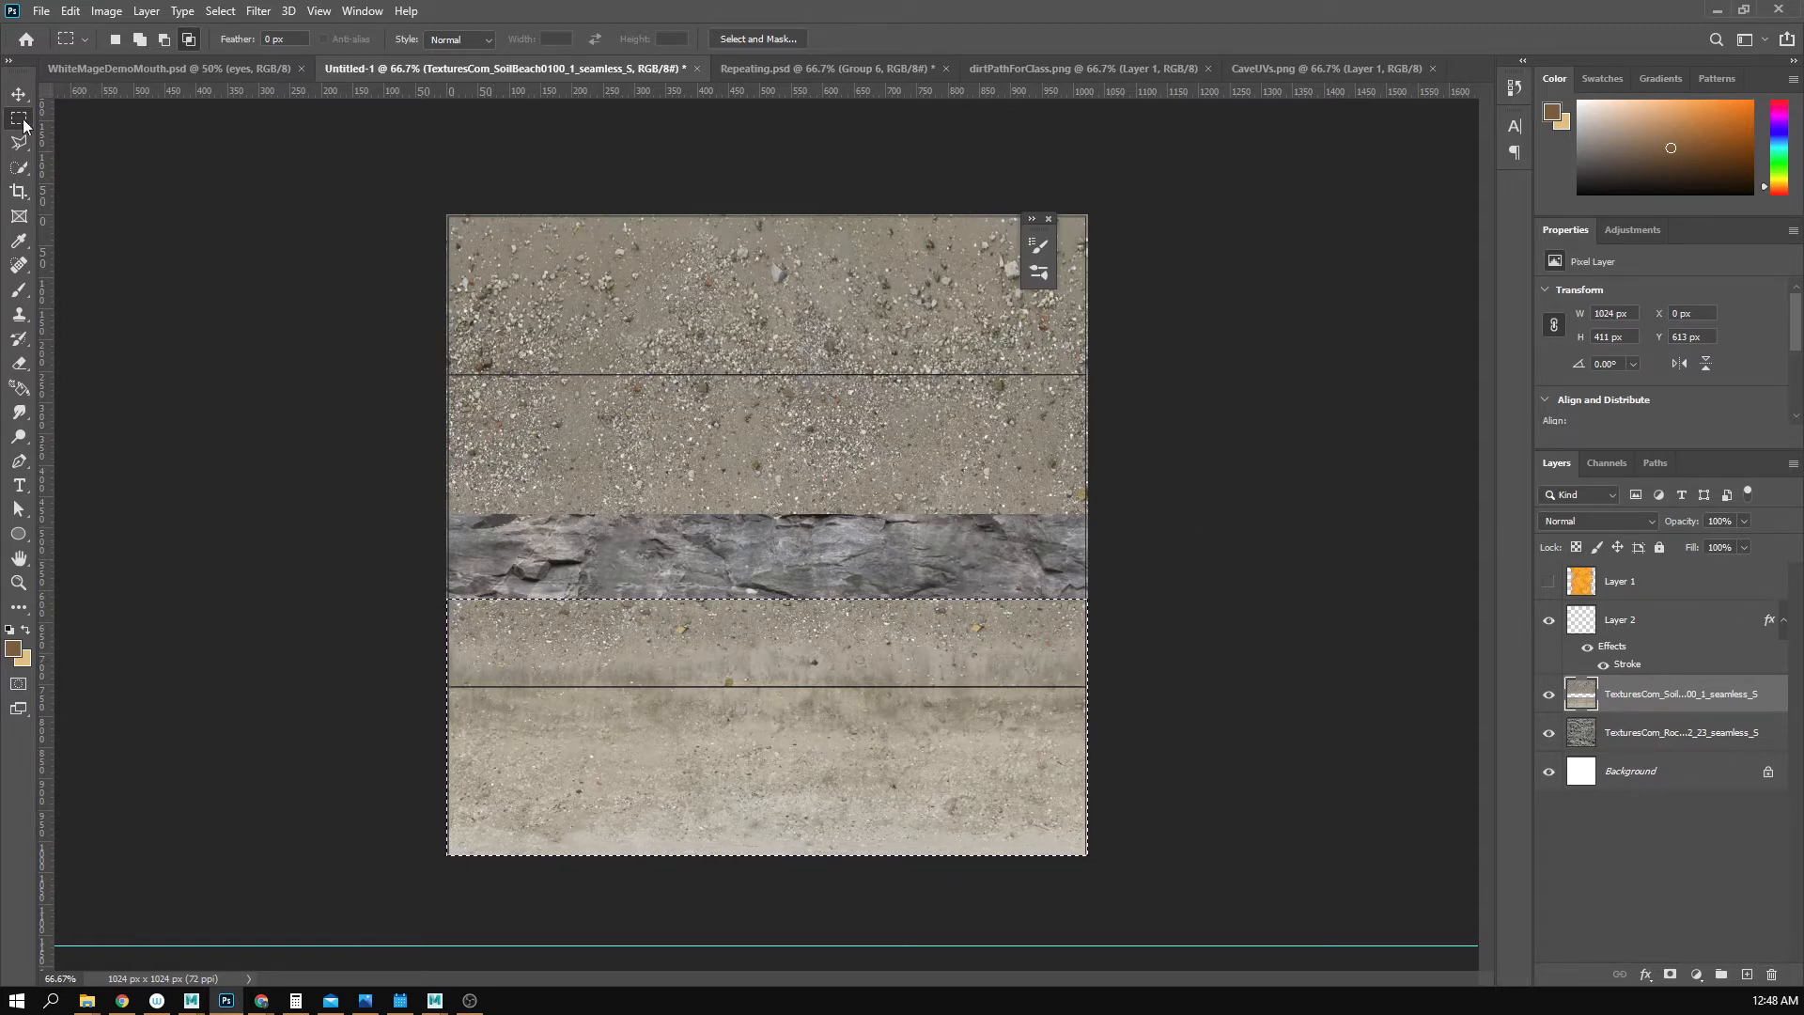
# - Delete all soil above the squashed strip, undoing the first attempt, so only the strip from about Y 613 px down remains
pyautogui.moveTo(420, 166); pyautogui.dragTo(1291, 550)
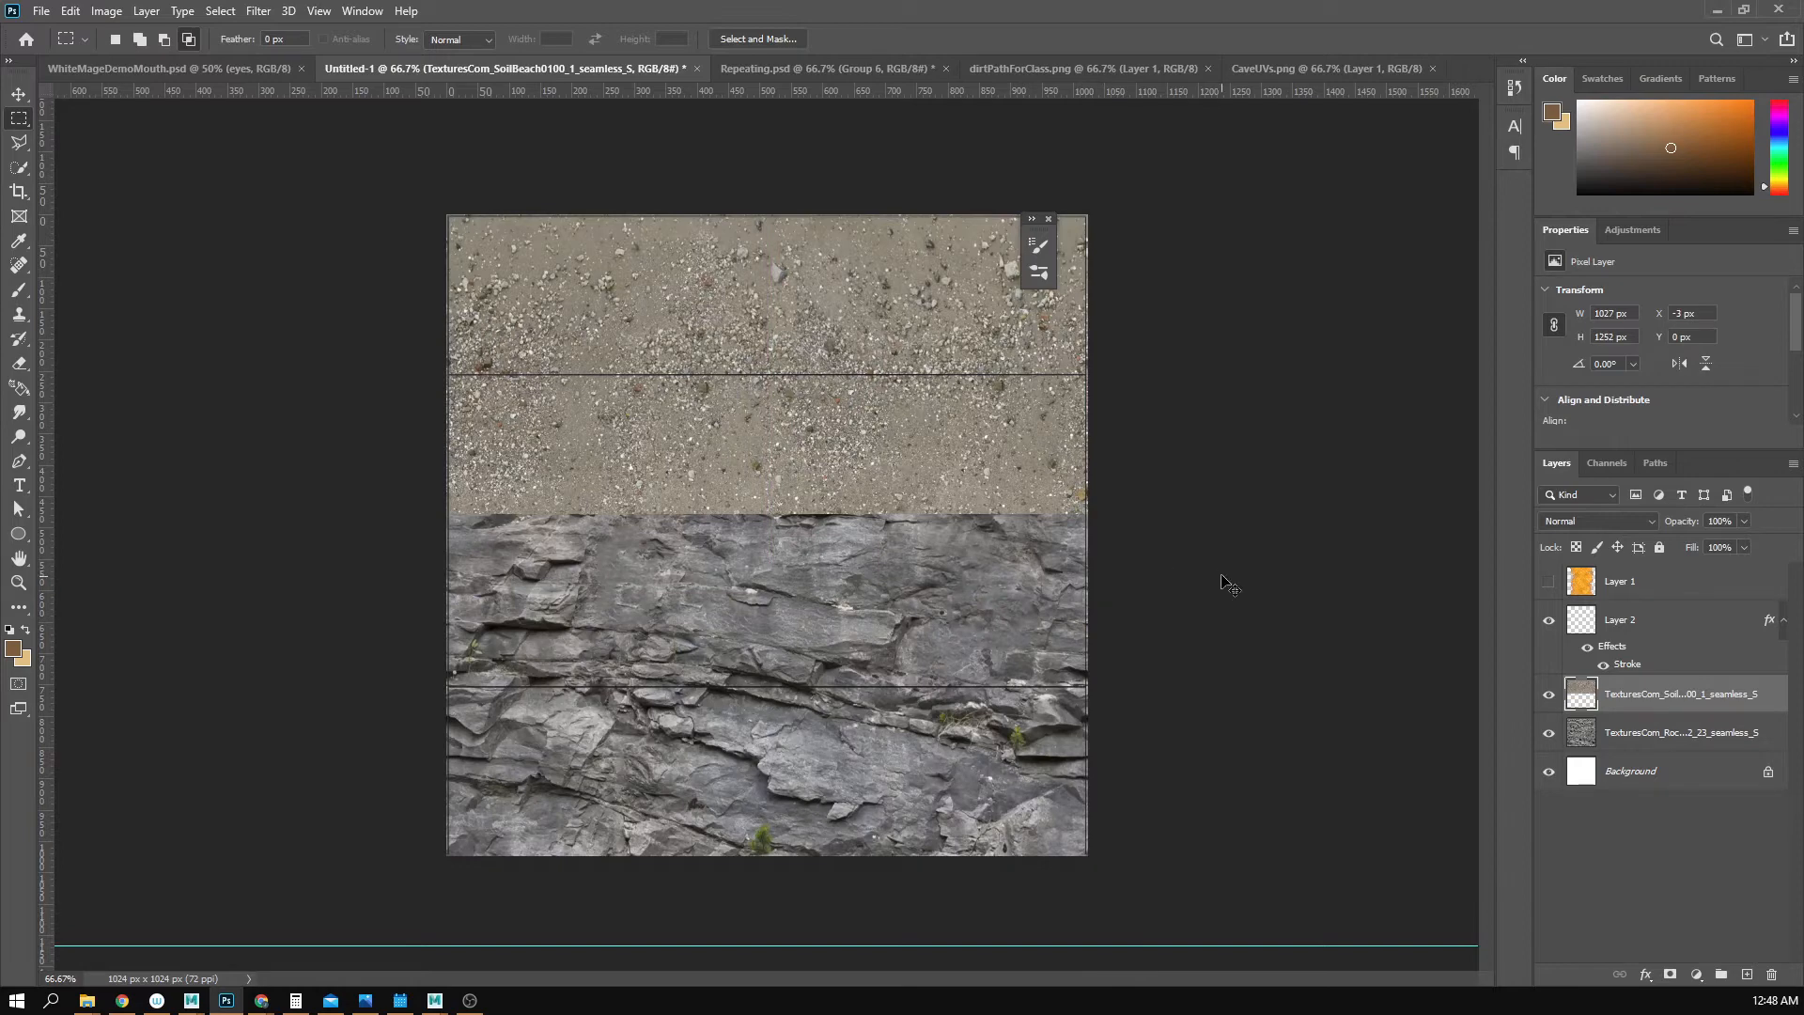
pyautogui.hotkey('ctrl', 'z')
pyautogui.moveTo(427, 190); pyautogui.dragTo(1266, 550)
pyautogui.press('Delete')
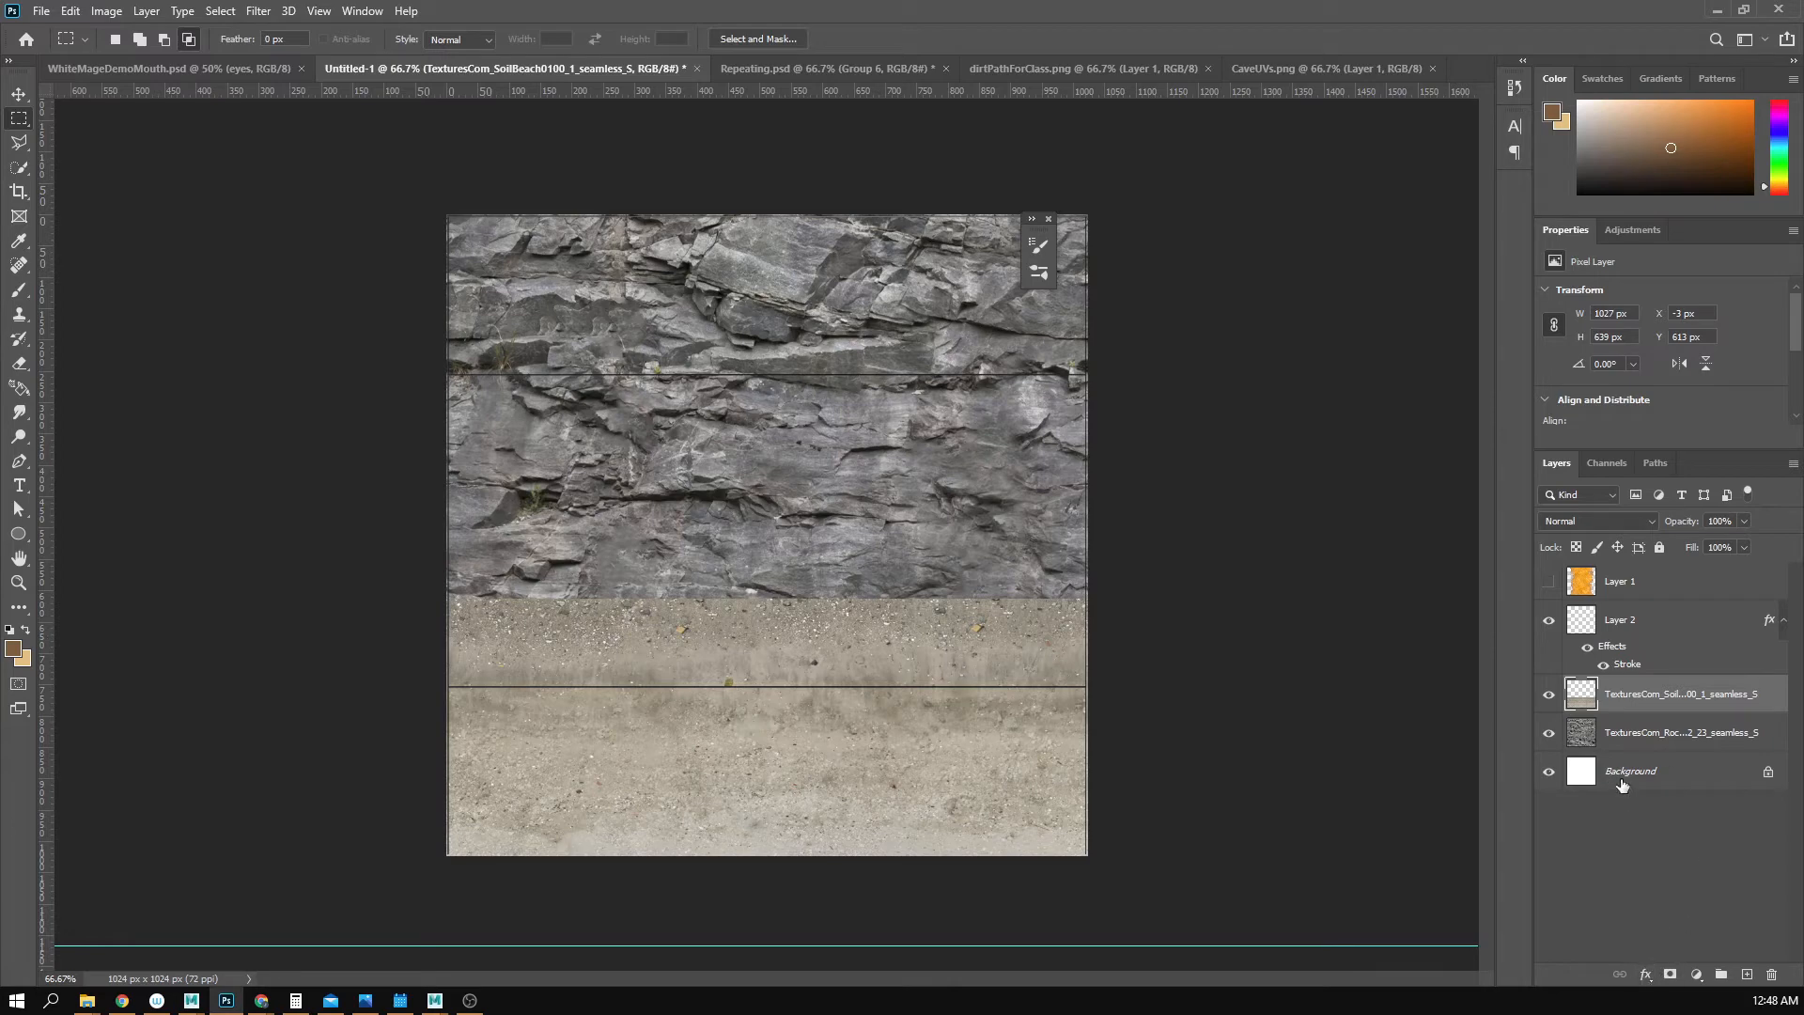
# - Add a layer mask to the soil layer and open the presets of the Brush tool
pyautogui.click(1670, 976)
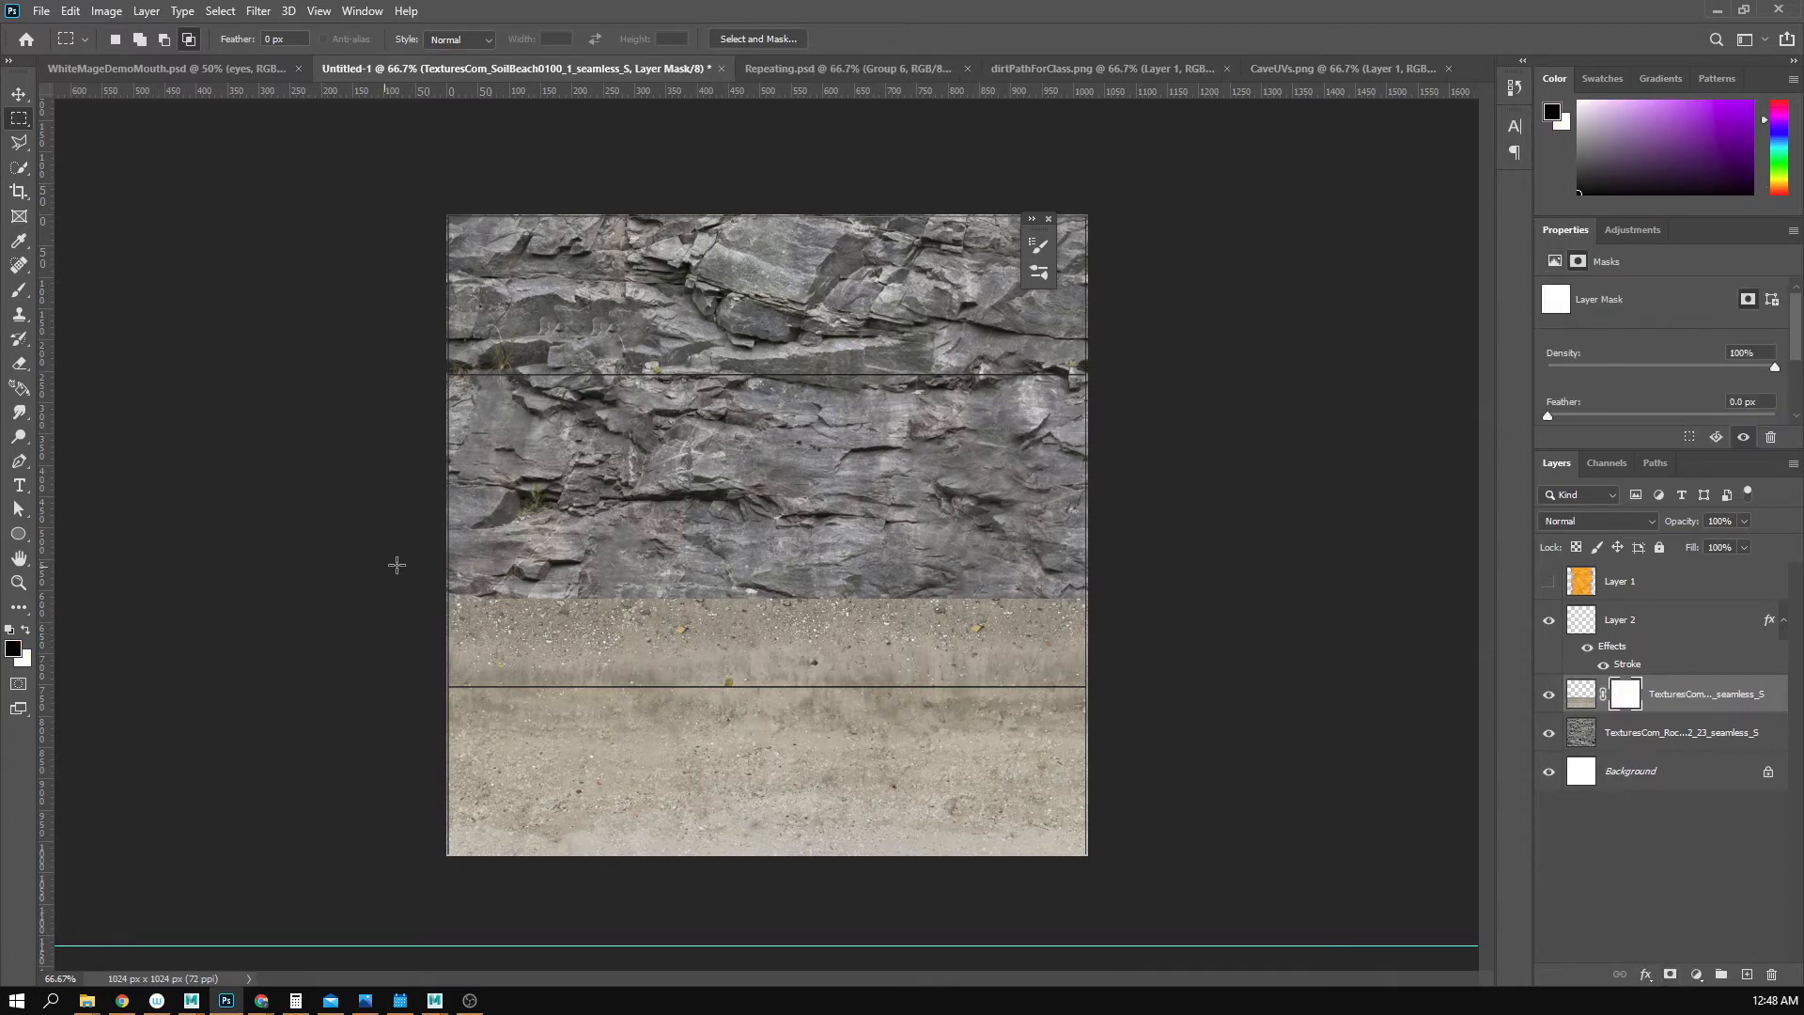
pyautogui.press('b')
pyautogui.click(123, 39)
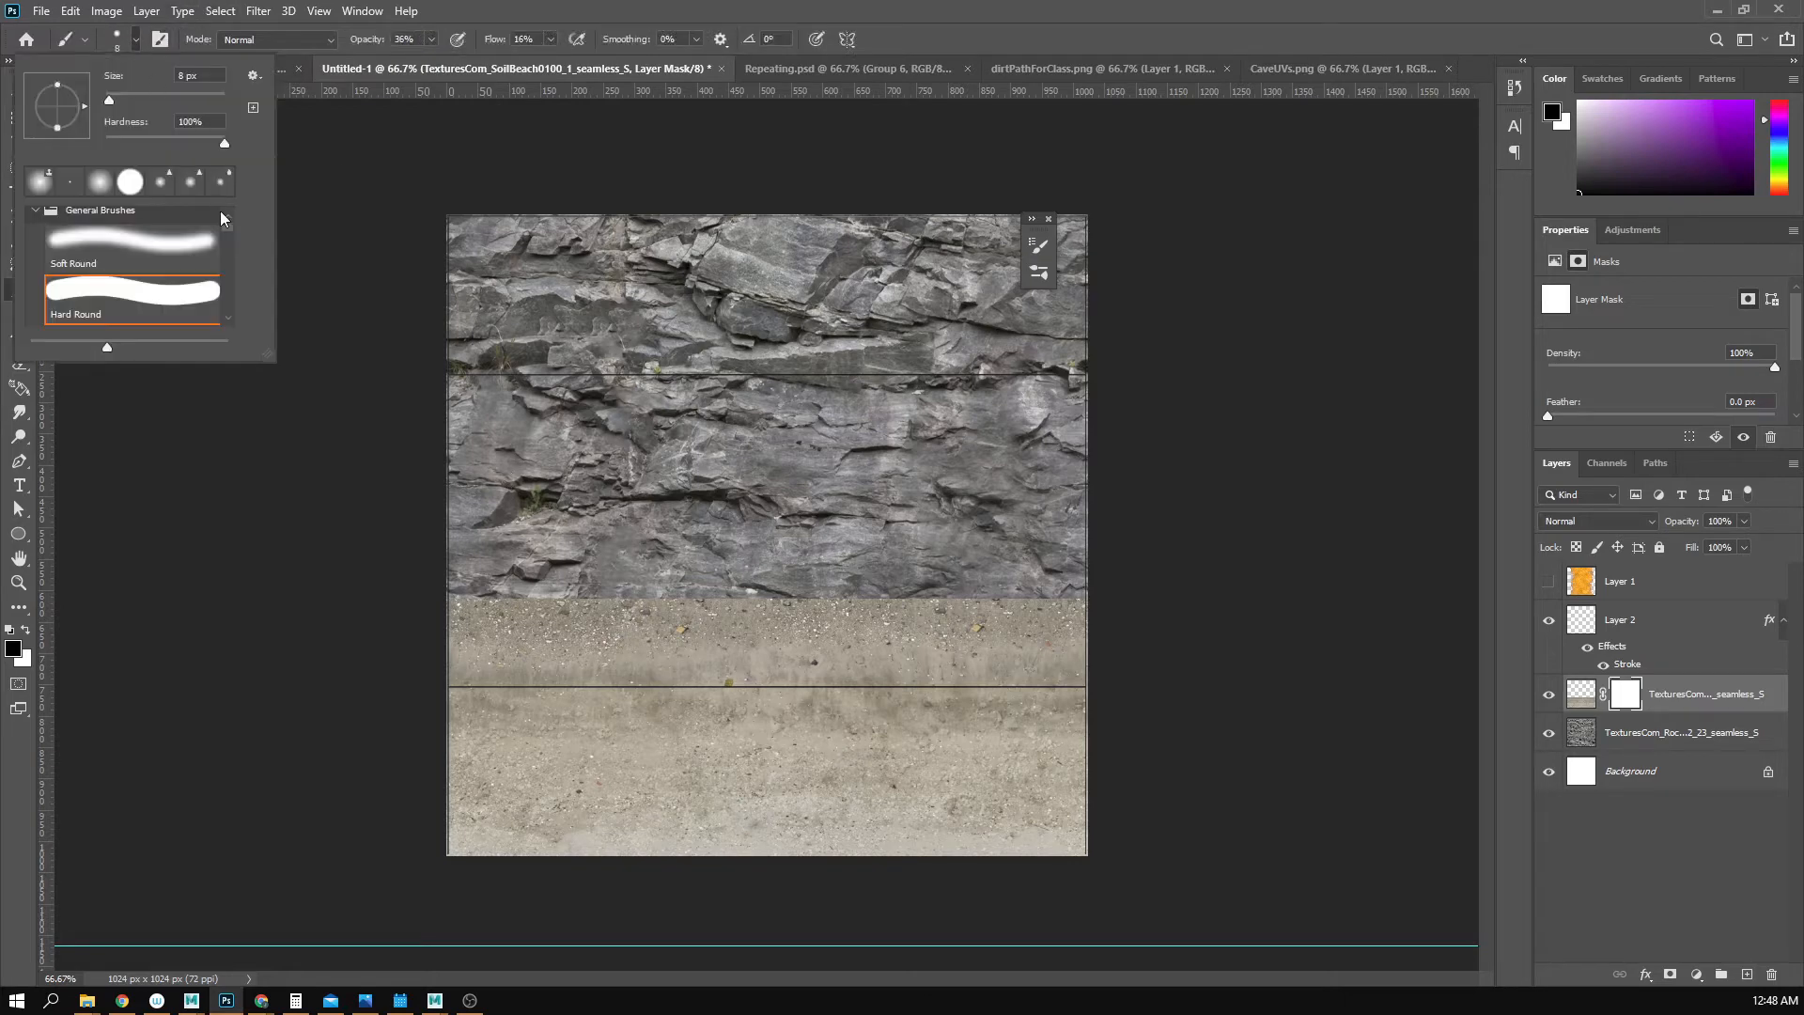
# - Look through the stipple and spray presets in the Natural Brushes group for a textured mask brush
pyautogui.moveTo(228, 228); pyautogui.dragTo(235, 321)
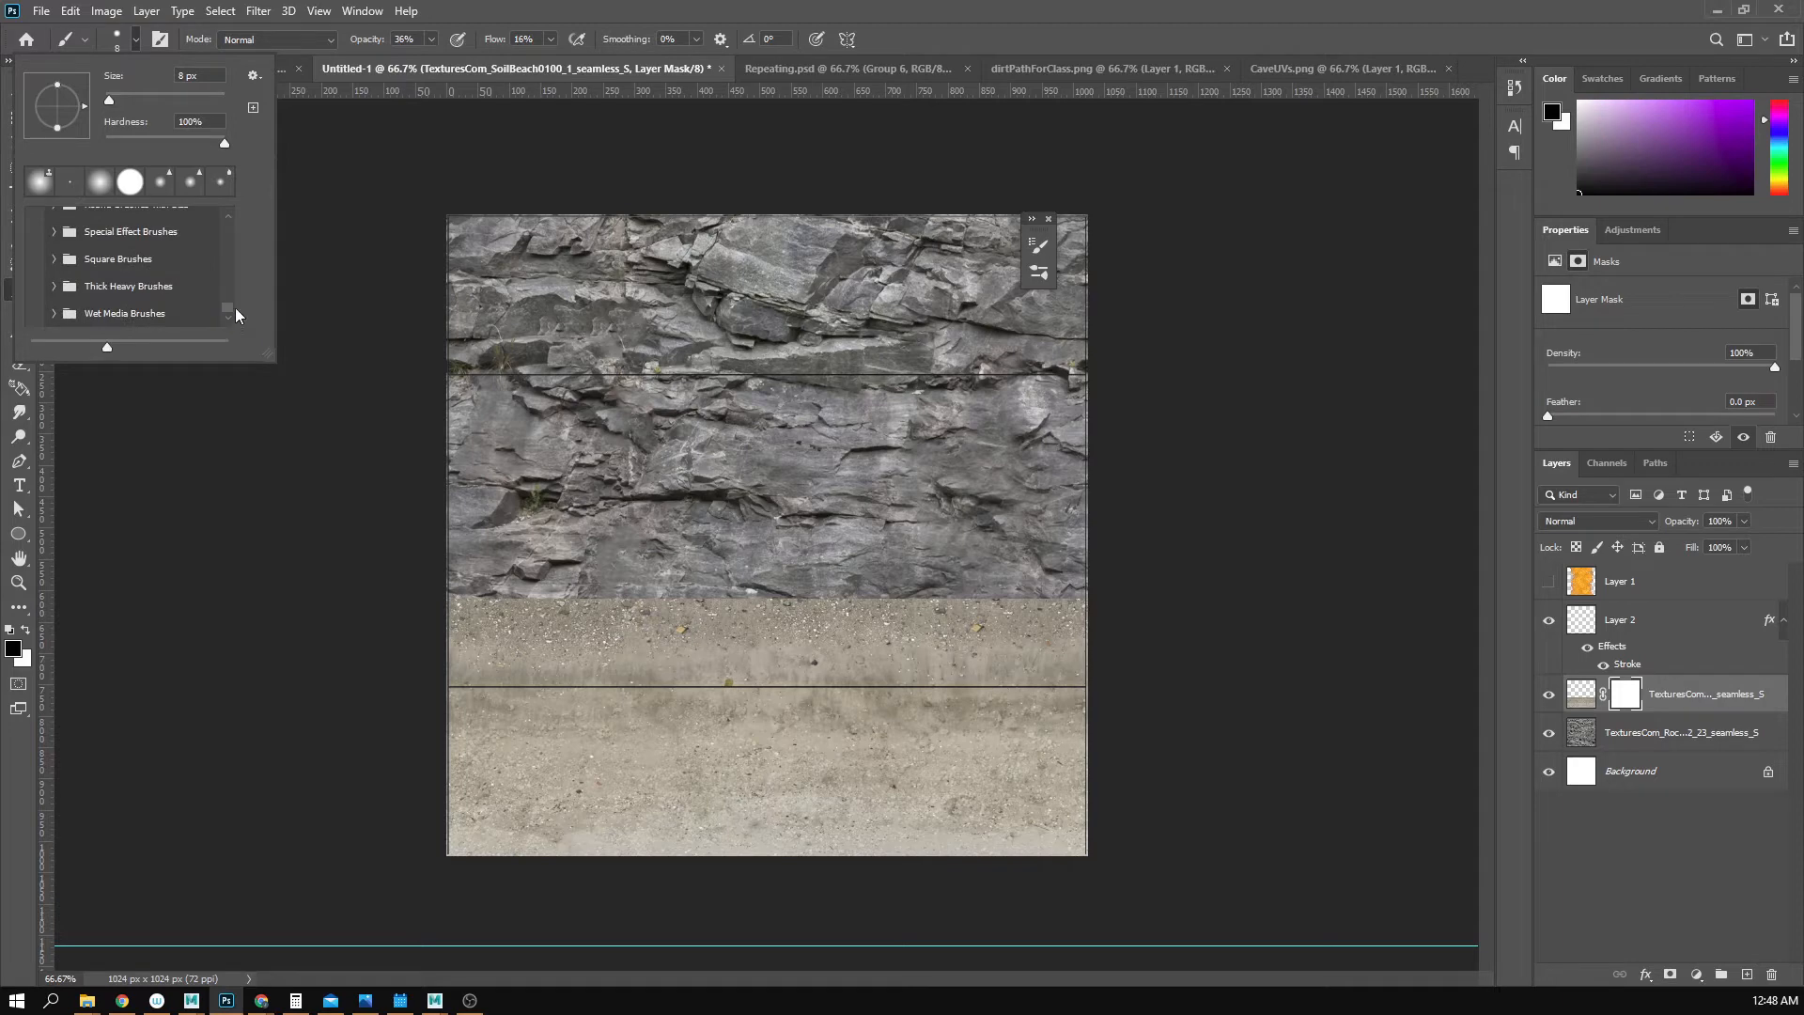
pyautogui.click(227, 218)
pyautogui.click(227, 218)
pyautogui.click(226, 218)
pyautogui.click(224, 218)
pyautogui.click(224, 218)
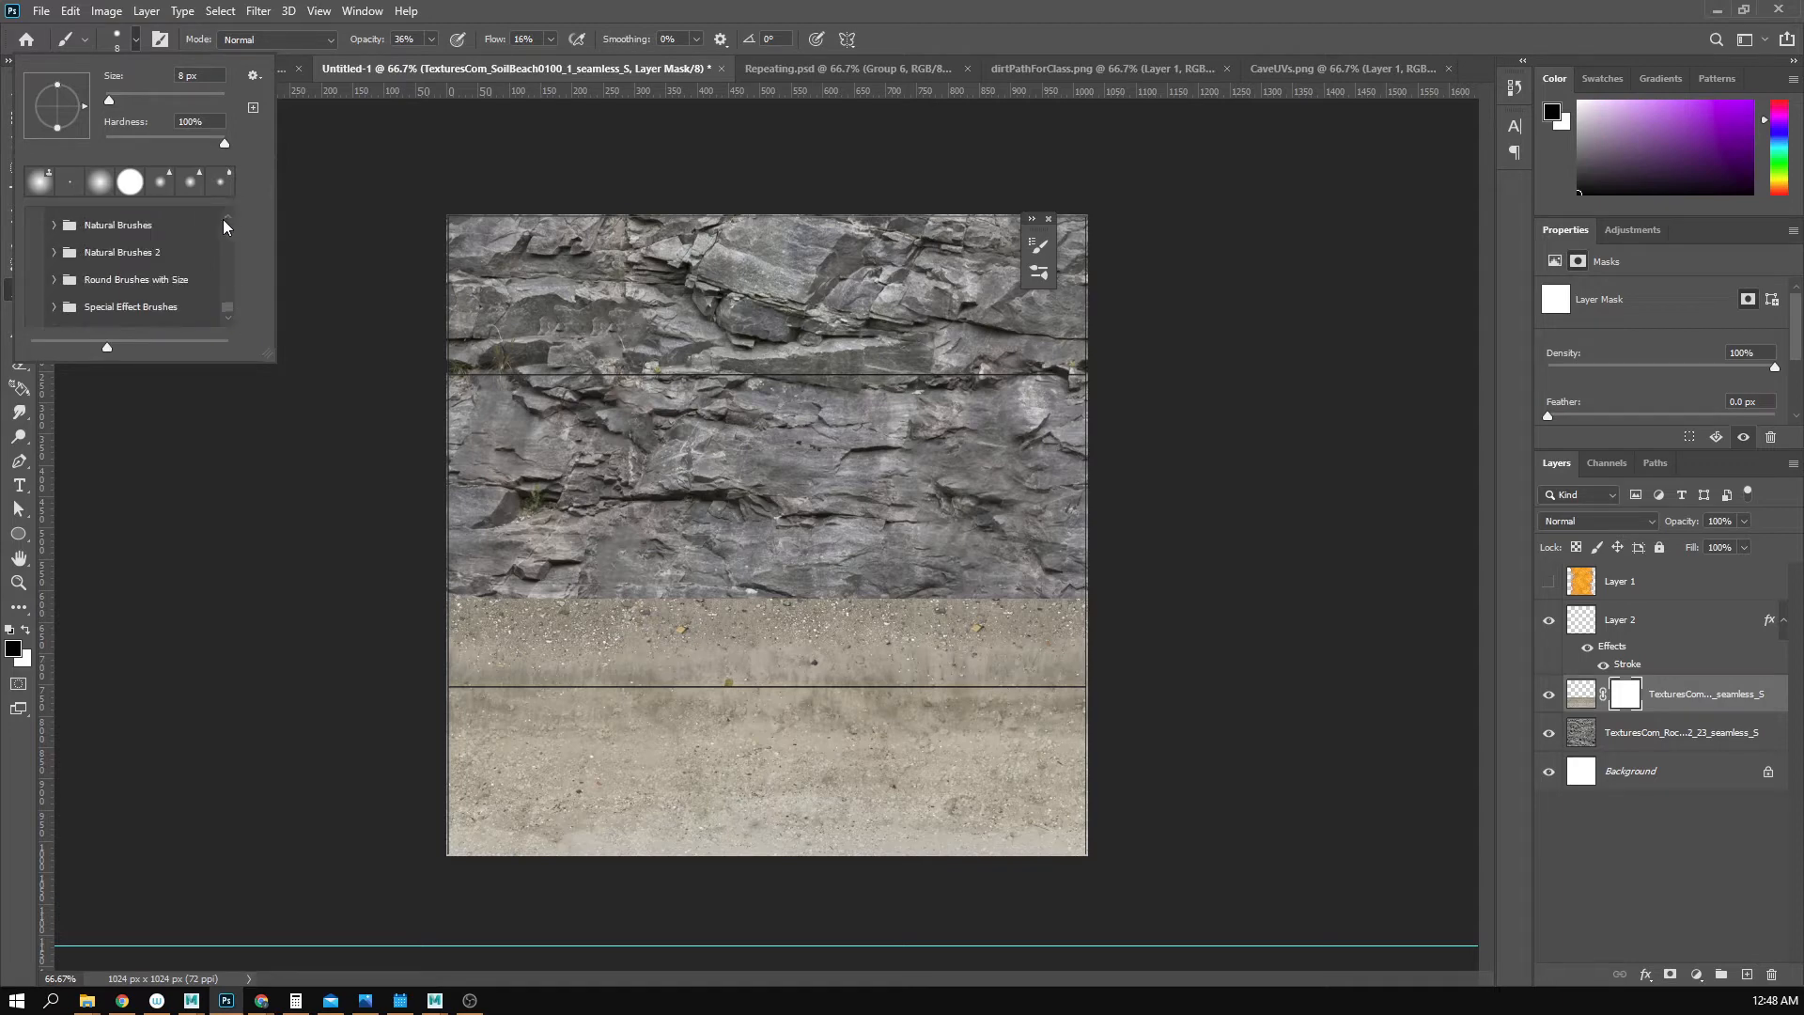
pyautogui.click(54, 226)
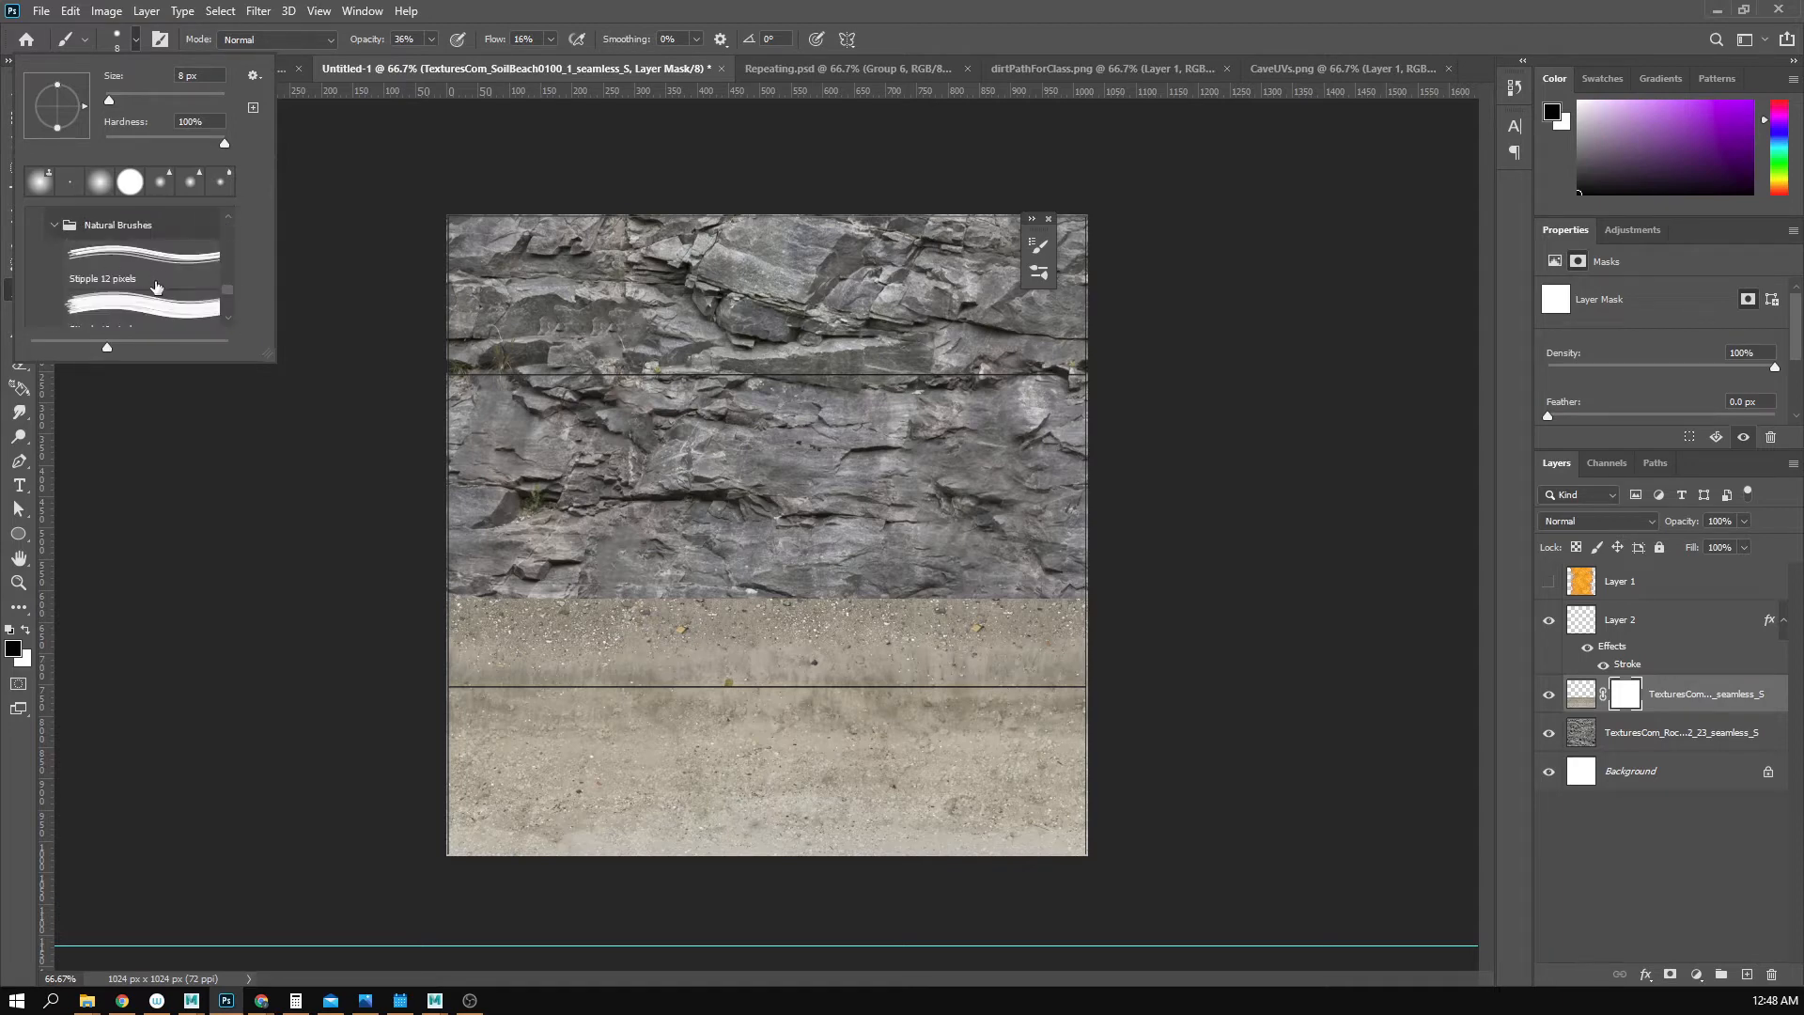
pyautogui.scroll(-4, 156, 287)
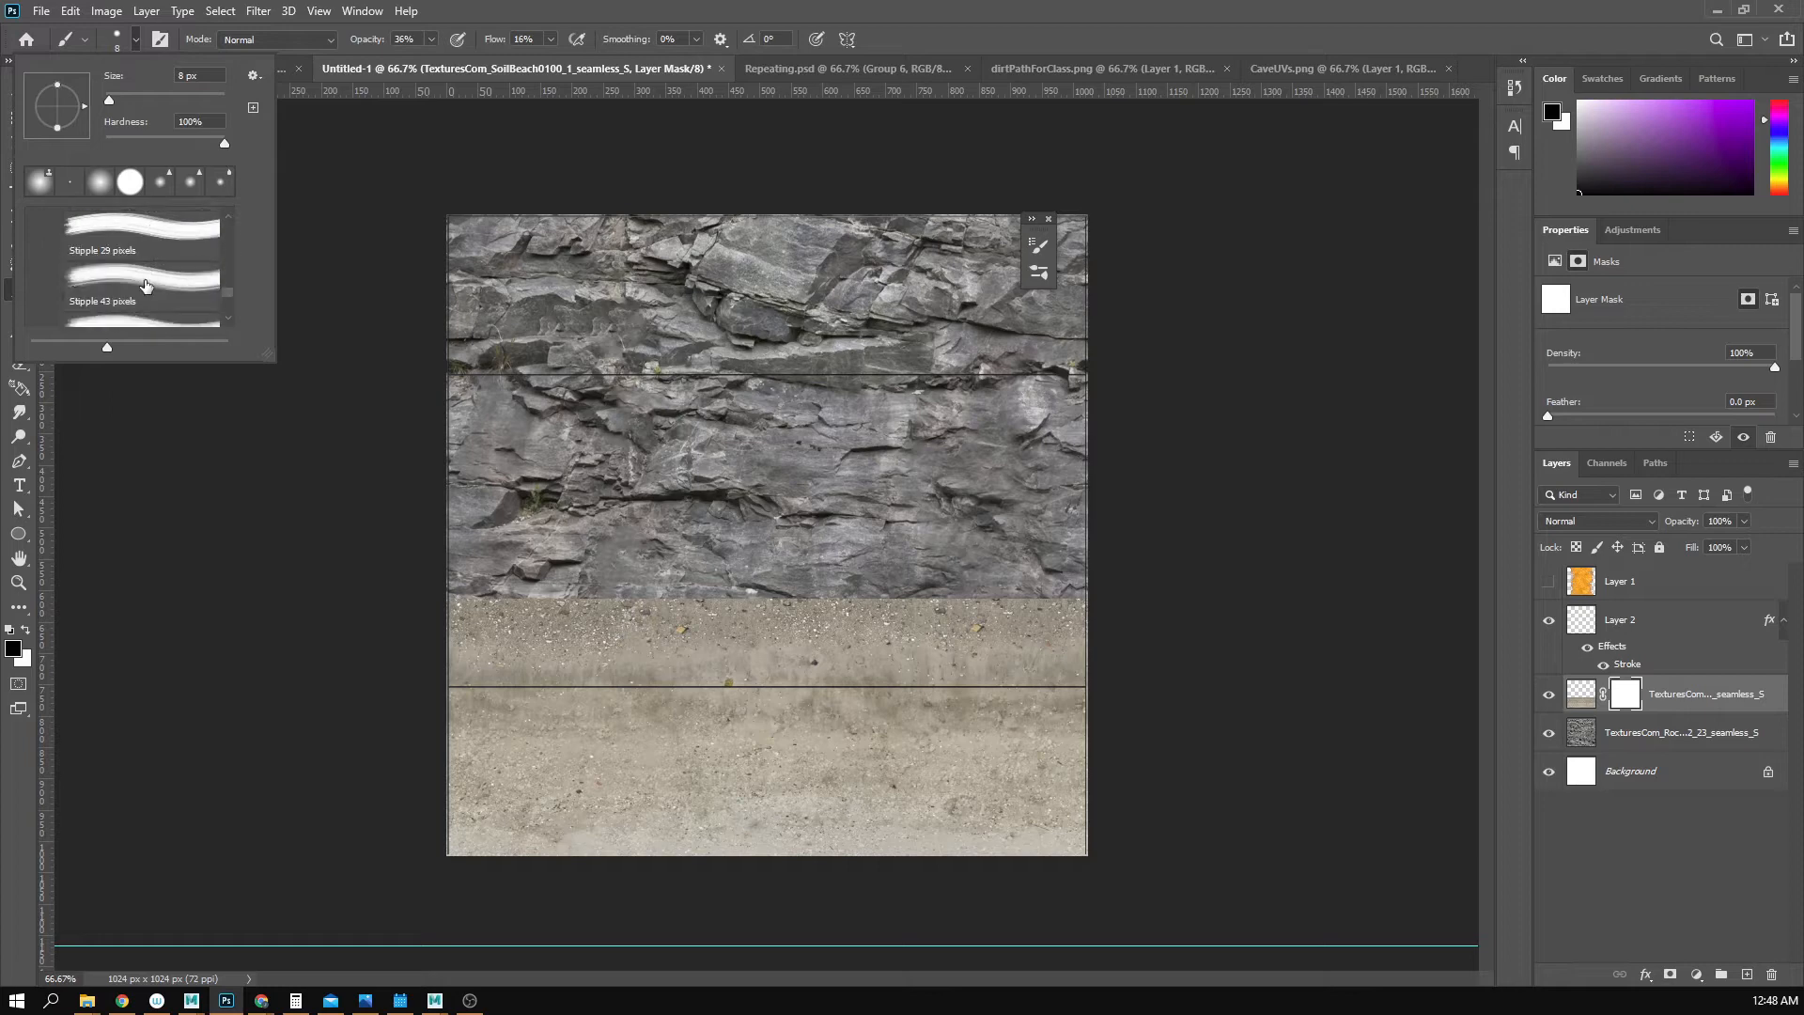
pyautogui.scroll(-6, 145, 285)
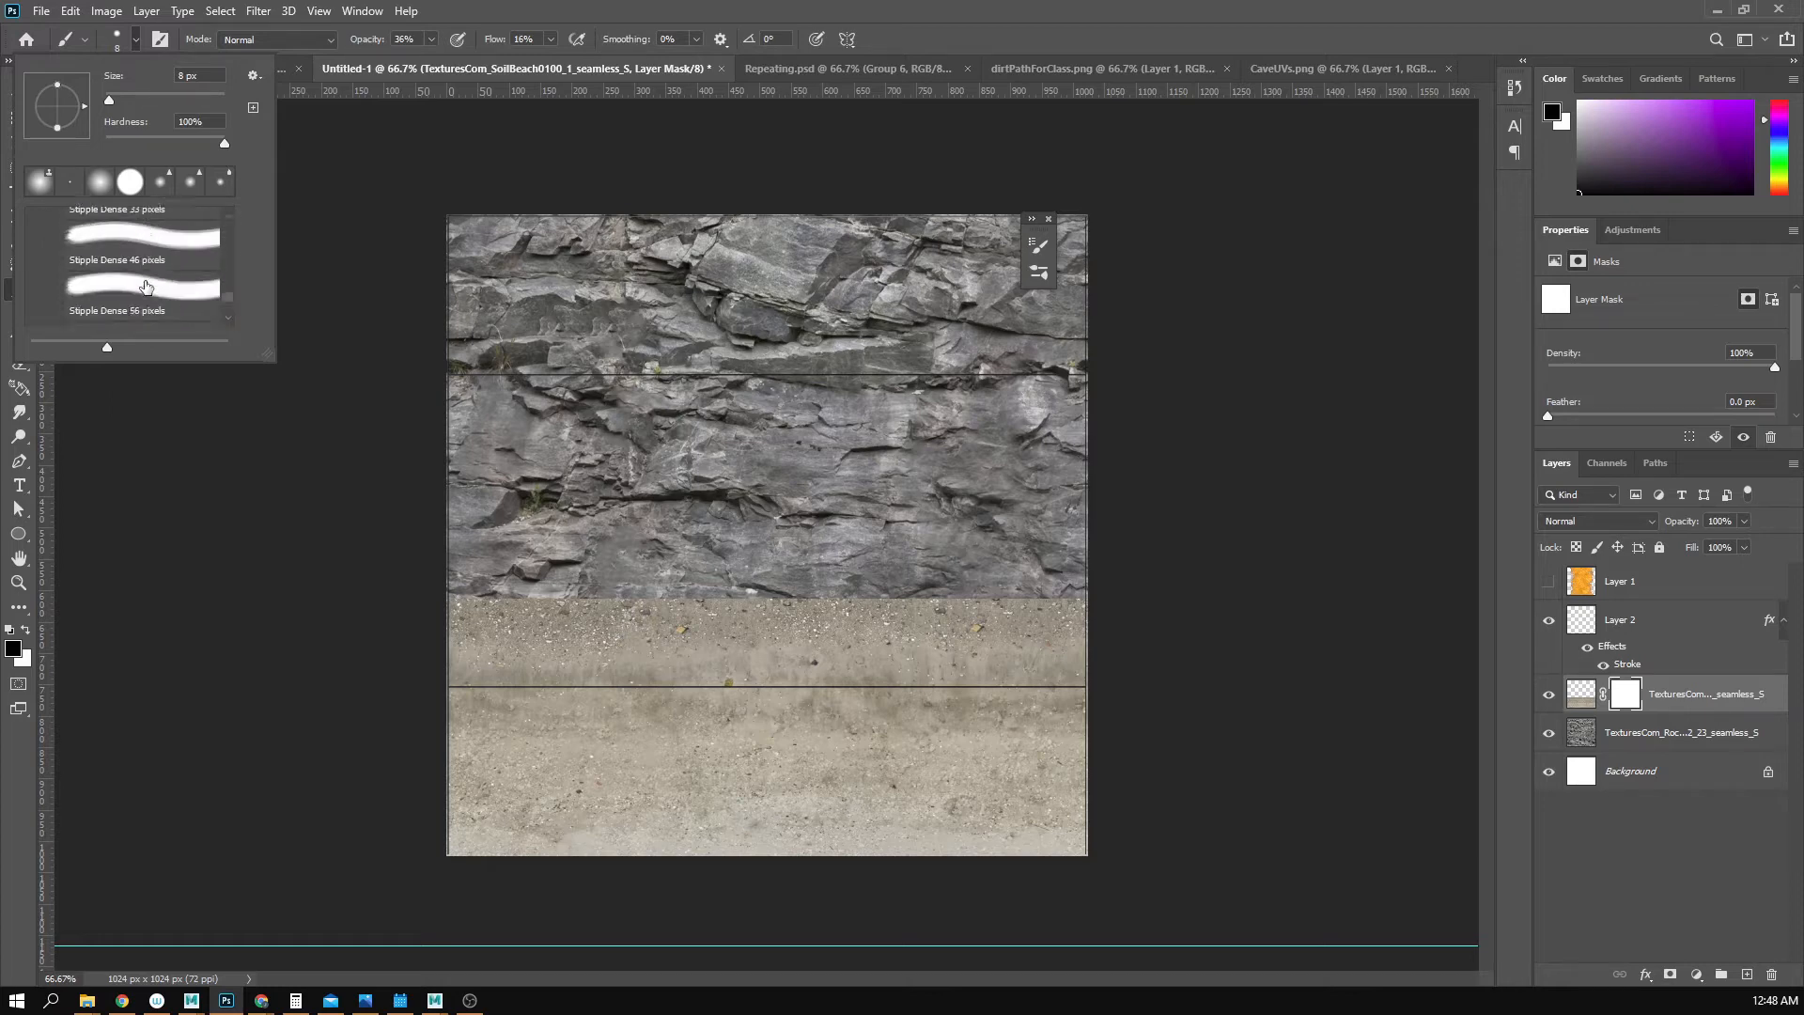
pyautogui.scroll(-8, 146, 287)
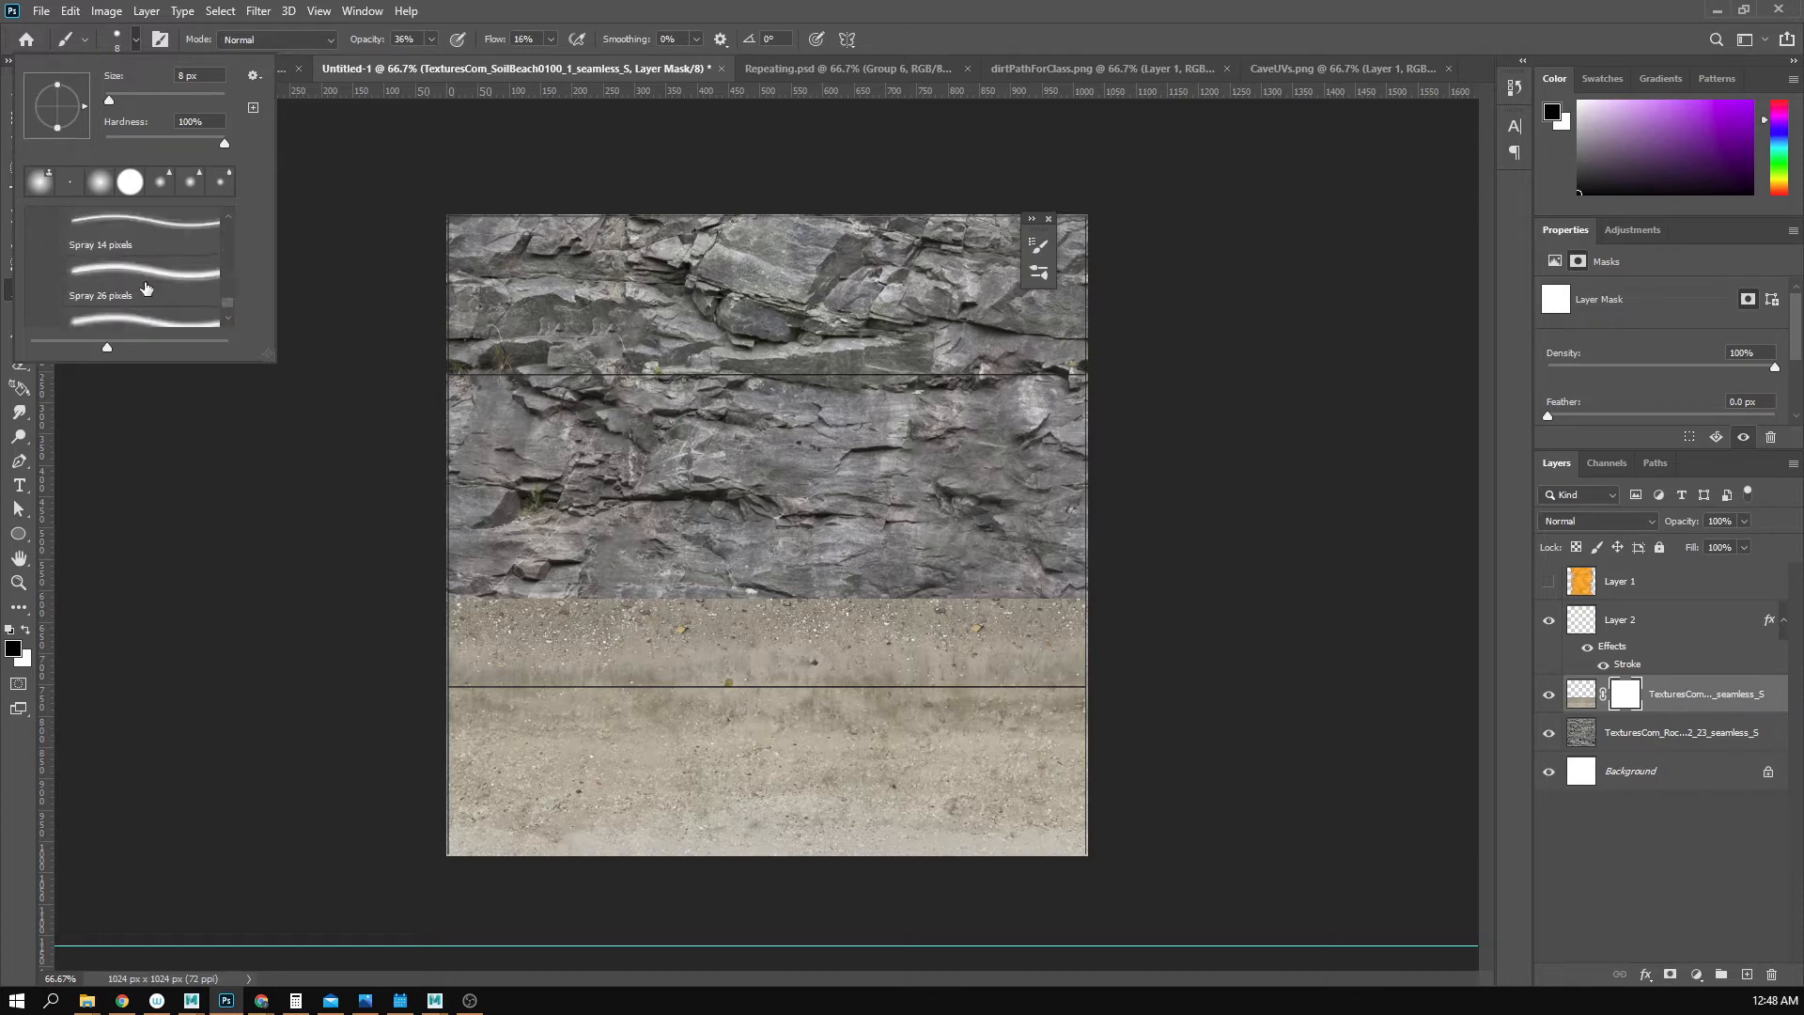
pyautogui.scroll(-5, 145, 288)
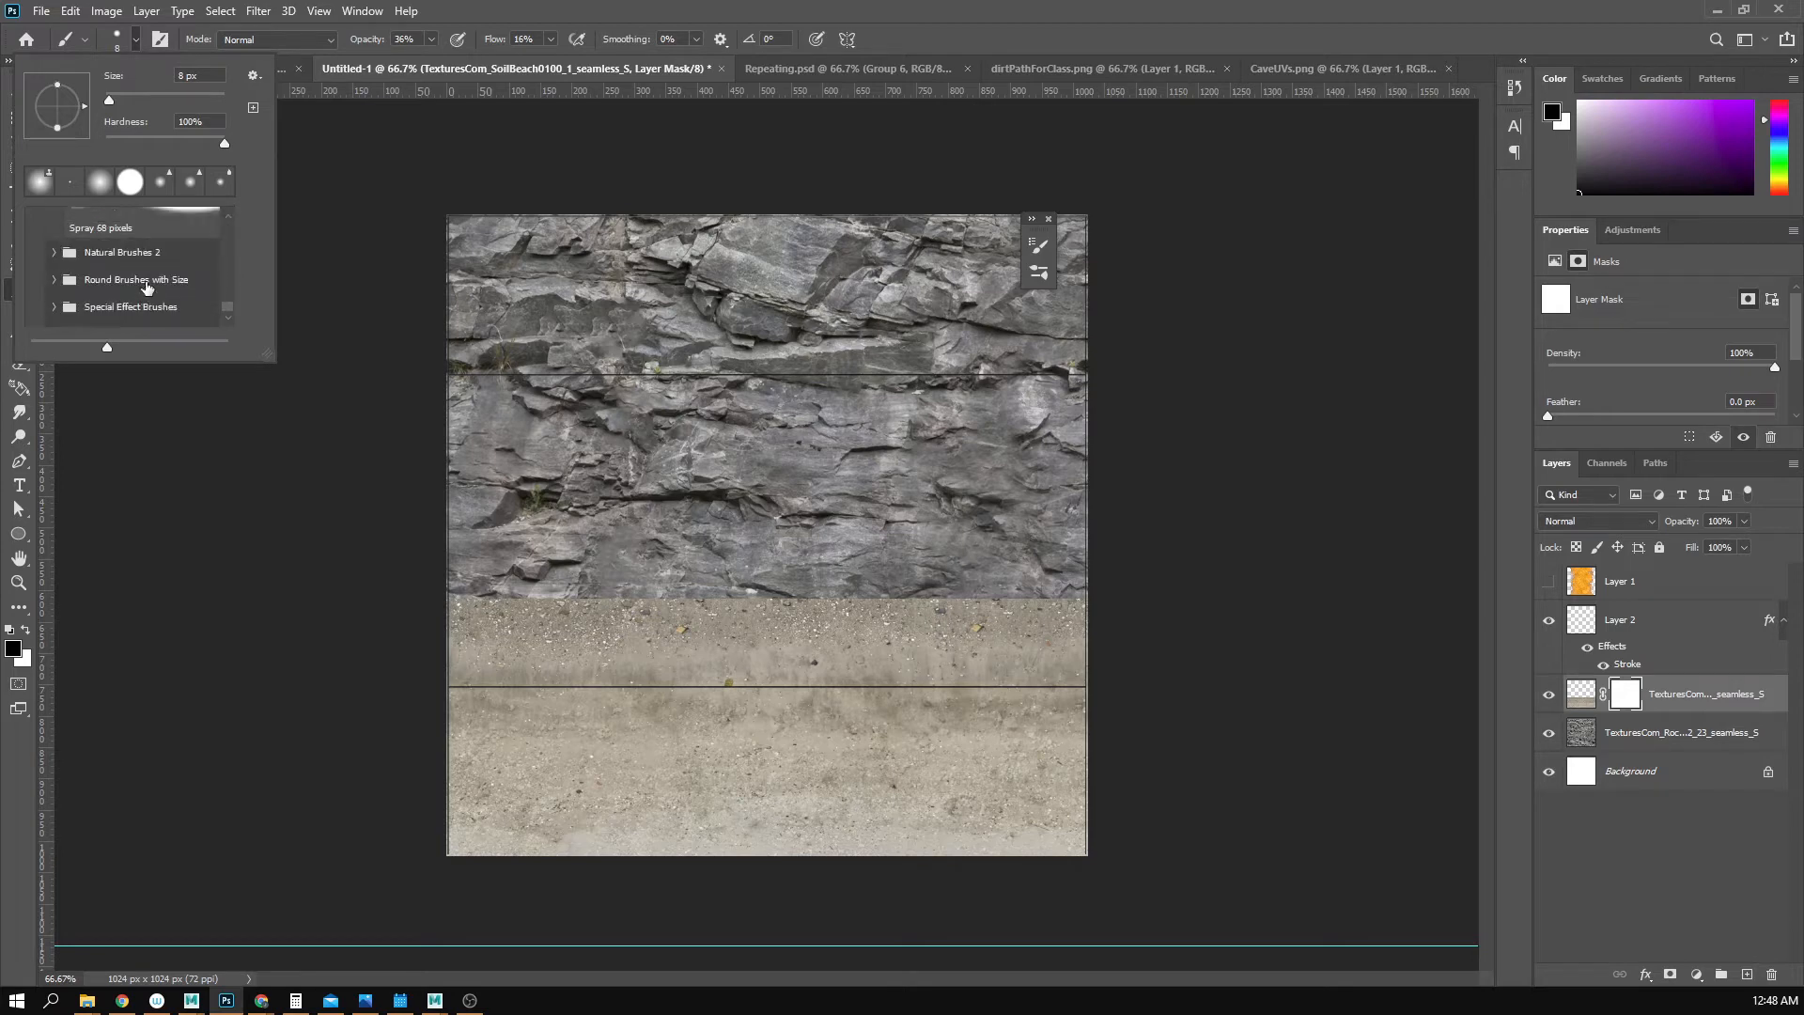
# - Try the textured 20 px preset below Chalk - Light in the Natural Brushes 2 group and look through its pastel presets
pyautogui.click(54, 252)
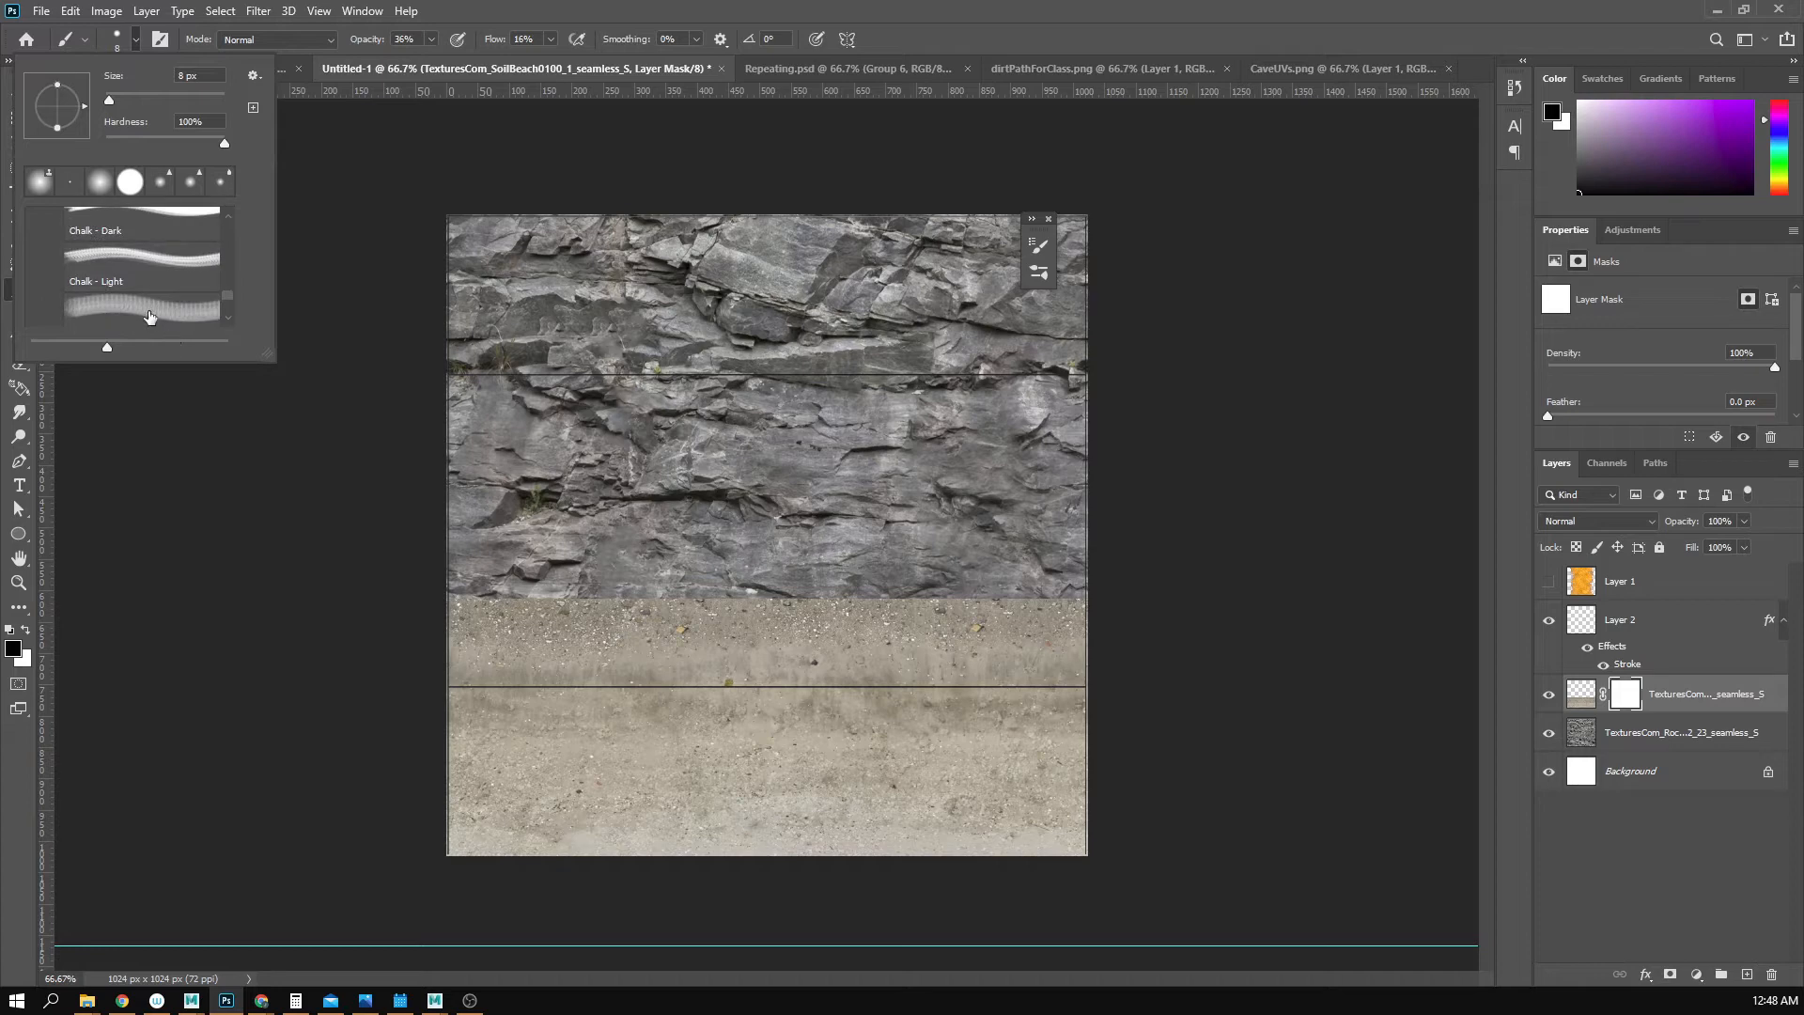
pyautogui.click(150, 315)
pyautogui.scroll(-5, 164, 282)
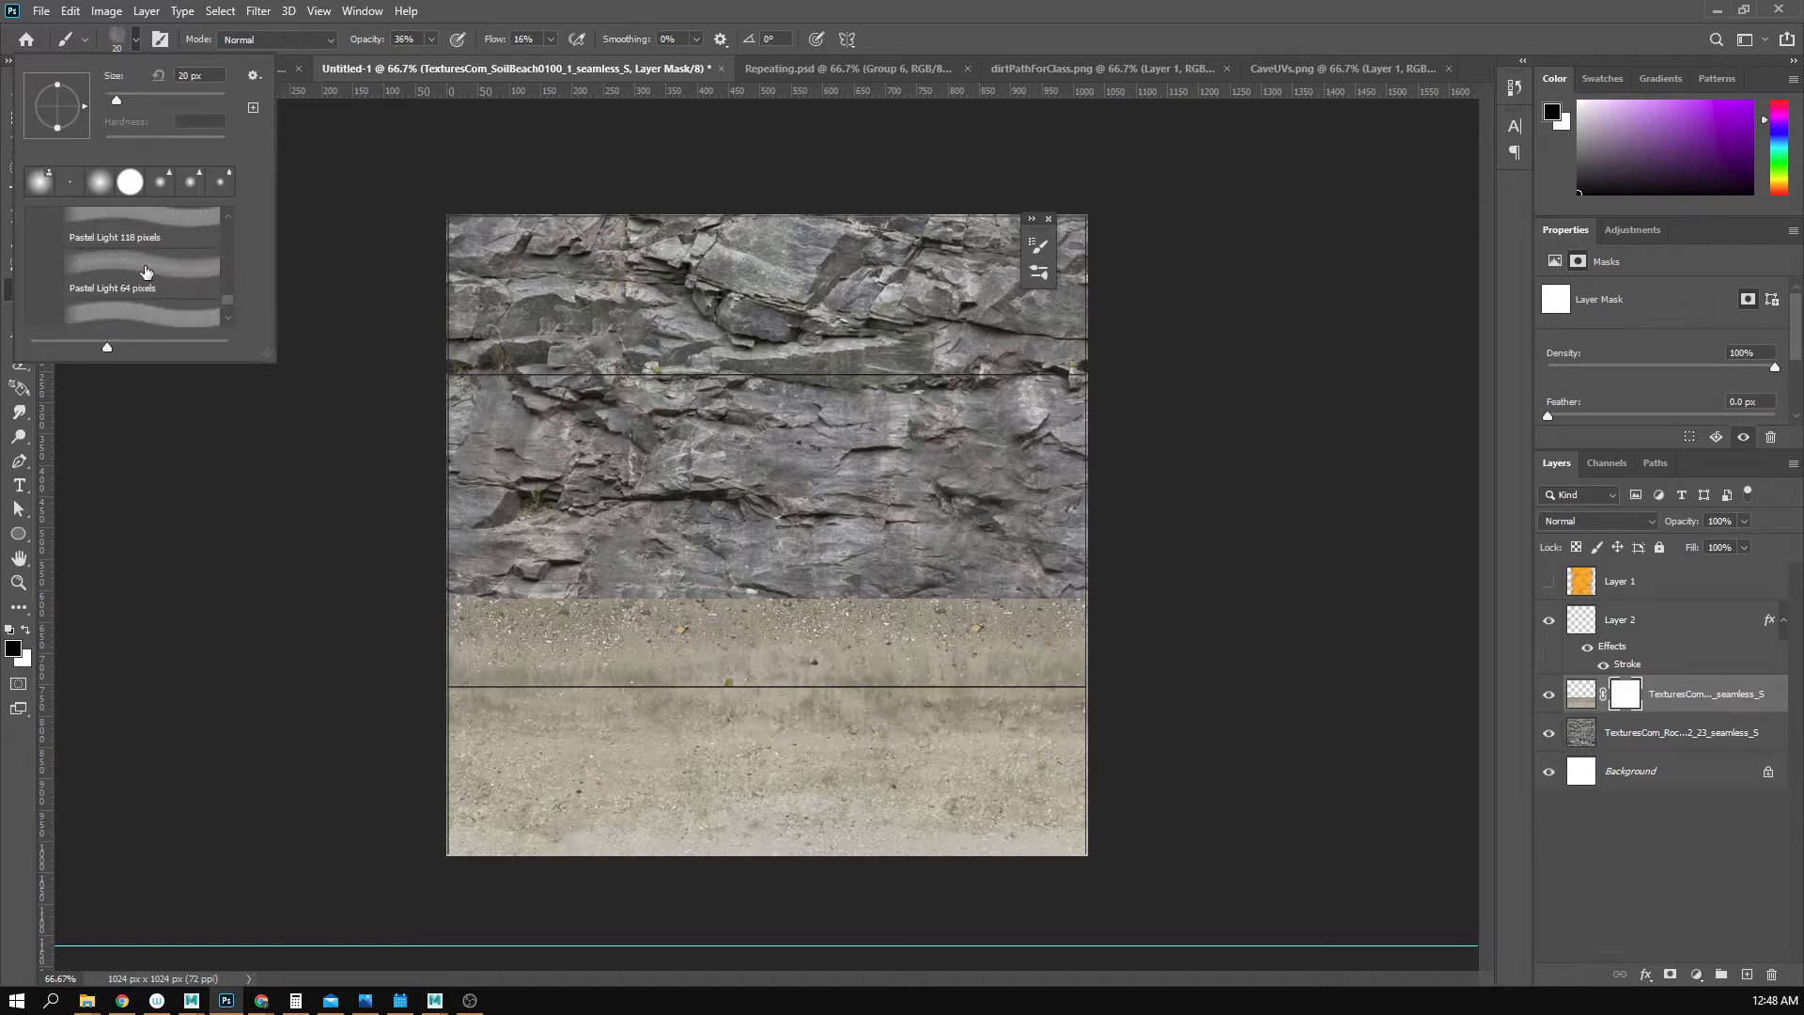
# - Choose the 111 px Rough Flat Bristle preset from the Thick Heavy Brushes group for painting the soil mask
pyautogui.click(227, 309)
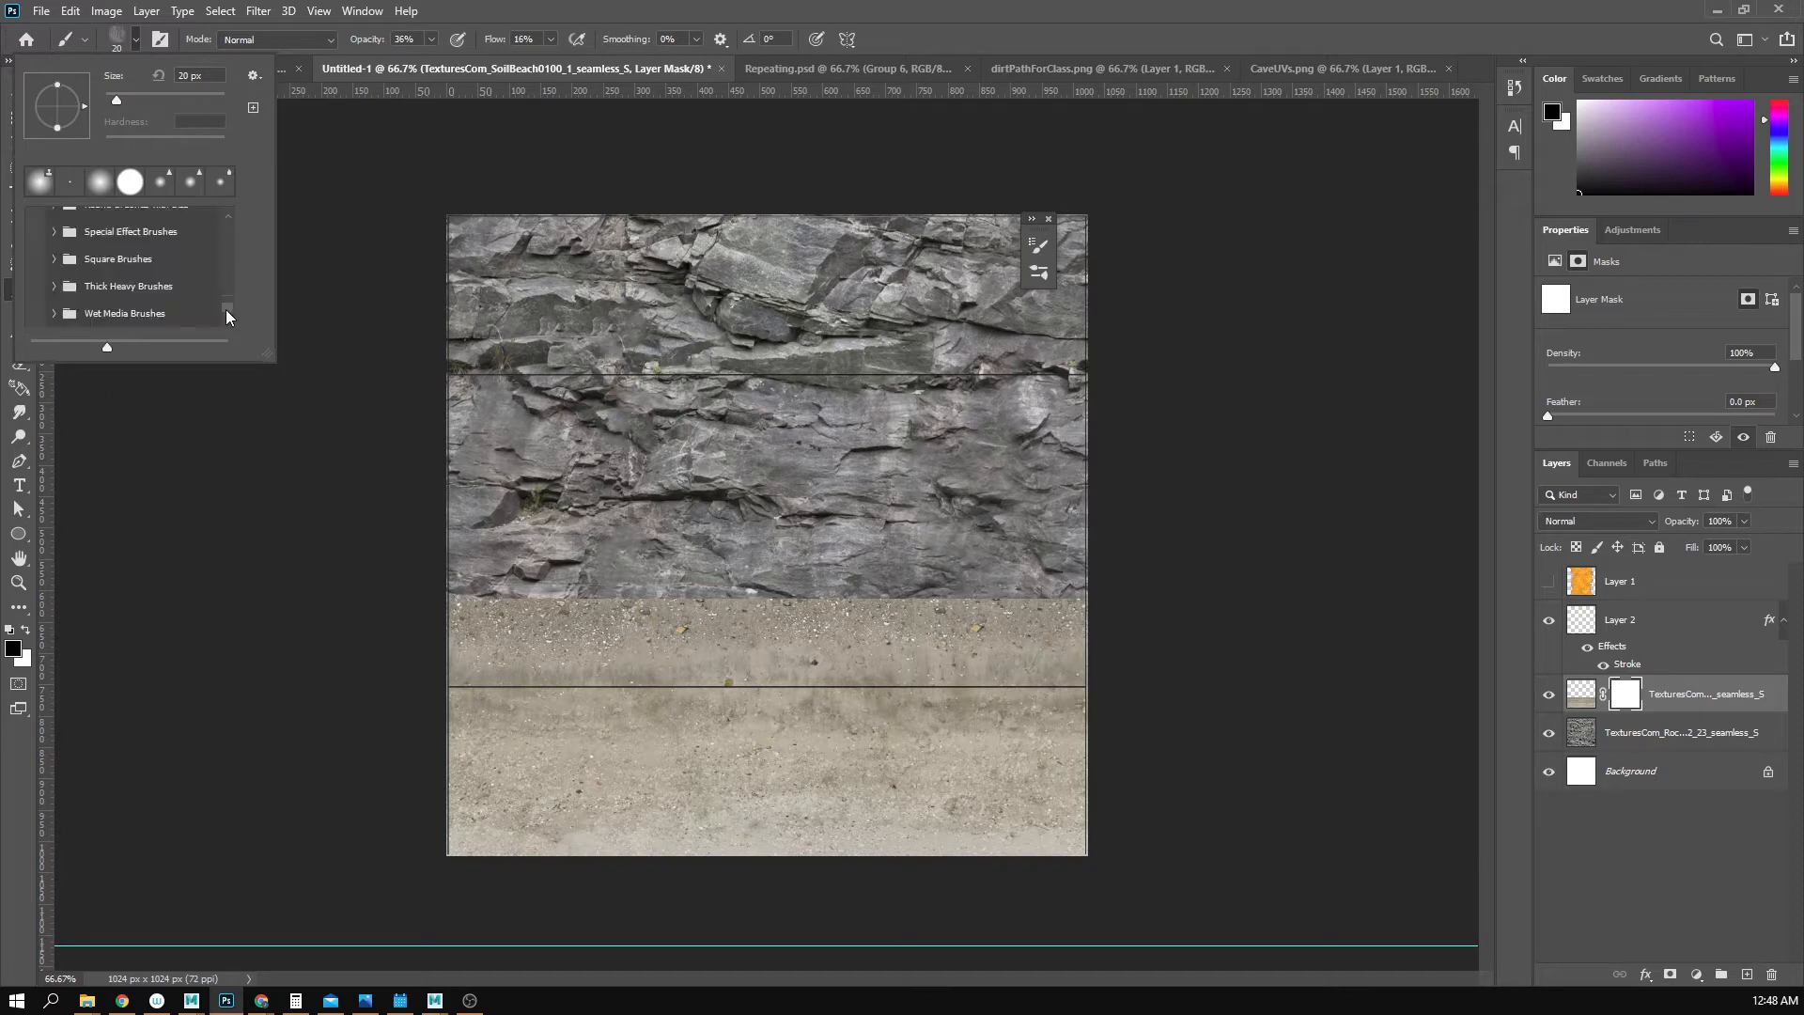
pyautogui.click(54, 285)
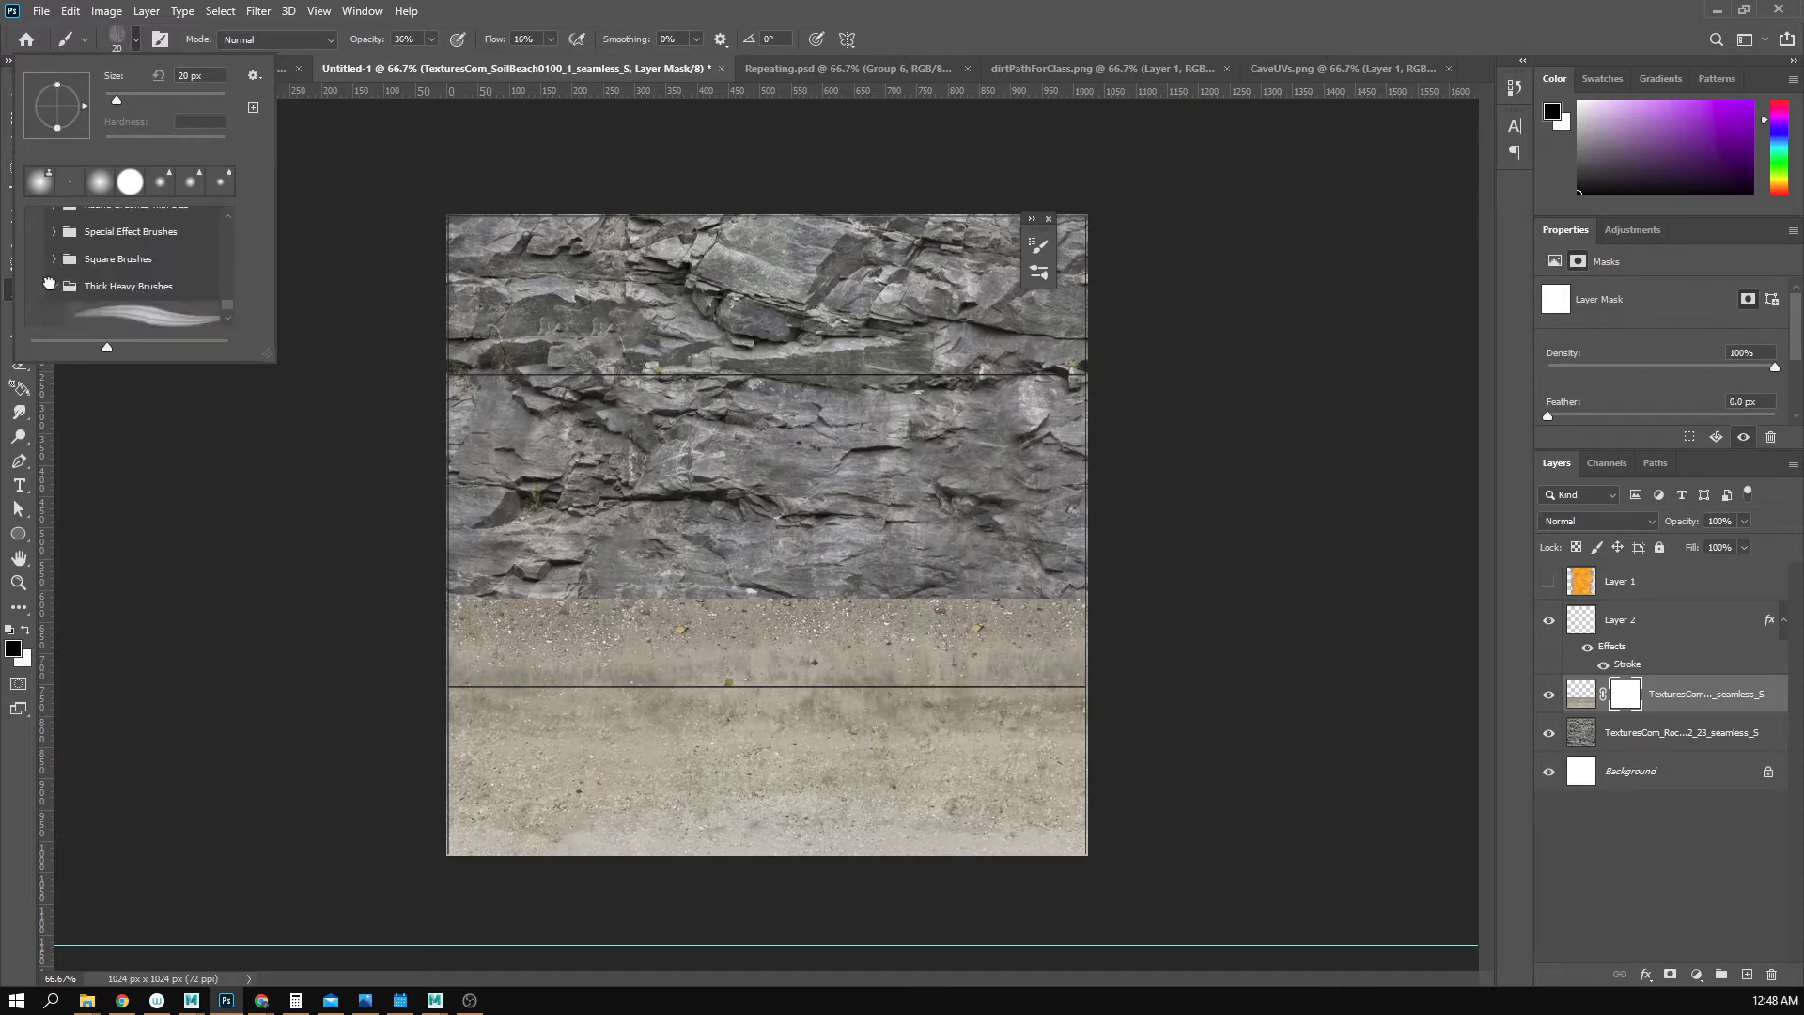
pyautogui.scroll(-3, 139, 318)
pyautogui.click(146, 274)
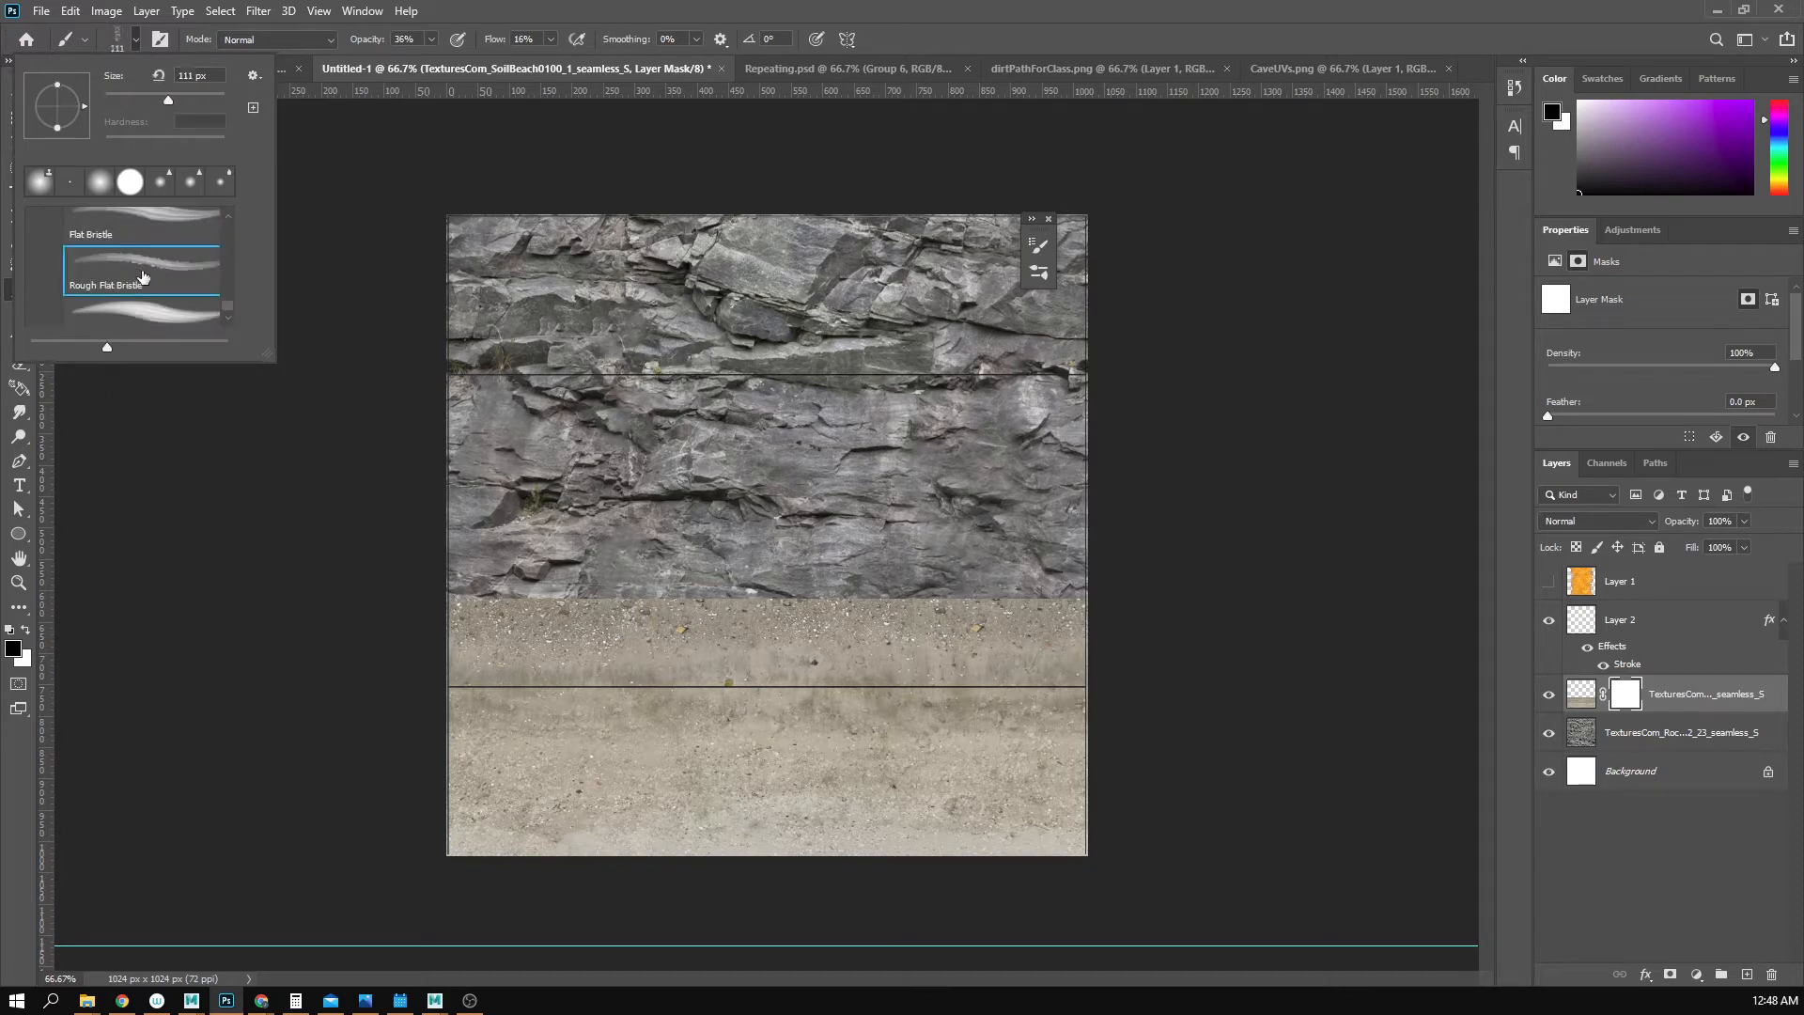
# - Choose the 39 px Dry Brush on Towel preset from the Wet Media Brushes group for painting the soil mask
pyautogui.scroll(-3, 165, 311)
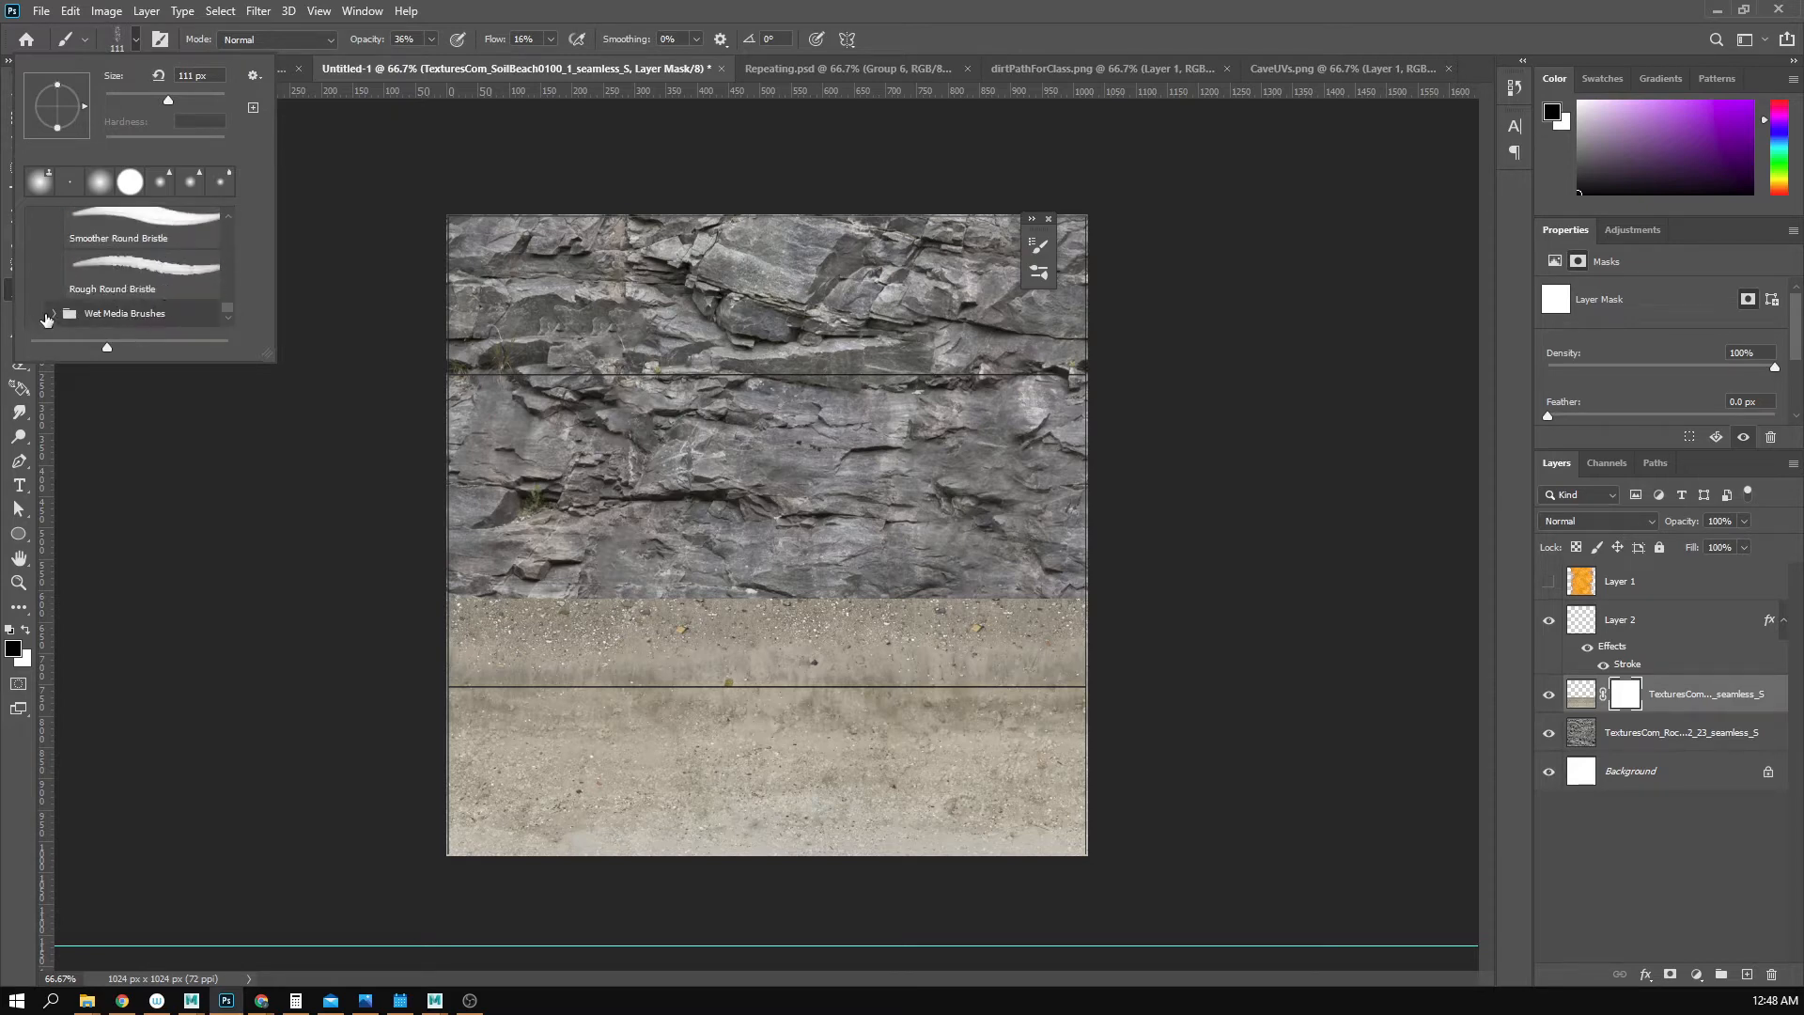
pyautogui.click(56, 313)
pyautogui.scroll(-4, 83, 308)
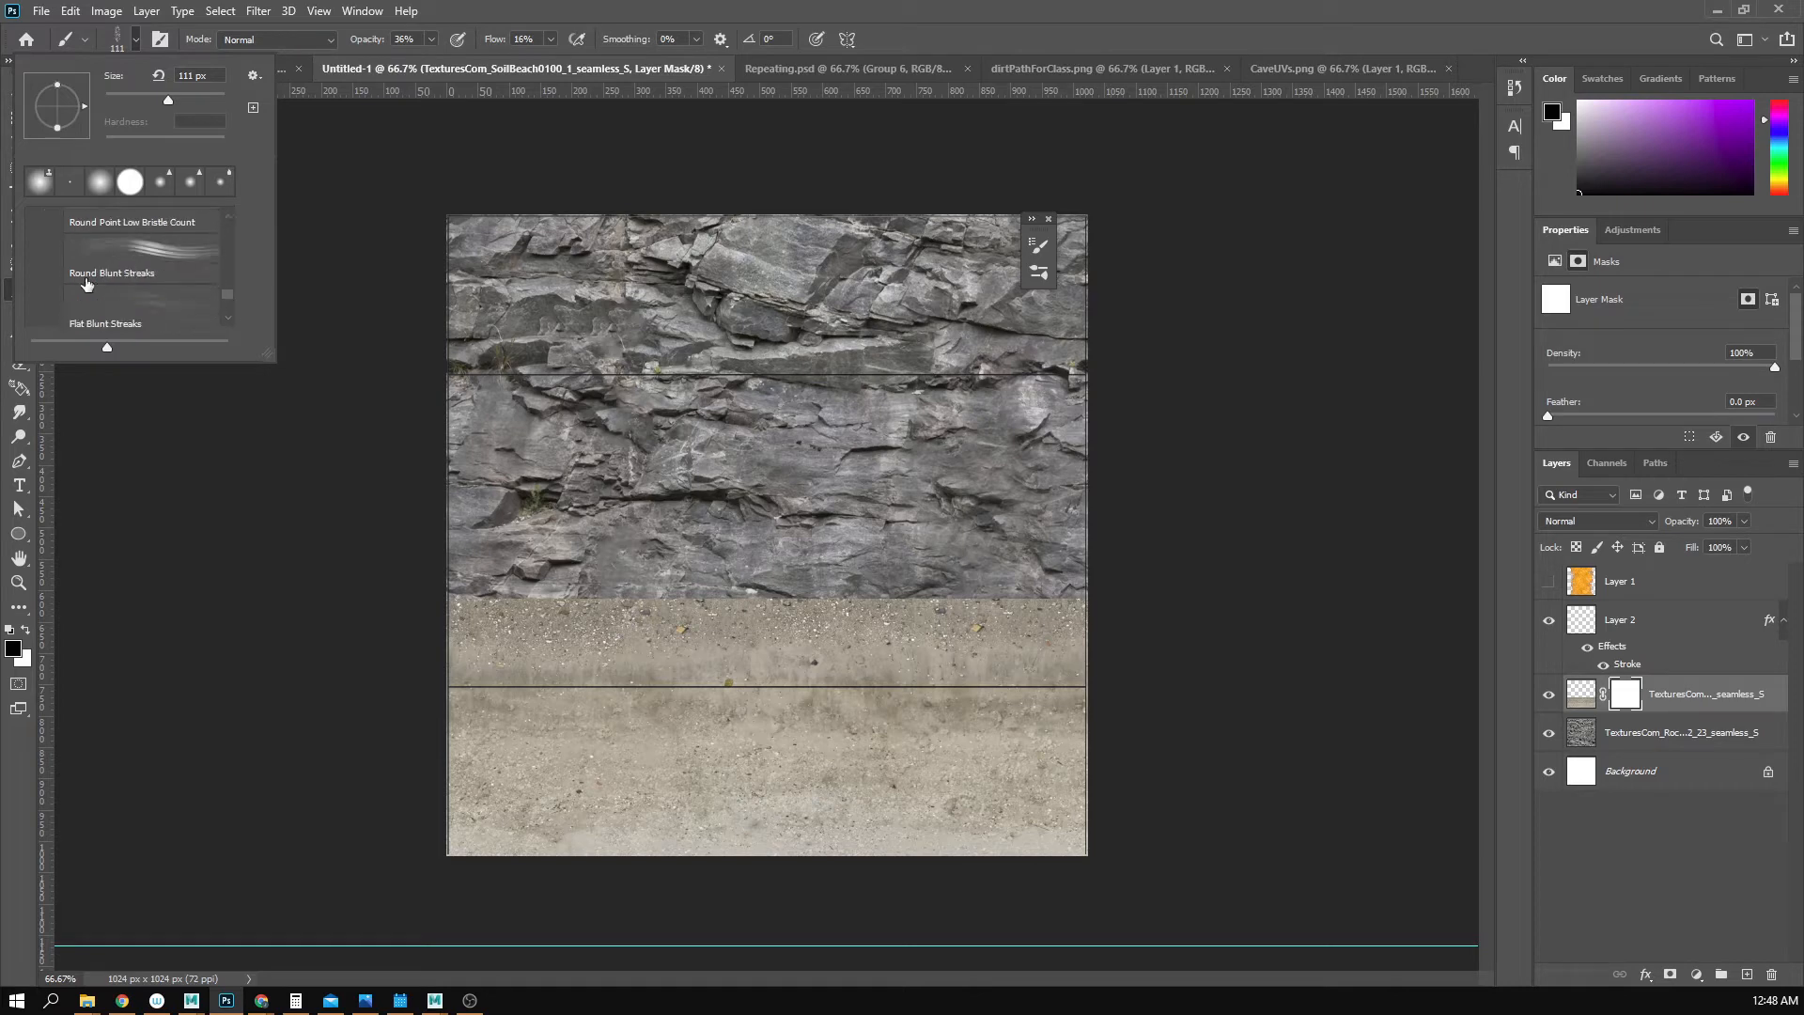
pyautogui.scroll(-5, 94, 291)
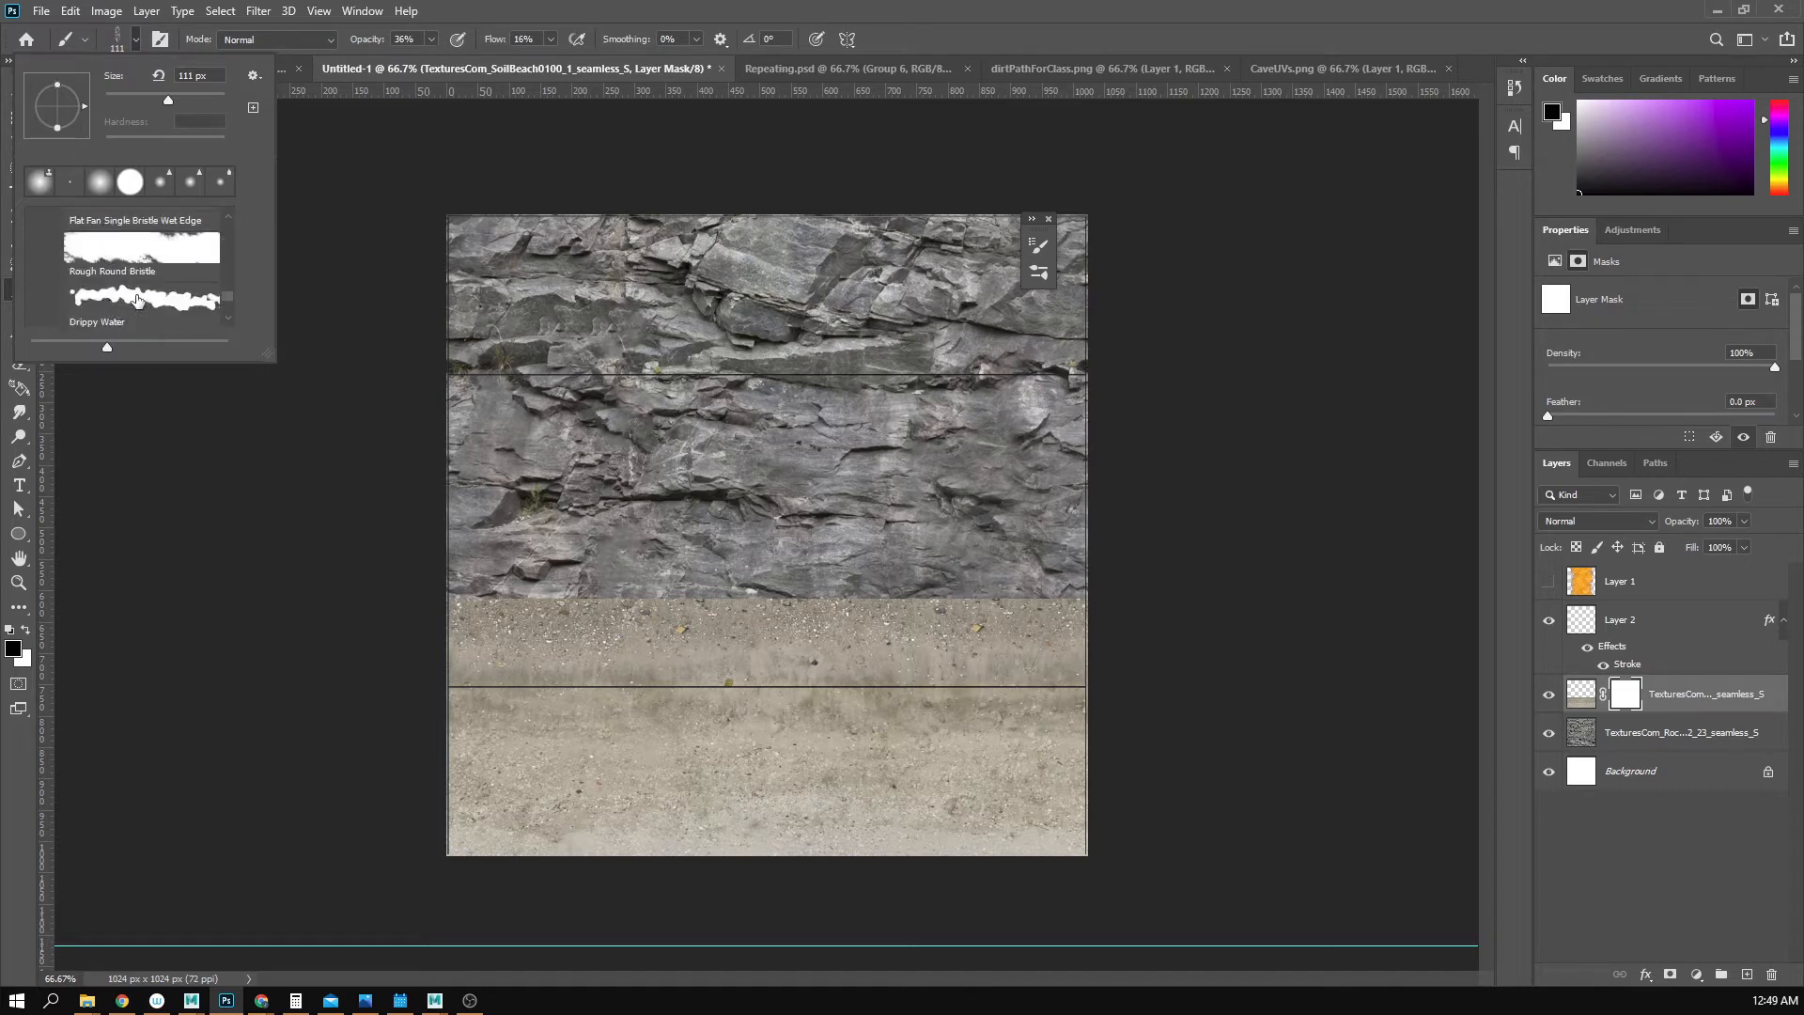
pyautogui.scroll(-1, 168, 293)
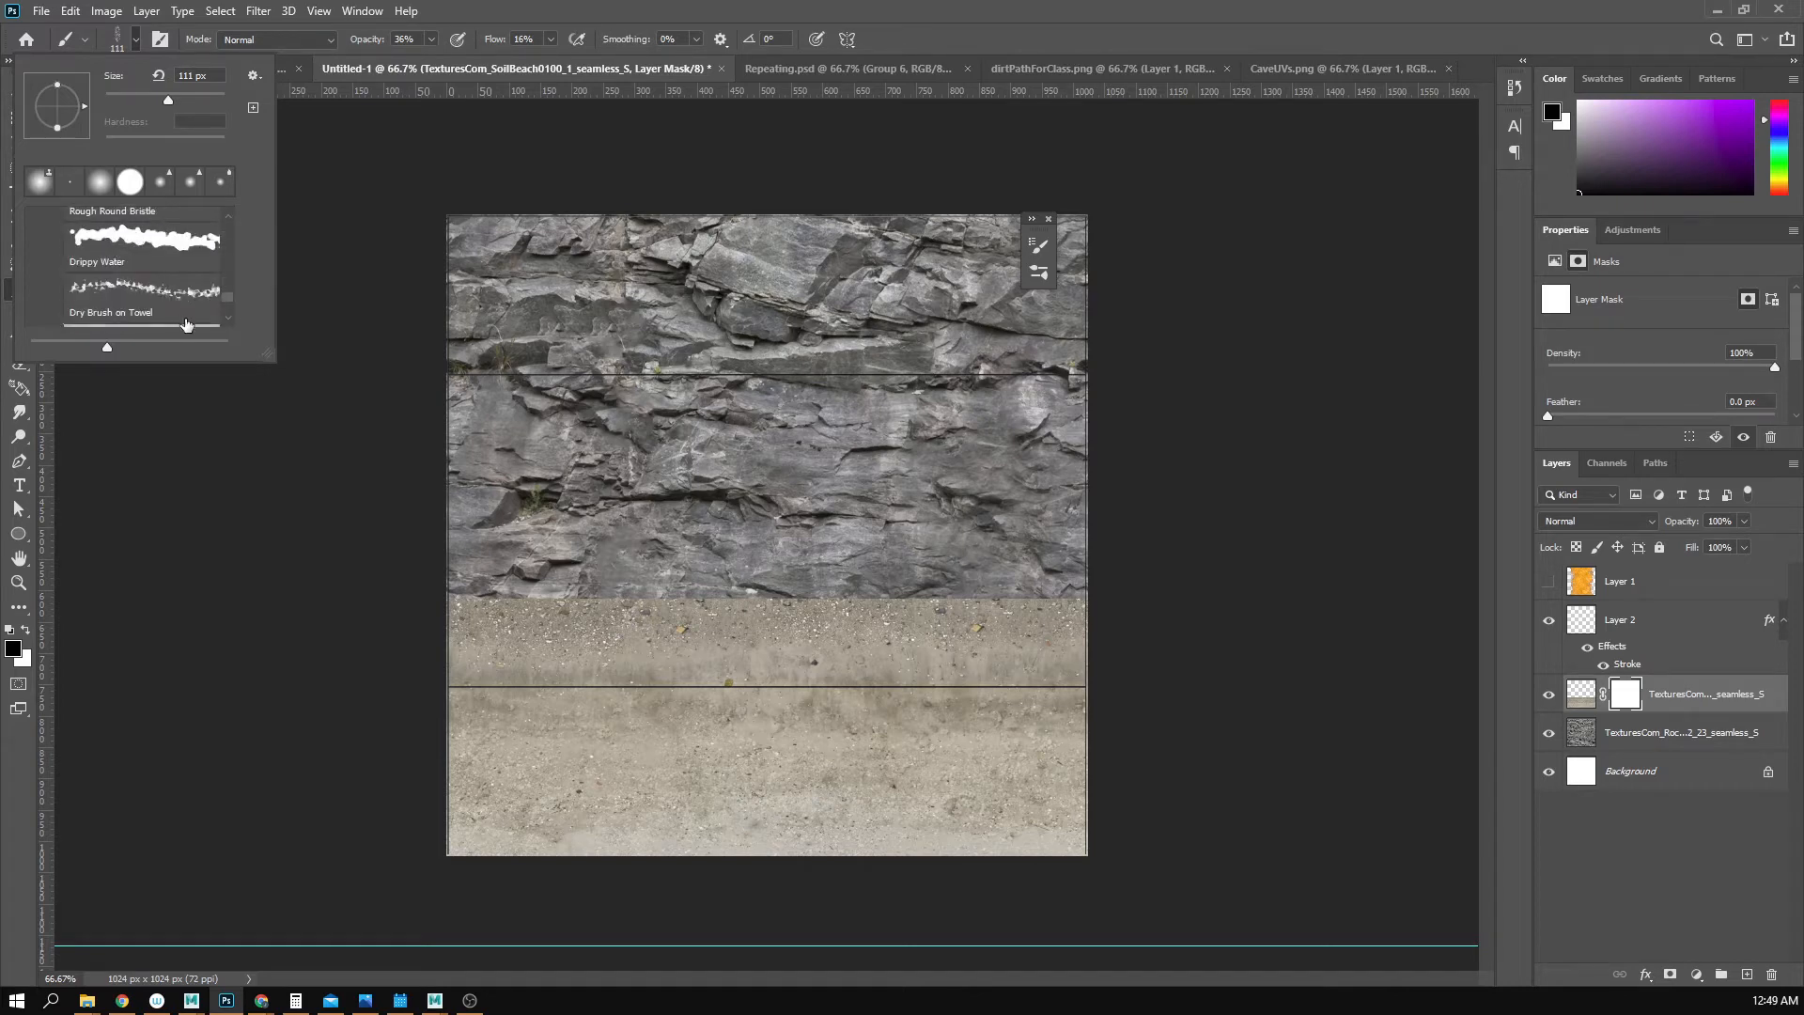
pyautogui.click(146, 293)
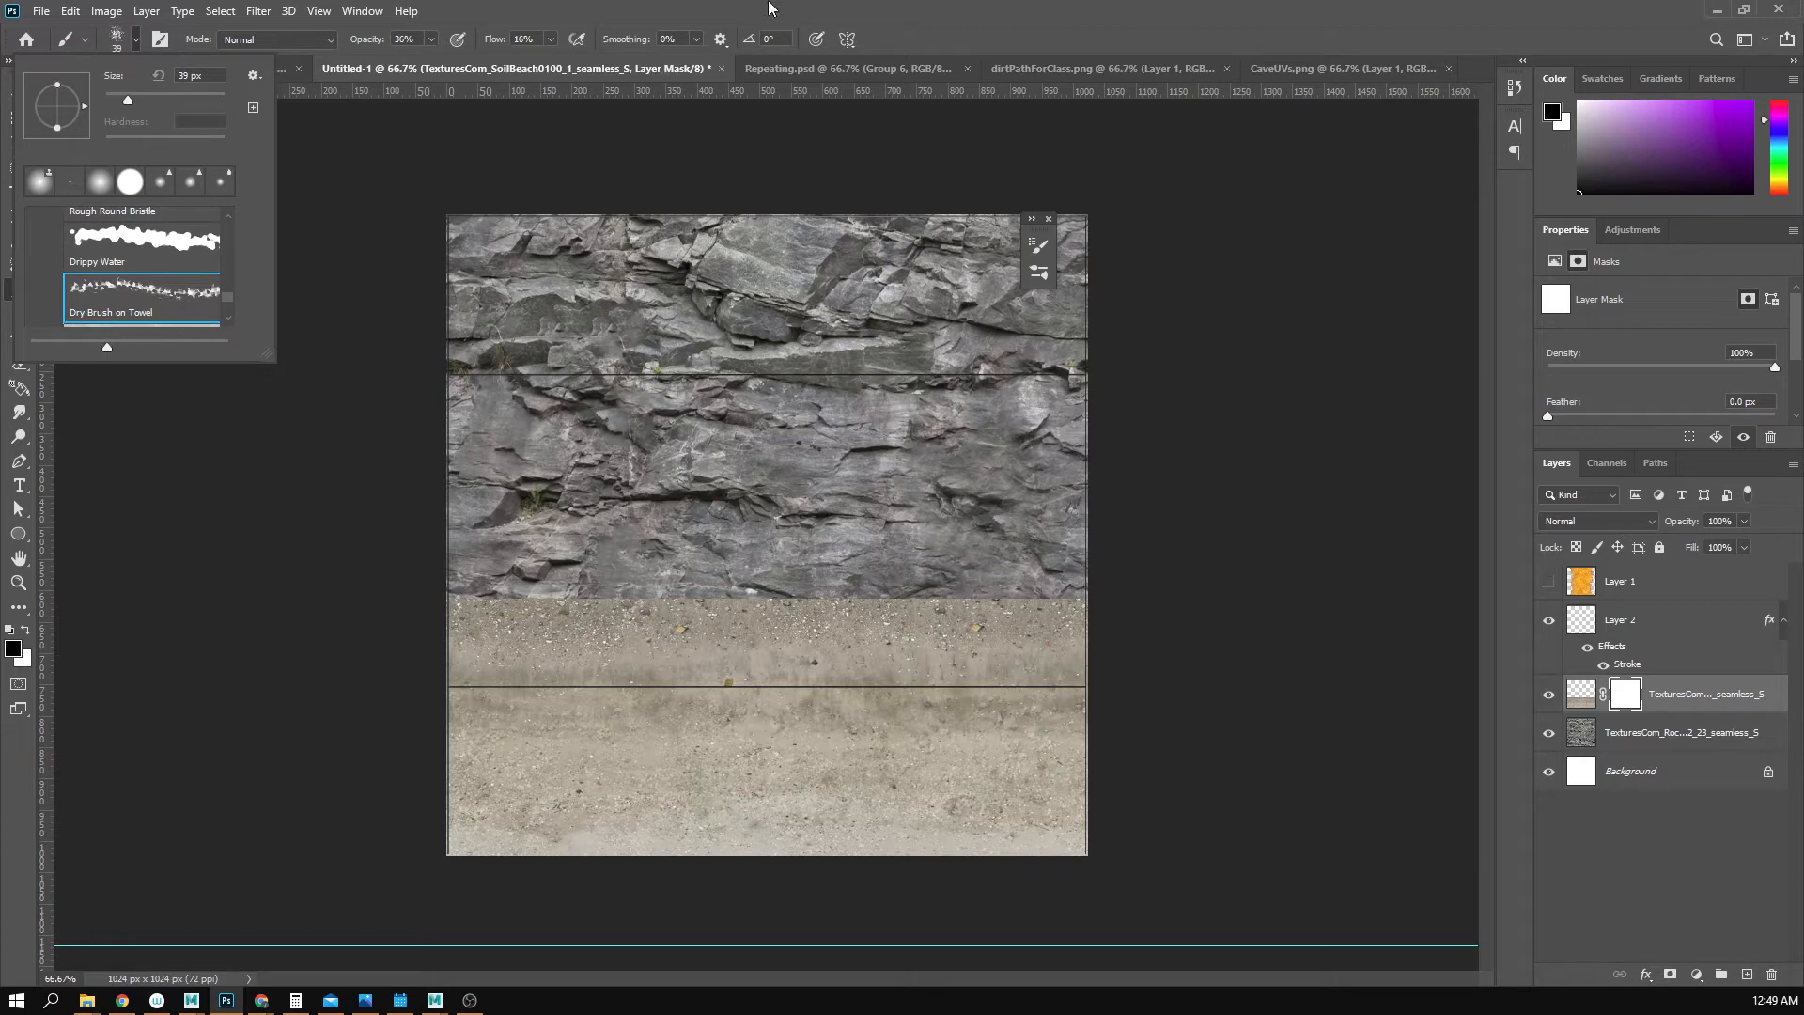
pyautogui.click(836, 5)
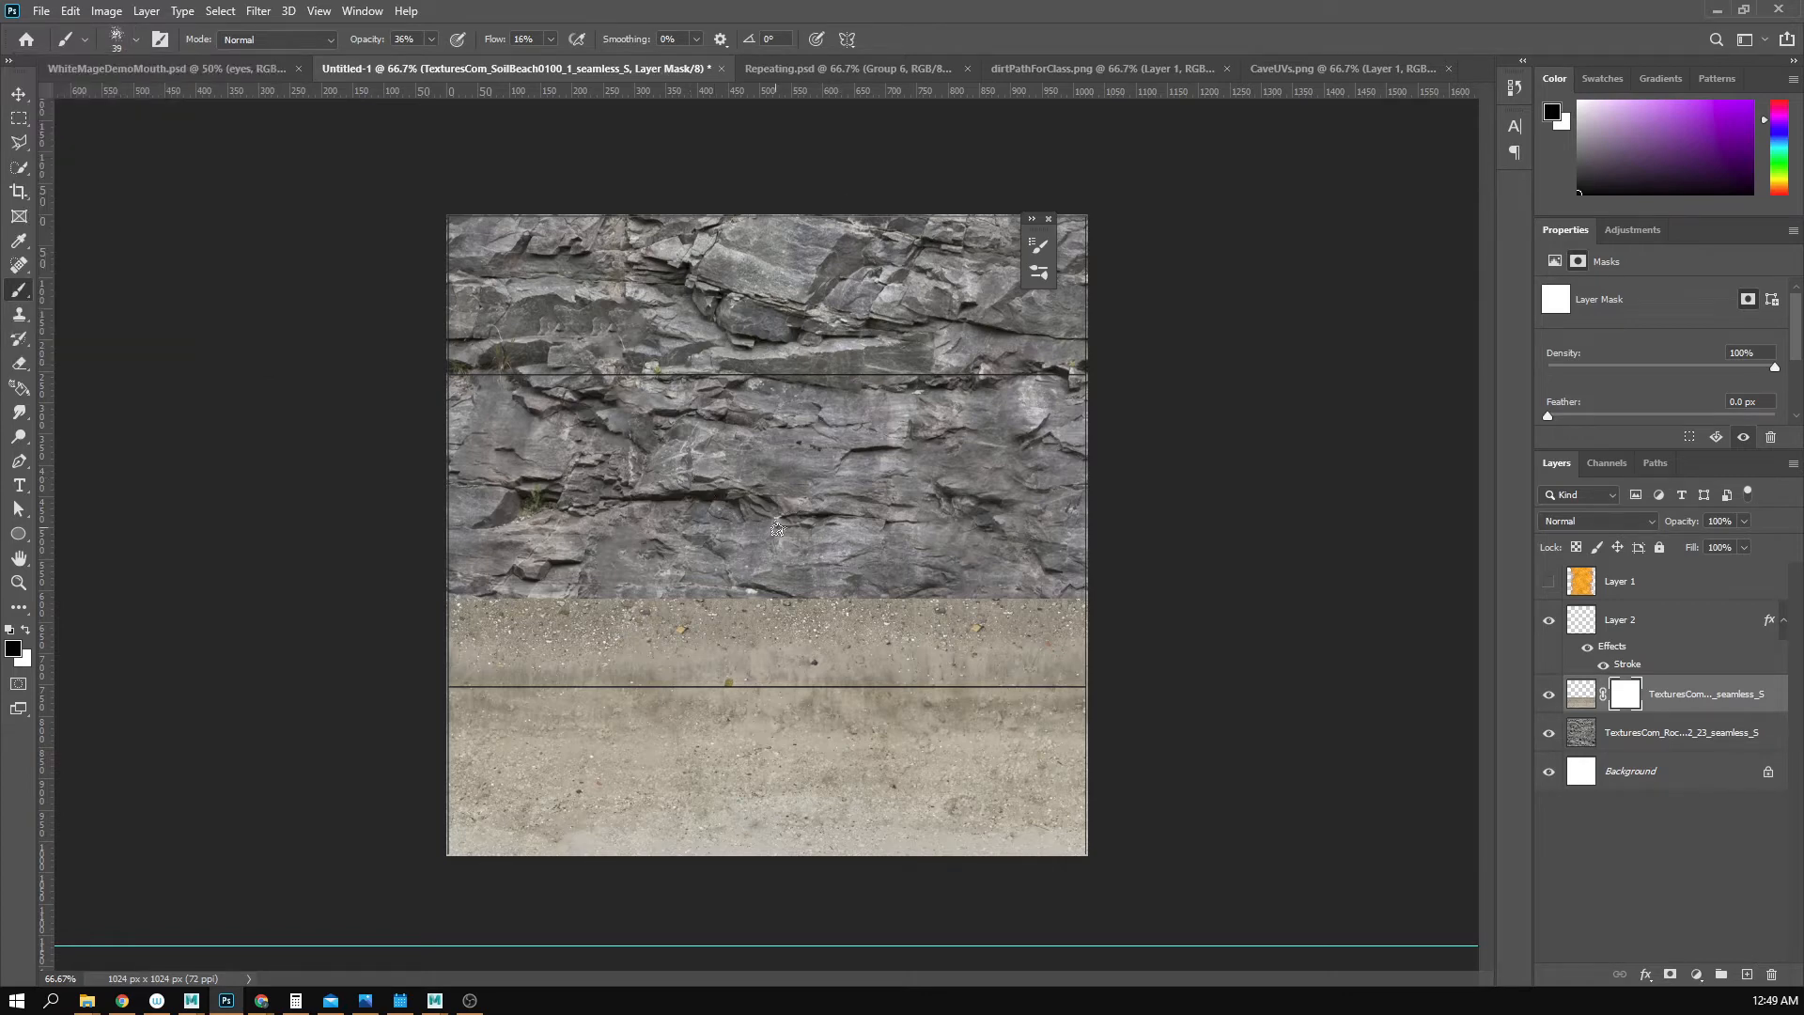
# - Enlarge the brush to 125 px and check the soil's upper edge with Layer 2 temporarily hidden
pyautogui.press(']')
pyautogui.press(']')
pyautogui.press(']')
pyautogui.press(']')
pyautogui.press(']')
pyautogui.press(']')
pyautogui.press(']')
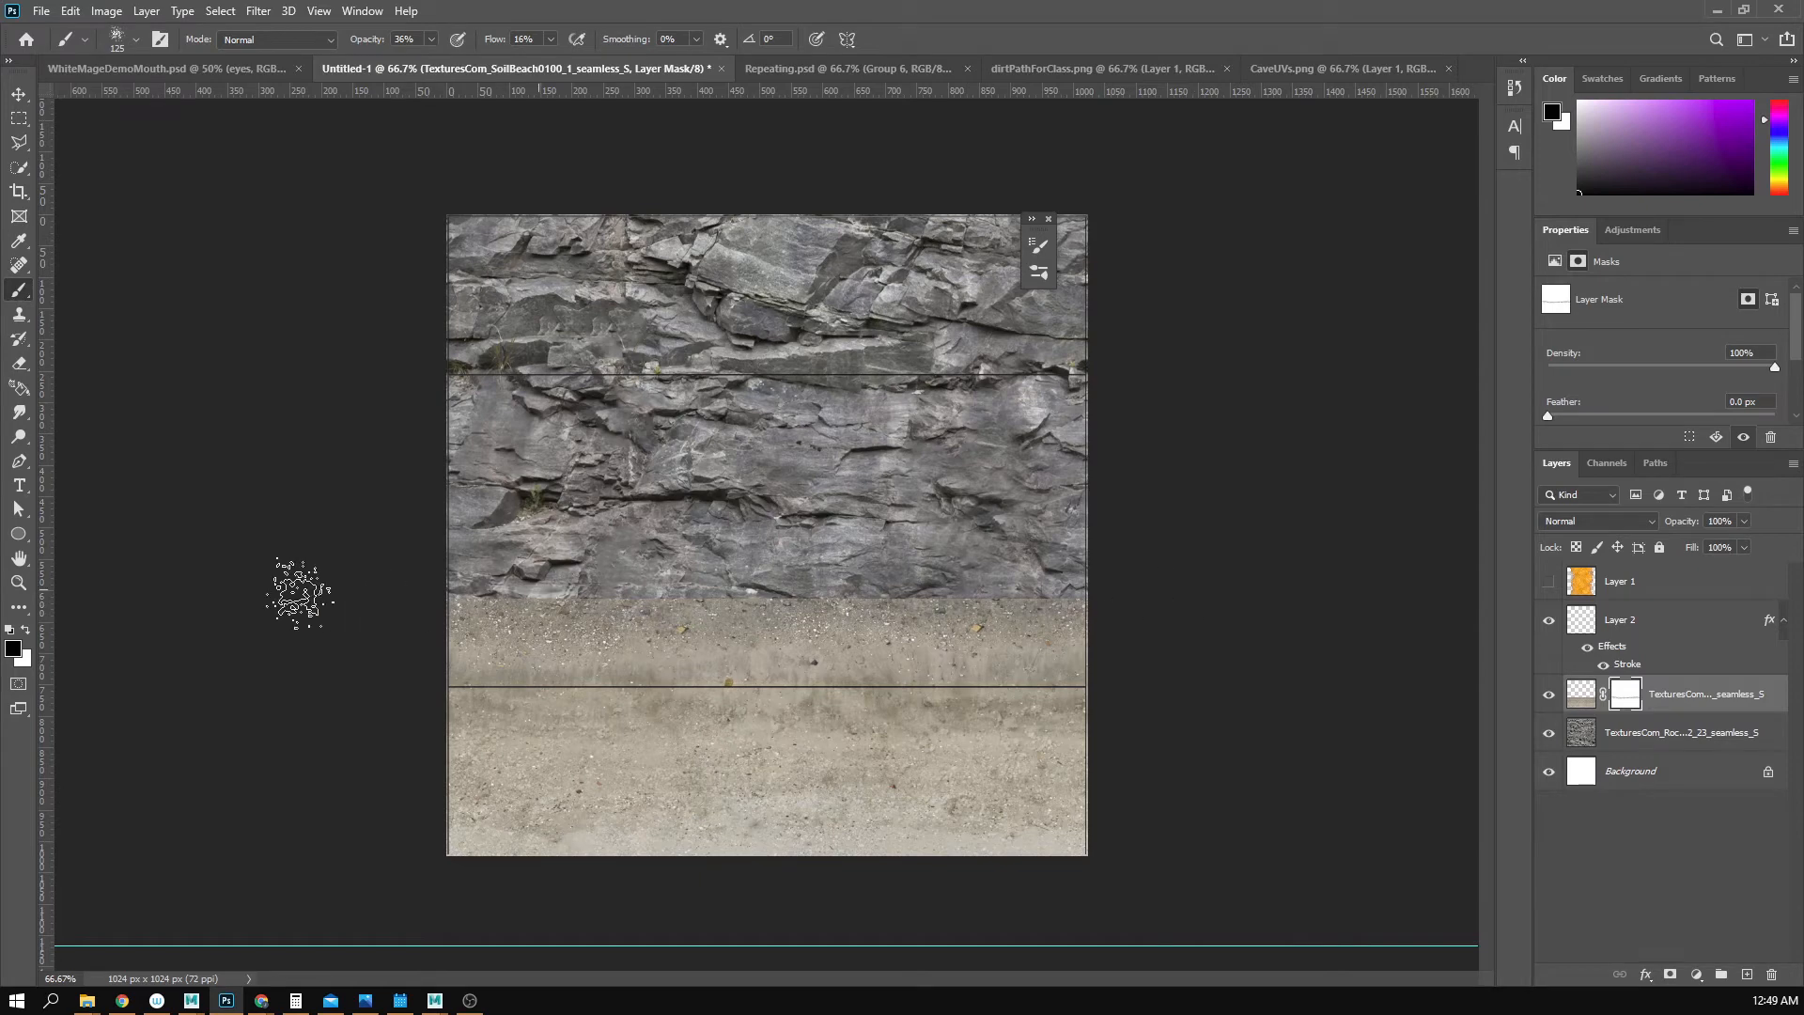
pyautogui.click(1548, 620)
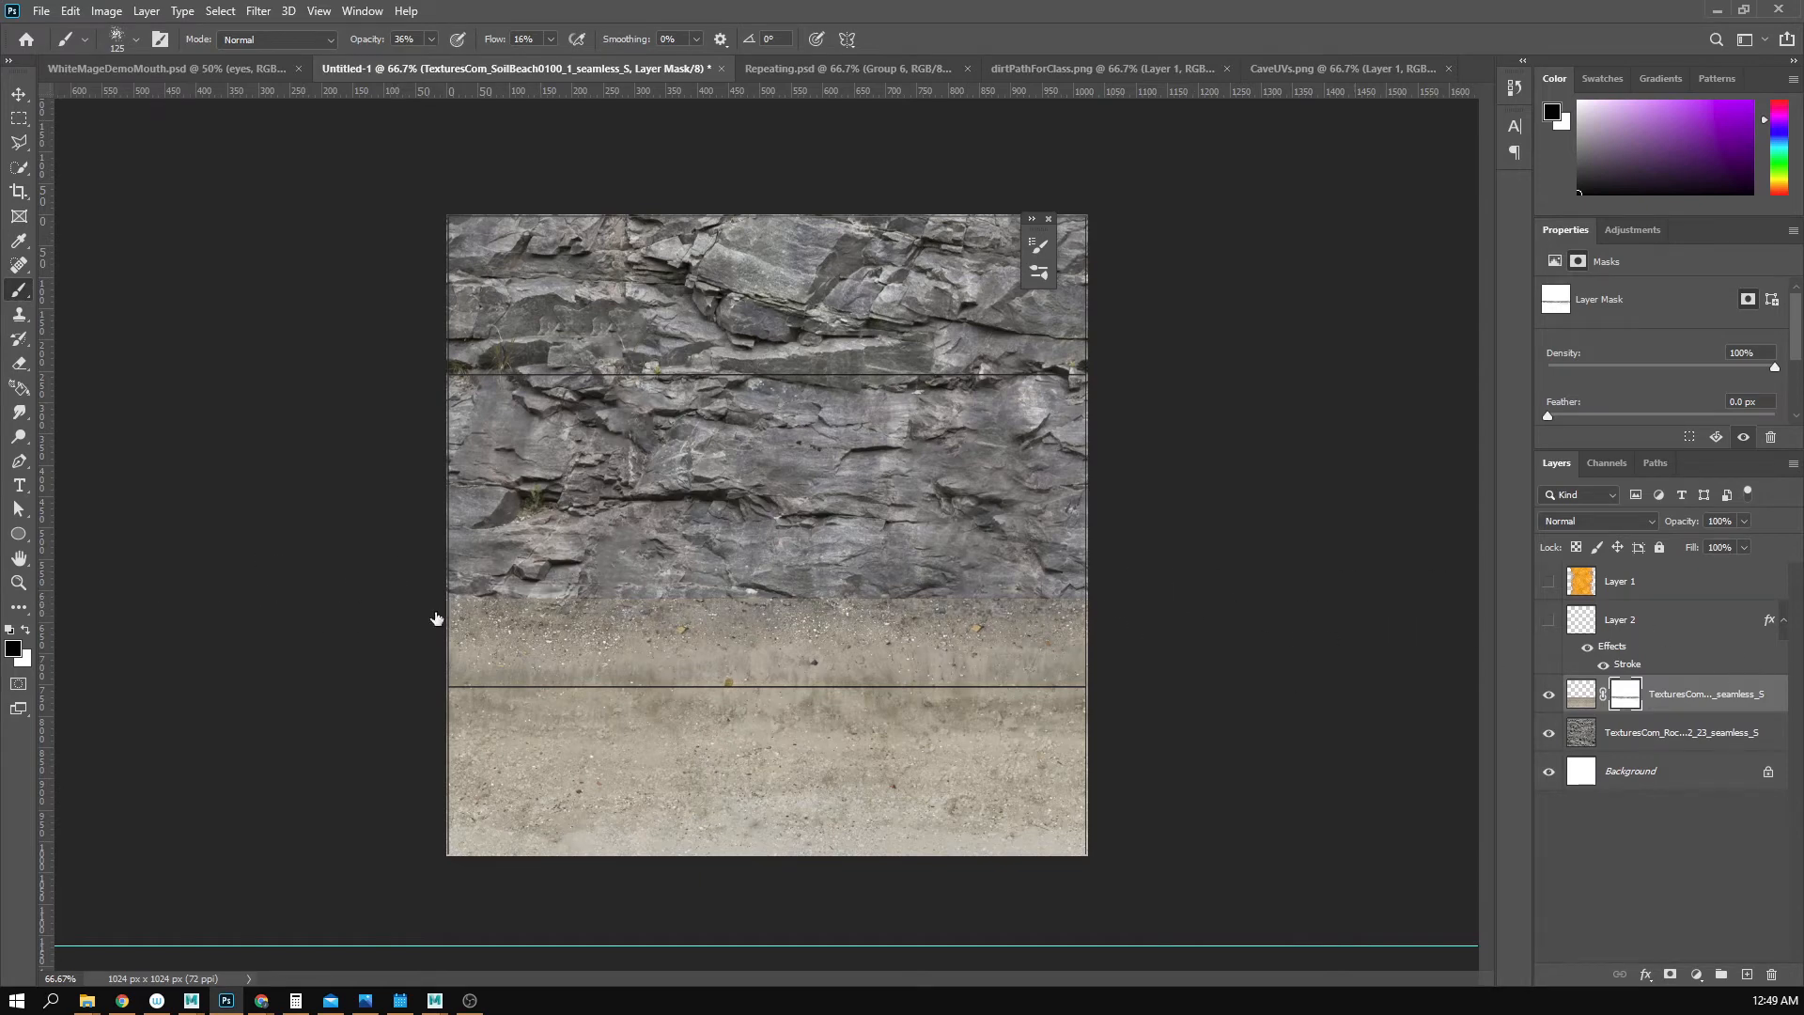
pyautogui.hotkey('ctrl', 'z')
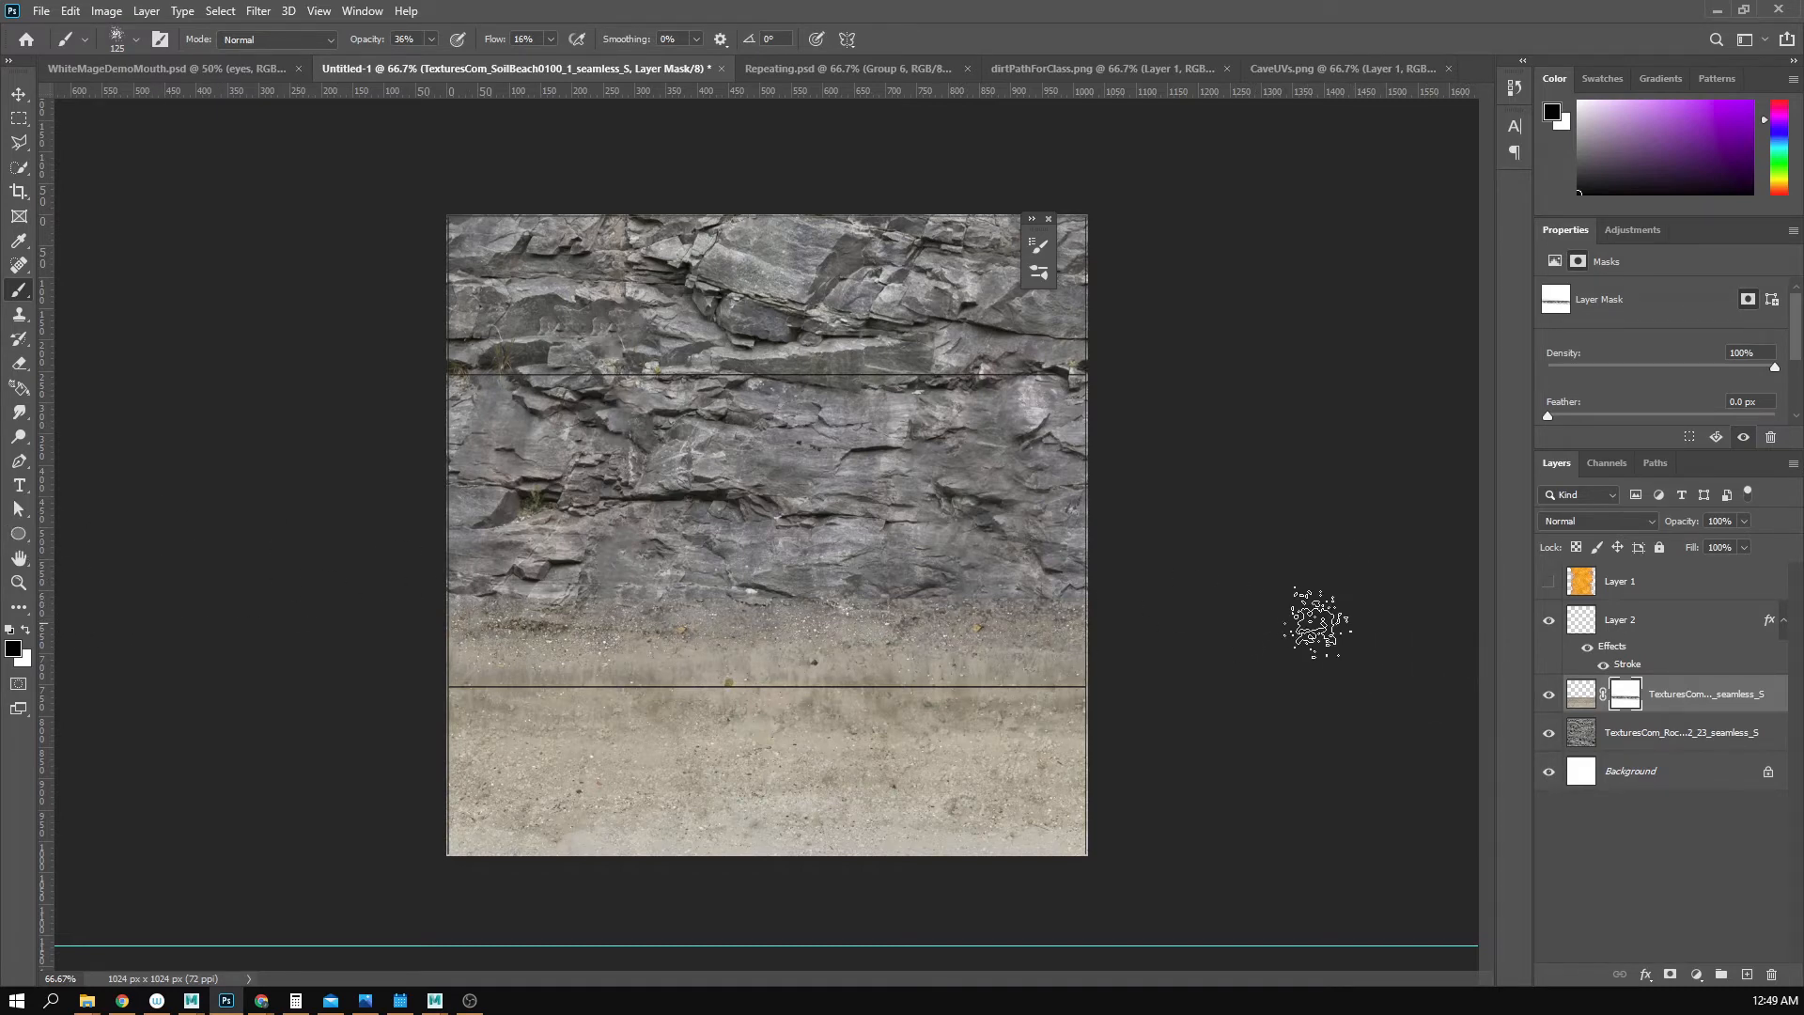
# - Paint black on the soil layer's mask along its upper edge to break up the transition into the rock
pyautogui.moveTo(43, 602); pyautogui.dragTo(192, 594)
pyautogui.hotkey('ctrl', 'z')
pyautogui.keyDown('ctrl'); pyautogui.doubleClick(972, 600); pyautogui.keyUp('ctrl')
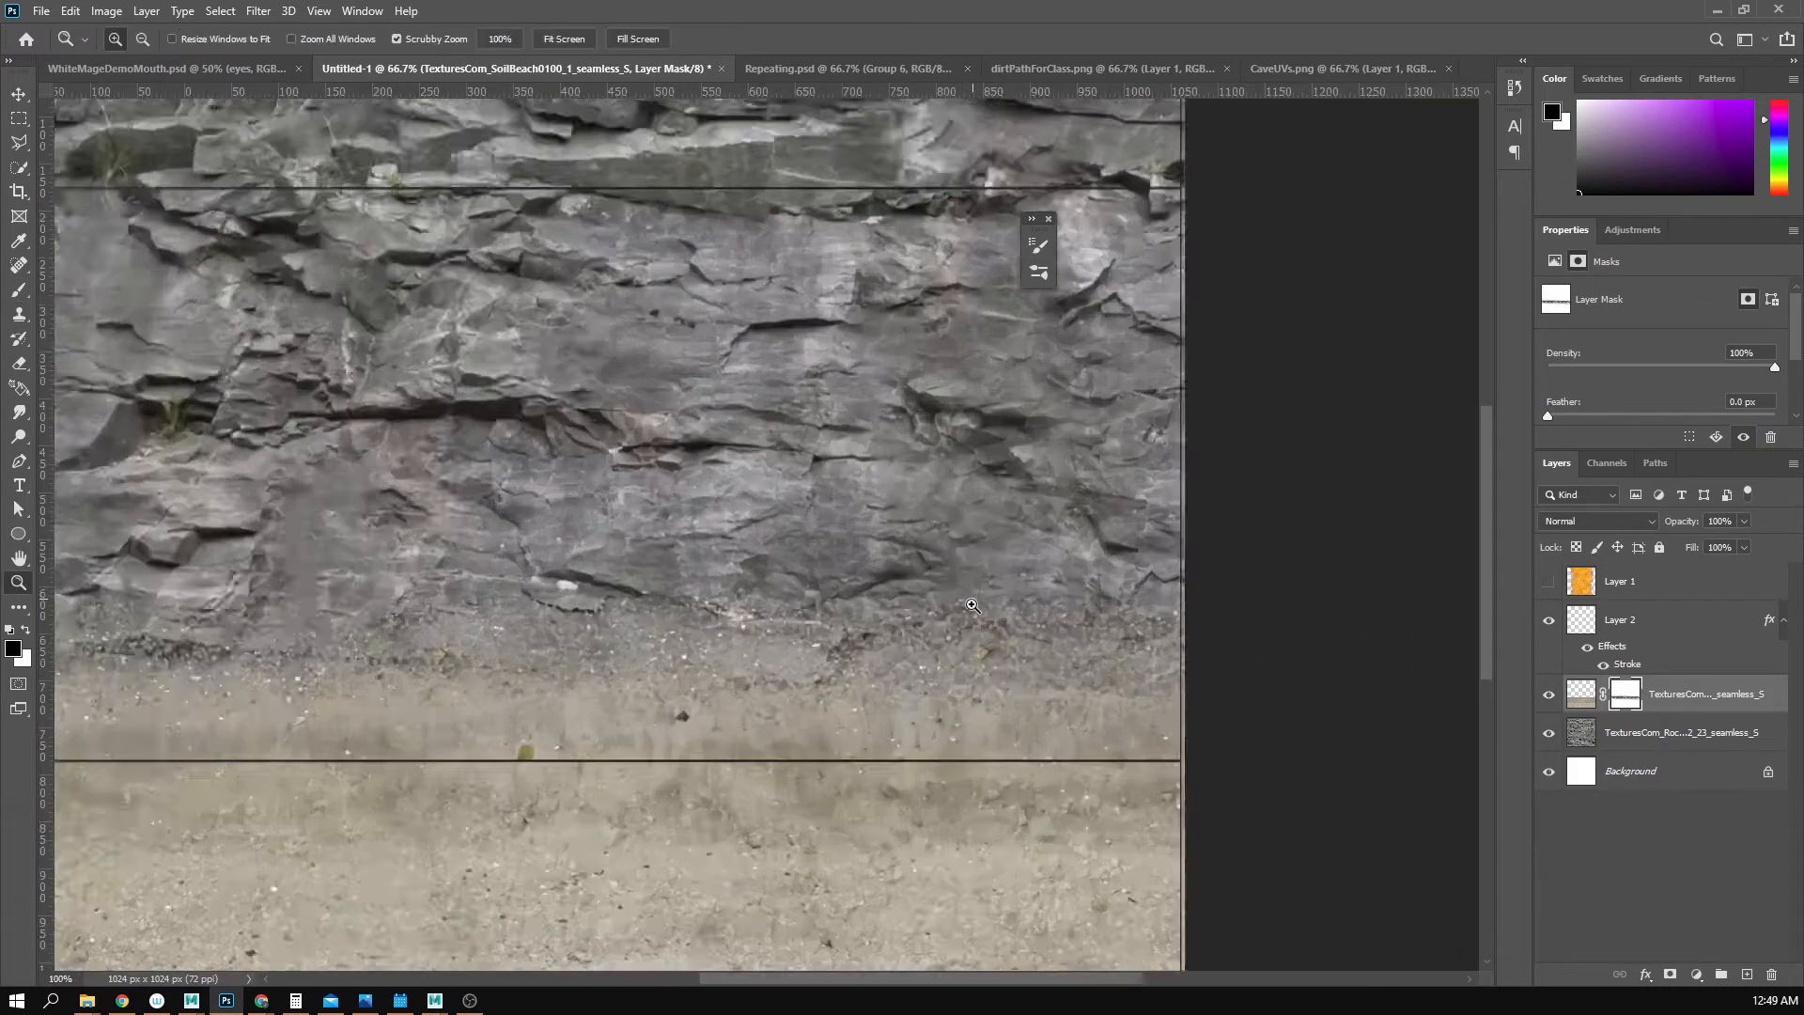
pyautogui.moveTo(921, 680); pyautogui.dragTo(1144, 641)
pyautogui.keyDown('alt'); pyautogui.click(1049, 652); pyautogui.keyUp('alt')
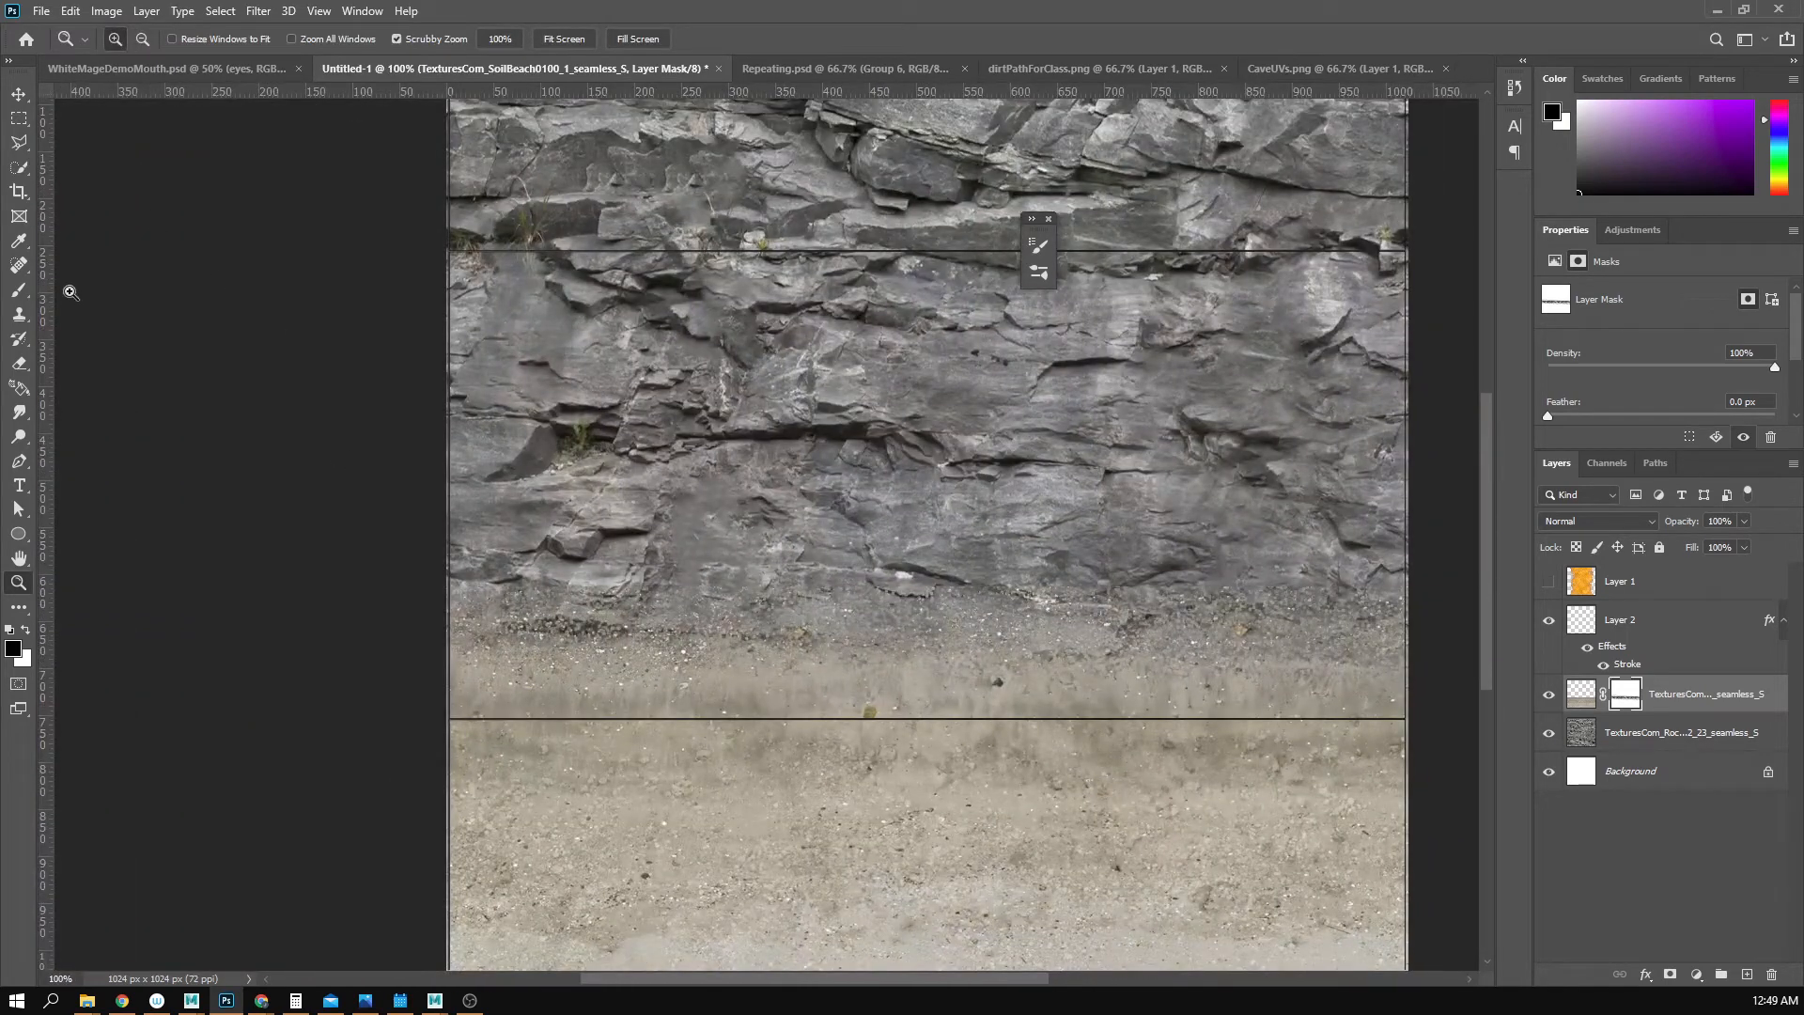
pyautogui.press('b')
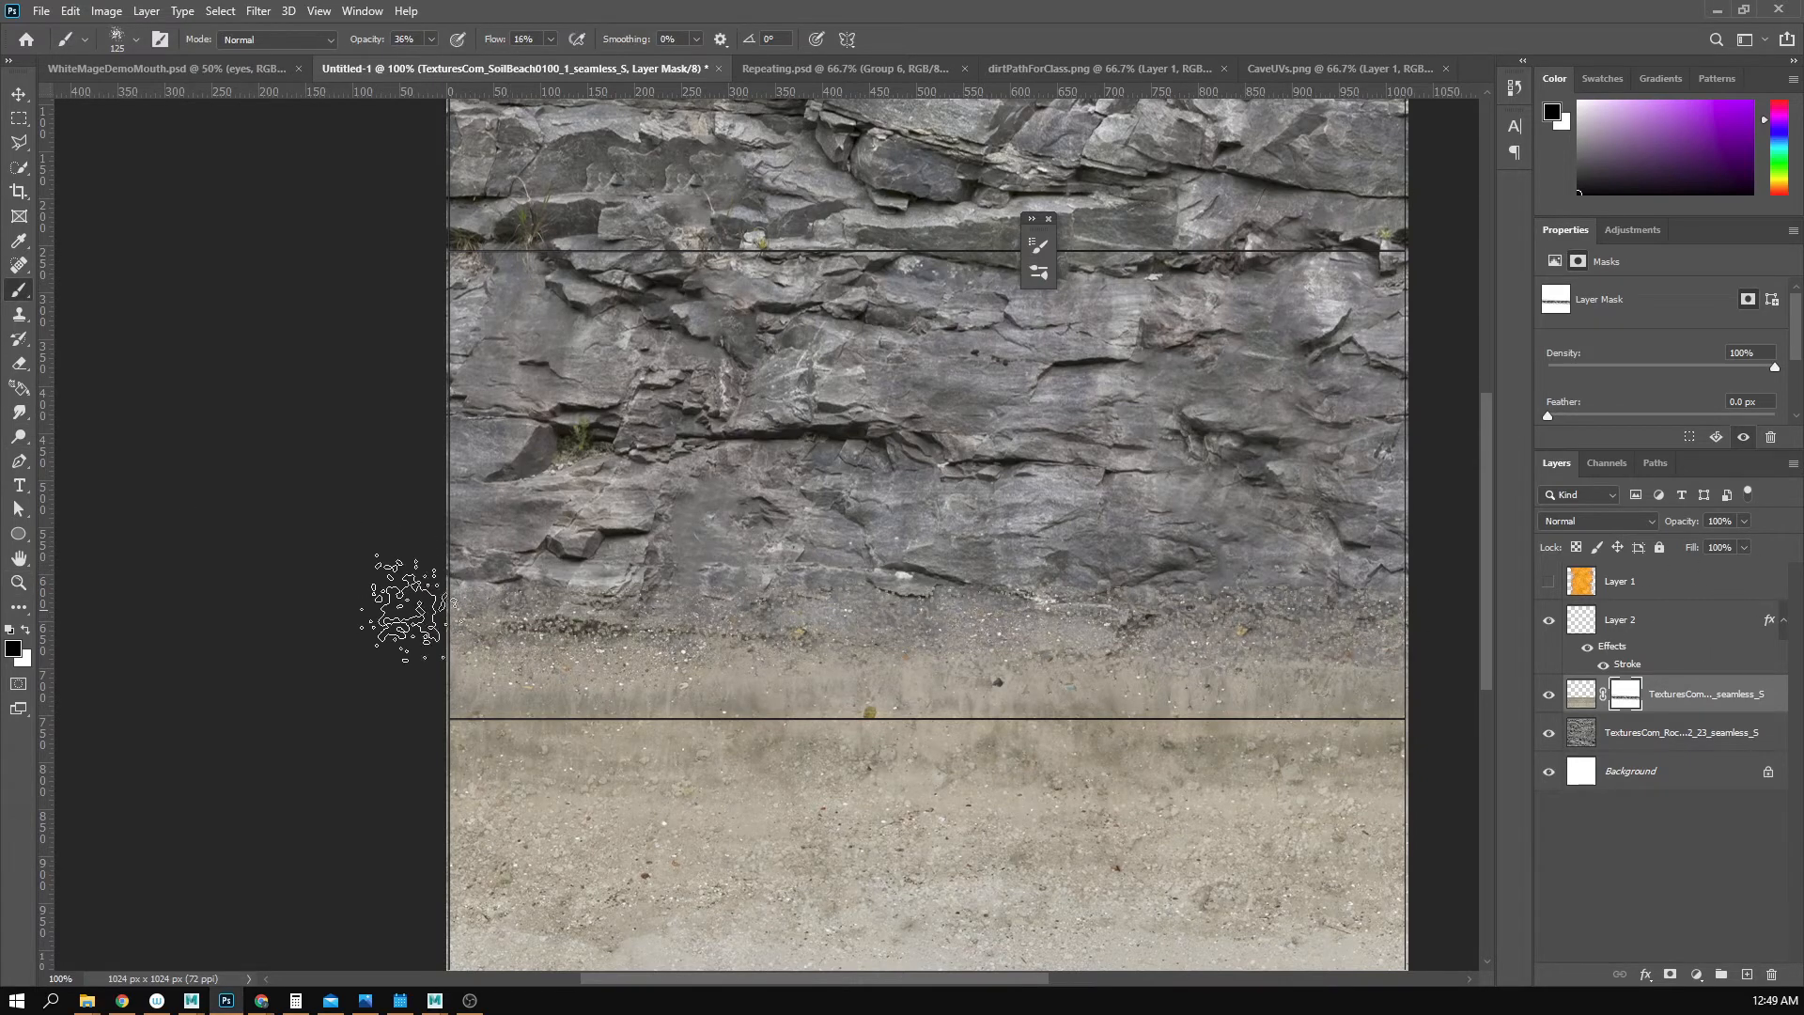
pyautogui.moveTo(394, 641)
pyautogui.mouseDown()
pyautogui.moveTo(1721, 689)
pyautogui.moveTo(1261, 664)
pyautogui.moveTo(1114, 684)
pyautogui.mouseUp()
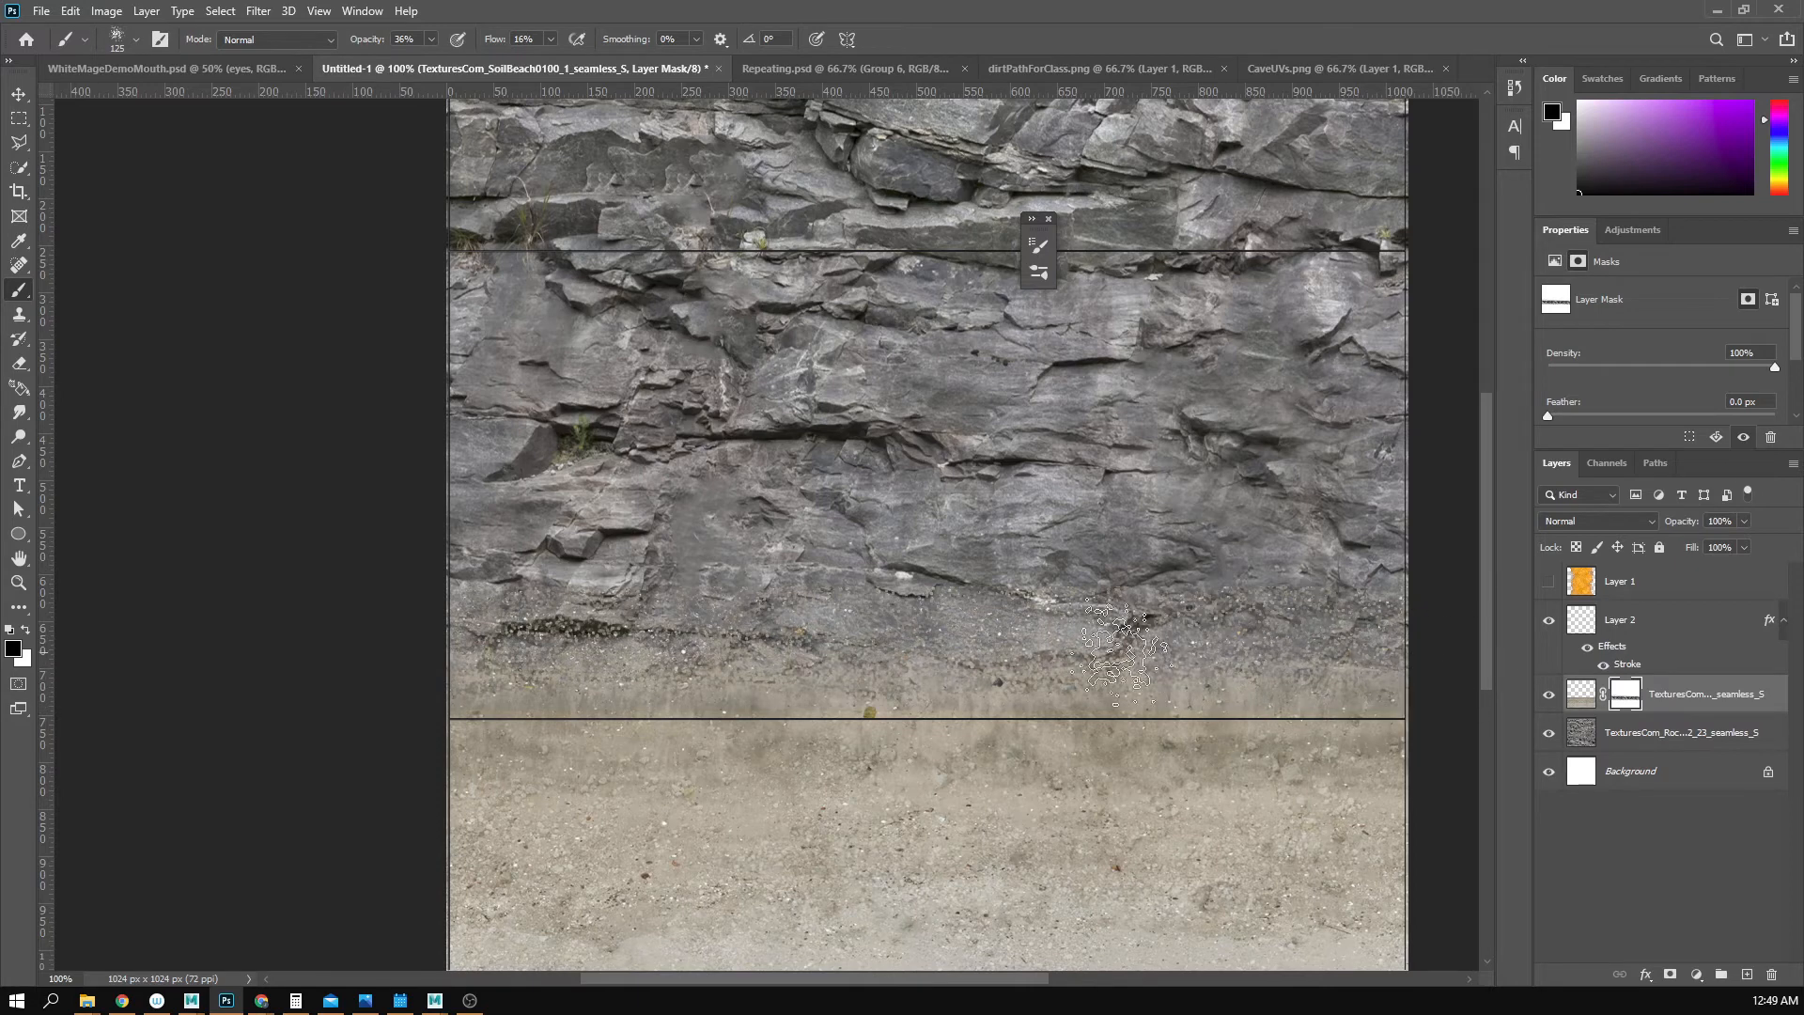
# - Switch to the Soft Round brush at 125 px with 0% hardness and raise its flow to 91%
pyautogui.click(136, 39)
pyautogui.scroll(5, 155, 221)
pyautogui.click(150, 227)
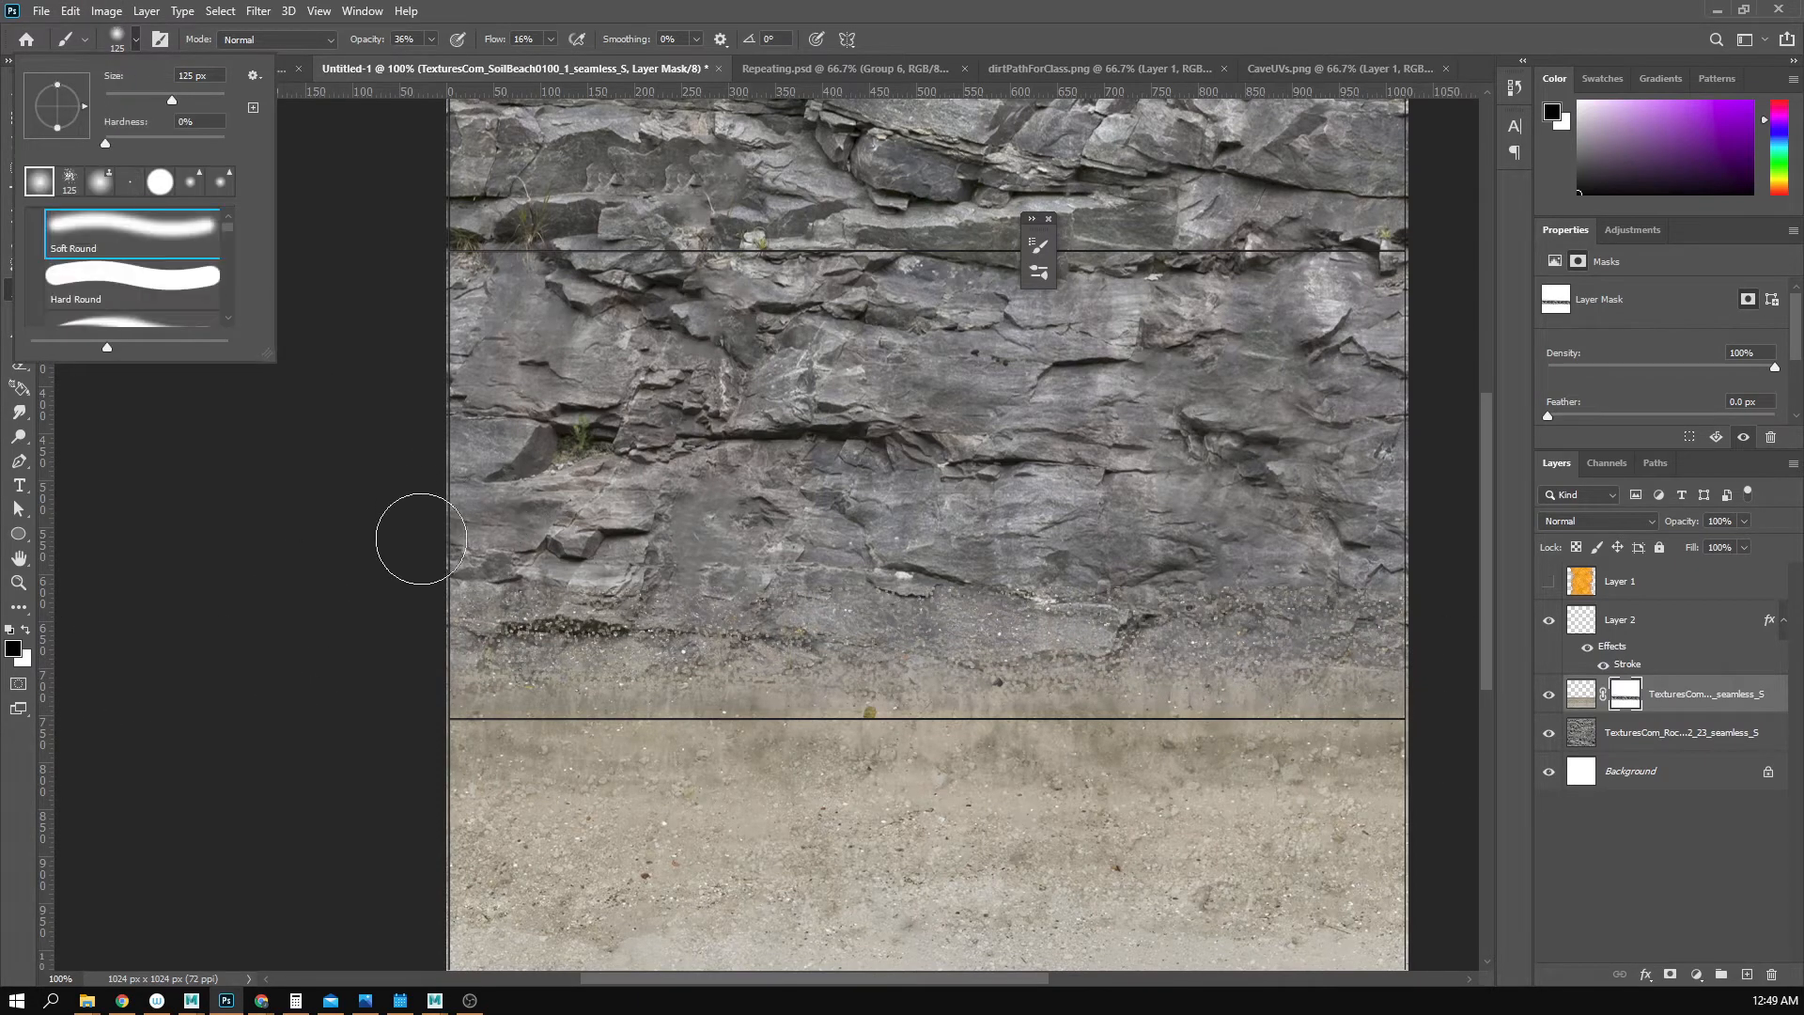
pyautogui.click(366, 558)
pyautogui.hscroll(3, 382, 508)
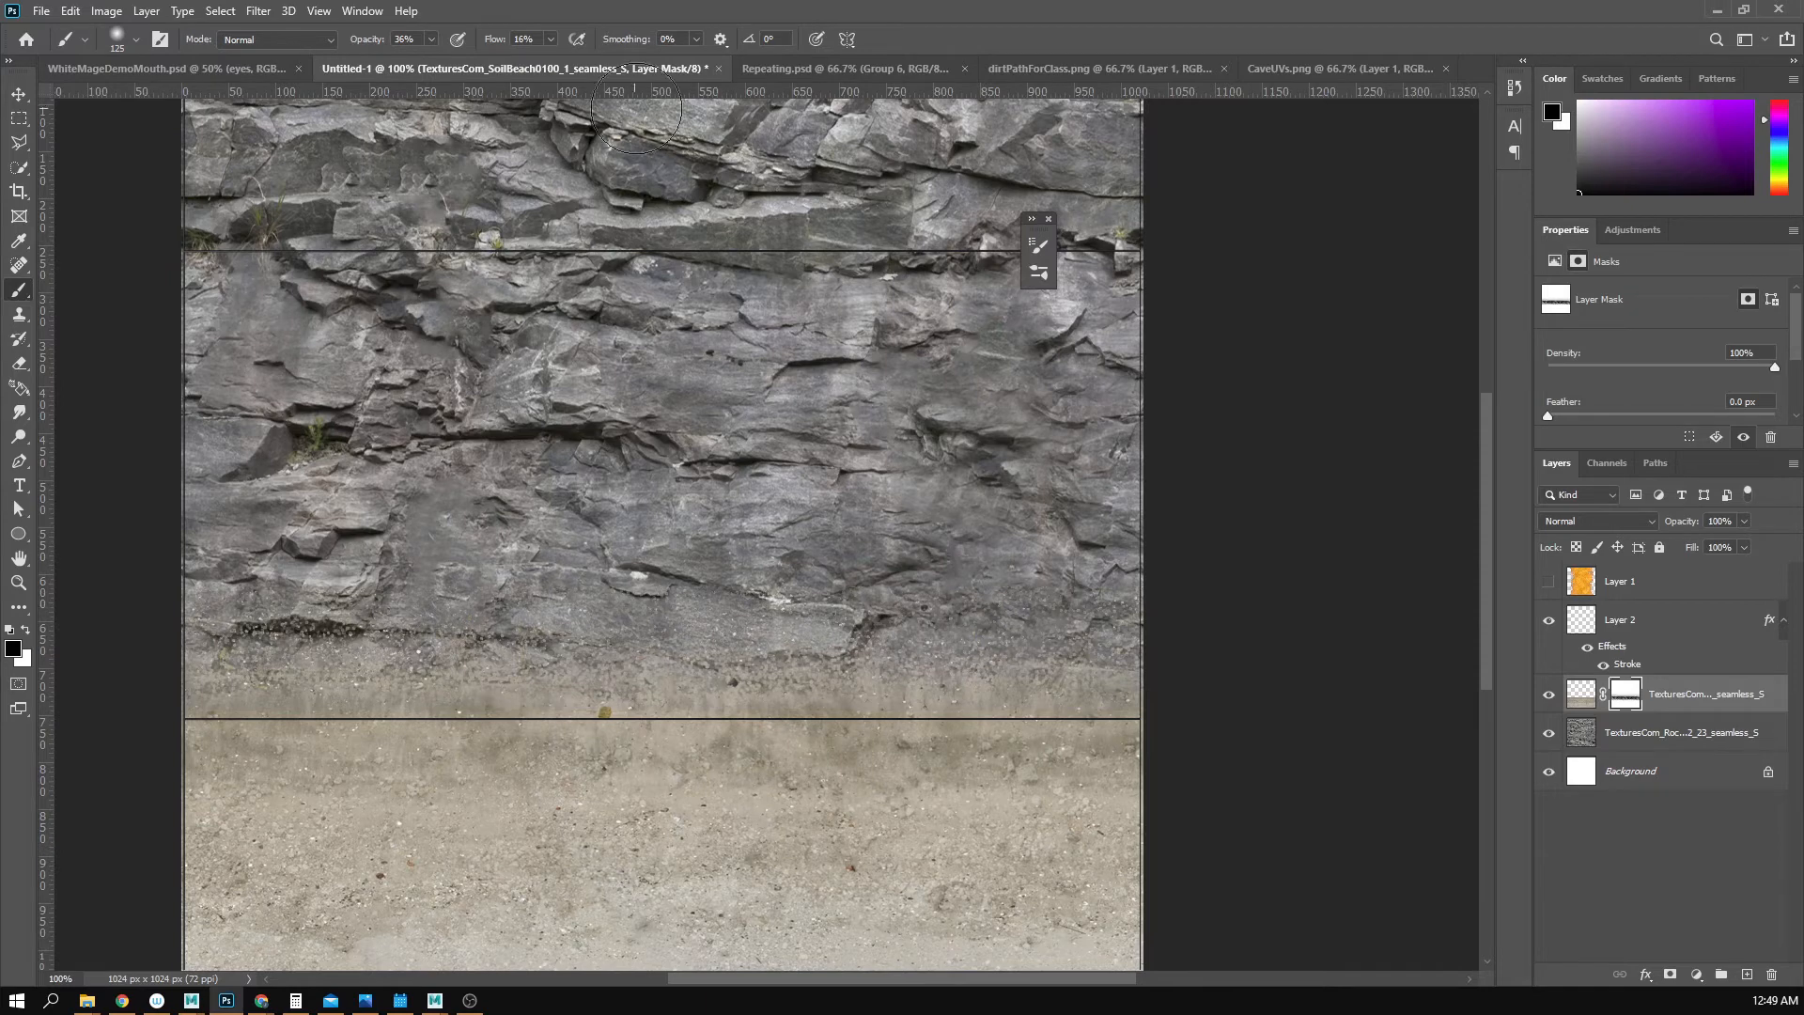
pyautogui.click(551, 38)
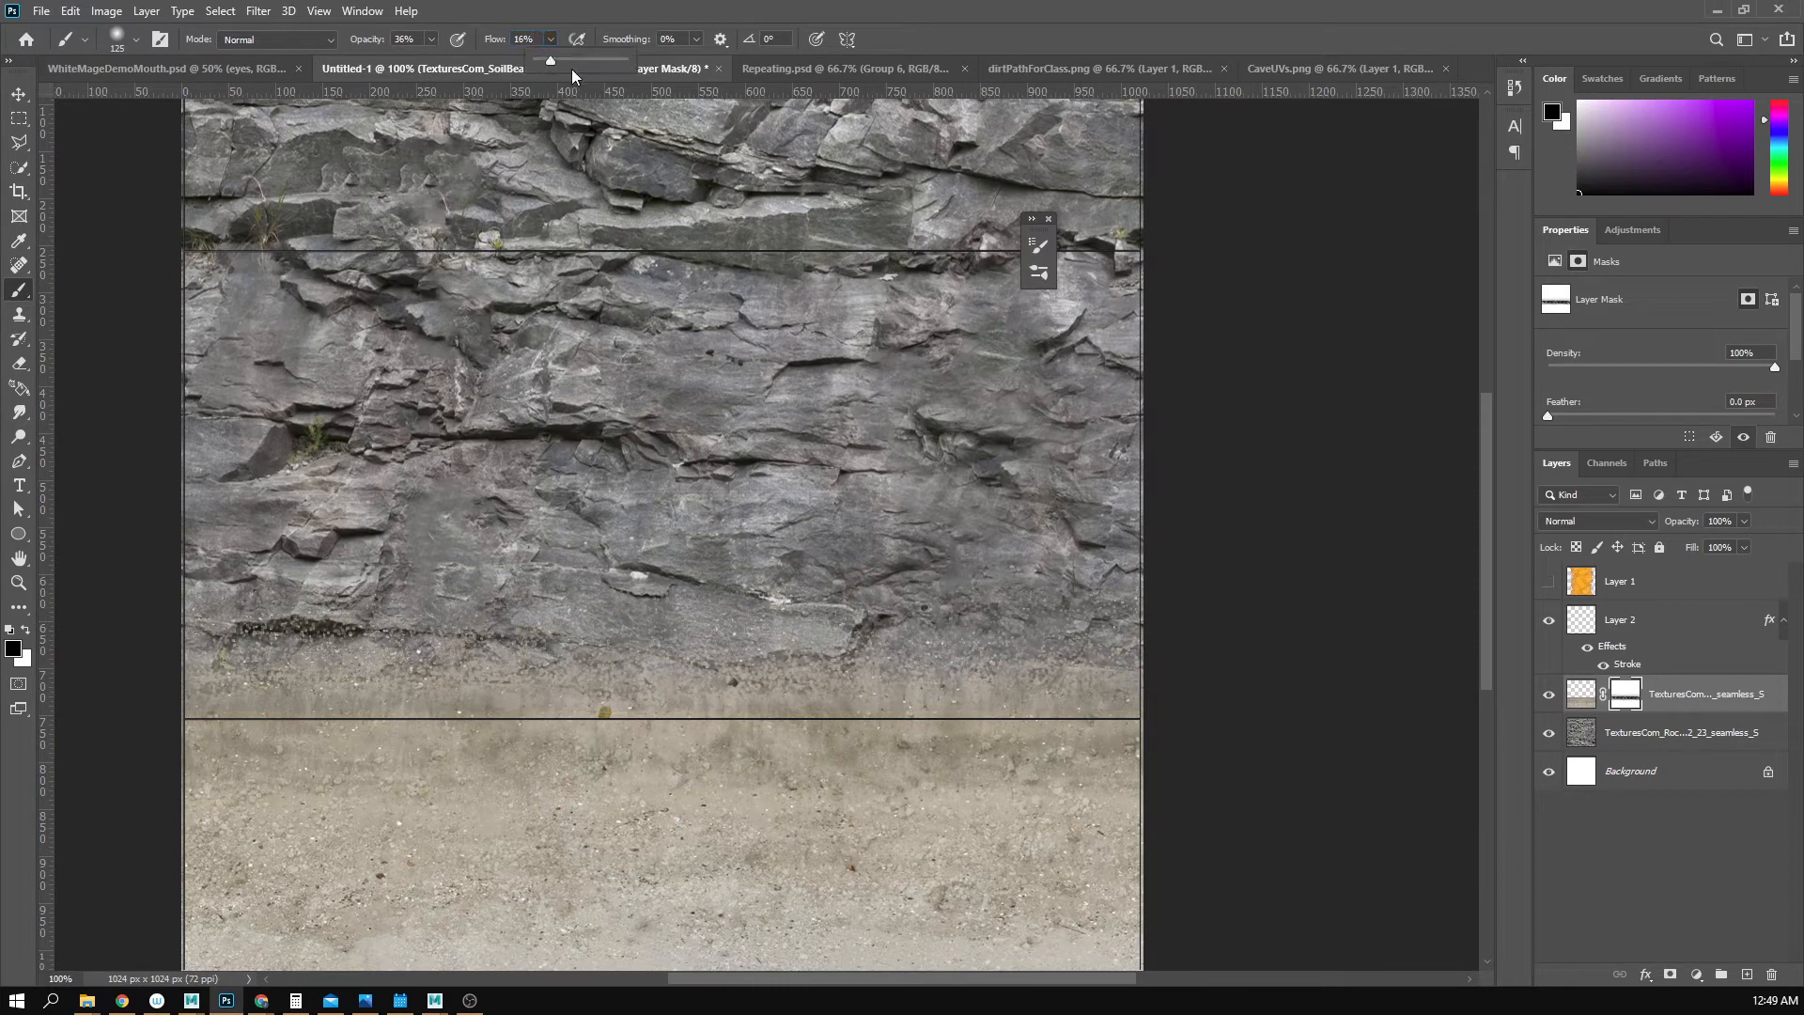
pyautogui.moveTo(572, 75); pyautogui.dragTo(620, 75)
pyautogui.click(1095, 601)
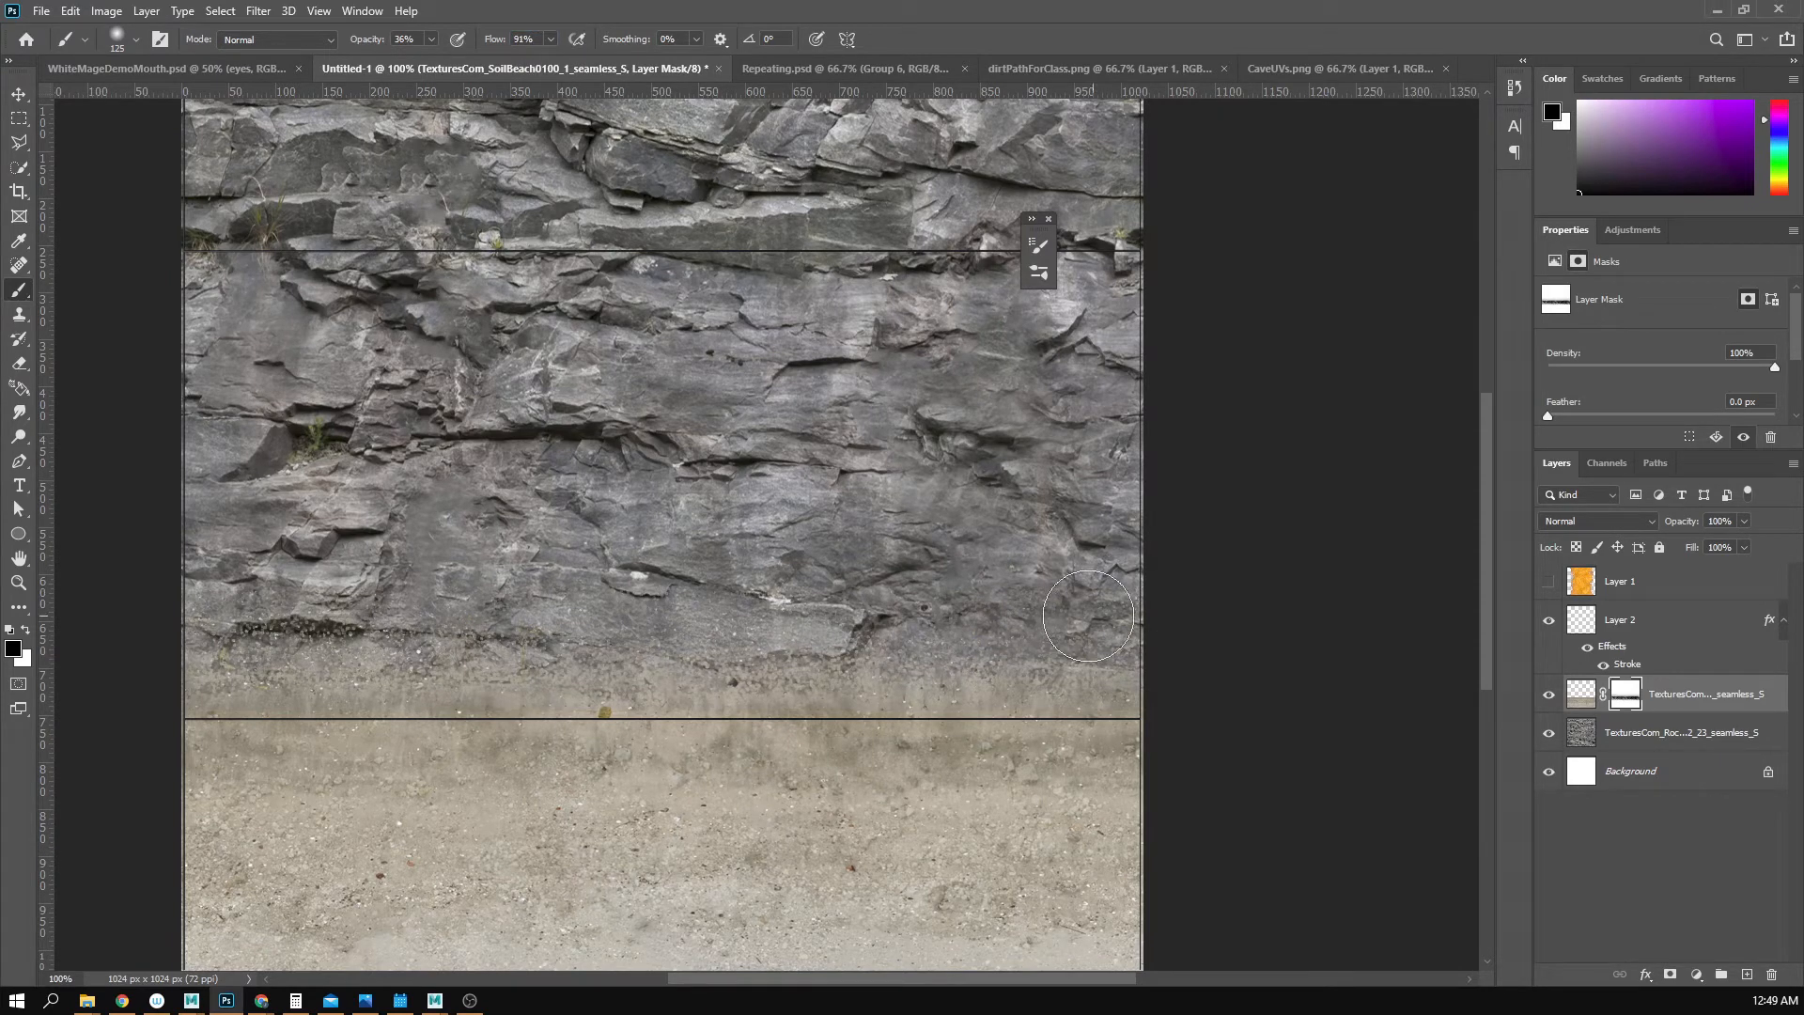
# - Soften the soil's upper edge with mask strokes across the texture and compare the blend with Layer 2 hidden and shown
pyautogui.moveTo(578, 606); pyautogui.dragTo(220, 613)
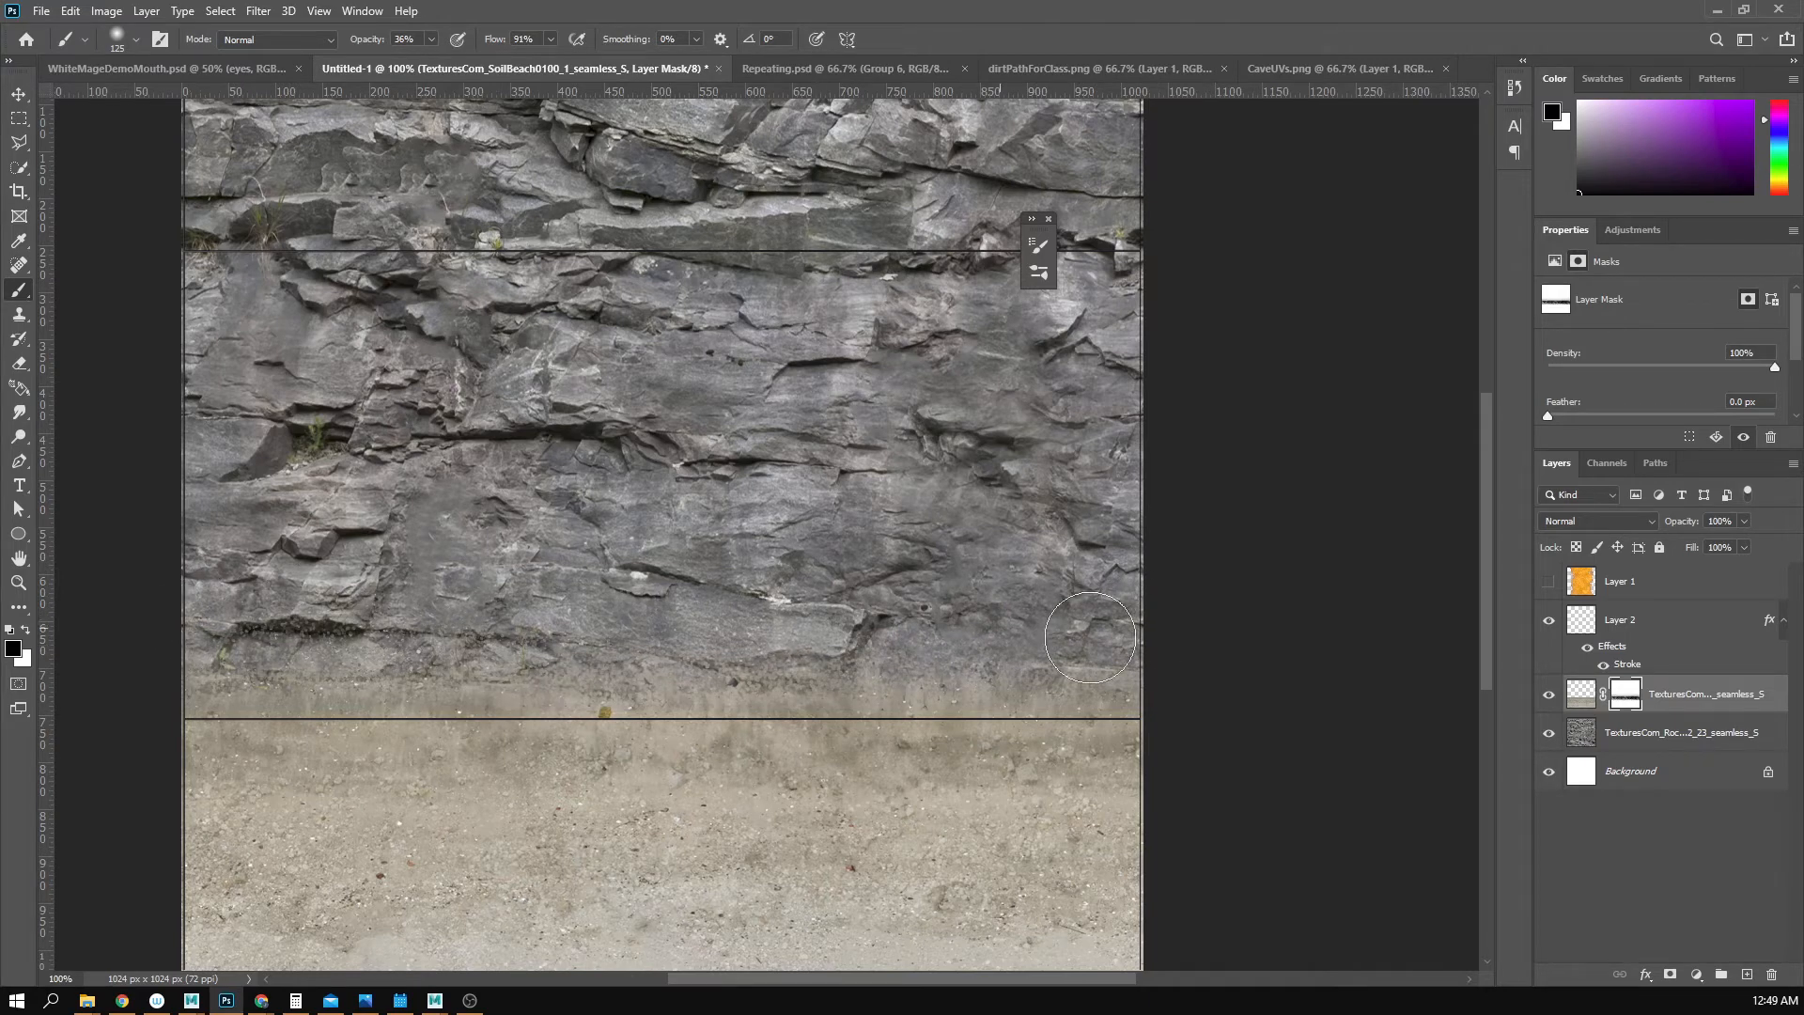
pyautogui.press('z')
pyautogui.moveTo(1175, 622); pyautogui.dragTo(1063, 636)
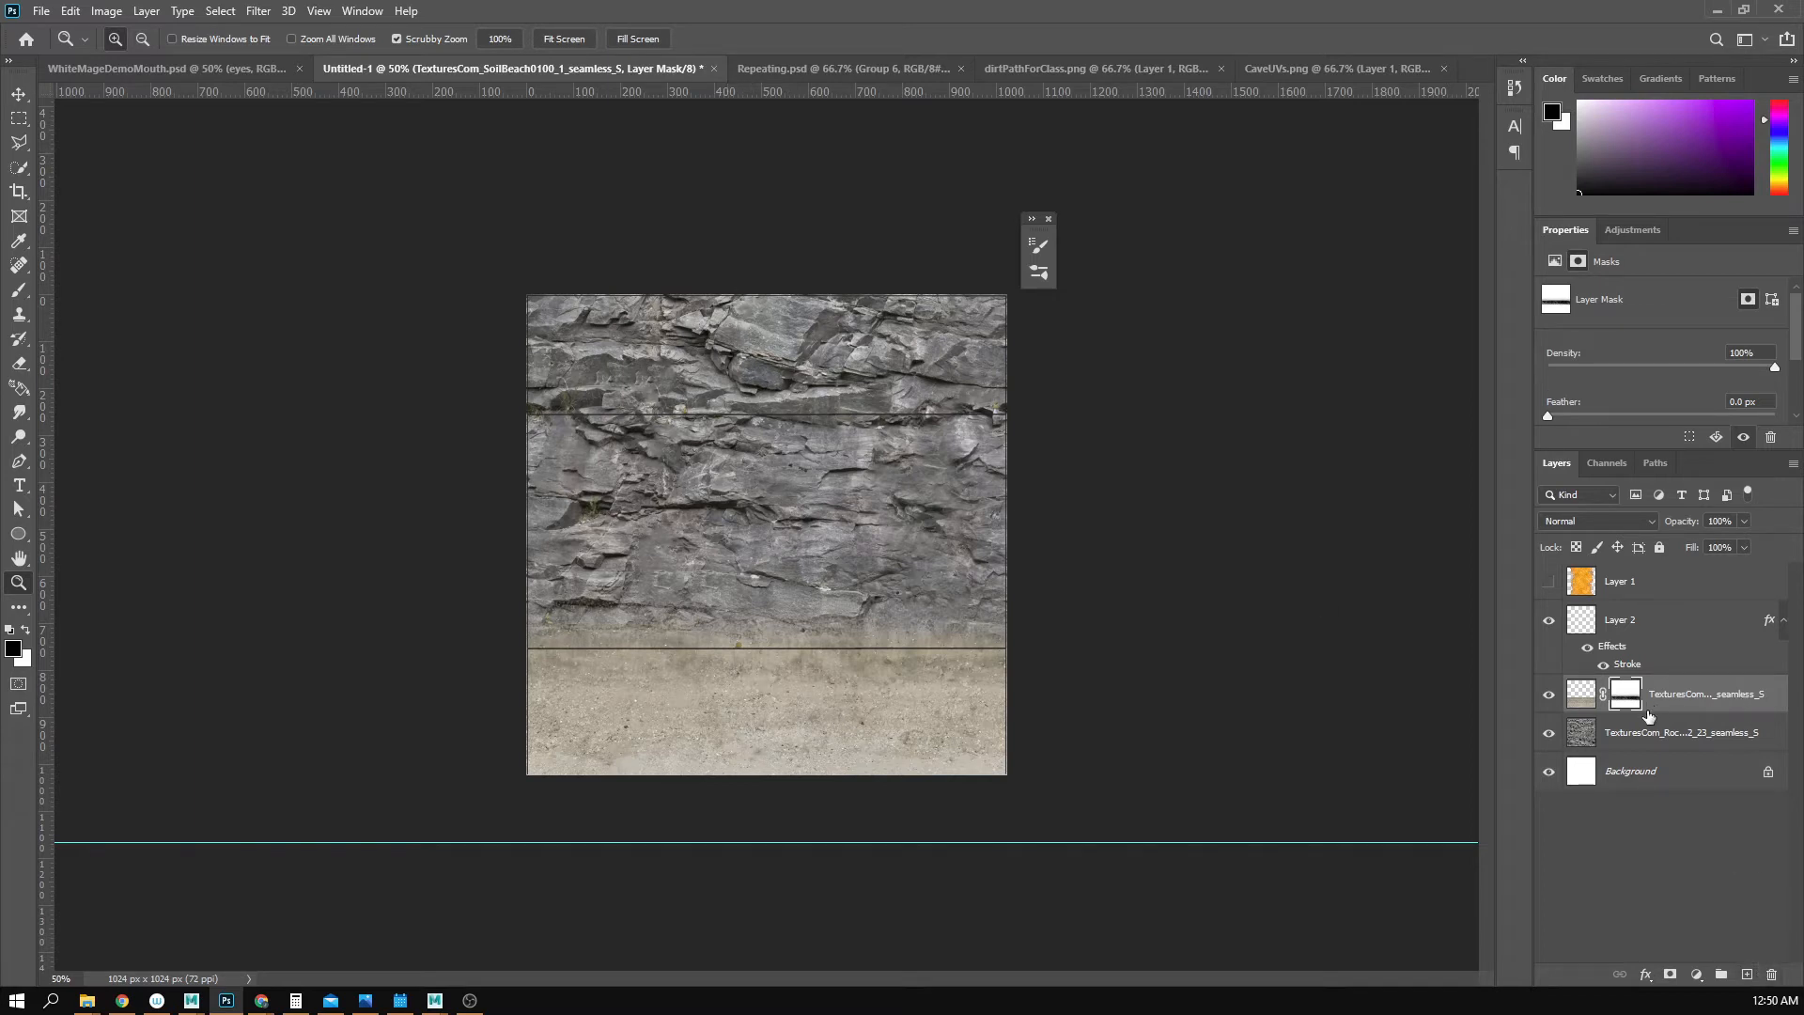
pyautogui.click(1548, 620)
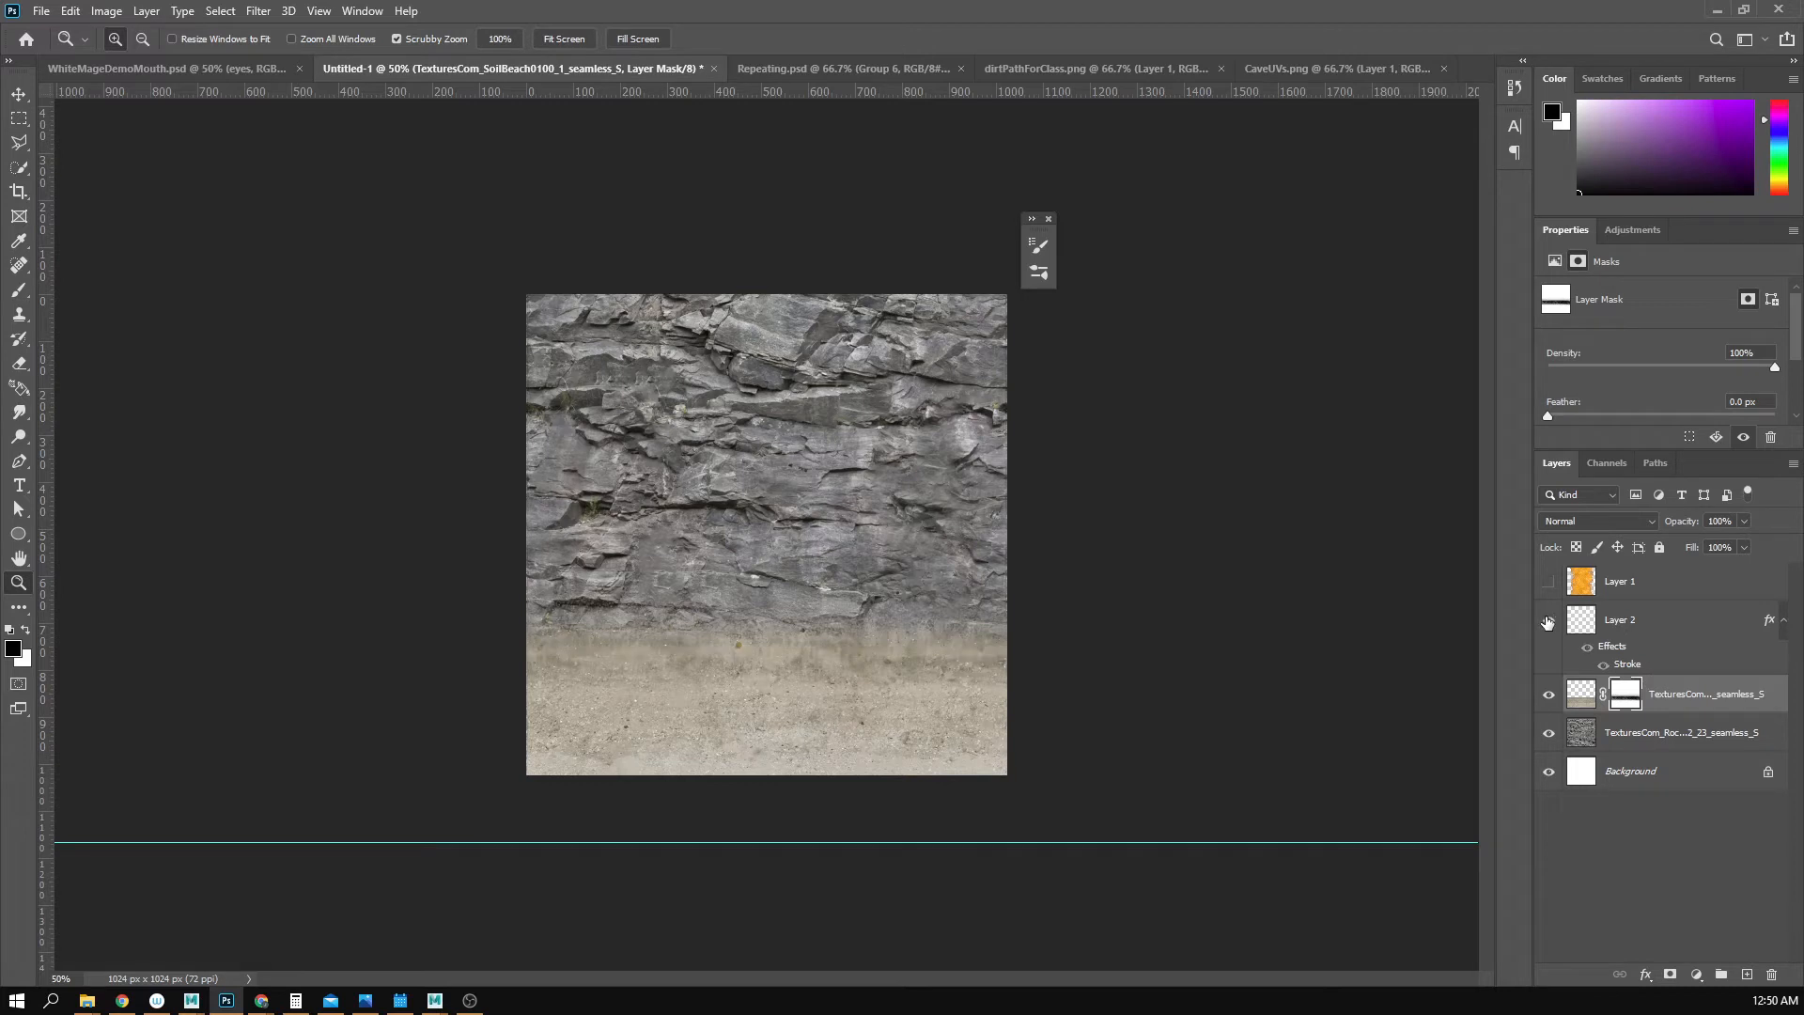
pyautogui.click(1548, 620)
# - Rename Layer 2 as UVs
pyautogui.doubleClick(1620, 622)
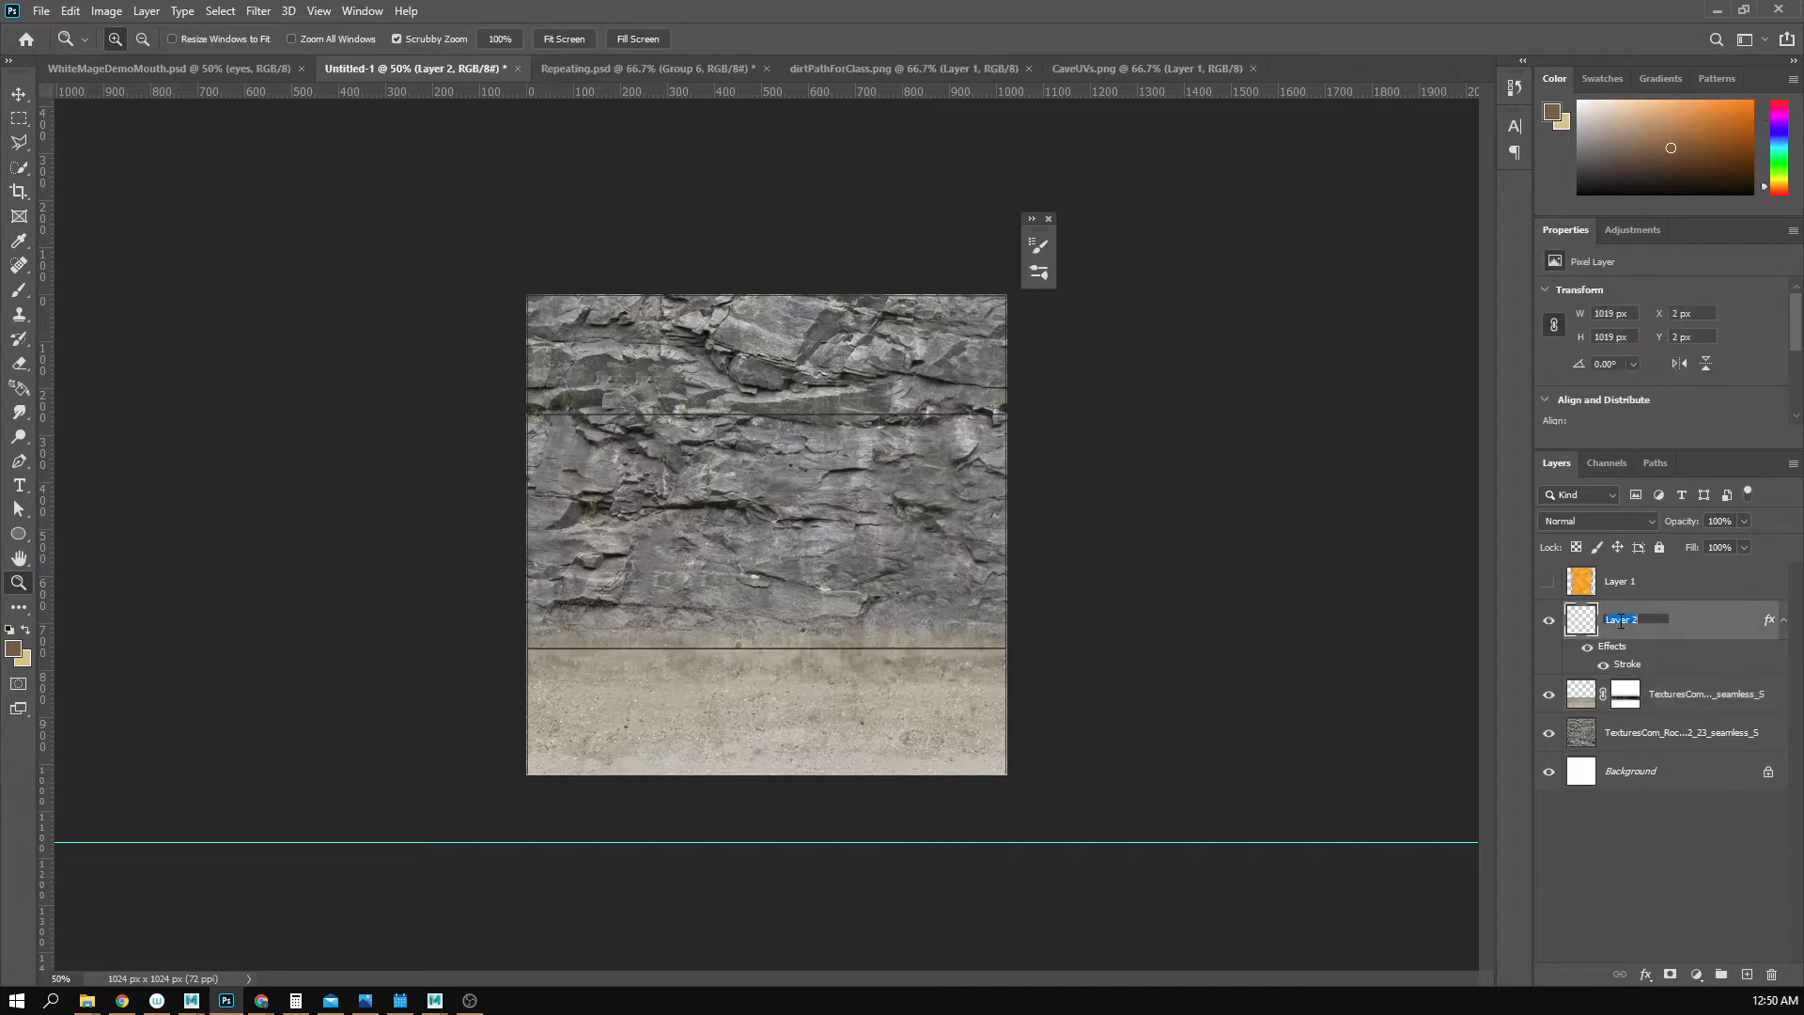
pyautogui.write('UVs')
pyautogui.press('Return')
pyautogui.press('b')
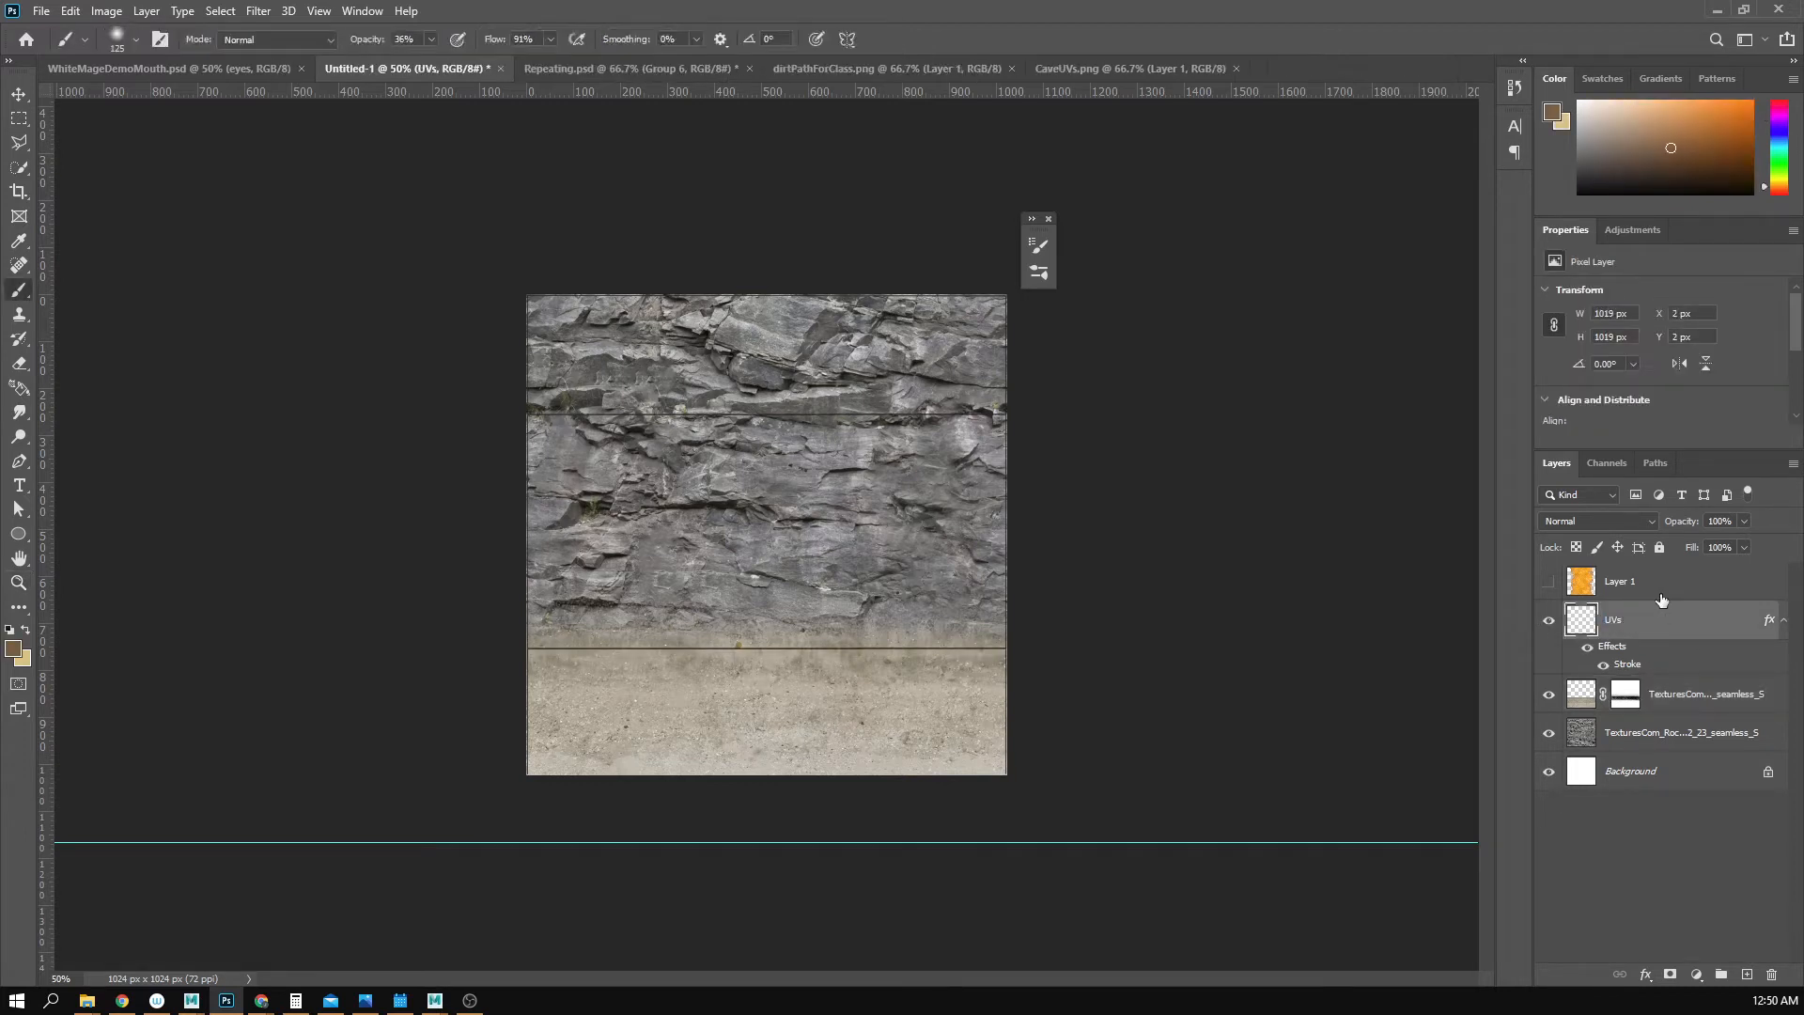
# - Group the soil and rock layers under the name wallTExture and expand the group
pyautogui.click(1710, 696)
pyautogui.keyDown('shift'); pyautogui.click(1710, 734); pyautogui.keyUp('shift')
pyautogui.hotkey('ctrl', 'g')
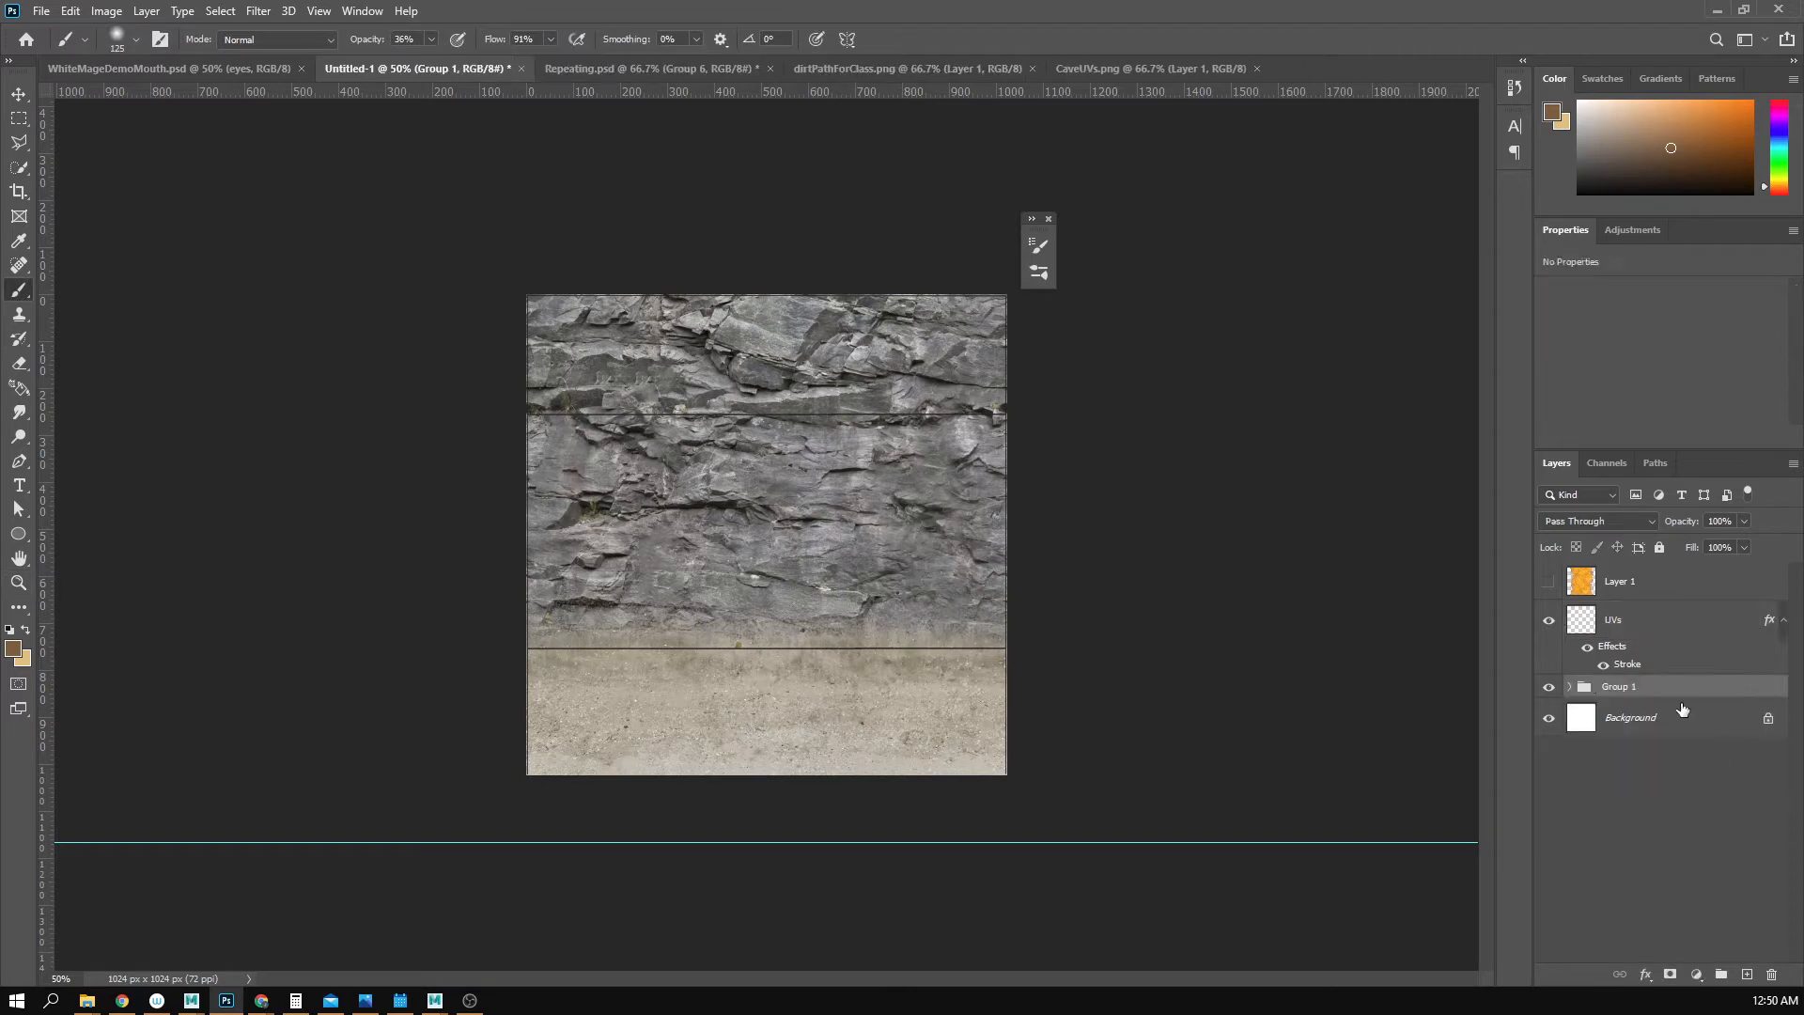
pyautogui.doubleClick(1625, 688)
pyautogui.press('Return')
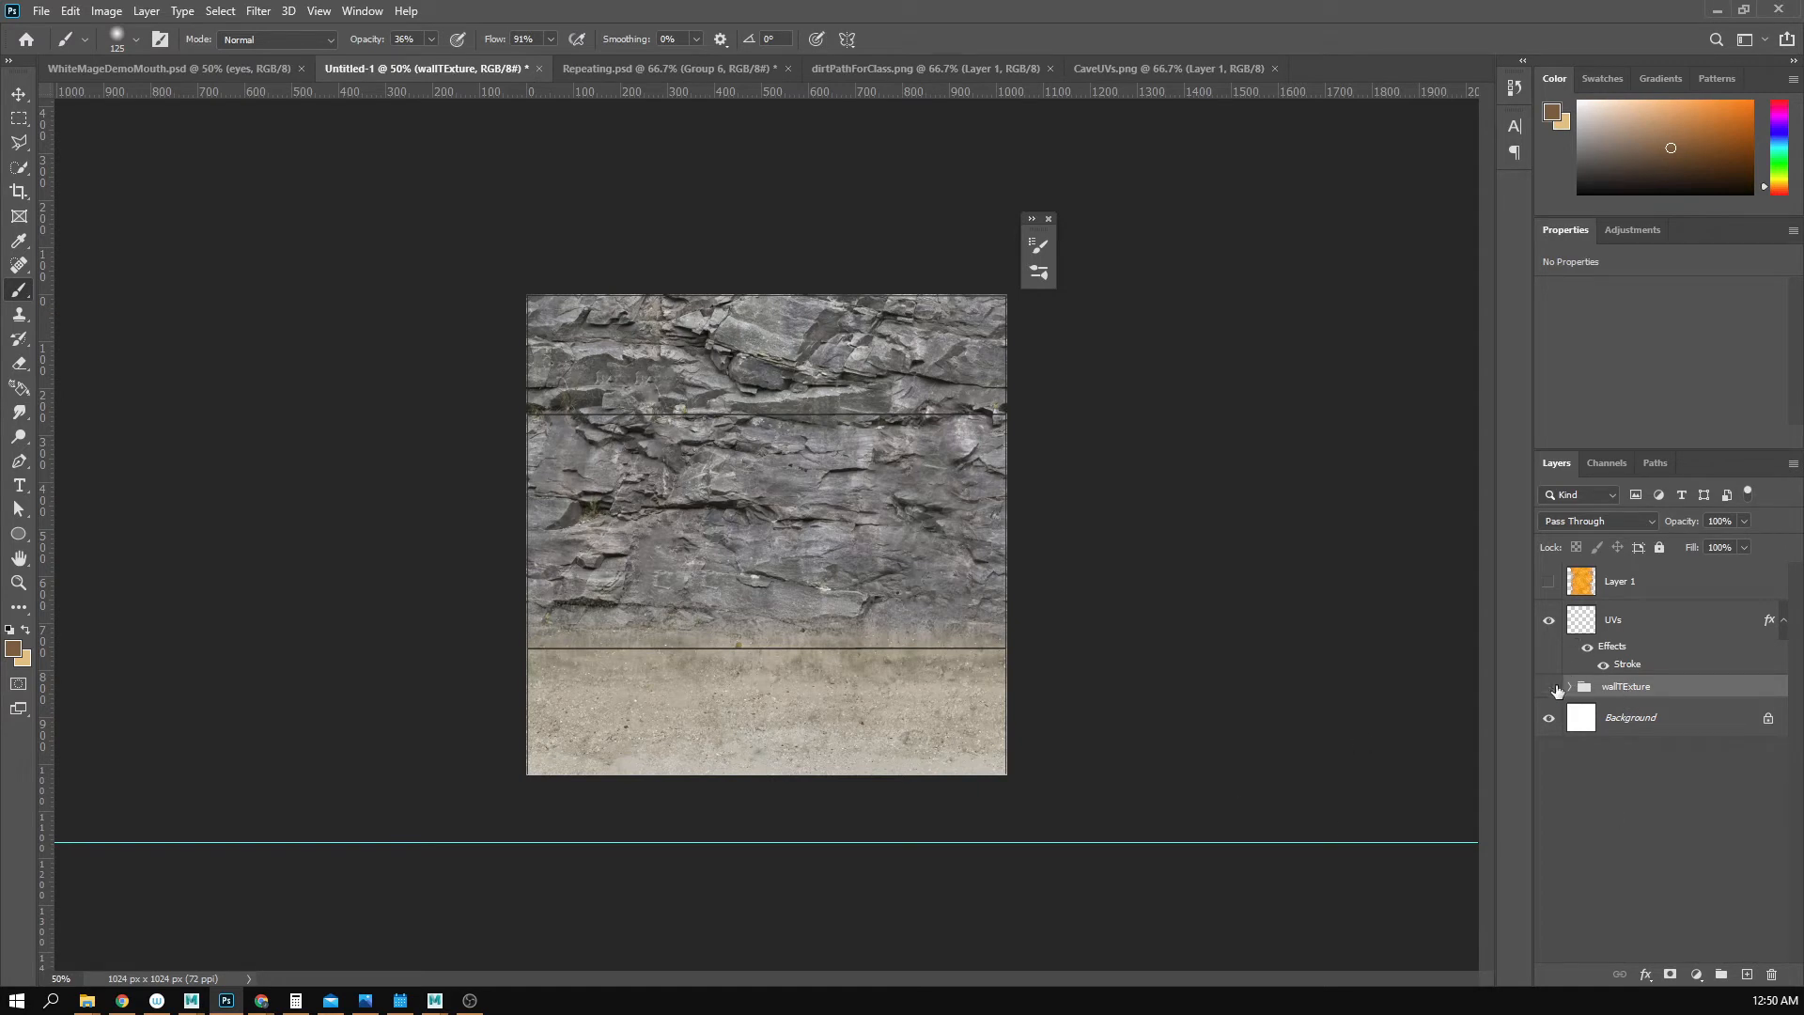
pyautogui.click(1549, 687)
pyautogui.click(1548, 687)
pyautogui.click(1570, 687)
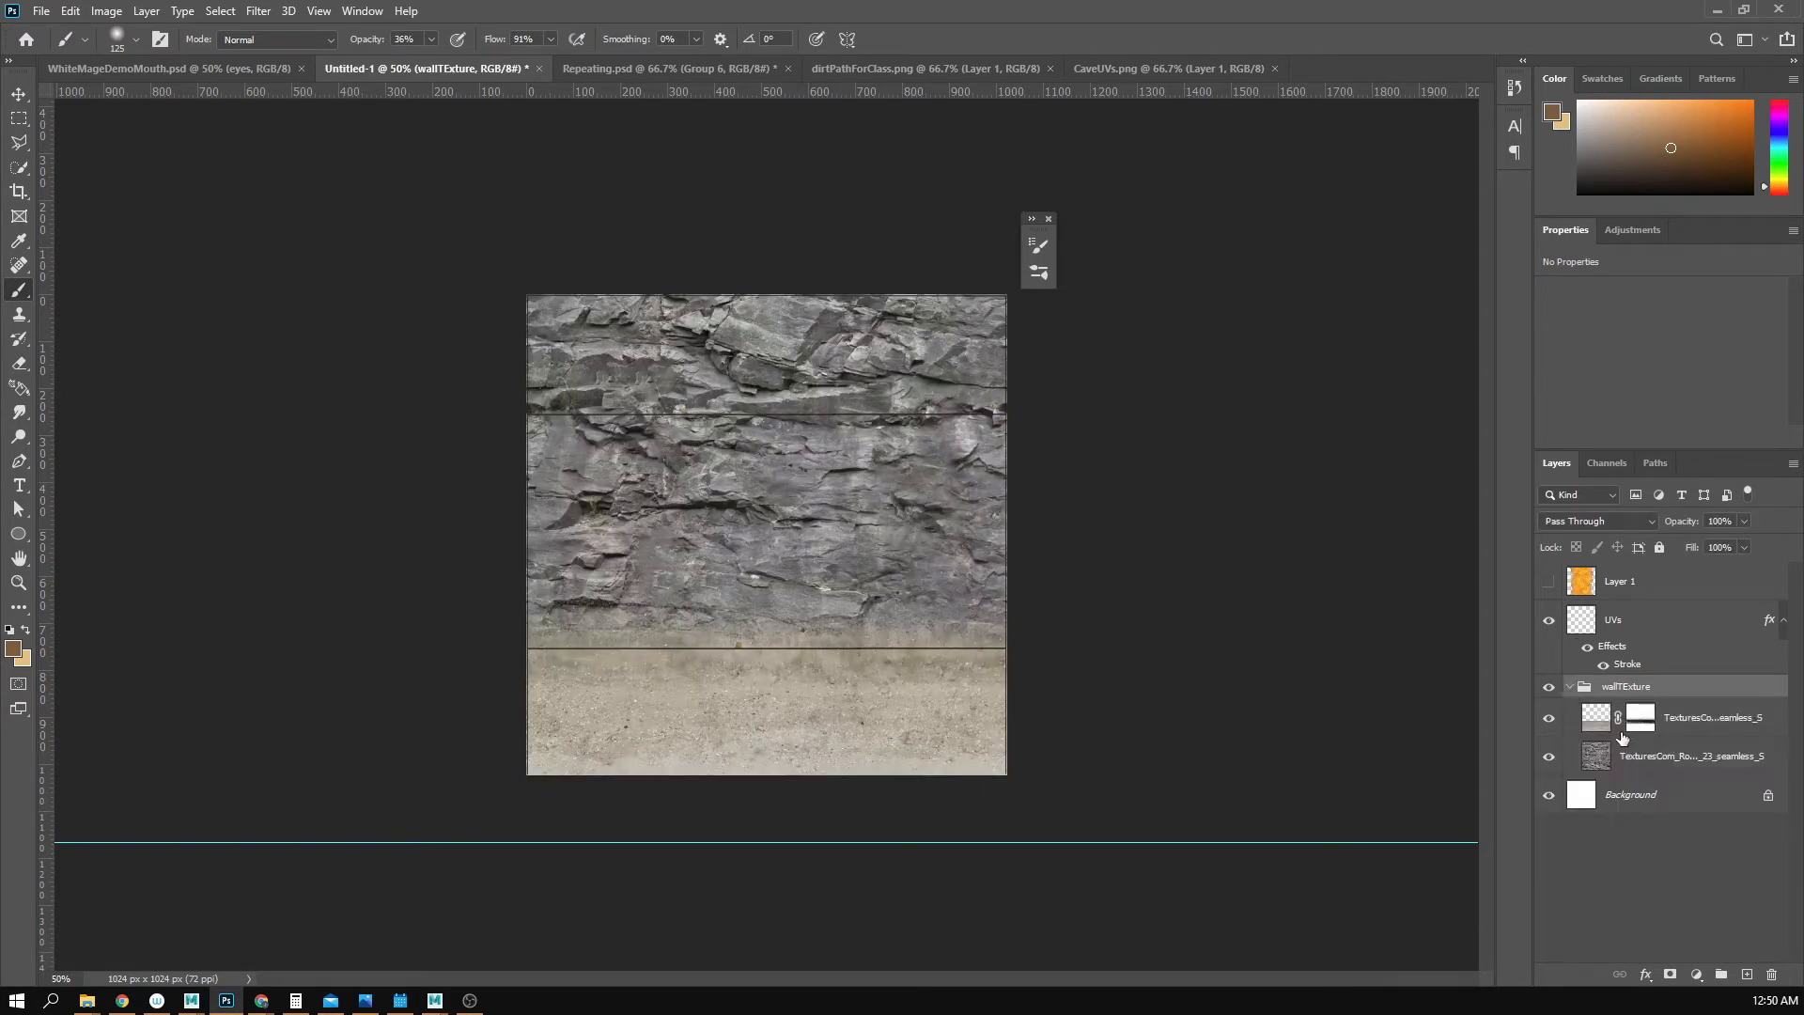
# - Add a new layer above the soil layer in the wallTExture group and prepare a reflected gradient with a dark brown foreground
pyautogui.click(1718, 732)
pyautogui.click(1747, 974)
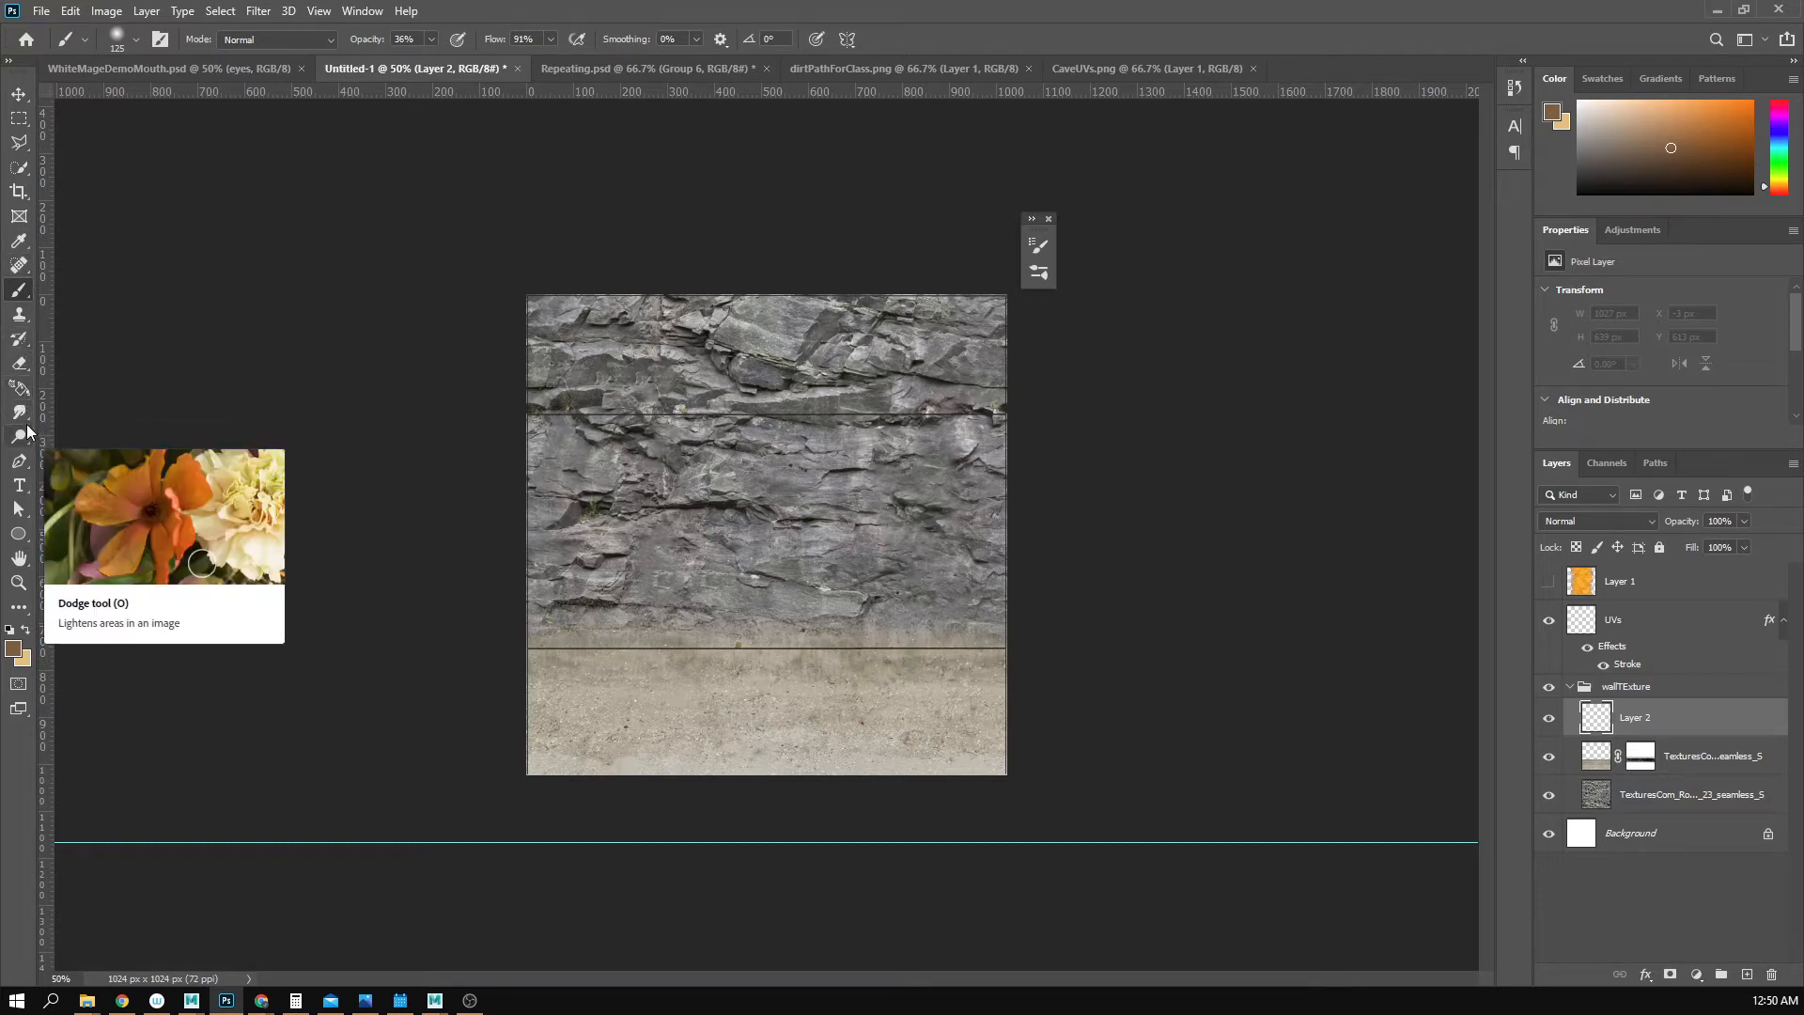
pyautogui.click(19, 387)
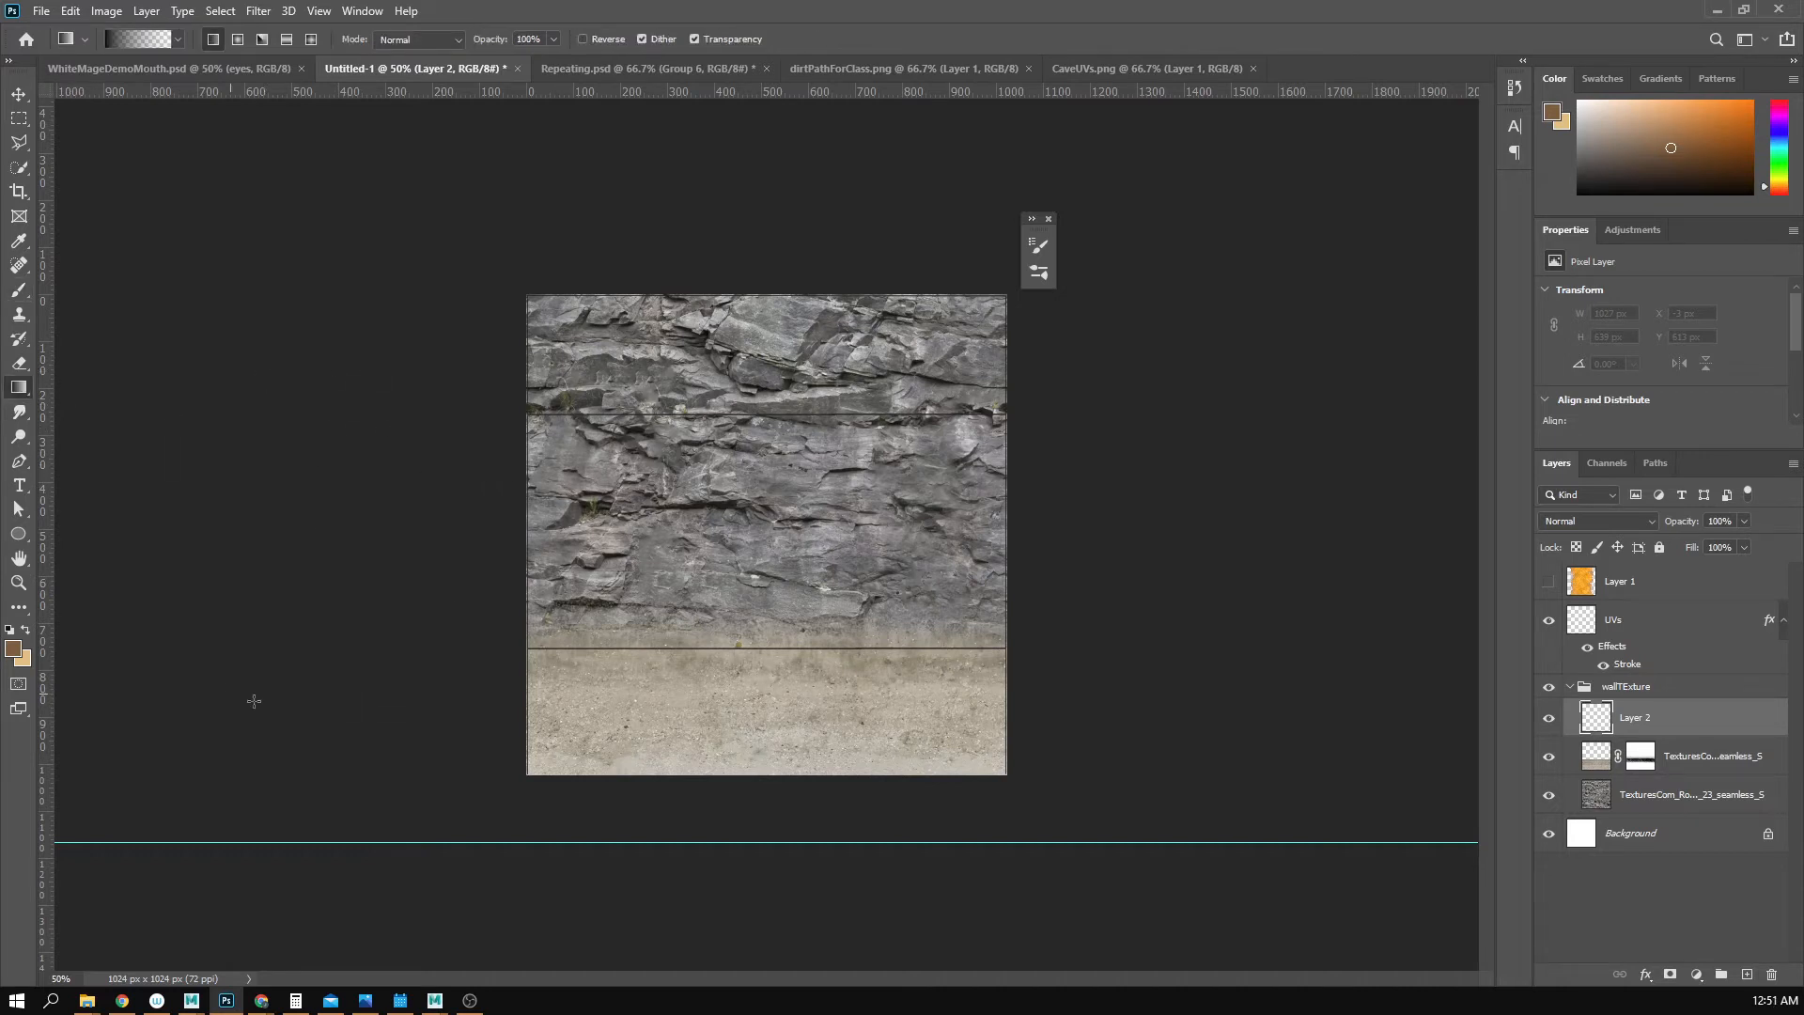
pyautogui.click(15, 651)
pyautogui.moveTo(861, 374); pyautogui.dragTo(879, 383)
pyautogui.click(287, 39)
# - Try dark reflected gradients of different lengths from the upper UV line across the rock
pyautogui.moveTo(747, 374); pyautogui.dragTo(747, 374)
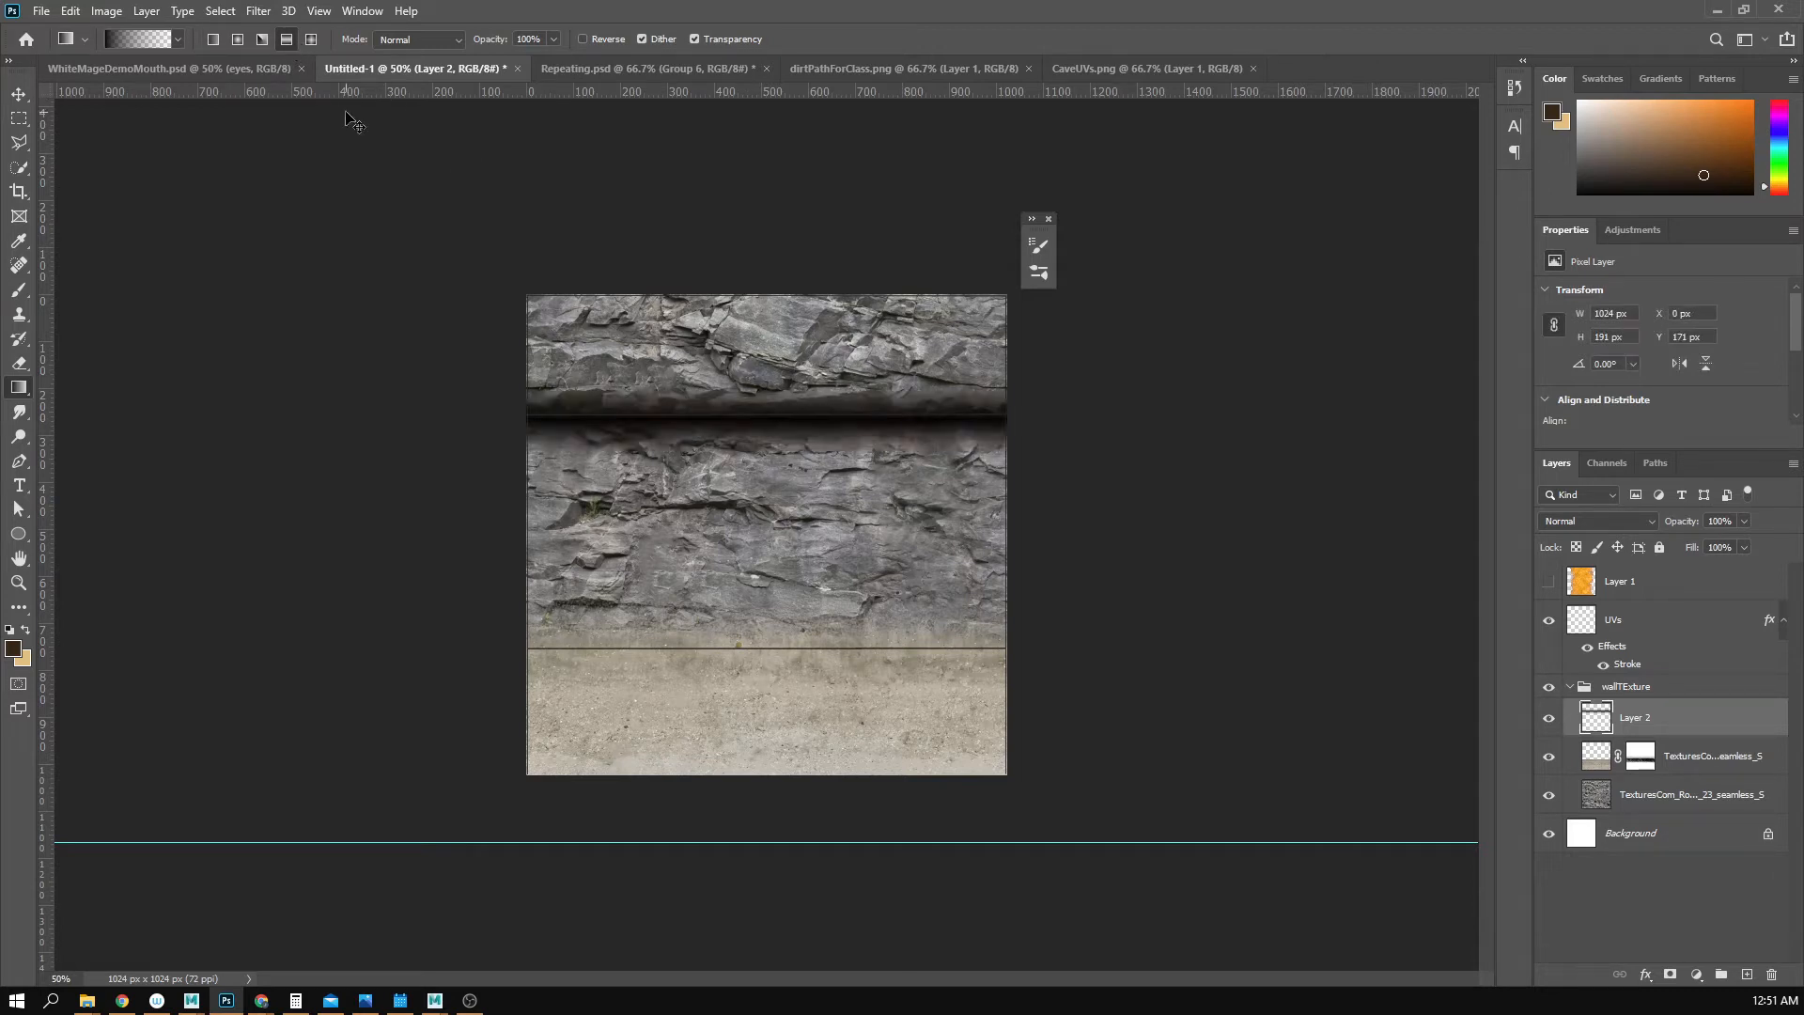
pyautogui.hotkey('ctrl', 'z')
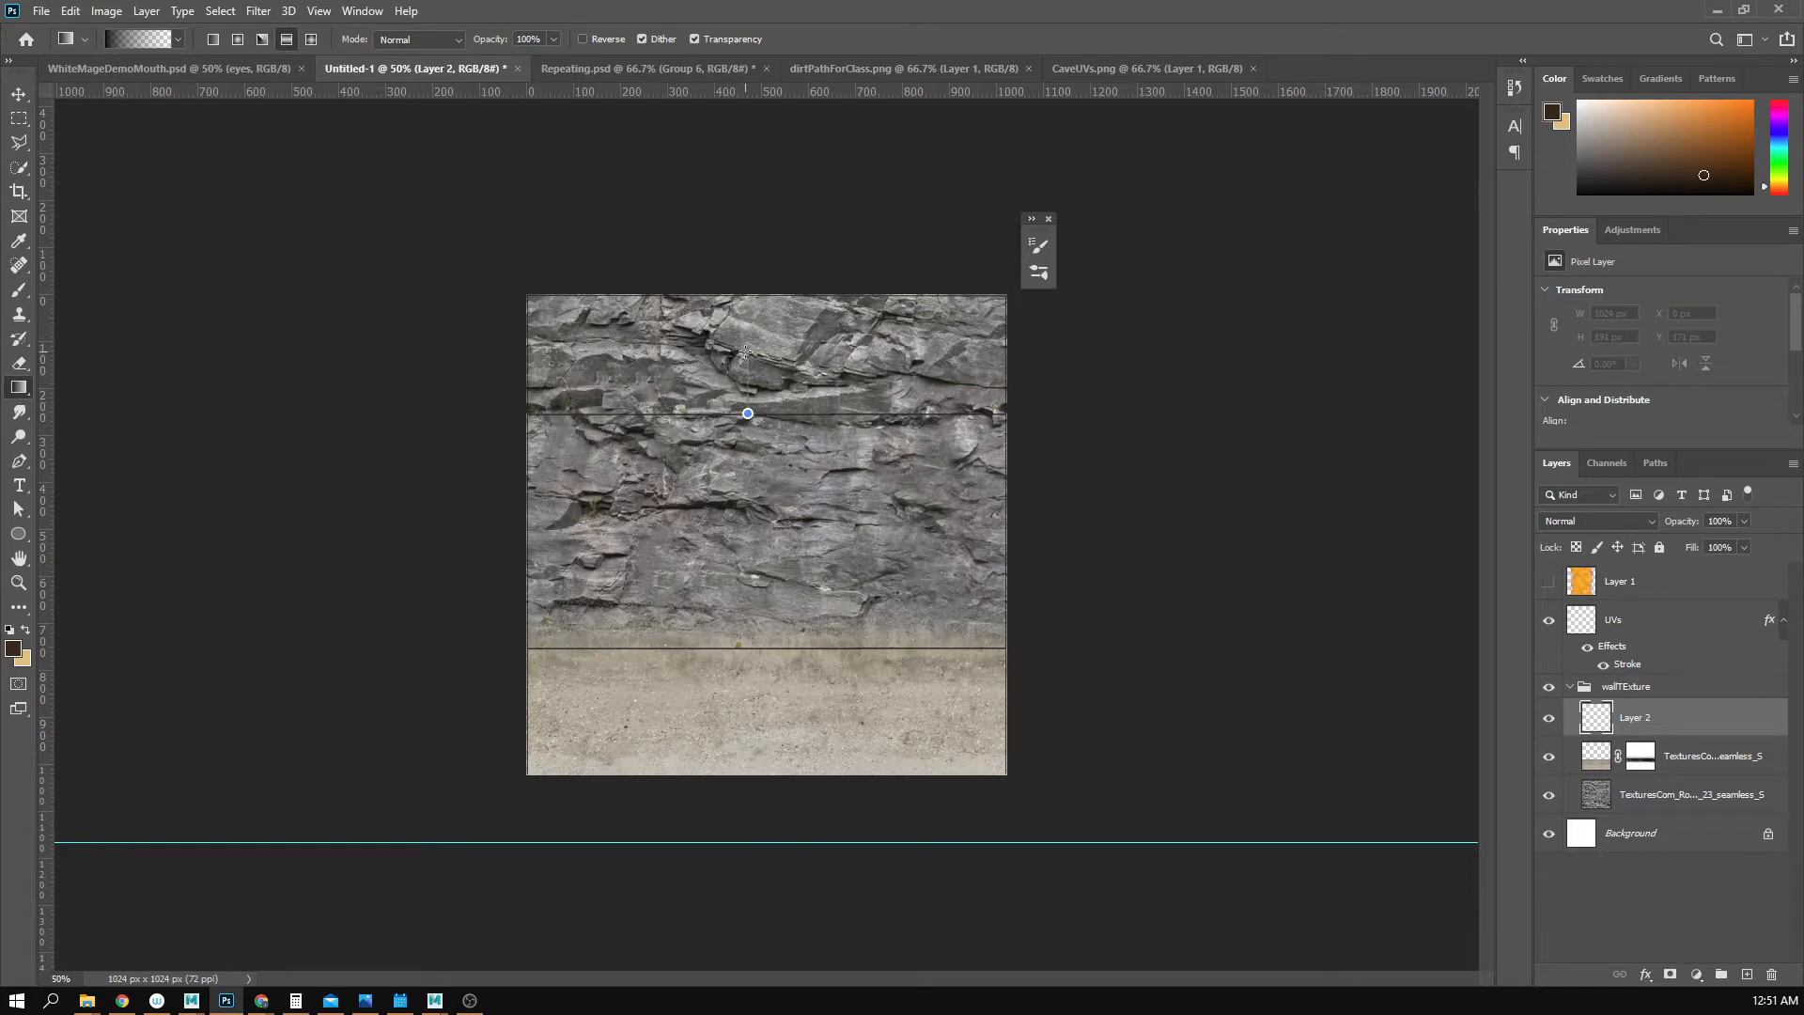
pyautogui.moveTo(746, 351); pyautogui.dragTo(745, 351)
pyautogui.hotkey('ctrl', 'z')
pyautogui.moveTo(756, 317); pyautogui.dragTo(763, 341)
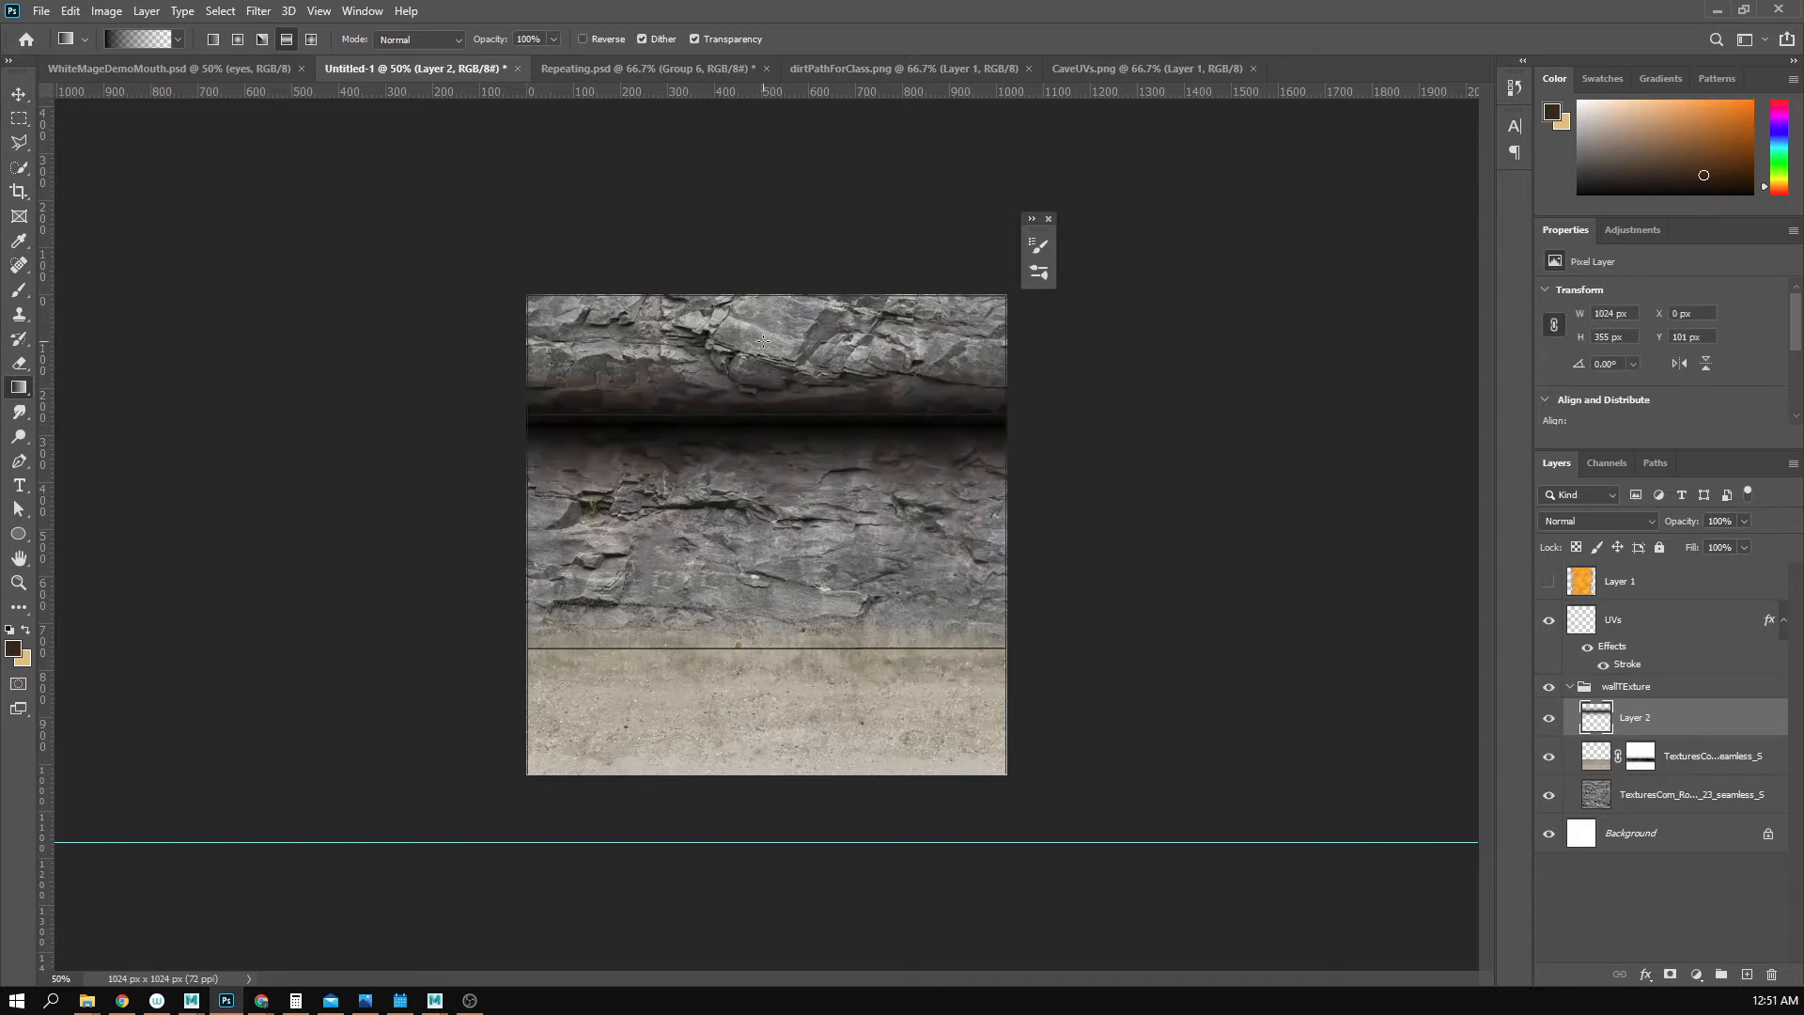
pyautogui.hotkey('ctrl', 'z')
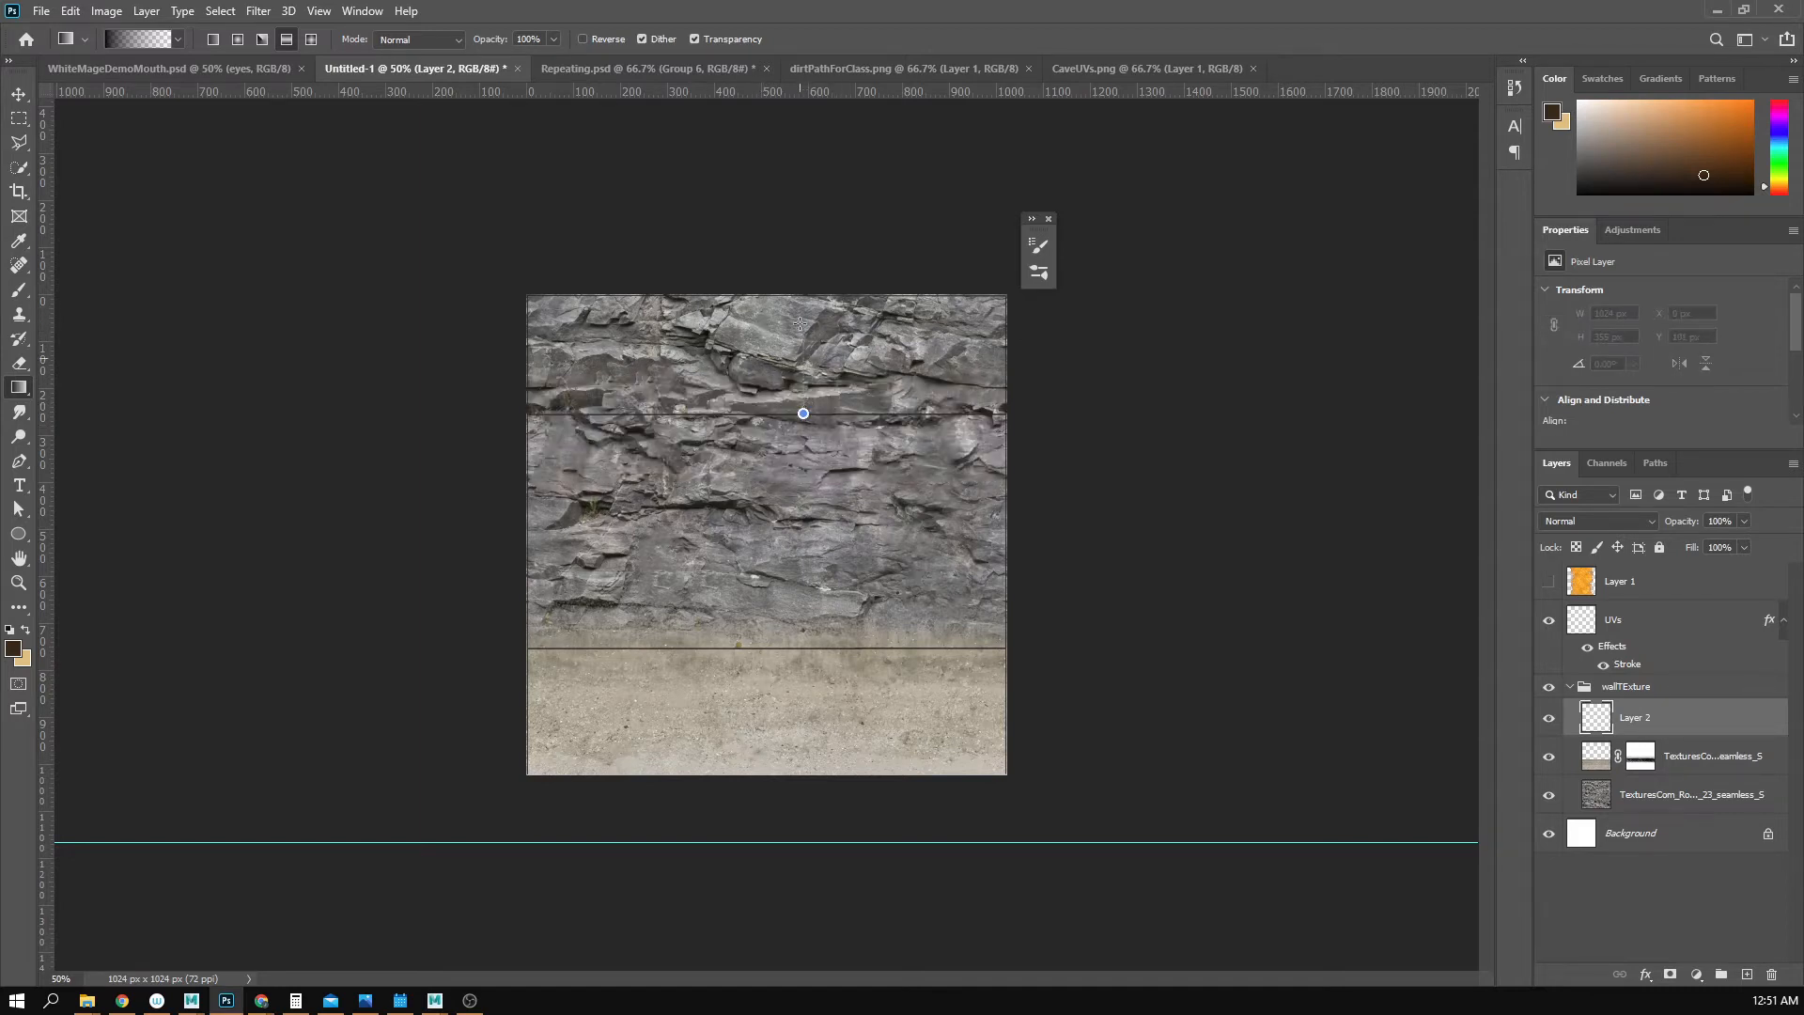
# - Draw a dark reflected gradient about 383 px tall across the upper UV line and set its layer to Multiply at 64% opacity
pyautogui.moveTo(804, 414); pyautogui.dragTo(800, 324)
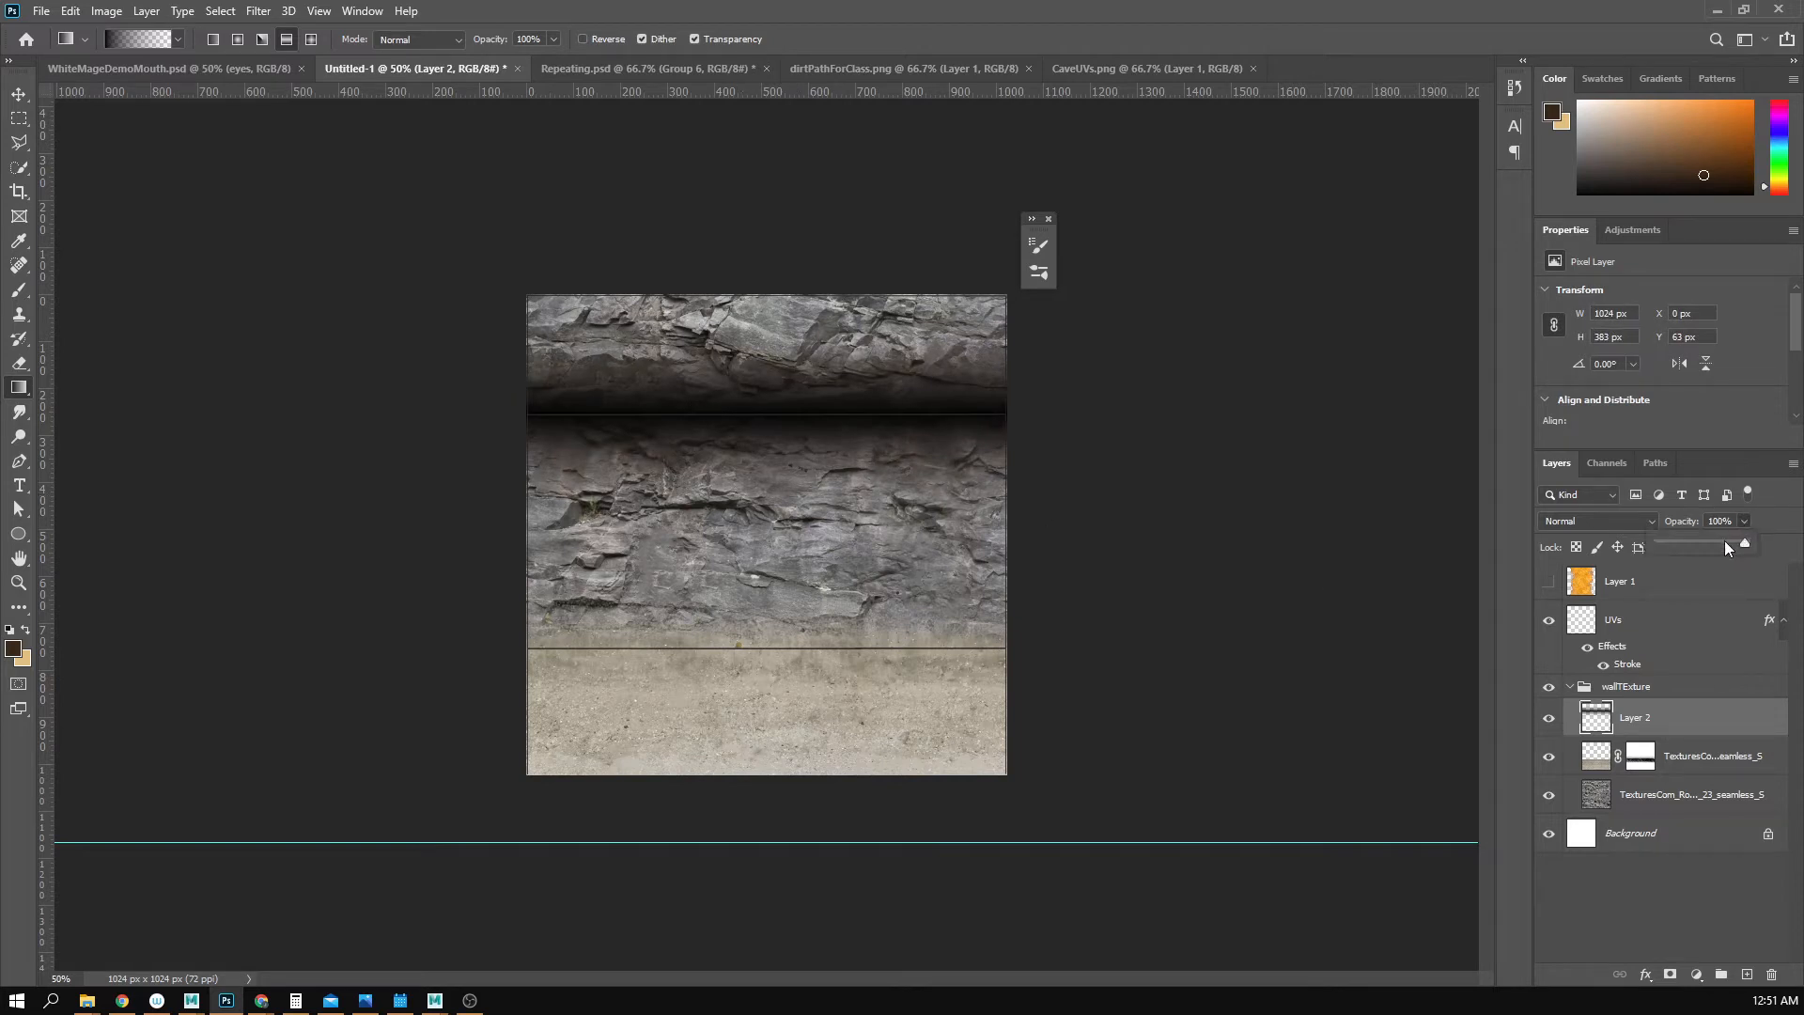
pyautogui.moveTo(1723, 540); pyautogui.dragTo(1714, 540)
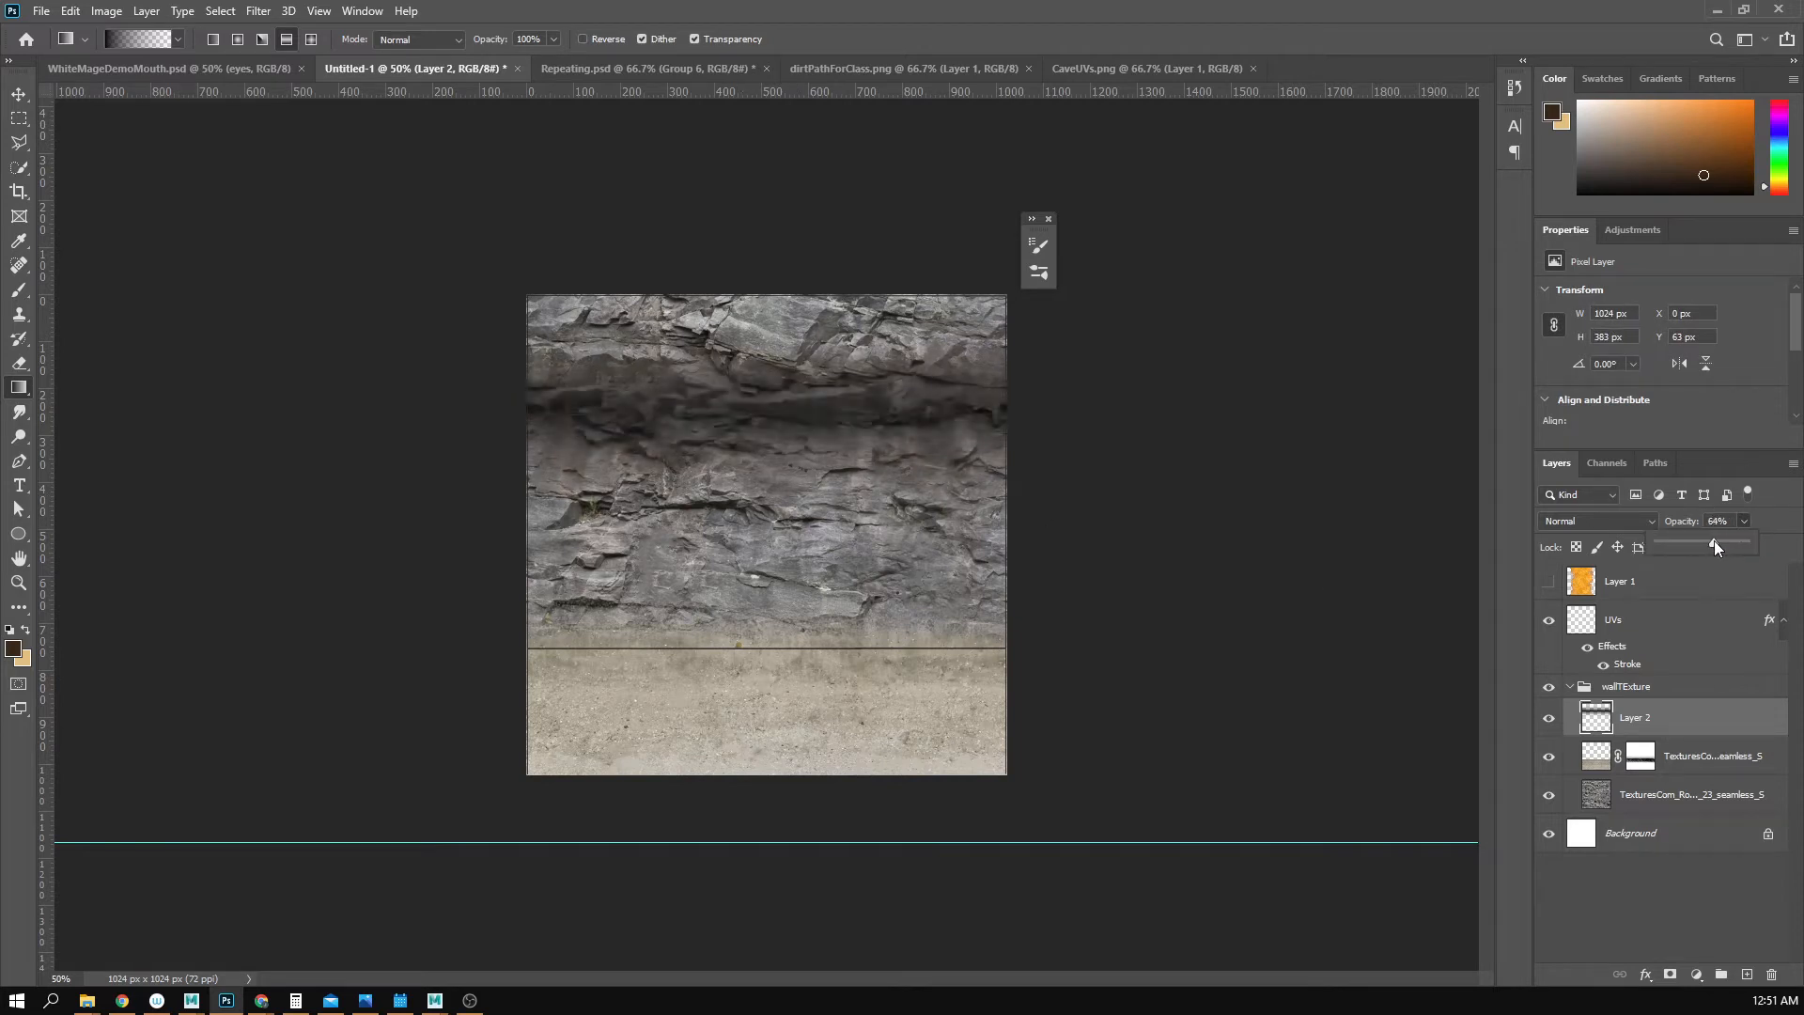
pyautogui.click(1632, 523)
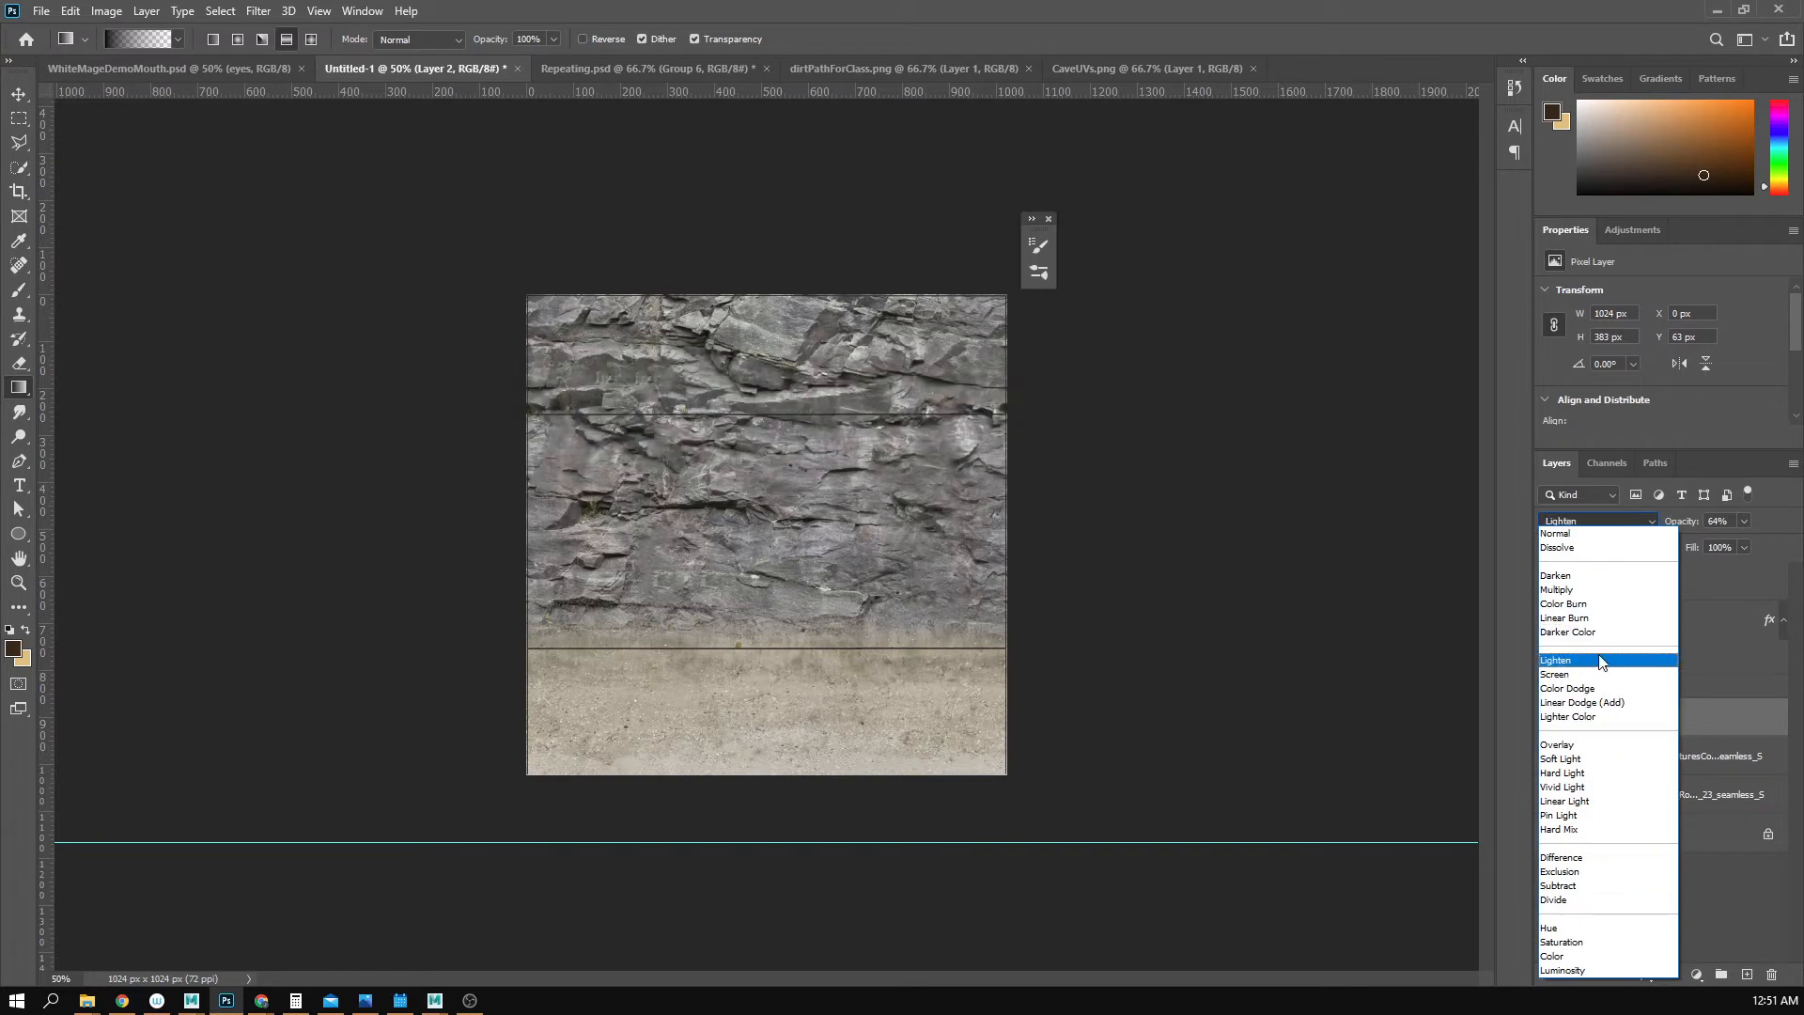
pyautogui.click(1595, 592)
pyautogui.moveTo(527, 674); pyautogui.dragTo(776, 425)
pyautogui.press('z')
pyautogui.hotkey('ctrl', '=')
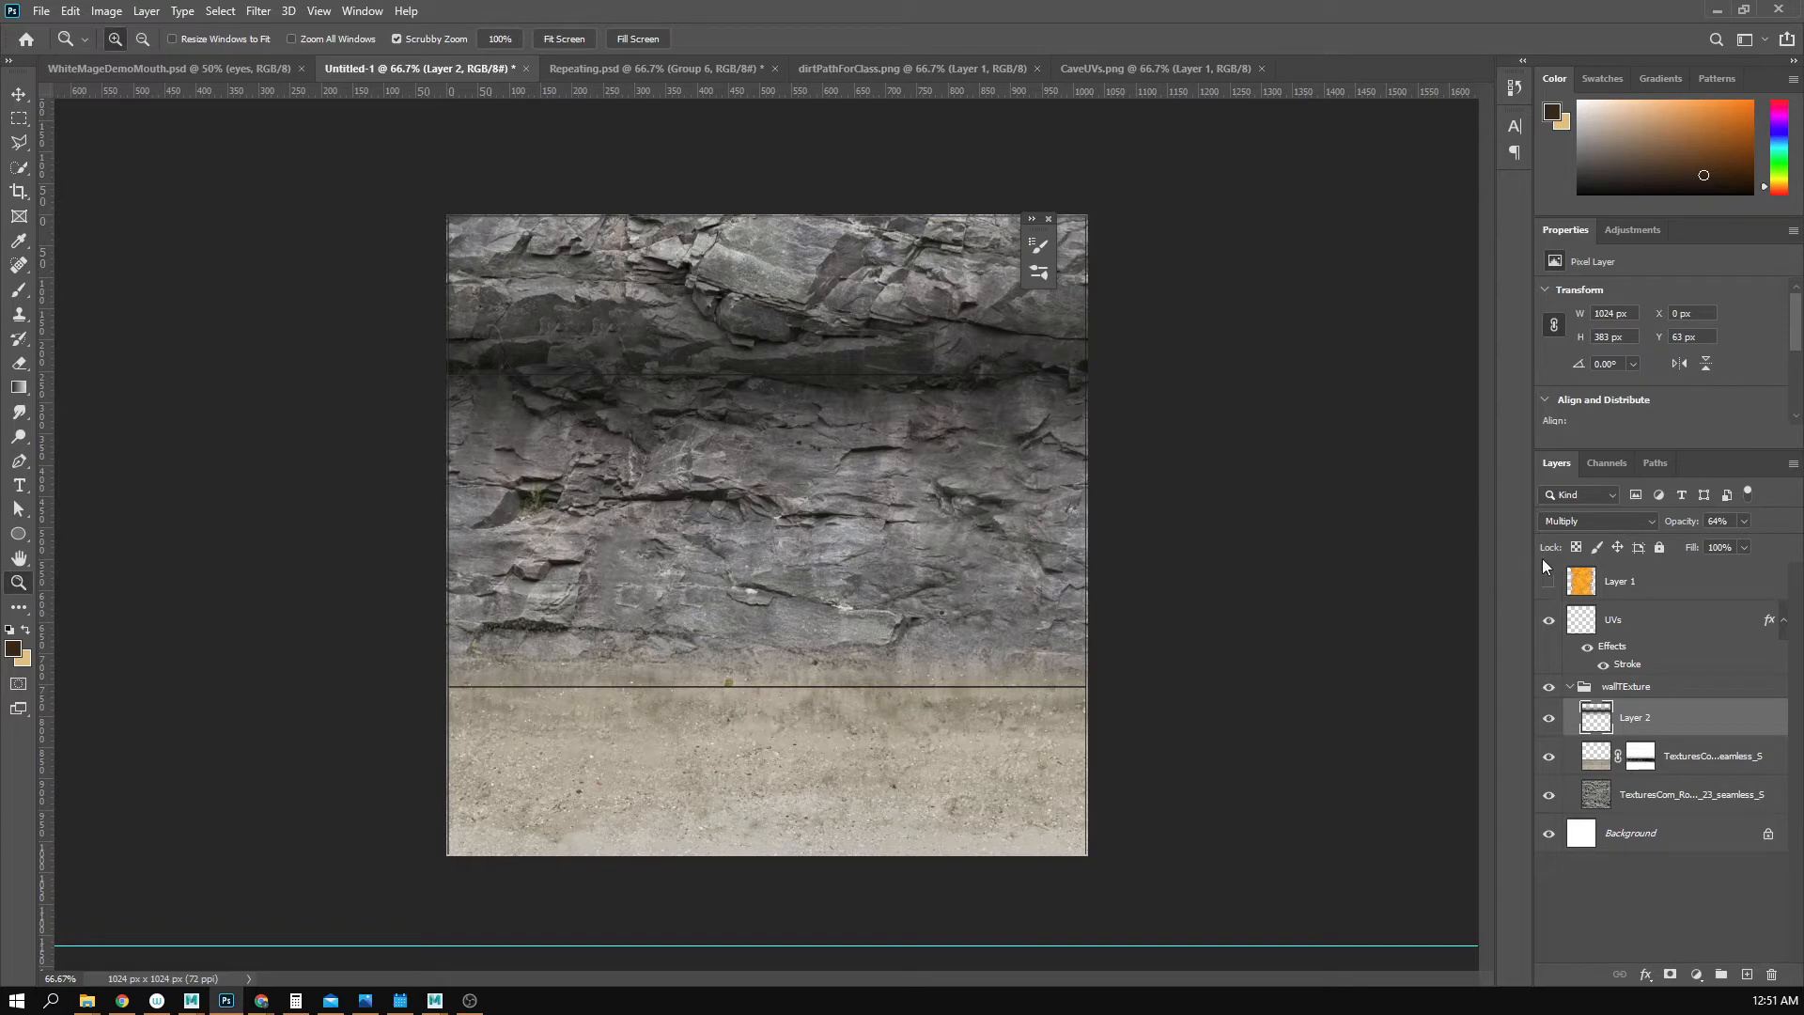
# - Set the gradient layer's opacity to 59% and its blend mode to Multiply
pyautogui.moveTo(1750, 543)
pyautogui.mouseDown()
pyautogui.moveTo(1798, 548)
pyautogui.moveTo(1734, 548)
pyautogui.mouseUp()
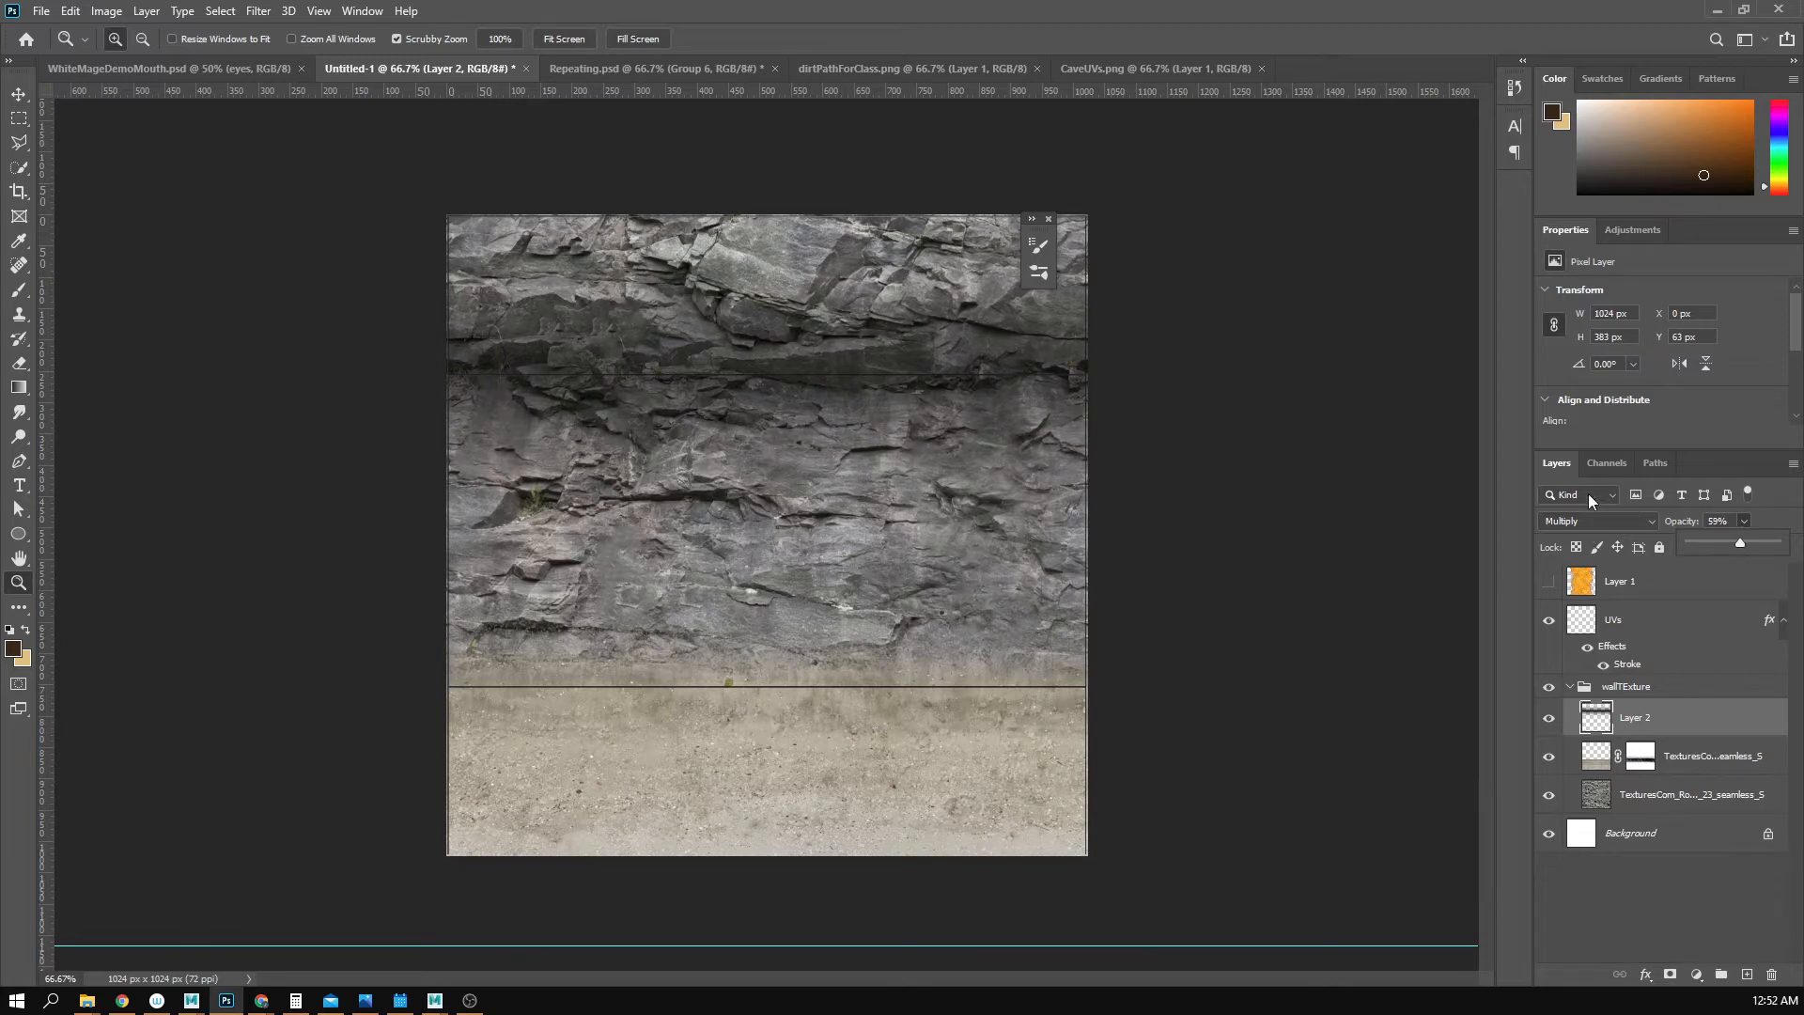
pyautogui.click(1598, 519)
pyautogui.click(1595, 528)
pyautogui.click(1596, 526)
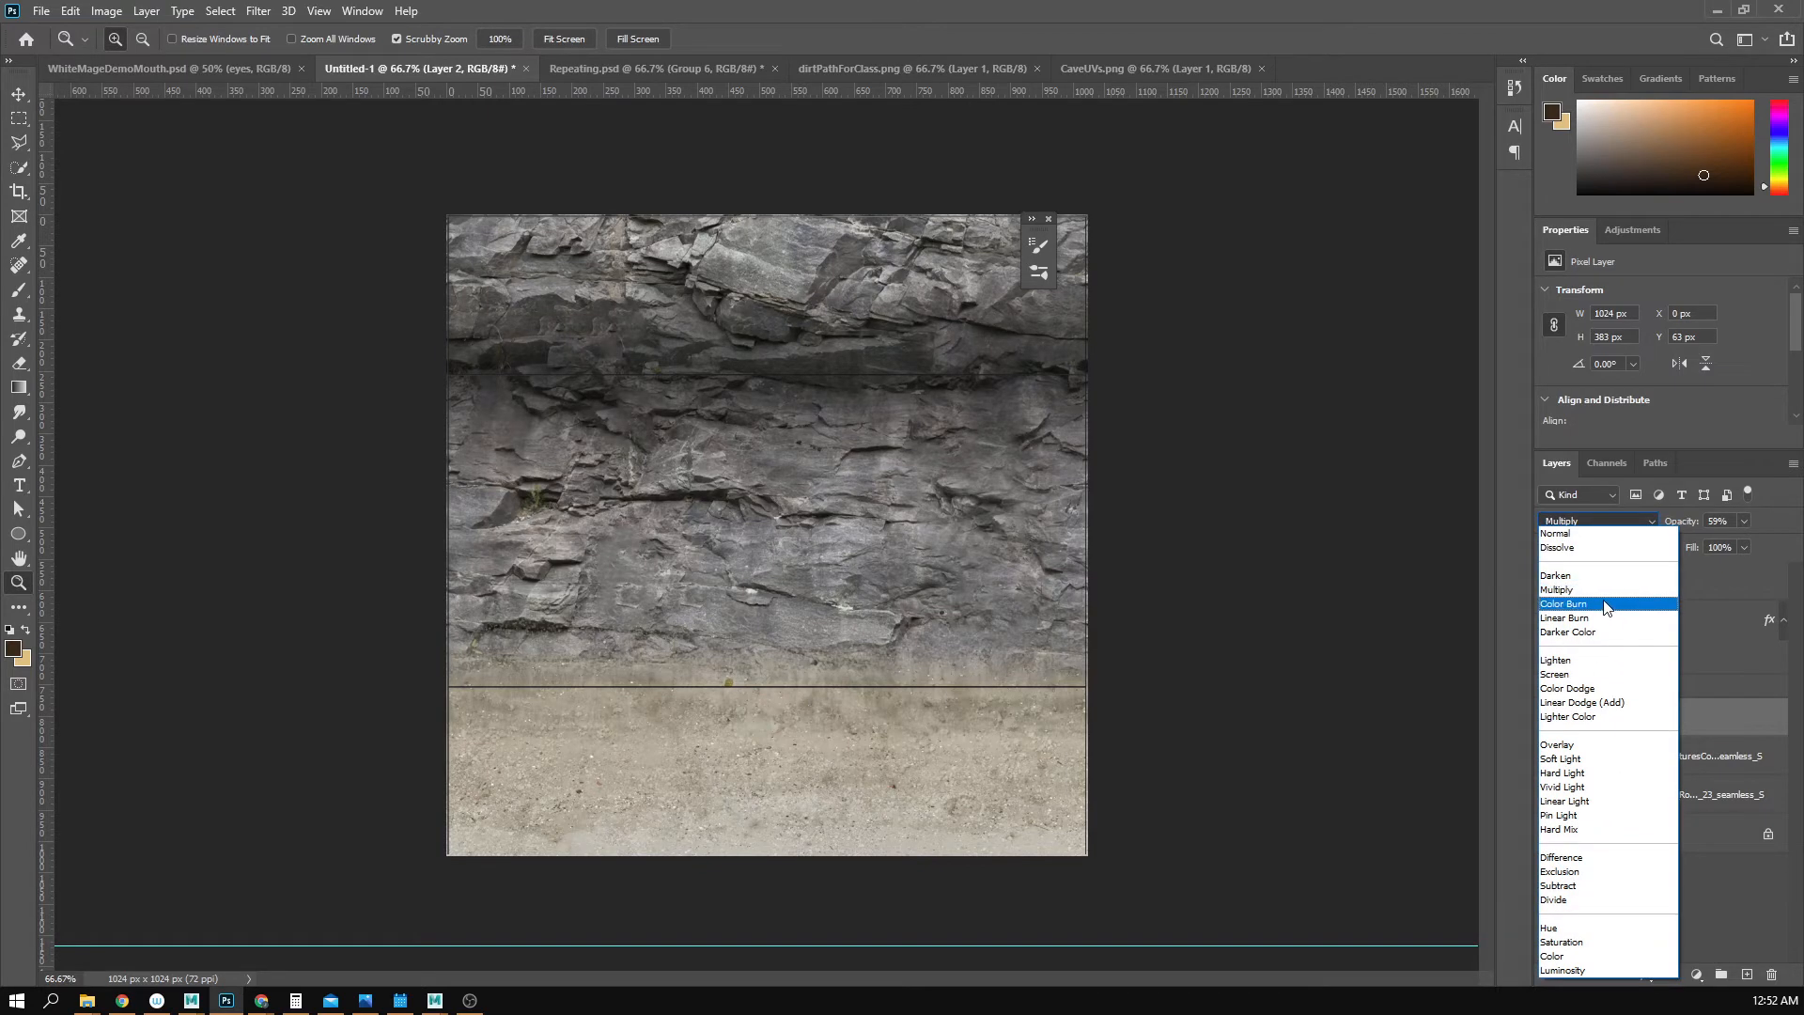
pyautogui.click(1560, 589)
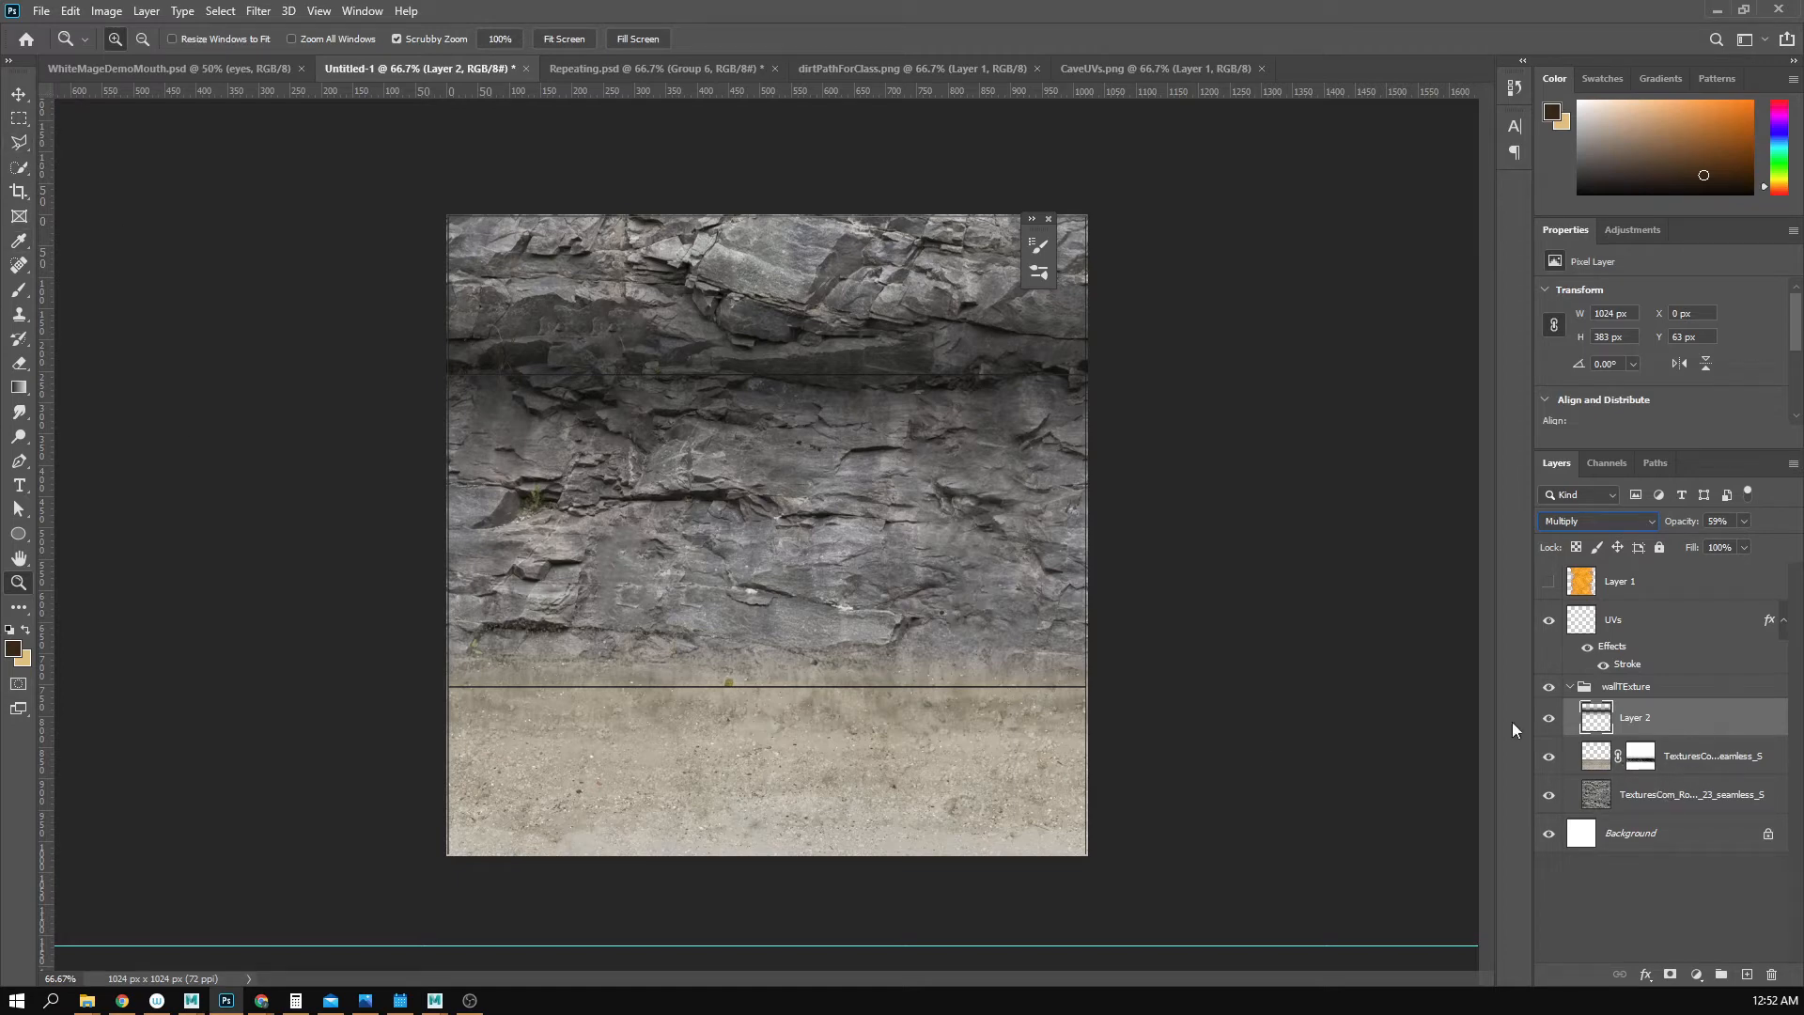
# - Try dark linear gradients on the gradient layer across the lower rock, and undo each one
pyautogui.click(19, 387)
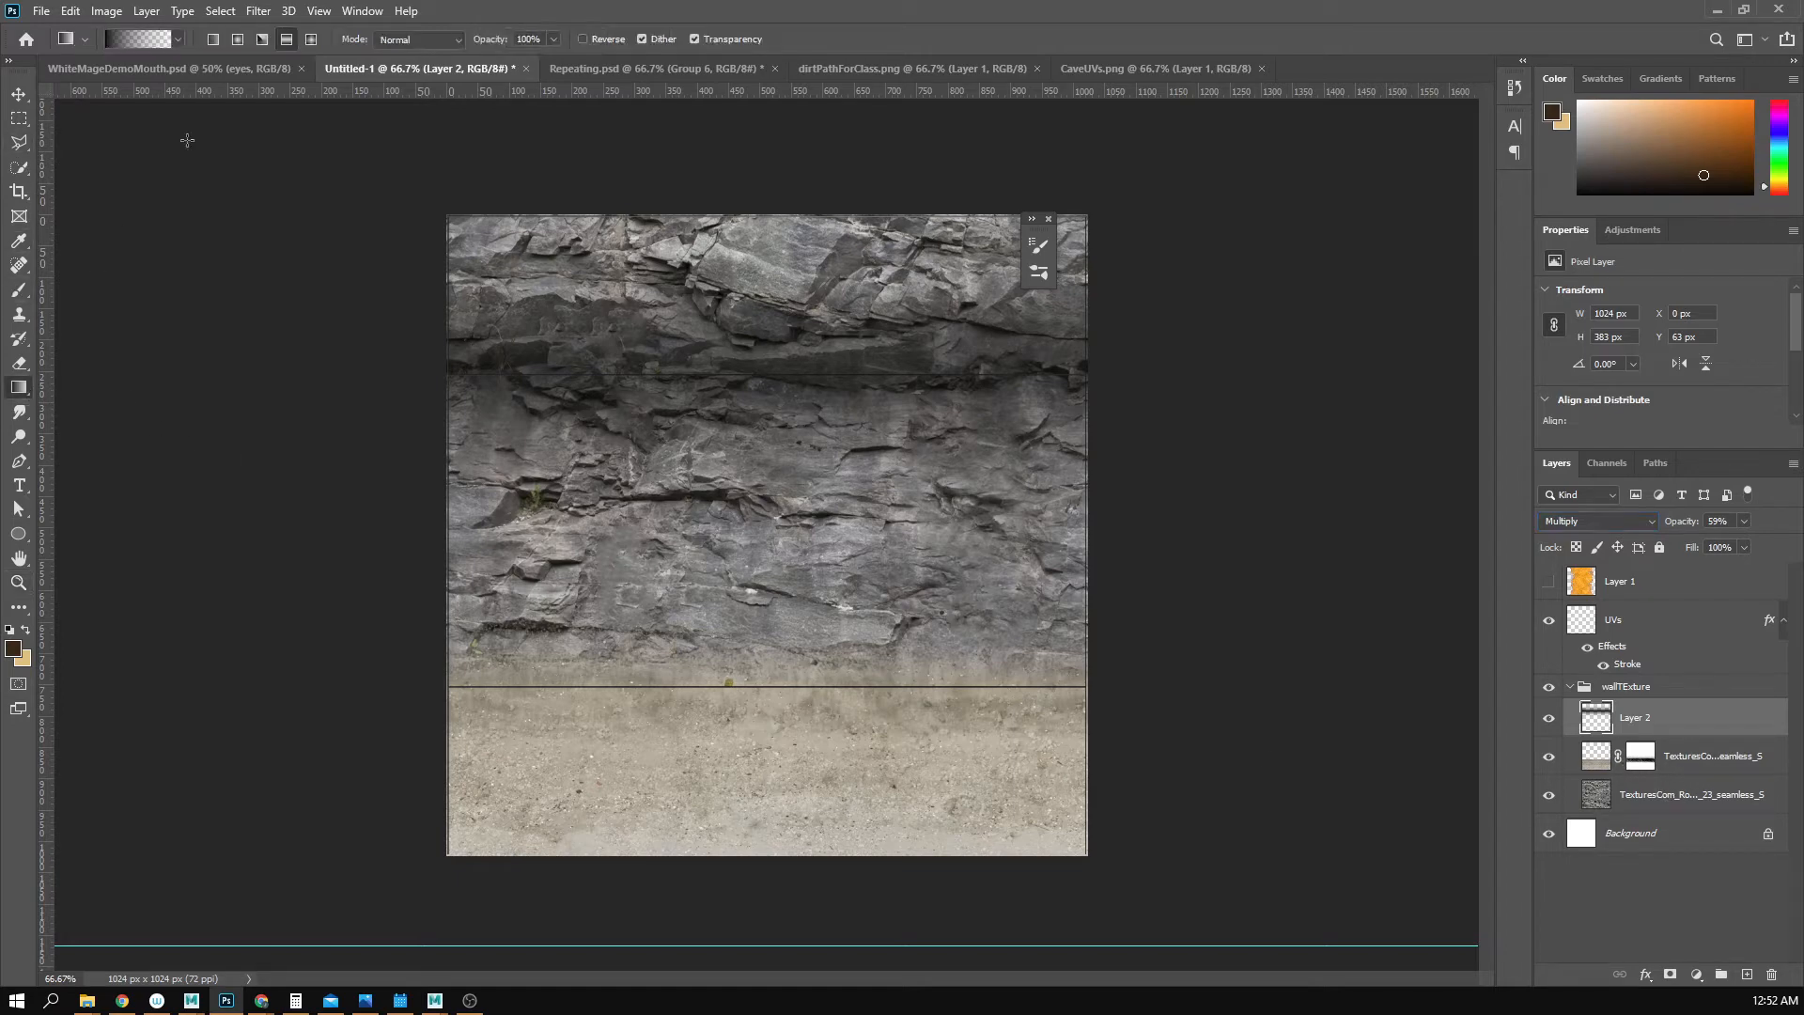
pyautogui.click(213, 44)
pyautogui.moveTo(767, 670); pyautogui.dragTo(758, 472)
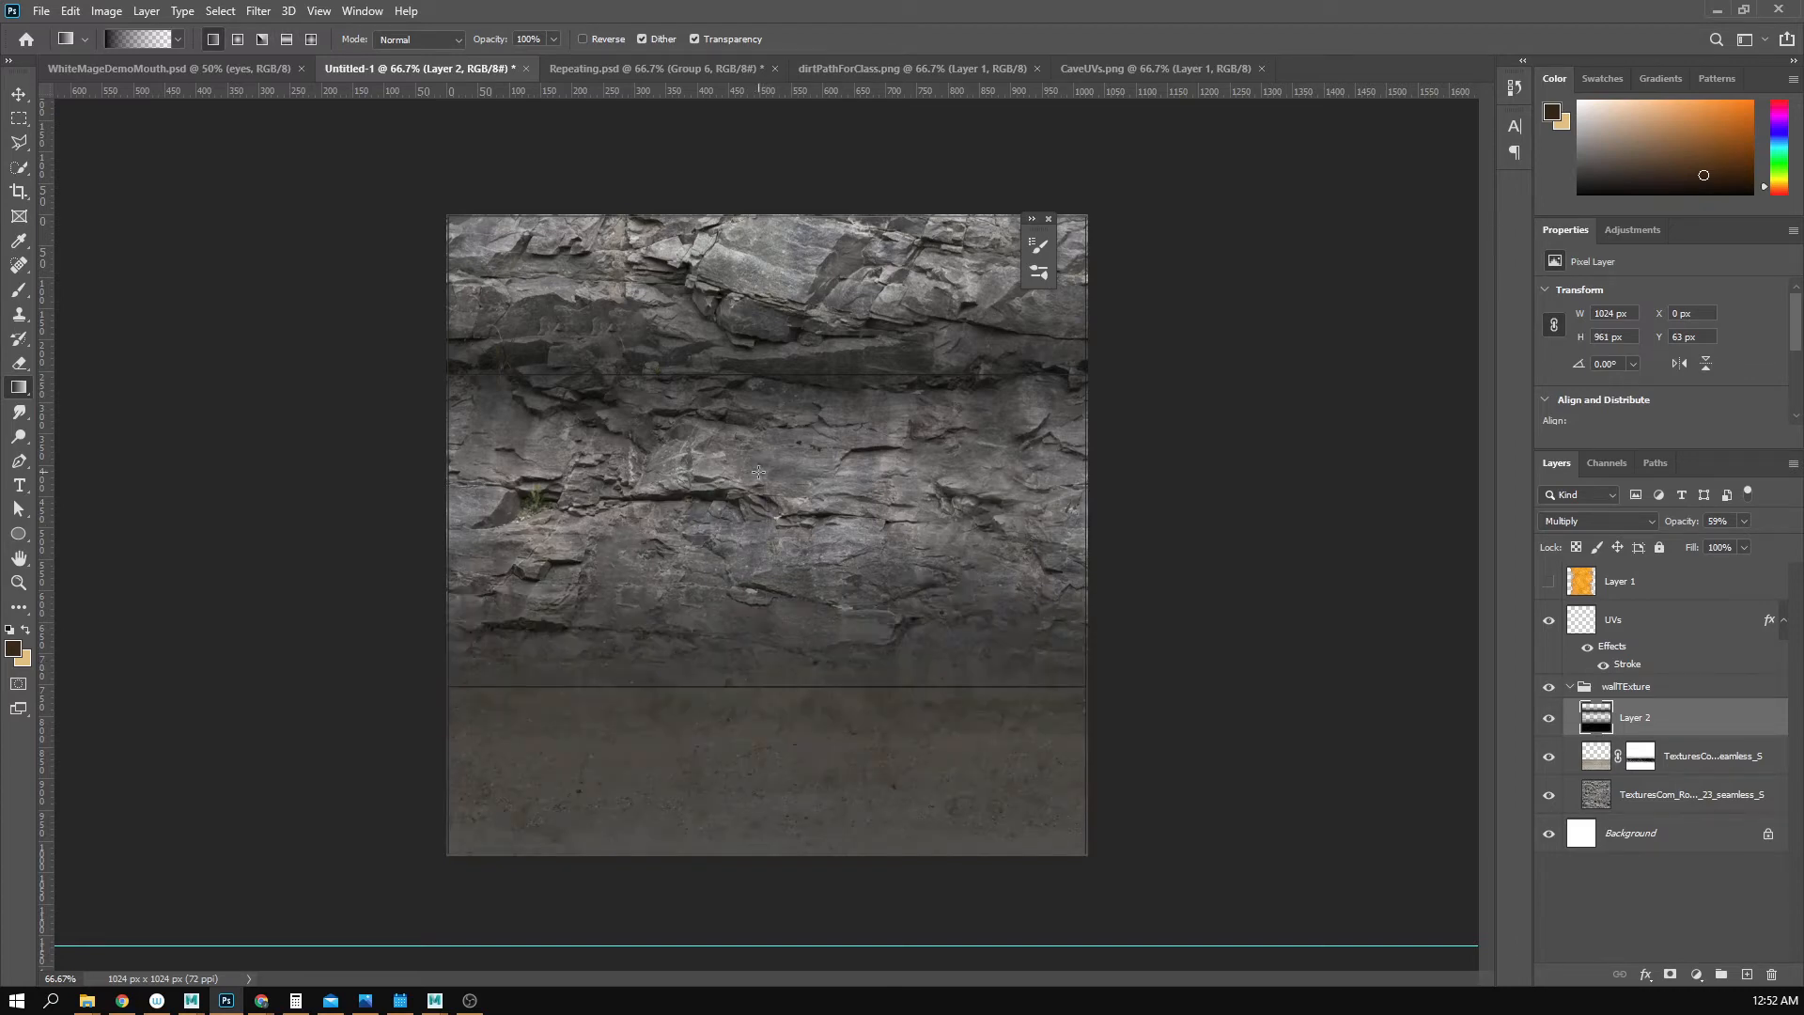
pyautogui.hotkey('ctrl', 'z')
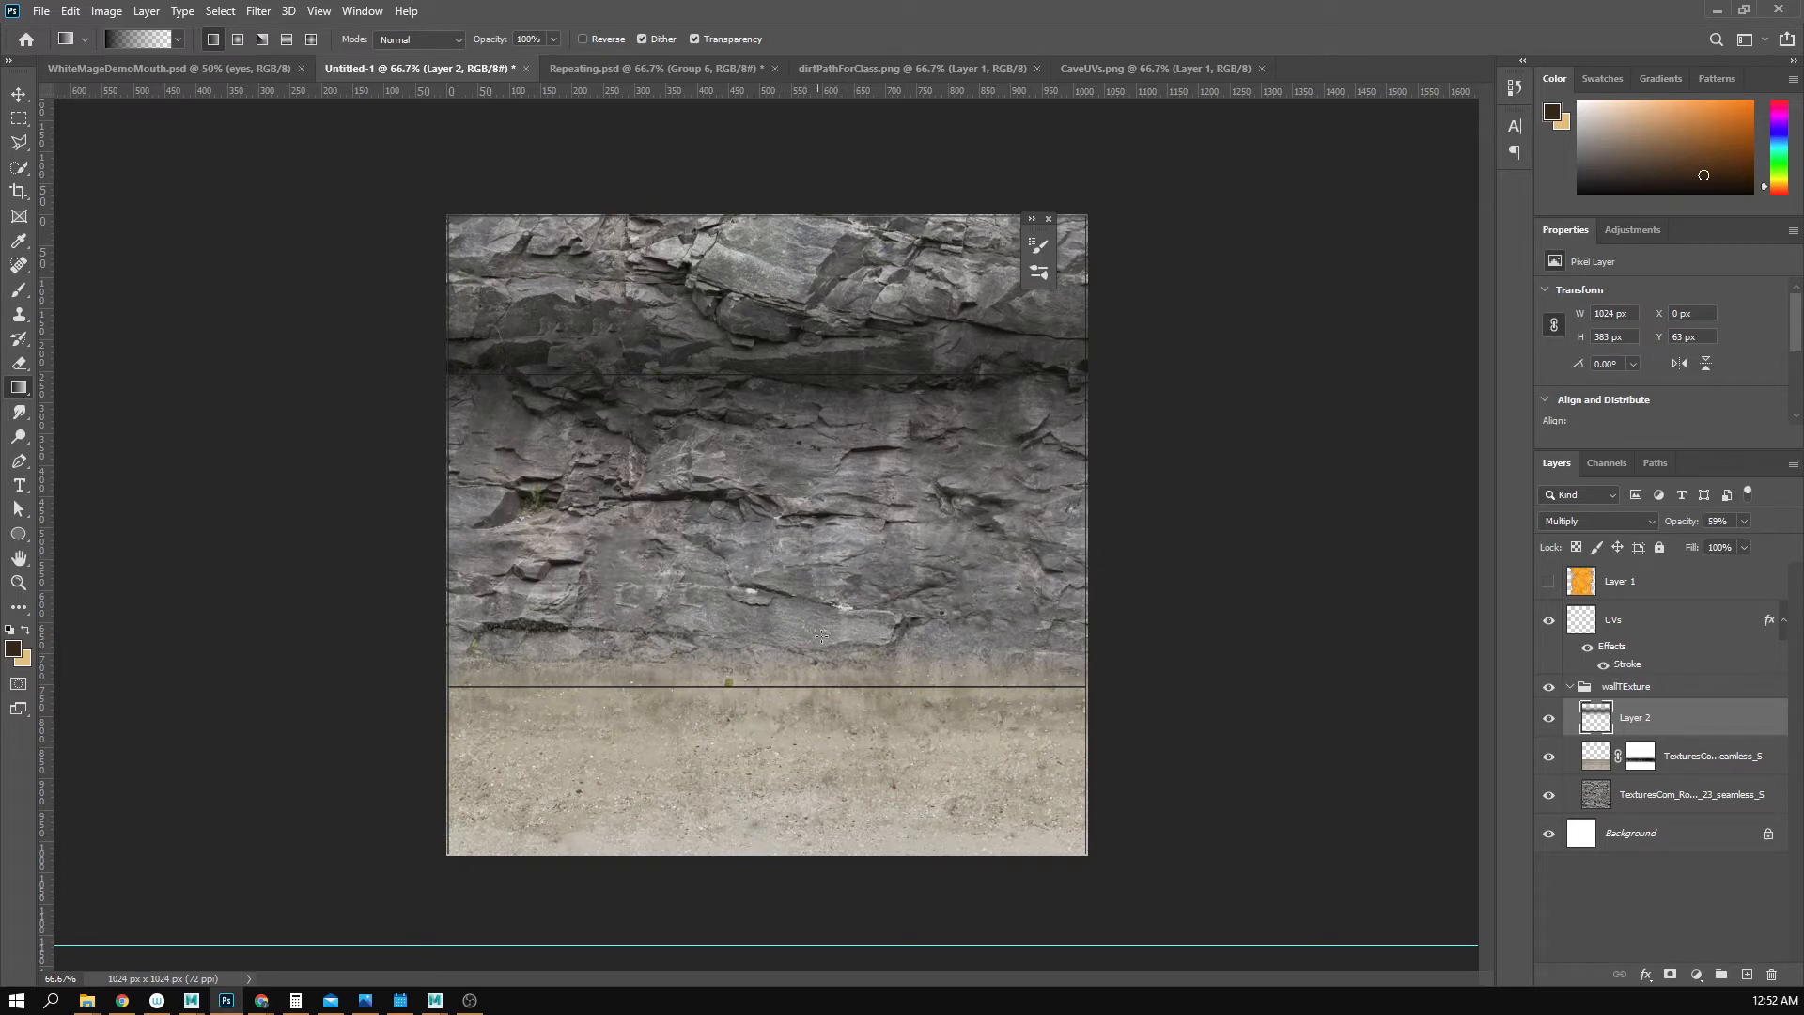
pyautogui.moveTo(810, 504); pyautogui.dragTo(814, 516)
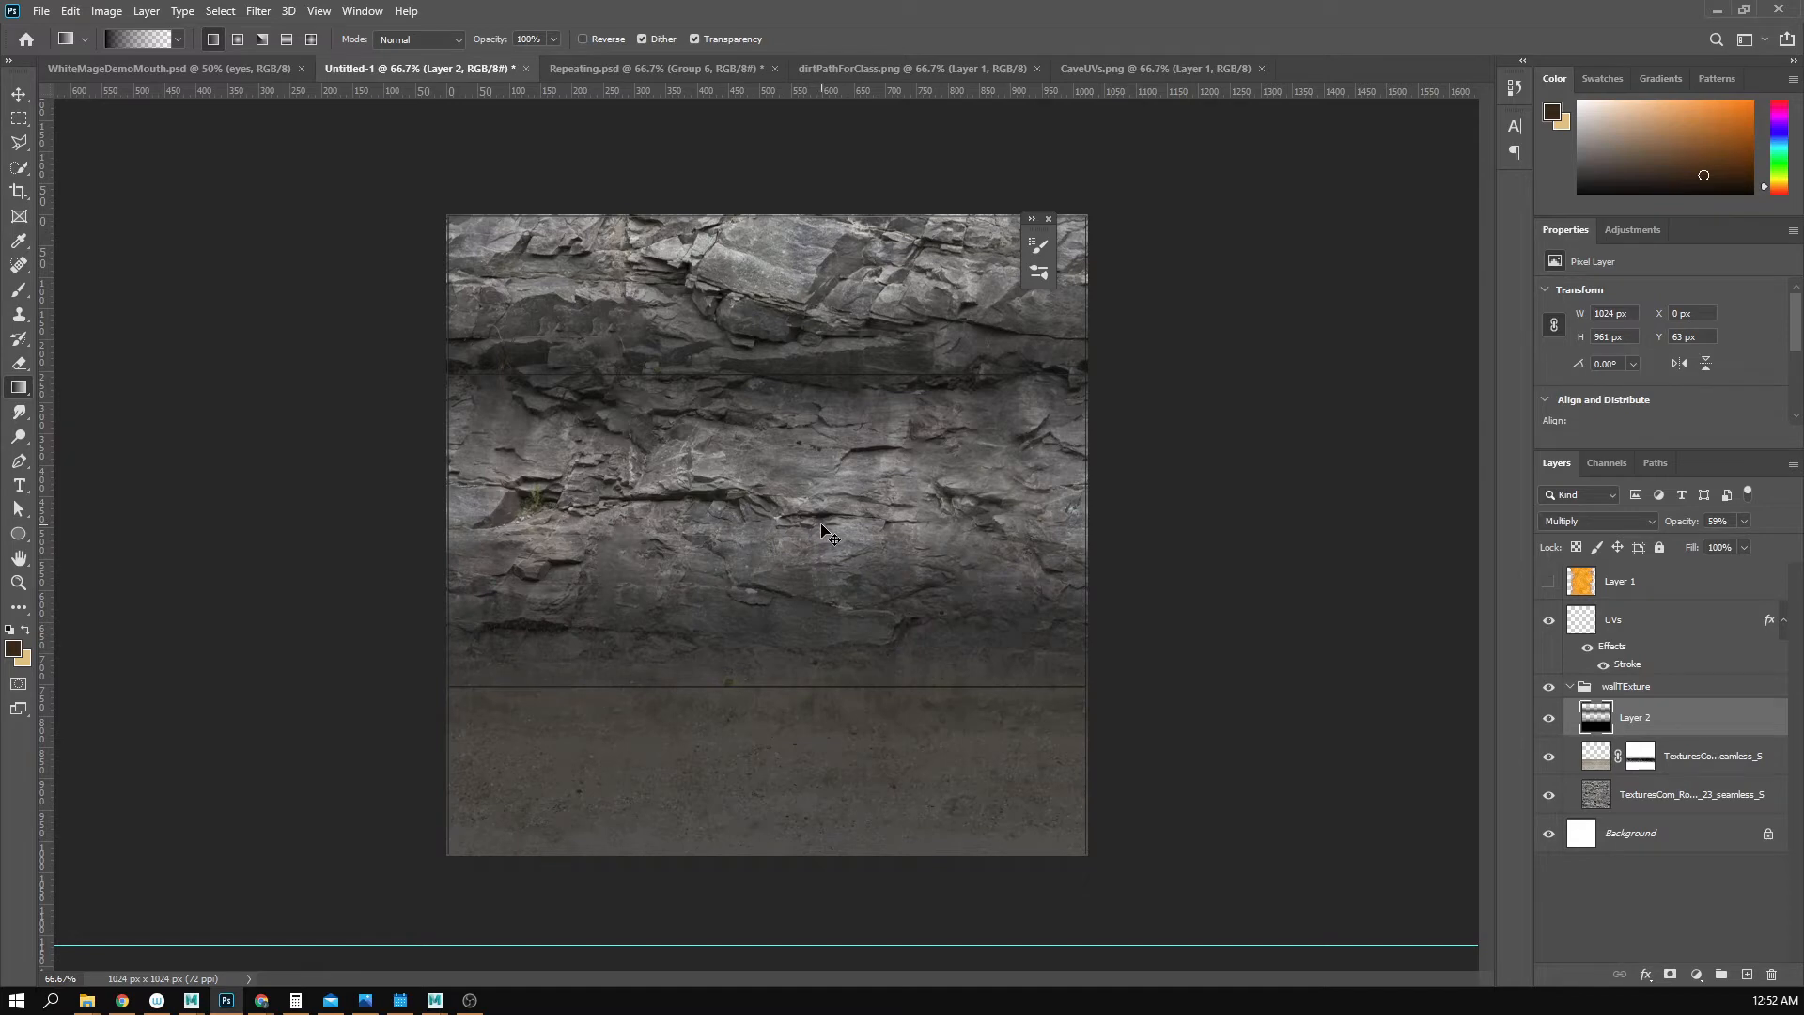
pyautogui.hotkey('ctrl', 'z')
# - Draw a dark reflected gradient across the lower rock just above the soil floor, replacing a first shorter attempt
pyautogui.click(286, 38)
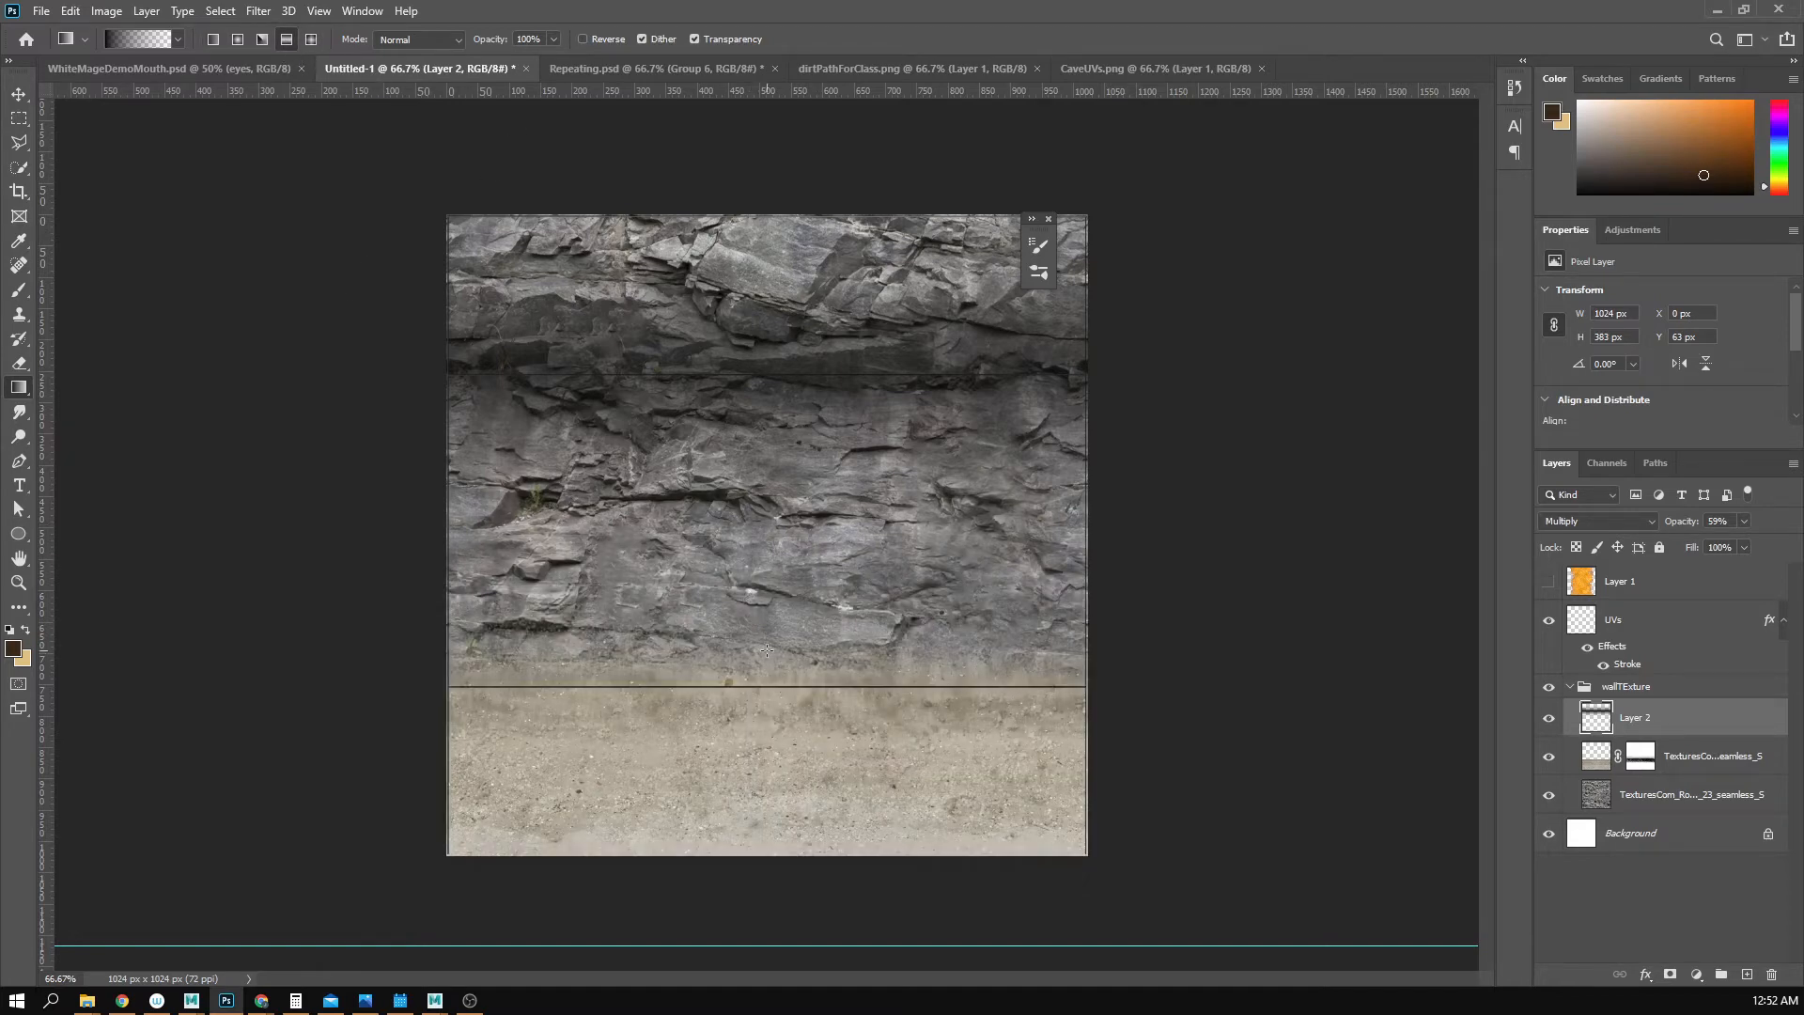
pyautogui.moveTo(749, 559); pyautogui.dragTo(749, 561)
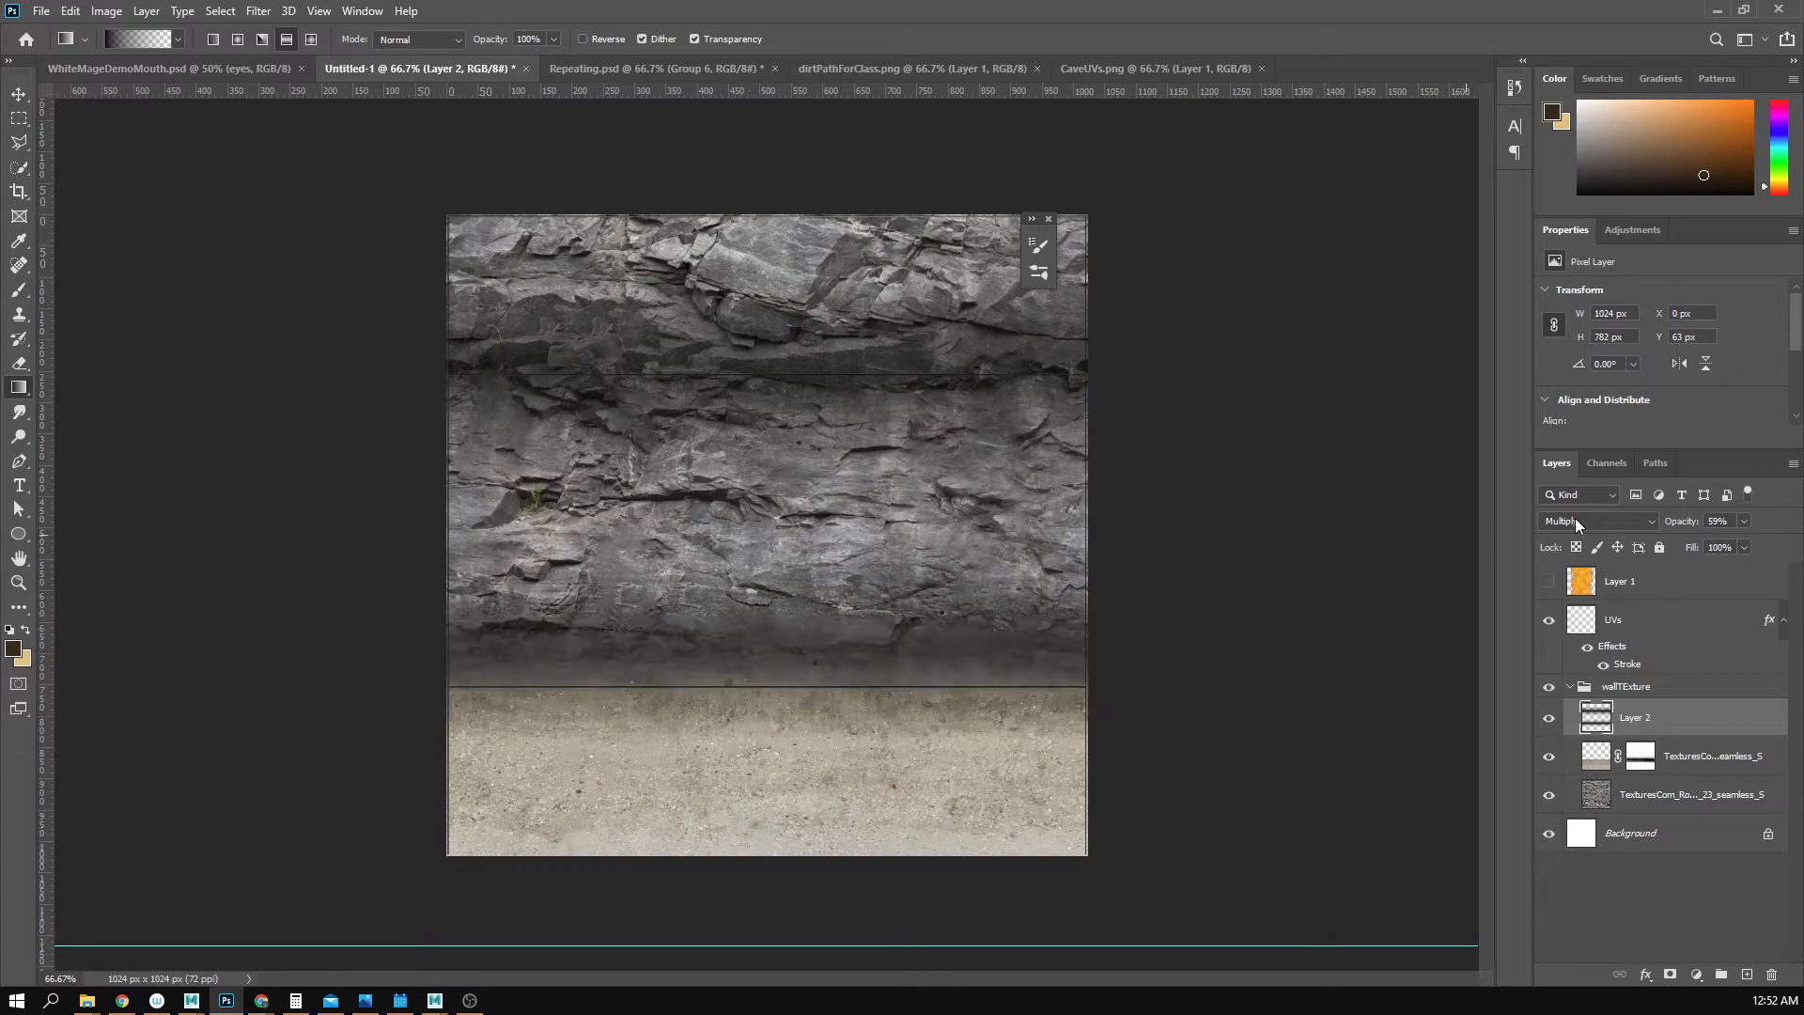
pyautogui.hotkey('ctrl', 'z')
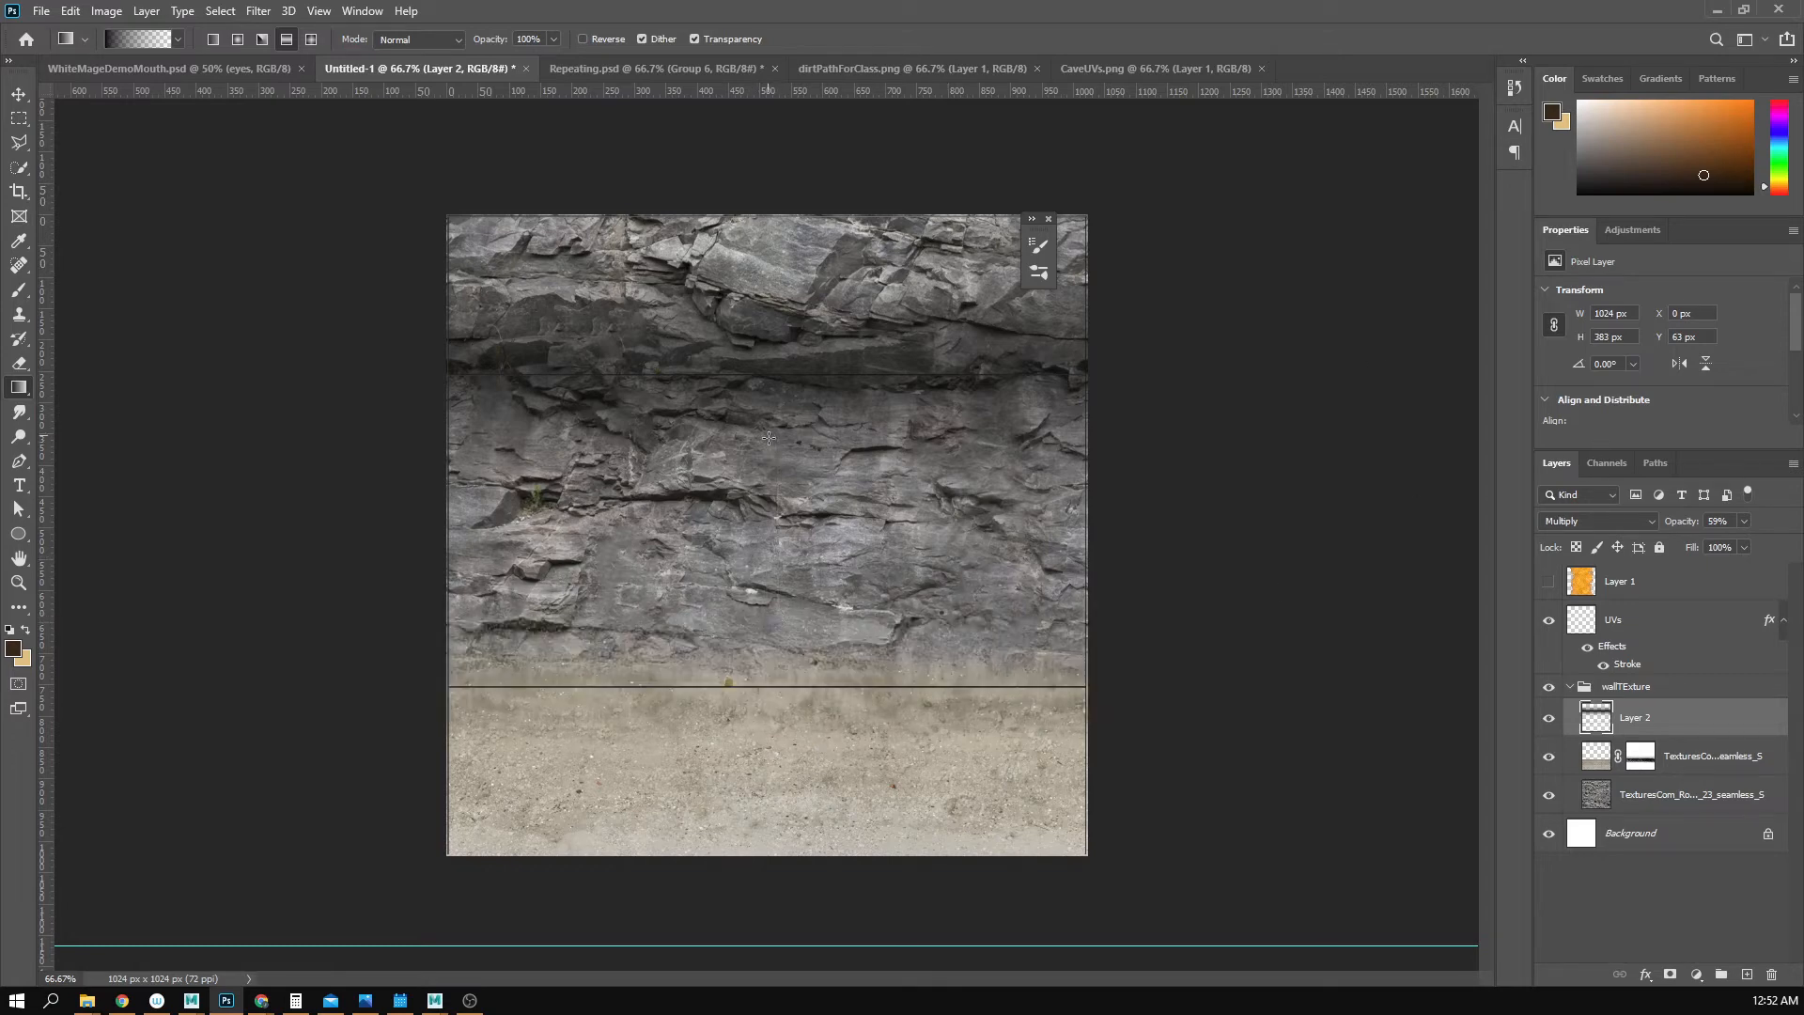
pyautogui.moveTo(827, 633); pyautogui.dragTo(887, 509)
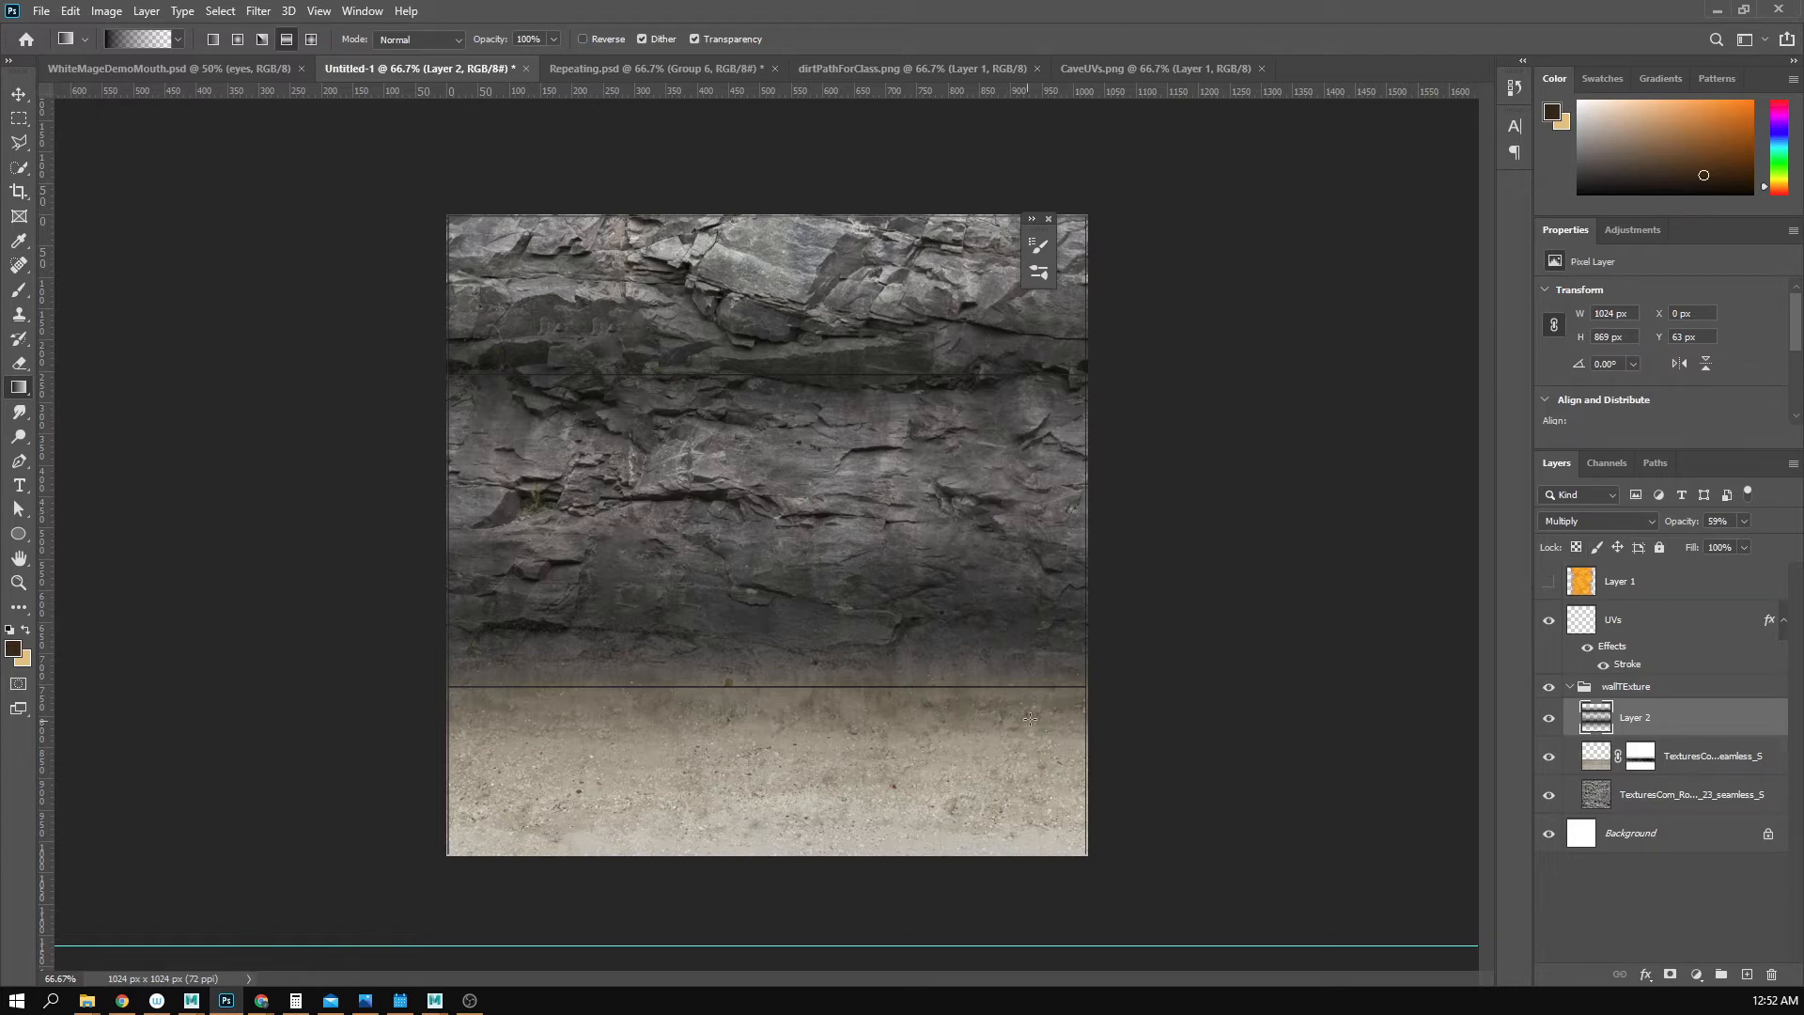
pyautogui.keyDown('alt'); pyautogui.click(940, 669); pyautogui.keyUp('alt')
pyautogui.keyDown('alt'); pyautogui.click(919, 666); pyautogui.keyUp('alt')
pyautogui.keyDown('ctrl'); pyautogui.click(810, 573); pyautogui.keyUp('ctrl')
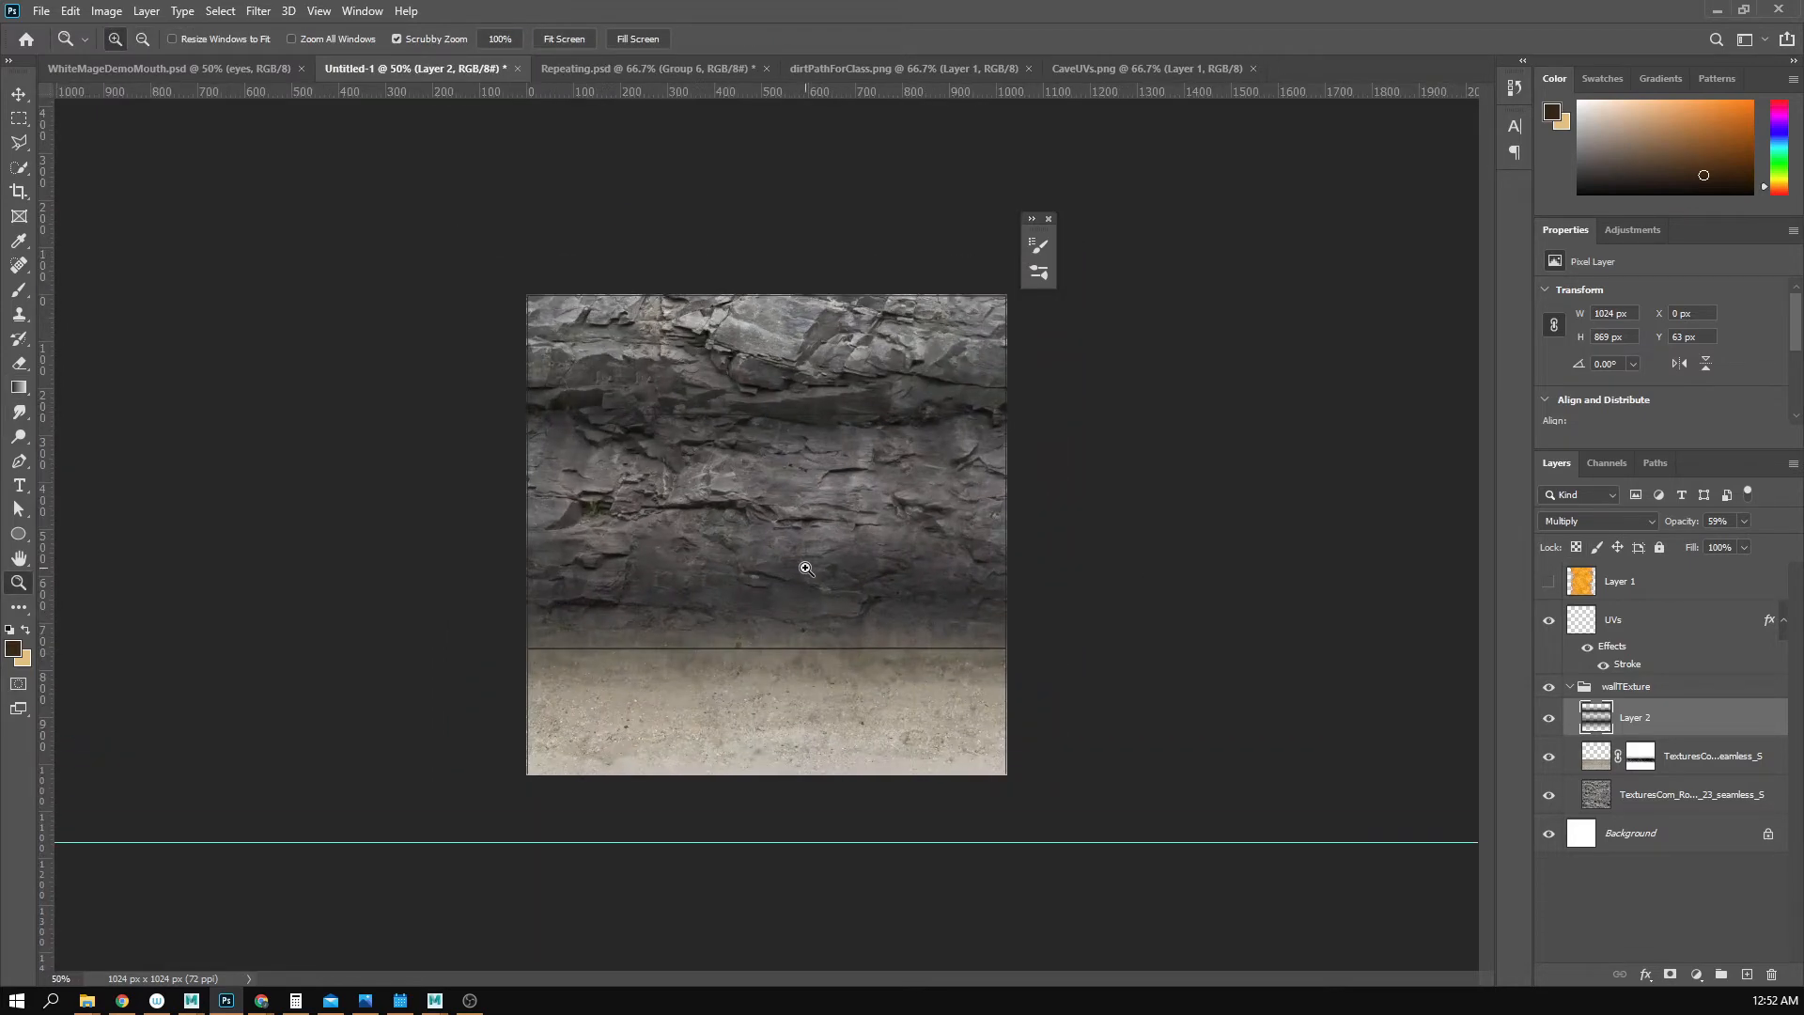
pyautogui.keyDown('ctrl'); pyautogui.click(808, 570); pyautogui.keyUp('ctrl')
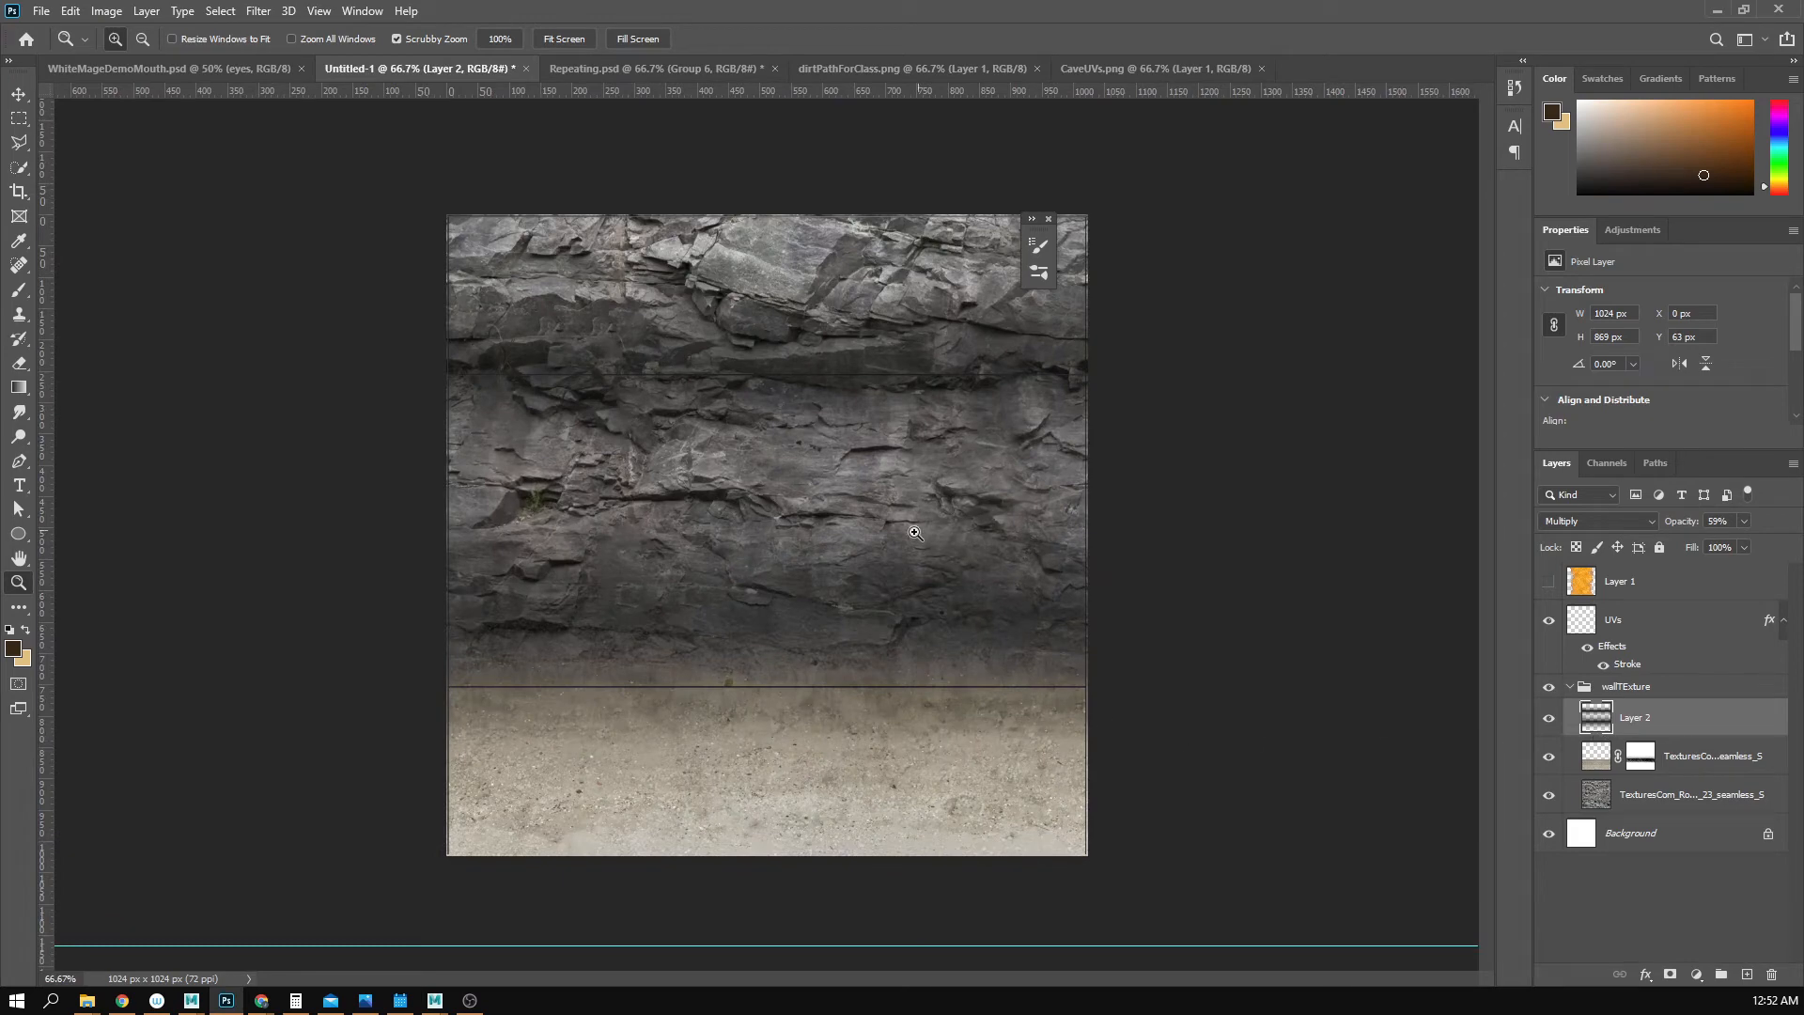
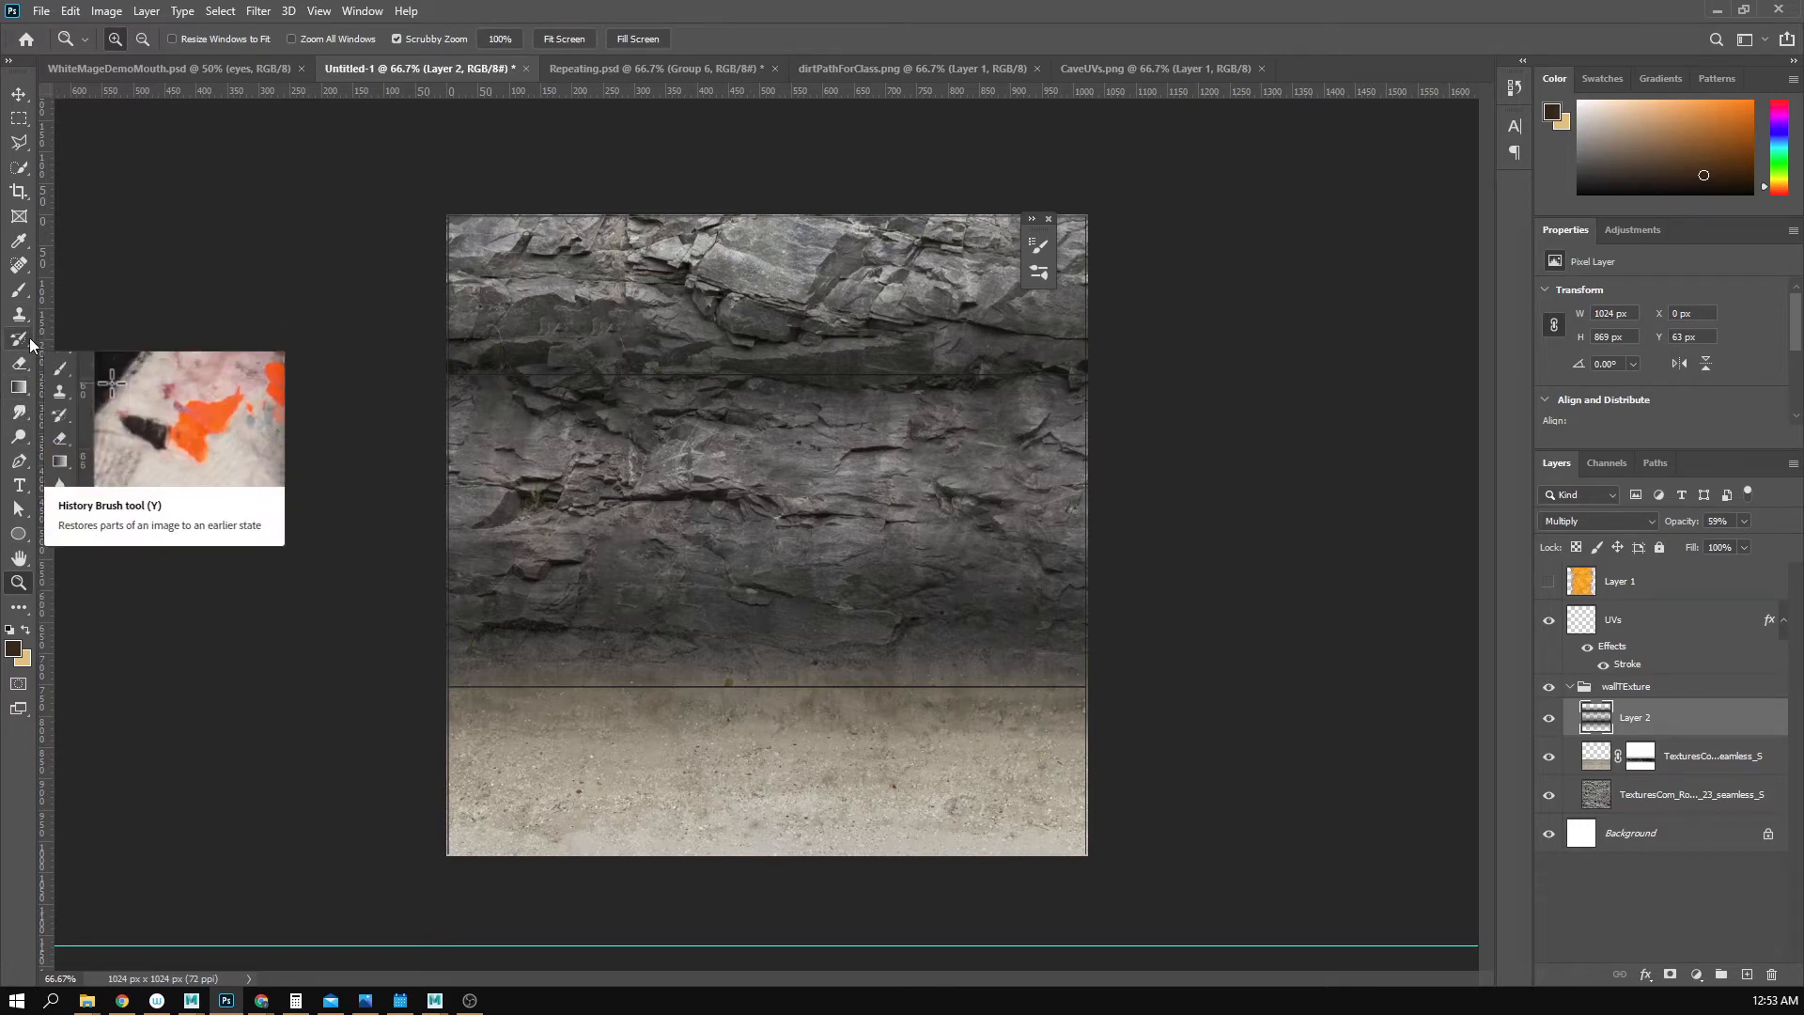
# - Smudge the gradient shading over the lower rock with a 100 px Smudge brush at 40% strength to break up its even edge
pyautogui.click(26, 418)
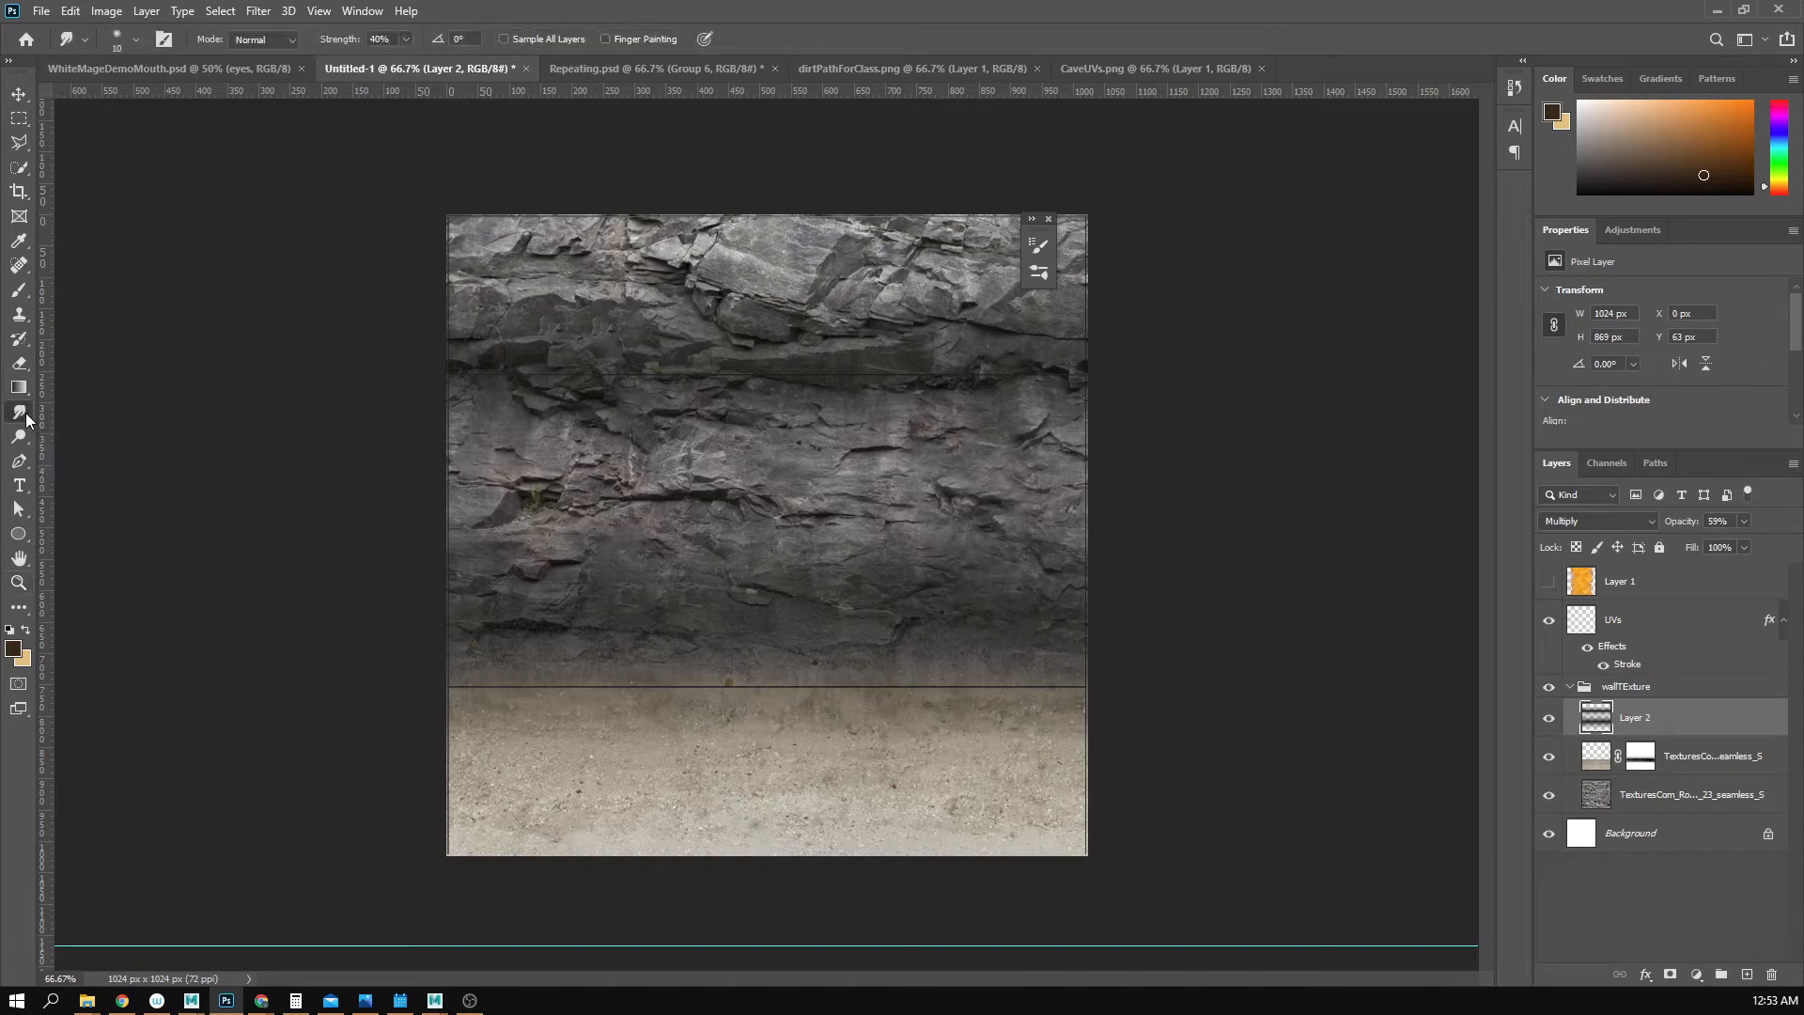
pyautogui.press('z')
pyautogui.click(746, 529)
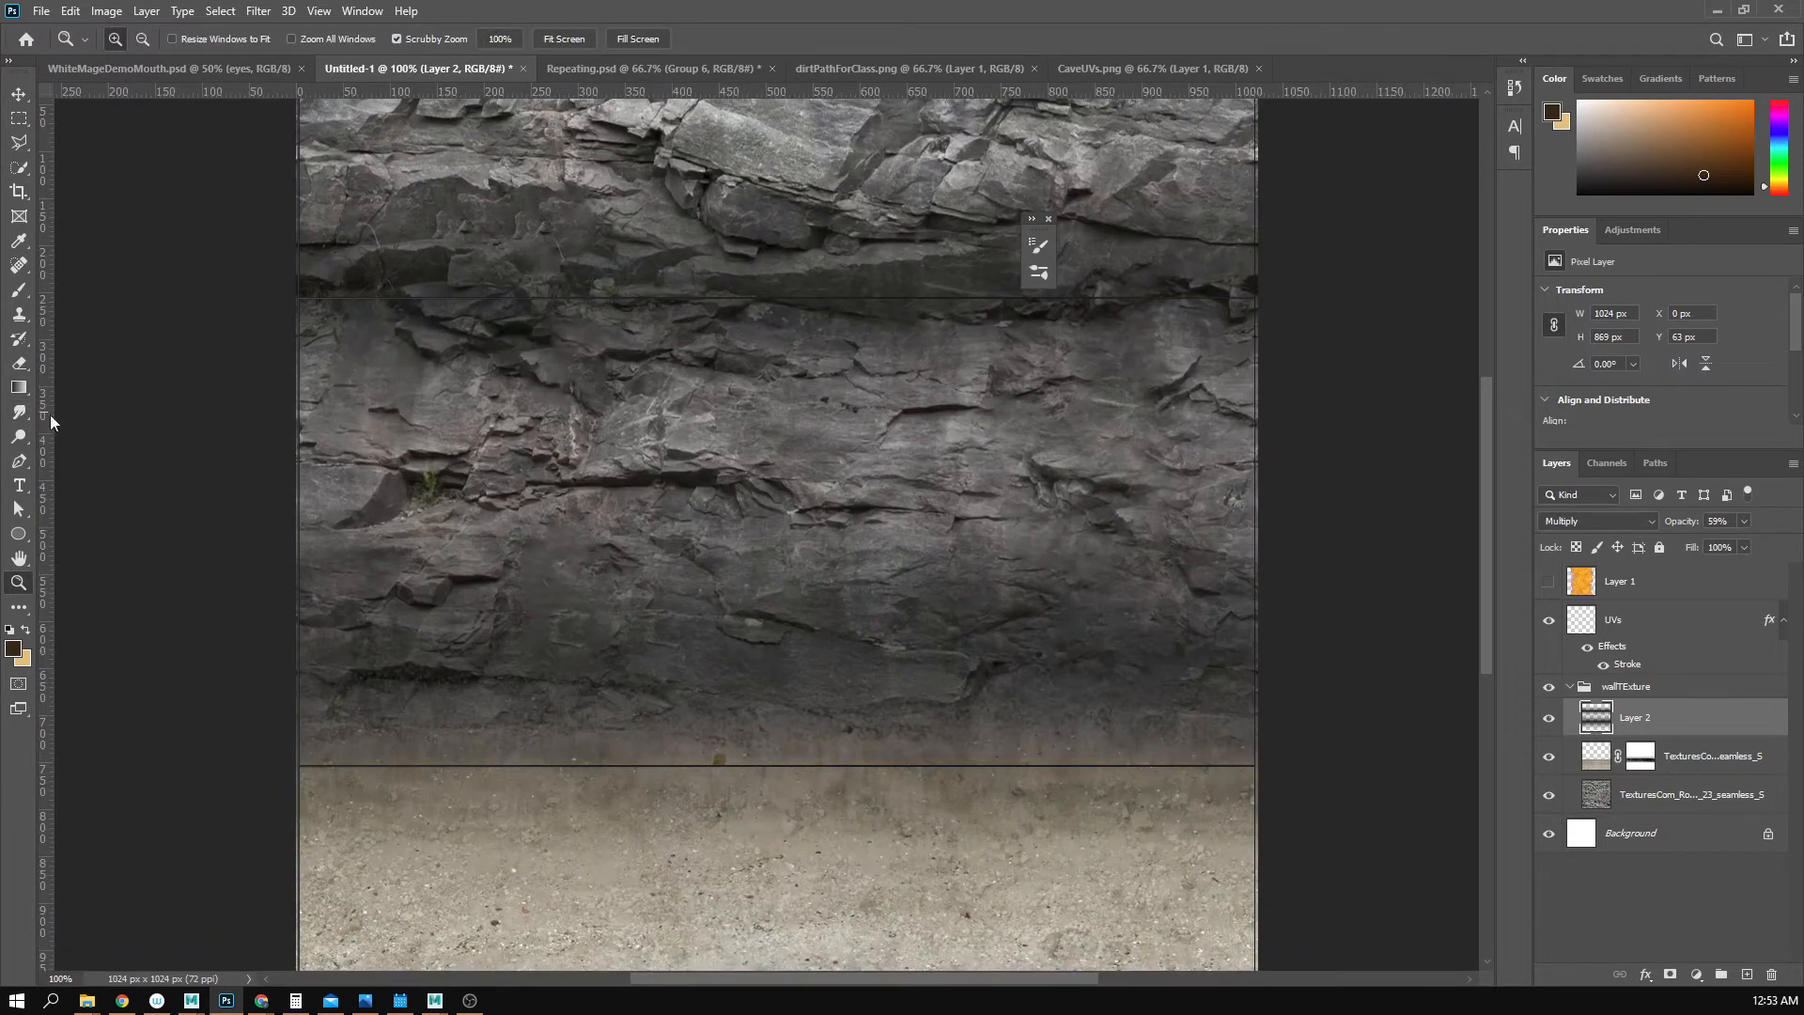
pyautogui.click(19, 412)
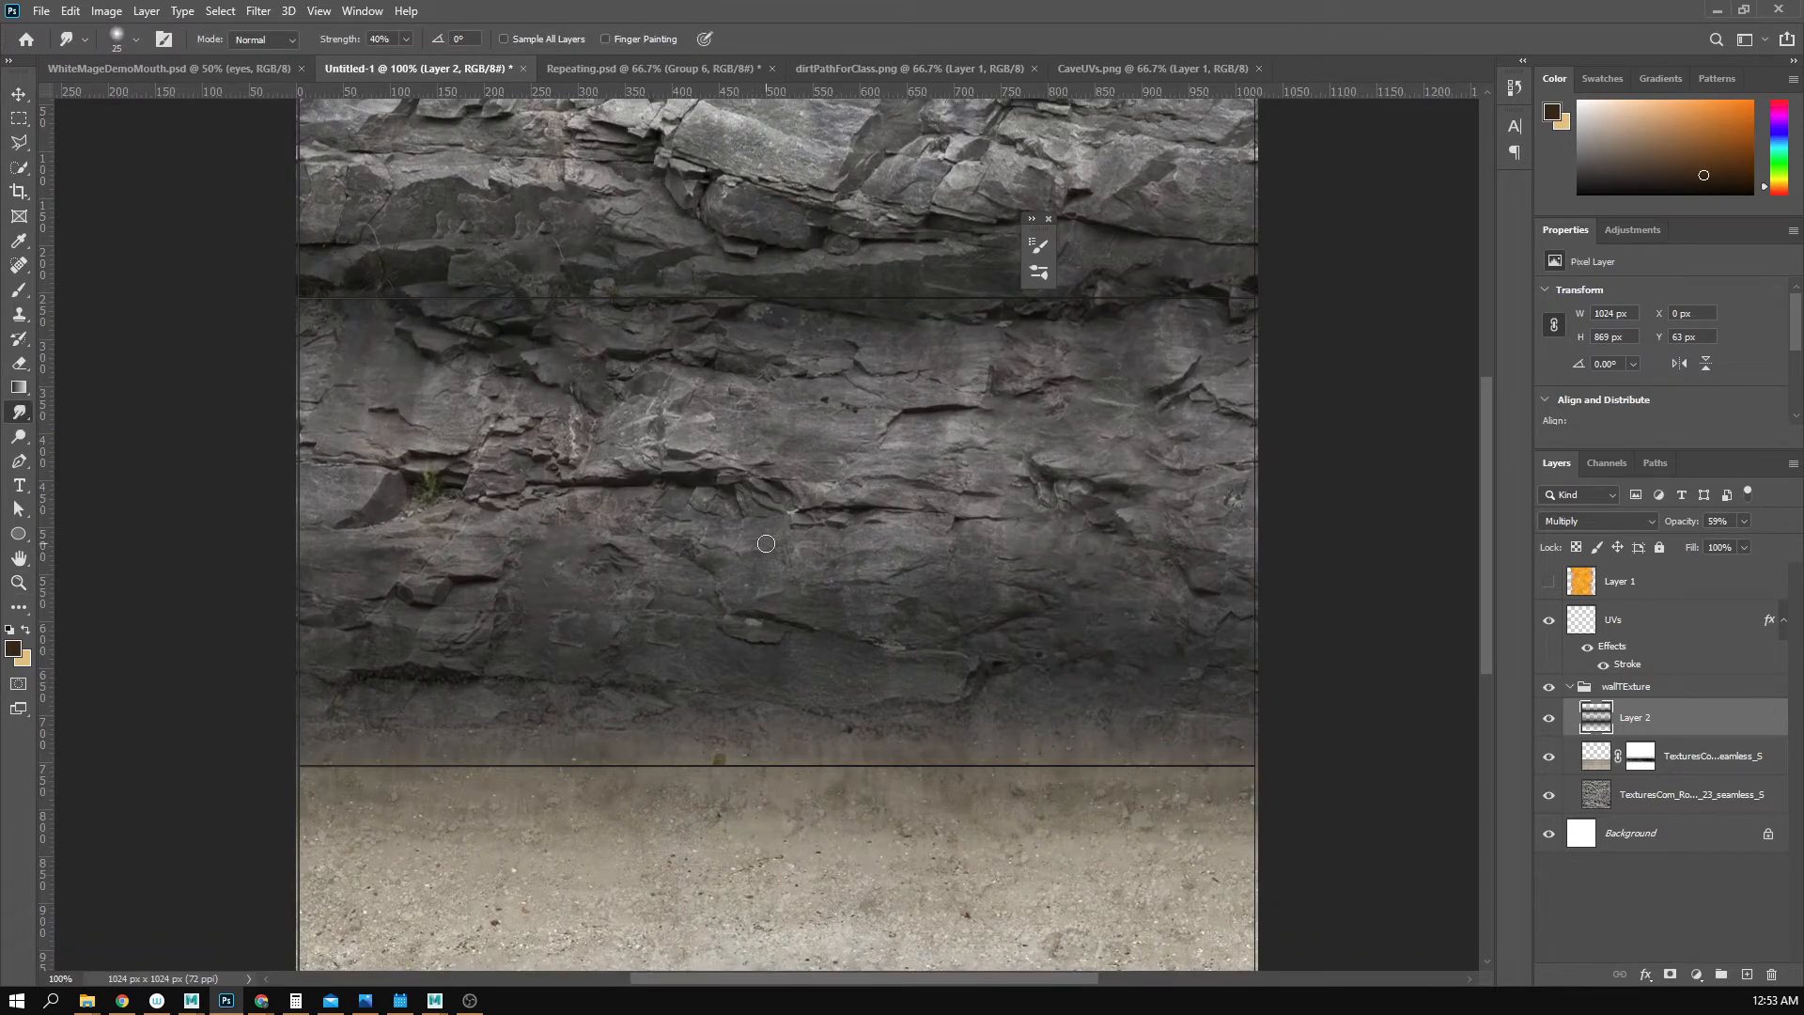
pyautogui.press(']')
pyautogui.press(']')
pyautogui.press(']')
pyautogui.press(']')
pyautogui.press(']')
pyautogui.press(']')
pyautogui.press(']')
pyautogui.press(']')
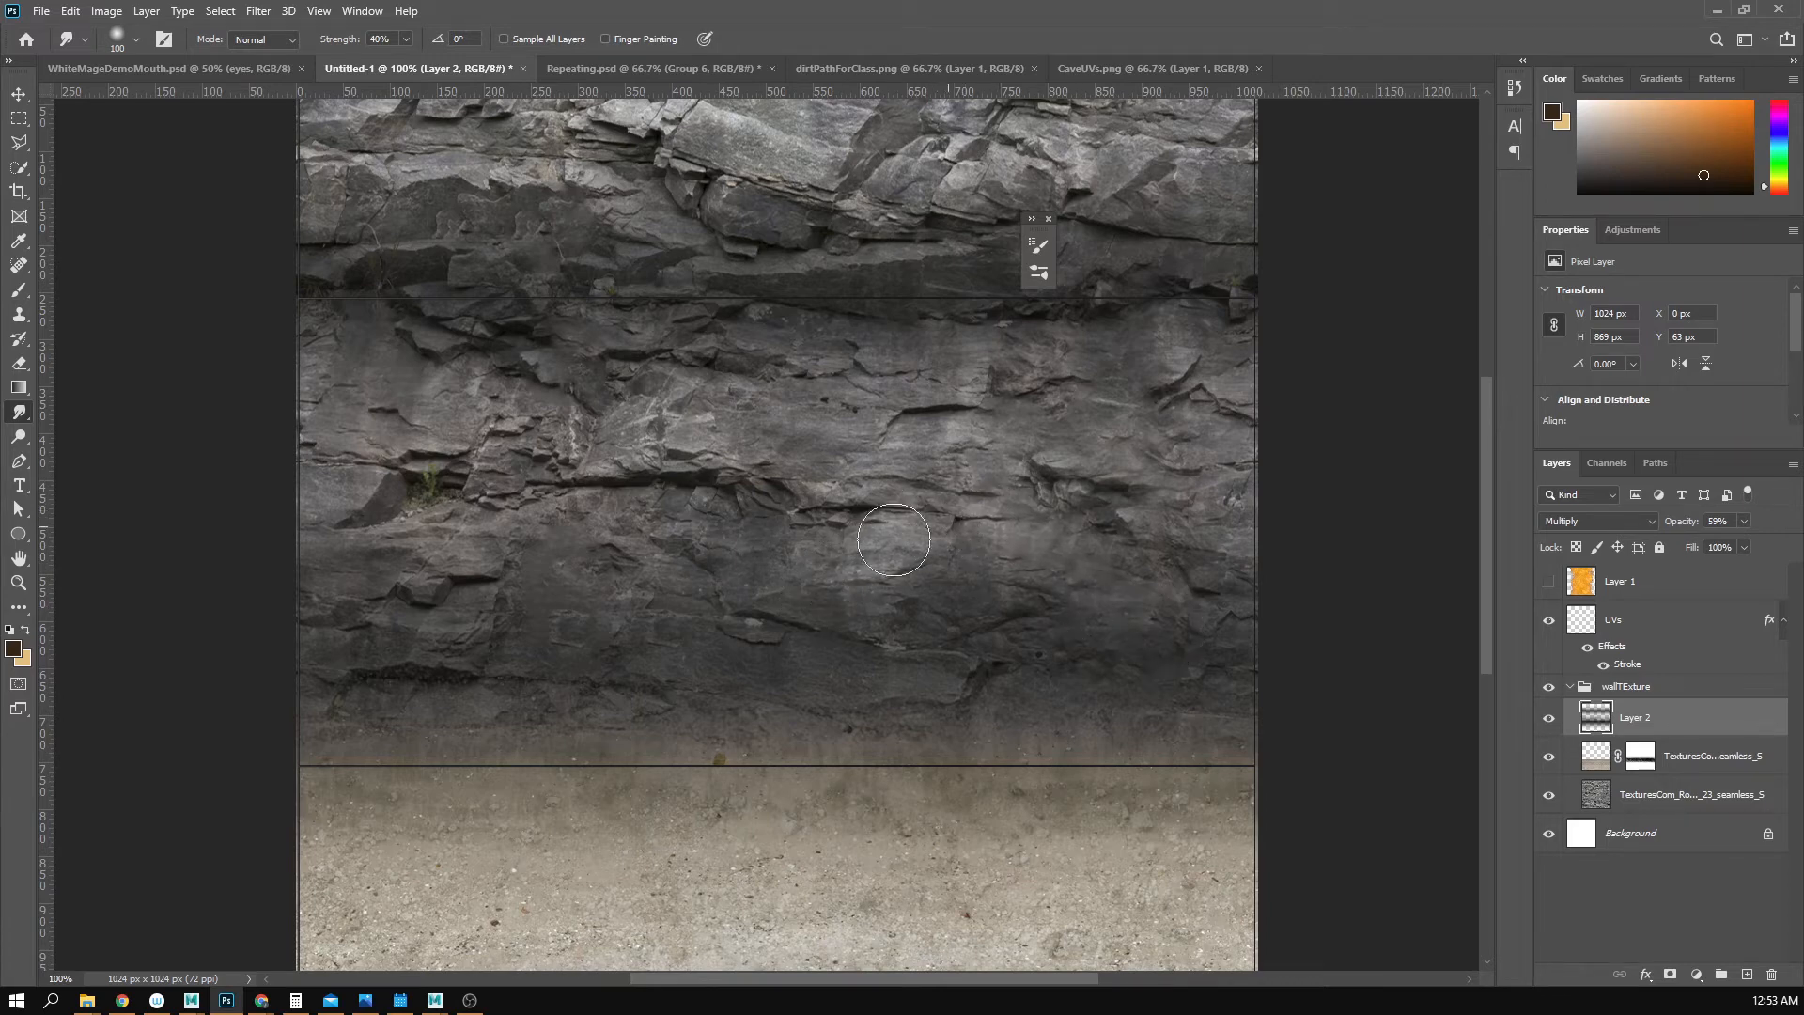
pyautogui.moveTo(478, 521)
pyautogui.mouseDown()
pyautogui.moveTo(477, 593)
pyautogui.moveTo(457, 560)
pyautogui.mouseUp()
pyautogui.moveTo(888, 533); pyautogui.dragTo(856, 596)
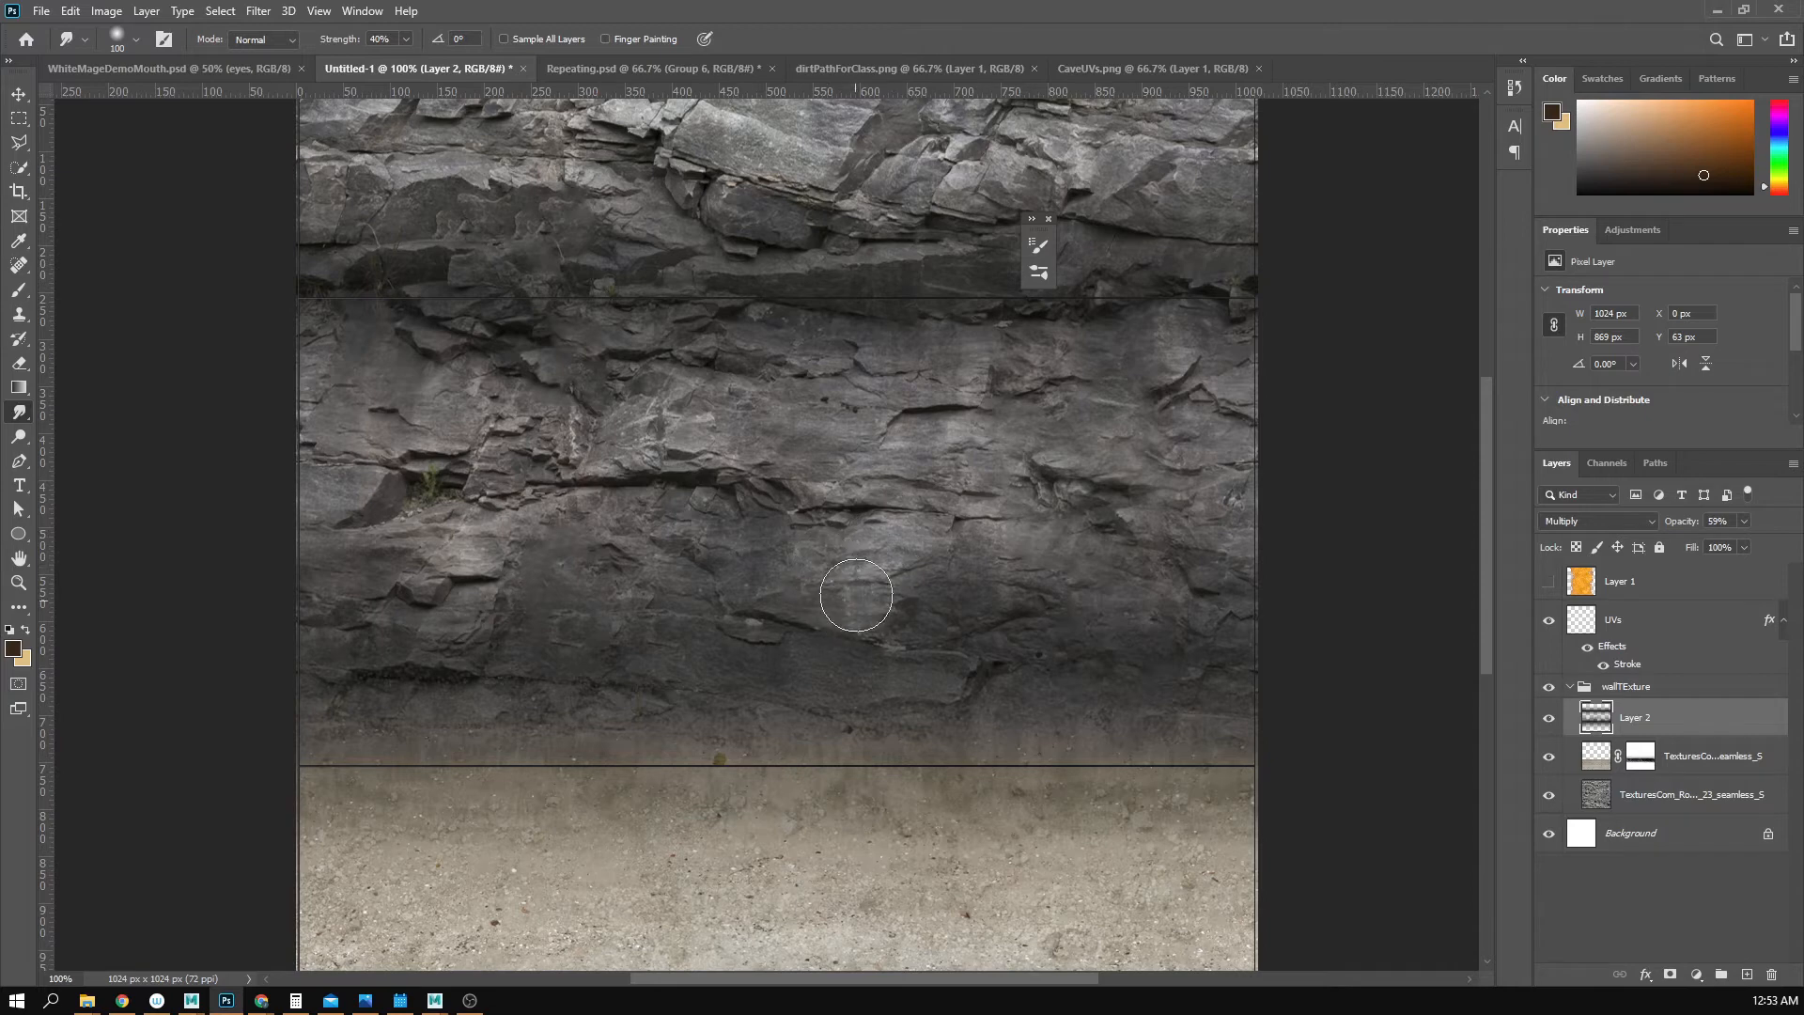
pyautogui.moveTo(872, 488); pyautogui.dragTo(902, 665)
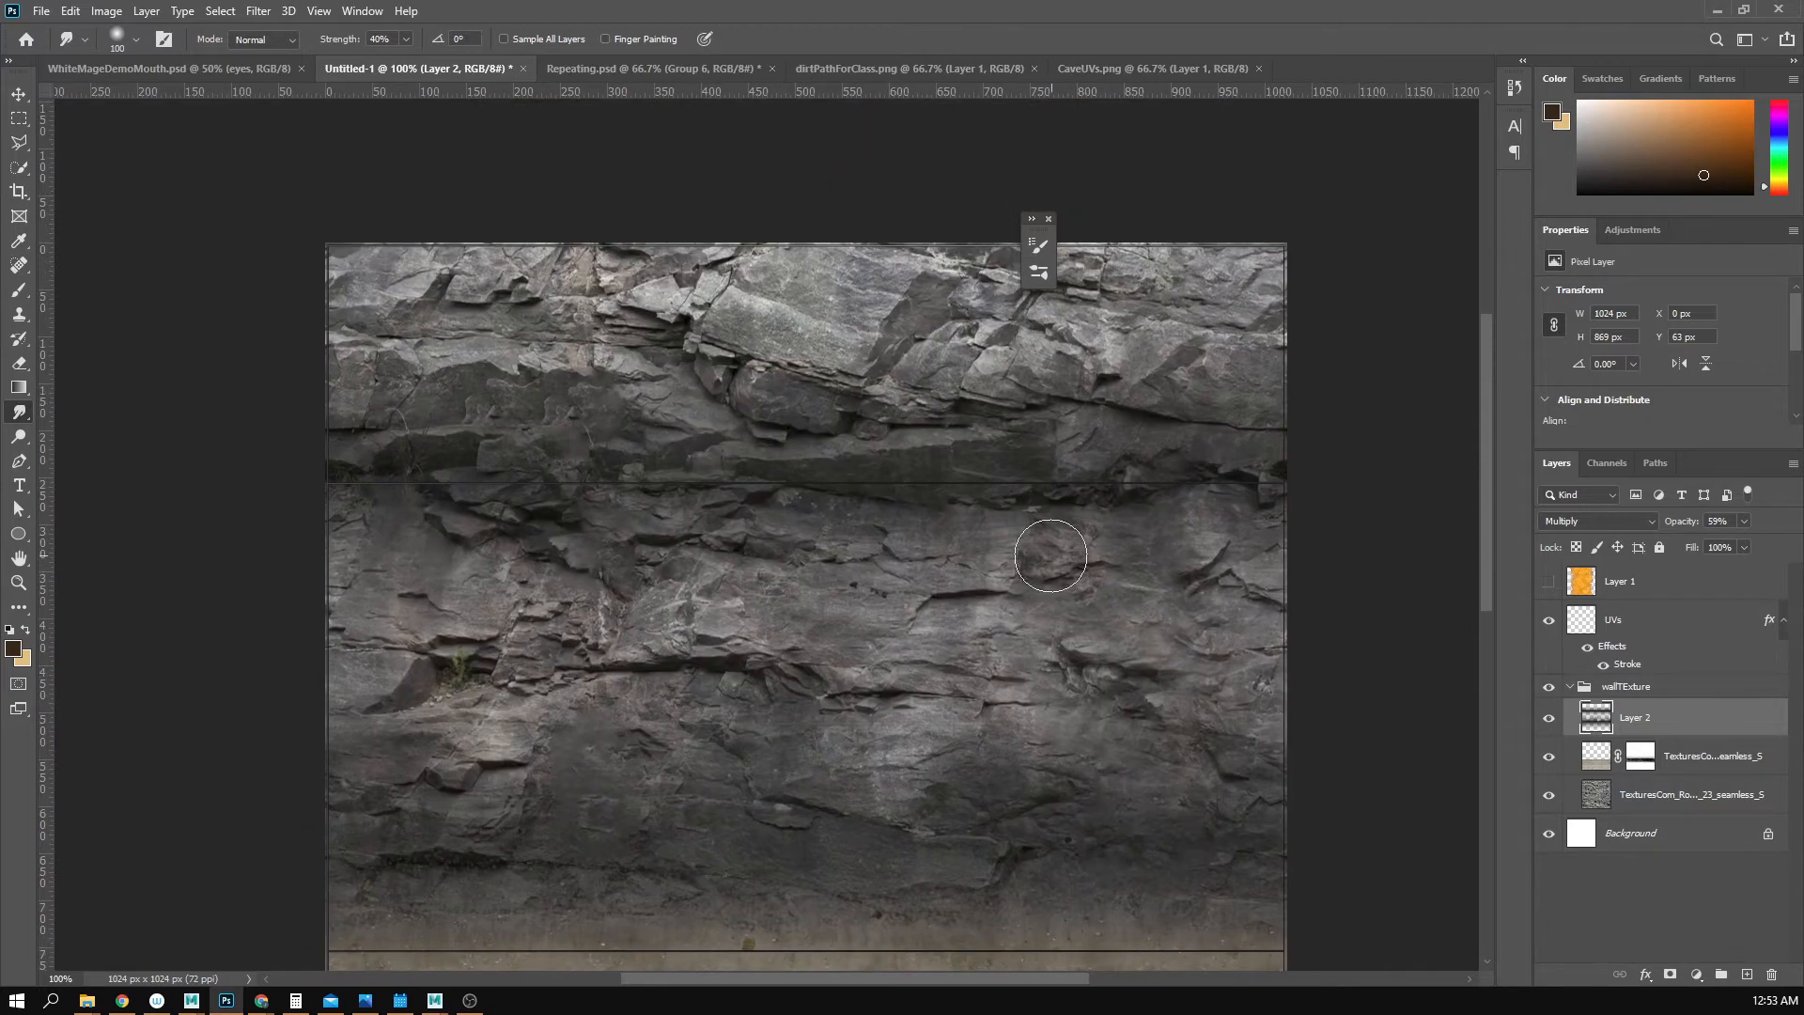
pyautogui.moveTo(895, 601); pyautogui.dragTo(846, 463)
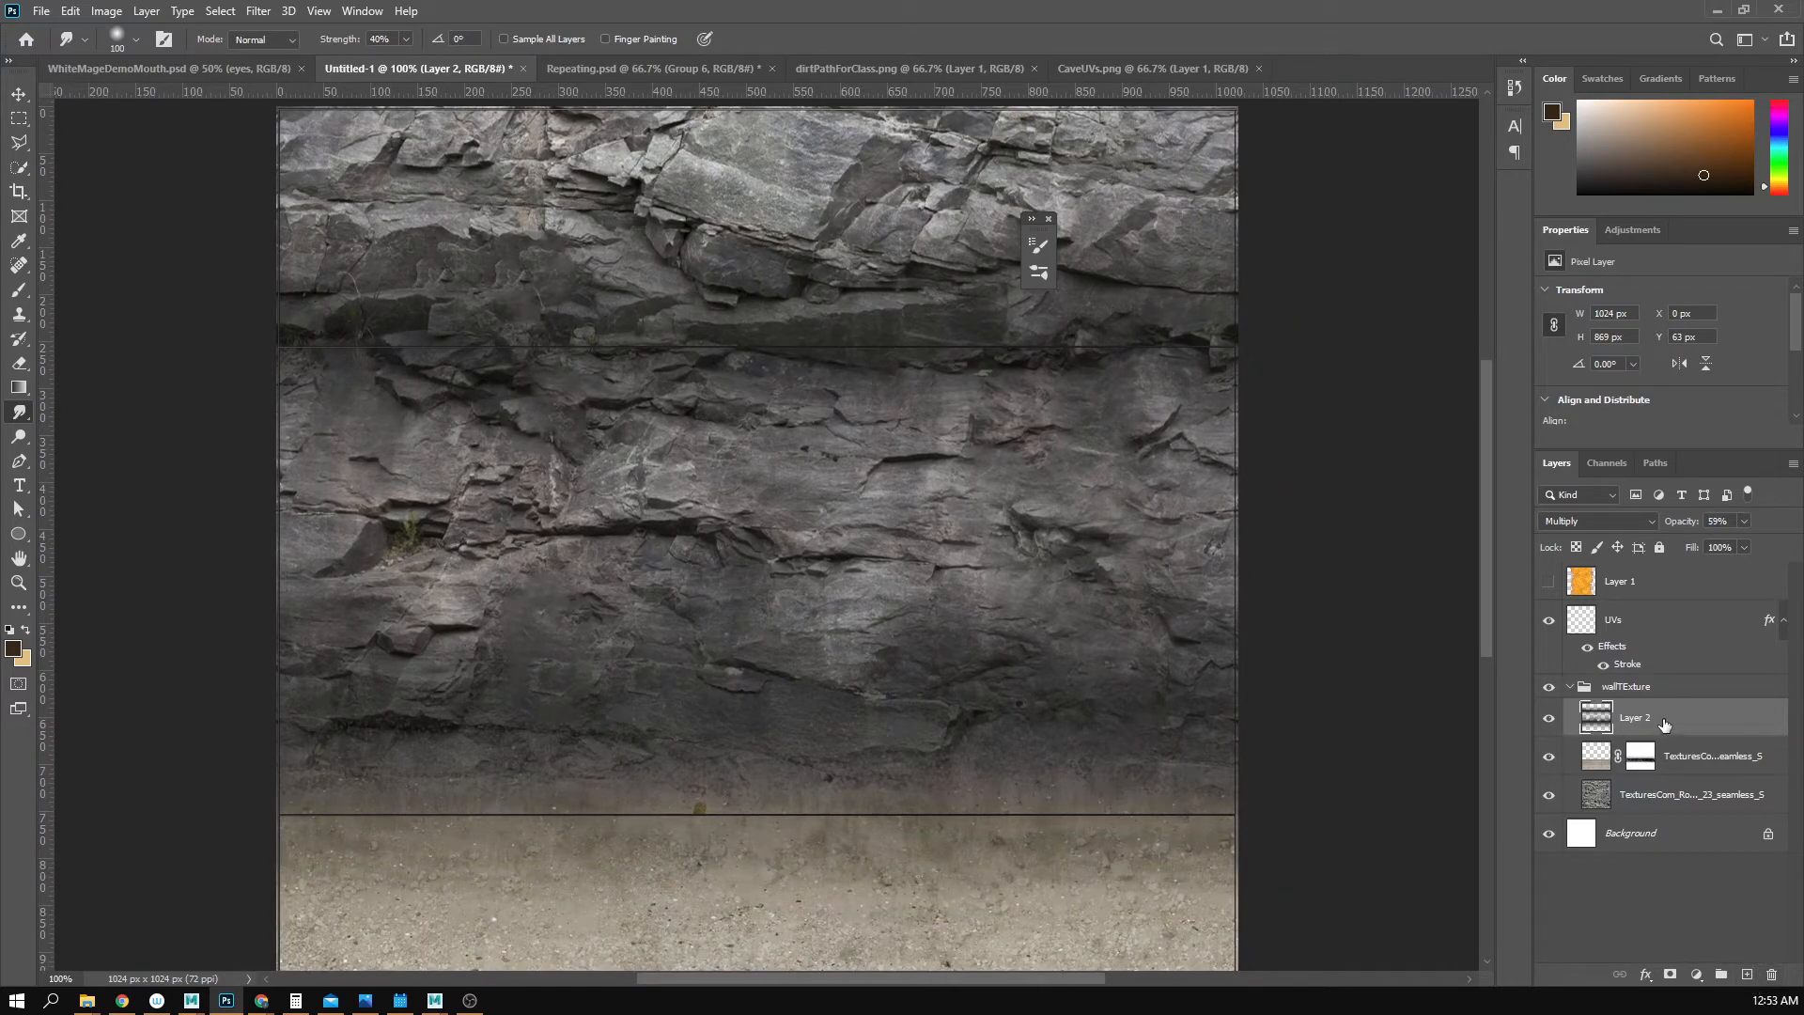
# - Add a new layer above the gradient layer in the wallTExture group and set its blend mode to Multiply
pyautogui.click(1750, 970)
pyautogui.press('b')
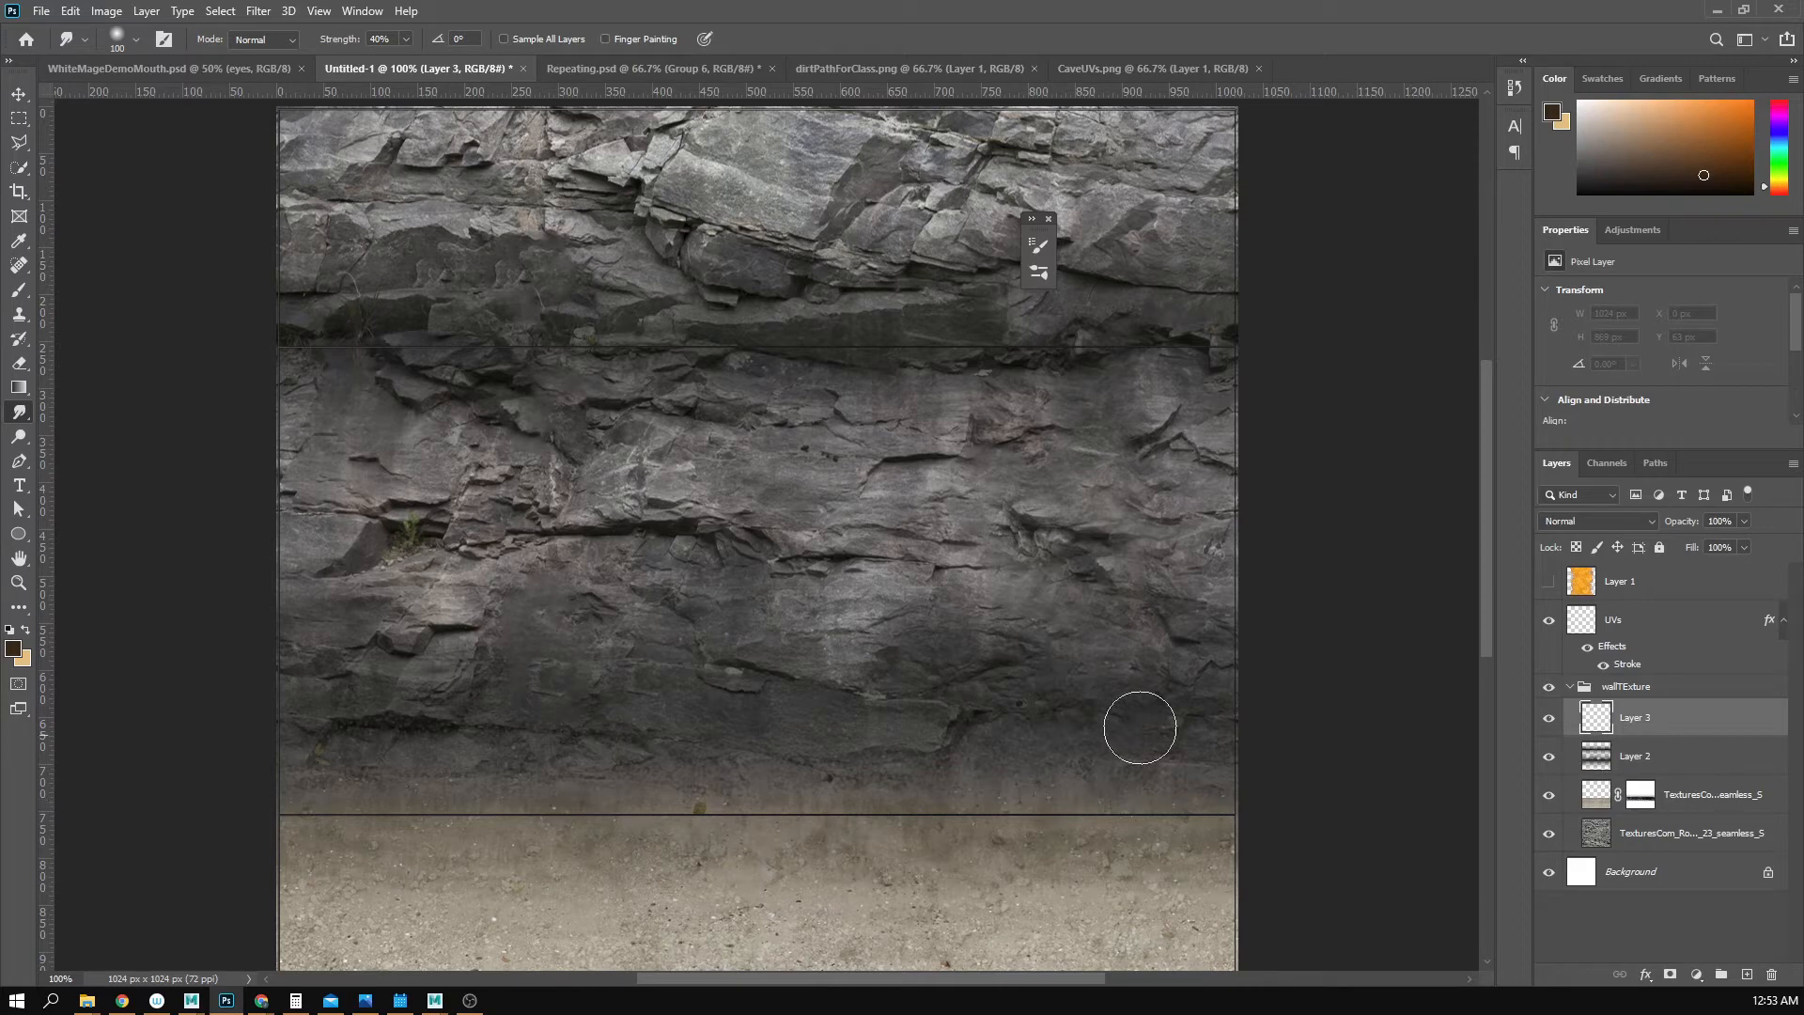
pyautogui.click(1598, 520)
pyautogui.click(1598, 585)
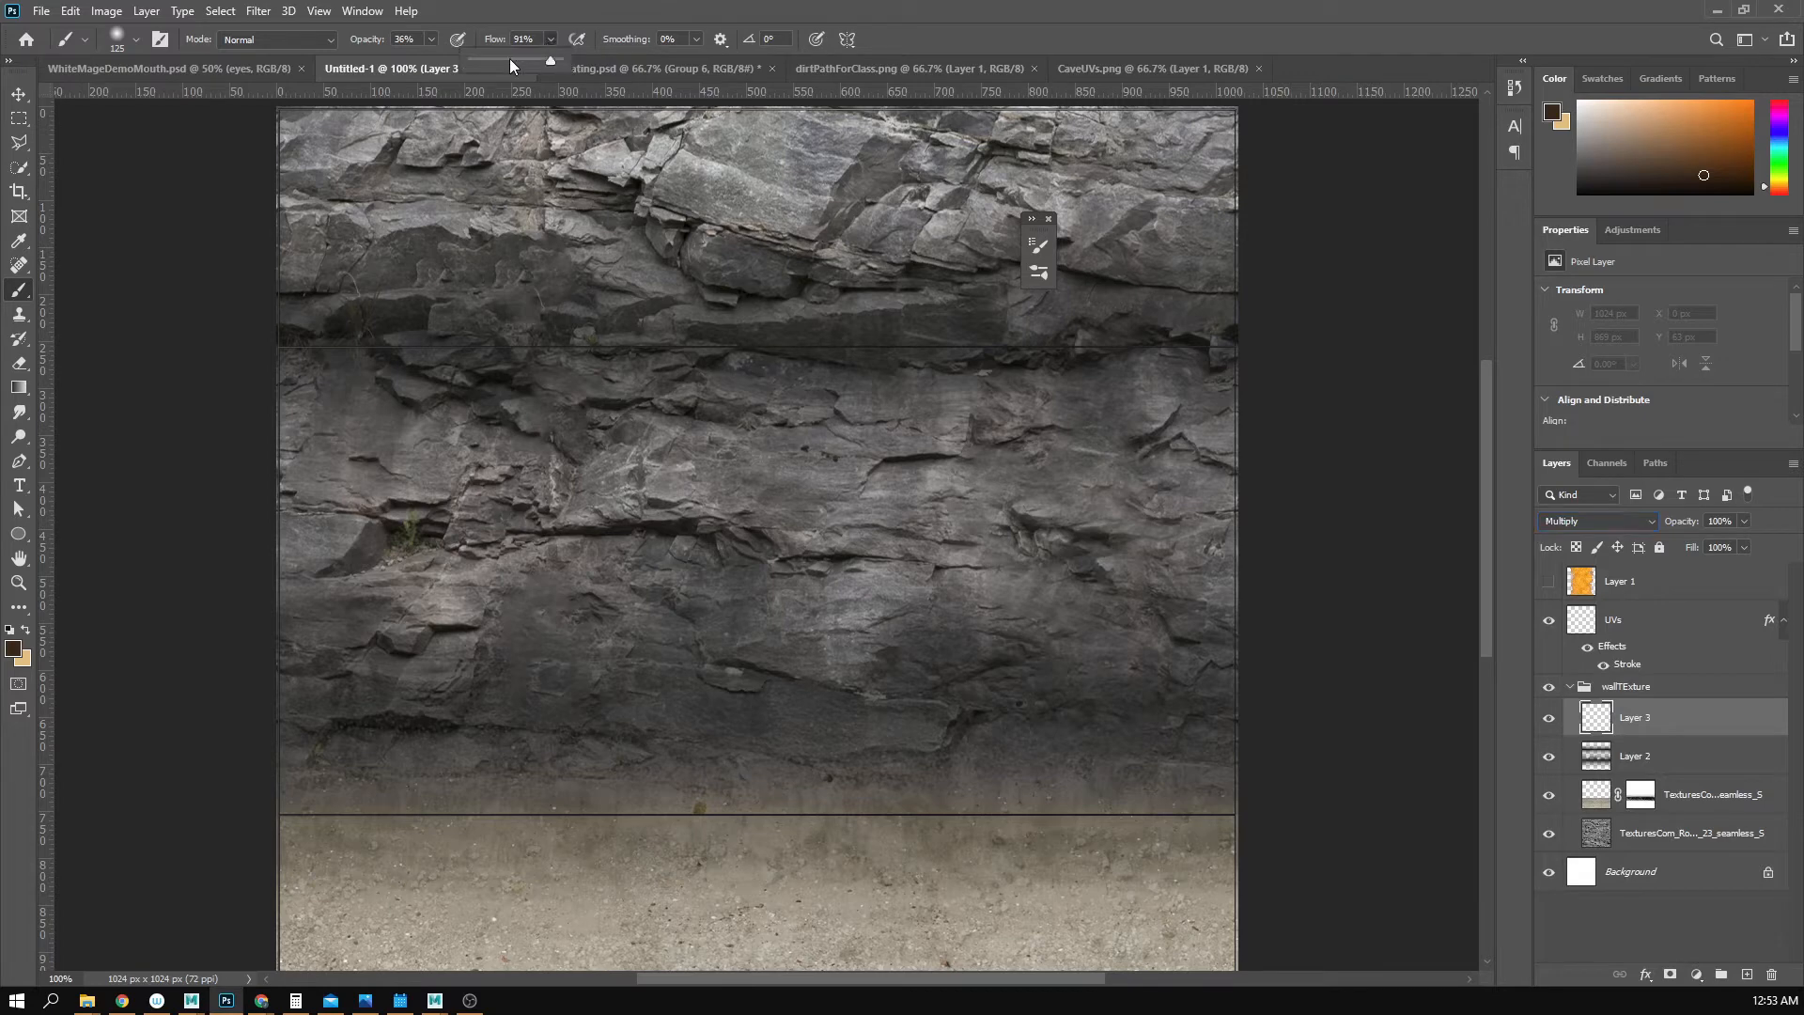
# - Paint soft dark brown shading along the lower rock and the upper ledge with a 125 px brush at 28% flow
pyautogui.moveTo(509, 62); pyautogui.dragTo(496, 63)
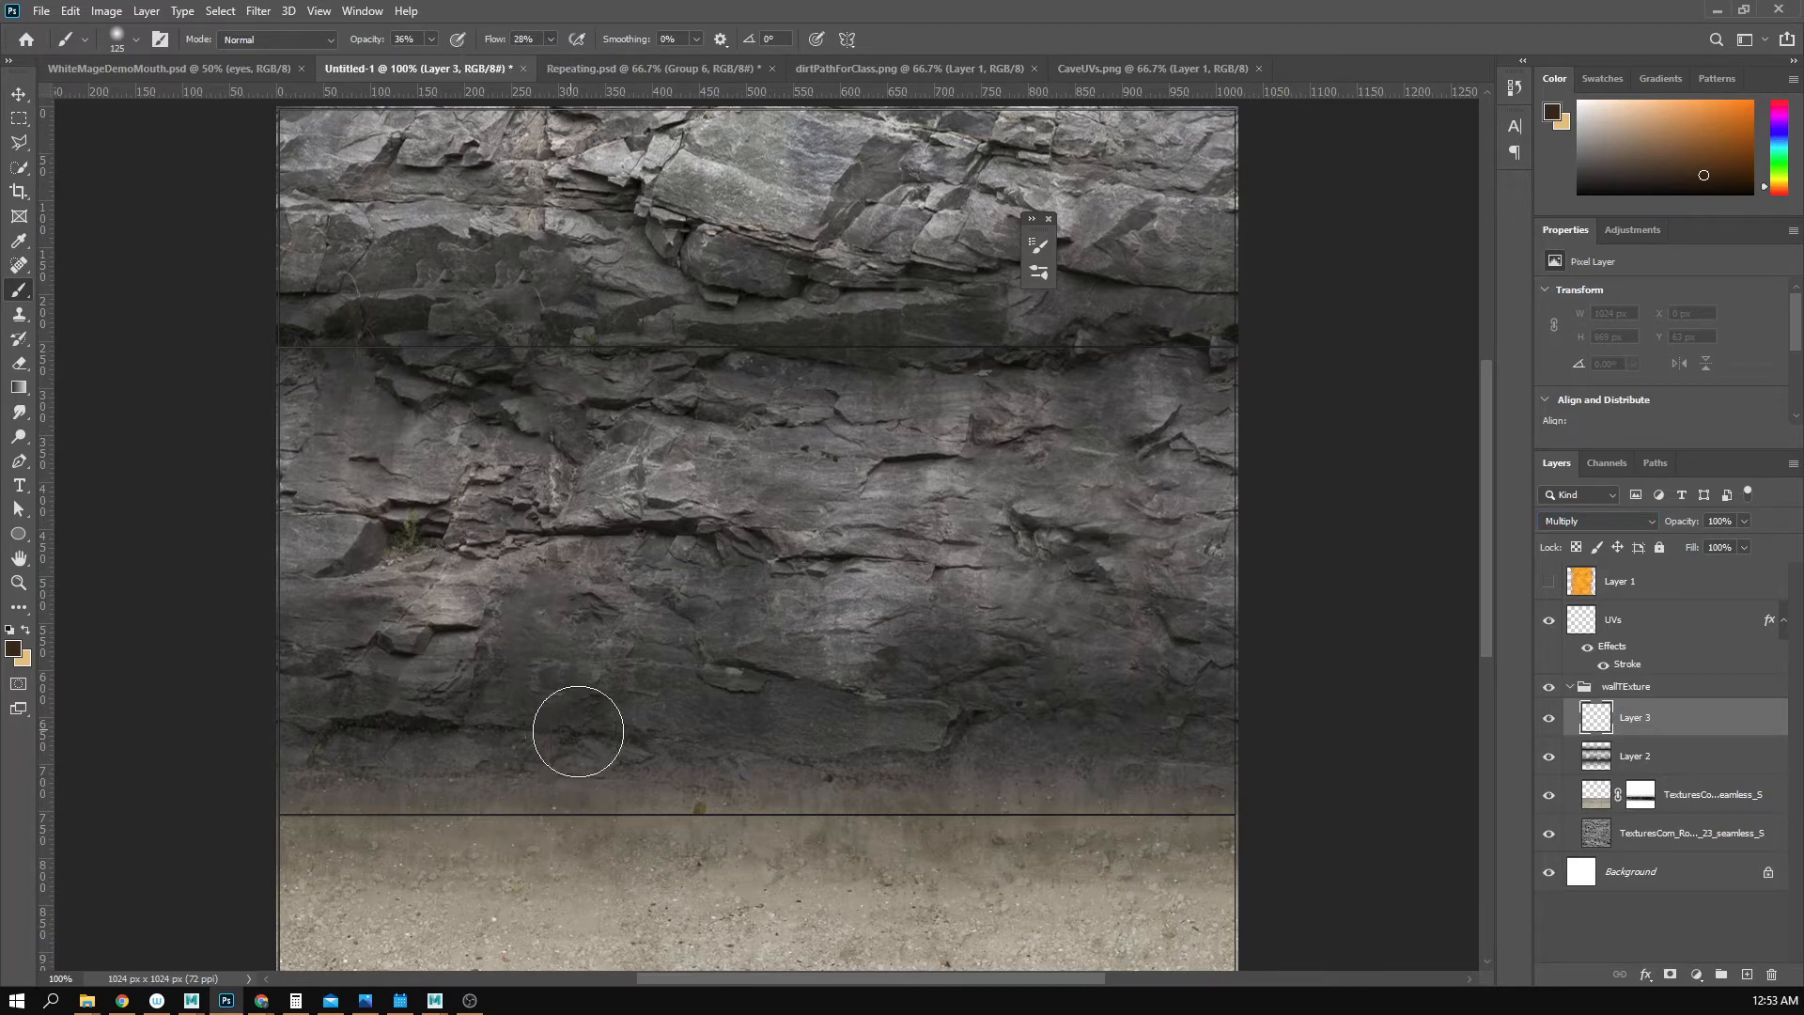
pyautogui.moveTo(578, 731)
pyautogui.mouseDown()
pyautogui.moveTo(451, 724)
pyautogui.moveTo(793, 701)
pyautogui.moveTo(730, 681)
pyautogui.moveTo(938, 713)
pyautogui.moveTo(957, 686)
pyautogui.moveTo(1159, 720)
pyautogui.moveTo(1168, 665)
pyautogui.mouseUp()
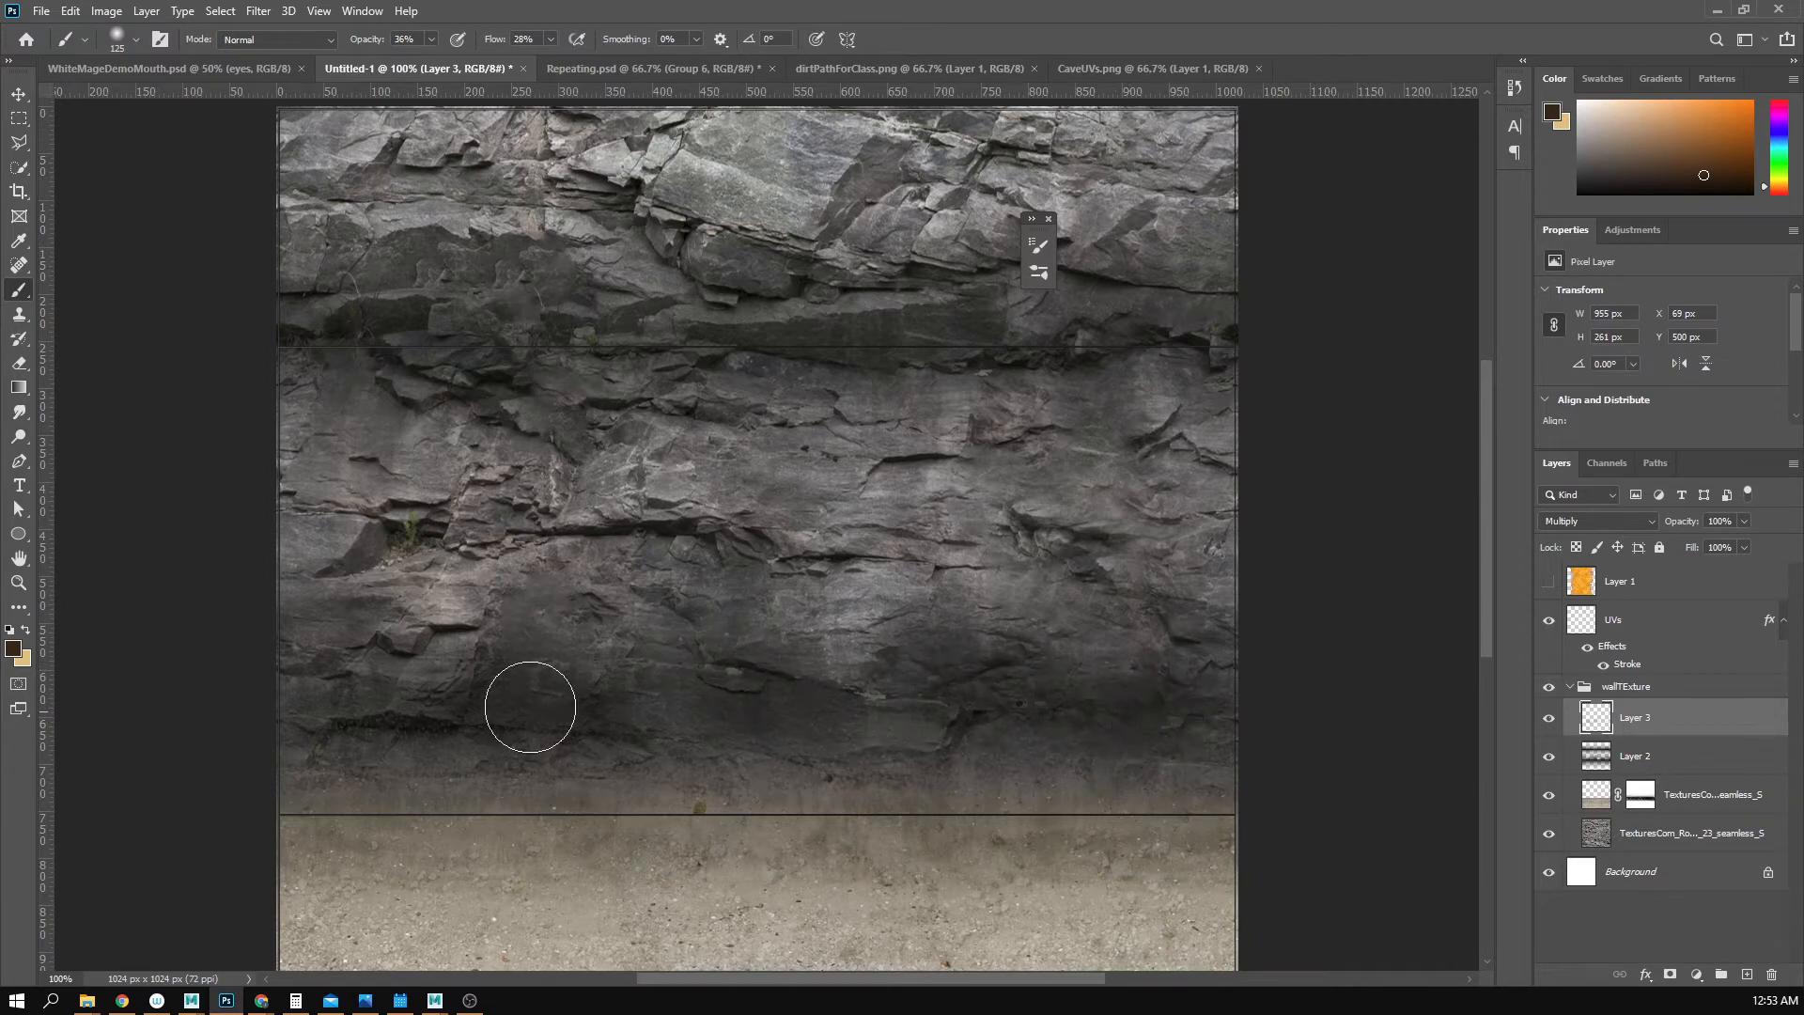
pyautogui.moveTo(530, 706)
pyautogui.mouseDown()
pyautogui.moveTo(358, 729)
pyautogui.moveTo(774, 705)
pyautogui.moveTo(1003, 724)
pyautogui.moveTo(1053, 705)
pyautogui.mouseUp()
pyautogui.moveTo(878, 602); pyautogui.dragTo(896, 590)
pyautogui.moveTo(480, 771); pyautogui.dragTo(421, 756)
pyautogui.moveTo(754, 566); pyautogui.dragTo(787, 716)
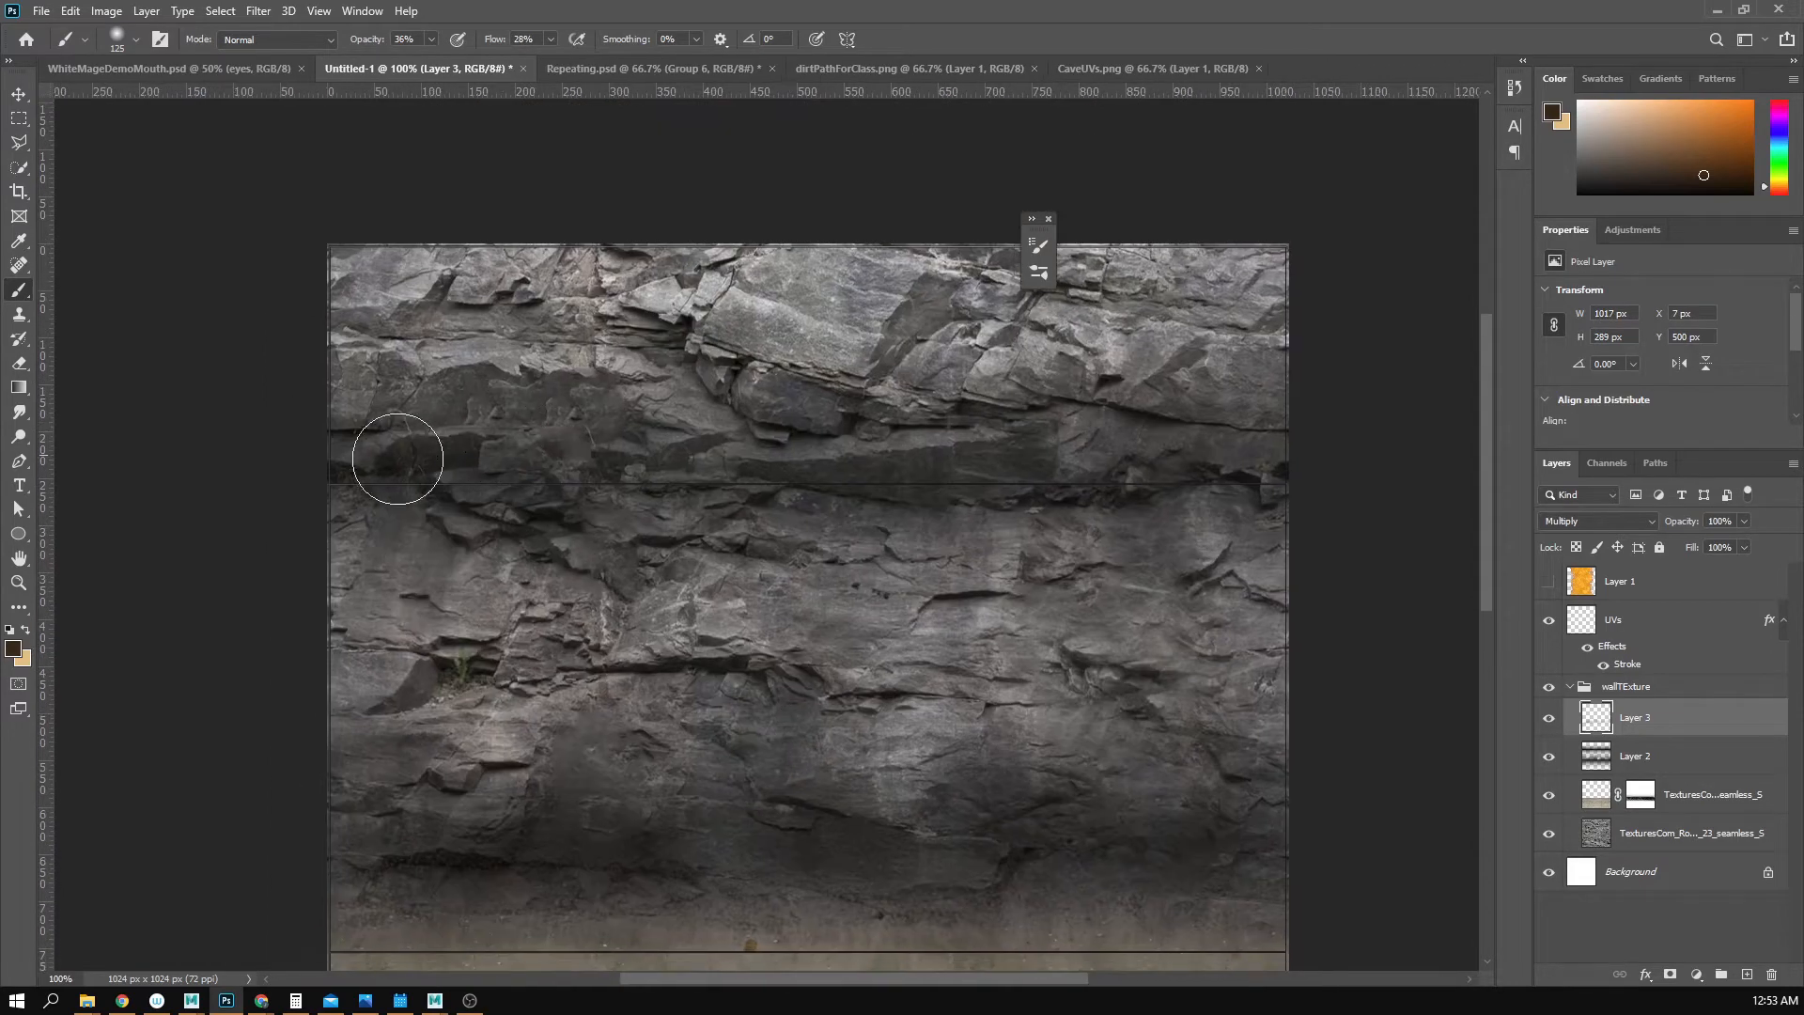
pyautogui.moveTo(397, 459)
pyautogui.mouseDown()
pyautogui.moveTo(931, 460)
pyautogui.moveTo(690, 399)
pyautogui.moveTo(967, 435)
pyautogui.moveTo(1180, 407)
pyautogui.moveTo(578, 337)
pyautogui.mouseUp()
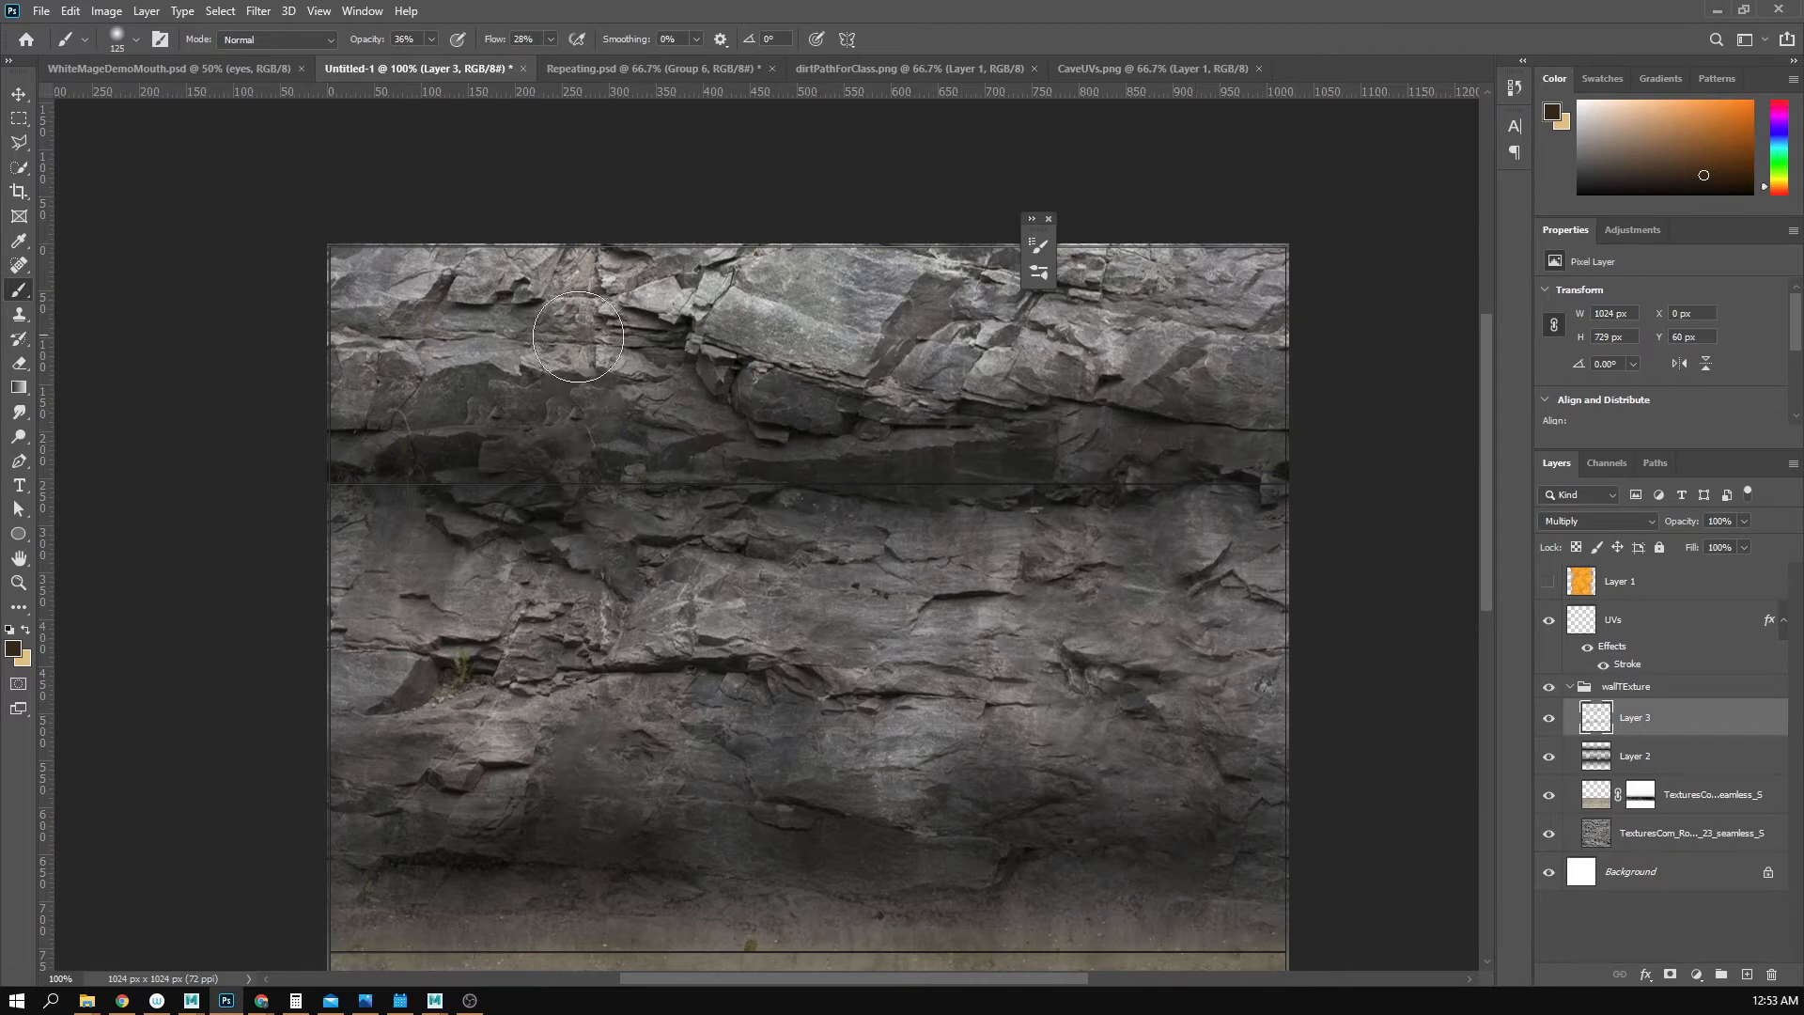
pyautogui.press('z')
pyautogui.keyDown('alt'); pyautogui.click(755, 415); pyautogui.keyUp('alt')
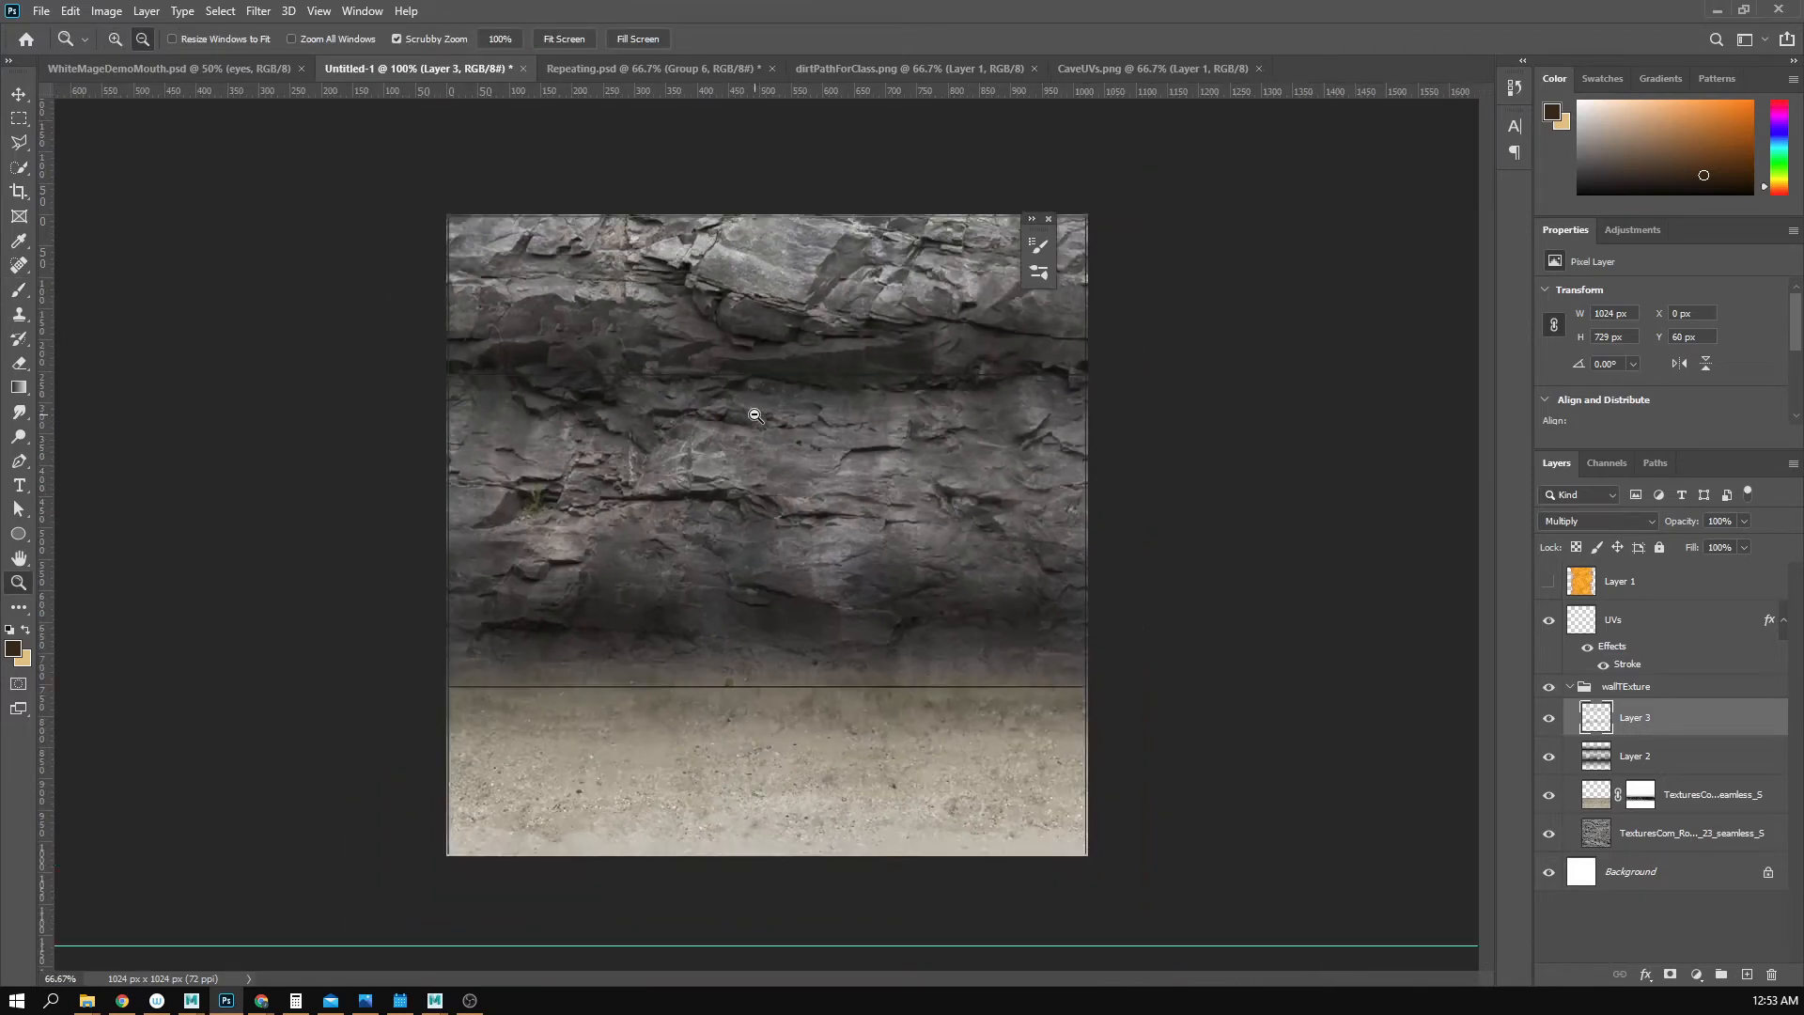
pyautogui.keyDown('alt'); pyautogui.click(755, 415); pyautogui.keyUp('alt')
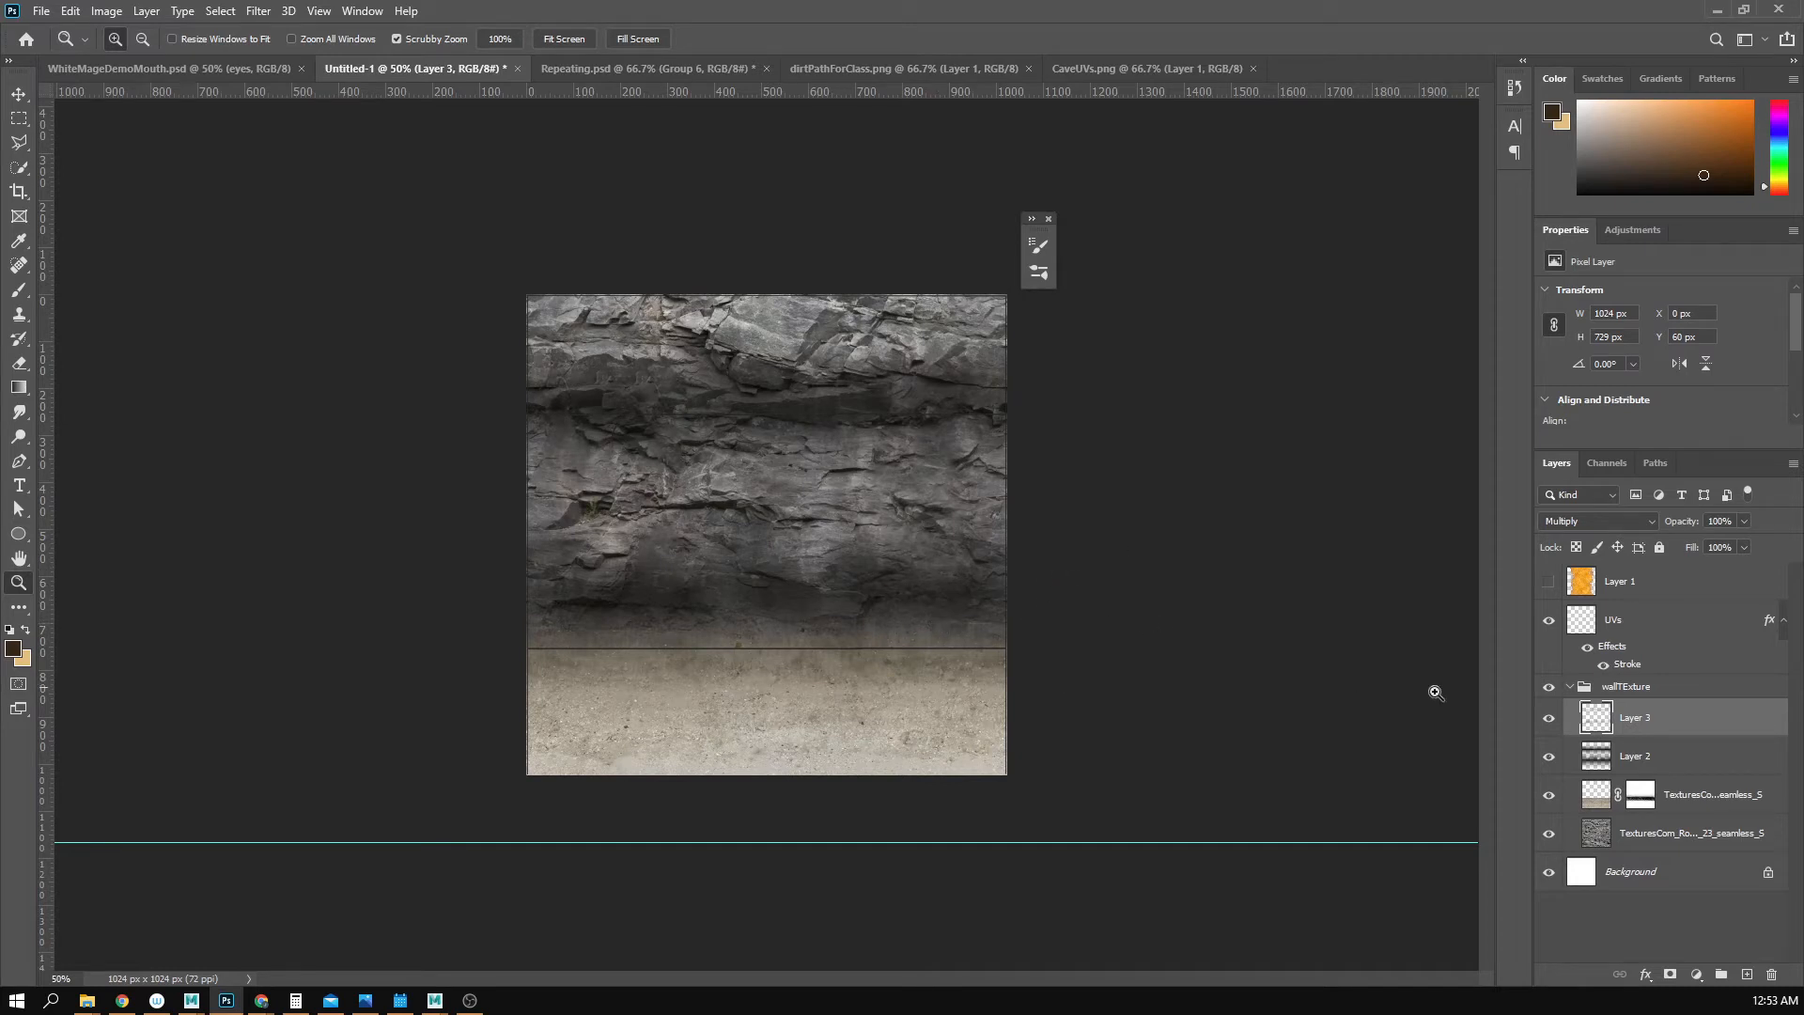
# - Hide the UVs layer and save the texture as a large-file-size PNG named caveWallColor in the images folder
pyautogui.click(1549, 620)
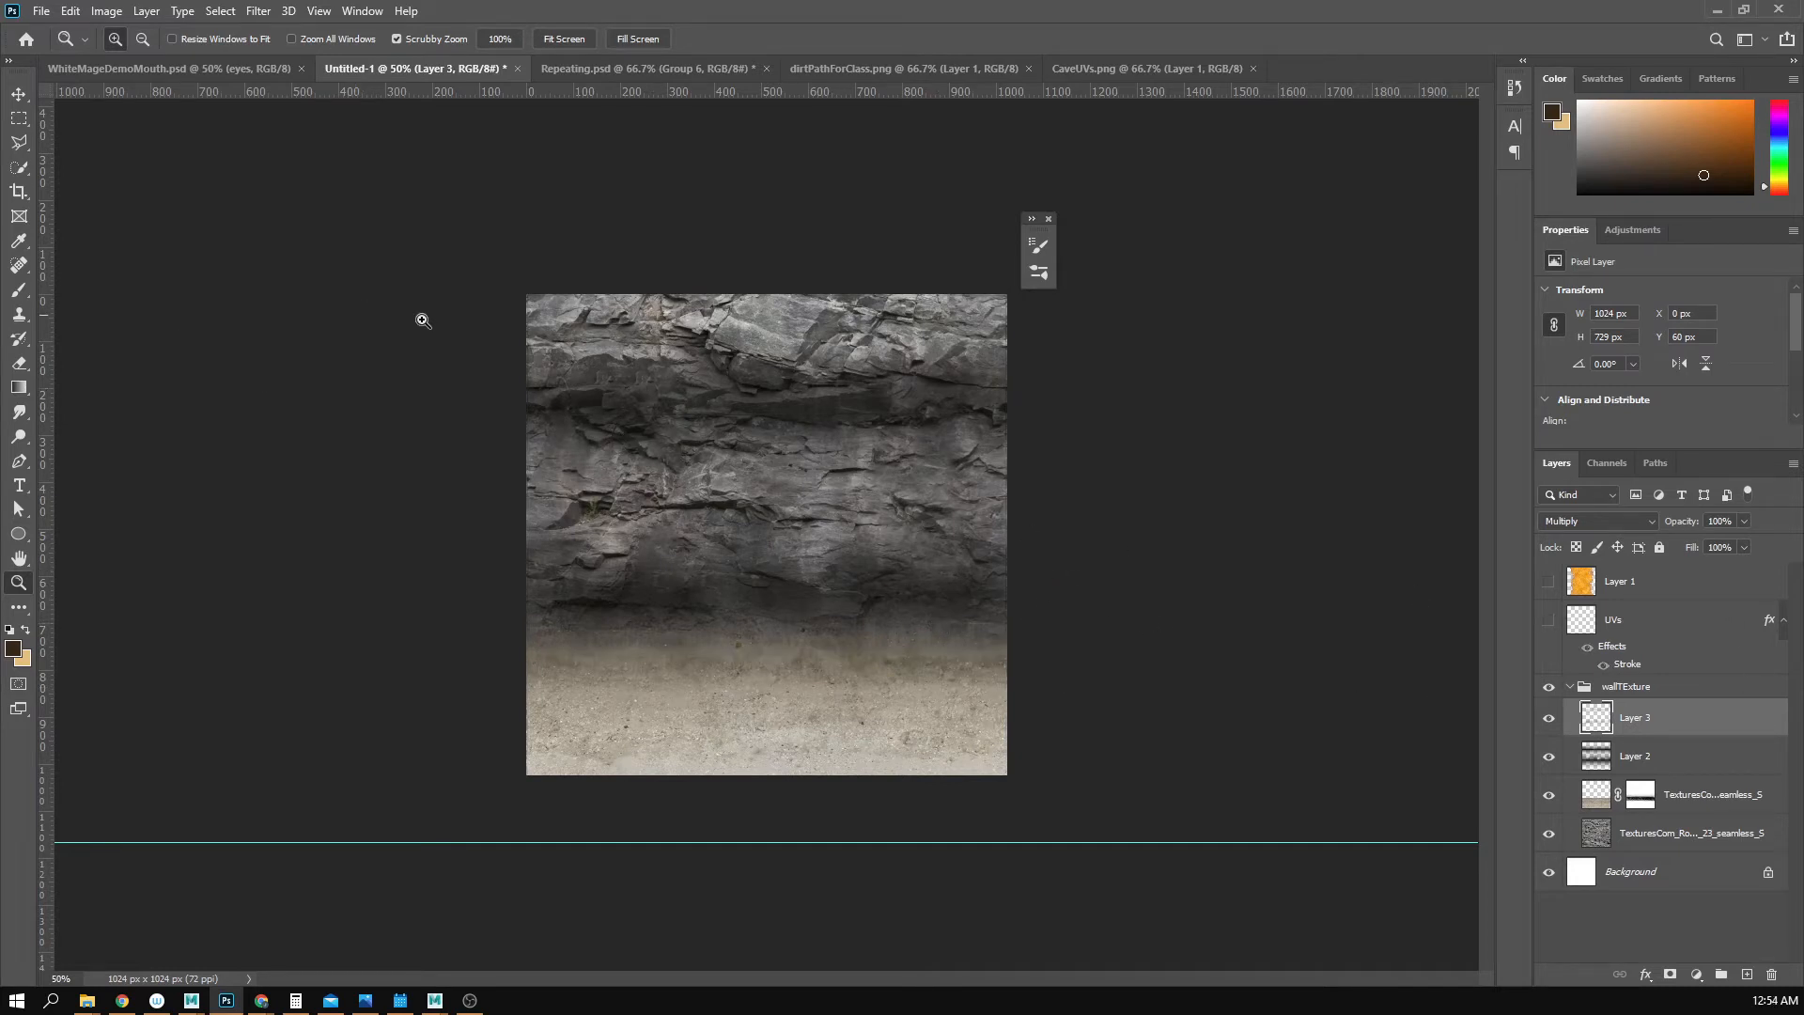
pyautogui.click(42, 12)
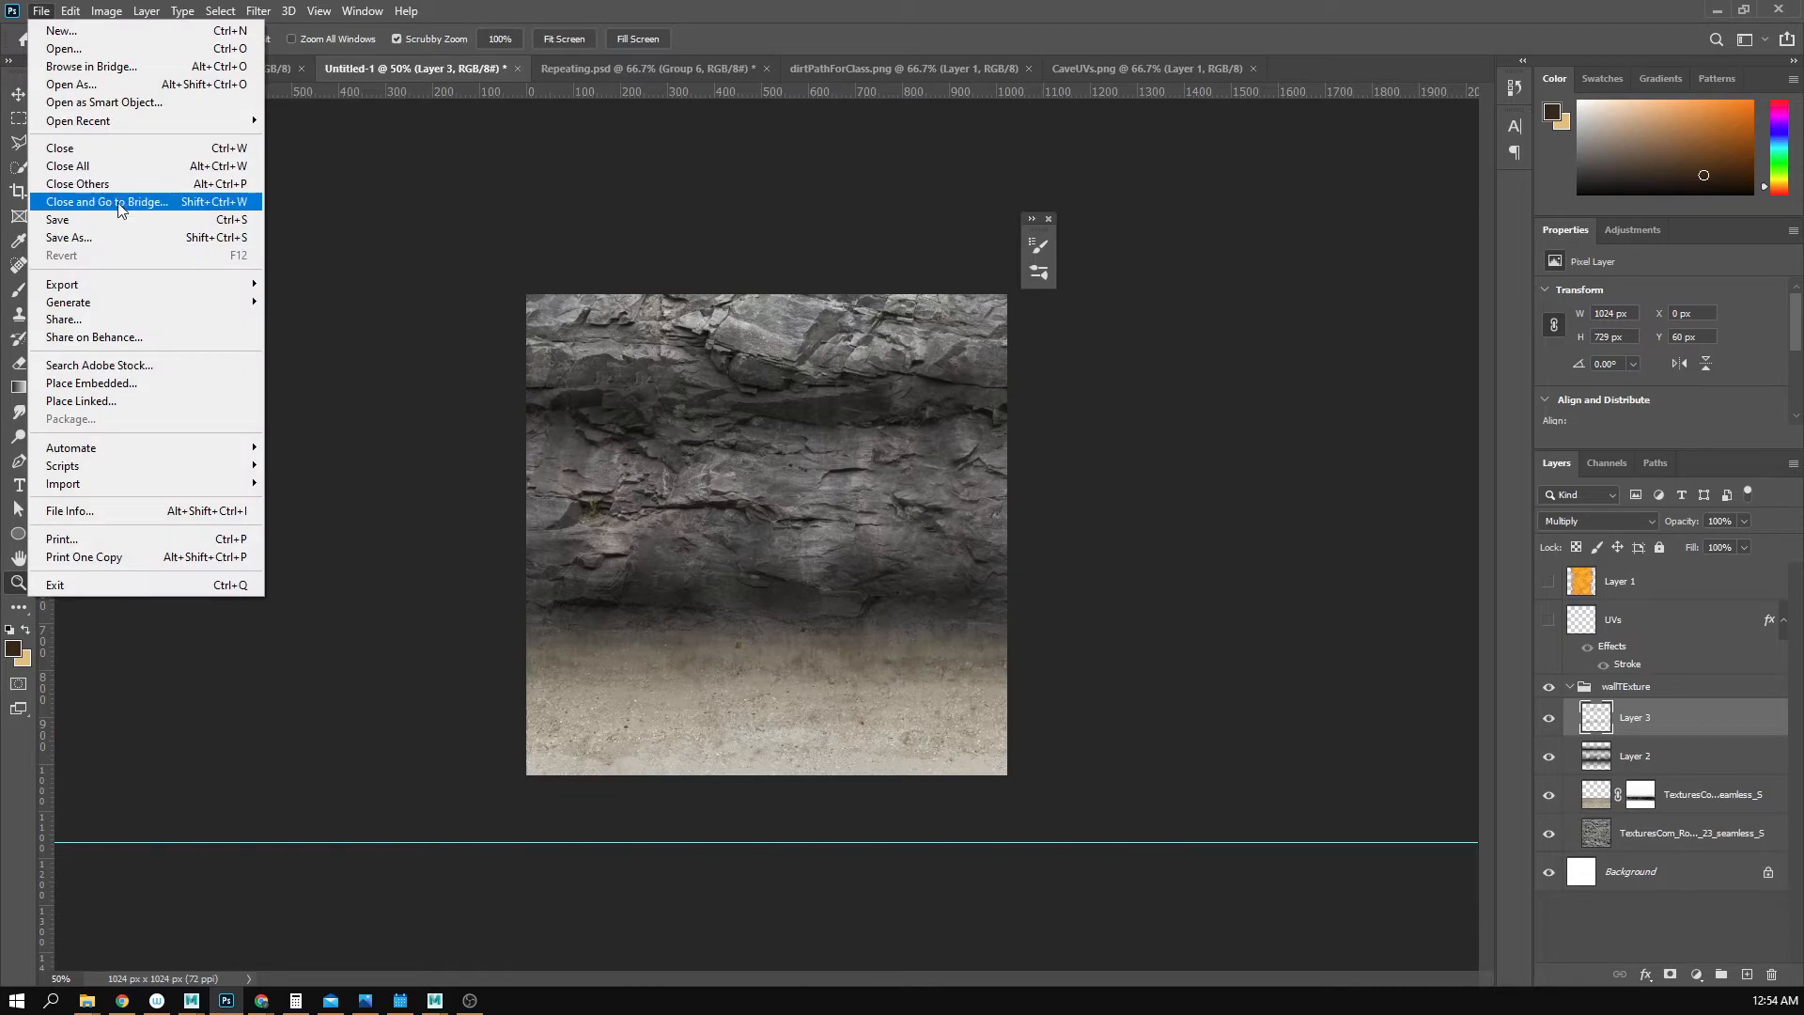
pyautogui.click(118, 243)
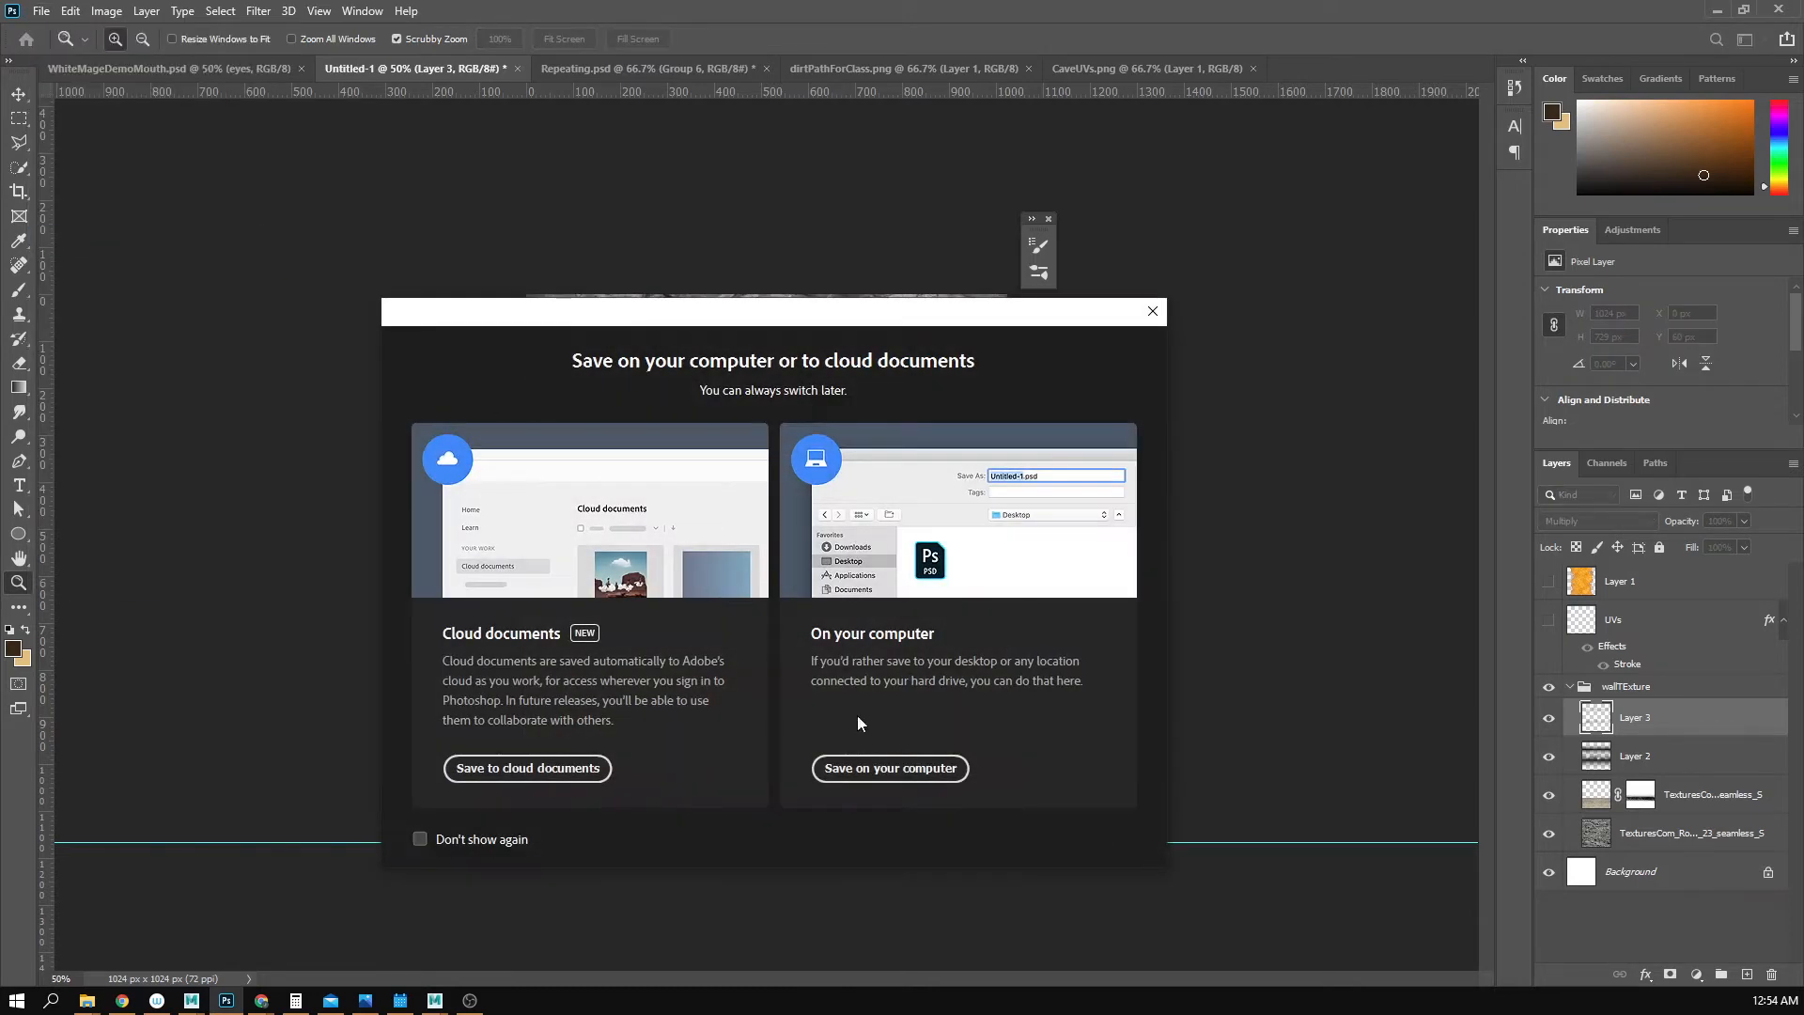
pyautogui.click(893, 761)
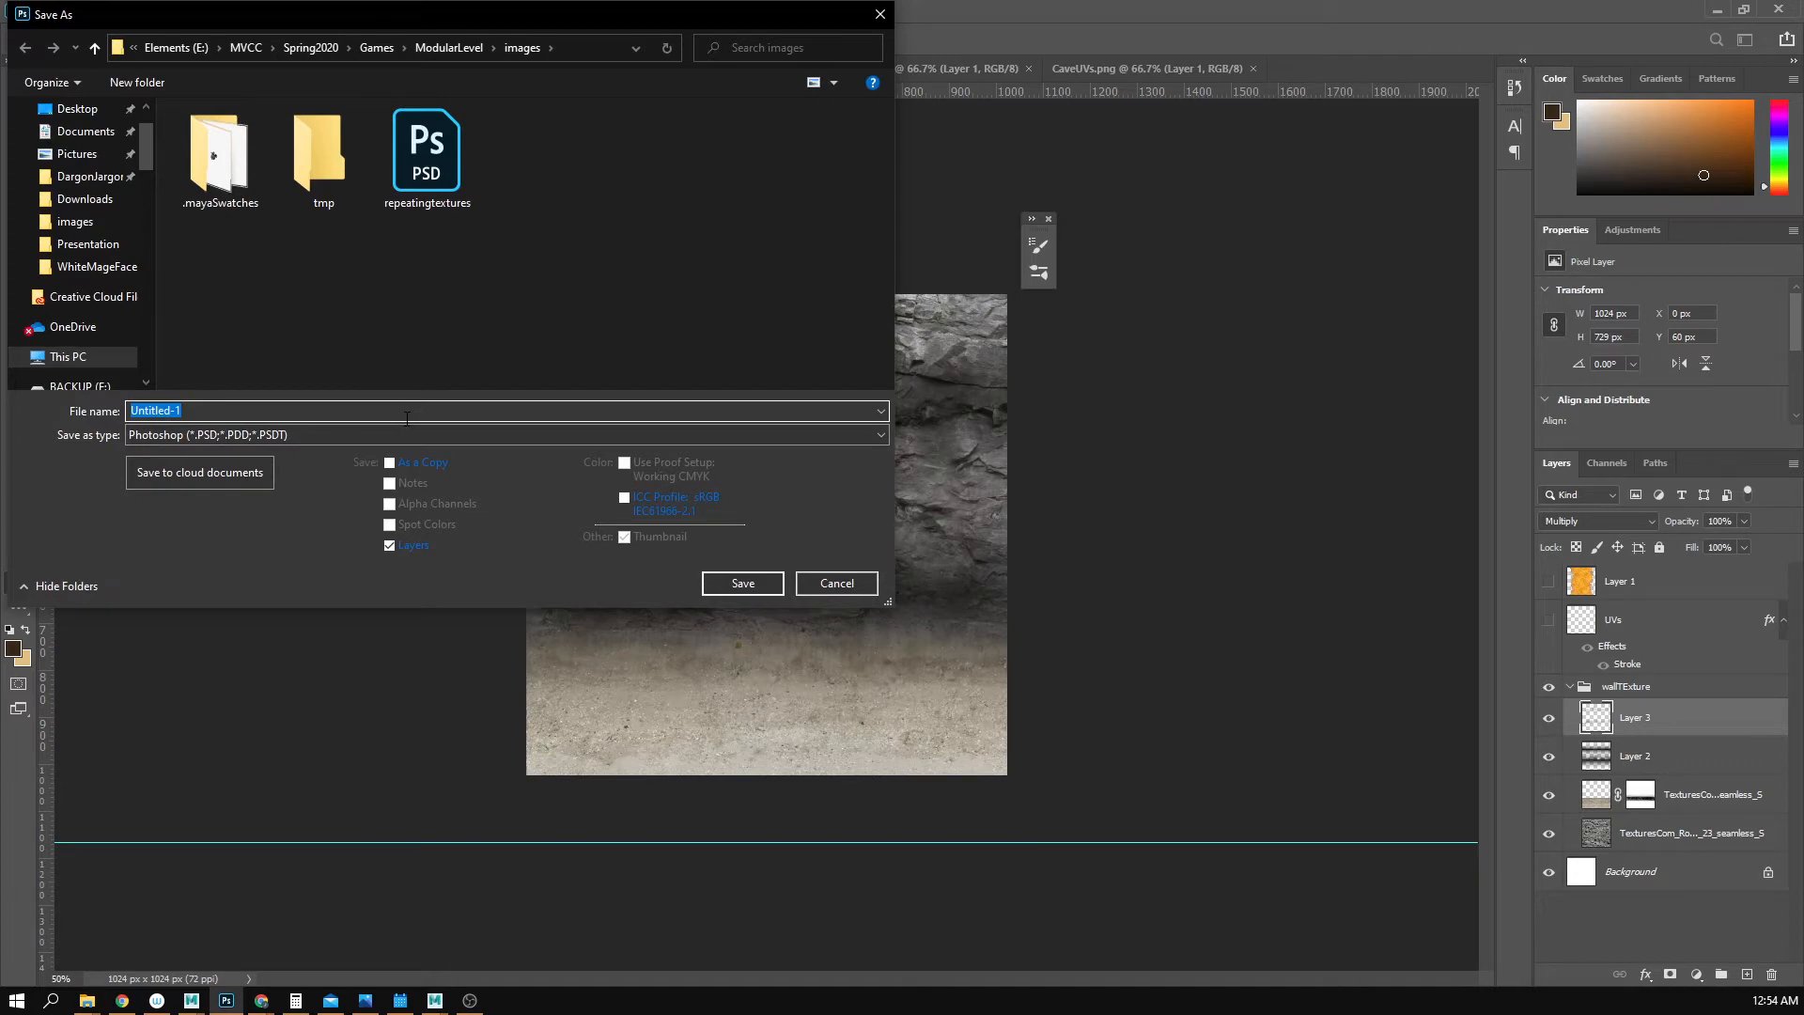
pyautogui.click(376, 434)
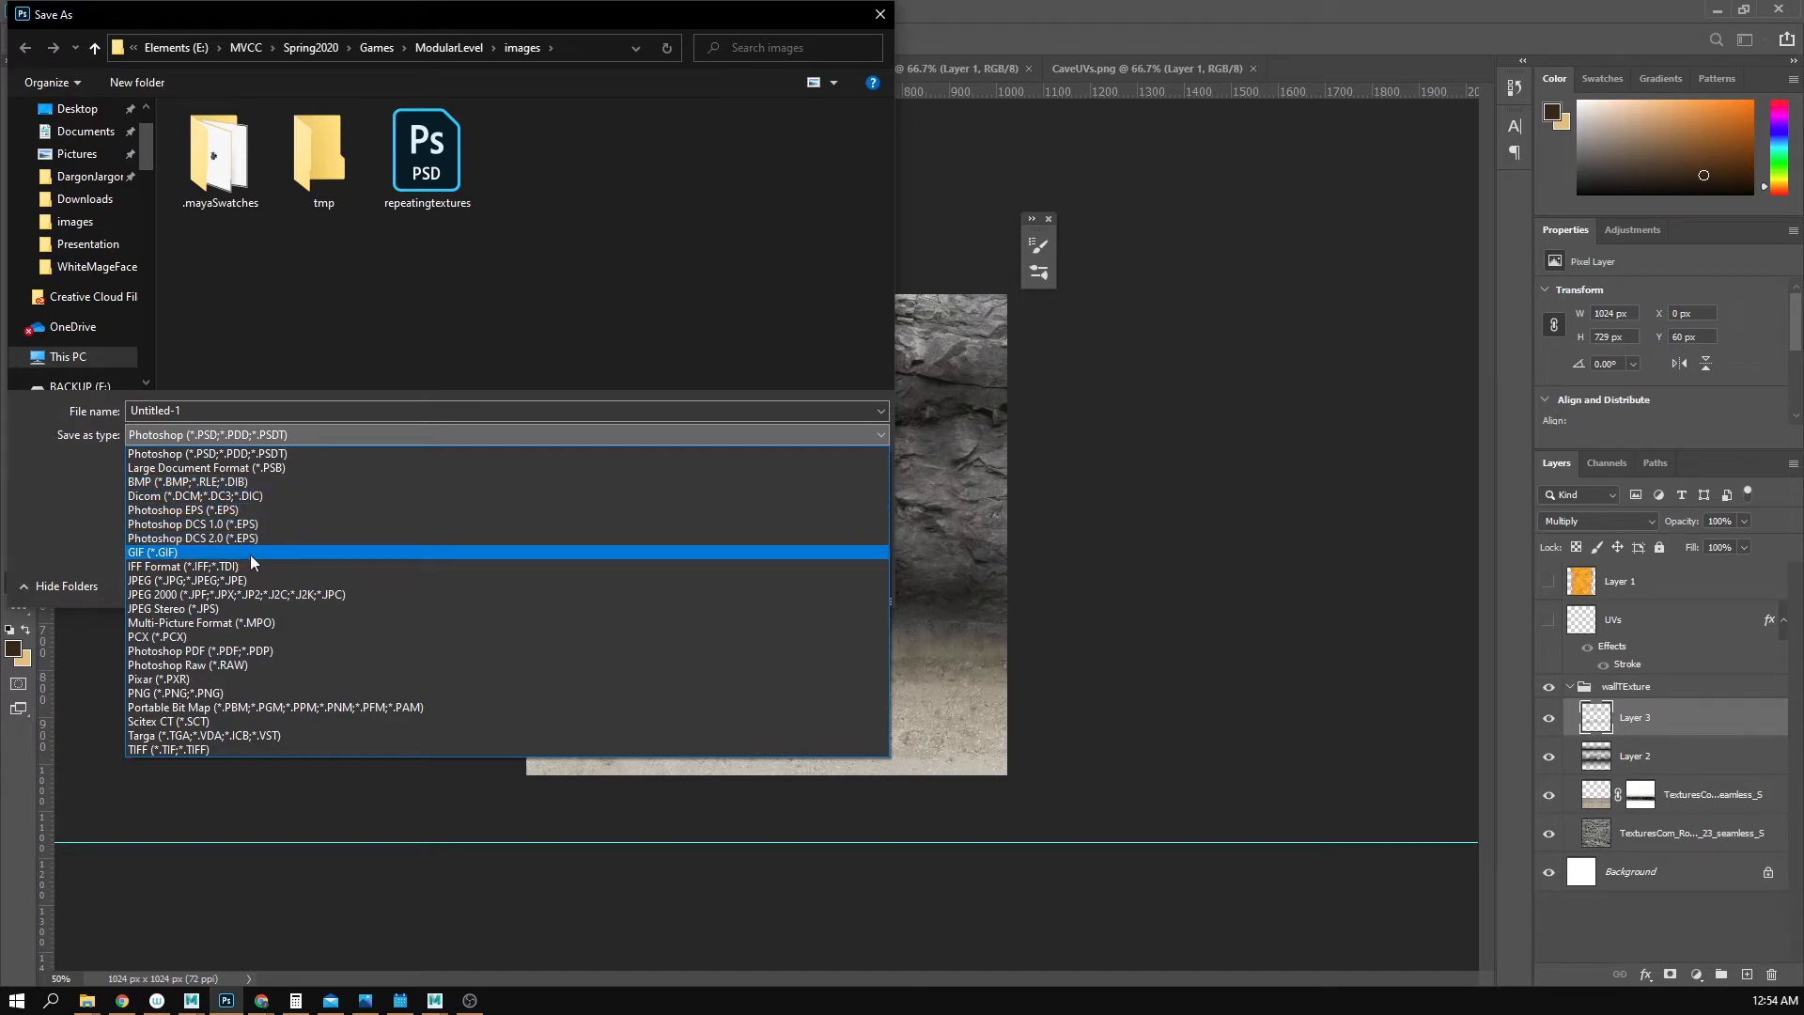
pyautogui.click(292, 692)
pyautogui.doubleClick(236, 408)
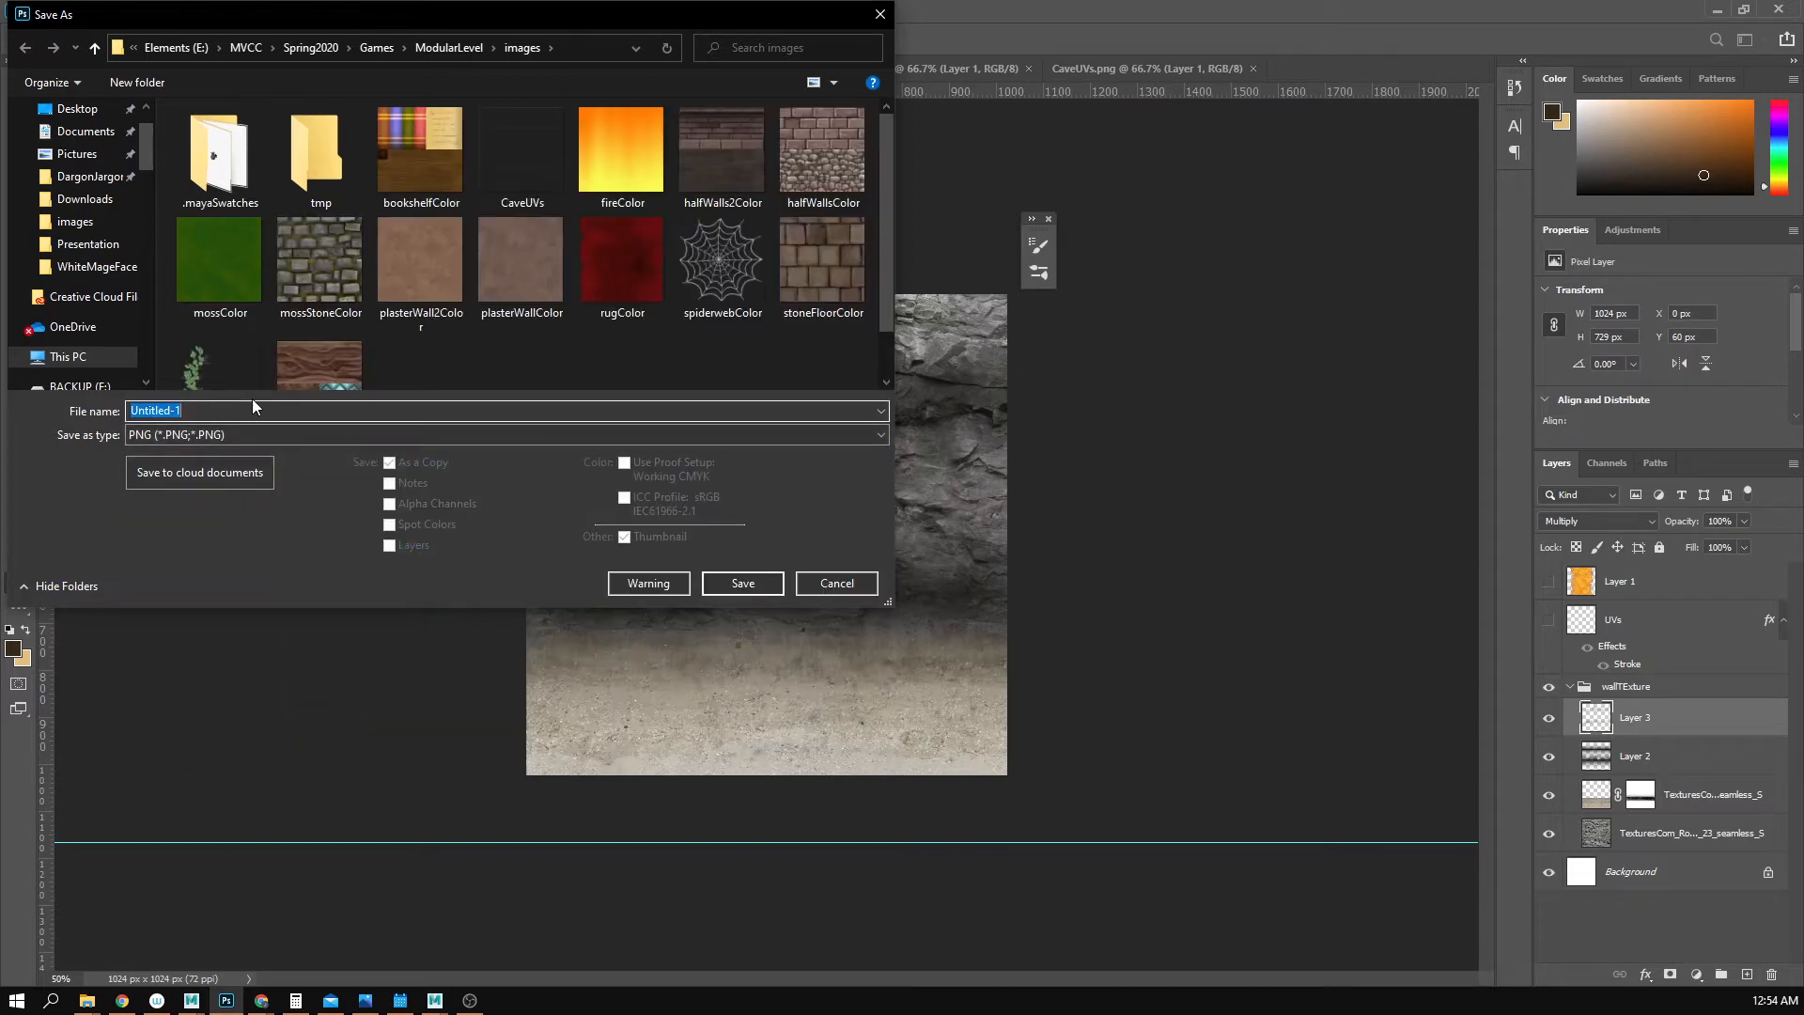
pyautogui.write('caveWallColor')
pyautogui.press('Return')
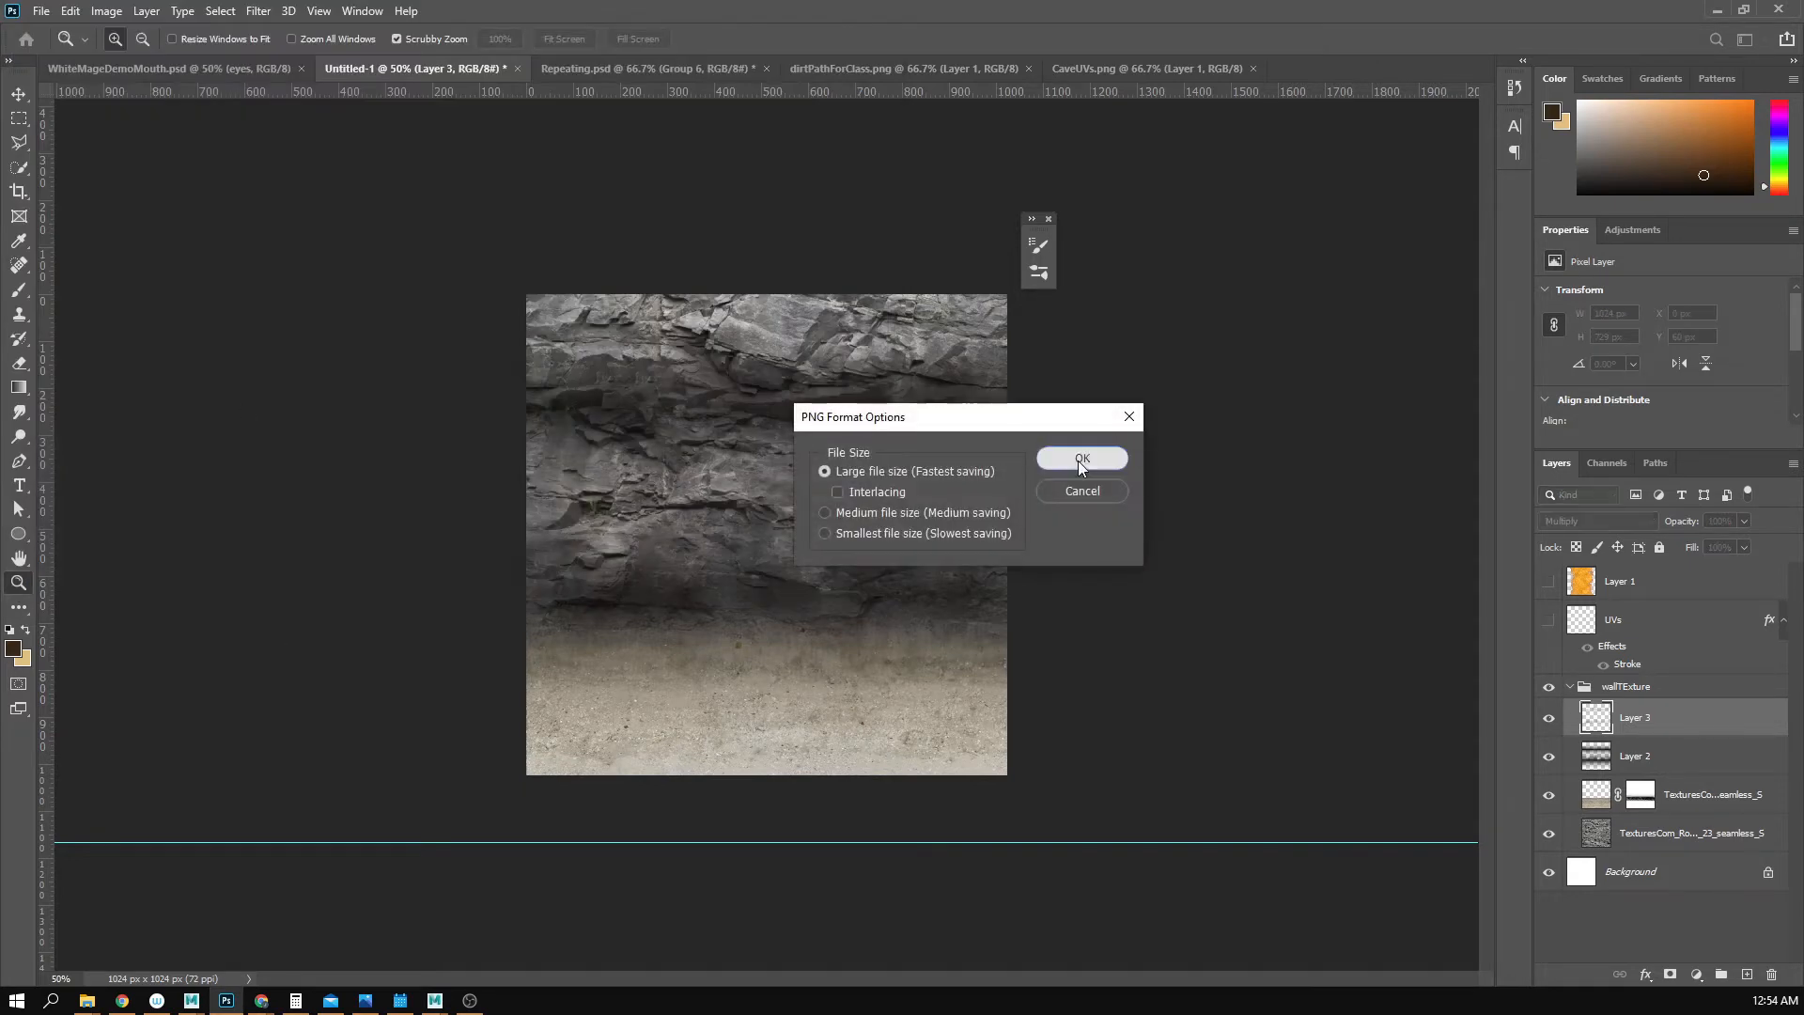
pyautogui.click(1081, 458)
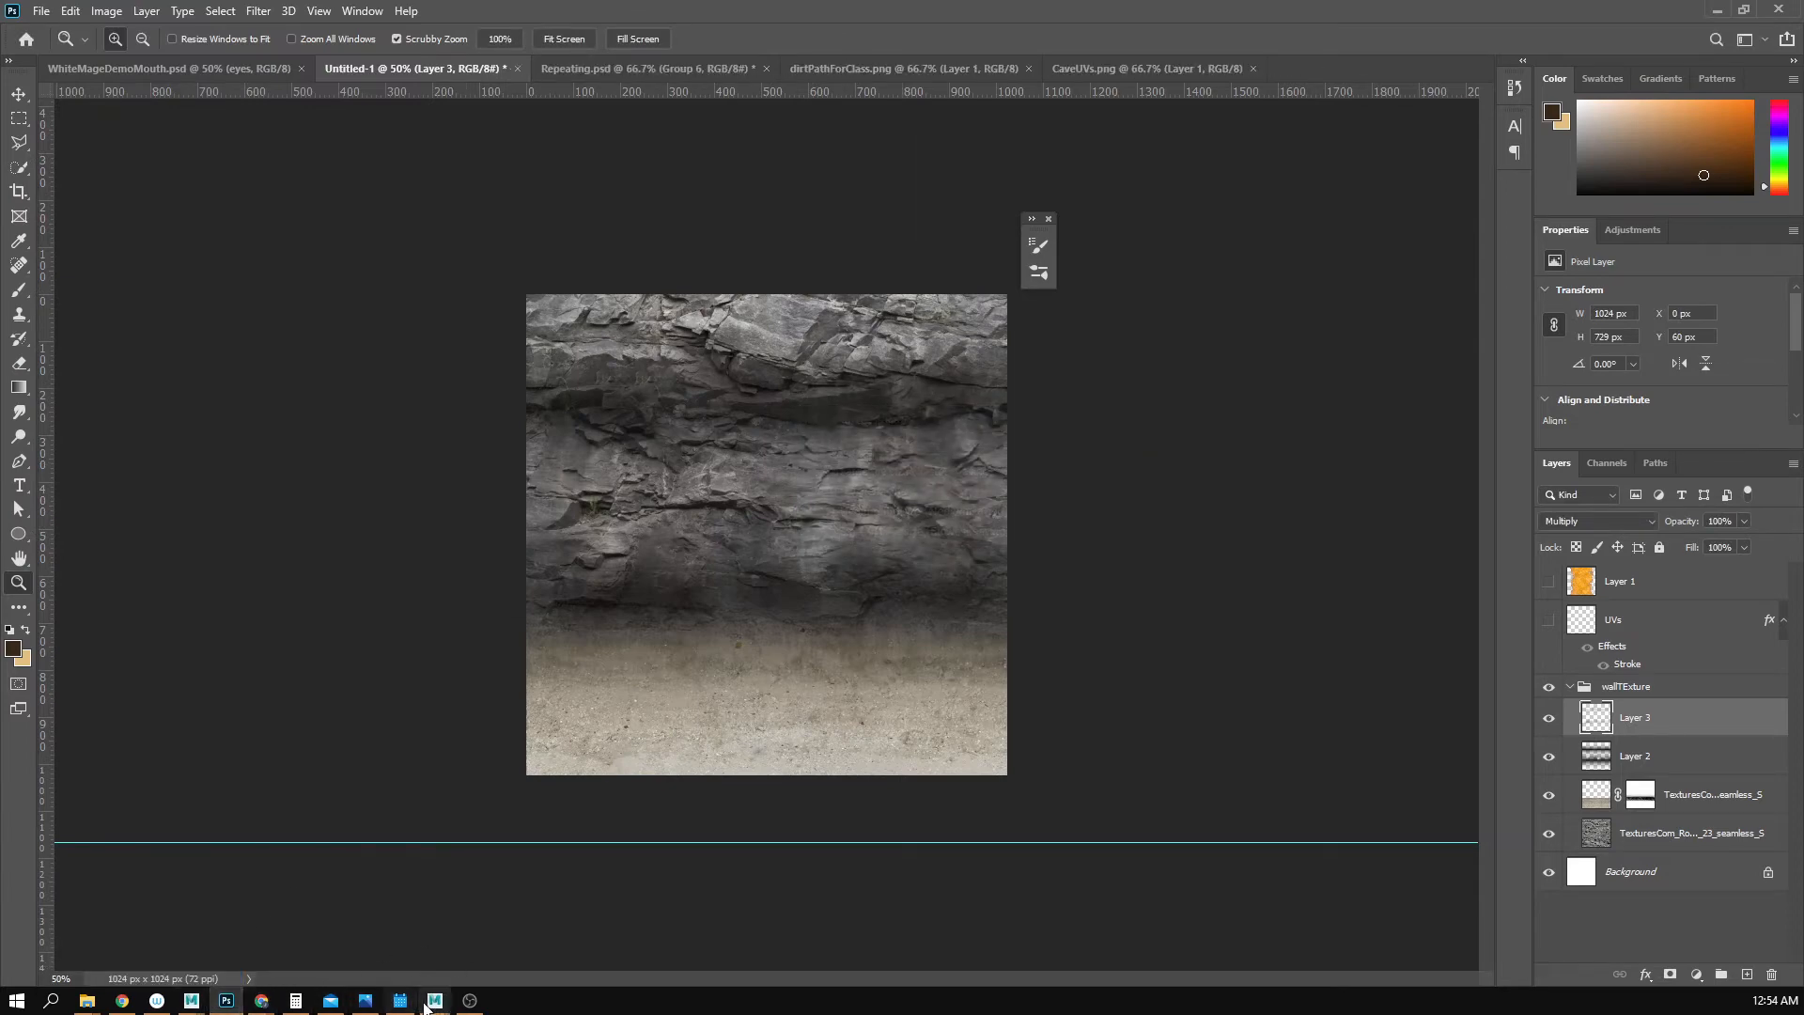
# - Switch to the Modular3_SpiderSpikes scene in Maya, duplicate the bookshelf material in Hypershade and rename the copy caveWallMat
pyautogui.moveTo(427, 1001)
pyautogui.click(526, 939)
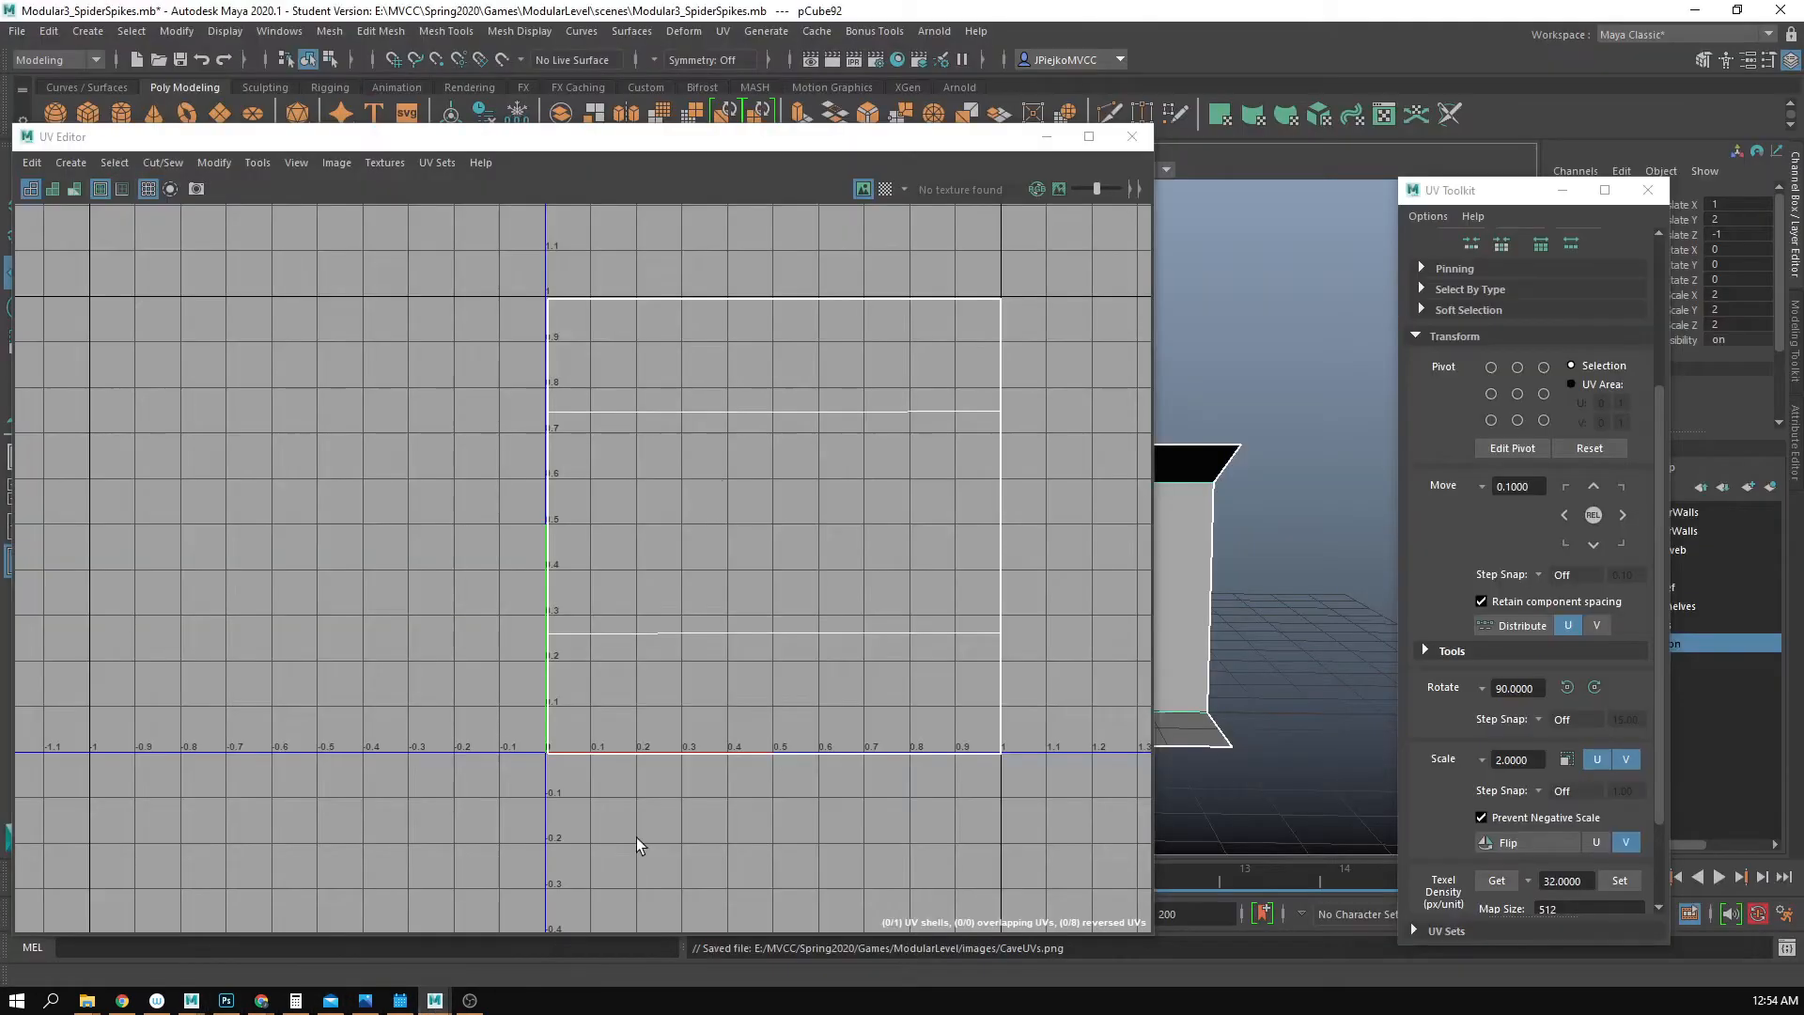
pyautogui.click(1132, 136)
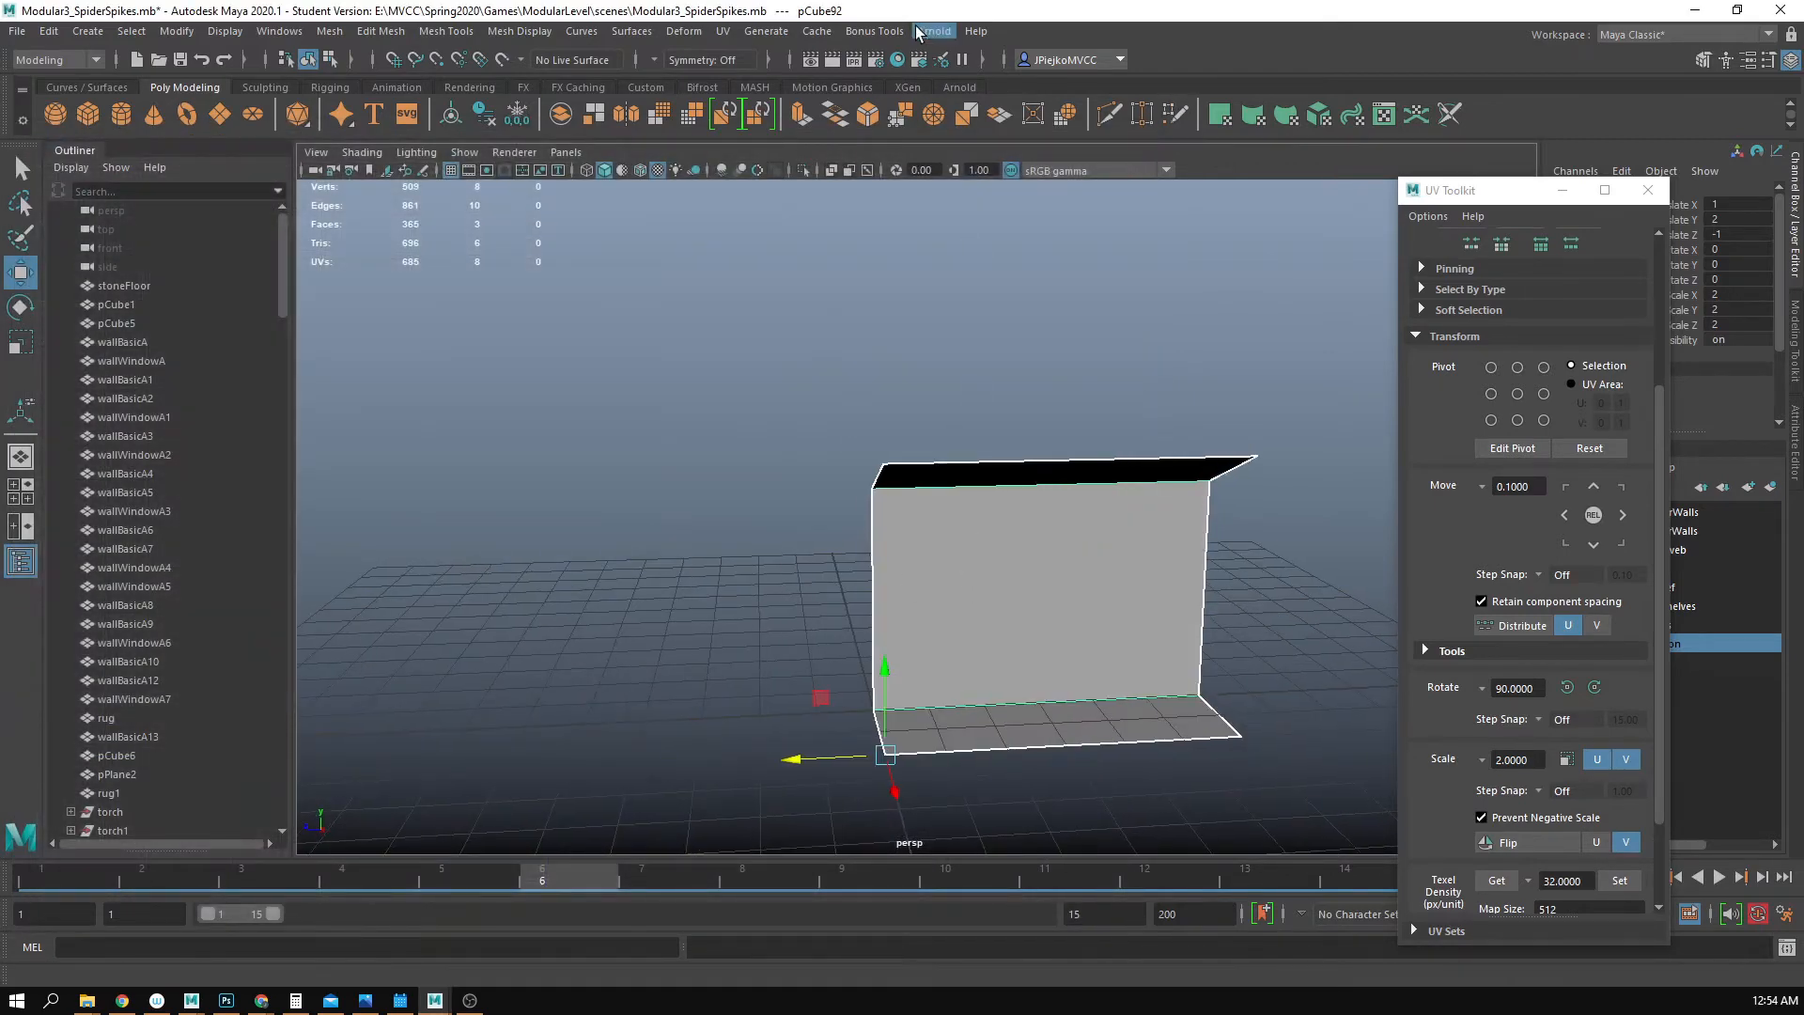
pyautogui.click(898, 60)
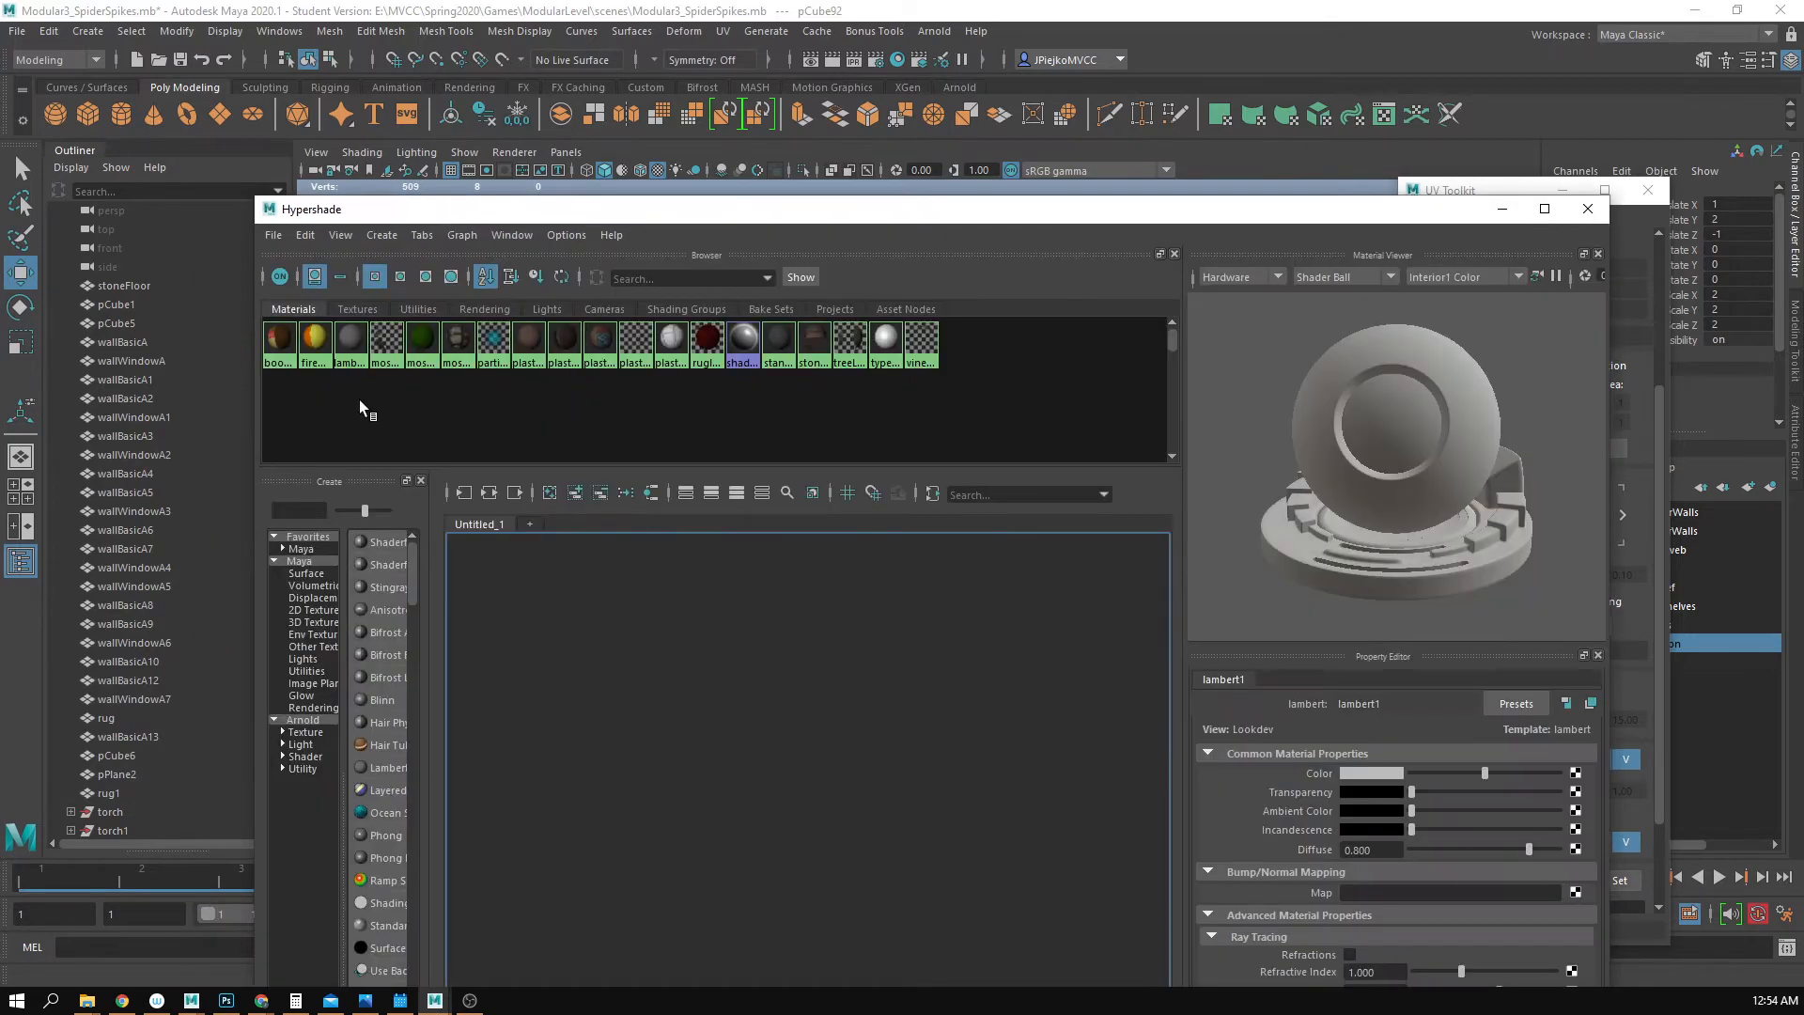
pyautogui.click(282, 345)
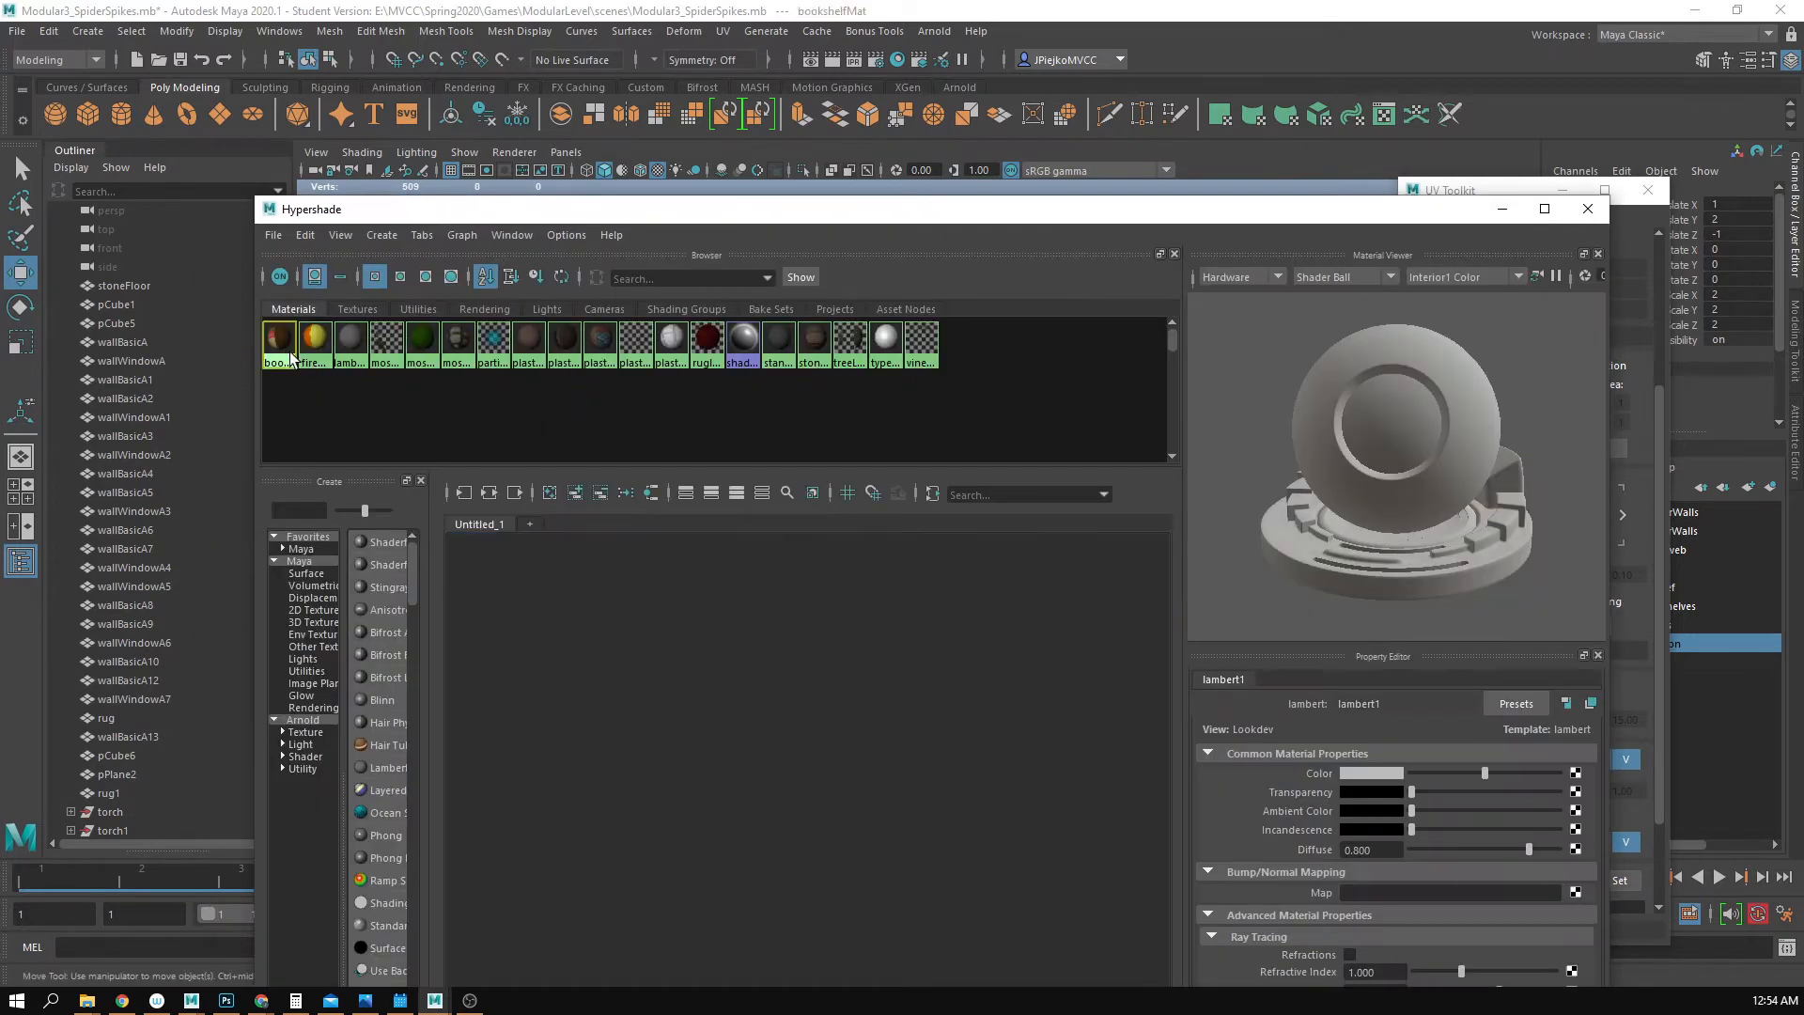
pyautogui.hotkey('ctrl', 'd')
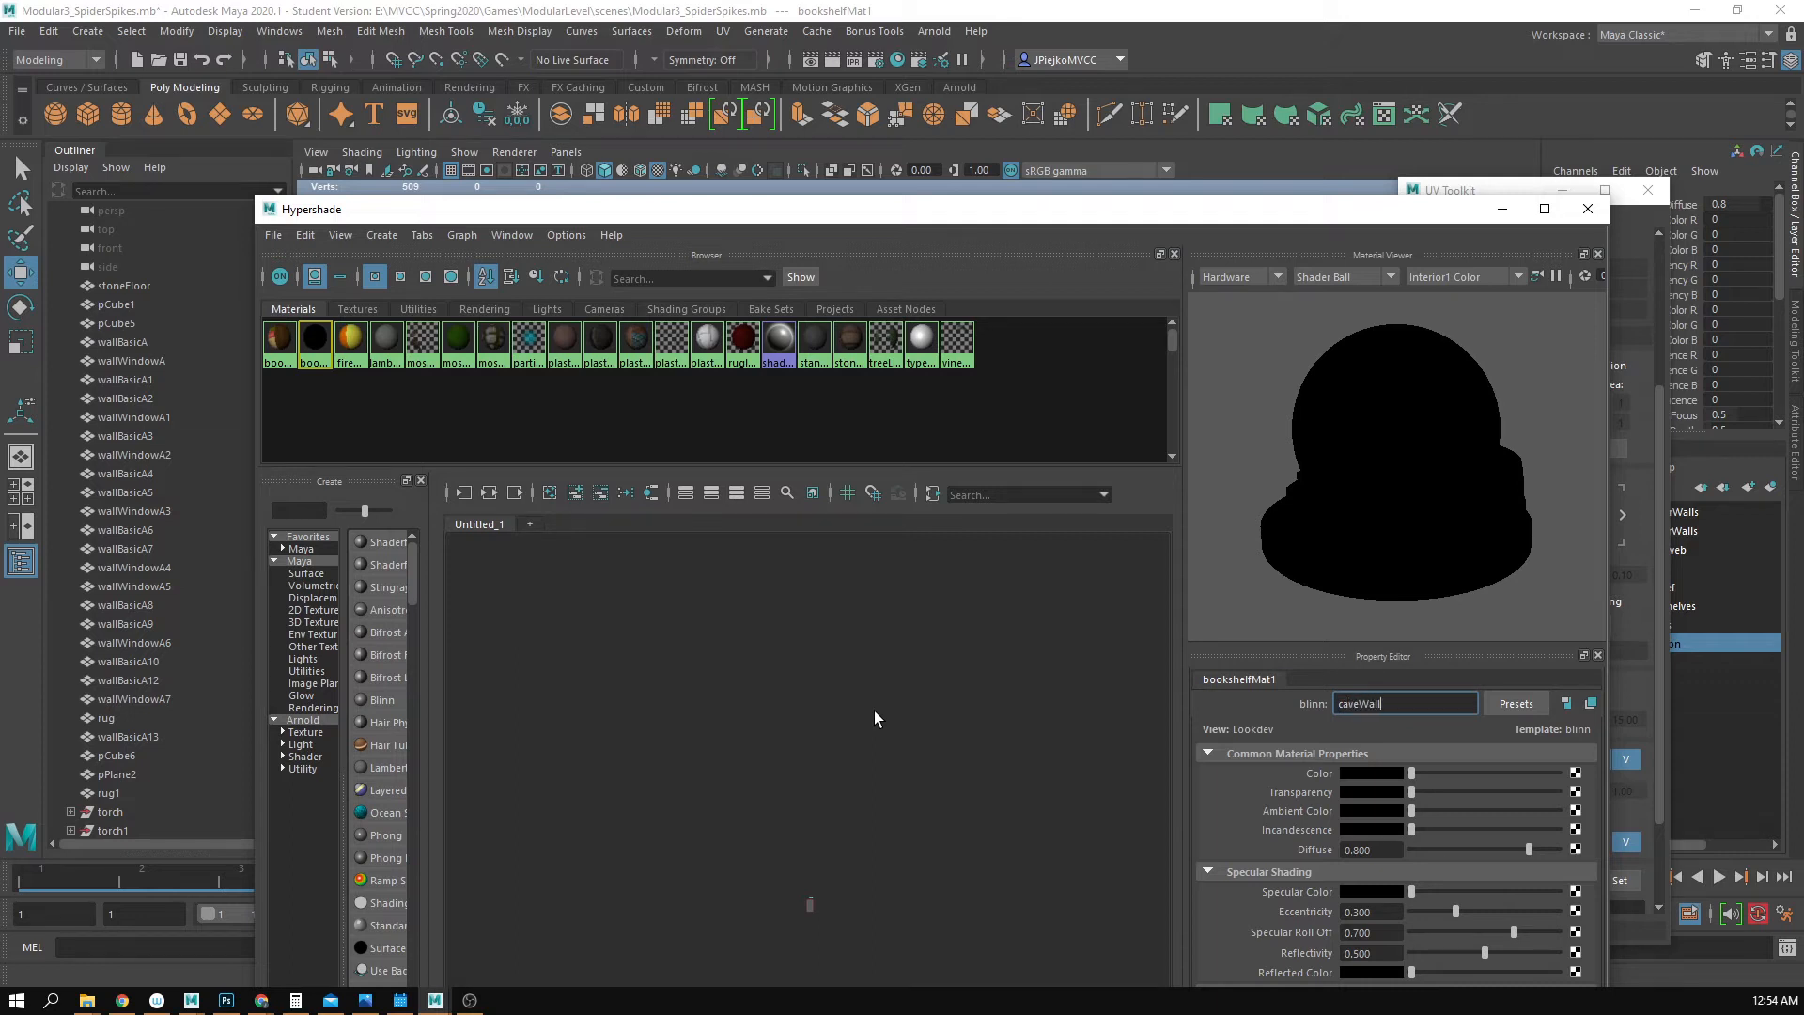
pyautogui.press('Return')
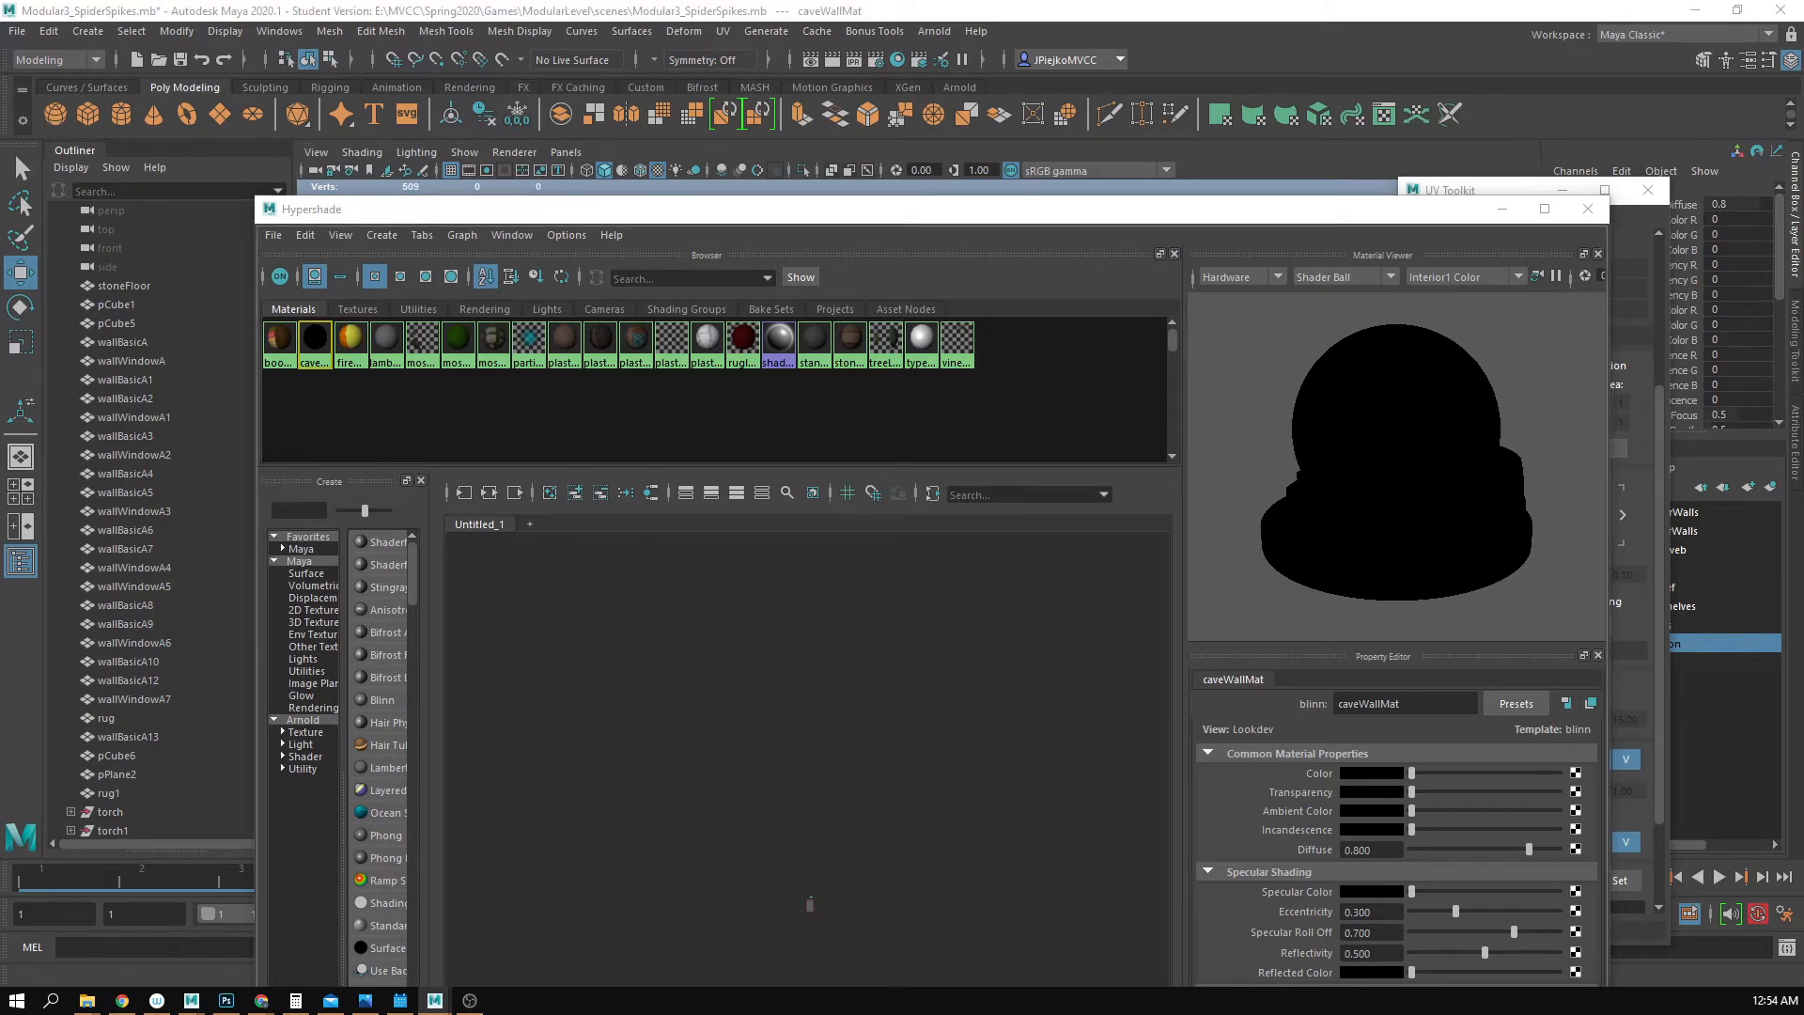
# - Connect a File texture to caveWallMat's color and load caveWallColor.png from the ModularLevel images folder
pyautogui.moveTo(0, 376); pyautogui.dragTo(835, 315)
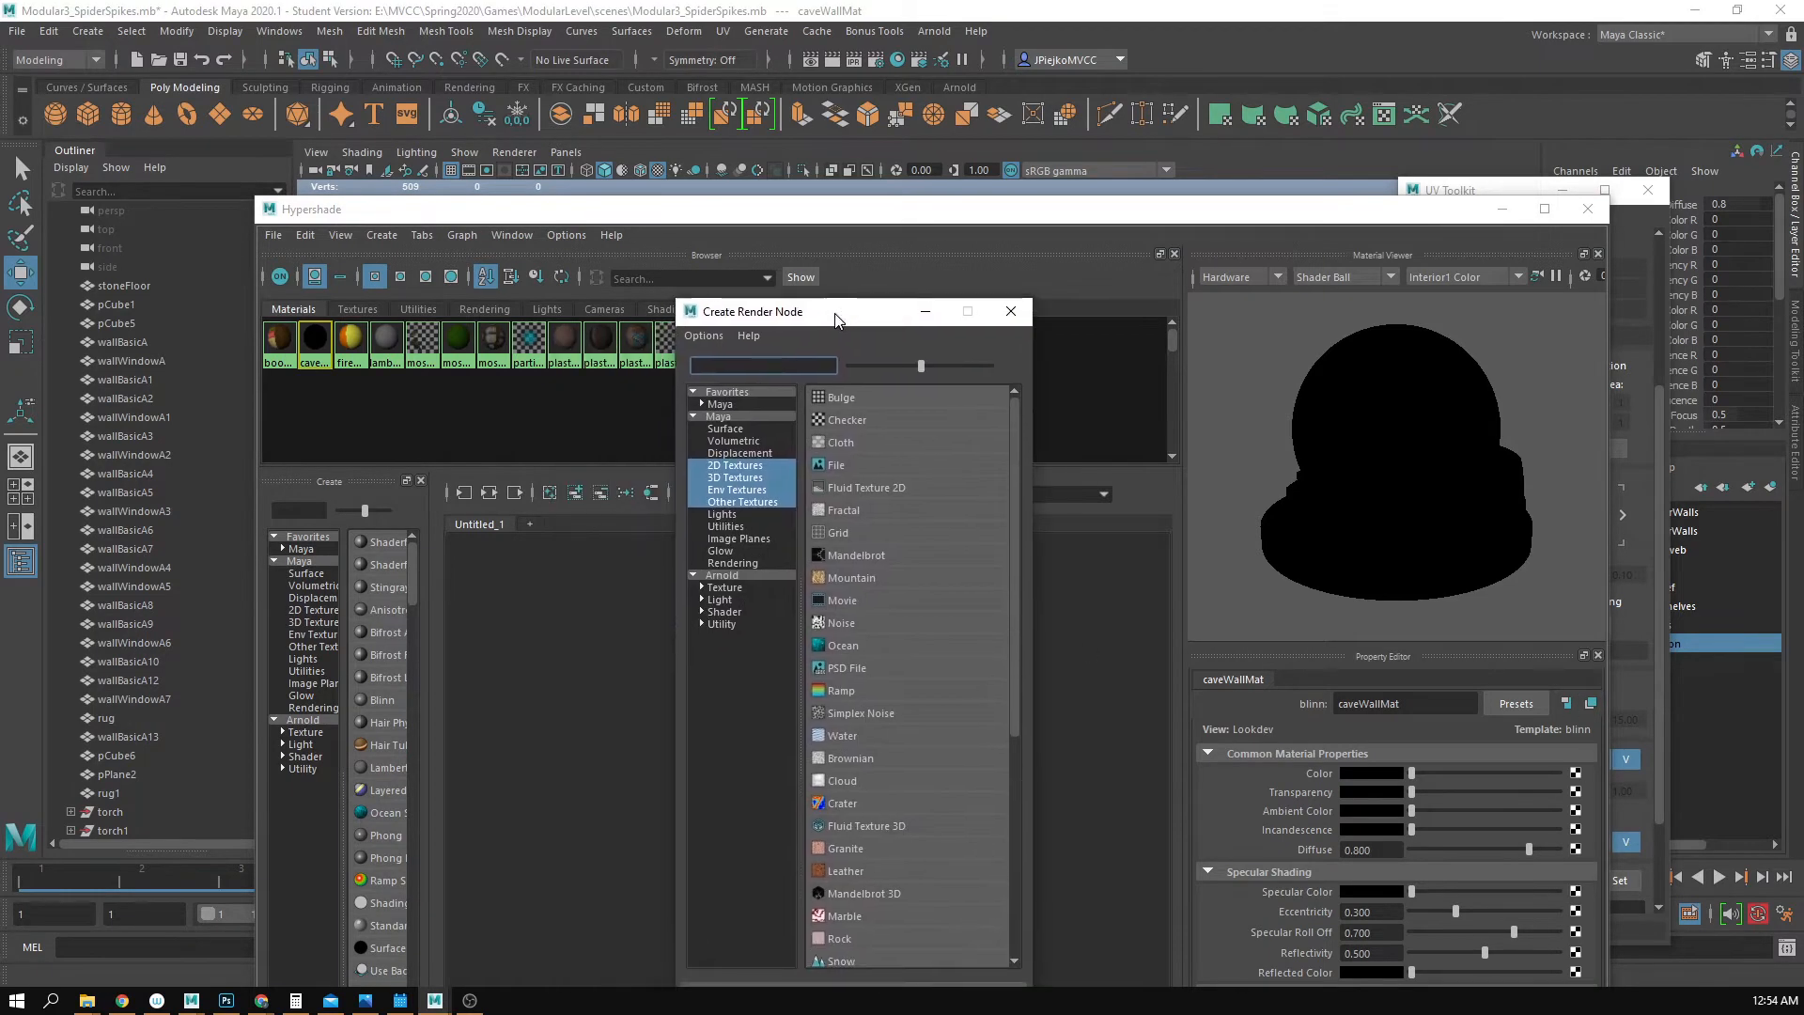
pyautogui.click(837, 466)
pyautogui.click(1579, 834)
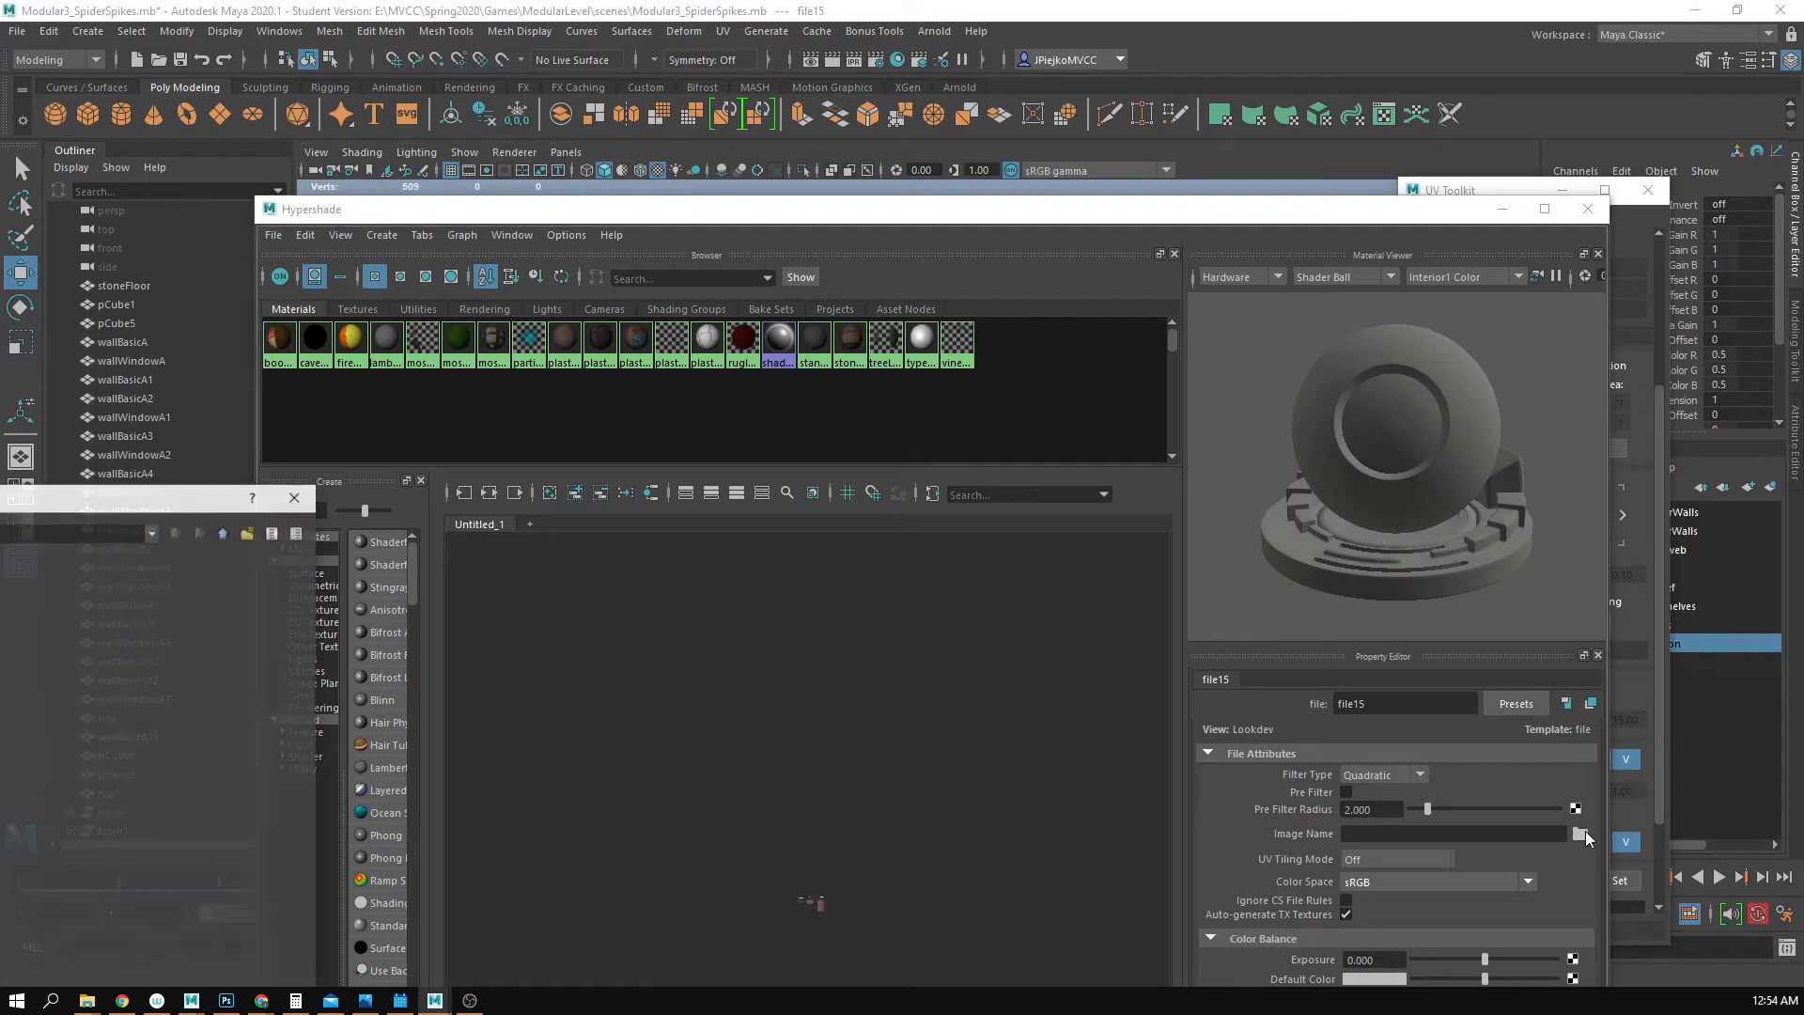
pyautogui.moveTo(63, 474); pyautogui.dragTo(1162, 391)
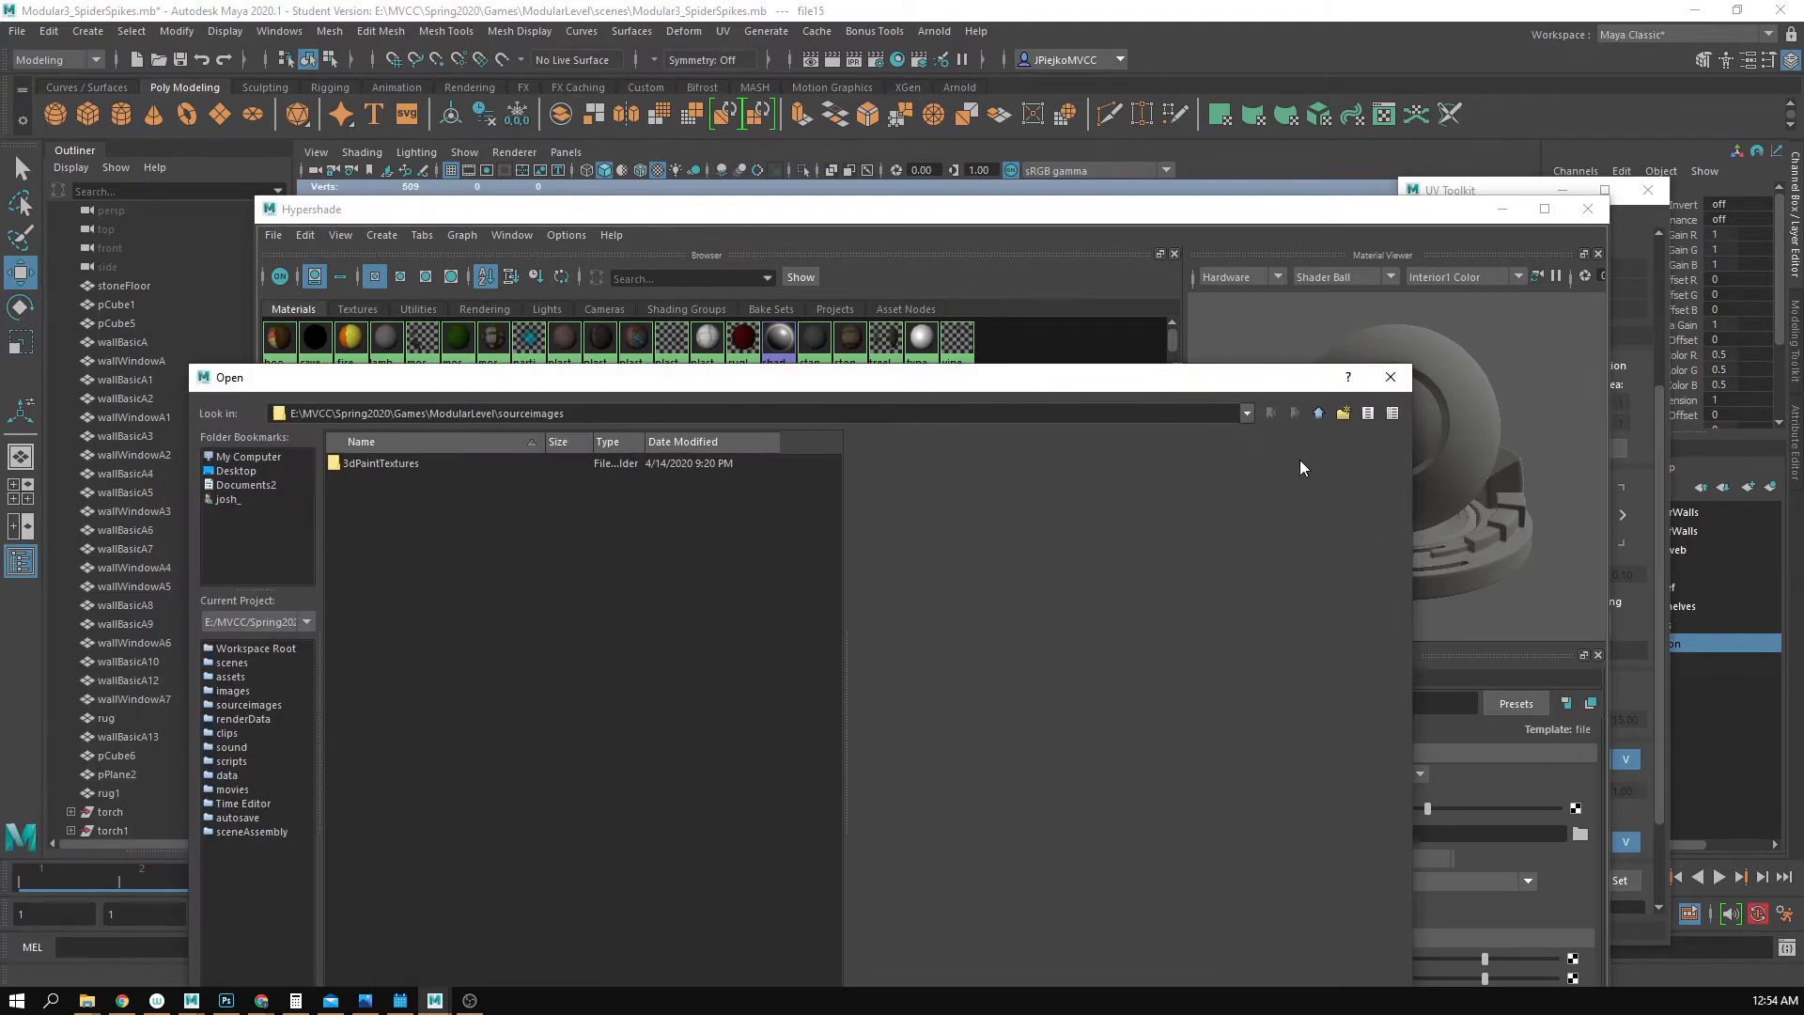
pyautogui.click(1323, 417)
pyautogui.click(1323, 416)
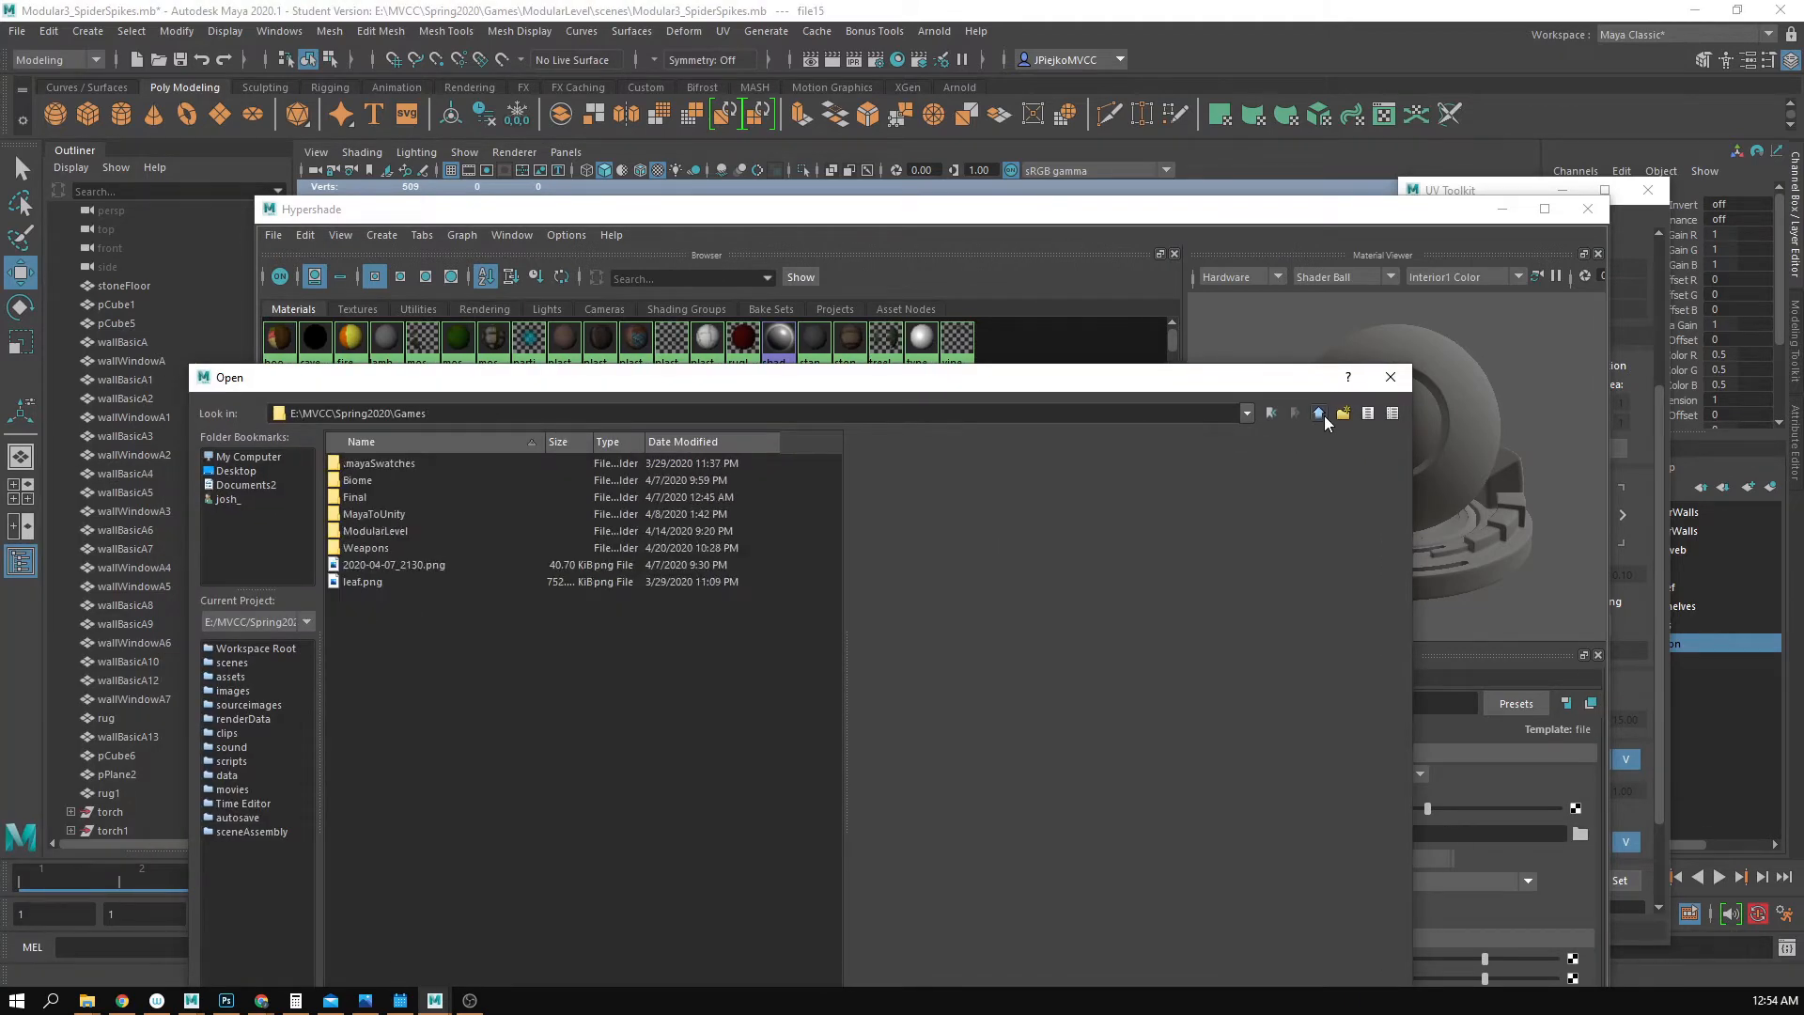
pyautogui.doubleClick(376, 532)
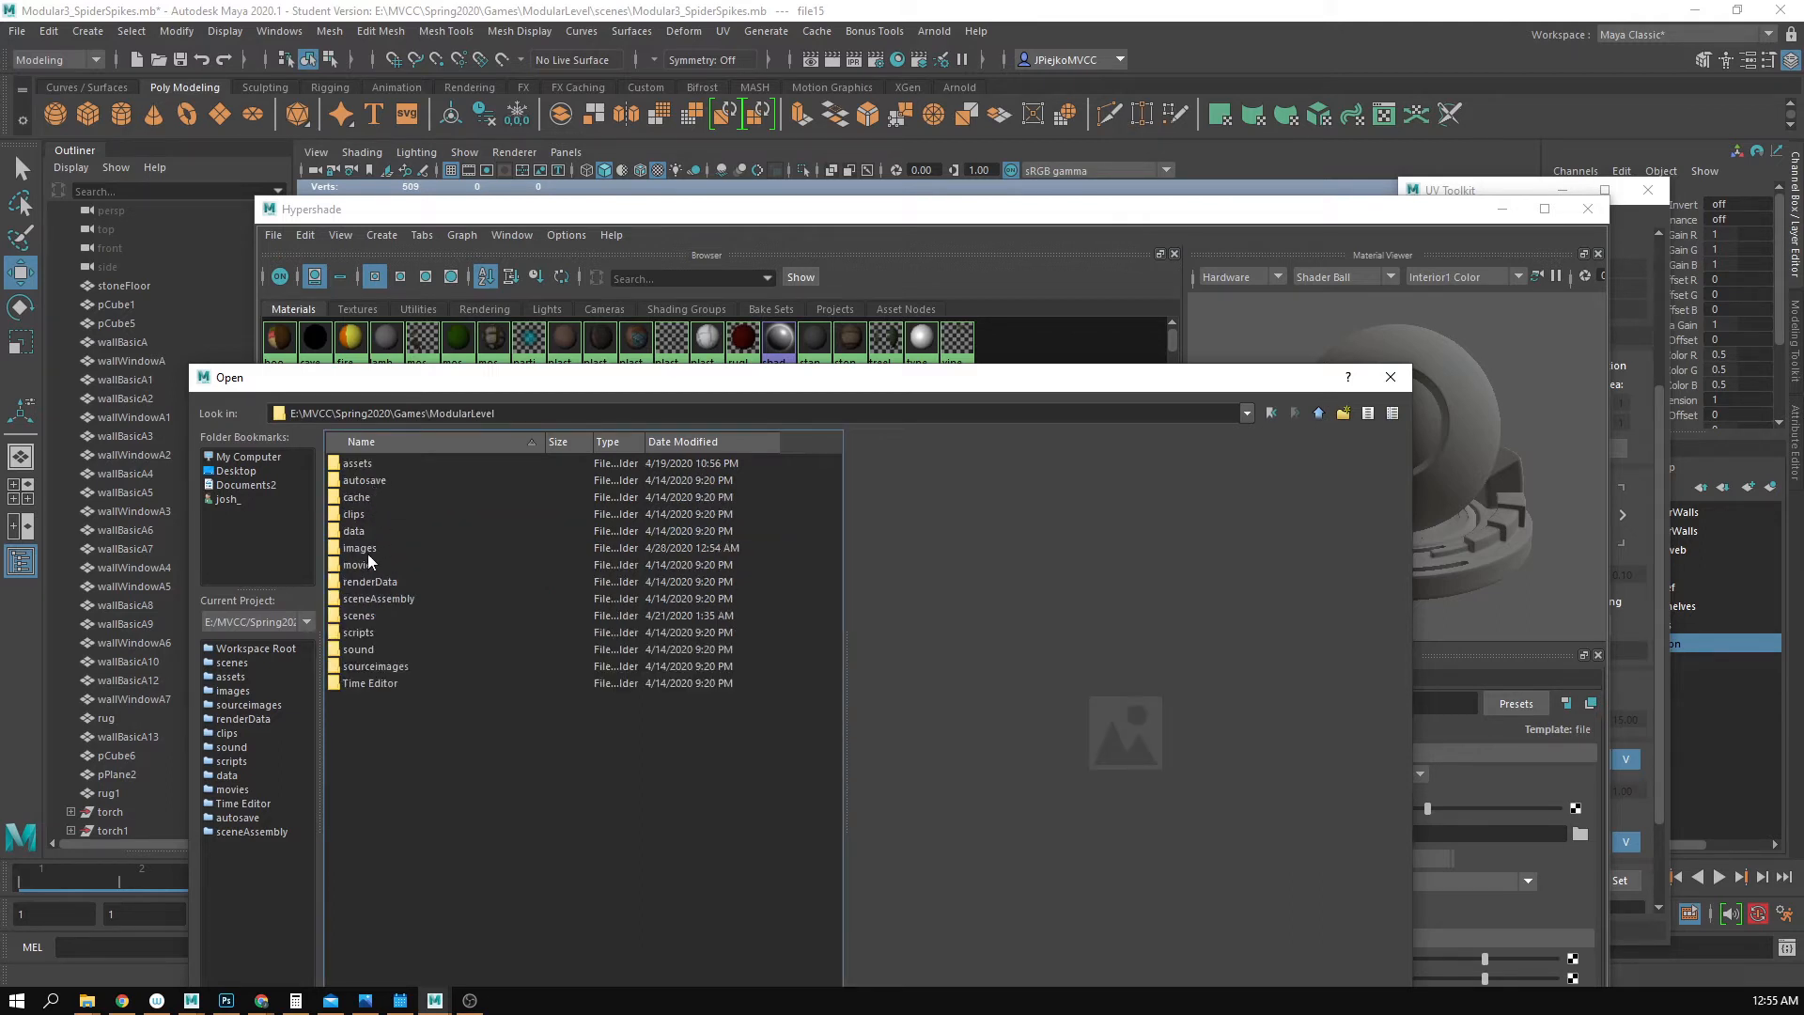
pyautogui.doubleClick(368, 553)
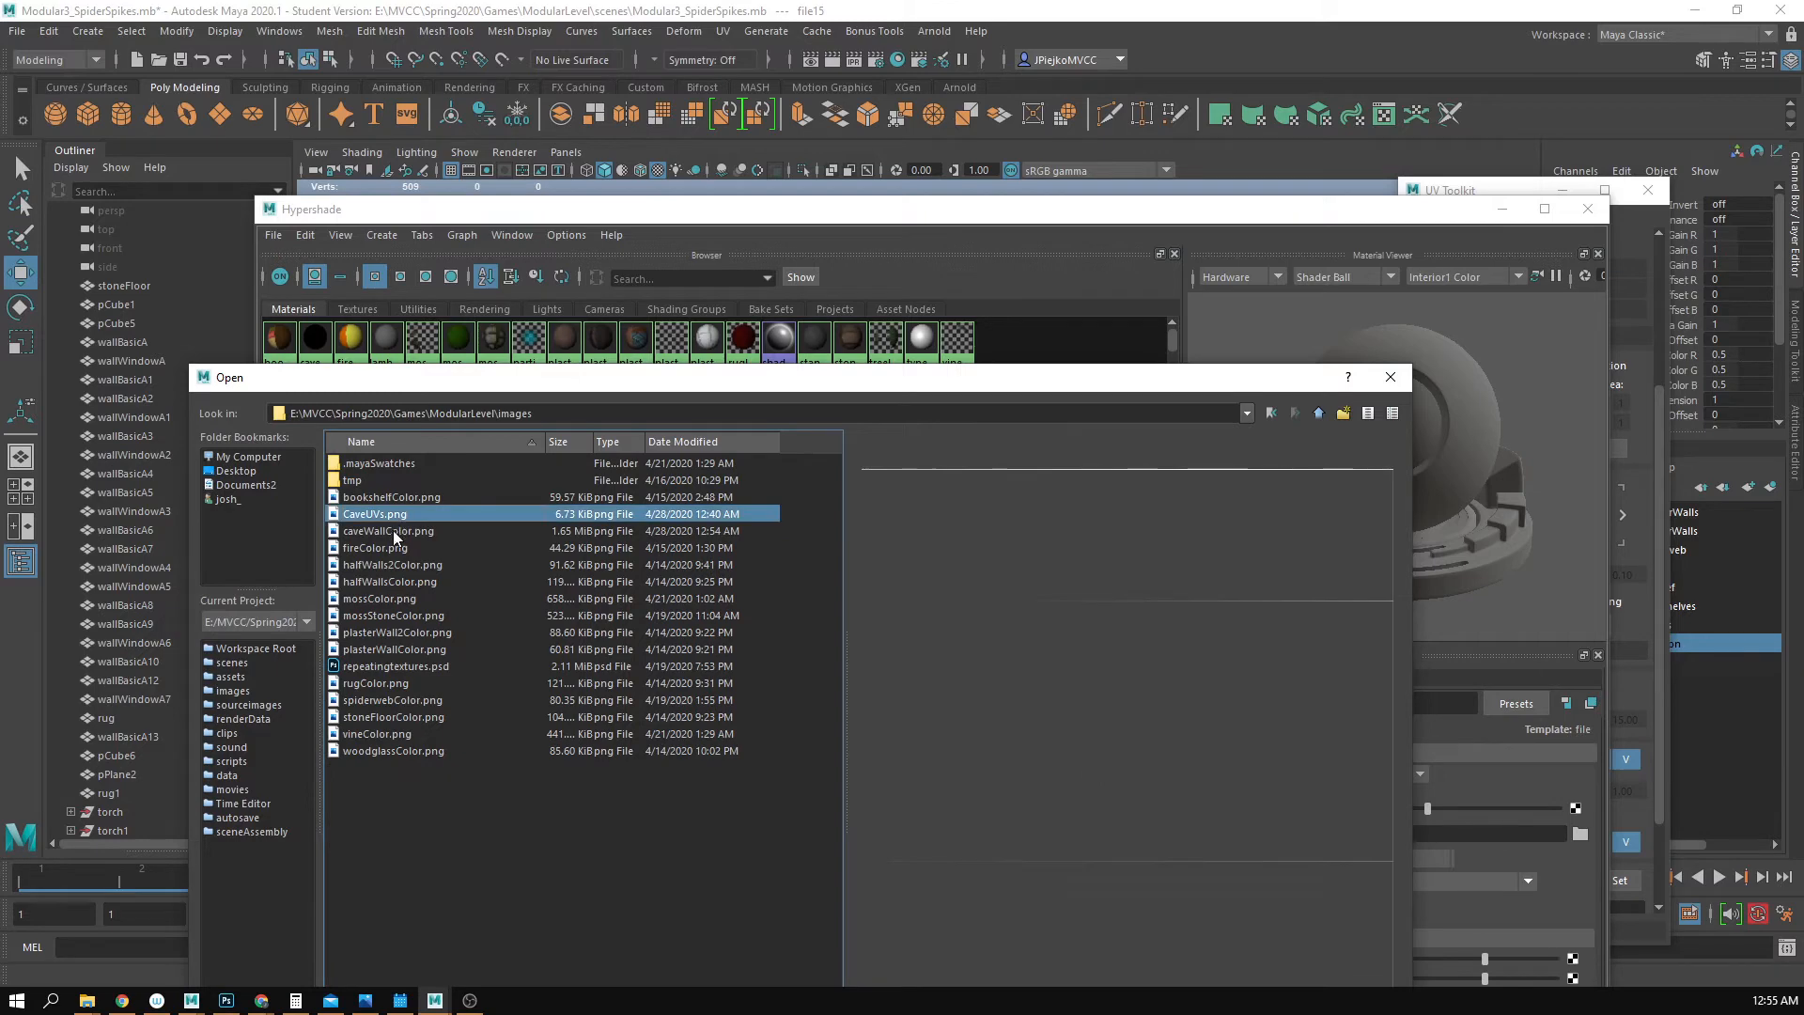
pyautogui.click(393, 530)
pyautogui.moveTo(1043, 387); pyautogui.dragTo(973, 148)
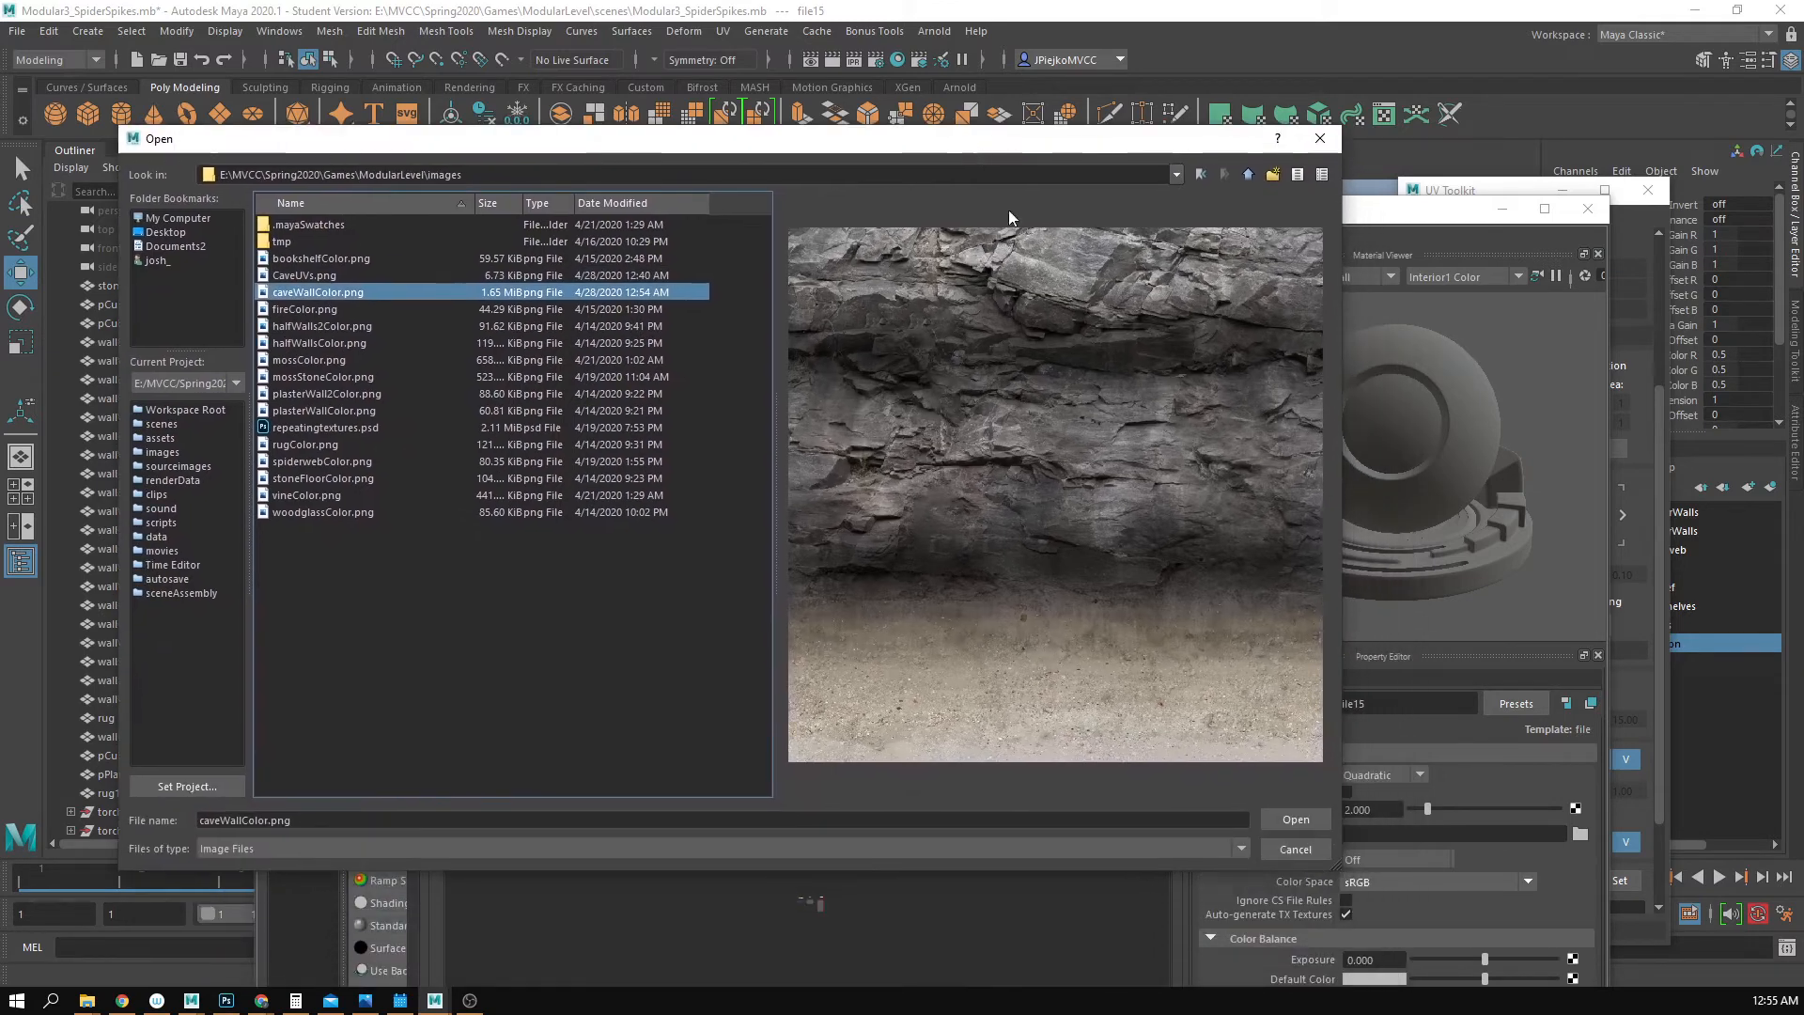
pyautogui.click(1296, 820)
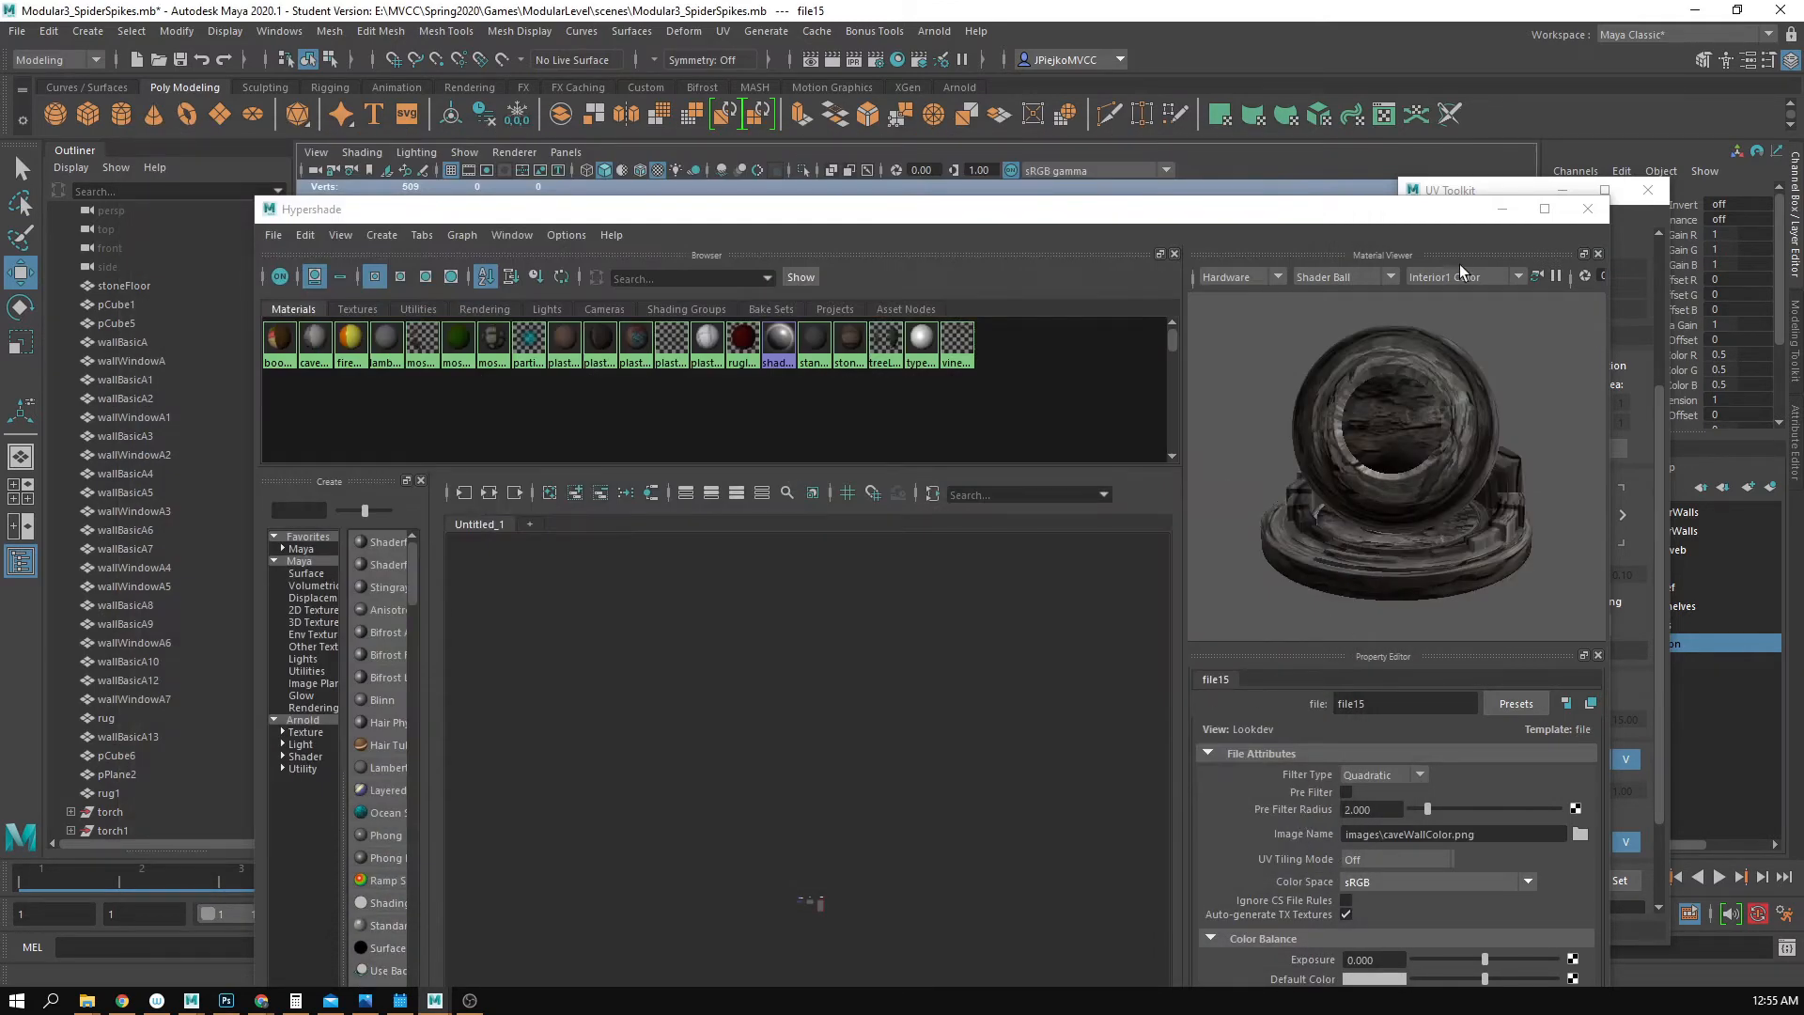
# - Assign caveWallMat to the hallway half section and close Hypershade
pyautogui.moveTo(1247, 215); pyautogui.dragTo(556, 336)
pyautogui.click(1196, 529)
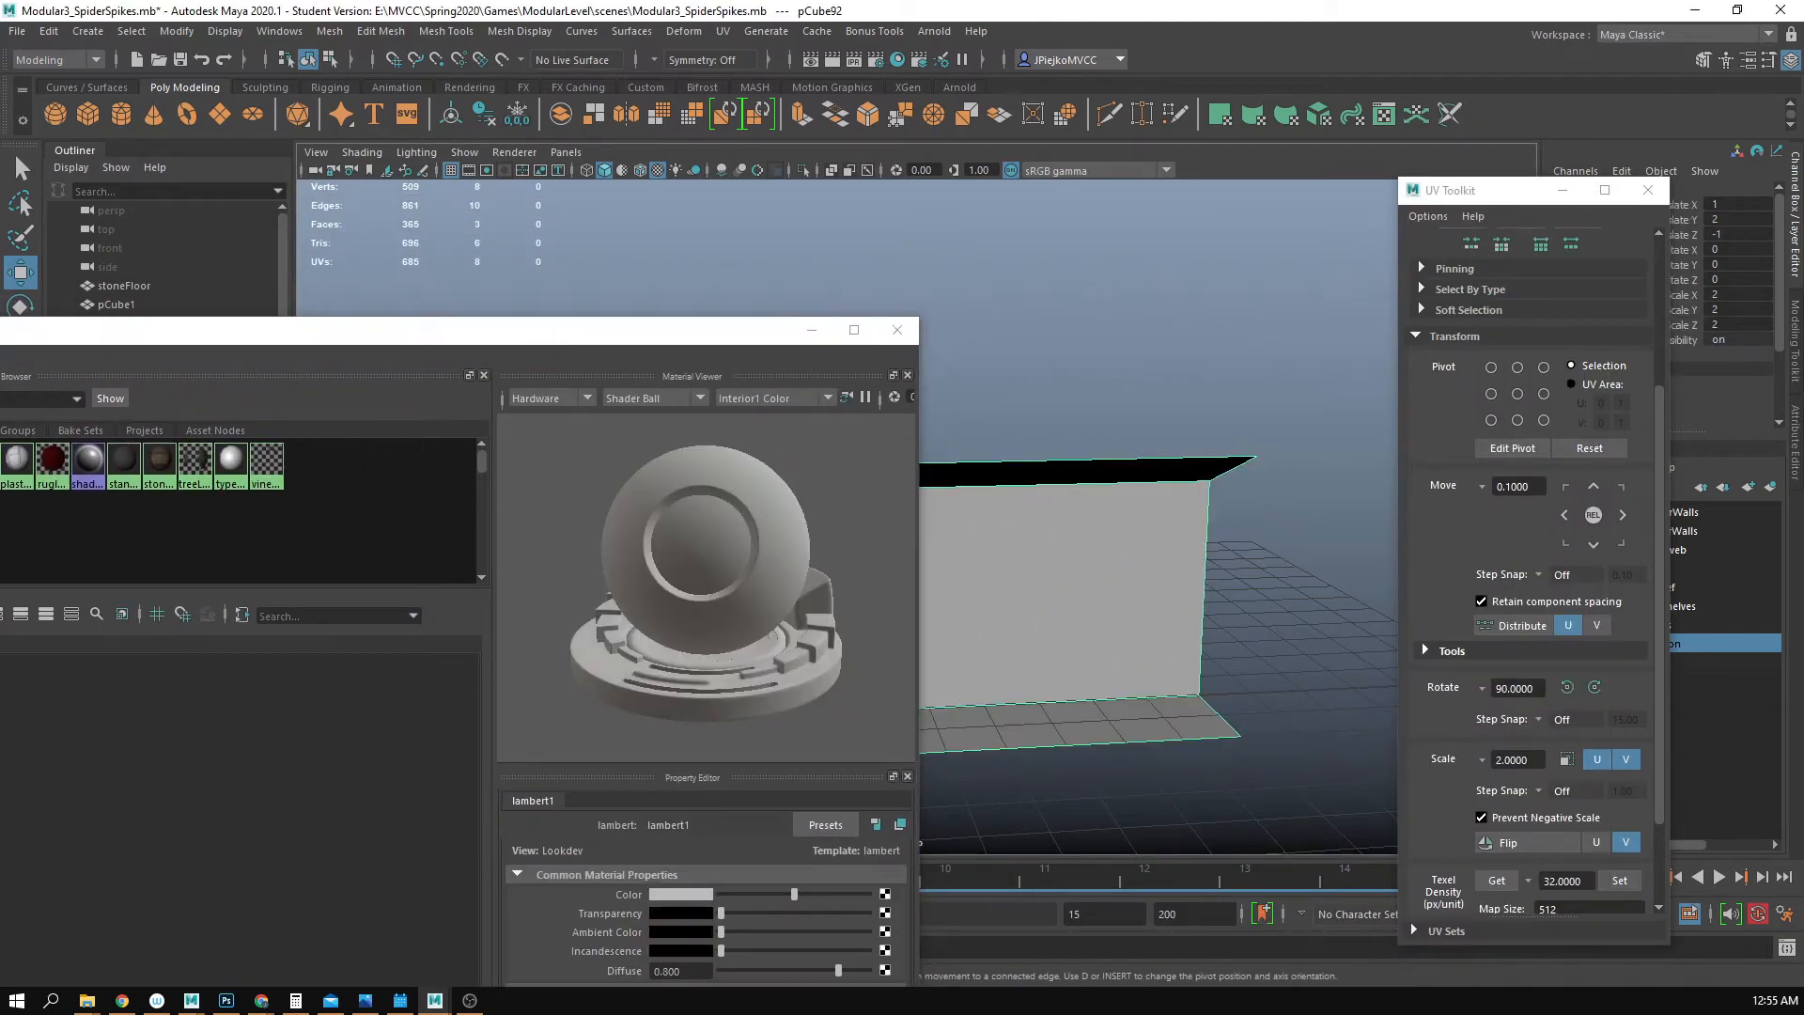
pyautogui.click(993, 291)
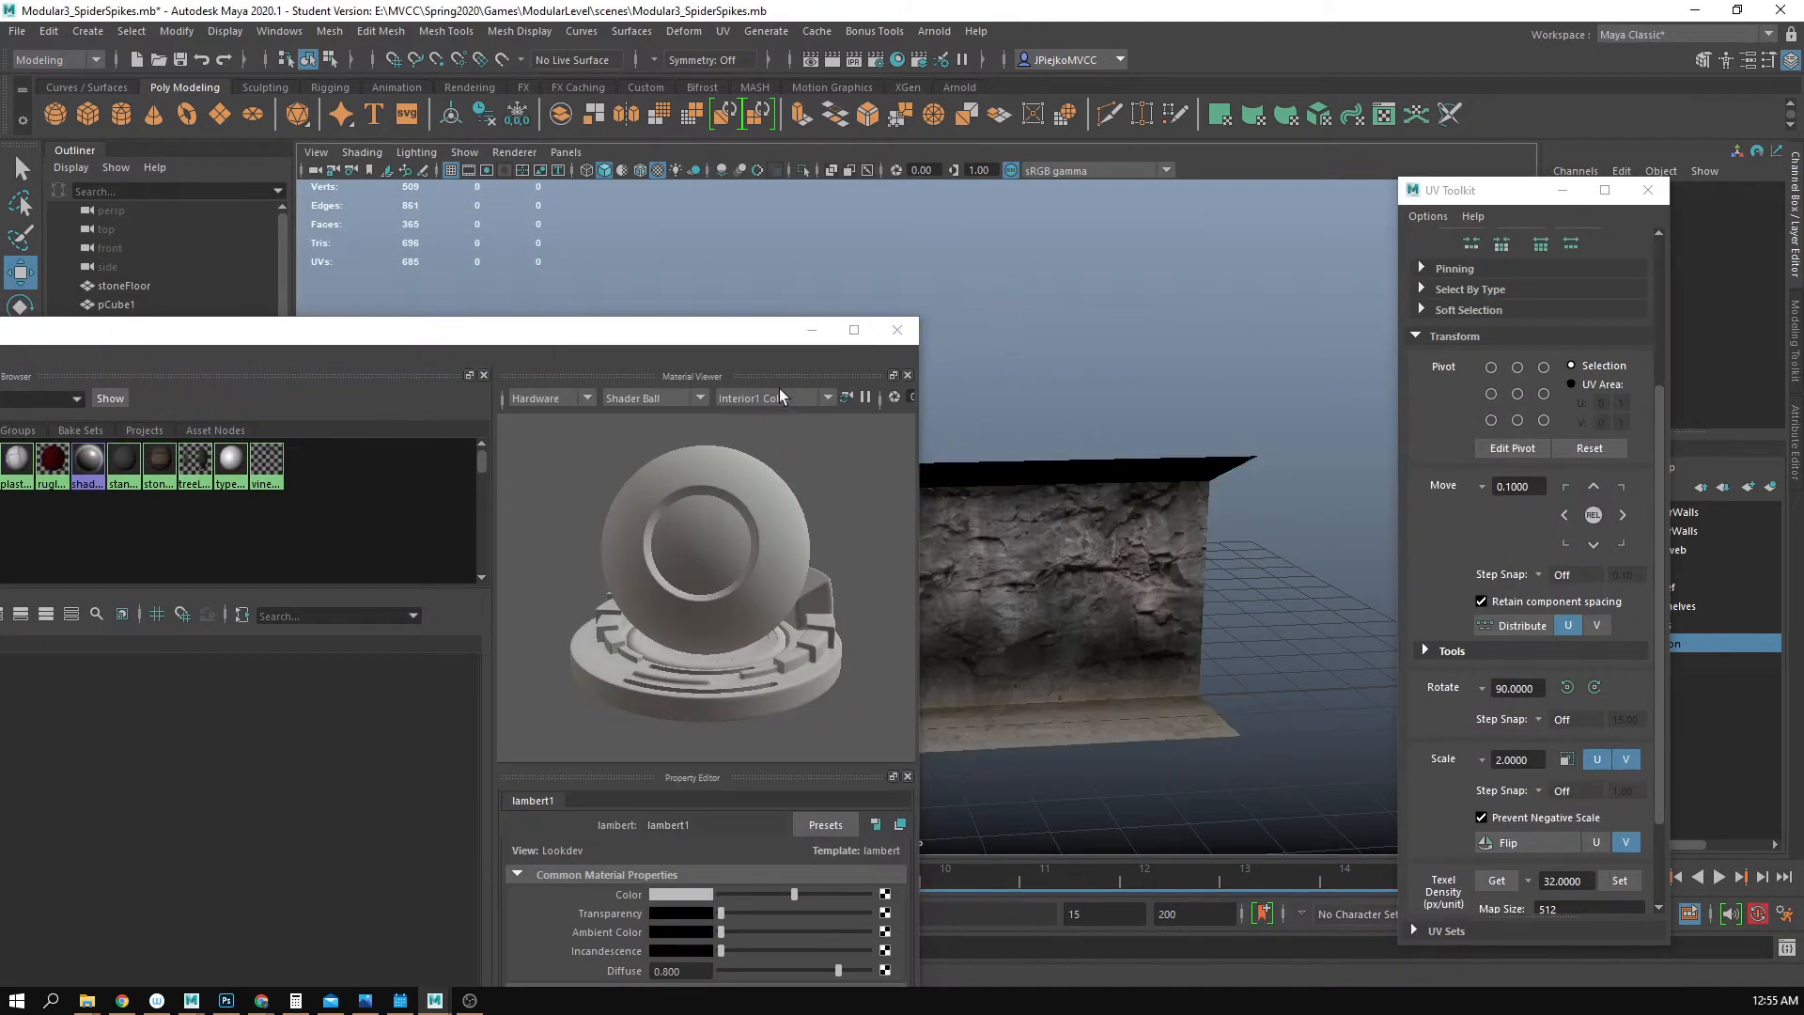
pyautogui.click(897, 330)
# - Examine the cave texture on the hallway section's wall and floor from several angles
pyautogui.keyDown('alt'); pyautogui.moveTo(954, 526); pyautogui.dragTo(921, 502); pyautogui.keyUp('alt')
pyautogui.keyDown('alt'); pyautogui.moveTo(920, 503); pyautogui.dragTo(774, 465, button='middle'); pyautogui.keyUp('alt')
pyautogui.keyDown('alt'); pyautogui.moveTo(774, 467); pyautogui.dragTo(758, 636); pyautogui.keyUp('alt')
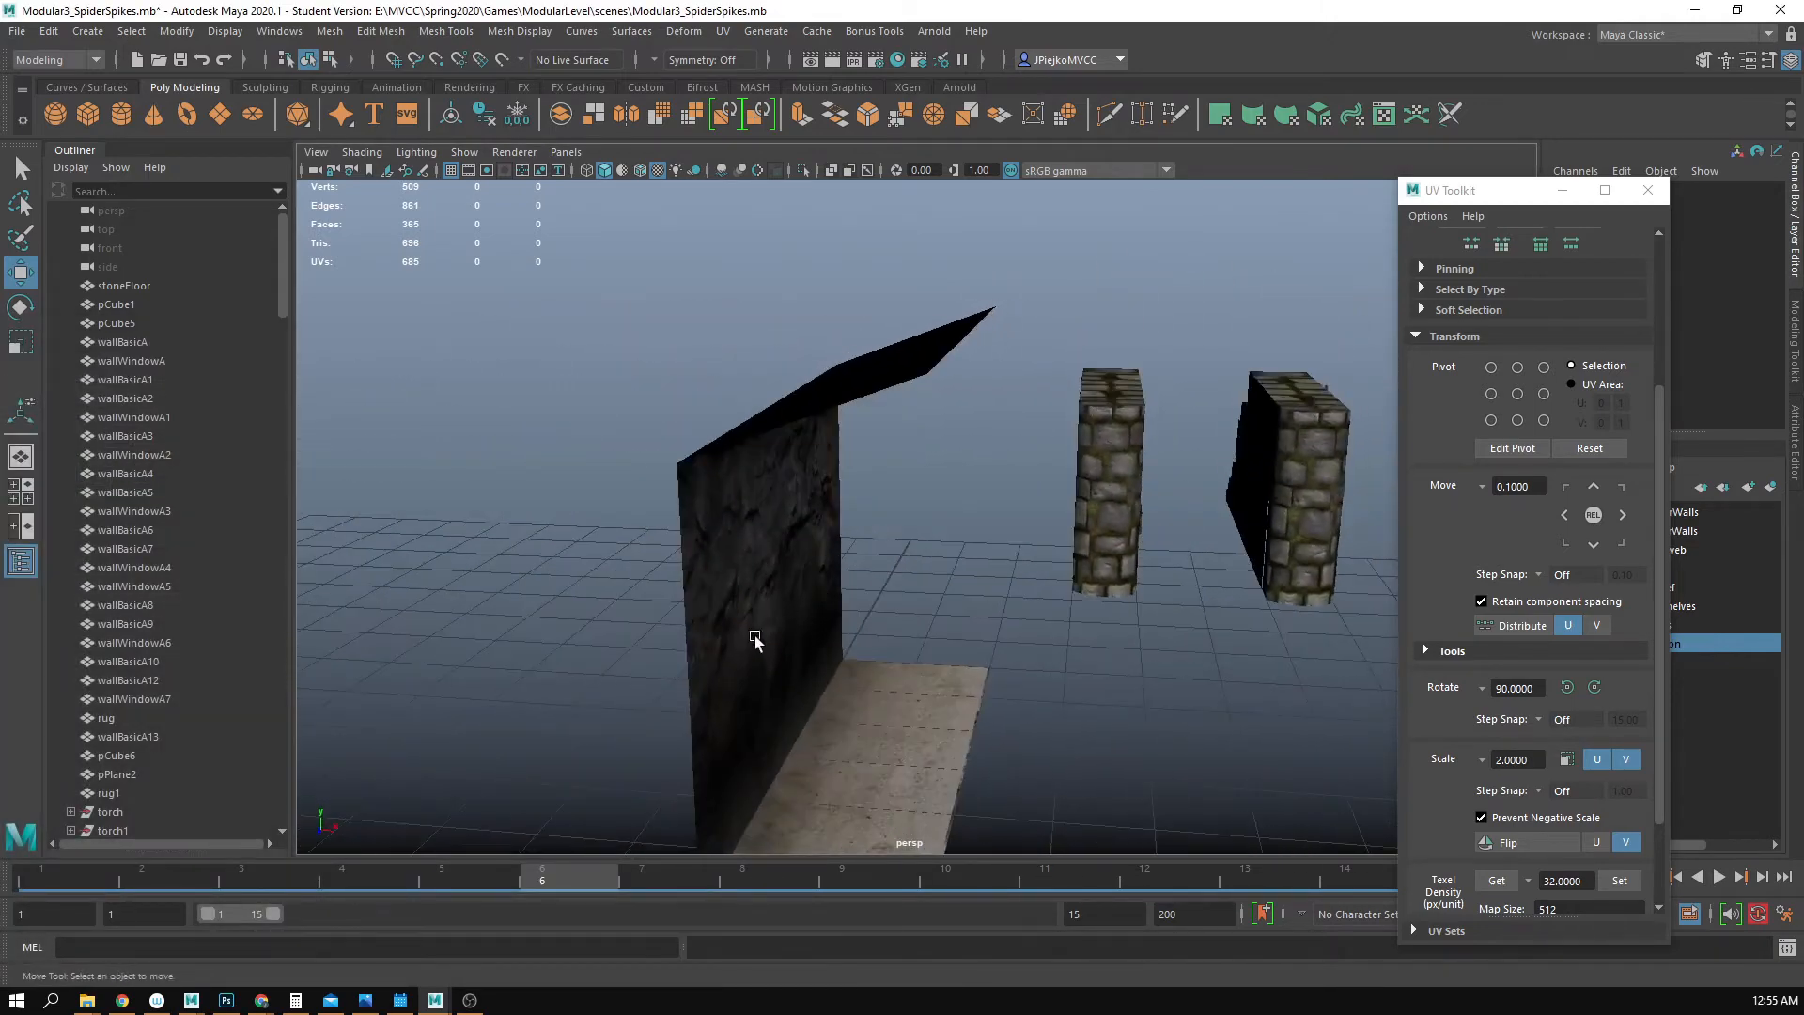
pyautogui.click(802, 711)
pyautogui.keyDown('alt'); pyautogui.moveTo(802, 711); pyautogui.dragTo(688, 724); pyautogui.keyUp('alt')
pyautogui.click(1051, 785)
pyautogui.moveTo(910, 788)
pyautogui.keyDown('alt'); pyautogui.mouseDown()
pyautogui.moveTo(1164, 758)
pyautogui.moveTo(881, 740)
pyautogui.moveTo(922, 765)
pyautogui.mouseUp(); pyautogui.keyUp('alt')
pyautogui.click(637, 604)
pyautogui.keyDown('alt'); pyautogui.moveTo(637, 604); pyautogui.dragTo(934, 458); pyautogui.keyUp('alt')
pyautogui.hotkey('ctrl', 'd')
pyautogui.press('e')
pyautogui.moveTo(987, 668); pyautogui.dragTo(624, 693)
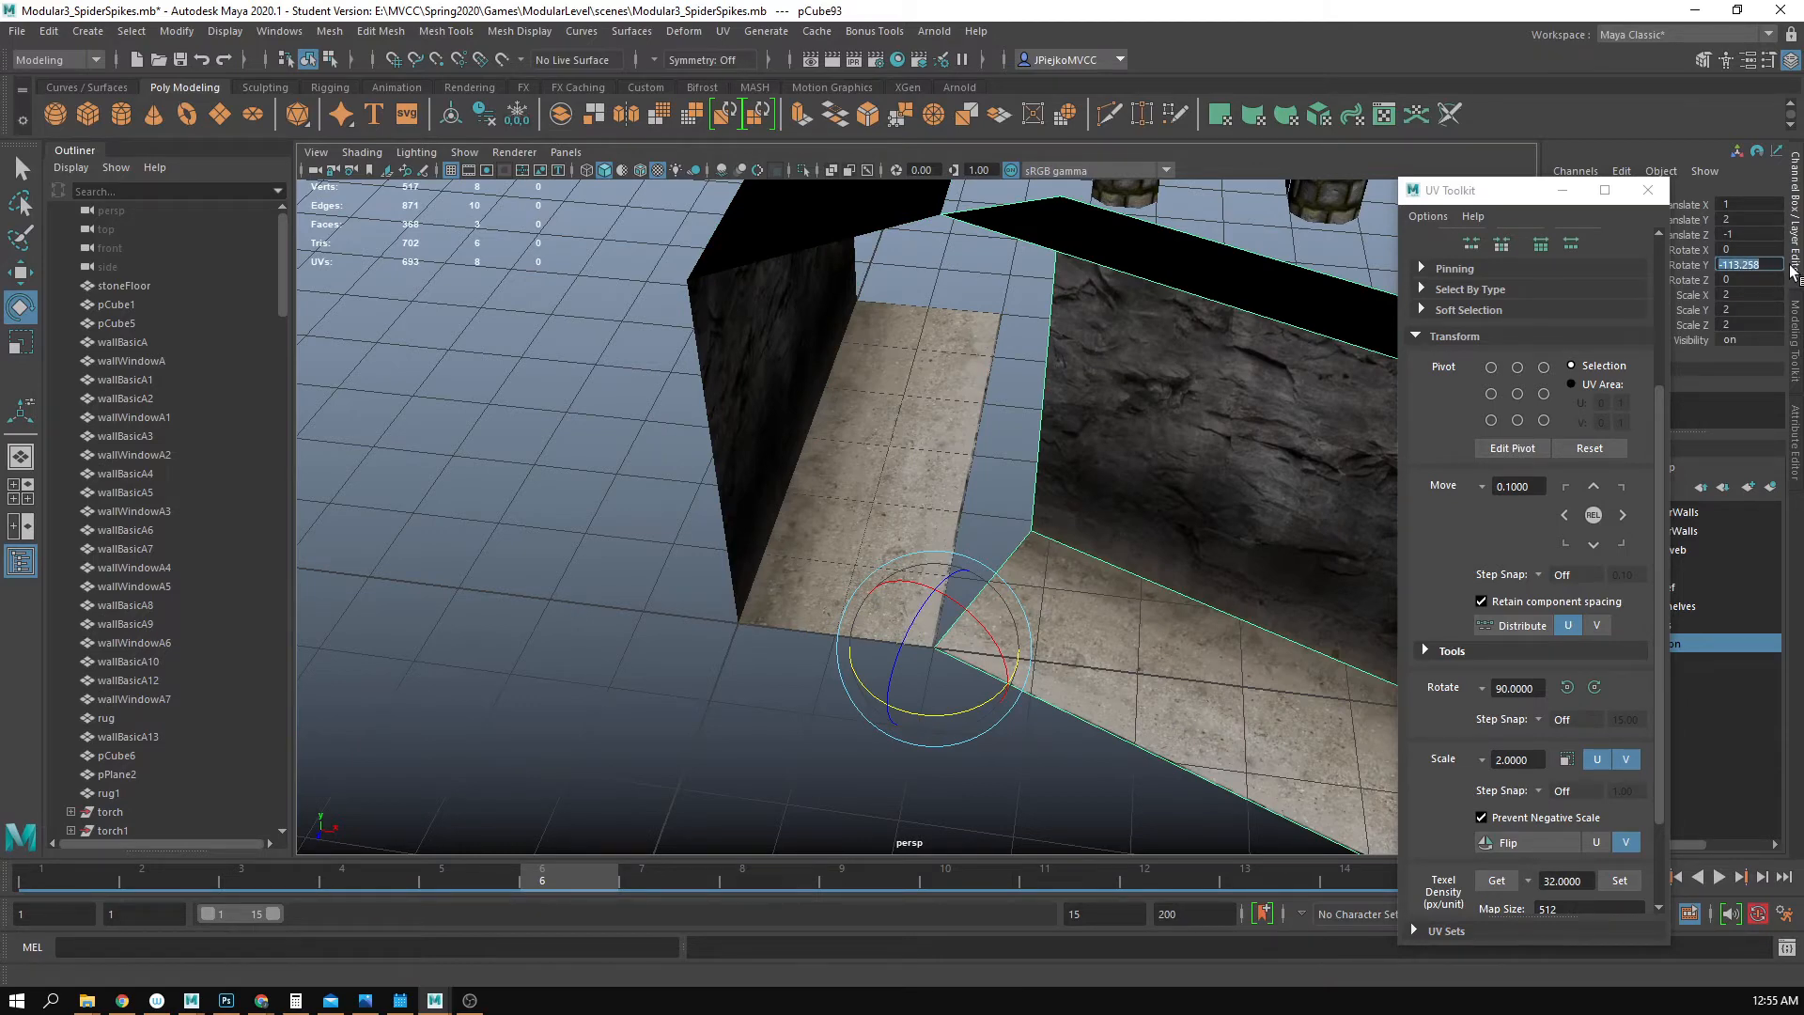
pyautogui.keyDown('alt'); pyautogui.moveTo(959, 479); pyautogui.dragTo(586, 441, button='right'); pyautogui.keyUp('alt')
pyautogui.press('w')
pyautogui.keyDown('alt'); pyautogui.moveTo(586, 440); pyautogui.dragTo(709, 498); pyautogui.keyUp('alt')
pyautogui.hotkey('ctrl', 'z')
pyautogui.hotkey('ctrl', 'z')
pyautogui.keyDown('alt'); pyautogui.moveTo(843, 556); pyautogui.dragTo(881, 587); pyautogui.keyUp('alt')
pyautogui.keyDown('alt'); pyautogui.moveTo(881, 587); pyautogui.dragTo(1176, 573, button='right'); pyautogui.keyUp('alt')
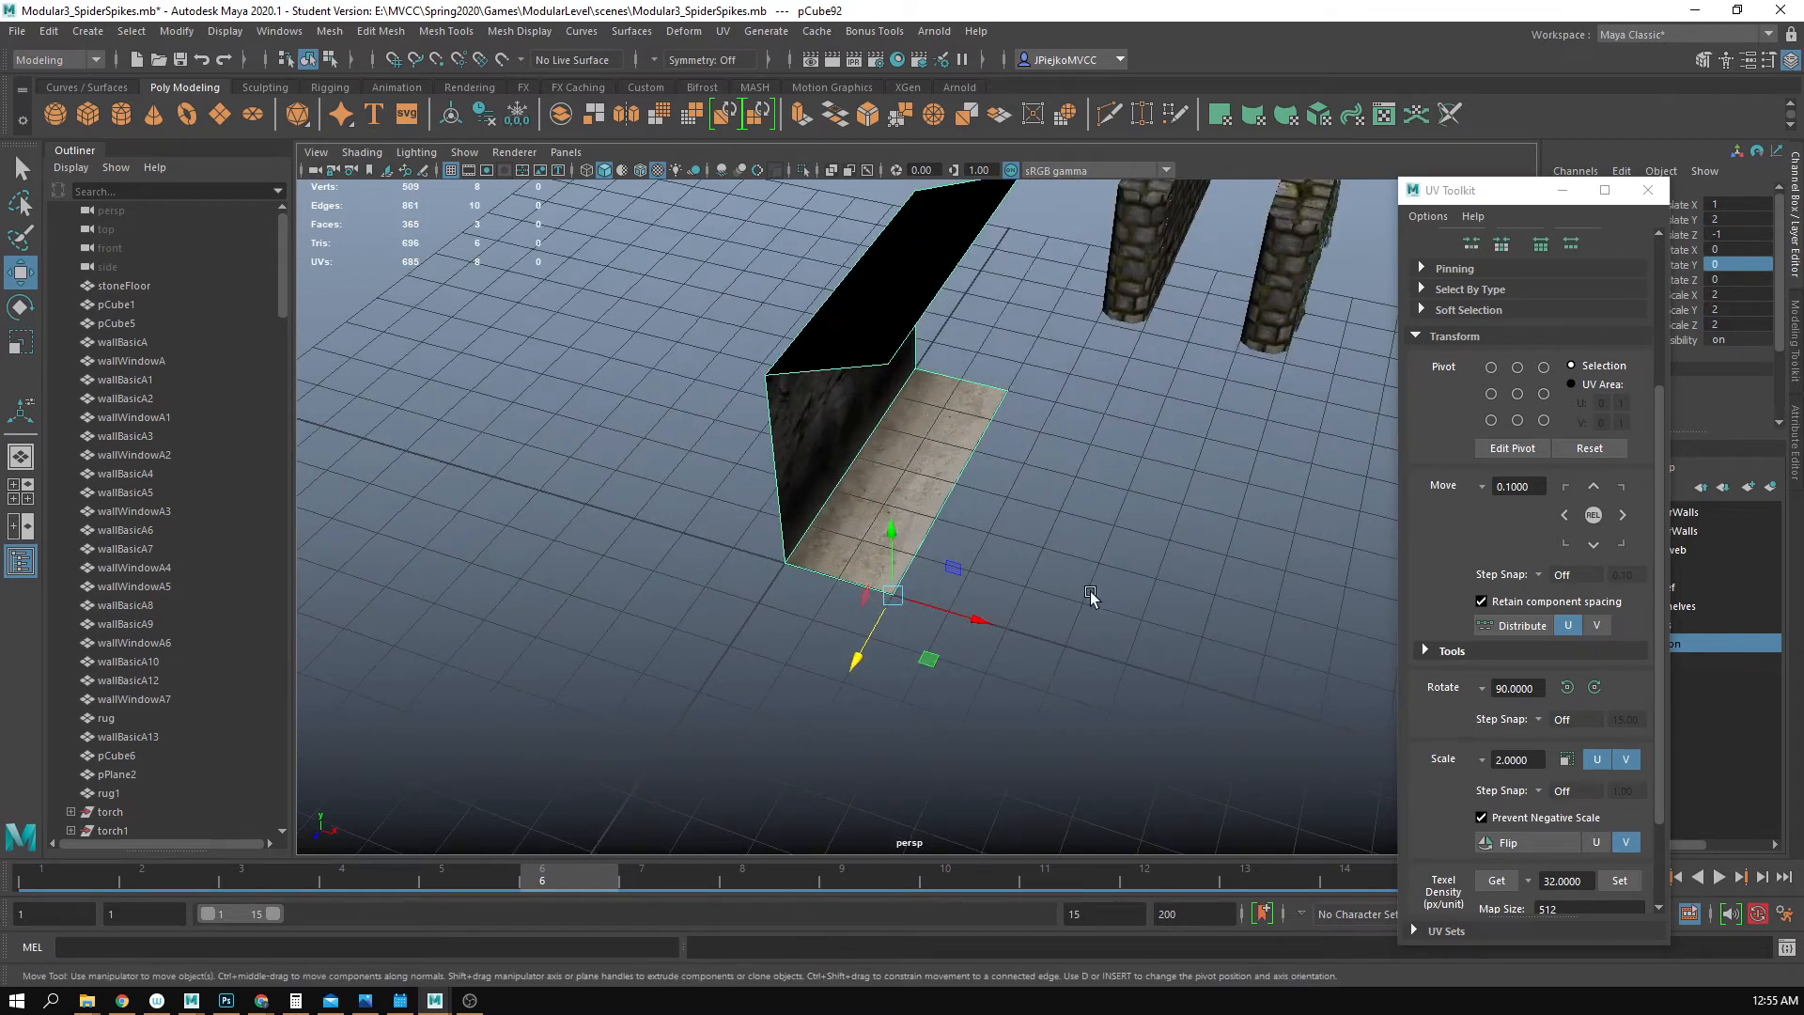
pyautogui.moveTo(1001, 621); pyautogui.dragTo(1131, 667)
pyautogui.hotkey('ctrl', 'z')
pyautogui.hotkey('ctrl', 'z')
# - Duplicate the hallway half section and mirror the copy by setting its Scale X to -2
pyautogui.hotkey('ctrl', 'd')
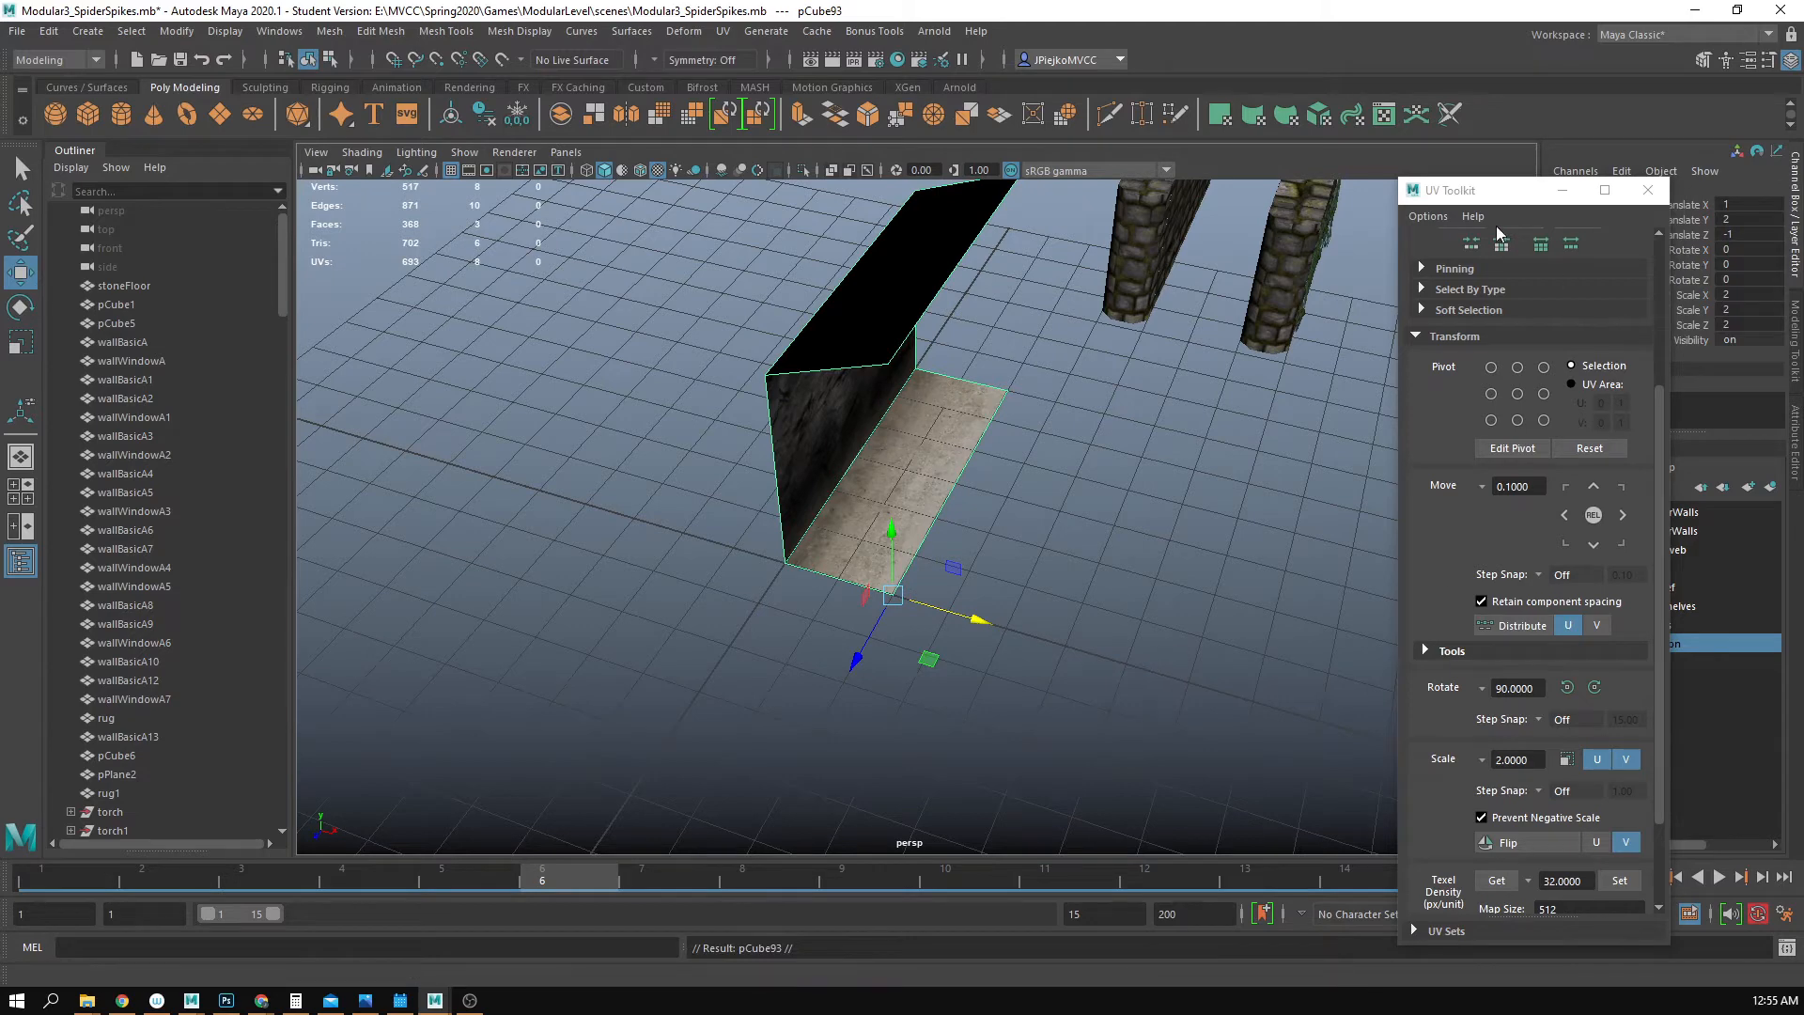
pyautogui.moveTo(1499, 193); pyautogui.dragTo(1152, 511)
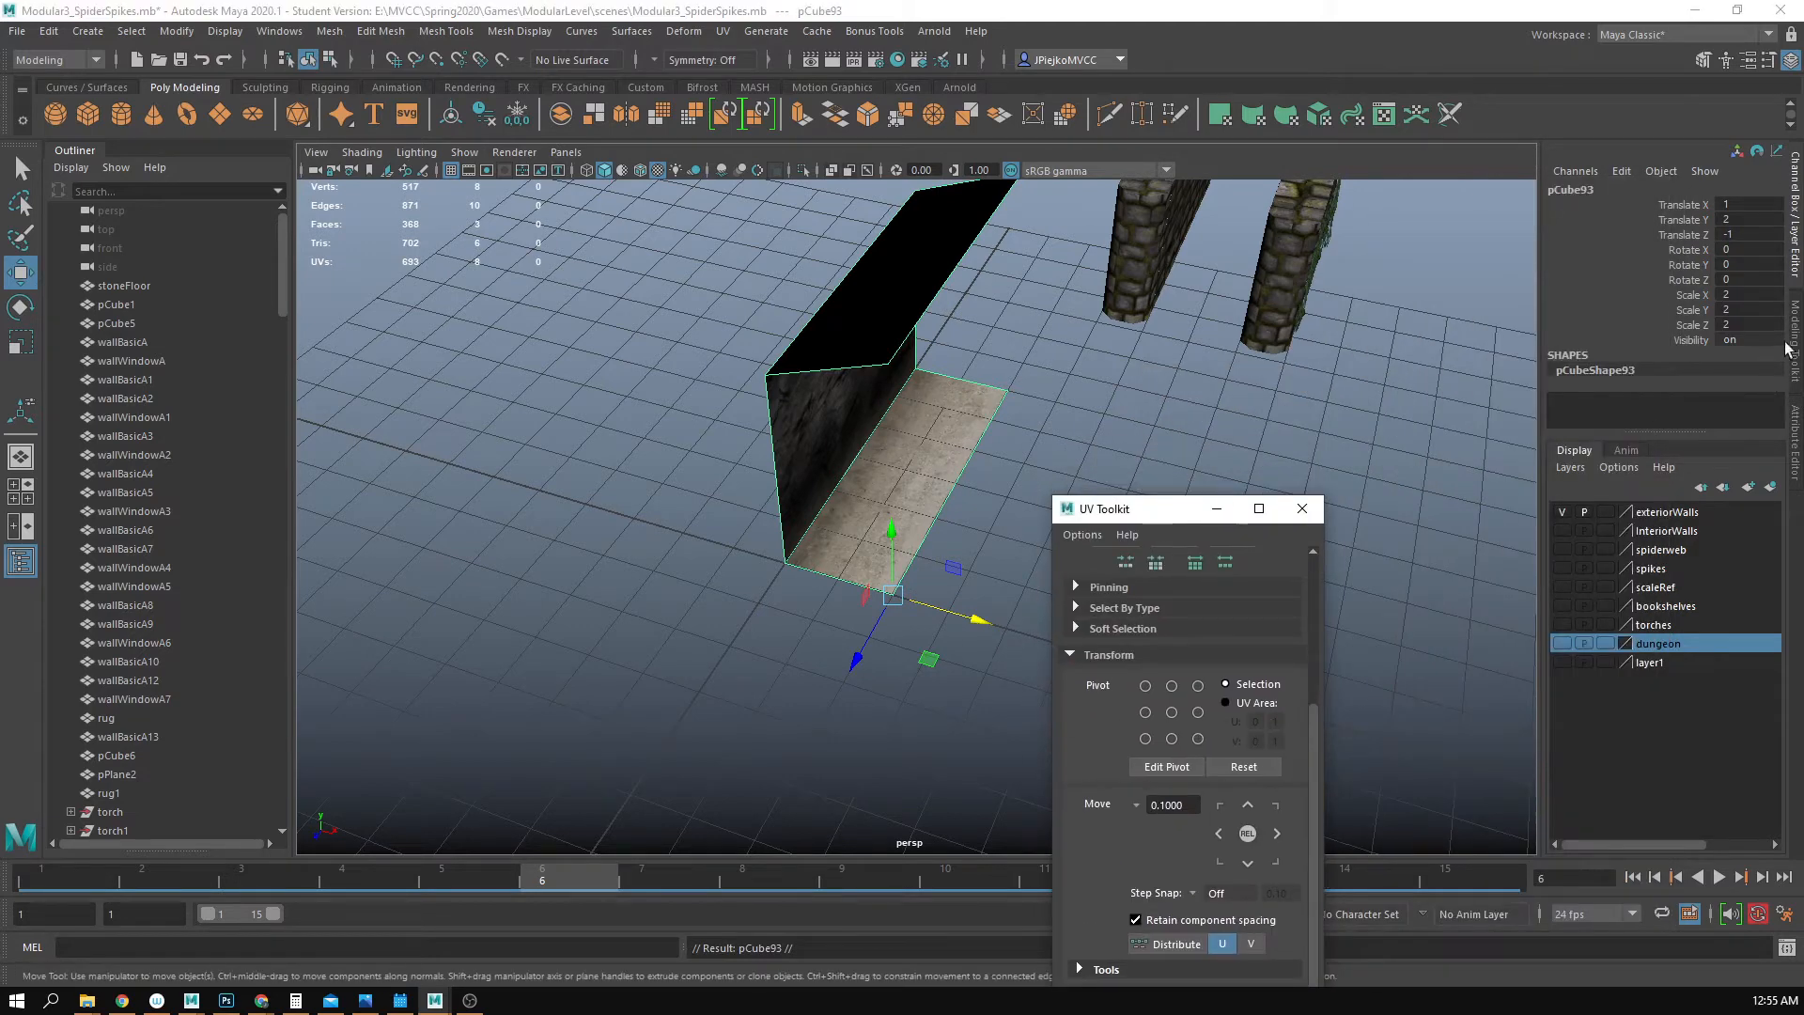
pyautogui.click(1745, 309)
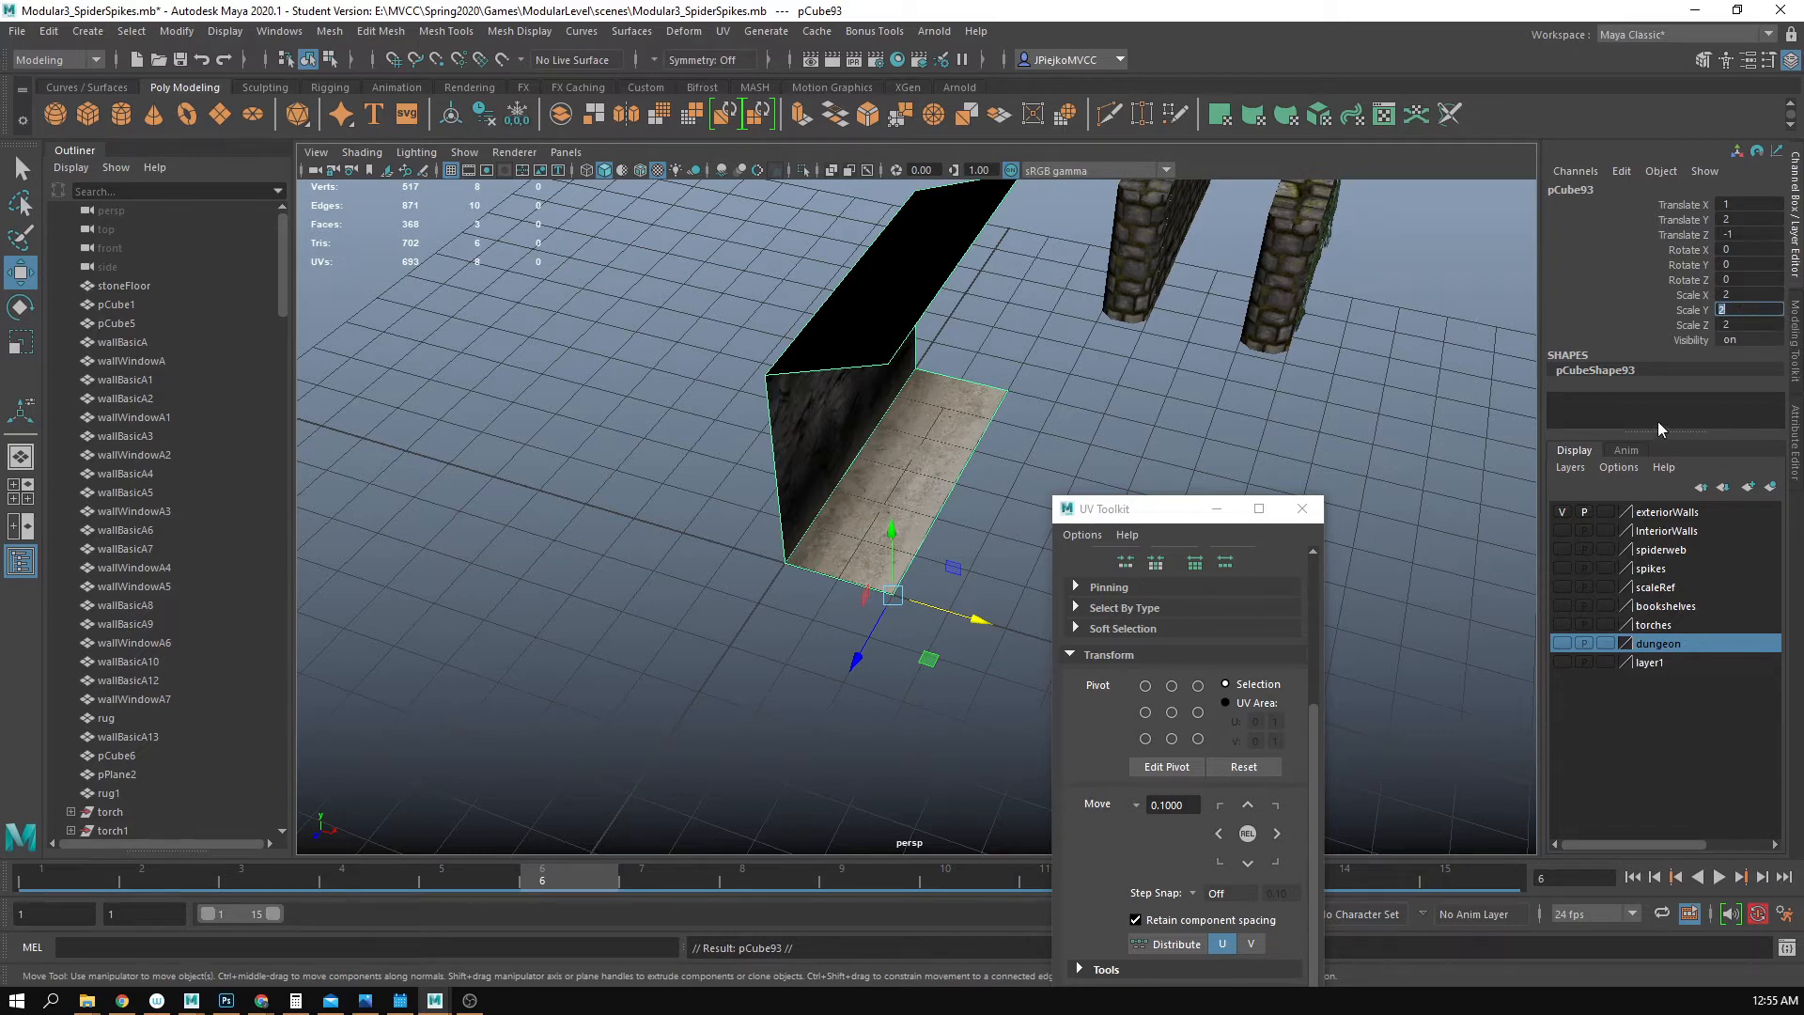
pyautogui.click(1739, 293)
pyautogui.write('-')
pyautogui.press('Return')
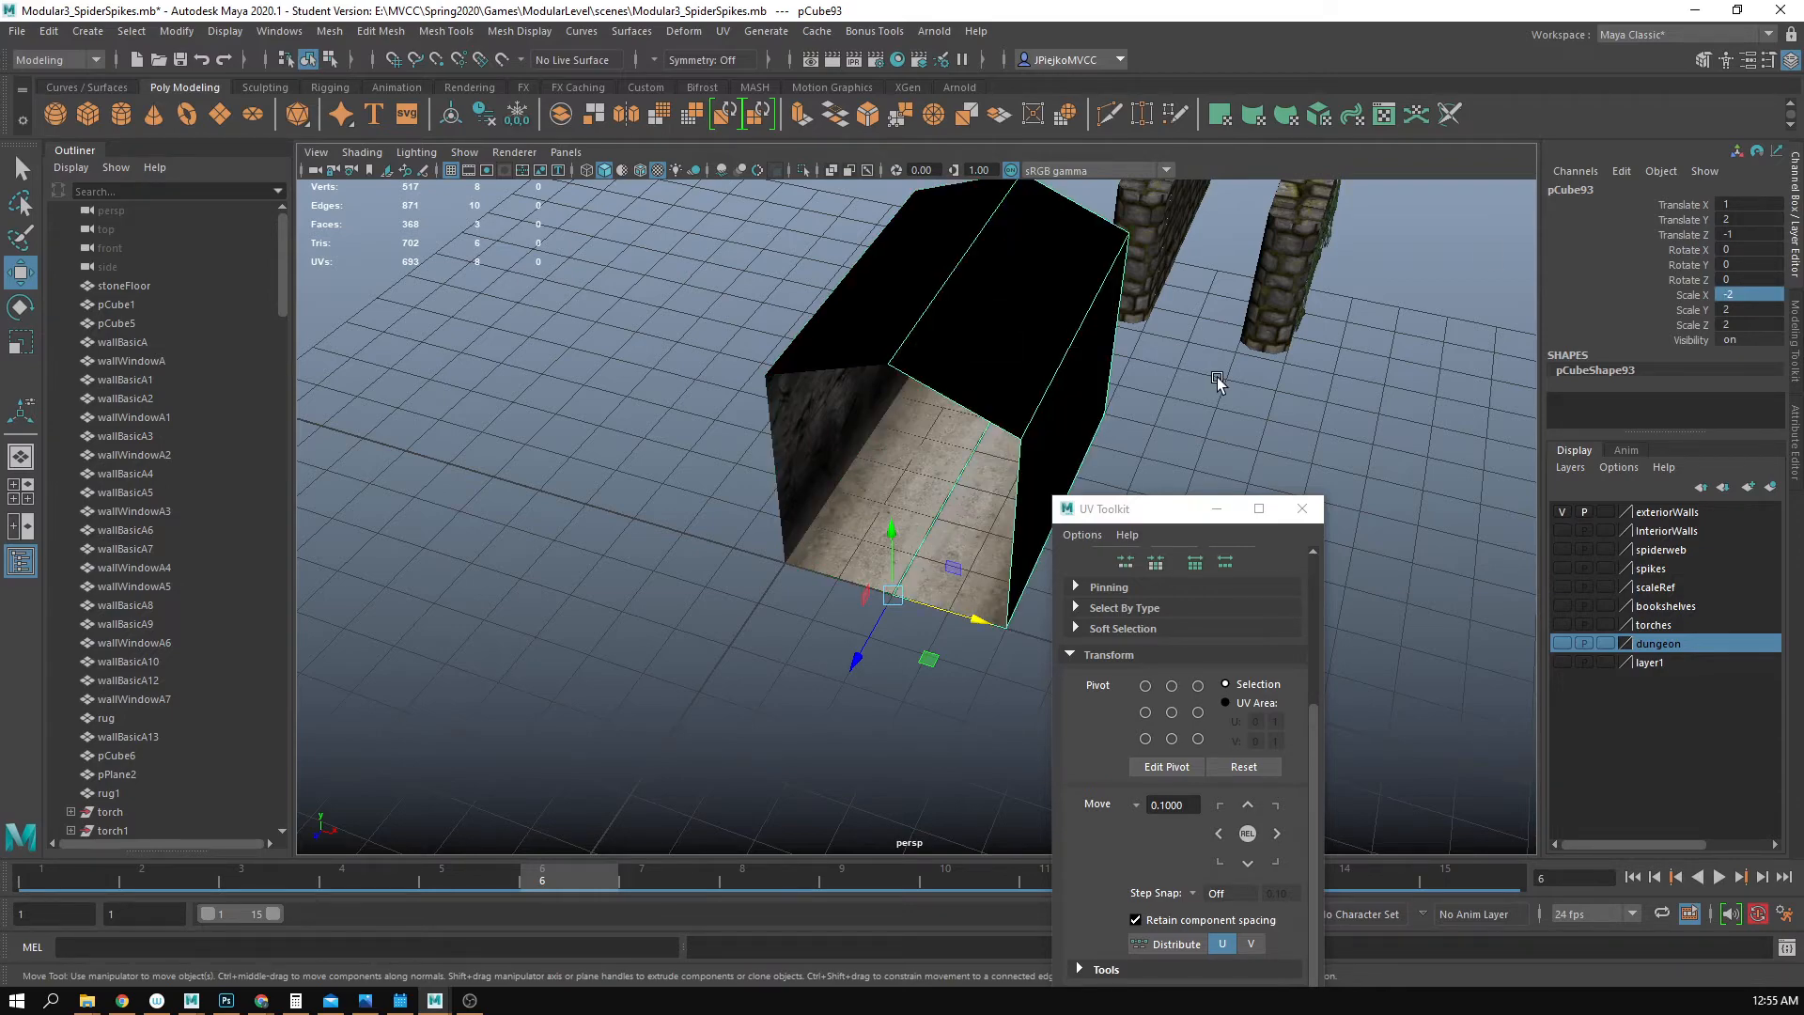
pyautogui.click(1219, 382)
# - Examine the mirrored hallway's center floor seam and textured walls from inside and outside, and close the UV Toolkit
pyautogui.keyDown('alt'); pyautogui.moveTo(1006, 517); pyautogui.dragTo(1095, 422); pyautogui.keyUp('alt')
pyautogui.keyDown('alt'); pyautogui.moveTo(1109, 427); pyautogui.dragTo(1446, 463, button='right'); pyautogui.keyUp('alt')
pyautogui.keyDown('alt'); pyautogui.moveTo(916, 259); pyautogui.dragTo(843, 474, button='middle'); pyautogui.keyUp('alt')
pyautogui.keyDown('alt'); pyautogui.moveTo(843, 473); pyautogui.dragTo(949, 496); pyautogui.keyUp('alt')
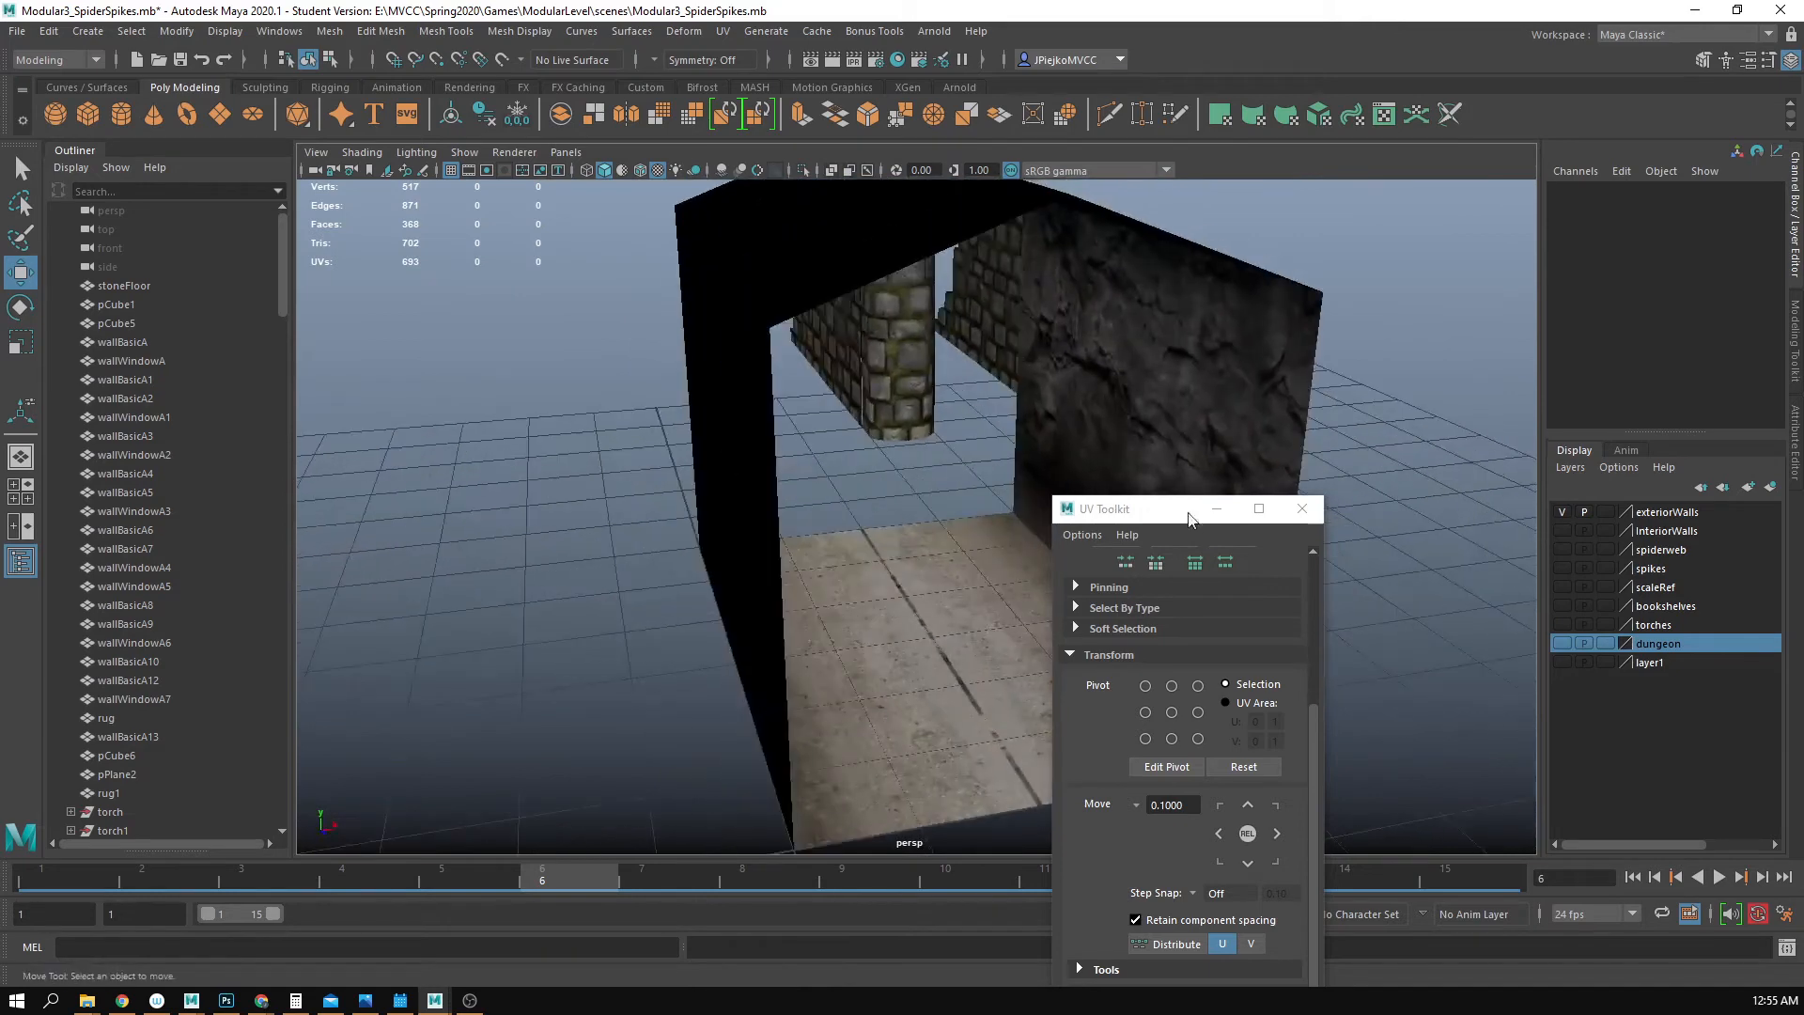
pyautogui.moveTo(1240, 496); pyautogui.dragTo(1248, 468)
pyautogui.keyDown('alt'); pyautogui.moveTo(845, 597); pyautogui.dragTo(877, 523); pyautogui.keyUp('alt')
pyautogui.click(897, 510)
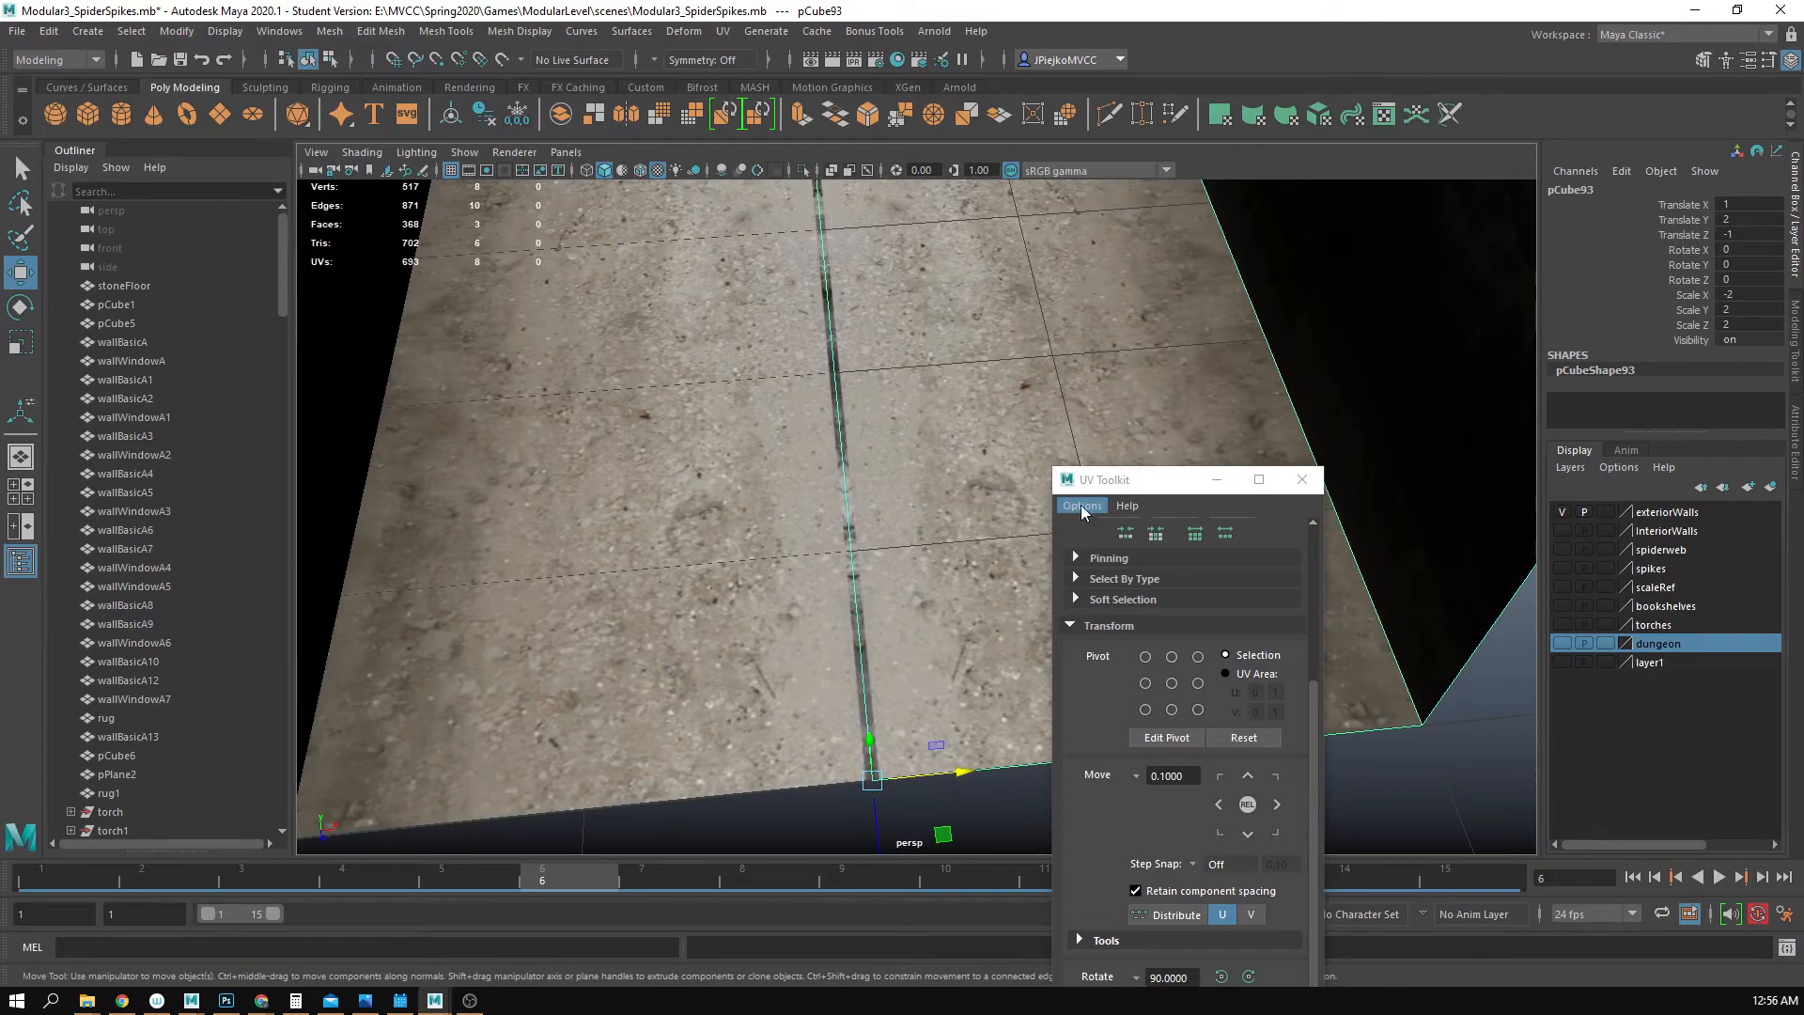
pyautogui.keyDown('alt'); pyautogui.moveTo(834, 420); pyautogui.dragTo(769, 532); pyautogui.keyUp('alt')
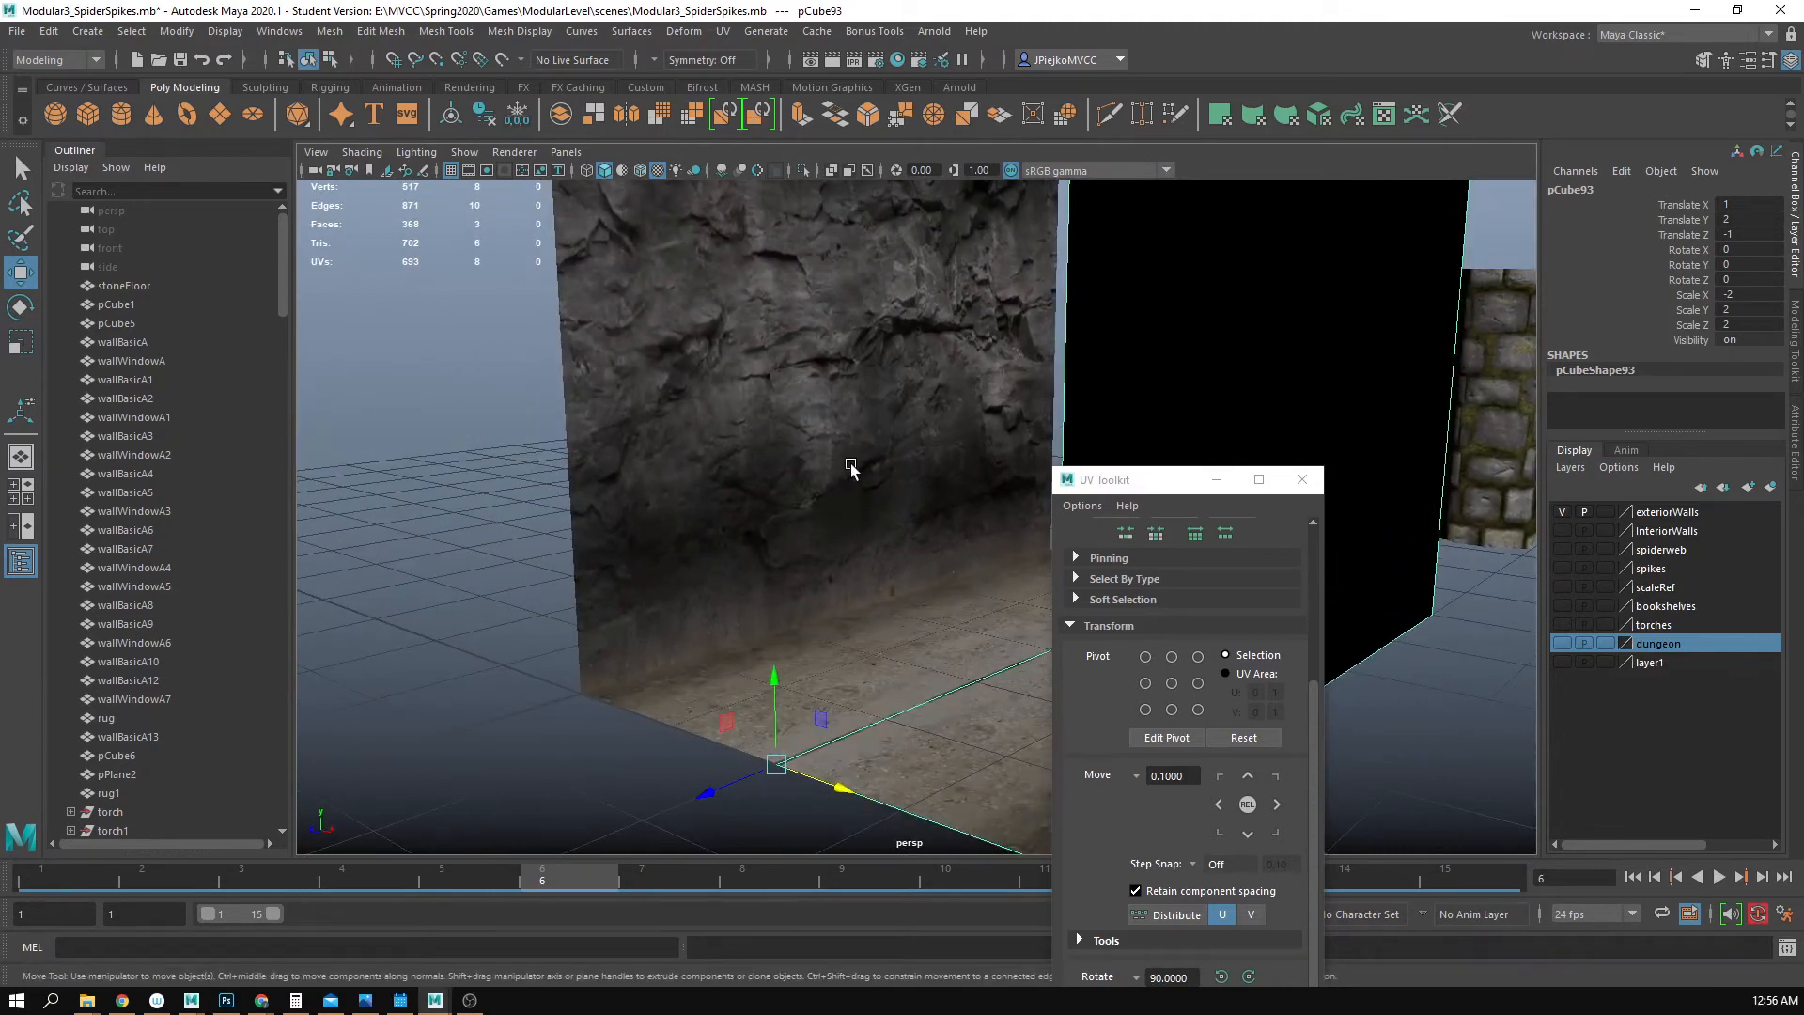
pyautogui.keyDown('alt'); pyautogui.moveTo(851, 467); pyautogui.dragTo(978, 472); pyautogui.keyUp('alt')
pyautogui.click(1302, 479)
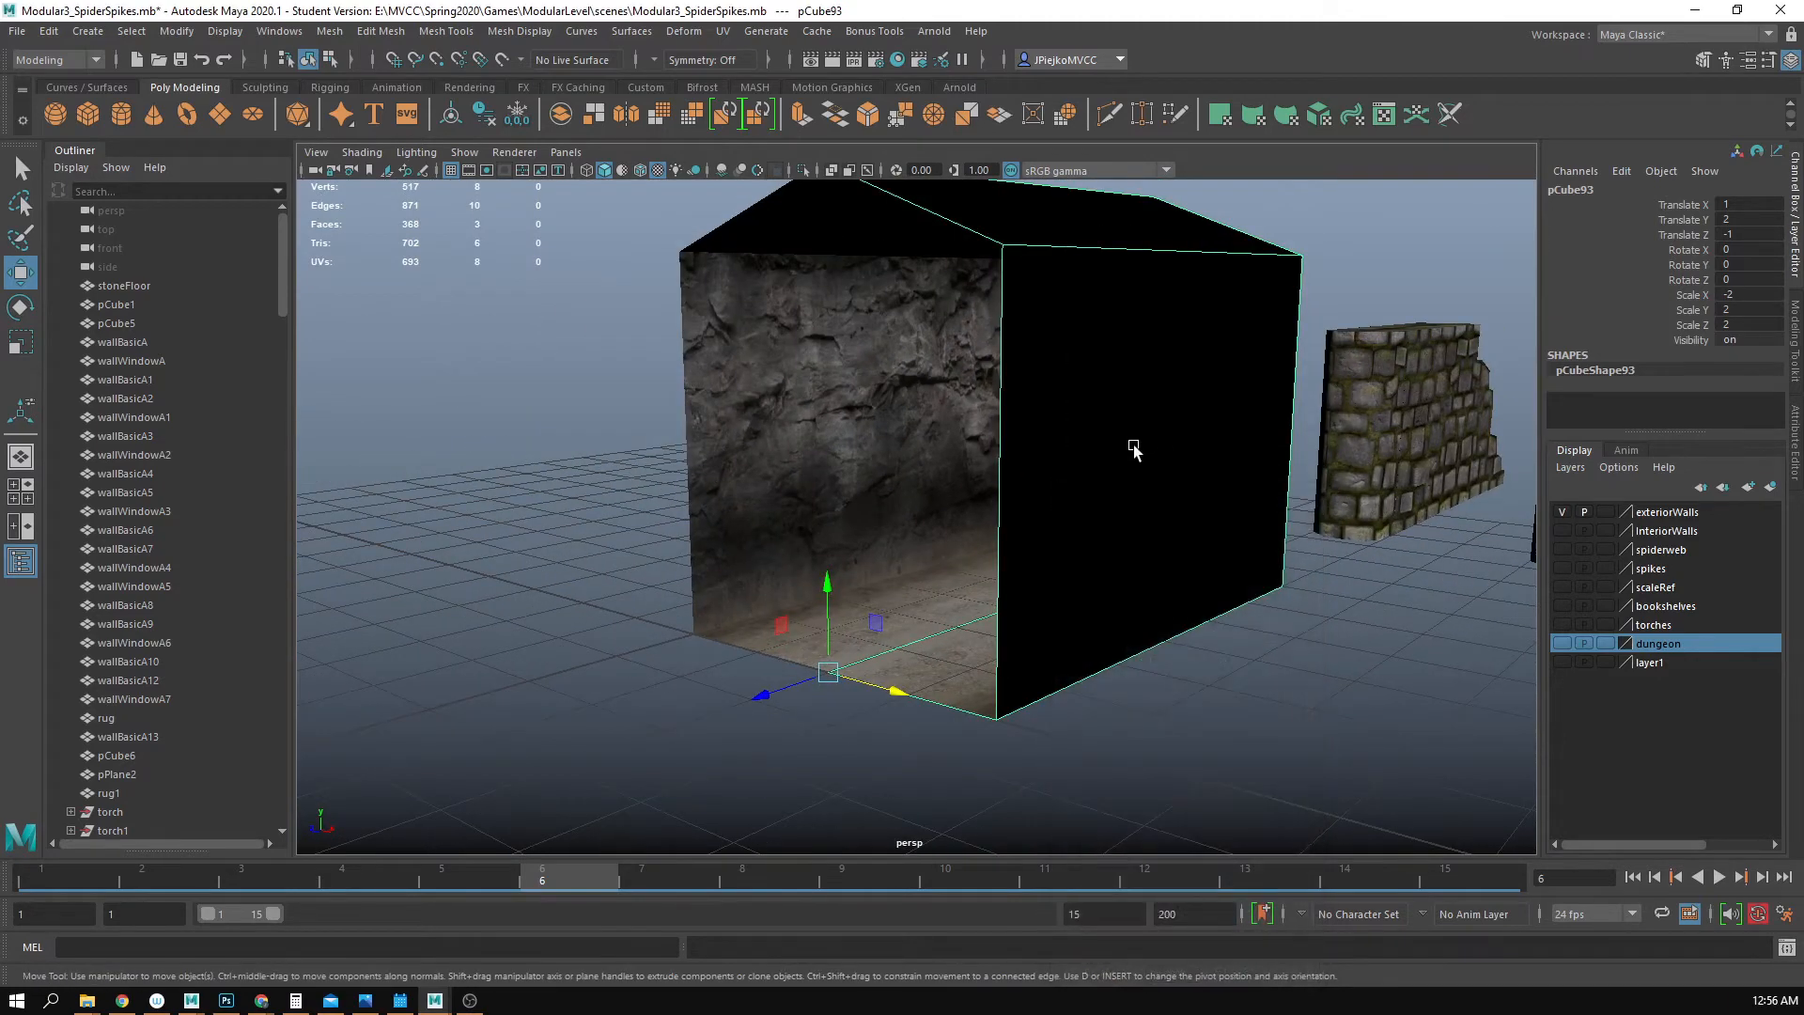
# - Delete the mirrored hallway copy and select the original half section
pyautogui.press('Delete')
pyautogui.click(875, 500)
pyautogui.keyDown('alt'); pyautogui.moveTo(930, 528); pyautogui.dragTo(830, 596); pyautogui.keyUp('alt')
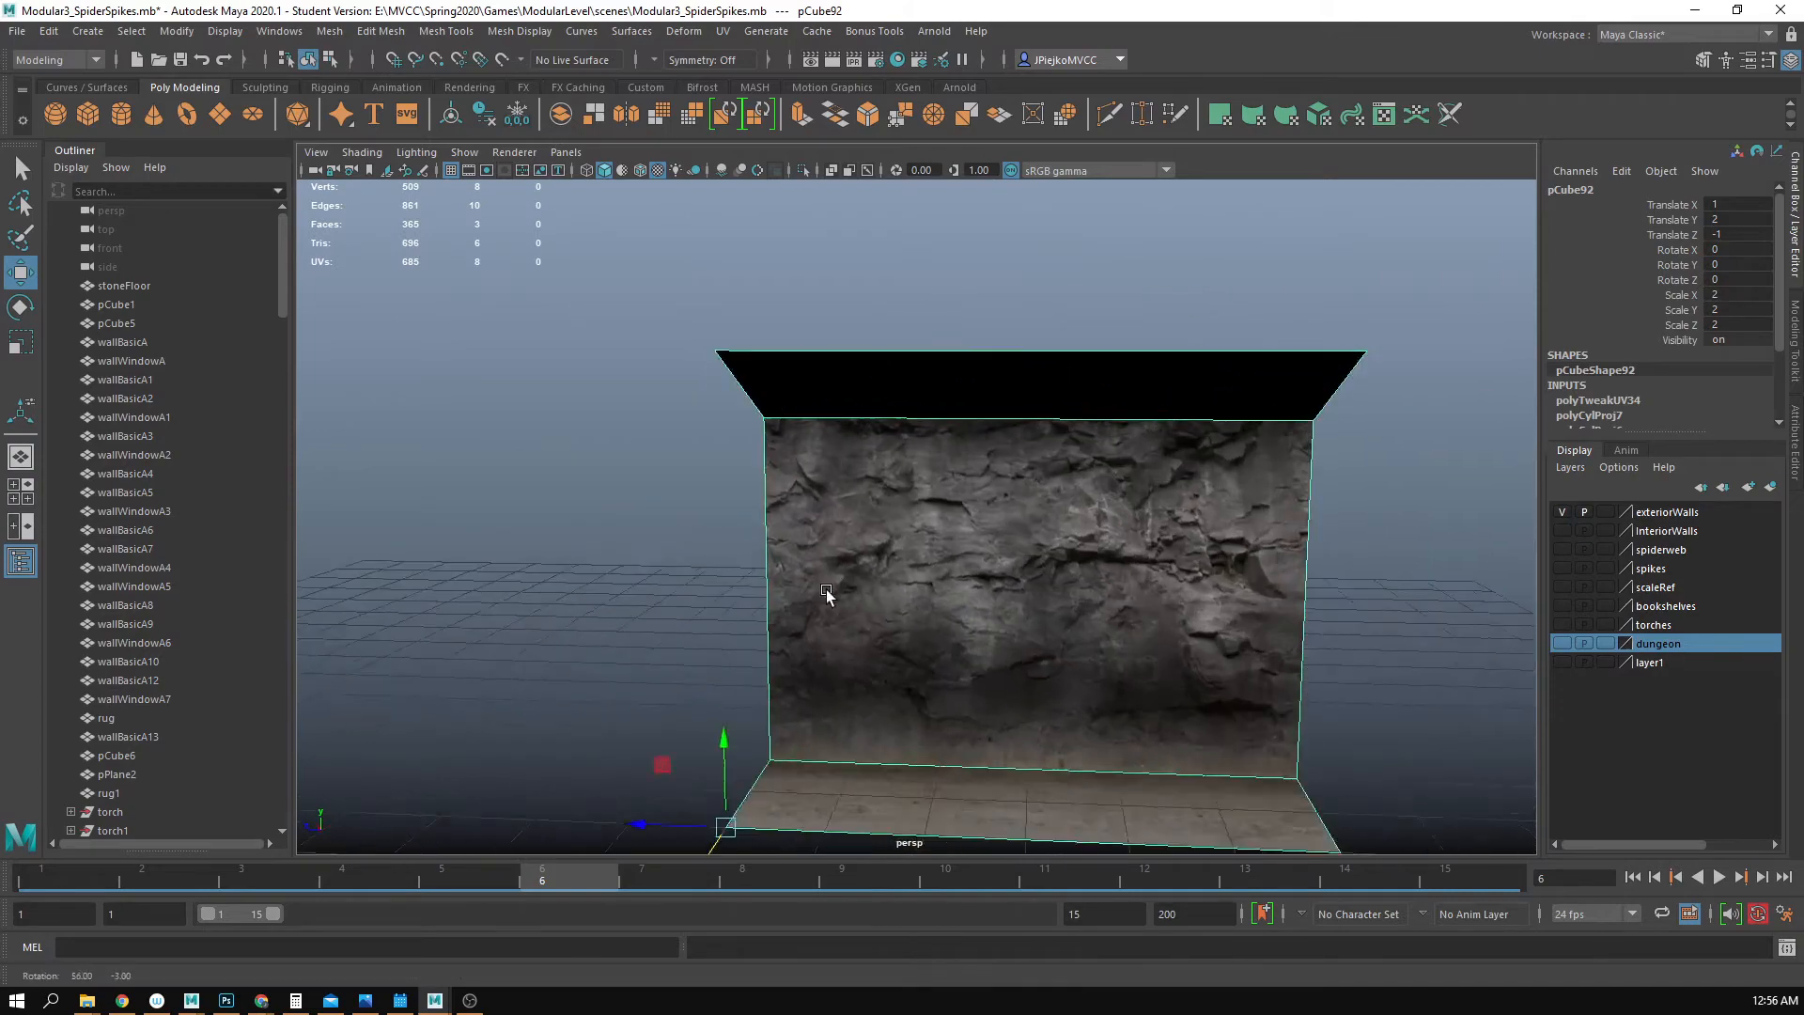
pyautogui.keyDown('alt'); pyautogui.moveTo(830, 595); pyautogui.dragTo(853, 504, button='middle'); pyautogui.keyUp('alt')
pyautogui.keyDown('alt'); pyautogui.moveTo(852, 504); pyautogui.dragTo(1168, 544); pyautogui.keyUp('alt')
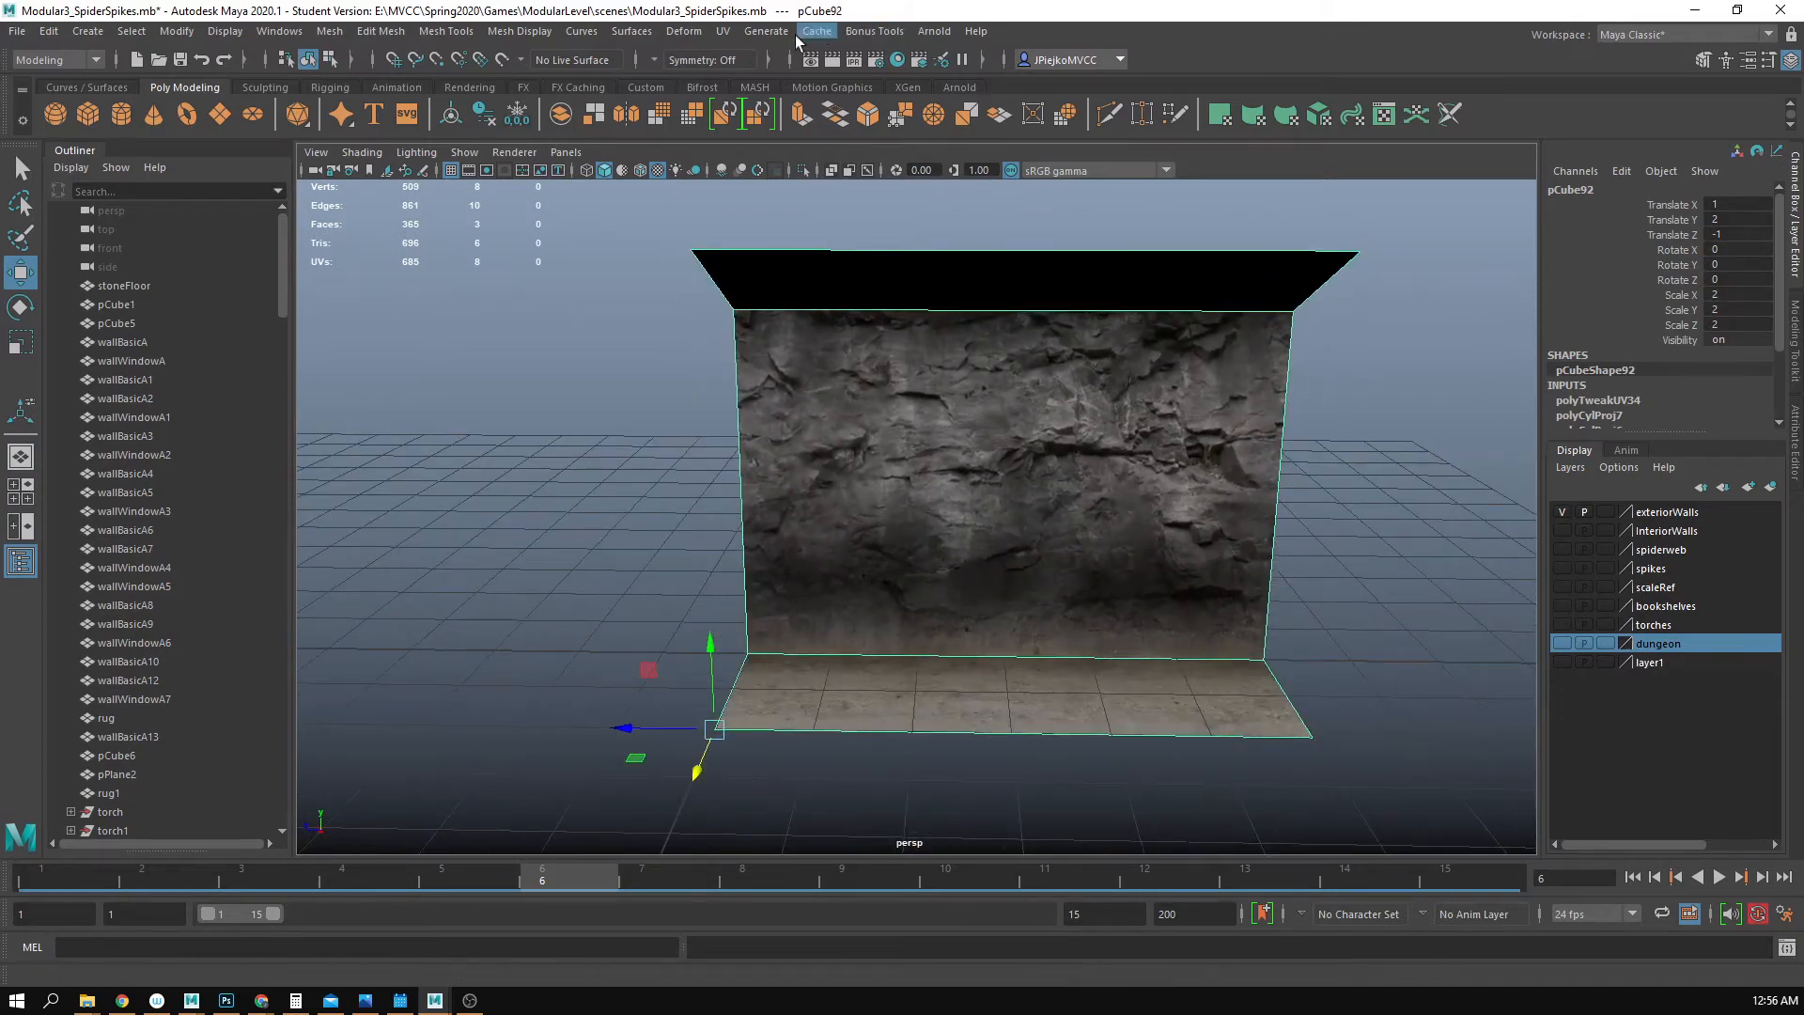
# - Open the half section in the UV Editor and align its bottom row of UVs with the texture tile's lower border
pyautogui.click(722, 31)
pyautogui.click(756, 72)
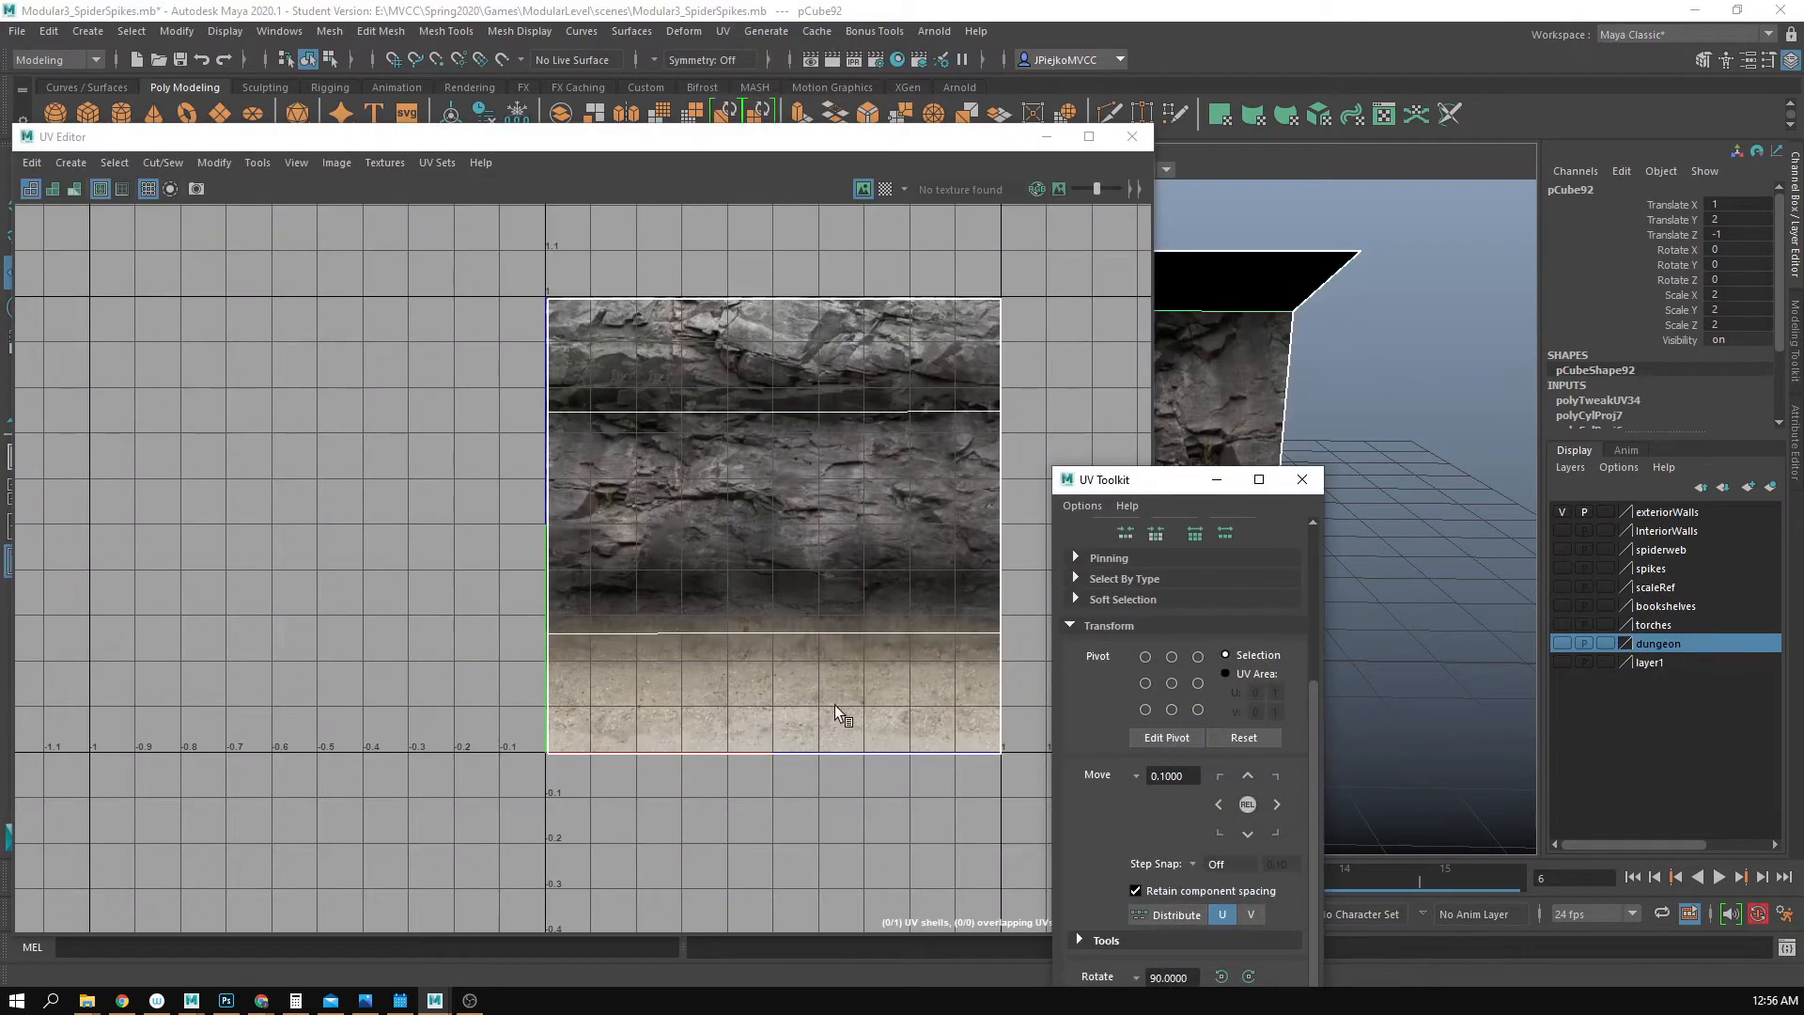
pyautogui.keyDown('alt'); pyautogui.moveTo(835, 705); pyautogui.dragTo(1353, 653, button='right'); pyautogui.keyUp('alt')
pyautogui.moveTo(679, 671); pyautogui.dragTo(836, 670, button='right')
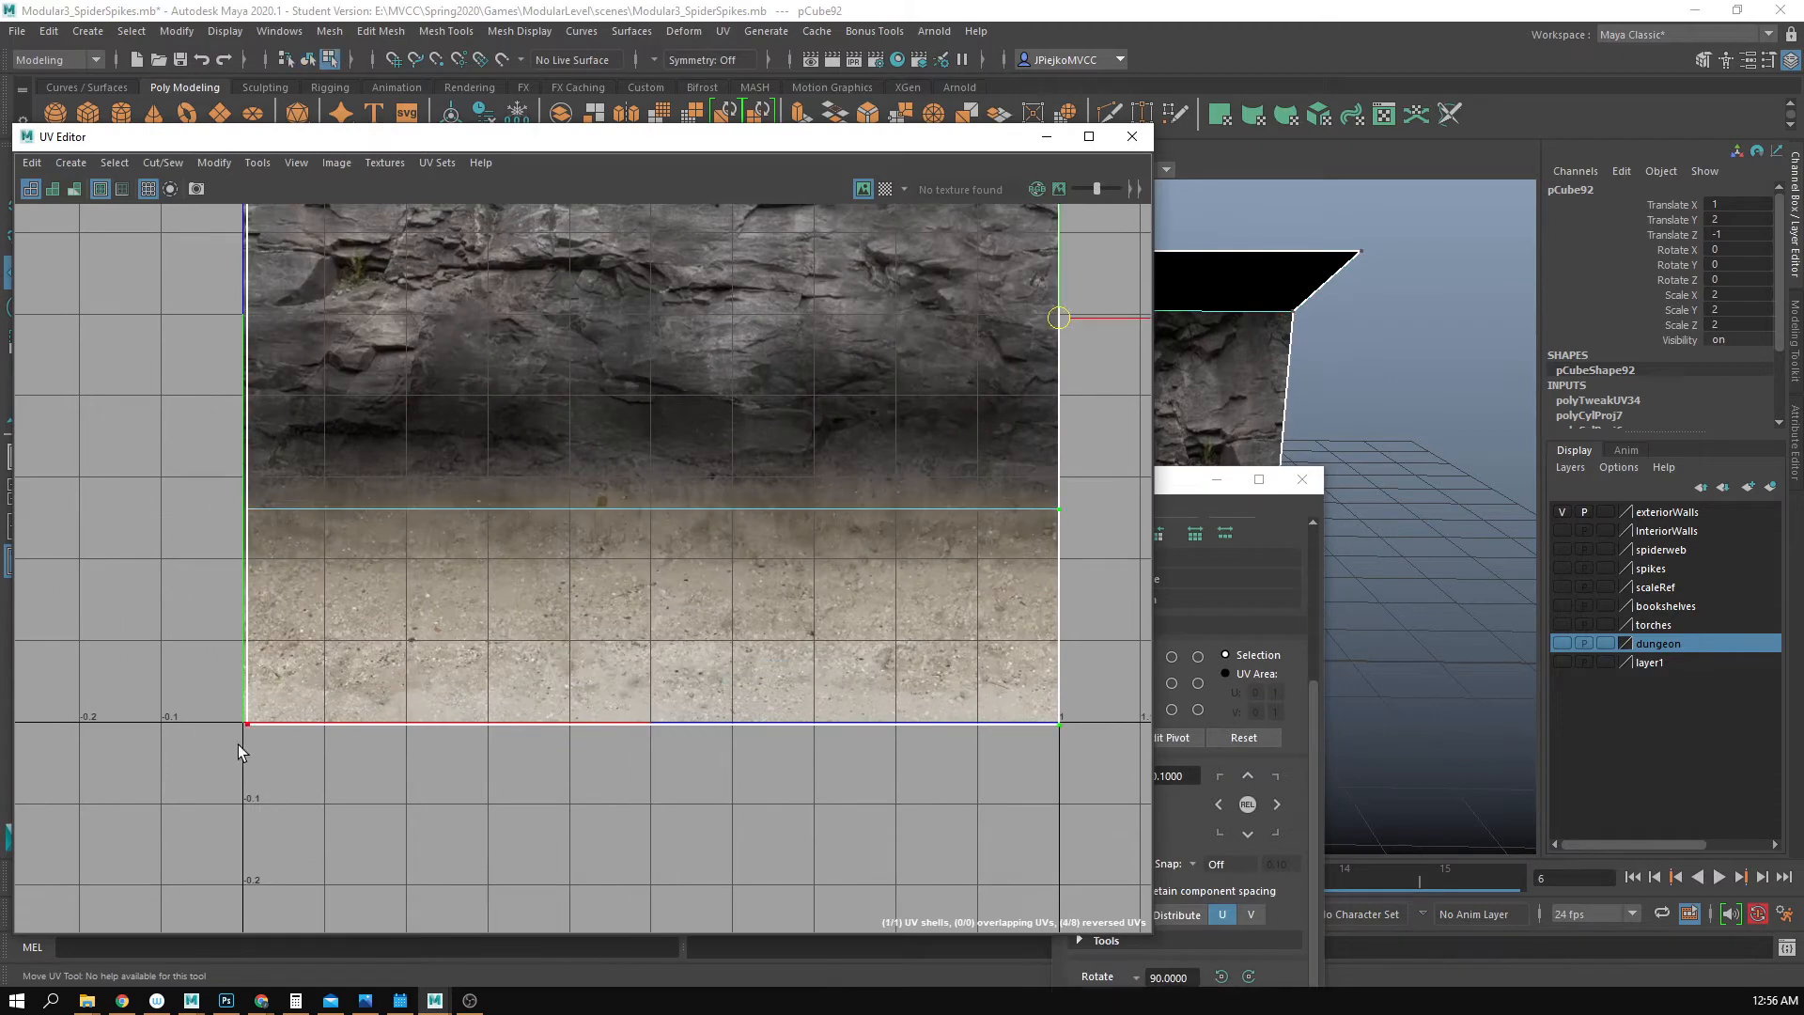
pyautogui.moveTo(194, 666); pyautogui.dragTo(992, 835)
pyautogui.moveTo(149, 596); pyautogui.dragTo(1436, 916)
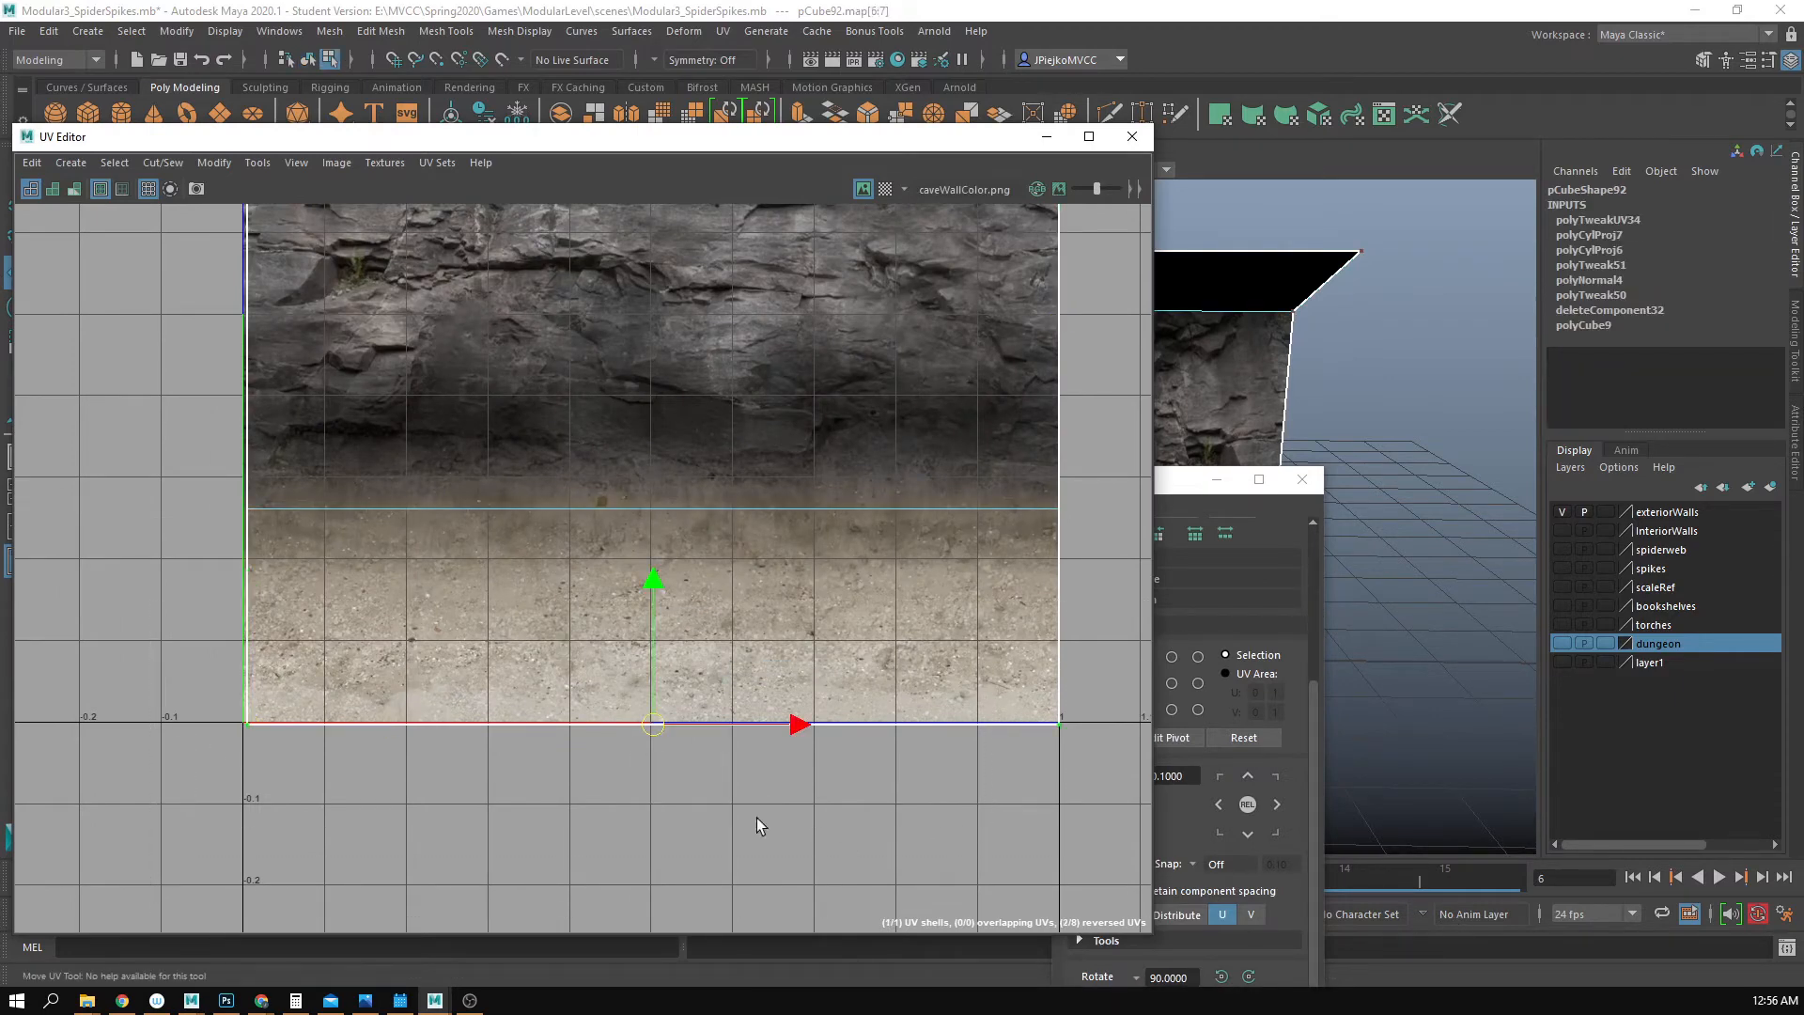
pyautogui.scroll(1, 627, 784)
pyautogui.keyDown('alt'); pyautogui.moveTo(627, 784); pyautogui.dragTo(595, 674, button='middle'); pyautogui.keyUp('alt')
pyautogui.moveTo(628, 482); pyautogui.dragTo(627, 479)
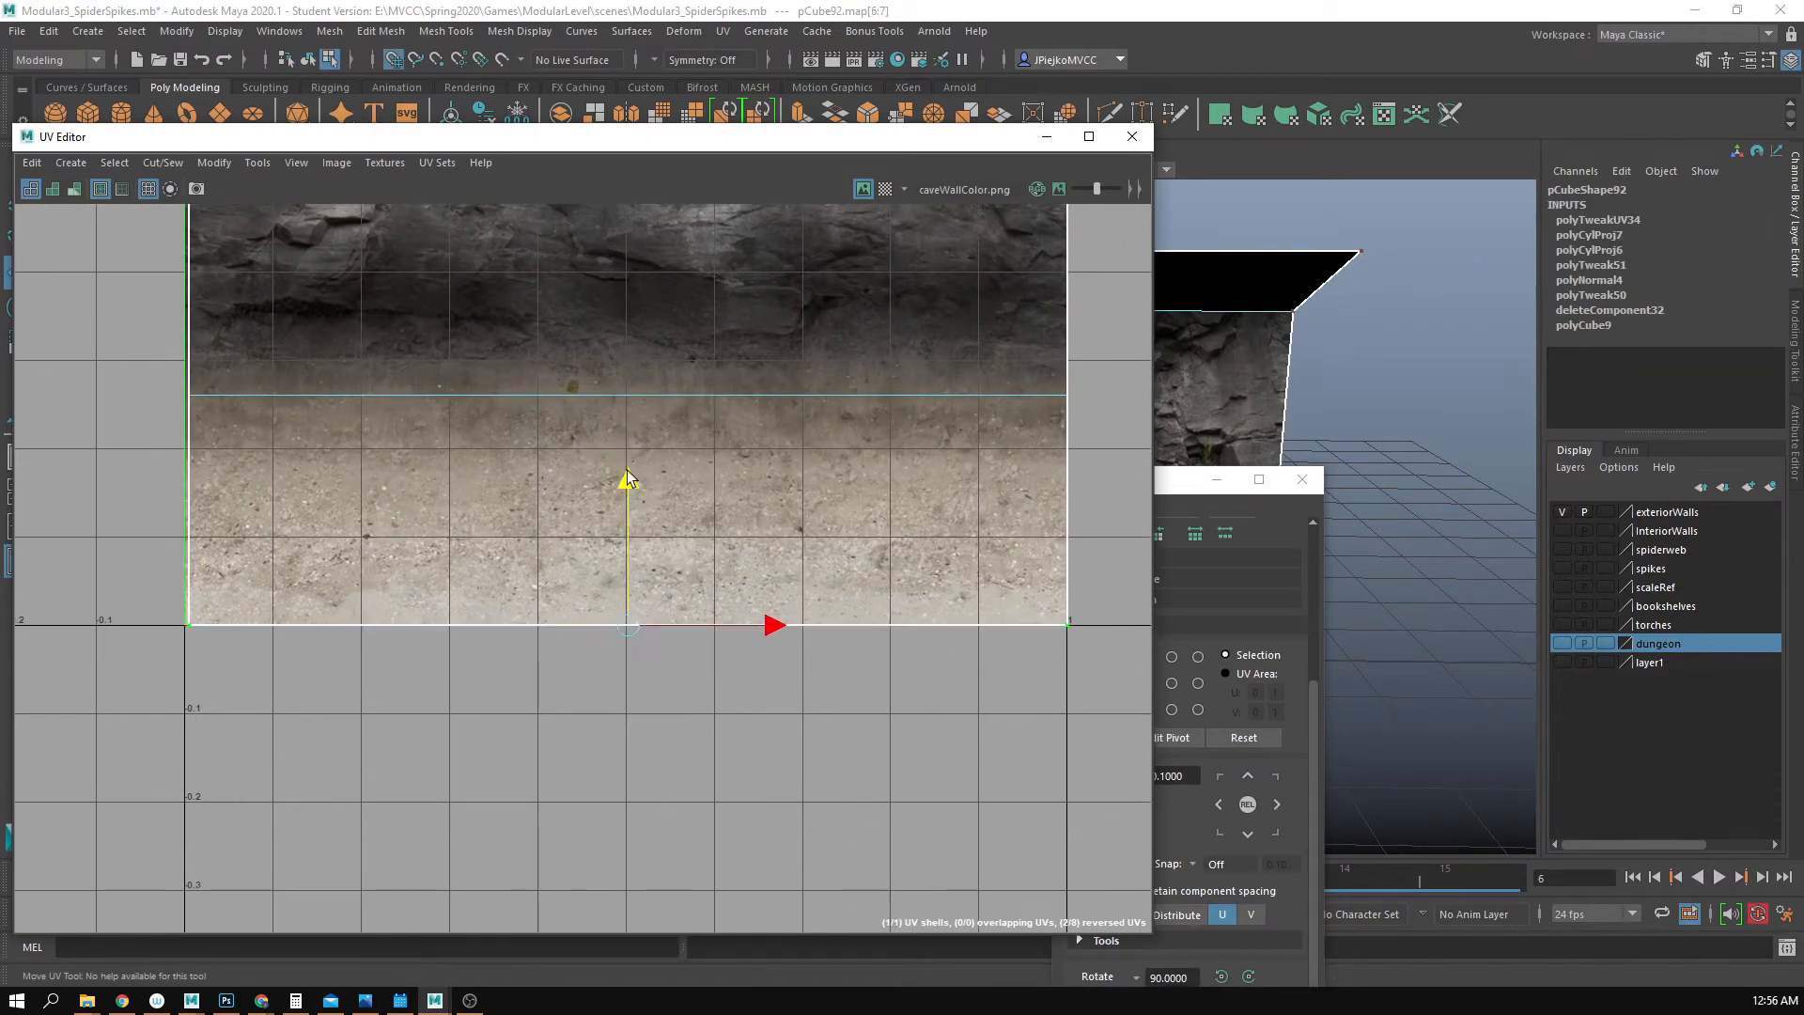
# - Align the left column of UVs with the texture tile's left border at U 0
pyautogui.keyDown('alt'); pyautogui.moveTo(449, 482); pyautogui.dragTo(306, 584, button='right'); pyautogui.keyUp('alt')
pyautogui.keyDown('alt'); pyautogui.moveTo(306, 584); pyautogui.dragTo(347, 762, button='middle'); pyautogui.keyUp('alt')
pyautogui.moveTo(398, 348); pyautogui.dragTo(635, 930)
pyautogui.keyDown('alt'); pyautogui.moveTo(254, 700); pyautogui.dragTo(658, 625, button='right'); pyautogui.keyUp('alt')
pyautogui.keyDown('alt'); pyautogui.moveTo(658, 625); pyautogui.dragTo(729, 473, button='middle'); pyautogui.keyUp('alt')
pyautogui.keyDown('alt'); pyautogui.moveTo(729, 472); pyautogui.dragTo(787, 415, button='right'); pyautogui.keyUp('alt')
pyautogui.keyDown('alt'); pyautogui.moveTo(787, 415); pyautogui.dragTo(522, 708, button='middle'); pyautogui.keyUp('alt')
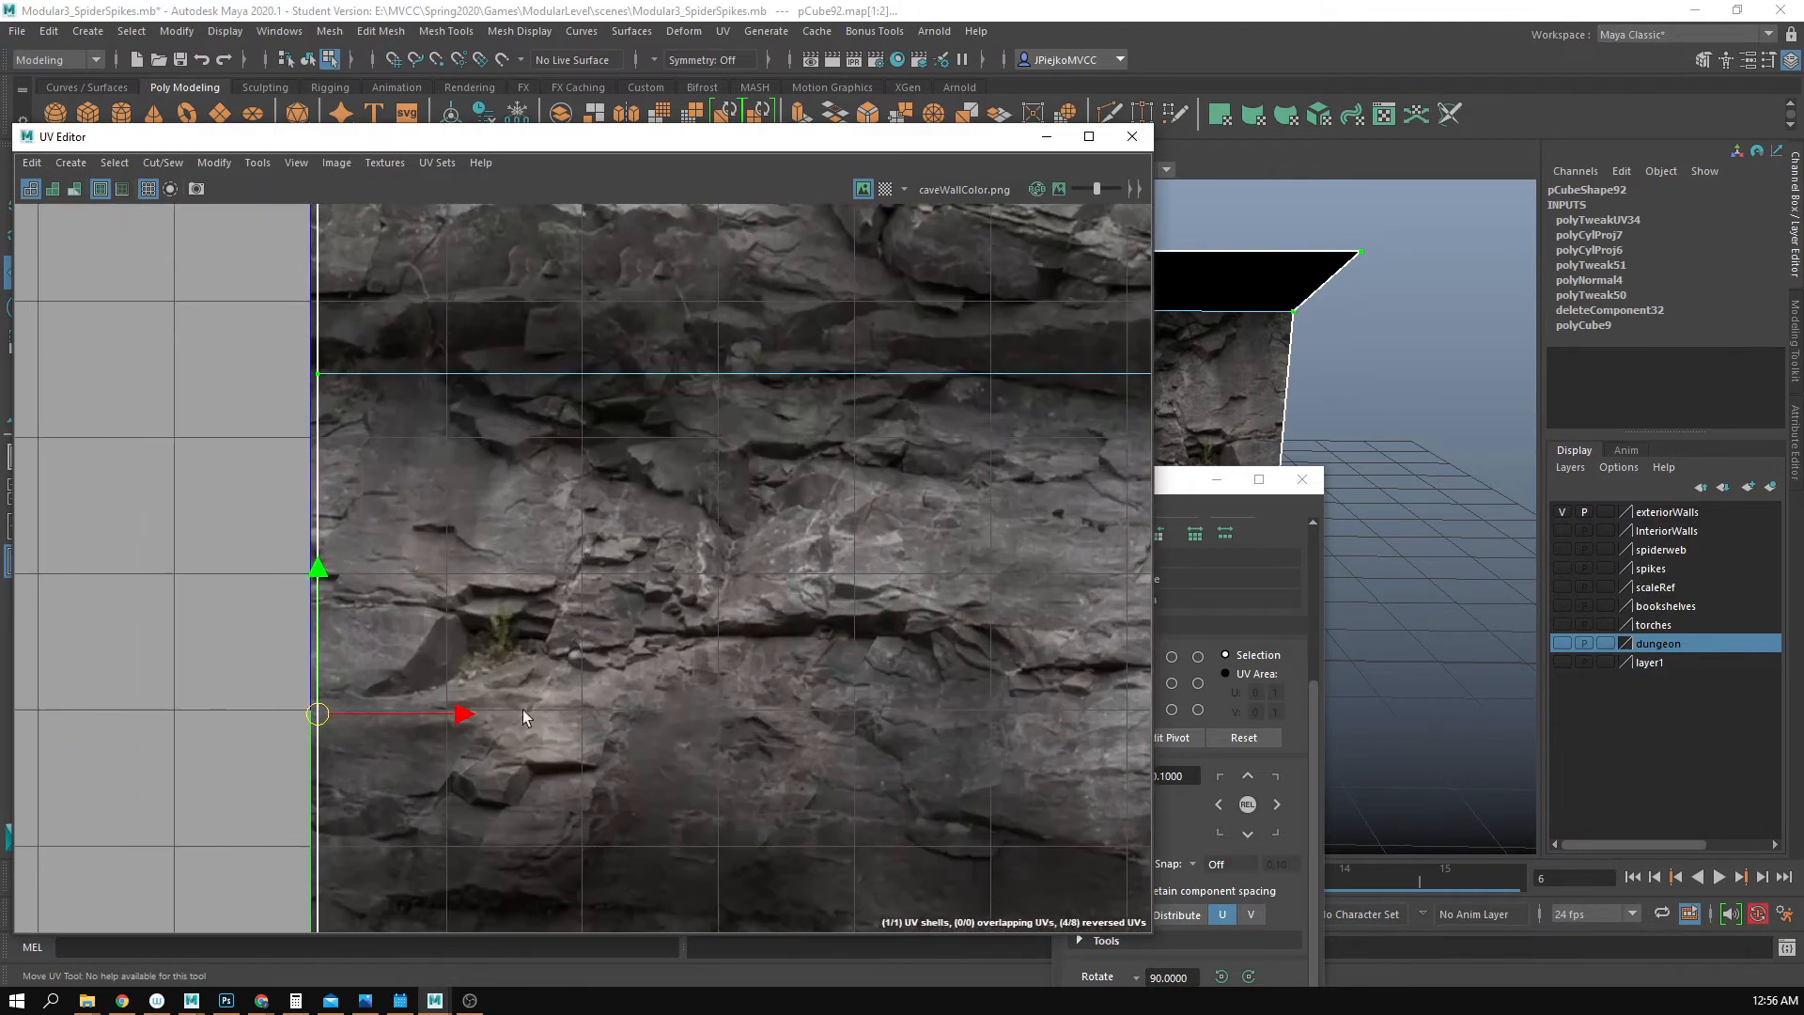
pyautogui.moveTo(462, 719)
pyautogui.mouseDown()
pyautogui.moveTo(408, 729)
pyautogui.moveTo(471, 738)
pyautogui.mouseUp()
# - Align the right column of UVs with the texture tile's right border at U 1
pyautogui.keyDown('alt'); pyautogui.moveTo(667, 719); pyautogui.dragTo(726, 390, button='right'); pyautogui.keyUp('alt')
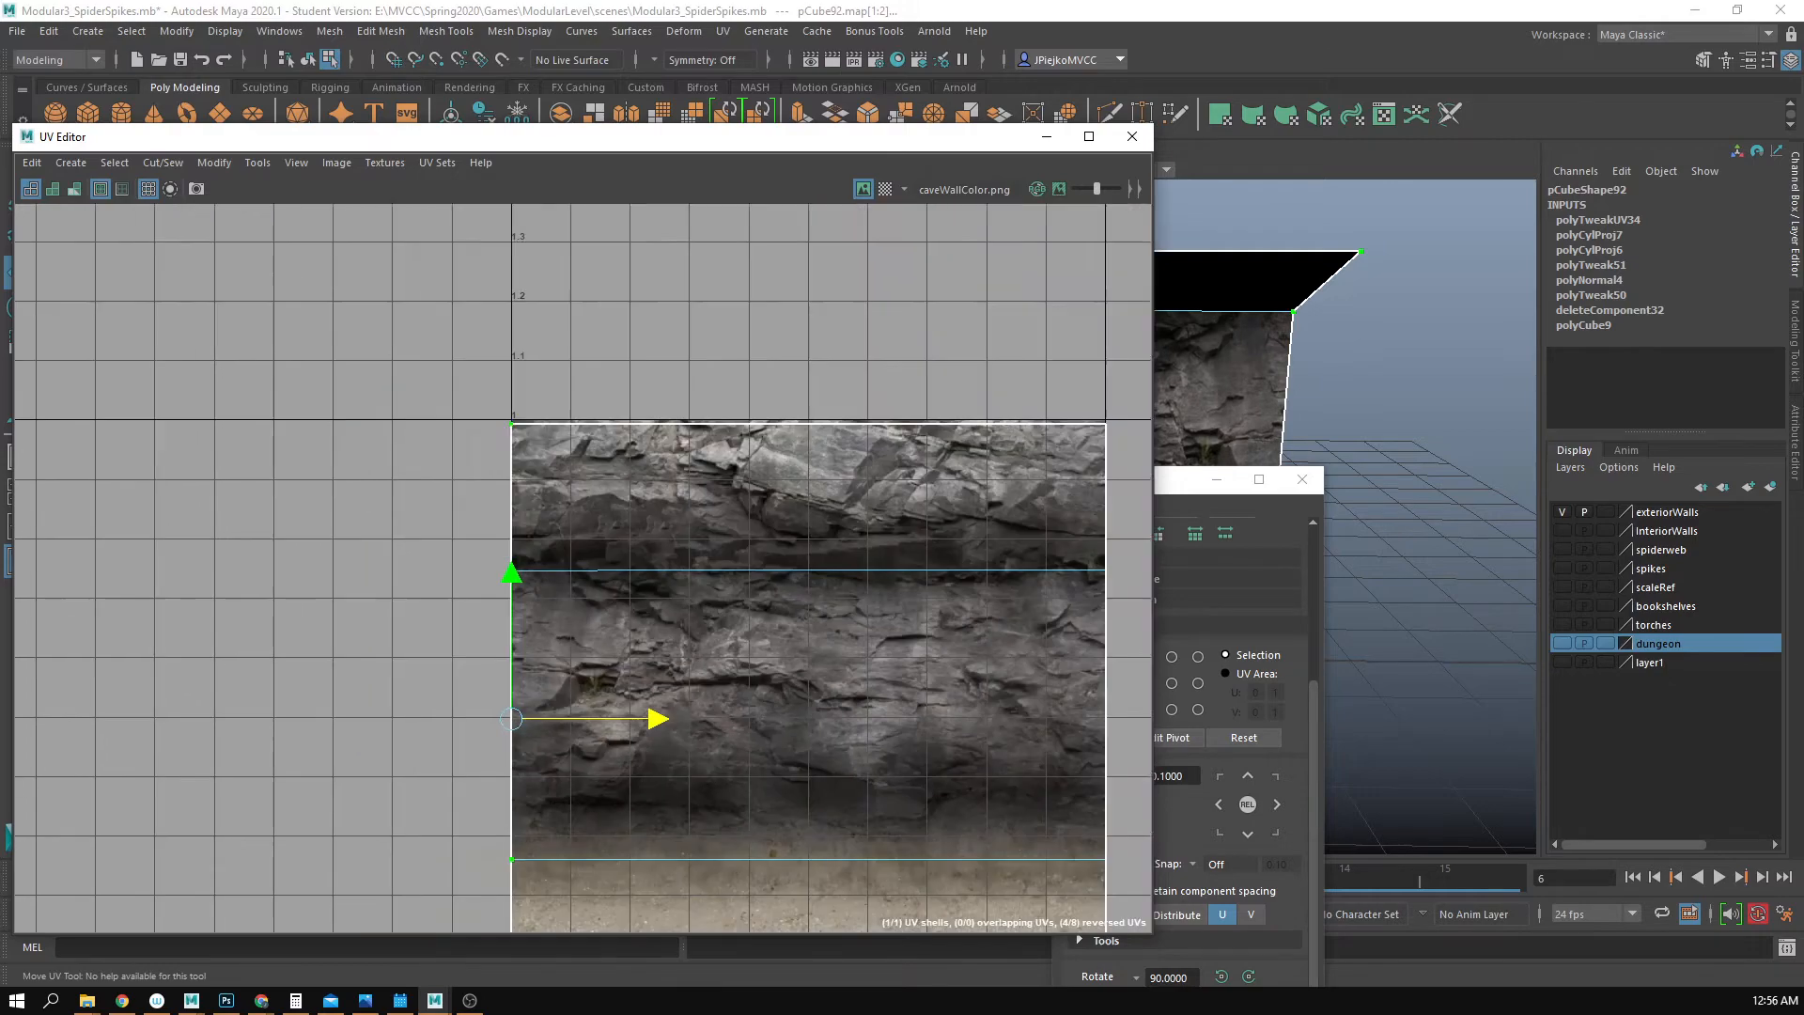
pyautogui.keyDown('alt'); pyautogui.moveTo(726, 390); pyautogui.dragTo(528, 361, button='middle'); pyautogui.keyUp('alt')
pyautogui.keyDown('alt'); pyautogui.moveTo(1032, 580); pyautogui.dragTo(855, 719, button='right'); pyautogui.keyUp('alt')
pyautogui.keyDown('alt'); pyautogui.moveTo(855, 719); pyautogui.dragTo(711, 630, button='middle'); pyautogui.keyUp('alt')
pyautogui.moveTo(732, 323); pyautogui.dragTo(1001, 909)
pyautogui.keyDown('alt'); pyautogui.moveTo(705, 776); pyautogui.dragTo(828, 682, button='right'); pyautogui.keyUp('alt')
pyautogui.keyDown('alt'); pyautogui.moveTo(828, 683); pyautogui.dragTo(568, 855, button='middle'); pyautogui.keyUp('alt')
pyautogui.keyDown('alt'); pyautogui.moveTo(567, 855); pyautogui.dragTo(584, 746, button='right'); pyautogui.keyUp('alt')
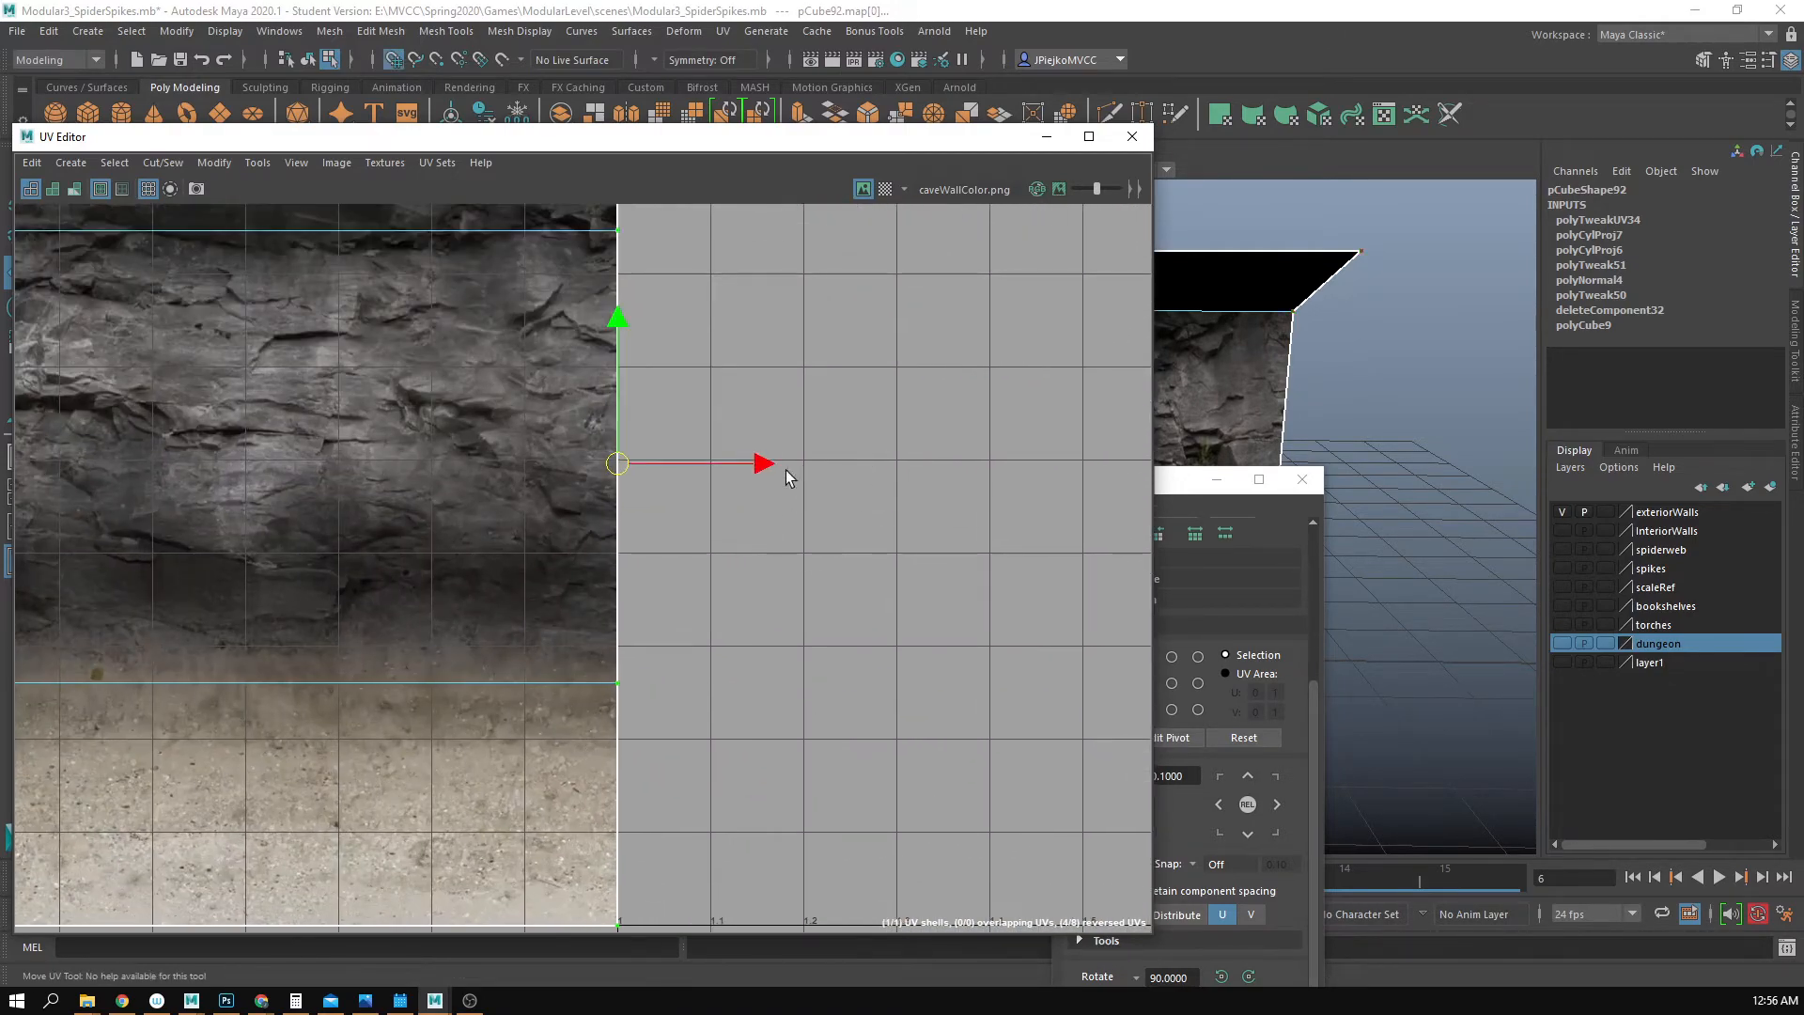
pyautogui.moveTo(761, 466)
pyautogui.mouseDown()
pyautogui.moveTo(804, 471)
pyautogui.moveTo(751, 473)
pyautogui.mouseUp()
# - Move the top row of UVs onto the texture tile's upper border at V 1
pyautogui.keyDown('alt'); pyautogui.moveTo(821, 532); pyautogui.dragTo(154, 528, button='right'); pyautogui.keyUp('alt')
pyautogui.keyDown('alt'); pyautogui.moveTo(154, 529); pyautogui.dragTo(350, 973, button='middle'); pyautogui.keyUp('alt')
pyautogui.keyDown('alt'); pyautogui.moveTo(349, 973); pyautogui.dragTo(573, 780, button='right'); pyautogui.keyUp('alt')
pyautogui.keyDown('alt'); pyautogui.moveTo(573, 780); pyautogui.dragTo(277, 894, button='middle'); pyautogui.keyUp('alt')
pyautogui.moveTo(71, 616); pyautogui.dragTo(1037, 714)
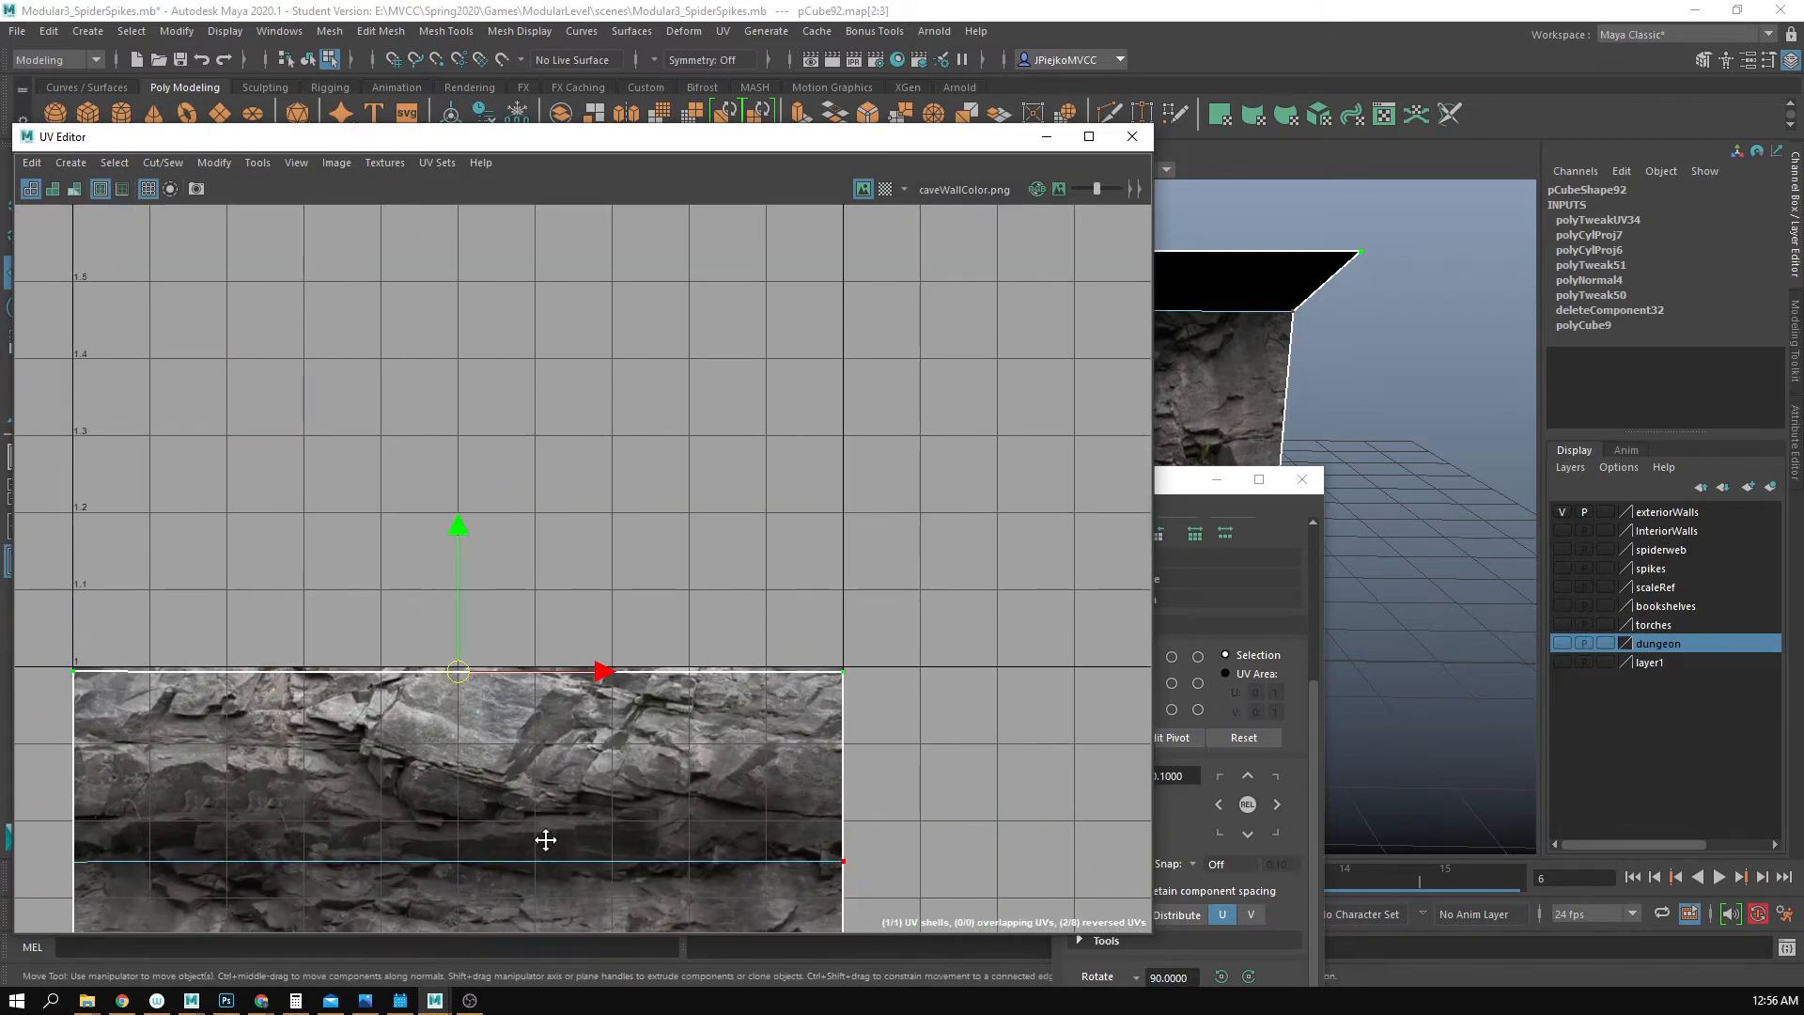
pyautogui.keyDown('alt'); pyautogui.moveTo(544, 837); pyautogui.dragTo(606, 719, button='middle'); pyautogui.keyUp('alt')
pyautogui.moveTo(509, 446); pyautogui.dragTo(516, 439)
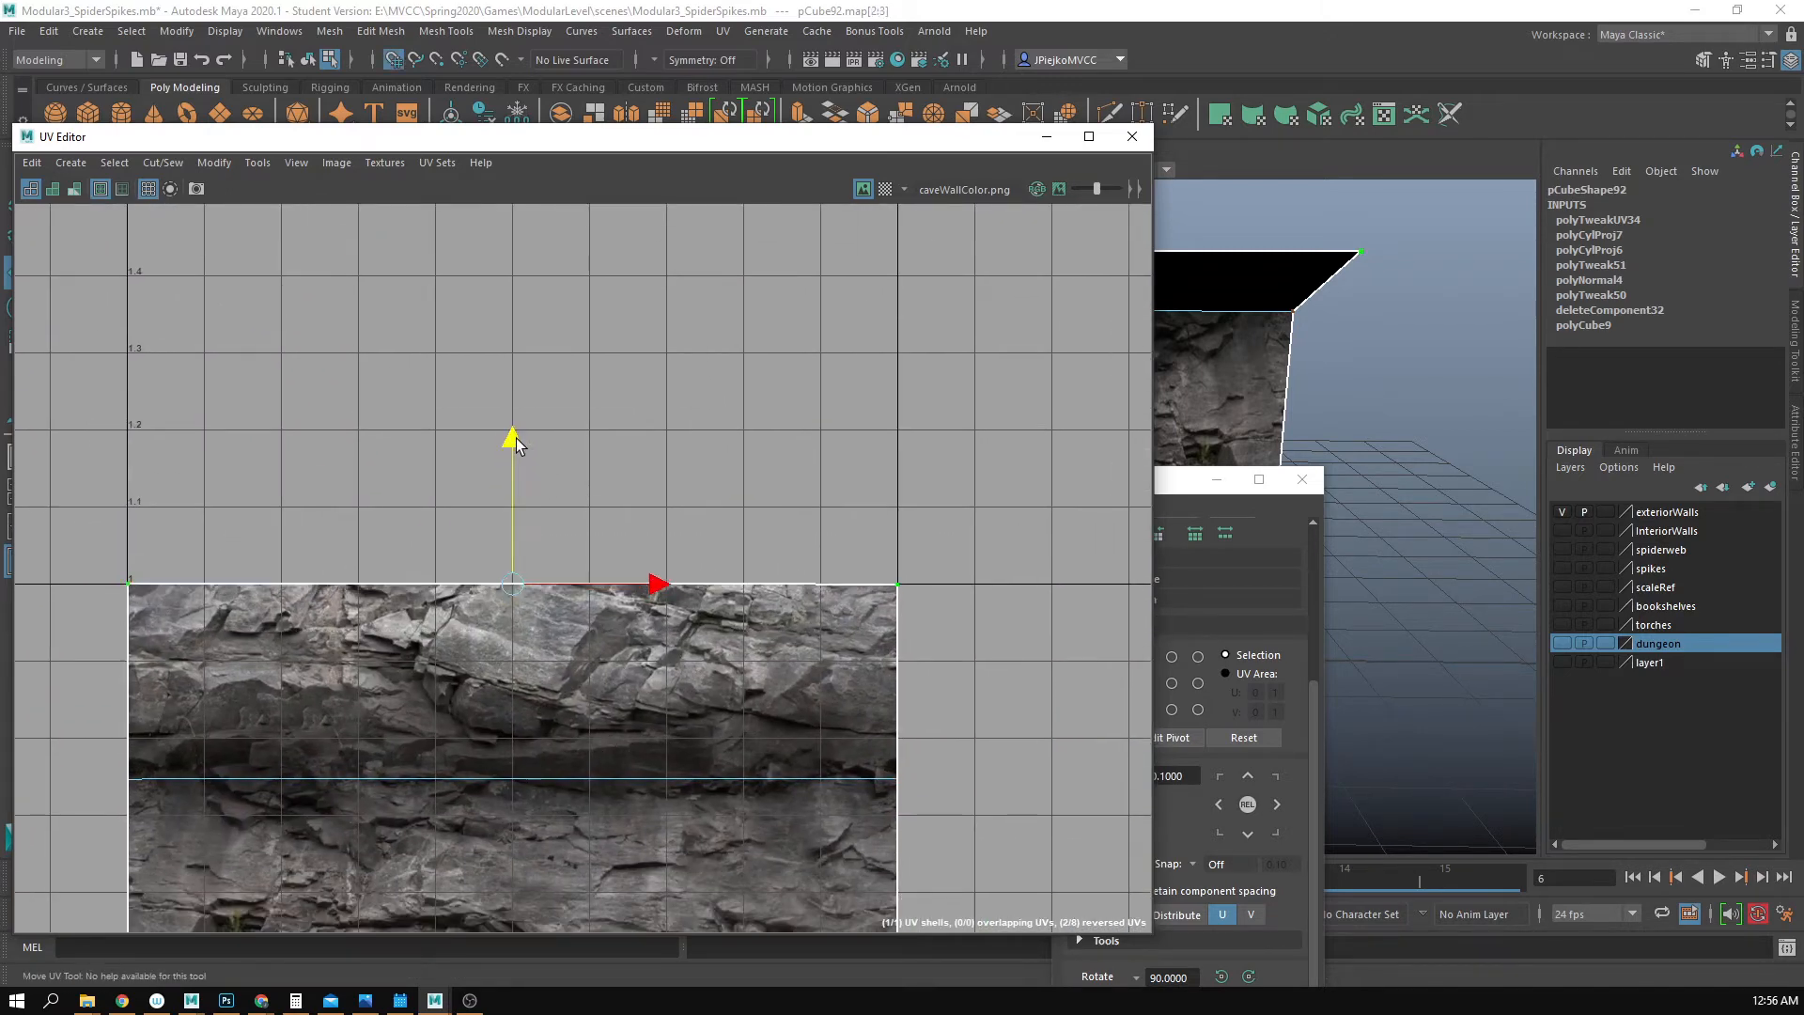
# - Check the adjusted UV layout against the cave texture, and close the UV Editor and UV Toolkit
pyautogui.keyDown('alt'); pyautogui.moveTo(682, 630); pyautogui.dragTo(498, 600, button='right'); pyautogui.keyUp('alt')
pyautogui.keyDown('alt'); pyautogui.moveTo(498, 599); pyautogui.dragTo(536, 403, button='middle'); pyautogui.keyUp('alt')
pyautogui.keyDown('alt'); pyautogui.moveTo(651, 686); pyautogui.dragTo(858, 713, button='right'); pyautogui.keyUp('alt')
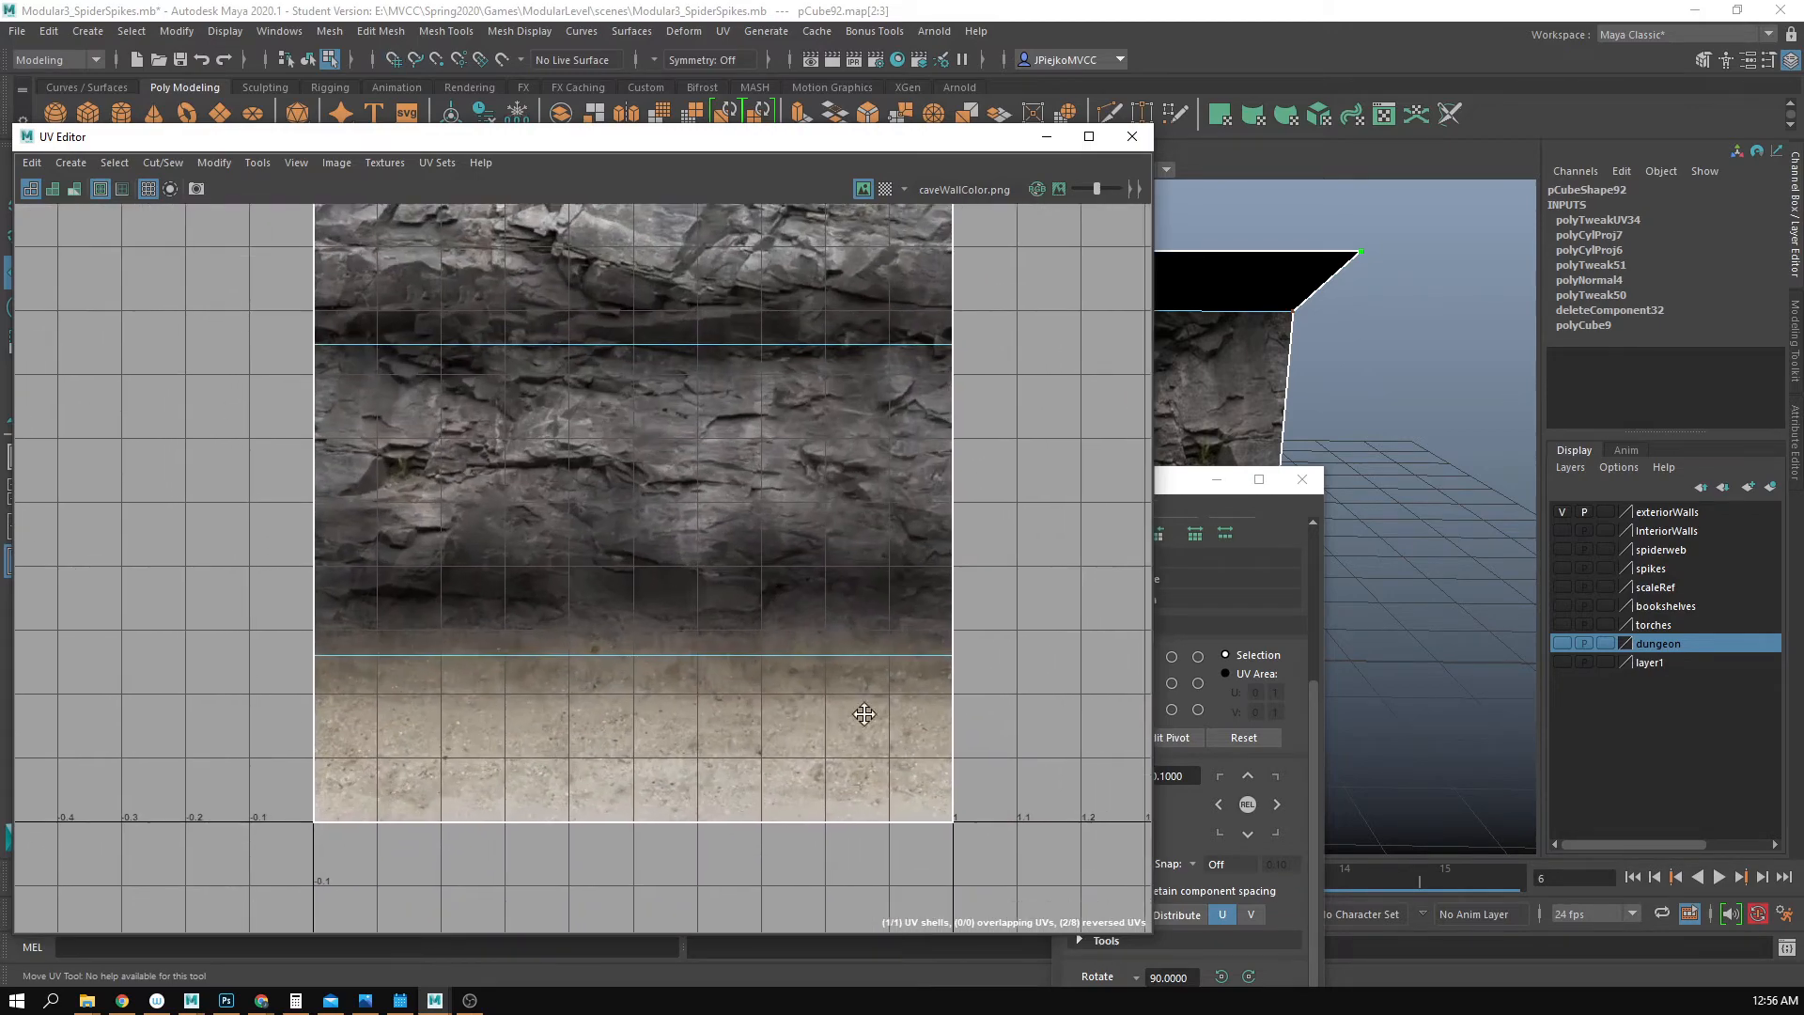
pyautogui.click(1137, 141)
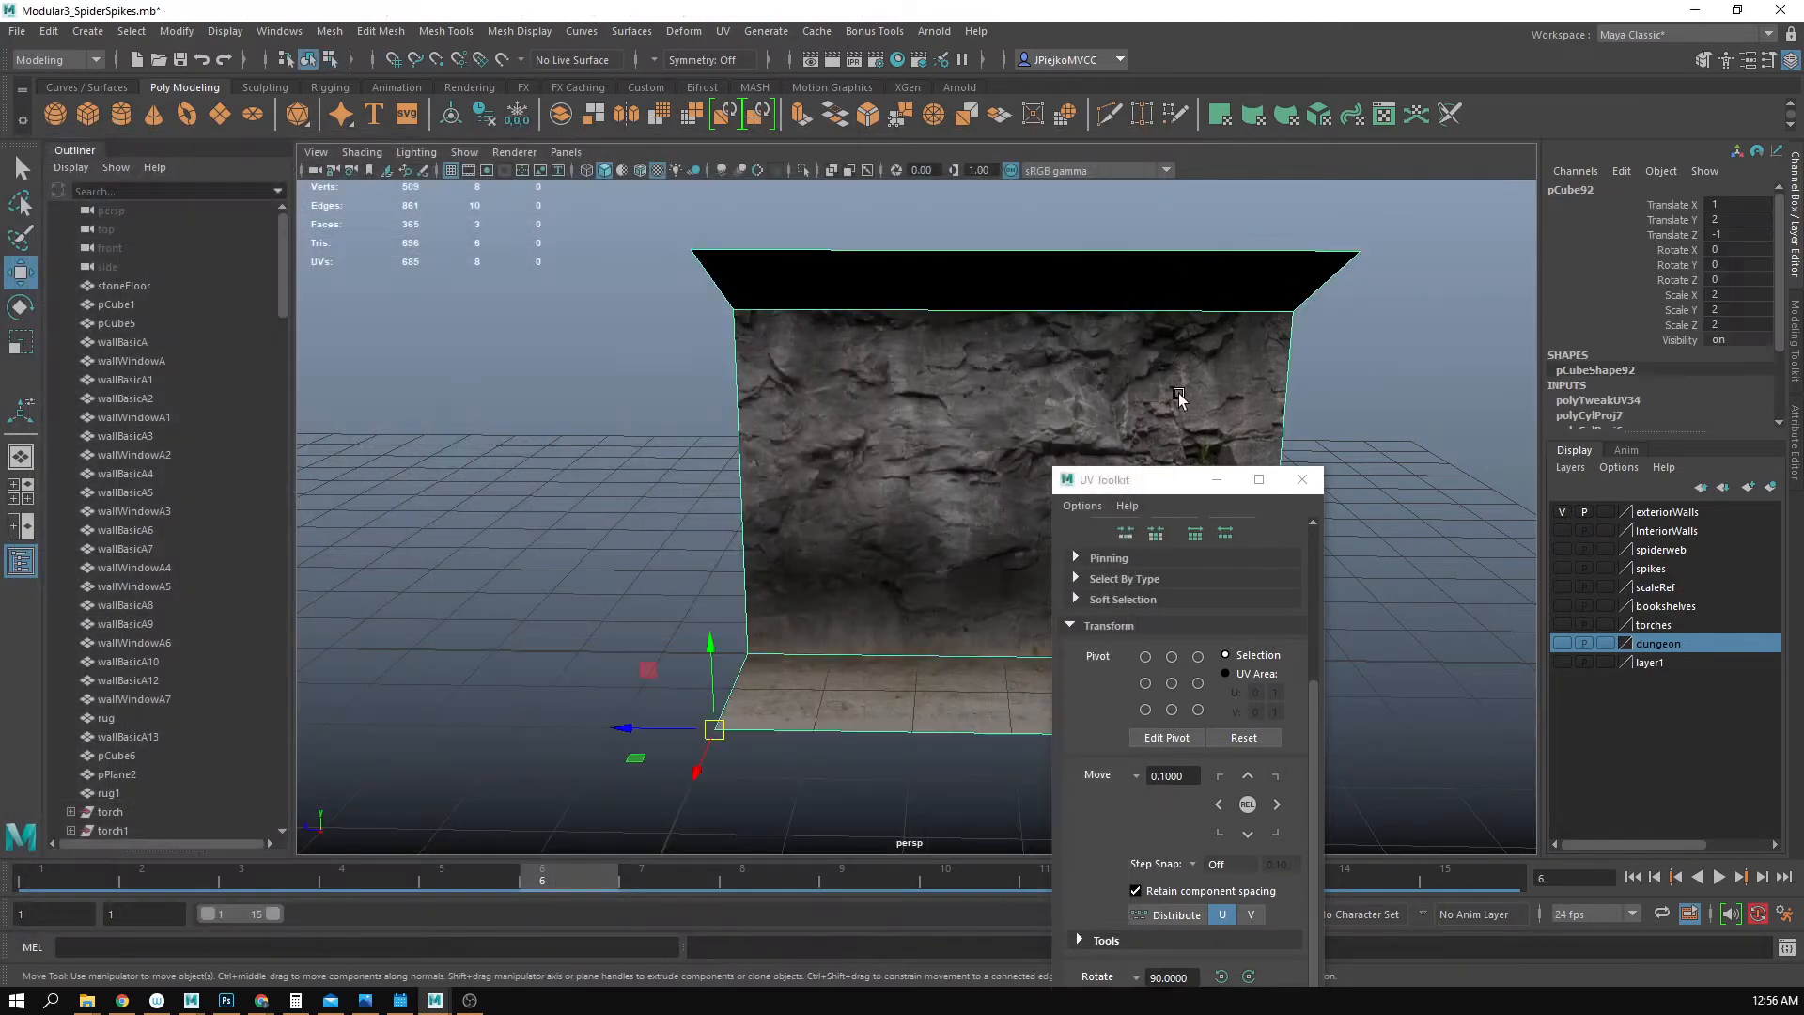
pyautogui.keyDown('alt'); pyautogui.moveTo(1178, 393); pyautogui.dragTo(999, 560); pyautogui.keyUp('alt')
pyautogui.click(1302, 479)
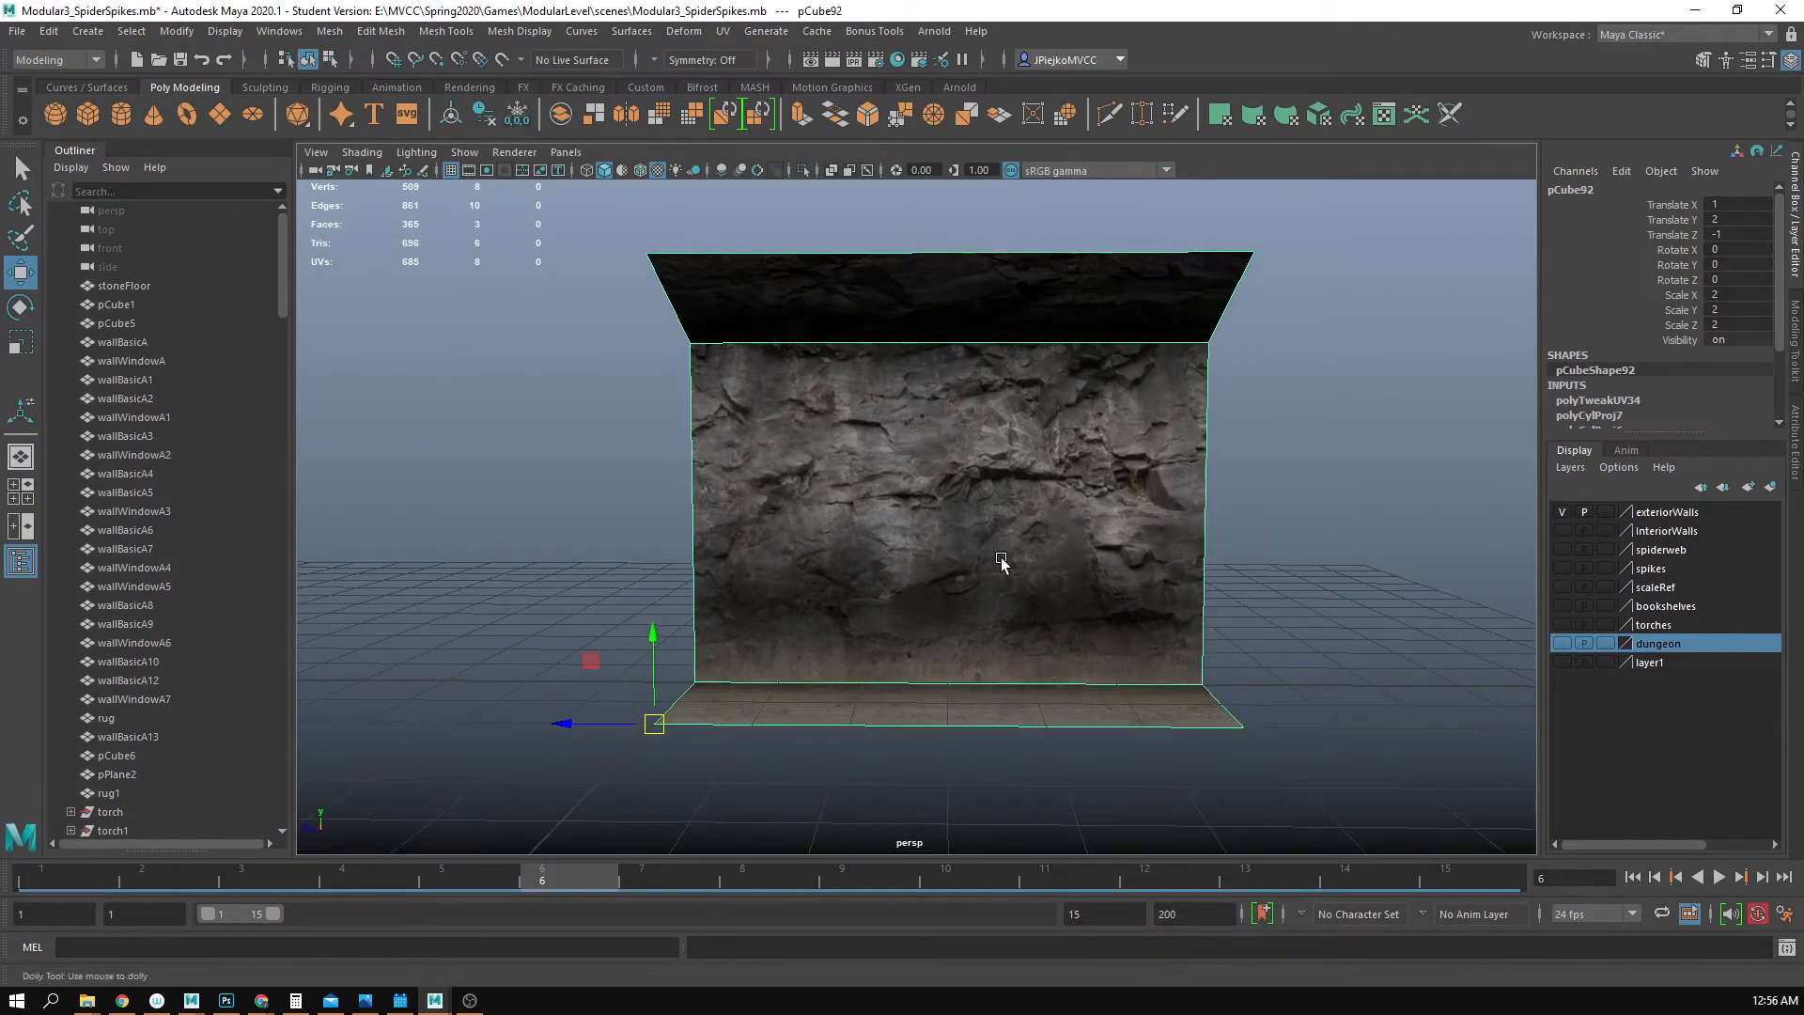
# - Insert a horizontal edge loop across the rock wall, about a third of the way up, with Multi-Cut
pyautogui.click(1703, 59)
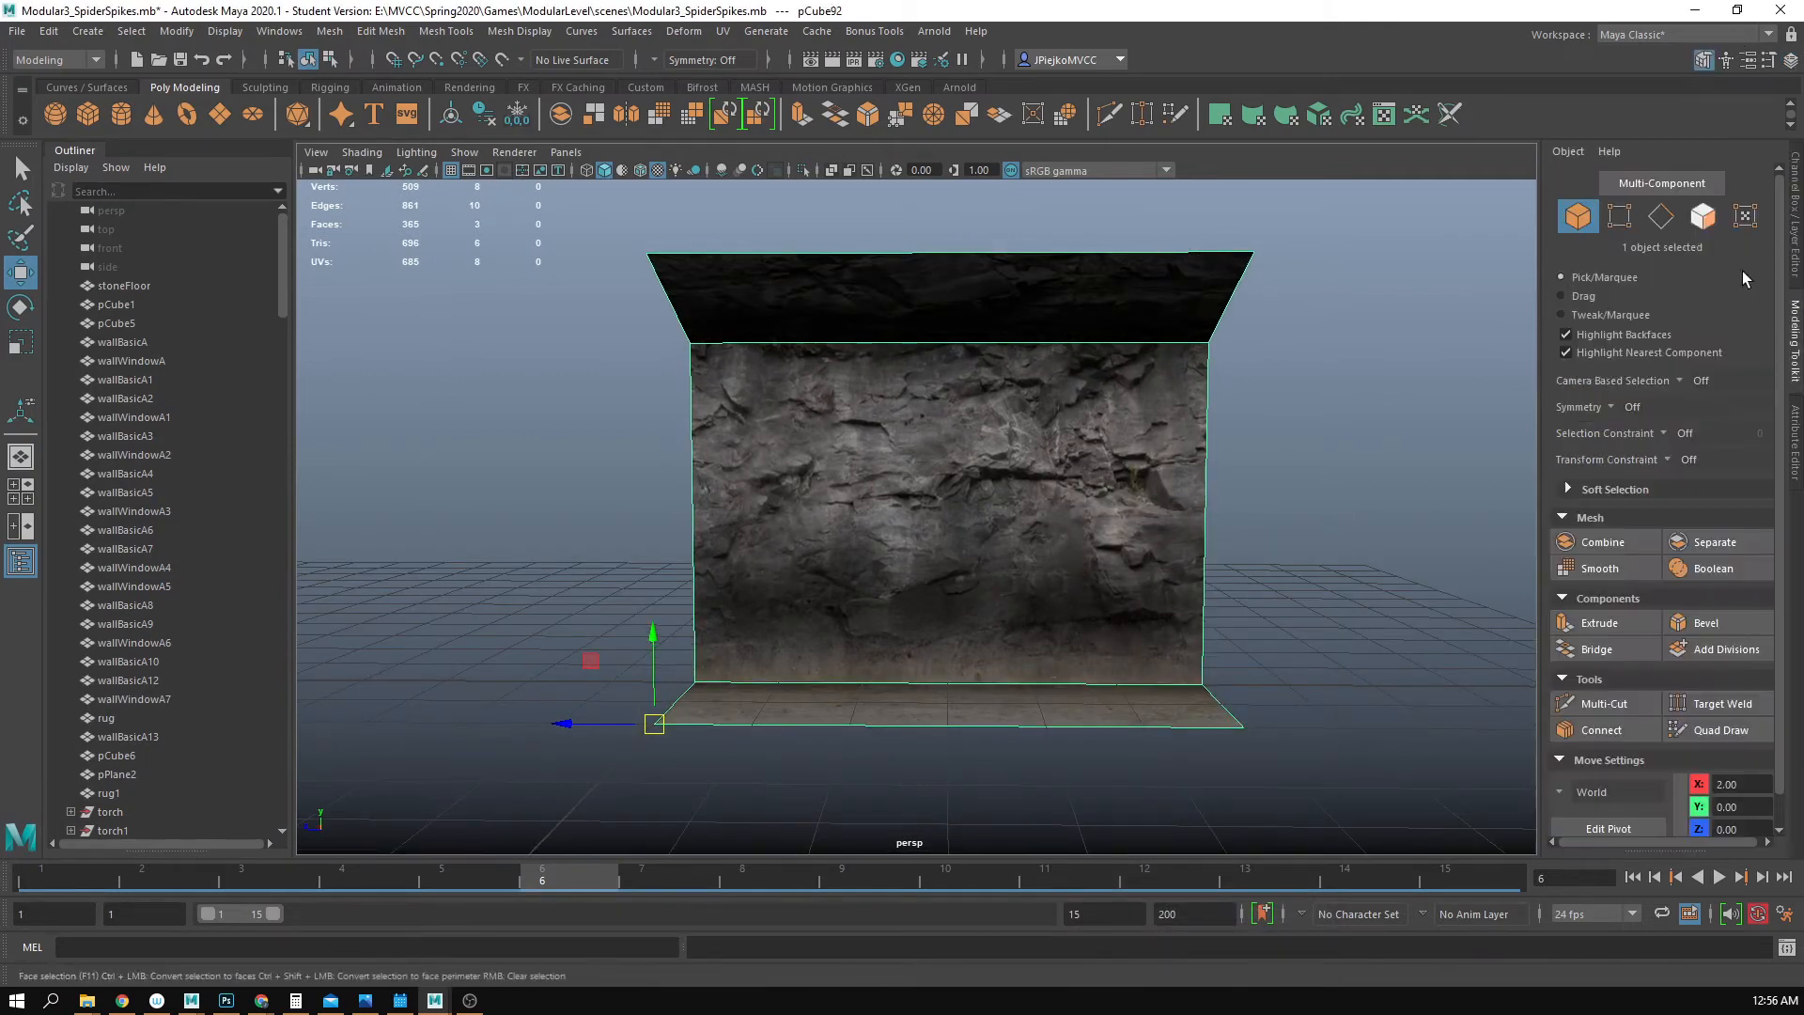
pyautogui.click(1608, 704)
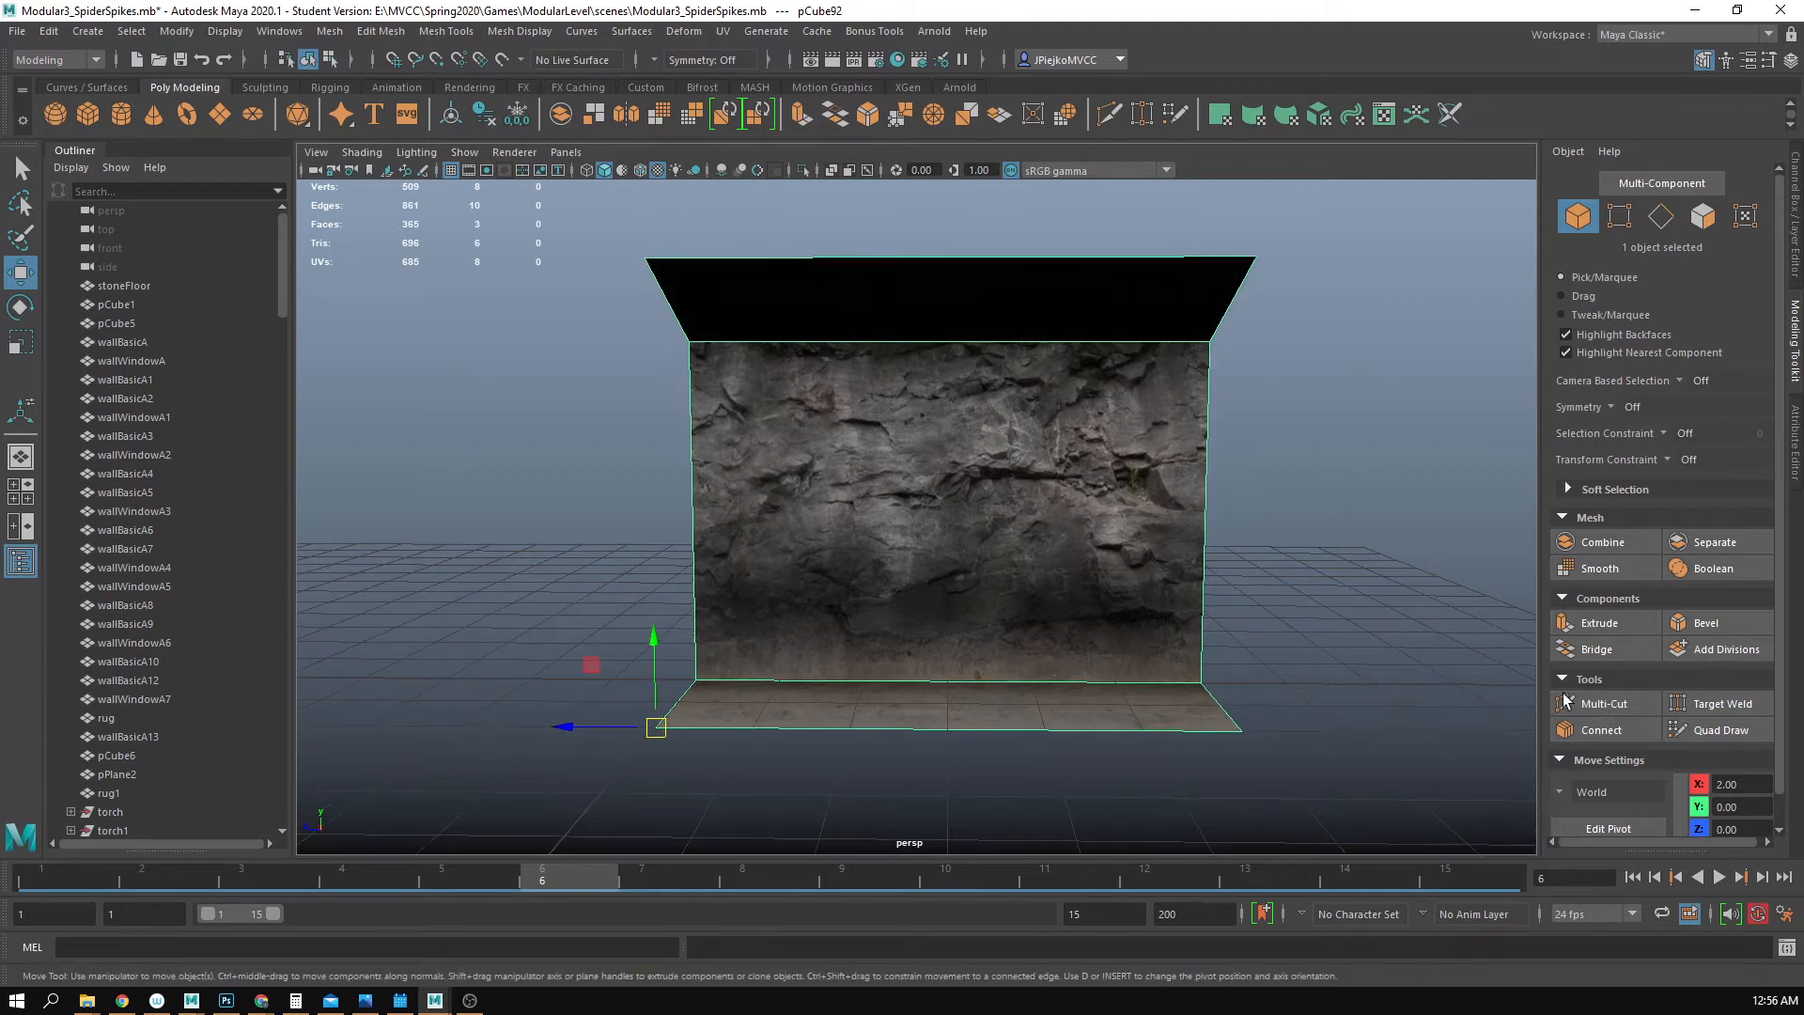
pyautogui.click(1202, 683)
pyautogui.scroll(2, 1126, 659)
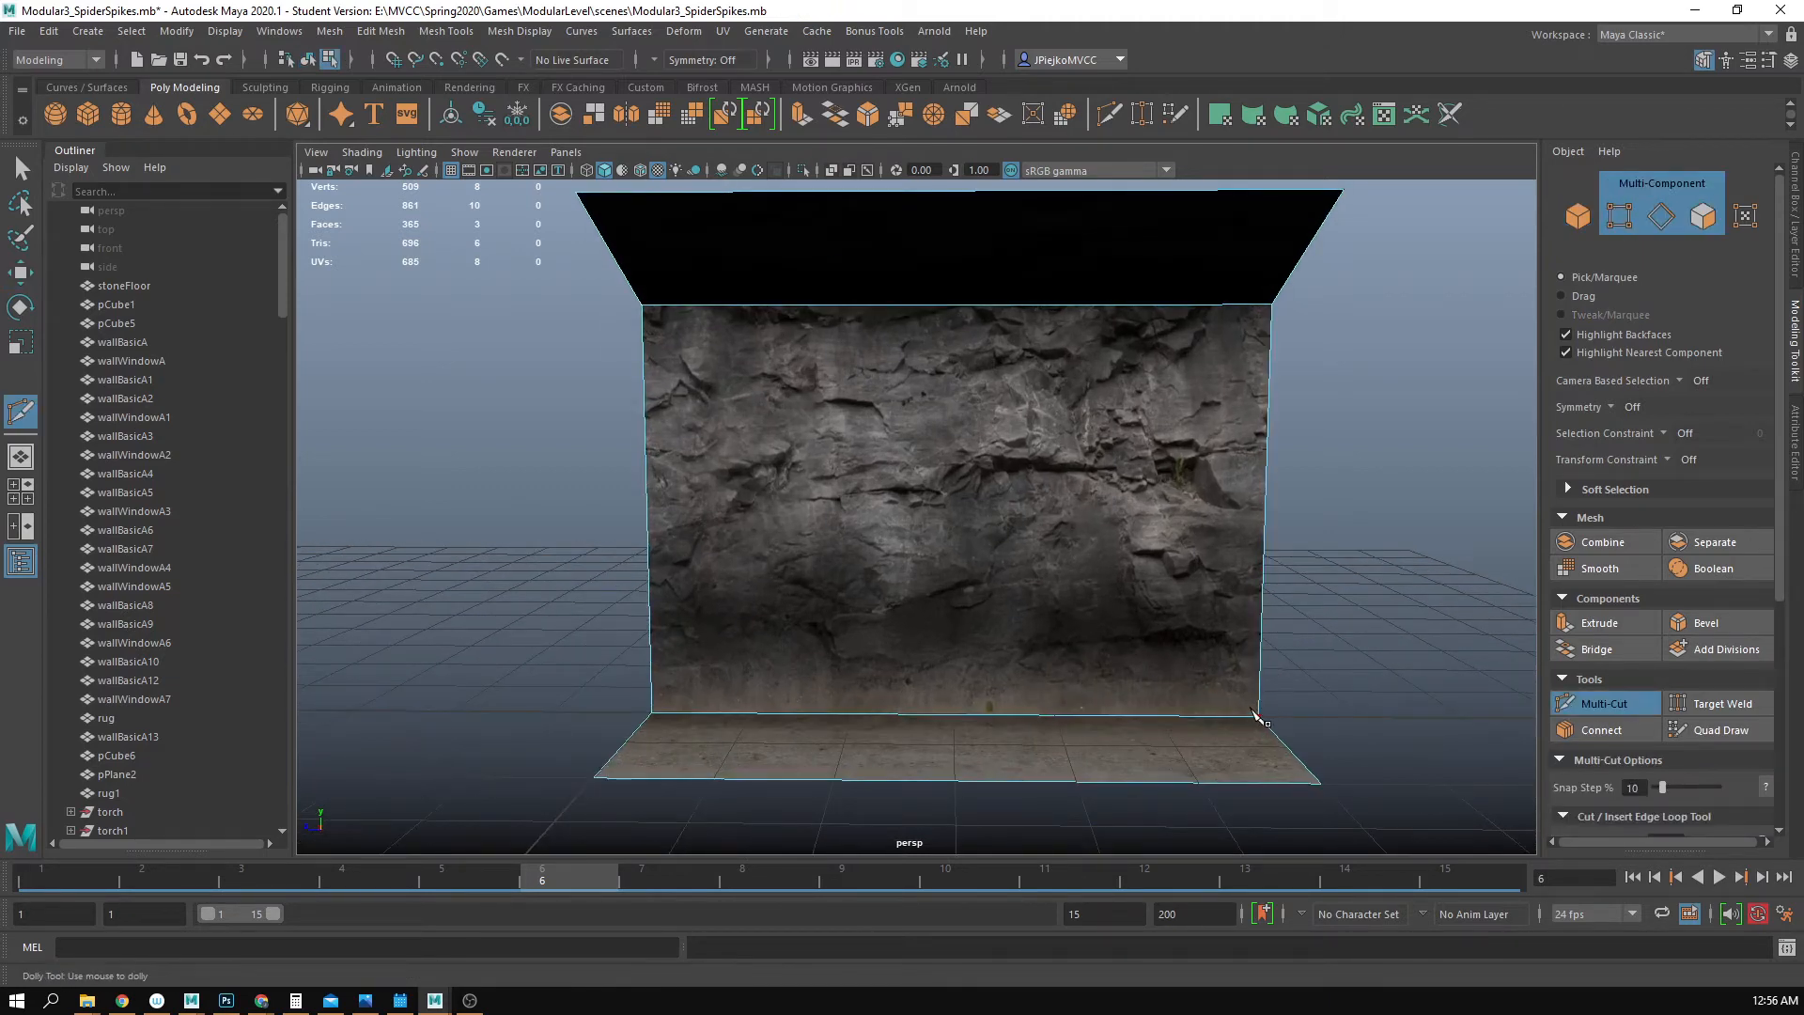
pyautogui.keyDown('alt'); pyautogui.moveTo(1165, 604); pyautogui.dragTo(1125, 610, button='middle'); pyautogui.keyUp('alt')
pyautogui.press('Escape')
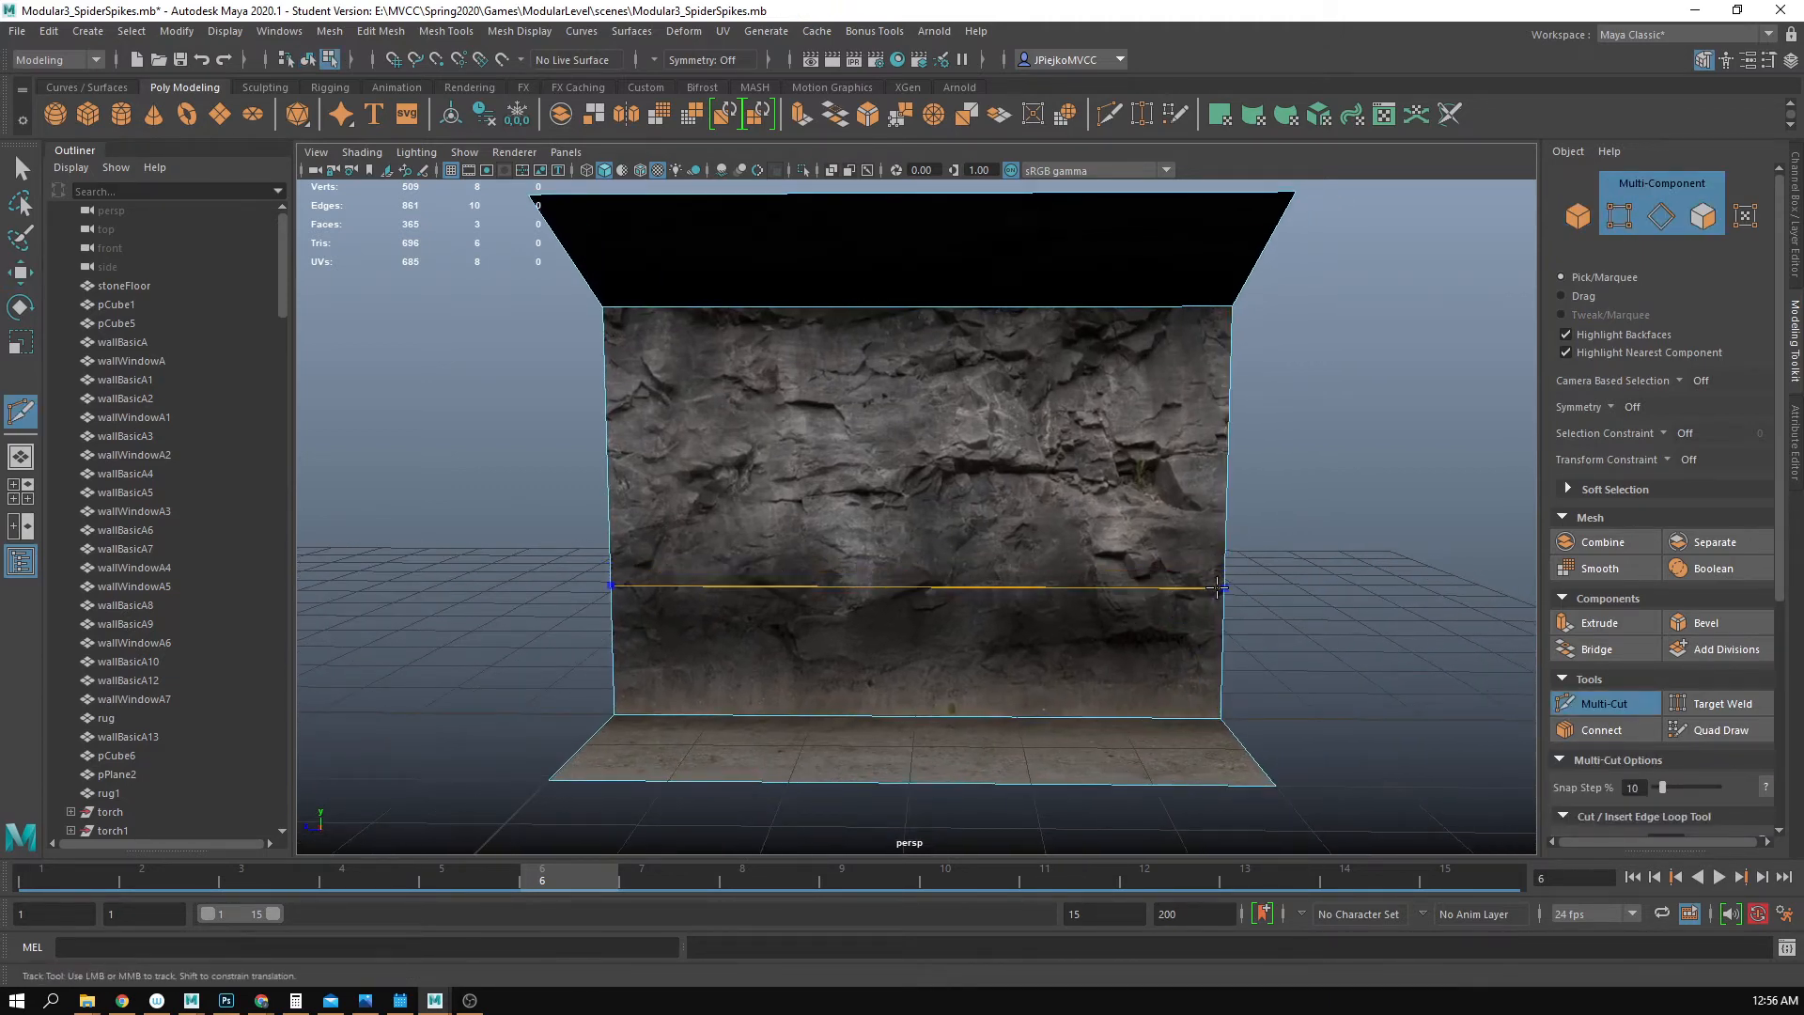
pyautogui.keyDown('ctrl'); pyautogui.click(1219, 585); pyautogui.keyUp('ctrl')
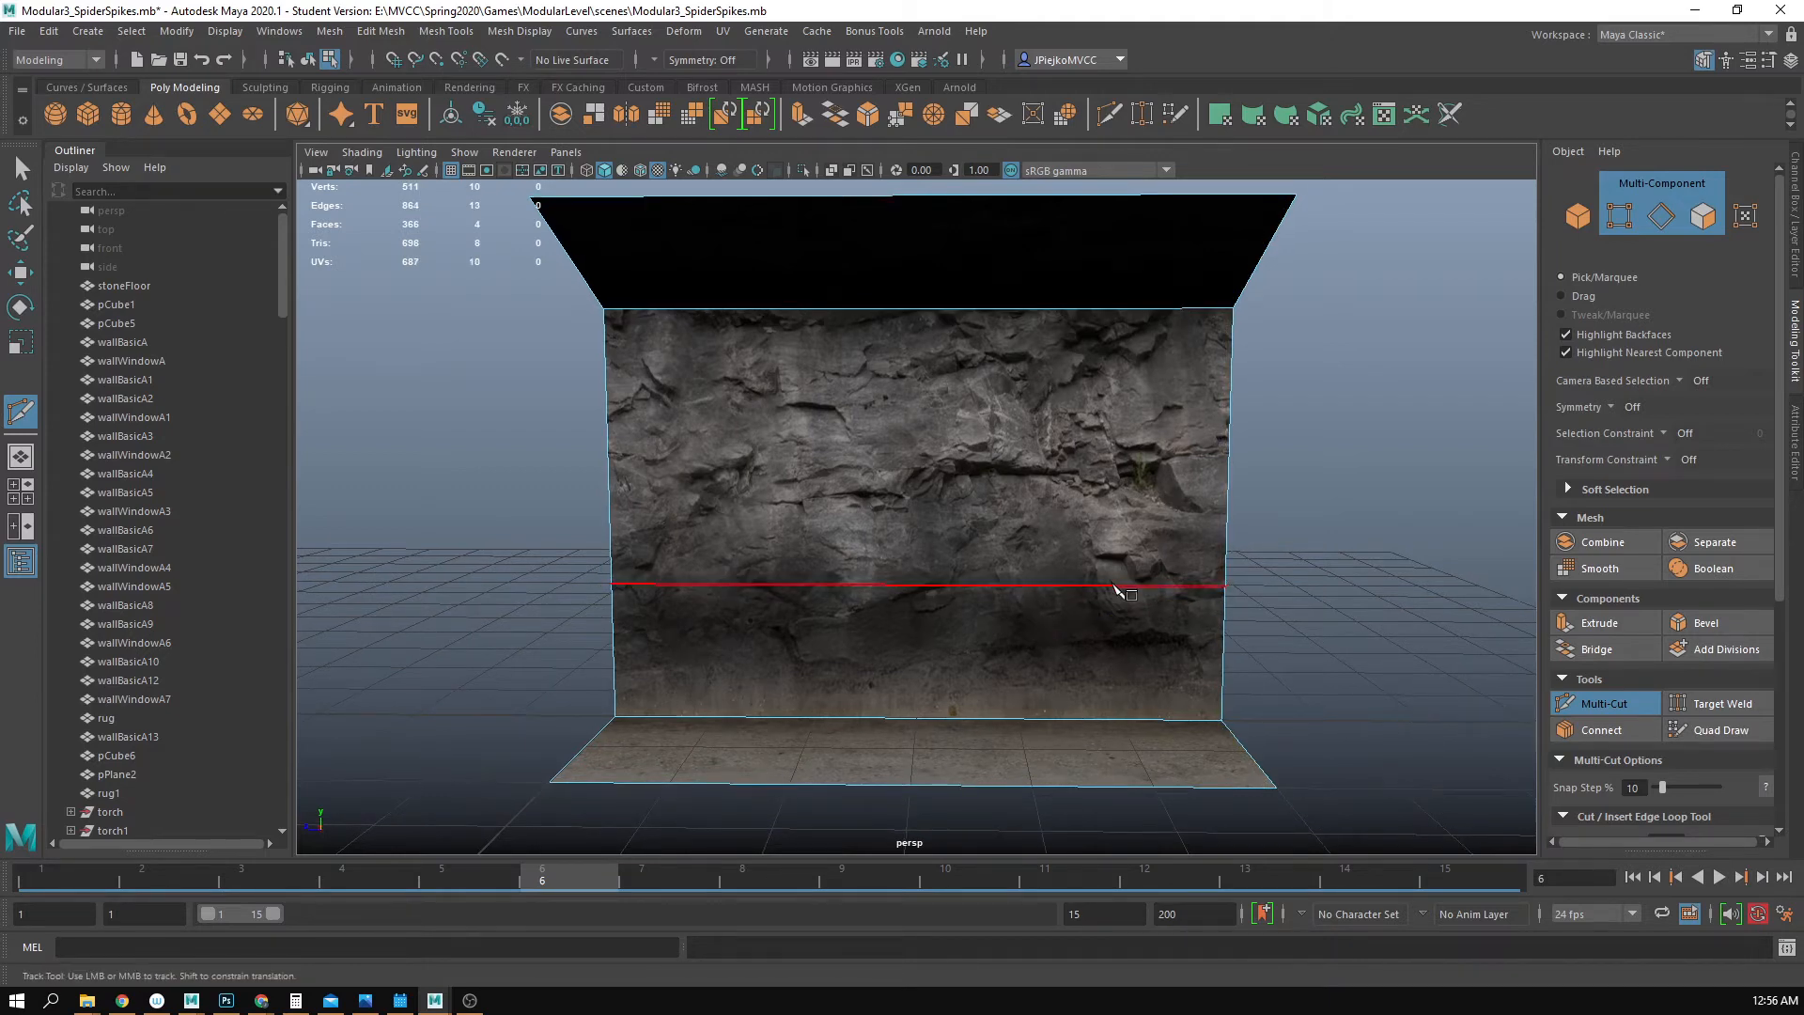
# - Delete the stray vertex in the middle of the wall's new horizontal edge
pyautogui.click(1721, 730)
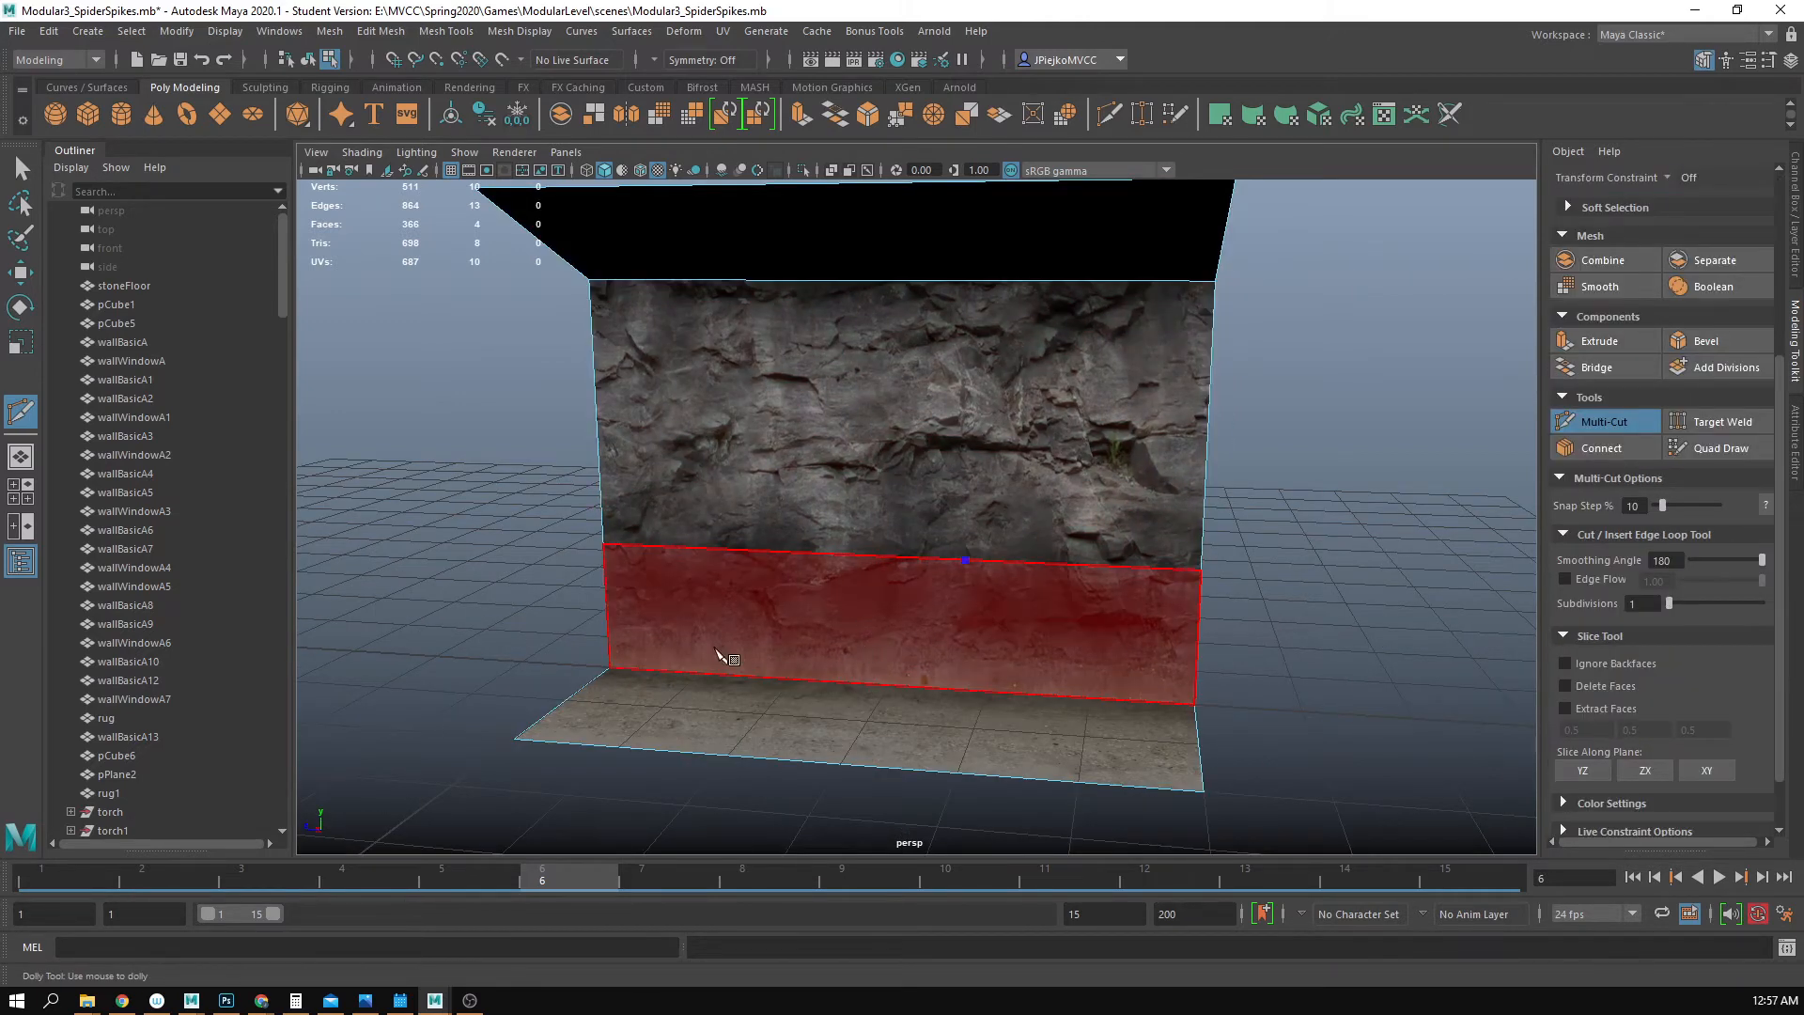
pyautogui.keyDown('alt'); pyautogui.moveTo(940, 569); pyautogui.dragTo(983, 581); pyautogui.keyUp('alt')
pyautogui.press('w')
pyautogui.moveTo(1001, 560); pyautogui.dragTo(884, 554, button='right')
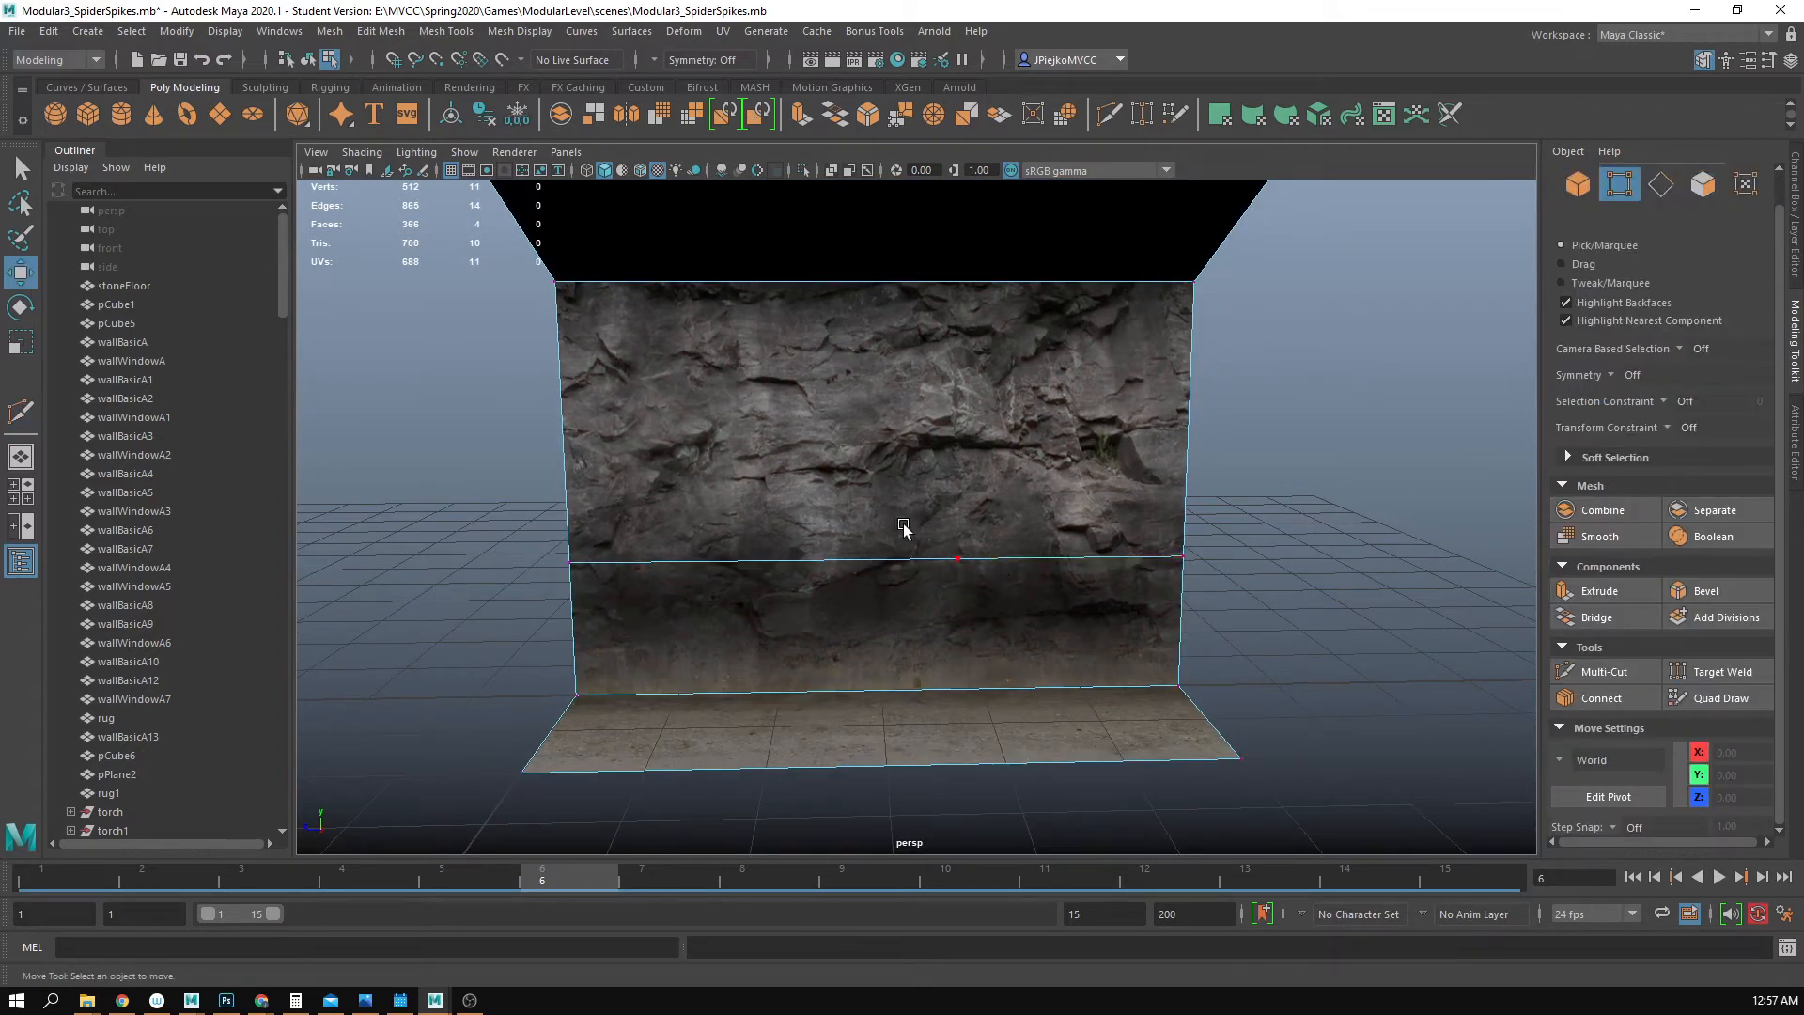
pyautogui.moveTo(902, 522); pyautogui.dragTo(998, 587)
pyautogui.press('Delete')
# - Multi-Cut the wall from its lower-left corner to a point on the horizontal edge and up to its upper-left corner
pyautogui.click(1603, 671)
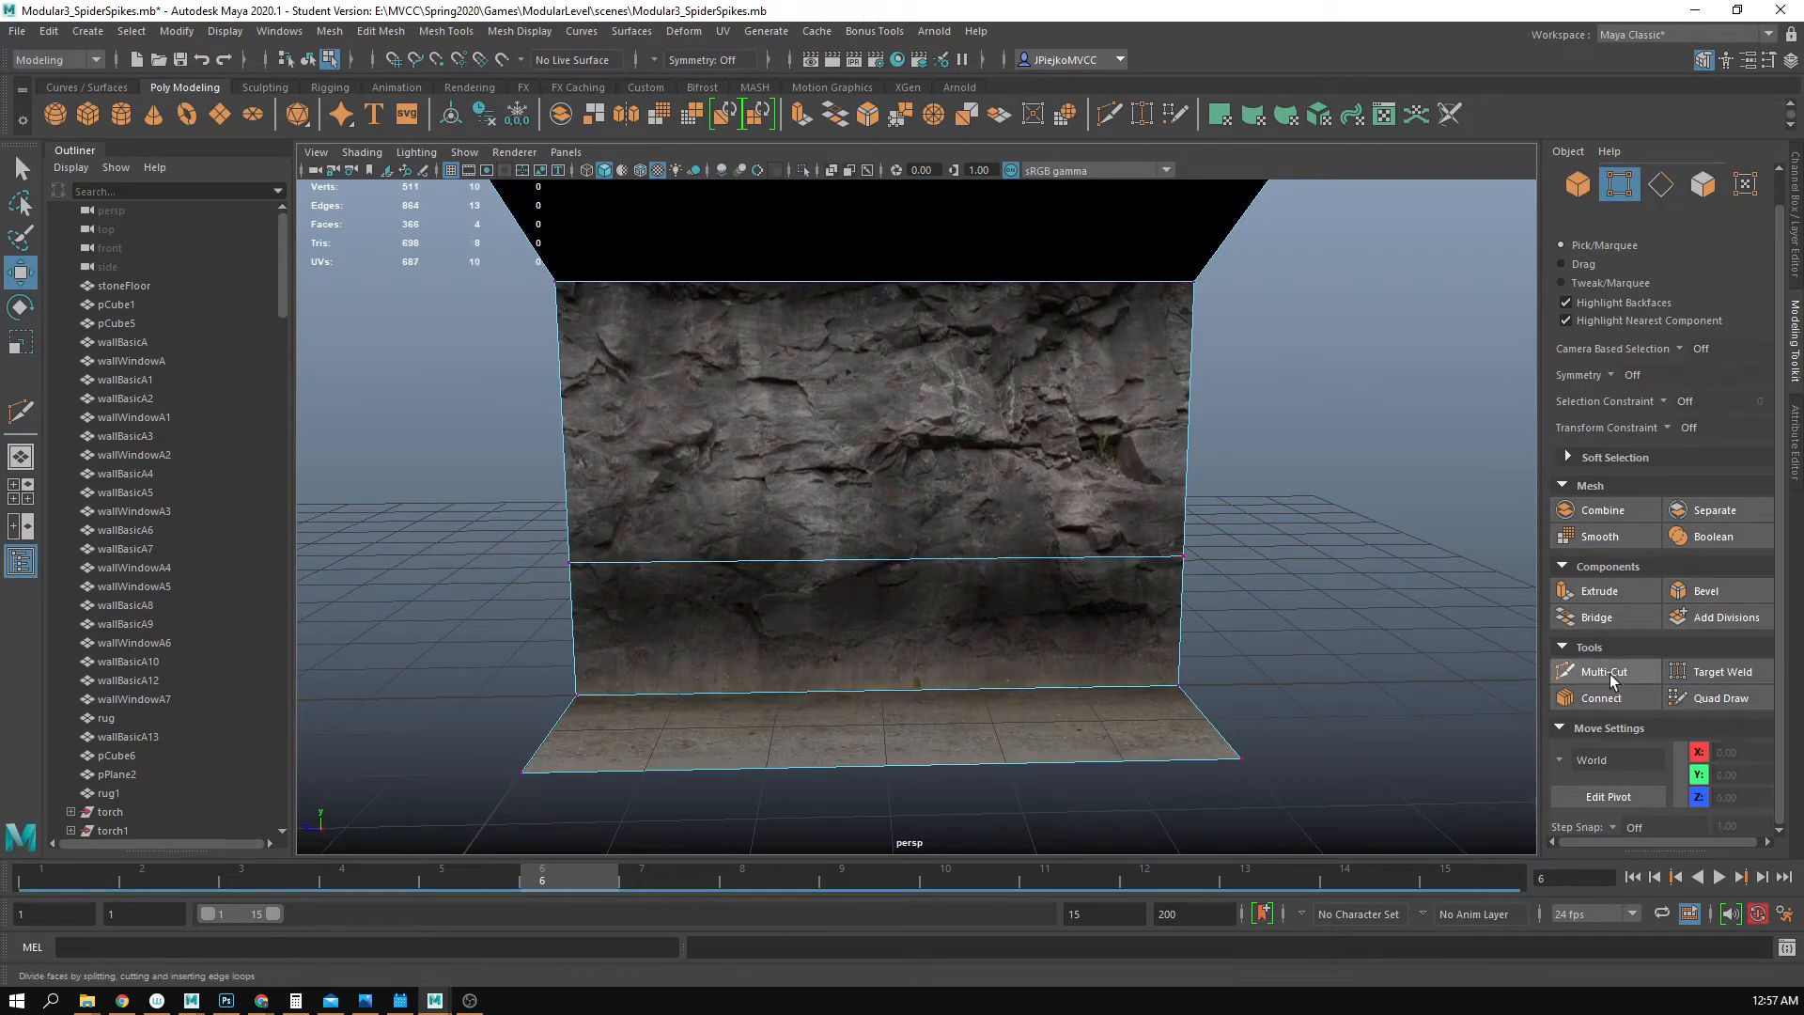
pyautogui.click(576, 695)
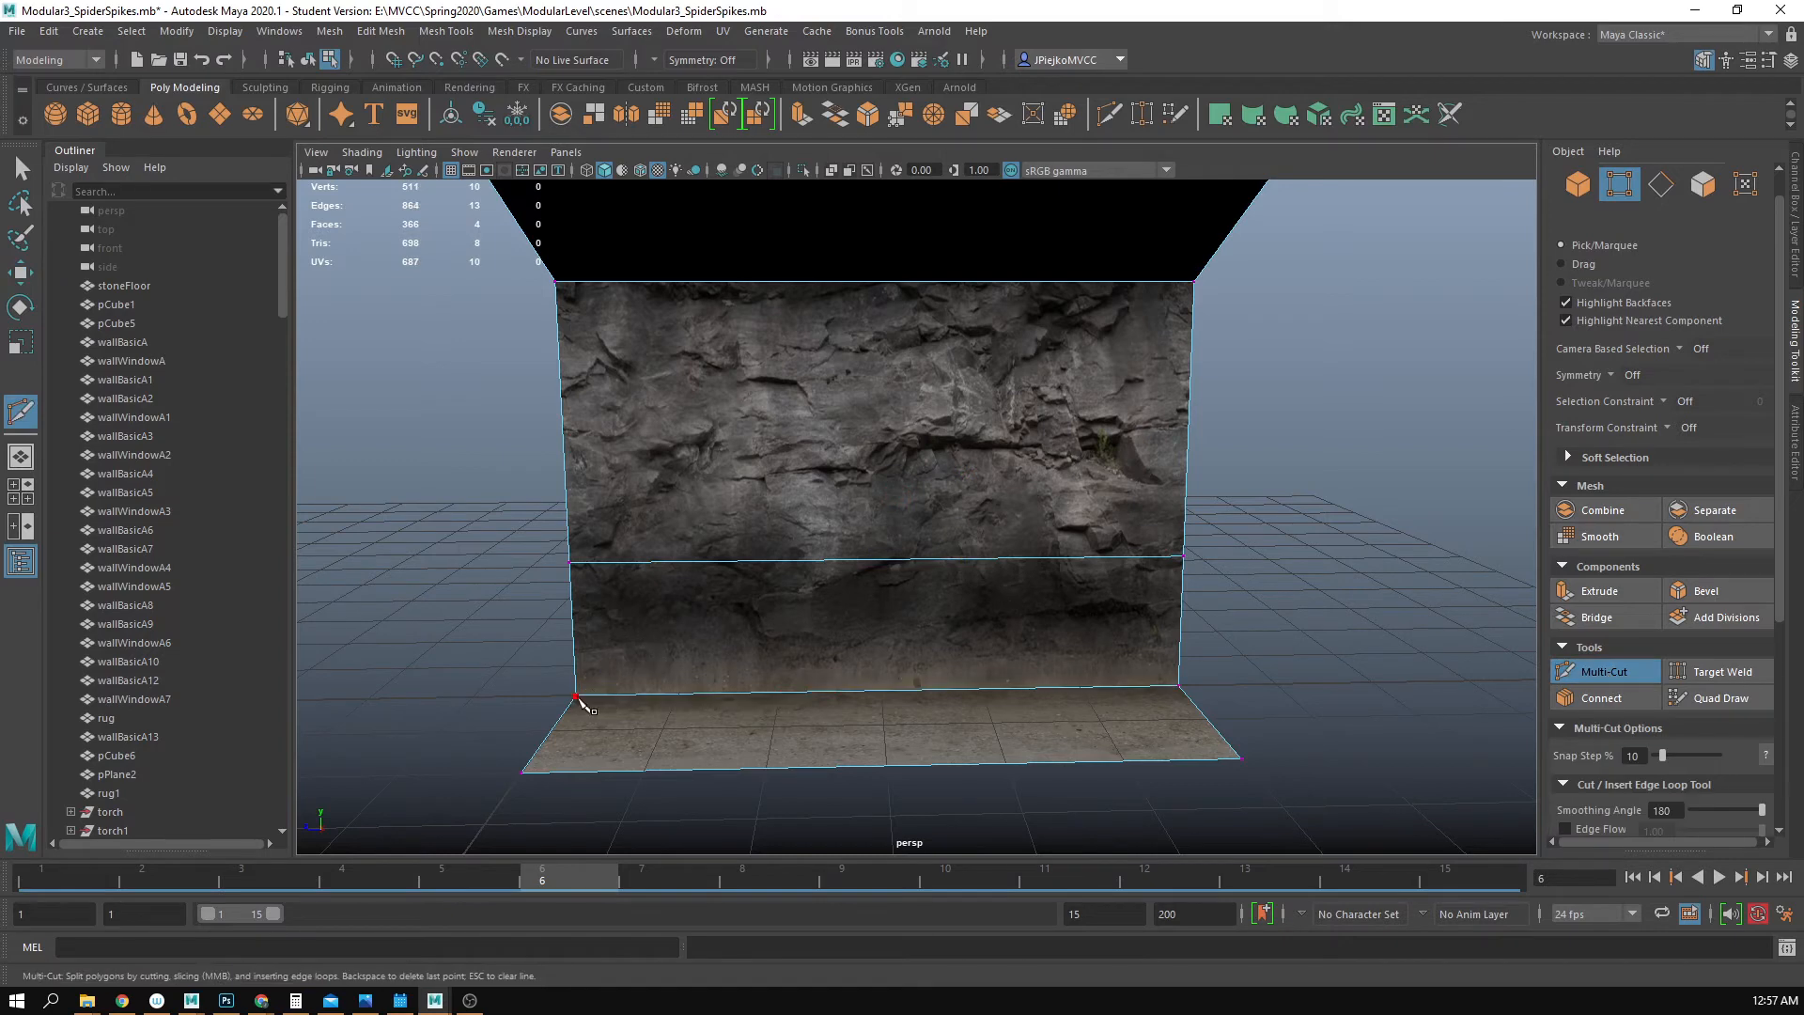
pyautogui.click(807, 564)
pyautogui.keyDown('alt'); pyautogui.moveTo(810, 568); pyautogui.dragTo(874, 636); pyautogui.keyUp('alt')
pyautogui.keyDown('alt'); pyautogui.moveTo(874, 637); pyautogui.dragTo(700, 592, button='right'); pyautogui.keyUp('alt')
pyautogui.click(598, 385)
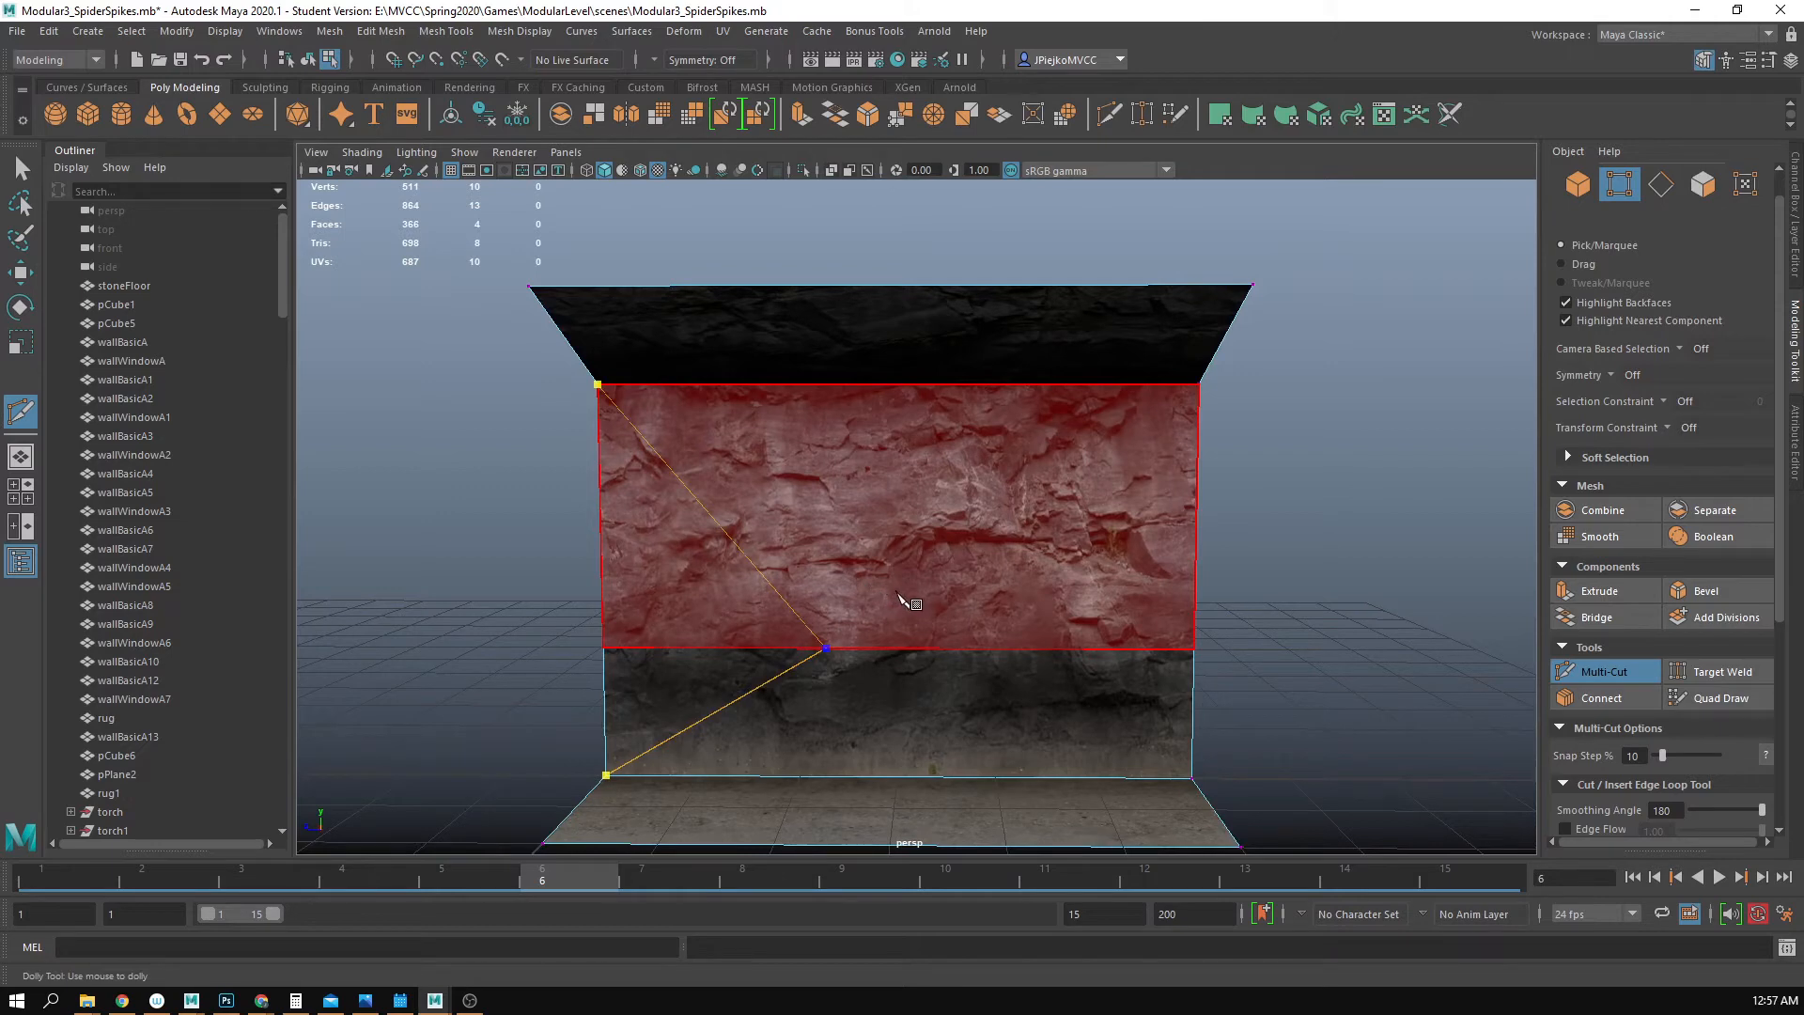
pyautogui.press('Return')
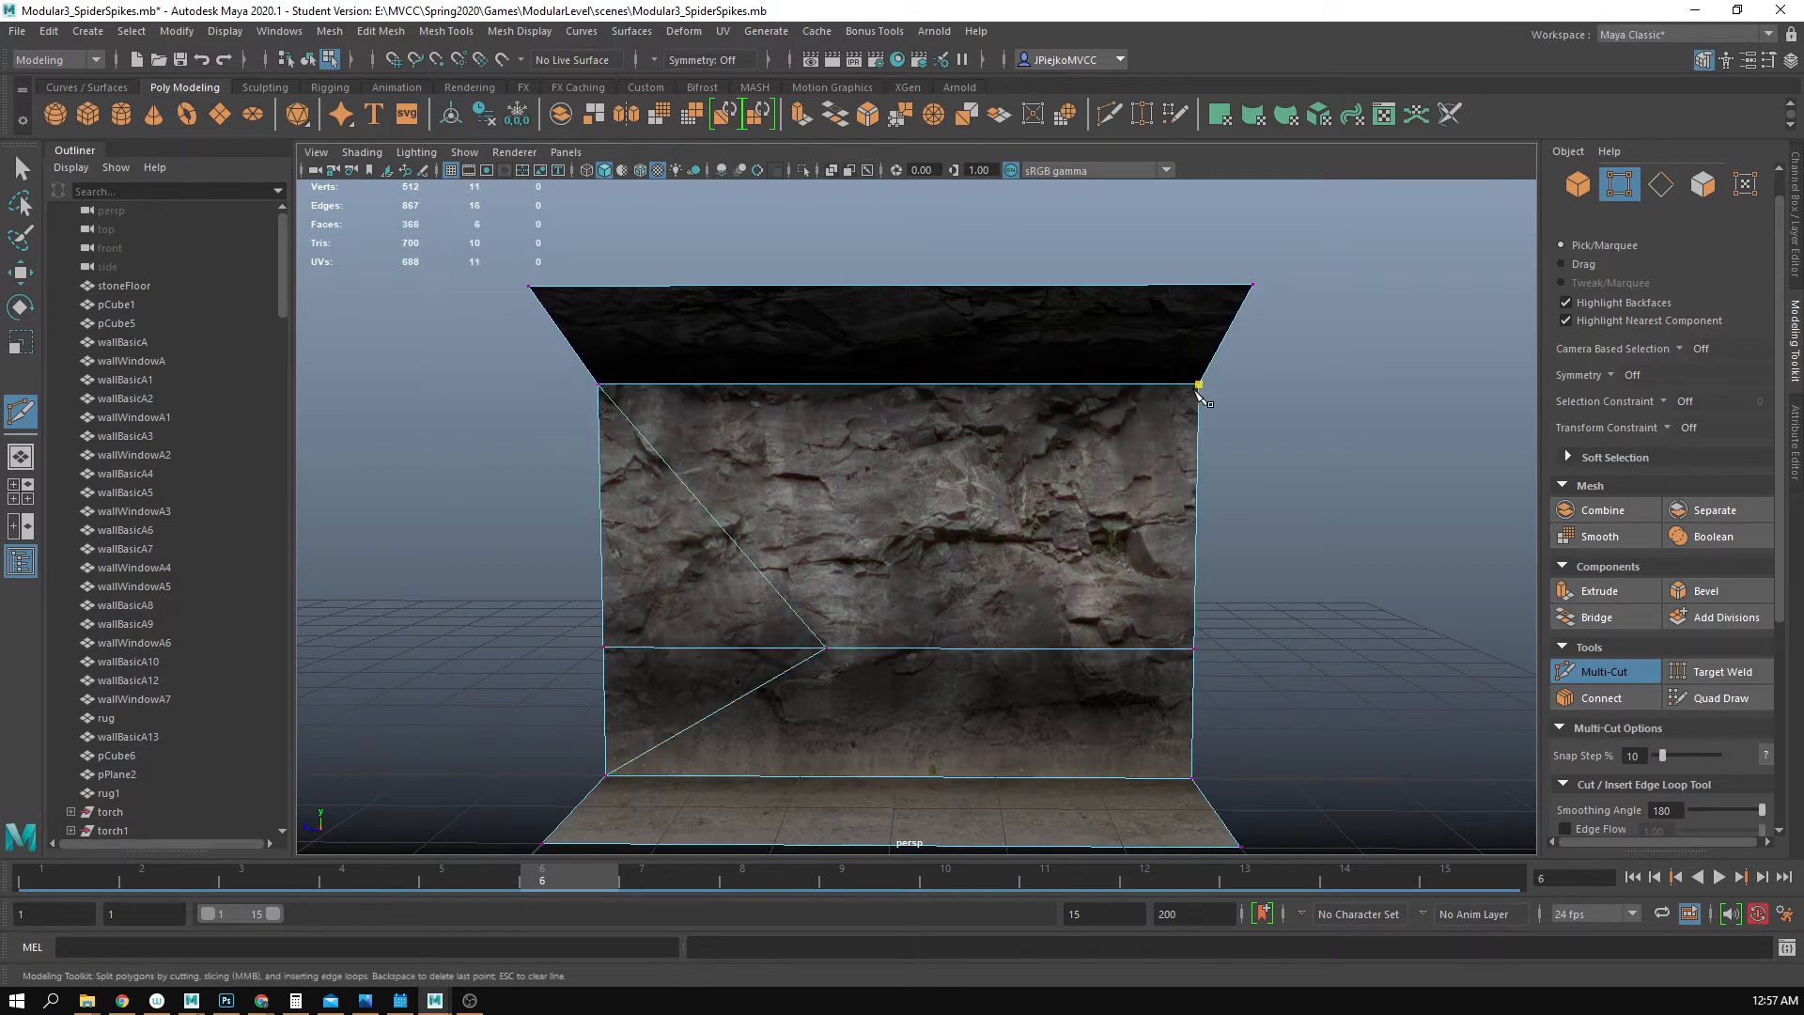
# - Multi-Cut a line from the ceiling's front edge down the right part of the wall to the floor's front-right corner
pyautogui.click(1200, 392)
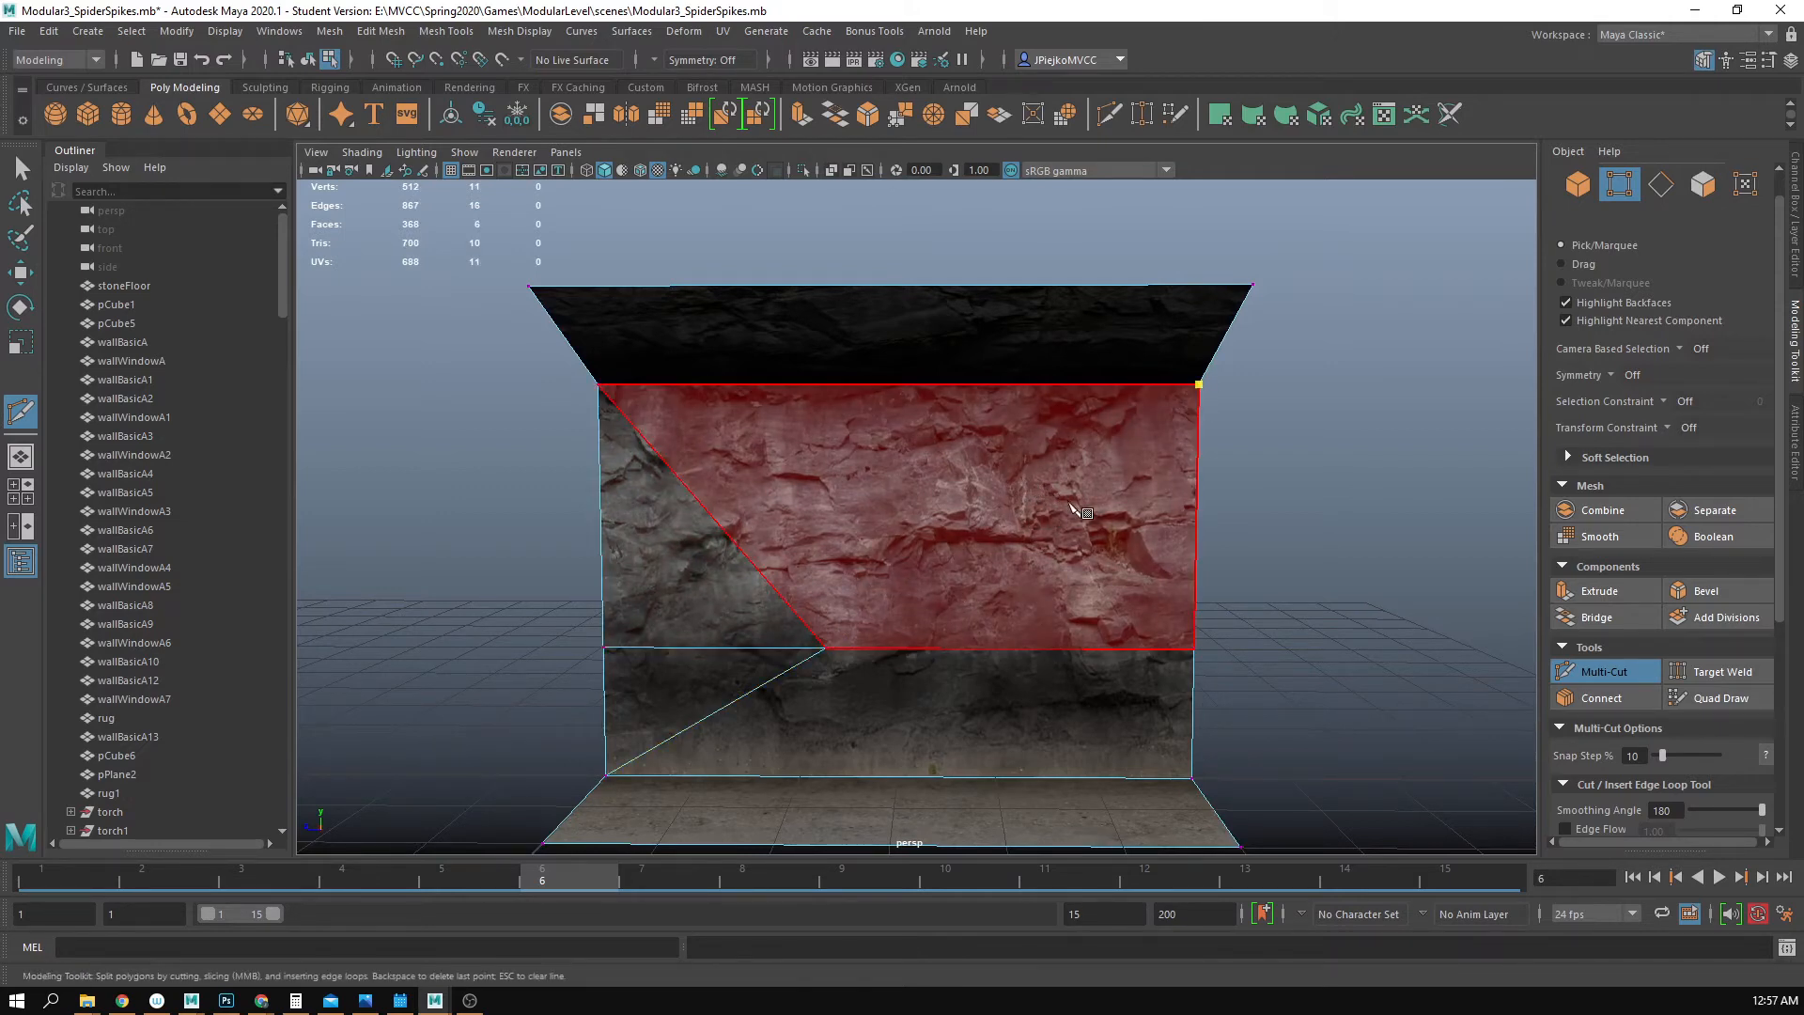
pyautogui.press('w')
pyautogui.keyDown('alt'); pyautogui.moveTo(1135, 516); pyautogui.dragTo(1043, 394); pyautogui.keyUp('alt')
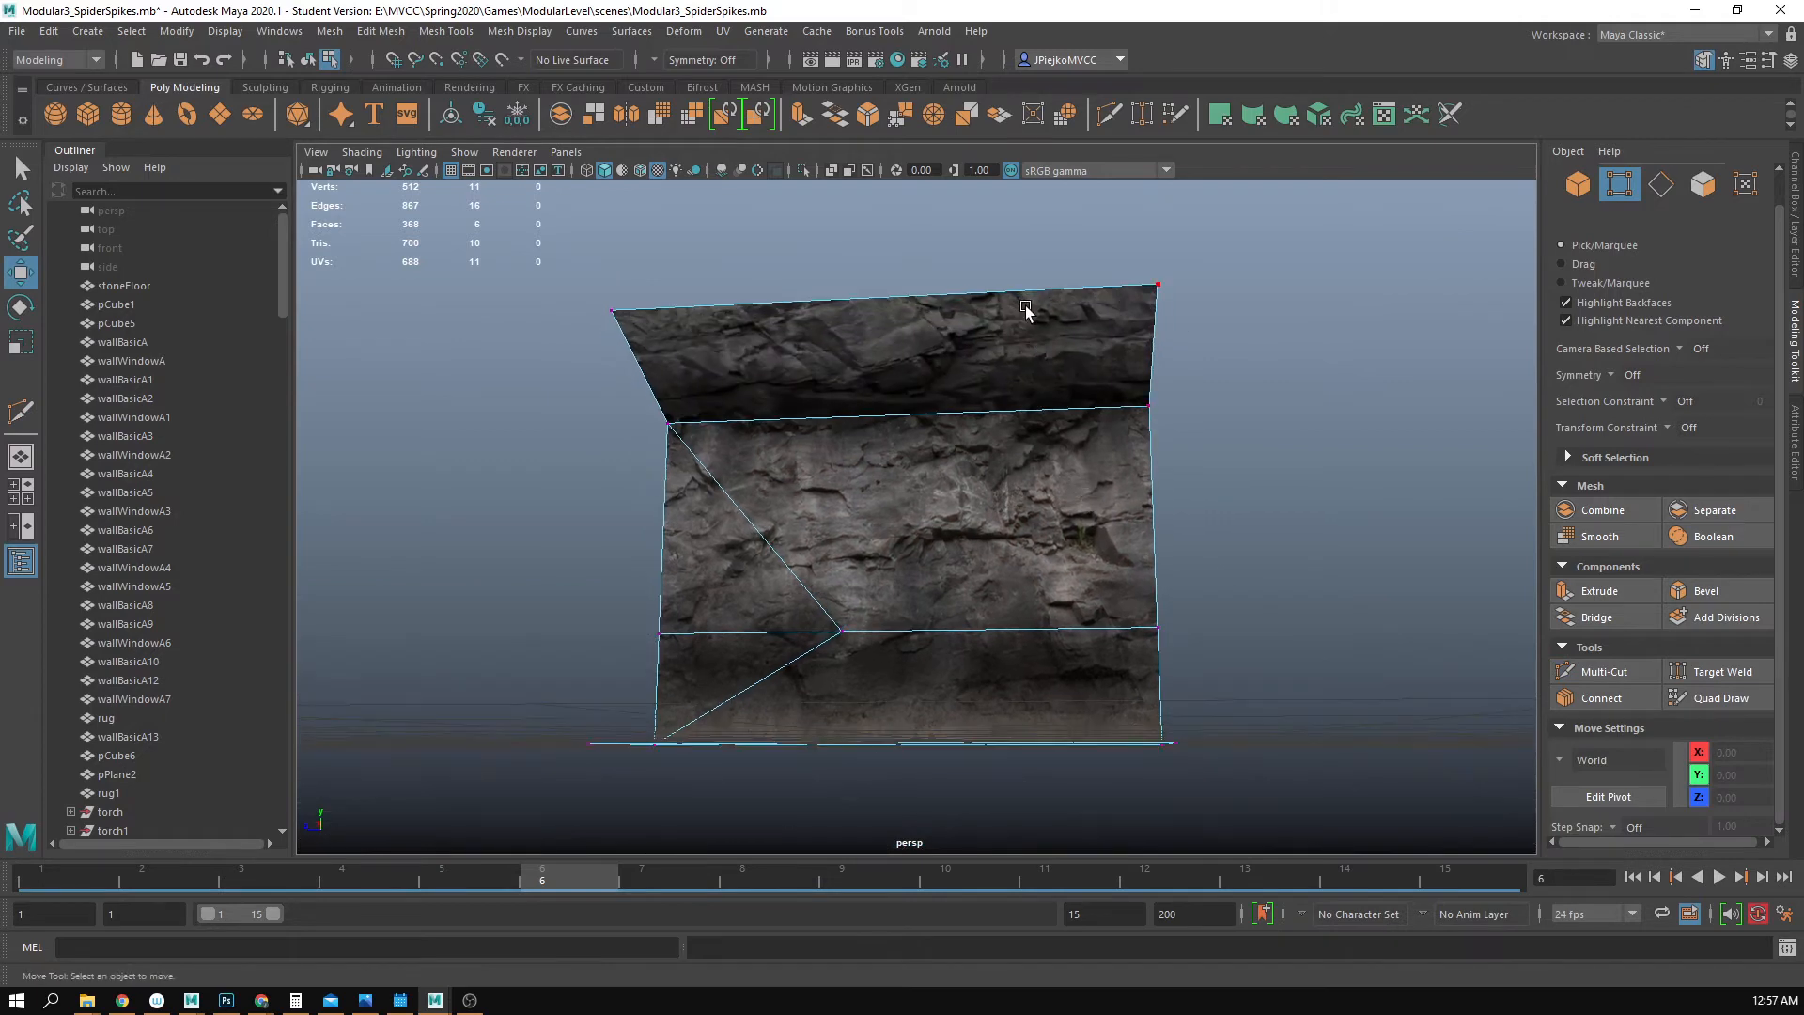
pyautogui.hotkey('ctrl', 'shift', 'x')
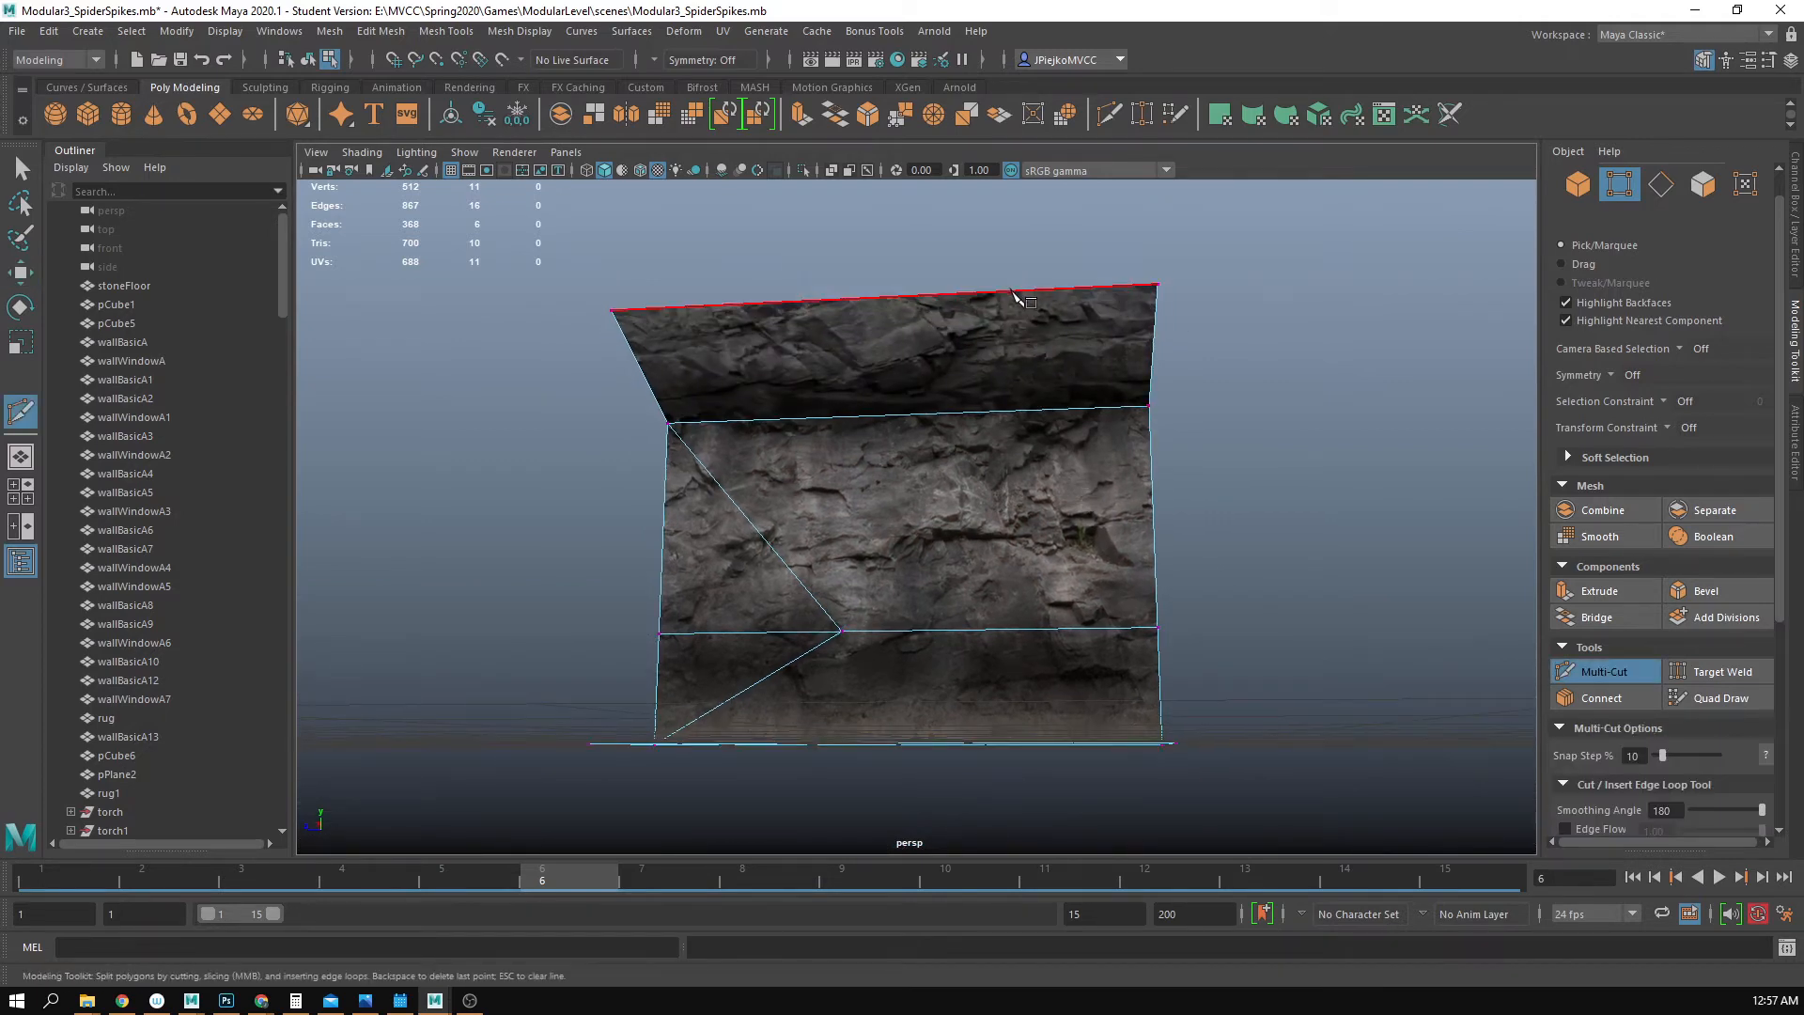
pyautogui.keyDown('alt'); pyautogui.moveTo(1017, 431); pyautogui.dragTo(1034, 583); pyautogui.keyUp('alt')
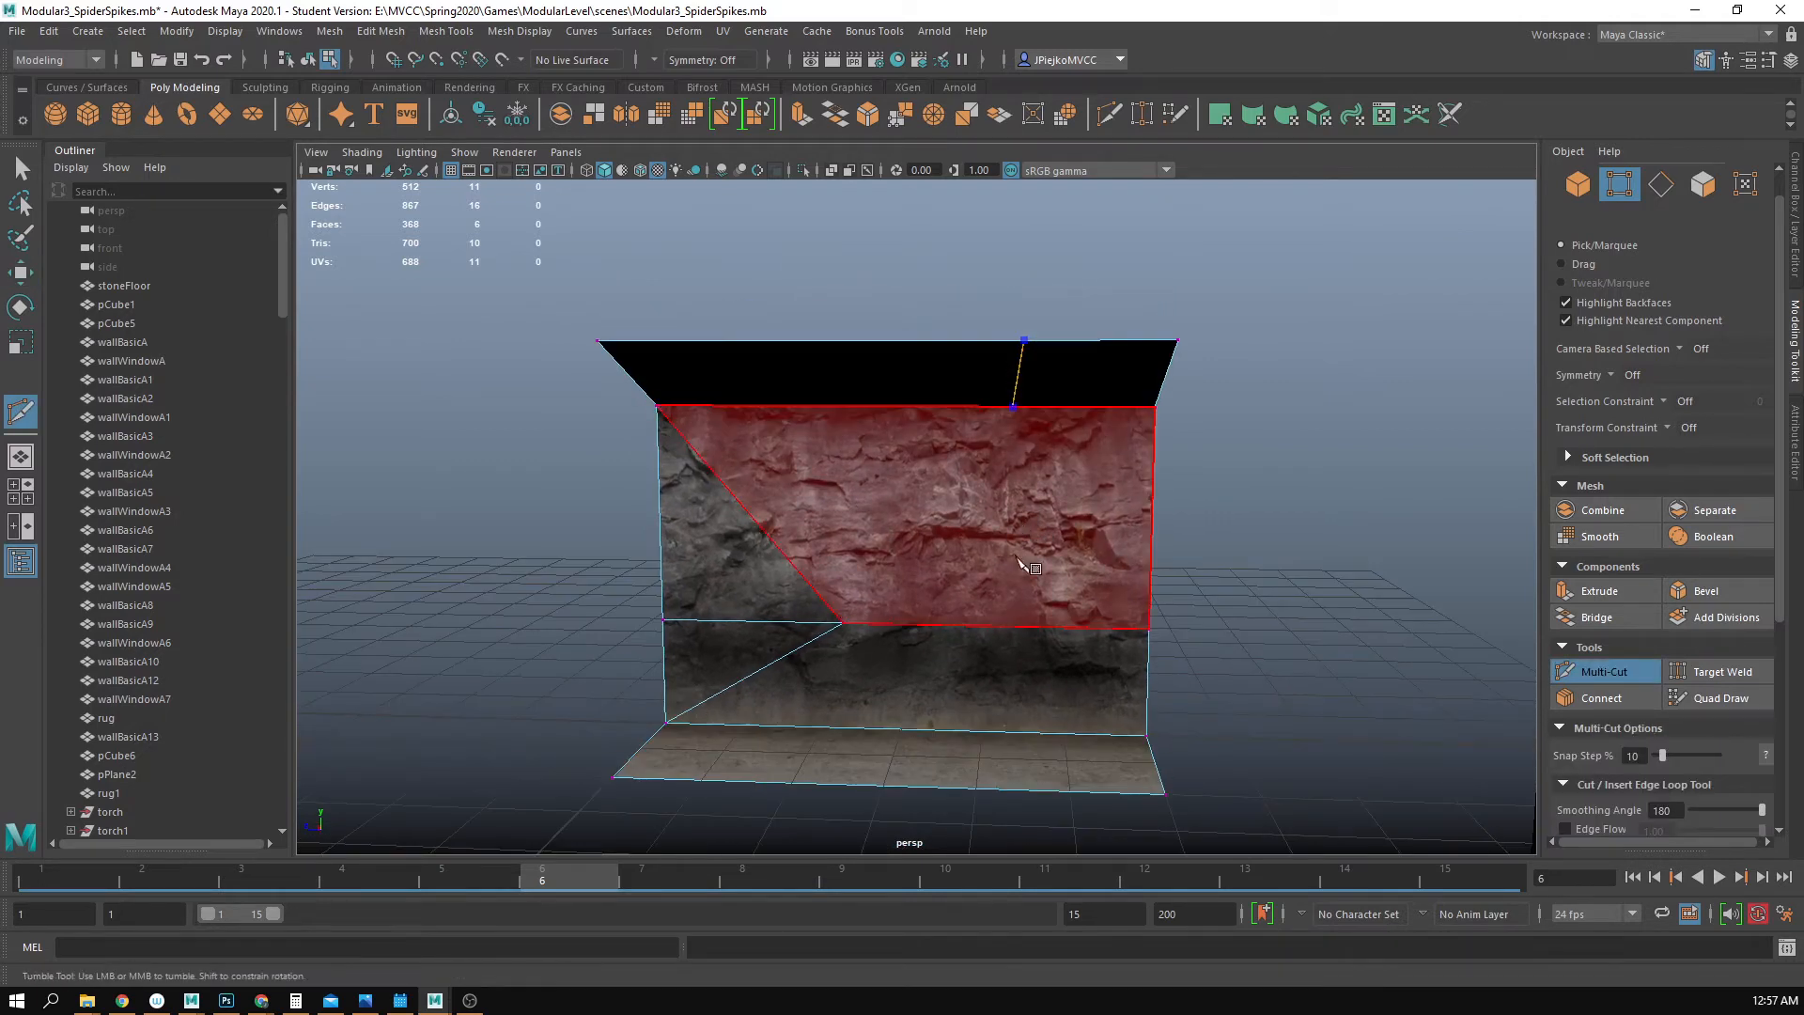
pyautogui.keyDown('alt'); pyautogui.moveTo(1062, 669); pyautogui.dragTo(1074, 561); pyautogui.keyUp('alt')
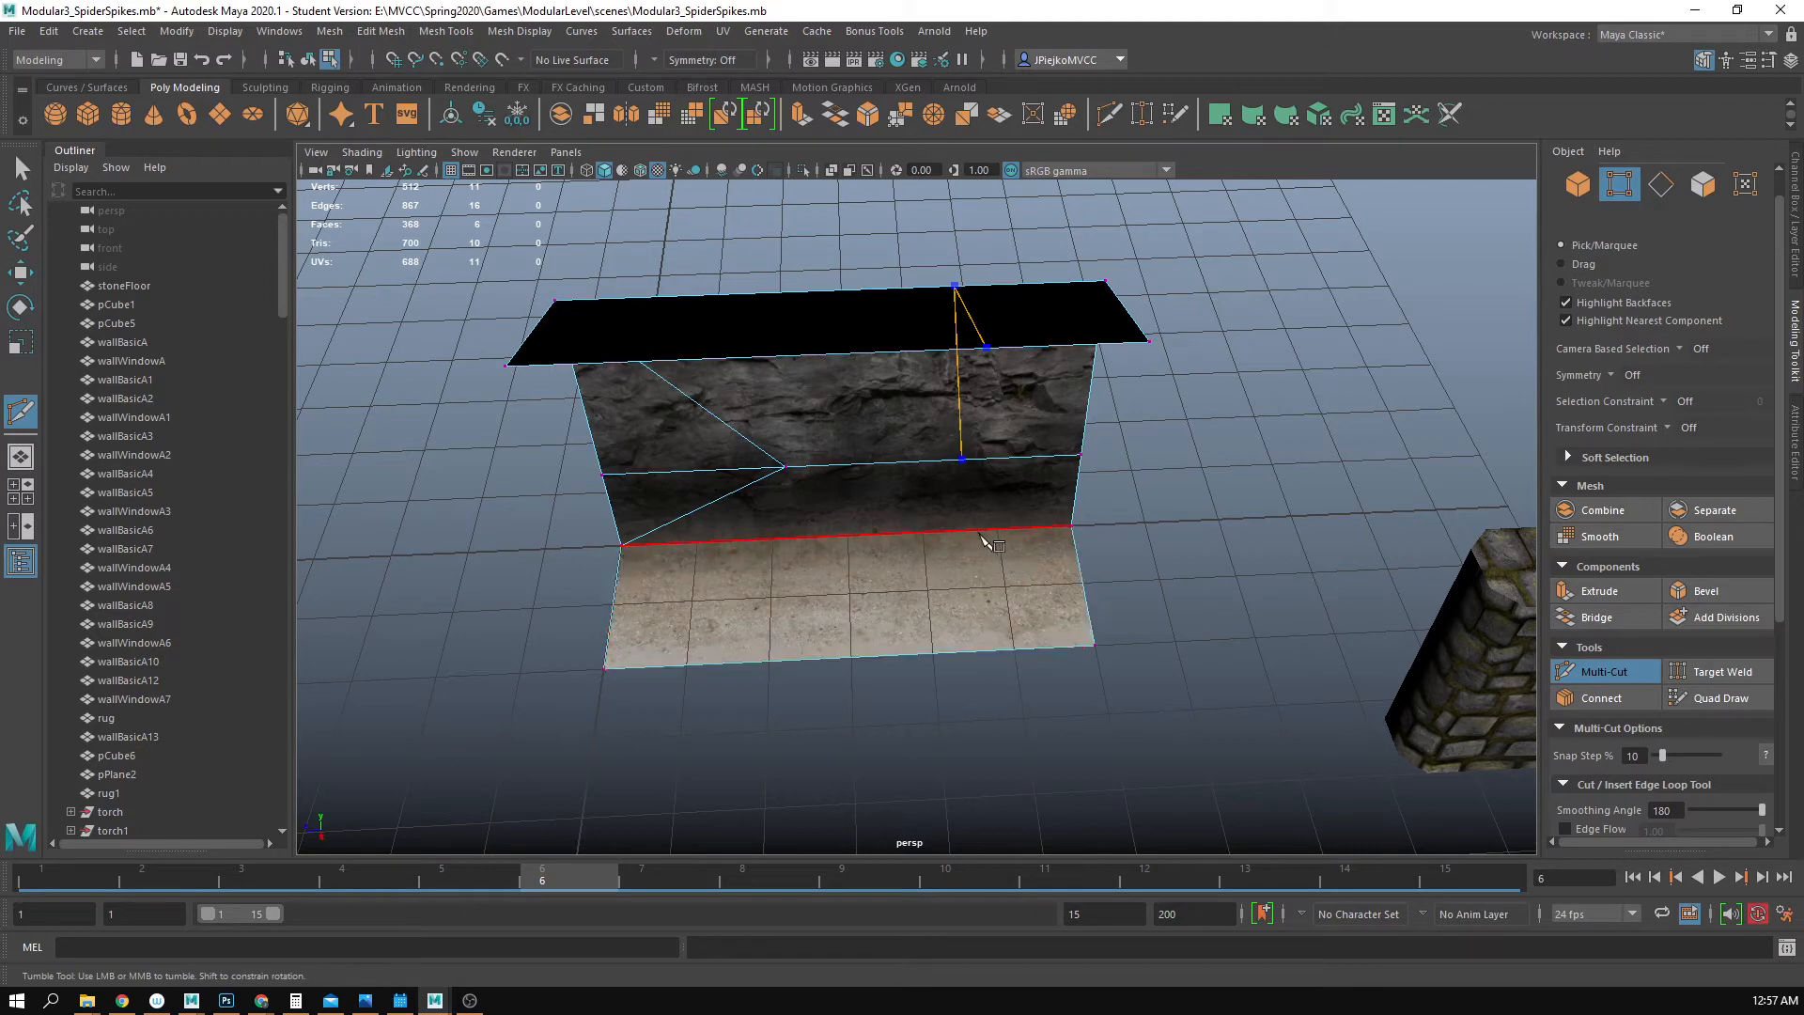
pyautogui.click(978, 530)
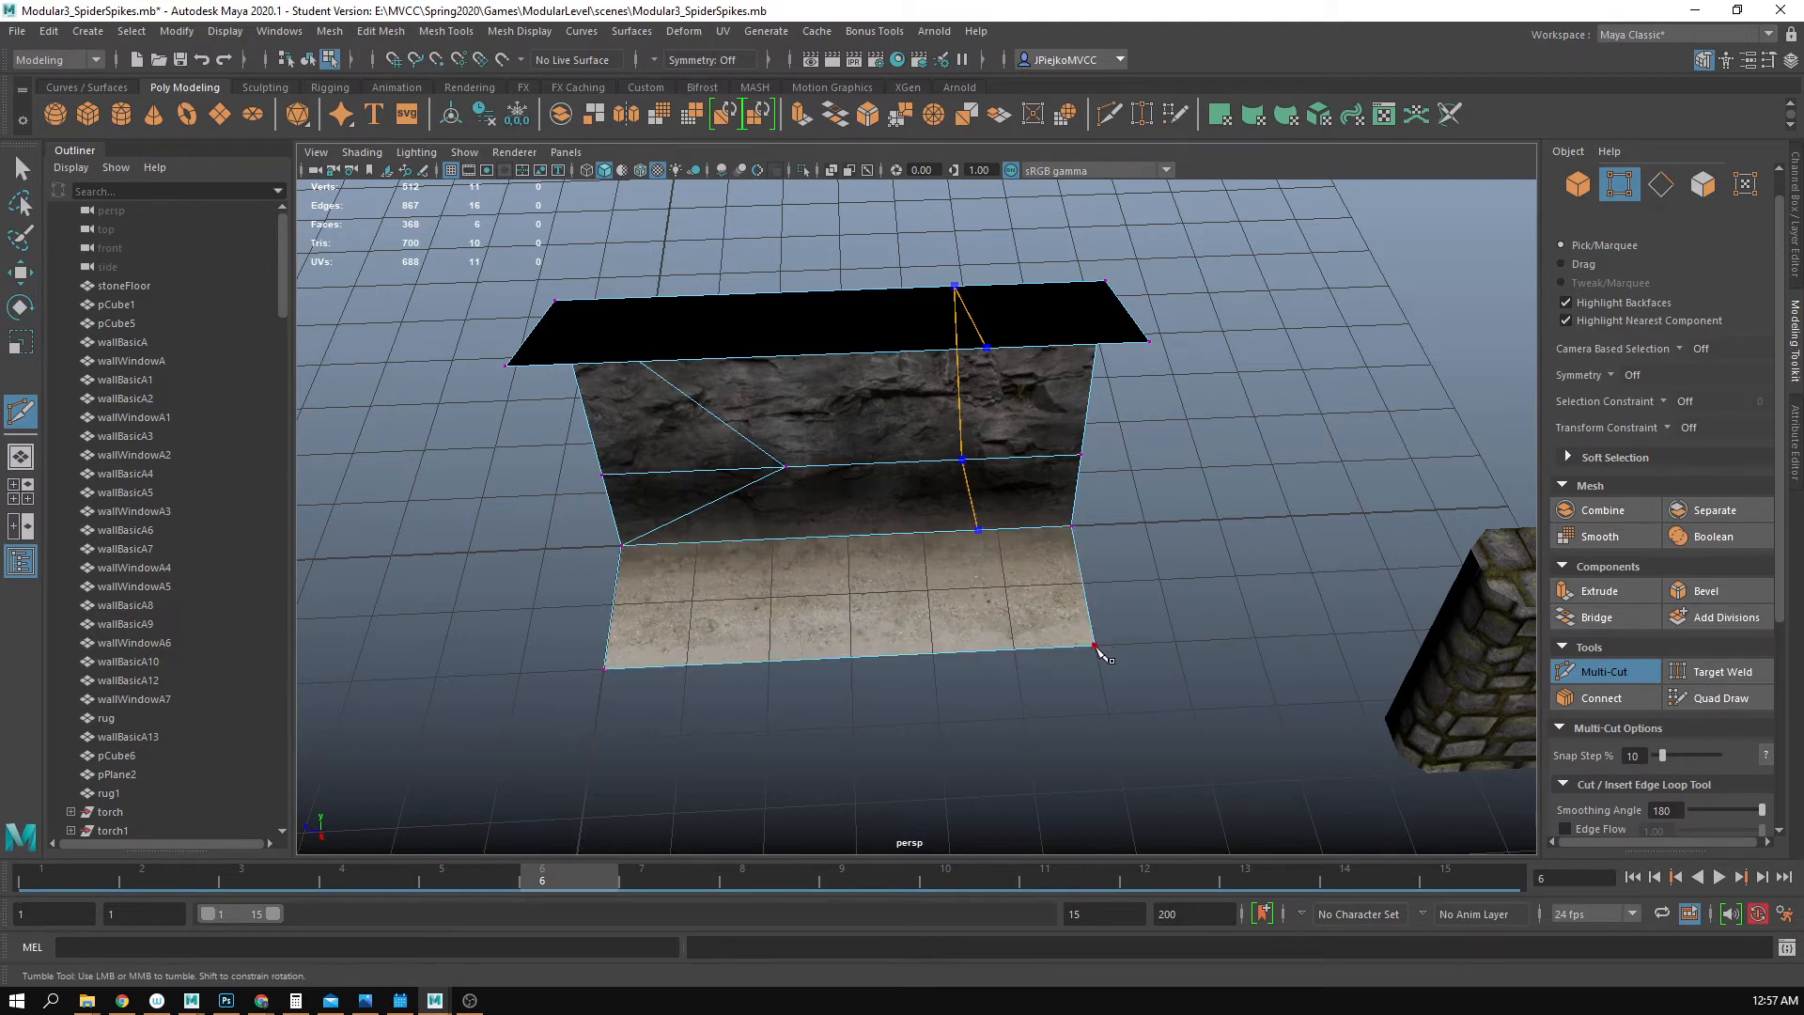
pyautogui.keyDown('alt'); pyautogui.moveTo(841, 677); pyautogui.dragTo(879, 632); pyautogui.keyUp('alt')
pyautogui.rightClick(875, 632)
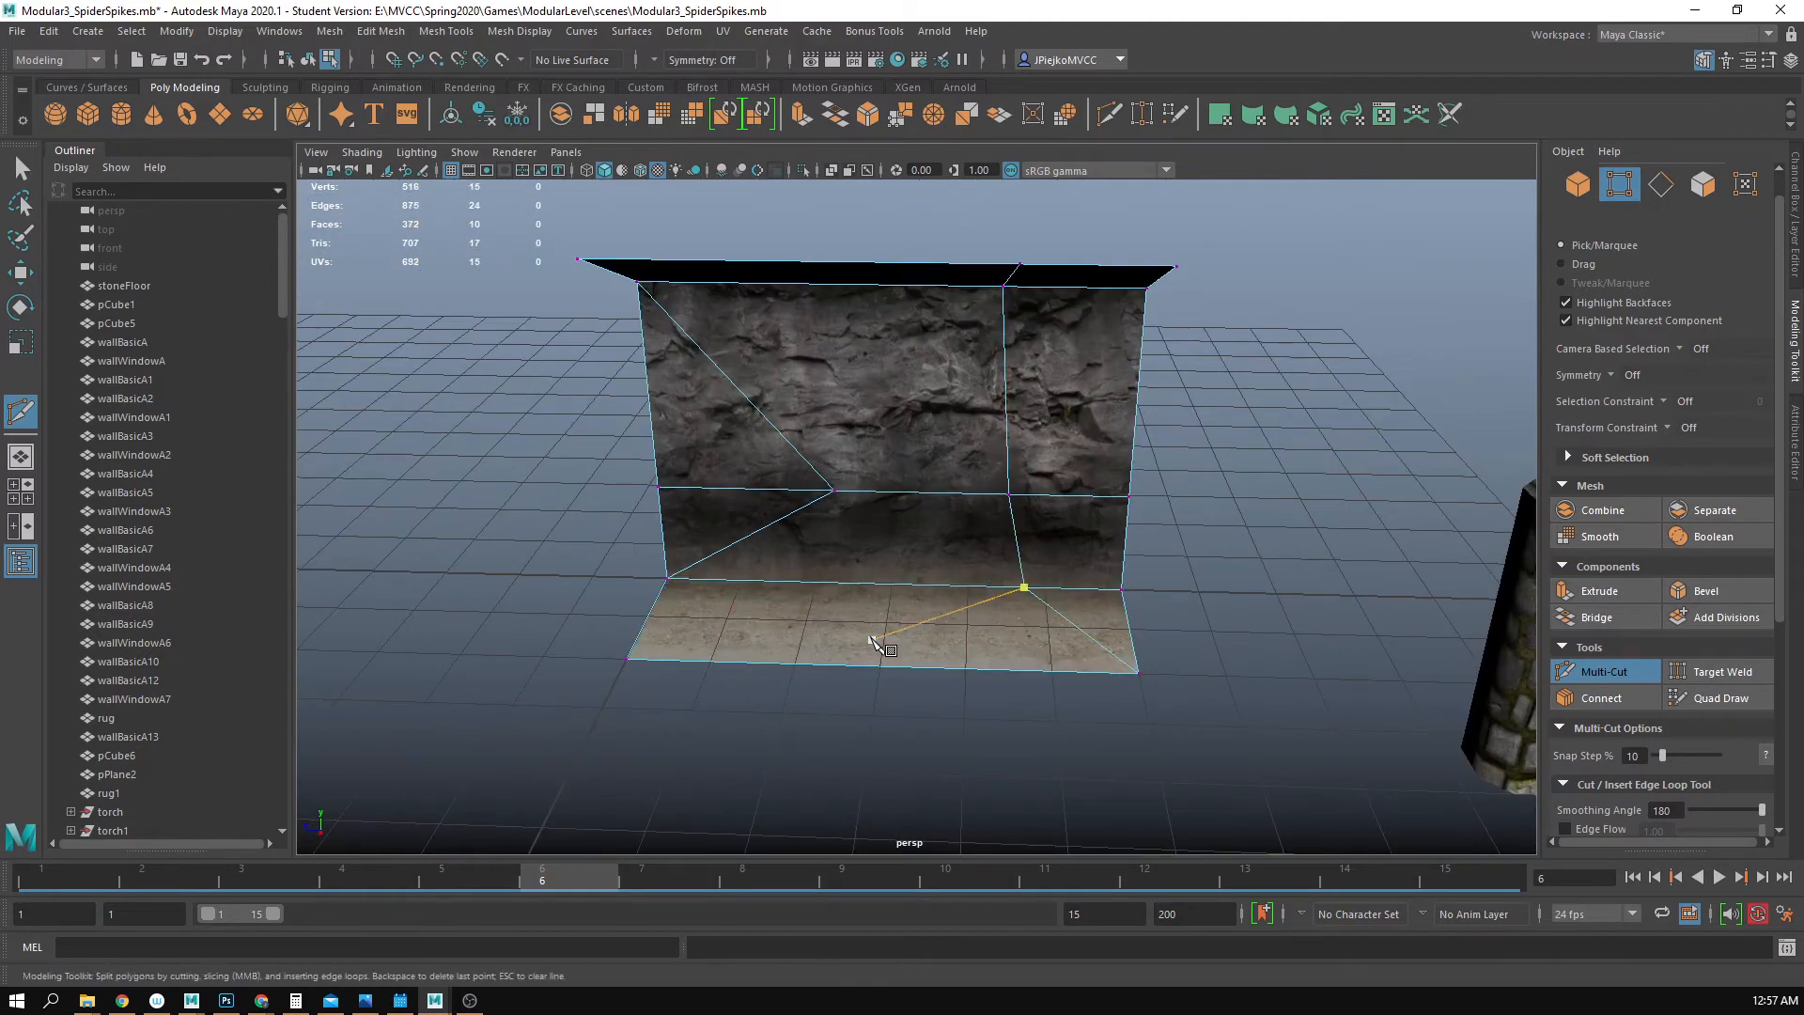
# - Multi-Cut a second line from the floor's front-left corner up the middle of the wall to the ceiling's front edge
pyautogui.scroll(2, 891, 601)
pyautogui.keyDown('alt'); pyautogui.moveTo(902, 603); pyautogui.dragTo(909, 568, button='middle'); pyautogui.keyUp('alt')
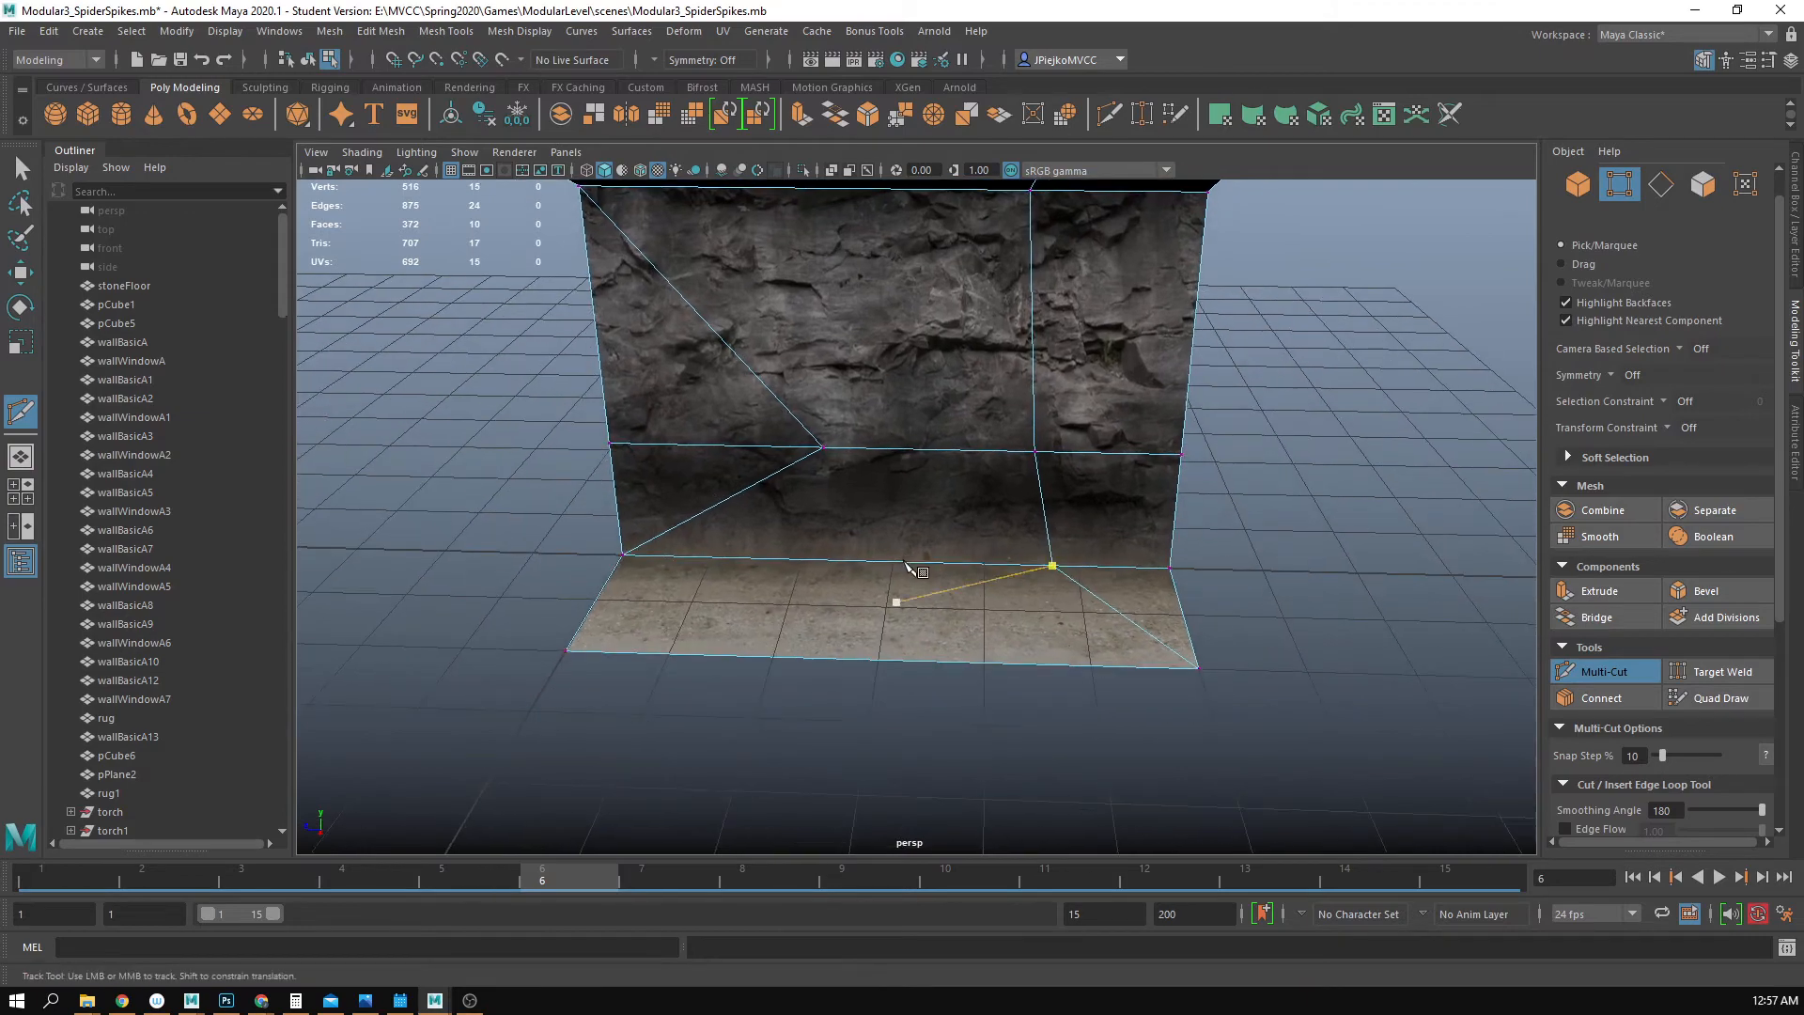
pyautogui.click(566, 650)
pyautogui.click(918, 565)
pyautogui.click(935, 449)
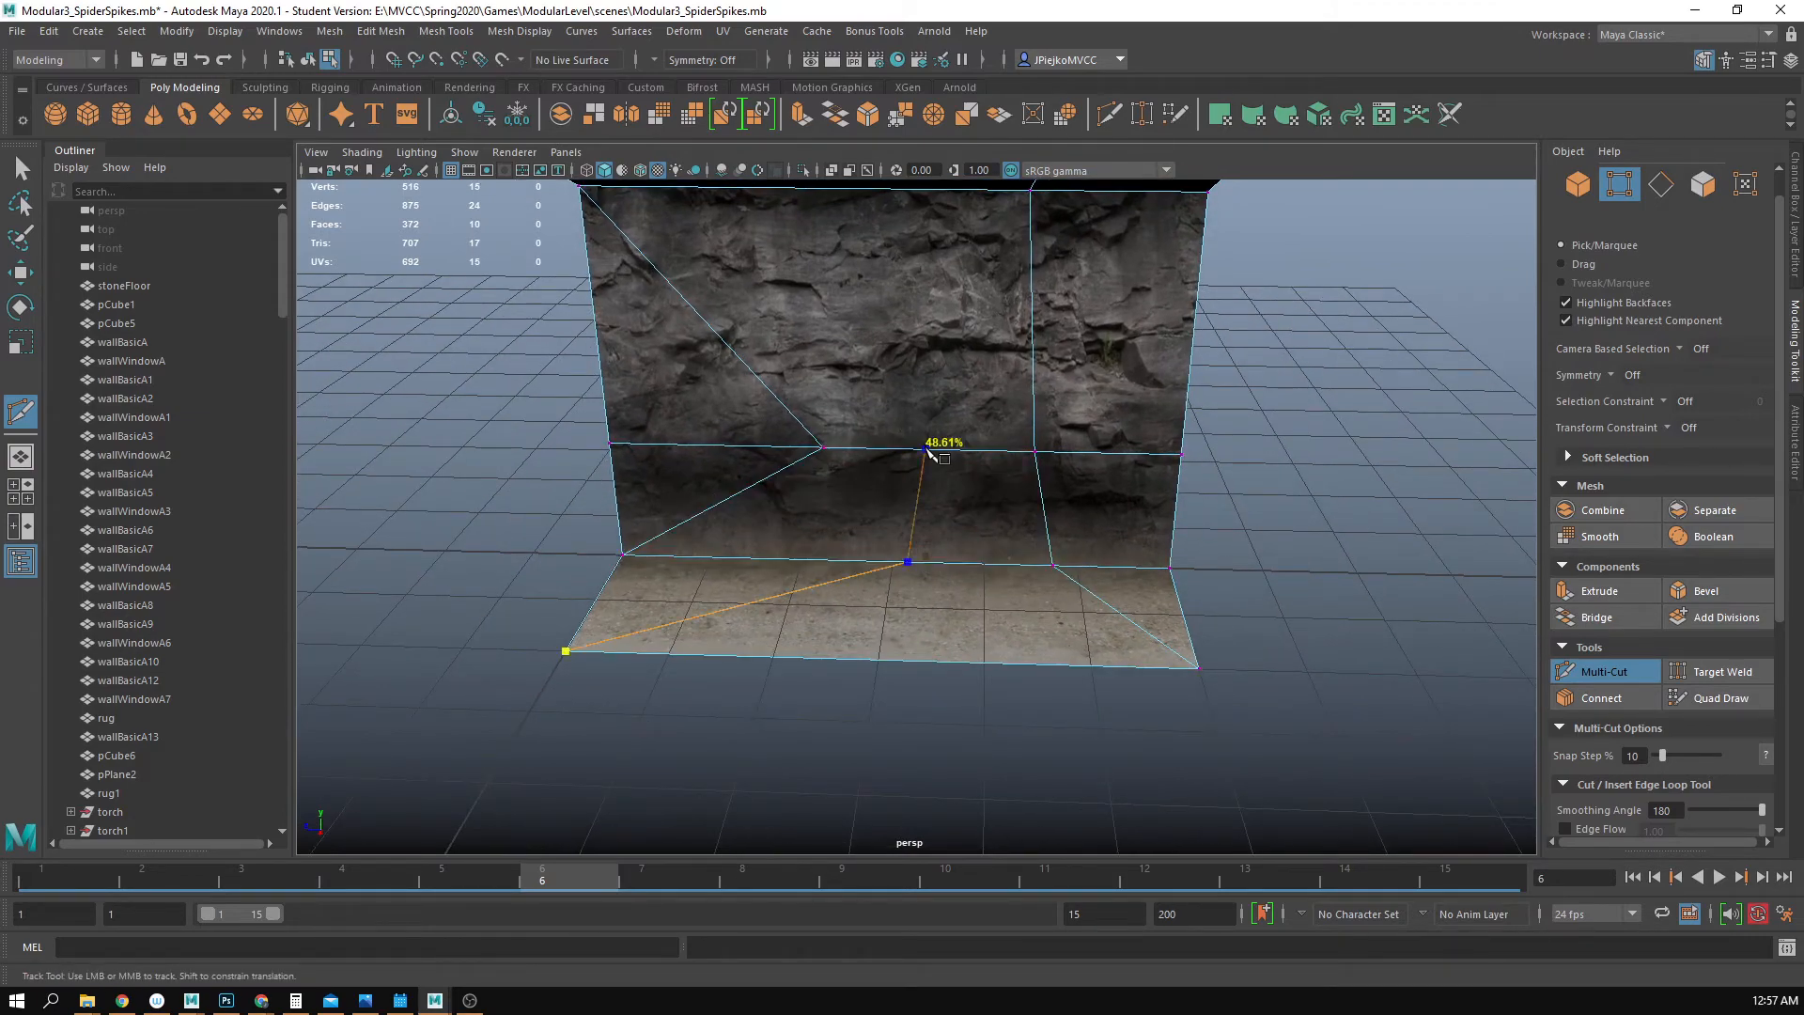
pyautogui.keyDown('alt'); pyautogui.moveTo(938, 435); pyautogui.dragTo(930, 579, button='middle'); pyautogui.keyUp('alt')
pyautogui.keyDown('alt'); pyautogui.moveTo(927, 574); pyautogui.dragTo(932, 526); pyautogui.keyUp('alt')
pyautogui.click(930, 413)
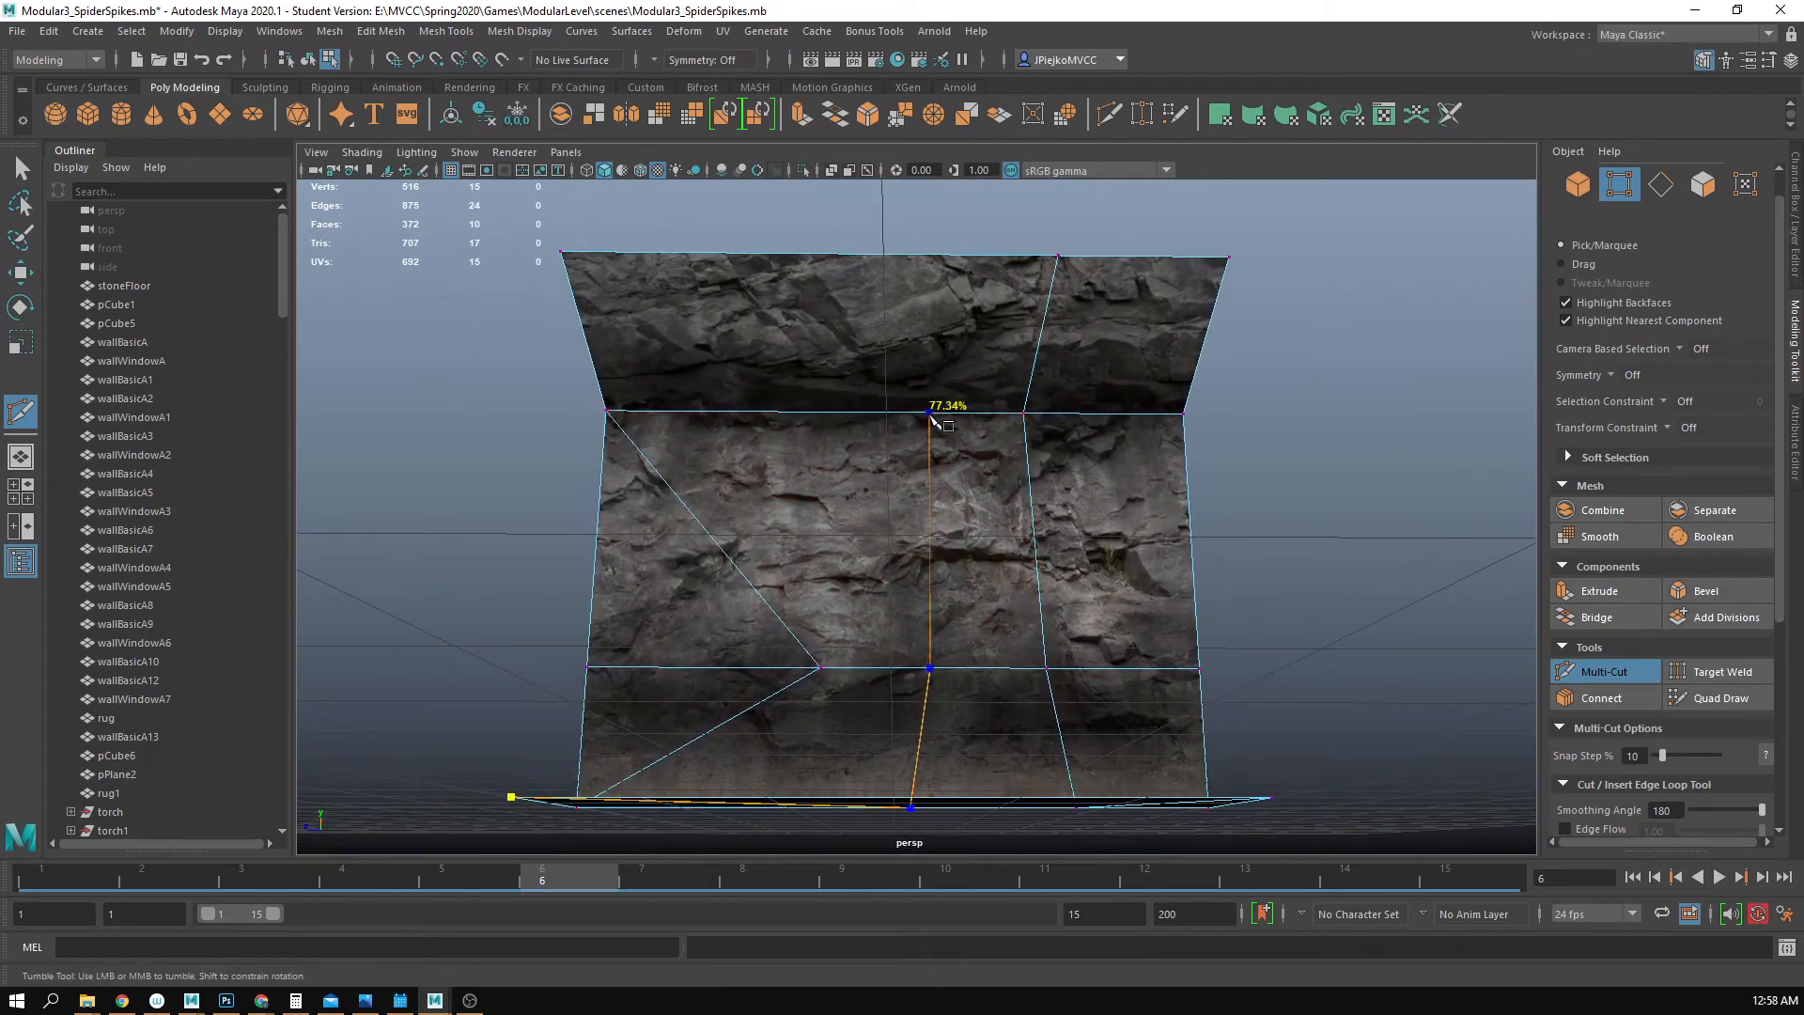
pyautogui.click(754, 253)
pyautogui.keyDown('alt'); pyautogui.moveTo(917, 428); pyautogui.dragTo(934, 515); pyautogui.keyUp('alt')
pyautogui.press('w')
pyautogui.scroll(-2, 1115, 579)
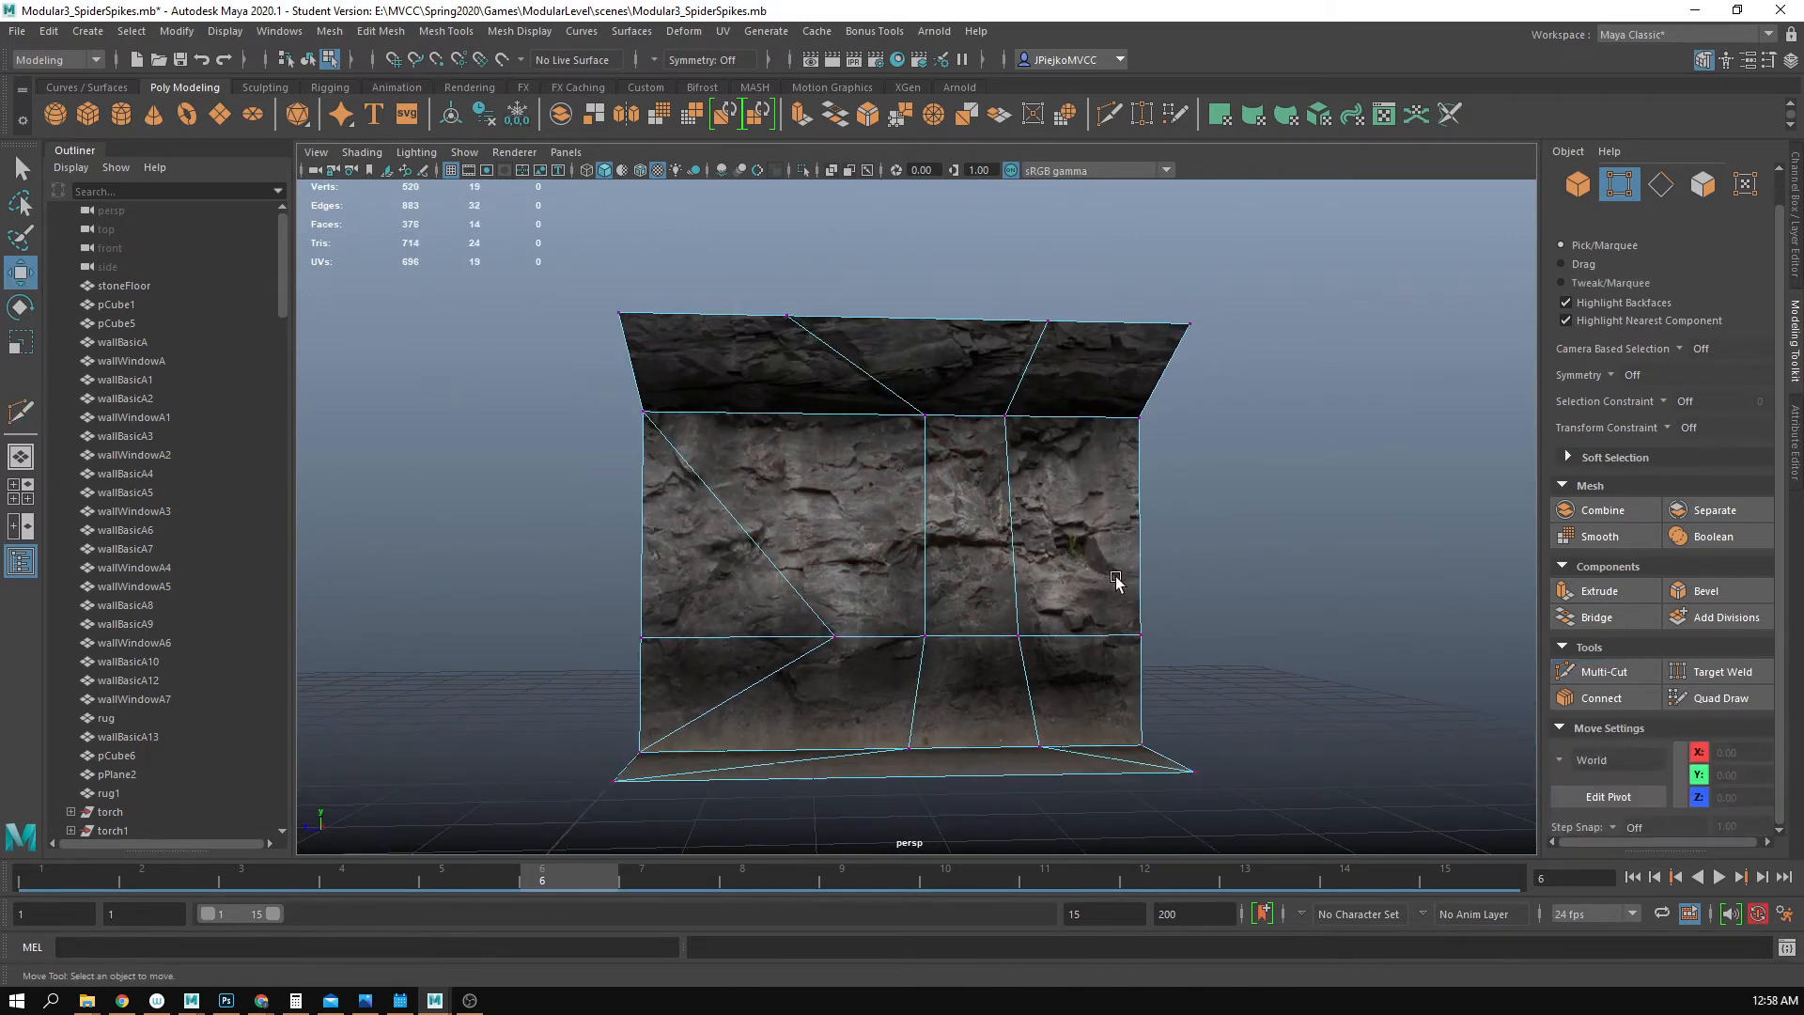
# - Multi-Cut an uneven line from the wall's right edge above the loop, across both vertical cuts and the left diagonal, to the left edge
pyautogui.hotkey('ctrl', 'shift', 'x')
pyautogui.keyDown('alt'); pyautogui.moveTo(1142, 526); pyautogui.dragTo(1166, 554); pyautogui.keyUp('alt')
pyautogui.keyDown('alt'); pyautogui.moveTo(1165, 555); pyautogui.dragTo(1306, 581, button='right'); pyautogui.keyUp('alt')
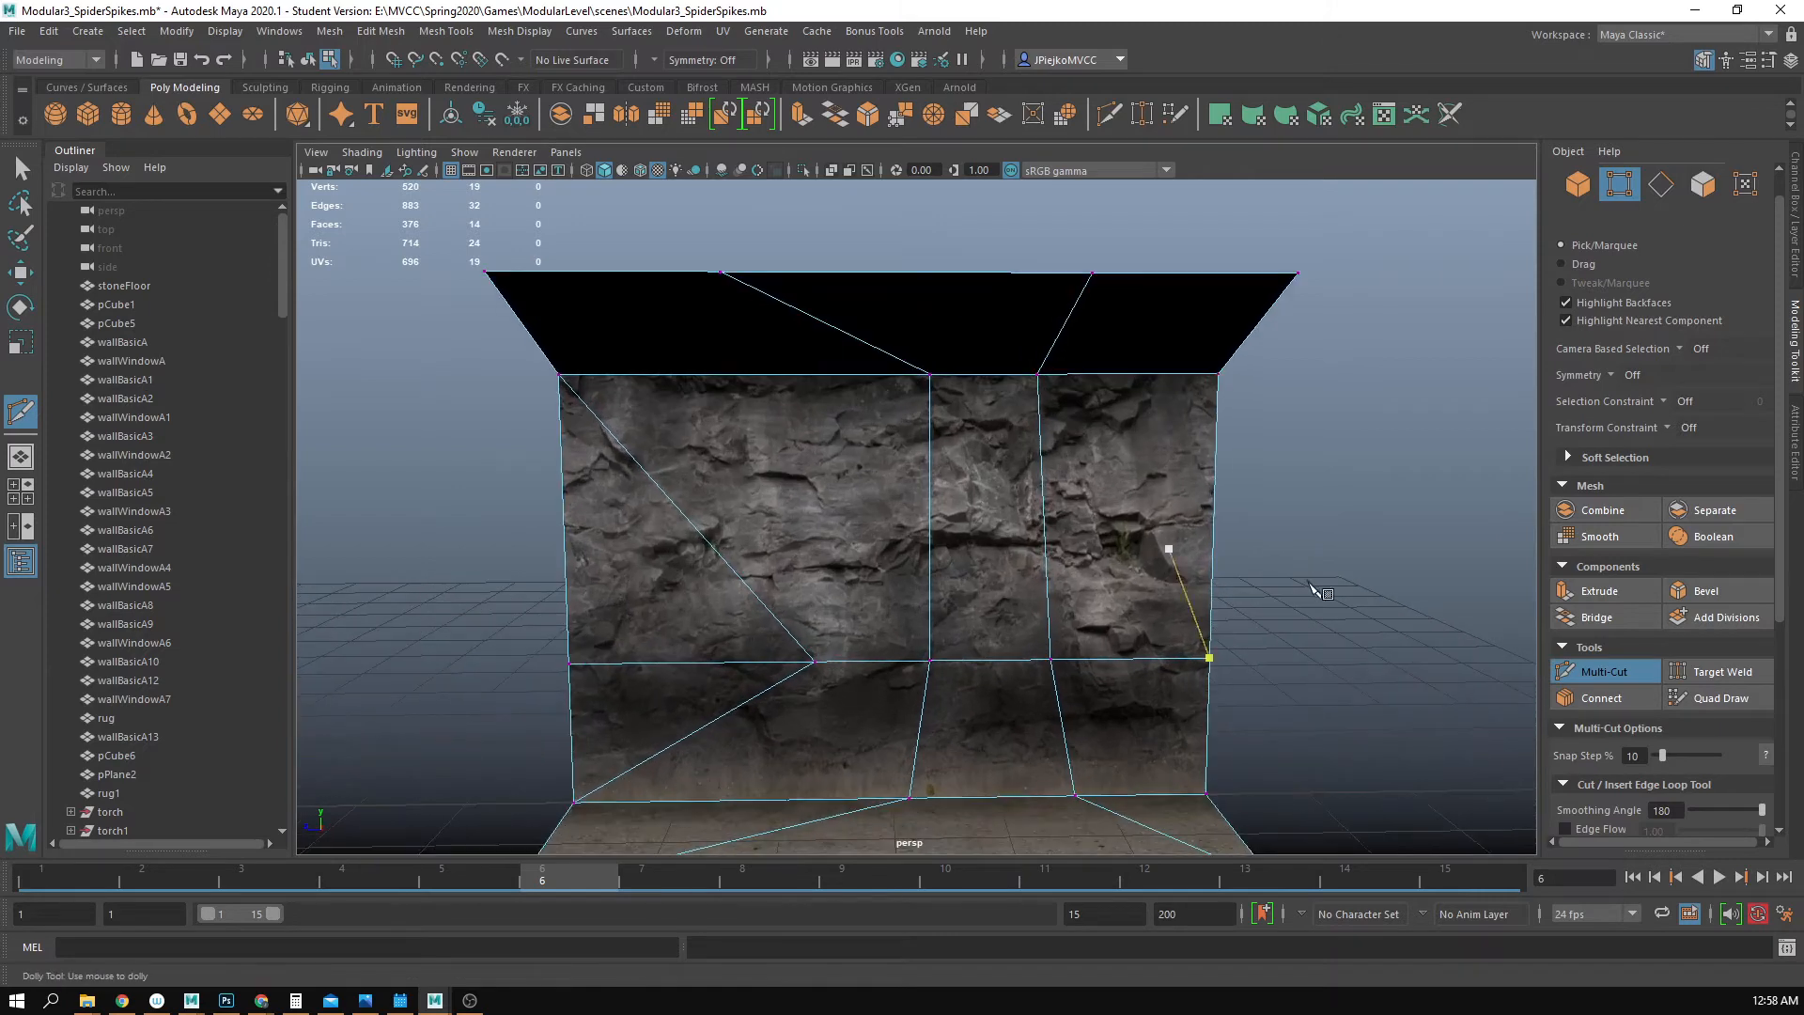
pyautogui.click(1214, 523)
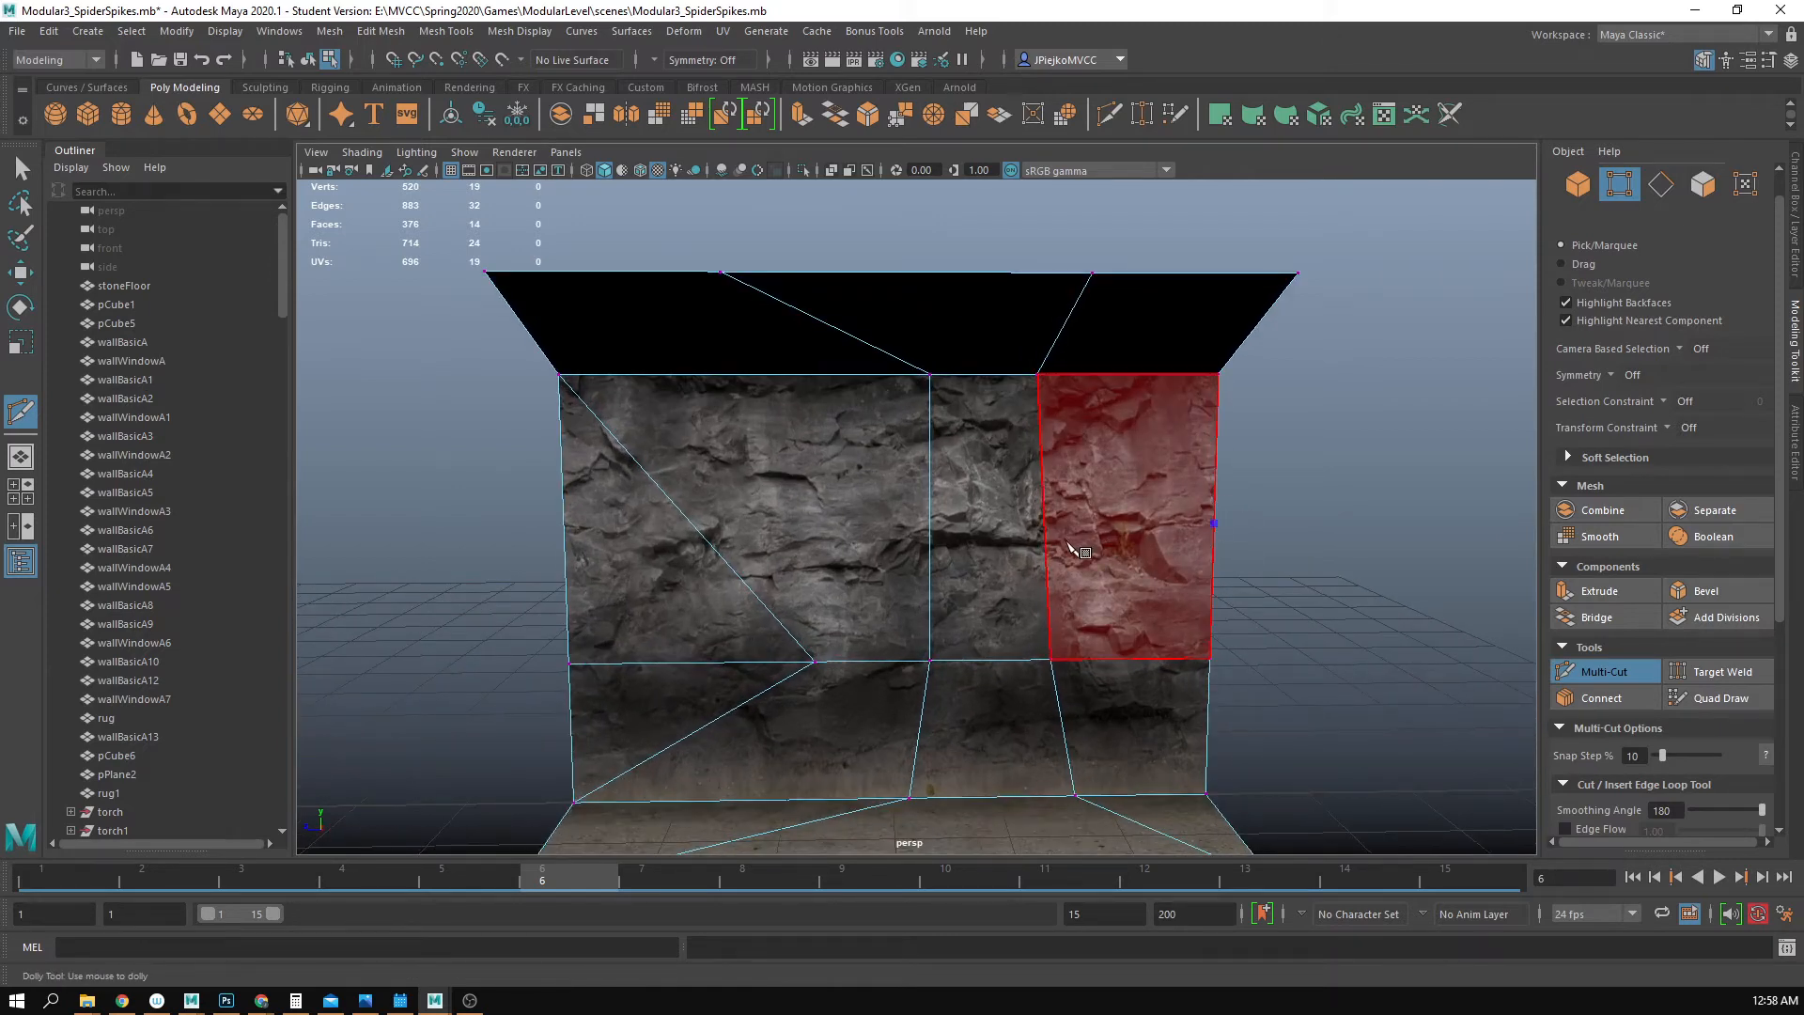
pyautogui.click(930, 540)
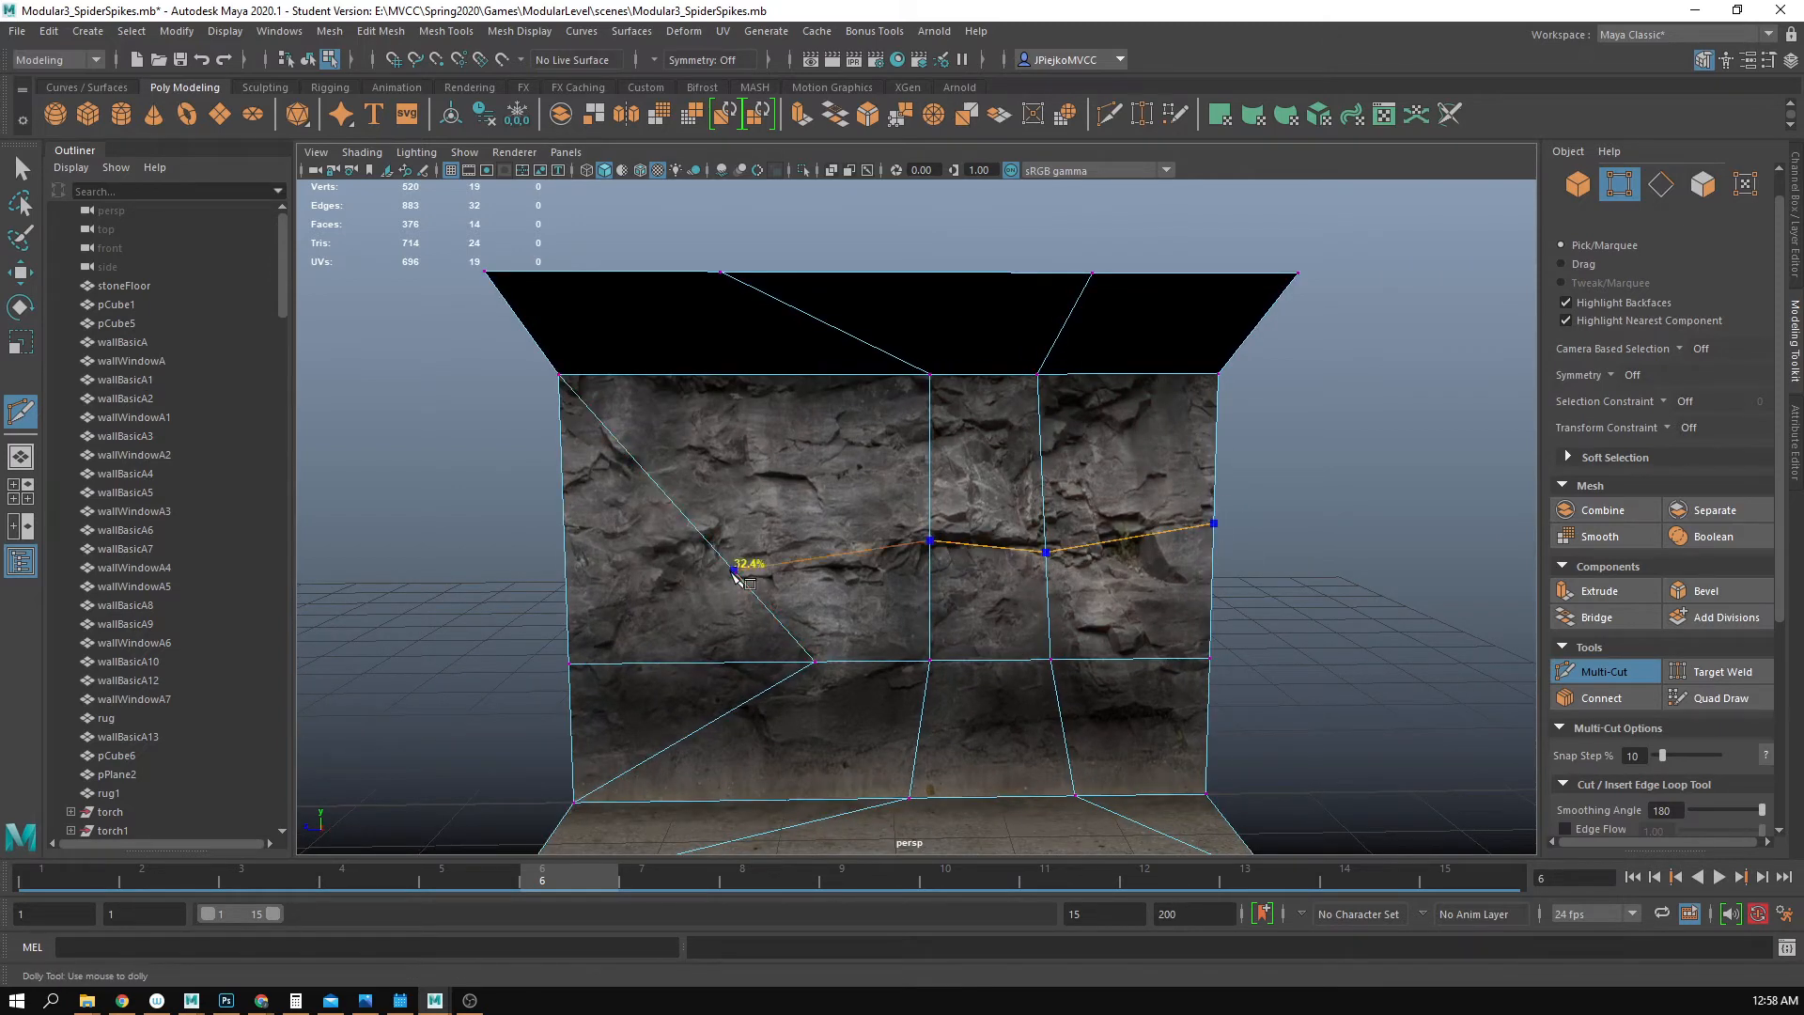
pyautogui.click(734, 571)
pyautogui.press('w')
# - Examine the wall section's new edge layout from several angles
pyautogui.keyDown('alt'); pyautogui.moveTo(673, 662); pyautogui.dragTo(892, 559); pyautogui.keyUp('alt')
pyautogui.keyDown('alt'); pyautogui.moveTo(739, 551); pyautogui.dragTo(963, 535); pyautogui.keyUp('alt')
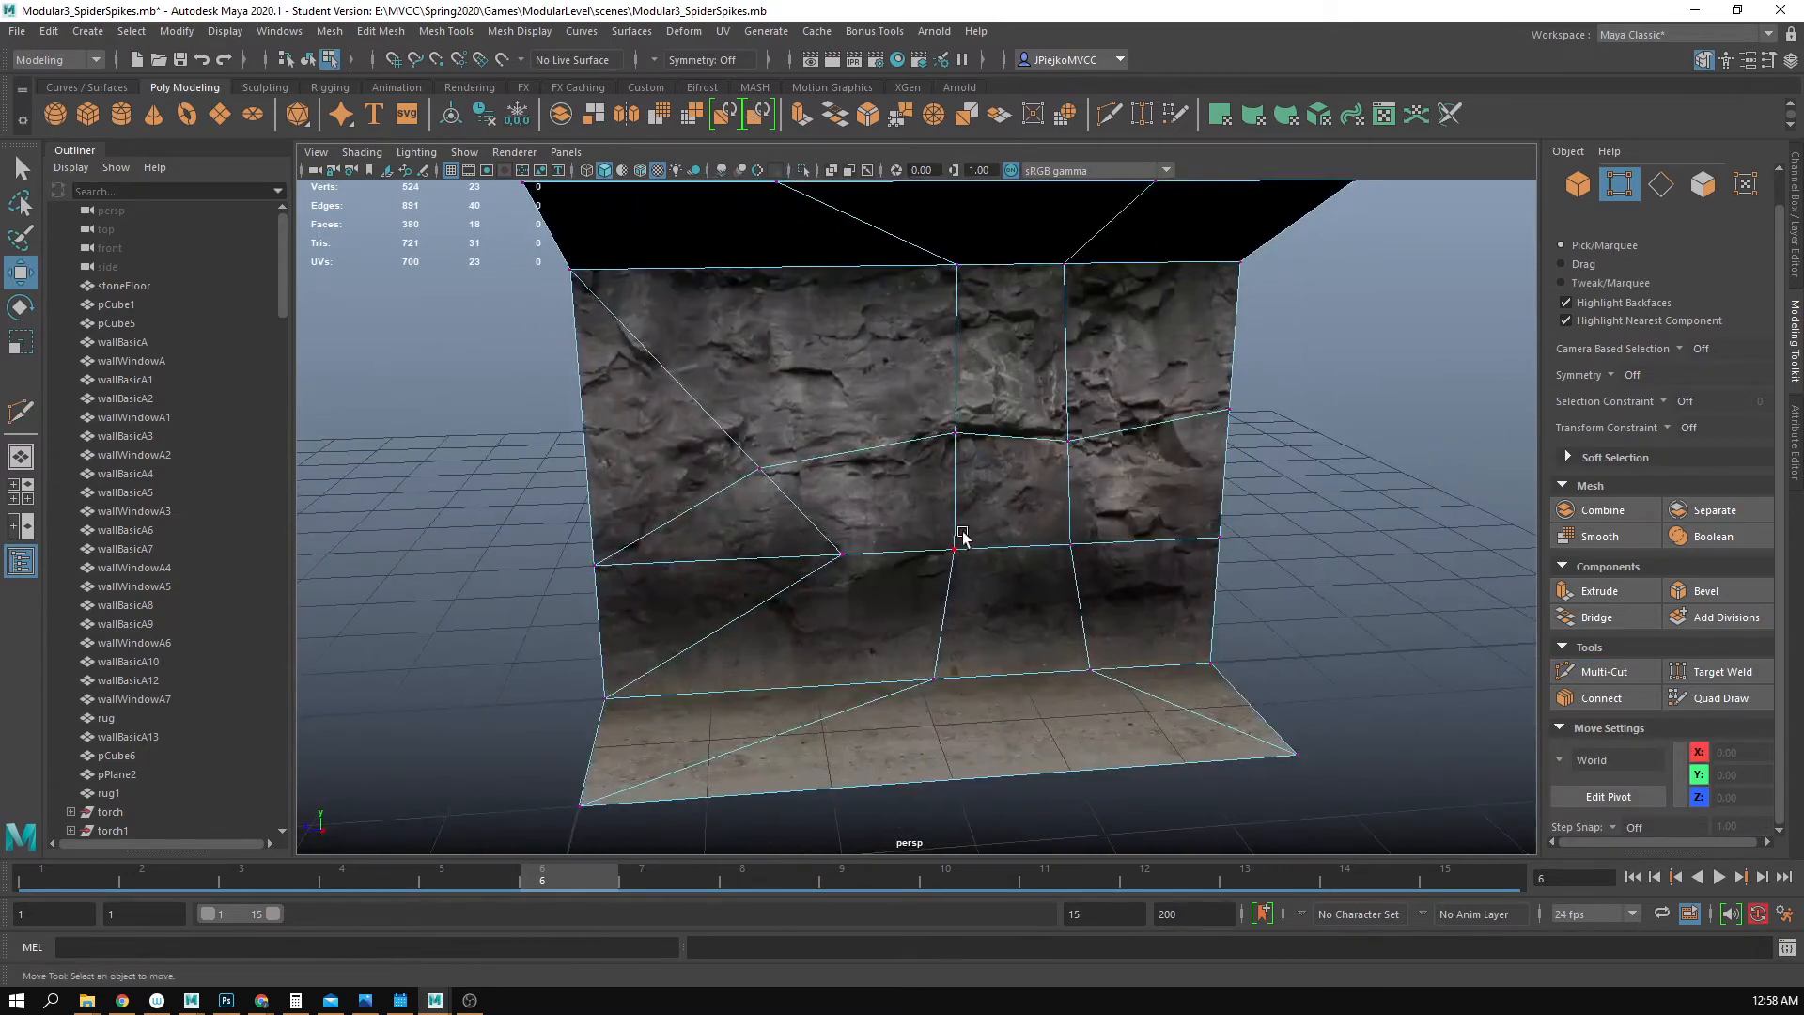
pyautogui.keyDown('alt'); pyautogui.moveTo(962, 536); pyautogui.dragTo(1168, 398, button='right'); pyautogui.keyUp('alt')
pyautogui.keyDown('alt'); pyautogui.moveTo(1168, 399); pyautogui.dragTo(1067, 532); pyautogui.keyUp('alt')
pyautogui.keyDown('alt'); pyautogui.moveTo(1068, 532); pyautogui.dragTo(668, 510, button='right'); pyautogui.keyUp('alt')
pyautogui.keyDown('alt'); pyautogui.moveTo(667, 510); pyautogui.dragTo(802, 543); pyautogui.keyUp('alt')
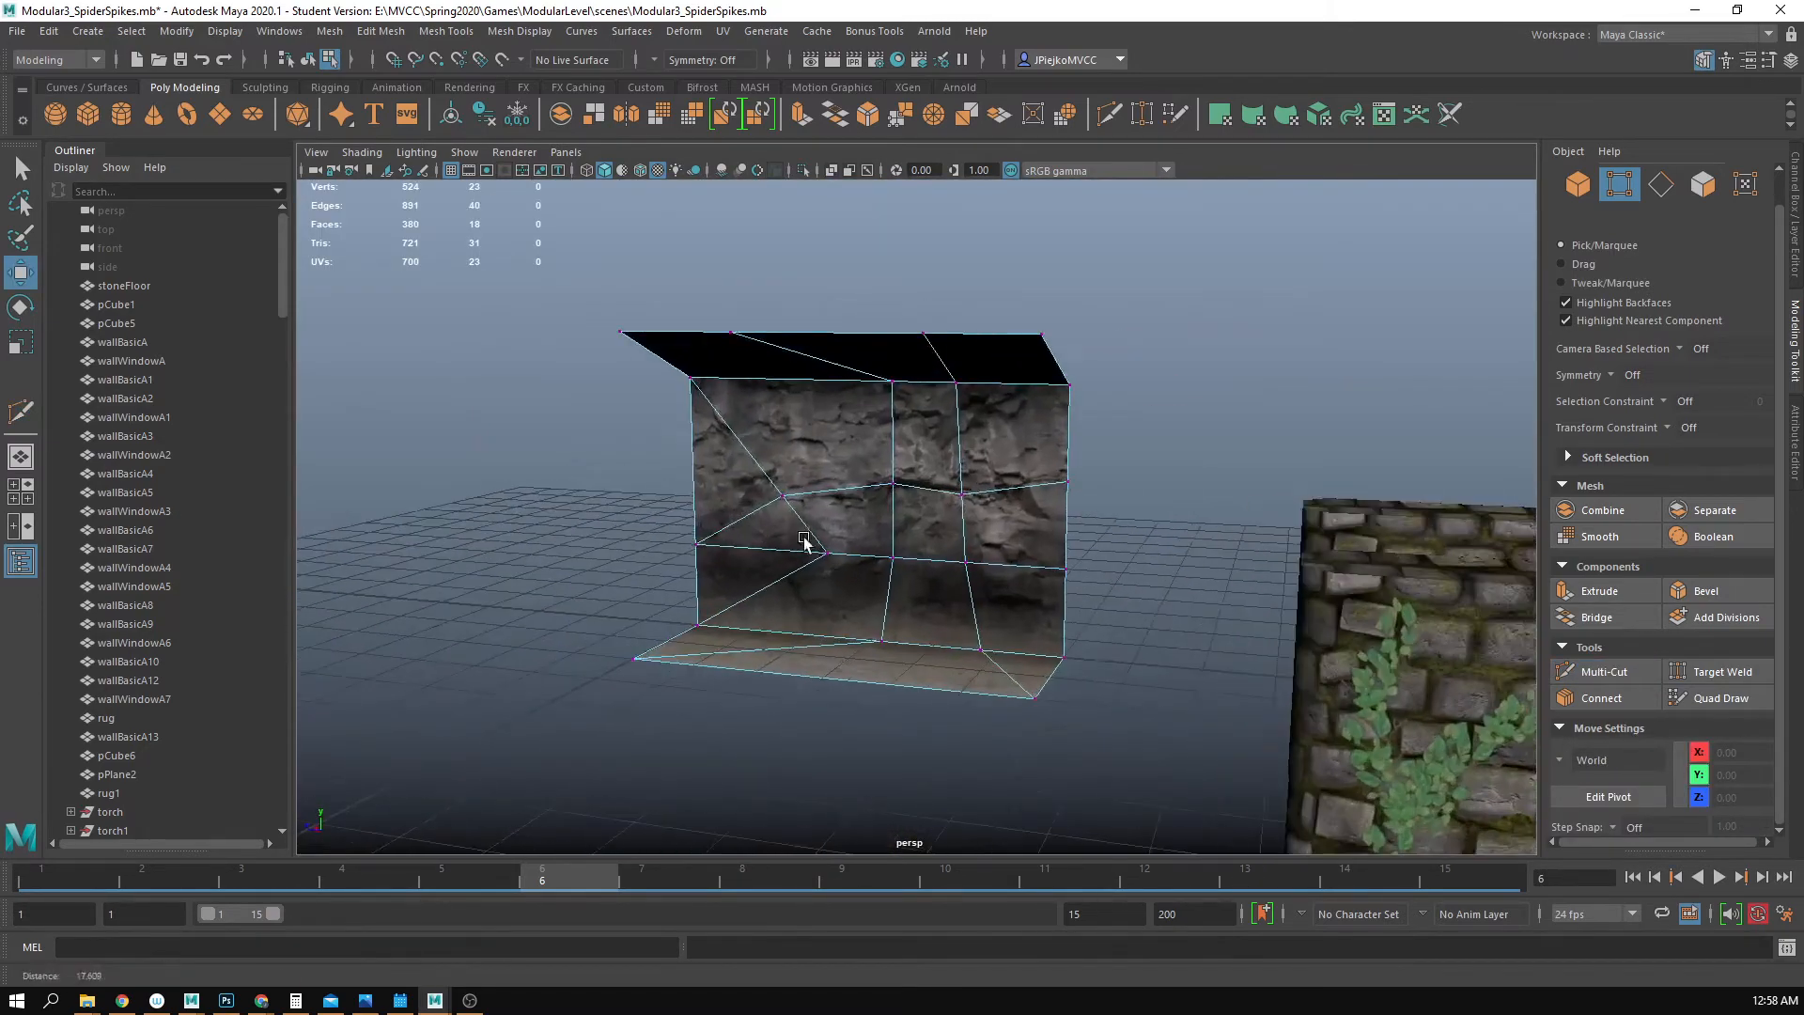
pyautogui.keyDown('alt'); pyautogui.moveTo(802, 544); pyautogui.dragTo(1035, 547, button='right'); pyautogui.keyUp('alt')
pyautogui.keyDown('alt'); pyautogui.moveTo(1035, 548); pyautogui.dragTo(894, 483); pyautogui.keyUp('alt')
pyautogui.keyDown('alt'); pyautogui.moveTo(894, 483); pyautogui.dragTo(1078, 542, button='right'); pyautogui.keyUp('alt')
pyautogui.keyDown('alt'); pyautogui.moveTo(1078, 541); pyautogui.dragTo(1028, 584, button='middle'); pyautogui.keyUp('alt')
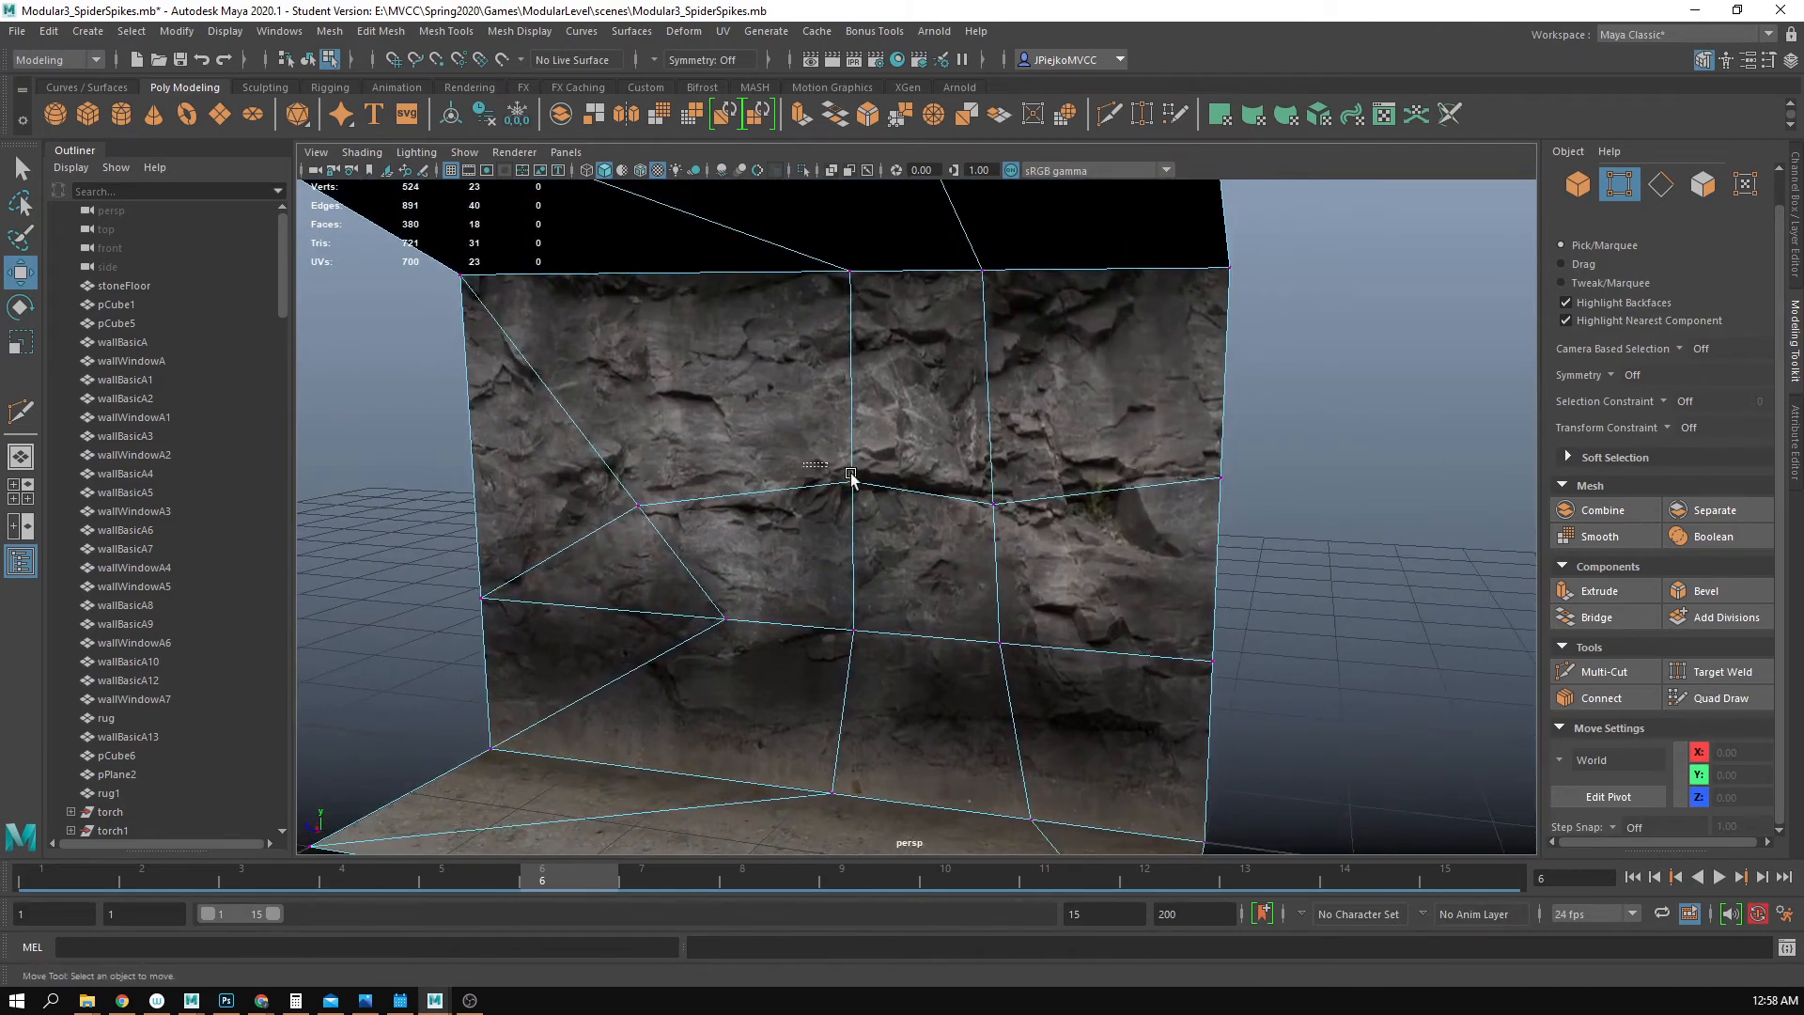
# - Move vertices where the cuts cross inside the wall to different depths, giving the rock face an uneven surface
pyautogui.moveTo(837, 460); pyautogui.dragTo(852, 537)
pyautogui.keyDown('alt'); pyautogui.moveTo(853, 537); pyautogui.dragTo(1052, 474); pyautogui.keyUp('alt')
pyautogui.moveTo(737, 454); pyautogui.dragTo(835, 479)
pyautogui.keyDown('alt'); pyautogui.moveTo(886, 526); pyautogui.dragTo(684, 525); pyautogui.keyUp('alt')
pyautogui.moveTo(842, 549); pyautogui.dragTo(950, 624)
pyautogui.keyDown('alt'); pyautogui.moveTo(942, 582); pyautogui.dragTo(806, 608); pyautogui.keyUp('alt')
pyautogui.keyDown('alt'); pyautogui.moveTo(829, 611); pyautogui.dragTo(958, 639); pyautogui.keyUp('alt')
# - Shift the inner vertices along the seam between wall and floor in depth to break up the straight line
pyautogui.keyDown('alt'); pyautogui.moveTo(959, 639); pyautogui.dragTo(974, 531, button='middle'); pyautogui.keyUp('alt')
pyautogui.moveTo(930, 533); pyautogui.dragTo(1032, 609)
pyautogui.keyDown('alt'); pyautogui.moveTo(1044, 620); pyautogui.dragTo(987, 592); pyautogui.keyUp('alt')
pyautogui.moveTo(1175, 632)
pyautogui.mouseDown()
pyautogui.moveTo(1227, 699)
pyautogui.moveTo(1172, 650)
pyautogui.mouseUp()
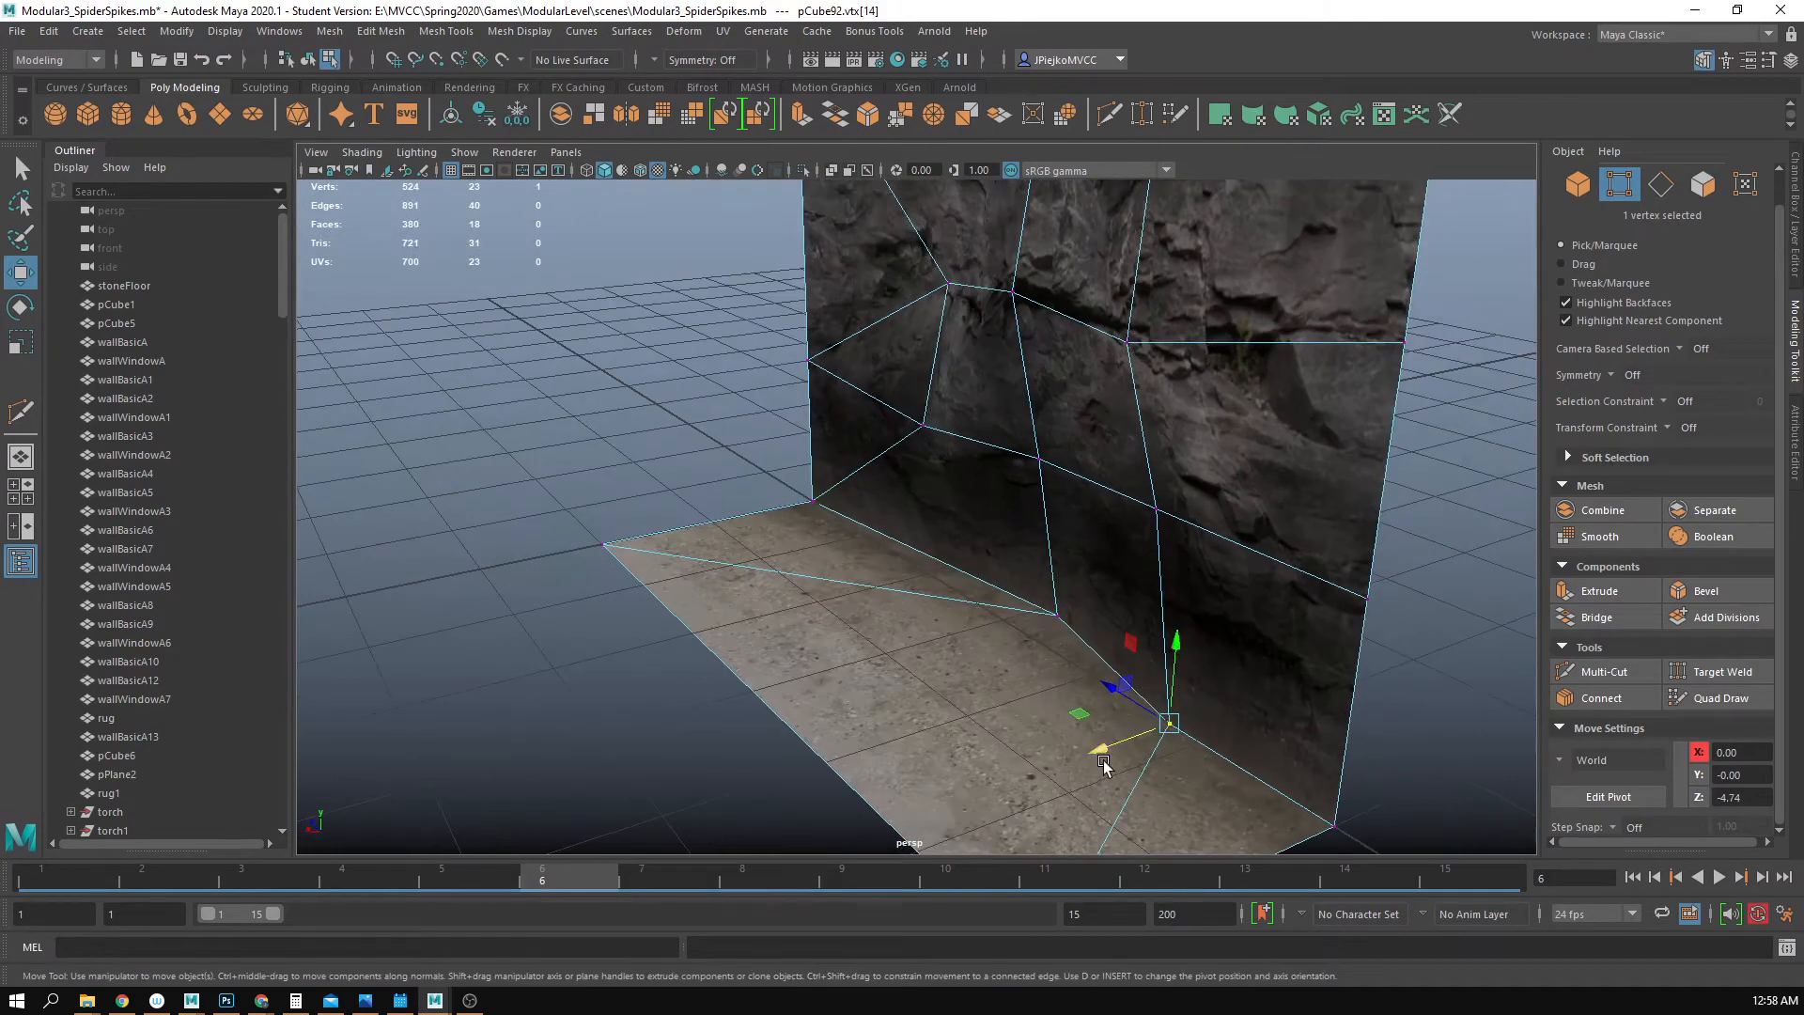
# - Reposition the inner vertices along the seam between wall and ceiling in depth, then clear the selection
pyautogui.keyDown('alt'); pyautogui.moveTo(1015, 724); pyautogui.dragTo(862, 405); pyautogui.keyUp('alt')
pyautogui.click(908, 459)
pyautogui.keyDown('alt'); pyautogui.moveTo(865, 410); pyautogui.dragTo(1191, 458); pyautogui.keyUp('alt')
pyautogui.moveTo(1018, 395); pyautogui.dragTo(1018, 395)
pyautogui.keyDown('alt'); pyautogui.moveTo(1018, 395); pyautogui.dragTo(986, 438); pyautogui.keyUp('alt')
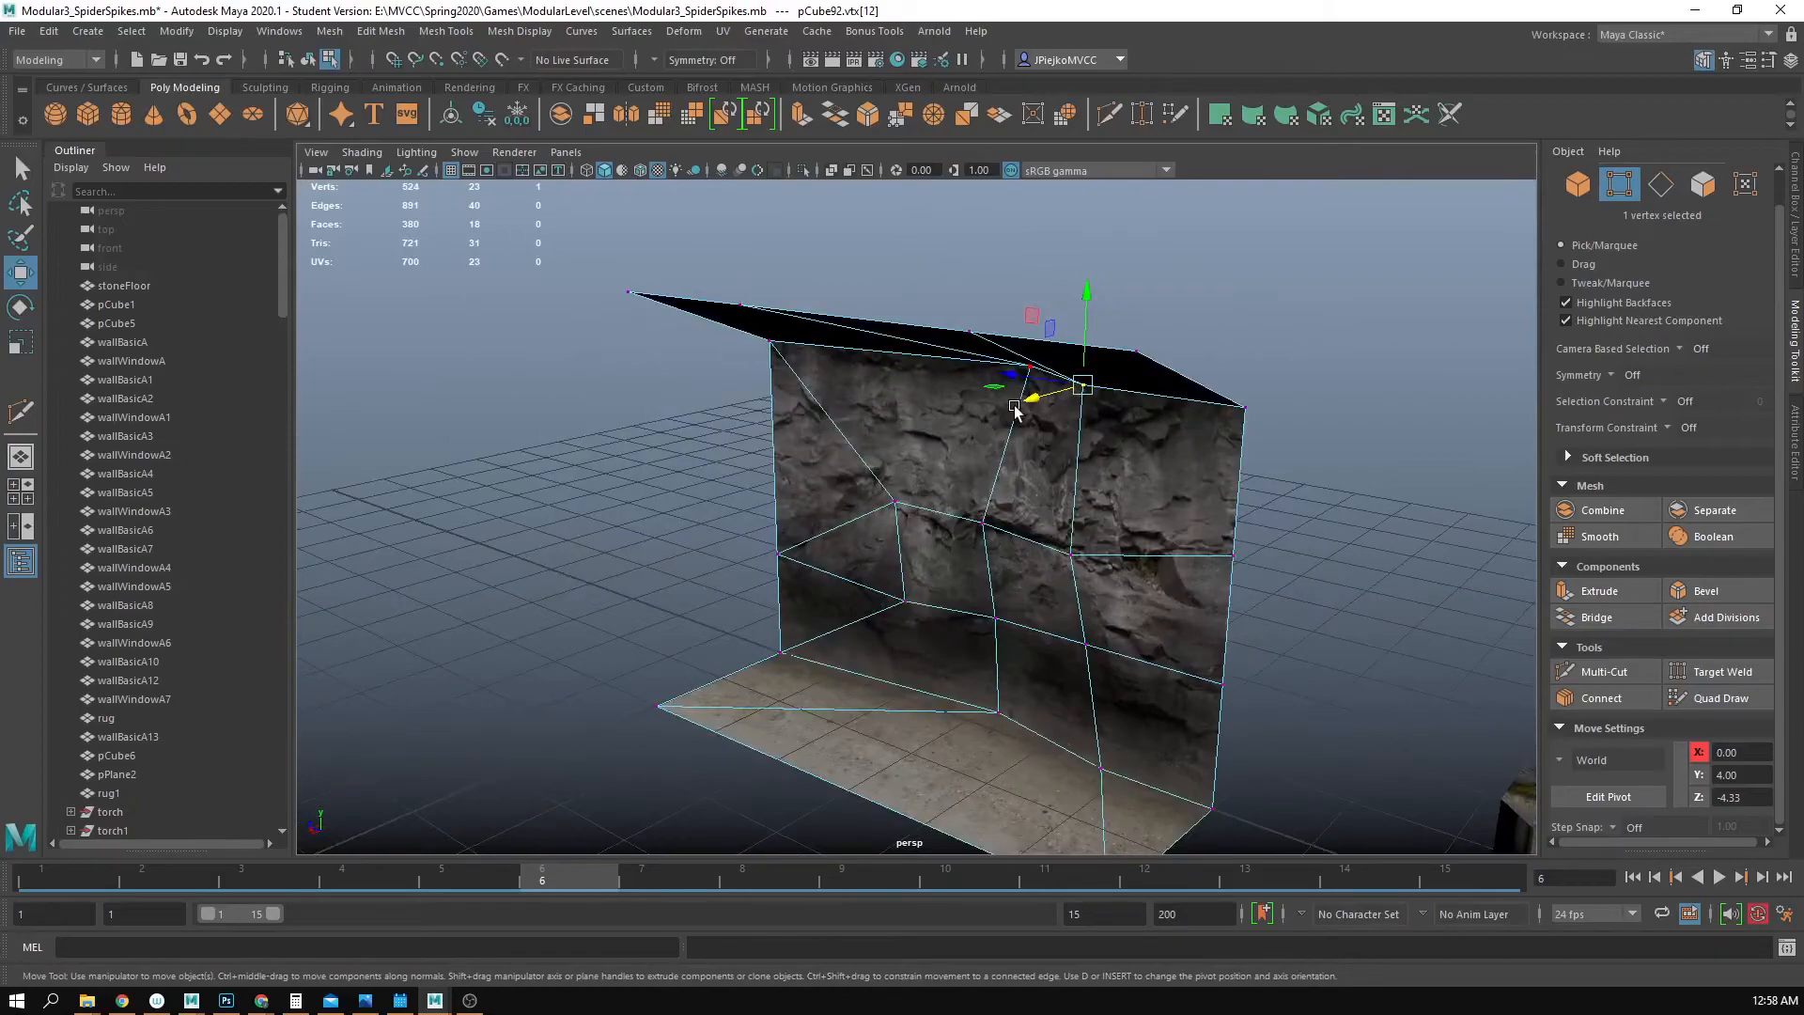
pyautogui.keyDown('alt'); pyautogui.moveTo(959, 499); pyautogui.dragTo(869, 522); pyautogui.keyUp('alt')
pyautogui.click(1260, 516)
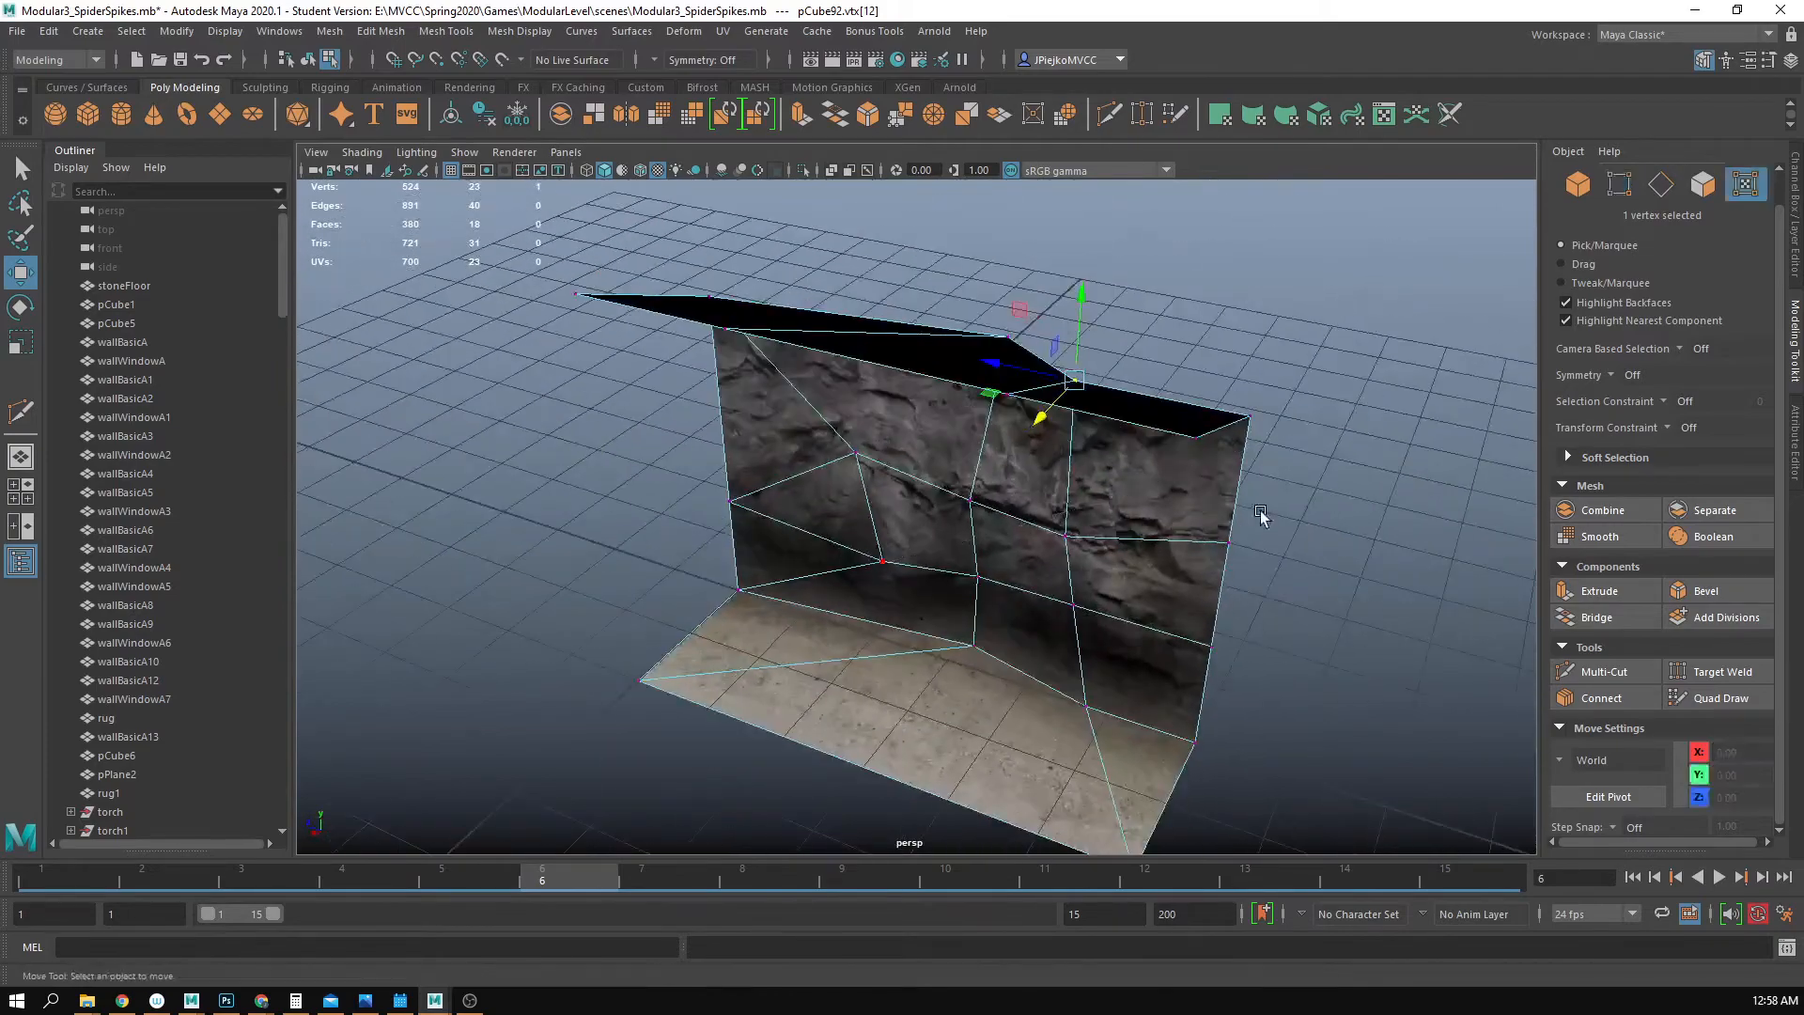
# - Duplicate the whole wall section and snap the copy edge to edge beside the original, at Z 6.00
pyautogui.keyDown('alt'); pyautogui.moveTo(1260, 516); pyautogui.dragTo(1339, 512); pyautogui.keyUp('alt')
pyautogui.scroll(-5, 830, 512)
pyautogui.keyDown('alt'); pyautogui.moveTo(1051, 458); pyautogui.dragTo(1052, 578); pyautogui.keyUp('alt')
pyautogui.scroll(4, 987, 583)
pyautogui.click(922, 587)
pyautogui.keyDown('alt'); pyautogui.moveTo(922, 587); pyautogui.dragTo(857, 622); pyautogui.keyUp('alt')
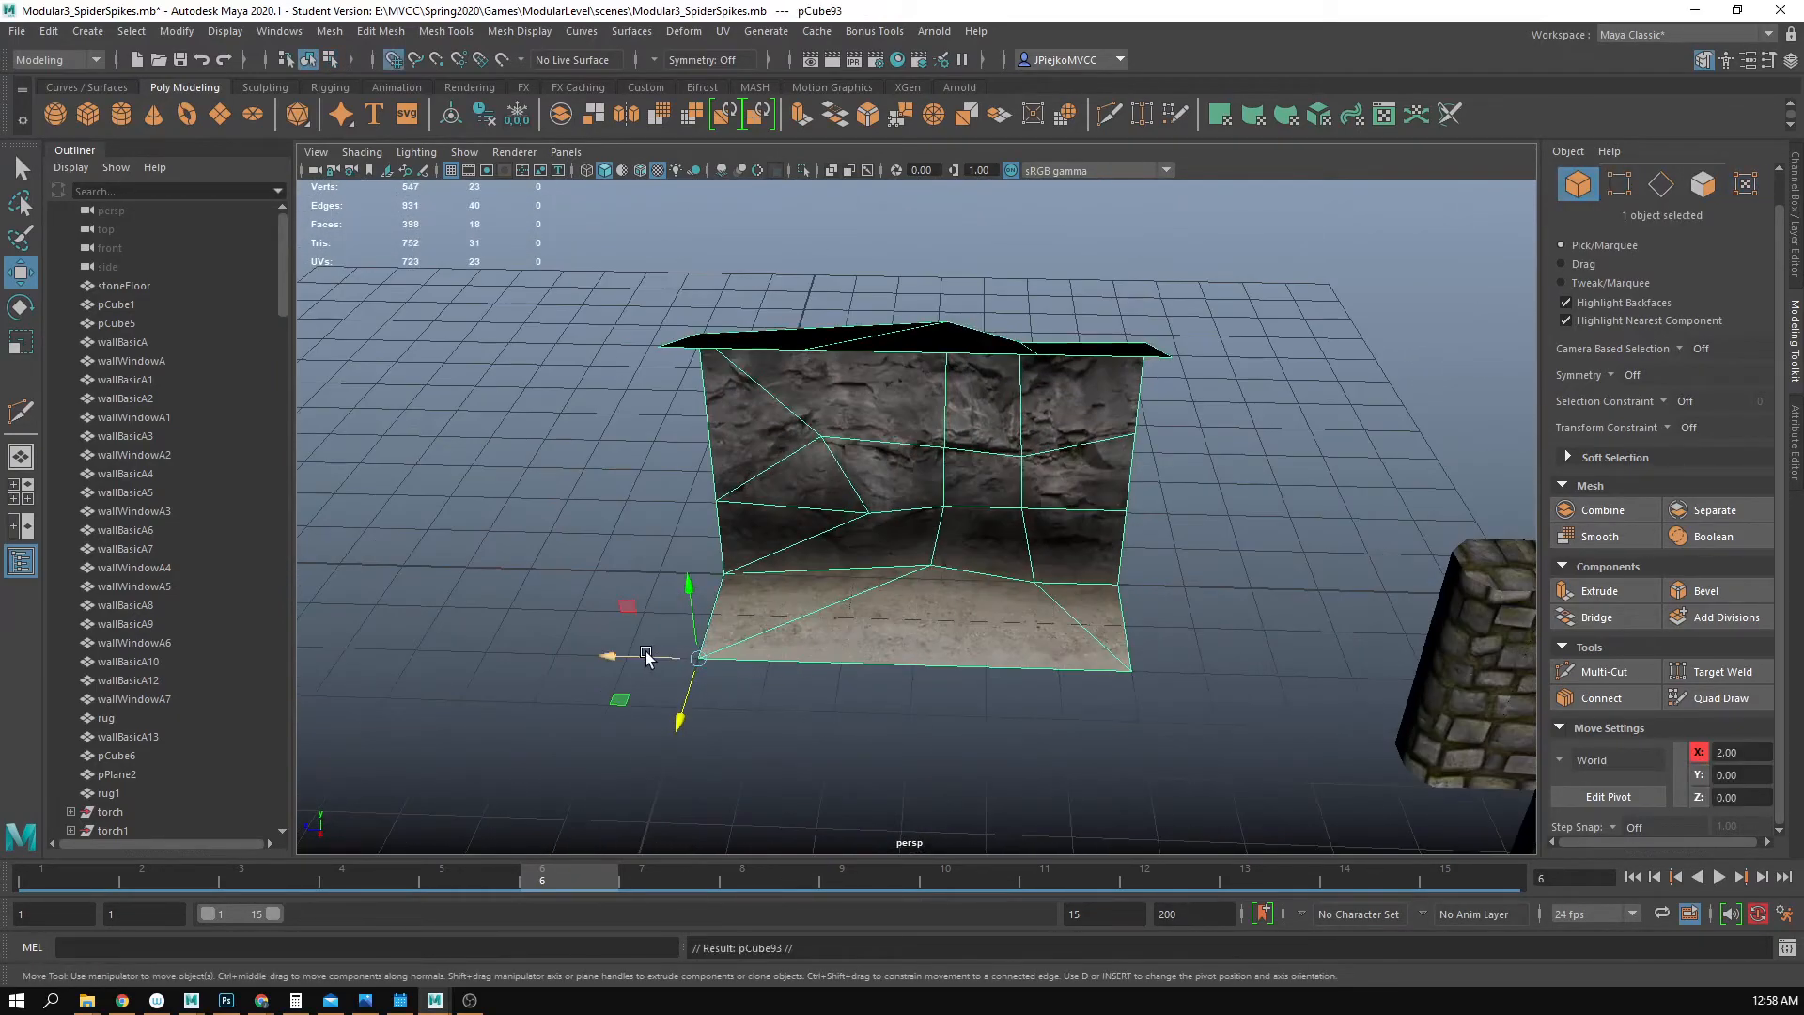
pyautogui.moveTo(647, 656); pyautogui.dragTo(284, 618)
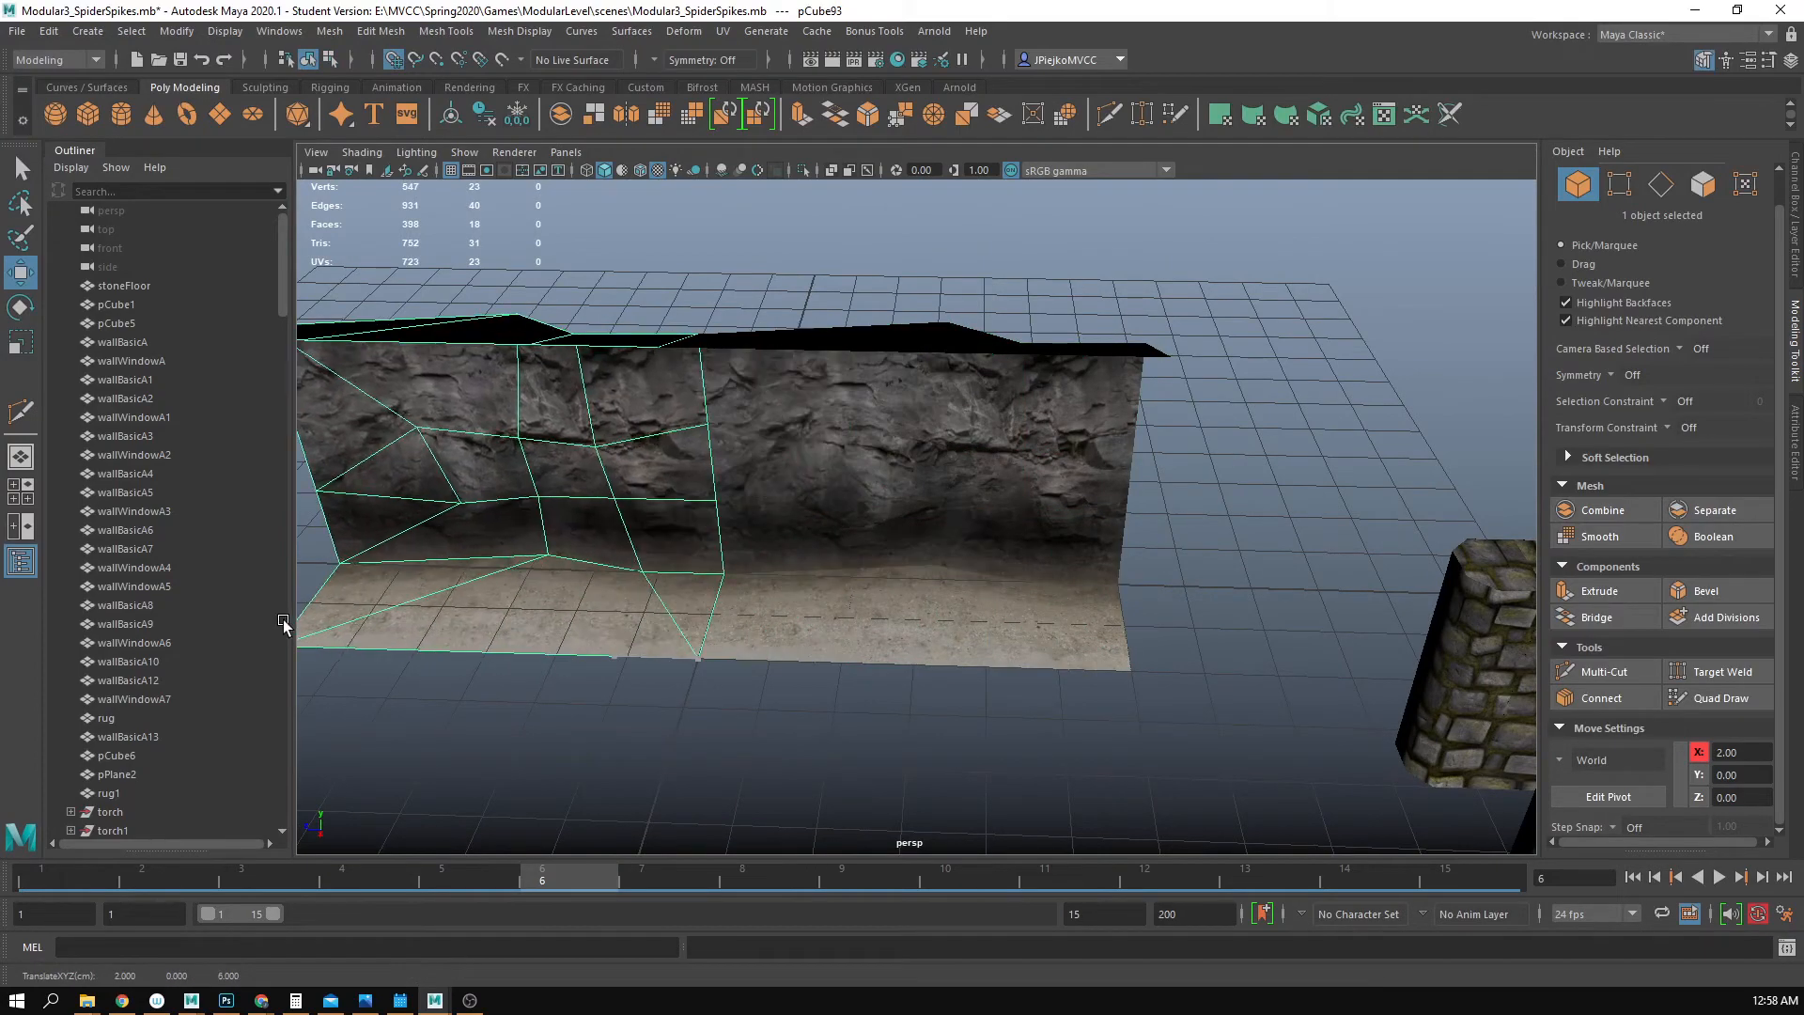
pyautogui.click(837, 704)
# - Examine the seam between the two wall sections from different angles, selecting each section in turn
pyautogui.keyDown('alt'); pyautogui.moveTo(838, 705); pyautogui.dragTo(1006, 705); pyautogui.keyUp('alt')
pyautogui.click(984, 599)
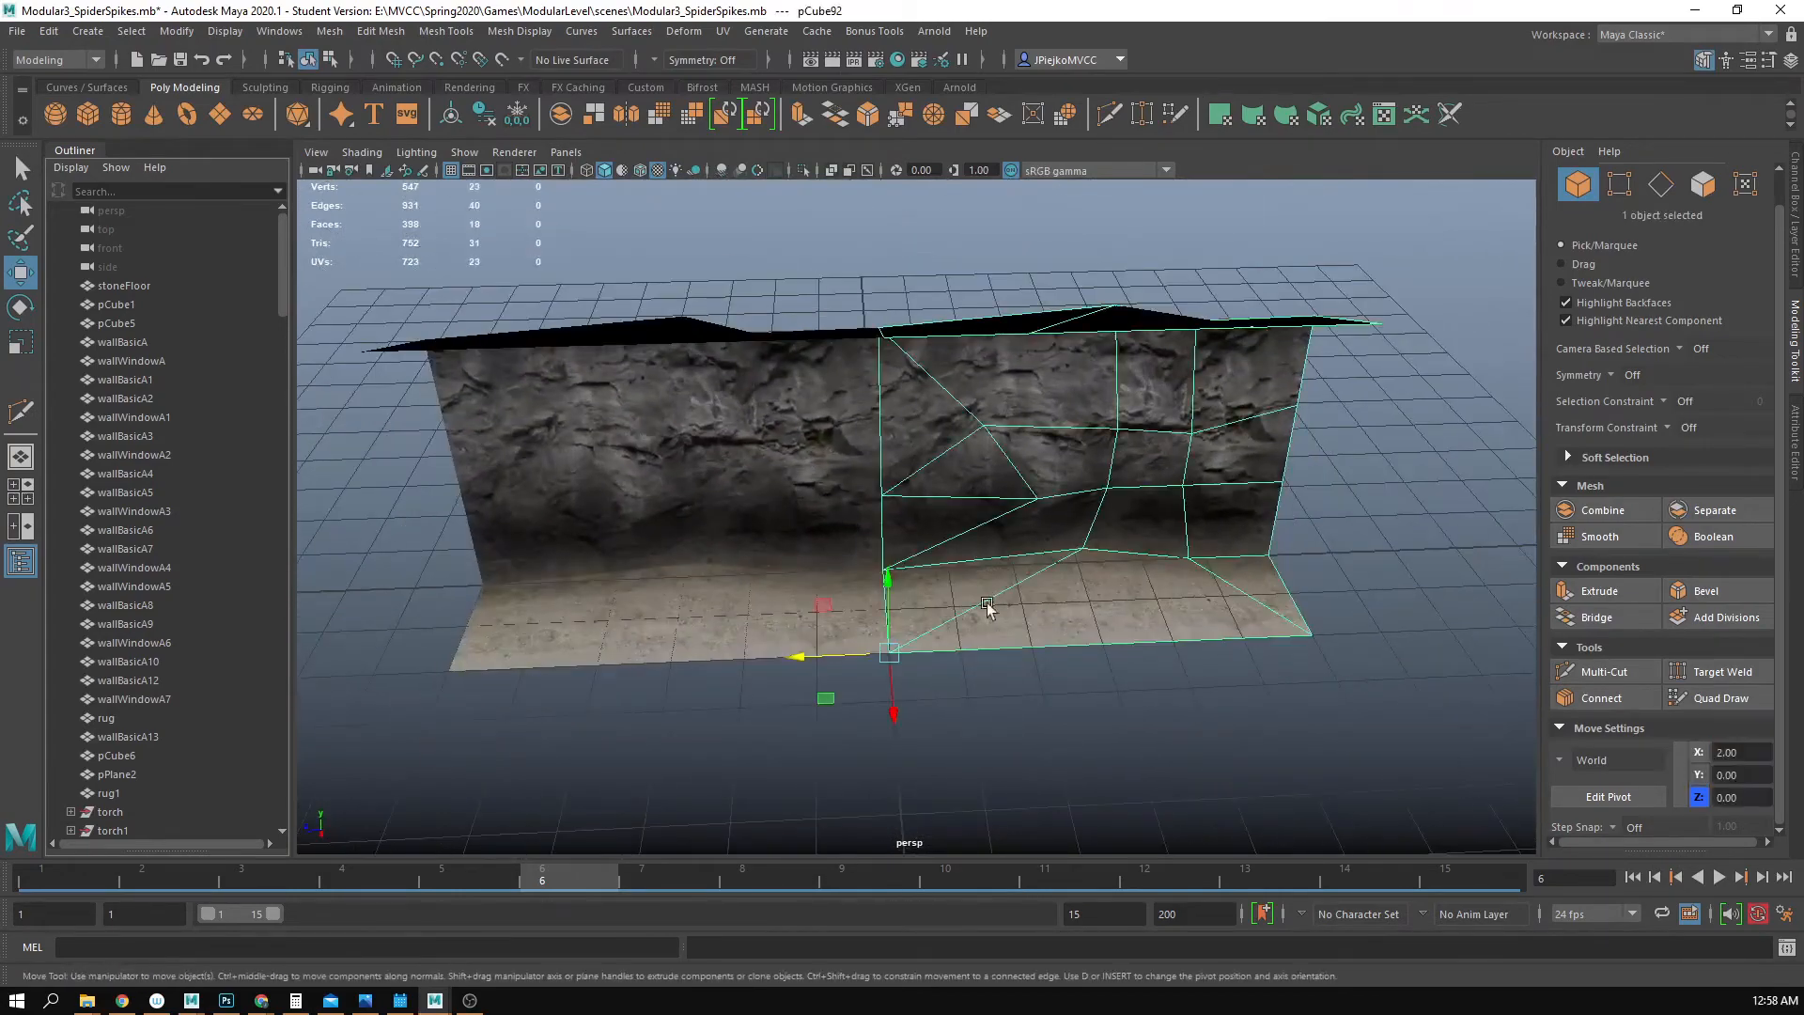
pyautogui.keyDown('alt'); pyautogui.moveTo(1045, 632); pyautogui.dragTo(650, 458); pyautogui.keyUp('alt')
pyautogui.click(1139, 694)
pyautogui.click(650, 459)
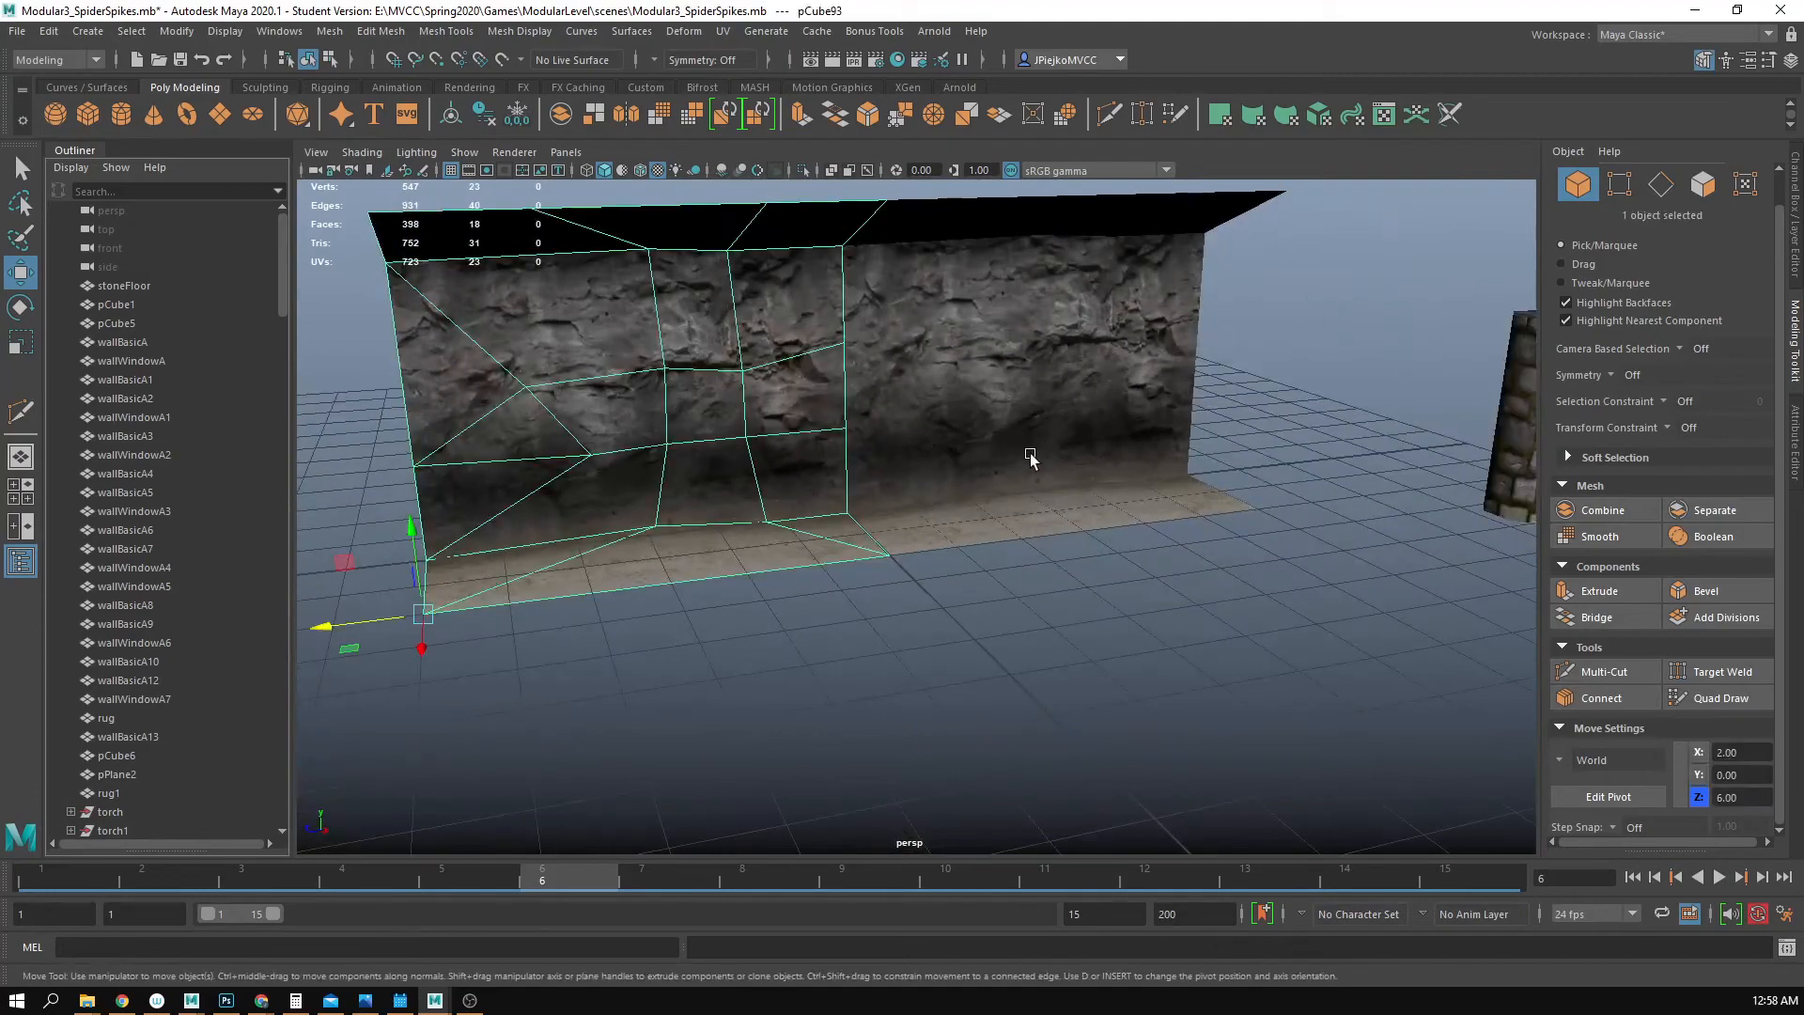
# - Try to bevel the edges along the seam between wall and floor with fraction 0.3 and 2 segments
pyautogui.keyDown('alt'); pyautogui.moveTo(1031, 460); pyautogui.dragTo(1018, 460); pyautogui.keyUp('alt')
pyautogui.keyDown('alt'); pyautogui.moveTo(887, 473); pyautogui.dragTo(955, 471, button='right'); pyautogui.keyUp('alt')
pyautogui.moveTo(955, 470)
pyautogui.keyDown('alt'); pyautogui.mouseDown()
pyautogui.moveTo(996, 488)
pyautogui.moveTo(940, 481)
pyautogui.mouseUp(); pyautogui.keyUp('alt')
pyautogui.moveTo(872, 418); pyautogui.dragTo(861, 334, button='right')
pyautogui.doubleClick(867, 349)
pyautogui.keyDown('alt'); pyautogui.moveTo(939, 362); pyautogui.dragTo(1066, 477); pyautogui.keyUp('alt')
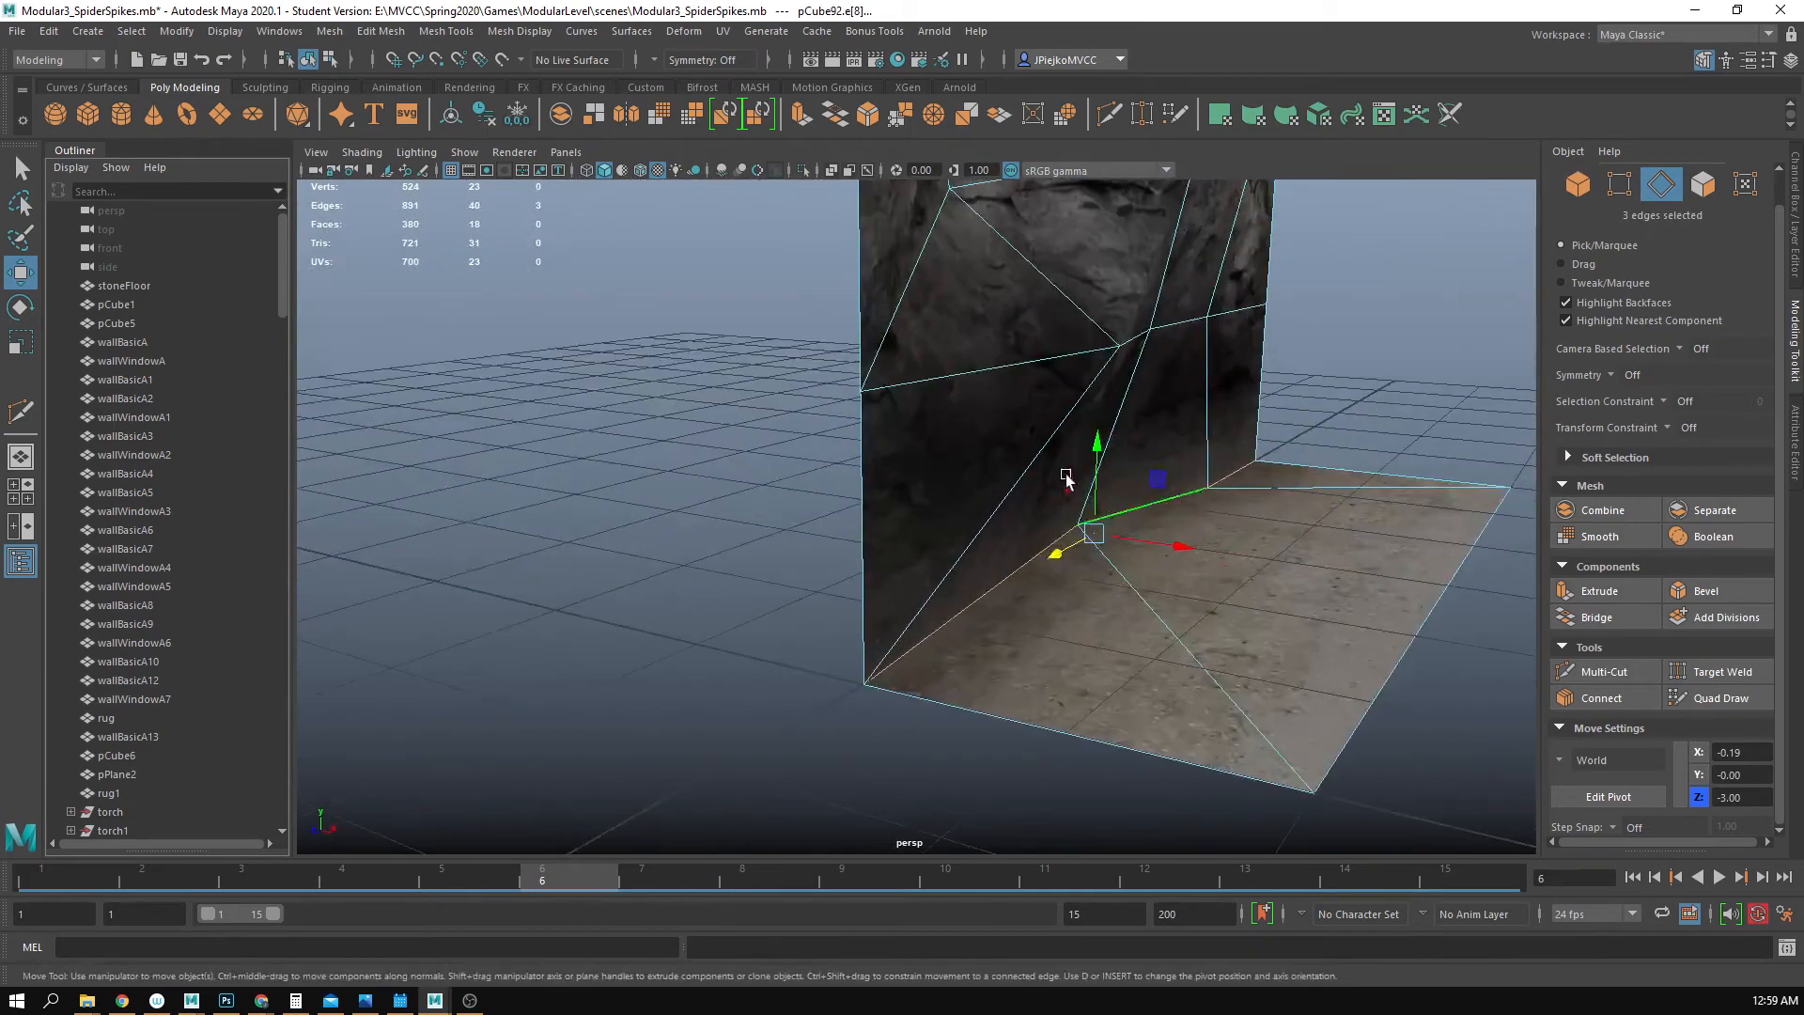
pyautogui.click(1706, 590)
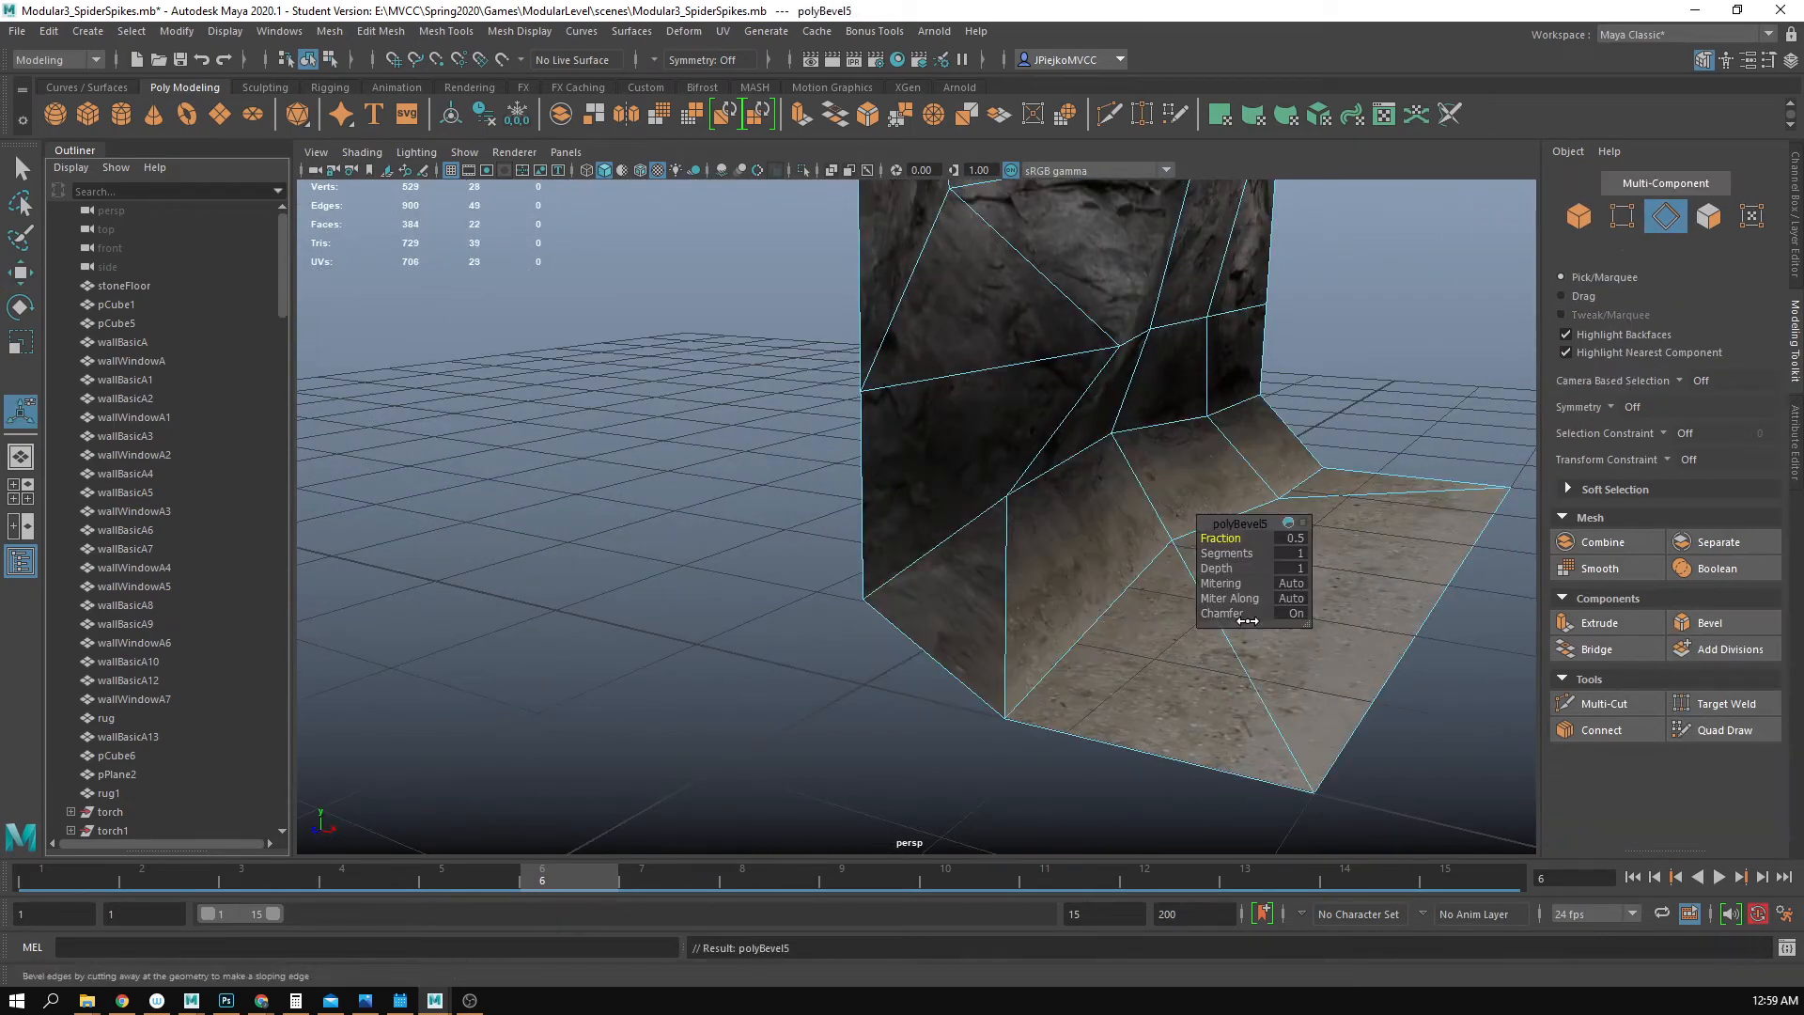
pyautogui.keyDown('alt'); pyautogui.moveTo(1175, 583); pyautogui.dragTo(1295, 616); pyautogui.keyUp('alt')
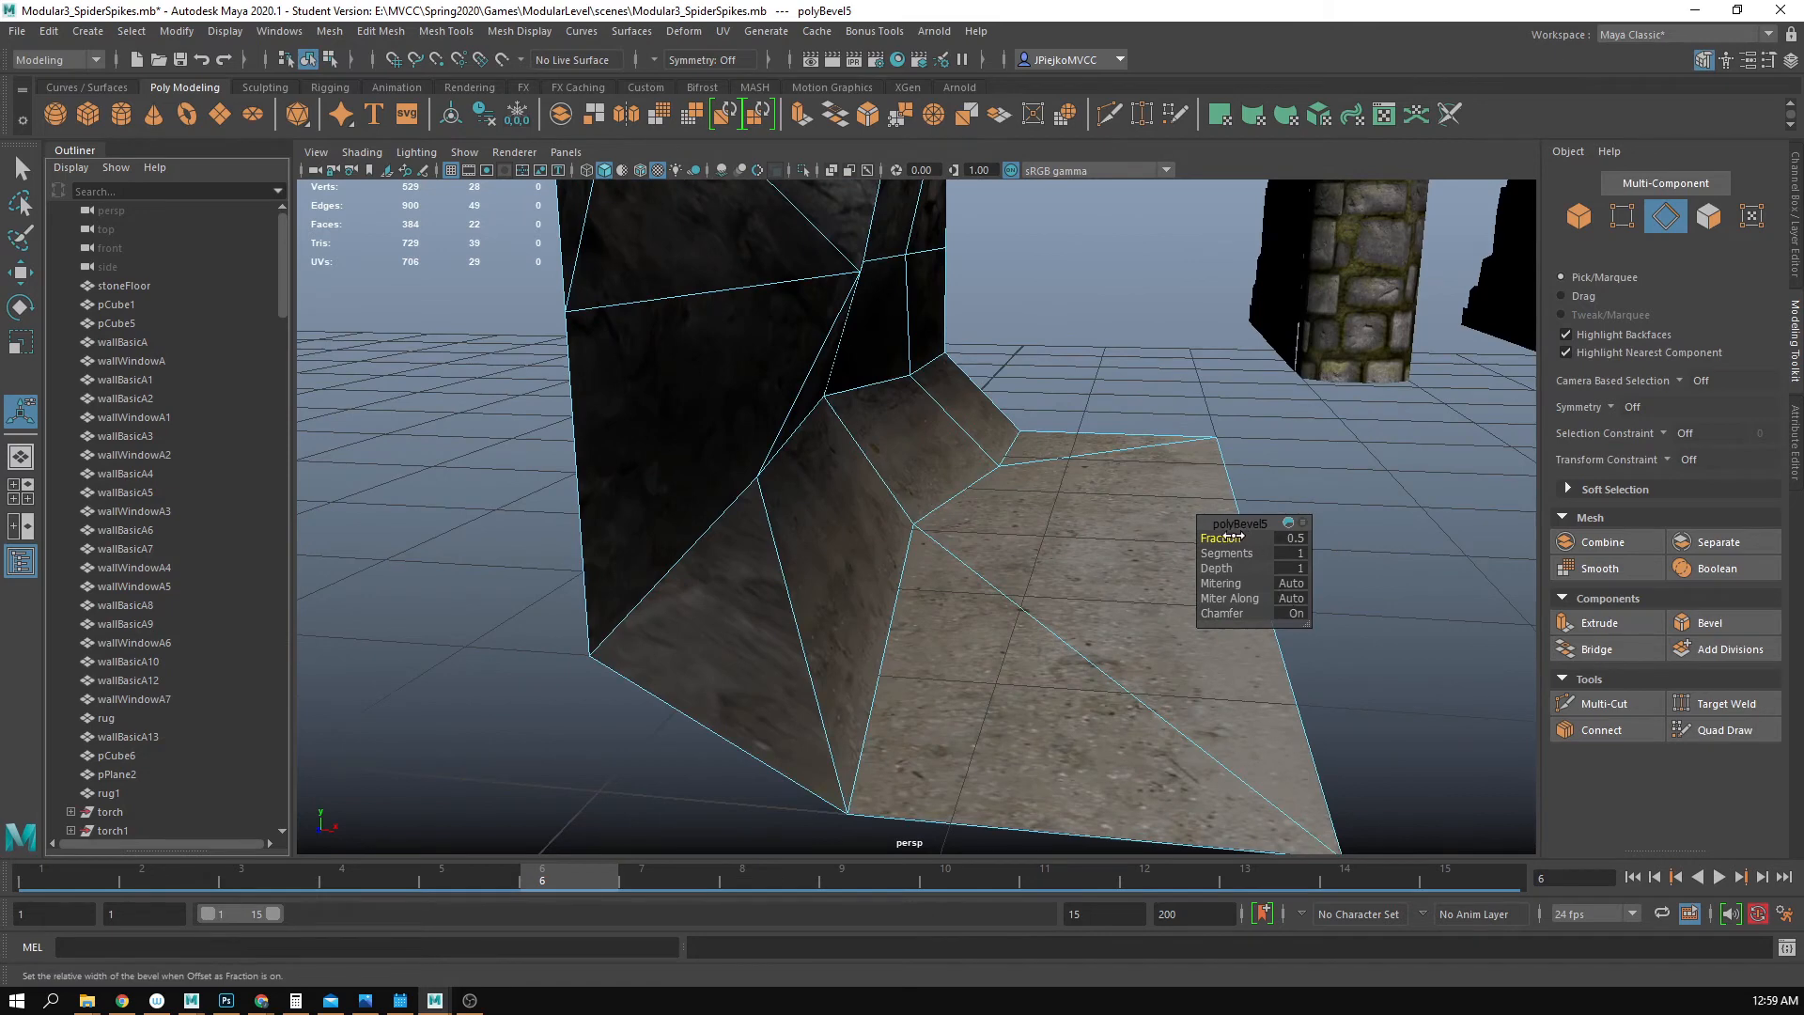
pyautogui.moveTo(1233, 538); pyautogui.dragTo(1226, 554)
pyautogui.keyDown('alt'); pyautogui.moveTo(1008, 563); pyautogui.dragTo(1197, 576); pyautogui.keyUp('alt')
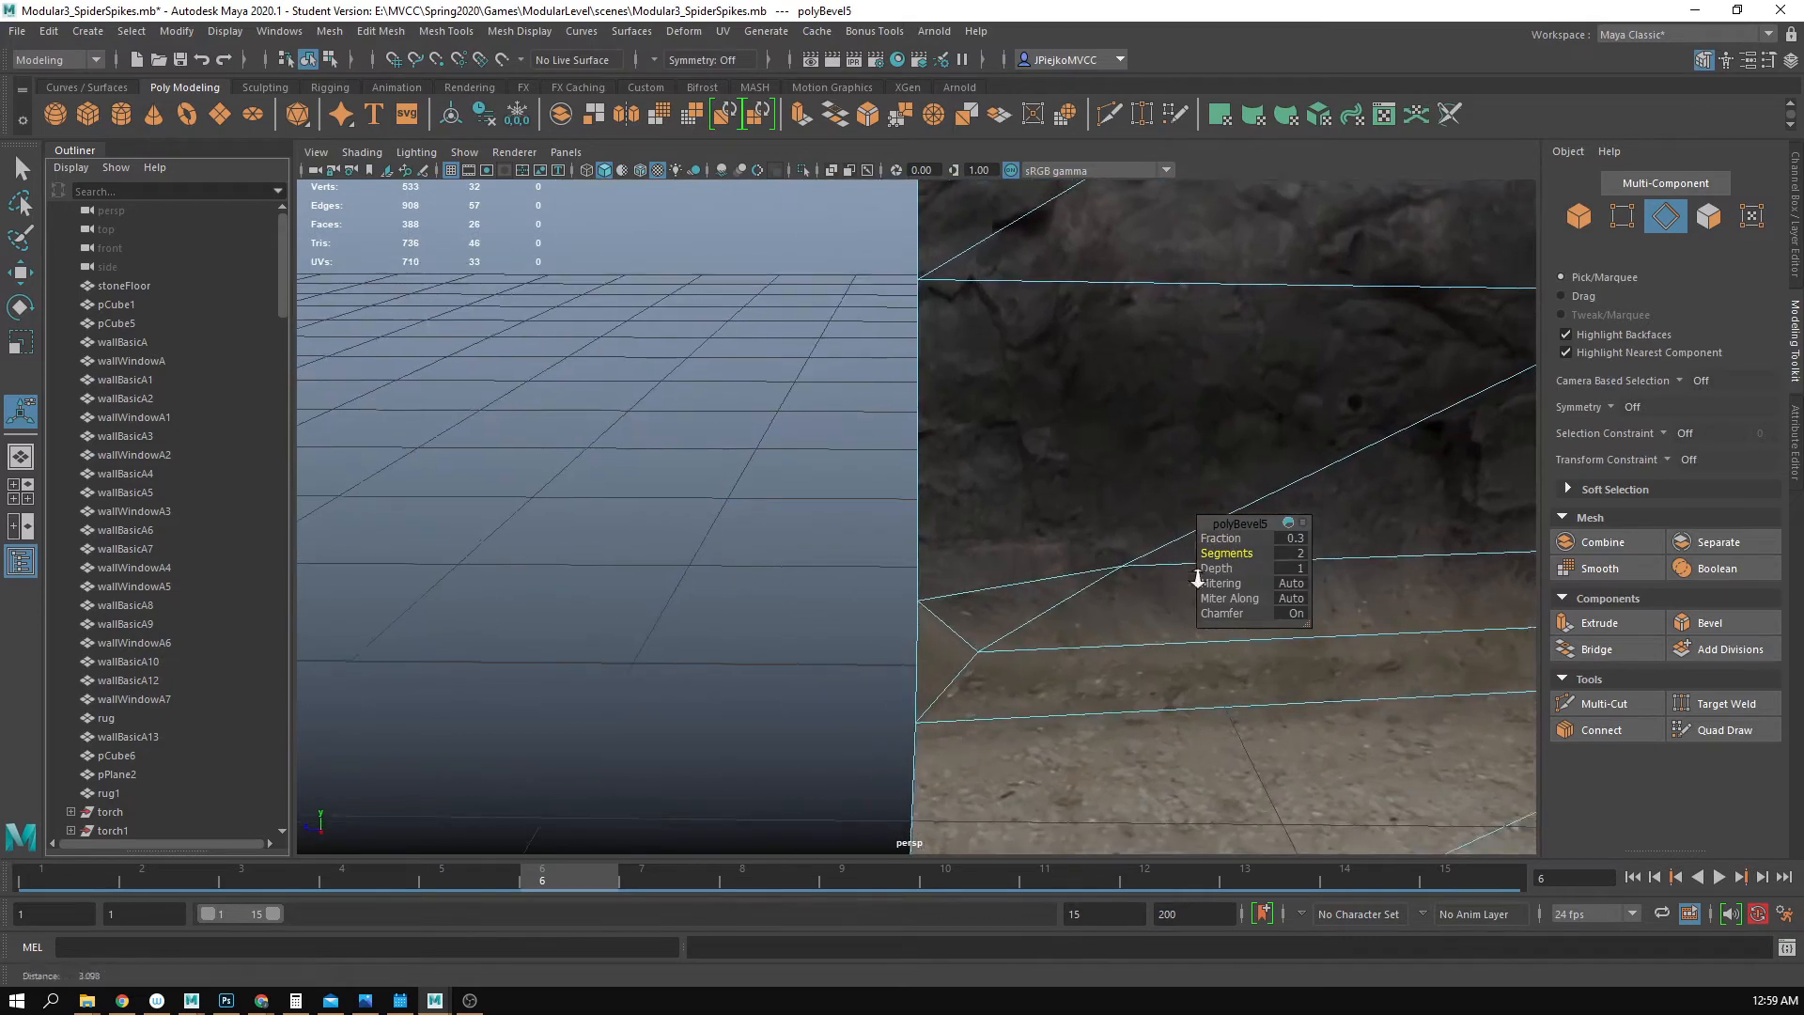
pyautogui.keyDown('alt'); pyautogui.moveTo(1196, 576); pyautogui.dragTo(808, 513, button='right'); pyautogui.keyUp('alt')
pyautogui.press('q')
pyautogui.click(1357, 455)
# - Duplicate the beveled wall section and snap the copy edge to edge beside the original, at Z 6.00
pyautogui.keyDown('alt'); pyautogui.moveTo(1181, 552); pyautogui.dragTo(1379, 501); pyautogui.keyUp('alt')
pyautogui.keyDown('alt'); pyautogui.moveTo(1379, 501); pyautogui.dragTo(798, 499, button='right'); pyautogui.keyUp('alt')
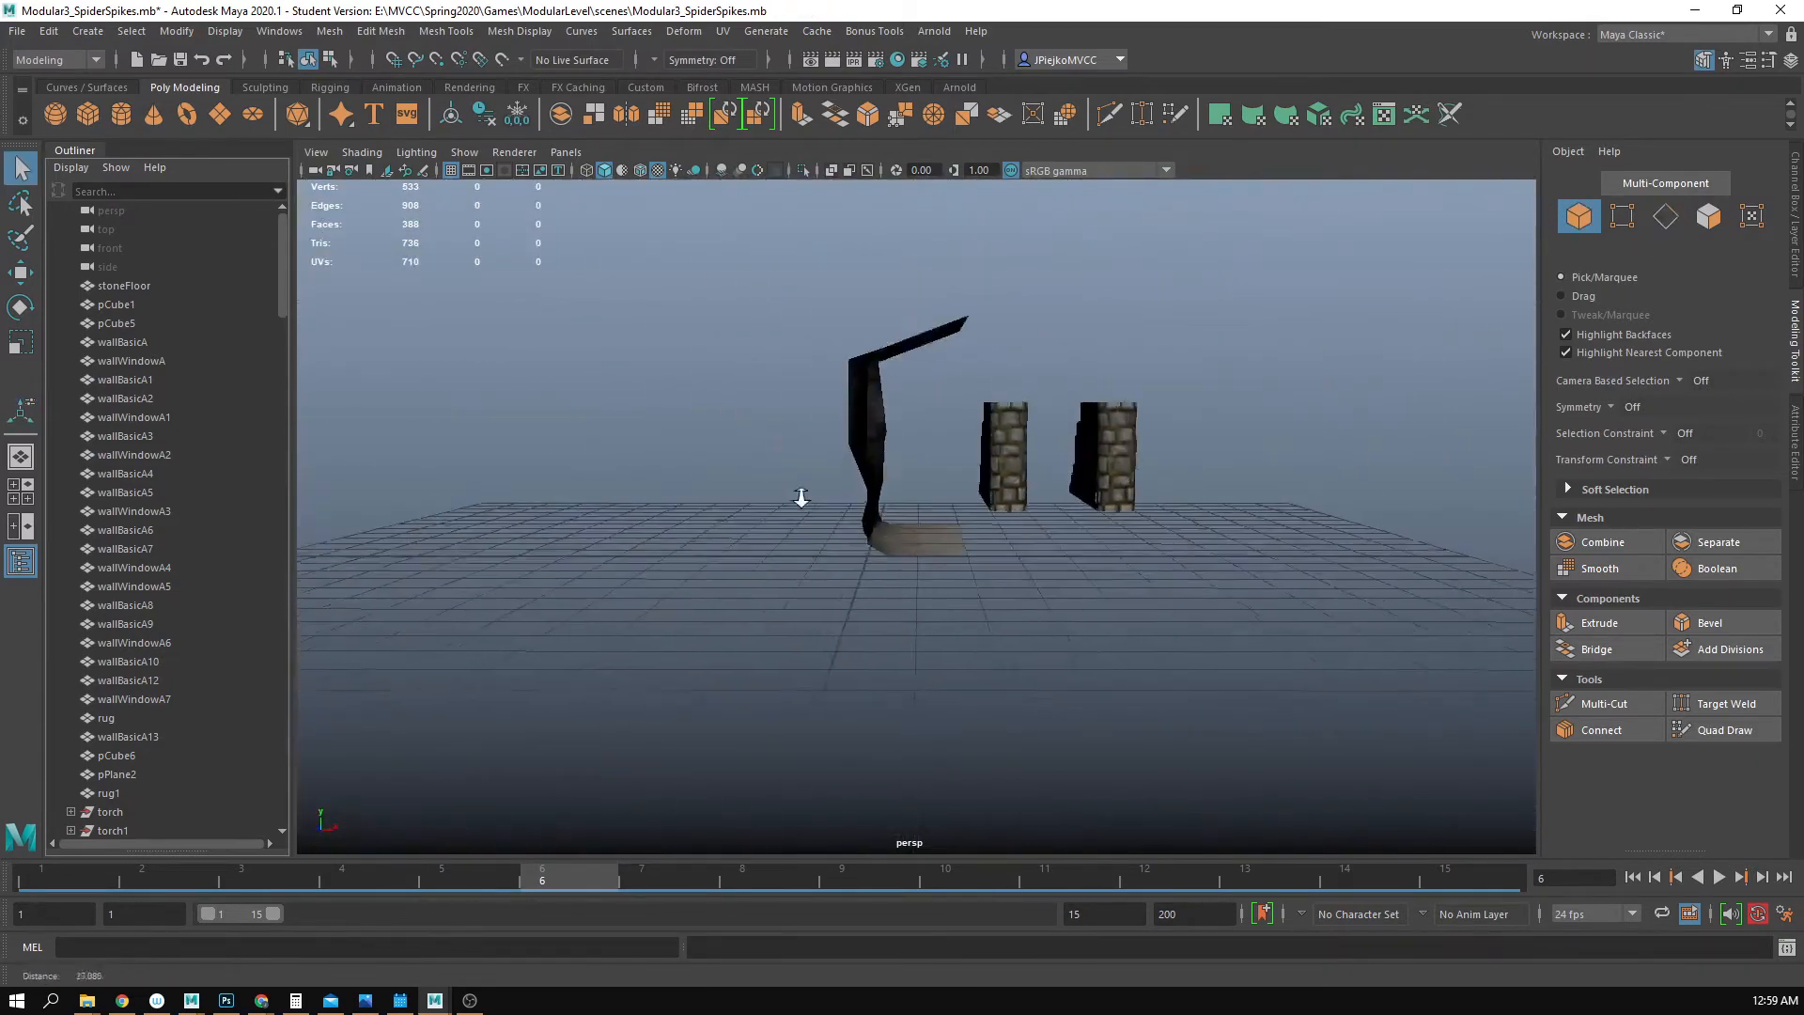
pyautogui.keyDown('alt'); pyautogui.moveTo(798, 499); pyautogui.dragTo(720, 496); pyautogui.keyUp('alt')
pyautogui.keyDown('alt'); pyautogui.moveTo(720, 496); pyautogui.dragTo(943, 568, button='right'); pyautogui.keyUp('alt')
pyautogui.click(940, 573)
pyautogui.keyDown('alt'); pyautogui.moveTo(940, 573); pyautogui.dragTo(919, 474); pyautogui.keyUp('alt')
pyautogui.keyDown('alt'); pyautogui.moveTo(919, 474); pyautogui.dragTo(1078, 522, button='right'); pyautogui.keyUp('alt')
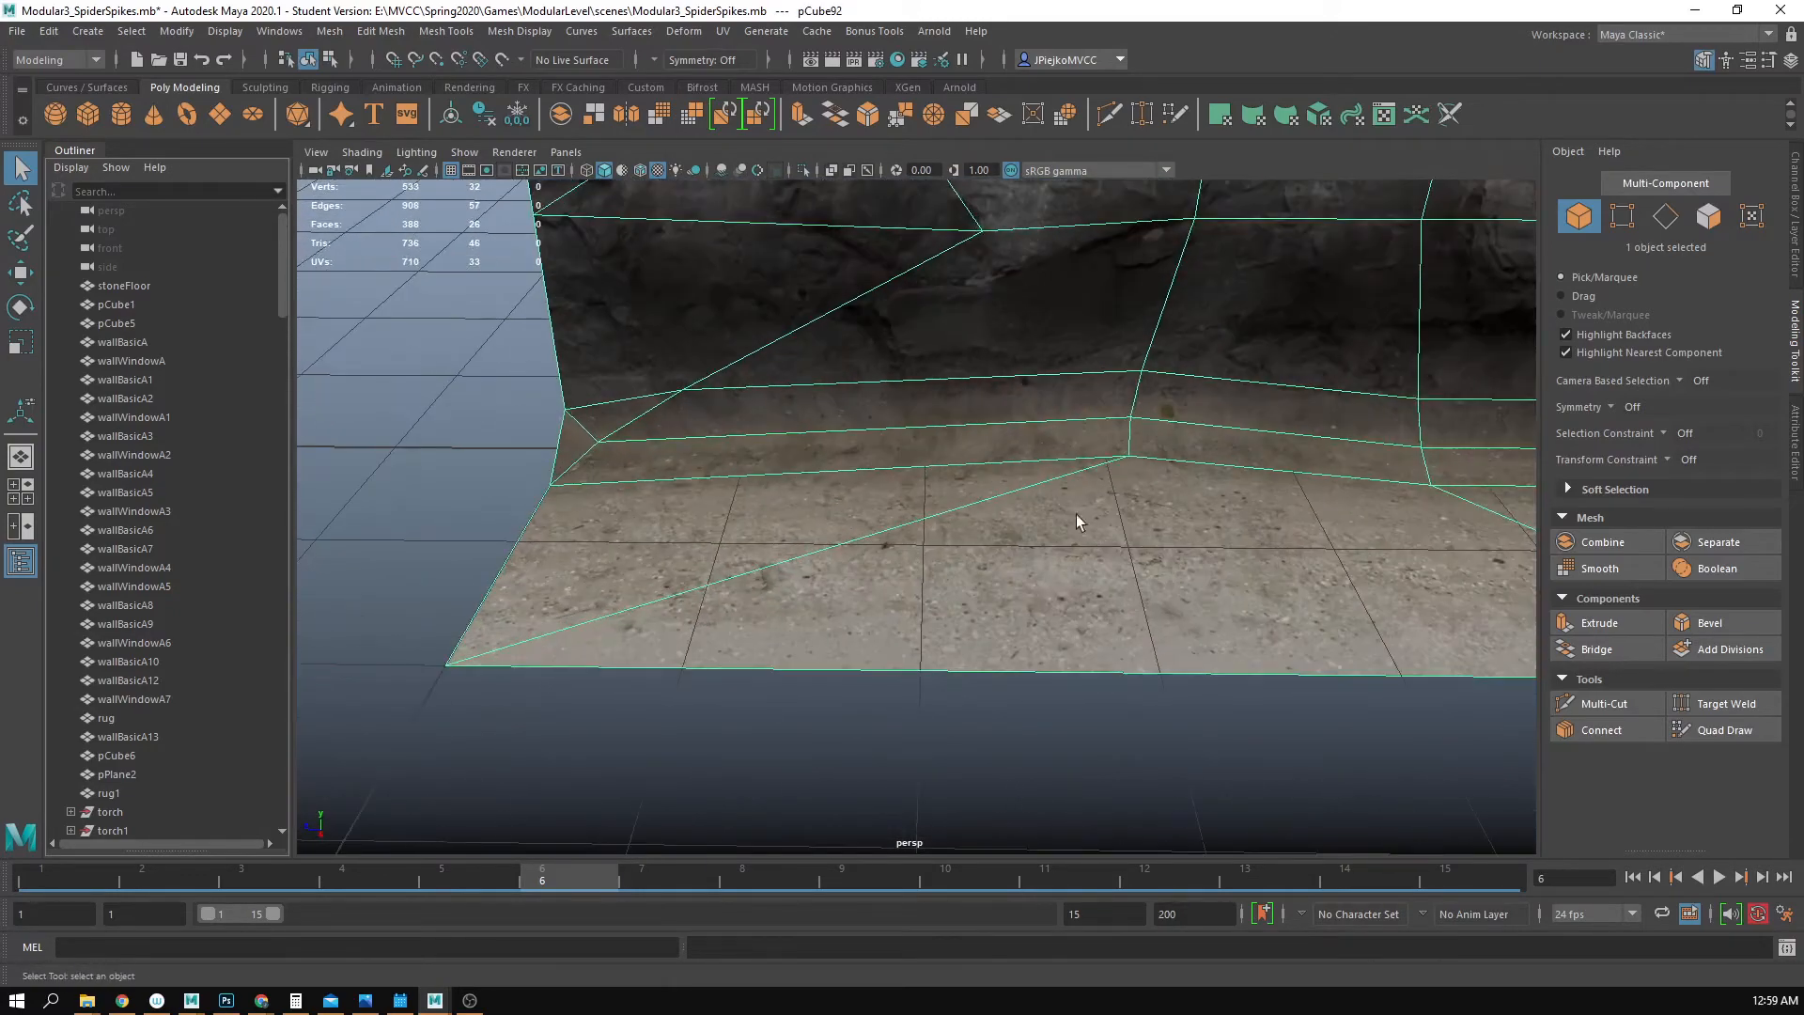
pyautogui.keyDown('alt'); pyautogui.moveTo(926, 469); pyautogui.dragTo(761, 515, button='right'); pyautogui.keyUp('alt')
pyautogui.hotkey('ctrl', 'd')
pyautogui.press('w')
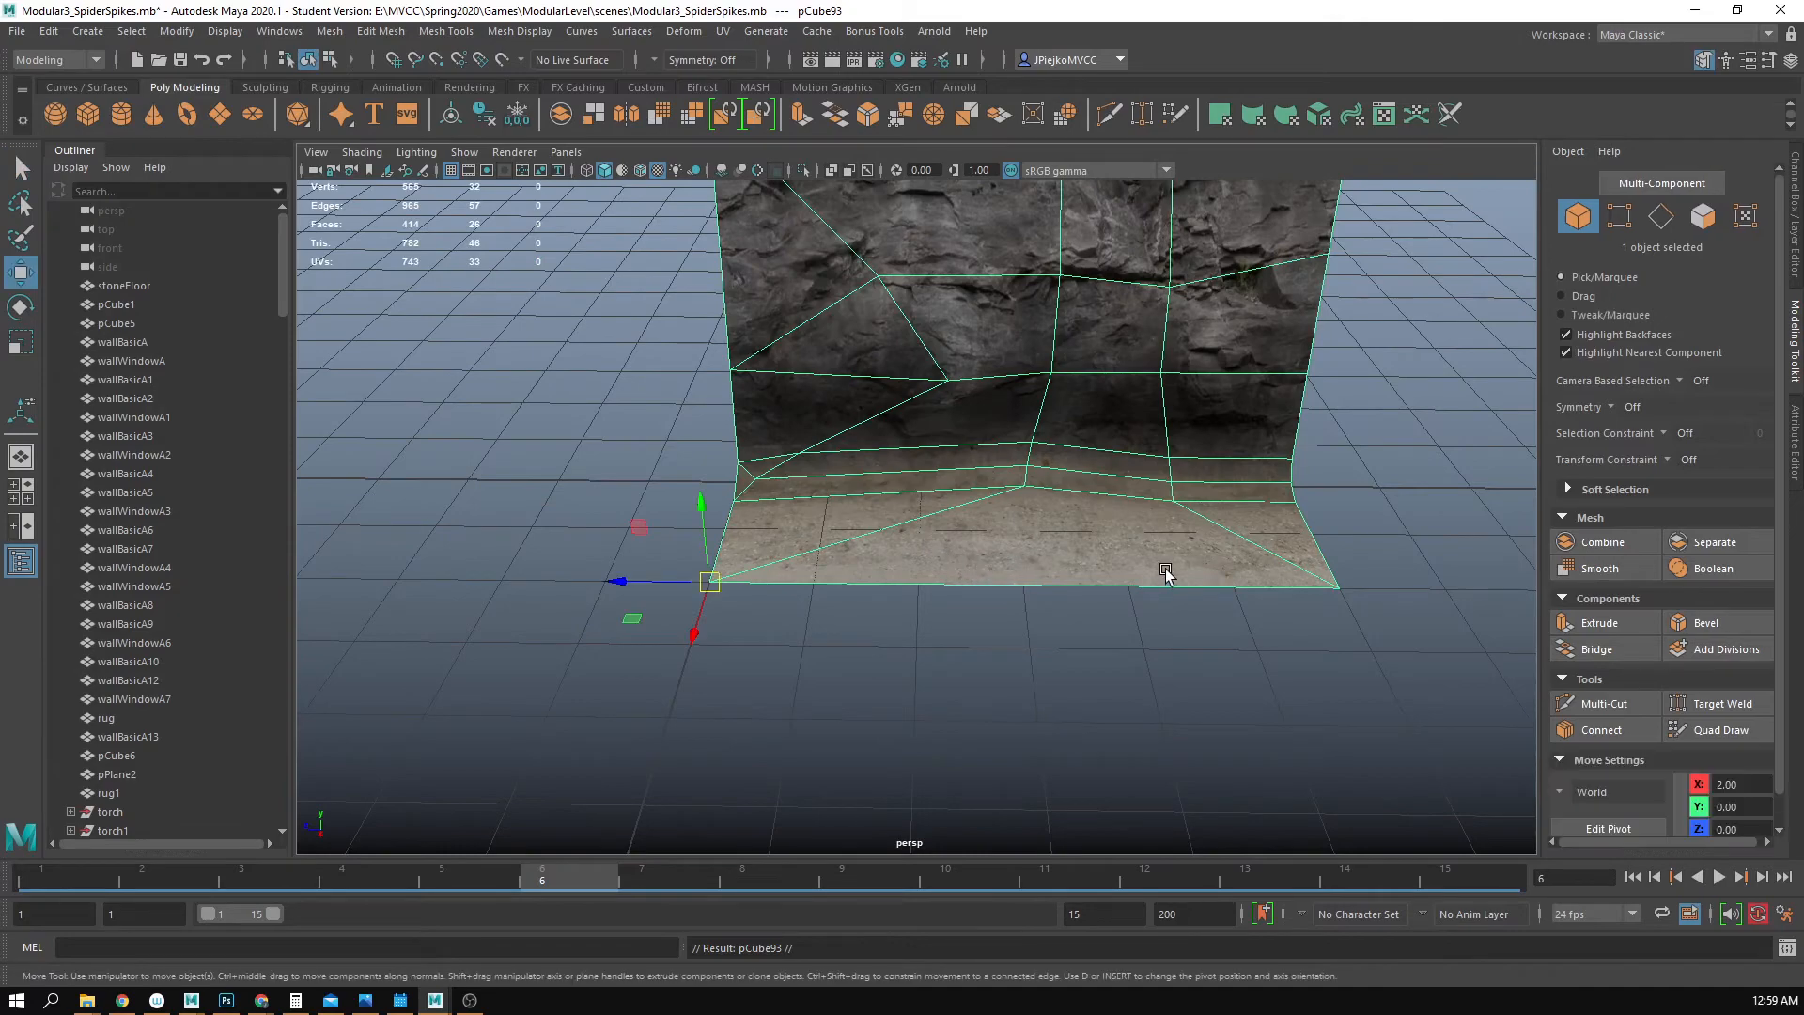
pyautogui.keyDown('alt'); pyautogui.moveTo(1166, 568); pyautogui.dragTo(606, 536, button='right'); pyautogui.keyUp('alt')
pyautogui.press('x')
pyautogui.moveTo(743, 542); pyautogui.dragTo(592, 568)
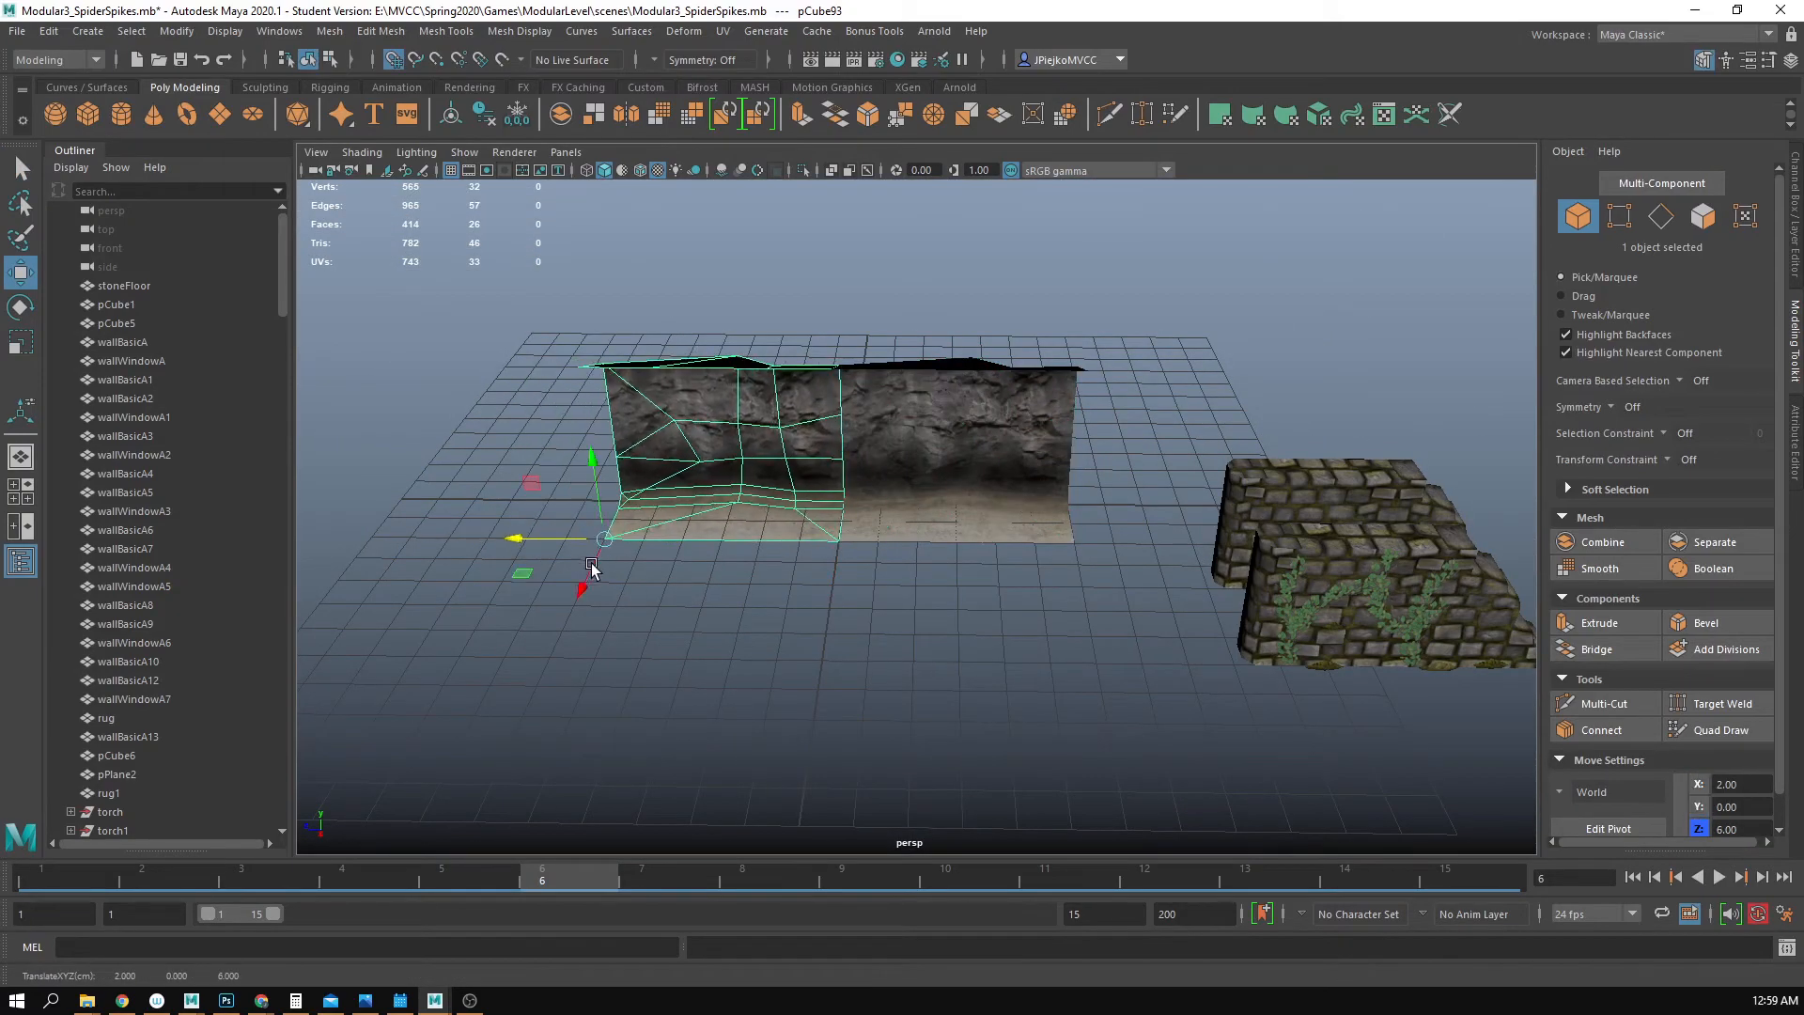
# - Examine close up where the beveled floor edges of the two wall sections meet, selecting each section in turn
pyautogui.keyDown('alt'); pyautogui.moveTo(687, 585); pyautogui.dragTo(947, 499, button='right'); pyautogui.keyUp('alt')
pyautogui.click(946, 499)
pyautogui.keyDown('alt'); pyautogui.moveTo(799, 535); pyautogui.dragTo(1034, 492, button='middle'); pyautogui.keyUp('alt')
pyautogui.keyDown('alt'); pyautogui.moveTo(1035, 491); pyautogui.dragTo(1203, 479, button='right'); pyautogui.keyUp('alt')
pyautogui.click(805, 403)
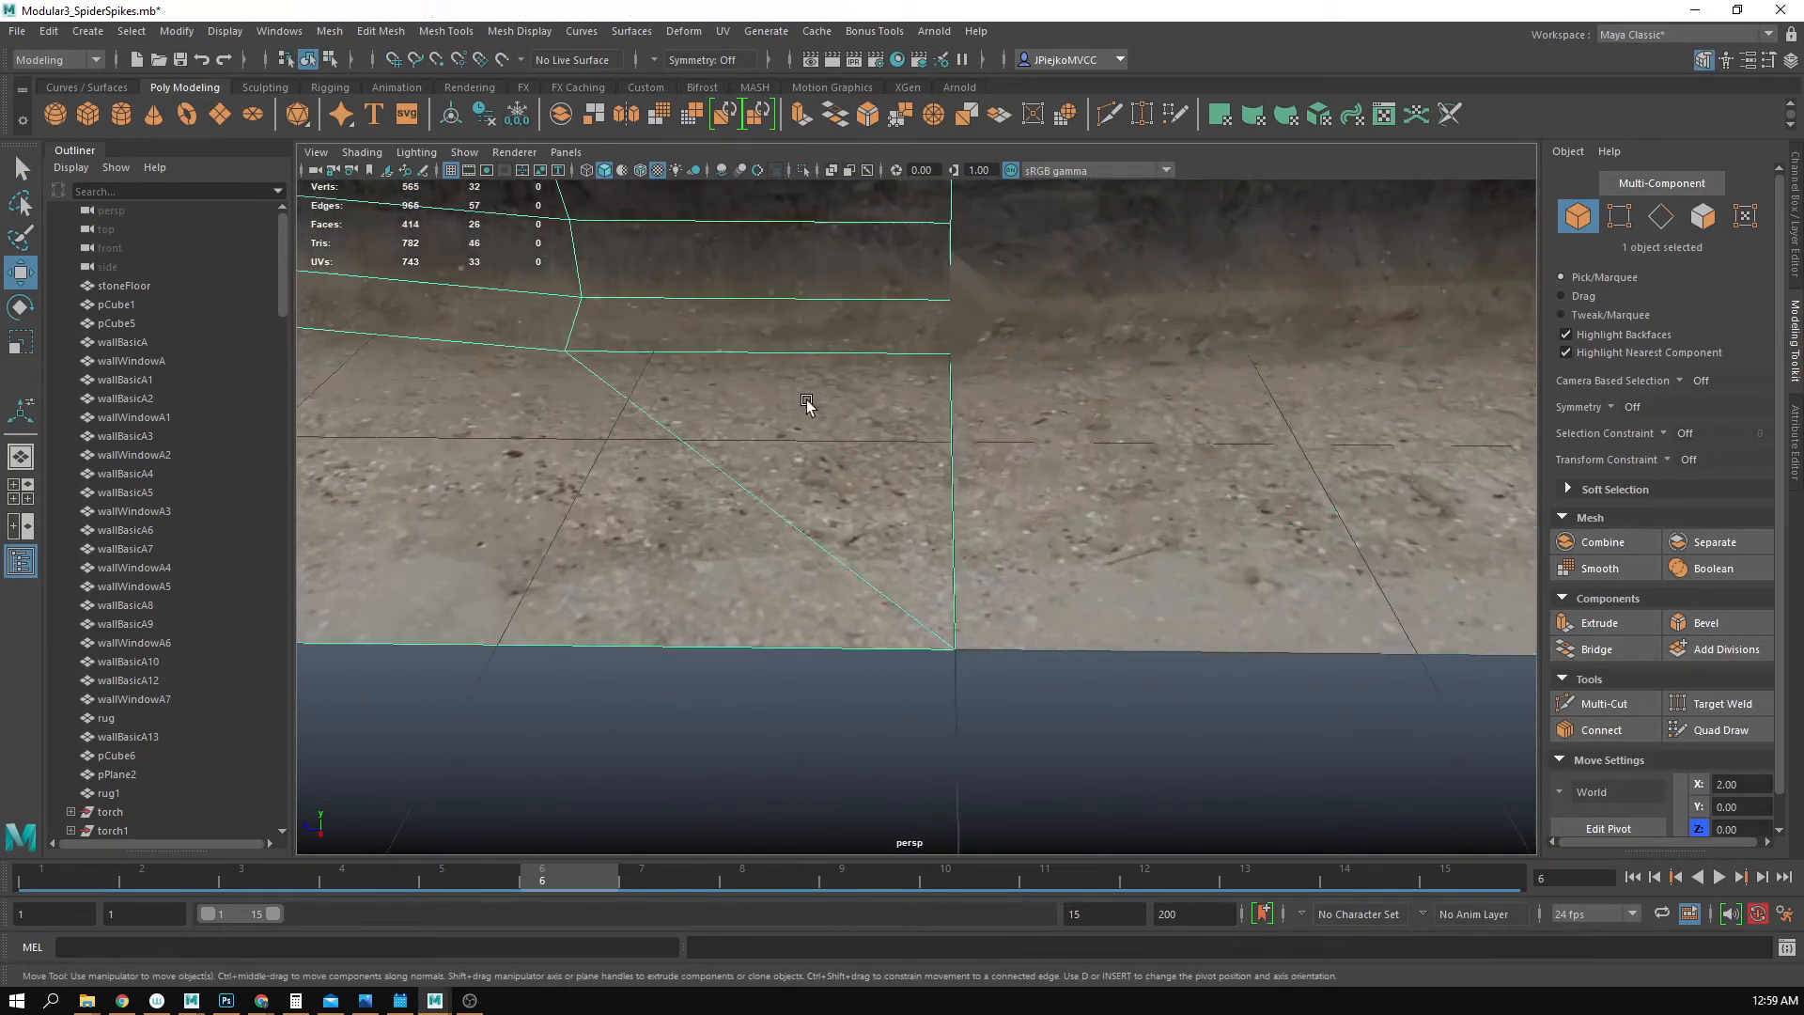
pyautogui.keyDown('alt'); pyautogui.moveTo(805, 403); pyautogui.dragTo(819, 563, button='middle'); pyautogui.keyUp('alt')
pyautogui.keyDown('alt'); pyautogui.moveTo(819, 569); pyautogui.dragTo(560, 509); pyautogui.keyUp('alt')
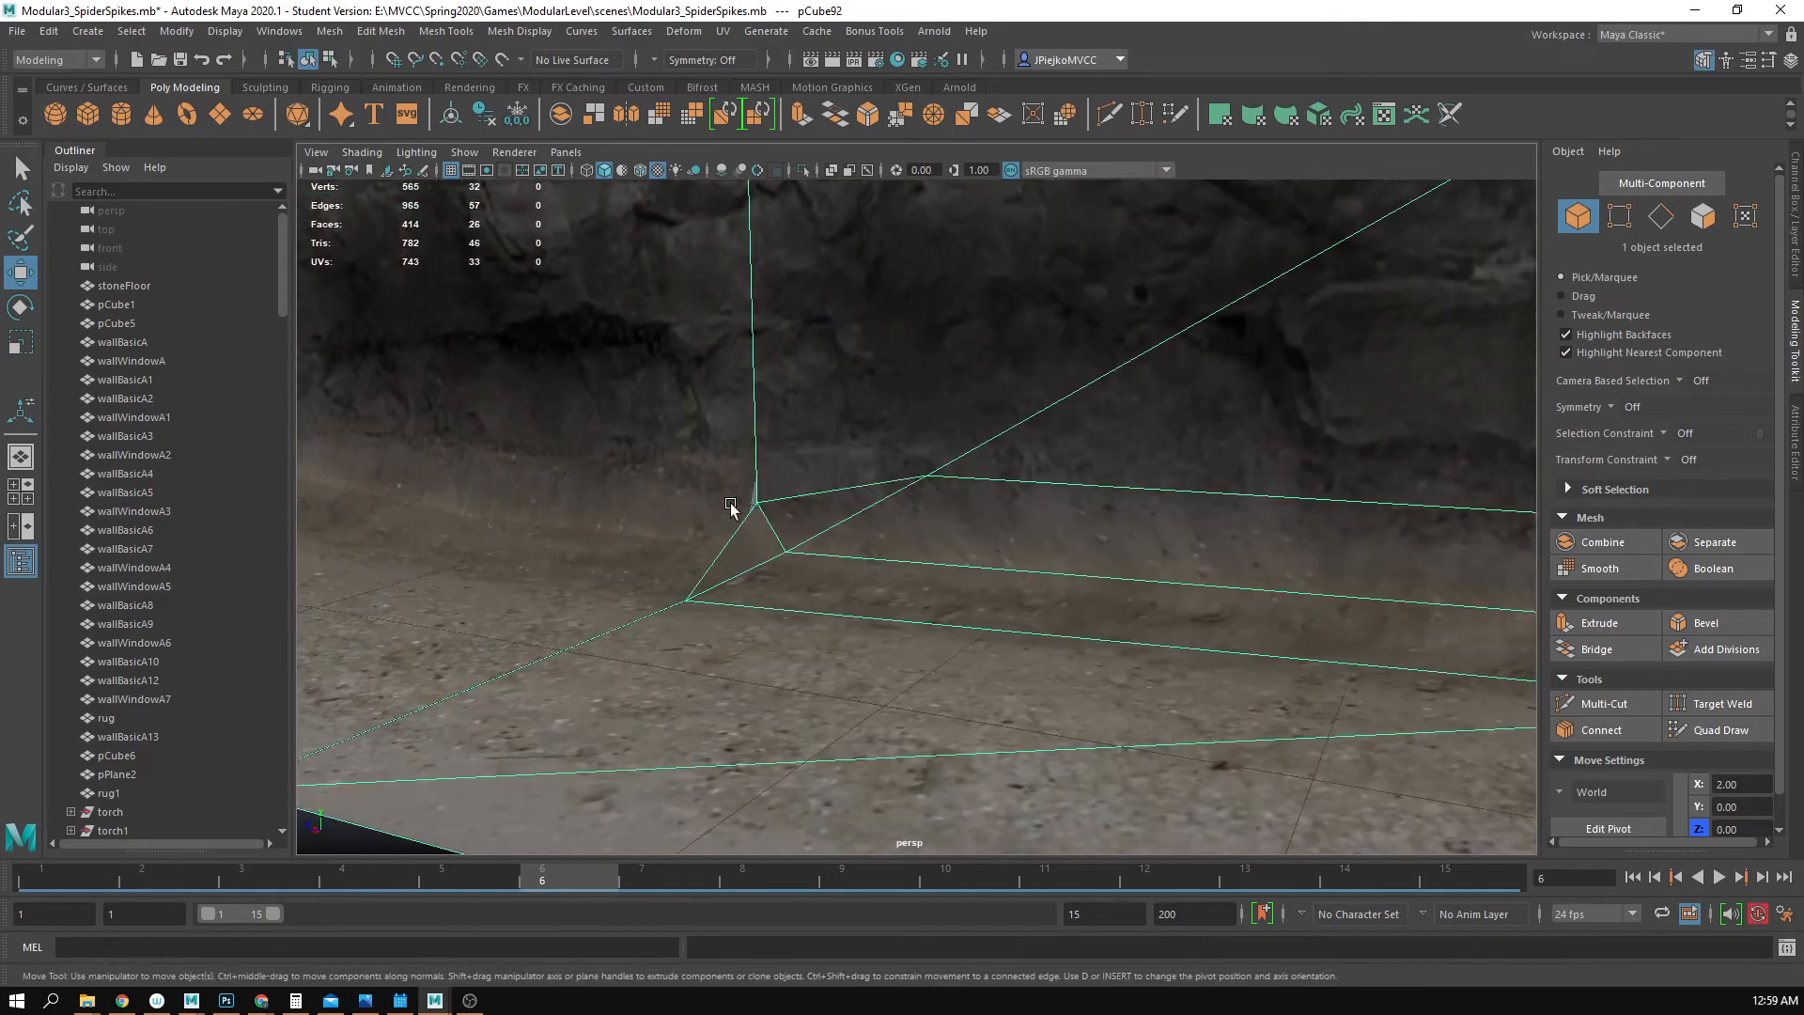
pyautogui.keyDown('alt'); pyautogui.moveTo(731, 508); pyautogui.dragTo(633, 640); pyautogui.keyUp('alt')
pyautogui.keyDown('alt'); pyautogui.moveTo(912, 679); pyautogui.dragTo(772, 603, button='right'); pyautogui.keyUp('alt')
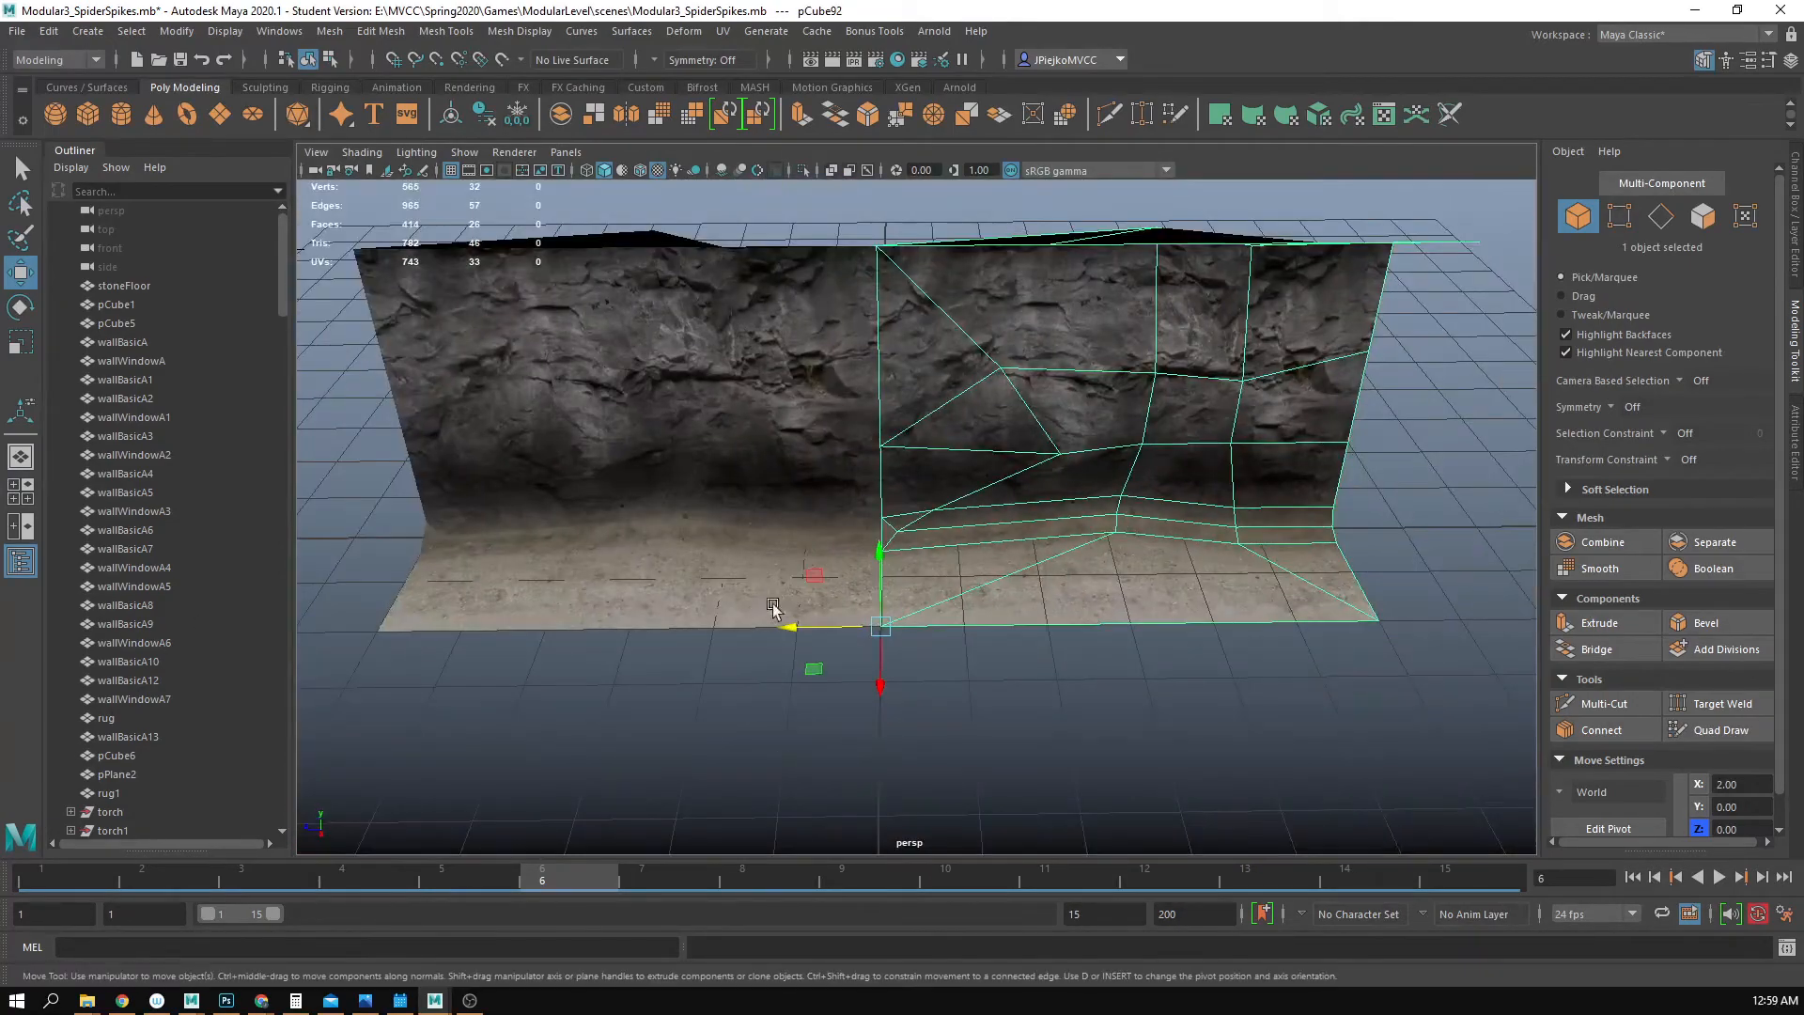
pyautogui.keyDown('alt'); pyautogui.moveTo(771, 603); pyautogui.dragTo(680, 581); pyautogui.keyUp('alt')
# - Undo the duplication and the bevel, going back to the selected seam edges on the single section
pyautogui.hotkey('ctrl', 'z')
pyautogui.hotkey('ctrl', 'z')
pyautogui.hotkey('ctrl', 'z')
pyautogui.hotkey('ctrl', 'z')
pyautogui.hotkey('ctrl', 'z')
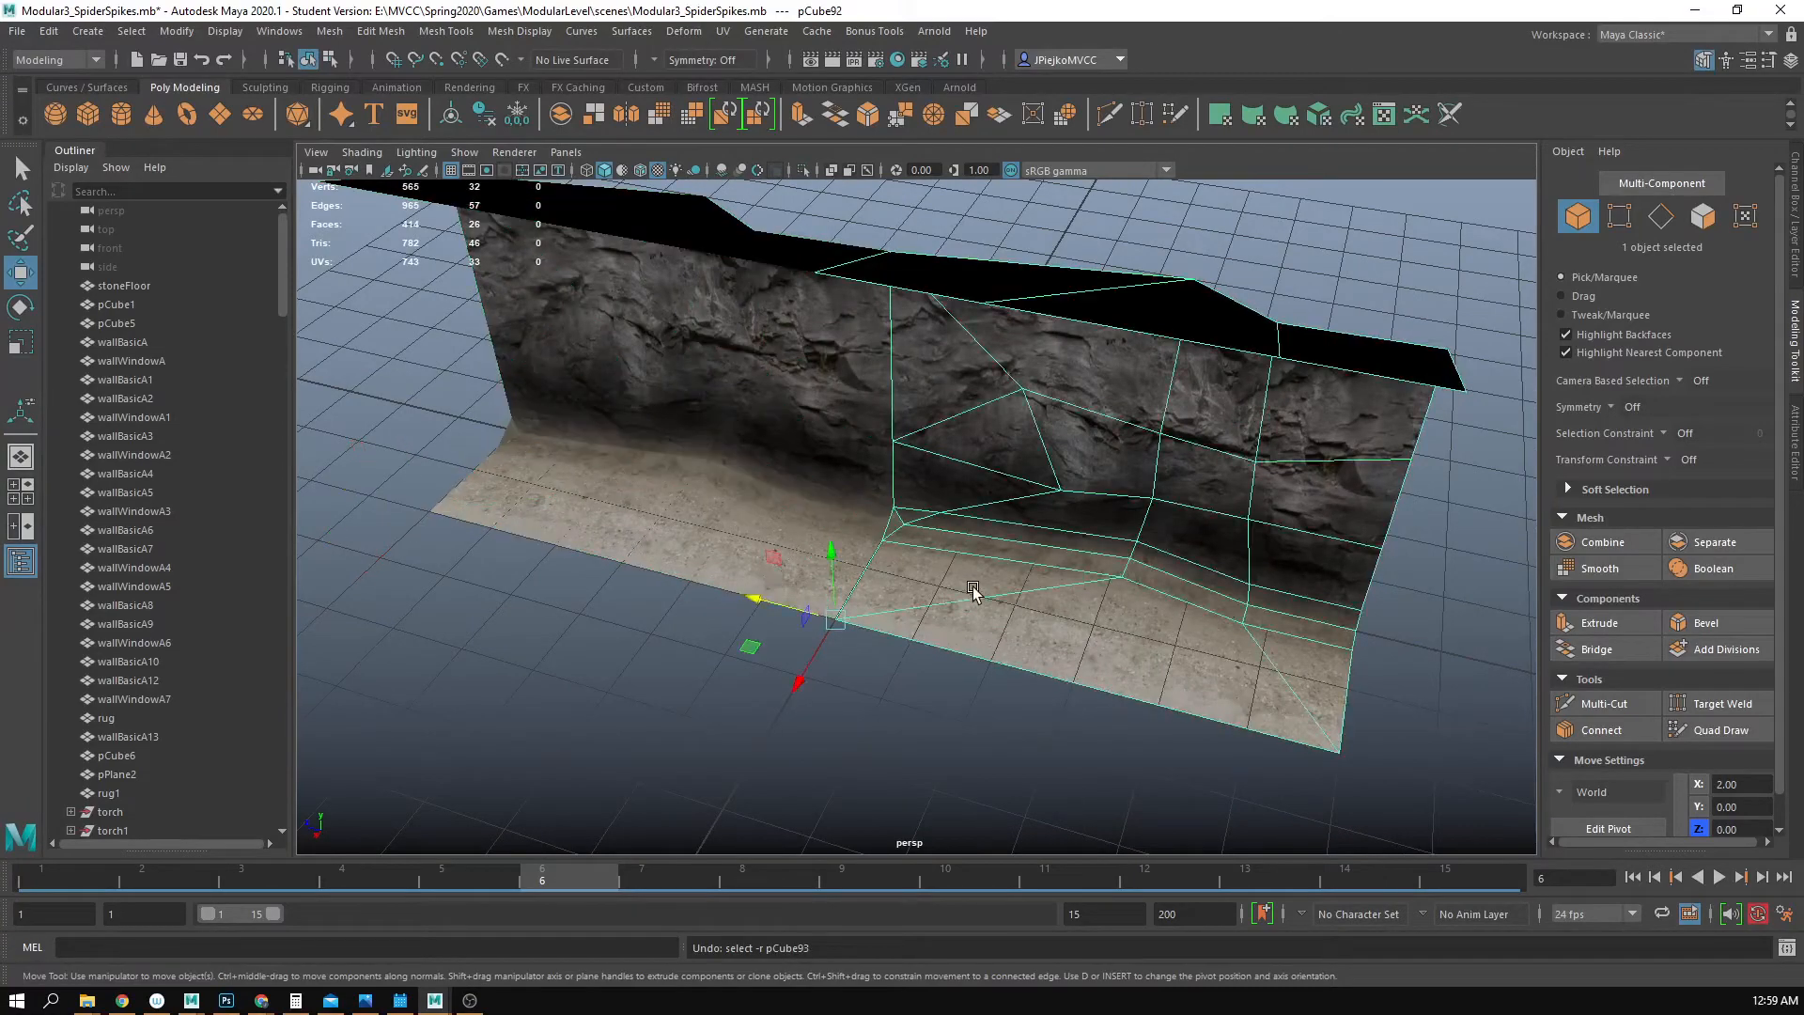
pyautogui.hotkey('ctrl', 'z')
pyautogui.hotkey('ctrl', 'z')
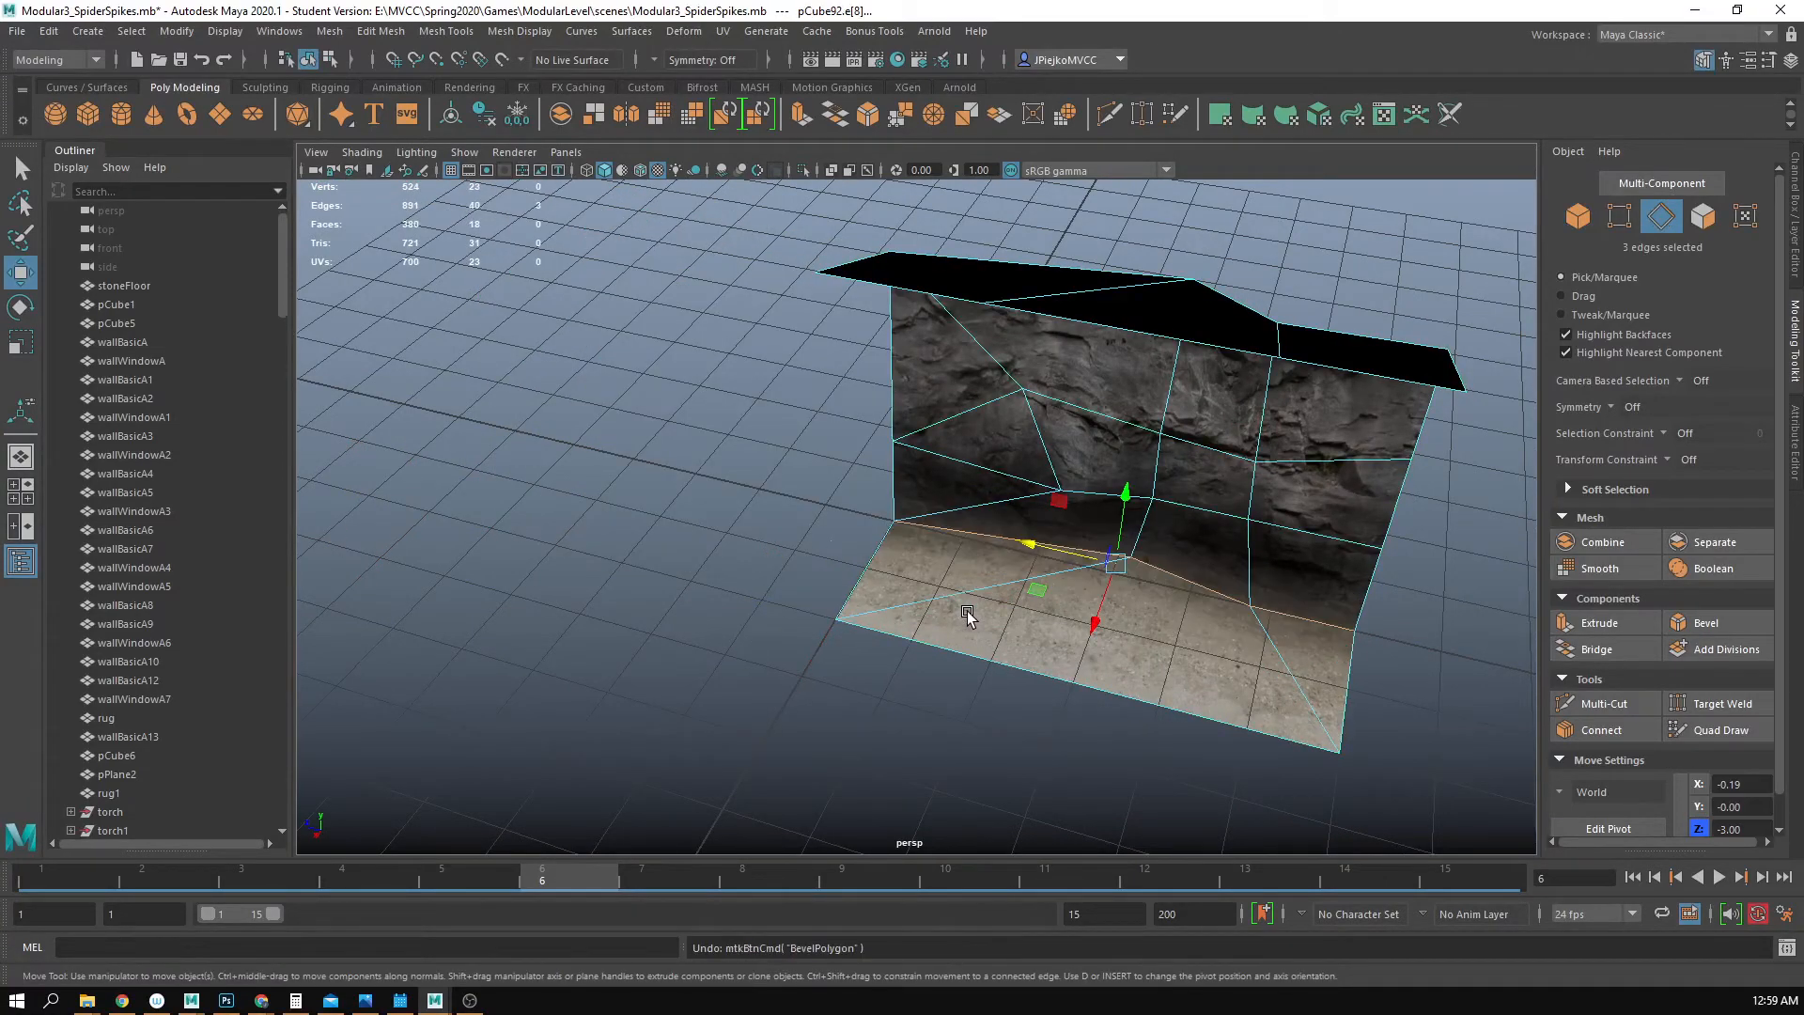
# - Reroute the lowest diagonal wall edge to end partway up the side border instead of at the floor corner
pyautogui.keyDown('alt'); pyautogui.moveTo(937, 575); pyautogui.dragTo(1180, 620, button='right'); pyautogui.keyUp('alt')
pyautogui.keyDown('alt'); pyautogui.moveTo(1180, 620); pyautogui.dragTo(938, 477, button='middle'); pyautogui.keyUp('alt')
pyautogui.keyDown('alt'); pyautogui.moveTo(938, 477); pyautogui.dragTo(1034, 427); pyautogui.keyUp('alt')
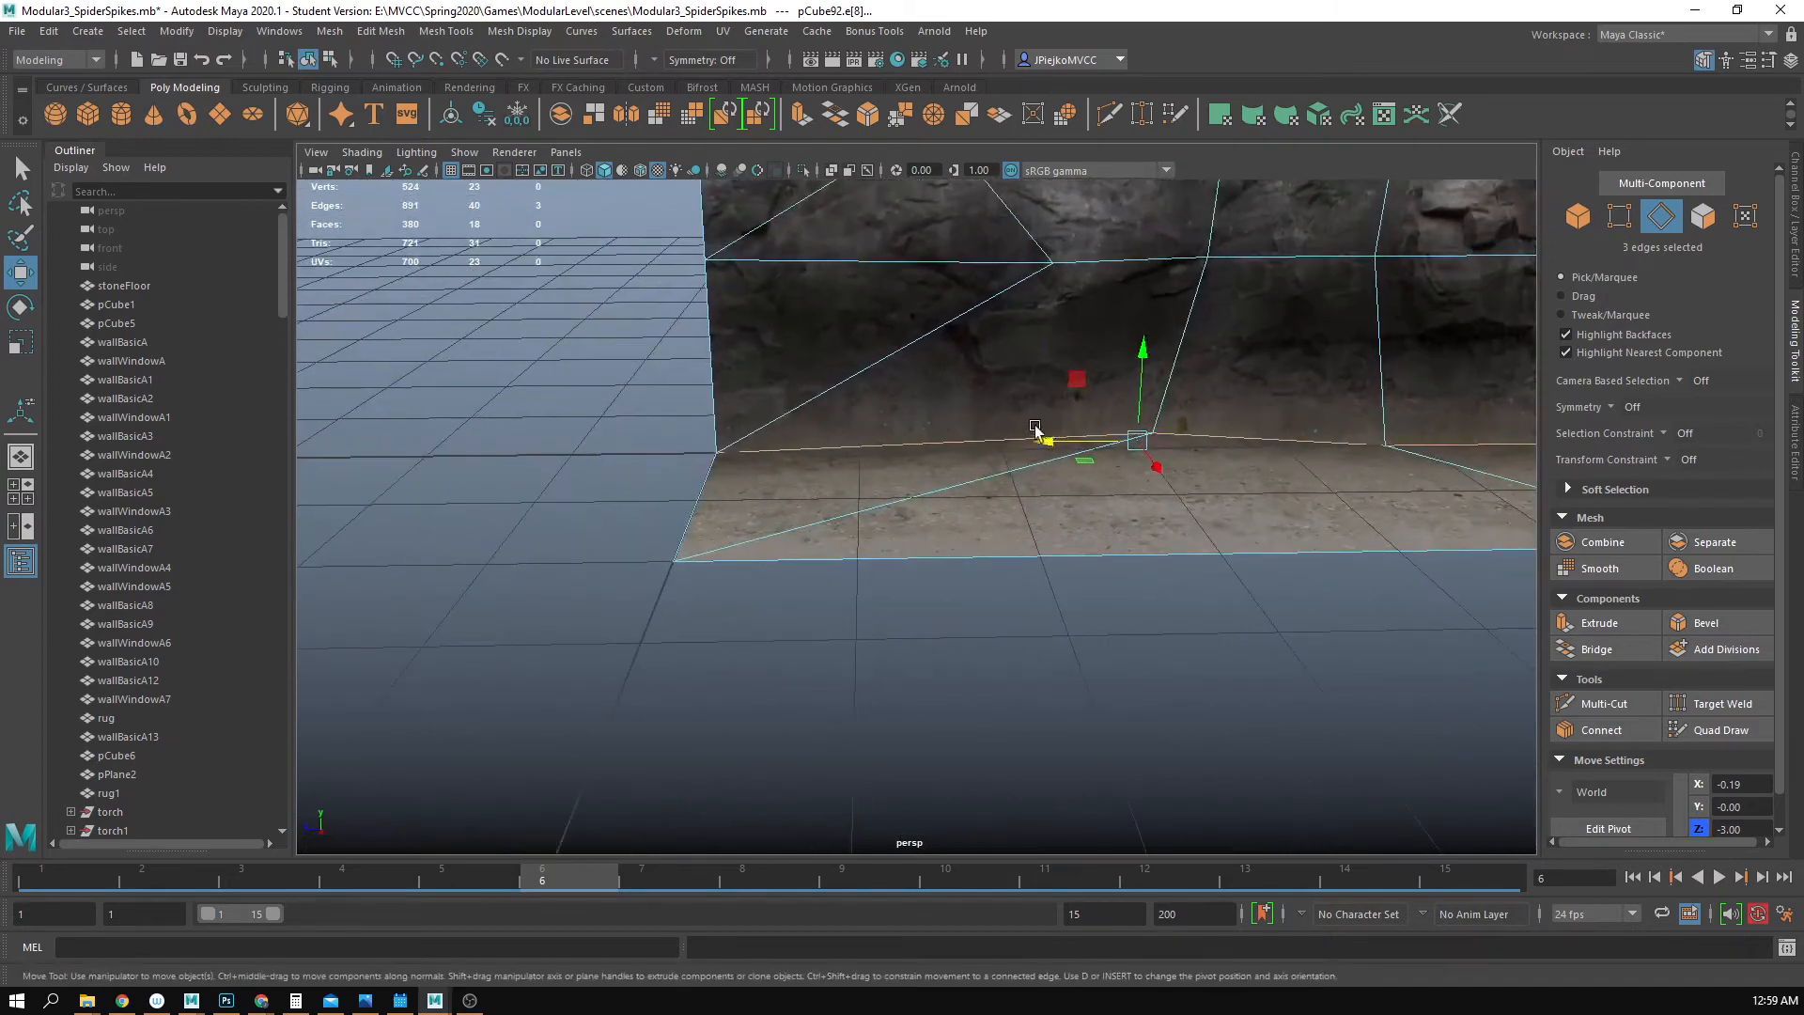
pyautogui.click(1604, 705)
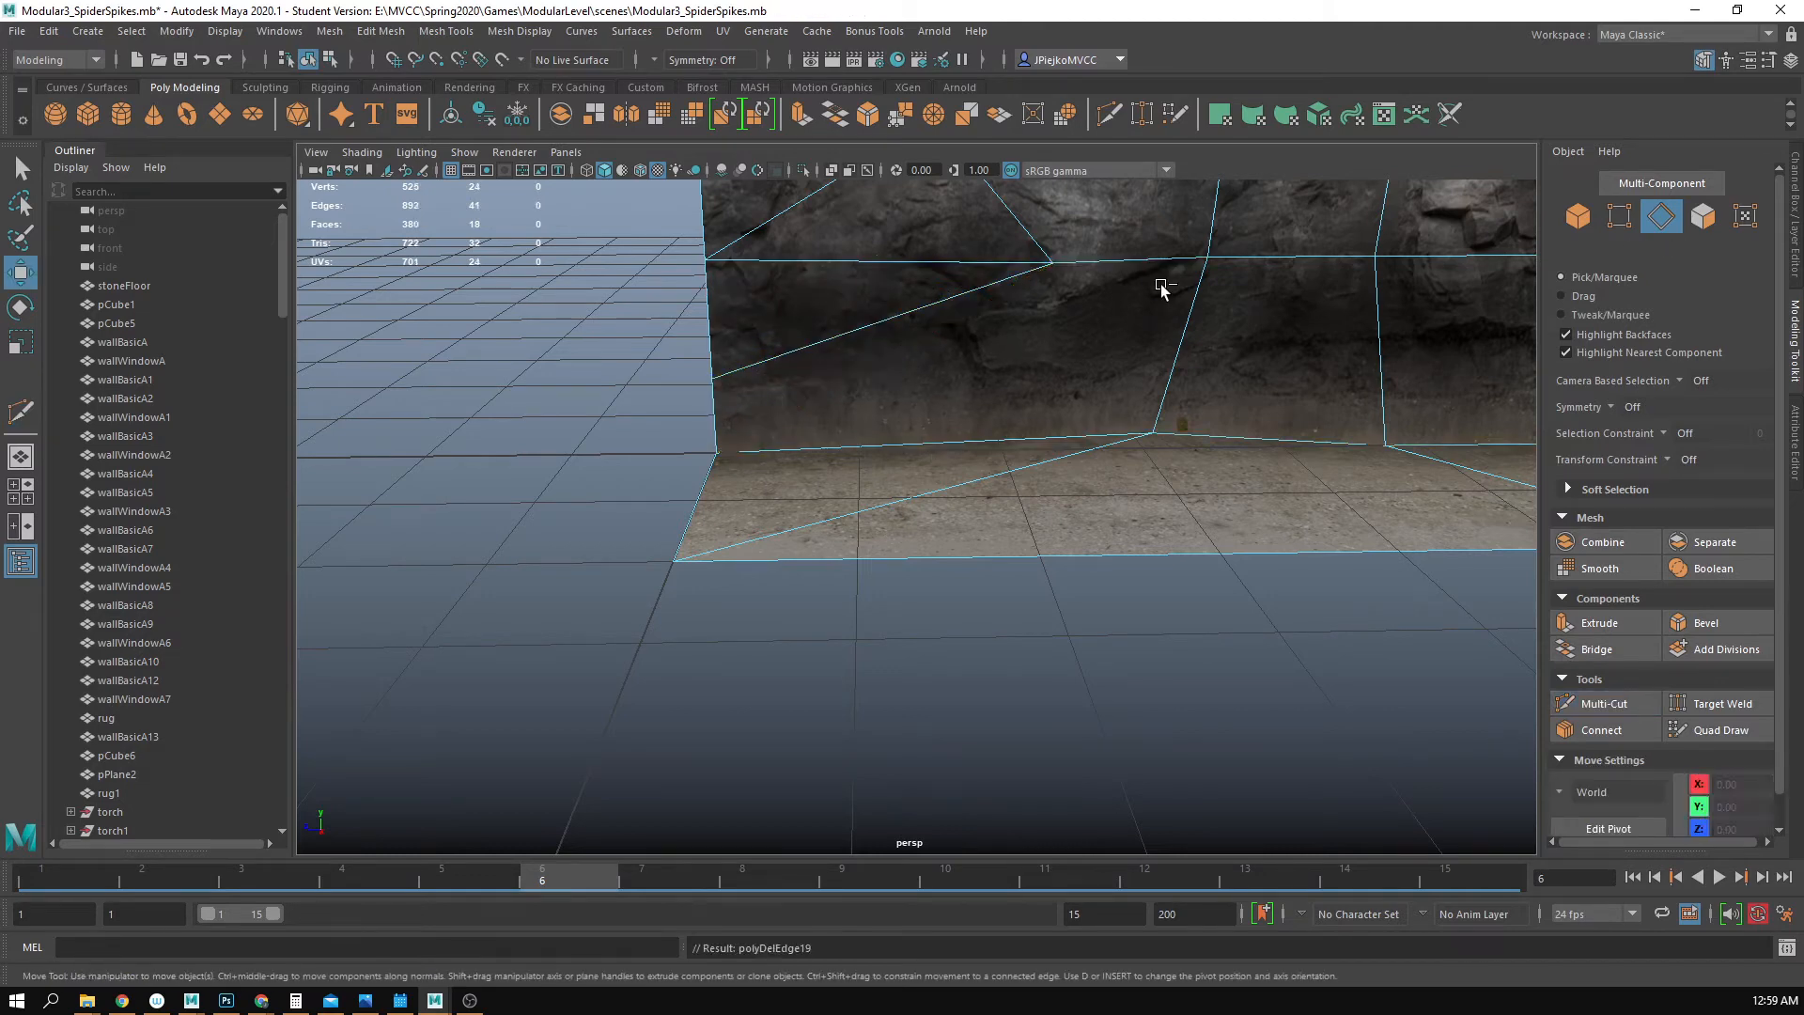
pyautogui.keyDown('alt'); pyautogui.moveTo(445, 290); pyautogui.dragTo(551, 333); pyautogui.keyUp('alt')
pyautogui.keyDown('alt'); pyautogui.moveTo(864, 427); pyautogui.dragTo(850, 333); pyautogui.keyUp('alt')
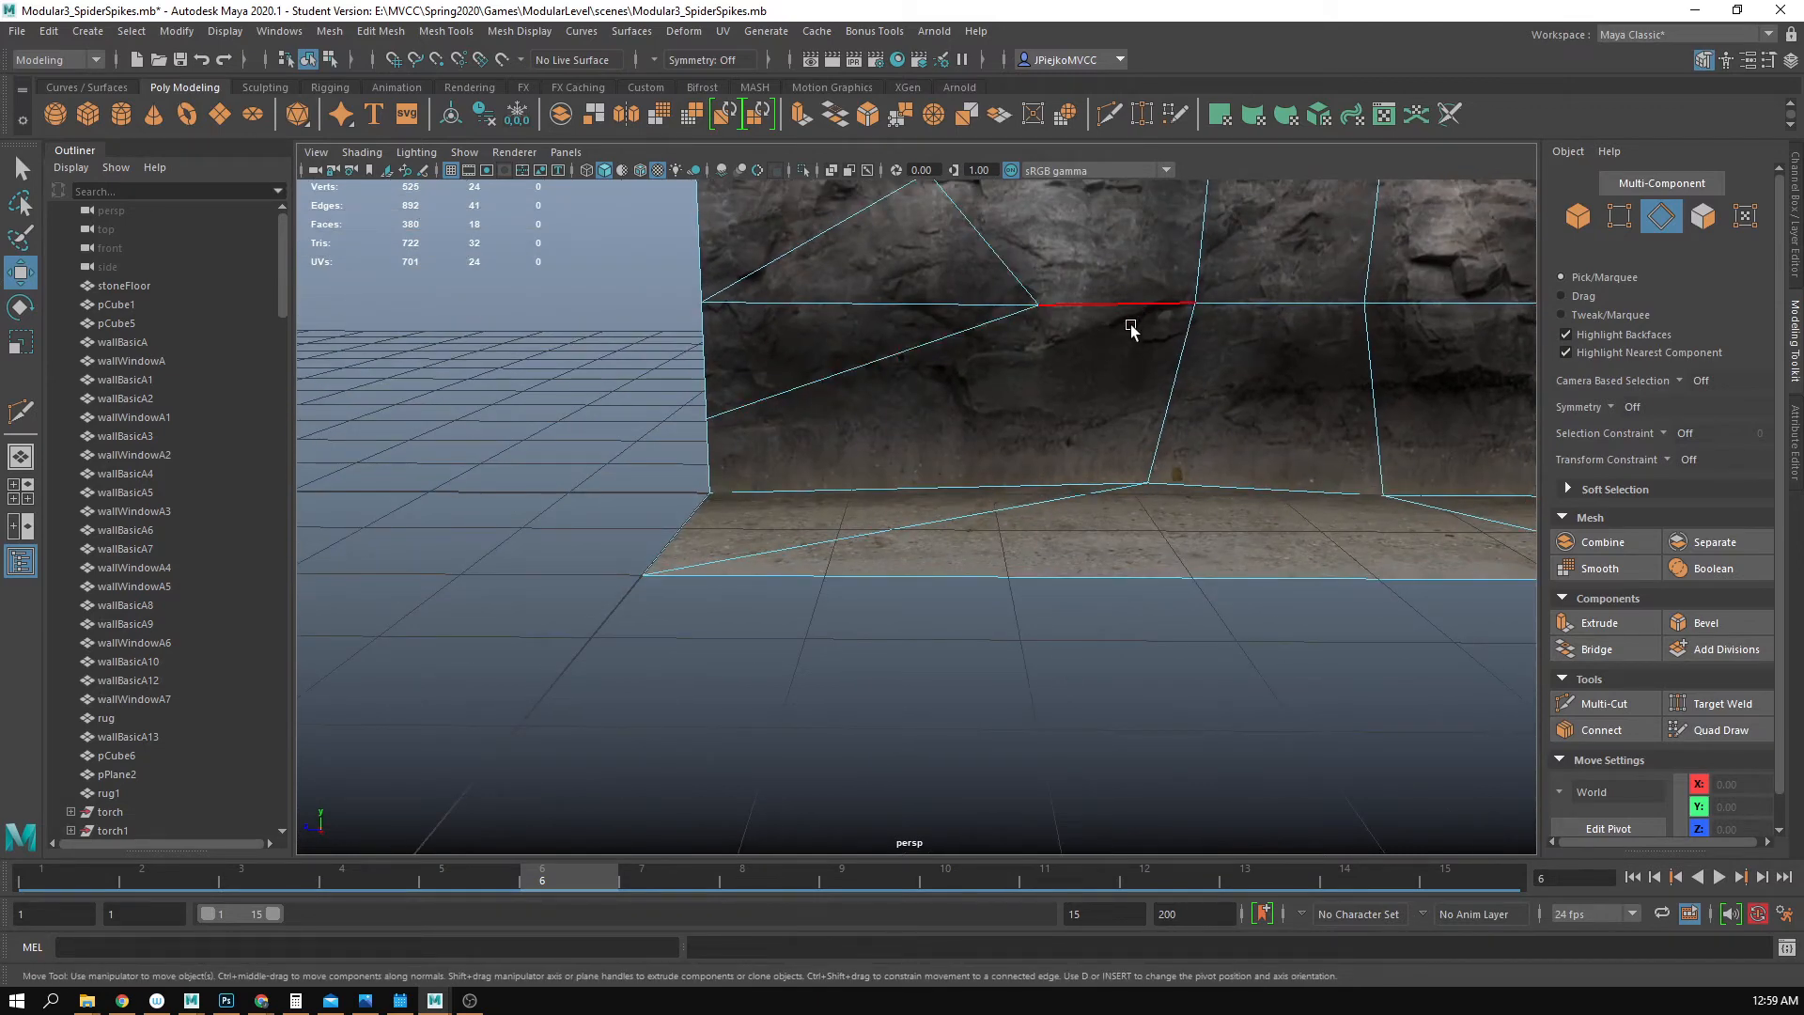
# - Bevel the edges along the seam between wall and floor with two segments, then return to object selection
pyautogui.keyDown('alt'); pyautogui.moveTo(989, 419); pyautogui.dragTo(717, 425, button='right'); pyautogui.keyUp('alt')
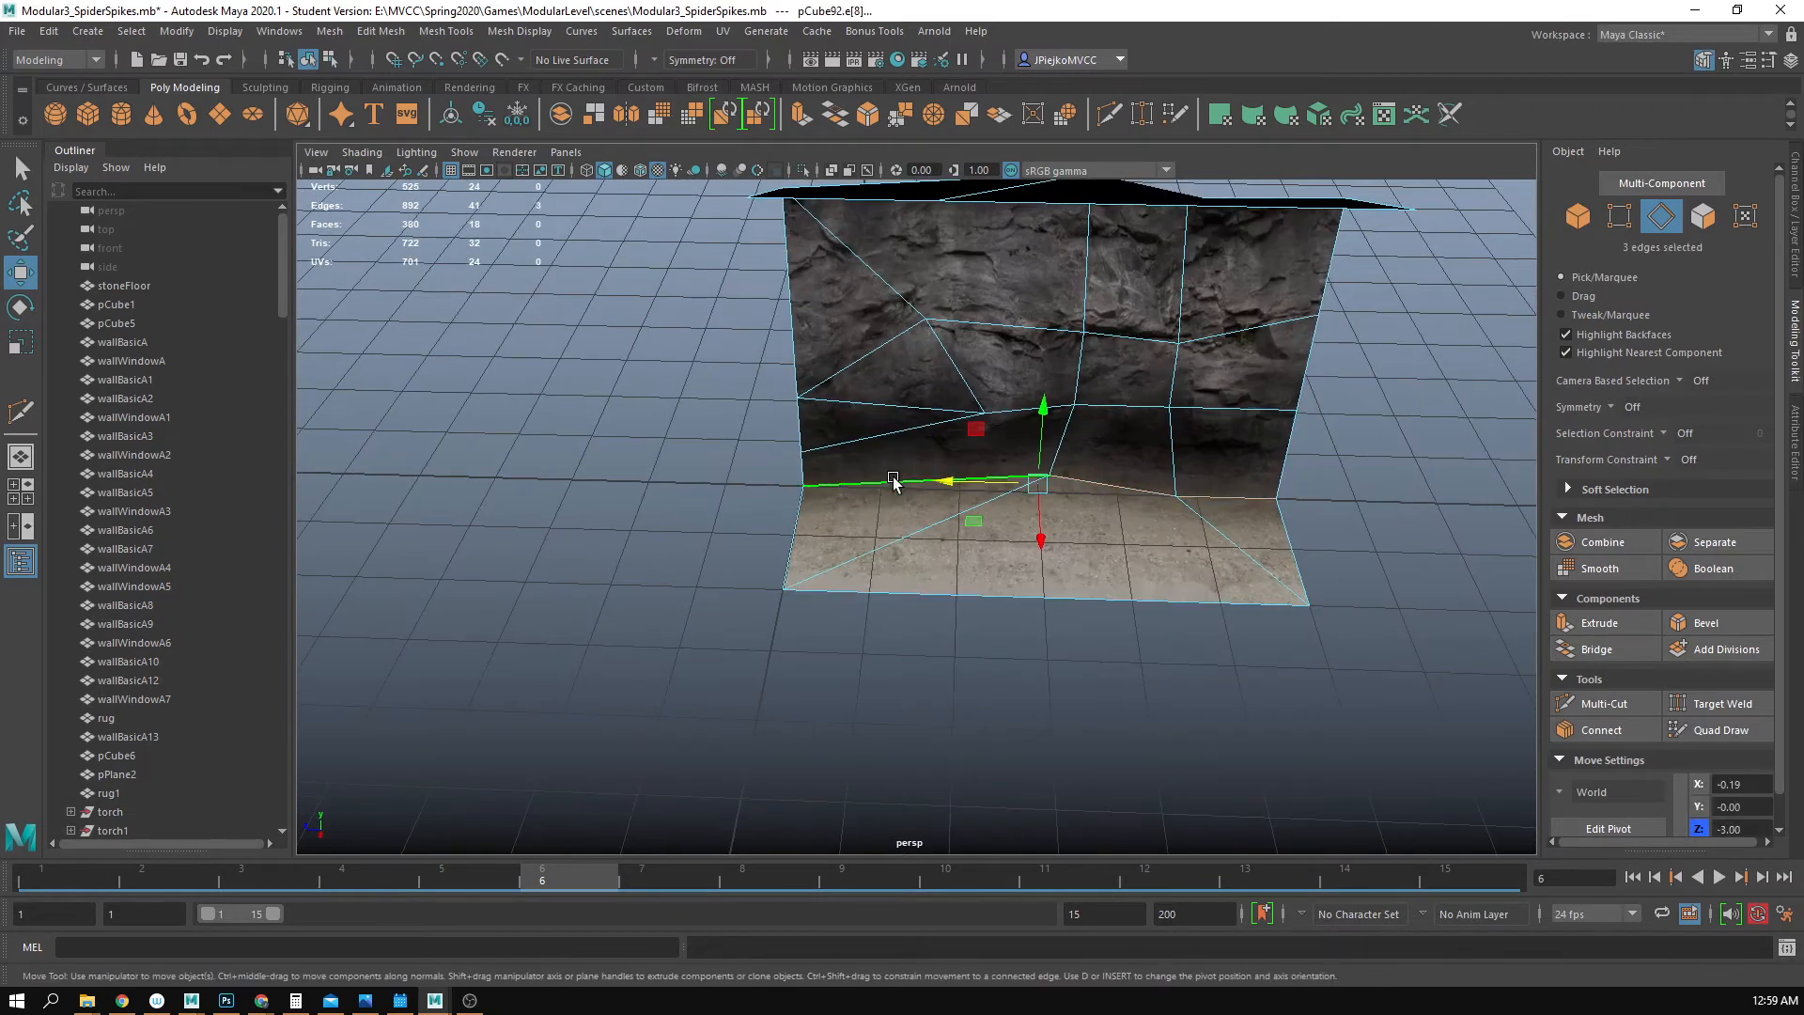
pyautogui.click(1722, 625)
pyautogui.keyDown('alt'); pyautogui.moveTo(707, 528); pyautogui.dragTo(1010, 571); pyautogui.keyUp('alt')
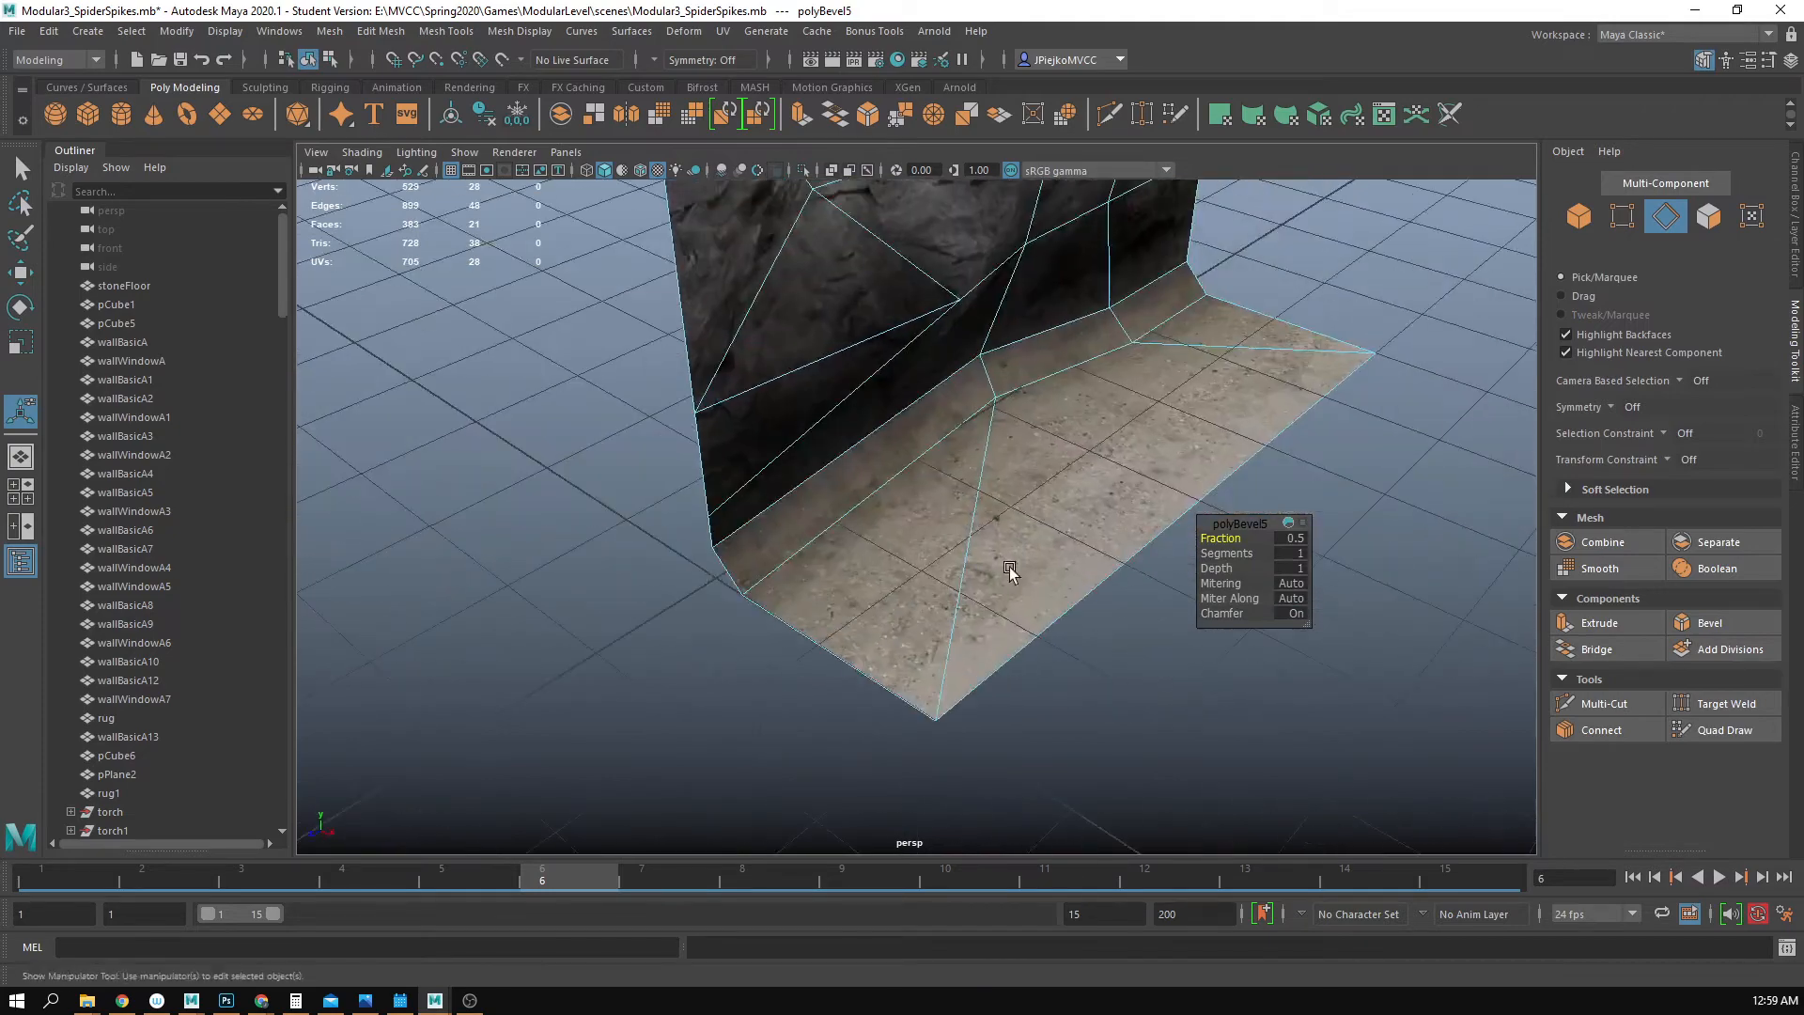
pyautogui.keyDown('alt'); pyautogui.moveTo(1171, 537); pyautogui.dragTo(1366, 583); pyautogui.keyUp('alt')
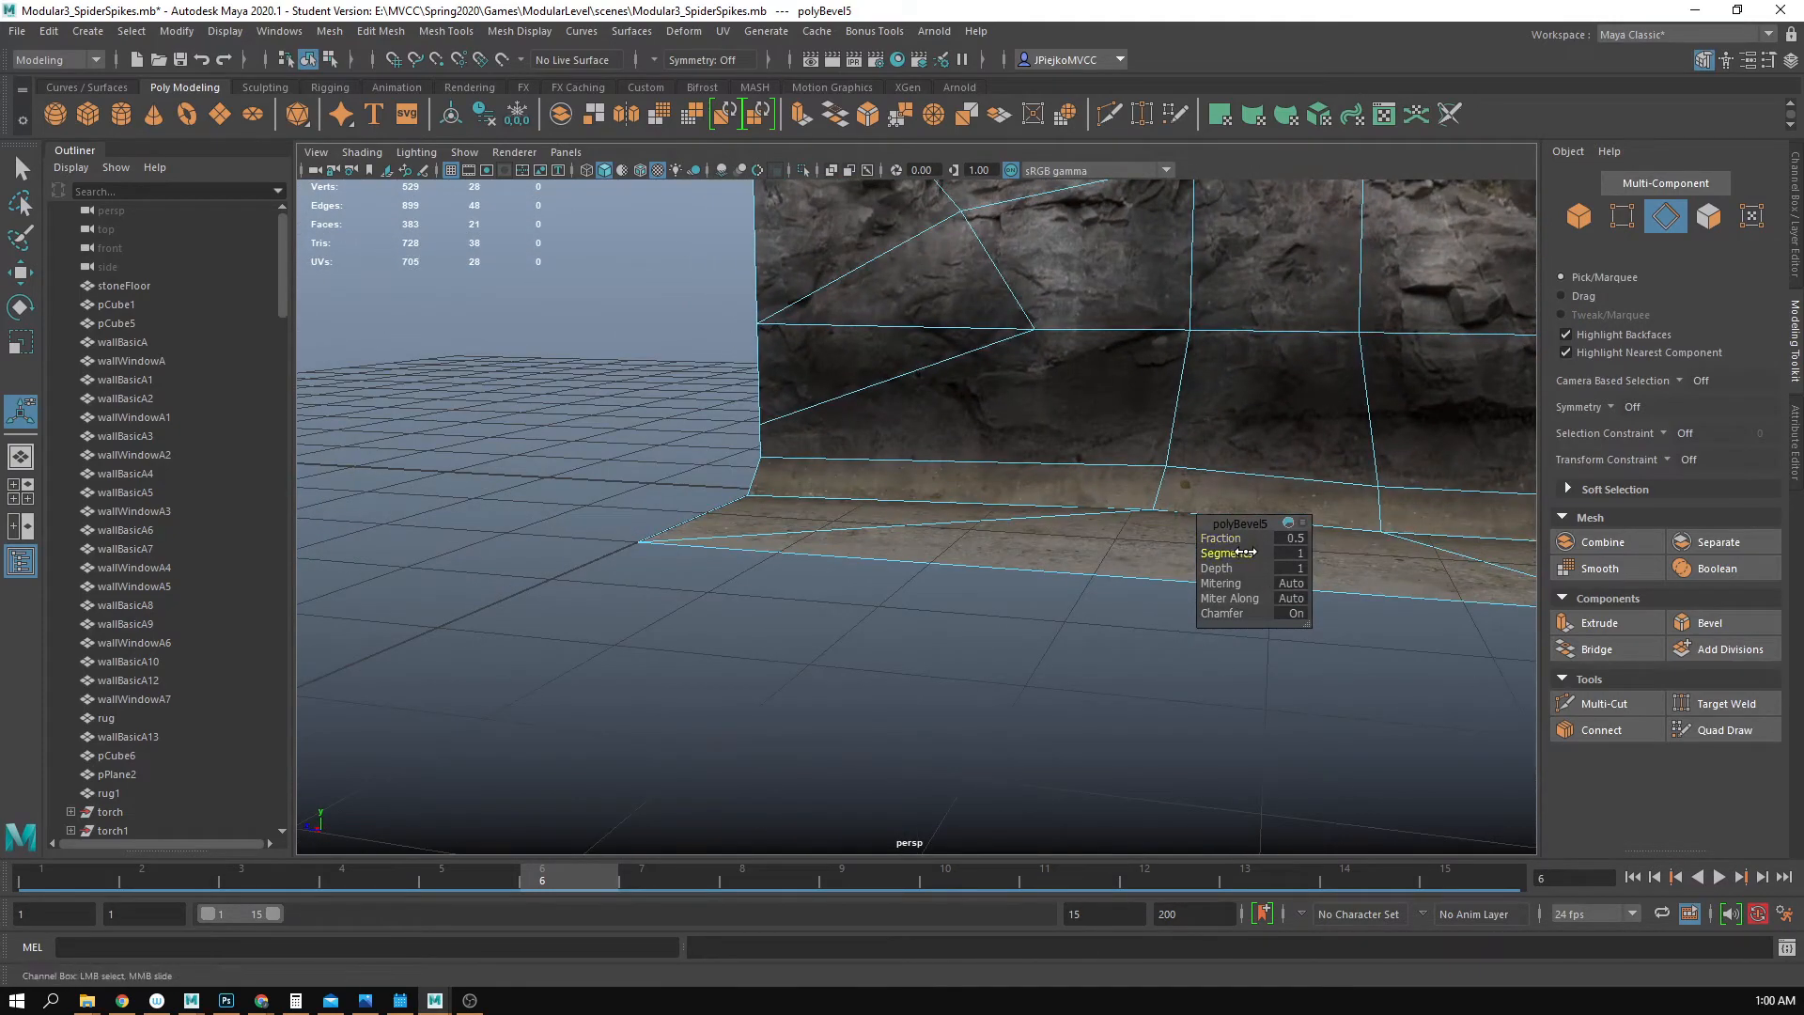
pyautogui.keyDown('alt'); pyautogui.moveTo(620, 461); pyautogui.dragTo(845, 560); pyautogui.keyUp('alt')
pyautogui.moveTo(846, 560); pyautogui.dragTo(1067, 359, button='right')
pyautogui.click(1344, 262)
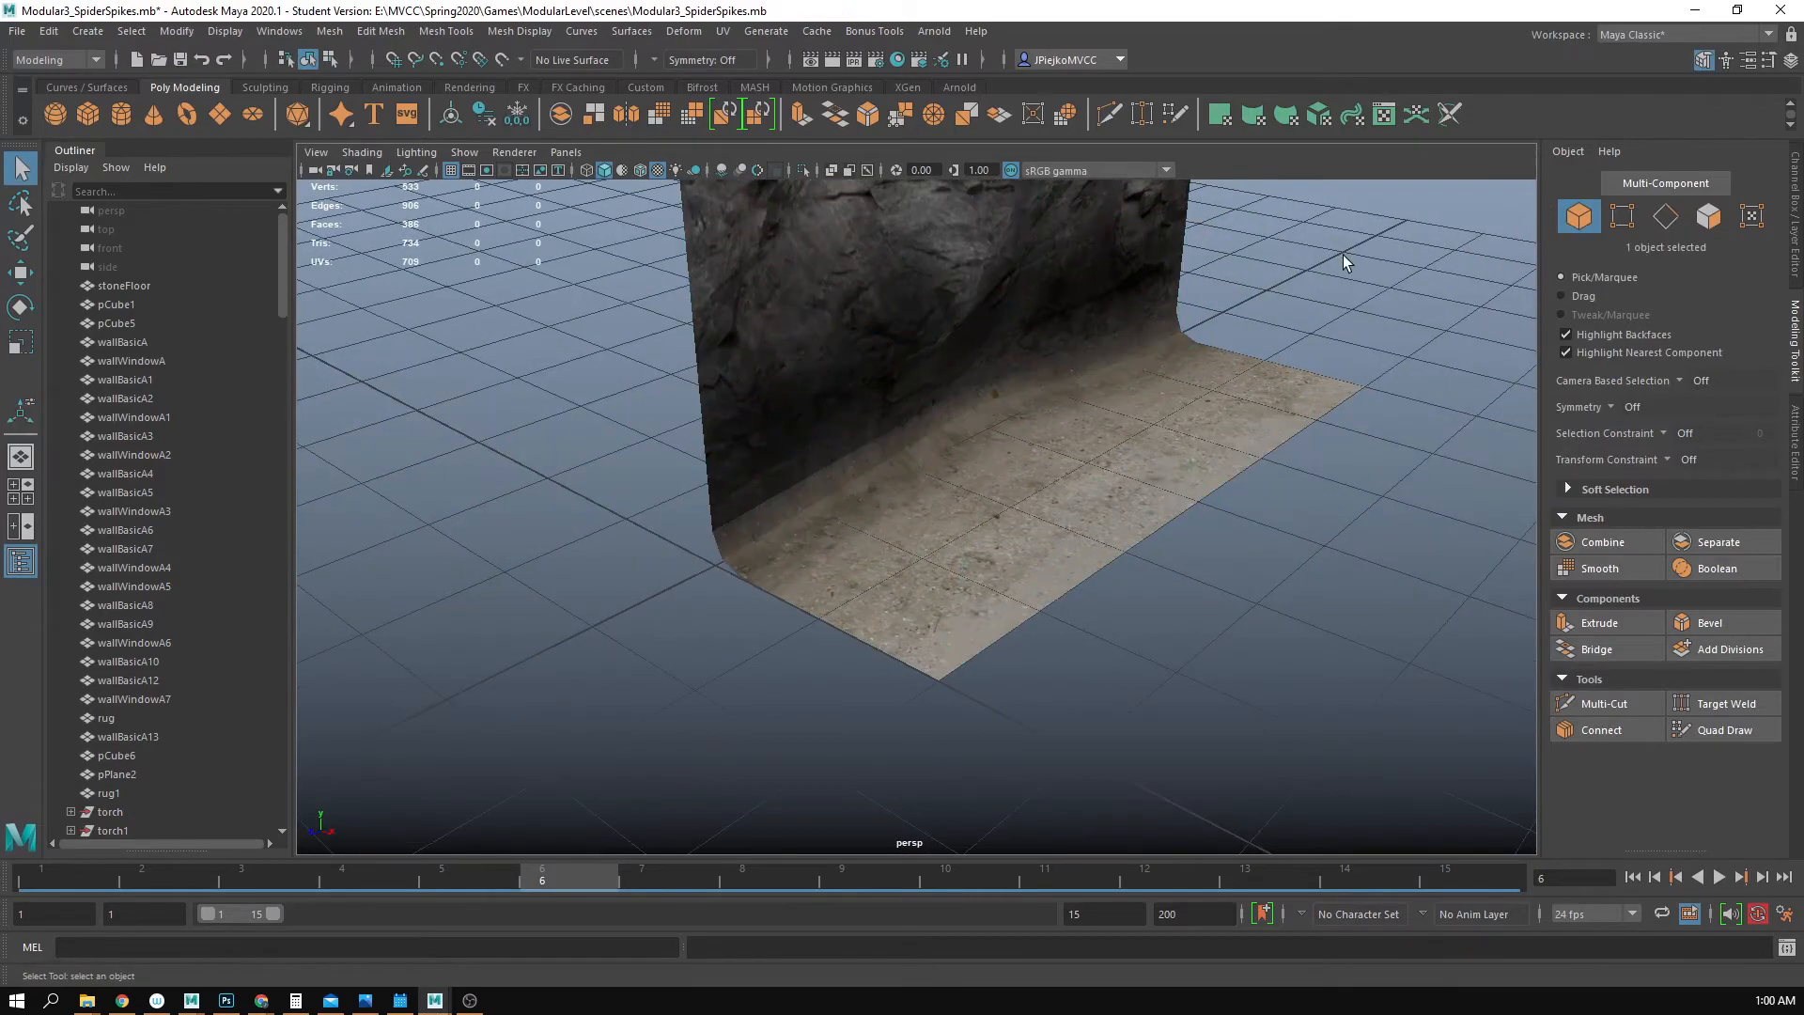
# - Cut a new edge from the low inner wall vertex down to the inner vertex on the bevel's upper edge
pyautogui.keyDown('alt'); pyautogui.moveTo(1400, 390); pyautogui.dragTo(1249, 352); pyautogui.keyUp('alt')
pyautogui.click(1179, 410)
pyautogui.keyDown('alt'); pyautogui.moveTo(755, 418); pyautogui.dragTo(809, 519, button='middle'); pyautogui.keyUp('alt')
pyautogui.keyDown('alt'); pyautogui.moveTo(808, 519); pyautogui.dragTo(1184, 555, button='right'); pyautogui.keyUp('alt')
pyautogui.keyDown('alt'); pyautogui.moveTo(1184, 554); pyautogui.dragTo(1007, 566, button='middle'); pyautogui.keyUp('alt')
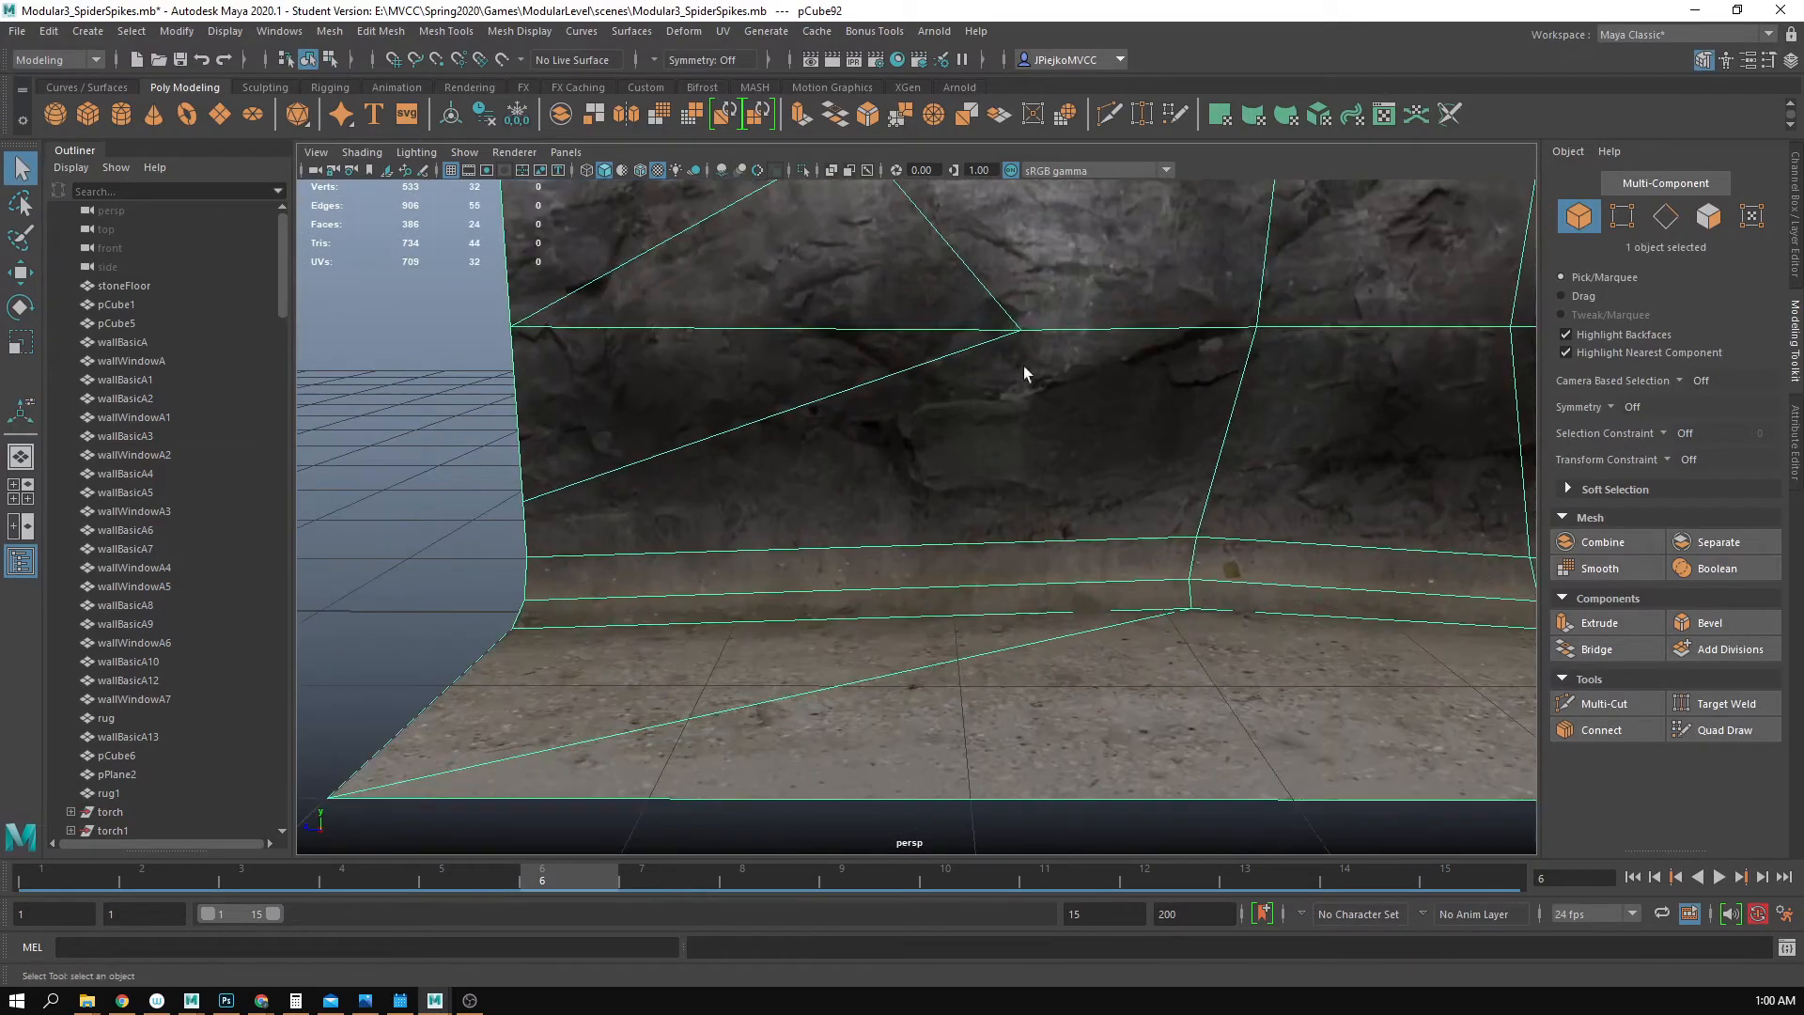
pyautogui.click(1610, 705)
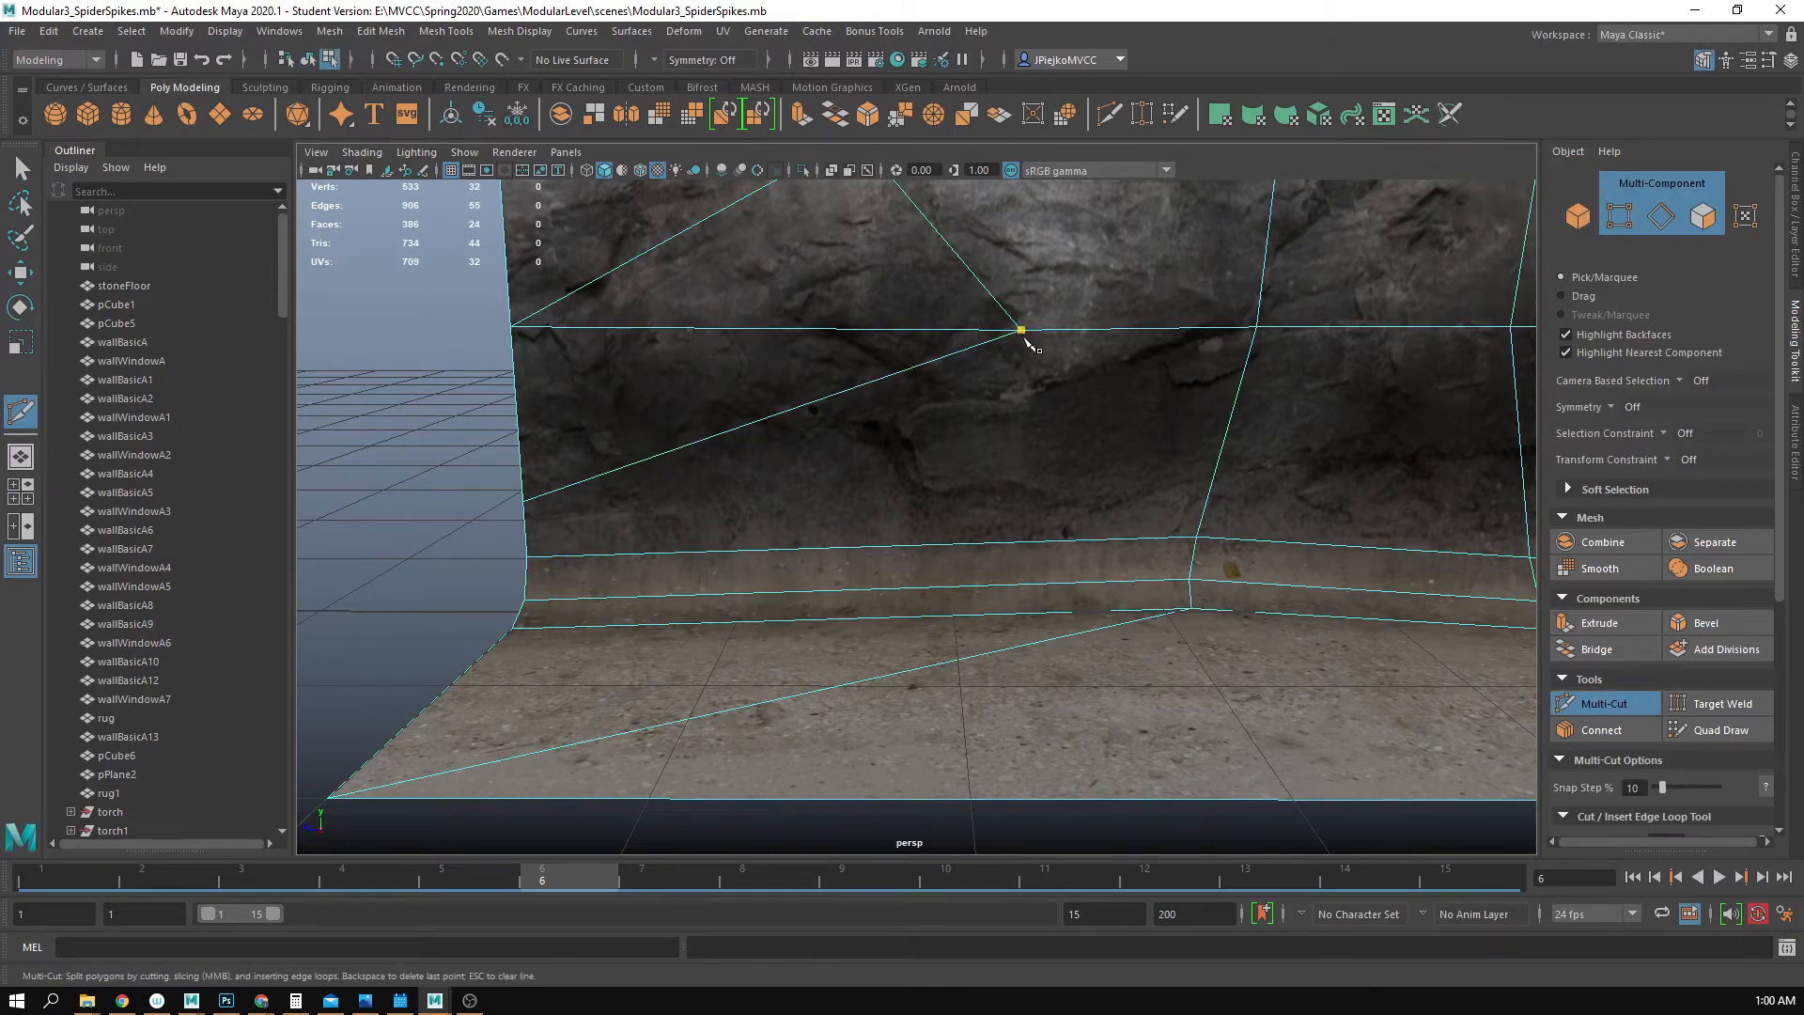
pyautogui.click(1198, 538)
pyautogui.press('w')
# - Try to raise an inner vertex on the ceiling's outer edge, then undo the move
pyautogui.keyDown('alt'); pyautogui.moveTo(1378, 612); pyautogui.dragTo(827, 395, button='right'); pyautogui.keyUp('alt')
pyautogui.click(1268, 367)
pyautogui.keyDown('alt'); pyautogui.moveTo(1151, 377); pyautogui.dragTo(995, 394); pyautogui.keyUp('alt')
pyautogui.click(1084, 365)
pyautogui.keyDown('alt'); pyautogui.moveTo(995, 394); pyautogui.dragTo(1083, 443, button='right'); pyautogui.keyUp('alt')
pyautogui.press('F9')
pyautogui.keyDown('alt'); pyautogui.moveTo(1082, 442); pyautogui.dragTo(799, 331); pyautogui.keyUp('alt')
pyautogui.keyDown('alt'); pyautogui.moveTo(854, 354); pyautogui.dragTo(857, 407, button='middle'); pyautogui.keyUp('alt')
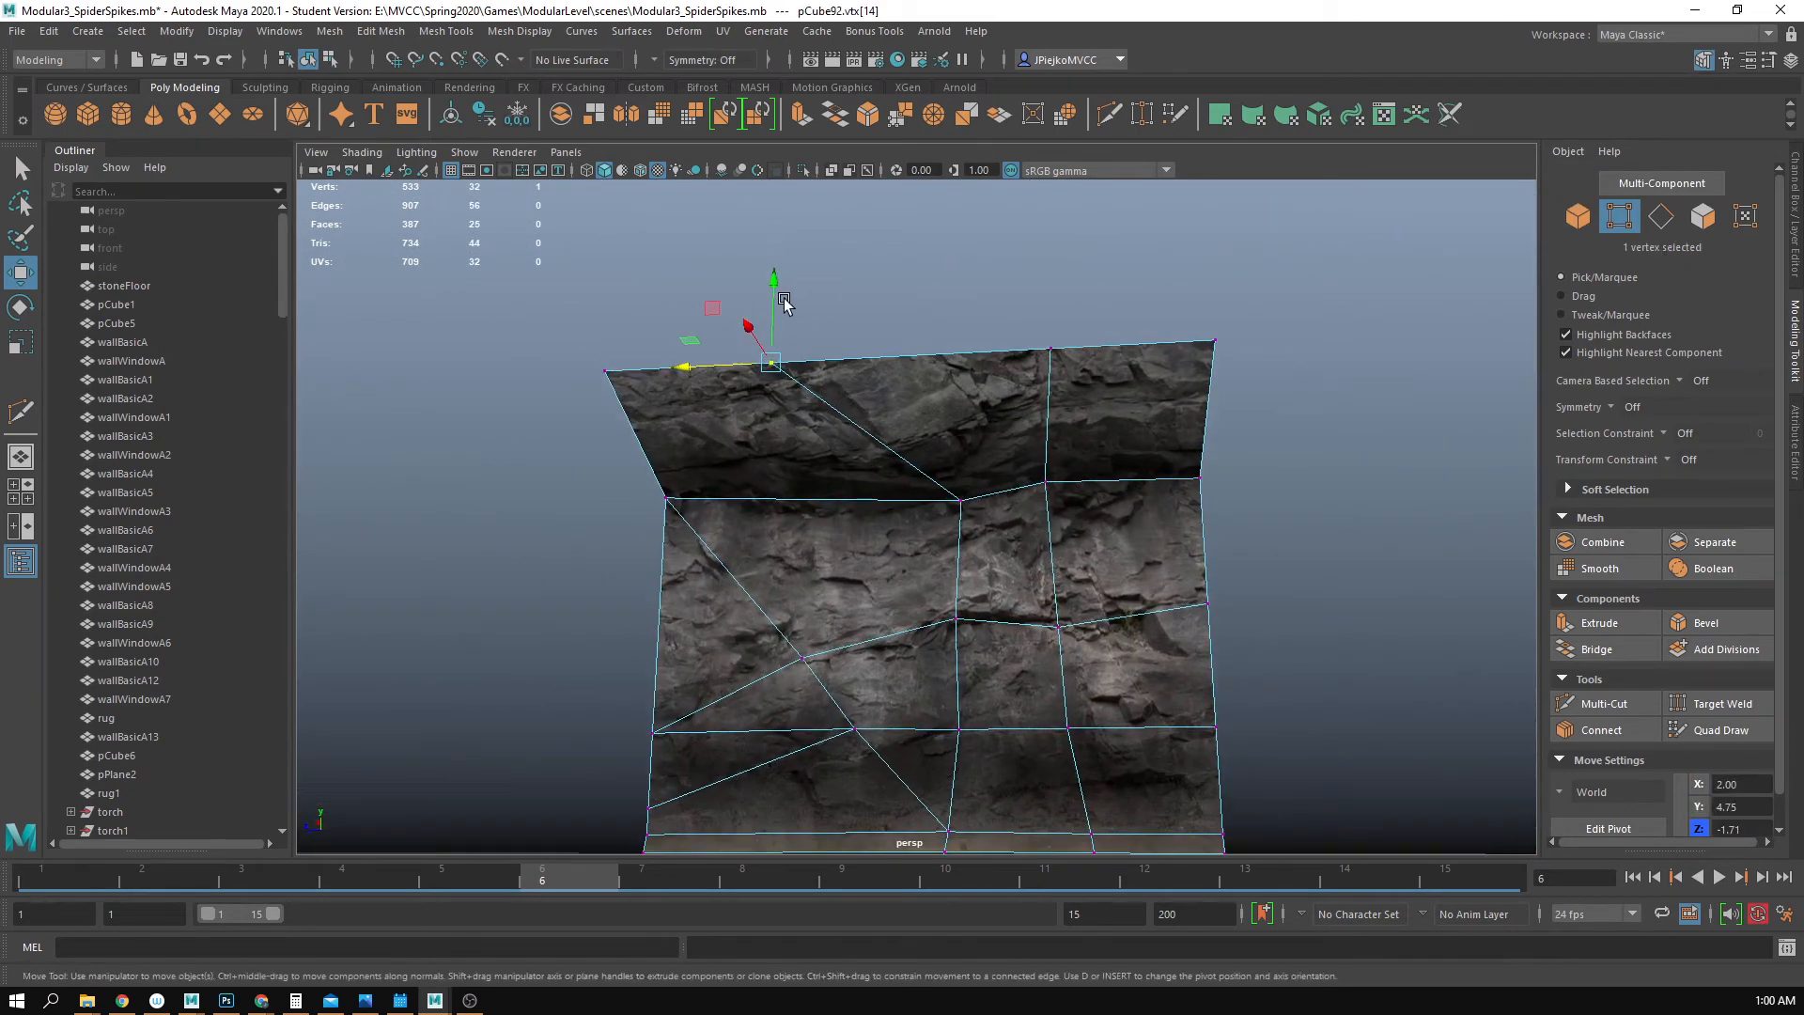
pyautogui.moveTo(783, 297); pyautogui.dragTo(787, 271)
pyautogui.keyDown('alt'); pyautogui.moveTo(788, 272); pyautogui.dragTo(962, 376); pyautogui.keyUp('alt')
pyautogui.hotkey('ctrl', 'z')
# - Insert an edge loop lengthwise across the ceiling between its outer edge and the wall
pyautogui.keyDown('alt'); pyautogui.moveTo(1522, 569); pyautogui.dragTo(1496, 616); pyautogui.keyUp('alt')
pyautogui.click(1654, 711)
pyautogui.keyDown('alt'); pyautogui.moveTo(1222, 564); pyautogui.dragTo(1027, 457); pyautogui.keyUp('alt')
pyautogui.press('w')
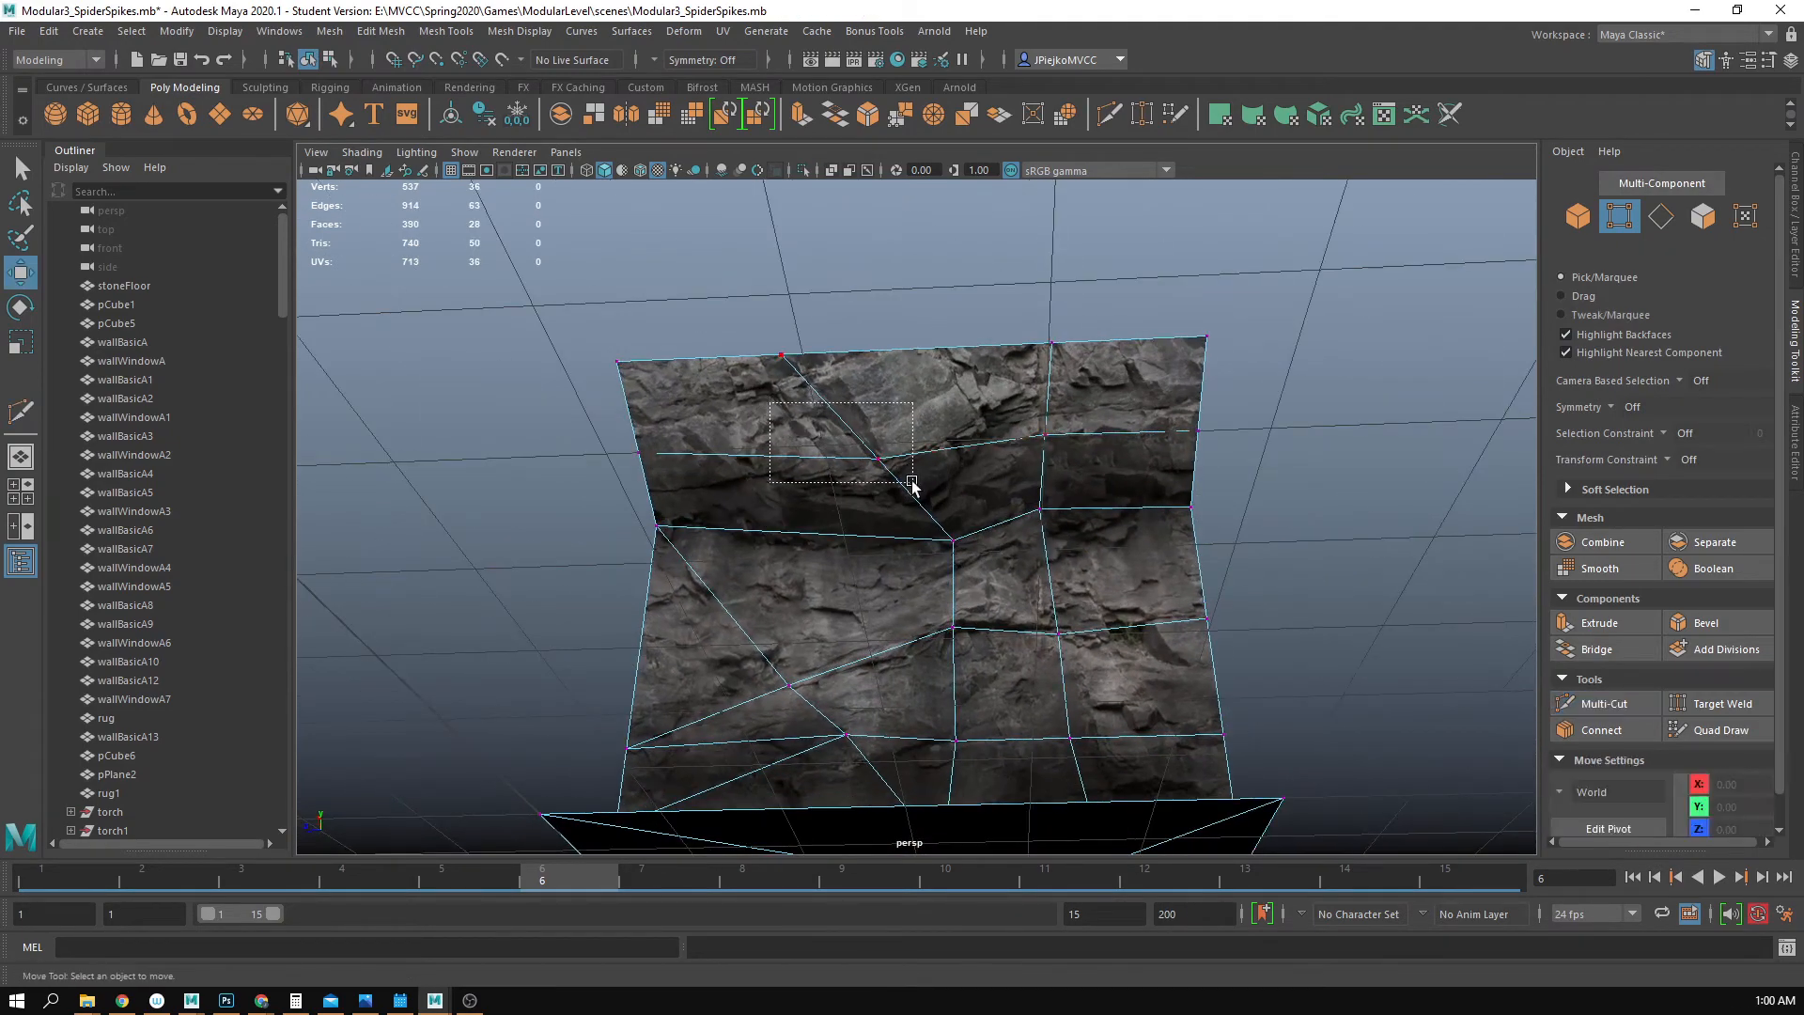
# - Reposition the first inner vertex on the new ceiling loop and raise its neighbour on the outer edge to Y 5.06
pyautogui.moveTo(912, 484); pyautogui.dragTo(912, 485)
pyautogui.keyDown('alt'); pyautogui.moveTo(912, 485); pyautogui.dragTo(951, 507); pyautogui.keyUp('alt')
pyautogui.moveTo(880, 325); pyautogui.dragTo(879, 324)
pyautogui.keyDown('alt'); pyautogui.moveTo(879, 324); pyautogui.dragTo(824, 365); pyautogui.keyUp('alt')
pyautogui.keyDown('alt'); pyautogui.moveTo(824, 365); pyautogui.dragTo(806, 399); pyautogui.keyUp('alt')
pyautogui.moveTo(787, 287); pyautogui.dragTo(790, 256)
pyautogui.keyDown('alt'); pyautogui.moveTo(931, 315); pyautogui.dragTo(952, 338); pyautogui.keyUp('alt')
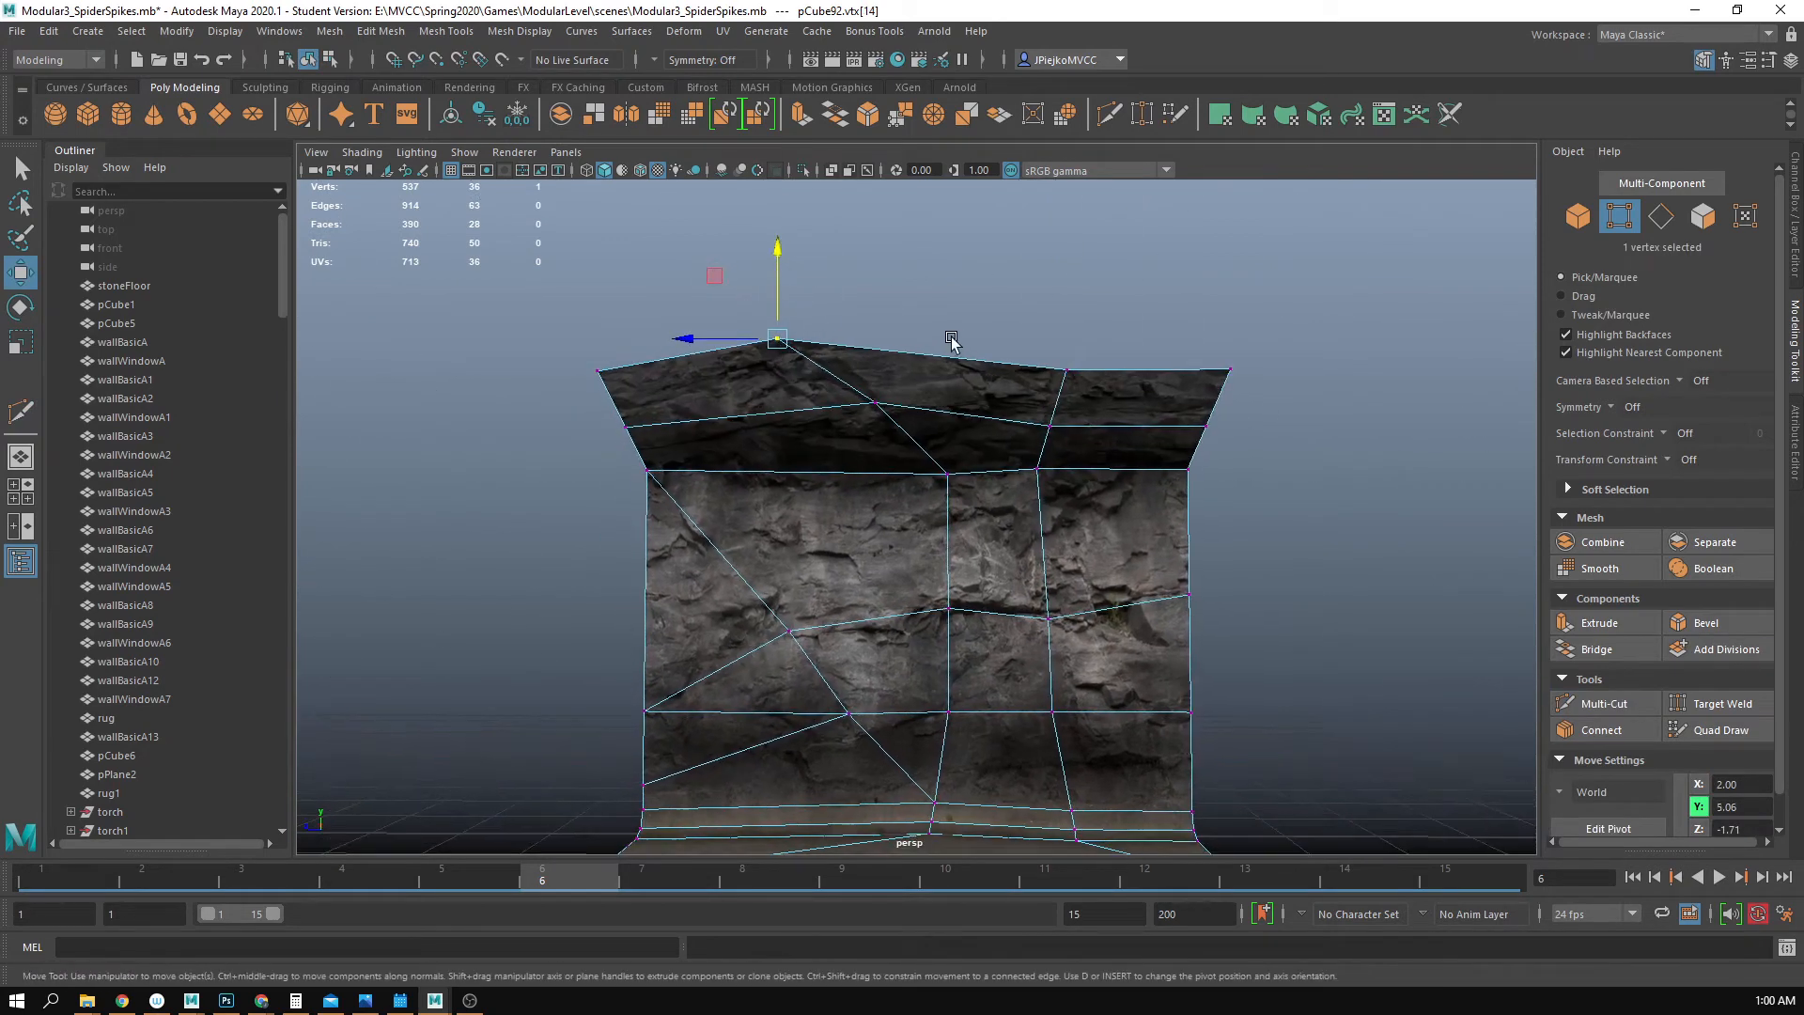
# - Adjust the heights of the other two inner ceiling vertices, first one by one and then both together
pyautogui.keyDown('alt'); pyautogui.moveTo(1088, 415); pyautogui.dragTo(1044, 321); pyautogui.keyUp('alt')
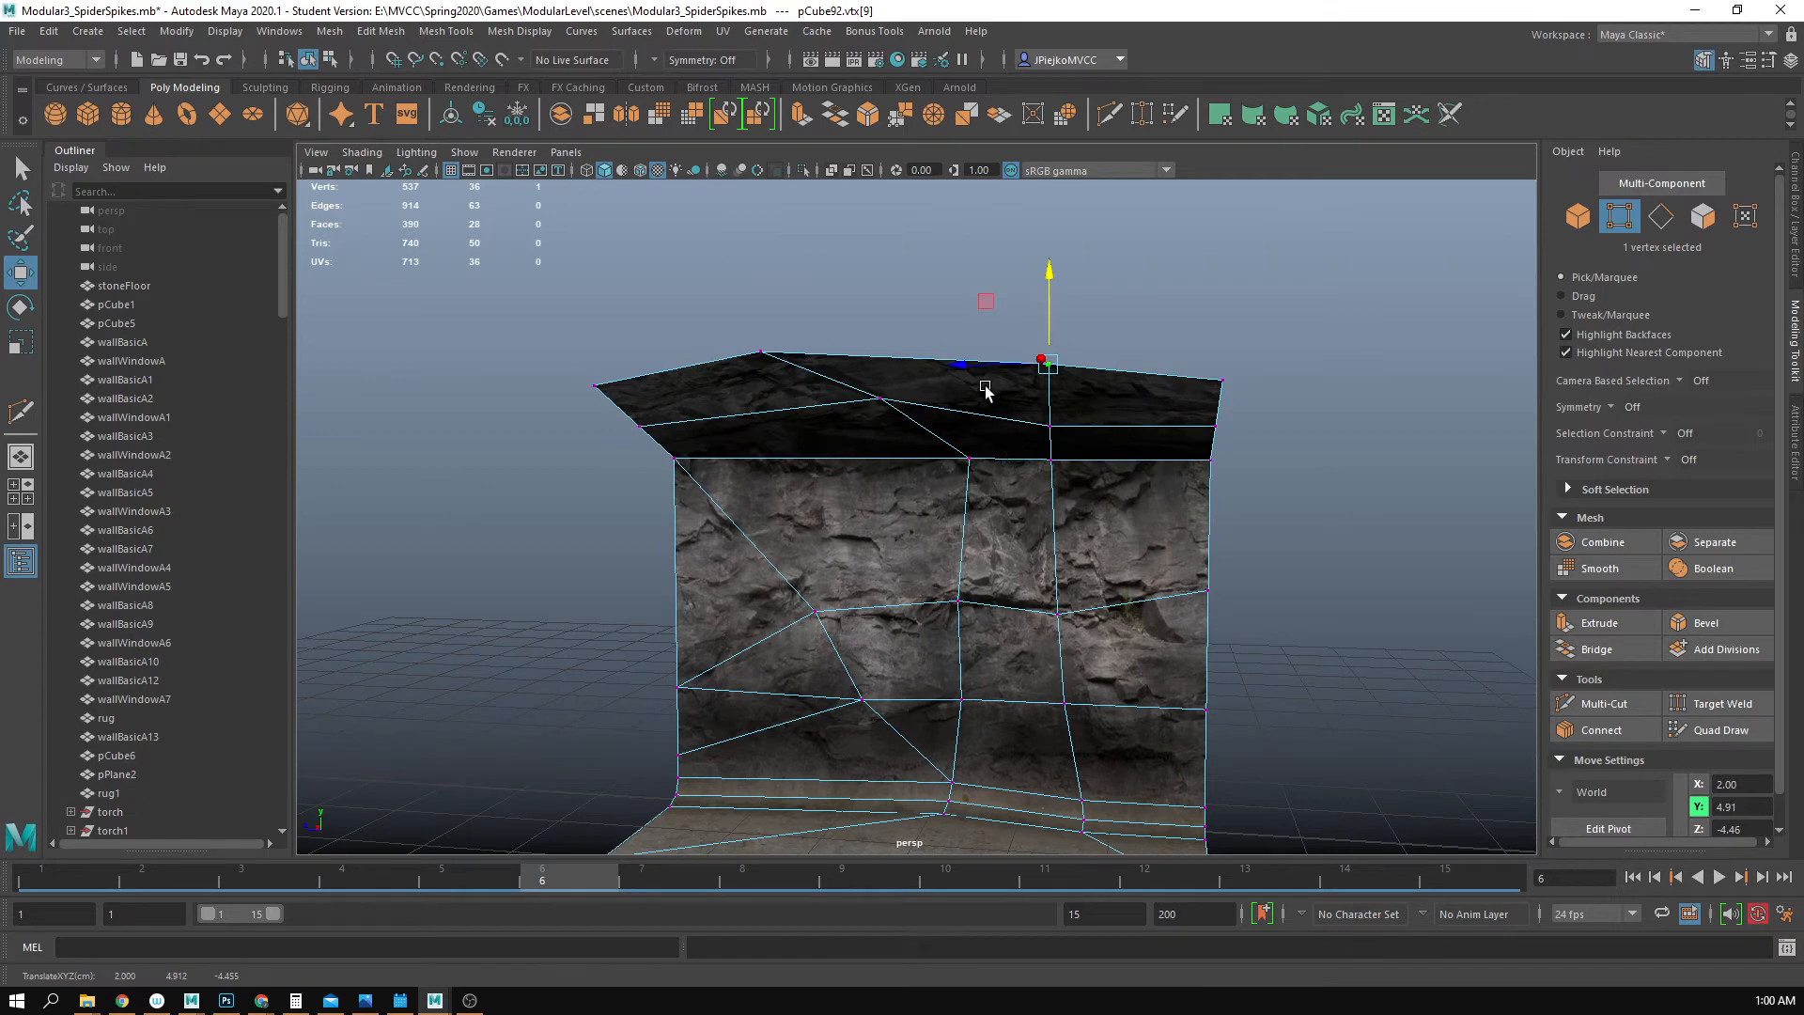
pyautogui.keyDown('alt'); pyautogui.moveTo(1061, 442); pyautogui.dragTo(1049, 322); pyautogui.keyUp('alt')
pyautogui.keyDown('alt'); pyautogui.moveTo(1049, 322); pyautogui.dragTo(1023, 388); pyautogui.keyUp('alt')
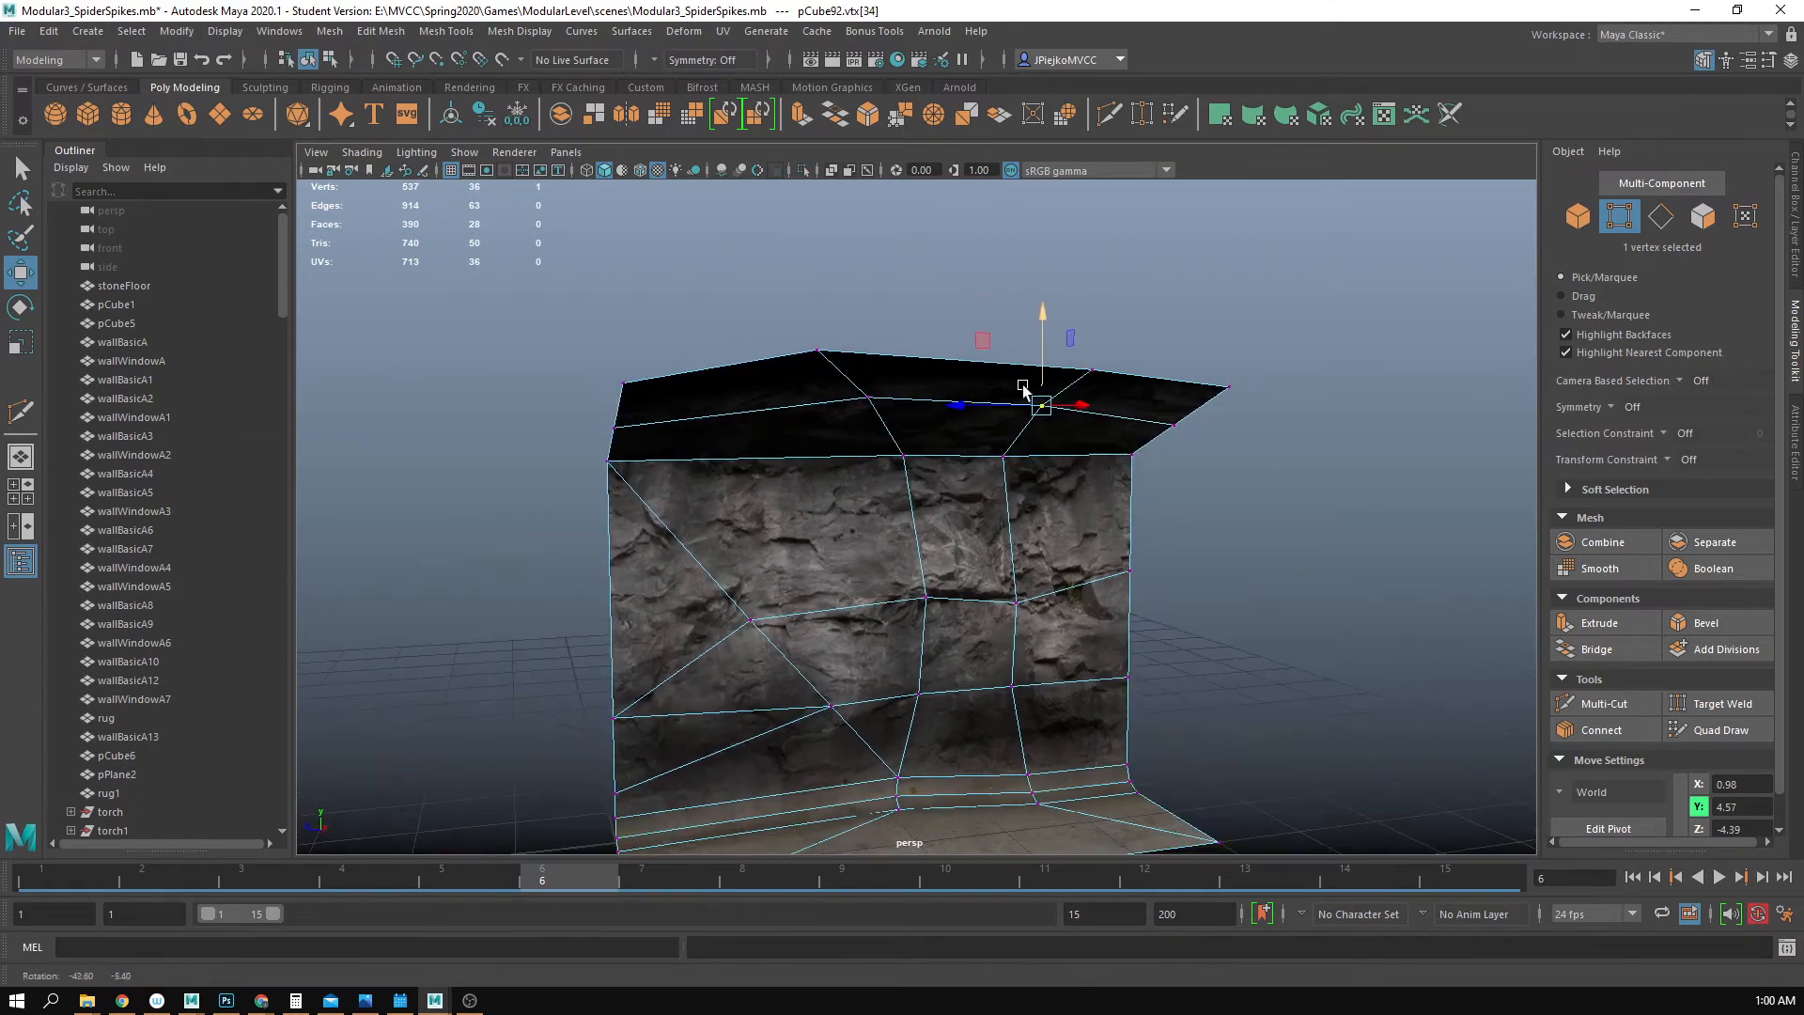
pyautogui.keyDown('alt'); pyautogui.moveTo(903, 530); pyautogui.dragTo(1052, 325); pyautogui.keyUp('alt')
pyautogui.keyDown('alt'); pyautogui.moveTo(911, 508); pyautogui.dragTo(947, 385); pyautogui.keyUp('alt')
pyautogui.keyDown('alt'); pyautogui.moveTo(1211, 379); pyautogui.dragTo(1051, 391); pyautogui.keyUp('alt')
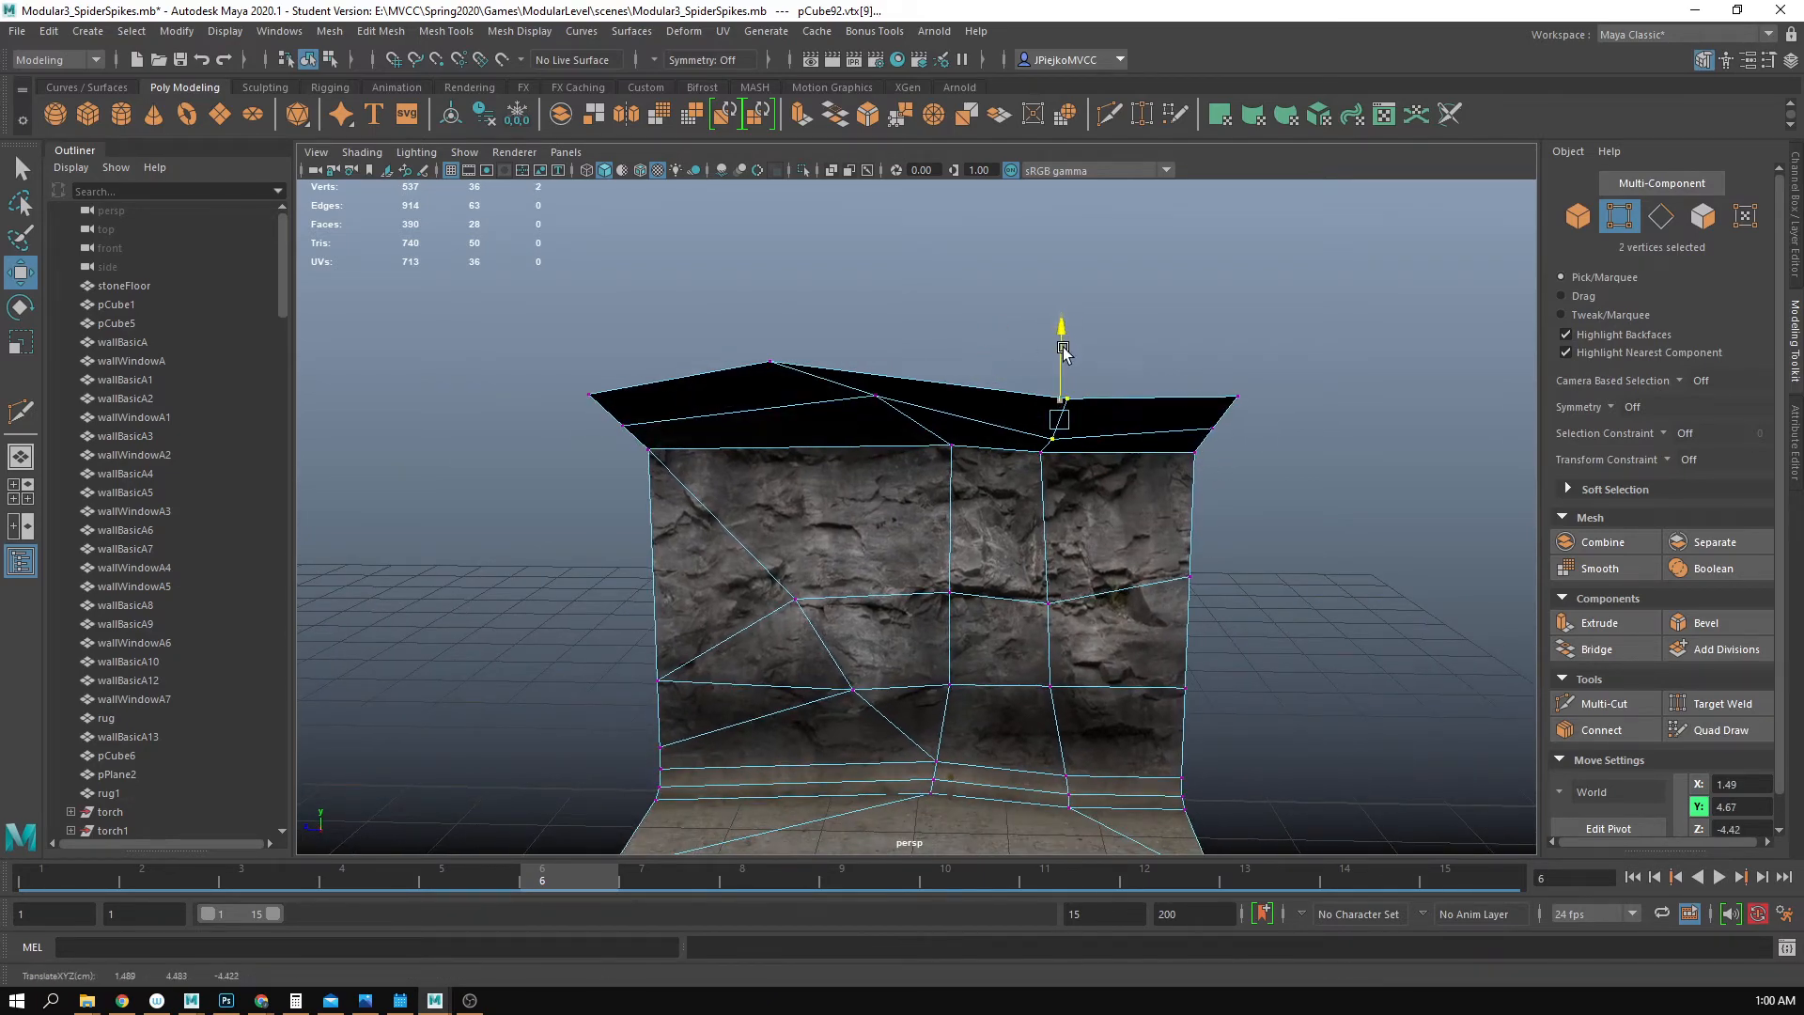
pyautogui.keyDown('alt'); pyautogui.moveTo(865, 461); pyautogui.dragTo(918, 499); pyautogui.keyUp('alt')
# - Duplicate the reworked wall section and snap the copy edge to edge beside it, at Z 6.00
pyautogui.moveTo(923, 500); pyautogui.dragTo(996, 446, button='right')
pyautogui.click(1249, 483)
pyautogui.scroll(-5, 1249, 483)
pyautogui.click(939, 573)
pyautogui.keyDown('alt'); pyautogui.moveTo(948, 611); pyautogui.dragTo(908, 590); pyautogui.keyUp('alt')
pyautogui.moveTo(761, 679)
pyautogui.keyDown('shift'); pyautogui.mouseDown()
pyautogui.moveTo(471, 700)
pyautogui.moveTo(541, 702)
pyautogui.mouseUp(); pyautogui.keyUp('shift')
pyautogui.click(895, 757)
pyautogui.moveTo(898, 756)
pyautogui.keyDown('alt'); pyautogui.mouseDown()
pyautogui.moveTo(1083, 748)
pyautogui.moveTo(1088, 721)
pyautogui.moveTo(906, 716)
pyautogui.moveTo(1055, 634)
pyautogui.moveTo(1020, 677)
pyautogui.mouseUp(); pyautogui.keyUp('alt')
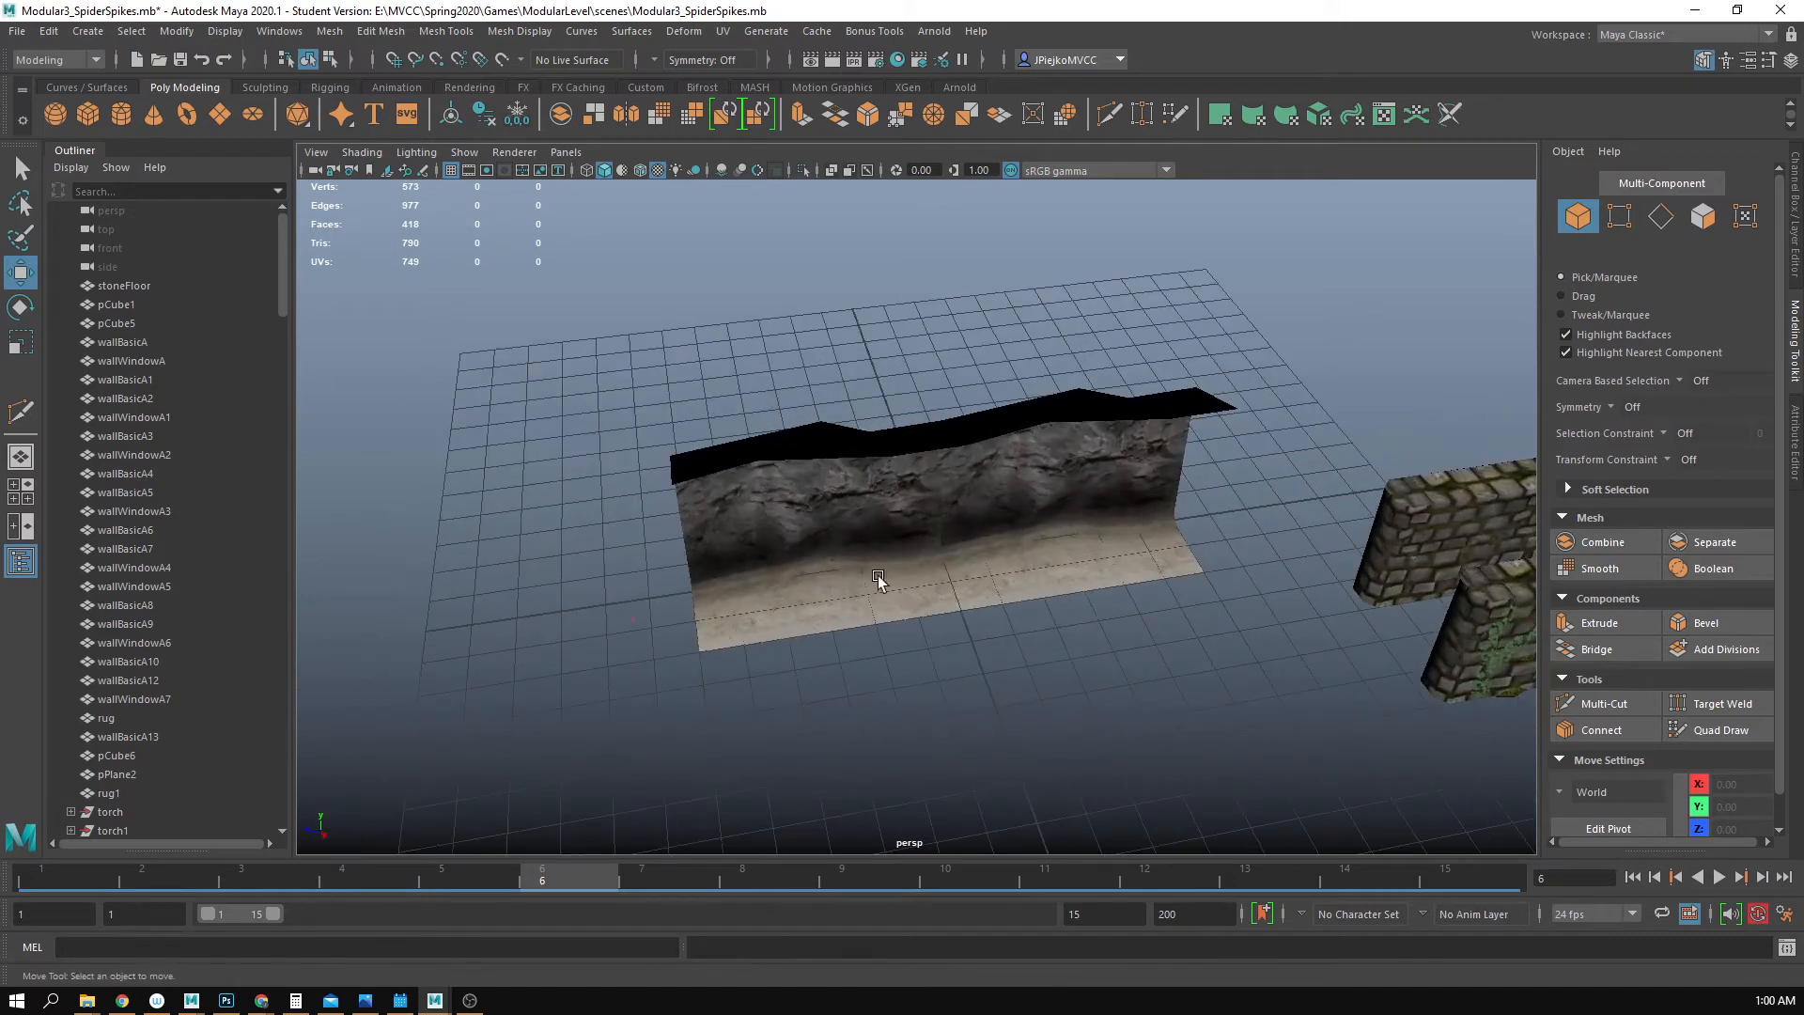
# - Duplicate both wall sections and mirror the copies with Scale X -2 to close the tunnel's opposite side
pyautogui.moveTo(875, 575); pyautogui.dragTo(1034, 634)
pyautogui.keyDown('alt'); pyautogui.moveTo(1040, 665); pyautogui.dragTo(1341, 577); pyautogui.keyUp('alt')
pyautogui.hotkey('ctrl', 'd')
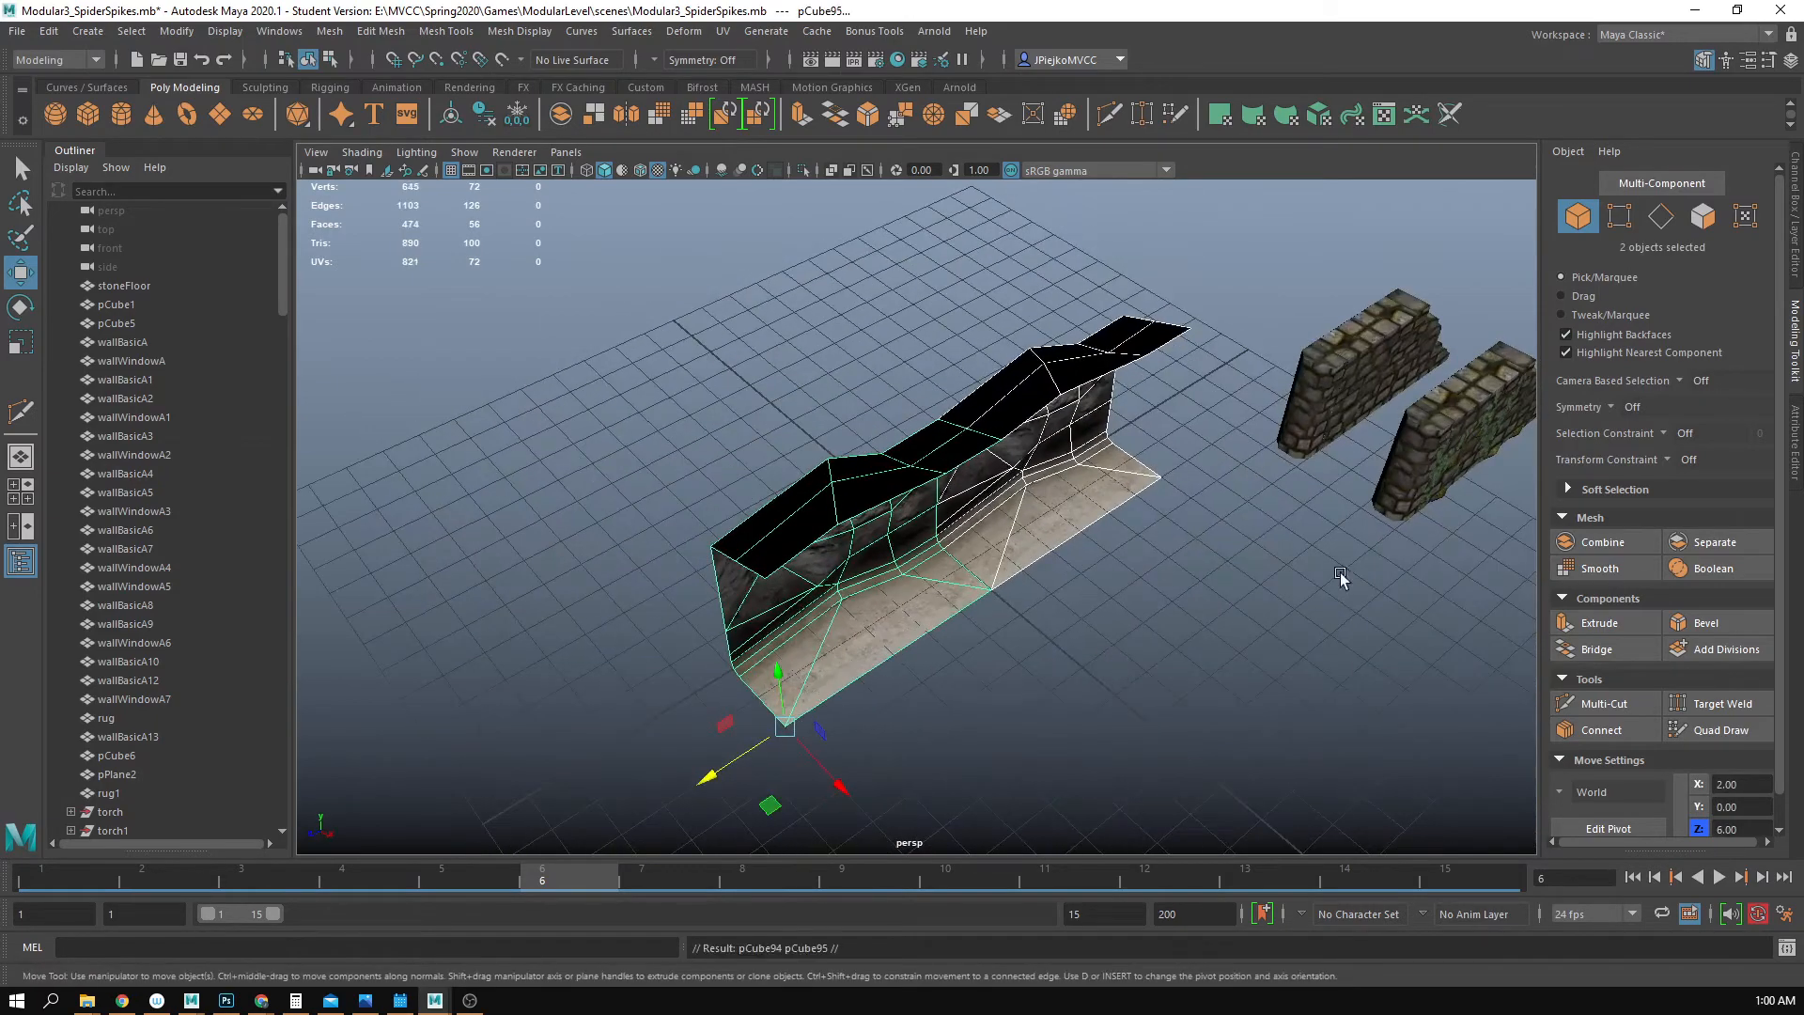
pyautogui.click(1791, 270)
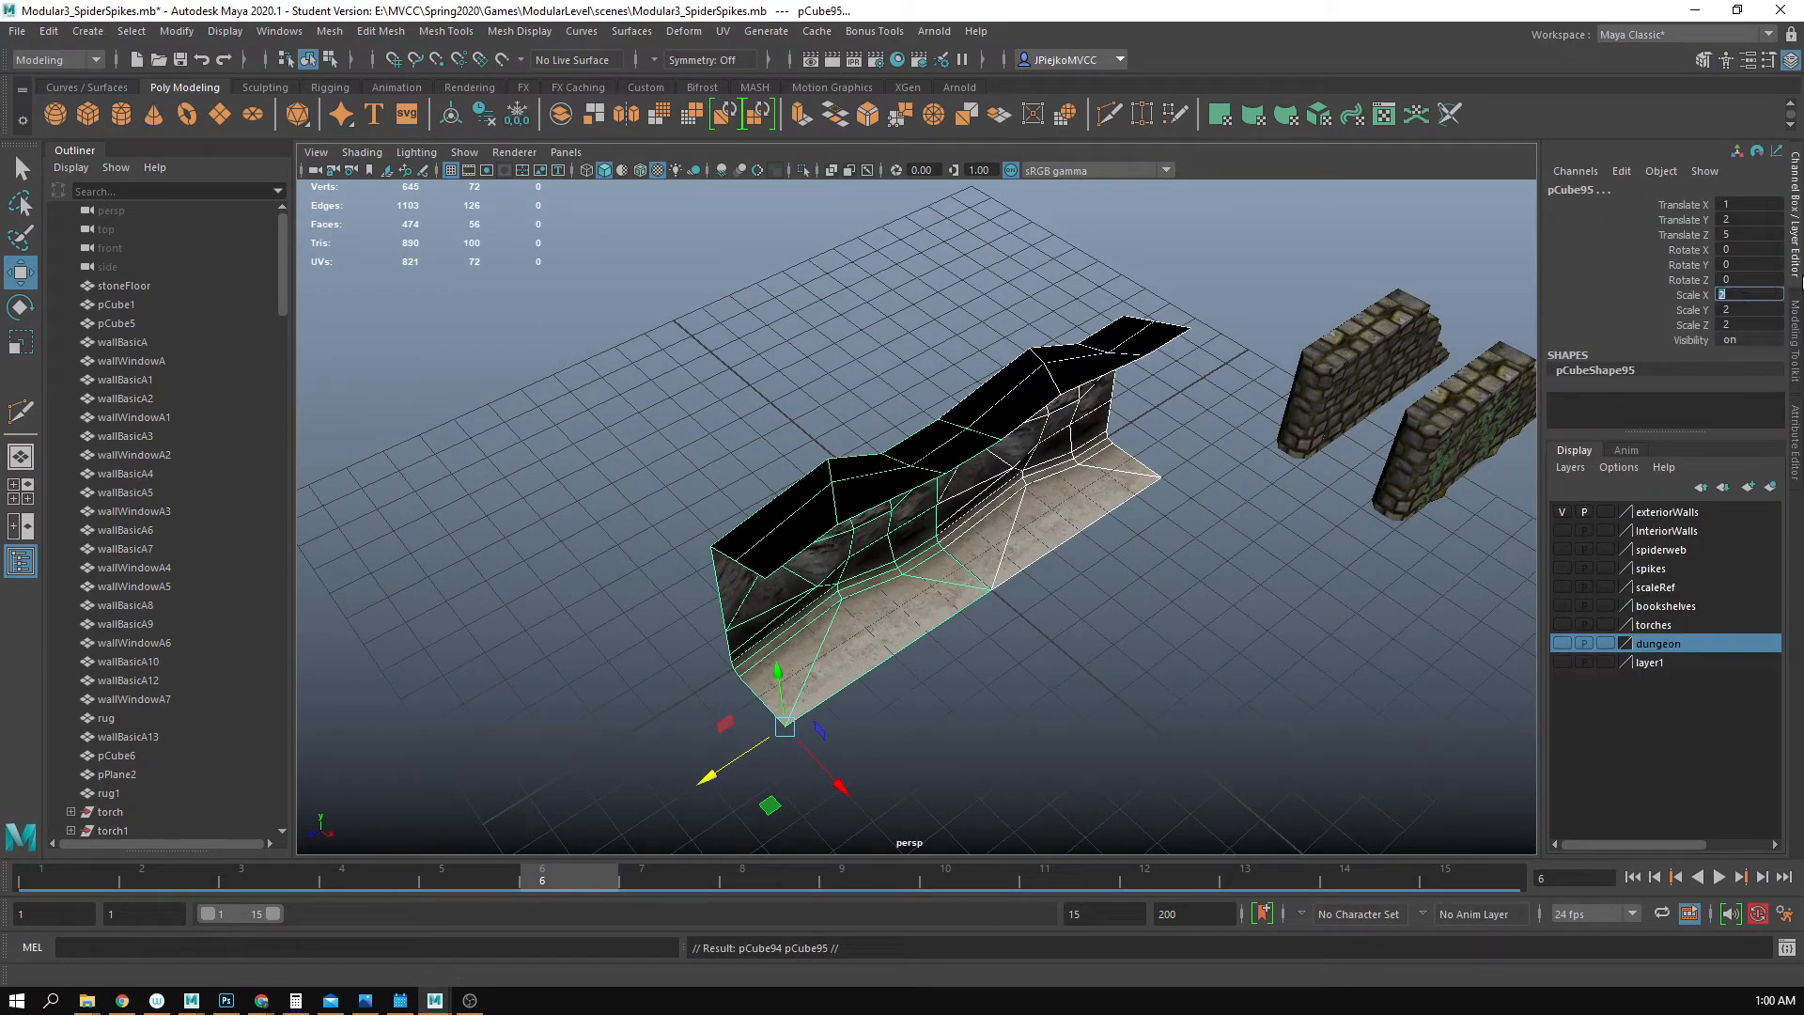
pyautogui.press('Return')
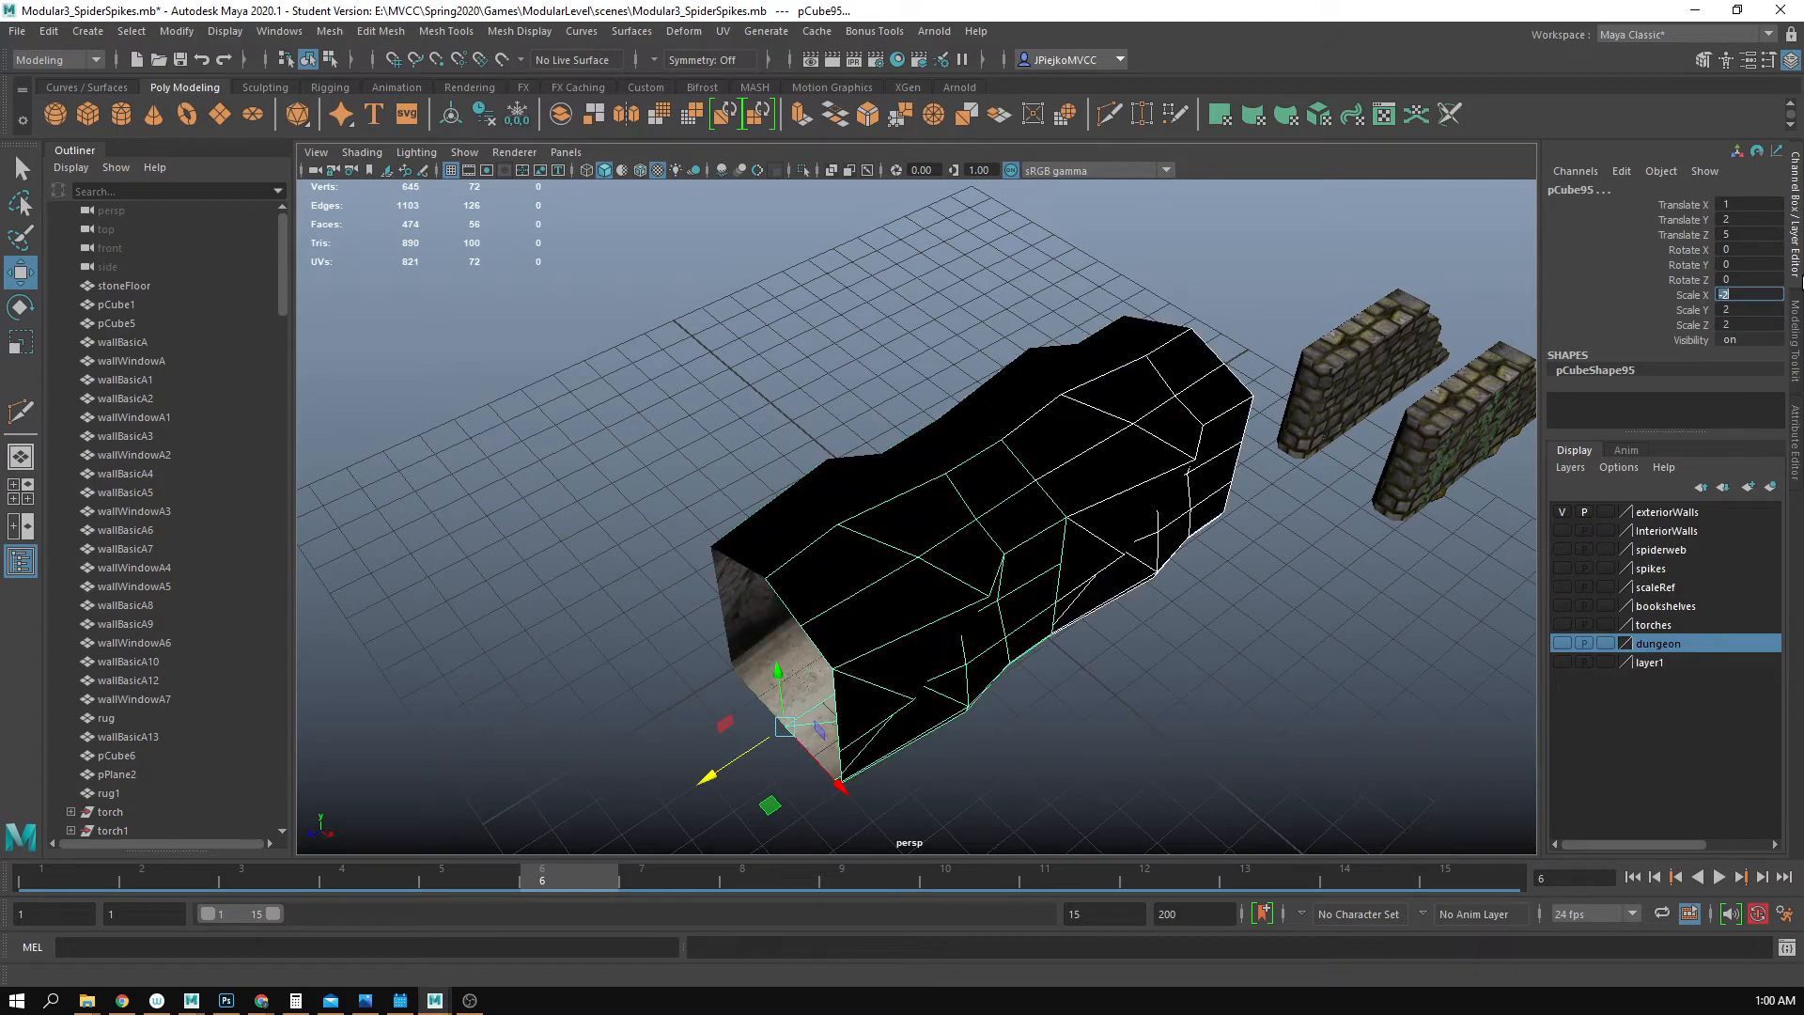
pyautogui.click(1344, 707)
# - Examine the assembled tunnel from above and through its open end, checking how the mirrored sections meet
pyautogui.keyDown('alt'); pyautogui.moveTo(1344, 707); pyautogui.dragTo(975, 516); pyautogui.keyUp('alt')
pyautogui.click(1088, 434)
pyautogui.click(974, 516)
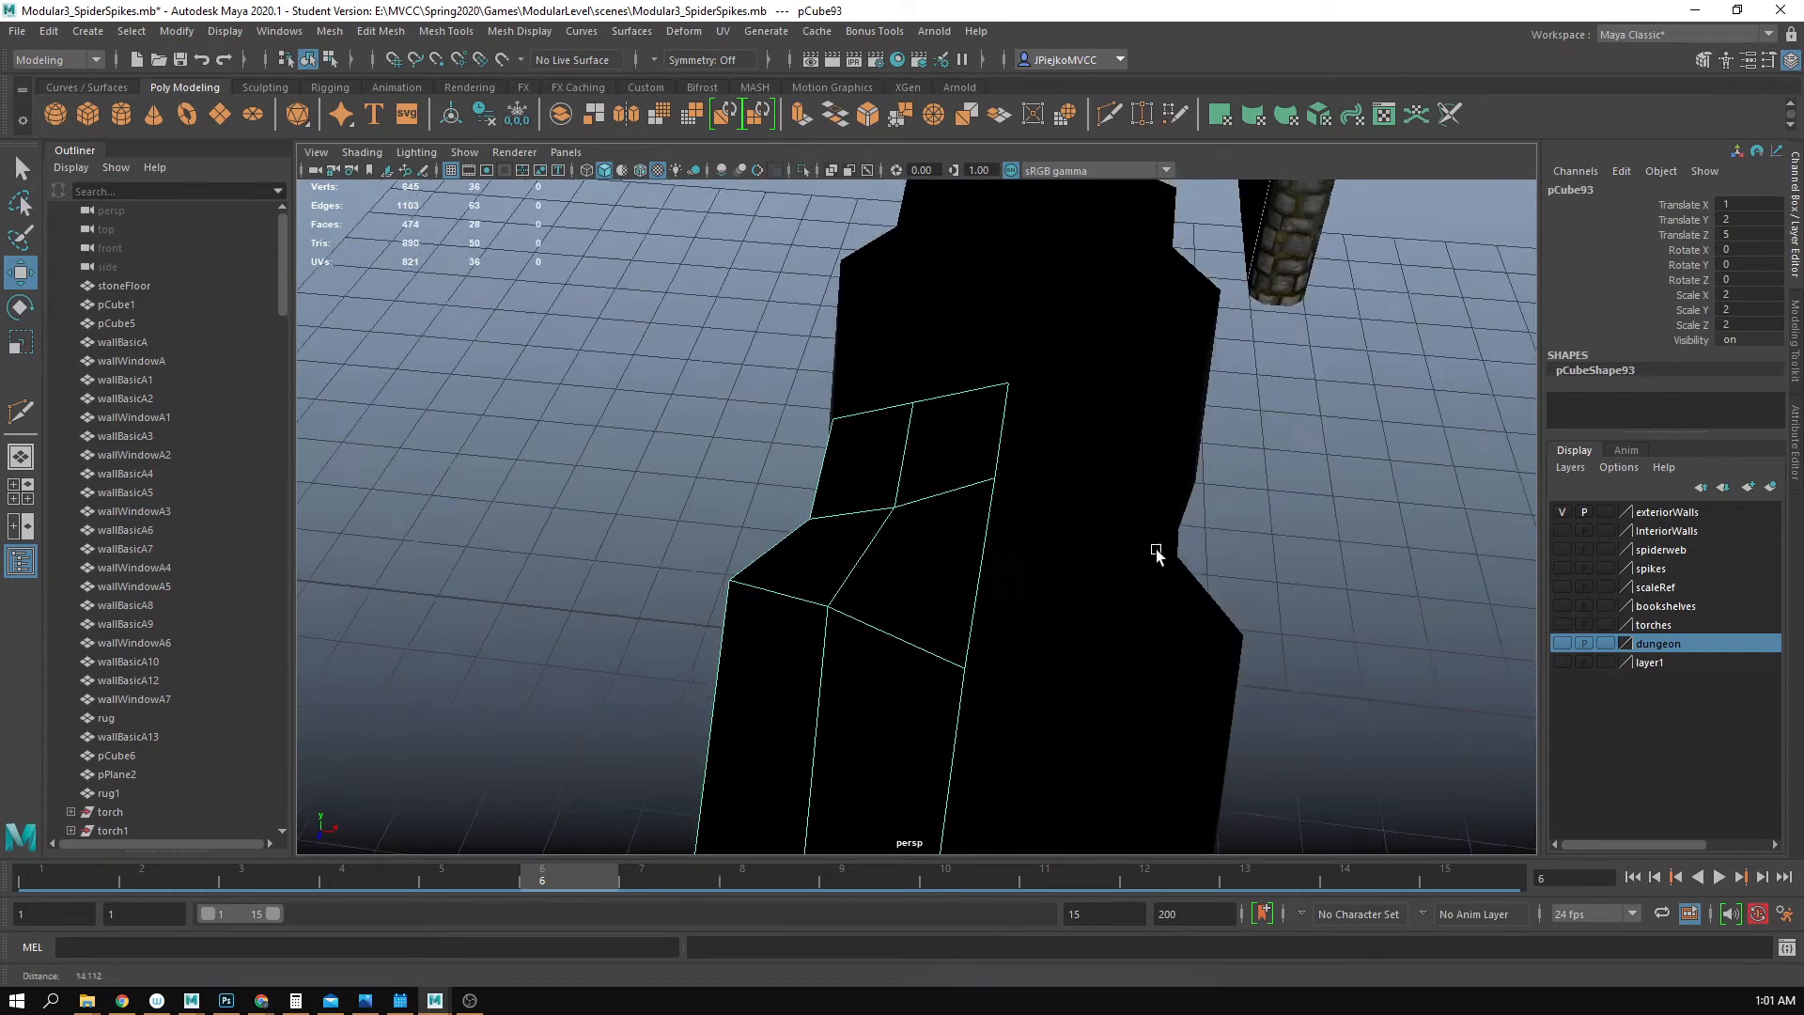
pyautogui.keyDown('alt'); pyautogui.moveTo(1155, 552); pyautogui.dragTo(1051, 498); pyautogui.keyUp('alt')
pyautogui.keyDown('alt'); pyautogui.moveTo(1051, 499); pyautogui.dragTo(1228, 509, button='right'); pyautogui.keyUp('alt')
pyautogui.keyDown('alt'); pyautogui.moveTo(1228, 509); pyautogui.dragTo(1025, 483); pyautogui.keyUp('alt')
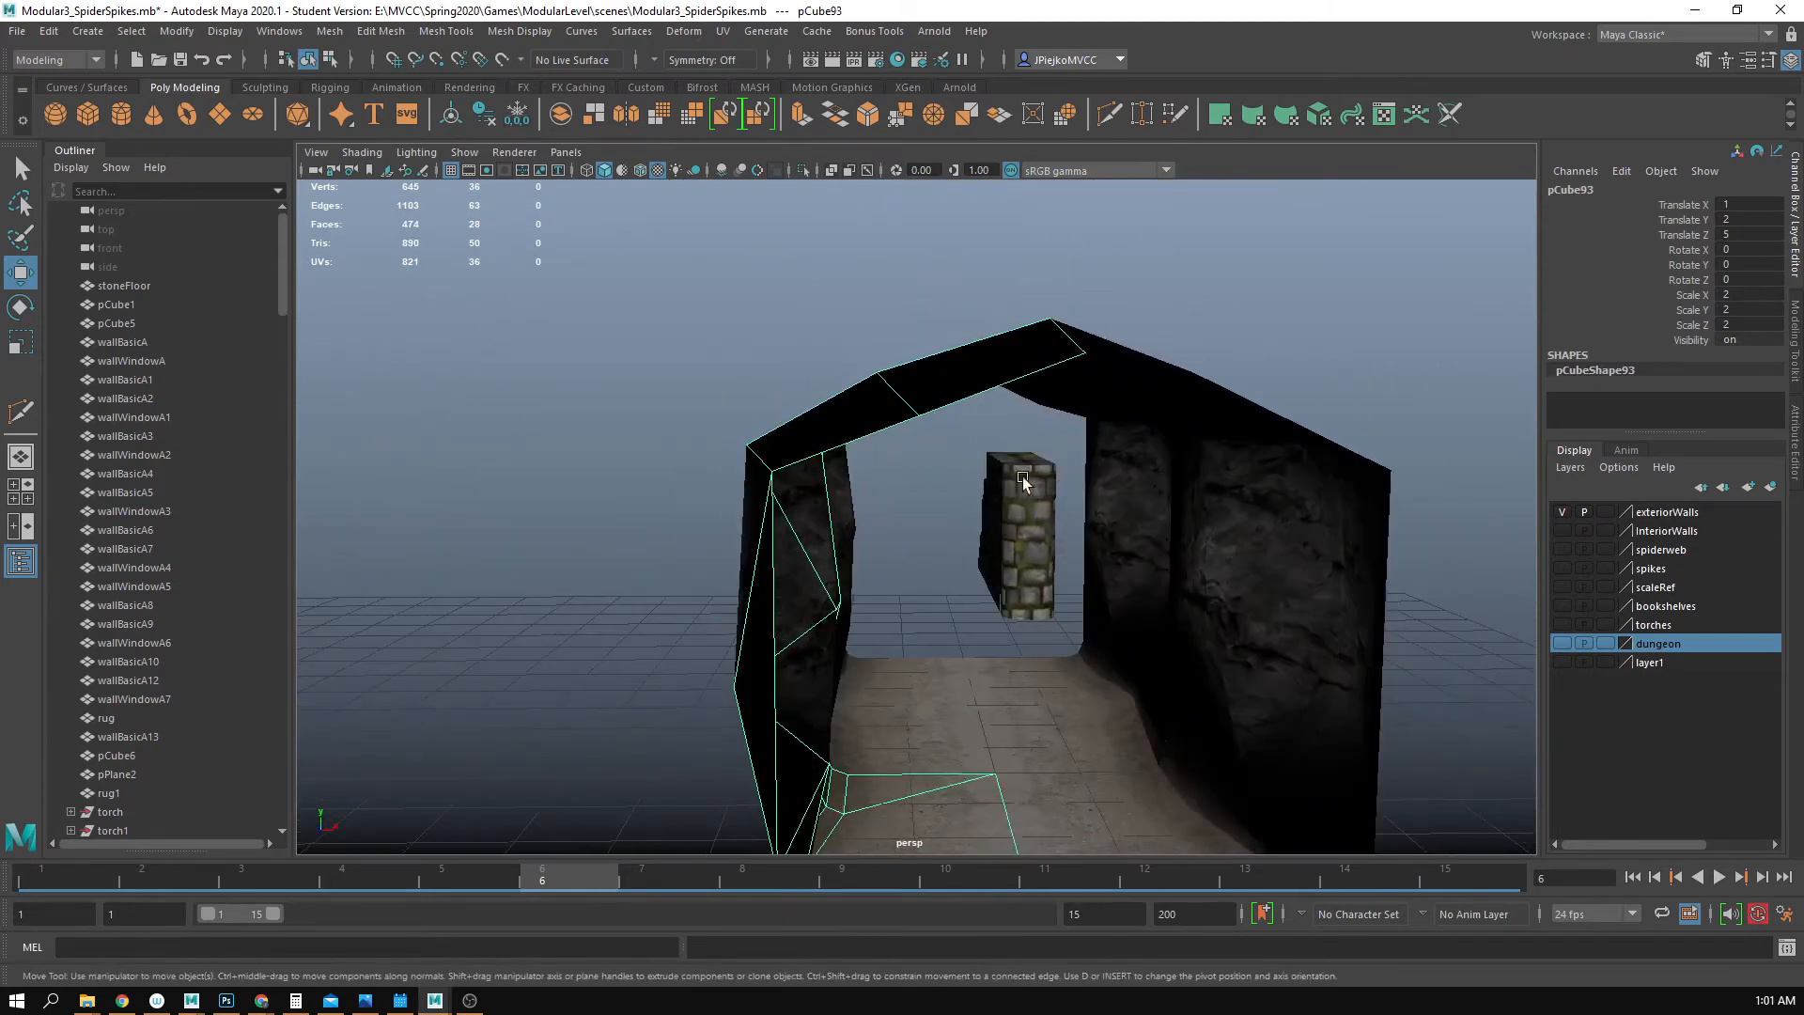
pyautogui.keyDown('alt'); pyautogui.moveTo(926, 363); pyautogui.dragTo(830, 450); pyautogui.keyUp('alt')
pyautogui.keyDown('alt'); pyautogui.moveTo(934, 323); pyautogui.dragTo(892, 423); pyautogui.keyUp('alt')
pyautogui.moveTo(893, 424); pyautogui.dragTo(890, 390, button='right')
pyautogui.doubleClick(870, 534)
pyautogui.keyDown('alt'); pyautogui.moveTo(870, 533); pyautogui.dragTo(611, 446); pyautogui.keyUp('alt')
# - Delete one of the four wall sections to open up part of the tunnel
pyautogui.moveTo(1147, 494); pyautogui.dragTo(1180, 455, button='right')
pyautogui.click(1180, 451)
pyautogui.click(1102, 585)
pyautogui.press('Delete')
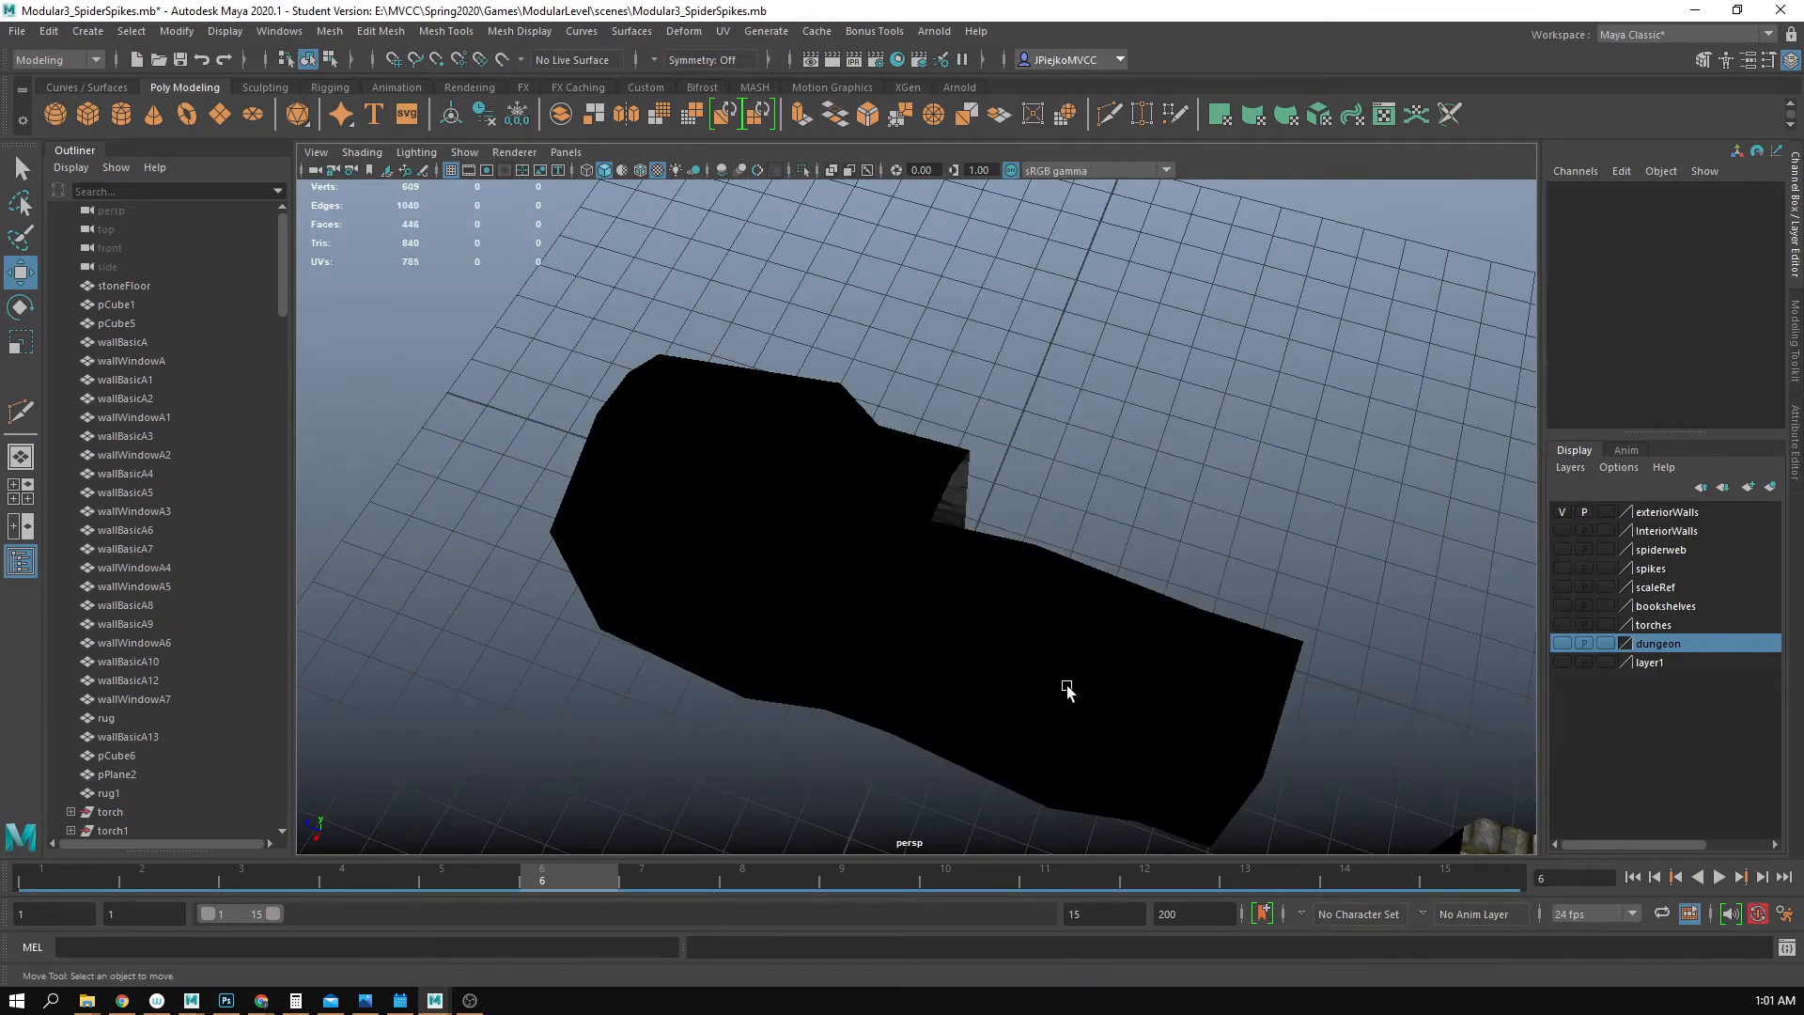
# - Delete the remaining extra wall sections of the tunnel, keeping only a single section
pyautogui.click(1066, 689)
pyautogui.click(524, 613)
pyautogui.click(671, 613)
pyautogui.press('Delete')
pyautogui.click(1167, 667)
pyautogui.press('Delete')
# - Snap the remaining wall section's pivot to the outer corner vertex of its floor edge
pyautogui.click(910, 530)
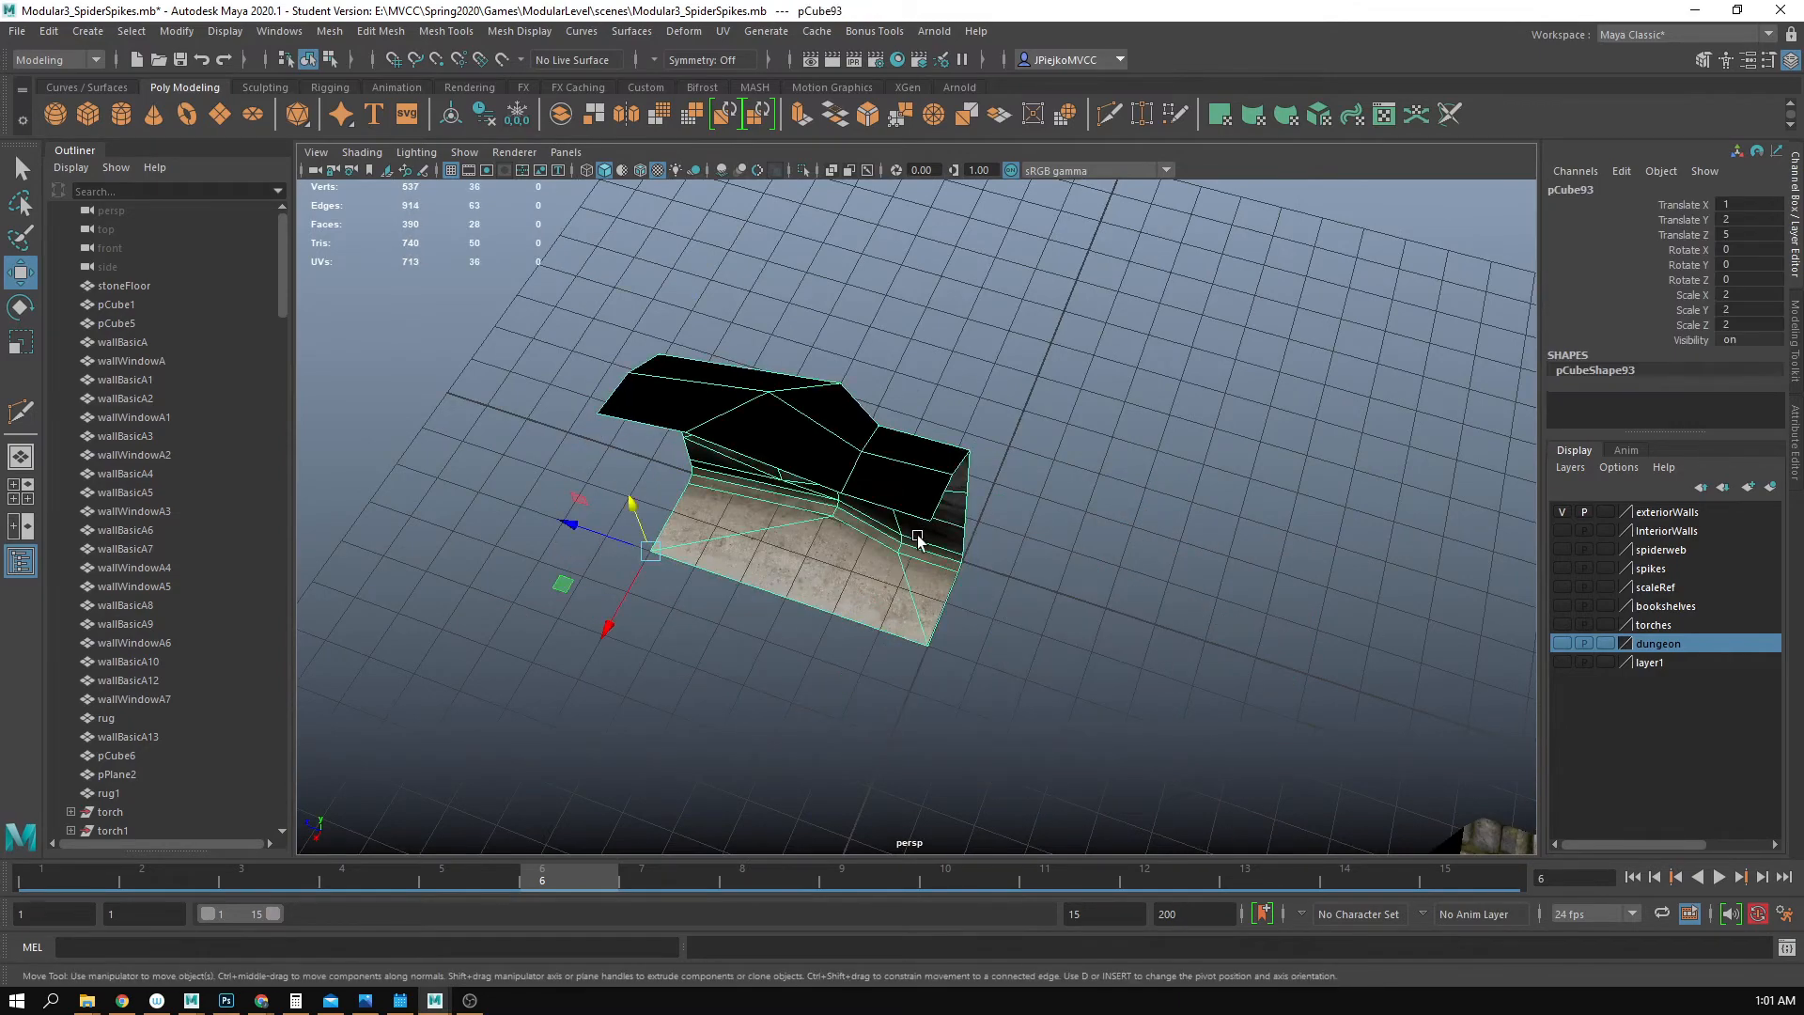
pyautogui.keyDown('alt'); pyautogui.moveTo(925, 571); pyautogui.dragTo(957, 505); pyautogui.keyUp('alt')
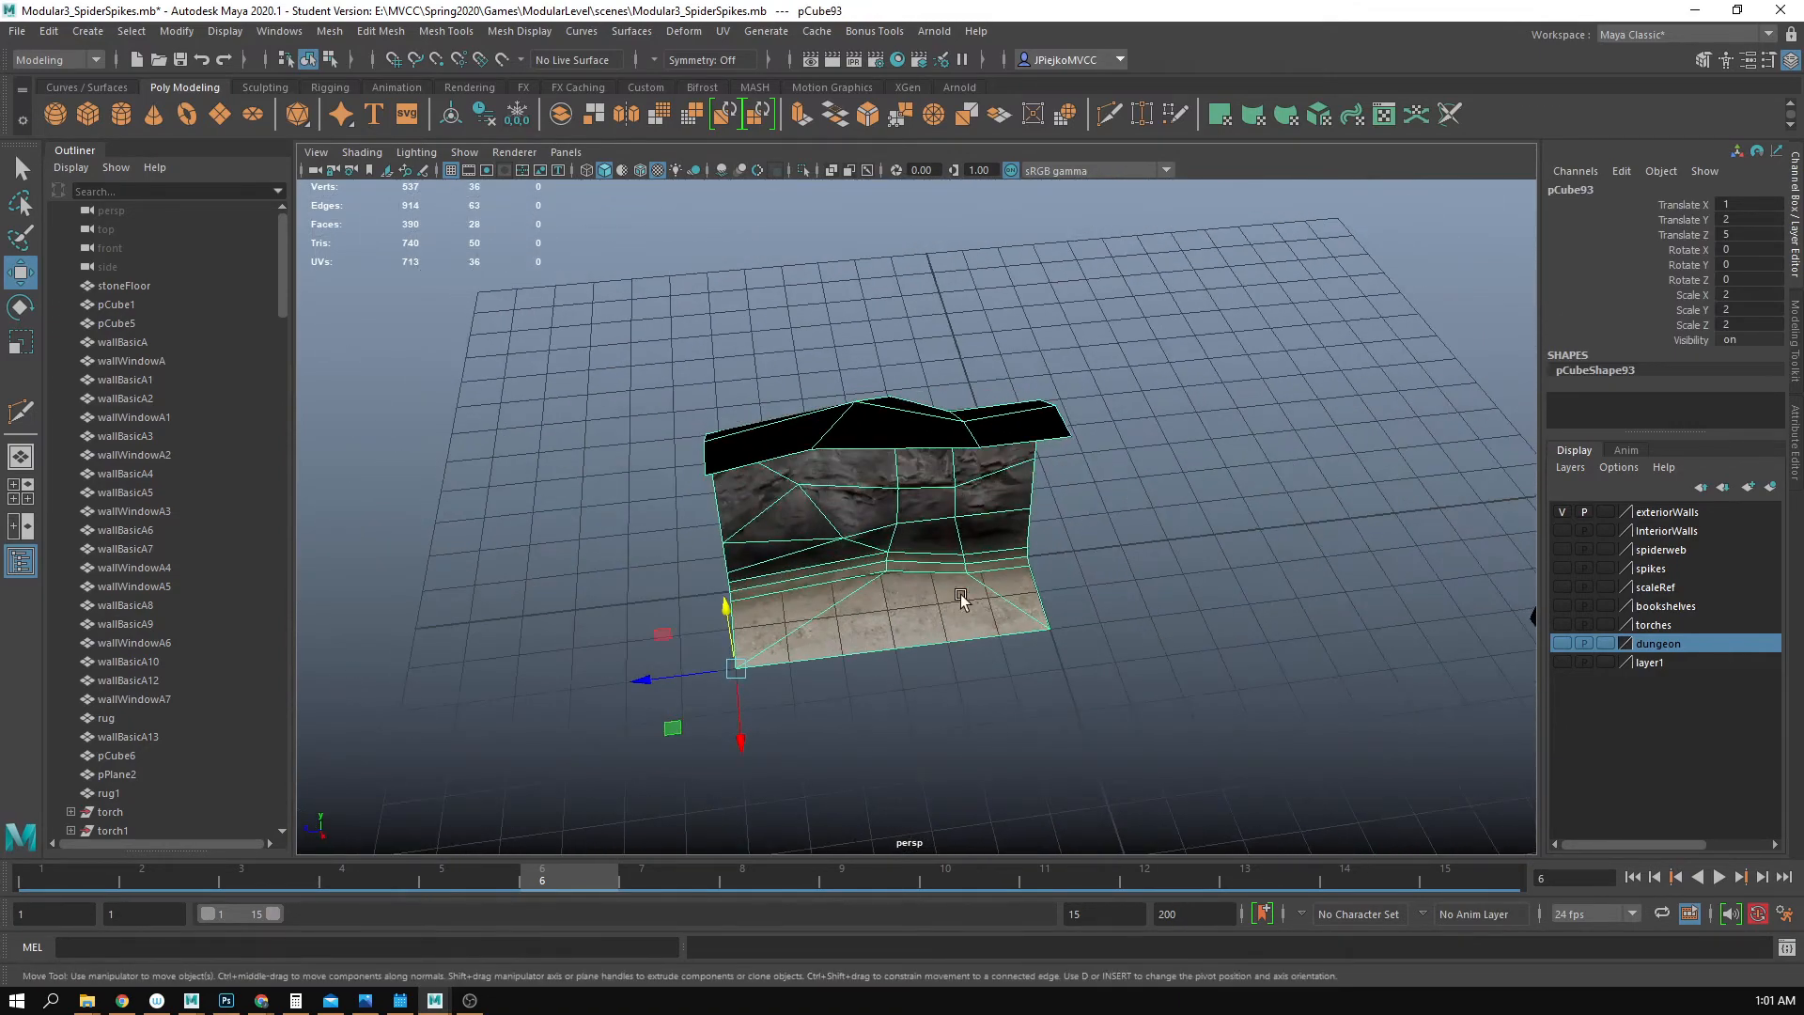
pyautogui.keyDown('alt'); pyautogui.moveTo(960, 599); pyautogui.dragTo(1108, 596); pyautogui.keyUp('alt')
pyautogui.press('d')
pyautogui.press('v')
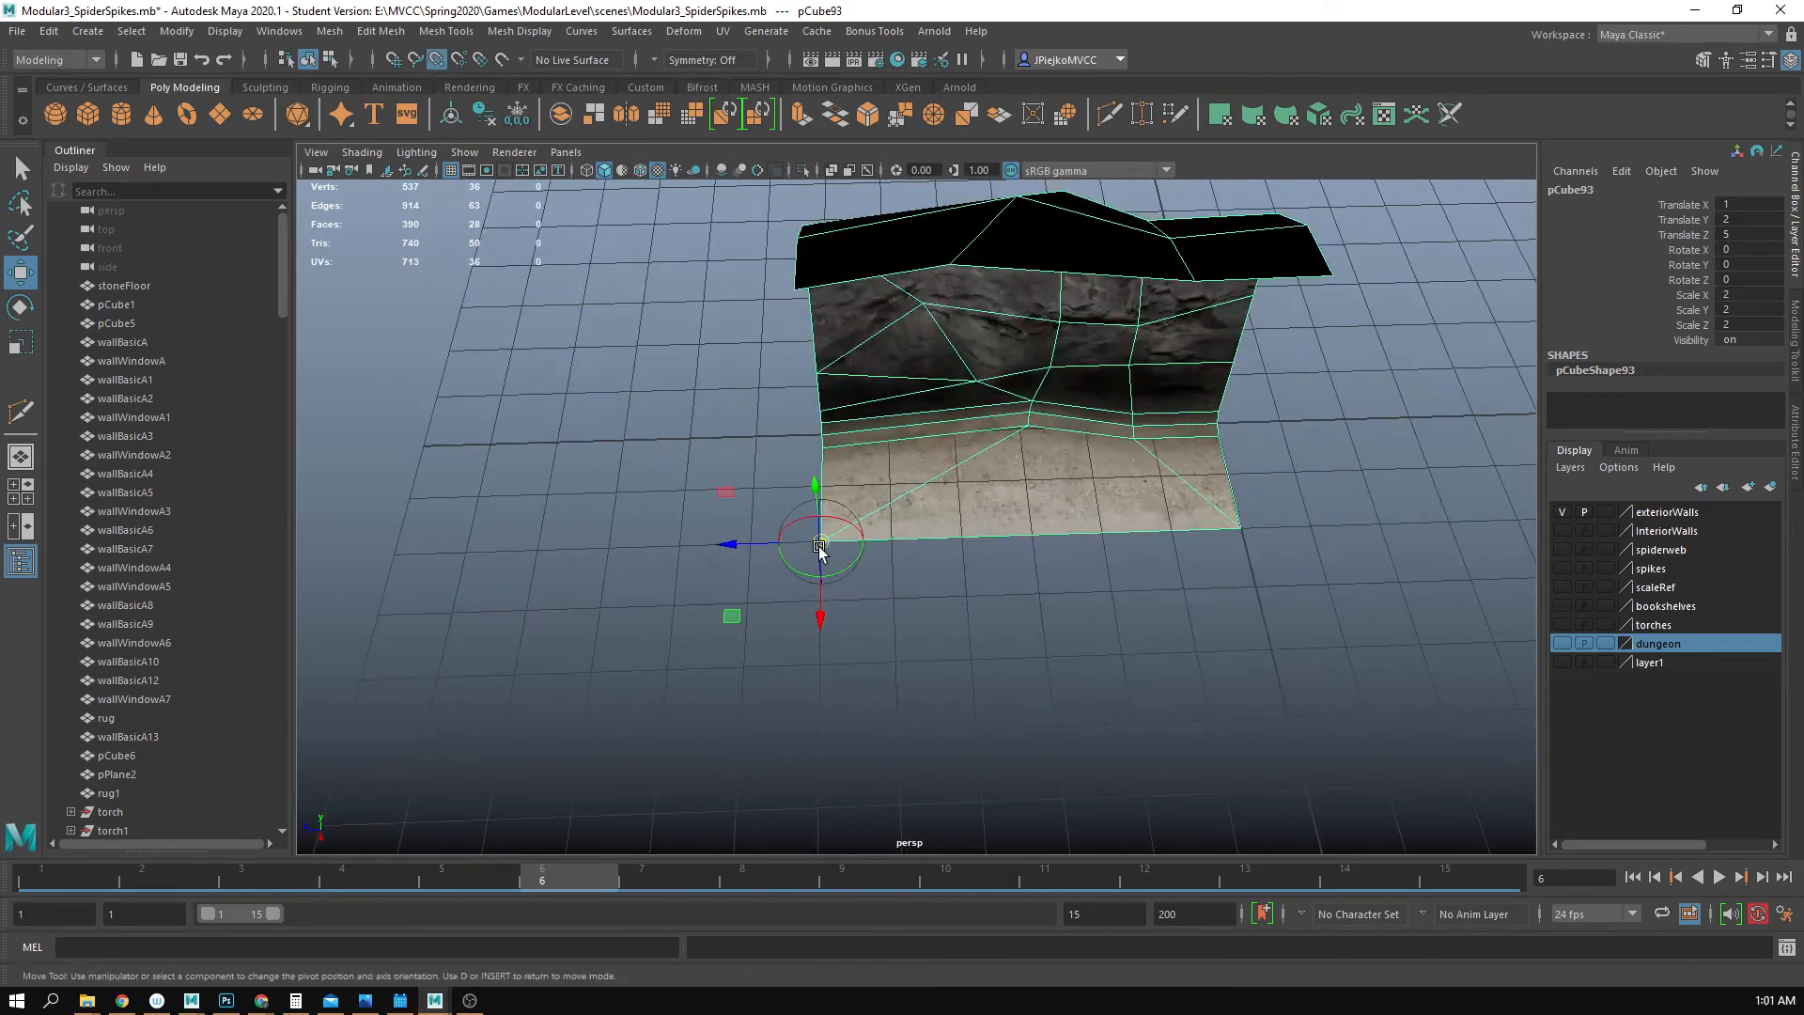
pyautogui.moveTo(819, 546); pyautogui.dragTo(815, 546)
pyautogui.keyDown('alt'); pyautogui.moveTo(1109, 606); pyautogui.dragTo(1033, 582, button='right'); pyautogui.keyUp('alt')
pyautogui.keyDown('alt'); pyautogui.moveTo(1034, 582); pyautogui.dragTo(934, 595, button='middle'); pyautogui.keyUp('alt')
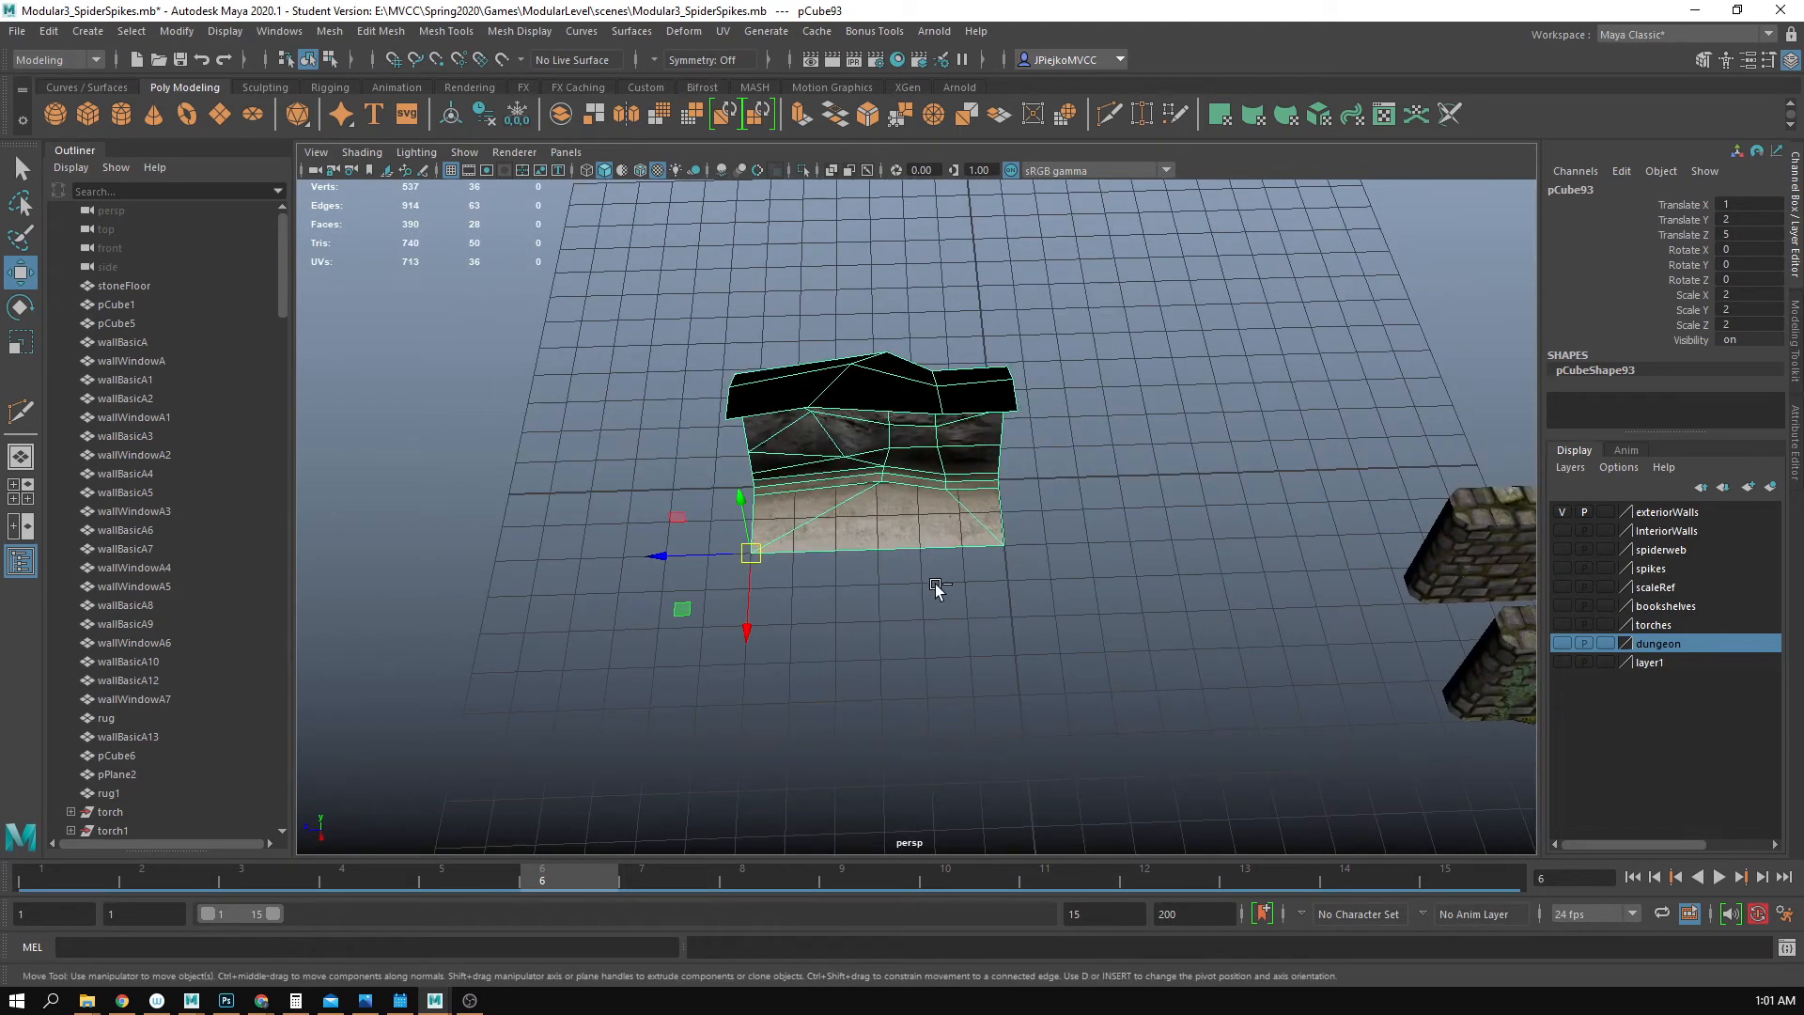
# - Duplicate the wall section and snap the copy edge to edge with it, at Translate Z -1
pyautogui.moveTo(684, 557); pyautogui.dragTo(859, 534)
pyautogui.click(1071, 601)
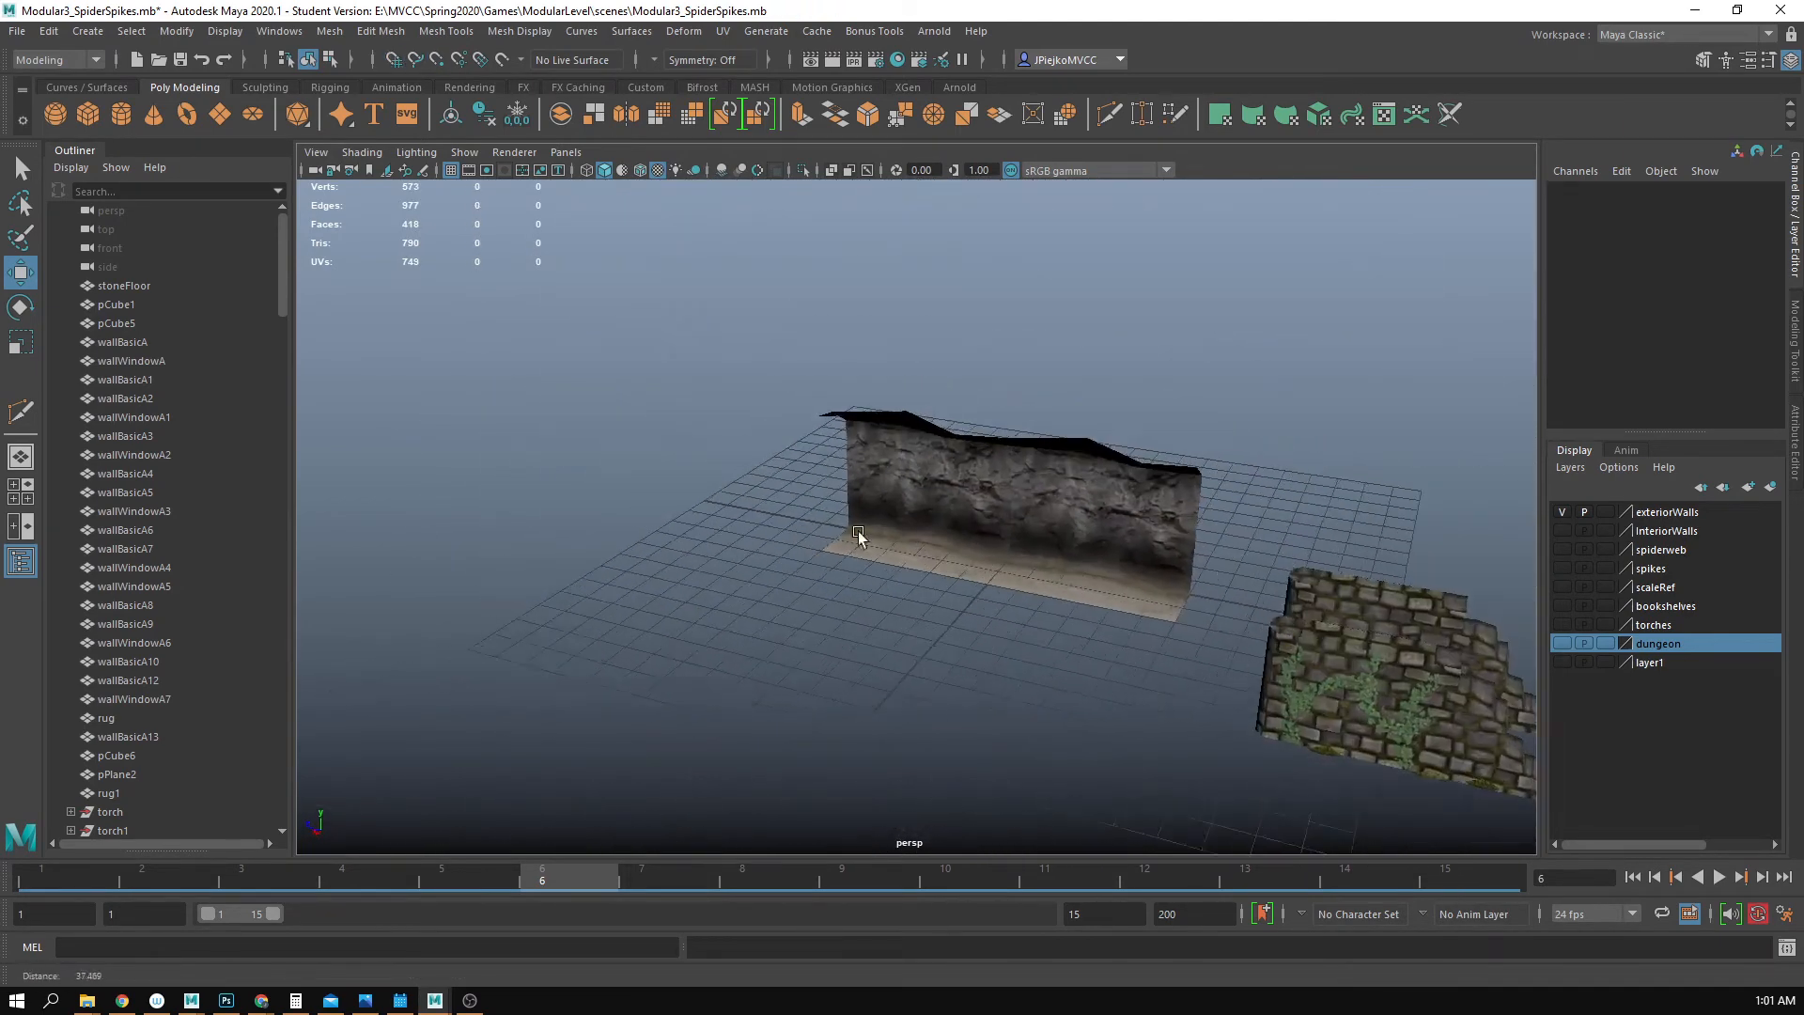
pyautogui.keyDown('alt'); pyautogui.moveTo(859, 534); pyautogui.dragTo(1051, 586, button='right'); pyautogui.keyUp('alt')
pyautogui.keyDown('alt'); pyautogui.moveTo(1052, 586); pyautogui.dragTo(802, 529); pyautogui.keyUp('alt')
pyautogui.keyDown('alt'); pyautogui.moveTo(802, 527); pyautogui.dragTo(685, 564, button='right'); pyautogui.keyUp('alt')
pyautogui.keyDown('alt'); pyautogui.moveTo(685, 564); pyautogui.dragTo(988, 588); pyautogui.keyUp('alt')
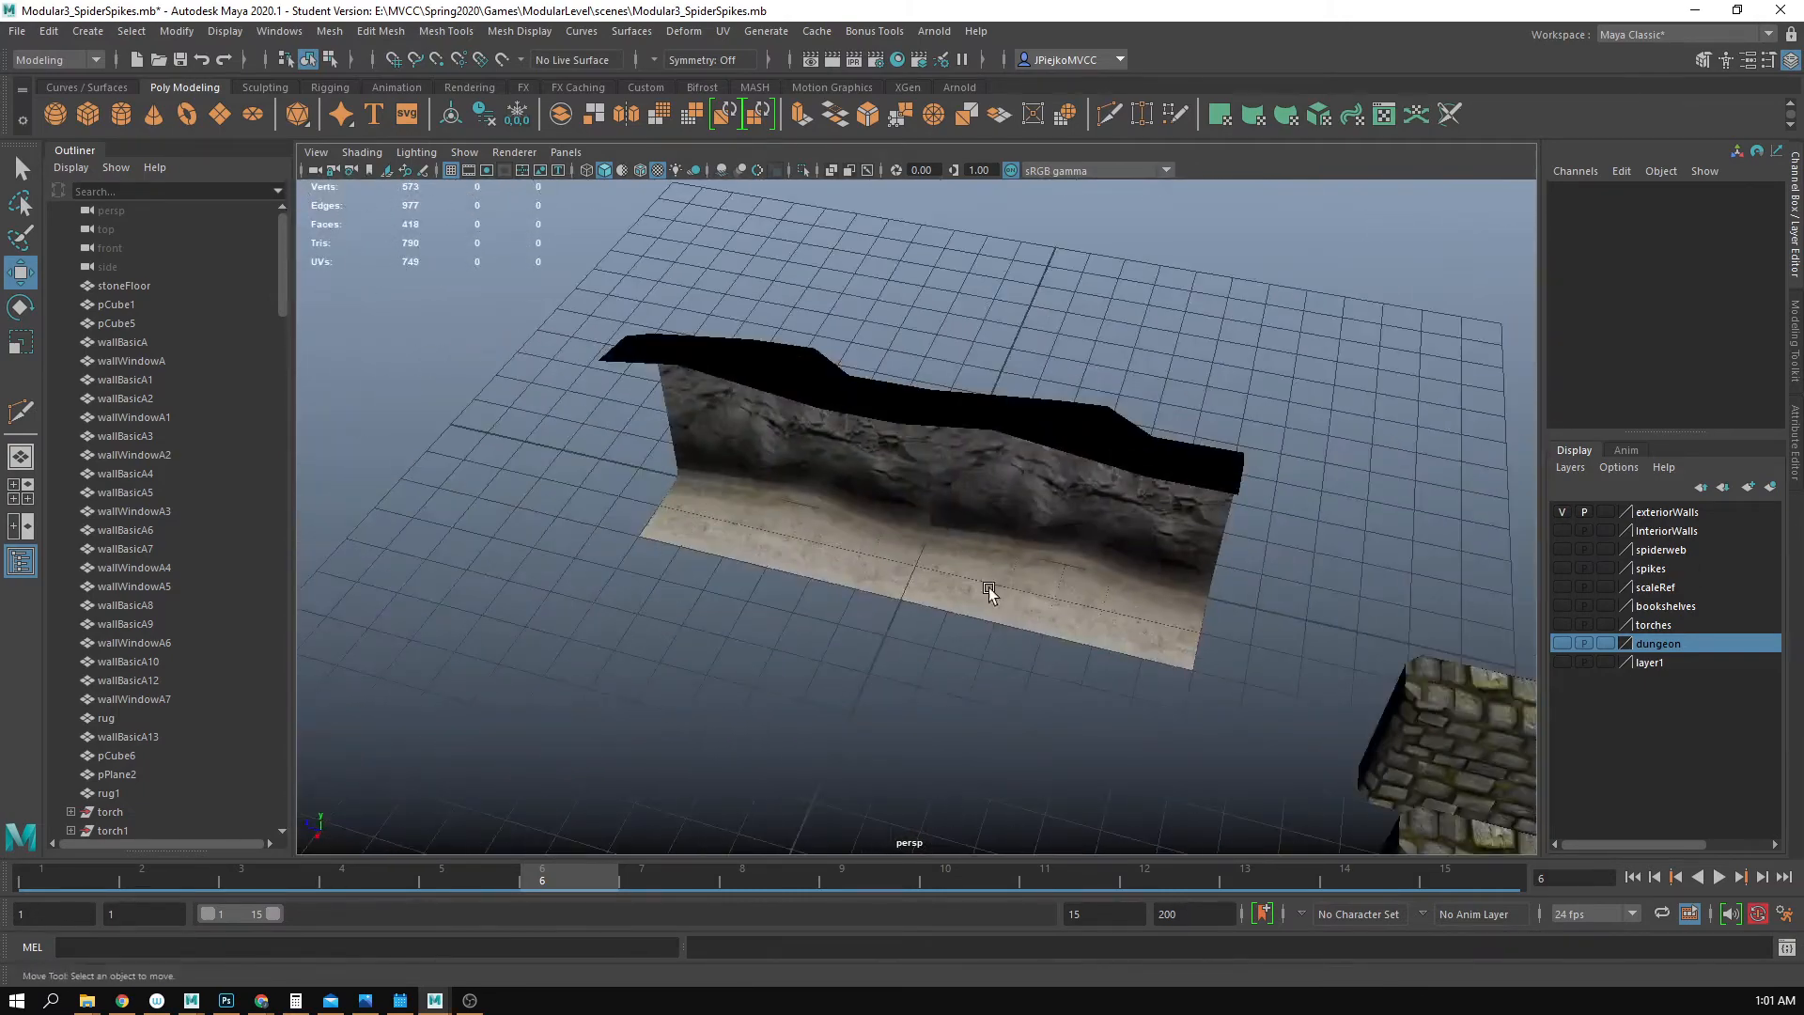
# - Duplicate the section at Z -1, mirror the copy with Scale X -2 and snap it opposite at Translate X 1
pyautogui.click(1124, 606)
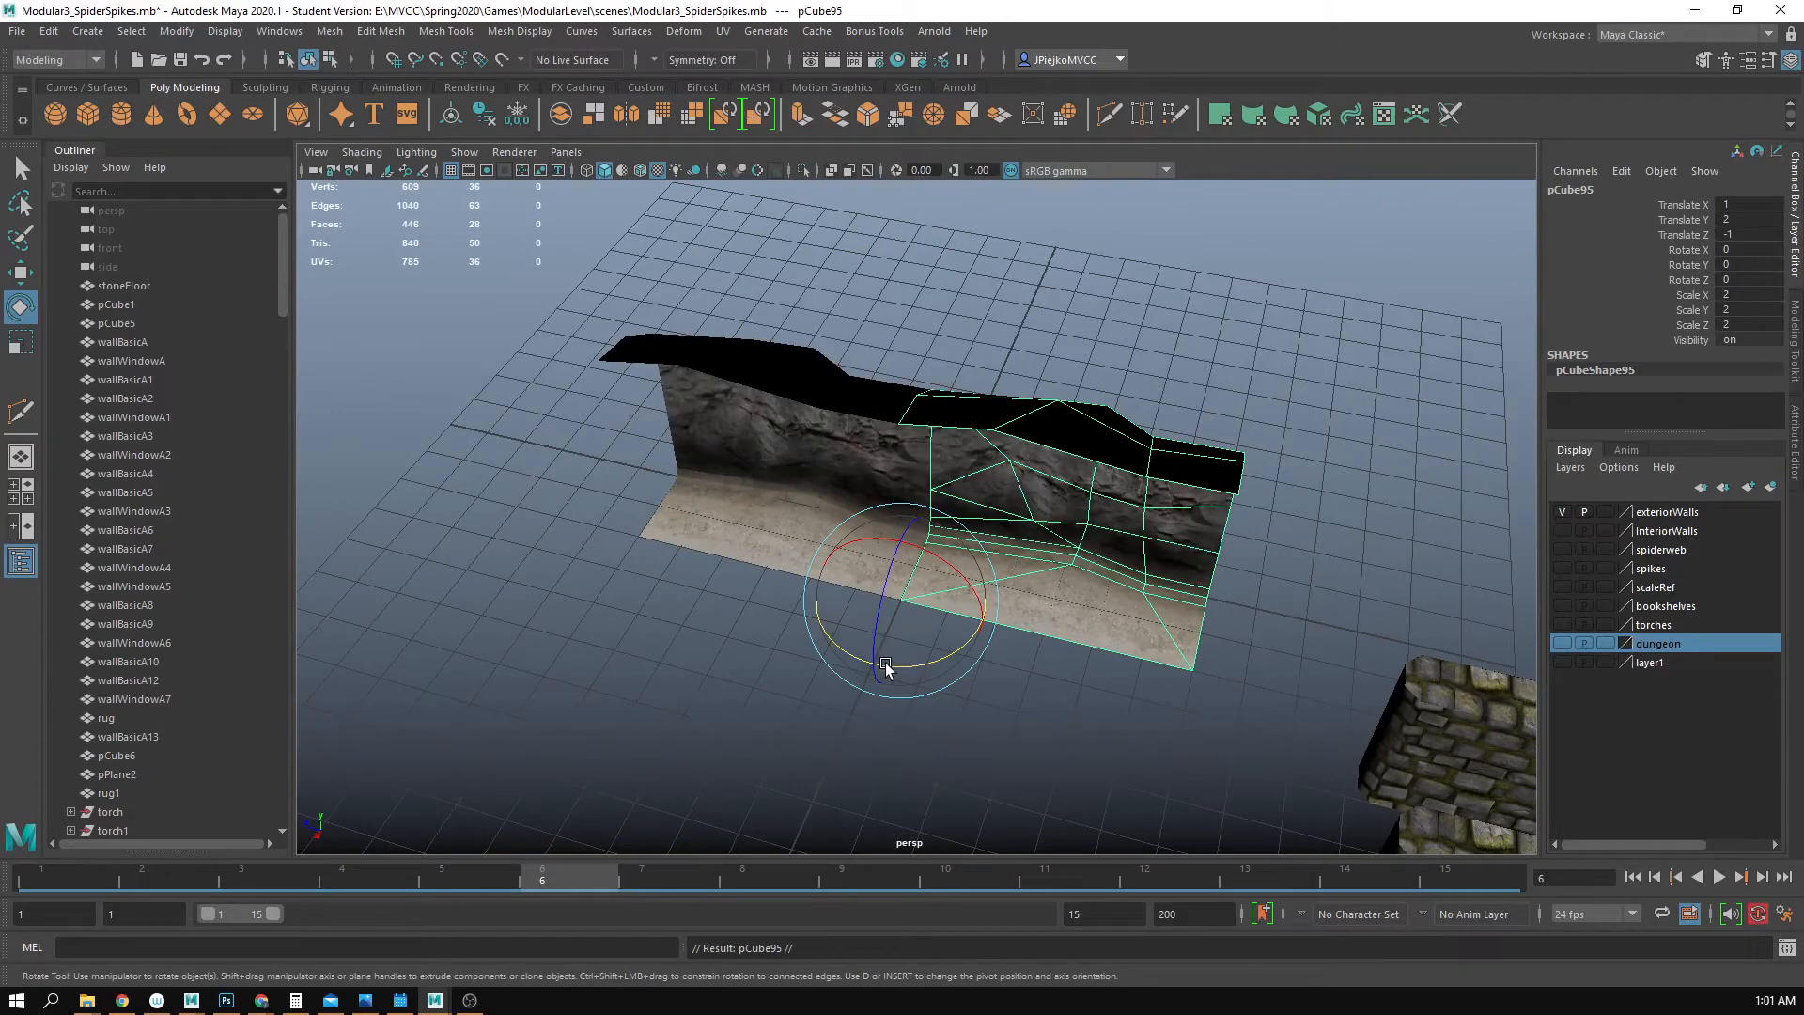
pyautogui.press('w')
pyautogui.moveTo(874, 663); pyautogui.dragTo(1096, 717)
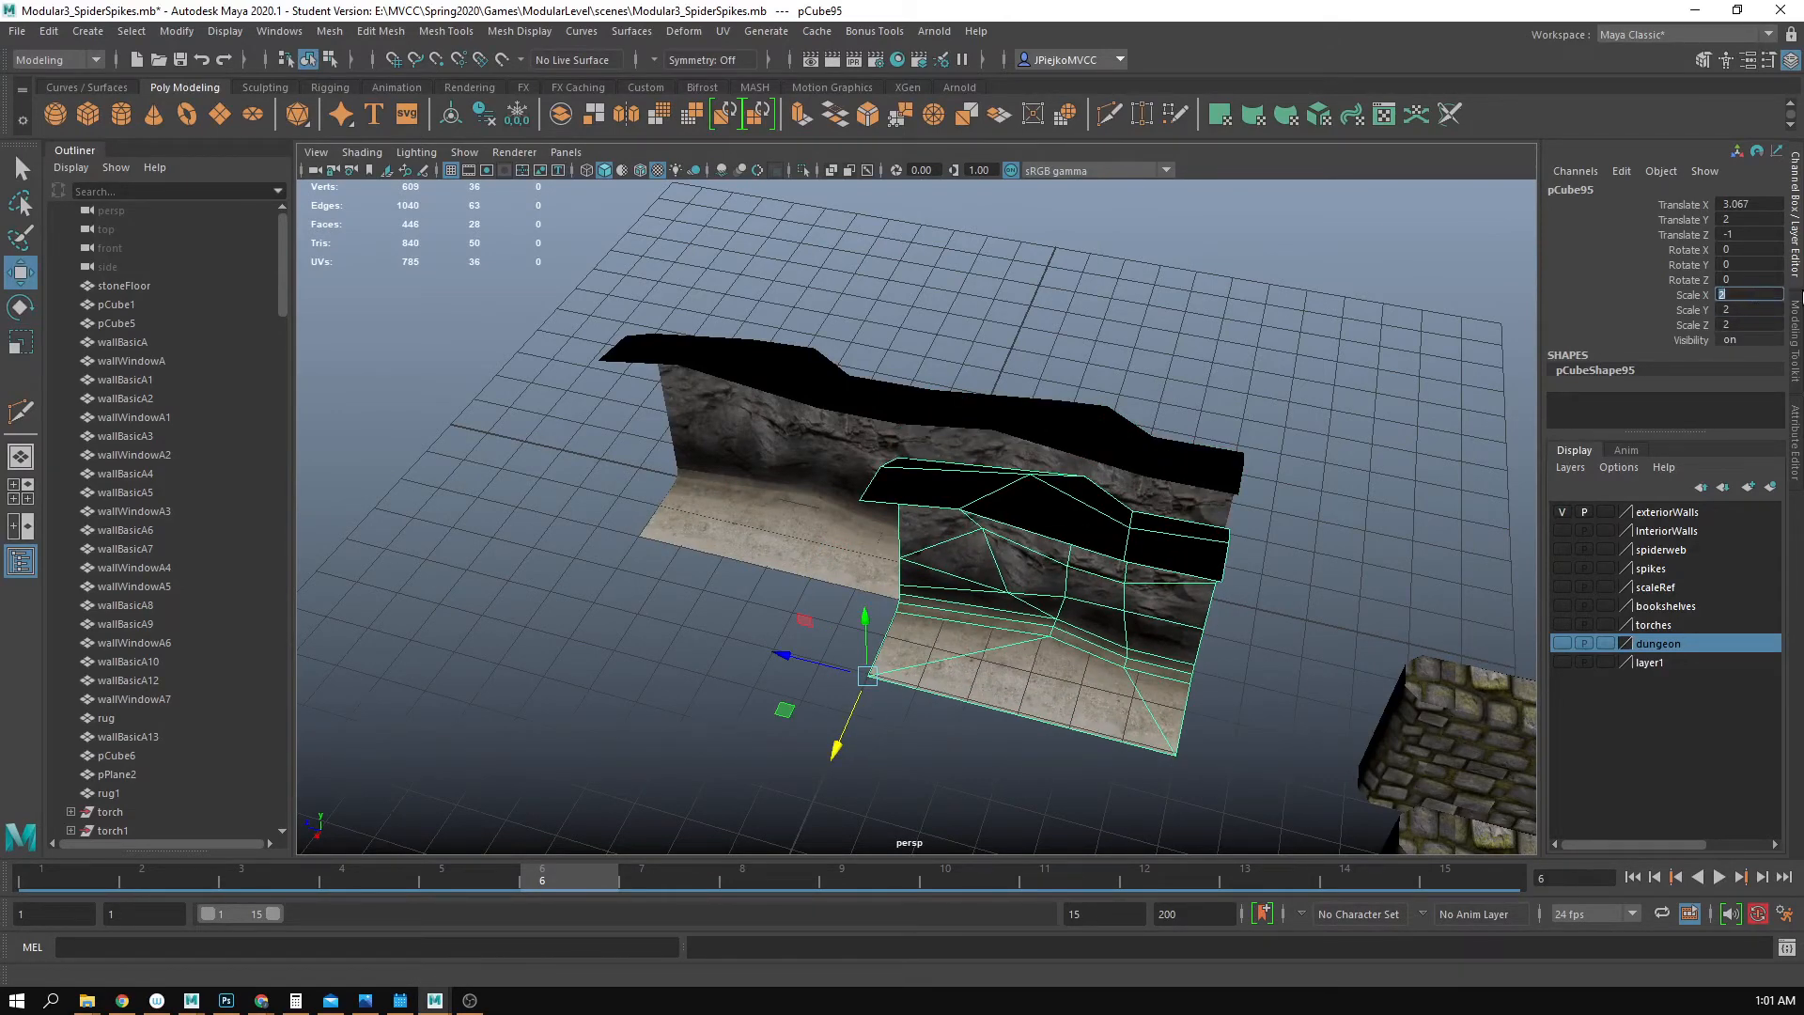
pyautogui.write('-2')
pyautogui.press('Return')
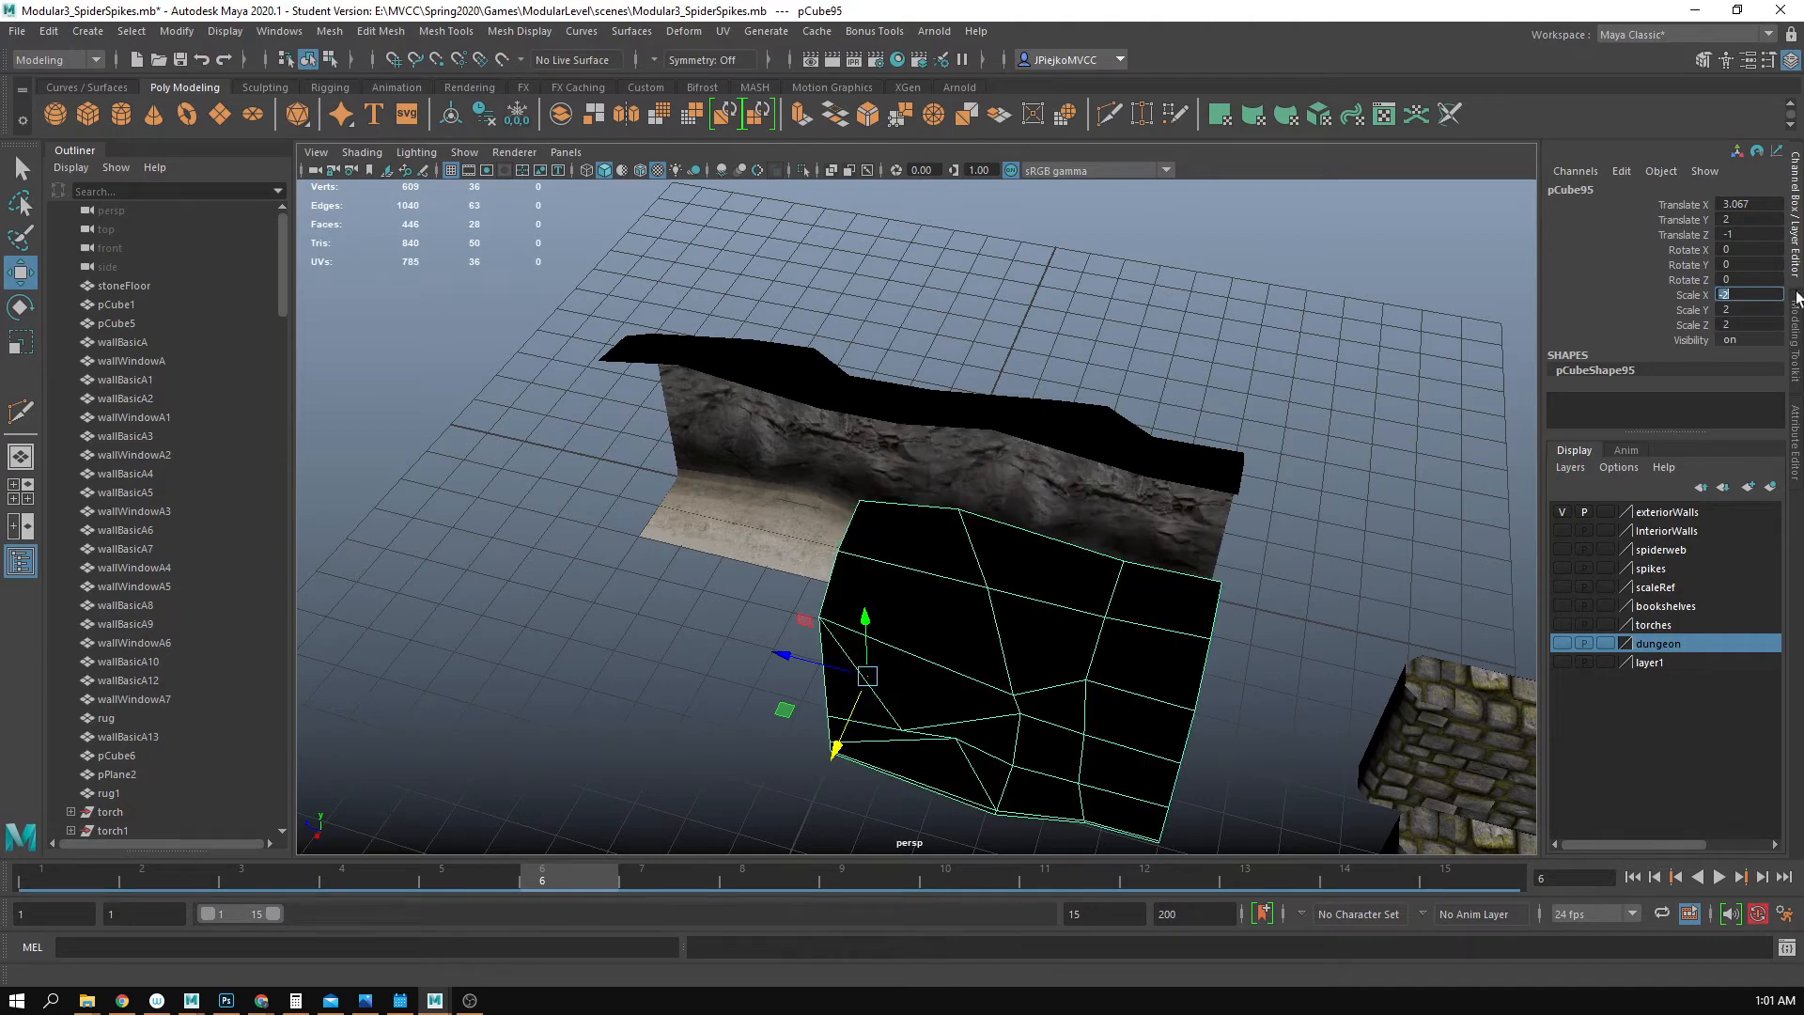
pyautogui.keyDown('alt'); pyautogui.moveTo(1118, 498); pyautogui.dragTo(1340, 536); pyautogui.keyUp('alt')
pyautogui.moveTo(1109, 655); pyautogui.dragTo(936, 625)
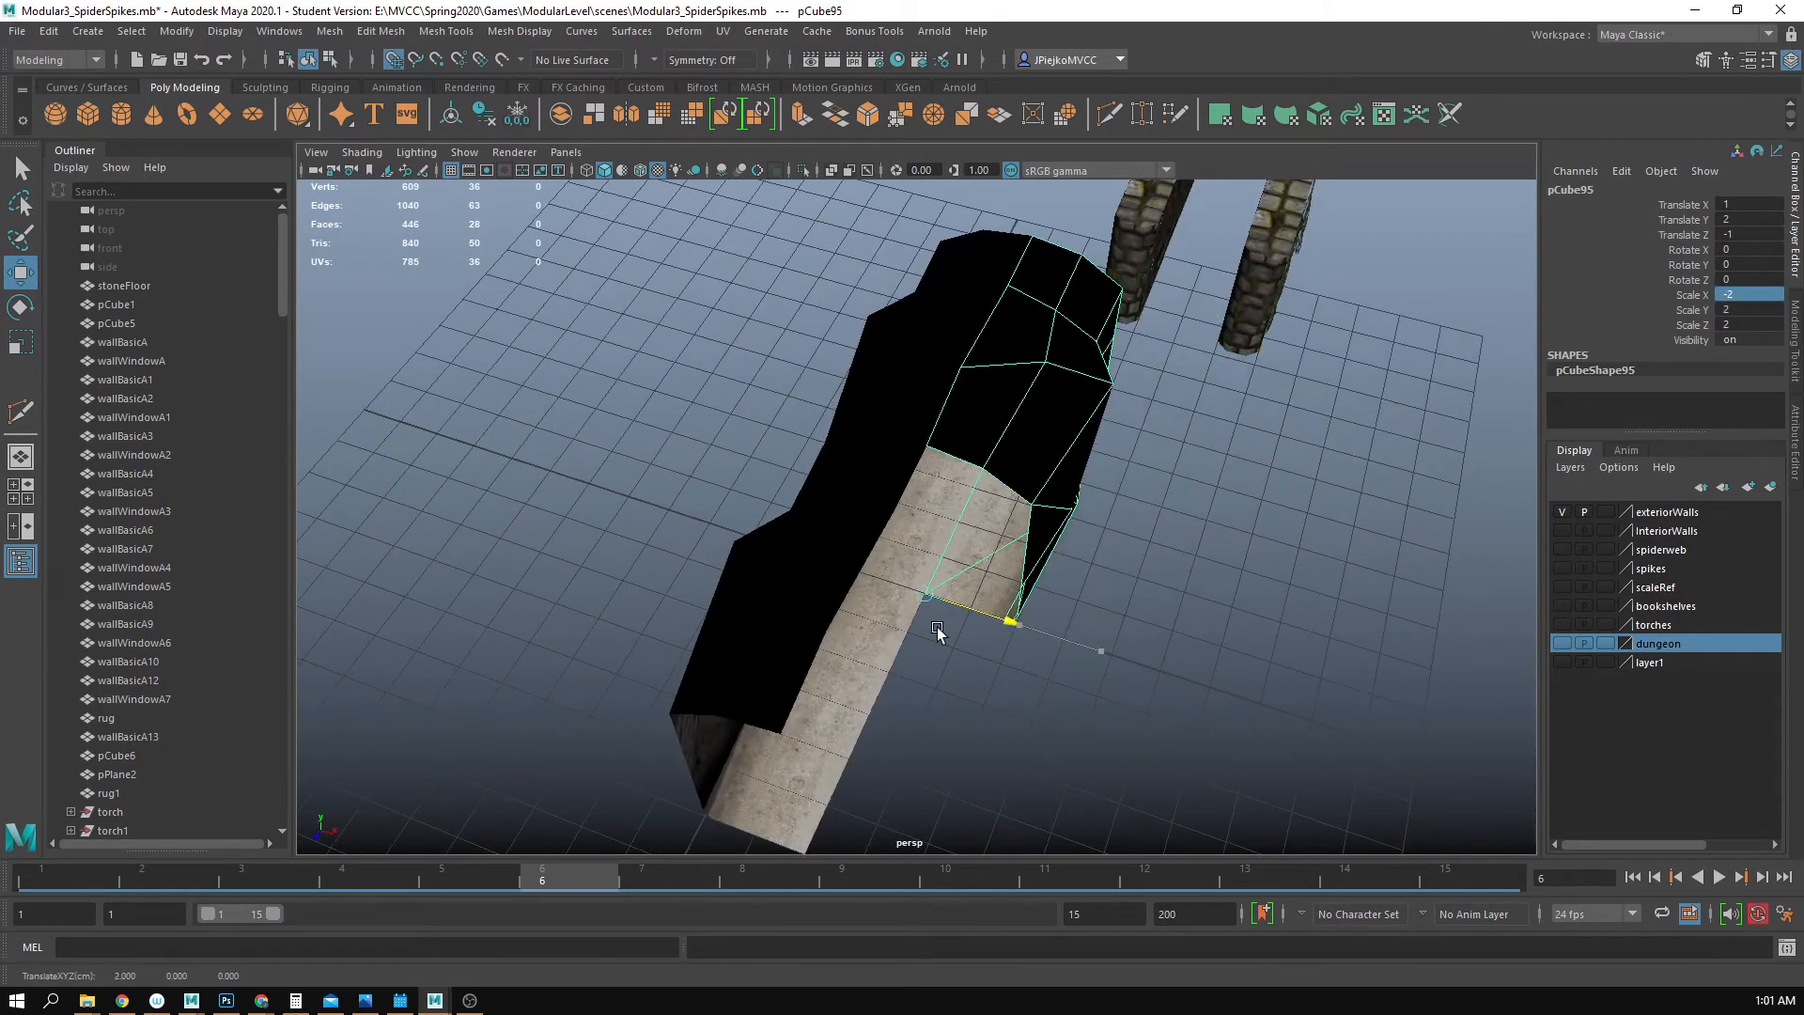
# - Duplicate the mirrored section and snap the copy alongside it to close the tunnel's open side
pyautogui.click(1151, 700)
pyautogui.keyDown('alt'); pyautogui.moveTo(1151, 700); pyautogui.dragTo(1026, 704); pyautogui.keyUp('alt')
pyautogui.click(1035, 602)
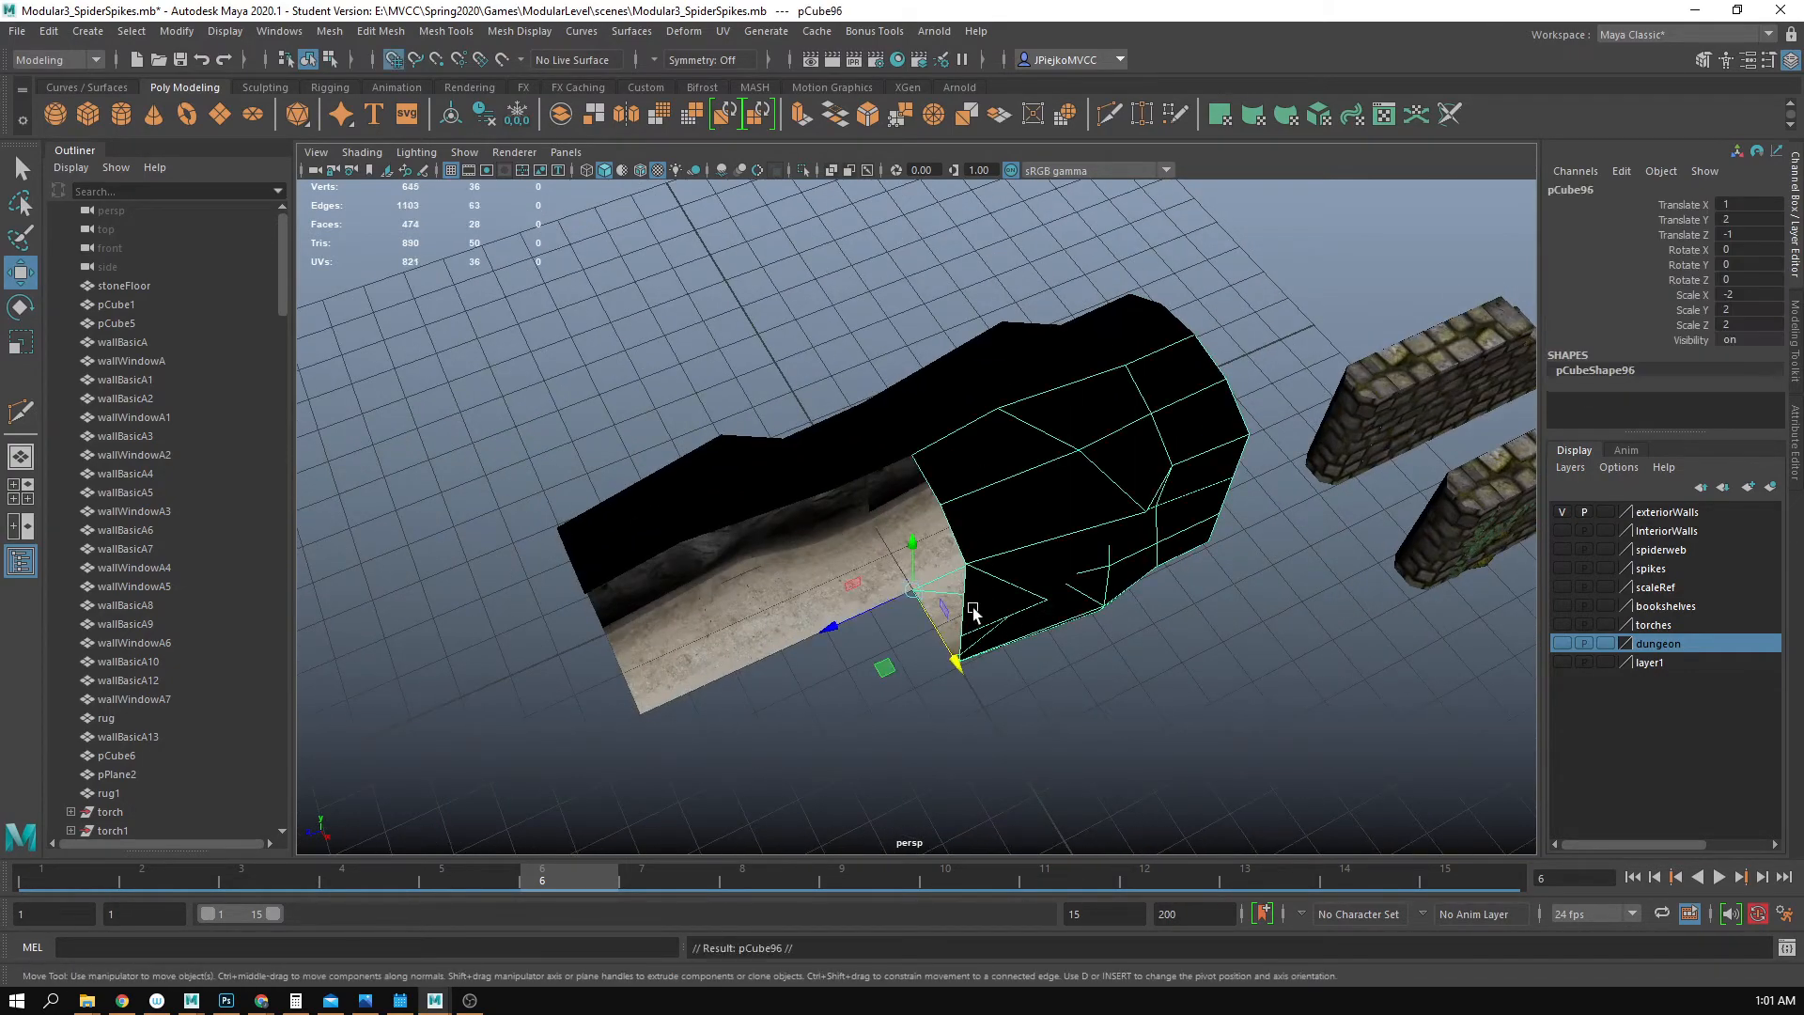
pyautogui.moveTo(833, 628); pyautogui.dragTo(944, 569)
pyautogui.click(858, 733)
# - Hide the viewport grid and examine the seam running along the middle of the tunnel floor
pyautogui.keyDown('alt'); pyautogui.moveTo(724, 648); pyautogui.dragTo(1248, 609, button='right'); pyautogui.keyUp('alt')
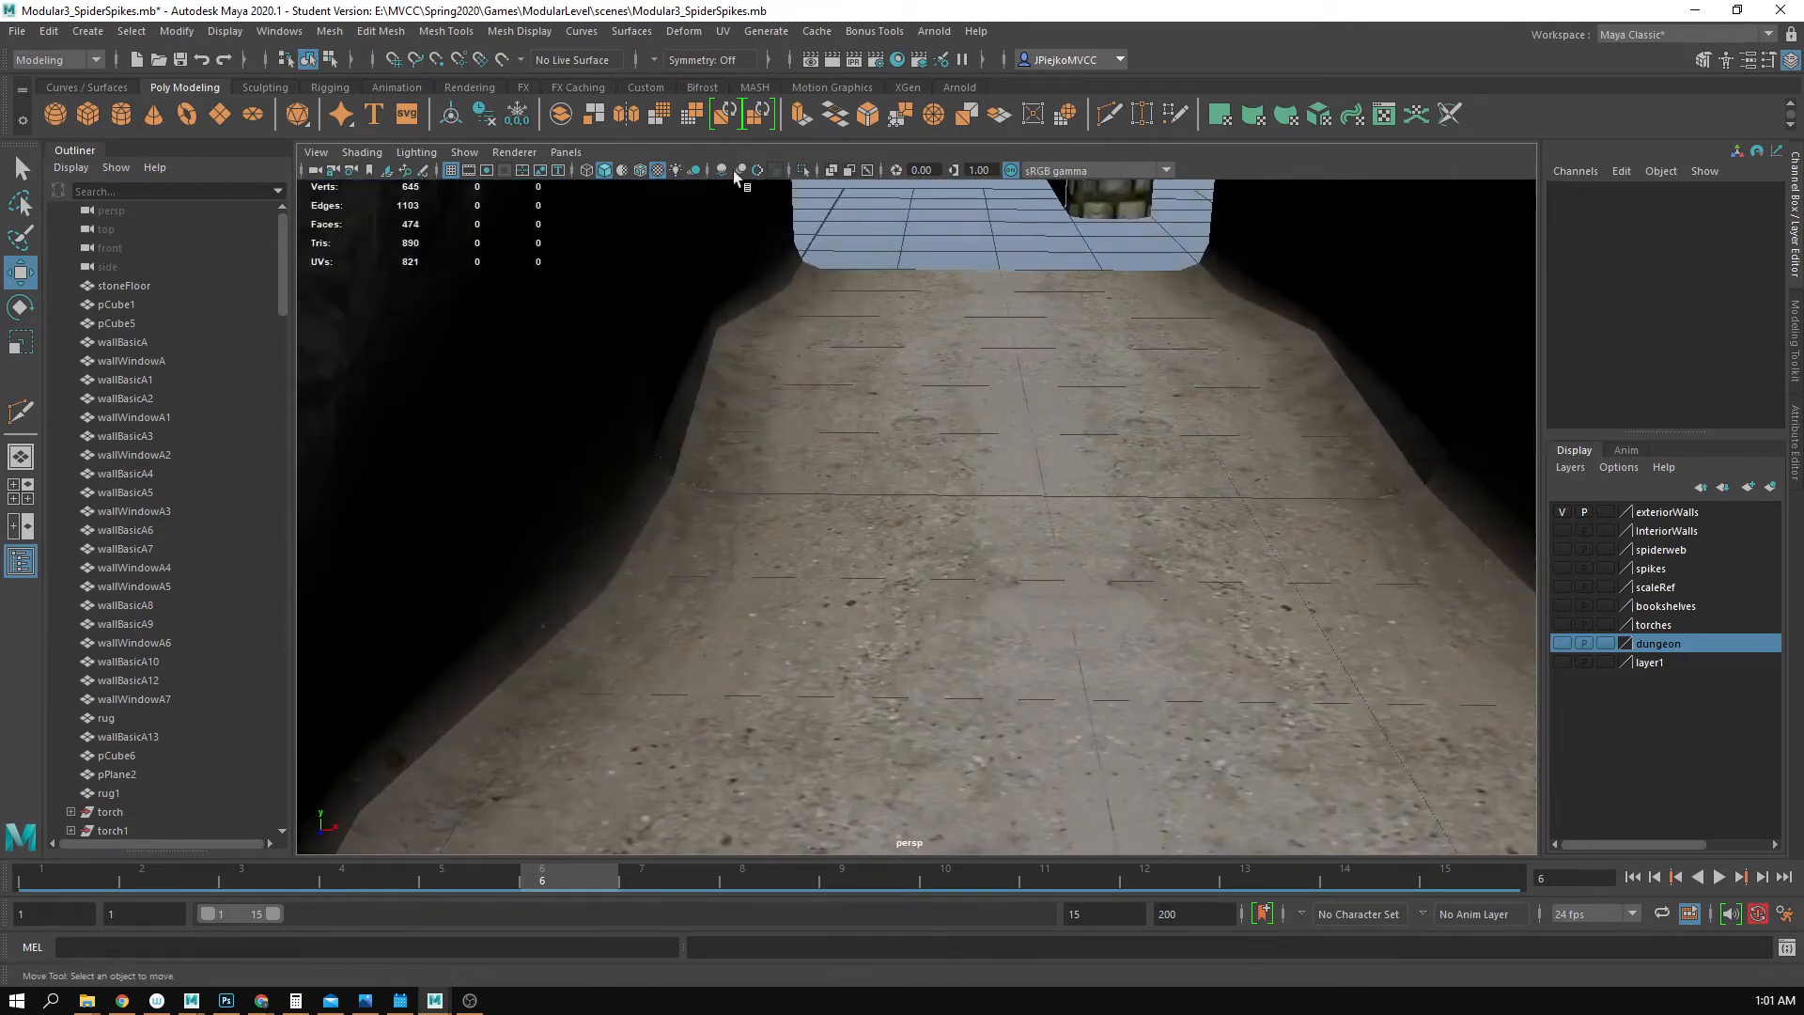
pyautogui.click(462, 153)
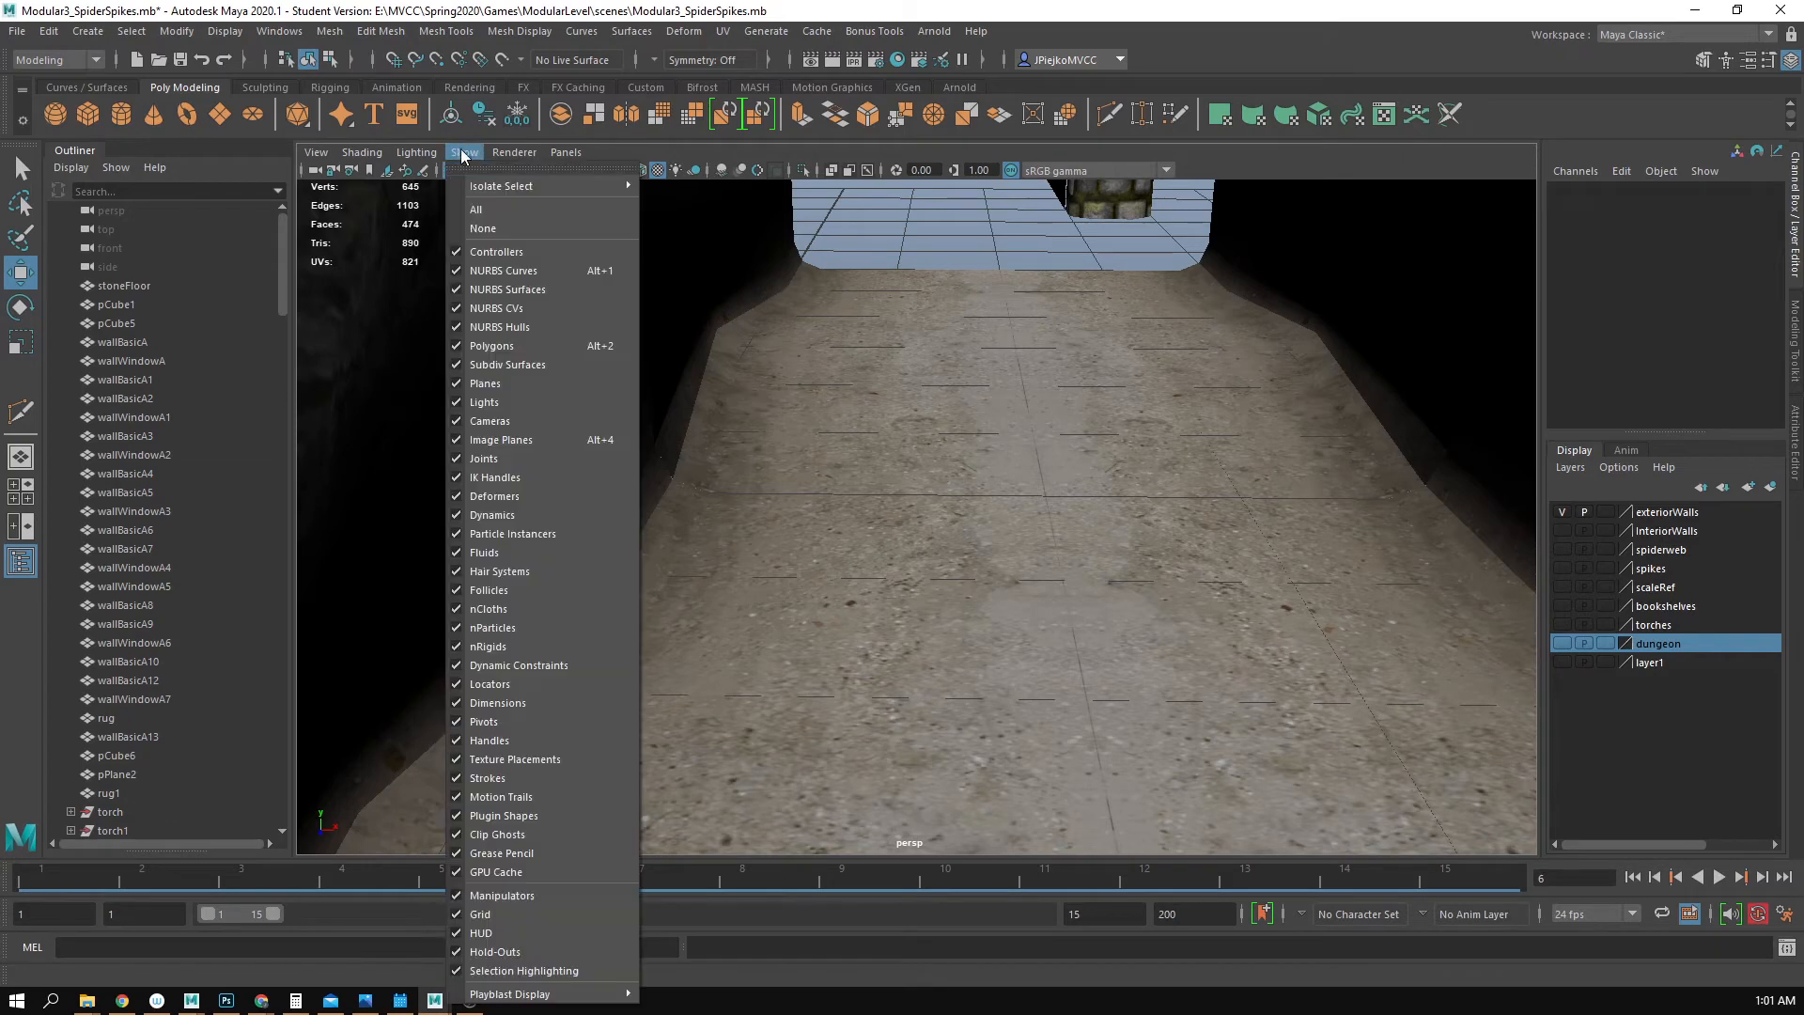
pyautogui.click(535, 915)
pyautogui.keyDown('alt'); pyautogui.moveTo(715, 602); pyautogui.dragTo(752, 527, button='right'); pyautogui.keyUp('alt')
pyautogui.keyDown('alt'); pyautogui.moveTo(902, 489); pyautogui.dragTo(983, 517); pyautogui.keyUp('alt')
pyautogui.keyDown('alt'); pyautogui.moveTo(983, 517); pyautogui.dragTo(934, 598, button='right'); pyautogui.keyUp('alt')
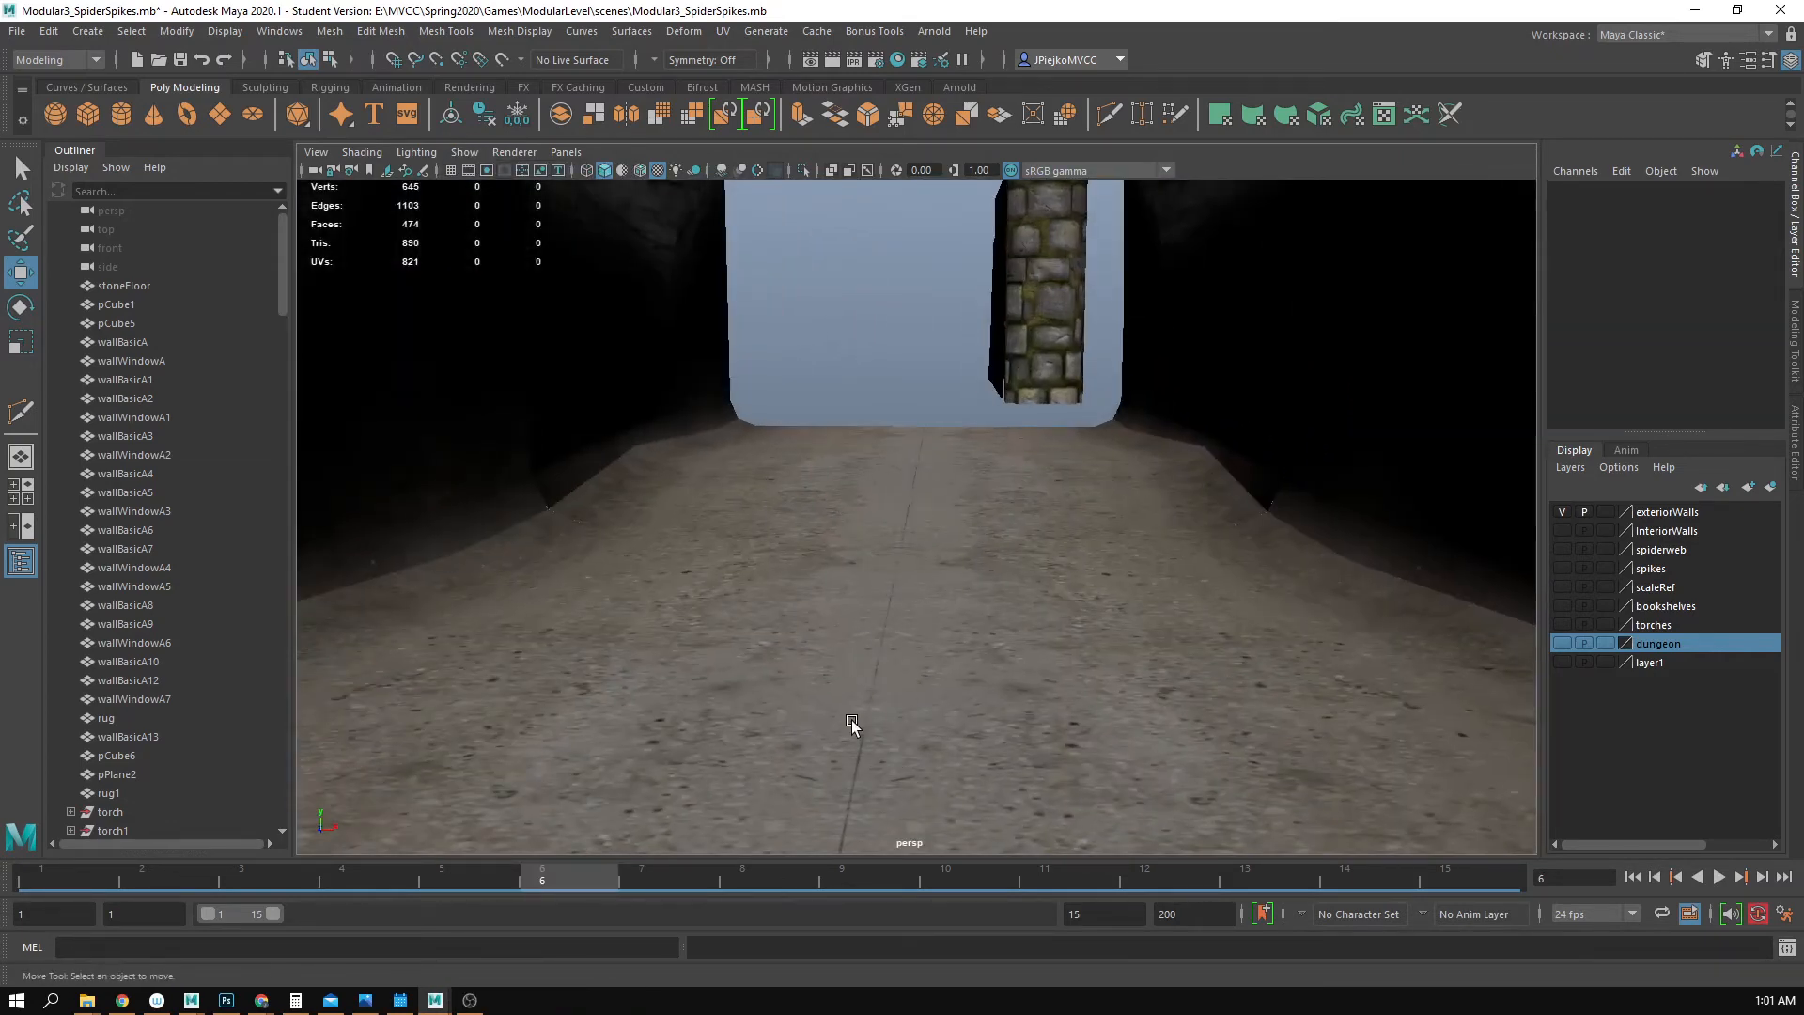
pyautogui.keyDown('alt'); pyautogui.moveTo(882, 748); pyautogui.dragTo(1063, 507); pyautogui.keyUp('alt')
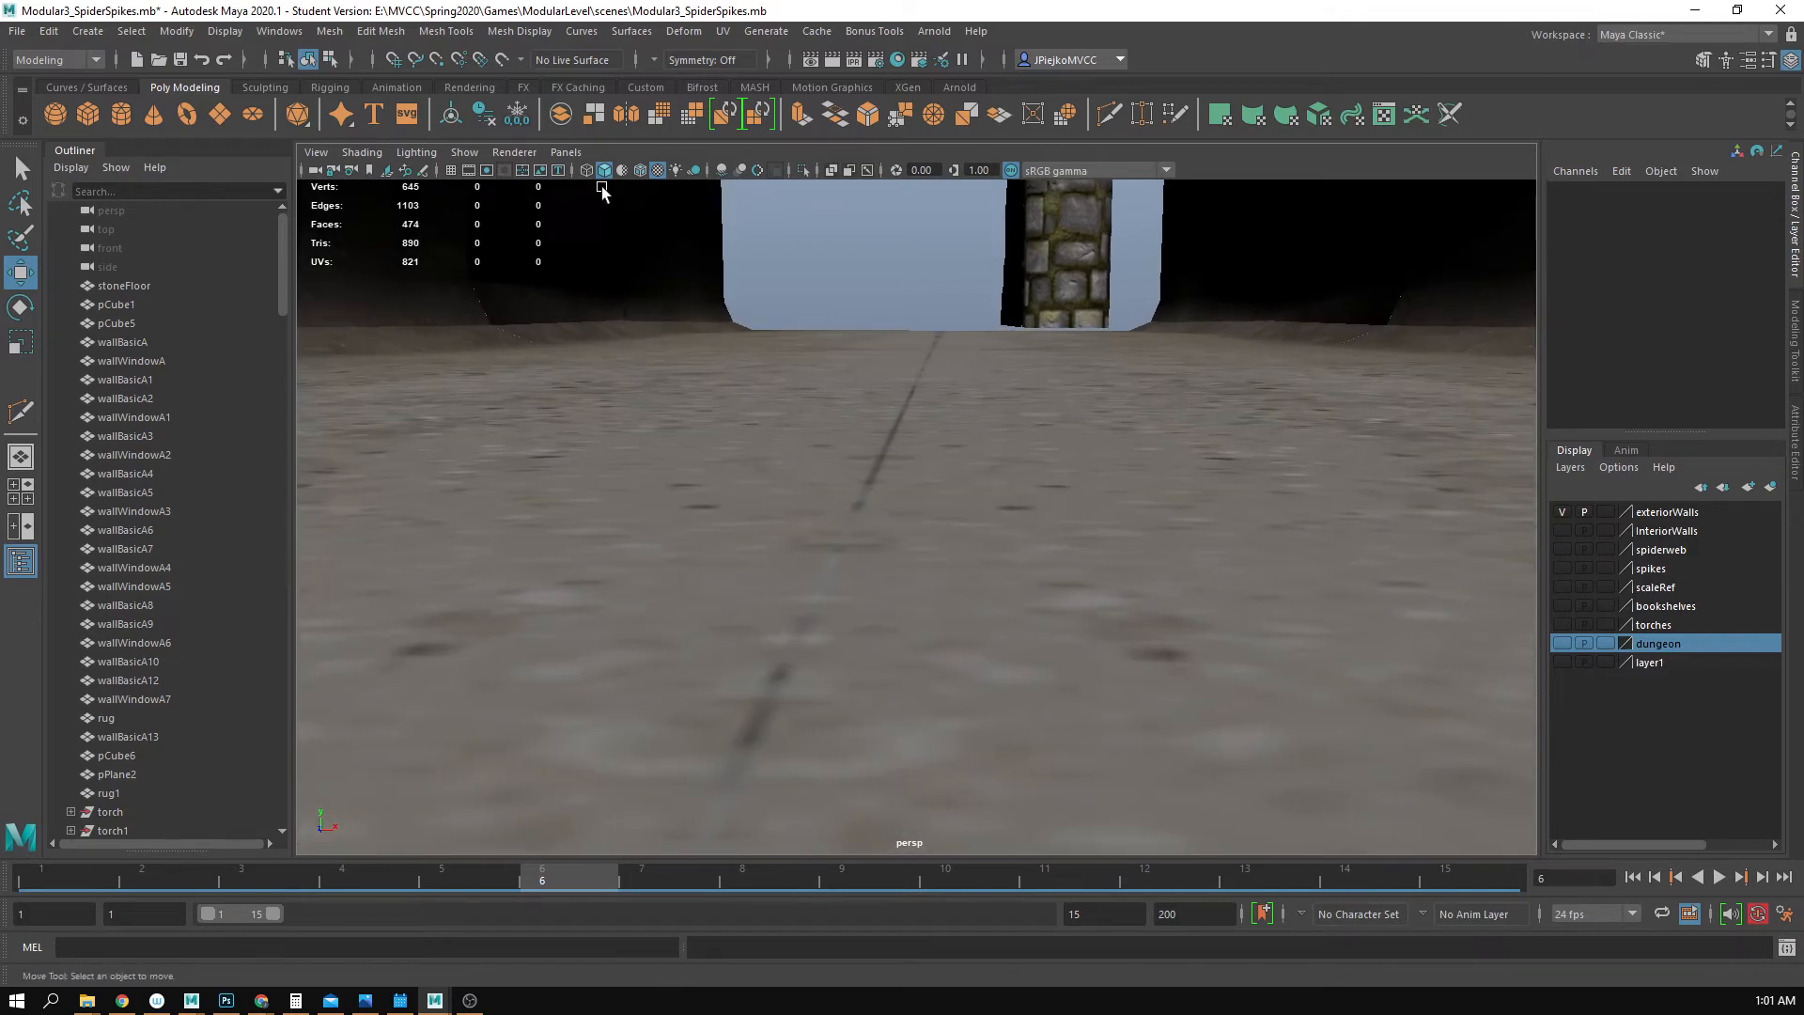
# - Select the two facing wall sections that meet at the floor seam and open the UV Editor for them
pyautogui.click(993, 678)
pyautogui.keyDown('shift'); pyautogui.click(771, 516); pyautogui.keyUp('shift')
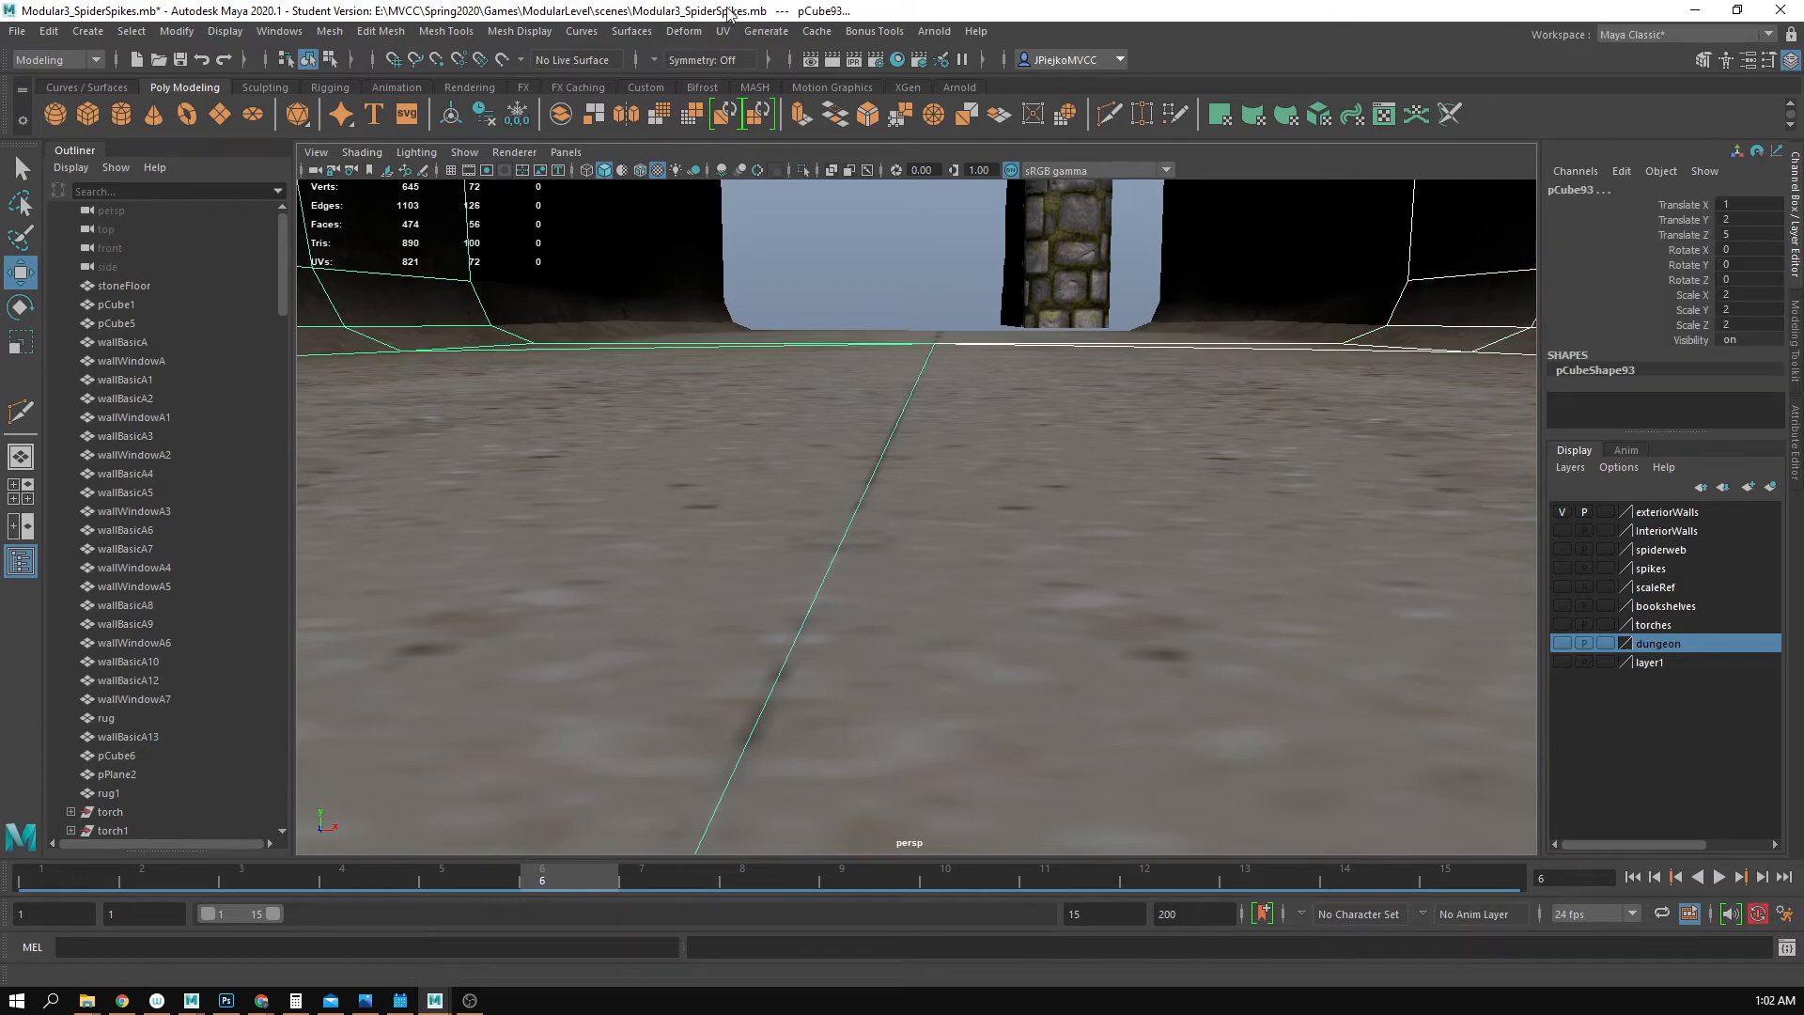
pyautogui.click(746, 35)
pyautogui.click(742, 62)
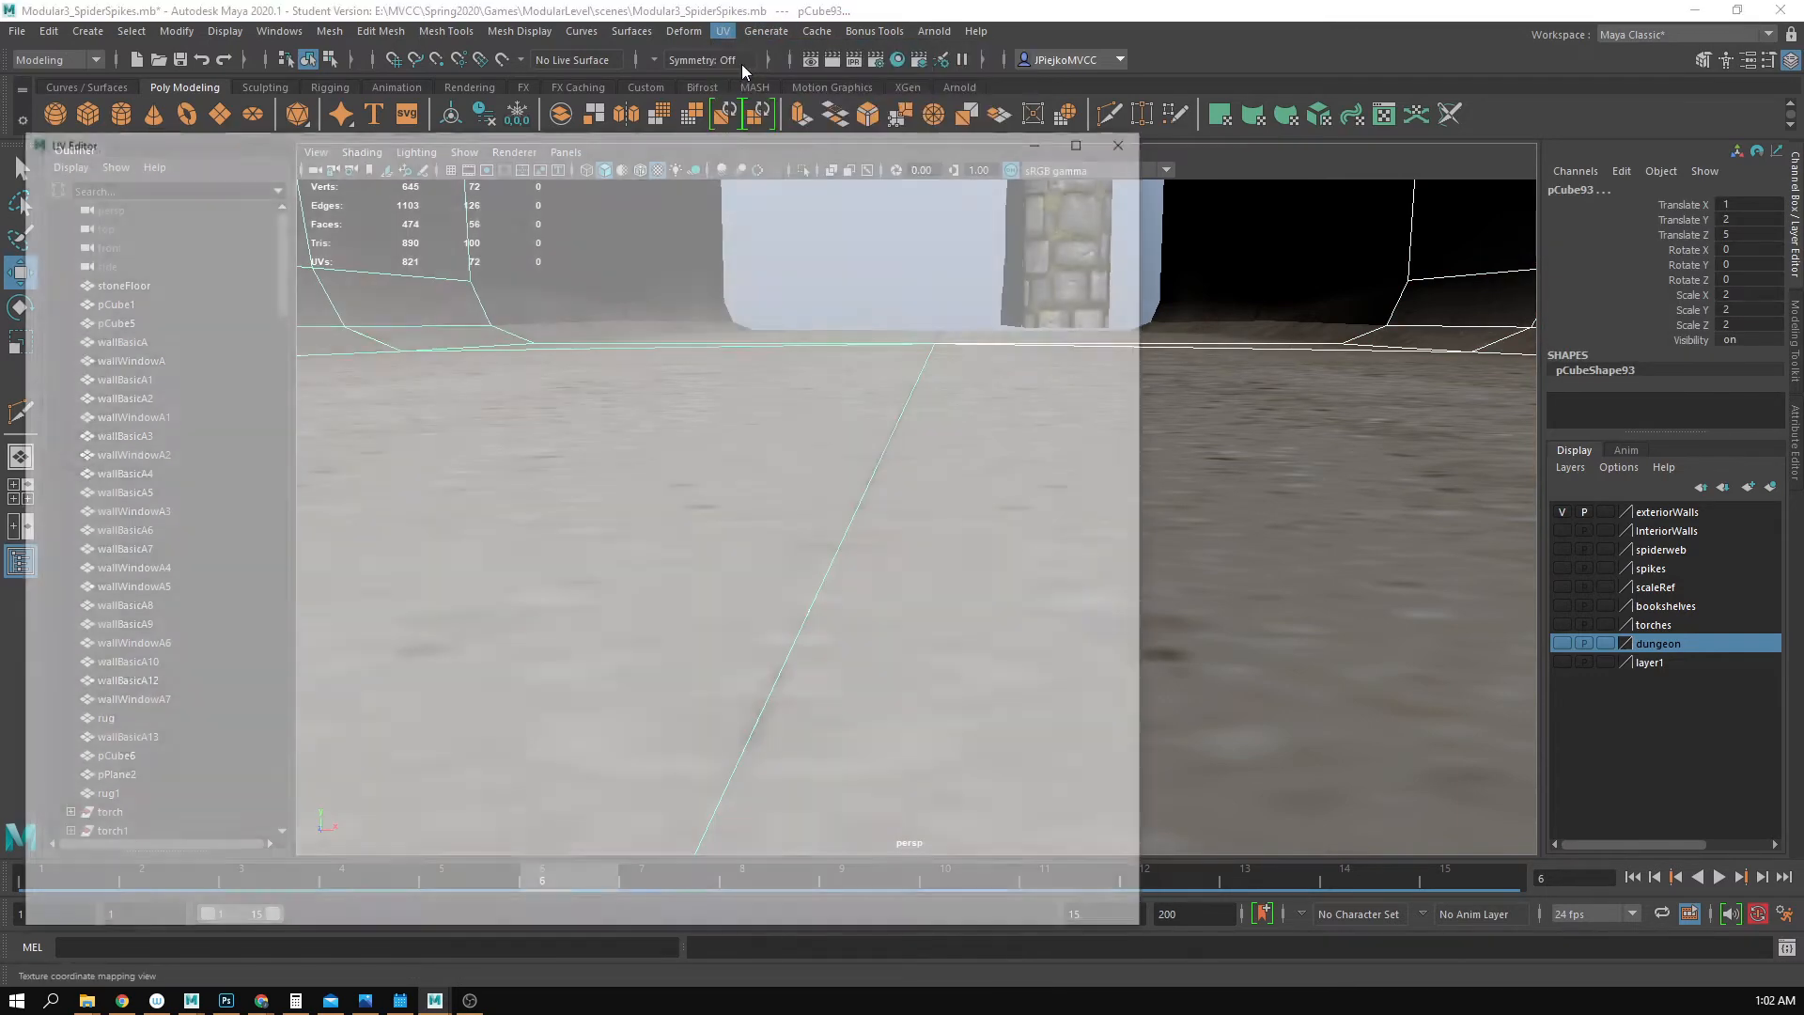
# - Examine how the UV shell's borders line up with the edges of the caveWallColor.png texture
pyautogui.keyDown('alt'); pyautogui.moveTo(631, 798); pyautogui.dragTo(628, 647, button='middle'); pyautogui.keyUp('alt')
pyautogui.keyDown('alt'); pyautogui.moveTo(629, 647); pyautogui.dragTo(1108, 816, button='right'); pyautogui.keyUp('alt')
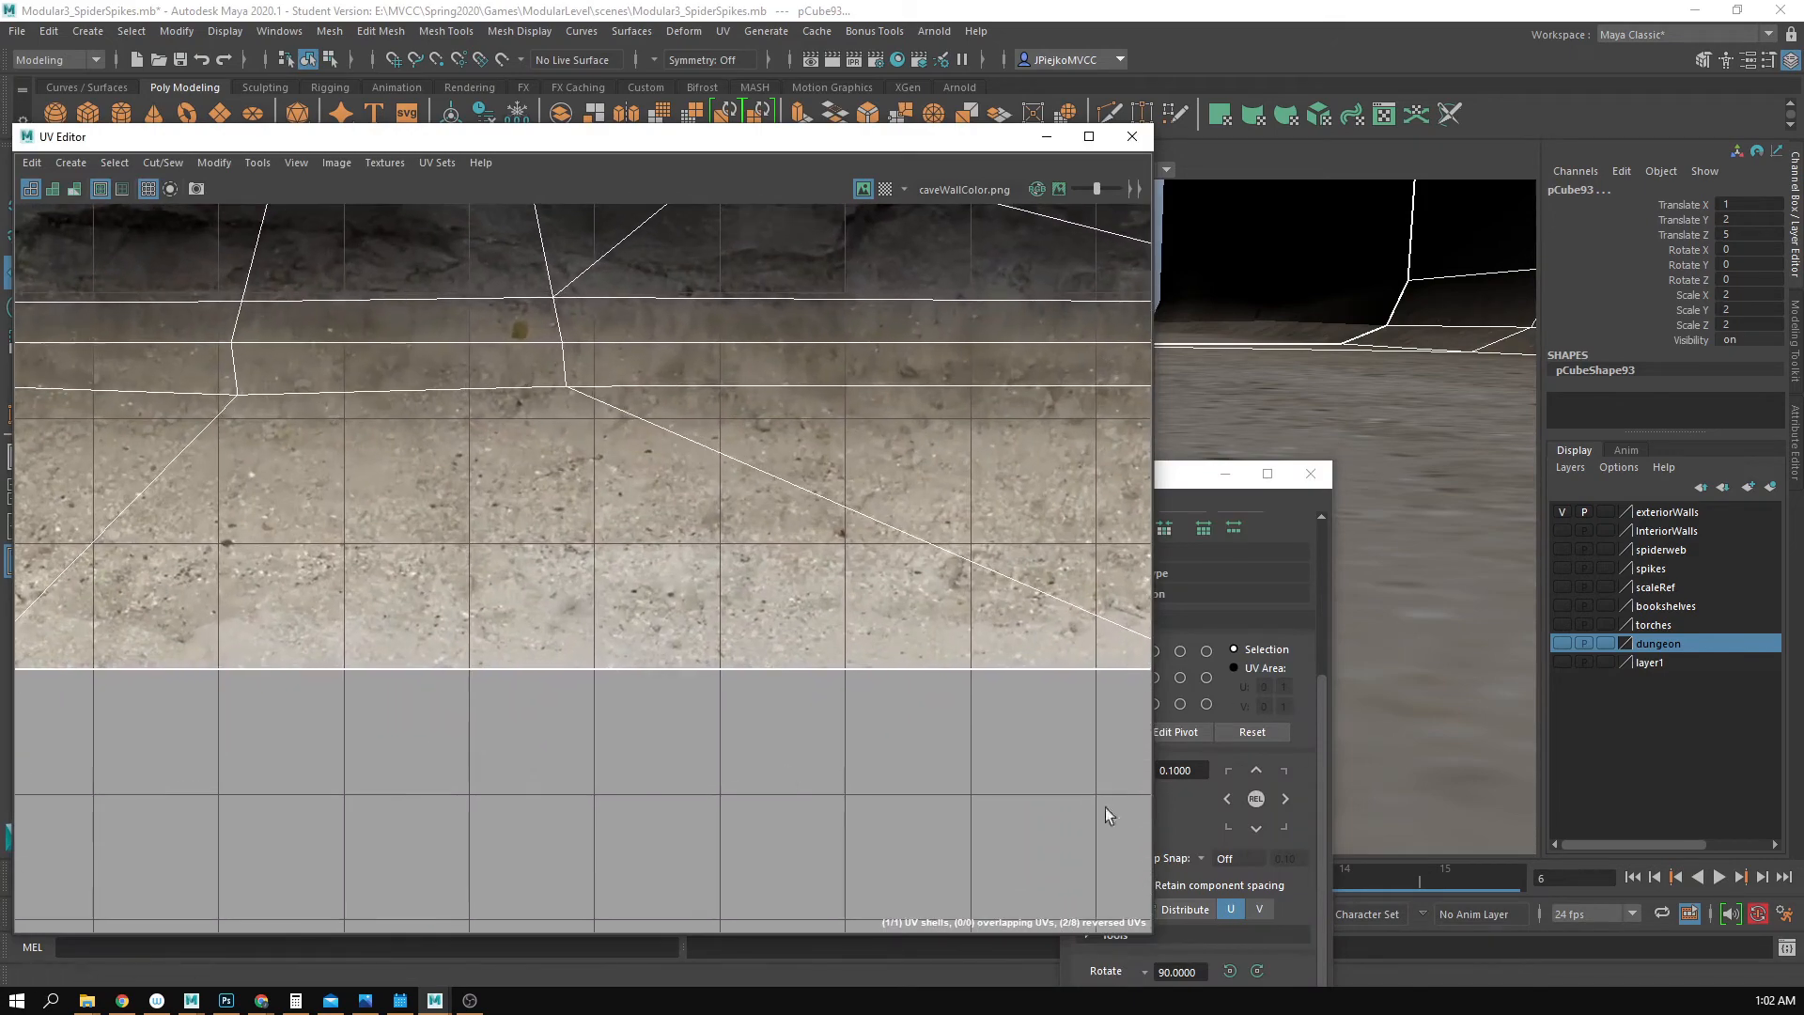
pyautogui.keyDown('alt'); pyautogui.moveTo(319, 686); pyautogui.dragTo(689, 592, button='middle'); pyautogui.keyUp('alt')
pyautogui.keyDown('alt'); pyautogui.moveTo(212, 581); pyautogui.dragTo(1260, 711, button='right'); pyautogui.keyUp('alt')
pyautogui.keyDown('alt'); pyautogui.moveTo(655, 538); pyautogui.dragTo(564, 540, button='middle'); pyautogui.keyUp('alt')
pyautogui.keyDown('alt'); pyautogui.moveTo(564, 554); pyautogui.dragTo(939, 677, button='right'); pyautogui.keyUp('alt')
pyautogui.moveTo(782, 589)
pyautogui.keyDown('alt'); pyautogui.mouseDown(button='middle')
pyautogui.moveTo(713, 657)
pyautogui.moveTo(798, 607)
pyautogui.mouseUp(button='middle'); pyautogui.keyUp('alt')
pyautogui.keyDown('alt'); pyautogui.moveTo(799, 607); pyautogui.dragTo(1232, 804, button='right'); pyautogui.keyUp('alt')
pyautogui.keyDown('alt'); pyautogui.moveTo(636, 604); pyautogui.dragTo(366, 606, button='middle'); pyautogui.keyUp('alt')
pyautogui.keyDown('alt'); pyautogui.moveTo(366, 606); pyautogui.dragTo(86, 705, button='right'); pyautogui.keyUp('alt')
pyautogui.scroll(-3, 348, 681)
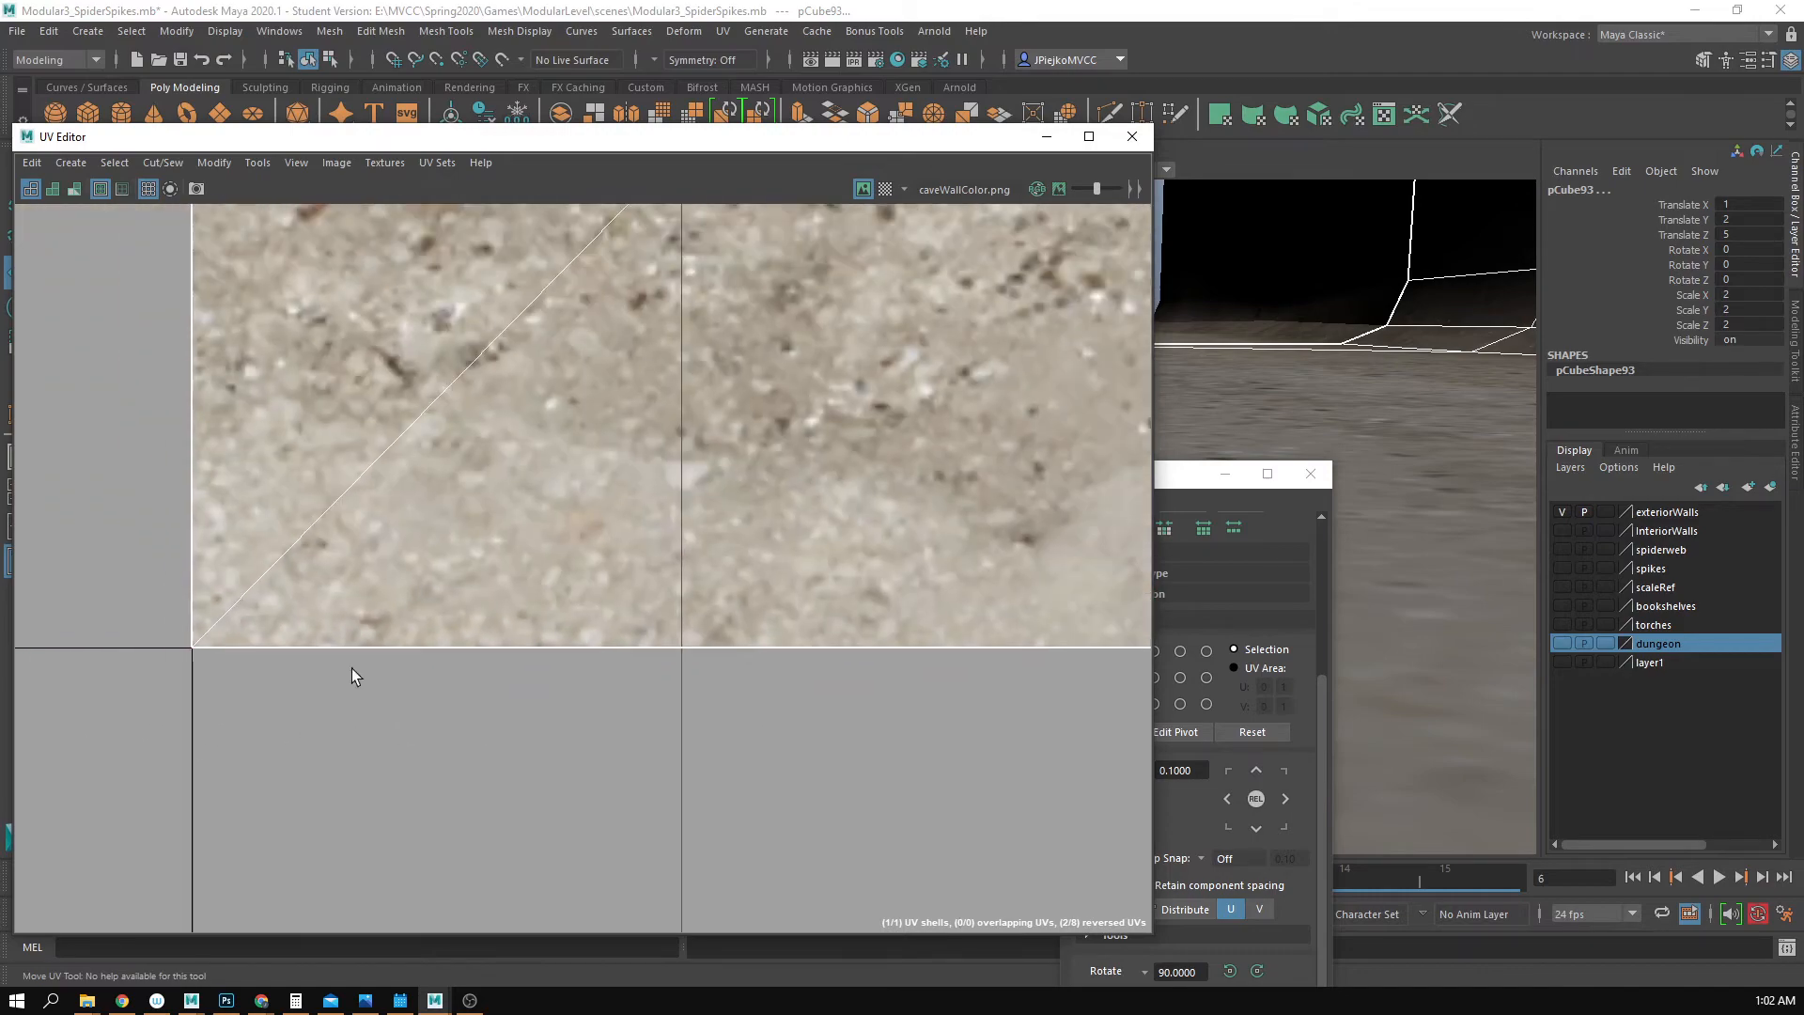
pyautogui.scroll(-5, 352, 668)
pyautogui.scroll(-2, 395, 602)
pyautogui.scroll(-6, 552, 560)
pyautogui.keyDown('alt'); pyautogui.moveTo(479, 325); pyautogui.dragTo(376, 691, button='middle'); pyautogui.keyUp('alt')
pyautogui.keyDown('alt'); pyautogui.moveTo(376, 690); pyautogui.dragTo(386, 823, button='right'); pyautogui.keyUp('alt')
pyautogui.keyDown('alt'); pyautogui.moveTo(429, 638); pyautogui.dragTo(351, 574, button='middle'); pyautogui.keyUp('alt')
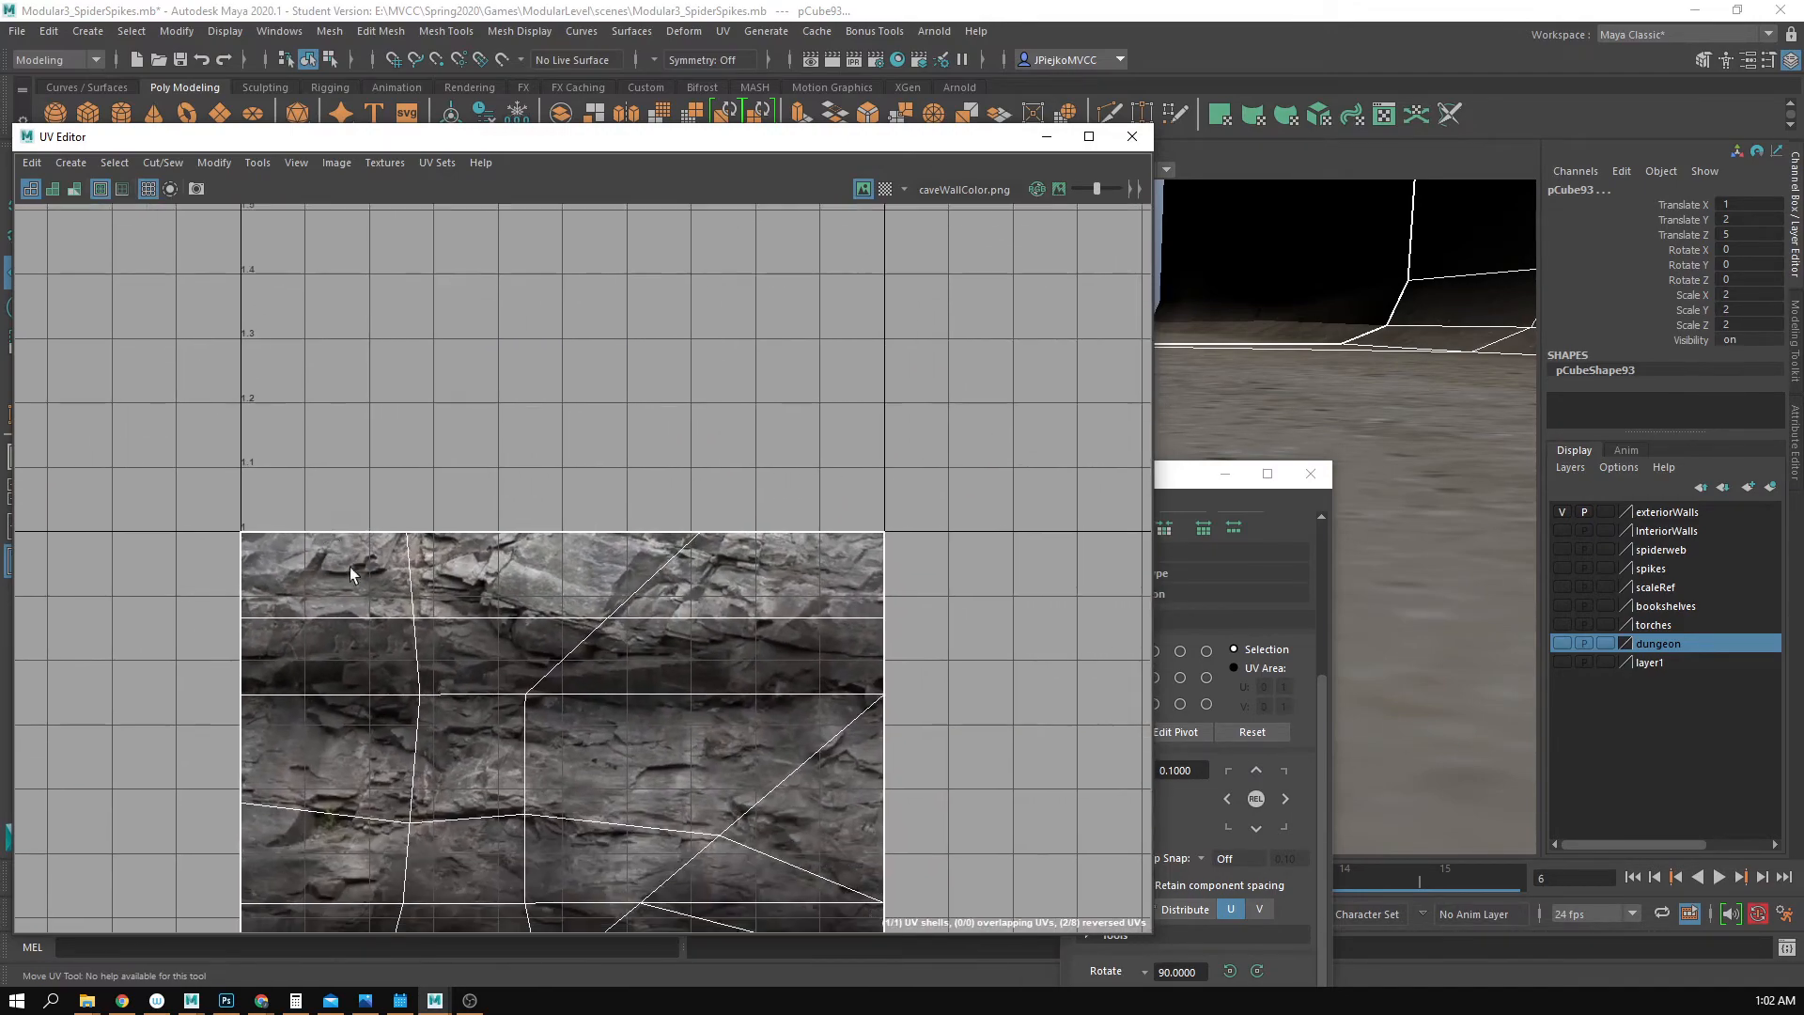
# - Scale the UVs along the shell's top and bottom borders vertically to level each row, and clear the UV Editor from view
pyautogui.moveTo(382, 590); pyautogui.dragTo(505, 586, button='right')
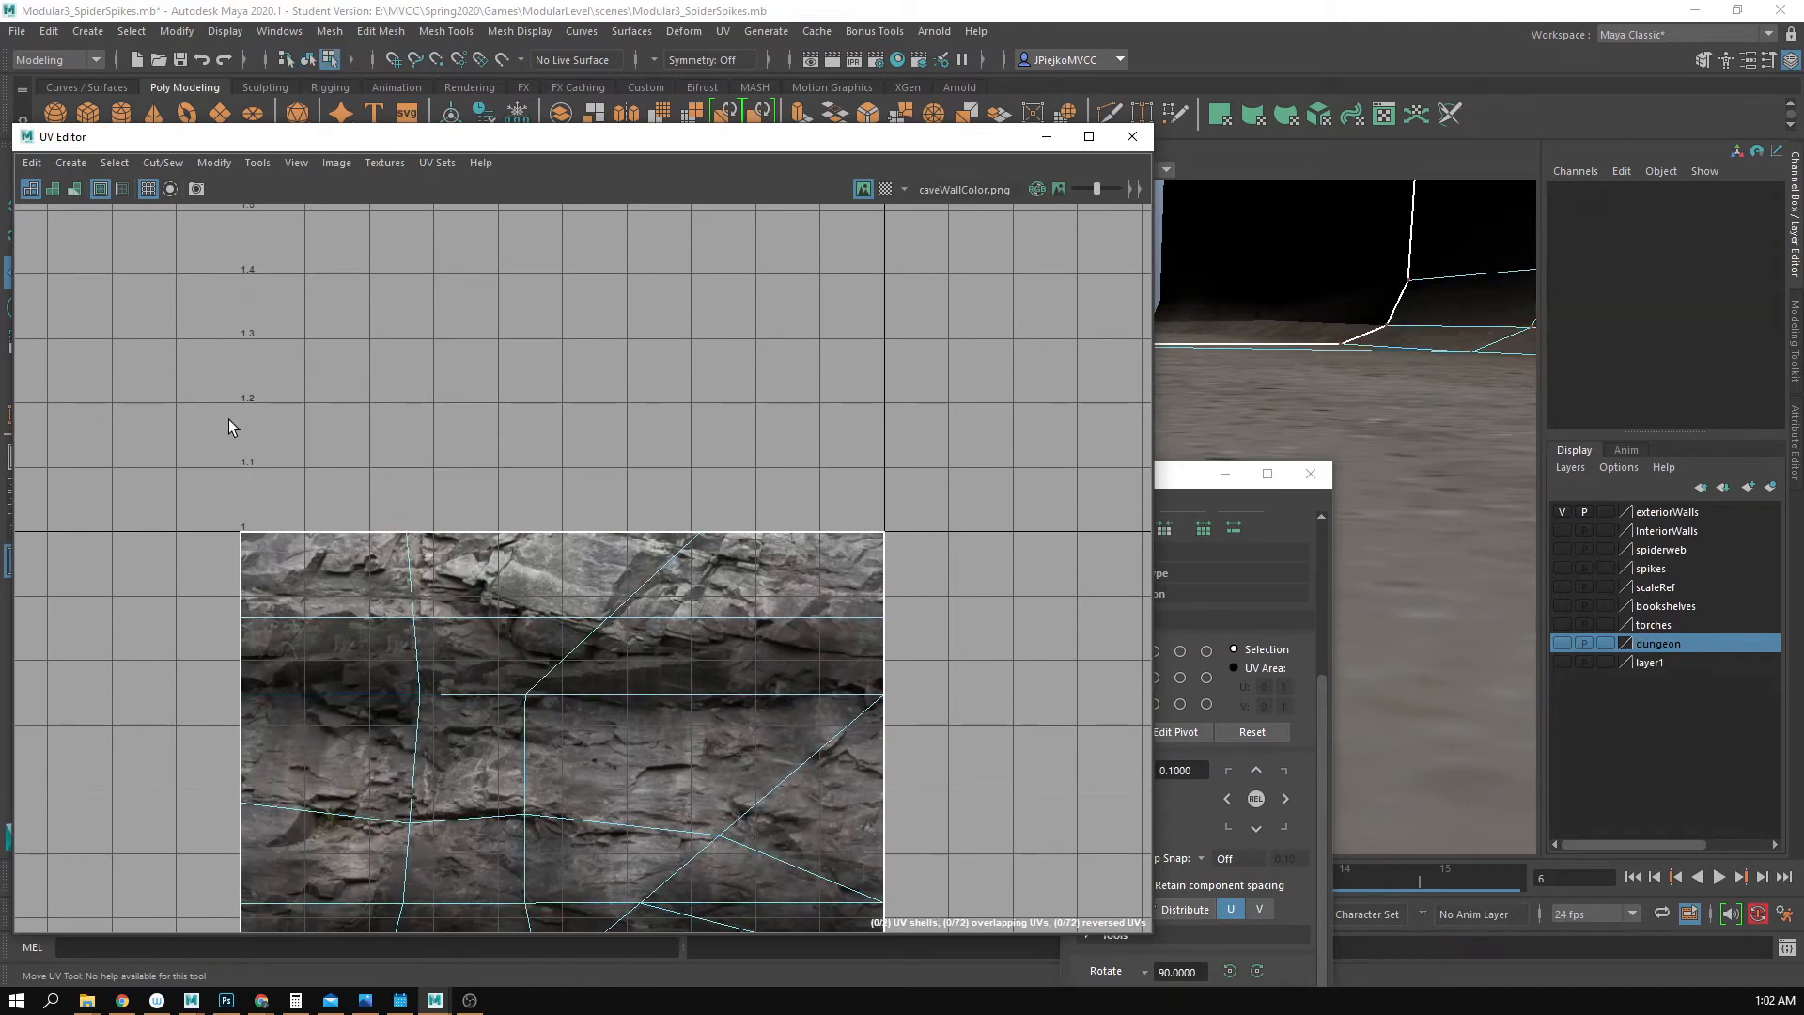
pyautogui.moveTo(1102, 599); pyautogui.dragTo(1064, 560)
pyautogui.press('w')
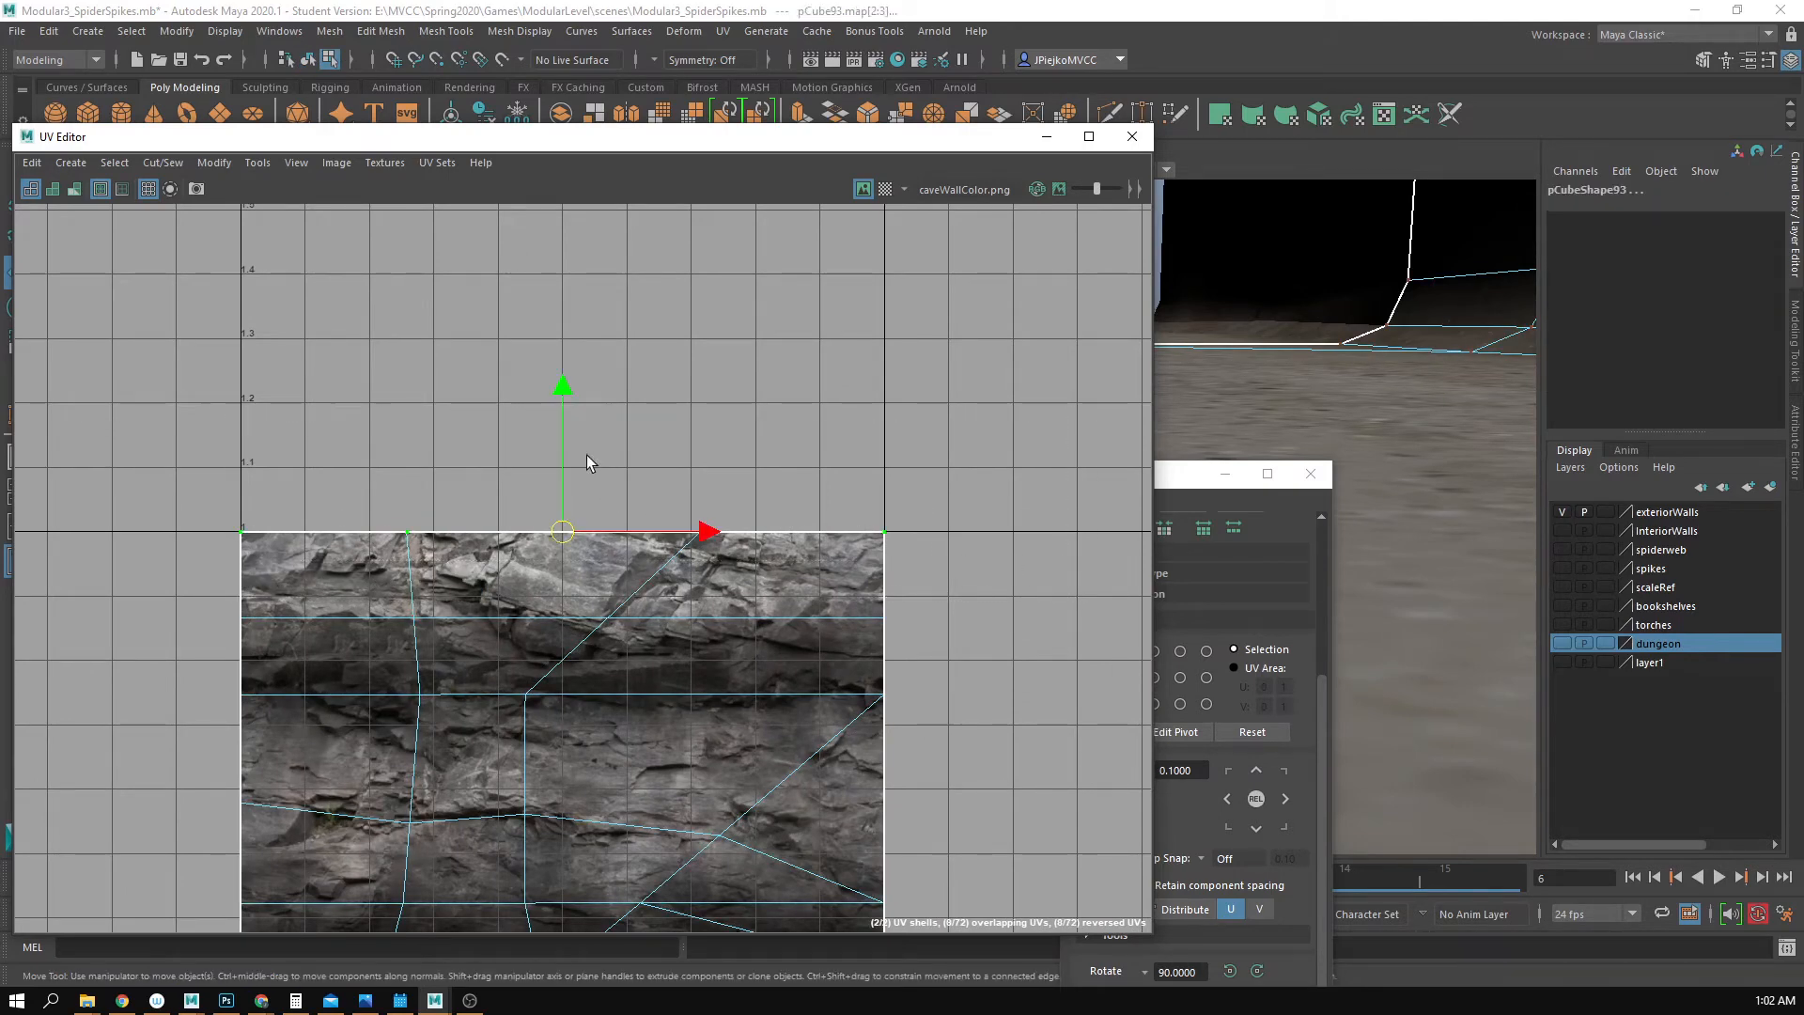
pyautogui.press('r')
pyautogui.click(565, 404)
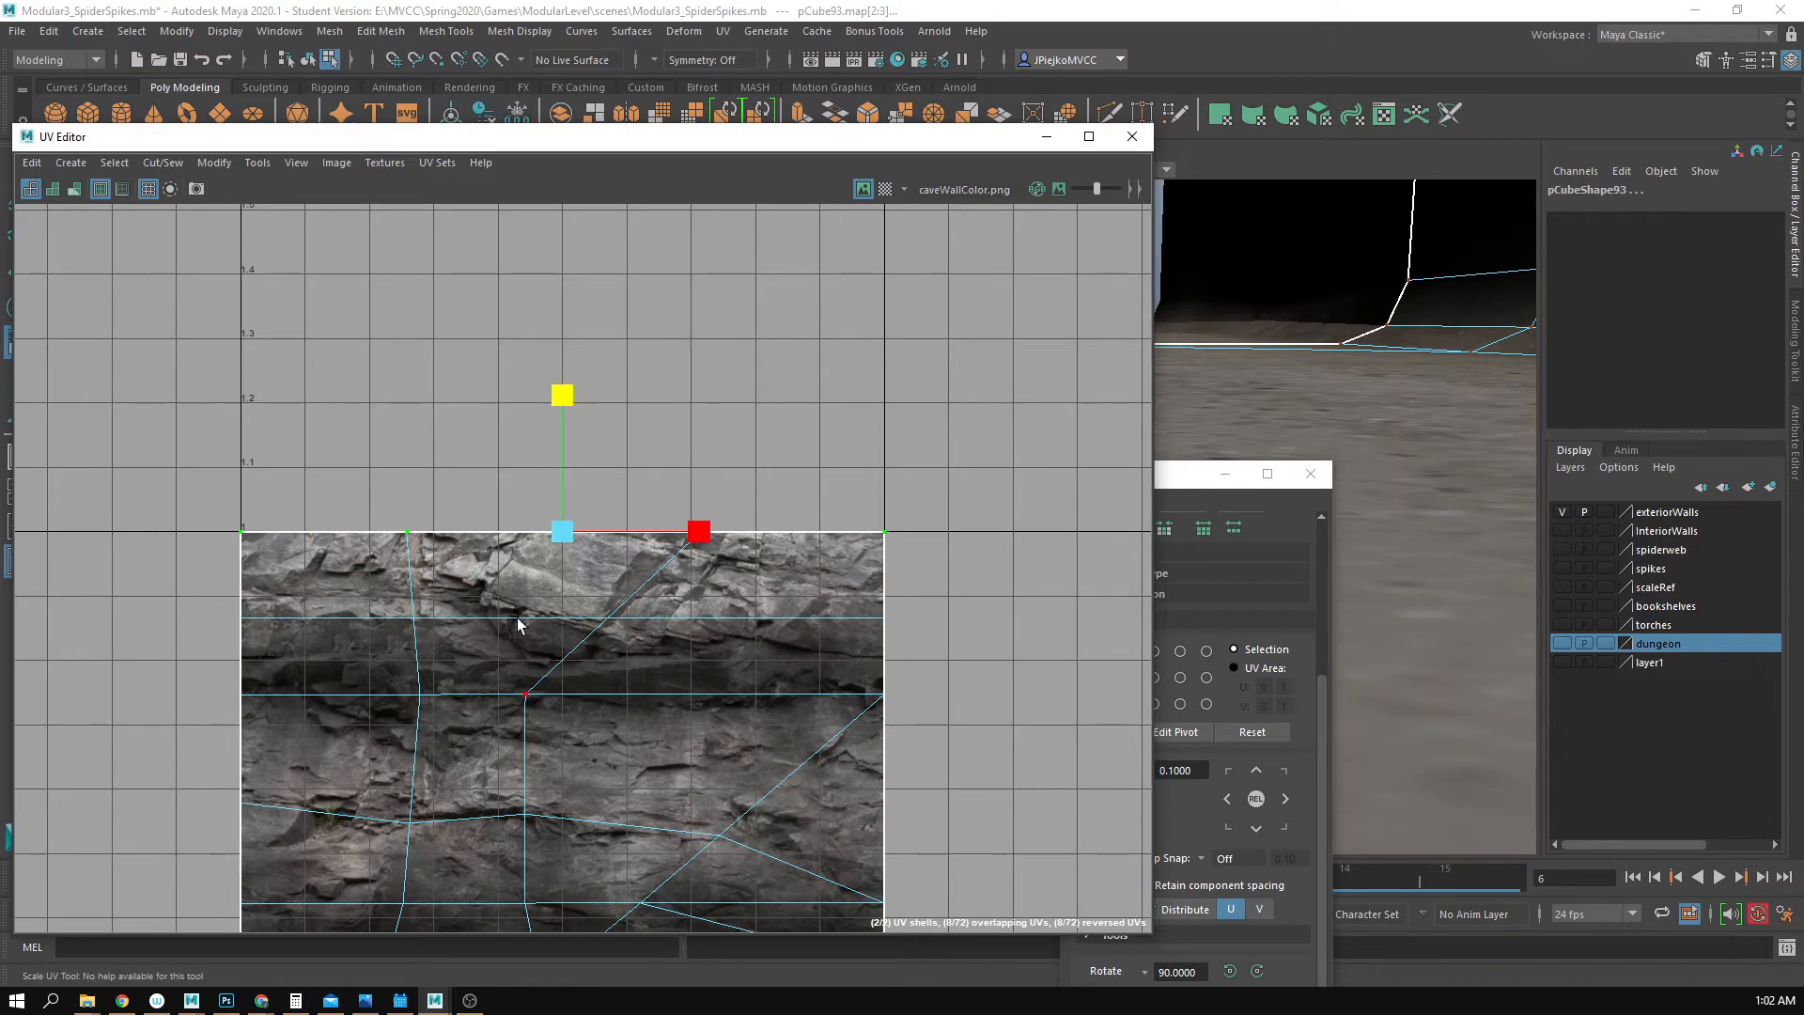
pyautogui.press('w')
pyautogui.keyDown('alt'); pyautogui.moveTo(551, 706); pyautogui.dragTo(550, 232, button='middle'); pyautogui.keyUp('alt')
pyautogui.moveTo(1249, 872); pyautogui.dragTo(1248, 872)
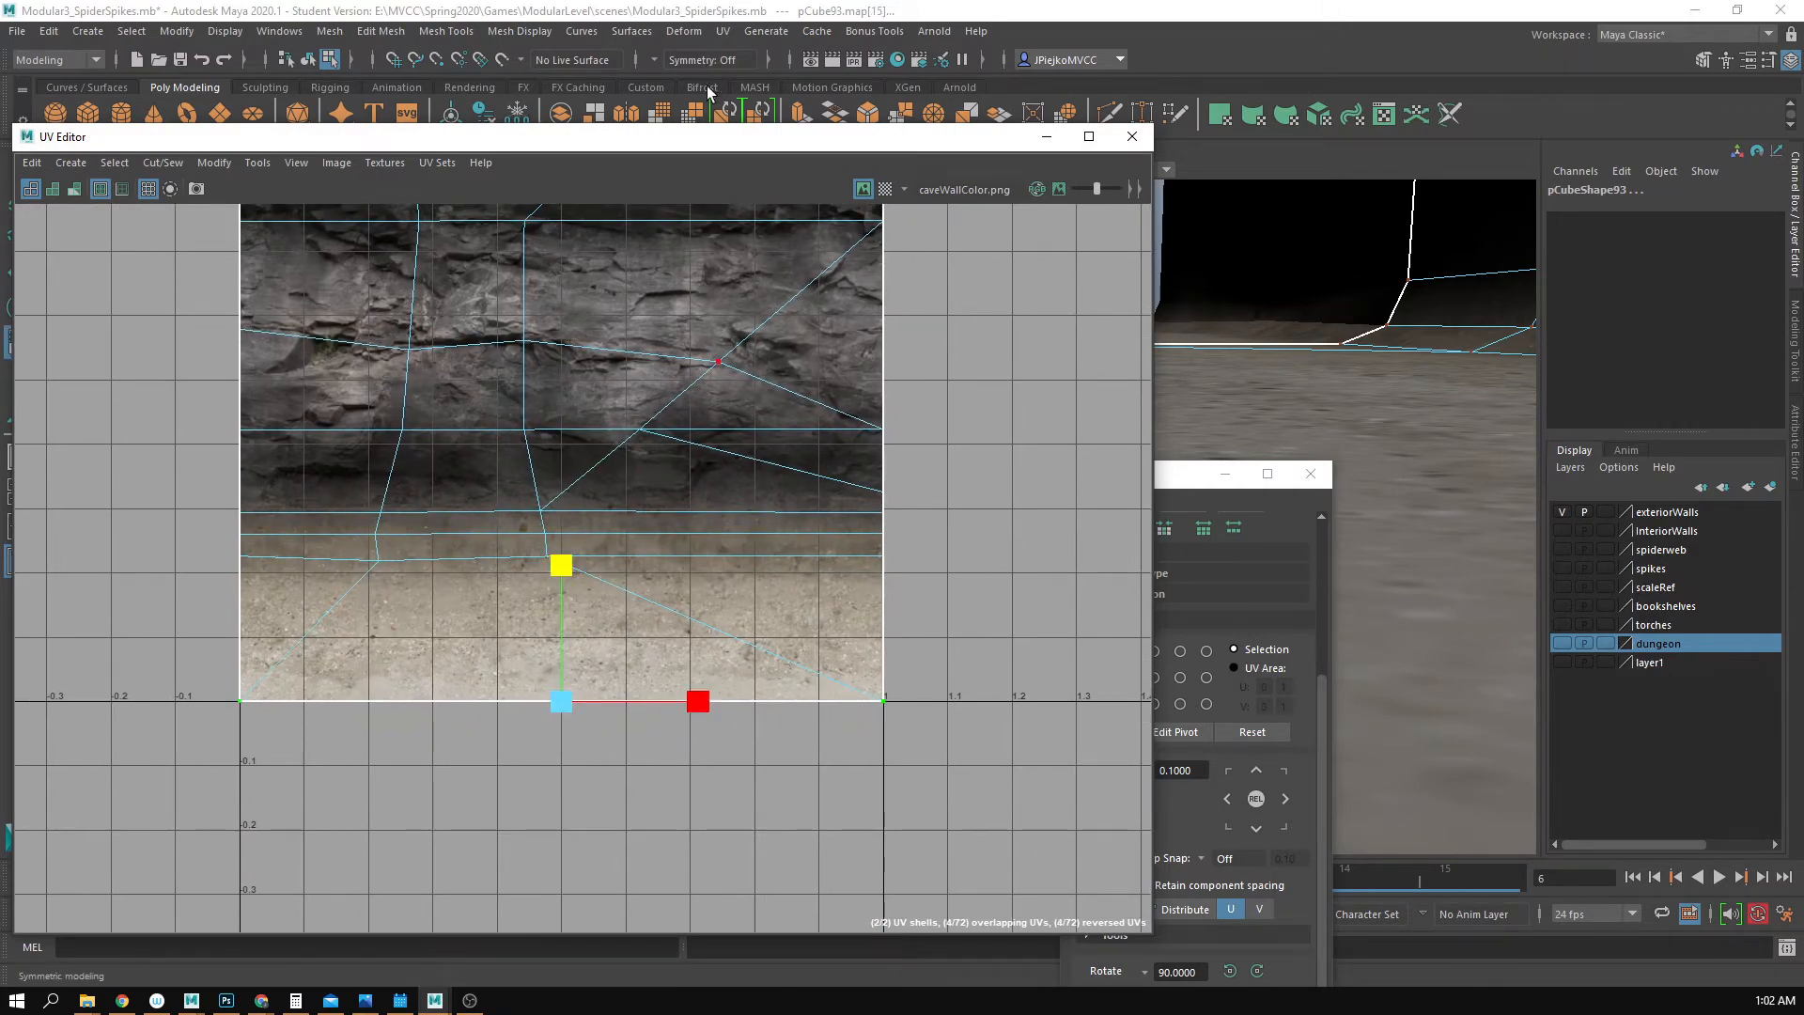
pyautogui.moveTo(704, 145); pyautogui.dragTo(0, 188)
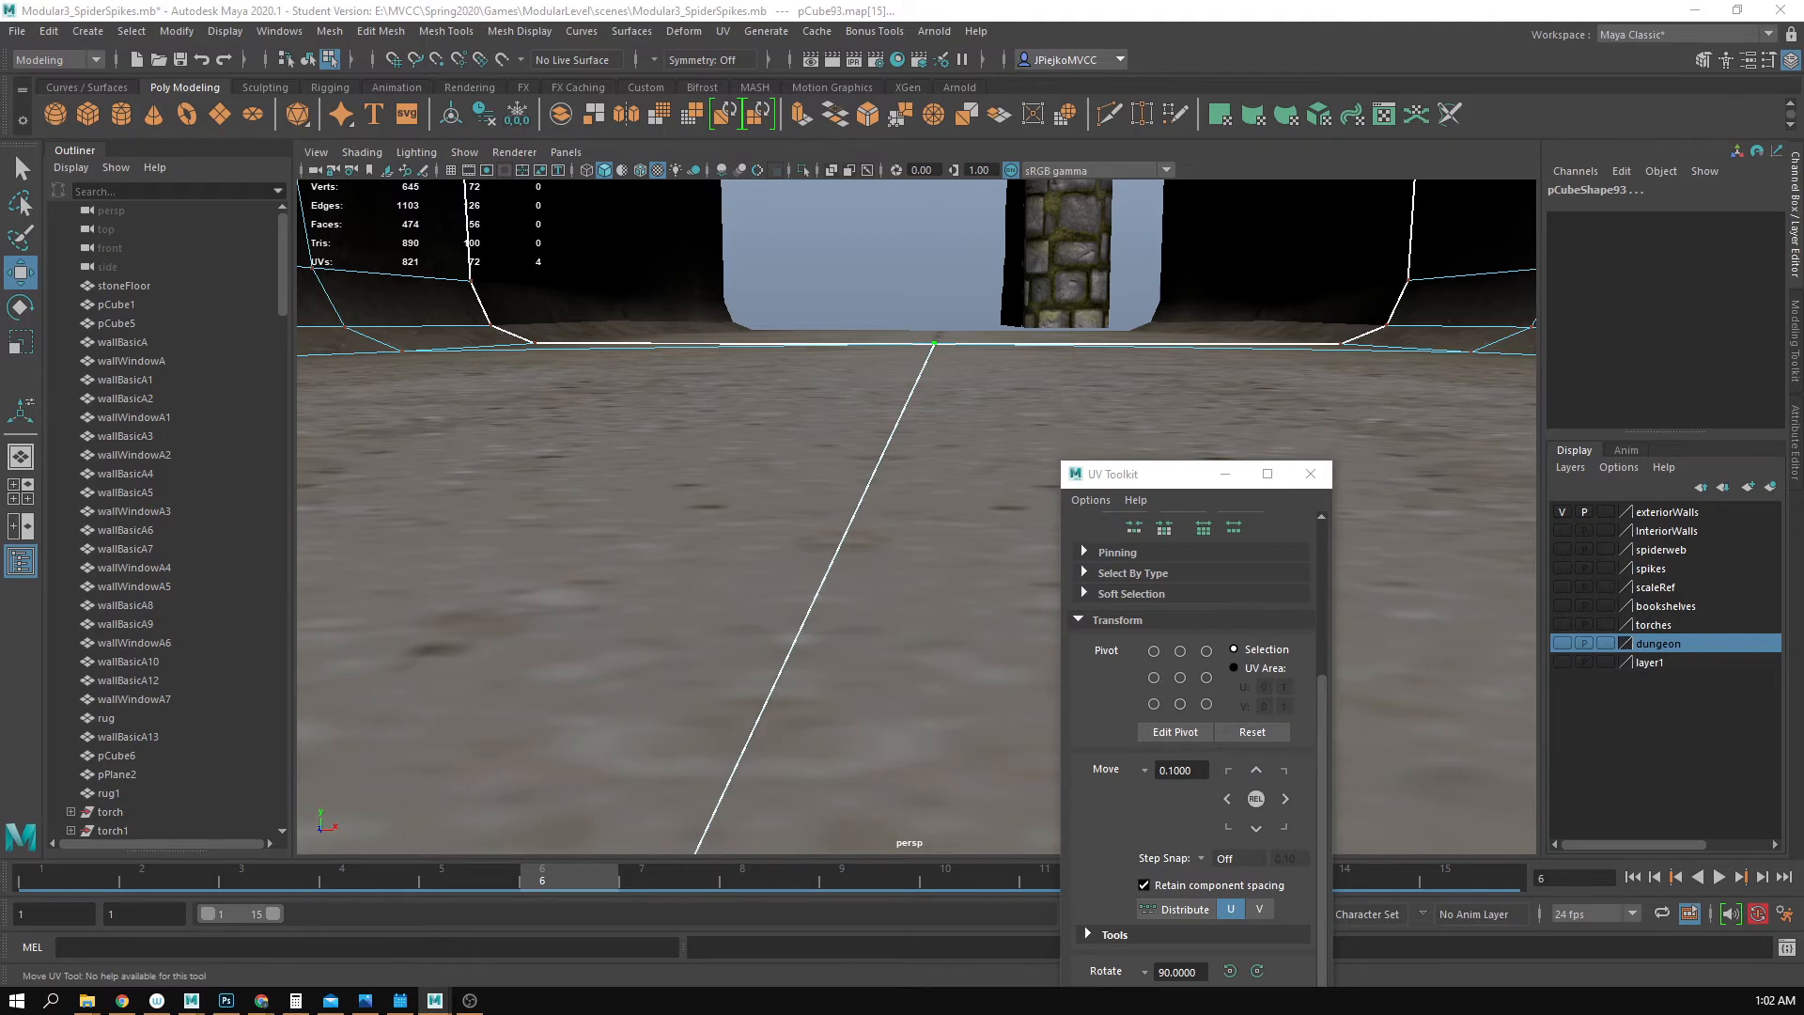
# - Return to object selection and delete the two facing wall sections at the far end of the tunnel
pyautogui.keyDown('alt'); pyautogui.moveTo(827, 562); pyautogui.dragTo(709, 416, button='right'); pyautogui.keyUp('alt')
pyautogui.moveTo(709, 417); pyautogui.dragTo(986, 230, button='right')
pyautogui.click(855, 357)
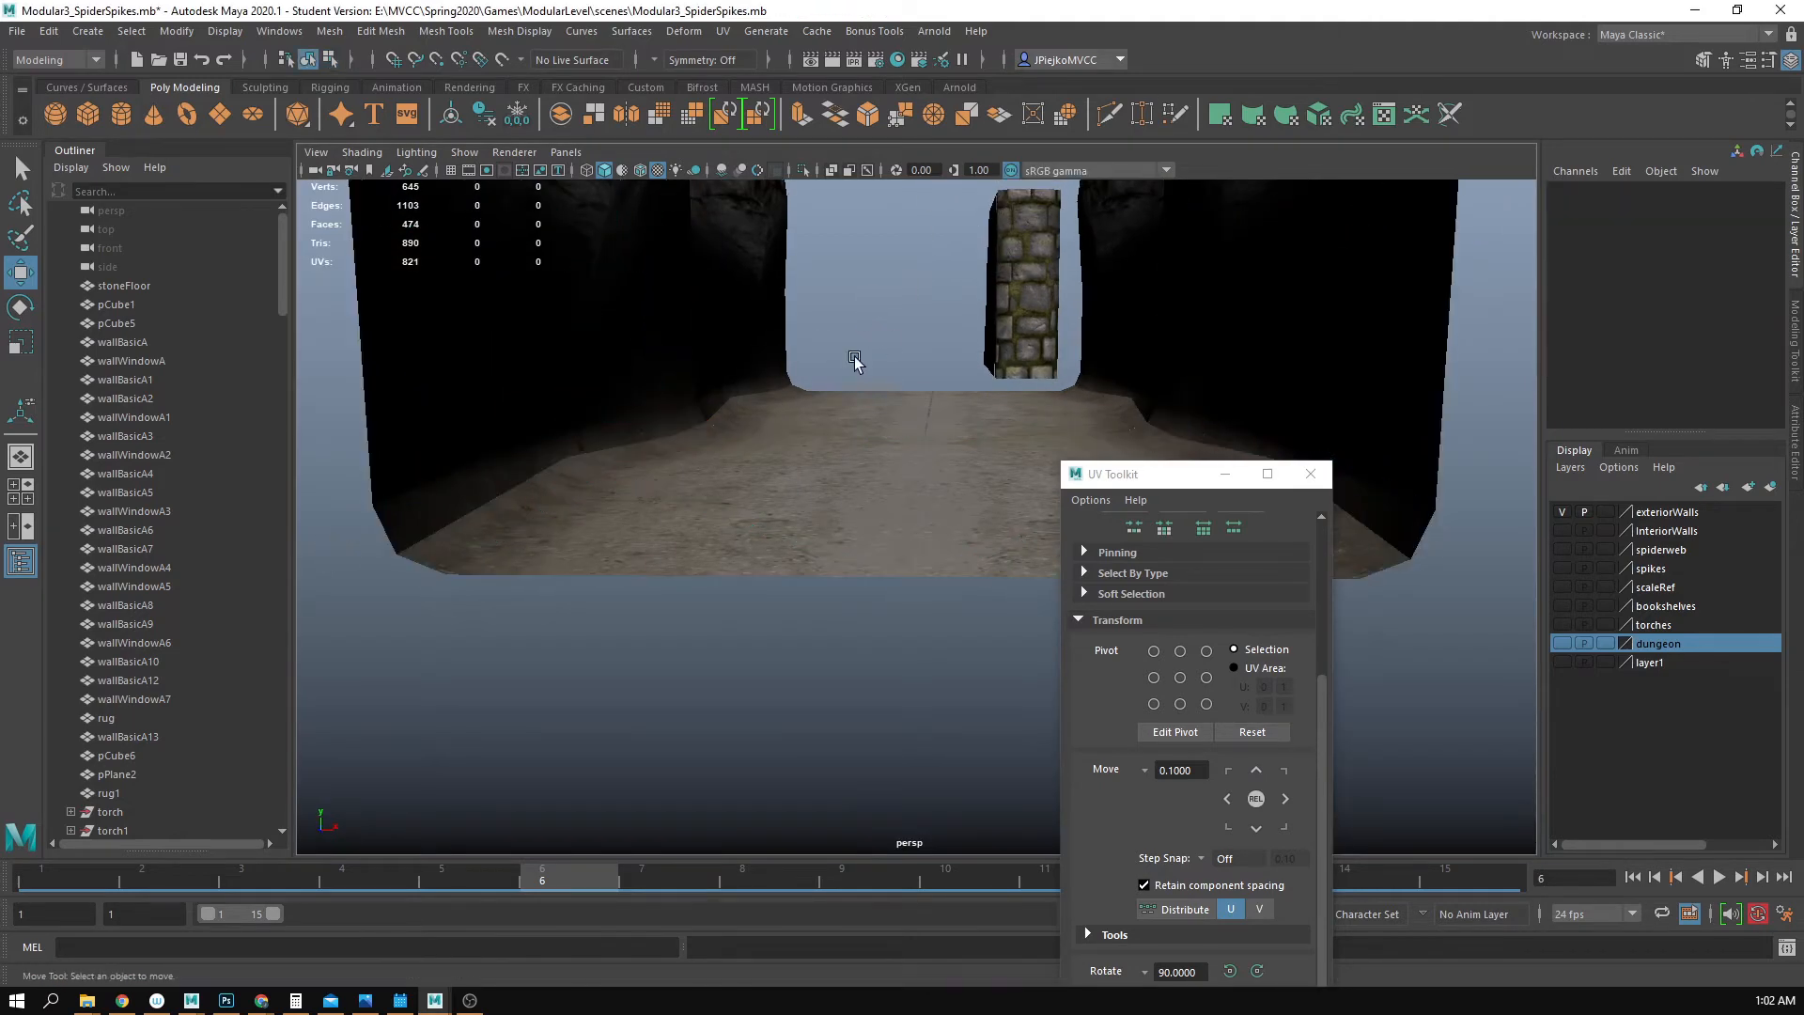
pyautogui.keyDown('alt'); pyautogui.moveTo(855, 359); pyautogui.dragTo(821, 501); pyautogui.keyUp('alt')
pyautogui.click(902, 348)
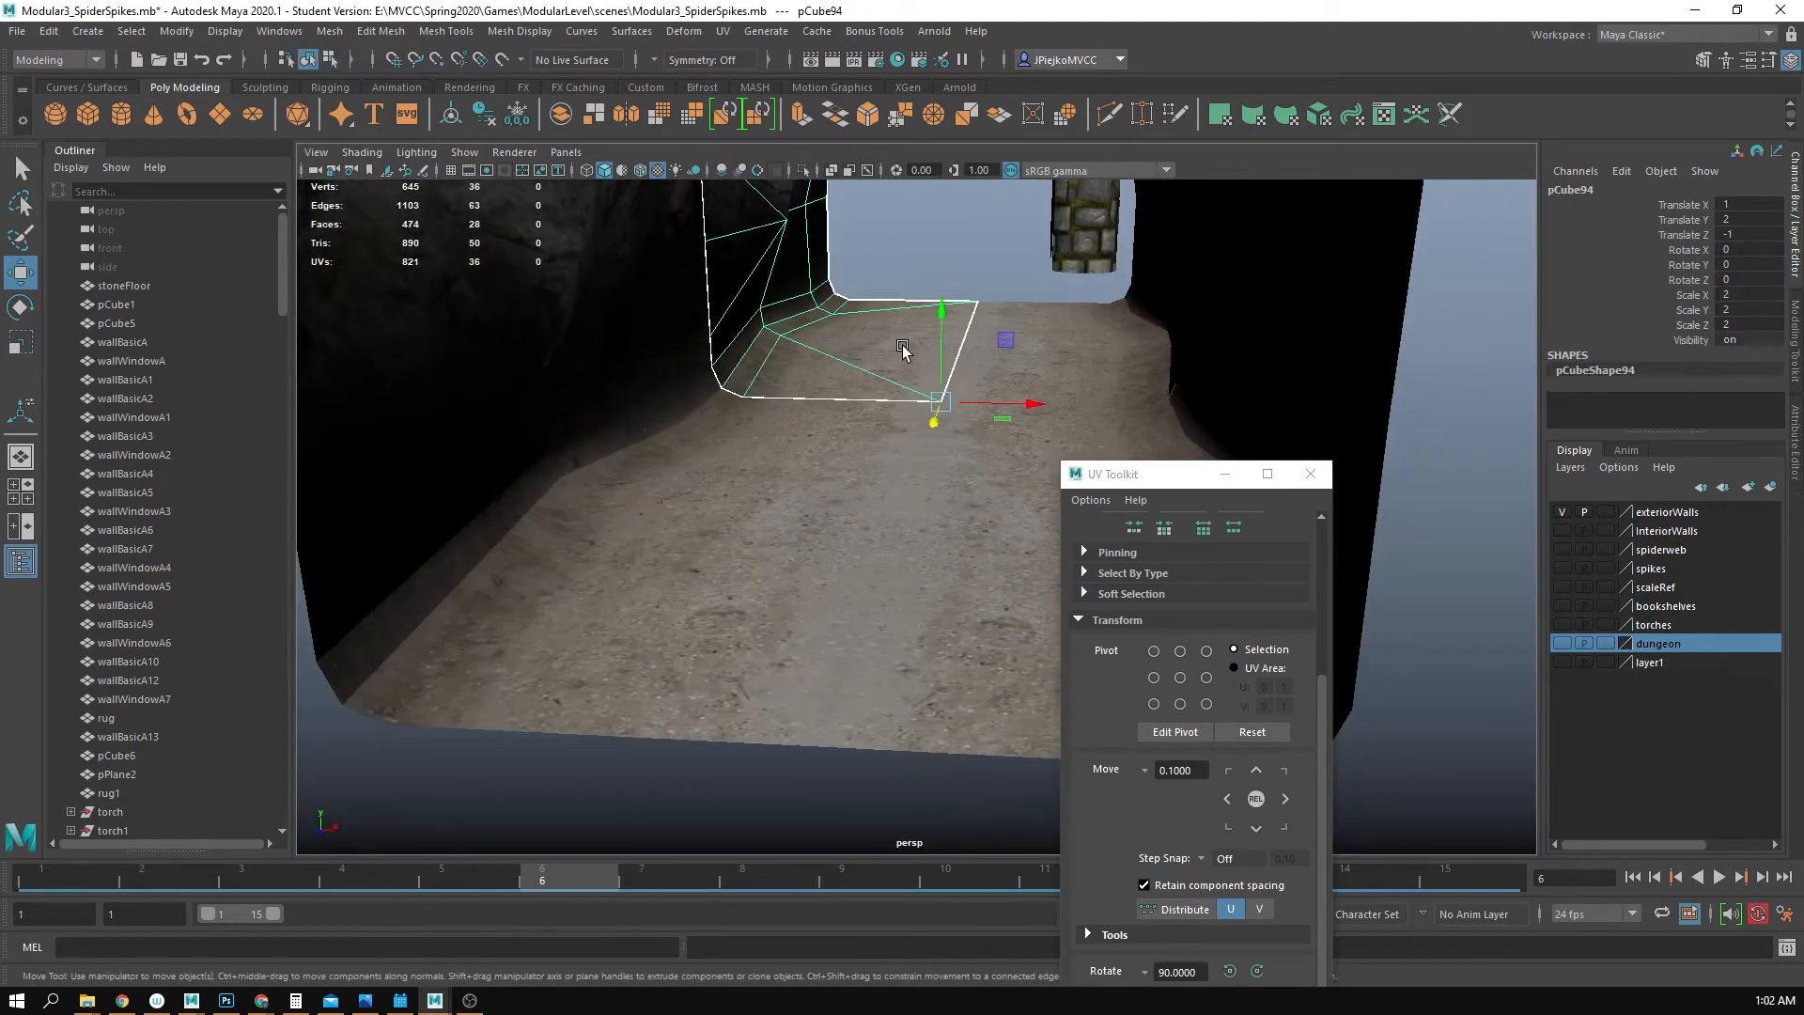
pyautogui.click(1006, 342)
pyautogui.press('Delete')
pyautogui.click(1031, 333)
pyautogui.press('Delete')
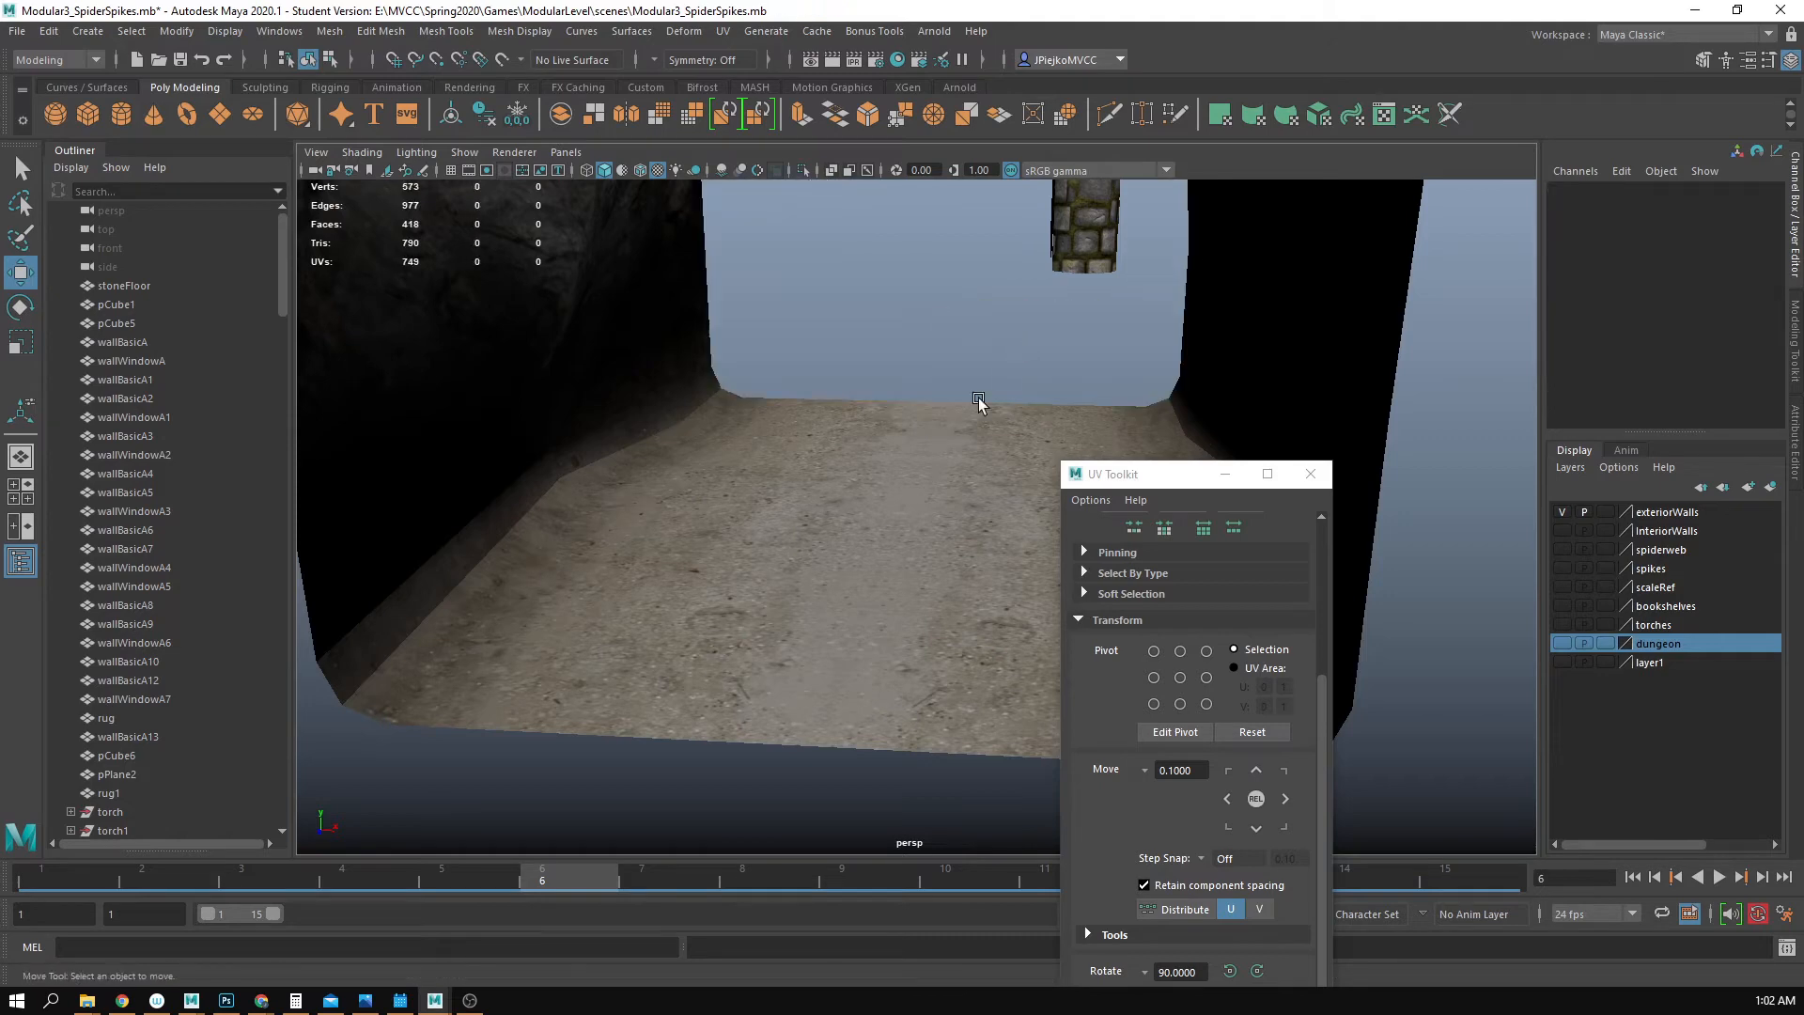
# - Duplicate the two remaining facing sections together and snap the copies behind them at Translate Z -1
pyautogui.keyDown('alt'); pyautogui.moveTo(812, 642); pyautogui.dragTo(620, 554, button='right'); pyautogui.keyUp('alt')
pyautogui.keyDown('alt'); pyautogui.moveTo(621, 554); pyautogui.dragTo(805, 523); pyautogui.keyUp('alt')
pyautogui.click(805, 523)
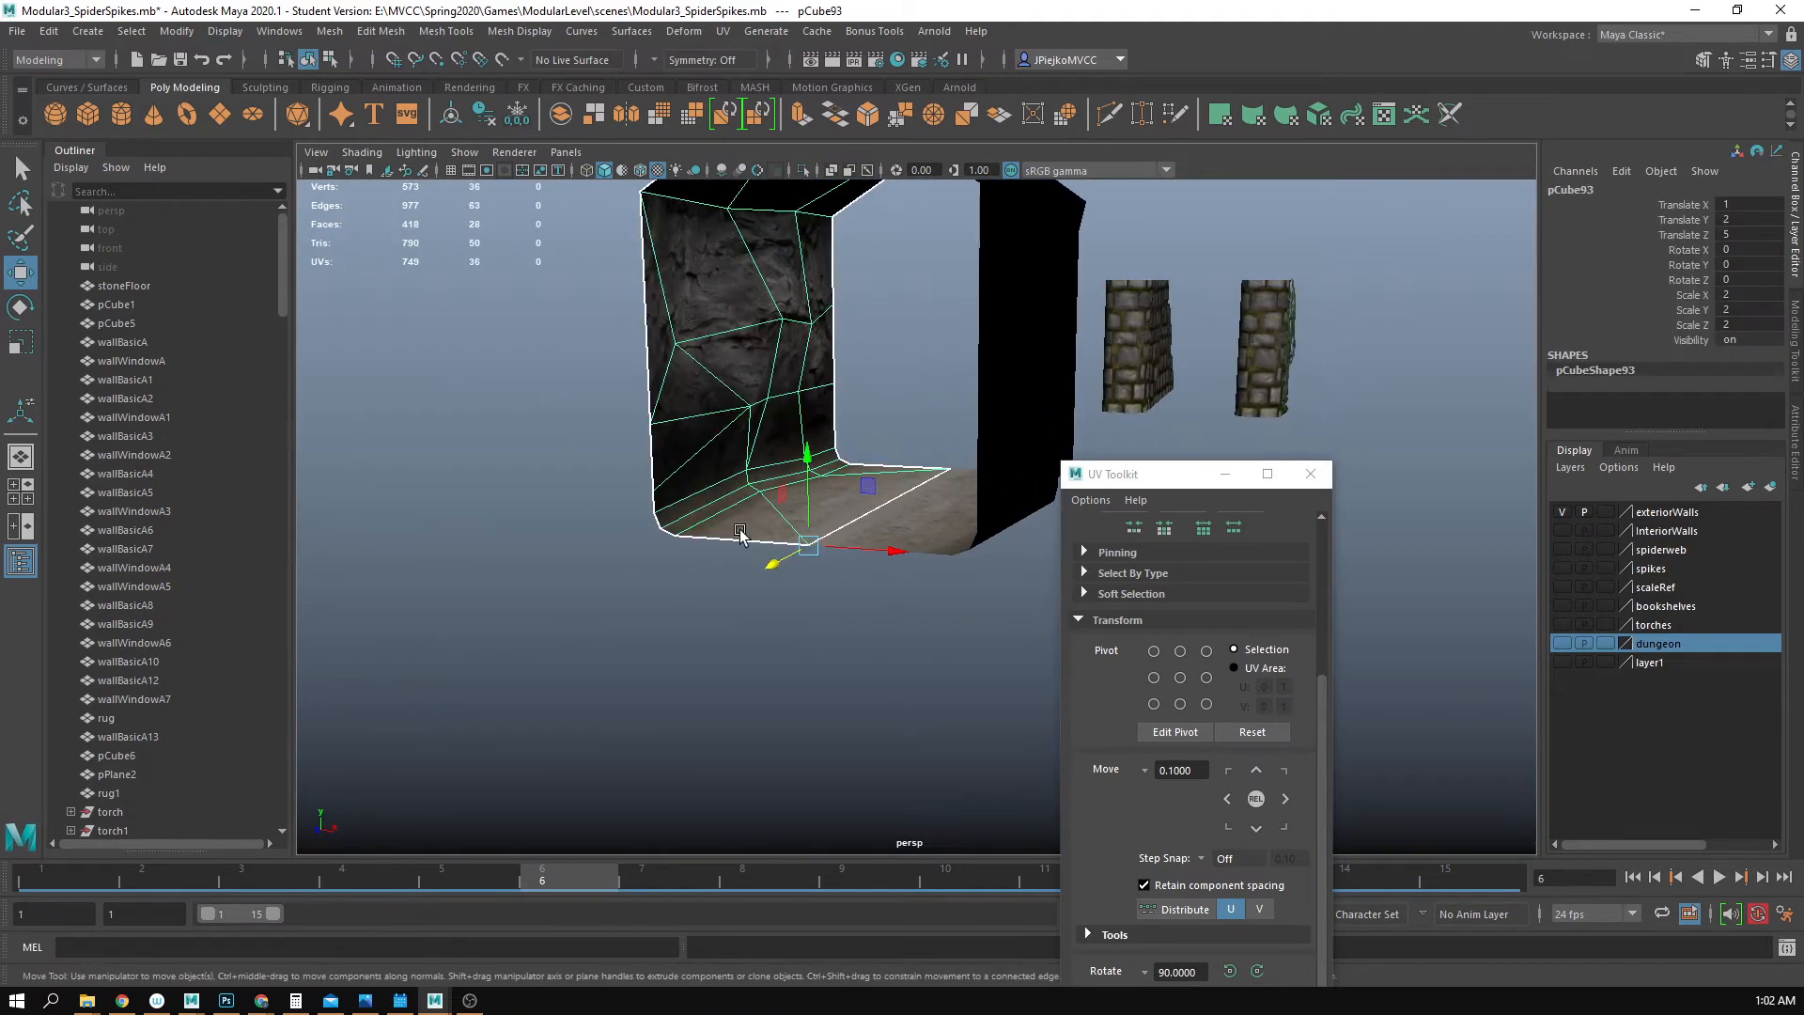
pyautogui.keyDown('shift'); pyautogui.click(982, 549); pyautogui.keyUp('shift')
pyautogui.keyDown('alt'); pyautogui.moveTo(982, 550); pyautogui.dragTo(846, 557, button='right'); pyautogui.keyUp('alt')
pyautogui.keyDown('alt'); pyautogui.moveTo(846, 557); pyautogui.dragTo(691, 566); pyautogui.keyUp('alt')
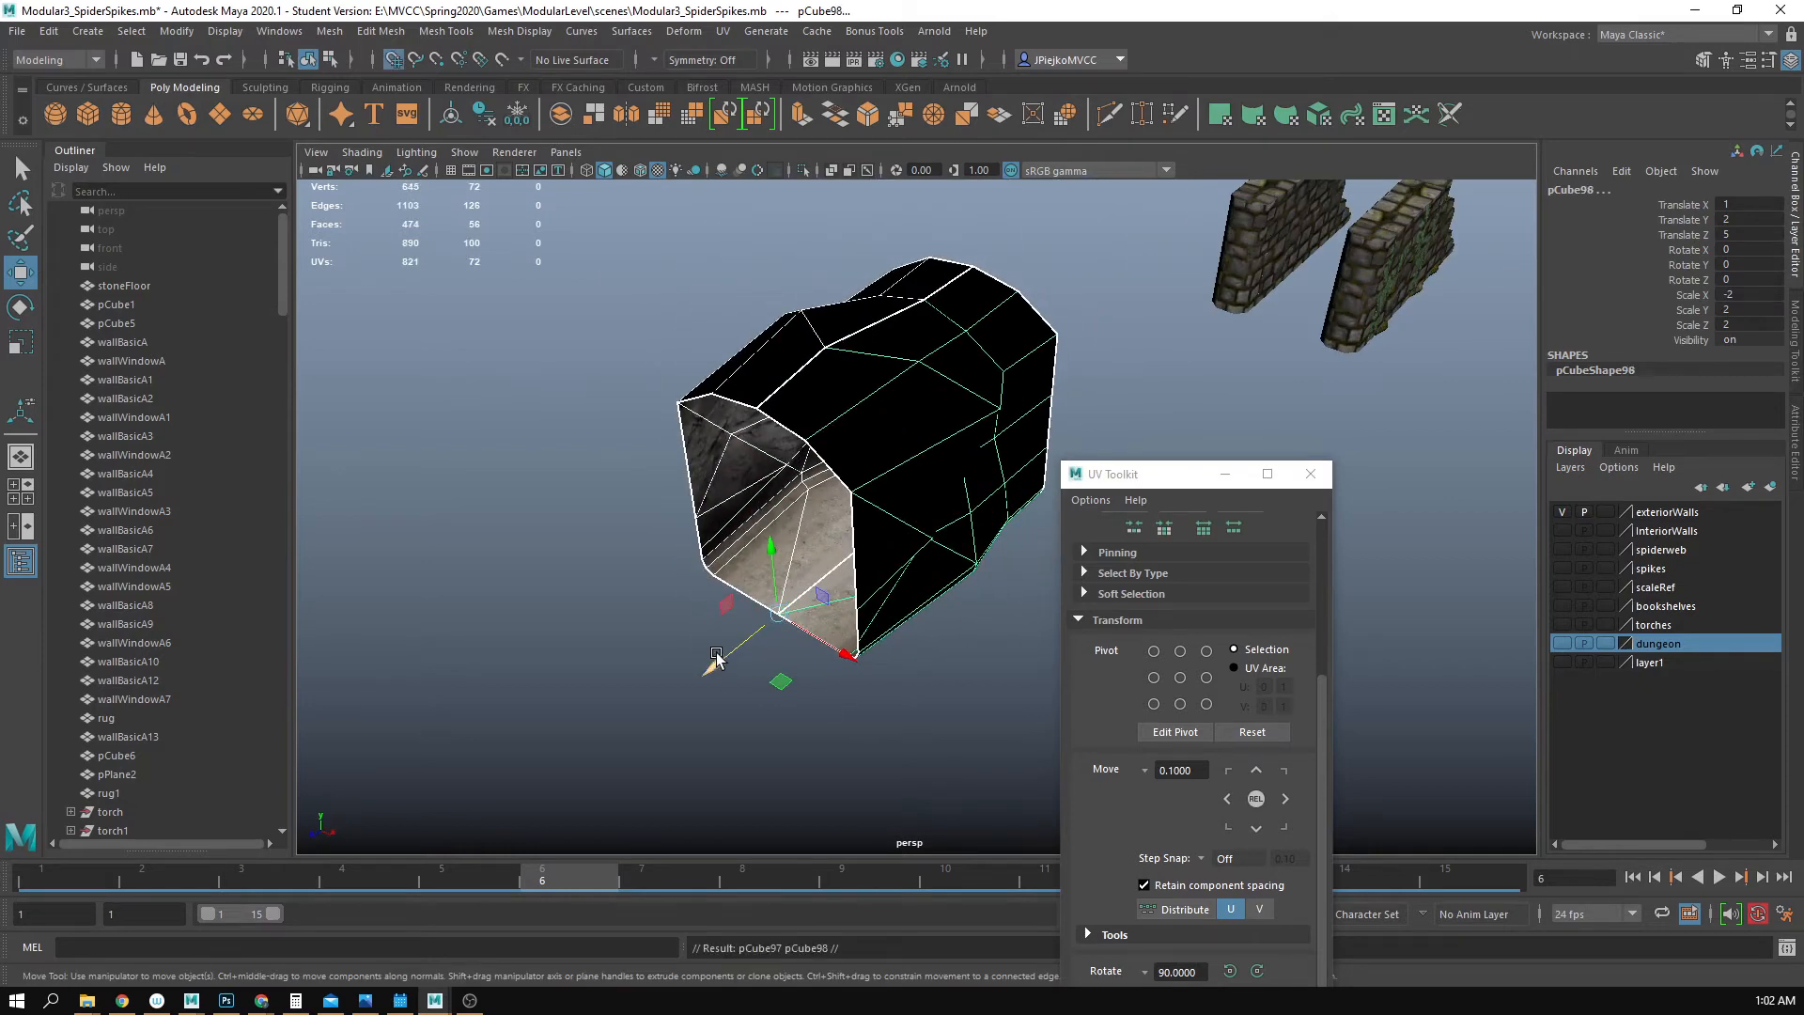
pyautogui.moveTo(716, 658); pyautogui.dragTo(657, 383)
pyautogui.click(657, 523)
# - Examine the rebuilt tunnel's floor seam, wall joins and open end from several angles
pyautogui.keyDown('alt'); pyautogui.moveTo(657, 524); pyautogui.dragTo(890, 455); pyautogui.keyUp('alt')
pyautogui.scroll(5, 890, 455)
pyautogui.keyDown('alt'); pyautogui.moveTo(890, 454); pyautogui.dragTo(762, 476, button='middle'); pyautogui.keyUp('alt')
pyautogui.keyDown('alt'); pyautogui.moveTo(761, 475); pyautogui.dragTo(806, 410); pyautogui.keyUp('alt')
pyautogui.keyDown('alt'); pyautogui.moveTo(805, 410); pyautogui.dragTo(842, 395, button='middle'); pyautogui.keyUp('alt')
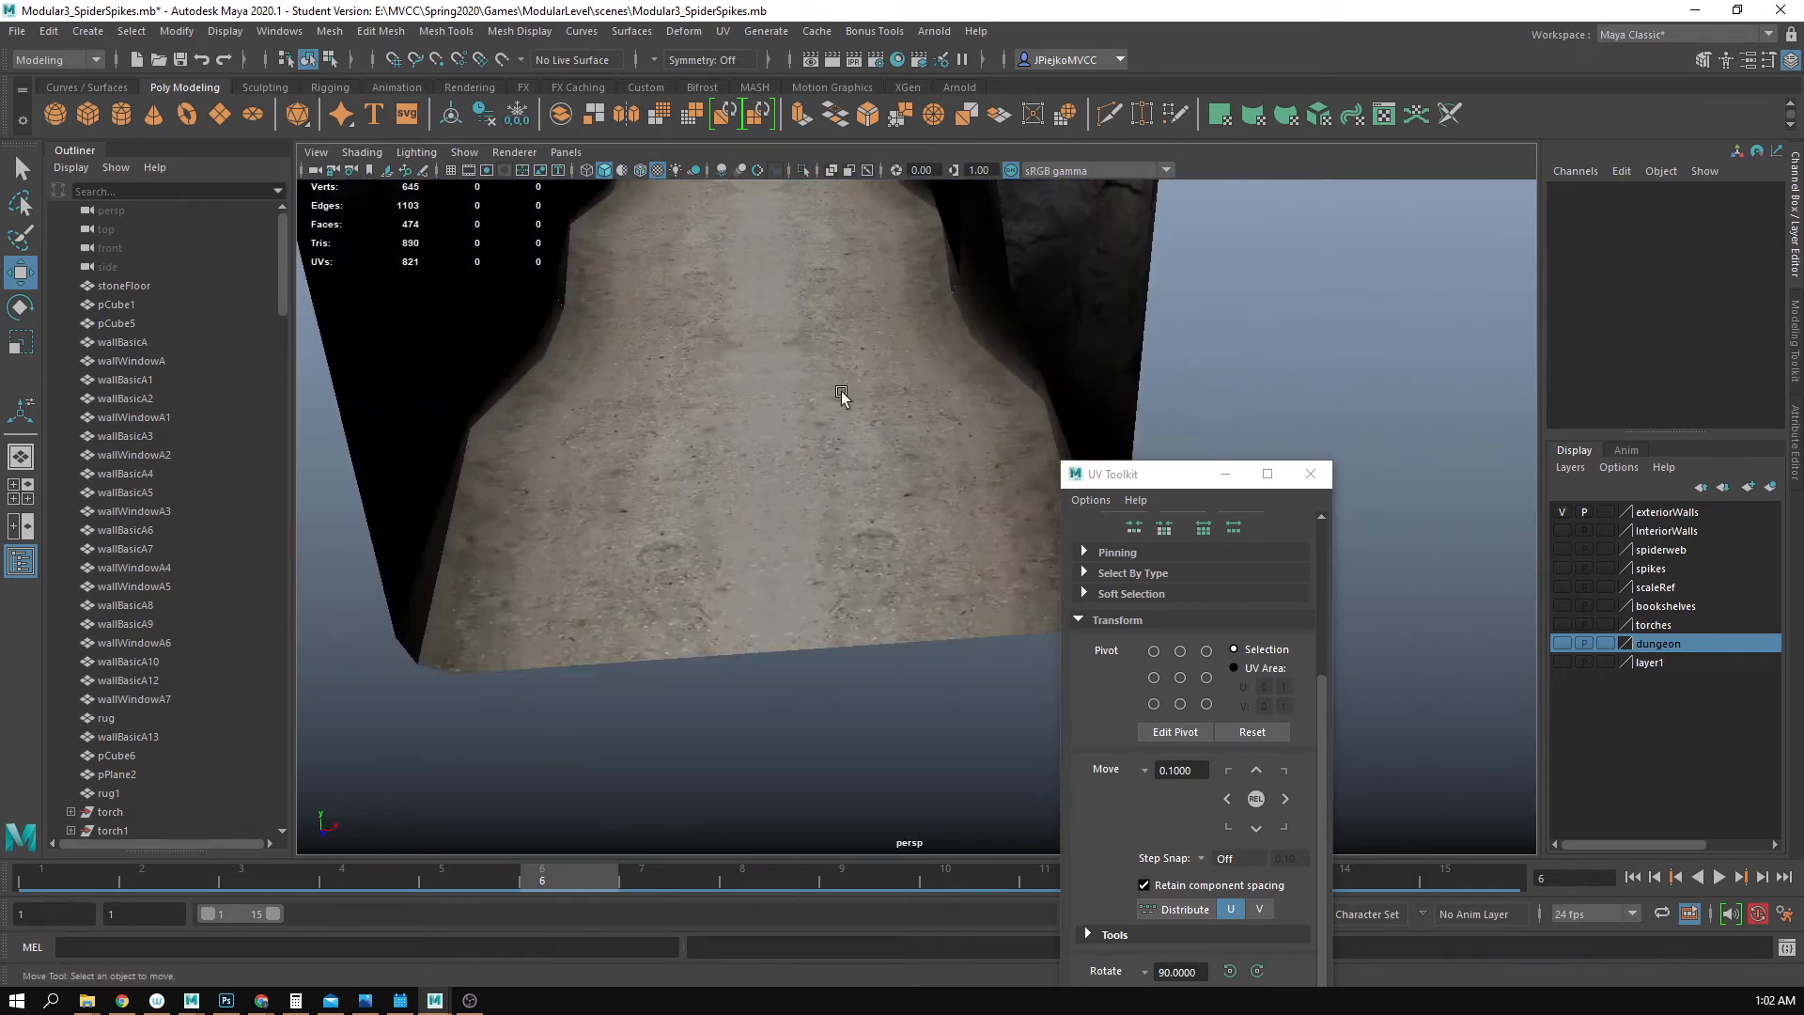
pyautogui.keyDown('alt'); pyautogui.moveTo(808, 457); pyautogui.dragTo(805, 566, button='middle'); pyautogui.keyUp('alt')
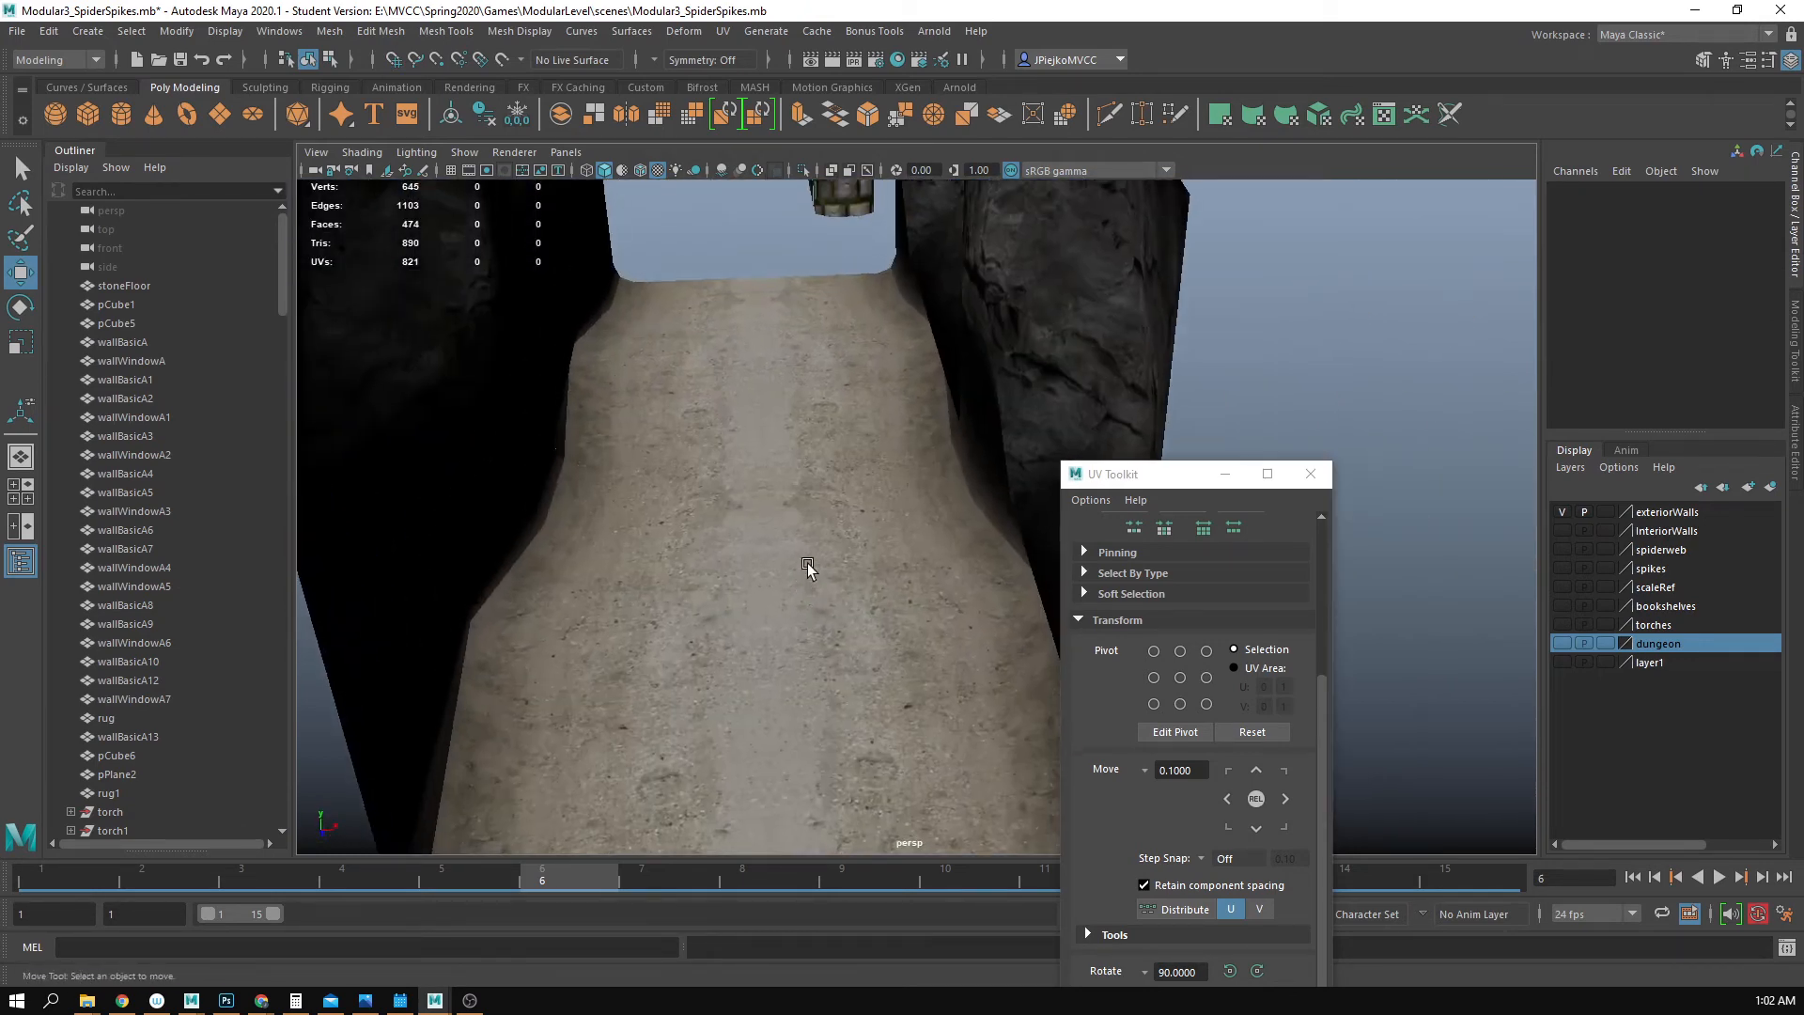
pyautogui.keyDown('alt'); pyautogui.moveTo(805, 566); pyautogui.dragTo(756, 502); pyautogui.keyUp('alt')
pyautogui.keyDown('alt'); pyautogui.moveTo(706, 510); pyautogui.dragTo(725, 662, button='middle'); pyautogui.keyUp('alt')
pyautogui.keyDown('alt'); pyautogui.moveTo(724, 662); pyautogui.dragTo(577, 663, button='right'); pyautogui.keyUp('alt')
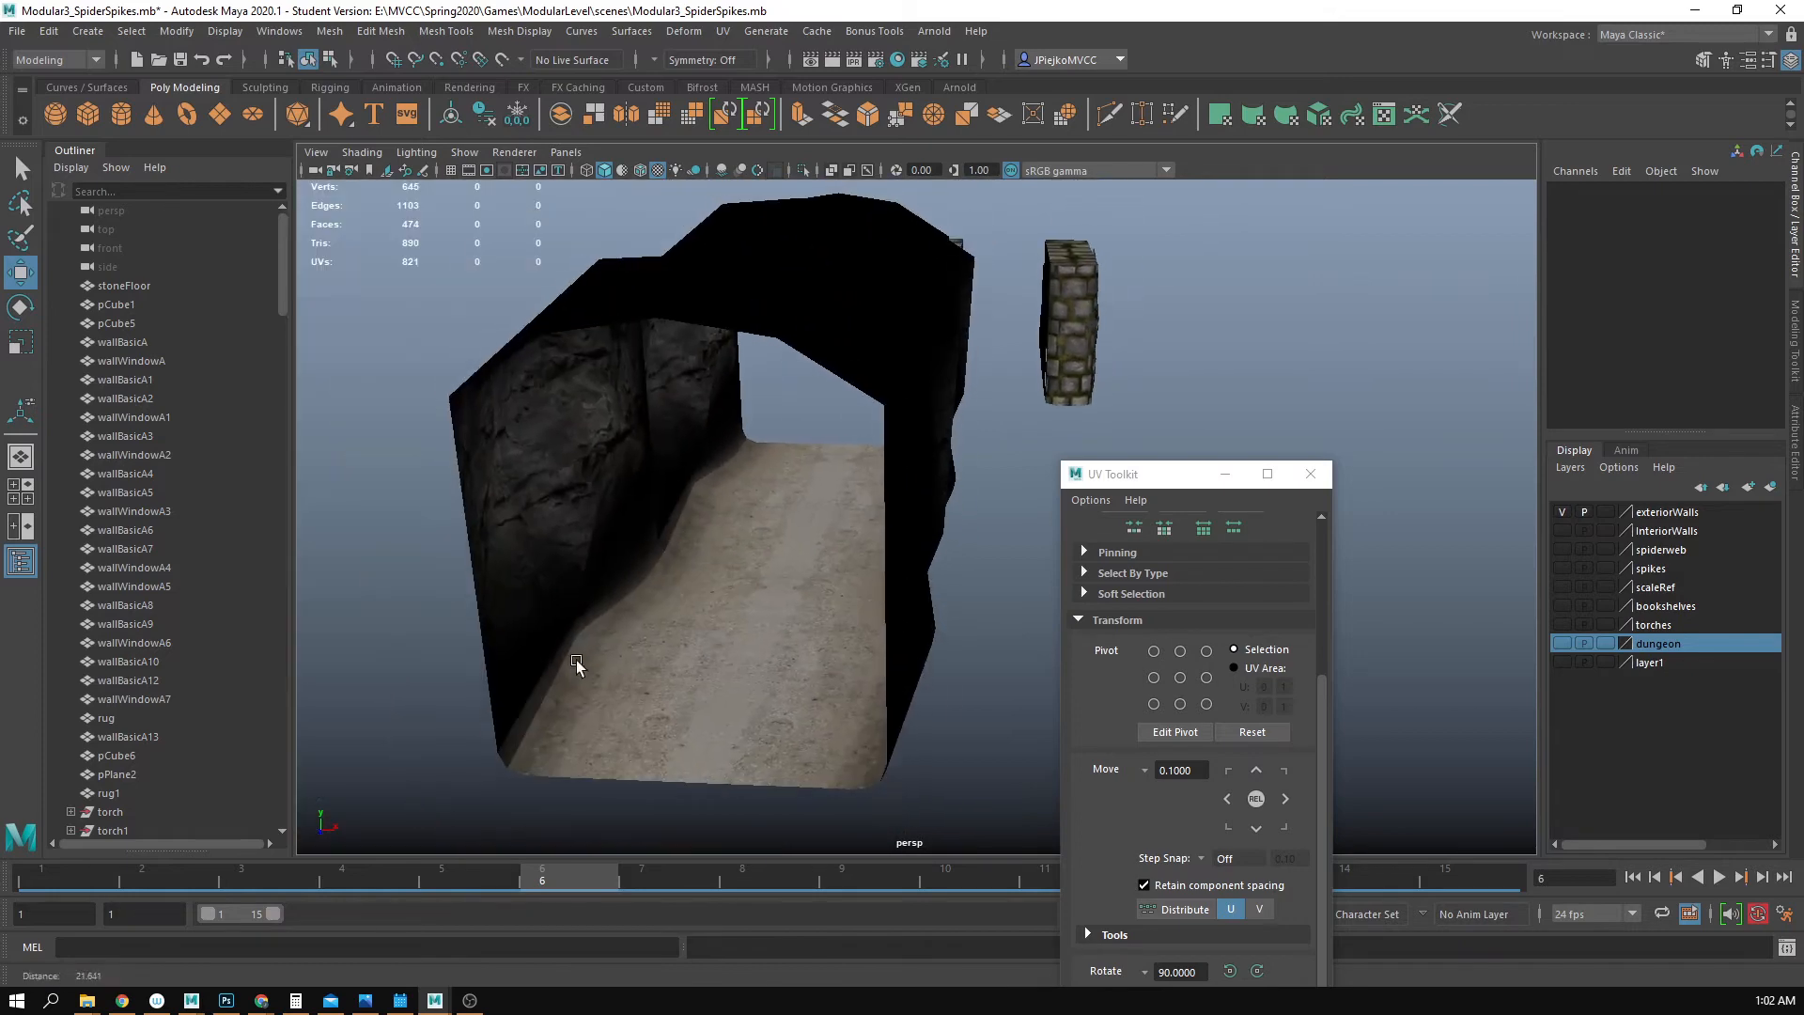
pyautogui.keyDown('alt'); pyautogui.moveTo(576, 663); pyautogui.dragTo(677, 637); pyautogui.keyUp('alt')
pyautogui.keyDown('alt'); pyautogui.moveTo(676, 636); pyautogui.dragTo(792, 681, button='middle'); pyautogui.keyUp('alt')
pyautogui.keyDown('alt'); pyautogui.moveTo(724, 490); pyautogui.dragTo(815, 608, button='middle'); pyautogui.keyUp('alt')
pyautogui.keyDown('alt'); pyautogui.moveTo(815, 608); pyautogui.dragTo(714, 564); pyautogui.keyUp('alt')
pyautogui.keyDown('alt'); pyautogui.moveTo(610, 527); pyautogui.dragTo(1419, 480); pyautogui.keyUp('alt')
# - Close the UV Toolkit and select the unmirrored wall section at Z -1 from outside the tunnel
pyautogui.click(1311, 484)
pyautogui.keyDown('alt'); pyautogui.moveTo(1034, 578); pyautogui.dragTo(916, 594); pyautogui.keyUp('alt')
pyautogui.click(910, 608)
pyautogui.keyDown('alt'); pyautogui.moveTo(804, 660); pyautogui.dragTo(844, 515); pyautogui.keyUp('alt')
pyautogui.click(984, 508)
pyautogui.keyDown('alt'); pyautogui.moveTo(1038, 524); pyautogui.dragTo(1116, 508); pyautogui.keyUp('alt')
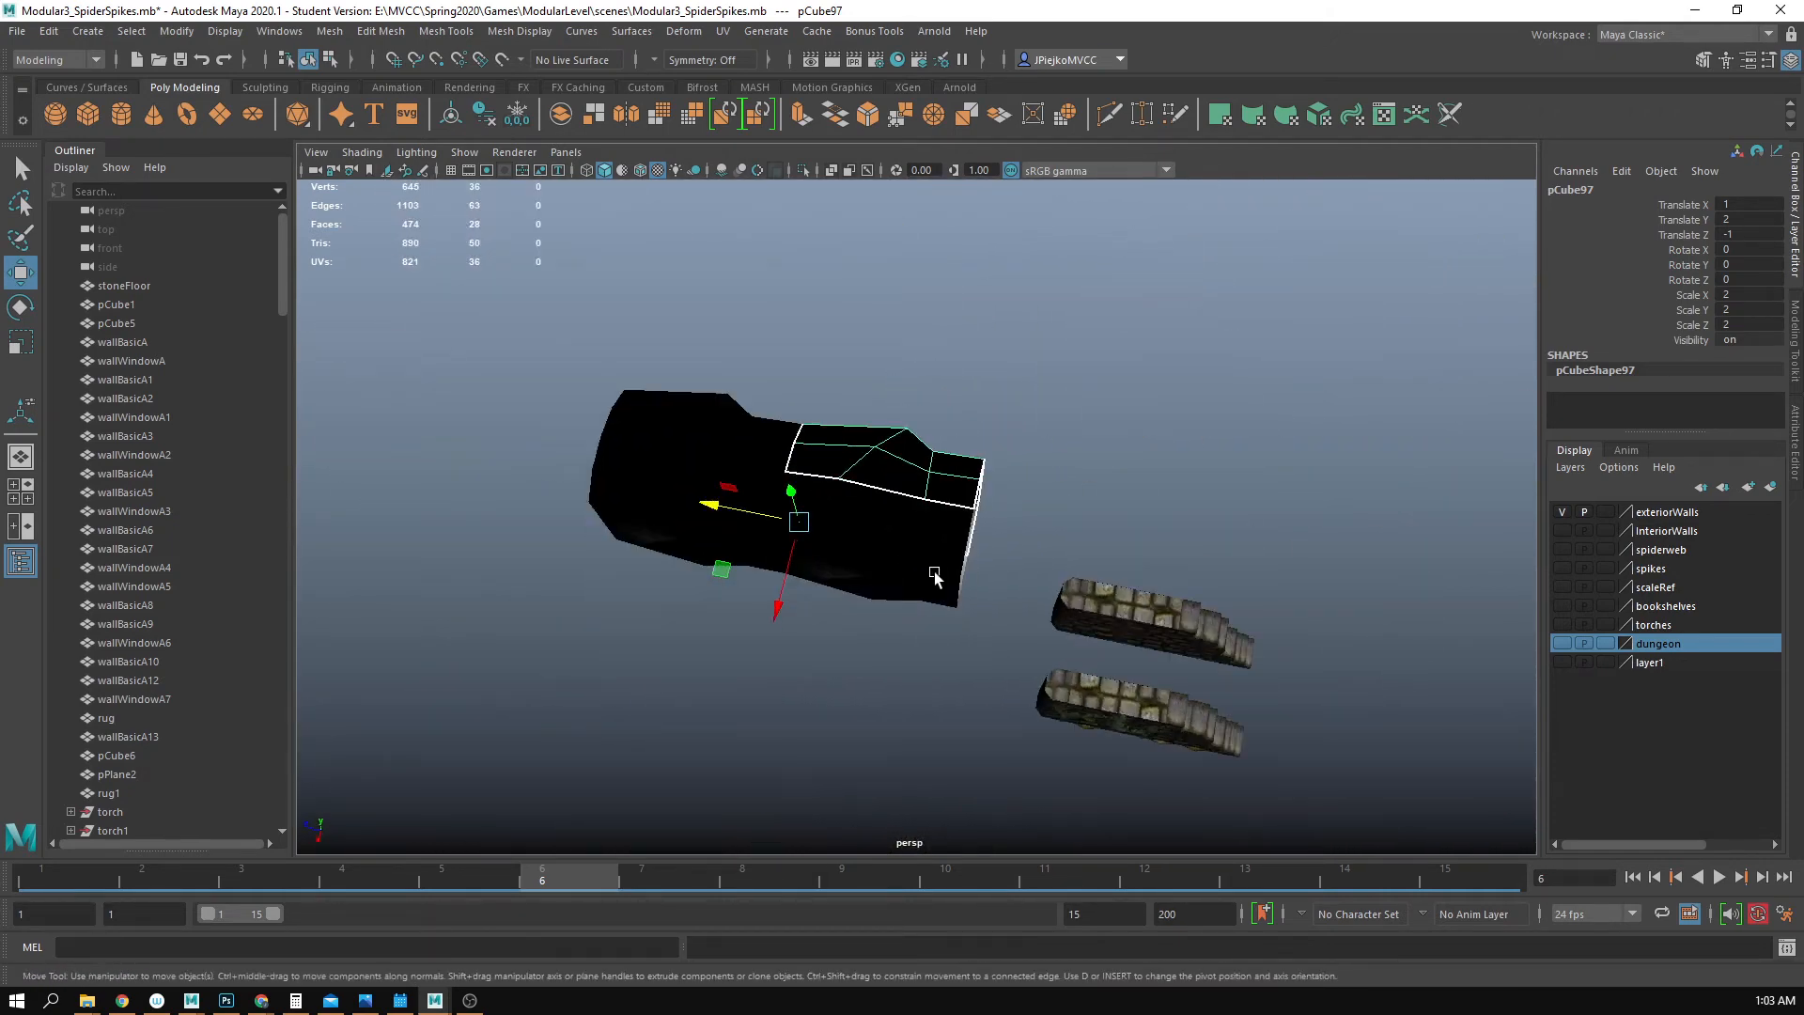
pyautogui.keyDown('alt'); pyautogui.moveTo(935, 575); pyautogui.dragTo(921, 501); pyautogui.keyUp('alt')
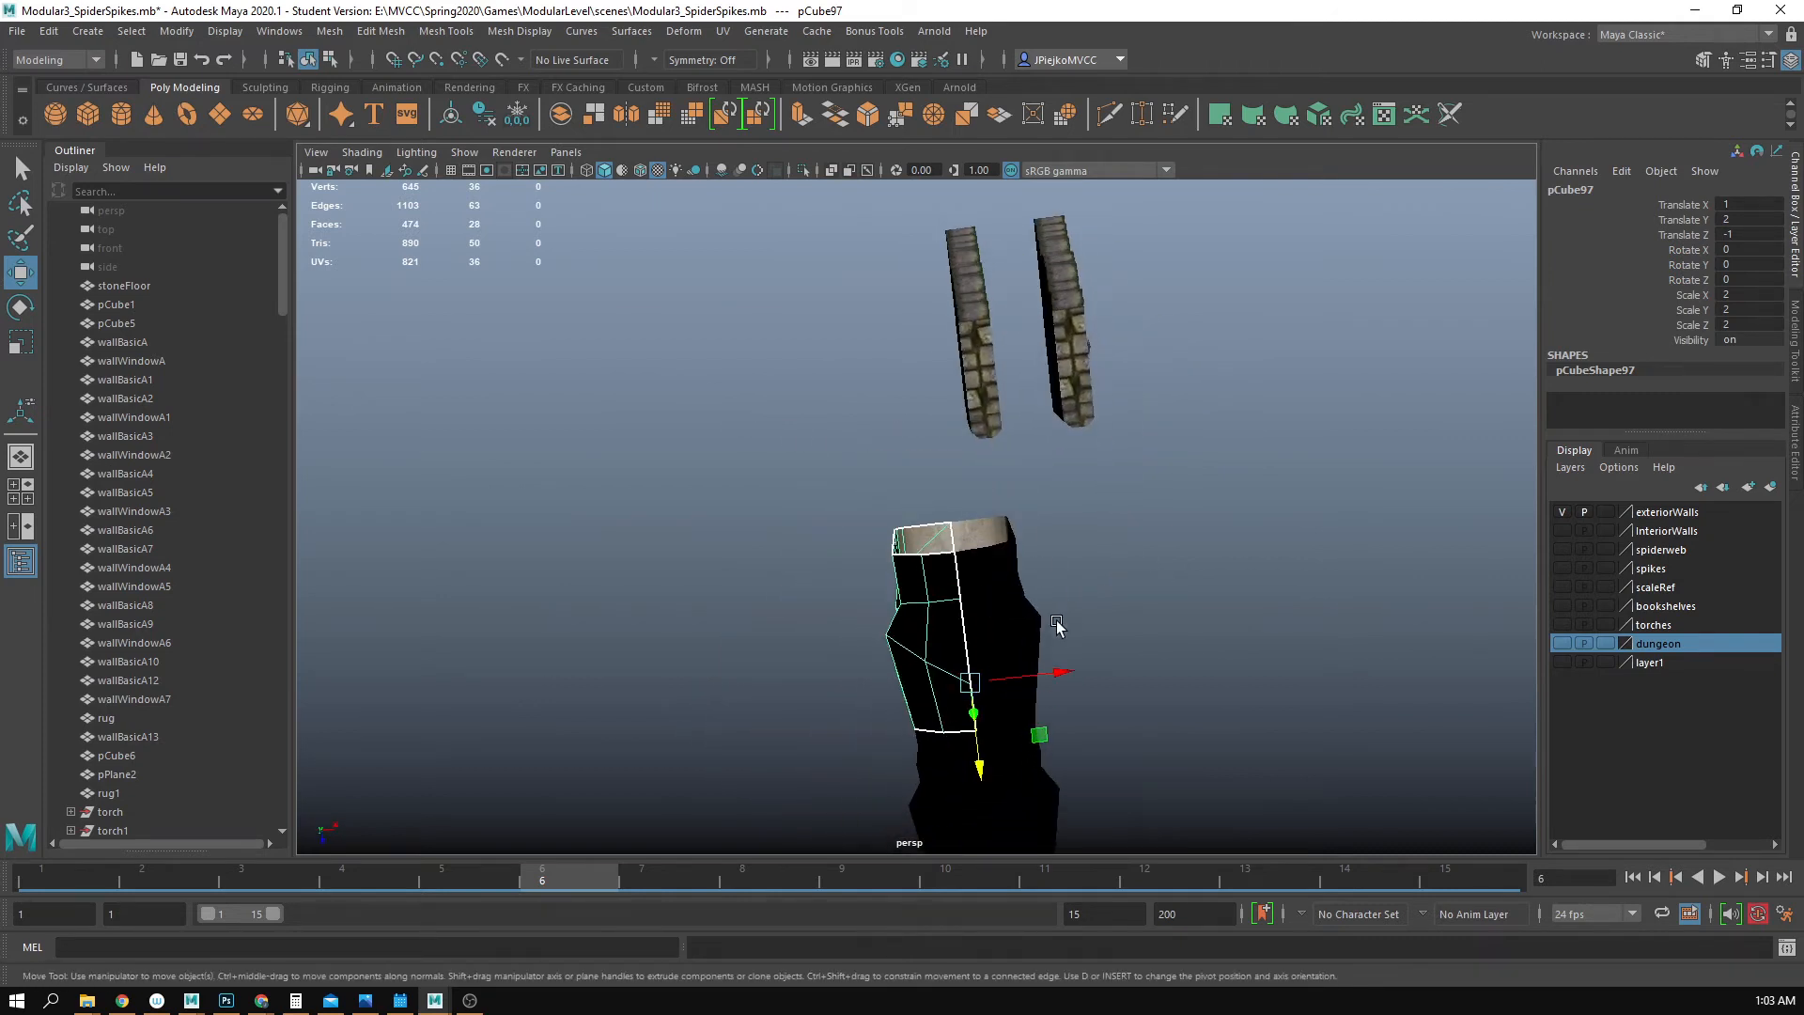
# - Select both facing wall sections at Translate Z -1 and combine them into one mesh
pyautogui.keyDown('alt'); pyautogui.moveTo(1057, 625); pyautogui.dragTo(890, 625); pyautogui.keyUp('alt')
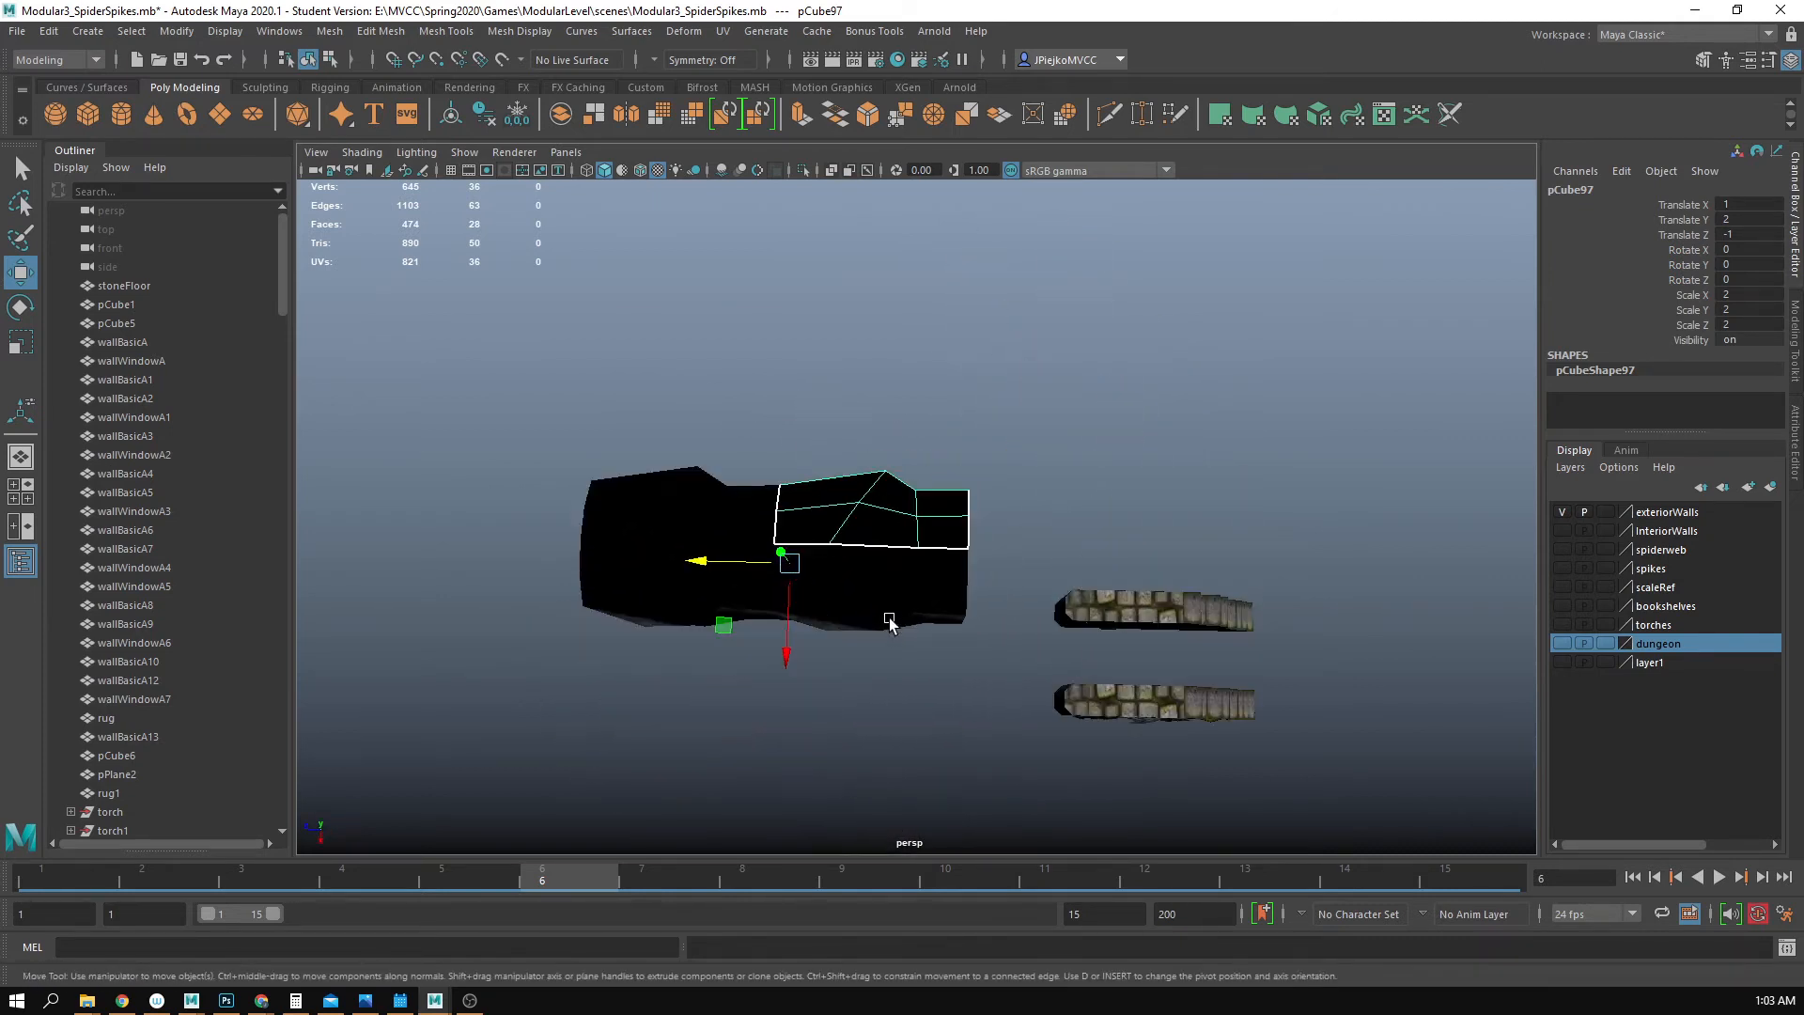
pyautogui.keyDown('alt'); pyautogui.moveTo(854, 545); pyautogui.dragTo(817, 508); pyautogui.keyUp('alt')
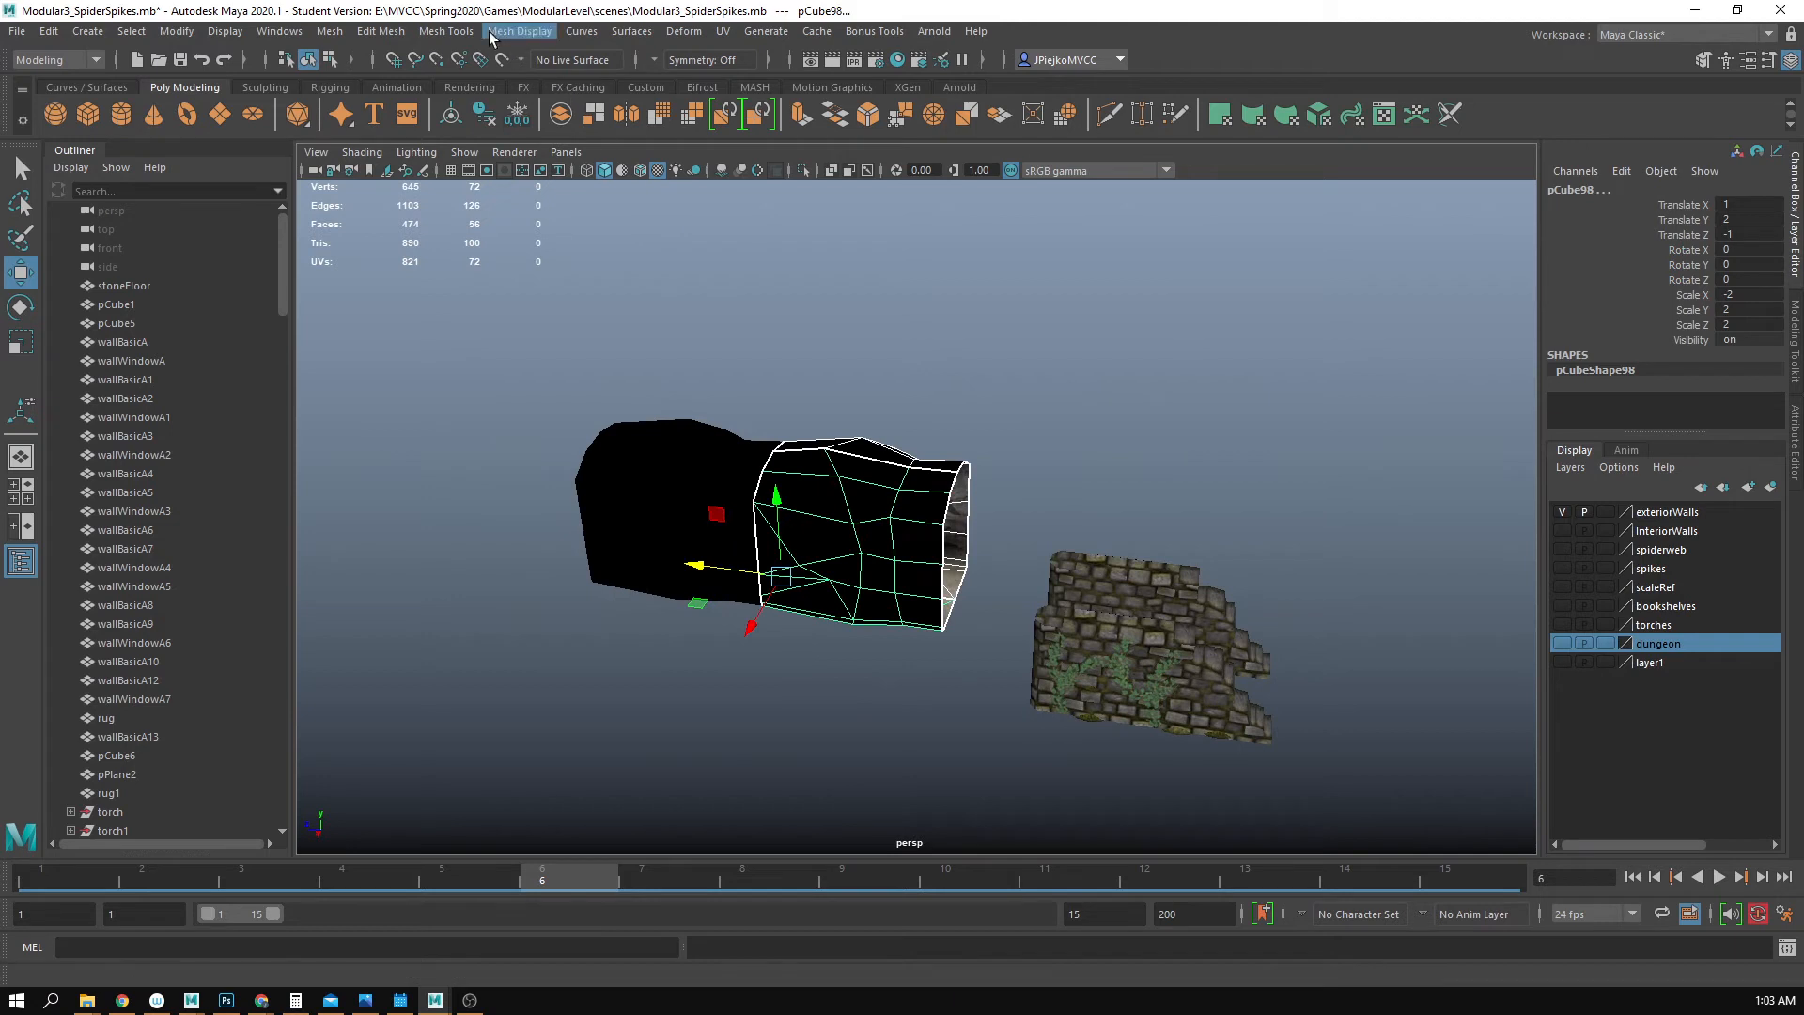
pyautogui.click(448, 33)
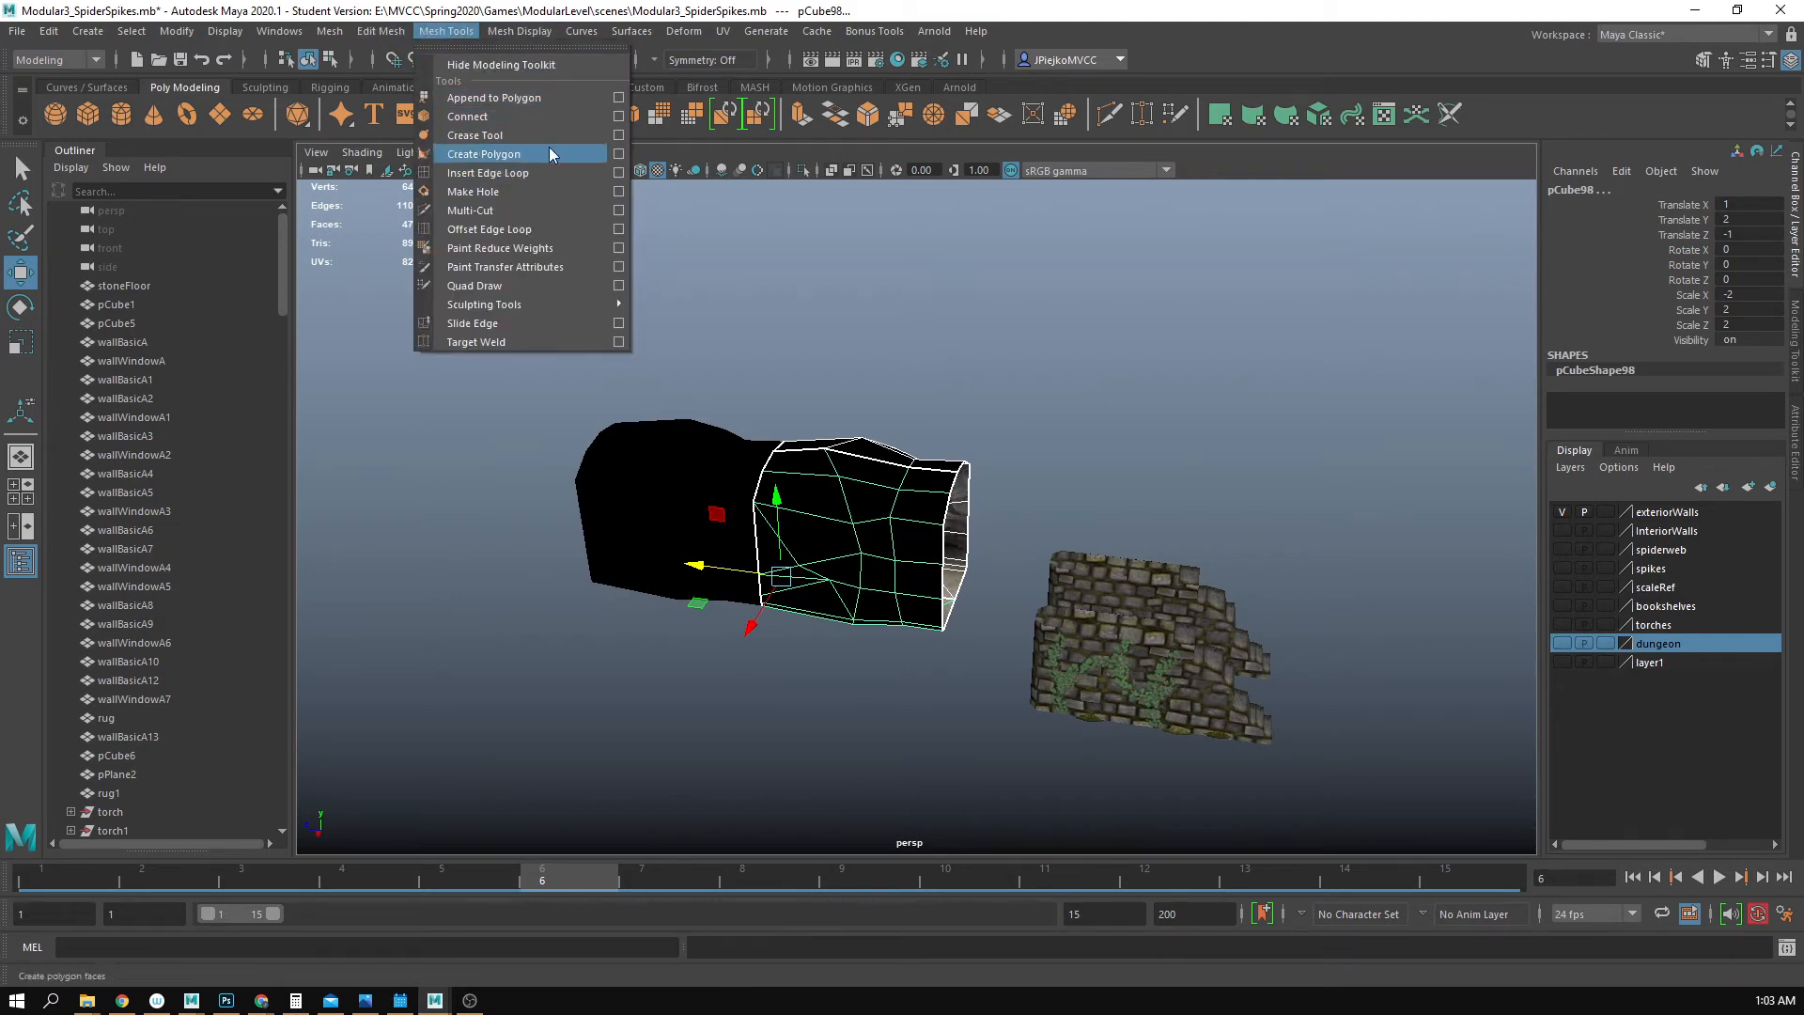
pyautogui.moveTo(368, 28)
pyautogui.moveTo(446, 31)
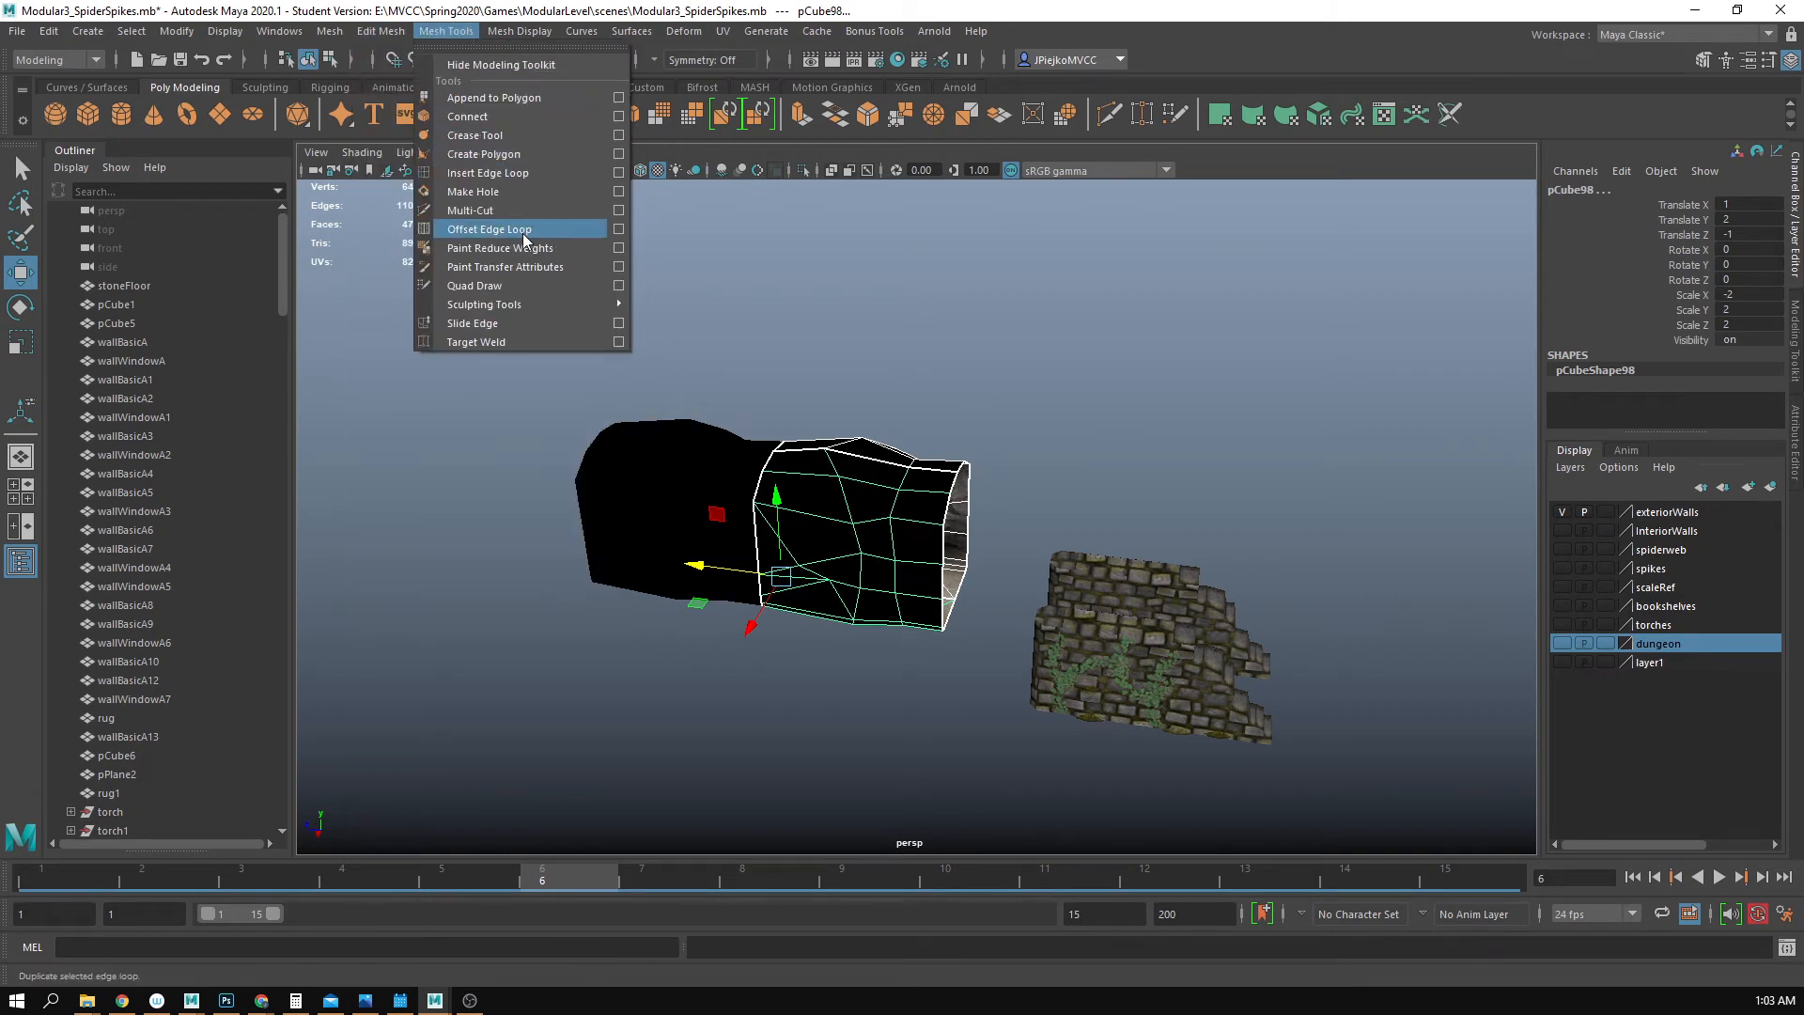
pyautogui.click(367, 101)
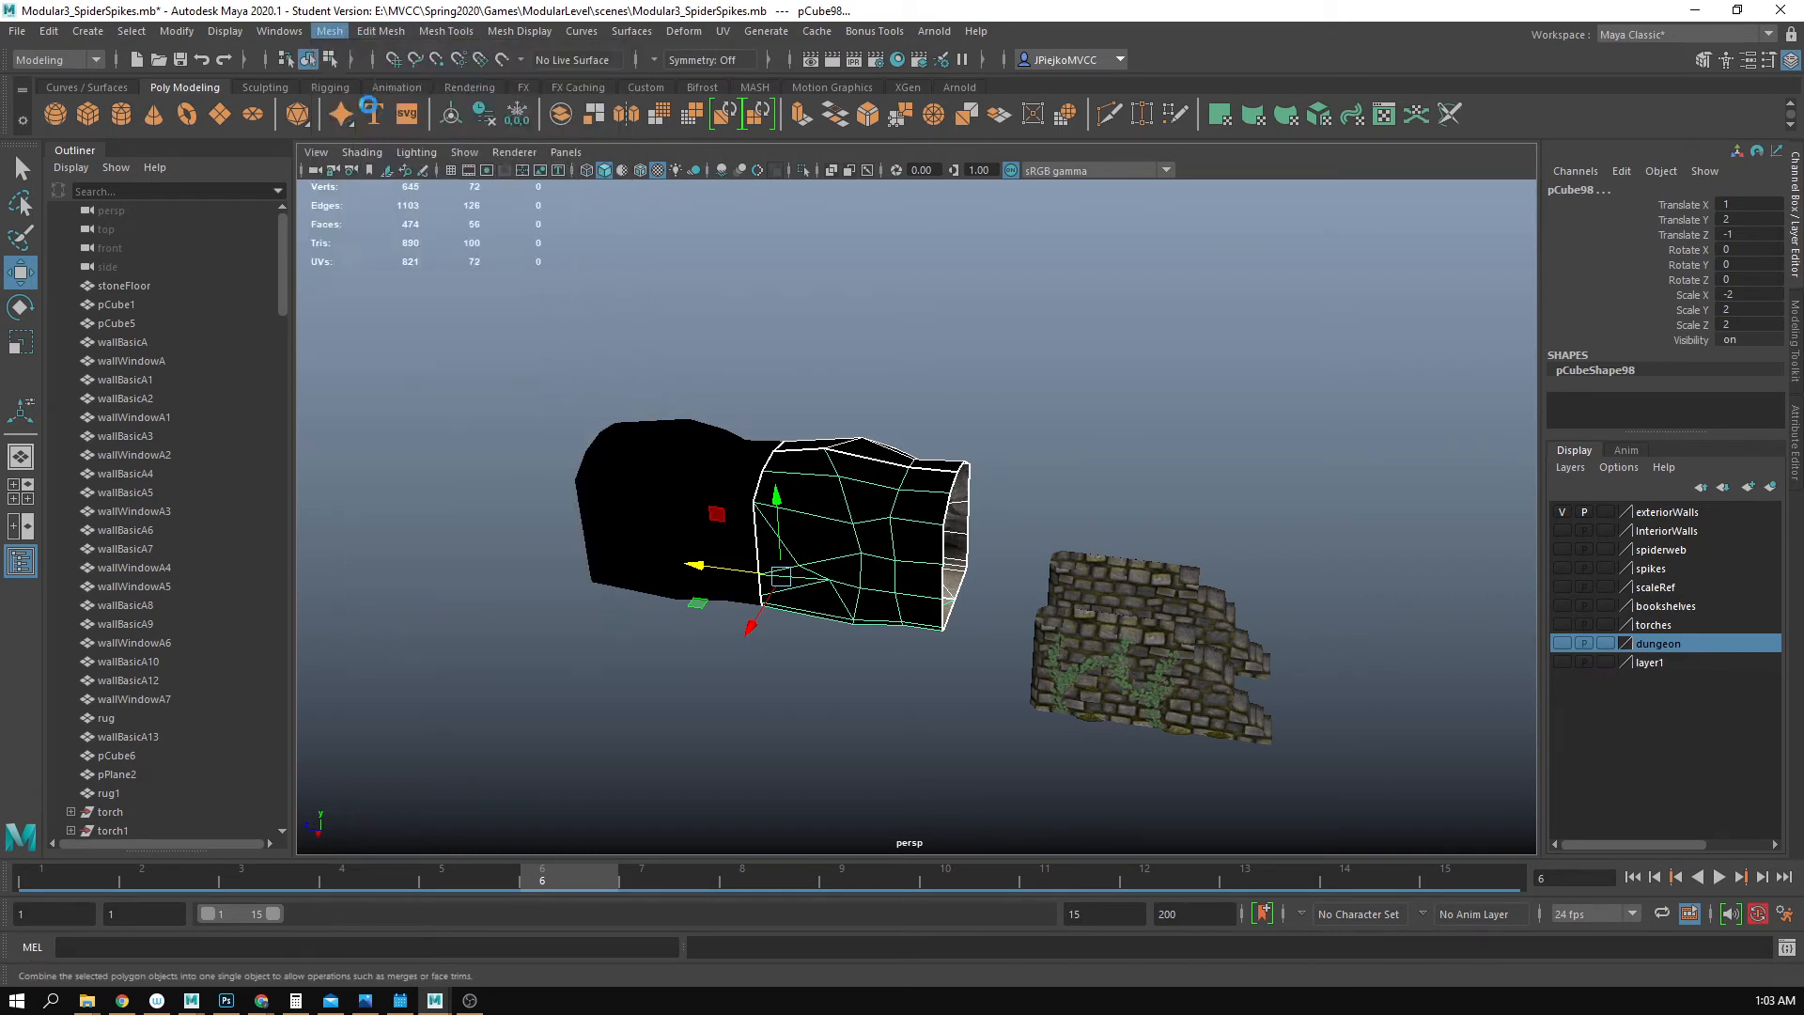
# - Create a polygon torus at the origin and scale it uniformly to about 6.17
pyautogui.keyDown('alt'); pyautogui.moveTo(816, 274); pyautogui.dragTo(943, 379); pyautogui.keyUp('alt')
pyautogui.click(849, 357)
pyautogui.keyDown('alt'); pyautogui.moveTo(942, 378); pyautogui.dragTo(942, 301, button='middle'); pyautogui.keyUp('alt')
pyautogui.click(835, 432)
pyautogui.keyDown('alt'); pyautogui.moveTo(836, 435); pyautogui.dragTo(1293, 503, button='right'); pyautogui.keyUp('alt')
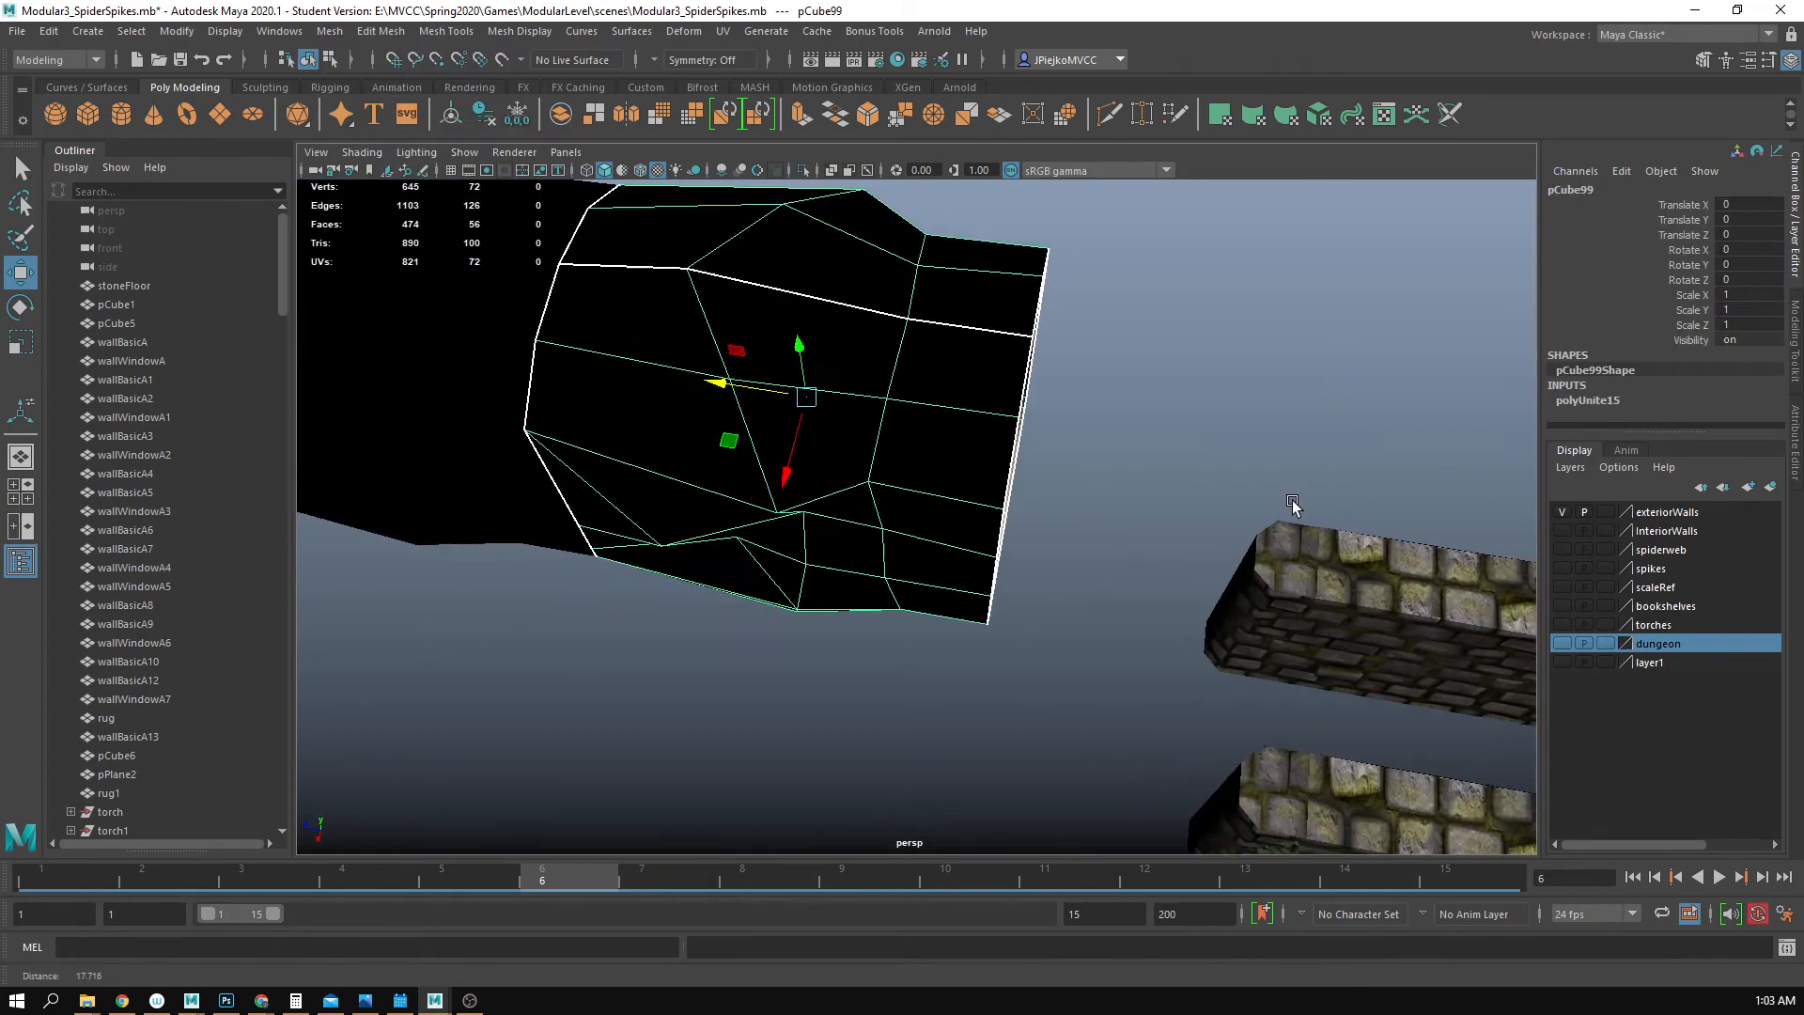
pyautogui.keyDown('alt'); pyautogui.moveTo(1293, 504); pyautogui.dragTo(594, 491); pyautogui.keyUp('alt')
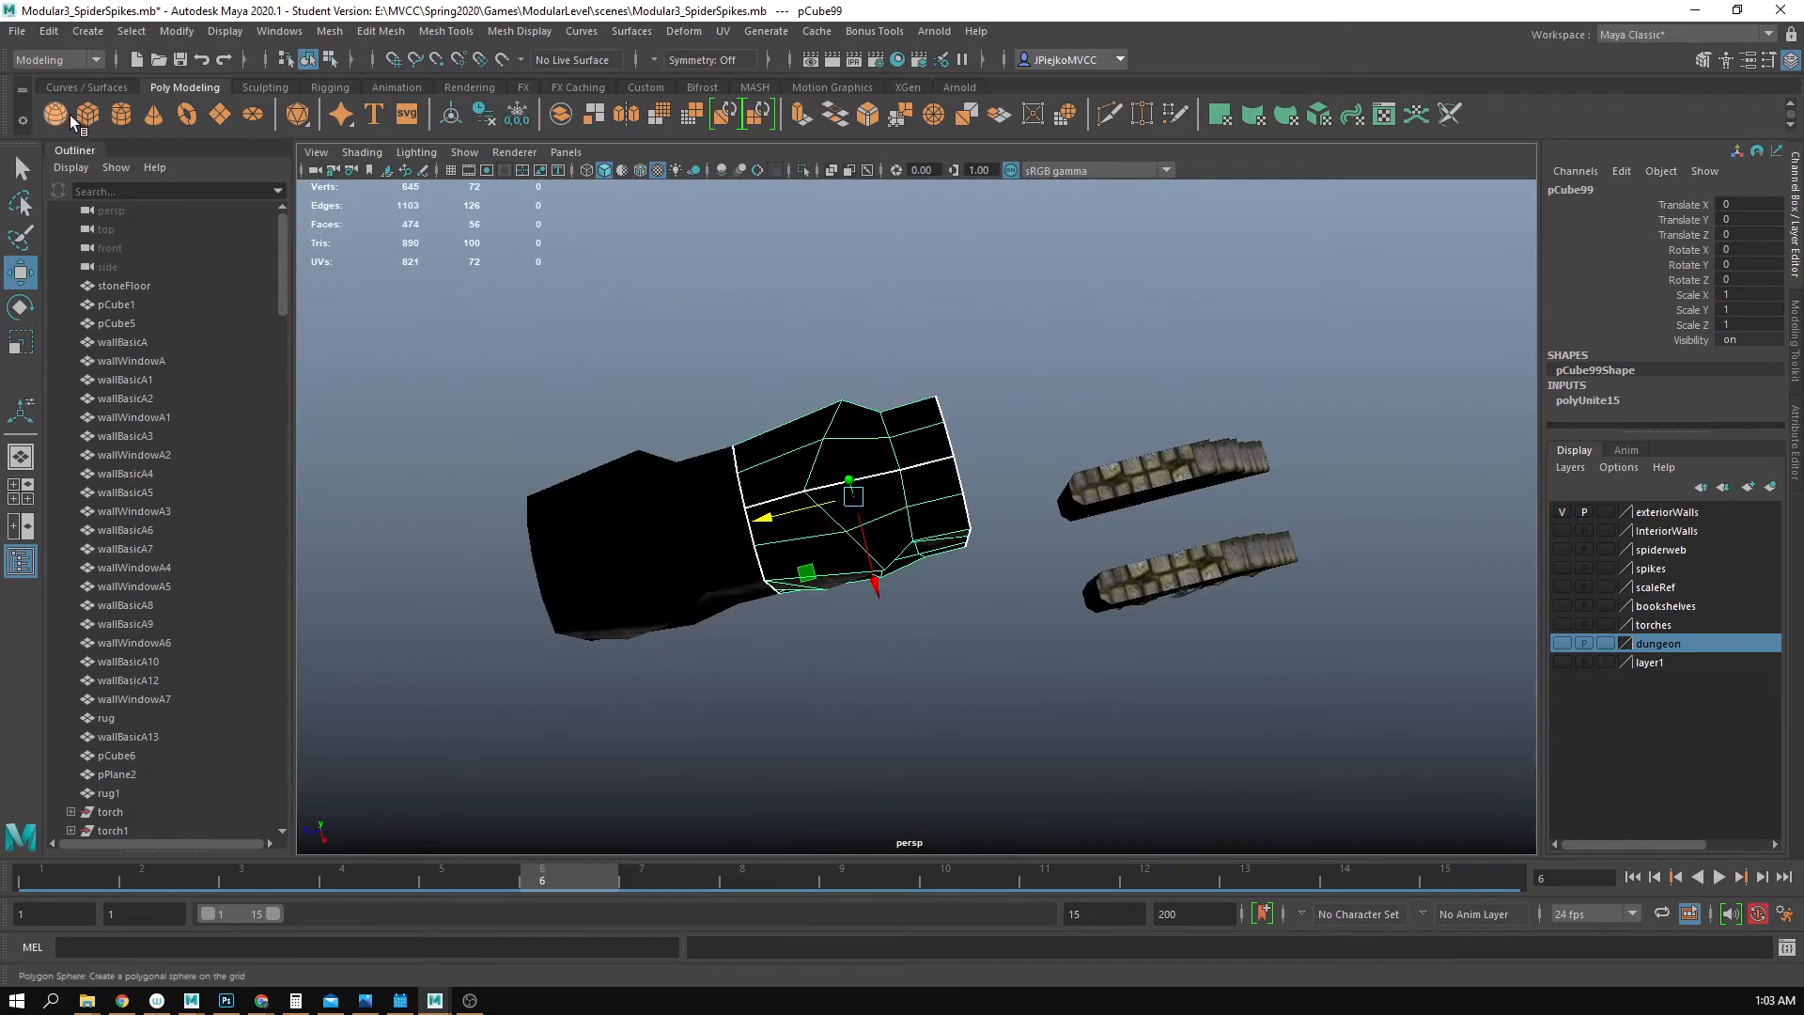
pyautogui.click(186, 126)
pyautogui.scroll(-3, 717, 624)
pyautogui.scroll(3, 837, 516)
pyautogui.press('r')
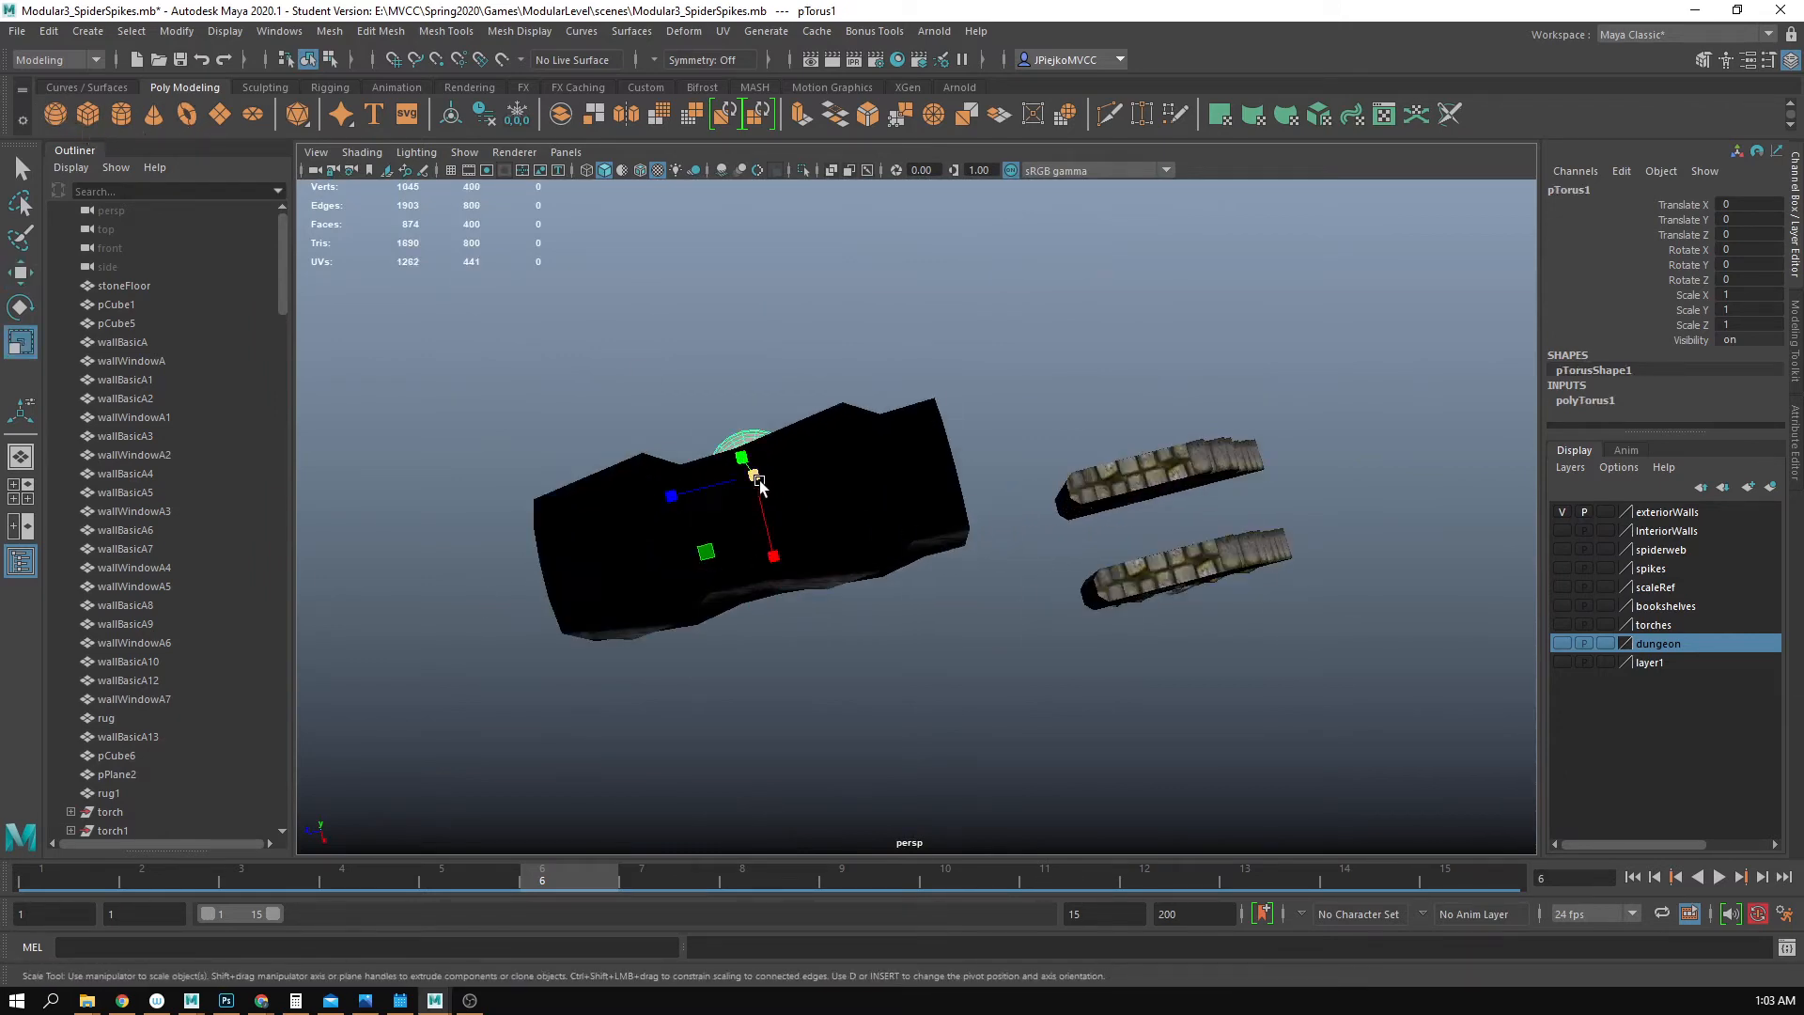
pyautogui.moveTo(760, 483); pyautogui.dragTo(1129, 453)
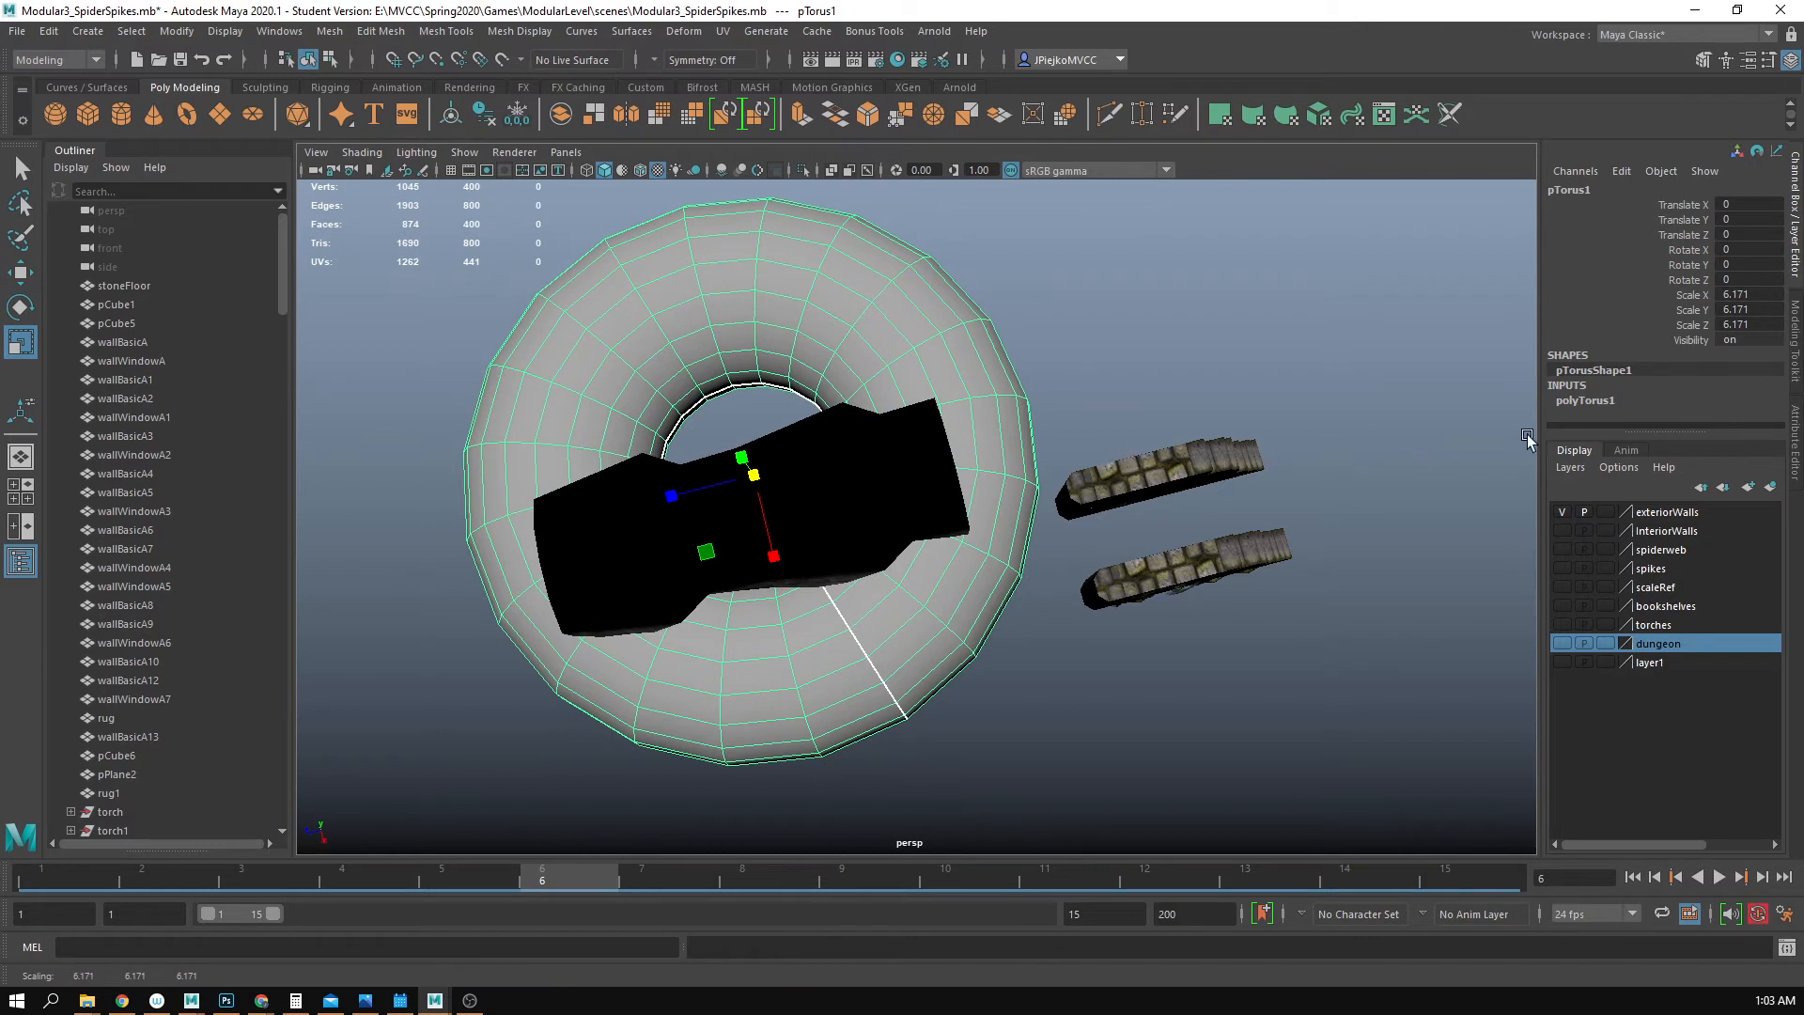
# - Set the torus's Subdivisions Axis to 8, then increase it to 16
pyautogui.click(1587, 402)
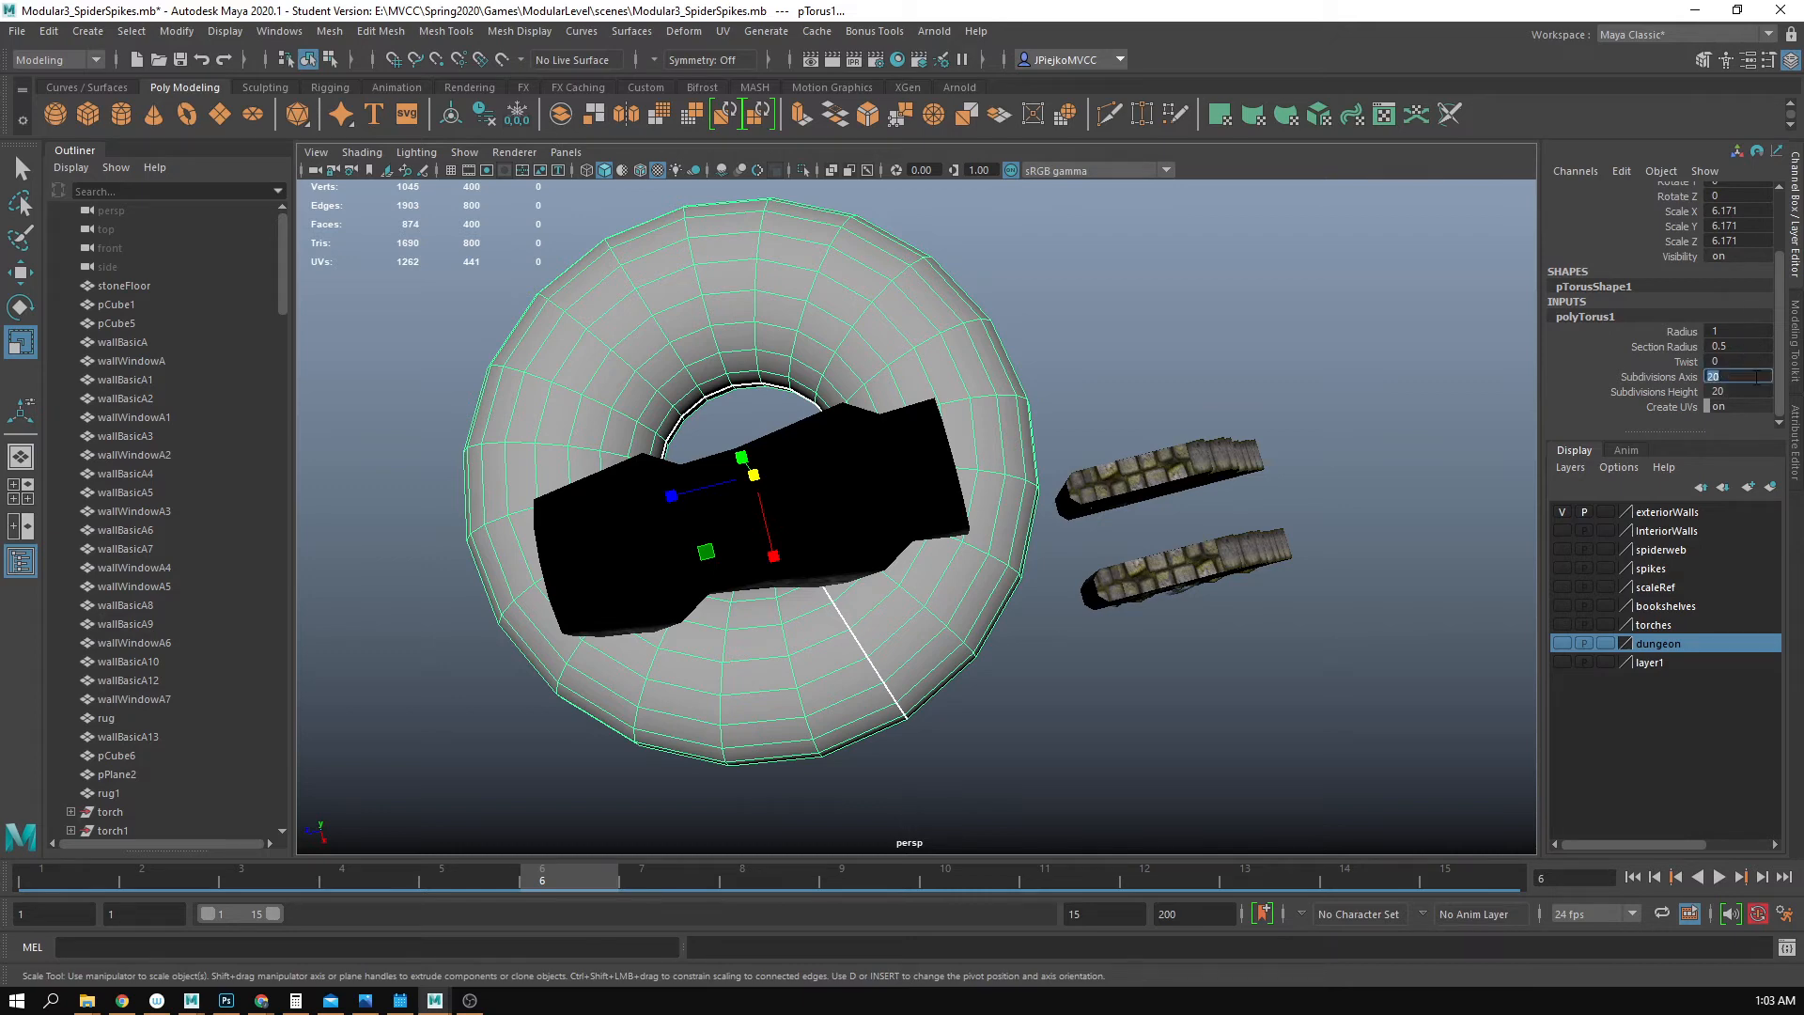
pyautogui.press('Return')
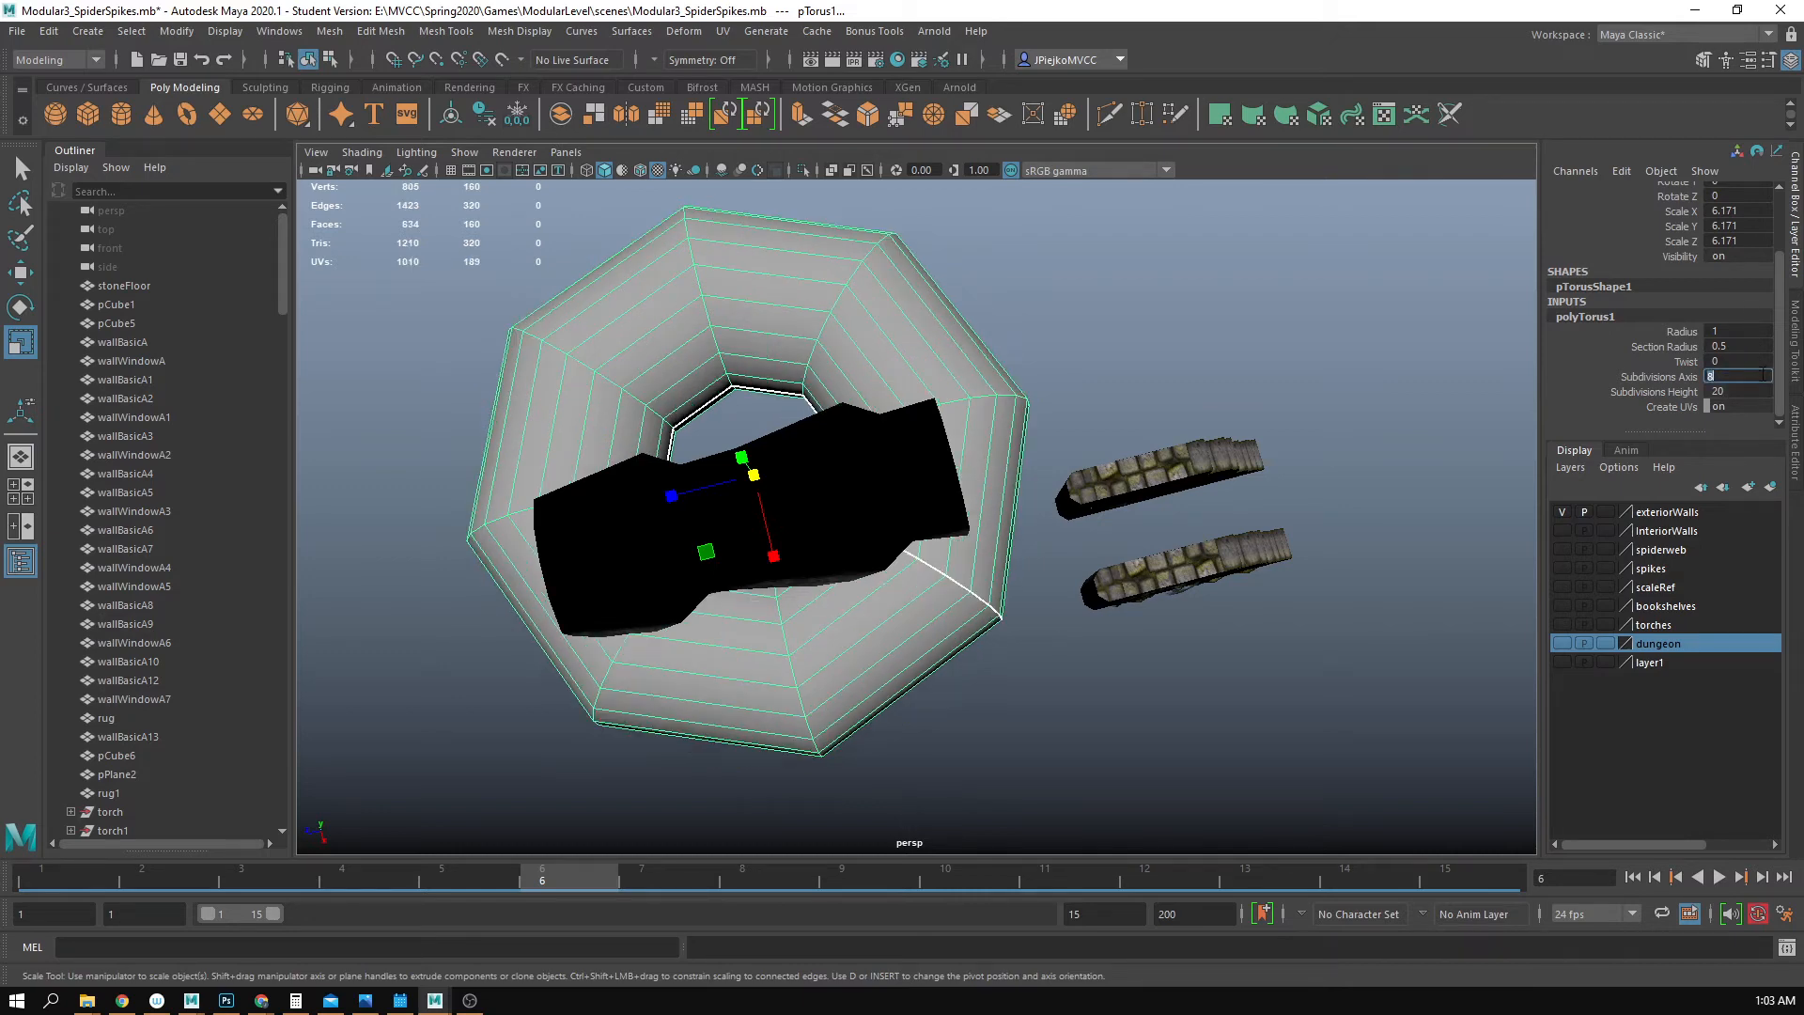
pyautogui.keyDown('alt'); pyautogui.moveTo(967, 476); pyautogui.dragTo(1090, 344); pyautogui.keyUp('alt')
pyautogui.keyDown('alt'); pyautogui.moveTo(1090, 344); pyautogui.dragTo(1201, 436, button='right'); pyautogui.keyUp('alt')
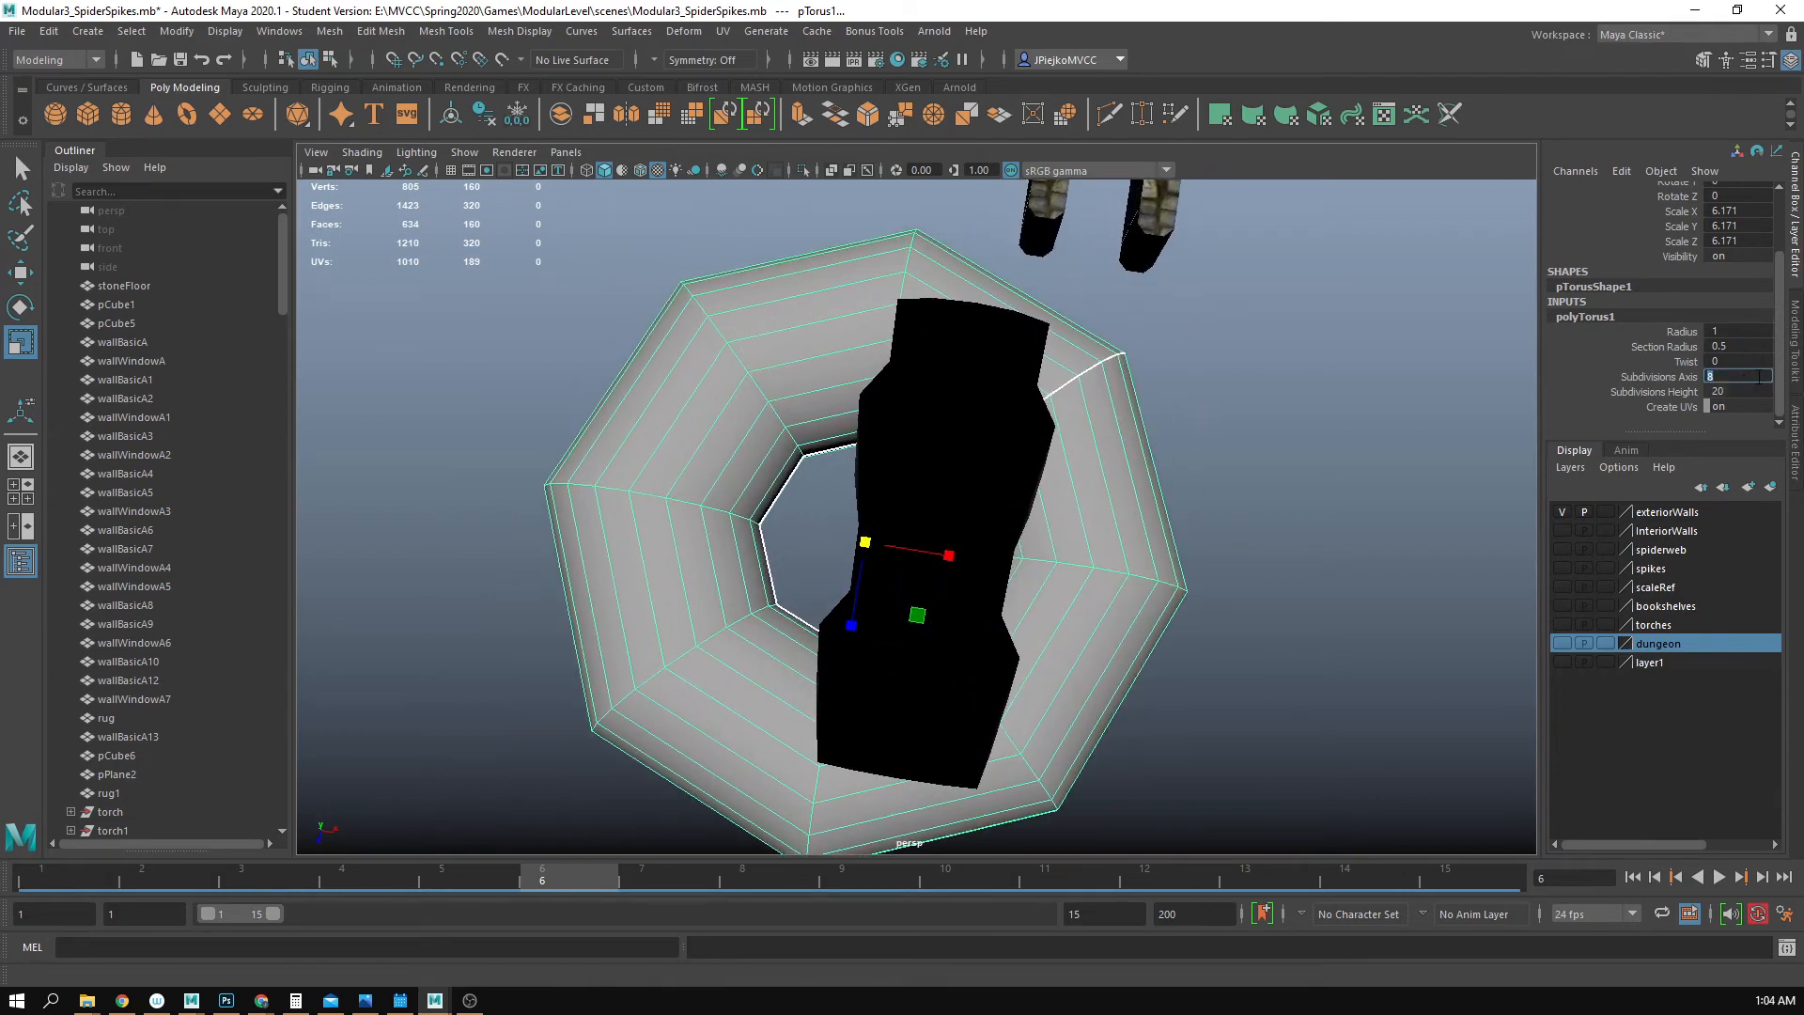
pyautogui.write('16')
pyautogui.press('Return')
# - Delete three quarters of the torus's faces to leave a quarter-circle bend, and return to object selection
pyautogui.keyDown('alt'); pyautogui.moveTo(1090, 479); pyautogui.dragTo(1055, 512); pyautogui.keyUp('alt')
pyautogui.keyDown('alt'); pyautogui.moveTo(1056, 512); pyautogui.dragTo(894, 552, button='right'); pyautogui.keyUp('alt')
pyautogui.moveTo(958, 558)
pyautogui.keyDown('alt'); pyautogui.mouseDown()
pyautogui.moveTo(979, 556)
pyautogui.moveTo(963, 557)
pyautogui.mouseUp(); pyautogui.keyUp('alt')
pyautogui.moveTo(1014, 550); pyautogui.dragTo(1017, 507, button='right')
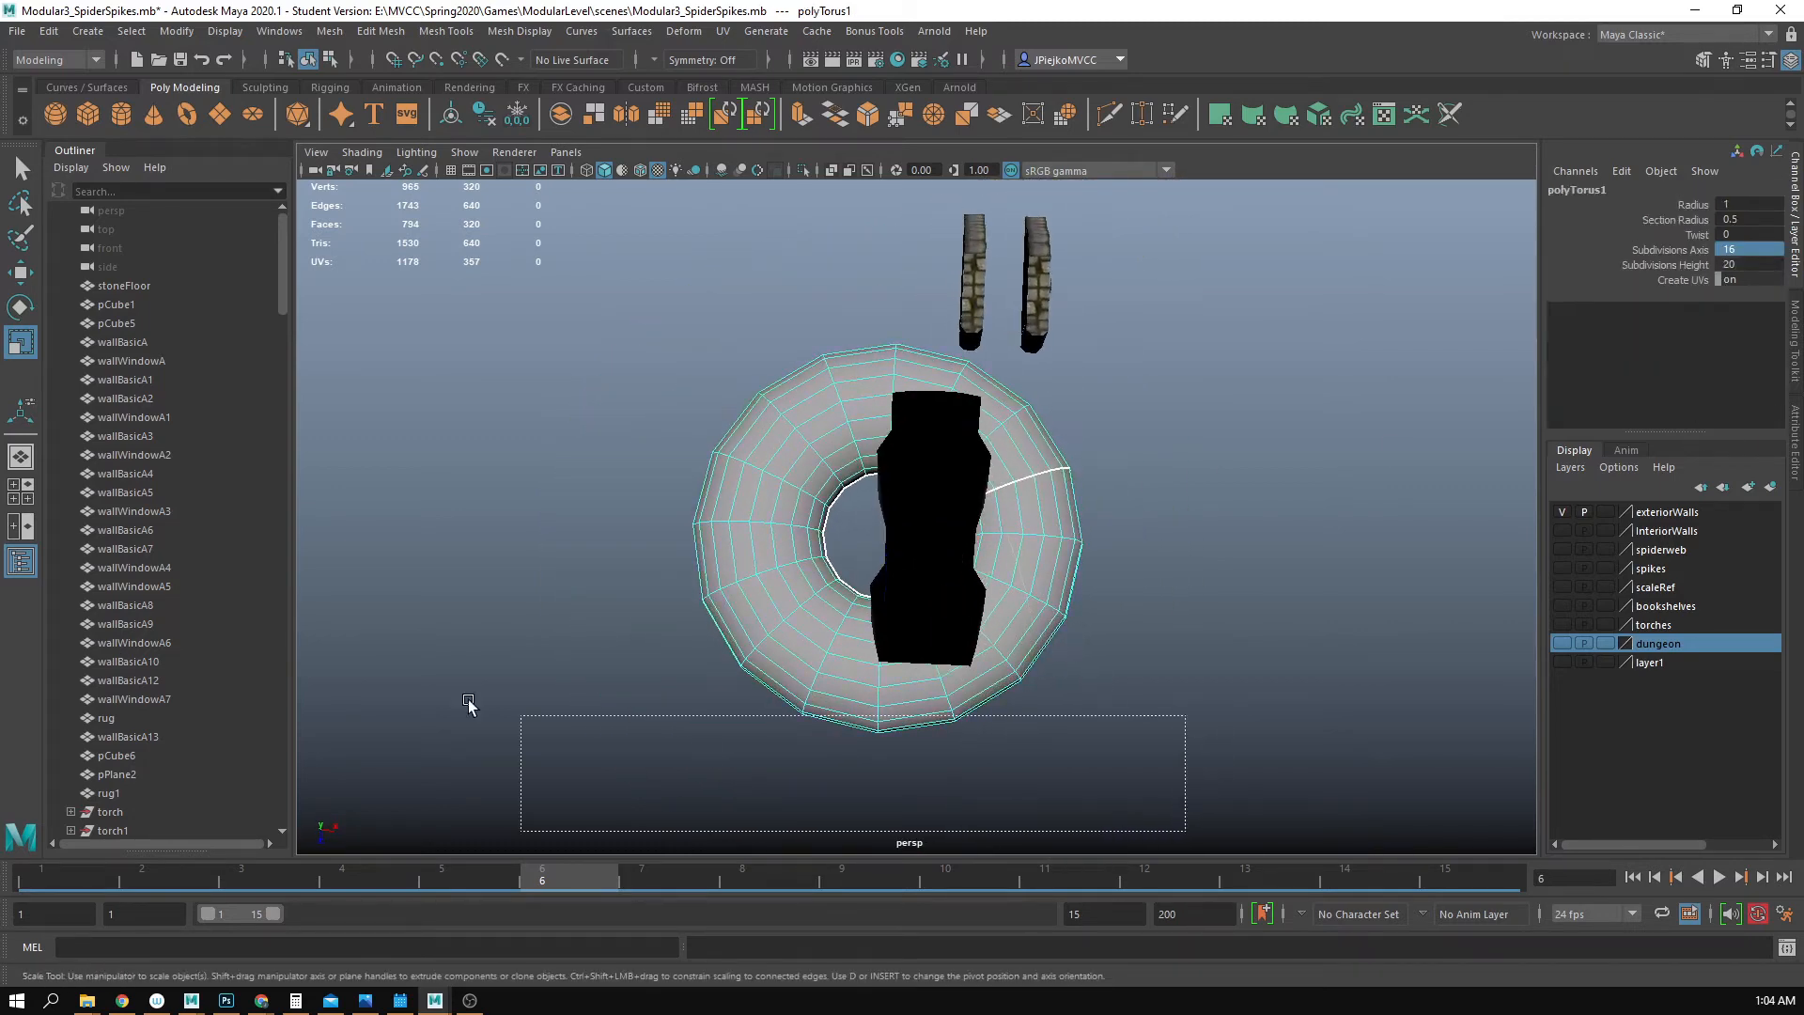
pyautogui.moveTo(469, 703); pyautogui.dragTo(449, 560)
pyautogui.press('Delete')
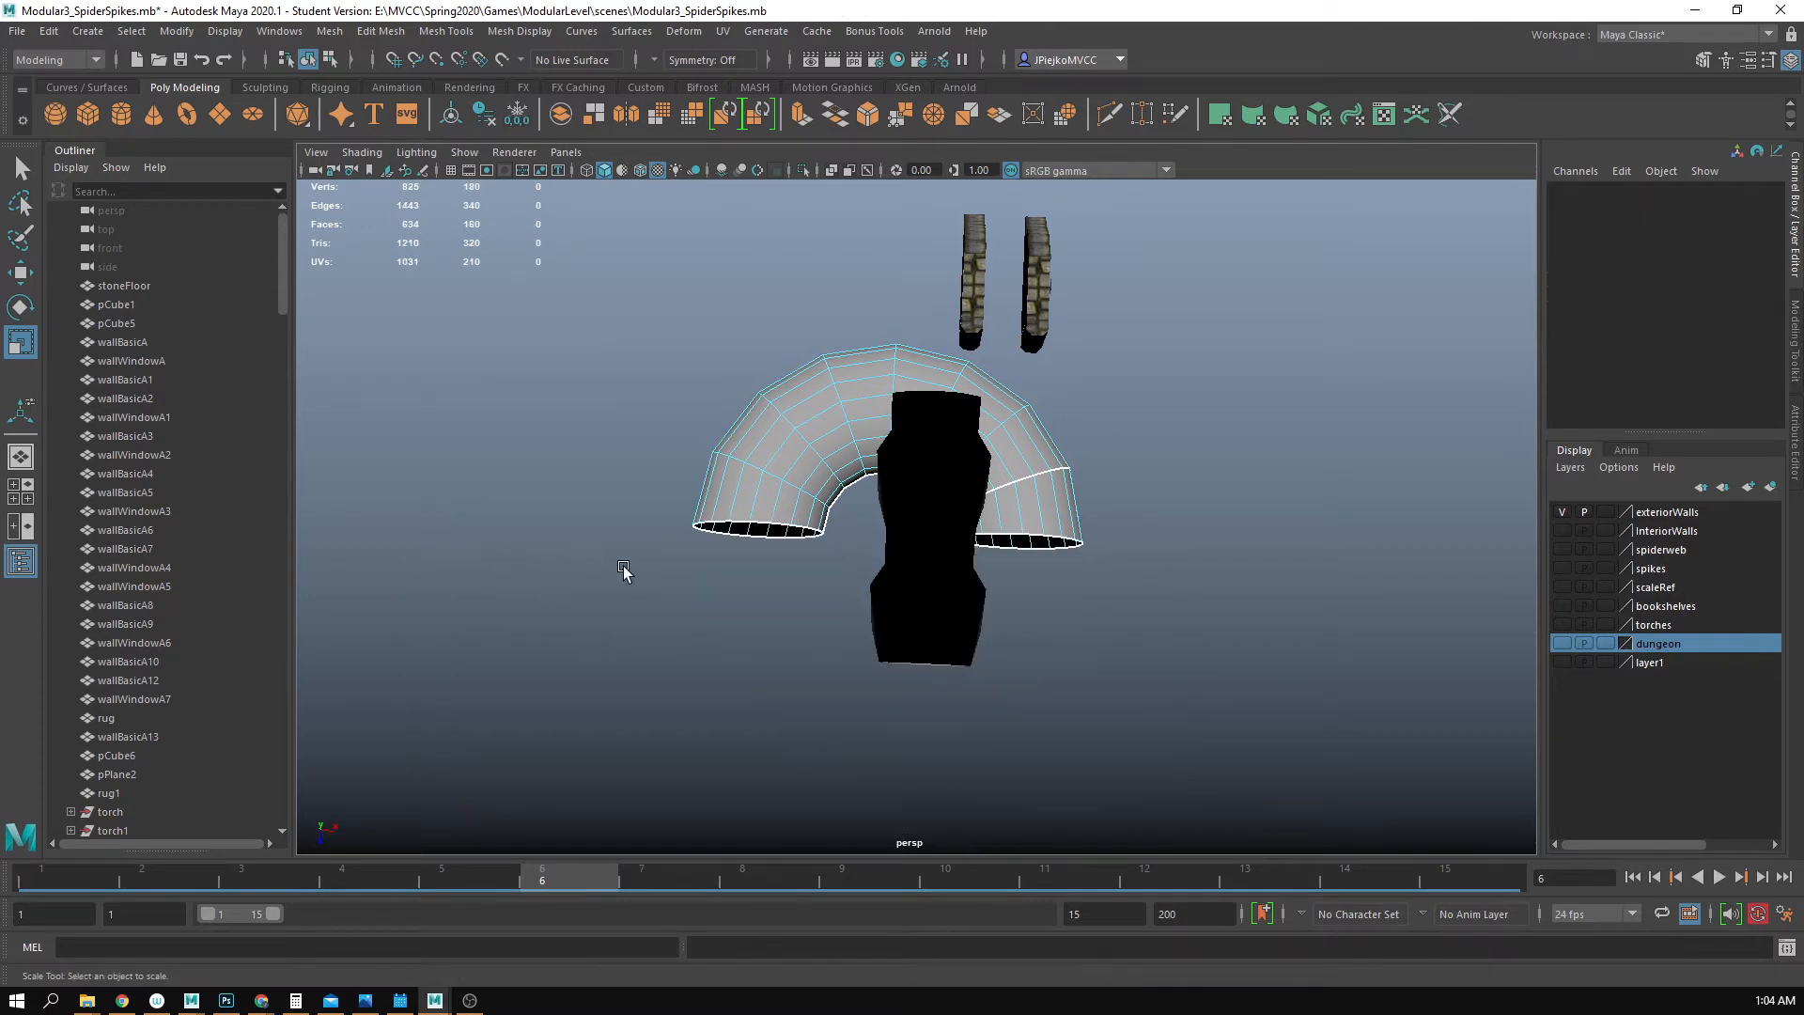
pyautogui.moveTo(878, 694); pyautogui.dragTo(878, 694)
pyautogui.press('Delete')
pyautogui.moveTo(992, 512); pyautogui.dragTo(1141, 448, button='right')
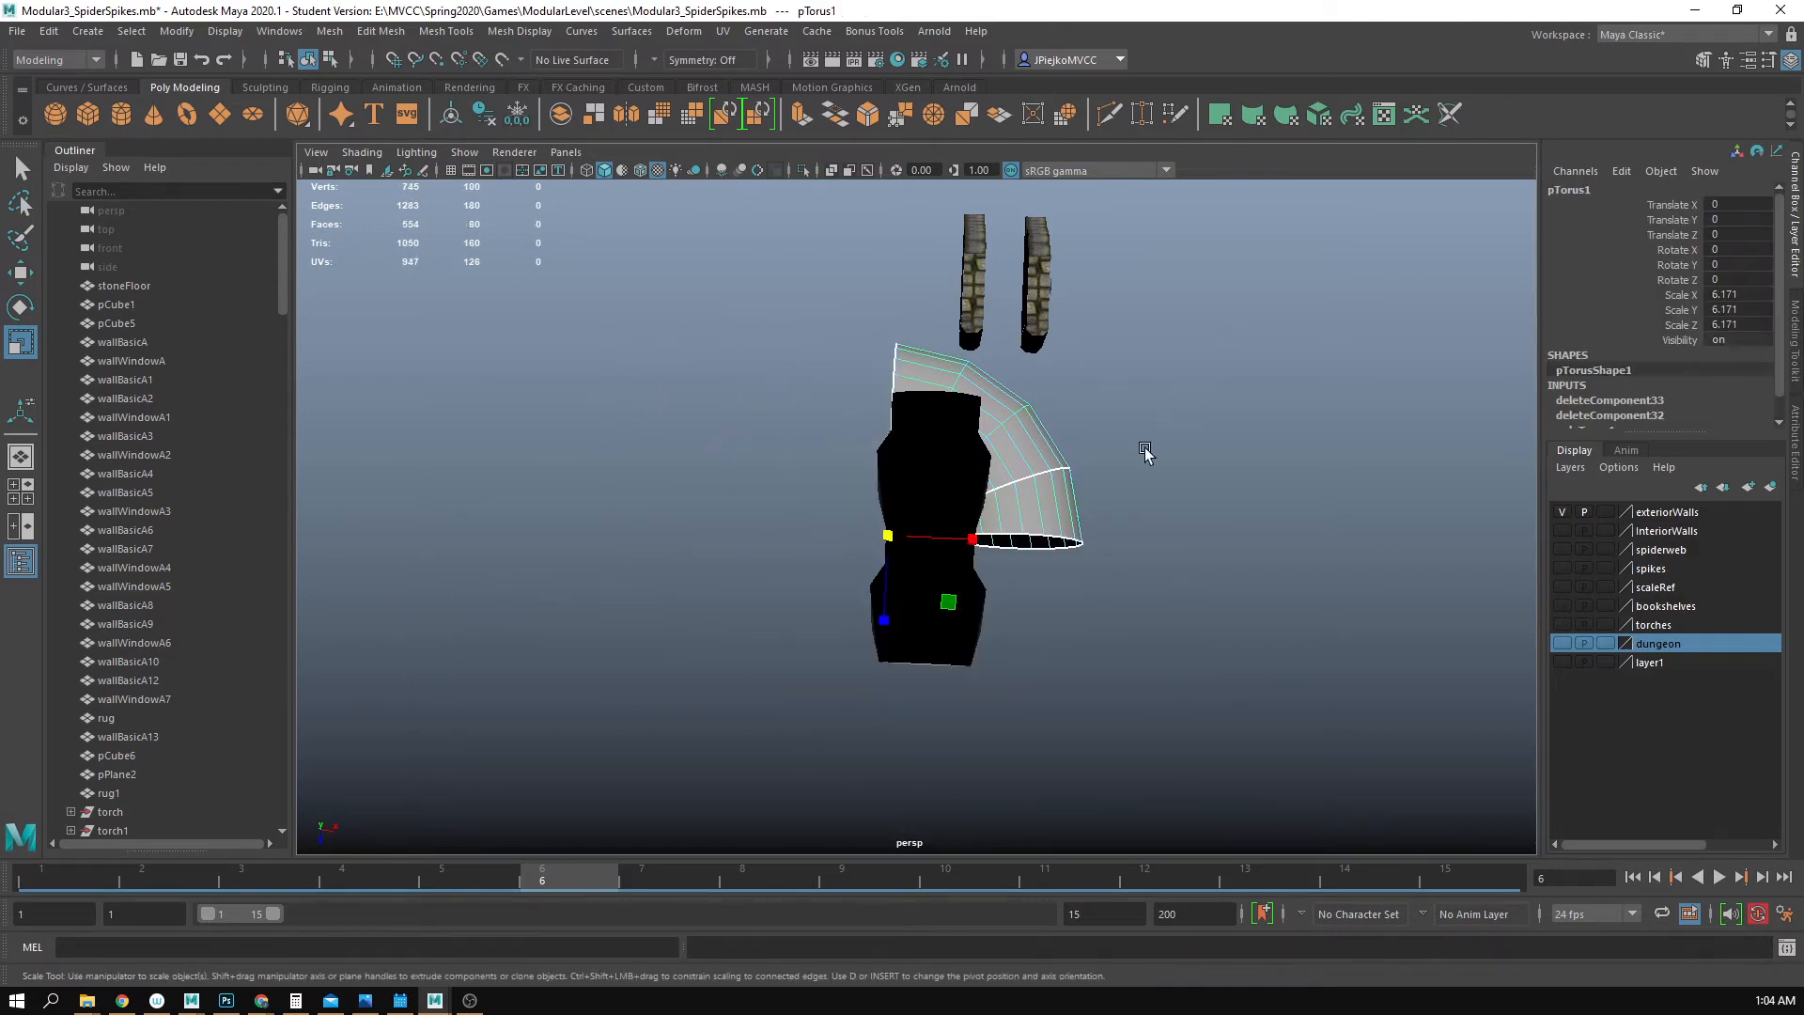
# - Move the quarter-torus bend to the far end of the tunnel and scale it uniformly to about 4.25
pyautogui.press('w')
pyautogui.keyDown('alt'); pyautogui.moveTo(1100, 547); pyautogui.dragTo(1124, 501); pyautogui.keyUp('alt')
pyautogui.moveTo(880, 426); pyautogui.dragTo(875, 360)
pyautogui.moveTo(968, 446); pyautogui.dragTo(1002, 492)
pyautogui.moveTo(1031, 559); pyautogui.dragTo(1043, 504)
pyautogui.press('r')
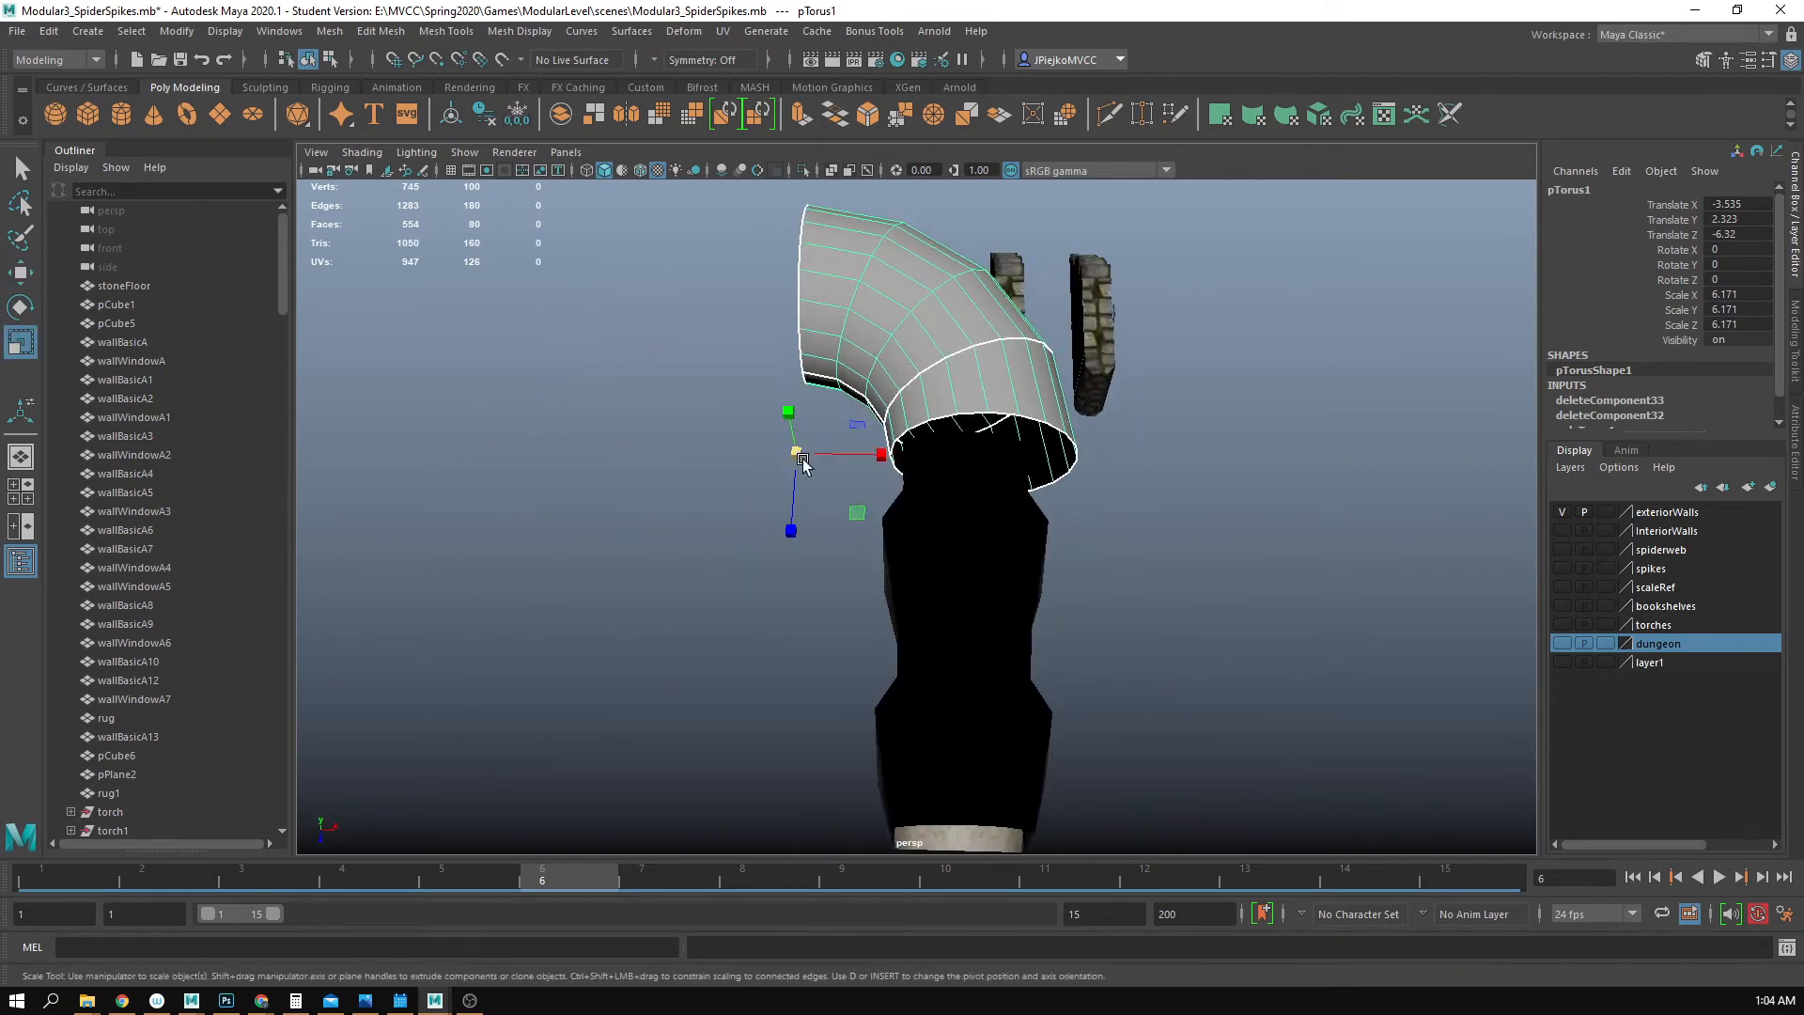
pyautogui.moveTo(803, 464); pyautogui.dragTo(717, 475)
pyautogui.keyDown('alt'); pyautogui.moveTo(717, 476); pyautogui.dragTo(996, 463, button='right'); pyautogui.keyUp('alt')
pyautogui.press('w')
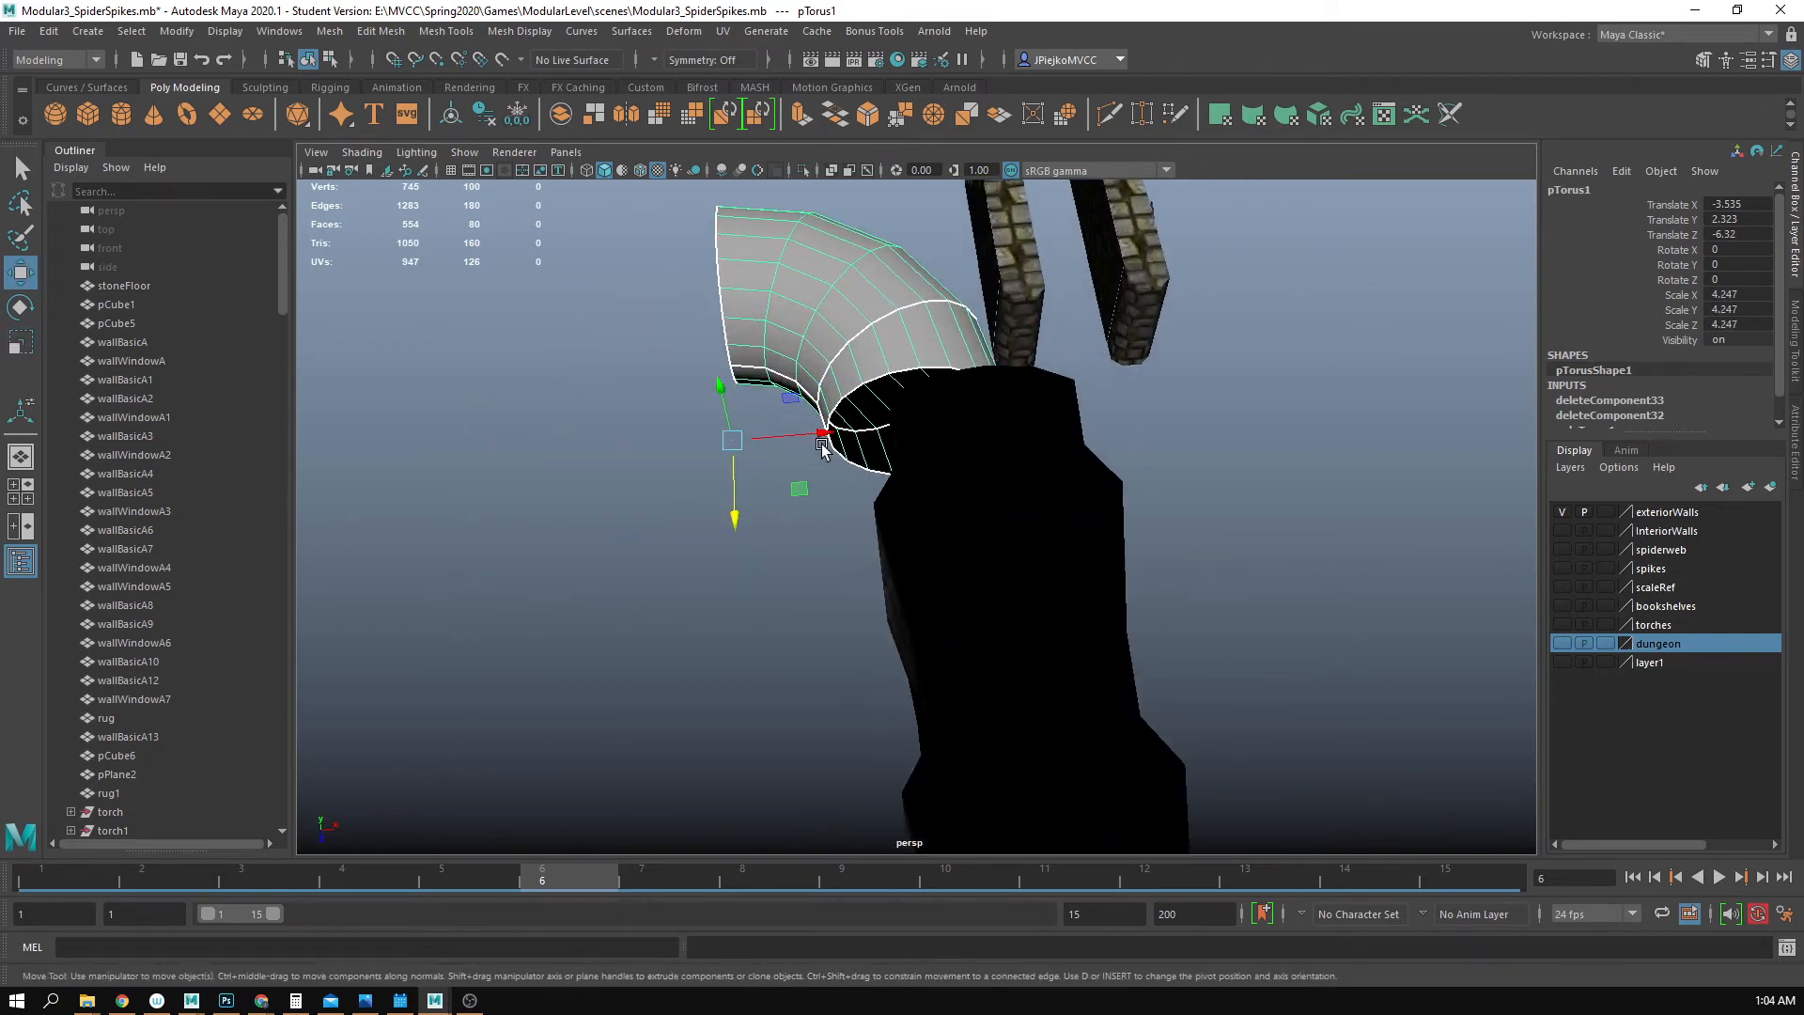
pyautogui.moveTo(822, 449); pyautogui.dragTo(845, 534)
# - Add the combined tunnel section to the selection and snap the pivot to a vertex at the section's inner end
pyautogui.keyDown('shift'); pyautogui.click(1006, 601); pyautogui.keyUp('shift')
pyautogui.keyDown('alt'); pyautogui.moveTo(1168, 636); pyautogui.dragTo(789, 632, button='right'); pyautogui.keyUp('alt')
pyautogui.keyDown('alt'); pyautogui.moveTo(790, 632); pyautogui.dragTo(604, 629); pyautogui.keyUp('alt')
pyautogui.keyDown('alt'); pyautogui.moveTo(604, 629); pyautogui.dragTo(829, 608, button='right'); pyautogui.keyUp('alt')
pyautogui.keyDown('alt'); pyautogui.moveTo(829, 608); pyautogui.dragTo(873, 523, button='middle'); pyautogui.keyUp('alt')
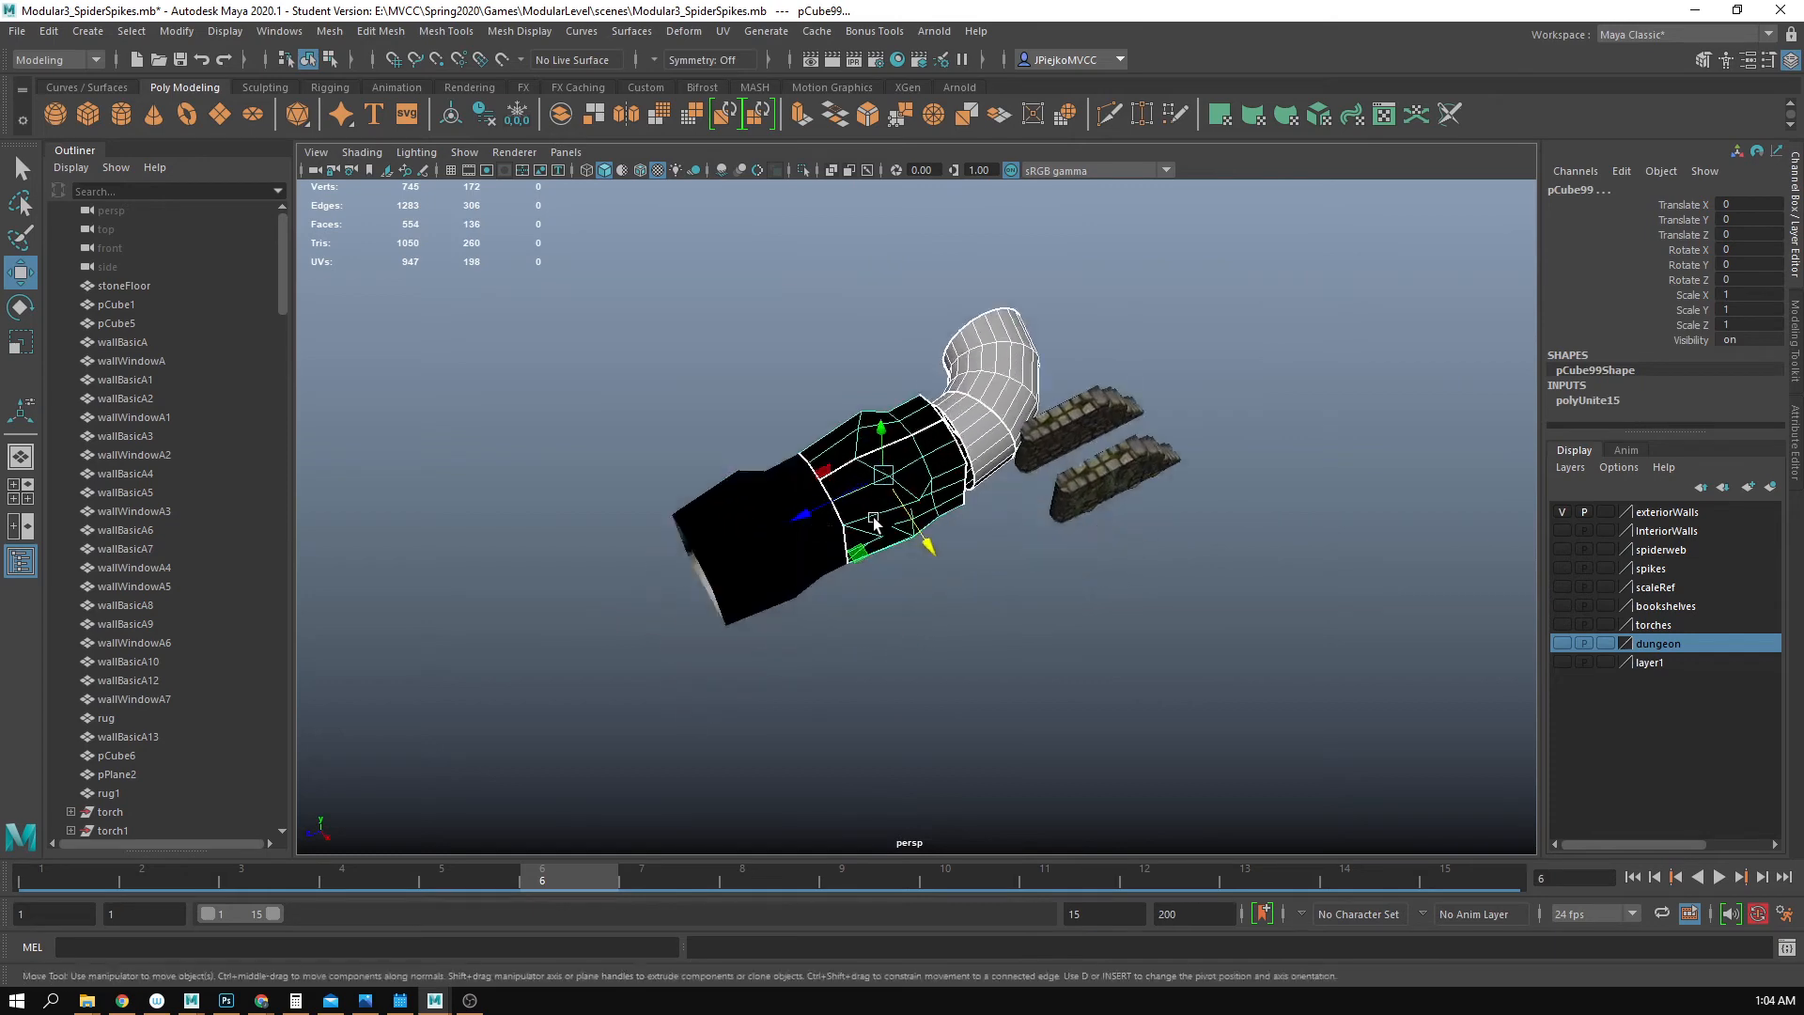
pyautogui.keyDown('alt'); pyautogui.moveTo(874, 524); pyautogui.dragTo(817, 514); pyautogui.keyUp('alt')
pyautogui.keyDown('alt'); pyautogui.moveTo(818, 514); pyautogui.dragTo(1081, 566, button='right'); pyautogui.keyUp('alt')
pyautogui.keyDown('alt'); pyautogui.moveTo(1081, 566); pyautogui.dragTo(1112, 581, button='middle'); pyautogui.keyUp('alt')
pyautogui.press('d')
pyautogui.press('v')
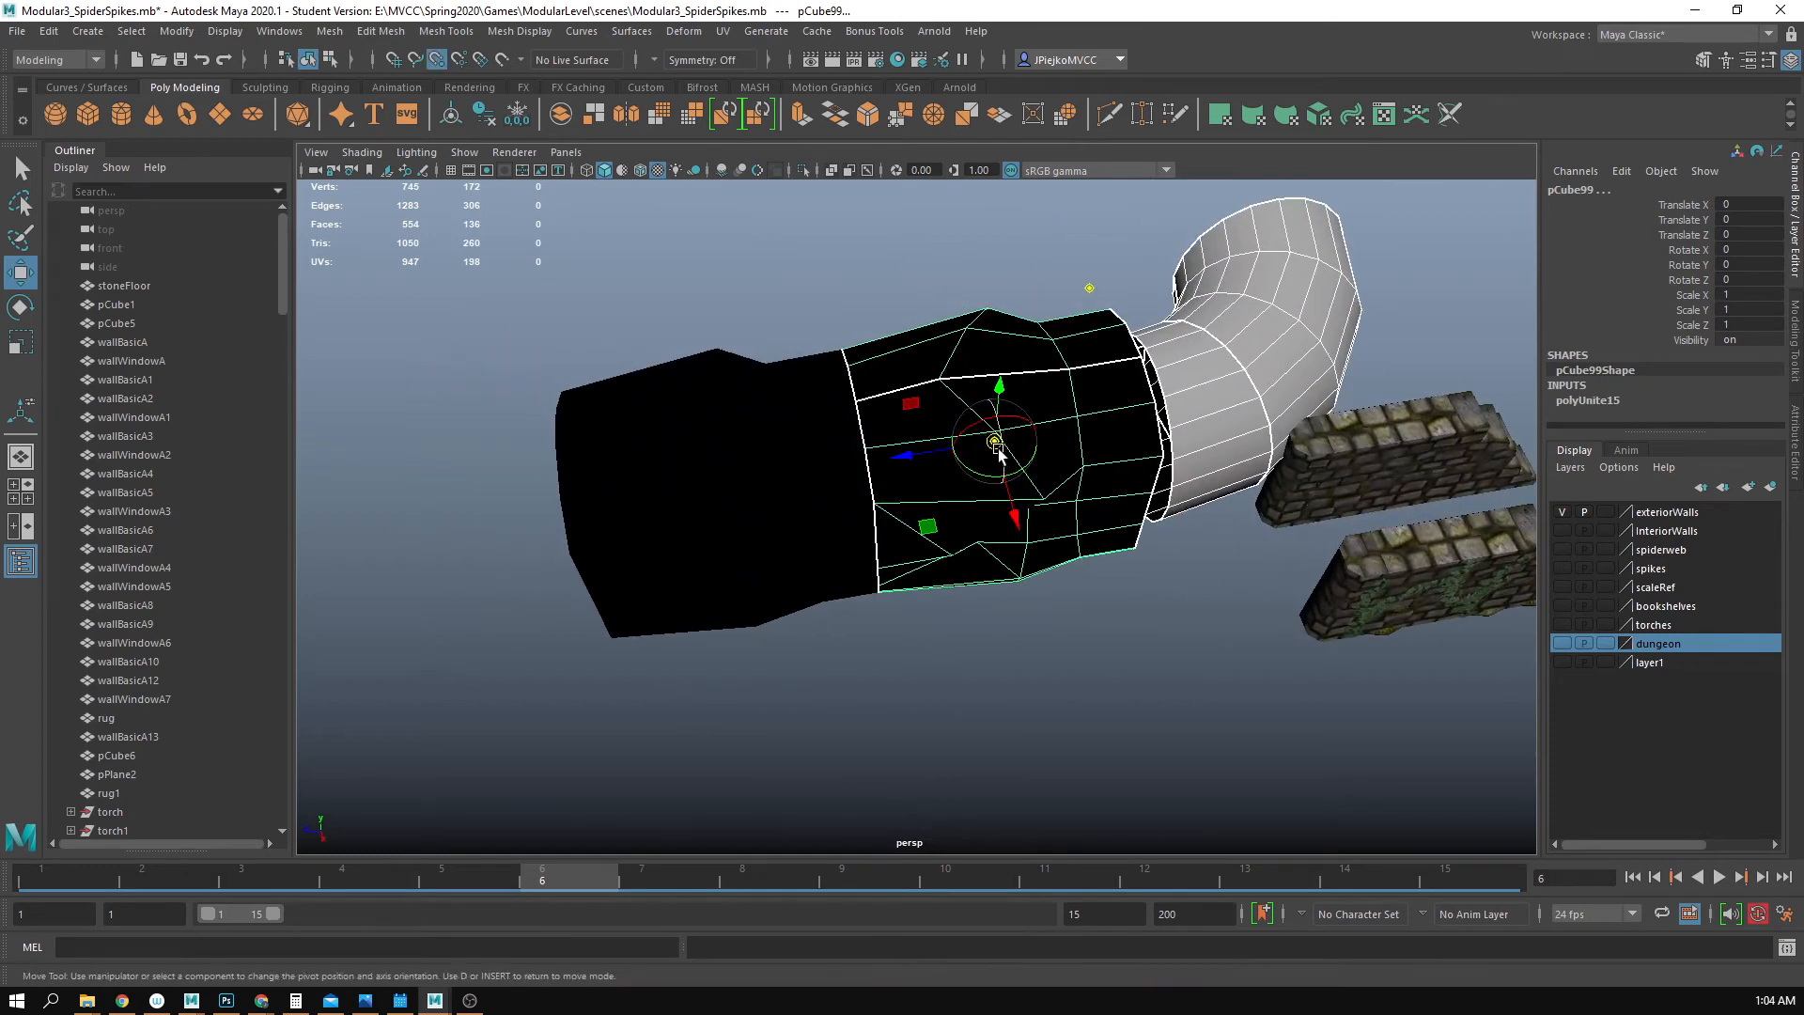
pyautogui.moveTo(996, 449); pyautogui.dragTo(889, 563)
pyautogui.keyDown('alt'); pyautogui.moveTo(889, 564); pyautogui.dragTo(900, 436); pyautogui.keyUp('alt')
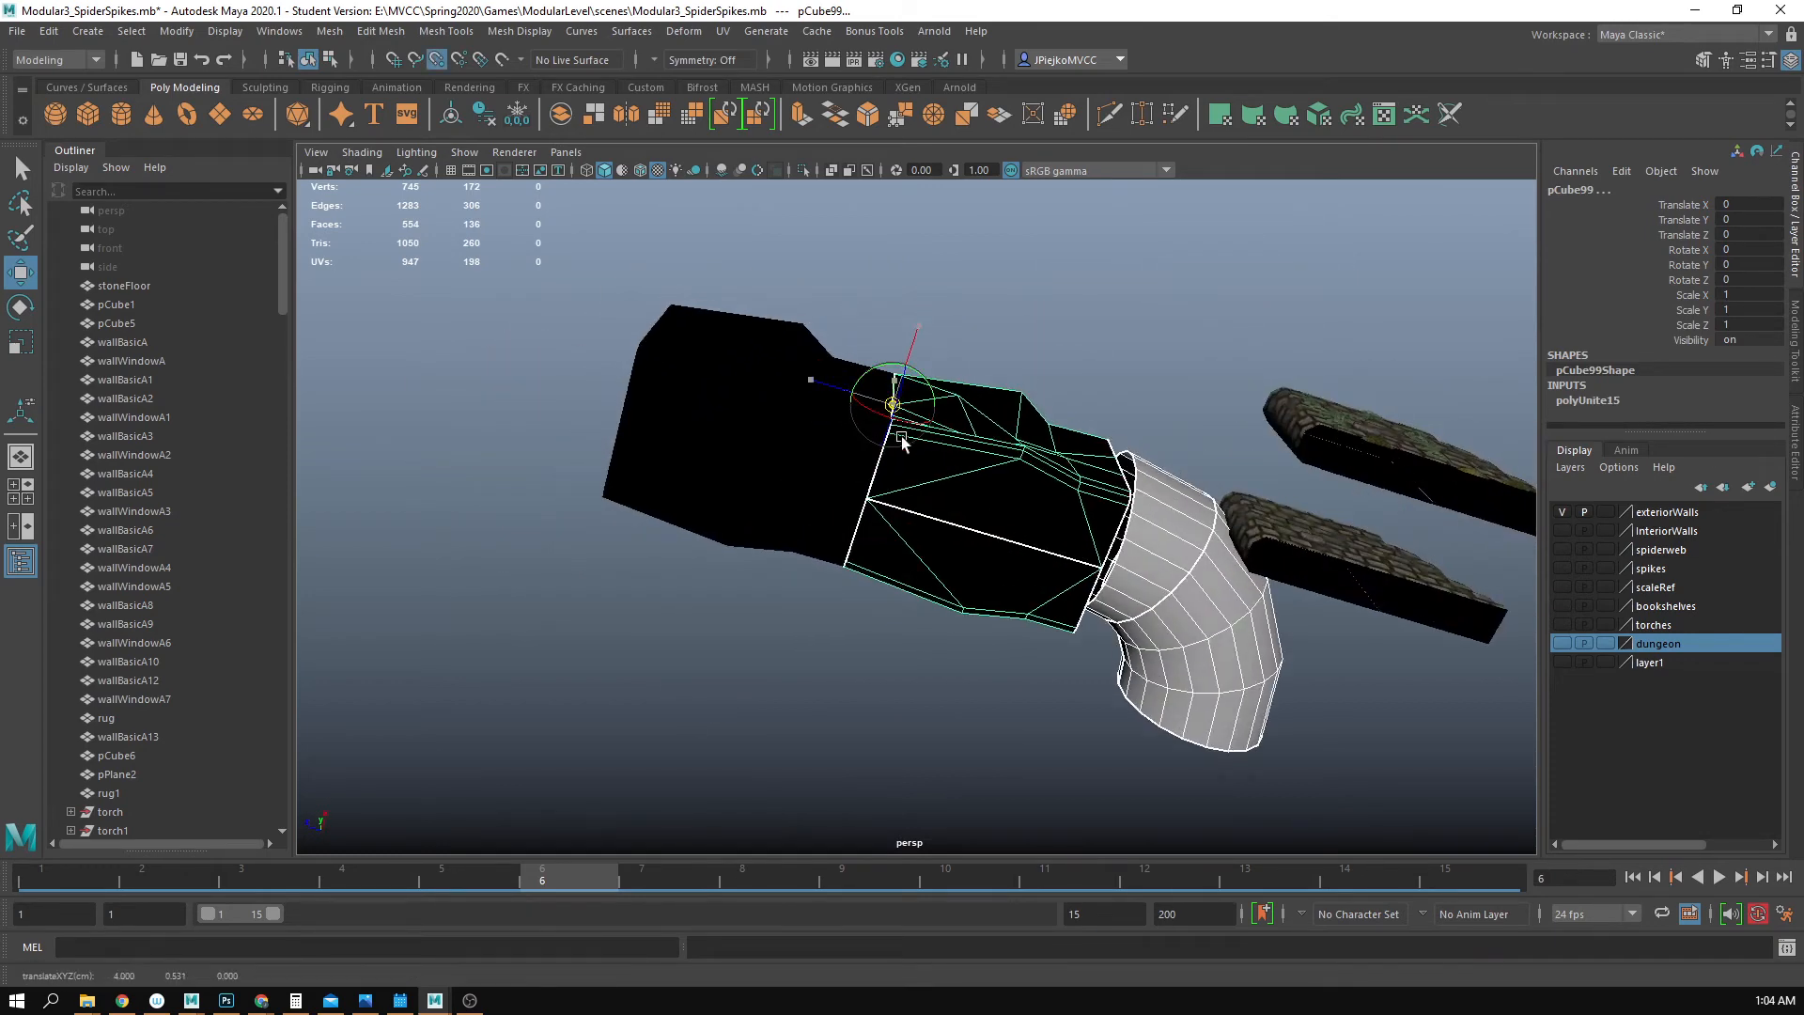
pyautogui.keyDown('alt'); pyautogui.moveTo(869, 502); pyautogui.dragTo(977, 678); pyautogui.keyUp('alt')
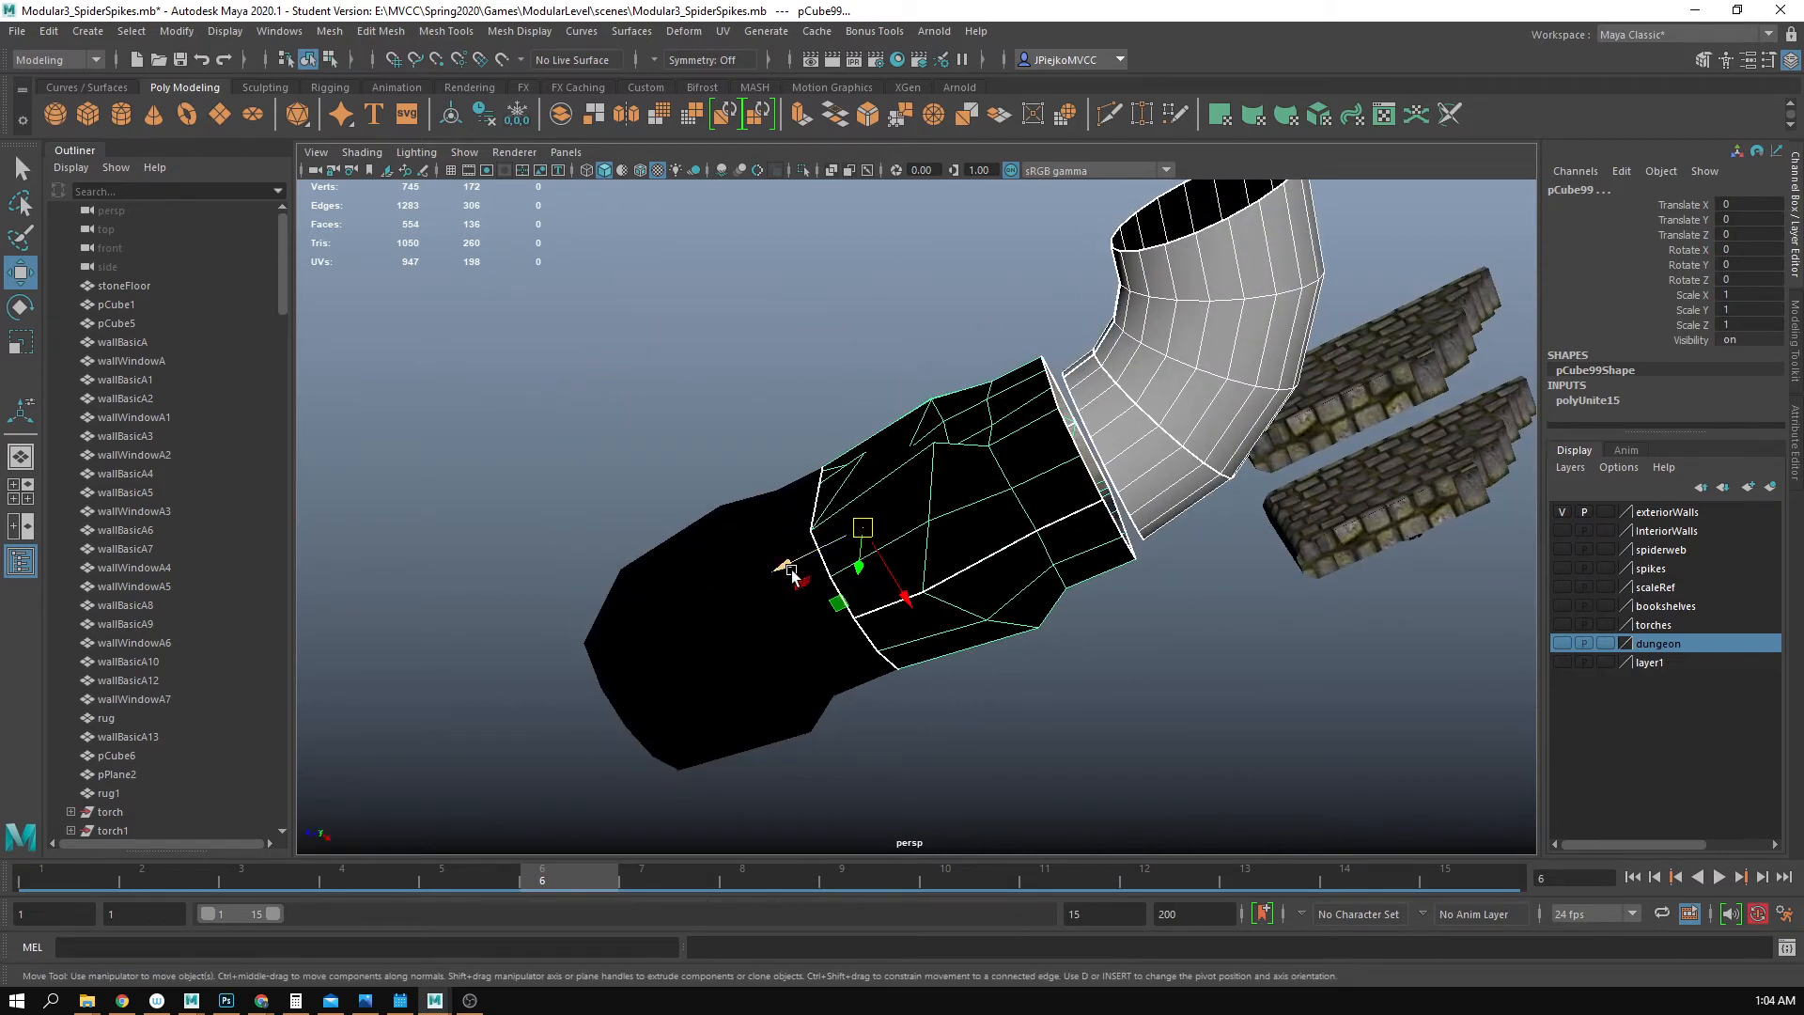
pyautogui.keyDown('alt'); pyautogui.moveTo(792, 575); pyautogui.dragTo(952, 592); pyautogui.keyUp('alt')
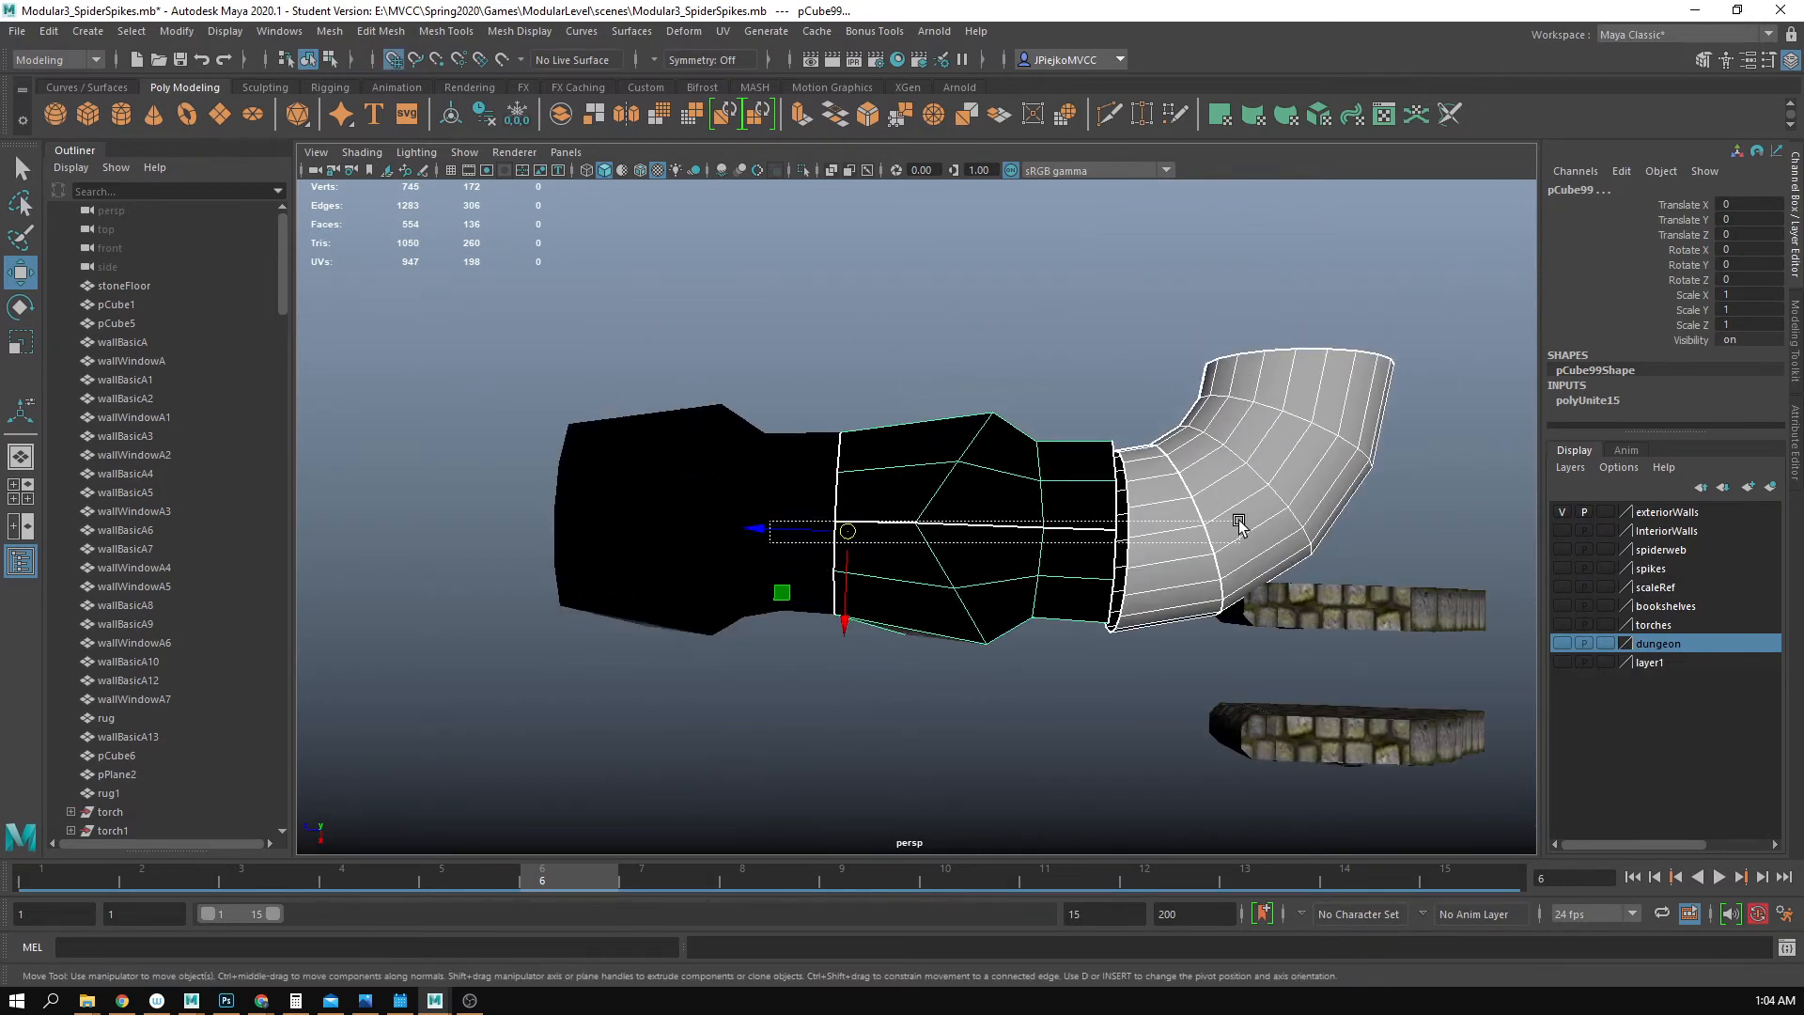
pyautogui.moveTo(1221, 517); pyautogui.dragTo(1223, 518)
pyautogui.hotkey('ctrl', 'z')
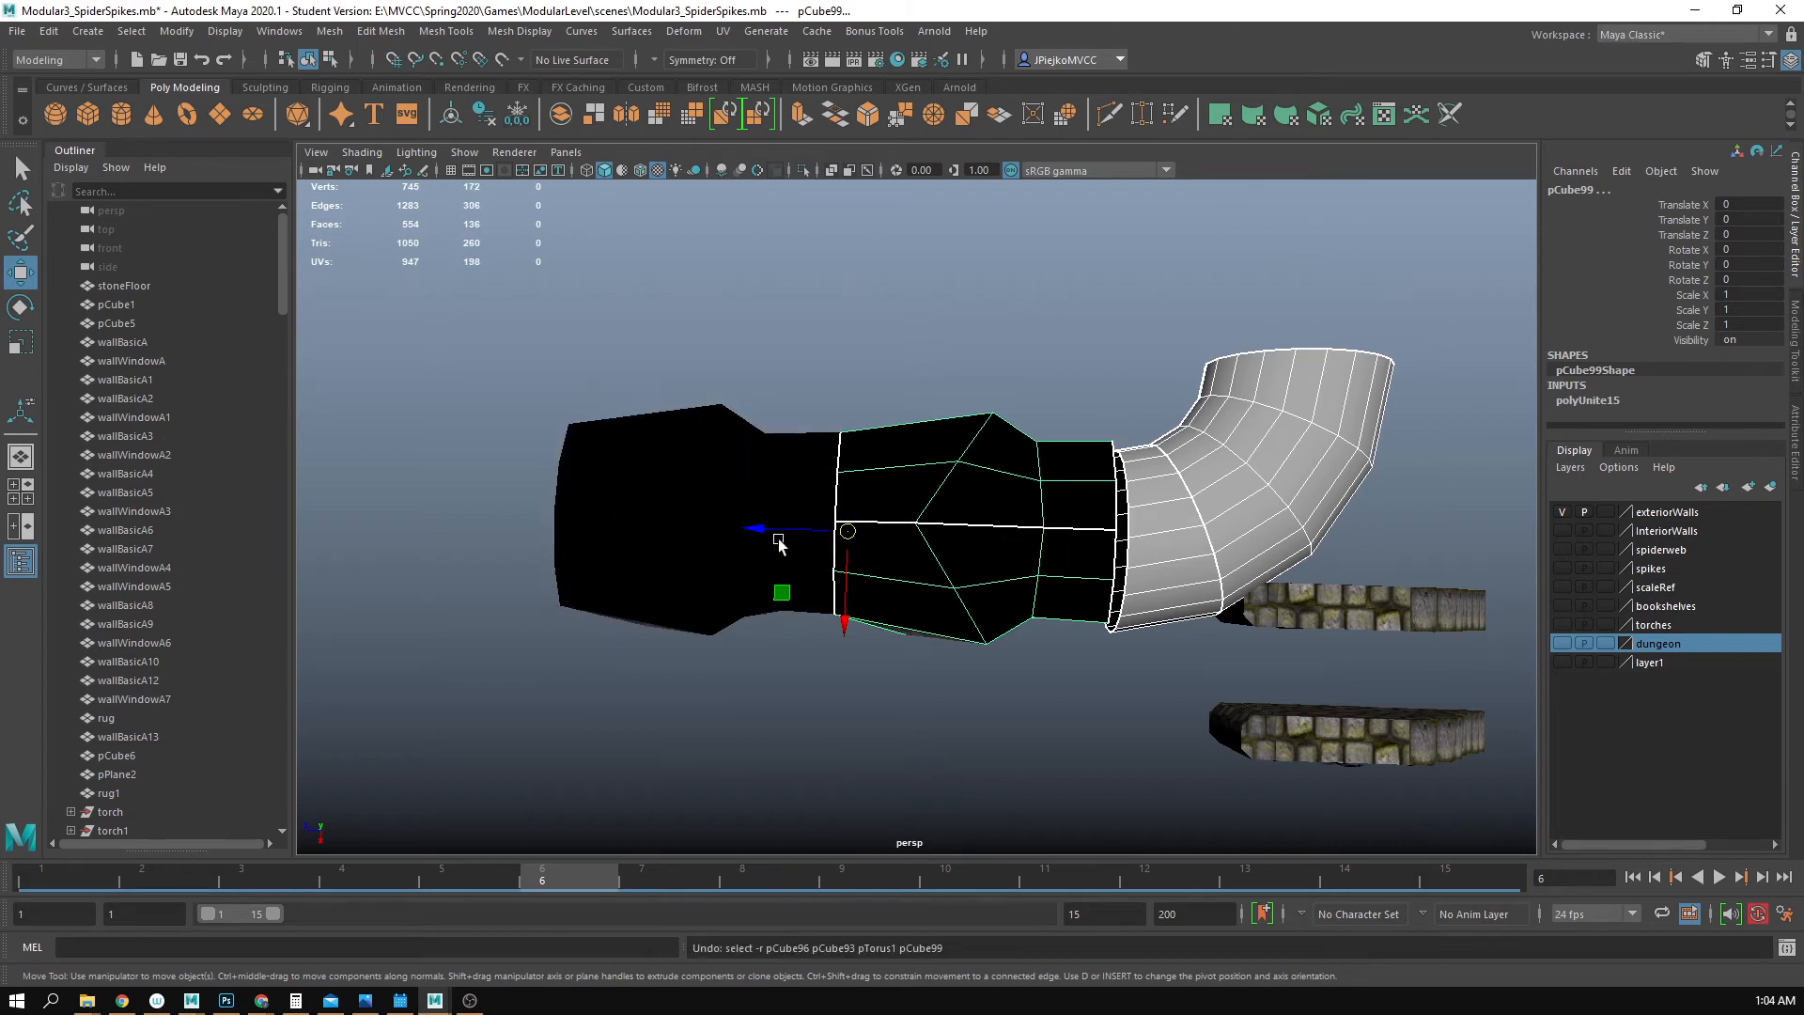
pyautogui.press('x')
pyautogui.moveTo(767, 531); pyautogui.dragTo(1241, 514)
pyautogui.hotkey('ctrl', 'z')
# - Duplicate only the combined tunnel section and snap the copy to Translate Z -6, continuing the tunnel
pyautogui.click(1005, 661)
pyautogui.click(945, 578)
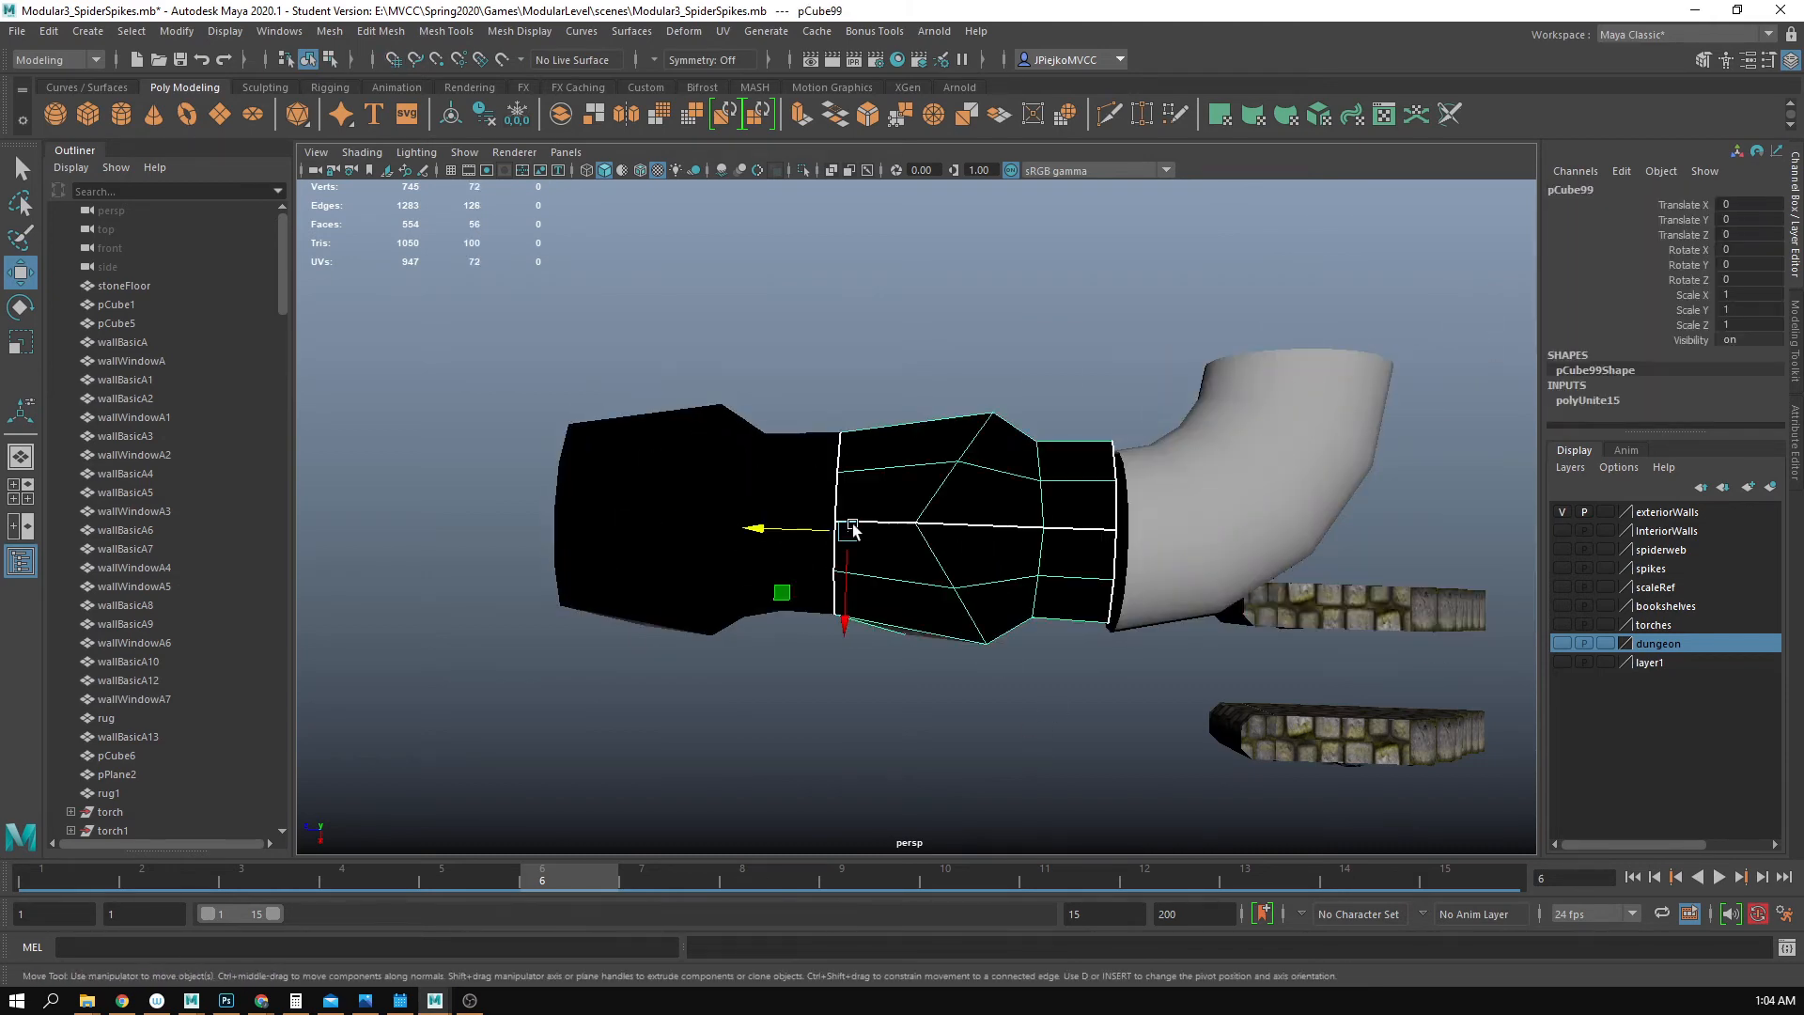
pyautogui.moveTo(809, 531); pyautogui.dragTo(1005, 521)
pyautogui.hotkey('ctrl', 'z')
pyautogui.hotkey('ctrl', 'd')
pyautogui.moveTo(763, 545); pyautogui.dragTo(1081, 533)
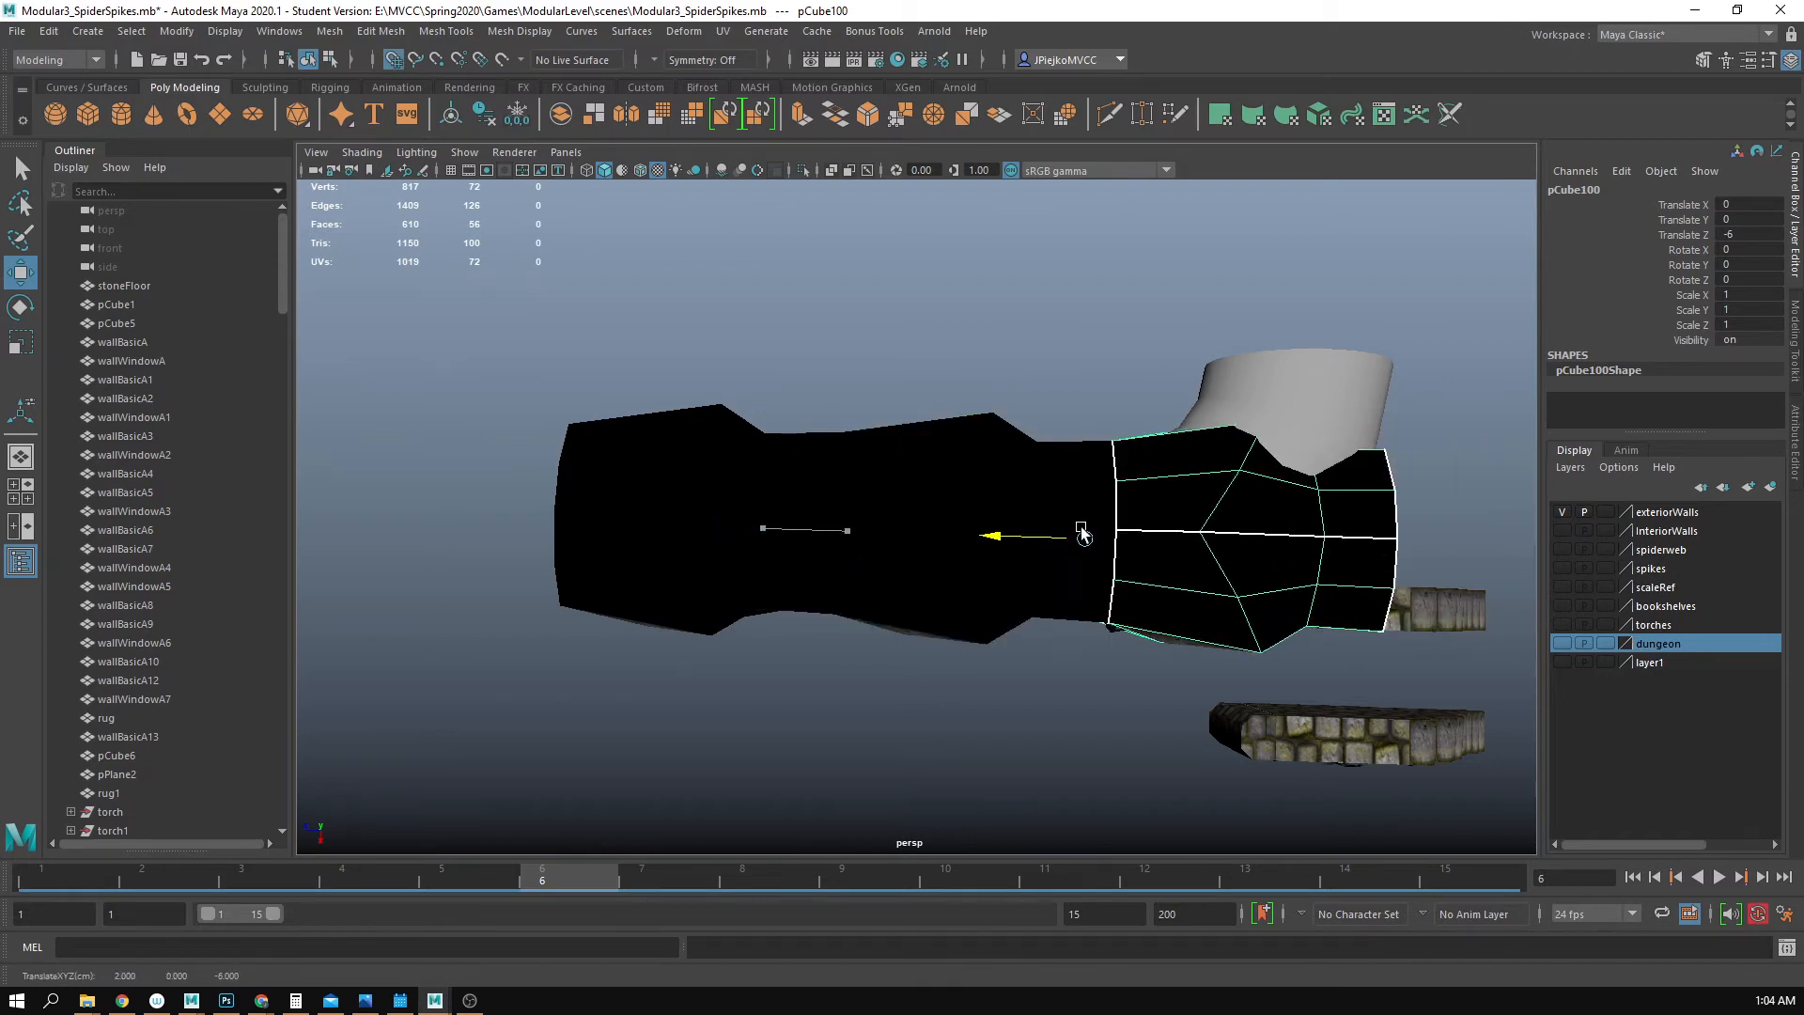
# - Select the combined tunnel section together with its new copy and combine them into one longer mesh
pyautogui.click(1121, 712)
pyautogui.keyDown('alt'); pyautogui.moveTo(1121, 712); pyautogui.dragTo(1015, 616); pyautogui.keyUp('alt')
pyautogui.click(992, 582)
pyautogui.keyDown('alt'); pyautogui.moveTo(1043, 564); pyautogui.dragTo(836, 631, button='middle'); pyautogui.keyUp('alt')
pyautogui.keyDown('alt'); pyautogui.moveTo(836, 632); pyautogui.dragTo(1095, 616, button='right'); pyautogui.keyUp('alt')
pyautogui.keyDown('alt'); pyautogui.moveTo(1096, 617); pyautogui.dragTo(1249, 510); pyautogui.keyUp('alt')
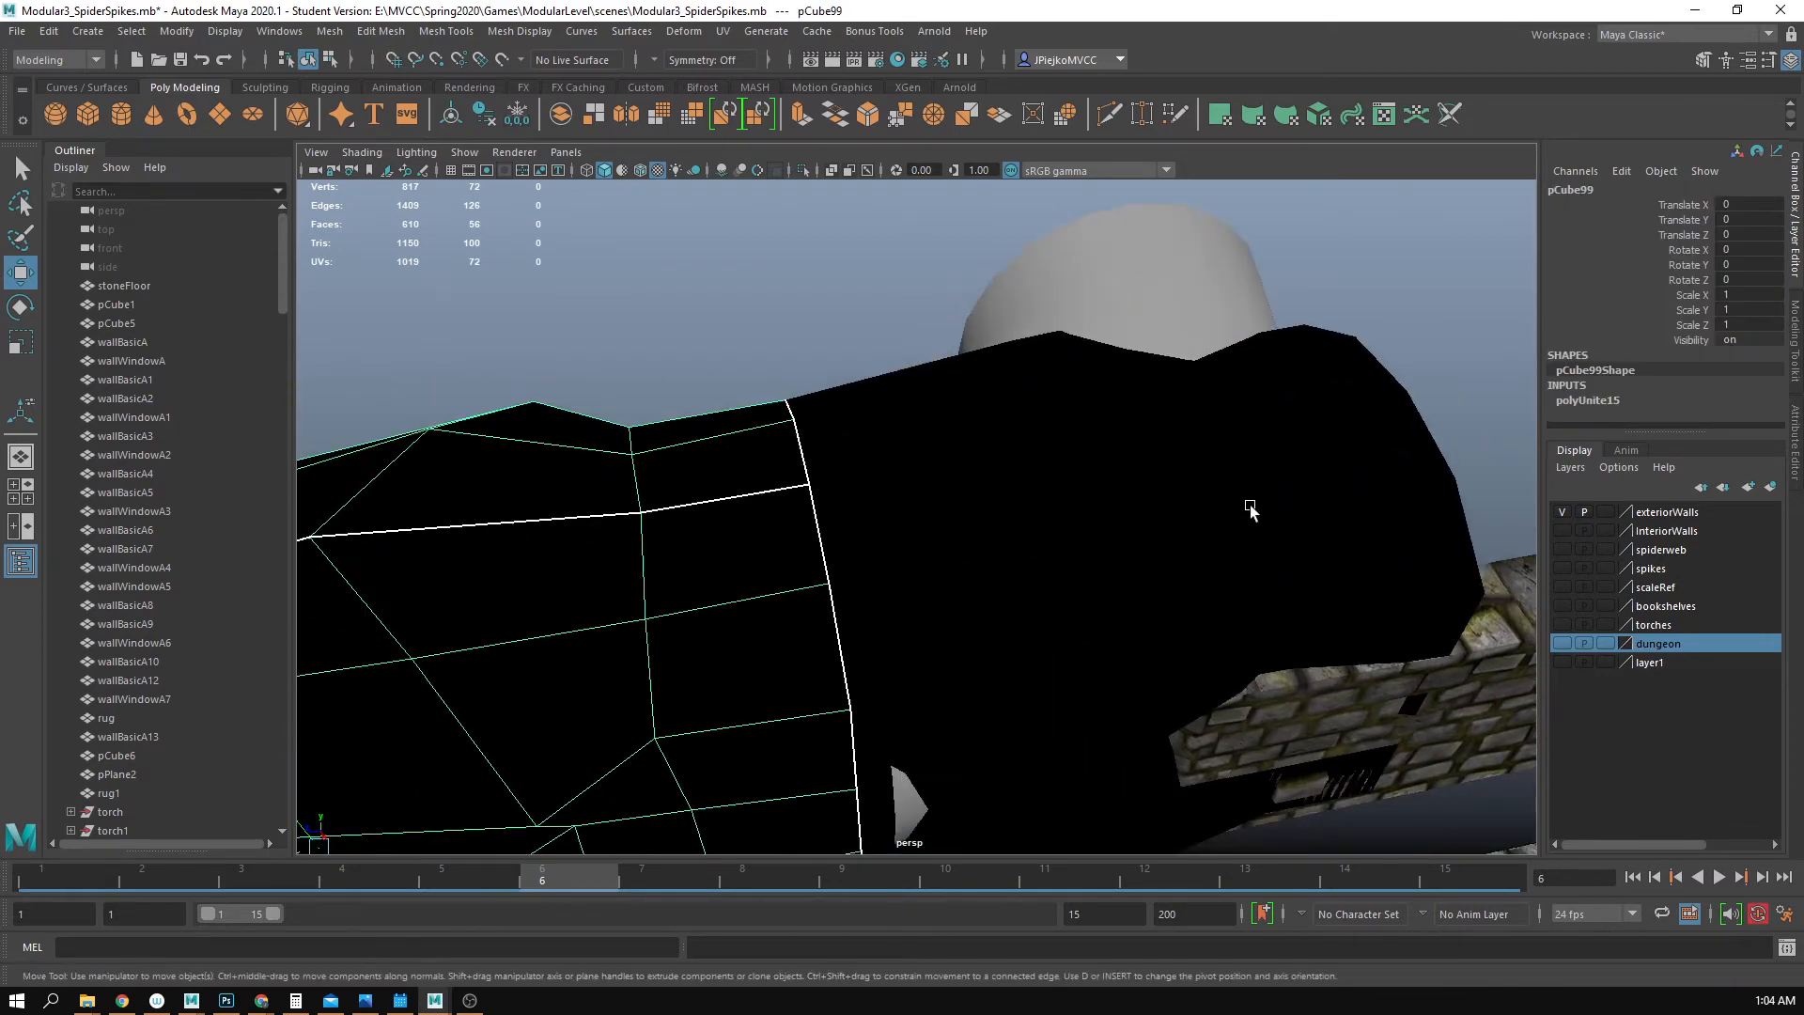
pyautogui.keyDown('alt'); pyautogui.moveTo(1250, 508); pyautogui.dragTo(1043, 512, button='right'); pyautogui.keyUp('alt')
pyautogui.keyDown('alt'); pyautogui.moveTo(1043, 512); pyautogui.dragTo(971, 487); pyautogui.keyUp('alt')
pyautogui.keyDown('shift'); pyautogui.click(972, 488); pyautogui.keyUp('shift')
pyautogui.keyDown('alt'); pyautogui.moveTo(1241, 567); pyautogui.dragTo(1006, 601); pyautogui.keyUp('alt')
pyautogui.keyDown('alt'); pyautogui.moveTo(844, 663); pyautogui.dragTo(1091, 639); pyautogui.keyUp('alt')
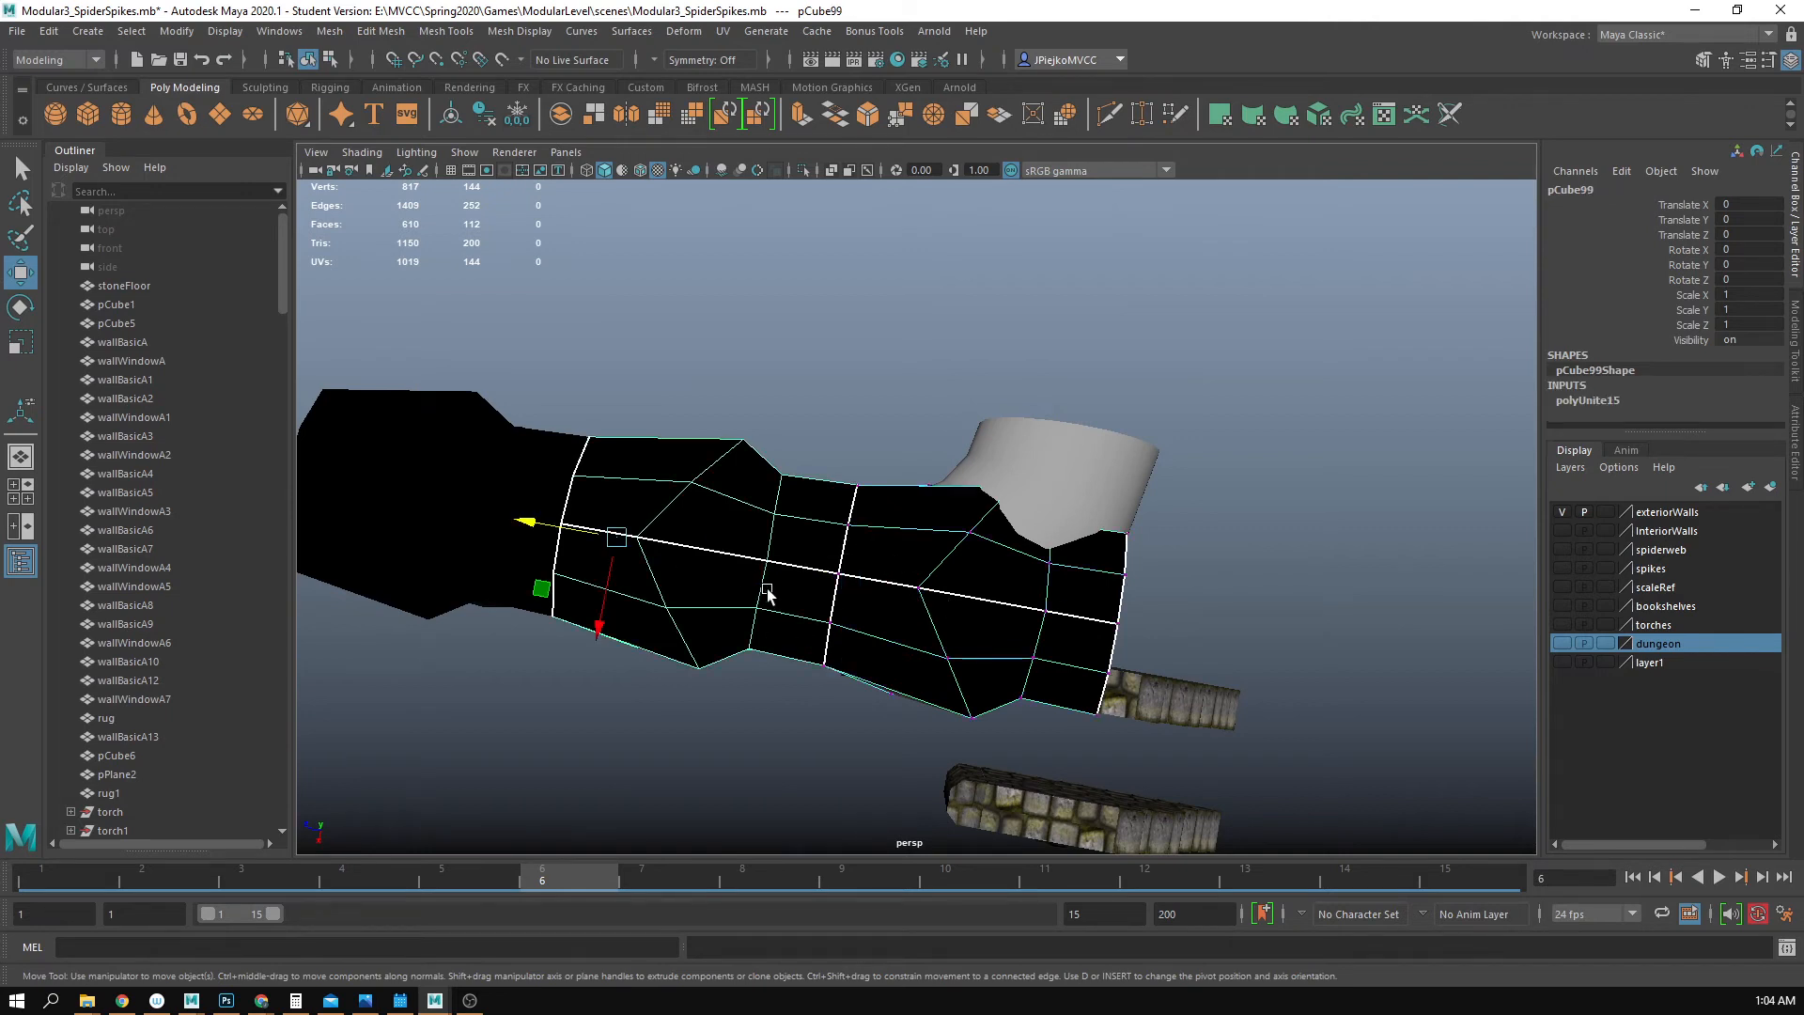
pyautogui.hotkey('ctrl', 'z')
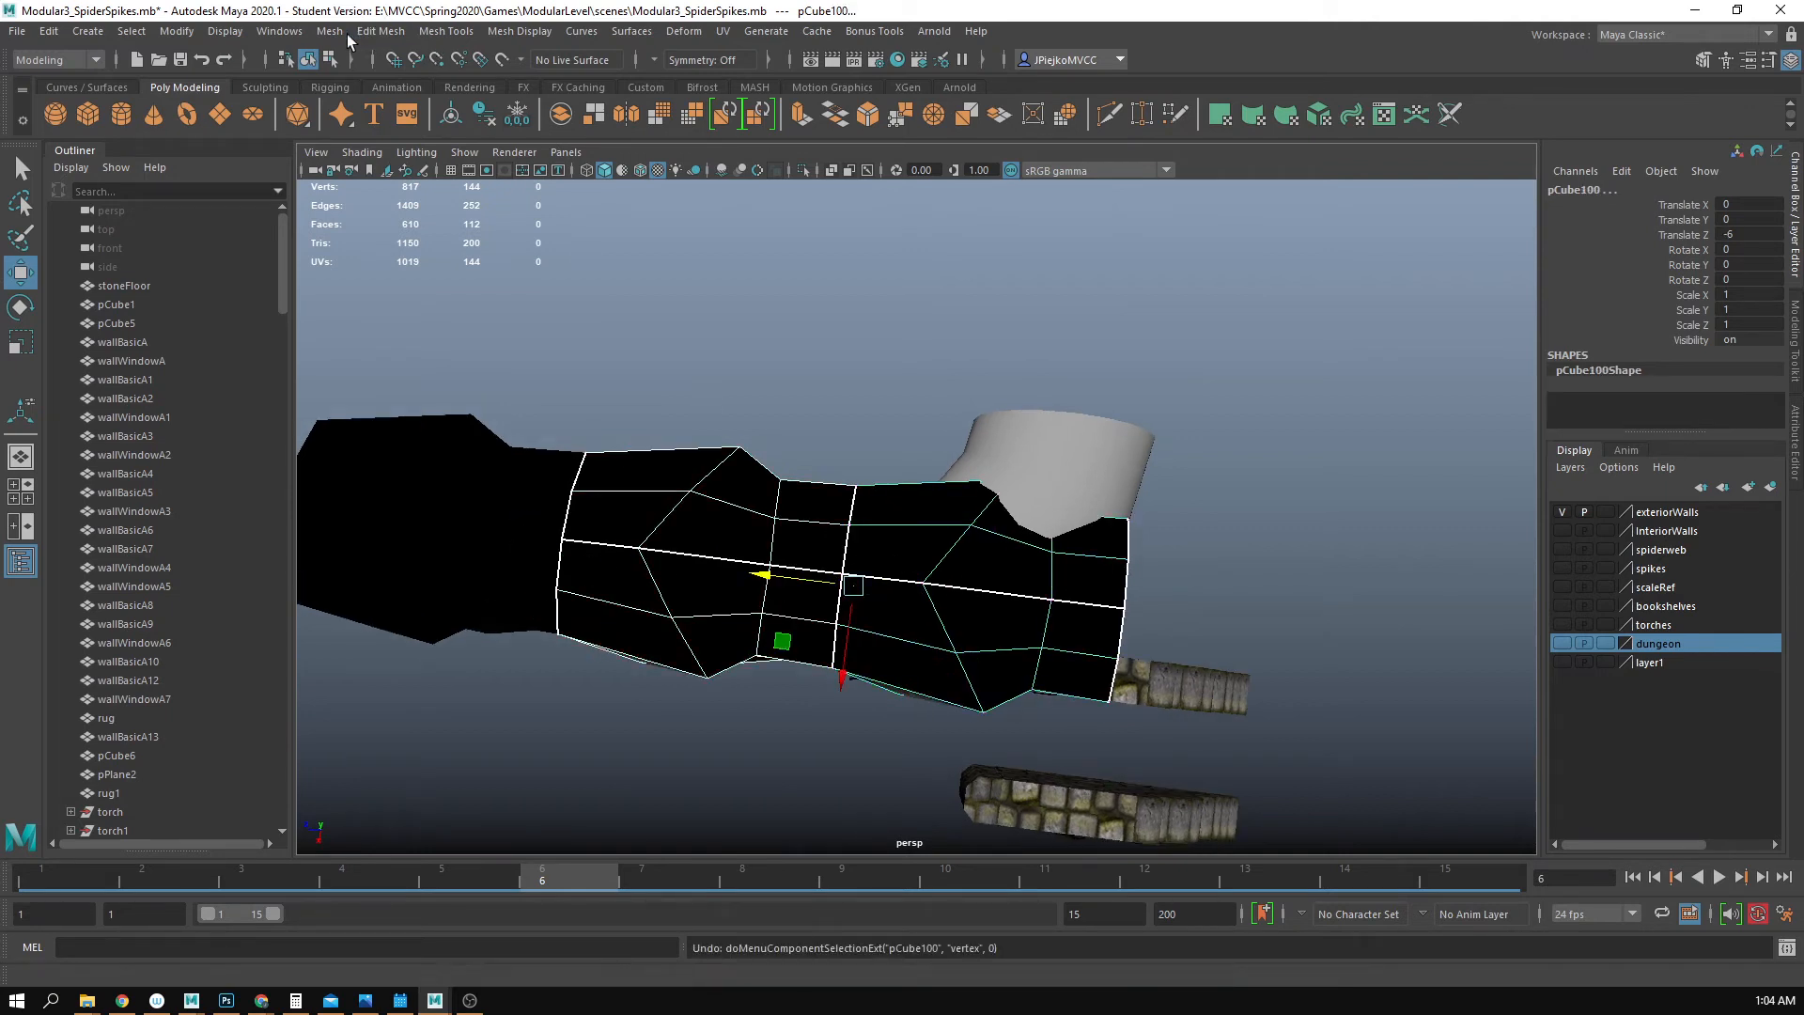
pyautogui.click(330, 31)
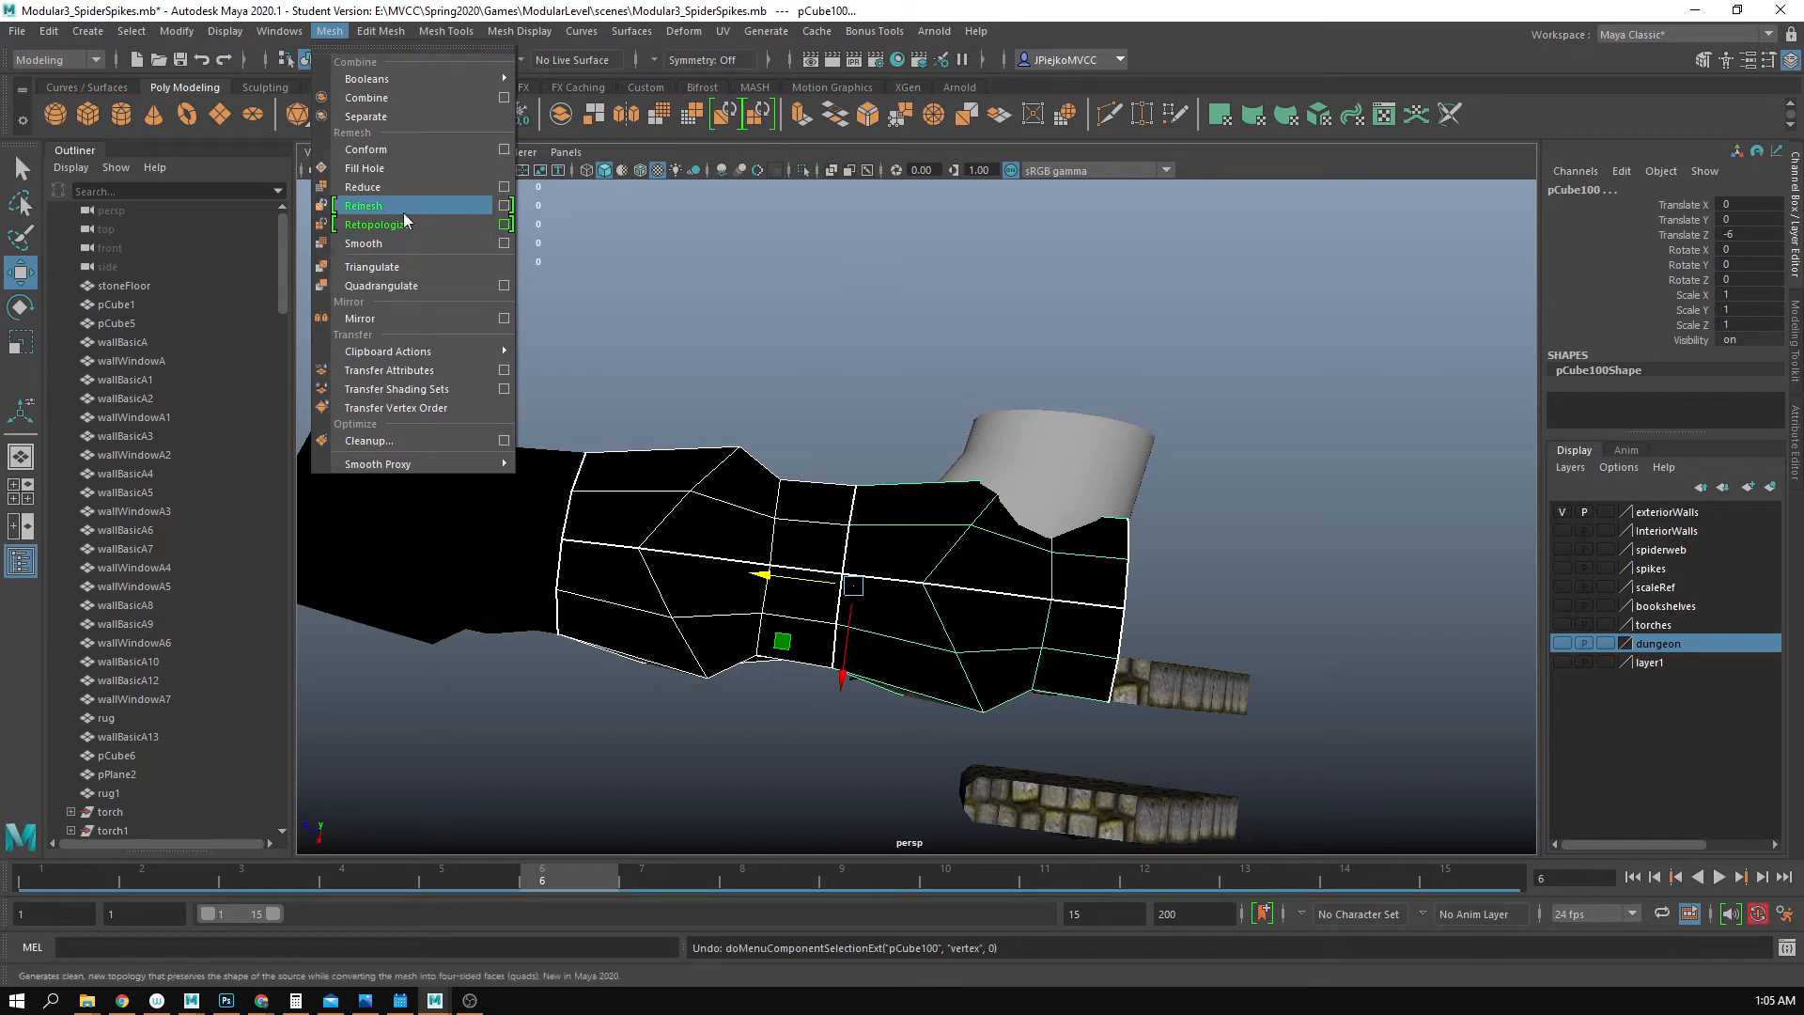
pyautogui.click(381, 113)
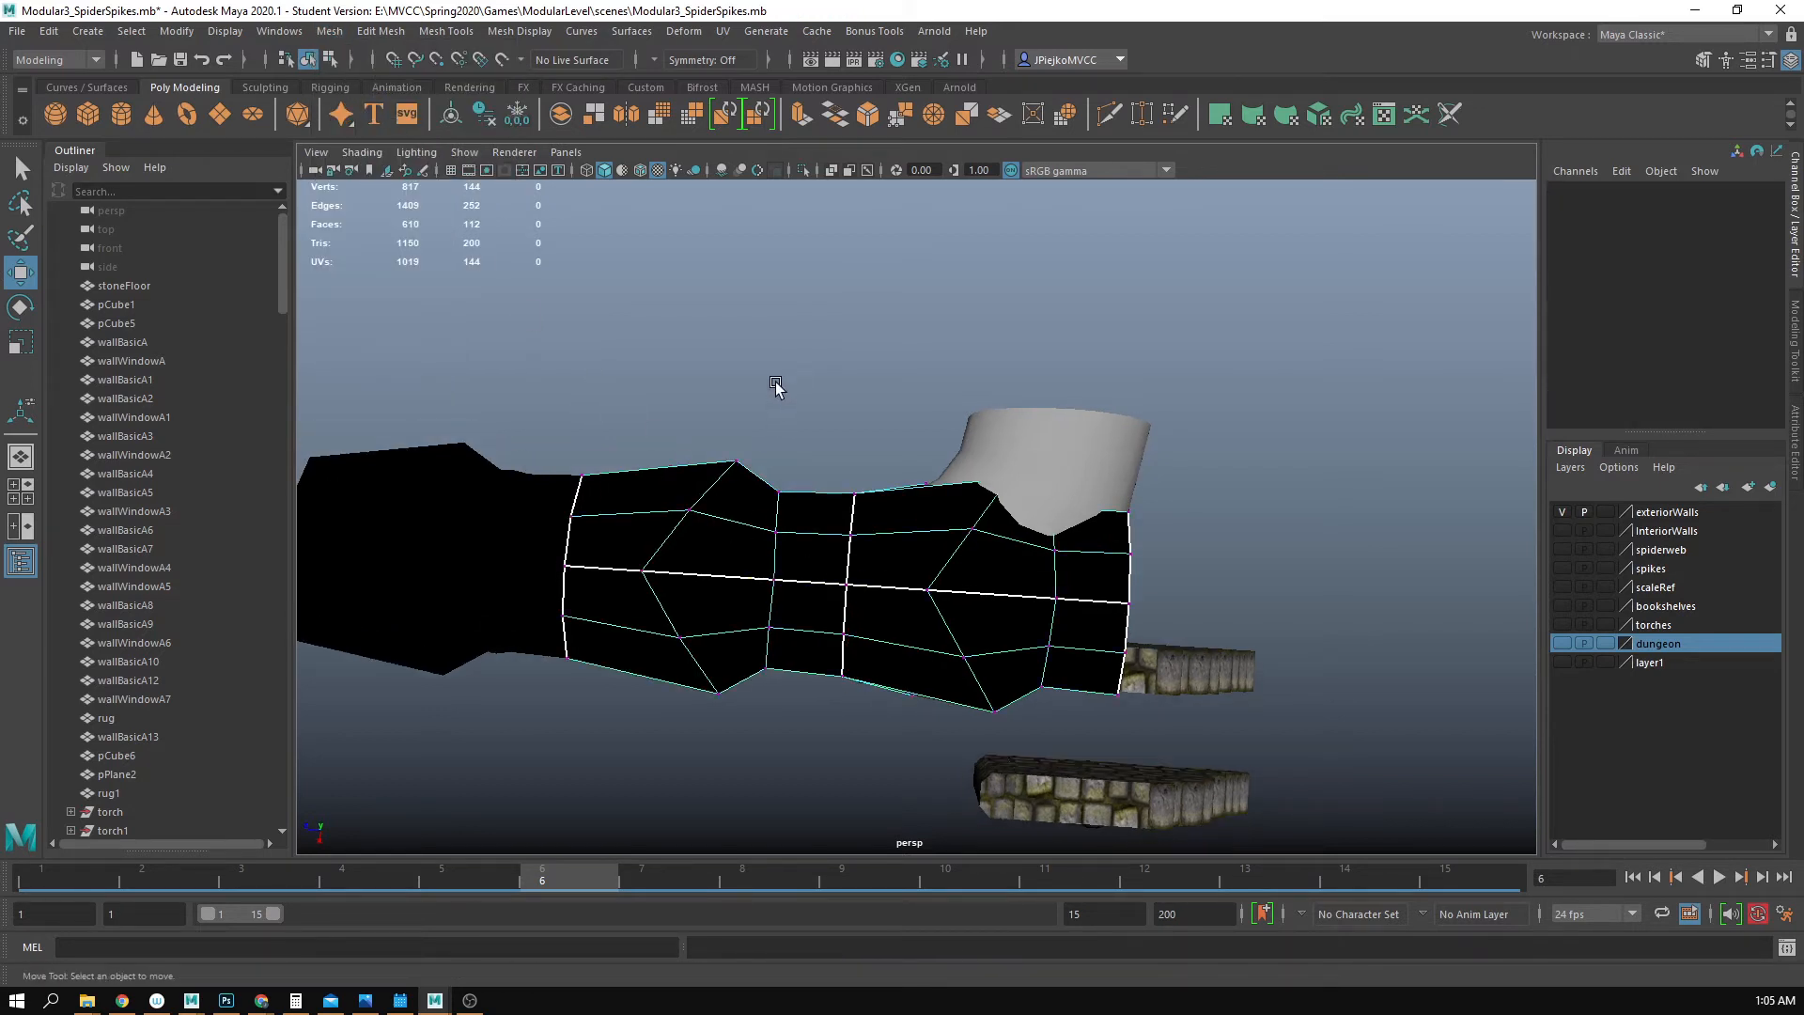
pyautogui.moveTo(775, 382); pyautogui.dragTo(902, 780)
pyautogui.keyDown('alt'); pyautogui.moveTo(1100, 721); pyautogui.dragTo(1080, 649); pyautogui.keyUp('alt')
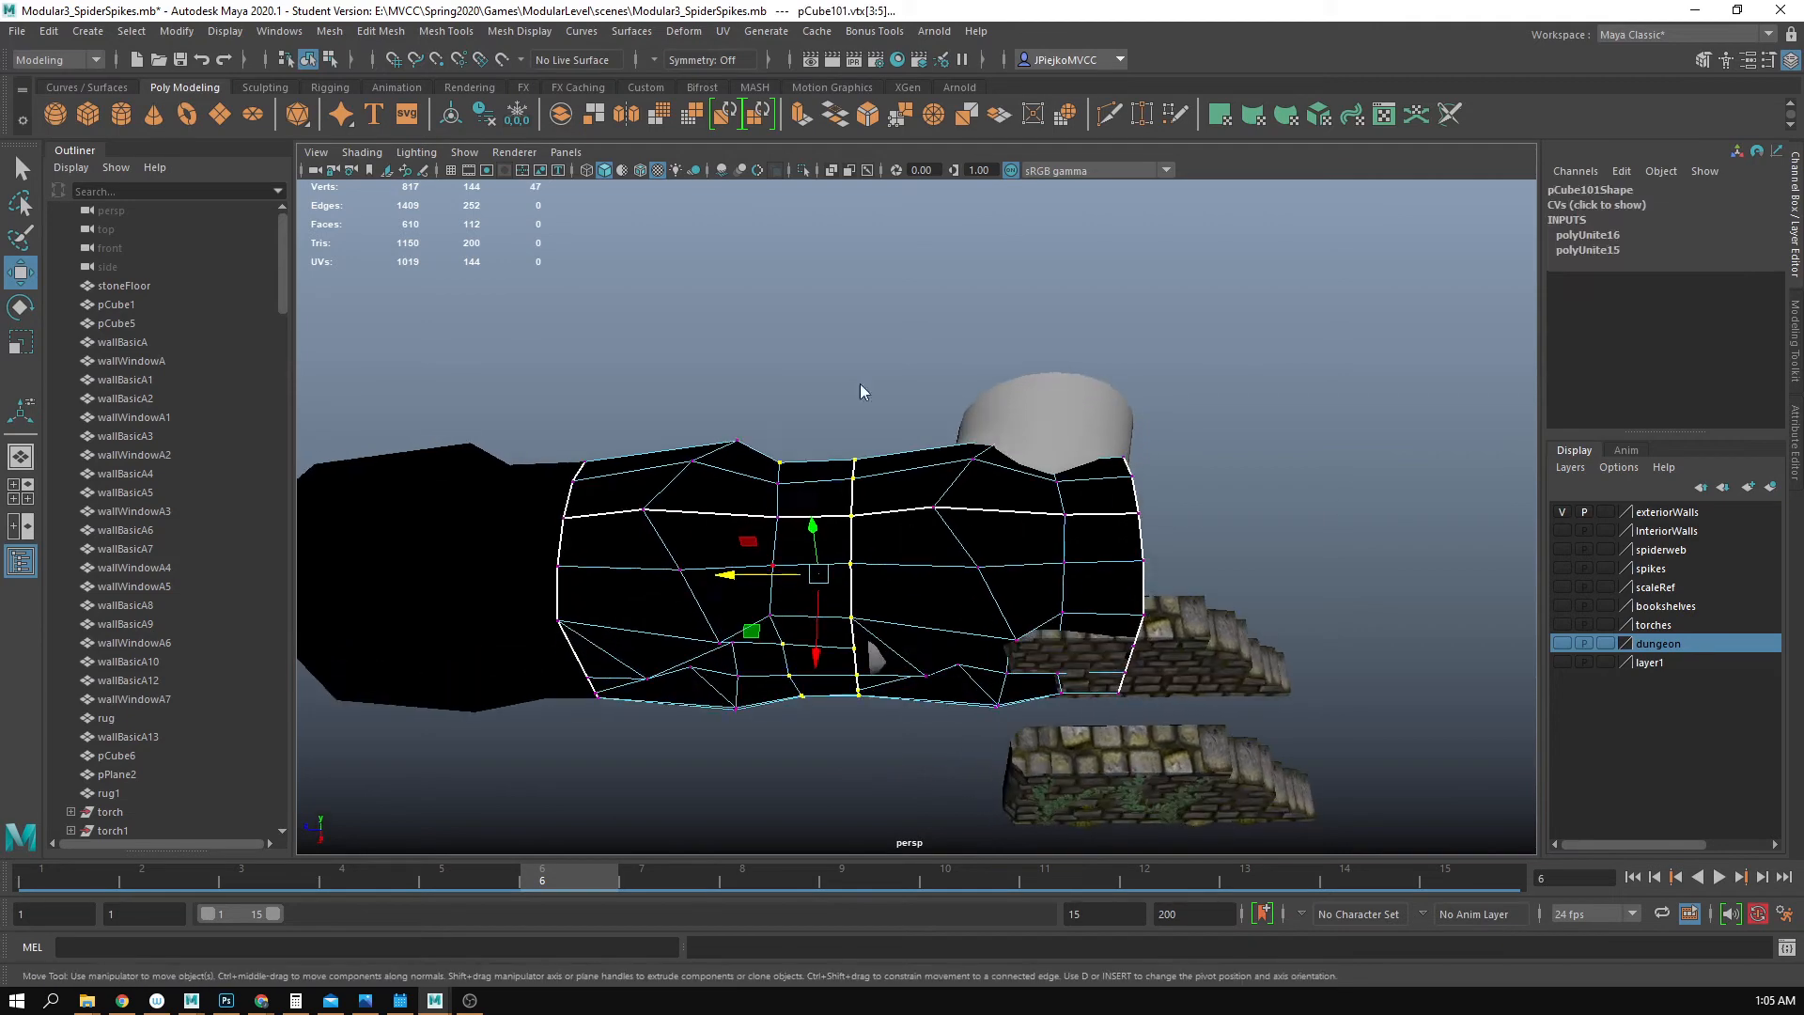
pyautogui.moveTo(862, 391); pyautogui.dragTo(911, 357, button='right')
pyautogui.moveTo(865, 611)
pyautogui.keyDown('alt'); pyautogui.mouseDown()
pyautogui.moveTo(858, 439)
pyautogui.moveTo(885, 550)
pyautogui.moveTo(863, 616)
pyautogui.mouseUp(); pyautogui.keyUp('alt')
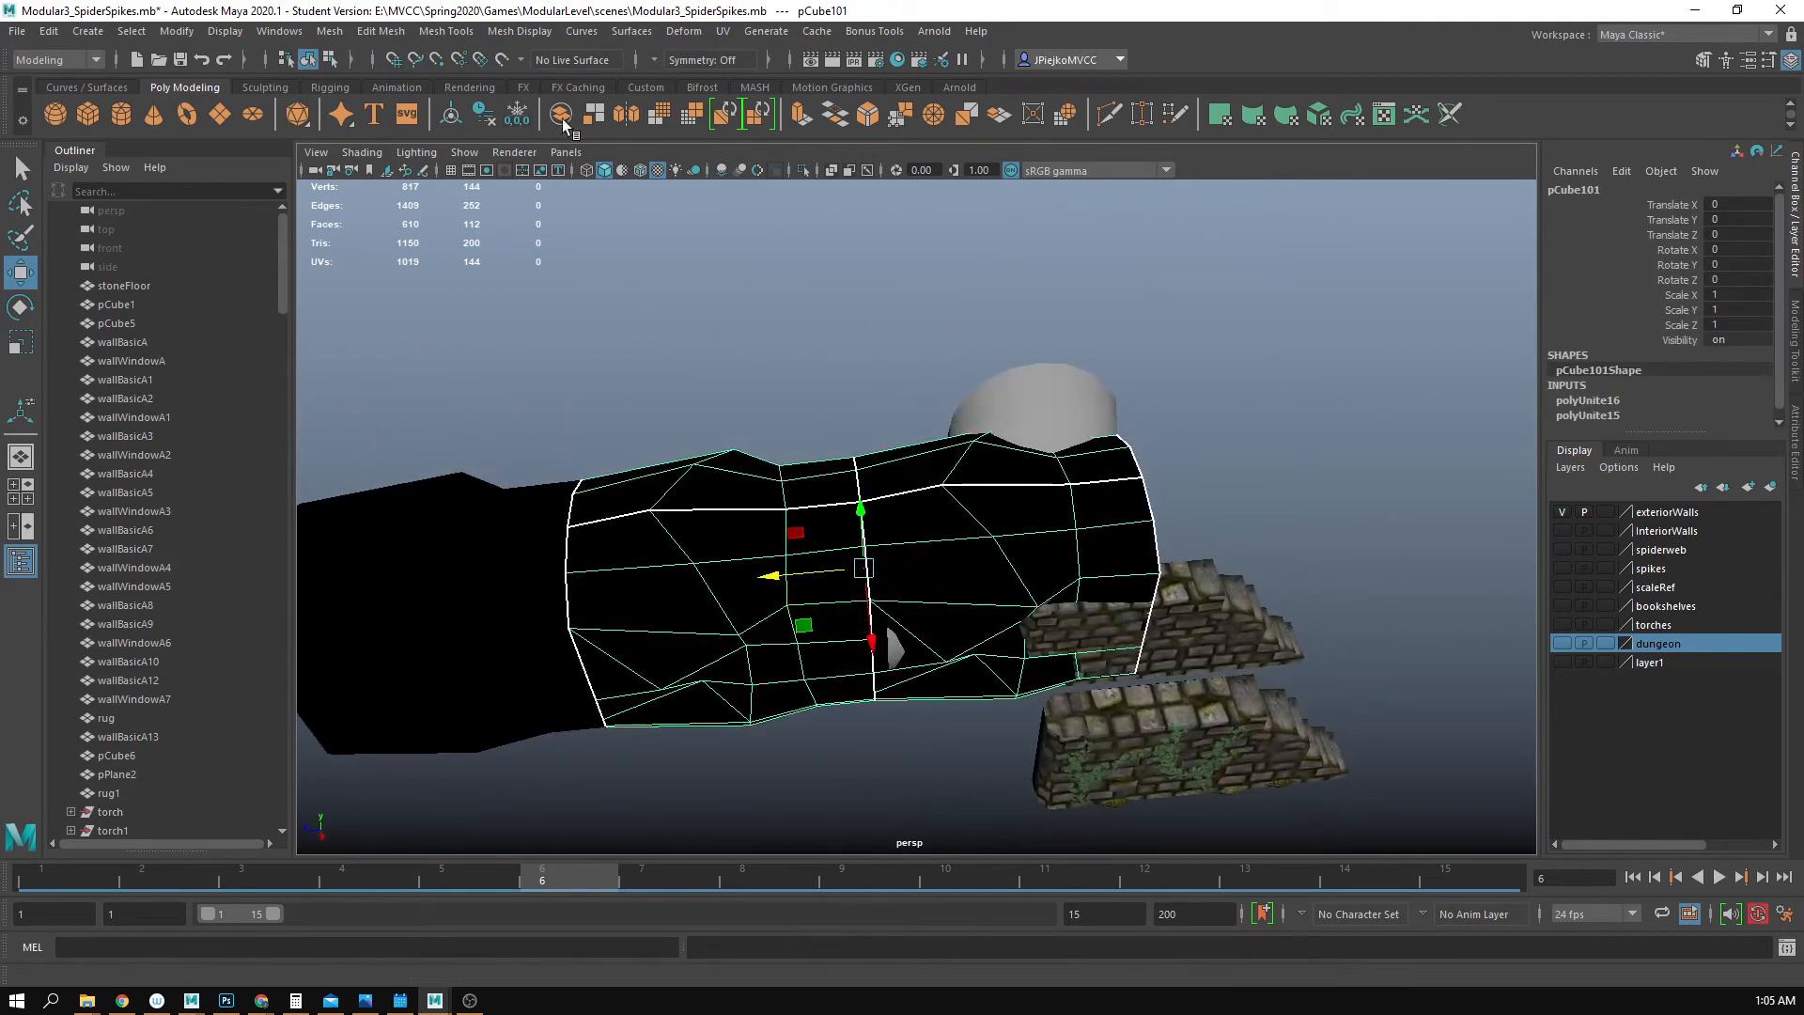
# - Add a nonlinear Bend deformer to the longer combined tunnel mesh
pyautogui.click(579, 31)
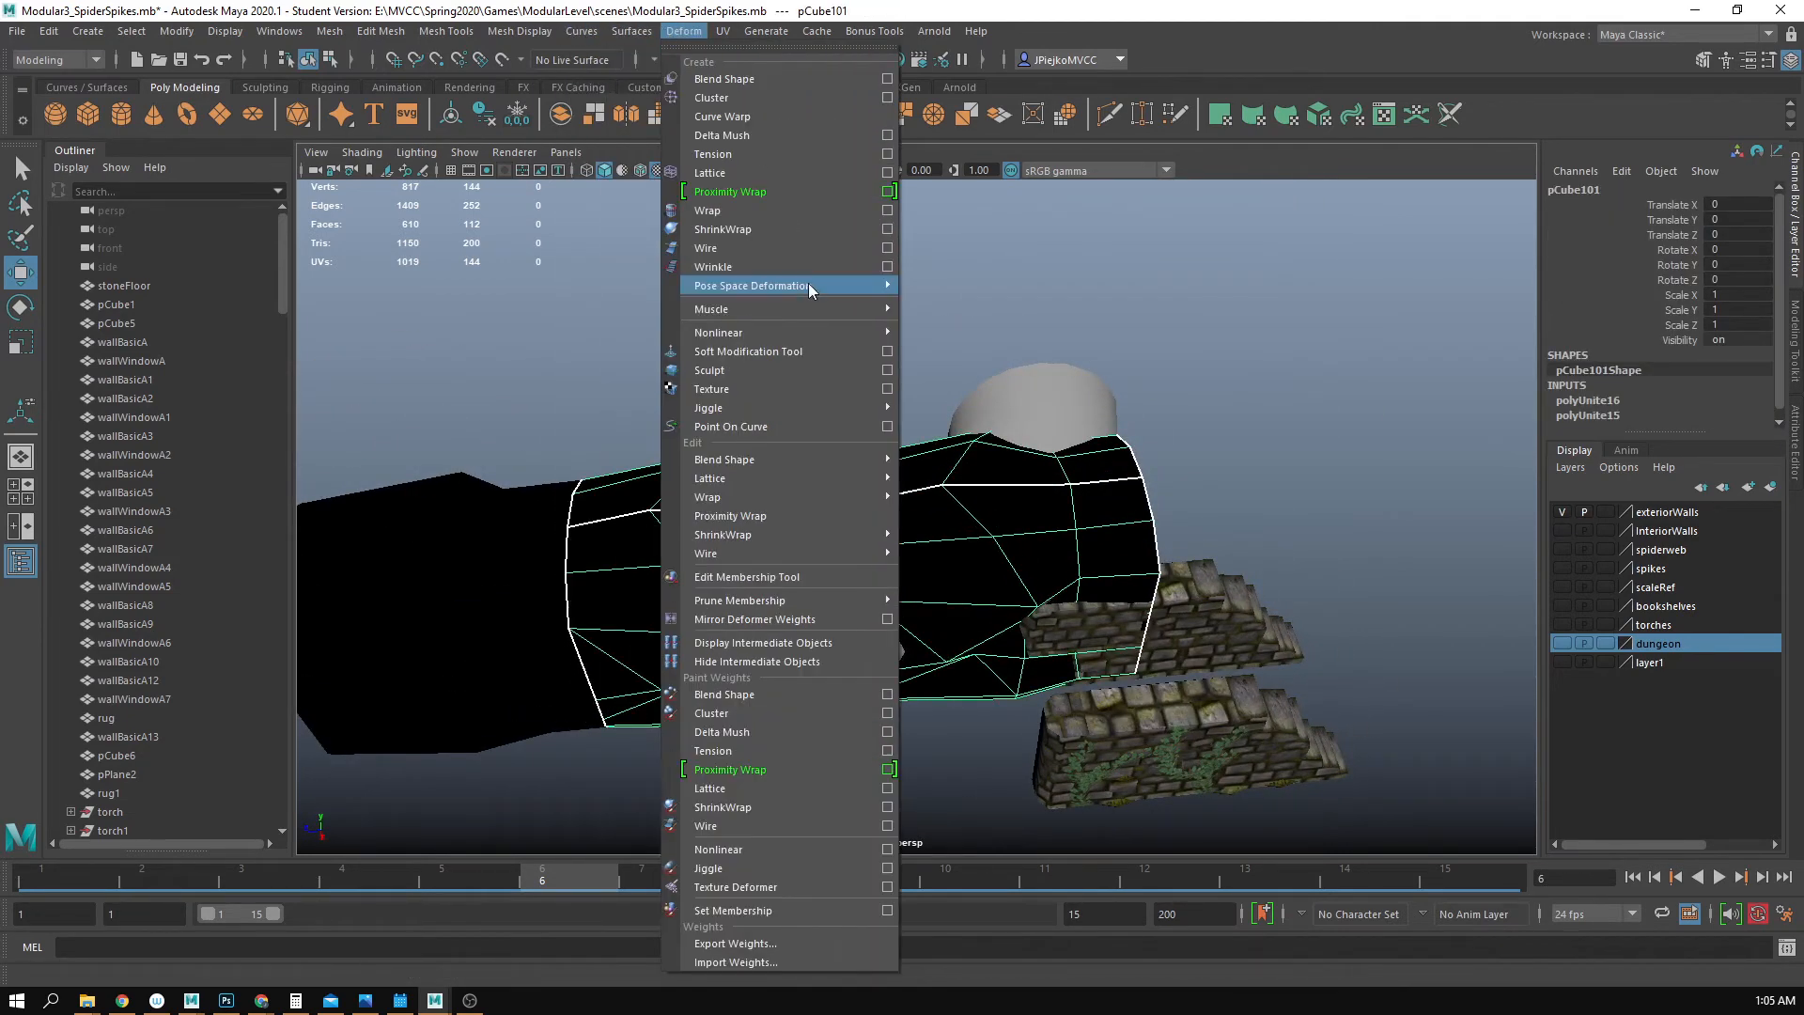
pyautogui.moveTo(850, 333)
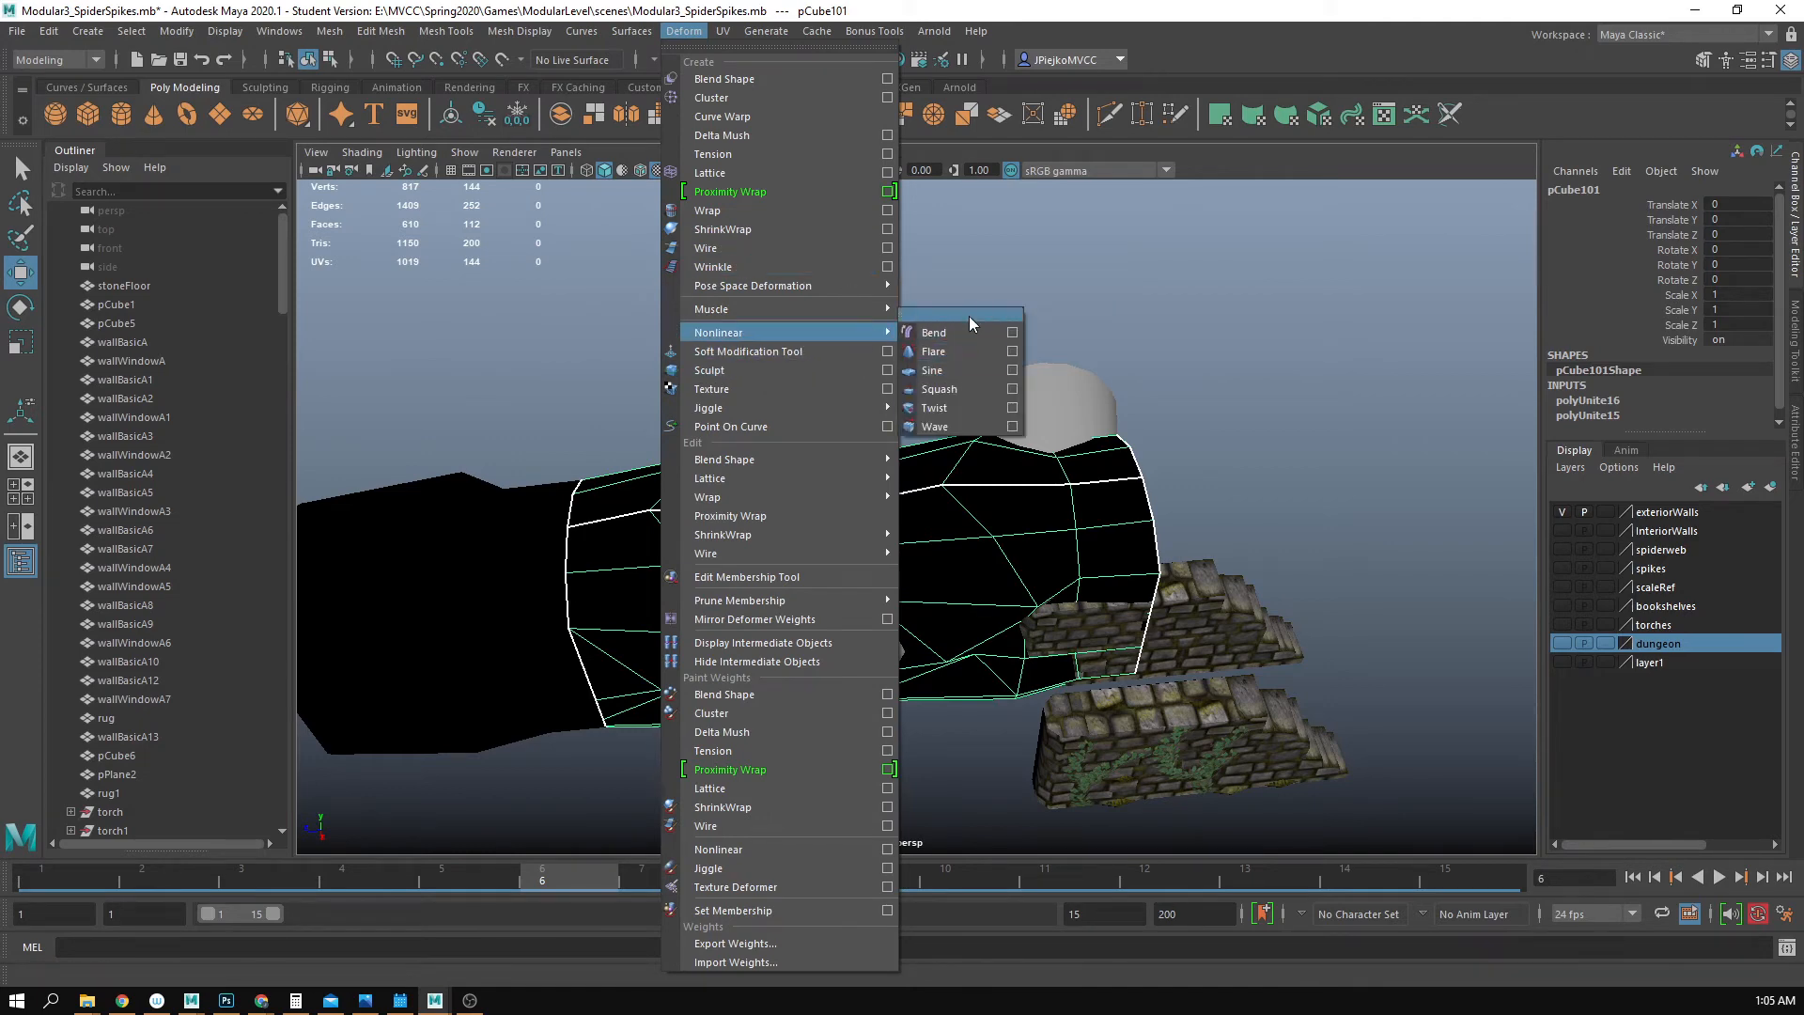
pyautogui.click(939, 332)
pyautogui.keyDown('alt'); pyautogui.moveTo(792, 464); pyautogui.dragTo(933, 437); pyautogui.keyUp('alt')
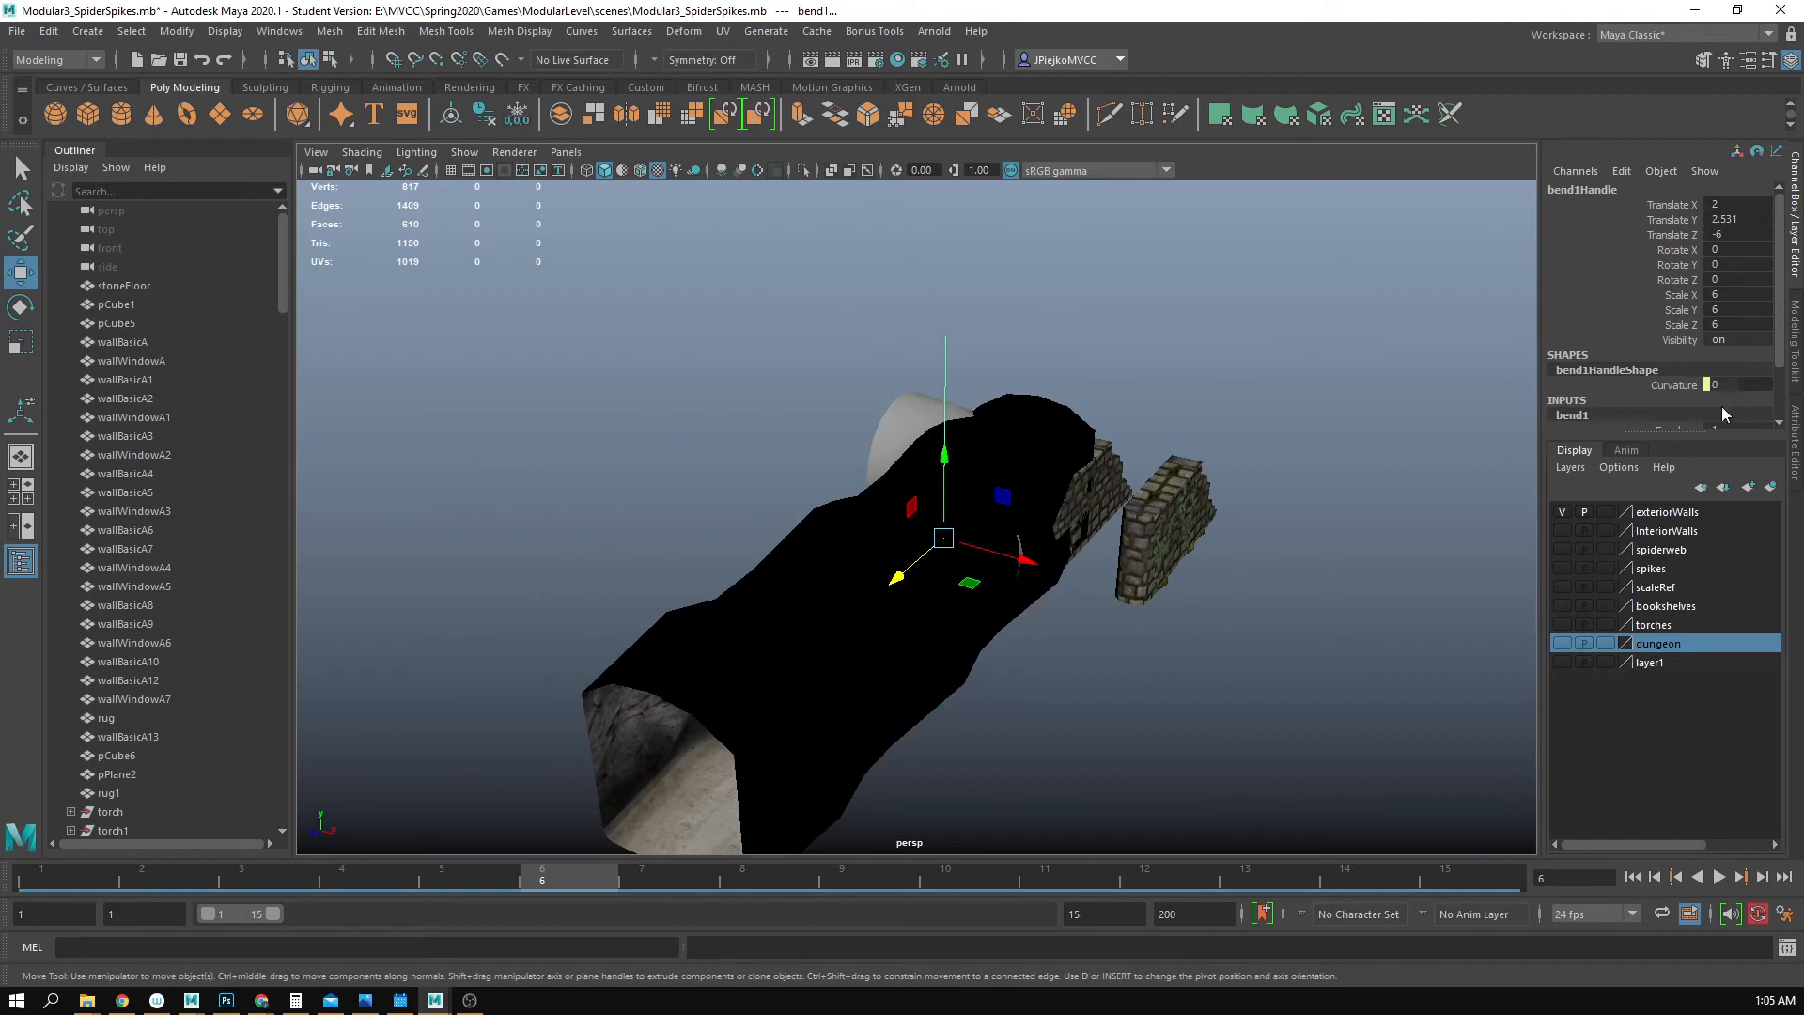
# - Rotate the bend deformer handle to Rotate X -90 so it lies along the tunnel's length
pyautogui.scroll(-3, 1722, 414)
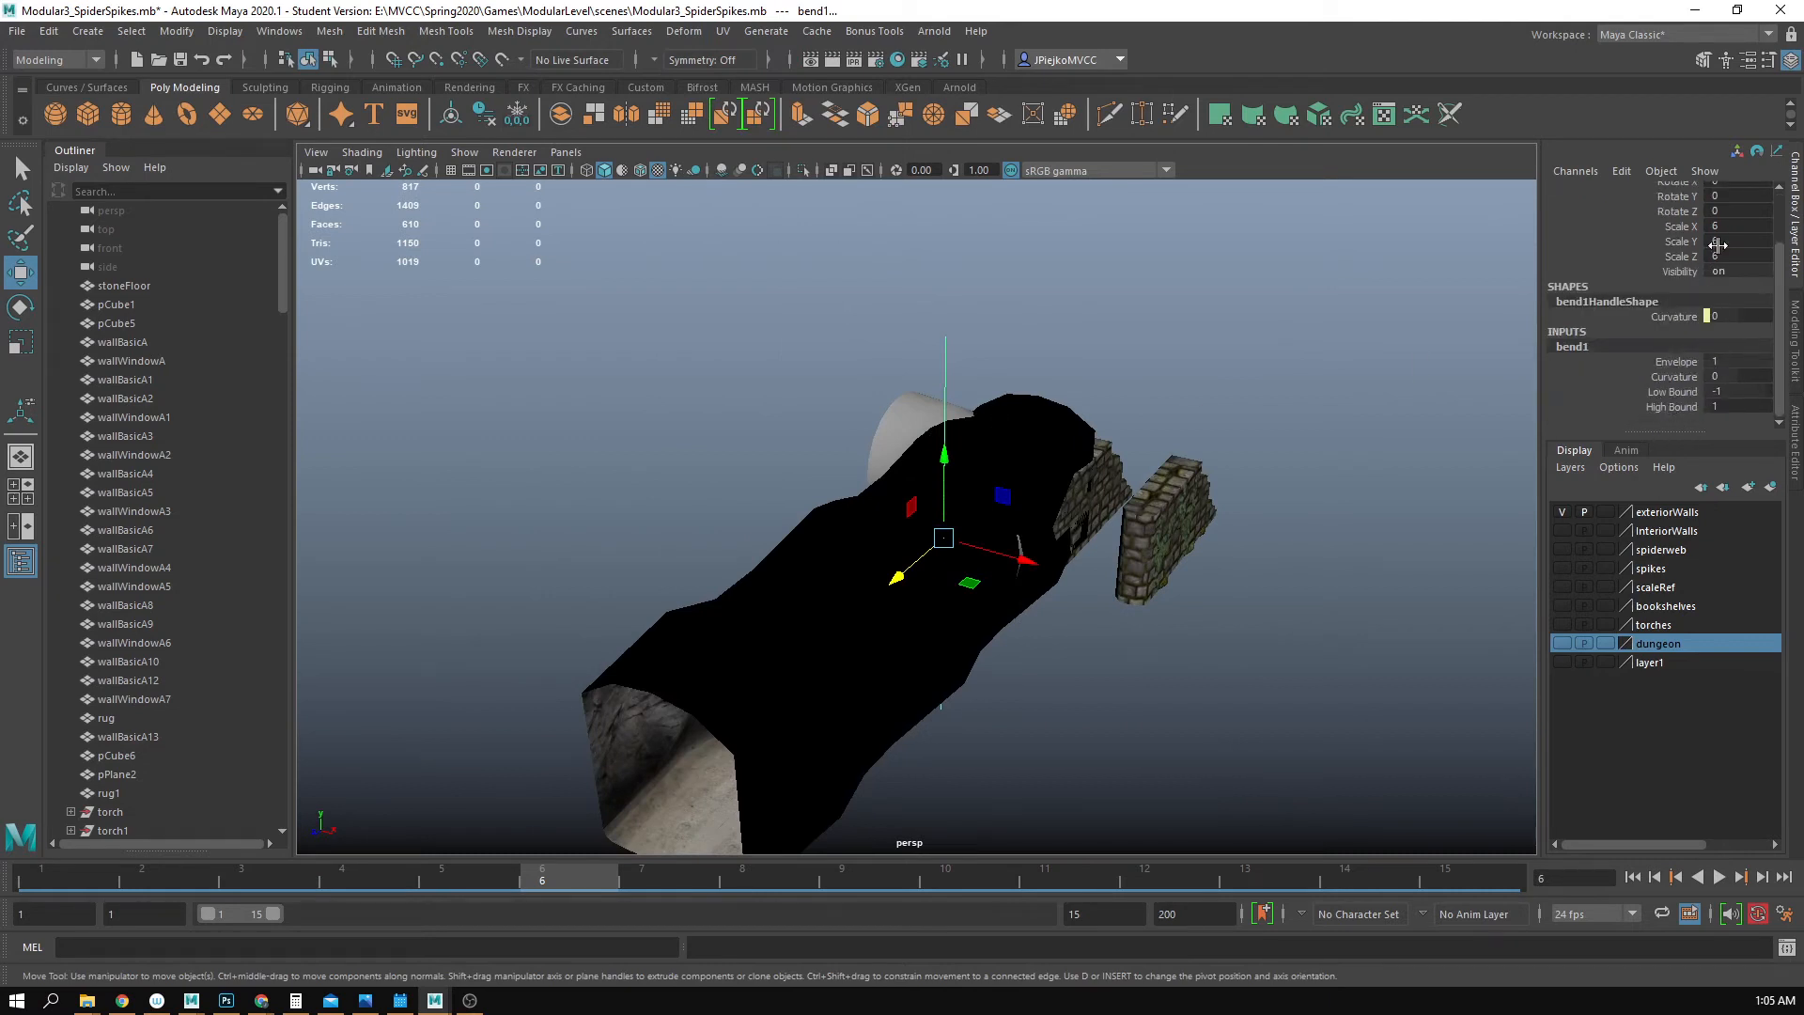
pyautogui.scroll(3, 1722, 298)
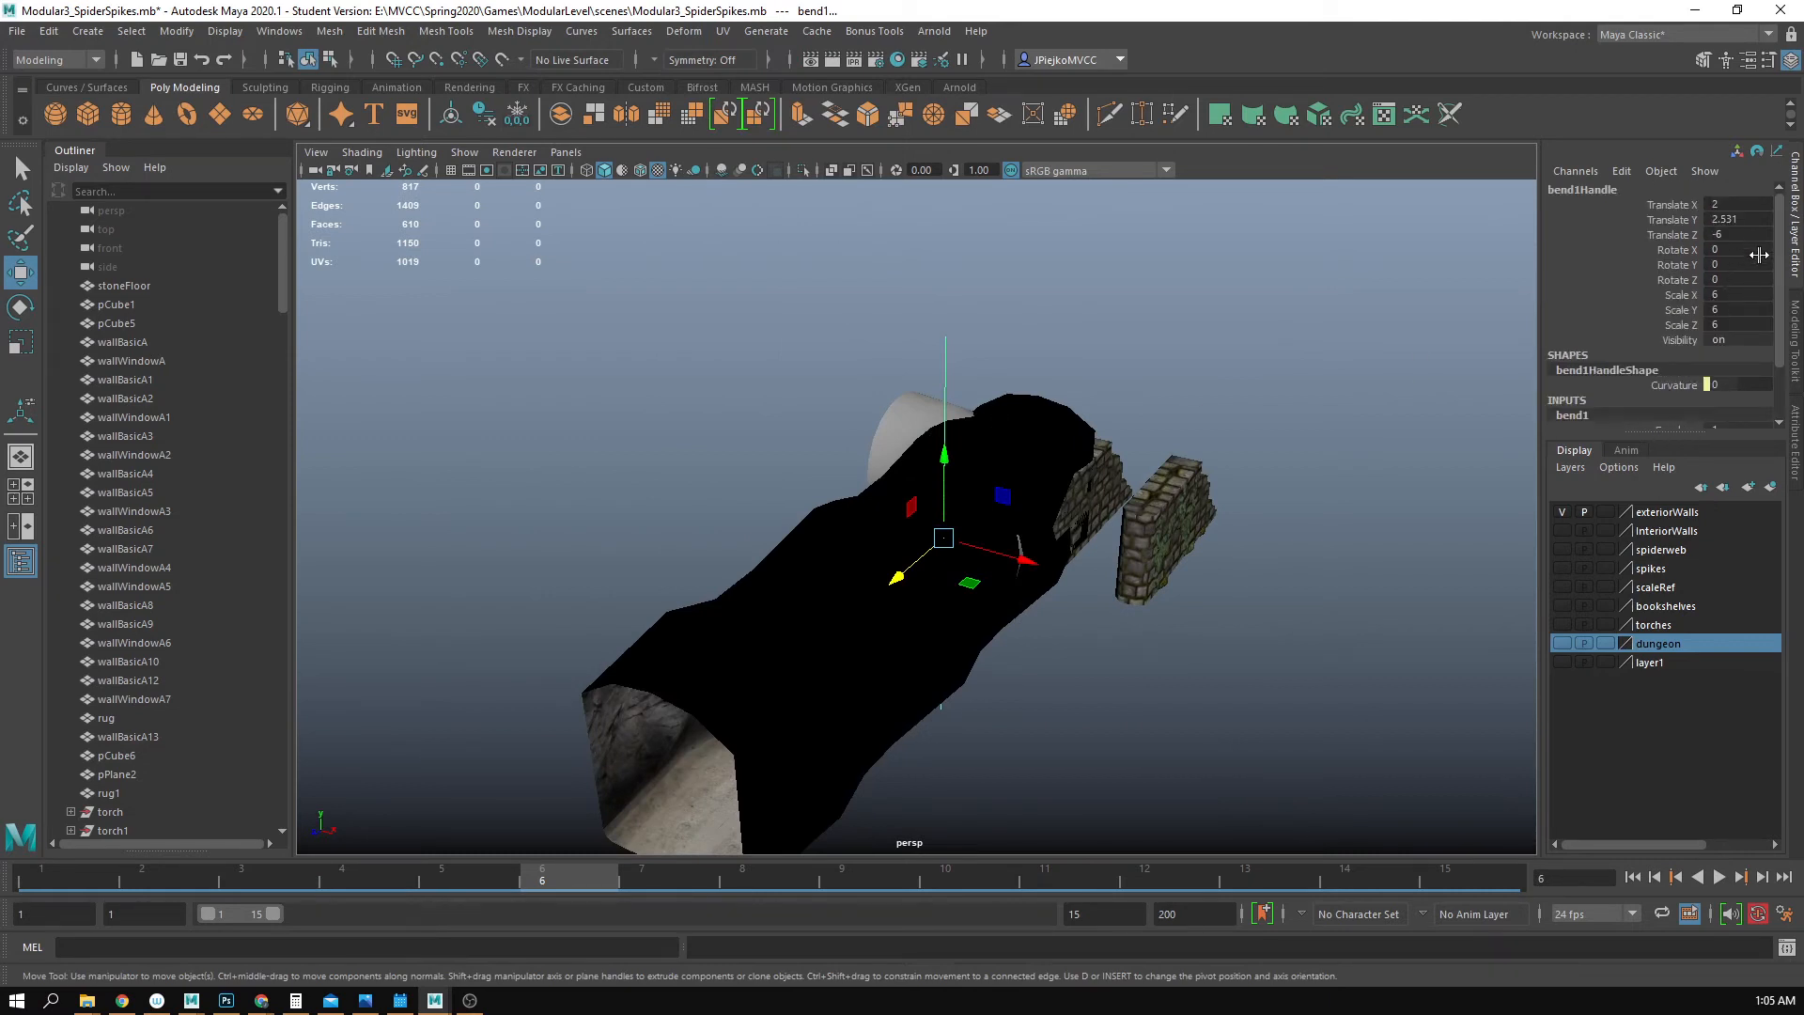
pyautogui.keyDown('alt'); pyautogui.moveTo(1315, 447); pyautogui.dragTo(1142, 457); pyautogui.keyUp('alt')
pyautogui.press('e')
pyautogui.moveTo(830, 499); pyautogui.dragTo(983, 461)
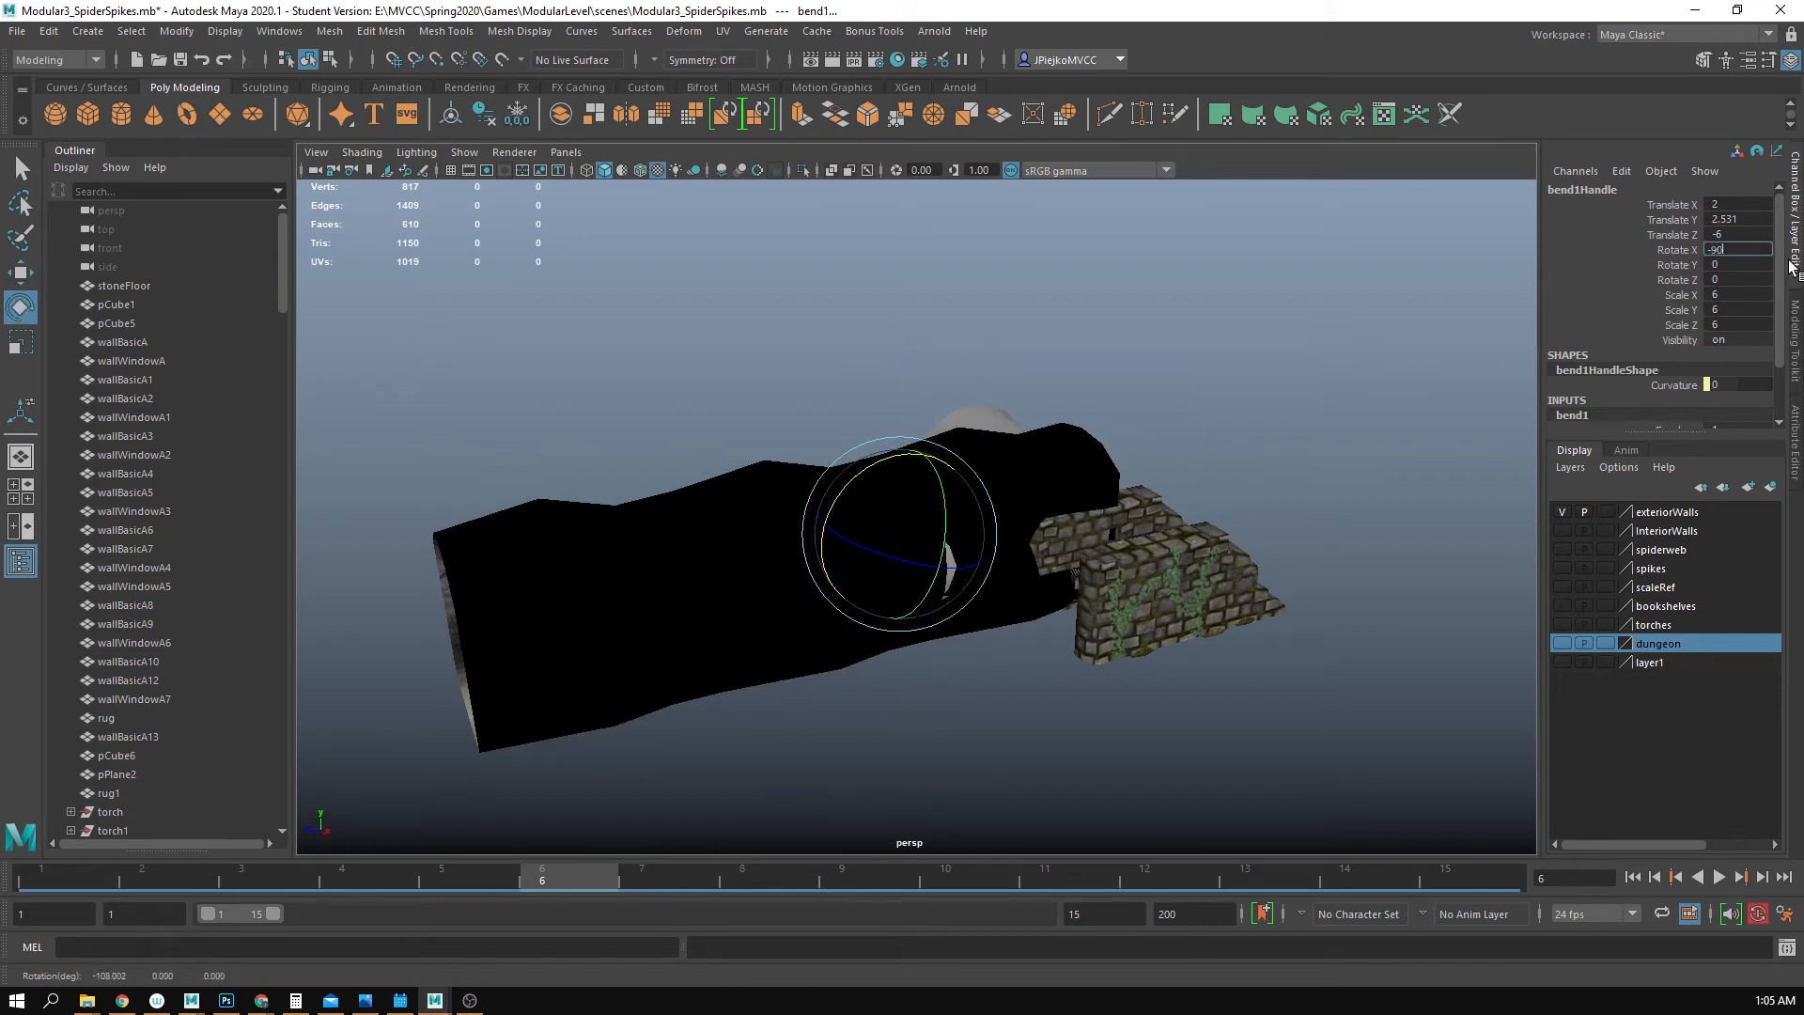
# - Try a Curvature of 90 on the bend deformer of the longer tunnel mesh
pyautogui.scroll(-3, 1719, 378)
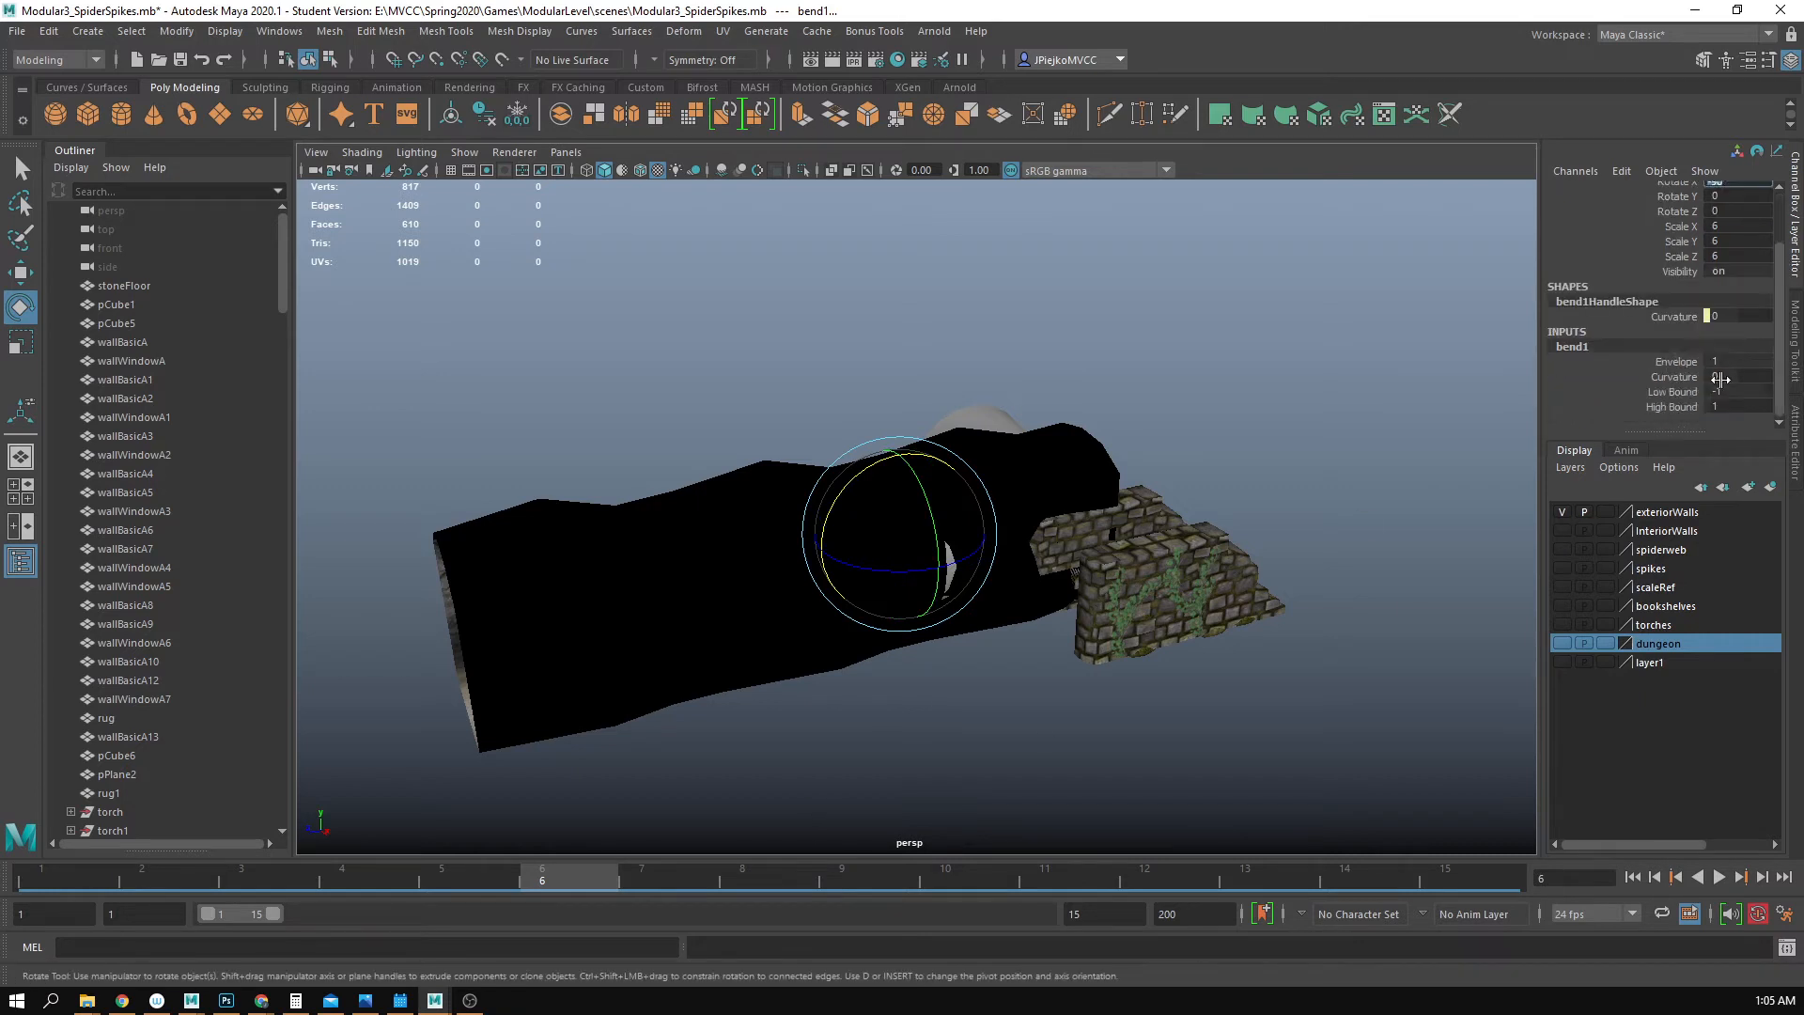
pyautogui.write('0')
pyautogui.press('Return')
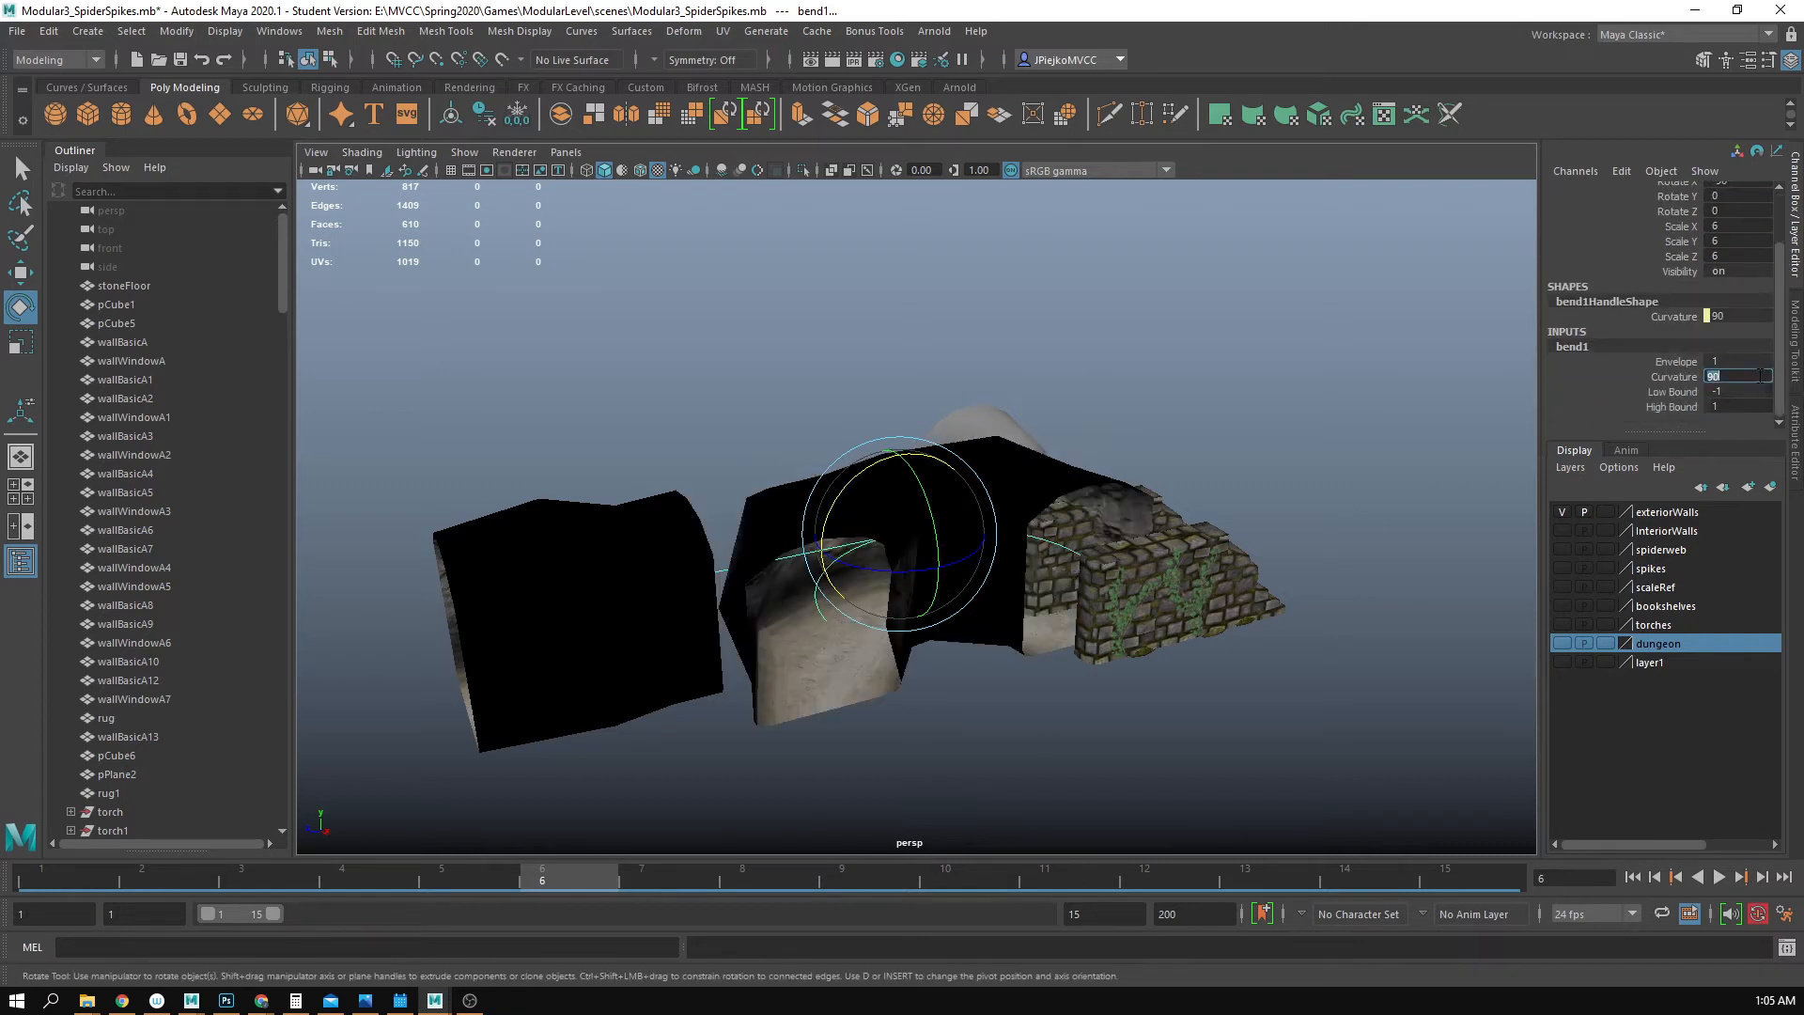
pyautogui.keyDown('alt'); pyautogui.moveTo(827, 649); pyautogui.dragTo(753, 713); pyautogui.keyUp('alt')
pyautogui.keyDown('alt'); pyautogui.moveTo(752, 713); pyautogui.dragTo(945, 600, button='right'); pyautogui.keyUp('alt')
pyautogui.keyDown('alt'); pyautogui.moveTo(945, 600); pyautogui.dragTo(957, 515, button='middle'); pyautogui.keyUp('alt')
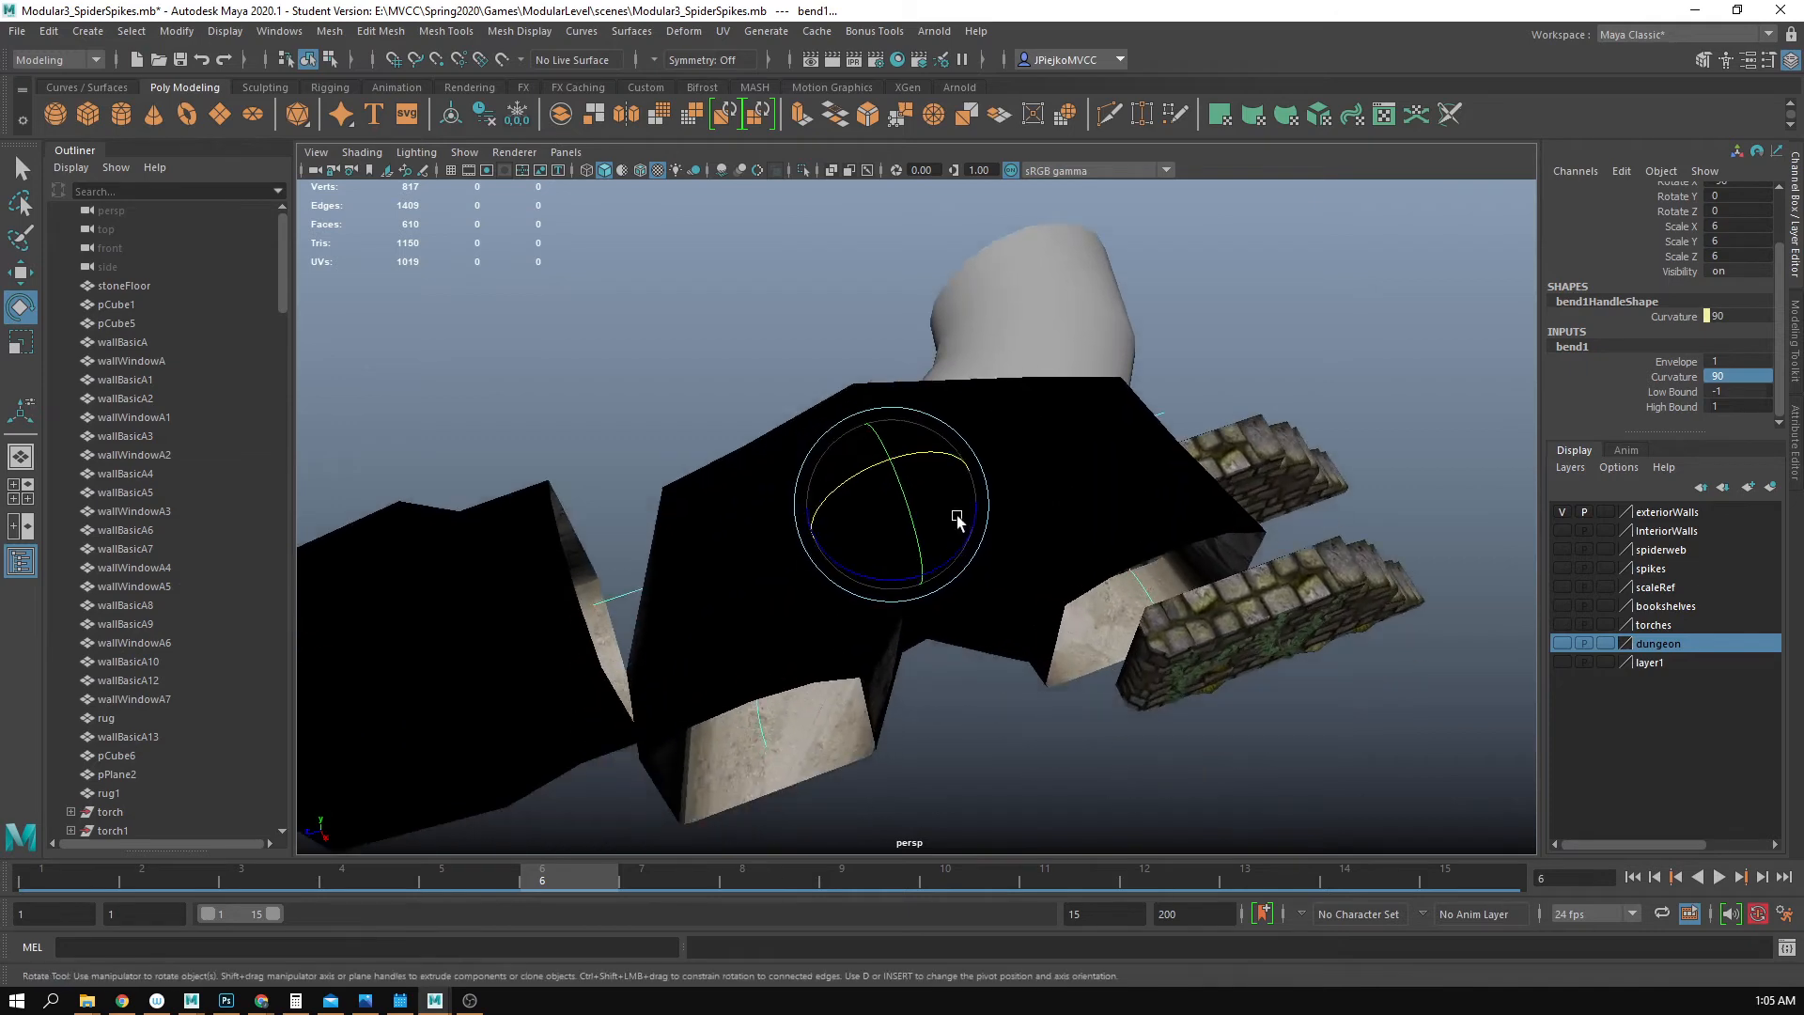
# - Set the bend deformer's Curvature to 45
pyautogui.moveTo(933, 476)
pyautogui.keyDown('alt'); pyautogui.mouseDown()
pyautogui.moveTo(939, 410)
pyautogui.moveTo(938, 477)
pyautogui.mouseUp(); pyautogui.keyUp('alt')
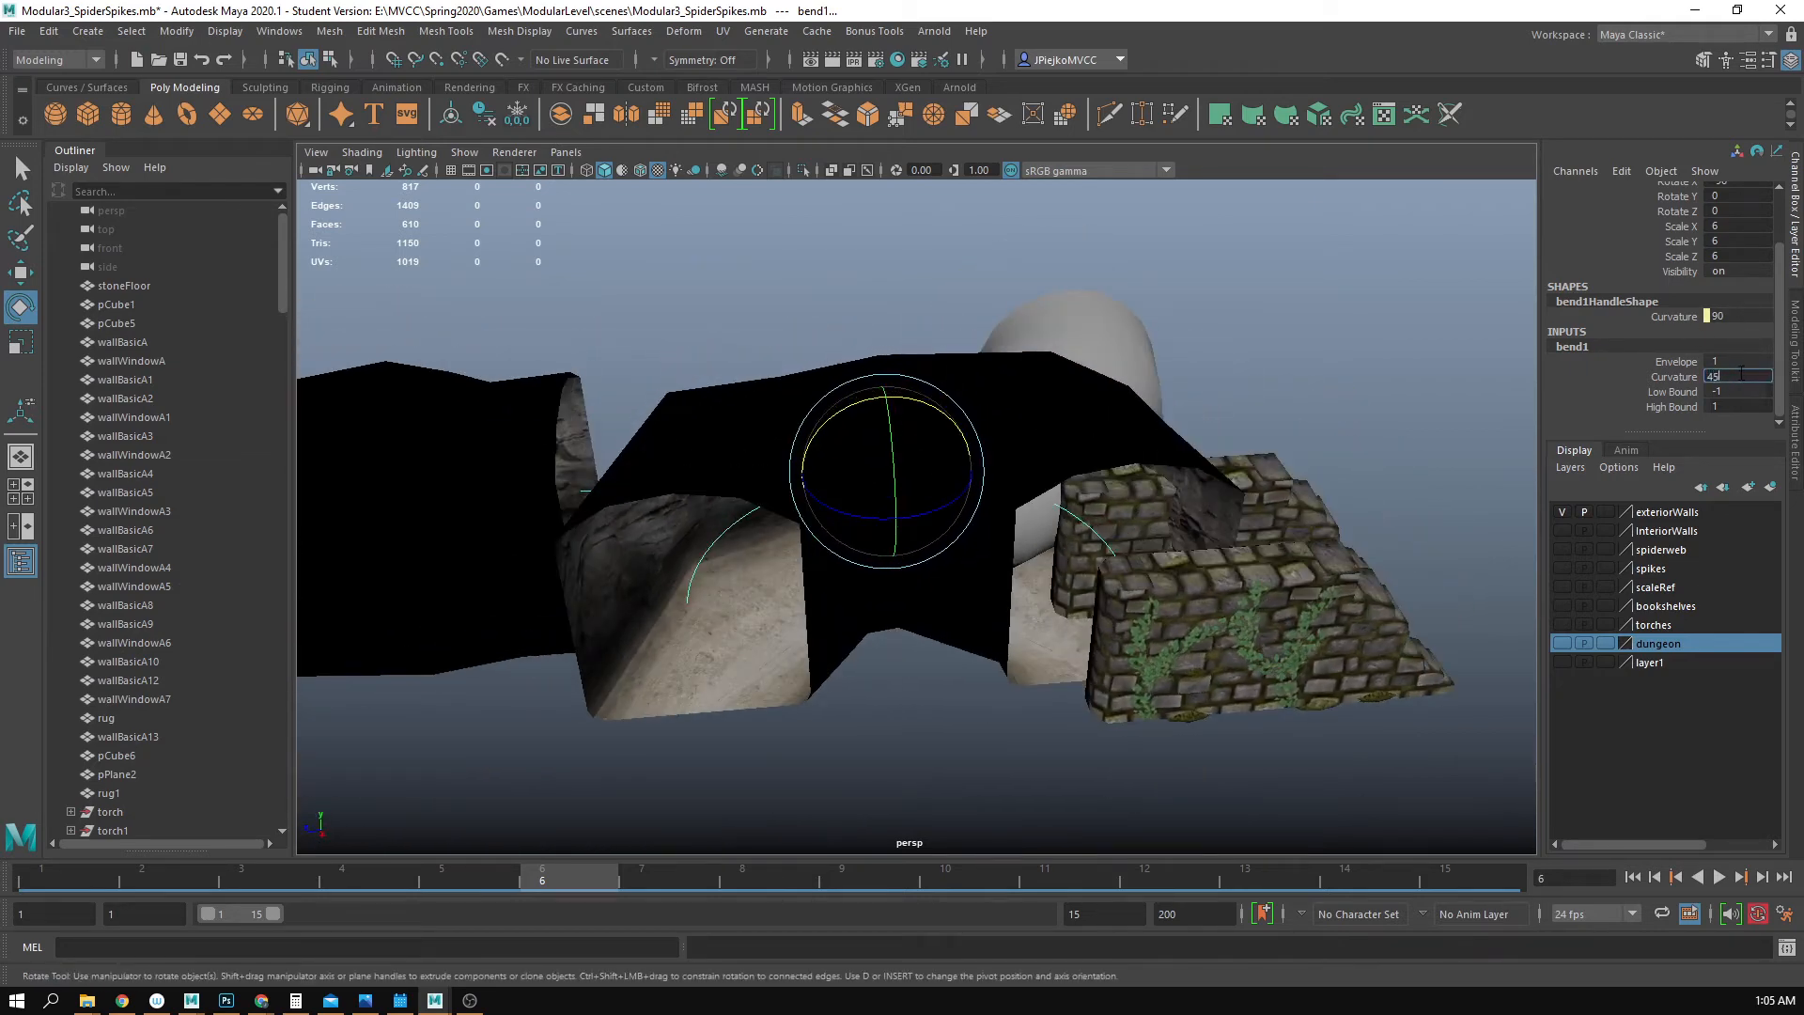
pyautogui.press('Return')
pyautogui.keyDown('alt'); pyautogui.moveTo(978, 393); pyautogui.dragTo(754, 422); pyautogui.keyUp('alt')
# - Select the bent tunnel mesh and delete its construction history
pyautogui.click(757, 427)
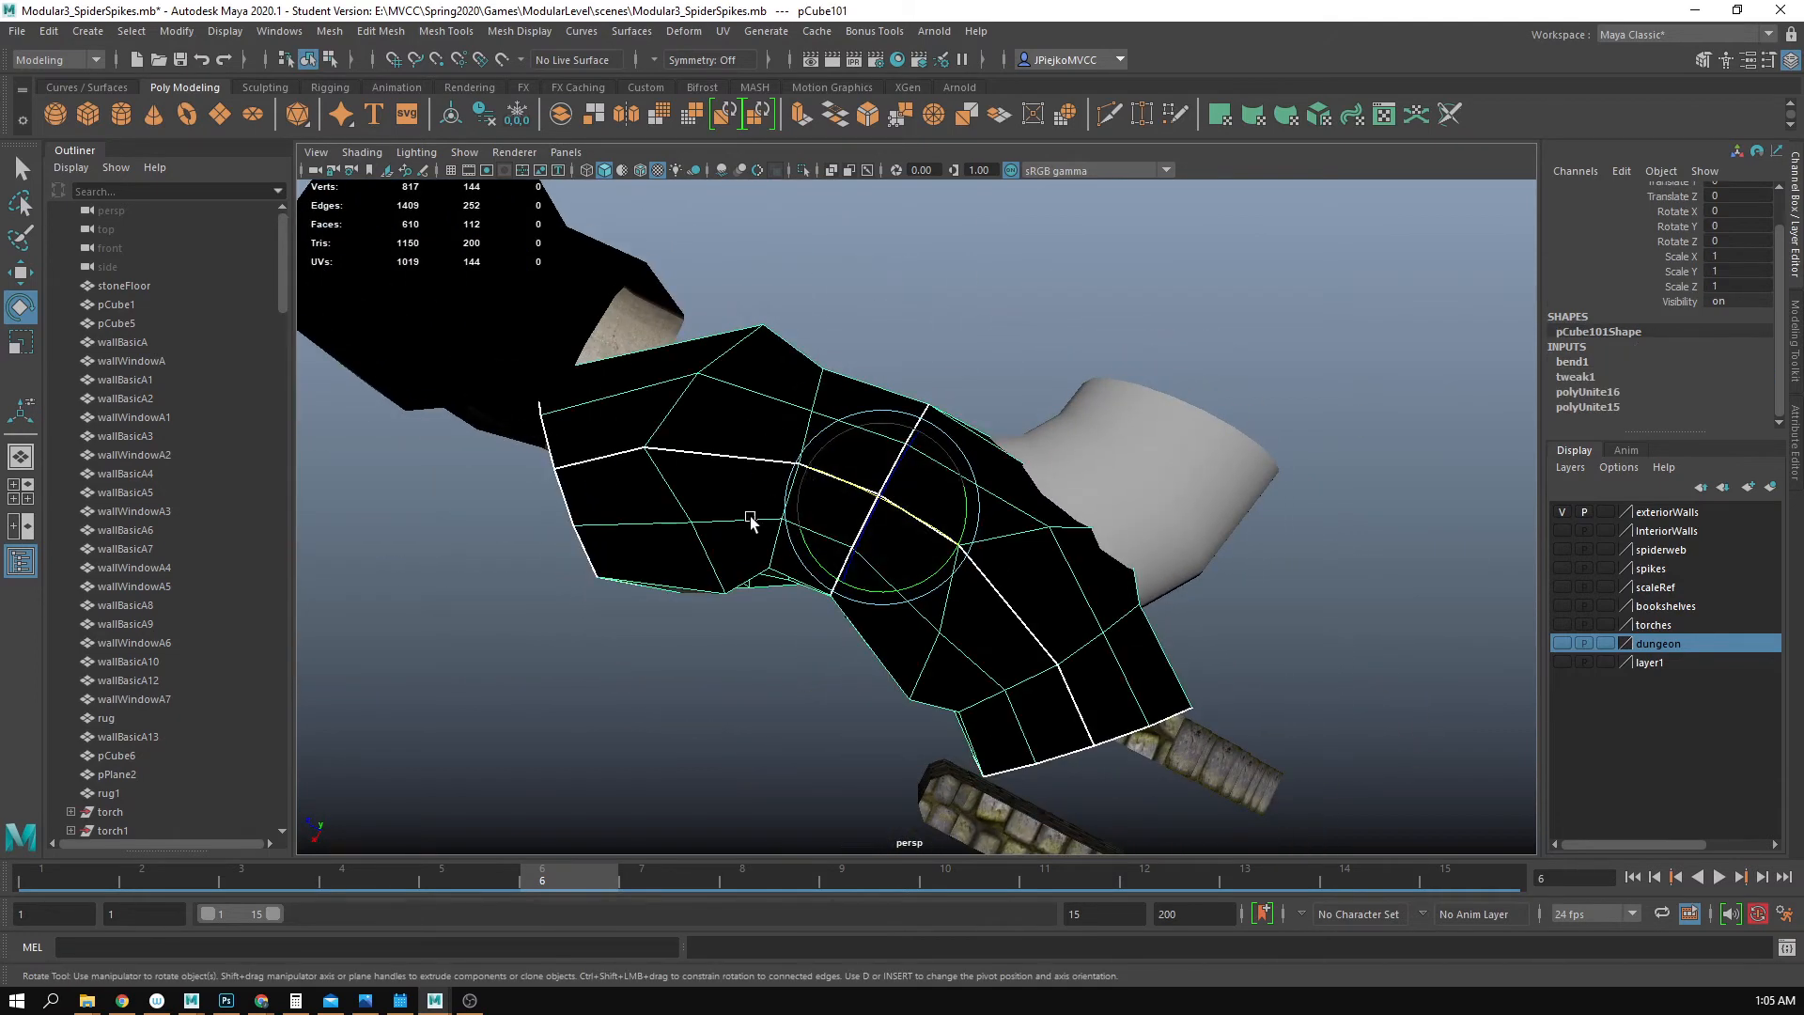
pyautogui.keyDown('alt'); pyautogui.moveTo(853, 603); pyautogui.dragTo(942, 532); pyautogui.keyUp('alt')
pyautogui.keyDown('alt'); pyautogui.moveTo(942, 532); pyautogui.dragTo(1031, 410, button='middle'); pyautogui.keyUp('alt')
pyautogui.keyDown('alt'); pyautogui.moveTo(1031, 409); pyautogui.dragTo(959, 481); pyautogui.keyUp('alt')
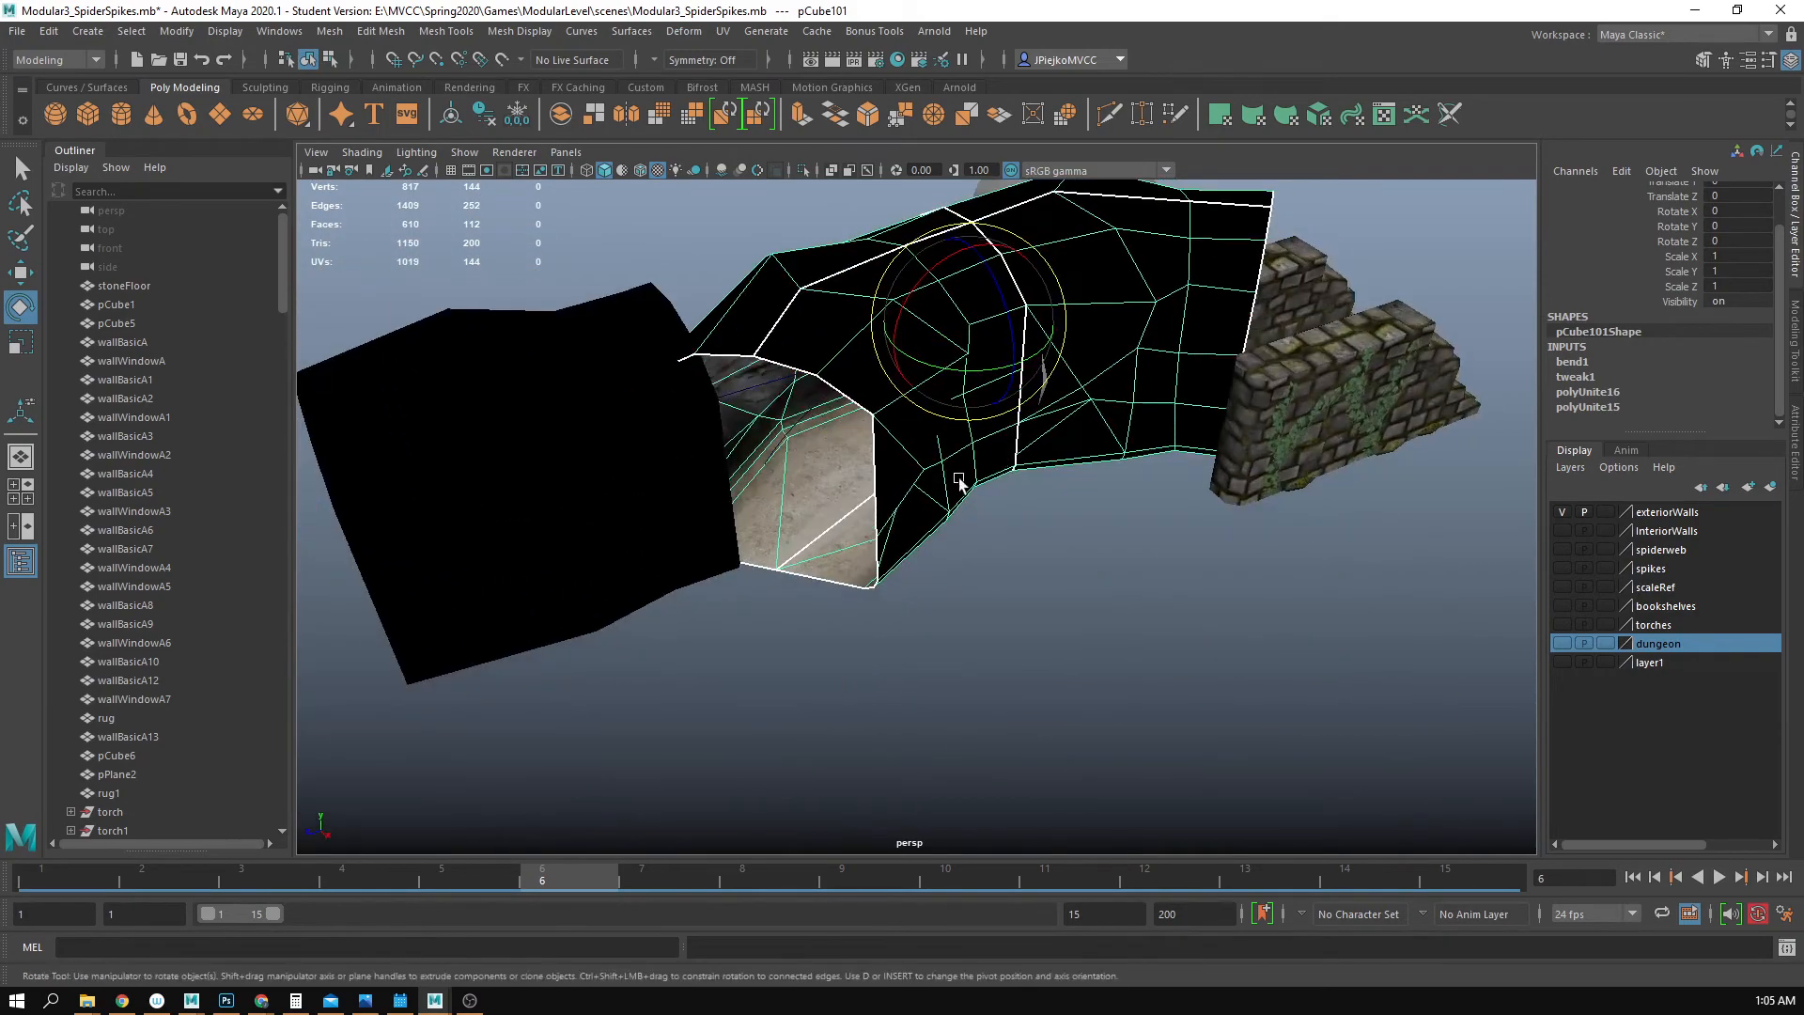
pyautogui.press('w')
pyautogui.press('d')
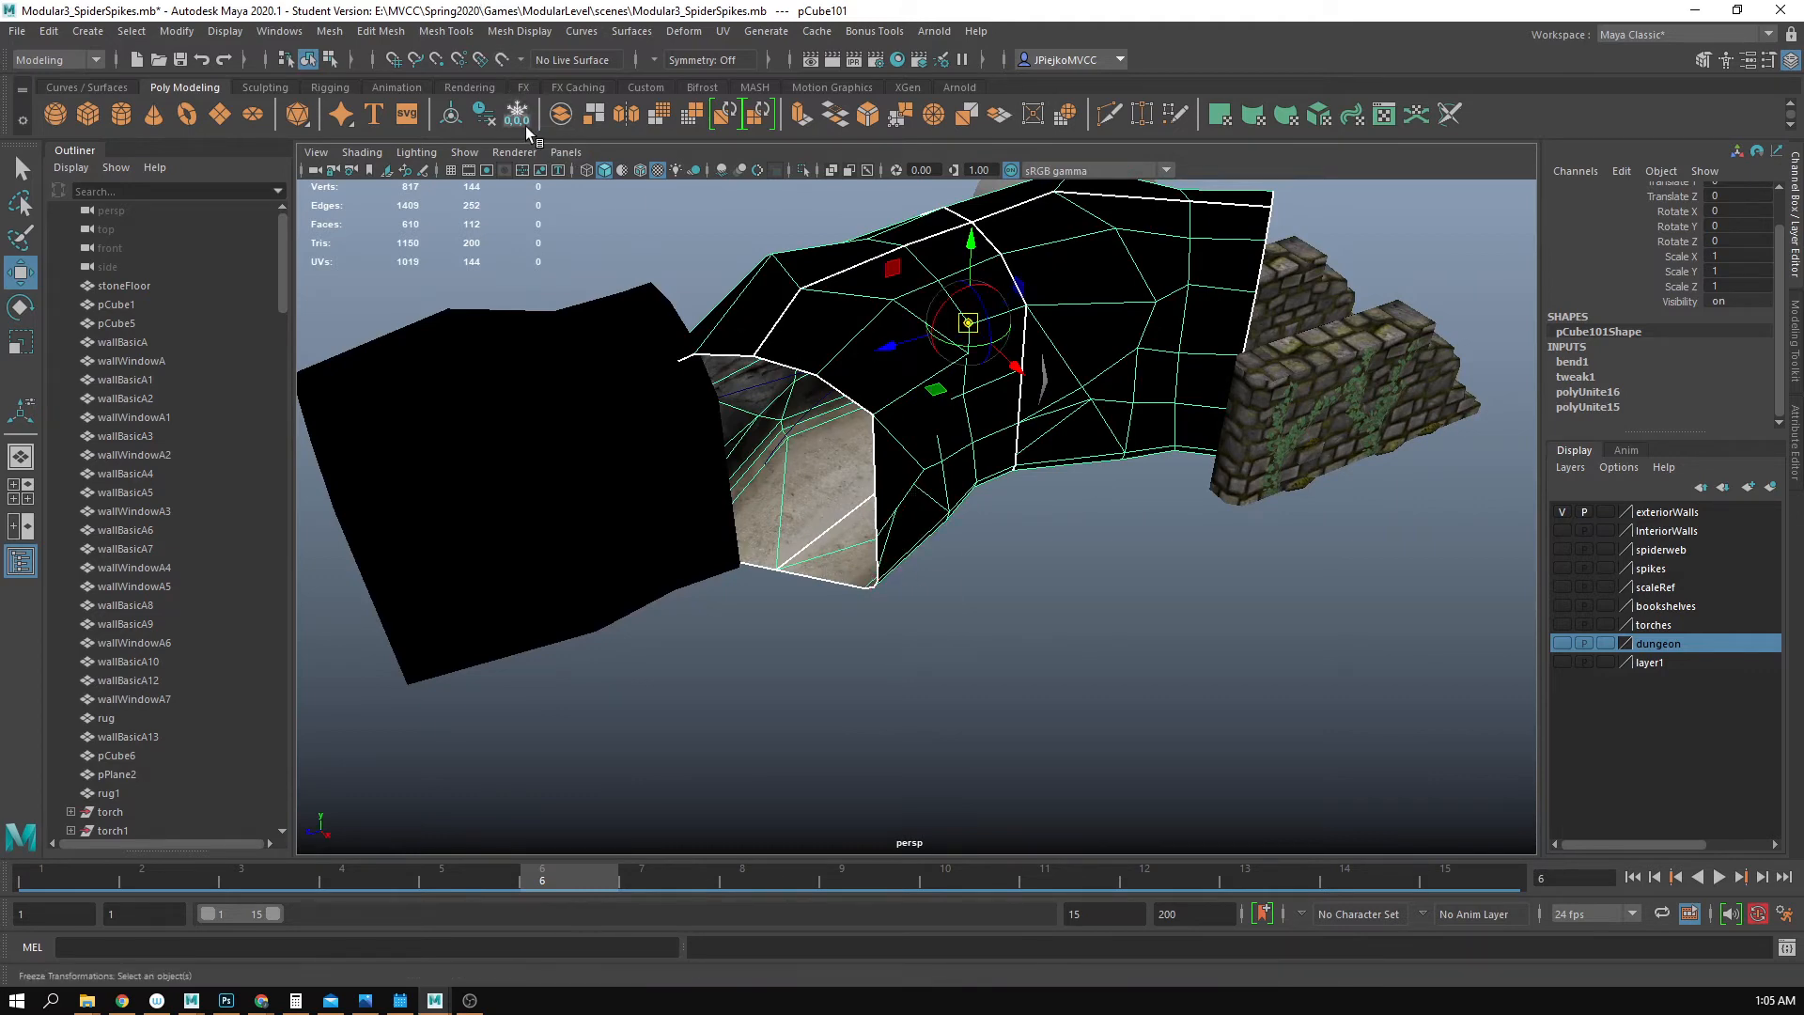
pyautogui.click(485, 121)
pyautogui.keyDown('alt'); pyautogui.moveTo(768, 376); pyautogui.dragTo(786, 411); pyautogui.keyUp('alt')
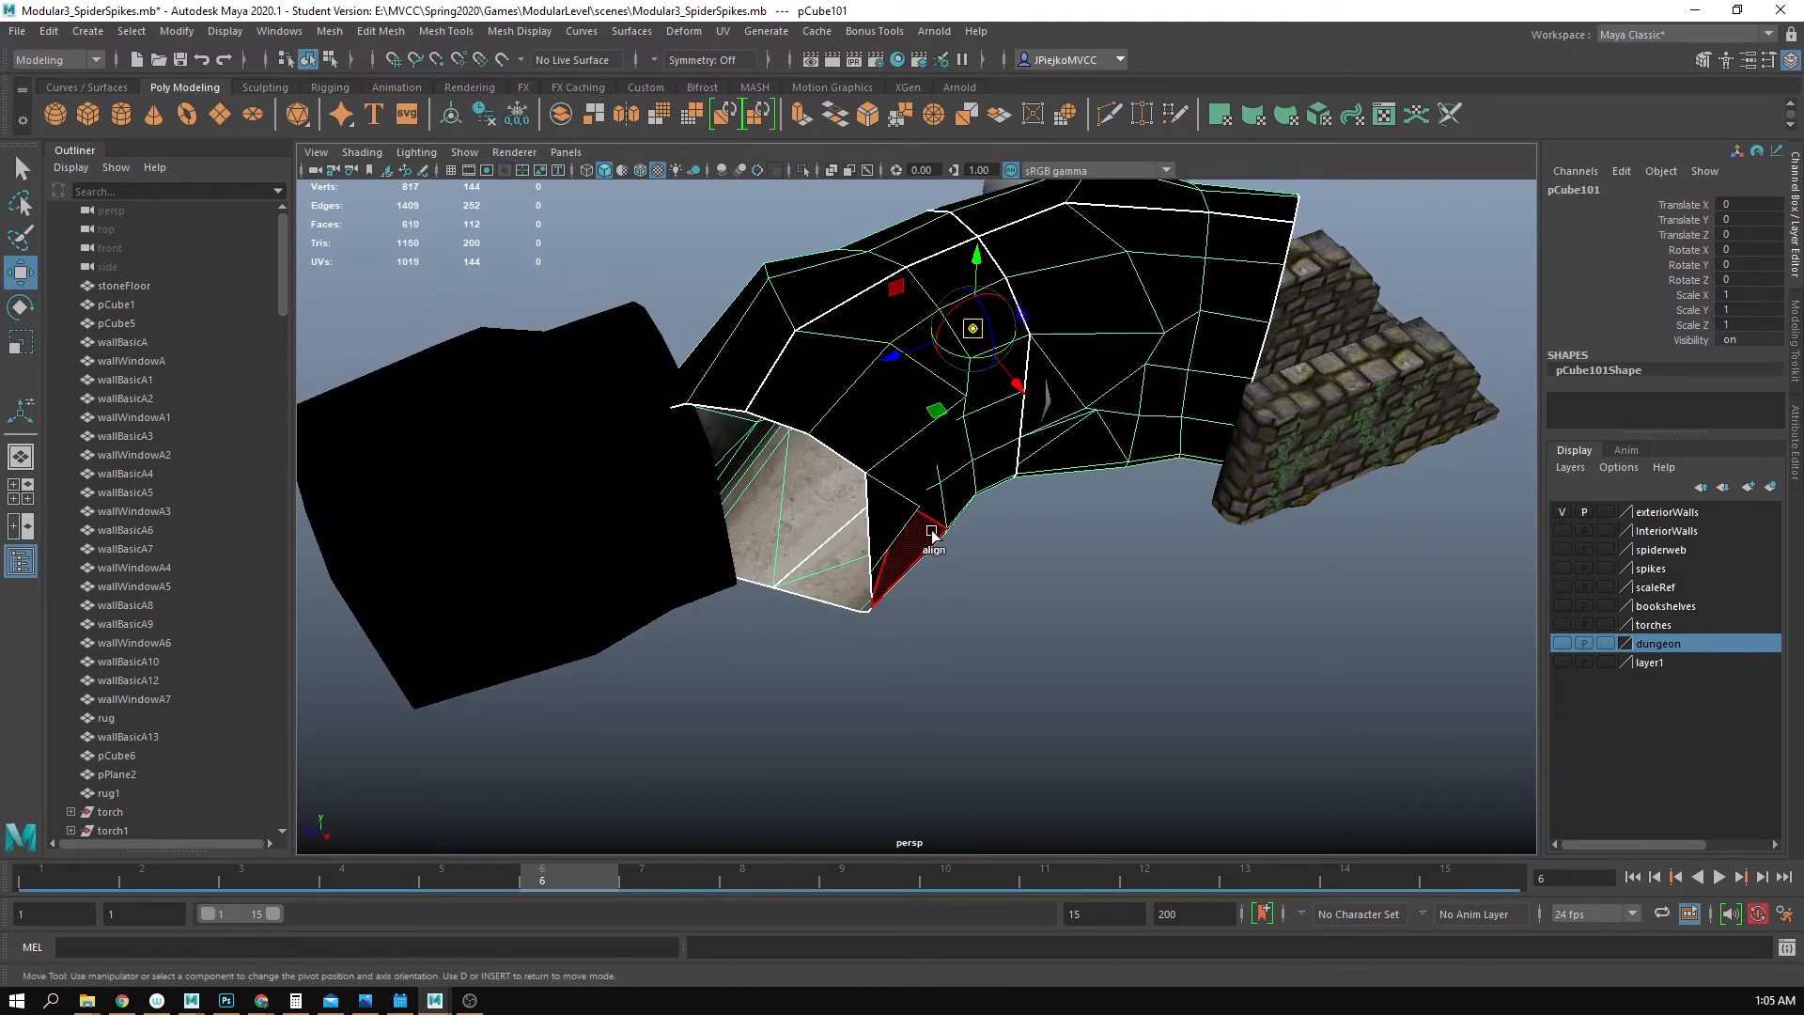
# - Move the curved tunnel's pivot to its end near the straight section and rotate it to about -49.6 degrees on Y
pyautogui.press('d')
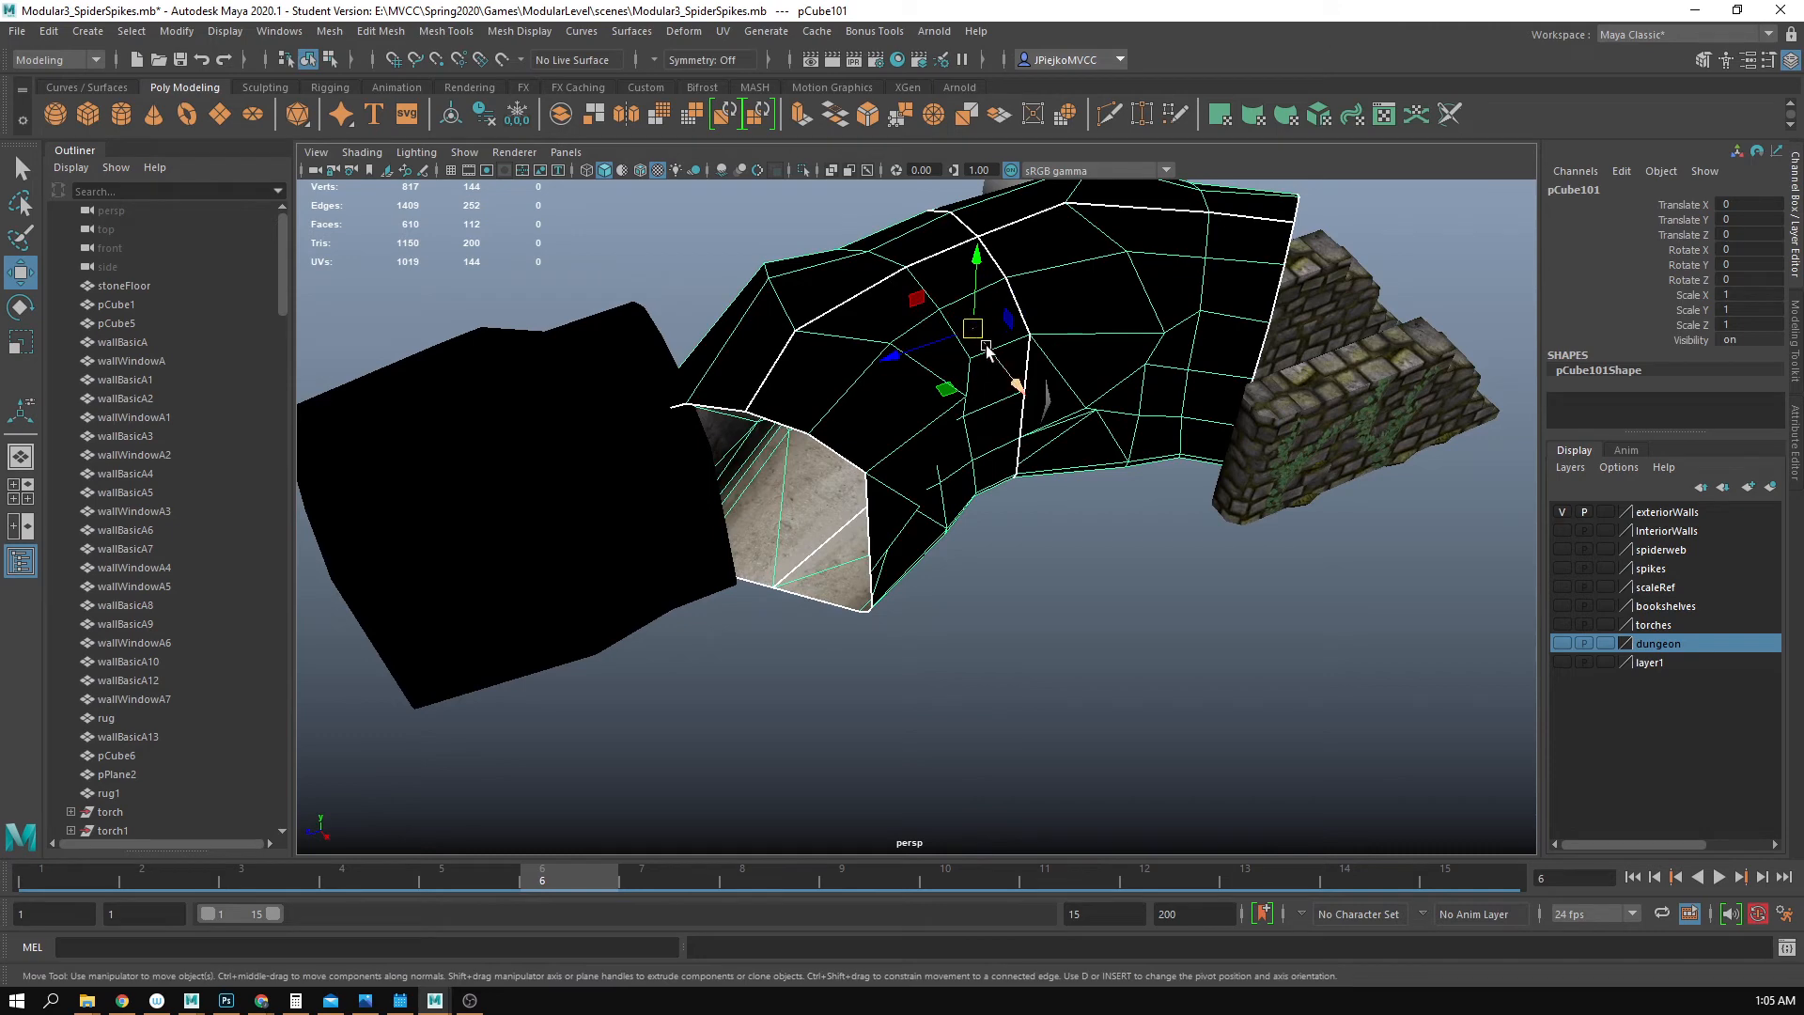
pyautogui.press('d')
pyautogui.moveTo(974, 329); pyautogui.dragTo(719, 710)
pyautogui.press('e')
pyautogui.moveTo(832, 686); pyautogui.dragTo(752, 674)
# - In the top orthographic view, shift the curved tunnel to about Translate X -1.98 and rotate it to about -43.9 degrees on Y
pyautogui.click(562, 154)
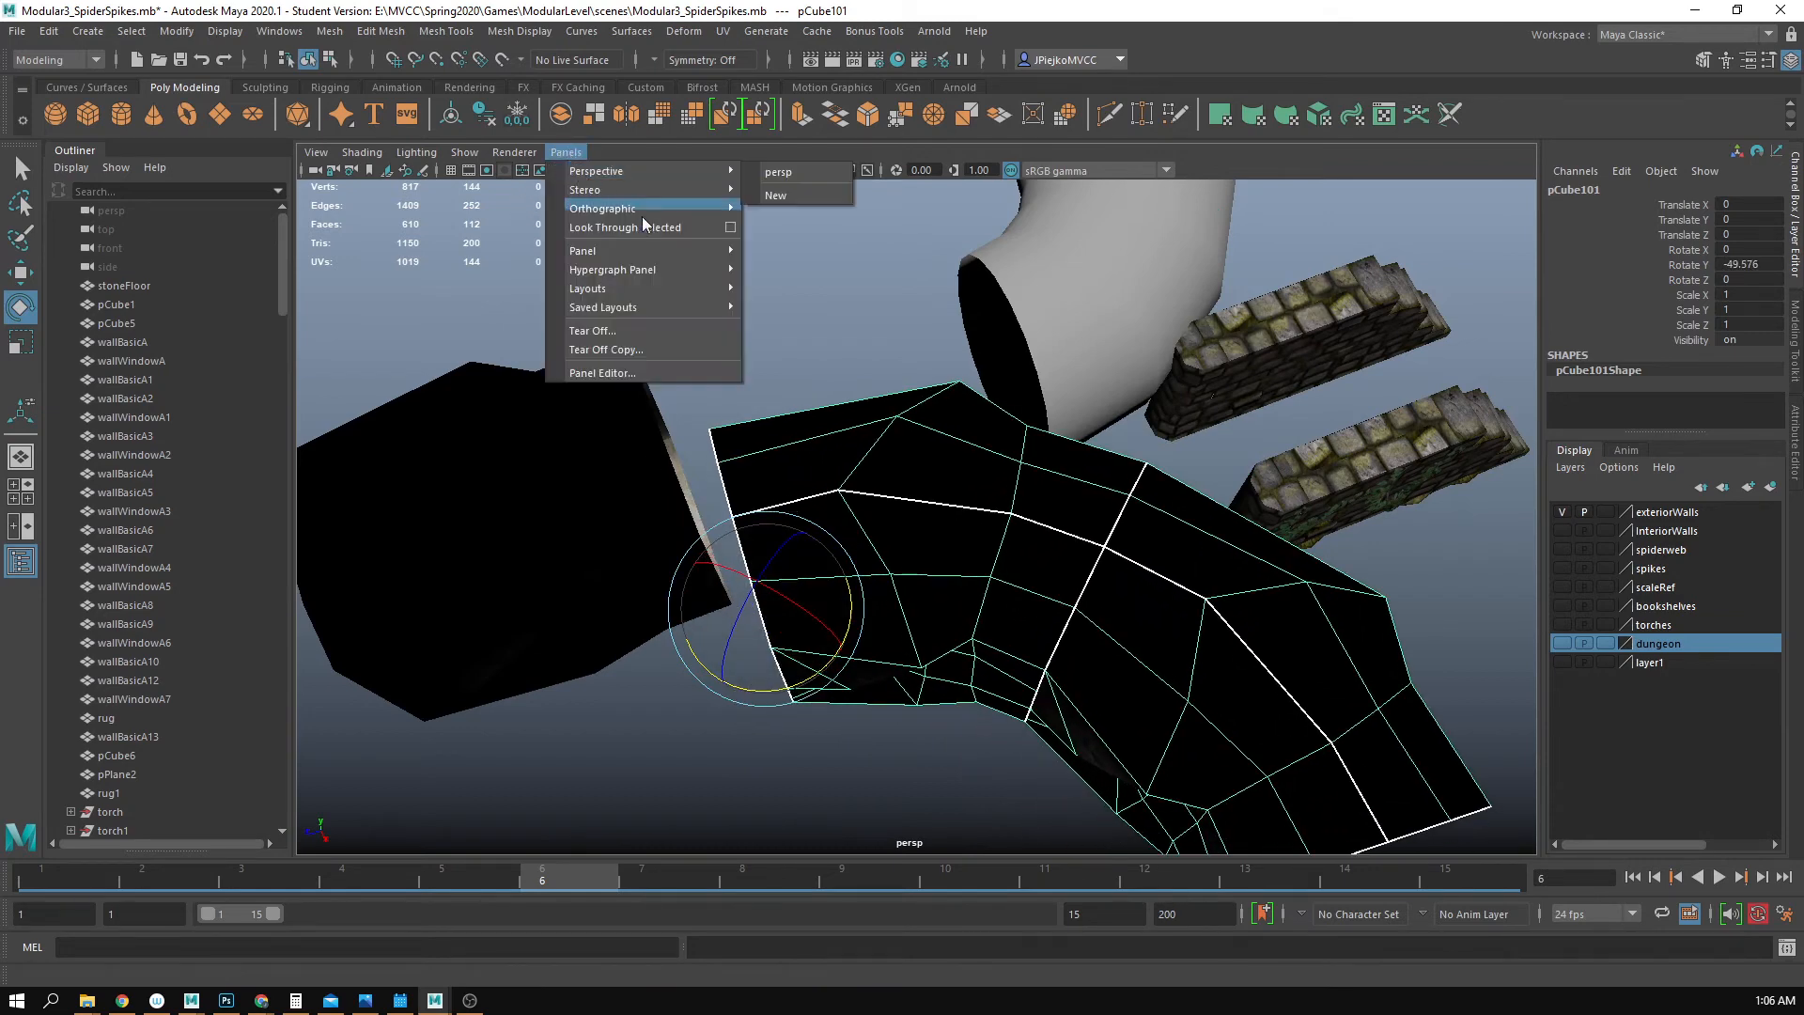
pyautogui.moveTo(661, 306)
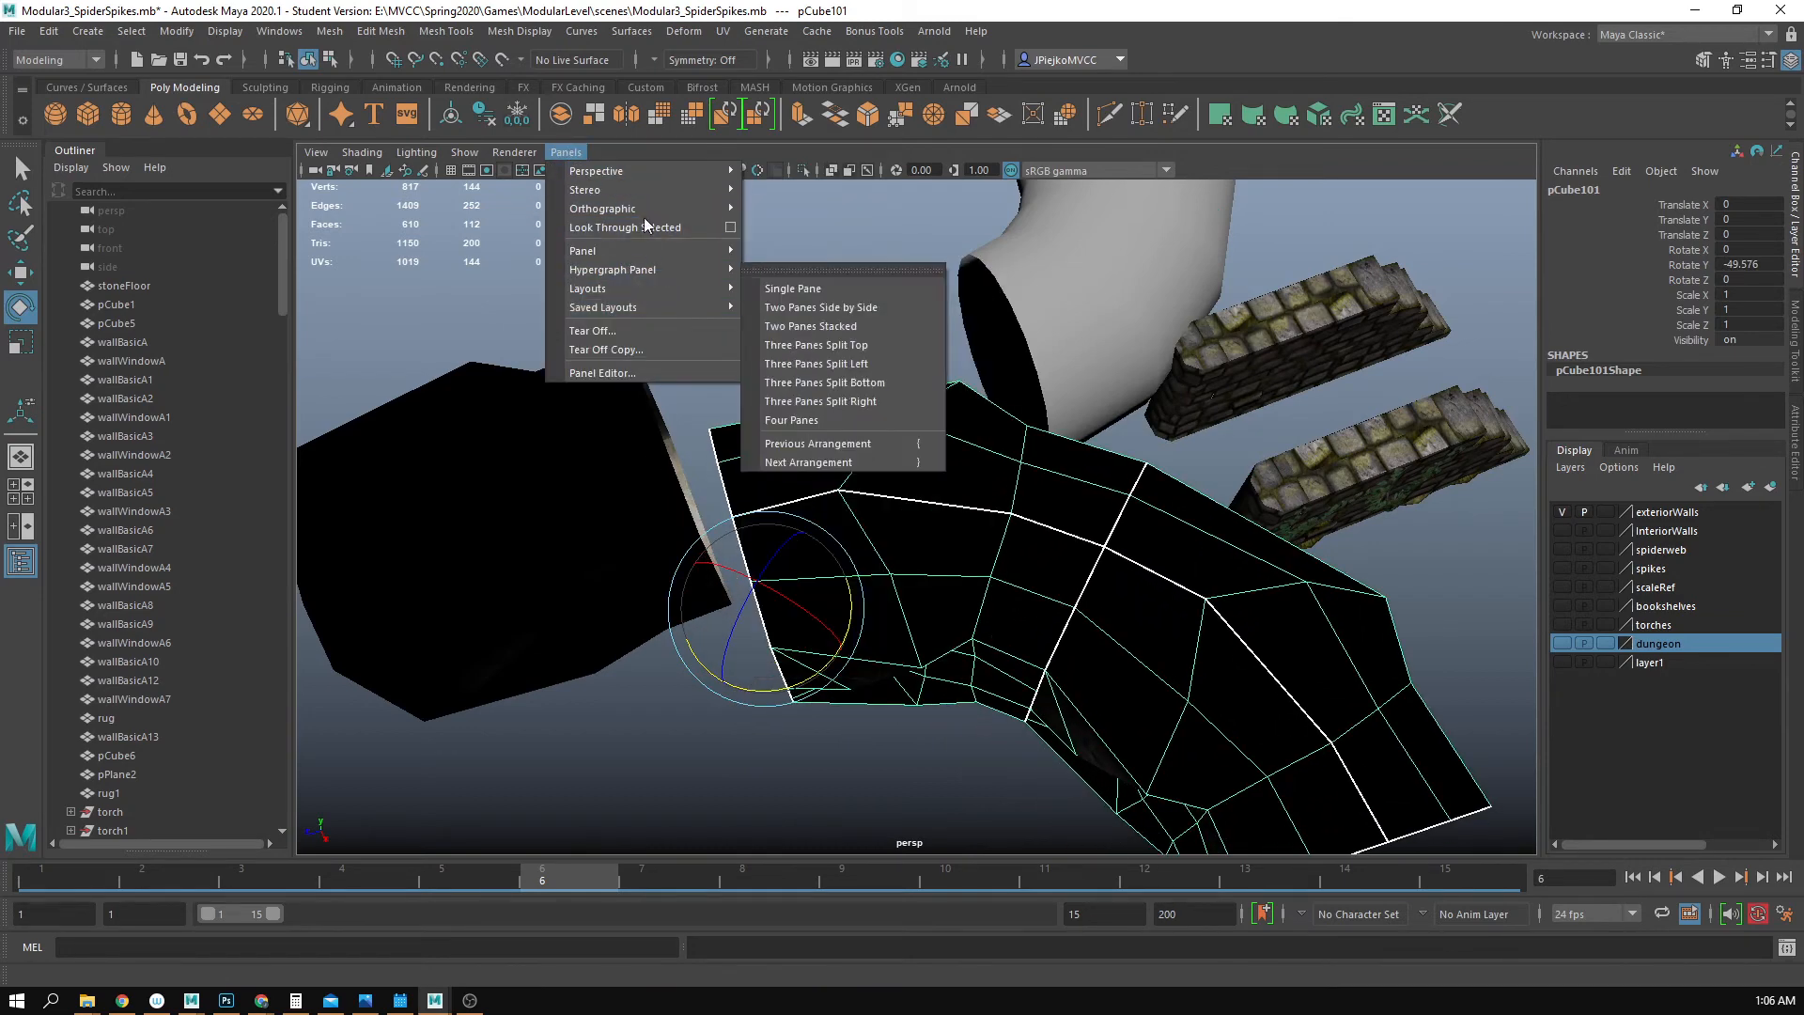
pyautogui.moveTo(658, 246)
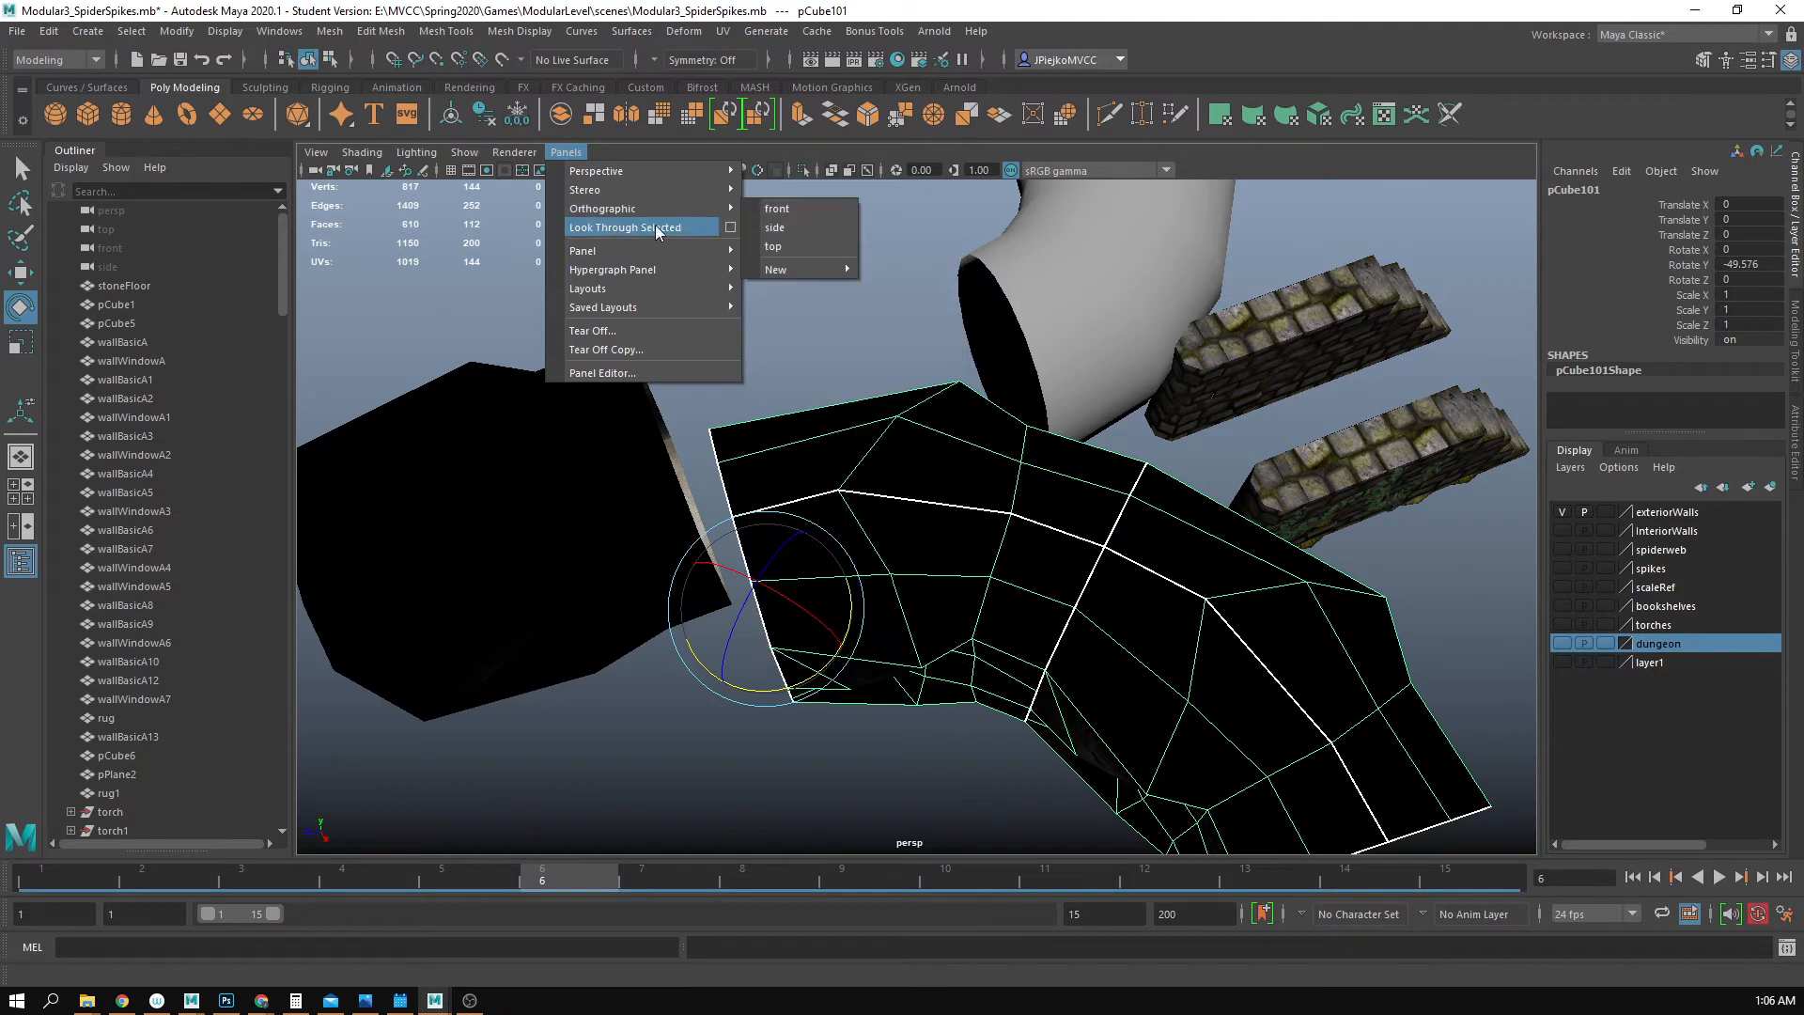
pyautogui.click(773, 248)
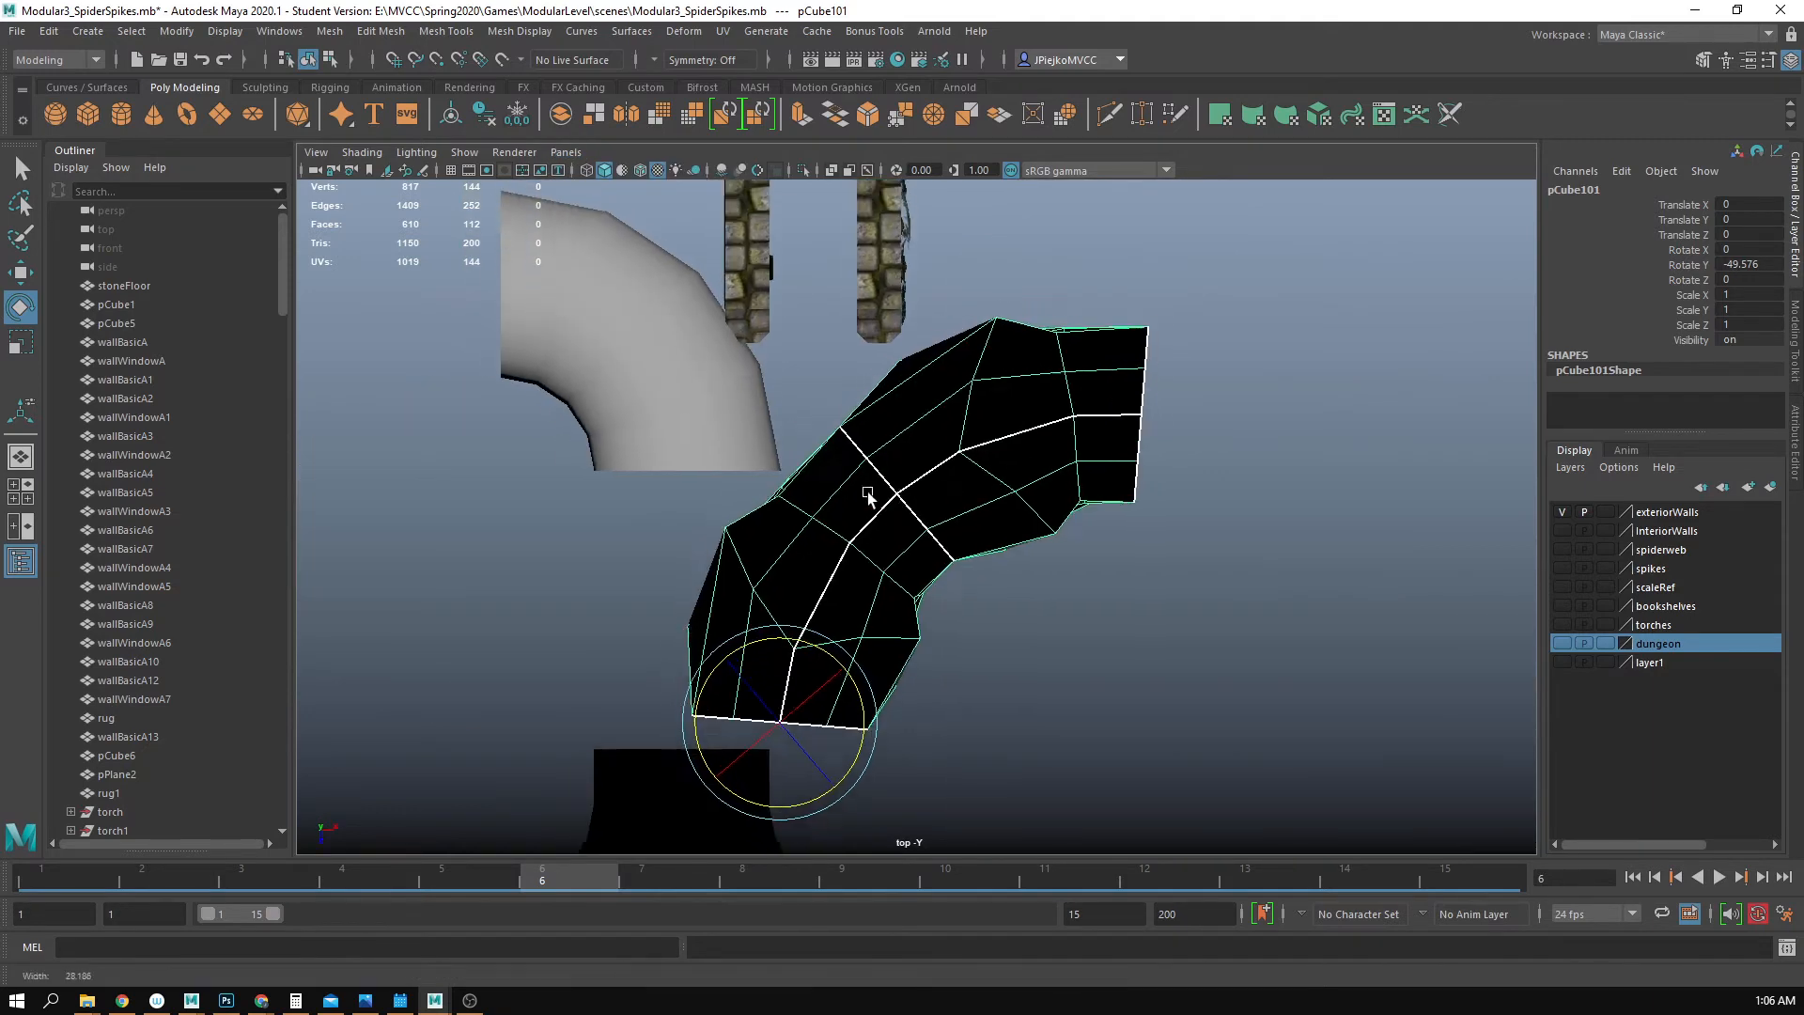
pyautogui.scroll(5, 867, 493)
pyautogui.press('w')
pyautogui.press('e')
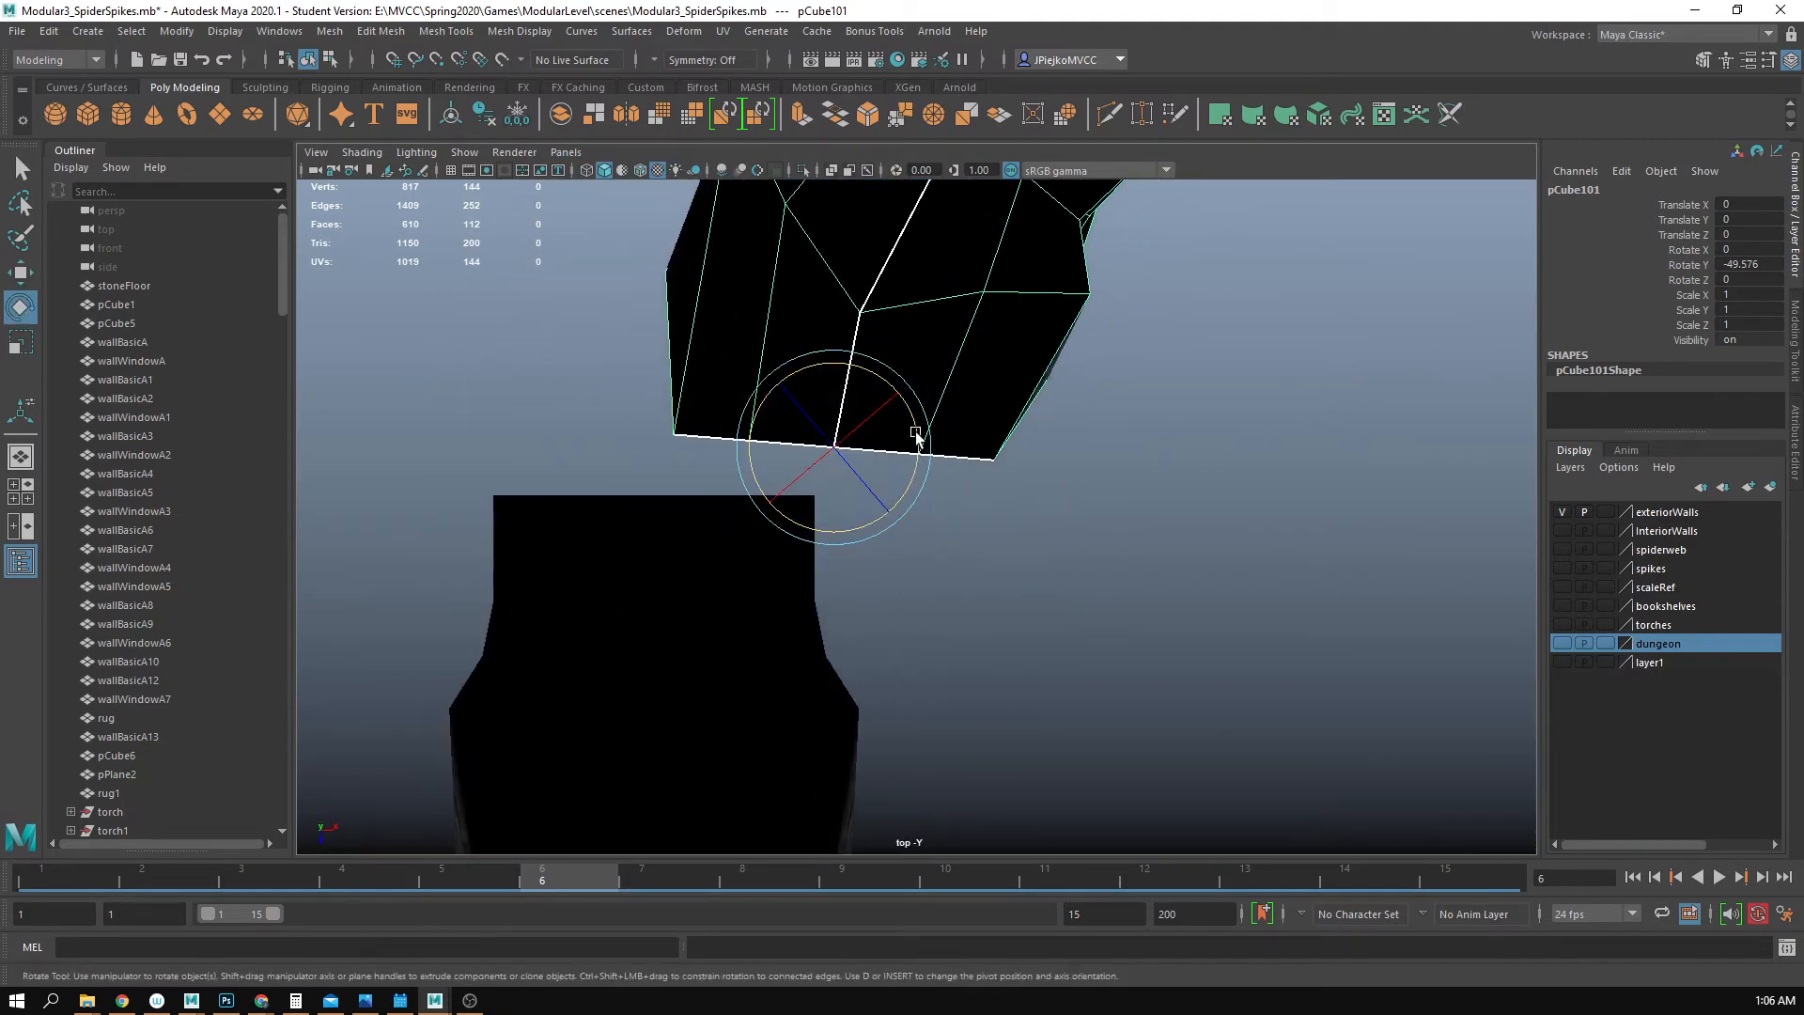
pyautogui.moveTo(916, 432); pyautogui.dragTo(733, 475)
pyautogui.press('w')
pyautogui.press('e')
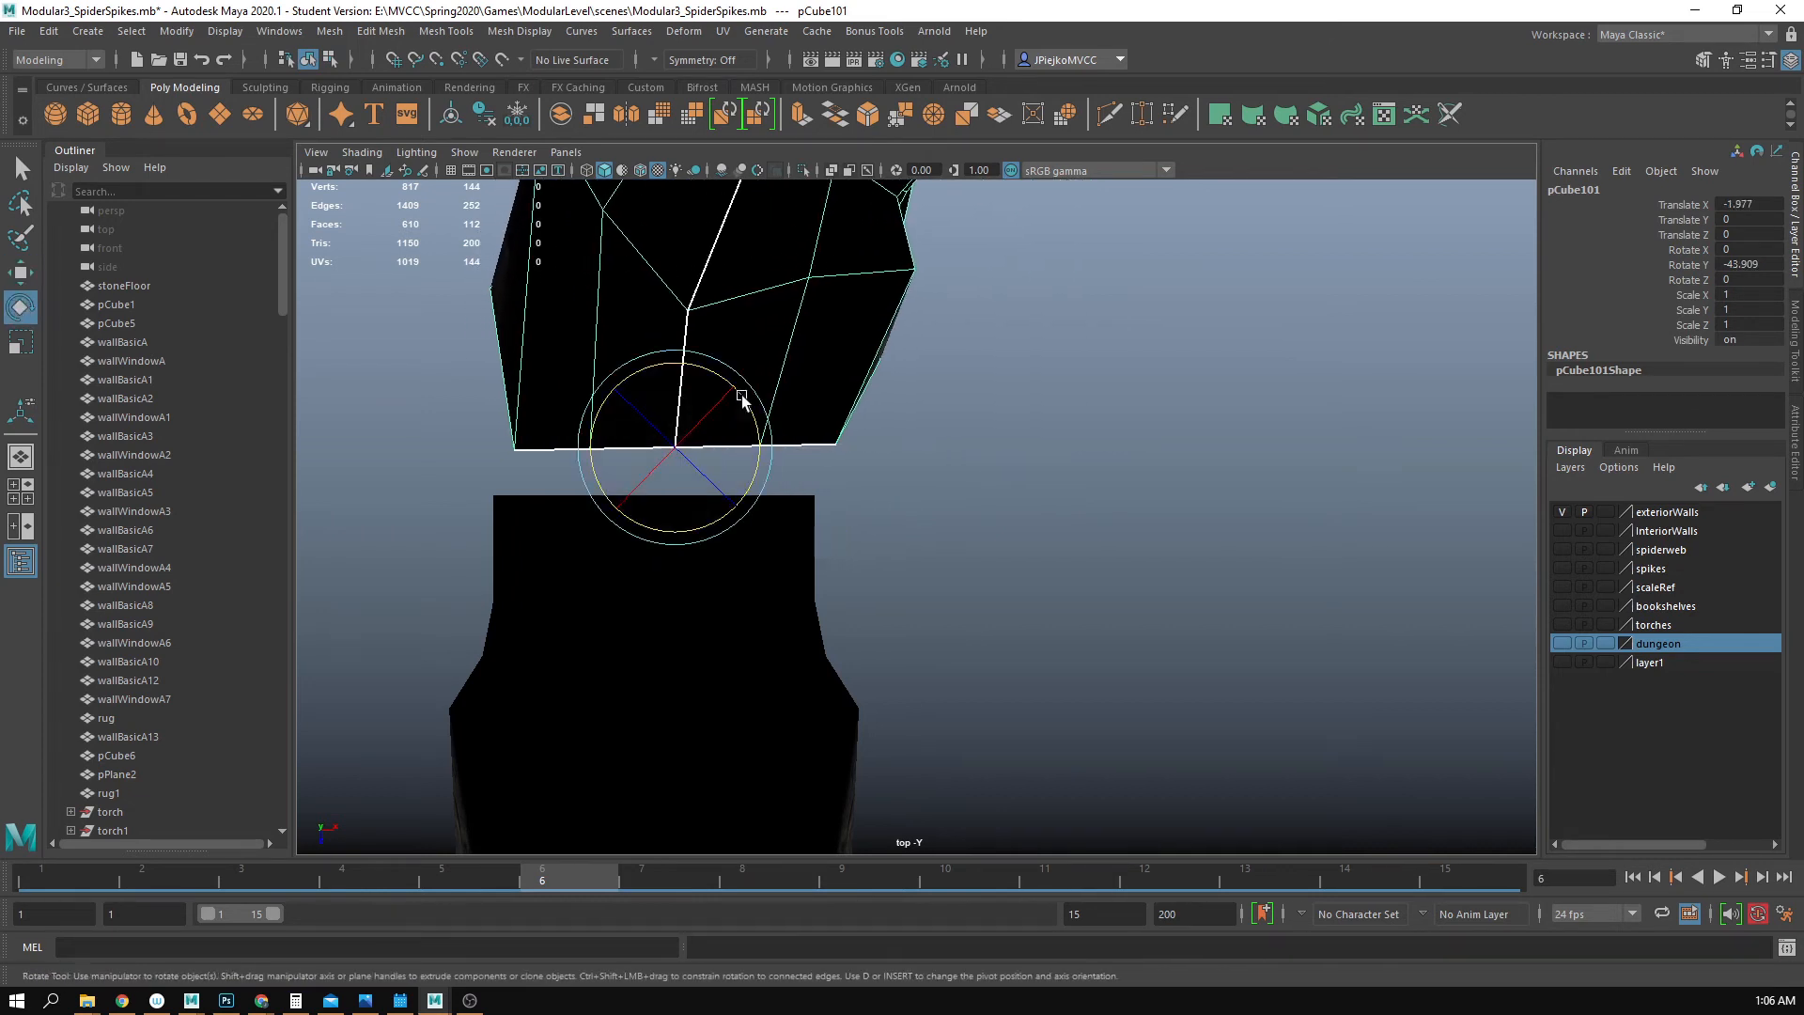
# - Align the curved tunnel's end with the straight section at about Rotate Y -44.97, Translate X -2.25 and Translate Z 0.62
pyautogui.moveTo(745, 403); pyautogui.dragTo(729, 444)
pyautogui.press('w')
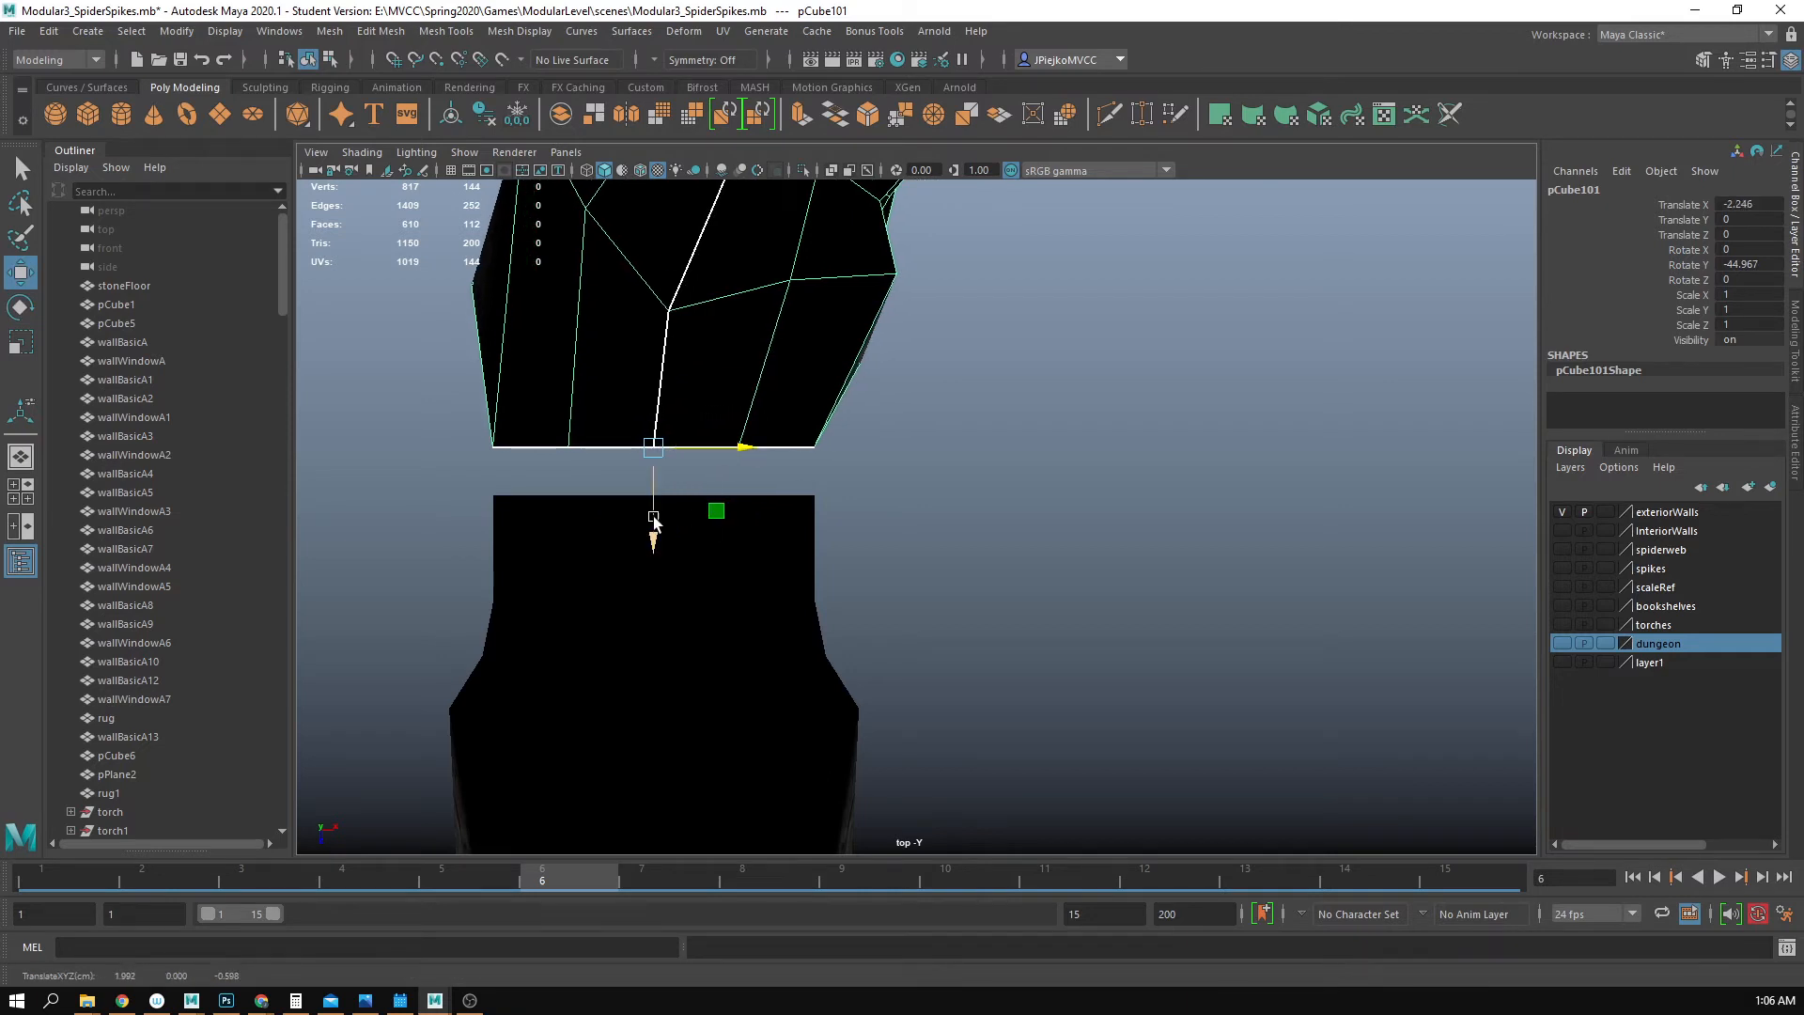
pyautogui.moveTo(654, 523); pyautogui.dragTo(656, 575)
pyautogui.scroll(-6, 657, 572)
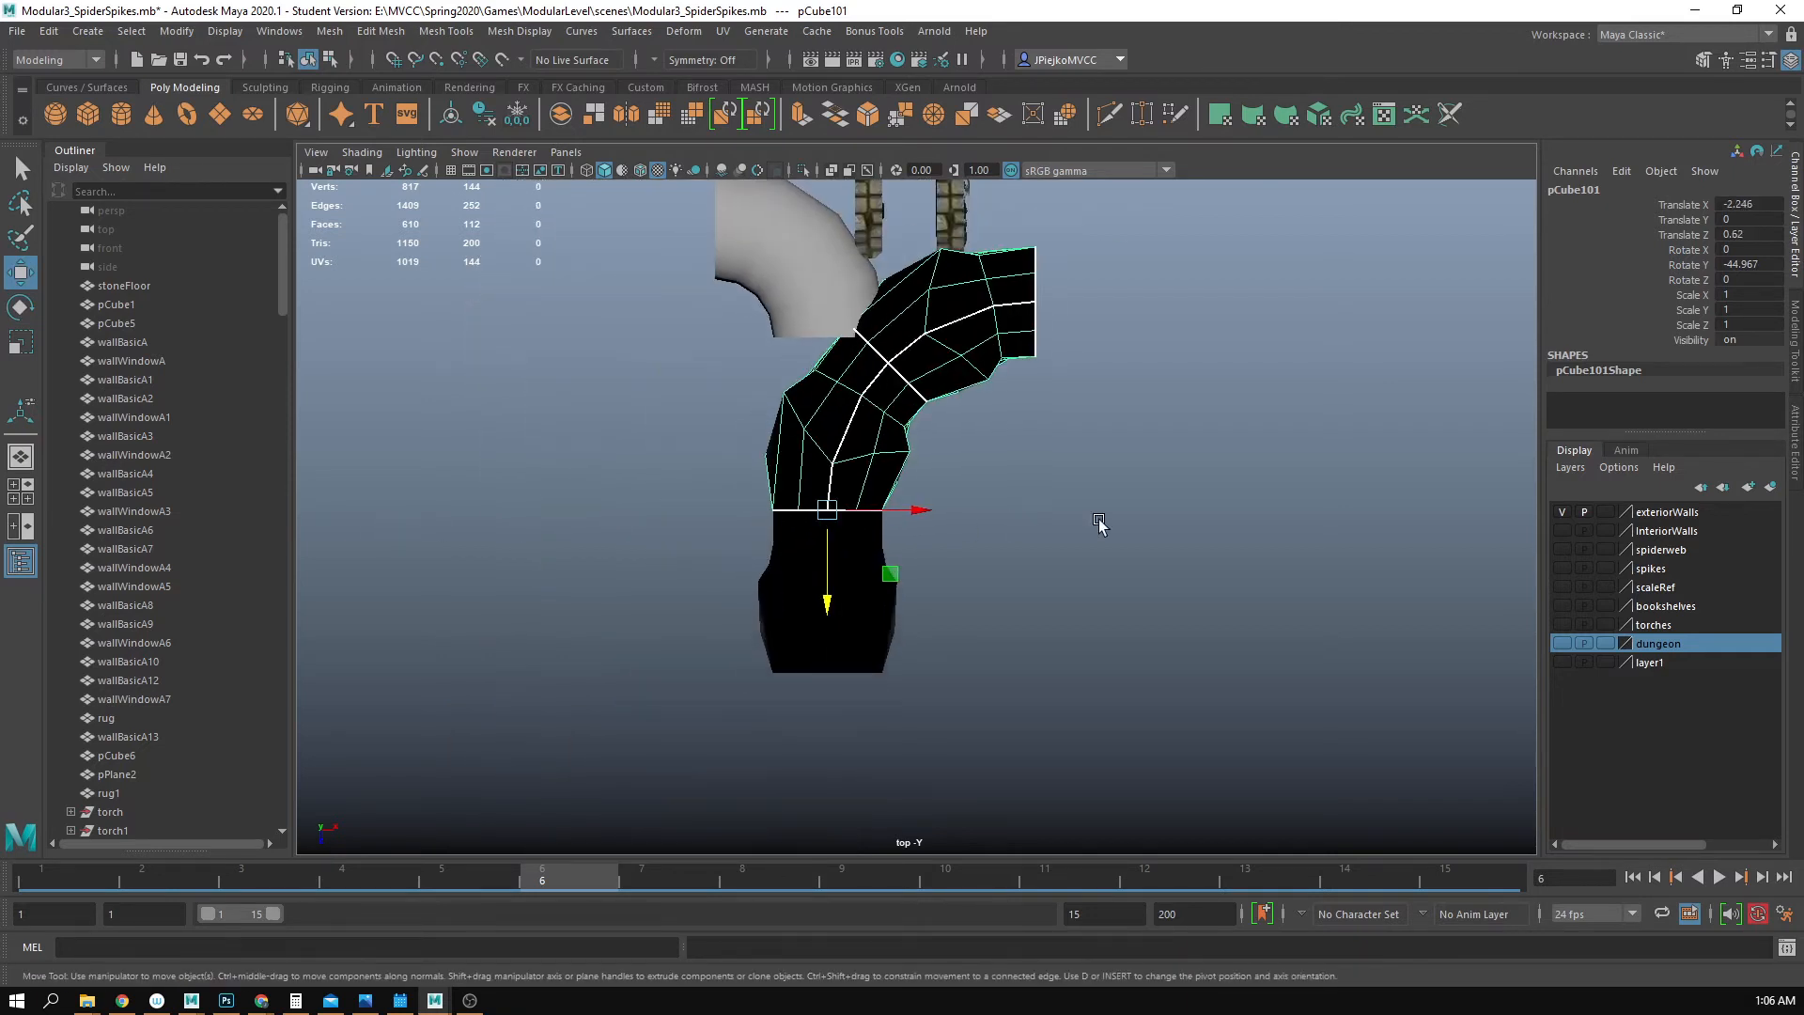
pyautogui.click(1099, 524)
# - Return to the perspective view and examine the interior where the curved and straight tunnel sections meet
pyautogui.keyDown('alt'); pyautogui.moveTo(883, 526); pyautogui.dragTo(818, 498); pyautogui.keyUp('alt')
pyautogui.click(565, 152)
pyautogui.moveTo(632, 172)
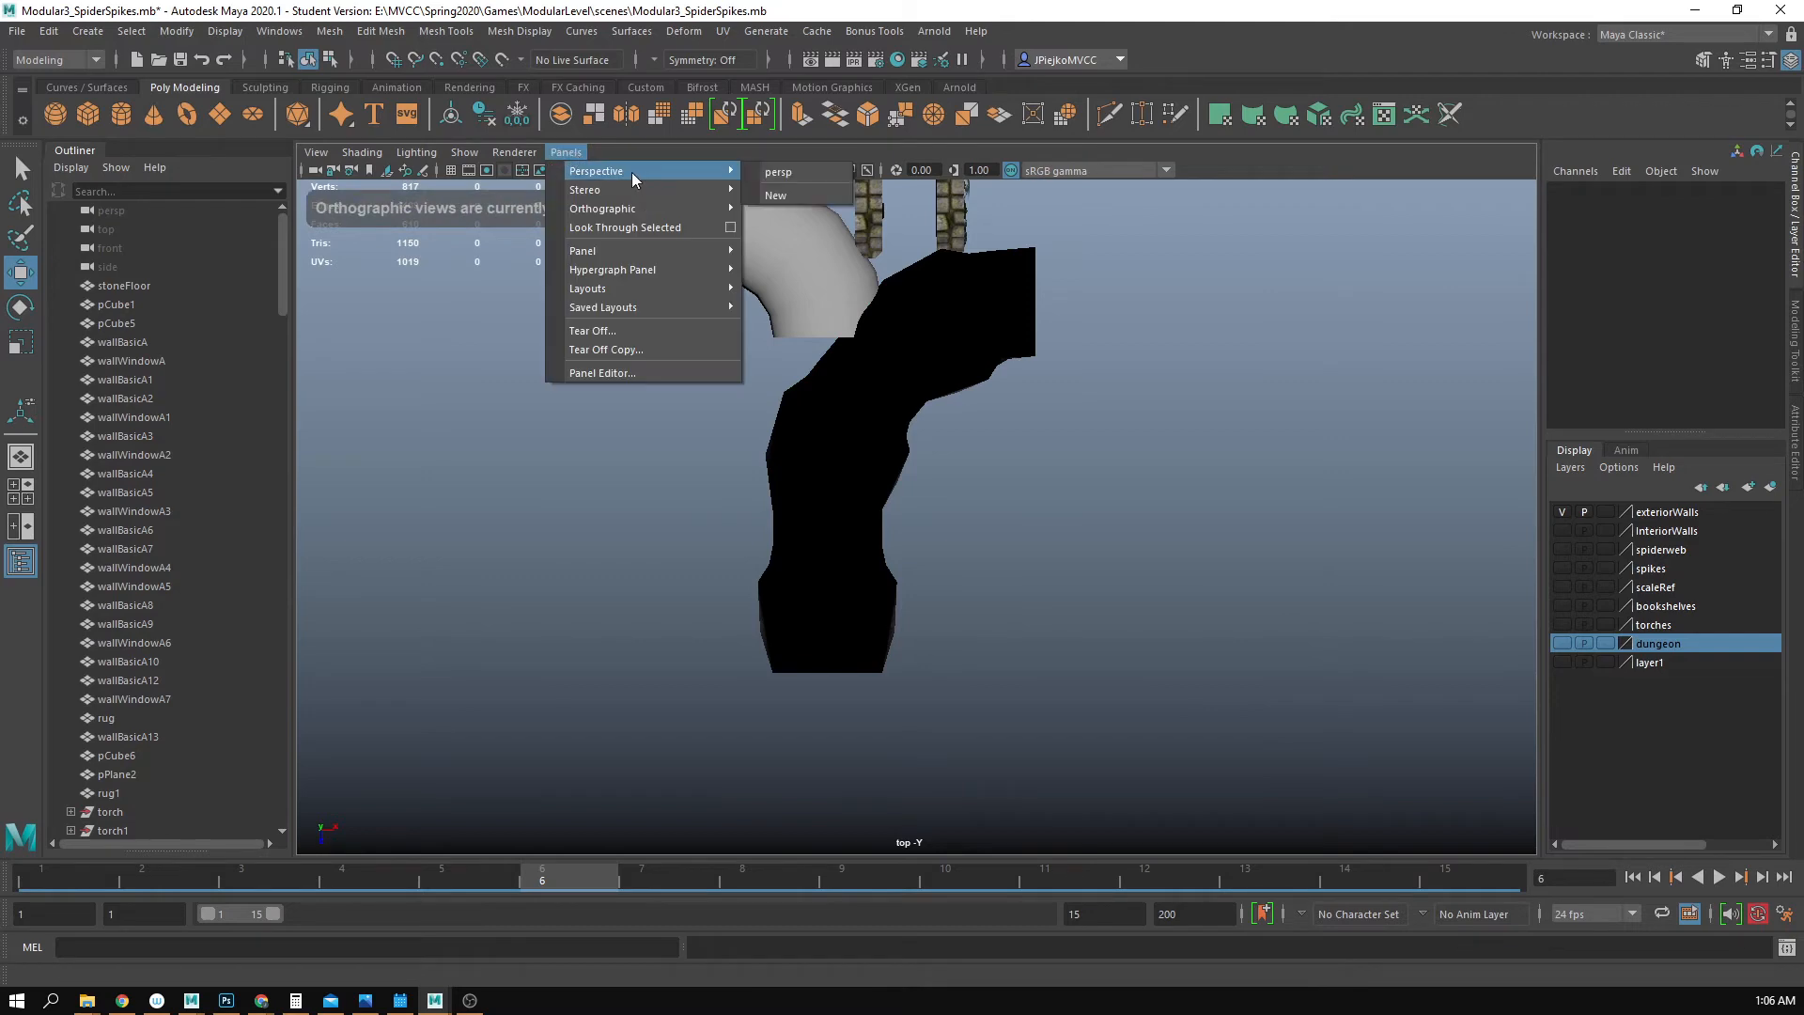
pyautogui.click(759, 167)
pyautogui.keyDown('alt'); pyautogui.moveTo(963, 526); pyautogui.dragTo(1140, 441); pyautogui.keyUp('alt')
pyautogui.scroll(6, 1140, 442)
pyautogui.keyDown('alt'); pyautogui.moveTo(1087, 339); pyautogui.dragTo(1040, 539, button='middle'); pyautogui.keyUp('alt')
pyautogui.scroll(-10, 1040, 542)
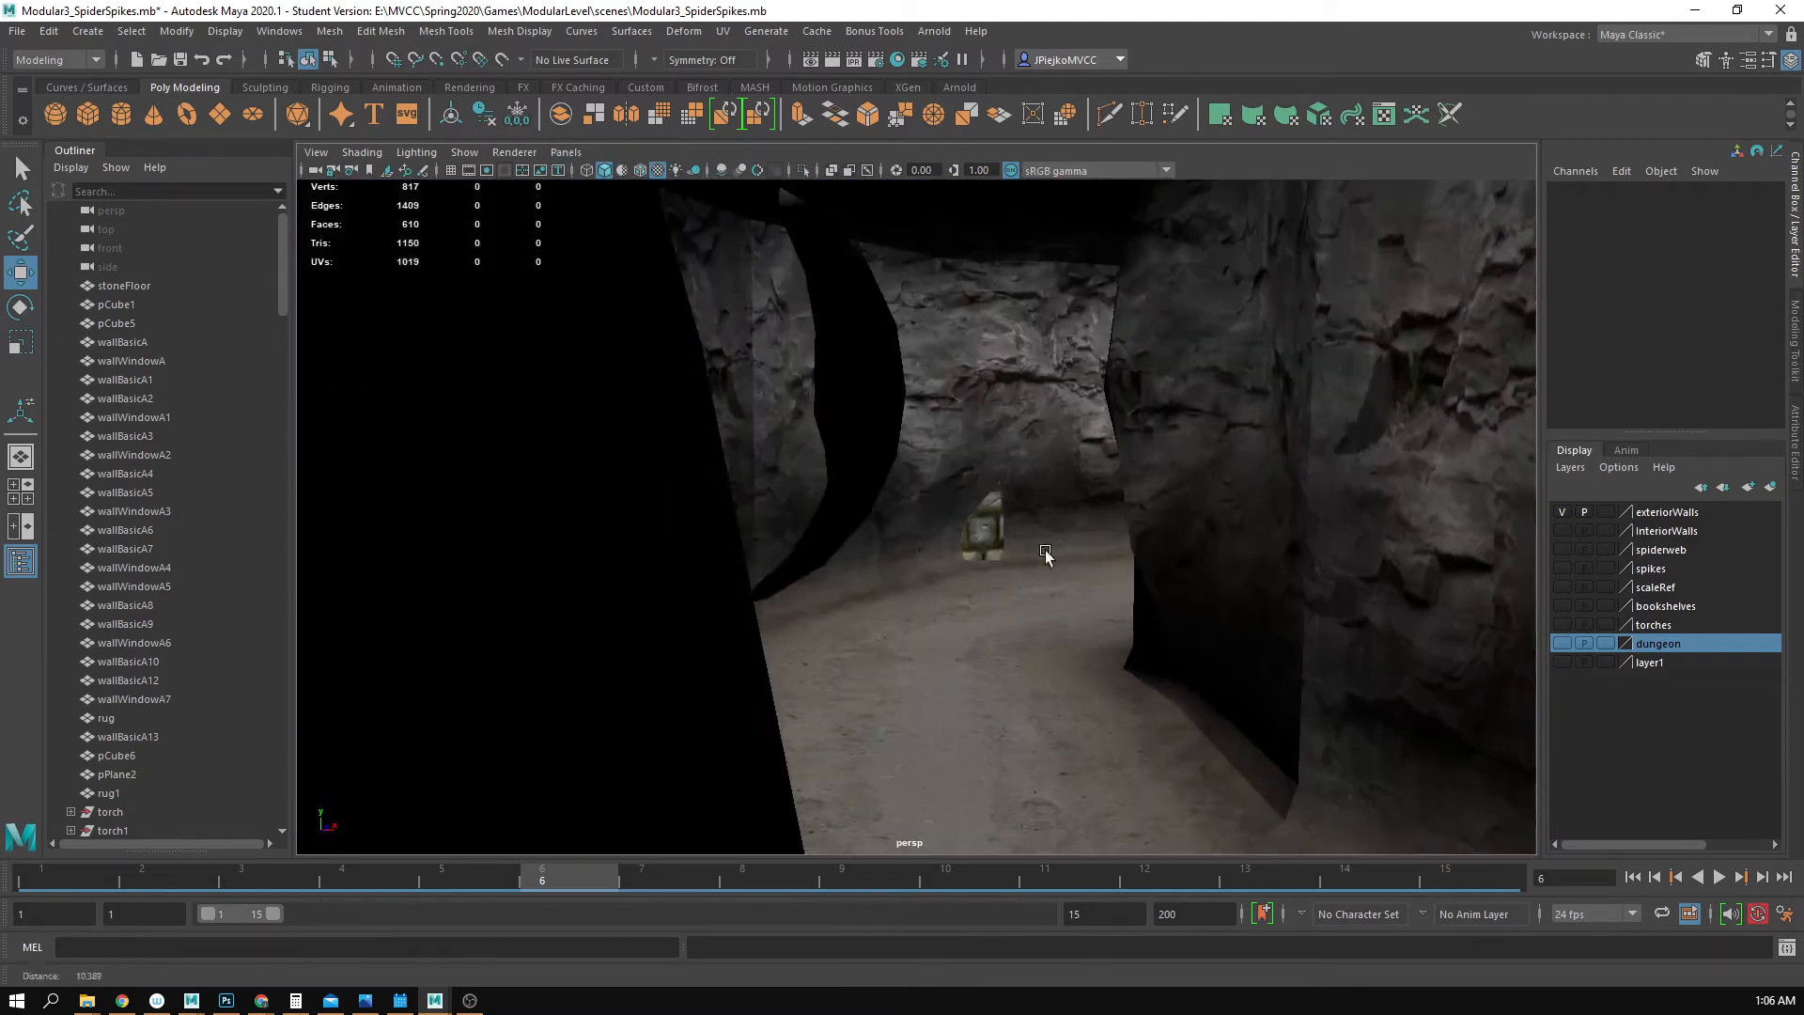
# - Delete the plain grey curved pipe beside the tunnel
pyautogui.click(593, 467)
pyautogui.press('Delete')
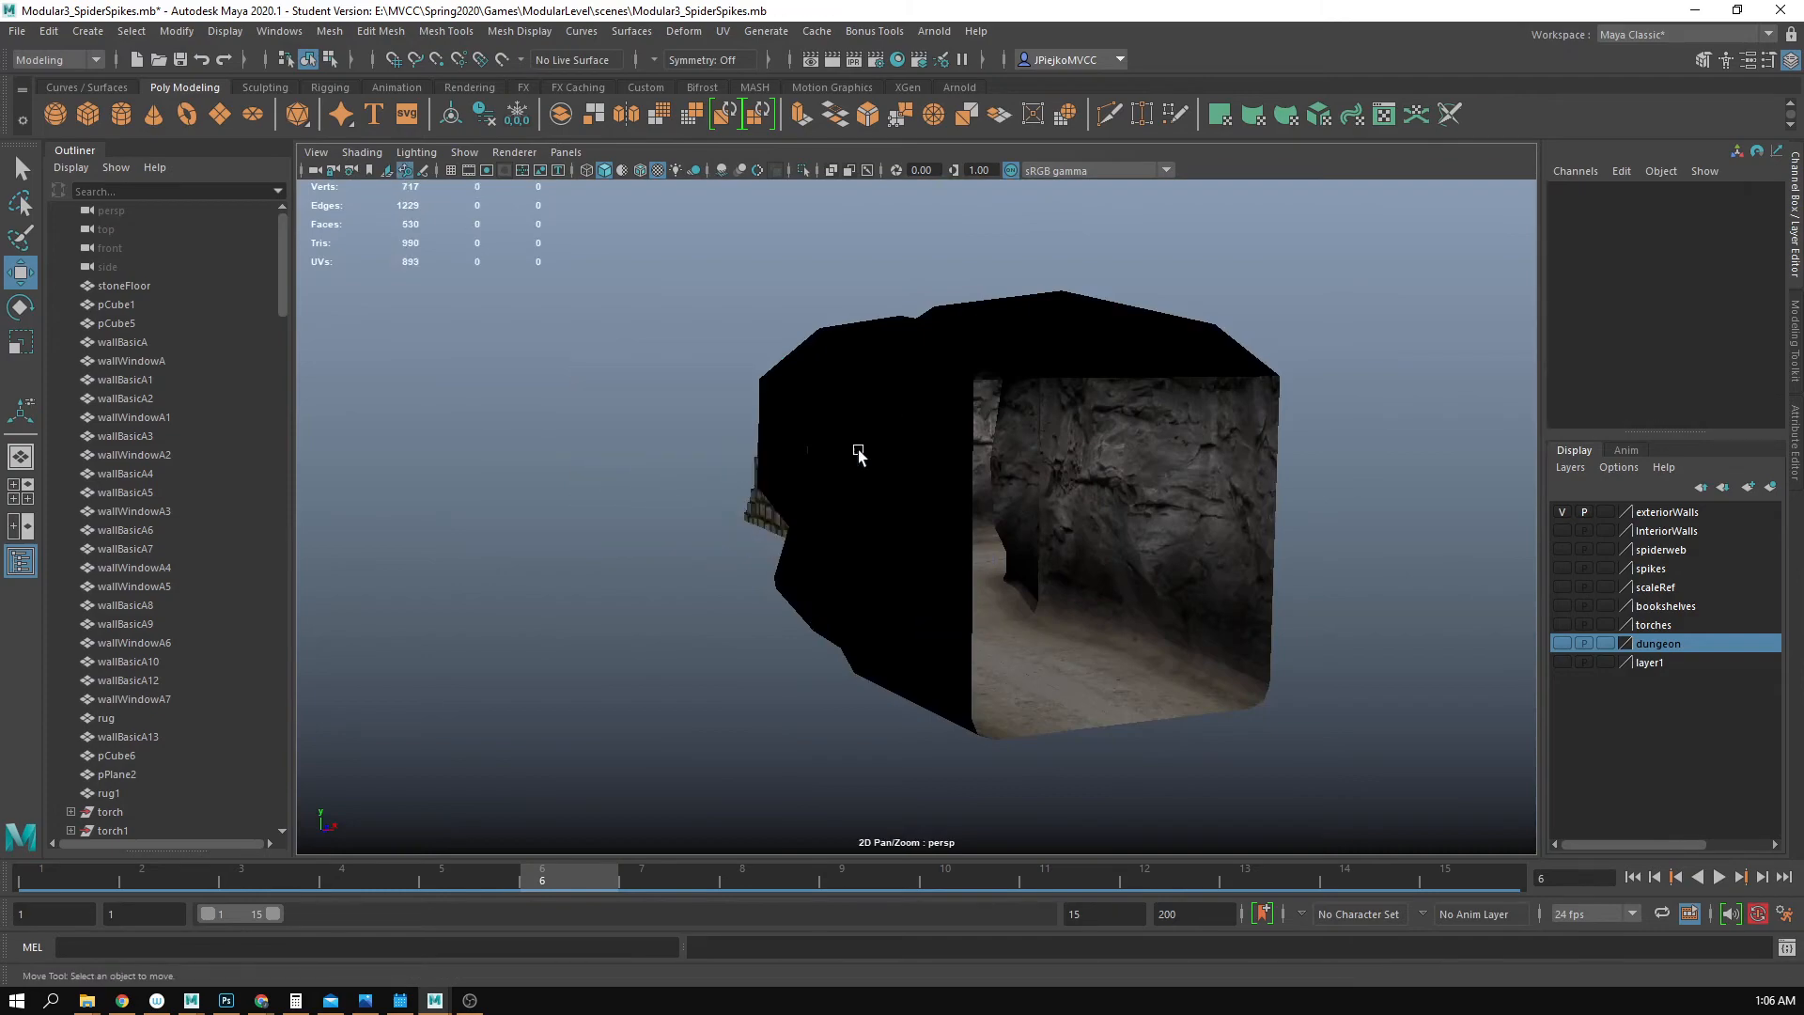
pyautogui.keyDown('alt'); pyautogui.moveTo(1096, 448); pyautogui.dragTo(978, 521); pyautogui.keyUp('alt')
# - Select the curved tunnel and examine its shape and its seam with the straight section from several angles
pyautogui.click(726, 434)
pyautogui.keyDown('alt'); pyautogui.moveTo(726, 434); pyautogui.dragTo(1096, 431); pyautogui.keyUp('alt')
pyautogui.scroll(5, 1057, 485)
pyautogui.keyDown('alt'); pyautogui.moveTo(1058, 485); pyautogui.dragTo(774, 527, button='right'); pyautogui.keyUp('alt')
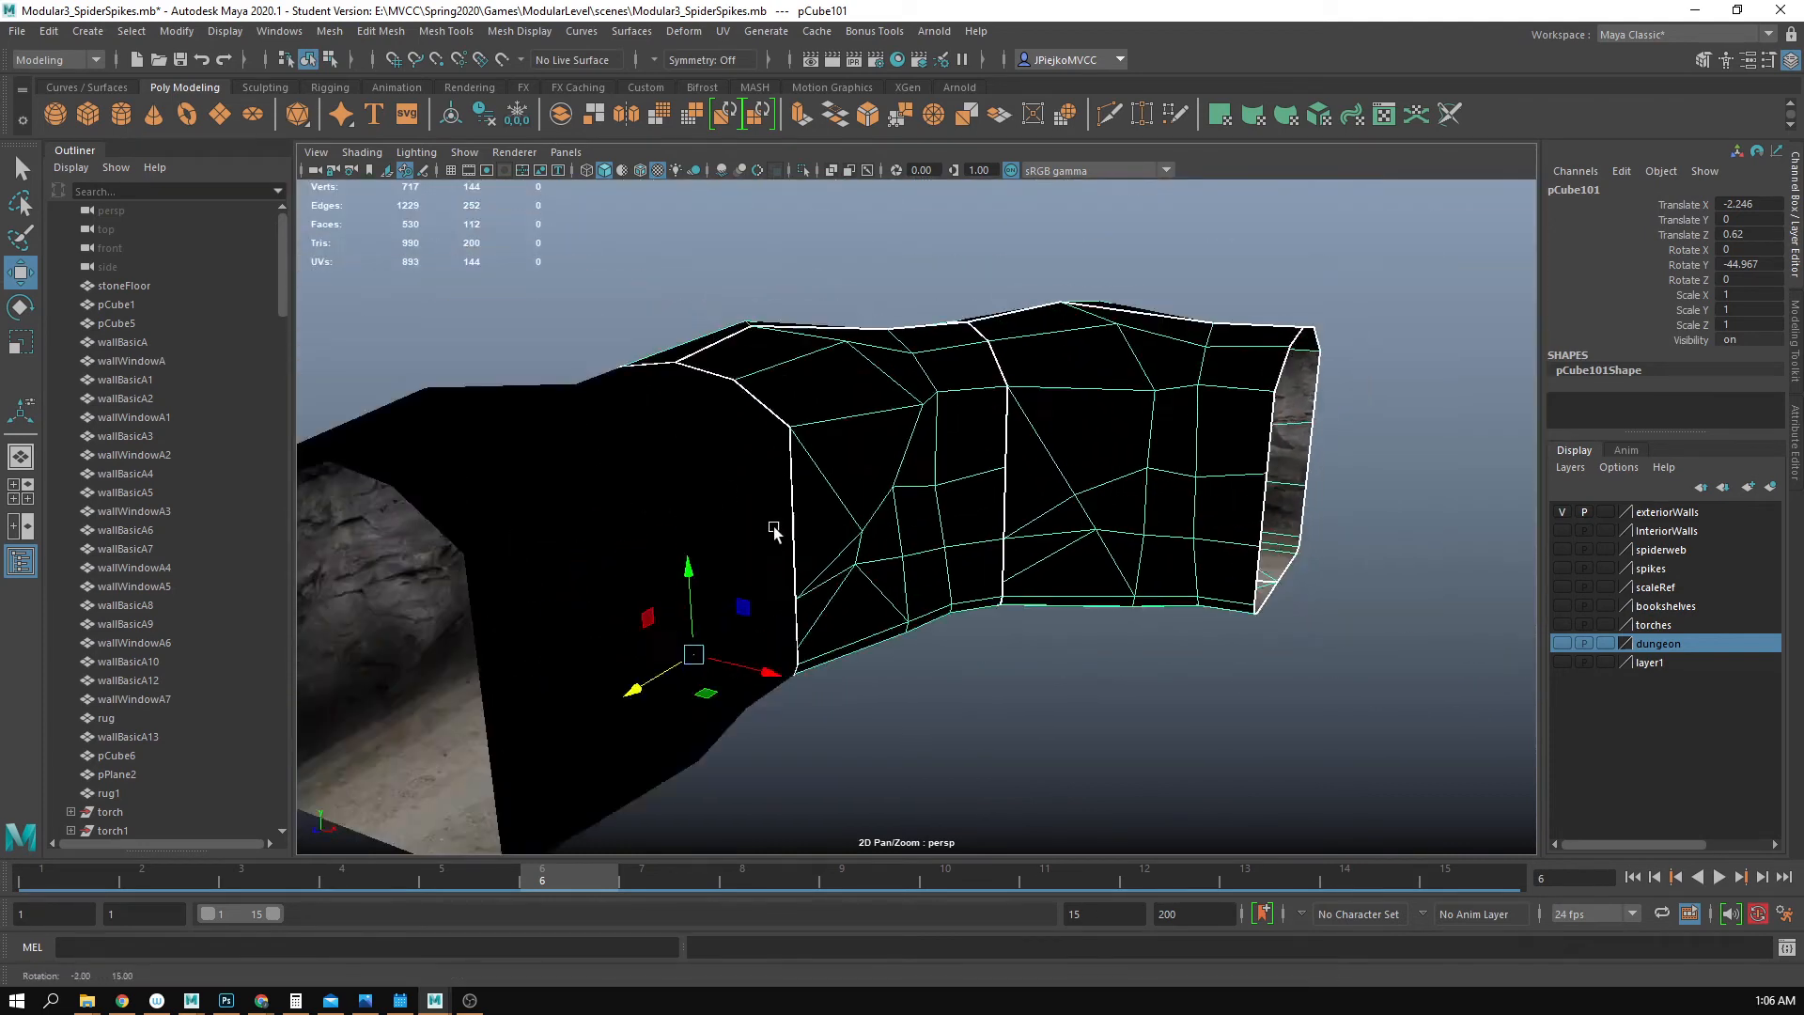
pyautogui.keyDown('alt'); pyautogui.moveTo(773, 527); pyautogui.dragTo(717, 523); pyautogui.keyUp('alt')
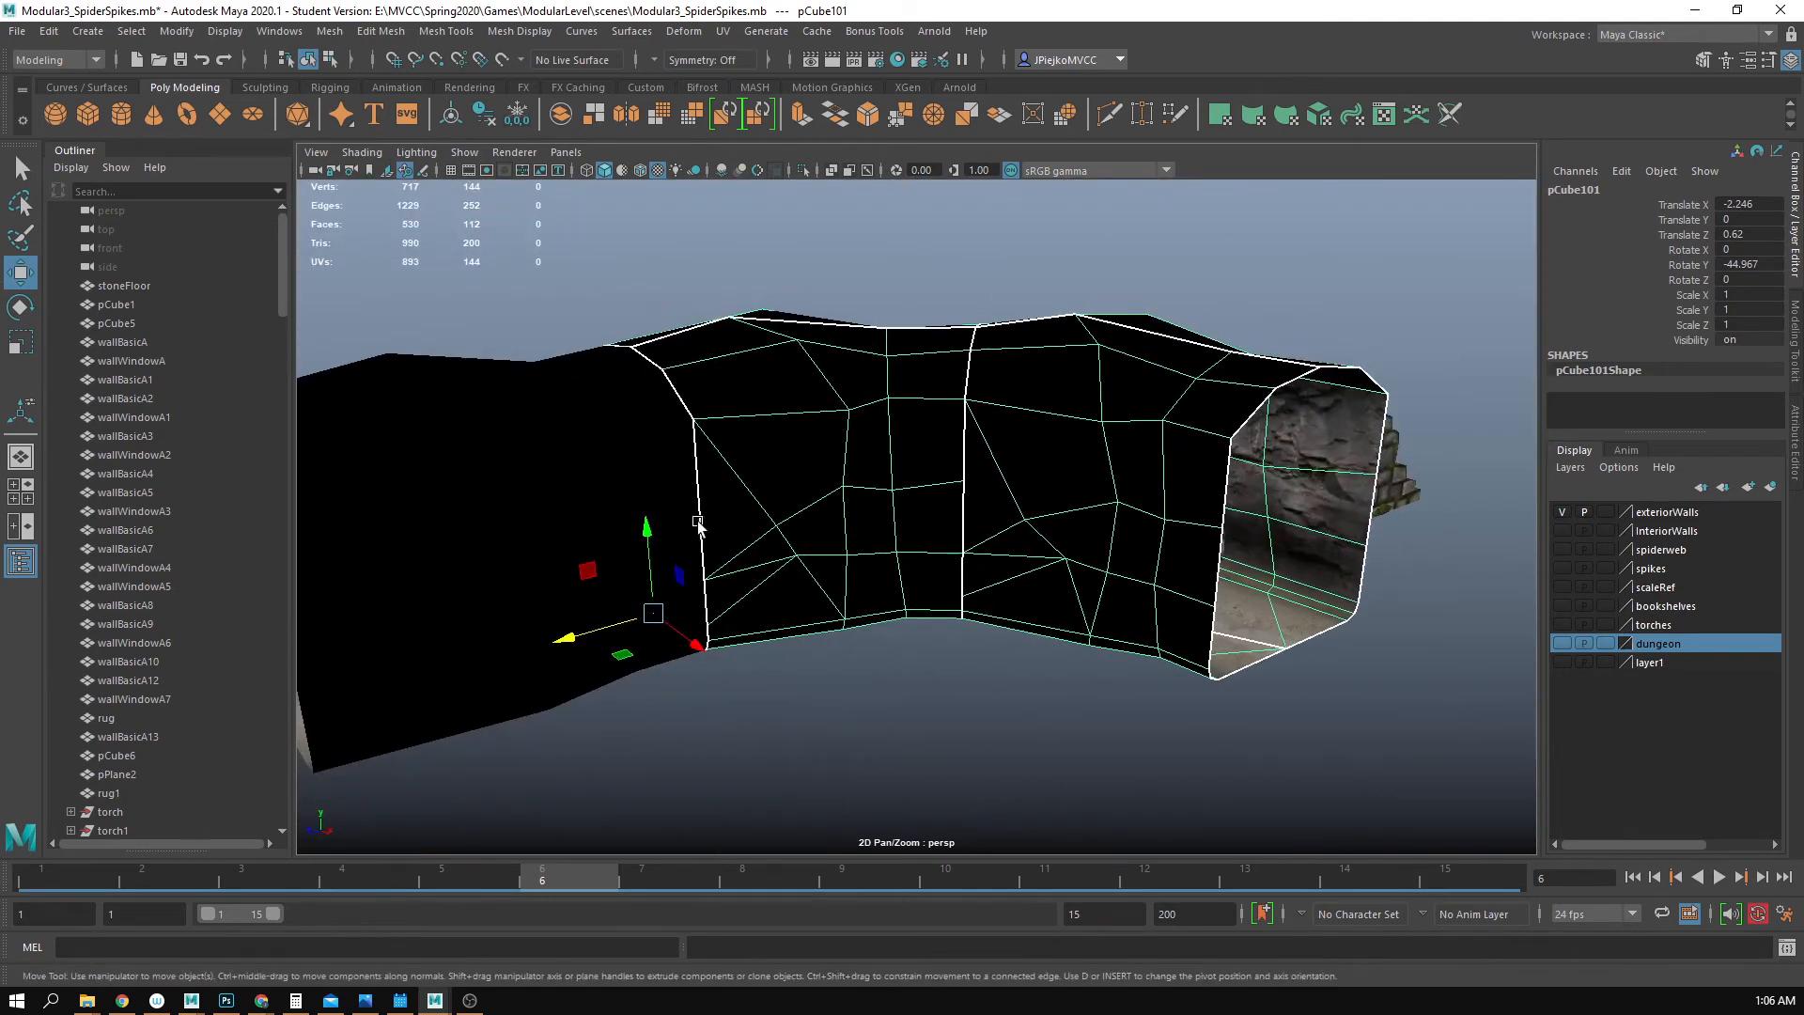
pyautogui.keyDown('alt'); pyautogui.moveTo(706, 534); pyautogui.dragTo(1168, 499); pyautogui.keyUp('alt')
pyautogui.keyDown('alt'); pyautogui.moveTo(1168, 499); pyautogui.dragTo(1410, 498, button='right'); pyautogui.keyUp('alt')
pyautogui.keyDown('alt'); pyautogui.moveTo(1240, 502); pyautogui.dragTo(1119, 504); pyautogui.keyUp('alt')
pyautogui.keyDown('alt'); pyautogui.moveTo(1119, 503); pyautogui.dragTo(332, 453, button='right'); pyautogui.keyUp('alt')
pyautogui.keyDown('alt'); pyautogui.moveTo(331, 453); pyautogui.dragTo(955, 427); pyautogui.keyUp('alt')
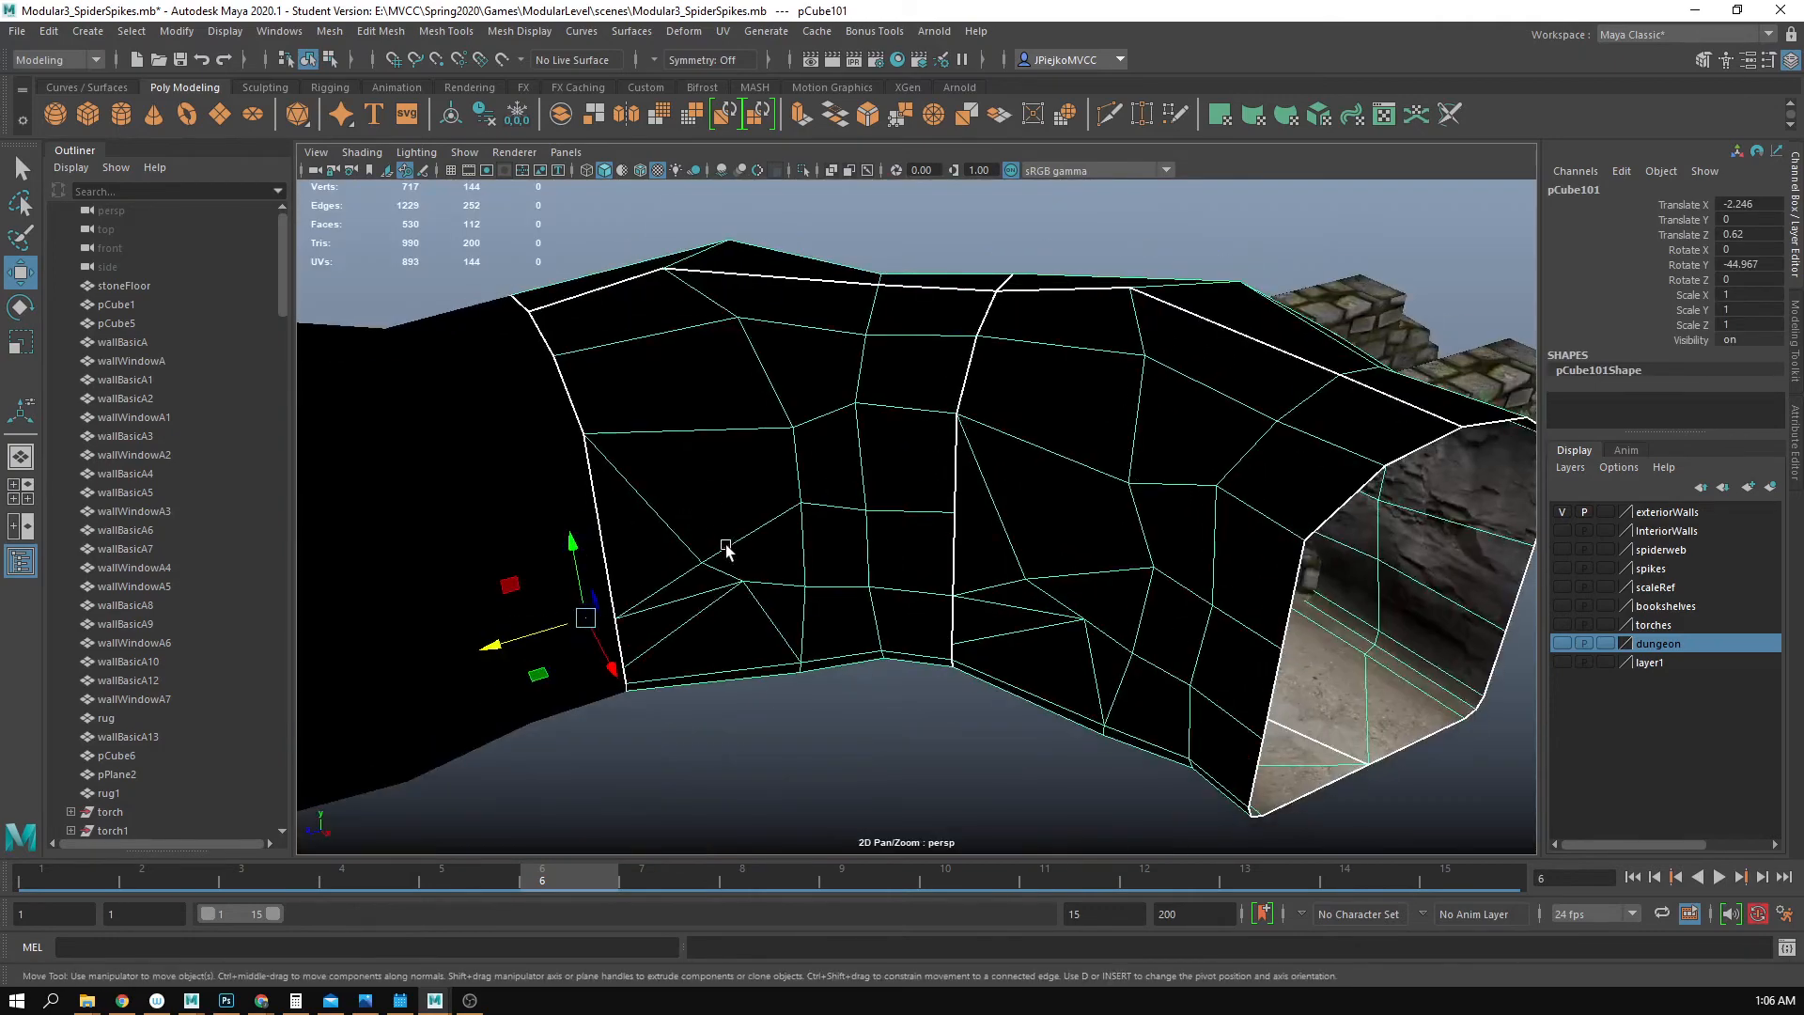
pyautogui.keyDown('alt'); pyautogui.moveTo(726, 548); pyautogui.dragTo(880, 498); pyautogui.keyUp('alt')
# - Hide the straight section's near wall piece together with the curved tunnel
pyautogui.click(833, 498)
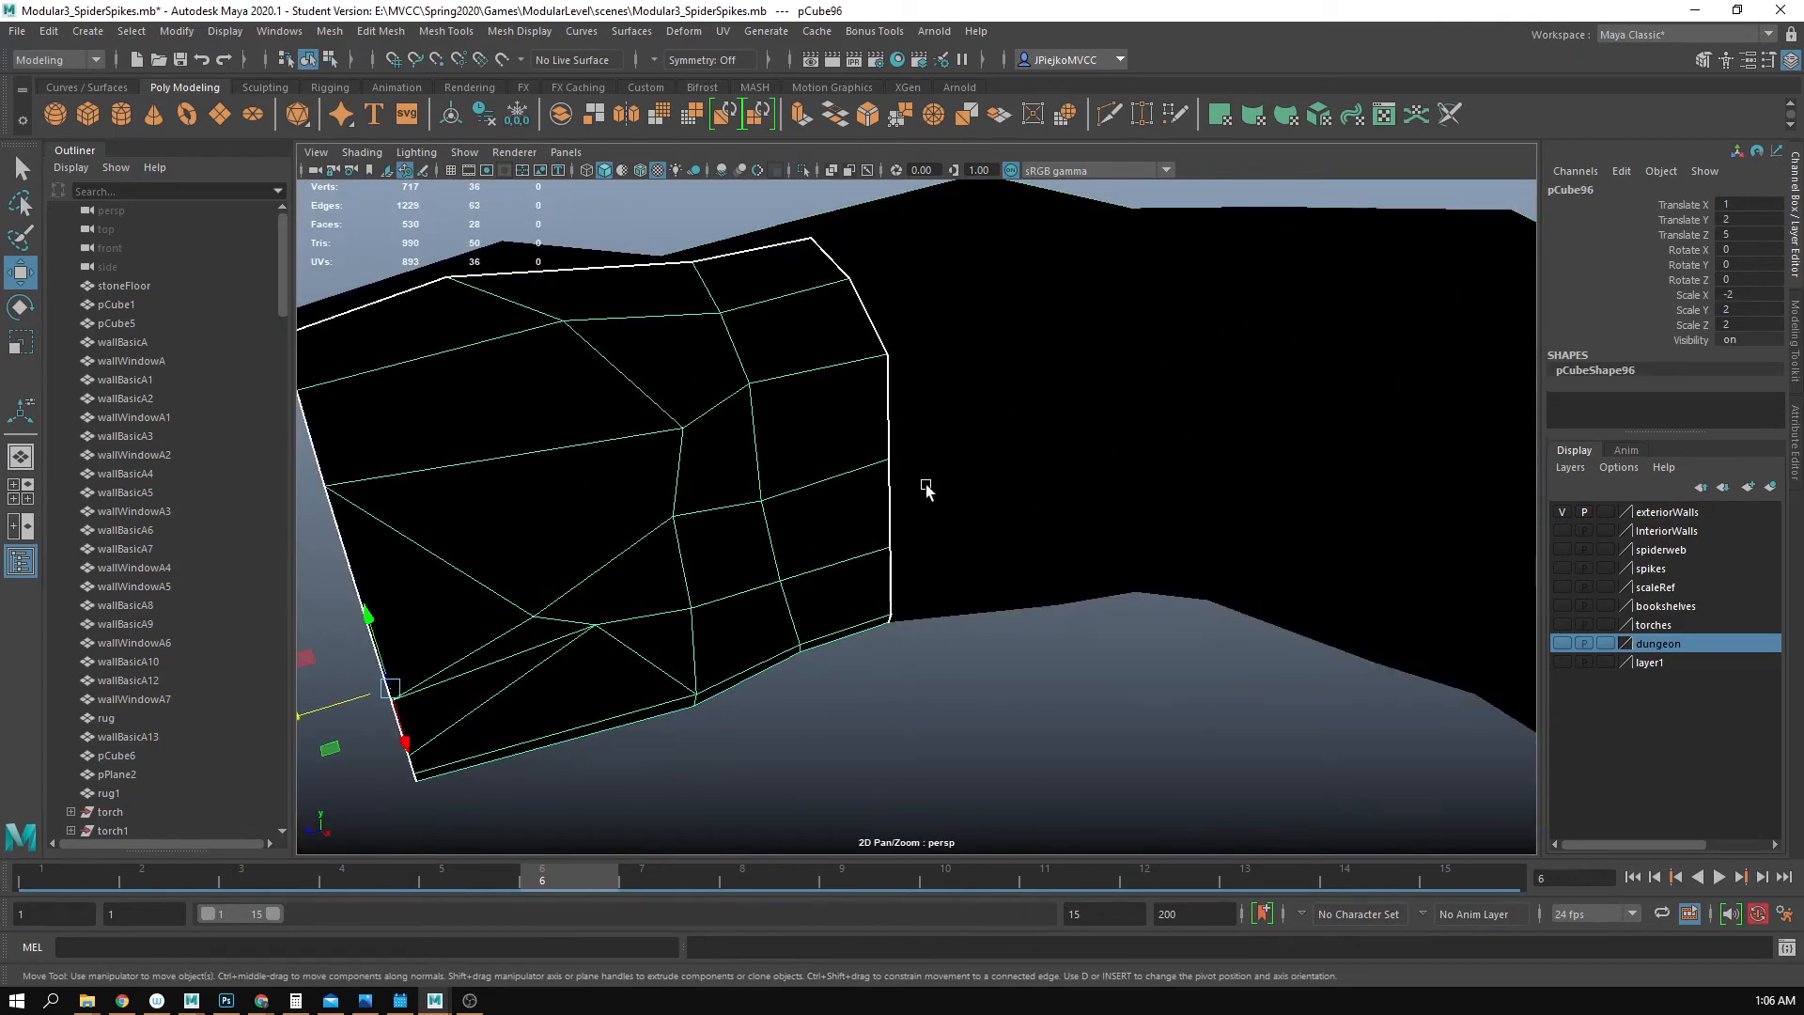
pyautogui.keyDown('shift'); pyautogui.click(1103, 464); pyautogui.keyUp('shift')
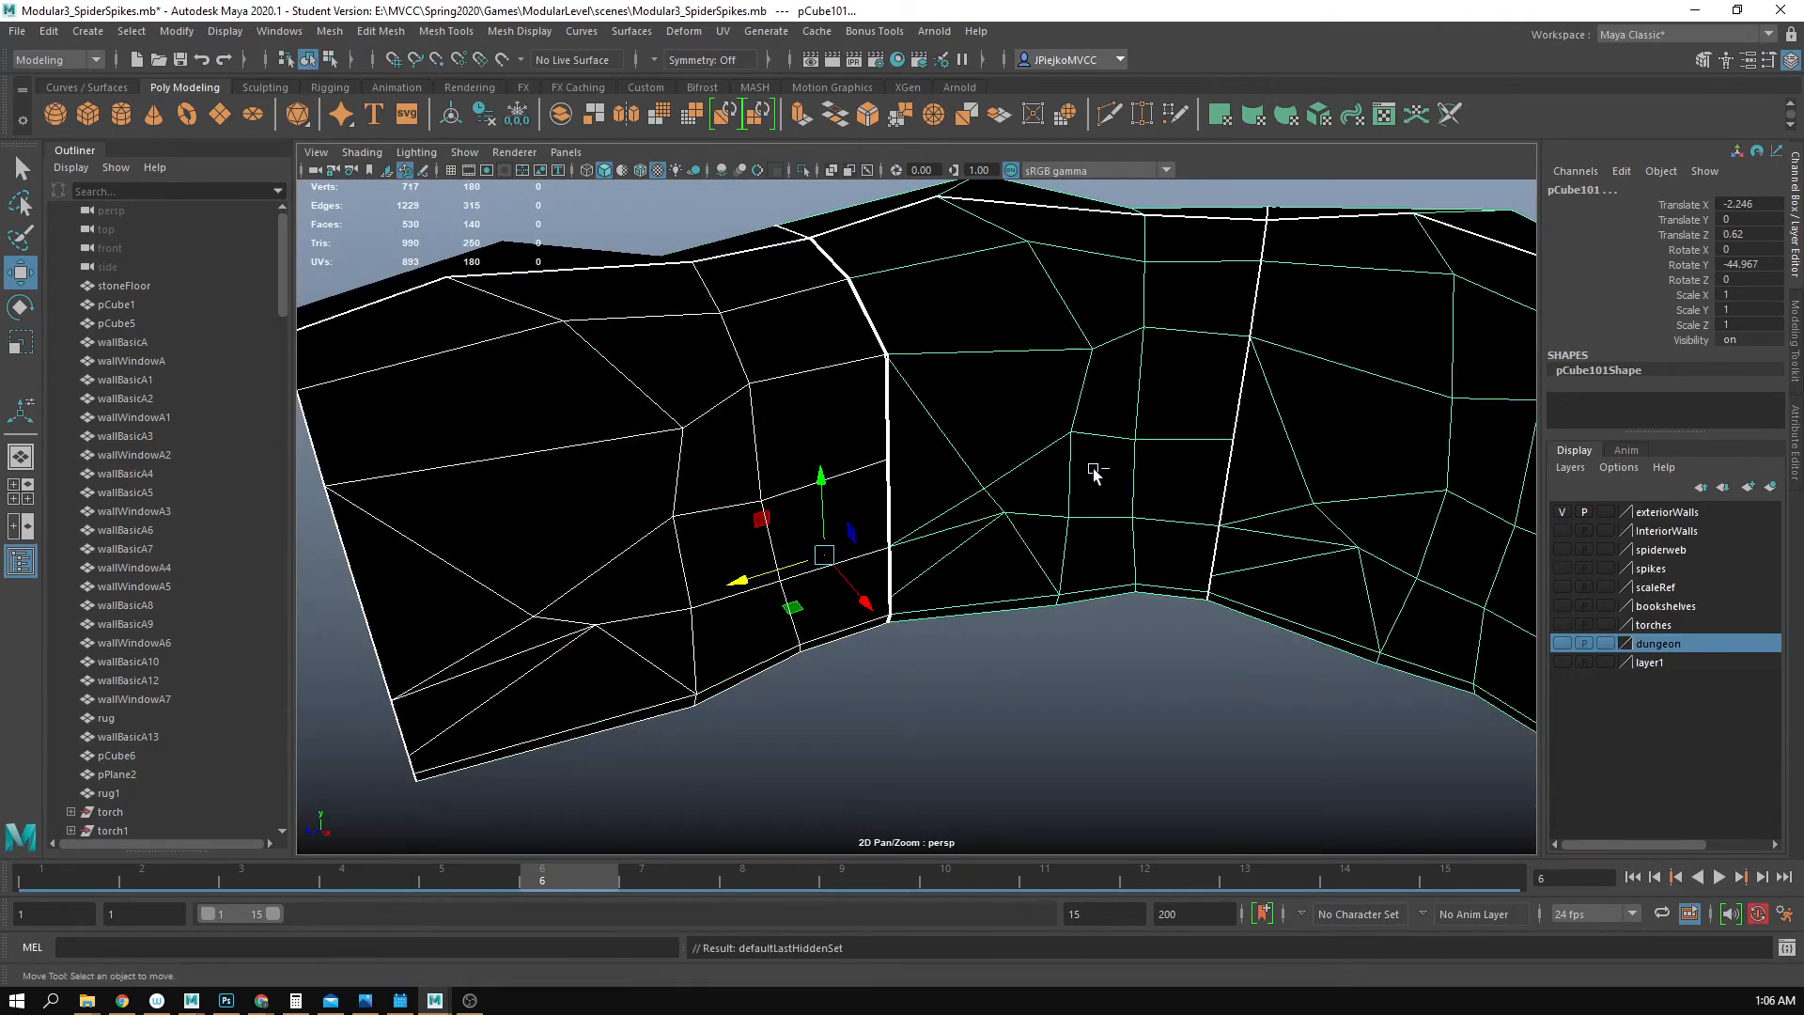
pyautogui.hotkey('ctrl', 'h')
# - Select the opposite wall piece of the straight section and examine the topology of its textured inner face
pyautogui.click(729, 446)
pyautogui.keyDown('alt'); pyautogui.moveTo(731, 445); pyautogui.dragTo(822, 470, button='middle'); pyautogui.keyUp('alt')
pyautogui.keyDown('alt'); pyautogui.moveTo(823, 475); pyautogui.dragTo(778, 450); pyautogui.keyUp('alt')
pyautogui.keyDown('alt'); pyautogui.moveTo(808, 453); pyautogui.dragTo(898, 483, button='middle'); pyautogui.keyUp('alt')
pyautogui.scroll(5, 846, 447)
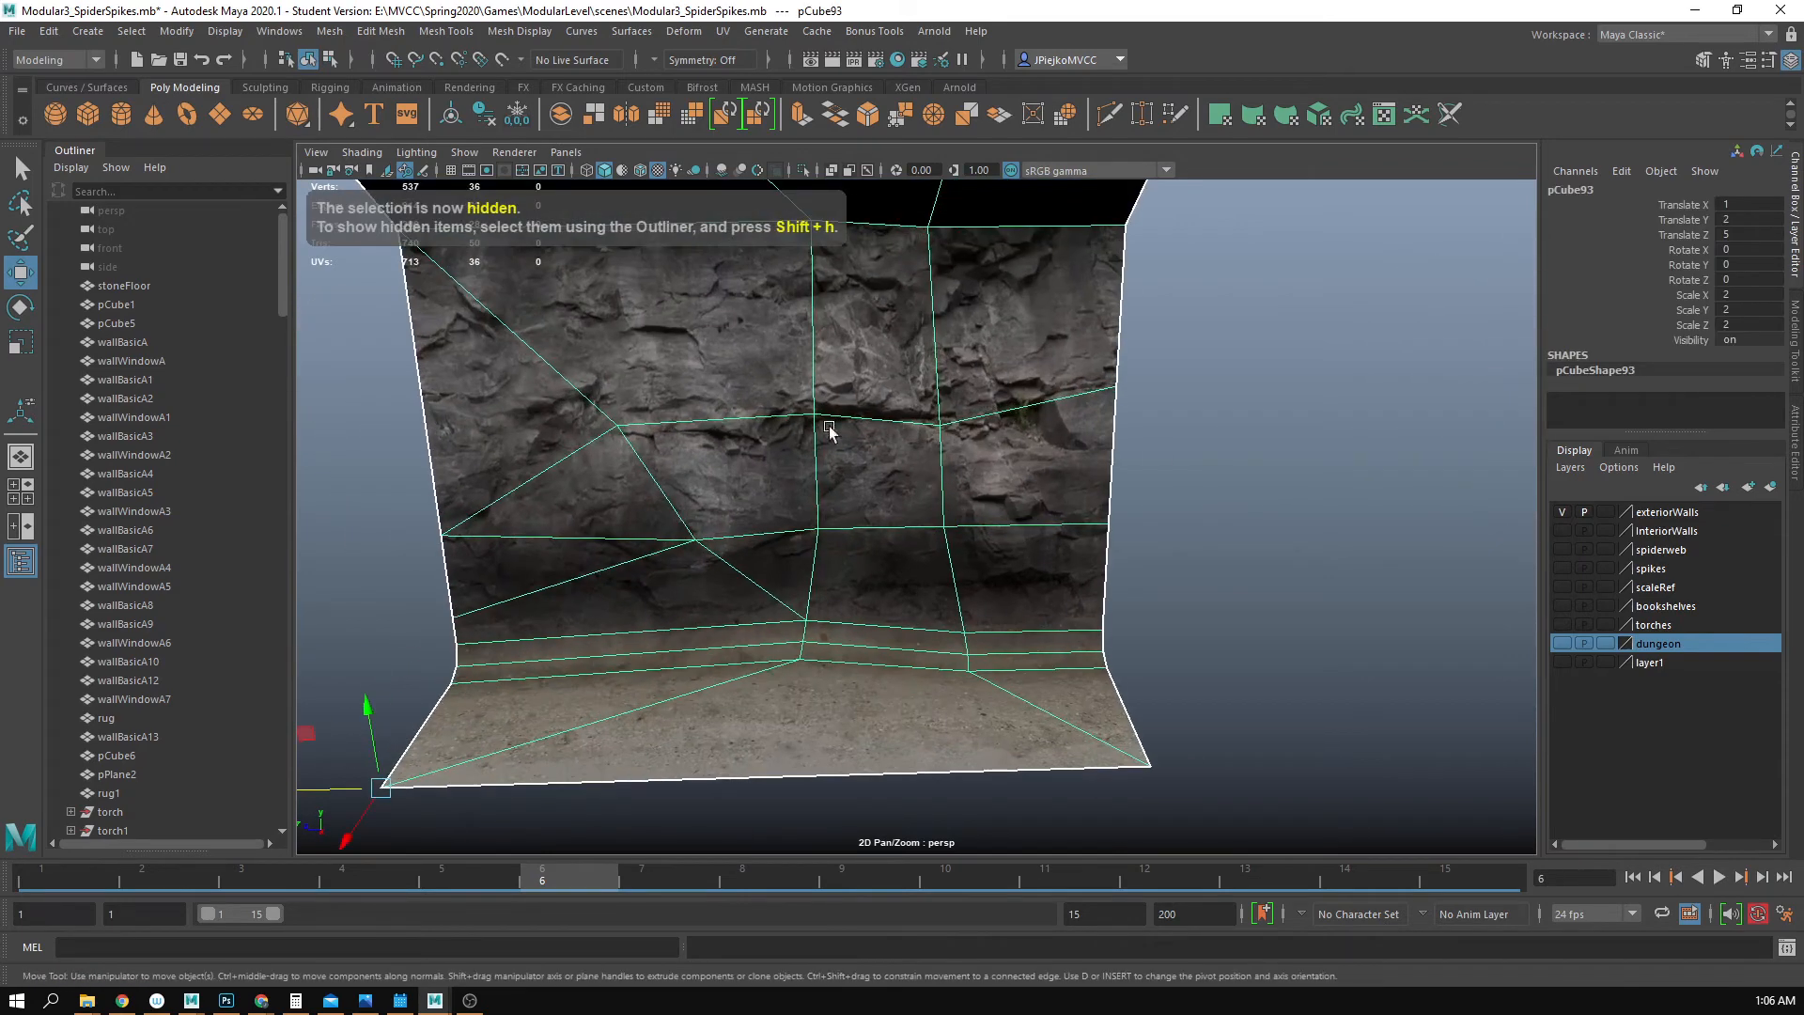
pyautogui.keyDown('alt'); pyautogui.moveTo(649, 446); pyautogui.dragTo(789, 481, button='middle'); pyautogui.keyUp('alt')
pyautogui.keyDown('alt'); pyautogui.moveTo(789, 481); pyautogui.dragTo(667, 517); pyautogui.keyUp('alt')
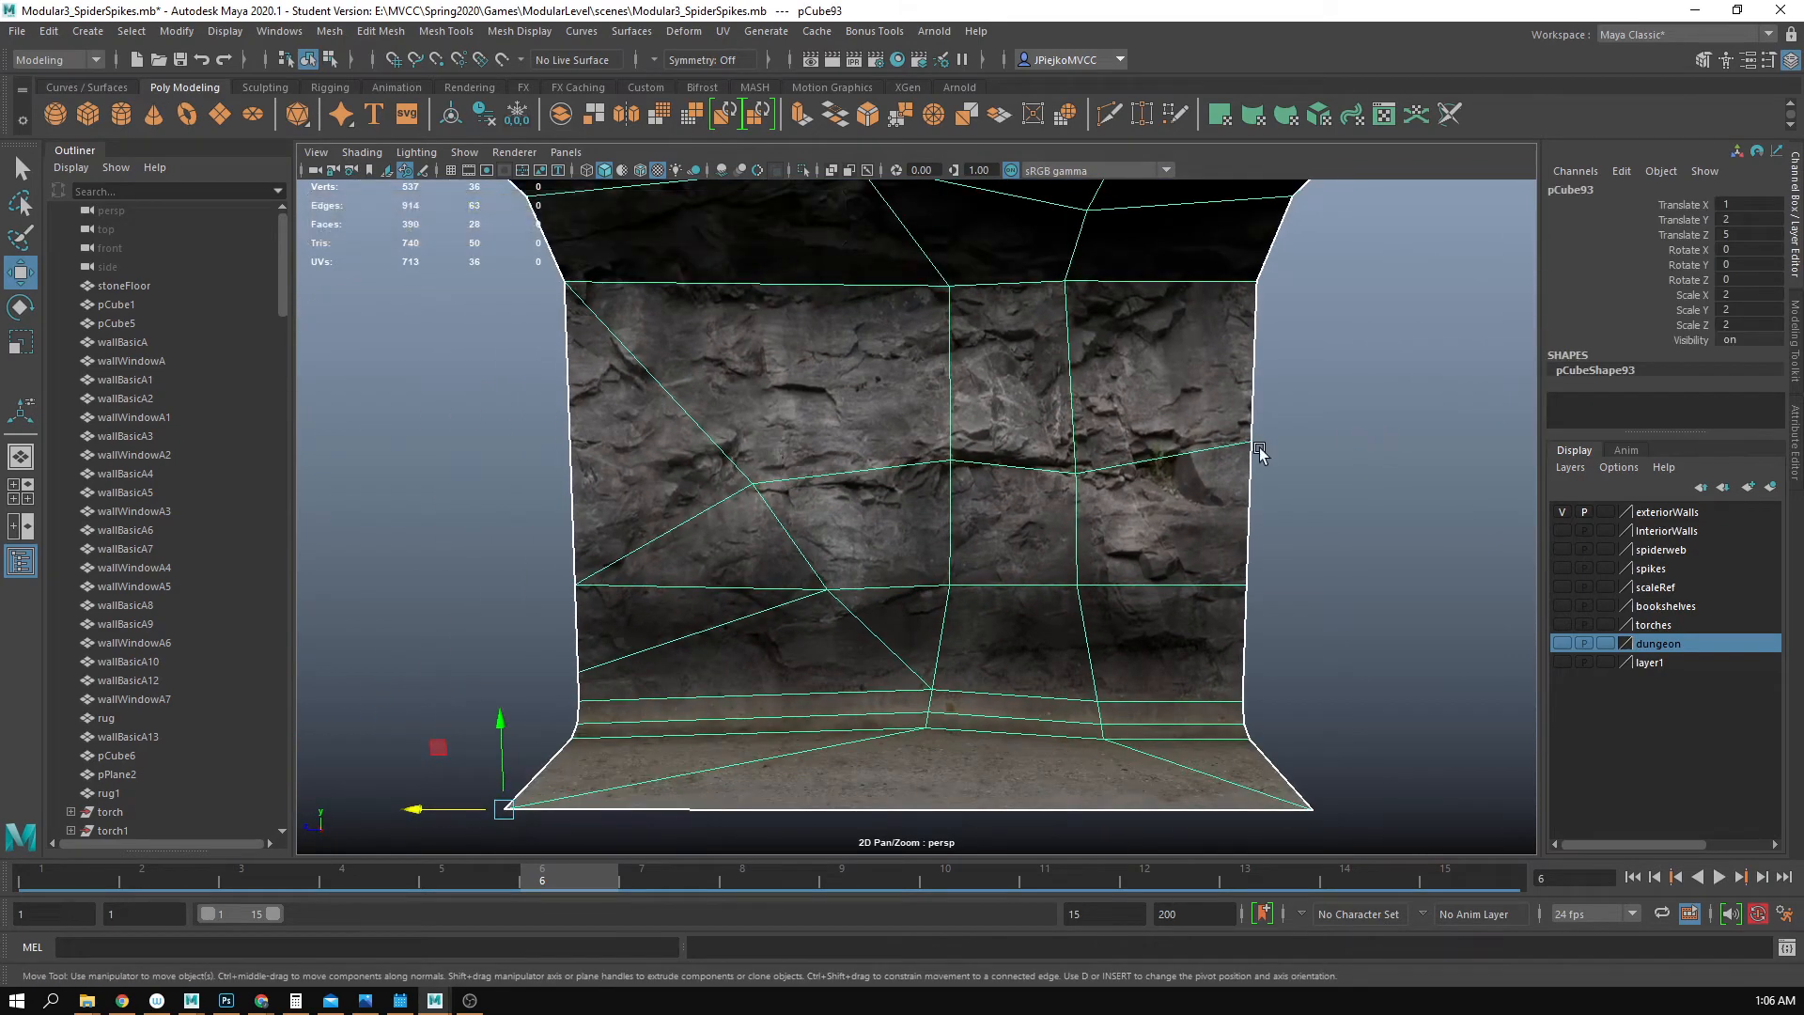
pyautogui.keyDown('alt'); pyautogui.moveTo(1099, 460); pyautogui.dragTo(1252, 425); pyautogui.keyUp('alt')
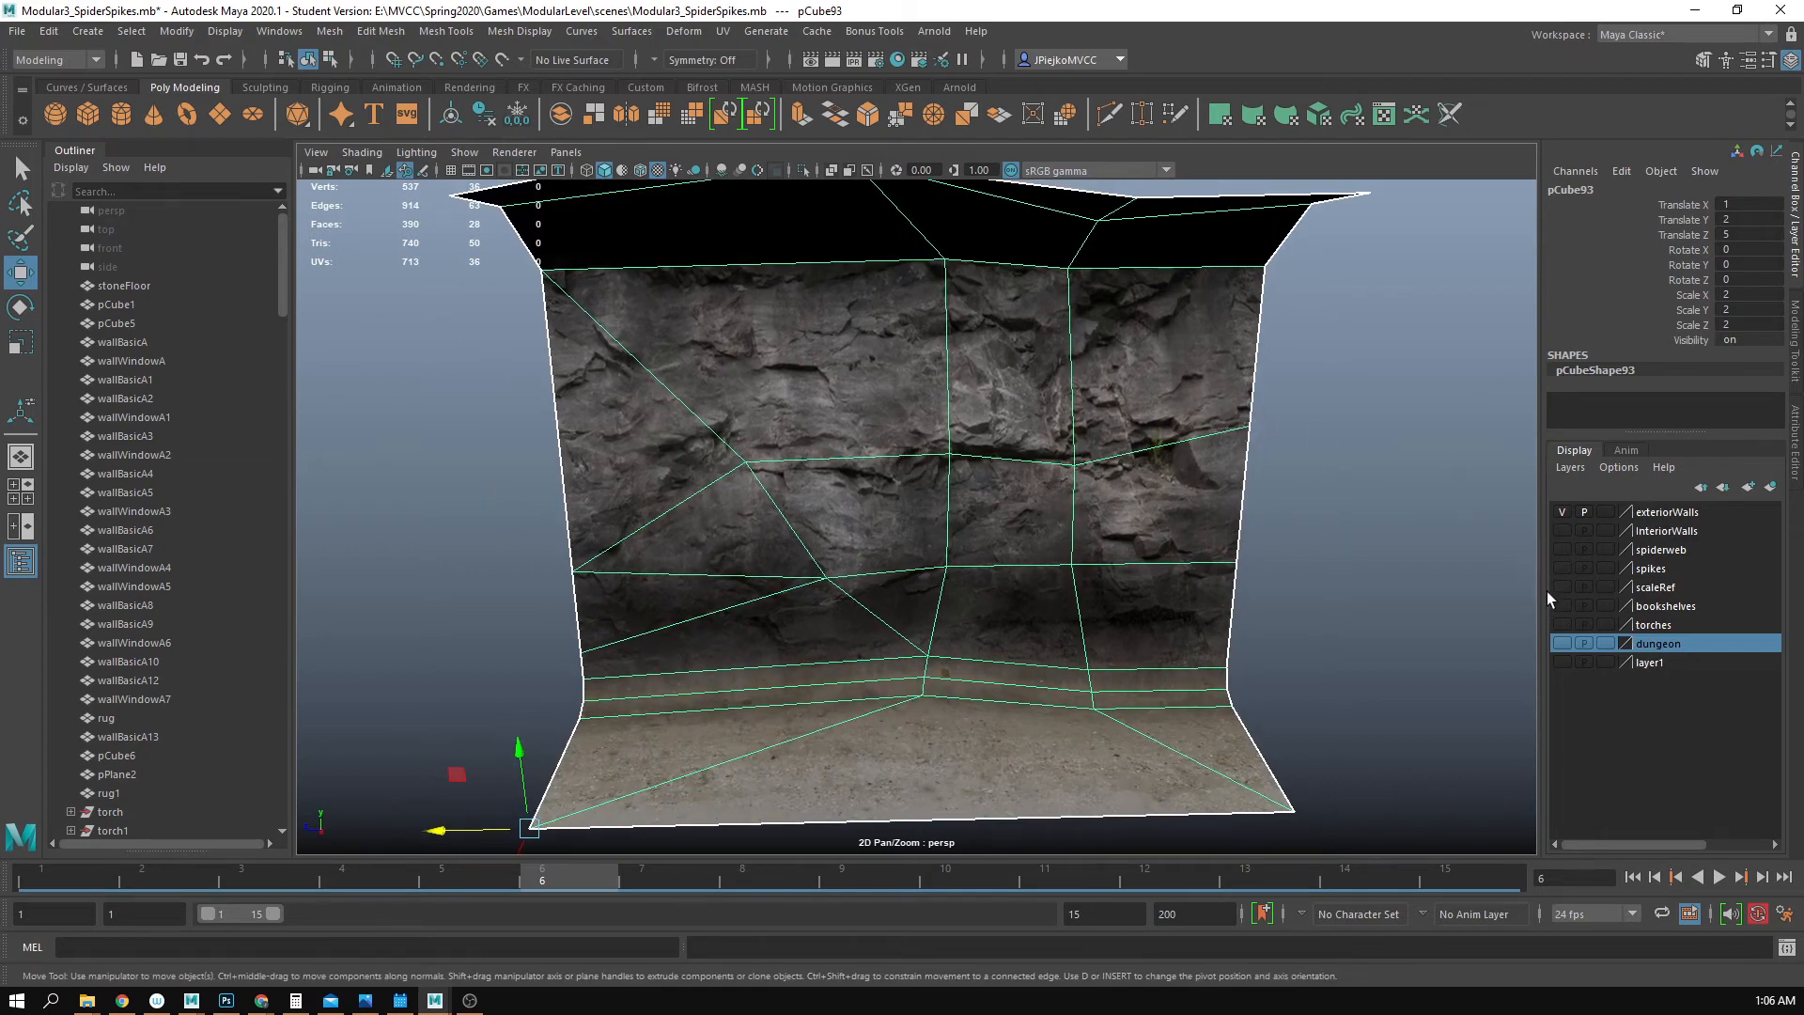
# - Multi-Cut a new edge from the wall piece's interior mid-height vertex to its nearest vertical border, then return to object mode
pyautogui.click(1701, 60)
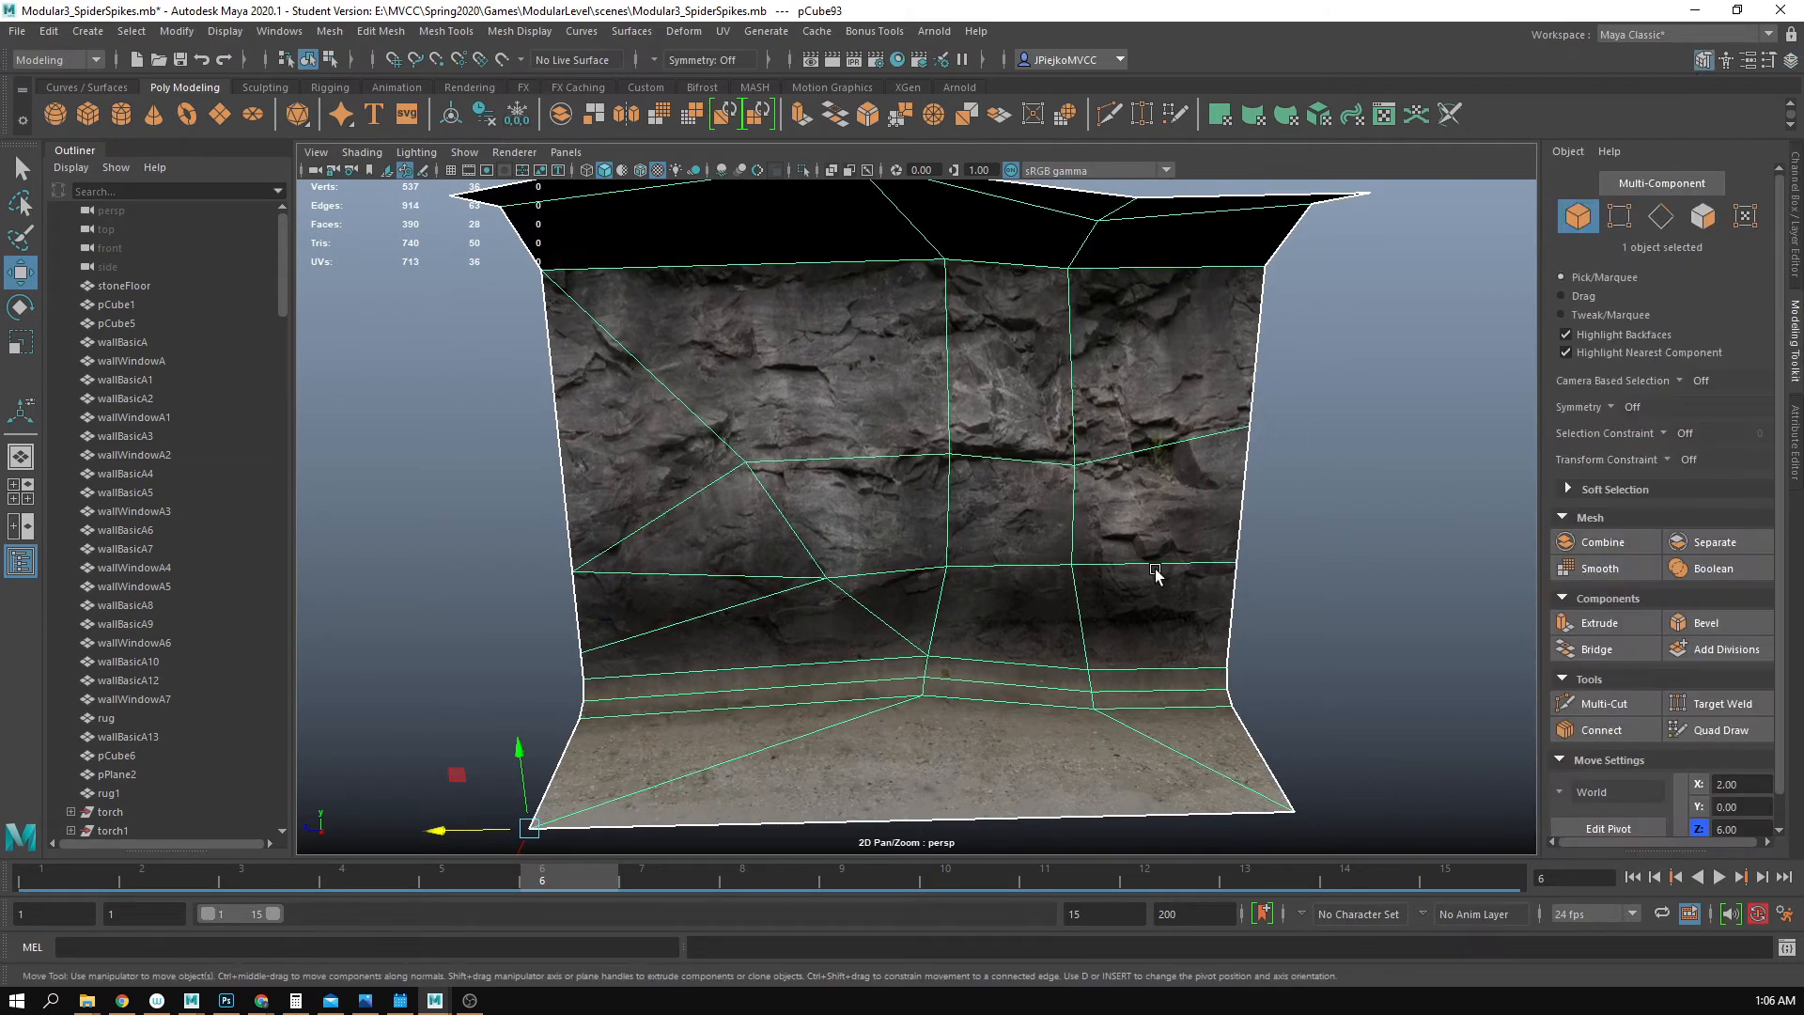
pyautogui.keyDown('alt'); pyautogui.moveTo(1156, 574); pyautogui.dragTo(1236, 592); pyautogui.keyUp('alt')
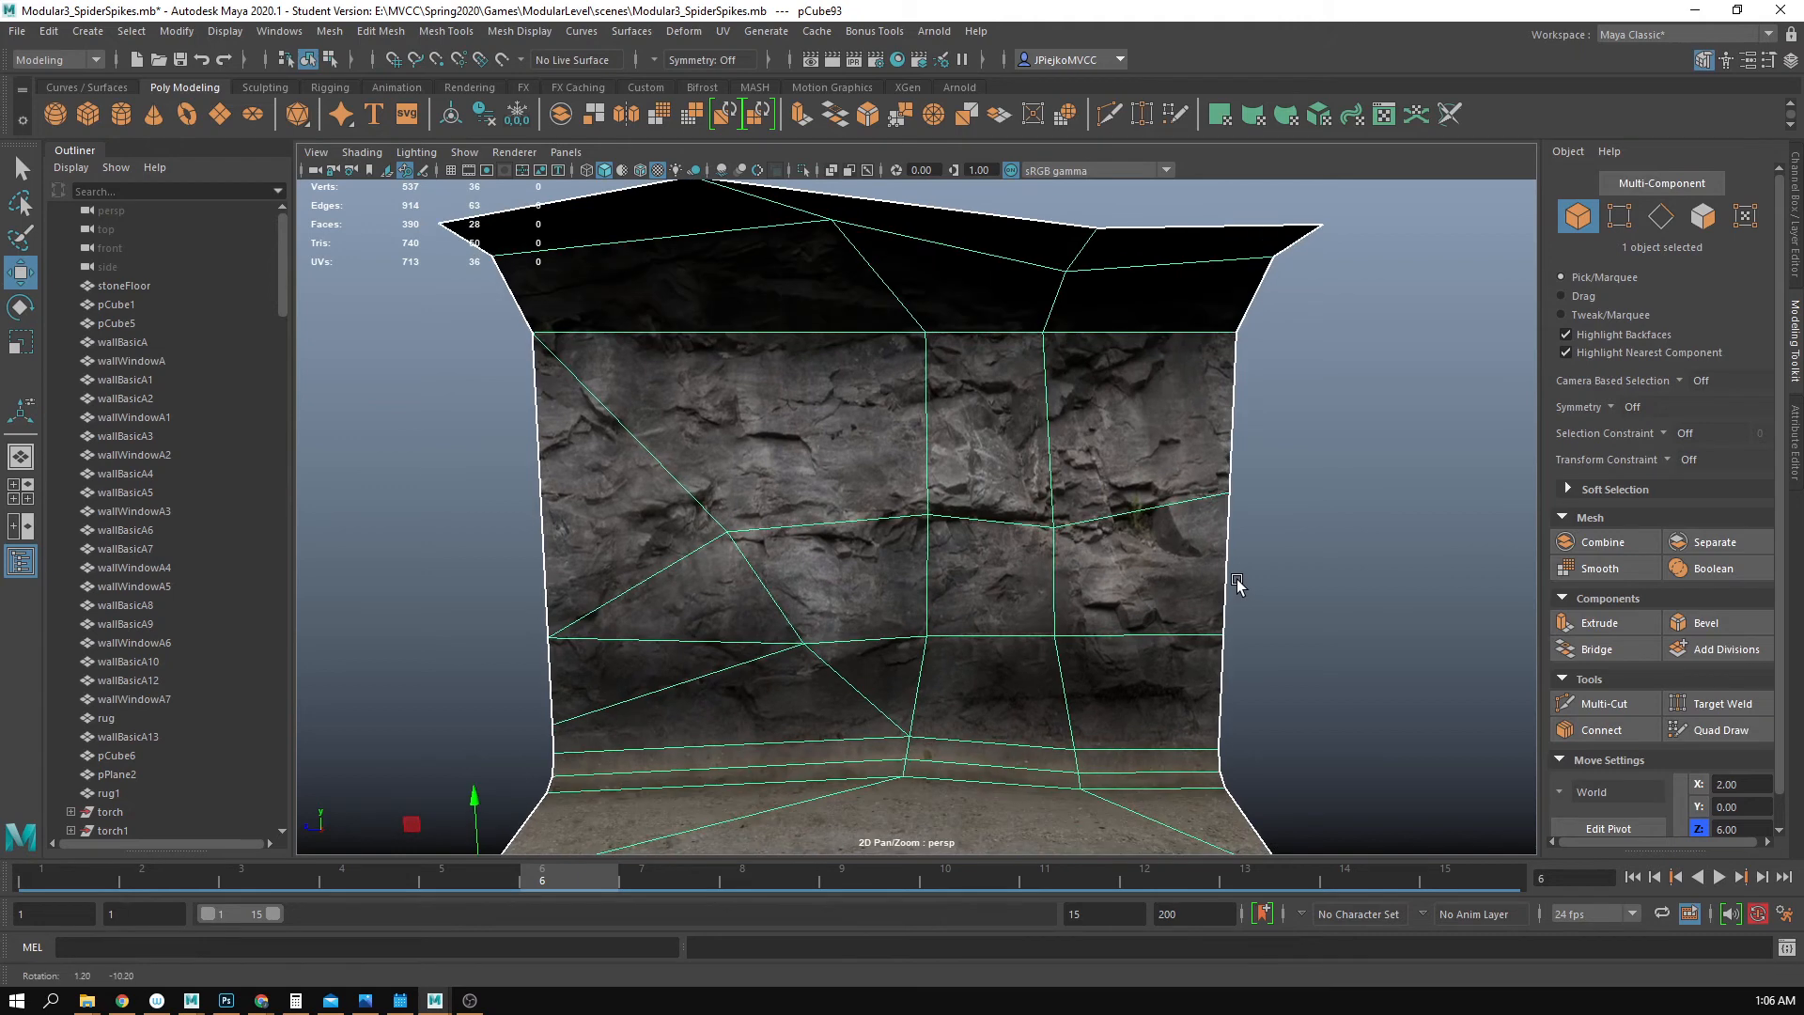
pyautogui.click(1560, 703)
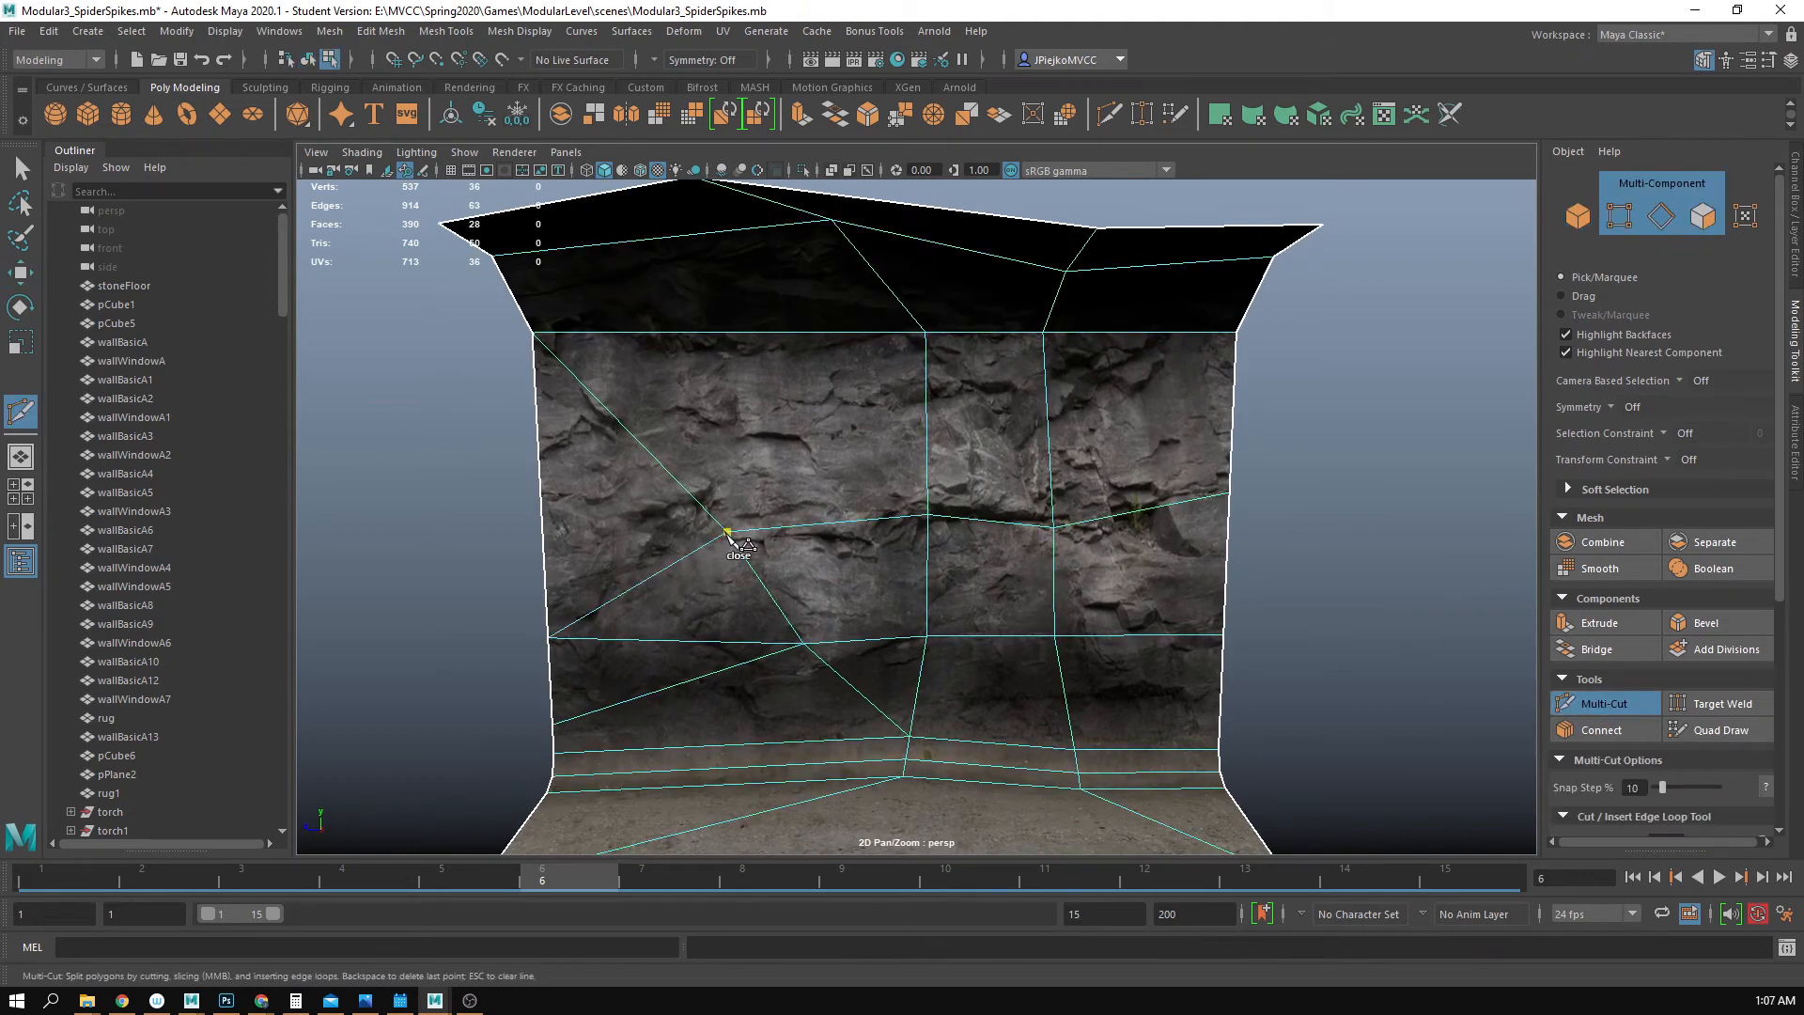
pyautogui.click(542, 523)
pyautogui.keyDown('alt'); pyautogui.moveTo(697, 543); pyautogui.dragTo(923, 563); pyautogui.keyUp('alt')
pyautogui.press('w')
pyautogui.press('F8')
pyautogui.press('f')
pyautogui.keyDown('alt'); pyautogui.moveTo(776, 530); pyautogui.dragTo(818, 543); pyautogui.keyUp('alt')
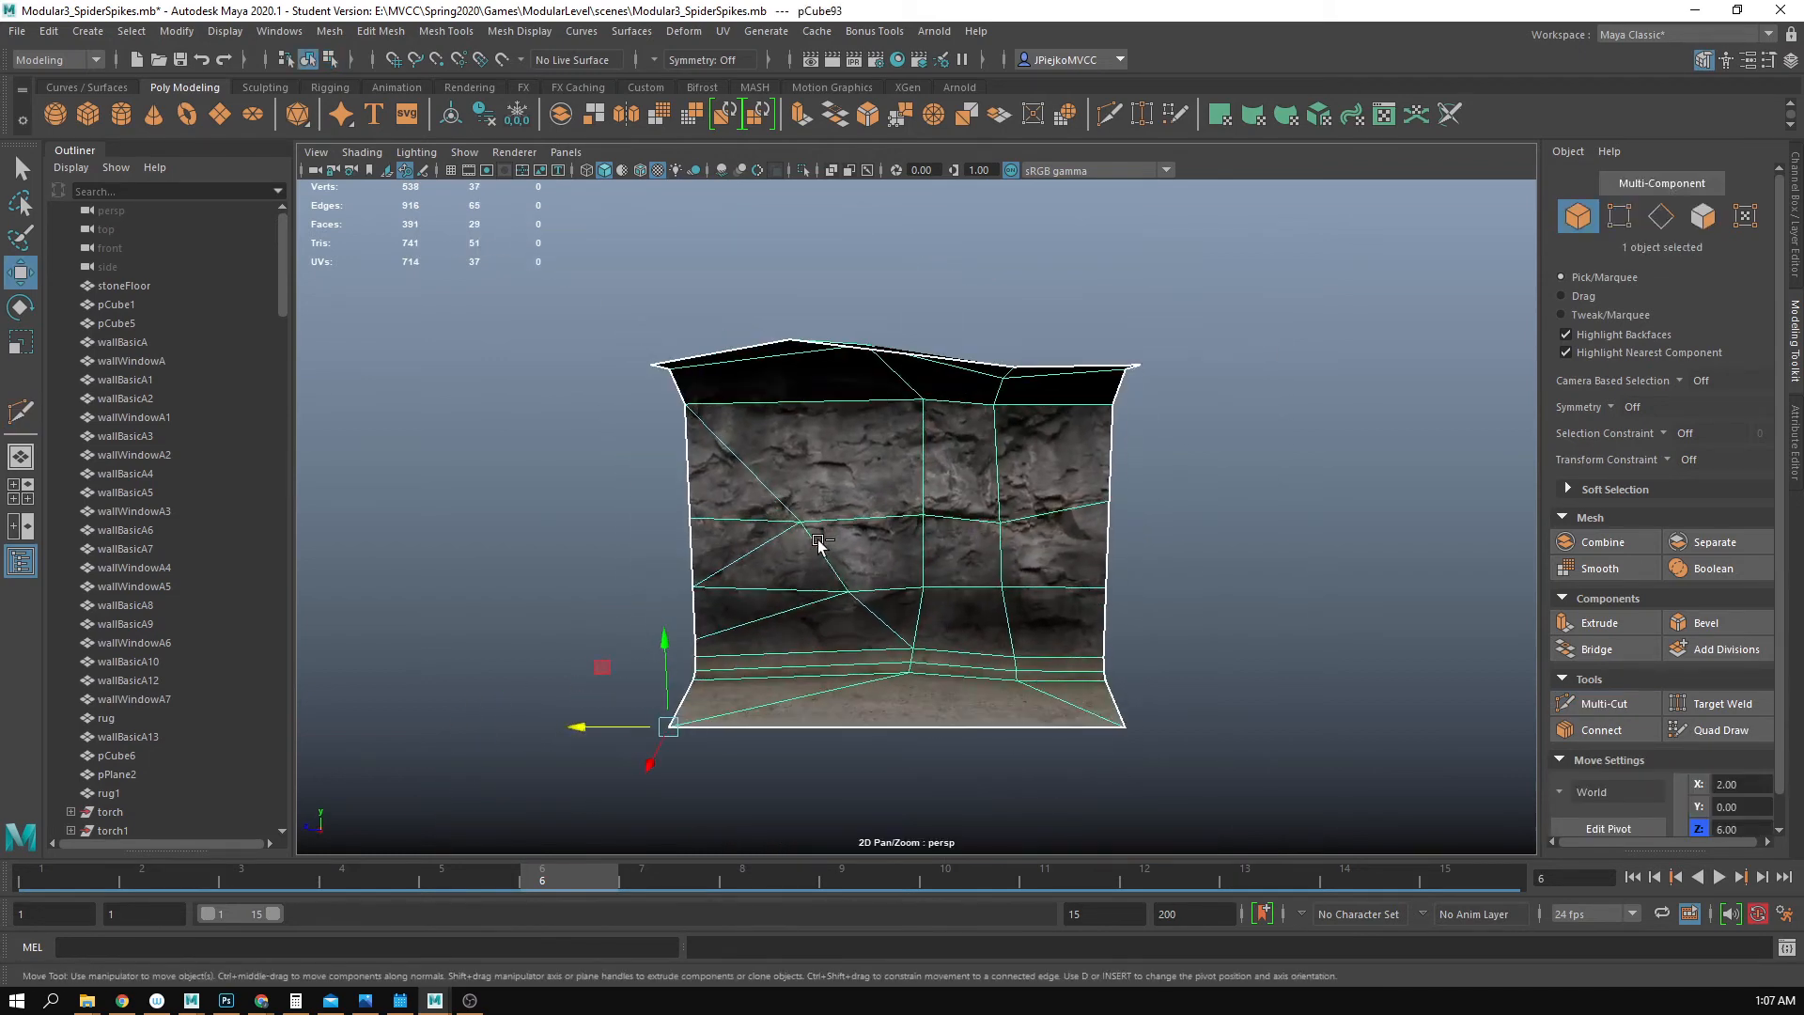
# - Duplicate the wall piece, snap the copy end to end with the original, and check how their edges meet at the seam
pyautogui.hotkey('ctrl', 'd')
pyautogui.moveTo(575, 726); pyautogui.dragTo(1039, 728)
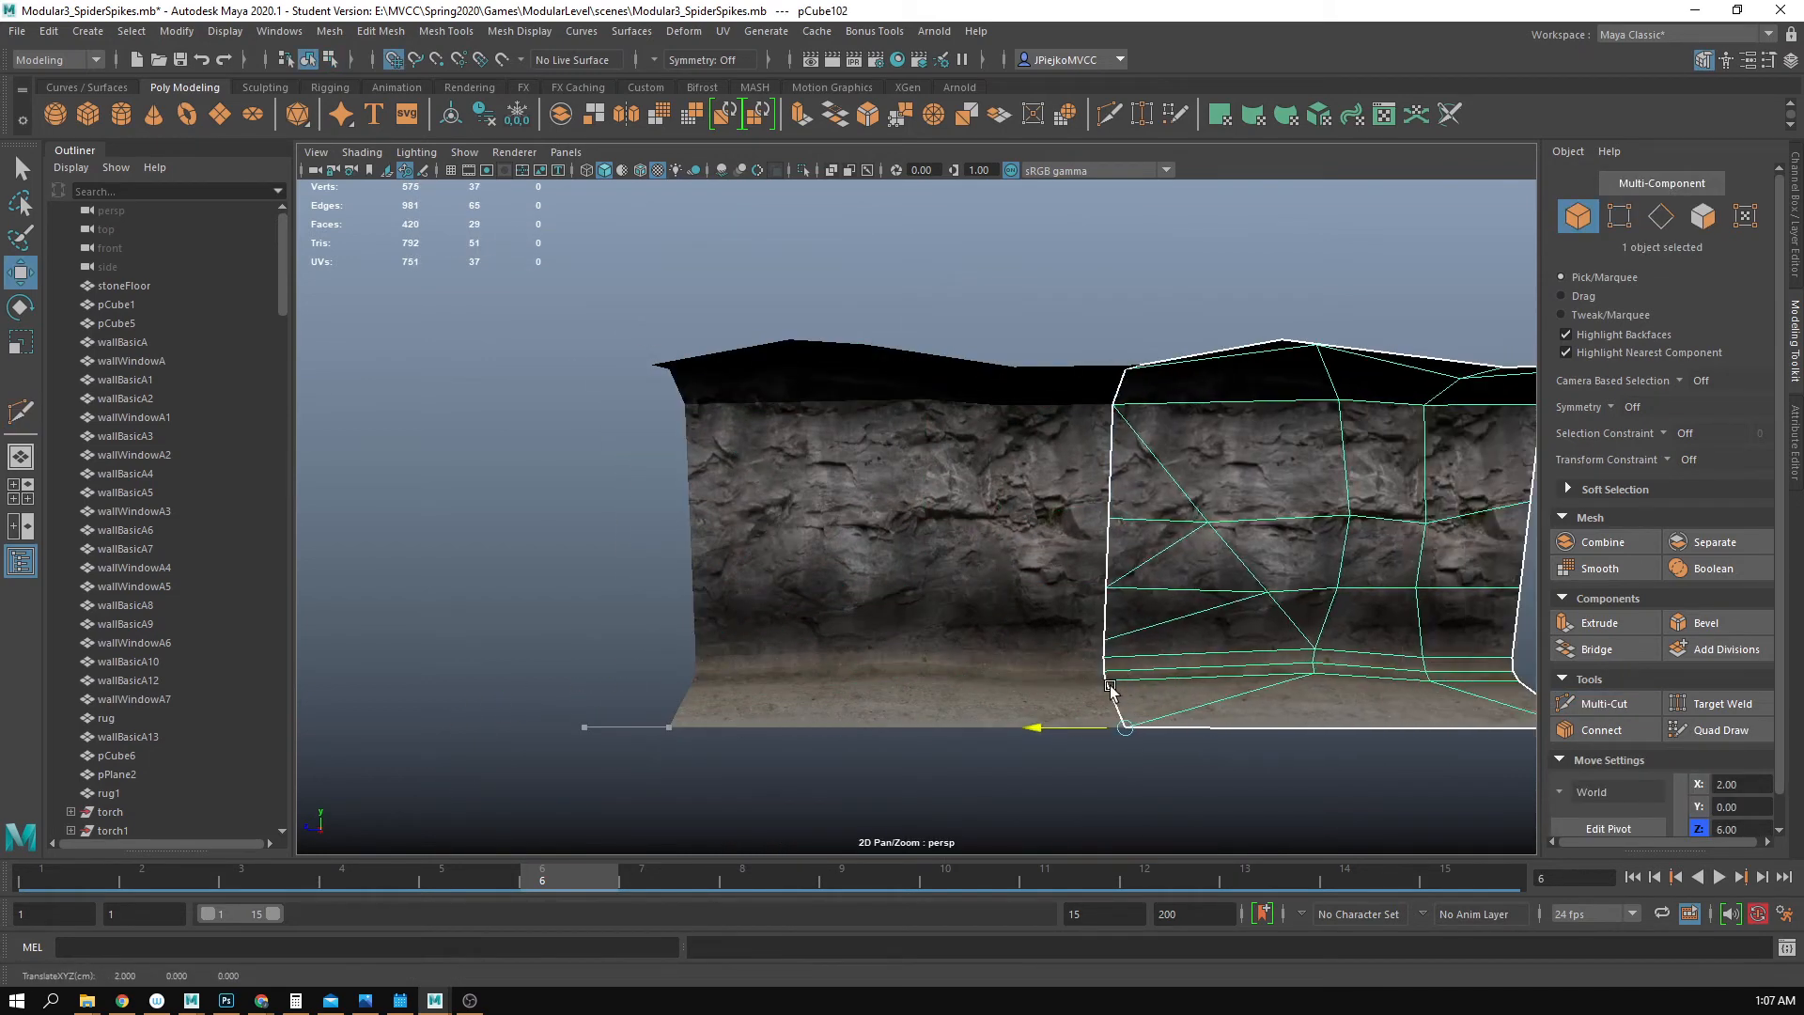
pyautogui.keyDown('alt'); pyautogui.moveTo(1104, 616); pyautogui.dragTo(910, 612, button='middle'); pyautogui.keyUp('alt')
pyautogui.click(825, 599)
pyautogui.keyDown('alt'); pyautogui.moveTo(825, 600); pyautogui.dragTo(943, 646, button='right'); pyautogui.keyUp('alt')
pyautogui.keyDown('alt'); pyautogui.moveTo(943, 647); pyautogui.dragTo(1006, 632); pyautogui.keyUp('alt')
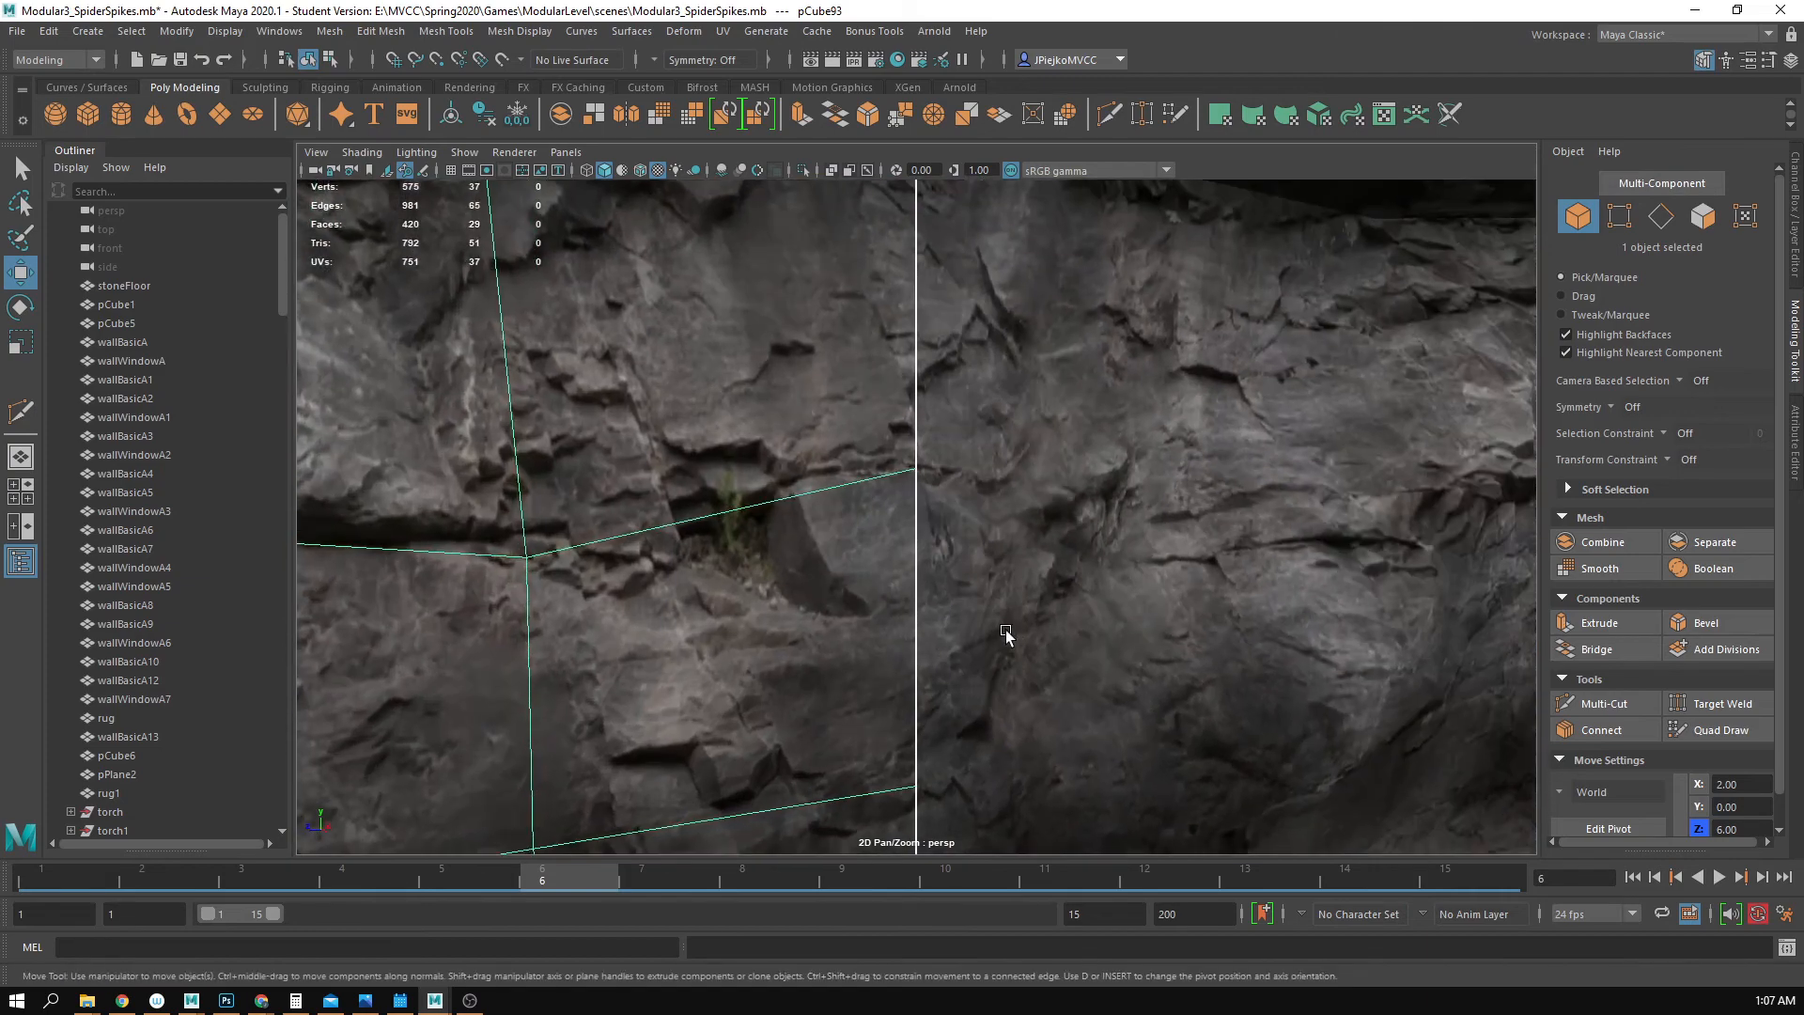
pyautogui.keyDown('alt'); pyautogui.moveTo(1007, 631); pyautogui.dragTo(814, 613, button='right'); pyautogui.keyUp('alt')
# - Try to align the copy's mid-height border vertex with the neighbouring wall piece's vertex at the seam
pyautogui.click(933, 595)
pyautogui.moveTo(969, 578); pyautogui.dragTo(778, 571, button='right')
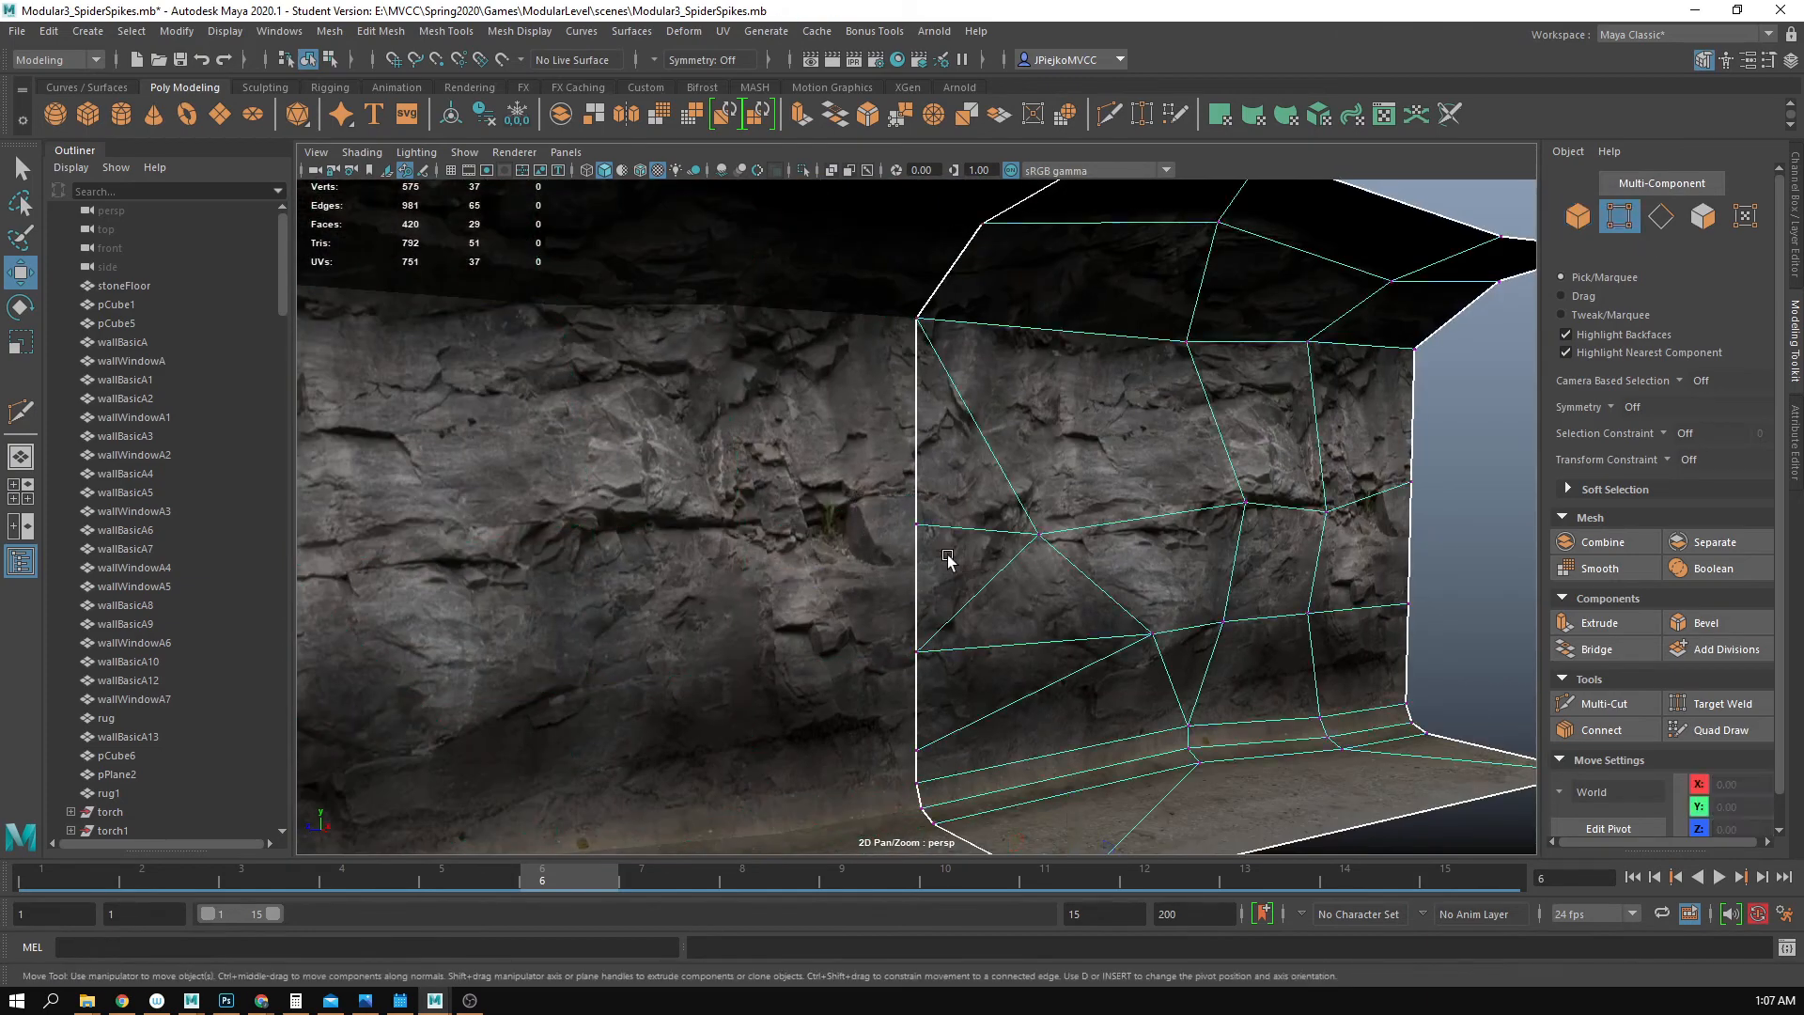
pyautogui.click(920, 546)
pyautogui.keyDown('alt'); pyautogui.moveTo(919, 547); pyautogui.dragTo(860, 564); pyautogui.keyUp('alt')
pyautogui.keyDown('alt'); pyautogui.moveTo(860, 564); pyautogui.dragTo(961, 543, button='right'); pyautogui.keyUp('alt')
pyautogui.keyDown('shift'); pyautogui.click(761, 486); pyautogui.keyUp('shift')
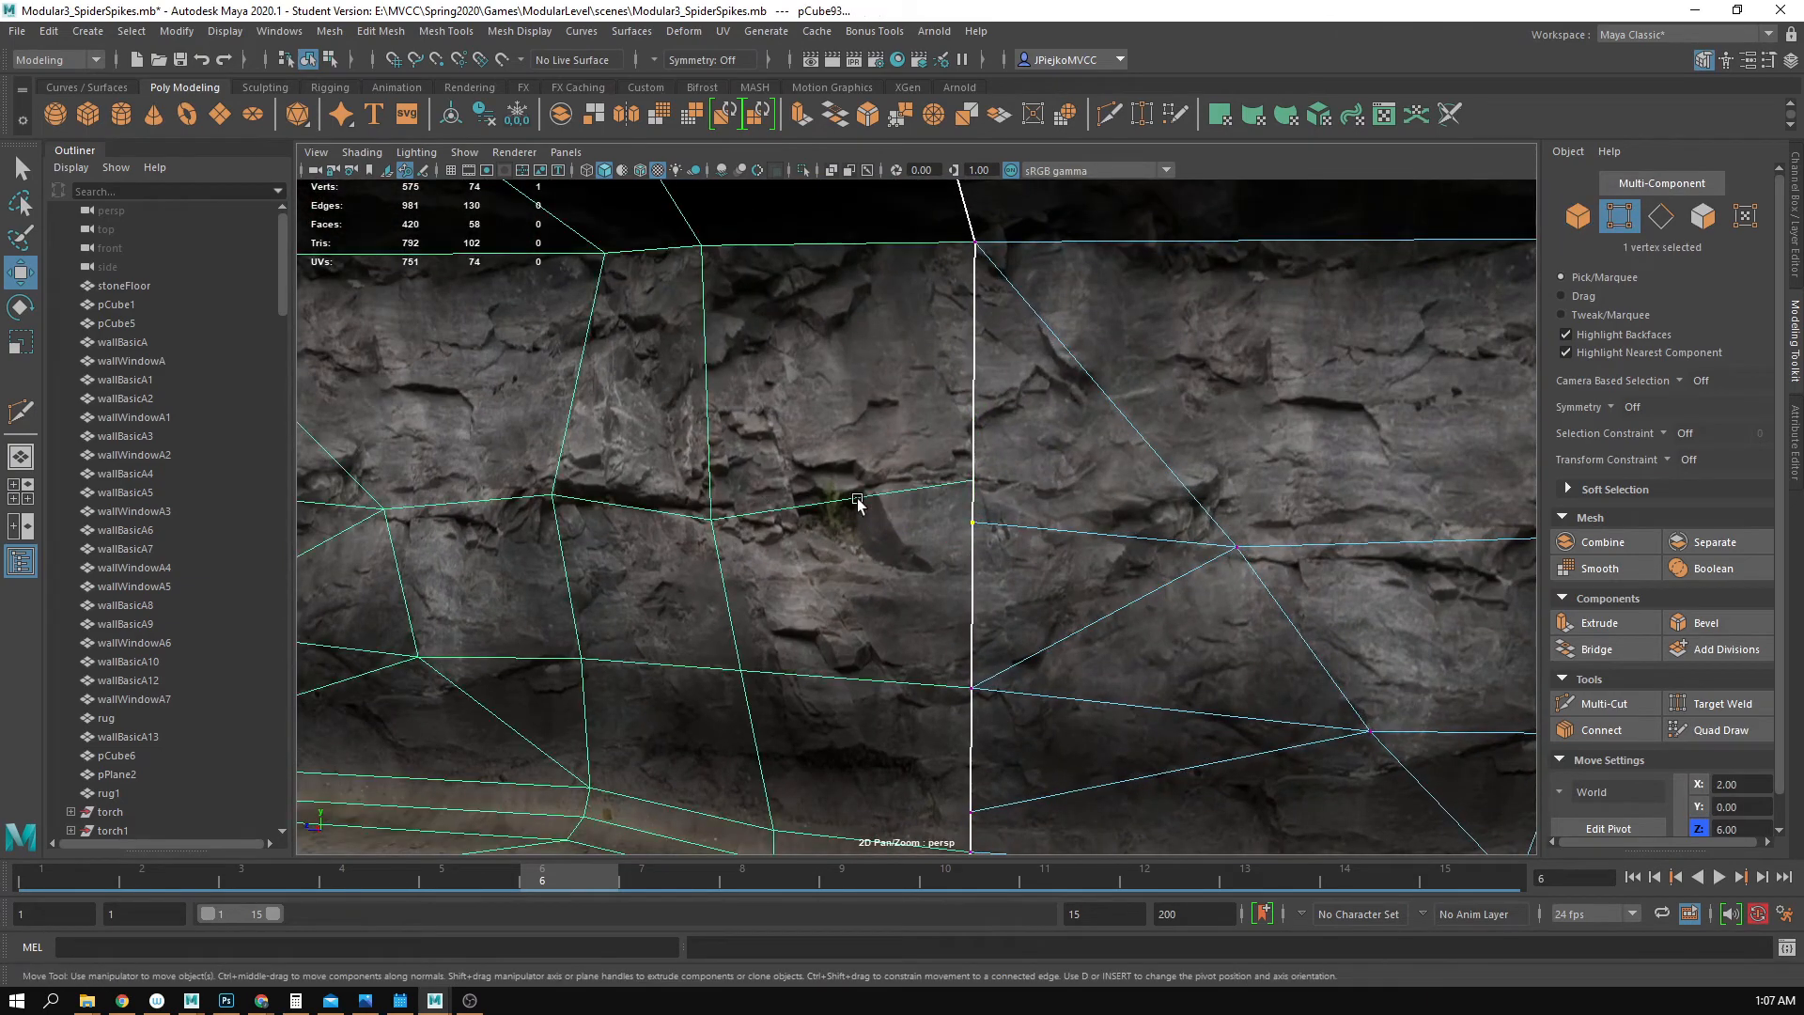
pyautogui.moveTo(989, 548); pyautogui.dragTo(1010, 531)
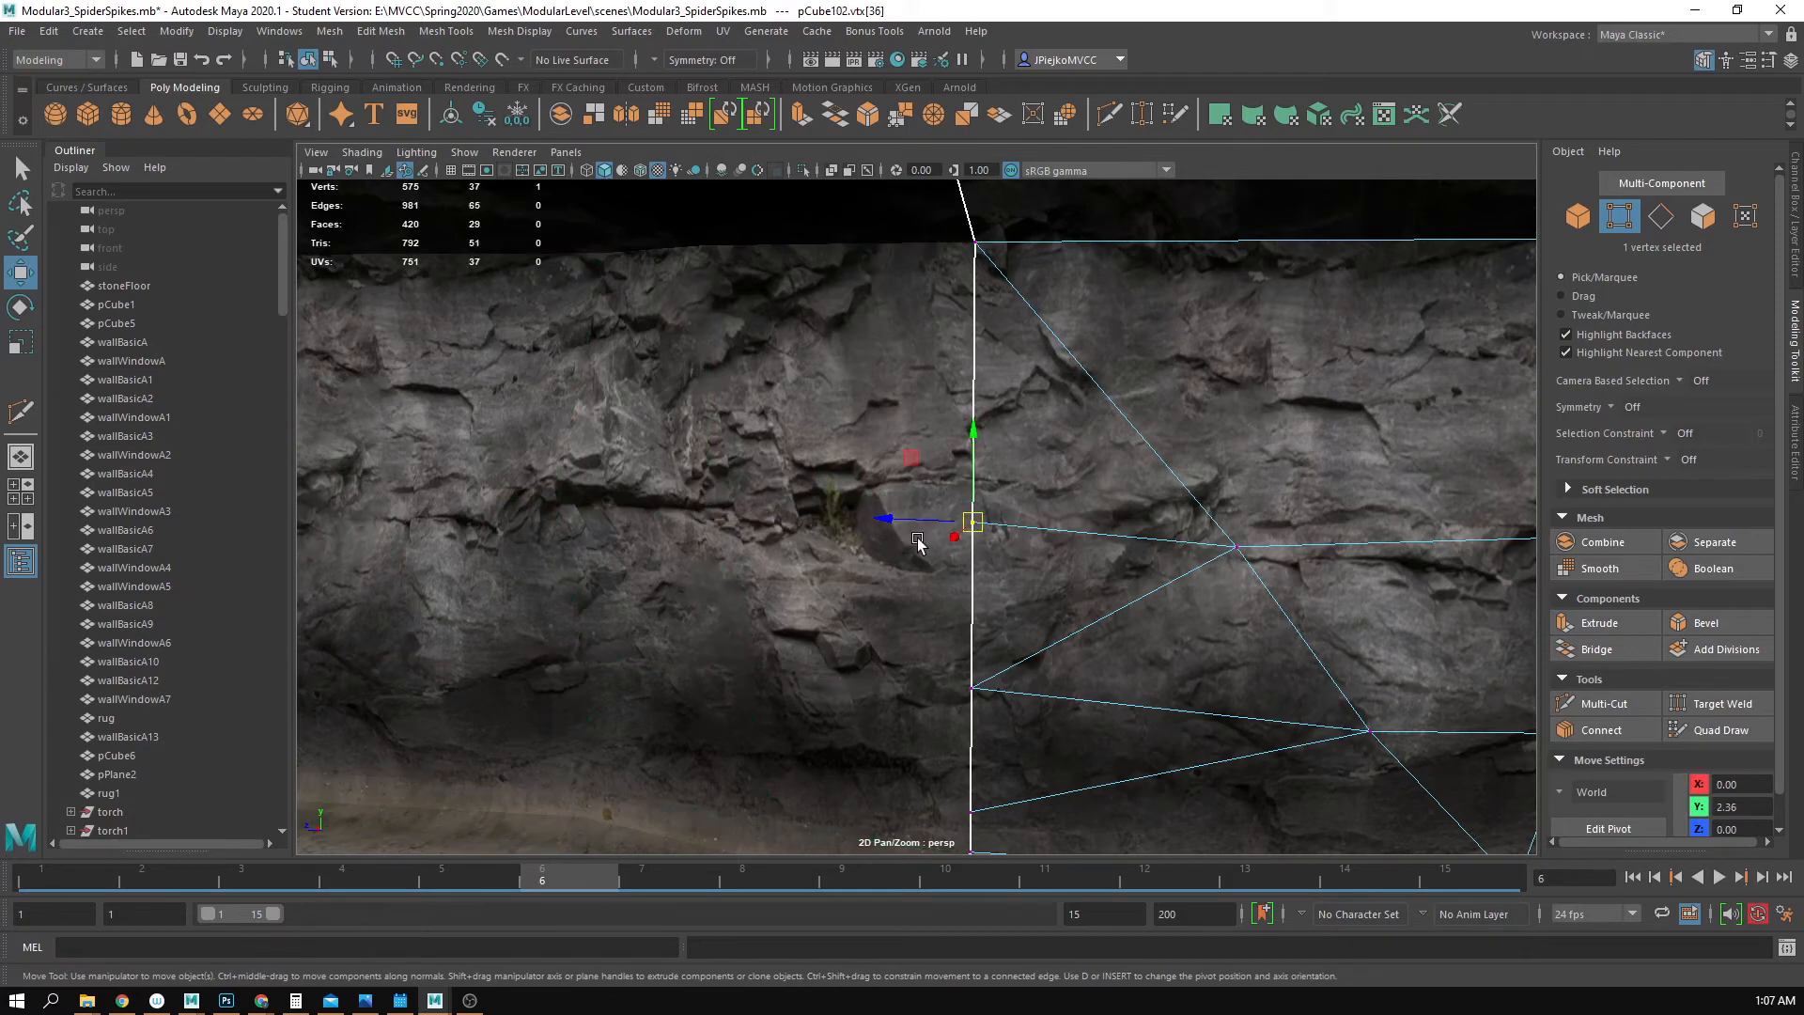
pyautogui.keyDown('alt'); pyautogui.moveTo(918, 538); pyautogui.dragTo(747, 595, button='middle'); pyautogui.keyUp('alt')
pyautogui.keyDown('alt'); pyautogui.moveTo(747, 596); pyautogui.dragTo(879, 549, button='right'); pyautogui.keyUp('alt')
pyautogui.hotkey('ctrl', 'z')
# - Delete the copy's mid-height edge running to the misaligned seam vertex, and turn on Wireframe on Shaded
pyautogui.click(869, 618)
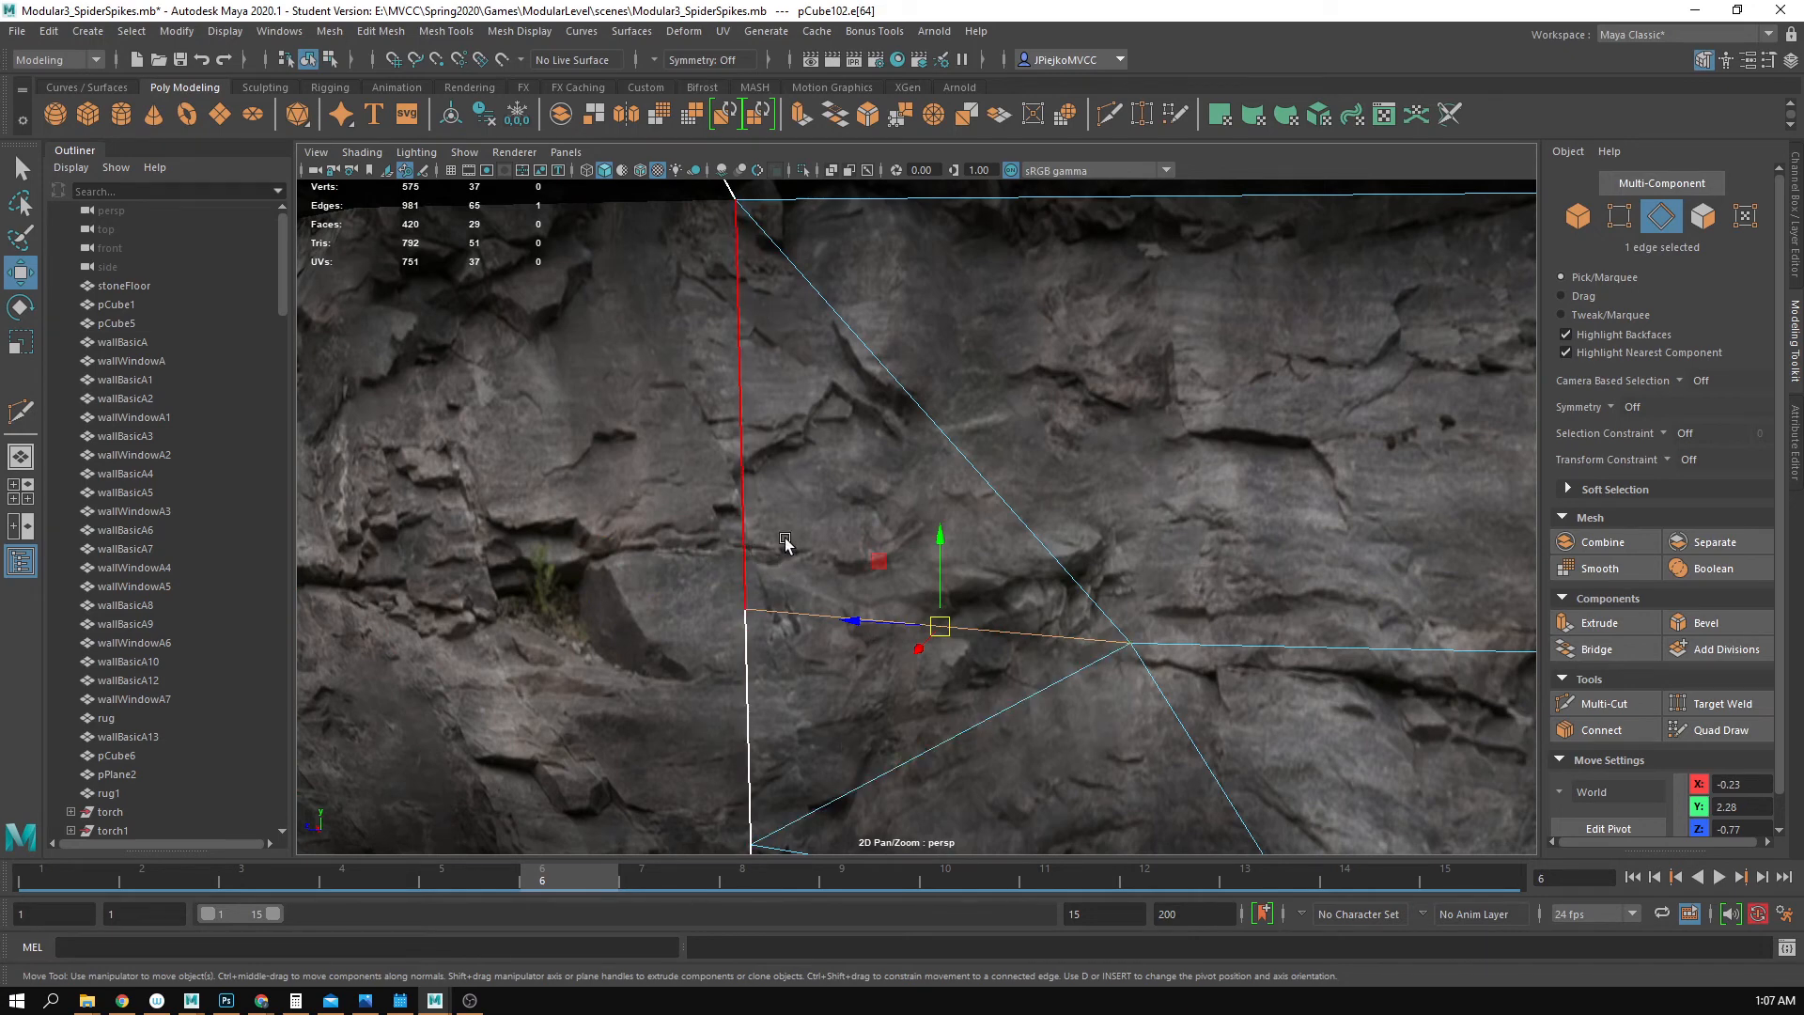
pyautogui.press('Delete')
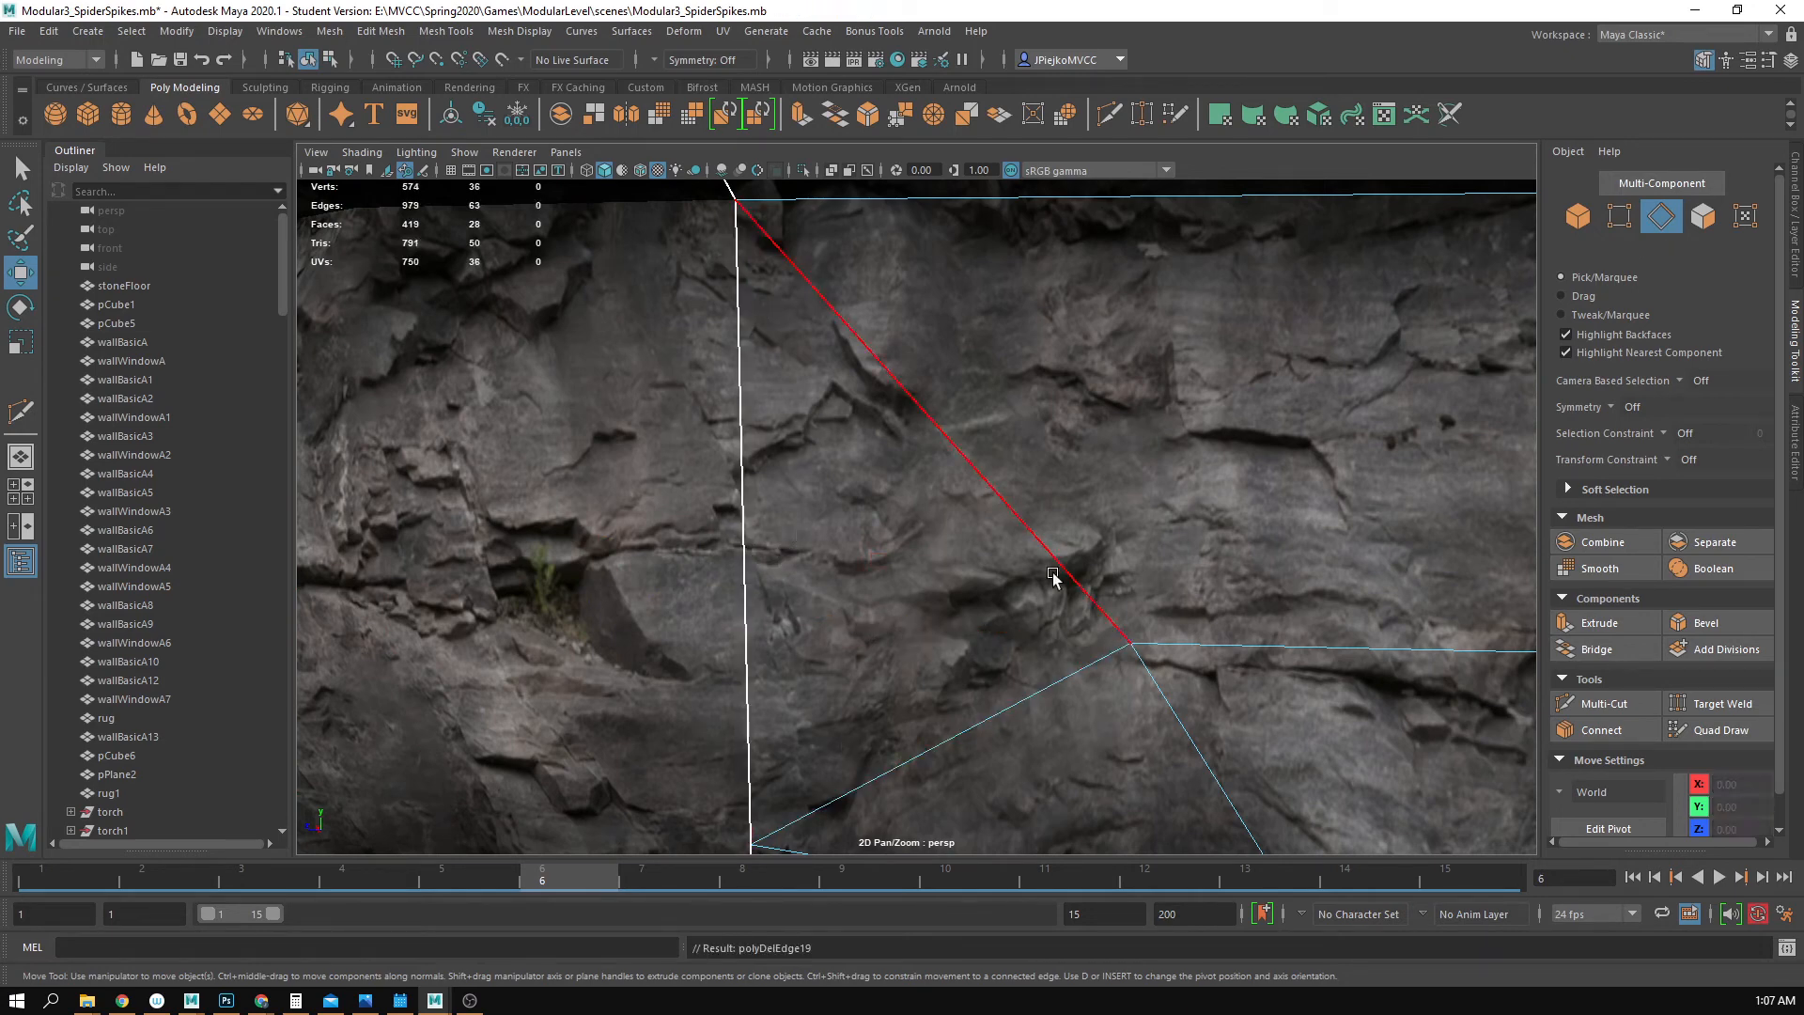
pyautogui.click(629, 482)
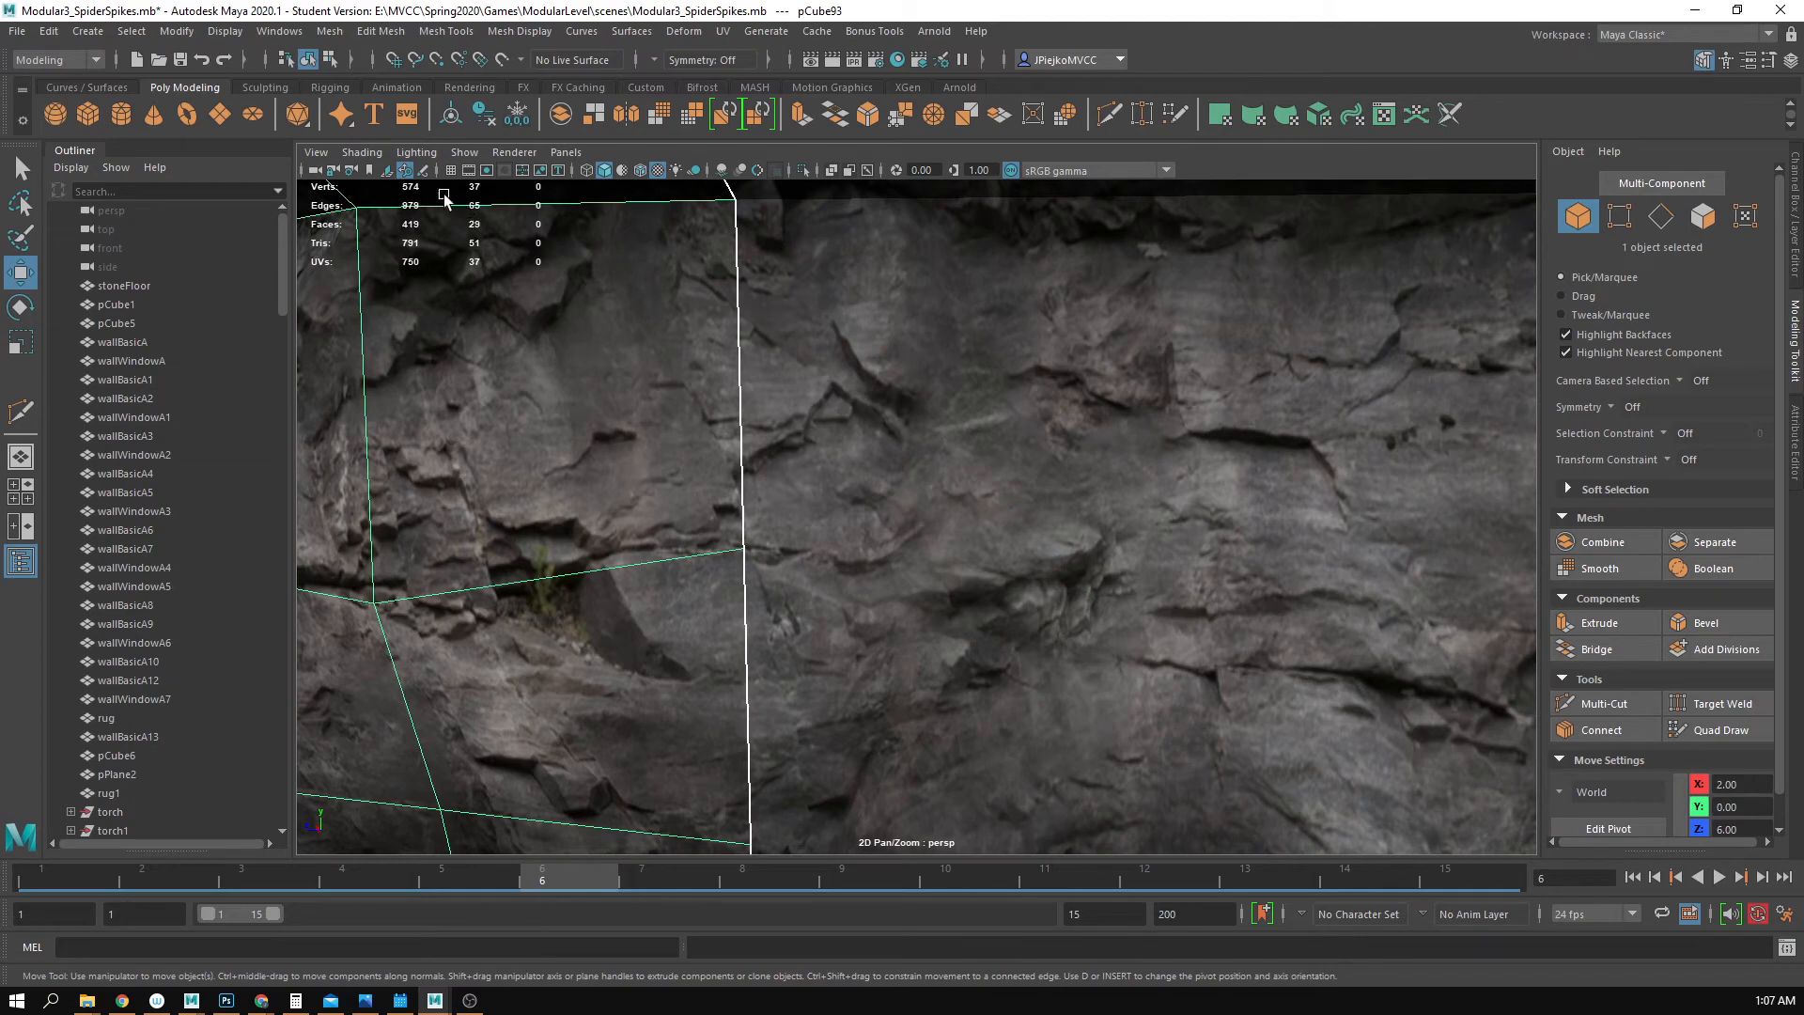
pyautogui.click(360, 152)
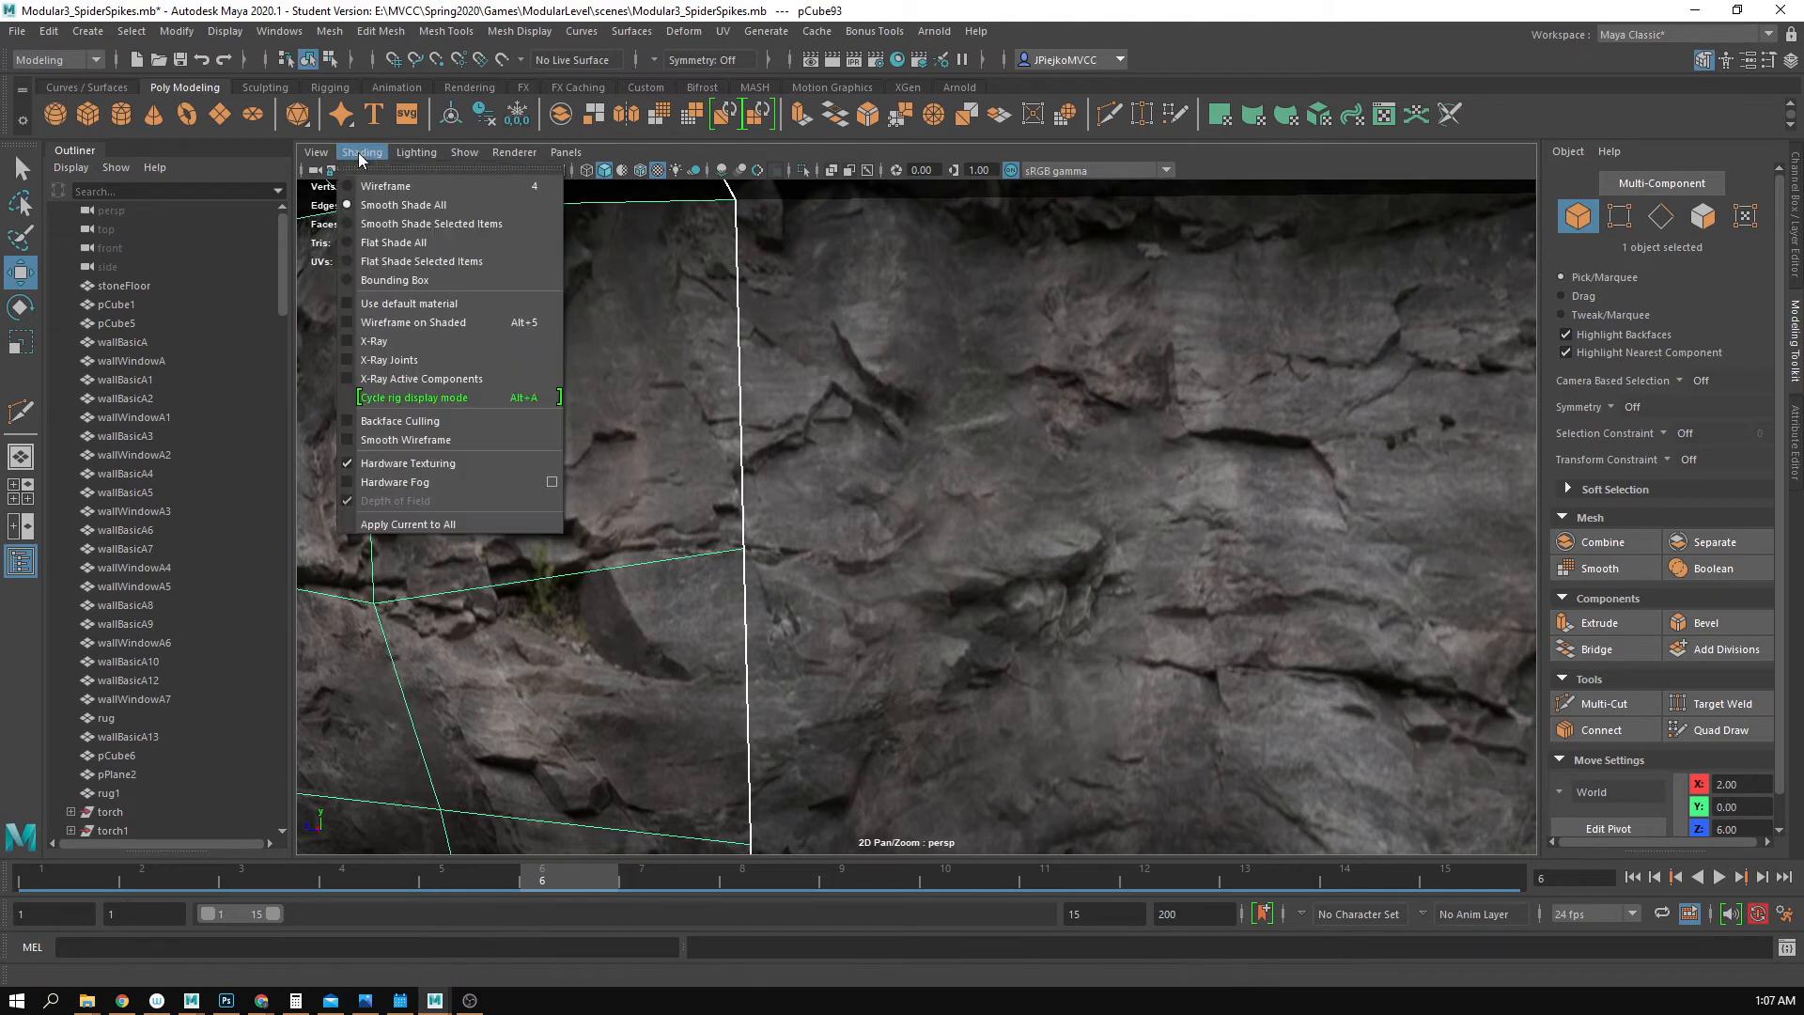
pyautogui.click(409, 324)
# - Multi-Cut an edge on the copy from its interior mid-height vertex to the seam point where the neighbouring wall's edge ends
pyautogui.click(1134, 547)
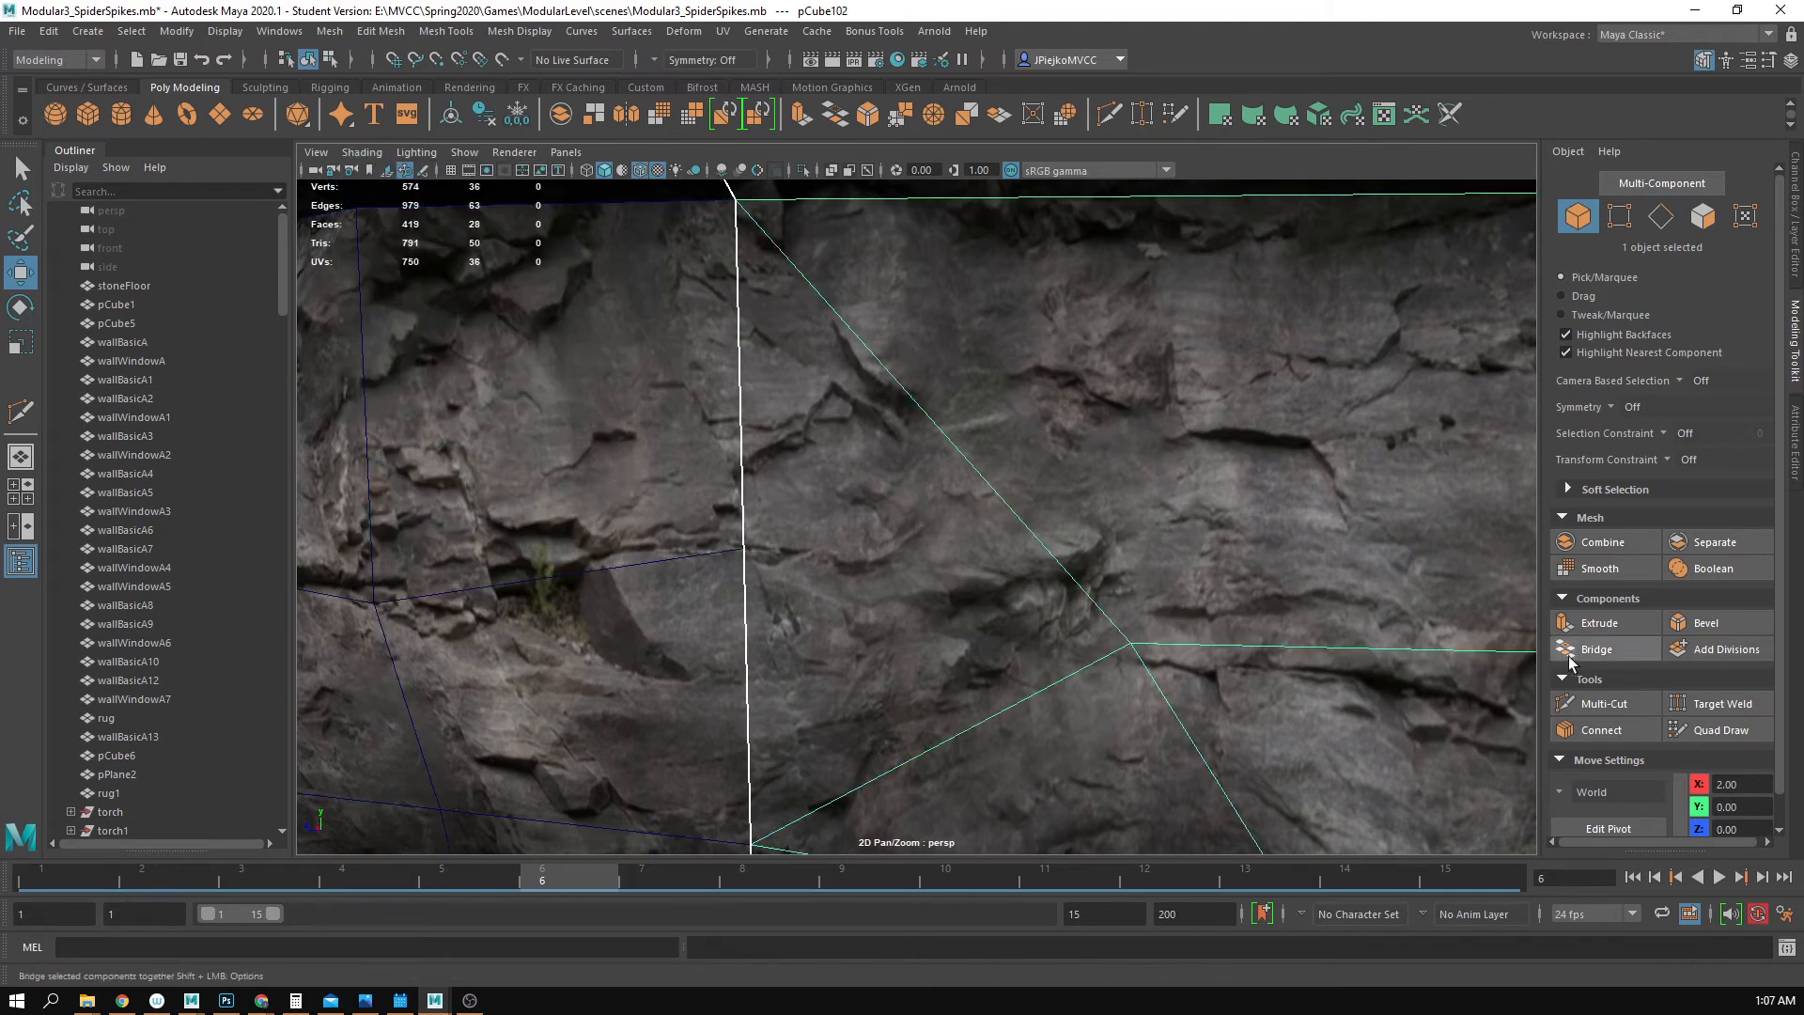
pyautogui.click(1604, 703)
pyautogui.click(1130, 643)
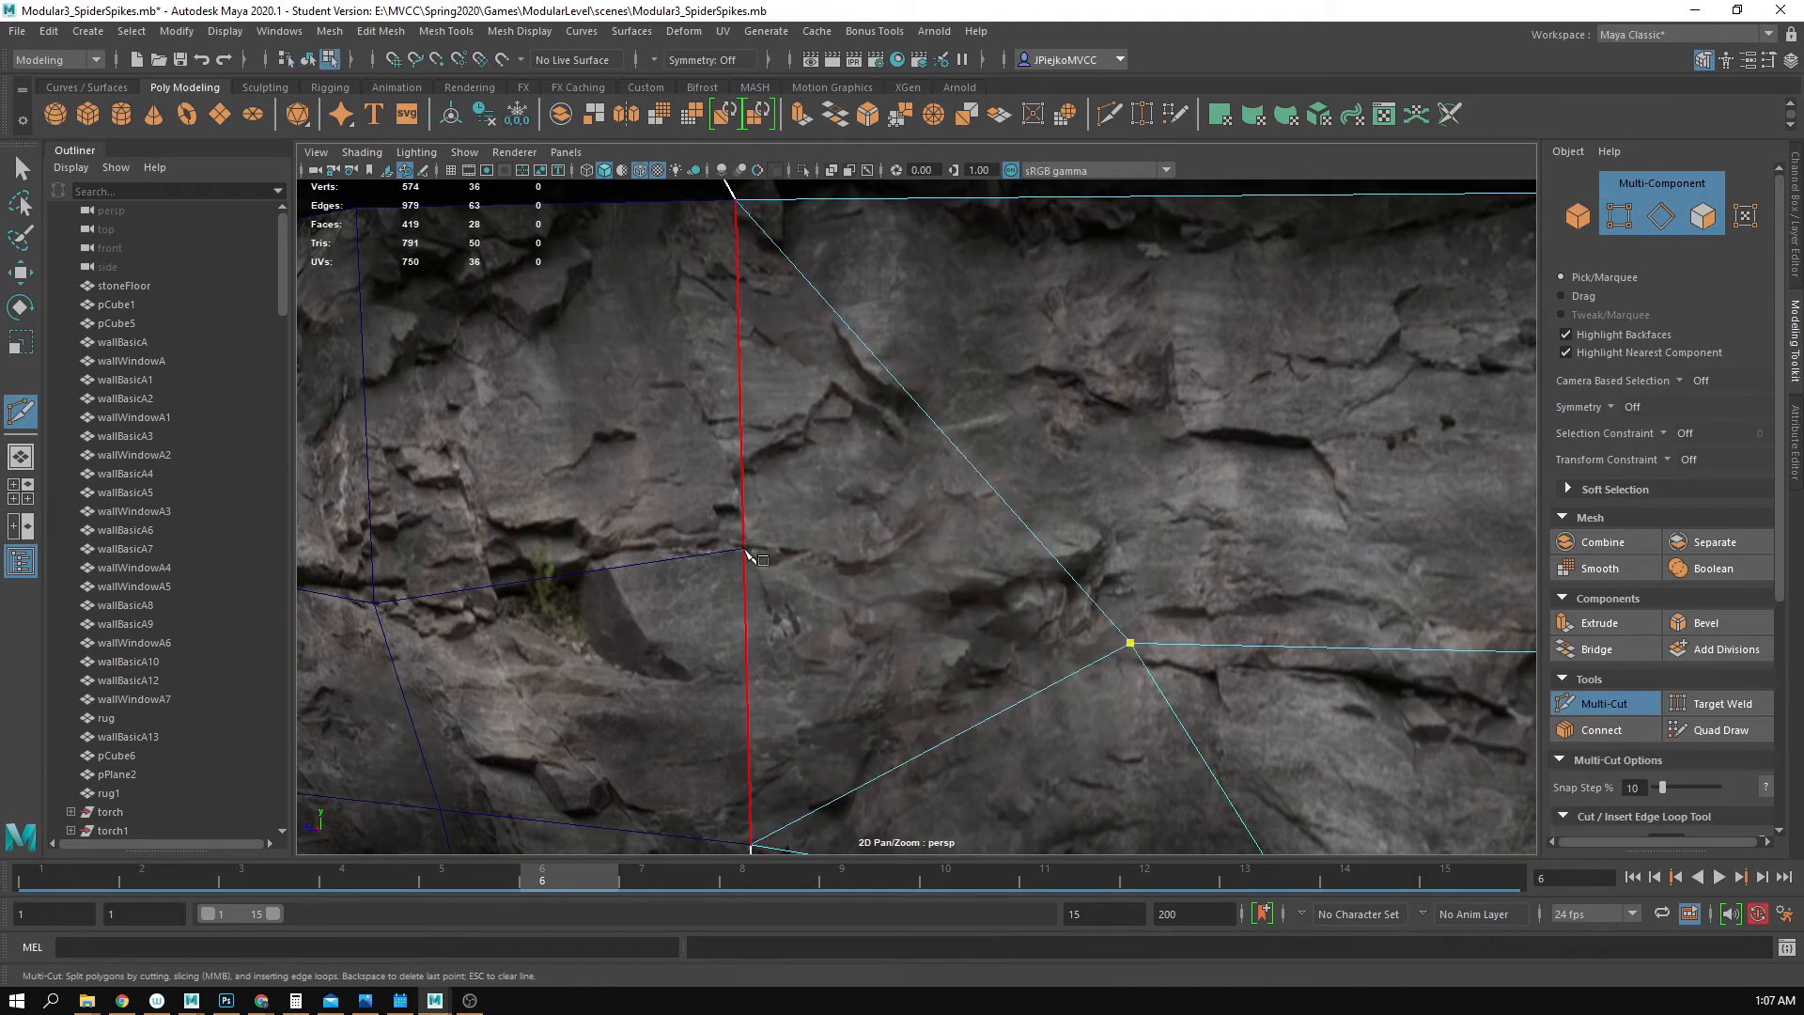
pyautogui.keyDown('alt'); pyautogui.moveTo(638, 565); pyautogui.dragTo(666, 557, button='middle'); pyautogui.keyUp('alt')
pyautogui.keyDown('alt'); pyautogui.moveTo(666, 557); pyautogui.dragTo(1015, 585, button='right'); pyautogui.keyUp('alt')
pyautogui.keyDown('alt'); pyautogui.moveTo(635, 568); pyautogui.dragTo(842, 508, button='middle'); pyautogui.keyUp('alt')
pyautogui.keyDown('alt'); pyautogui.moveTo(842, 508); pyautogui.dragTo(1268, 550, button='right'); pyautogui.keyUp('alt')
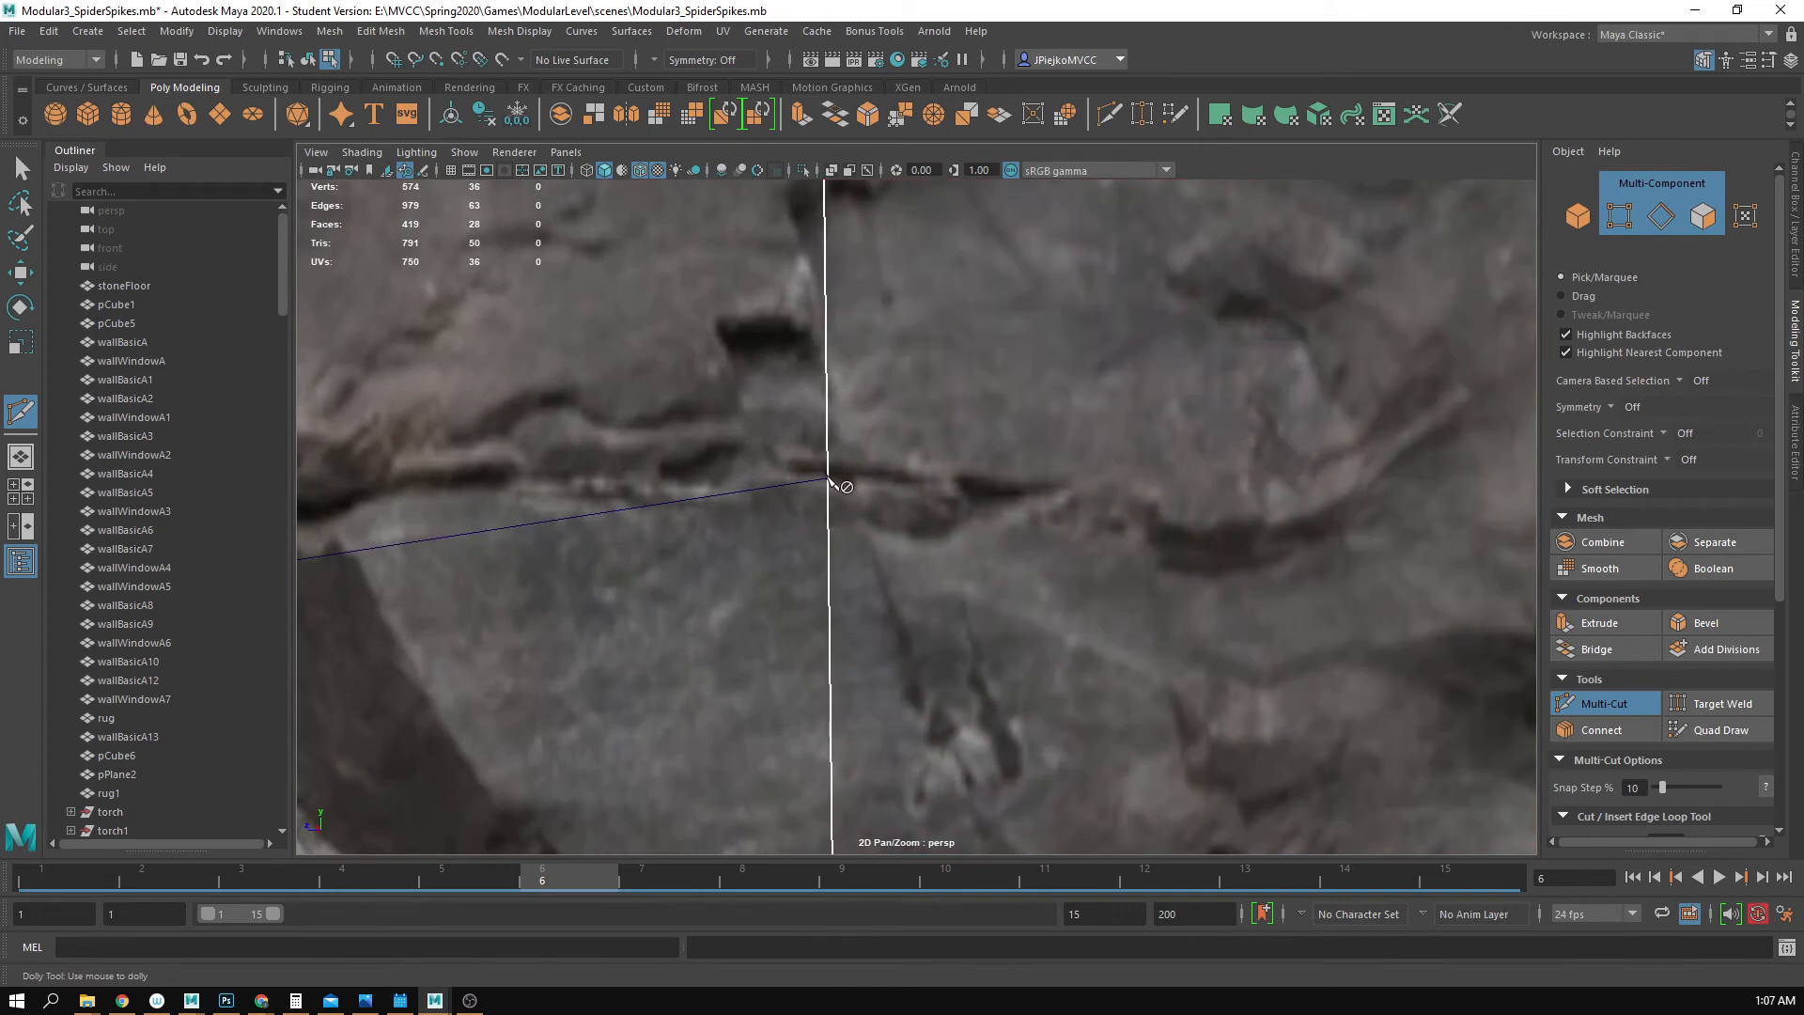
pyautogui.click(828, 478)
pyautogui.press('w')
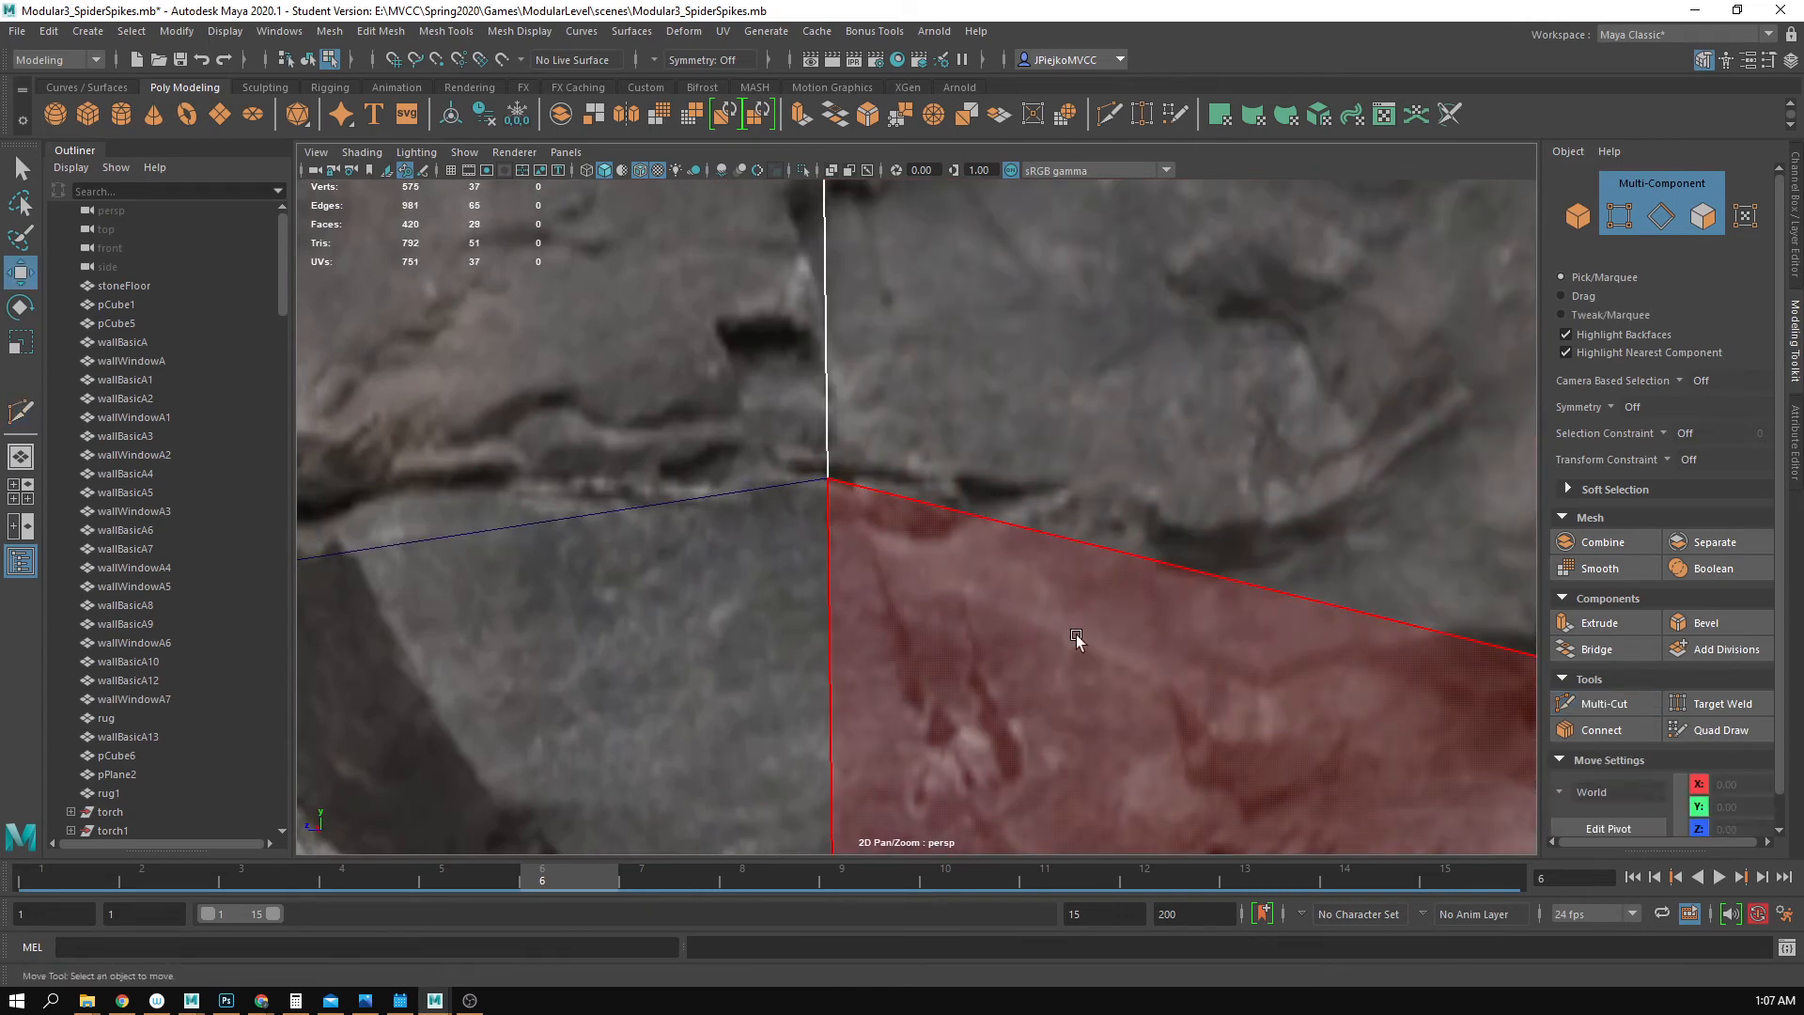
# - Return to object mode and delete the original wall piece, keeping the recut copy
pyautogui.keyDown('alt'); pyautogui.moveTo(1079, 643); pyautogui.dragTo(526, 510, button='right'); pyautogui.keyUp('alt')
pyautogui.press('F8')
pyautogui.click(852, 269)
pyautogui.keyDown('alt'); pyautogui.moveTo(834, 376); pyautogui.dragTo(854, 324); pyautogui.keyUp('alt')
pyautogui.click(801, 539)
pyautogui.press('Delete')
# - Duplicate the recut wall piece and snap the new copy end to end with it
pyautogui.click(865, 516)
pyautogui.keyDown('alt'); pyautogui.moveTo(1060, 598); pyautogui.dragTo(1142, 649); pyautogui.keyUp('alt')
pyautogui.keyDown('alt'); pyautogui.moveTo(1142, 648); pyautogui.dragTo(1232, 685, button='right'); pyautogui.keyUp('alt')
pyautogui.keyDown('alt'); pyautogui.moveTo(1232, 685); pyautogui.dragTo(1344, 678); pyautogui.keyUp('alt')
pyautogui.click(504, 528)
pyautogui.keyDown('alt'); pyautogui.moveTo(925, 526); pyautogui.dragTo(877, 565); pyautogui.keyUp('alt')
pyautogui.click(942, 461)
pyautogui.press('f')
pyautogui.keyDown('alt'); pyautogui.moveTo(819, 386); pyautogui.dragTo(1127, 376); pyautogui.keyUp('alt')
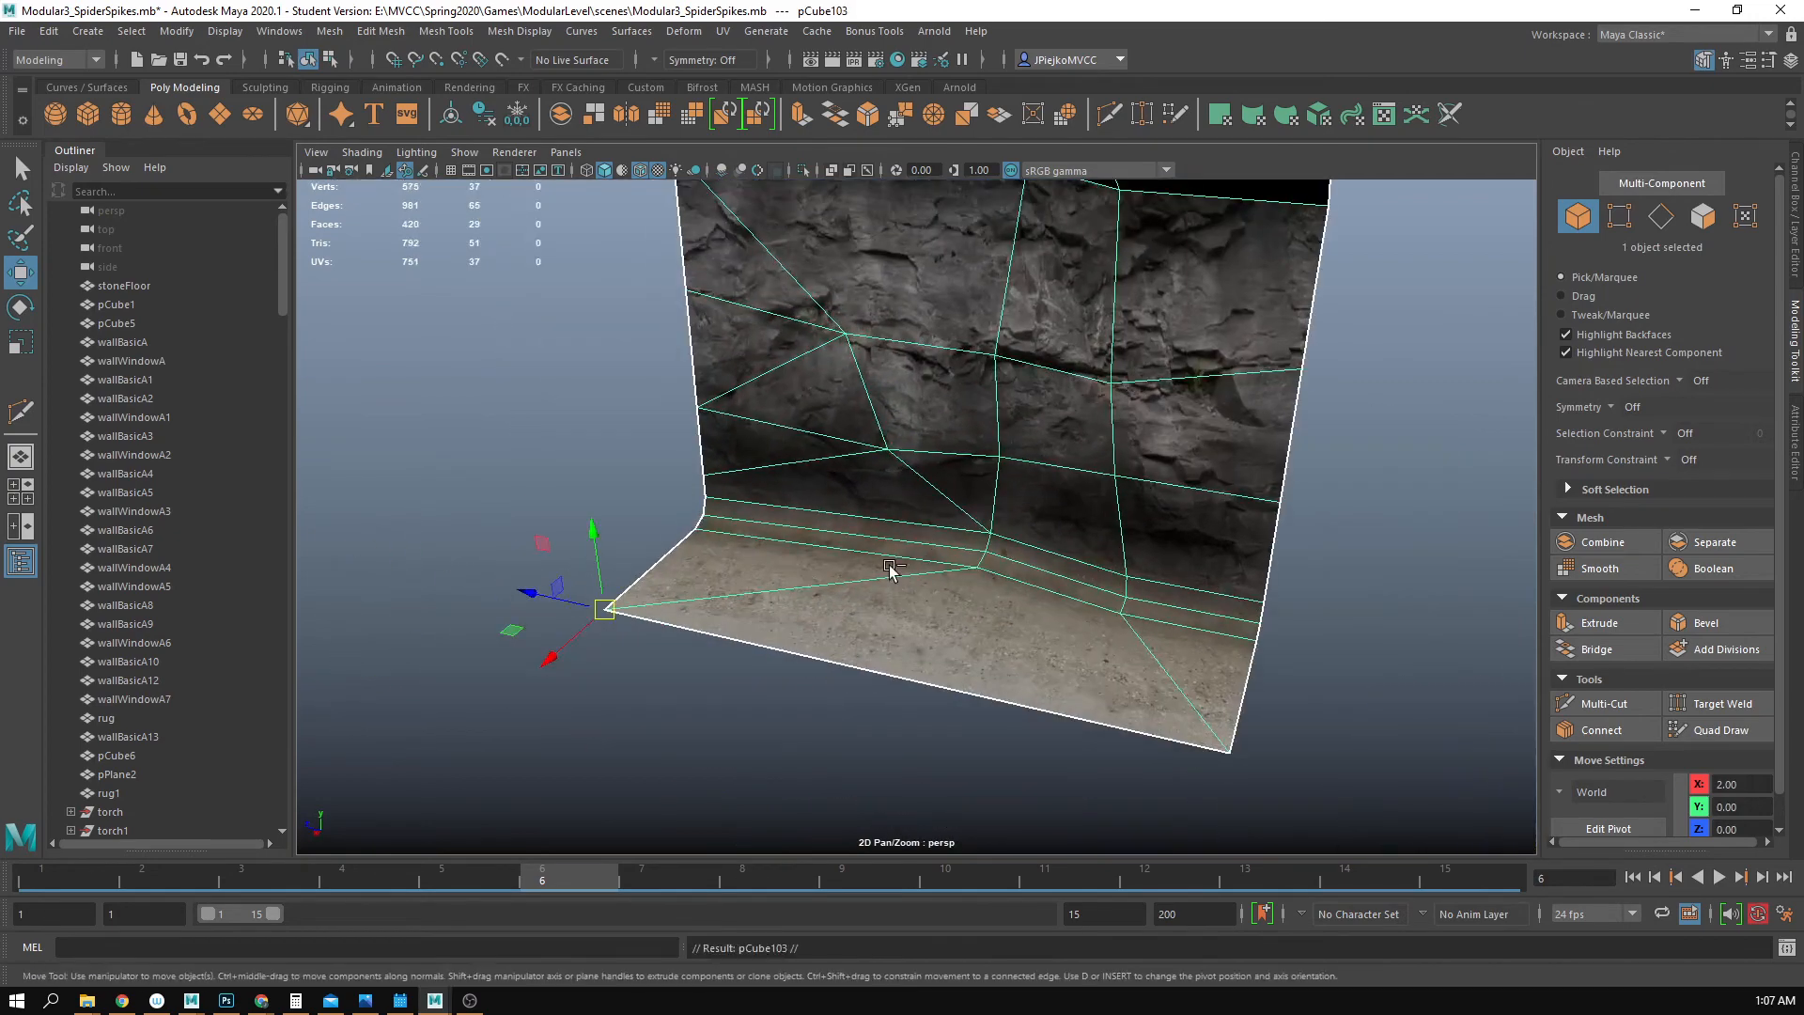
pyautogui.moveTo(559, 600); pyautogui.dragTo(1229, 650)
pyautogui.click(1081, 752)
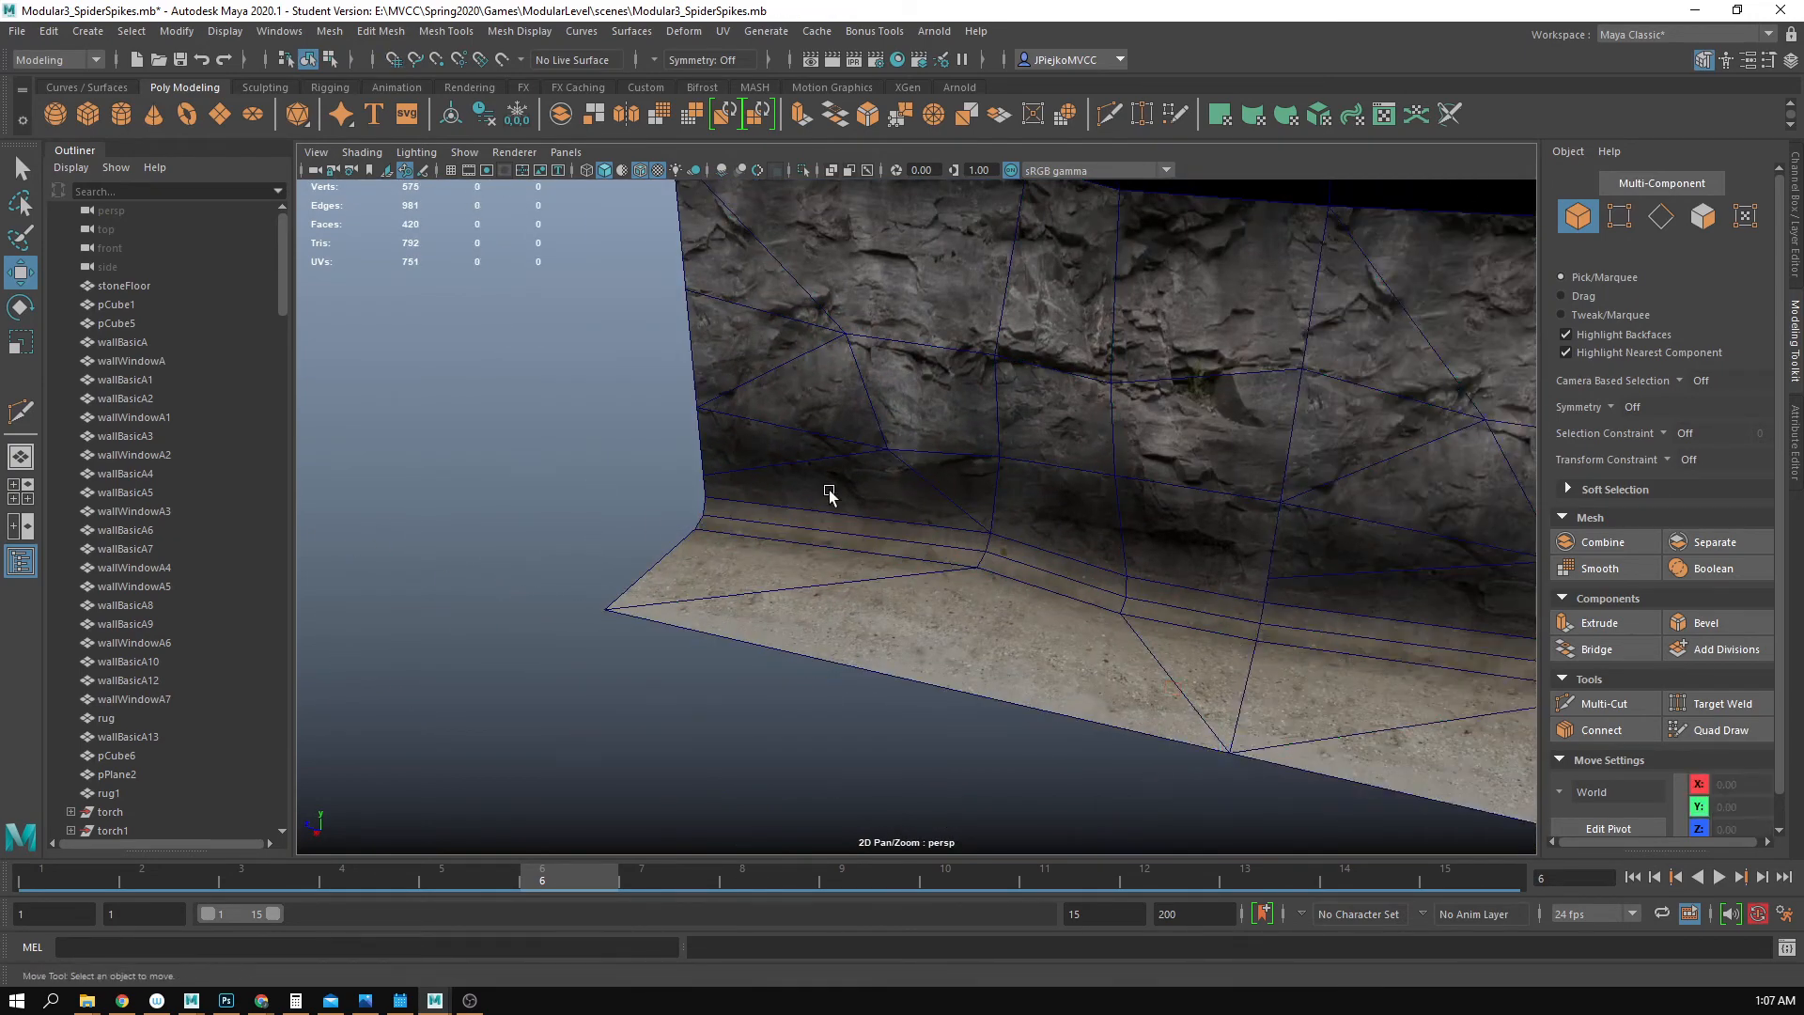
# - Examine the two joined wall pieces and their seam from several angles
pyautogui.keyDown('alt'); pyautogui.moveTo(830, 493); pyautogui.dragTo(626, 477, button='right'); pyautogui.keyUp('alt')
pyautogui.keyDown('alt'); pyautogui.moveTo(626, 477); pyautogui.dragTo(840, 424); pyautogui.keyUp('alt')
pyautogui.keyDown('alt'); pyautogui.moveTo(840, 424); pyautogui.dragTo(657, 470, button='middle'); pyautogui.keyUp('alt')
pyautogui.moveTo(743, 367); pyautogui.dragTo(893, 494)
pyautogui.keyDown('alt'); pyautogui.moveTo(897, 507); pyautogui.dragTo(538, 695); pyautogui.keyUp('alt')
pyautogui.press('f')
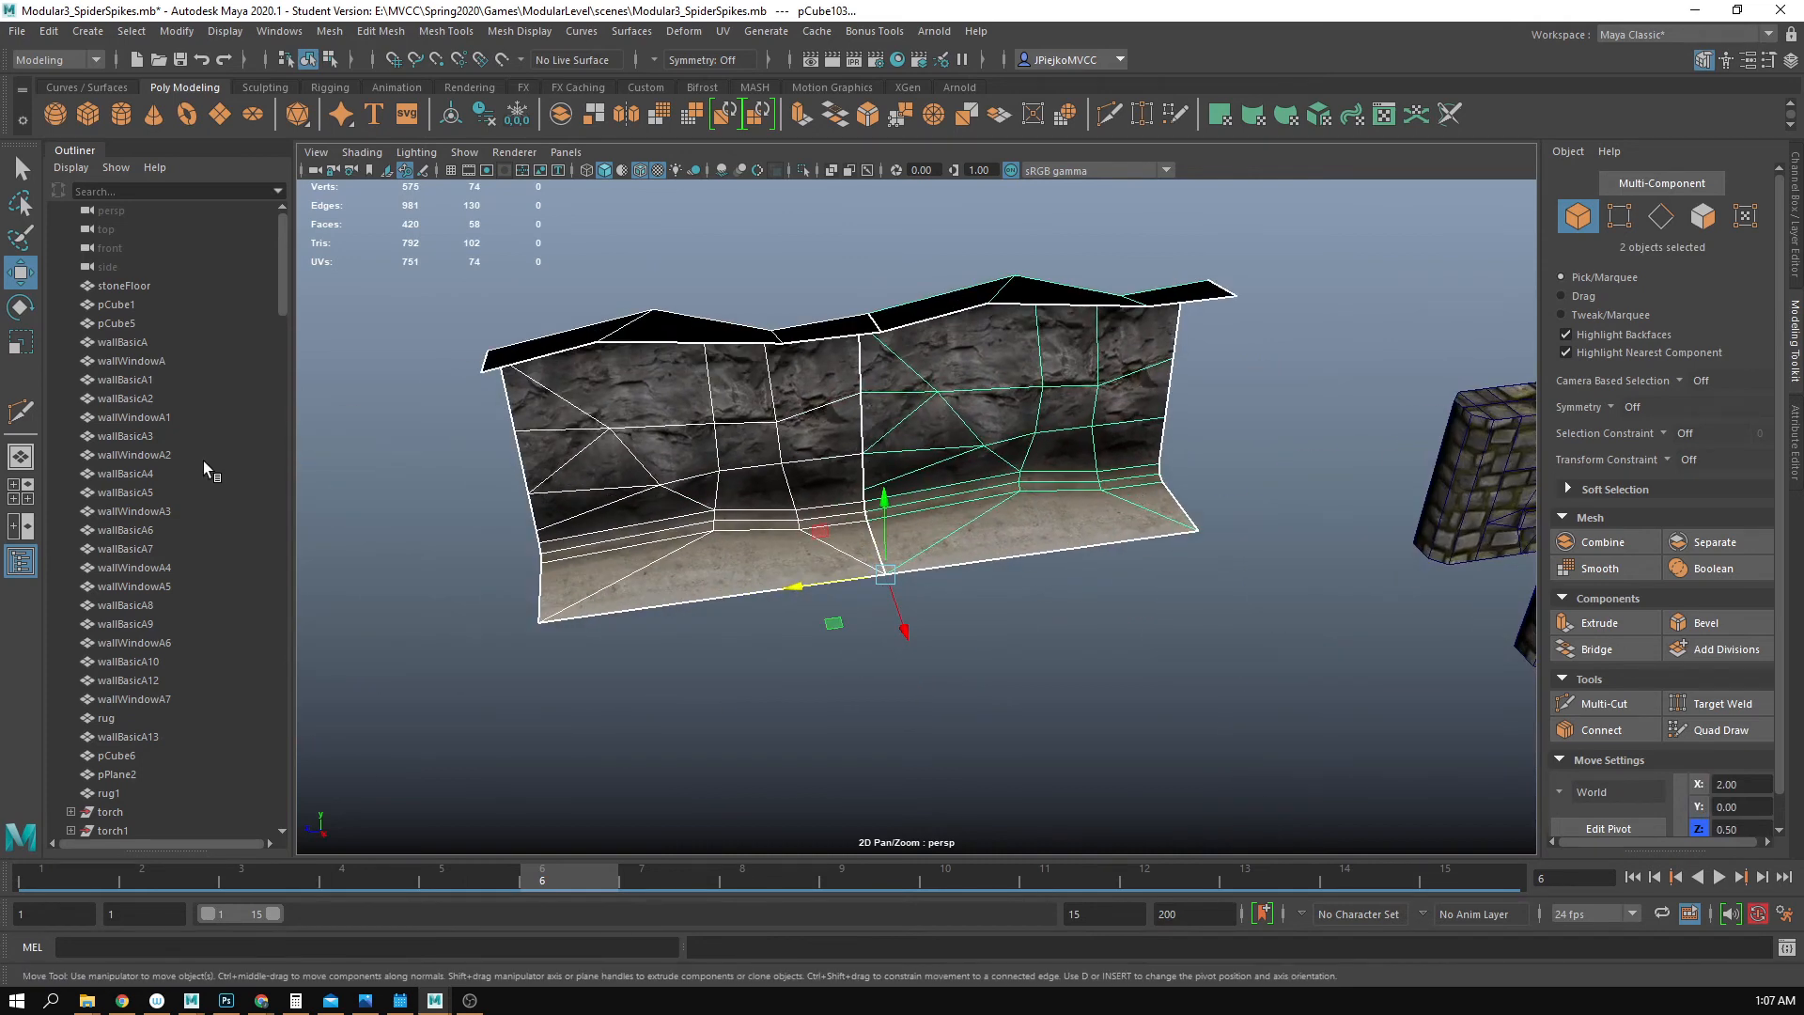
pyautogui.keyDown('alt'); pyautogui.moveTo(866, 631); pyautogui.dragTo(939, 669); pyautogui.keyUp('alt')
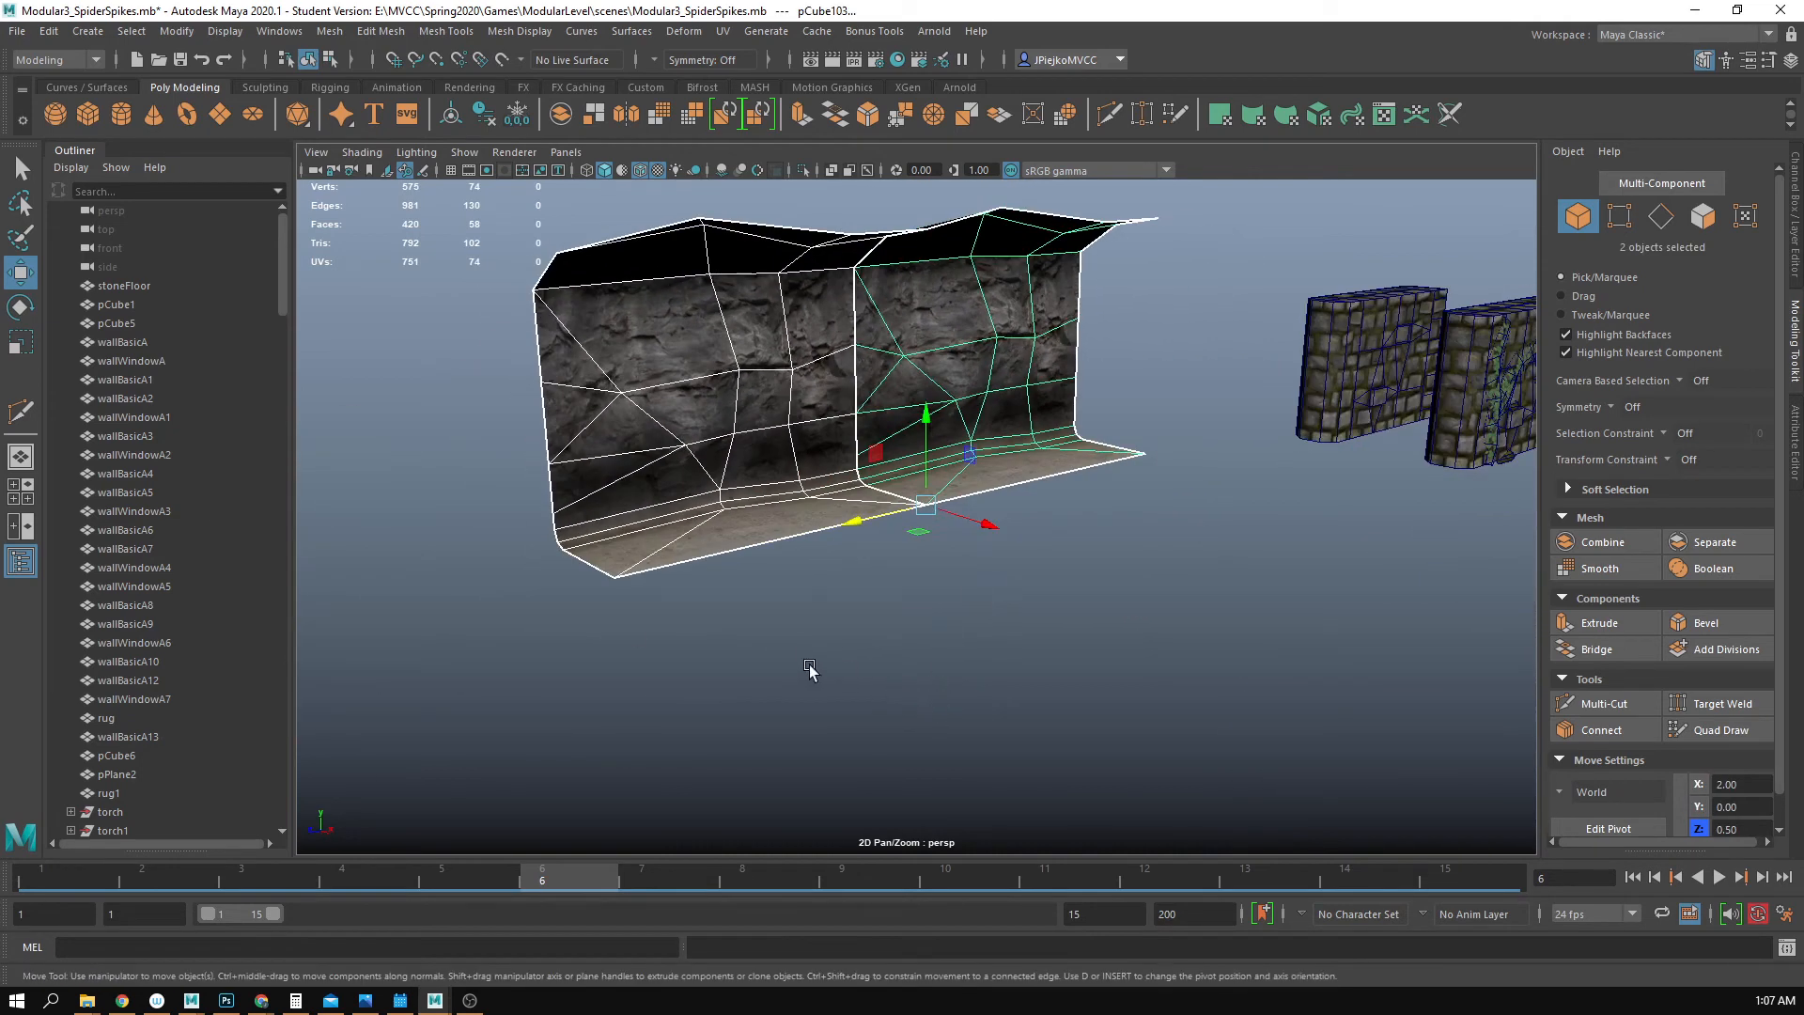
pyautogui.keyDown('alt'); pyautogui.moveTo(811, 681); pyautogui.dragTo(955, 701); pyautogui.keyUp('alt')
pyautogui.click(956, 697)
pyautogui.click(741, 512)
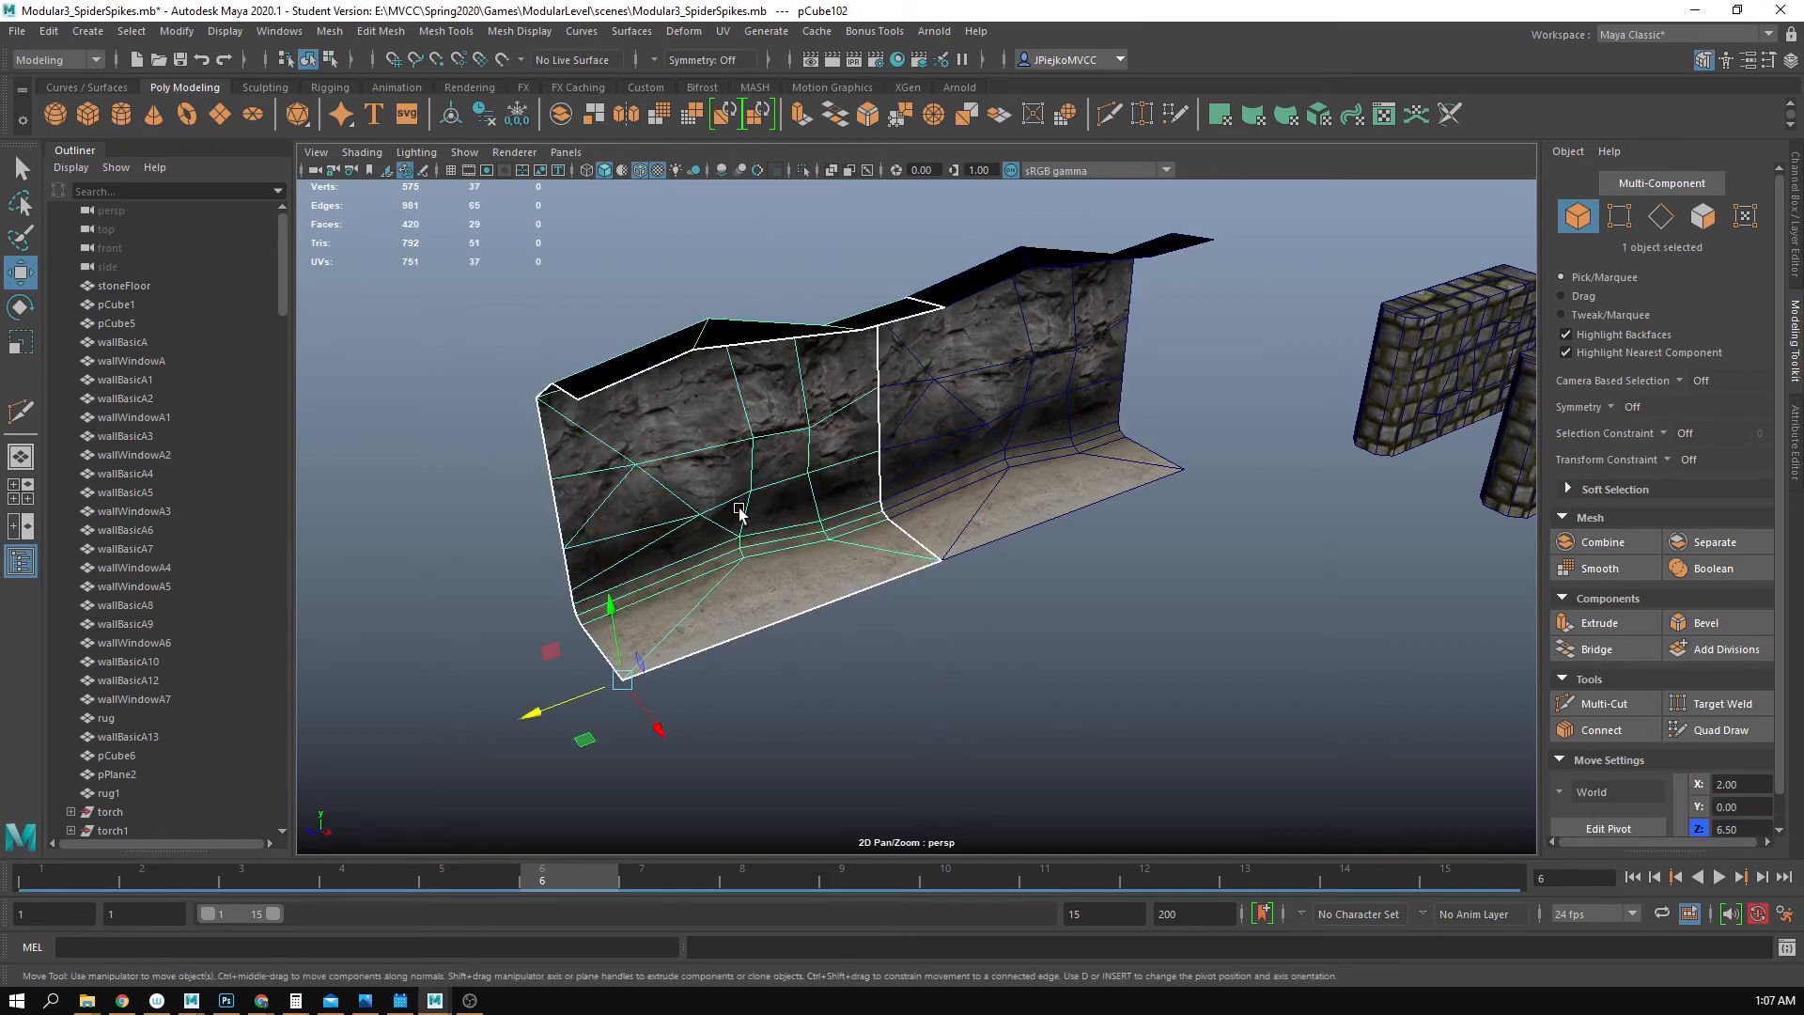
pyautogui.keyDown('alt'); pyautogui.moveTo(763, 524); pyautogui.dragTo(1168, 685); pyautogui.keyUp('alt')
pyautogui.click(1168, 685)
# - Examine the bend between wall and floor along the joined pieces up close
pyautogui.scroll(5, 1108, 612)
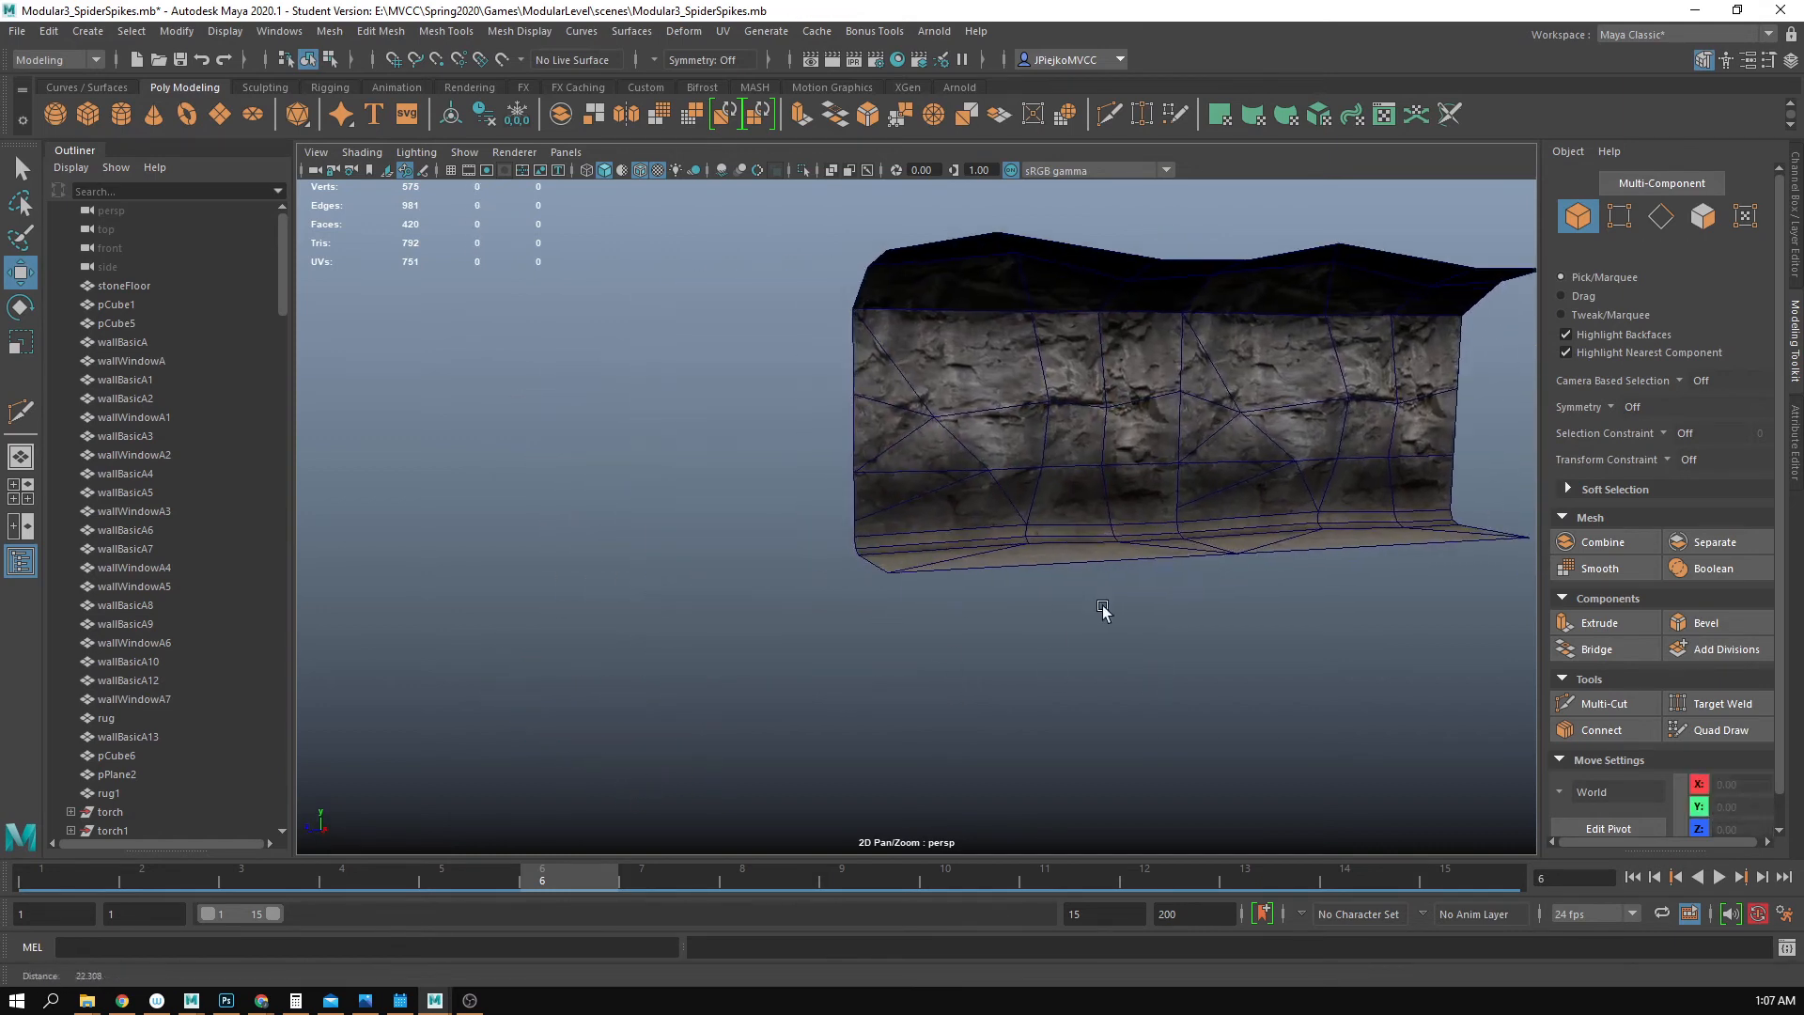
pyautogui.keyDown('alt'); pyautogui.moveTo(1028, 587); pyautogui.dragTo(1071, 503); pyautogui.keyUp('alt')
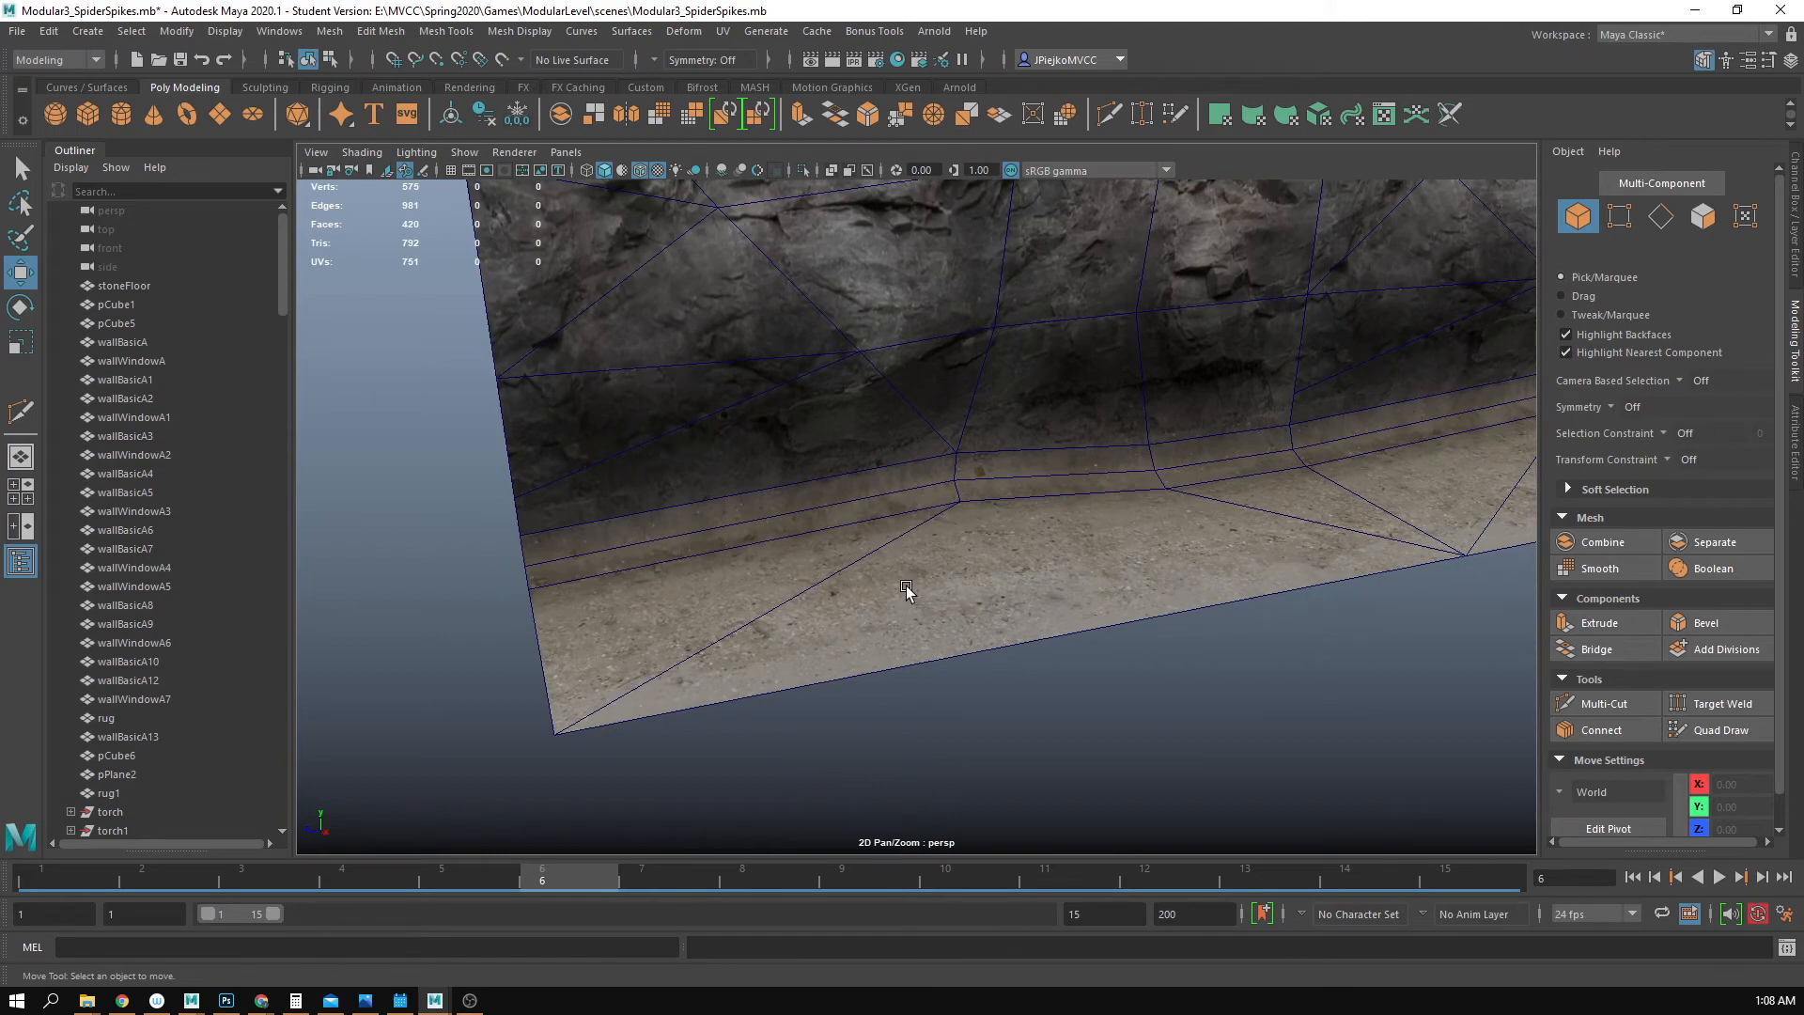
pyautogui.keyDown('alt'); pyautogui.moveTo(837, 538); pyautogui.dragTo(853, 502); pyautogui.keyUp('alt')
pyautogui.keyDown('alt'); pyautogui.moveTo(853, 503); pyautogui.dragTo(1119, 557, button='right'); pyautogui.keyUp('alt')
pyautogui.keyDown('alt'); pyautogui.moveTo(1119, 557); pyautogui.dragTo(1128, 569); pyautogui.keyUp('alt')
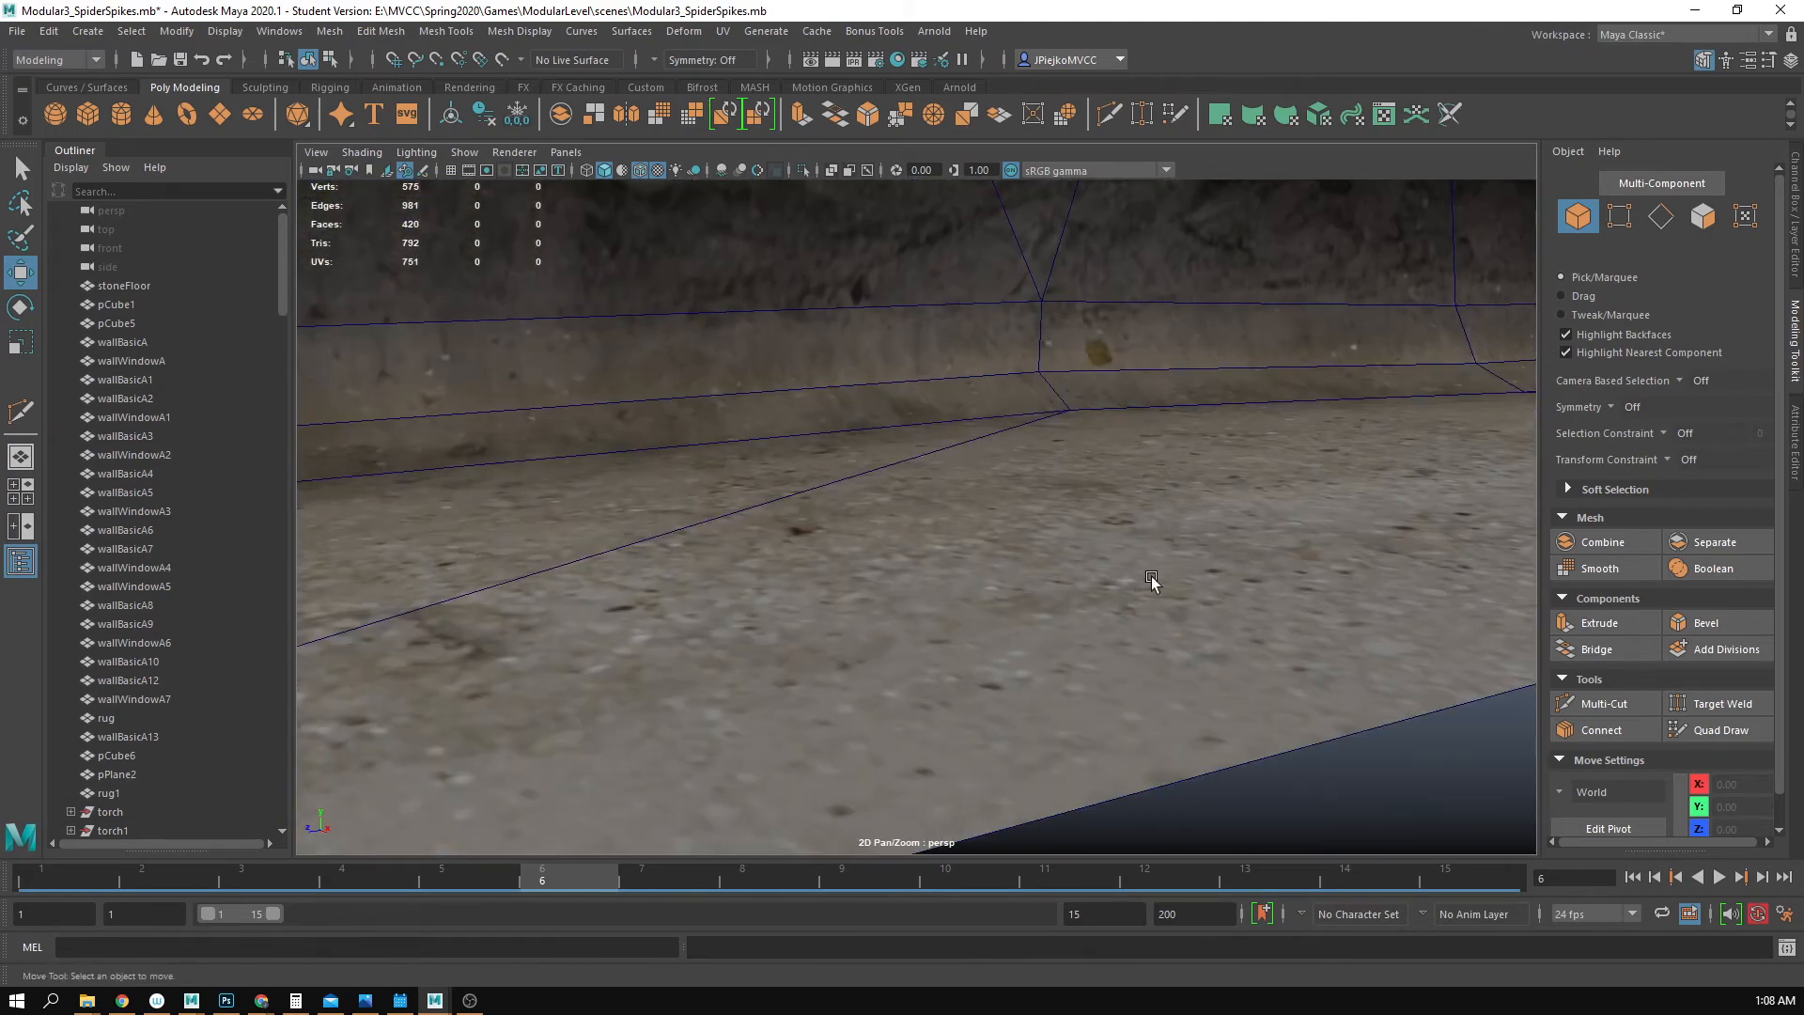
pyautogui.keyDown('alt'); pyautogui.moveTo(1152, 577); pyautogui.dragTo(644, 575, button='right'); pyautogui.keyUp('alt')
pyautogui.keyDown('alt'); pyautogui.moveTo(788, 645); pyautogui.dragTo(886, 660); pyautogui.keyUp('alt')
pyautogui.keyDown('alt'); pyautogui.moveTo(887, 661); pyautogui.dragTo(974, 655, button='right'); pyautogui.keyUp('alt')
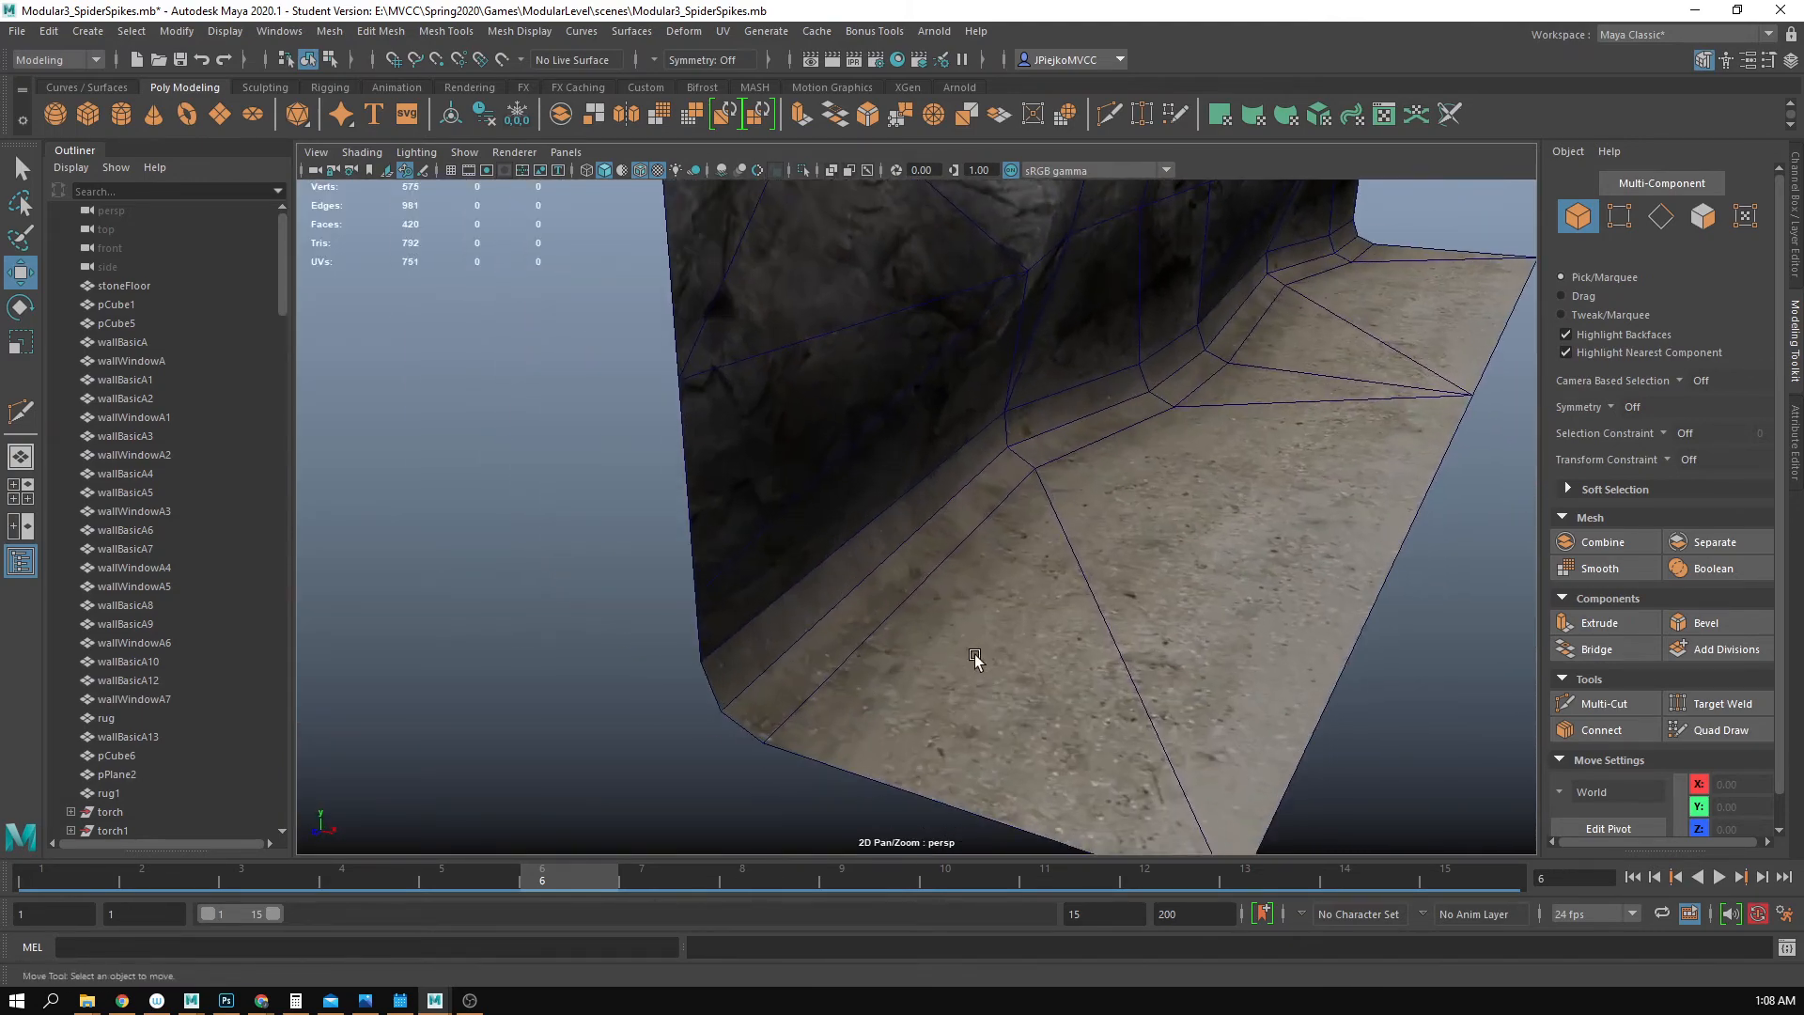
# - Soften the three horizontal edge rows where the recut piece's wall meets the floor, and return to object mode
pyautogui.click(976, 656)
pyautogui.keyDown('alt'); pyautogui.moveTo(1234, 623); pyautogui.dragTo(1082, 624); pyautogui.keyUp('alt')
pyautogui.moveTo(1020, 515); pyautogui.dragTo(1015, 434, button='right')
pyautogui.doubleClick(1015, 433)
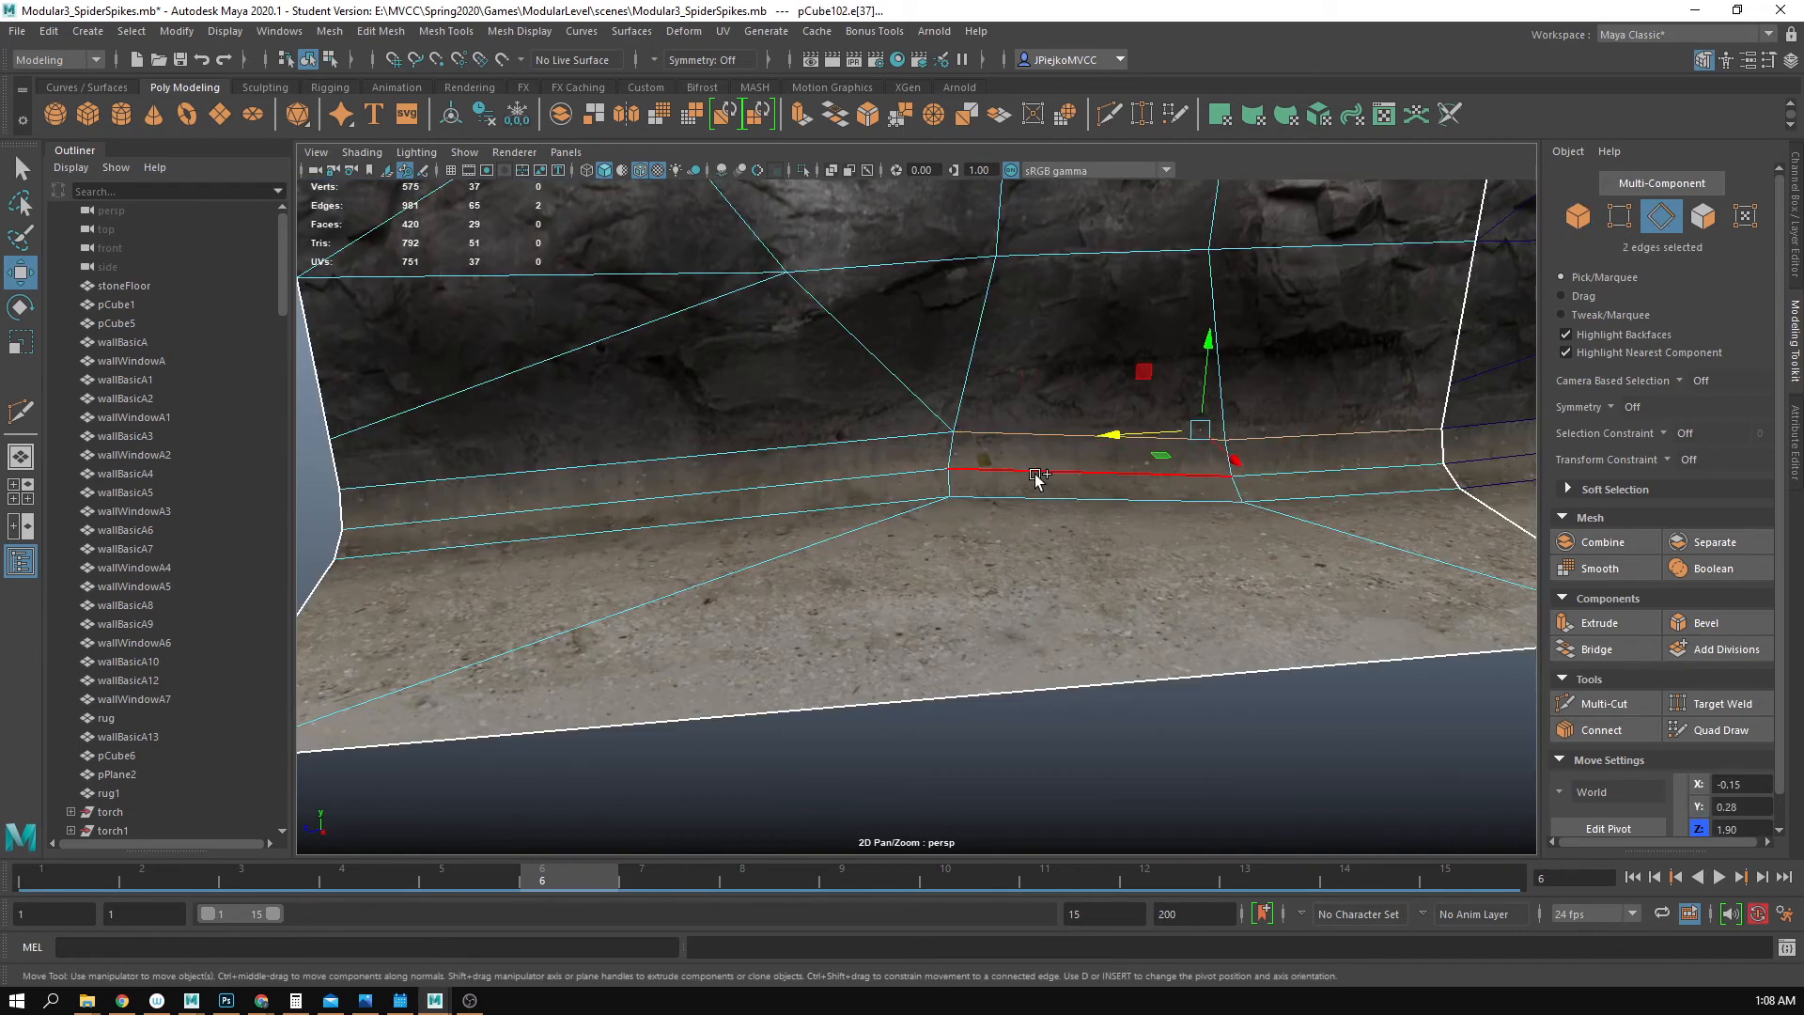
pyautogui.keyDown('shift'); pyautogui.doubleClick(1034, 474); pyautogui.keyUp('shift')
pyautogui.keyDown('shift'); pyautogui.doubleClick(1034, 496); pyautogui.keyUp('shift')
pyautogui.keyDown('shift'); pyautogui.click(646, 453); pyautogui.keyUp('shift')
pyautogui.keyDown('alt'); pyautogui.moveTo(872, 482); pyautogui.dragTo(569, 432, button='right'); pyautogui.keyUp('alt')
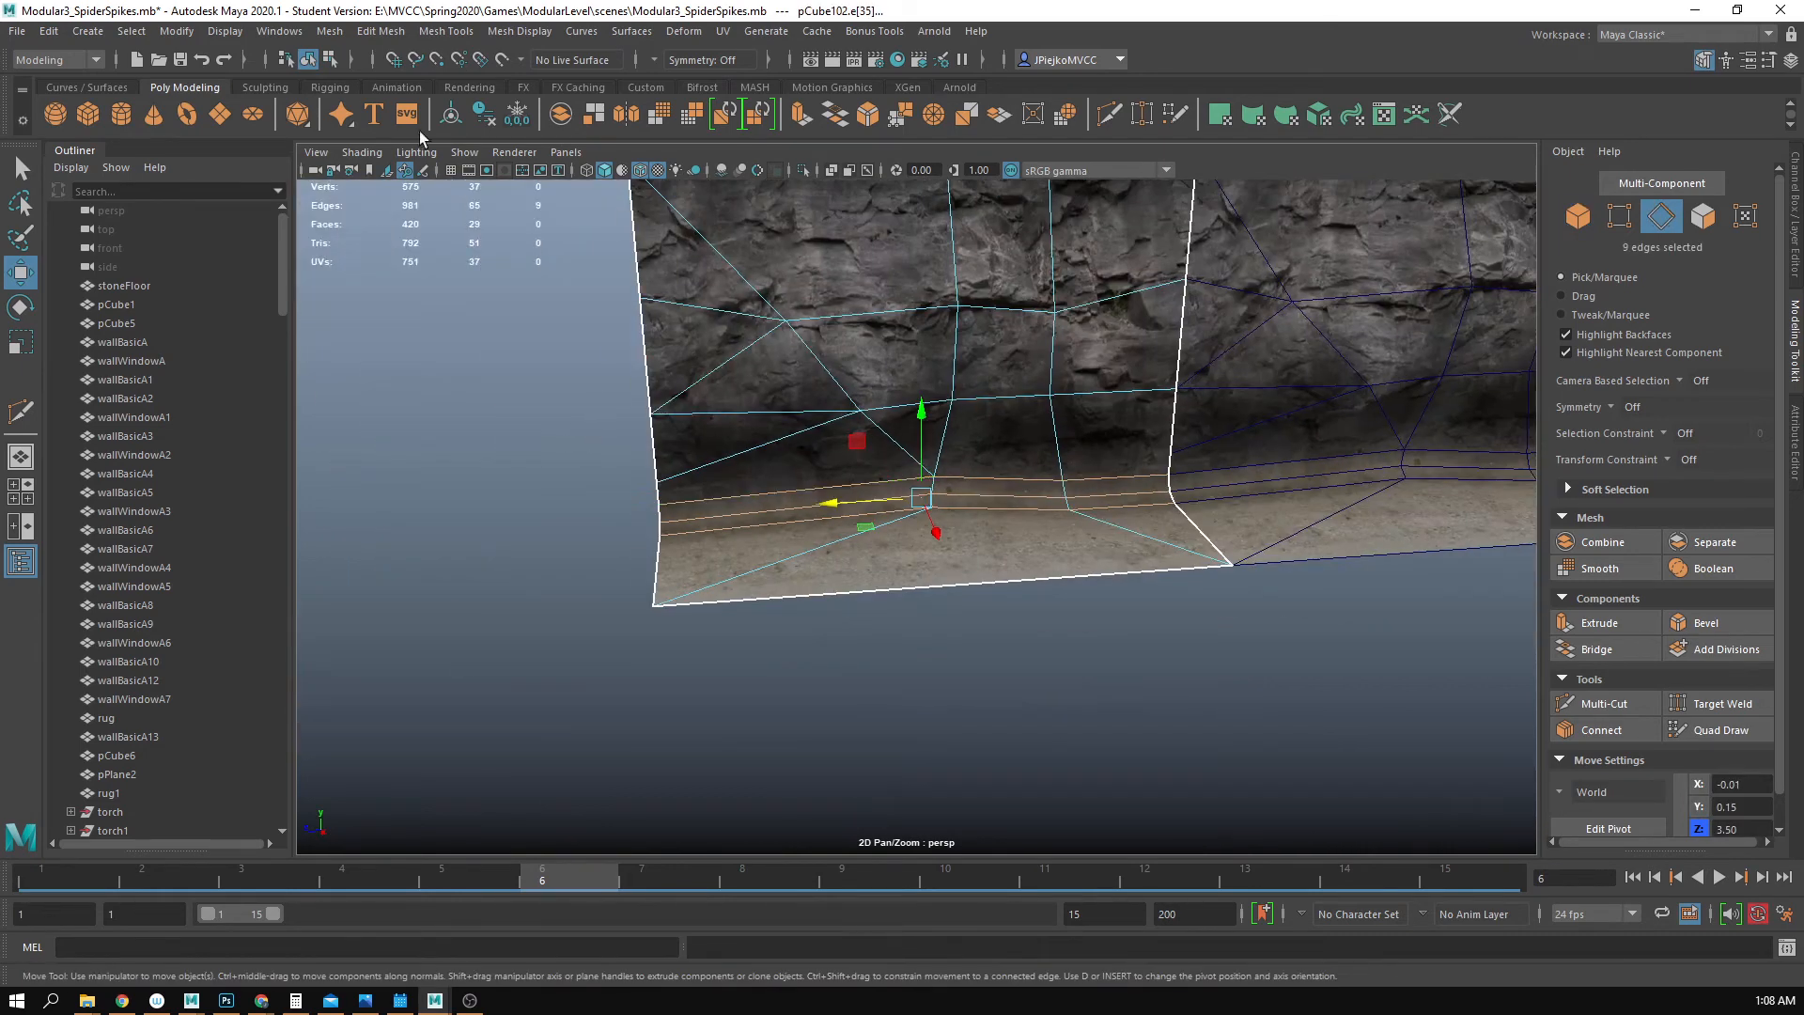
pyautogui.click(519, 31)
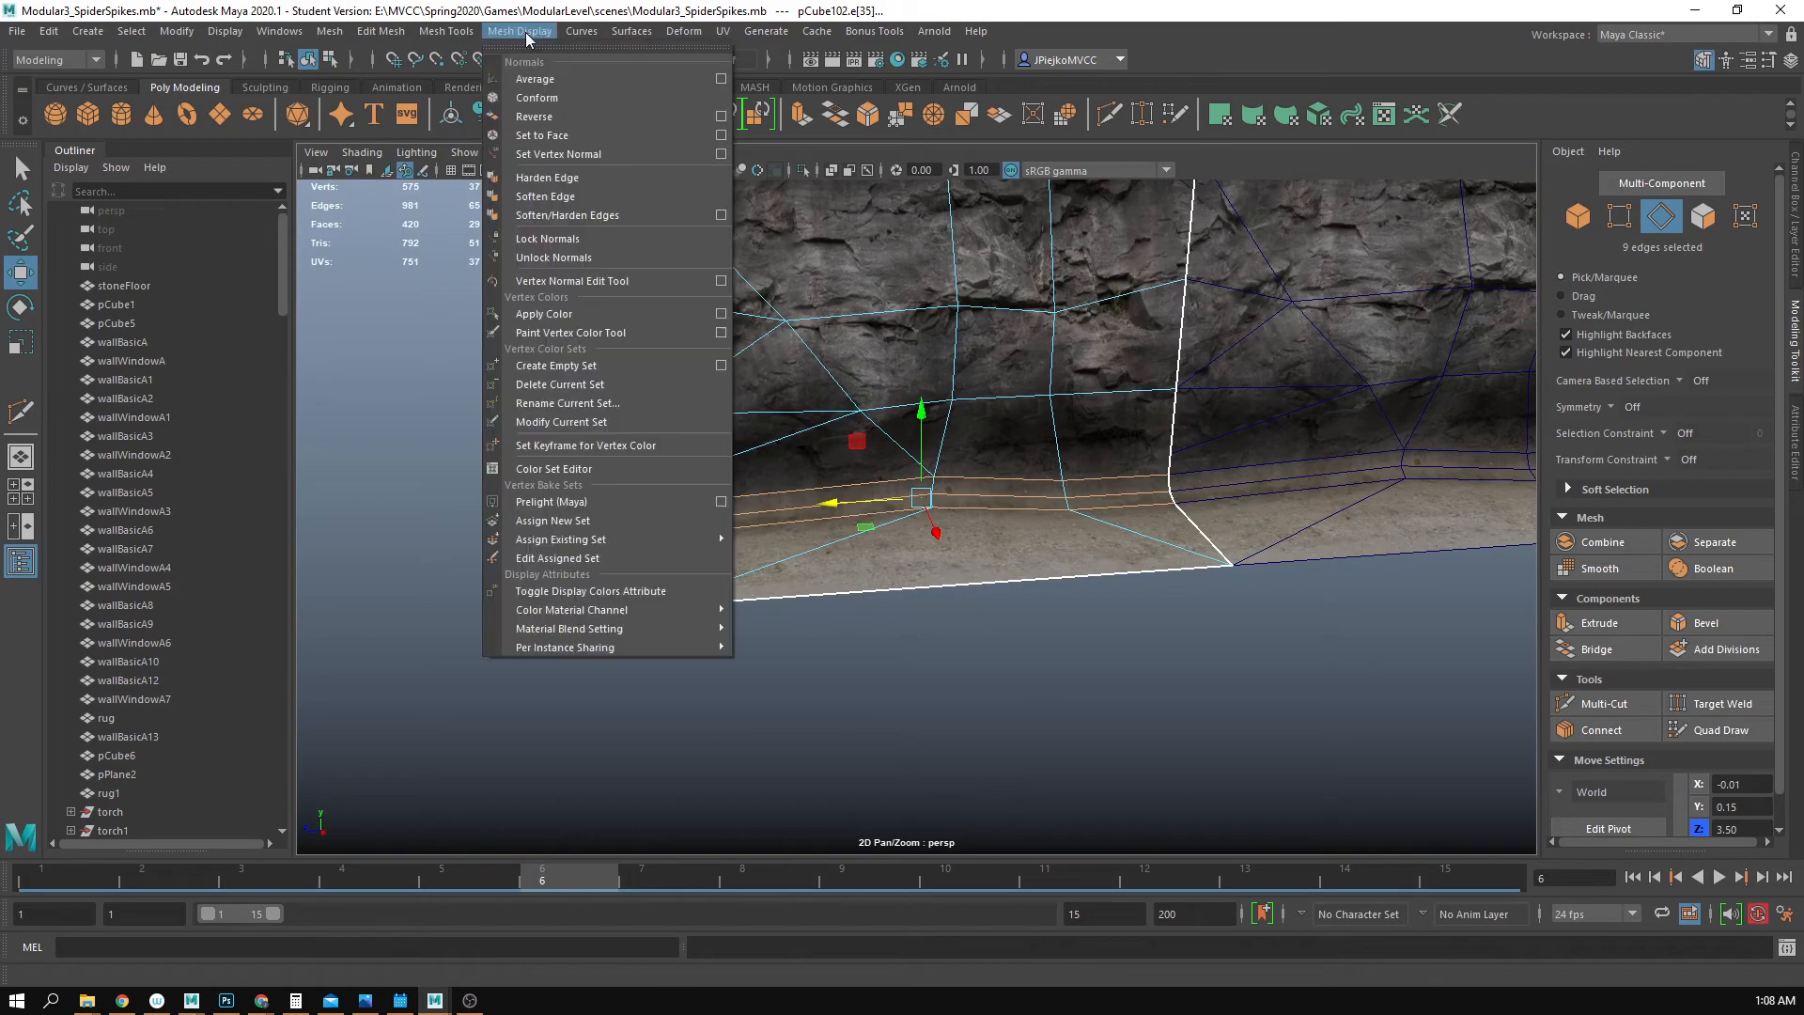
pyautogui.click(594, 203)
pyautogui.click(576, 479)
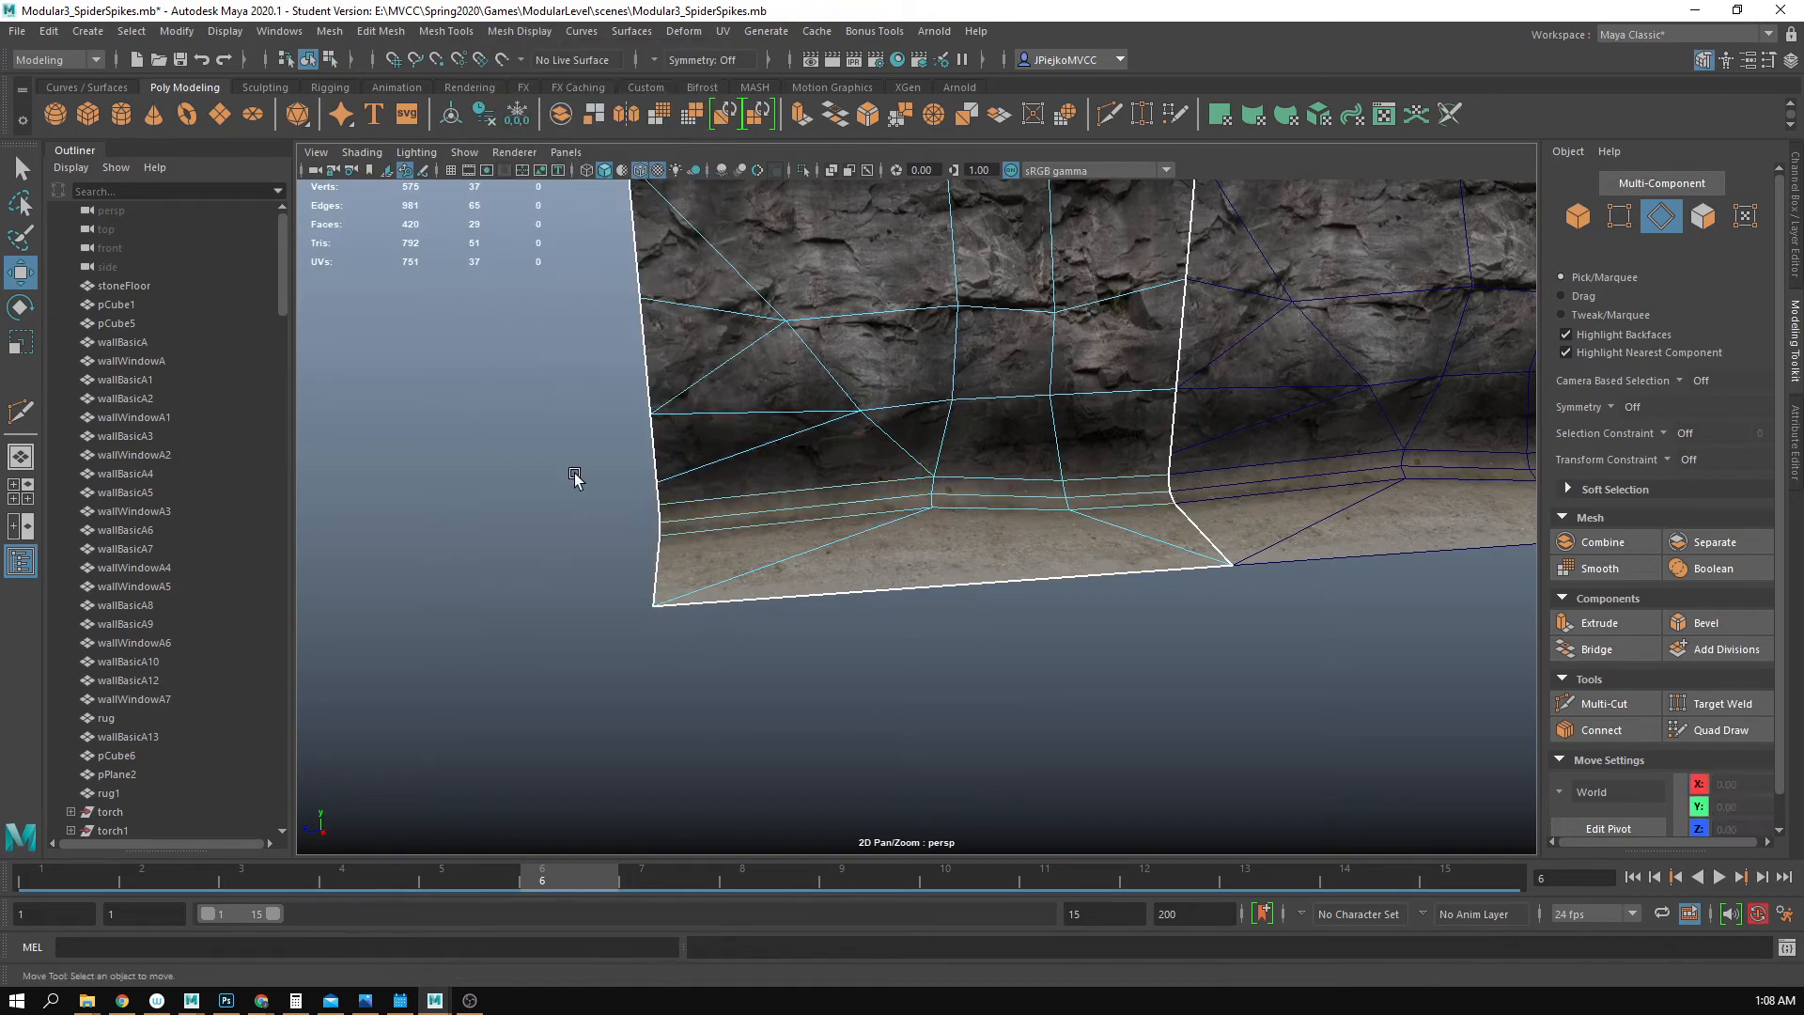
pyautogui.moveTo(1035, 596)
pyautogui.keyDown('alt'); pyautogui.mouseDown()
pyautogui.moveTo(1118, 672)
pyautogui.moveTo(1031, 696)
pyautogui.moveTo(1047, 657)
pyautogui.mouseUp(); pyautogui.keyUp('alt')
# - Turn off Wireframe on Shaded and inspect the shading of the floor bend and textured wall
pyautogui.click(362, 153)
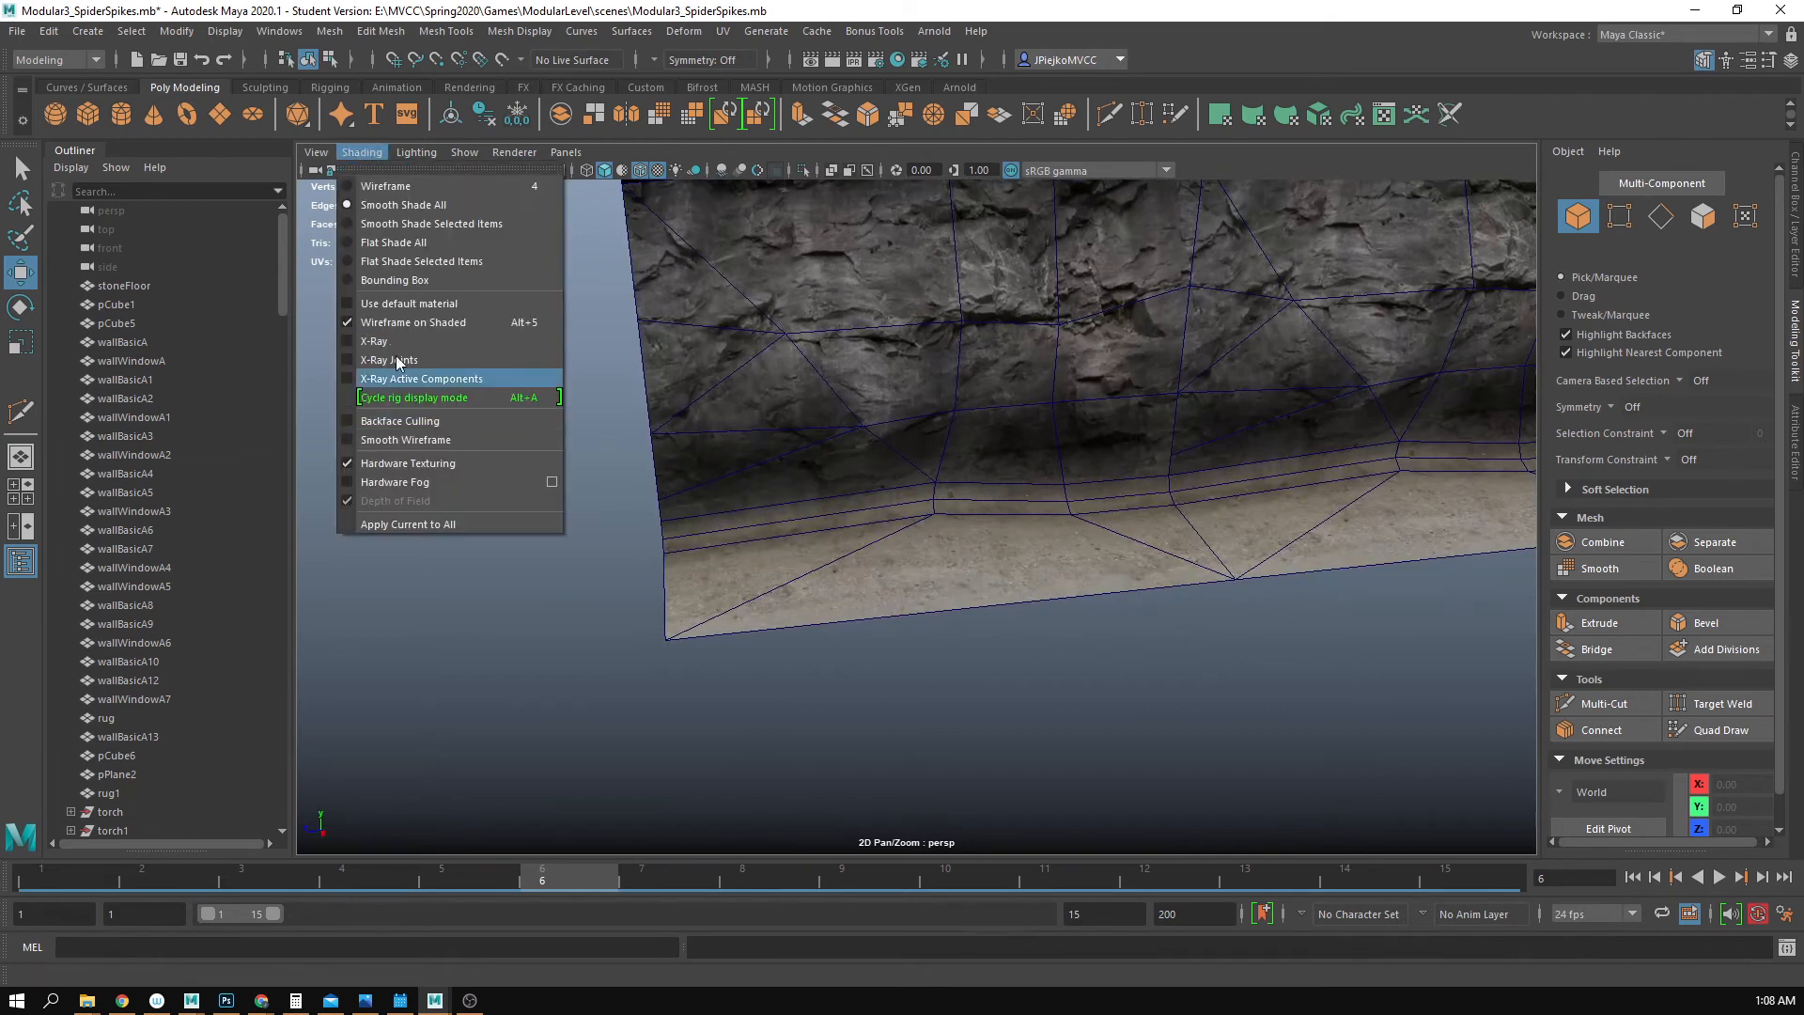
pyautogui.click(383, 322)
pyautogui.keyDown('alt'); pyautogui.moveTo(752, 512); pyautogui.dragTo(1503, 539, button='right'); pyautogui.keyUp('alt')
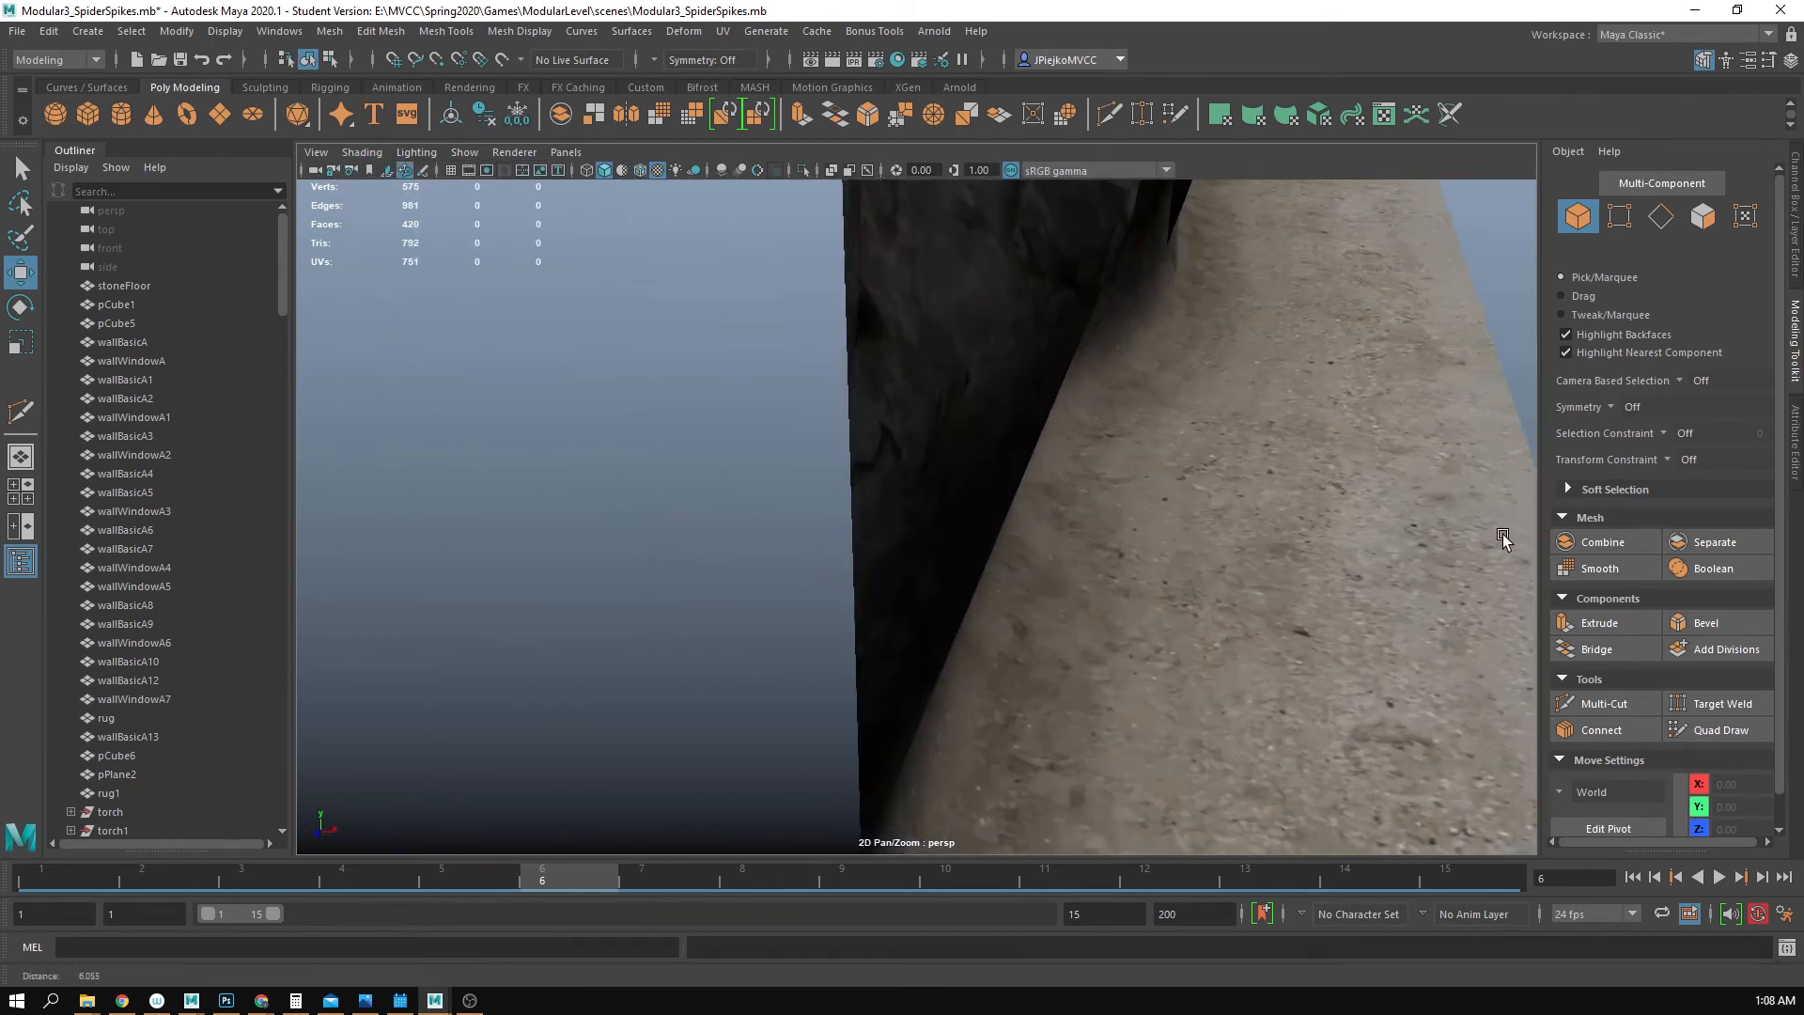
pyautogui.keyDown('alt'); pyautogui.moveTo(1034, 451); pyautogui.dragTo(846, 403); pyautogui.keyUp('alt')
pyautogui.keyDown('alt'); pyautogui.moveTo(845, 403); pyautogui.dragTo(657, 347, button='right'); pyautogui.keyUp('alt')
pyautogui.keyDown('alt'); pyautogui.moveTo(657, 347); pyautogui.dragTo(597, 348); pyautogui.keyUp('alt')
pyautogui.click(925, 555)
pyautogui.click(608, 194)
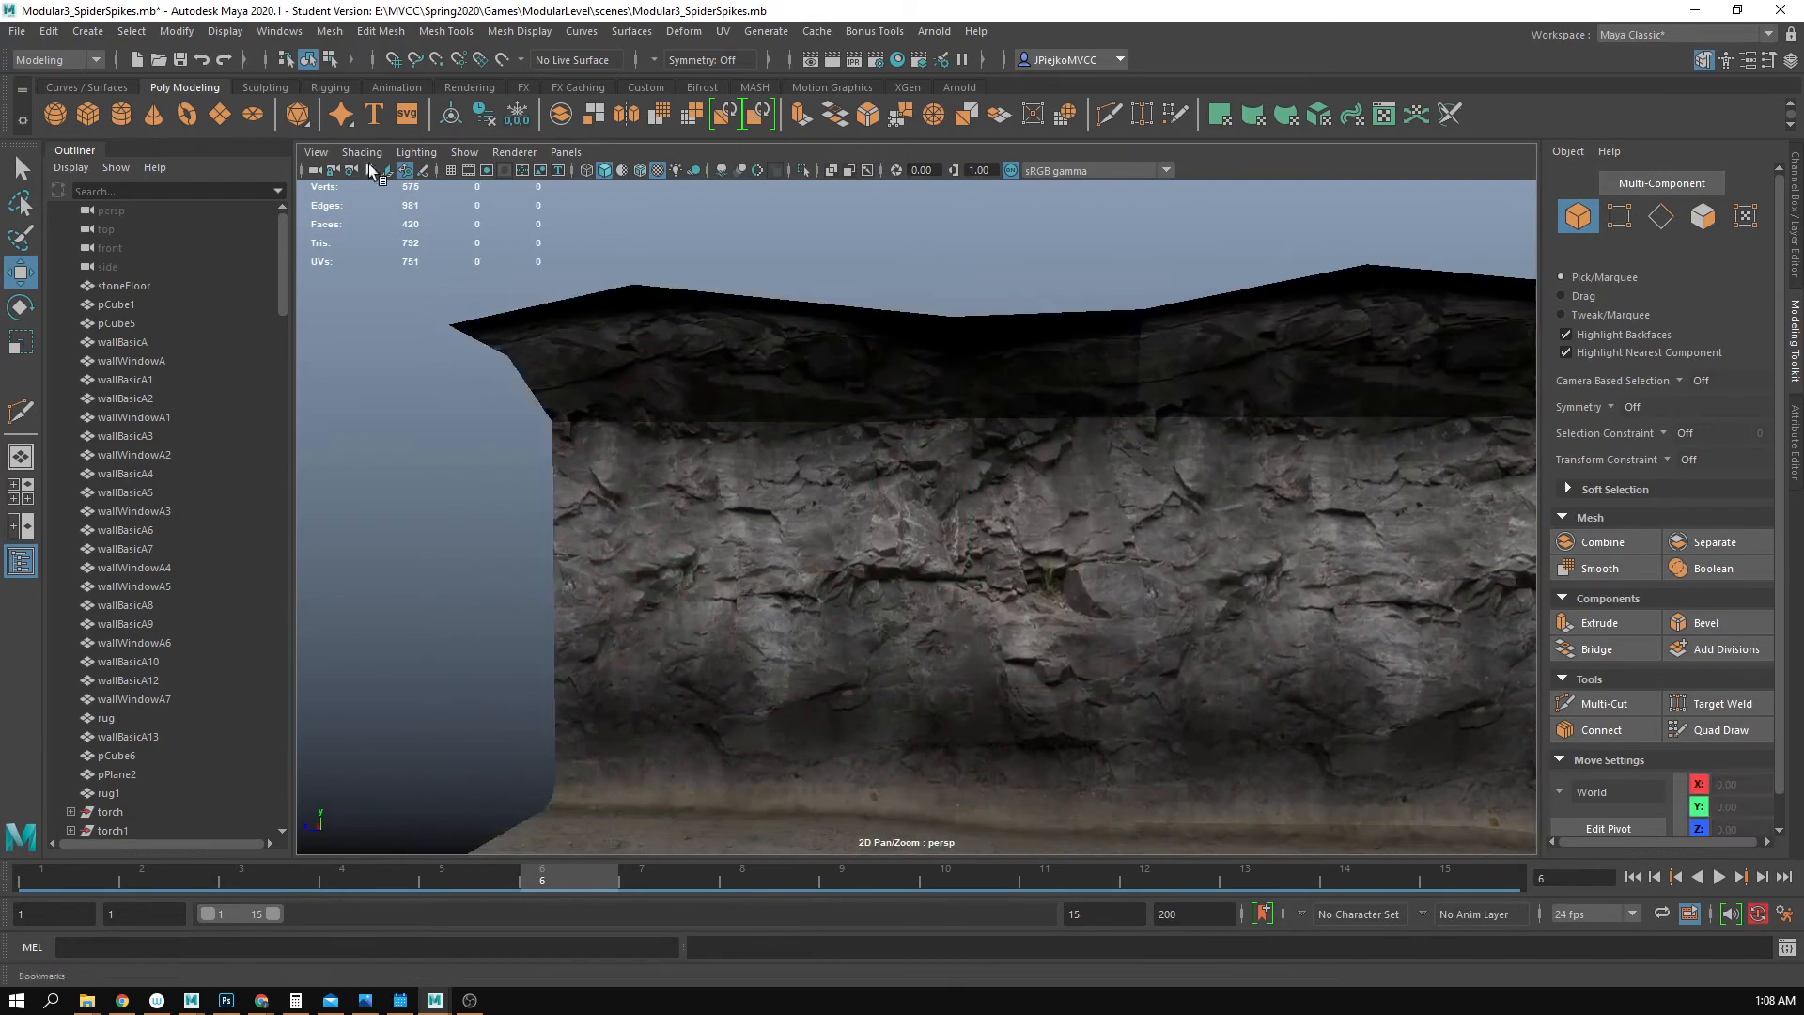
pyautogui.click(87, 114)
pyautogui.scroll(-5, 746, 592)
pyautogui.keyDown('alt'); pyautogui.moveTo(746, 592); pyautogui.dragTo(777, 576); pyautogui.keyUp('alt')
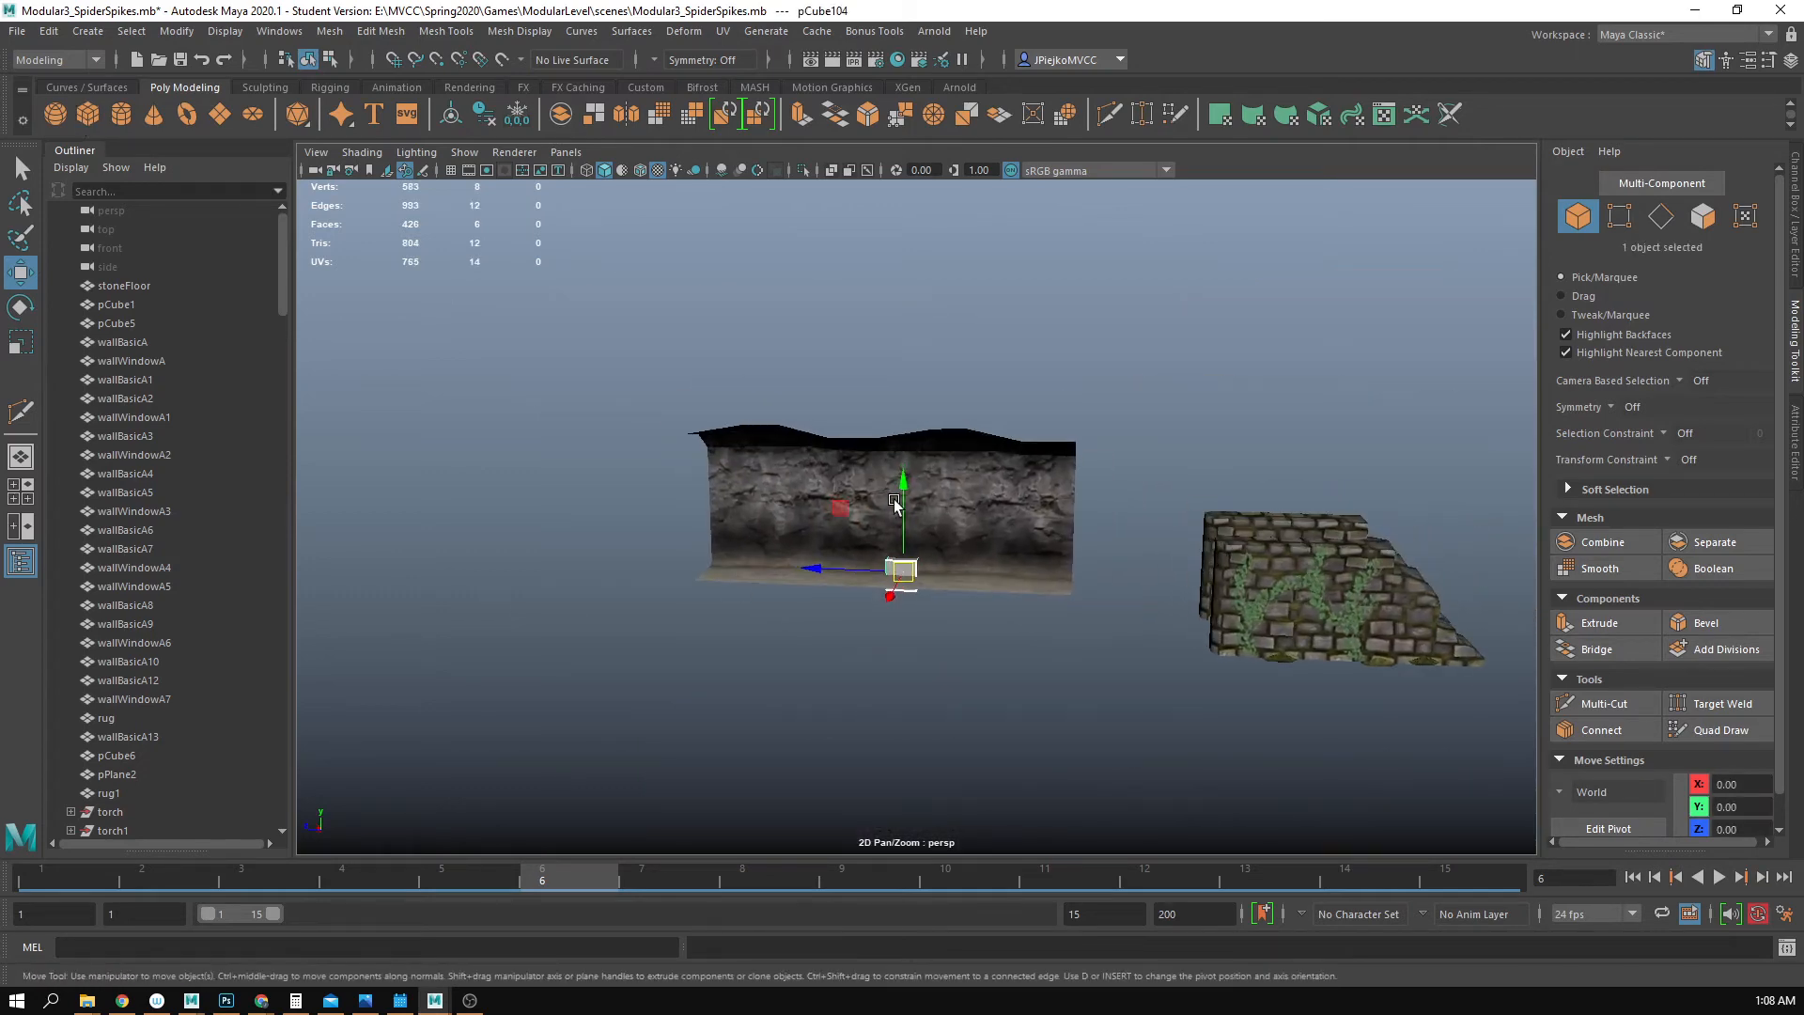
pyautogui.moveTo(902, 485); pyautogui.dragTo(761, 513)
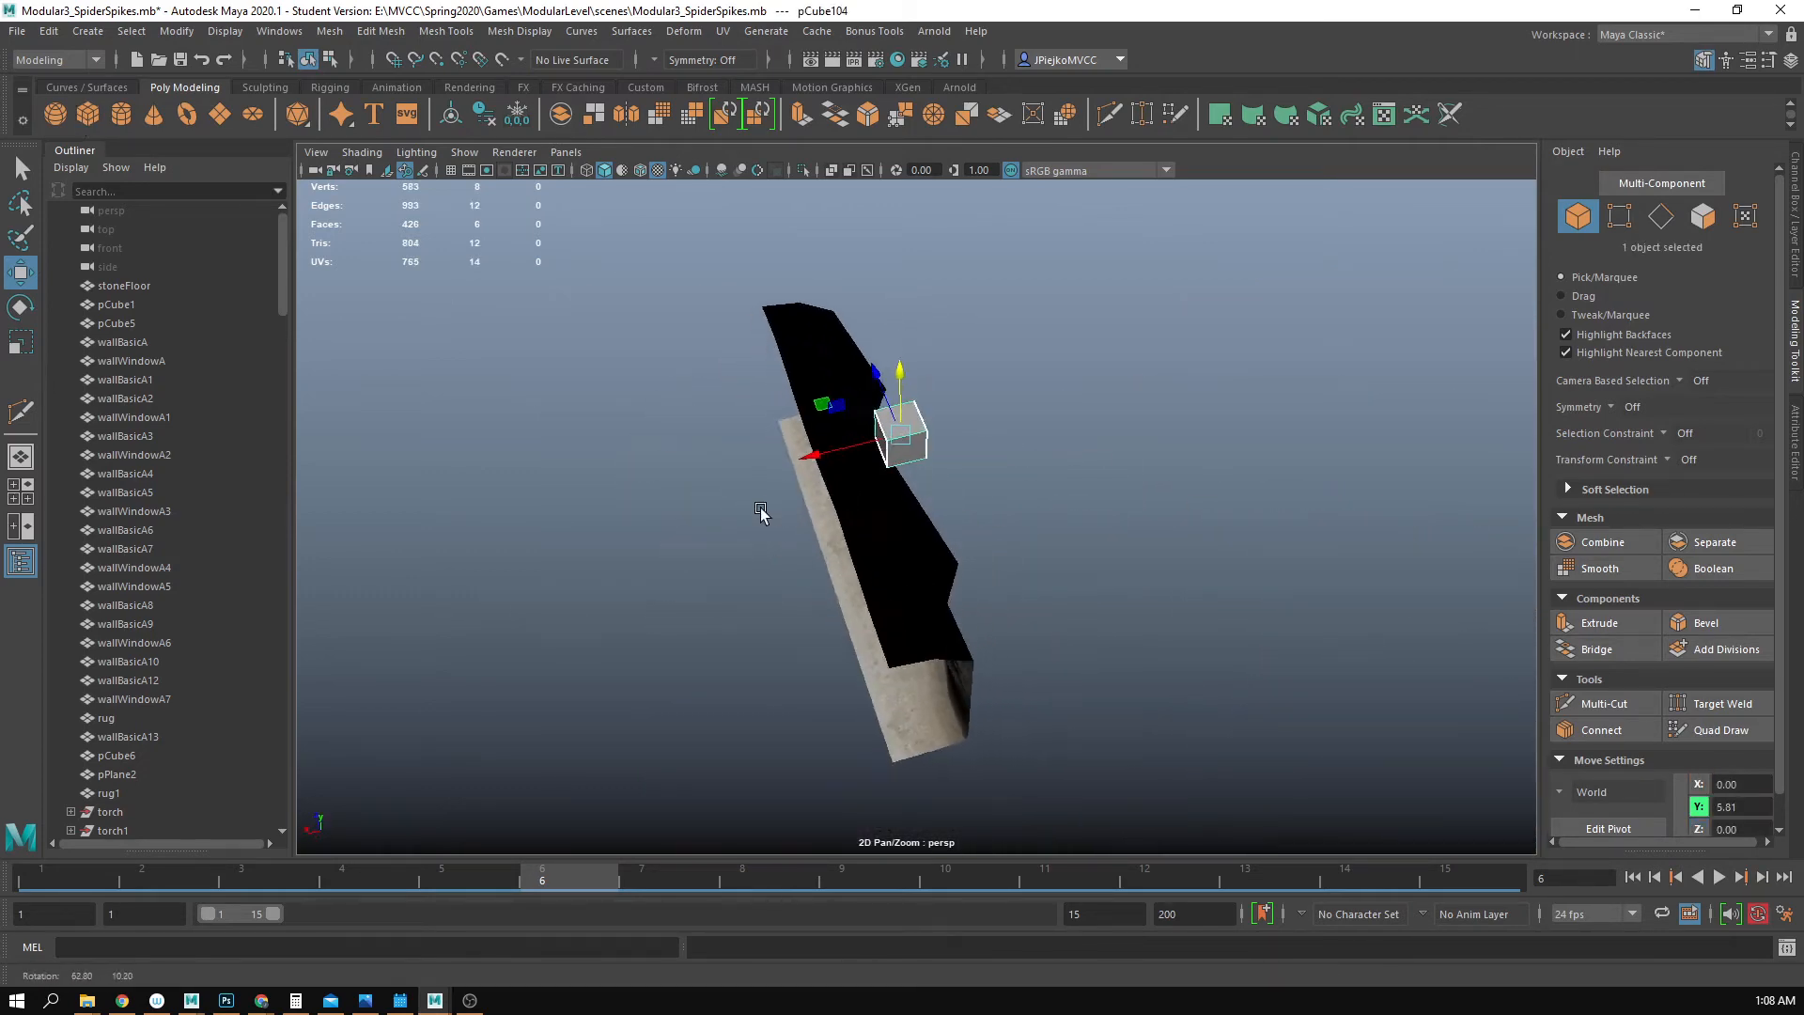
pyautogui.keyDown('alt'); pyautogui.moveTo(761, 513); pyautogui.dragTo(800, 606, button='middle'); pyautogui.keyUp('alt')
pyautogui.keyDown('alt'); pyautogui.moveTo(800, 606); pyautogui.dragTo(944, 589, button='right'); pyautogui.keyUp('alt')
pyautogui.press('Delete')
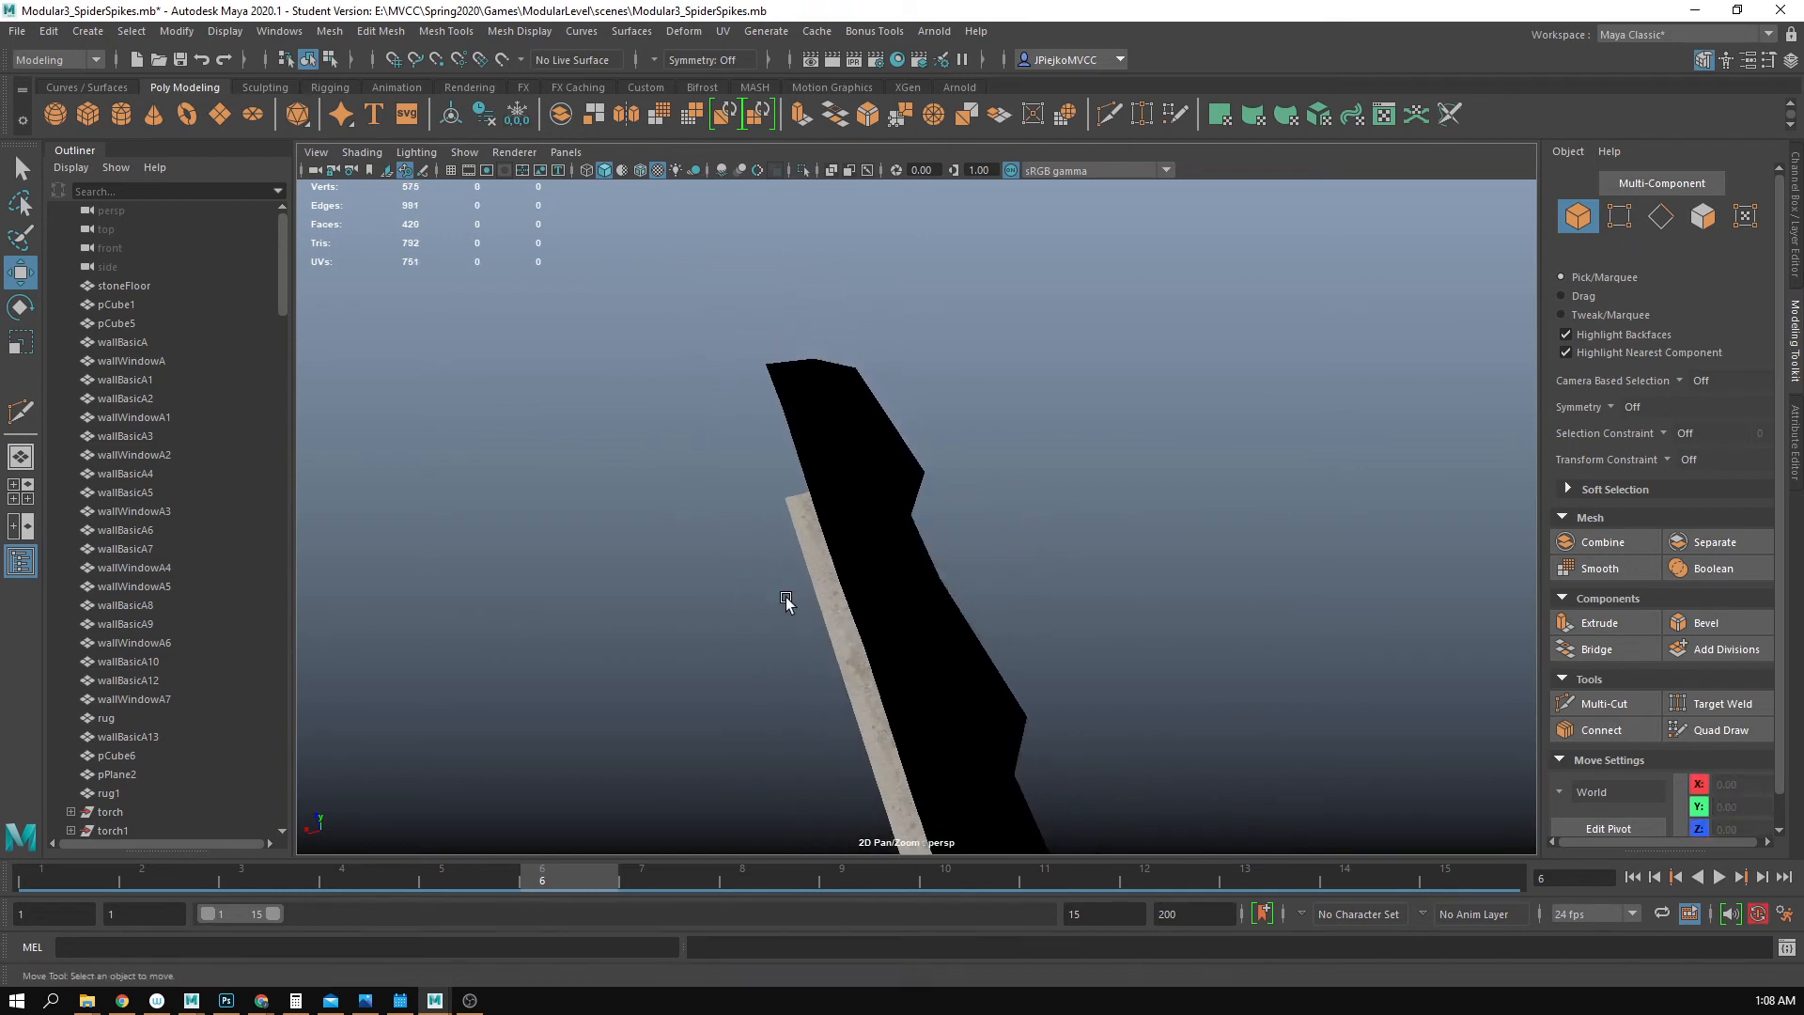
# - Create a polygon sphere, raise it to about Y 6.609, and set its axis and height subdivisions to 5
pyautogui.click(52, 118)
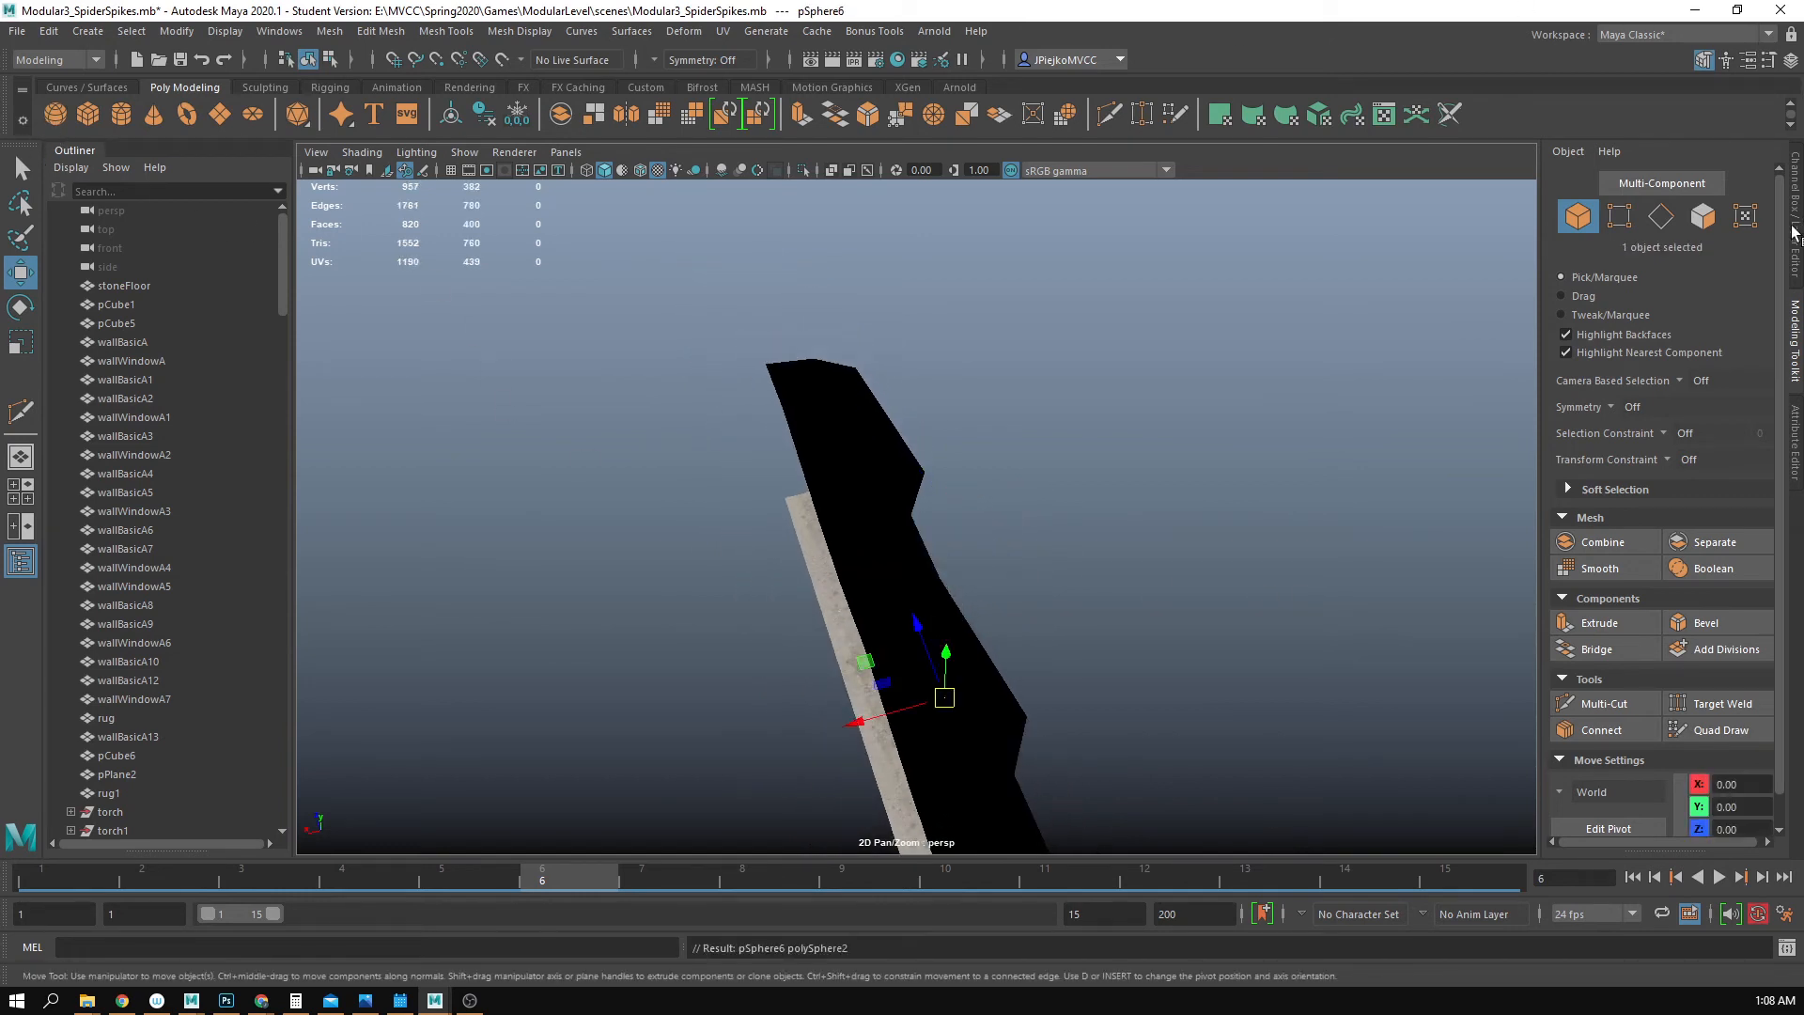
pyautogui.moveTo(946, 663); pyautogui.dragTo(960, 451)
pyautogui.click(1795, 259)
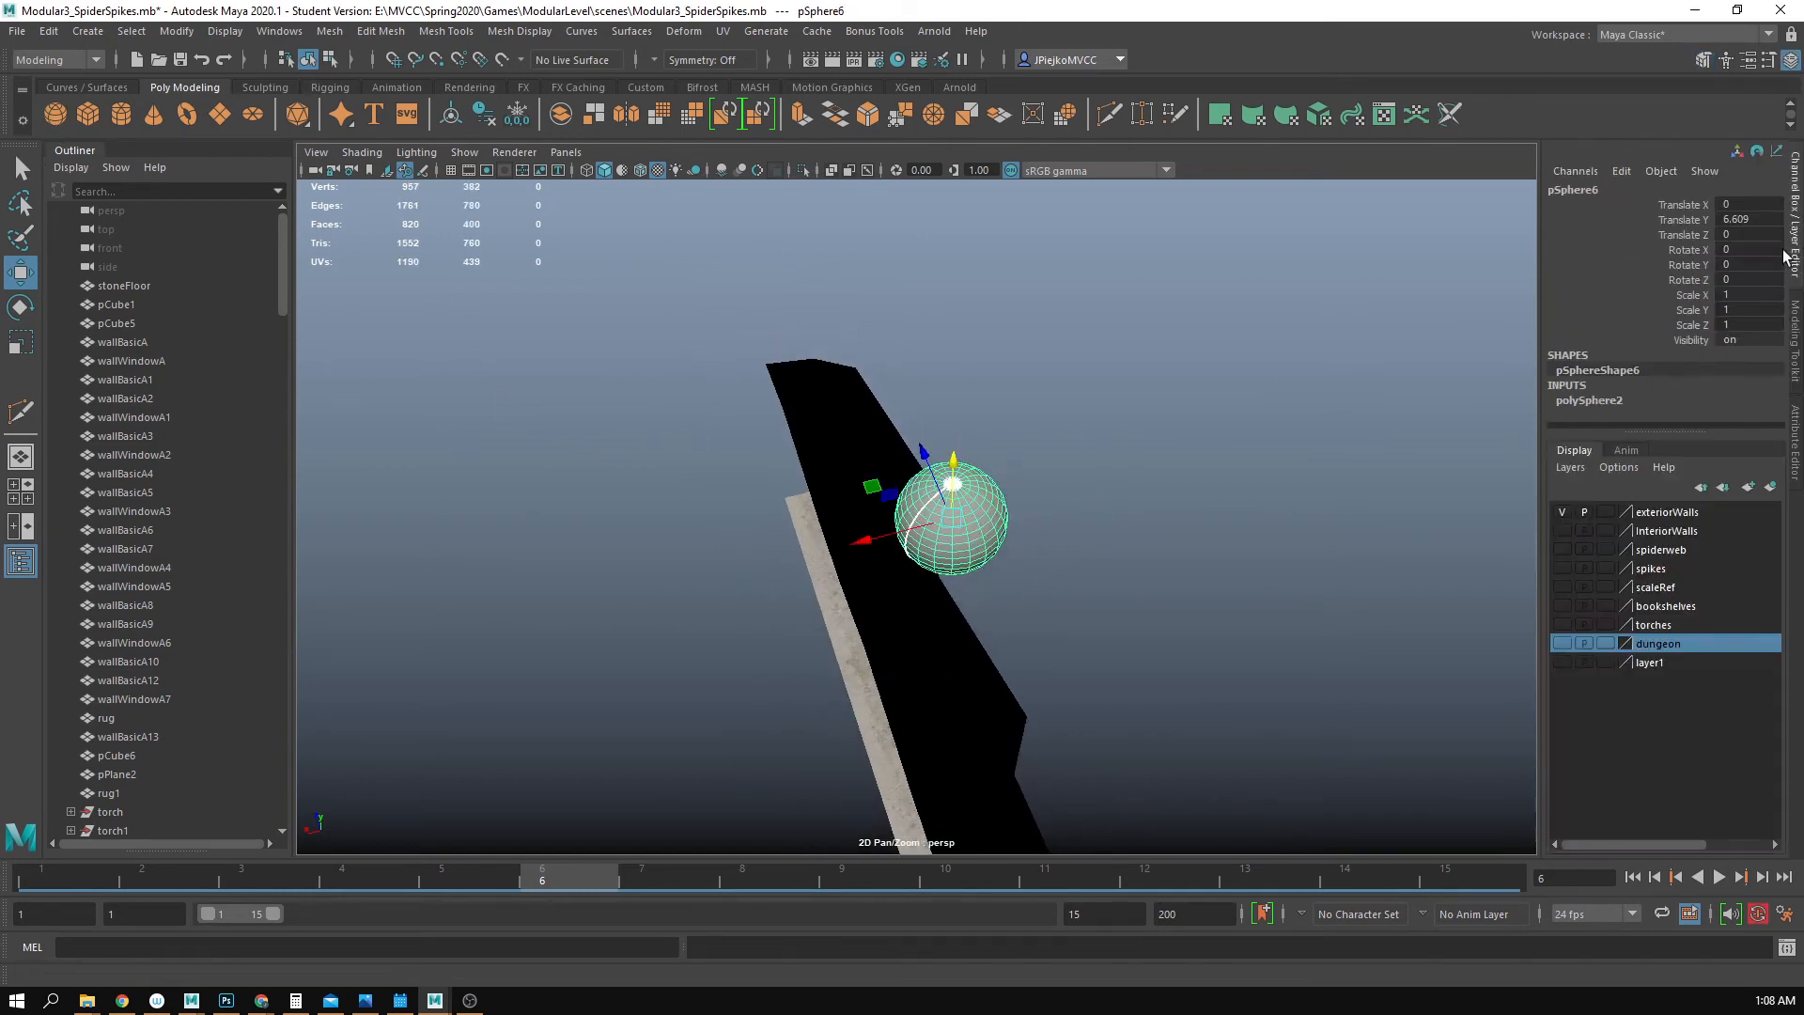
pyautogui.click(1597, 400)
pyautogui.scroll(-1, 1740, 357)
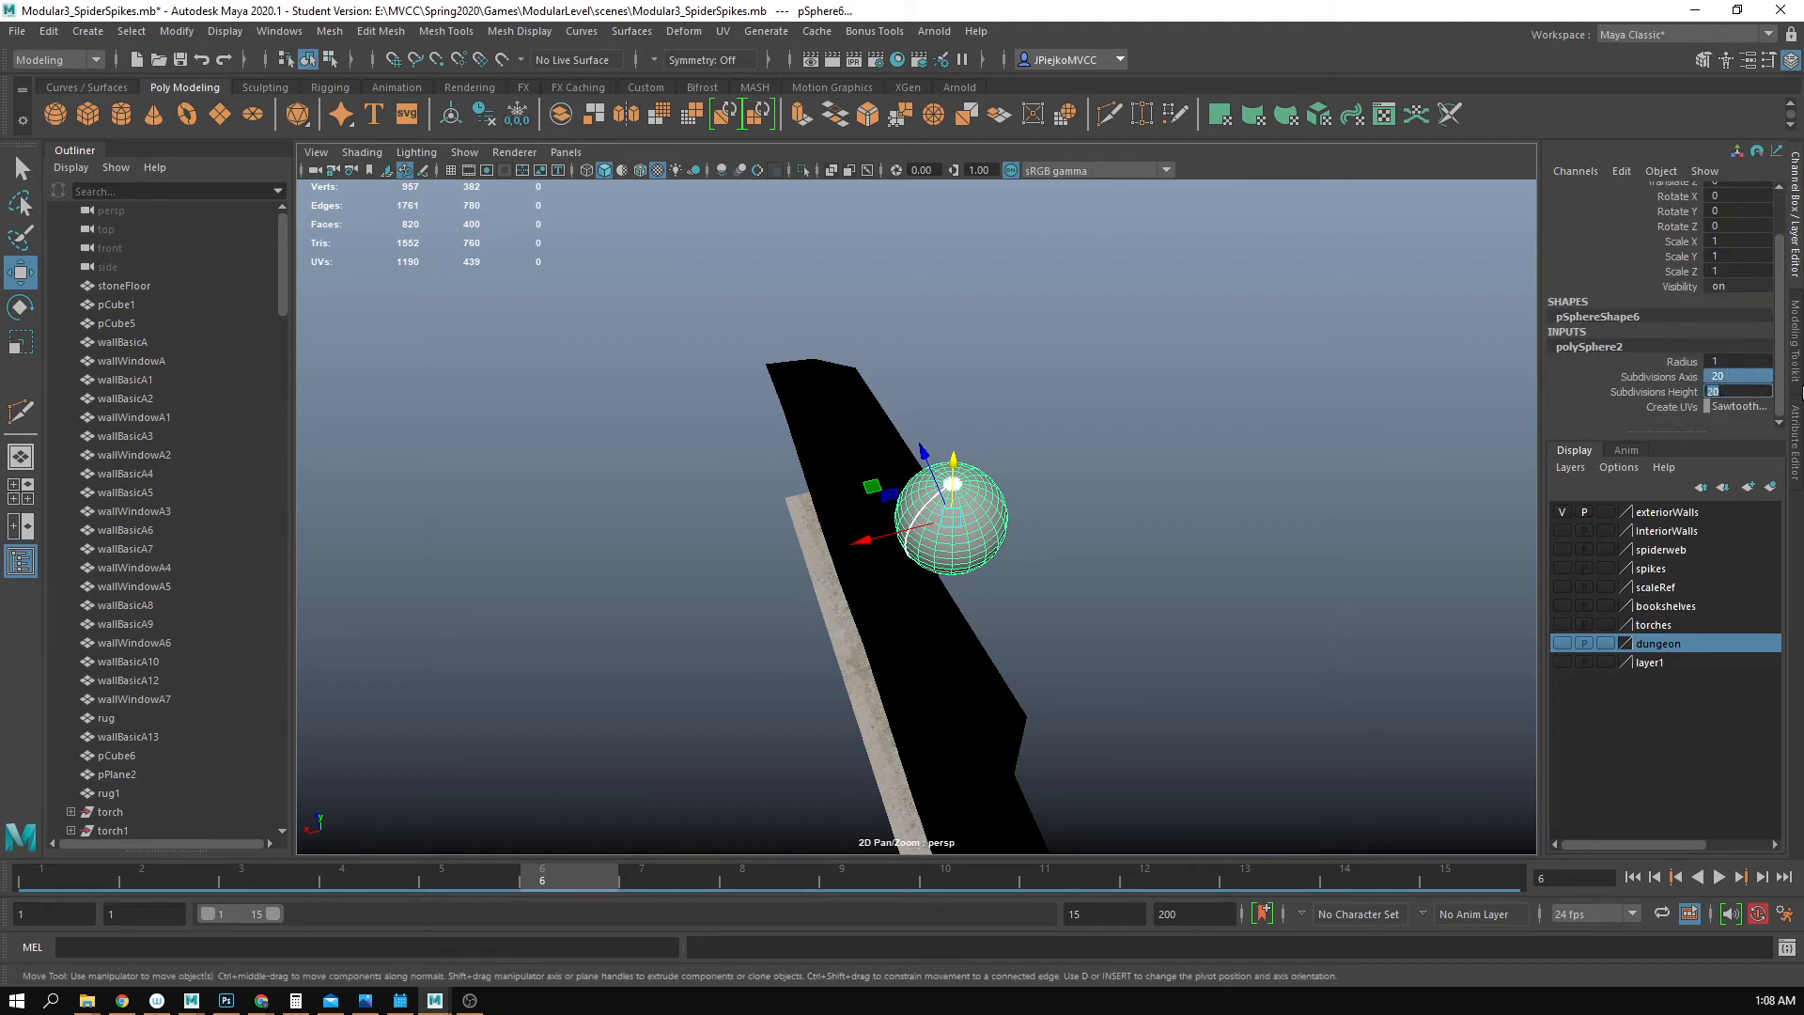
pyautogui.write('5')
pyautogui.press('Return')
# - Delete the upper rows of faces from the low-poly sphere, leaving an open-topped lower part
pyautogui.keyDown('alt'); pyautogui.moveTo(1018, 487); pyautogui.dragTo(839, 436); pyautogui.keyUp('alt')
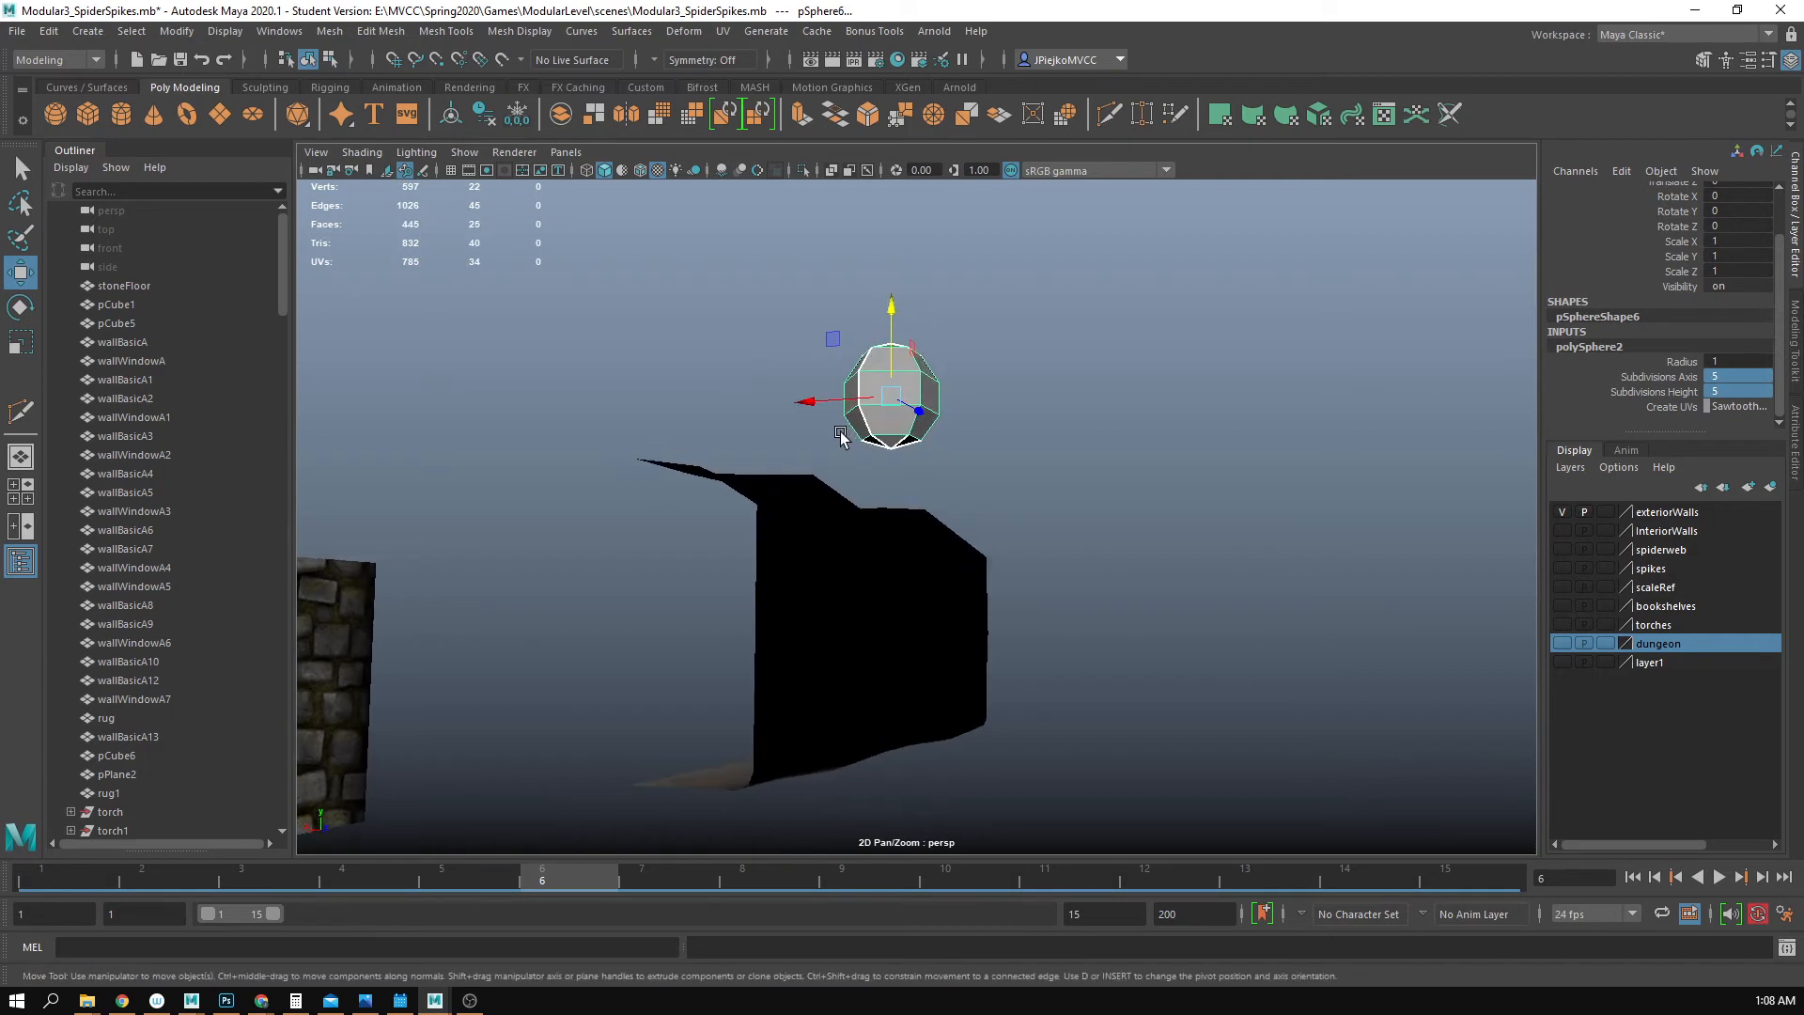
pyautogui.keyDown('alt'); pyautogui.moveTo(839, 436); pyautogui.dragTo(963, 352, button='right'); pyautogui.keyUp('alt')
pyautogui.keyDown('alt'); pyautogui.moveTo(964, 351); pyautogui.dragTo(1107, 564, button='middle'); pyautogui.keyUp('alt')
pyautogui.keyDown('alt'); pyautogui.moveTo(1107, 564); pyautogui.dragTo(940, 589); pyautogui.keyUp('alt')
pyautogui.keyDown('alt'); pyautogui.moveTo(940, 589); pyautogui.dragTo(1008, 604, button='right'); pyautogui.keyUp('alt')
pyautogui.keyDown('alt'); pyautogui.moveTo(1009, 604); pyautogui.dragTo(805, 656); pyautogui.keyUp('alt')
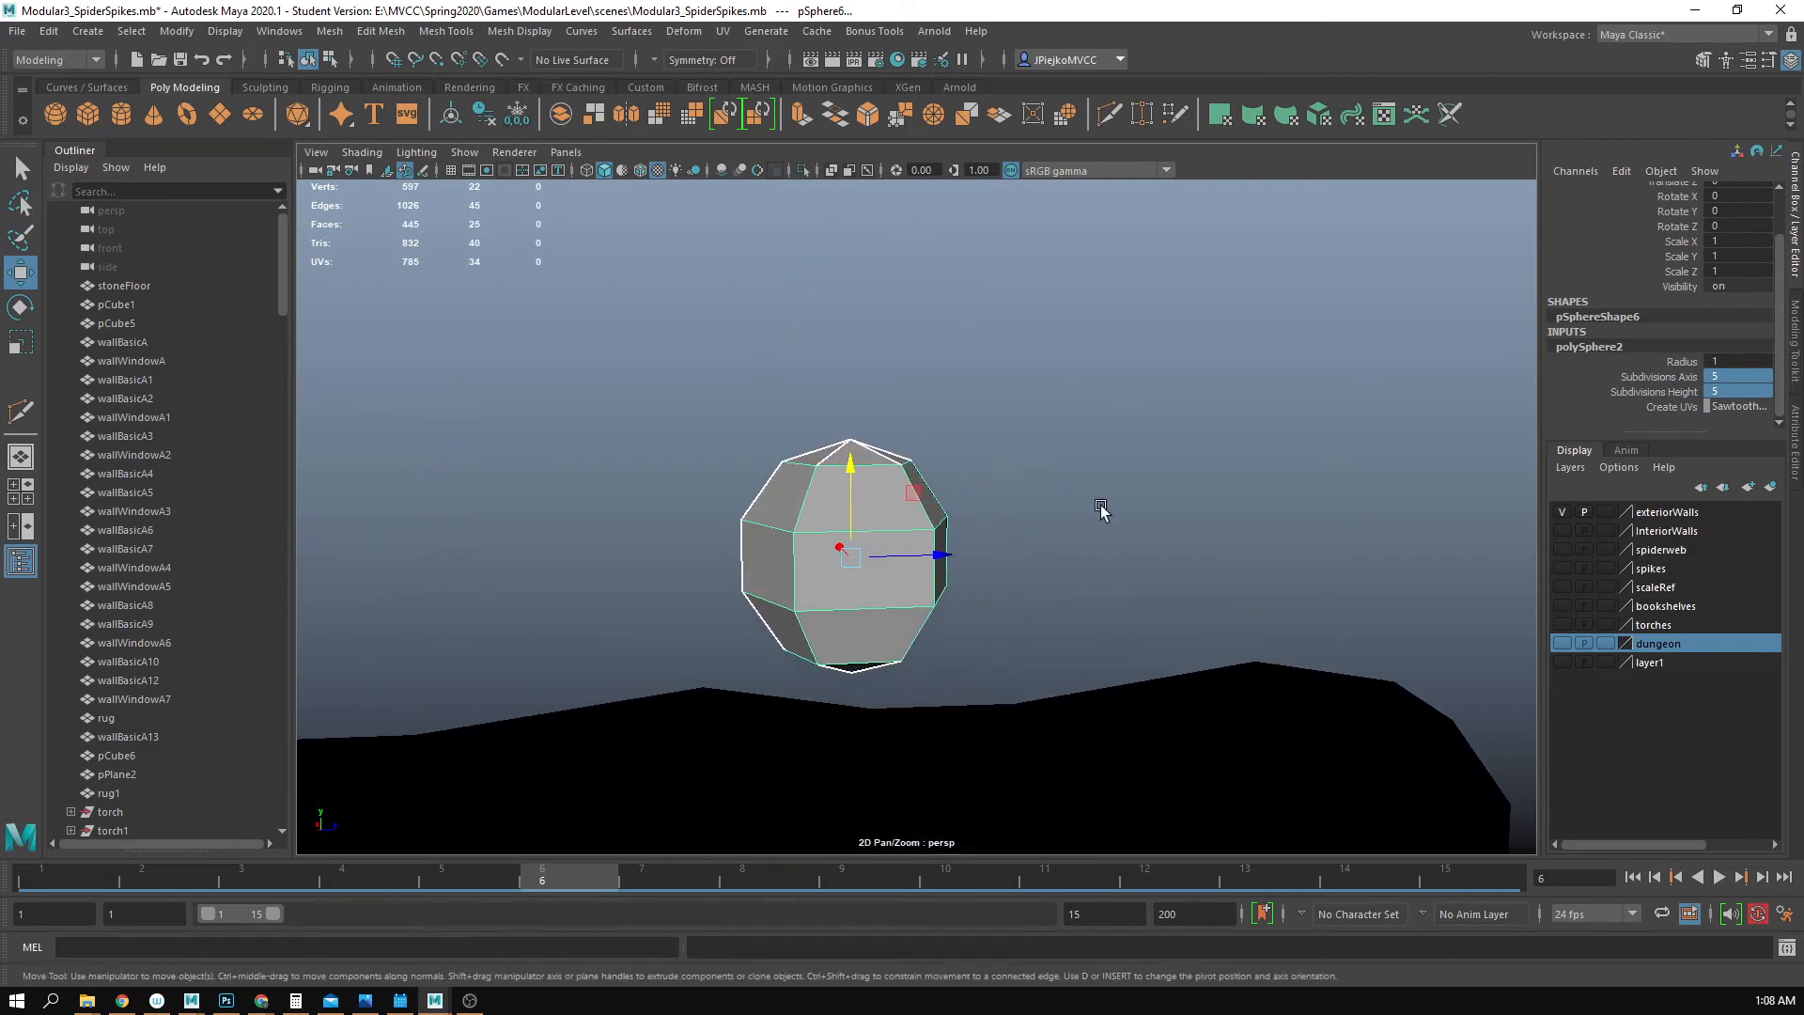
pyautogui.keyDown('alt'); pyautogui.moveTo(1100, 508); pyautogui.dragTo(888, 514); pyautogui.keyUp('alt')
pyautogui.moveTo(872, 561); pyautogui.dragTo(872, 615, button='right')
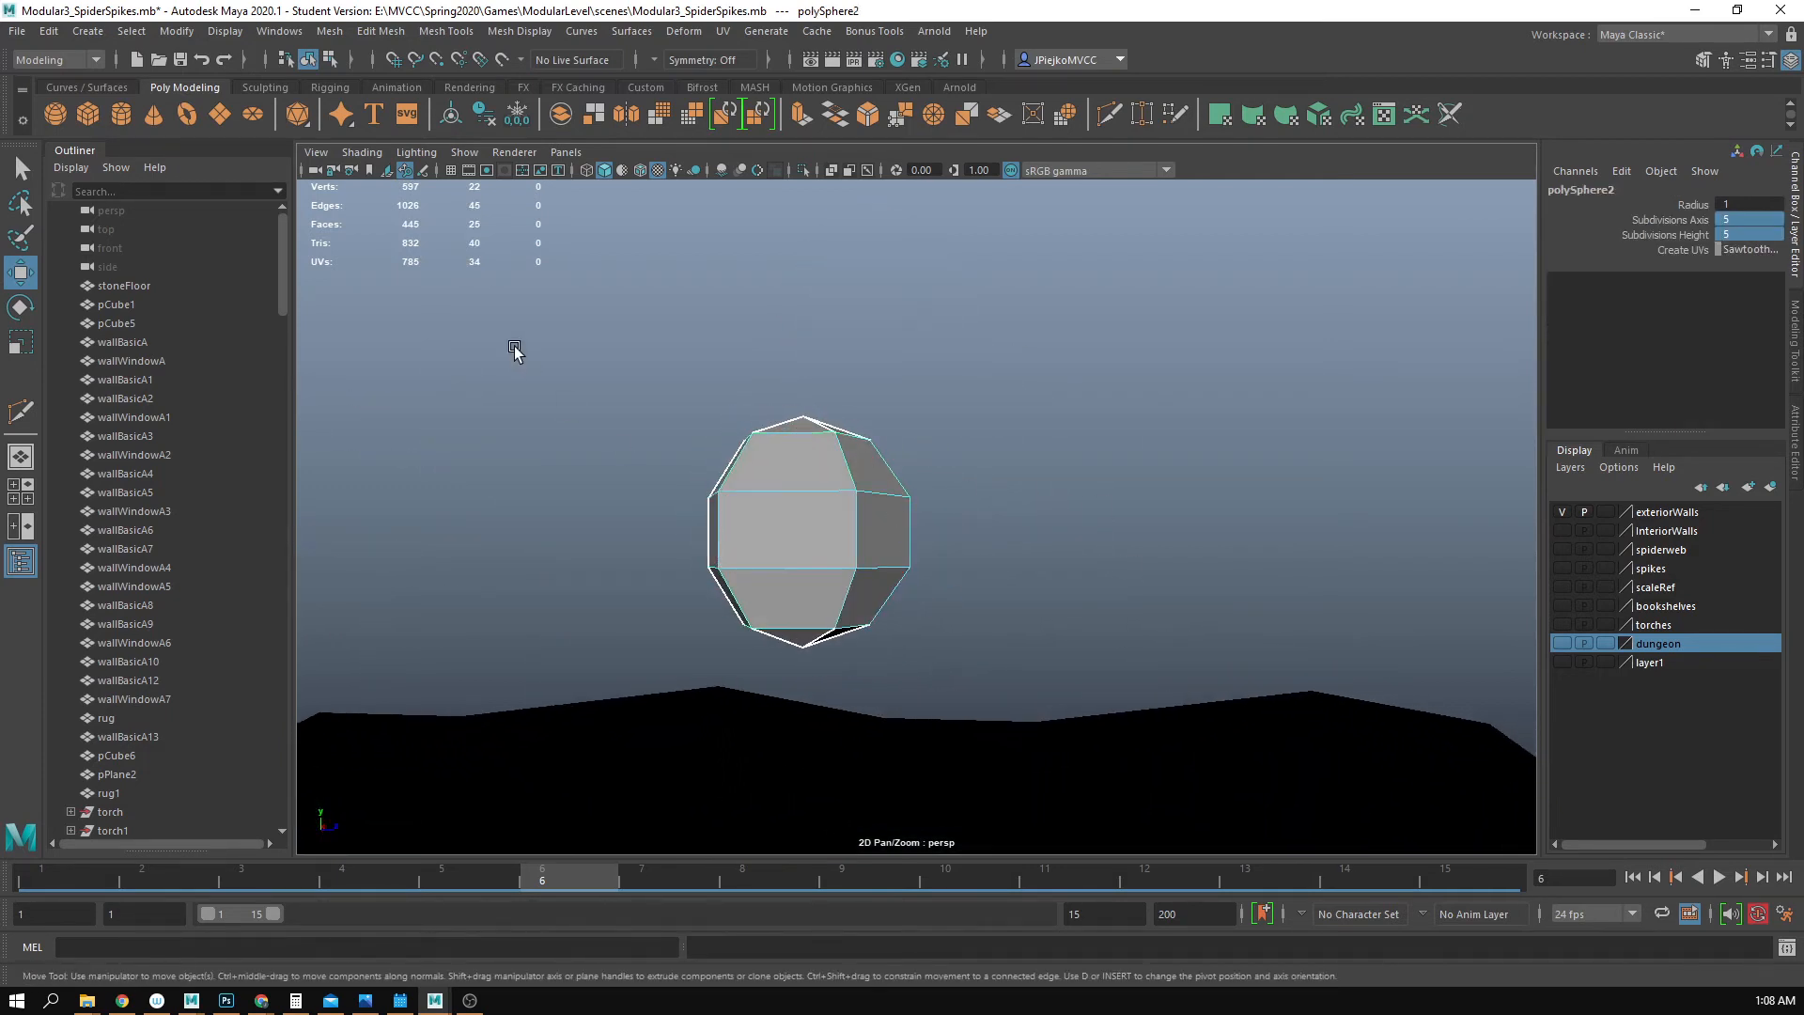
pyautogui.moveTo(519, 349); pyautogui.dragTo(1124, 478)
pyautogui.press('Delete')
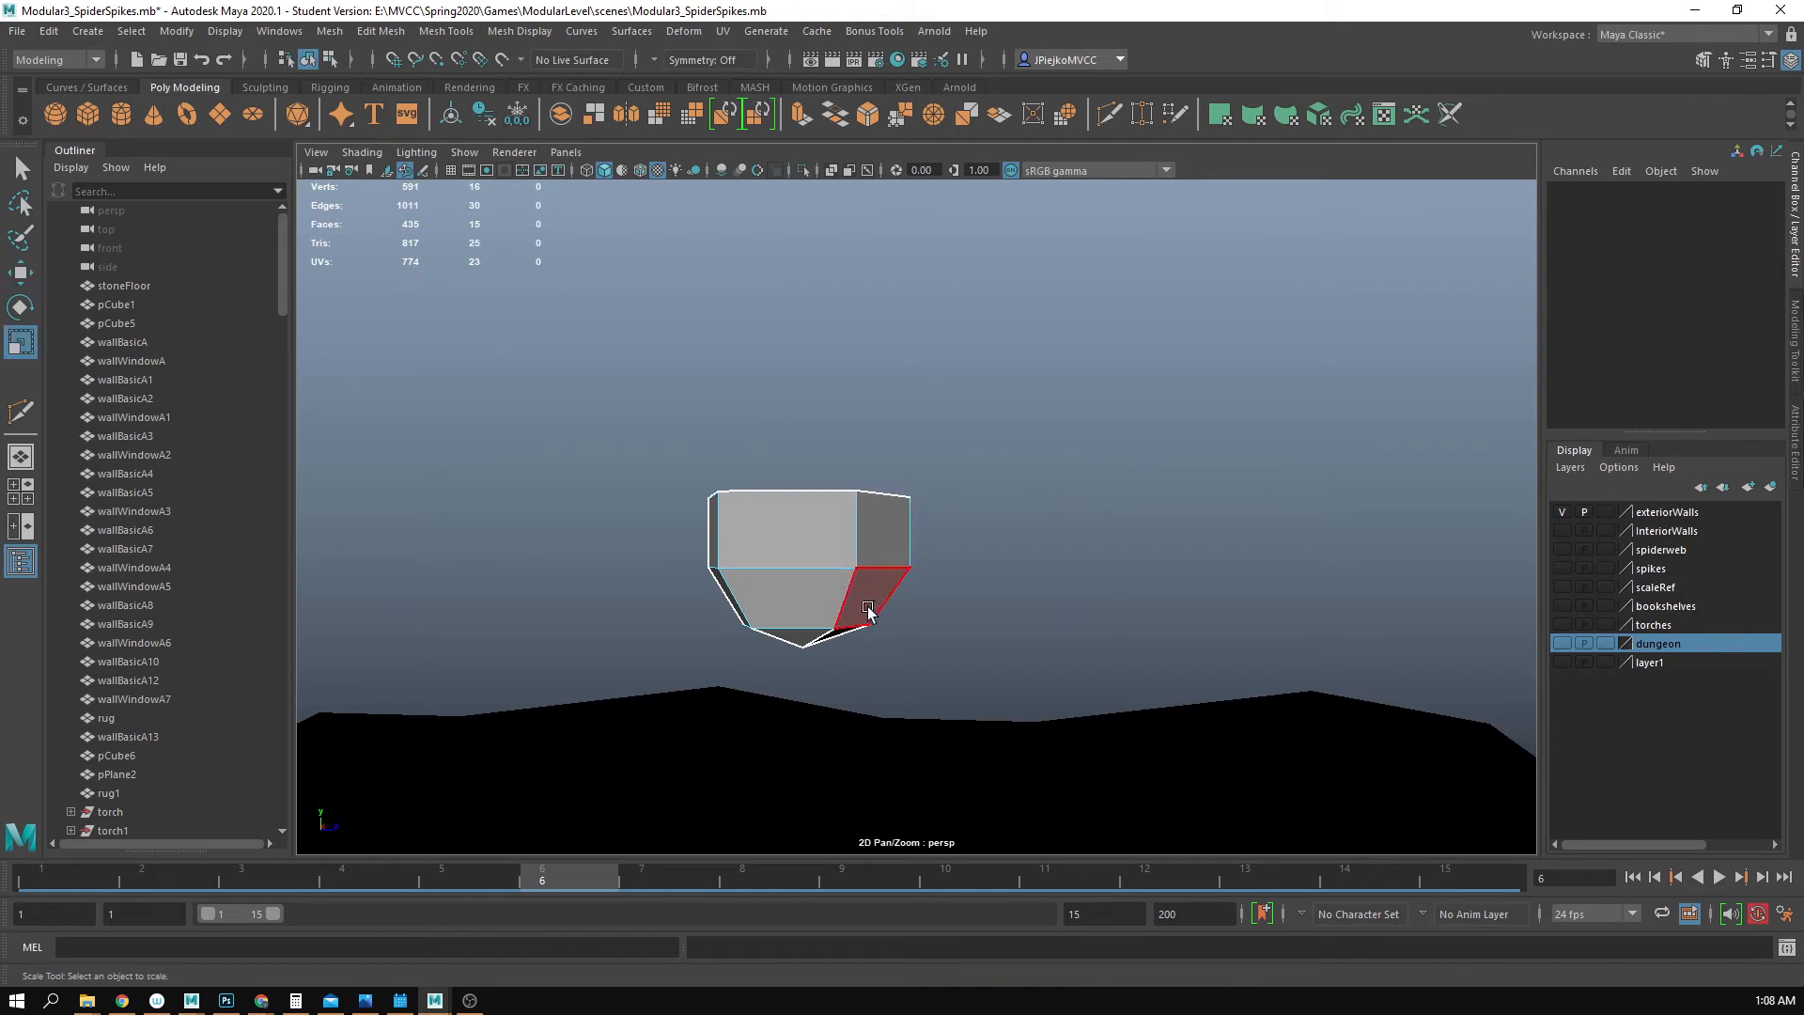
# - Stretch the open-topped sphere vertically as a whole object to a Y scale of about 3.985
pyautogui.keyDown('alt'); pyautogui.moveTo(1074, 586); pyautogui.dragTo(950, 577, button='right'); pyautogui.keyUp('alt')
pyautogui.moveTo(866, 567); pyautogui.dragTo(1034, 419, button='right')
pyautogui.moveTo(836, 434); pyautogui.dragTo(836, 254)
# - Narrow and reposition the vertex ring around the middle of the stretched piece to taper it
pyautogui.keyDown('alt'); pyautogui.moveTo(1194, 513); pyautogui.dragTo(1043, 503); pyautogui.keyUp('alt')
pyautogui.moveTo(898, 514); pyautogui.dragTo(770, 516, button='right')
pyautogui.moveTo(766, 519); pyautogui.dragTo(1315, 655)
pyautogui.moveTo(922, 609); pyautogui.dragTo(891, 612)
pyautogui.press('w')
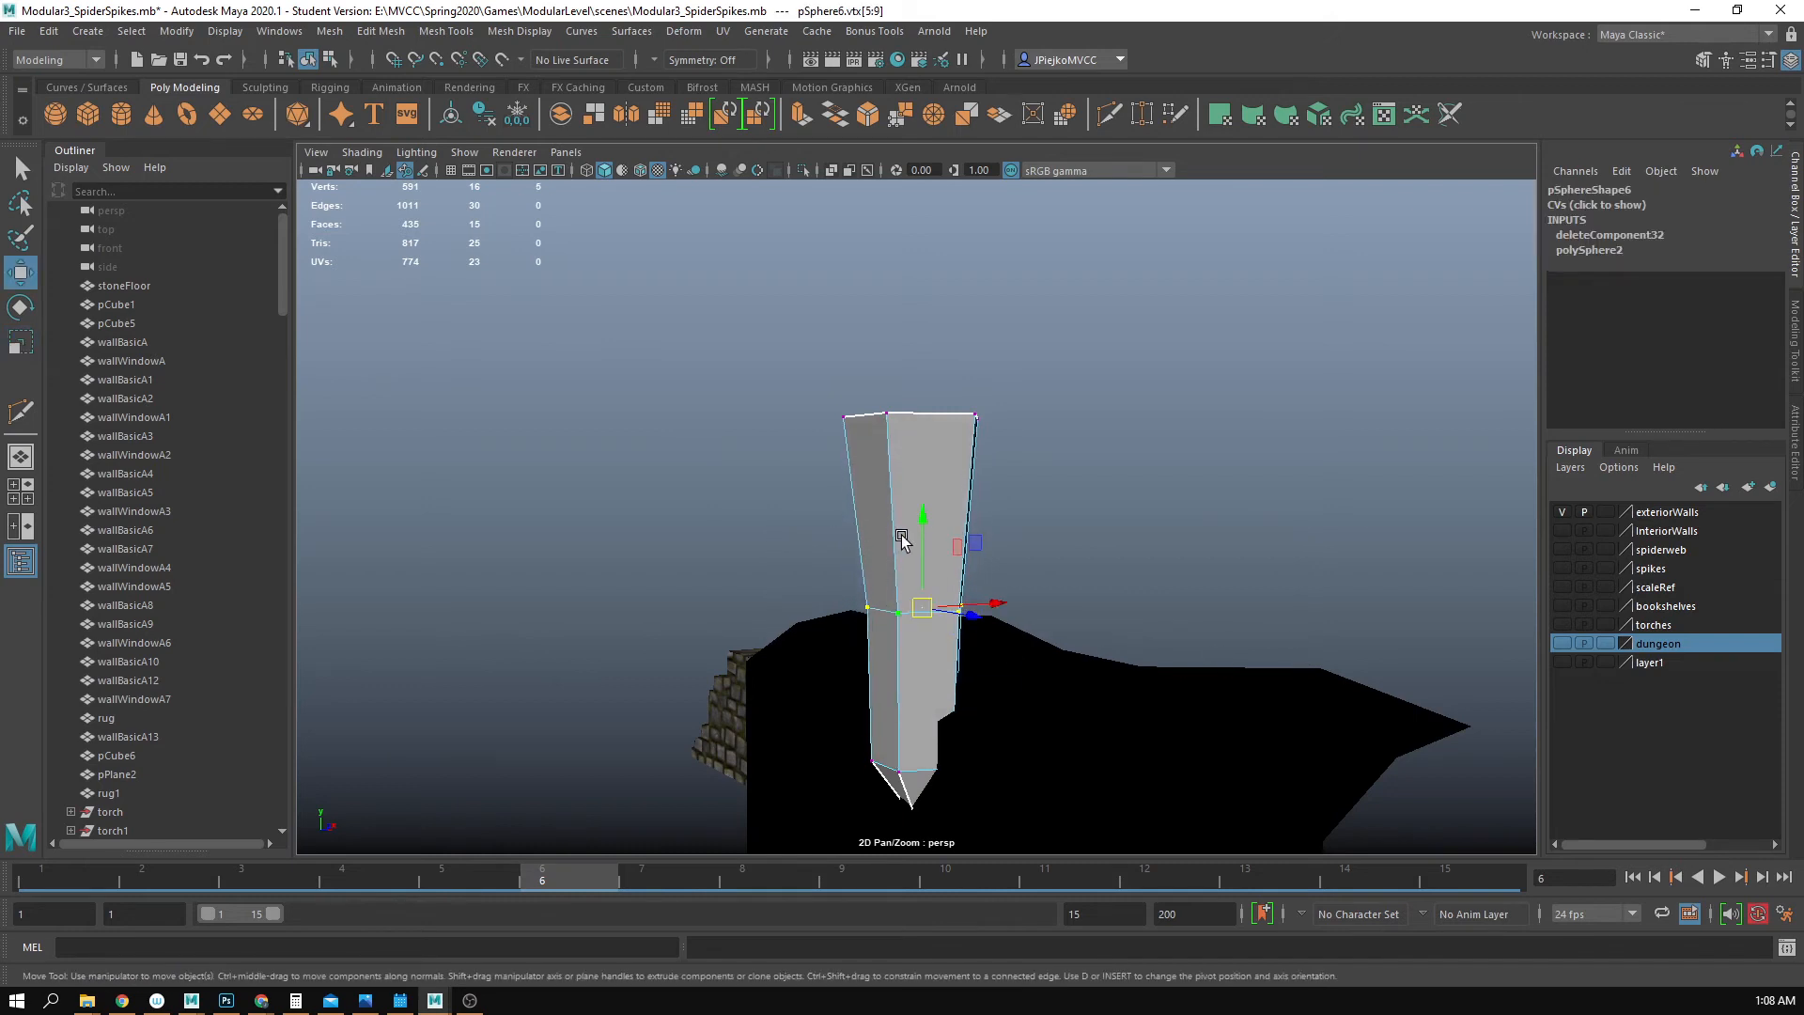
pyautogui.moveTo(936, 413); pyautogui.dragTo(936, 413)
pyautogui.hotkey('ctrl', 'z')
pyautogui.moveTo(925, 508); pyautogui.dragTo(918, 435)
# - Slim the whole spike in X and Z while keeping its length
pyautogui.keyDown('alt'); pyautogui.moveTo(866, 592); pyautogui.dragTo(891, 330); pyautogui.keyUp('alt')
pyautogui.press('r')
pyautogui.moveTo(942, 419); pyautogui.dragTo(914, 556)
pyautogui.keyDown('alt'); pyautogui.moveTo(915, 555); pyautogui.dragTo(1200, 555, button='right'); pyautogui.keyUp('alt')
pyautogui.hotkey('ctrl', 'z')
pyautogui.keyDown('alt'); pyautogui.moveTo(1056, 516); pyautogui.dragTo(1057, 480); pyautogui.keyUp('alt')
pyautogui.keyDown('alt'); pyautogui.moveTo(1057, 479); pyautogui.dragTo(1035, 398, button='right'); pyautogui.keyUp('alt')
pyautogui.keyDown('alt'); pyautogui.moveTo(982, 494); pyautogui.dragTo(933, 458); pyautogui.keyUp('alt')
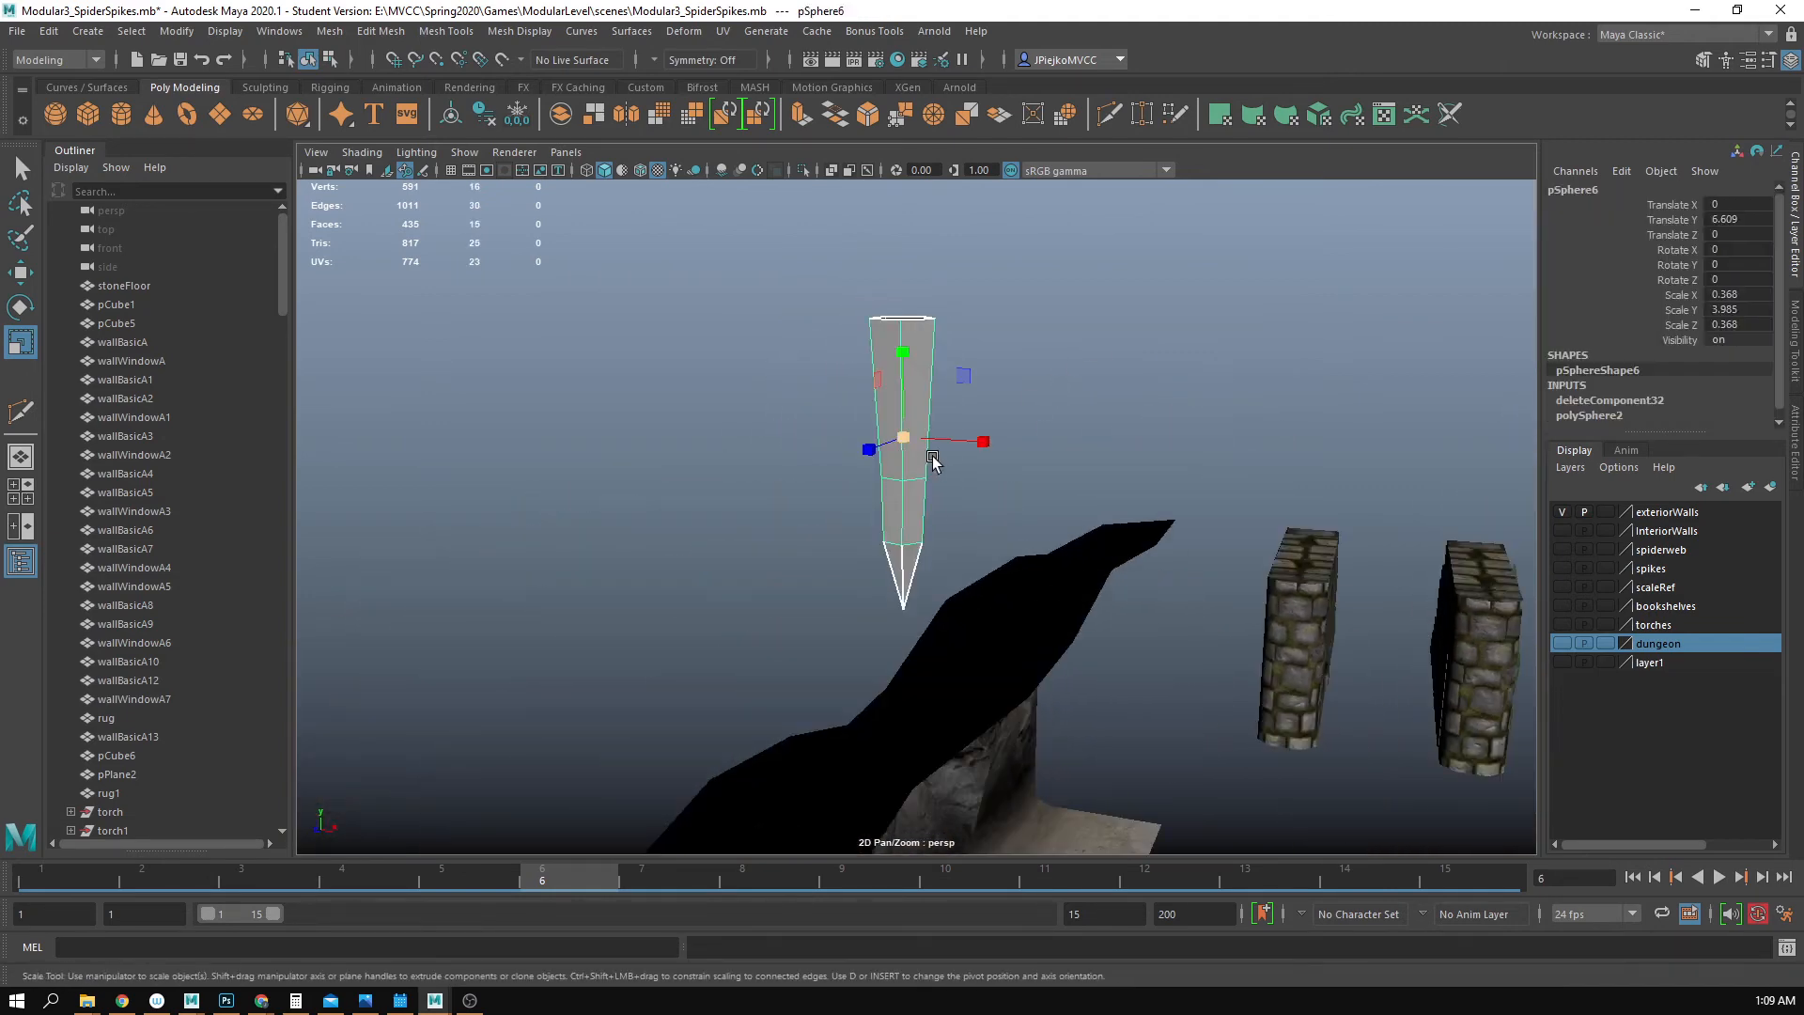
# - Apply Soften/Harden Edges to all edges of the spike, and return to object mode with nothing selected
pyautogui.keyDown('alt'); pyautogui.moveTo(1080, 458); pyautogui.dragTo(1082, 428); pyautogui.keyUp('alt')
pyautogui.moveTo(883, 471); pyautogui.dragTo(883, 405, button='right')
pyautogui.moveTo(752, 367); pyautogui.dragTo(1480, 736)
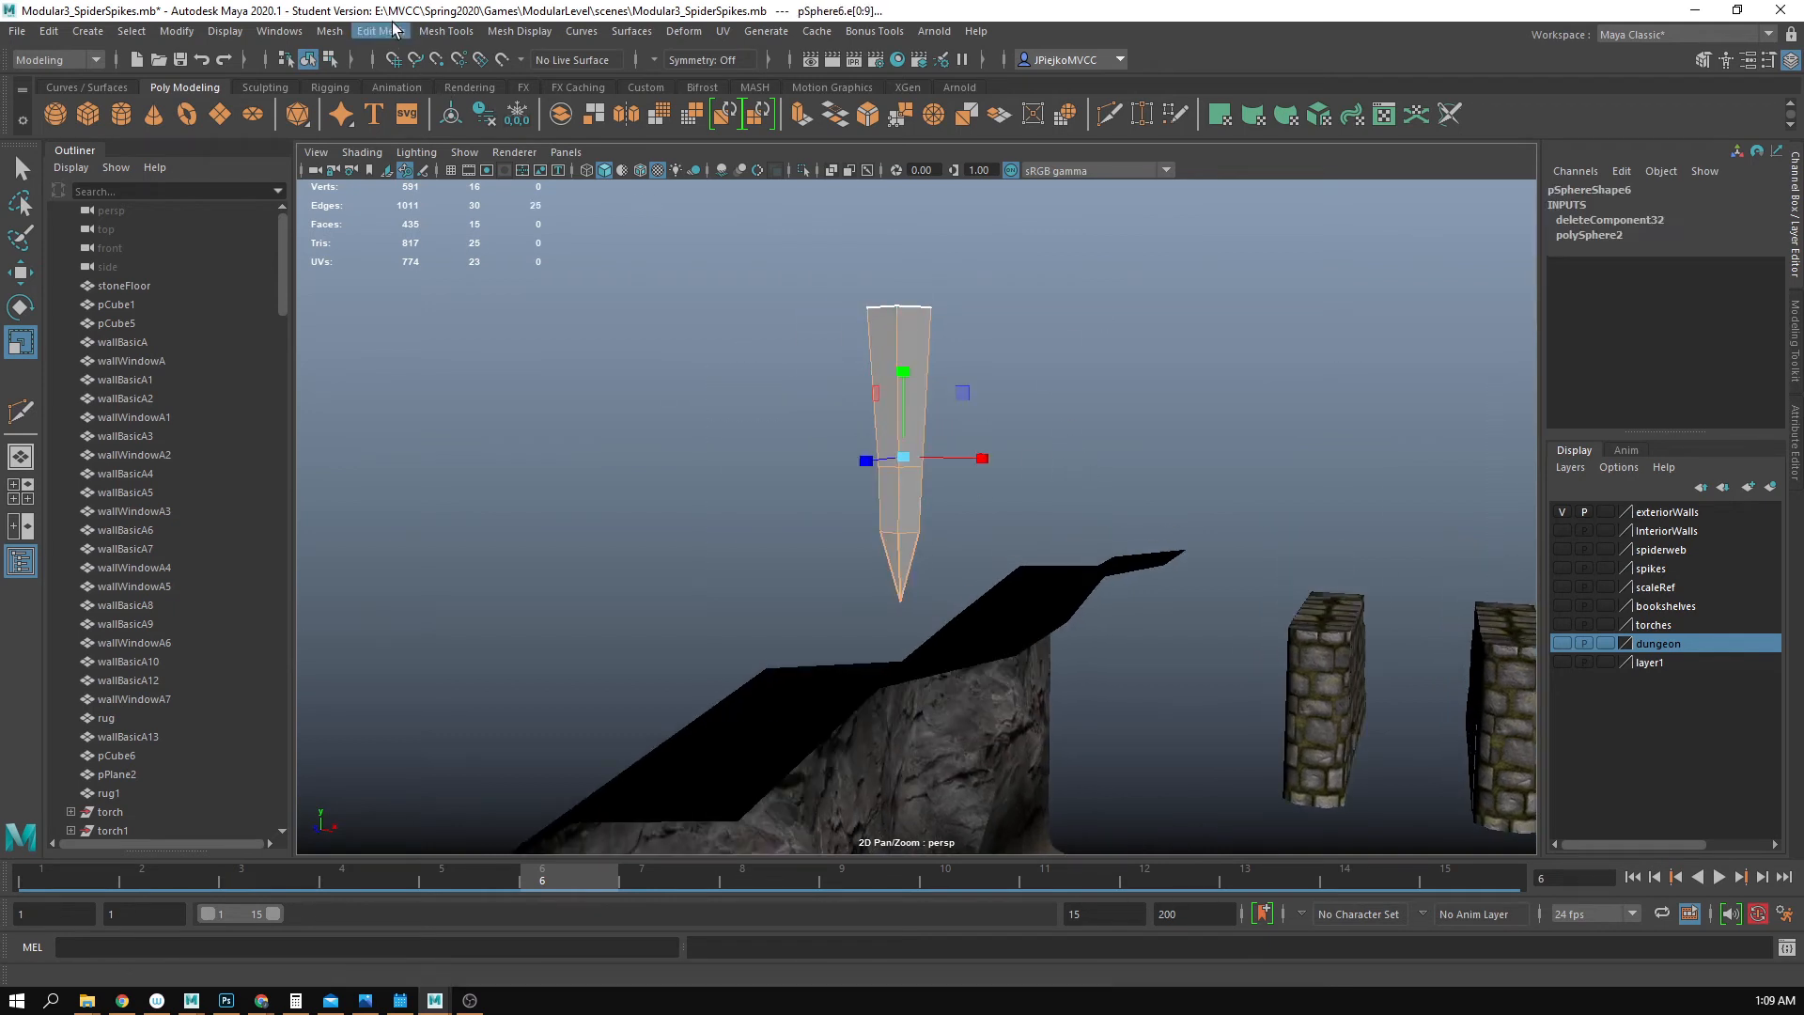
pyautogui.click(520, 31)
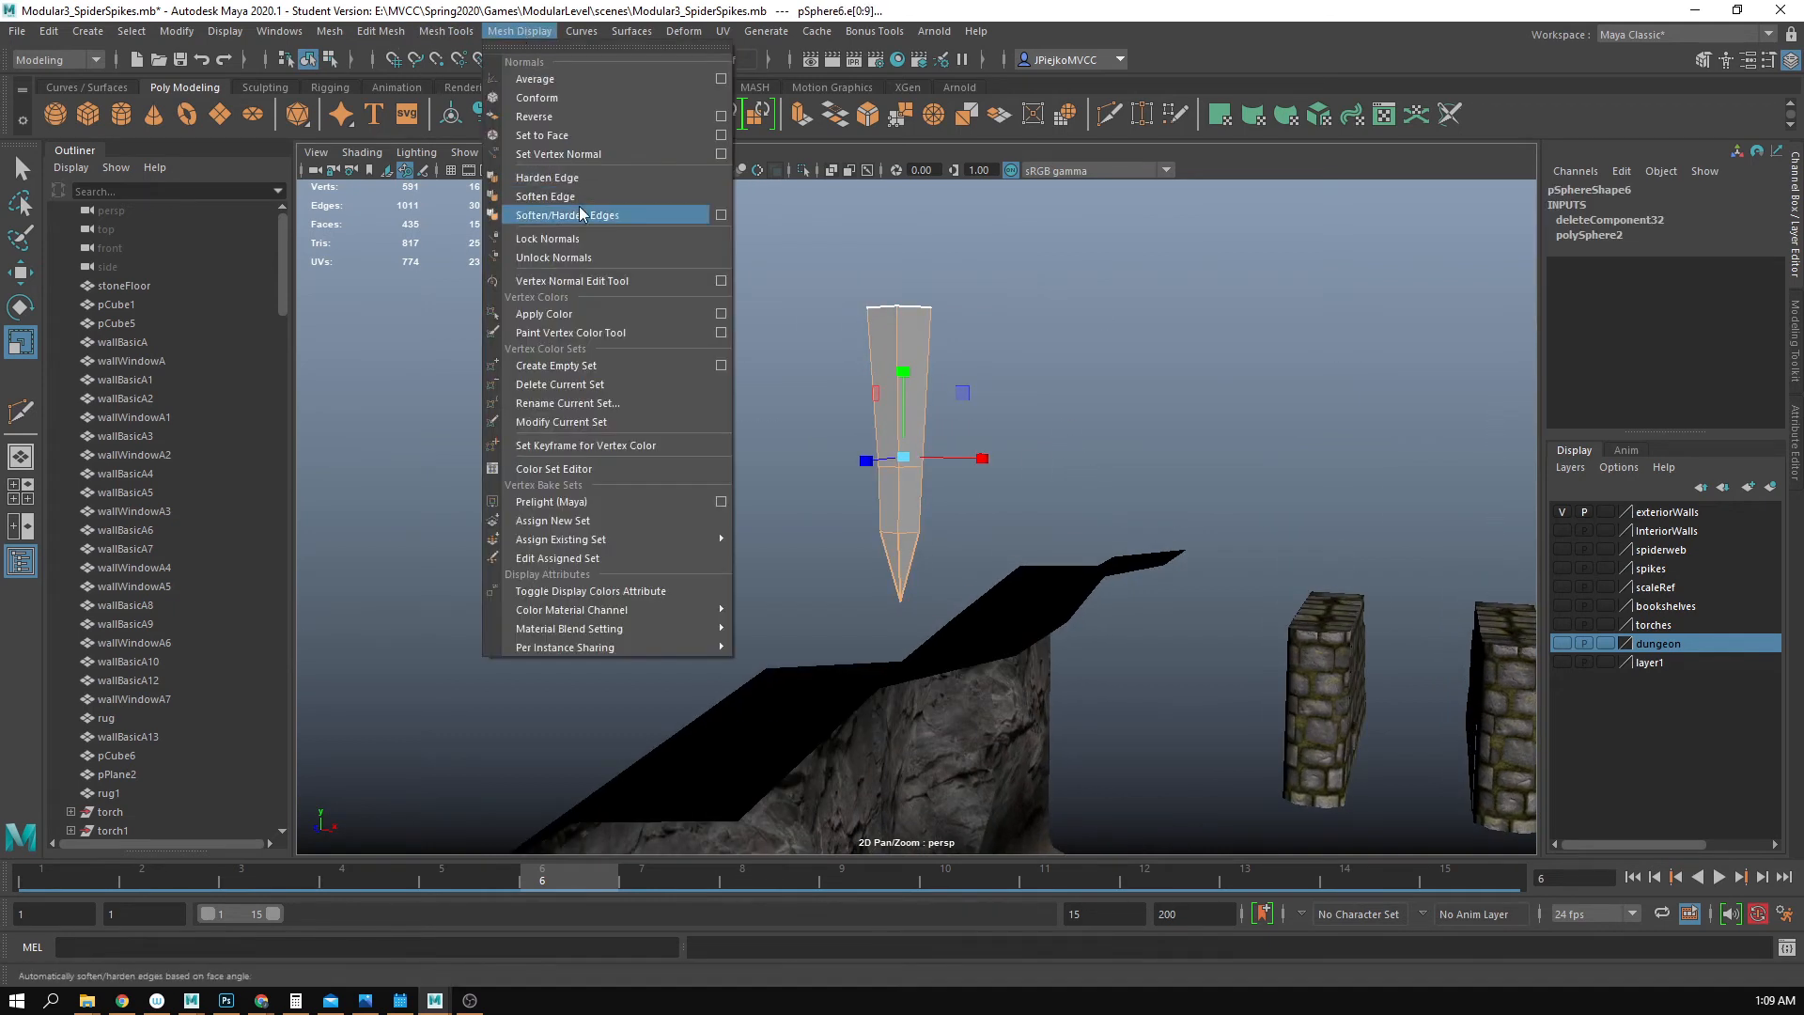
pyautogui.click(583, 214)
pyautogui.moveTo(923, 380); pyautogui.dragTo(986, 329, button='right')
pyautogui.click(1120, 385)
# - Move the spike along X to 4.7, clear of the cave wall pieces
pyautogui.keyDown('alt'); pyautogui.moveTo(1120, 385); pyautogui.dragTo(909, 381); pyautogui.keyUp('alt')
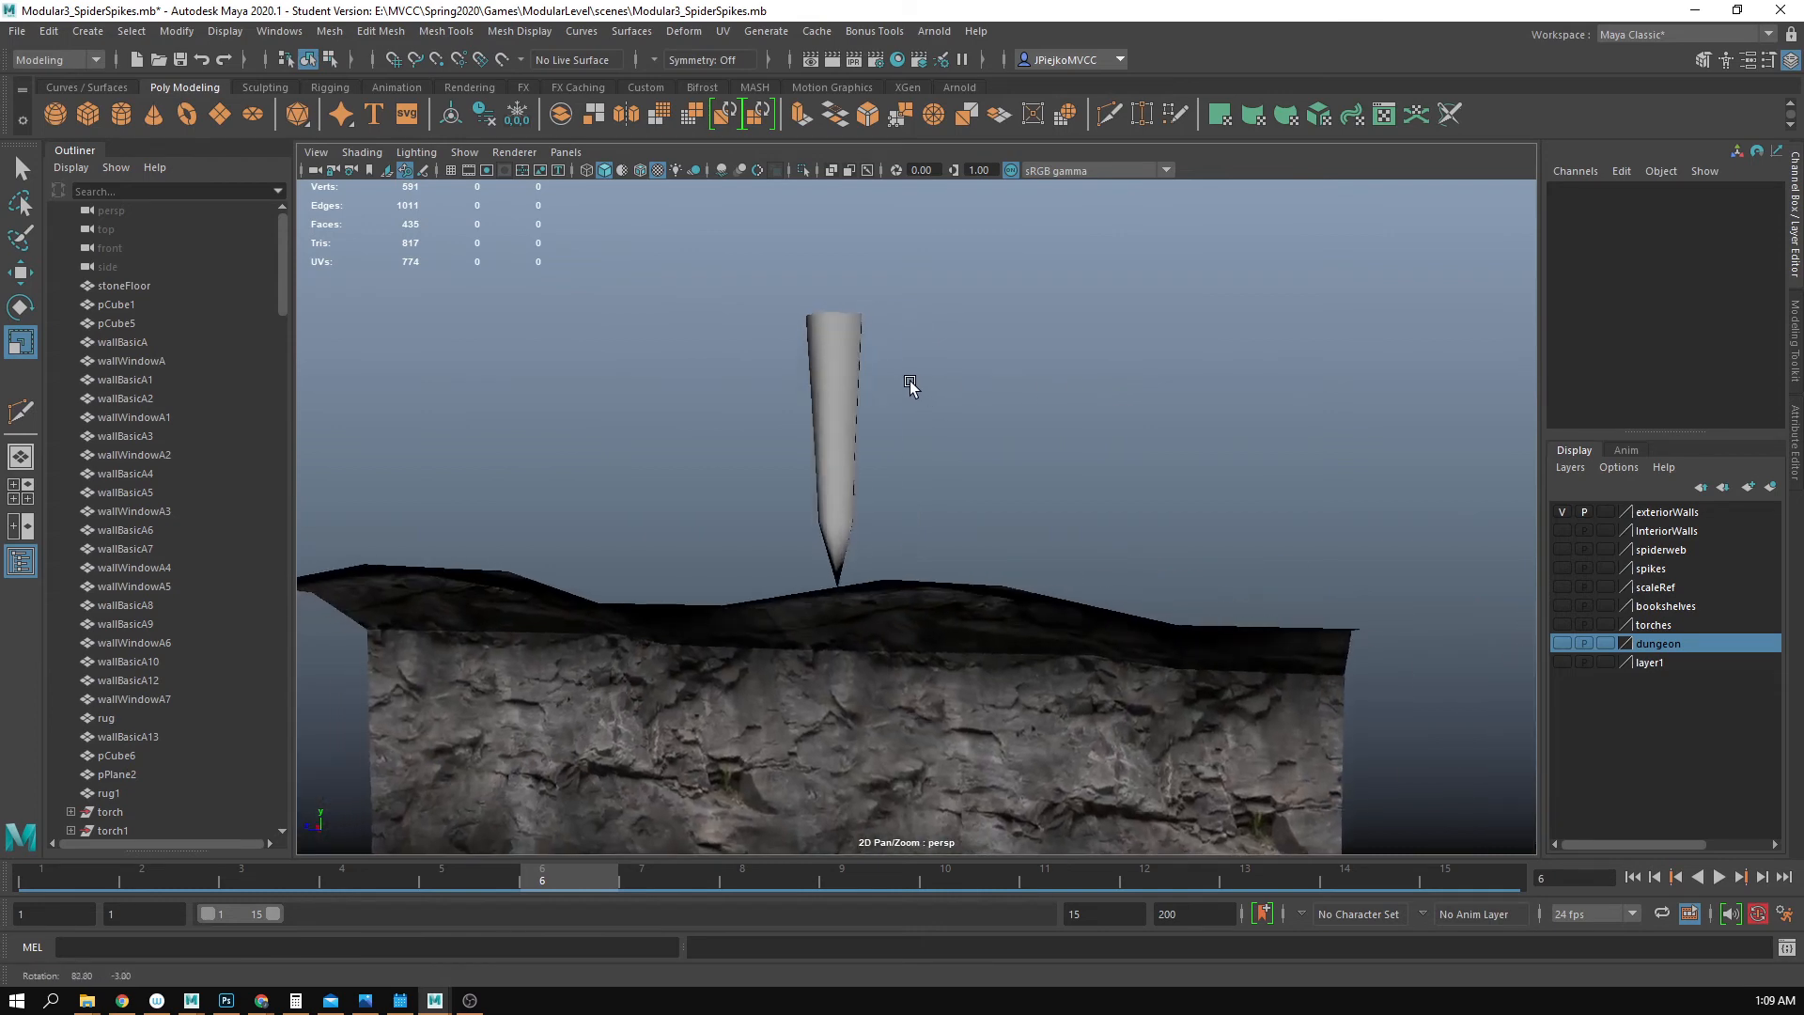
pyautogui.keyDown('alt'); pyautogui.moveTo(910, 381); pyautogui.dragTo(1085, 443, button='right'); pyautogui.keyUp('alt')
pyautogui.keyDown('alt'); pyautogui.moveTo(1085, 443); pyautogui.dragTo(1339, 475); pyautogui.keyUp('alt')
pyautogui.keyDown('alt'); pyautogui.moveTo(1116, 726); pyautogui.dragTo(1480, 582); pyautogui.keyUp('alt')
pyautogui.click(918, 524)
pyautogui.press('w')
pyautogui.keyDown('alt'); pyautogui.moveTo(1184, 545); pyautogui.dragTo(915, 477); pyautogui.keyUp('alt')
pyautogui.click(1069, 592)
# - Examine the softened shading on the spike's shaft and pointed tip up close
pyautogui.keyDown('alt'); pyautogui.moveTo(775, 582); pyautogui.dragTo(914, 647, button='middle'); pyautogui.keyUp('alt')
pyautogui.keyDown('alt'); pyautogui.moveTo(915, 646); pyautogui.dragTo(837, 558); pyautogui.keyUp('alt')
pyautogui.keyDown('alt'); pyautogui.moveTo(837, 558); pyautogui.dragTo(842, 605, button='middle'); pyautogui.keyUp('alt')
pyautogui.keyDown('alt'); pyautogui.moveTo(842, 605); pyautogui.dragTo(1023, 541, button='right'); pyautogui.keyUp('alt')
pyautogui.moveTo(1022, 538)
pyautogui.keyDown('alt'); pyautogui.mouseDown()
pyautogui.moveTo(809, 423)
pyautogui.moveTo(1008, 546)
pyautogui.mouseUp(); pyautogui.keyUp('alt')
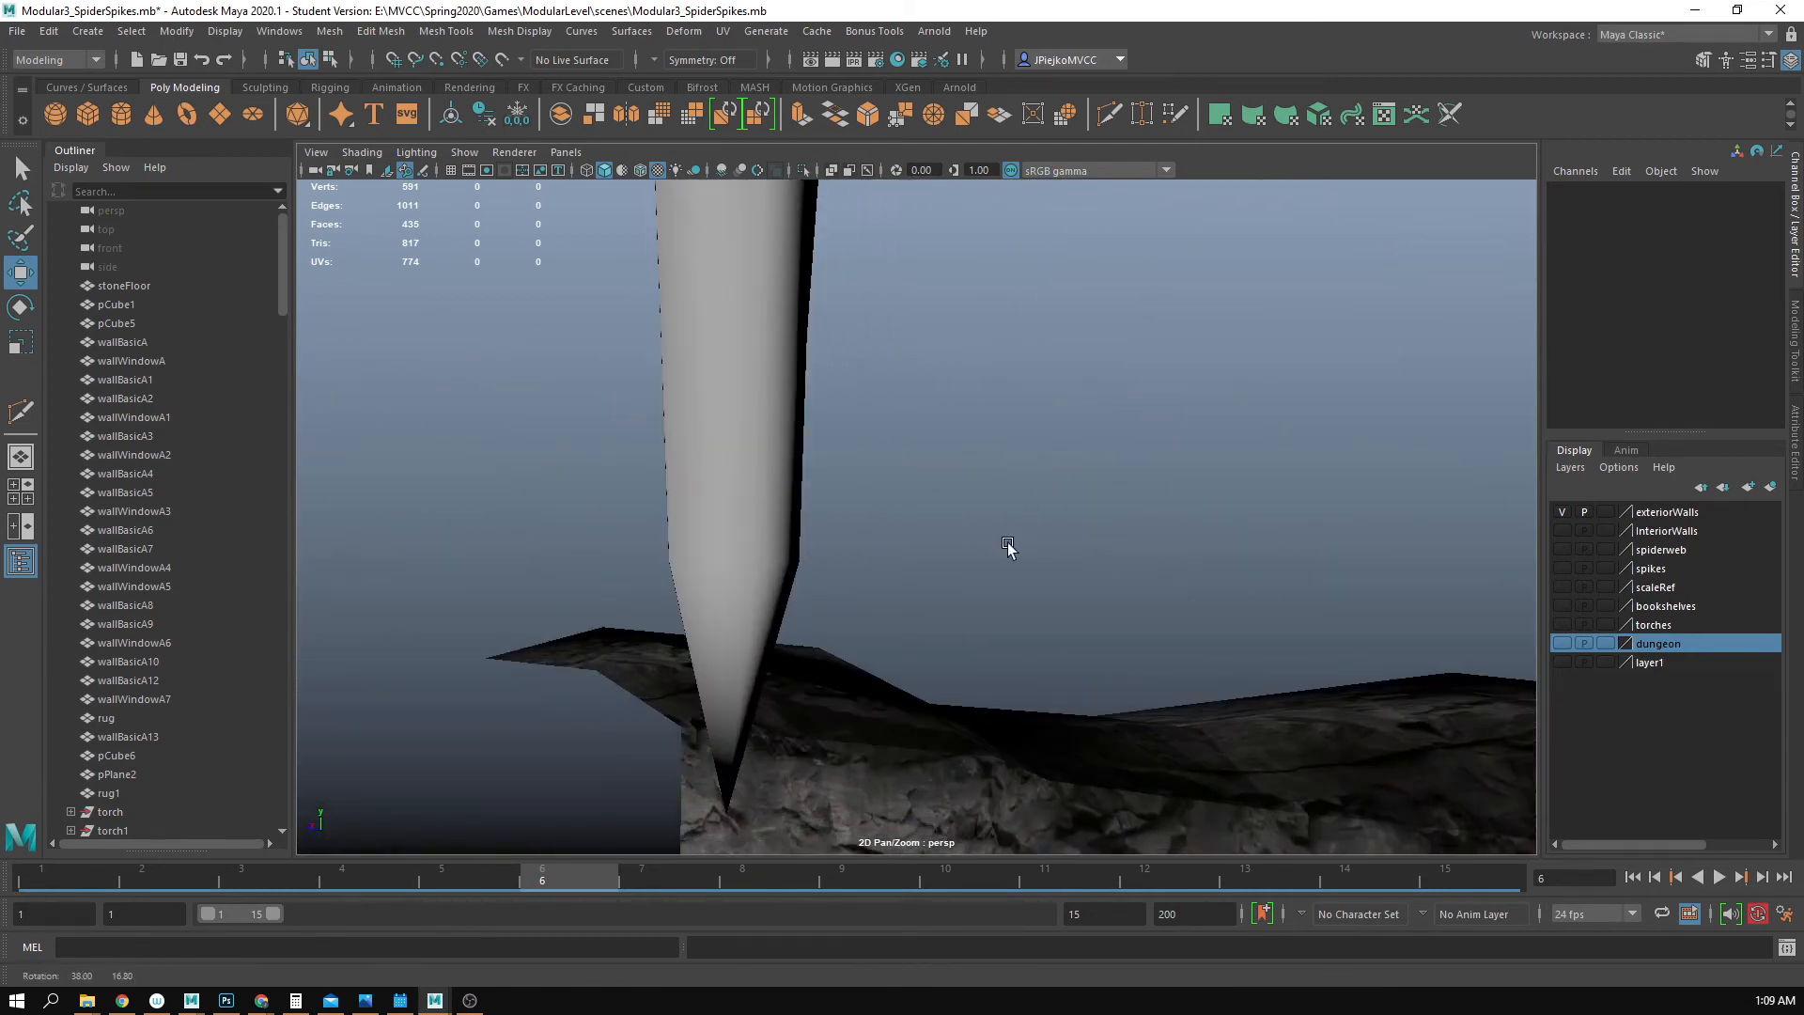
pyautogui.keyDown('alt'); pyautogui.moveTo(695, 688); pyautogui.dragTo(725, 644); pyautogui.keyUp('alt')
# - Try to cut new edges point by point around the spike's pointed tip with Multi-Cut, and undo the attempt
pyautogui.click(724, 645)
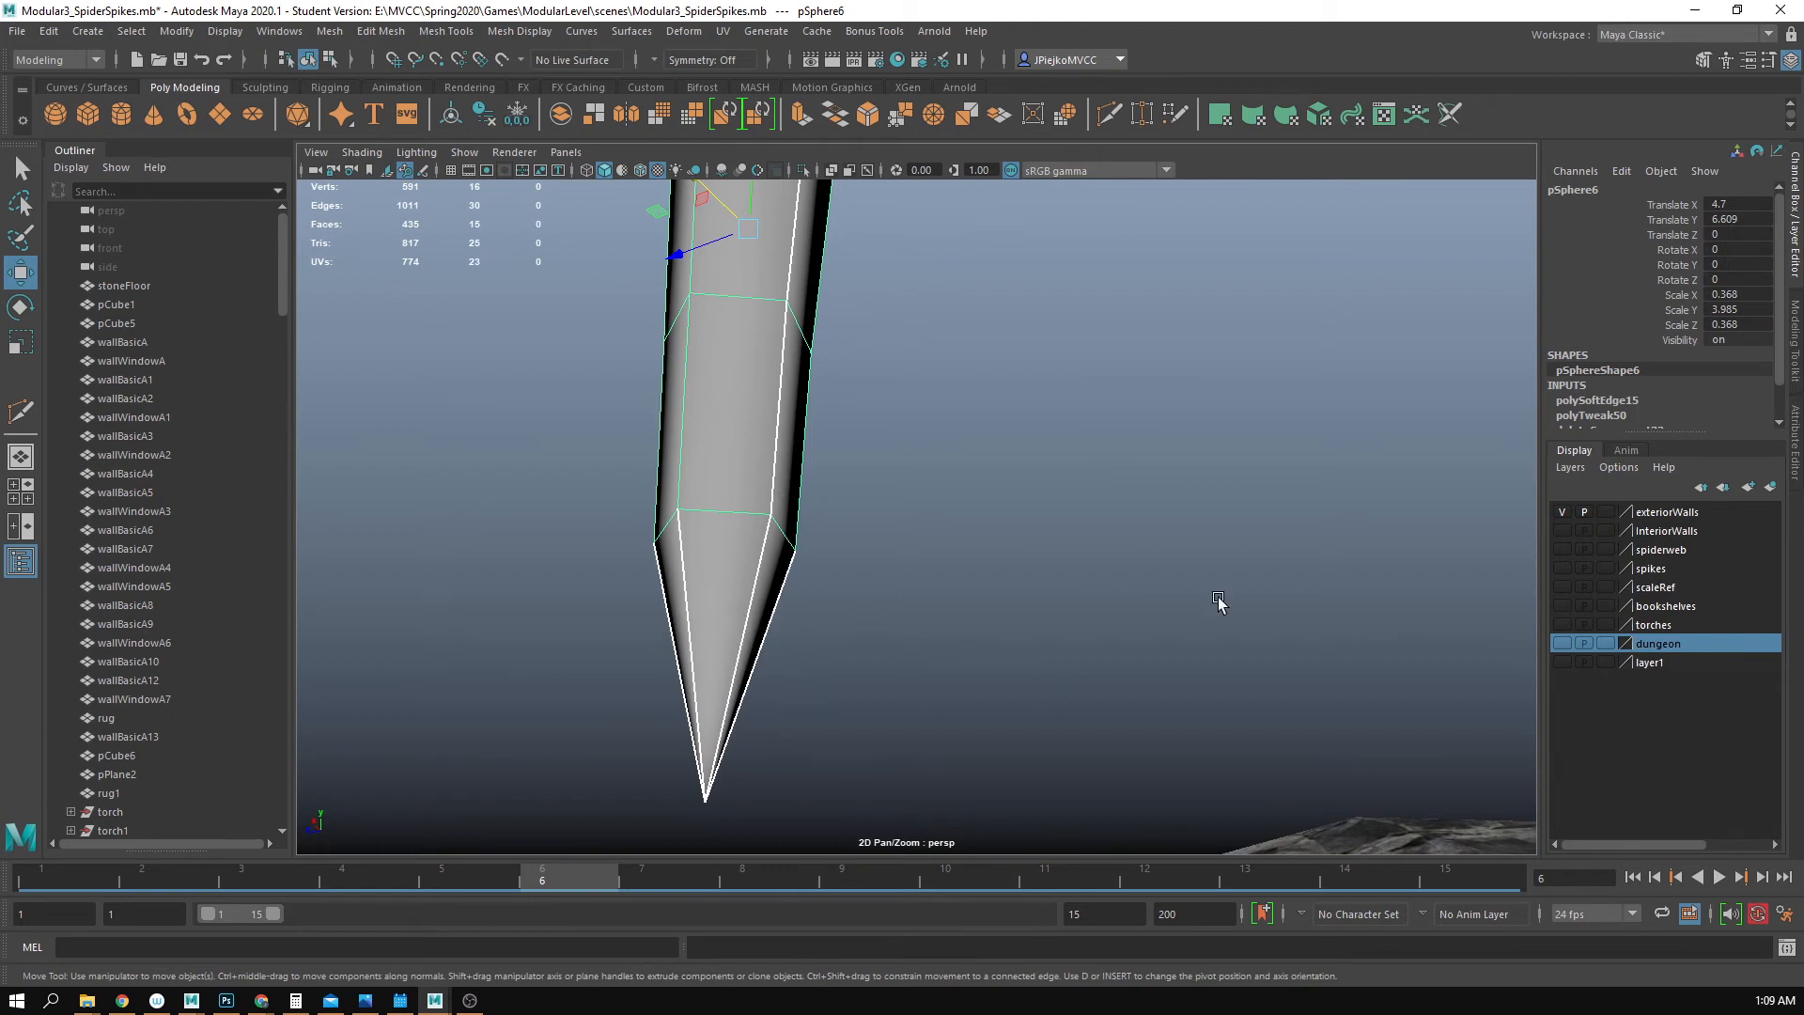
pyautogui.click(1703, 60)
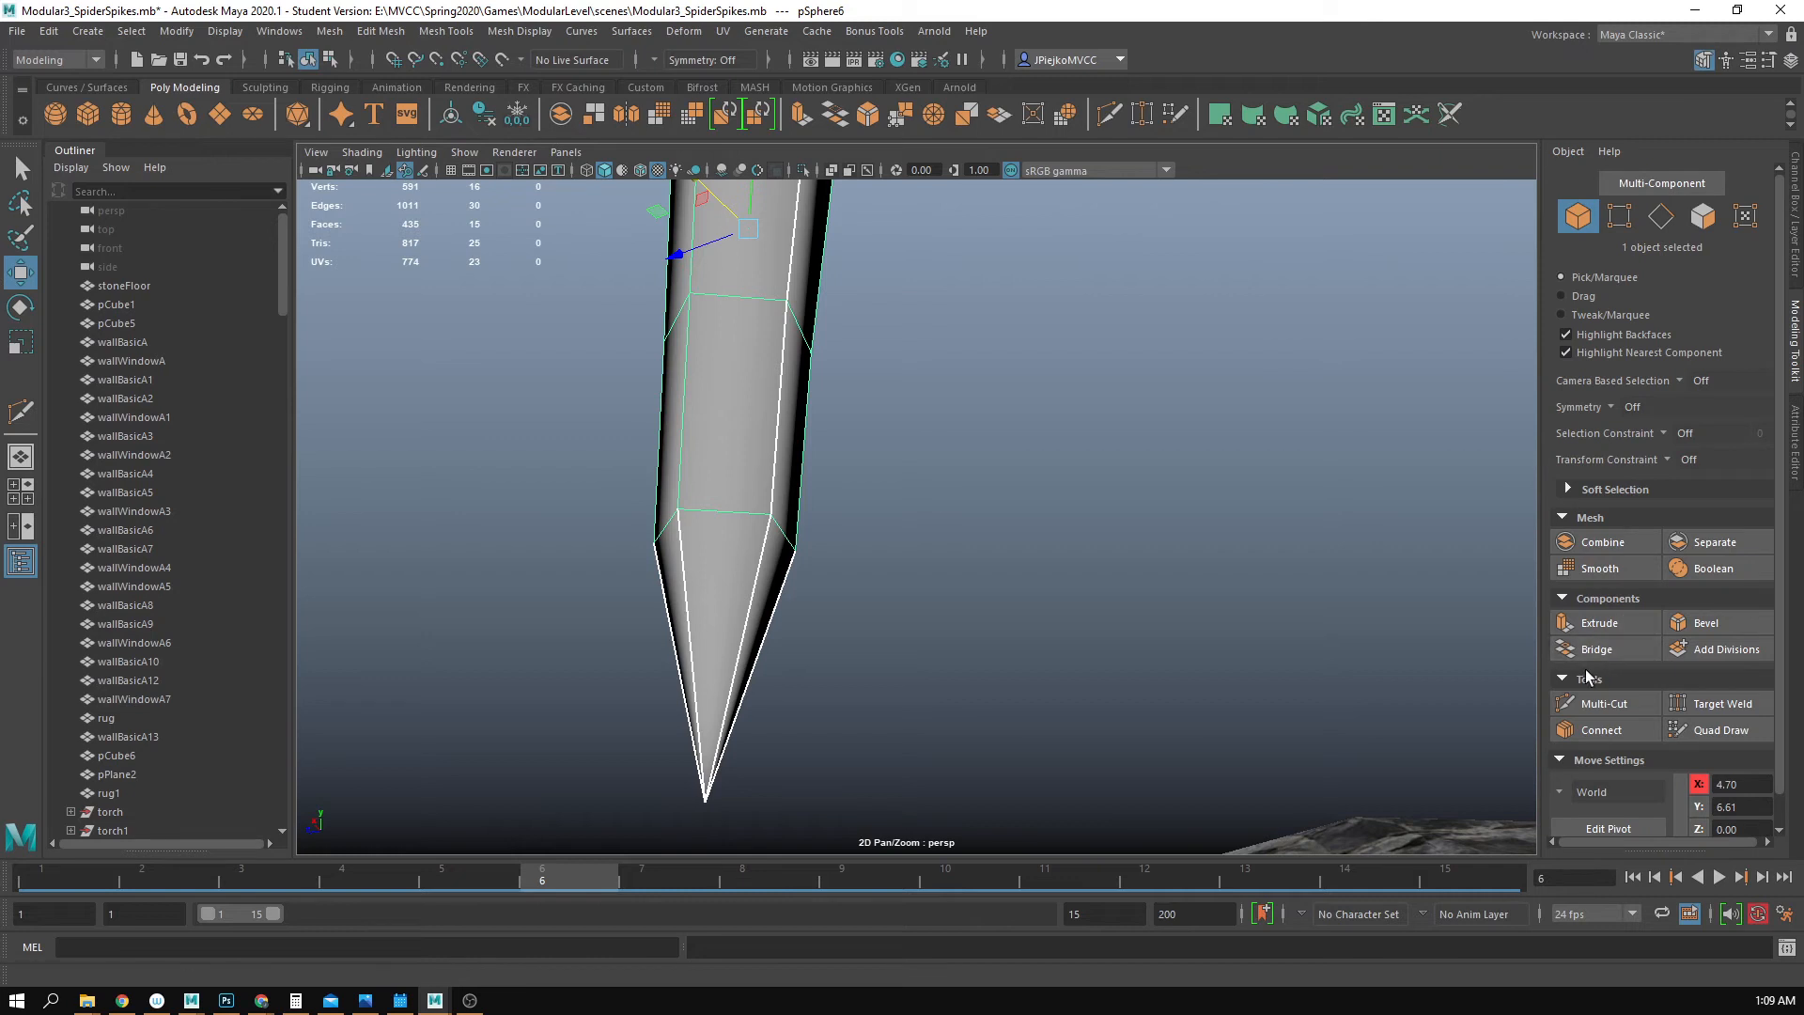
pyautogui.click(1603, 704)
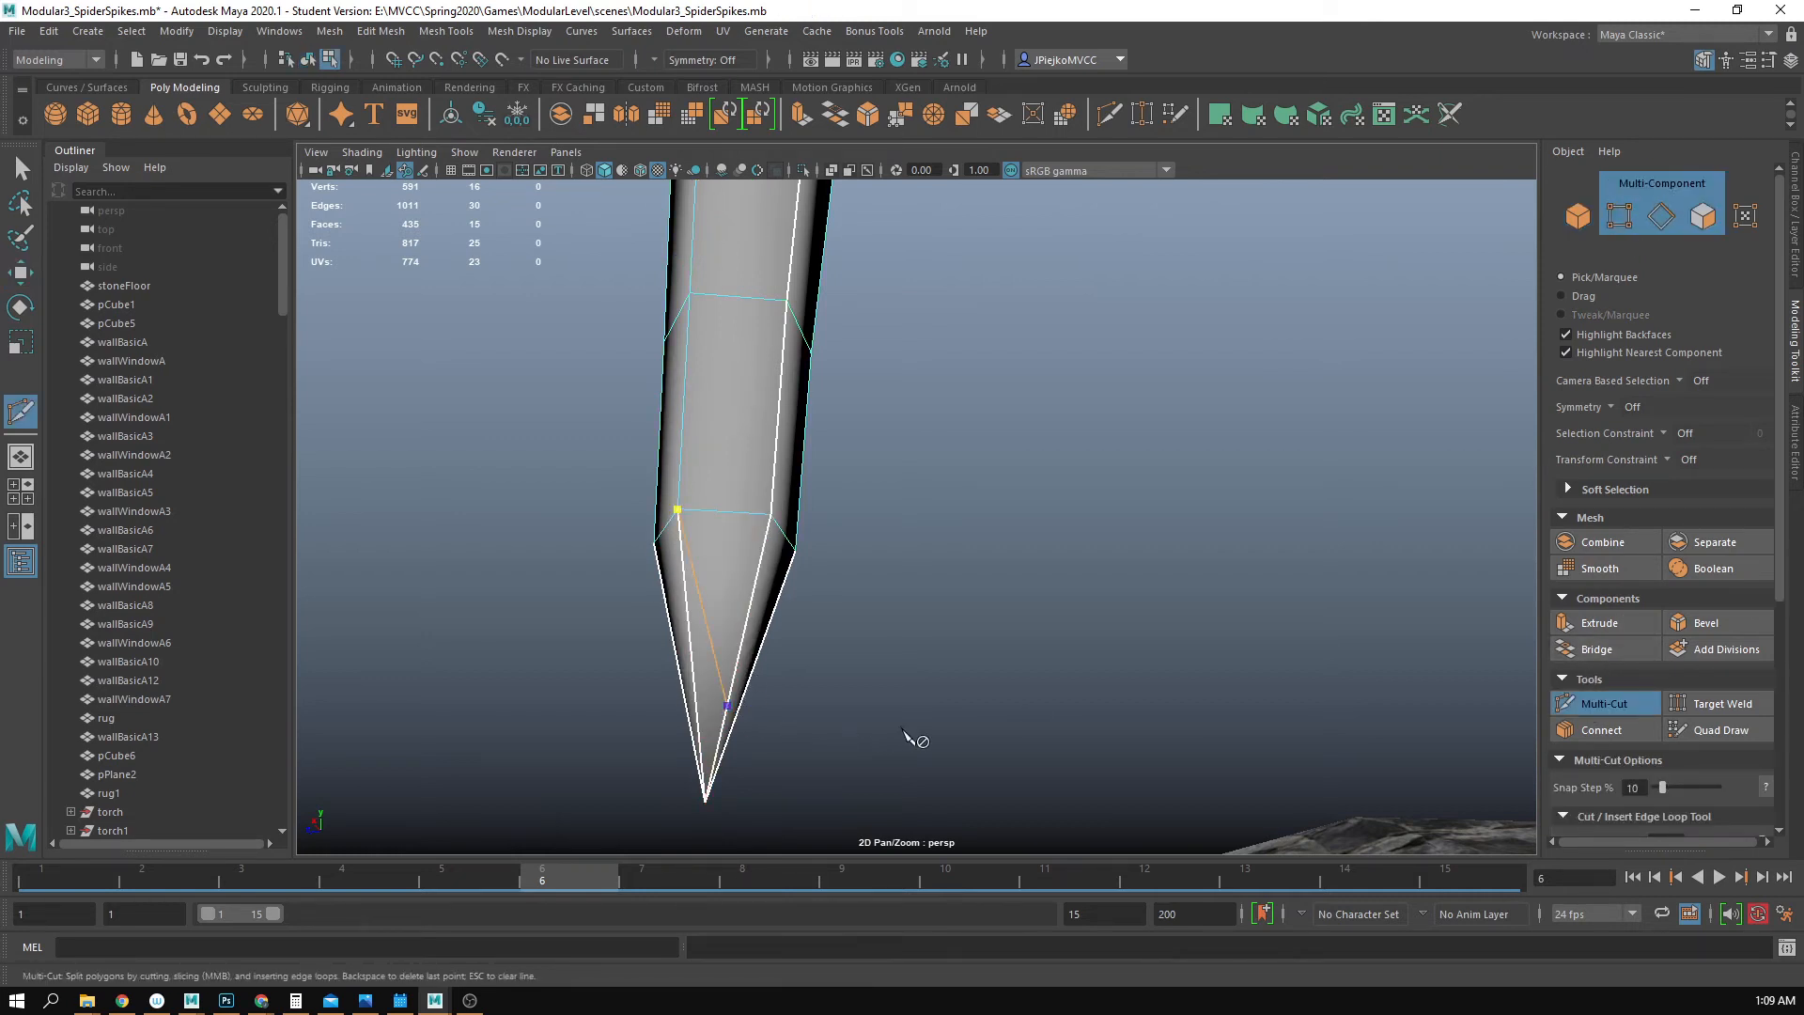
pyautogui.keyDown('alt'); pyautogui.moveTo(918, 737); pyautogui.dragTo(721, 786); pyautogui.keyUp('alt')
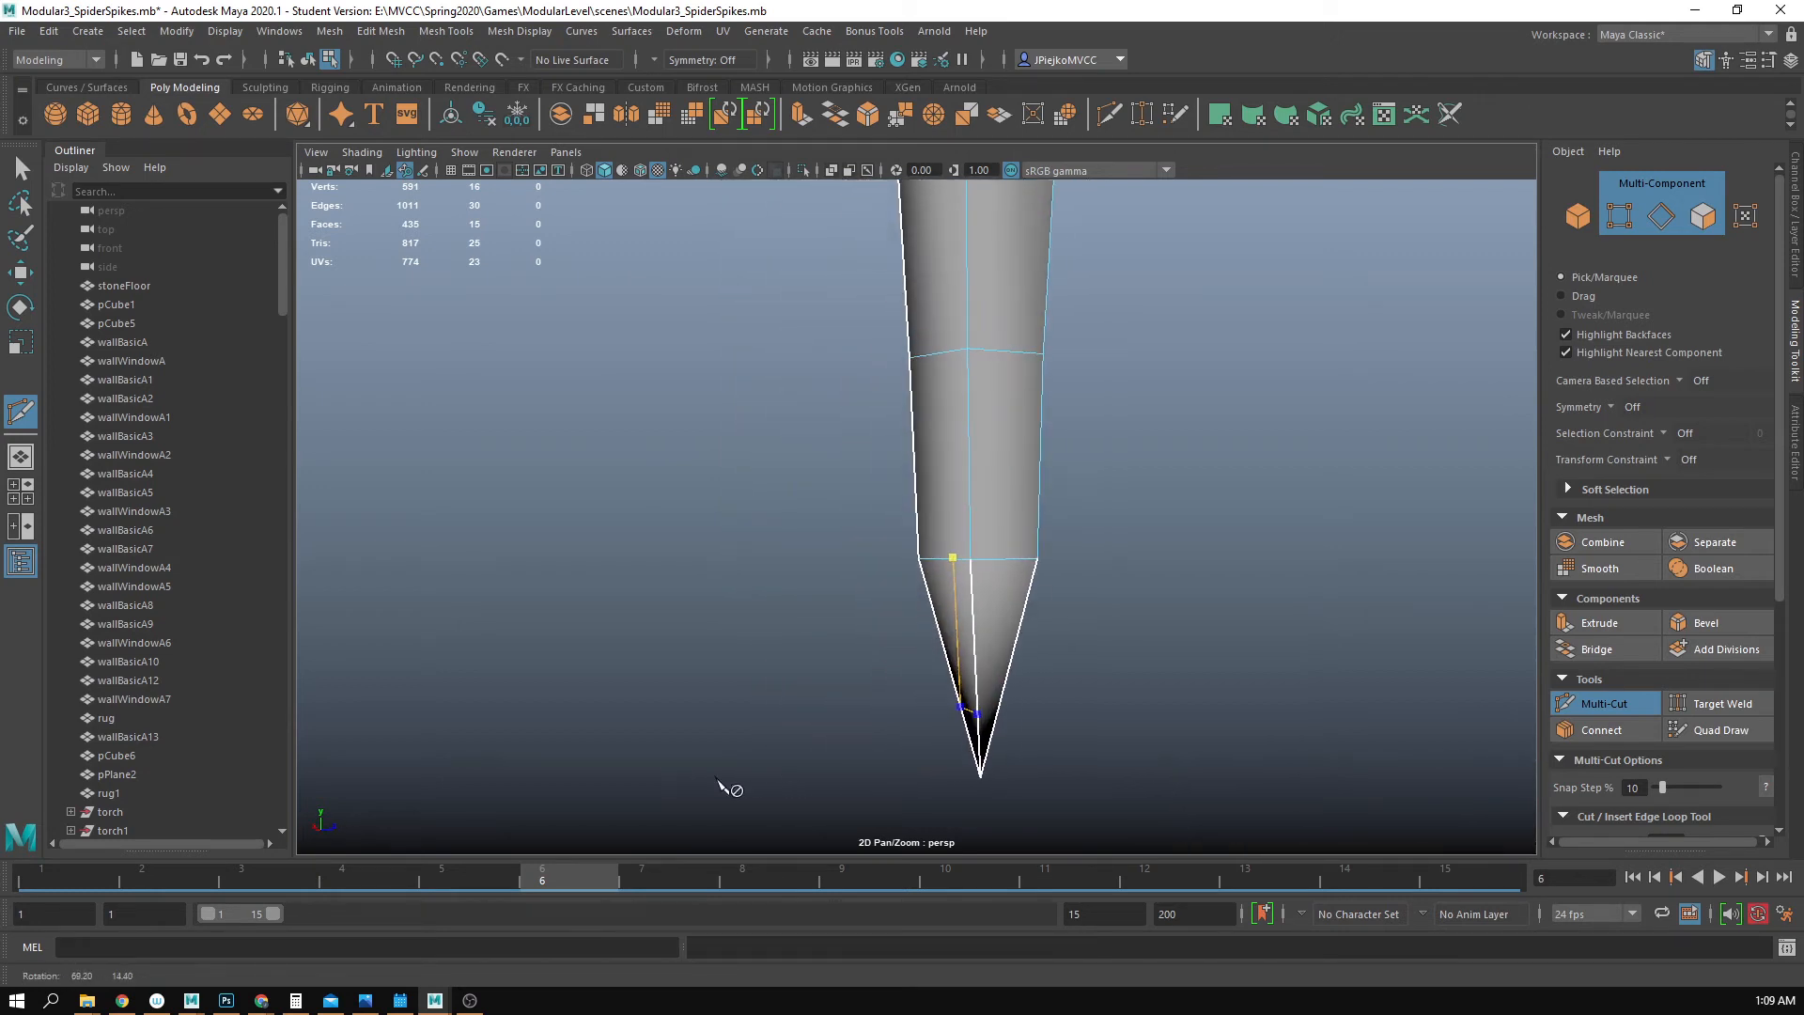
pyautogui.keyDown('alt'); pyautogui.moveTo(1003, 714); pyautogui.dragTo(1102, 613); pyautogui.keyUp('alt')
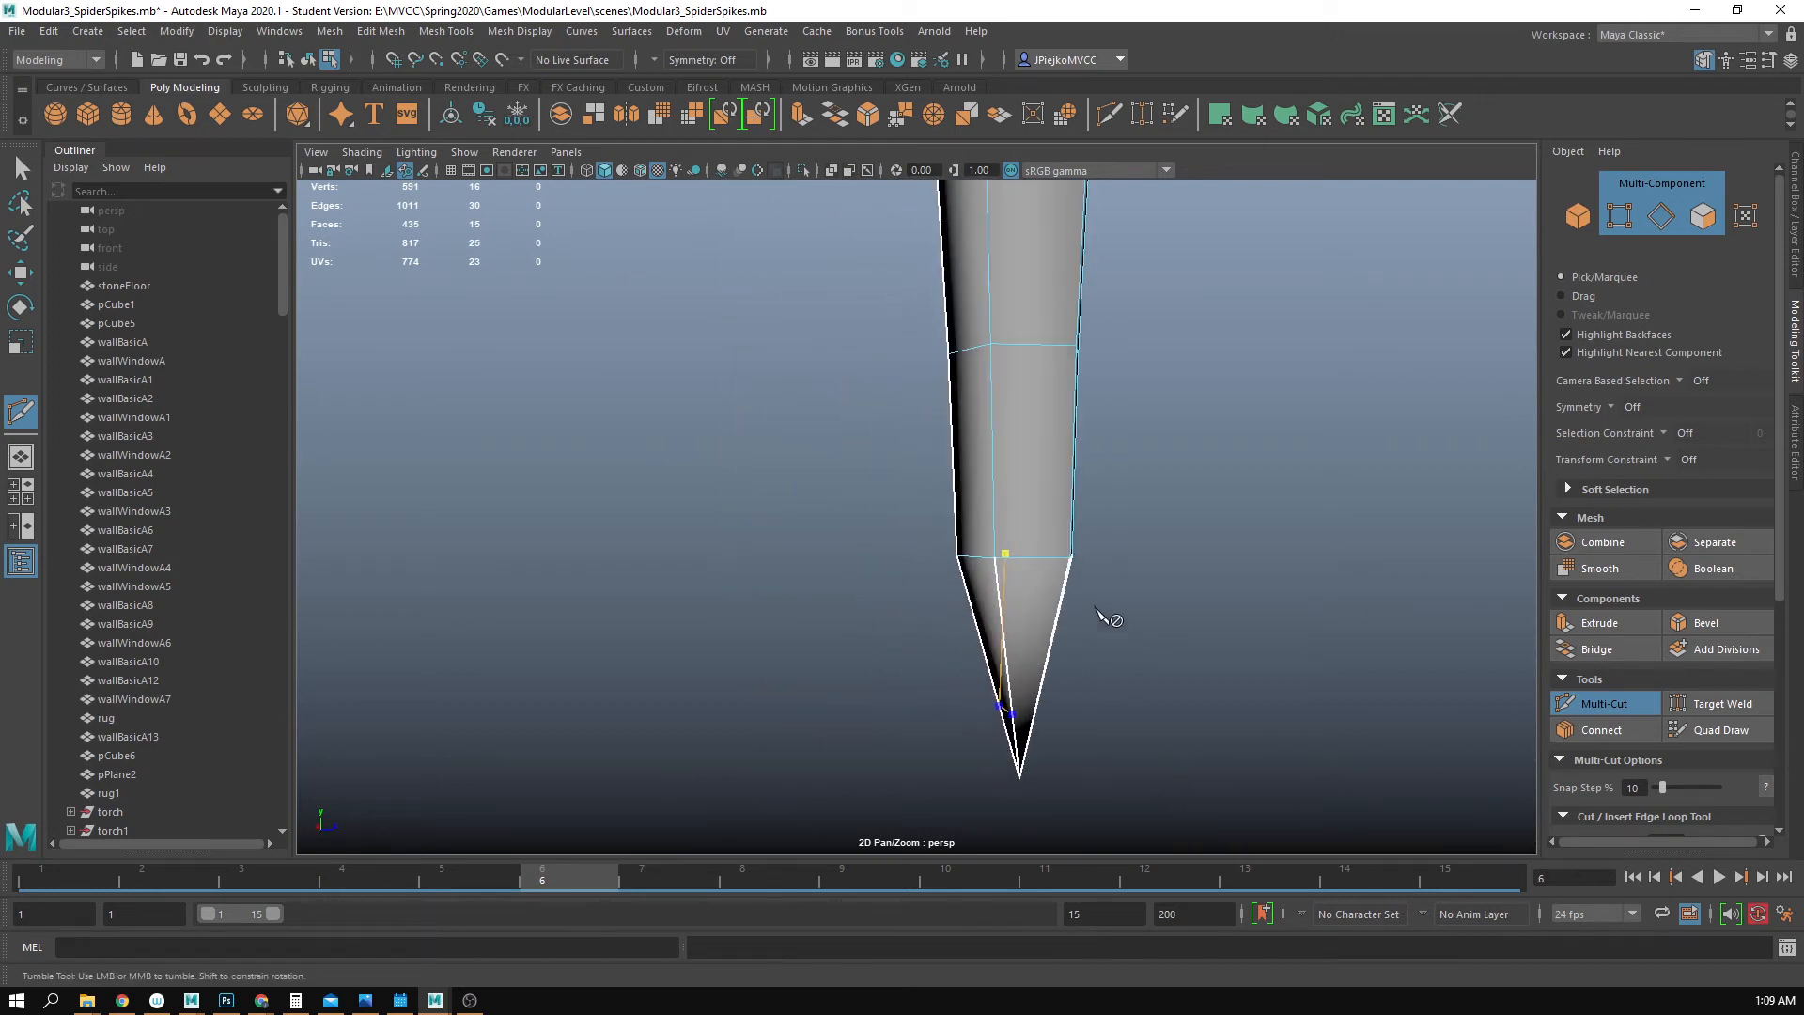
pyautogui.click(1072, 560)
pyautogui.press('w')
pyautogui.keyDown('alt'); pyautogui.moveTo(978, 675); pyautogui.dragTo(909, 664); pyautogui.keyUp('alt')
pyautogui.press('F8')
pyautogui.click(1150, 562)
pyautogui.hotkey('ctrl', 'z')
pyautogui.hotkey('ctrl', 'z')
pyautogui.hotkey('ctrl', 'z')
pyautogui.hotkey('ctrl', 'z')
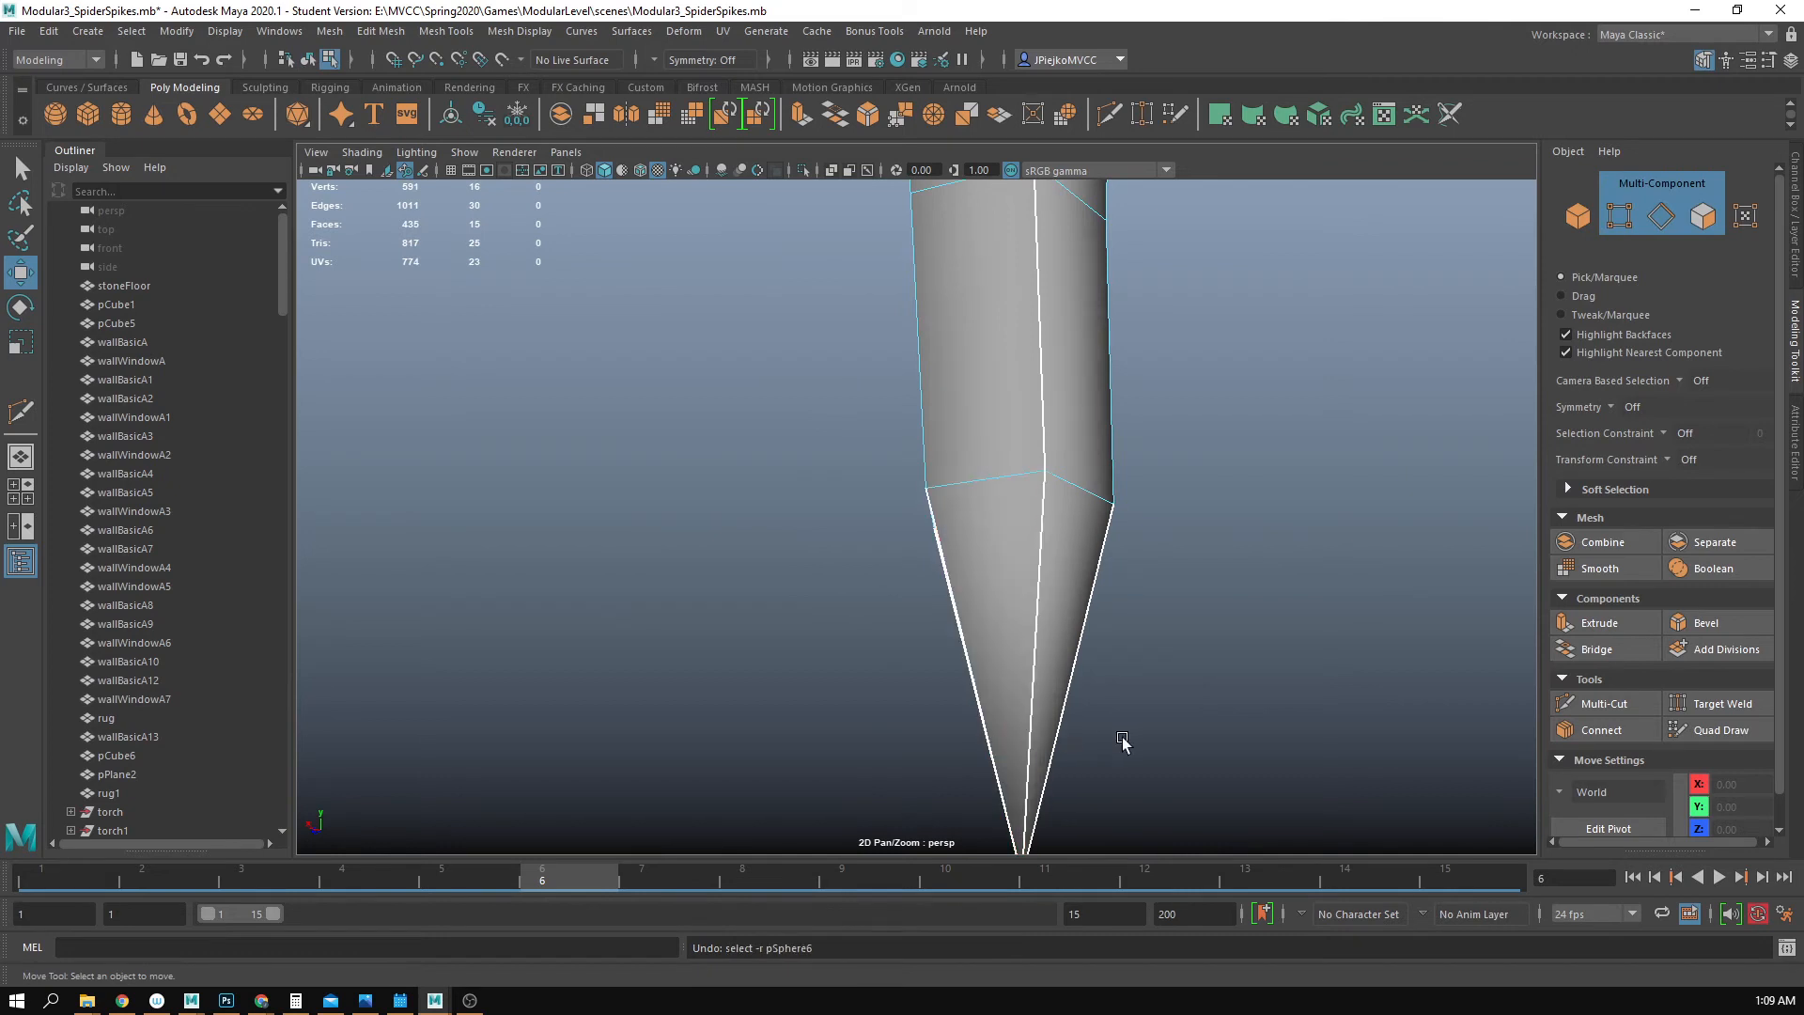
# - Insert an edge loop around the spike just above the ring where its point begins, using Multi-Cut
pyautogui.keyDown('alt'); pyautogui.moveTo(1124, 739); pyautogui.dragTo(825, 566); pyautogui.keyUp('alt')
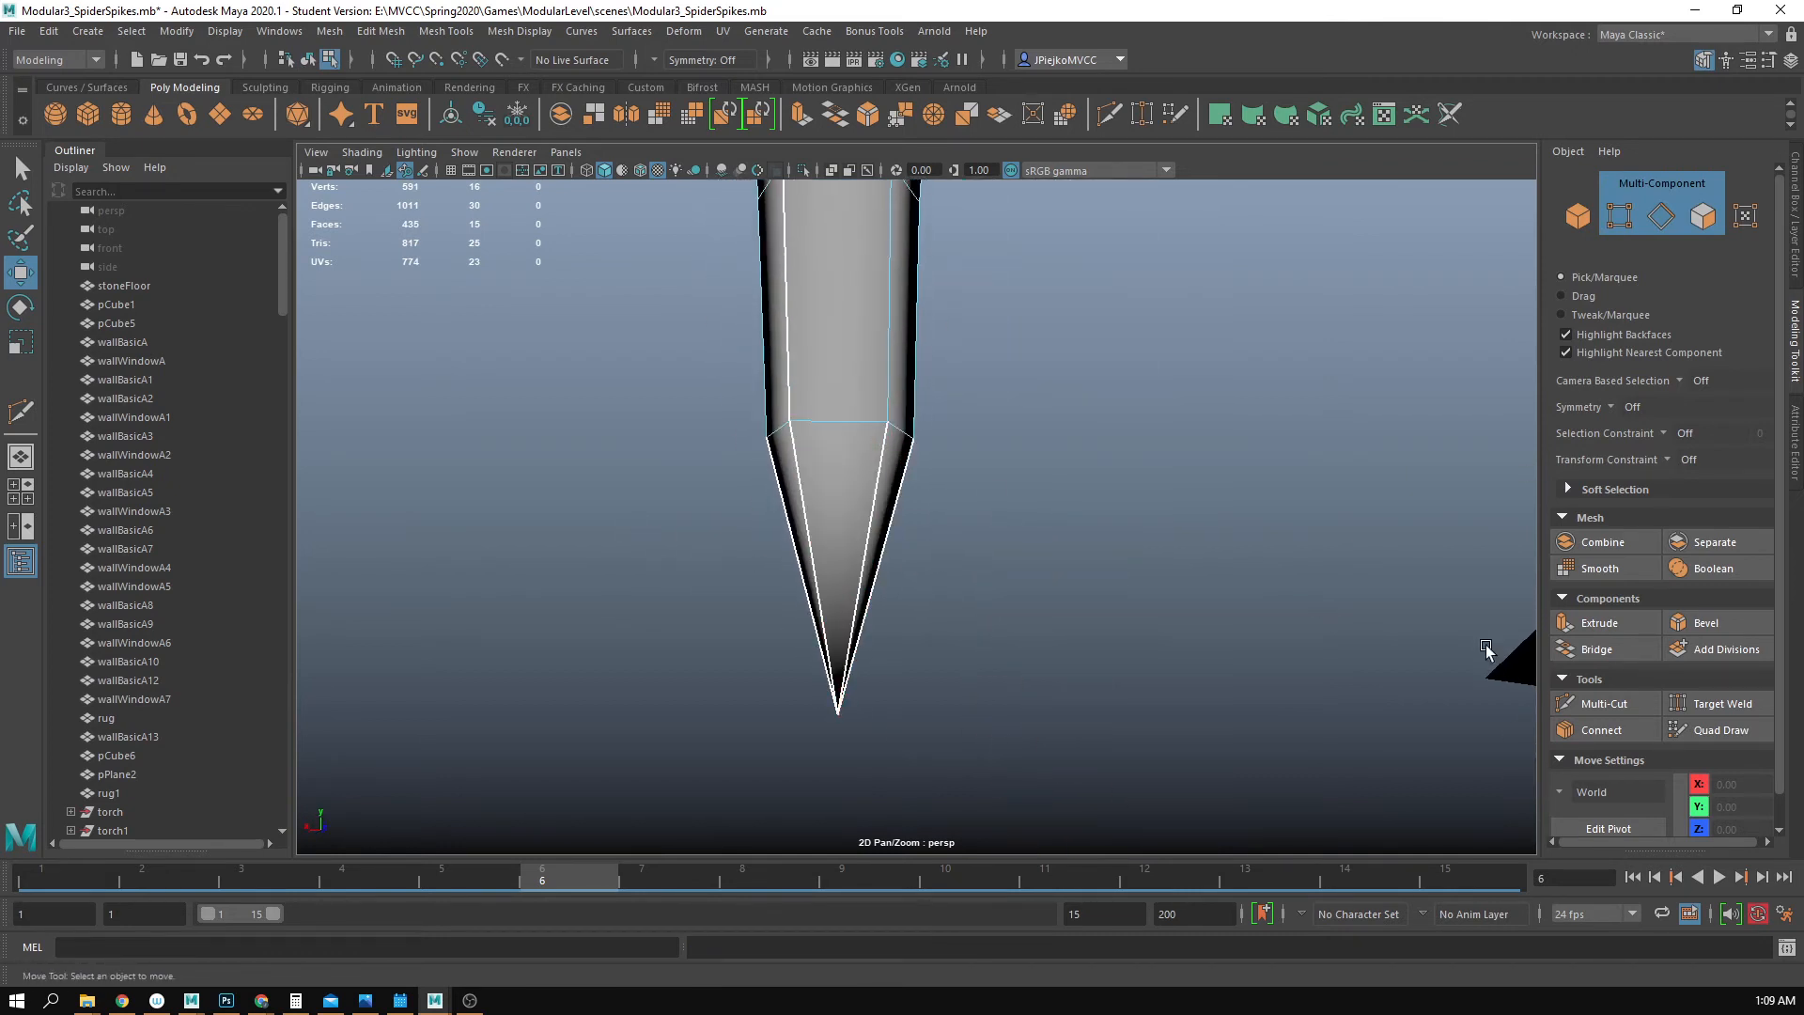
pyautogui.click(1612, 703)
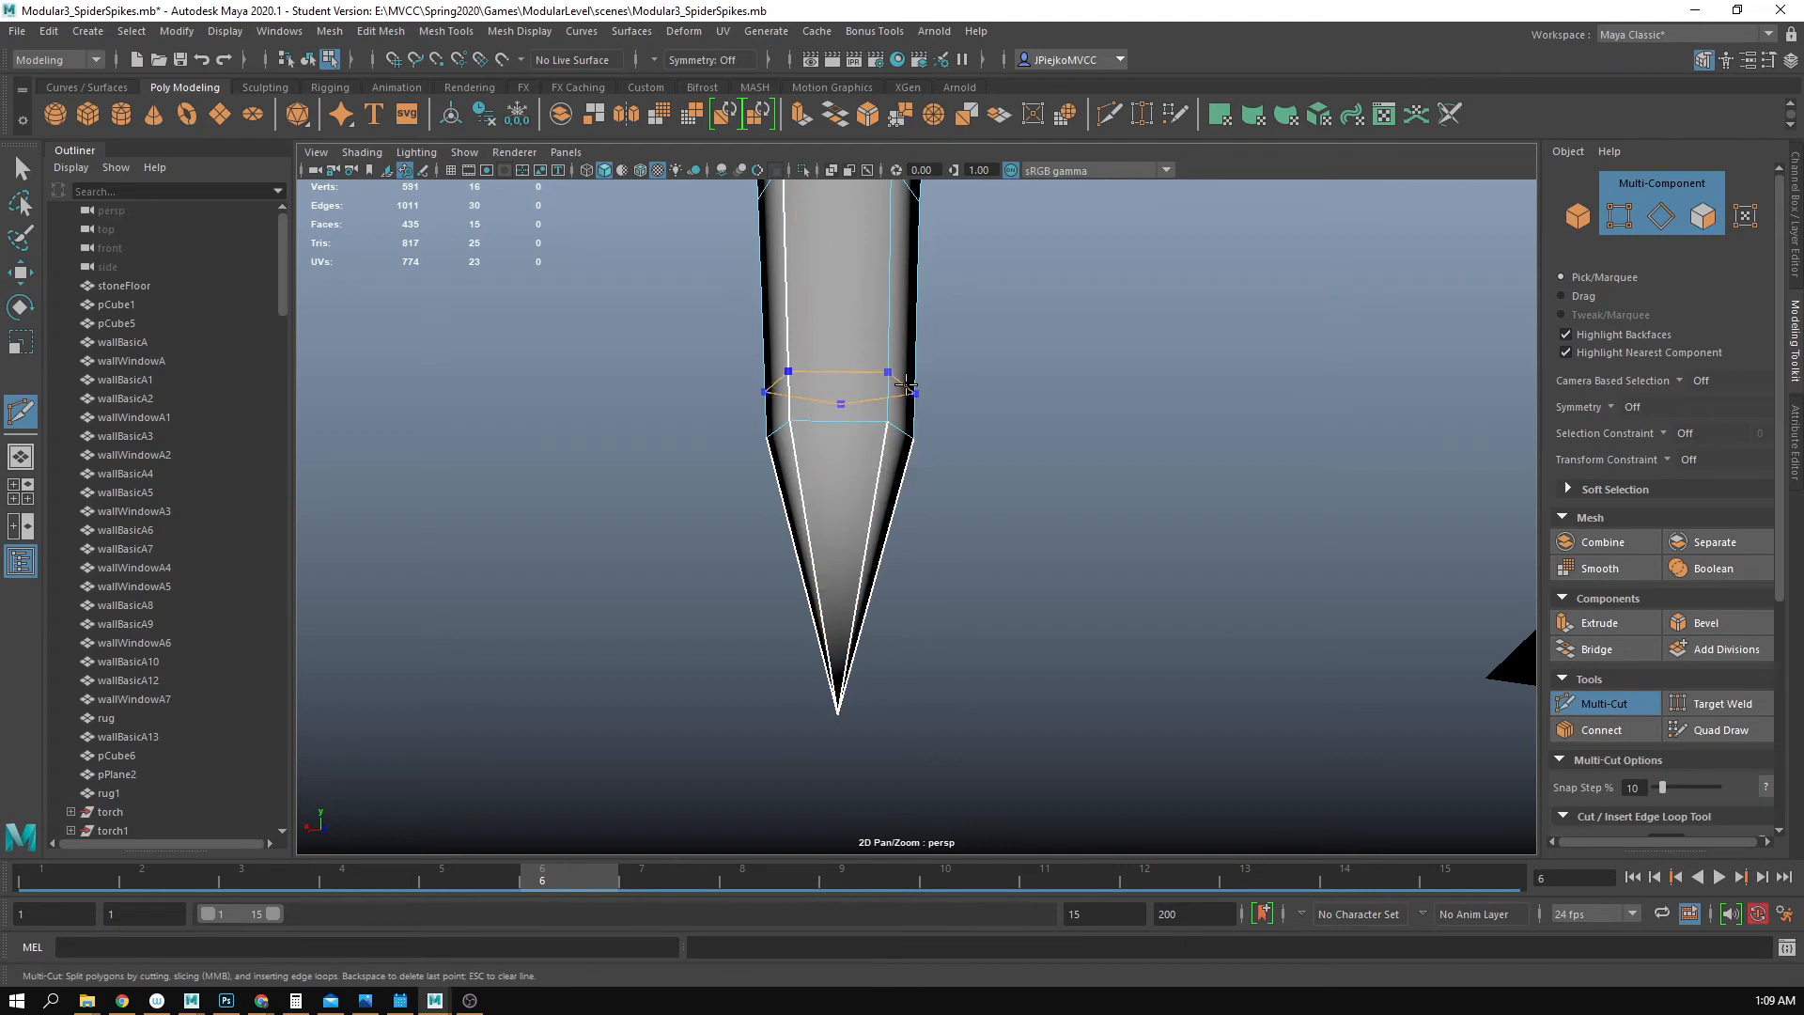
pyautogui.press('w')
# - Scale and lower the edge ring at the start of the spike's point to refine the taper, and return to object mode
pyautogui.doubleClick(855, 423)
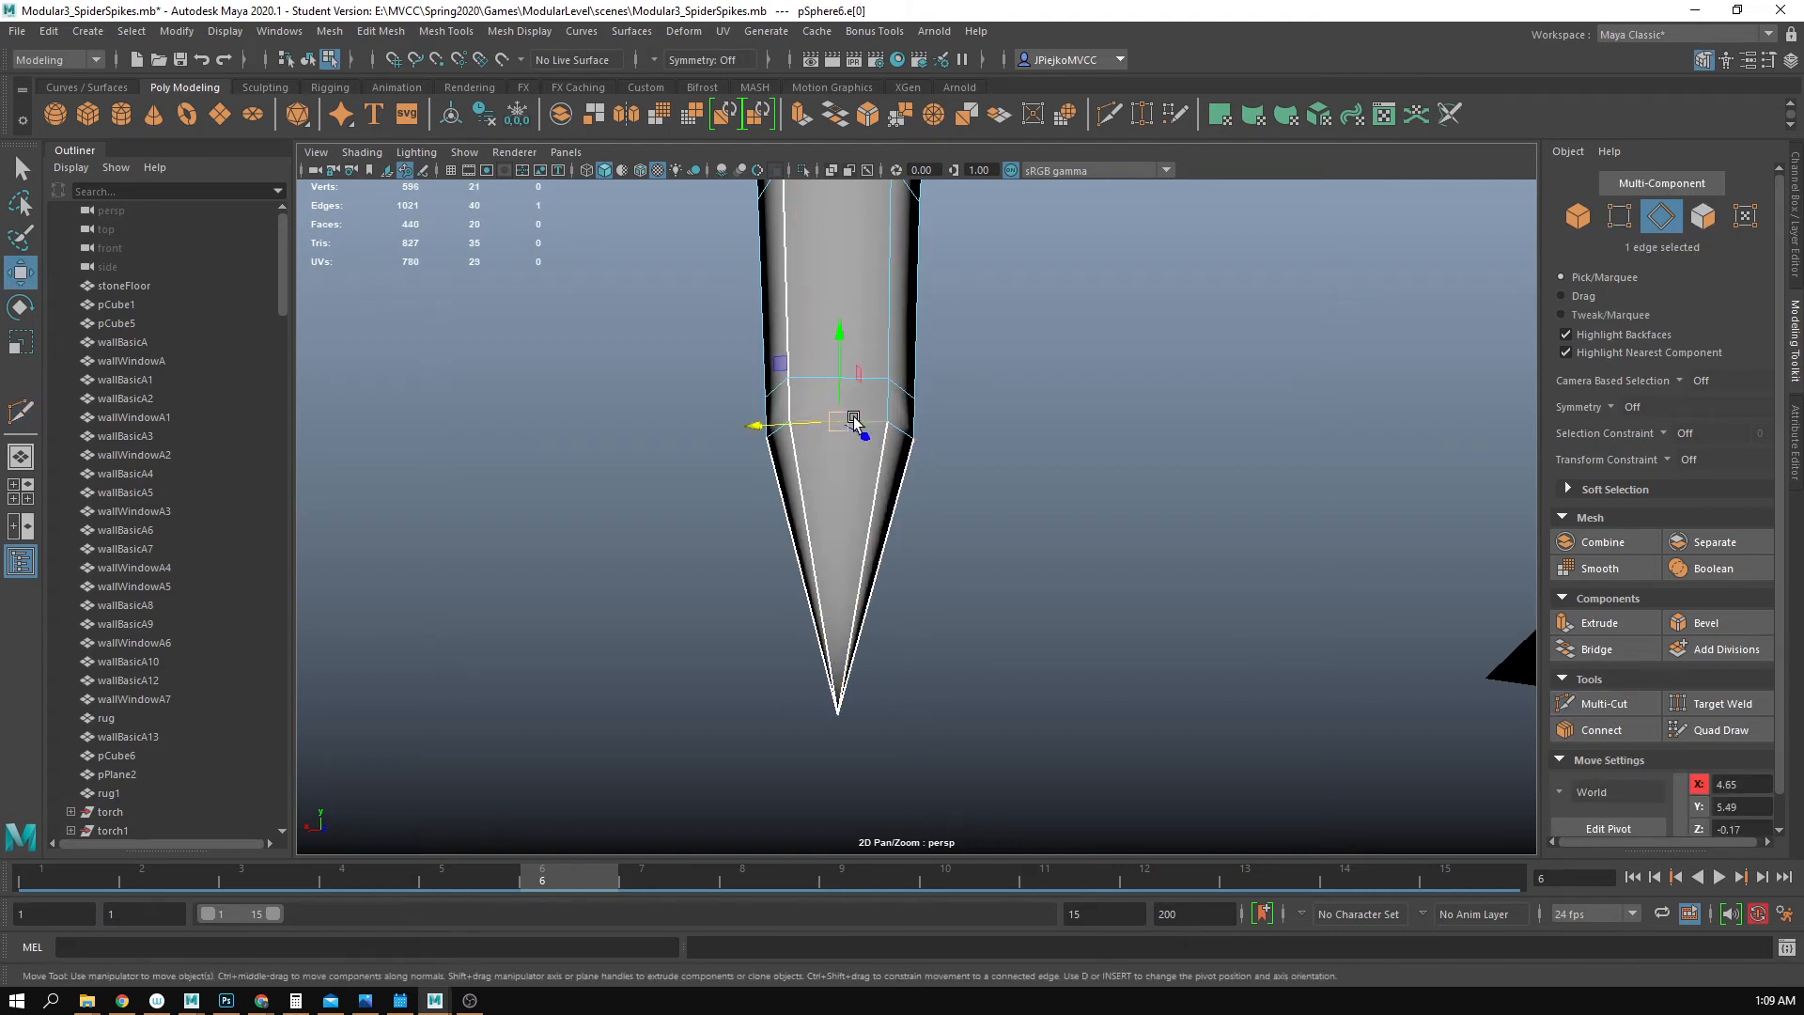
pyautogui.press('r')
pyautogui.press('w')
pyautogui.moveTo(833, 434); pyautogui.dragTo(749, 697)
pyautogui.press('r')
pyautogui.press('w')
pyautogui.moveTo(832, 577); pyautogui.dragTo(833, 597)
pyautogui.moveTo(836, 596); pyautogui.dragTo(926, 545, button='right')
pyautogui.click(1028, 509)
# - Apply a cylindrical UV projection to the whole spike
pyautogui.keyDown('alt'); pyautogui.moveTo(1028, 509); pyautogui.dragTo(1410, 529); pyautogui.keyUp('alt')
pyautogui.keyDown('alt'); pyautogui.moveTo(1035, 545); pyautogui.dragTo(876, 530); pyautogui.keyUp('alt')
pyautogui.keyDown('alt'); pyautogui.moveTo(889, 601); pyautogui.dragTo(546, 464); pyautogui.keyUp('alt')
pyautogui.click(873, 509)
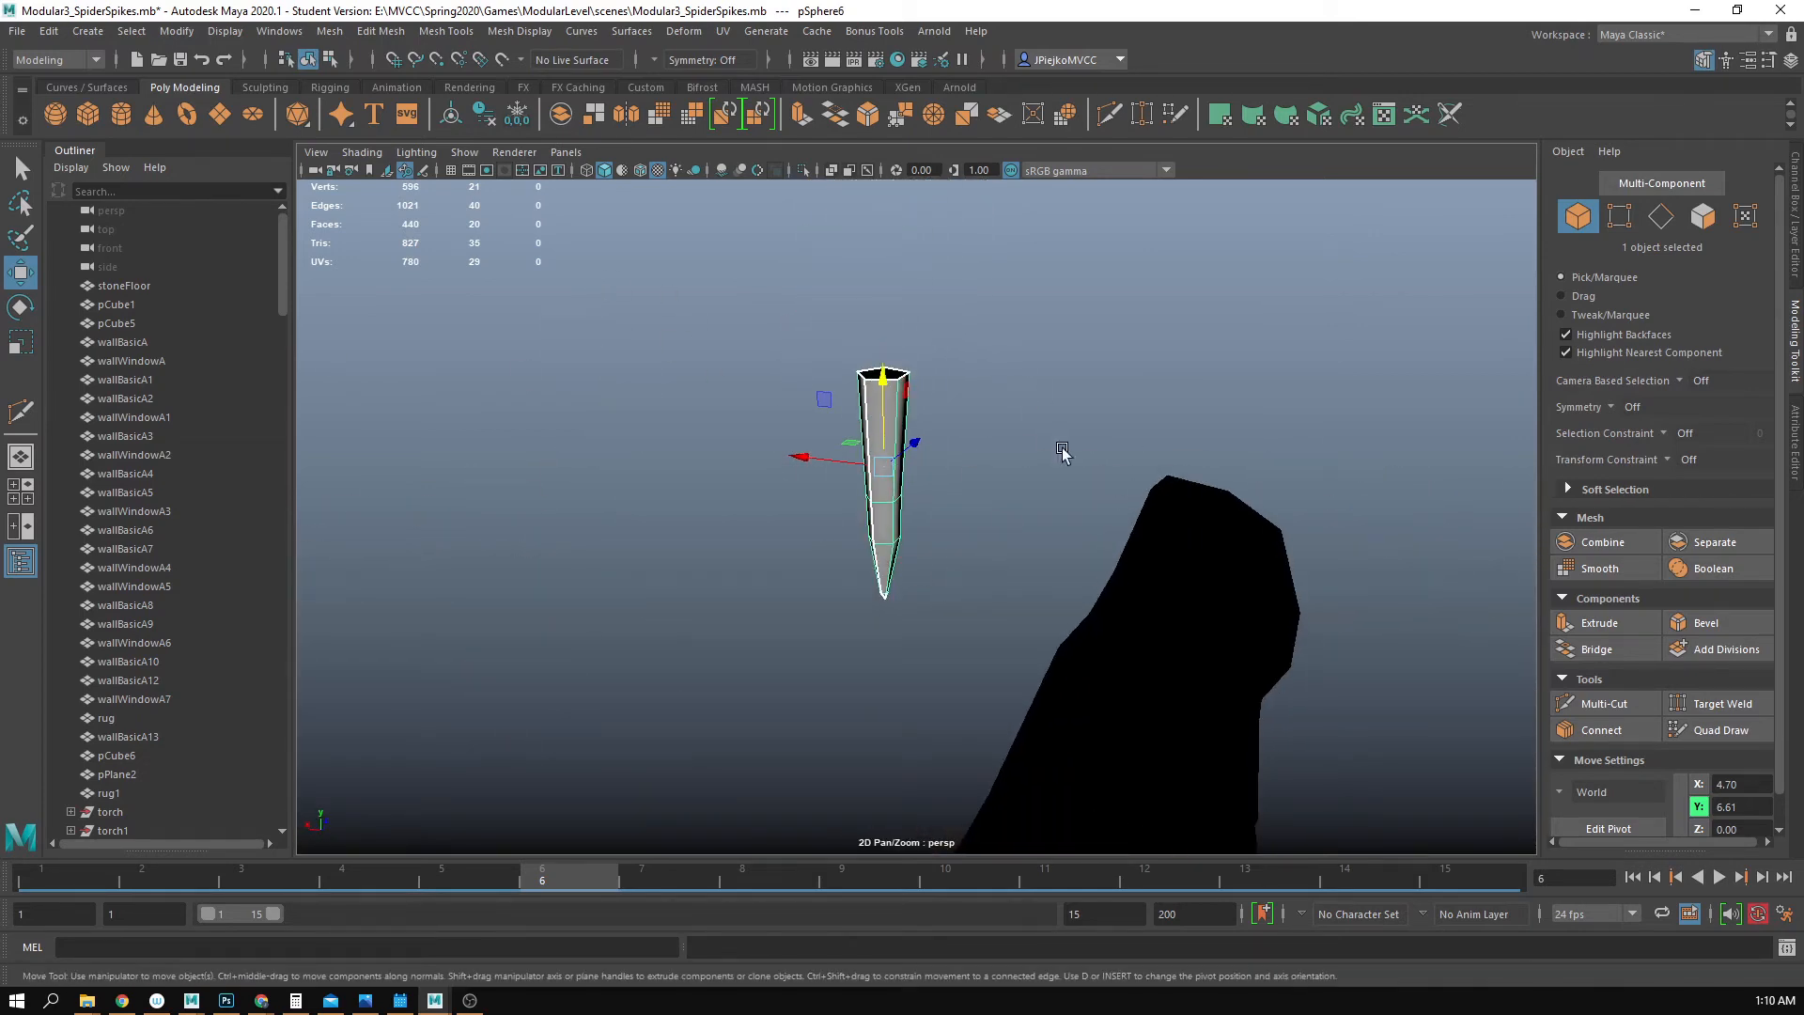
pyautogui.click(732, 31)
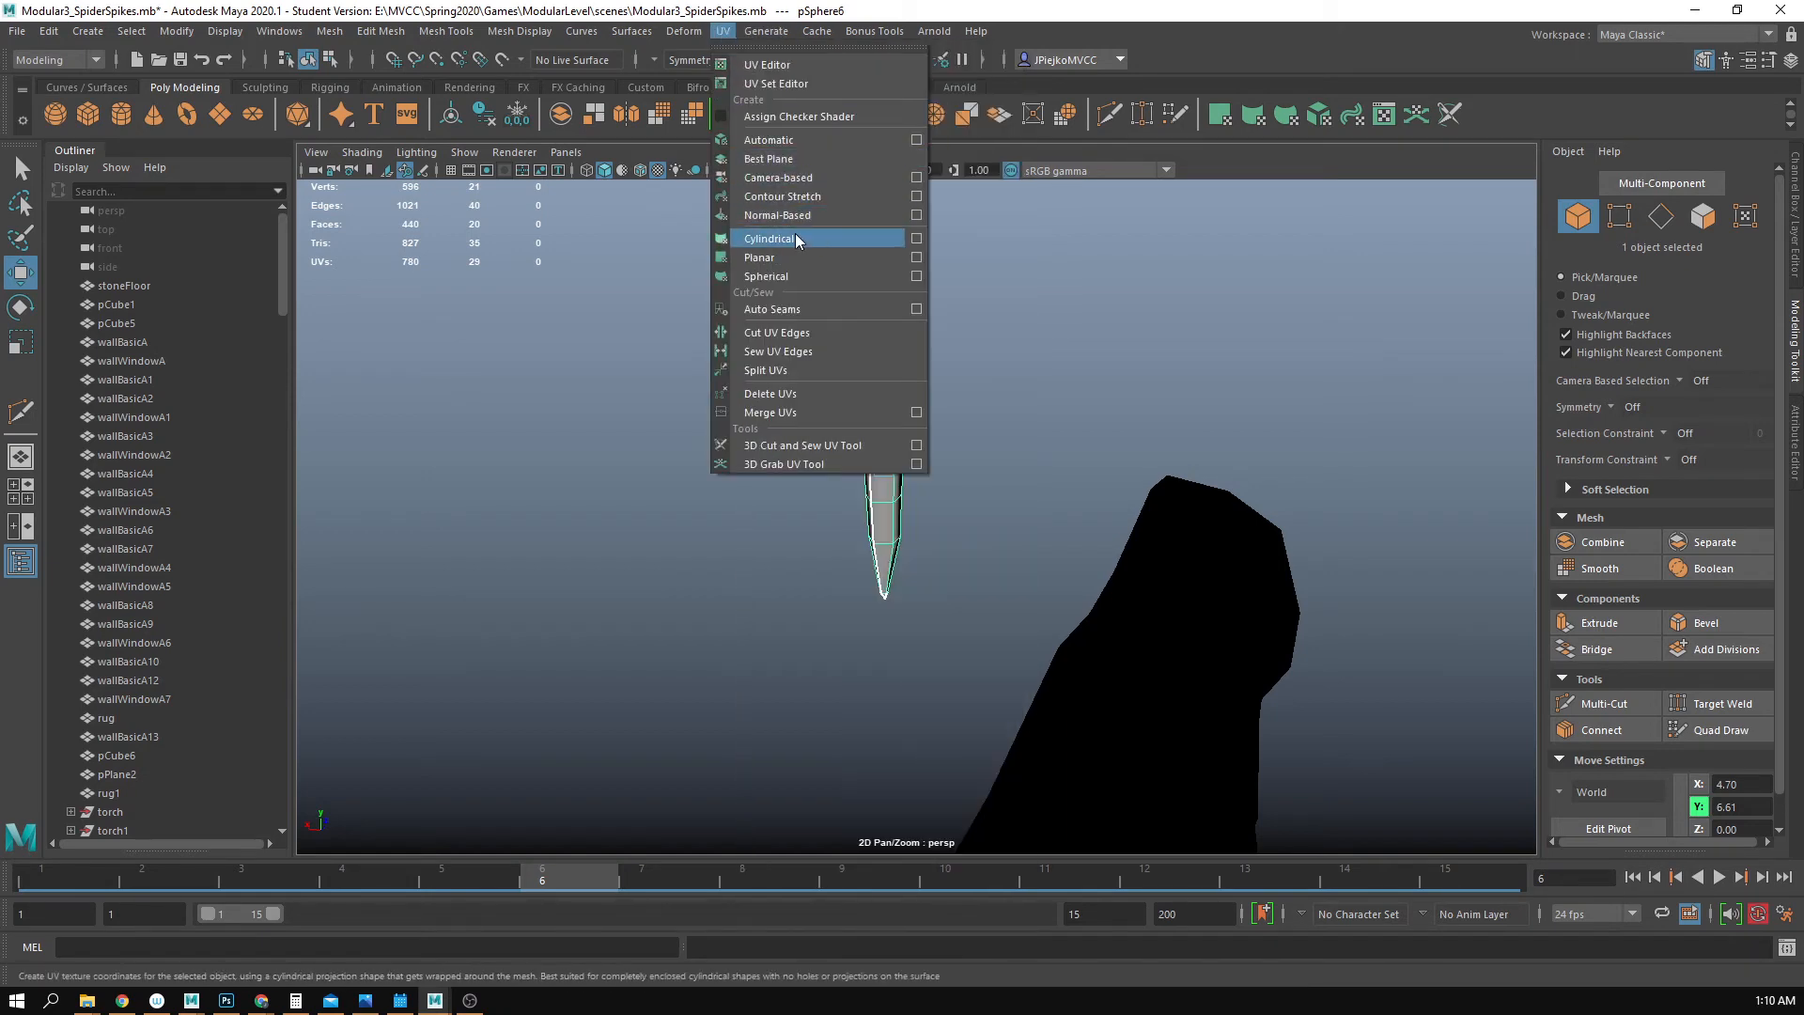
pyautogui.click(801, 237)
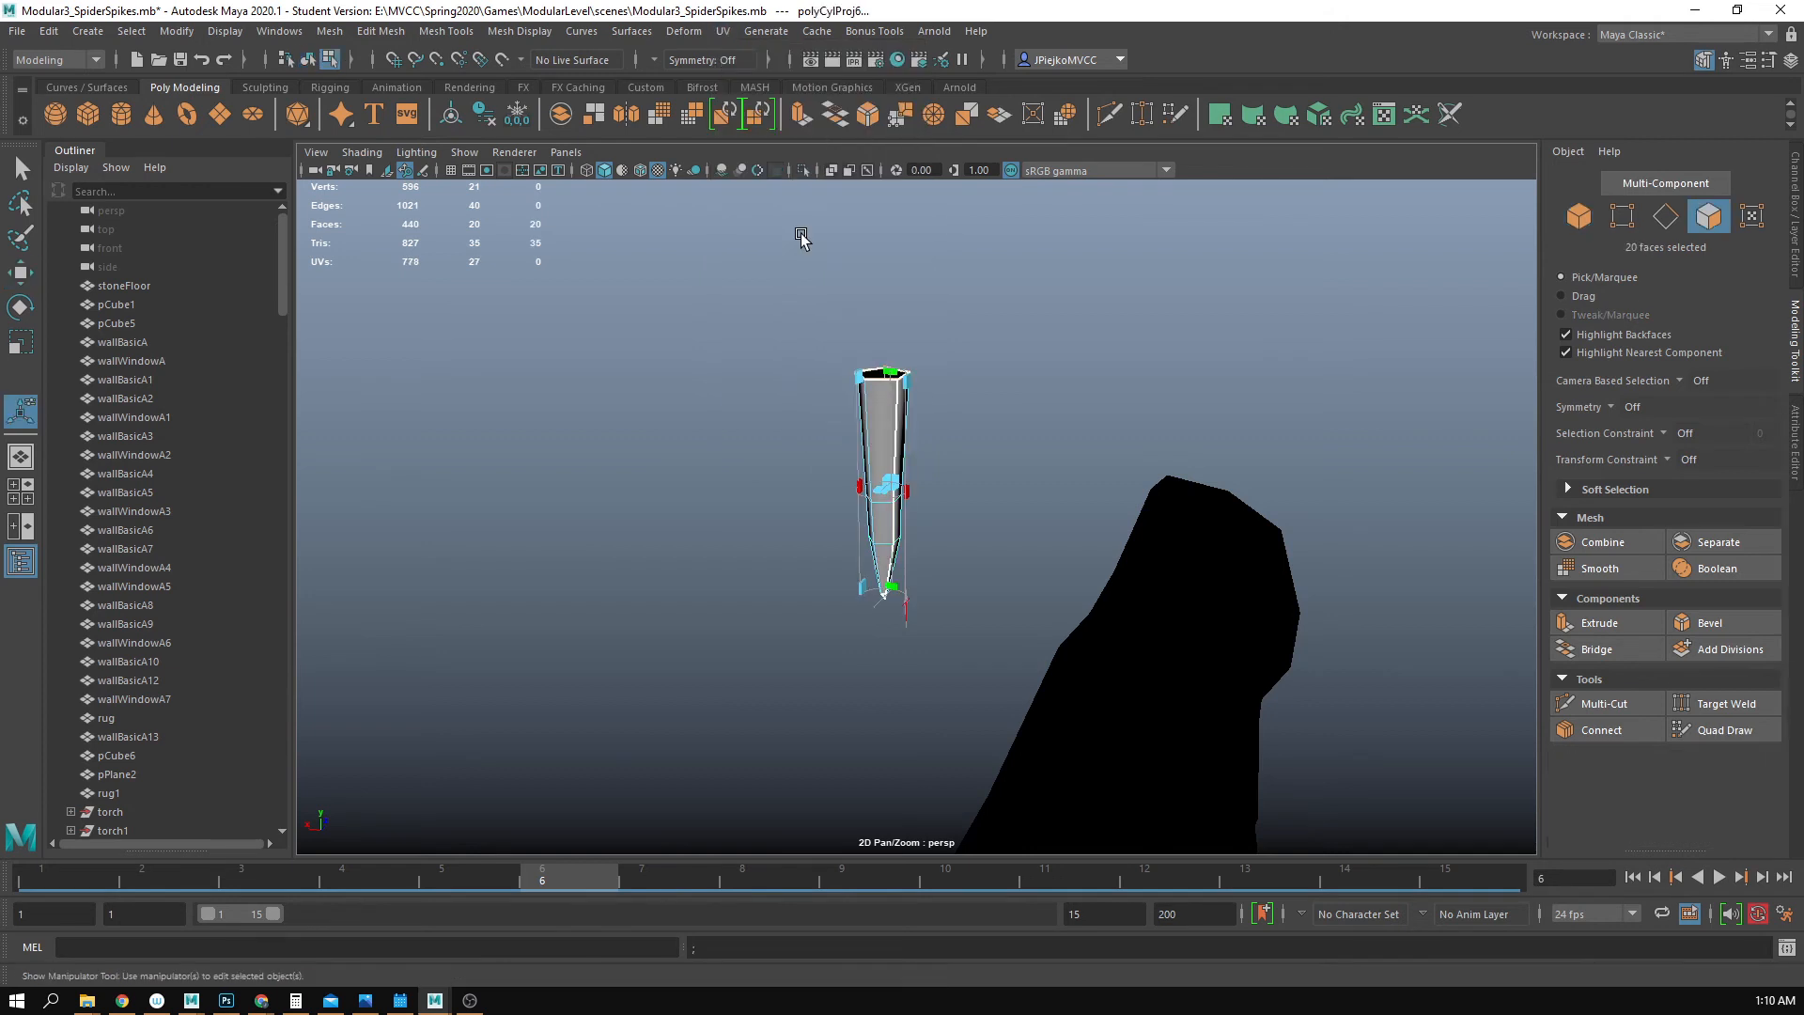
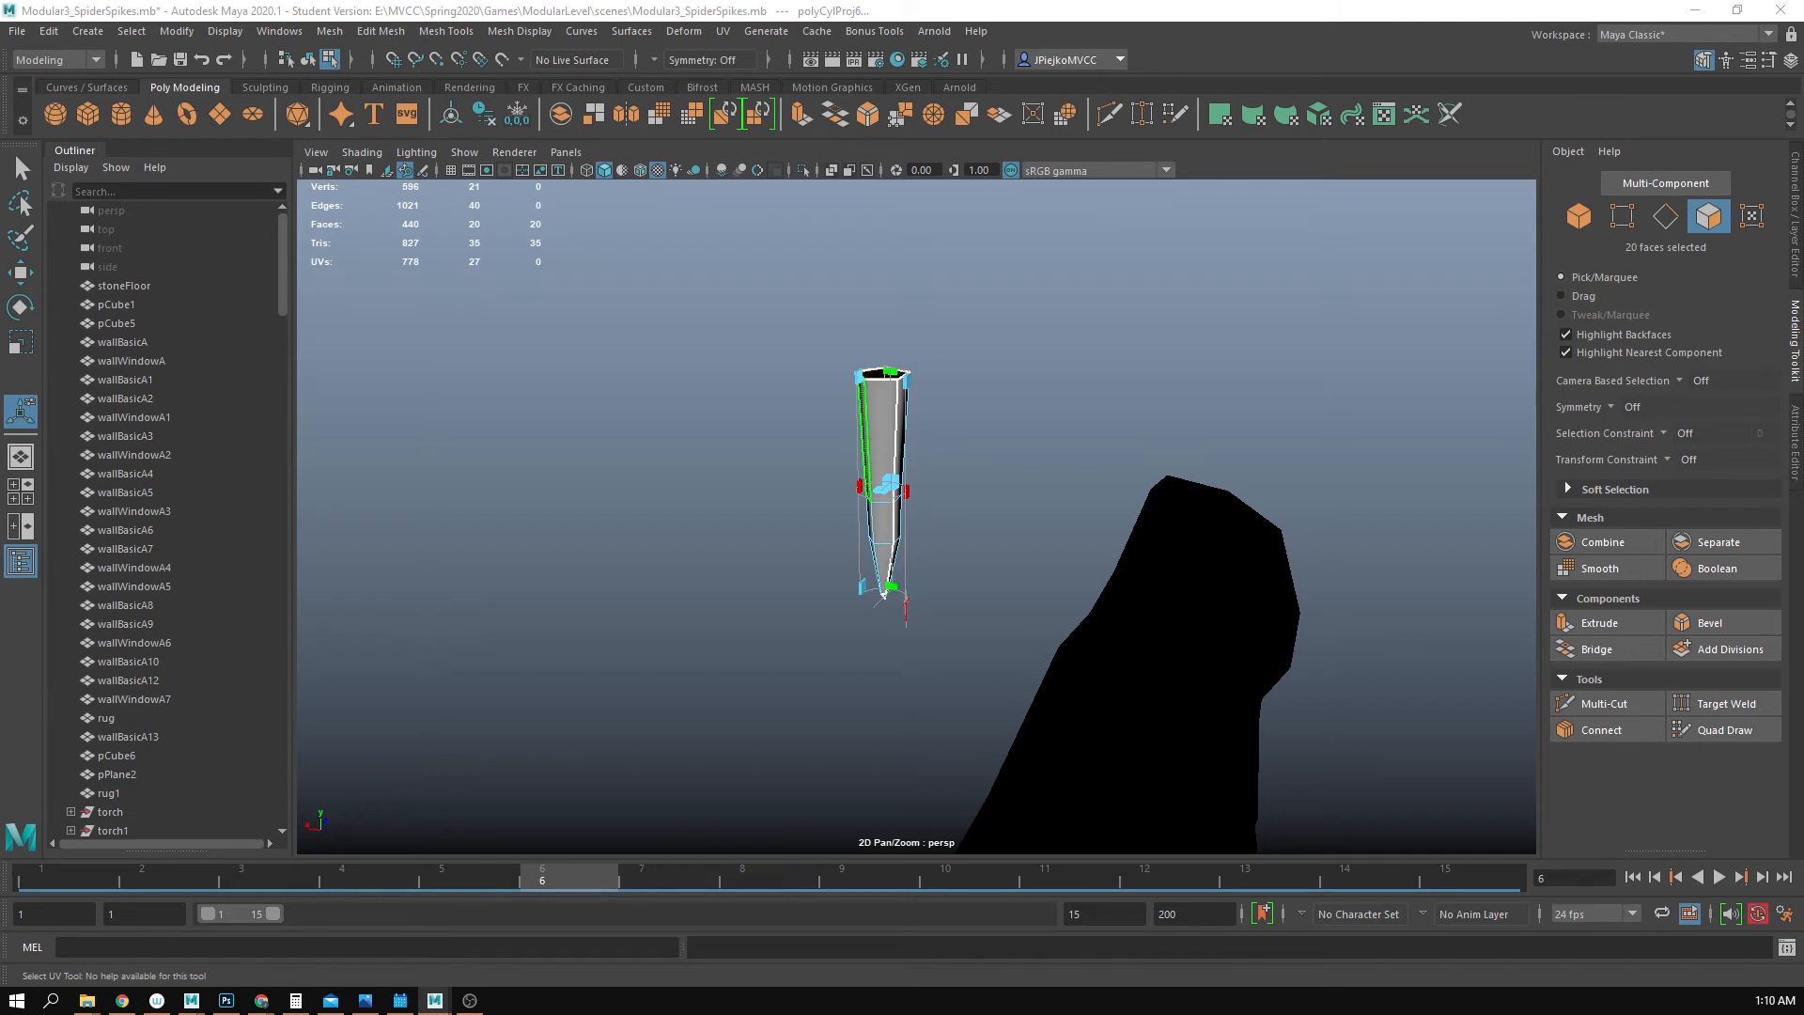
pyautogui.press('w')
pyautogui.press('r')
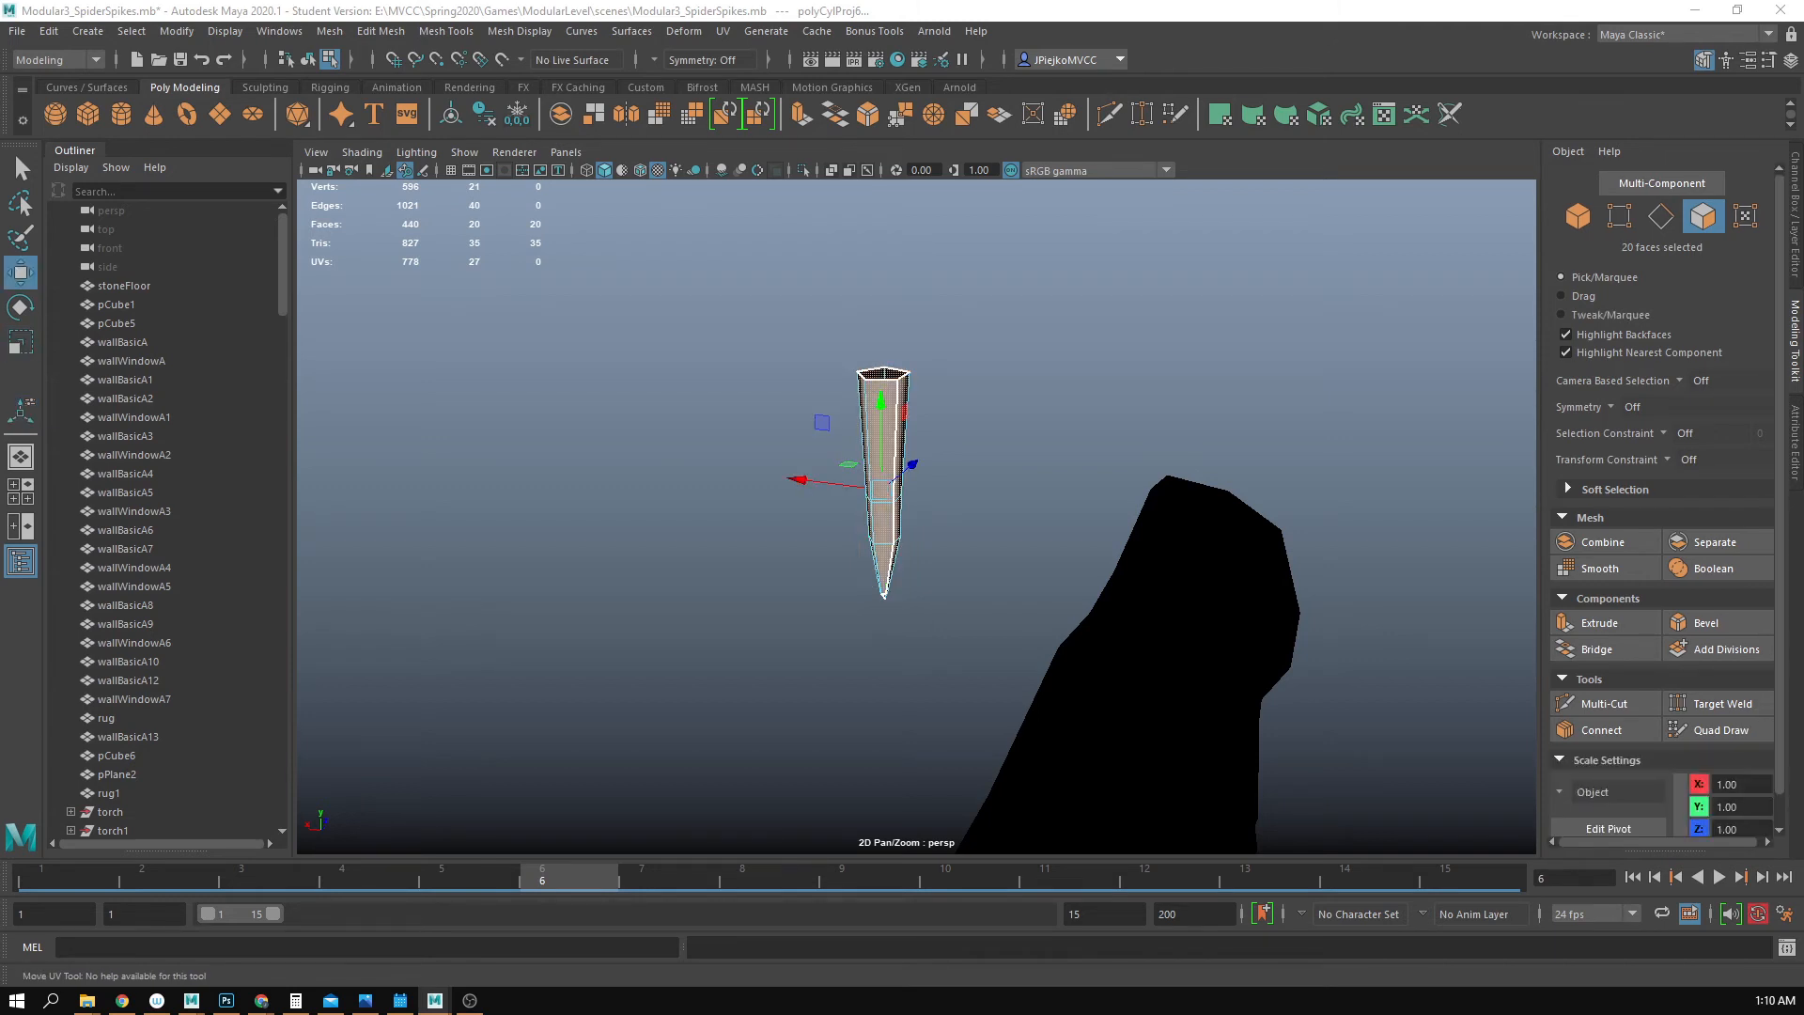
# - Return the spike to object mode and assign the cave rock material to it in the Hypershade
pyautogui.press('F8')
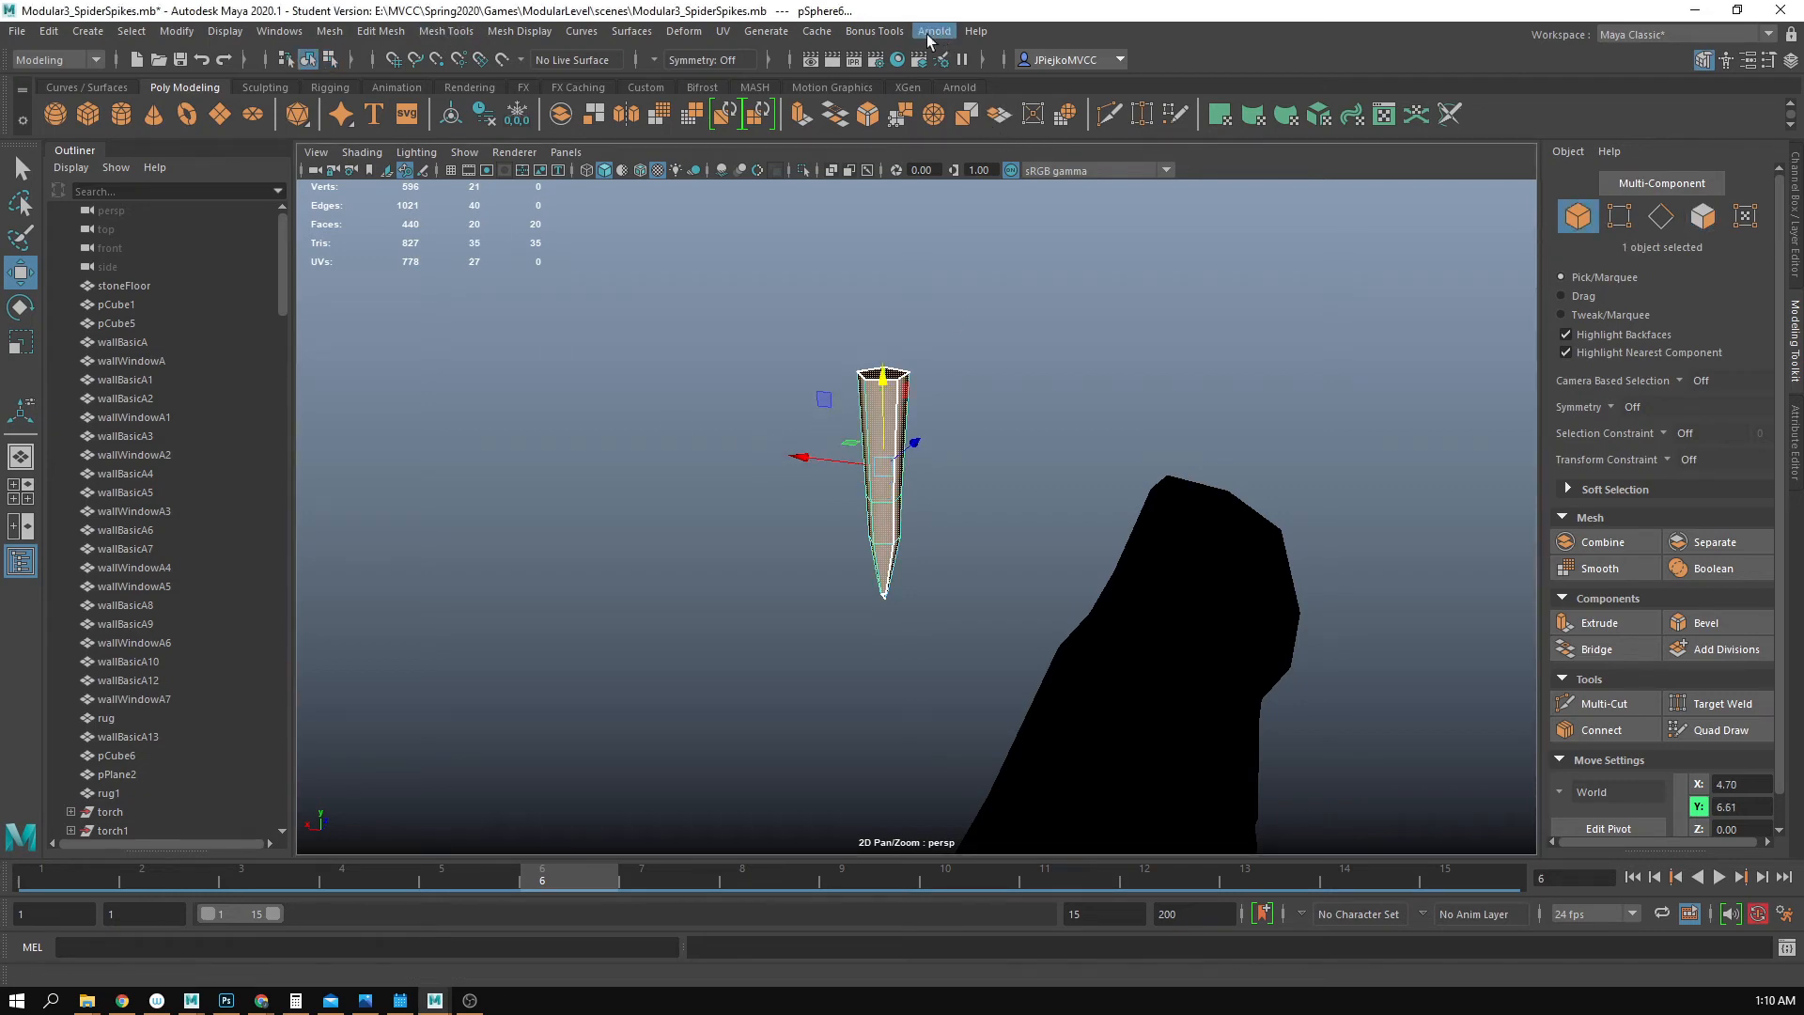
pyautogui.click(904, 60)
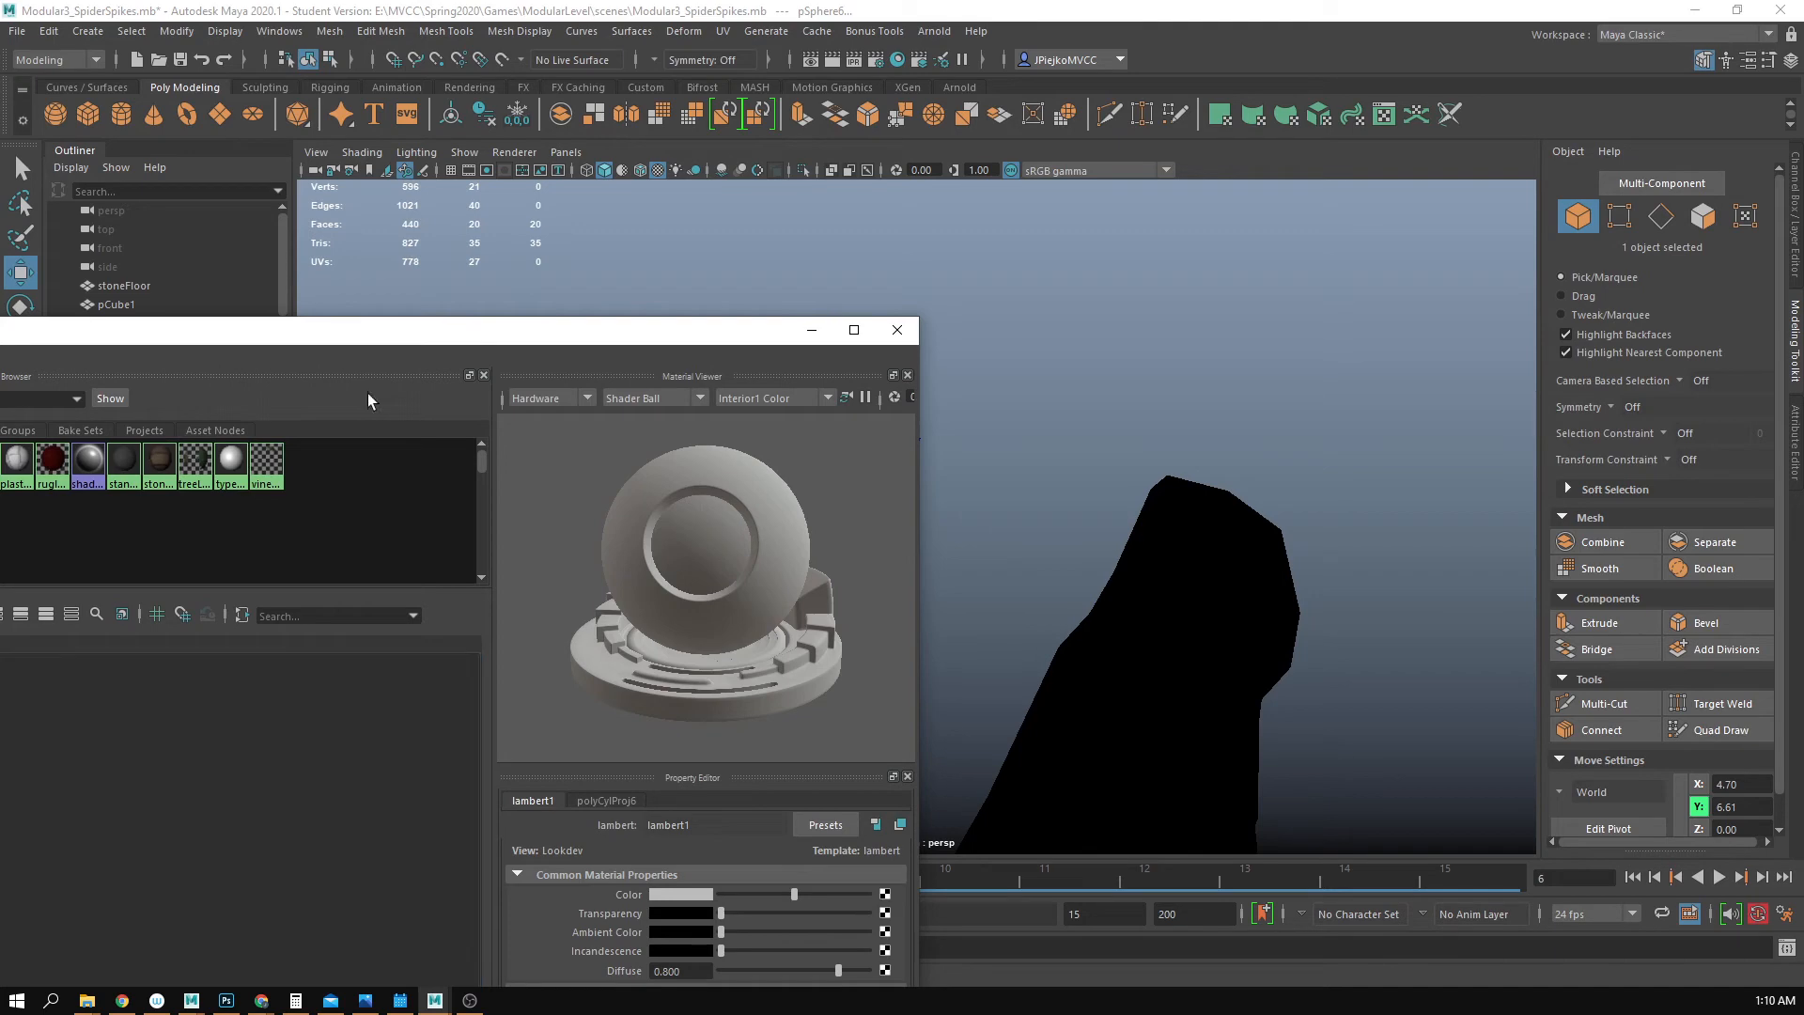
pyautogui.click(898, 329)
# - Scale down the spike's UV shell, place it over the dark rock area of the texture, and close the UV Editor
pyautogui.moveTo(0, 202); pyautogui.dragTo(726, 262)
pyautogui.scroll(5, 680, 504)
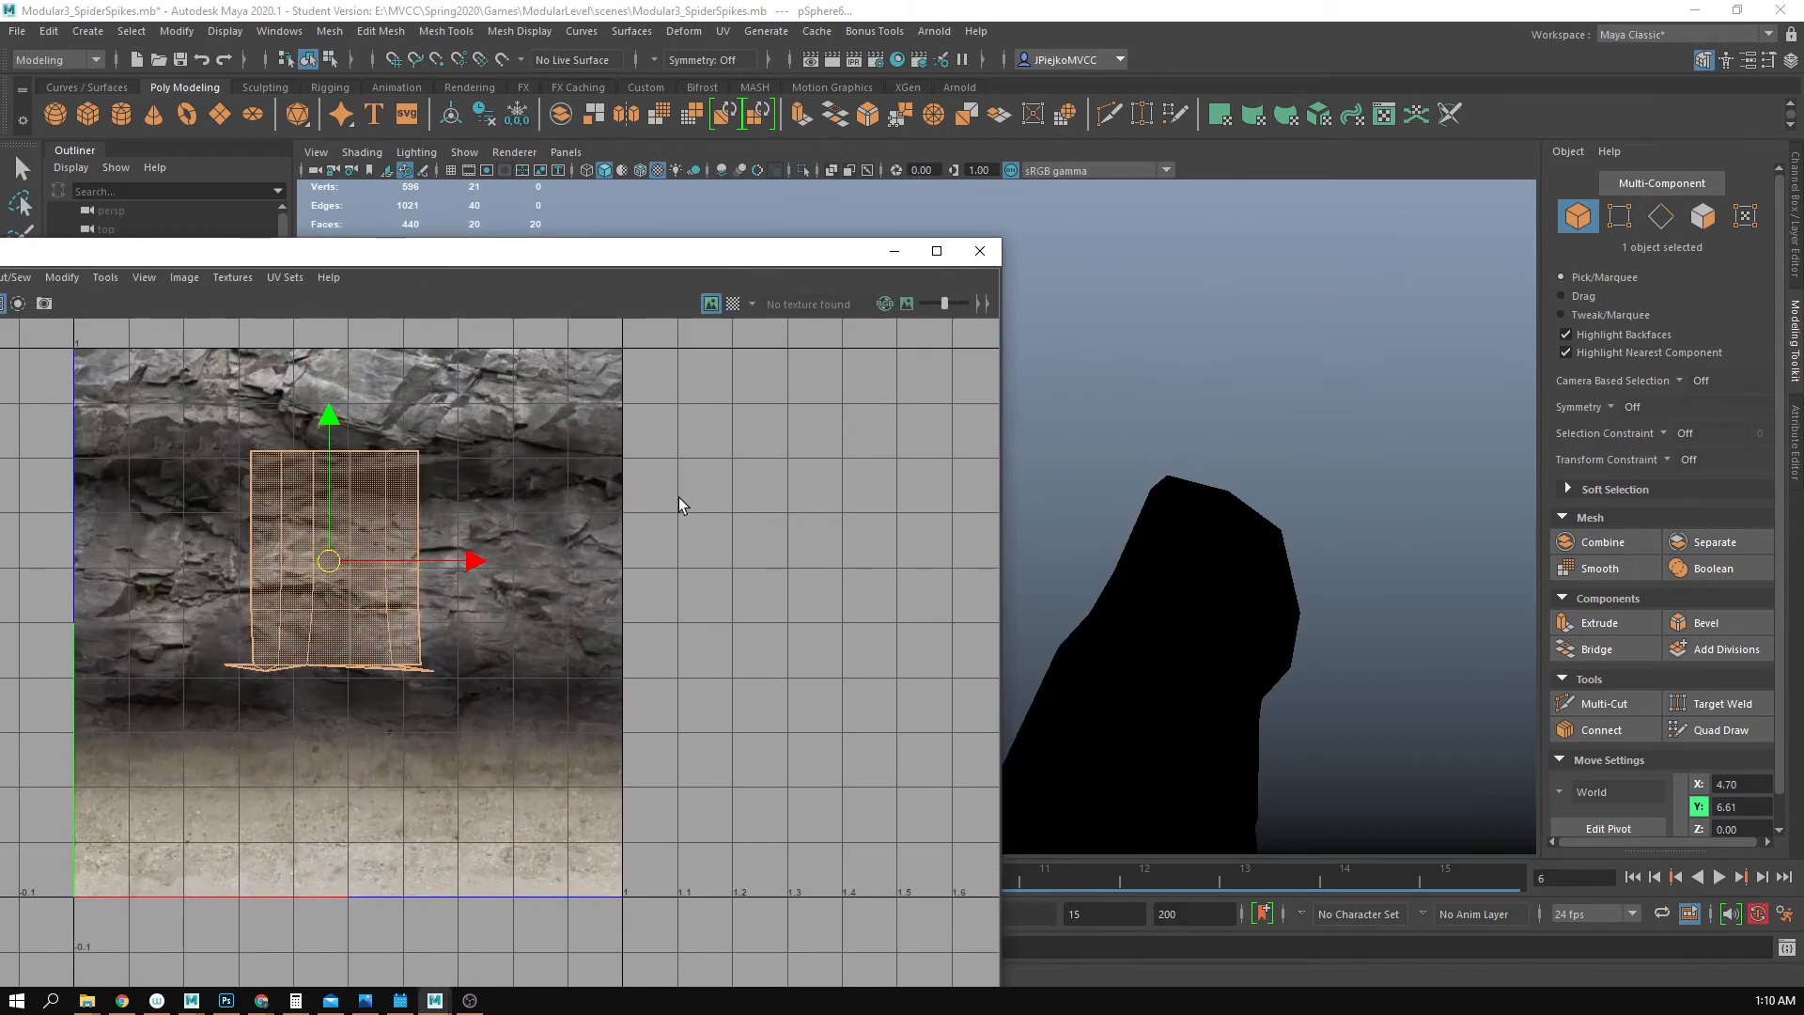
pyautogui.moveTo(278, 673); pyautogui.dragTo(424, 645)
pyautogui.press('w')
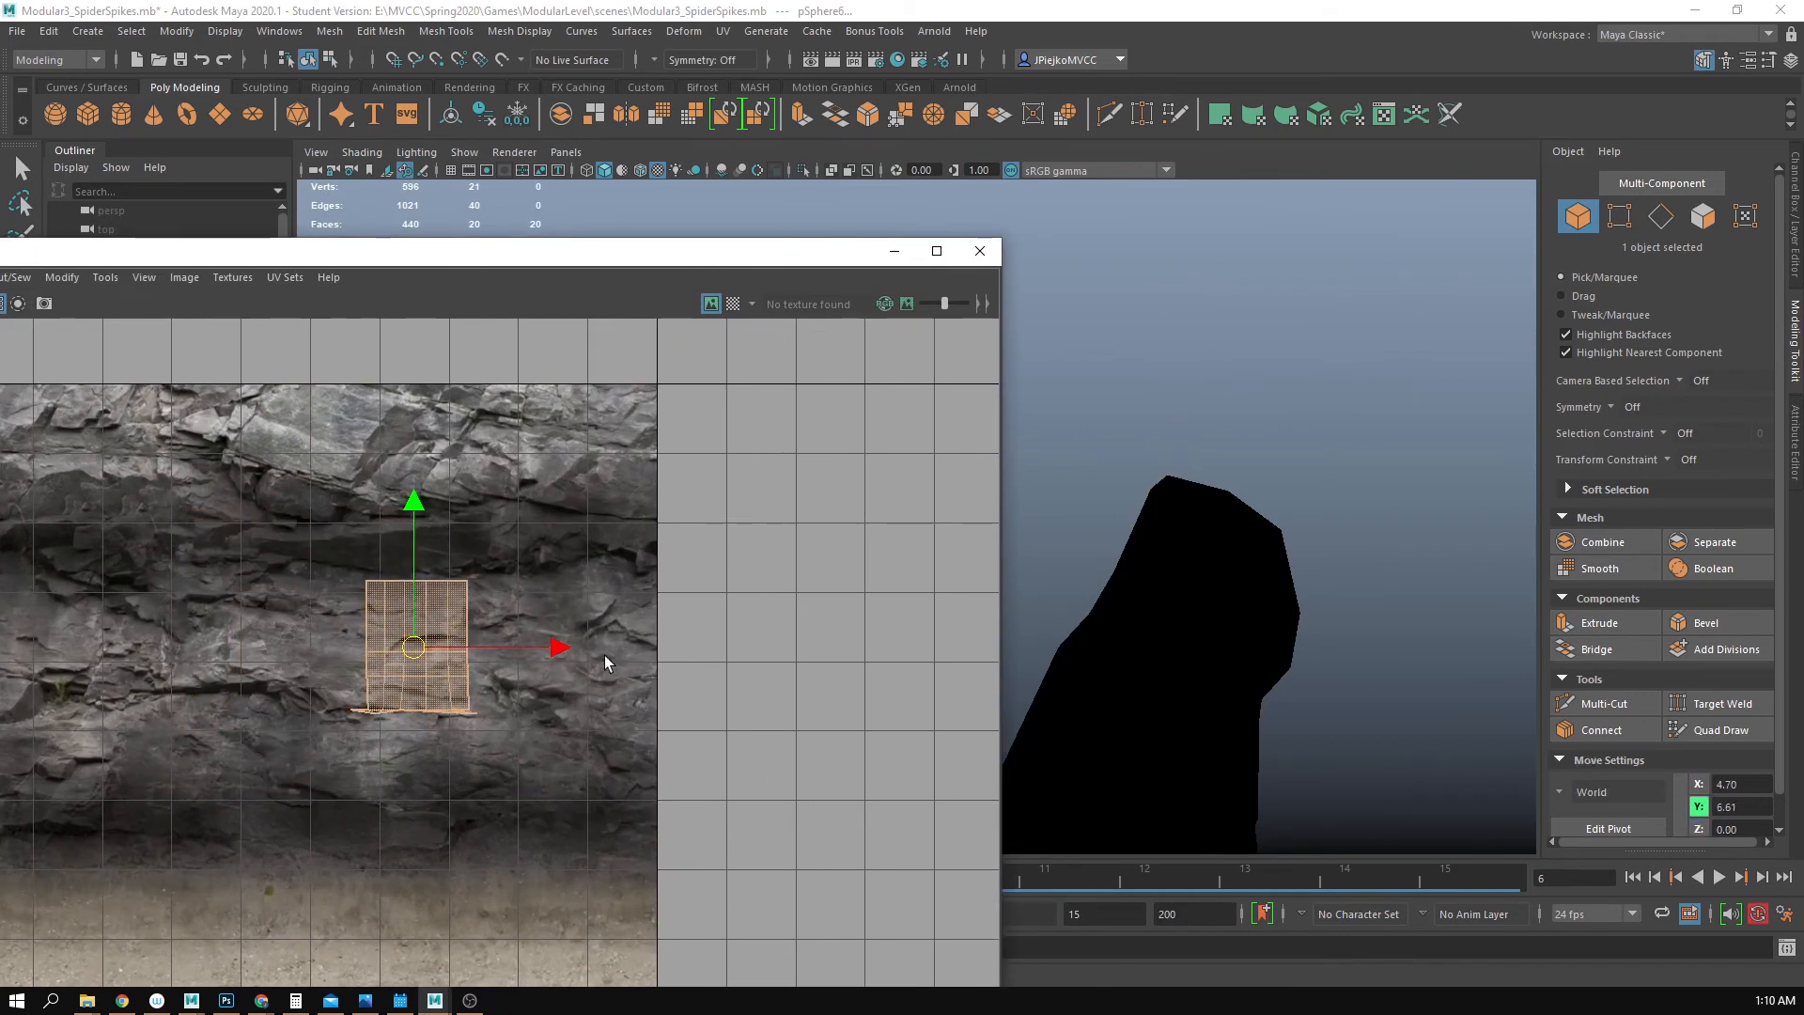
pyautogui.click(978, 254)
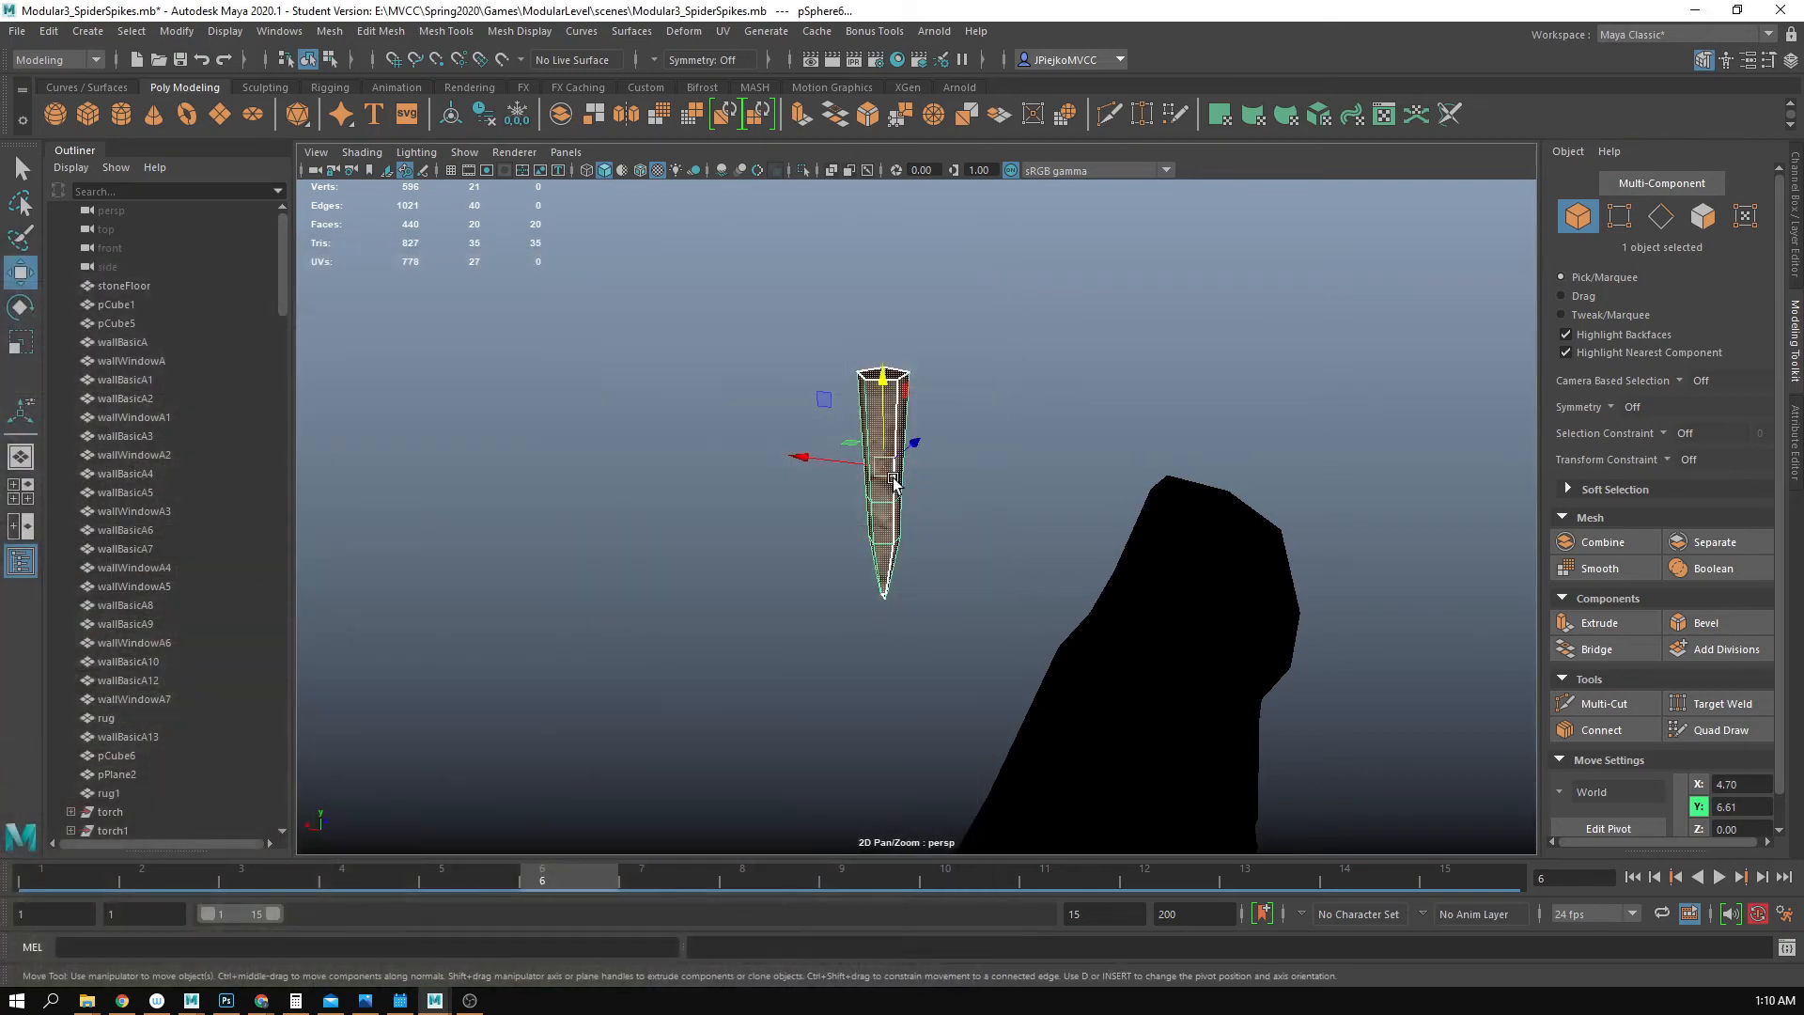
# - Move the textured spike into the cave ceiling at about X 0.44 and Y 4.01
pyautogui.click(918, 467)
pyautogui.keyDown('alt'); pyautogui.moveTo(918, 467); pyautogui.dragTo(1381, 439); pyautogui.keyUp('alt')
pyautogui.click(947, 442)
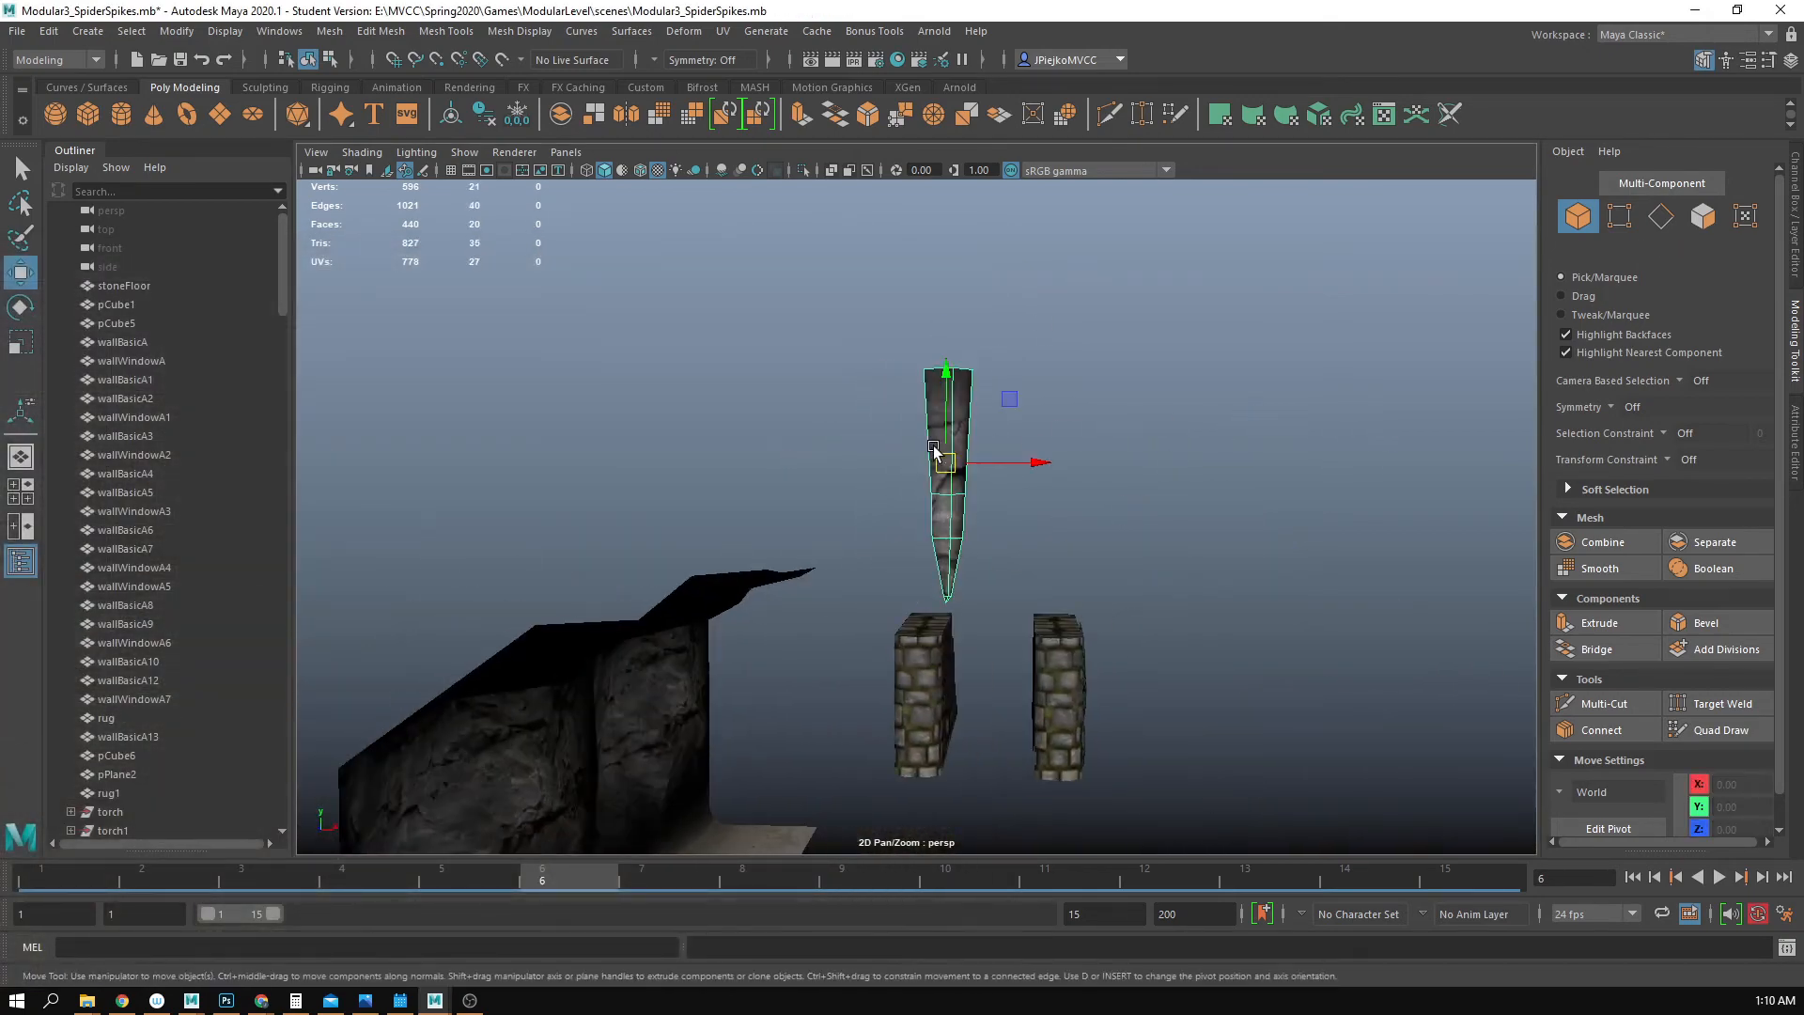
pyautogui.keyDown('alt'); pyautogui.moveTo(947, 442); pyautogui.dragTo(782, 424); pyautogui.keyUp('alt')
pyautogui.moveTo(980, 332); pyautogui.dragTo(979, 480)
pyautogui.moveTo(1067, 564); pyautogui.dragTo(677, 536)
# - Deselect the spike and examine how it meets the cave ceiling from the front and from below
pyautogui.keyDown('alt'); pyautogui.moveTo(676, 535); pyautogui.dragTo(1026, 508, button='right'); pyautogui.keyUp('alt')
pyautogui.keyDown('alt'); pyautogui.moveTo(1026, 508); pyautogui.dragTo(1232, 398, button='middle'); pyautogui.keyUp('alt')
pyautogui.keyDown('alt'); pyautogui.moveTo(1232, 398); pyautogui.dragTo(1103, 282); pyautogui.keyUp('alt')
pyautogui.click(1103, 254)
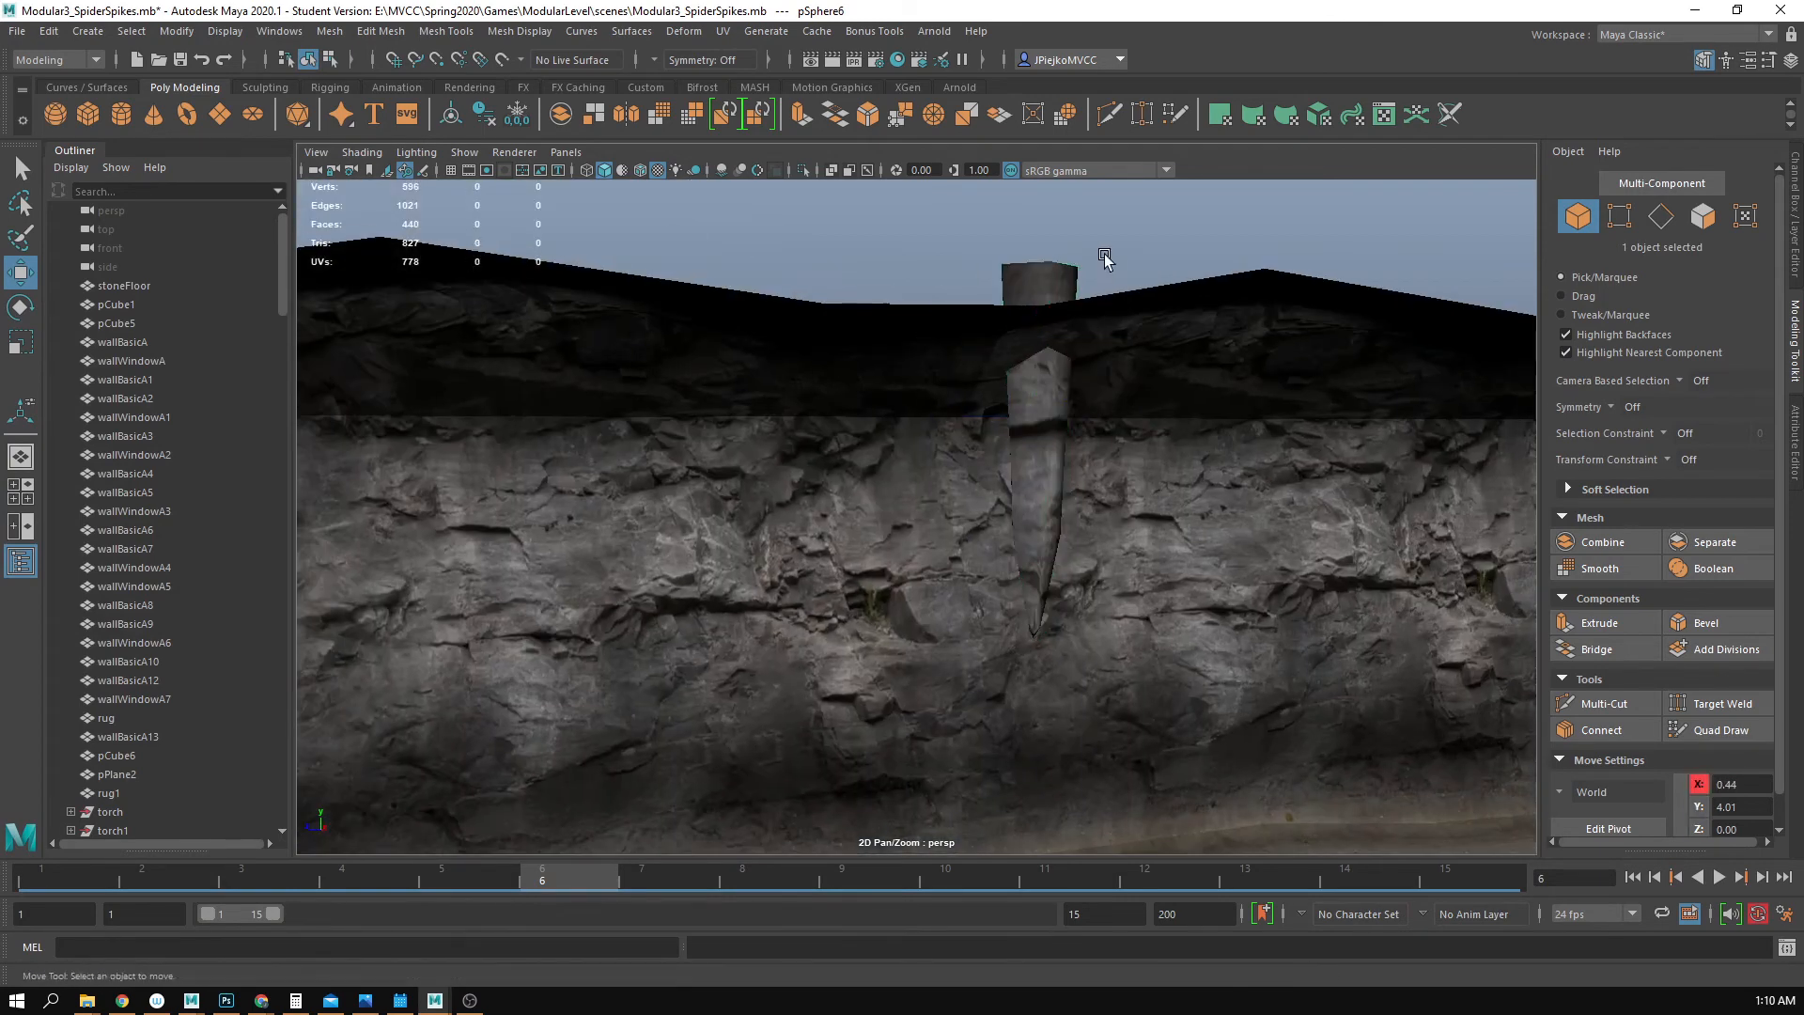
pyautogui.keyDown('alt'); pyautogui.moveTo(1085, 499); pyautogui.dragTo(935, 508); pyautogui.keyUp('alt')
pyautogui.keyDown('alt'); pyautogui.moveTo(935, 508); pyautogui.dragTo(1214, 473, button='right'); pyautogui.keyUp('alt')
pyautogui.keyDown('alt'); pyautogui.moveTo(1214, 473); pyautogui.dragTo(1051, 620); pyautogui.keyUp('alt')
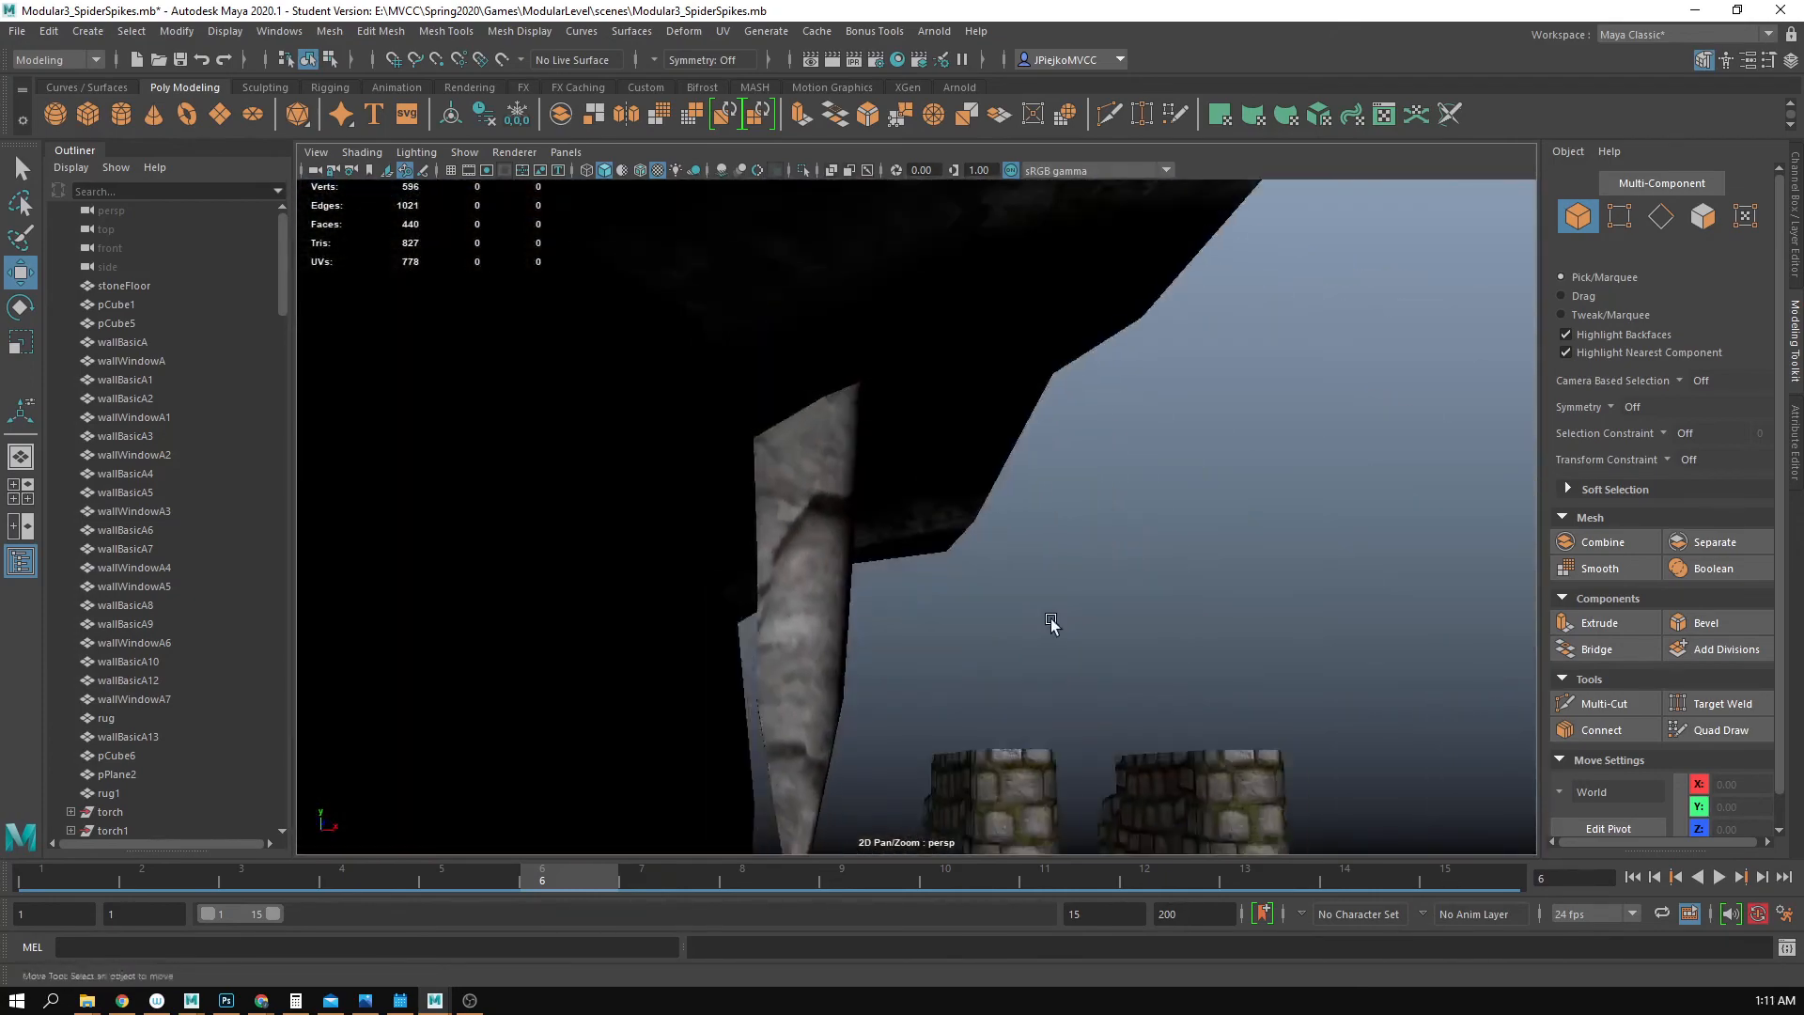
# - Duplicate the ceiling spike and move the copy along the cave wall to about Z -1.34
pyautogui.keyDown('alt'); pyautogui.moveTo(1052, 620); pyautogui.dragTo(902, 616, button='right'); pyautogui.keyUp('alt')
pyautogui.keyDown('alt'); pyautogui.moveTo(902, 615); pyautogui.dragTo(737, 606); pyautogui.keyUp('alt')
pyautogui.click(836, 569)
pyautogui.keyDown('alt'); pyautogui.moveTo(838, 568); pyautogui.dragTo(908, 617); pyautogui.keyUp('alt')
pyautogui.hotkey('ctrl', 'd')
pyautogui.press('r')
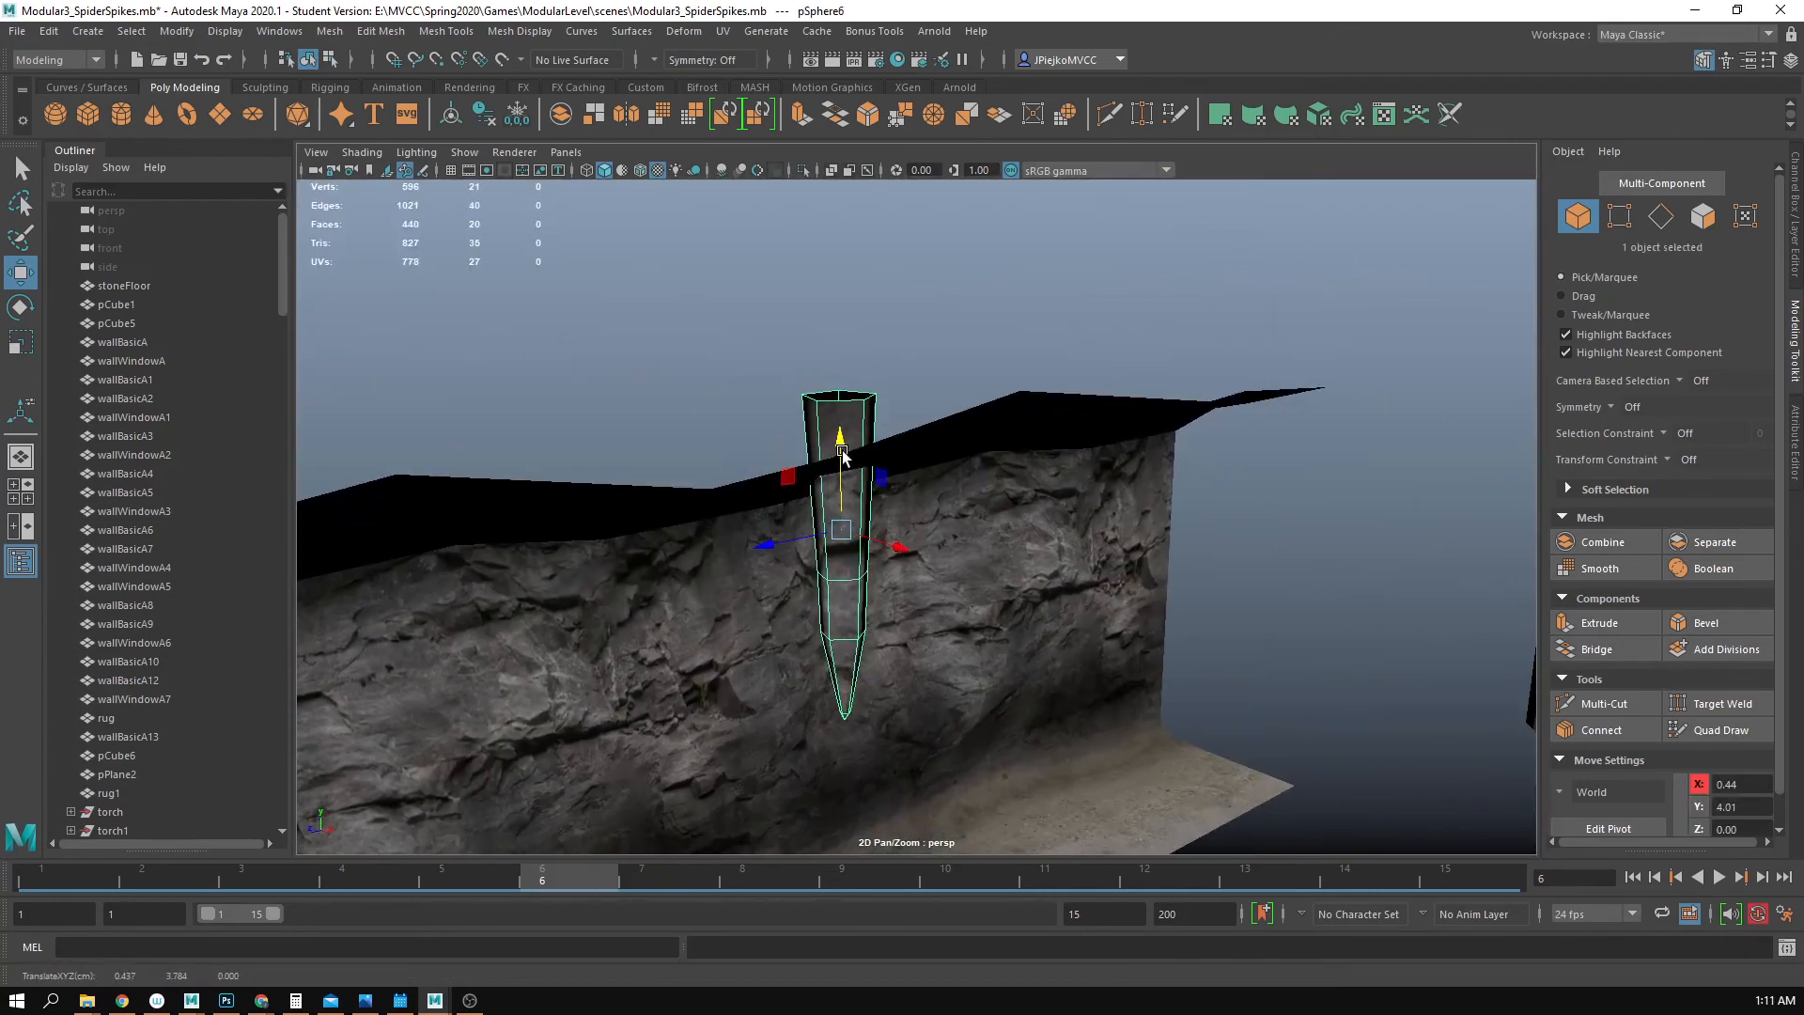
pyautogui.moveTo(857, 540)
pyautogui.mouseDown()
pyautogui.moveTo(934, 525)
pyautogui.moveTo(893, 539)
pyautogui.mouseUp()
pyautogui.moveTo(892, 538)
pyautogui.keyDown('alt'); pyautogui.mouseDown()
pyautogui.moveTo(853, 558)
pyautogui.moveTo(929, 541)
pyautogui.mouseUp(); pyautogui.keyUp('alt')
pyautogui.hotkey('ctrl', 'z')
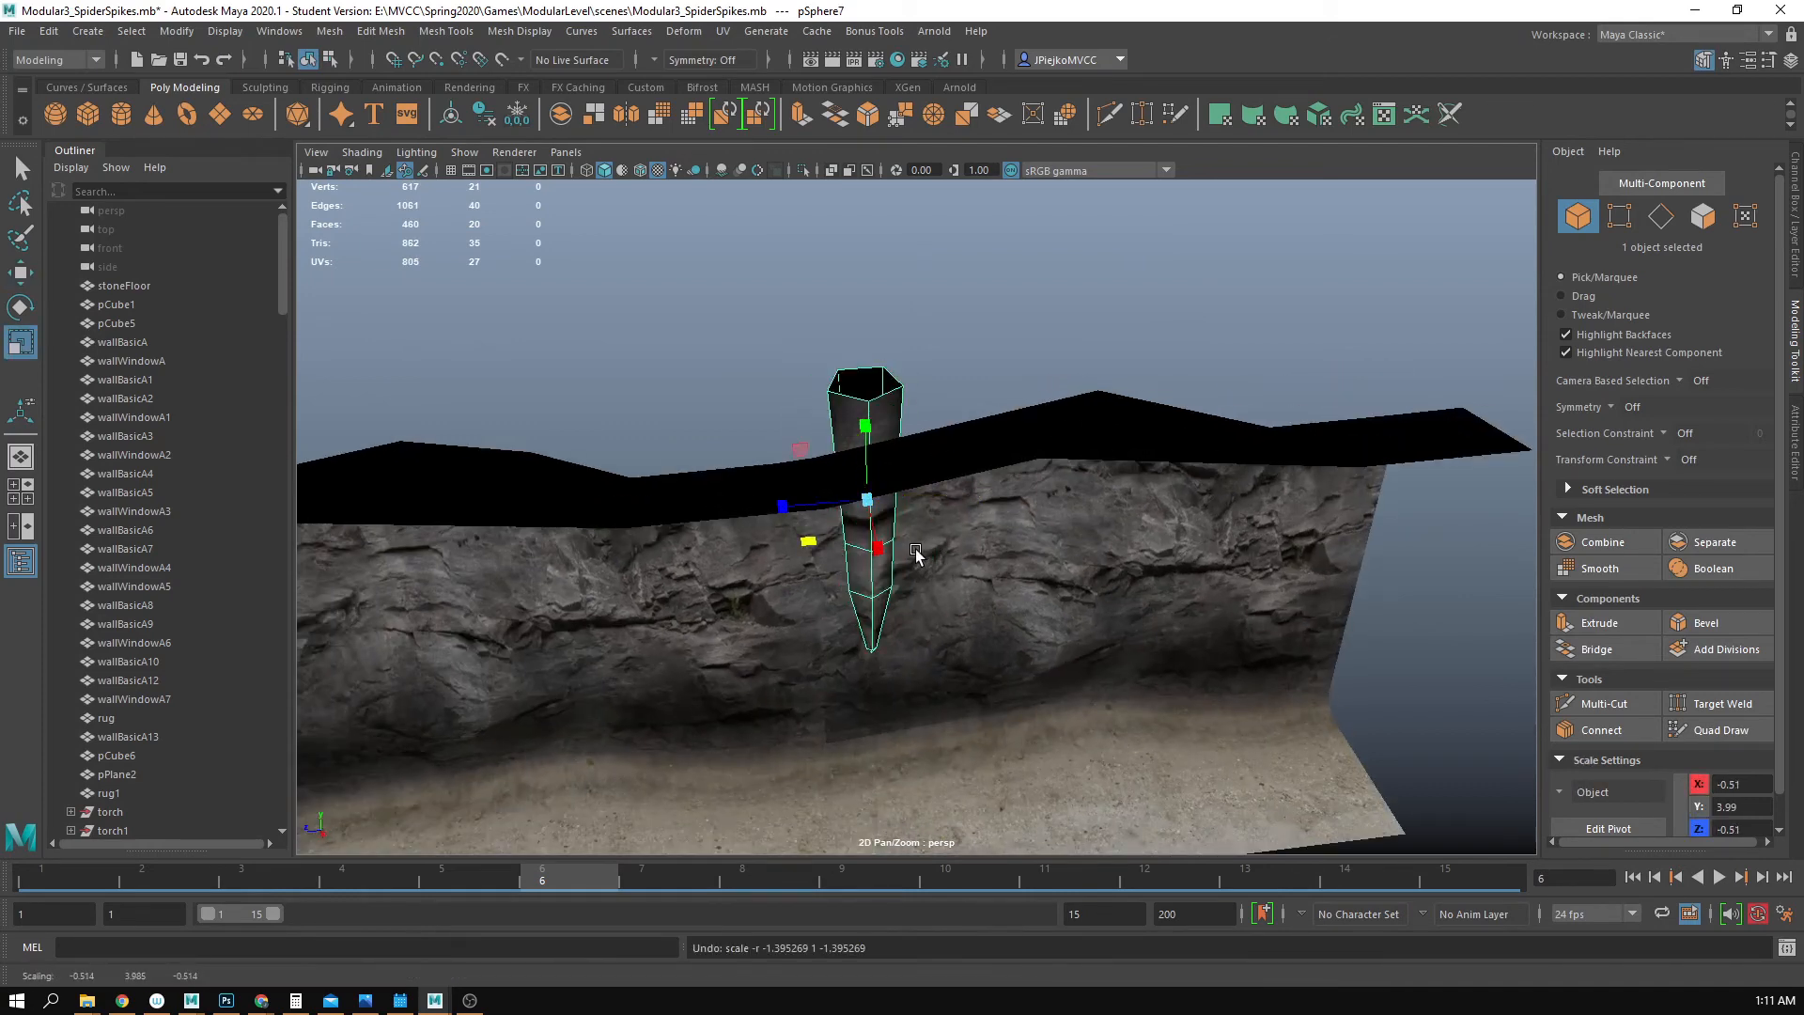
pyautogui.press('w')
pyautogui.moveTo(810, 513); pyautogui.dragTo(942, 523)
# - Shorten the spike copy, raise it into the ceiling to about Y 4.19, and rotate it around its vertical axis
pyautogui.press('r')
pyautogui.keyDown('alt'); pyautogui.moveTo(1059, 672); pyautogui.dragTo(1087, 560); pyautogui.keyUp('alt')
pyautogui.moveTo(1027, 477); pyautogui.dragTo(1025, 409)
pyautogui.press('w')
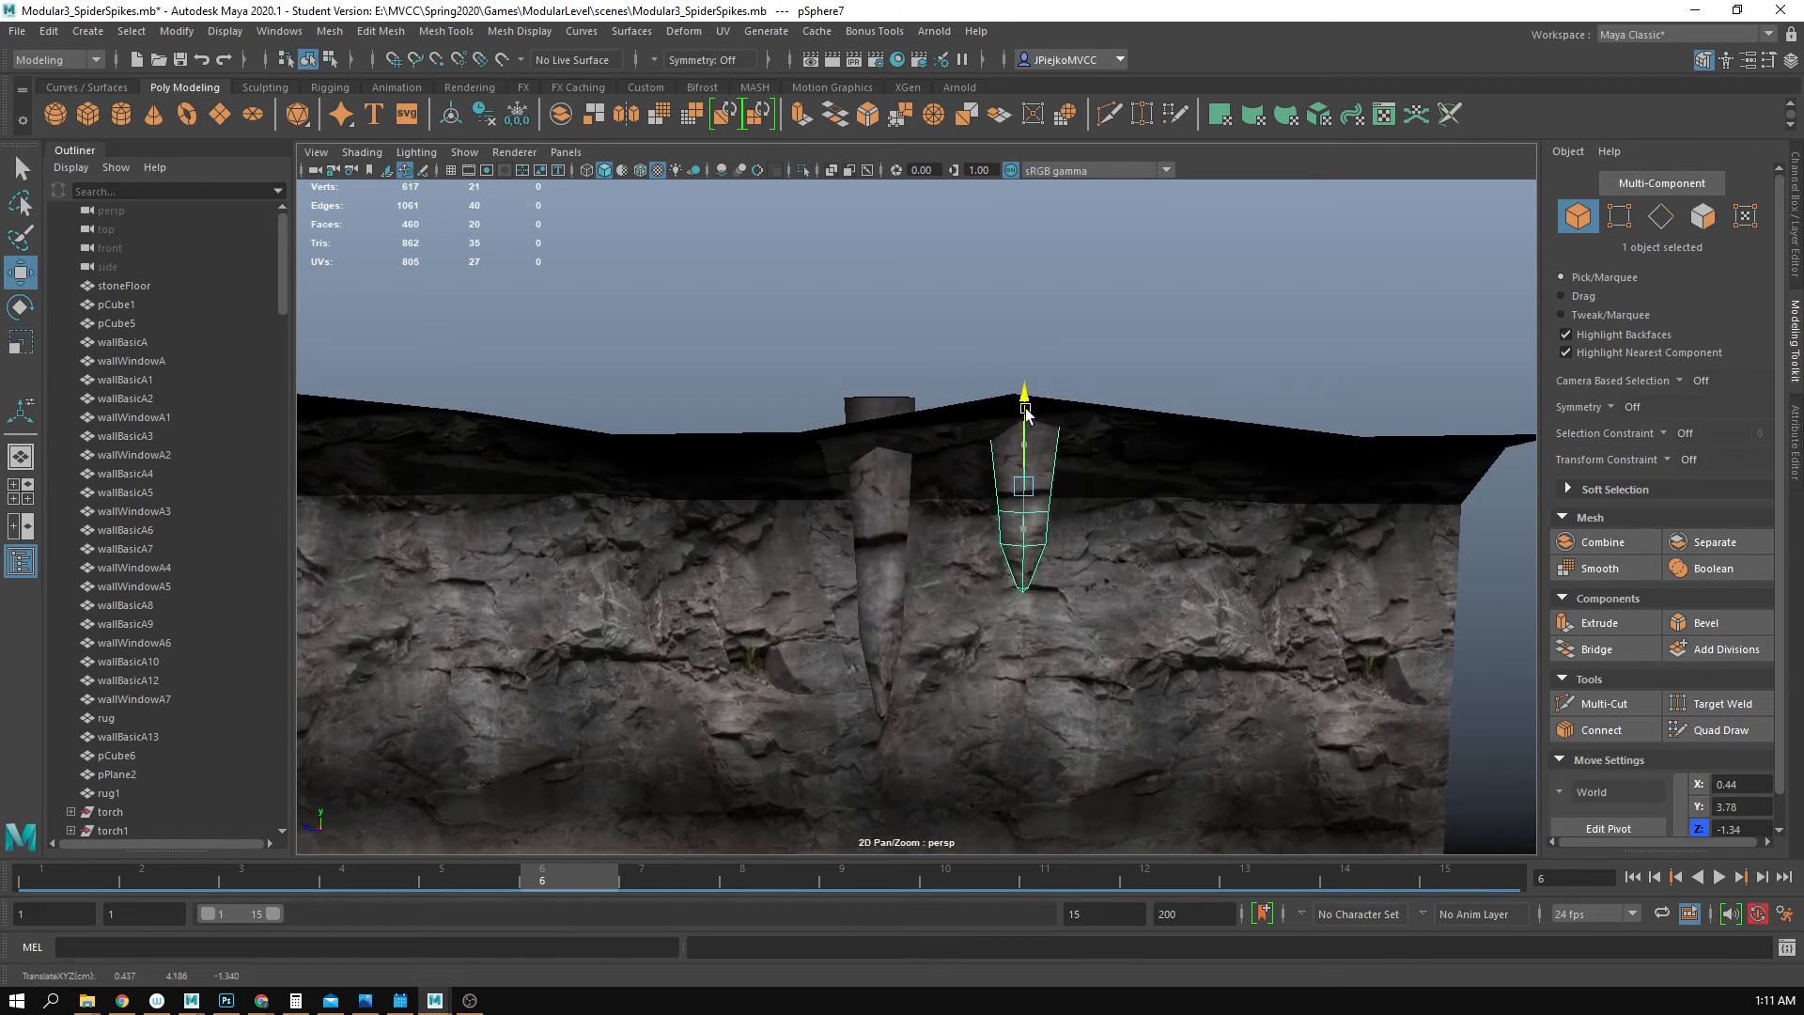
pyautogui.press('e')
pyautogui.moveTo(1008, 493); pyautogui.dragTo(1107, 493)
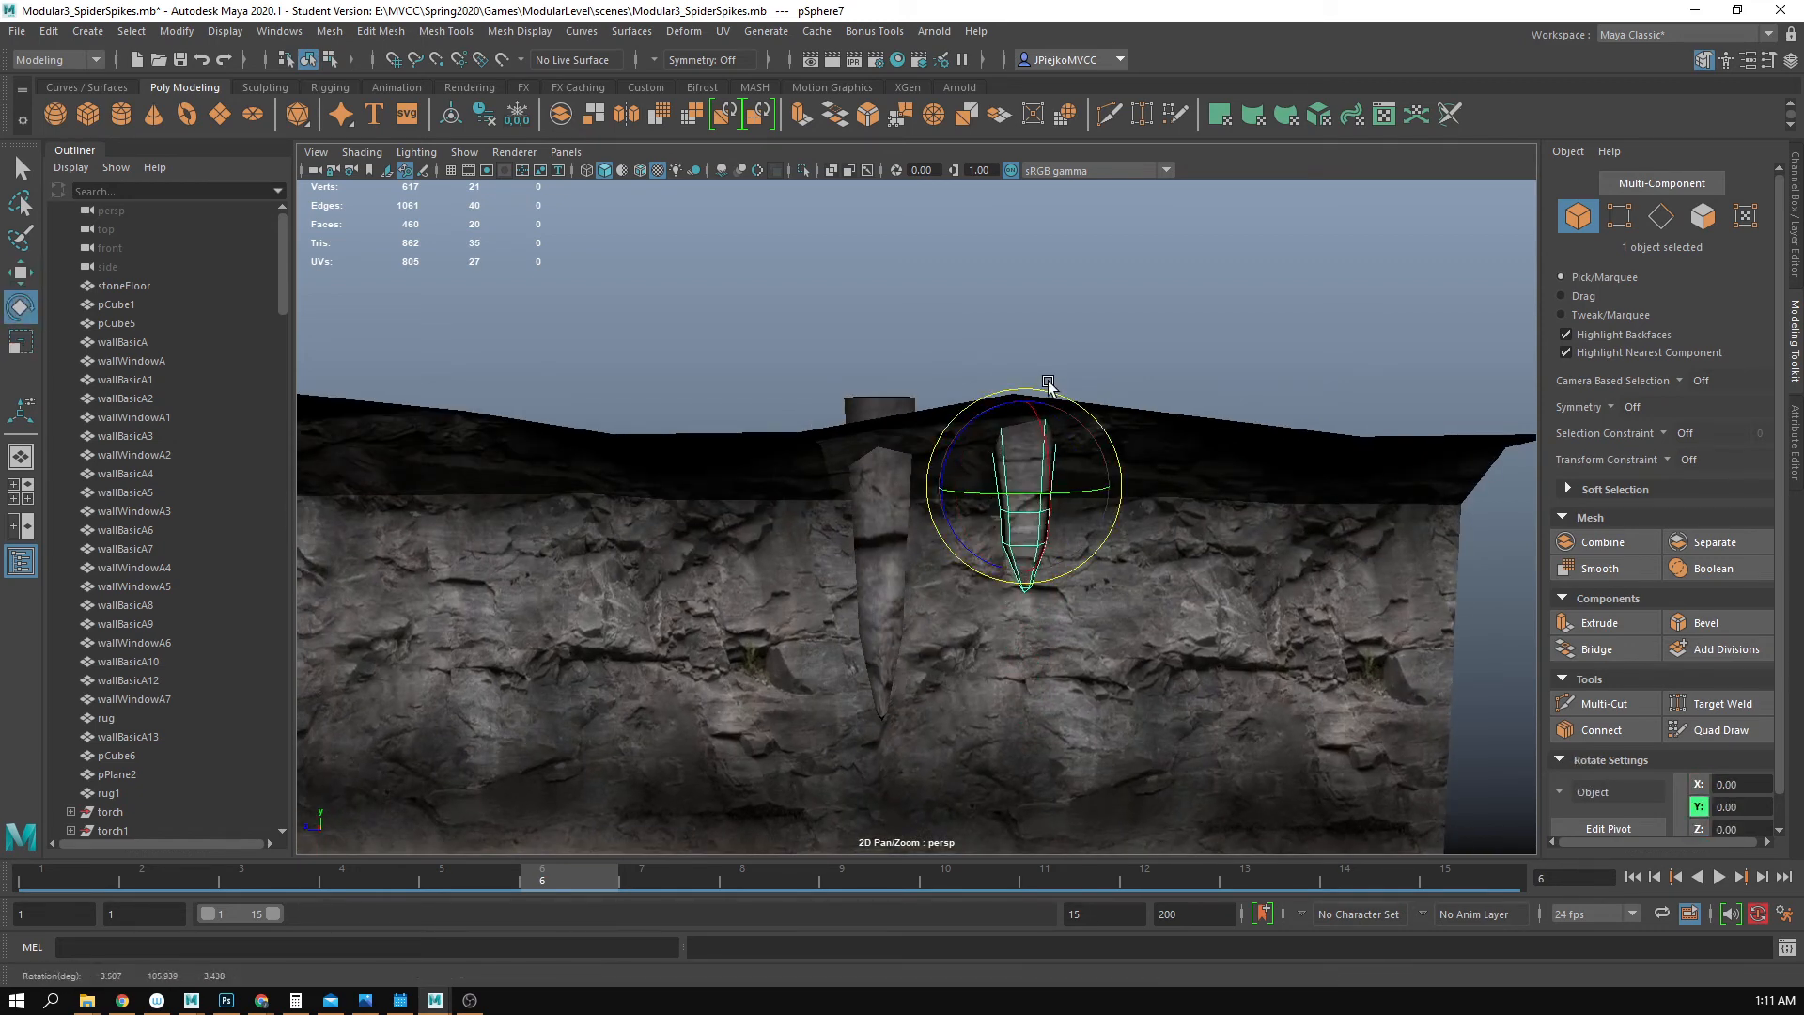
pyautogui.click(908, 298)
pyautogui.keyDown('alt'); pyautogui.moveTo(967, 375); pyautogui.dragTo(1000, 496); pyautogui.keyUp('alt')
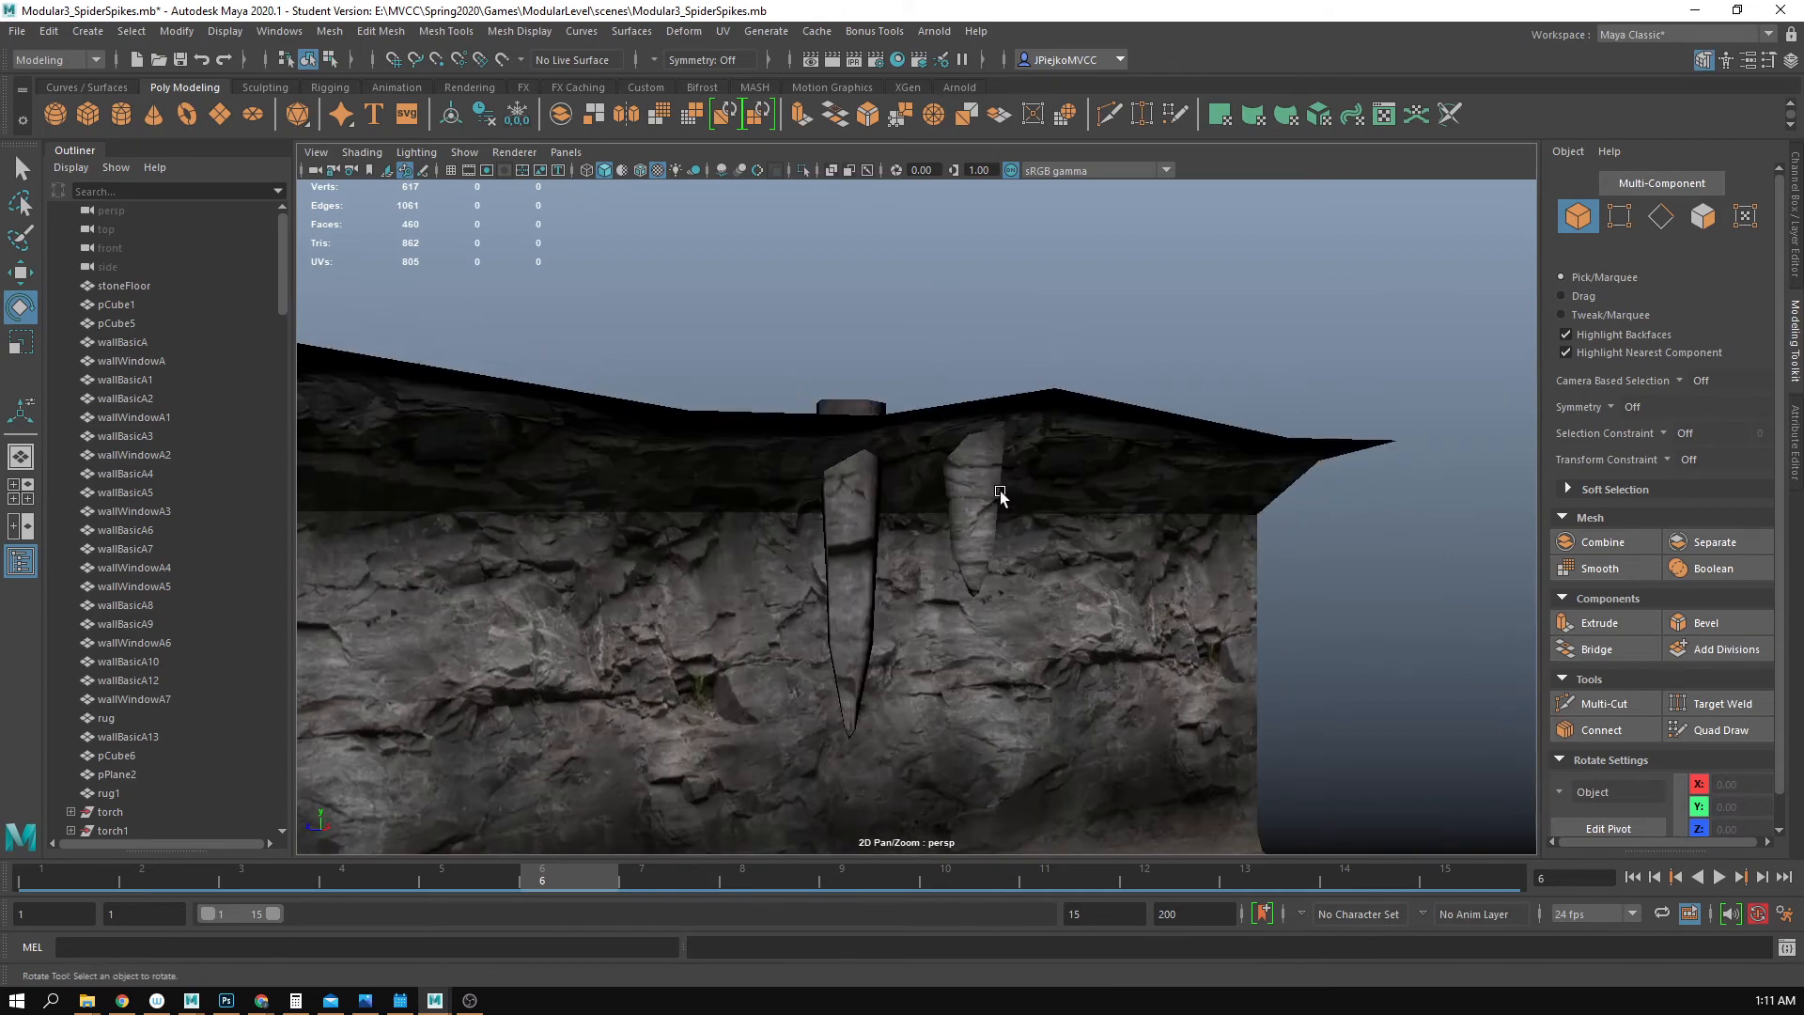
# - Scale the copied spike narrower, deselect it, and check how it meets the ceiling from below
pyautogui.click(1000, 491)
pyautogui.press('r')
pyautogui.keyDown('alt'); pyautogui.moveTo(1115, 521); pyautogui.dragTo(1073, 440); pyautogui.keyUp('alt')
pyautogui.keyDown('alt'); pyautogui.moveTo(1230, 707); pyautogui.dragTo(1128, 460); pyautogui.keyUp('alt')
pyautogui.click(1060, 327)
pyautogui.keyDown('alt'); pyautogui.moveTo(1060, 327); pyautogui.dragTo(1004, 357); pyautogui.keyUp('alt')
pyautogui.scroll(3, 992, 413)
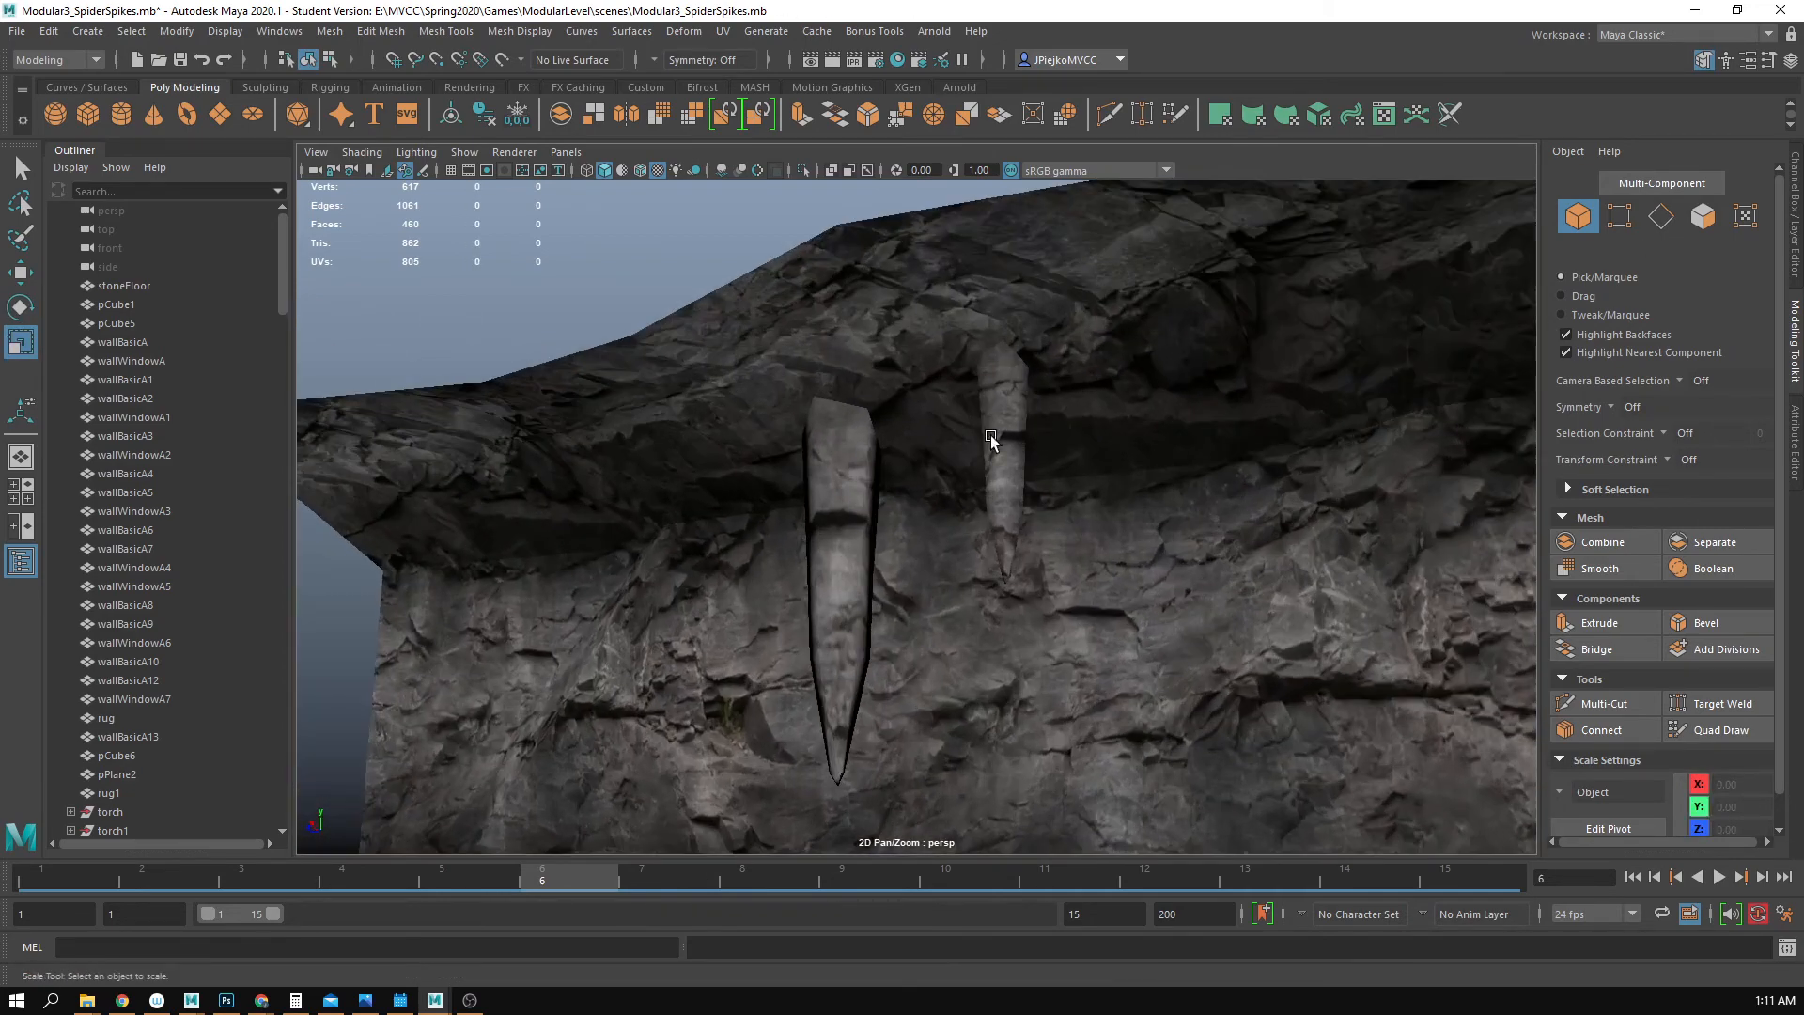
# - Duplicate the small spike and place the copy in the ceiling at about X 1.55, Y 4.44, Z -0.83
pyautogui.click(990, 436)
pyautogui.keyDown('alt'); pyautogui.moveTo(990, 436); pyautogui.dragTo(1084, 481); pyautogui.keyUp('alt')
pyautogui.press('w')
pyautogui.moveTo(951, 430); pyautogui.dragTo(1126, 416)
pyautogui.keyDown('alt'); pyautogui.moveTo(1126, 417); pyautogui.dragTo(947, 303); pyautogui.keyUp('alt')
pyautogui.click(809, 455)
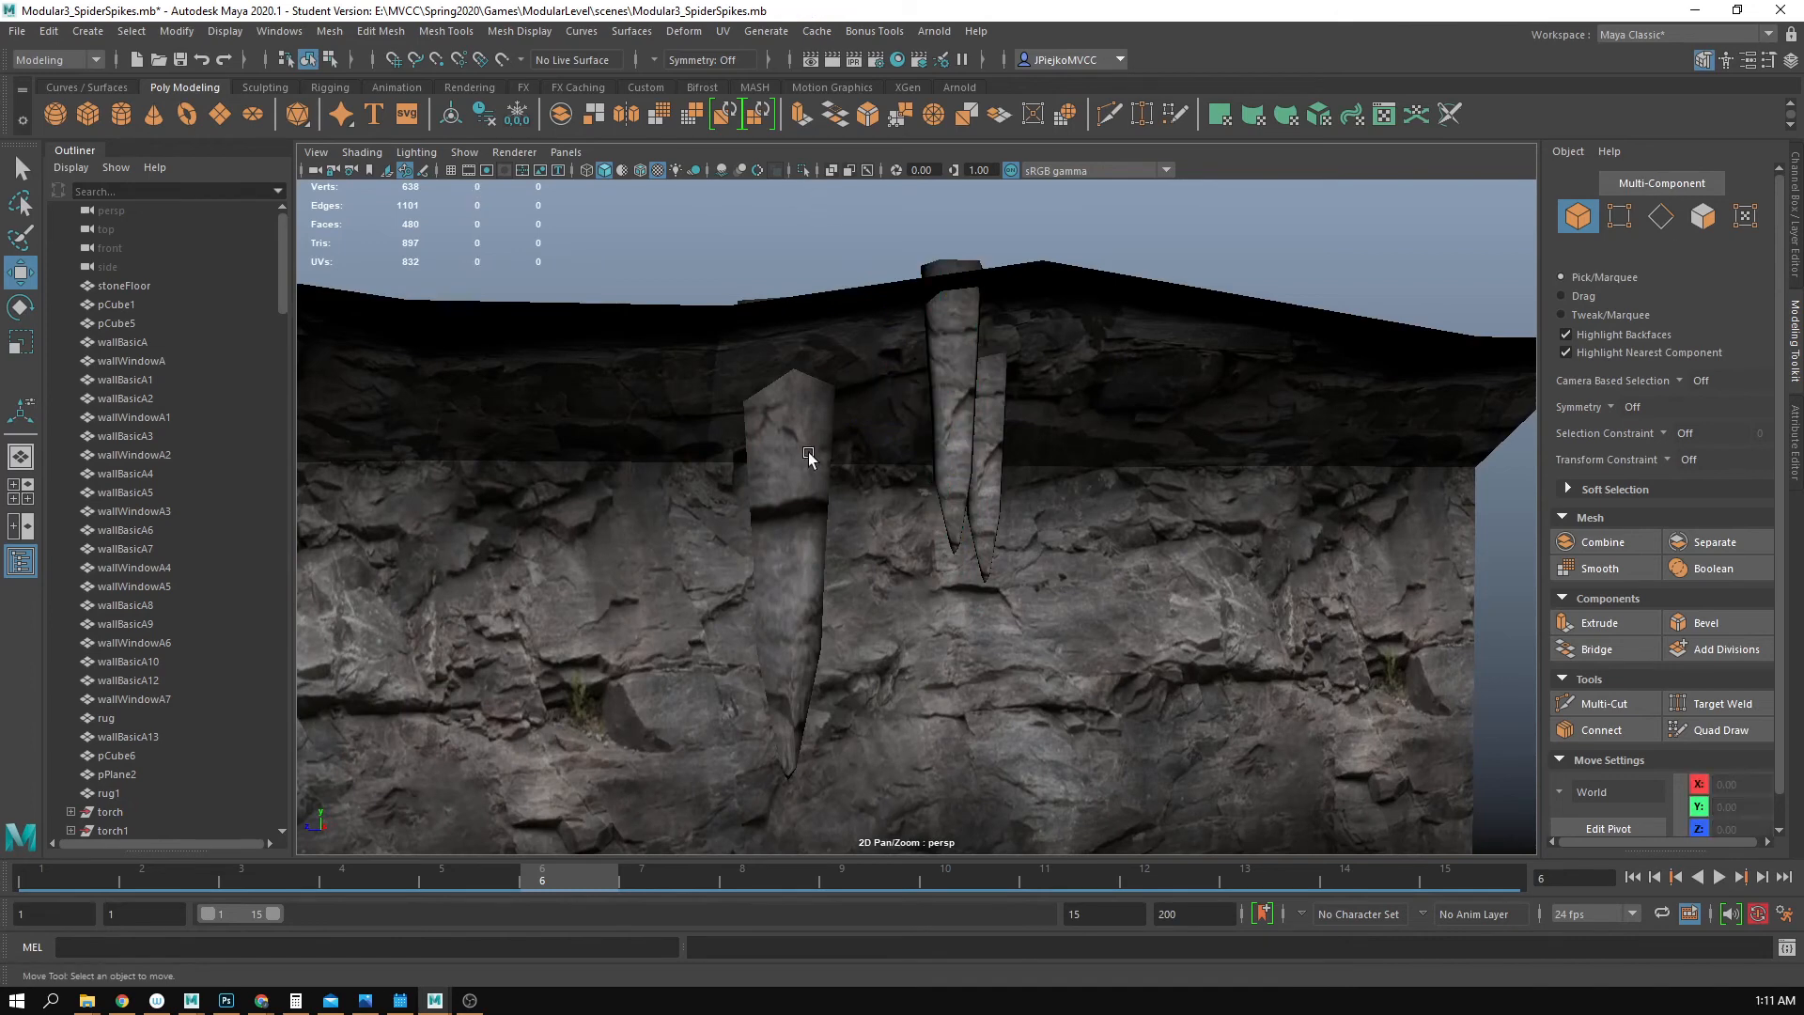
pyautogui.keyDown('alt'); pyautogui.moveTo(809, 455); pyautogui.dragTo(964, 435); pyautogui.keyUp('alt')
pyautogui.click(862, 421)
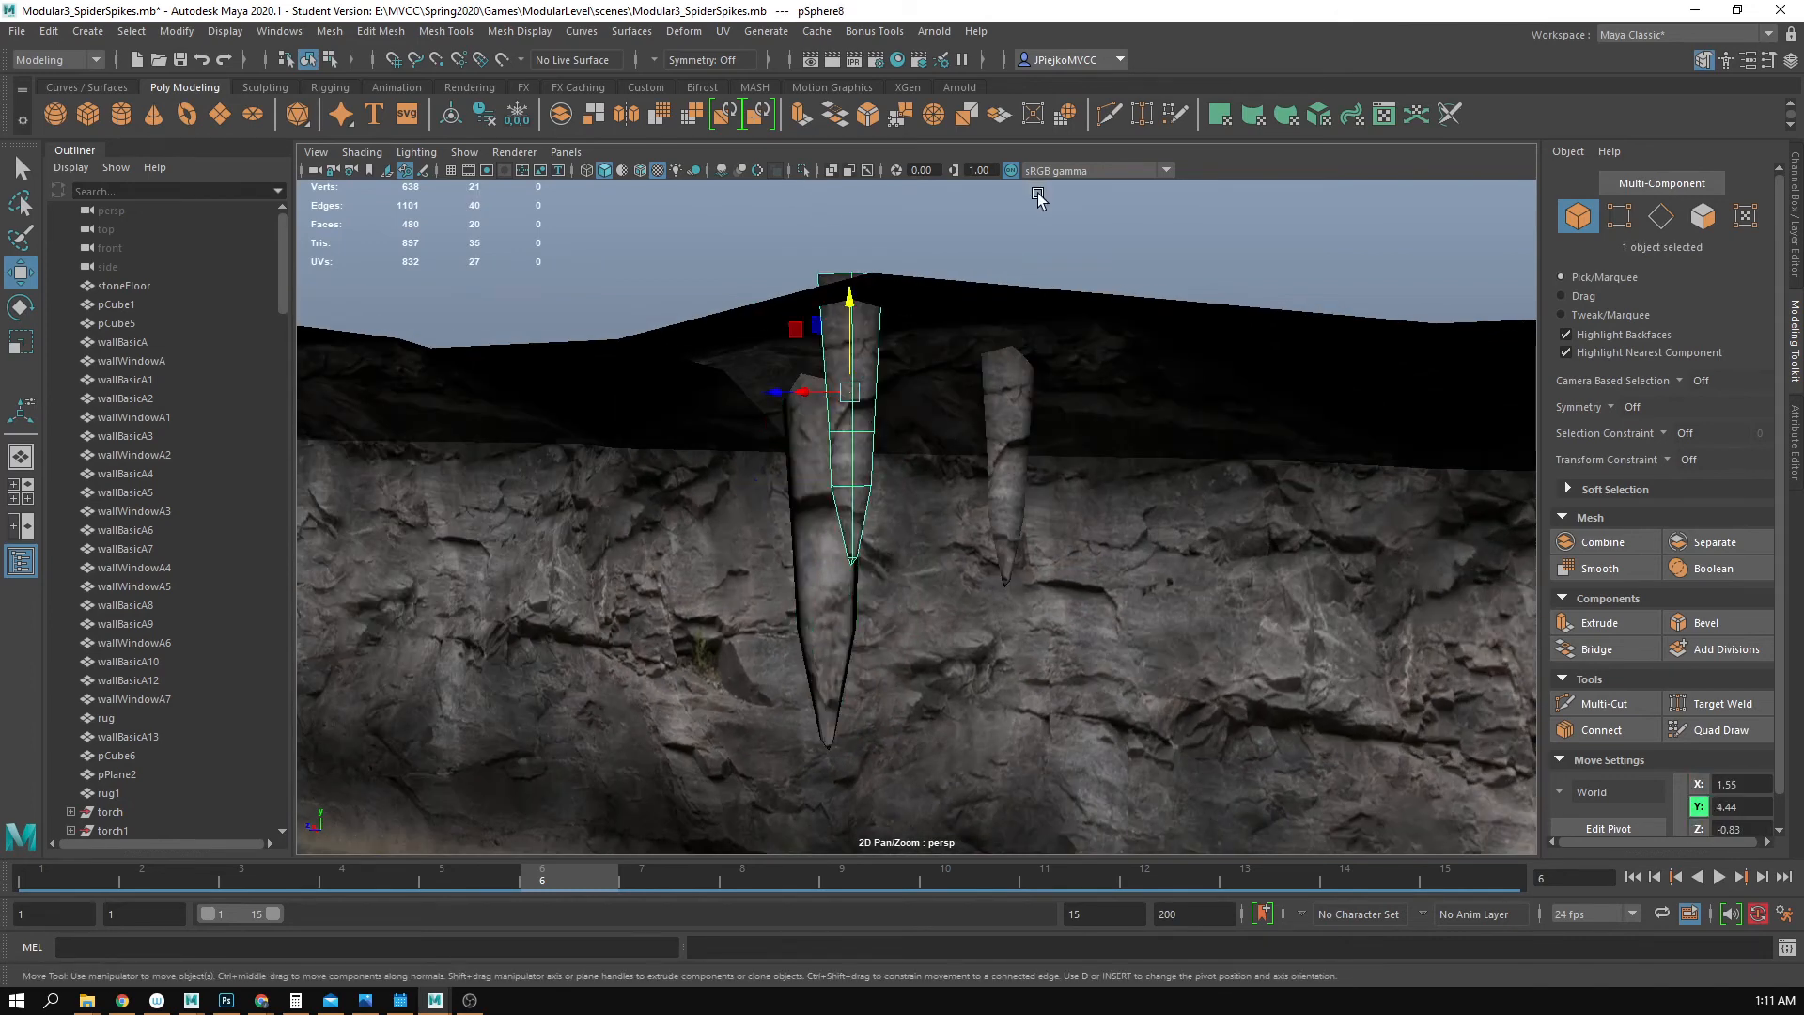
pyautogui.keyDown('alt'); pyautogui.moveTo(740, 515); pyautogui.dragTo(749, 455); pyautogui.keyUp('alt')
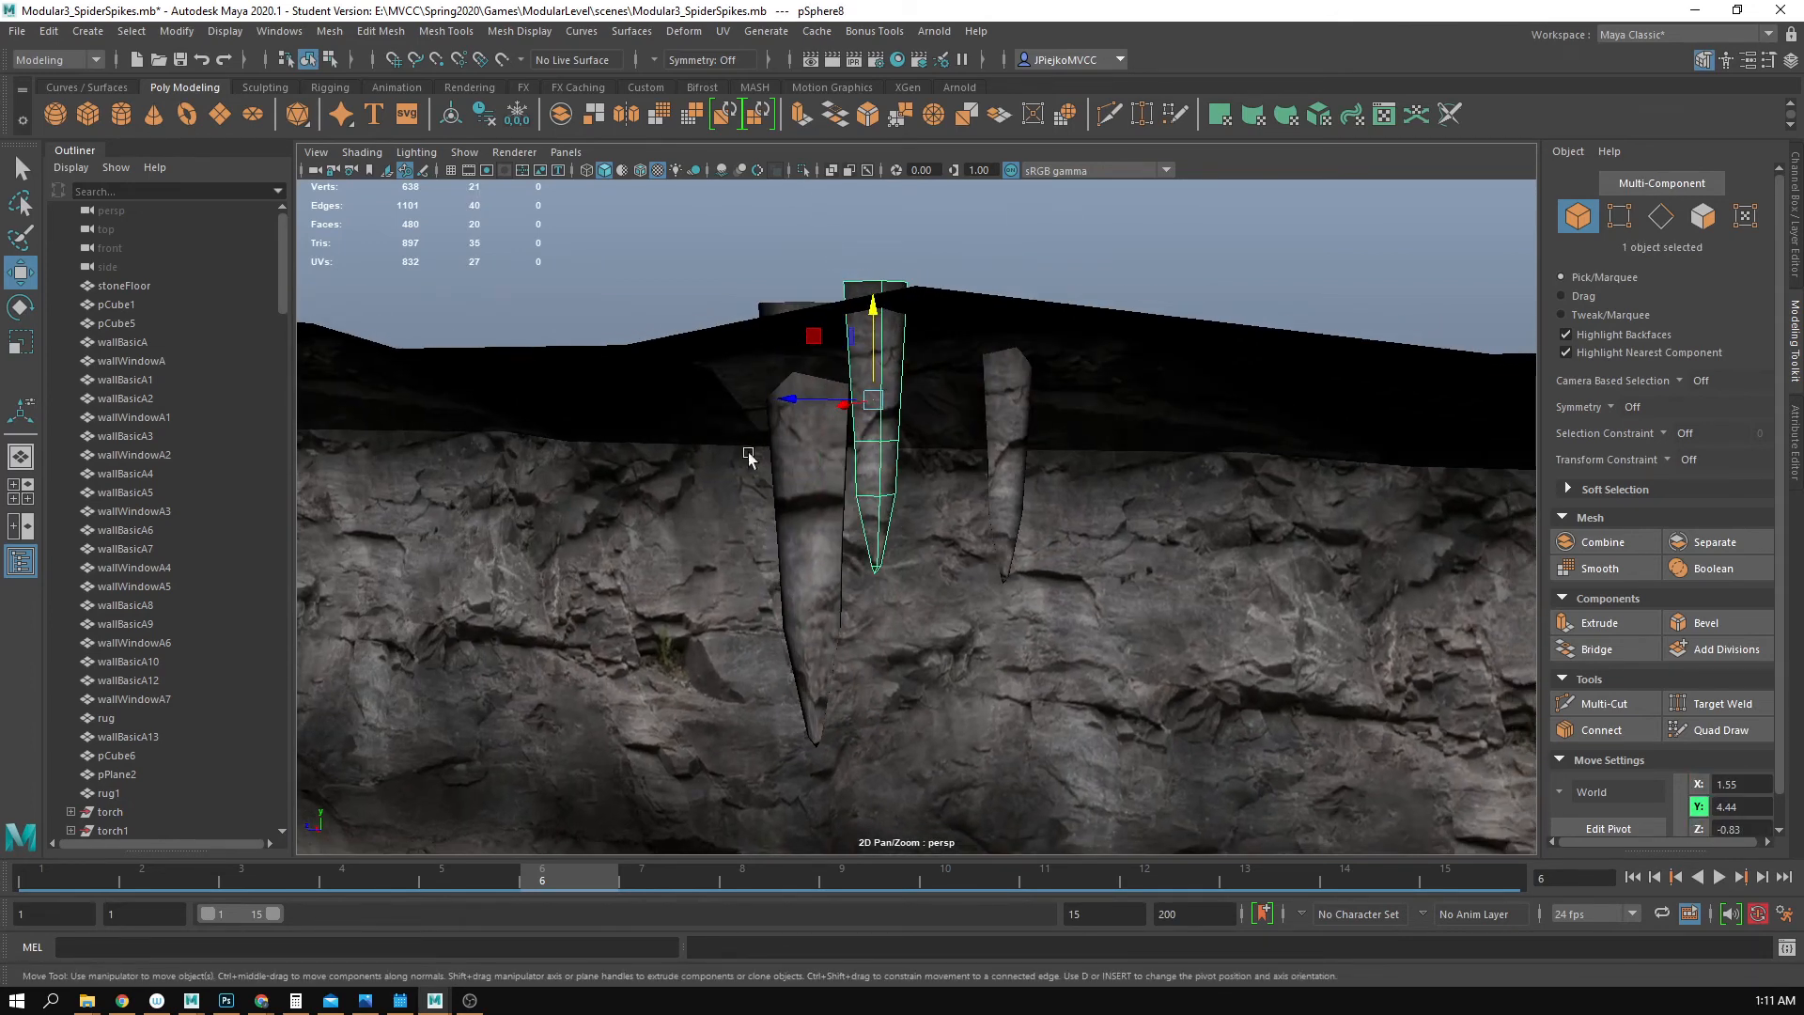
# - Move the new spike's UV shell to a different rock area near the side edge of caveWallColor.png and close the UV Editor
pyautogui.click(730, 37)
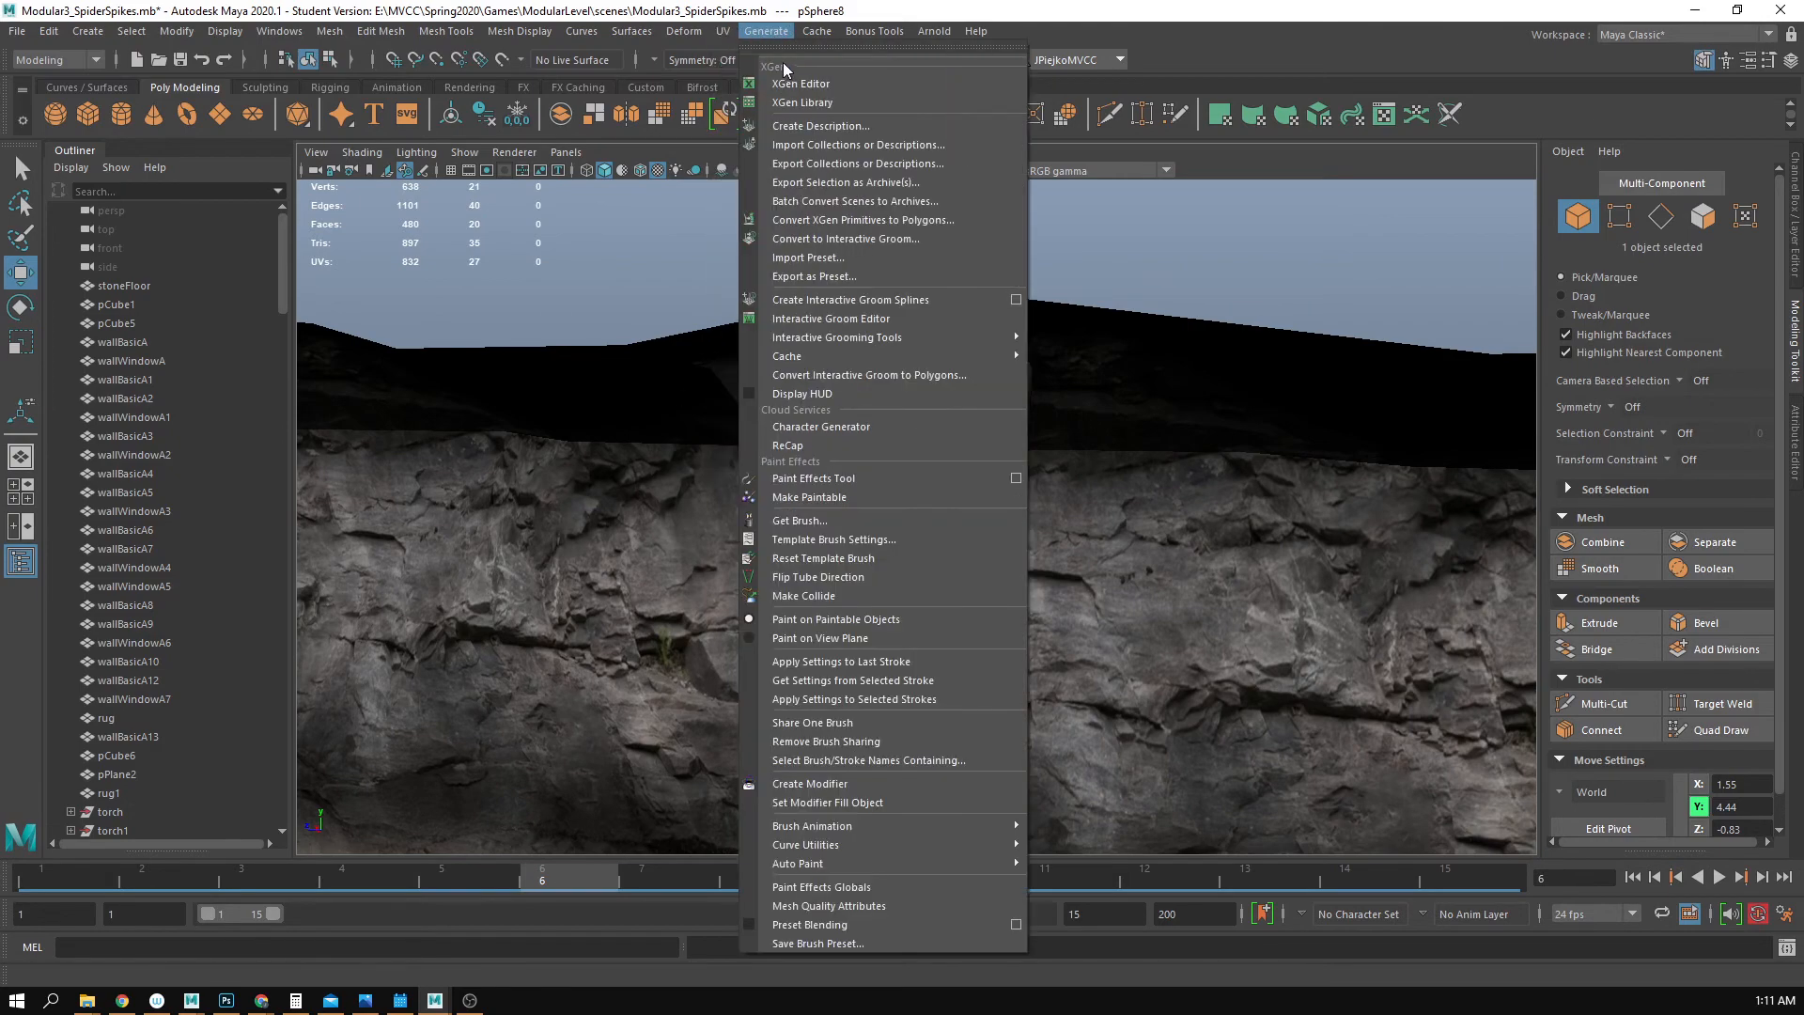
pyautogui.moveTo(685, 31)
pyautogui.click(742, 64)
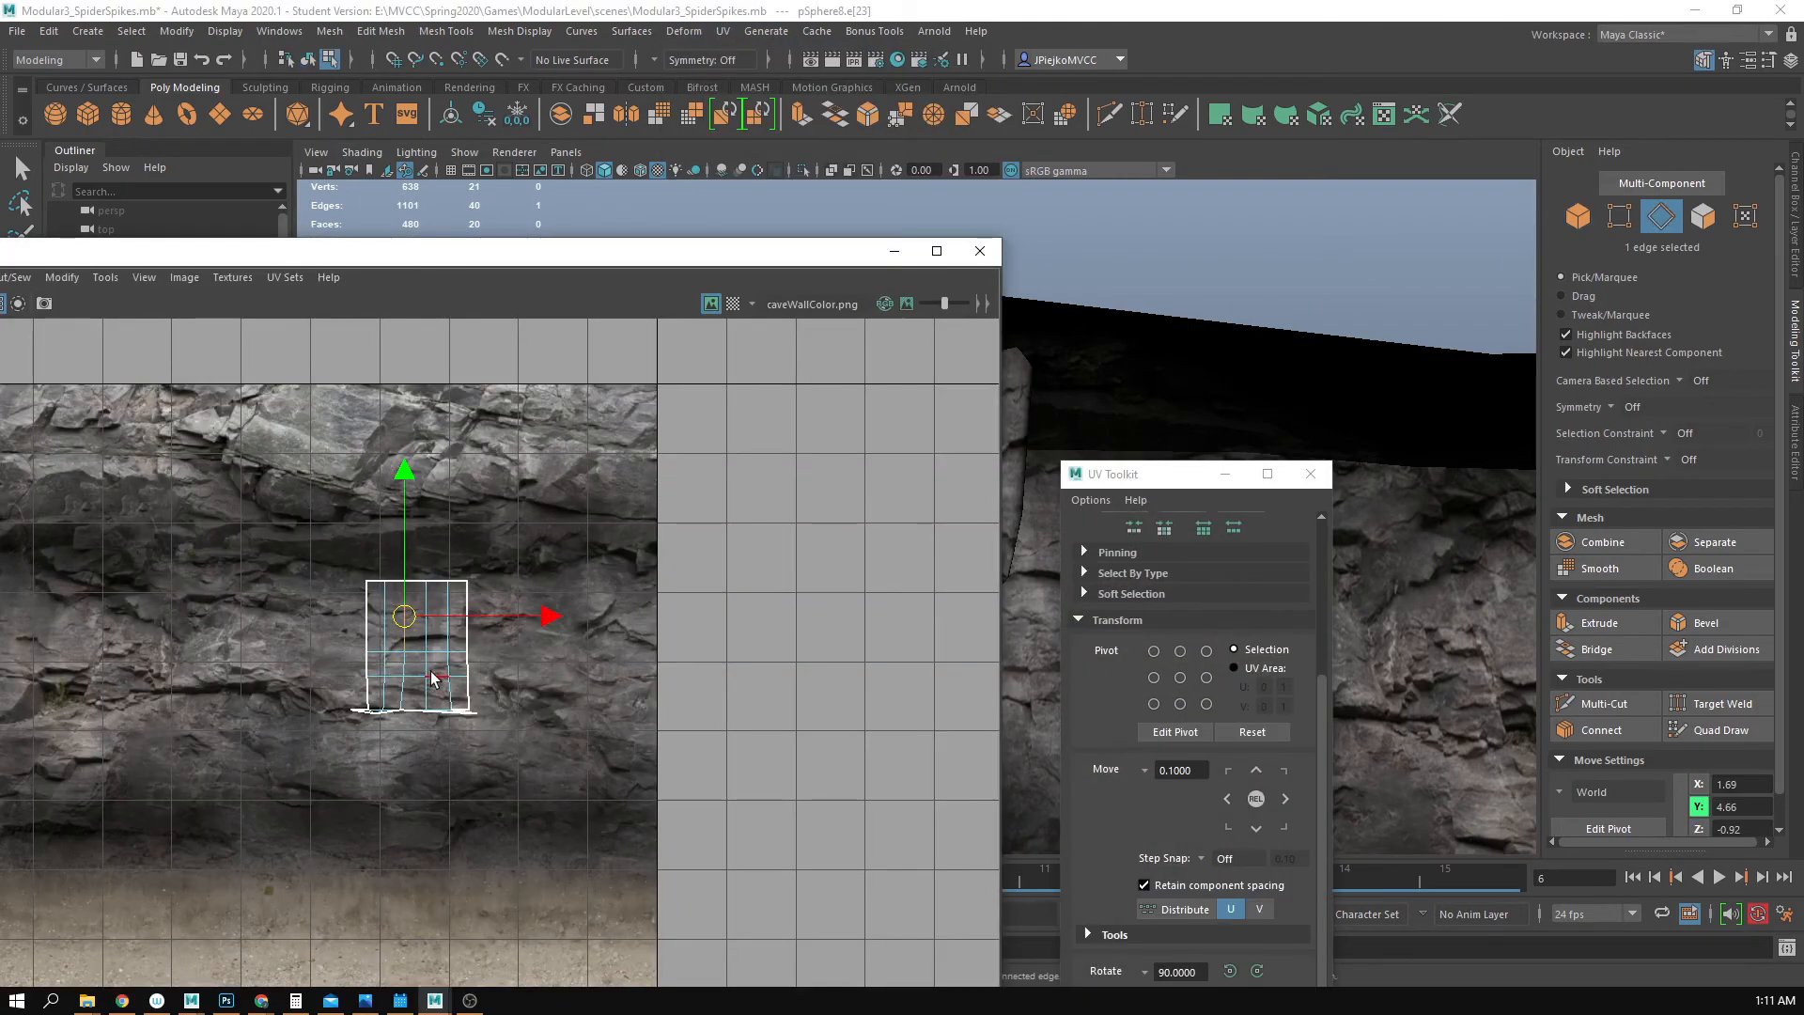
pyautogui.rightClick(461, 677)
pyautogui.click(418, 641)
pyautogui.click(431, 636)
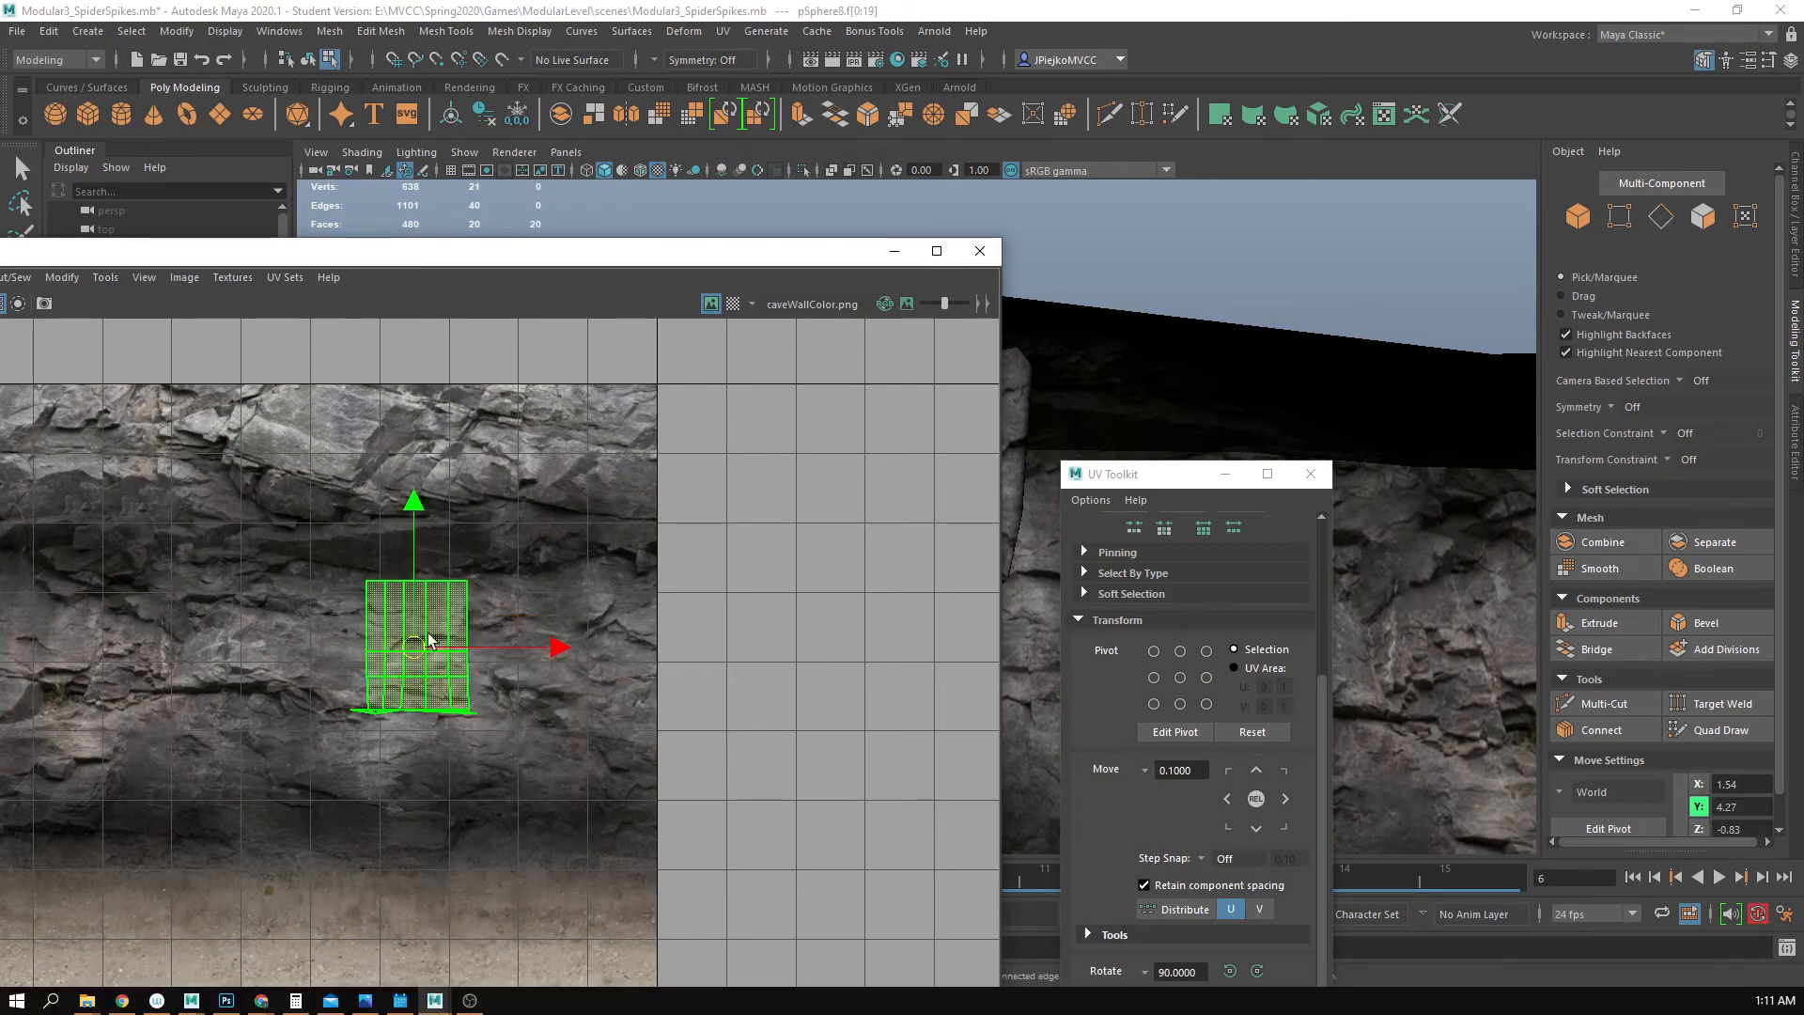
pyautogui.moveTo(431, 636); pyautogui.dragTo(586, 684)
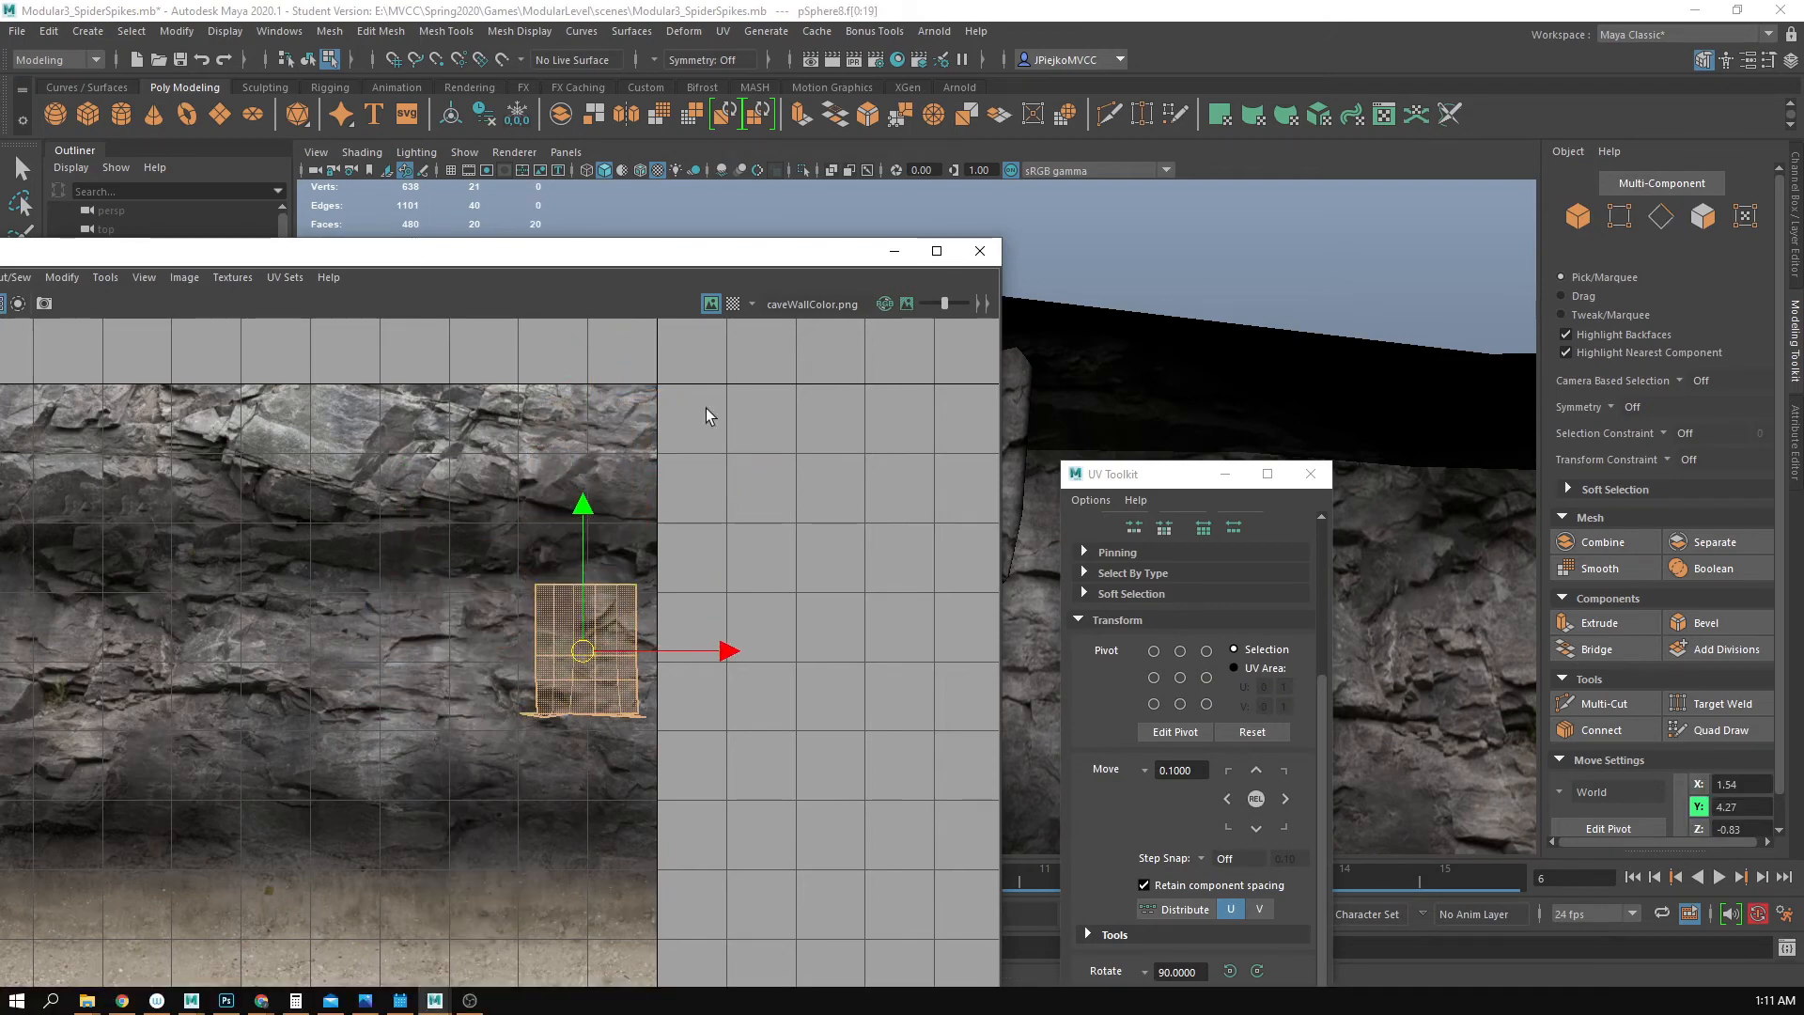
pyautogui.click(992, 259)
# - Return to object mode, check the retextured spike from several angles, and close the UV Toolkit
pyautogui.press('F8')
pyautogui.click(1079, 210)
pyautogui.keyDown('alt'); pyautogui.moveTo(1020, 305); pyautogui.dragTo(1172, 310); pyautogui.keyUp('alt')
pyautogui.keyDown('alt'); pyautogui.moveTo(1141, 327); pyautogui.dragTo(1014, 267, button='middle'); pyautogui.keyUp('alt')
pyautogui.keyDown('alt'); pyautogui.moveTo(947, 352); pyautogui.dragTo(833, 409); pyautogui.keyUp('alt')
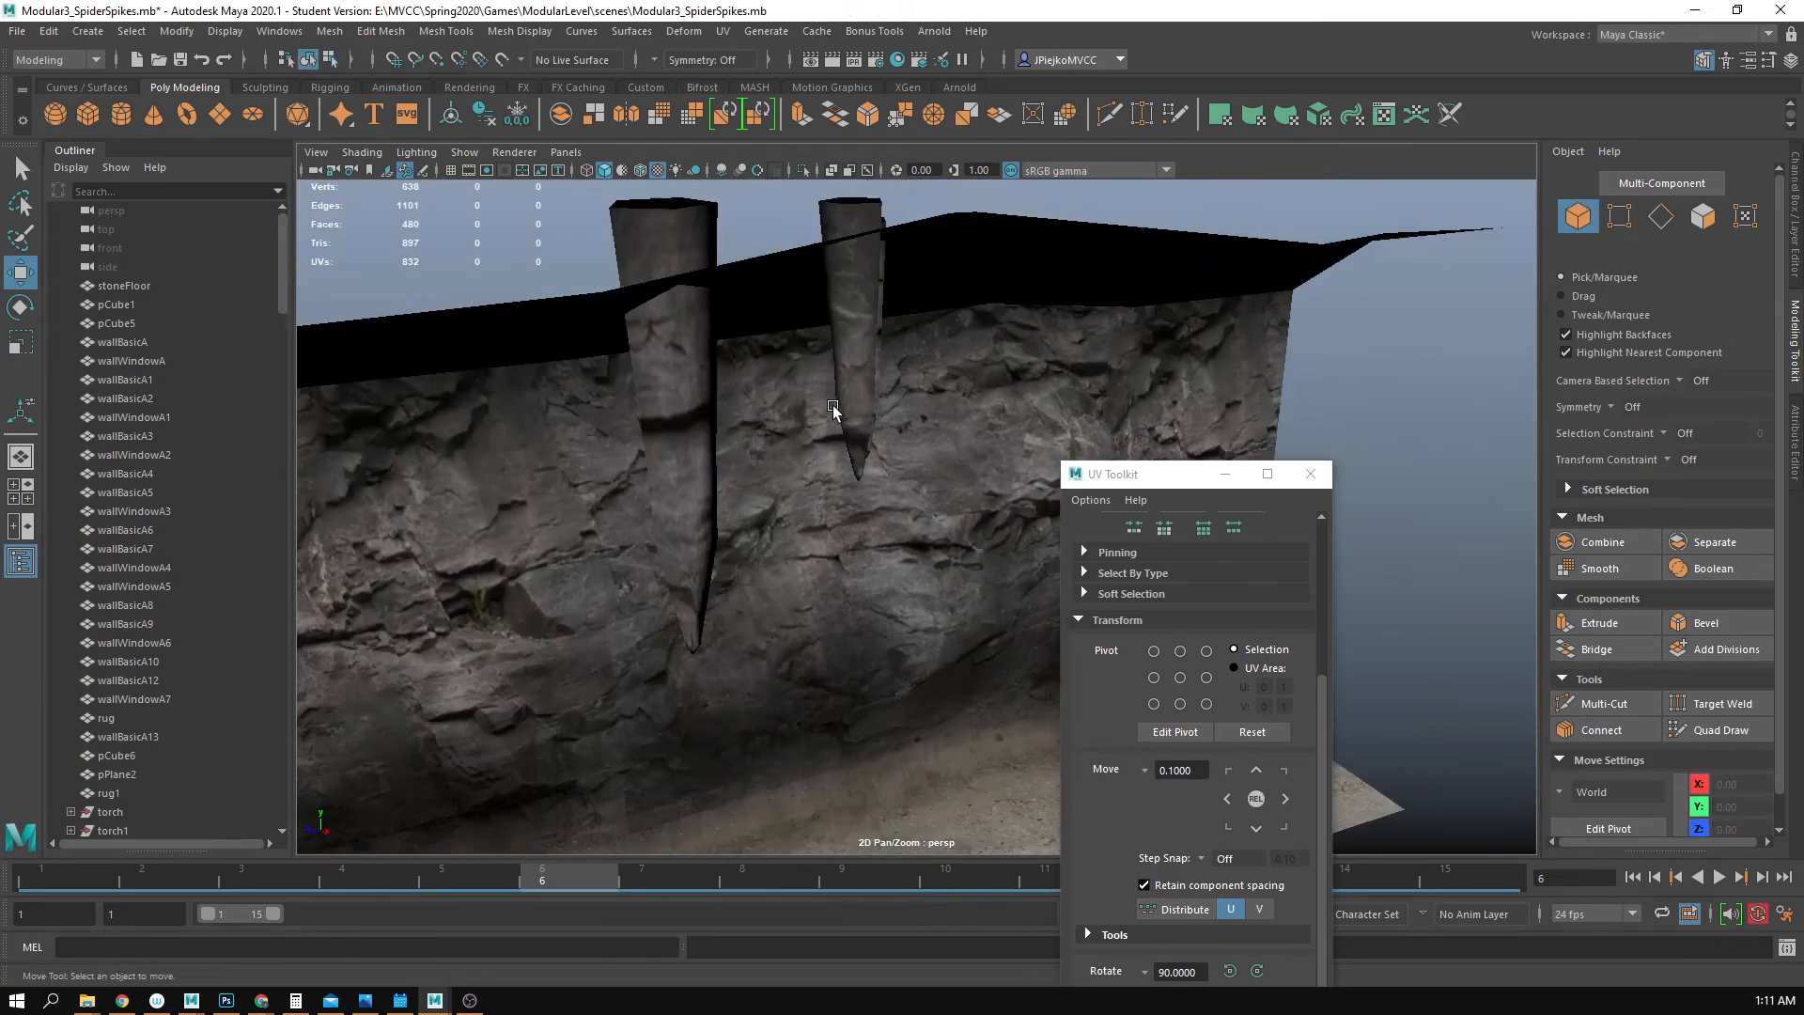
pyautogui.click(840, 424)
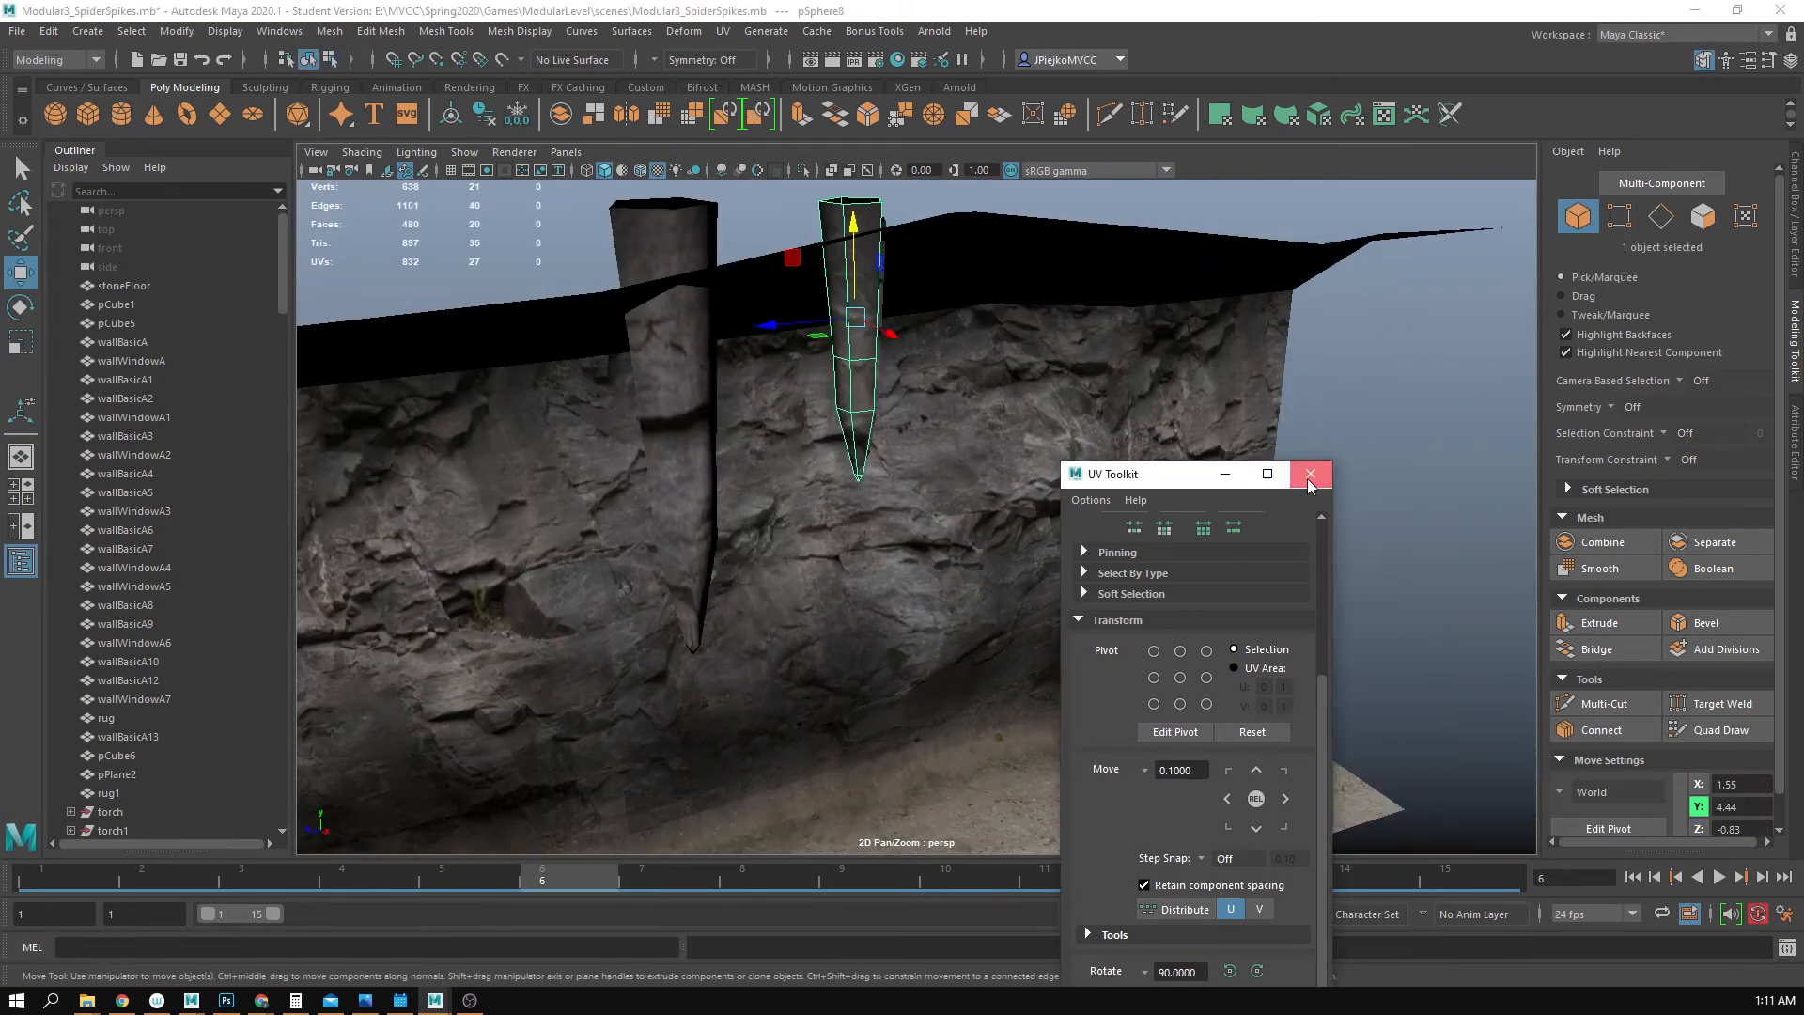
pyautogui.click(1310, 476)
# - Duplicate all three spikes together and place the copies about 4.75 units further along Z on the adjoining cave section
pyautogui.keyDown('alt'); pyautogui.moveTo(867, 528); pyautogui.dragTo(786, 425); pyautogui.keyUp('alt')
pyautogui.click(787, 421)
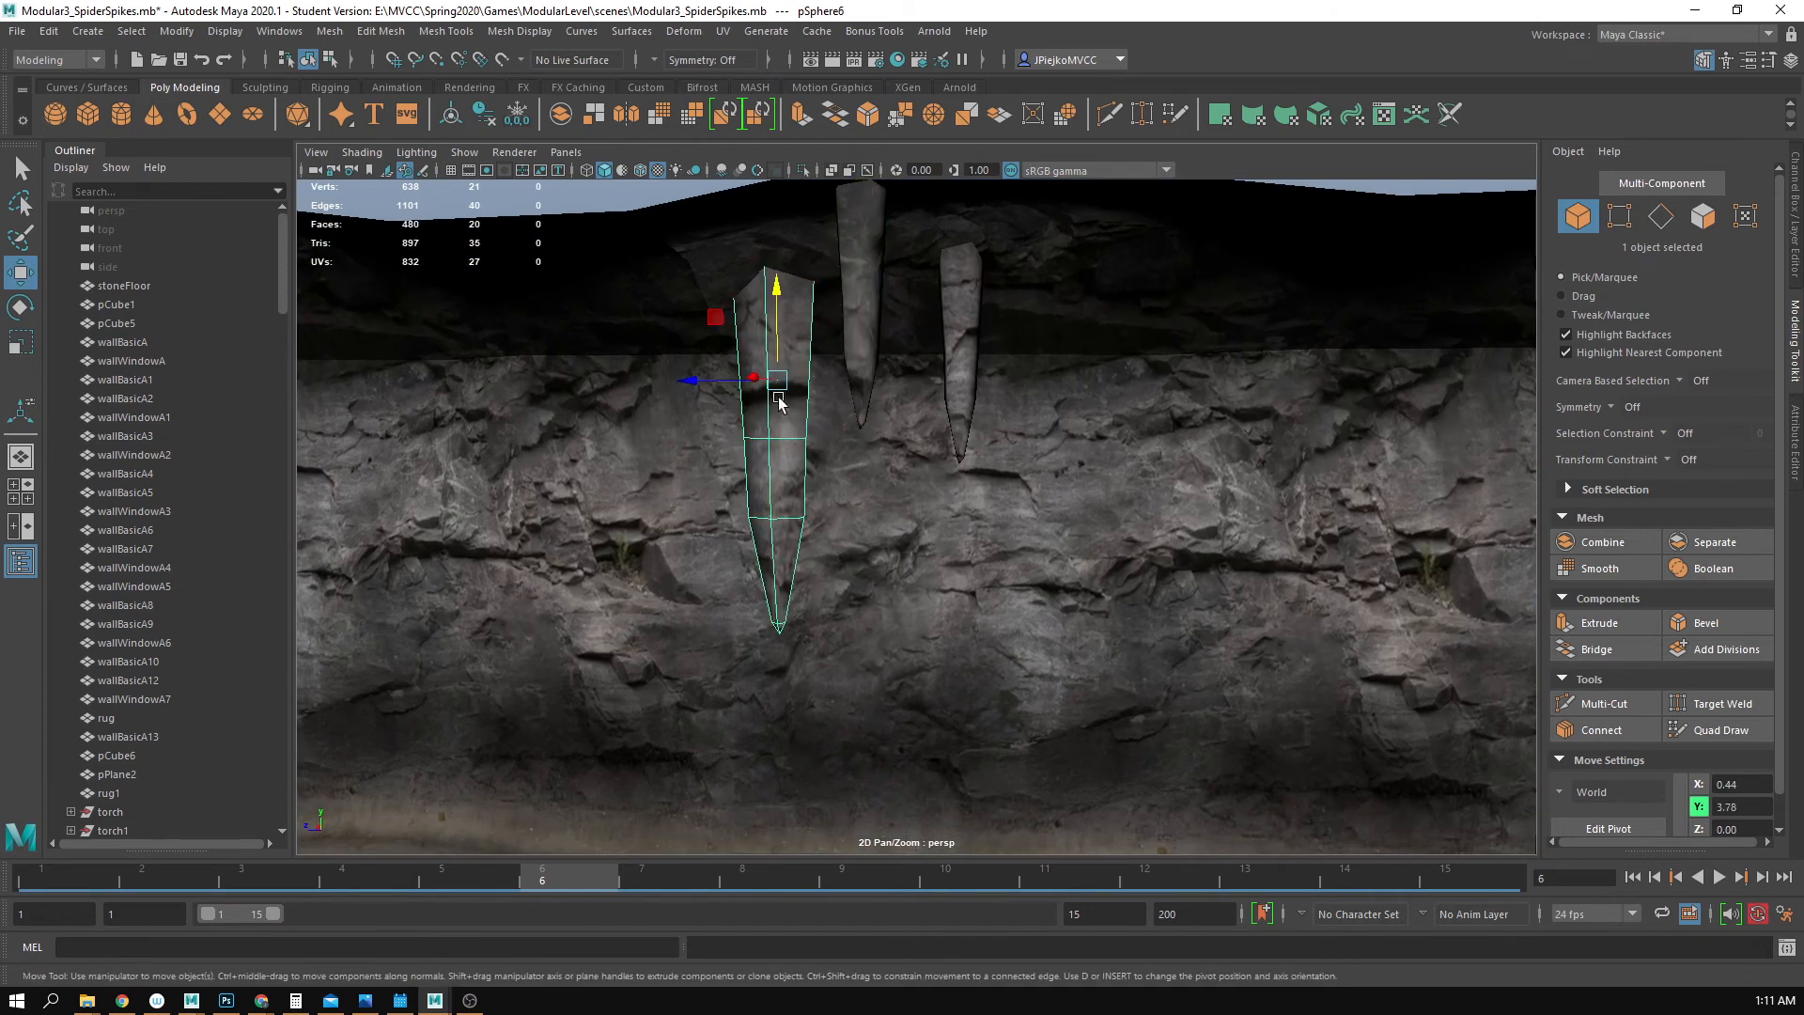
pyautogui.keyDown('shift'); pyautogui.click(864, 341); pyautogui.keyUp('shift')
pyautogui.keyDown('alt'); pyautogui.moveTo(864, 342); pyautogui.dragTo(657, 420, button='right'); pyautogui.keyUp('alt')
pyautogui.keyDown('alt'); pyautogui.moveTo(657, 419); pyautogui.dragTo(693, 464); pyautogui.keyUp('alt')
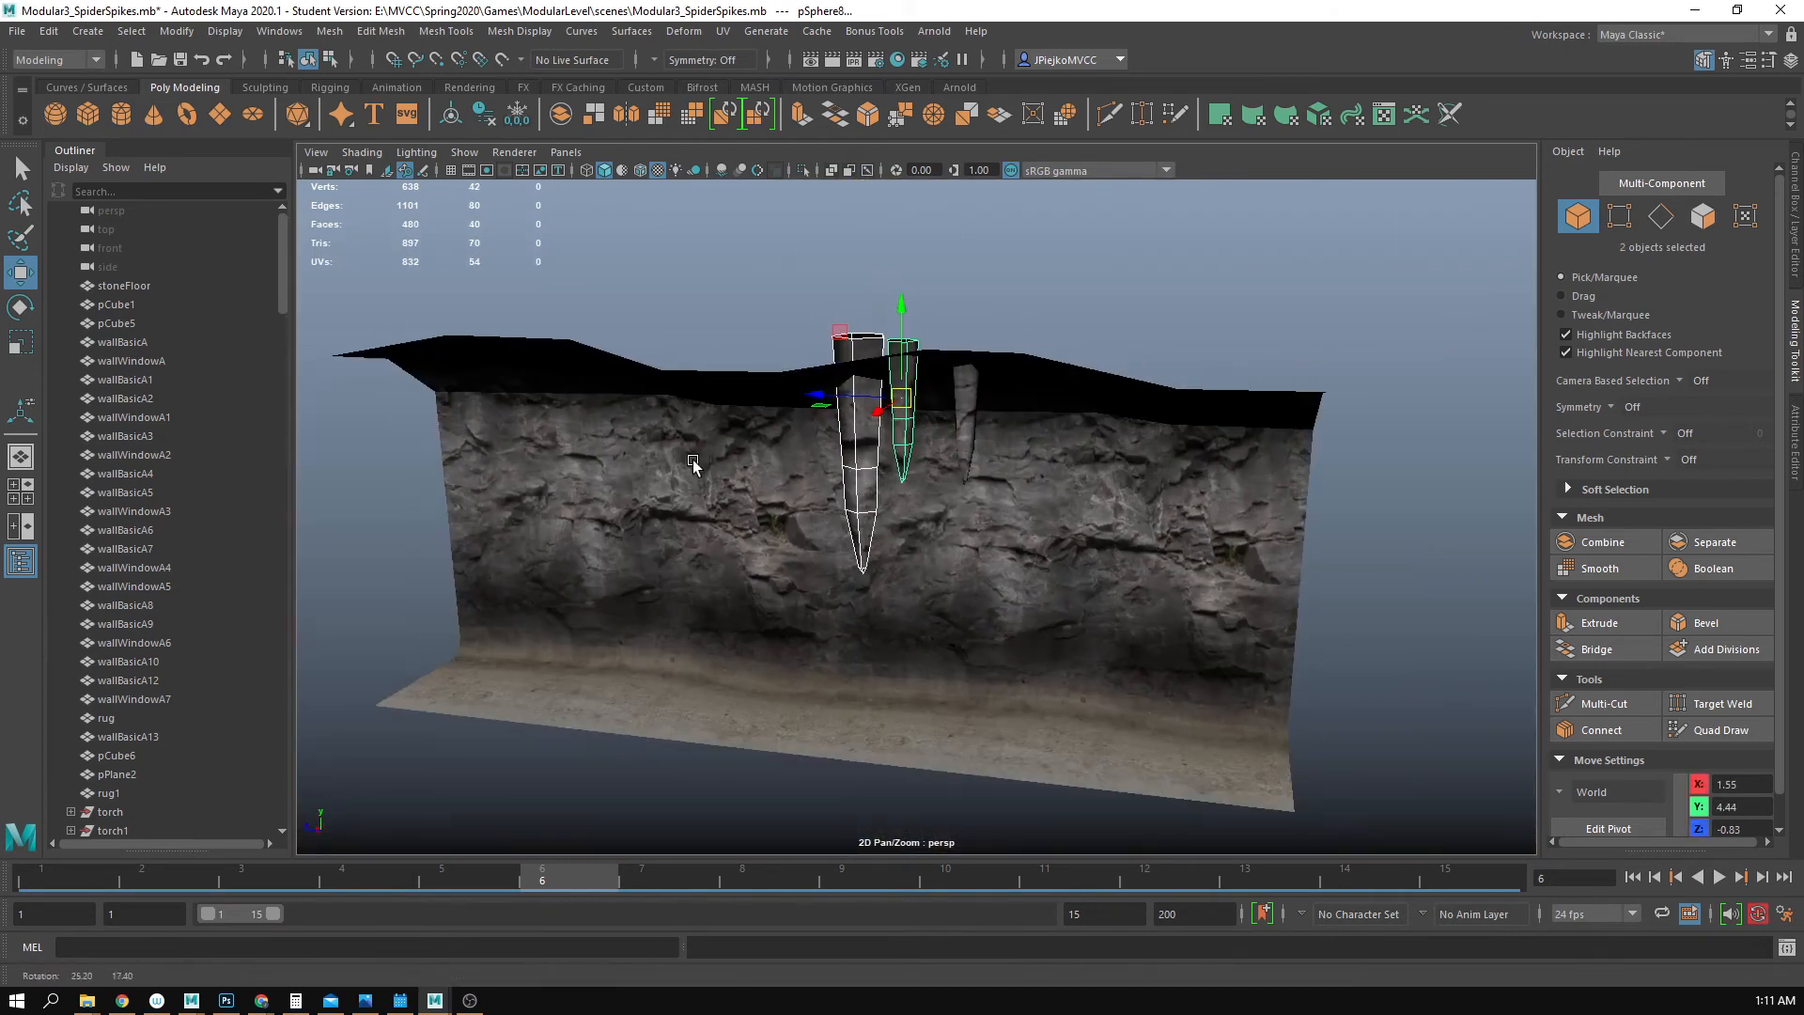
pyautogui.keyDown('shift'); pyautogui.click(962, 449); pyautogui.keyUp('shift')
pyautogui.keyDown('alt'); pyautogui.moveTo(962, 448); pyautogui.dragTo(526, 466); pyautogui.keyUp('alt')
pyautogui.hotkey('ctrl', 'd')
pyautogui.keyDown('alt'); pyautogui.moveTo(526, 467); pyautogui.dragTo(565, 462); pyautogui.keyUp('alt')
pyautogui.click(663, 305)
pyautogui.keyDown('alt'); pyautogui.moveTo(664, 306); pyautogui.dragTo(765, 363); pyautogui.keyUp('alt')
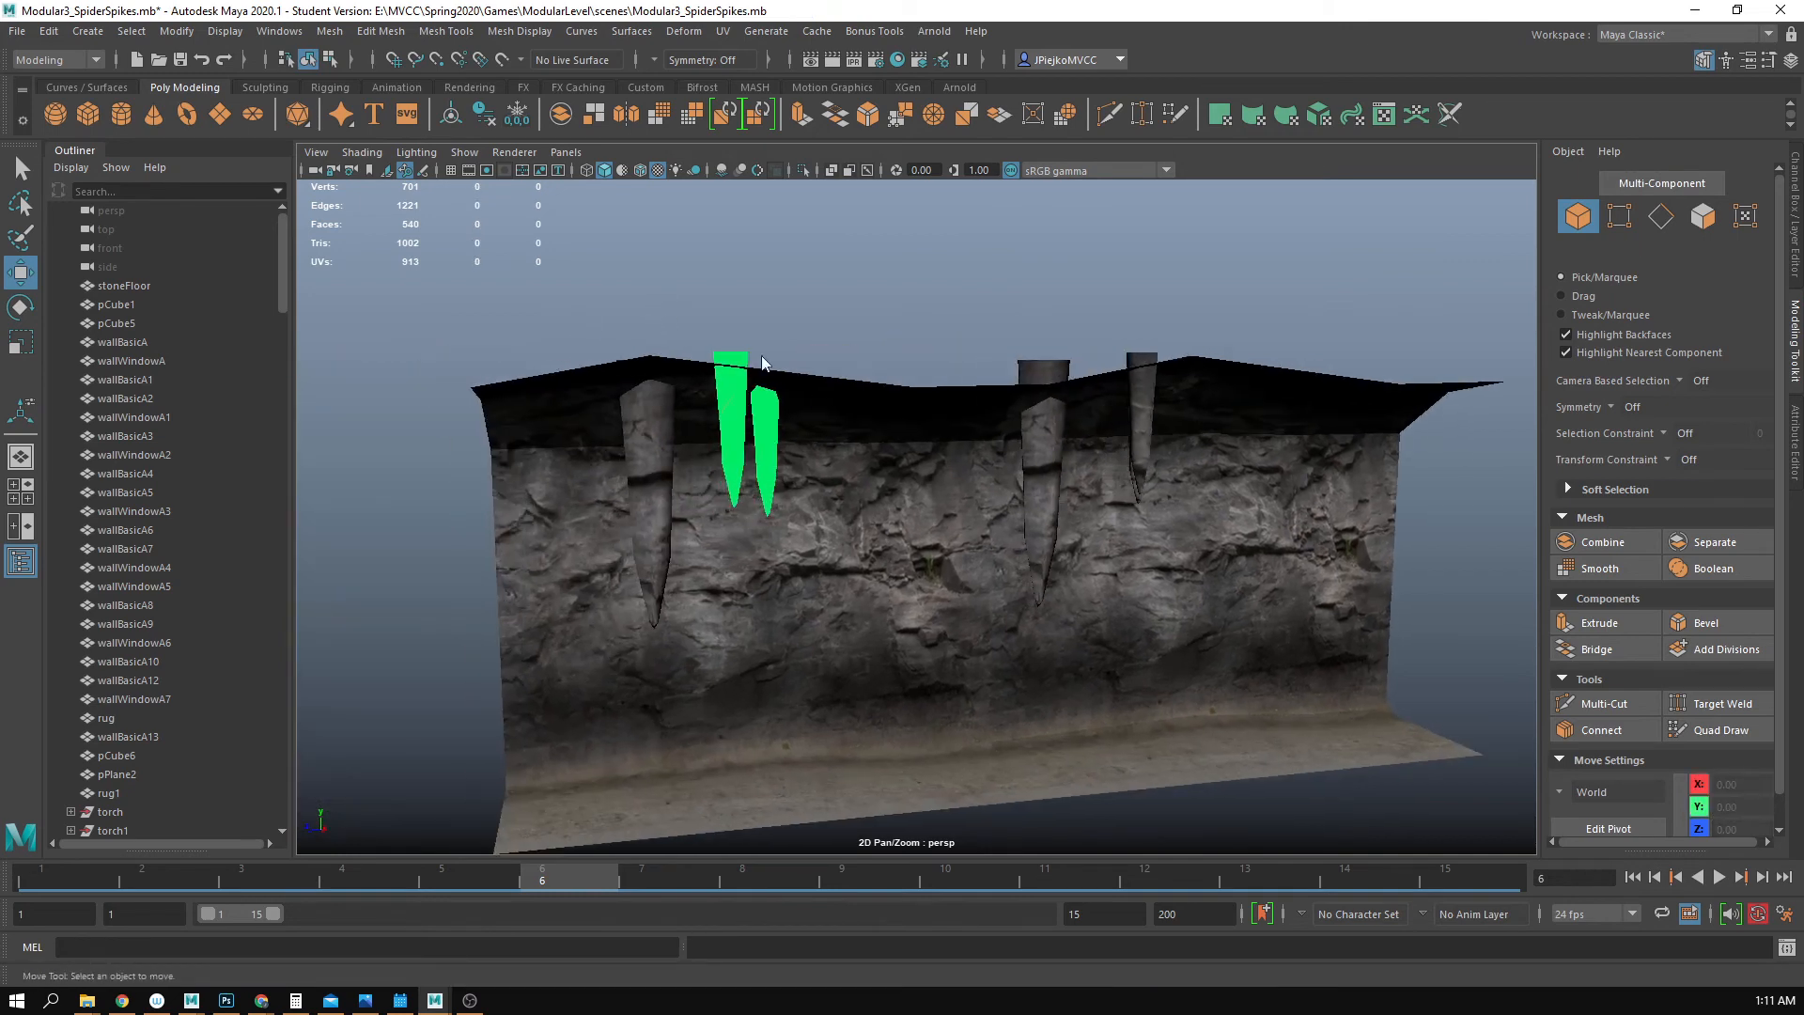
# - Select the two green spike copies, restore their cave rock texture using the Hypershade, and deselect them
pyautogui.moveTo(716, 435); pyautogui.dragTo(779, 455)
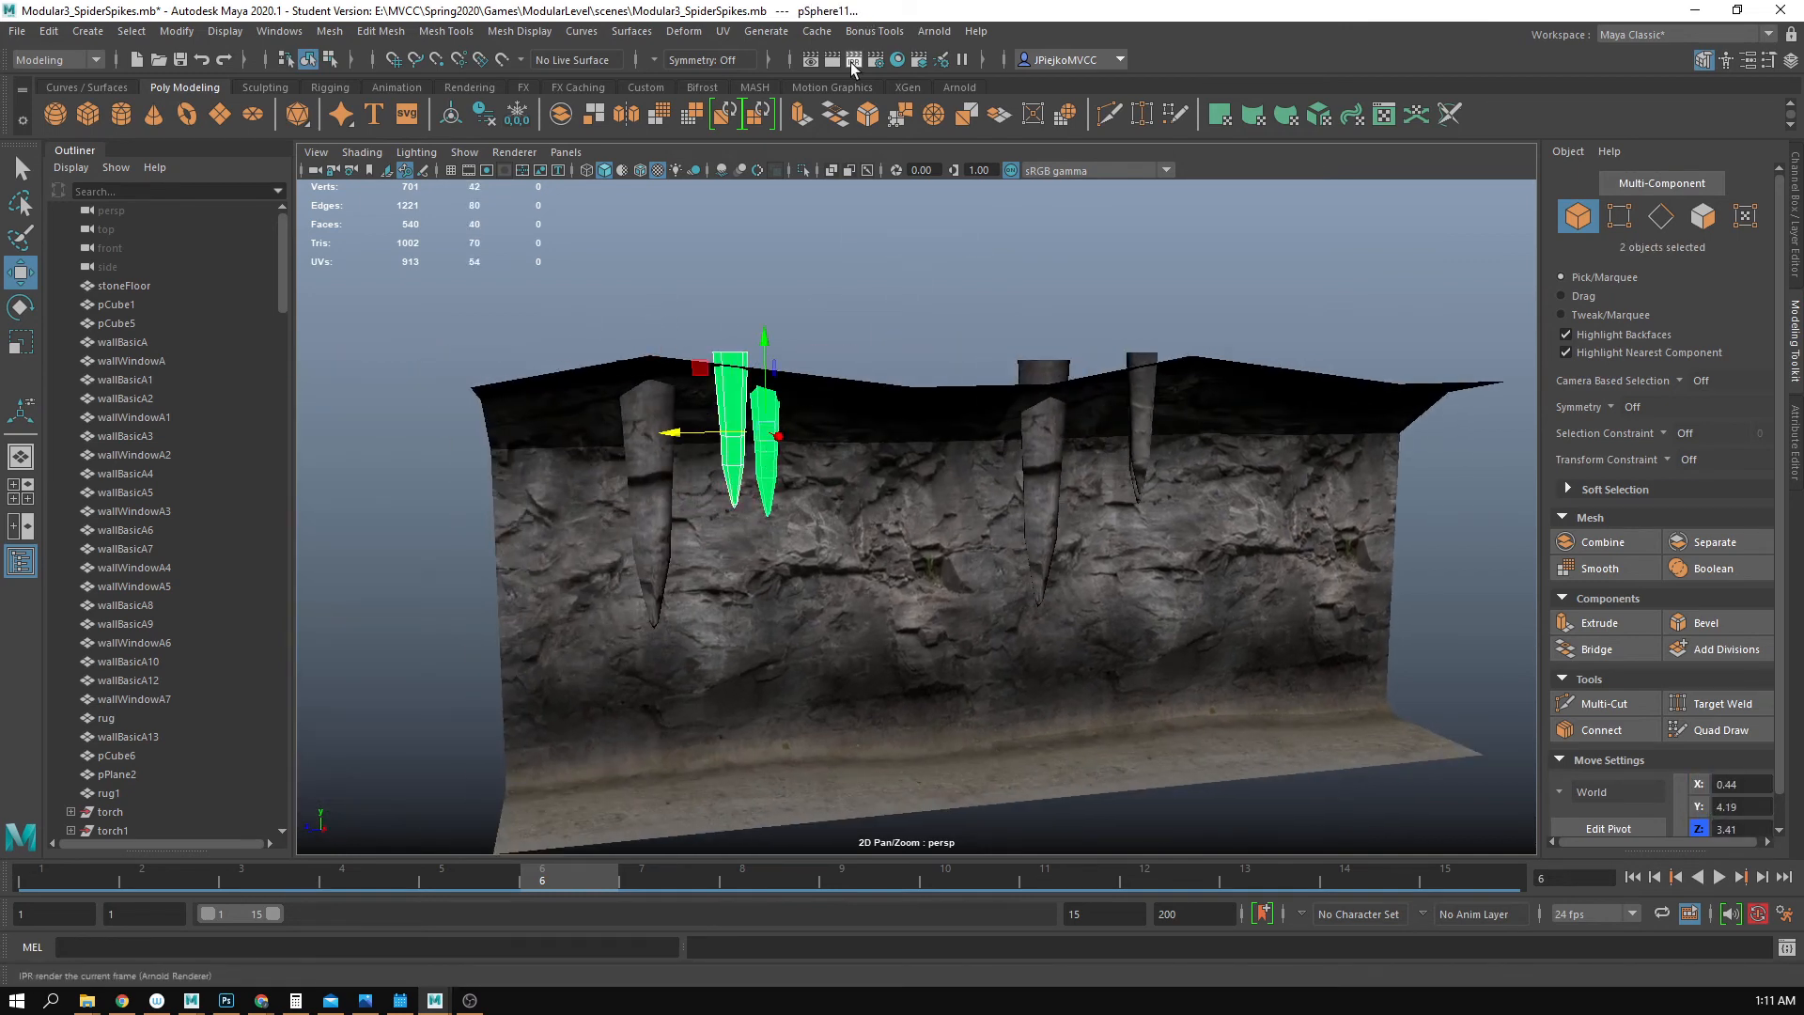
pyautogui.click(898, 61)
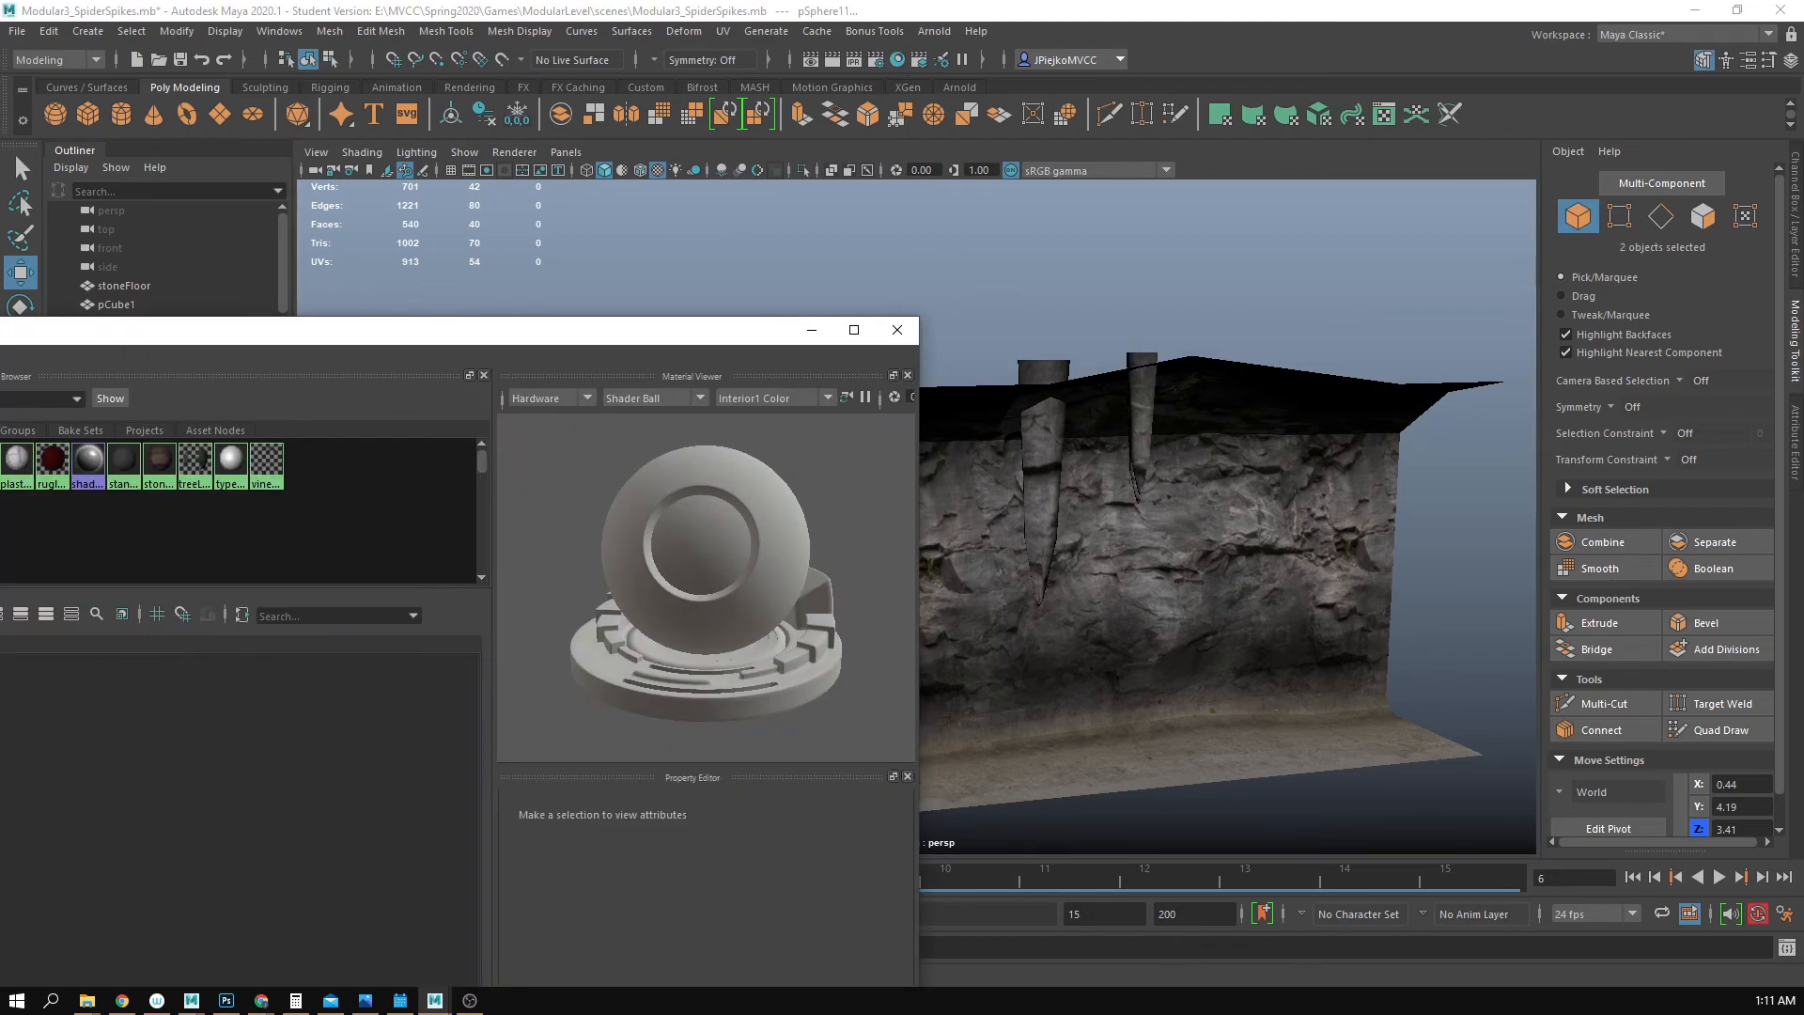
pyautogui.click(897, 330)
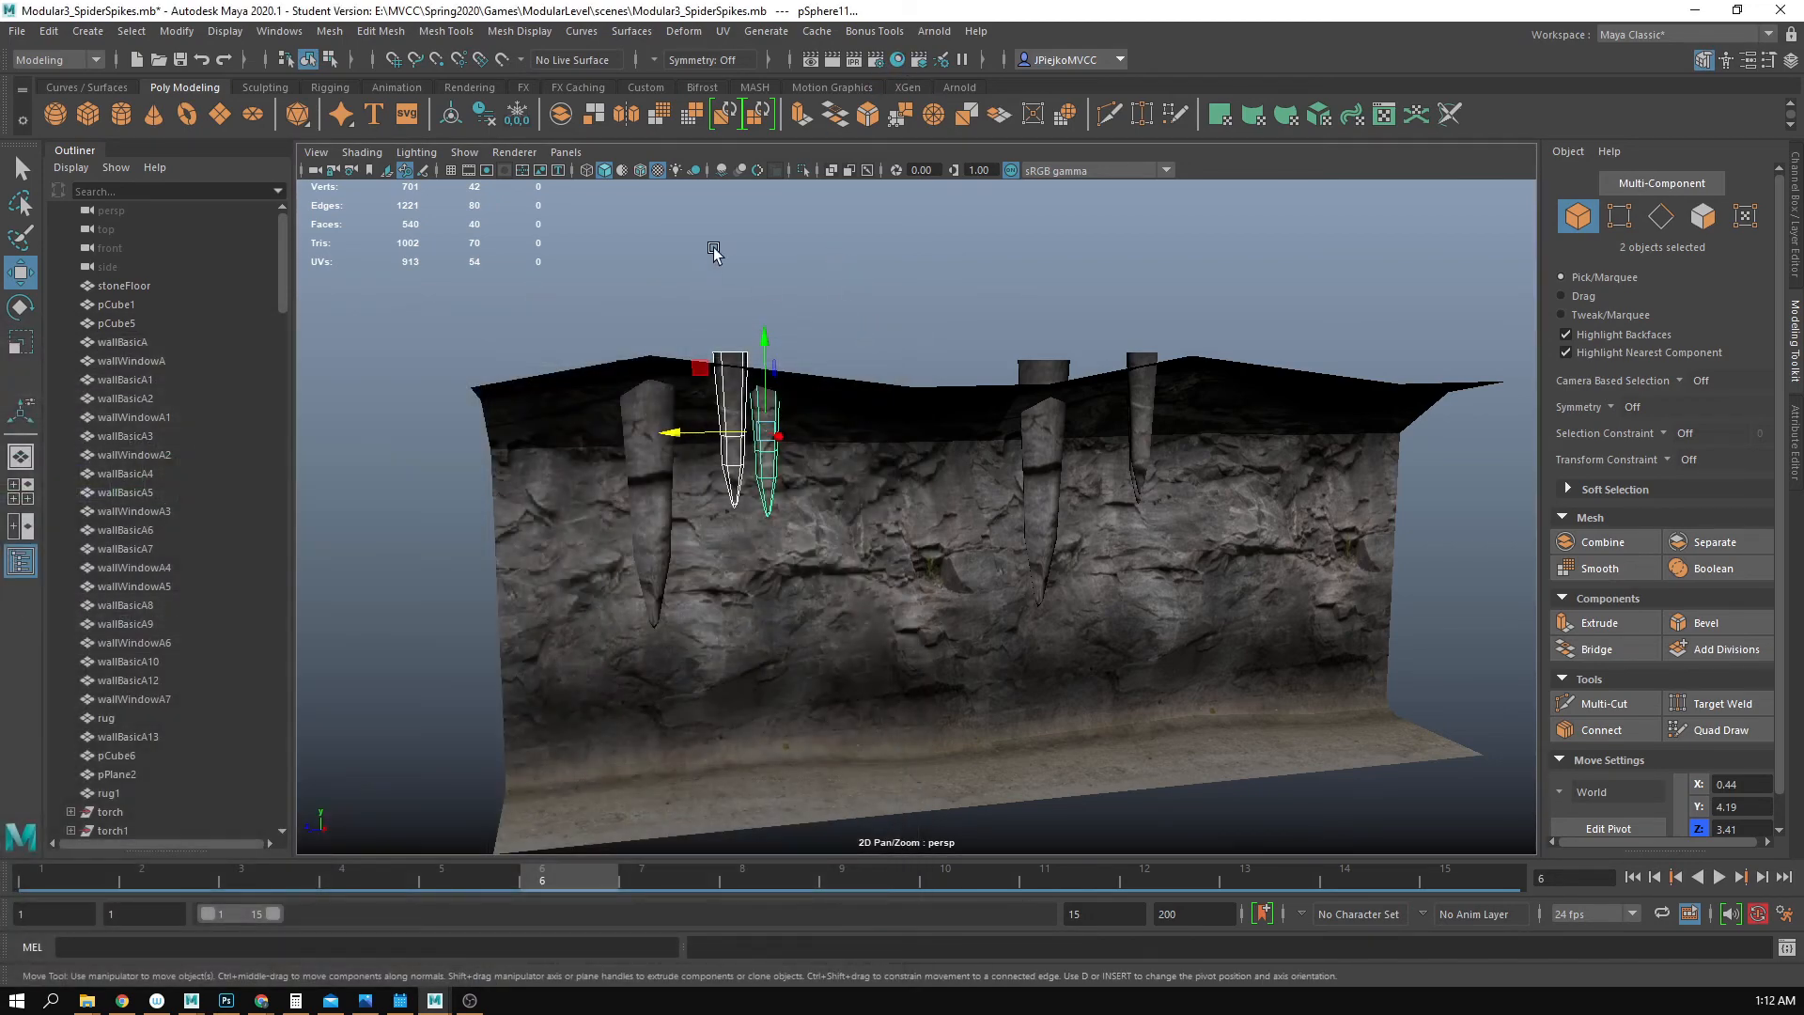
pyautogui.click(712, 245)
# - Shorten the copy of the large spike and move it to about X 0.93 and Y 4.26 in the ceiling
pyautogui.keyDown('alt'); pyautogui.moveTo(620, 310); pyautogui.dragTo(711, 321); pyautogui.keyUp('alt')
pyautogui.click(768, 506)
pyautogui.keyDown('alt'); pyautogui.moveTo(768, 506); pyautogui.dragTo(879, 460); pyautogui.keyUp('alt')
pyautogui.press('r')
pyautogui.moveTo(850, 379); pyautogui.dragTo(856, 321)
pyautogui.press('w')
pyautogui.moveTo(930, 402); pyautogui.dragTo(963, 398)
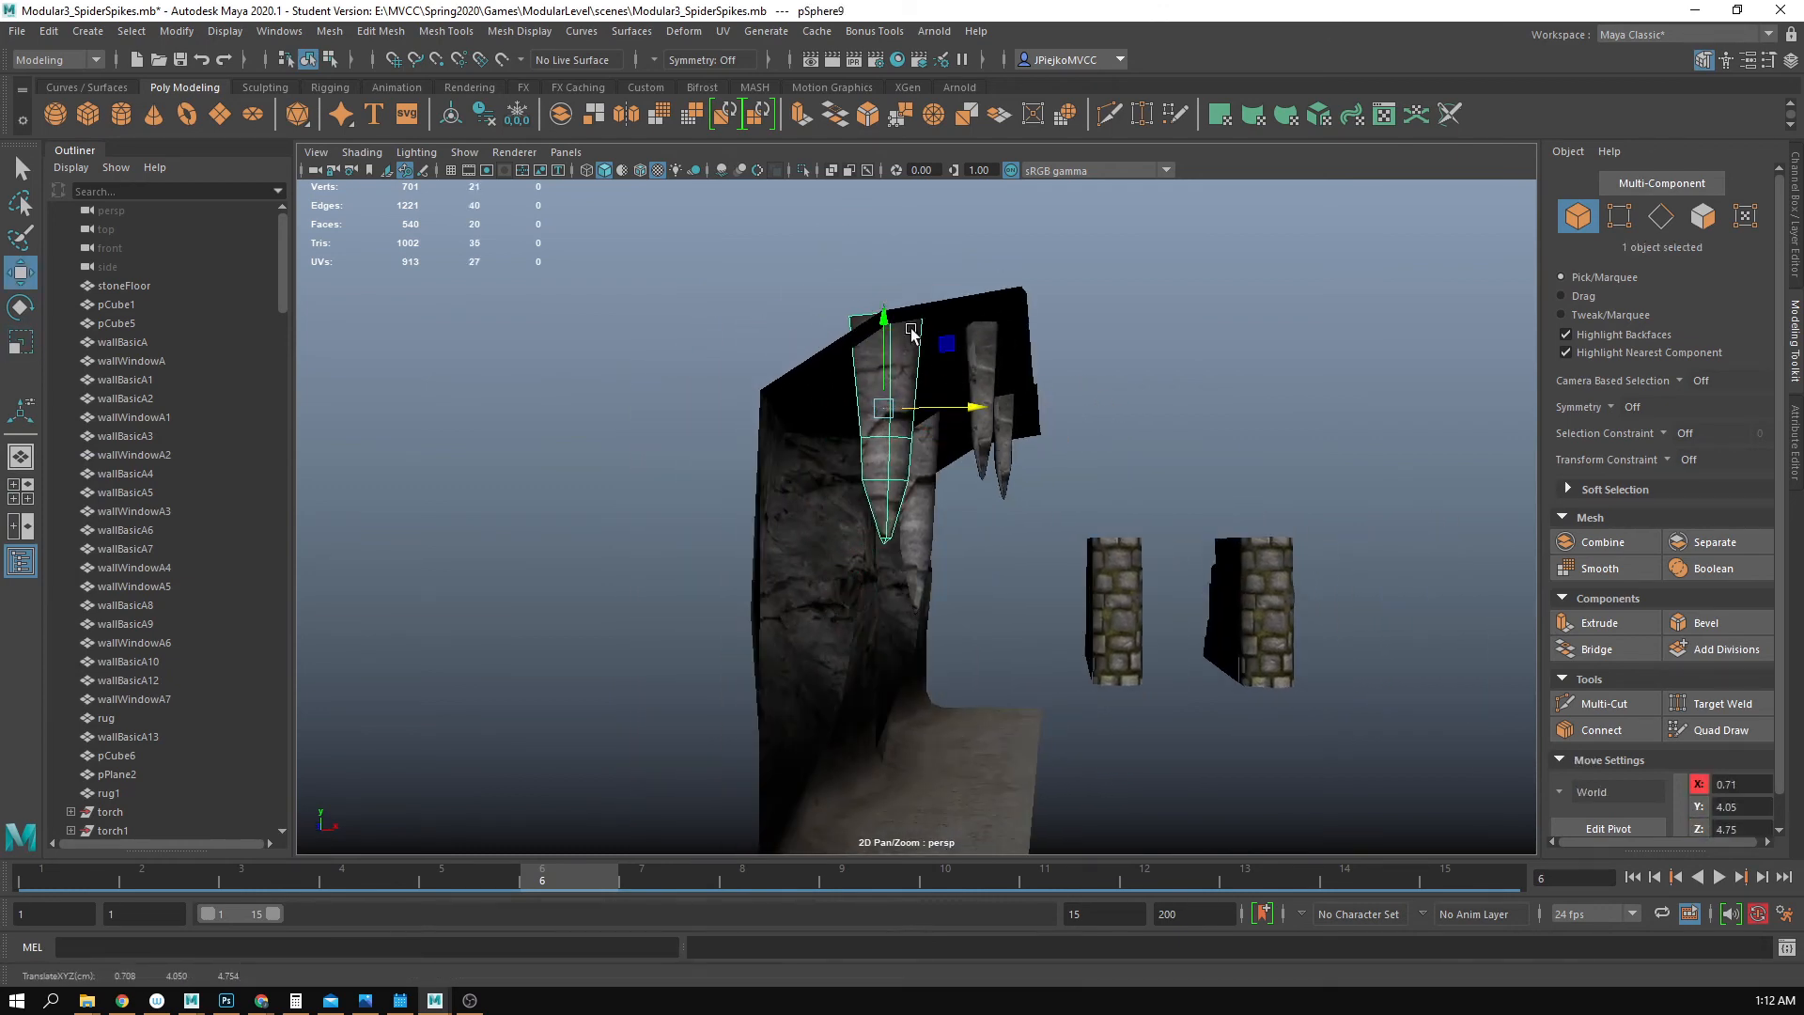
pyautogui.moveTo(891, 342); pyautogui.dragTo(892, 318)
# - Scale the large spike's copy down to about 0.22 in X and Z, refine its height, and deselect it
pyautogui.press('r')
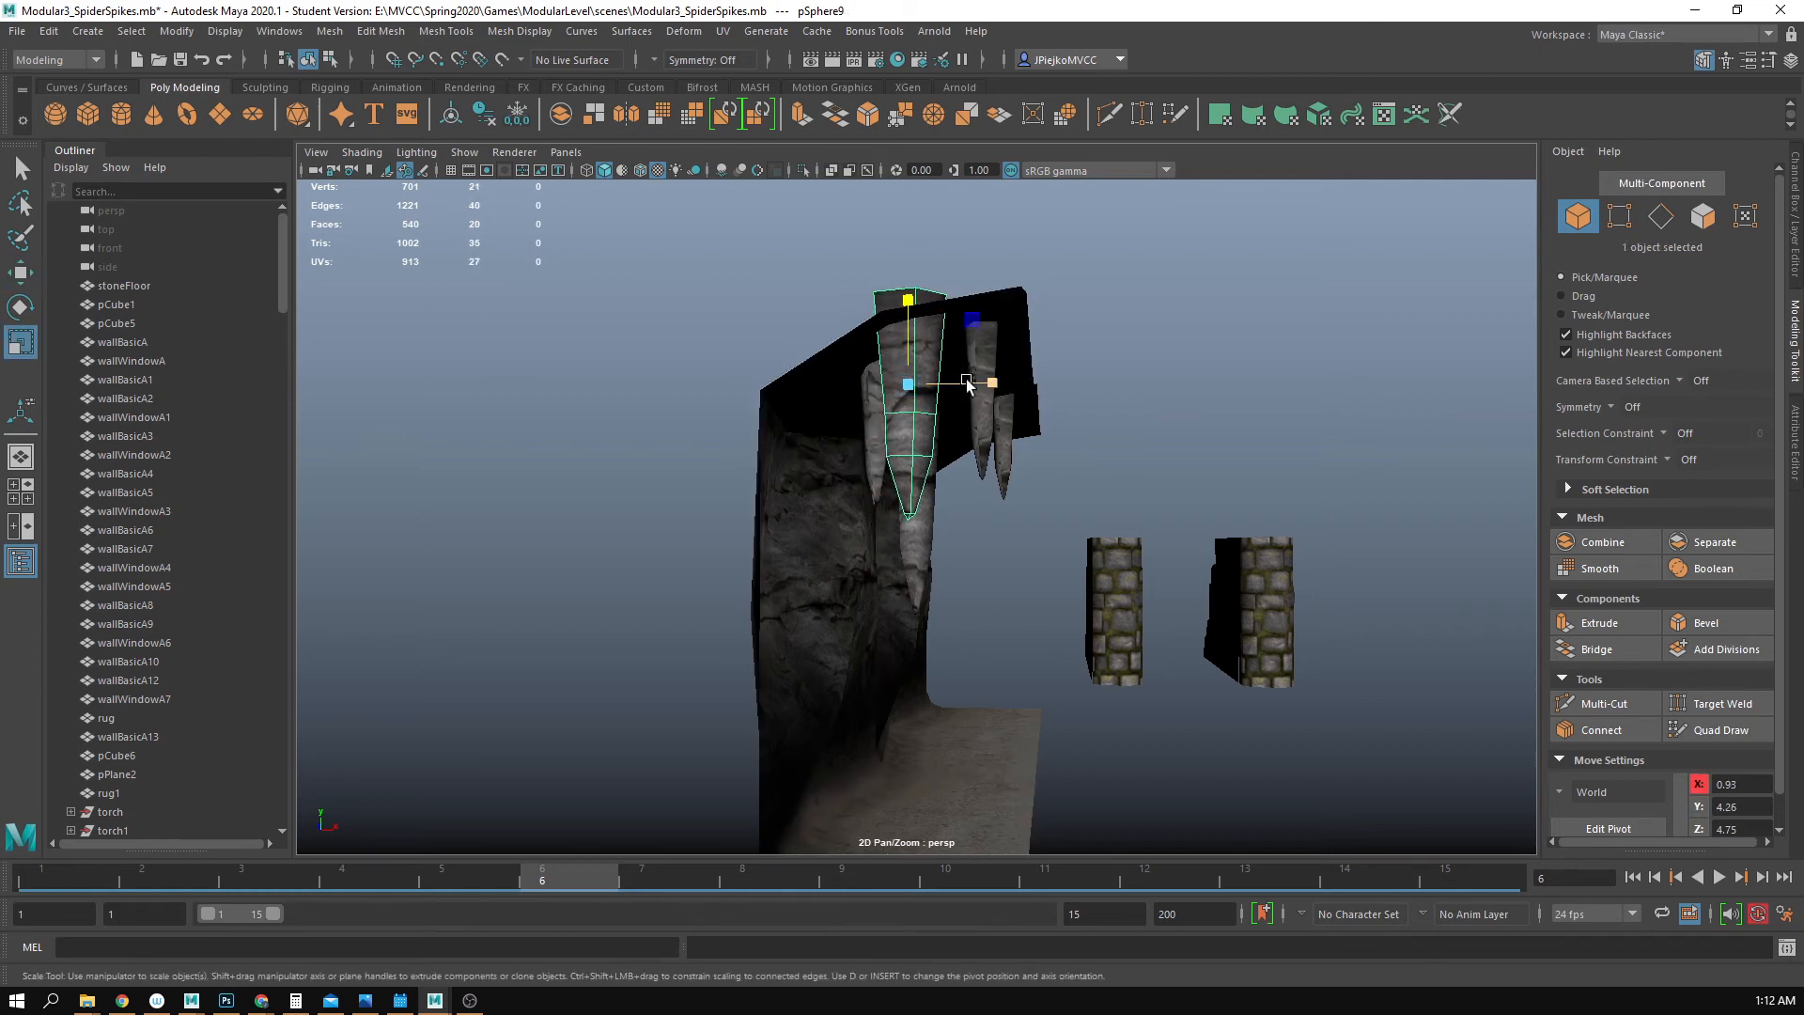
pyautogui.keyDown('alt'); pyautogui.moveTo(982, 382); pyautogui.dragTo(916, 390); pyautogui.keyUp('alt')
pyautogui.keyDown('alt'); pyautogui.moveTo(816, 470); pyautogui.dragTo(941, 390); pyautogui.keyUp('alt')
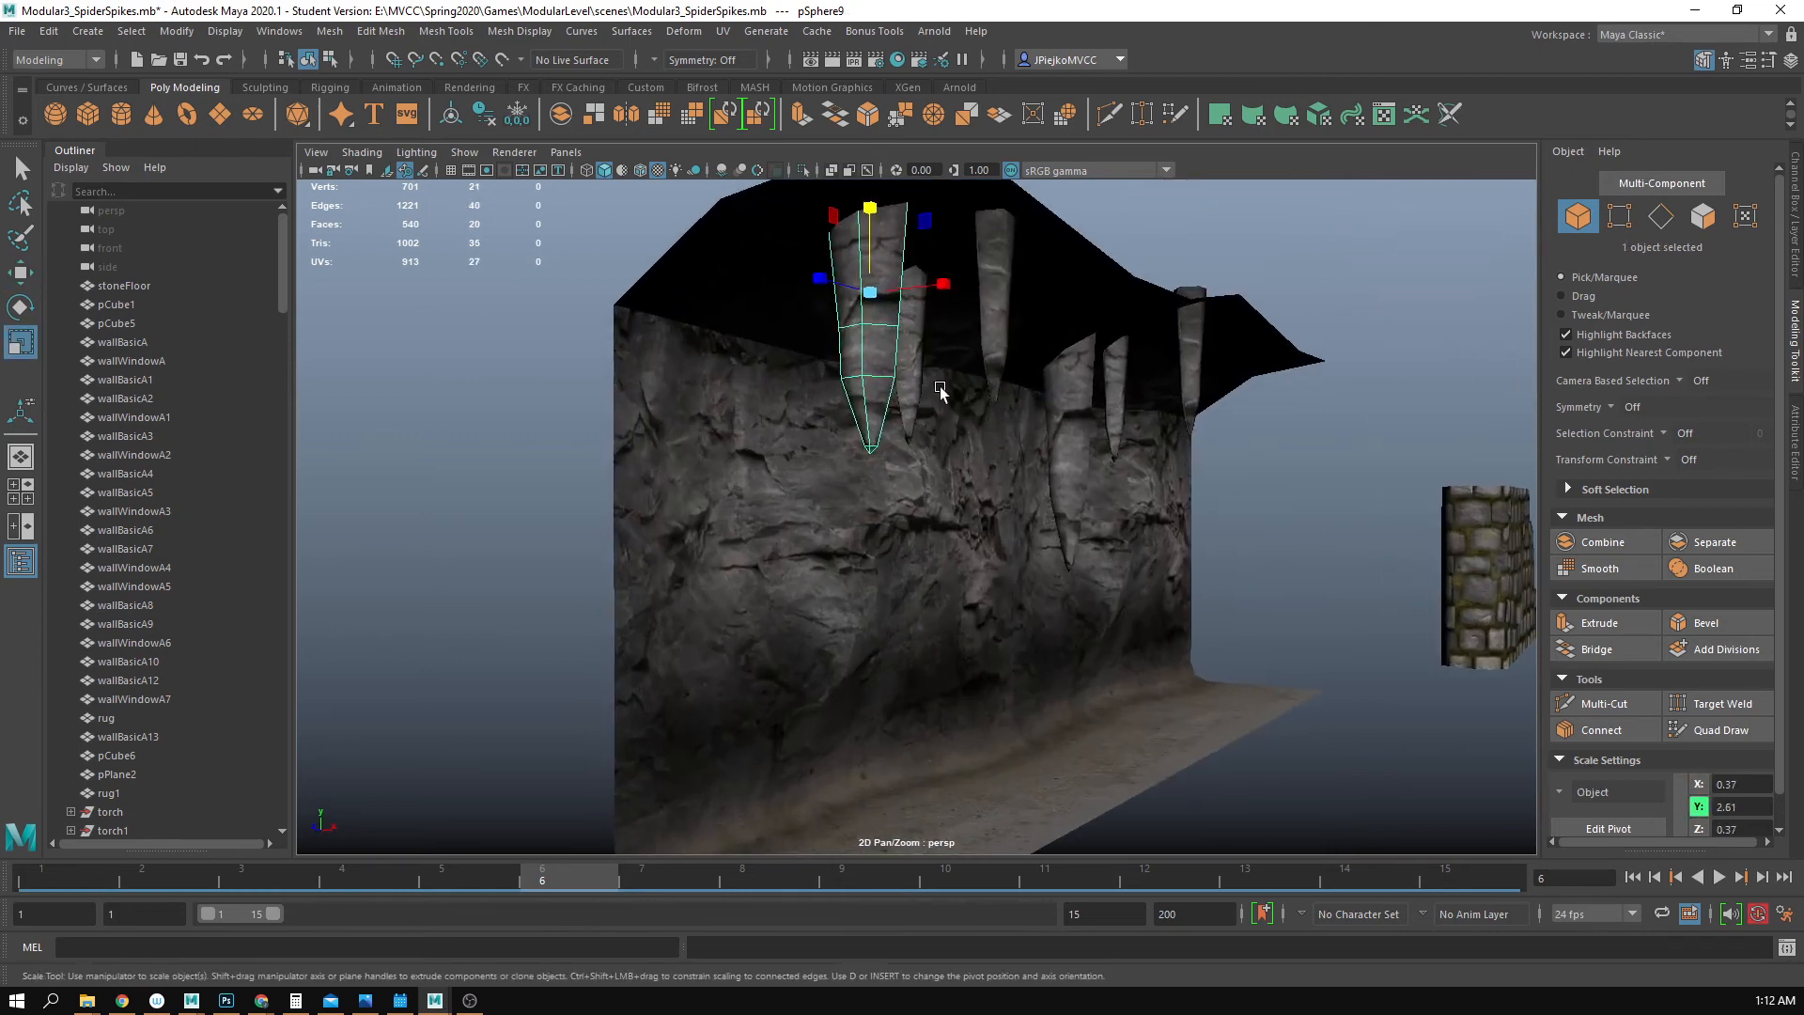
pyautogui.hotkey('ctrl', 'z')
pyautogui.moveTo(911, 256); pyautogui.dragTo(884, 239)
pyautogui.keyDown('alt'); pyautogui.moveTo(894, 276); pyautogui.dragTo(927, 354, button='middle'); pyautogui.keyUp('alt')
pyautogui.press('w')
pyautogui.keyDown('alt'); pyautogui.moveTo(926, 354); pyautogui.dragTo(871, 319); pyautogui.keyUp('alt')
pyautogui.press('r')
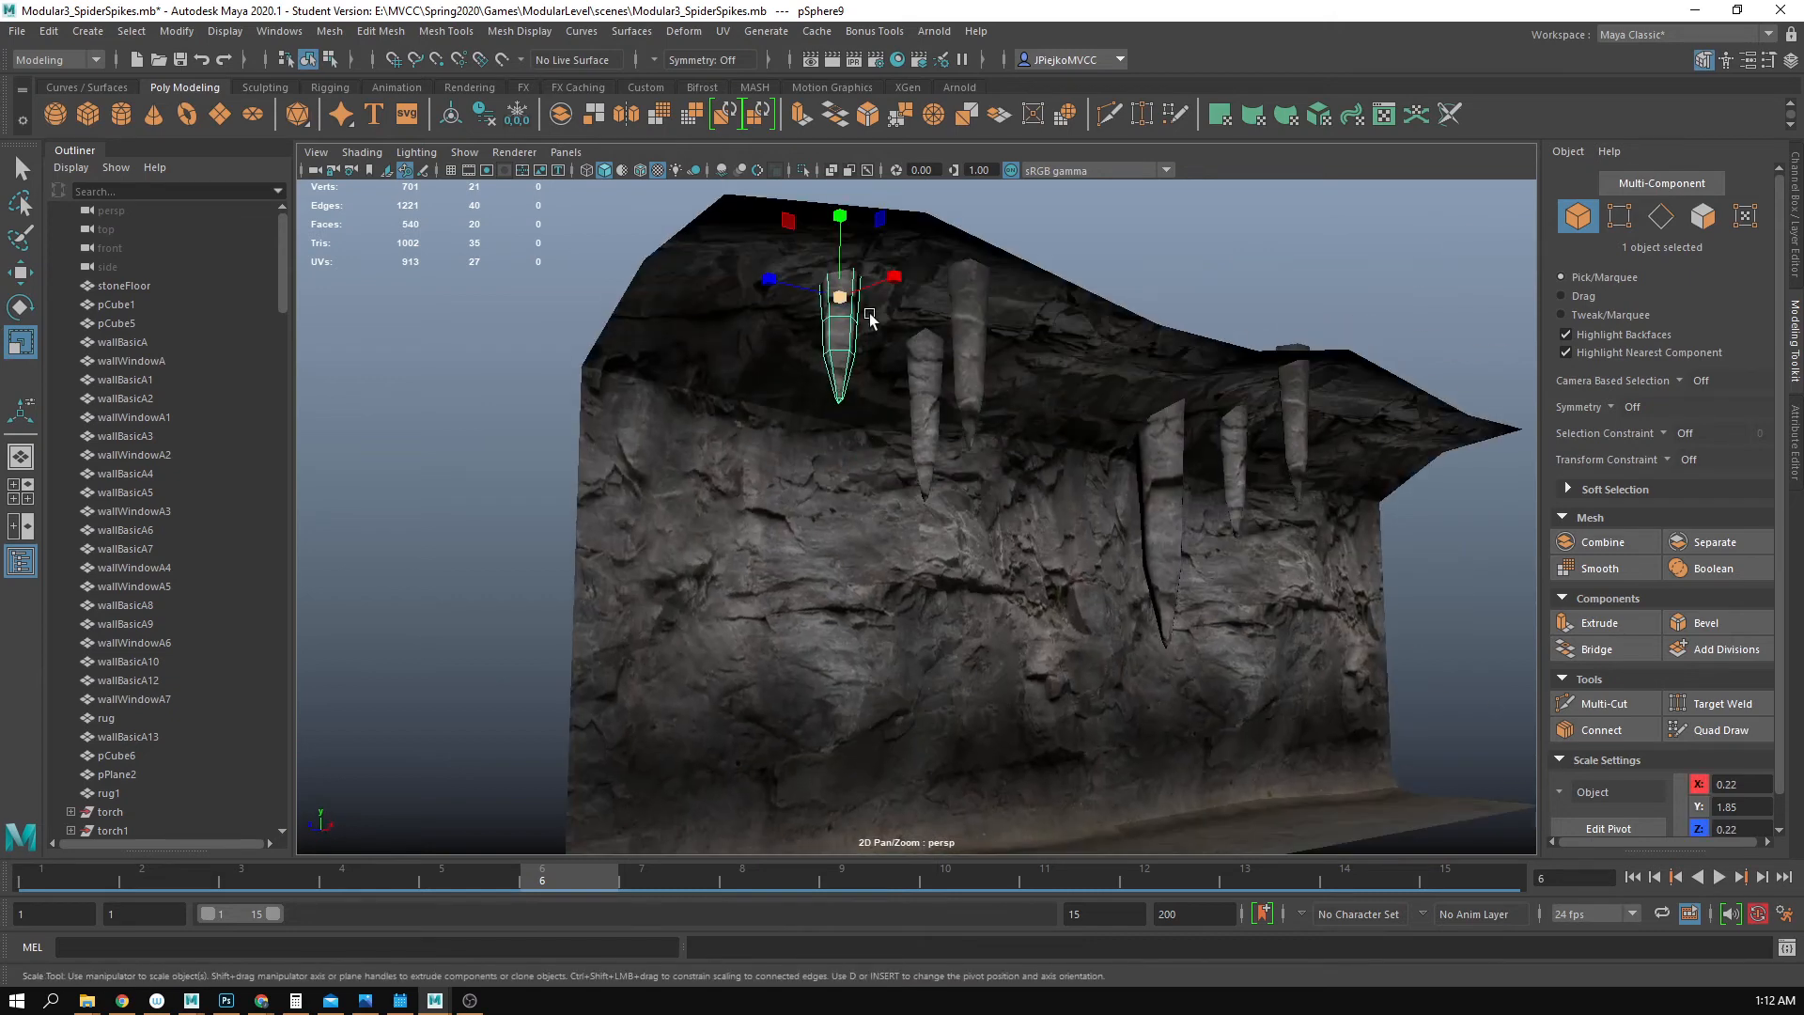
pyautogui.moveTo(834, 226); pyautogui.dragTo(839, 250)
pyautogui.press('w')
pyautogui.click(1019, 252)
# - Create a polygon cube and raise it to about Y 2.59 in front of the cave wall
pyautogui.keyDown('alt'); pyautogui.moveTo(1021, 273); pyautogui.dragTo(776, 356); pyautogui.keyUp('alt')
pyautogui.keyDown('alt'); pyautogui.moveTo(1010, 342); pyautogui.dragTo(833, 355, button='right'); pyautogui.keyUp('alt')
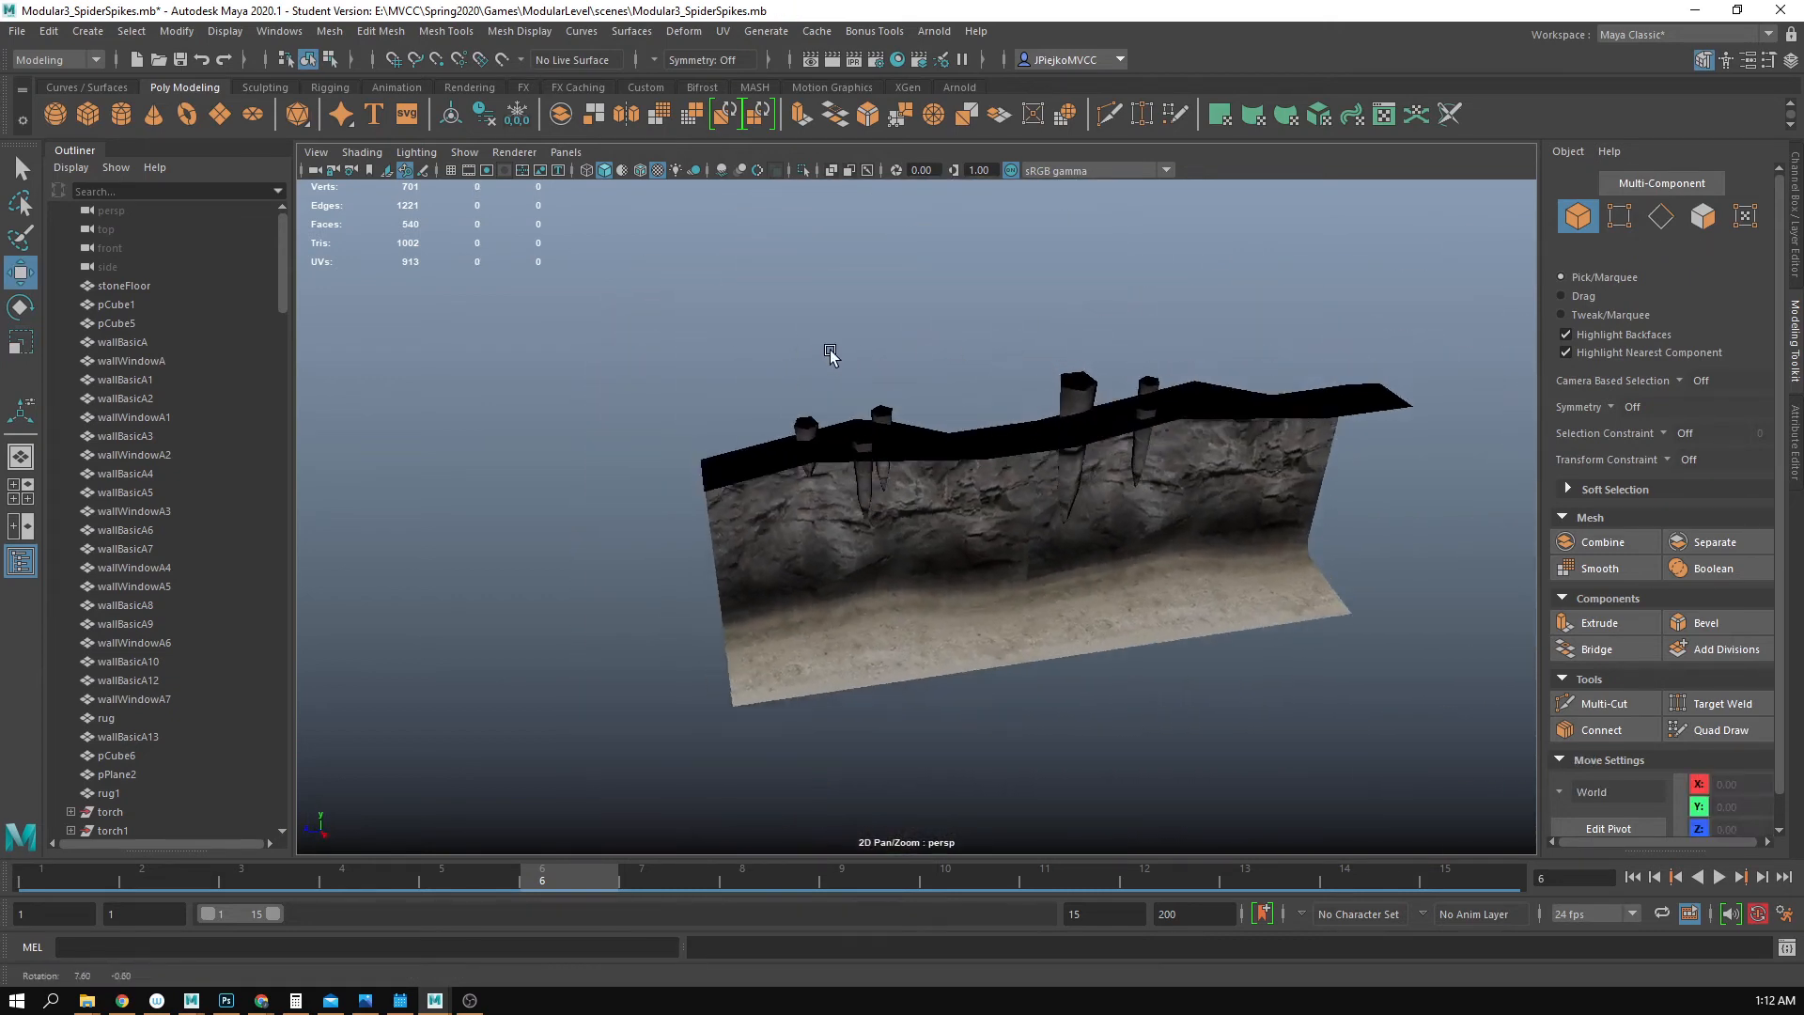
pyautogui.keyDown('alt'); pyautogui.moveTo(832, 355); pyautogui.dragTo(775, 329); pyautogui.keyUp('alt')
pyautogui.moveTo(867, 575)
pyautogui.keyDown('alt'); pyautogui.mouseDown()
pyautogui.moveTo(970, 455)
pyautogui.moveTo(903, 488)
pyautogui.moveTo(934, 476)
pyautogui.moveTo(1167, 510)
pyautogui.moveTo(1047, 535)
pyautogui.moveTo(1006, 491)
pyautogui.moveTo(1059, 544)
pyautogui.moveTo(1019, 573)
pyautogui.moveTo(871, 568)
pyautogui.moveTo(906, 567)
pyautogui.moveTo(864, 583)
pyautogui.moveTo(859, 564)
pyautogui.mouseUp(); pyautogui.keyUp('alt')
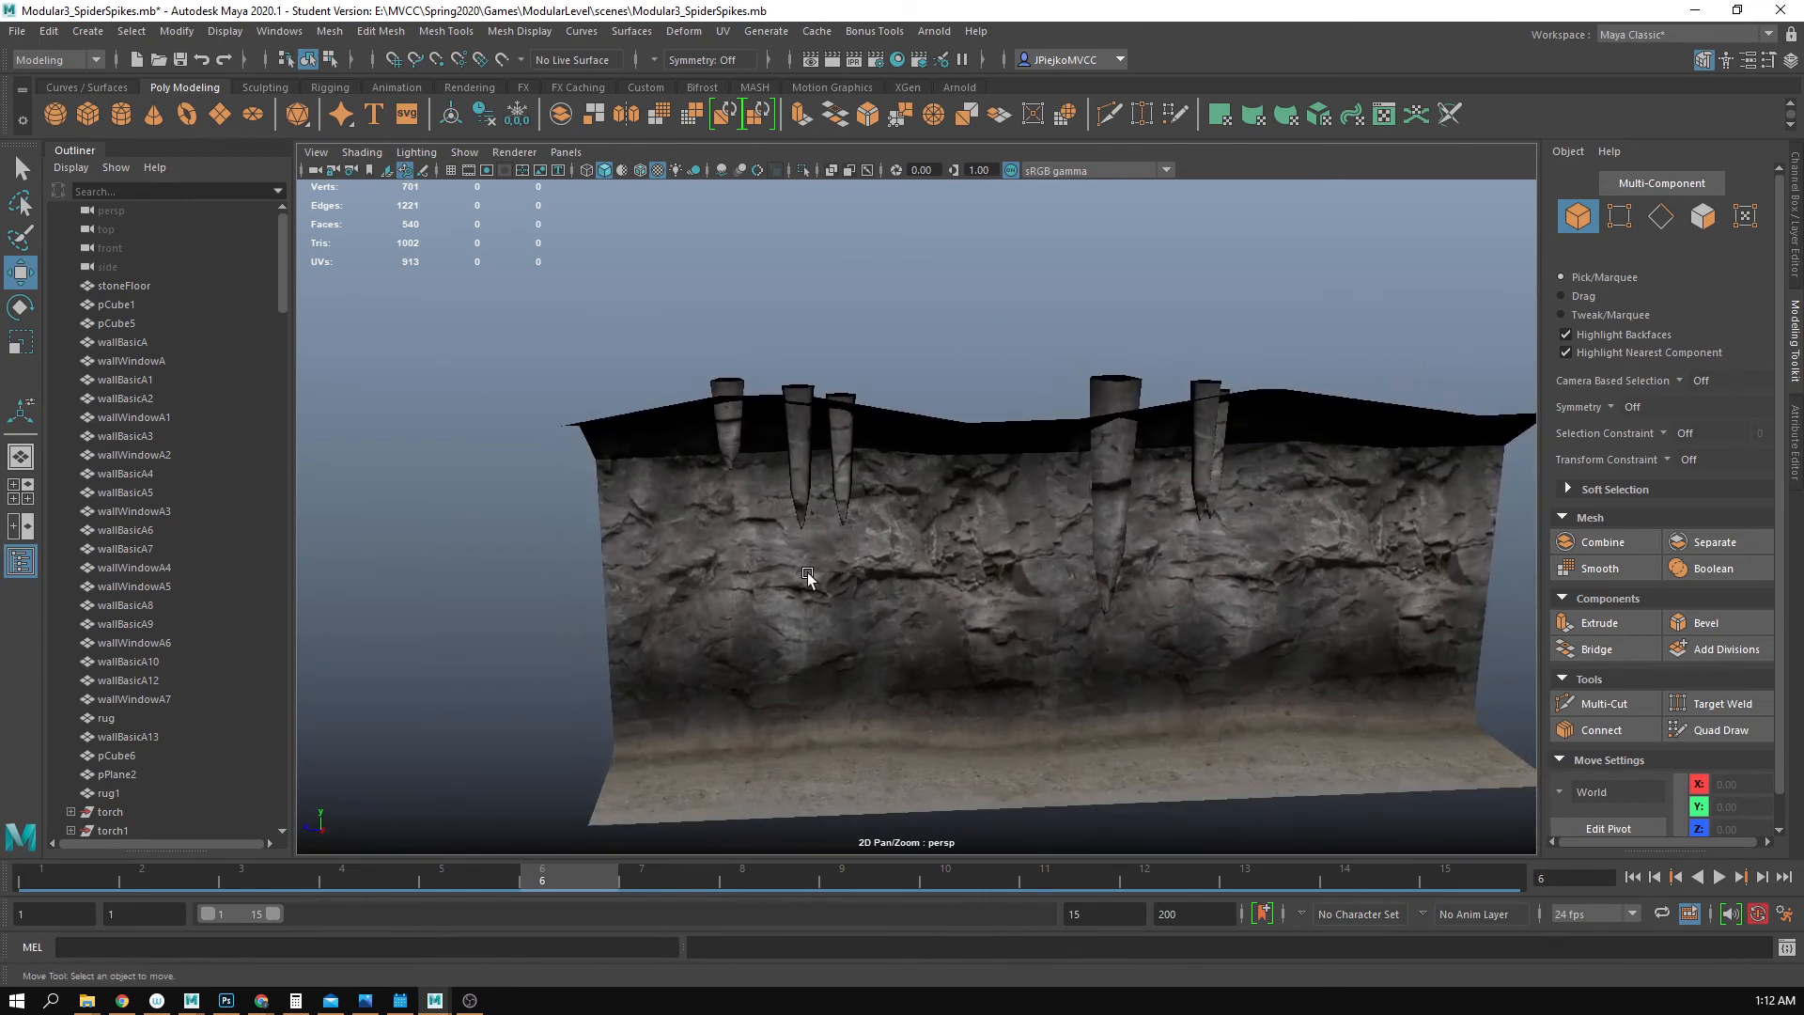
pyautogui.click(88, 113)
pyautogui.keyDown('alt'); pyautogui.moveTo(1063, 528); pyautogui.dragTo(1076, 407); pyautogui.keyUp('alt')
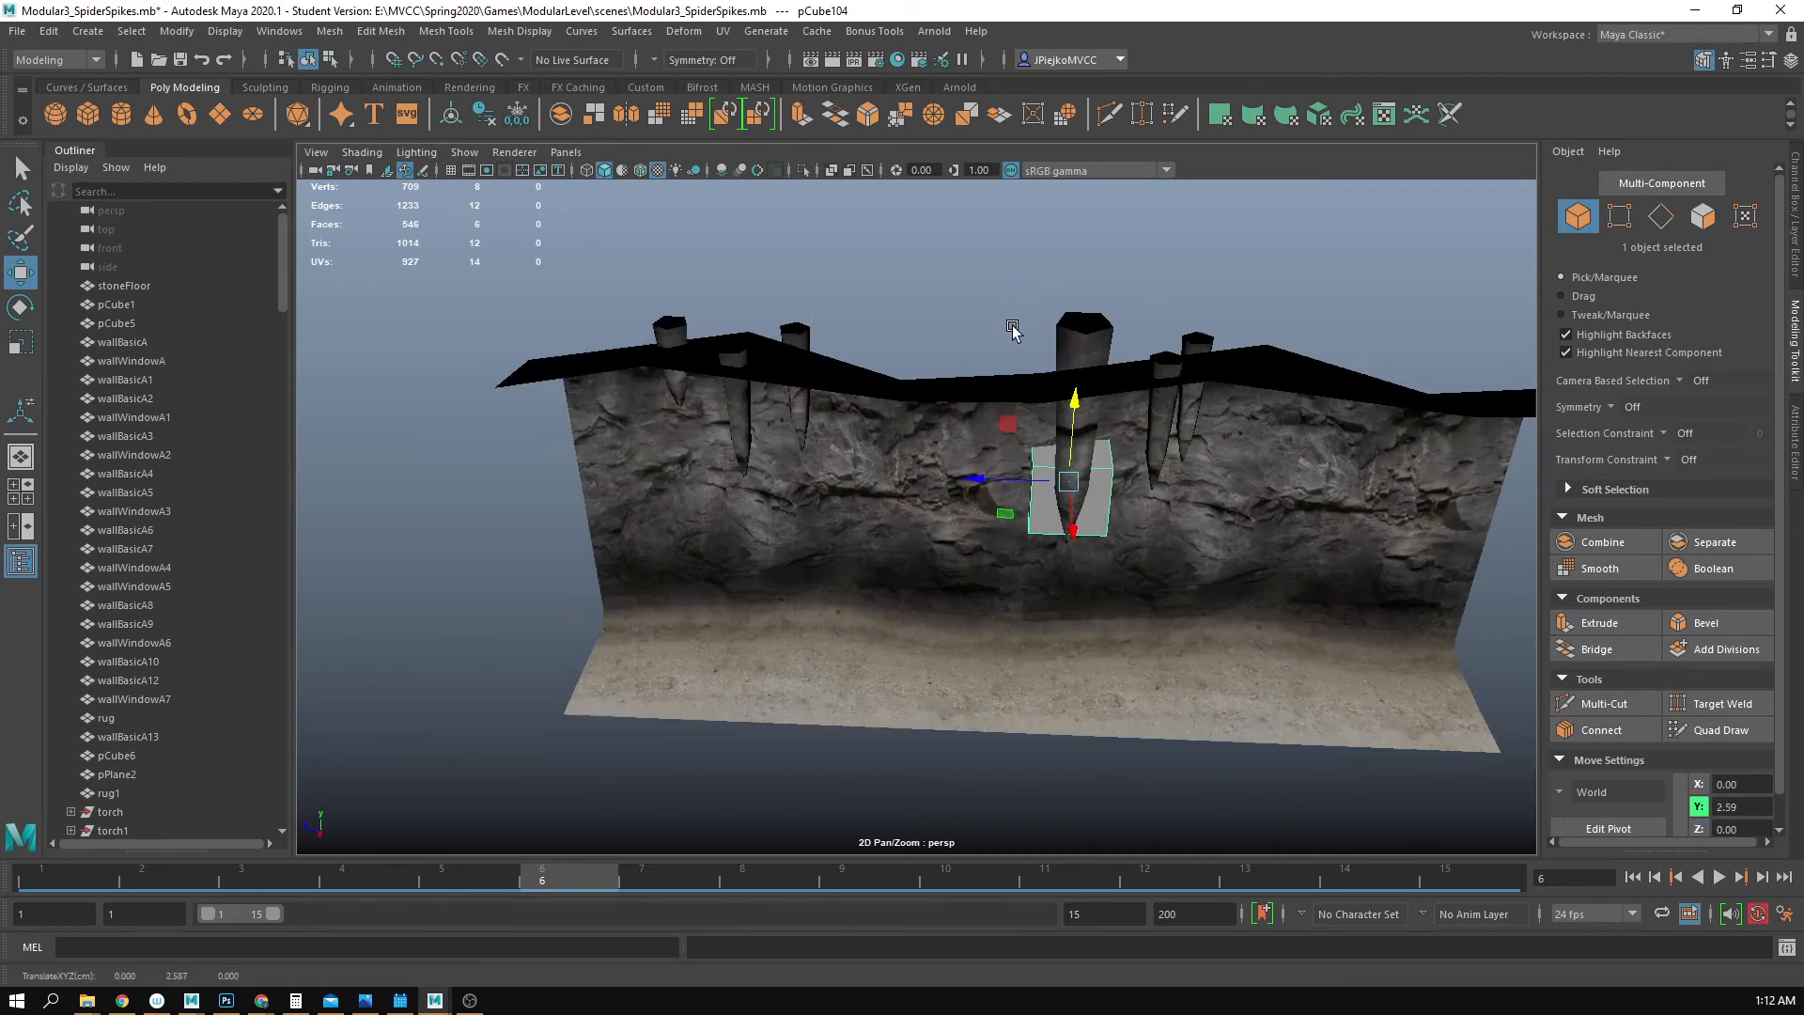
# - Smooth the cube with one division and flatten it to a Y scale of about 0.70
pyautogui.click(330, 31)
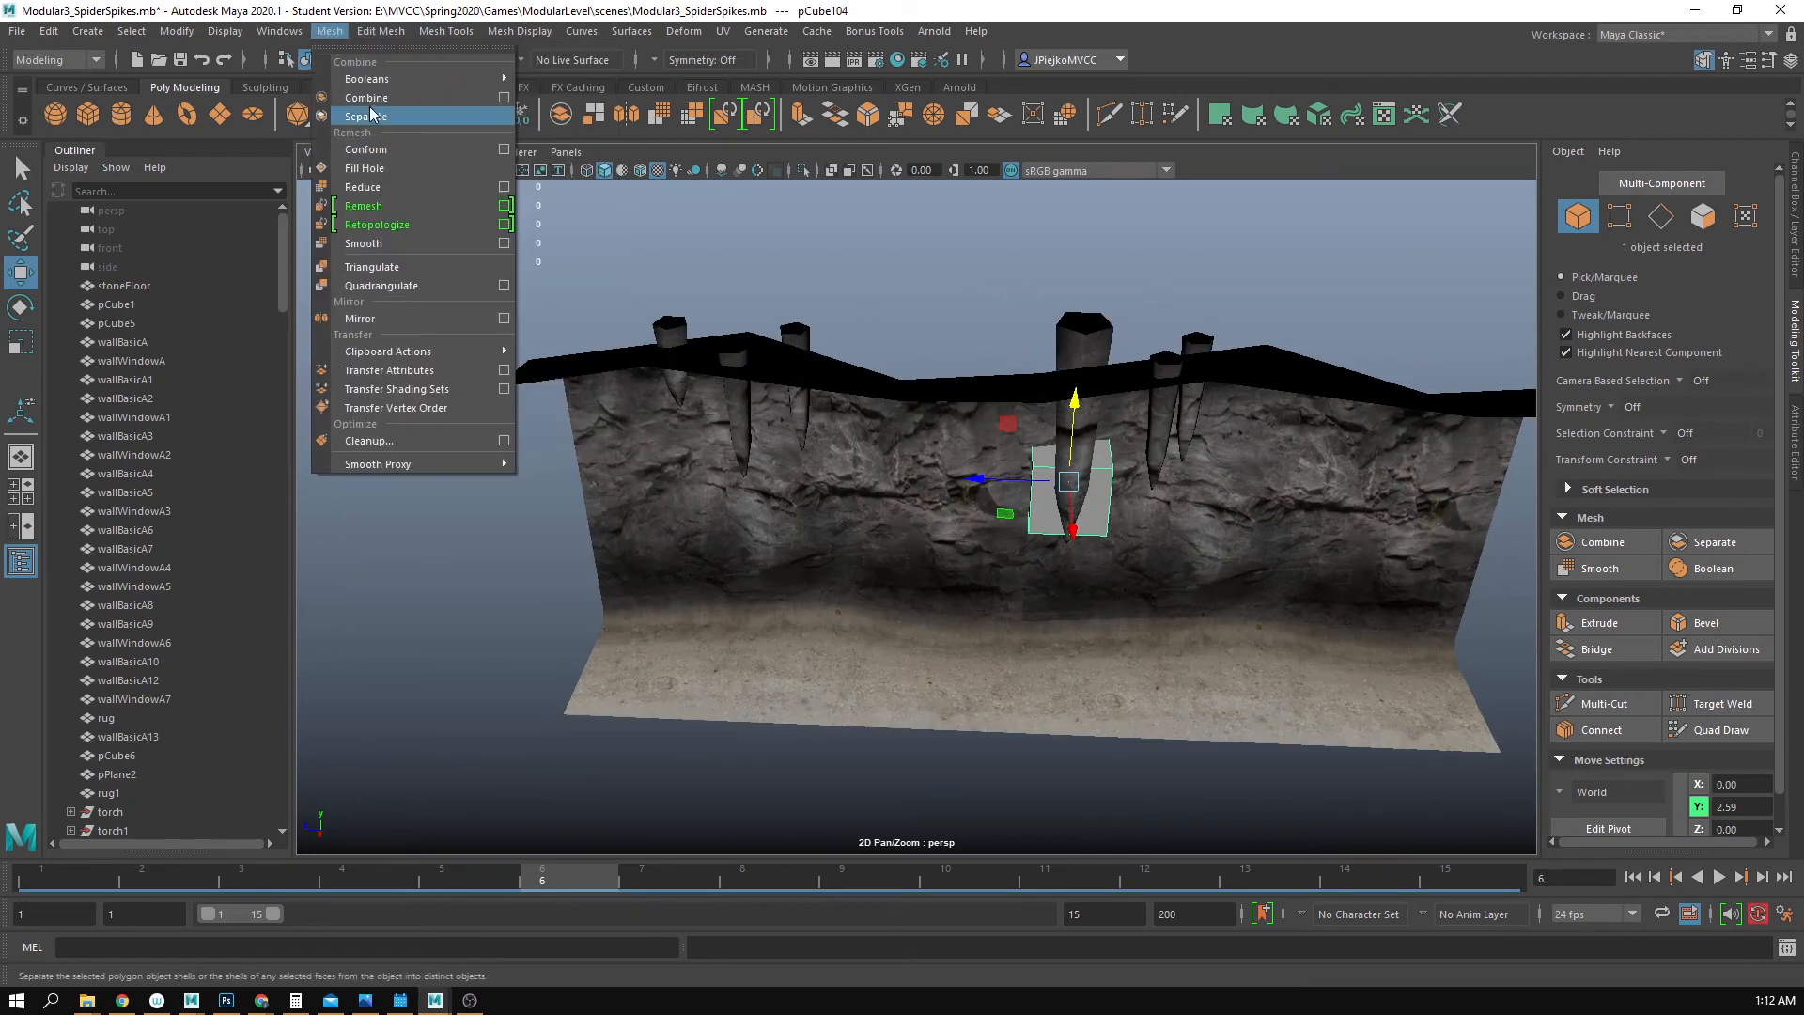
pyautogui.click(375, 244)
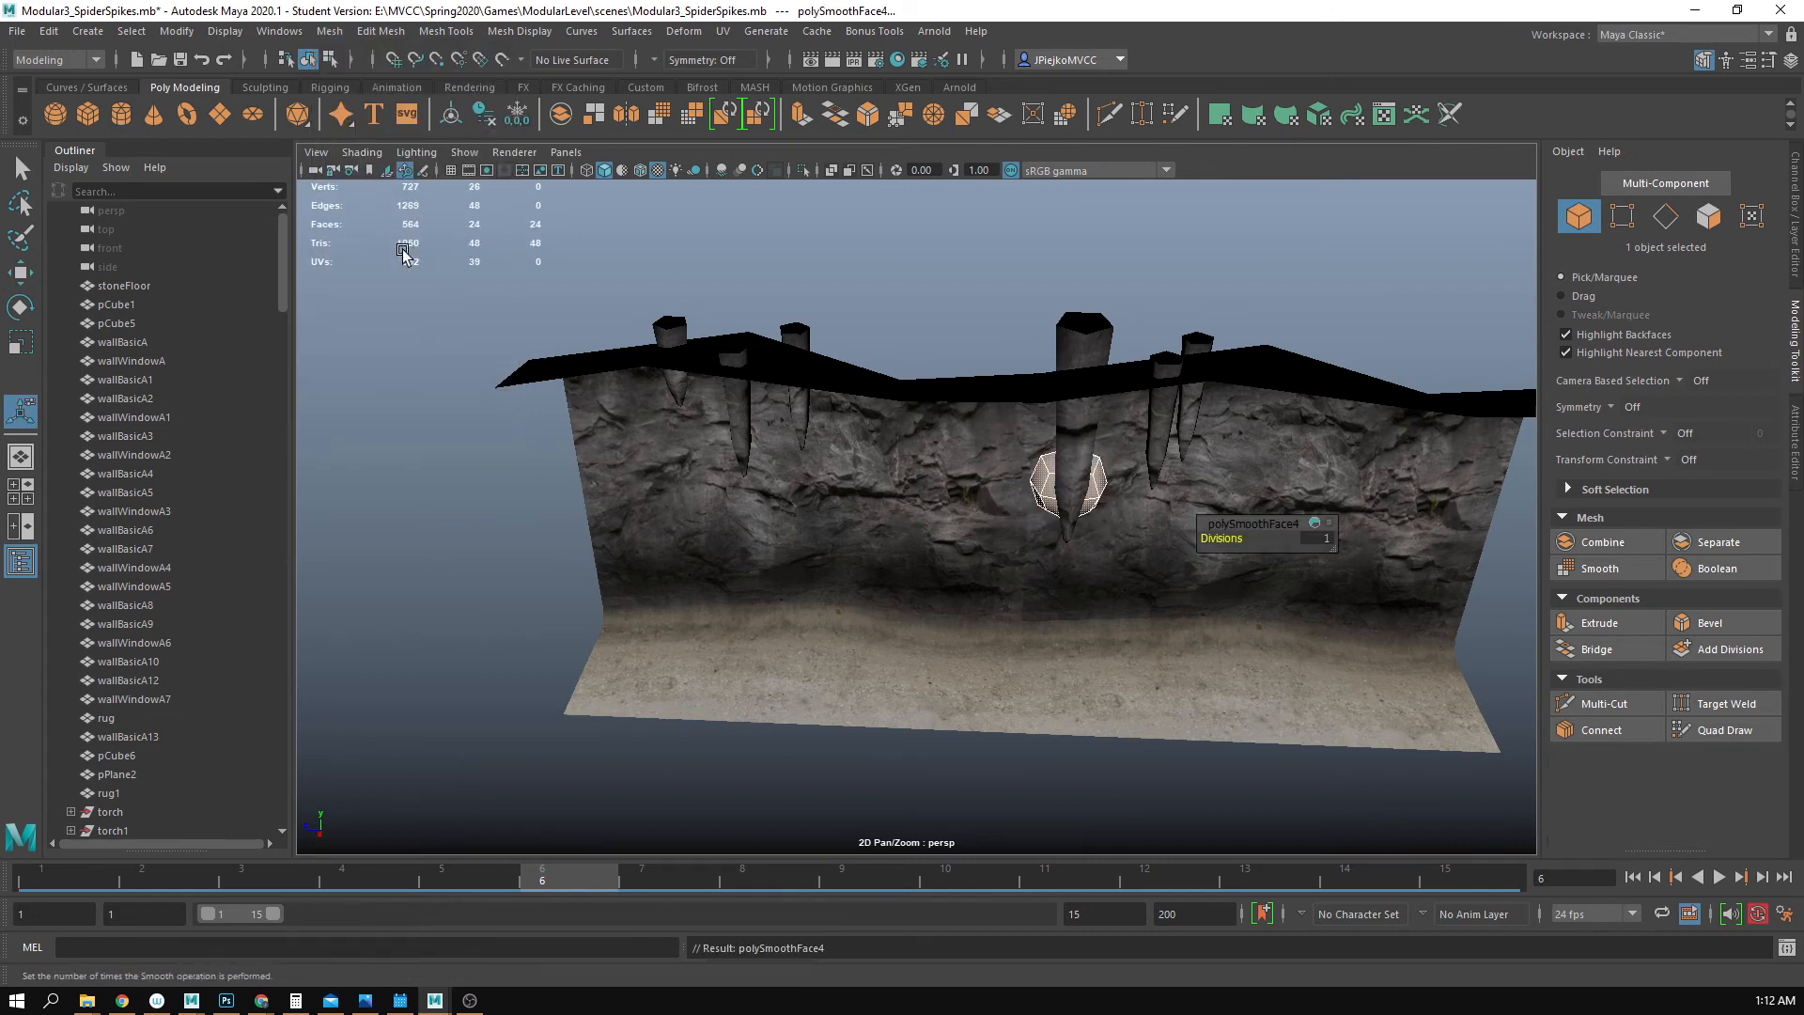
pyautogui.keyDown('alt'); pyautogui.moveTo(1081, 403); pyautogui.dragTo(919, 339, button='middle'); pyautogui.keyUp('alt')
pyautogui.press('r')
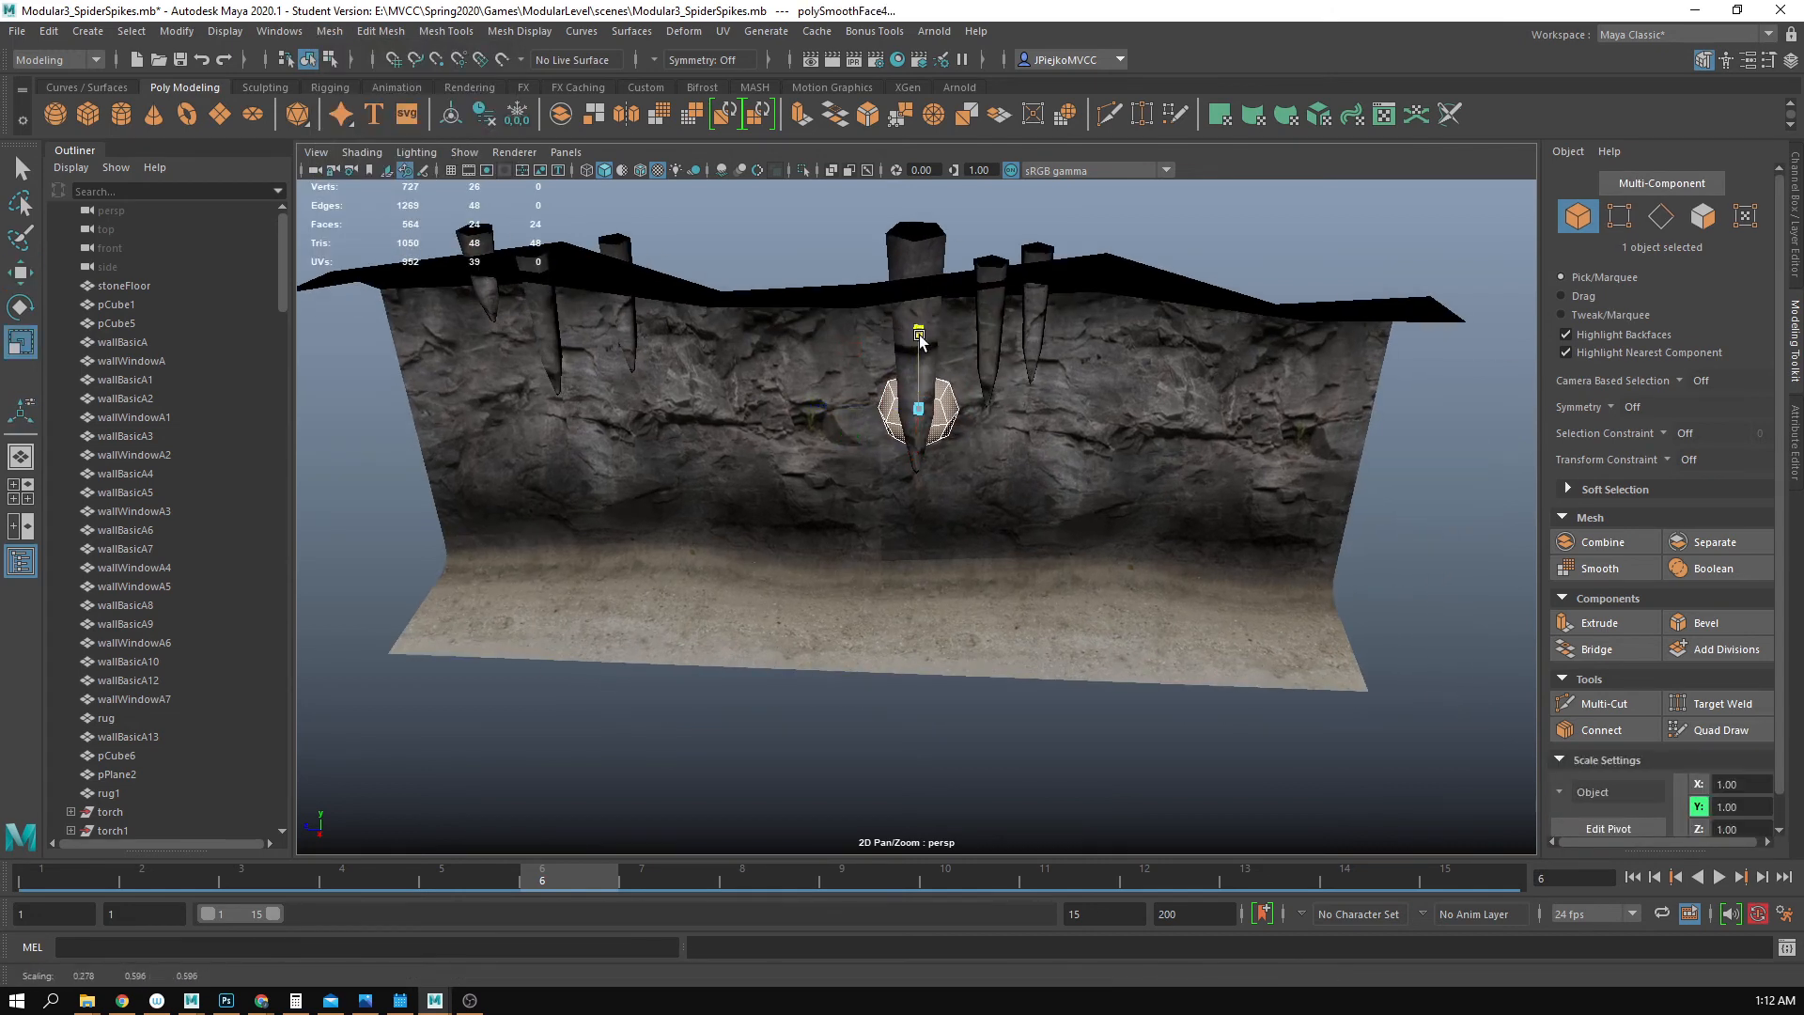
# - Move the rock to about Z 4.95, lower it beside the cave floor's wall edge, and tilt it
pyautogui.press('w')
pyautogui.moveTo(885, 410); pyautogui.dragTo(673, 428)
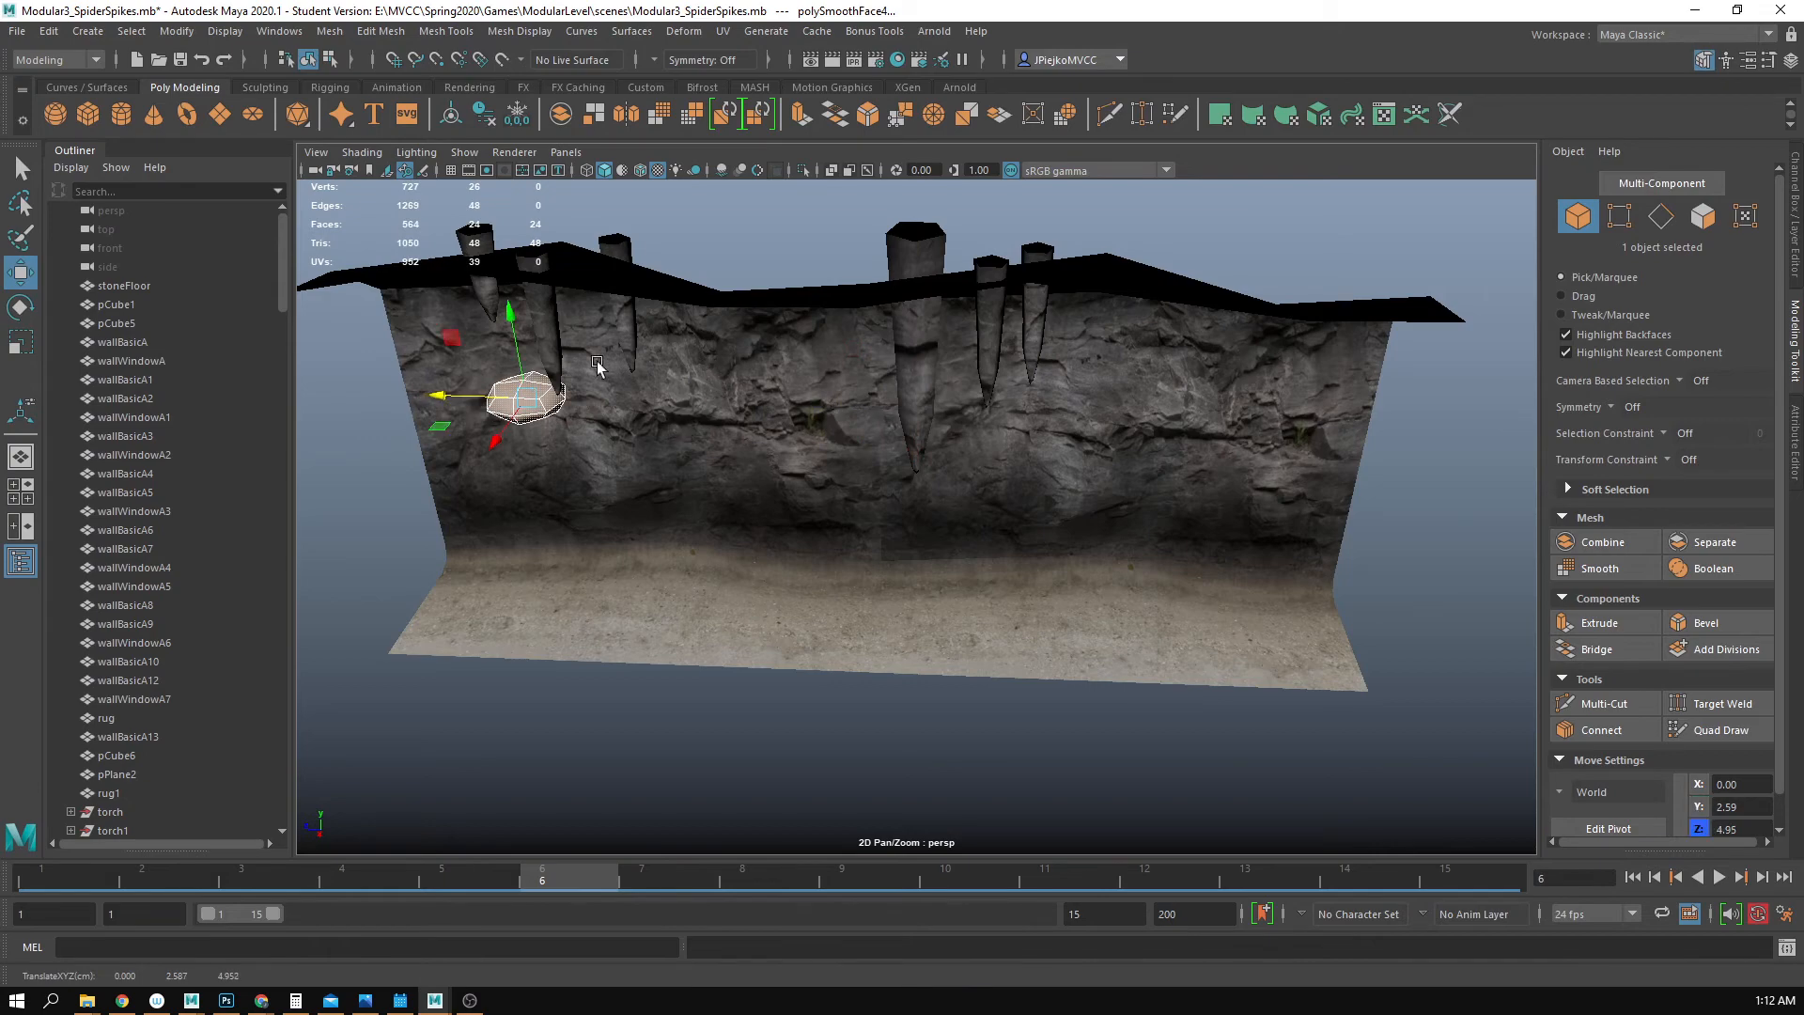
pyautogui.moveTo(516, 325); pyautogui.dragTo(723, 406)
pyautogui.press('e')
pyautogui.click(858, 666)
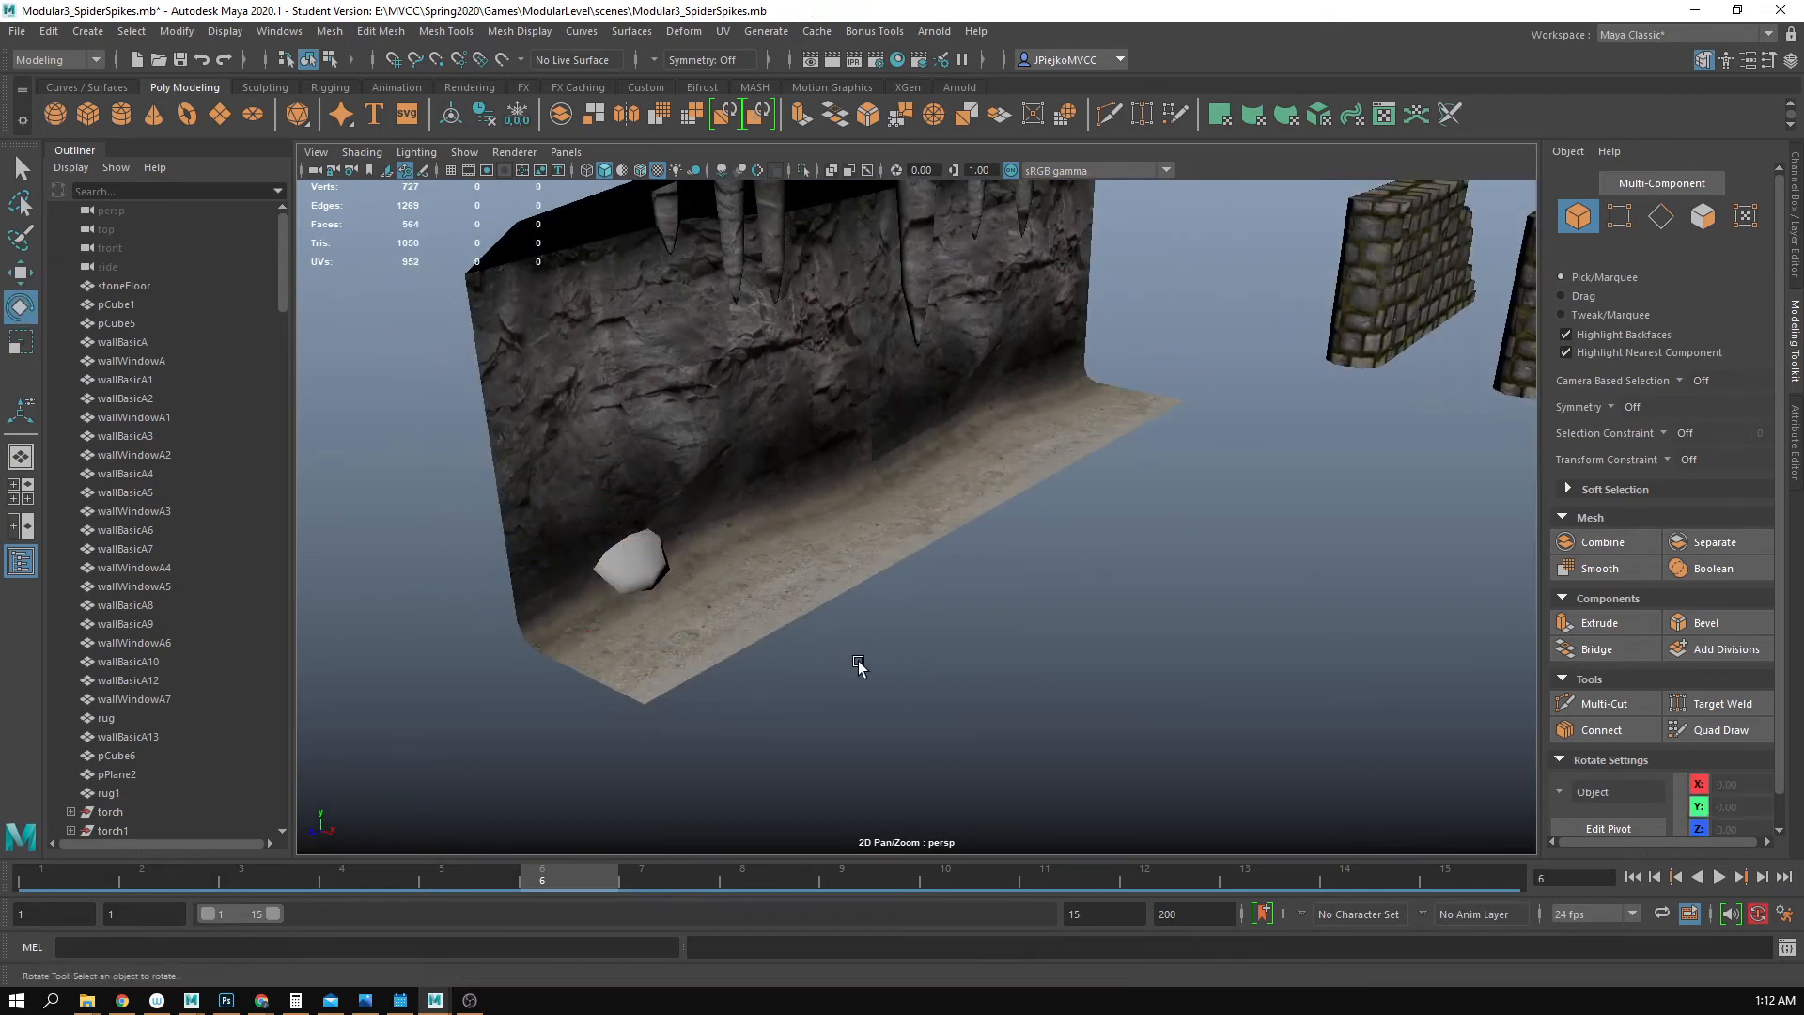
# - Repeat the Smooth operation twice on the floor rock and undo the second repeat
pyautogui.keyDown('alt'); pyautogui.moveTo(858, 666); pyautogui.dragTo(898, 578); pyautogui.keyUp('alt')
pyautogui.keyDown('alt'); pyautogui.moveTo(899, 578); pyautogui.dragTo(978, 561, button='right'); pyautogui.keyUp('alt')
pyautogui.click(800, 458)
pyautogui.press('r')
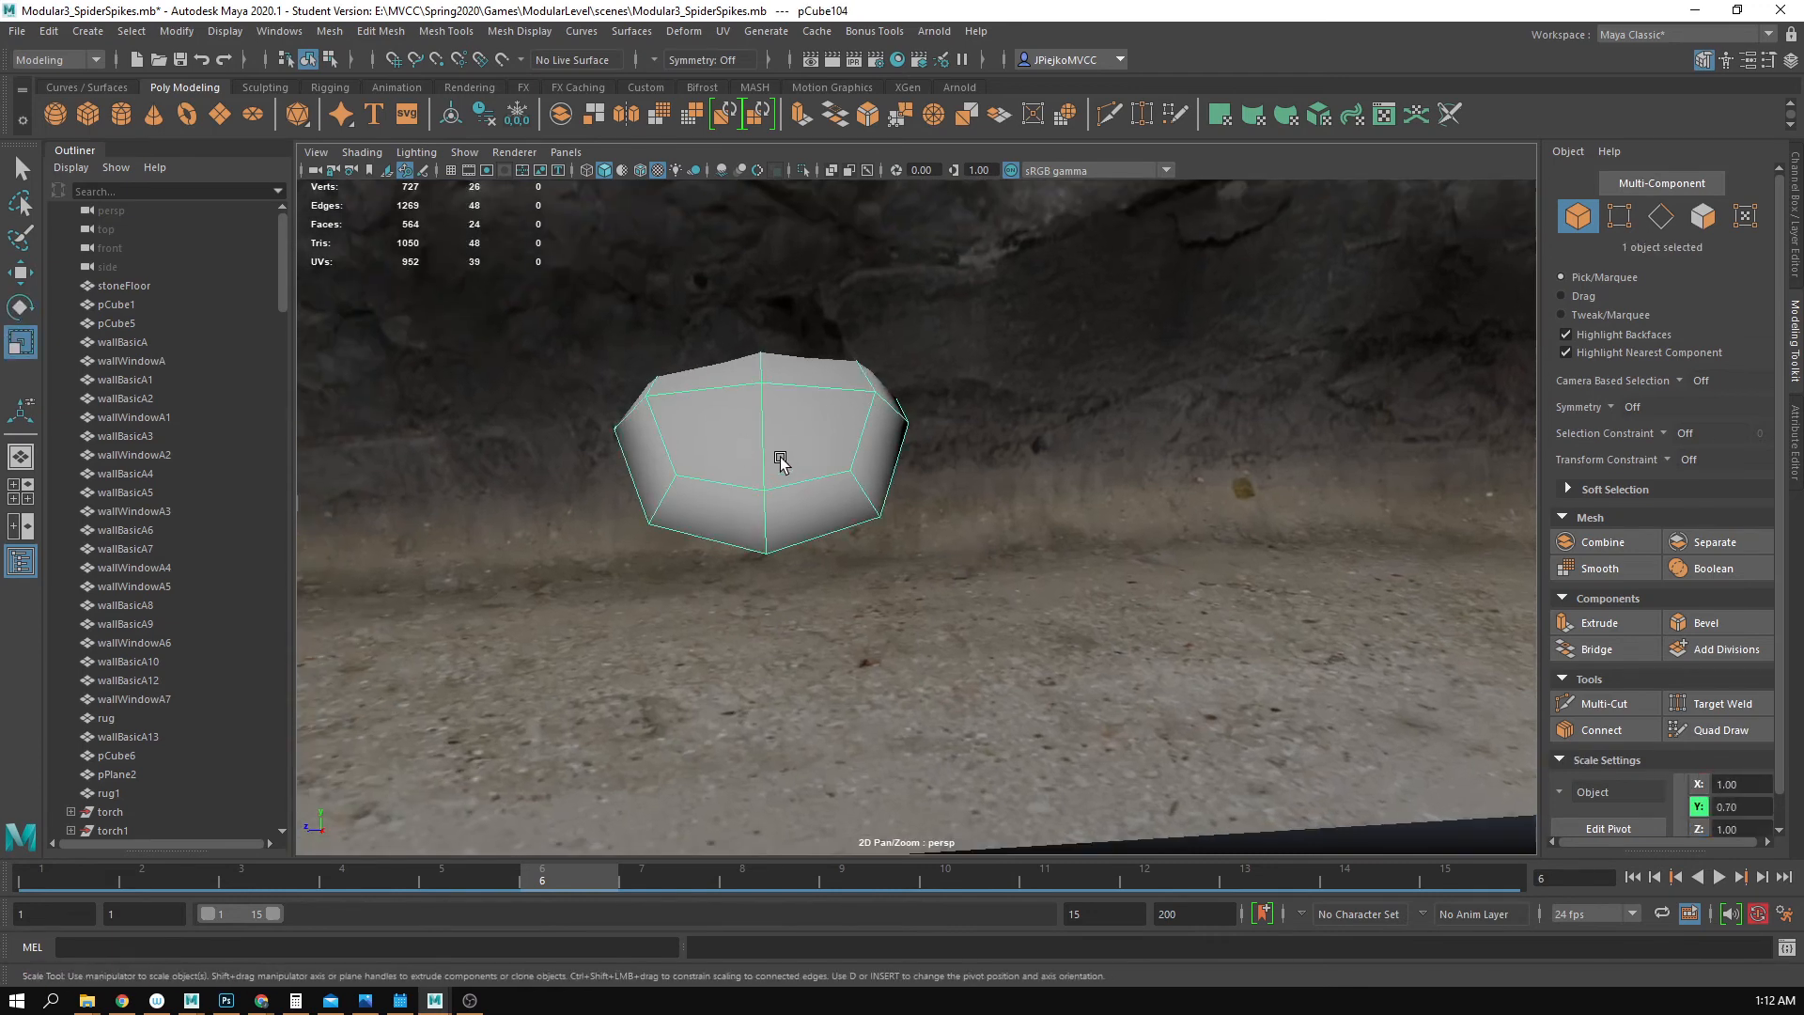
pyautogui.press('g')
pyautogui.press('g')
pyautogui.hotkey('ctrl', 'z')
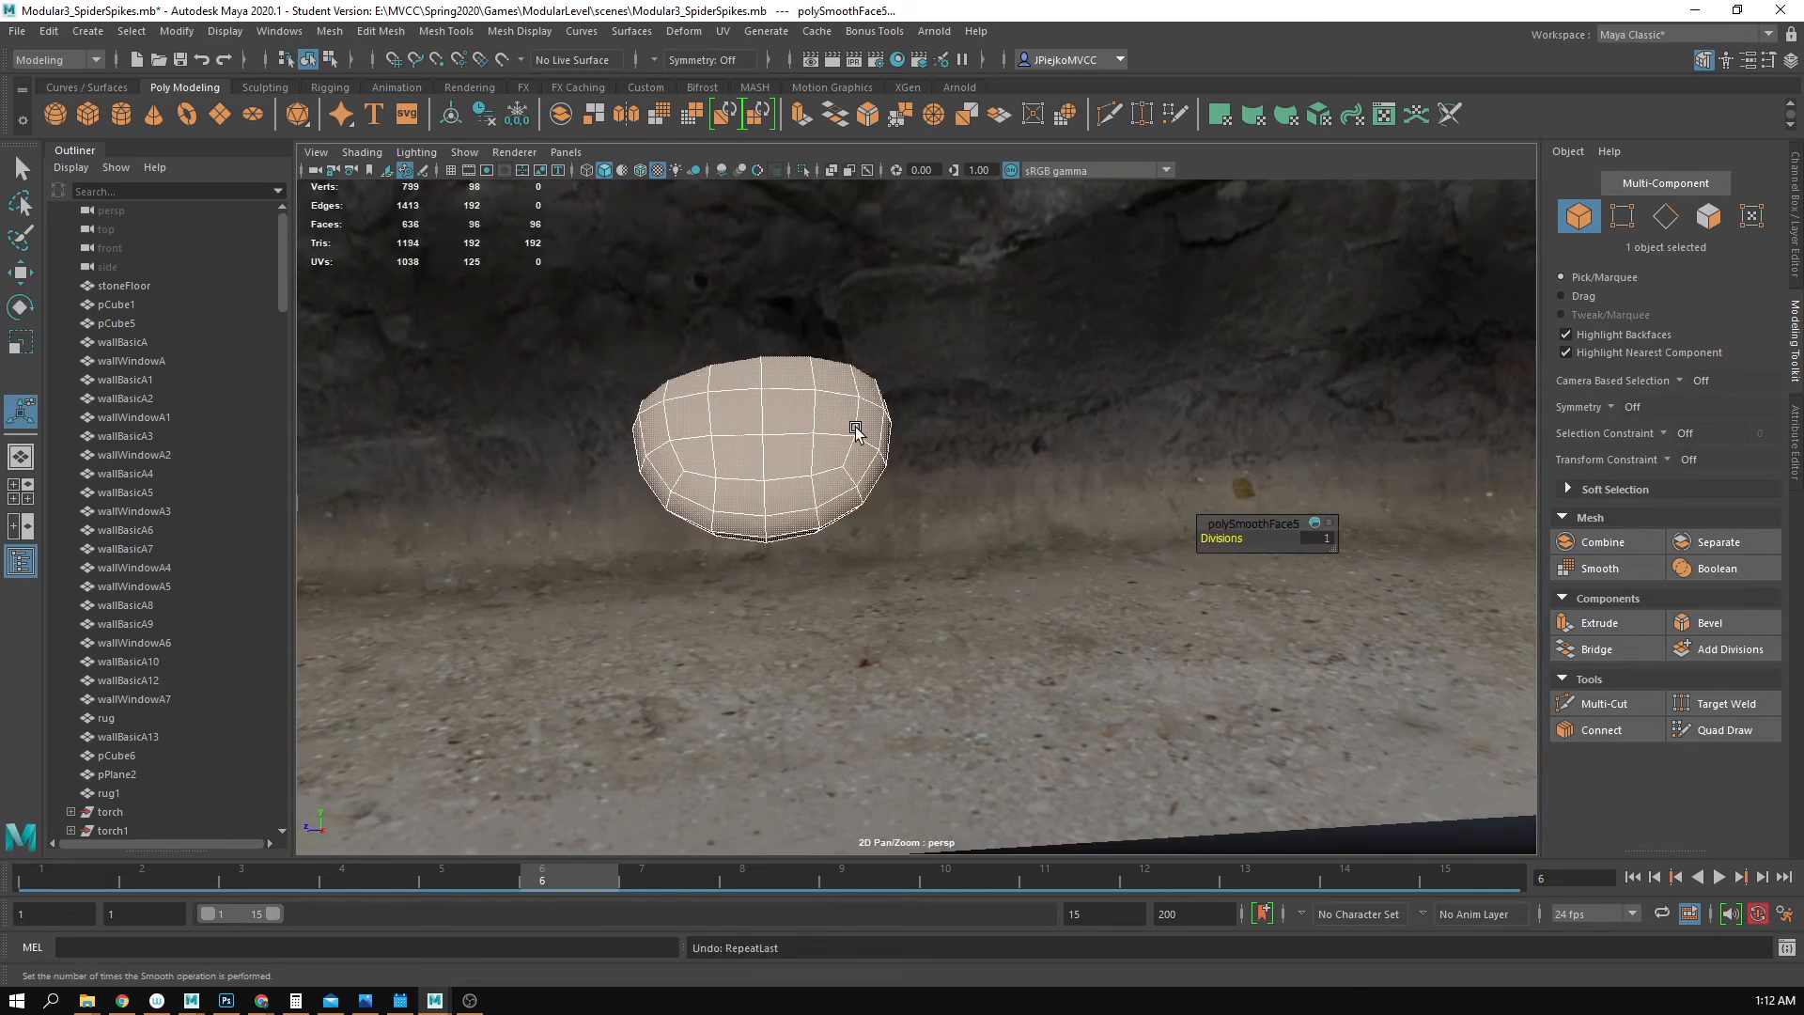
# - Undo the last extra smoothing on the rock and lower it to about Y 0.21 at the cave floor
pyautogui.hotkey('ctrl', 'z')
pyautogui.keyDown('alt'); pyautogui.moveTo(943, 467); pyautogui.dragTo(870, 363); pyautogui.keyUp('alt')
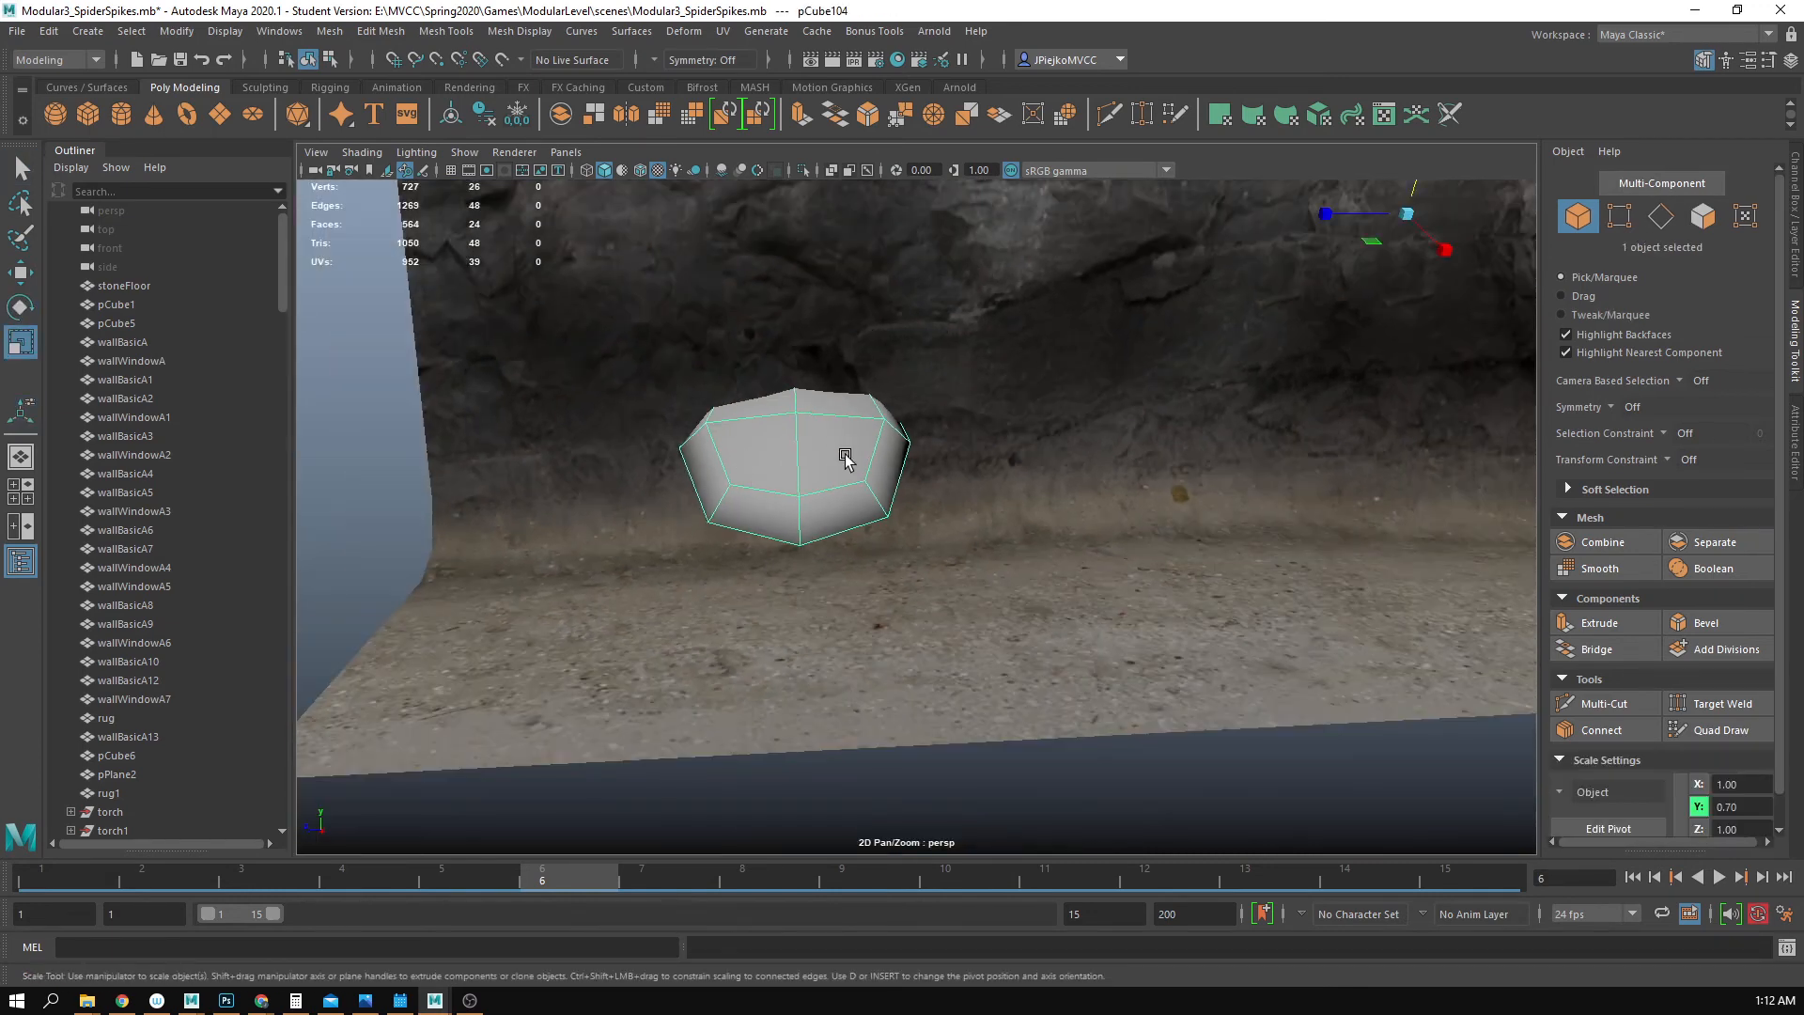
pyautogui.keyDown('alt'); pyautogui.moveTo(845, 458); pyautogui.dragTo(810, 492, button='right'); pyautogui.keyUp('alt')
pyautogui.press('w')
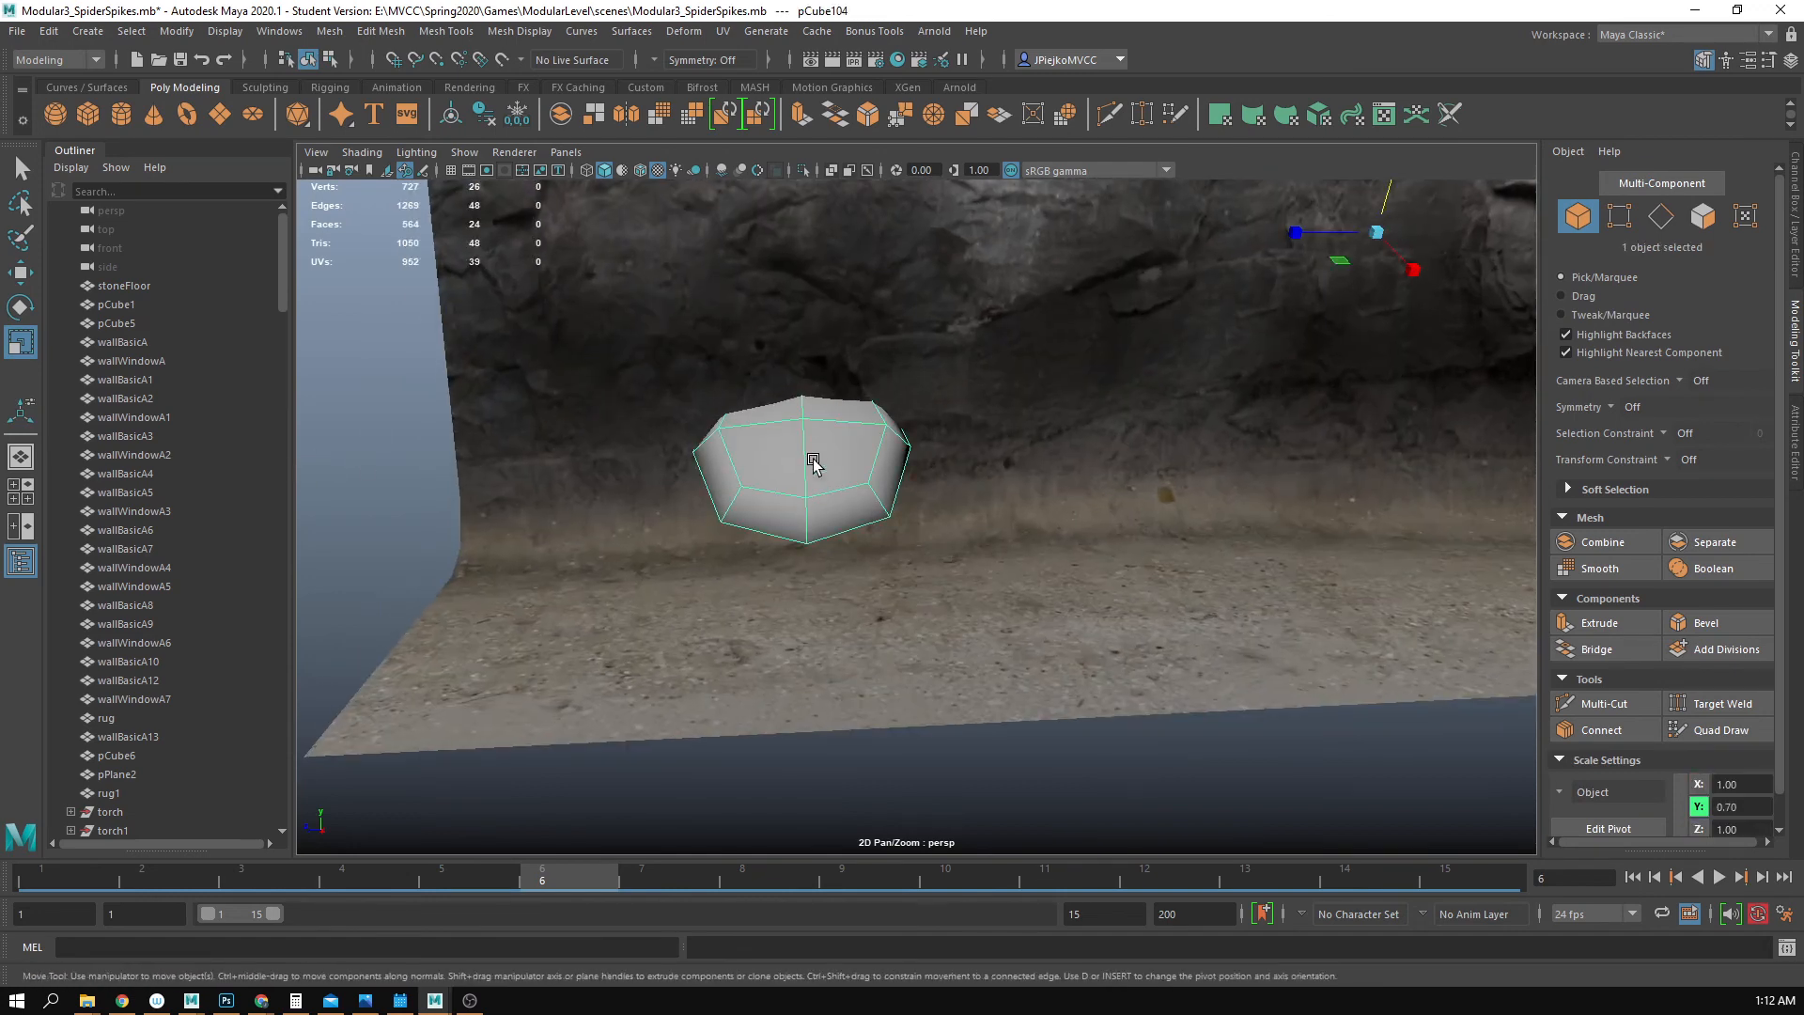
pyautogui.click(452, 120)
pyautogui.moveTo(801, 370); pyautogui.dragTo(809, 429)
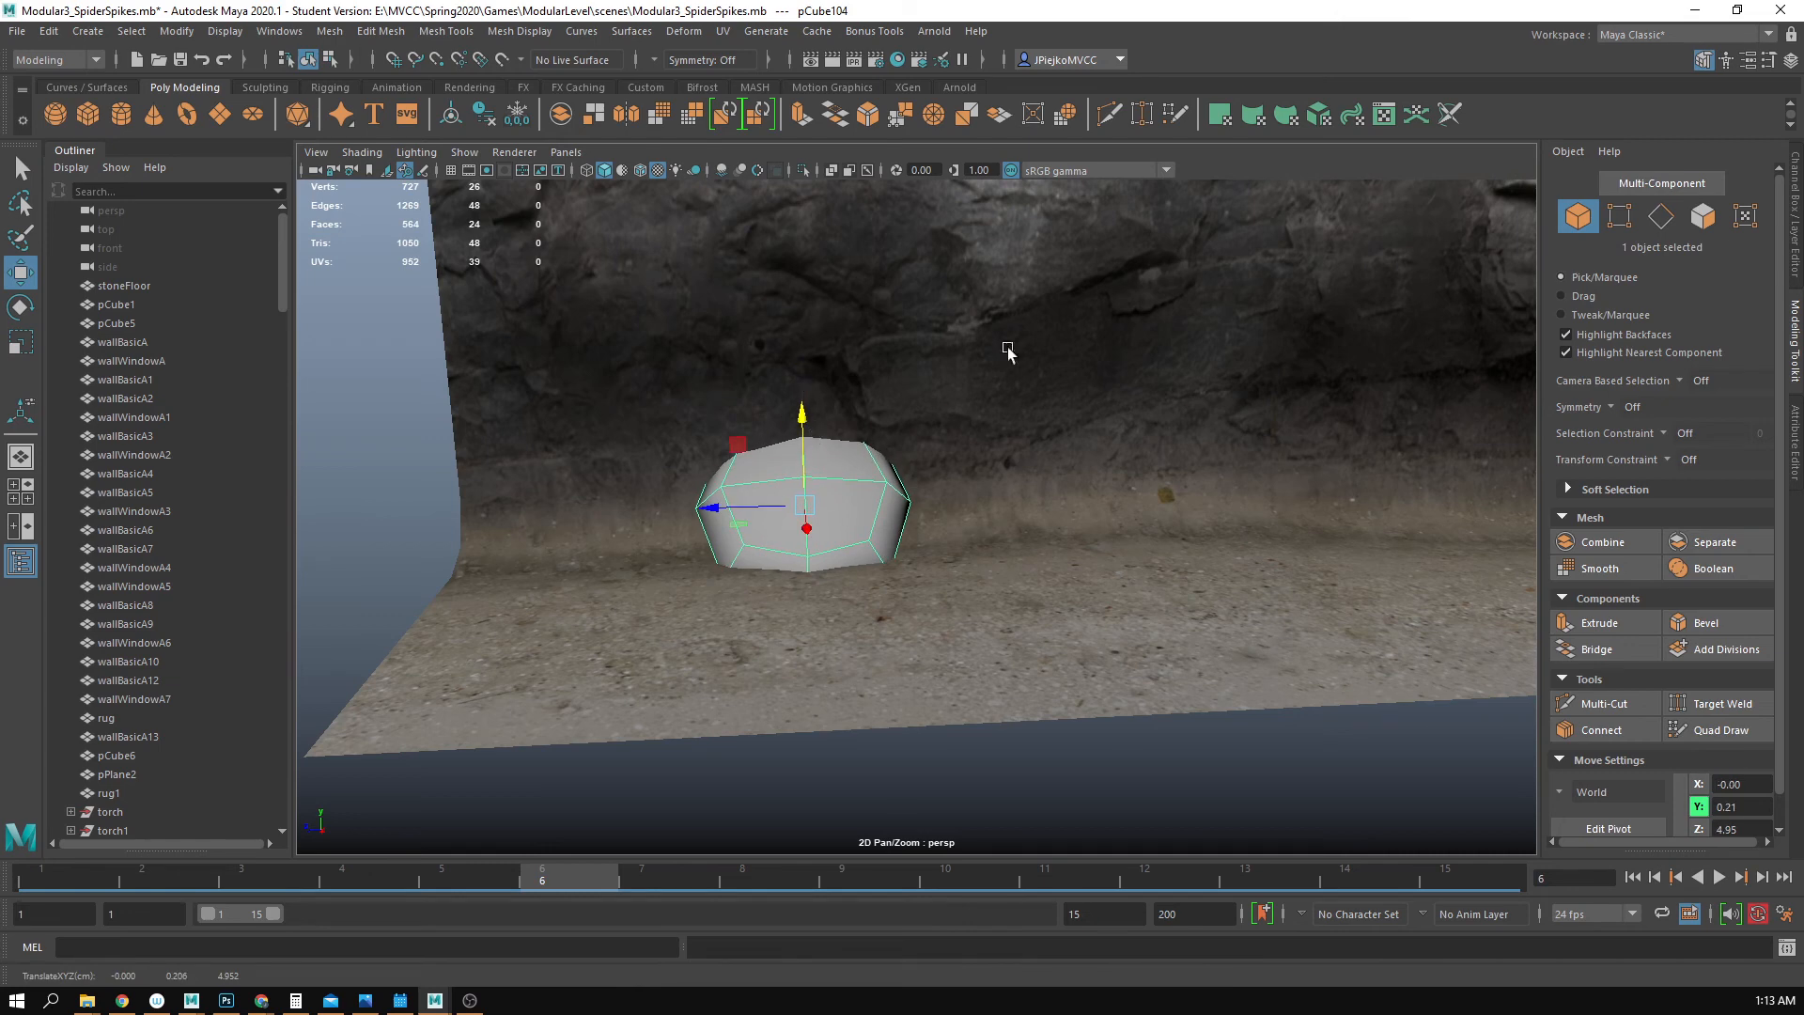
# - Assign the cave wall material (caveWallMat) to the rock in the Hypershade and clear the material window away
pyautogui.click(897, 60)
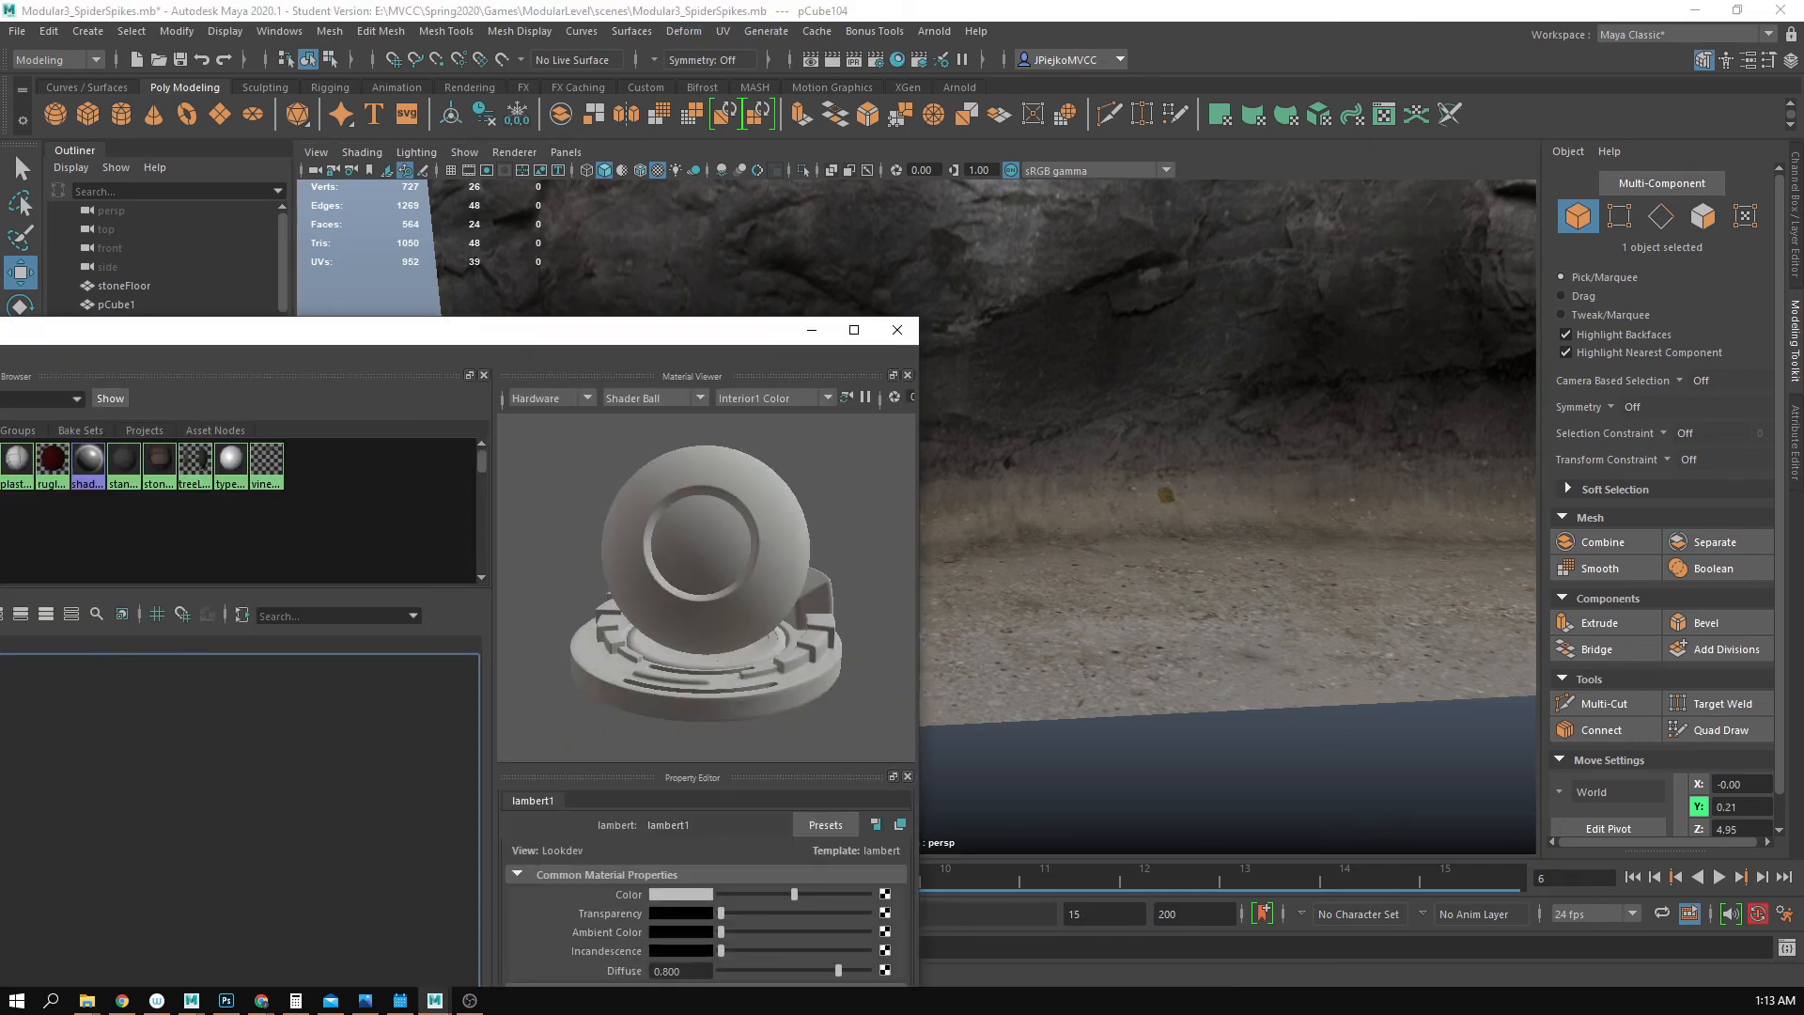
pyautogui.moveTo(669, 333); pyautogui.dragTo(7, 378)
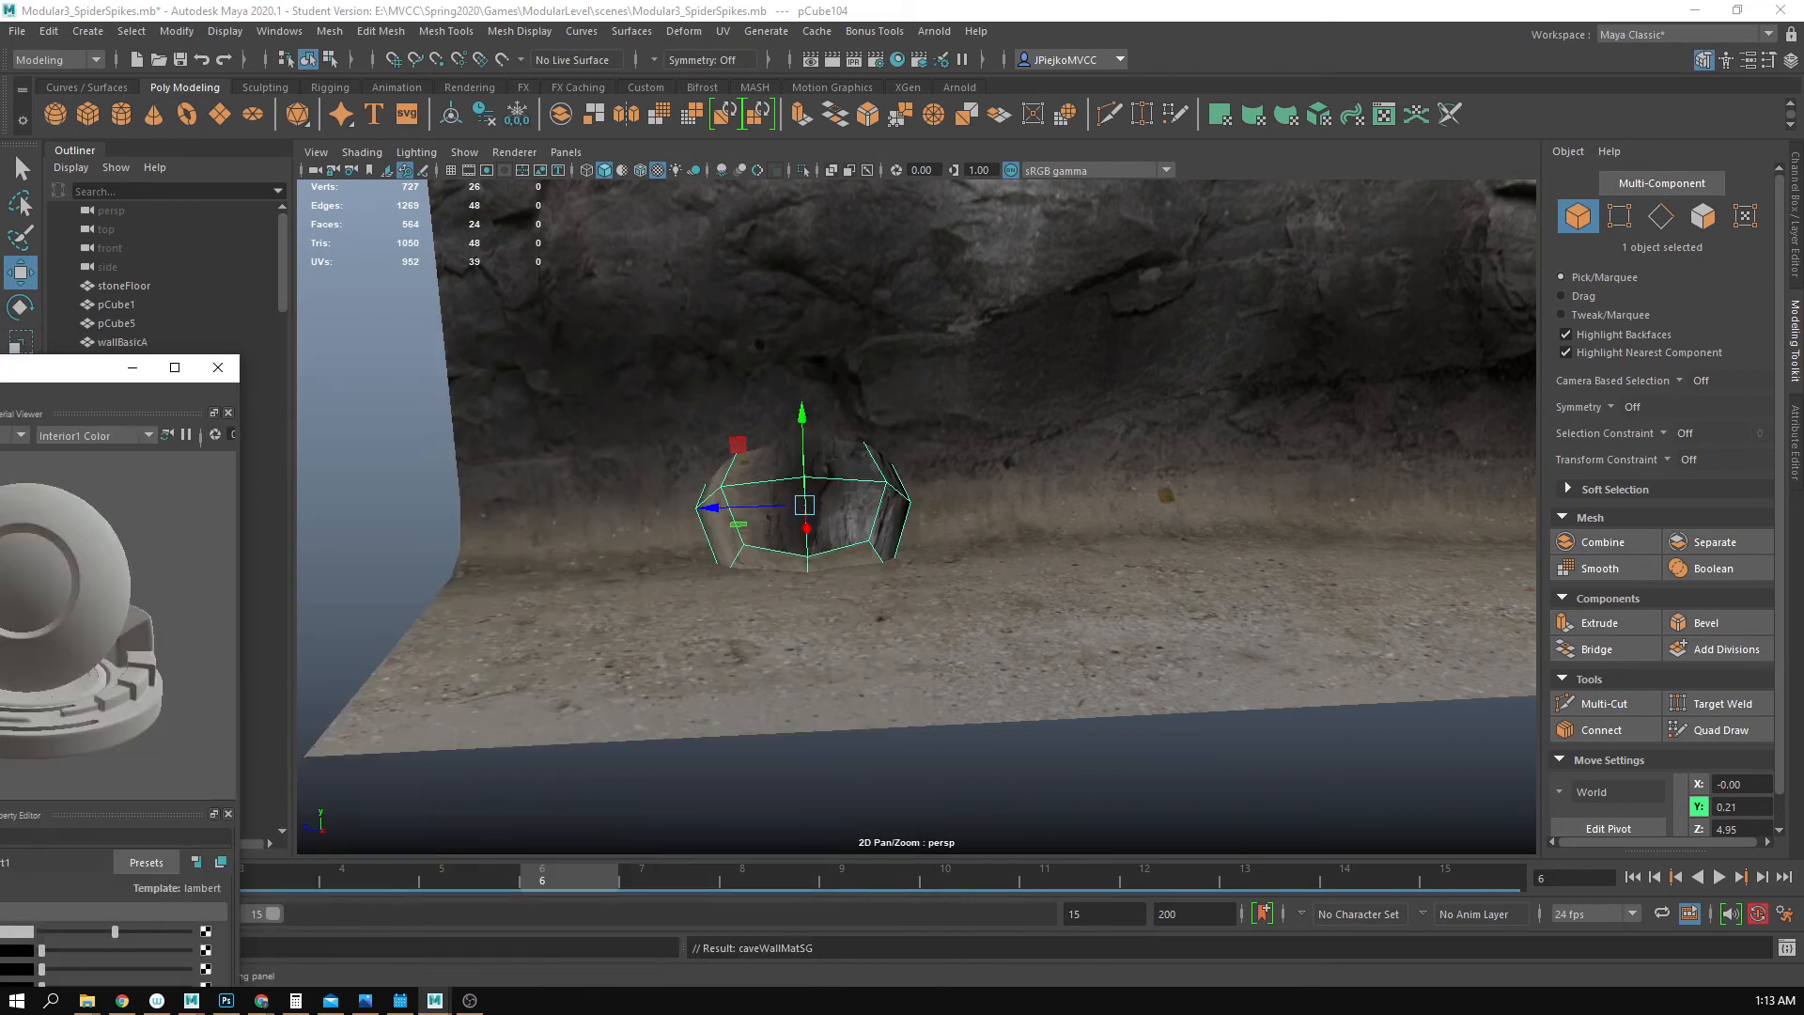
pyautogui.click(235, 375)
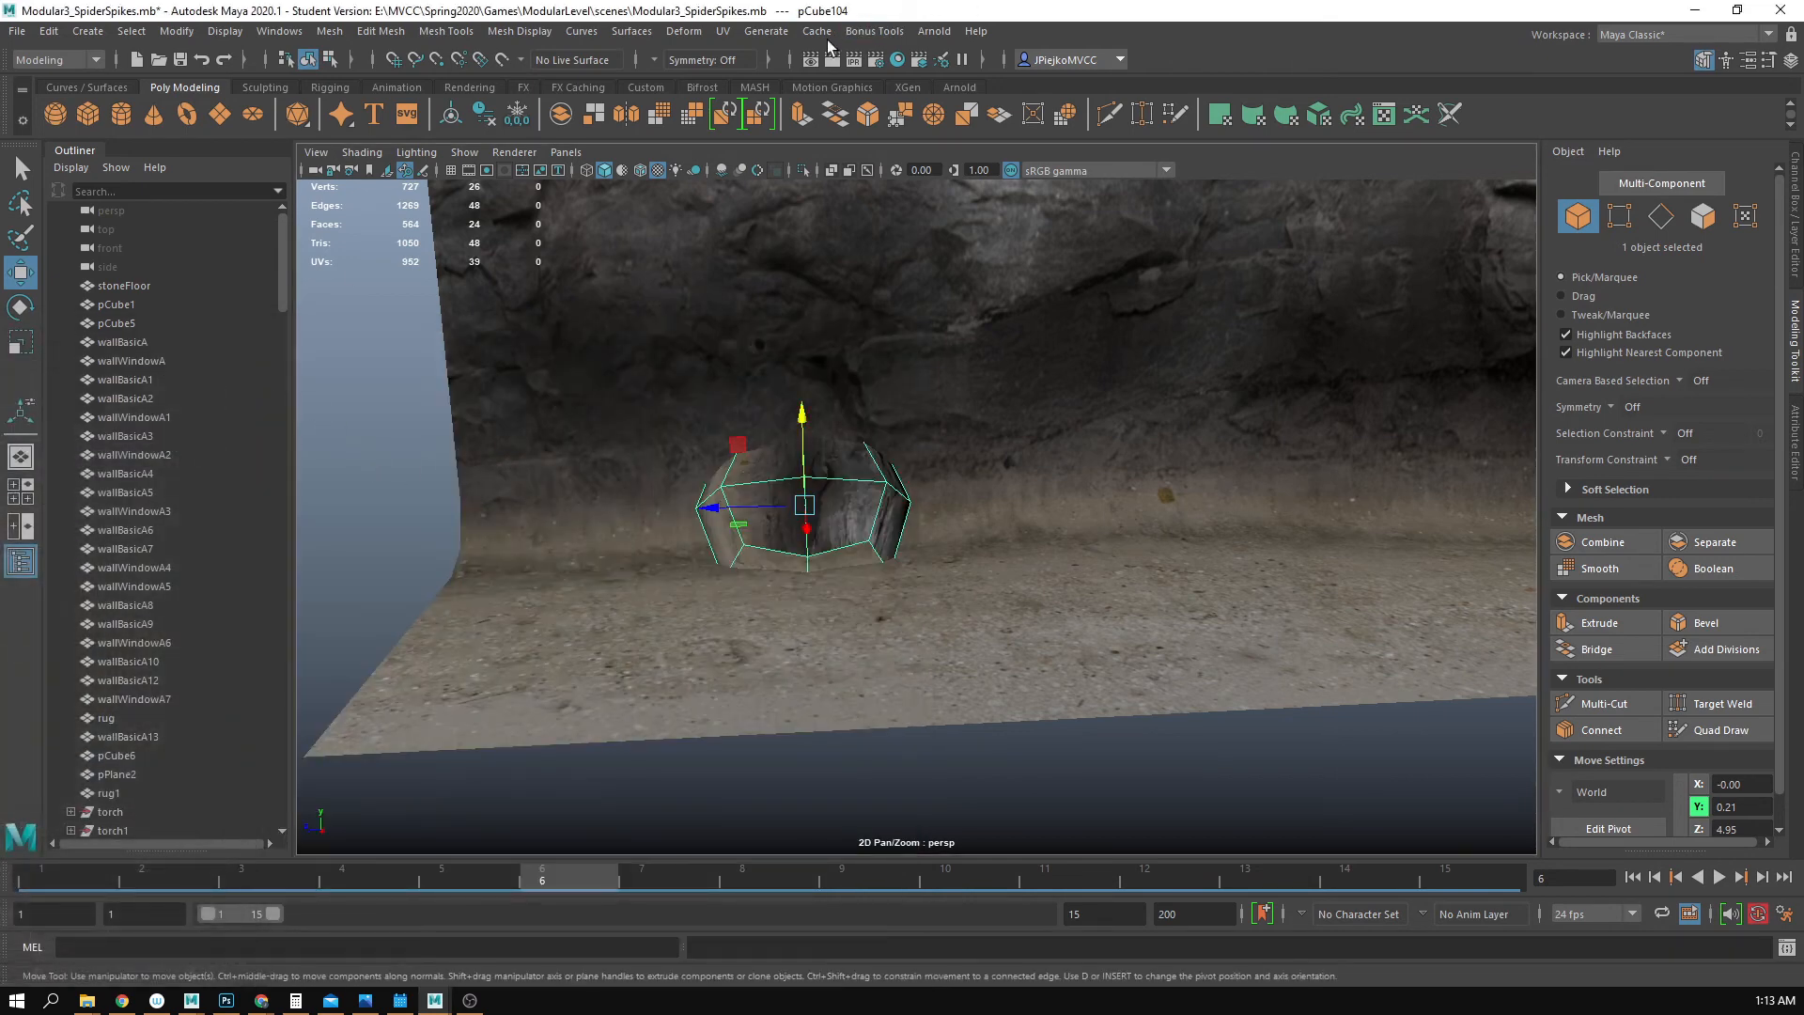
# - Open the UV Editor beside the rock and apply a camera-based UV projection to the whole rock
pyautogui.click(723, 31)
pyautogui.click(740, 58)
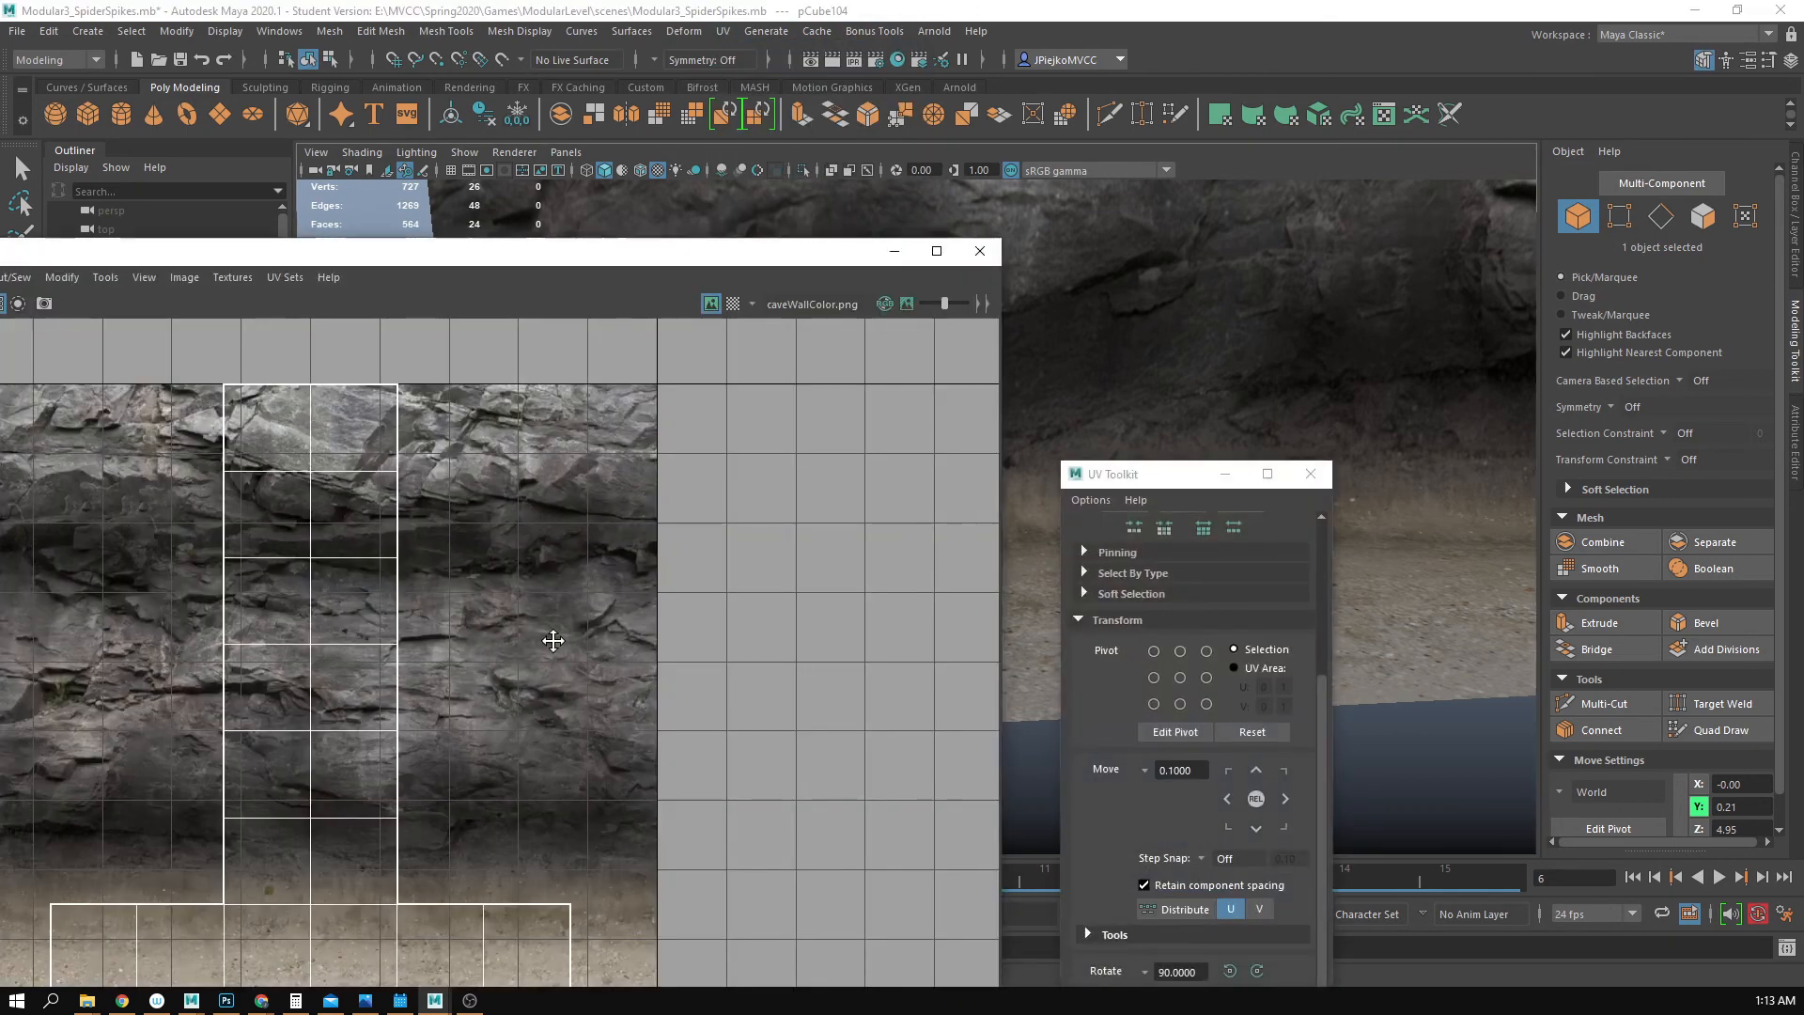
pyautogui.keyDown('alt'); pyautogui.moveTo(555, 636); pyautogui.dragTo(588, 603, button='middle'); pyautogui.keyUp('alt')
pyautogui.moveTo(706, 261); pyautogui.dragTo(37, 297)
pyautogui.keyDown('alt'); pyautogui.moveTo(653, 320); pyautogui.dragTo(675, 396); pyautogui.keyUp('alt')
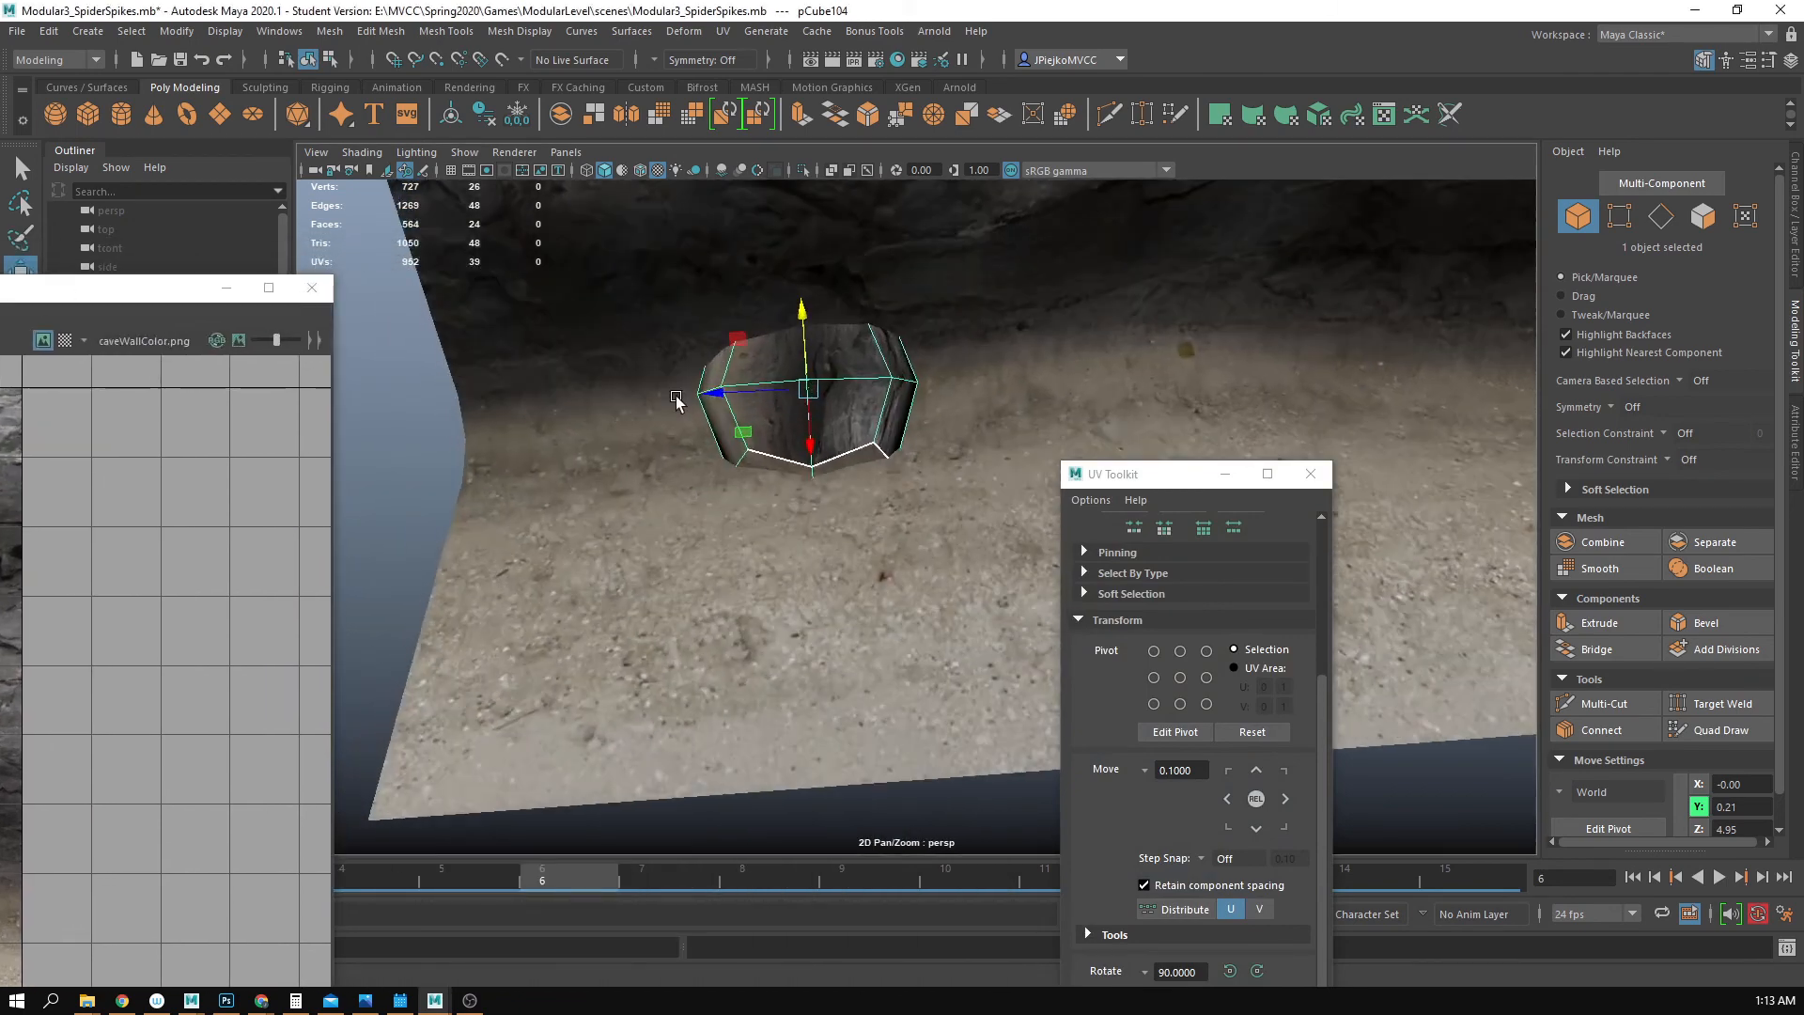
pyautogui.keyDown('alt'); pyautogui.moveTo(724, 381); pyautogui.dragTo(765, 462, button='middle'); pyautogui.keyUp('alt')
pyautogui.keyDown('alt'); pyautogui.moveTo(766, 463); pyautogui.dragTo(1423, 466, button='right'); pyautogui.keyUp('alt')
pyautogui.keyDown('alt'); pyautogui.moveTo(795, 421); pyautogui.dragTo(888, 526, button='middle'); pyautogui.keyUp('alt')
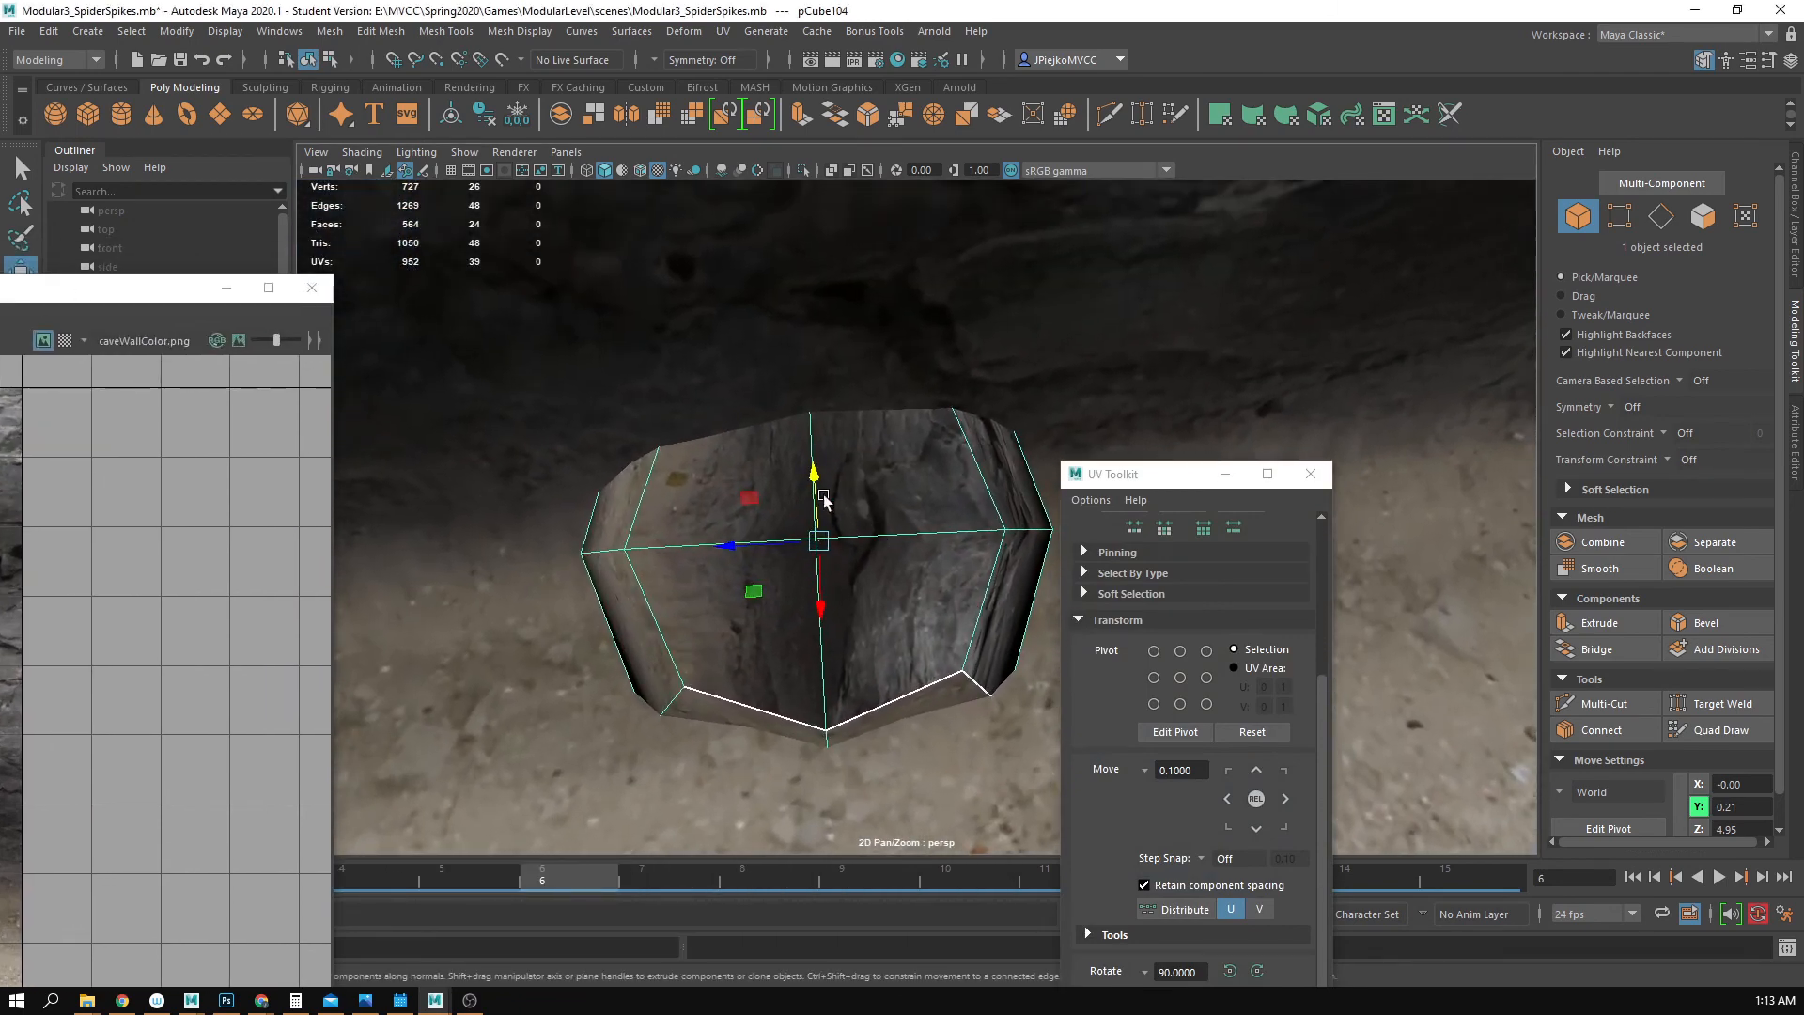
pyautogui.click(683, 33)
pyautogui.click(720, 31)
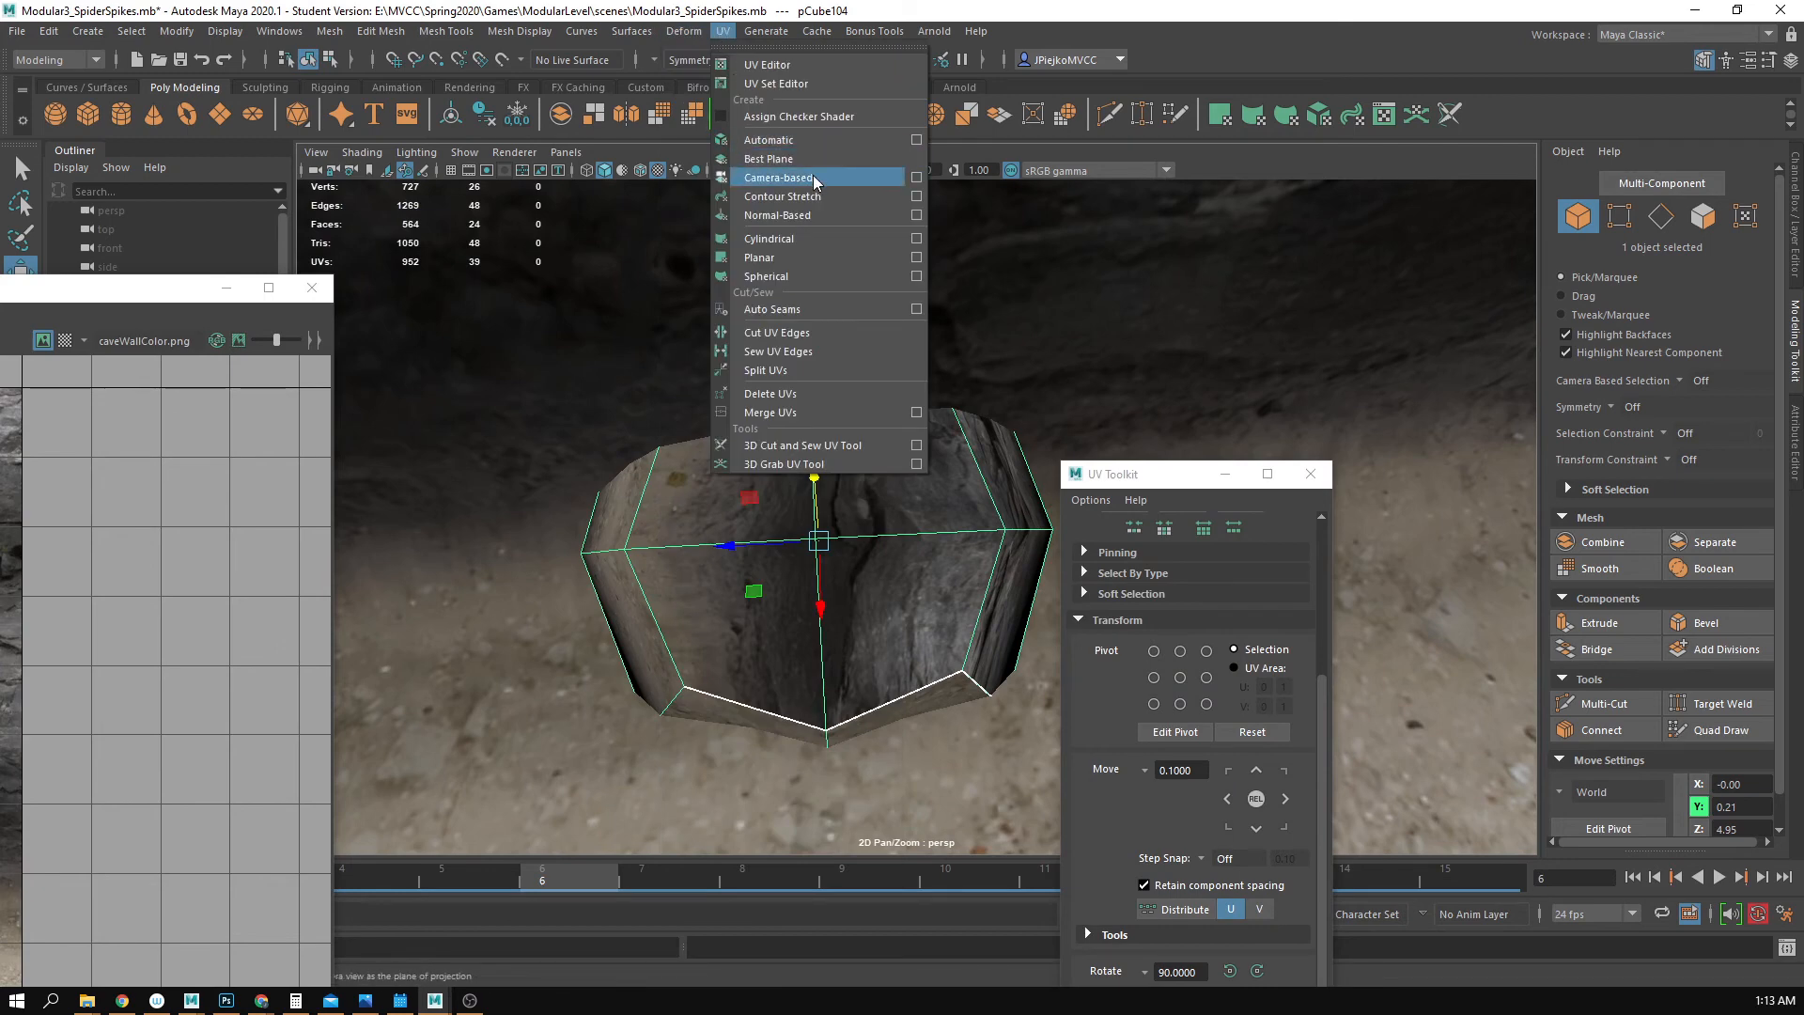
pyautogui.click(778, 178)
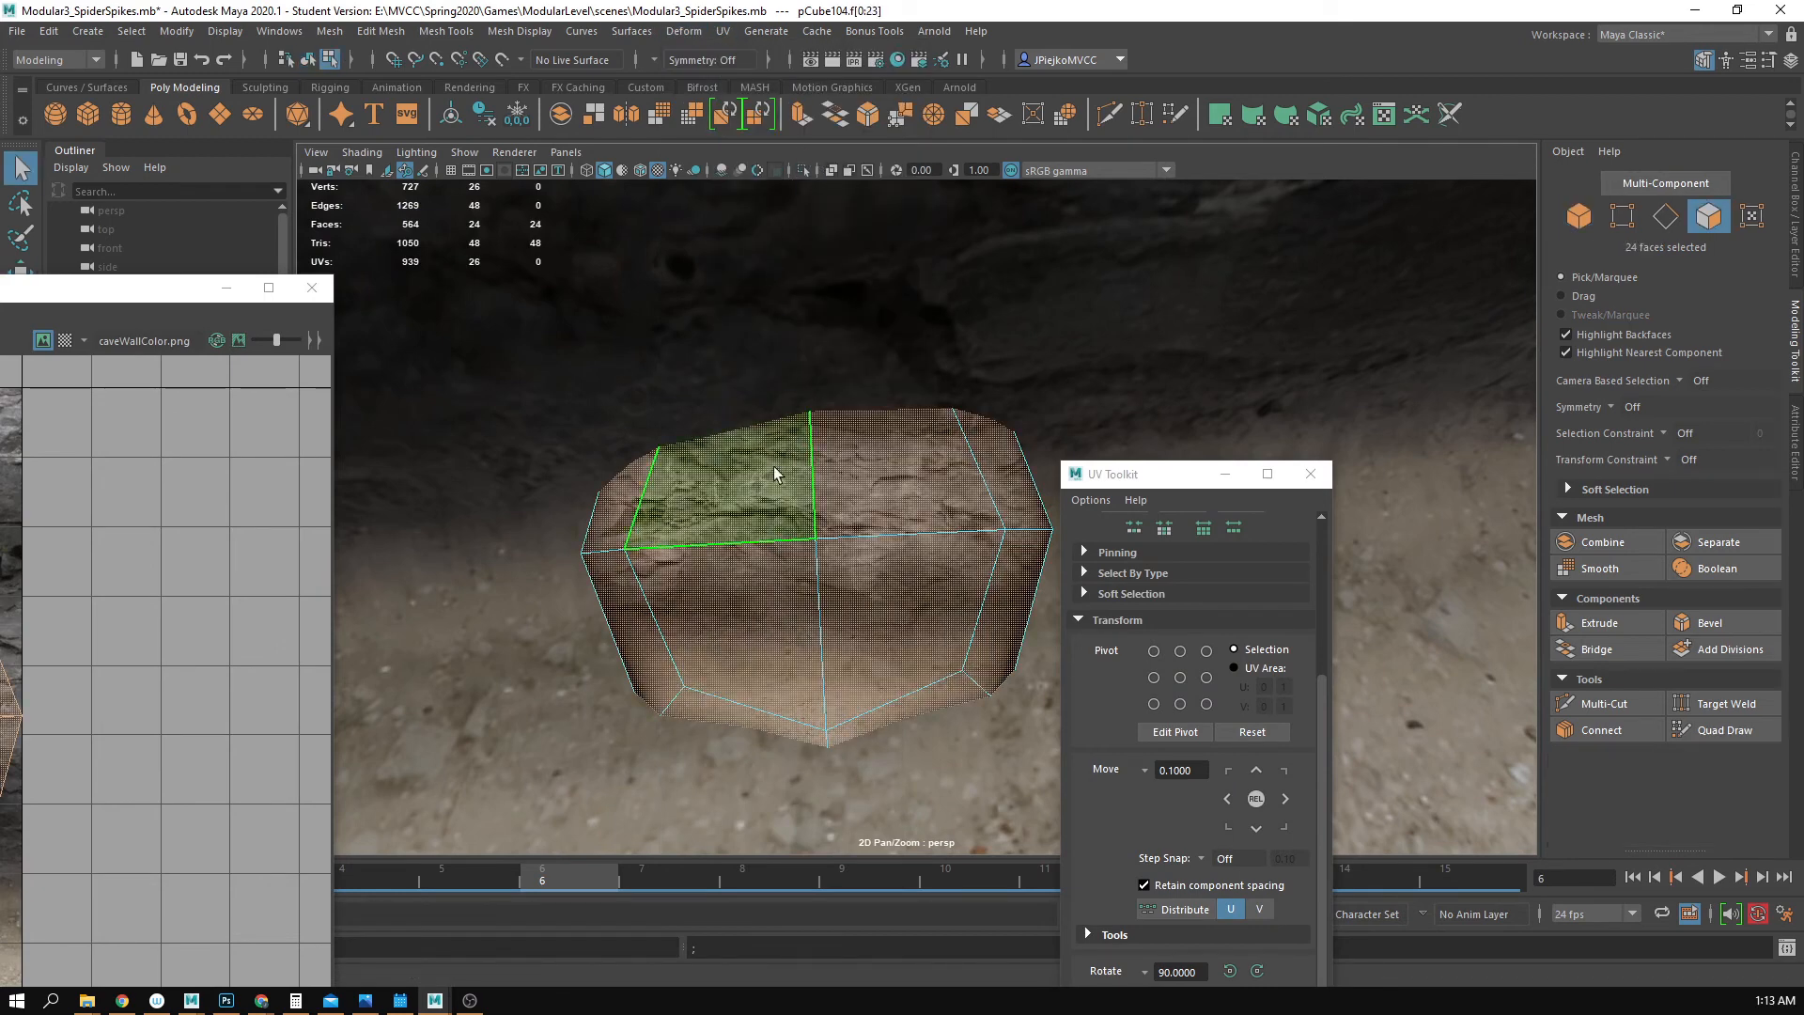
# - Scale down the rock's entire UV shell and move it onto the rocky part of the caveWallColor.png texture
pyautogui.click(7, 719)
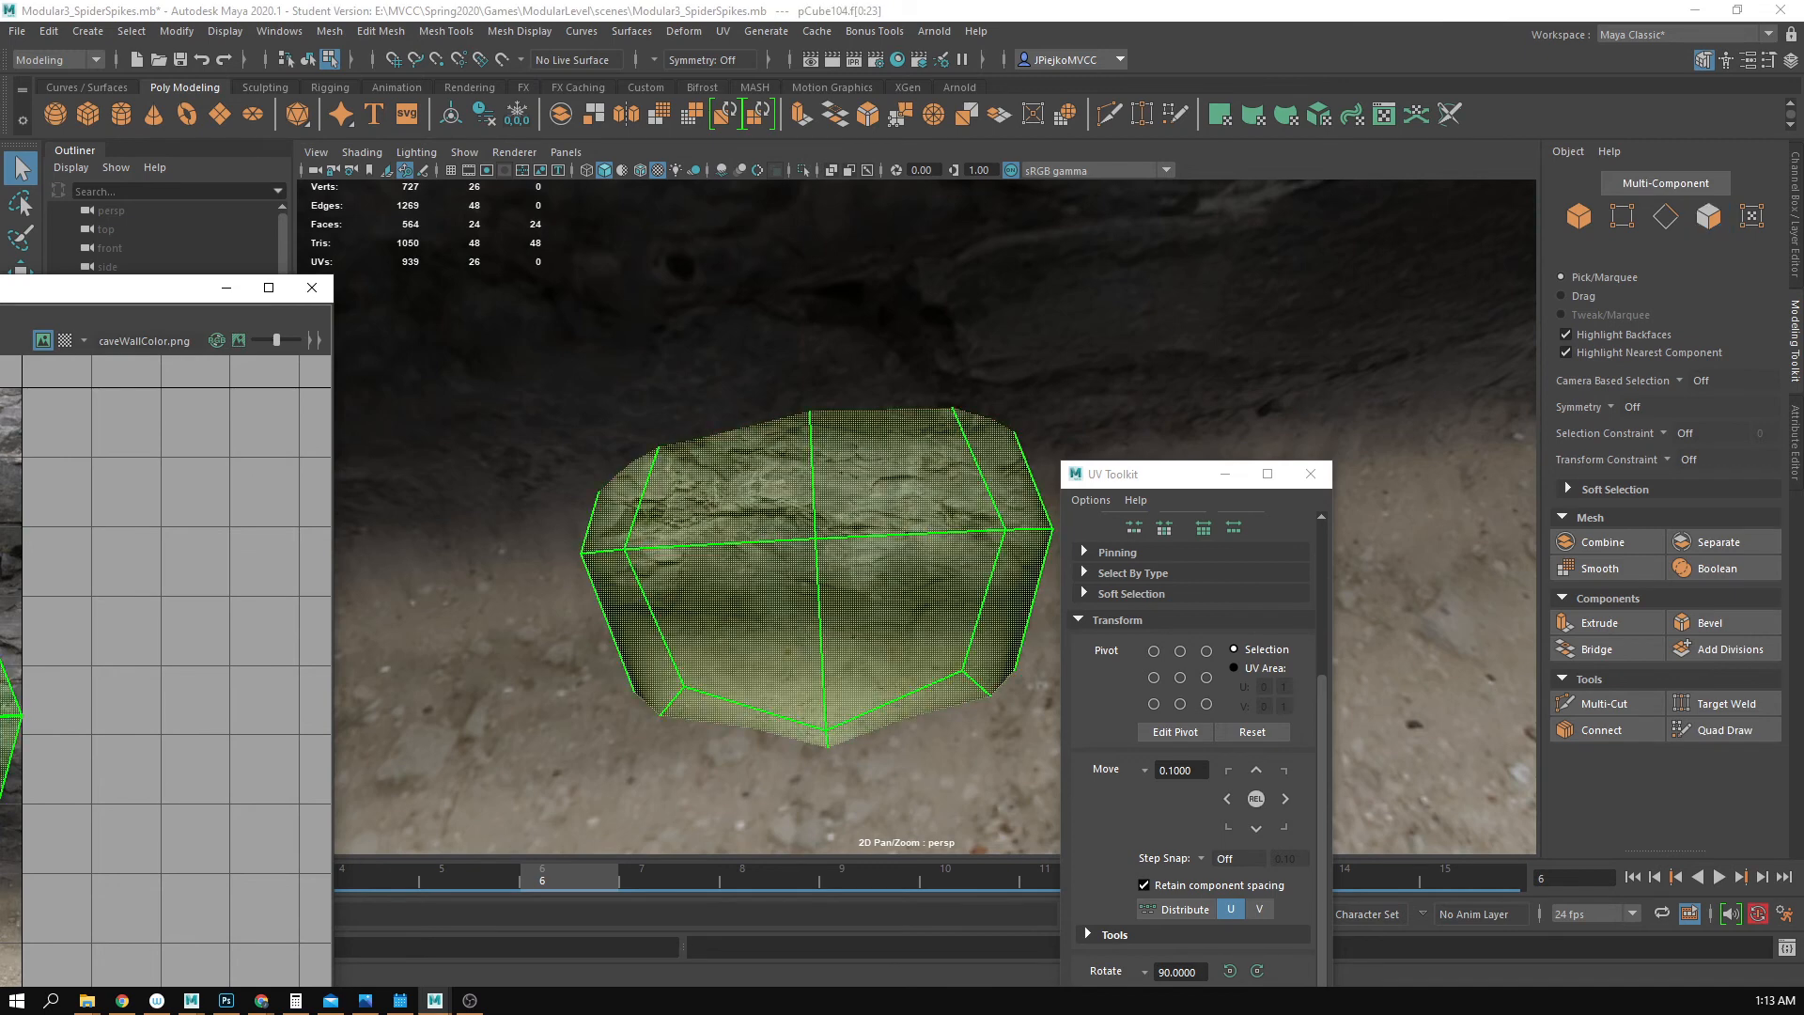
pyautogui.press('r')
pyautogui.scroll(-2, 166, 671)
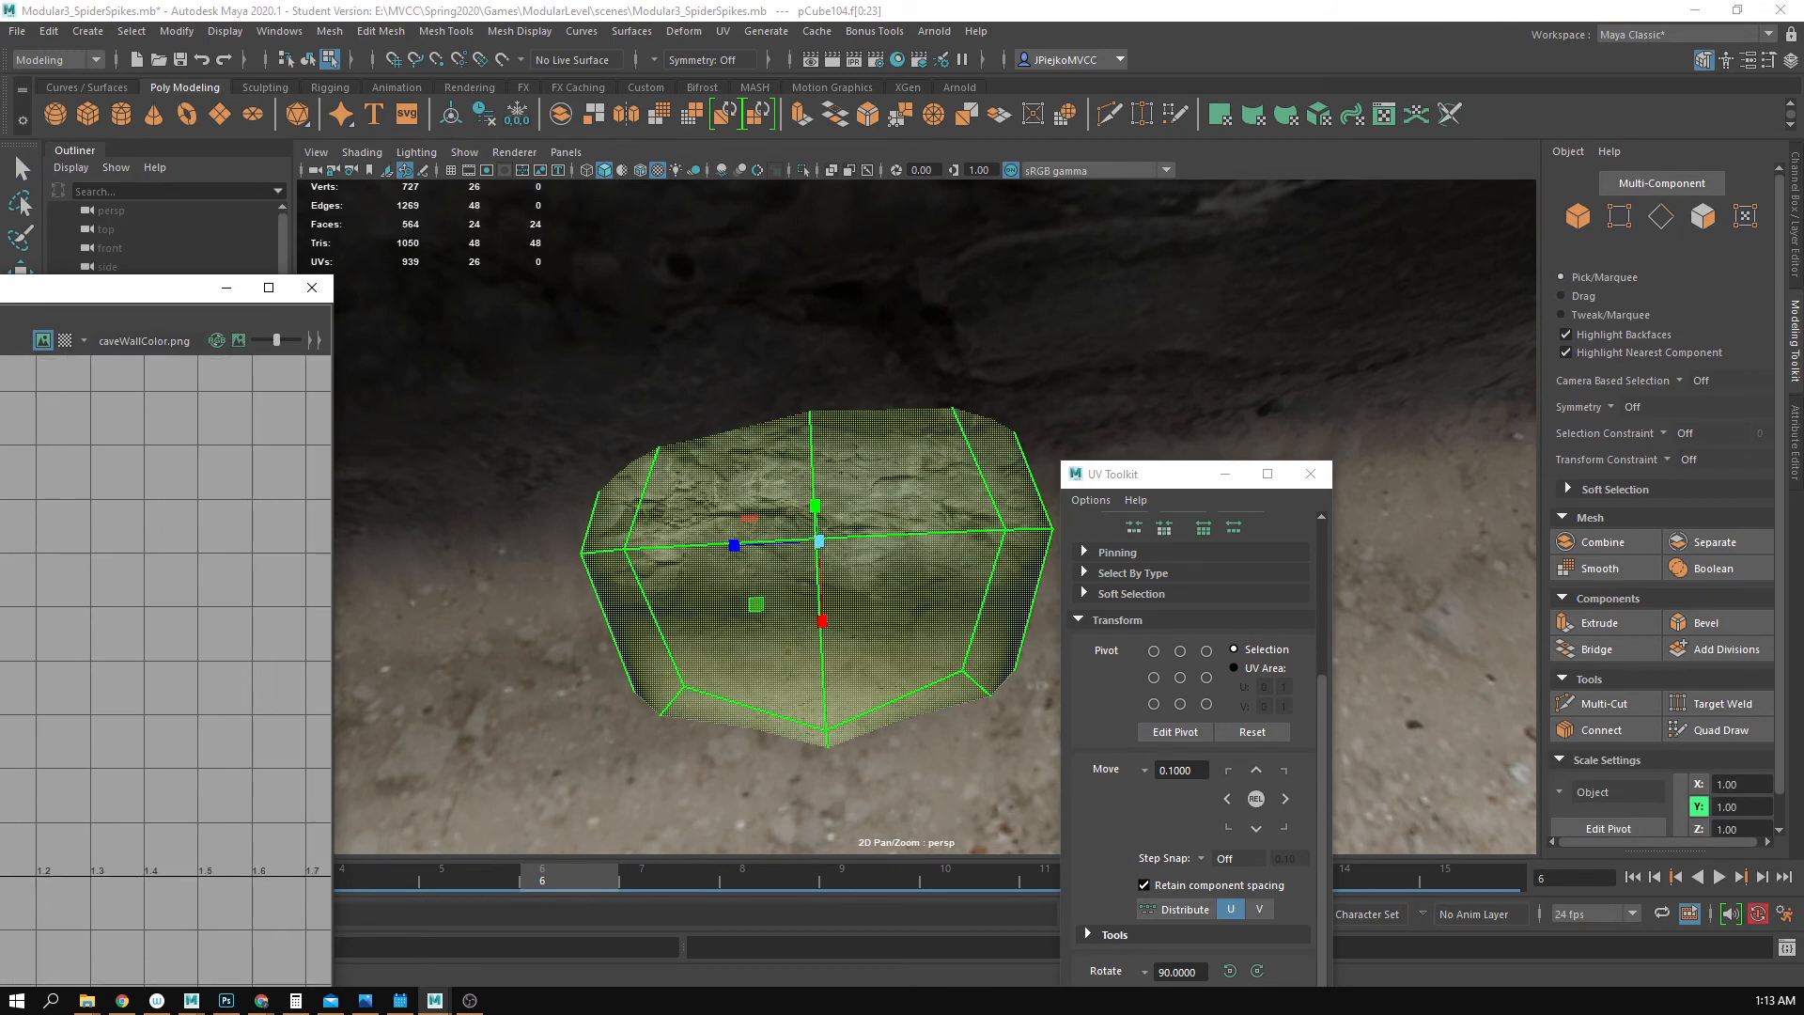
pyautogui.scroll(2, 166, 671)
pyautogui.press('w')
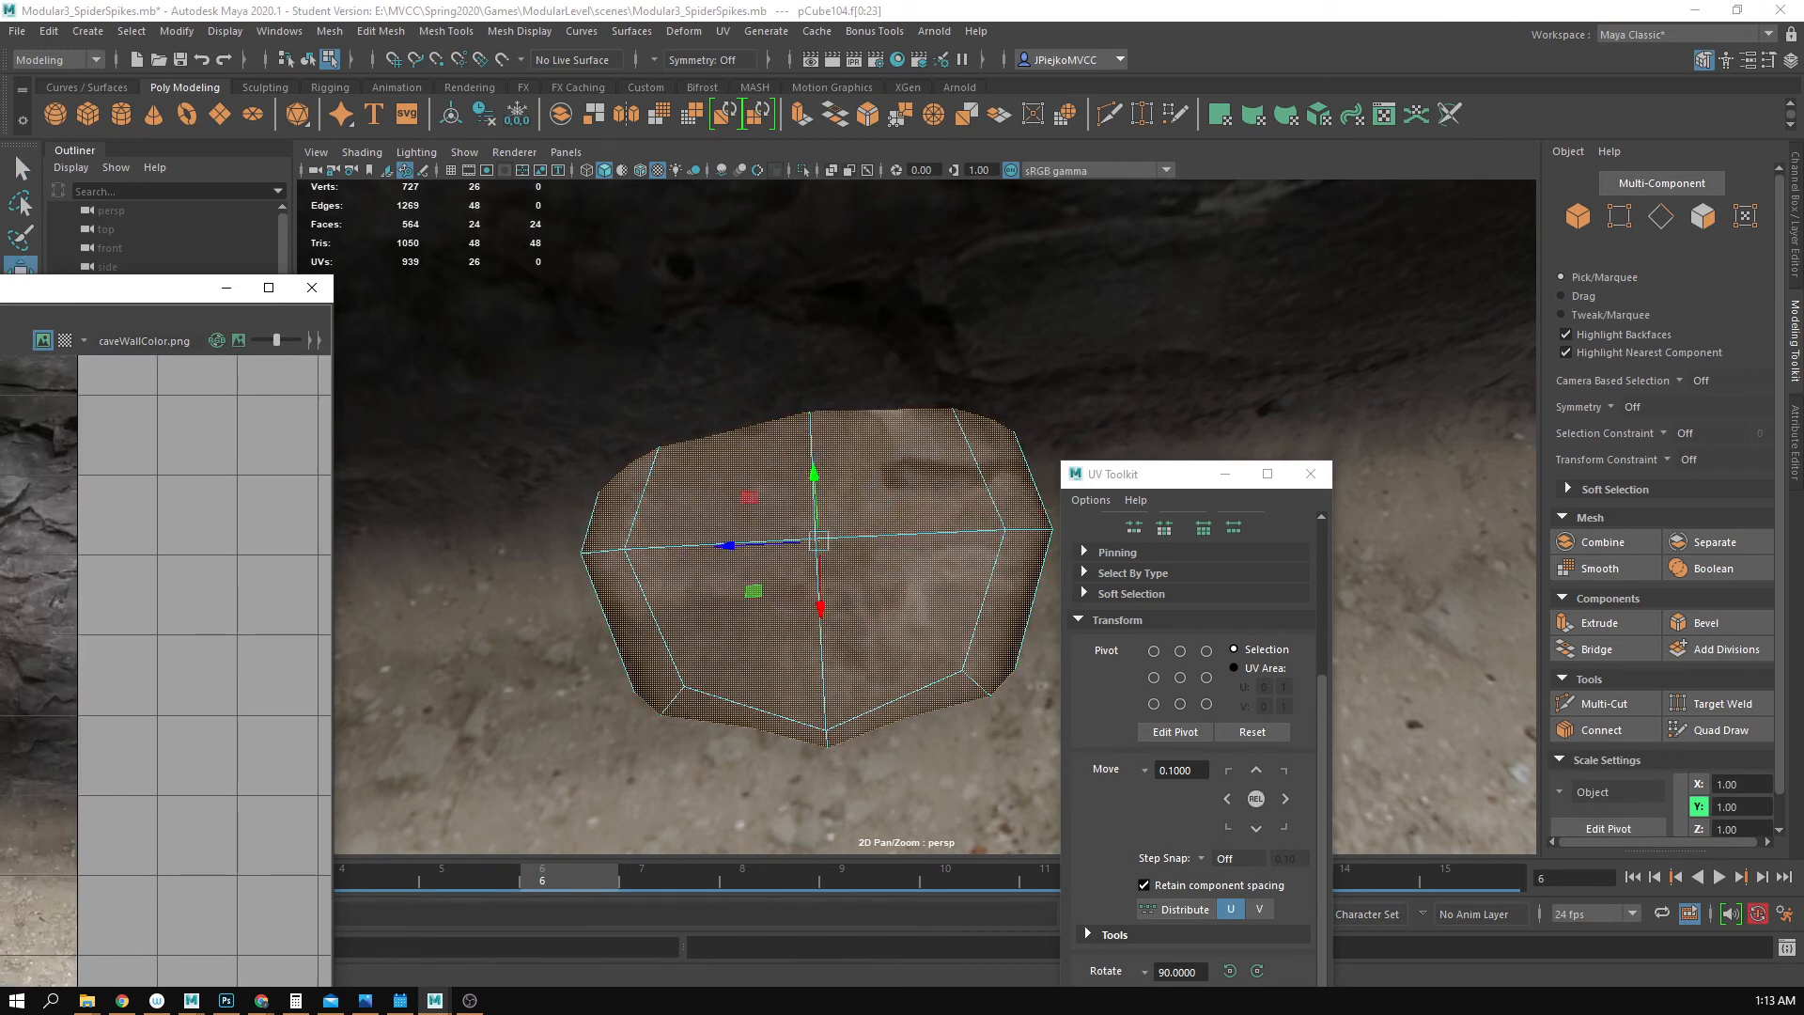
pyautogui.keyDown('alt'); pyautogui.moveTo(376, 531); pyautogui.dragTo(235, 498, button='right'); pyautogui.keyUp('alt')
pyautogui.click(695, 538)
pyautogui.keyDown('alt'); pyautogui.moveTo(694, 538); pyautogui.dragTo(956, 575, button='right'); pyautogui.keyUp('alt')
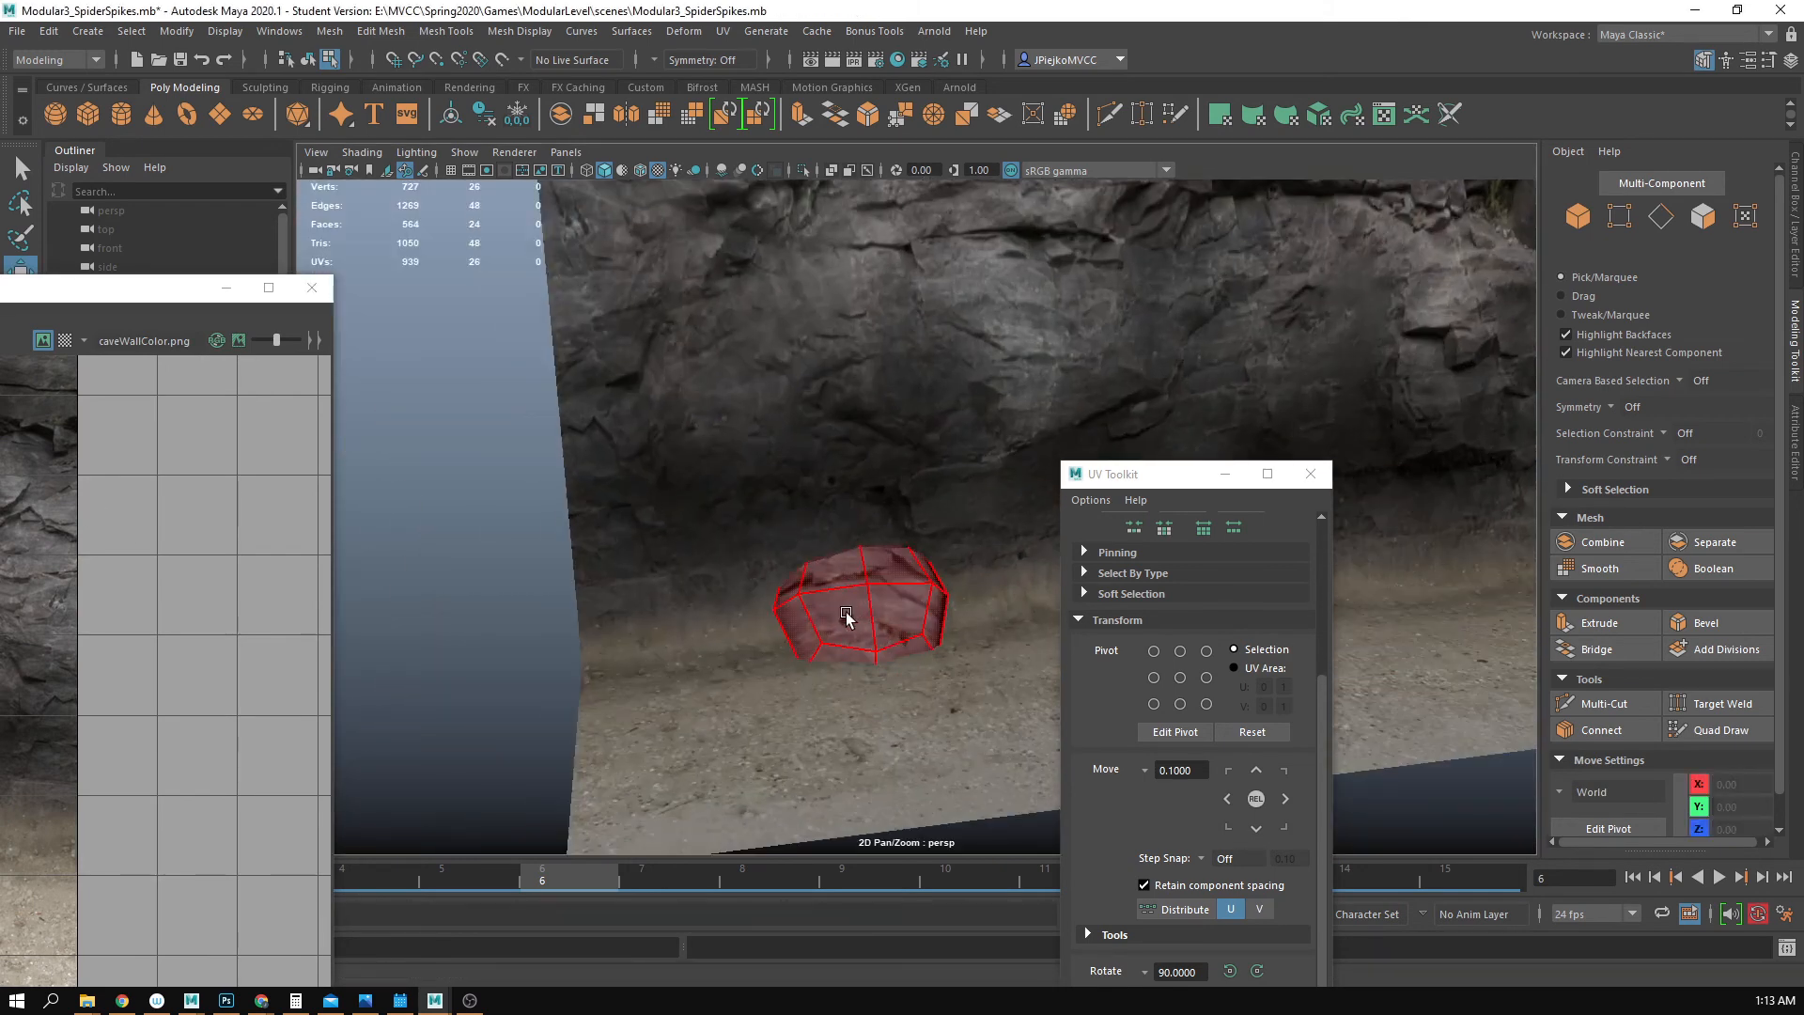
# - Rescale and reposition the rock's UV shell on the cave wall texture to refine its stone pattern
pyautogui.scroll(2, 166, 671)
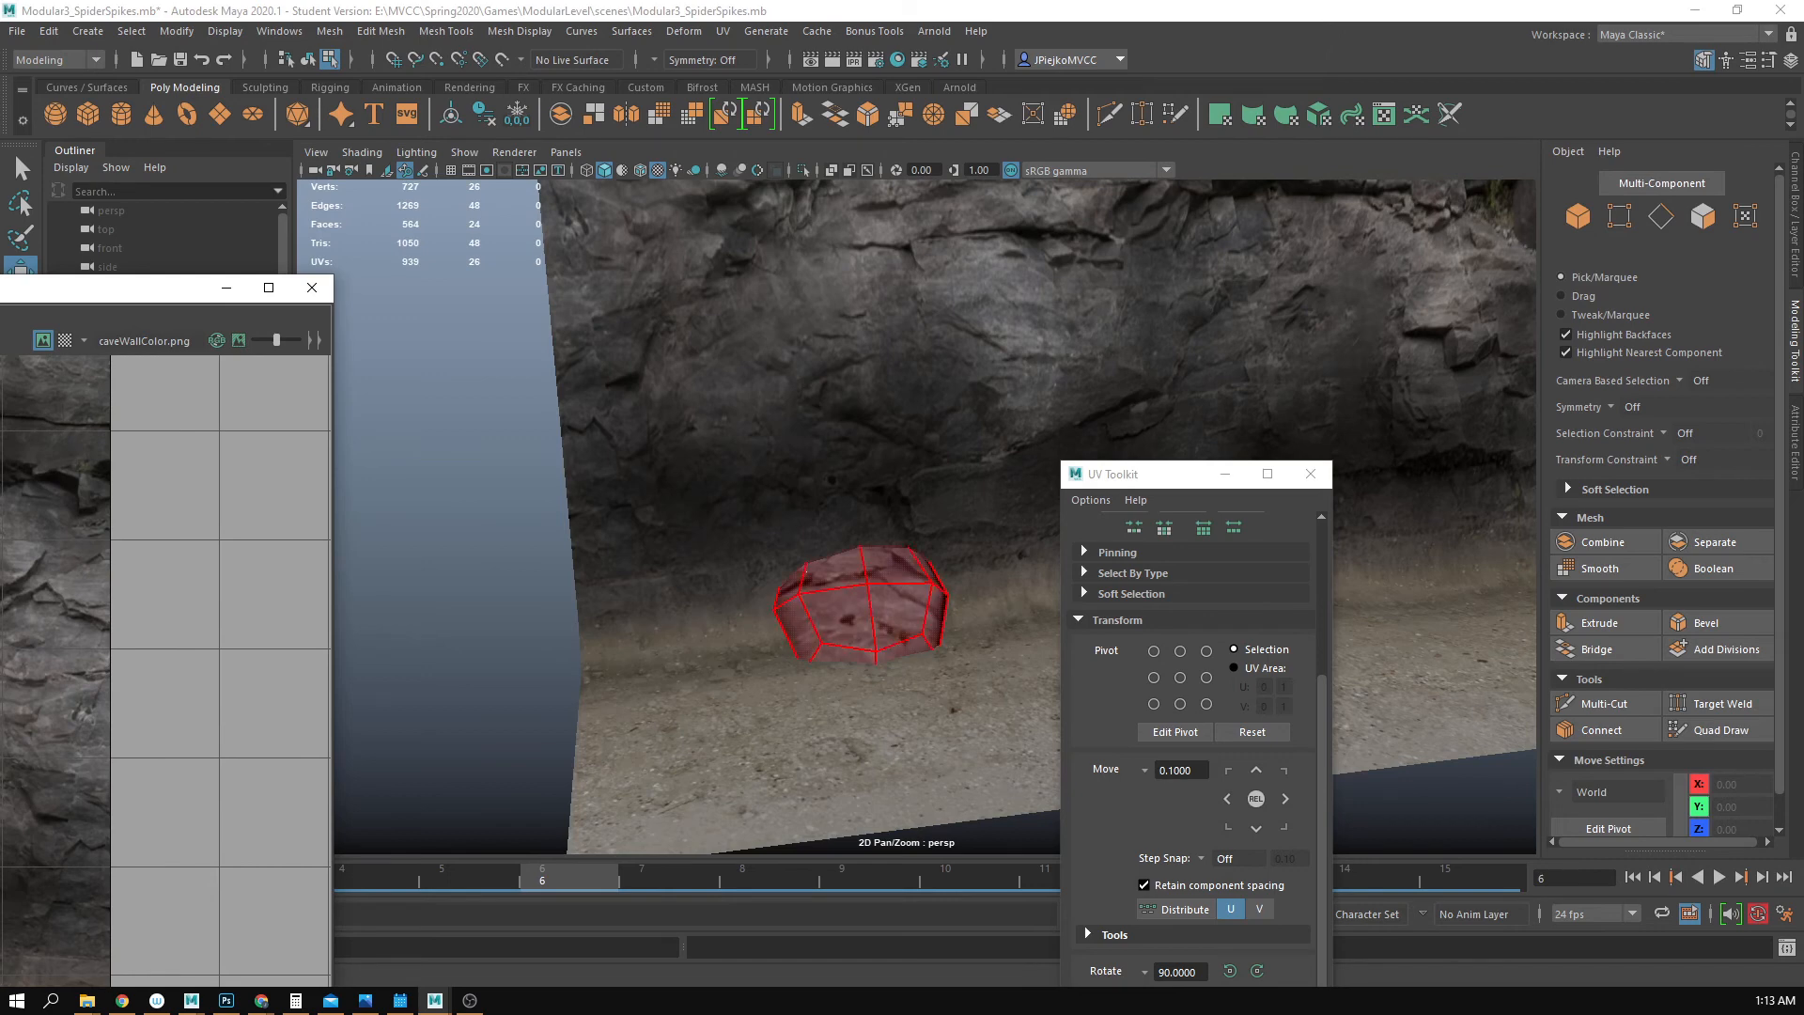
pyautogui.press('r')
pyautogui.press('w')
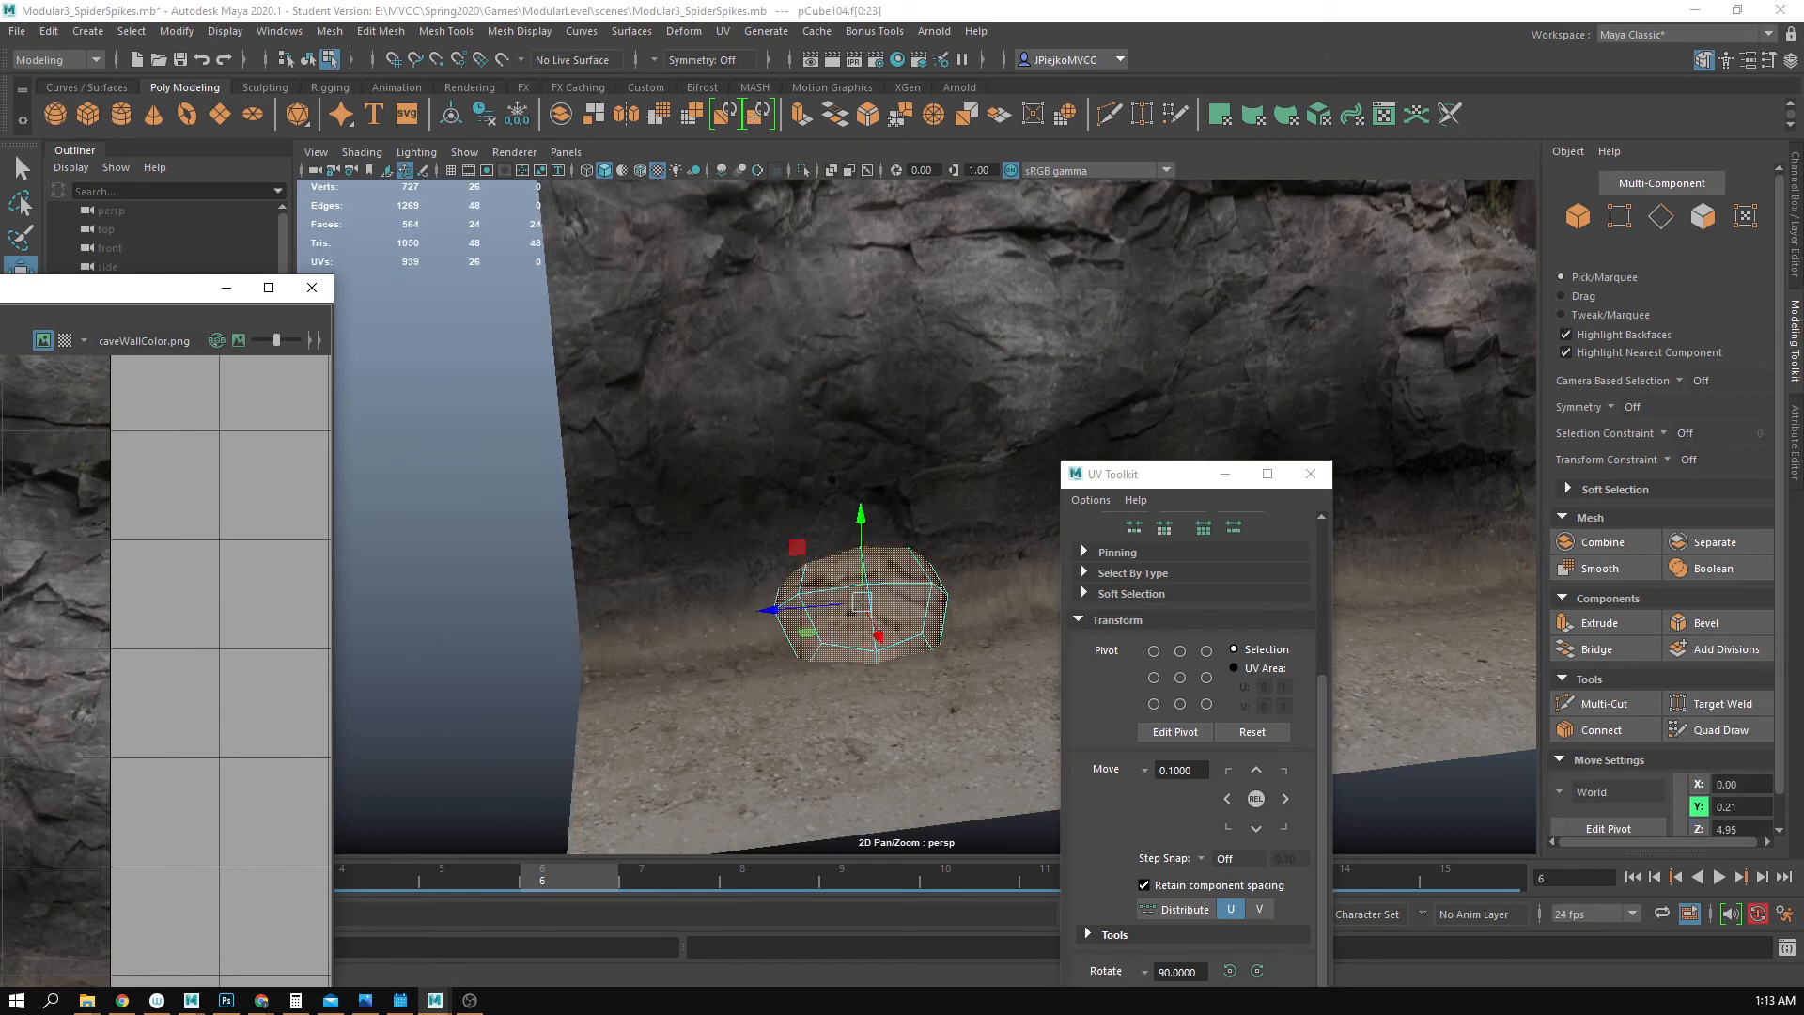
pyautogui.click(480, 517)
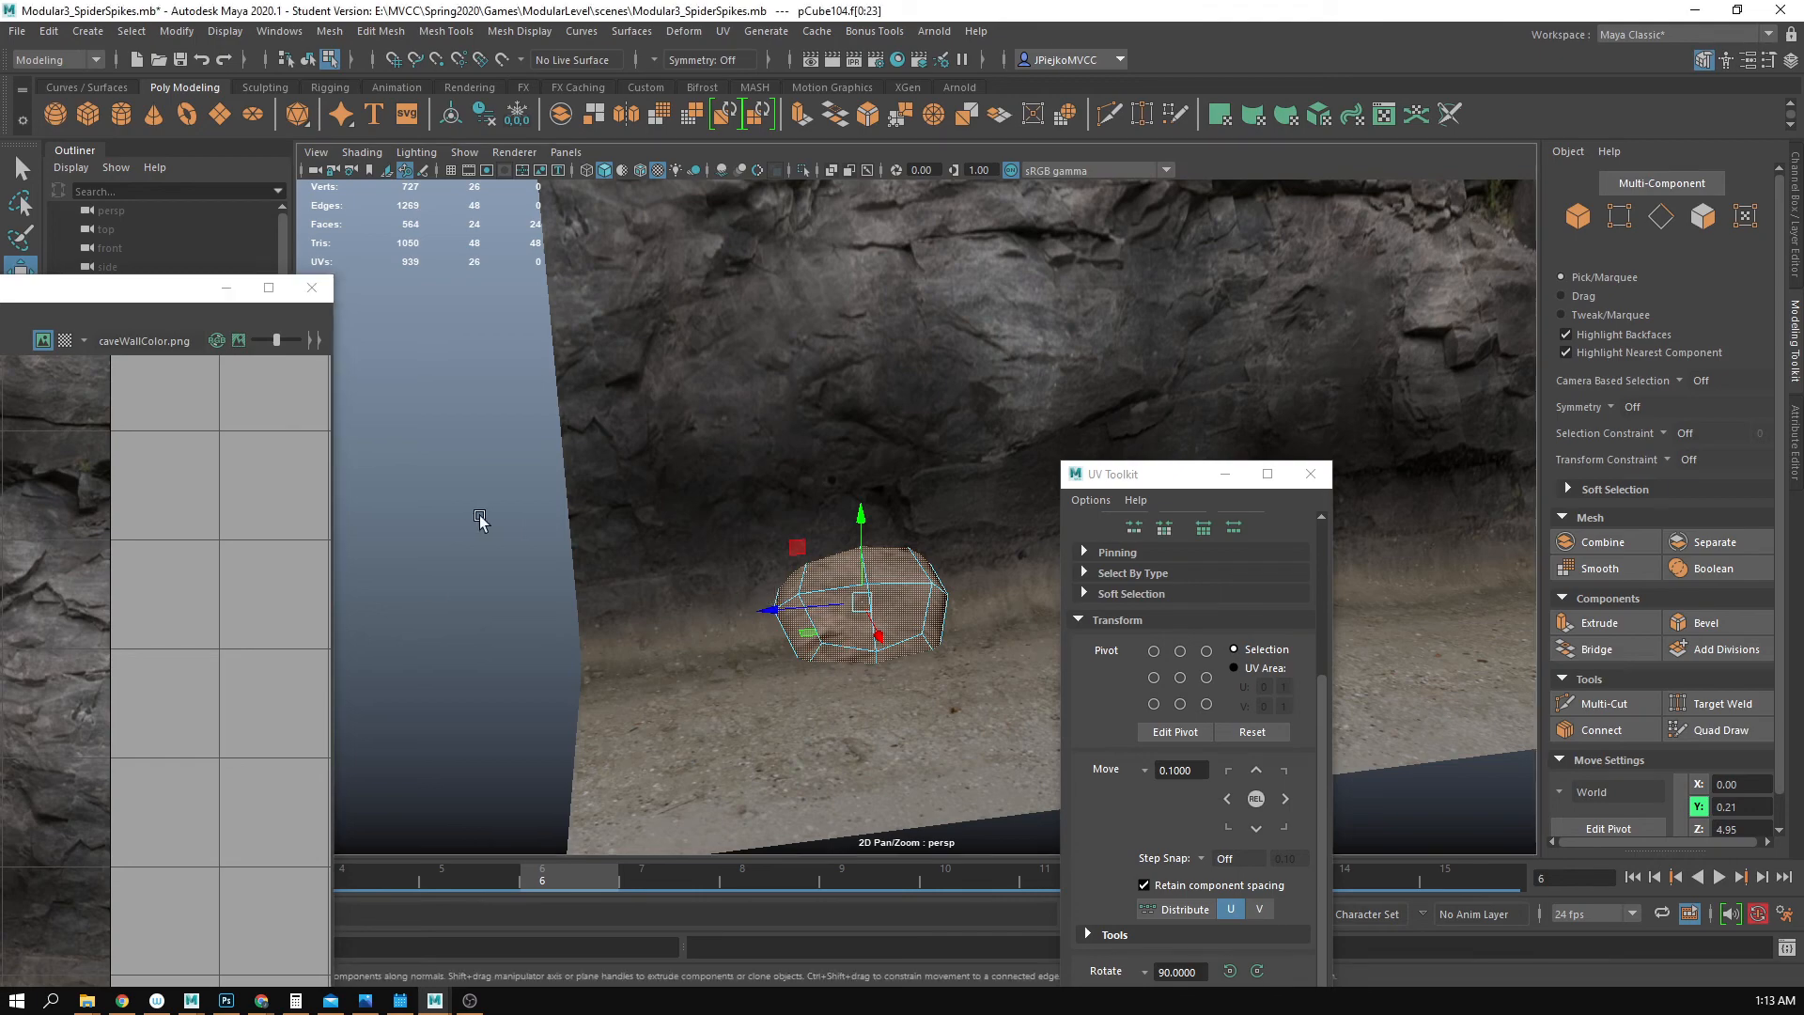
pyautogui.moveTo(836, 626); pyautogui.dragTo(888, 578, button='right')
pyautogui.click(506, 546)
pyautogui.keyDown('alt'); pyautogui.moveTo(621, 712); pyautogui.dragTo(785, 665); pyautogui.keyUp('alt')
pyautogui.click(786, 665)
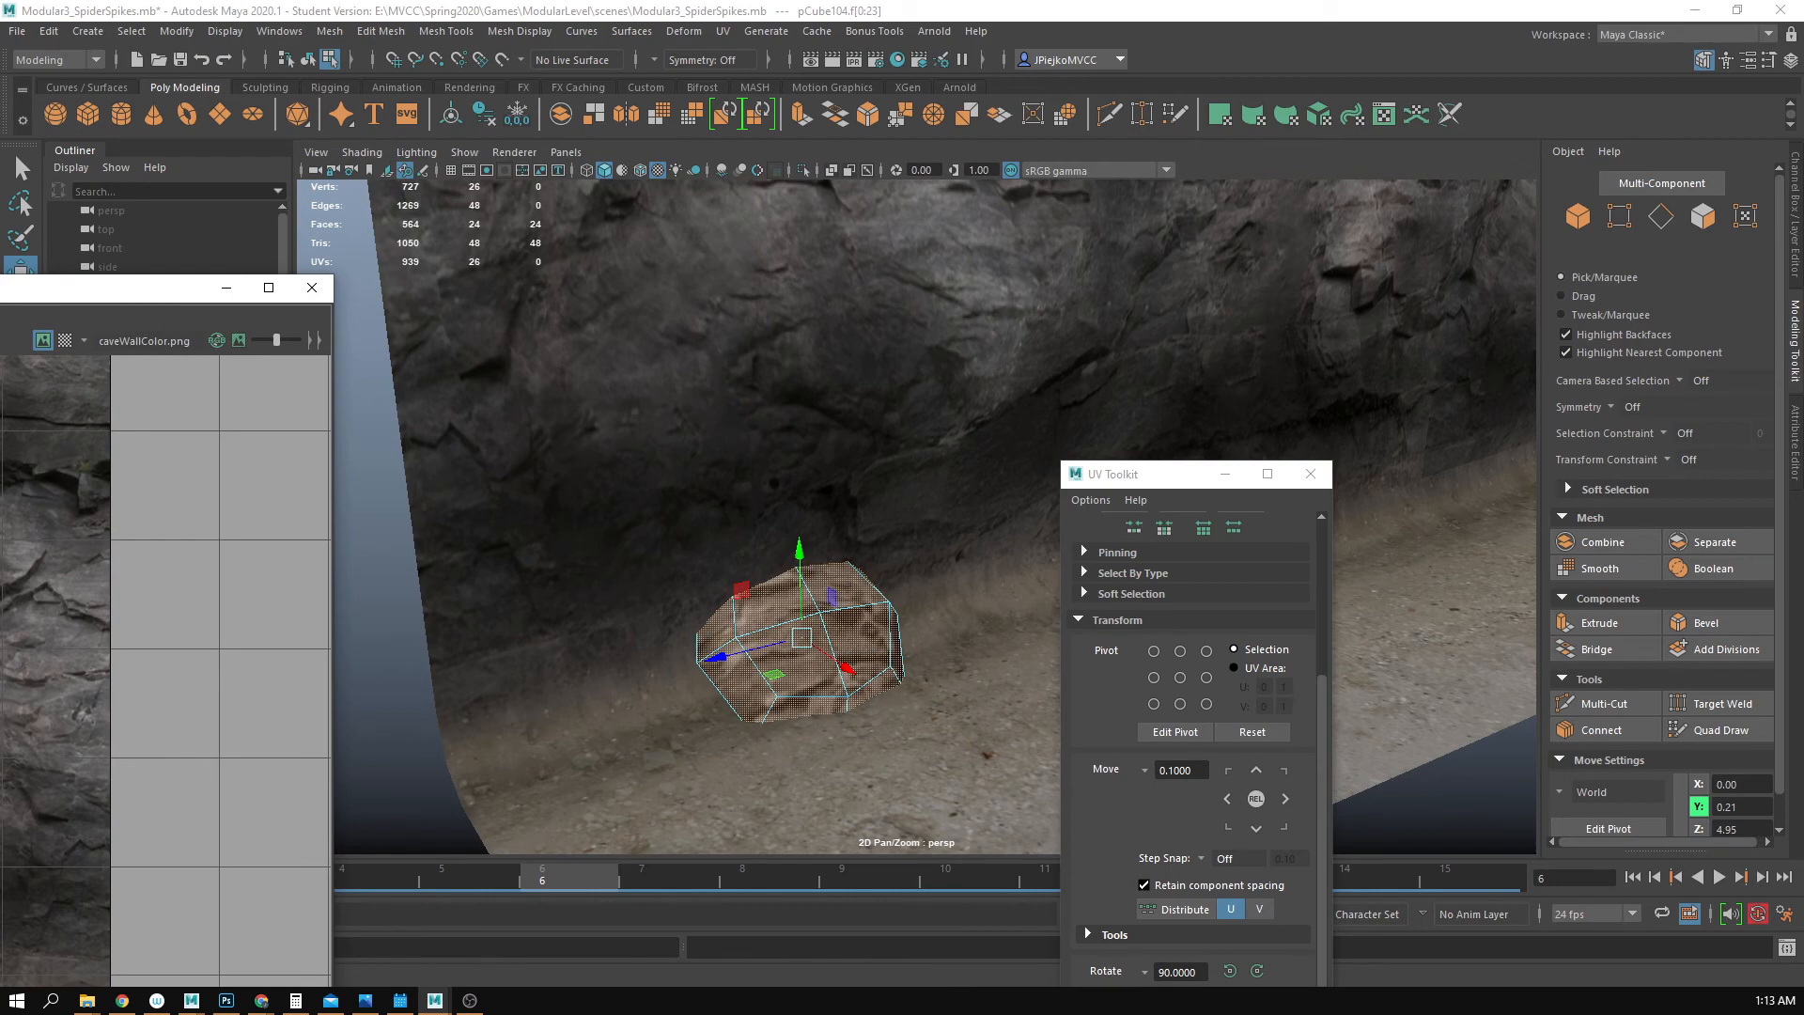
# - Try another placement of the rock's UV shell on the texture, and undo the last two UV edits
pyautogui.scroll(-4, 804, 639)
pyautogui.click(308, 541)
pyautogui.keyDown('alt'); pyautogui.moveTo(780, 620); pyautogui.dragTo(864, 580); pyautogui.keyUp('alt')
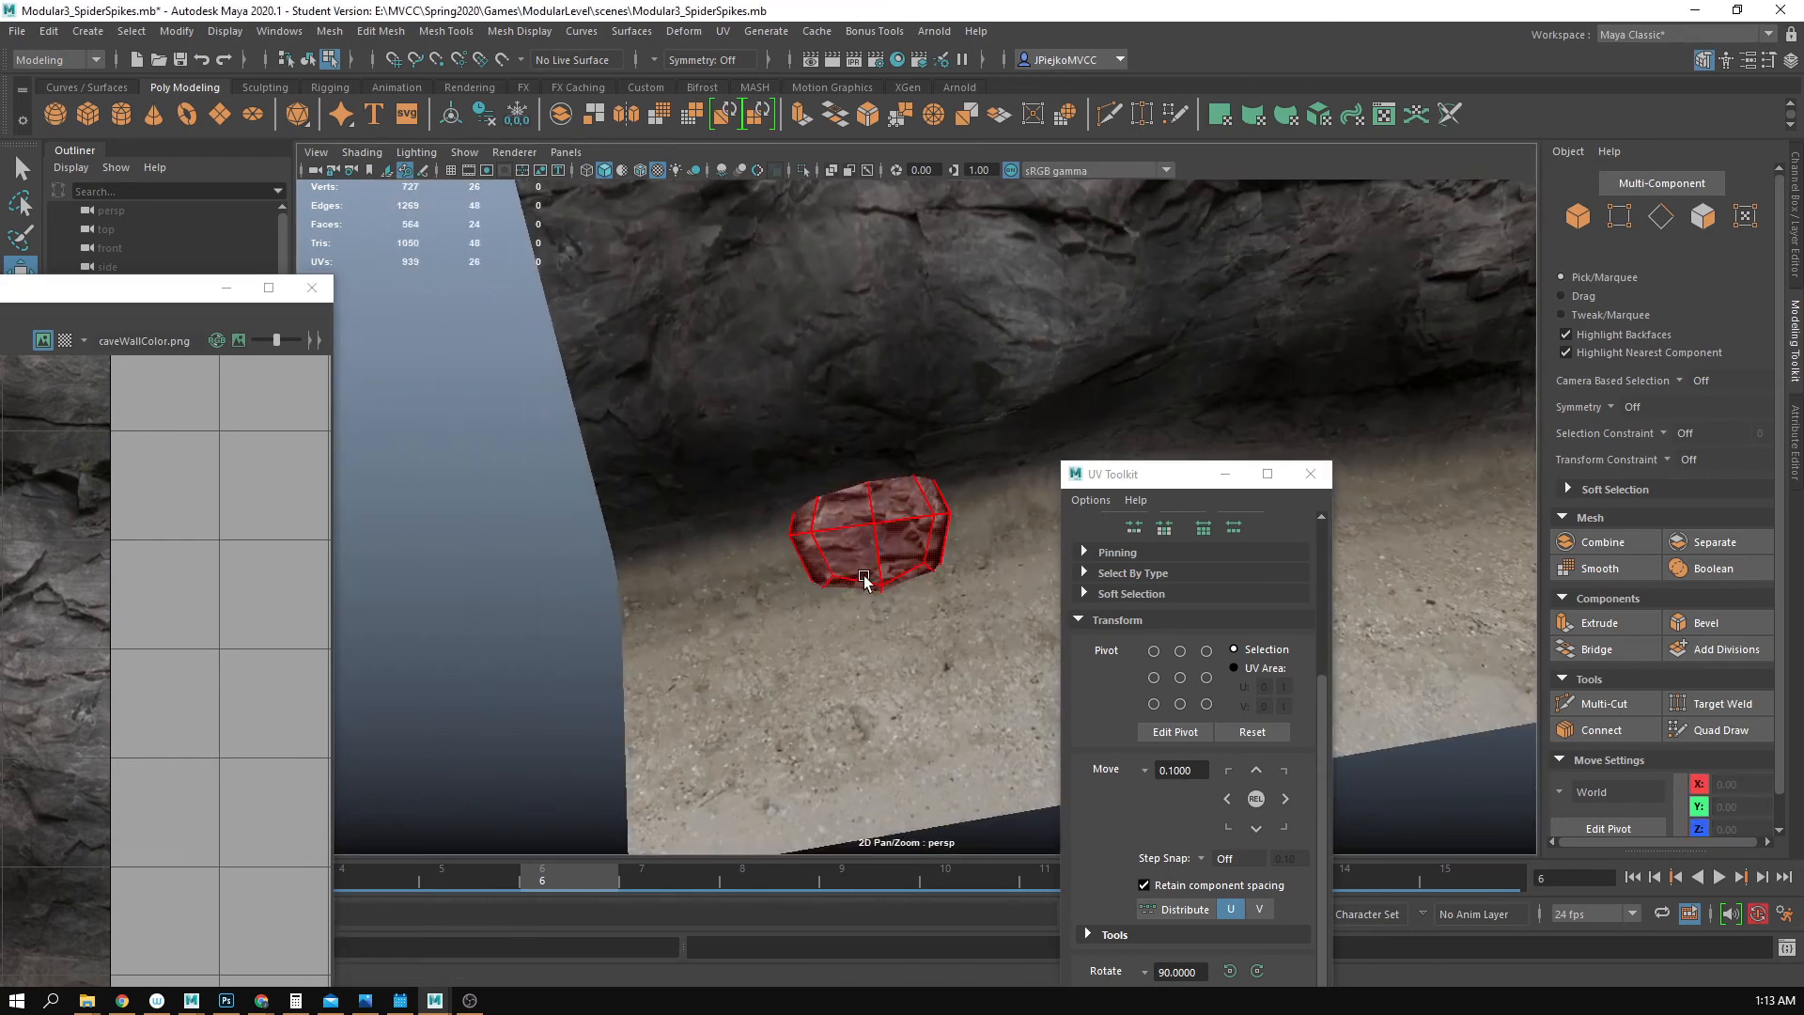
pyautogui.hotkey('ctrl', 'z')
pyautogui.hotkey('ctrl', 'z')
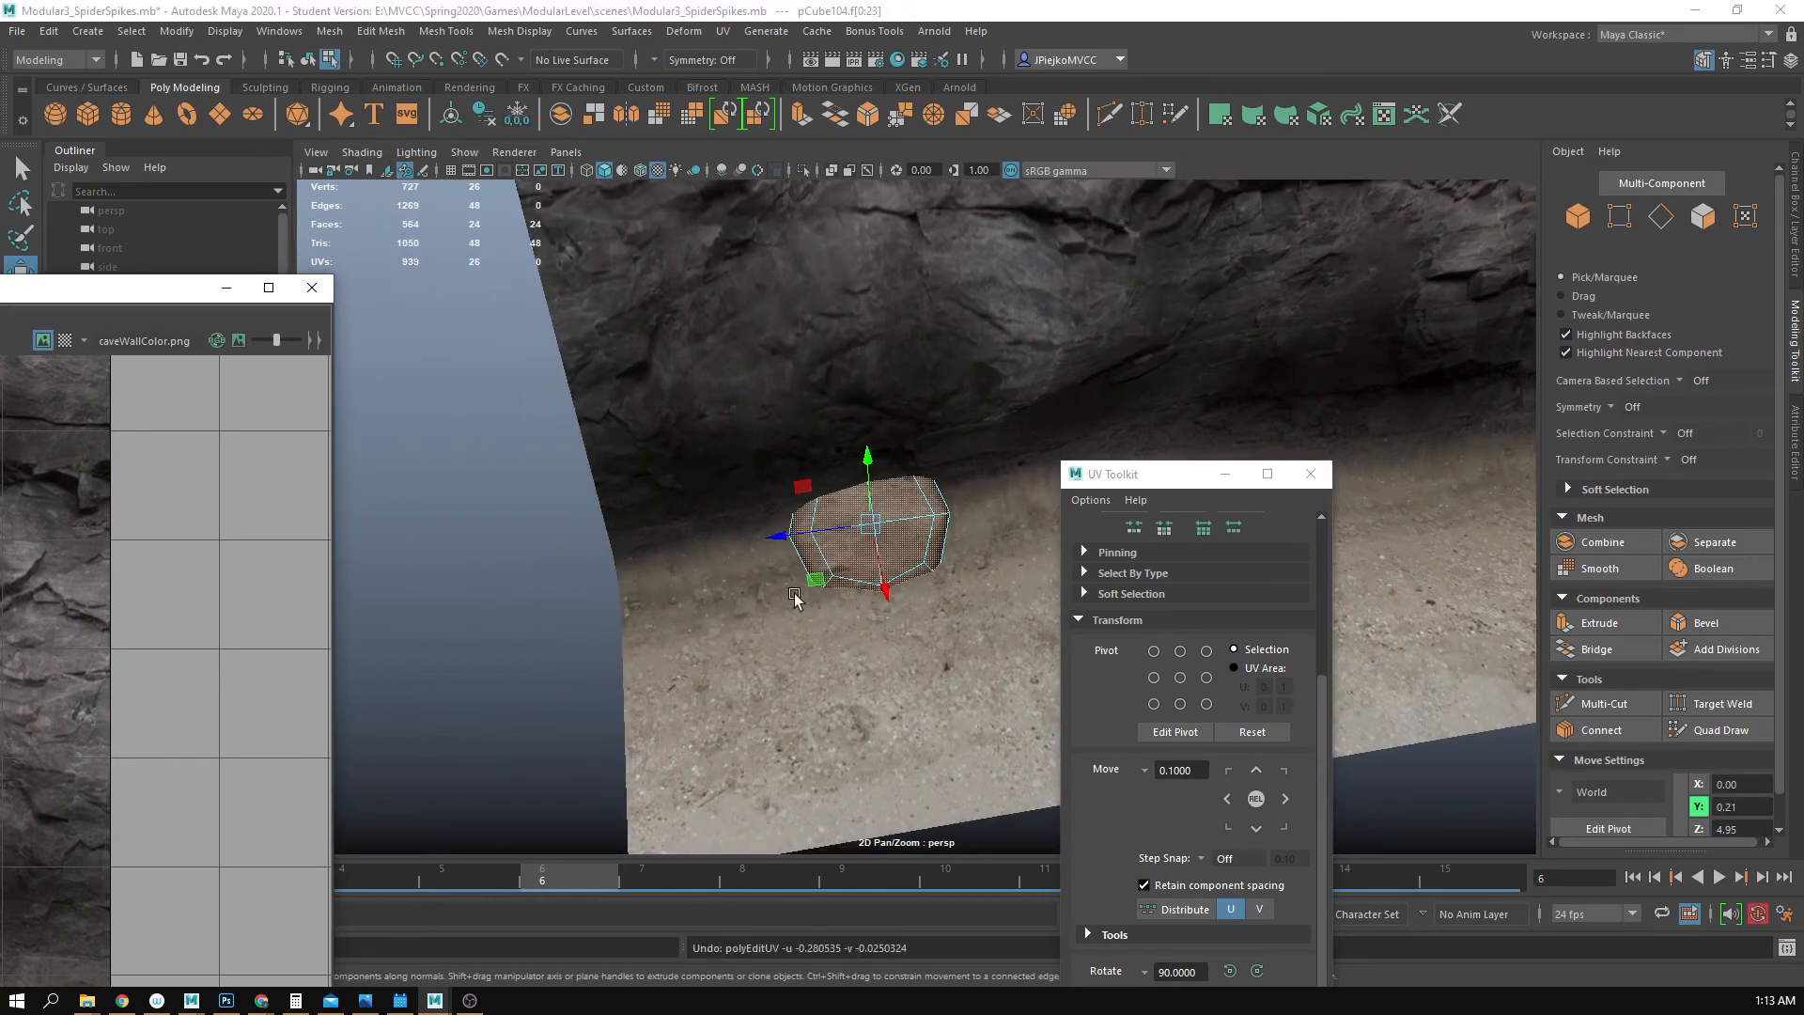
# - Return the rock to object mode, scale it uniformly to about X 0.57, Y 0.40, Z 0.57, and lower it toward the floor
pyautogui.keyDown('alt'); pyautogui.moveTo(833, 618); pyautogui.dragTo(508, 616, button='right'); pyautogui.keyUp('alt')
pyautogui.keyDown('alt'); pyautogui.moveTo(507, 615); pyautogui.dragTo(623, 611); pyautogui.keyUp('alt')
pyautogui.click(623, 611)
pyautogui.keyDown('alt'); pyautogui.moveTo(623, 611); pyautogui.dragTo(755, 558, button='right'); pyautogui.keyUp('alt')
pyautogui.click(848, 564)
pyautogui.moveTo(864, 599); pyautogui.dragTo(859, 571, button='right')
pyautogui.rightClick(870, 576)
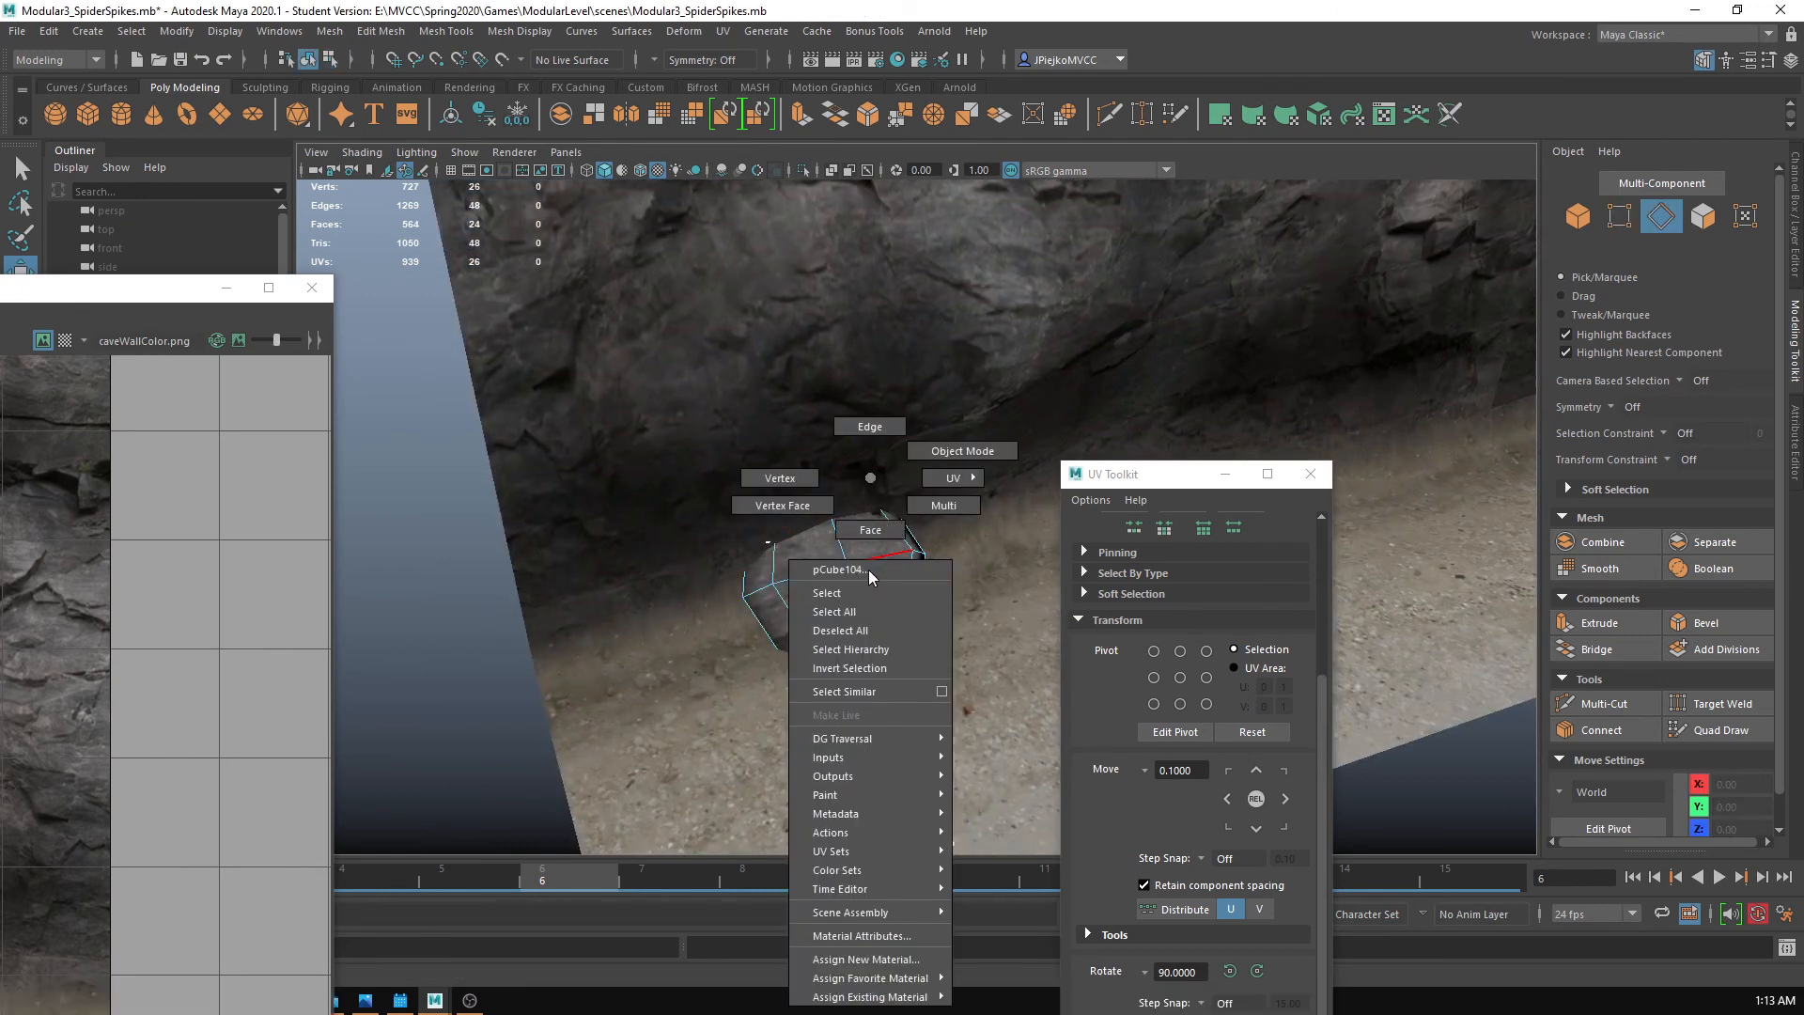
pyautogui.moveTo(786, 486); pyautogui.dragTo(786, 484, button='right')
pyautogui.moveTo(883, 580); pyautogui.dragTo(894, 562, button='right')
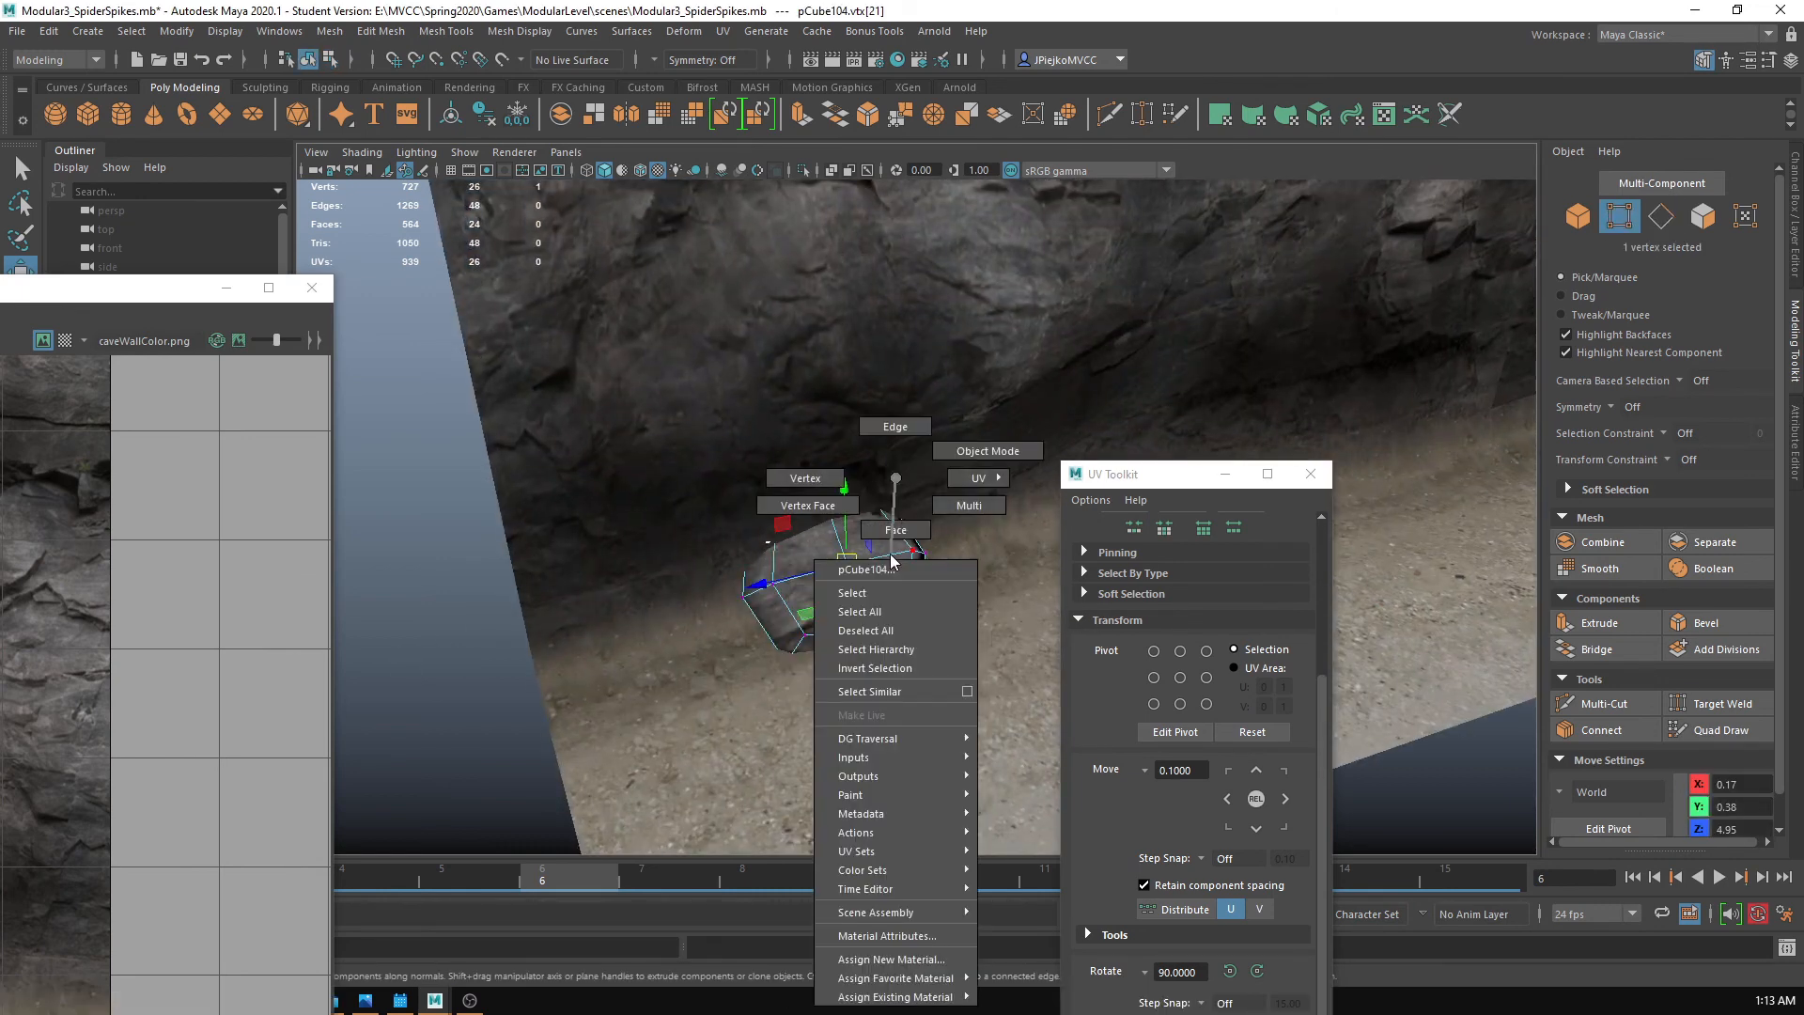
pyautogui.moveTo(931, 450); pyautogui.dragTo(967, 451, button='right')
pyautogui.press('r')
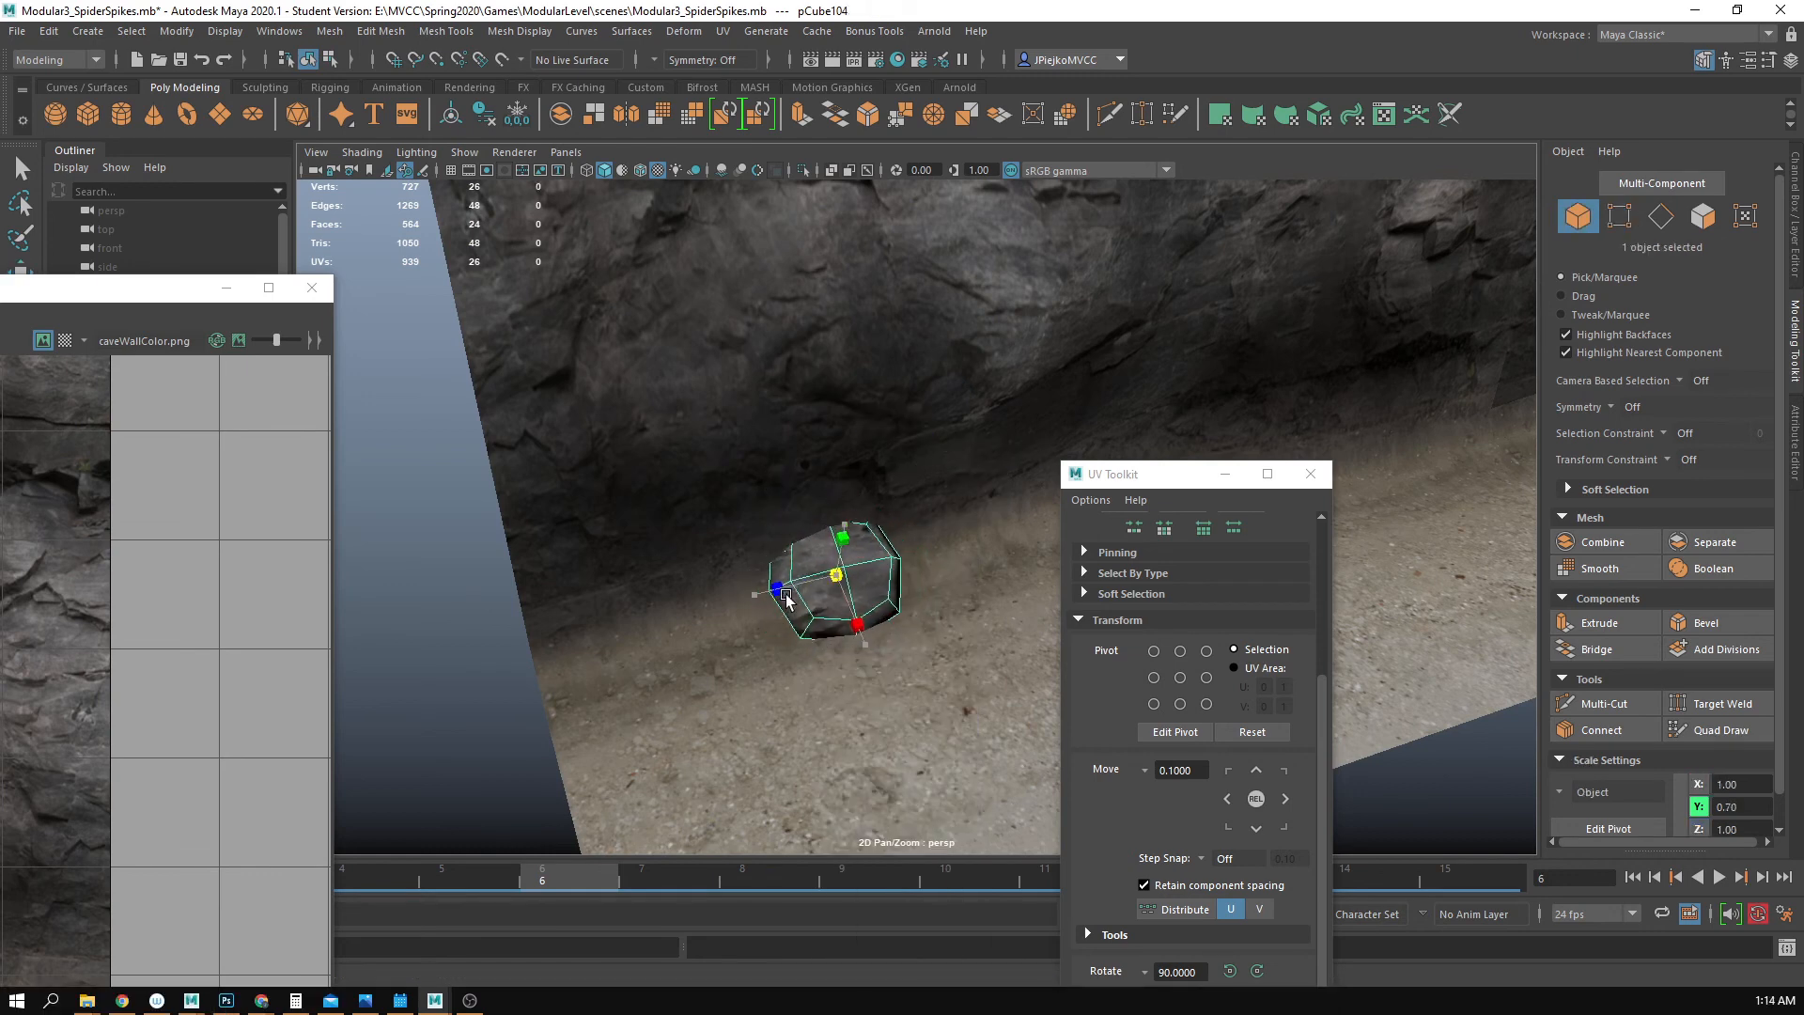
pyautogui.keyDown('alt'); pyautogui.moveTo(741, 612); pyautogui.dragTo(671, 661); pyautogui.keyUp('alt')
pyautogui.press('w')
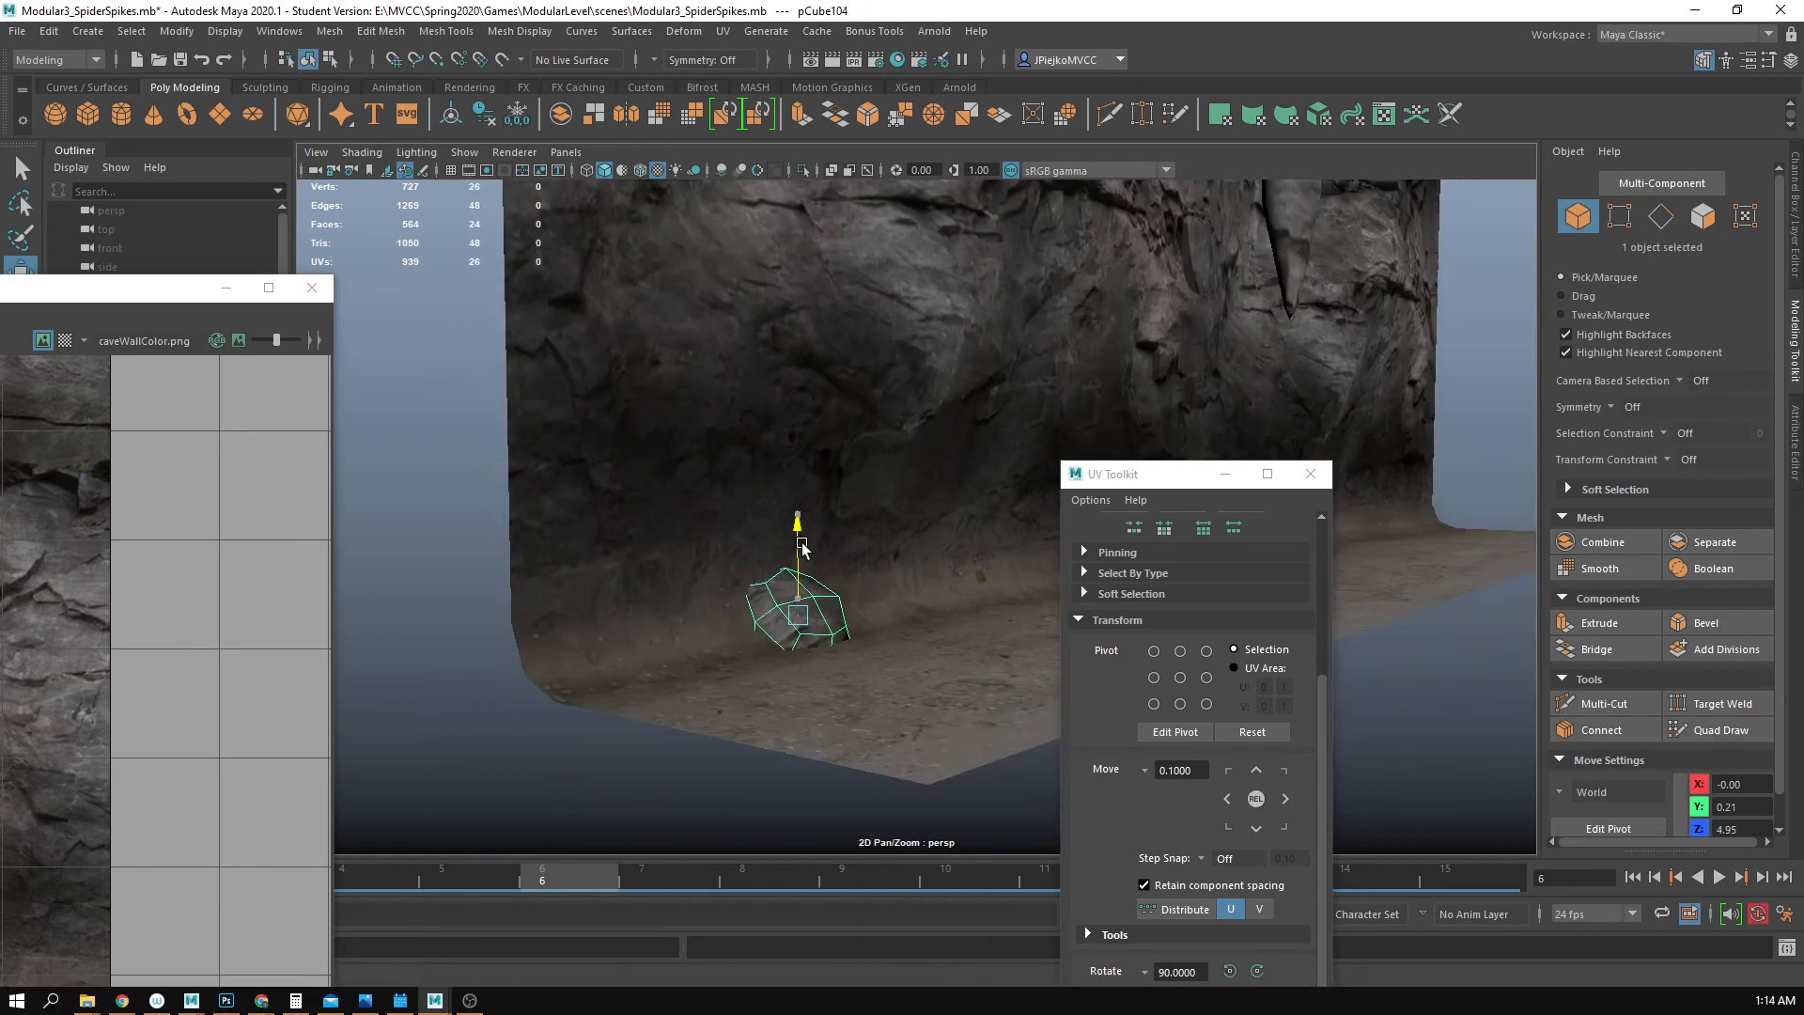
# - Select the UVs along the rock's stretched side and move and scale them to even out the stone texture
pyautogui.click(530, 749)
pyautogui.keyDown('alt'); pyautogui.moveTo(1049, 743); pyautogui.dragTo(714, 747, button='right'); pyautogui.keyUp('alt')
pyautogui.moveTo(714, 748)
pyautogui.keyDown('alt'); pyautogui.mouseDown()
pyautogui.moveTo(872, 791)
pyautogui.moveTo(705, 735)
pyautogui.mouseUp(); pyautogui.keyUp('alt')
pyautogui.keyDown('alt'); pyautogui.moveTo(705, 735); pyautogui.dragTo(1241, 747, button='right'); pyautogui.keyUp('alt')
pyautogui.keyDown('alt'); pyautogui.moveTo(573, 672); pyautogui.dragTo(657, 605); pyautogui.keyUp('alt')
pyautogui.keyDown('alt'); pyautogui.moveTo(657, 605); pyautogui.dragTo(1362, 567, button='right'); pyautogui.keyUp('alt')
pyautogui.keyDown('alt'); pyautogui.moveTo(790, 540); pyautogui.dragTo(1015, 488); pyautogui.keyUp('alt')
pyautogui.click(665, 458)
pyautogui.keyDown('alt'); pyautogui.moveTo(56, 564); pyautogui.dragTo(286, 535, button='middle'); pyautogui.keyUp('alt')
pyautogui.keyDown('alt'); pyautogui.moveTo(47, 705); pyautogui.dragTo(120, 768, button='right'); pyautogui.keyUp('alt')
pyautogui.press('F12')
pyautogui.keyDown('alt'); pyautogui.moveTo(120, 769); pyautogui.dragTo(202, 858, button='middle'); pyautogui.keyUp('alt')
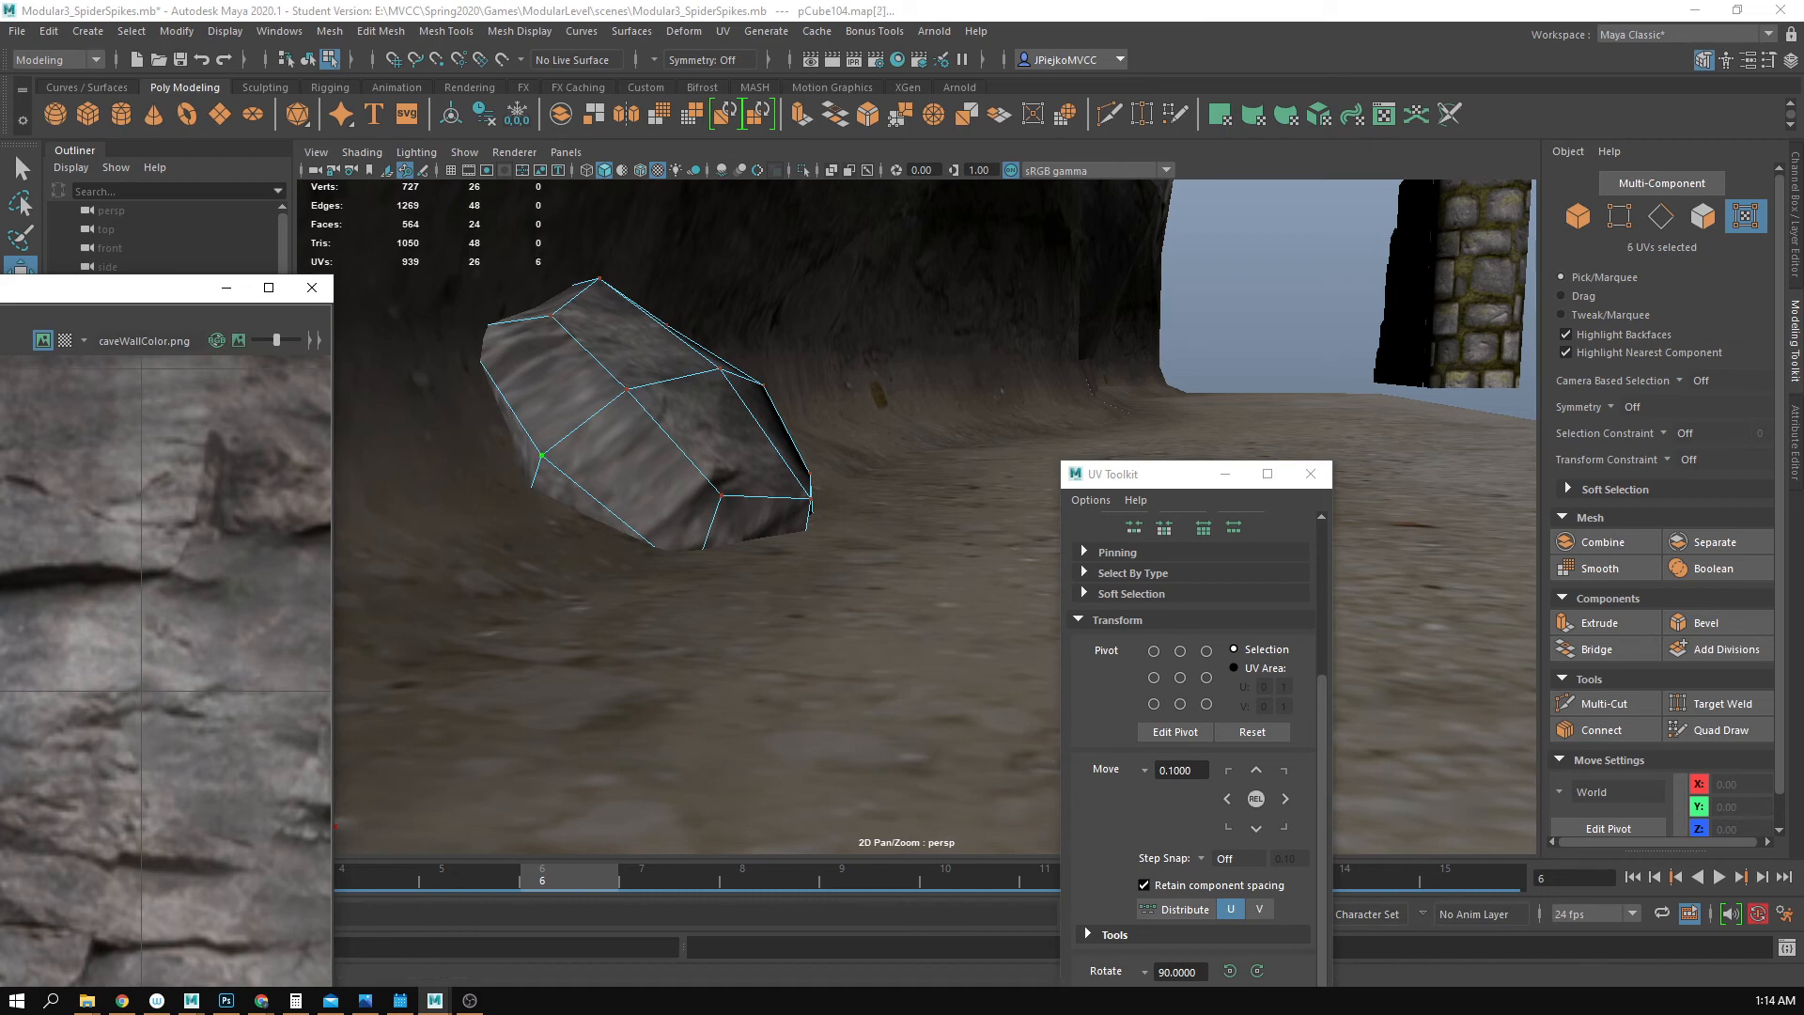
pyautogui.press('r')
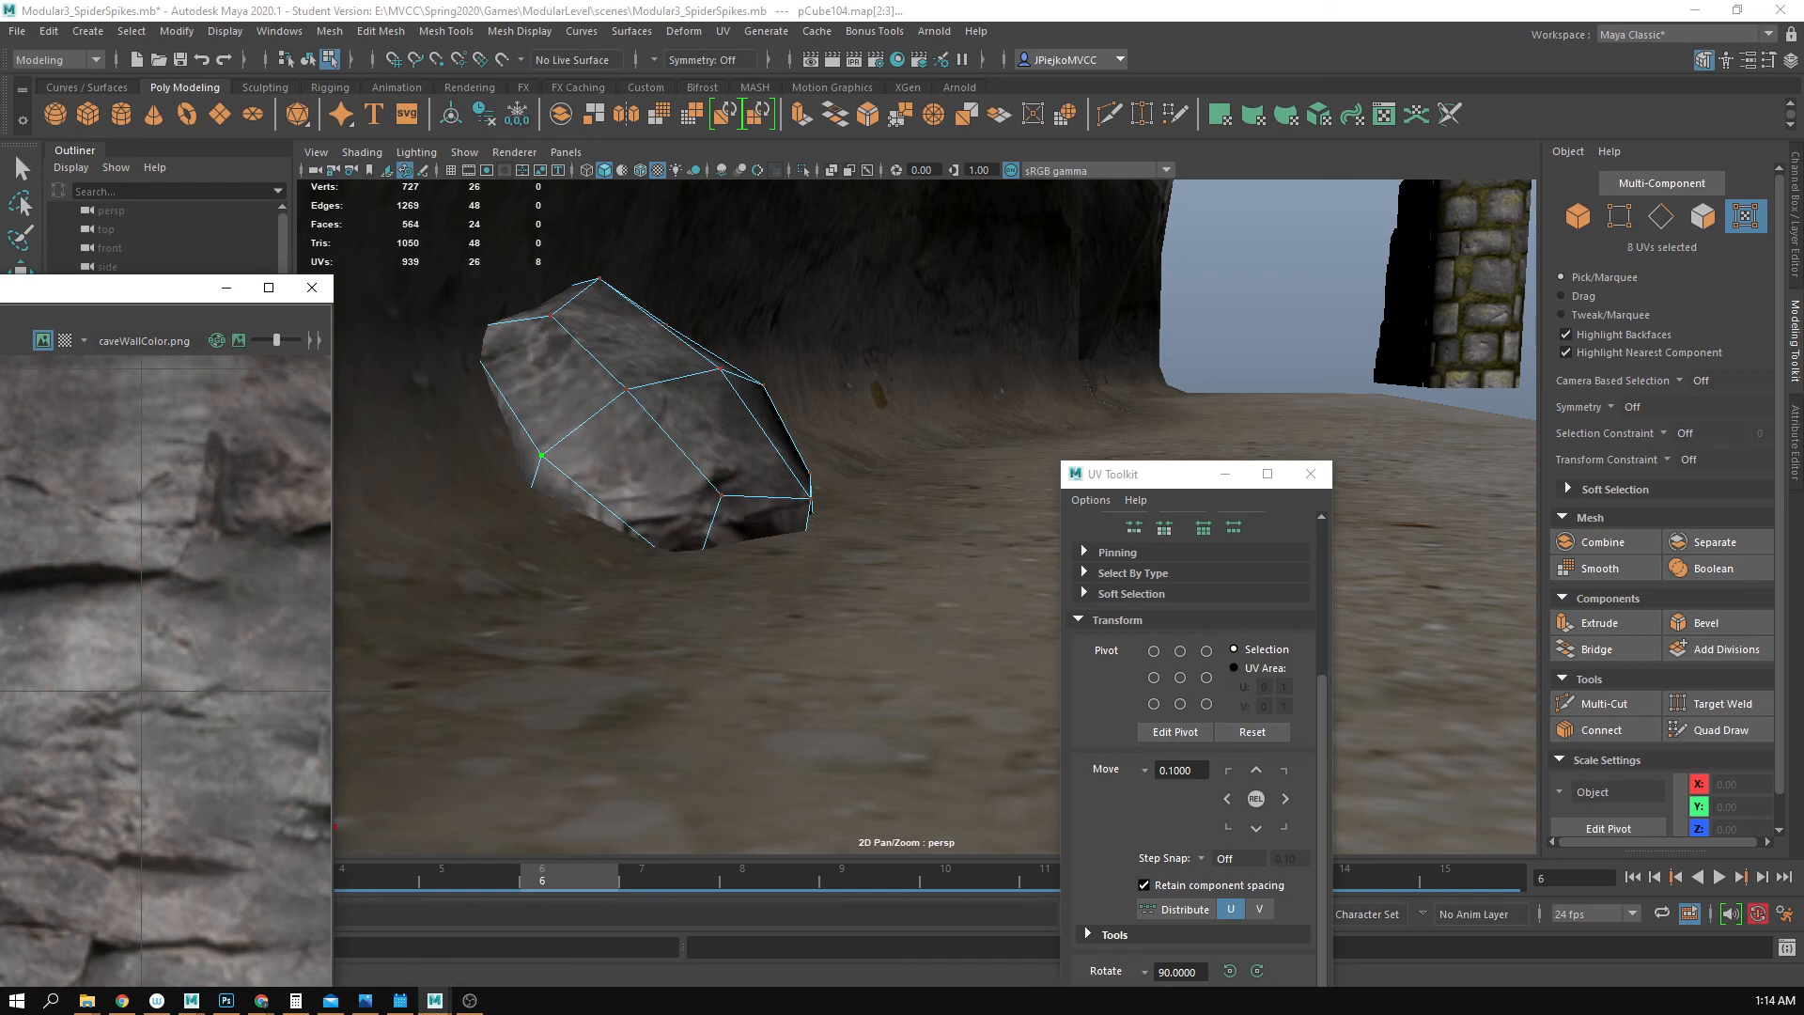
# - Duplicate the rock, place the copy beside it at about Z 4.44, and scale it to about X 0.74, Y 0.72, Z 0.57
pyautogui.keyDown('alt'); pyautogui.moveTo(705, 489); pyautogui.dragTo(675, 504); pyautogui.keyUp('alt')
pyautogui.moveTo(675, 504); pyautogui.dragTo(817, 423, button='right')
pyautogui.click(1245, 278)
pyautogui.keyDown('alt'); pyautogui.moveTo(1225, 354); pyautogui.dragTo(652, 457); pyautogui.keyUp('alt')
pyautogui.click(879, 460)
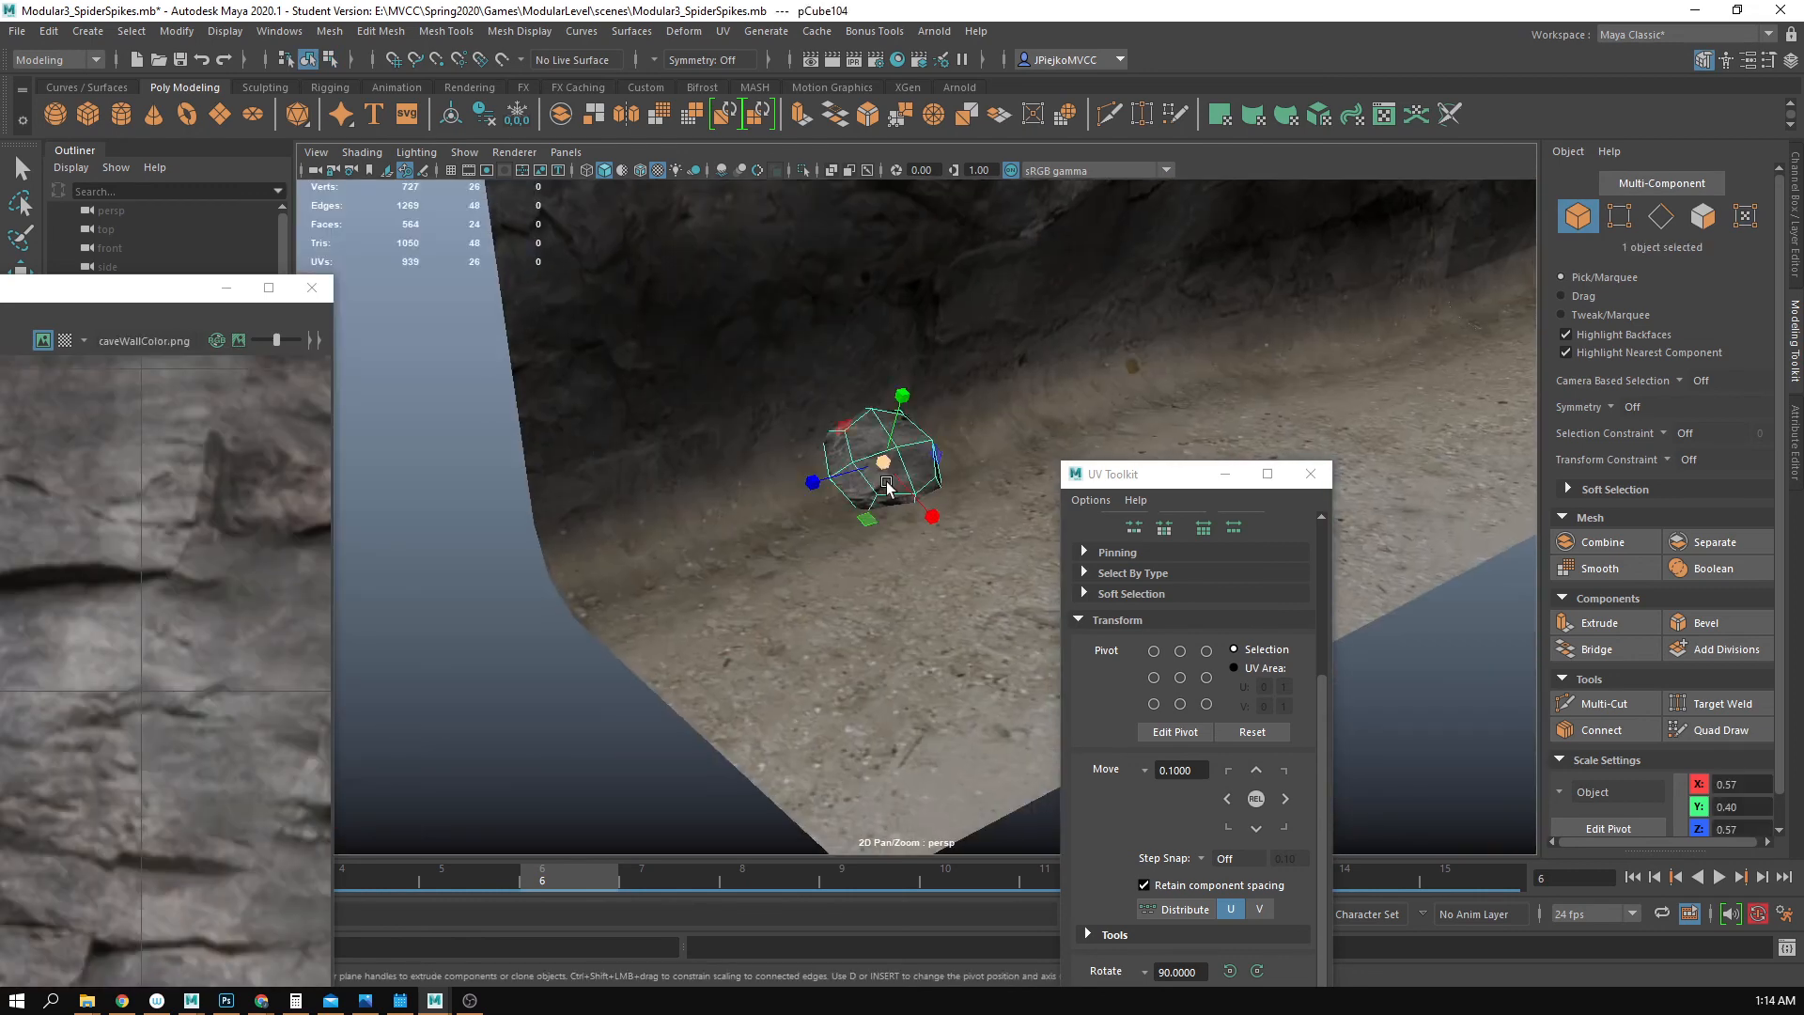
pyautogui.keyDown('alt'); pyautogui.moveTo(878, 461); pyautogui.dragTo(867, 407); pyautogui.keyUp('alt')
pyautogui.press('w')
pyautogui.press('r')
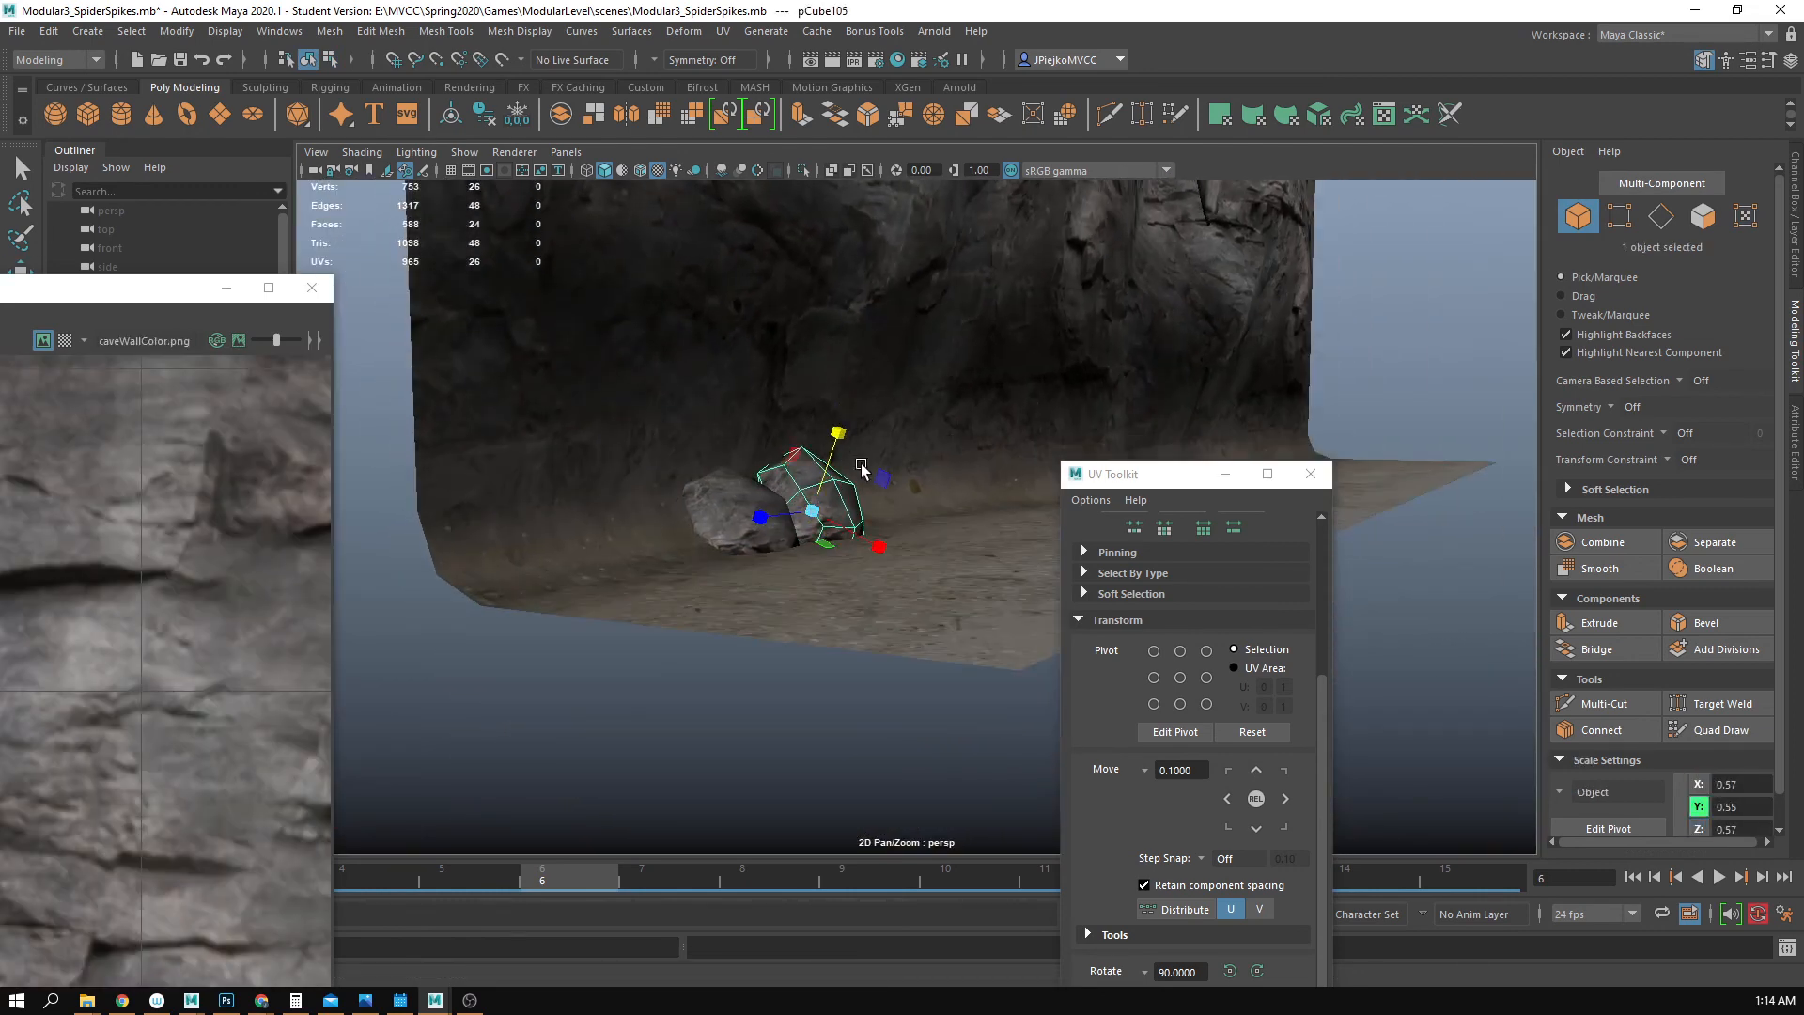
pyautogui.keyDown('alt'); pyautogui.moveTo(836, 517); pyautogui.dragTo(850, 573); pyautogui.keyUp('alt')
pyautogui.keyDown('alt'); pyautogui.moveTo(850, 573); pyautogui.dragTo(1191, 666, button='right'); pyautogui.keyUp('alt')
pyautogui.click(801, 715)
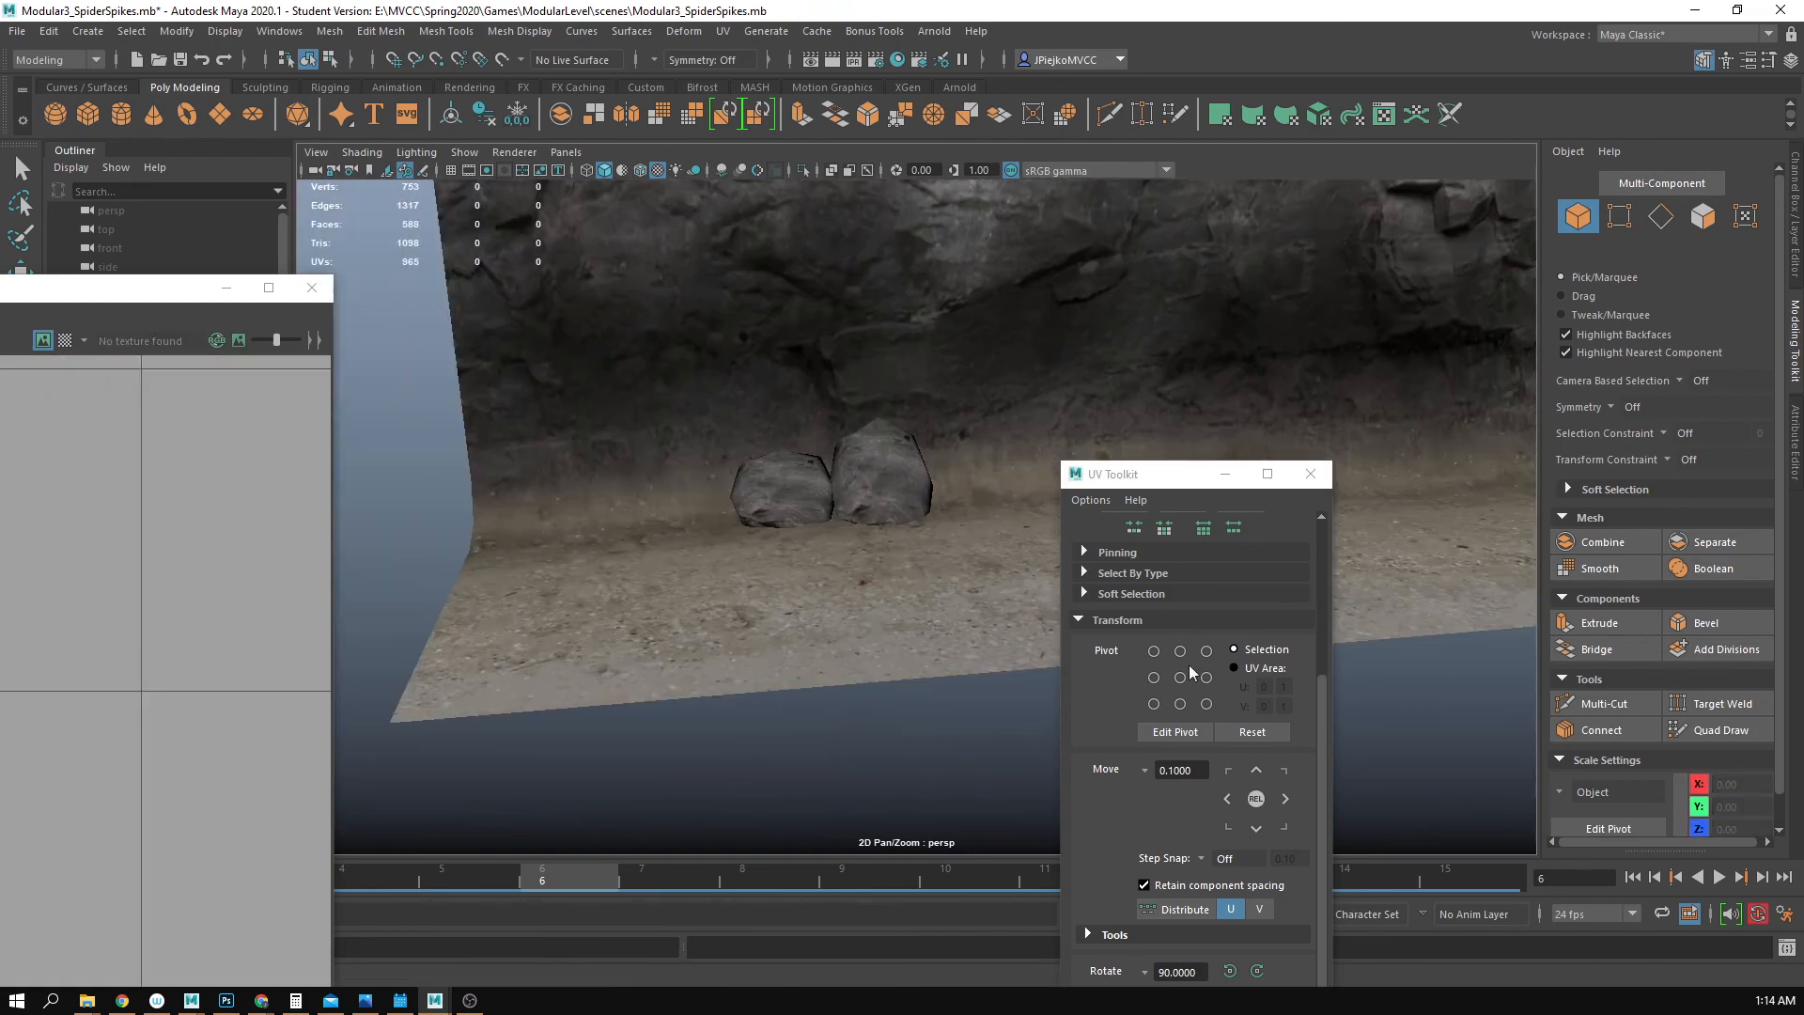
# - Select the larger duplicate rock's UV shell and shift it to a different area of the cave wall texture
pyautogui.click(763, 472)
pyautogui.keyDown('alt'); pyautogui.moveTo(763, 472); pyautogui.dragTo(934, 497, button='right'); pyautogui.keyUp('alt')
pyautogui.keyDown('alt'); pyautogui.moveTo(934, 496); pyautogui.dragTo(767, 510); pyautogui.keyUp('alt')
pyautogui.keyDown('alt'); pyautogui.moveTo(750, 457); pyautogui.dragTo(48, 470, button='right'); pyautogui.keyUp('alt')
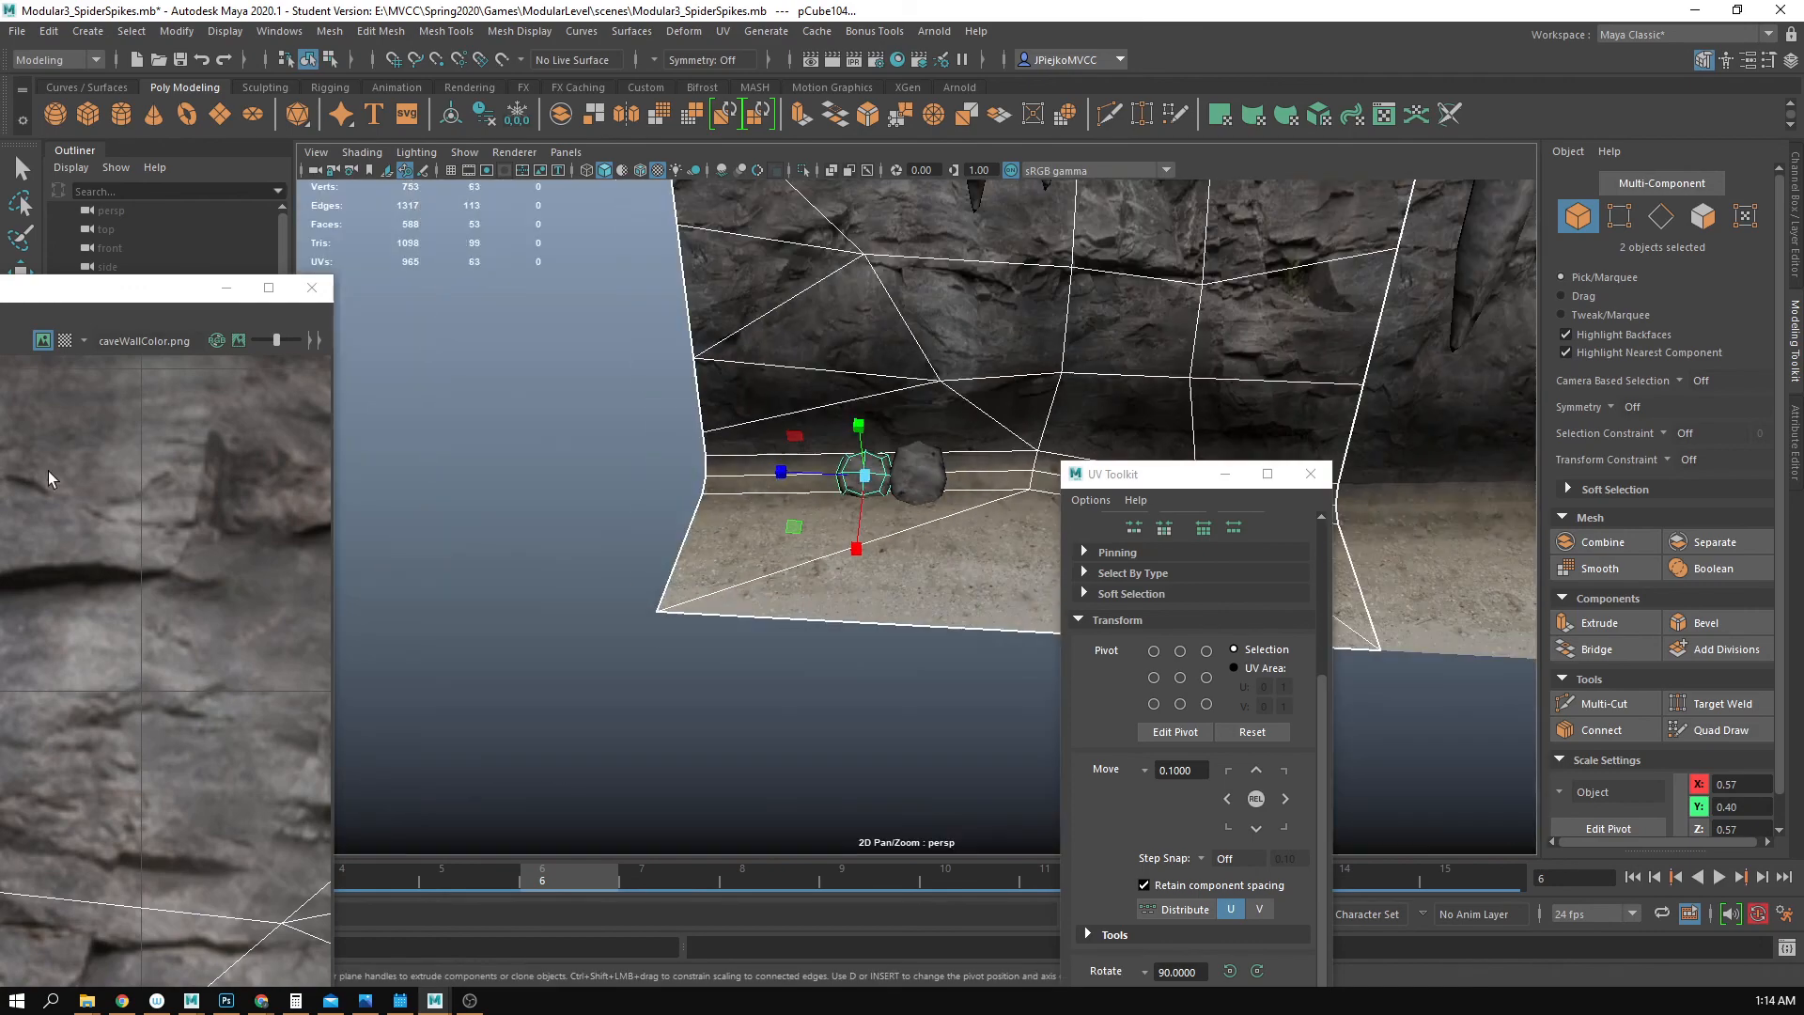
pyautogui.click(446, 485)
pyautogui.keyDown('alt'); pyautogui.moveTo(447, 485); pyautogui.dragTo(884, 512, button='right'); pyautogui.keyUp('alt')
pyautogui.click(823, 453)
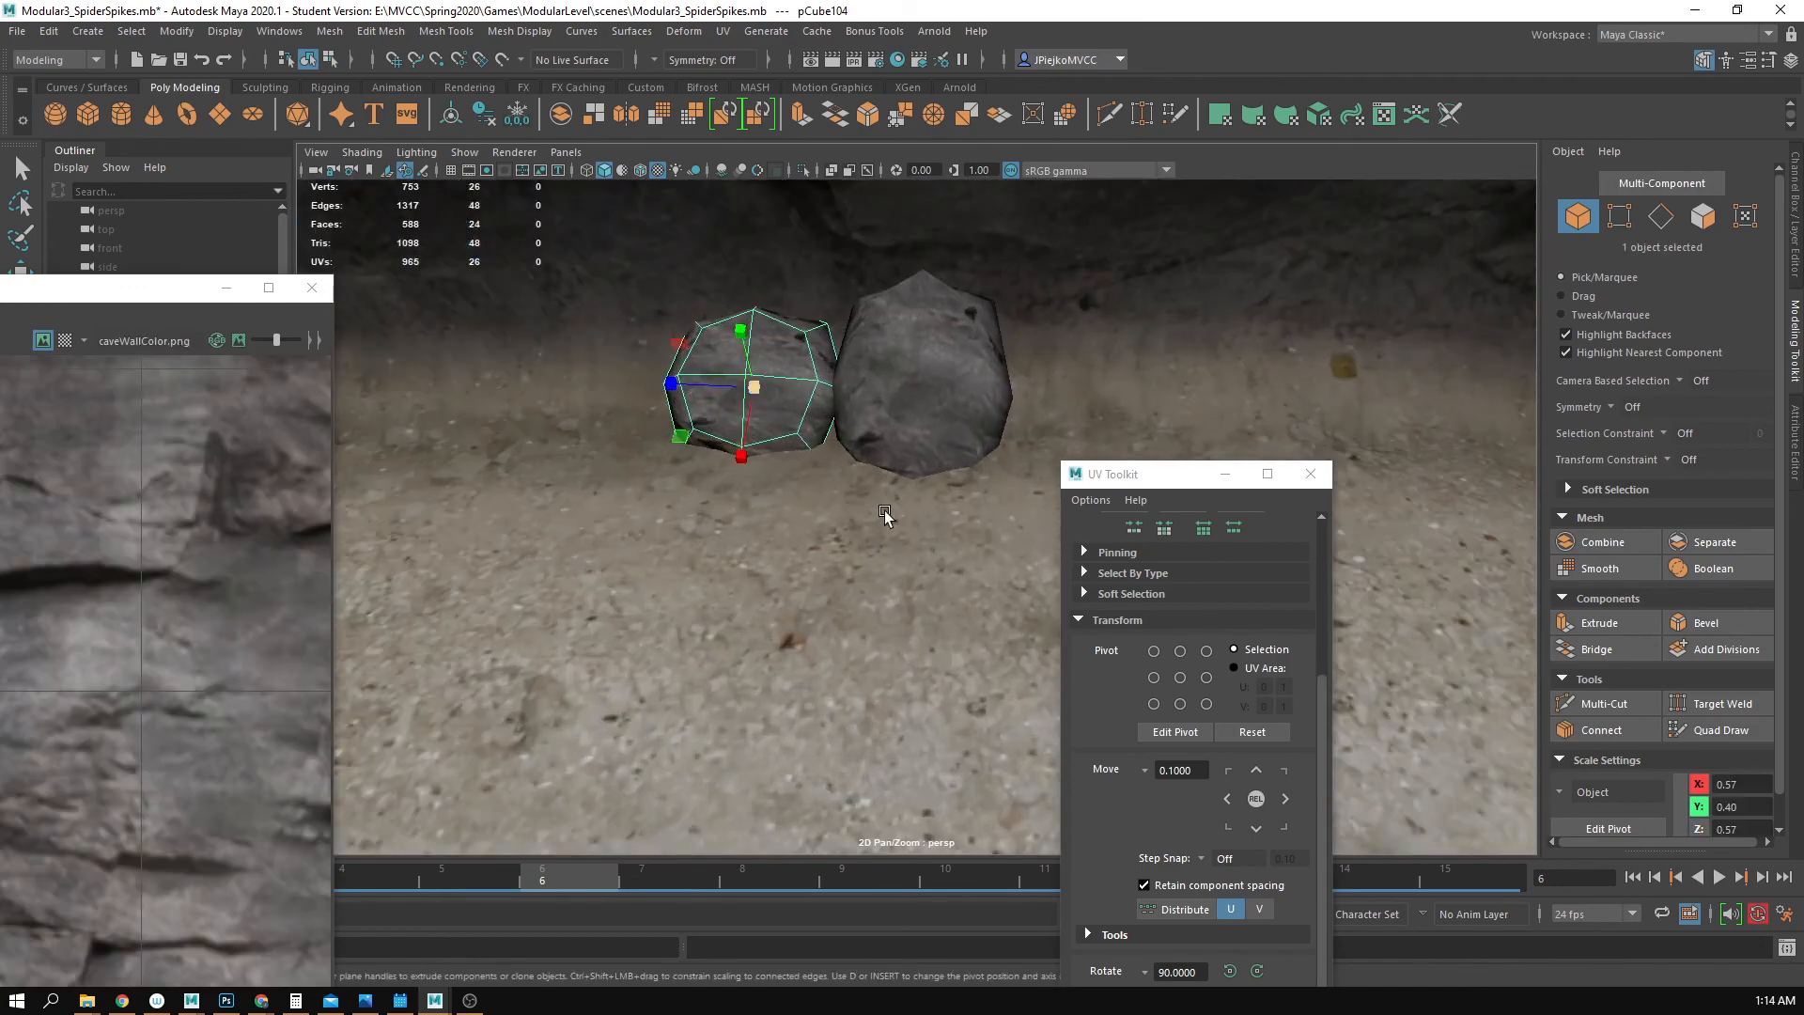
pyautogui.click(937, 406)
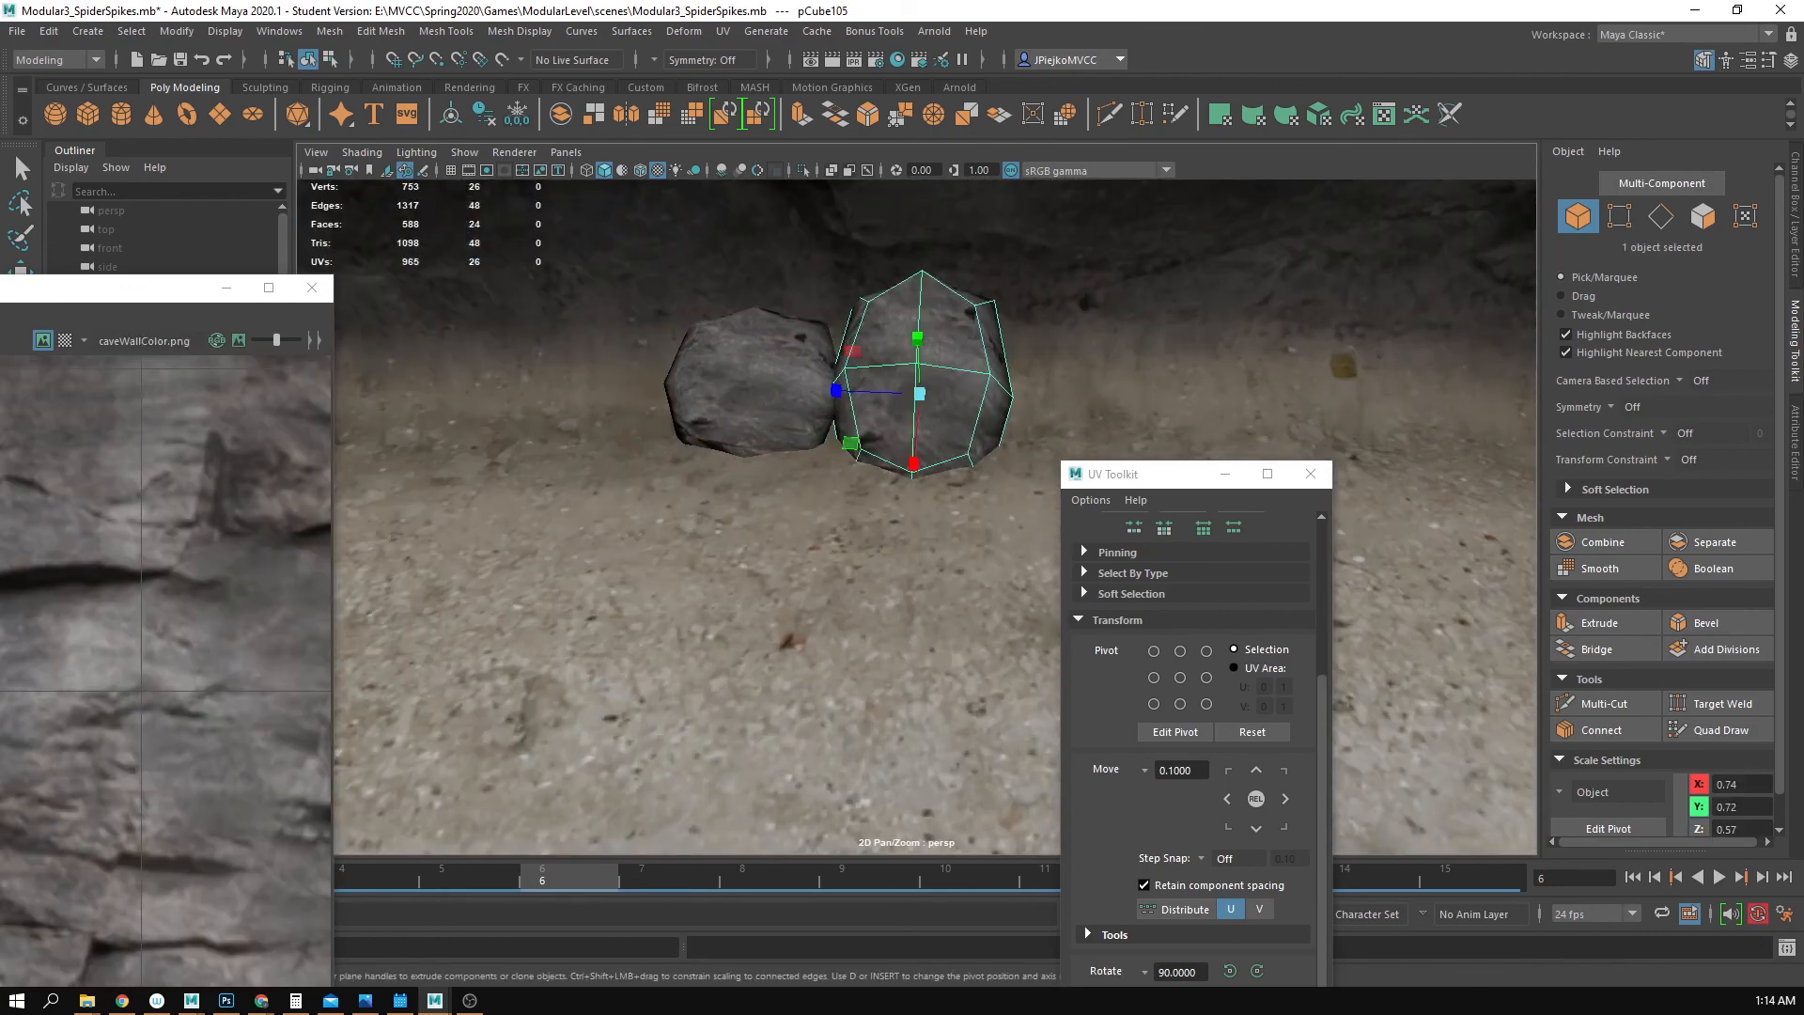
pyautogui.press('w')
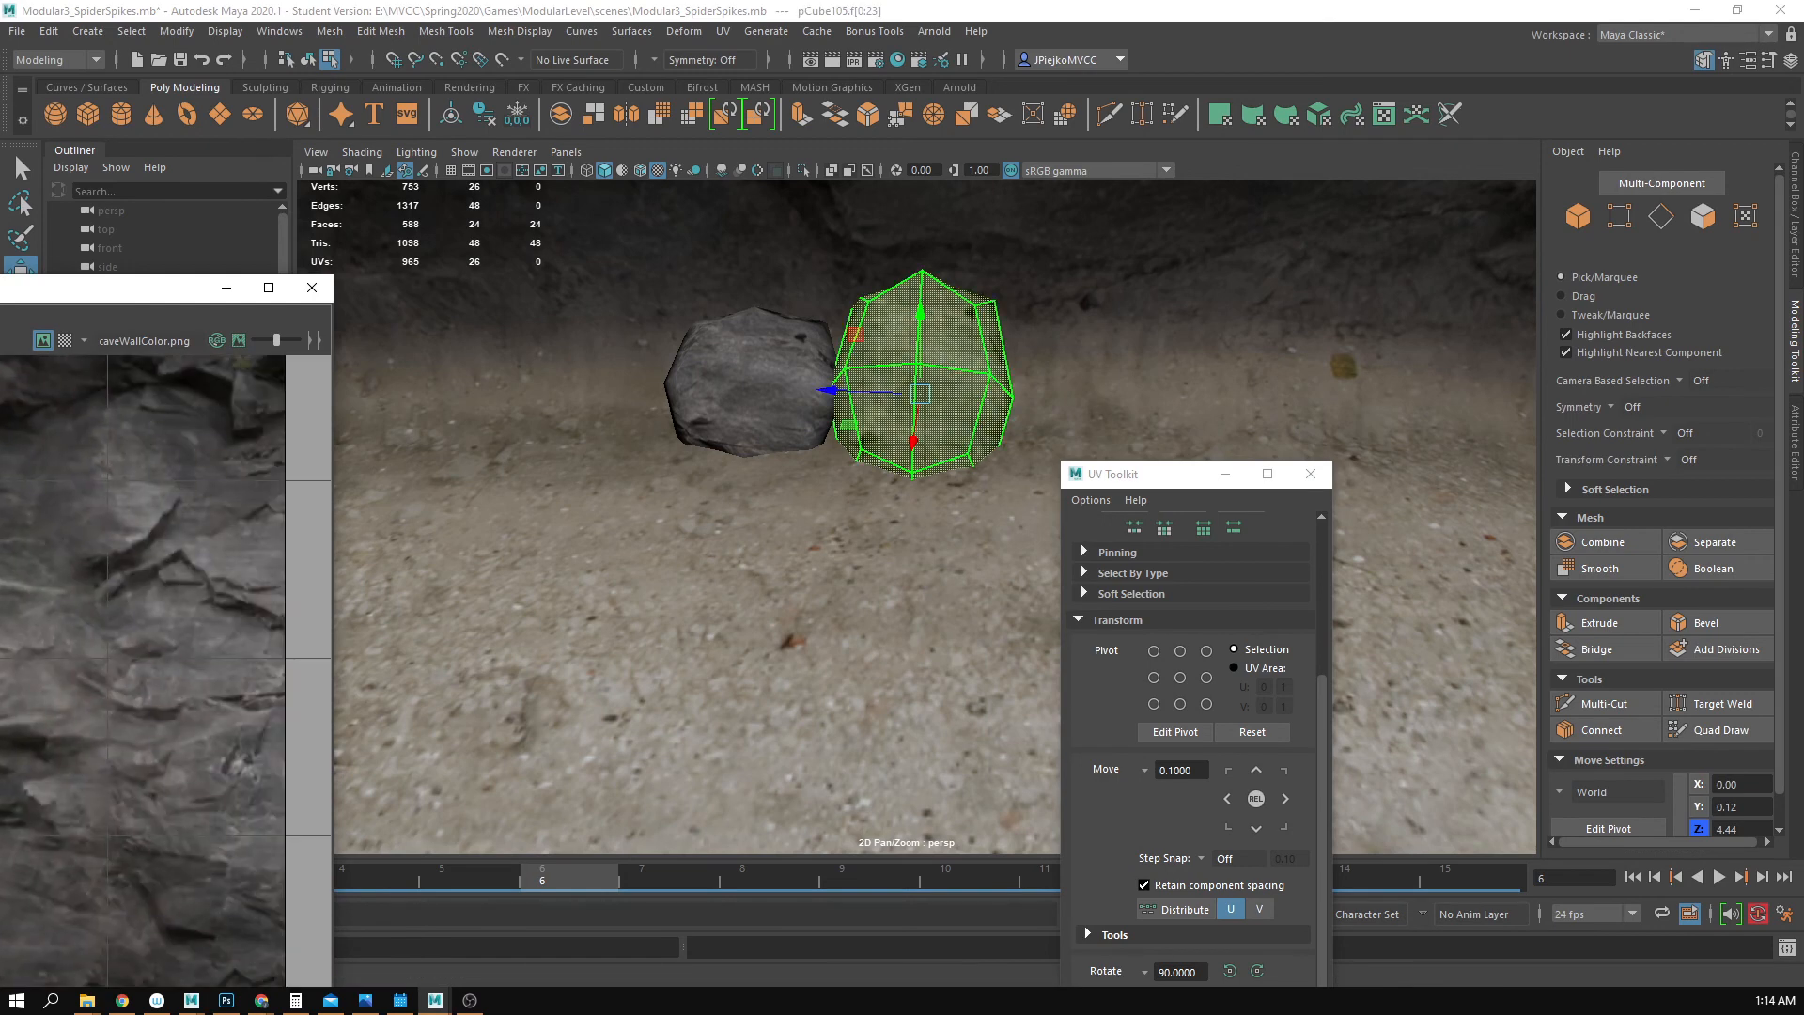
pyautogui.keyDown('alt'); pyautogui.moveTo(649, 606); pyautogui.dragTo(500, 457, button='right'); pyautogui.keyUp('alt')
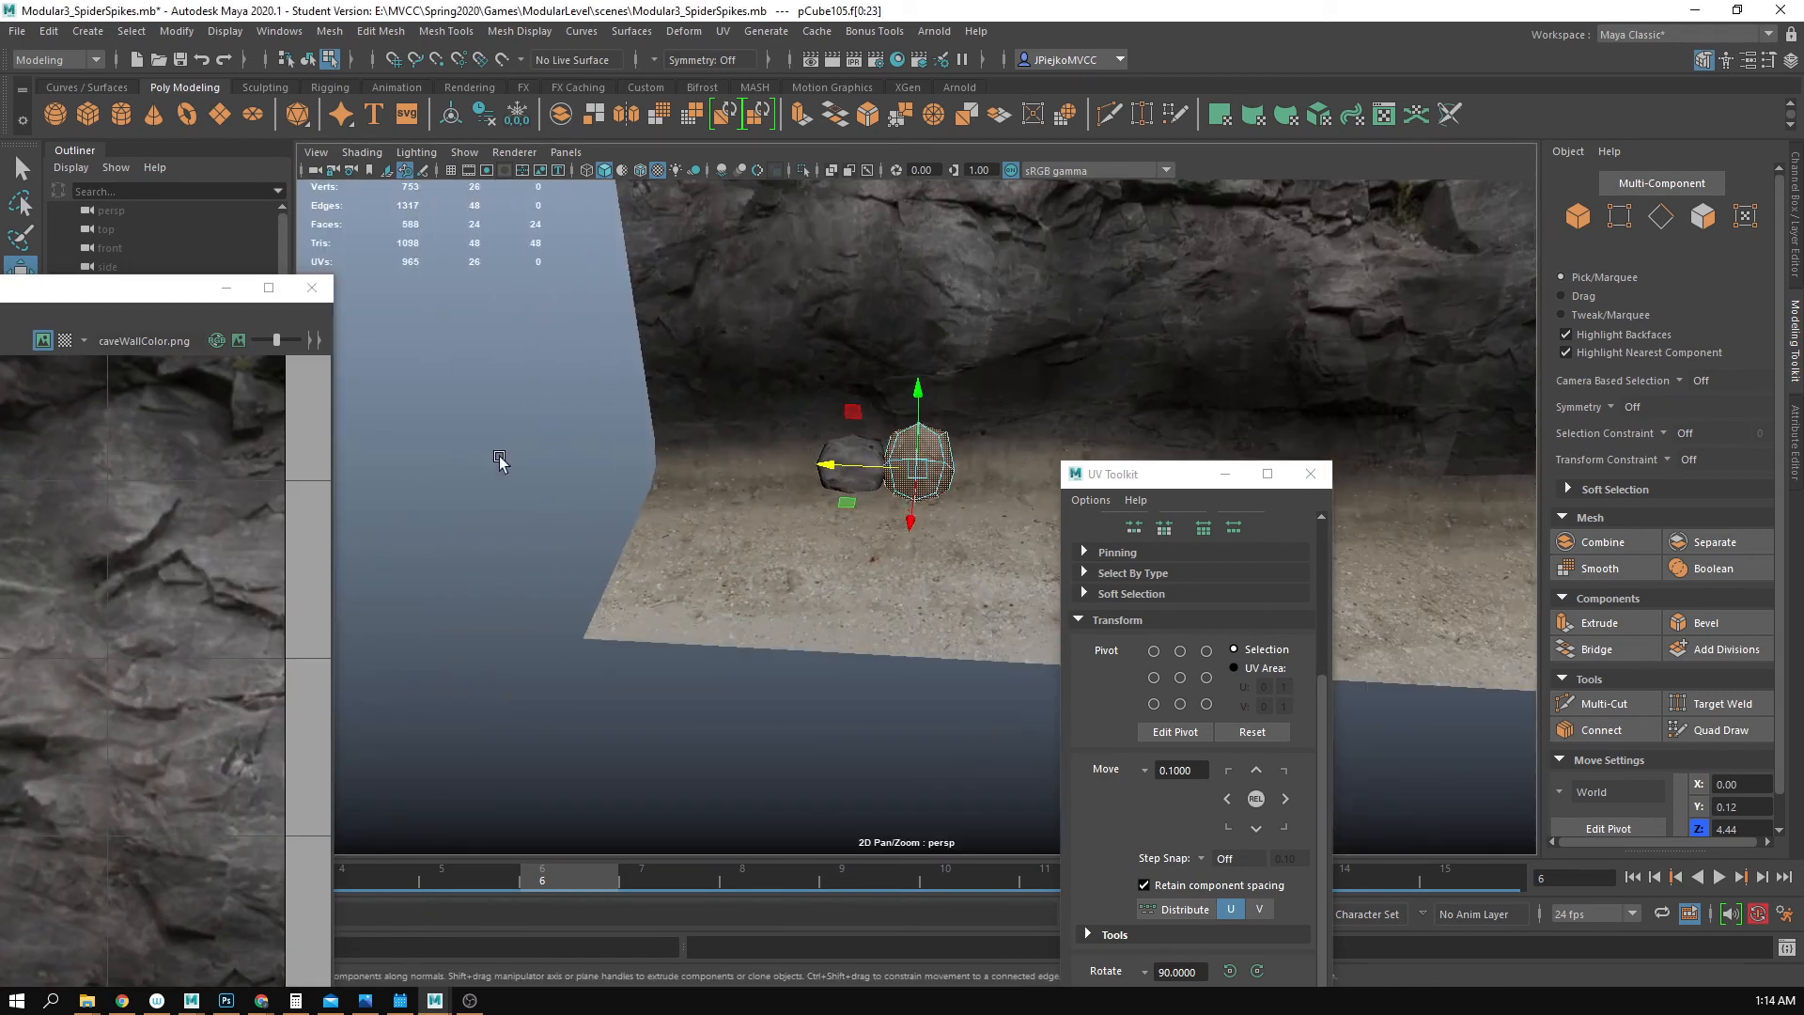
# - Return the larger duplicate rock from component editing to object mode and clear the selection
pyautogui.click(500, 458)
pyautogui.keyDown('alt'); pyautogui.moveTo(500, 458); pyautogui.dragTo(542, 501); pyautogui.keyUp('alt')
pyautogui.keyDown('alt'); pyautogui.moveTo(4, 752); pyautogui.dragTo(0, 752, button='right'); pyautogui.keyUp('alt')
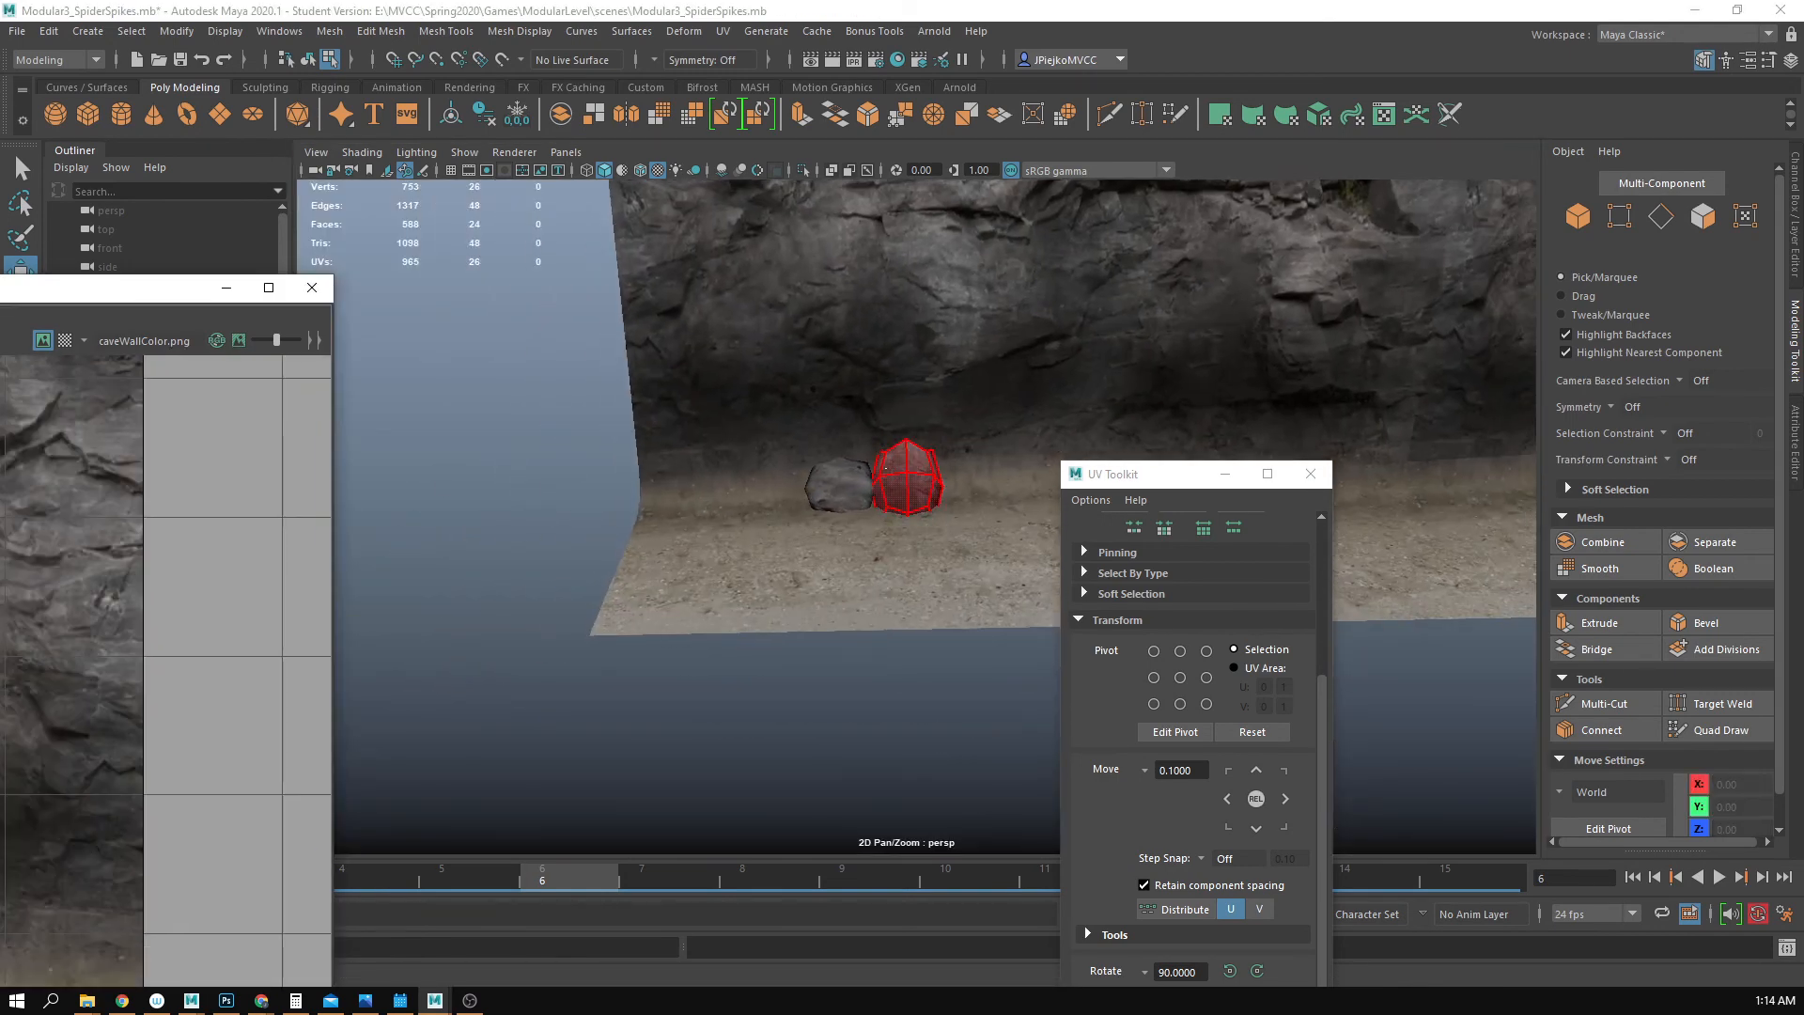
pyautogui.click(0, 658)
pyautogui.keyDown('alt'); pyautogui.moveTo(4, 658); pyautogui.dragTo(0, 627, button='middle'); pyautogui.keyUp('alt')
pyautogui.hotkey('ctrl', 'z')
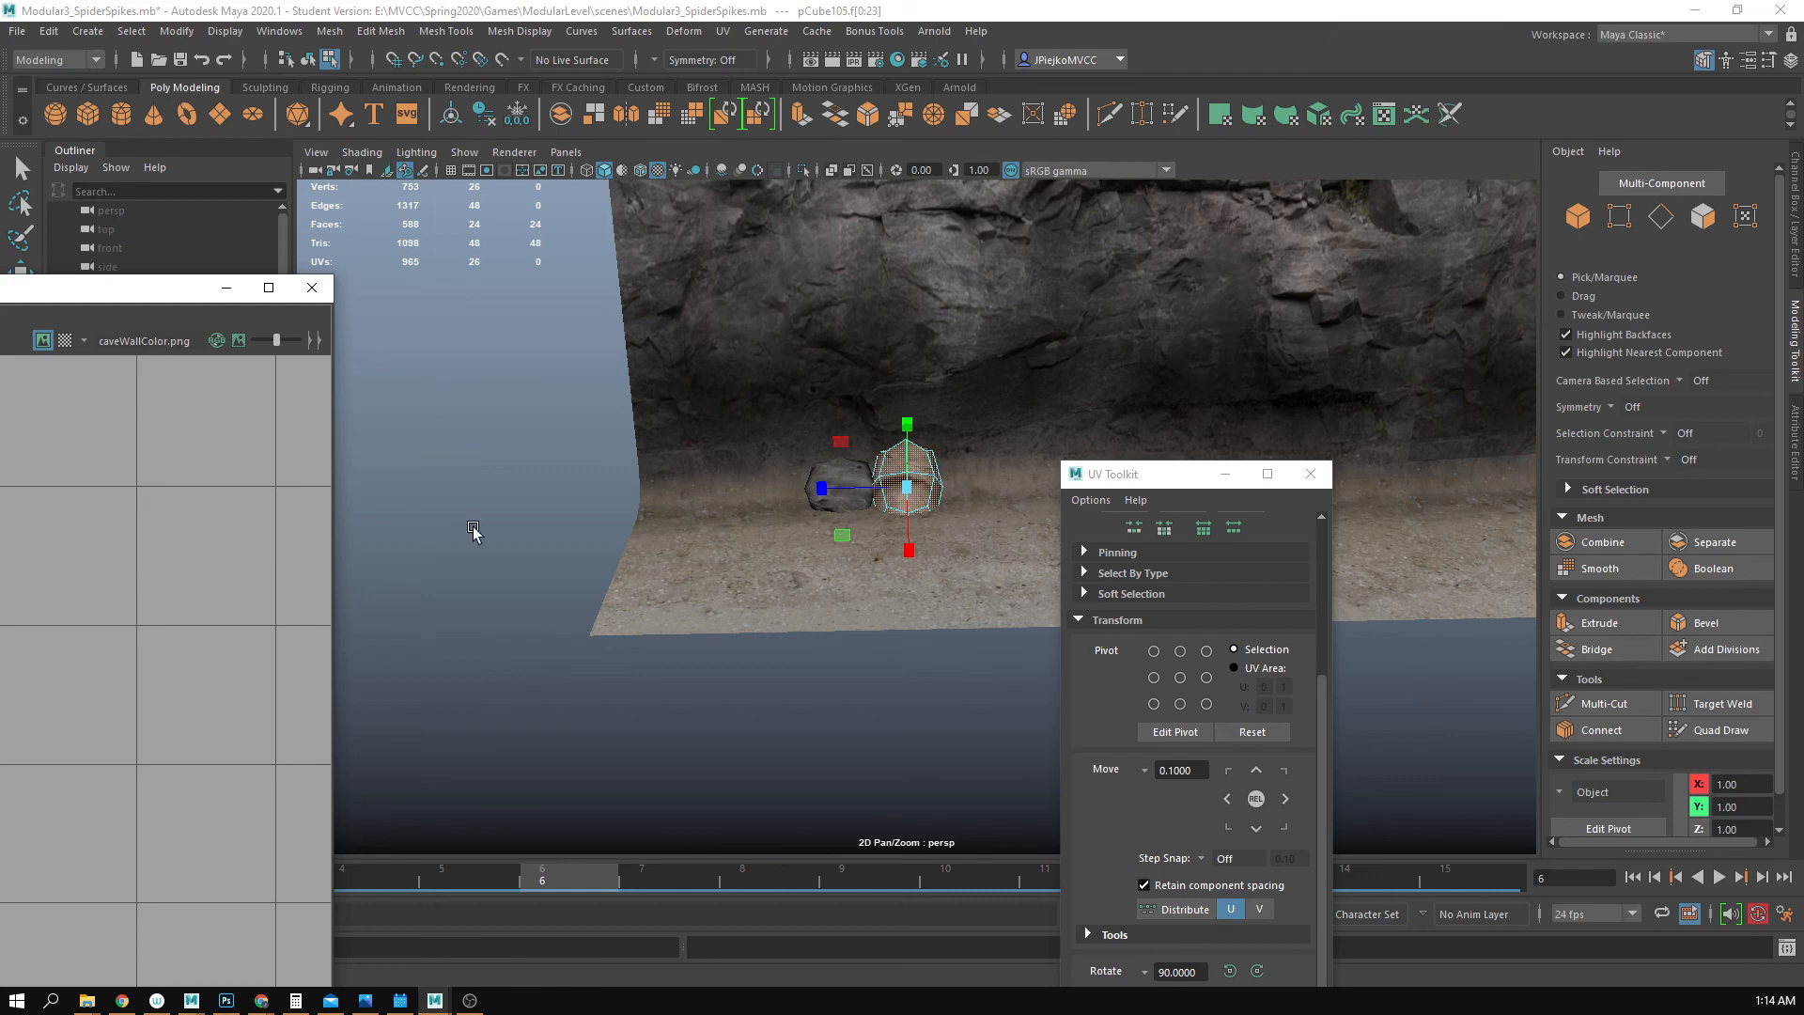
pyautogui.moveTo(633, 474); pyautogui.dragTo(805, 347, button='right')
pyautogui.click(808, 350)
pyautogui.hotkey('ctrl', 'z')
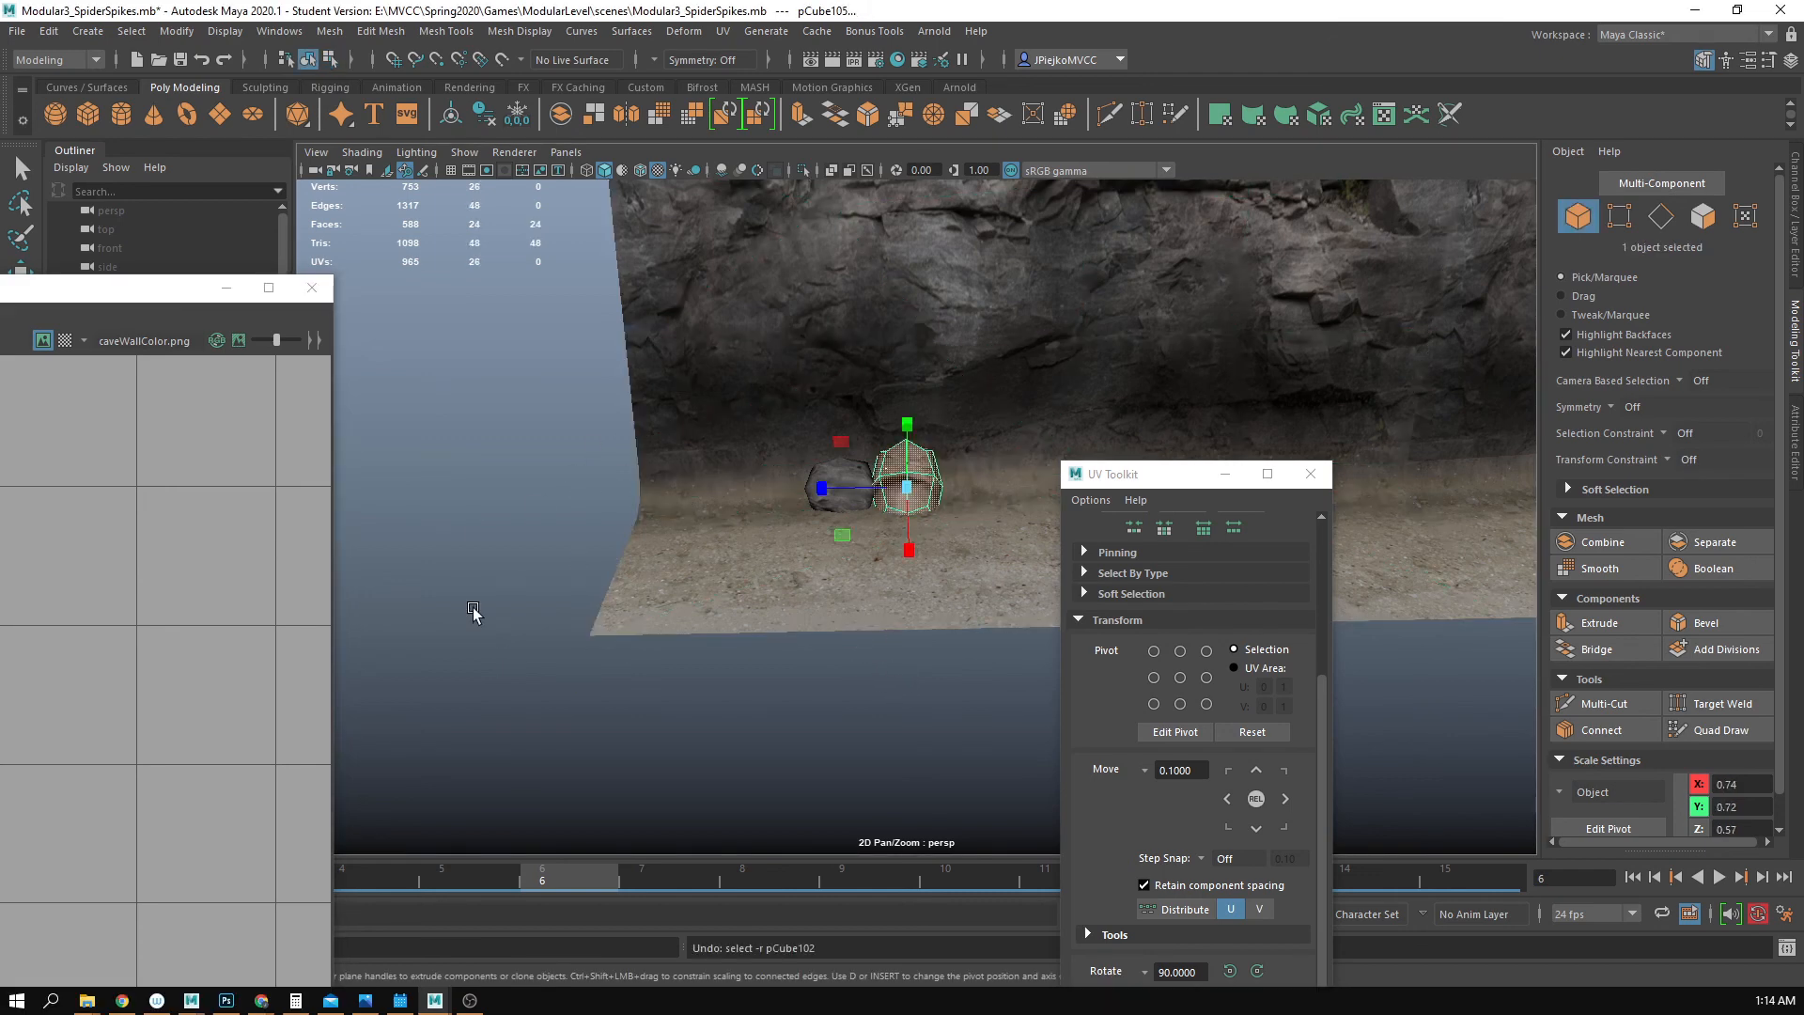
pyautogui.press('w')
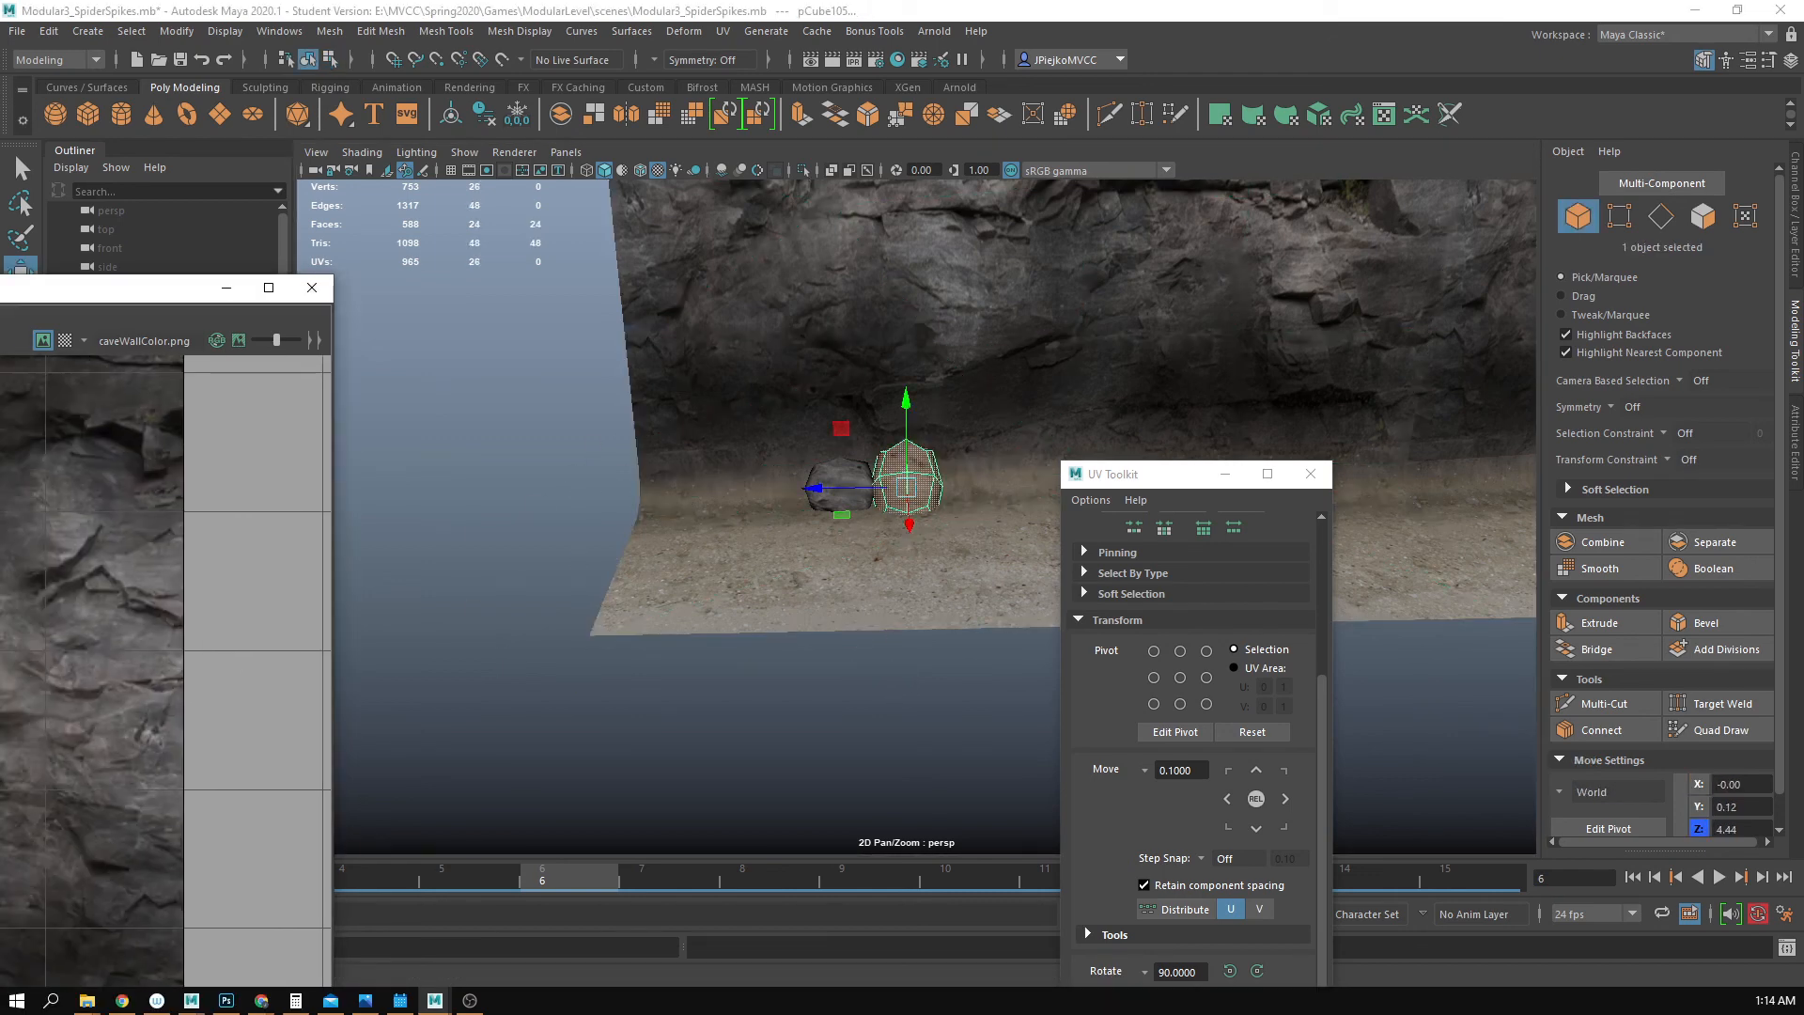
pyautogui.press('e')
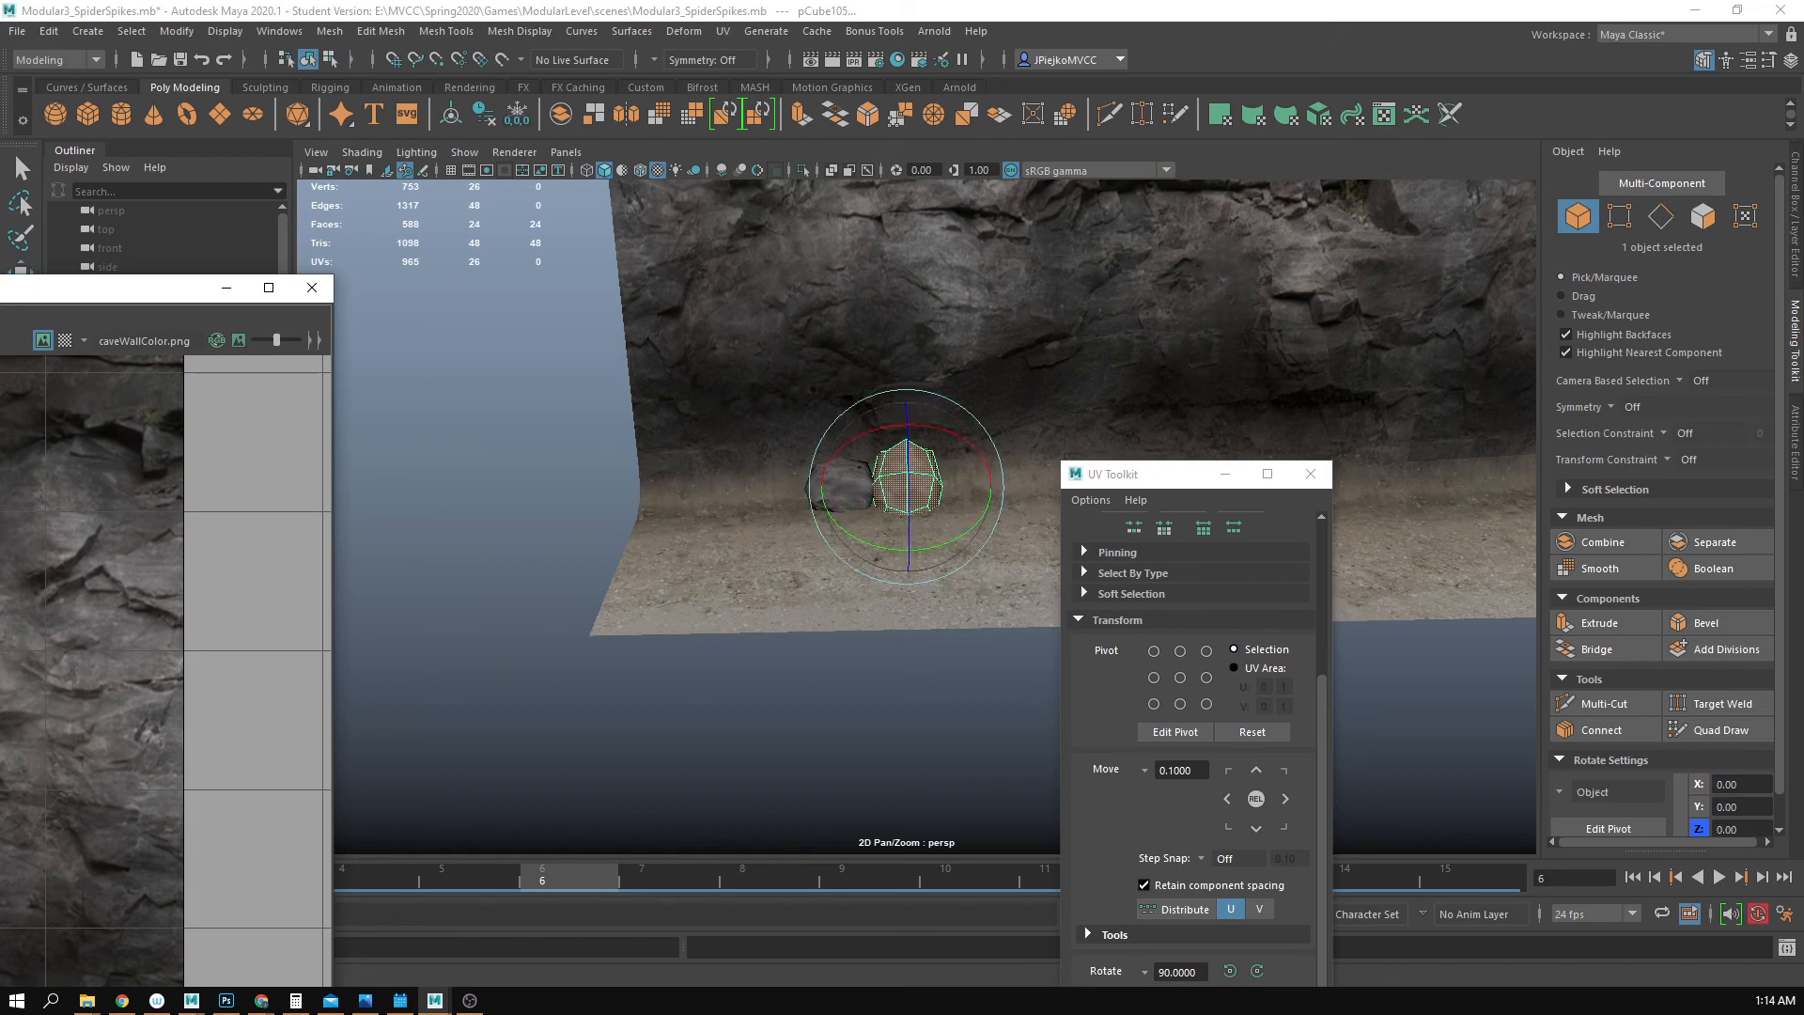
pyautogui.click(632, 484)
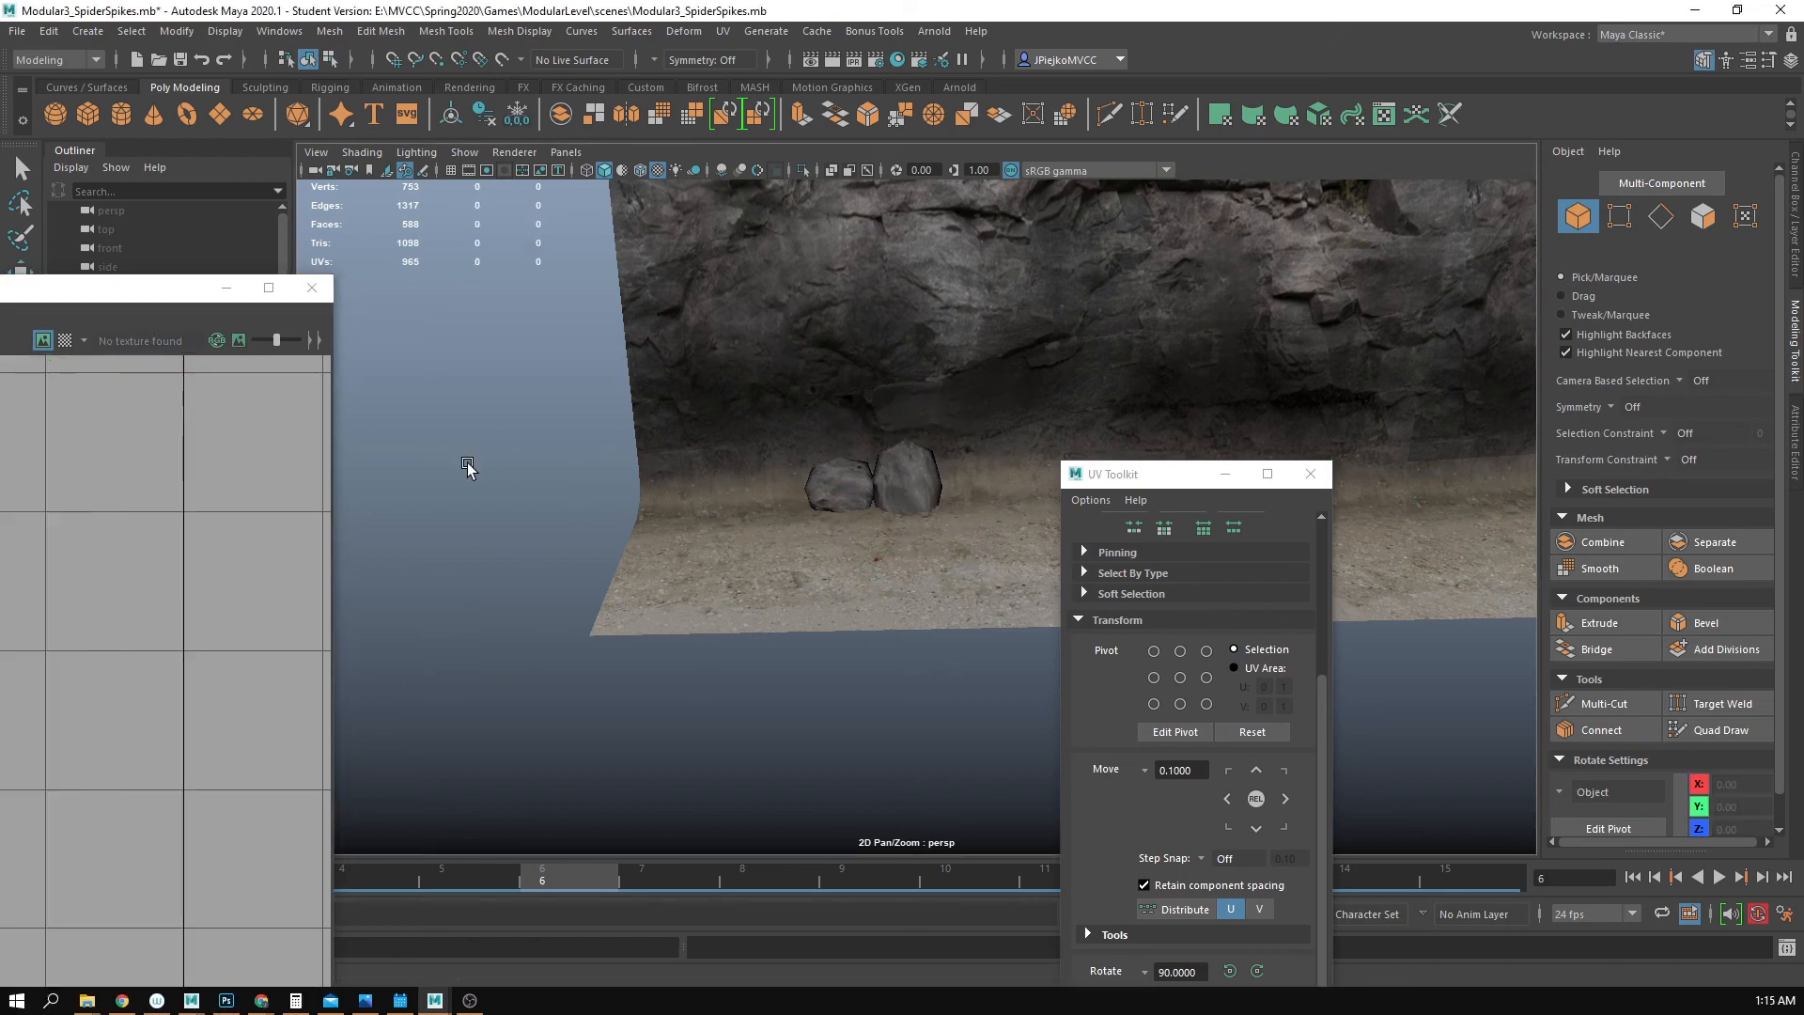
# - Duplicate the larger rock, scale the copy down uniformly, and place it in front of the pair at about X 0.19, Y 0.12, Z 4.66
pyautogui.keyDown('alt'); pyautogui.moveTo(430, 459); pyautogui.dragTo(685, 475); pyautogui.keyUp('alt')
pyautogui.keyDown('alt'); pyautogui.moveTo(685, 476); pyautogui.dragTo(842, 438, button='right'); pyautogui.keyUp('alt')
pyautogui.click(776, 493)
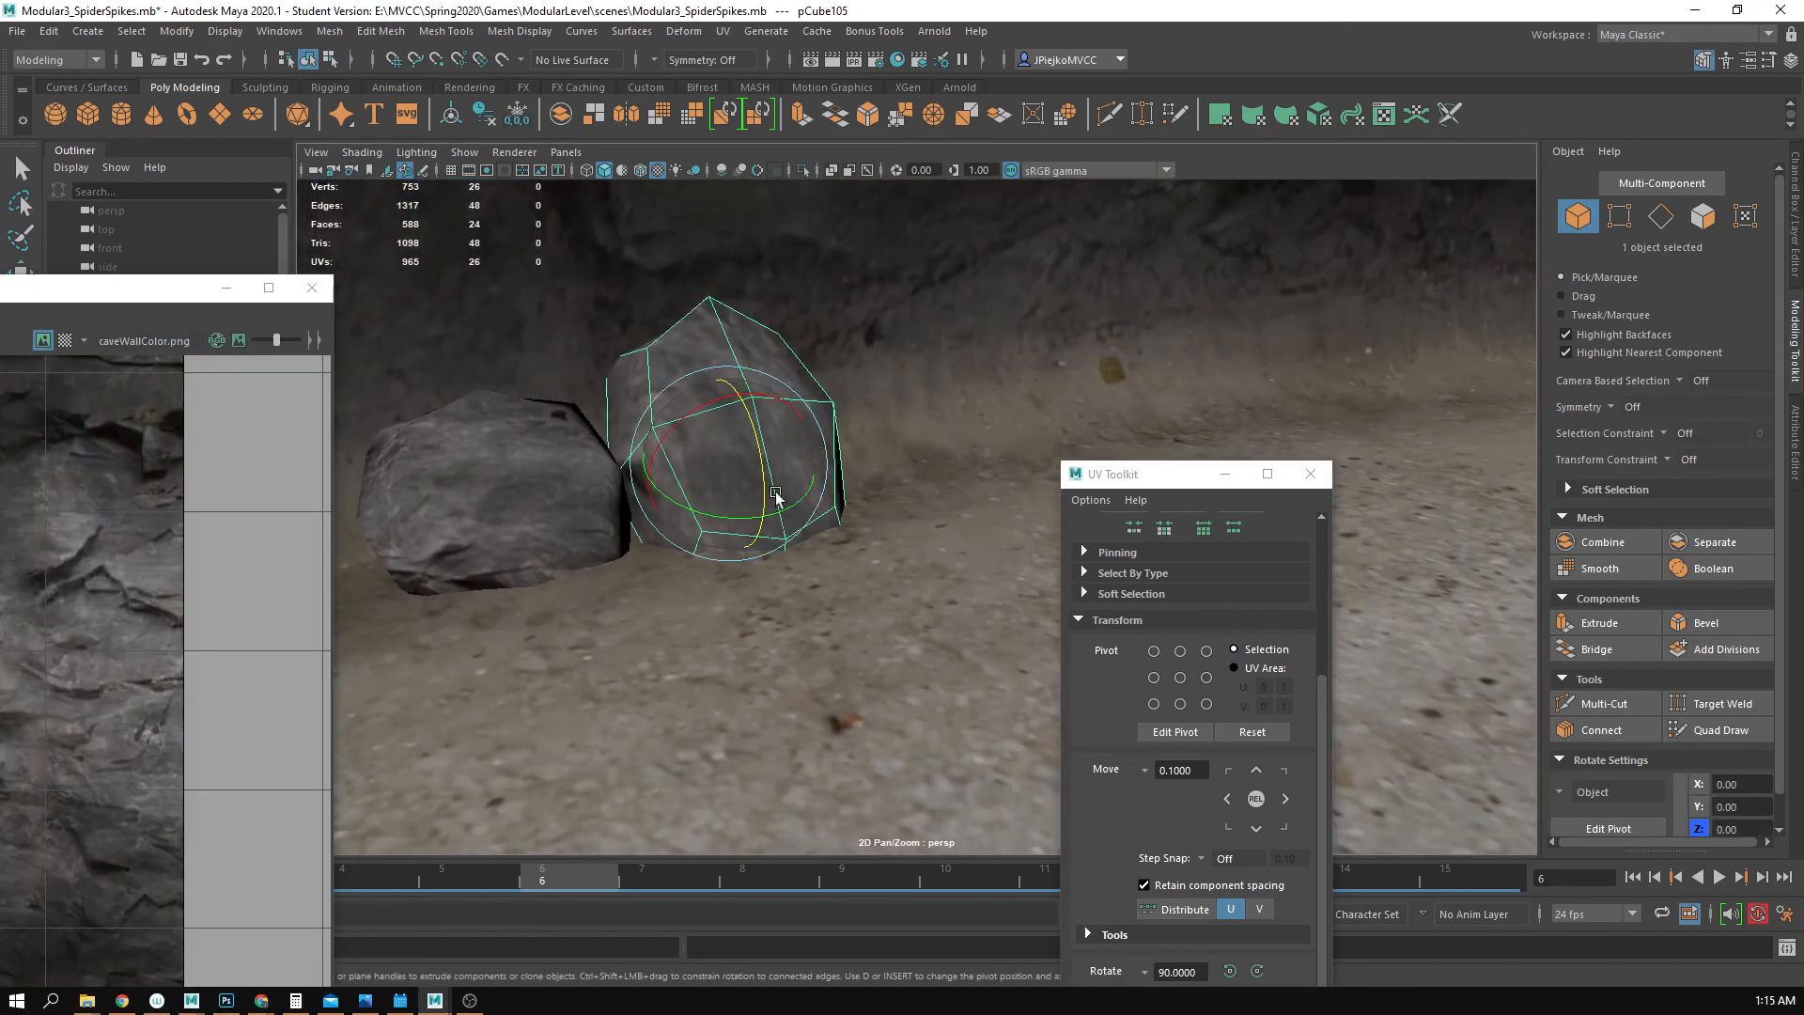
pyautogui.moveTo(777, 493)
pyautogui.keyDown('alt'); pyautogui.mouseDown()
pyautogui.moveTo(817, 498)
pyautogui.moveTo(759, 484)
pyautogui.moveTo(810, 499)
pyautogui.mouseUp(); pyautogui.keyUp('alt')
pyautogui.hotkey('ctrl', 'd')
pyautogui.press('w')
pyautogui.keyDown('alt'); pyautogui.moveTo(834, 310); pyautogui.dragTo(853, 540, button='middle'); pyautogui.keyUp('alt')
pyautogui.moveTo(887, 446); pyautogui.dragTo(807, 522)
pyautogui.press('r')
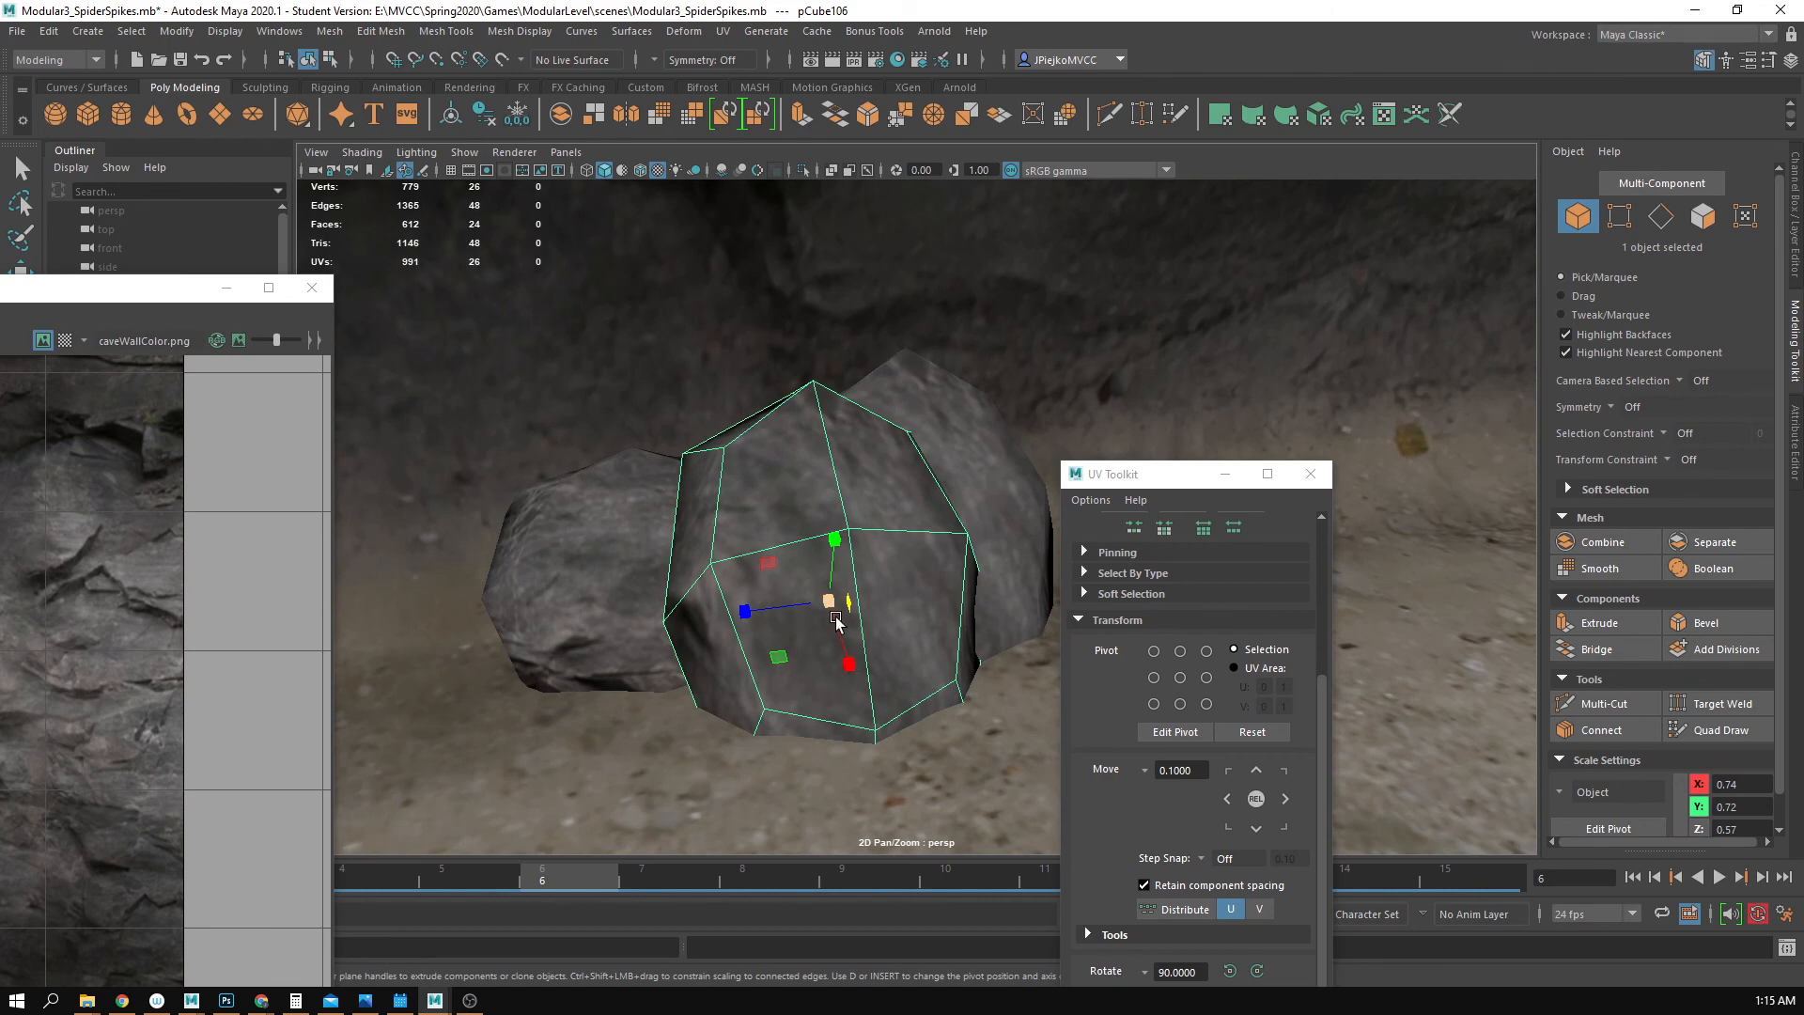
pyautogui.moveTo(836, 620); pyautogui.dragTo(704, 620)
pyautogui.press('w')
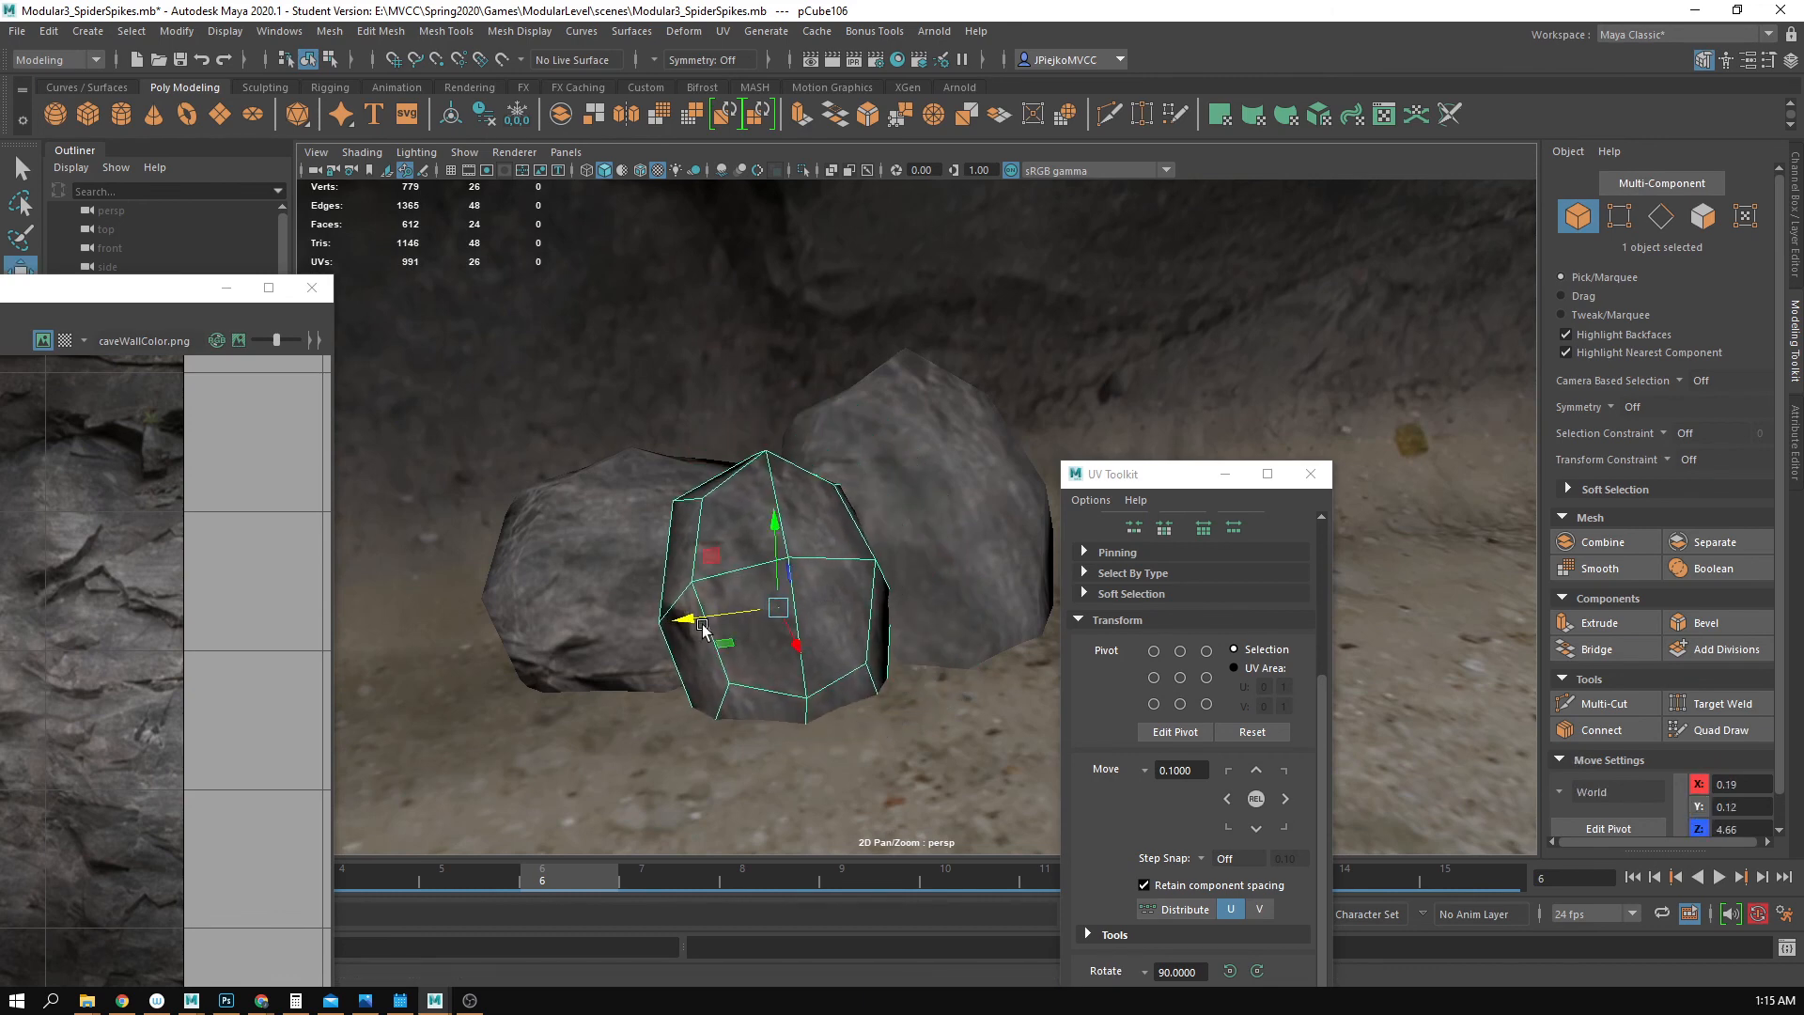
# - Reshape the small front rock by lowering its upper vertices and pulling them outward, and return to object mode
pyautogui.keyDown('alt'); pyautogui.moveTo(528, 615); pyautogui.dragTo(616, 628); pyautogui.keyUp('alt')
pyautogui.keyDown('alt'); pyautogui.moveTo(617, 629); pyautogui.dragTo(930, 652, button='right'); pyautogui.keyUp('alt')
pyautogui.keyDown('alt'); pyautogui.moveTo(512, 400); pyautogui.dragTo(599, 398); pyautogui.keyUp('alt')
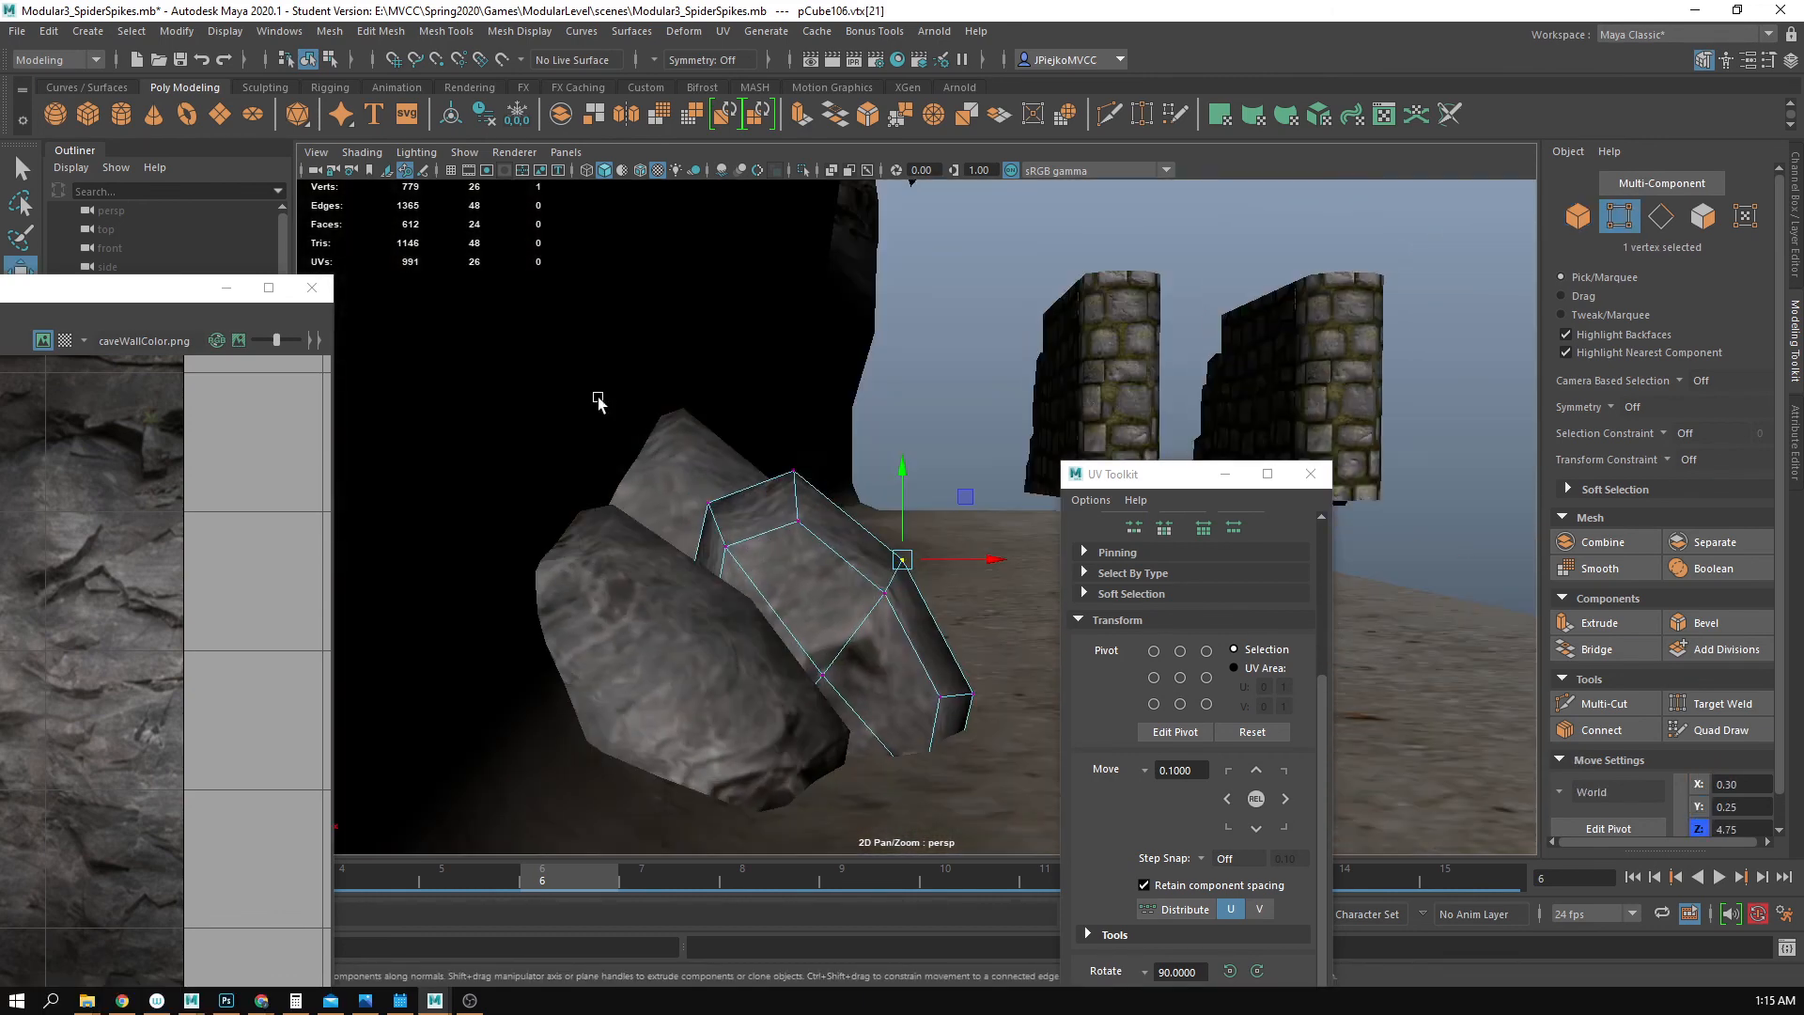
pyautogui.moveTo(748, 555); pyautogui.dragTo(759, 597)
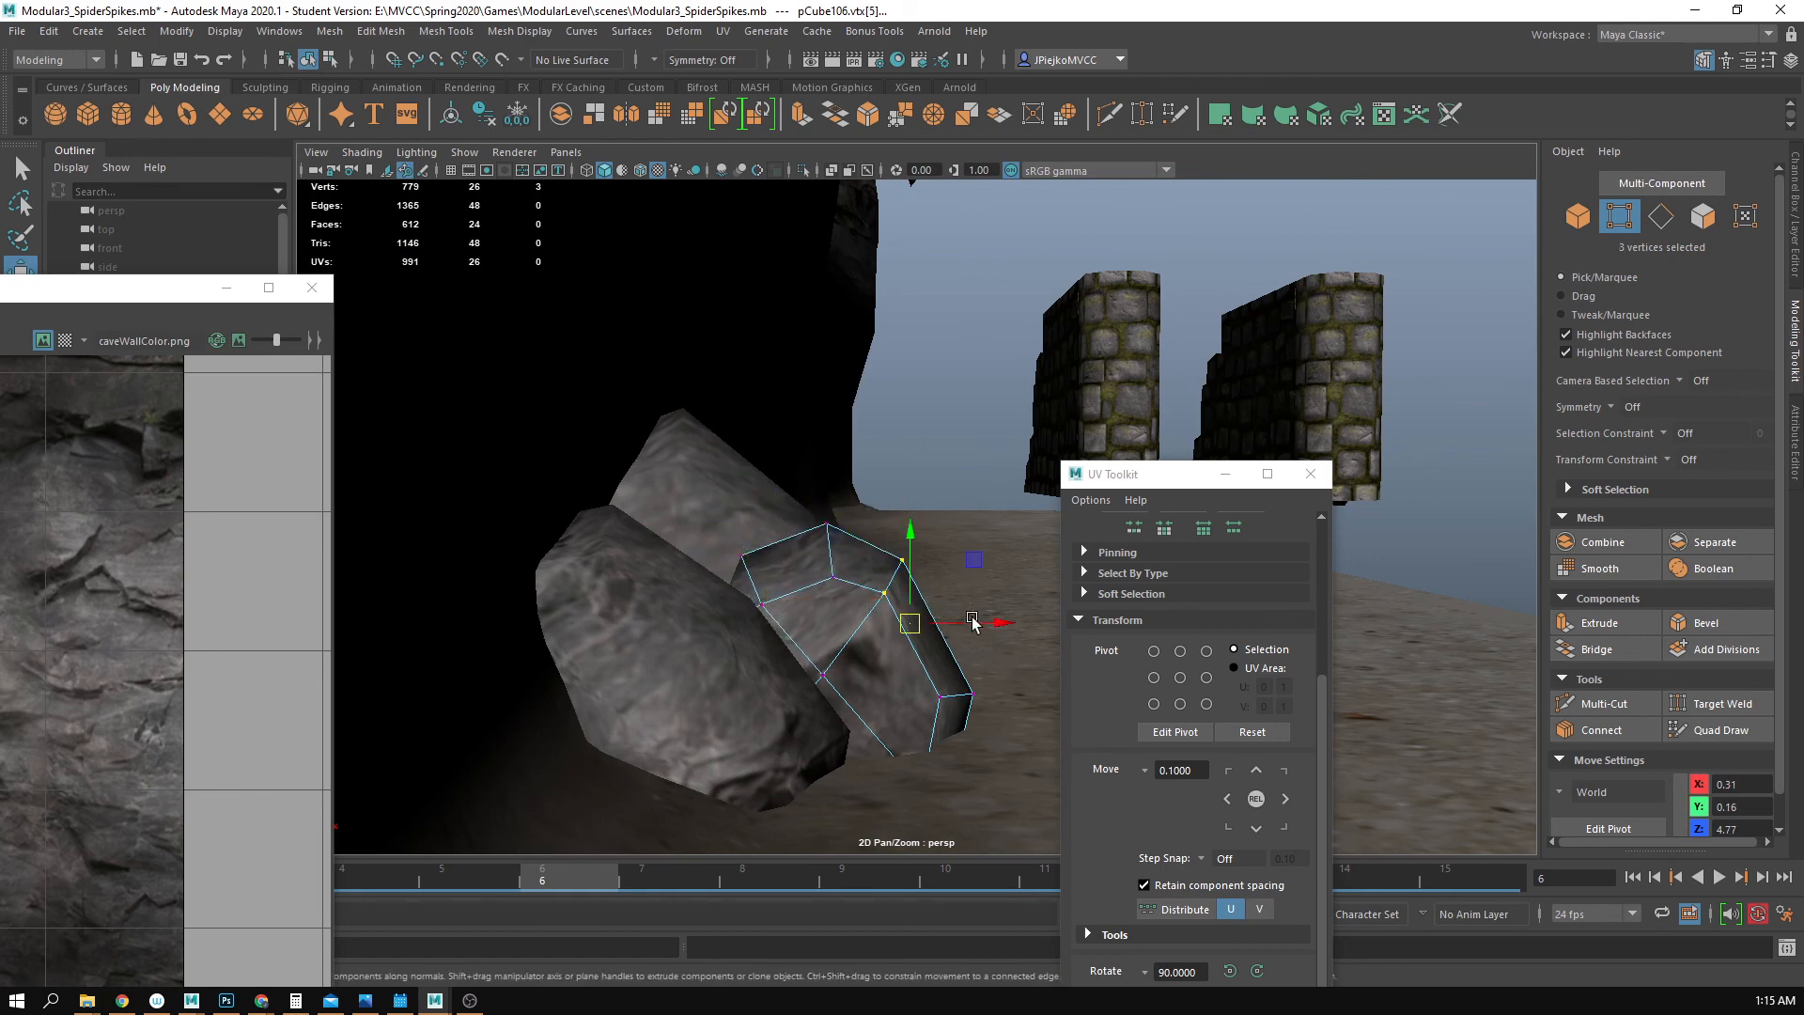
pyautogui.moveTo(890, 509); pyautogui.dragTo(892, 550)
pyautogui.moveTo(958, 621); pyautogui.dragTo(981, 621)
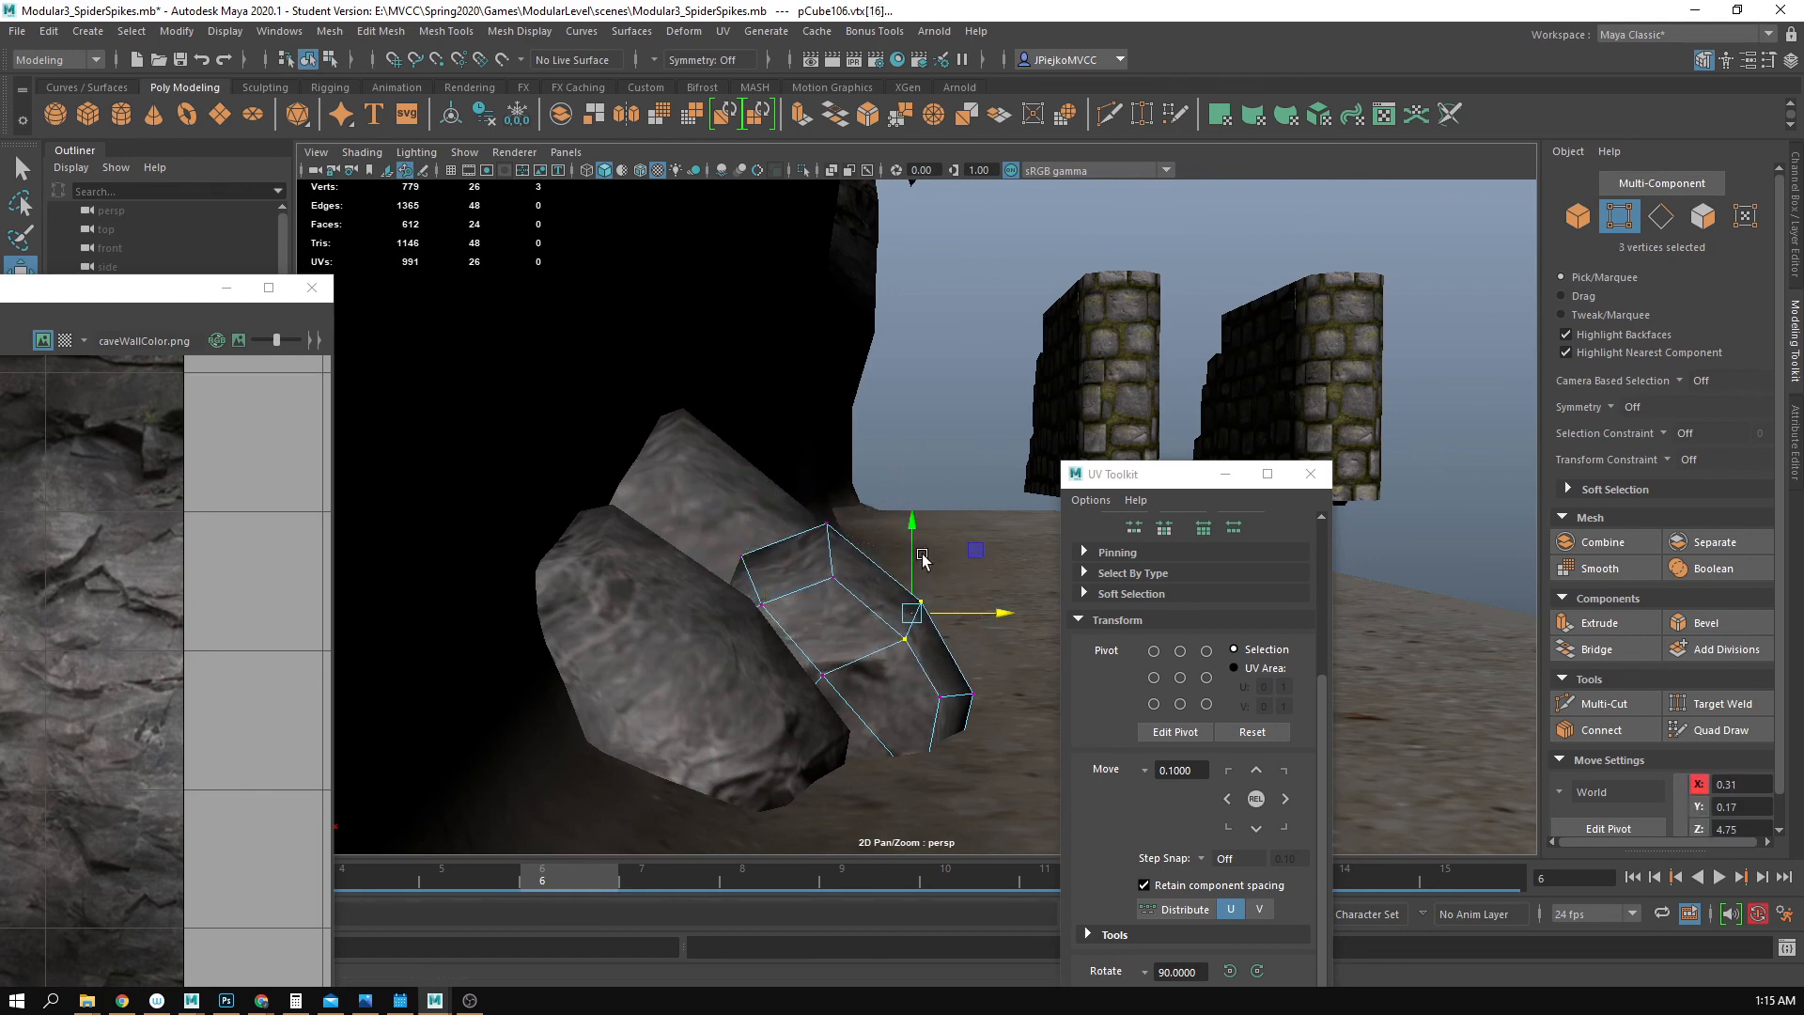
pyautogui.moveTo(921, 554); pyautogui.dragTo(671, 671)
pyautogui.hotkey('ctrl', 'z')
pyautogui.click(911, 517)
pyautogui.keyDown('alt'); pyautogui.moveTo(822, 590); pyautogui.dragTo(542, 605, button='right'); pyautogui.keyUp('alt')
pyautogui.press('F8')
pyautogui.click(579, 620)
pyautogui.keyDown('alt'); pyautogui.moveTo(567, 702); pyautogui.dragTo(405, 721, button='right'); pyautogui.keyUp('alt')
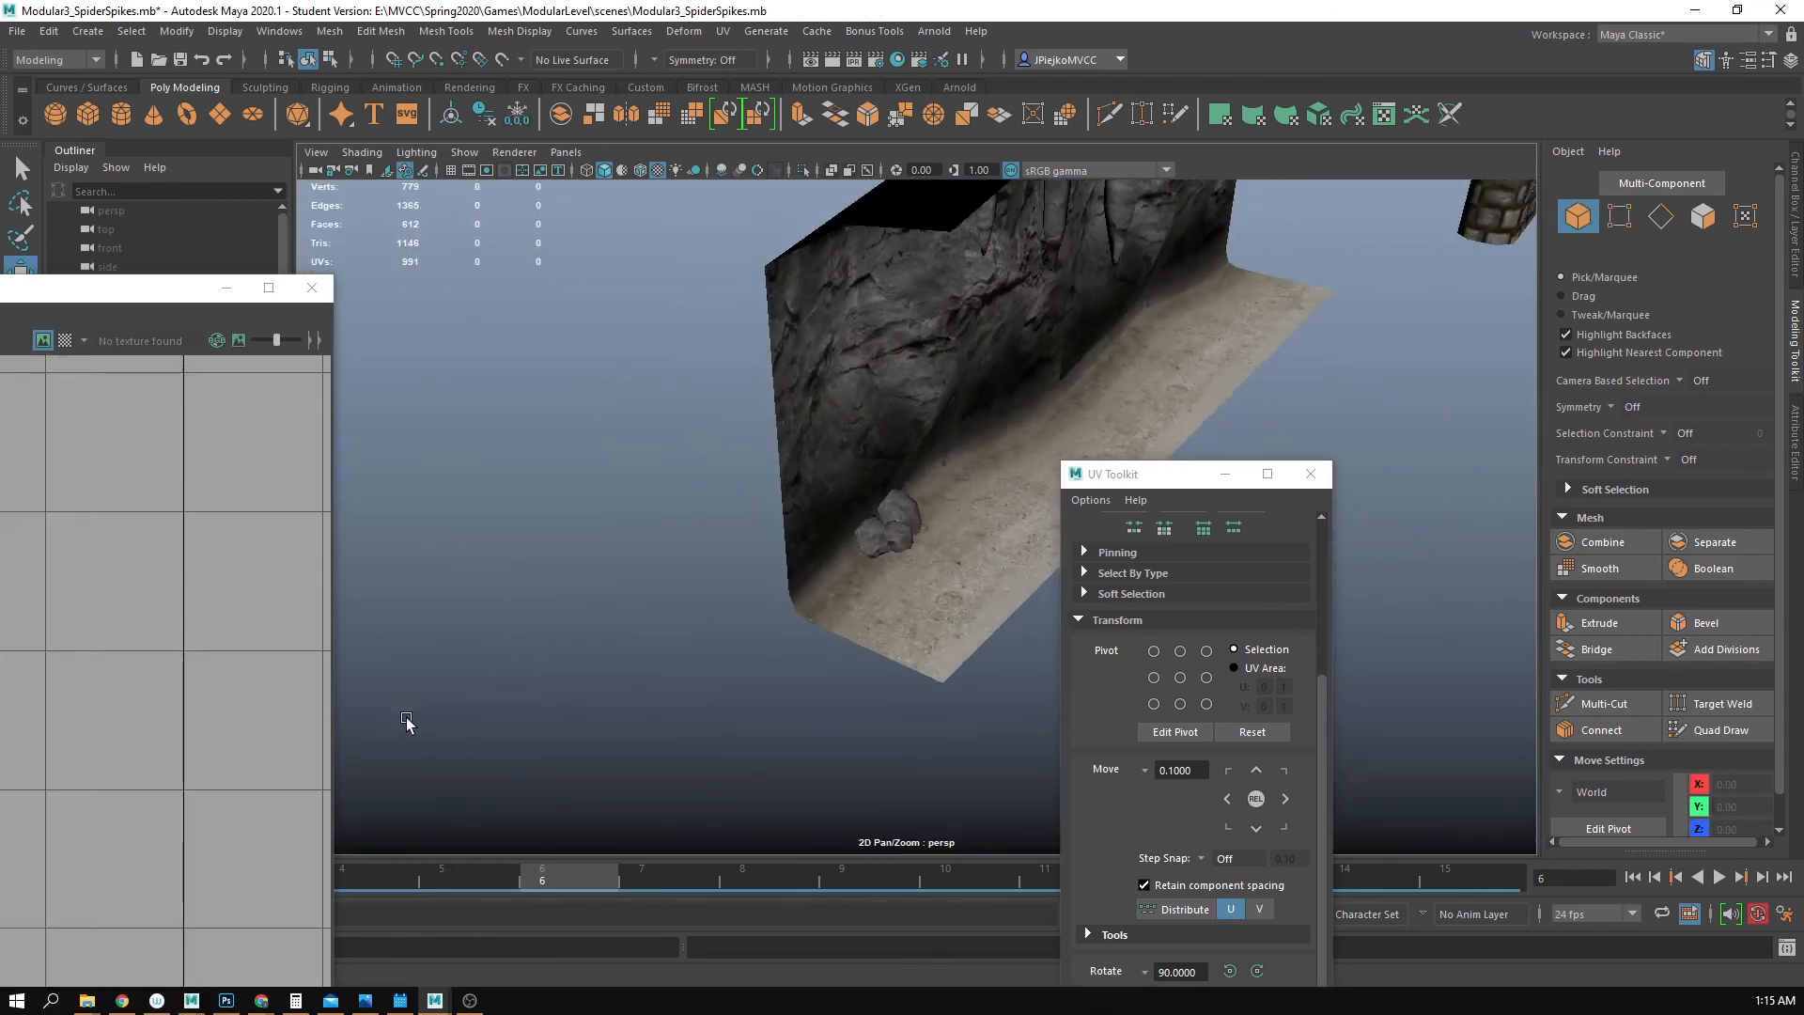
# - Duplicate the small front rock, place the copy before the larger rock at about X 0.34, Y 0.12, Z 4.52, and scale it down
pyautogui.keyDown('alt'); pyautogui.moveTo(405, 721); pyautogui.dragTo(653, 628); pyautogui.keyUp('alt')
pyautogui.keyDown('alt'); pyautogui.moveTo(652, 628); pyautogui.dragTo(805, 671, button='right'); pyautogui.keyUp('alt')
pyautogui.keyDown('alt'); pyautogui.moveTo(806, 671); pyautogui.dragTo(696, 674); pyautogui.keyUp('alt')
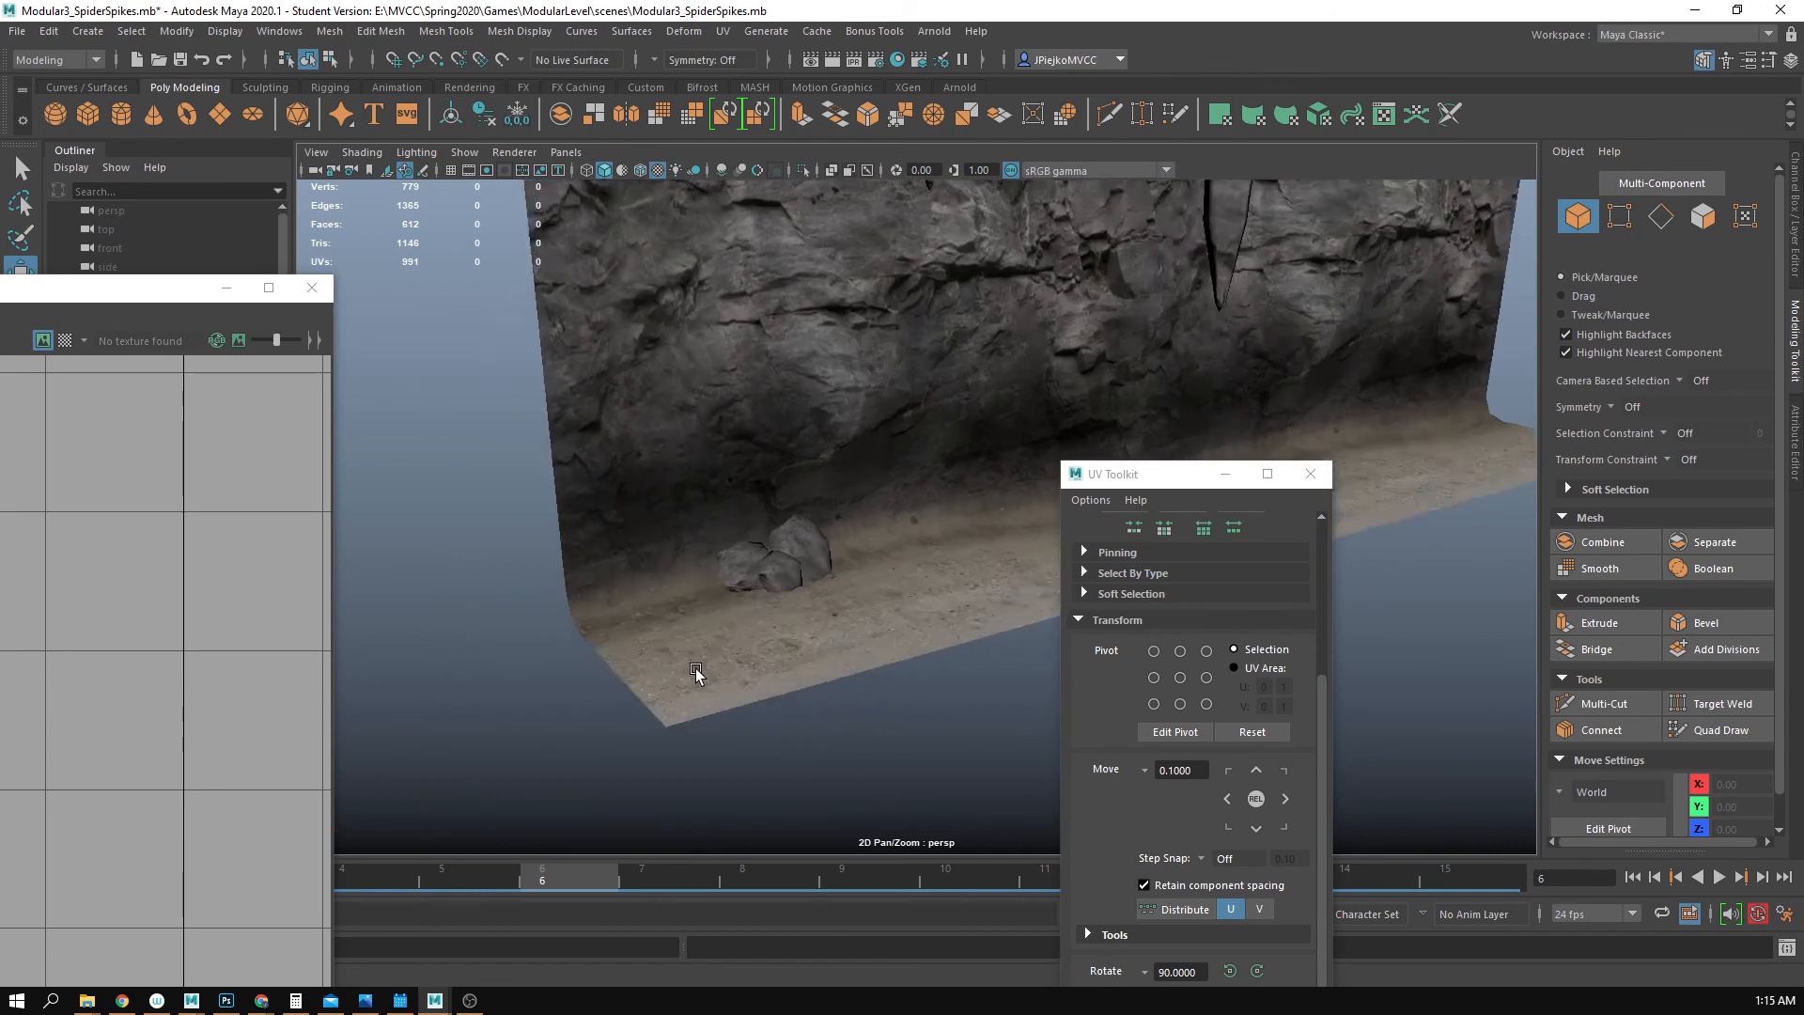
pyautogui.keyDown('alt'); pyautogui.moveTo(696, 674); pyautogui.dragTo(883, 644, button='right'); pyautogui.keyUp('alt')
pyautogui.click(703, 616)
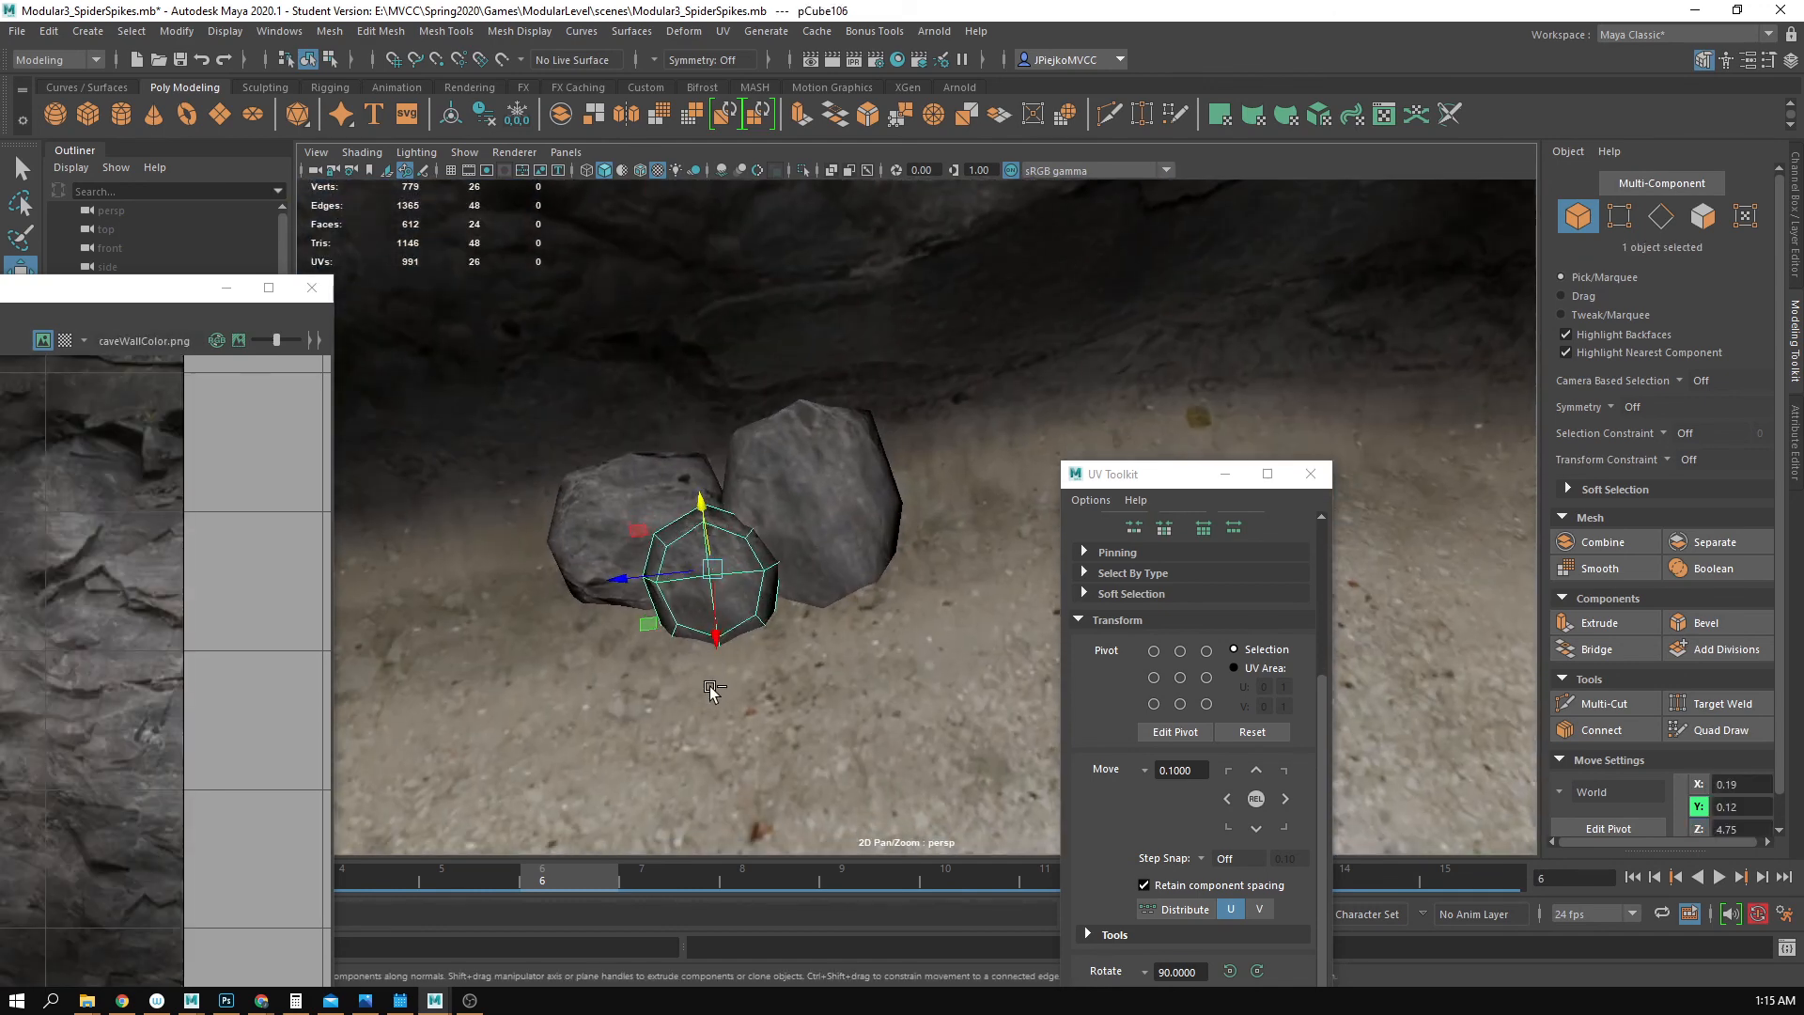
pyautogui.press('e')
pyautogui.moveTo(724, 616); pyautogui.dragTo(715, 588)
pyautogui.press('r')
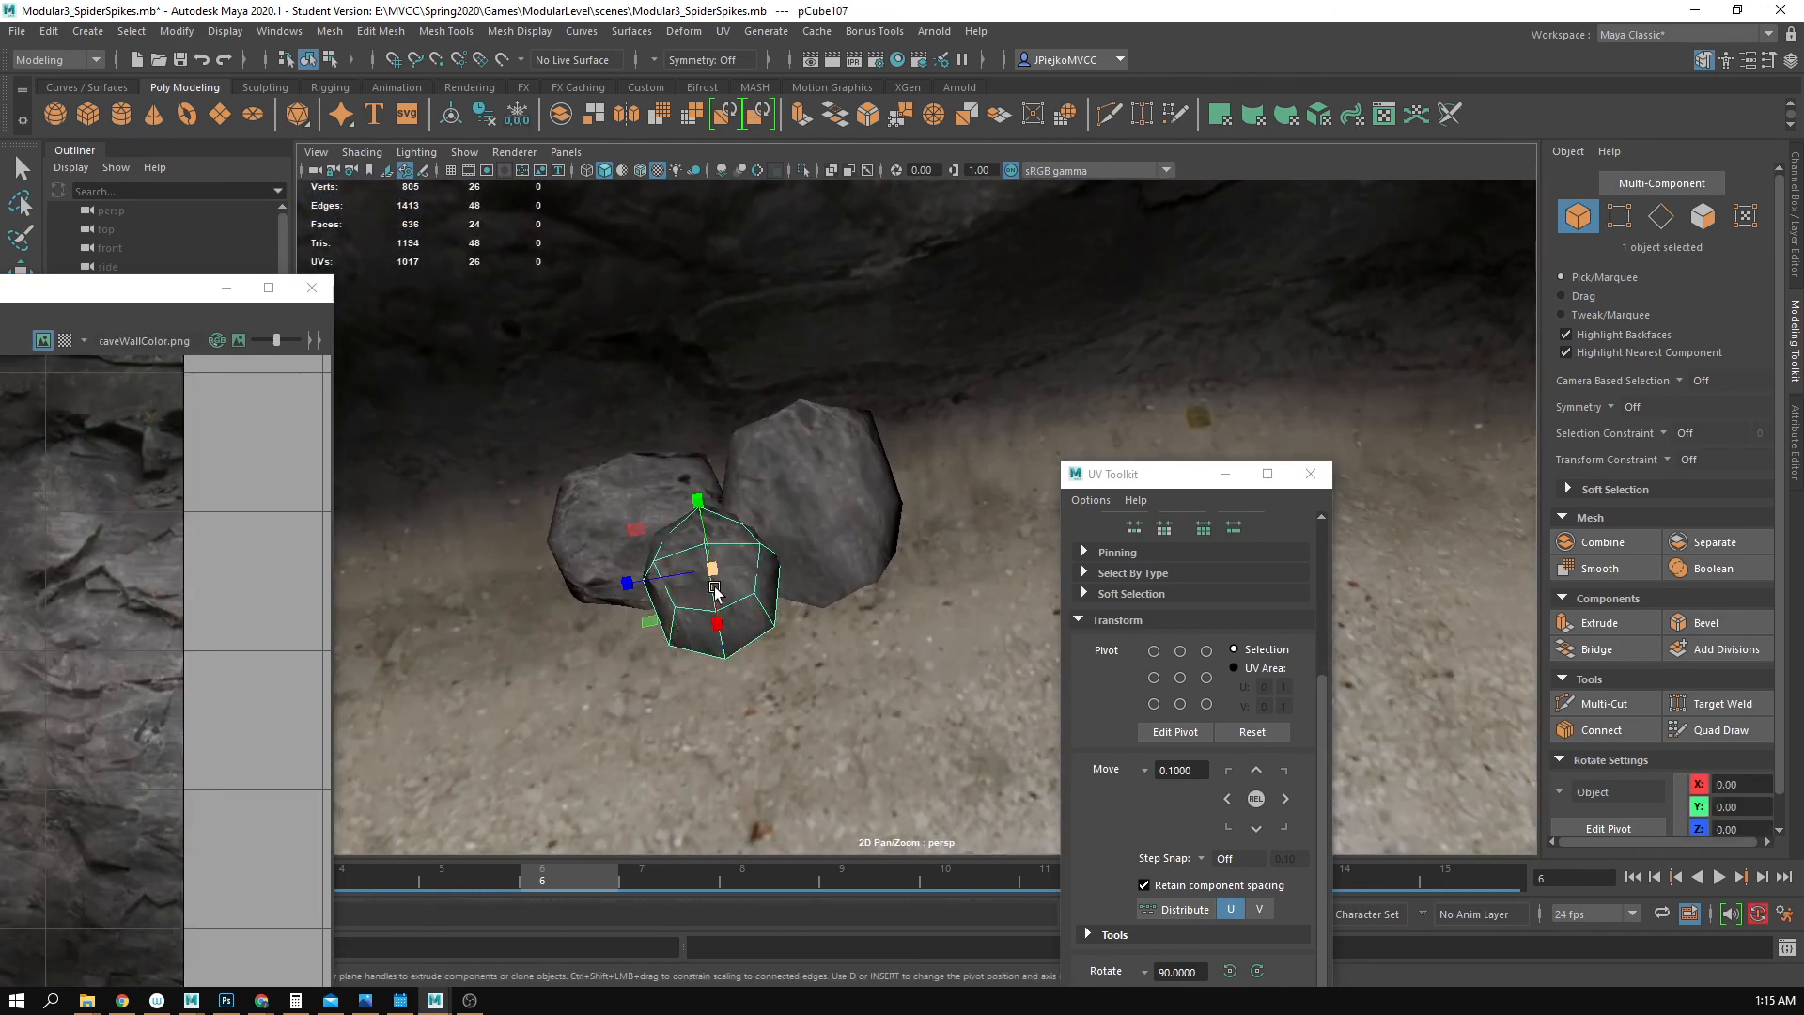
pyautogui.press('w')
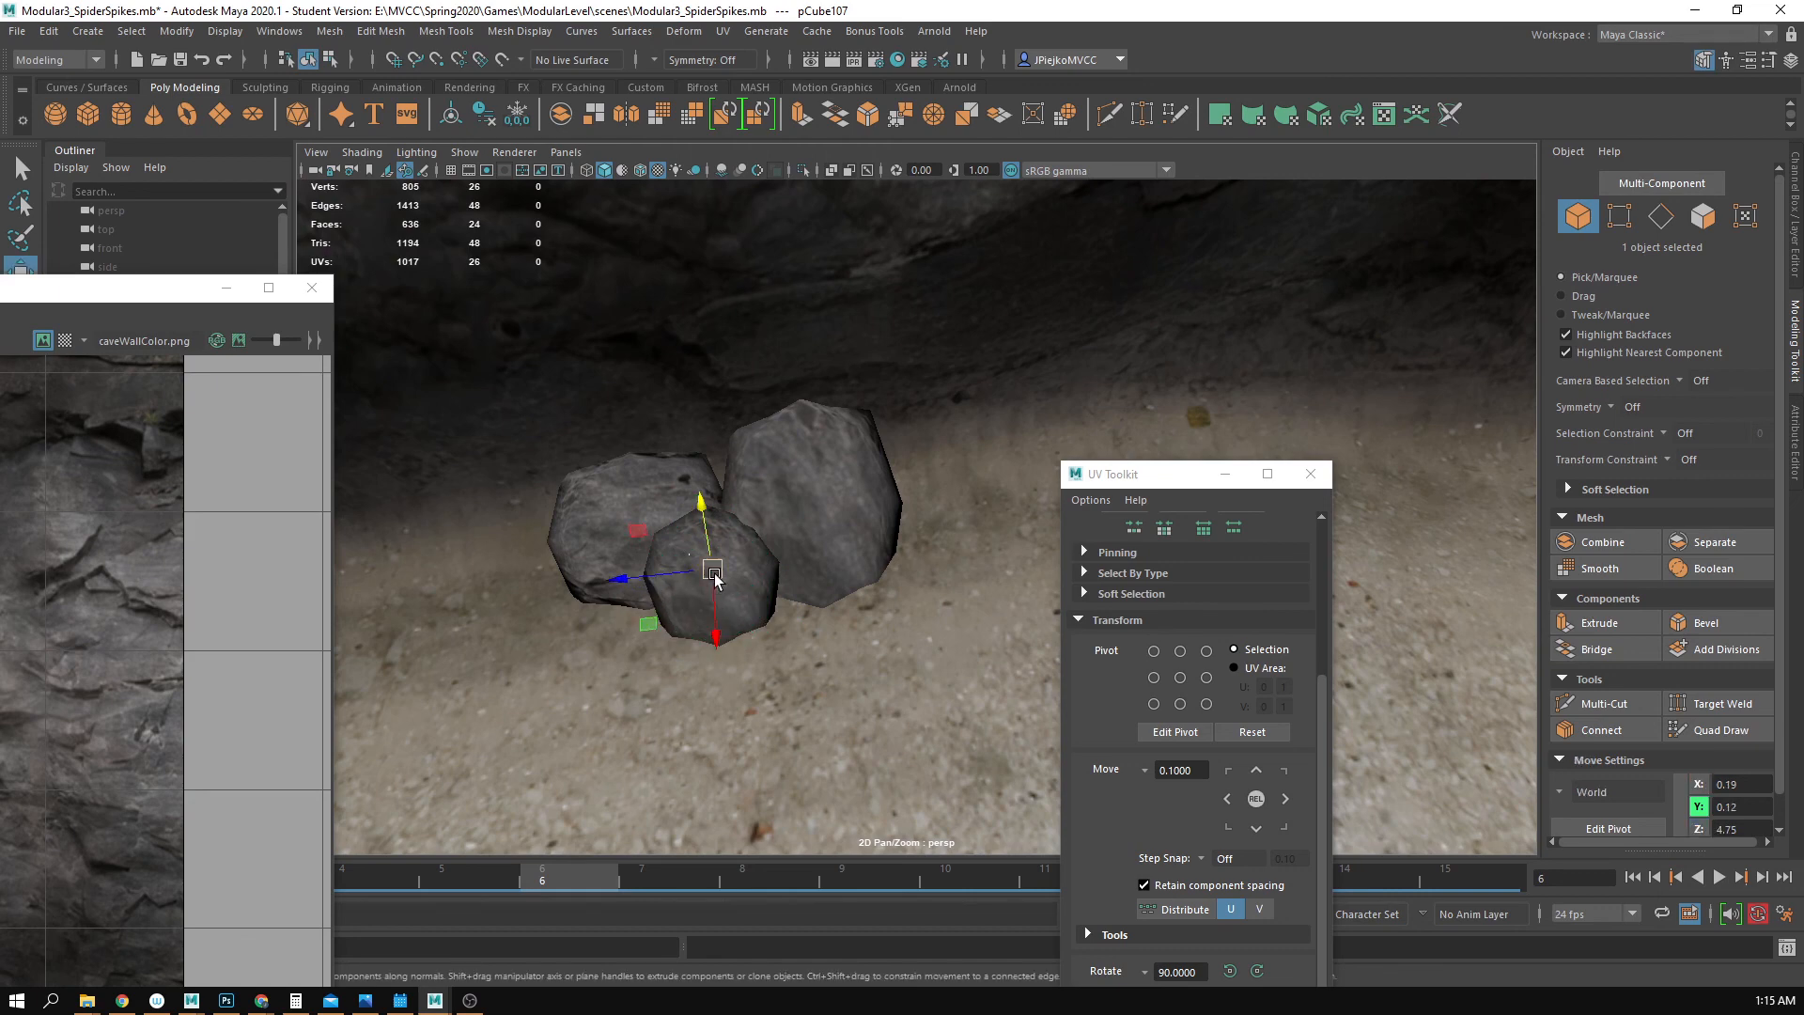
pyautogui.hotkey('ctrl', 'z')
pyautogui.moveTo(686, 641); pyautogui.dragTo(755, 663)
pyautogui.keyDown('alt'); pyautogui.moveTo(757, 662); pyautogui.dragTo(795, 580); pyautogui.keyUp('alt')
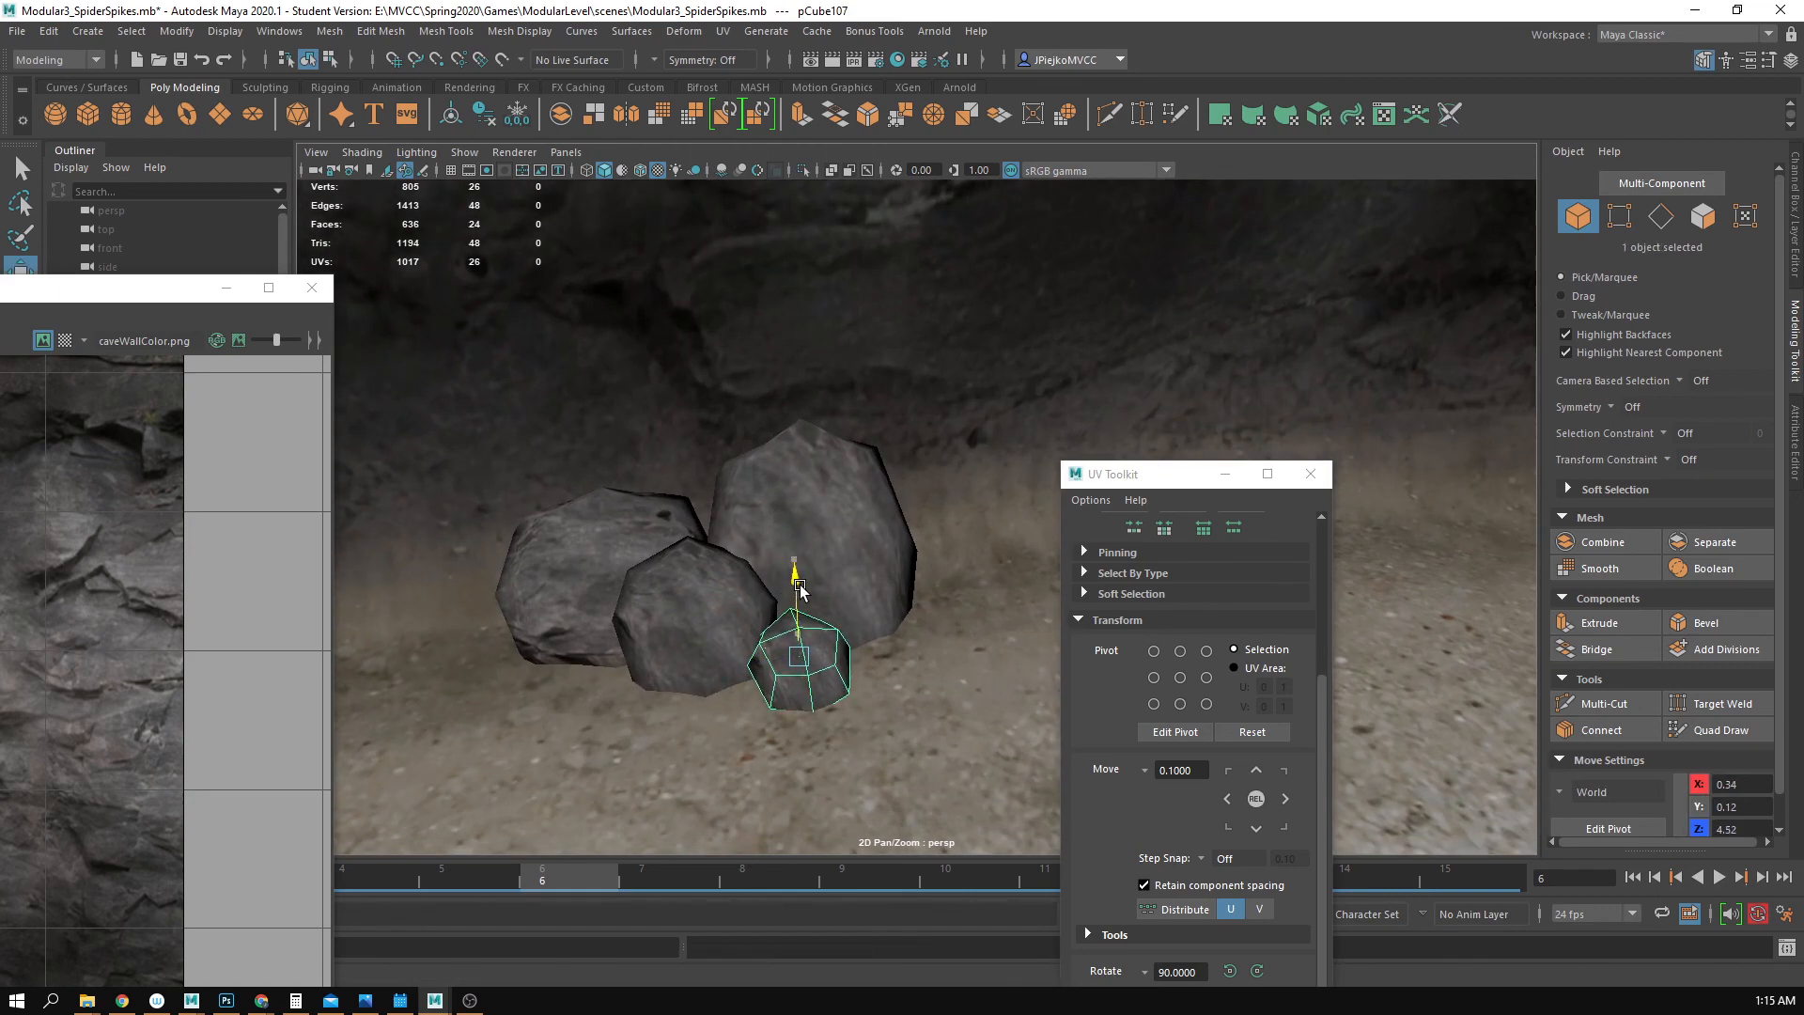
pyautogui.press('r')
pyautogui.moveTo(799, 657); pyautogui.dragTo(797, 573)
pyautogui.press('w')
# - Select all 12 cave wall, floor, spike and rock objects and combine them into one mesh
pyautogui.scroll(-8, 612, 645)
pyautogui.keyDown('alt'); pyautogui.moveTo(602, 648); pyautogui.dragTo(1018, 328); pyautogui.keyUp('alt')
pyautogui.click(612, 696)
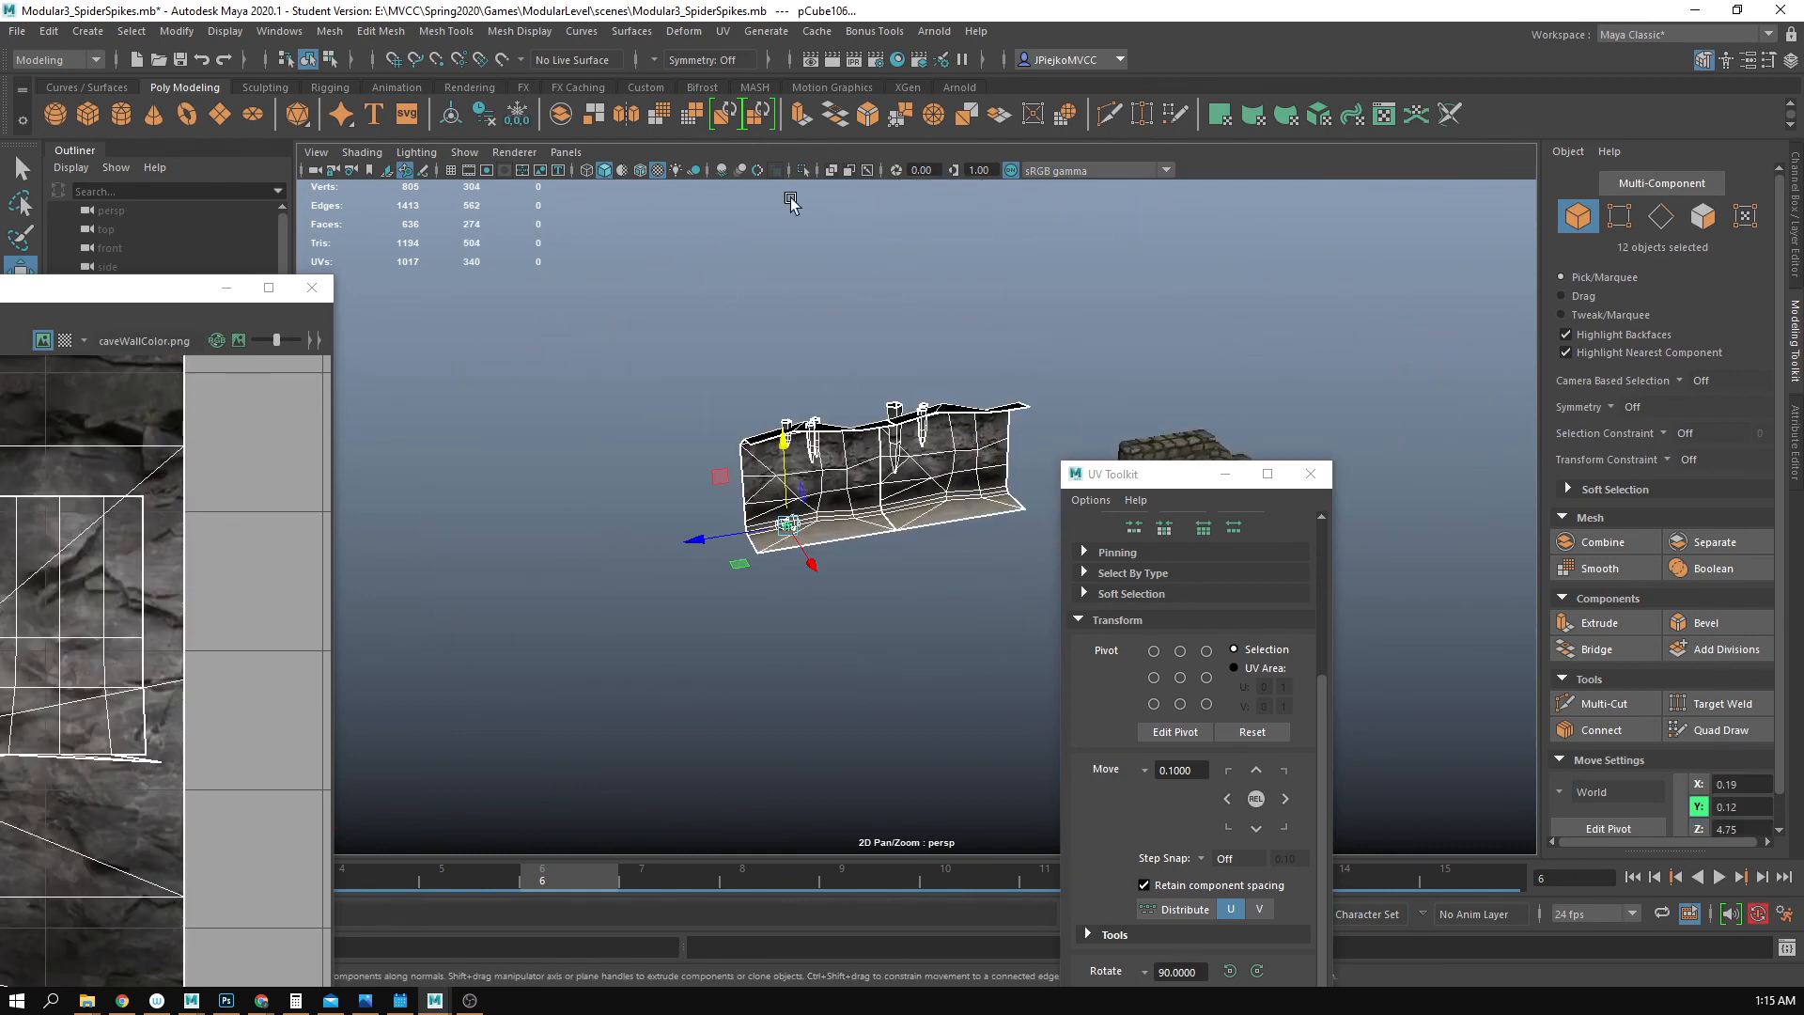
pyautogui.click(330, 31)
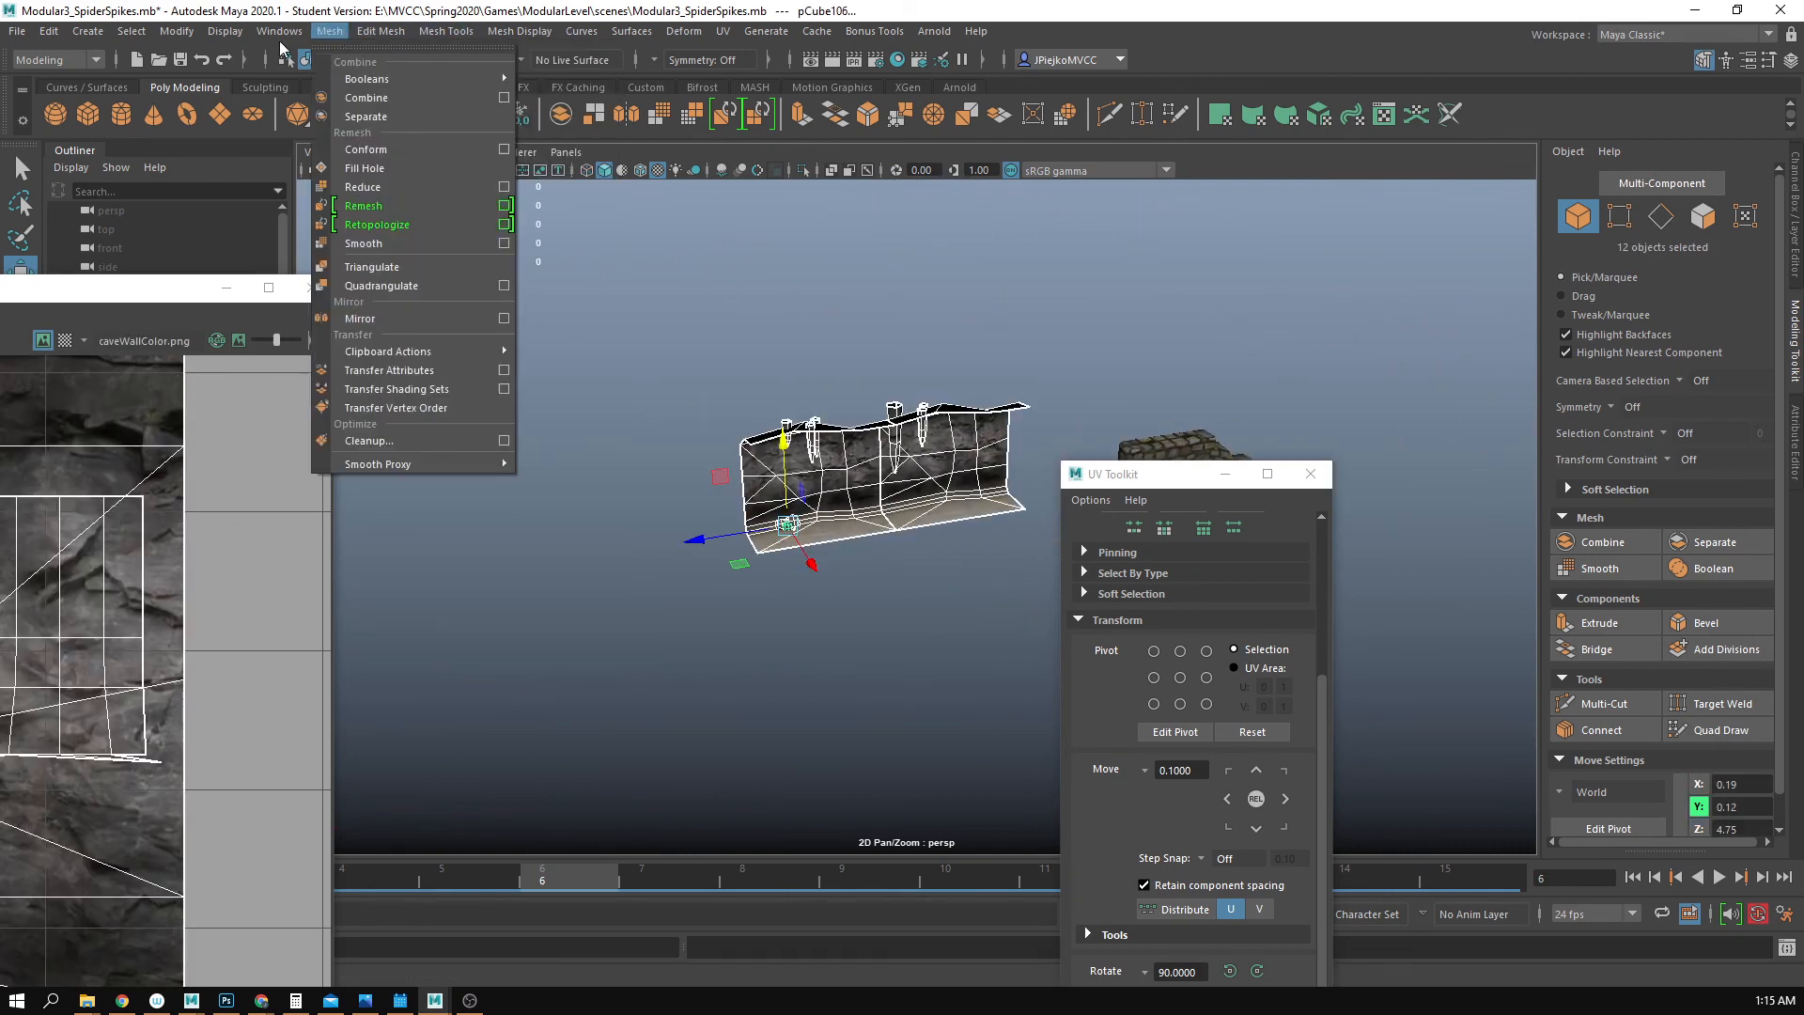
pyautogui.click(371, 106)
# - Move the combined cave piece's pivot to the open front corner of the floor
pyautogui.keyDown('alt'); pyautogui.moveTo(846, 564); pyautogui.dragTo(898, 554); pyautogui.keyUp('alt')
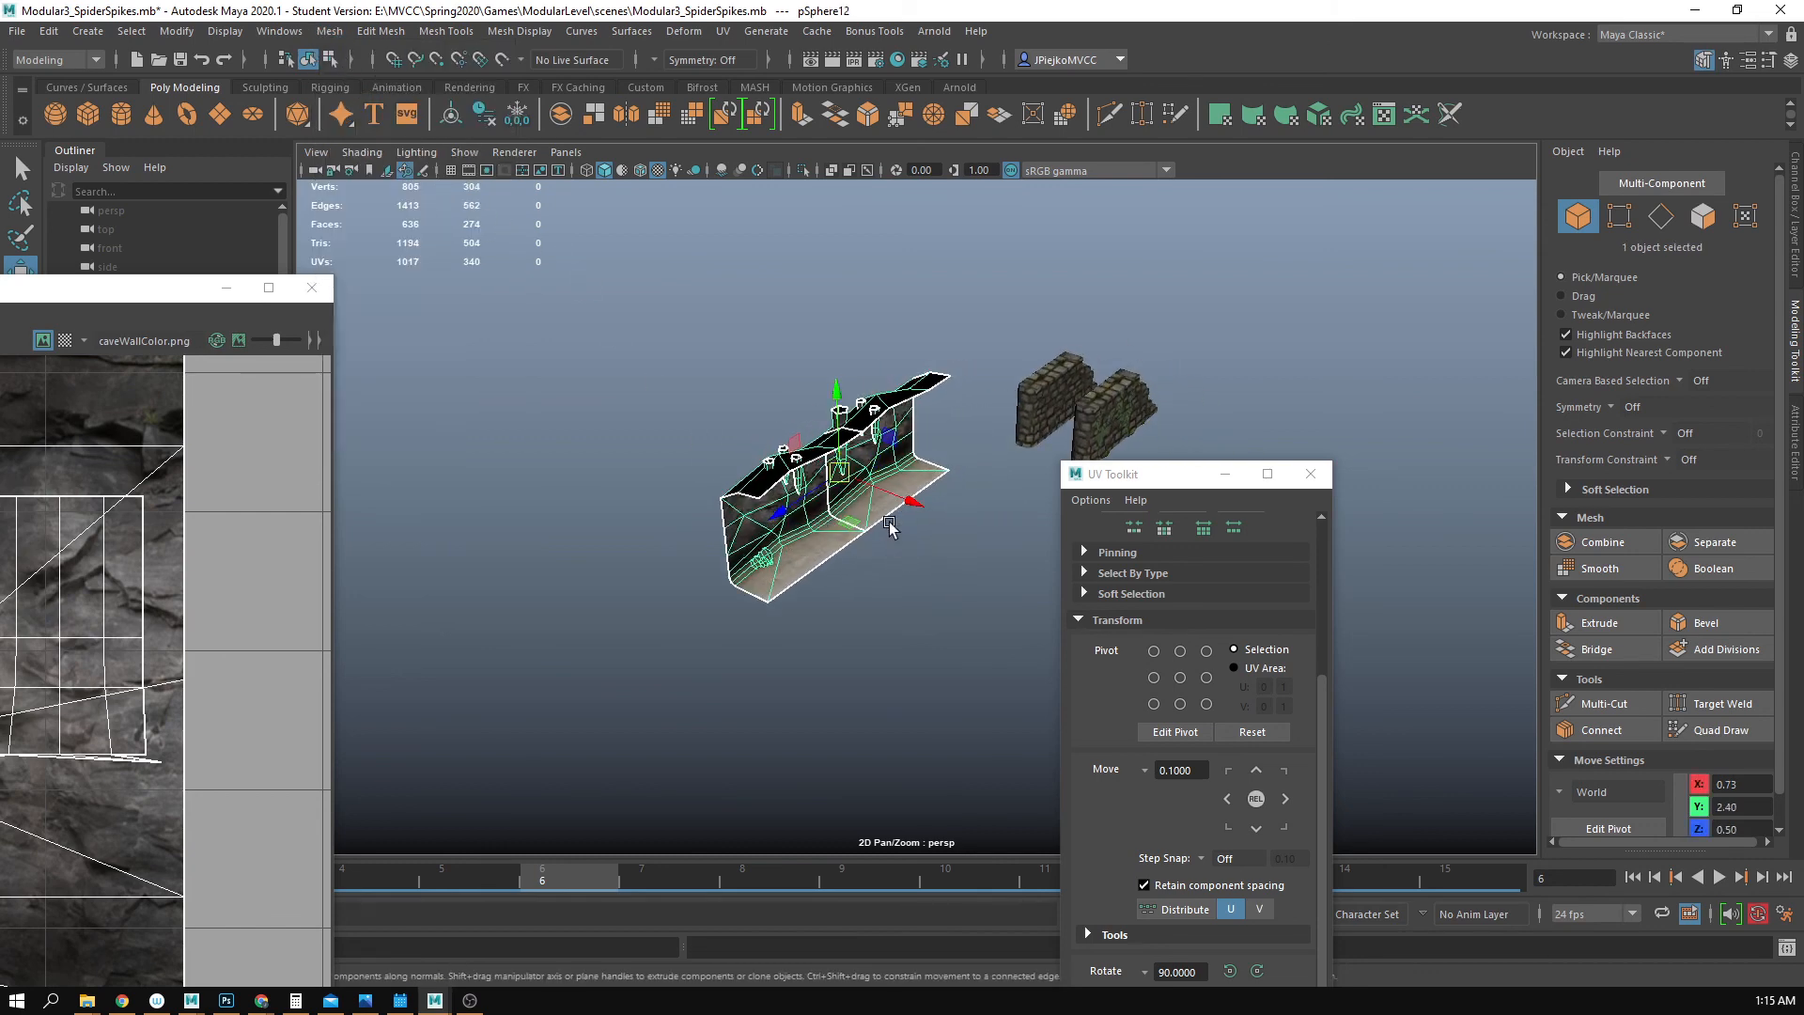
pyautogui.press('d')
pyautogui.moveTo(859, 496); pyautogui.dragTo(848, 501)
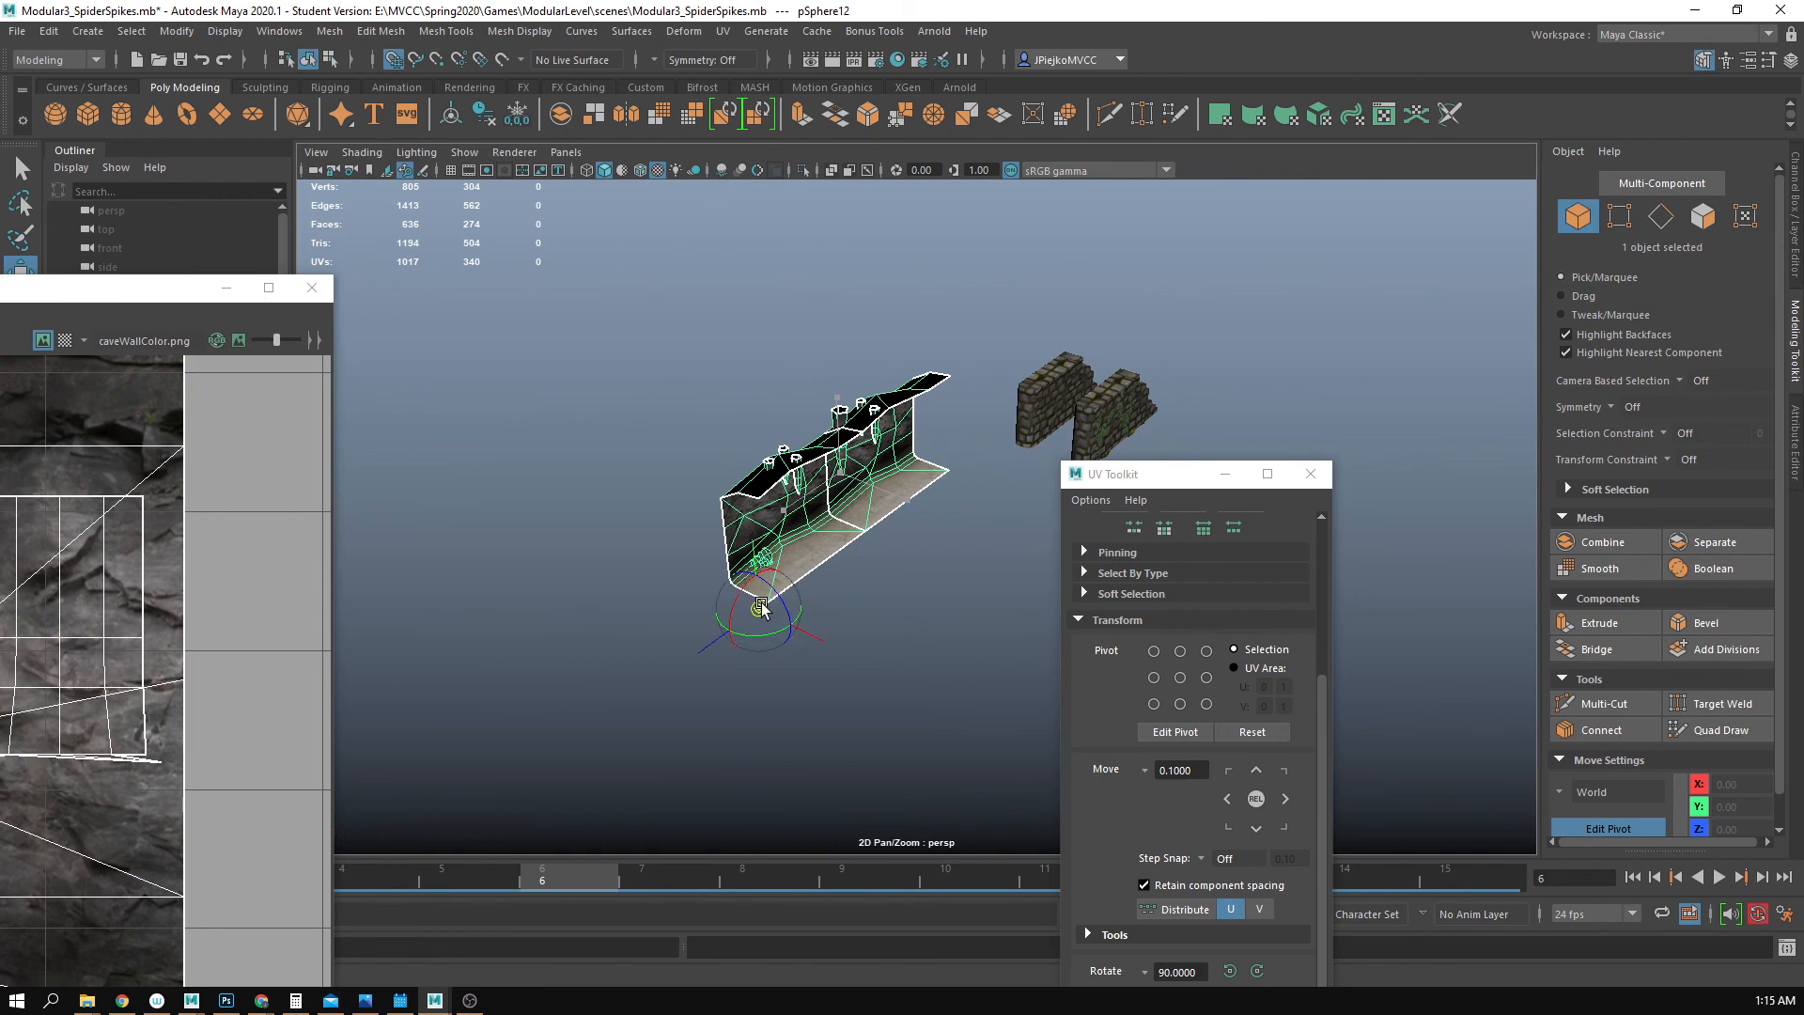
pyautogui.scroll(5, 761, 608)
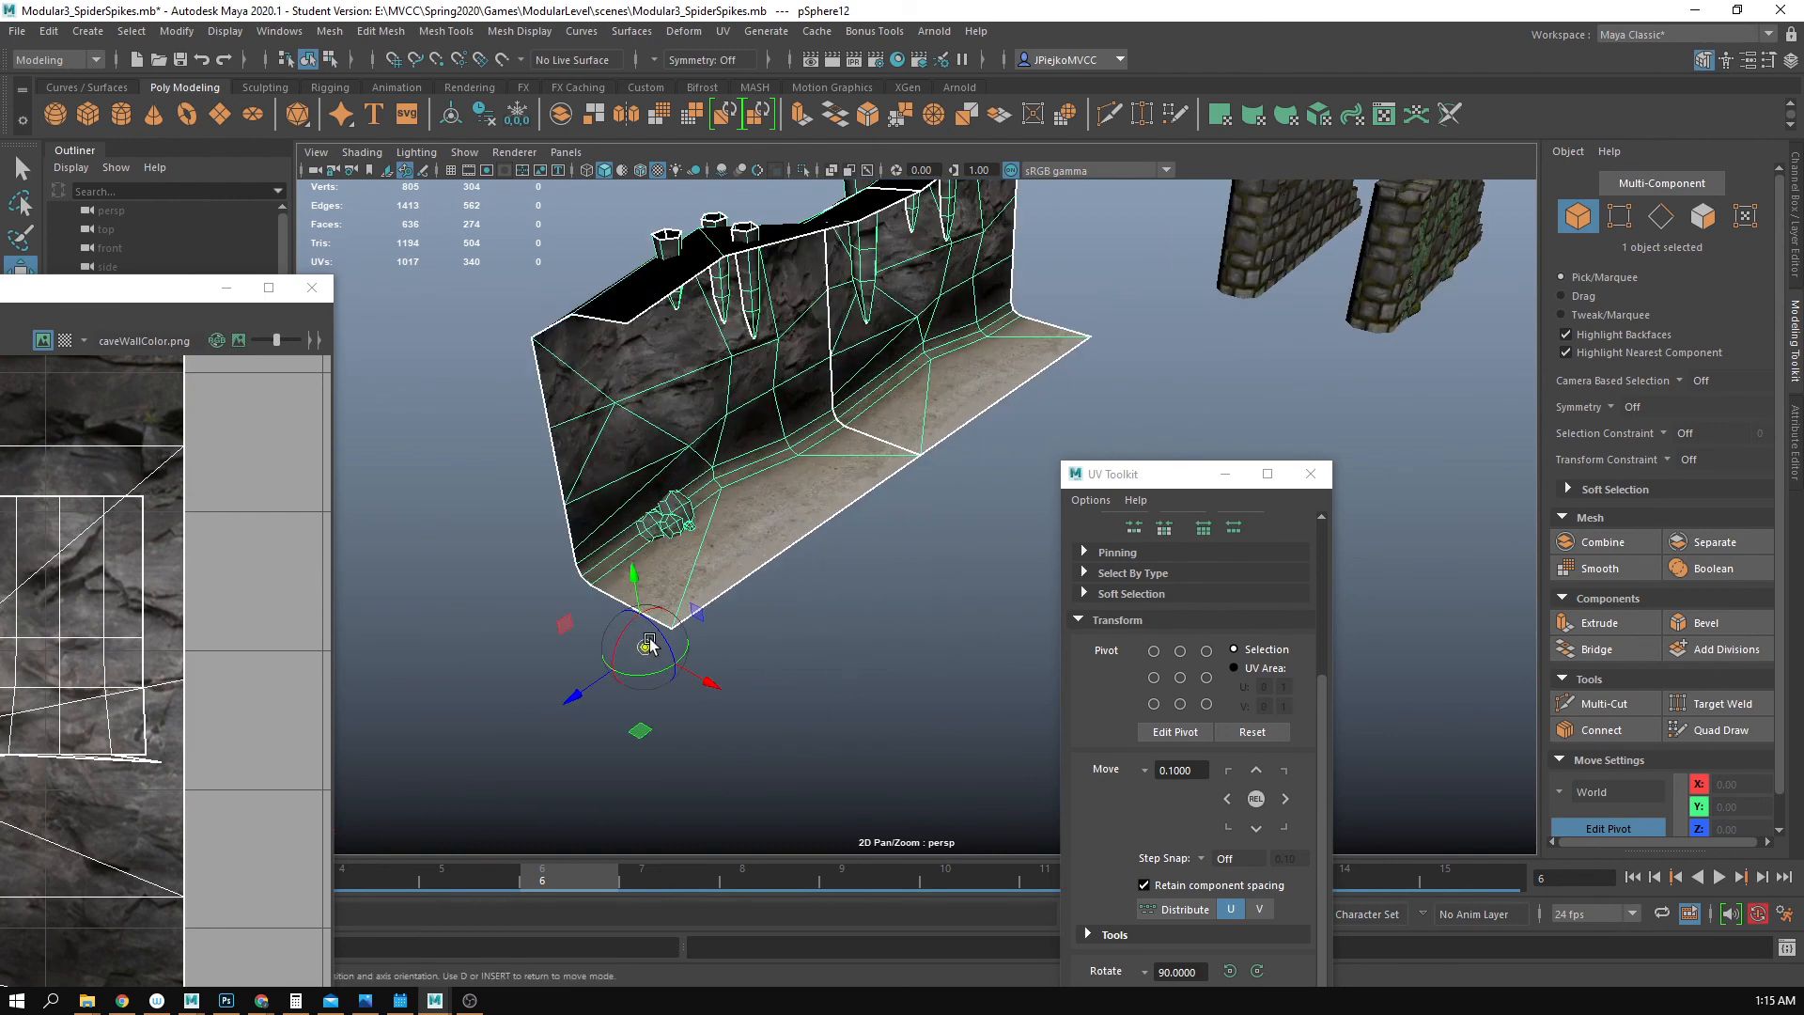
pyautogui.moveTo(647, 644); pyautogui.dragTo(765, 693)
pyautogui.press('d')
# - Duplicate the combined cave half and set the copy's Scale X to -1 to mirror it across the tunnel
pyautogui.click(1796, 263)
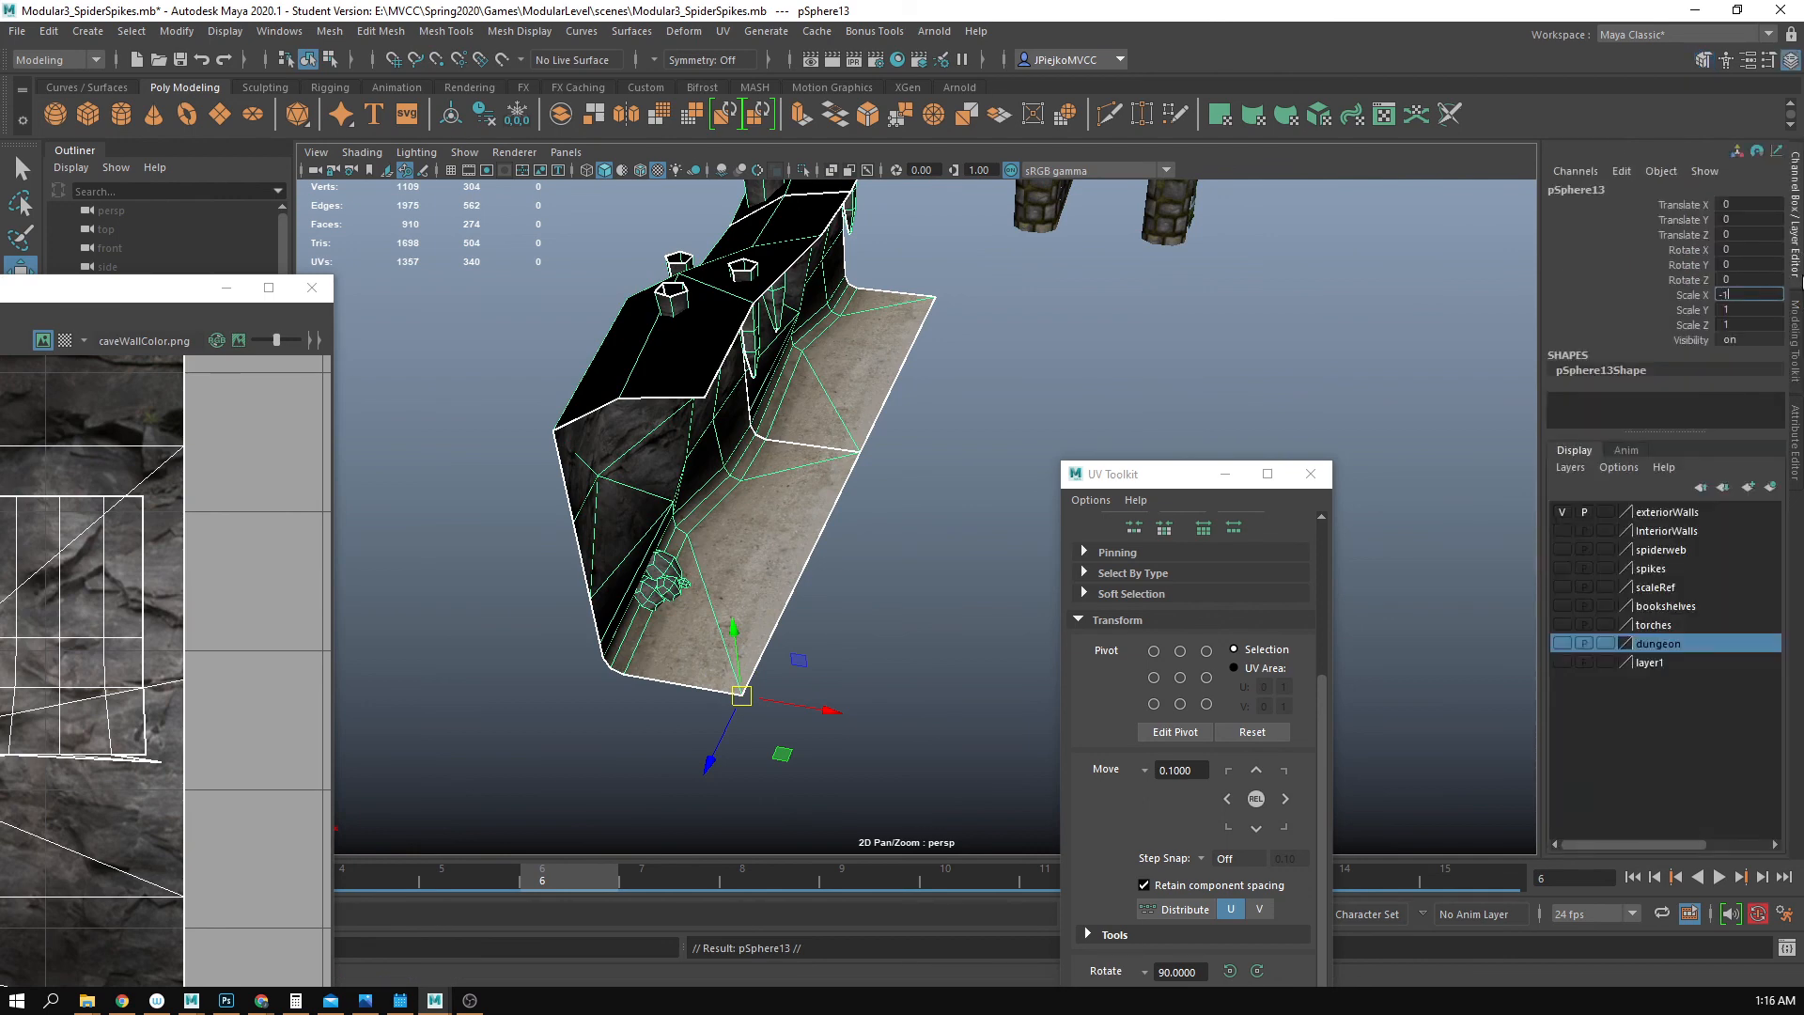
pyautogui.press('Return')
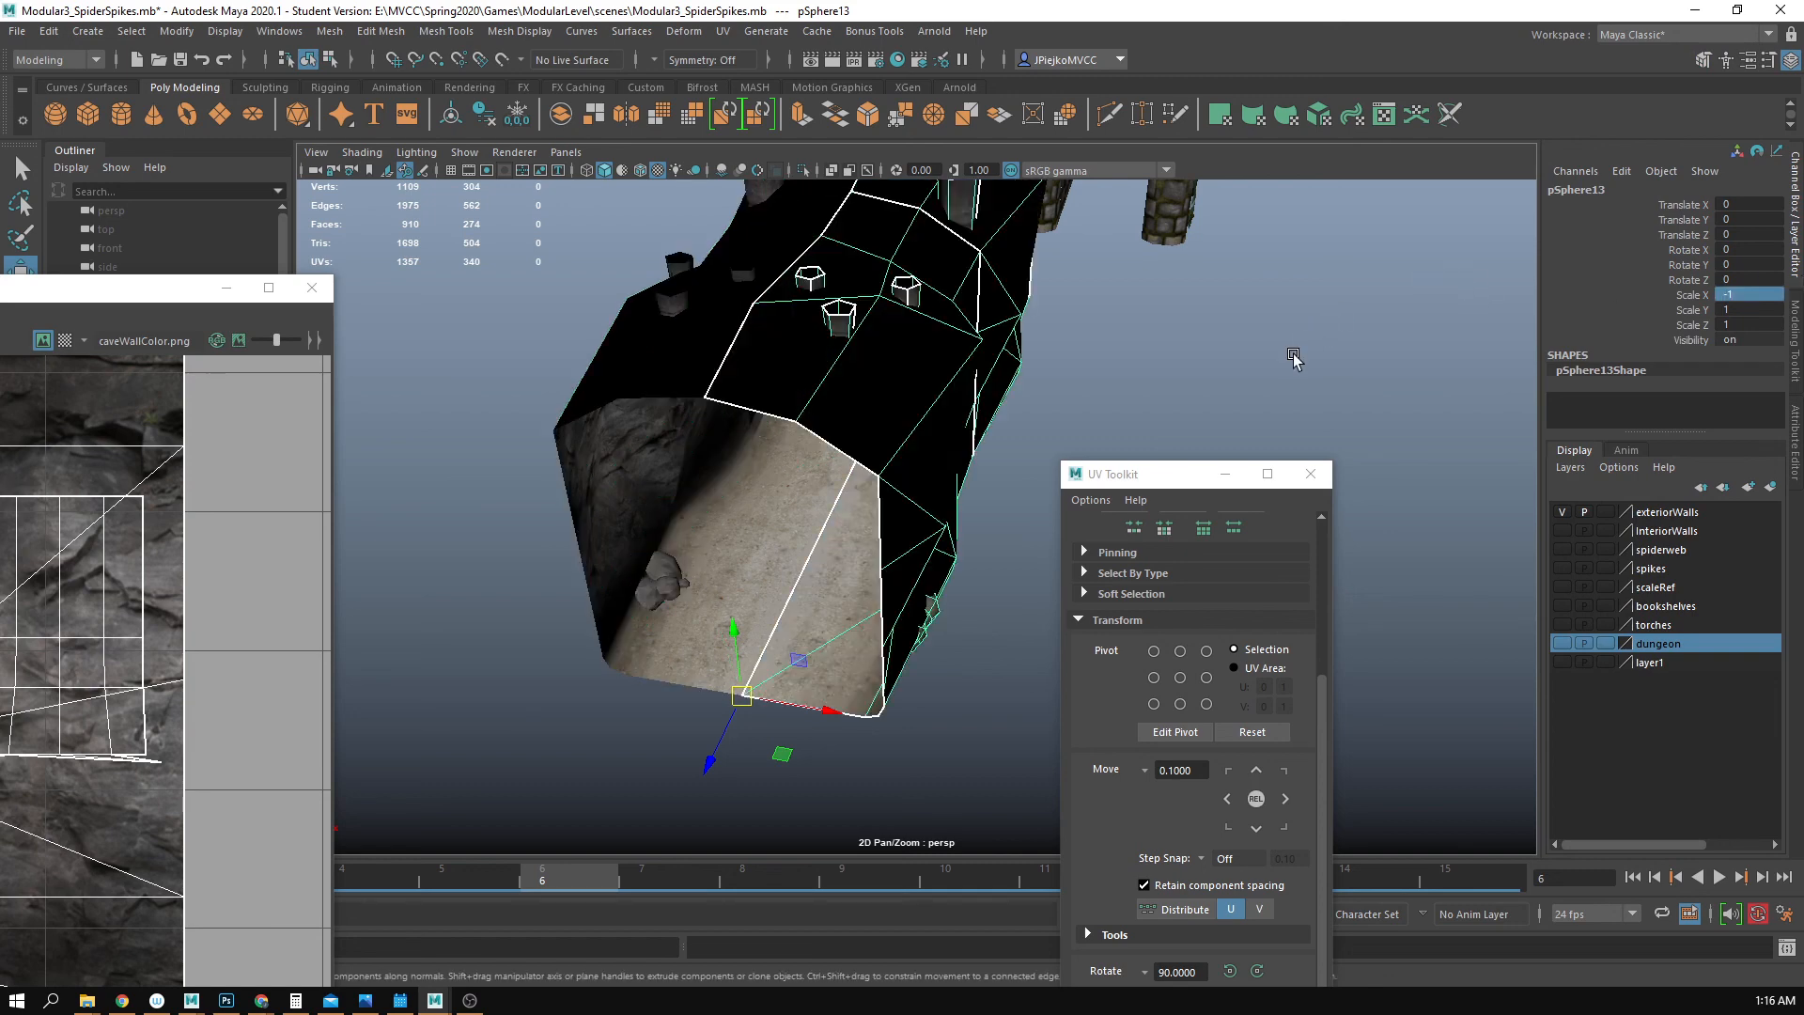
pyautogui.click(1293, 355)
# - Inspect the mirrored cave tunnel from the front, above and the side, and close the UV Toolkit
pyautogui.keyDown('alt'); pyautogui.moveTo(1288, 358); pyautogui.dragTo(944, 487); pyautogui.keyUp('alt')
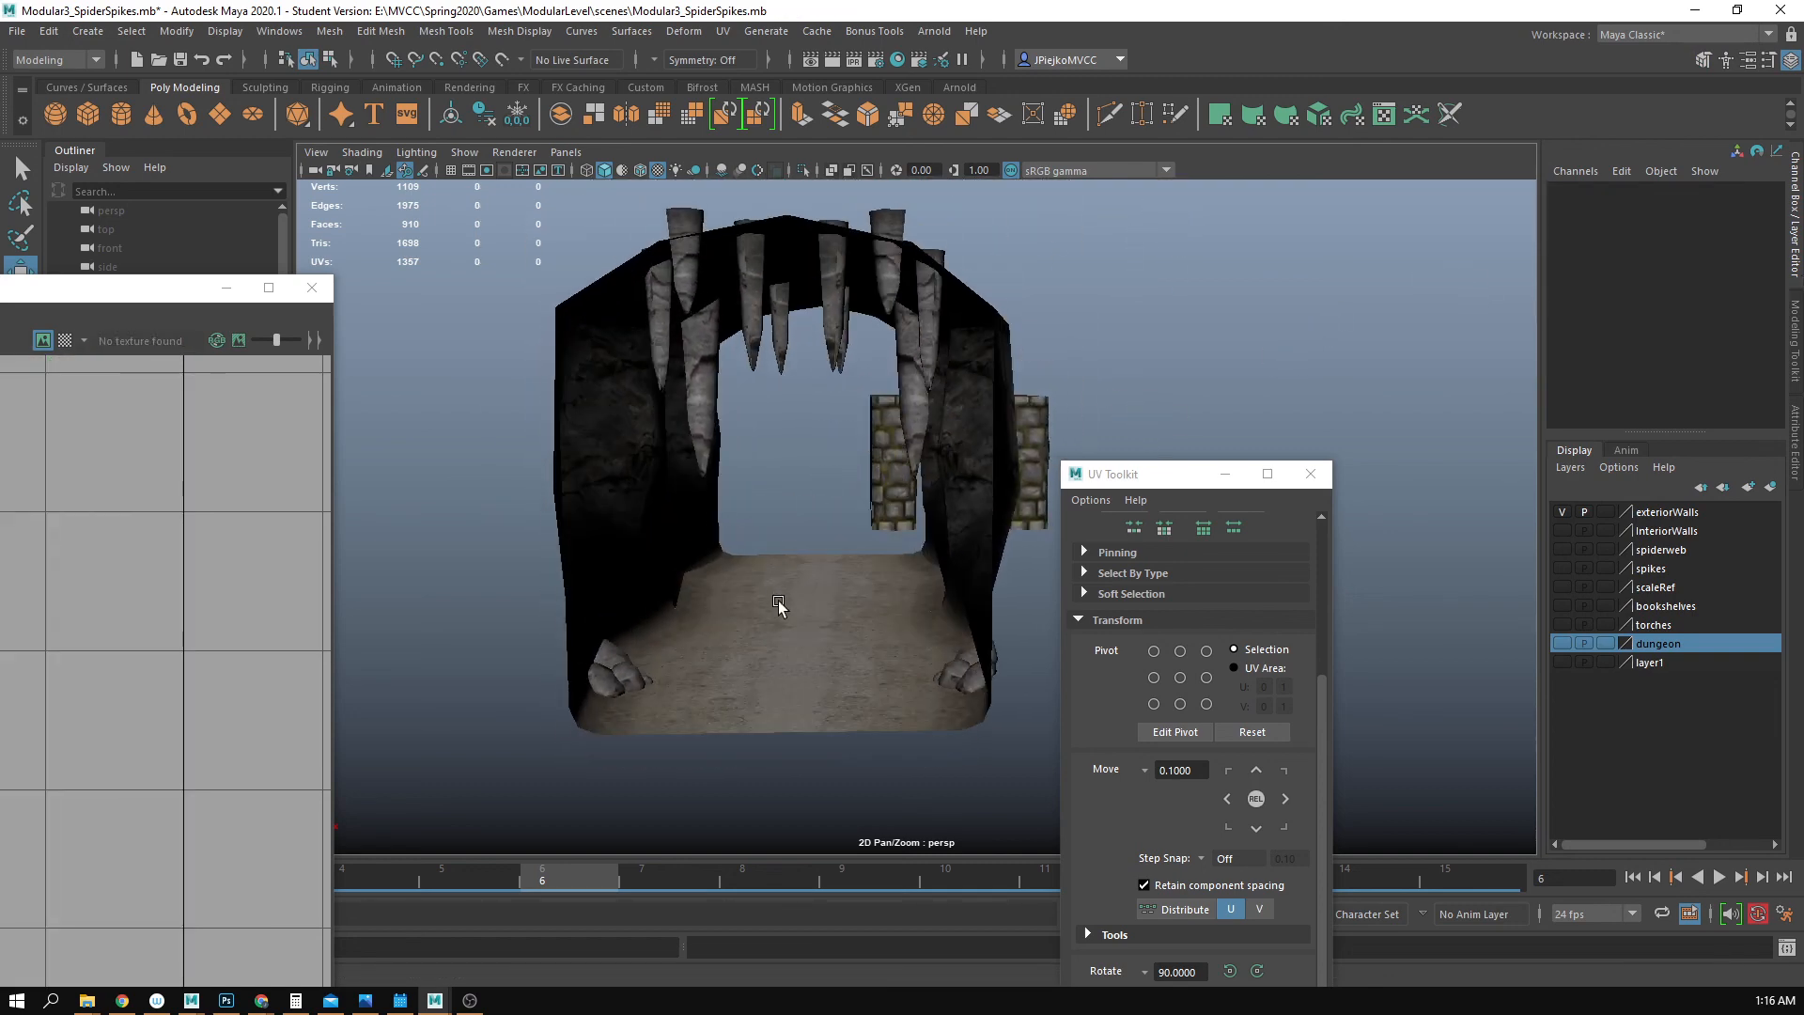
pyautogui.keyDown('alt'); pyautogui.moveTo(778, 602); pyautogui.dragTo(853, 582); pyautogui.keyUp('alt')
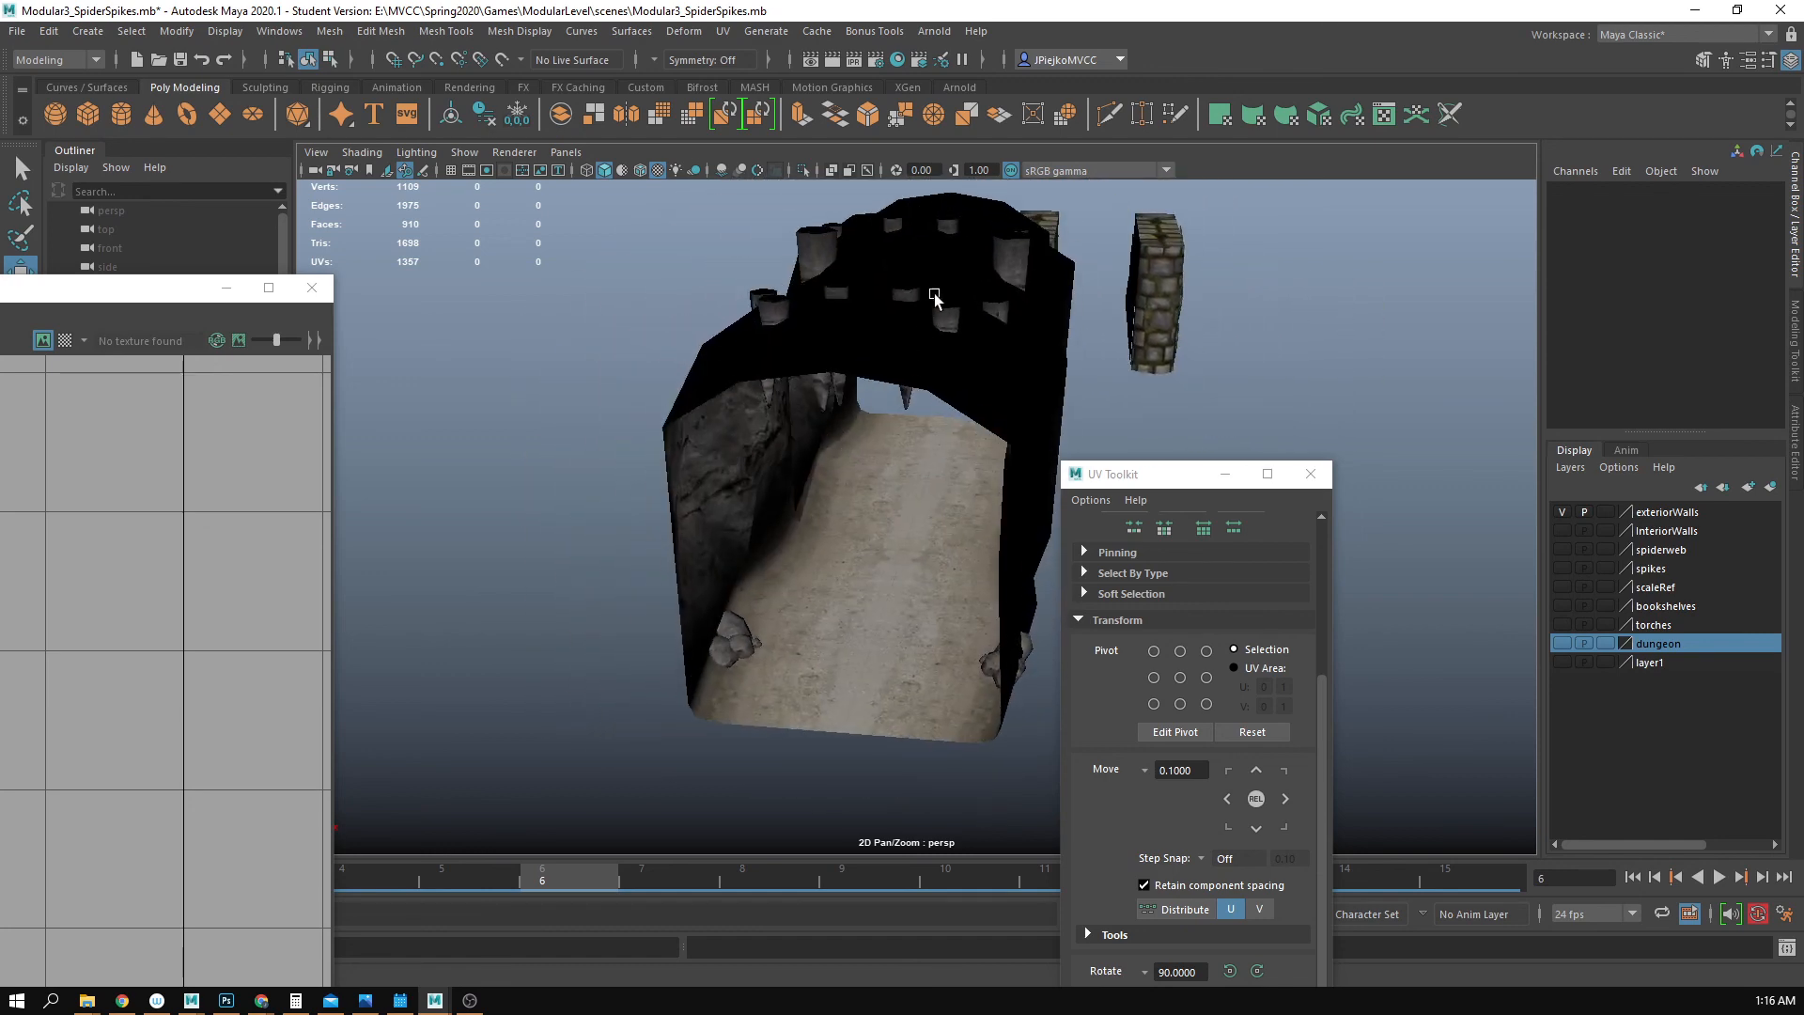
pyautogui.moveTo(935, 295)
pyautogui.keyDown('alt'); pyautogui.mouseDown()
pyautogui.moveTo(945, 340)
pyautogui.moveTo(921, 316)
pyautogui.mouseUp(); pyautogui.keyUp('alt')
pyautogui.keyDown('alt'); pyautogui.moveTo(650, 525); pyautogui.dragTo(680, 549); pyautogui.keyUp('alt')
pyautogui.click(880, 406)
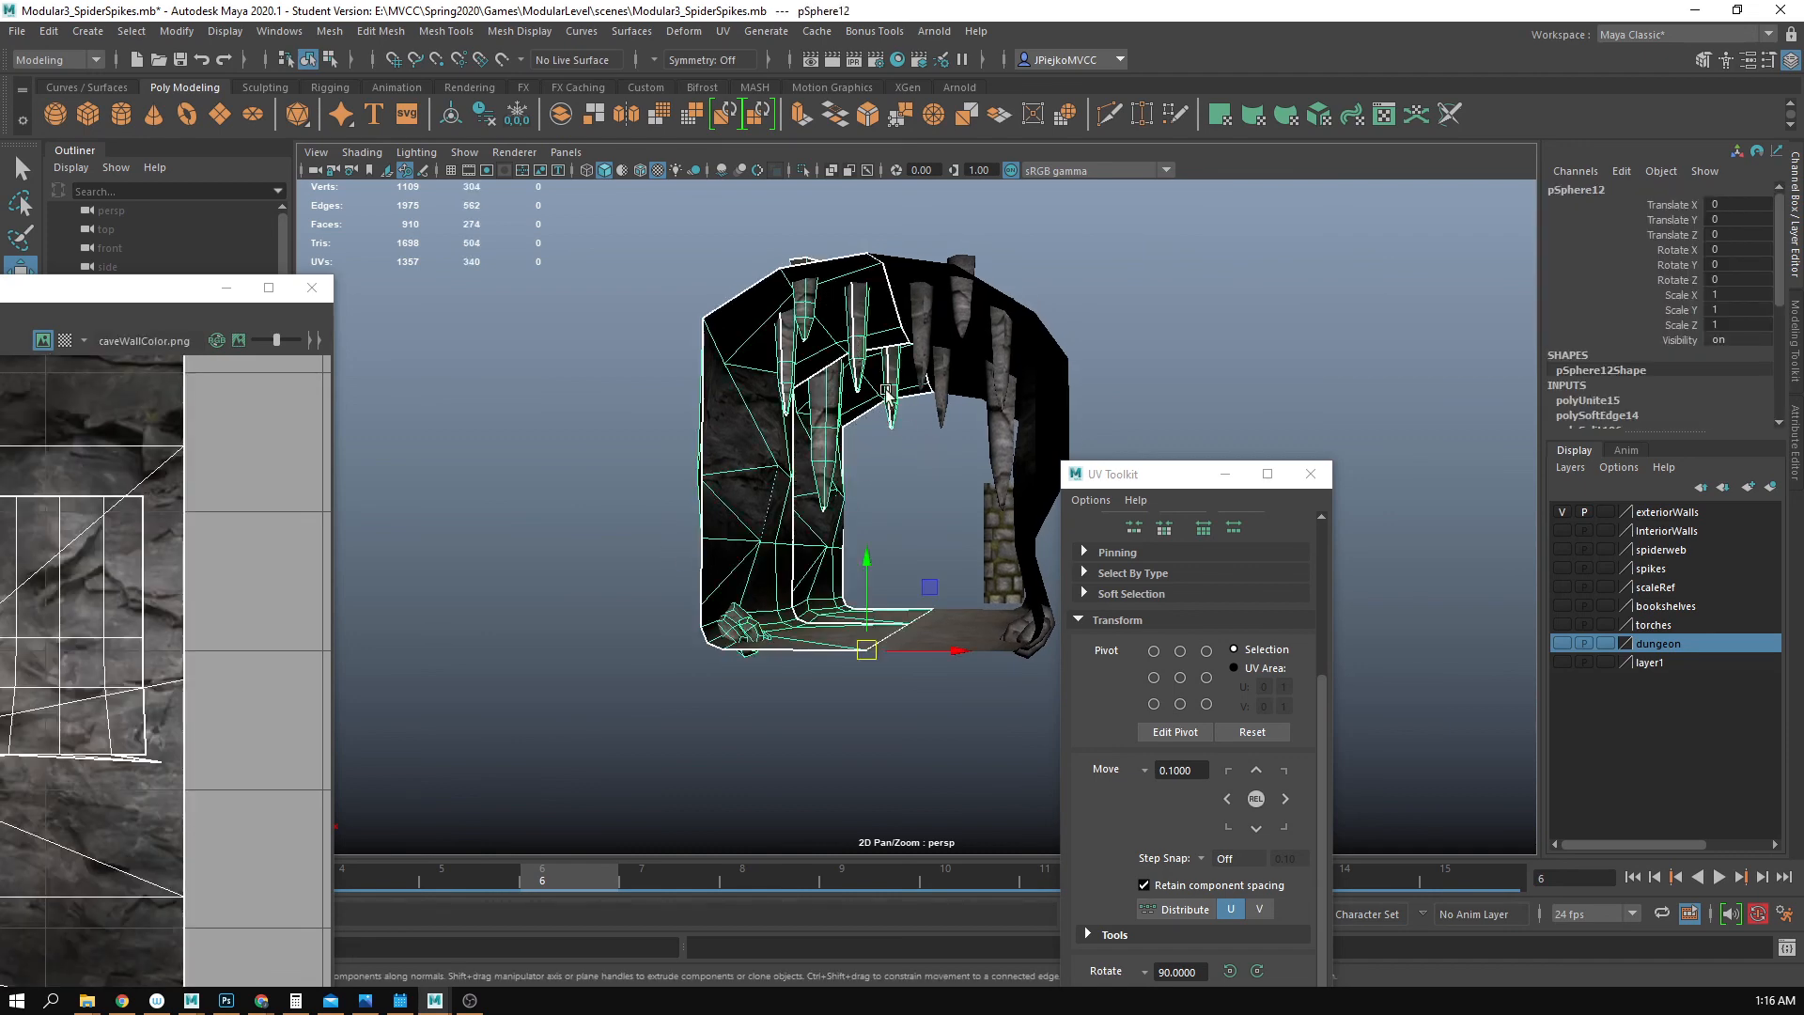
pyautogui.keyDown('alt'); pyautogui.moveTo(866, 346); pyautogui.dragTo(817, 374); pyautogui.keyUp('alt')
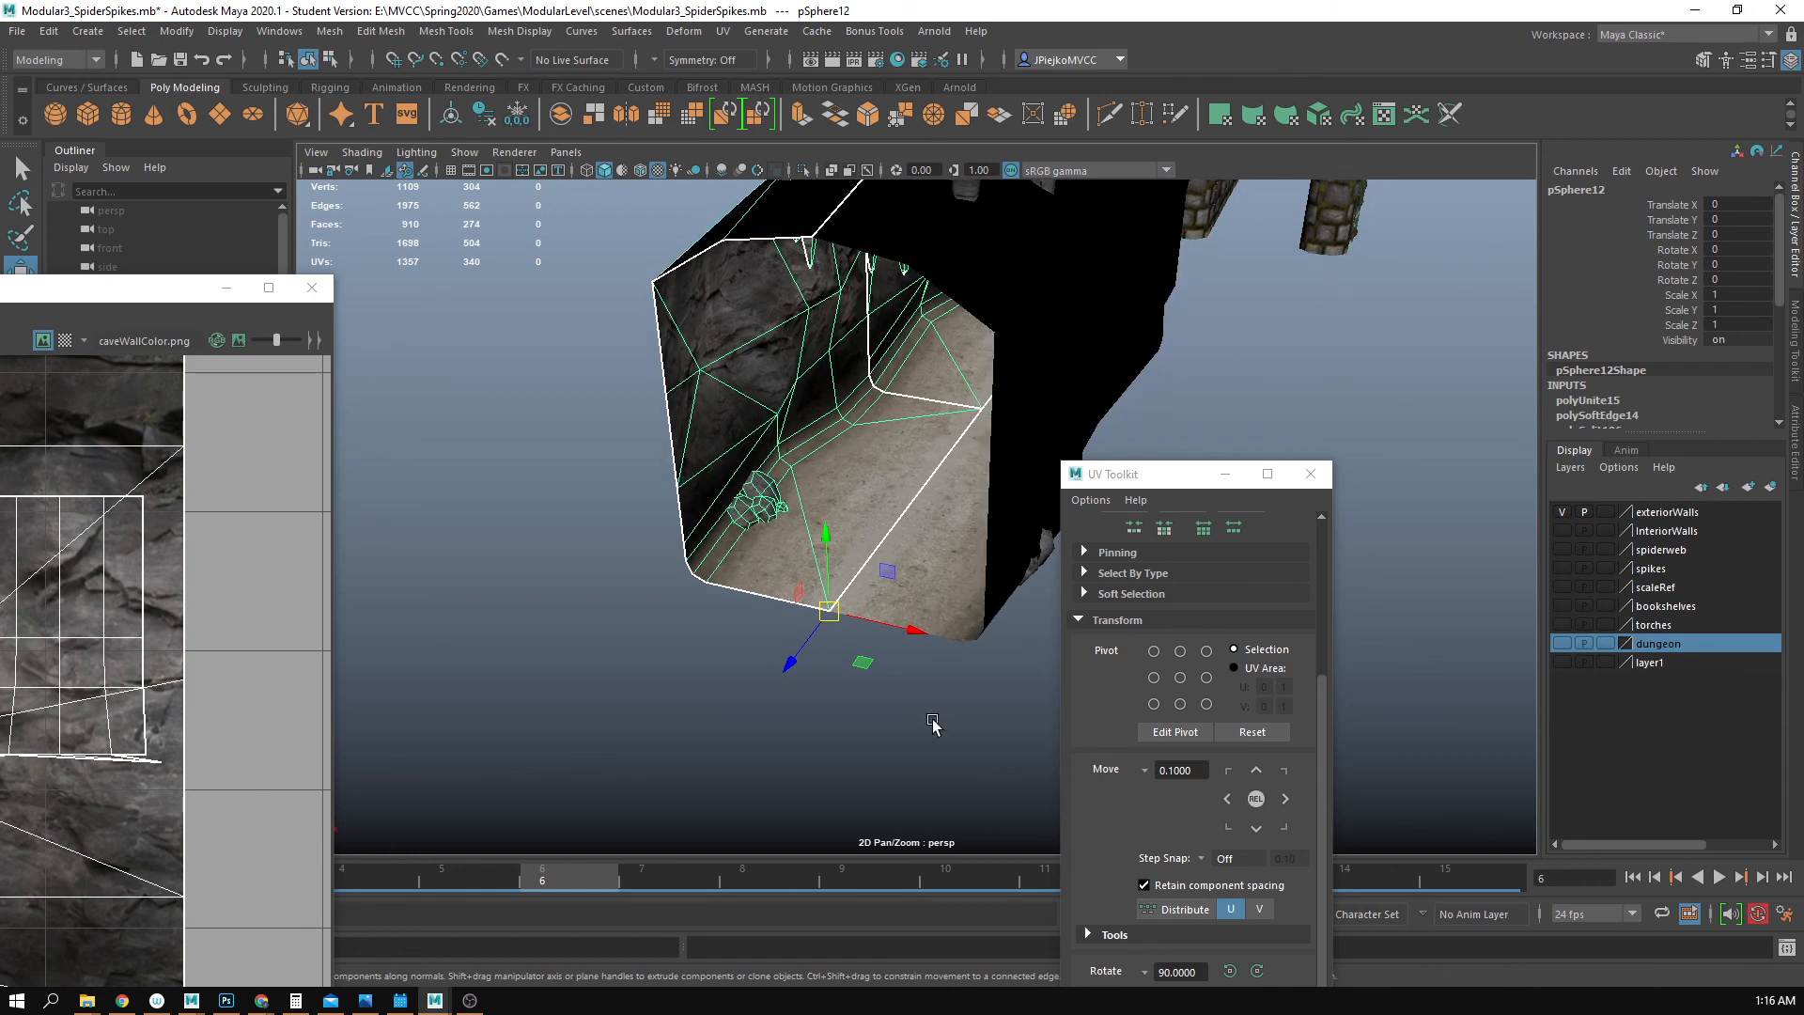
pyautogui.click(946, 750)
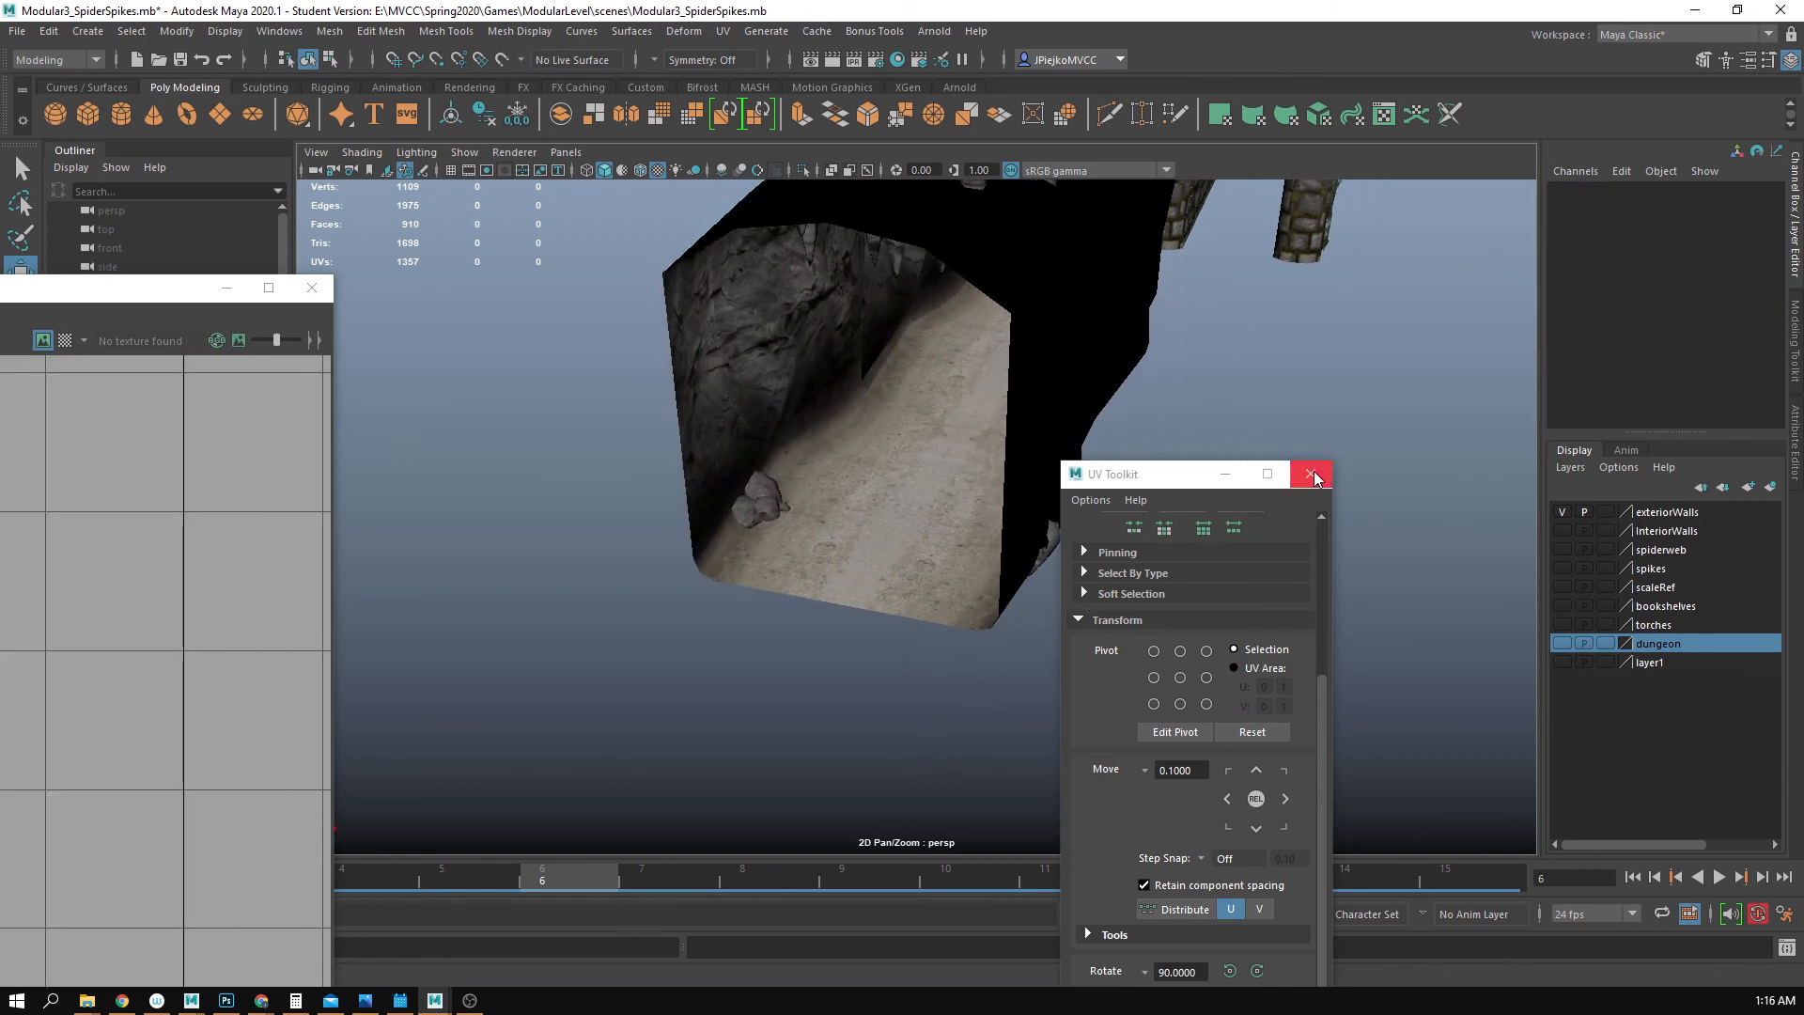
pyautogui.click(1312, 473)
pyautogui.keyDown('alt'); pyautogui.moveTo(962, 745); pyautogui.dragTo(1179, 685); pyautogui.keyUp('alt')
# - Examine the tunnel's textures inside and outside under flat lighting, and switch the viewport back to default lighting
pyautogui.click(428, 153)
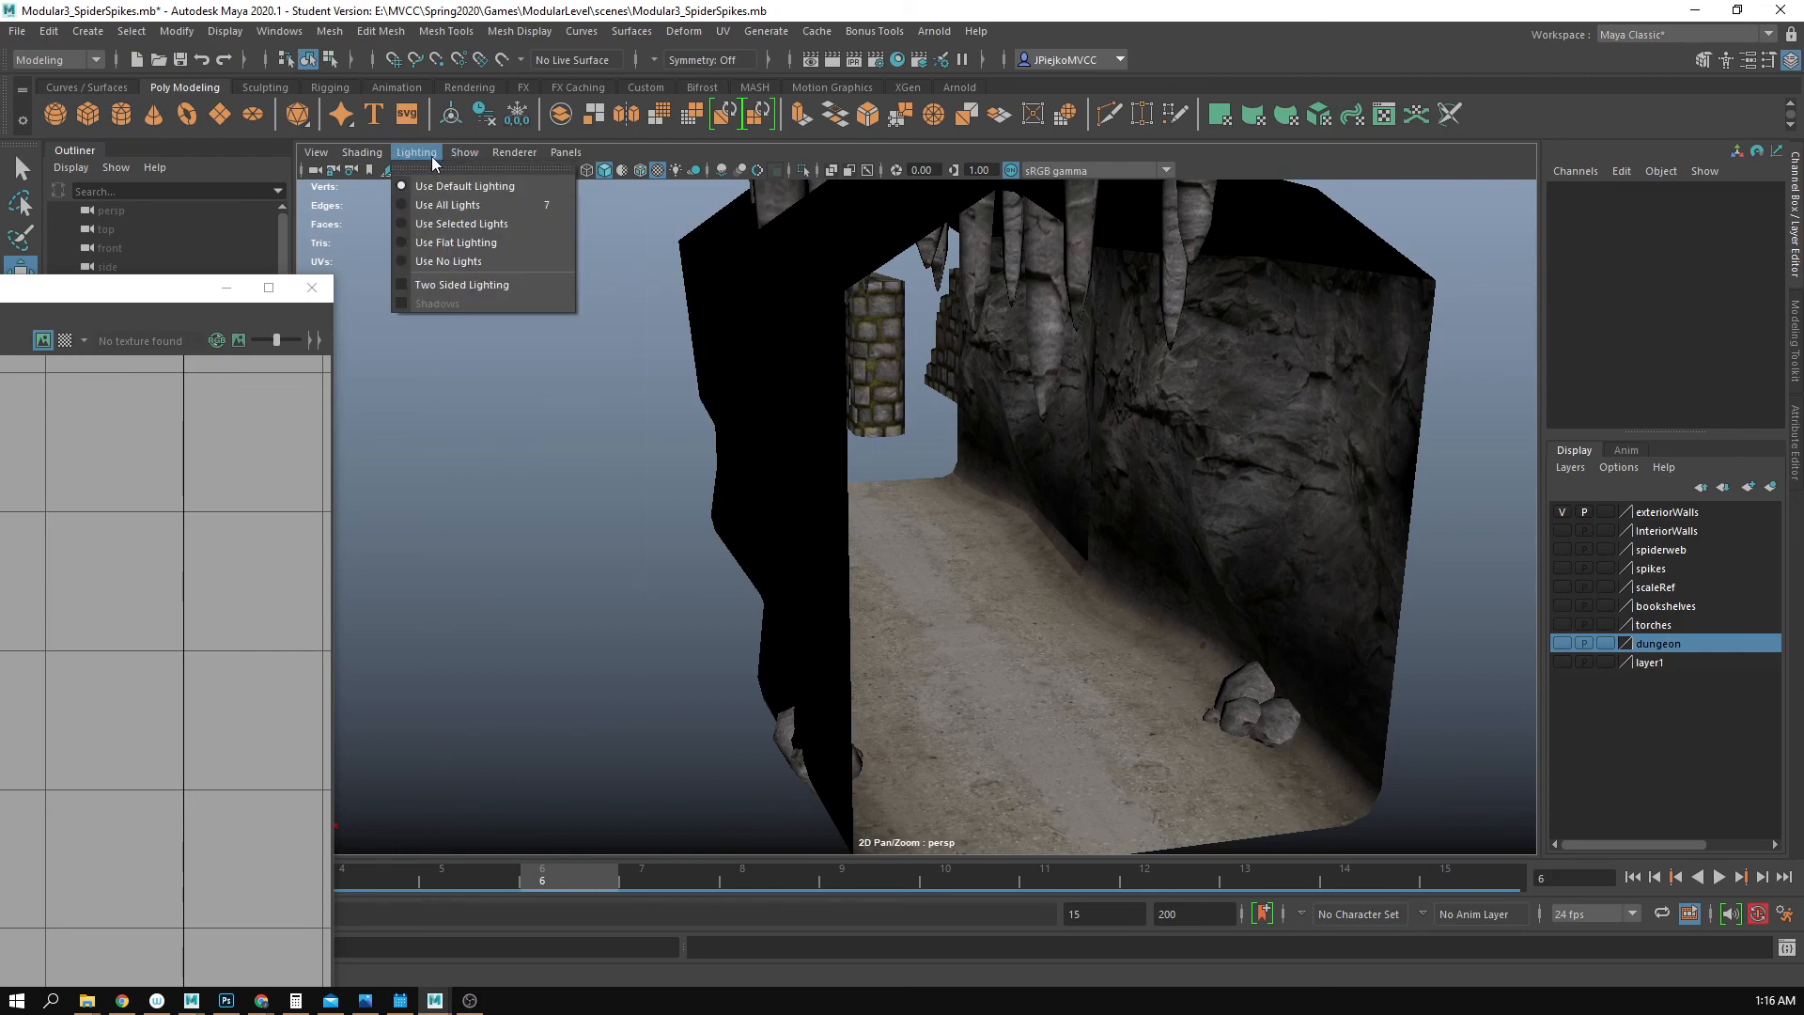
pyautogui.click(451, 246)
pyautogui.keyDown('alt'); pyautogui.moveTo(449, 250); pyautogui.dragTo(608, 544); pyautogui.keyUp('alt')
pyautogui.keyDown('alt'); pyautogui.moveTo(611, 548); pyautogui.dragTo(1043, 616, button='right'); pyautogui.keyUp('alt')
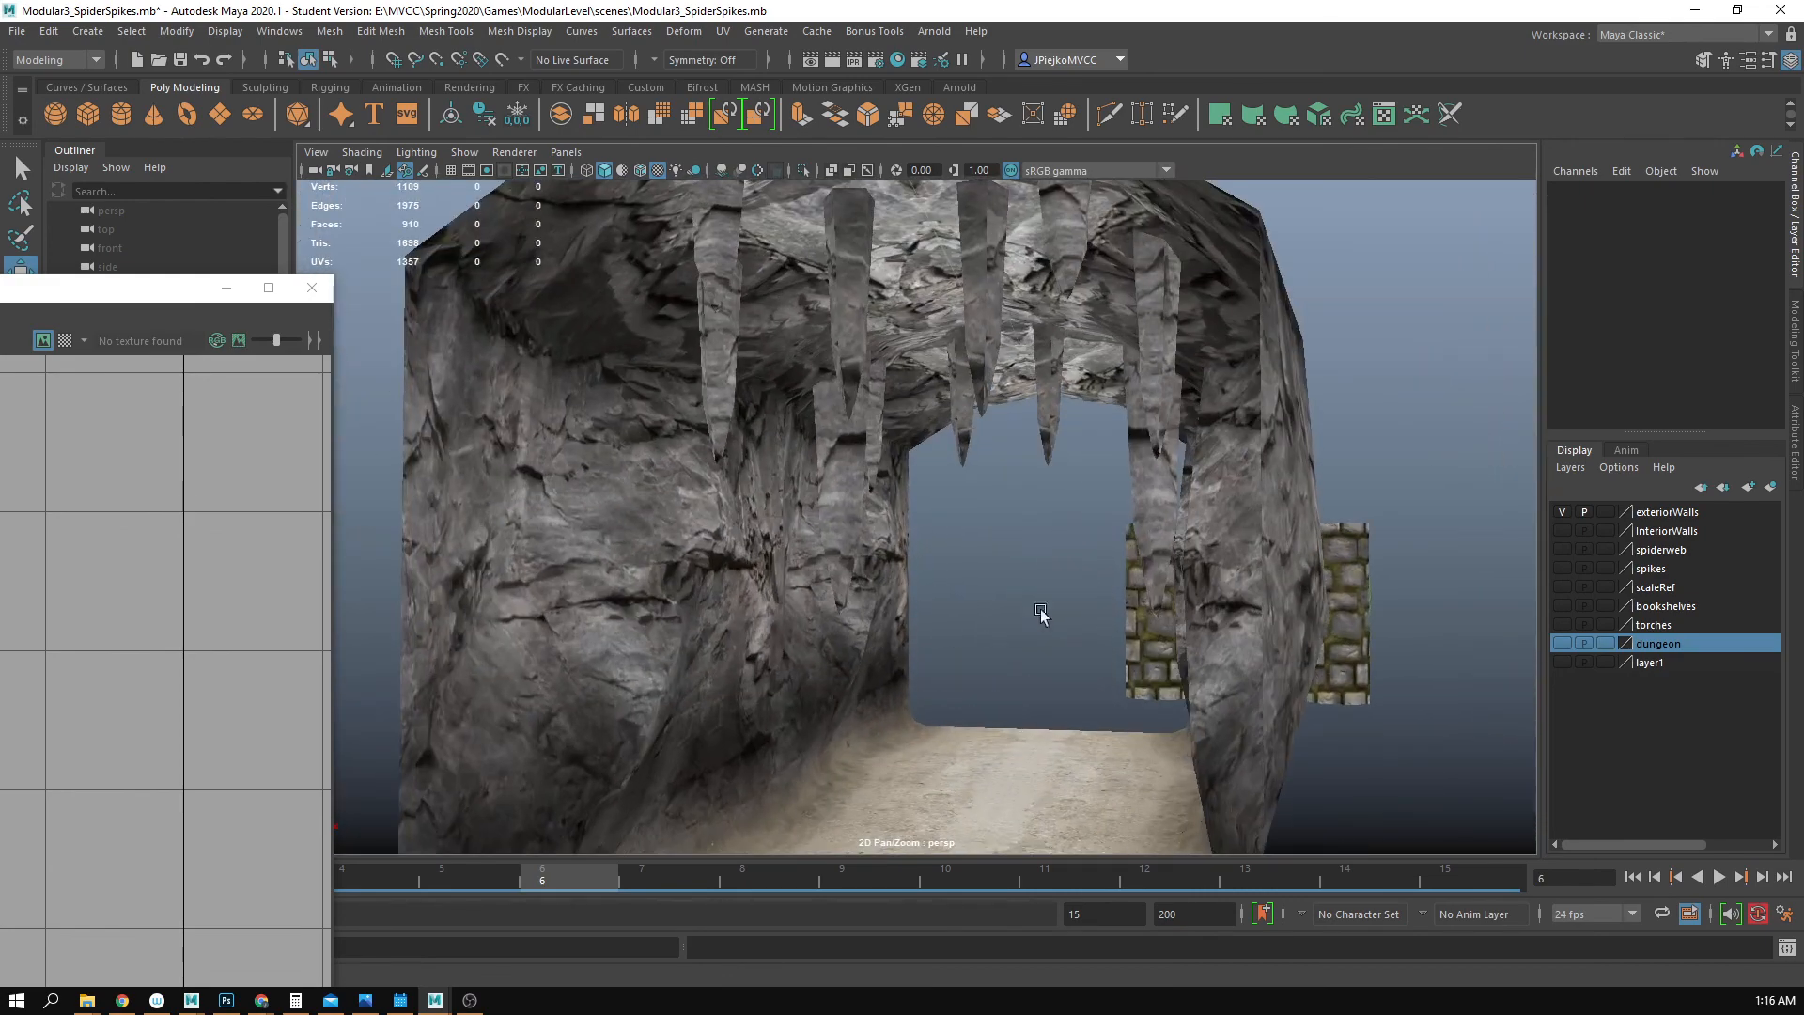
pyautogui.keyDown('alt'); pyautogui.moveTo(1043, 616); pyautogui.dragTo(1075, 504, button='middle'); pyautogui.keyUp('alt')
pyautogui.keyDown('alt'); pyautogui.moveTo(1074, 504); pyautogui.dragTo(983, 515); pyautogui.keyUp('alt')
pyautogui.keyDown('alt'); pyautogui.moveTo(984, 515); pyautogui.dragTo(793, 470, button='right'); pyautogui.keyUp('alt')
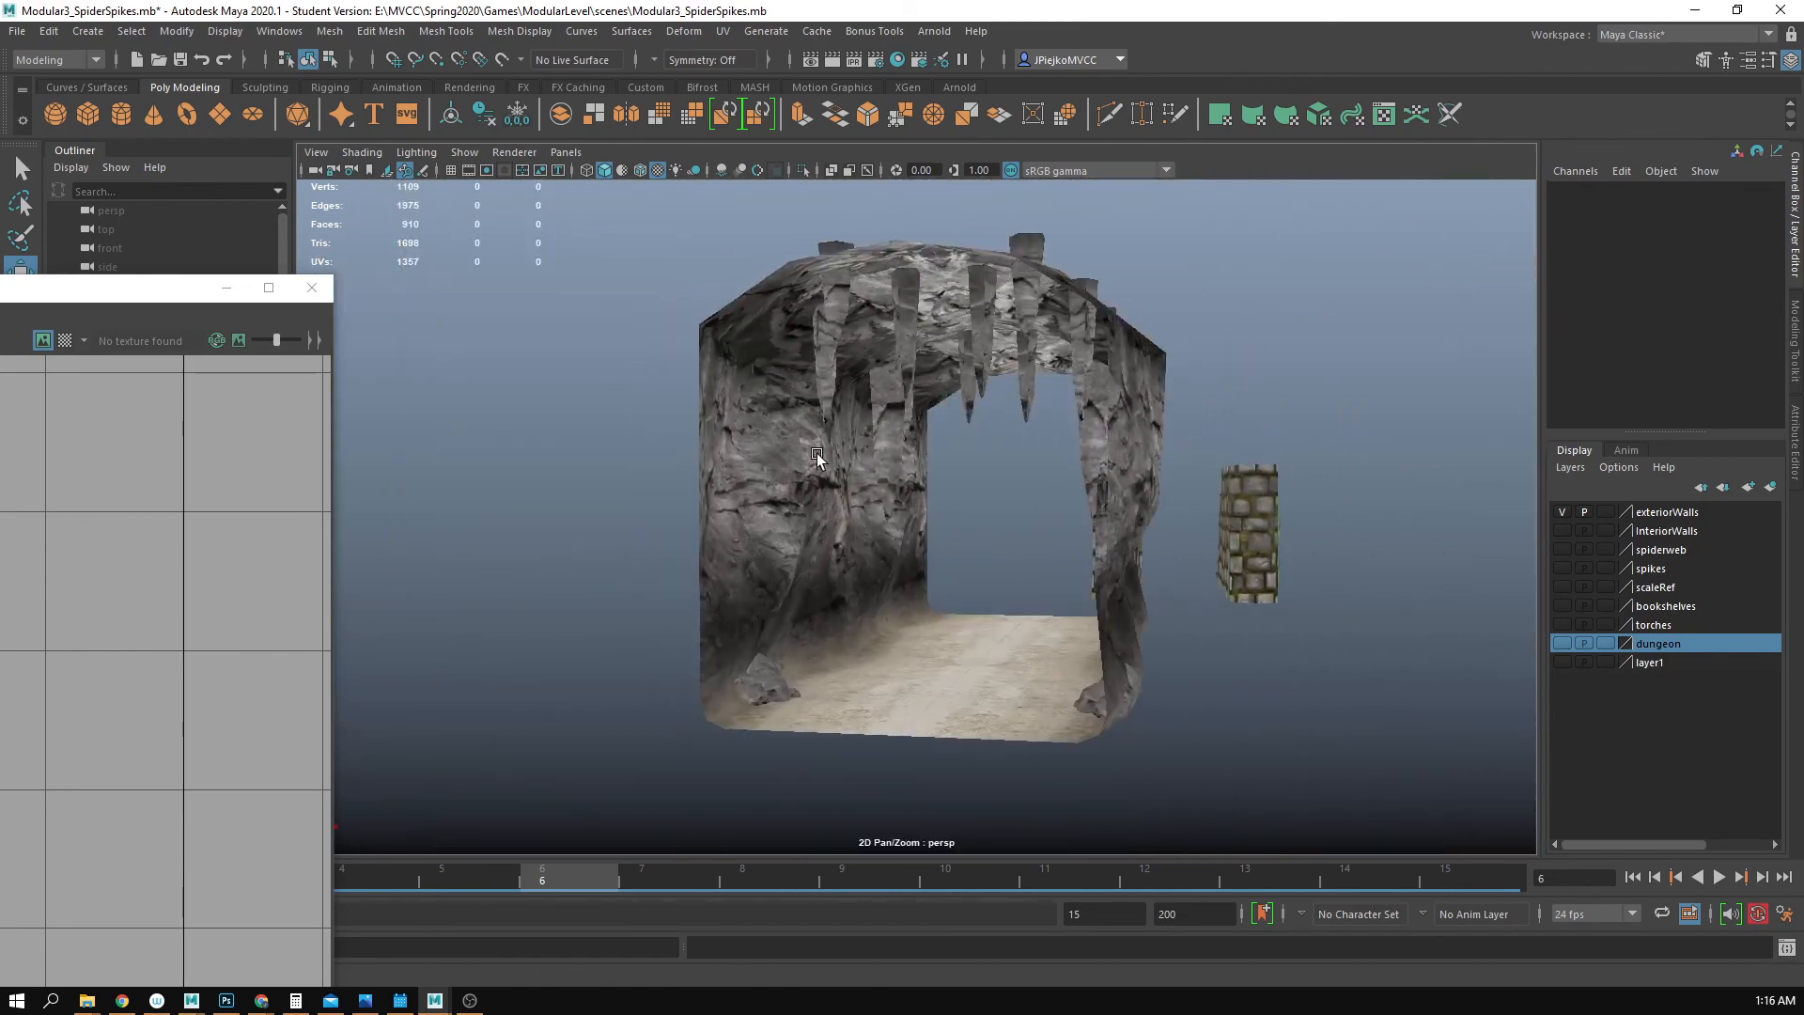
pyautogui.keyDown('alt'); pyautogui.moveTo(918, 532); pyautogui.dragTo(898, 492); pyautogui.keyUp('alt')
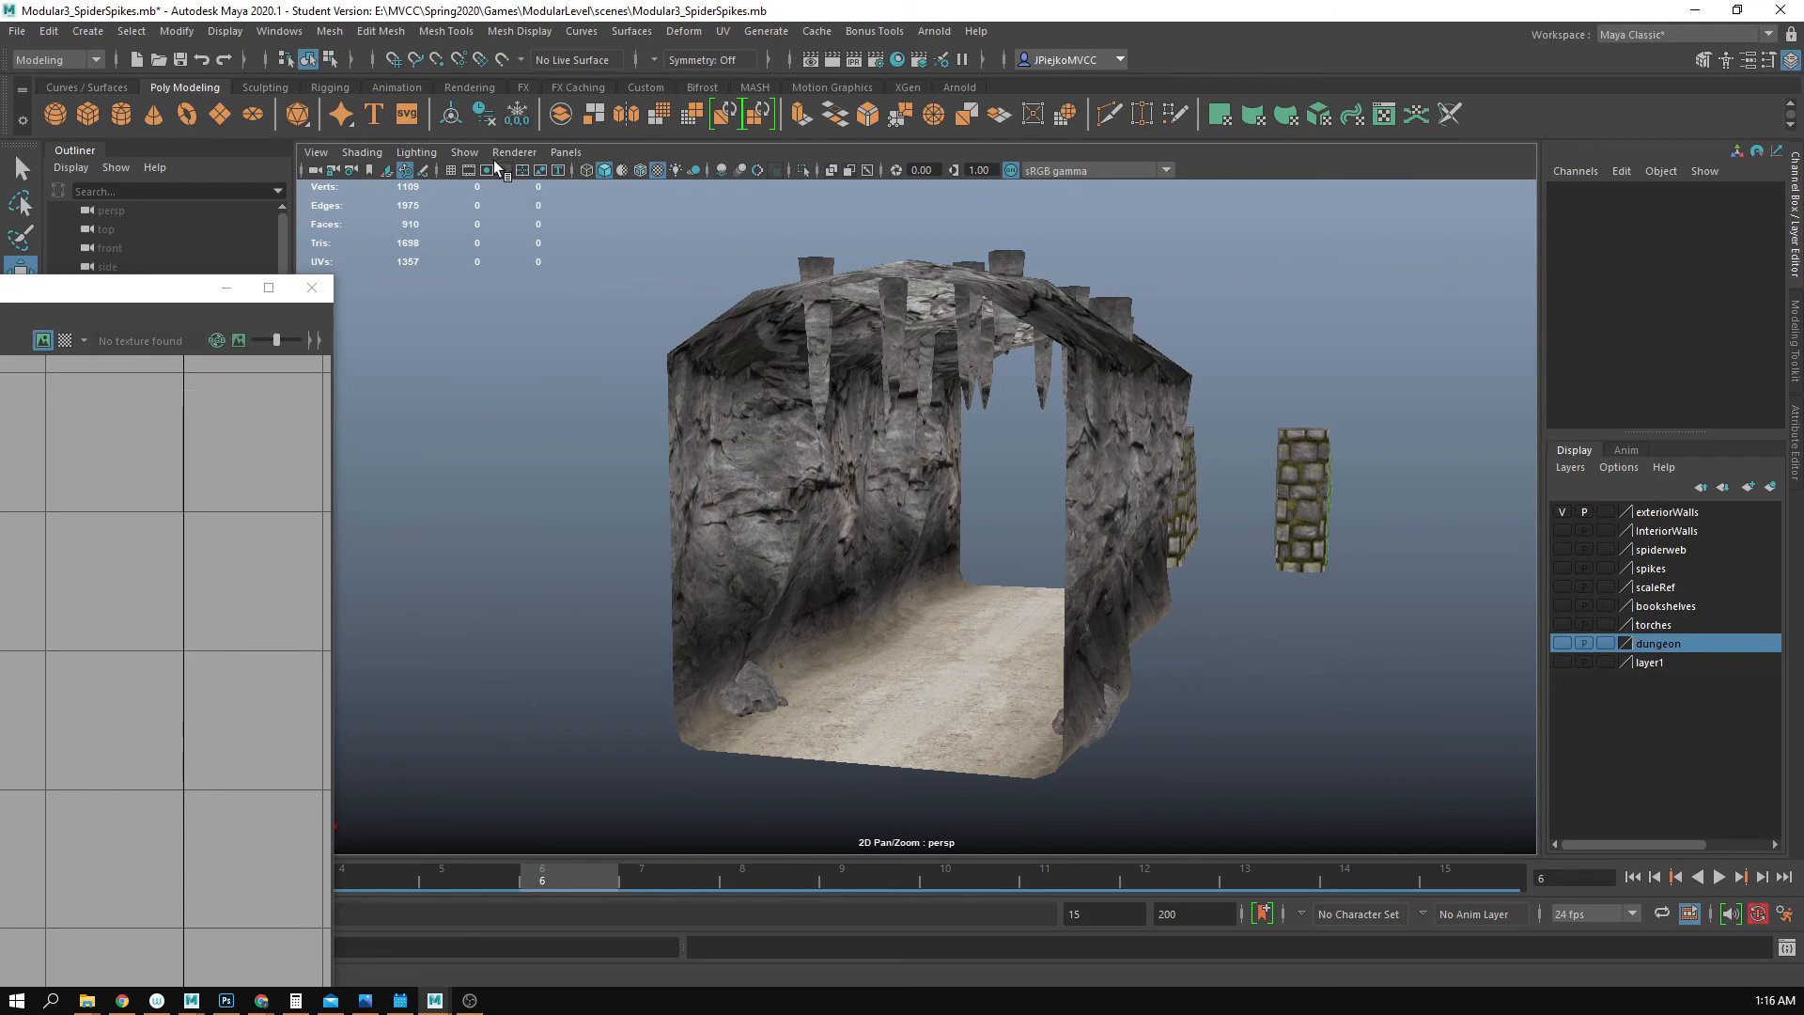
pyautogui.keyDown('alt'); pyautogui.moveTo(1039, 397); pyautogui.dragTo(1046, 490); pyautogui.keyUp('alt')
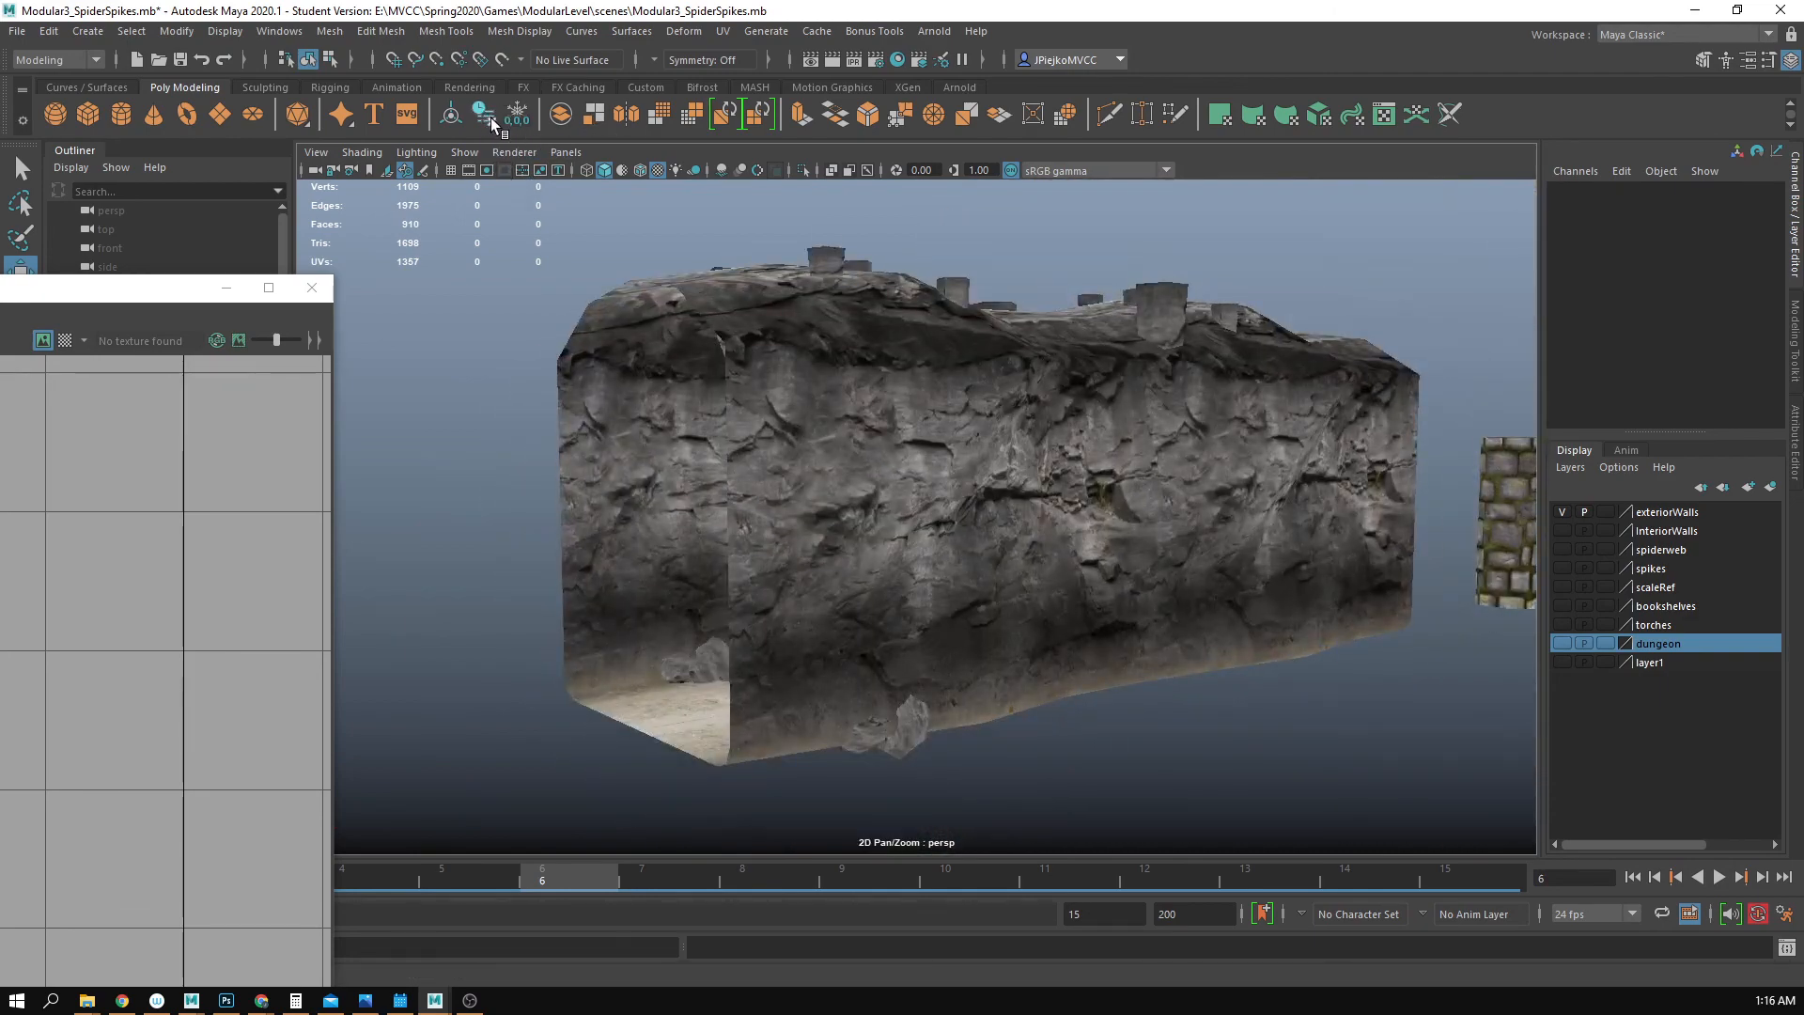
pyautogui.click(419, 151)
pyautogui.click(440, 185)
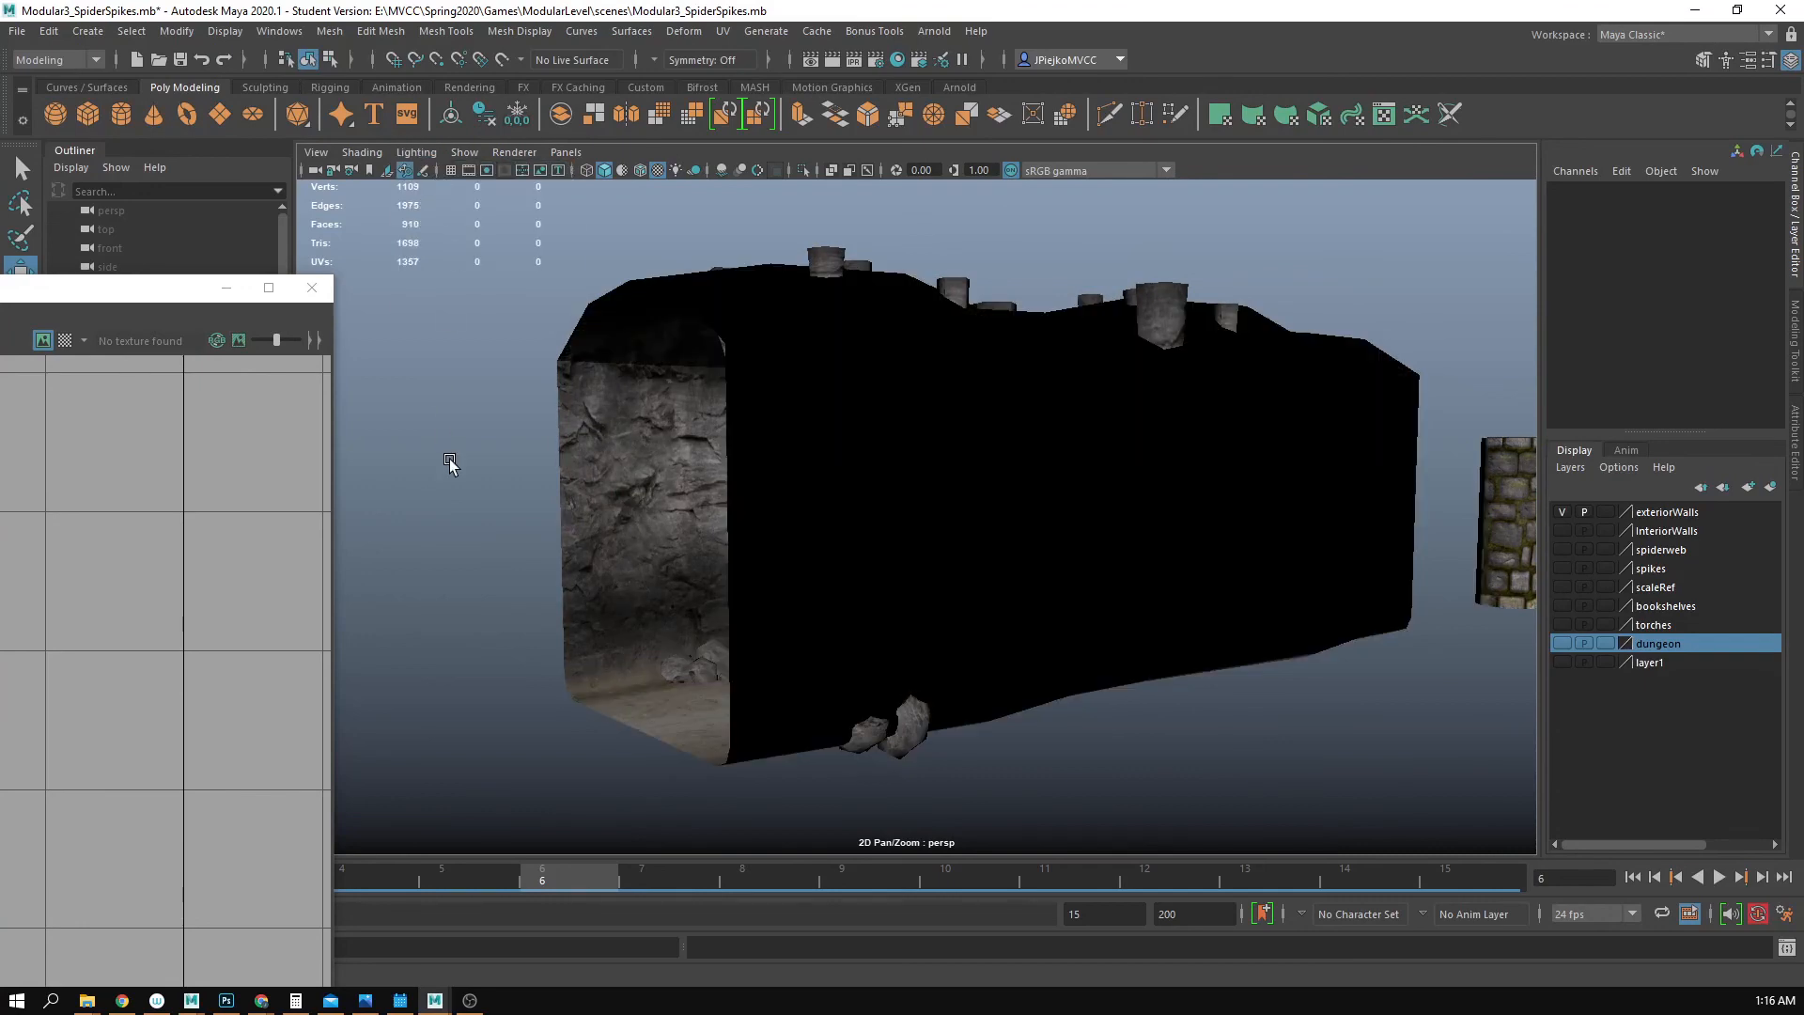